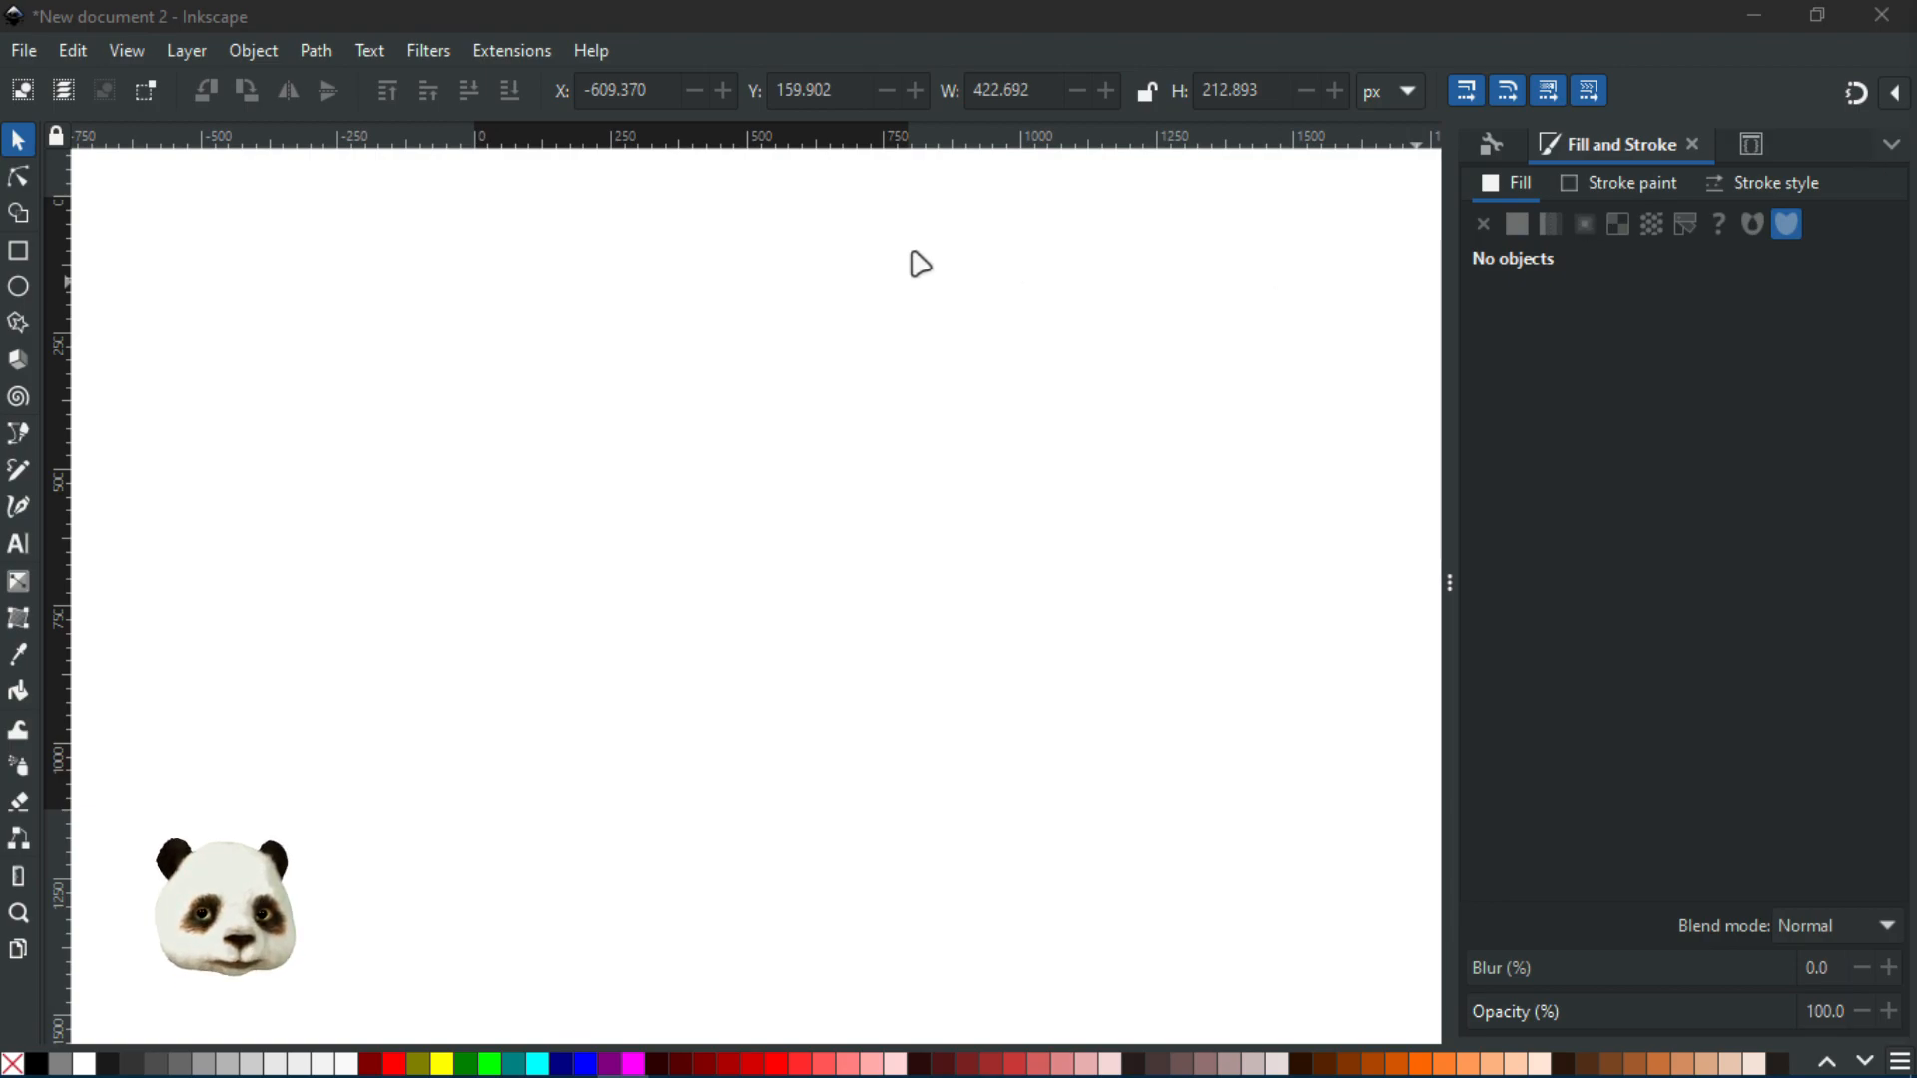
Drag the Firefox window with the DuckDuckGo rose image results over the Inkscape canvas
drag(1859, 388, 584, 308)
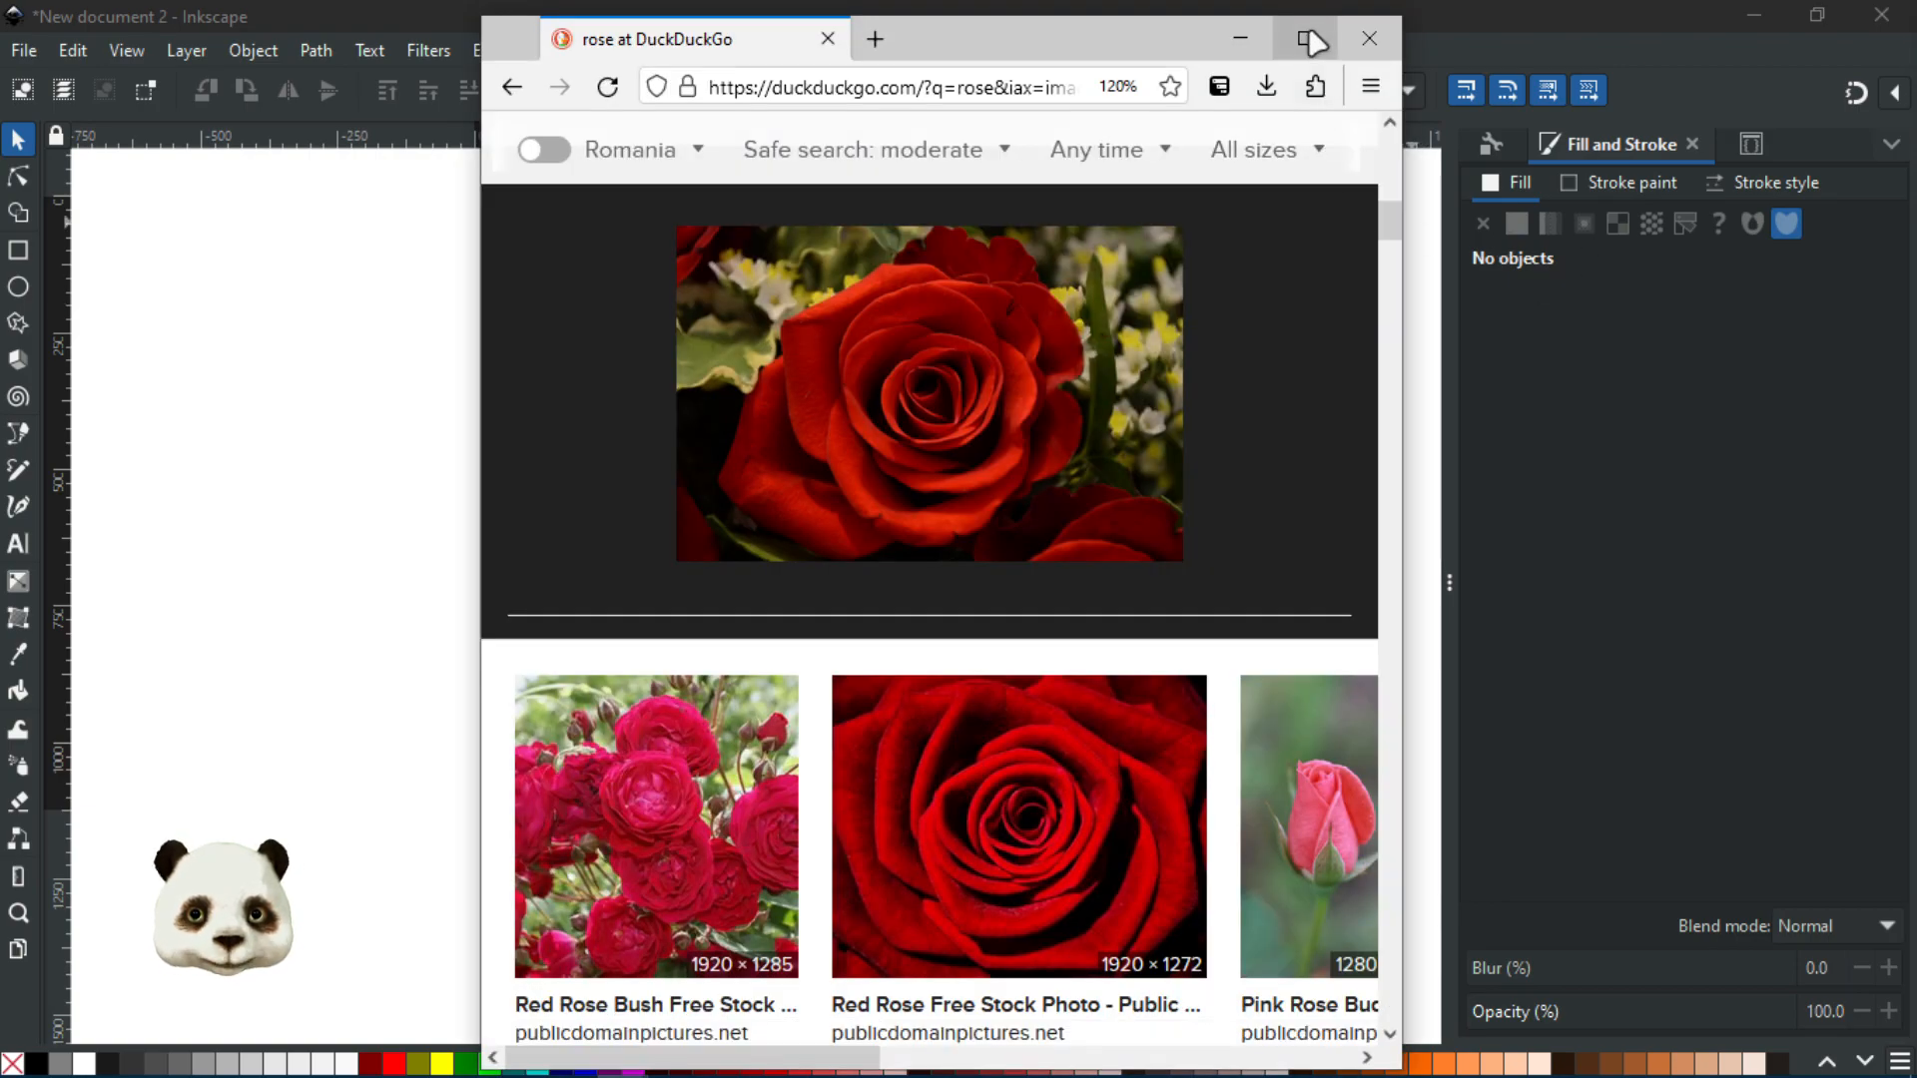
Browse the rose image results full-screen, then move Firefox aside to uncover Inkscape
click(1311, 39)
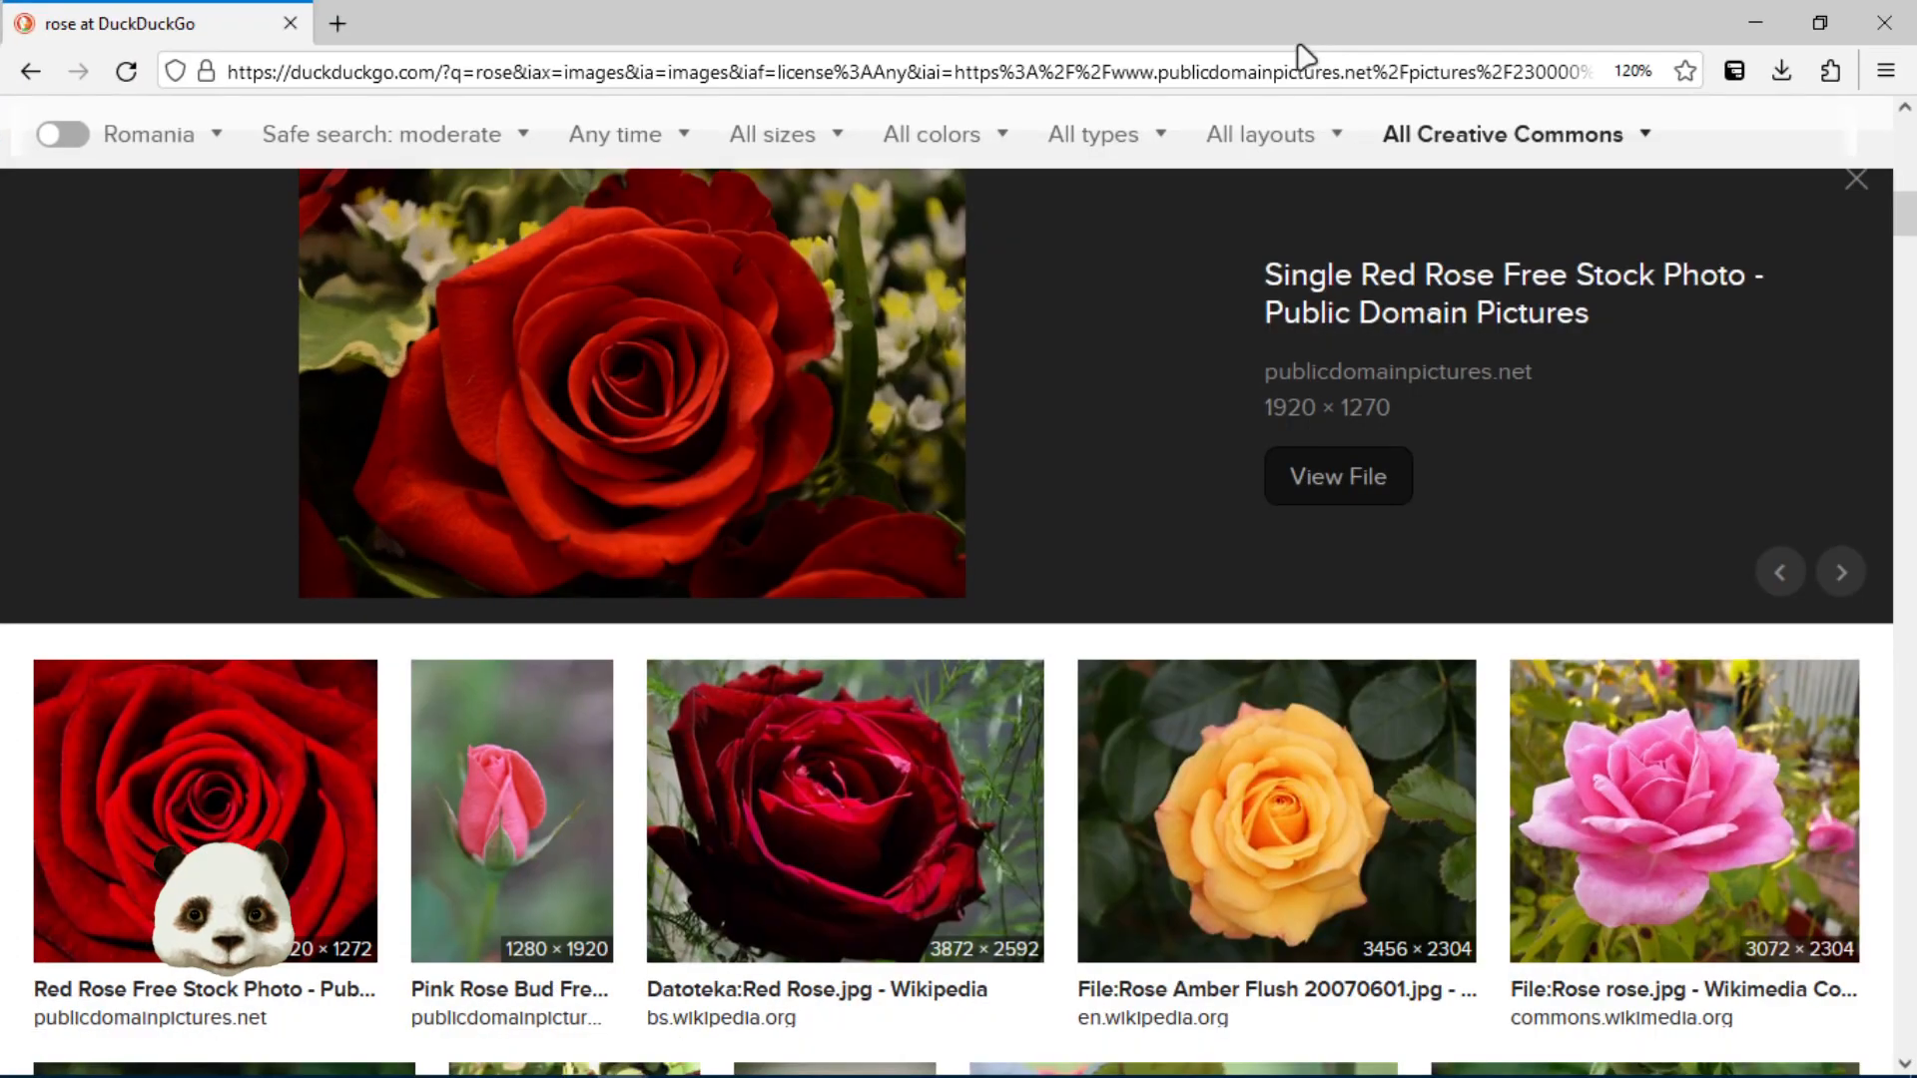
scroll(920, 398, up, 2)
scroll(921, 398, down, 2)
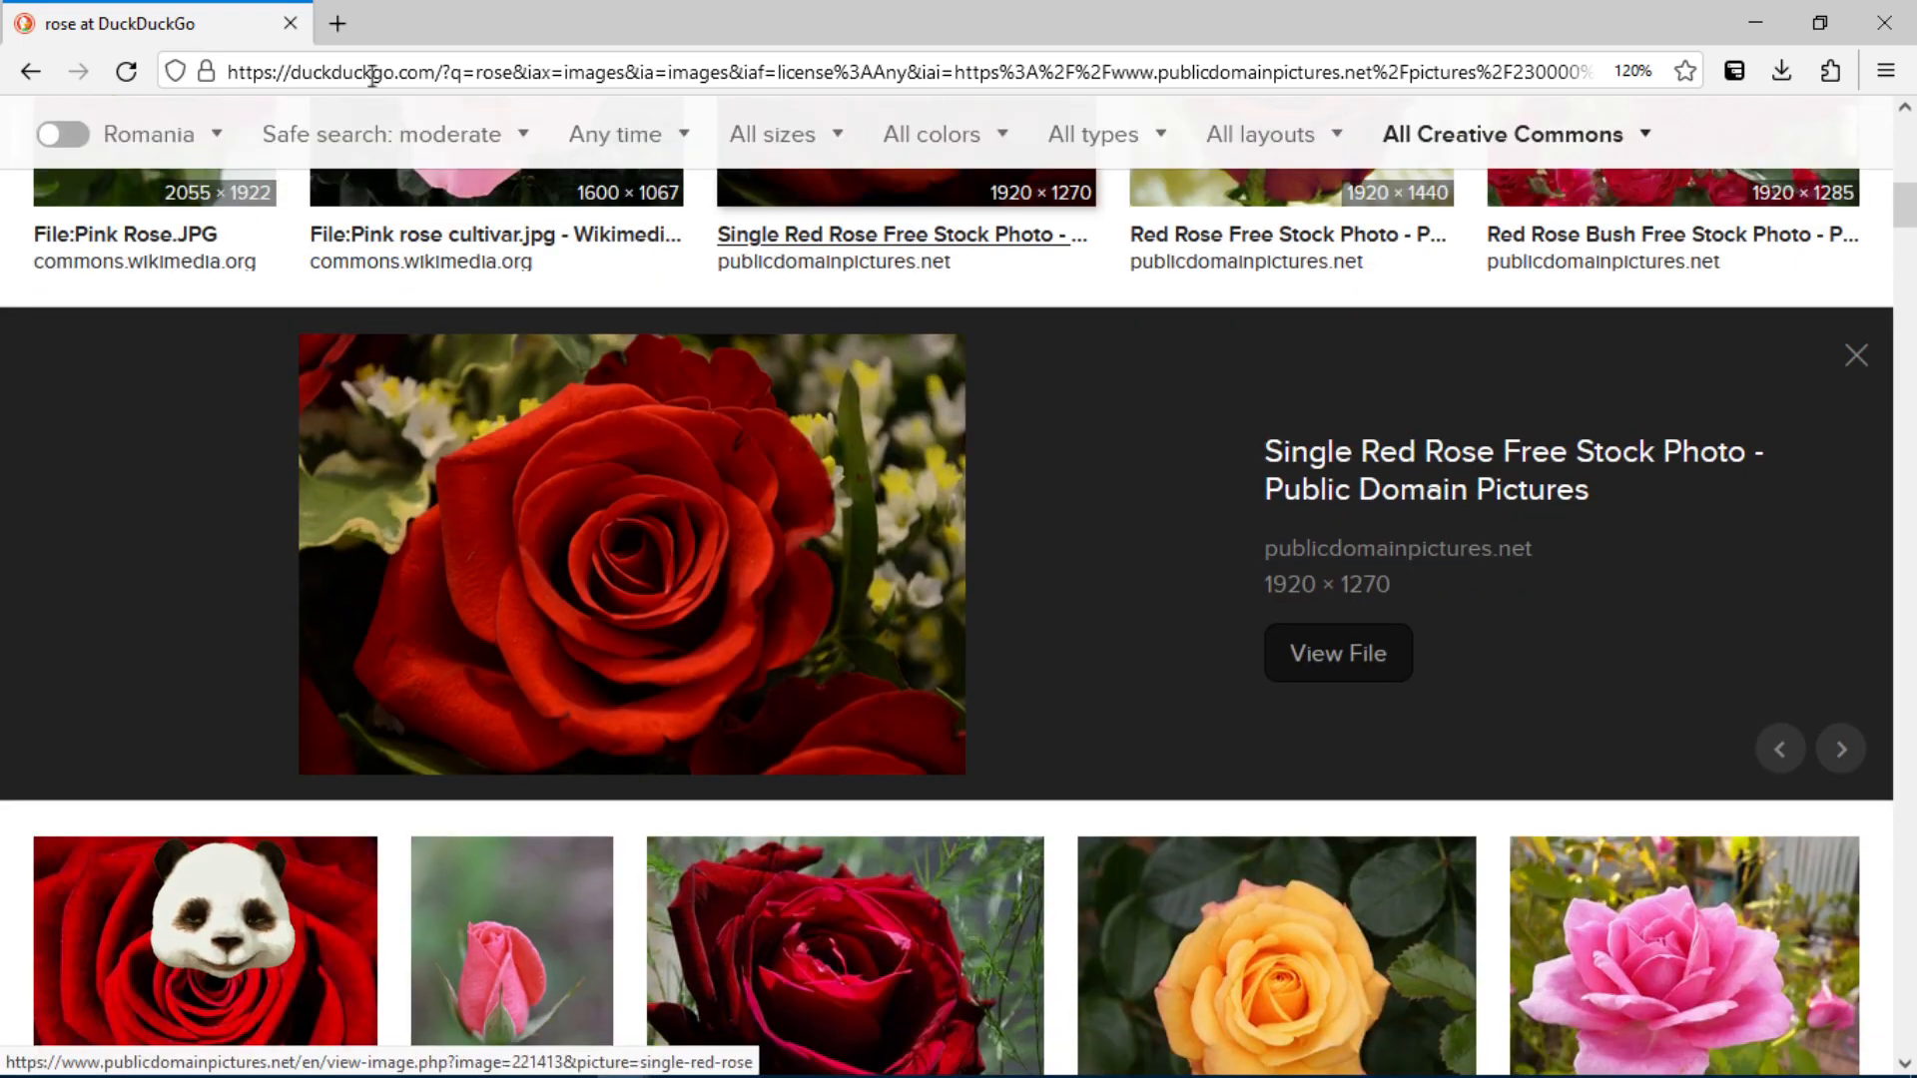
drag(135, 27, 1916, 167)
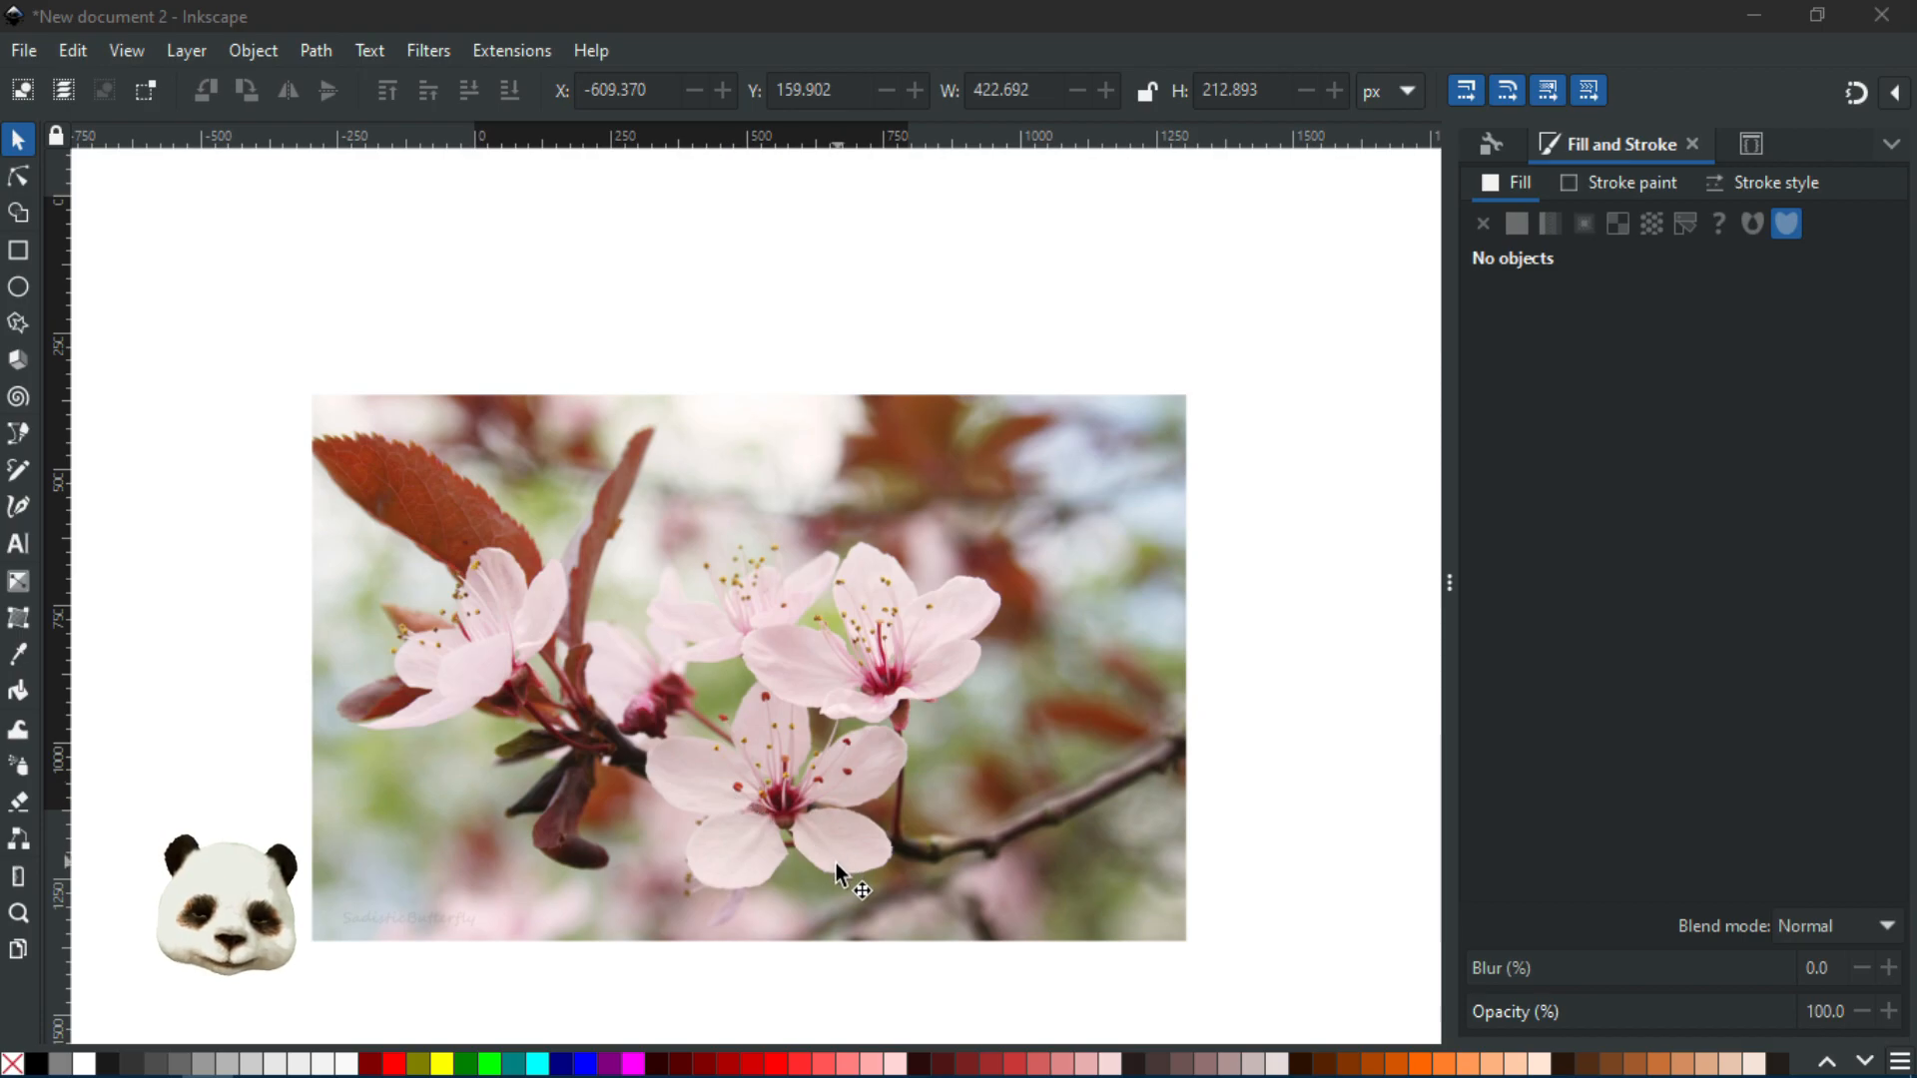
Zoom in and out on the blossom centres and stamens of the cherry photo
scroll(836, 863, up, 2)
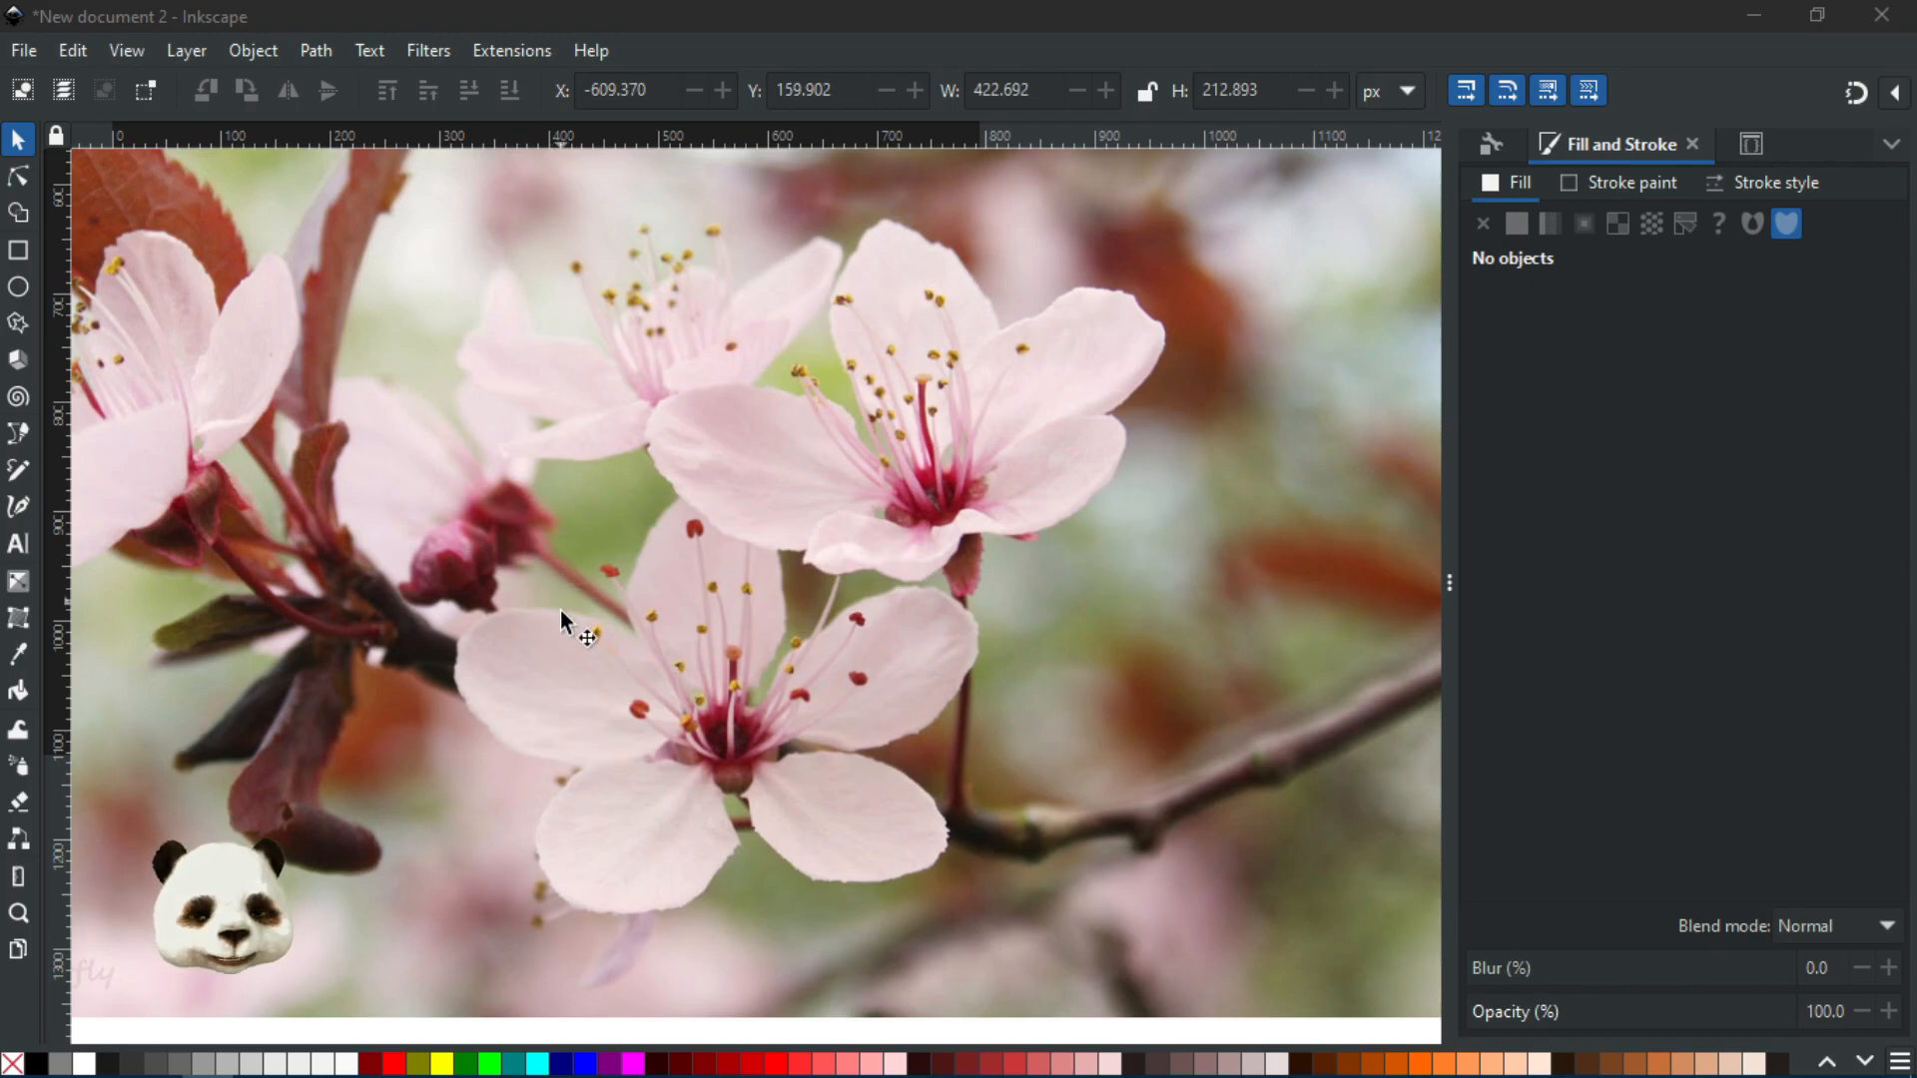
scroll(566, 753, up, 6)
scroll(805, 741, down, 2)
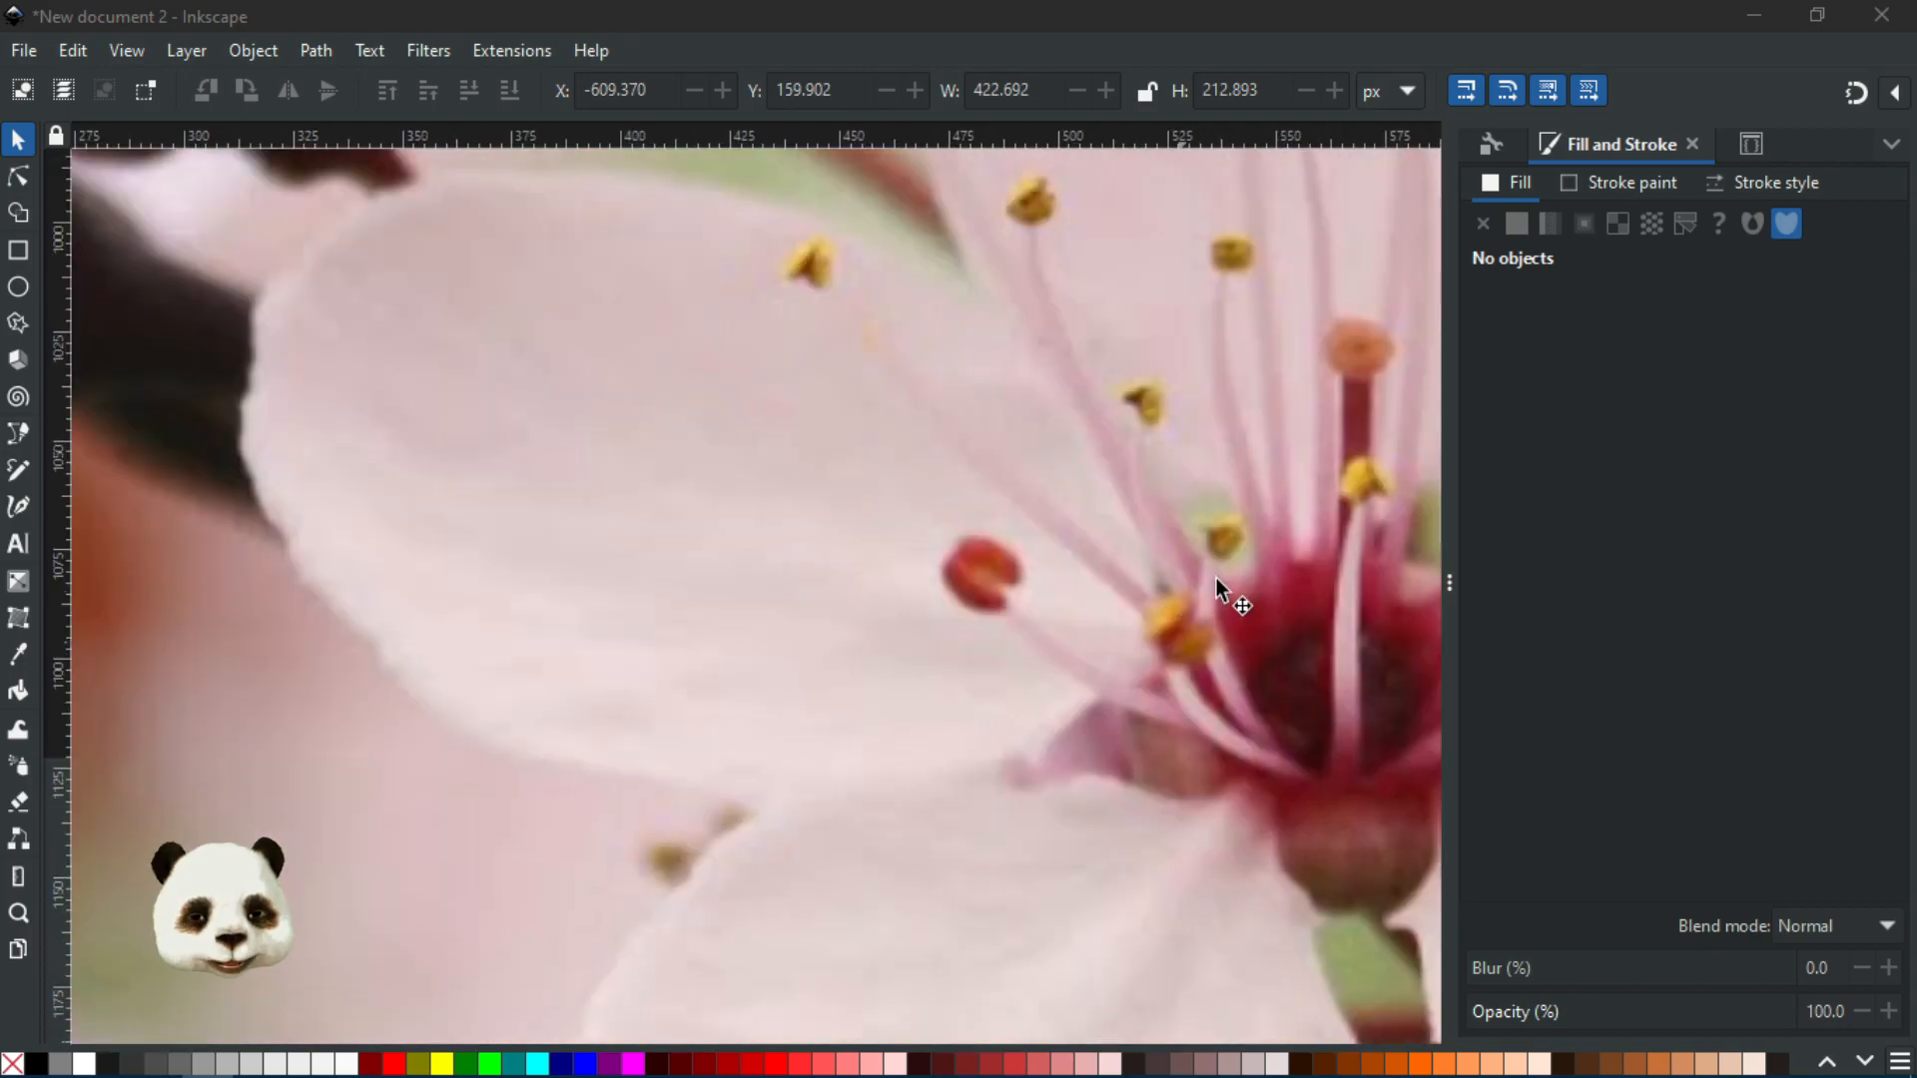
scroll(1166, 817, down, 3)
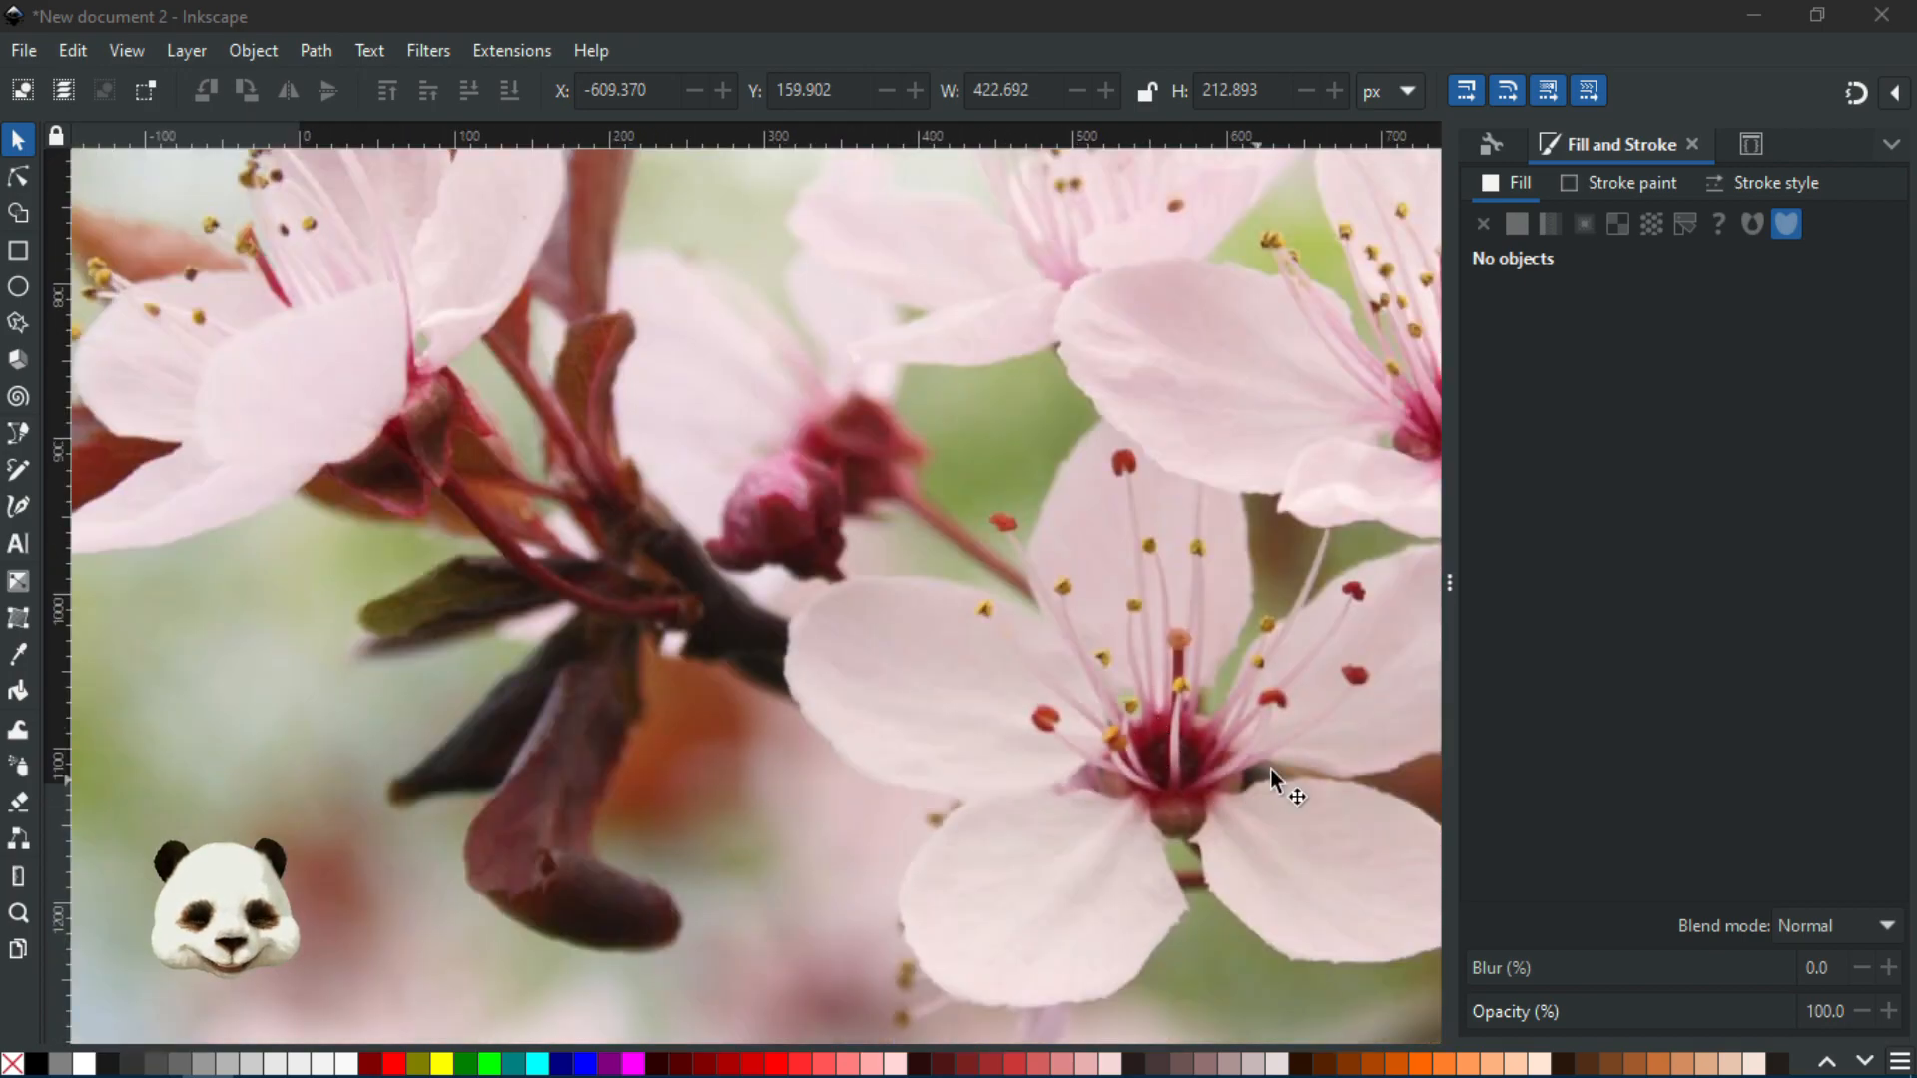
scroll(1270, 769, up, 3)
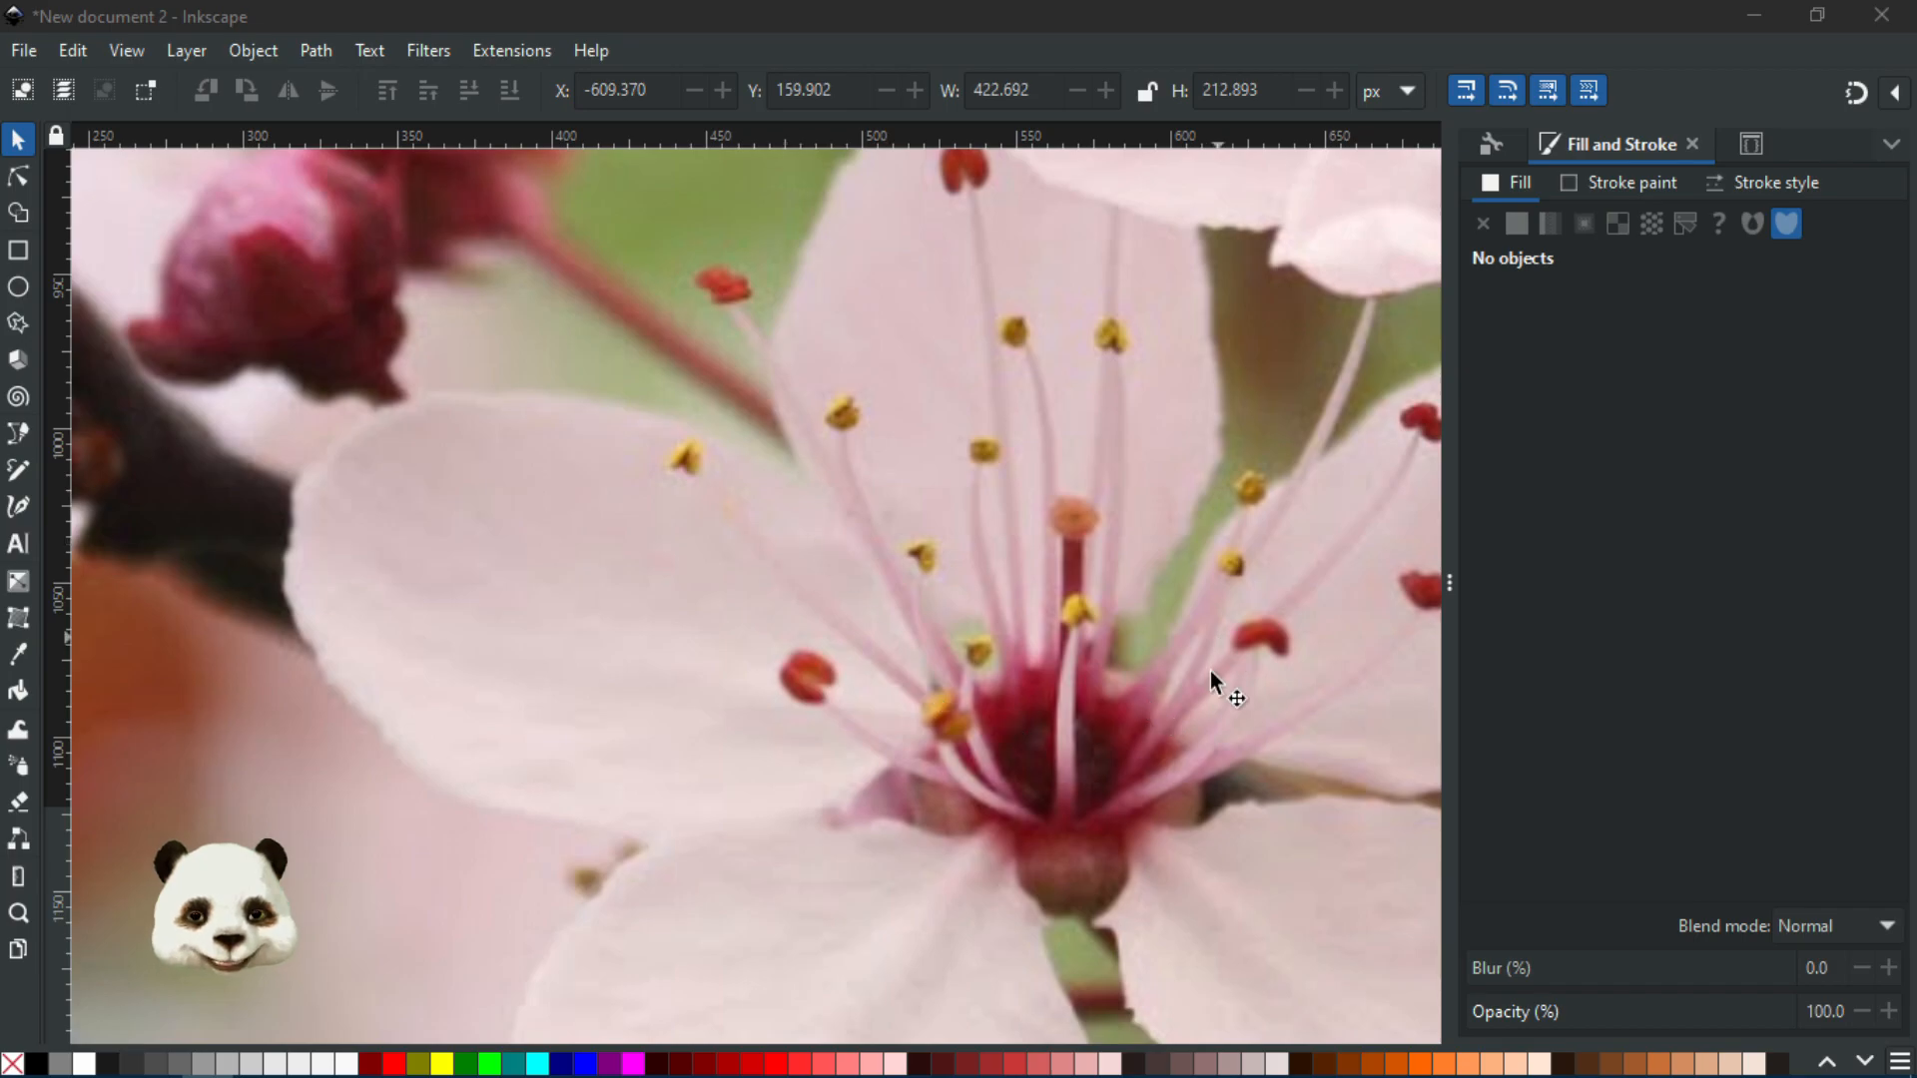
scroll(1264, 924, down, 3)
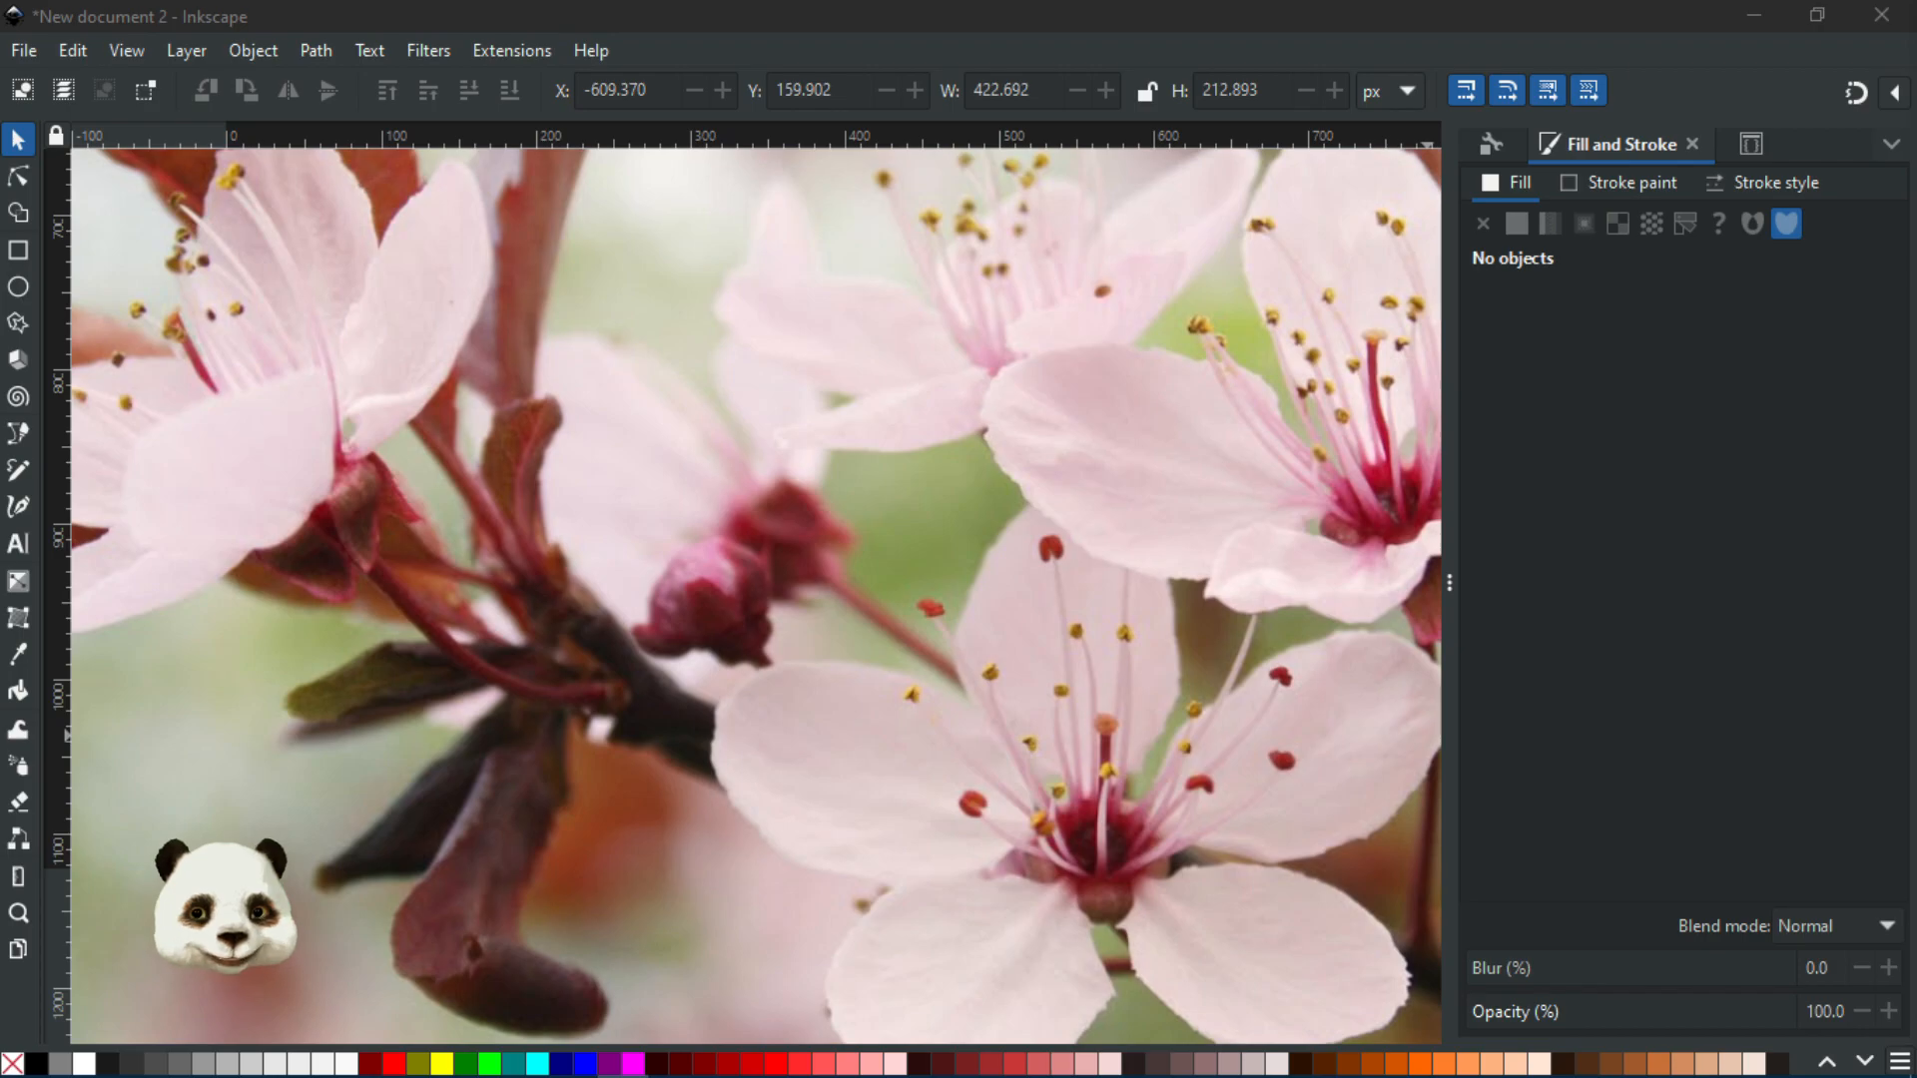
Switch to Firefox, maximize it, and open the labelled cherry-7.jpg flower diagram in its own tab
key(alt+Tab)
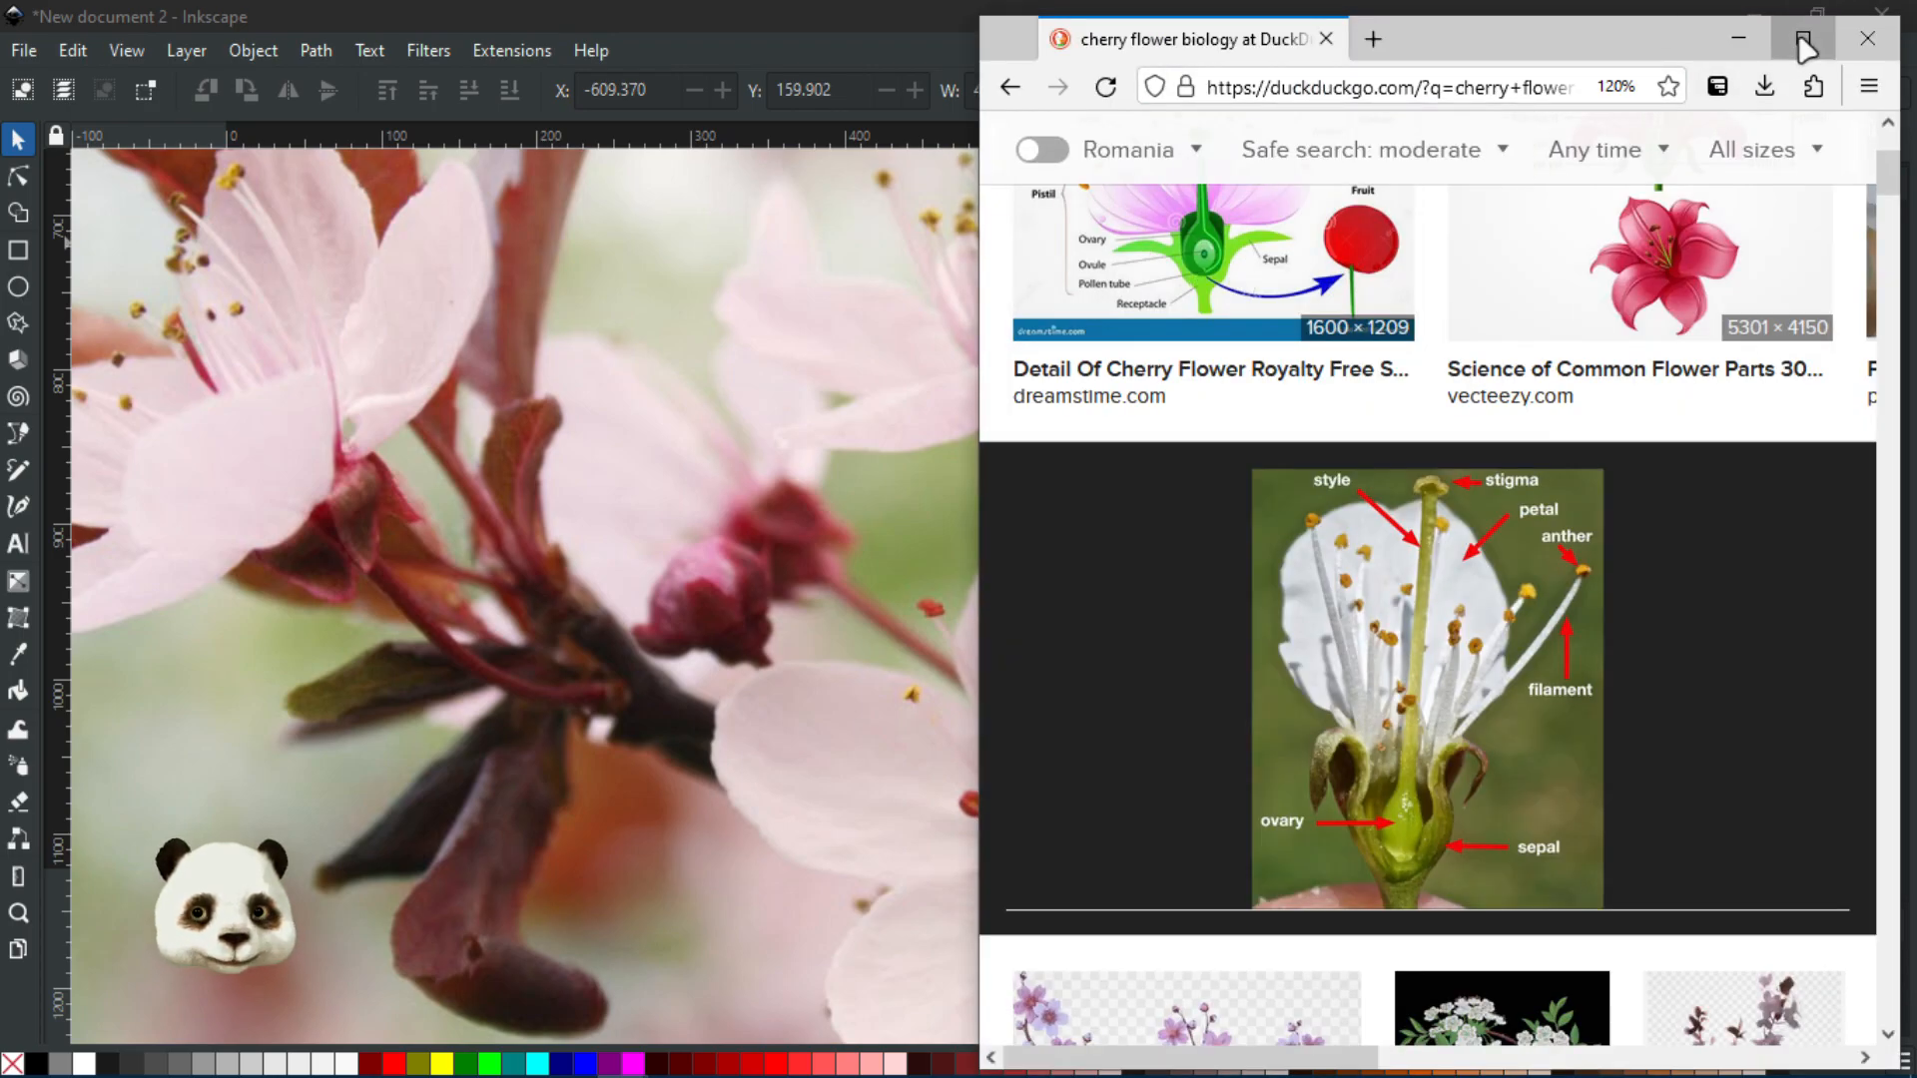
click(1804, 38)
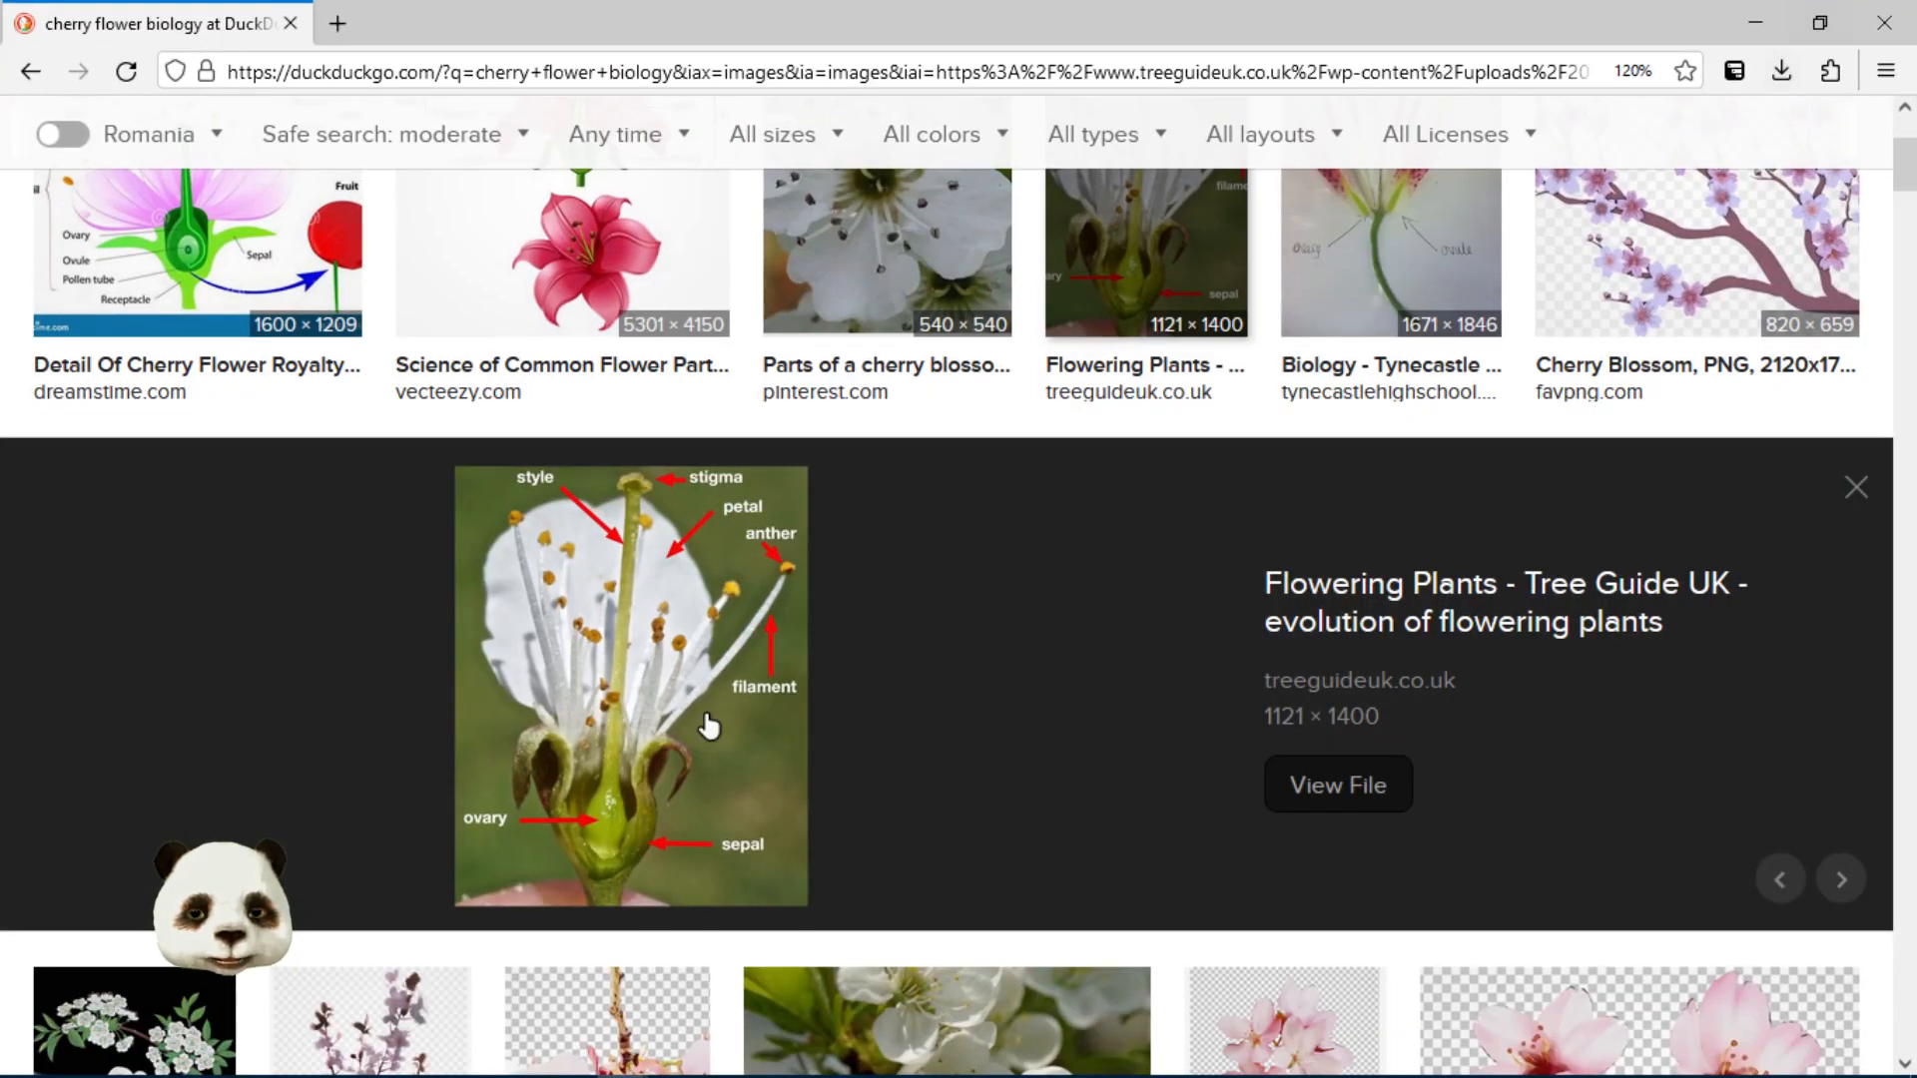
click(647, 647)
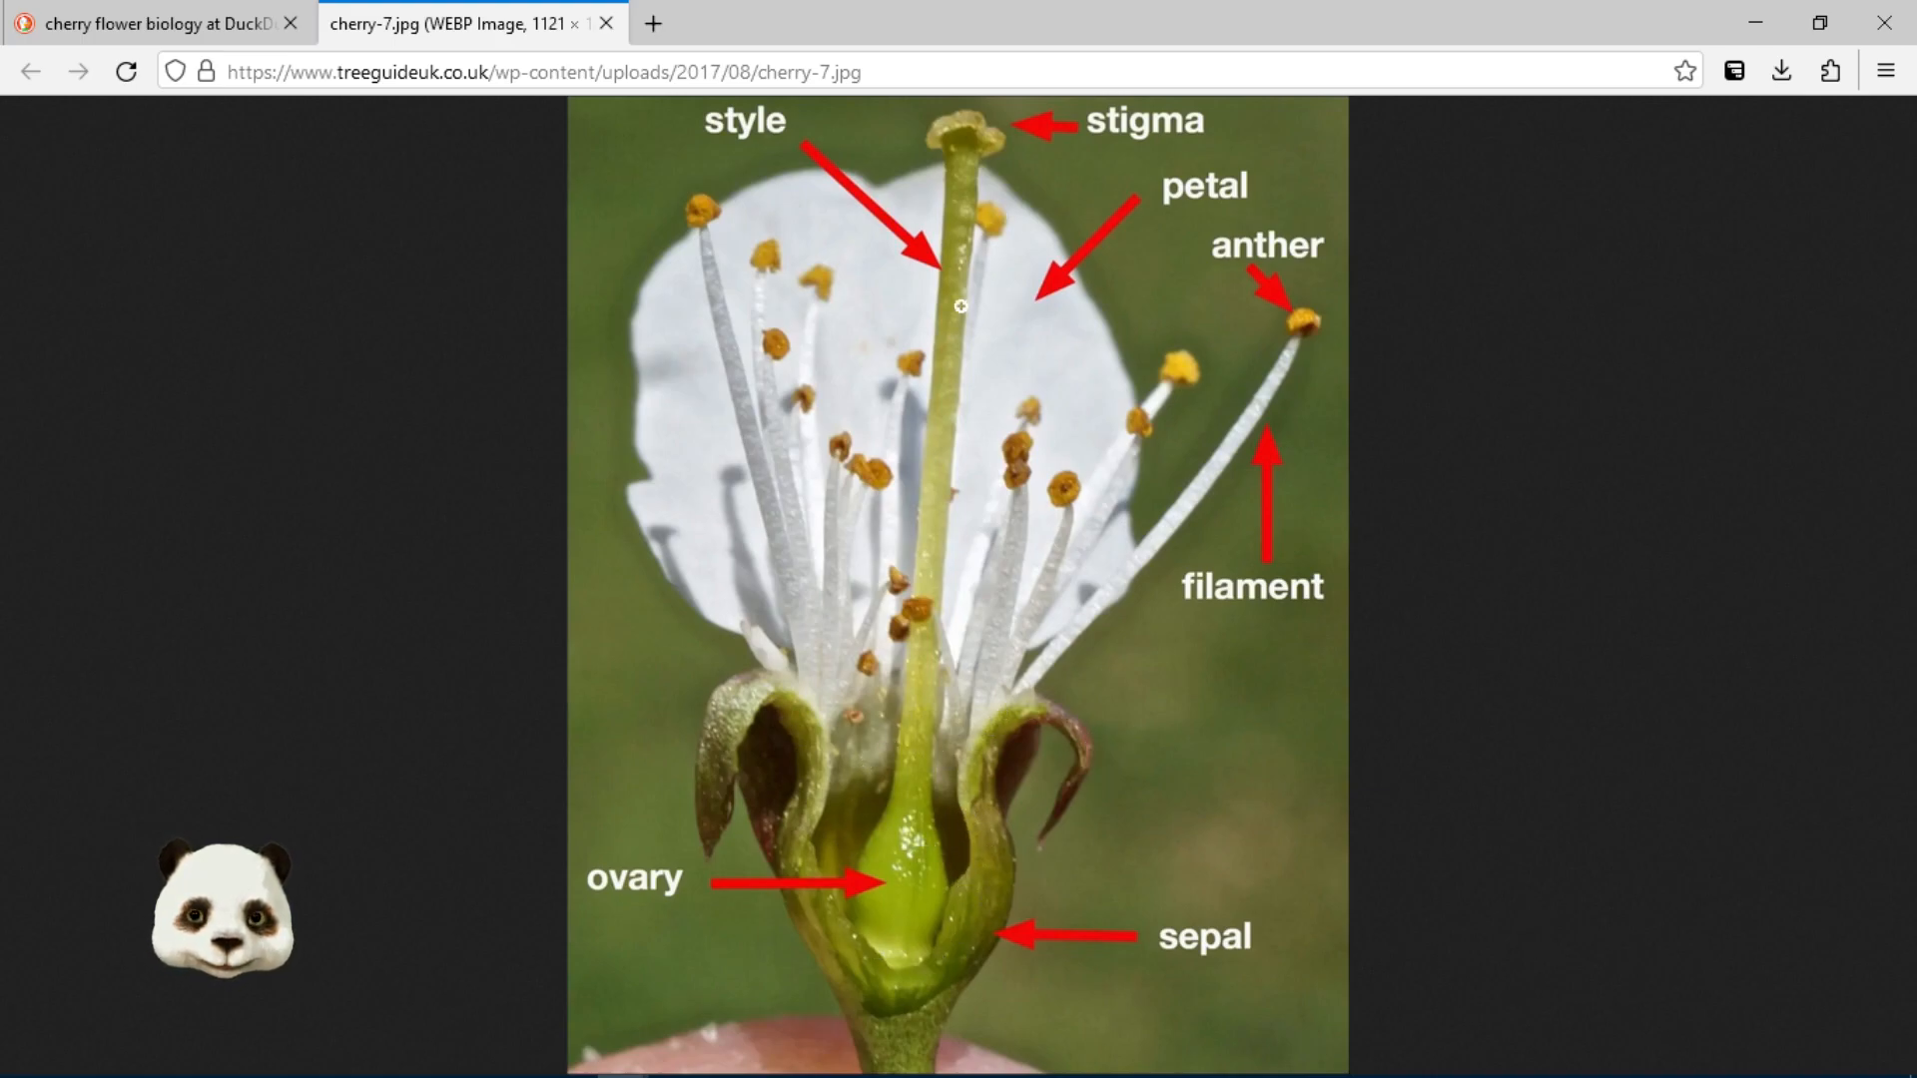
View the cherry flower diagram at full size and scroll through its labelled parts
click(821, 726)
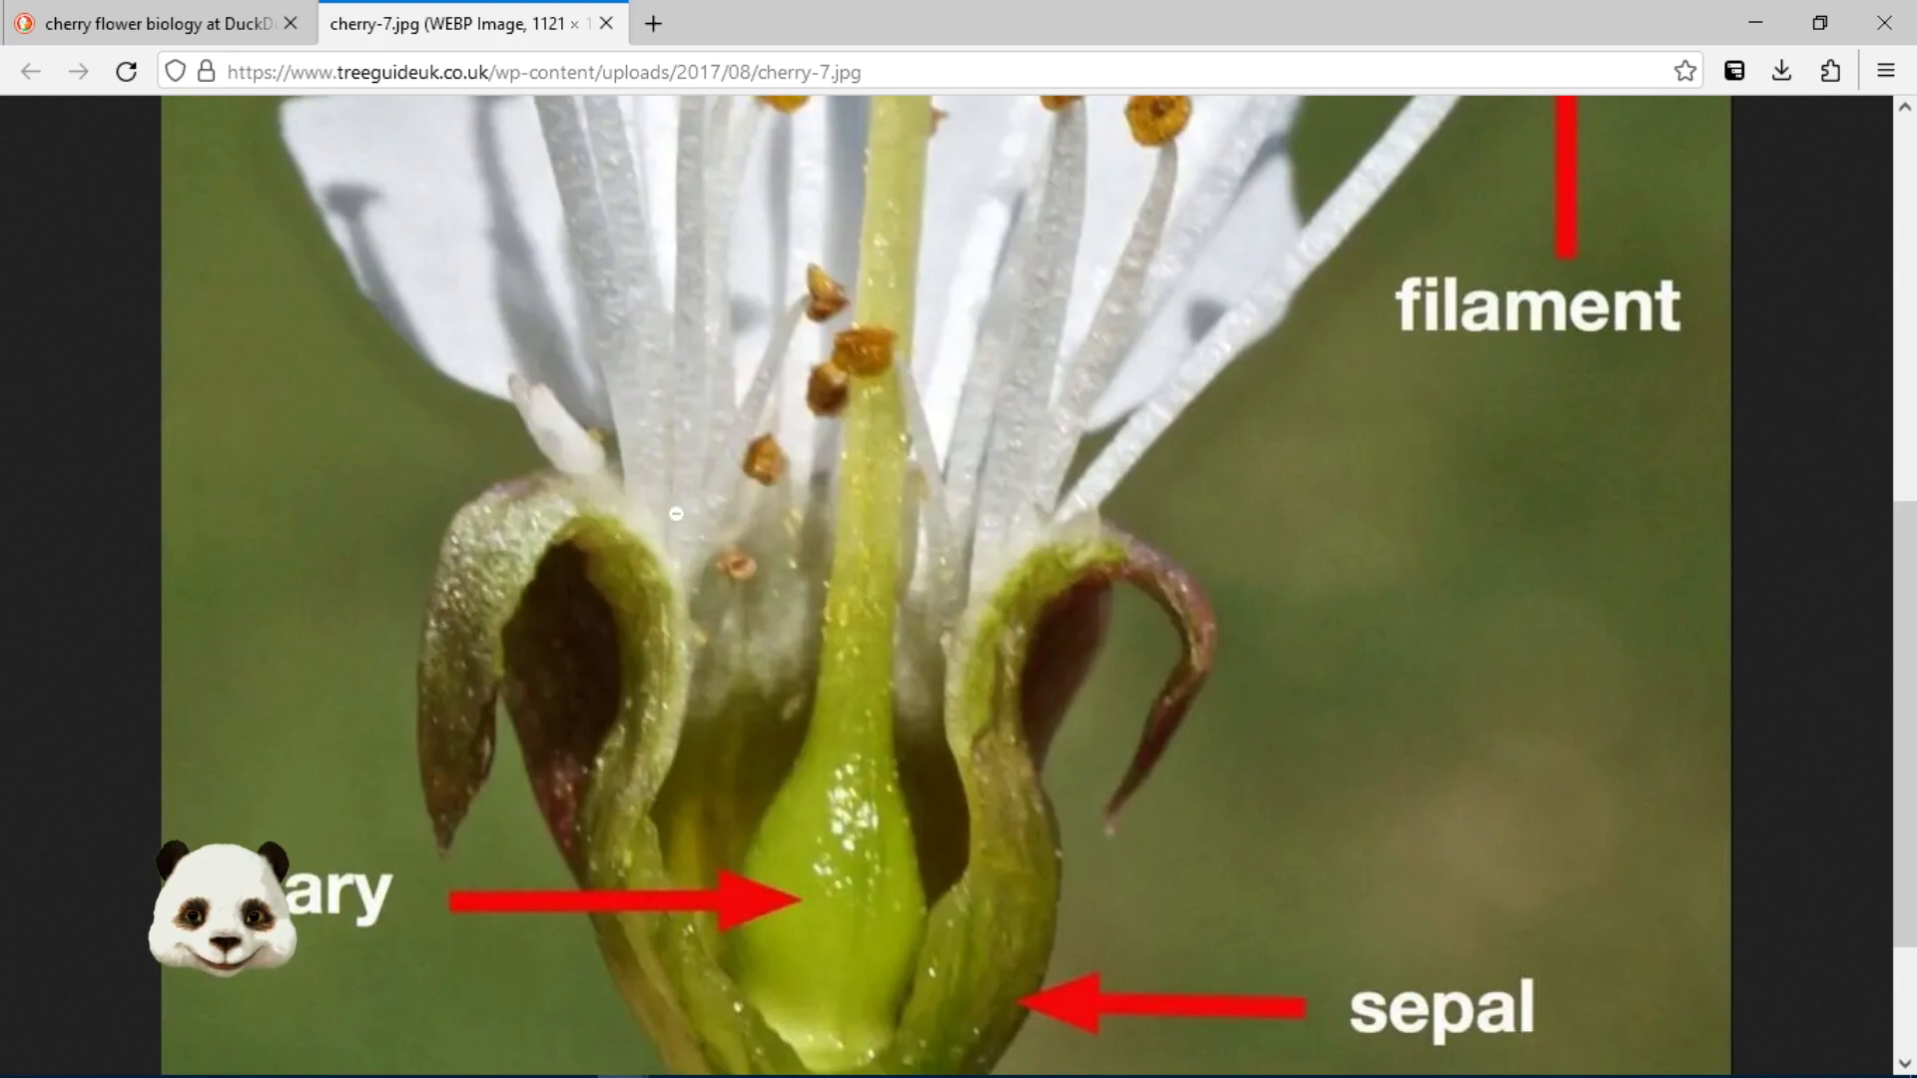
scroll(1058, 487, up, 3)
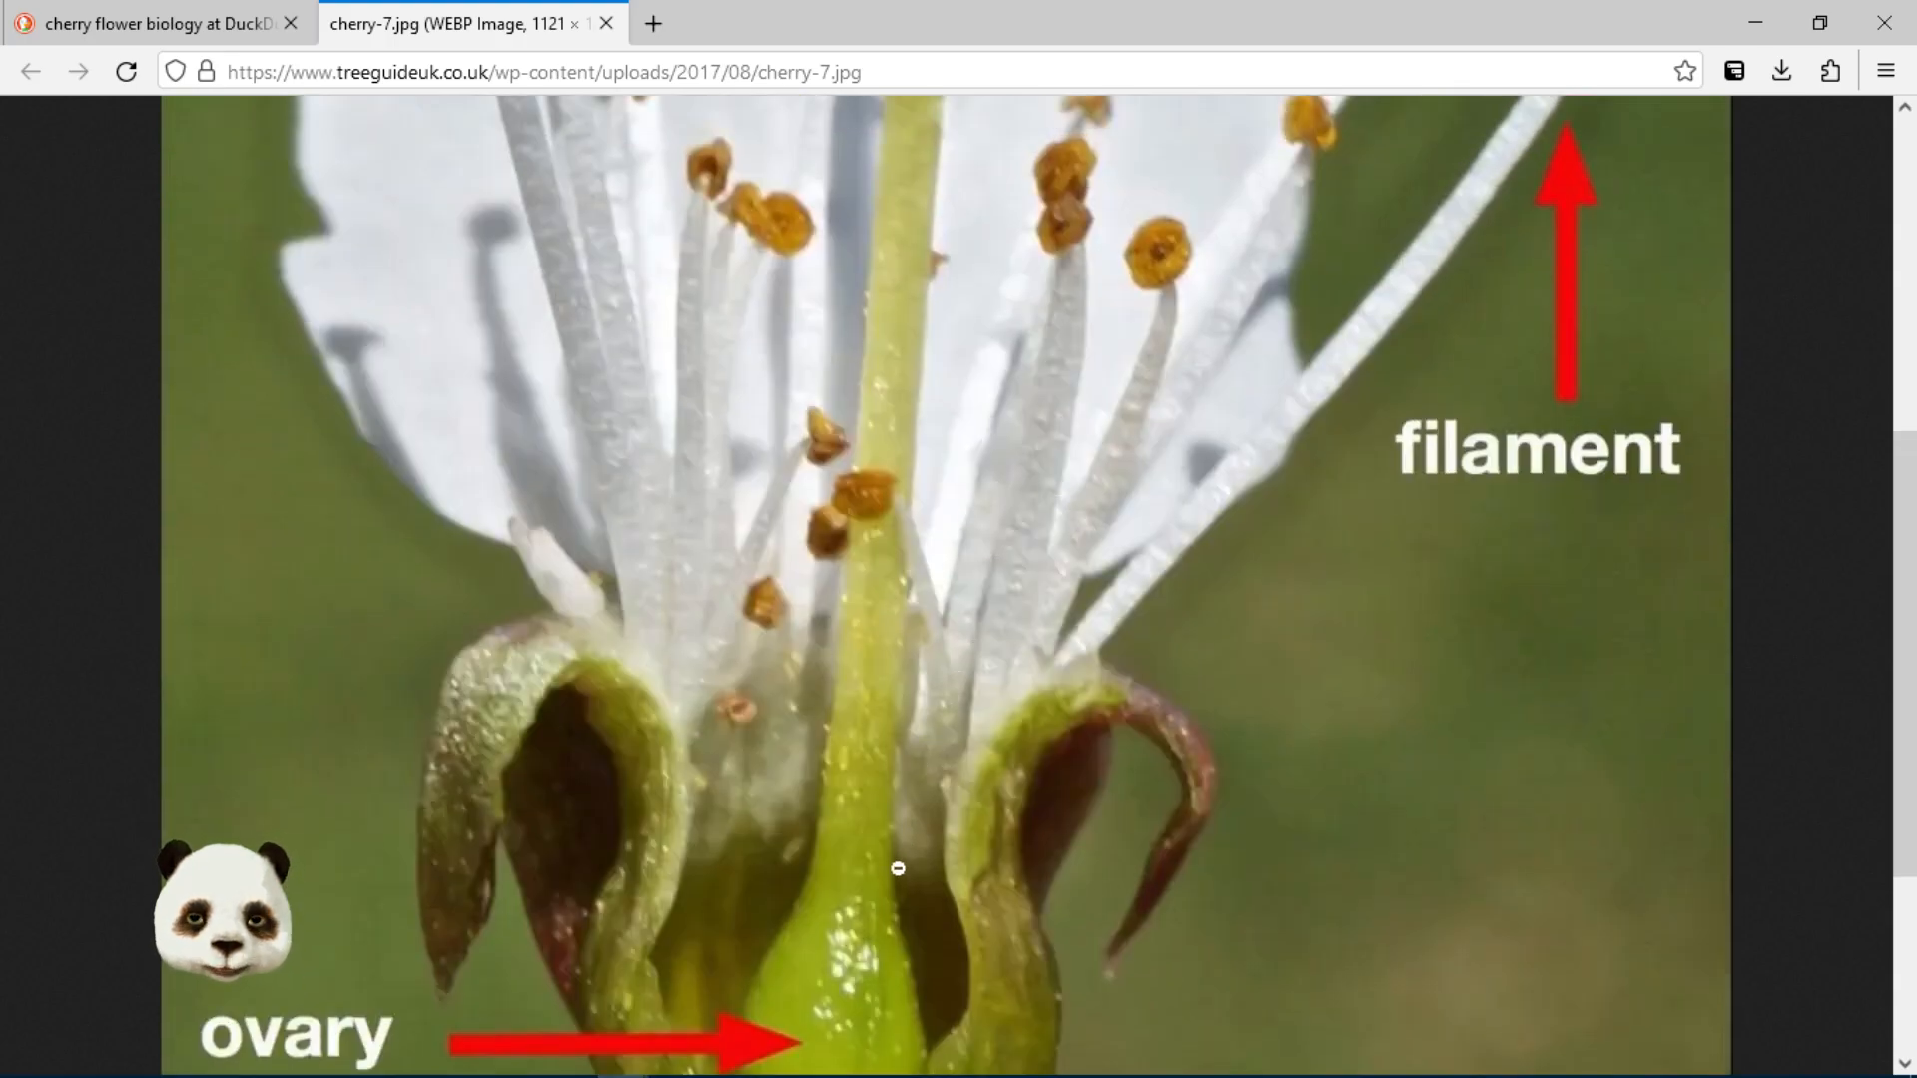
scroll(883, 928, down, 5)
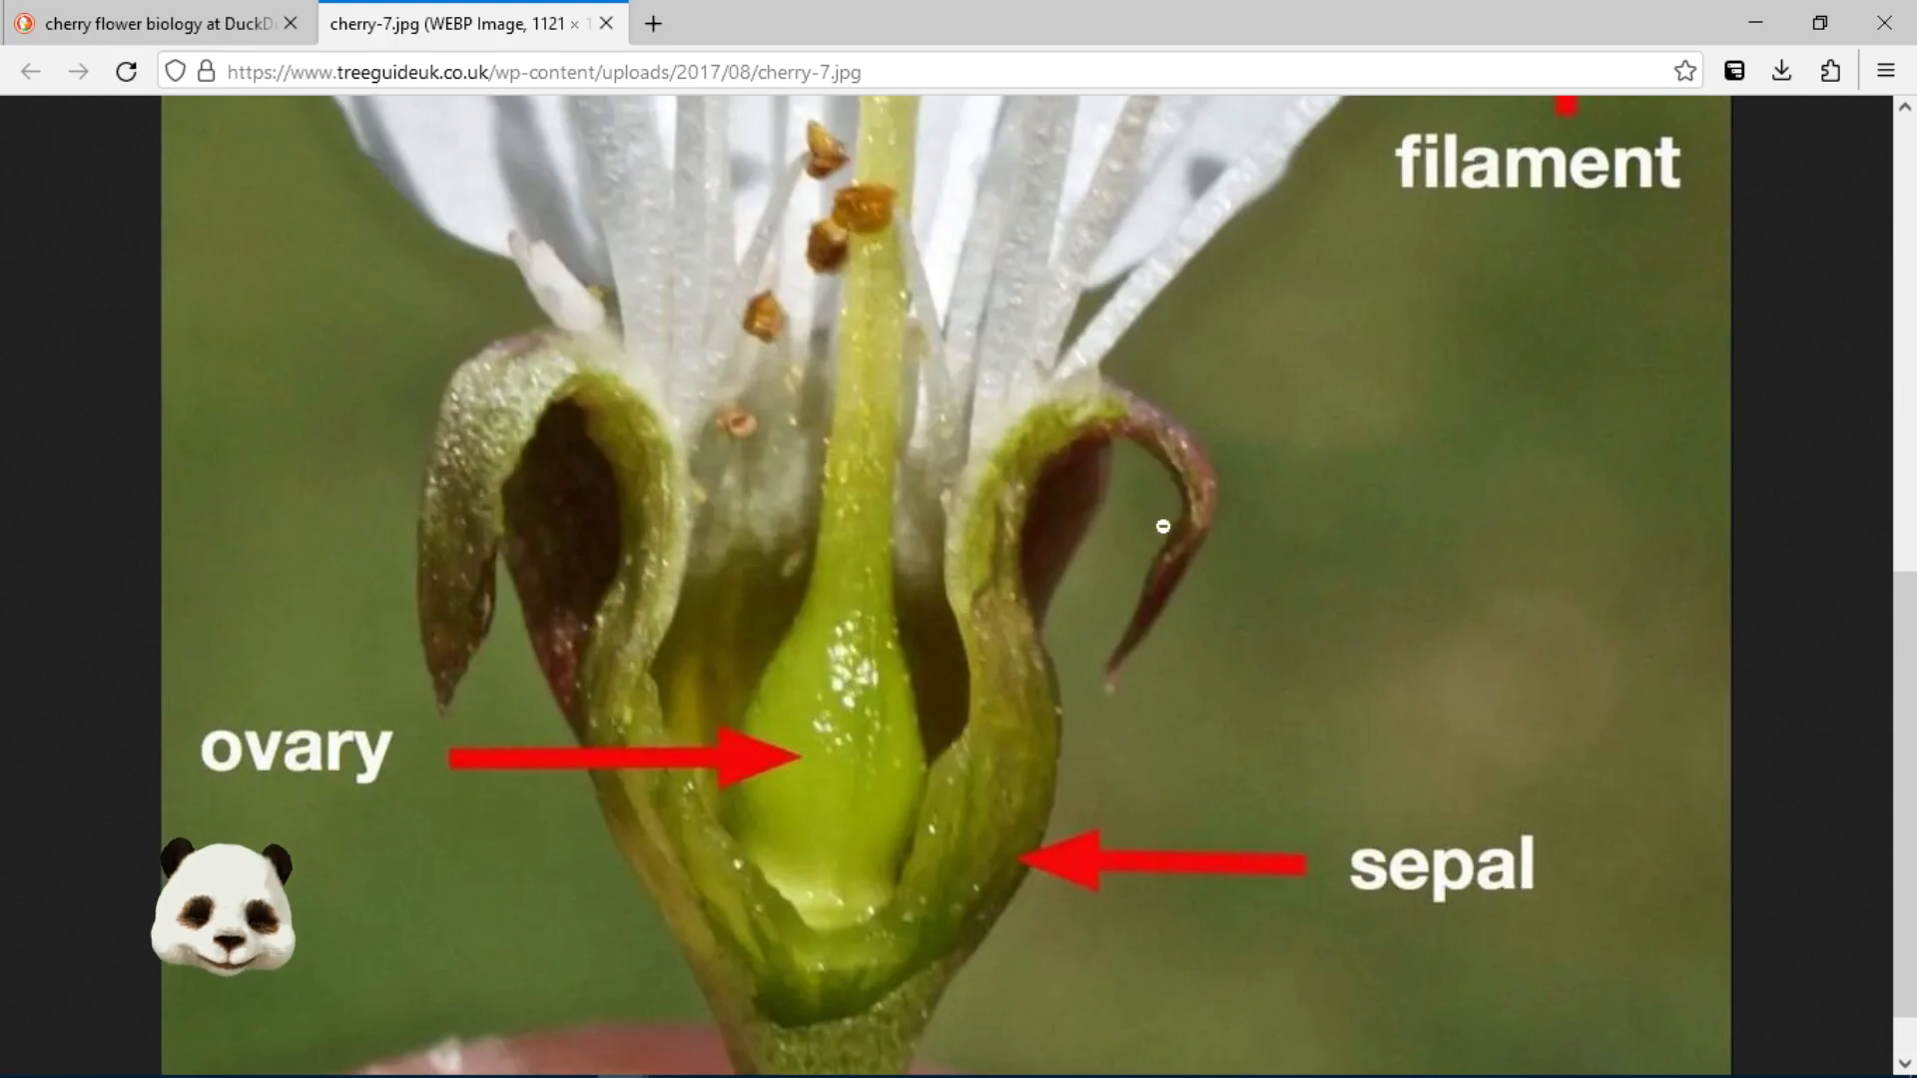
scroll(1202, 545, up, 1)
scroll(1202, 544, up, 2)
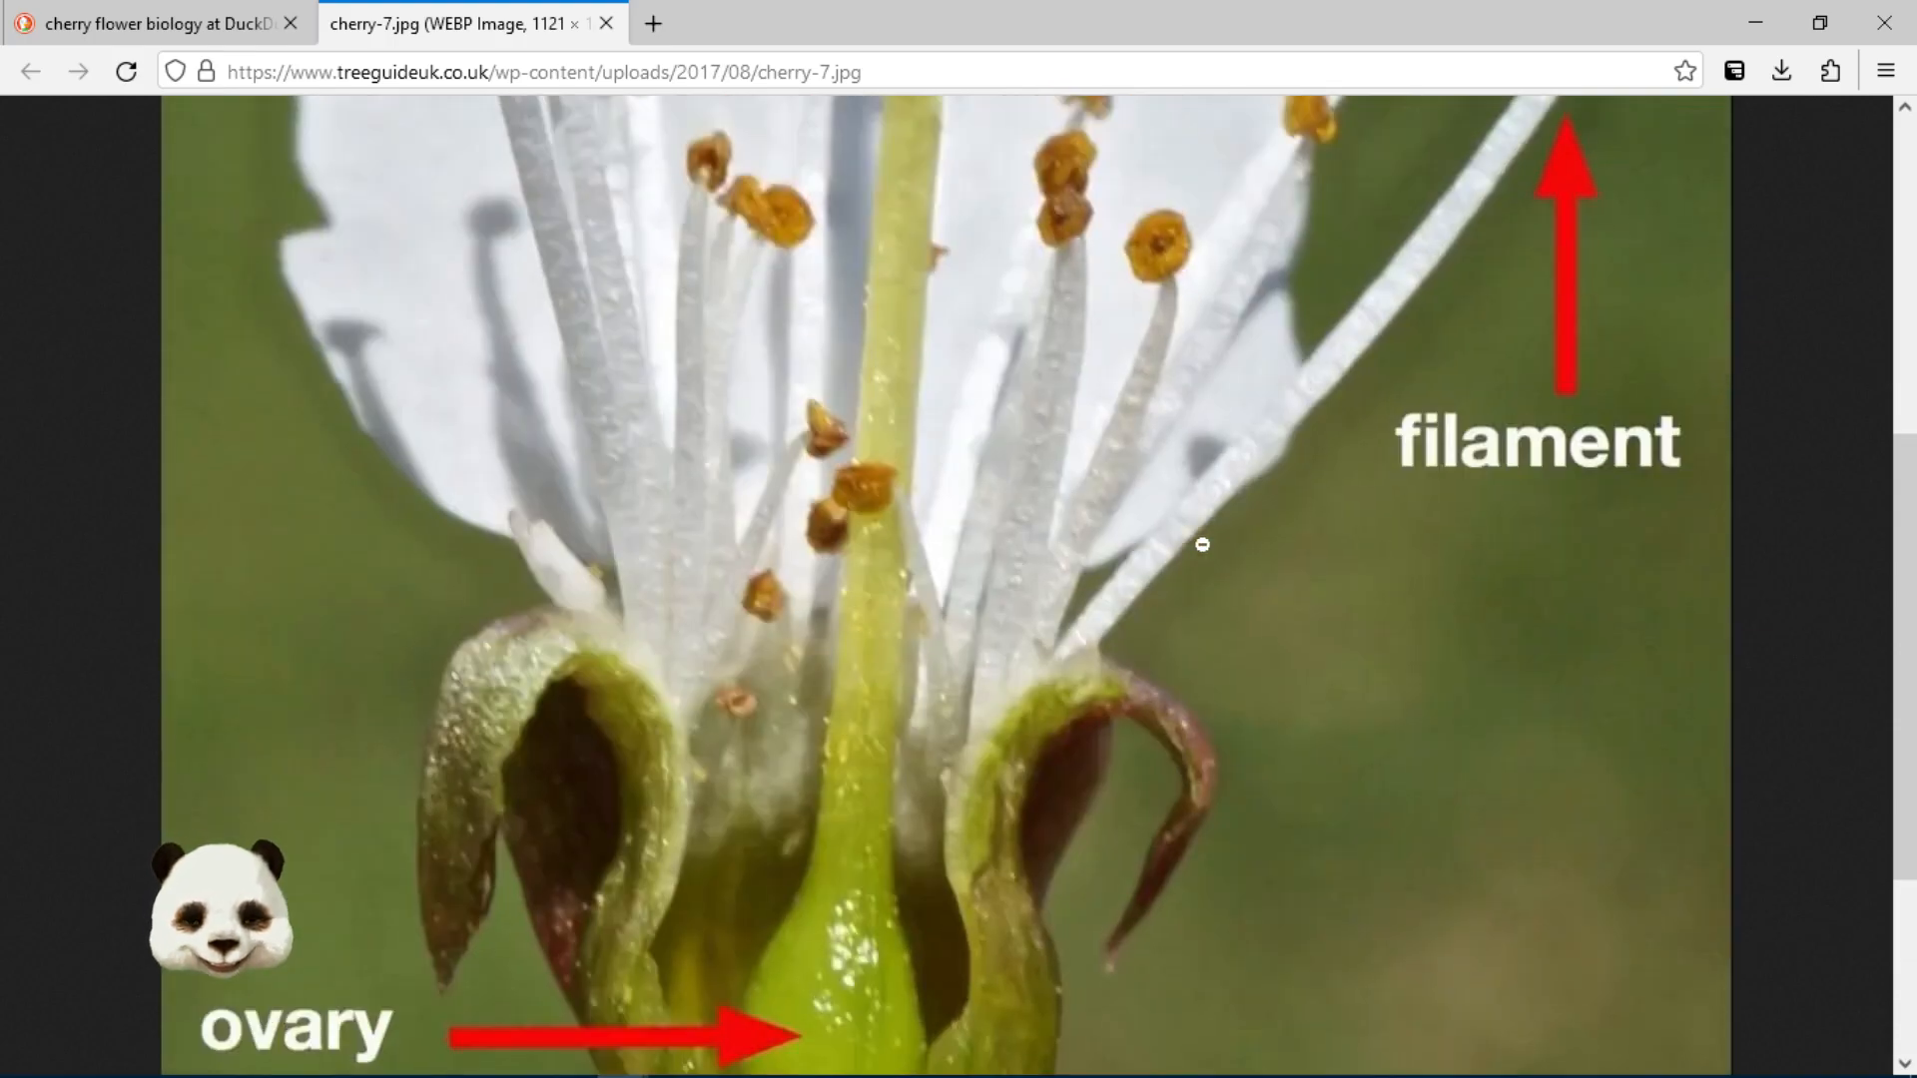
scroll(1182, 550, down, 1)
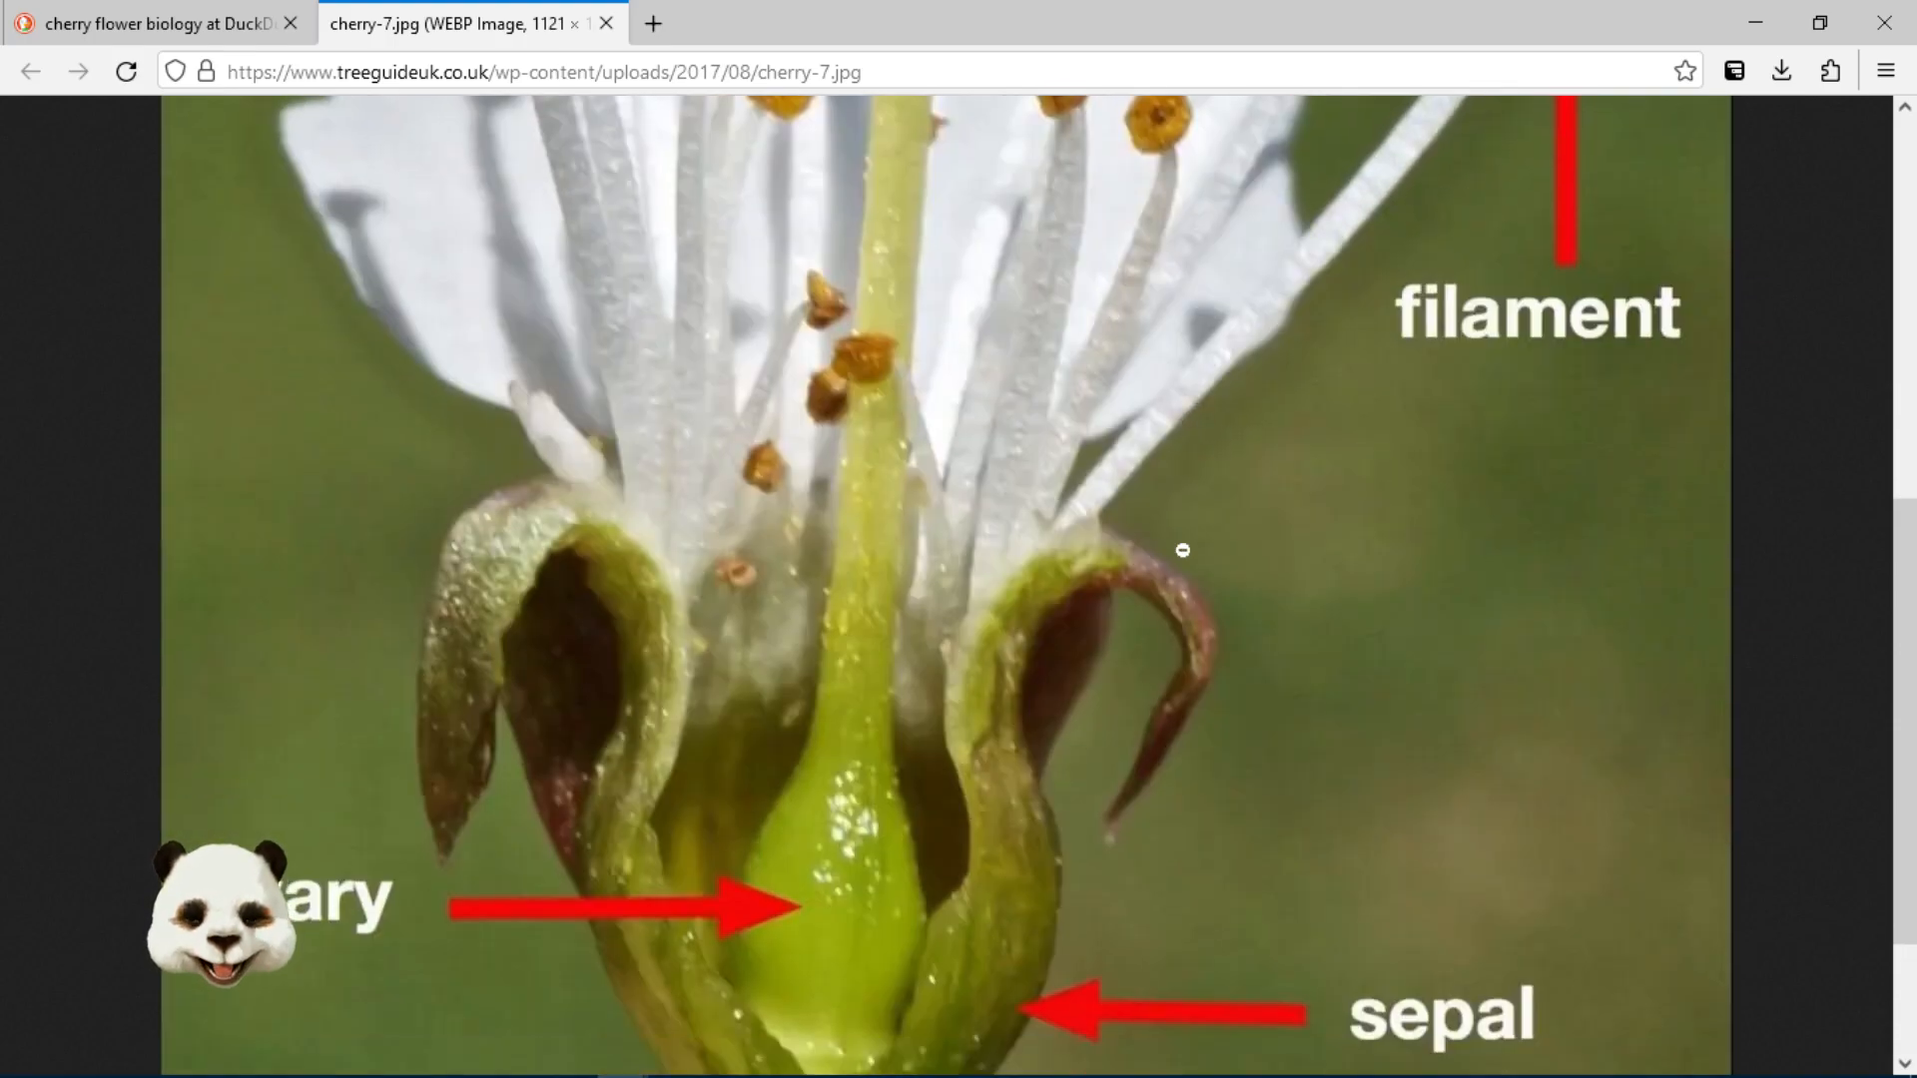
scroll(1029, 607, down, 1)
scroll(1023, 611, up, 3)
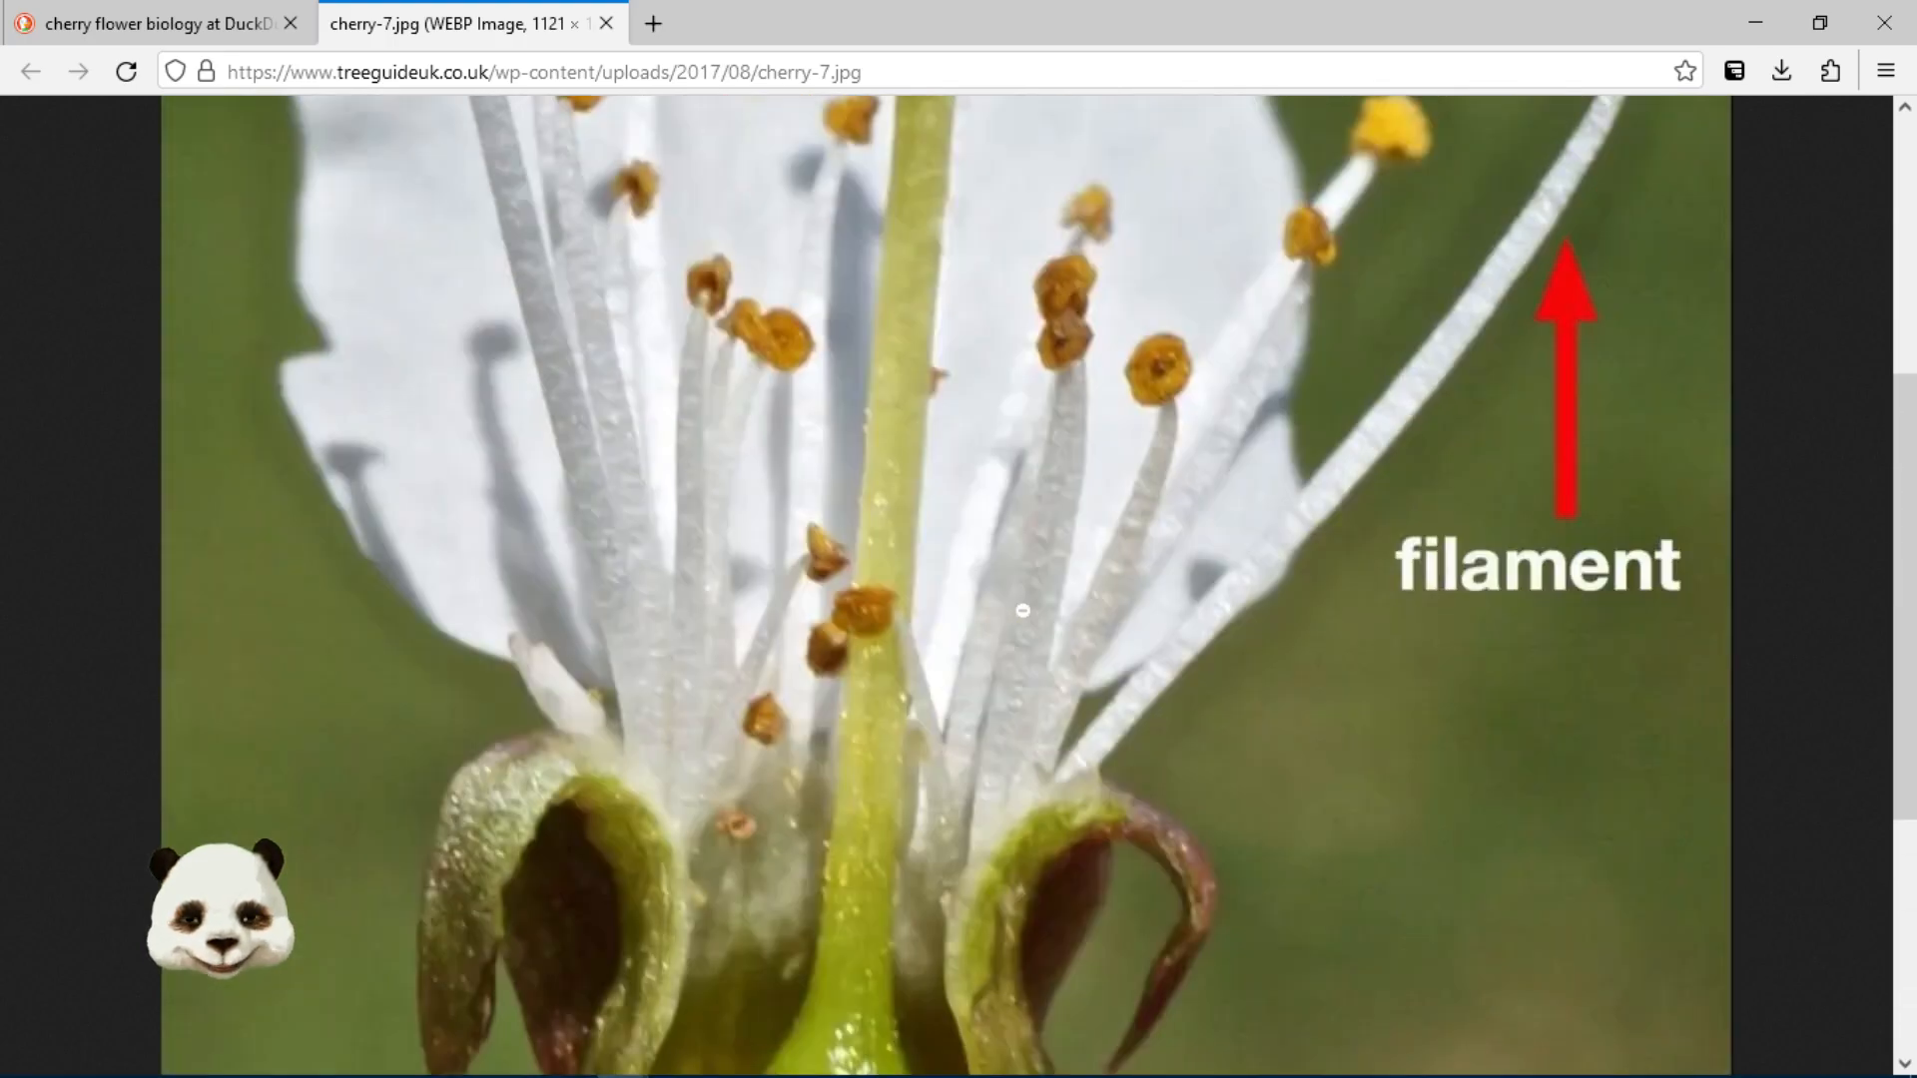
scroll(1022, 610, up, 4)
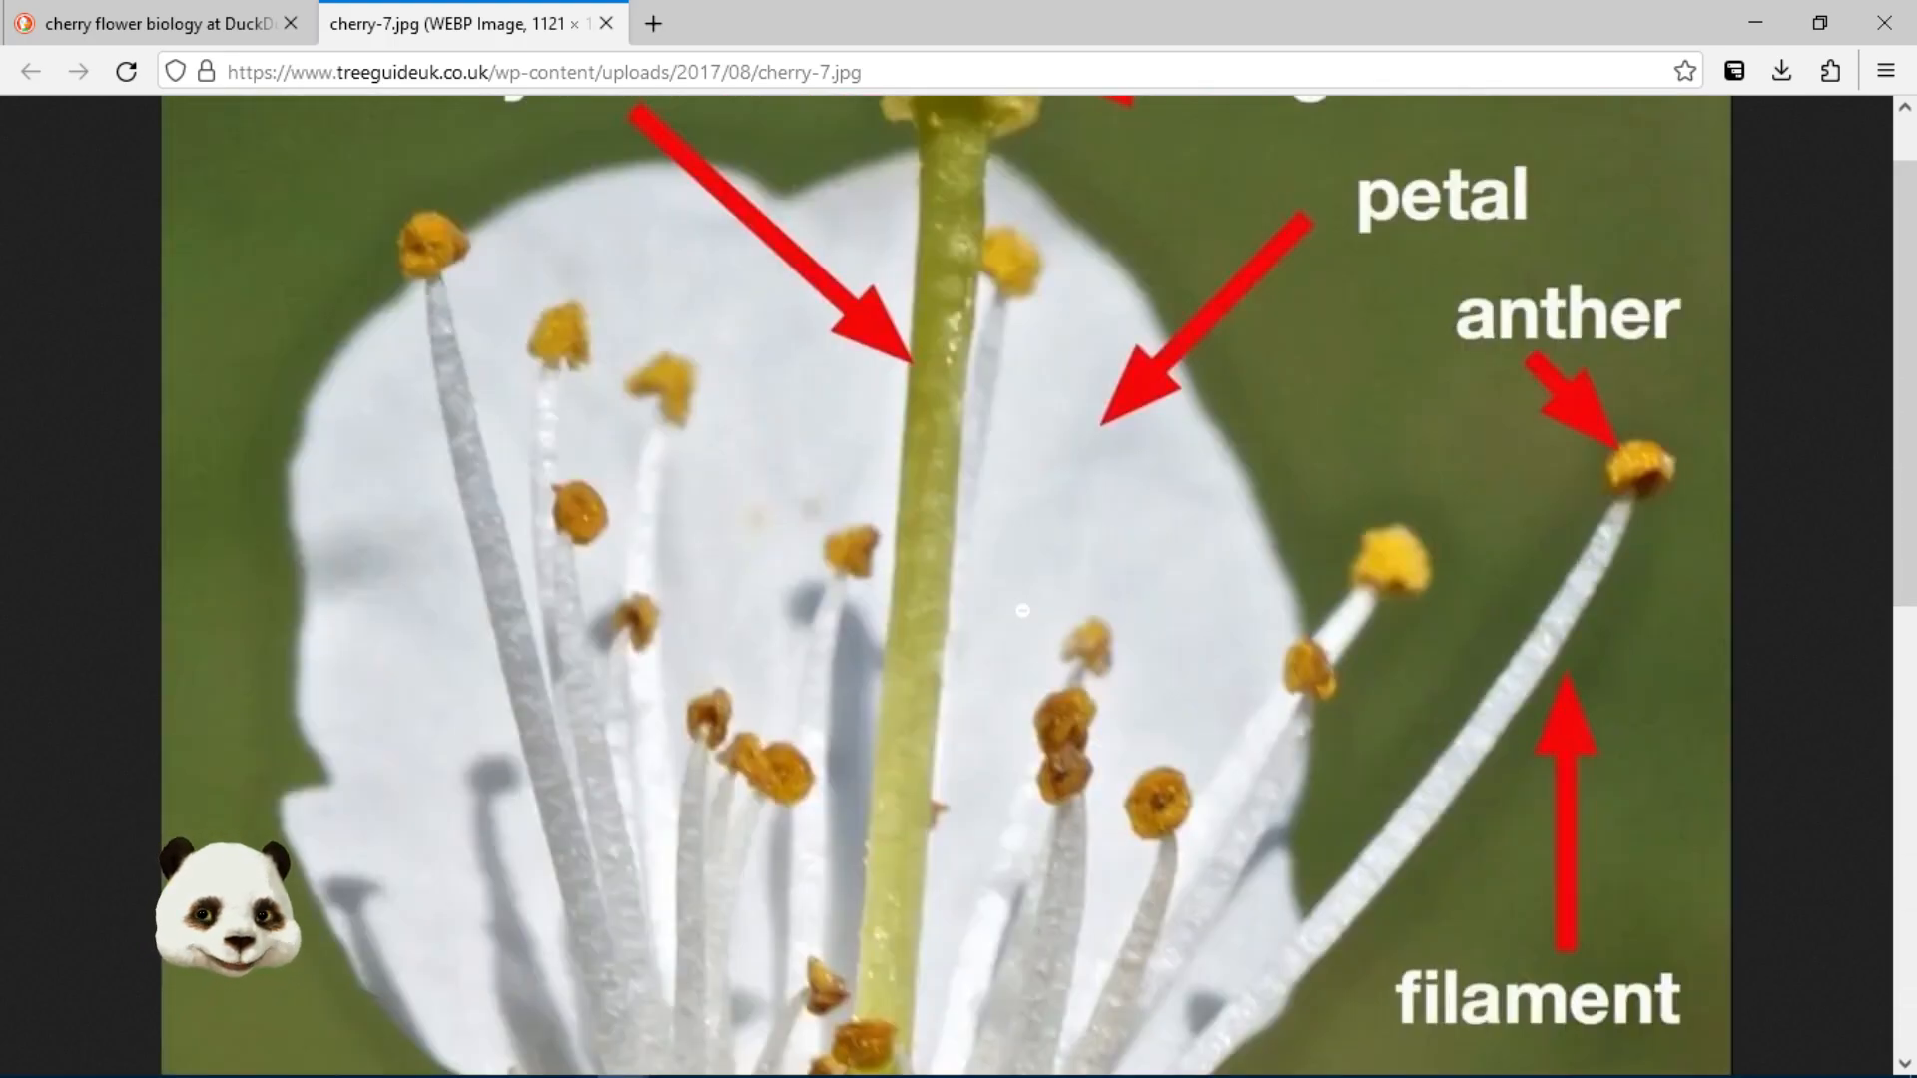
scroll(1023, 610, down, 3)
scroll(1014, 612, up, 4)
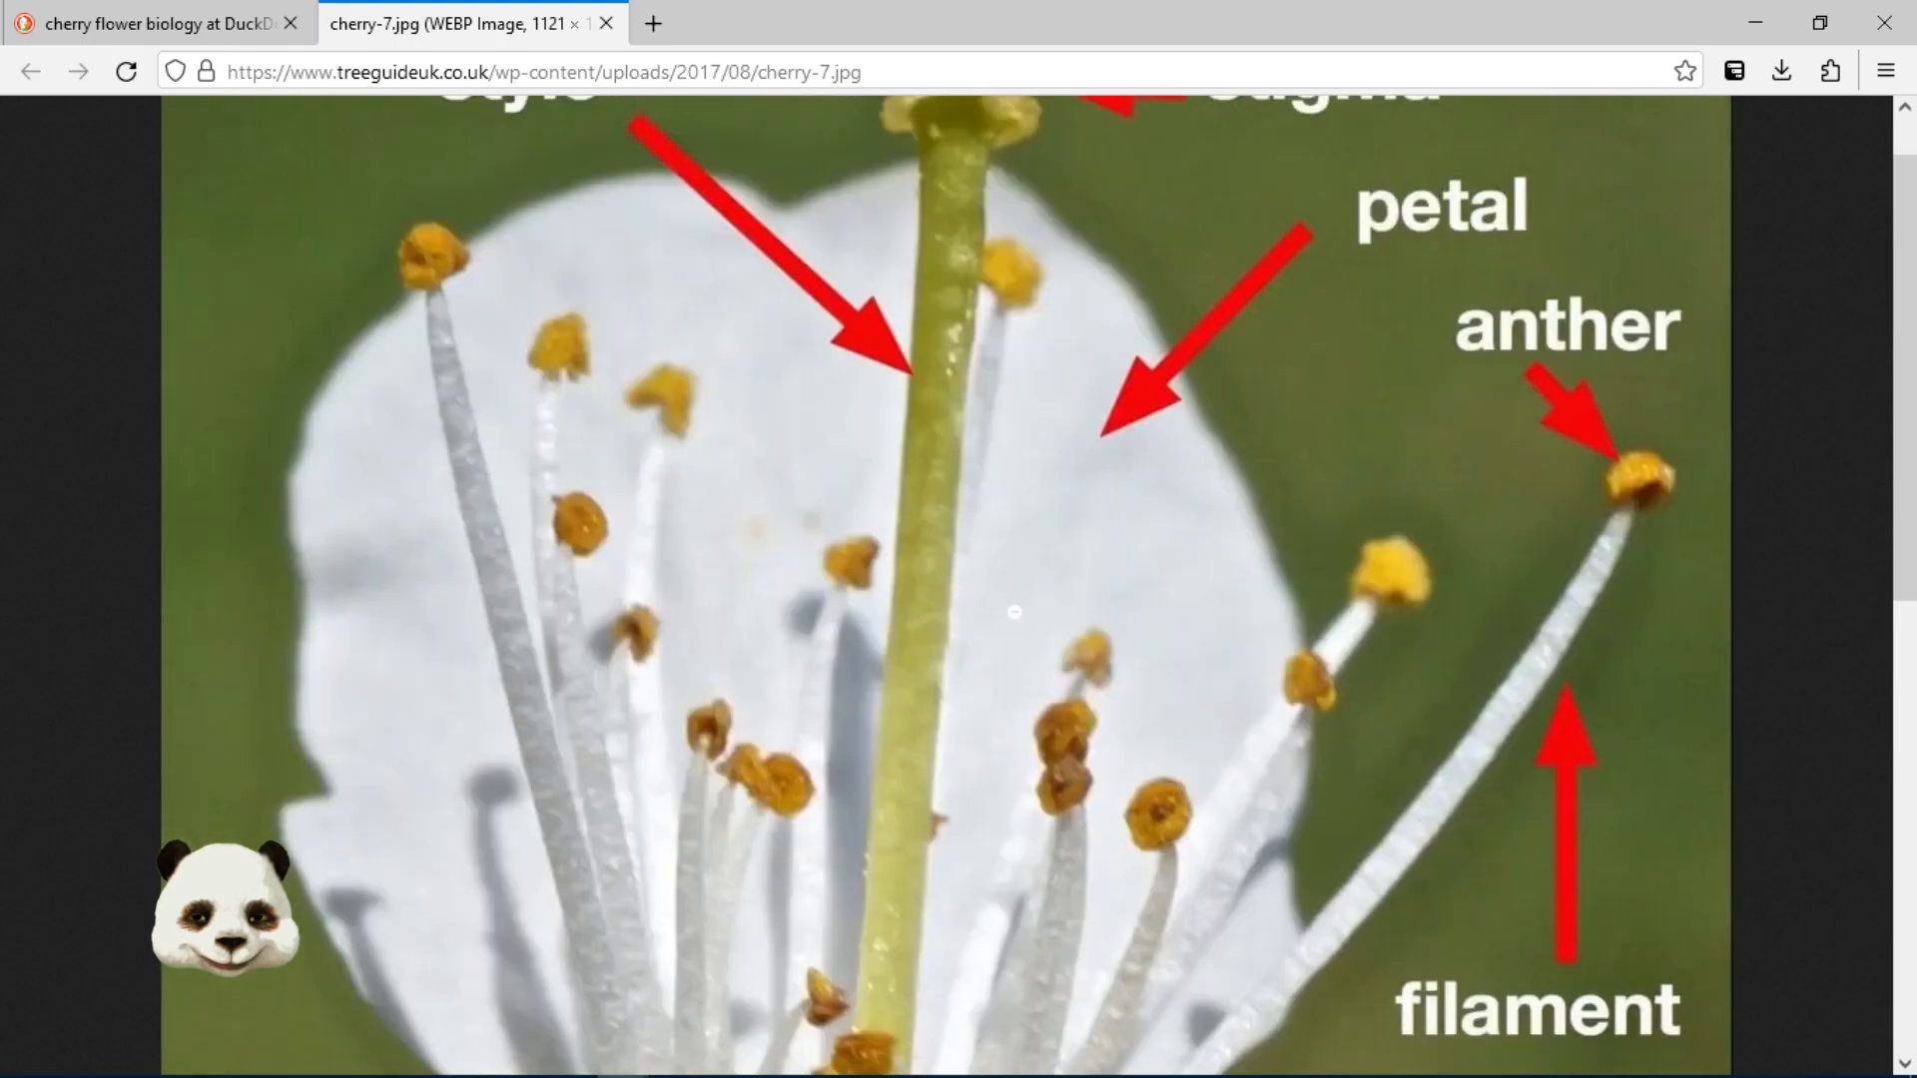
scroll(1014, 612, up, 1)
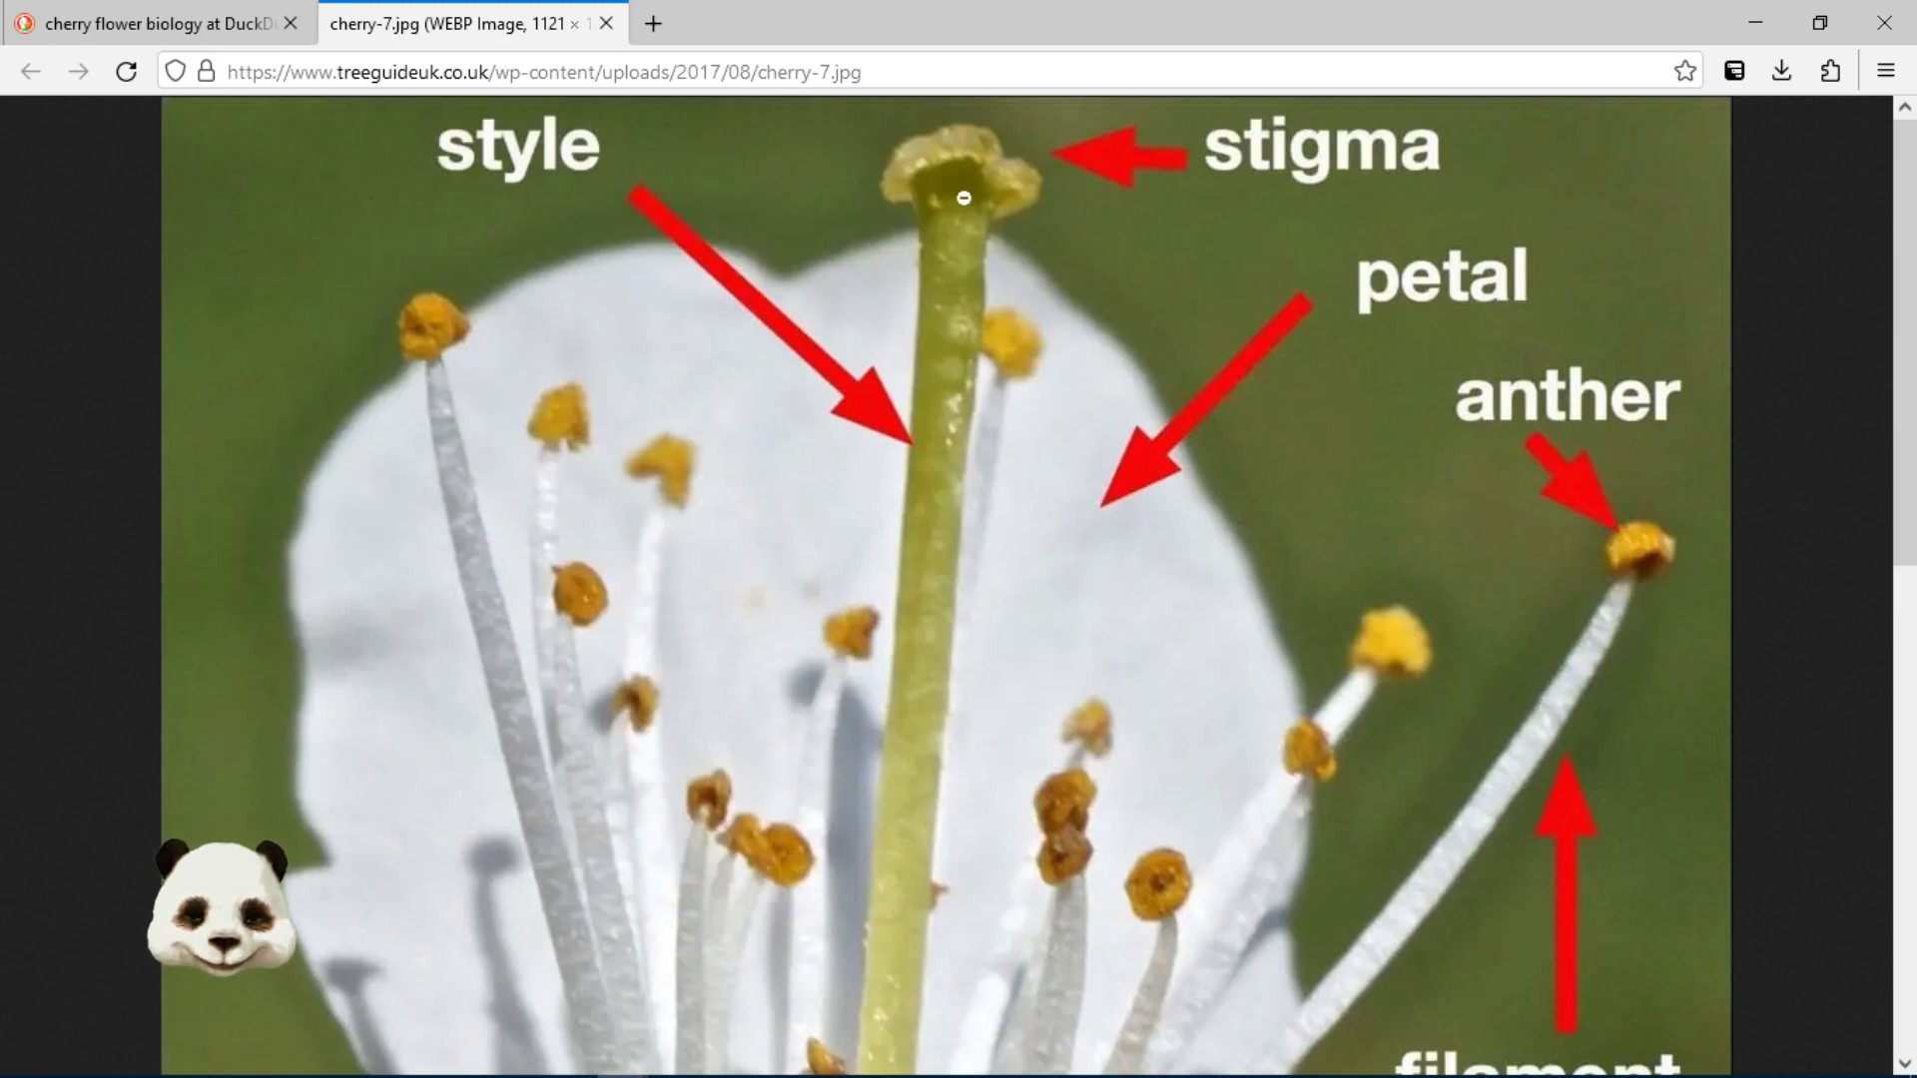
scroll(912, 507, down, 5)
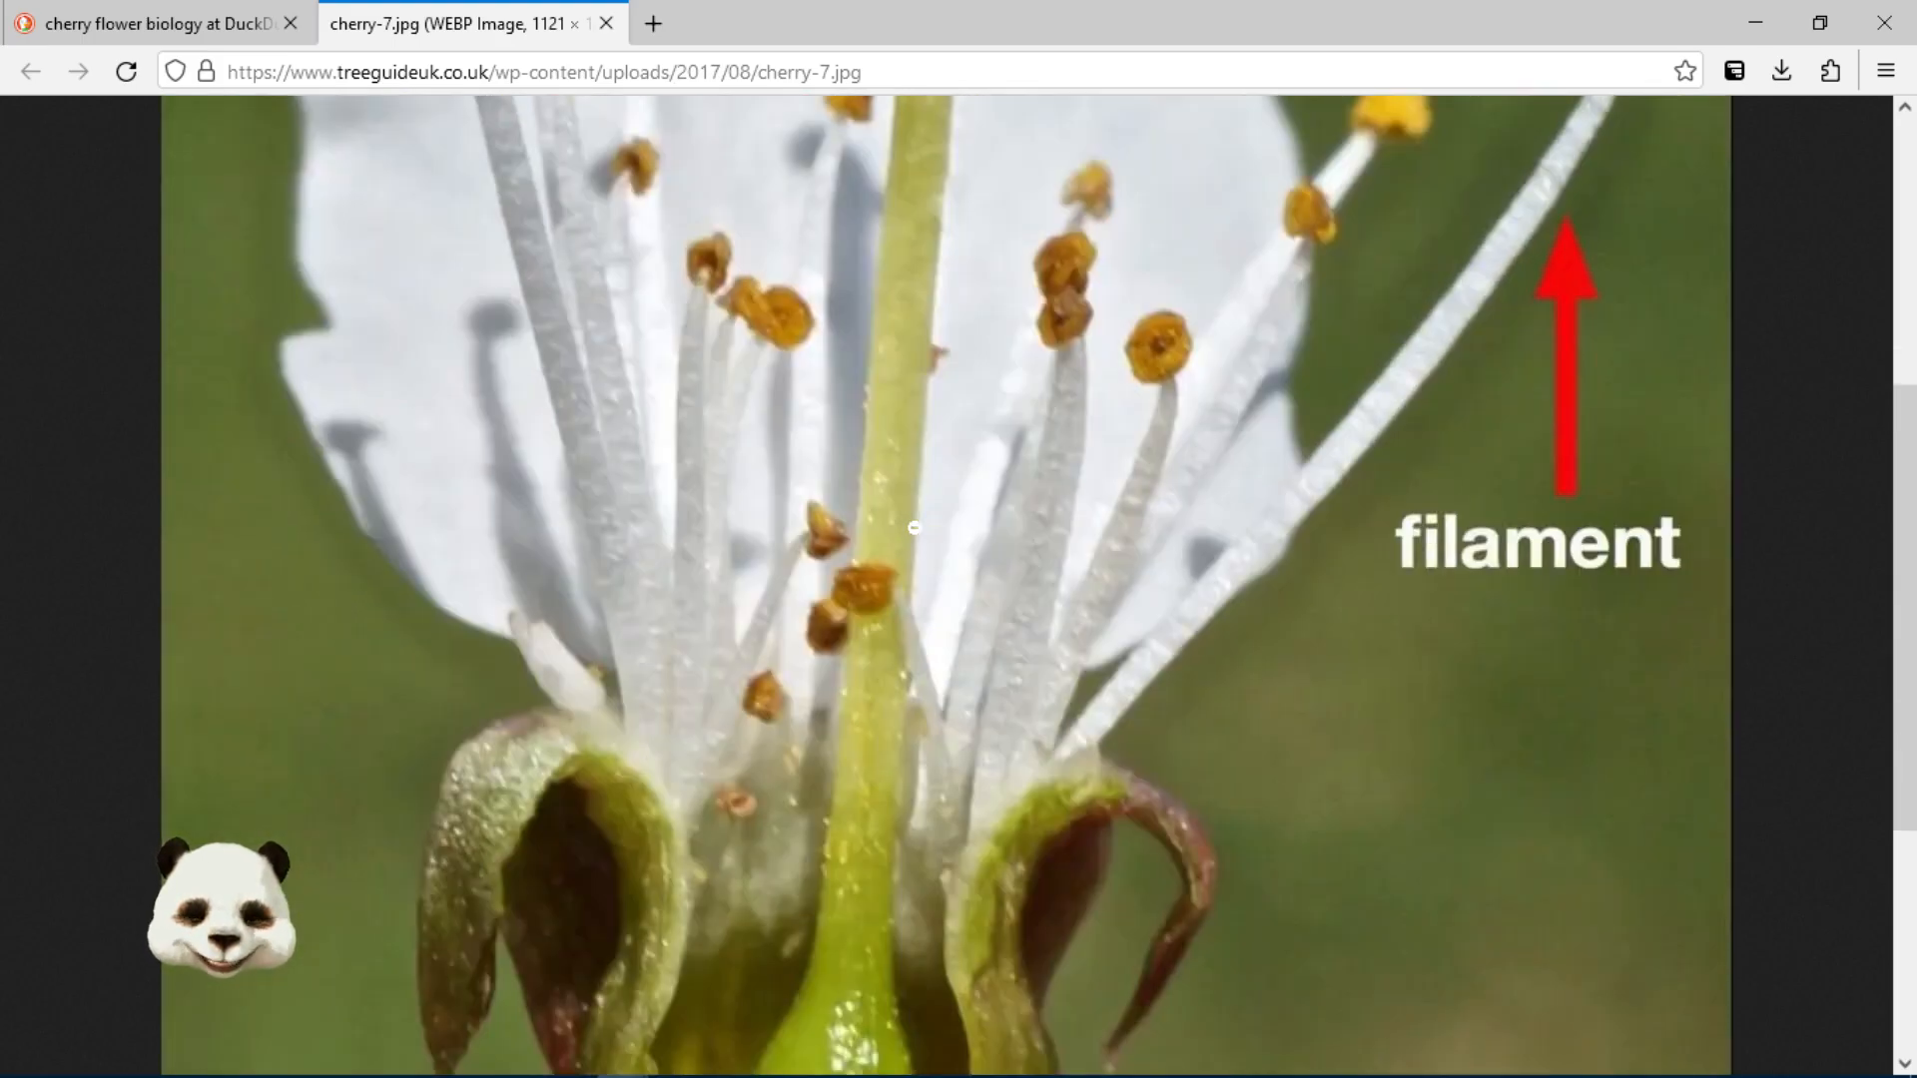
scroll(915, 527, down, 5)
scroll(817, 690, up, 4)
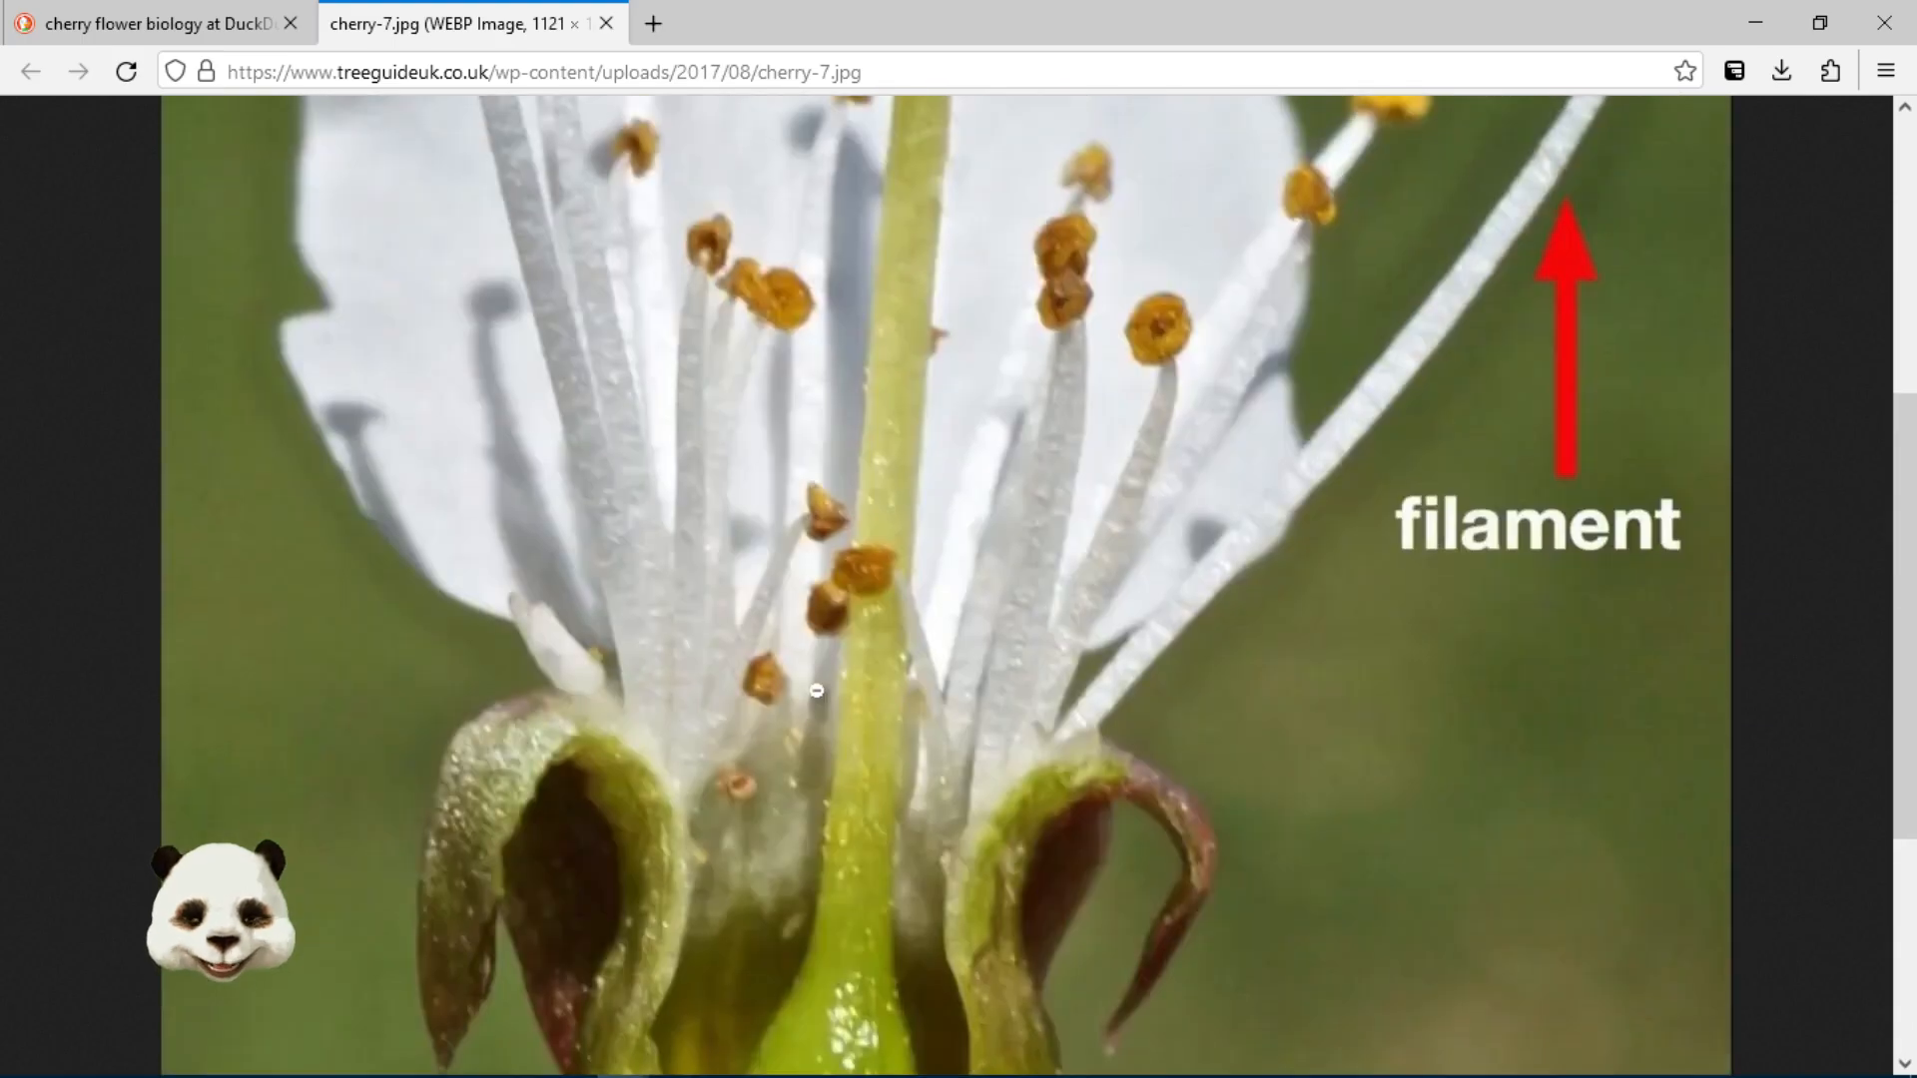
scroll(817, 690, up, 5)
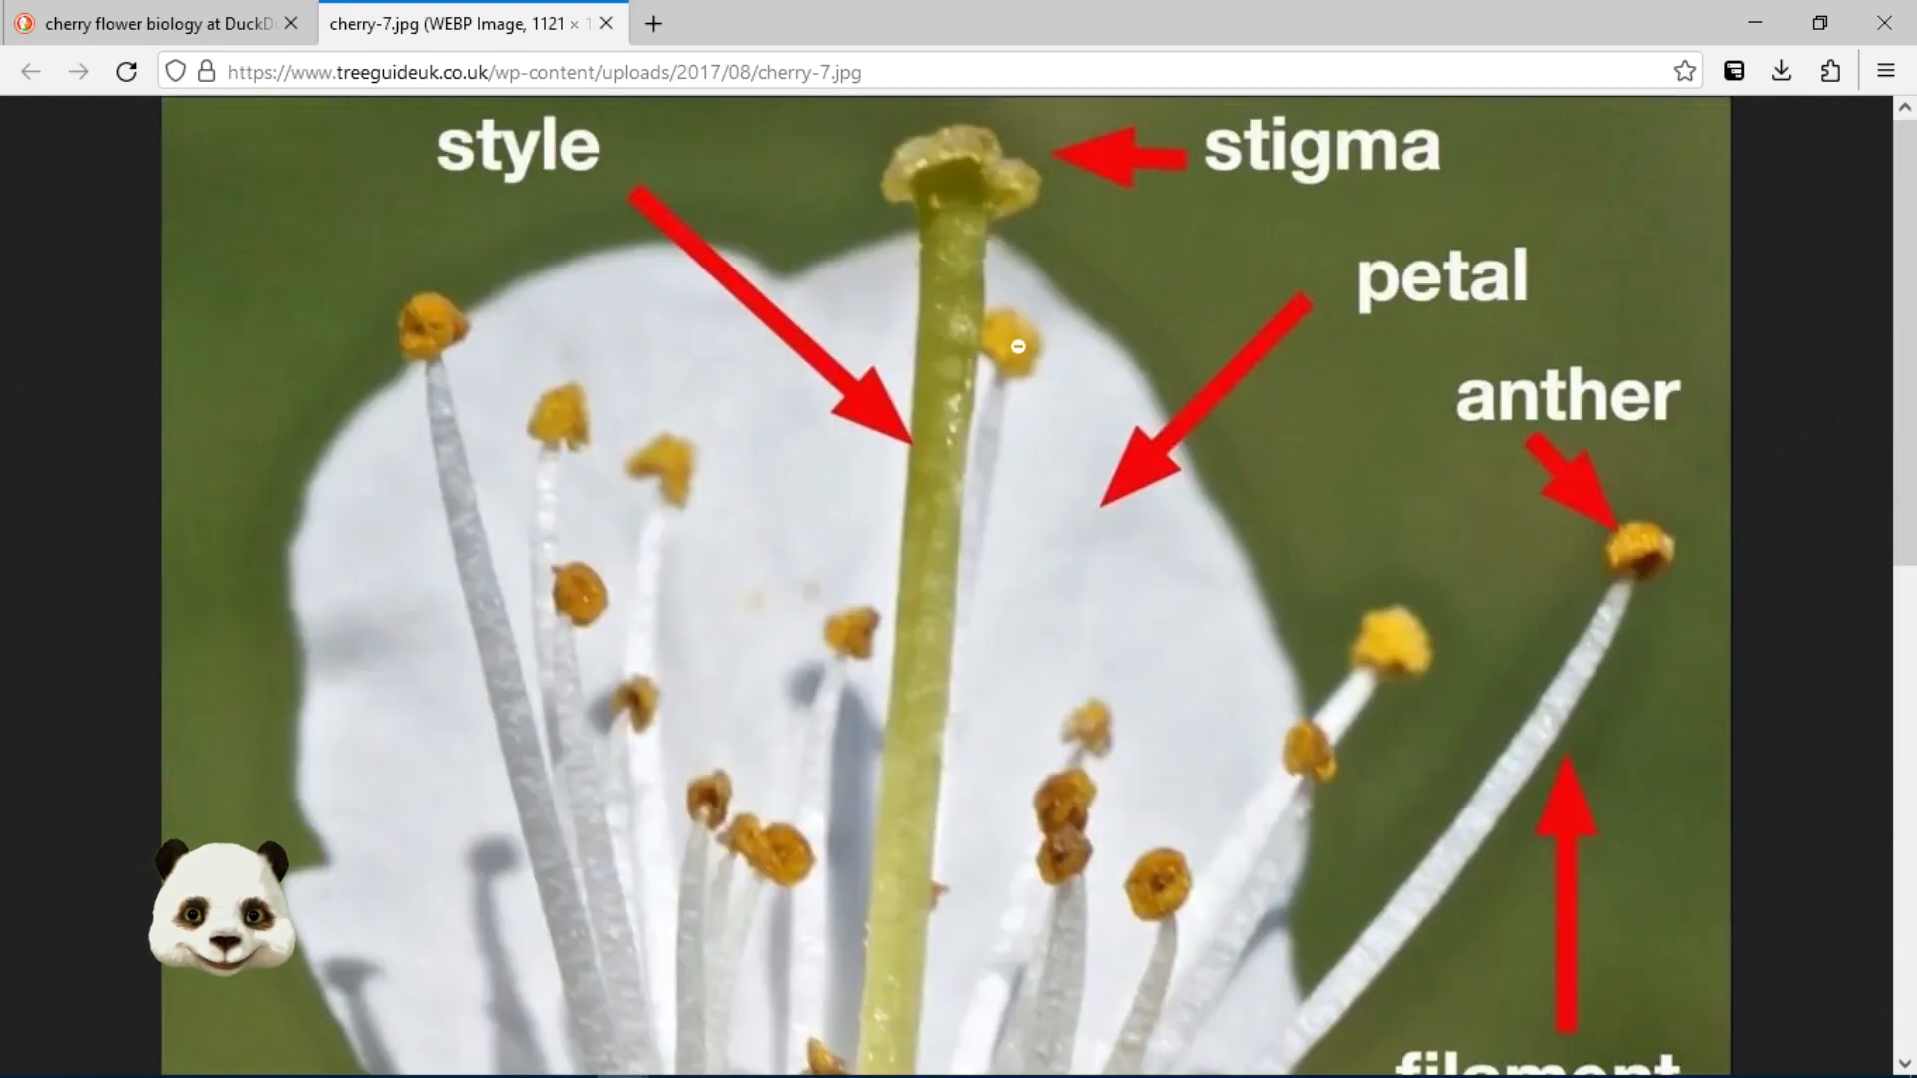
scroll(904, 405, down, 10)
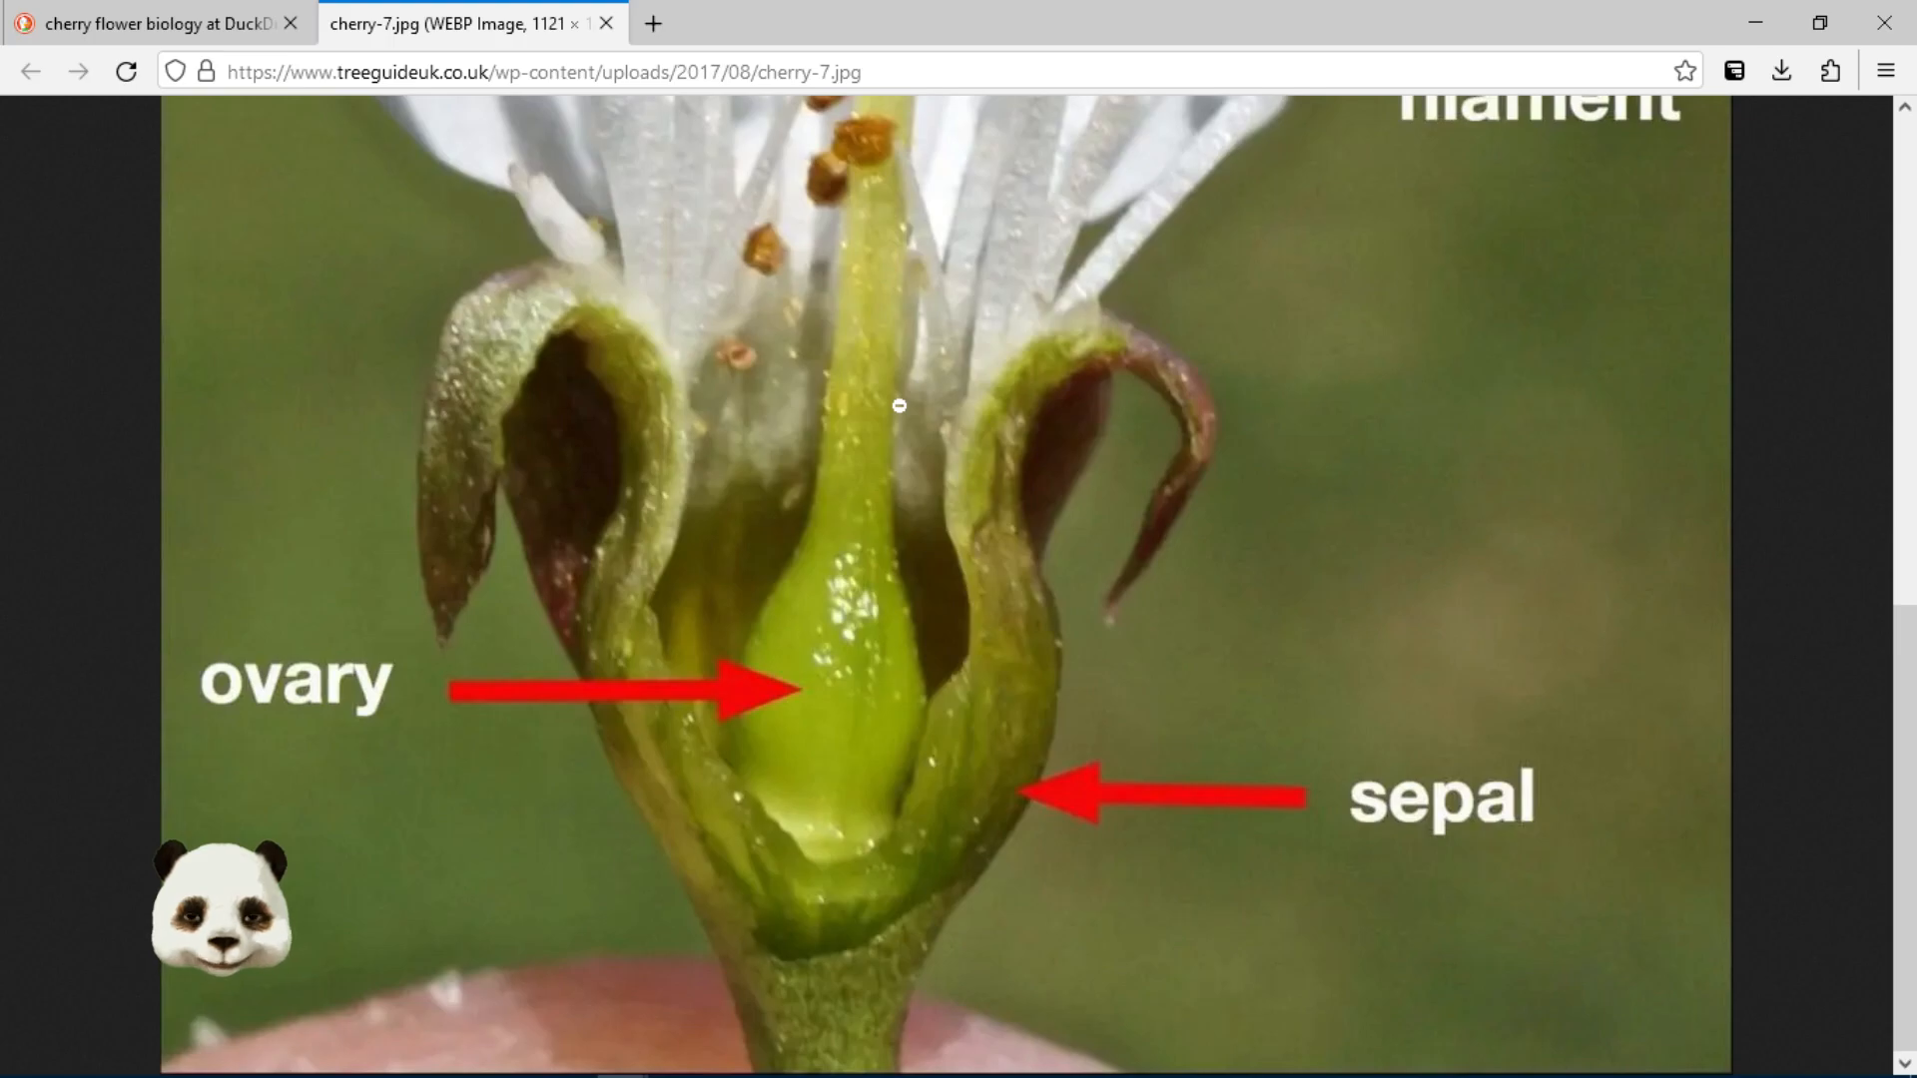
scroll(899, 405, up, 10)
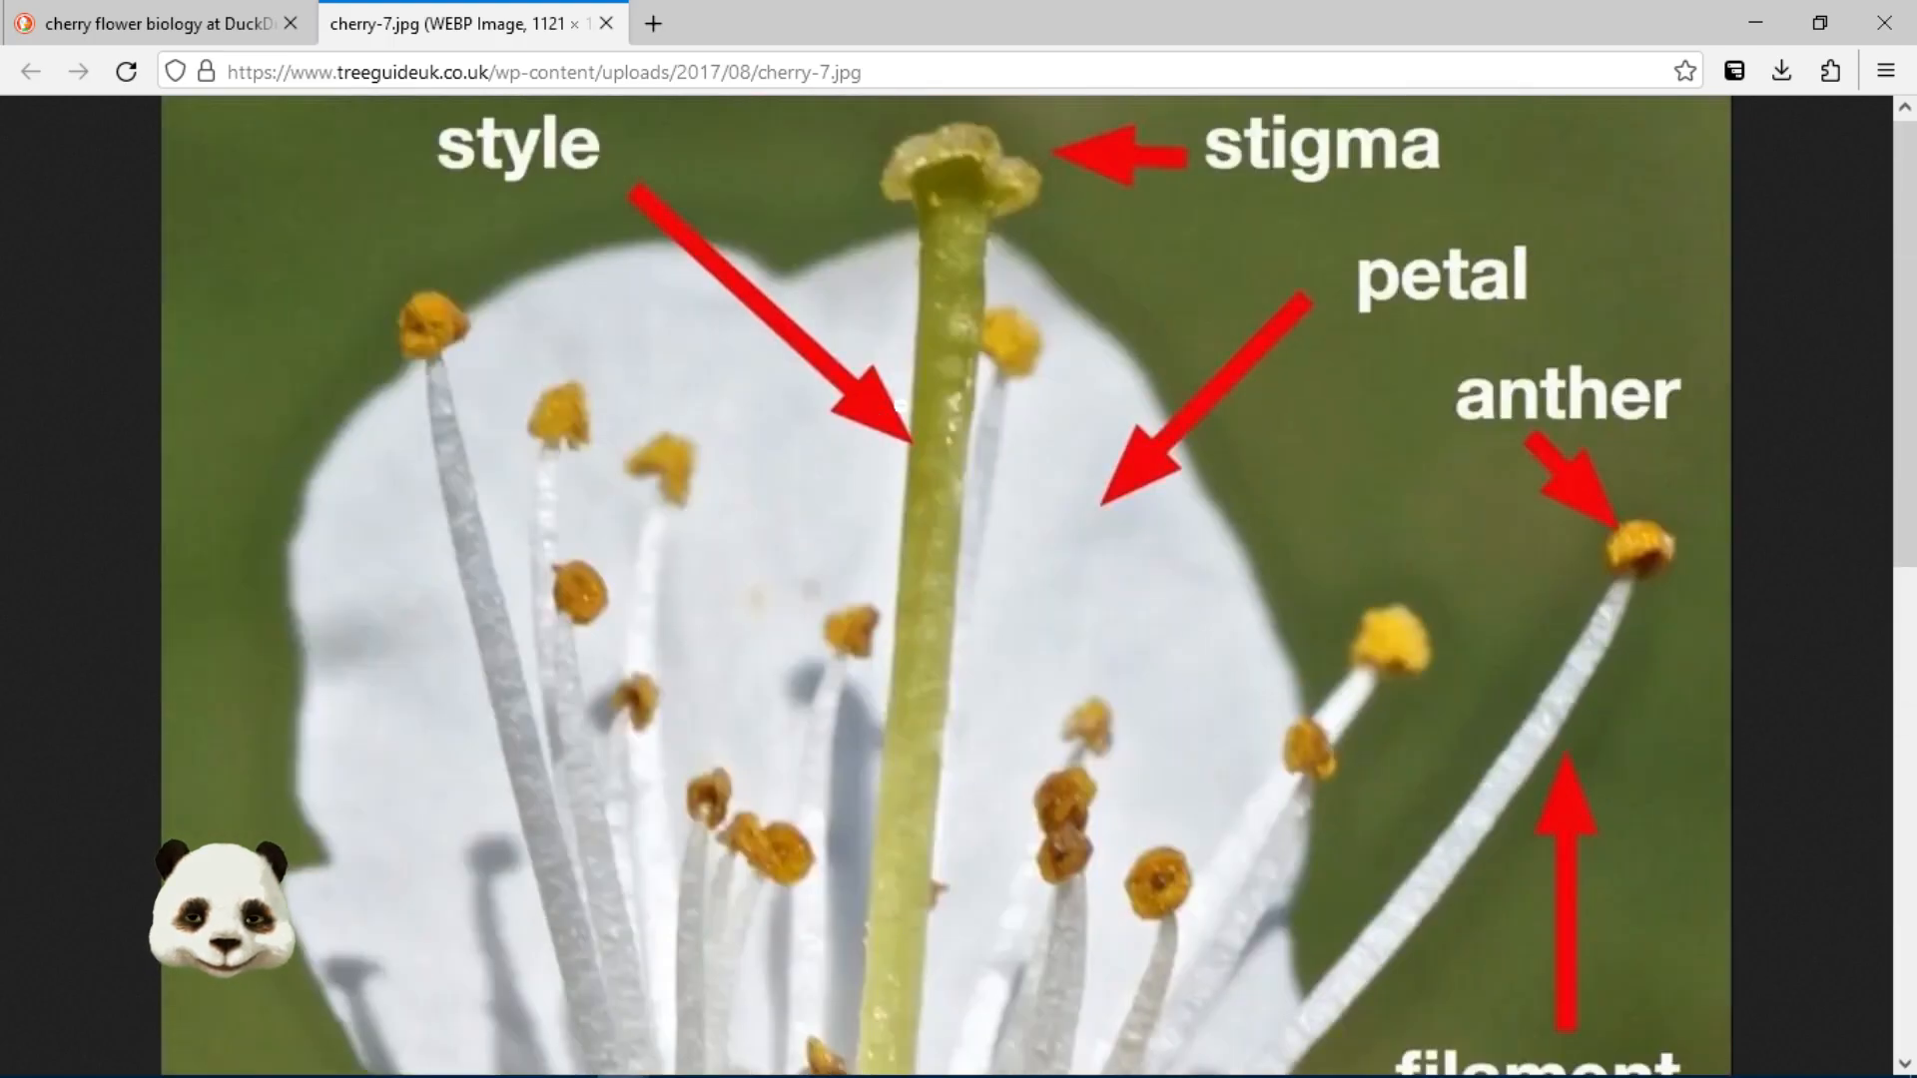
scroll(902, 397, down, 4)
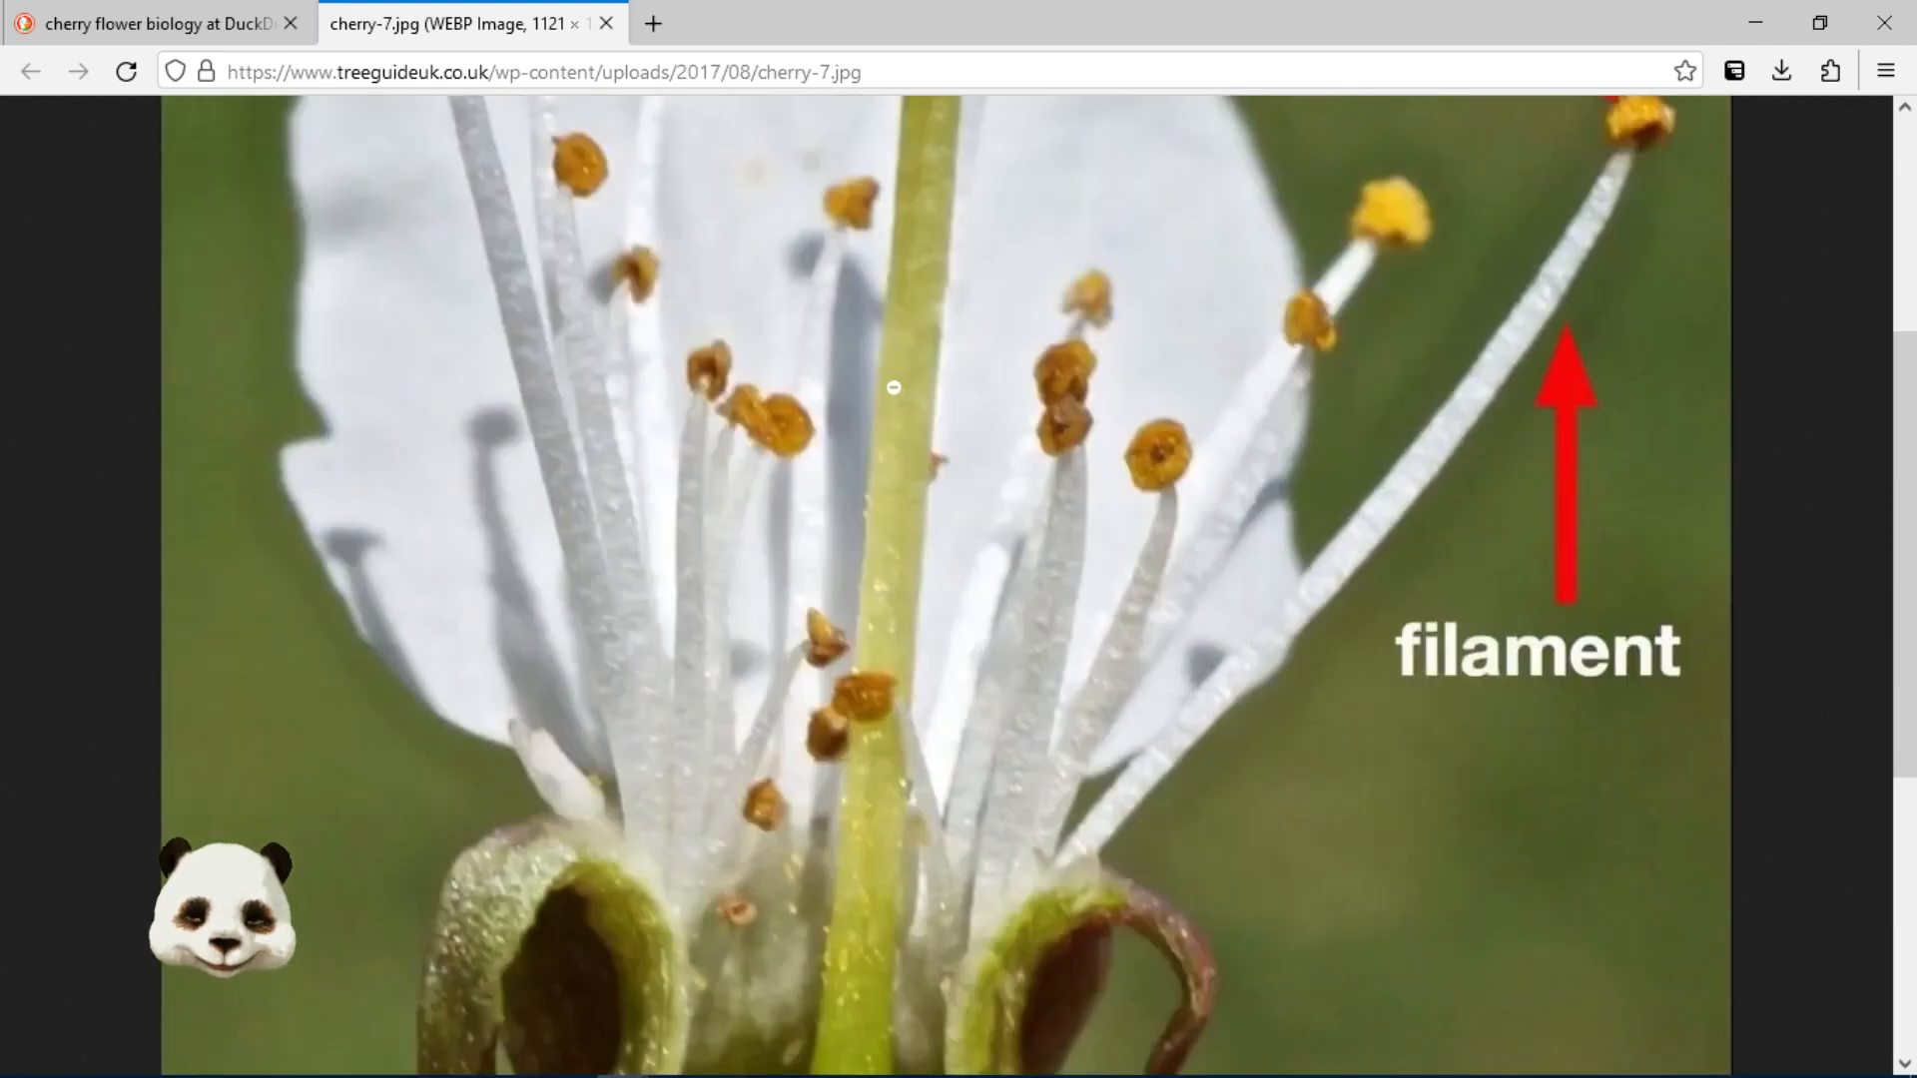
Fit the diagram back in the window, return to the search results, and move Firefox aside
click(895, 387)
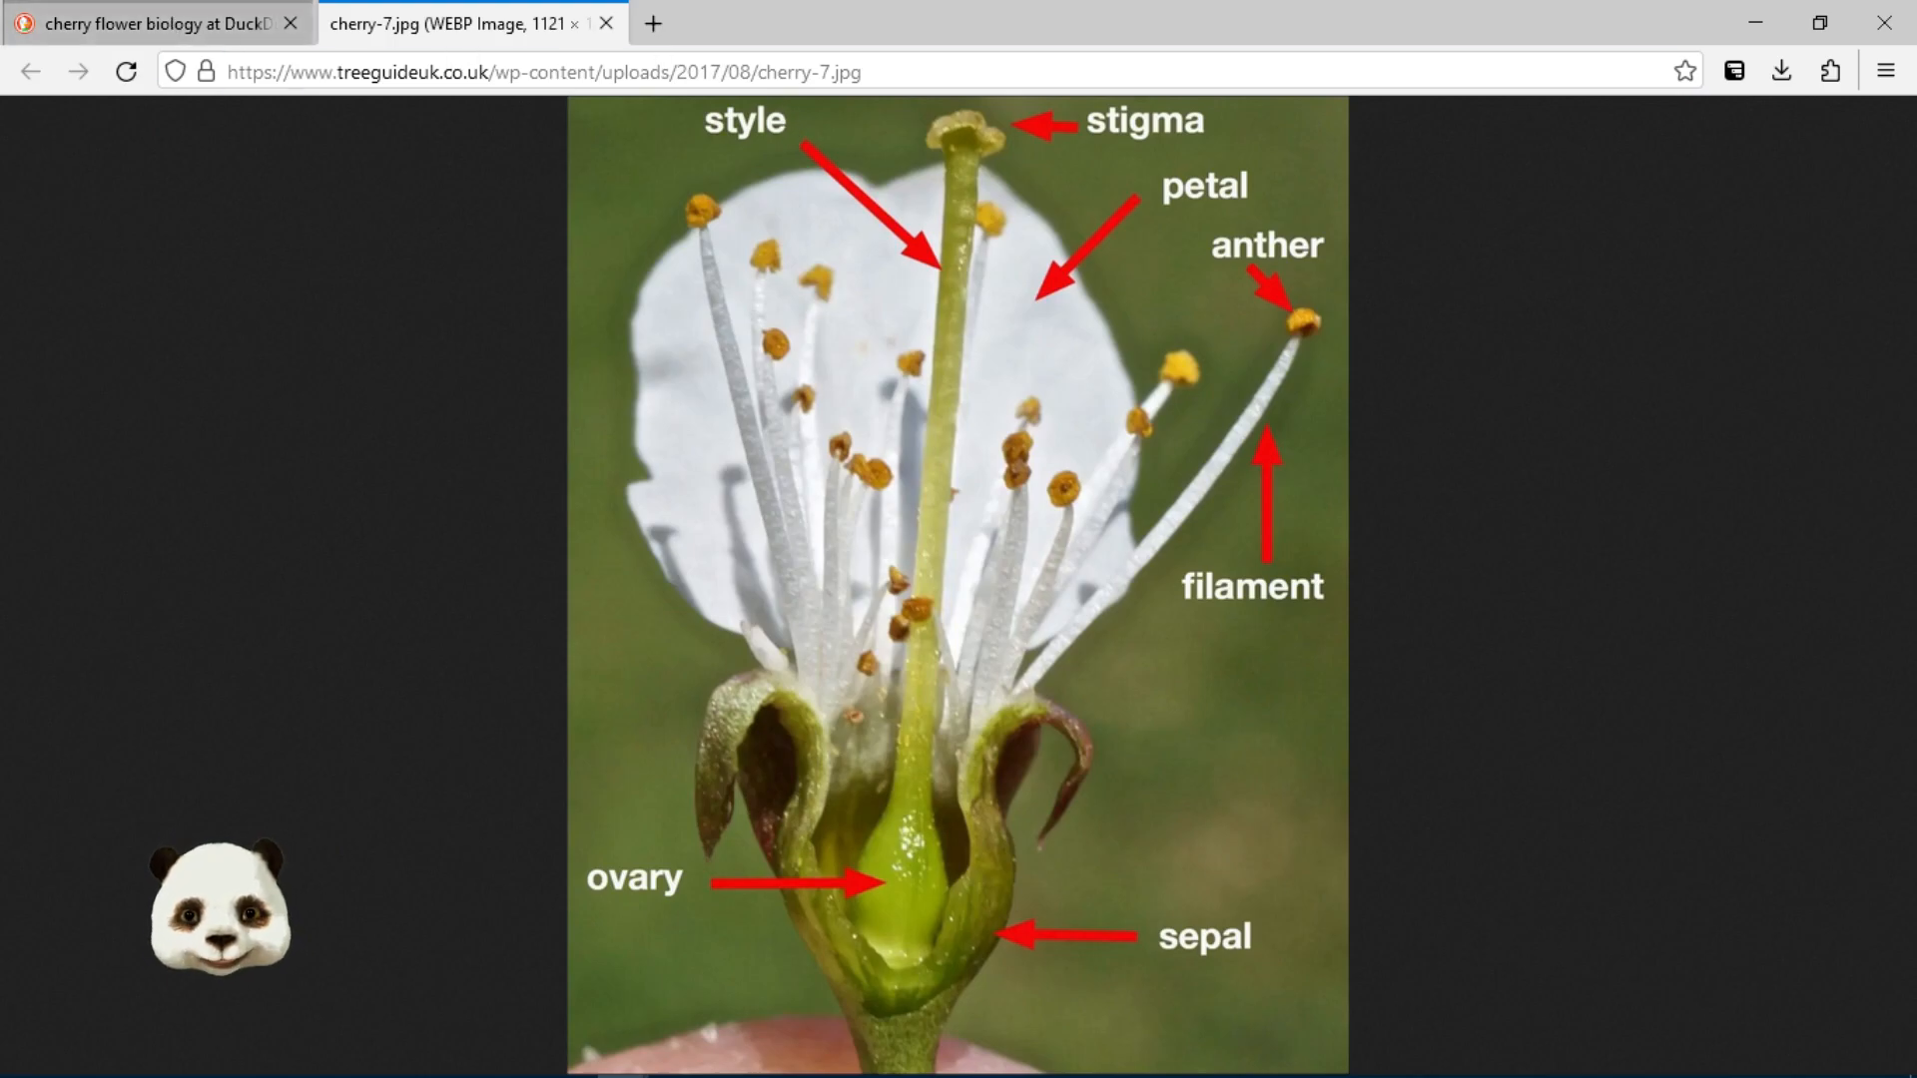
click(226, 32)
drag(914, 28, 1916, 92)
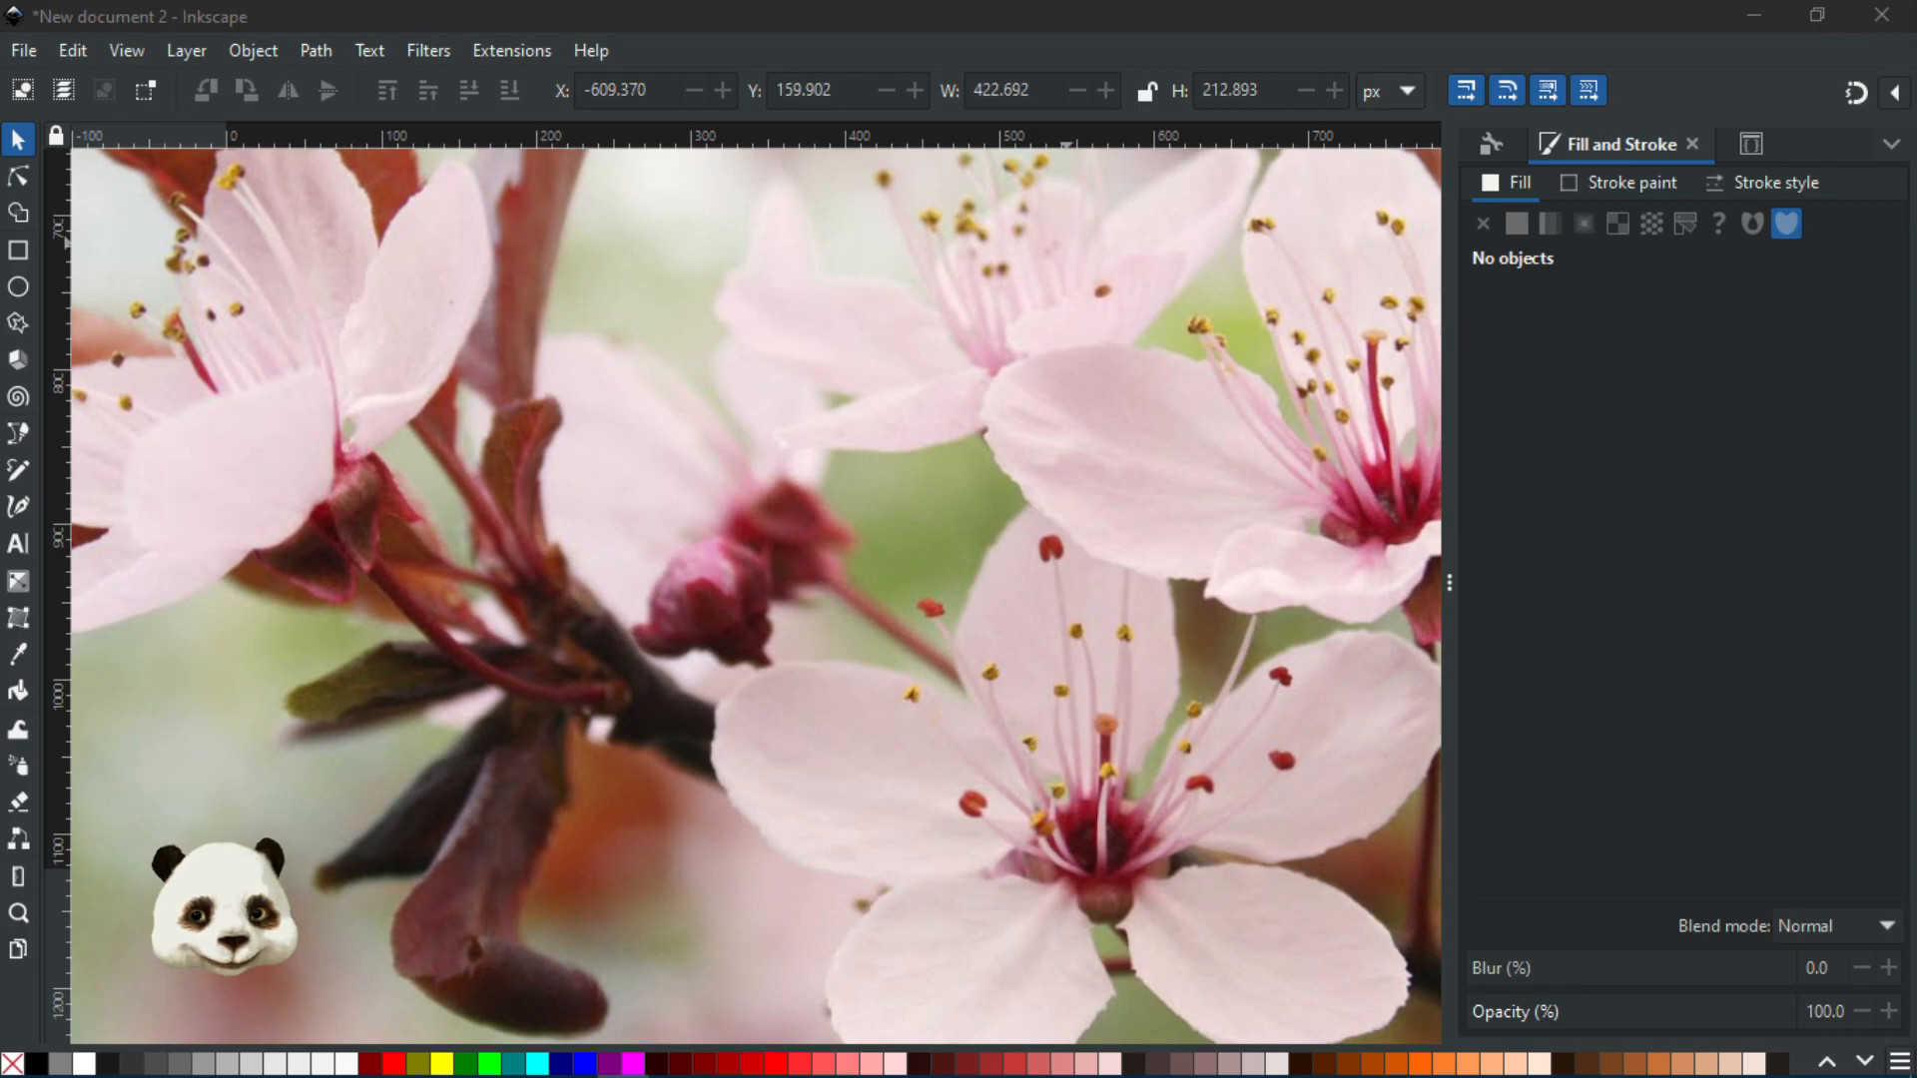
Bring Inkscape to the front and zoom in and out on the cherry blossom photo
click(799, 8)
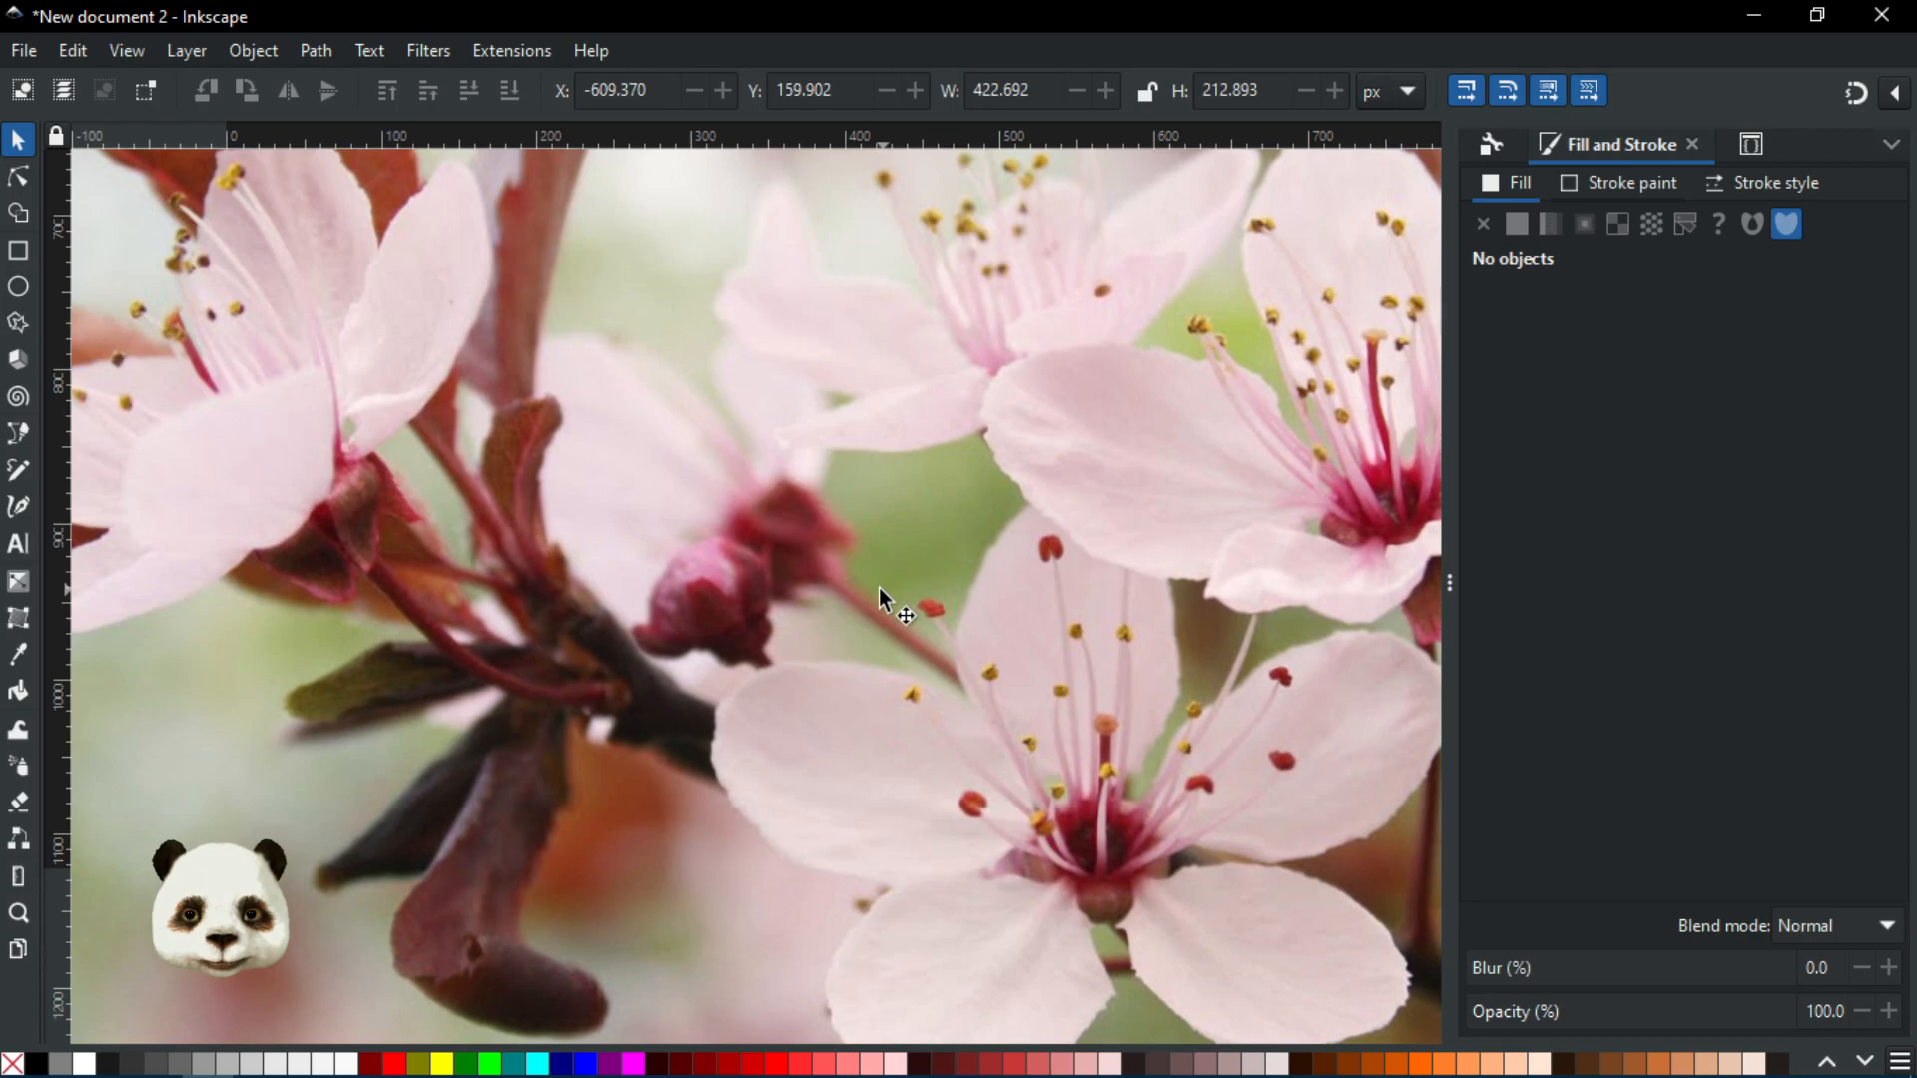
scroll(938, 501, down, 1)
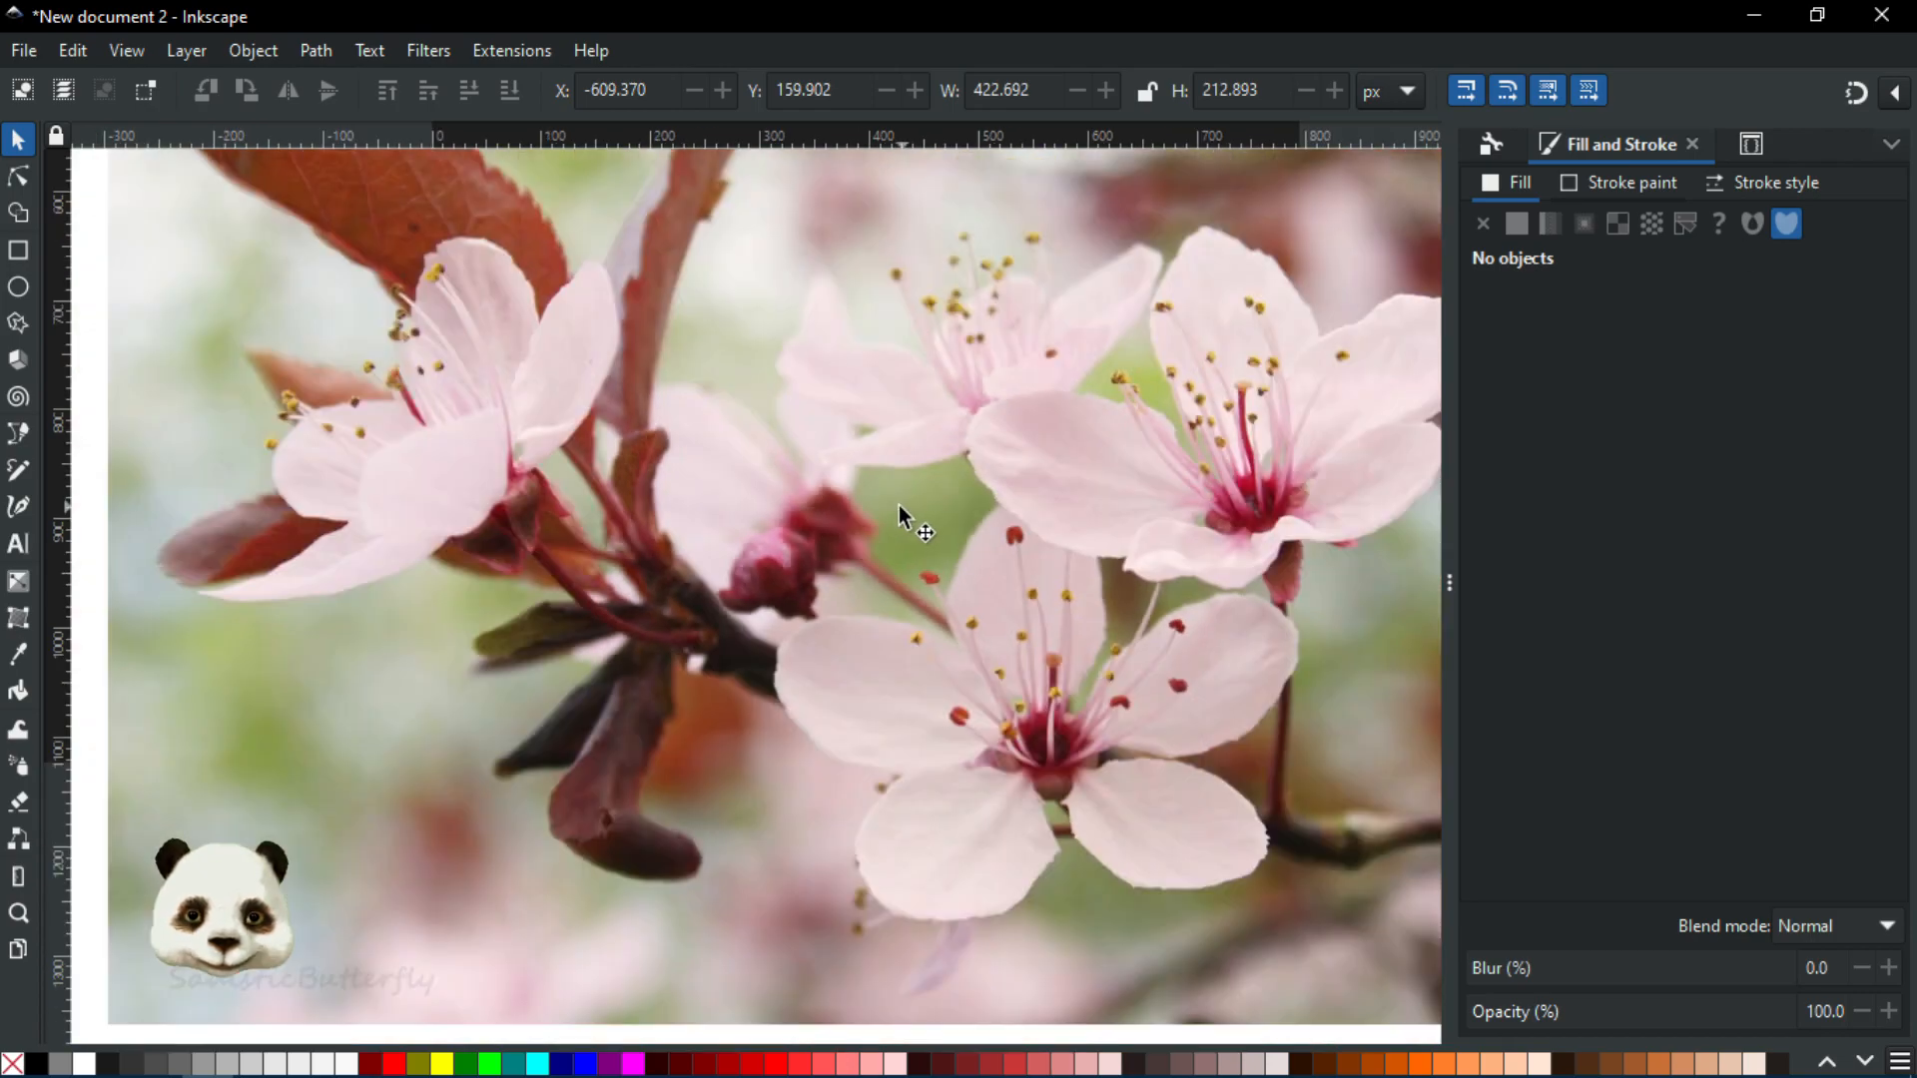
scroll(883, 511, up, 2)
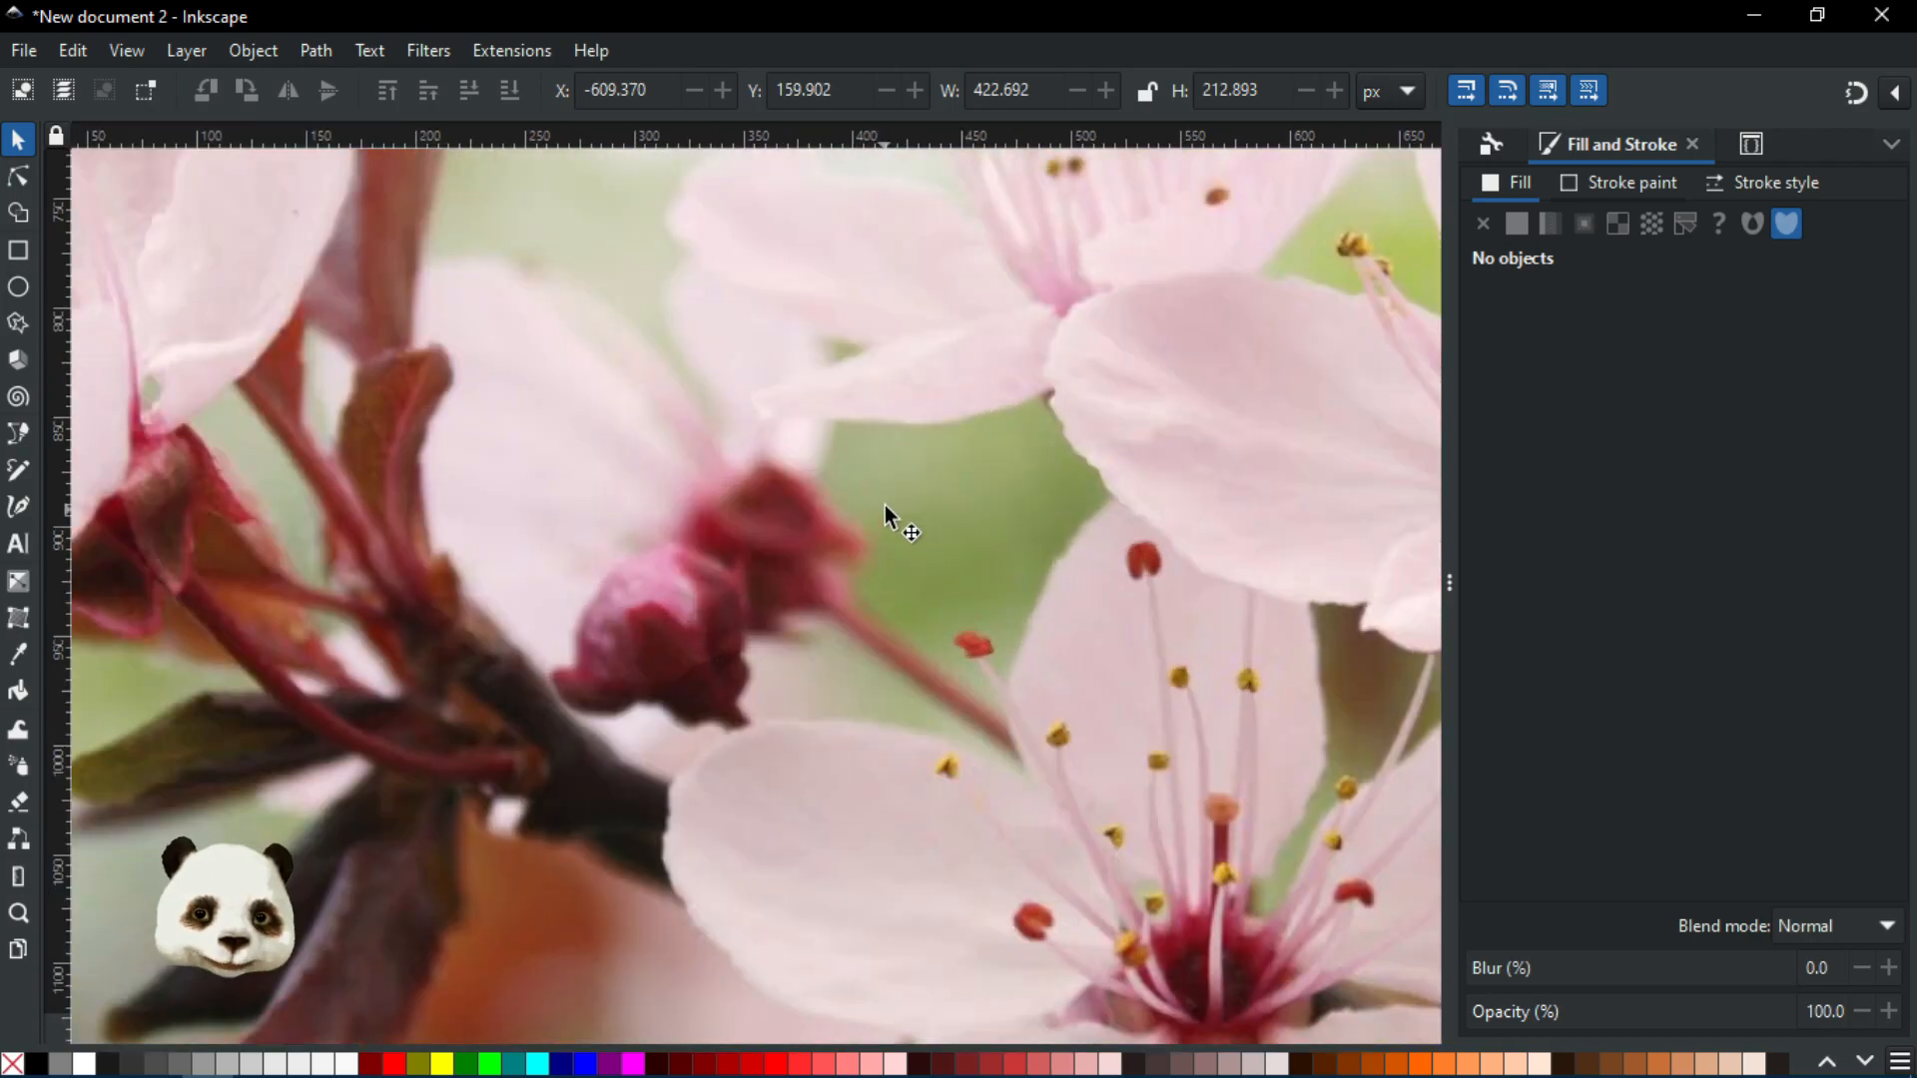
scroll(884, 505, down, 3)
scroll(783, 504, up, 3)
scroll(566, 585, up, 2)
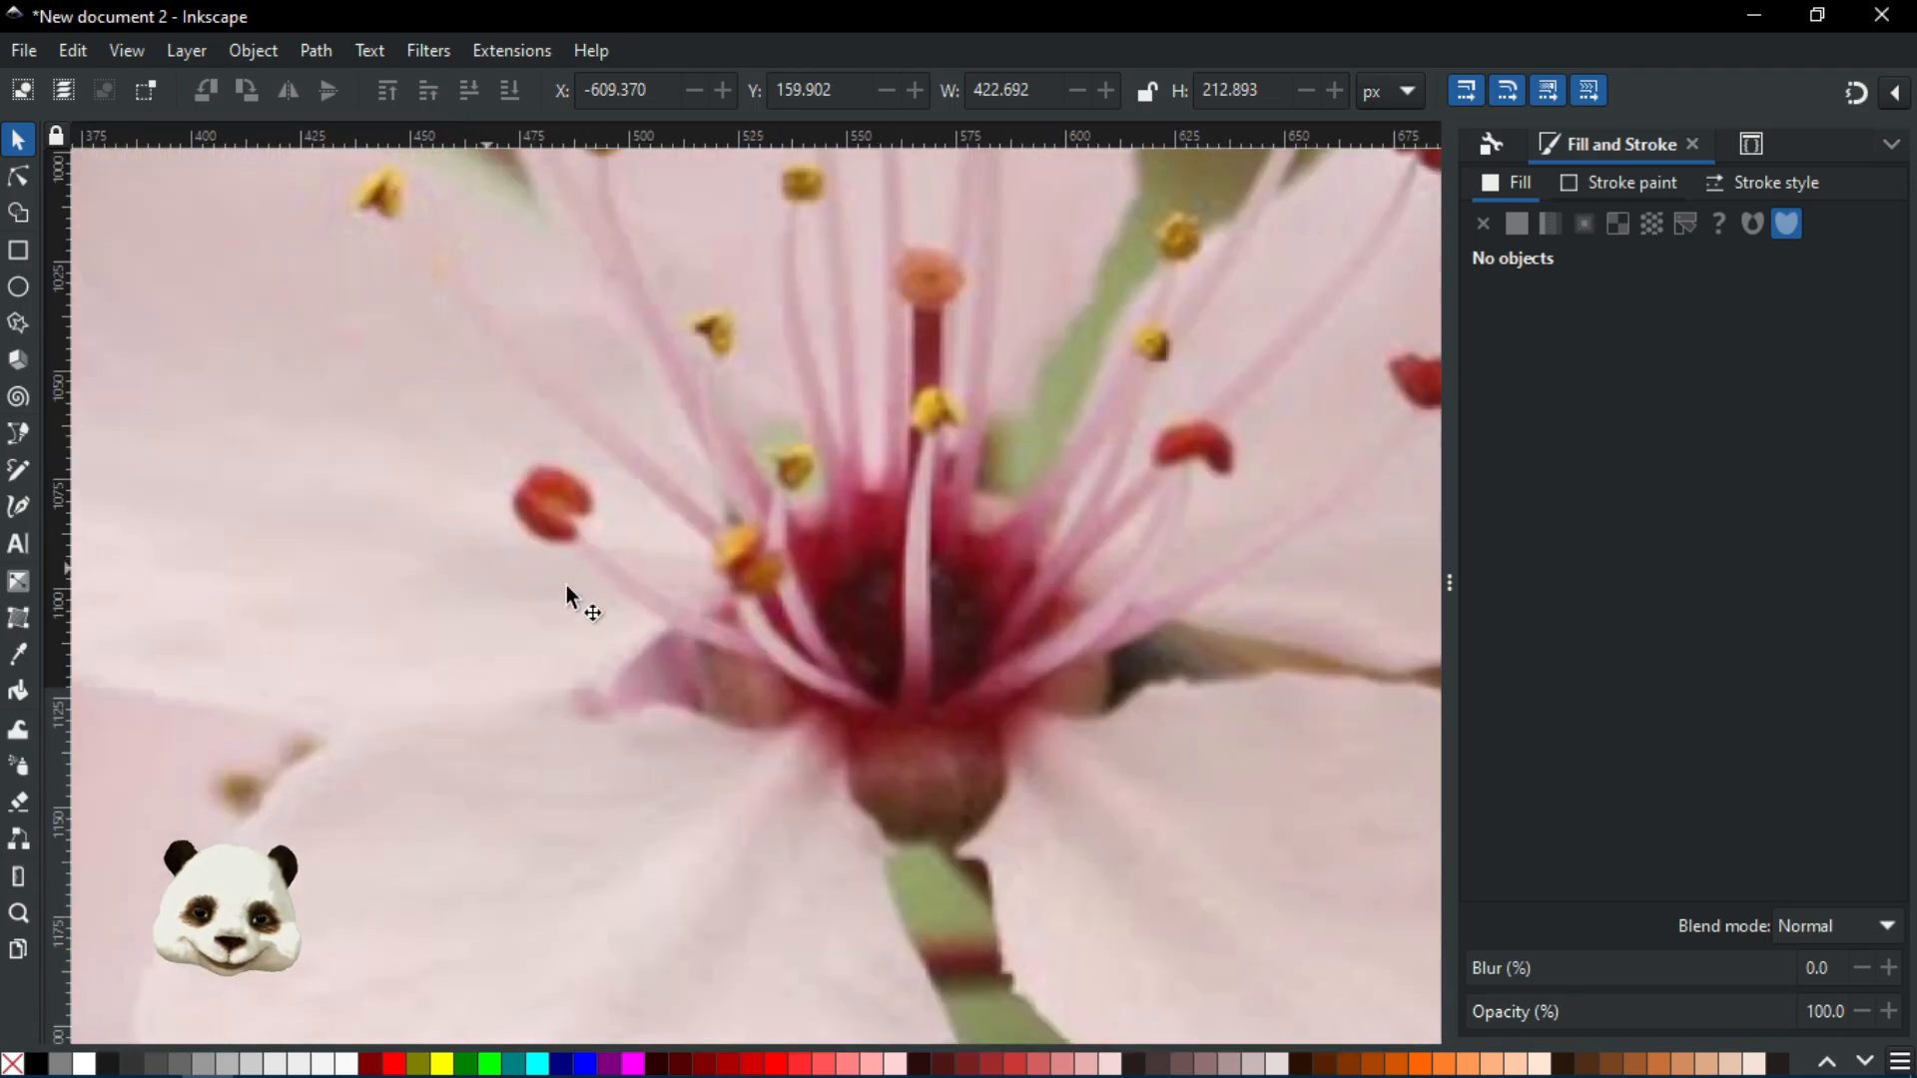
scroll(691, 598, down, 1)
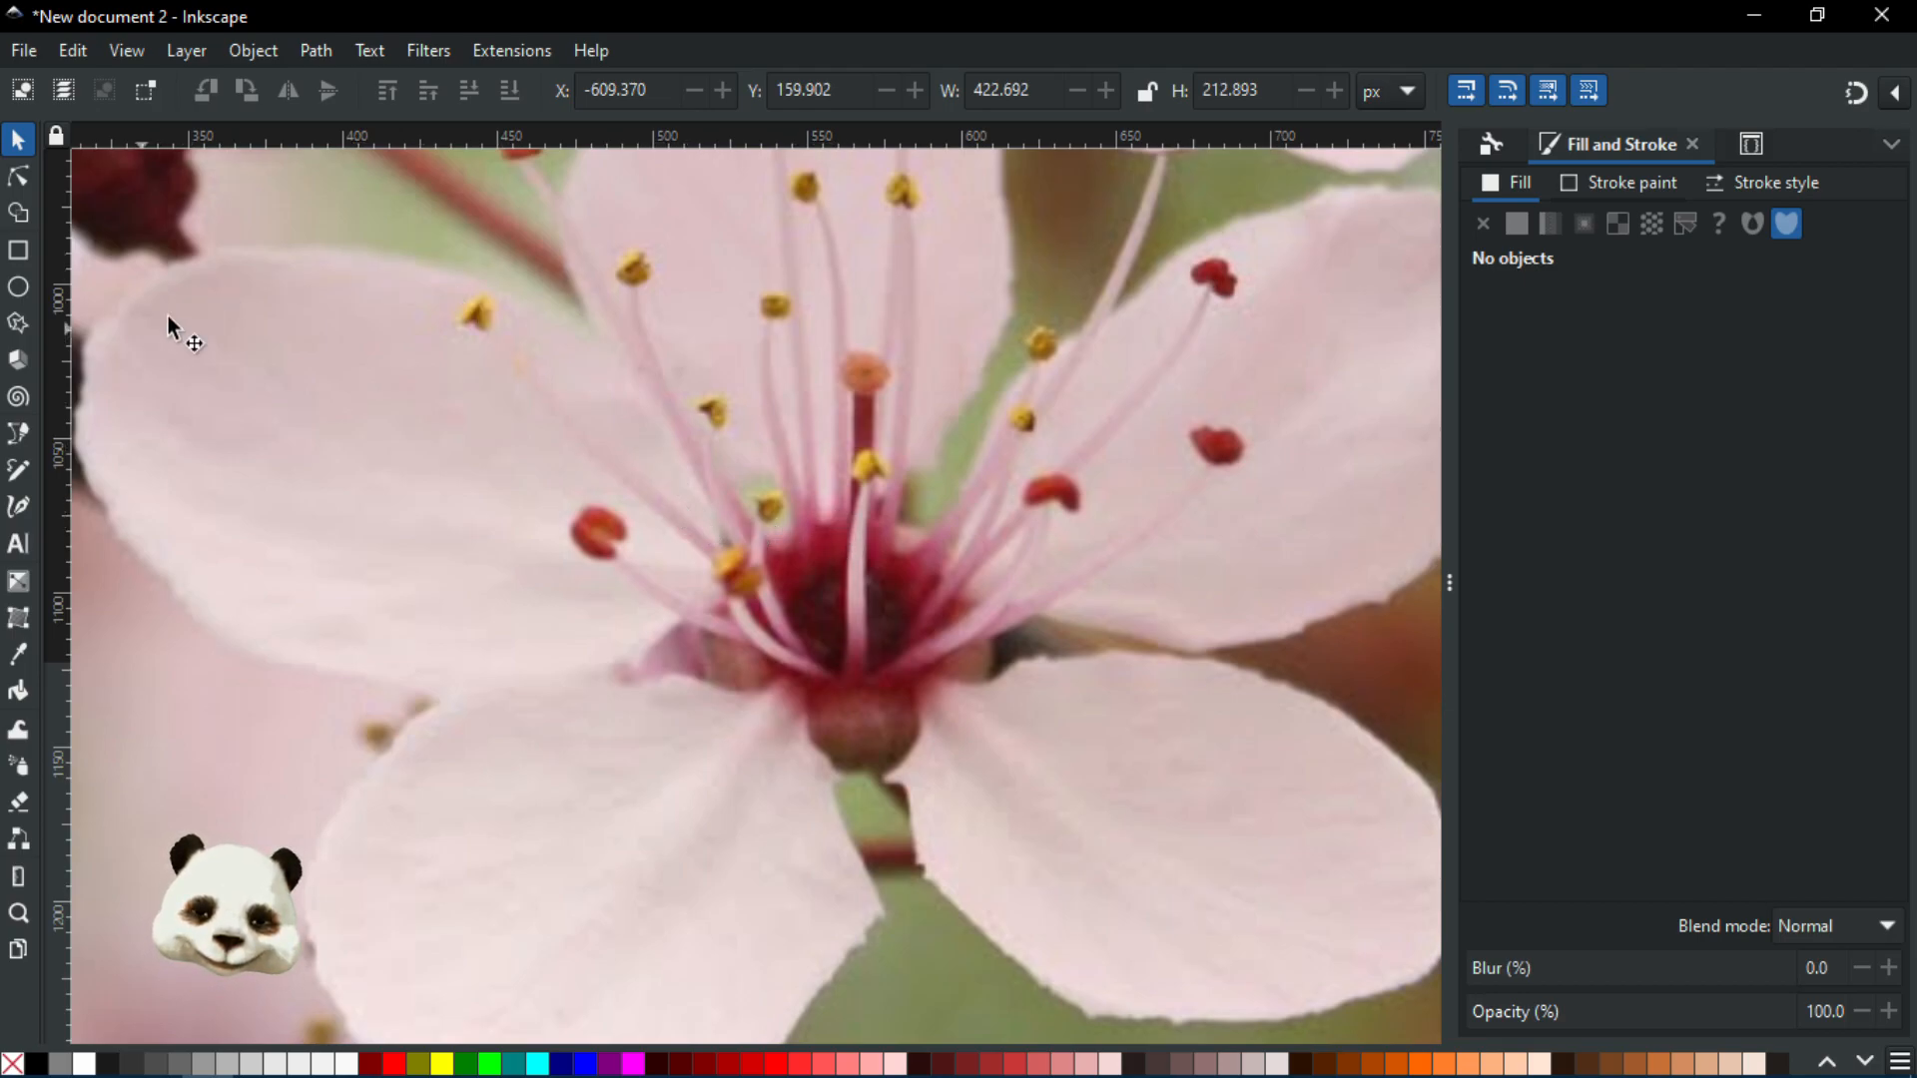
scroll(843, 829, down, 2)
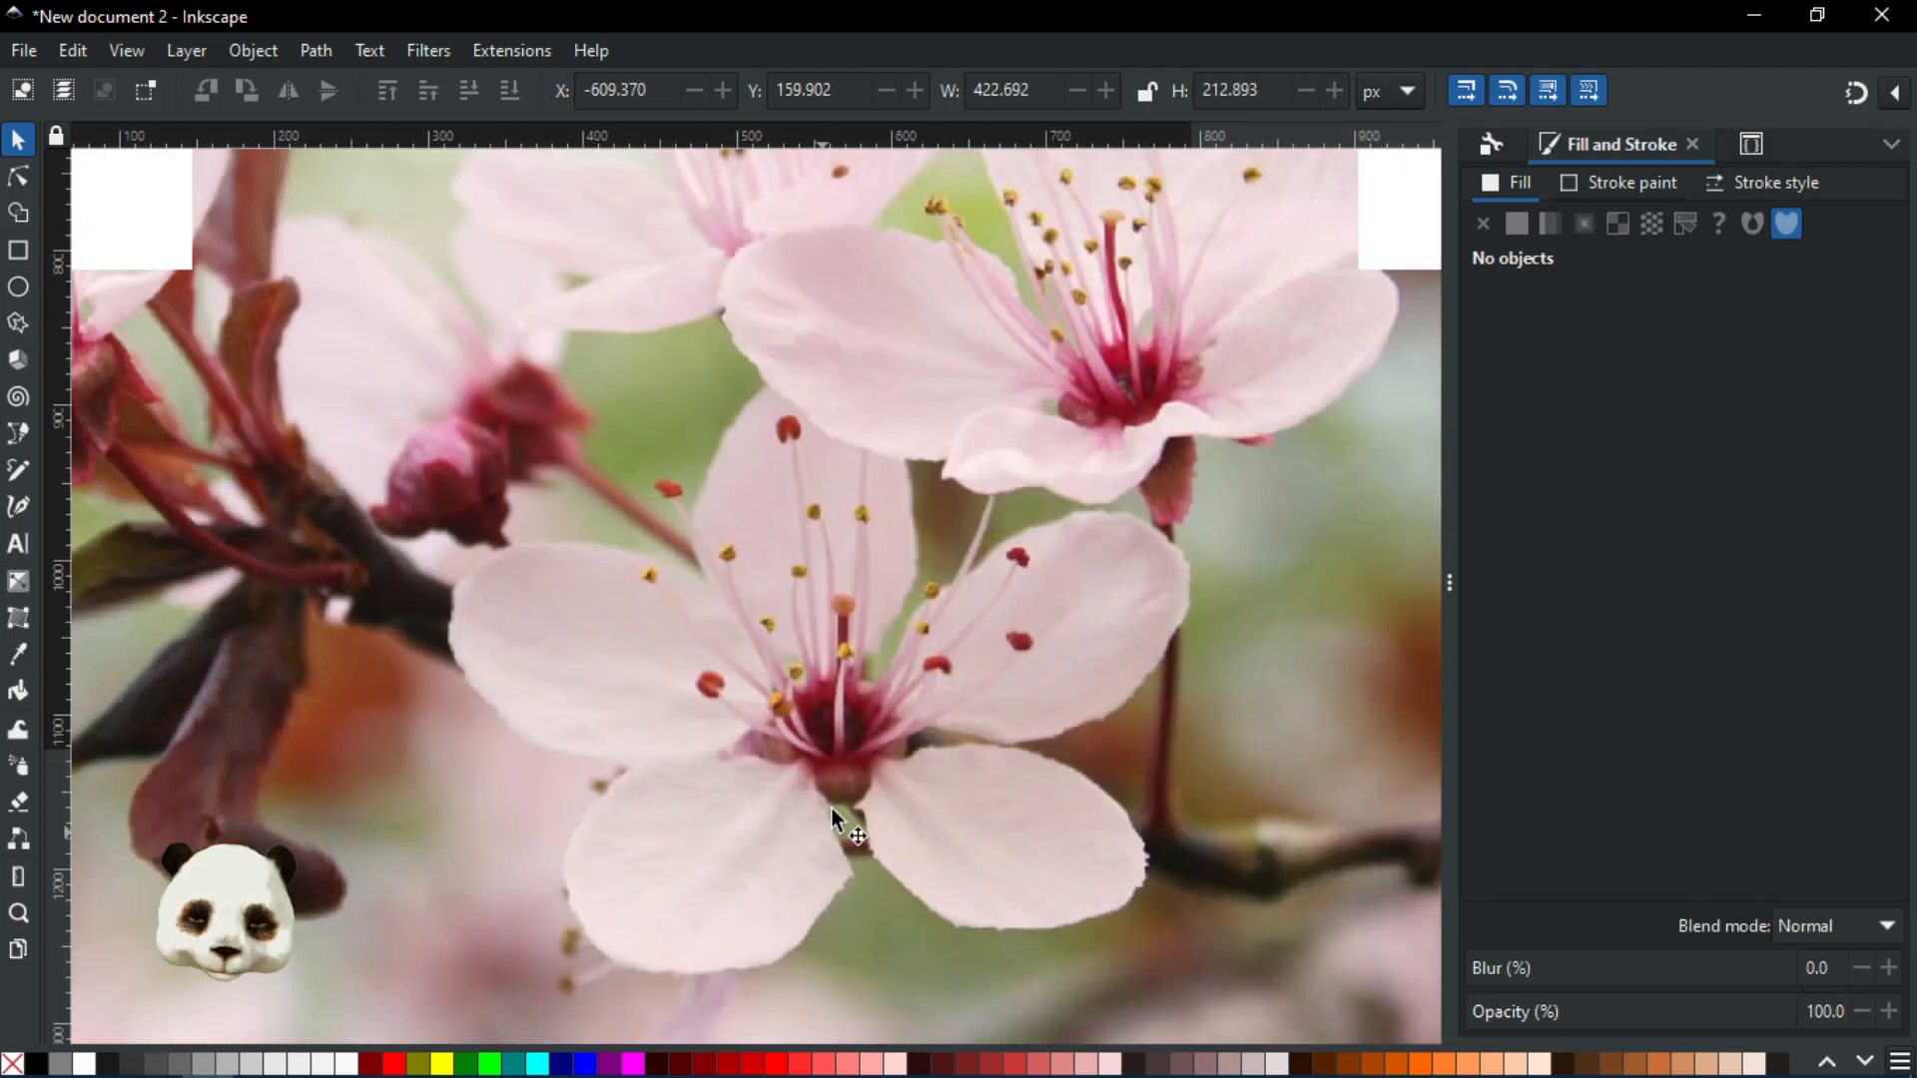
scroll(1117, 520, up, 1)
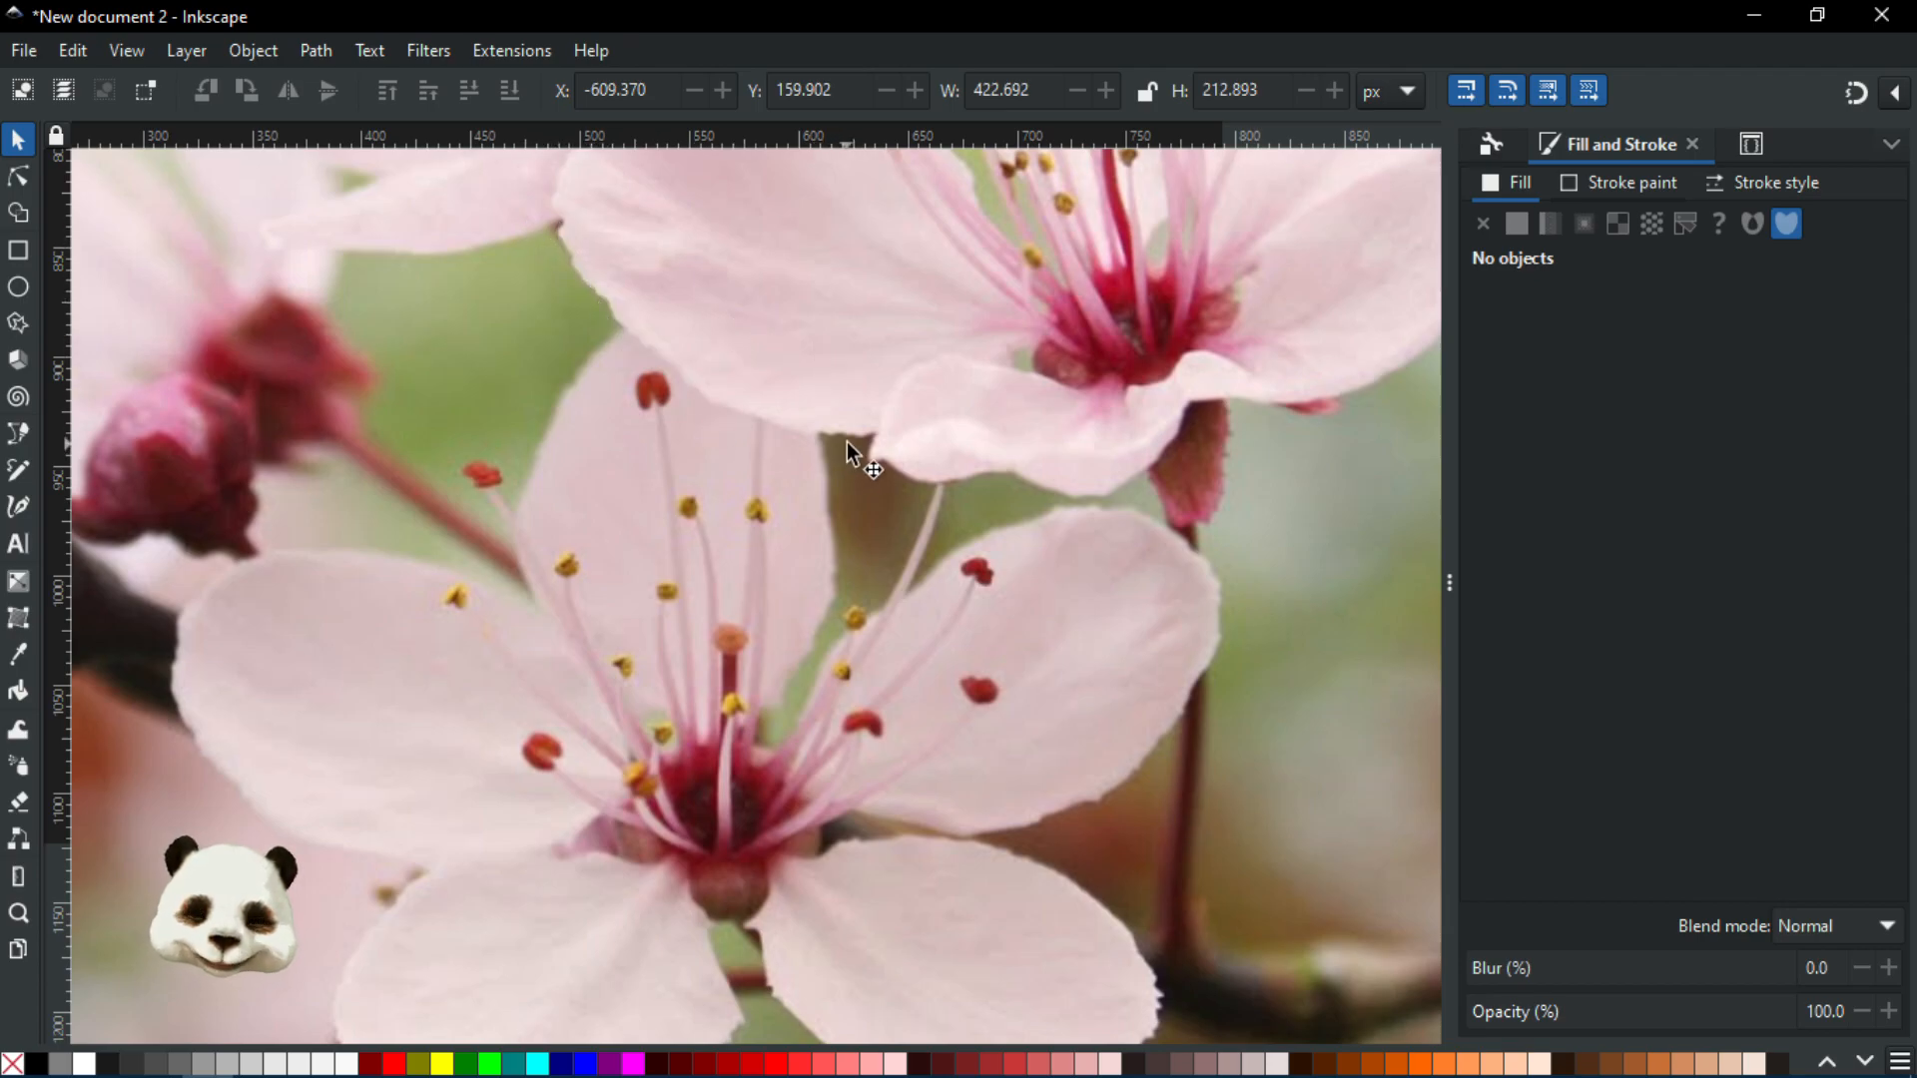
scroll(894, 727, down, 3)
scroll(823, 723, up, 5)
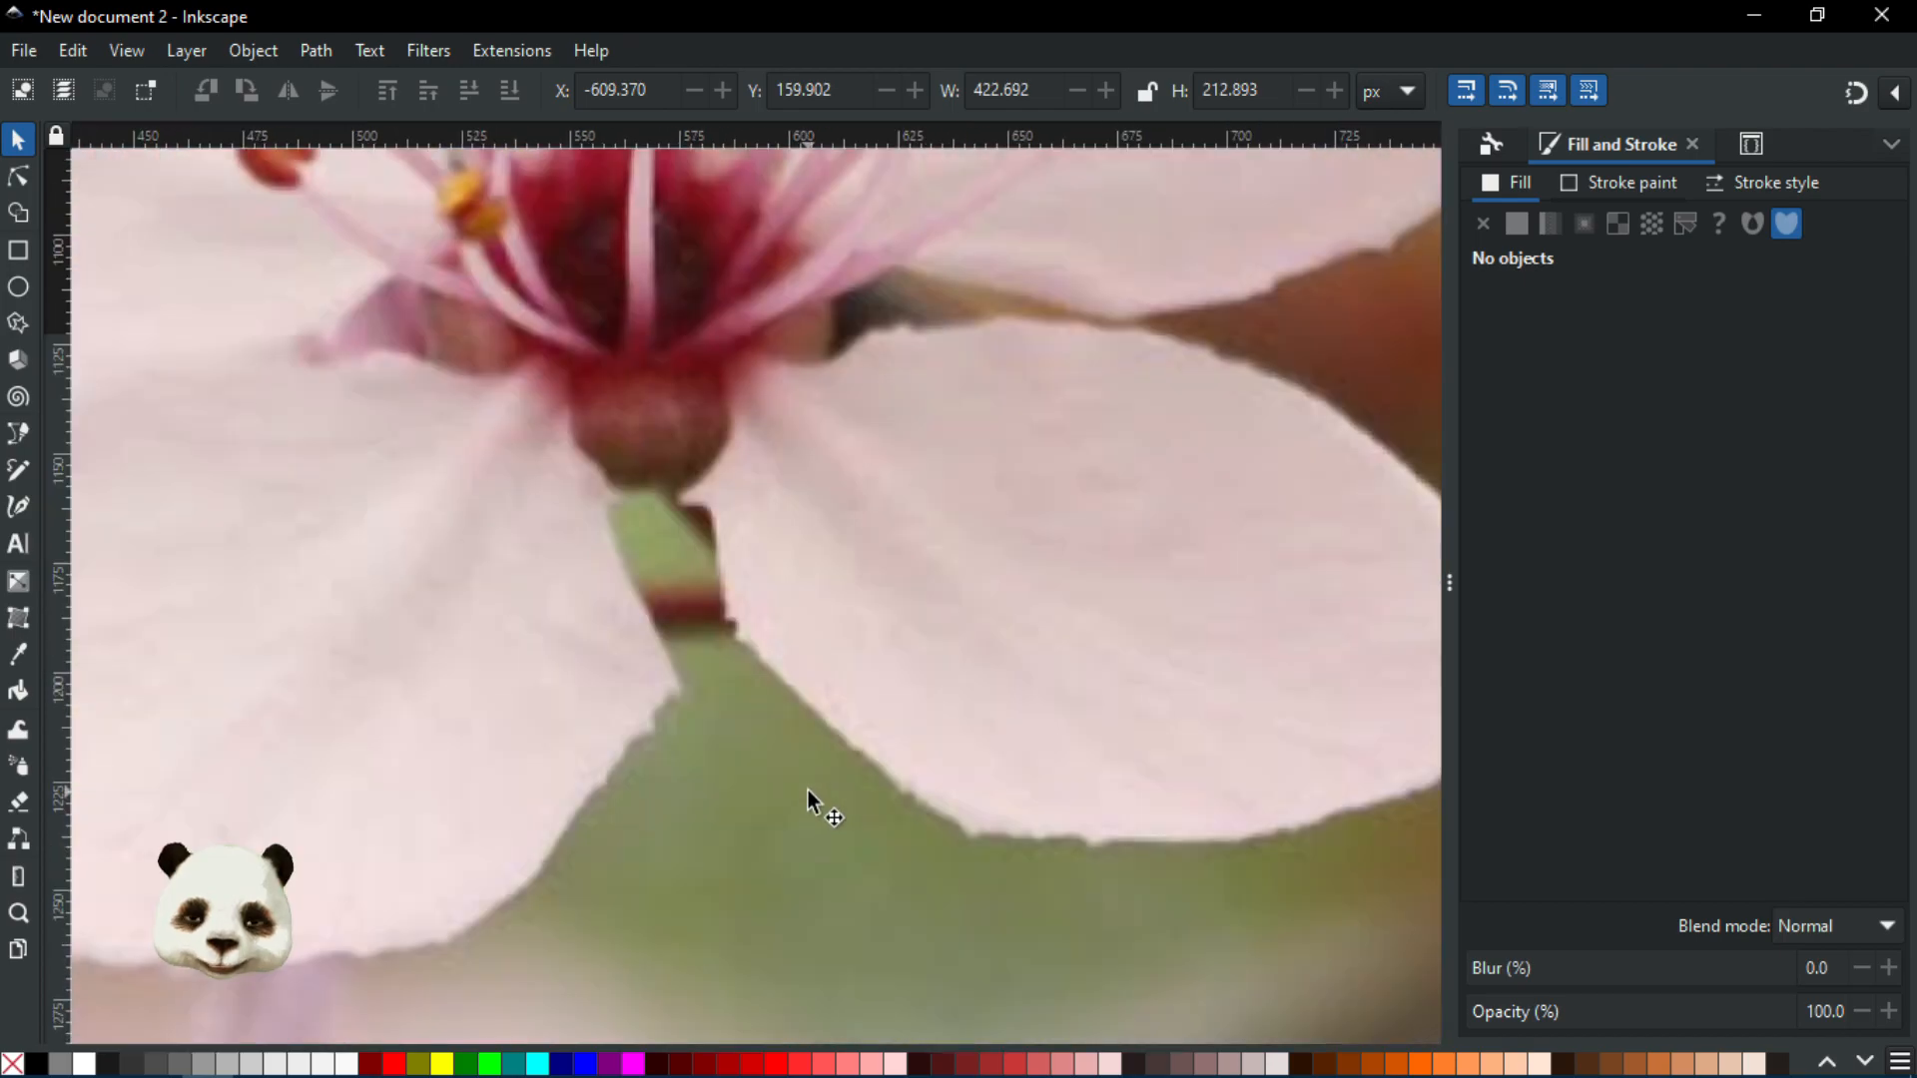
scroll(770, 632, down, 3)
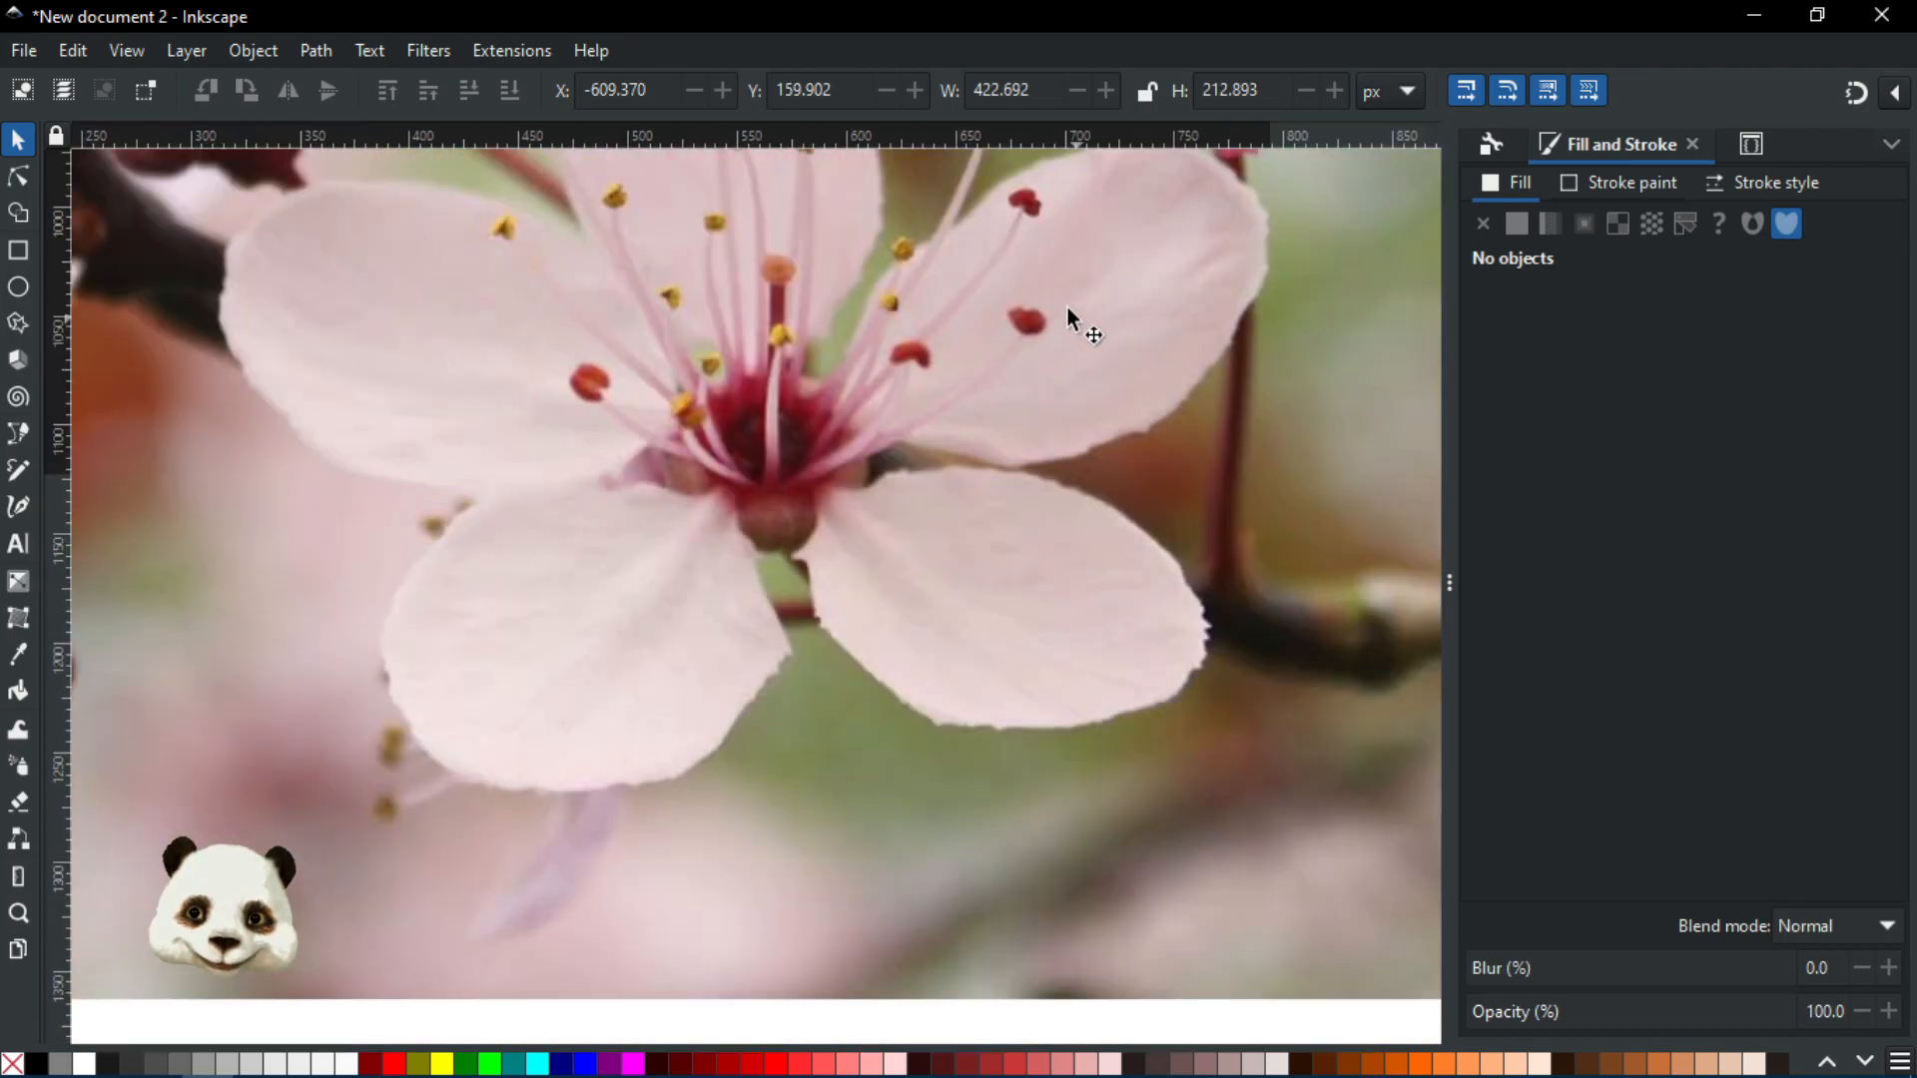
scroll(1069, 310, up, 2)
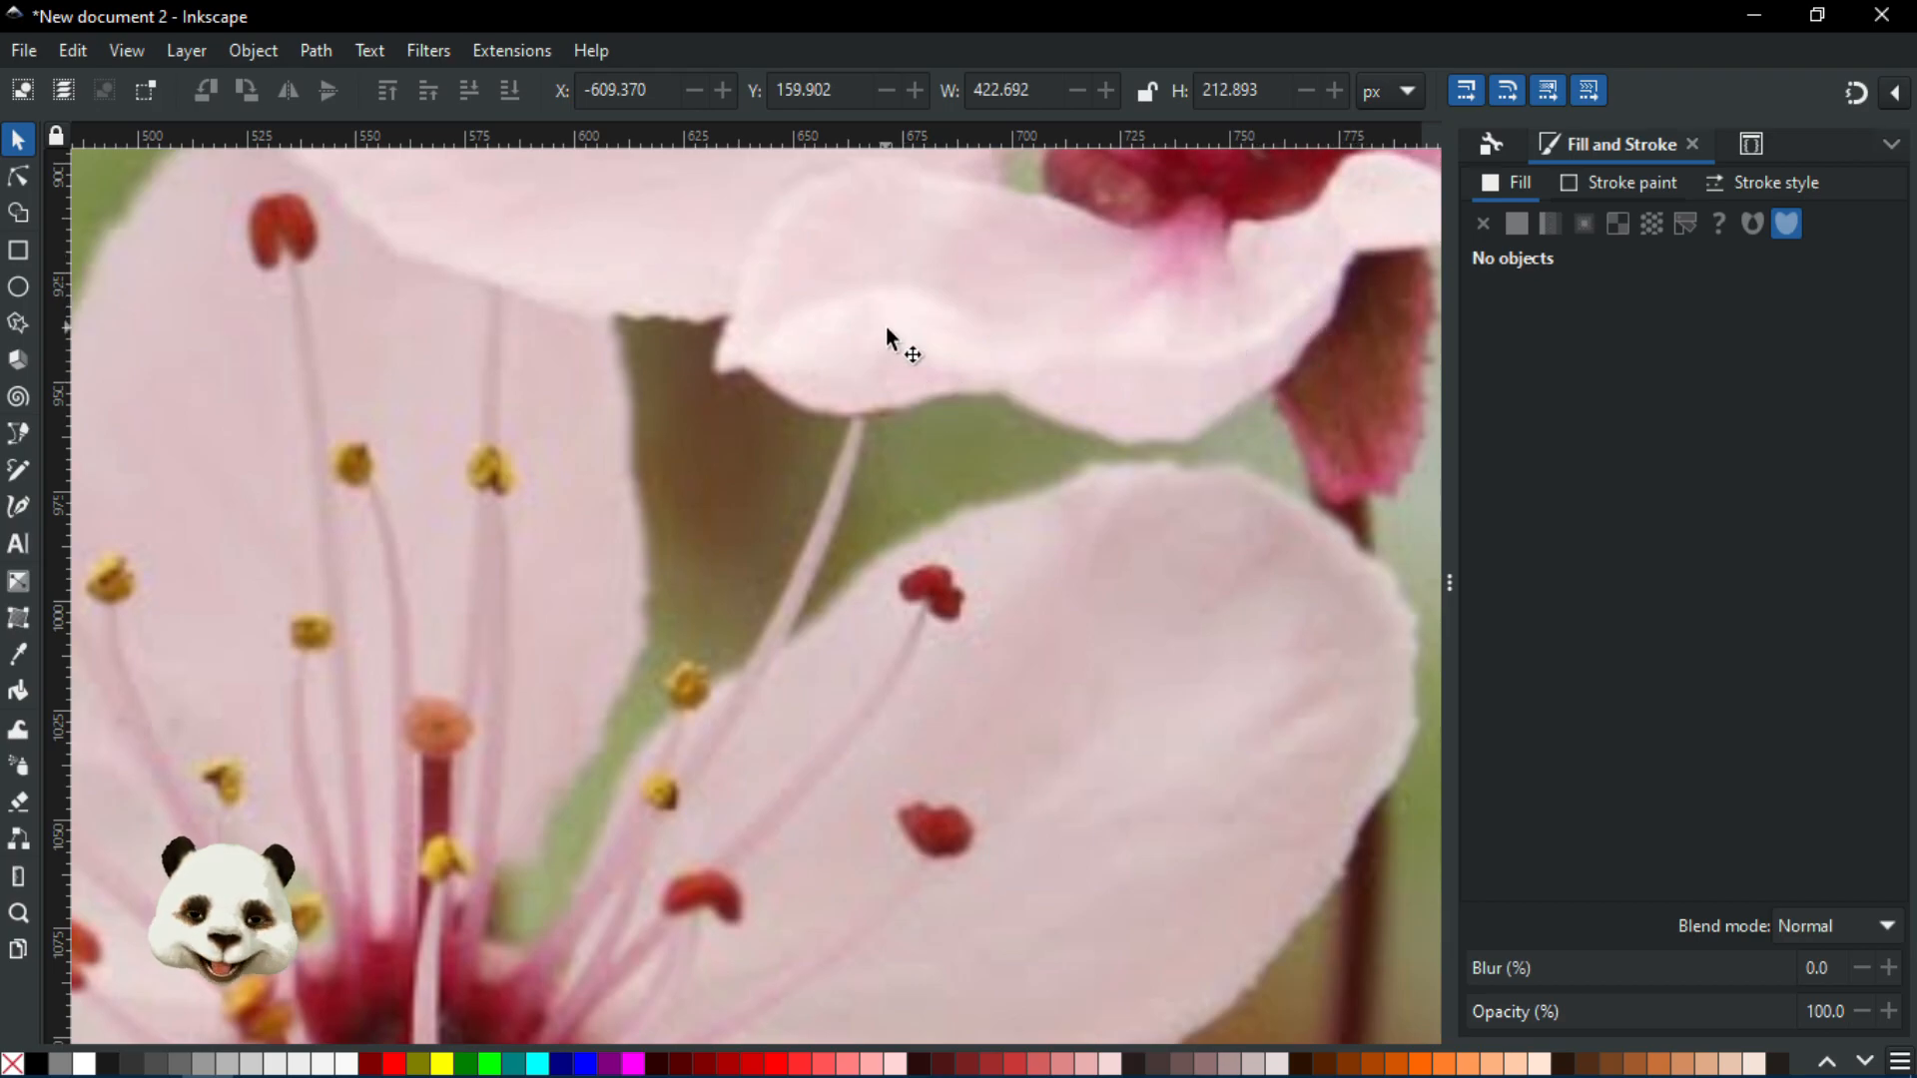
scroll(886, 329, down, 3)
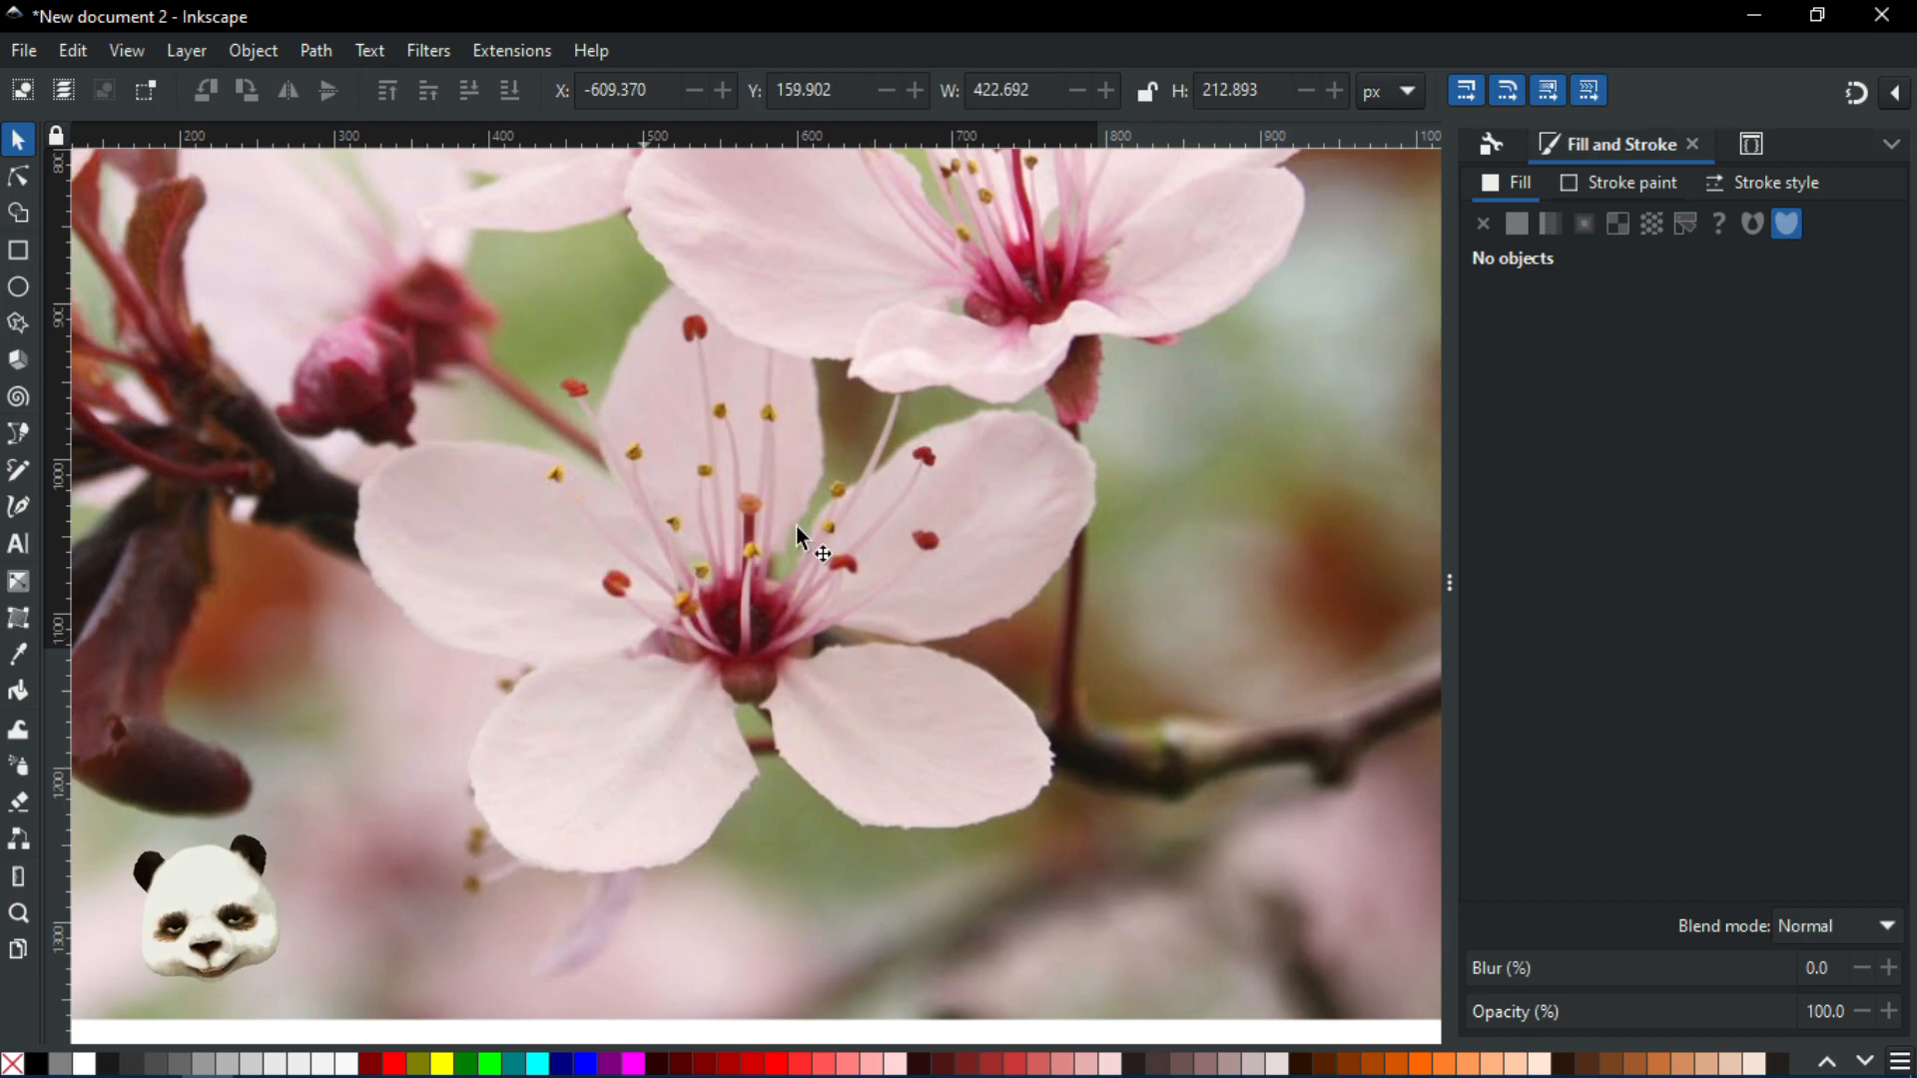
scroll(747, 599, down, 3)
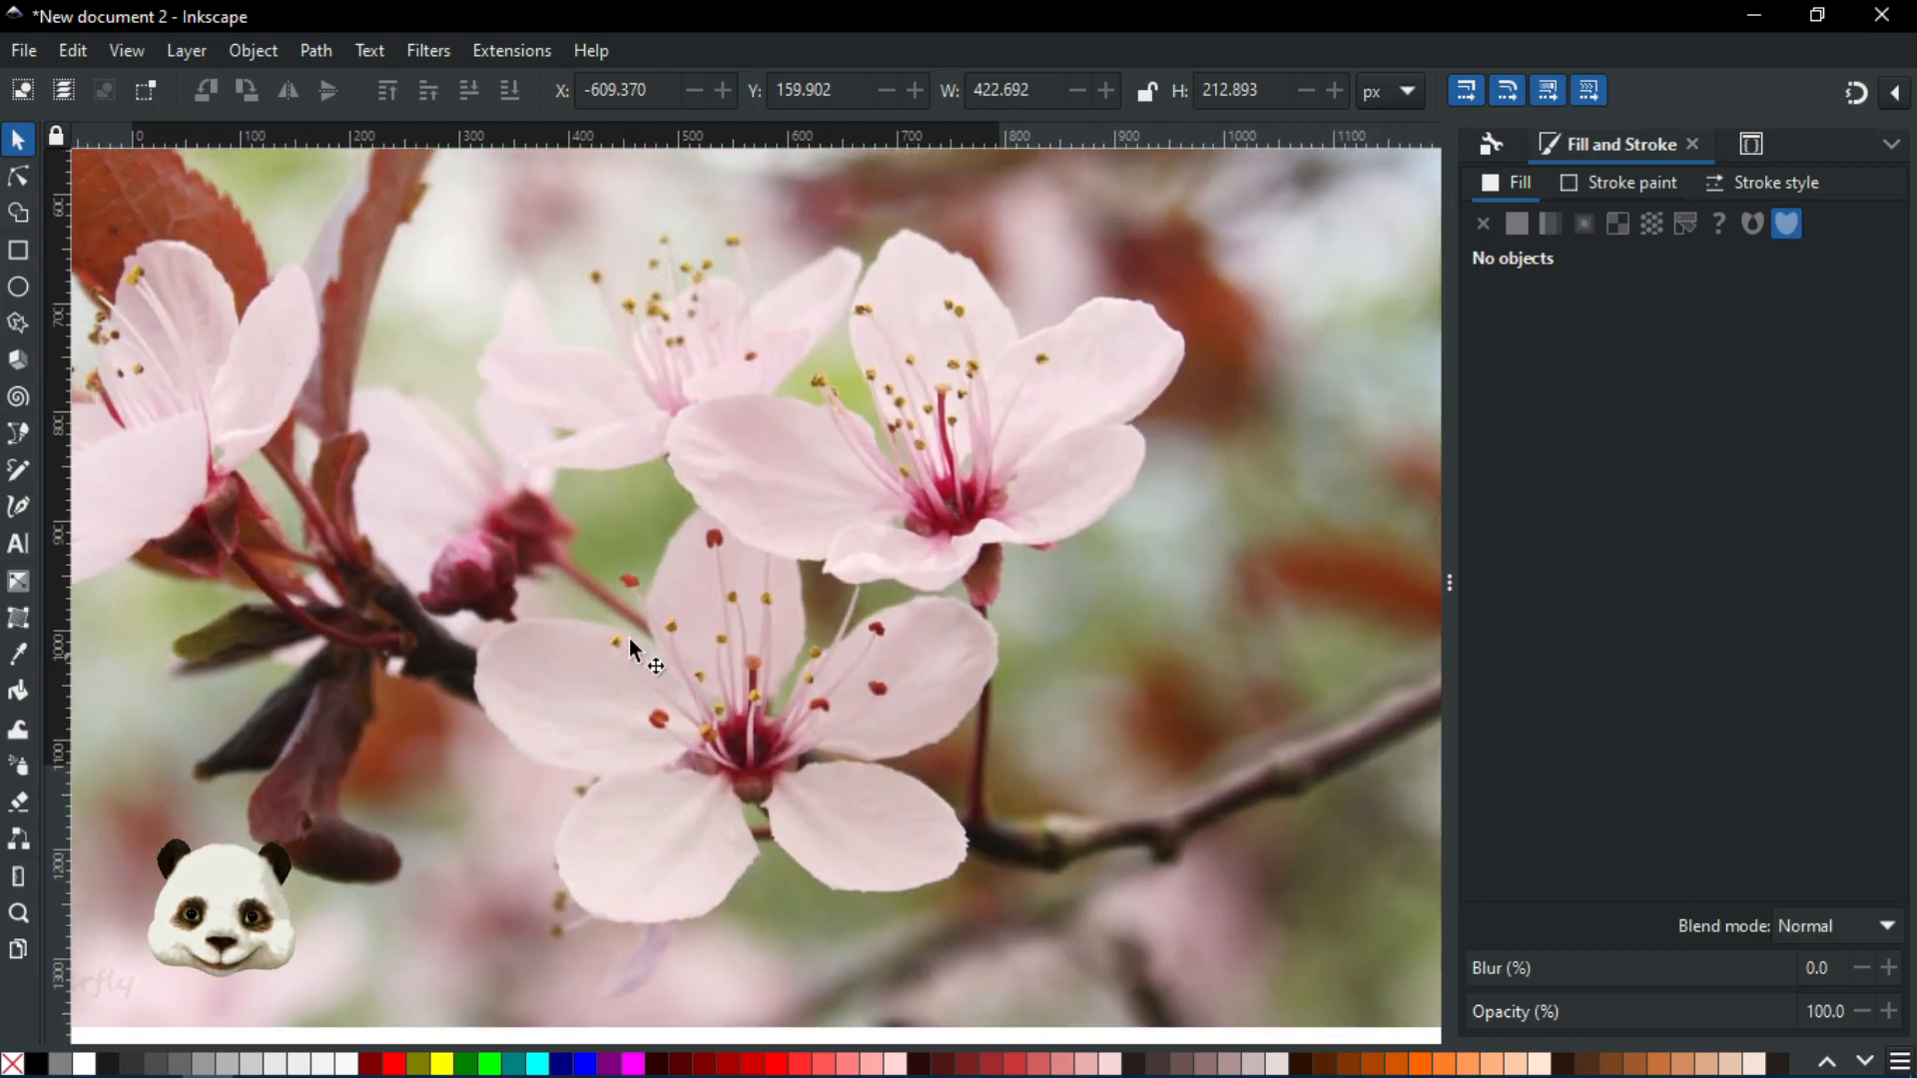
Pan across the branch and blossoms to a flower centre, then bring up the save dialog
drag(629, 639, 821, 697)
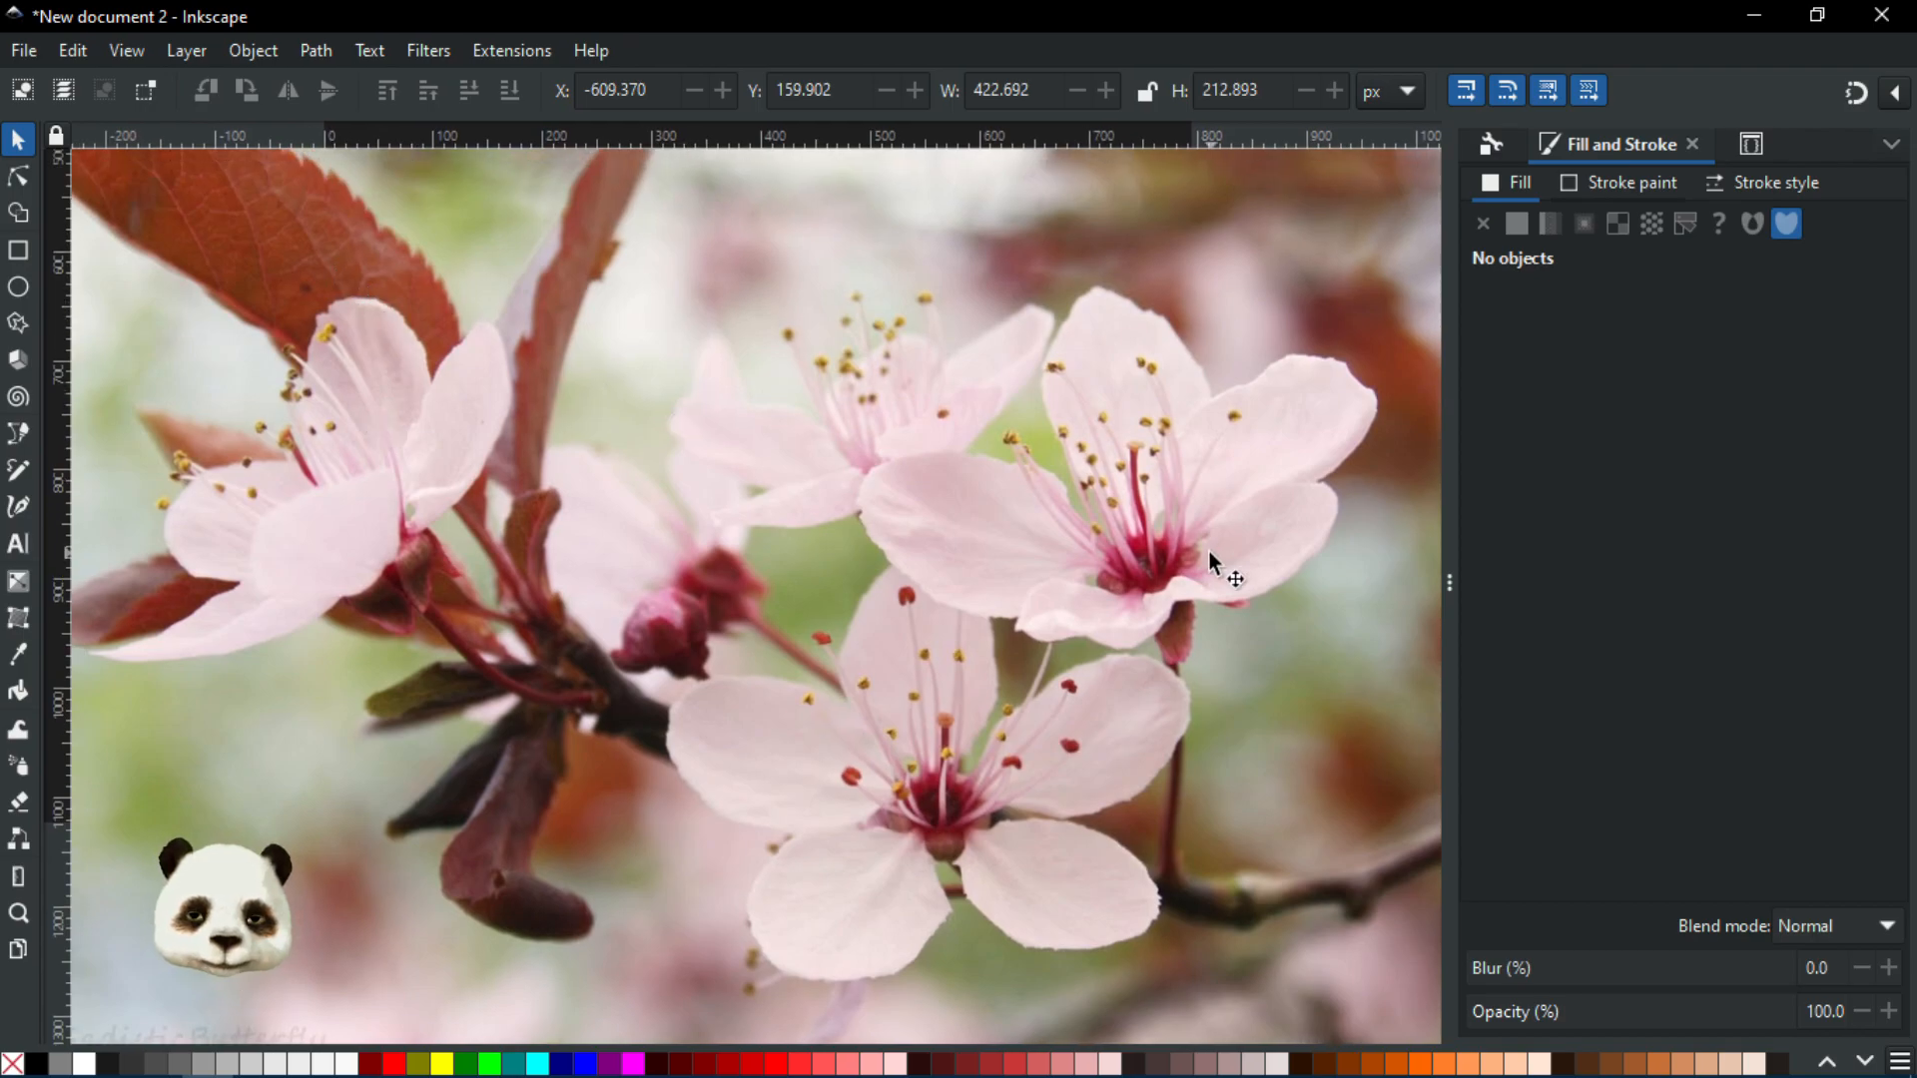
drag(700, 531, 449, 392)
scroll(801, 735, up, 3)
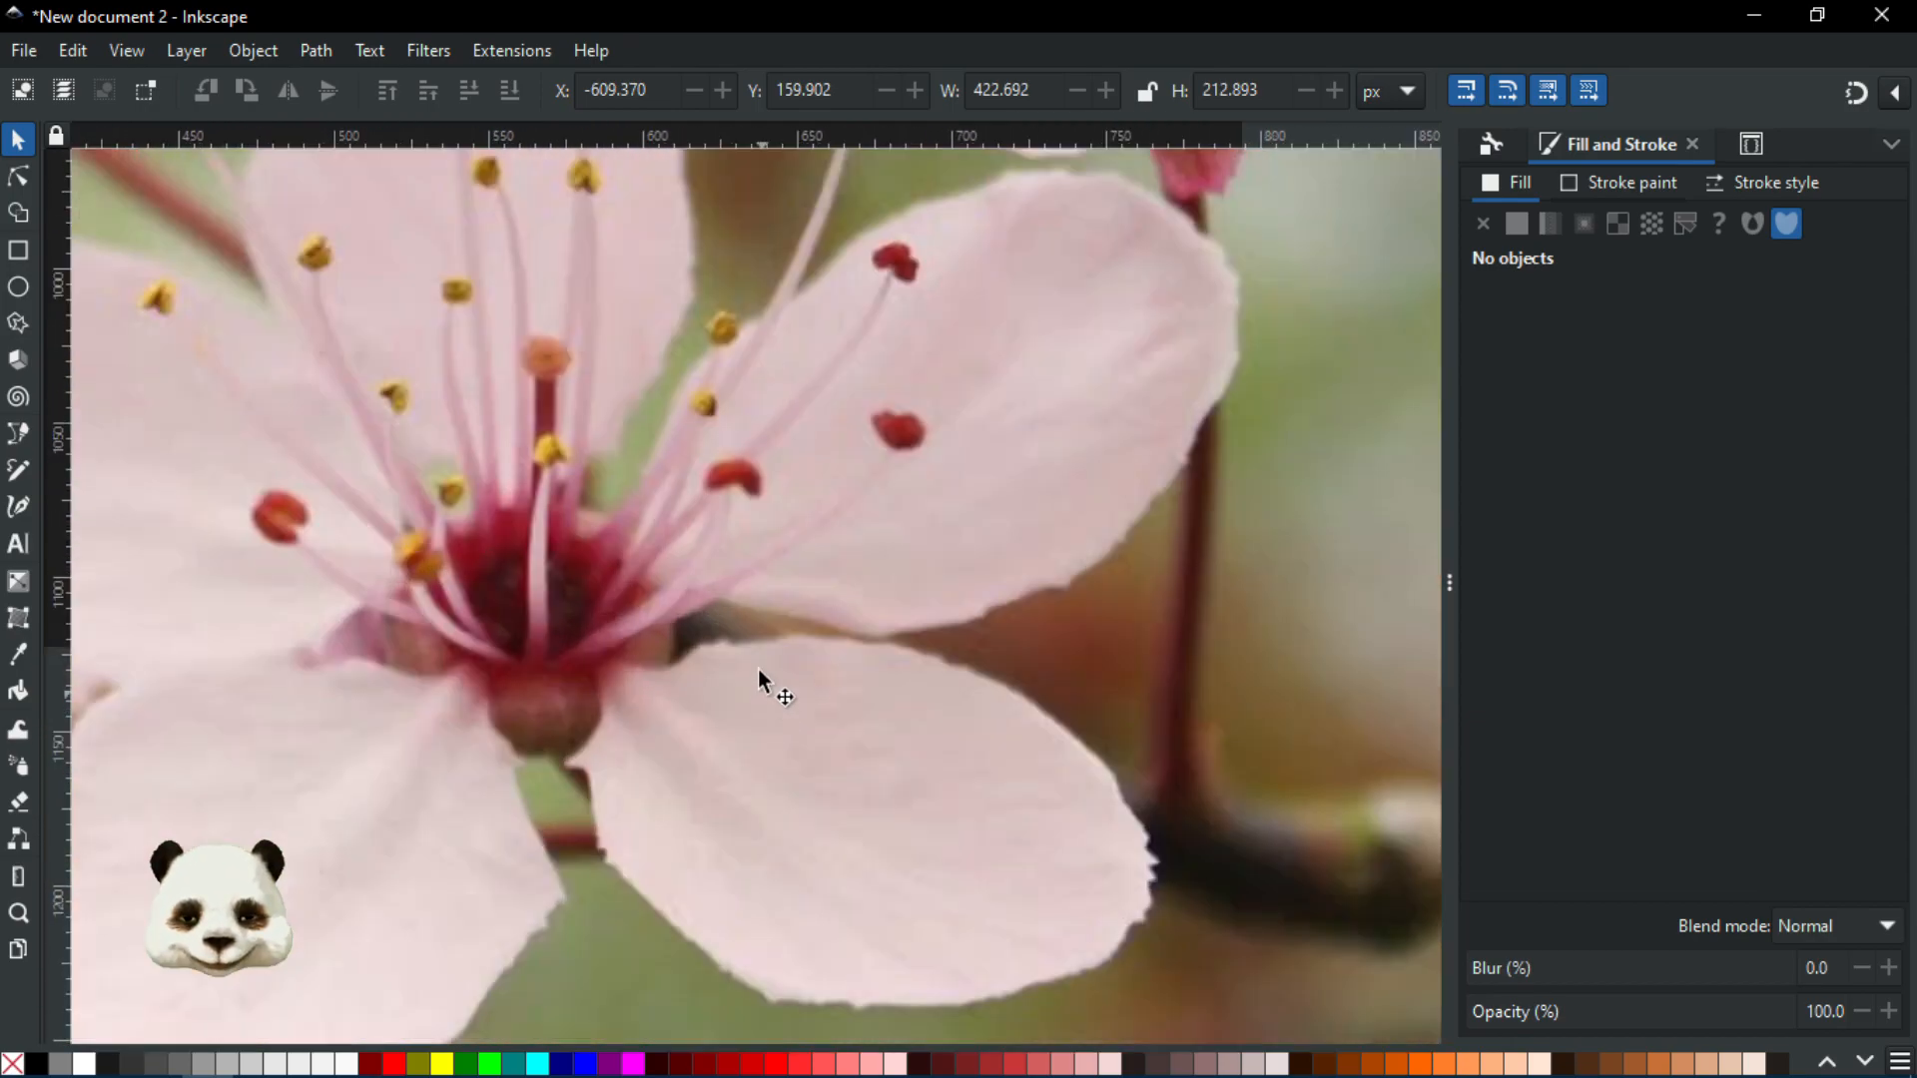
drag(699, 680, 1006, 628)
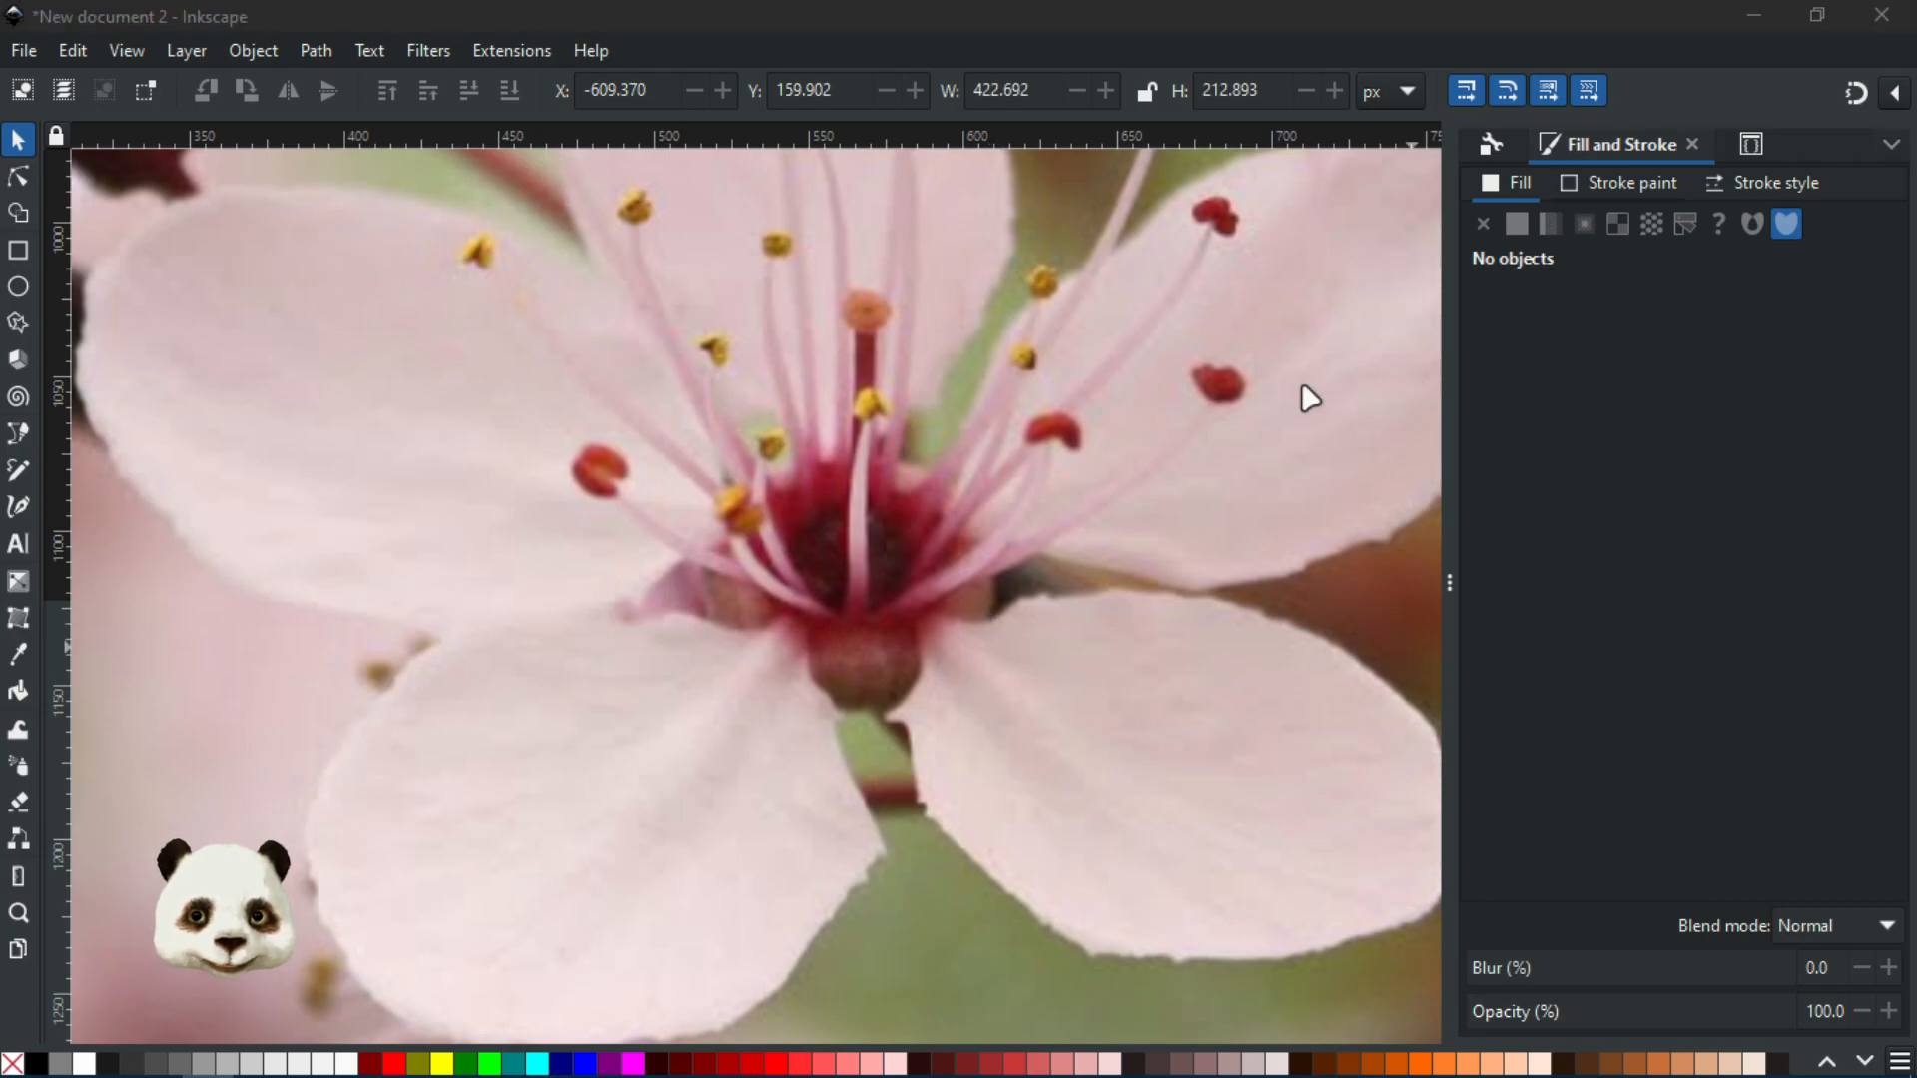
scroll(1301, 398, down, 1)
scroll(879, 662, down, 5)
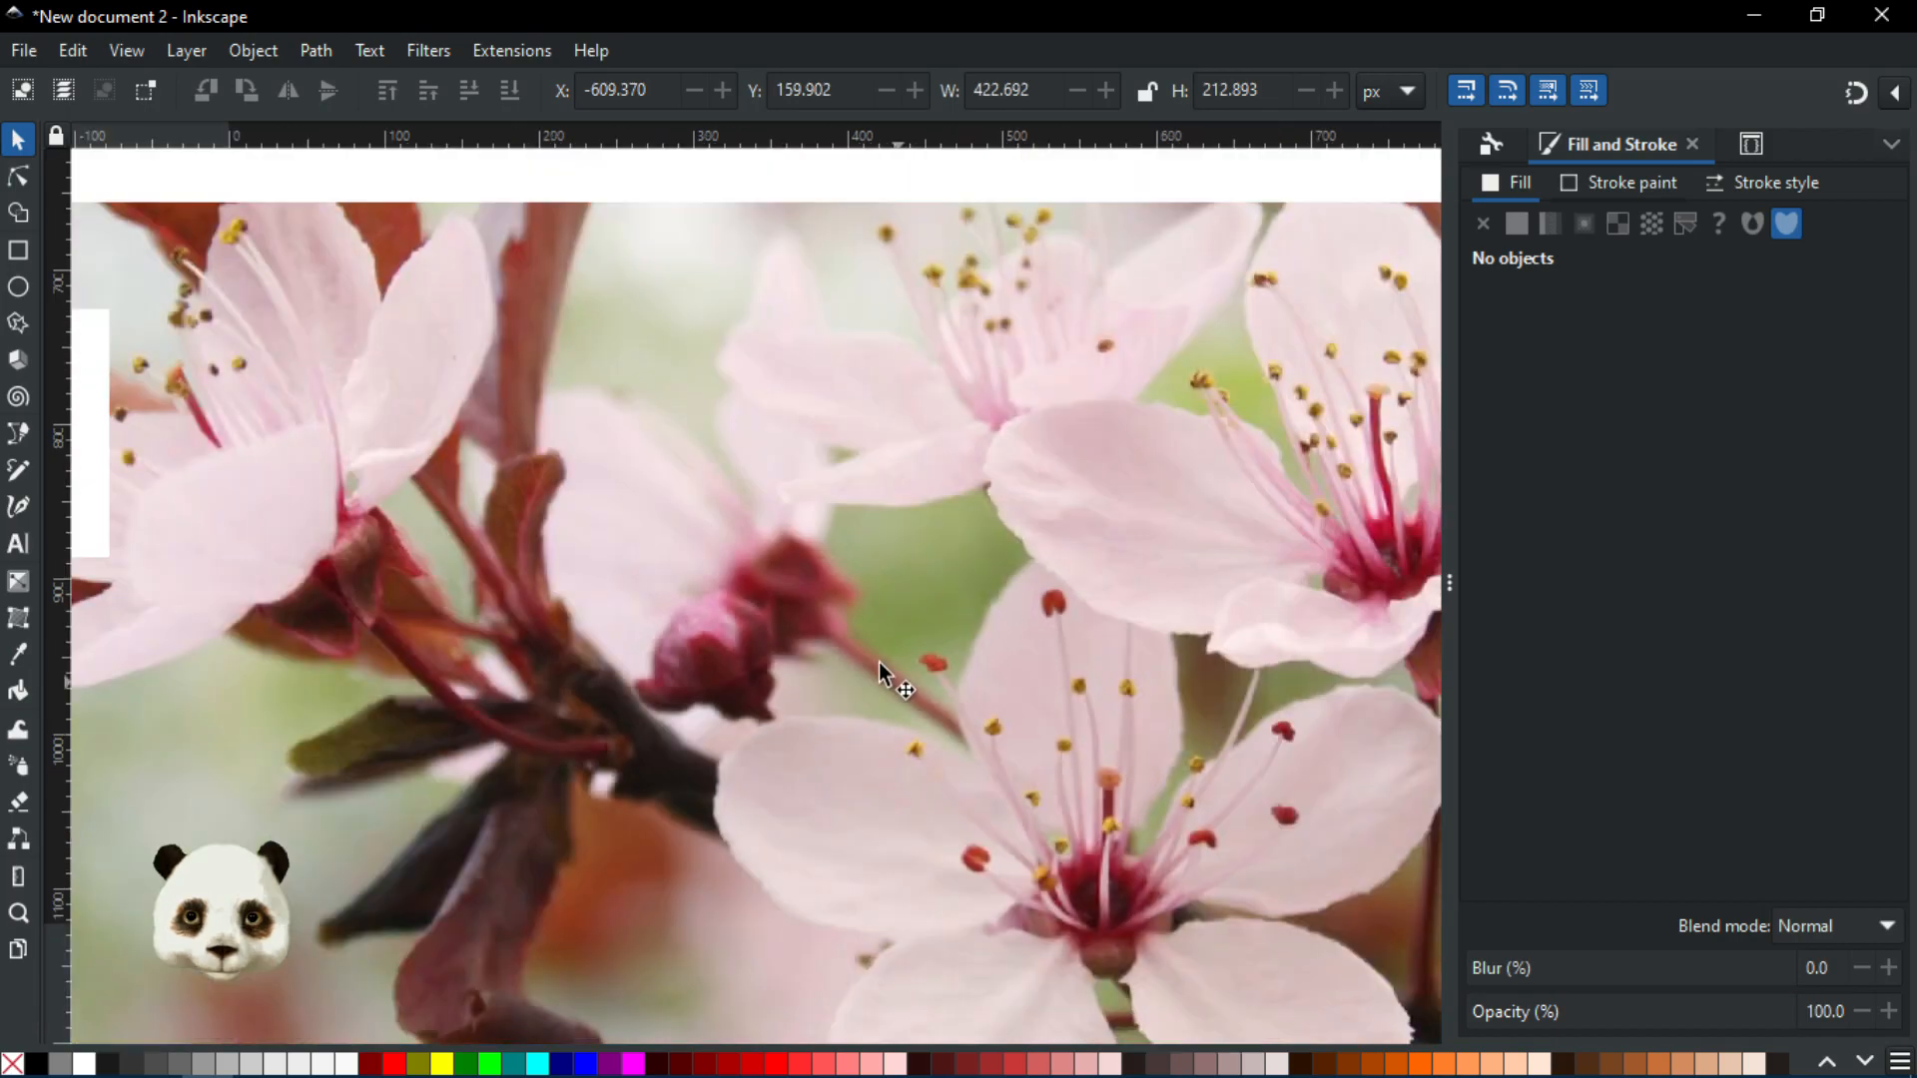
scroll(625, 419, up, 2)
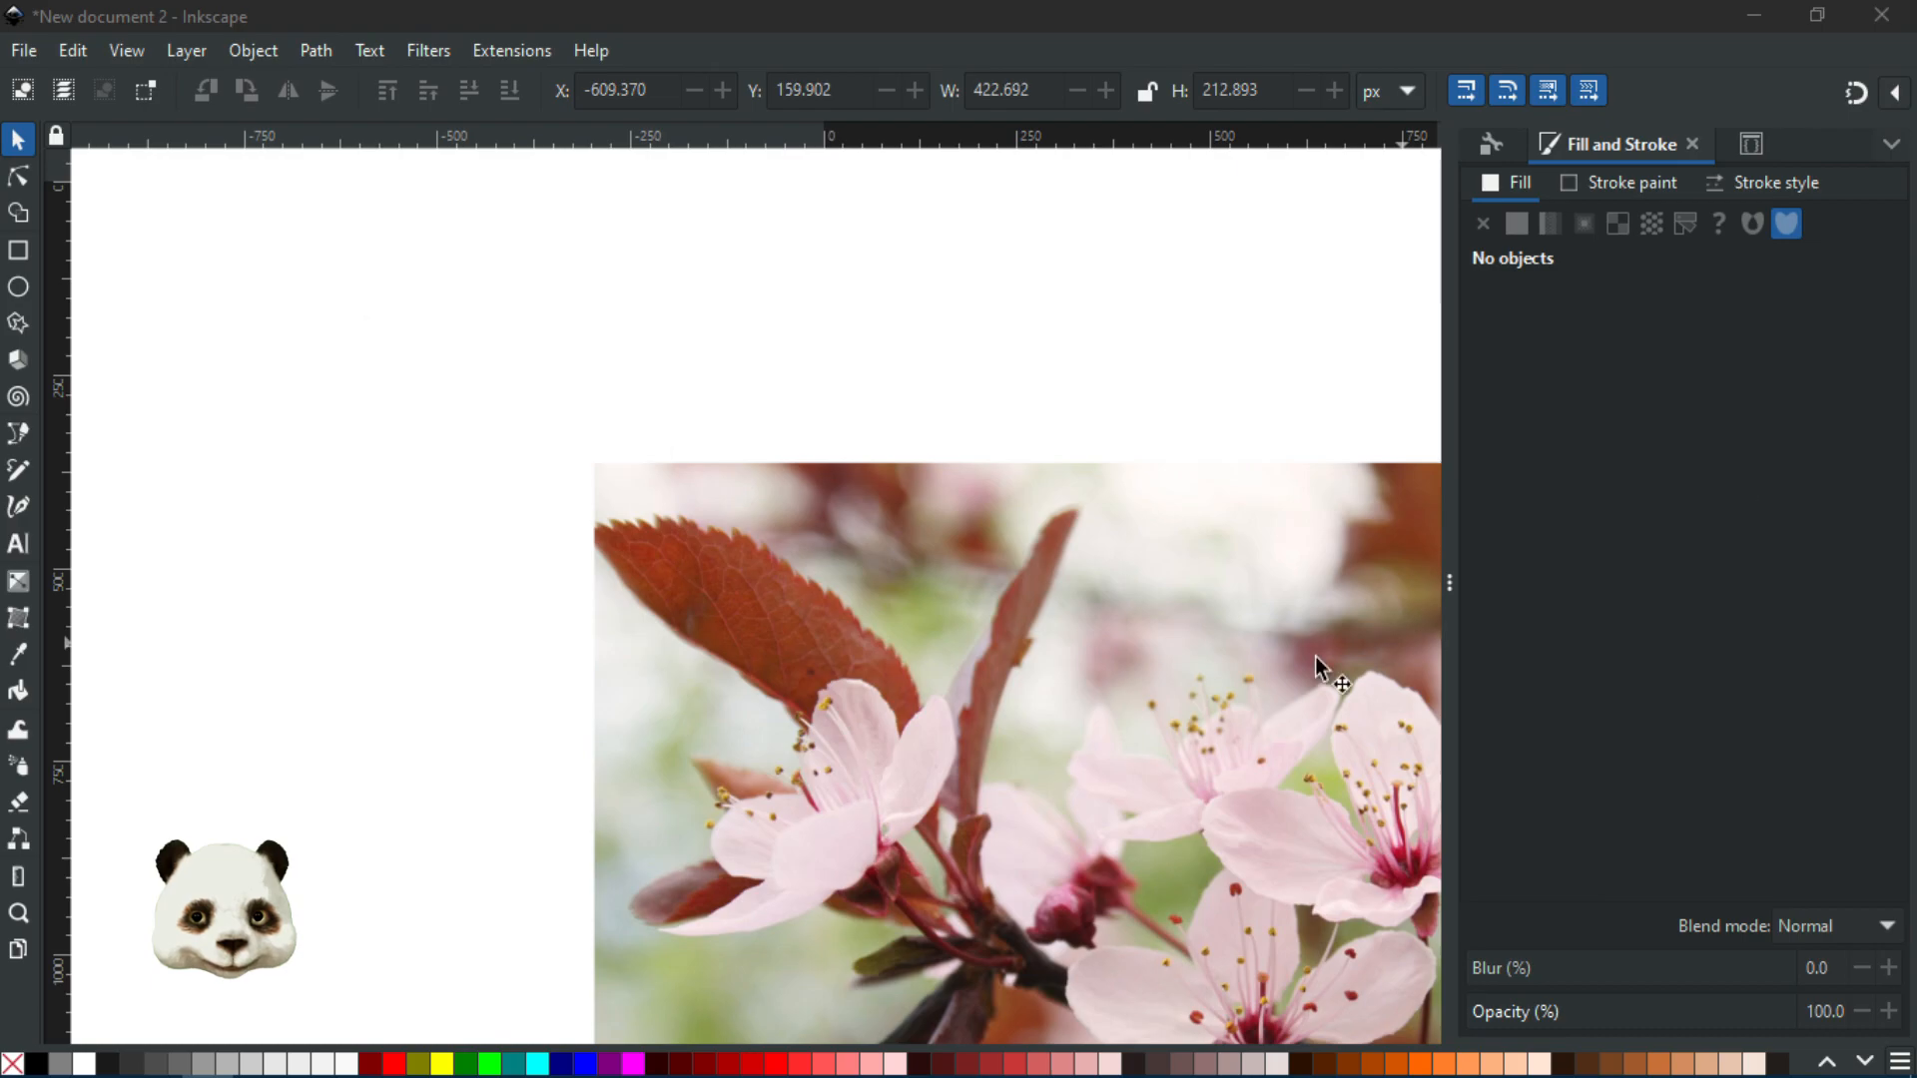
drag(1230, 727, 641, 413)
scroll(607, 617, up, 3)
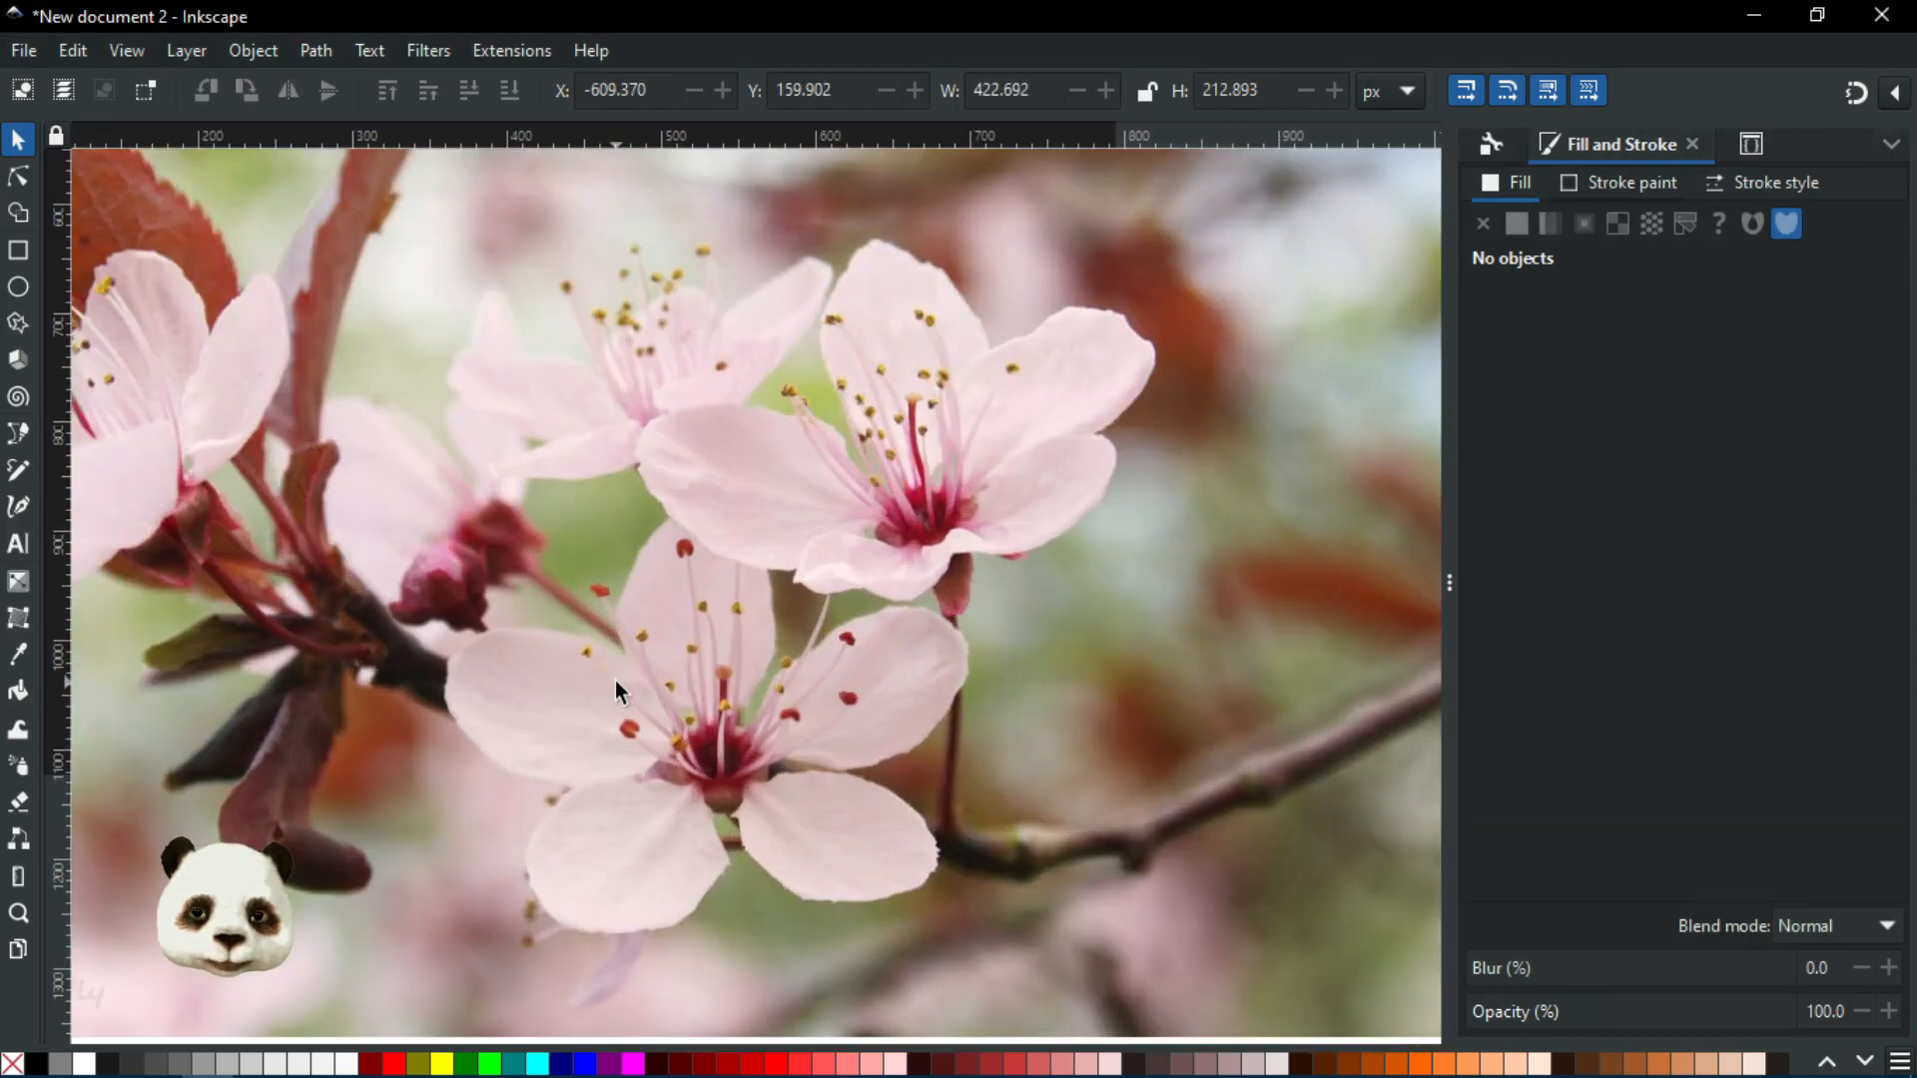
scroll(616, 680, up, 2)
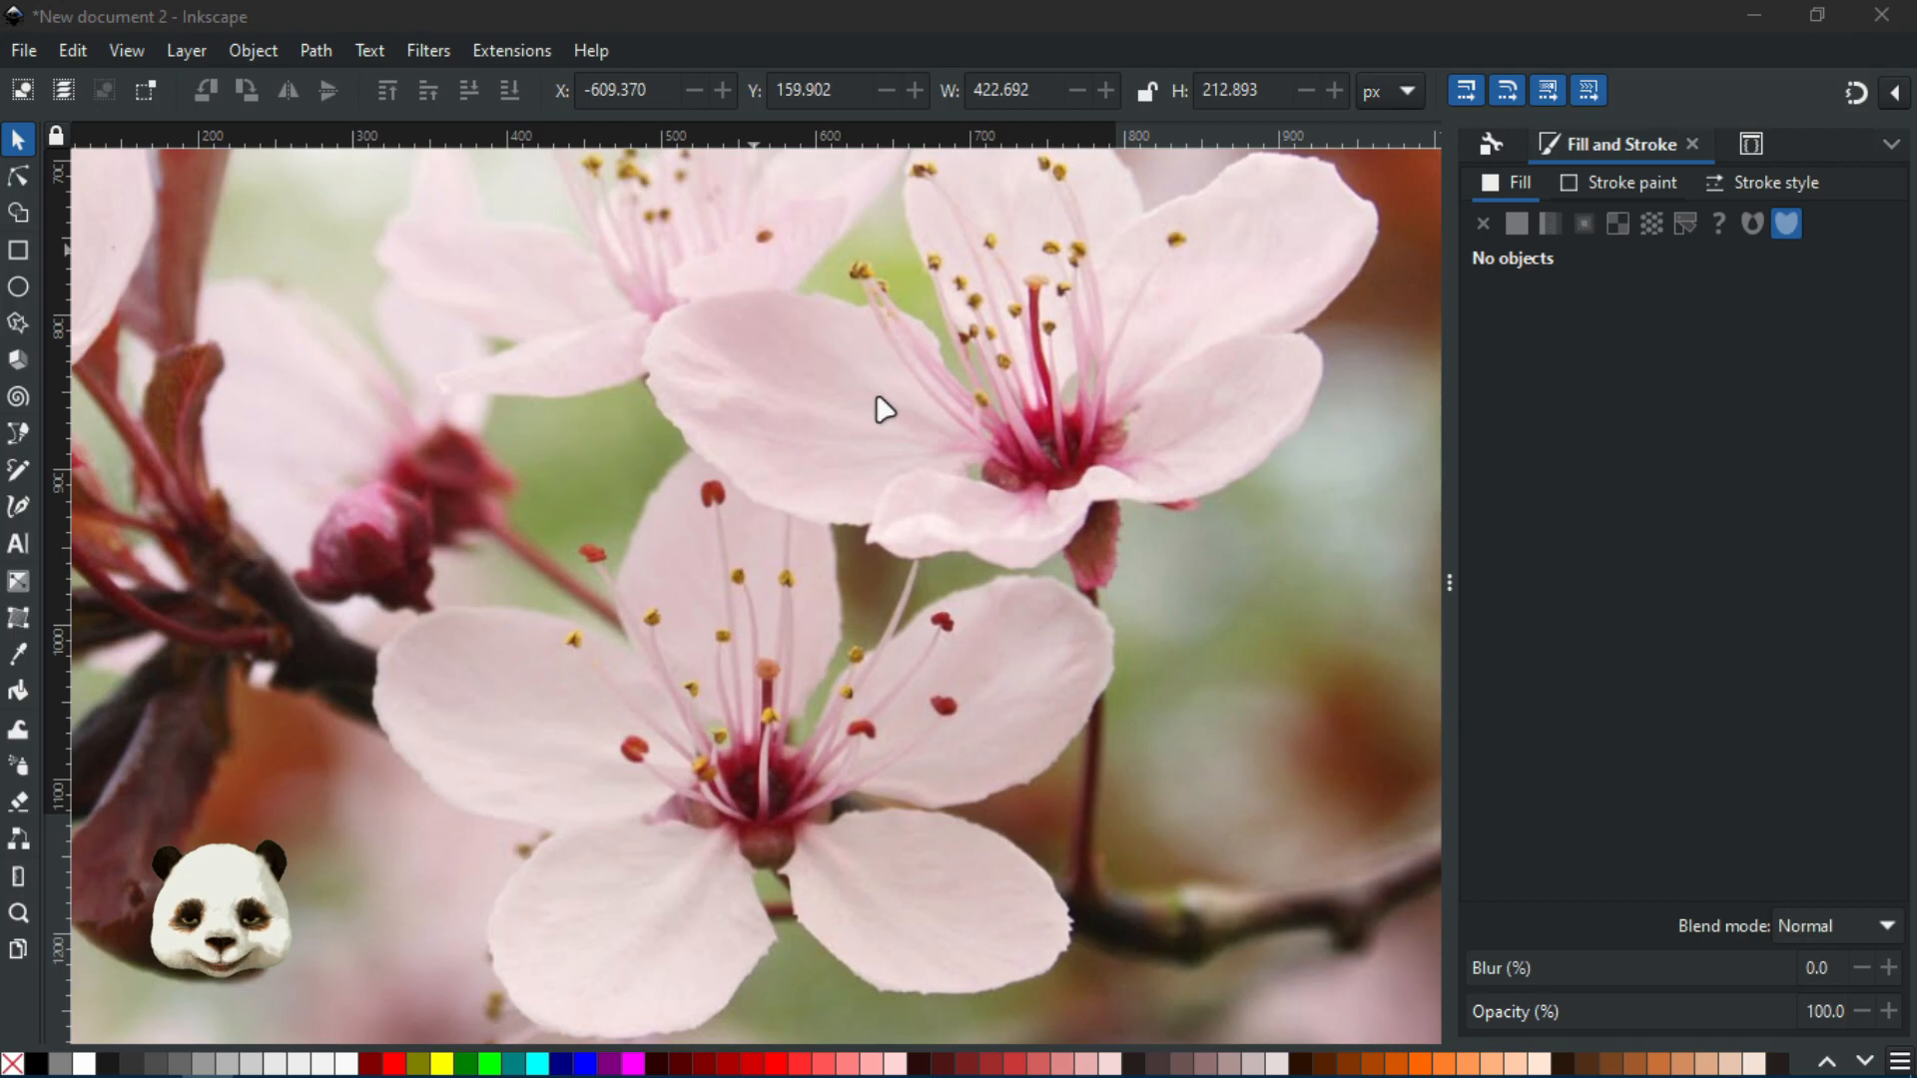
key(ctrl+s)
Move the Save As dialog aside and finish saving the drawing as Flower Power.svg
drag(1044, 205, 1107, 211)
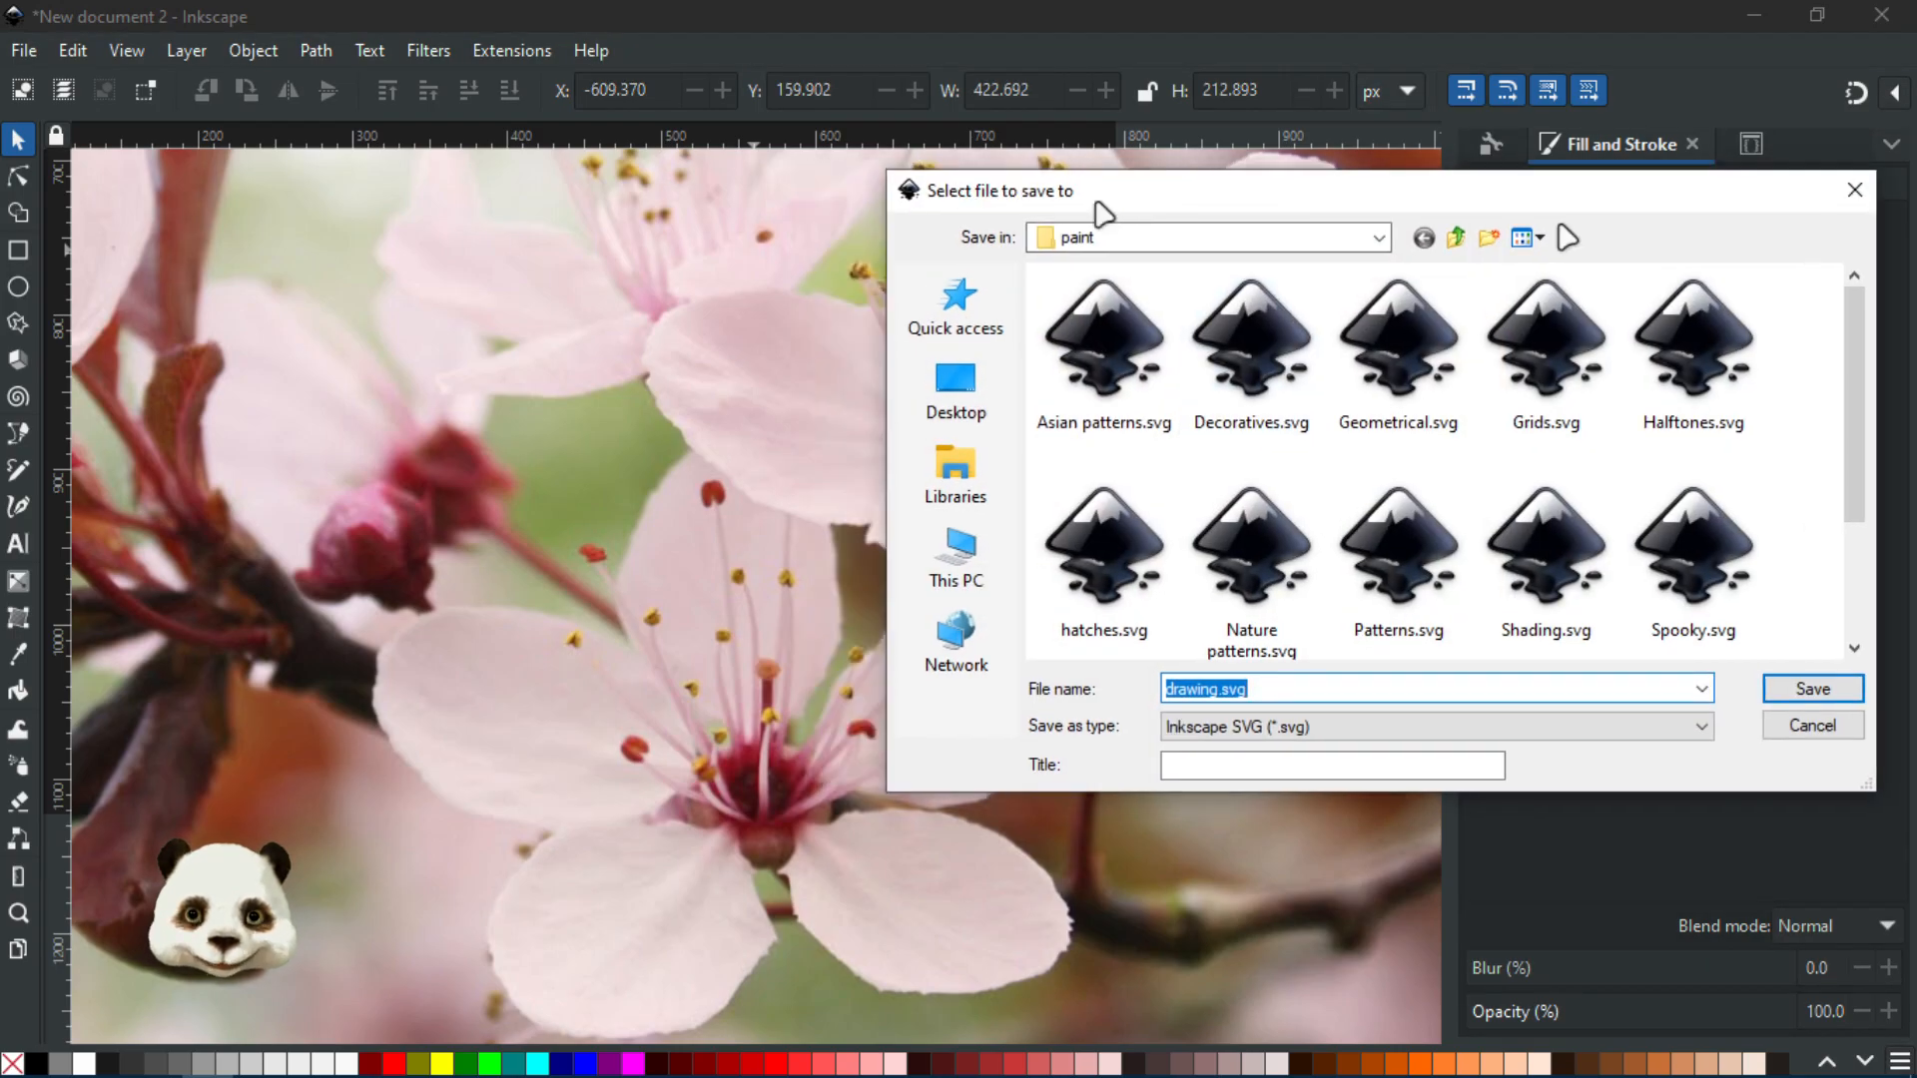
key(Escape)
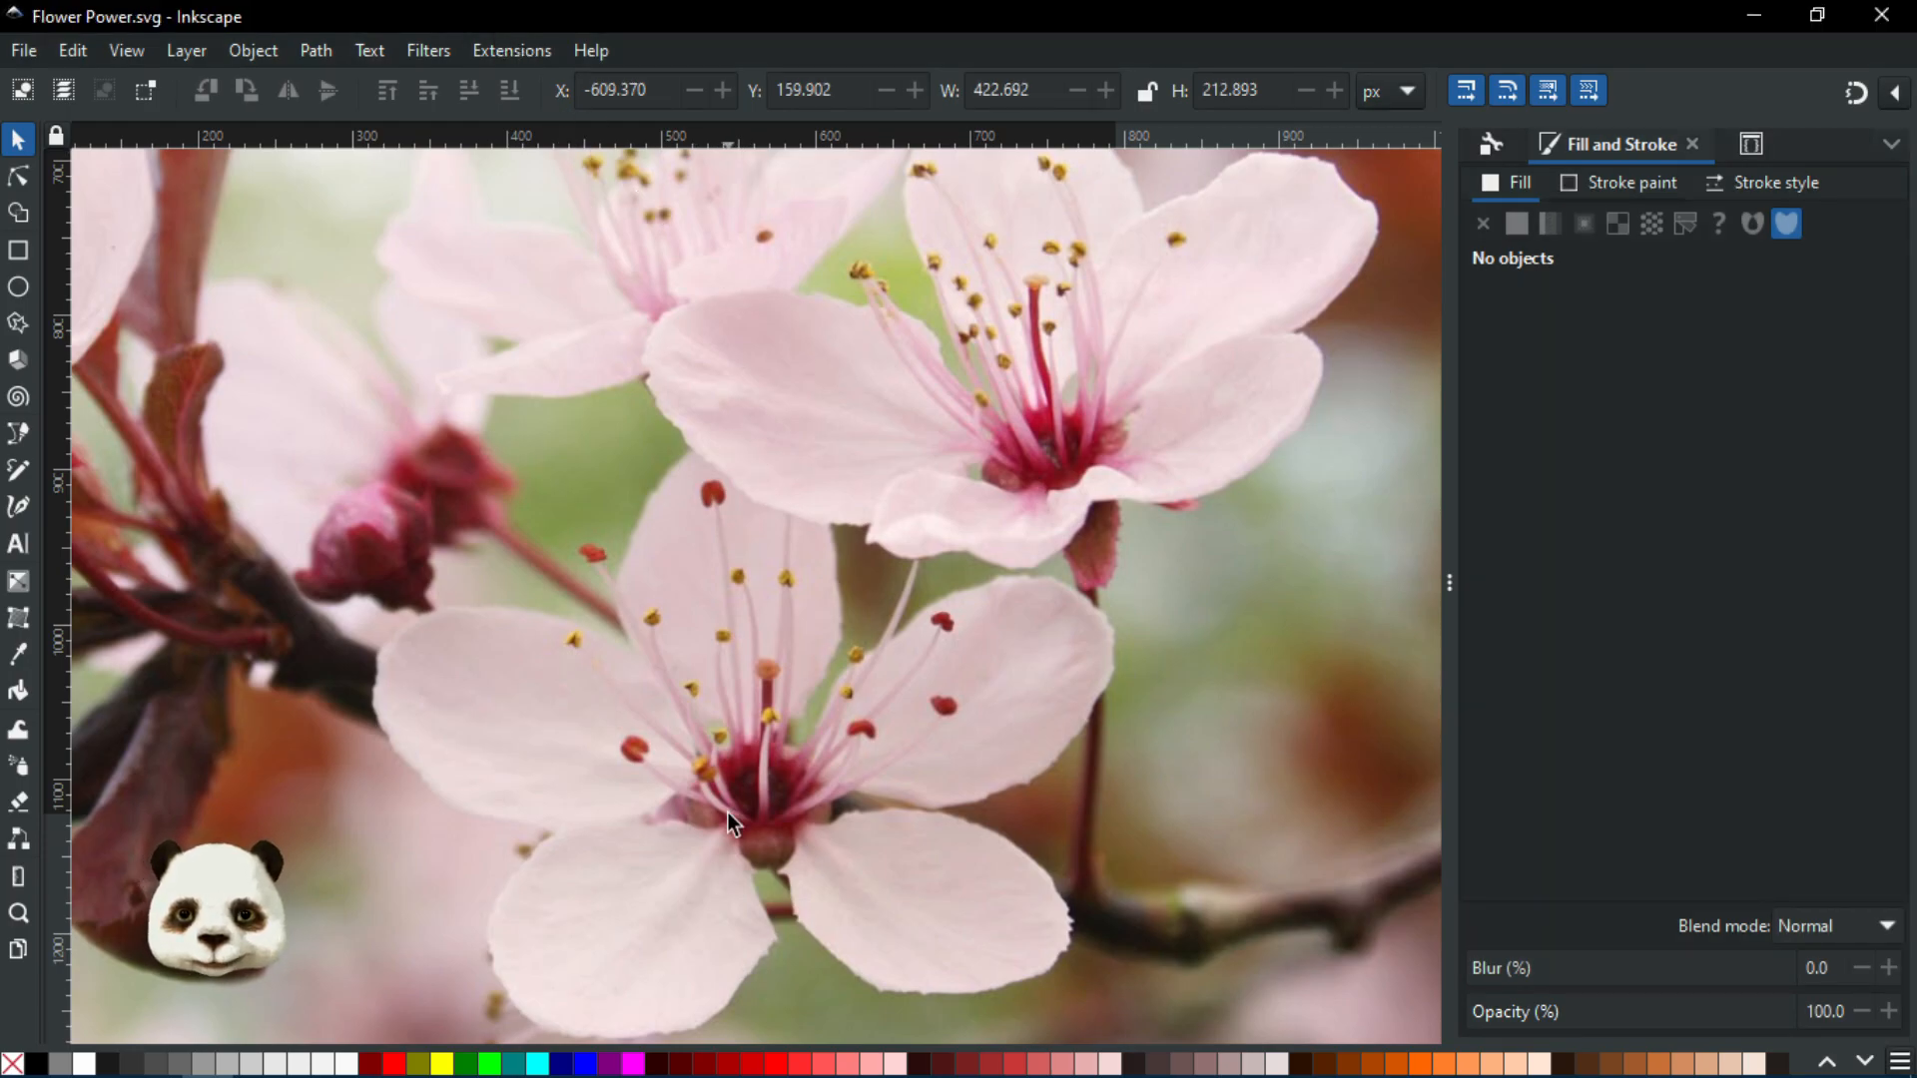
Activate the Pen (Bezier) tool with B and zoom in around the flower centre
scroll(727, 812, up, 4)
key(b)
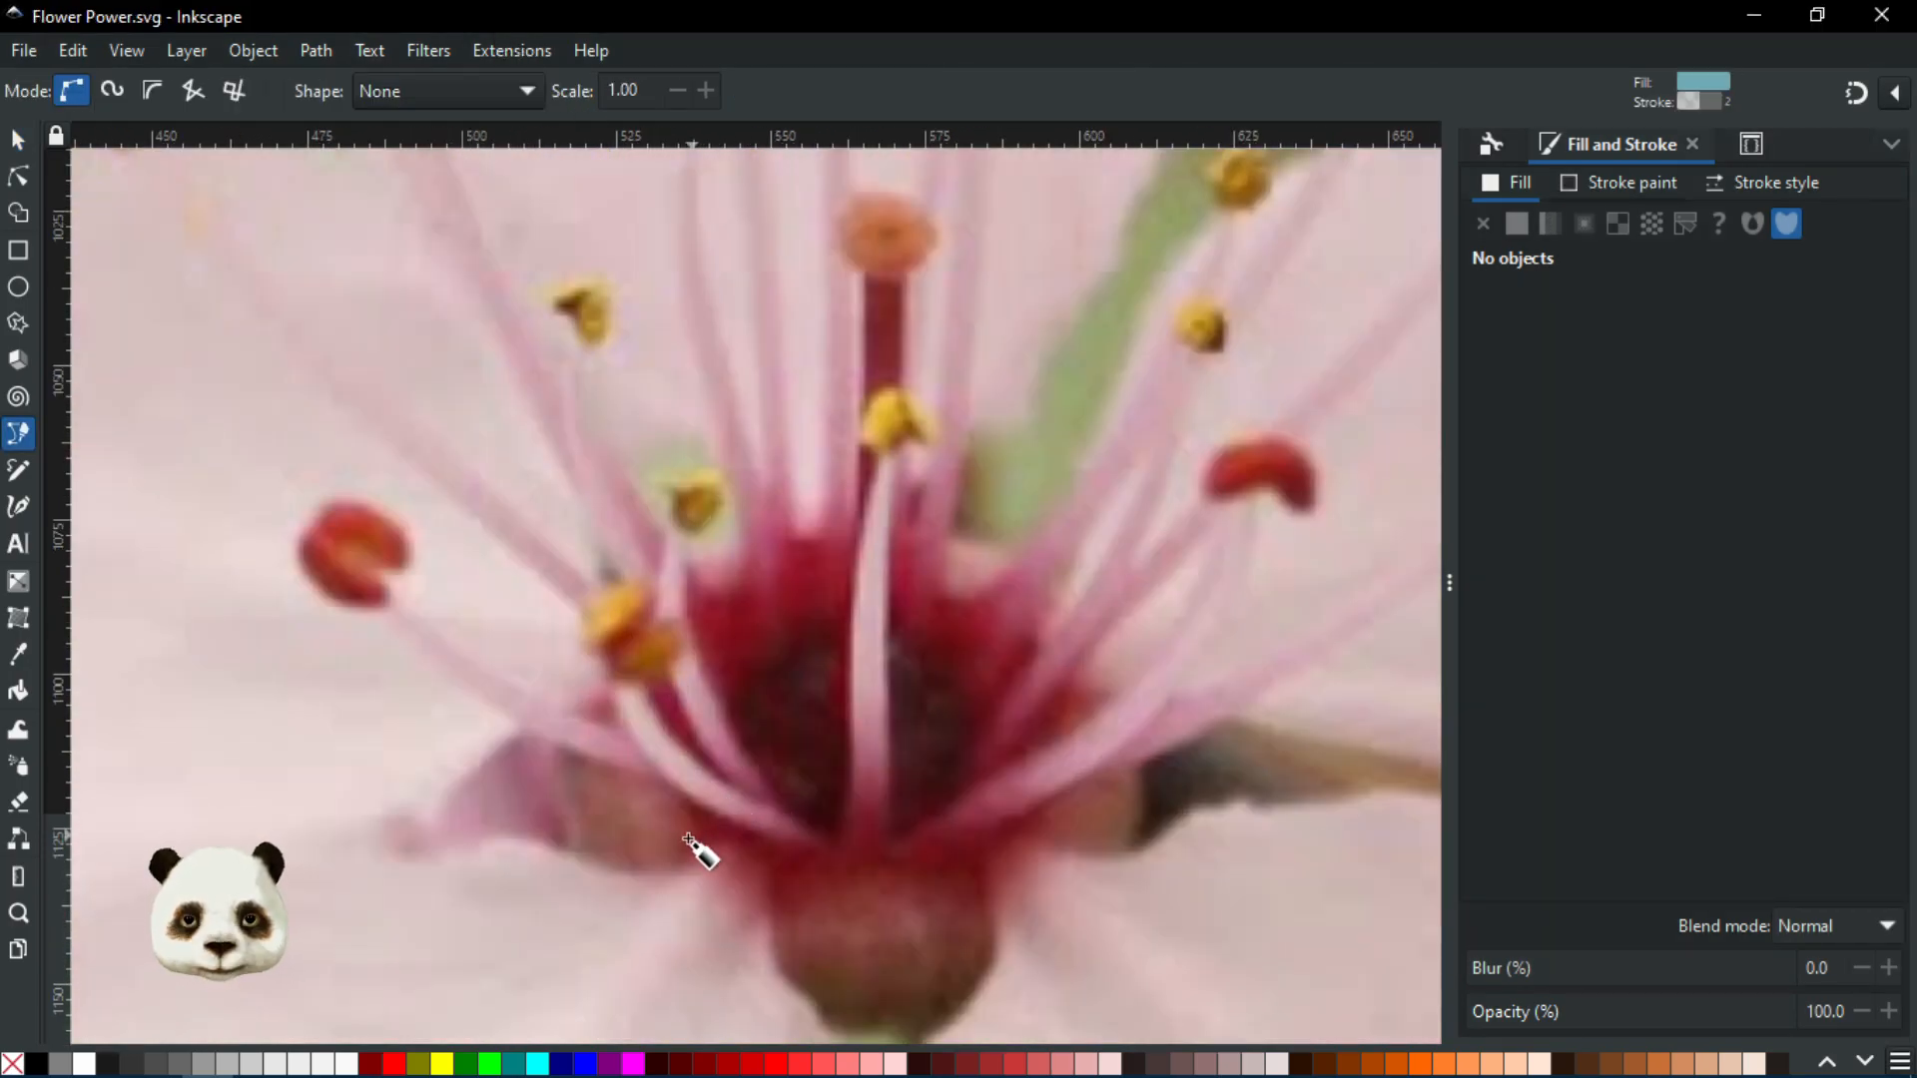
drag(687, 837, 988, 466)
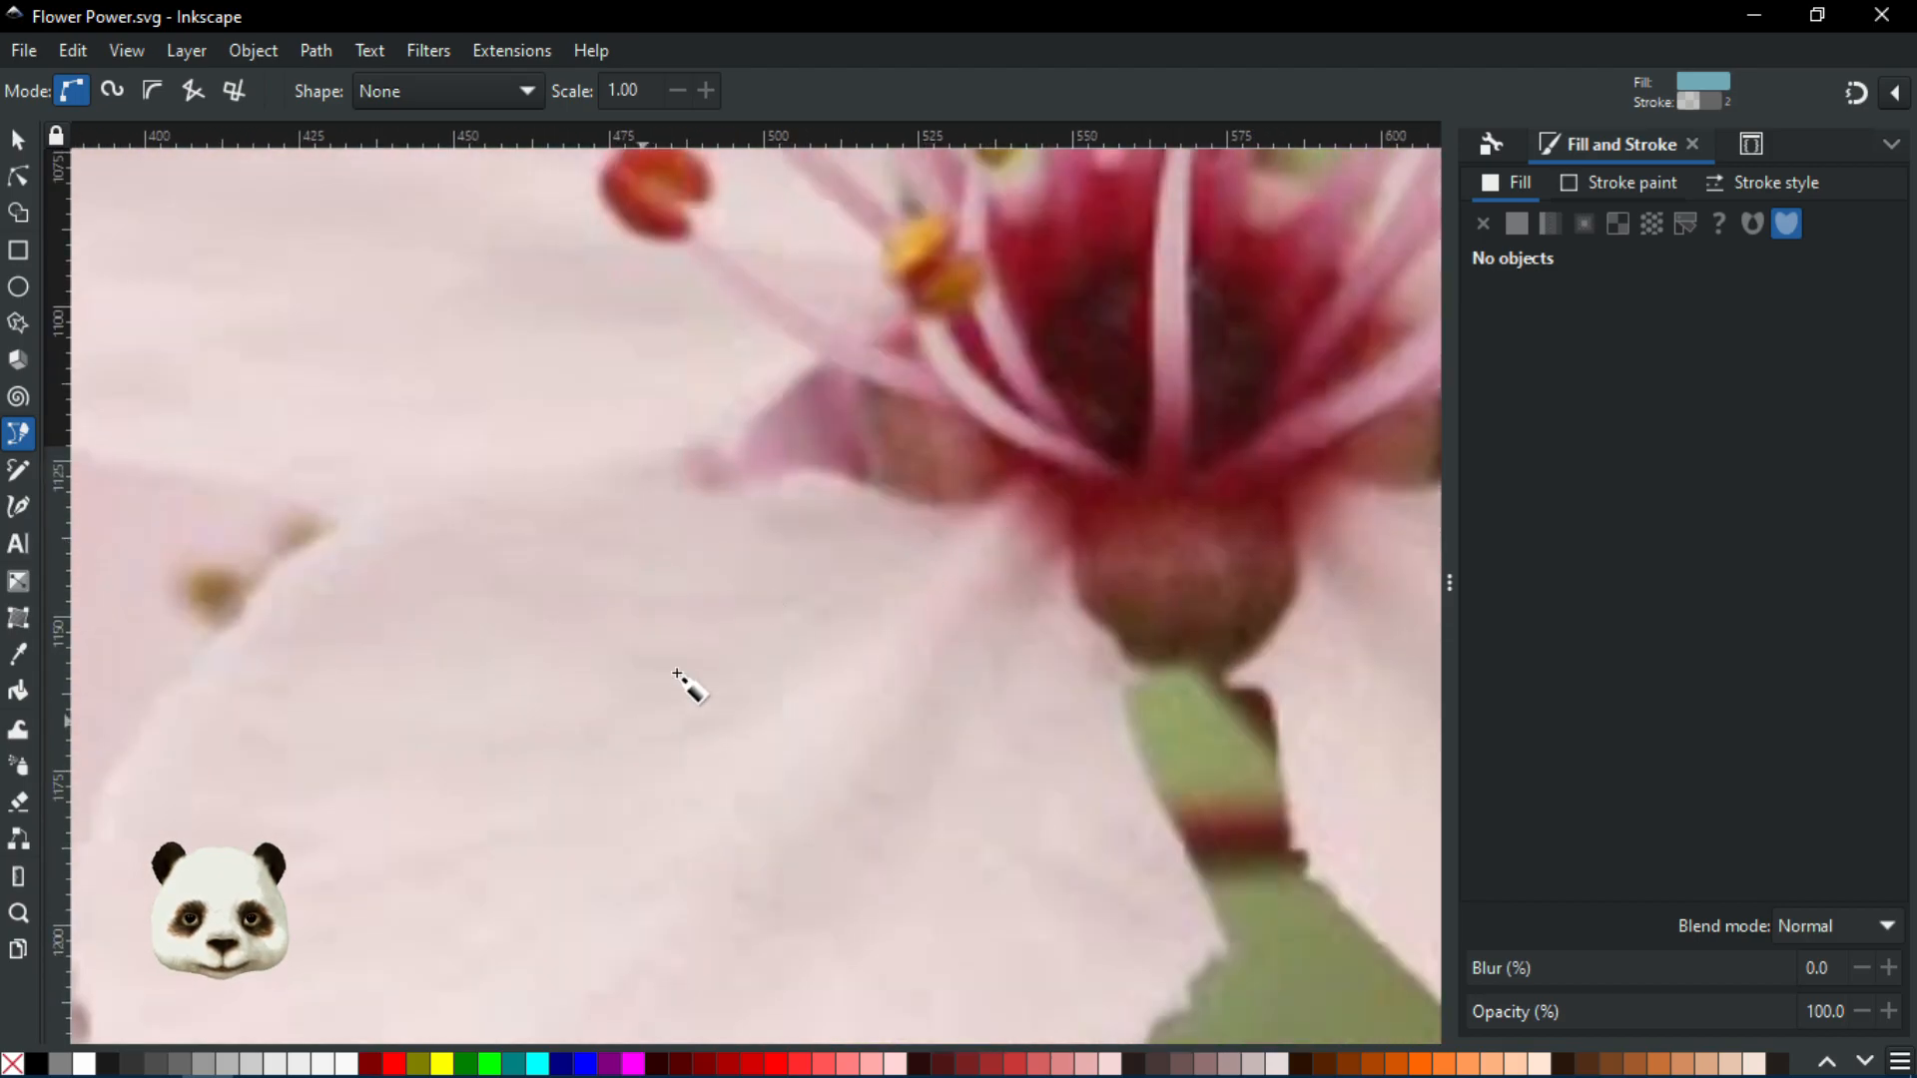
scroll(779, 667, down, 3)
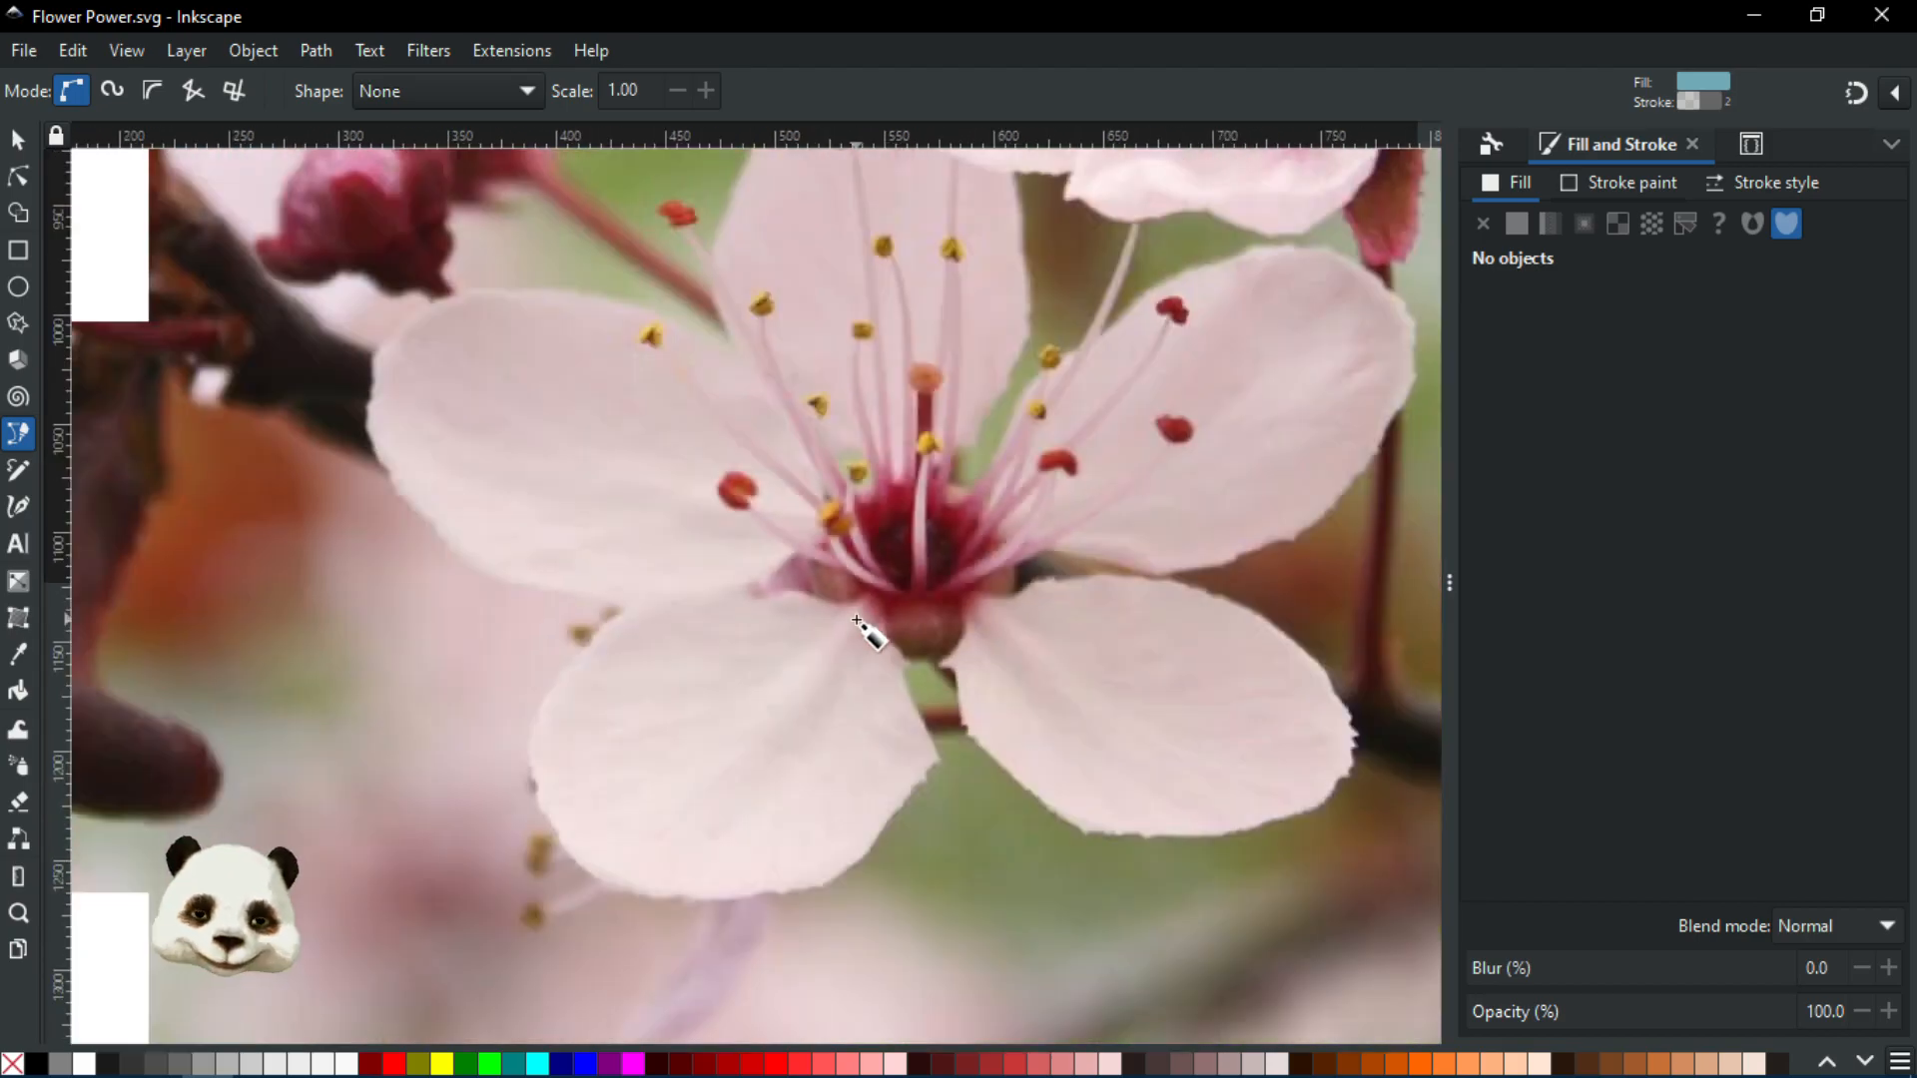
scroll(877, 651, up, 2)
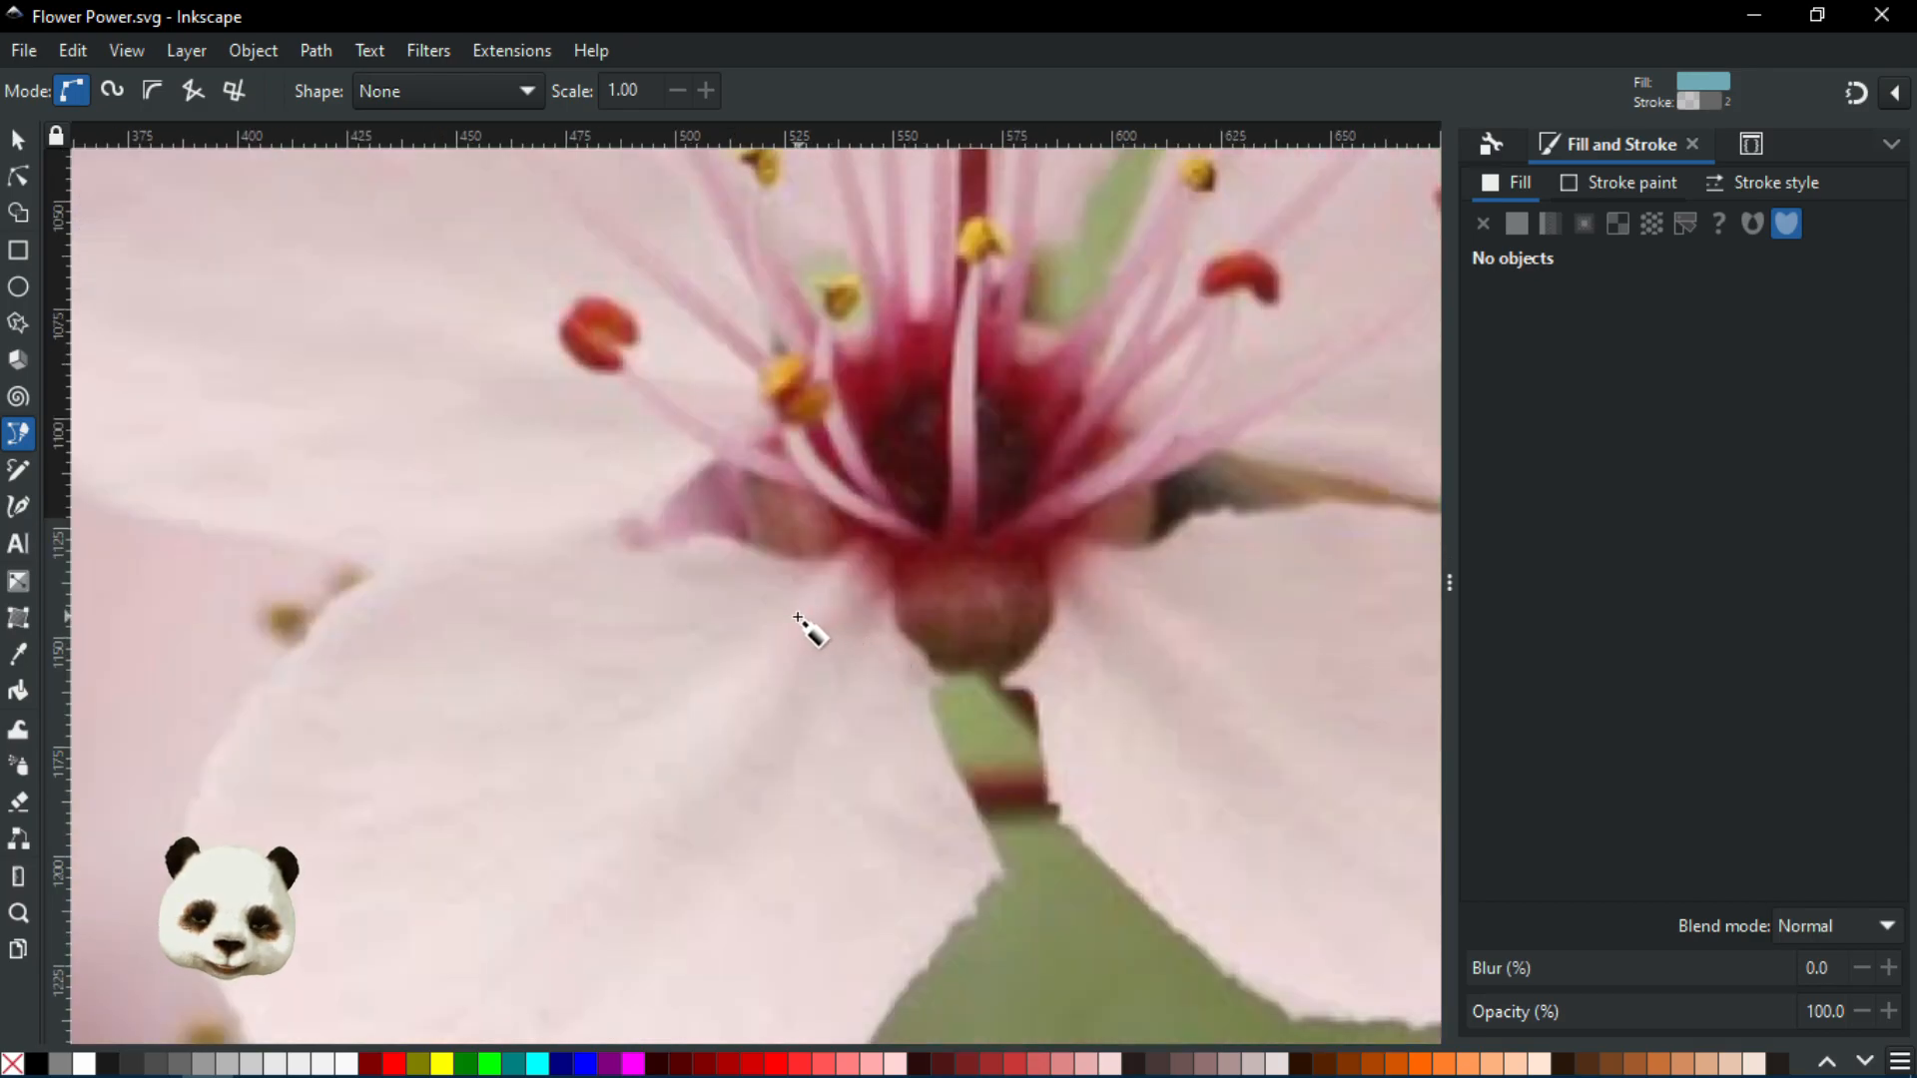
scroll(825, 604, up, 2)
scroll(811, 601, down, 2)
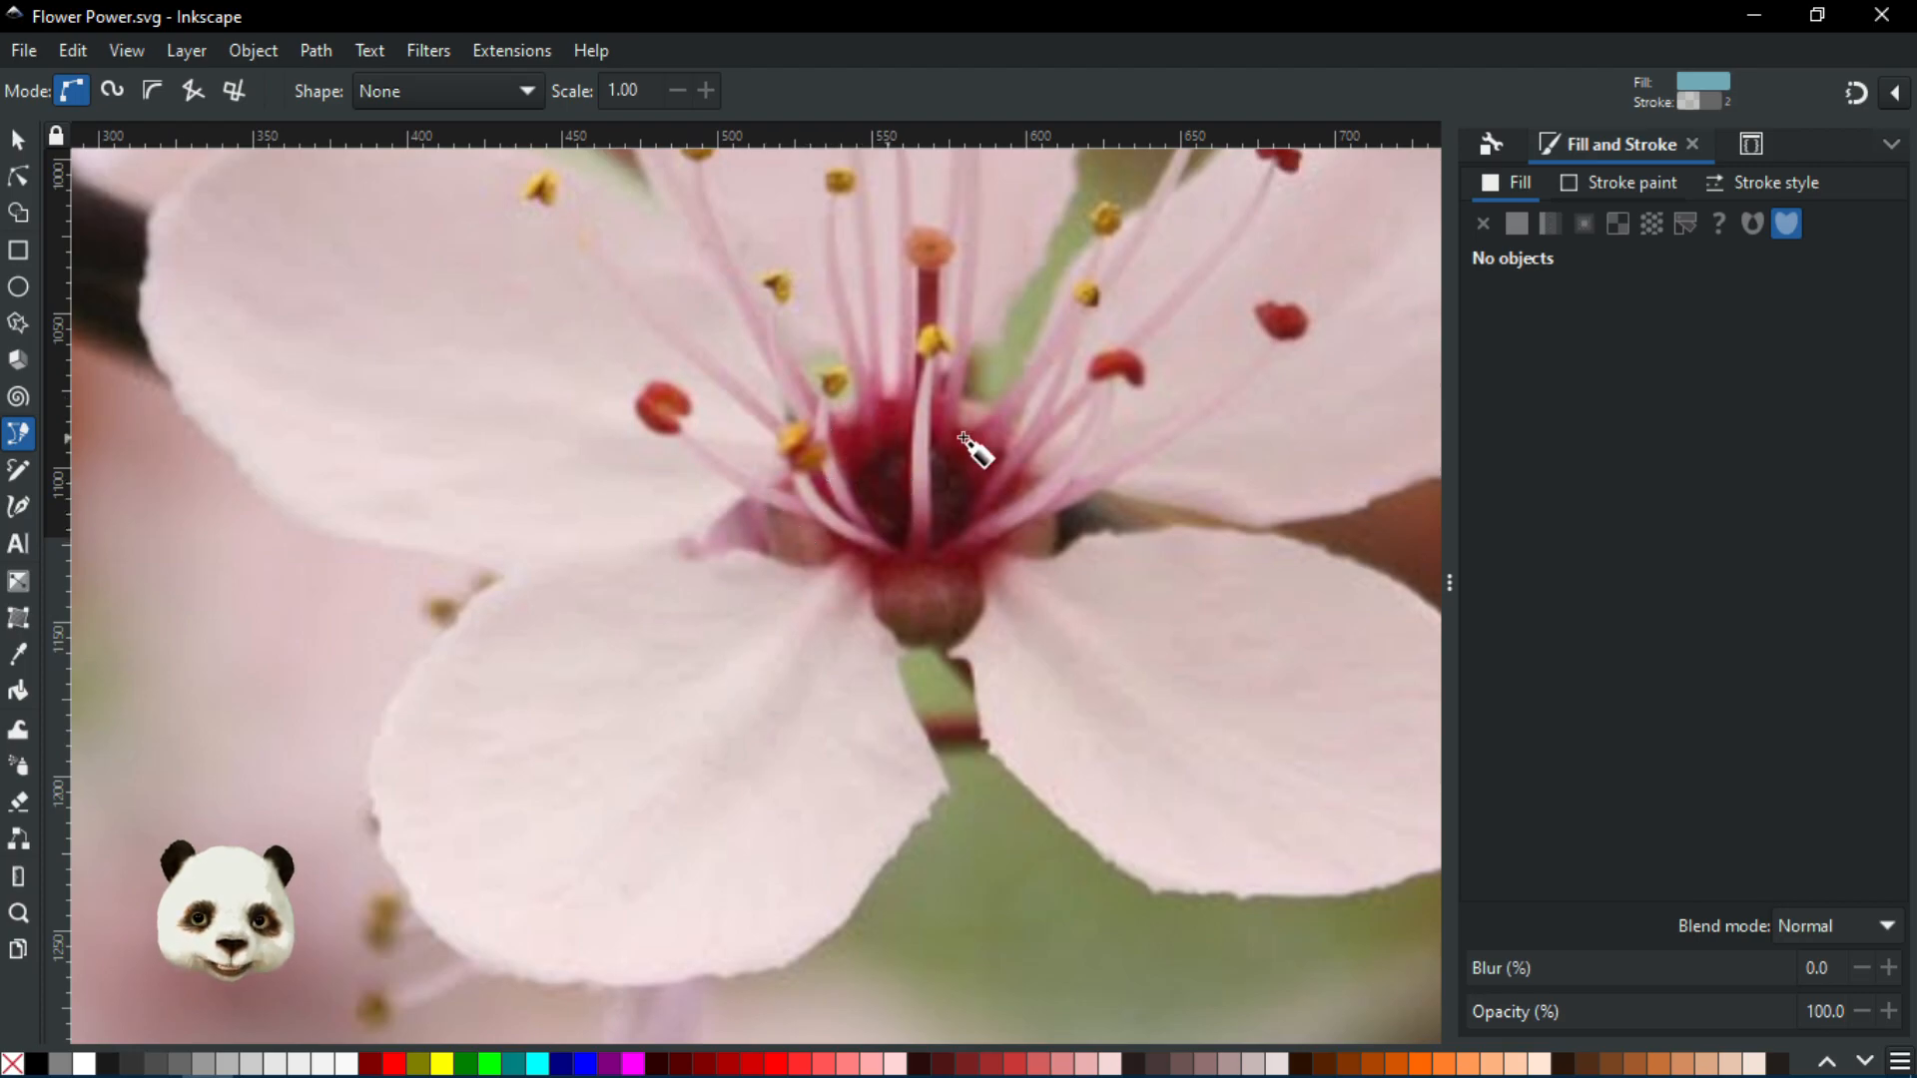
scroll(934, 606, down, 3)
scroll(1173, 317, up, 2)
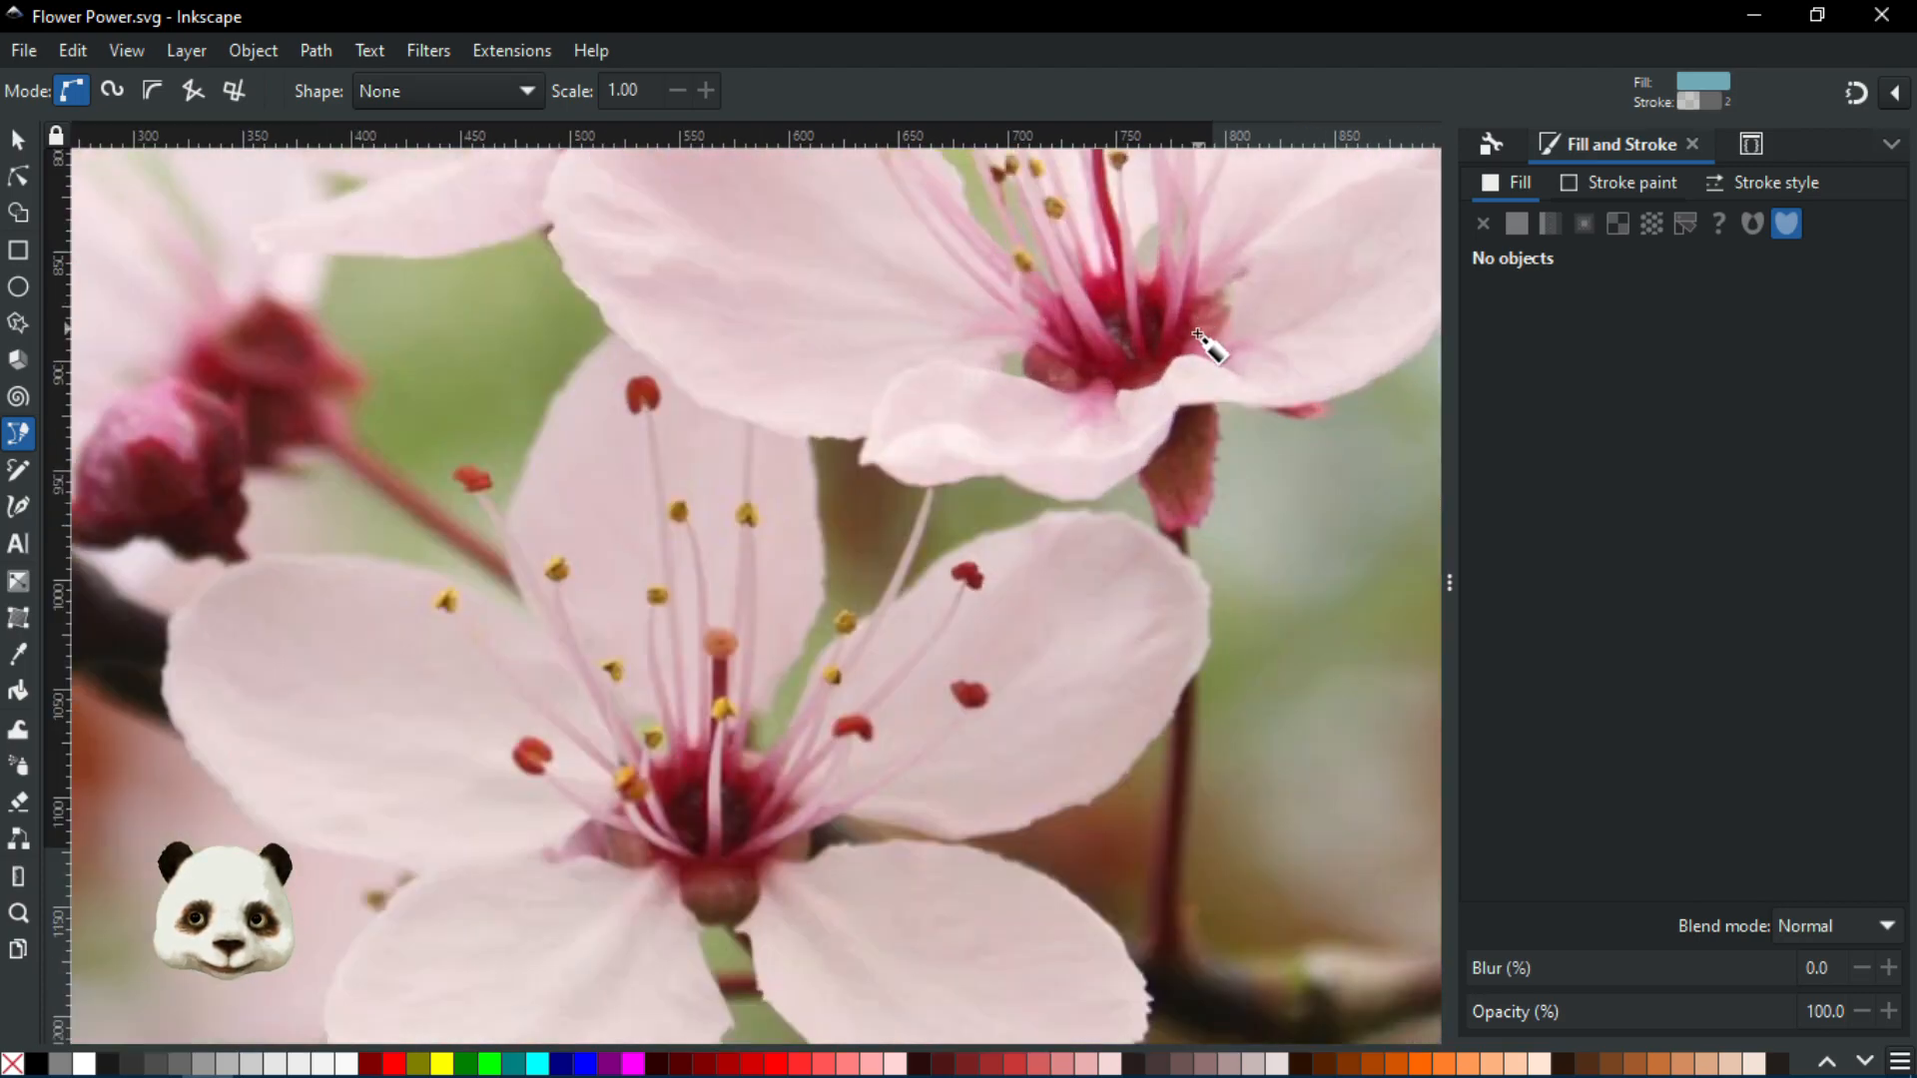
scroll(1236, 410, up, 2)
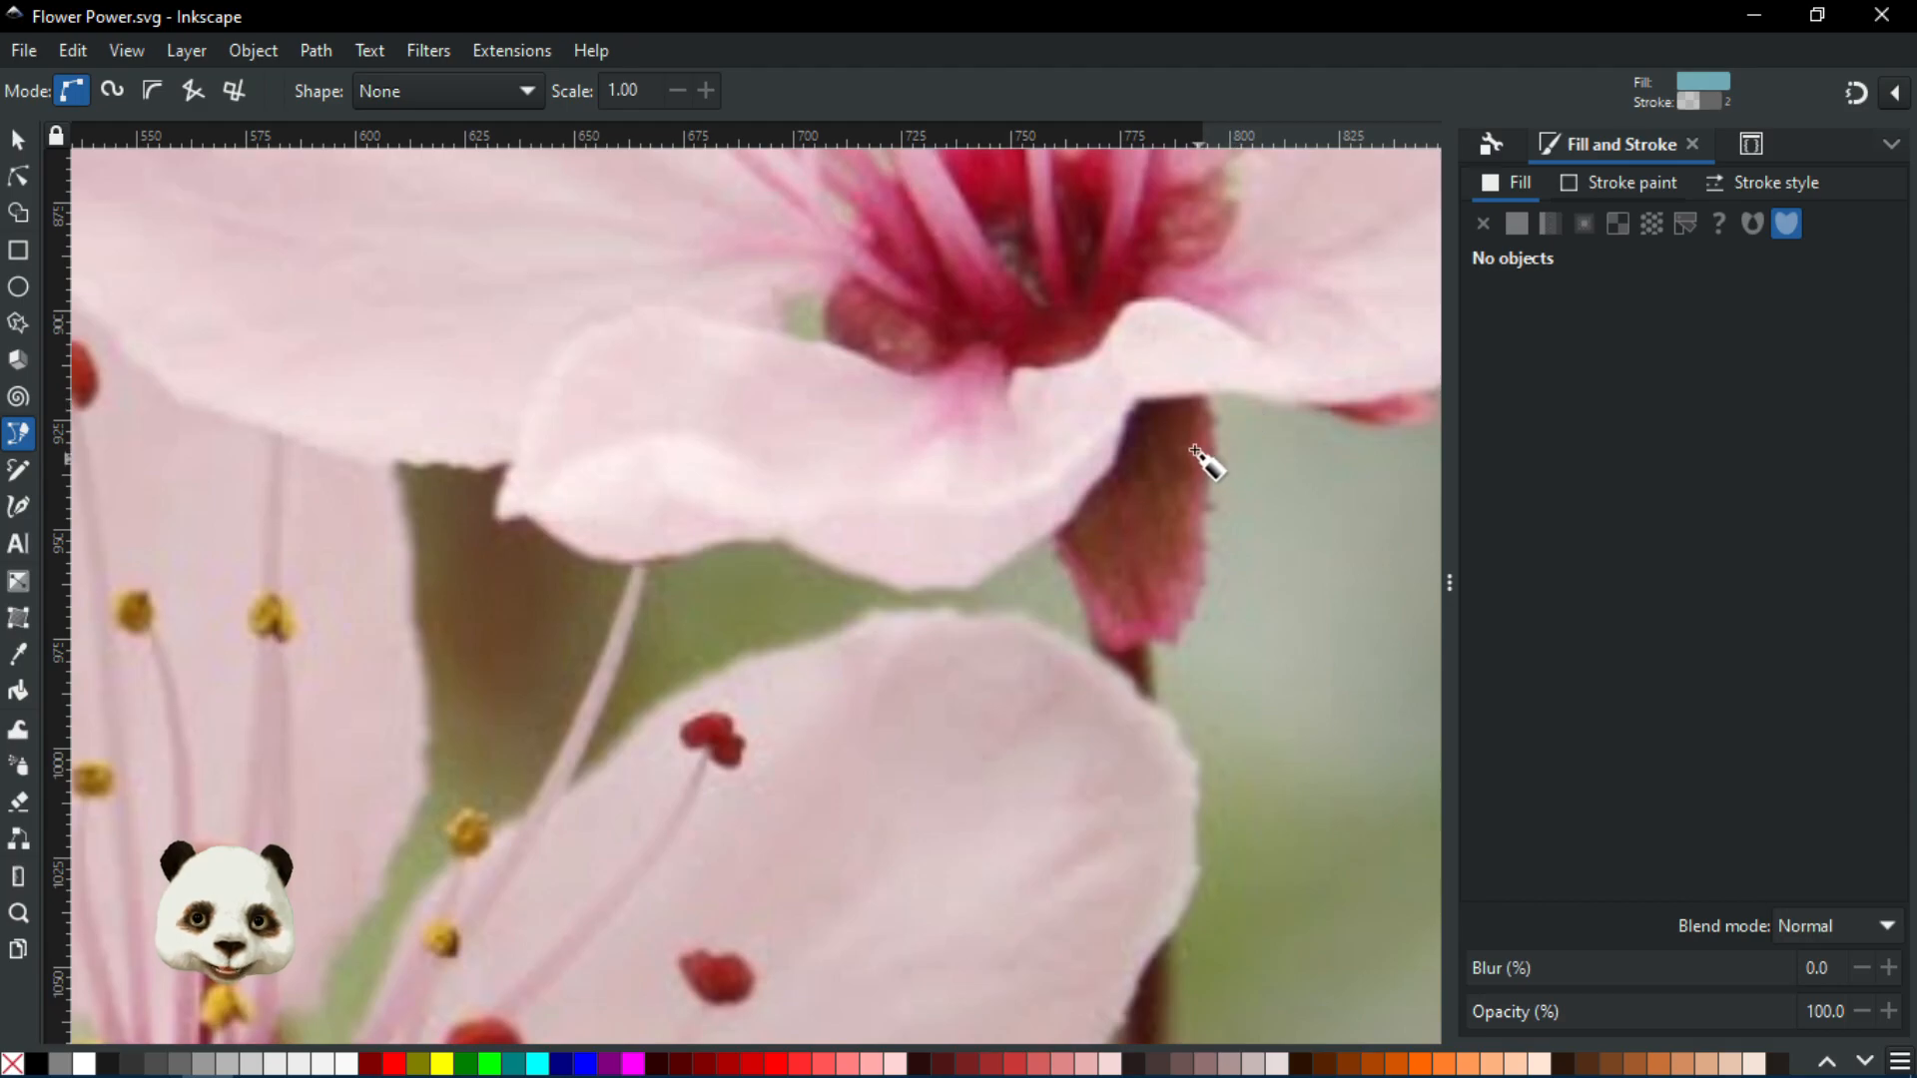
scroll(1193, 466, down, 1)
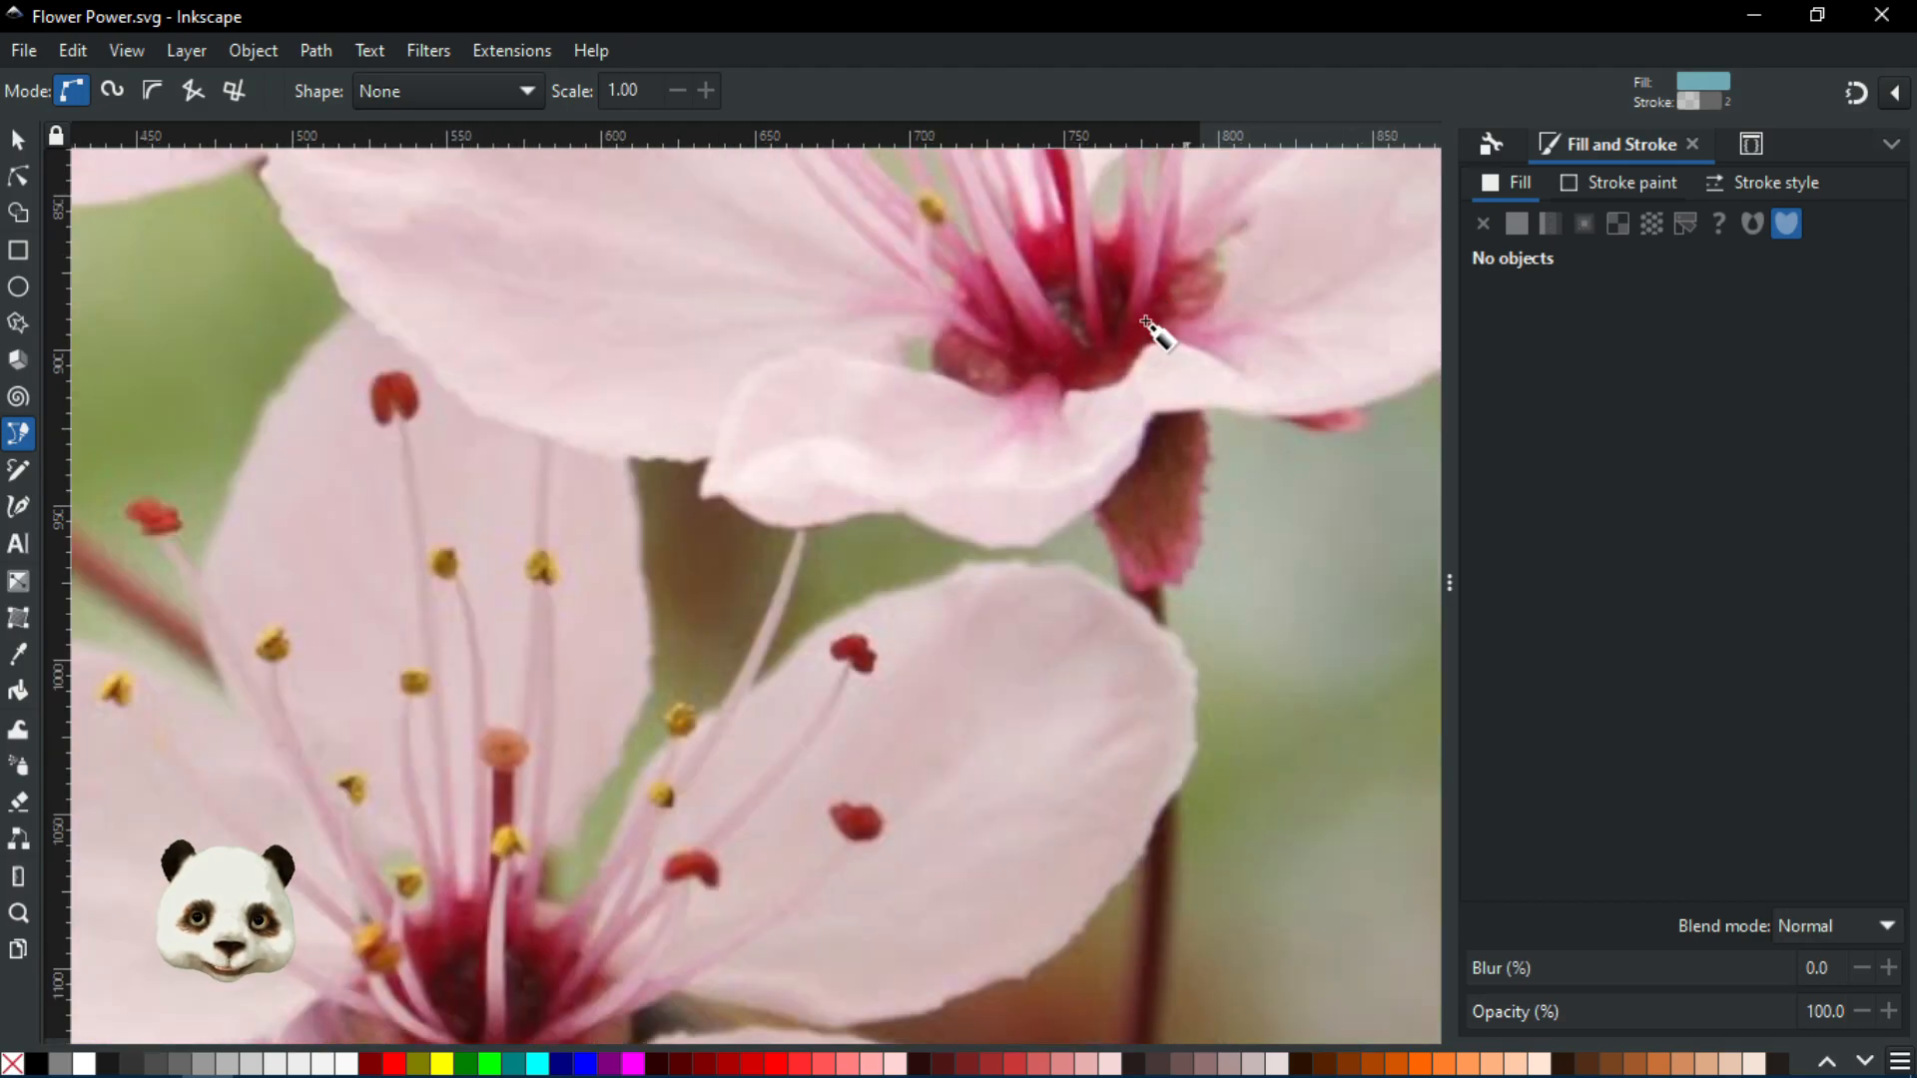
scroll(816, 720, down, 3)
scroll(599, 924, up, 4)
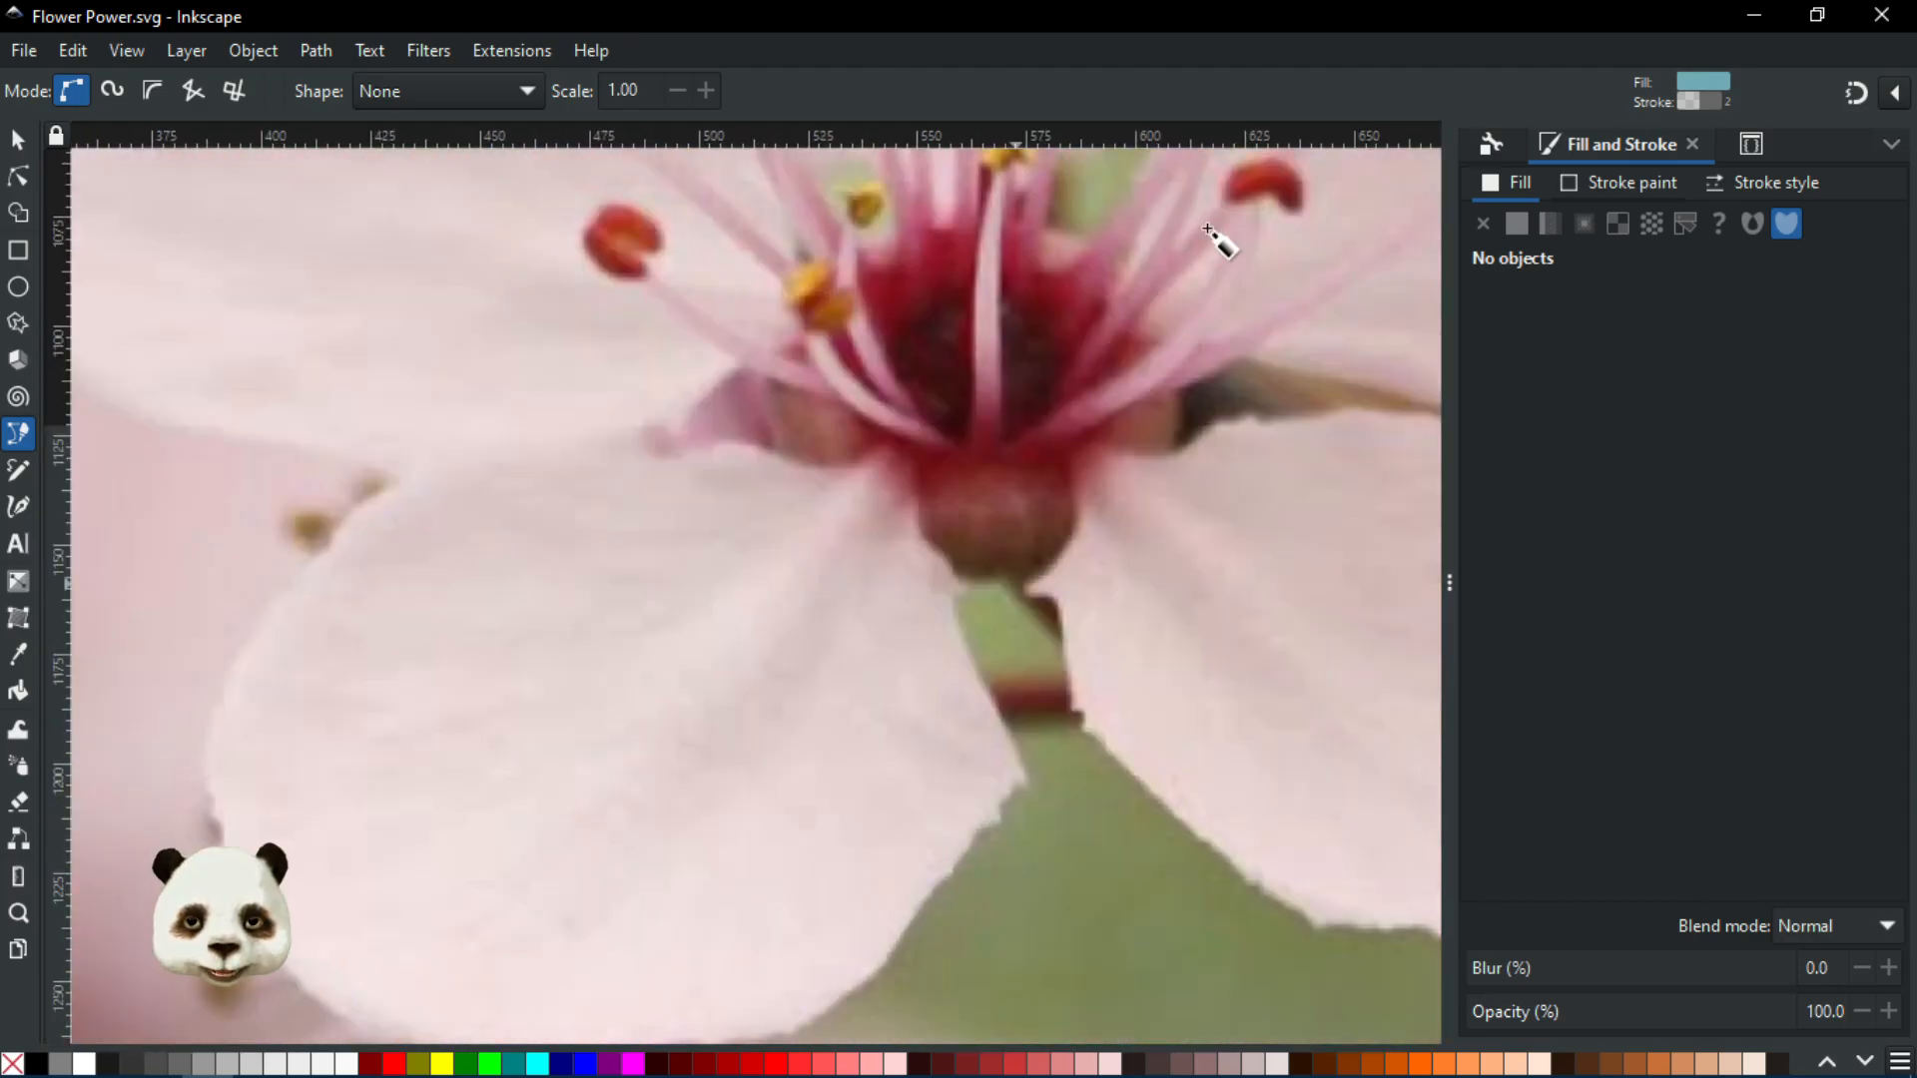
scroll(1099, 370, up, 2)
scroll(949, 390, down, 2)
scroll(711, 595, up, 2)
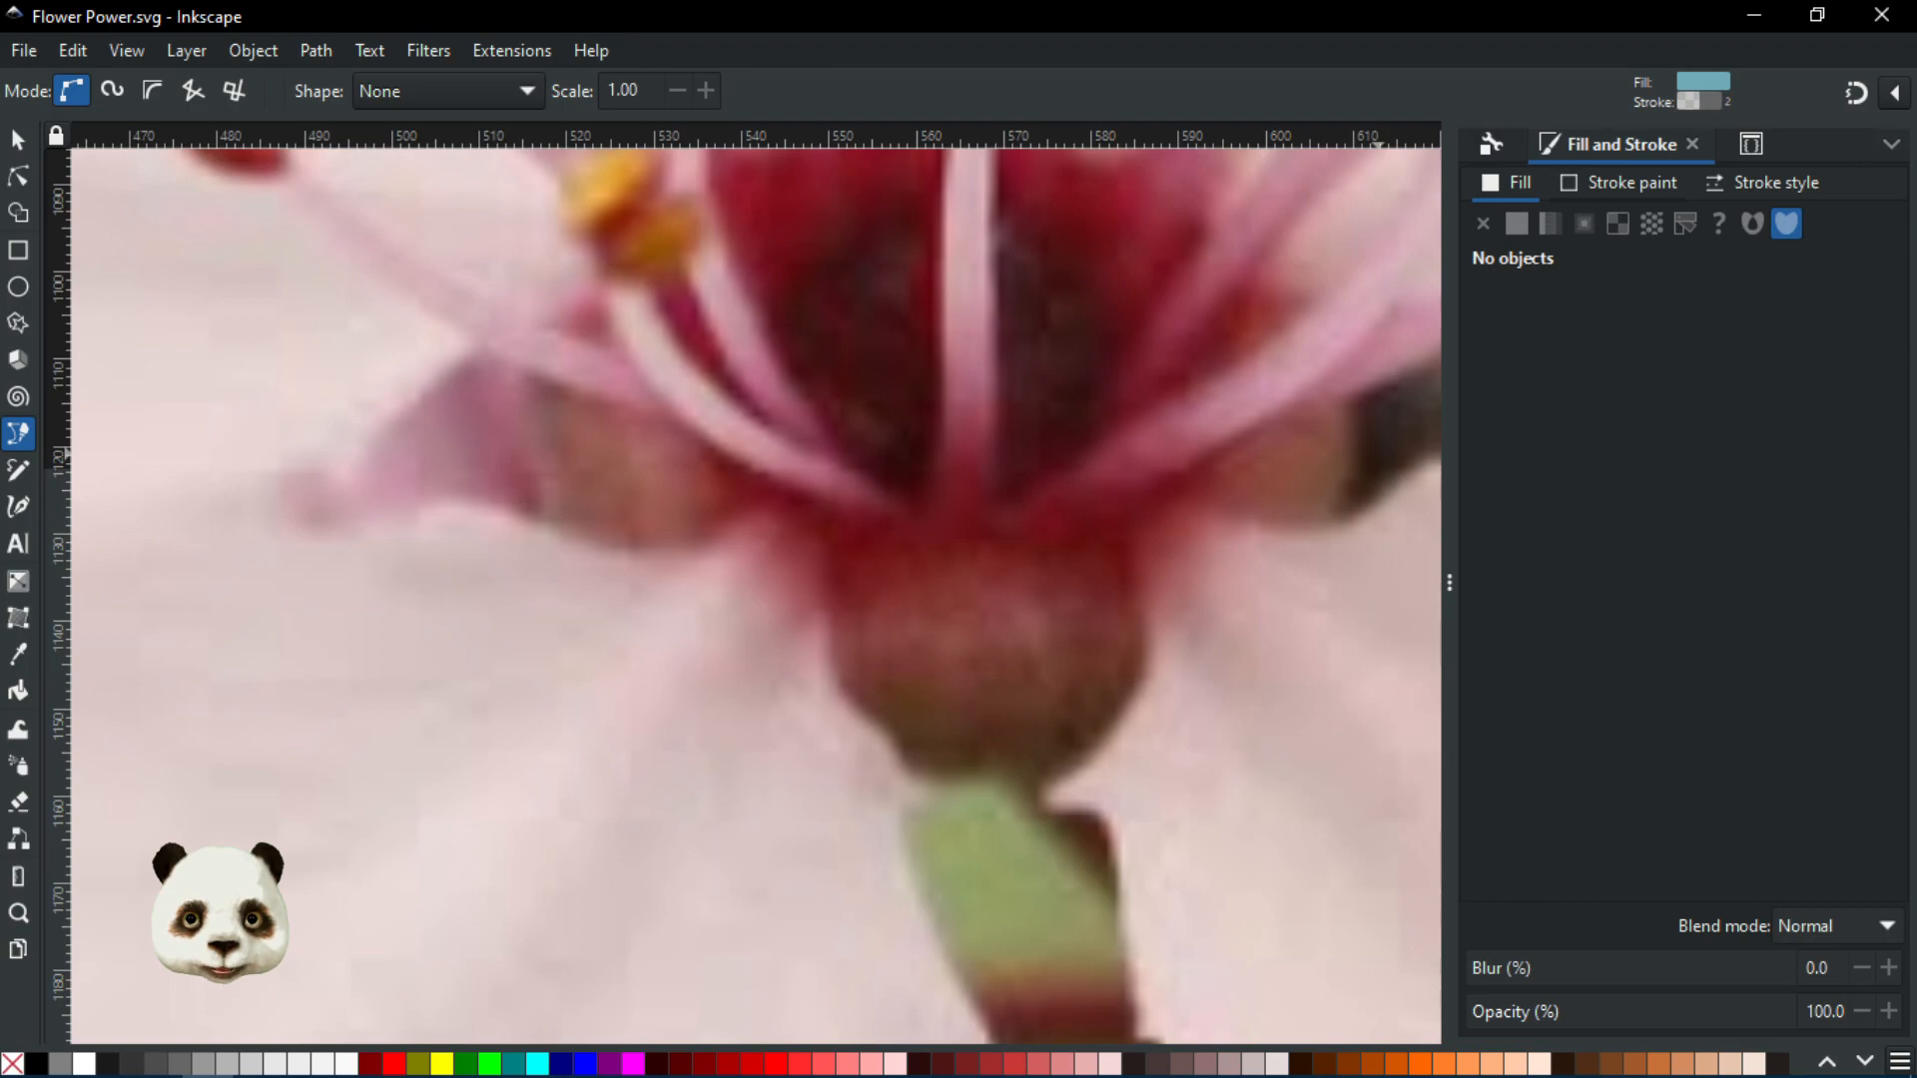
Start a Bezier outline at the flower base and place curved nodes along the petal edge
click(767, 480)
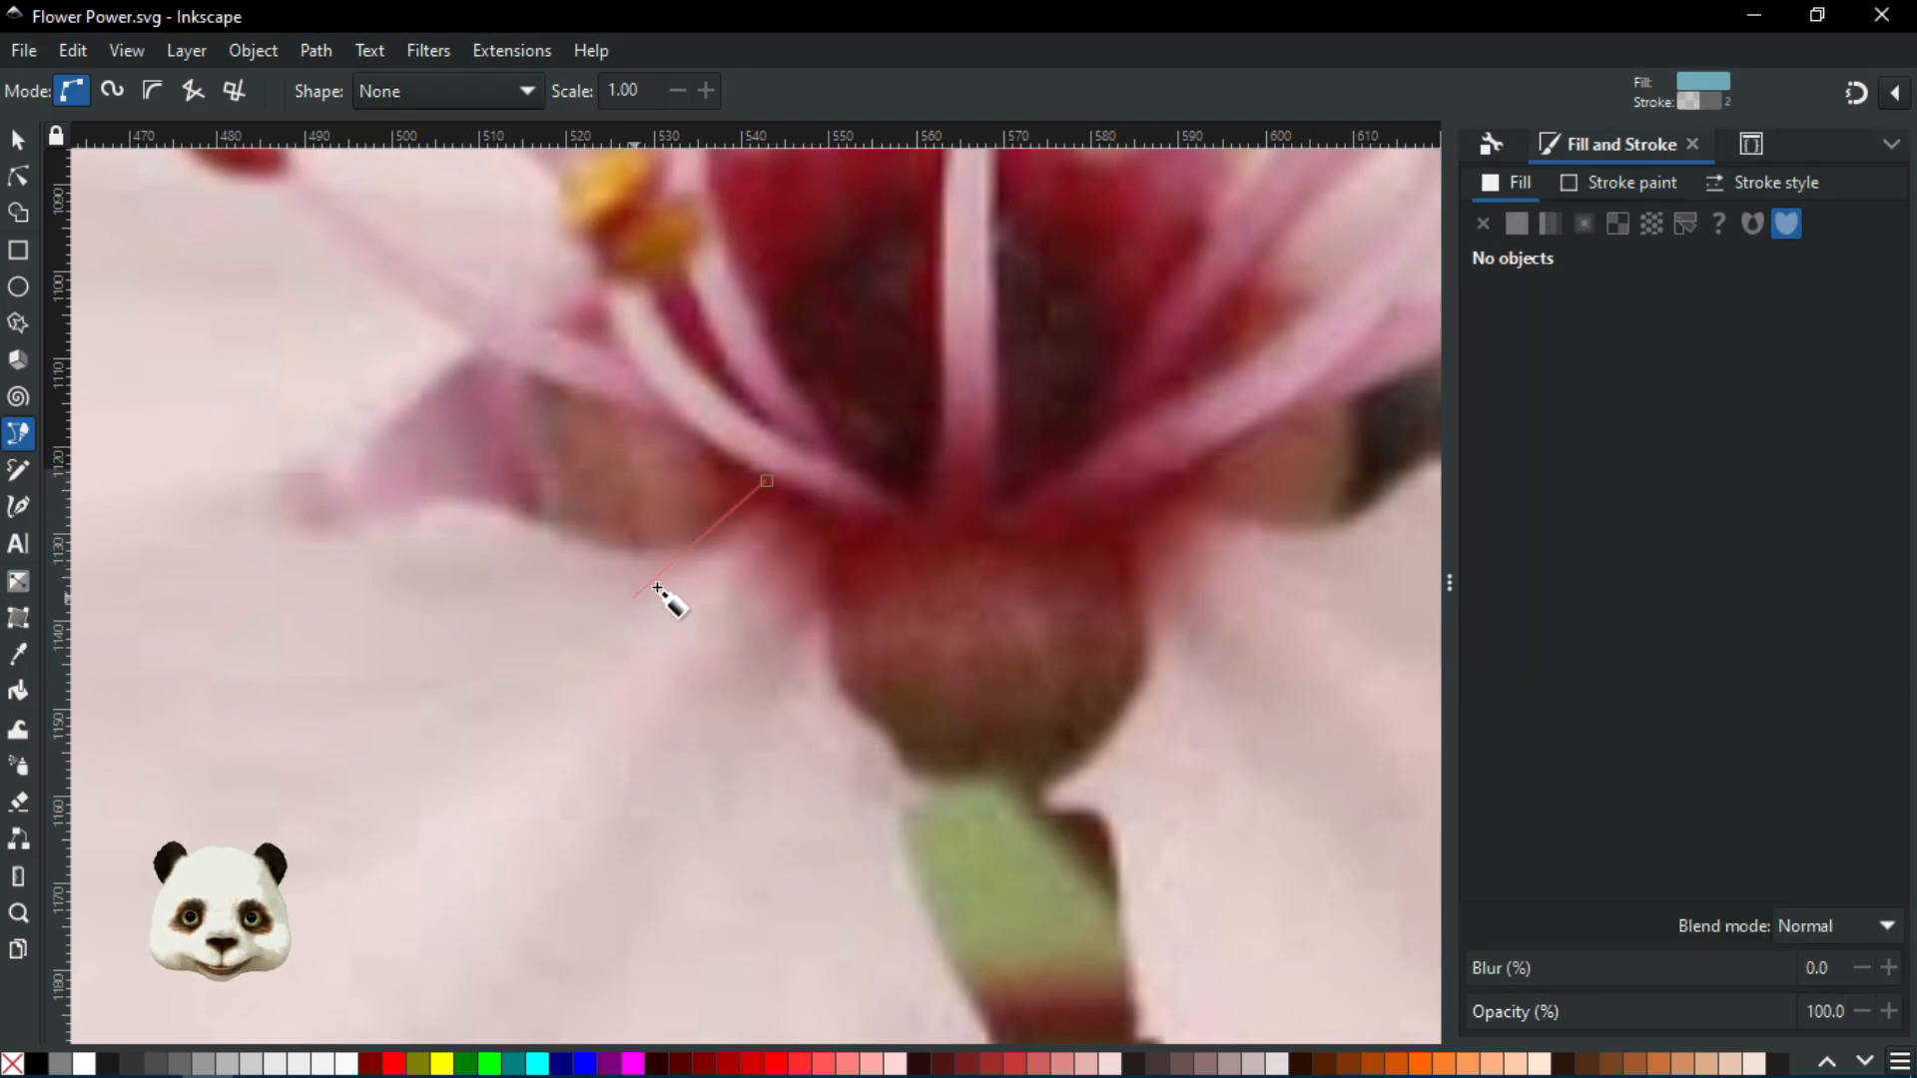
drag(603, 601, 518, 632)
key(BackSpace)
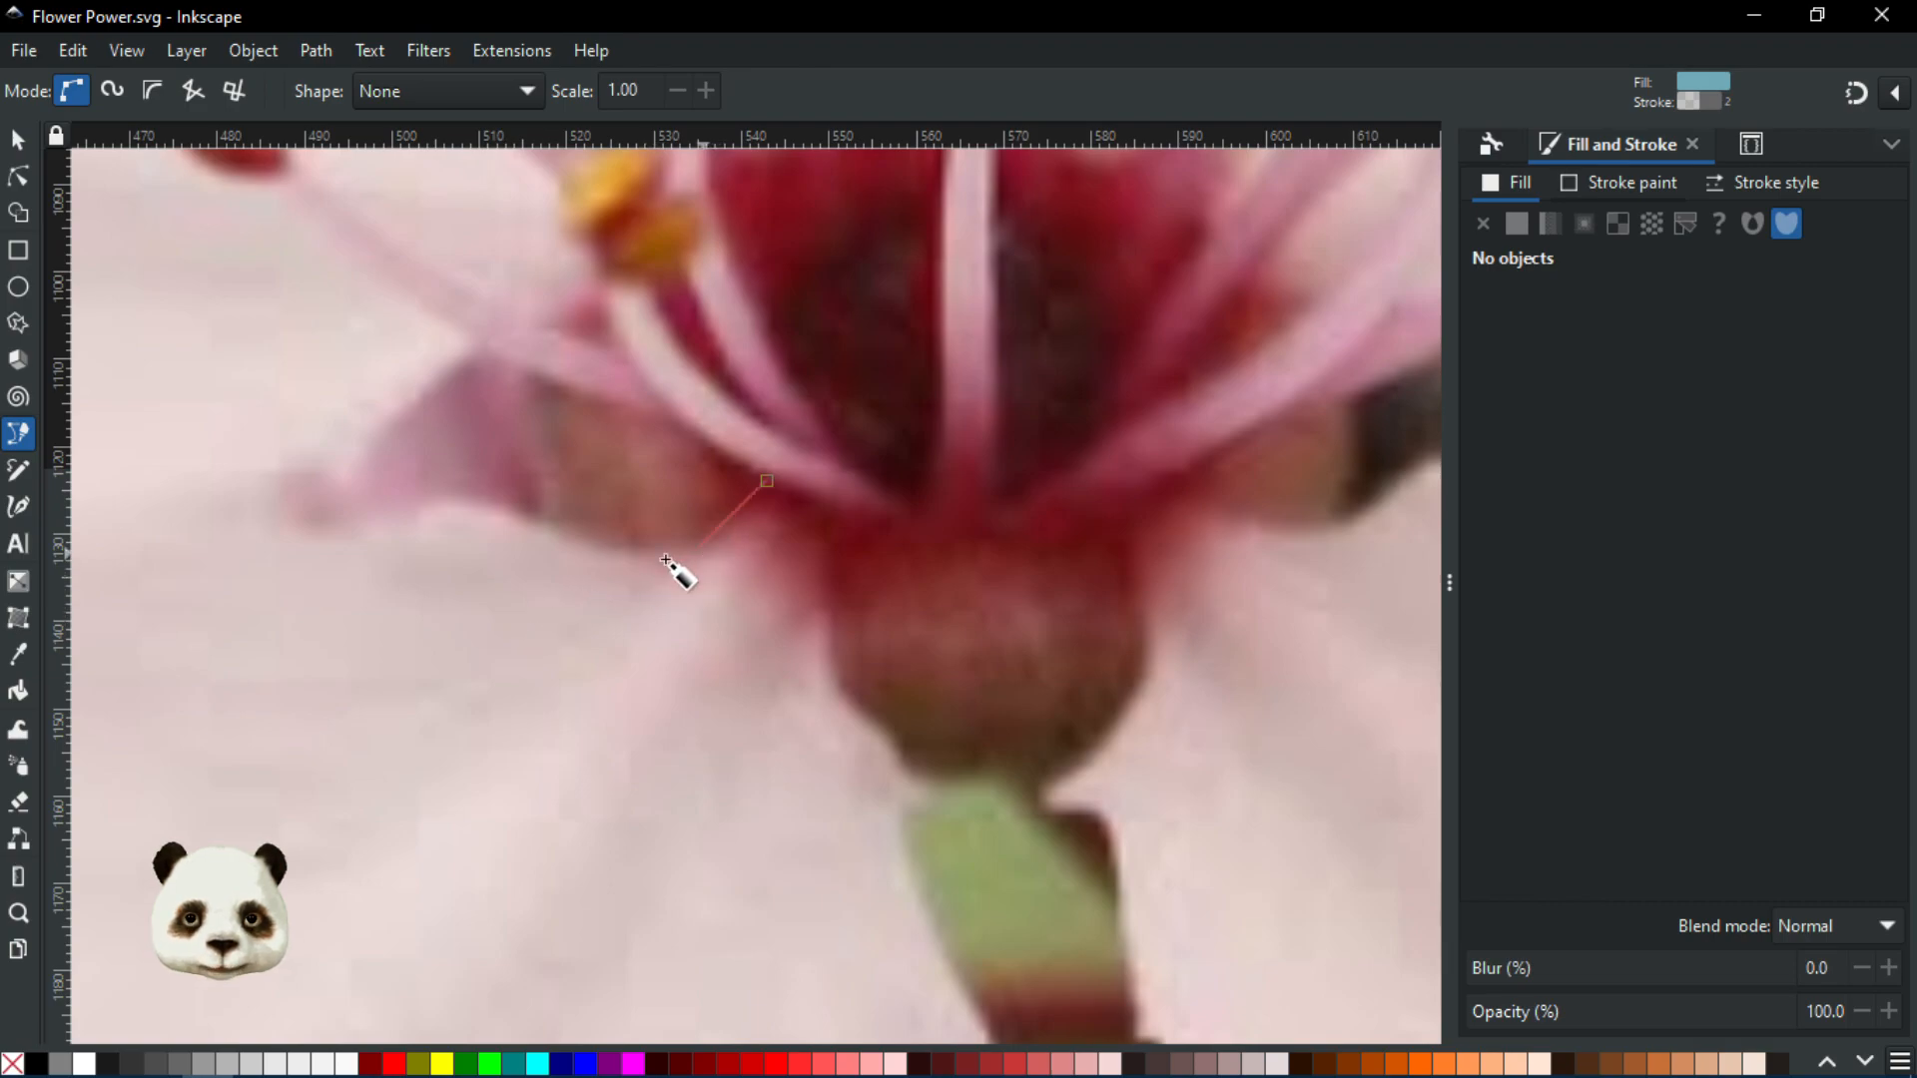
drag(619, 562, 518, 538)
drag(401, 514, 289, 544)
drag(177, 572, 1139, 530)
scroll(1044, 547, down, 1)
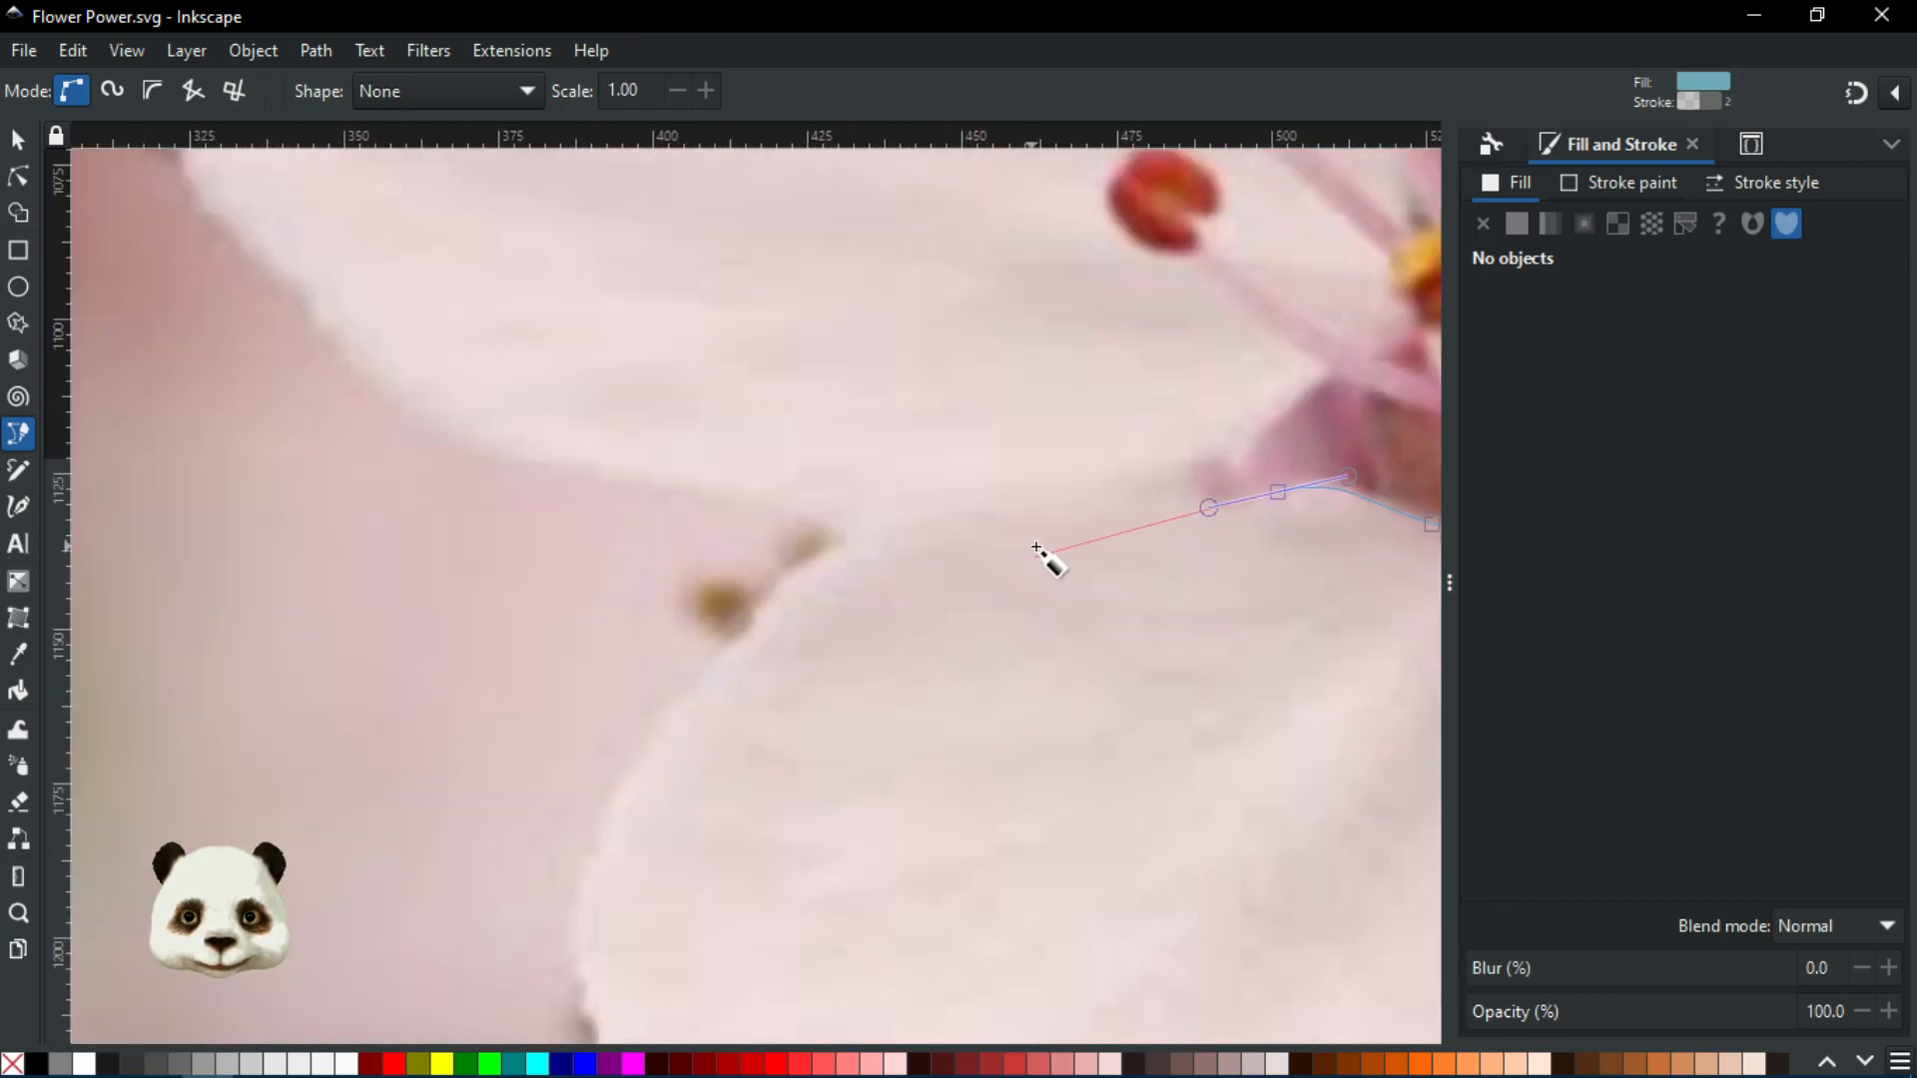
drag(1017, 500, 939, 496)
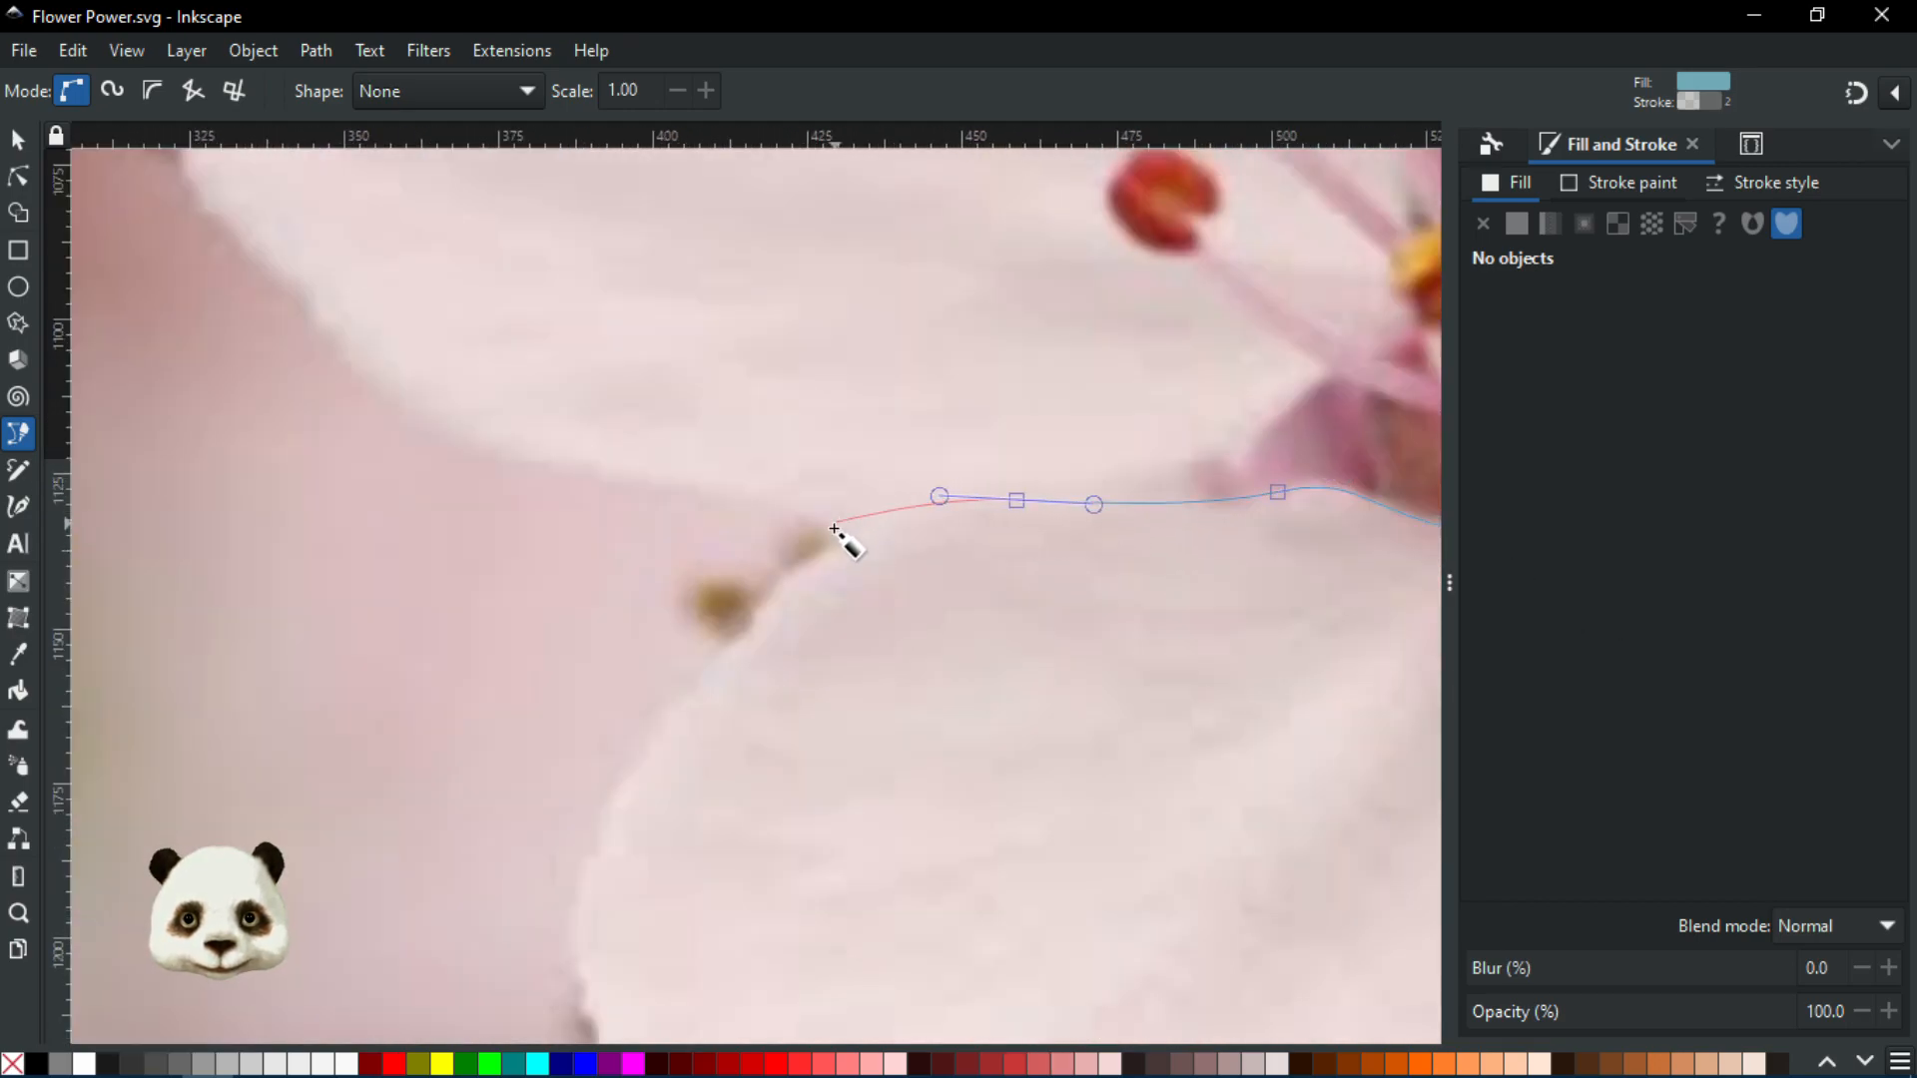
drag(844, 538, 835, 552)
Continue the petal outline down its left side and along its lower edge, removing a misplaced node
click(795, 570)
drag(755, 611, 747, 535)
key(BackSpace)
click(709, 669)
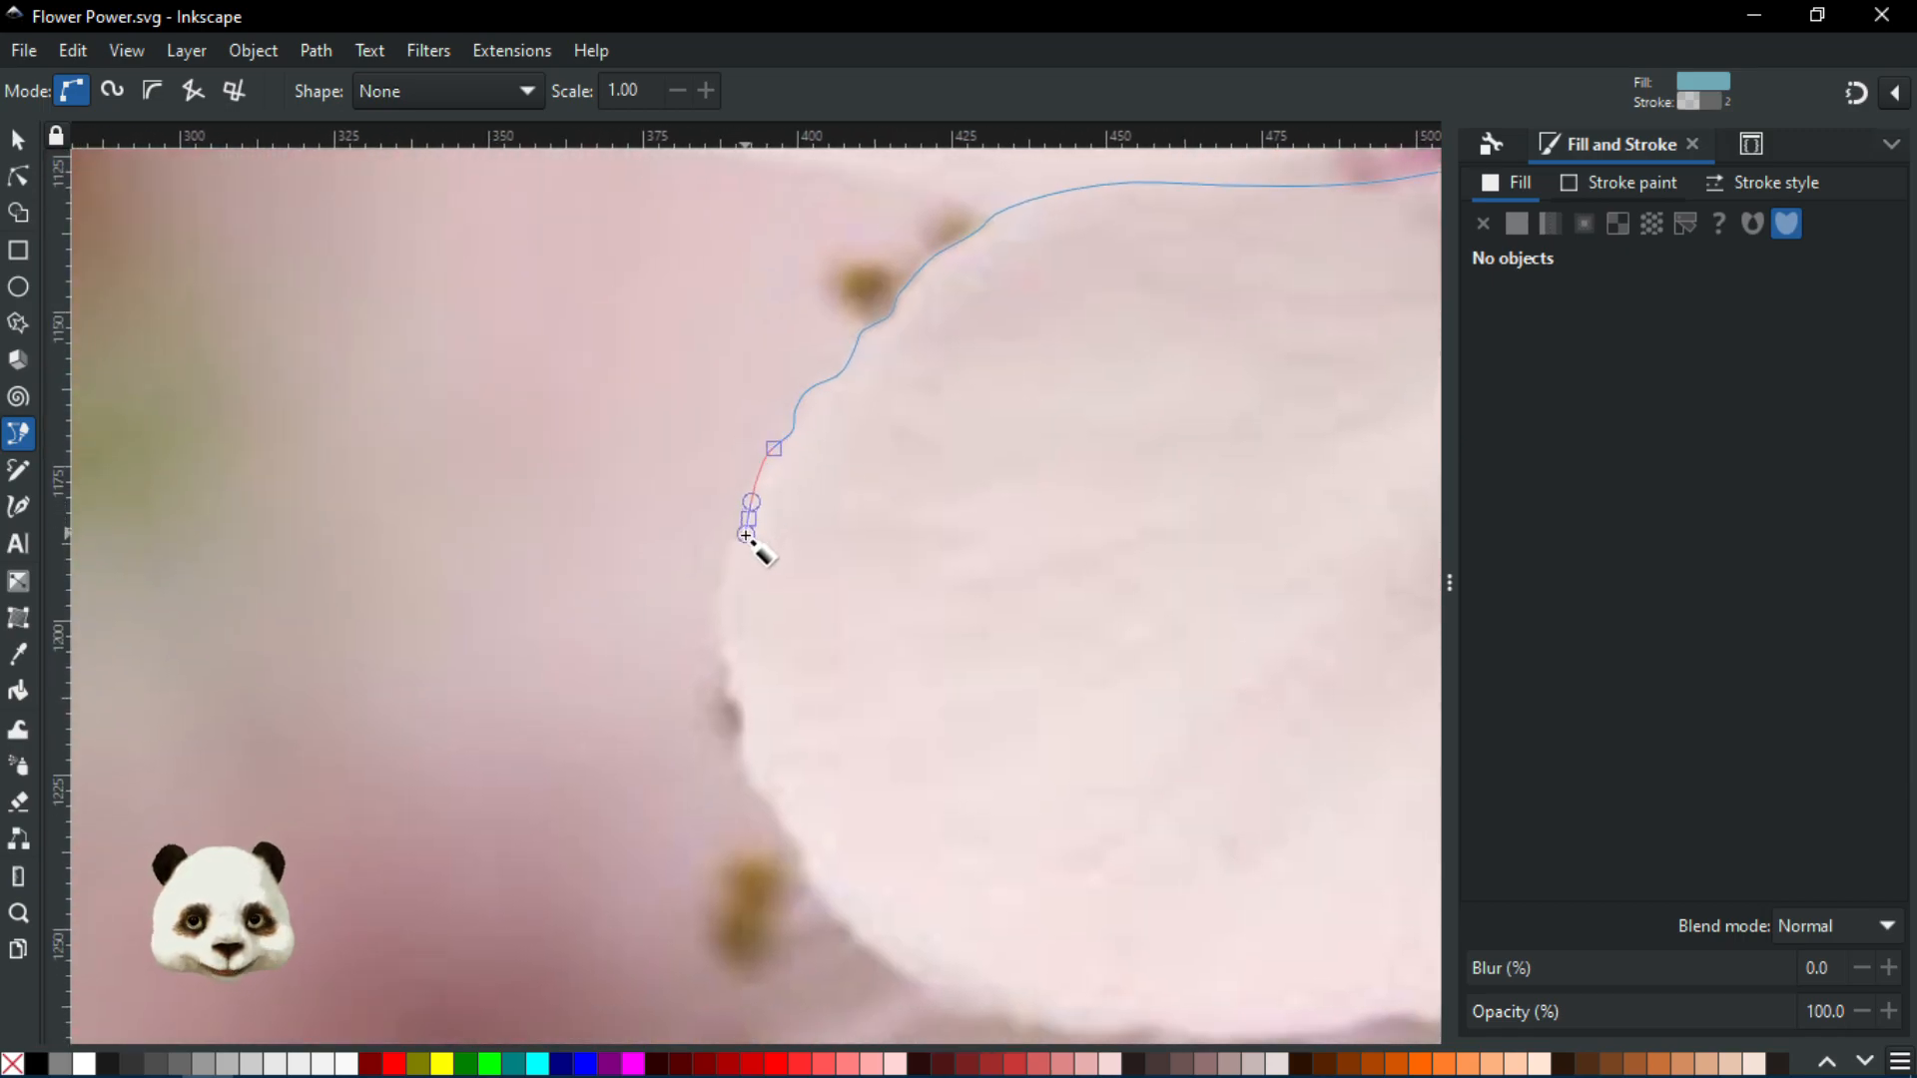
click(721, 566)
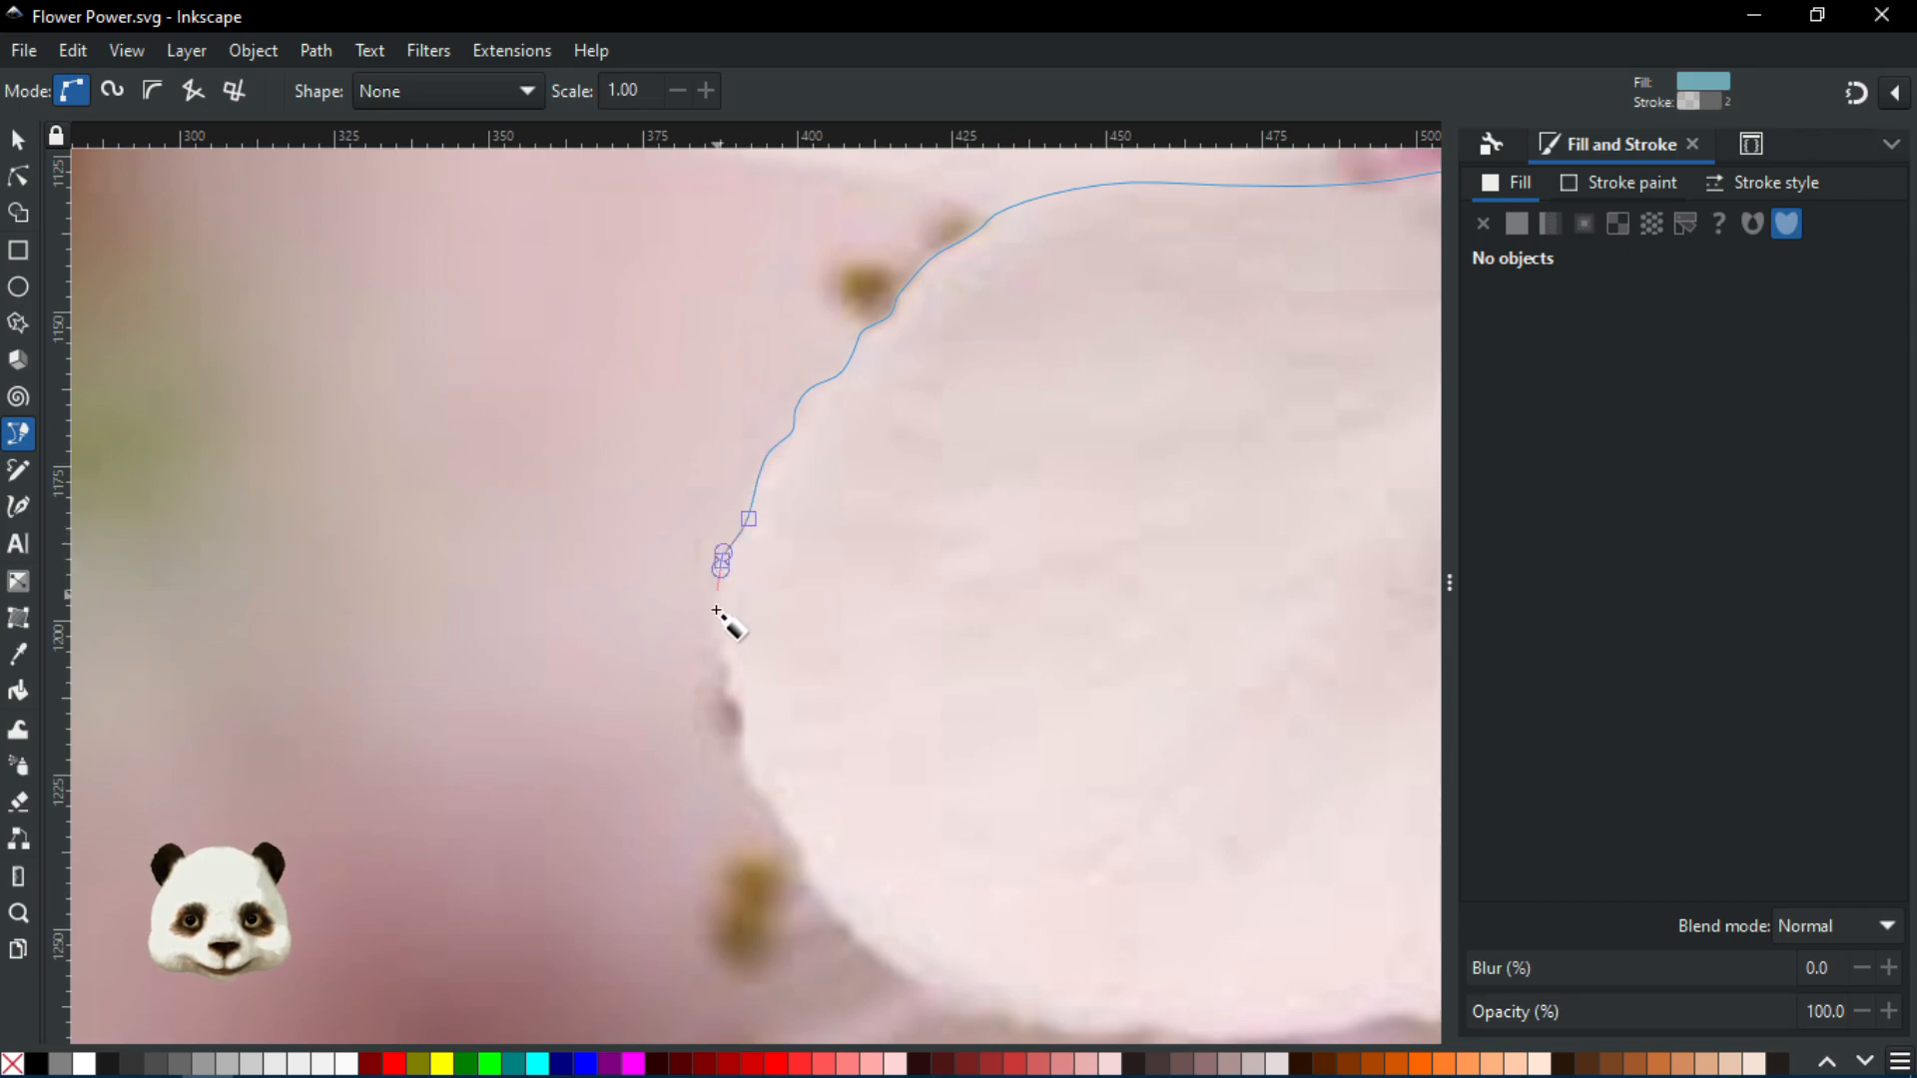
drag(719, 622, 766, 791)
scroll(747, 649, down, 8)
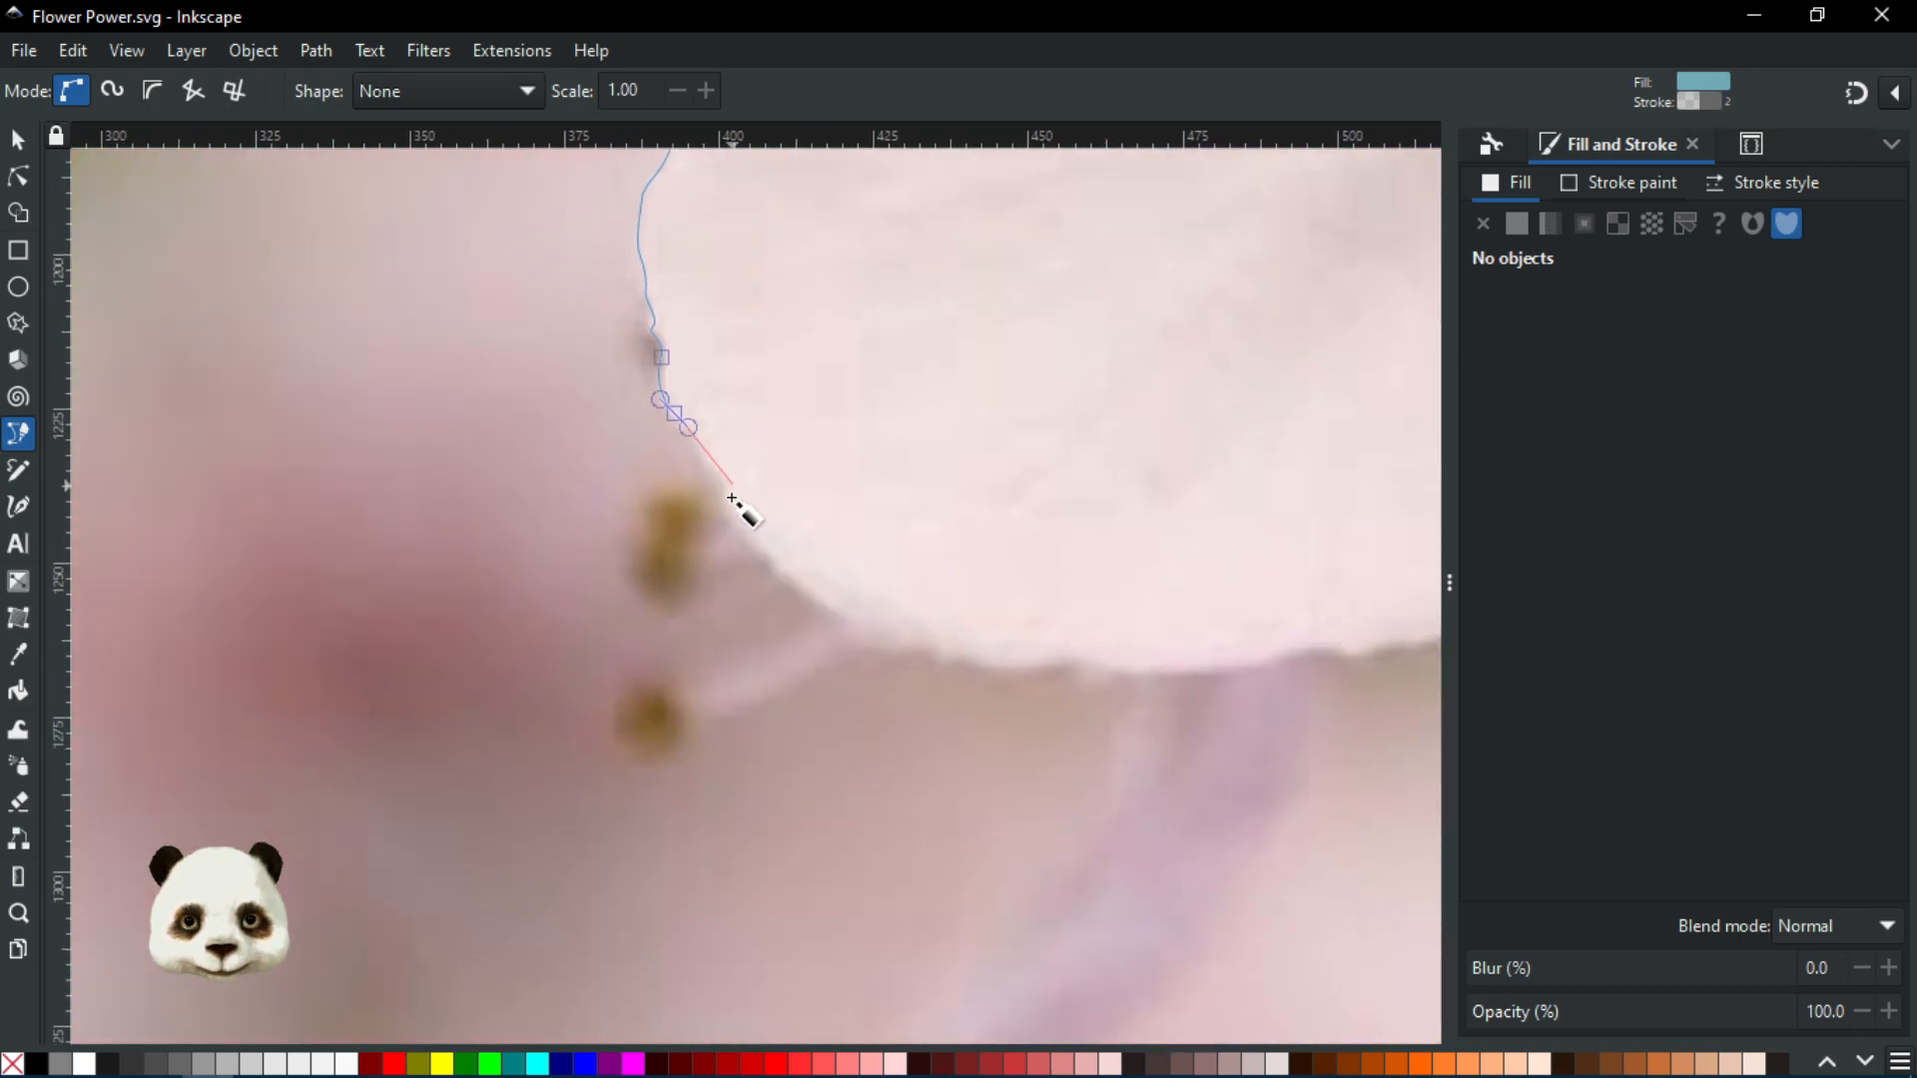
drag(700, 468, 728, 515)
drag(814, 598, 236, 538)
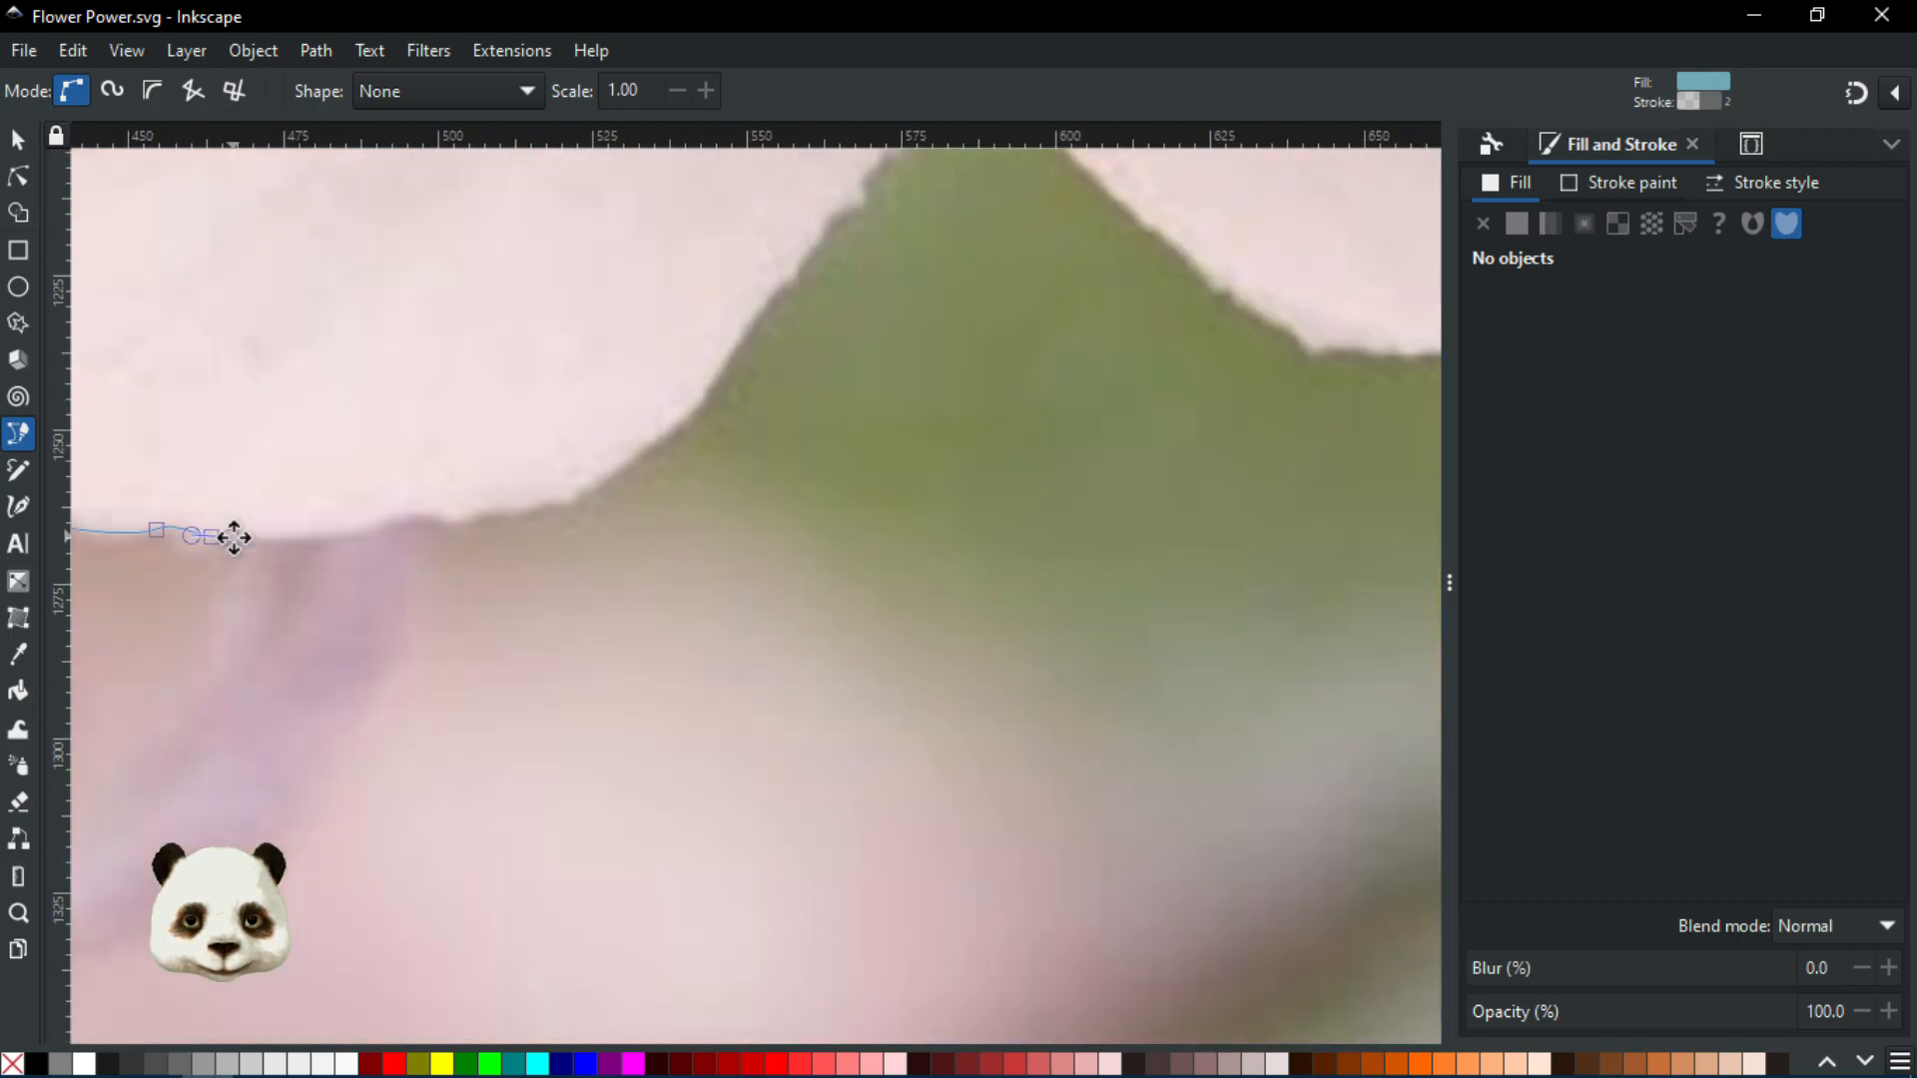
Extend the outline along the petal's lower edge and up the petal-stem boundary
drag(373, 531, 509, 647)
drag(603, 566, 620, 545)
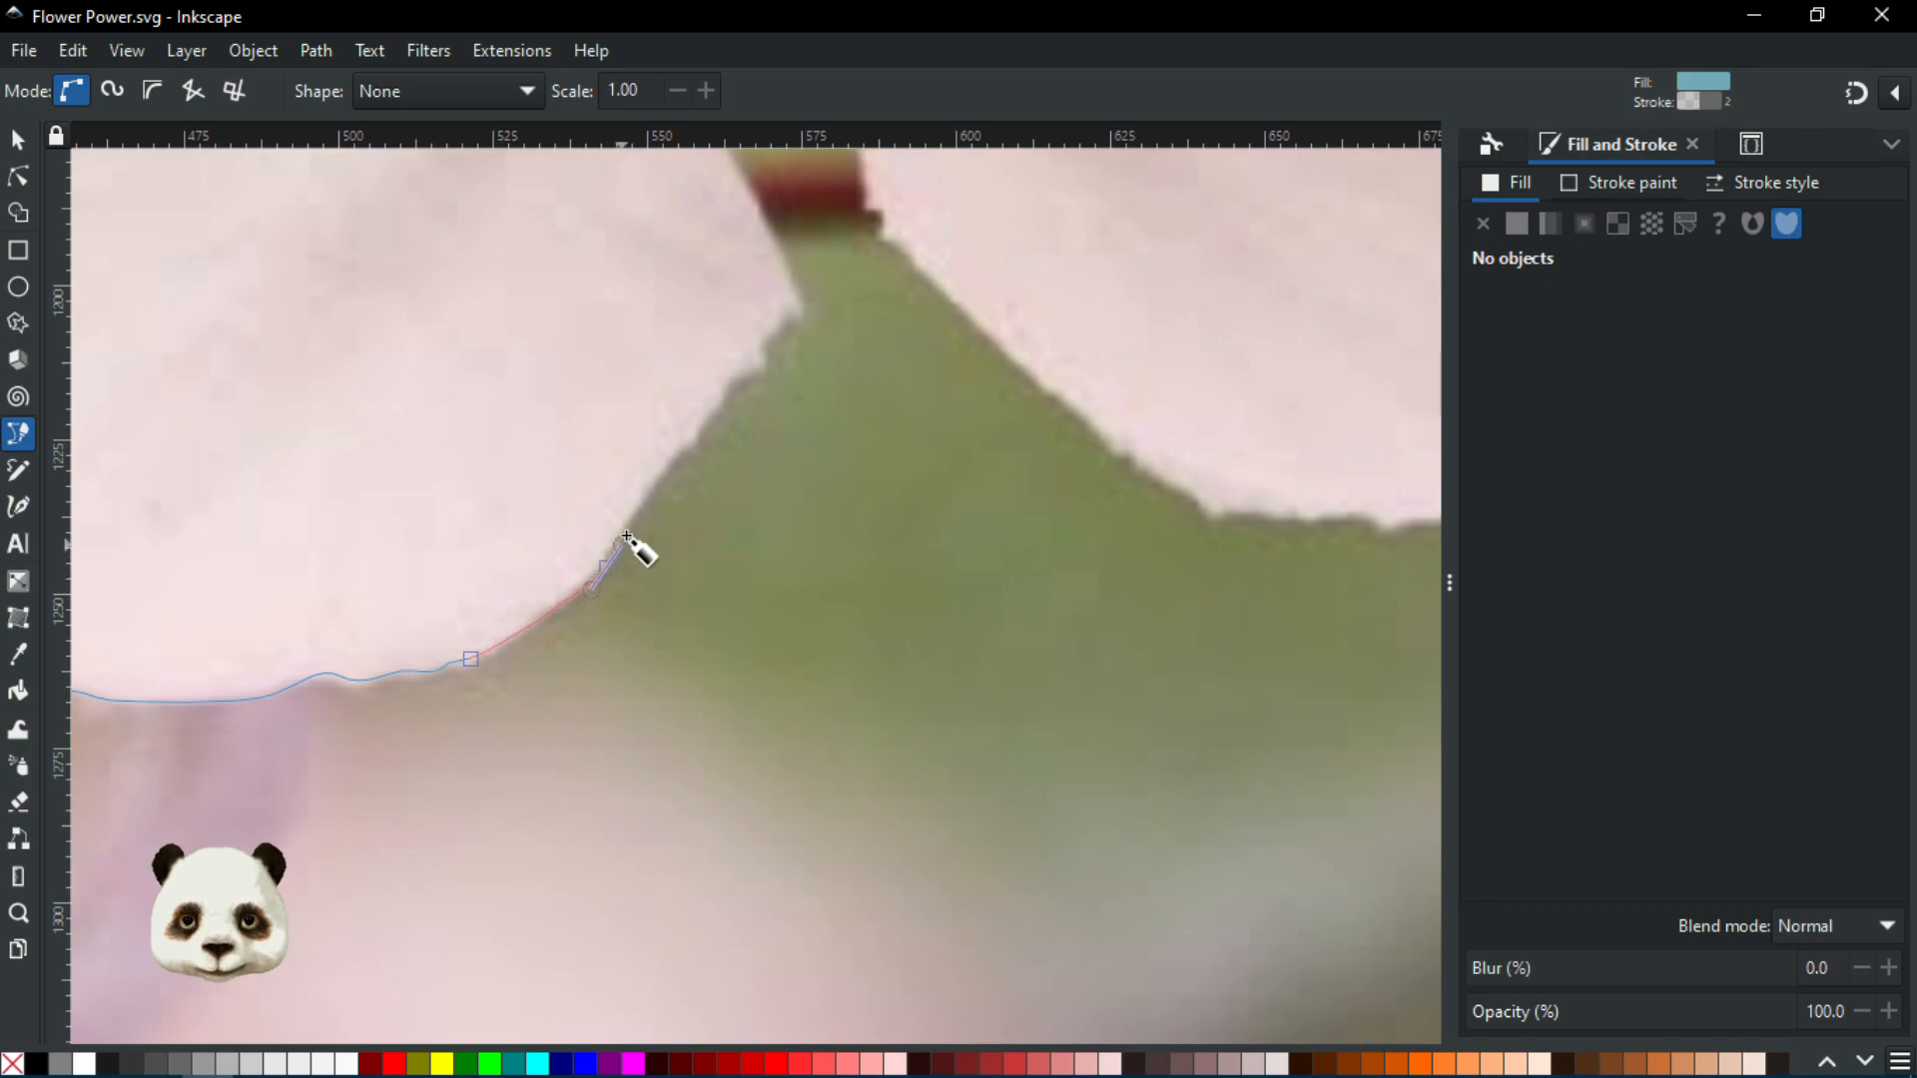
drag(687, 446, 796, 507)
click(801, 506)
drag(754, 420, 826, 665)
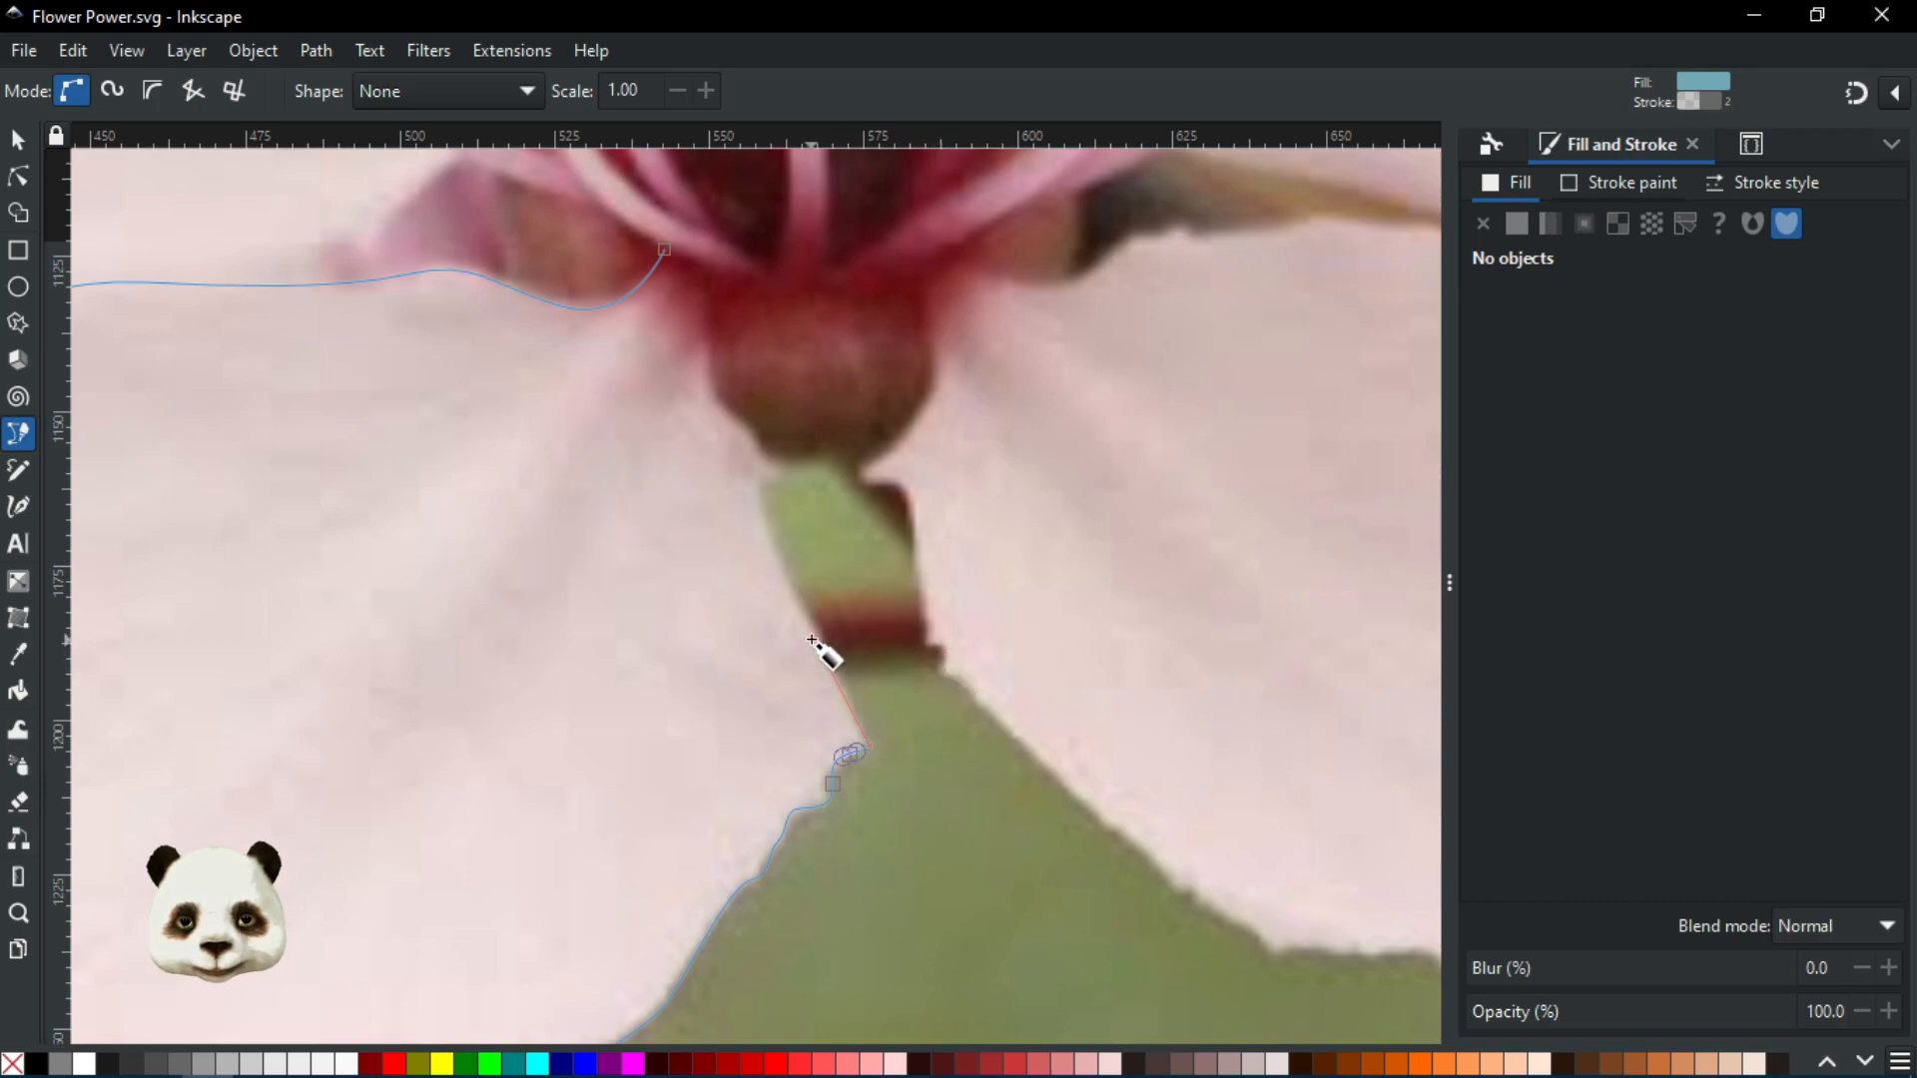
drag(826, 649, 826, 644)
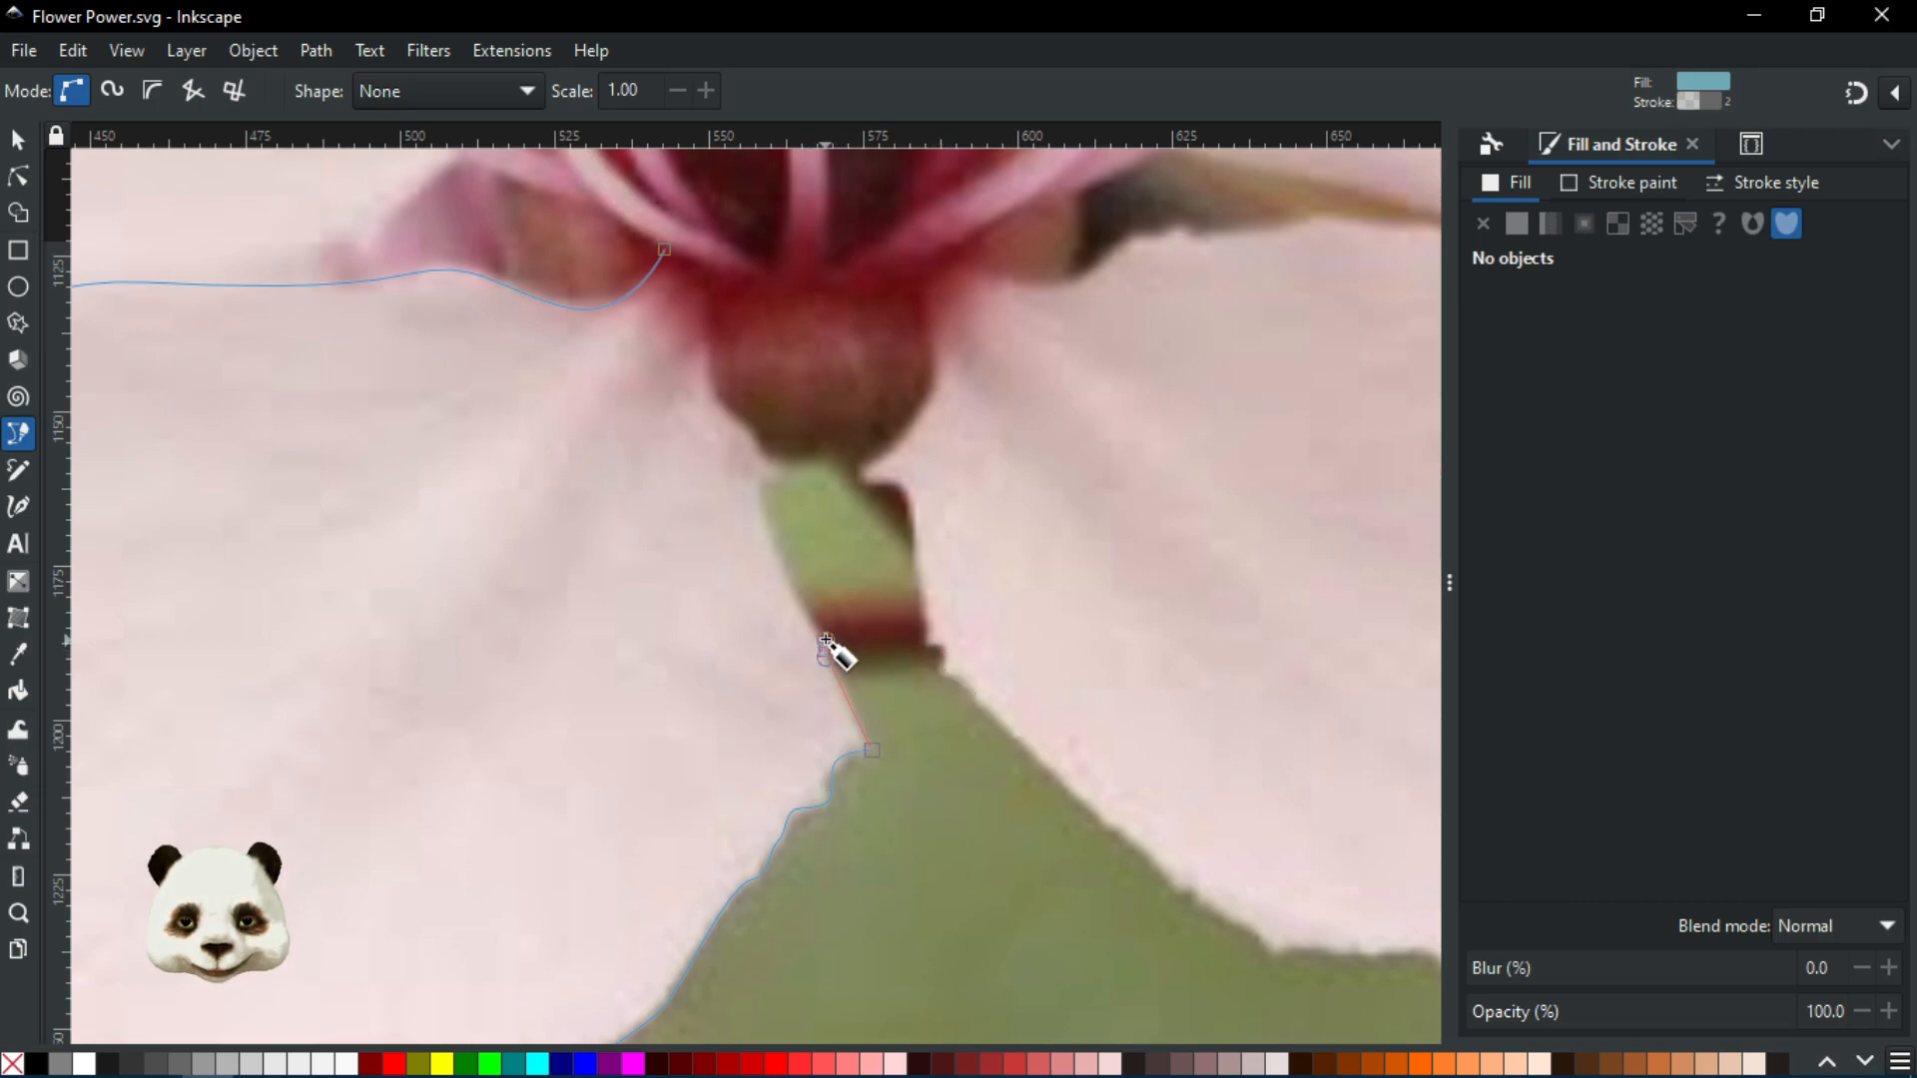
click(826, 642)
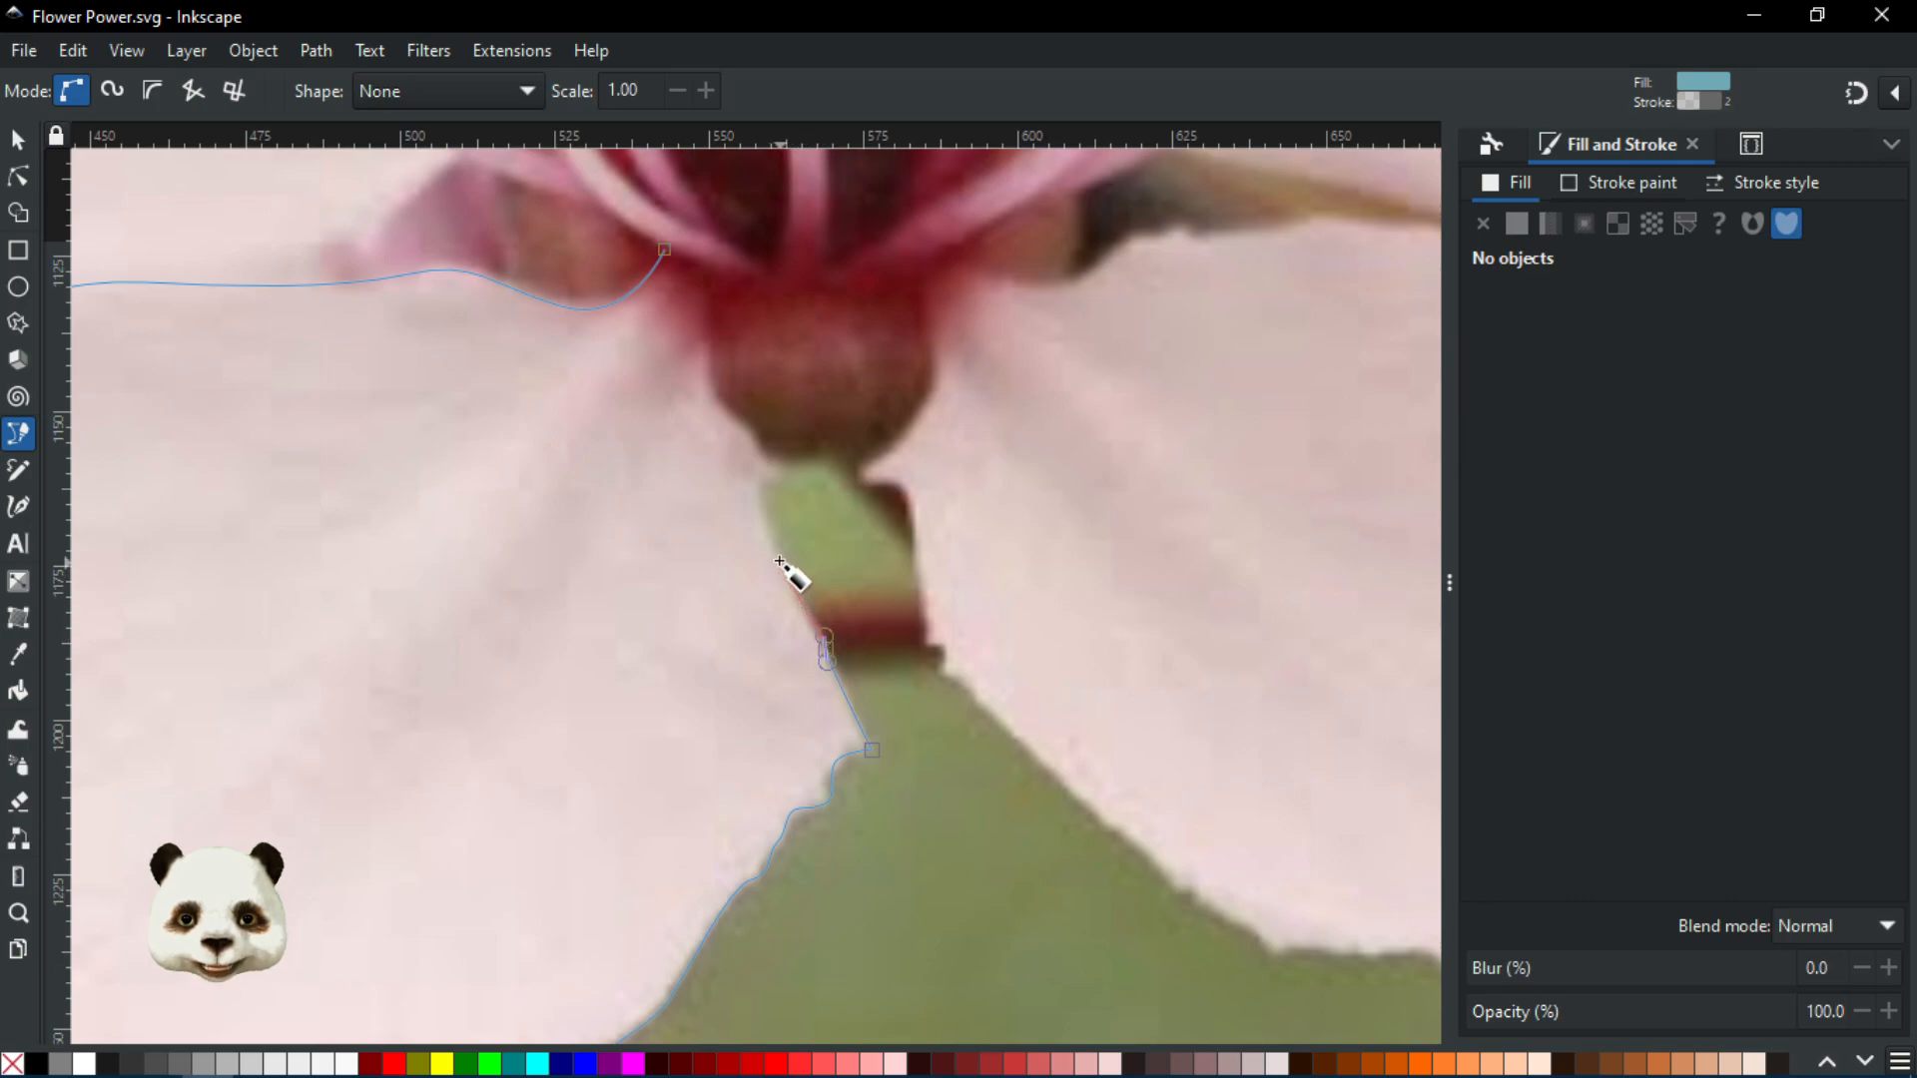
drag(778, 557, 773, 542)
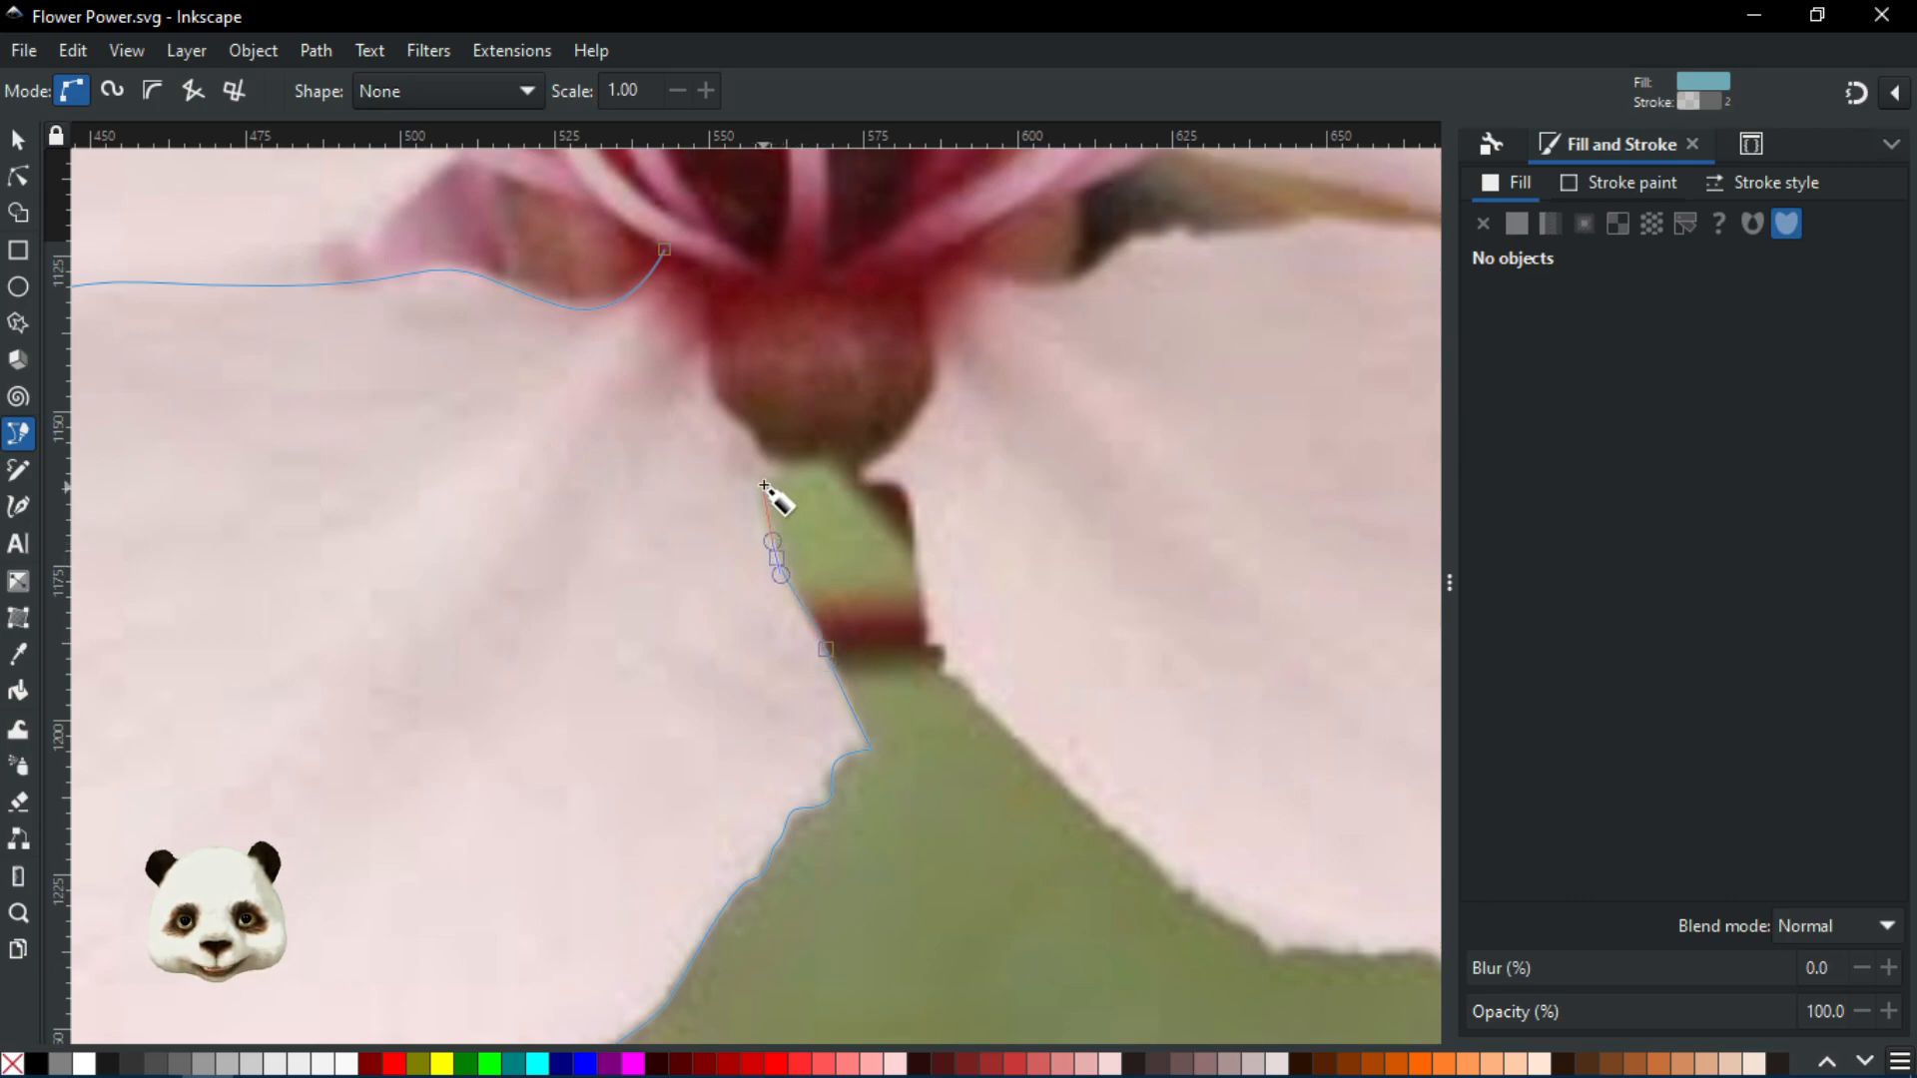
drag(772, 479, 785, 478)
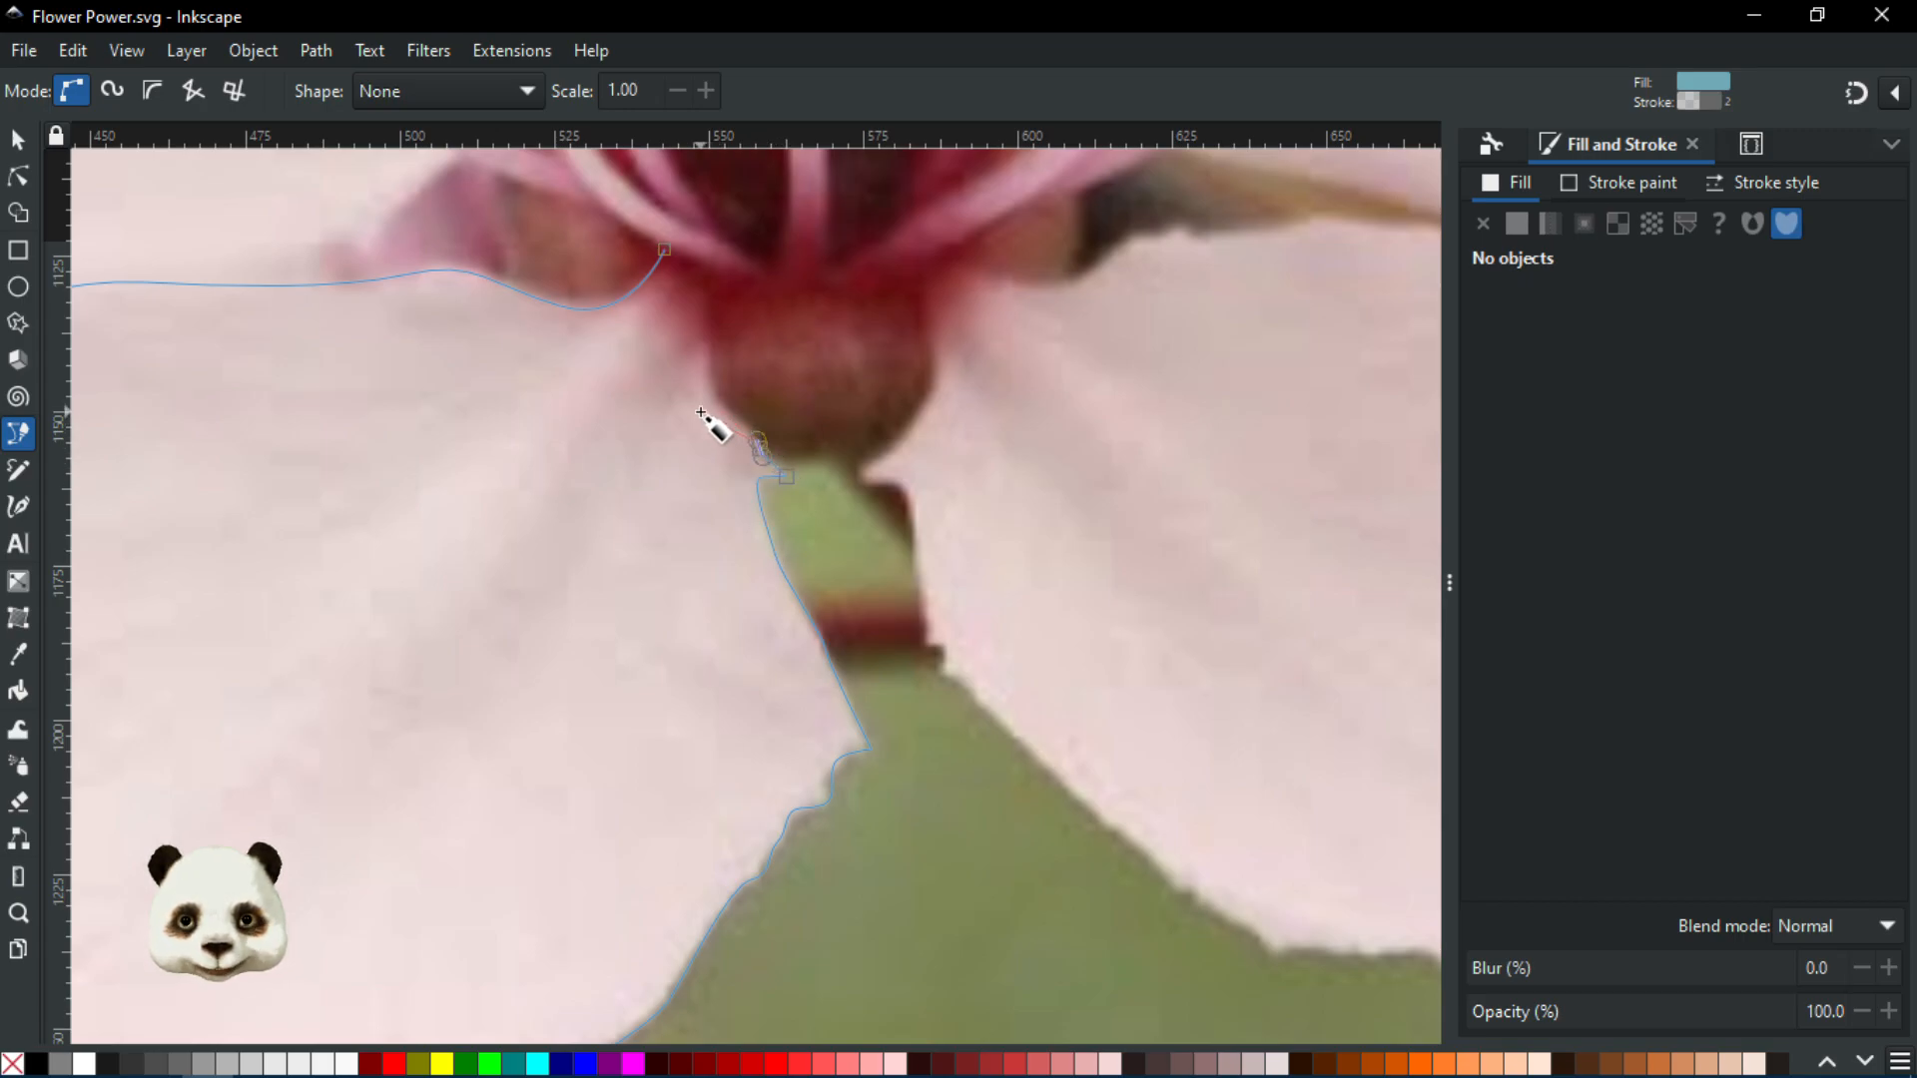
Trace around the flower's red centre and close the petal path at its starting node
ctrl+scroll(734, 418, up, 3)
drag(772, 421, 723, 387)
drag(751, 475, 803, 923)
drag(774, 619, 778, 534)
ctrl+scroll(829, 419, down, 3)
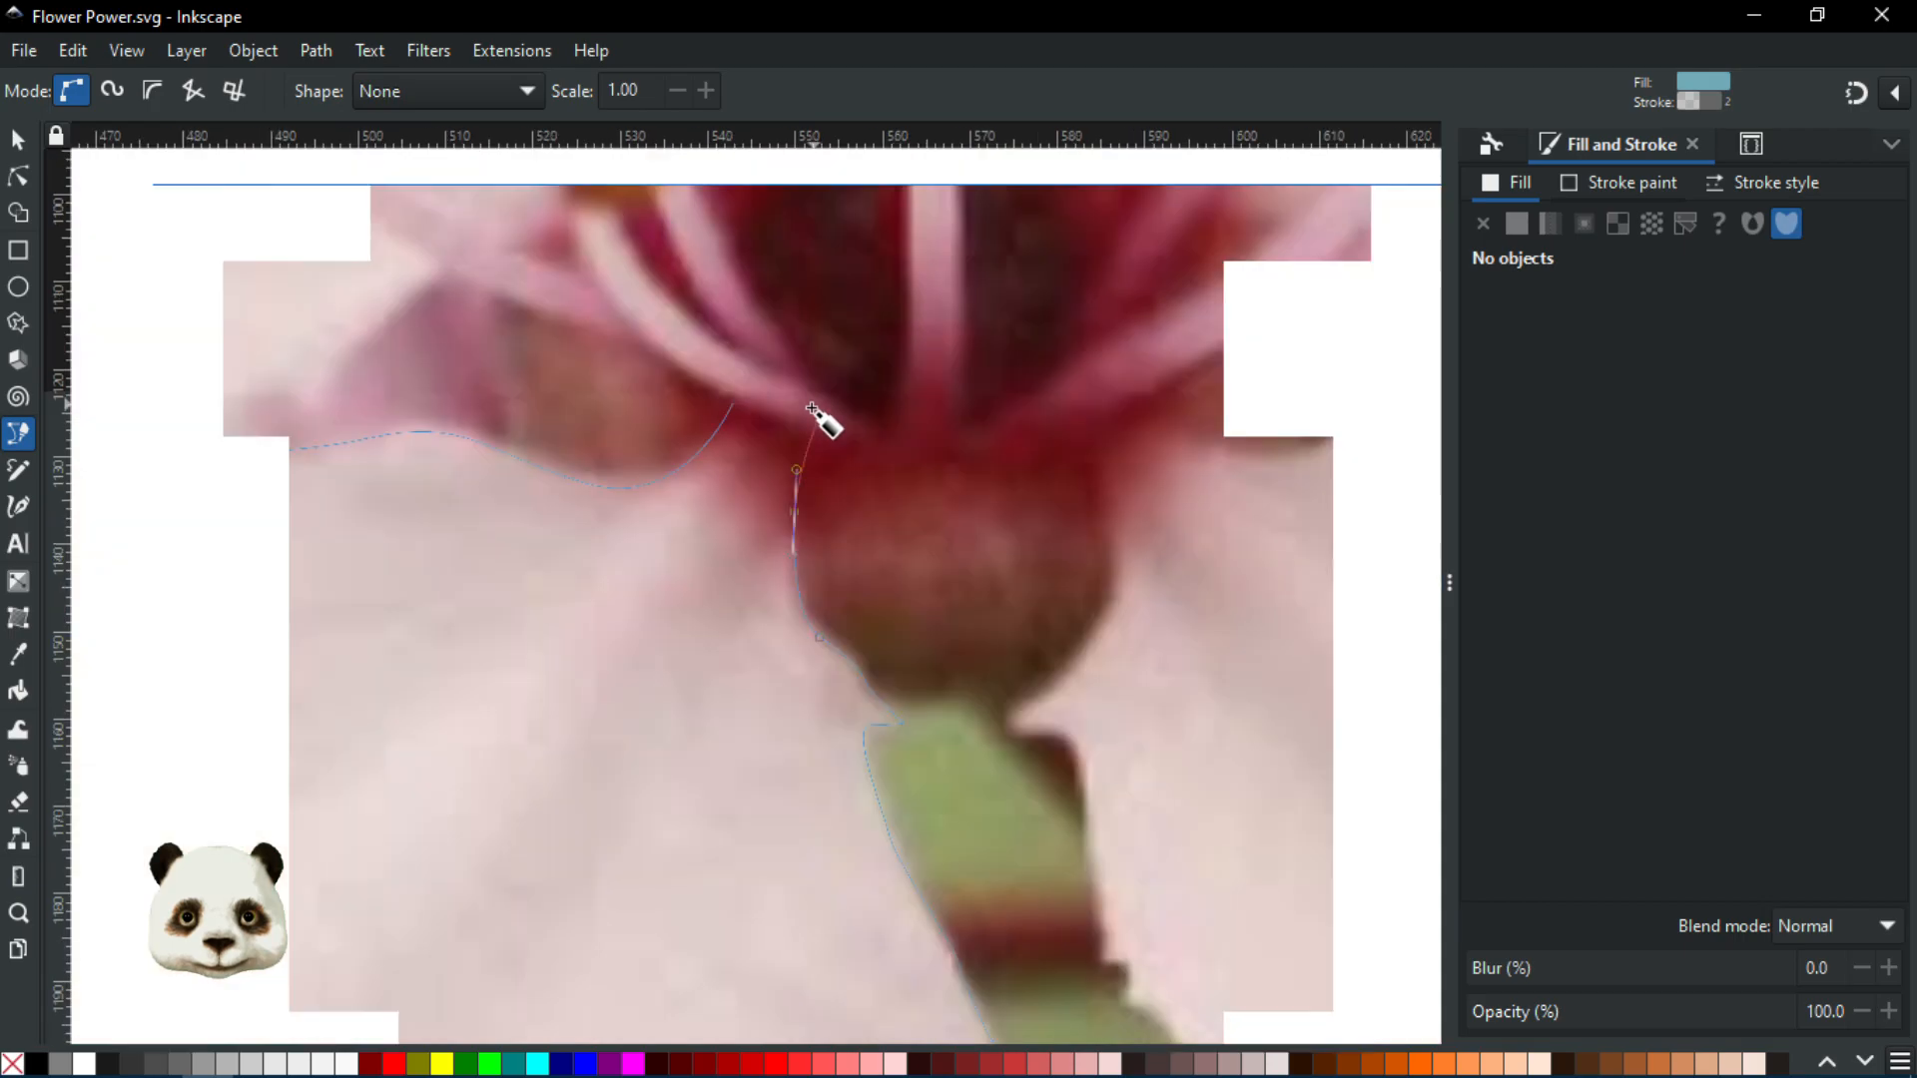
drag(814, 415, 675, 686)
scroll(645, 670, down, 2)
scroll(645, 670, up, 2)
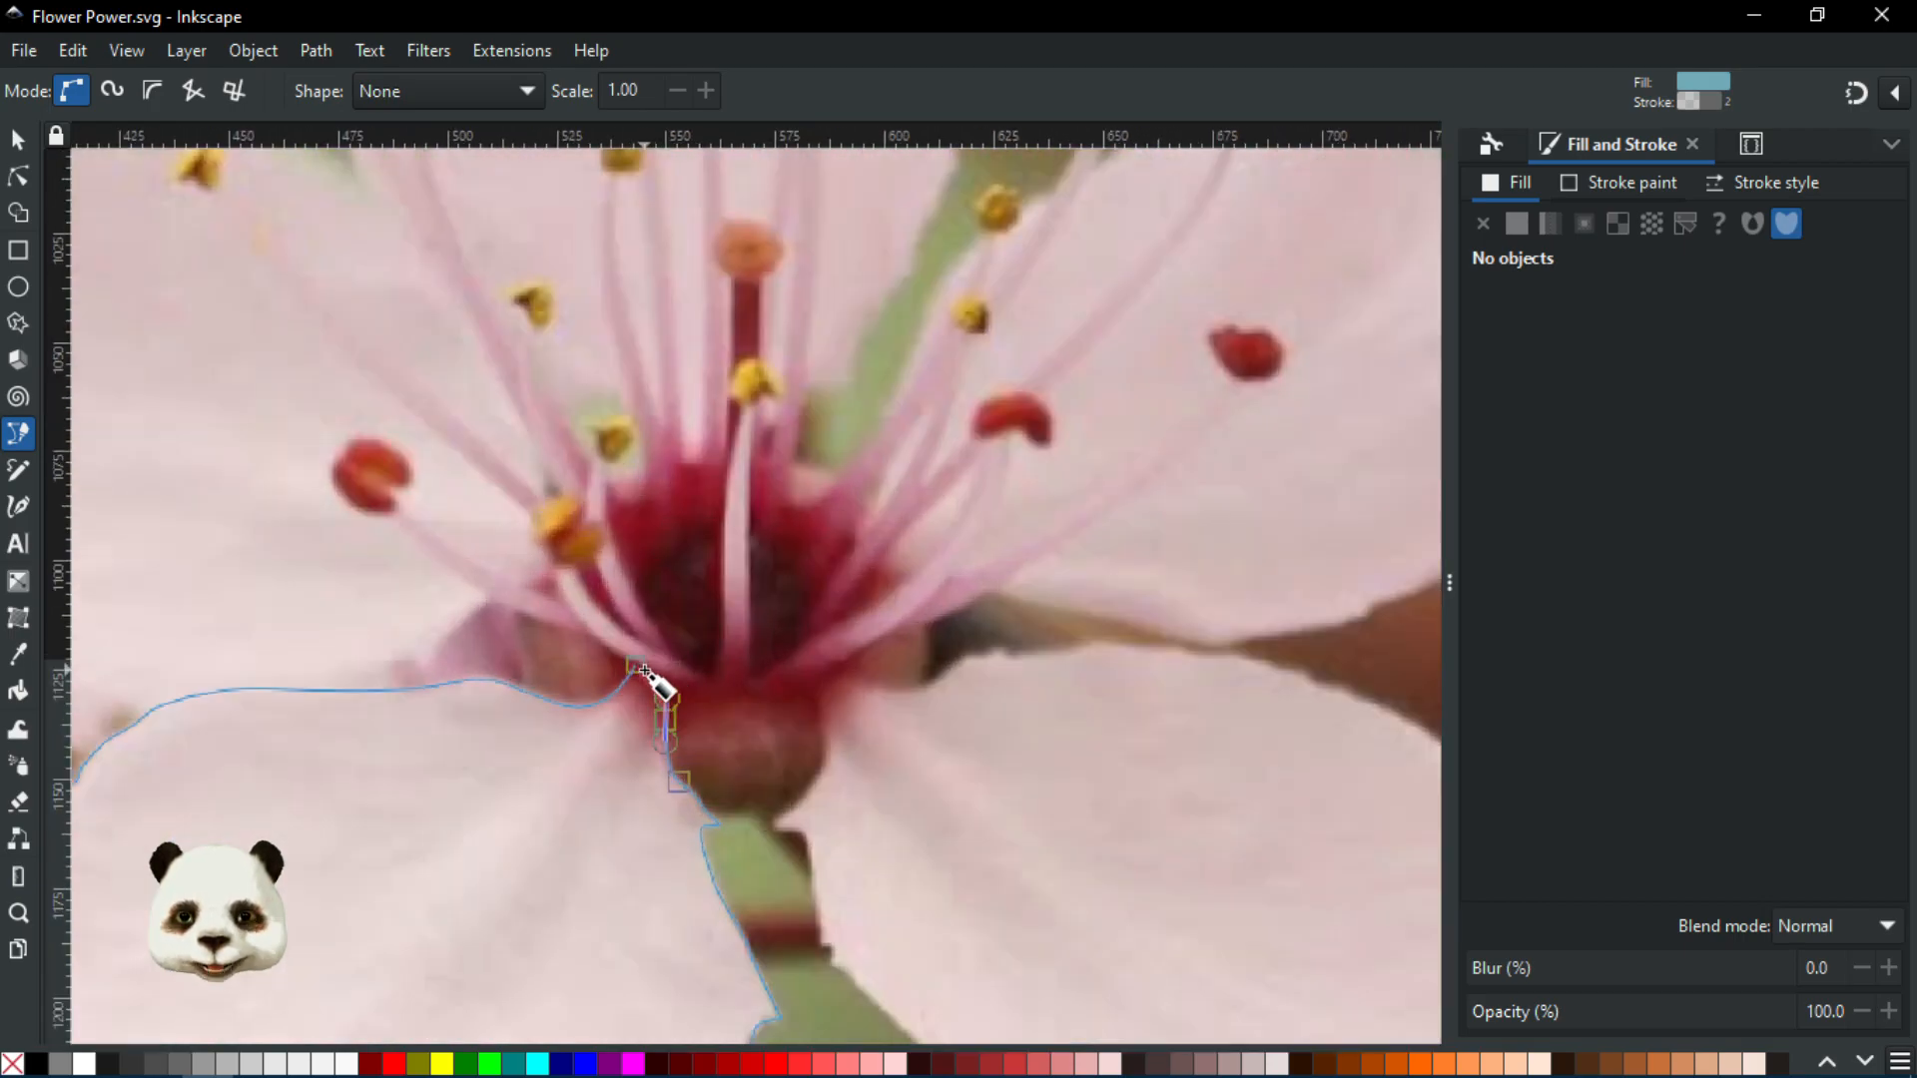
scroll(699, 677, up, 1)
drag(719, 644, 737, 621)
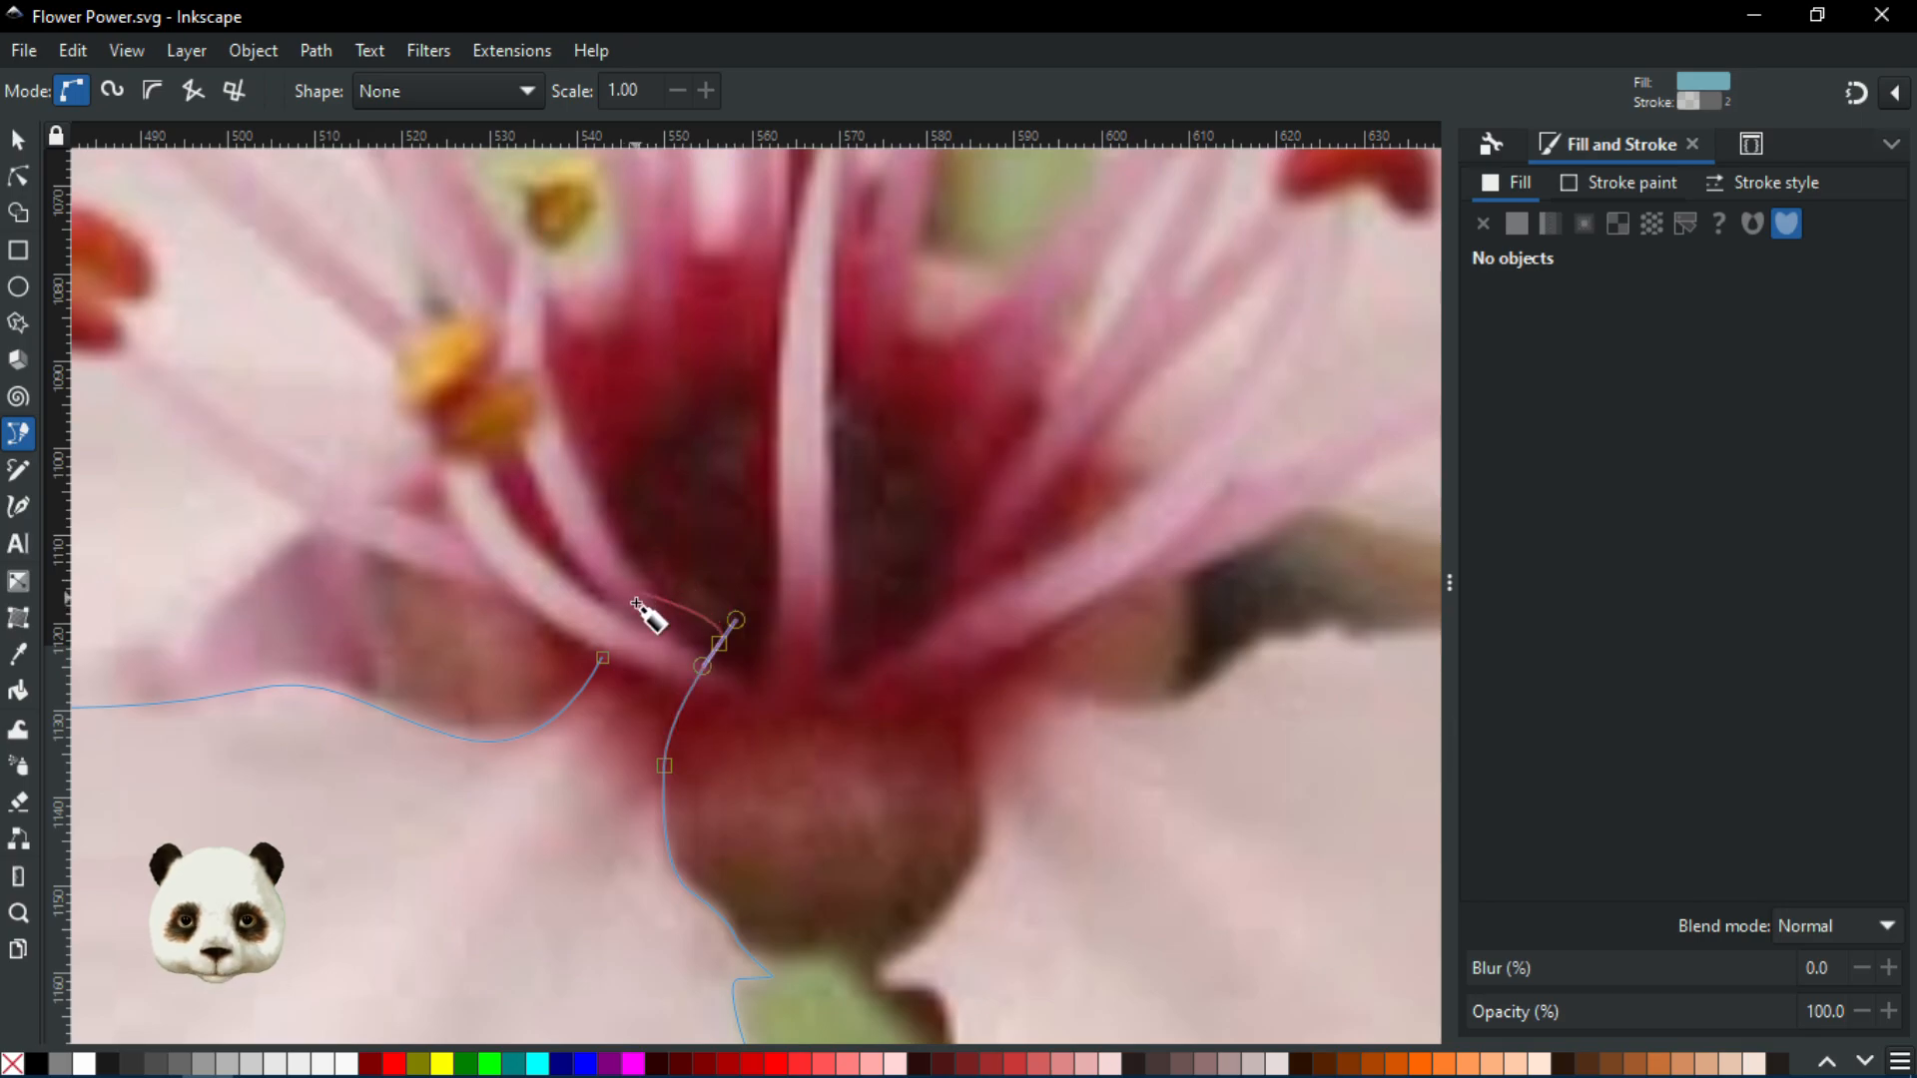
drag(603, 659, 287, 399)
Zoom and pan across the blossom photo to inspect the closed blue petal
scroll(483, 777, down, 2)
scroll(985, 527, up, 1)
scroll(912, 569, down, 1)
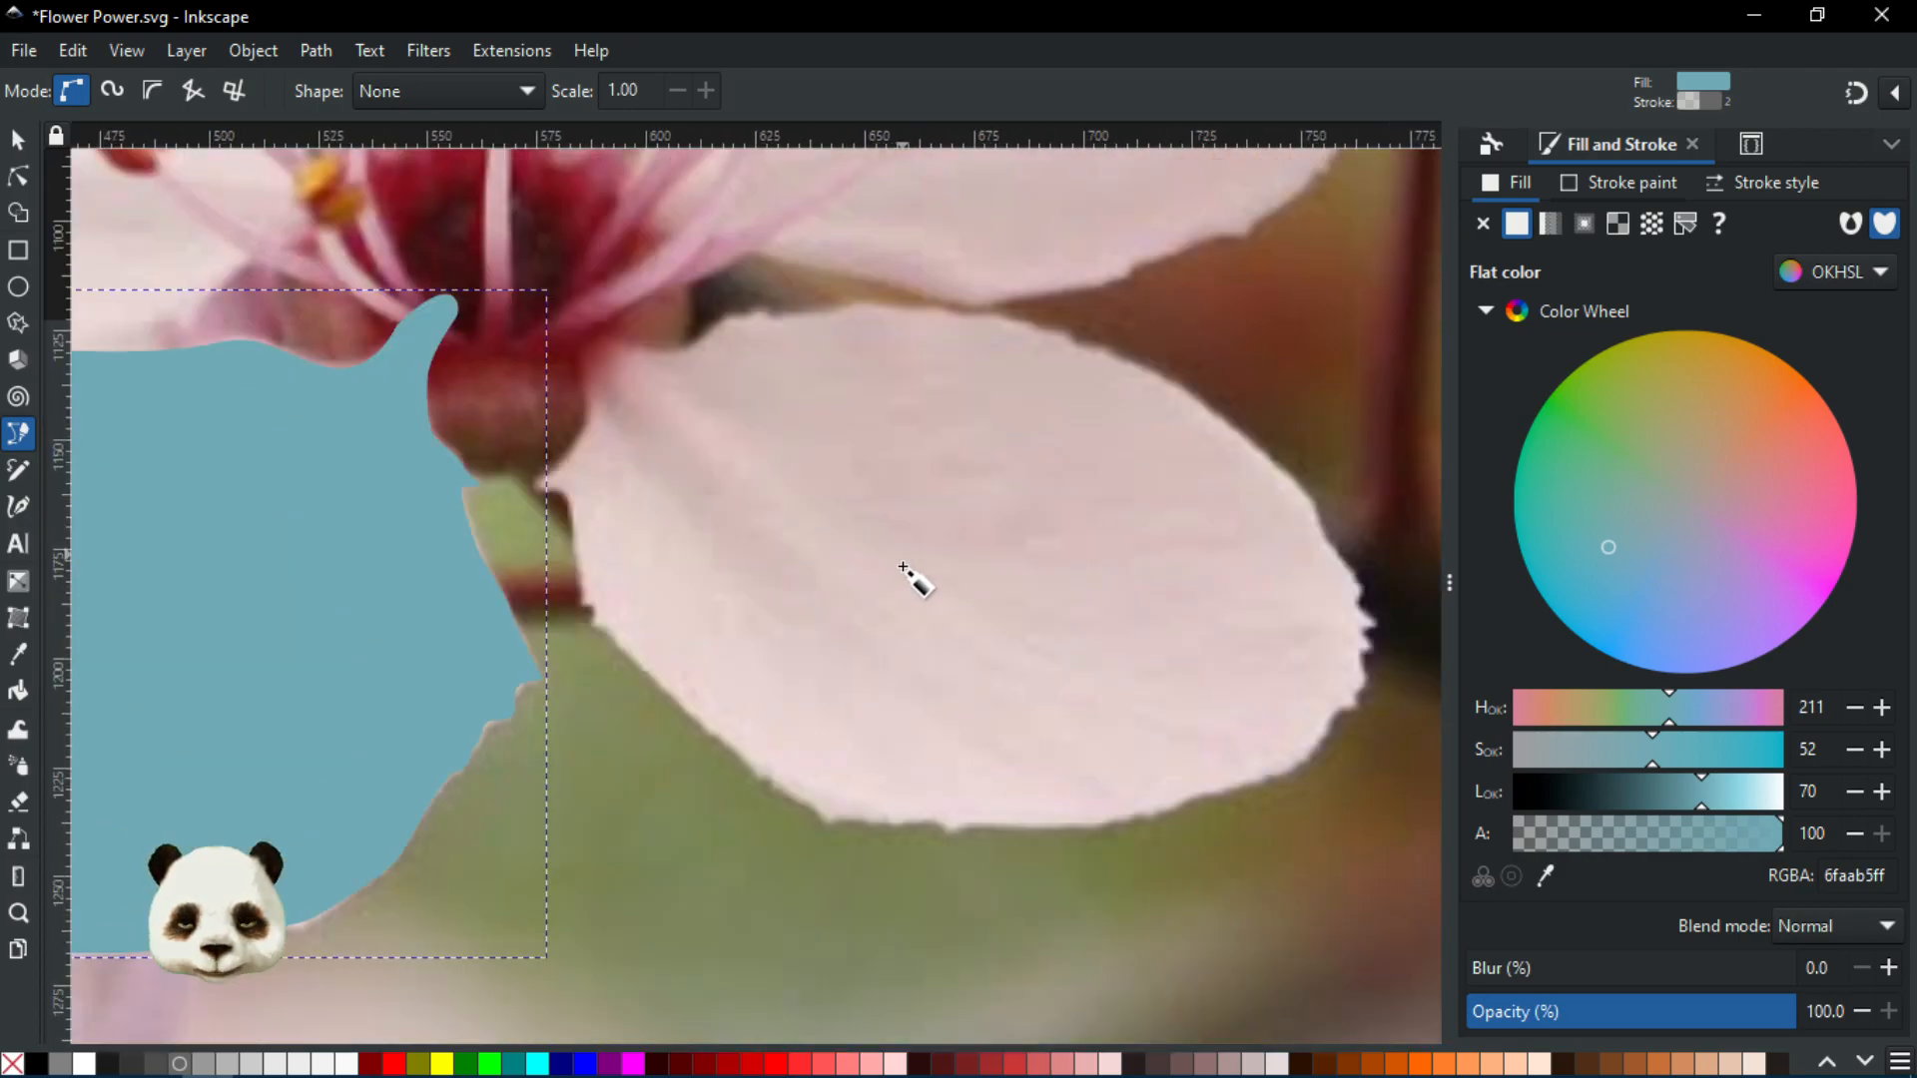
scroll(920, 550, down, 2)
scroll(973, 539, up, 1)
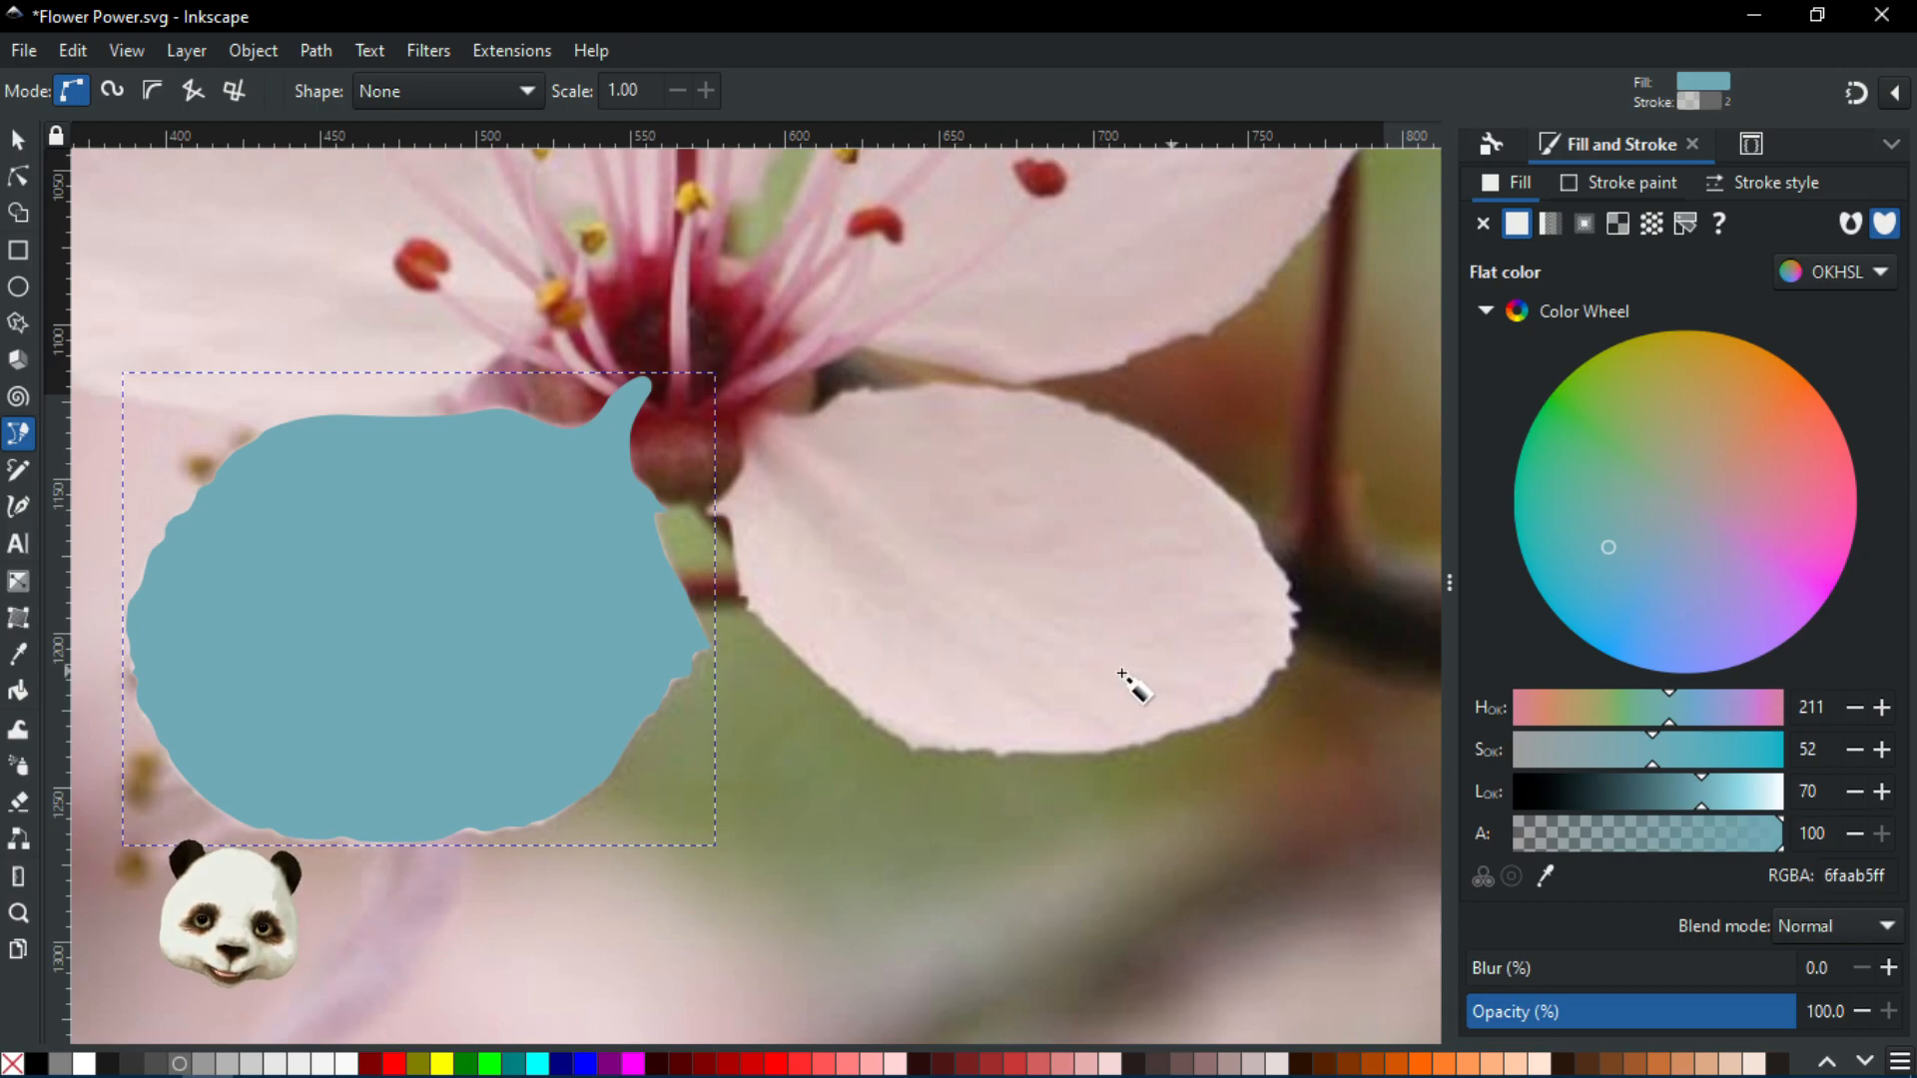
scroll(593, 391, down, 1)
drag(560, 344, 676, 804)
drag(706, 514, 601, 675)
scroll(829, 559, up, 2)
scroll(781, 539, down, 2)
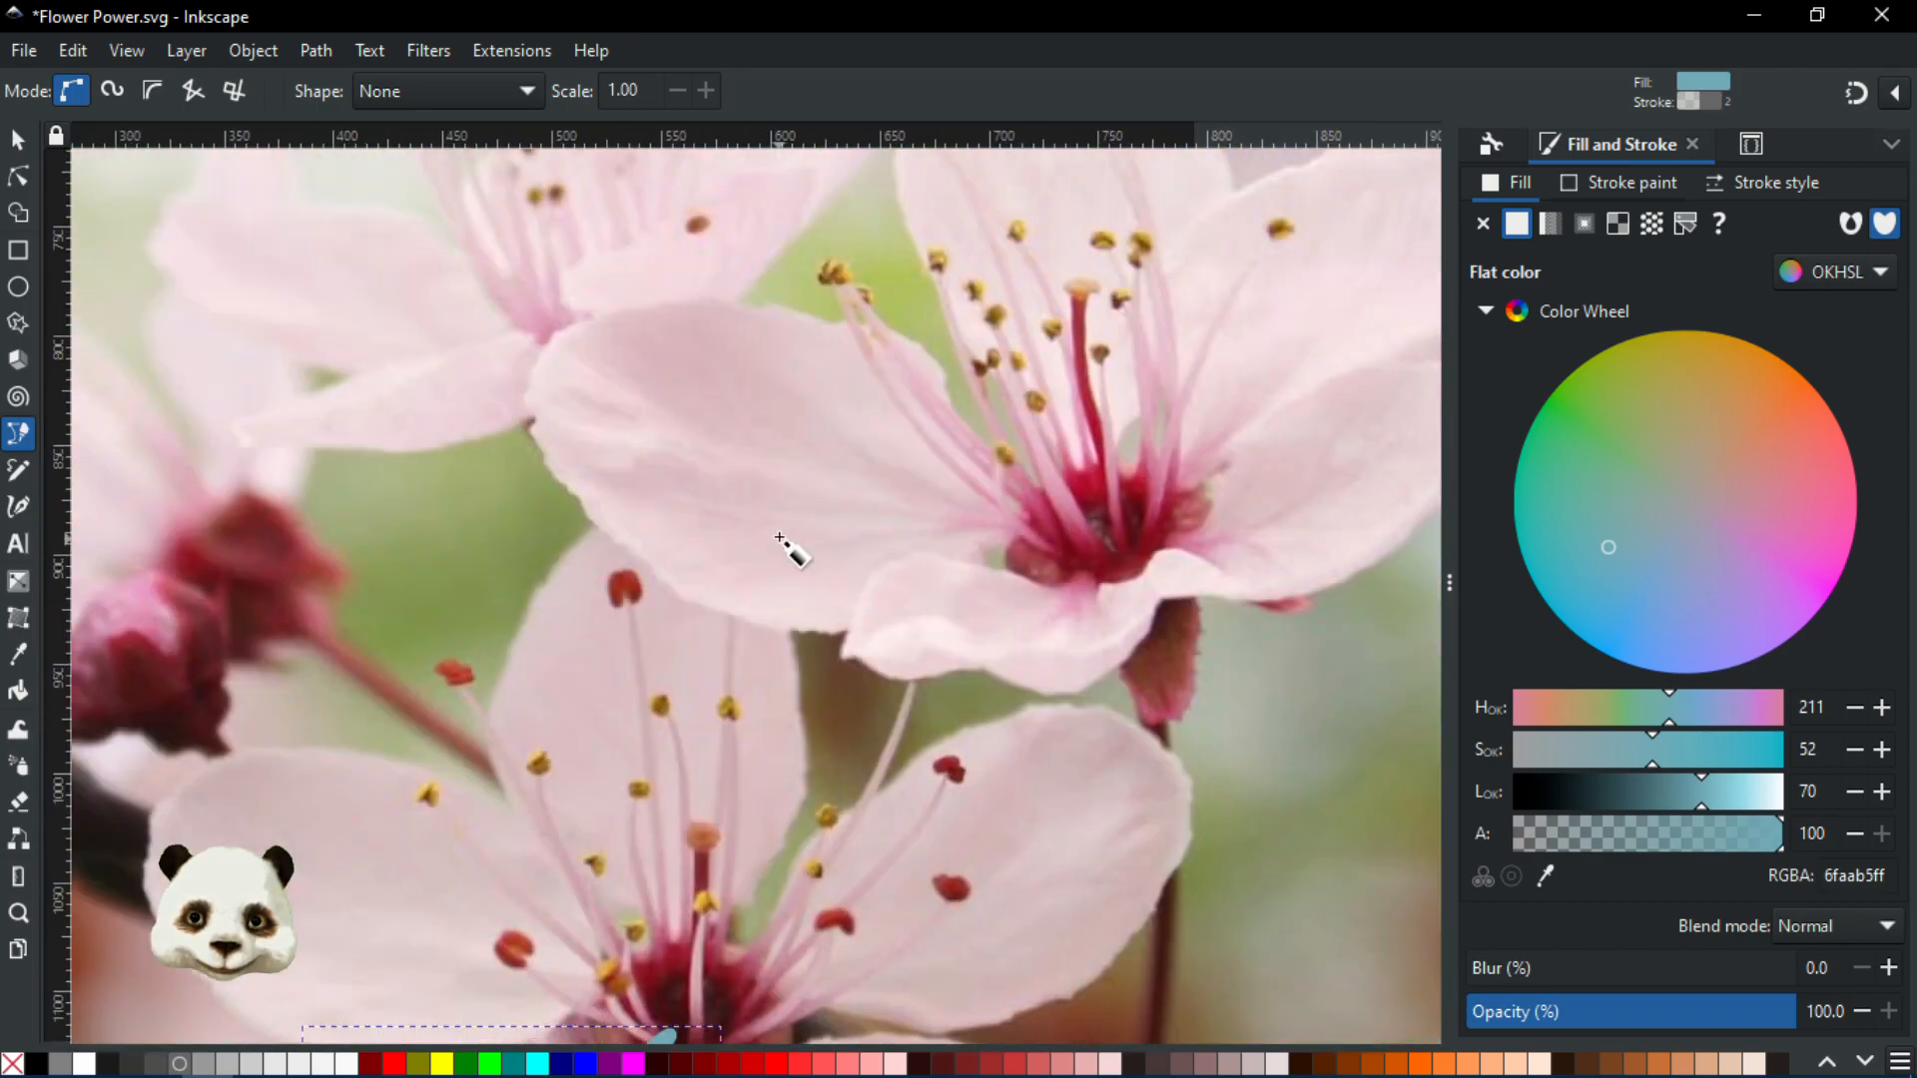
drag(883, 537, 756, 636)
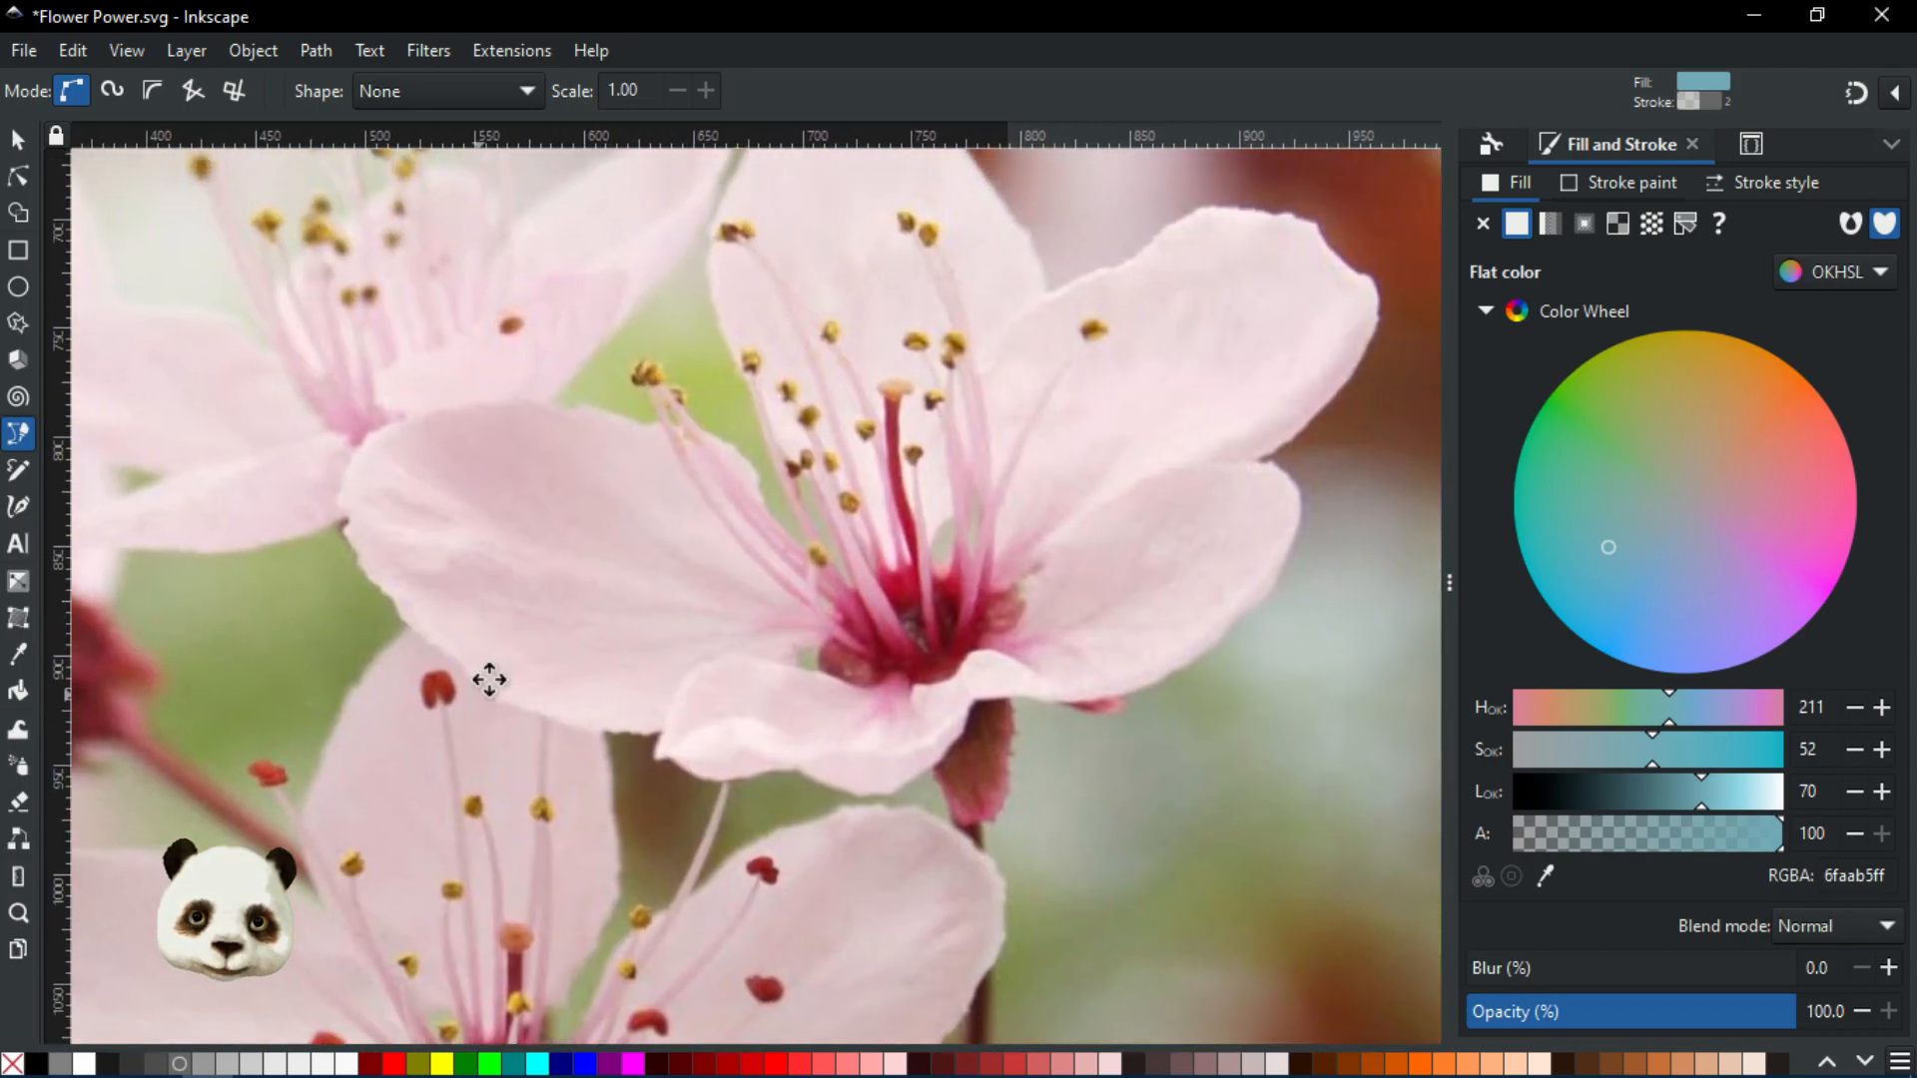
Reframe the view around the blue shape and centre the next petal to trace
scroll(480, 694, down, 3)
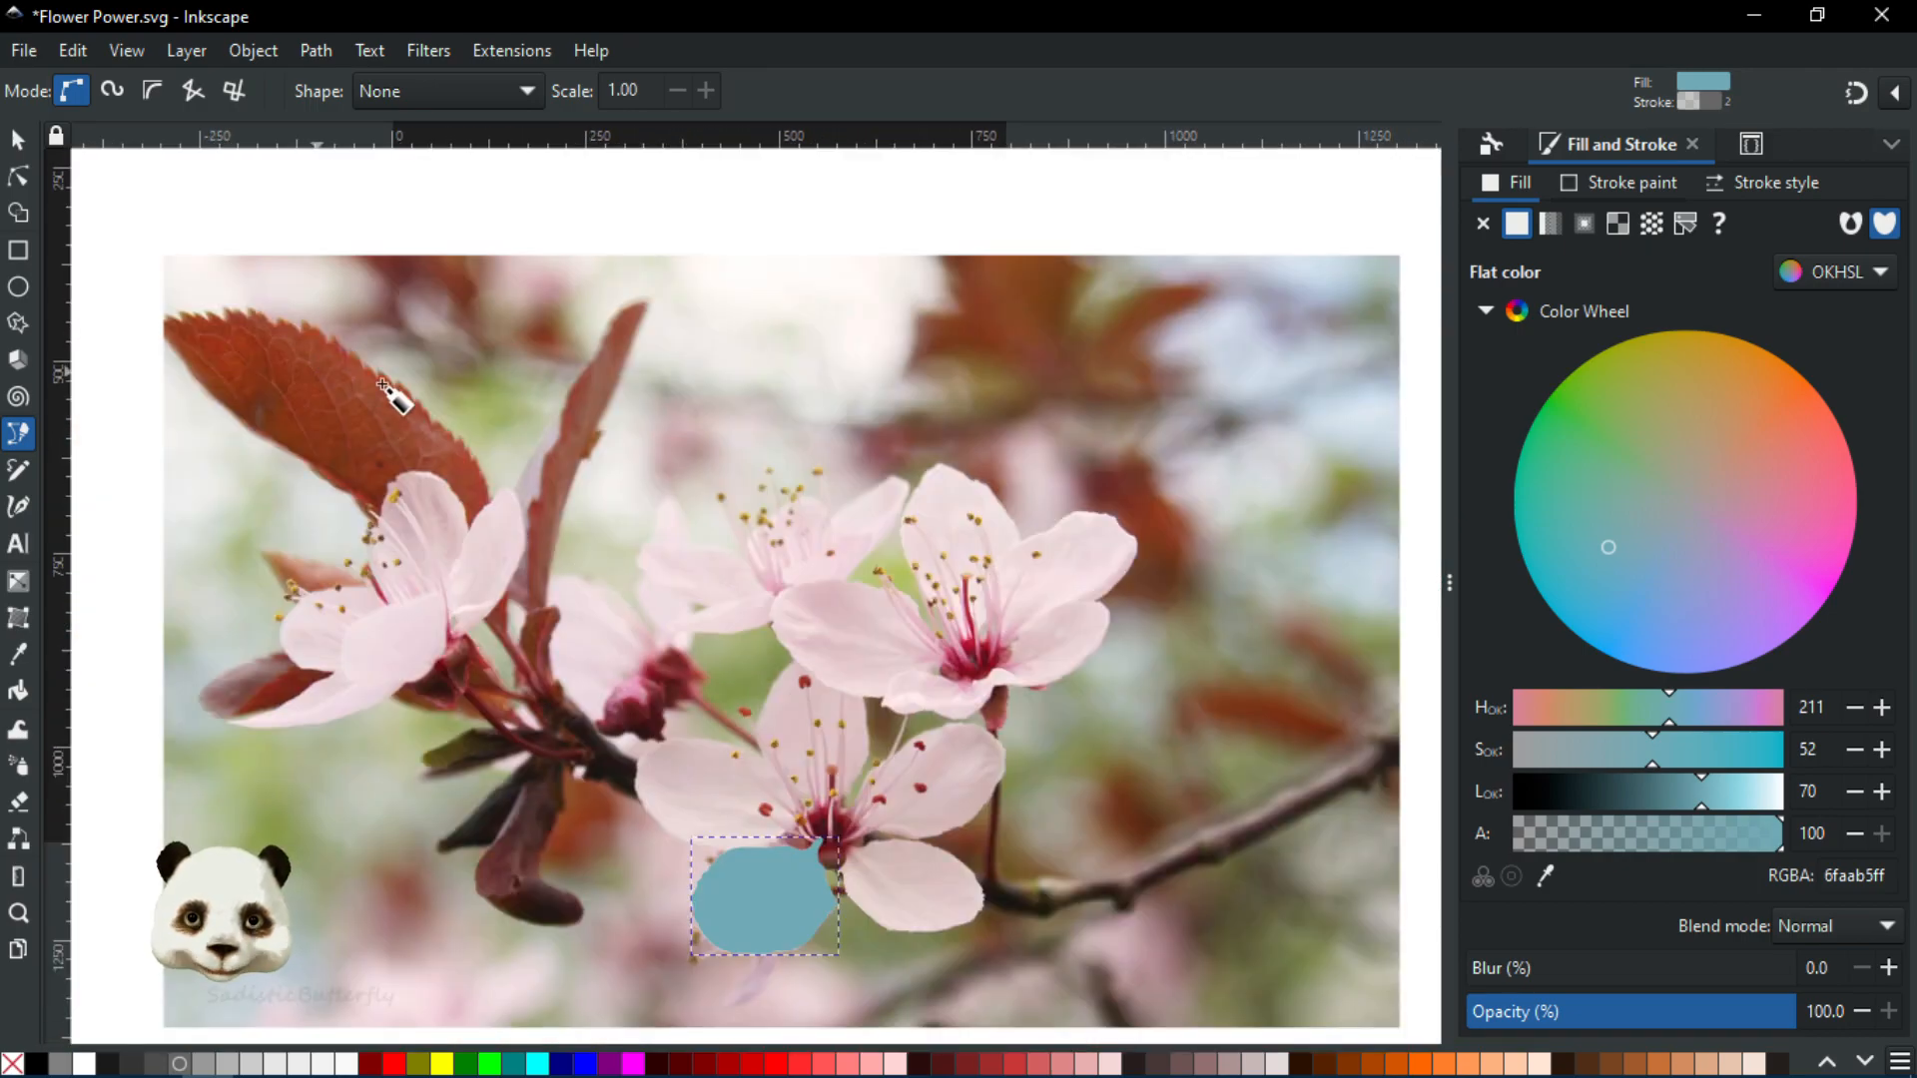
scroll(799, 739, up, 3)
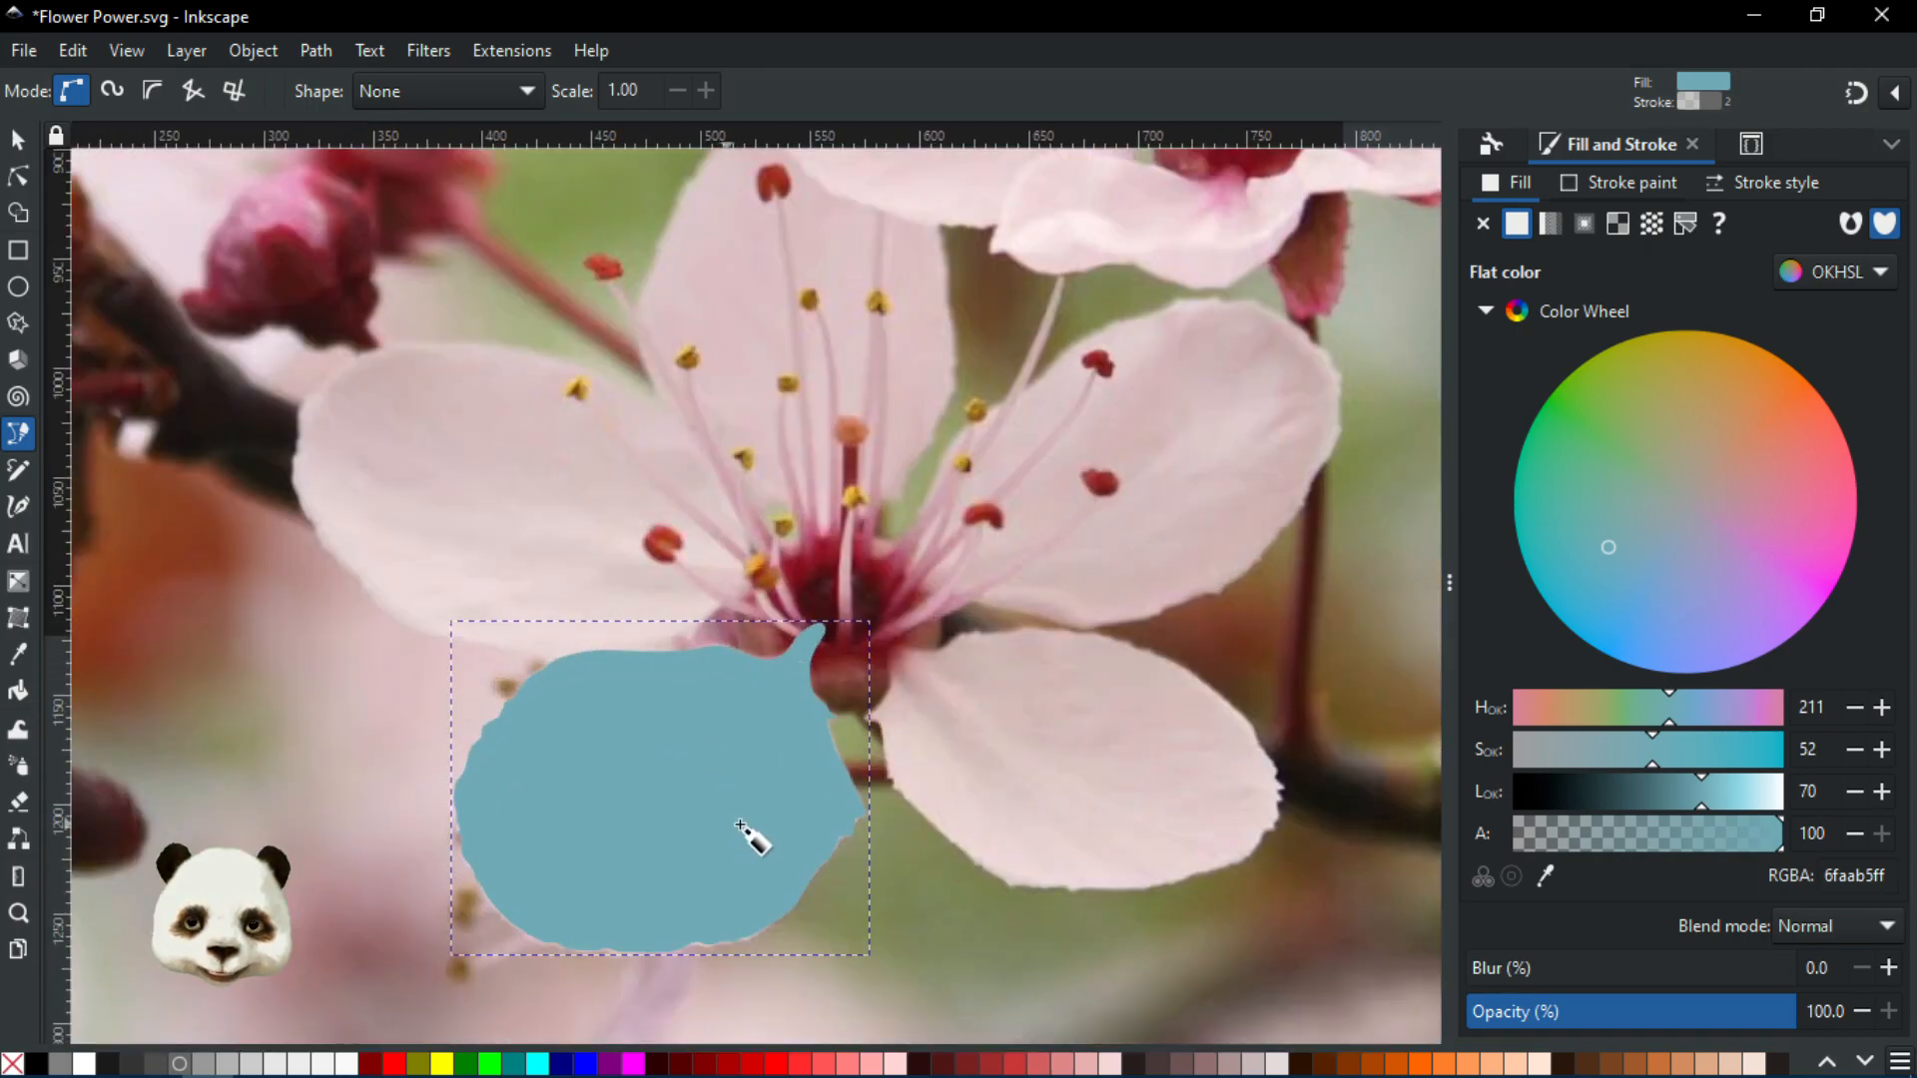
drag(741, 825, 881, 613)
scroll(822, 655, up, 1)
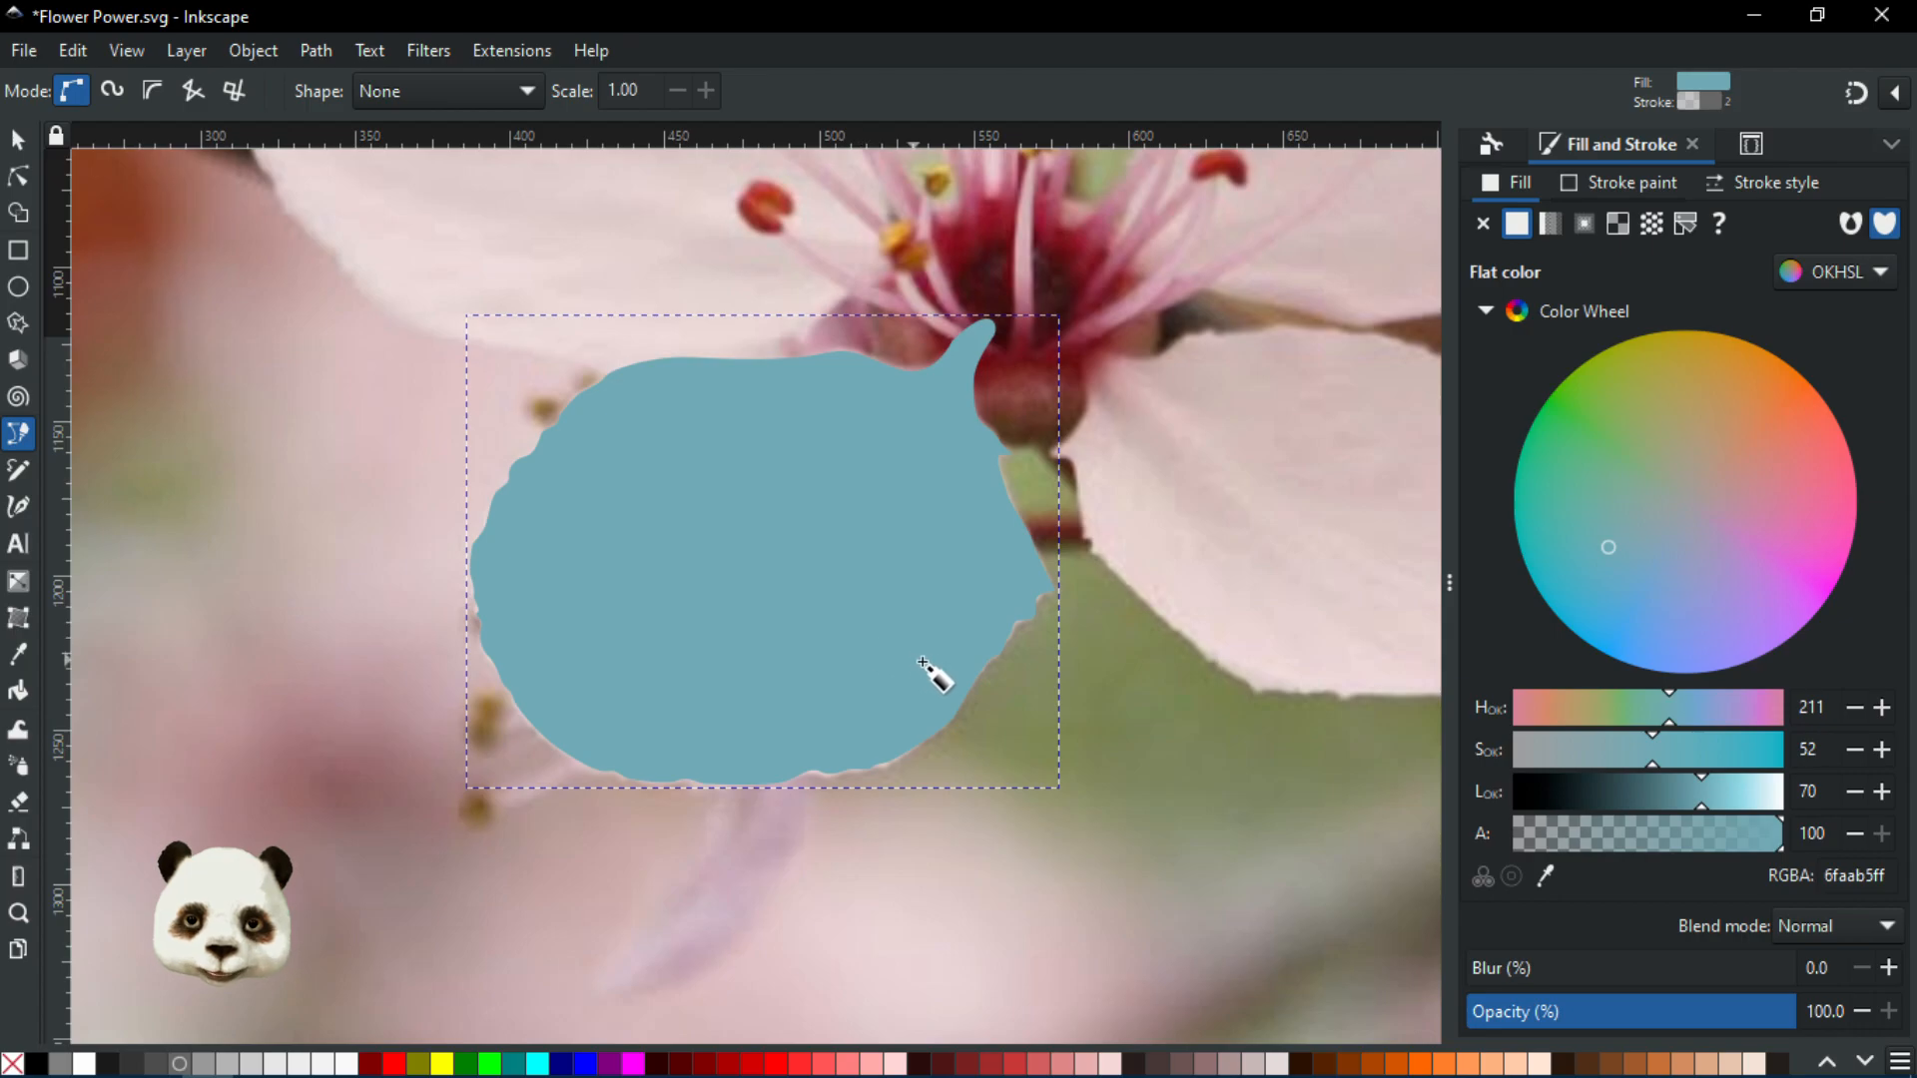
drag(1031, 612, 895, 859)
drag(440, 691, 616, 800)
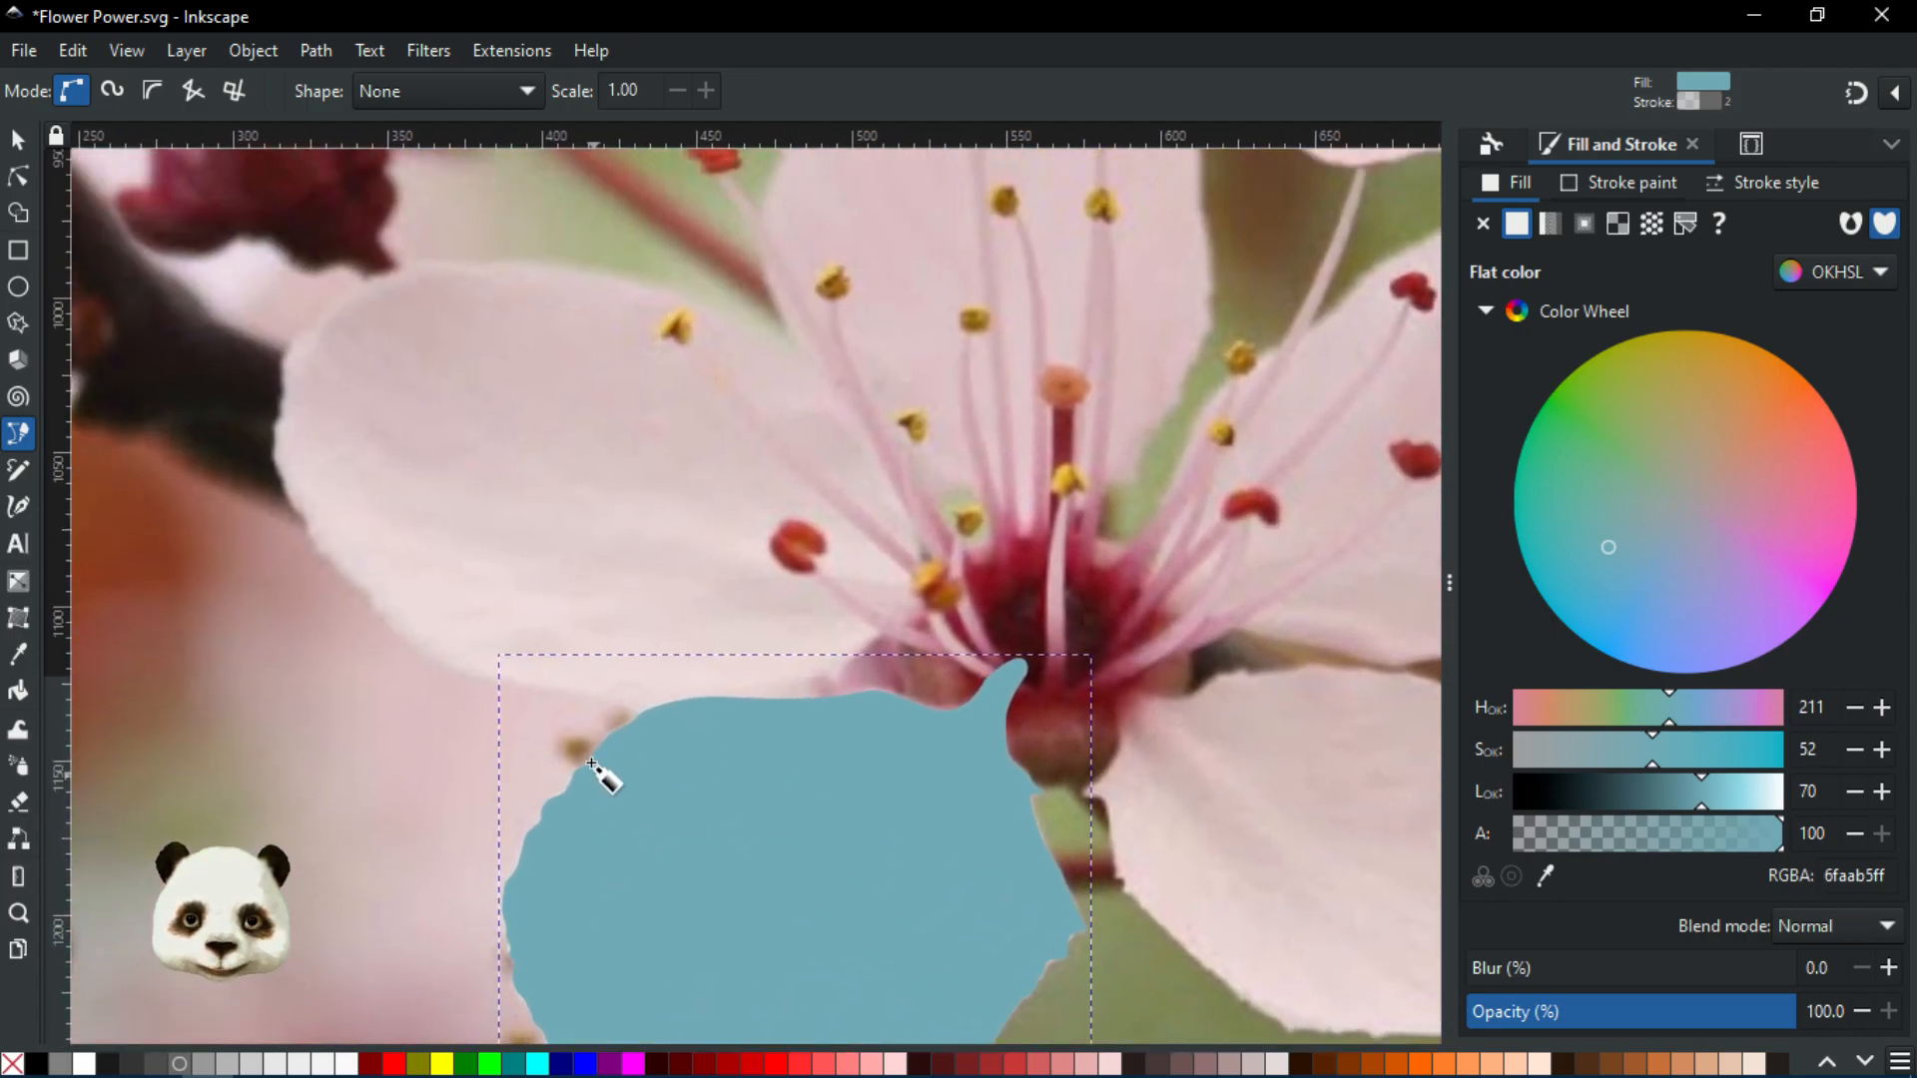
scroll(673, 728, up, 1)
scroll(672, 728, down, 1)
drag(672, 727, 661, 802)
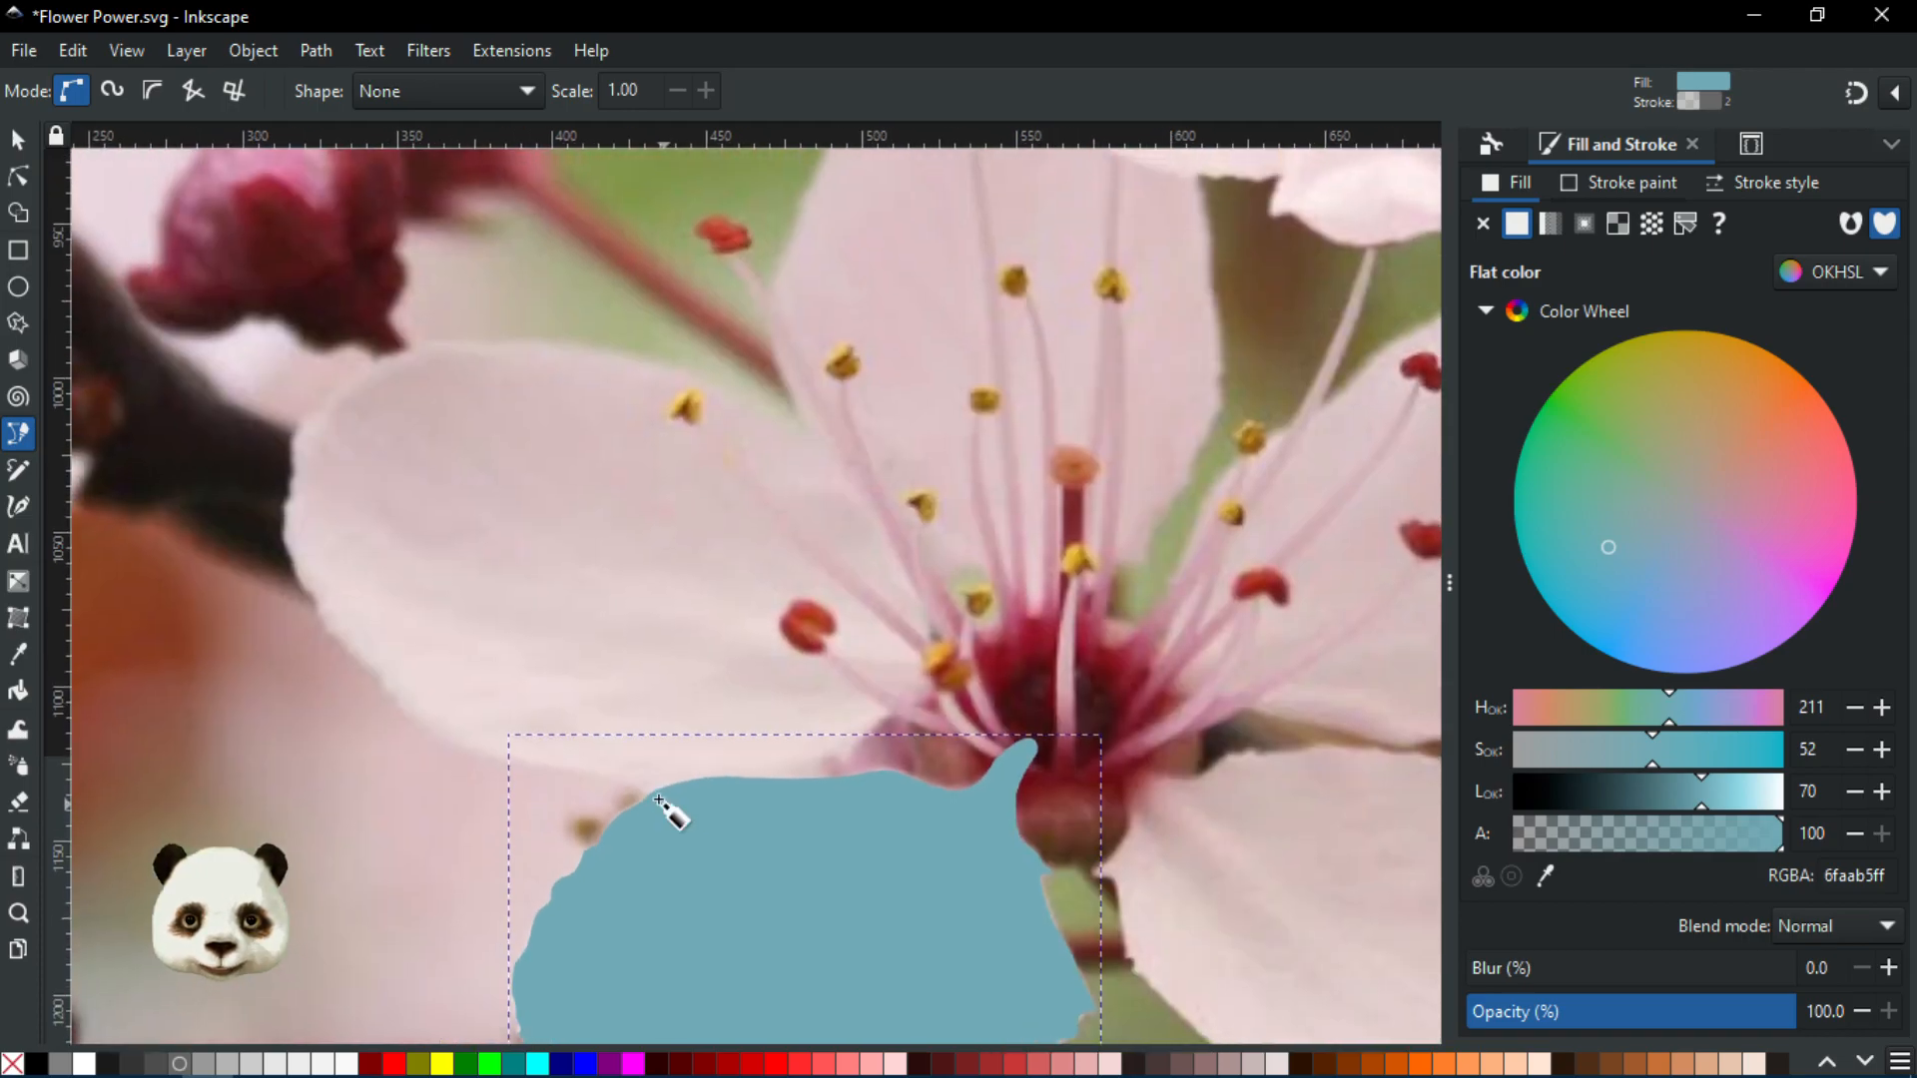
scroll(669, 779, up, 1)
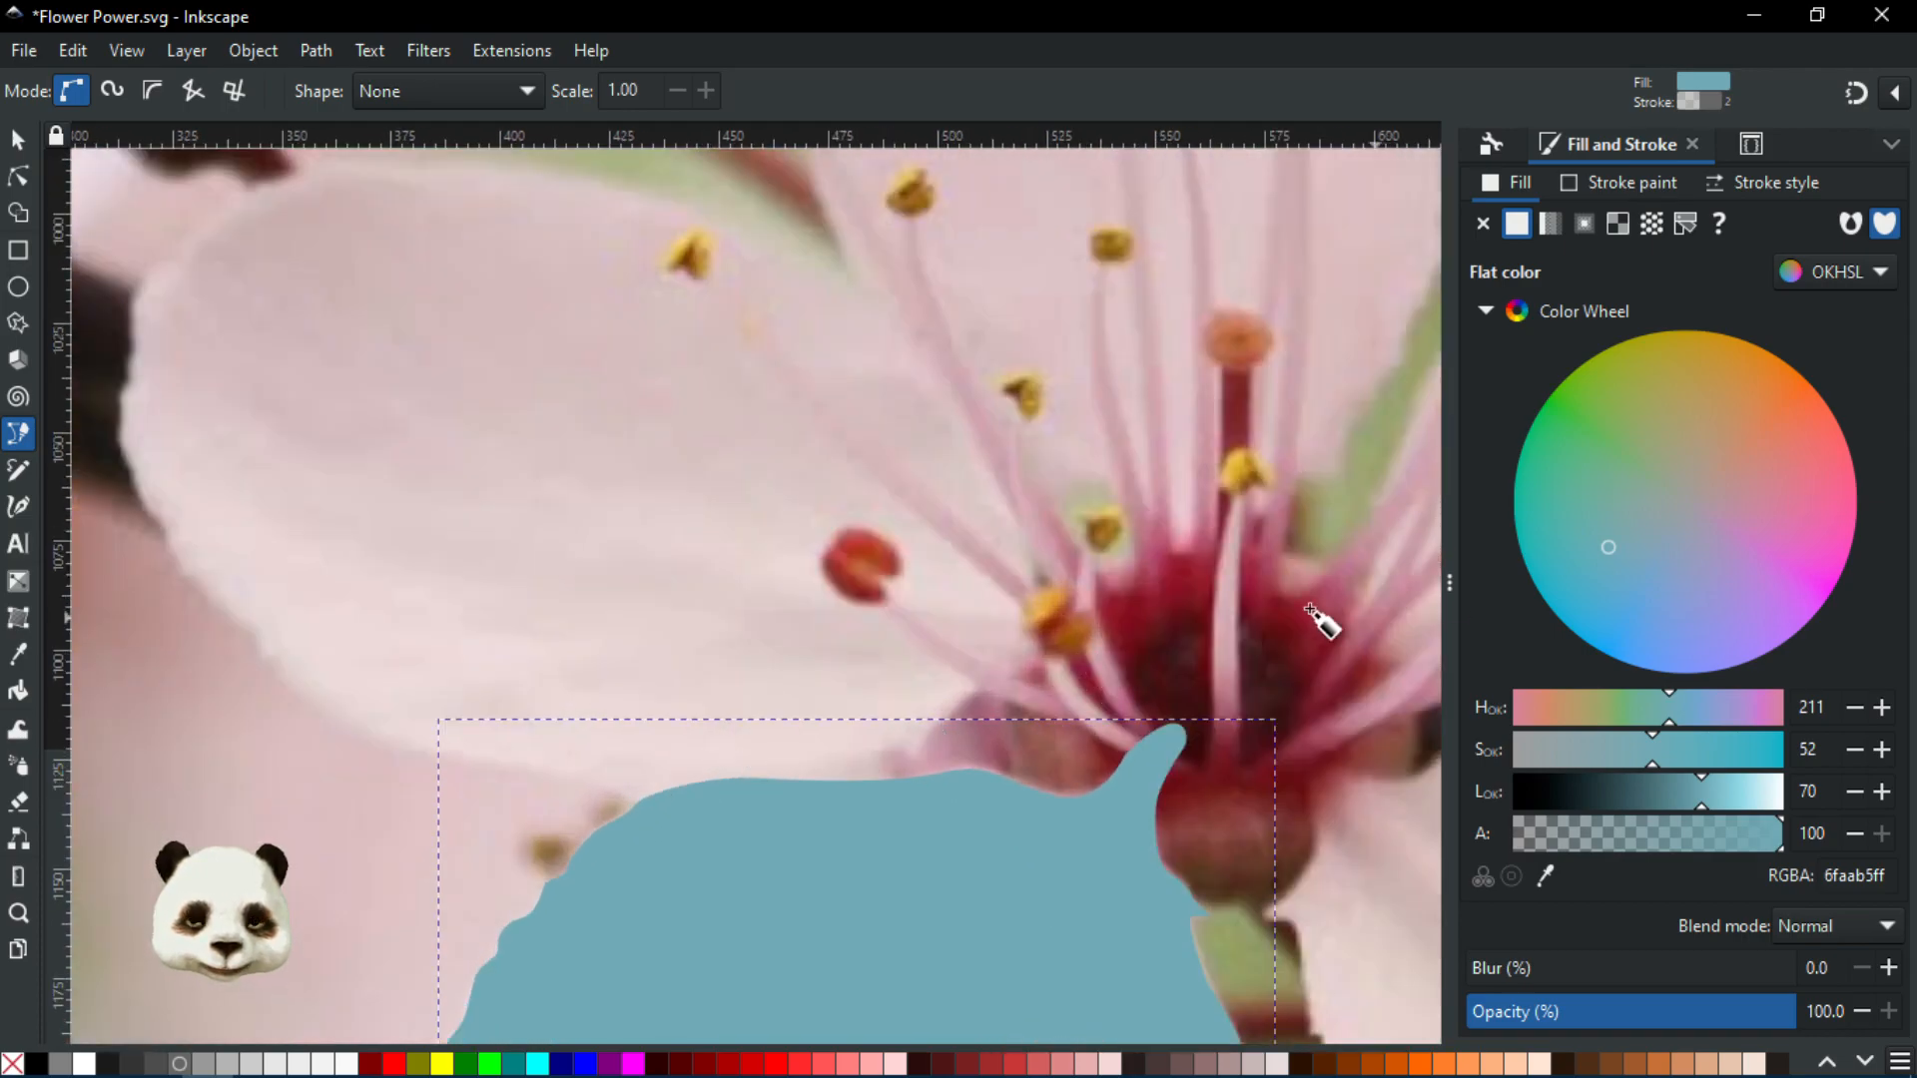
Start a new Bezier outline on the lower-left petal, redoing misplaced nodes near the blue shape
click(1080, 661)
drag(938, 715, 902, 765)
scroll(926, 756, up, 2)
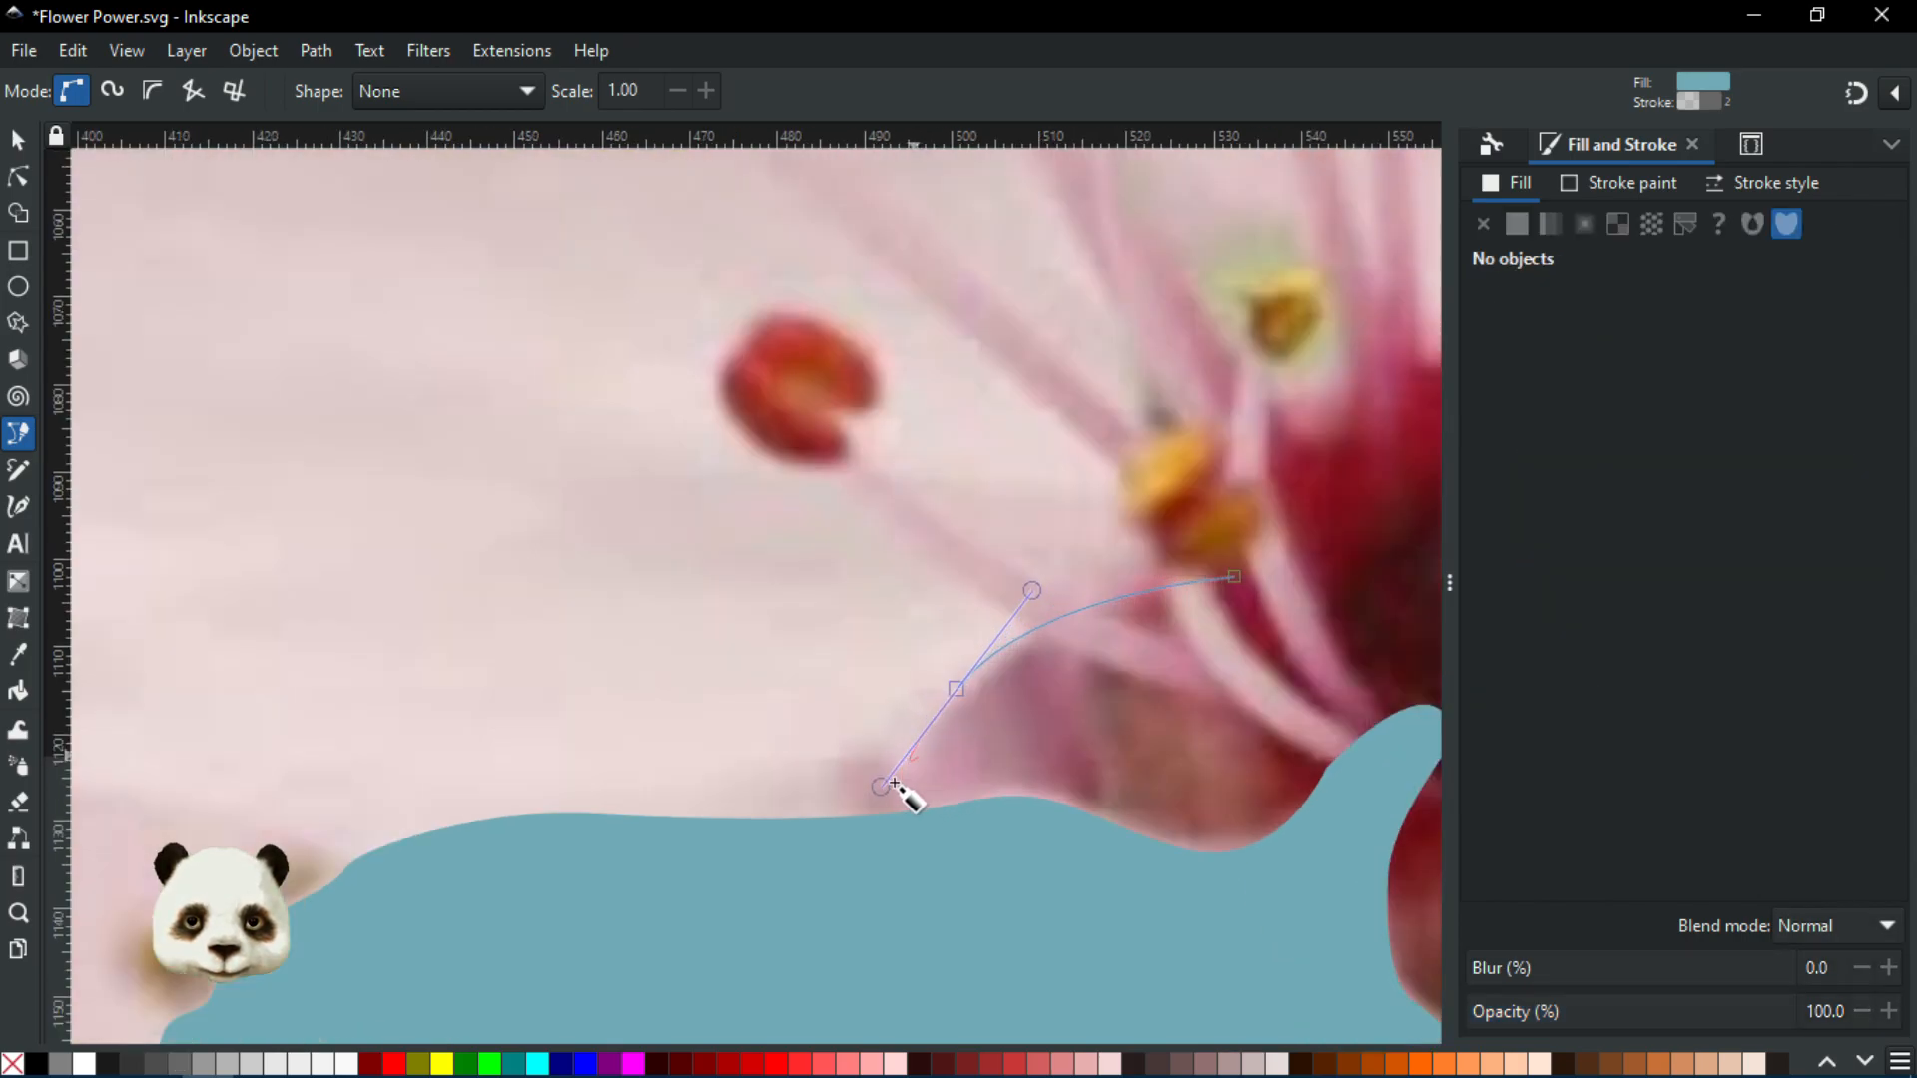
drag(868, 762, 833, 750)
scroll(829, 751, up, 2)
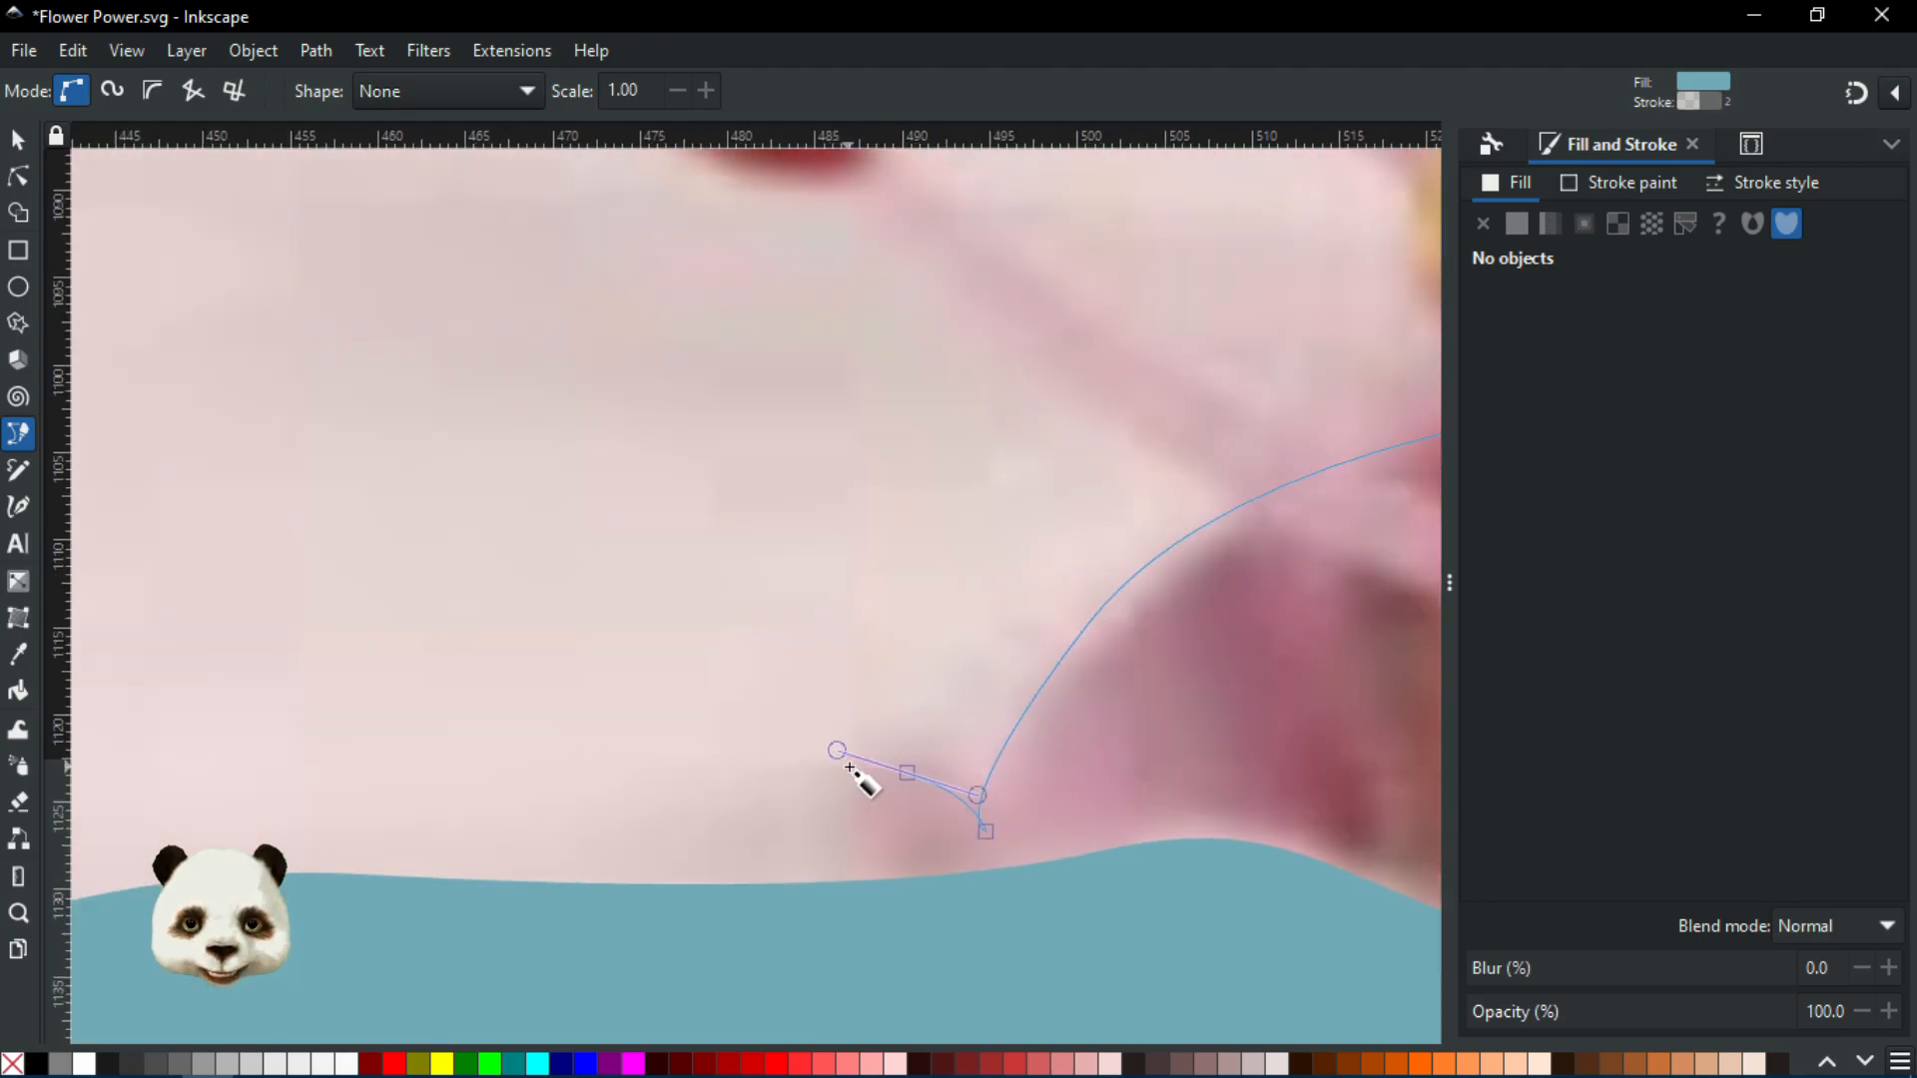
key(BackSpace)
key(BackSpace)
key(BackSpace)
drag(1171, 571, 1043, 700)
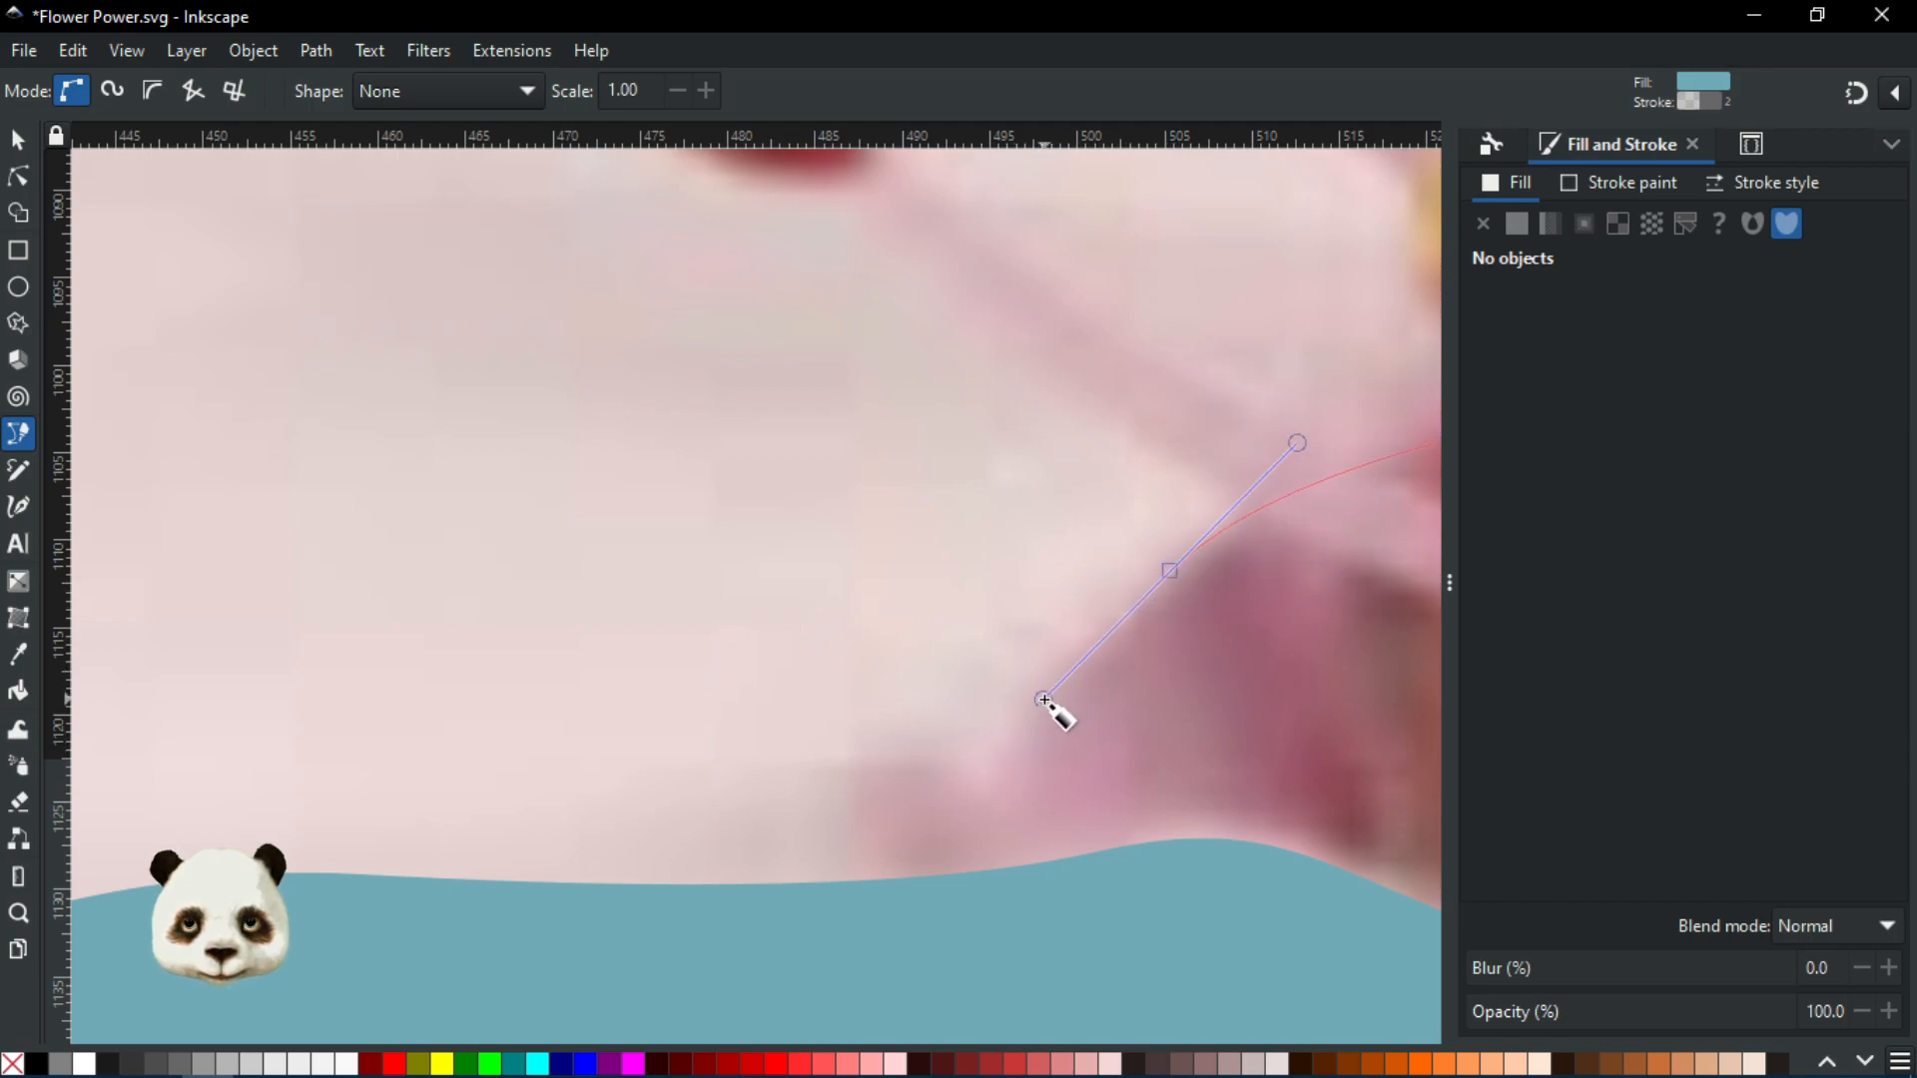
drag(983, 799, 978, 819)
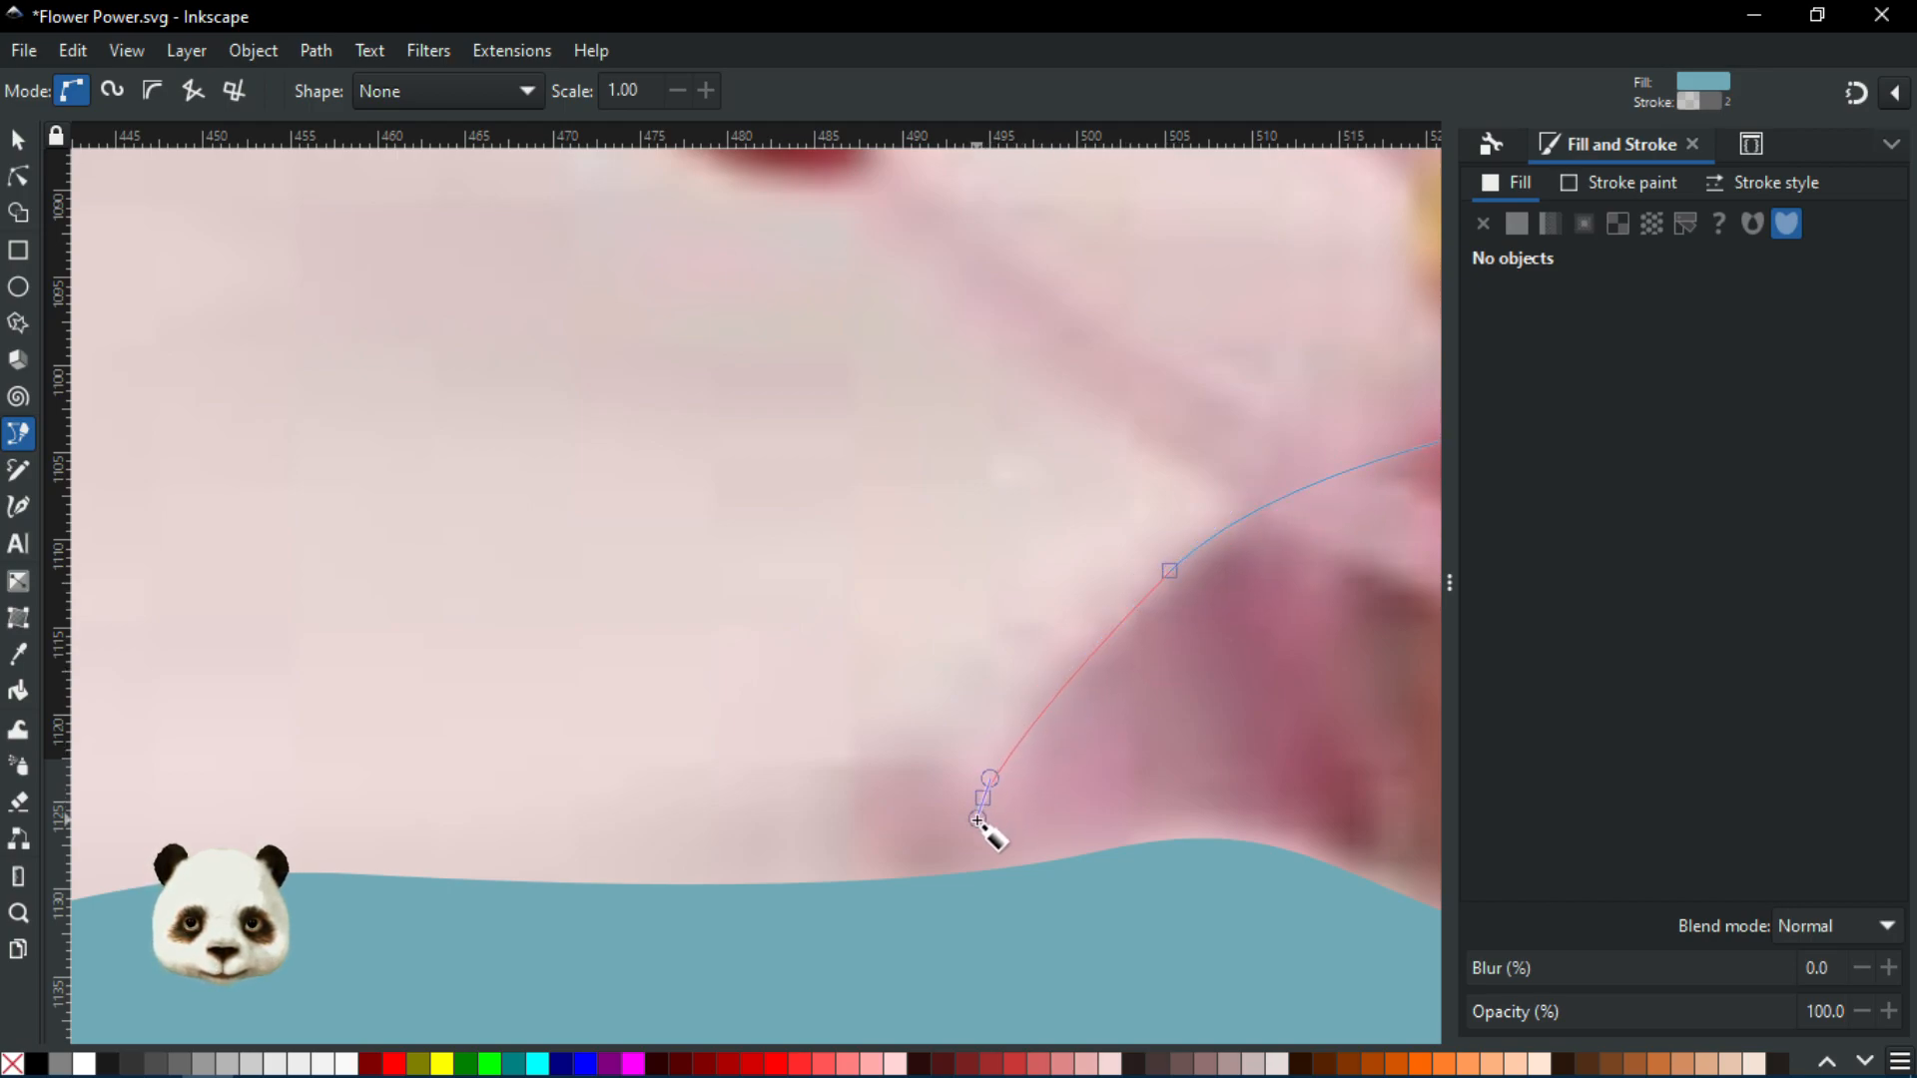
drag(903, 761, 820, 761)
scroll(643, 780, down, 4)
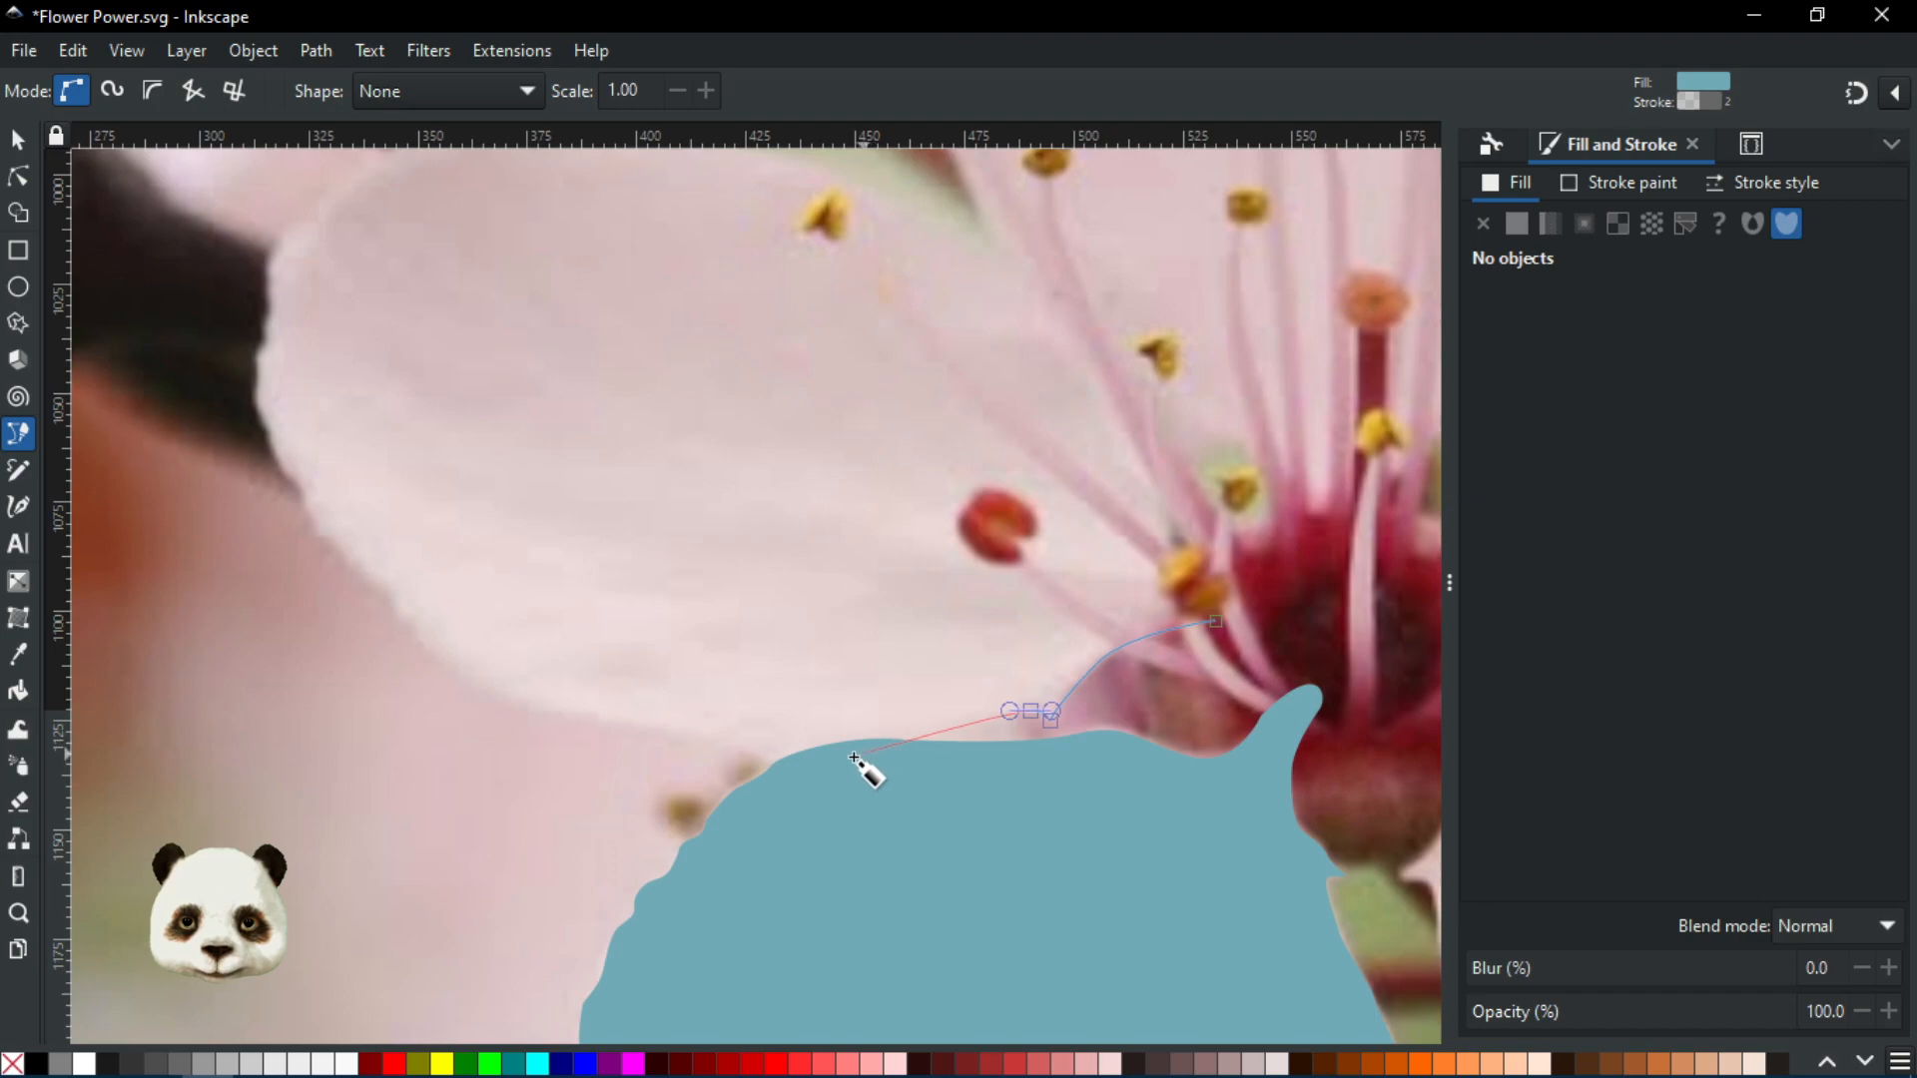
Carry the curved outline left along the petal edge toward the dark bud
drag(851, 757, 482, 696)
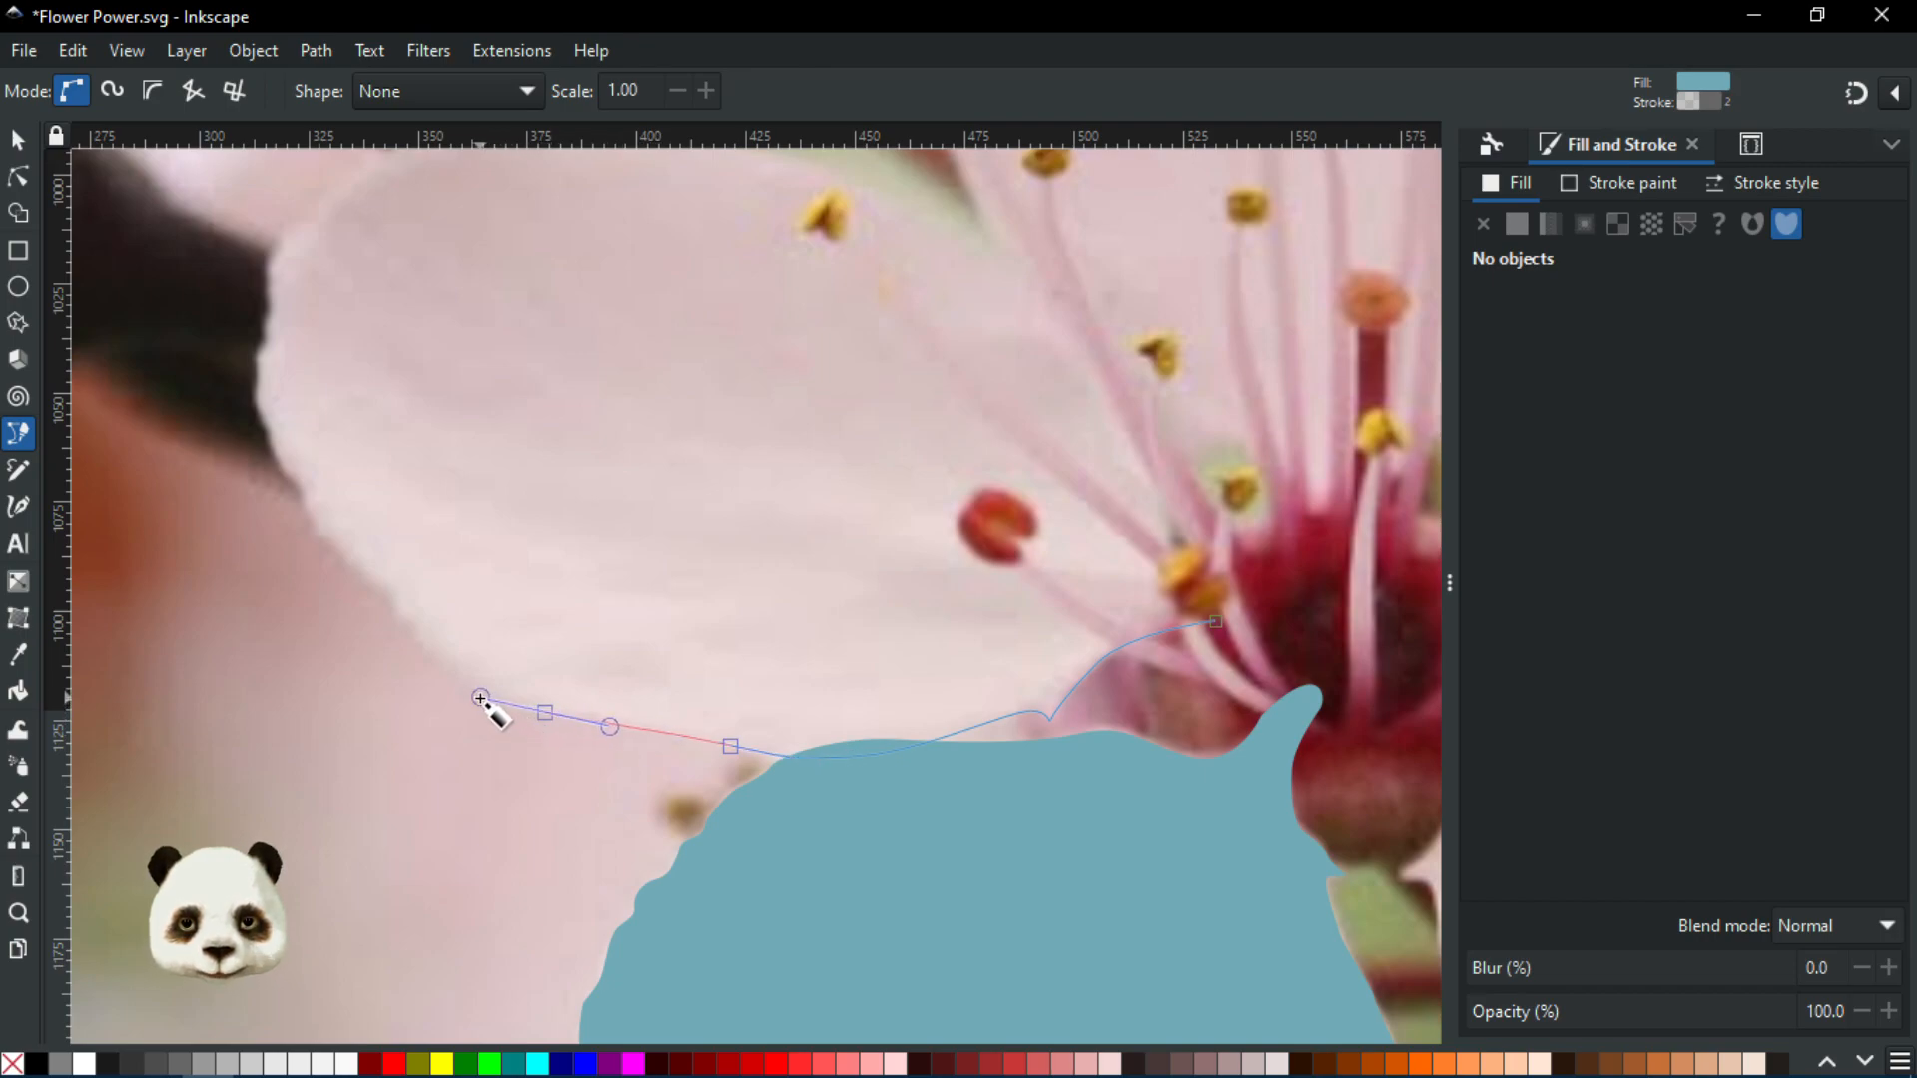
drag(398, 616, 630, 703)
scroll(597, 687, up, 2)
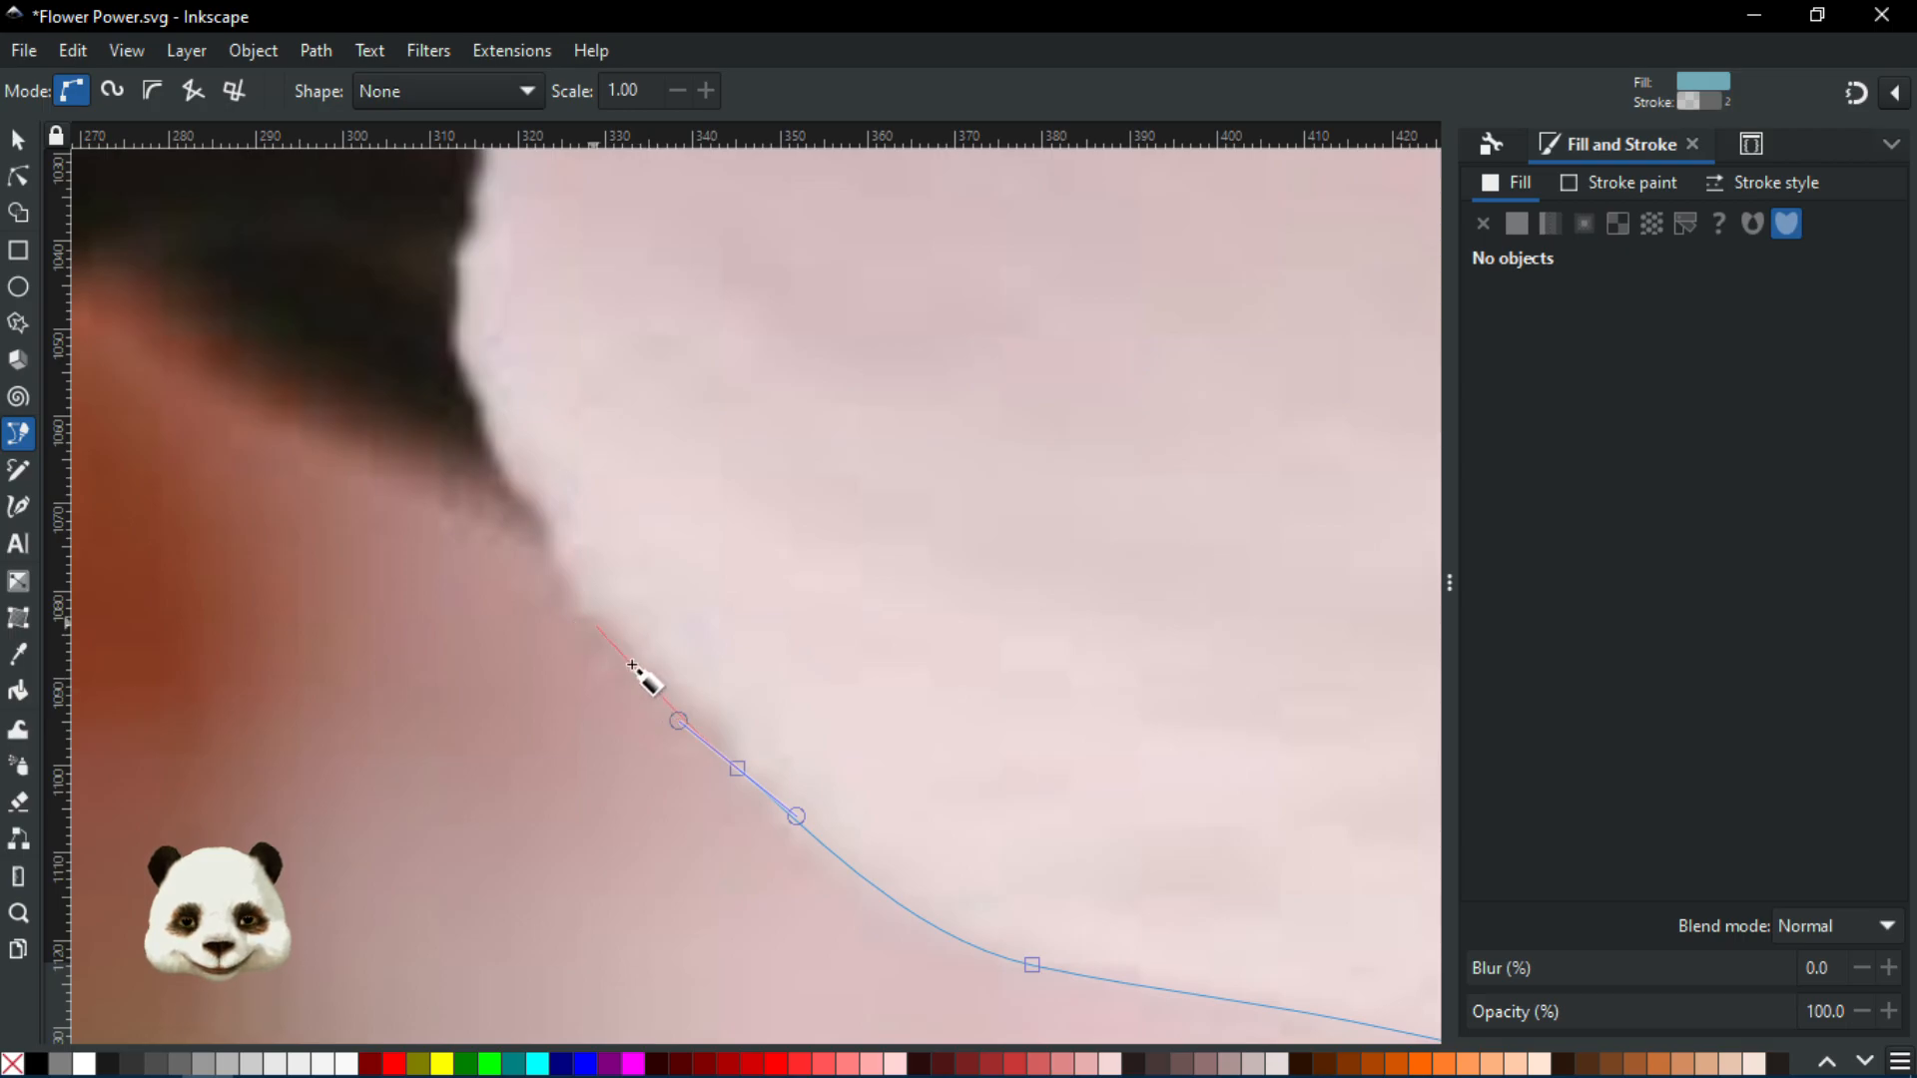
scroll(554, 684, down, 2)
scroll(503, 711, up, 2)
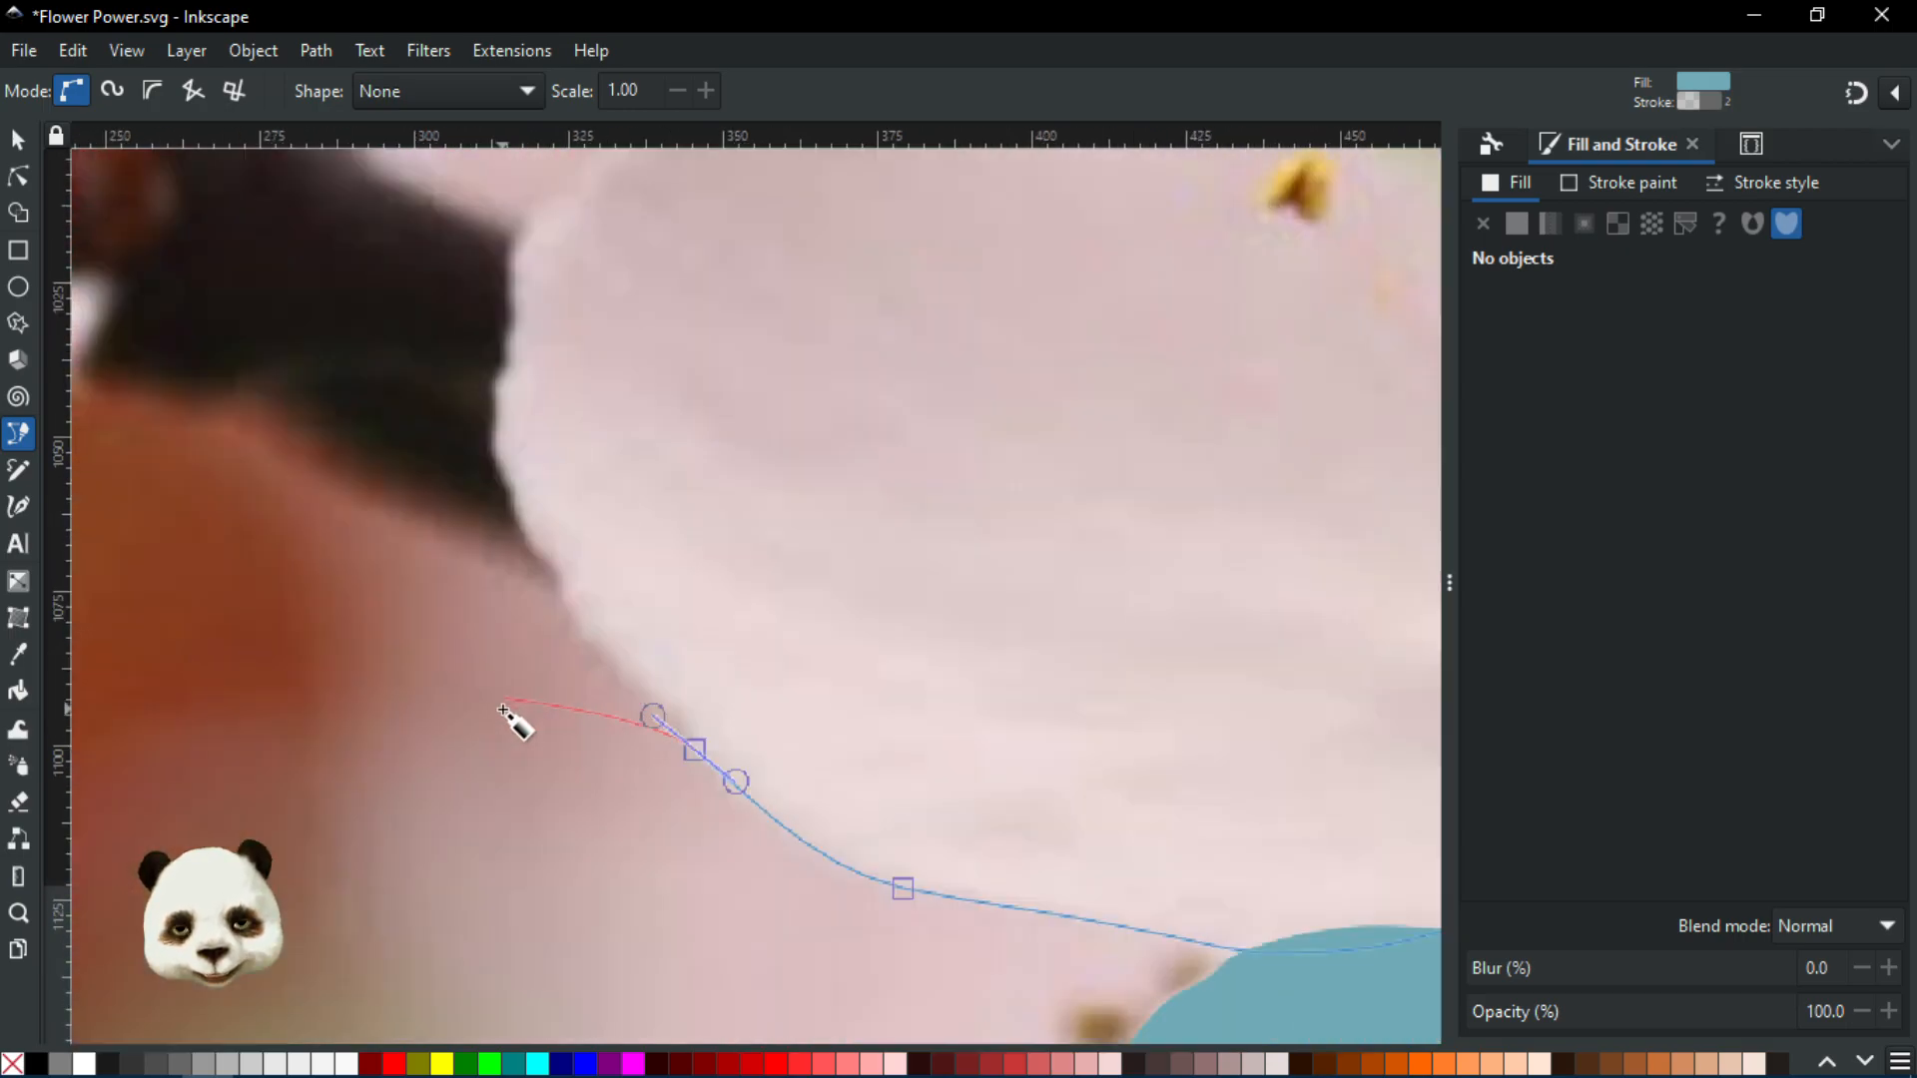
scroll(539, 647, up, 1)
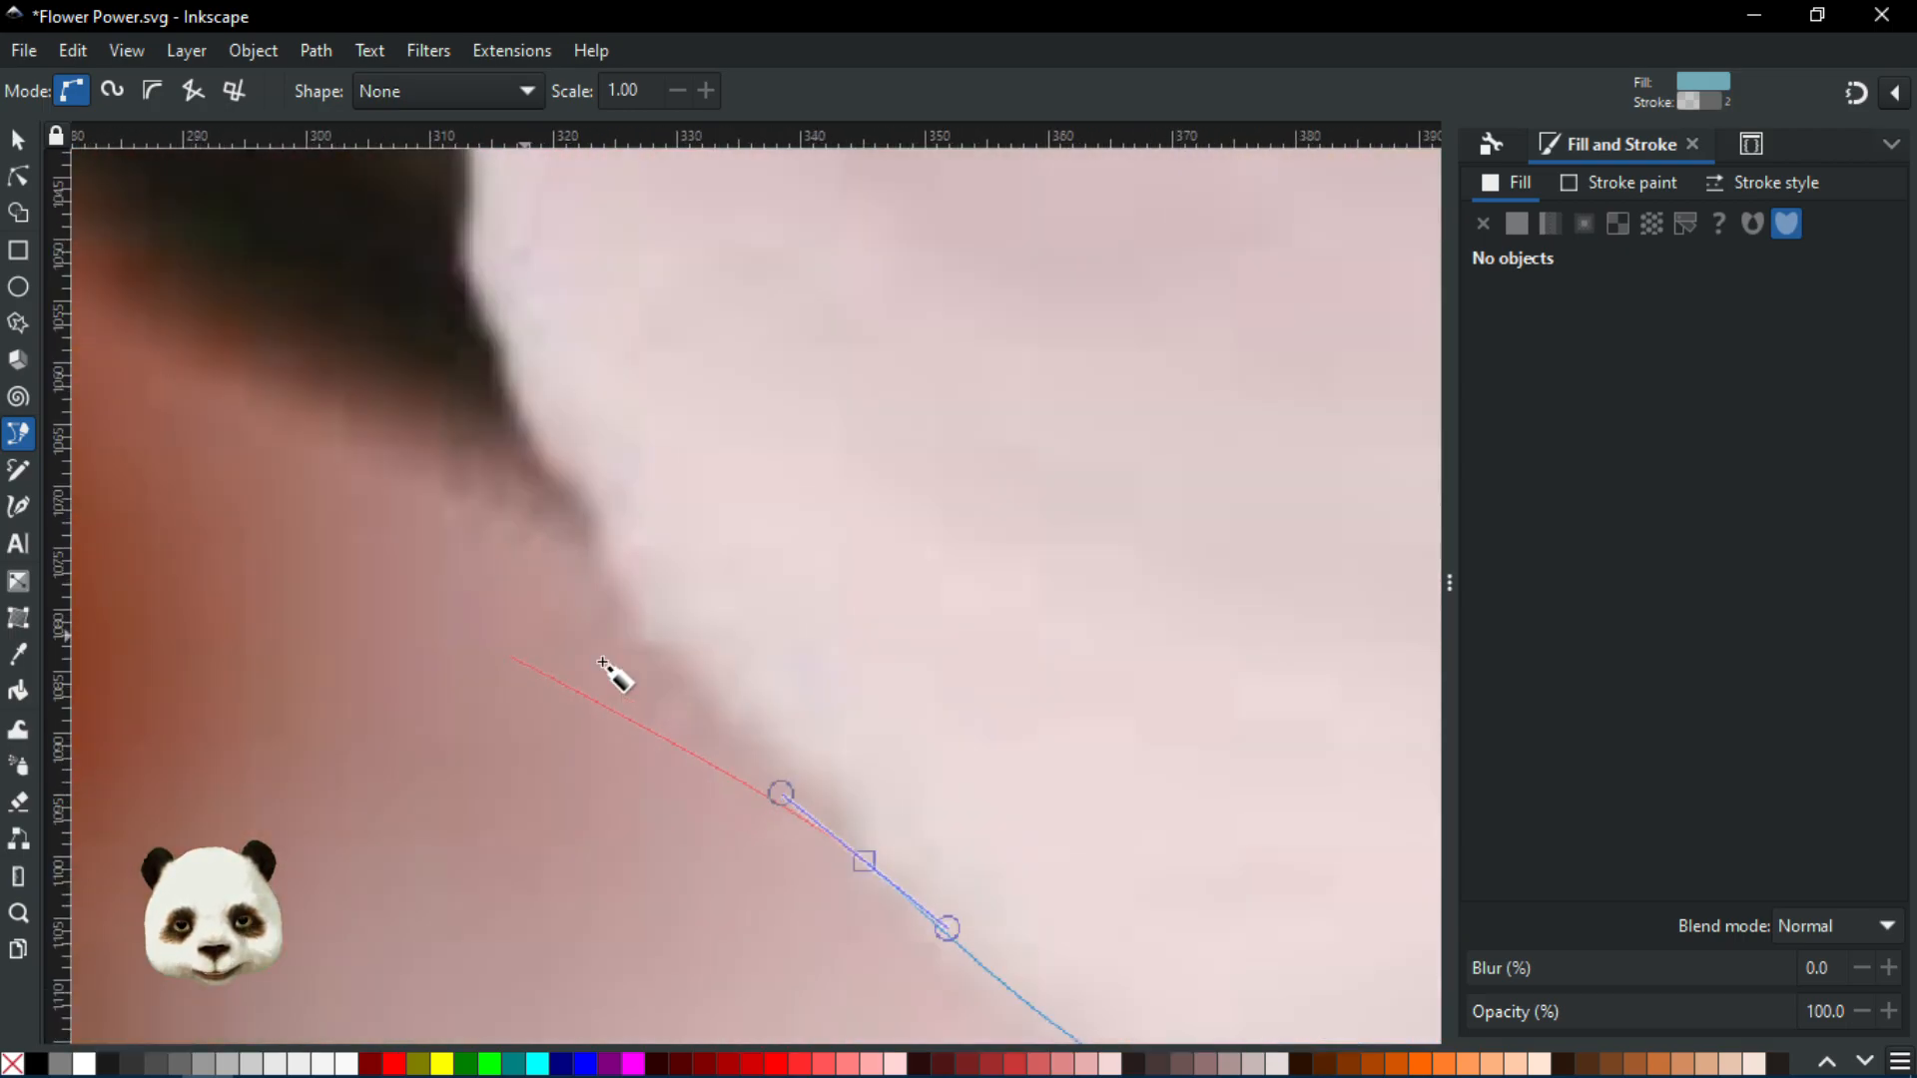
scroll(757, 743, down, 1)
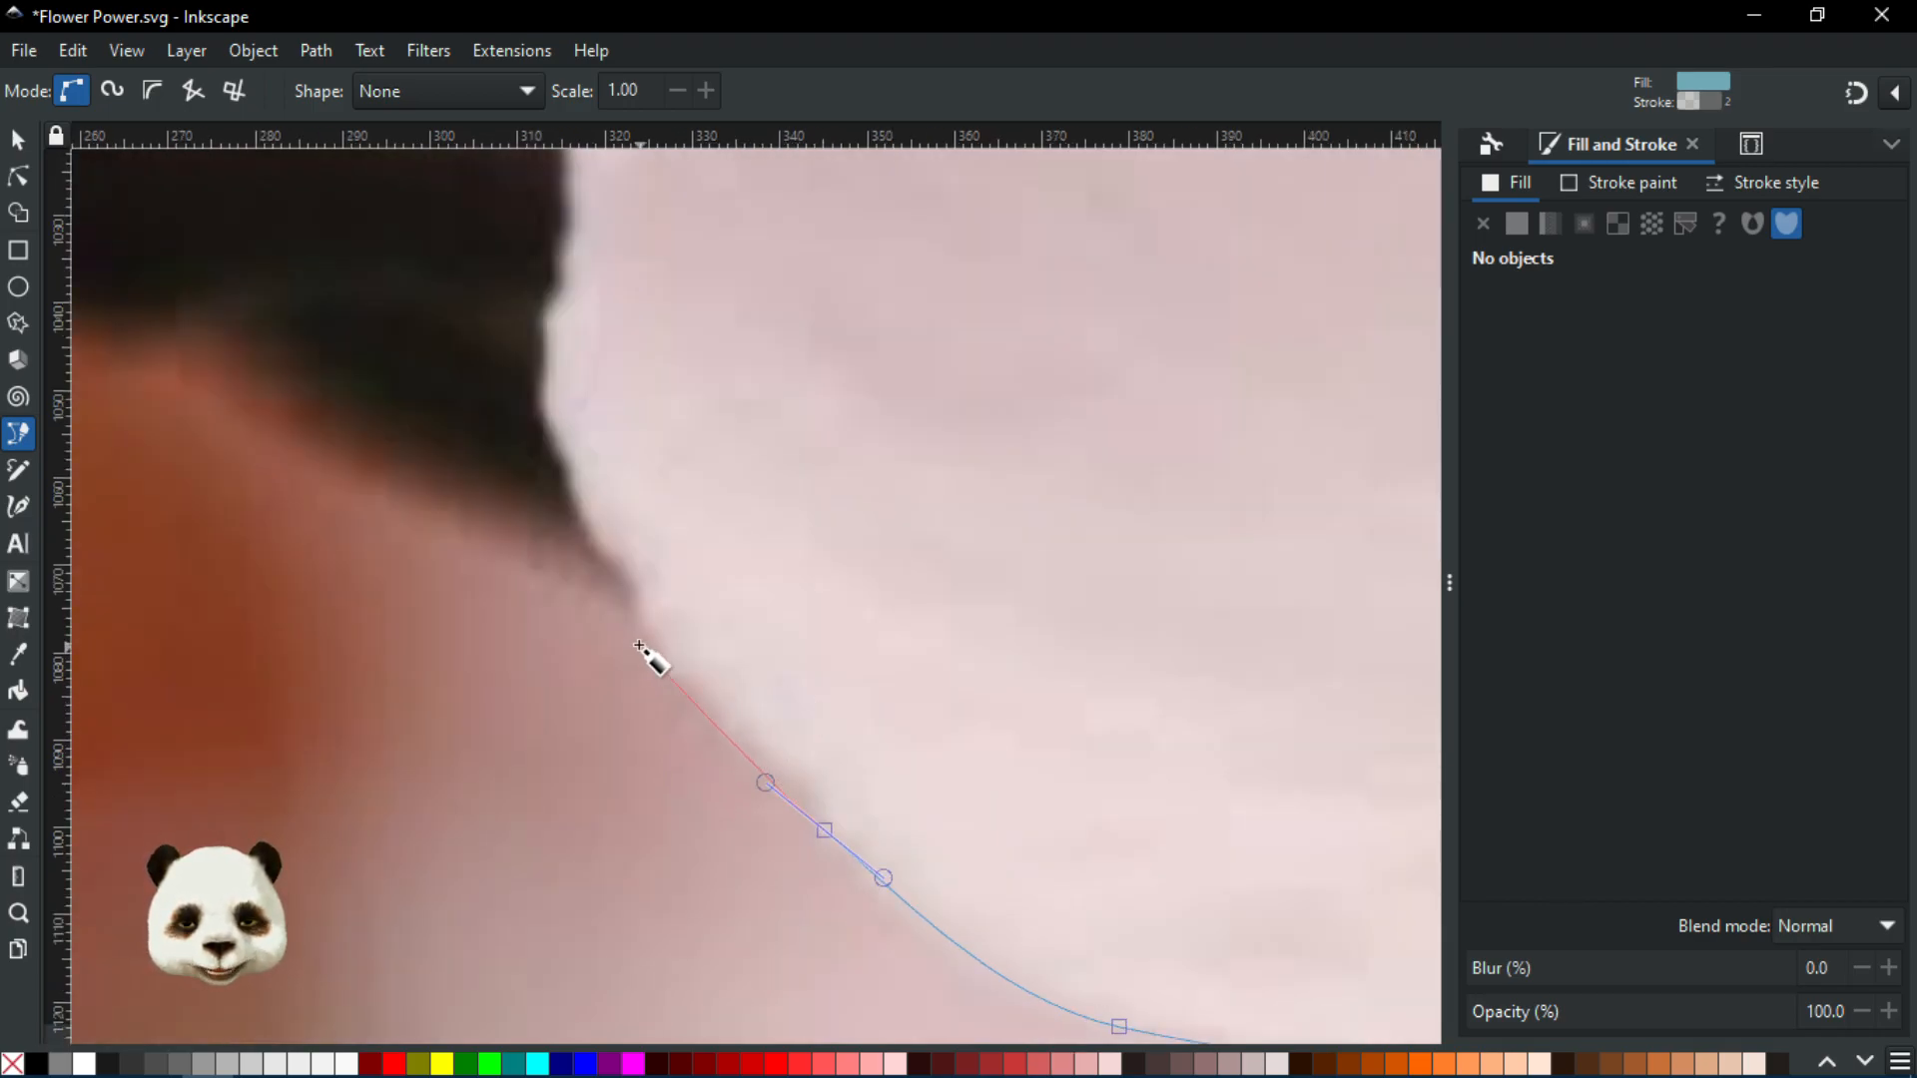
scroll(679, 704, down, 1)
scroll(698, 685, up, 1)
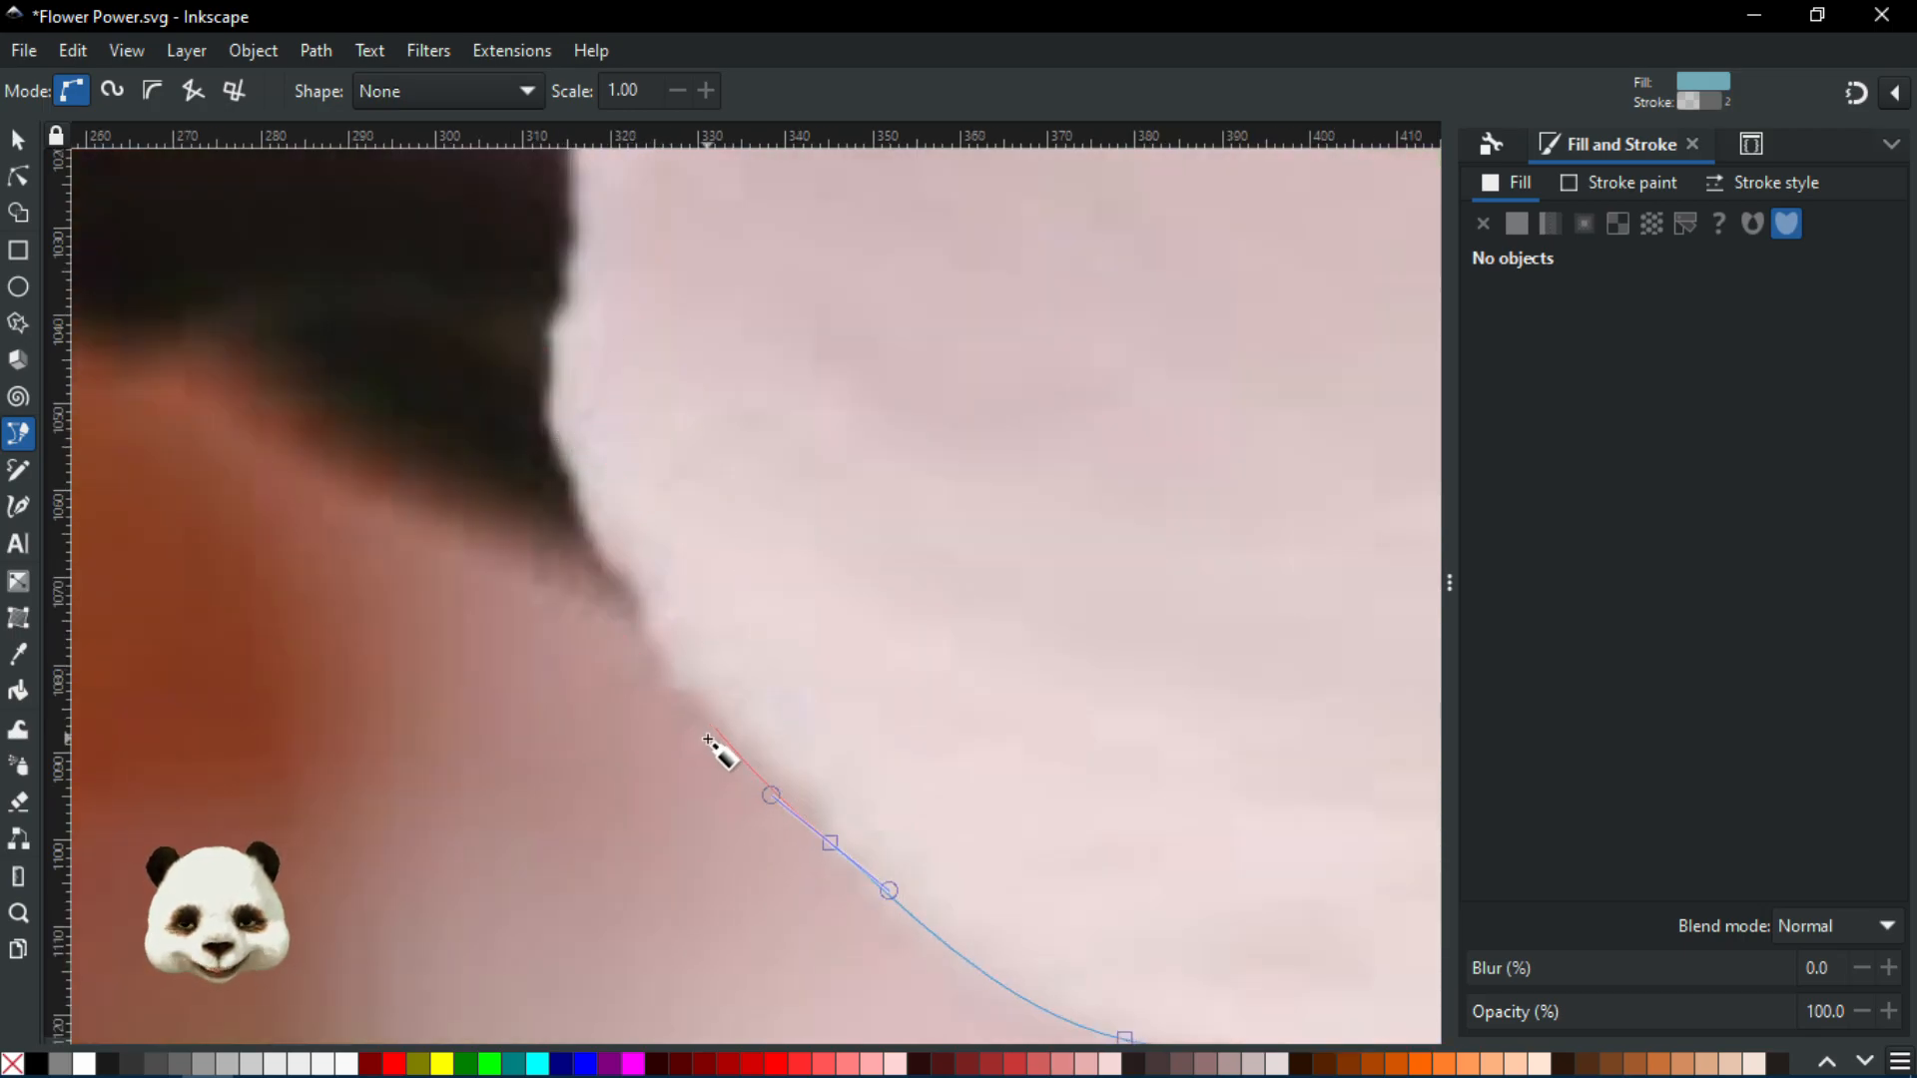
drag(654, 687, 649, 677)
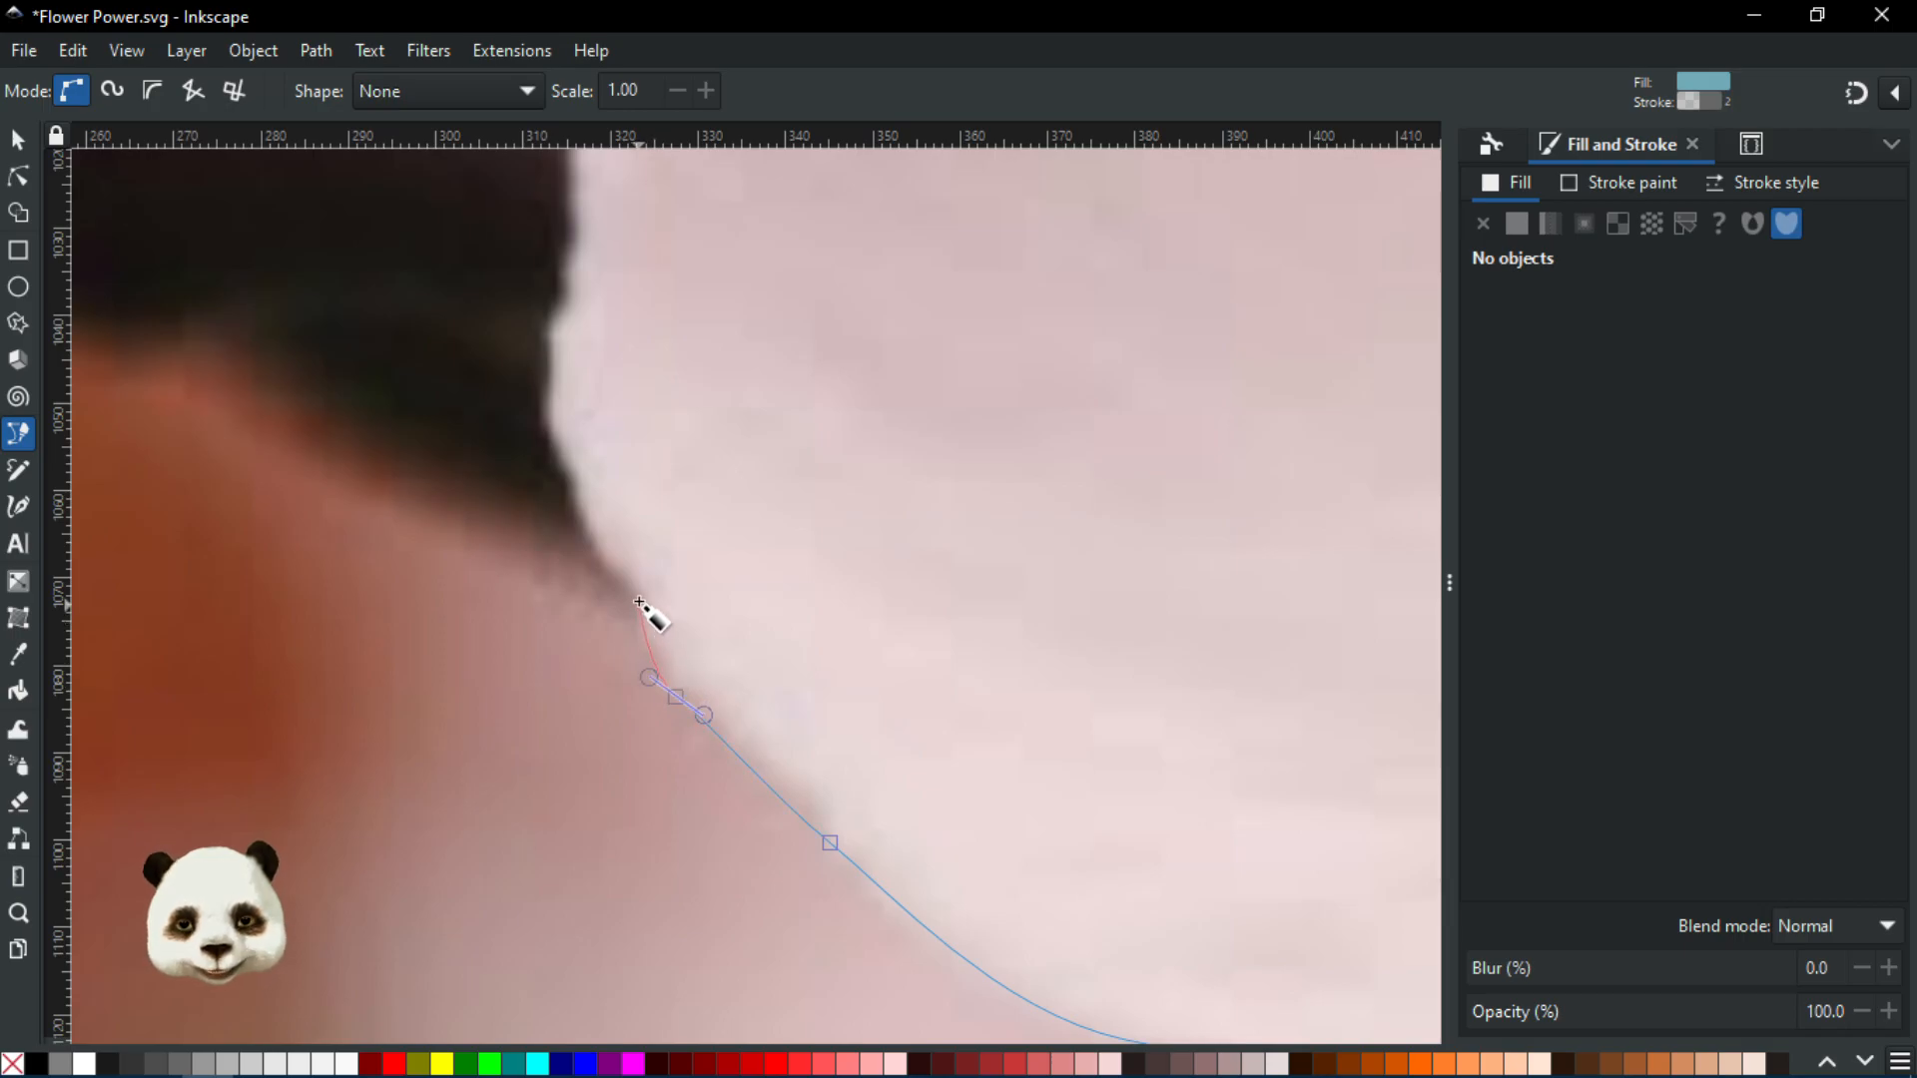
drag(591, 557, 556, 697)
ctrl+scroll(828, 669, down, 1)
Add curved nodes along the petal's top edge and bend the outline in to the flower centre
scroll(593, 696, up, 2)
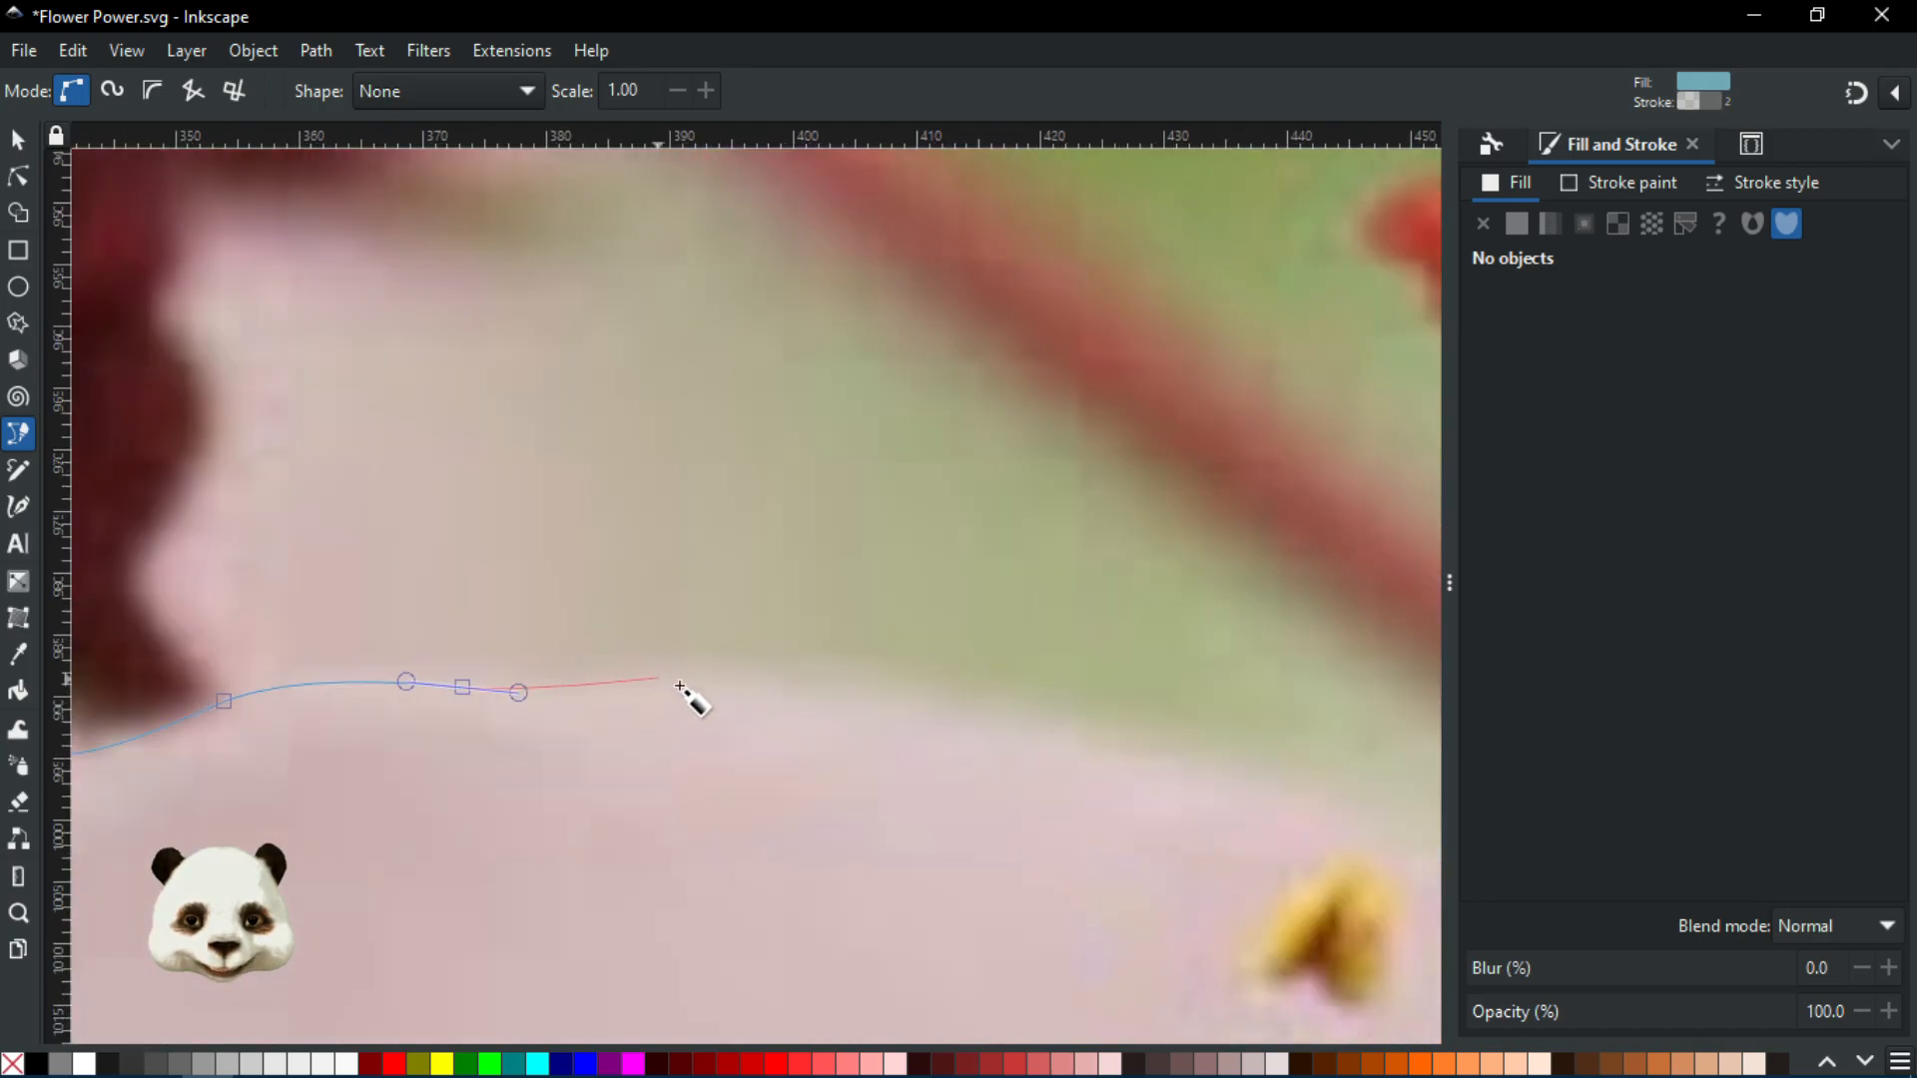
drag(689, 666, 736, 665)
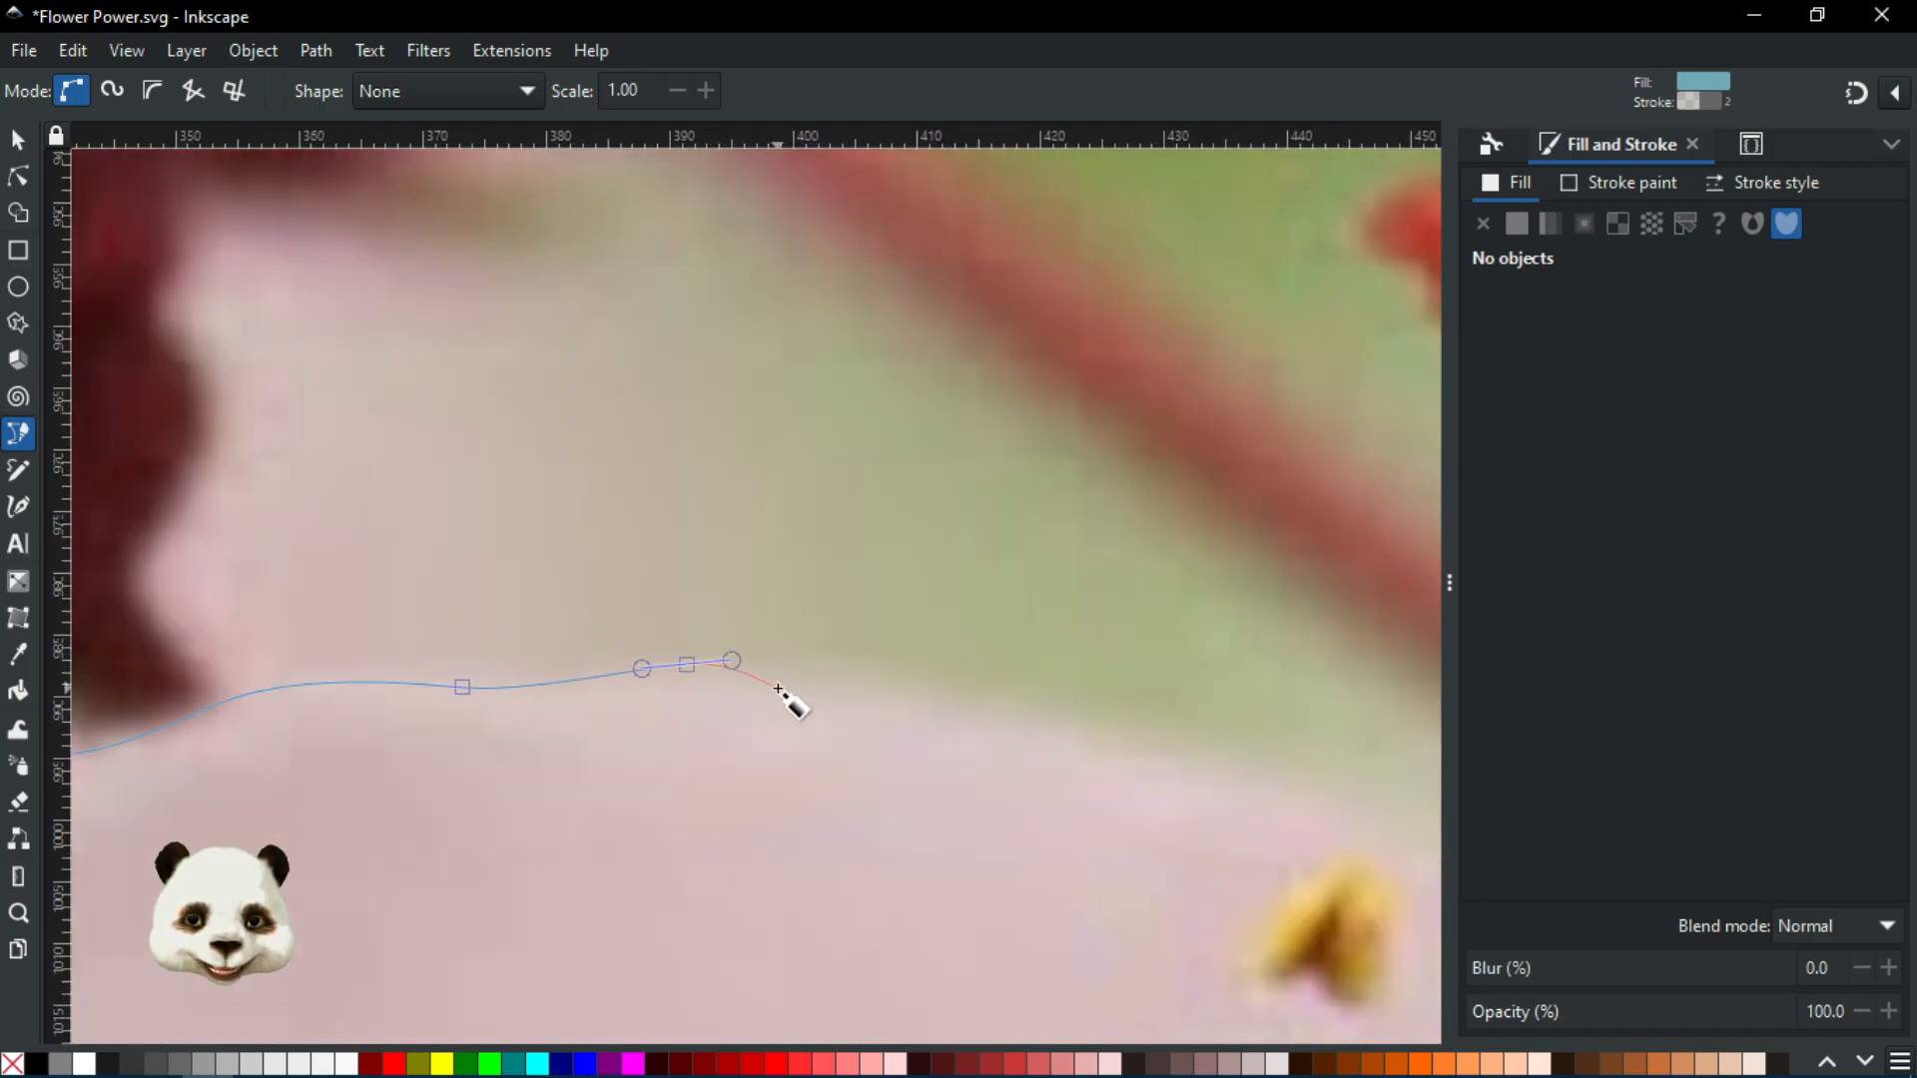
scroll(783, 698, down, 2)
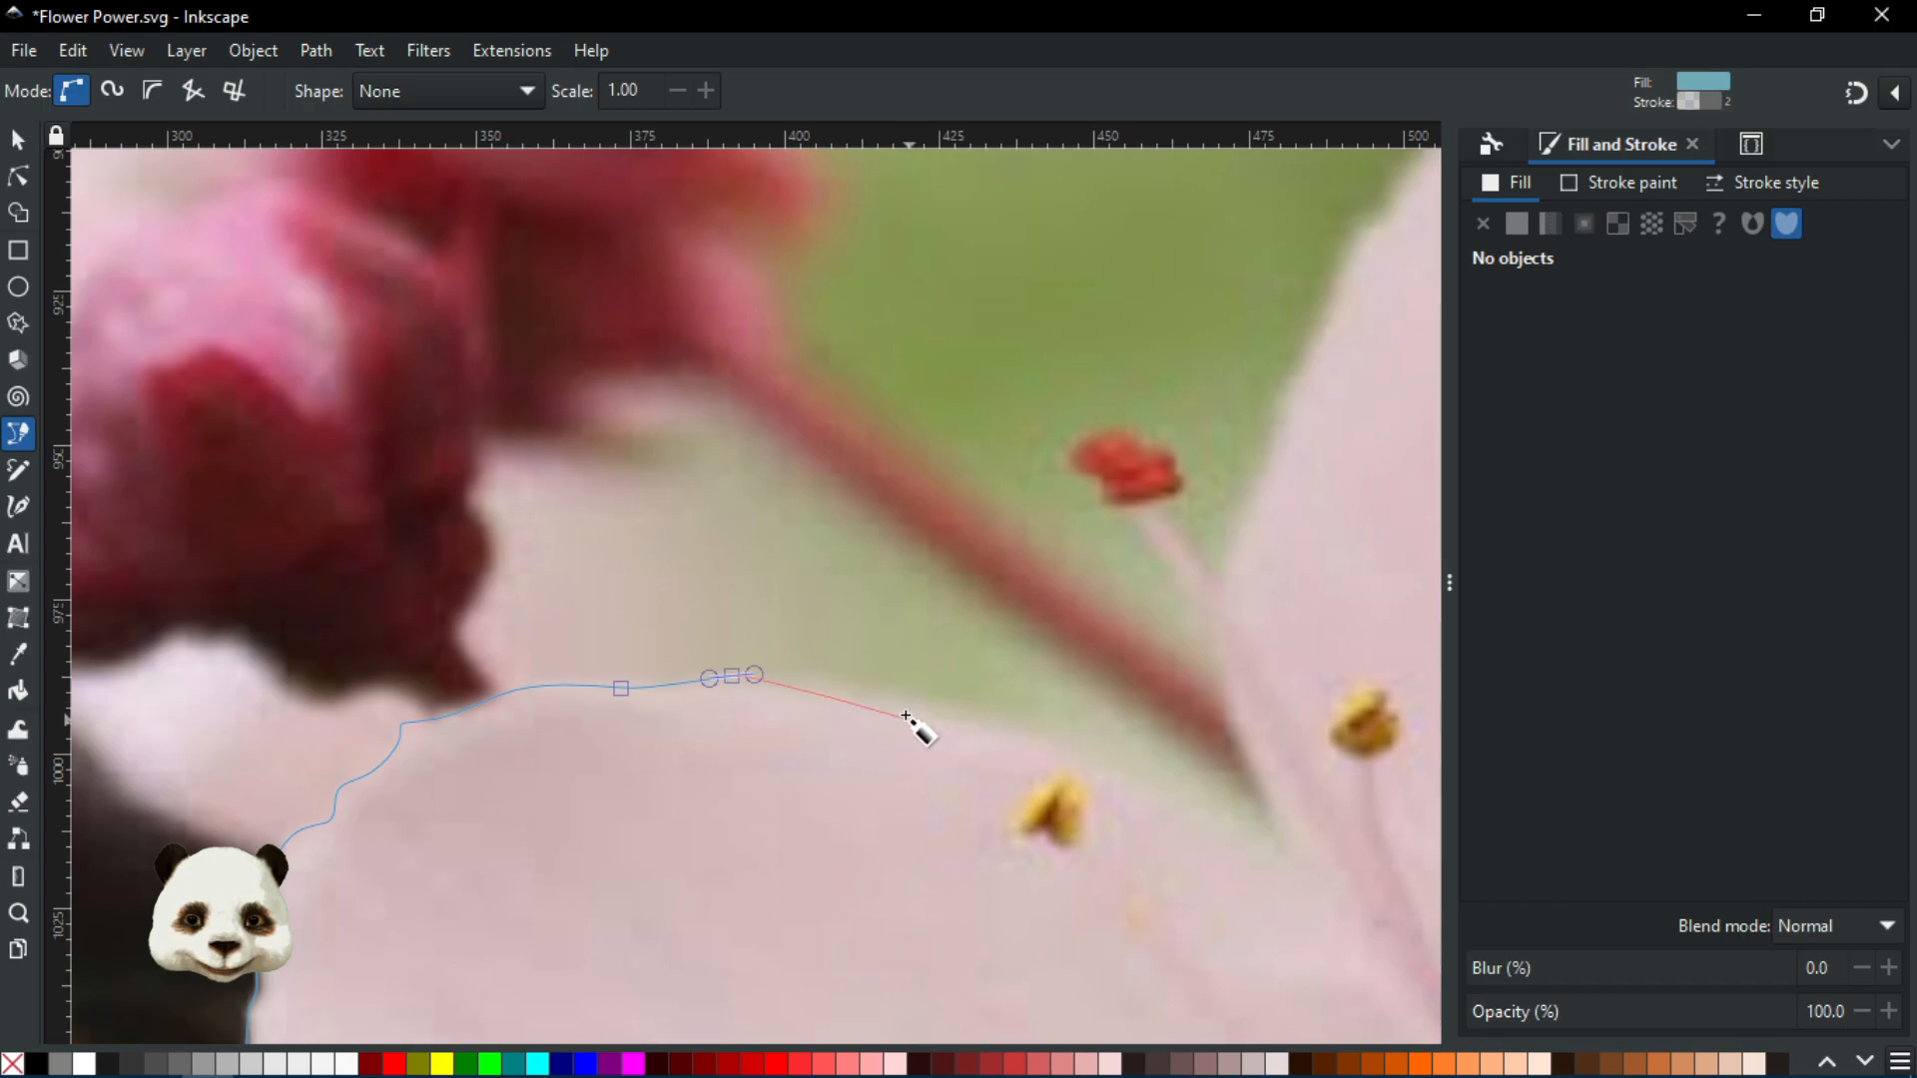
drag(902, 706, 948, 717)
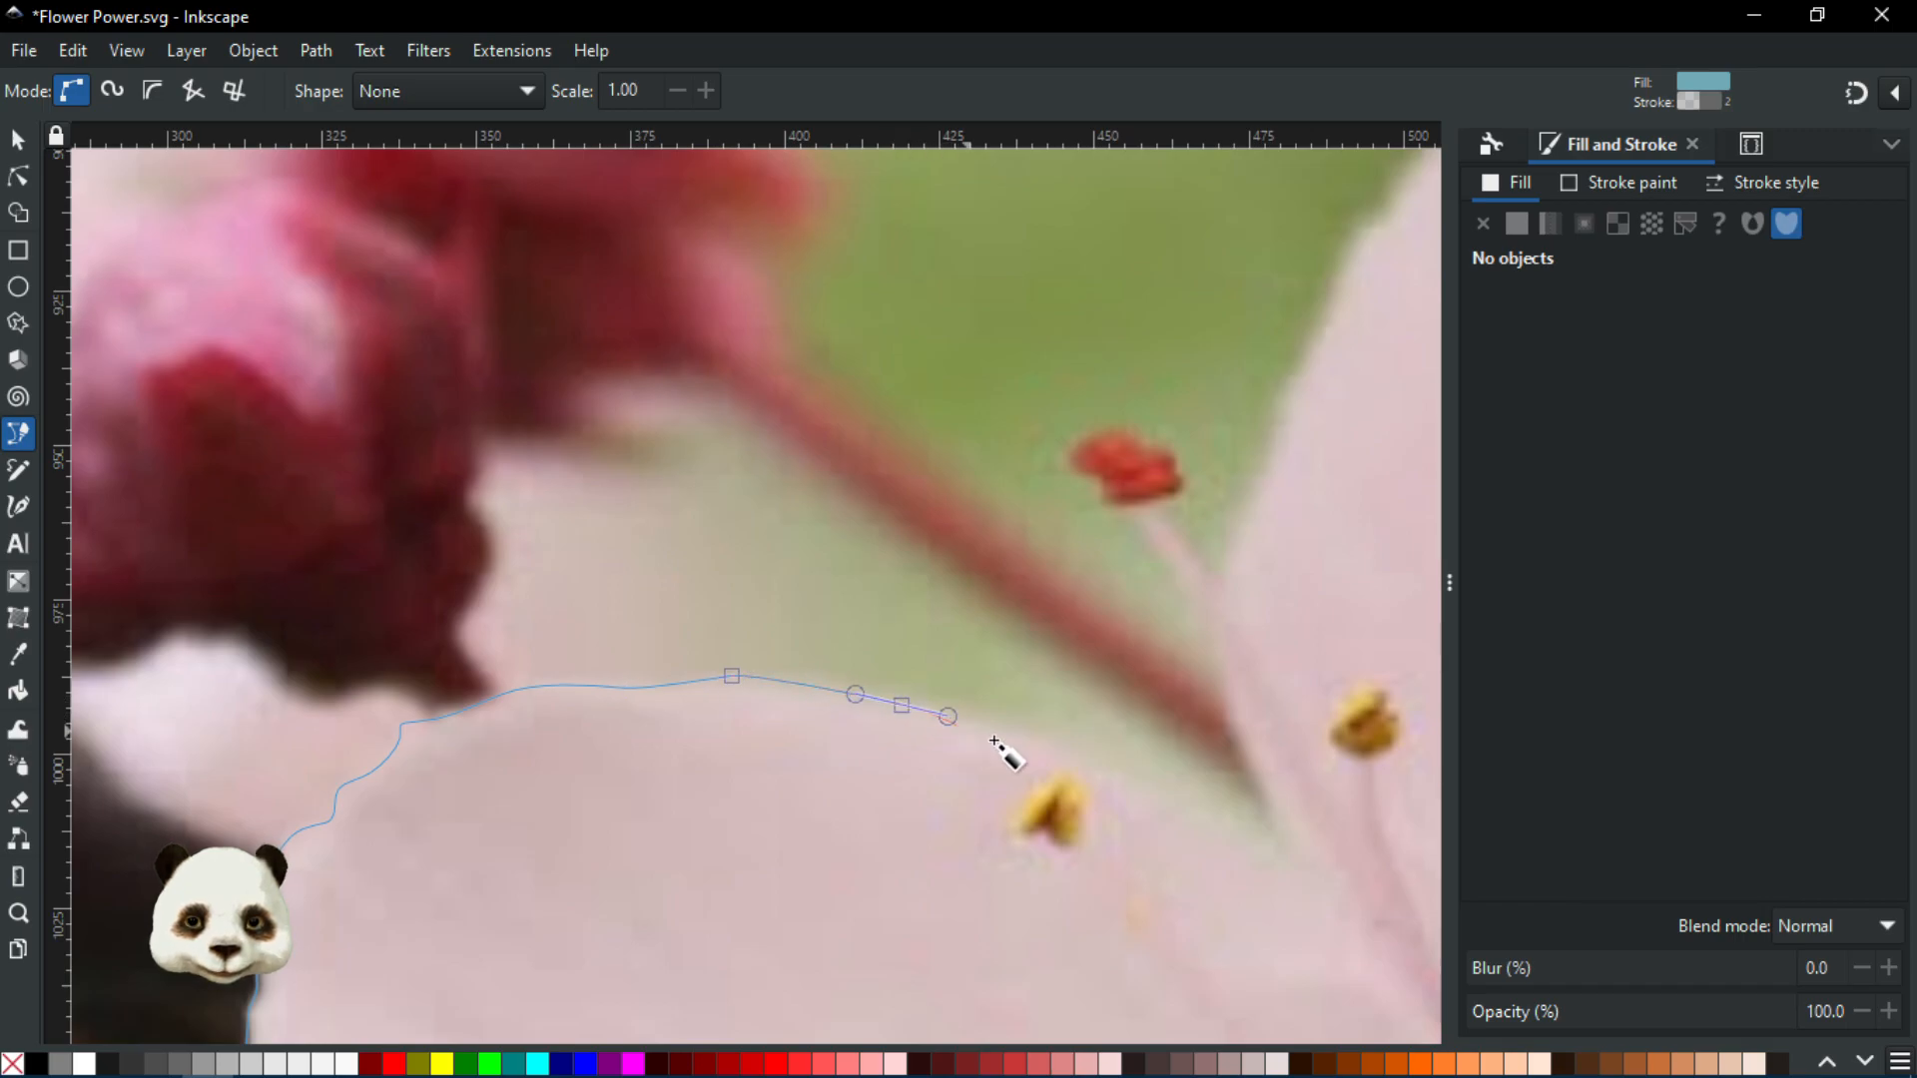
drag(1058, 751, 1086, 759)
drag(1087, 759, 465, 466)
scroll(589, 534, down, 3)
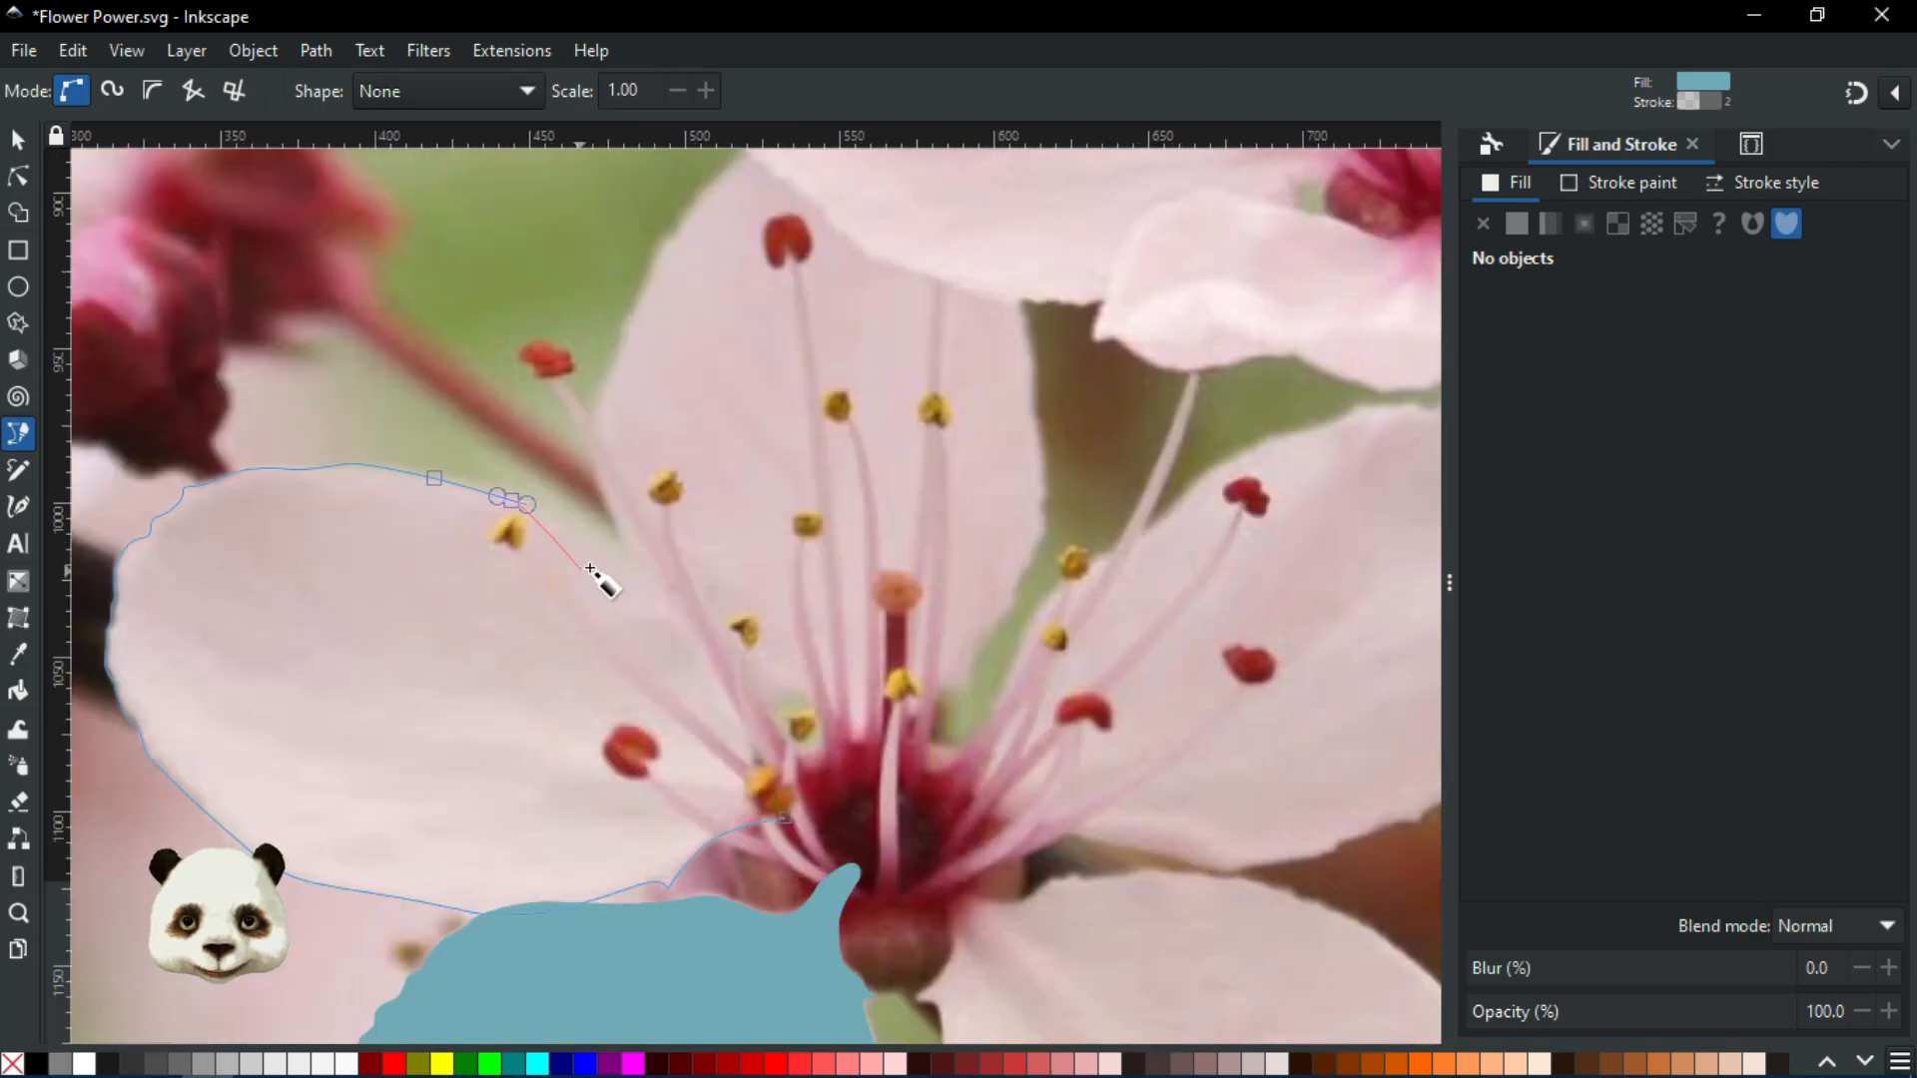
scroll(600, 566, up, 2)
drag(653, 562, 694, 590)
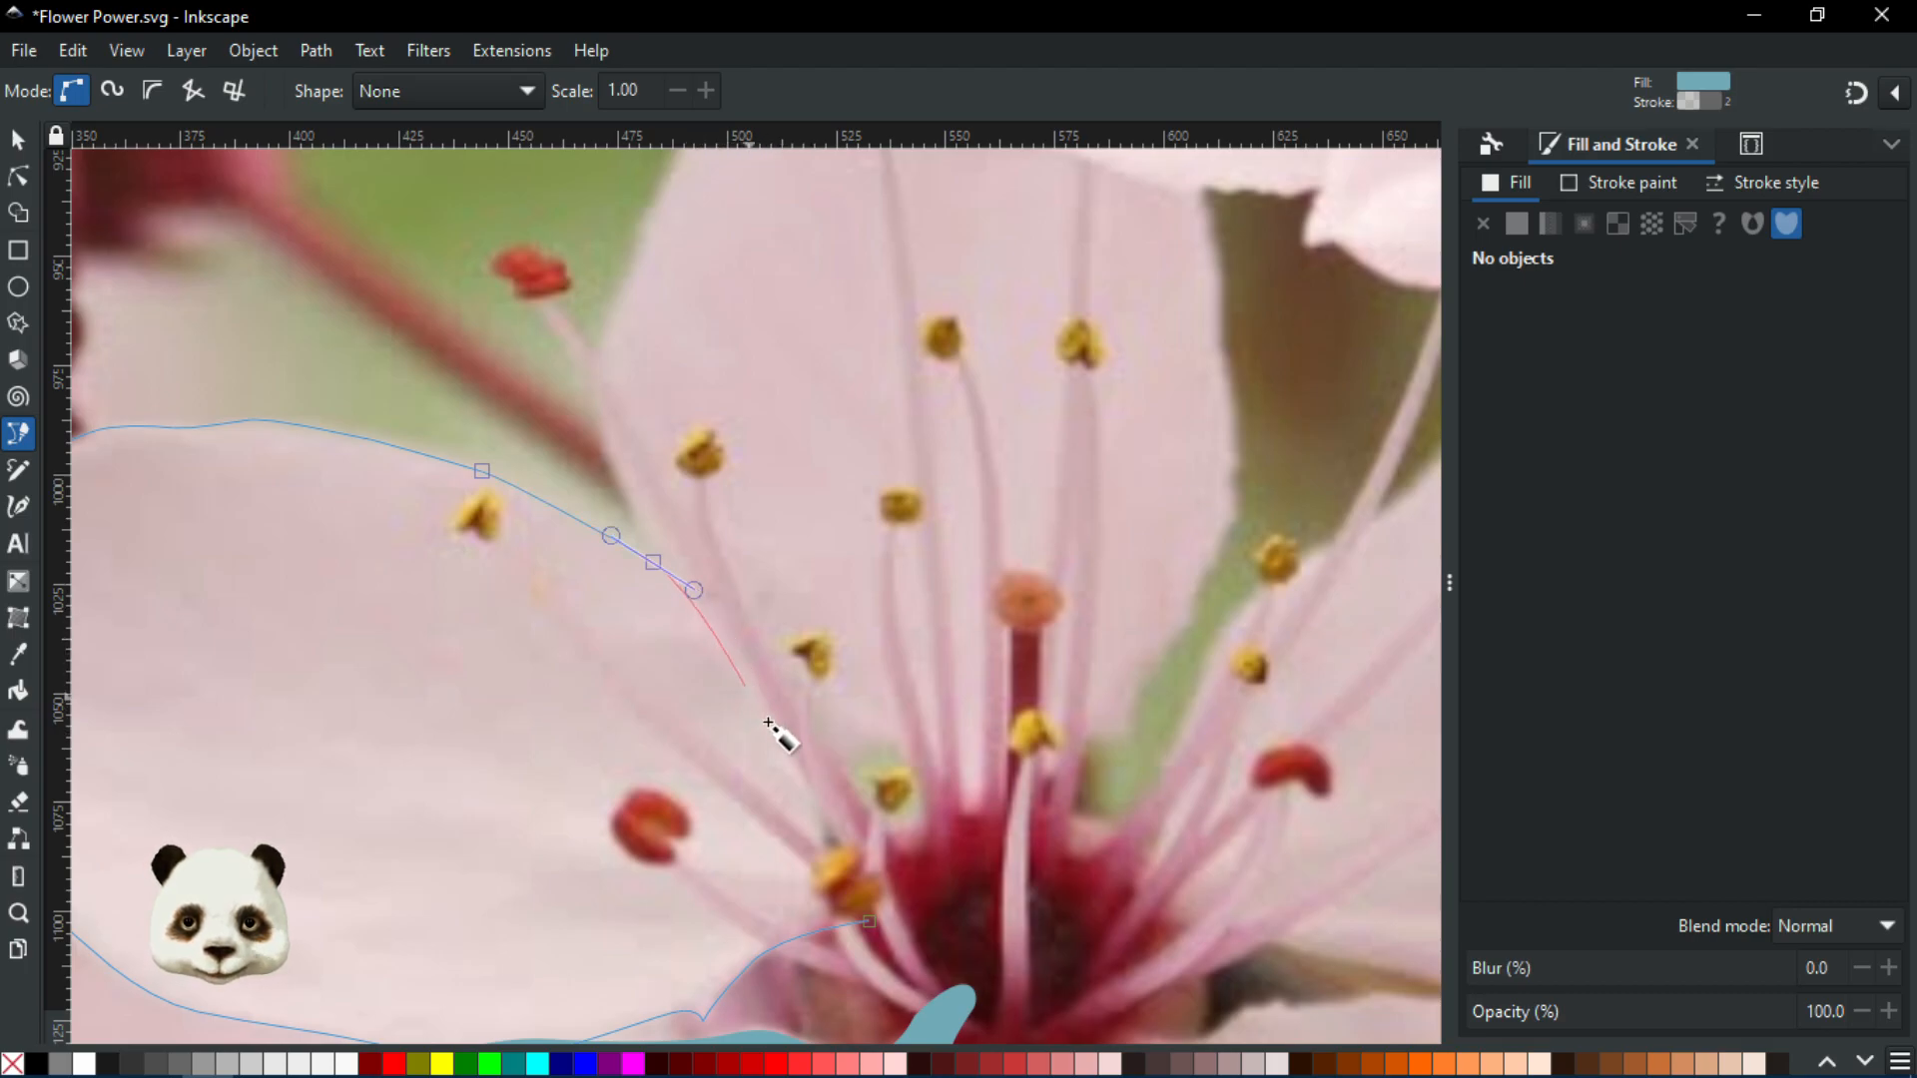
drag(842, 801, 932, 701)
click(919, 691)
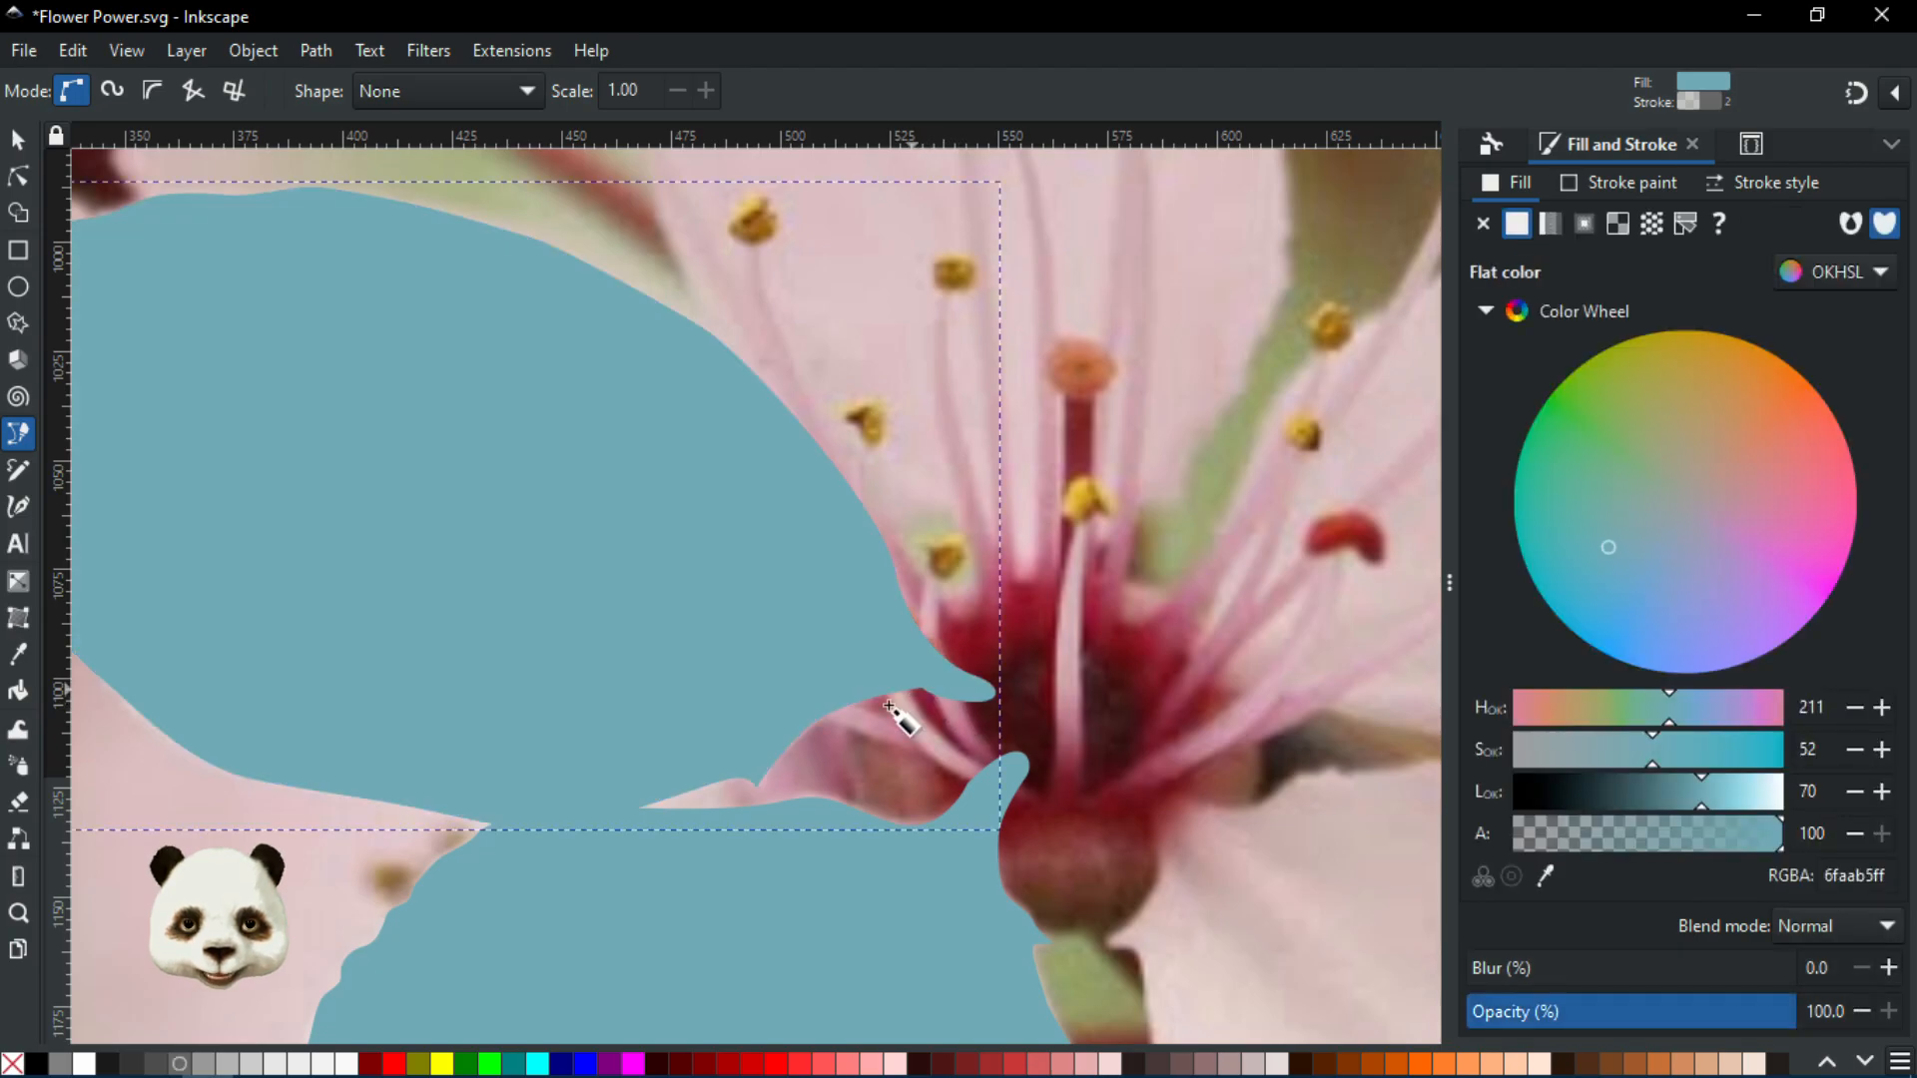
scroll(804, 744, down, 3)
scroll(836, 620, up, 2)
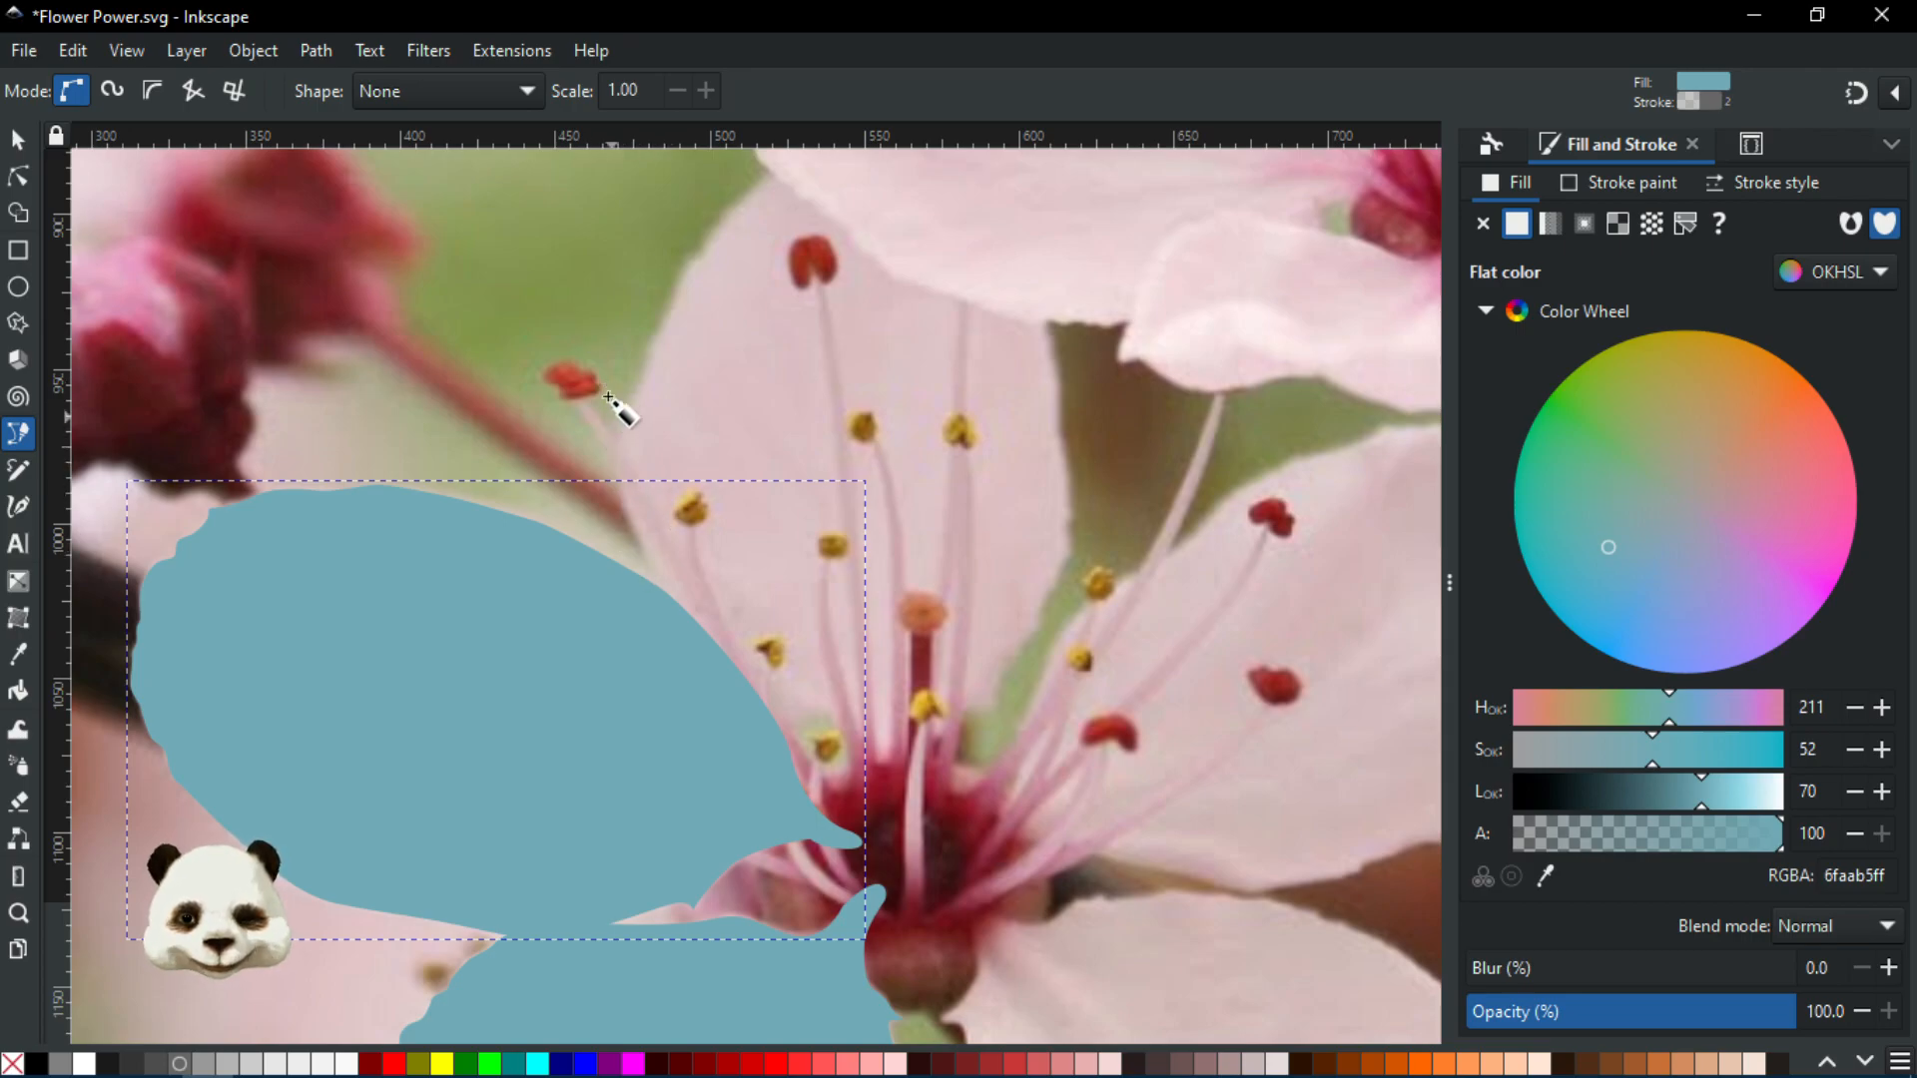
scroll(773, 654, up, 2)
scroll(580, 539, down, 1)
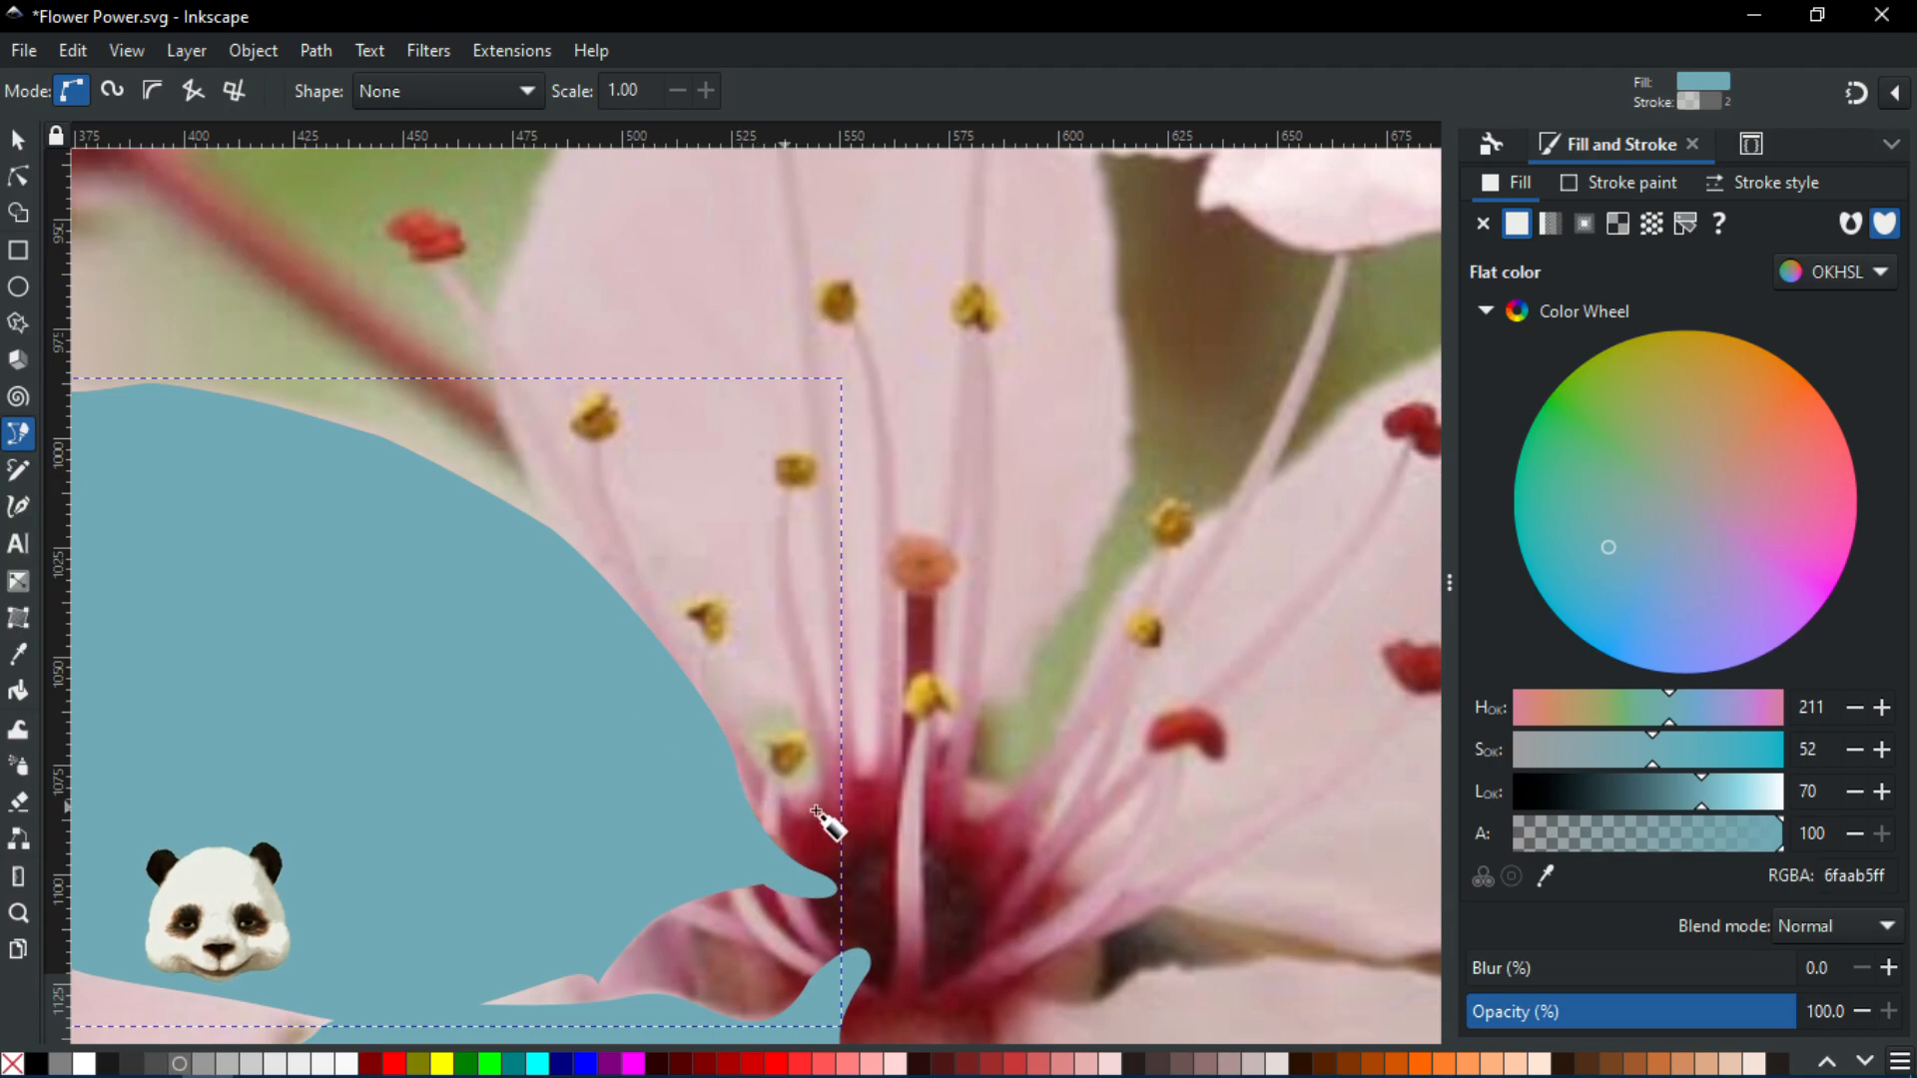
scroll(848, 805, down, 1)
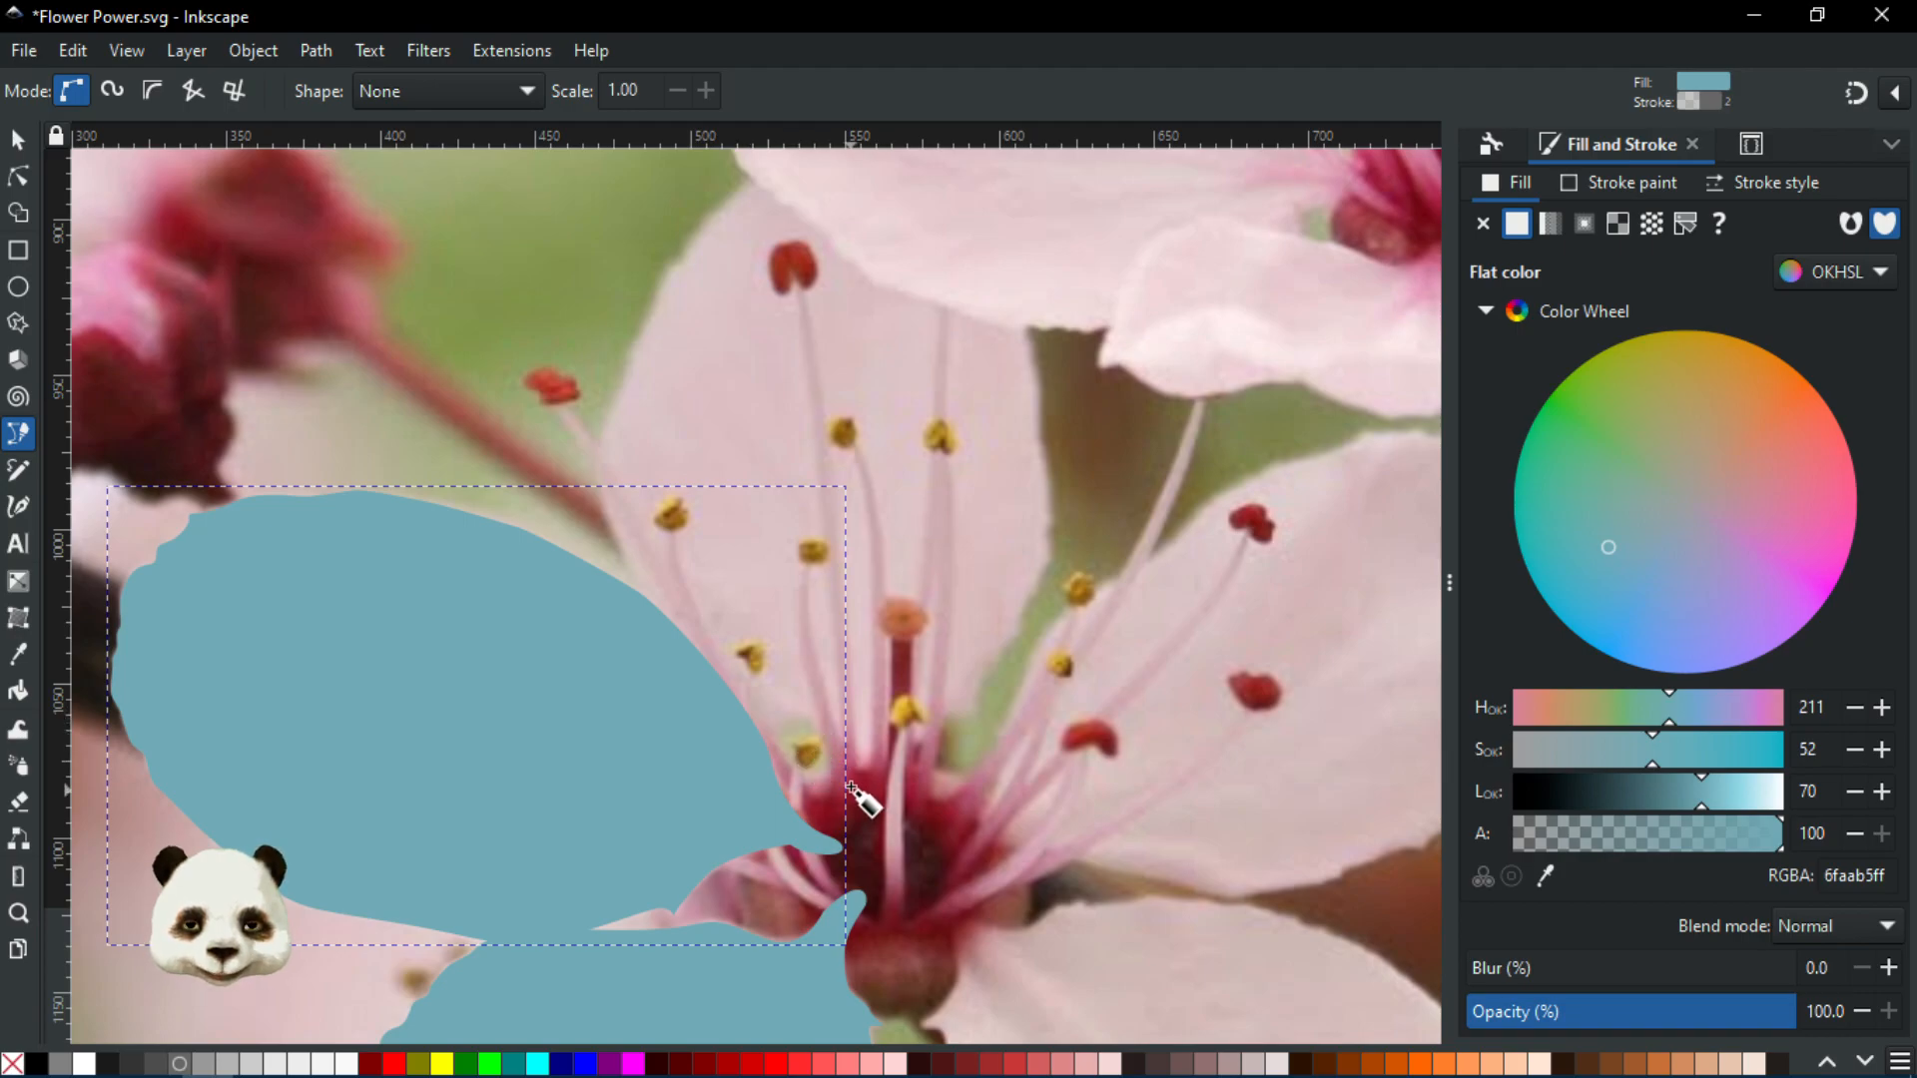
scroll(852, 800, up, 1)
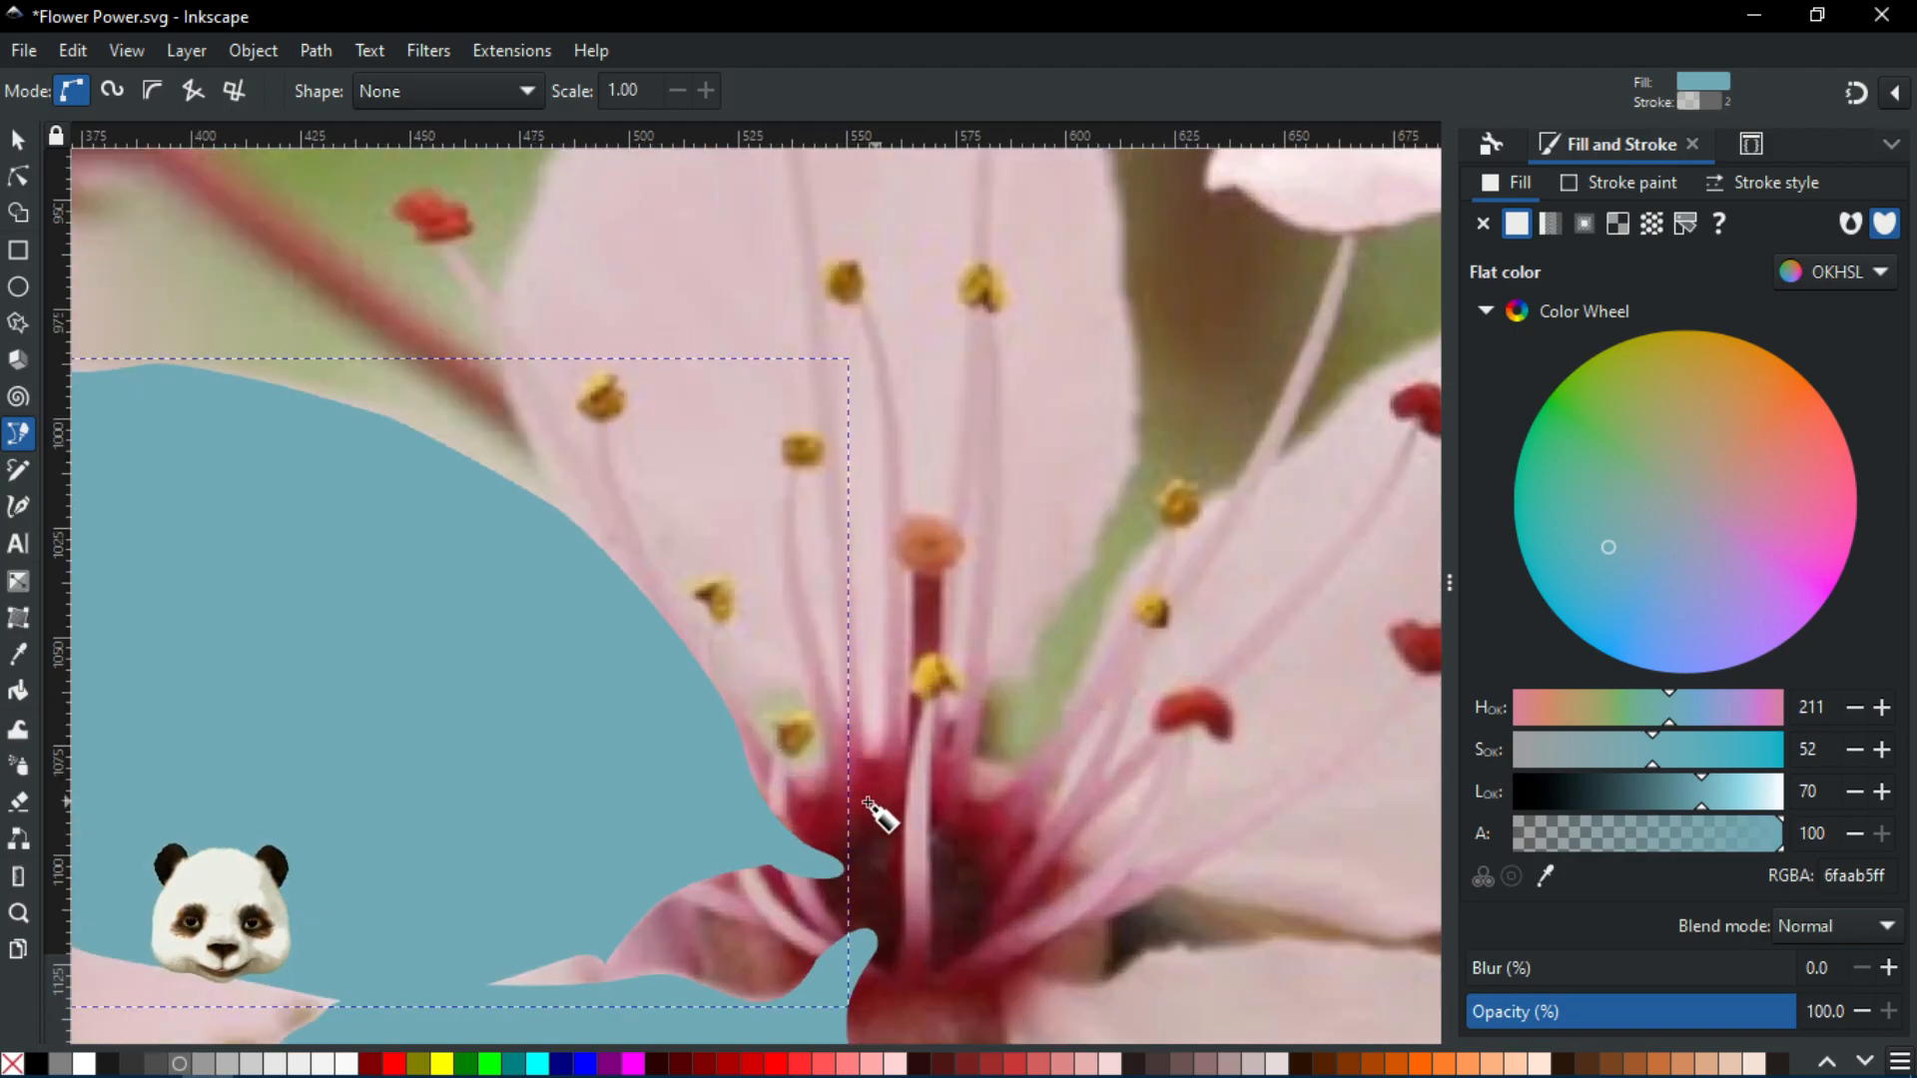
Start outlining the upper petal, curving up its left edge past the red anther
click(867, 801)
drag(809, 677, 771, 664)
key(ctrl+z)
drag(852, 730, 726, 672)
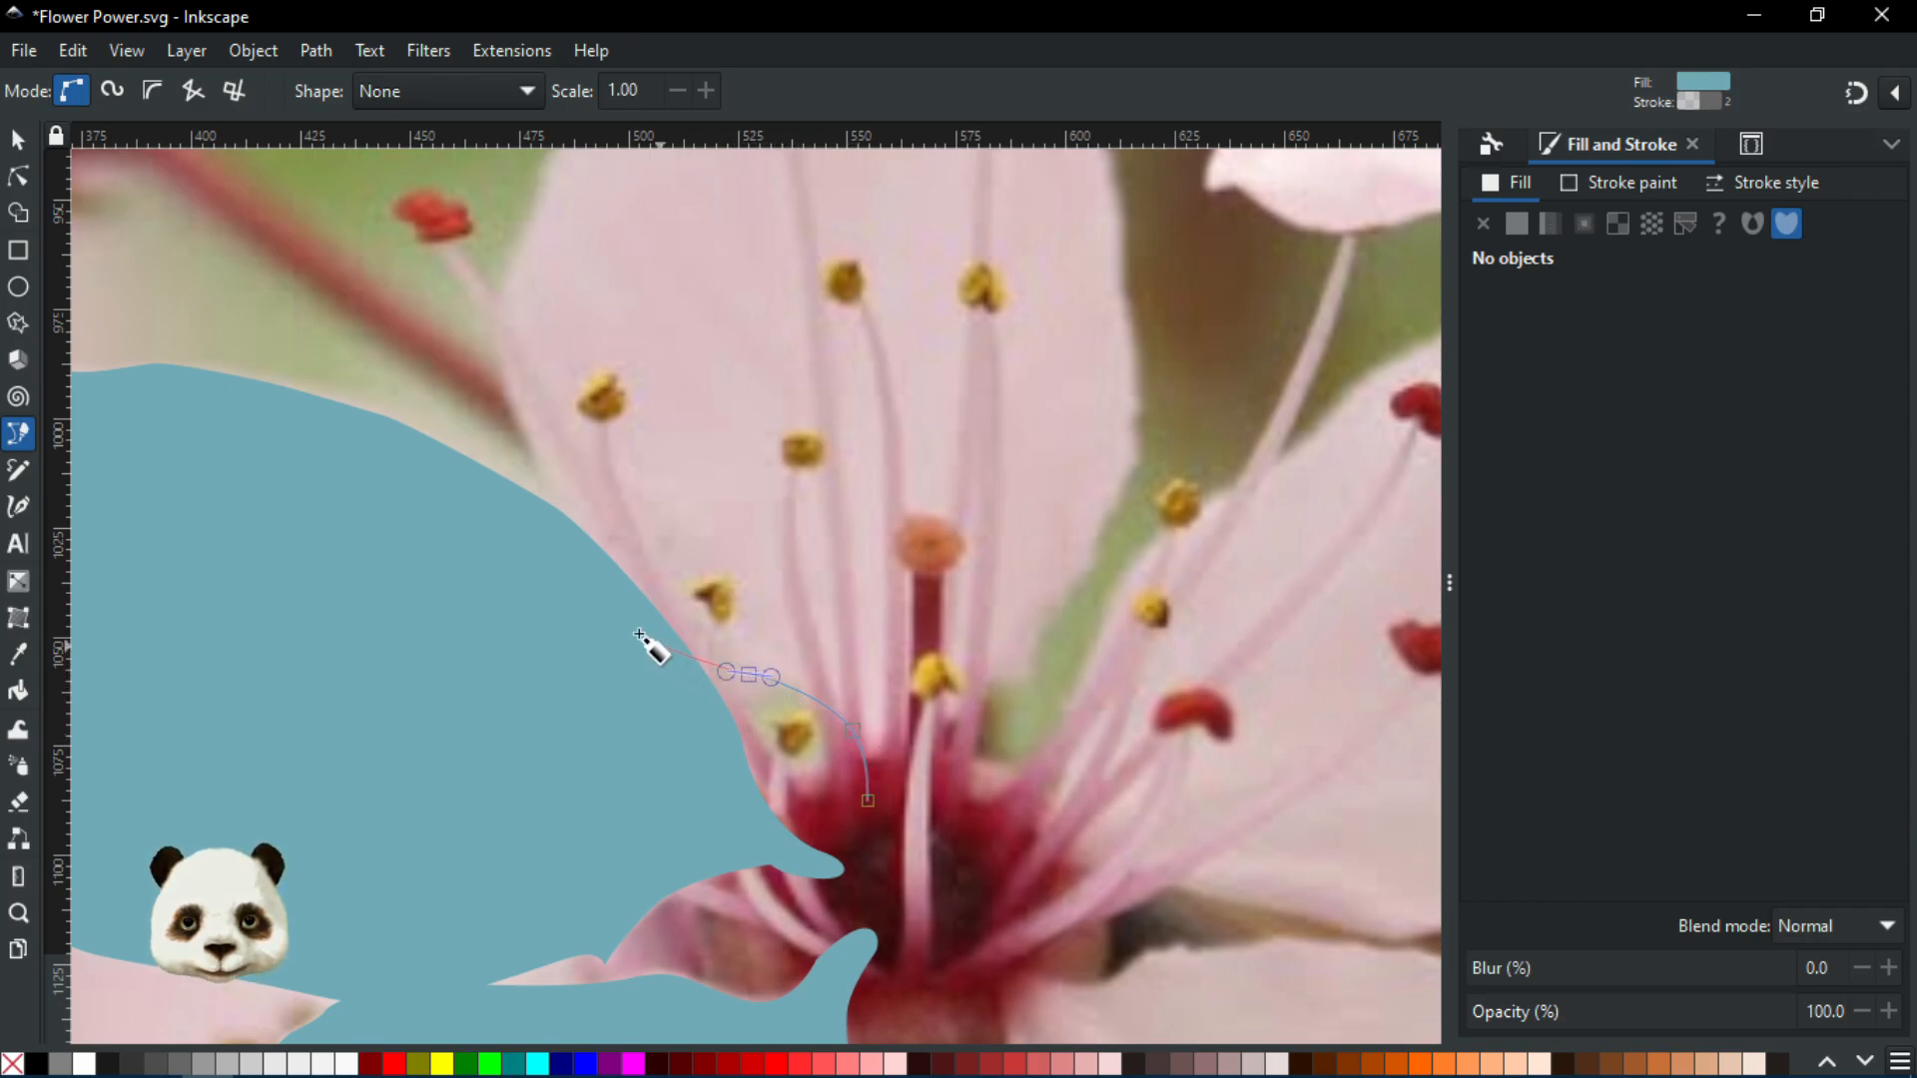
drag(605, 582, 624, 774)
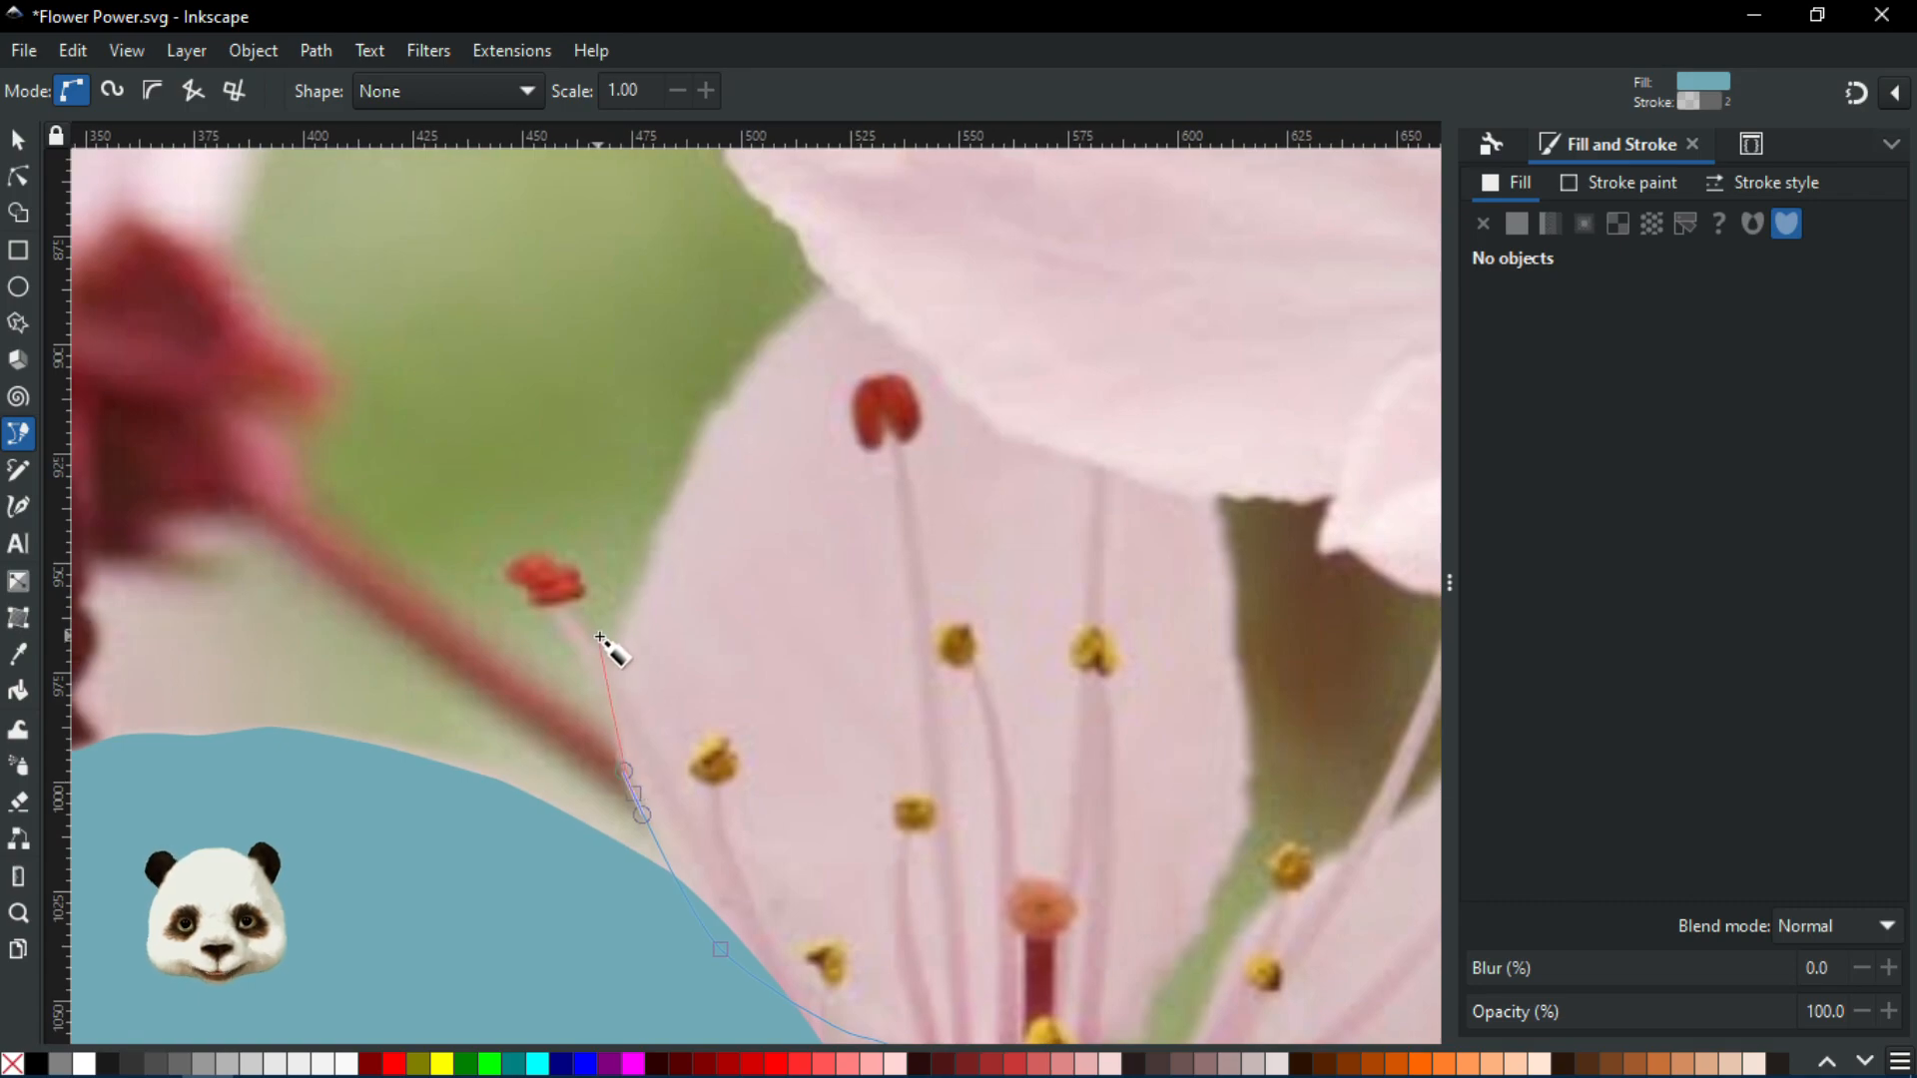
drag(609, 636, 632, 600)
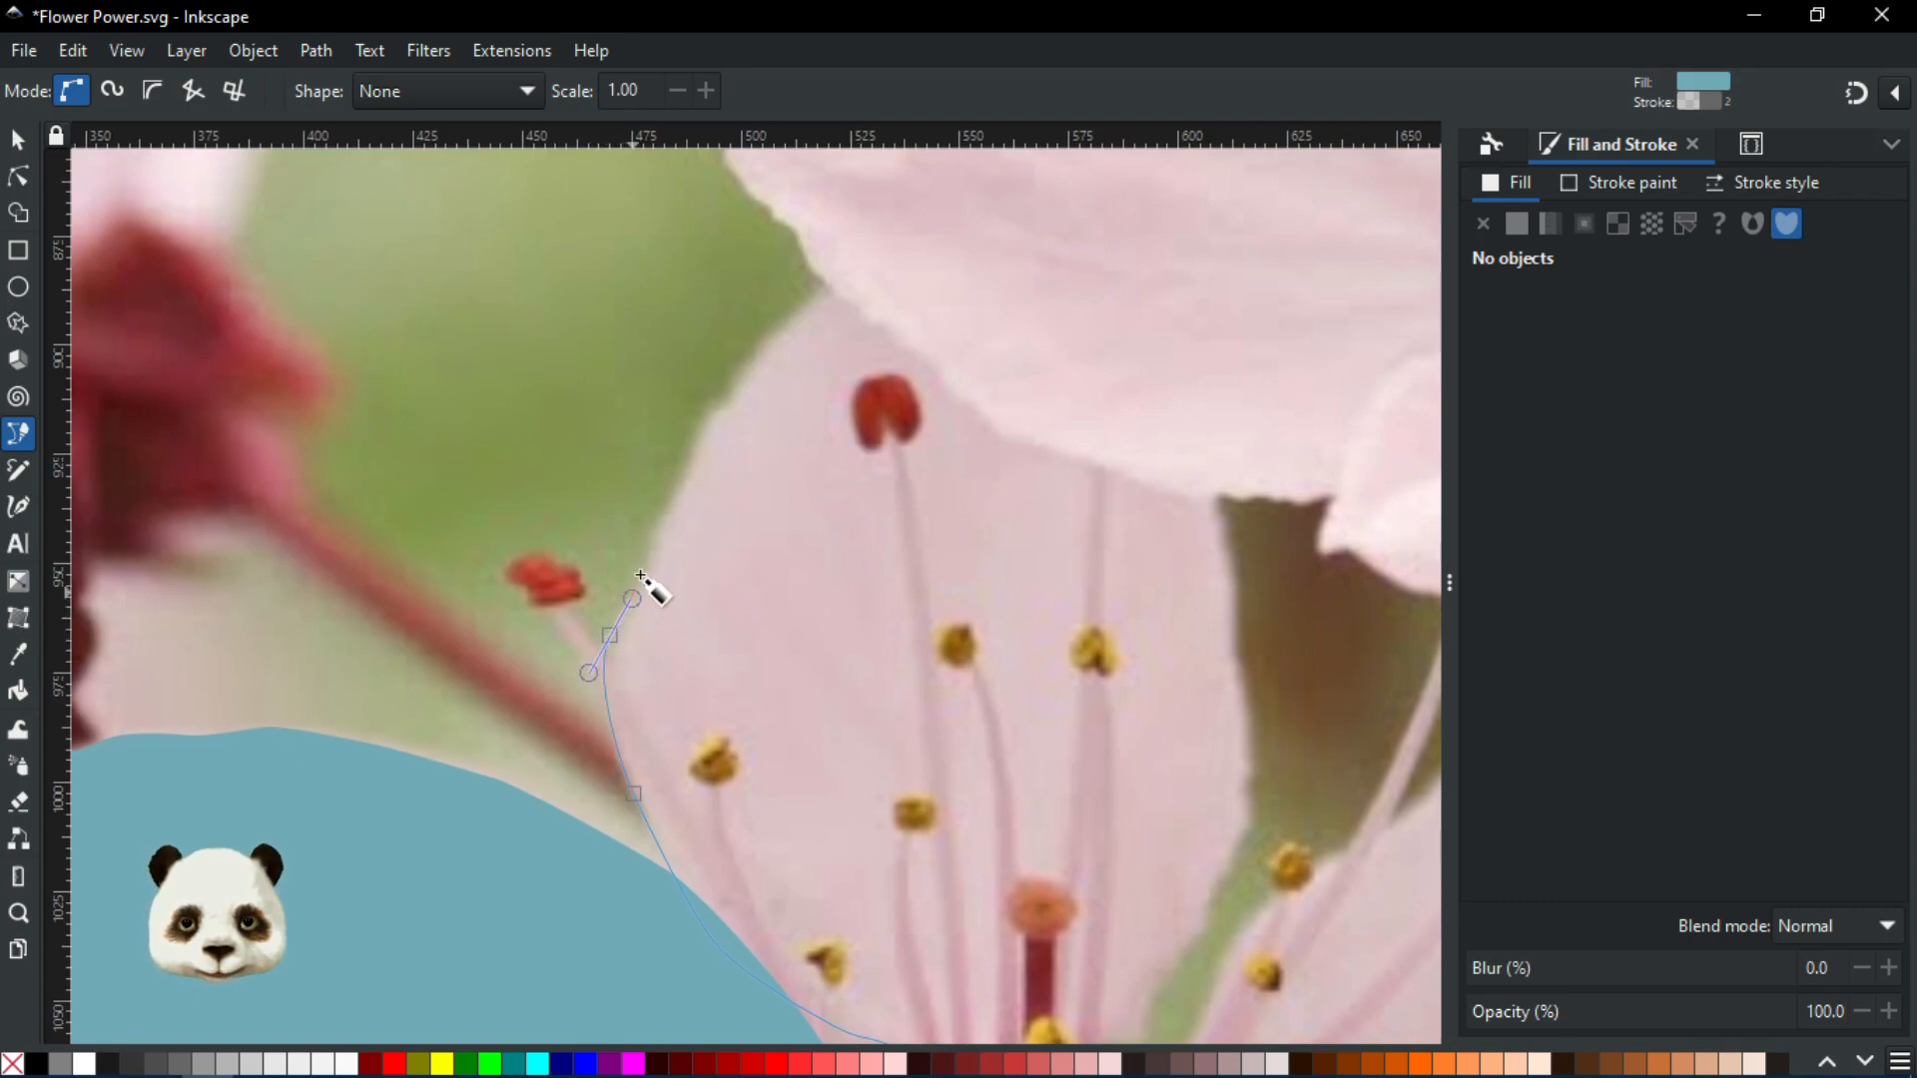
drag(657, 536, 681, 488)
drag(707, 420, 1183, 422)
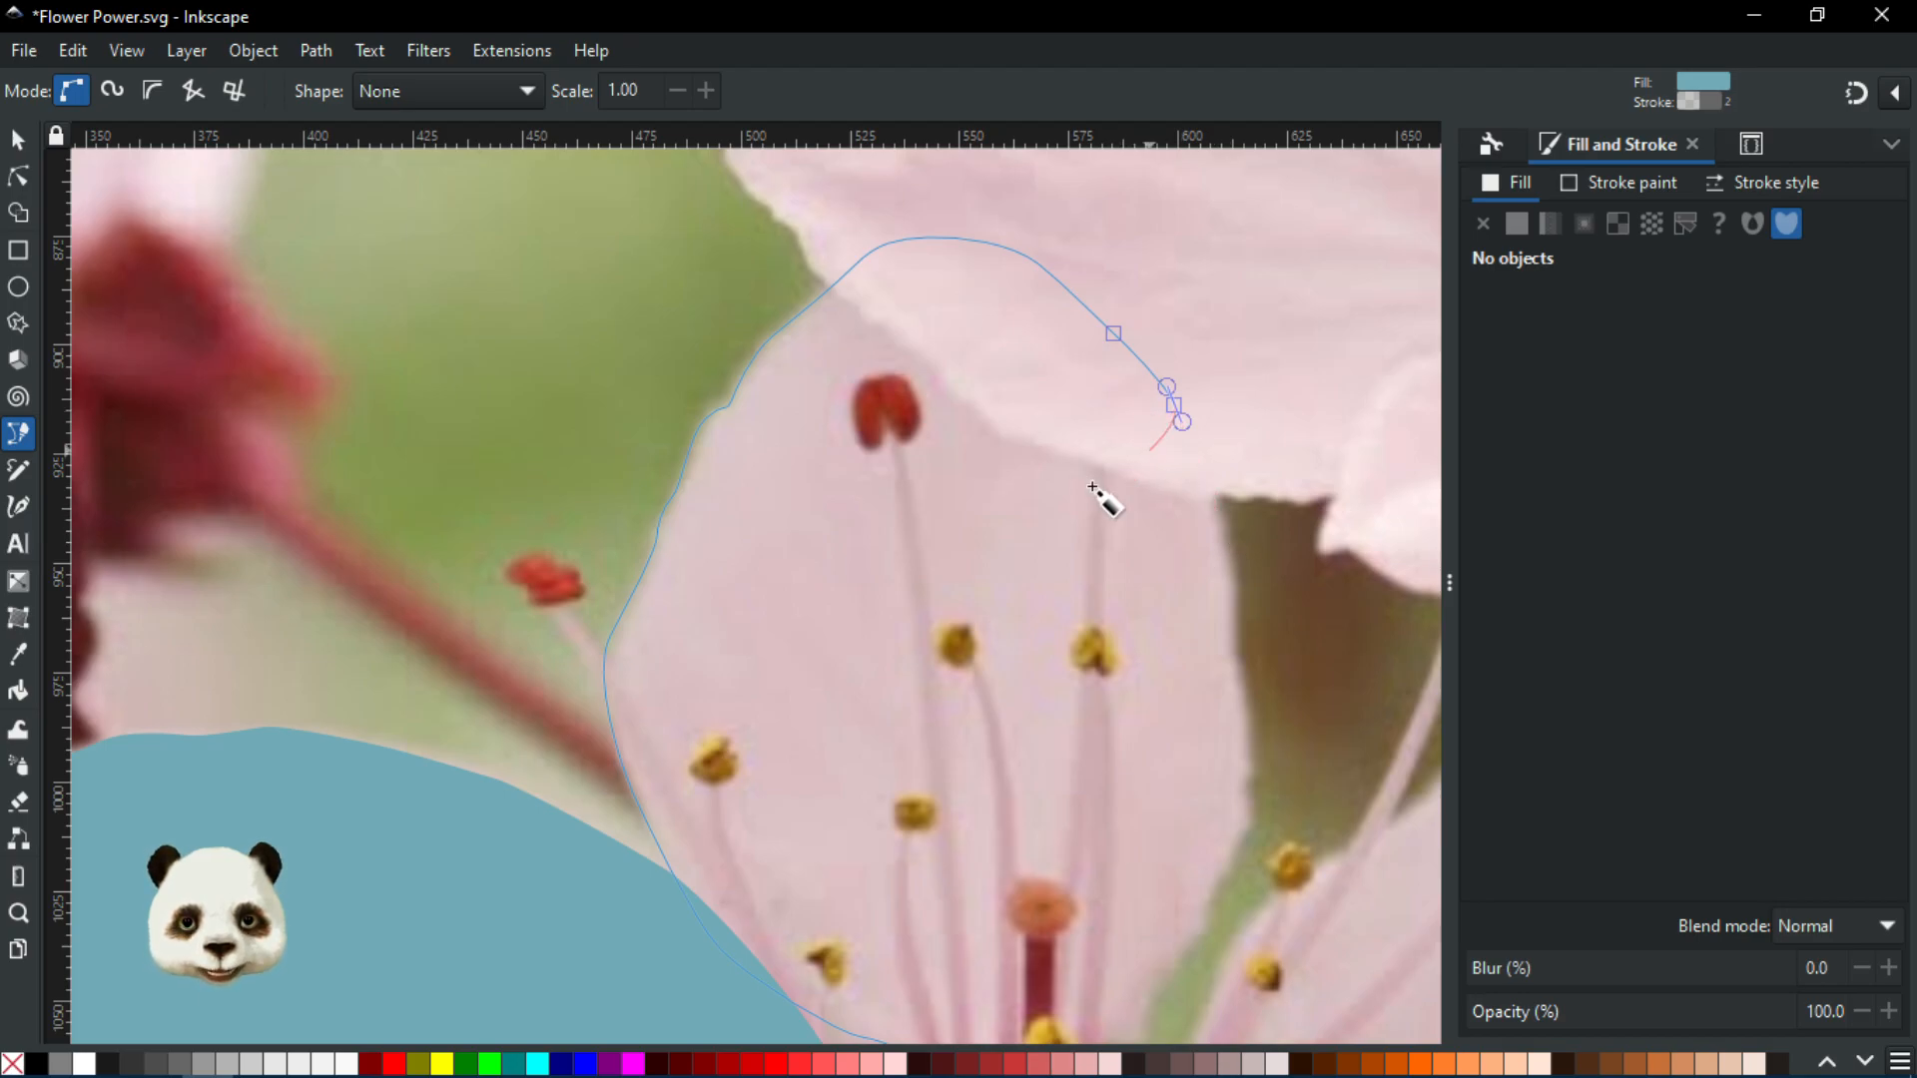
Re-place the top node and run the outline down the right edge back to the centre
key(BackSpace)
drag(1171, 406, 1183, 428)
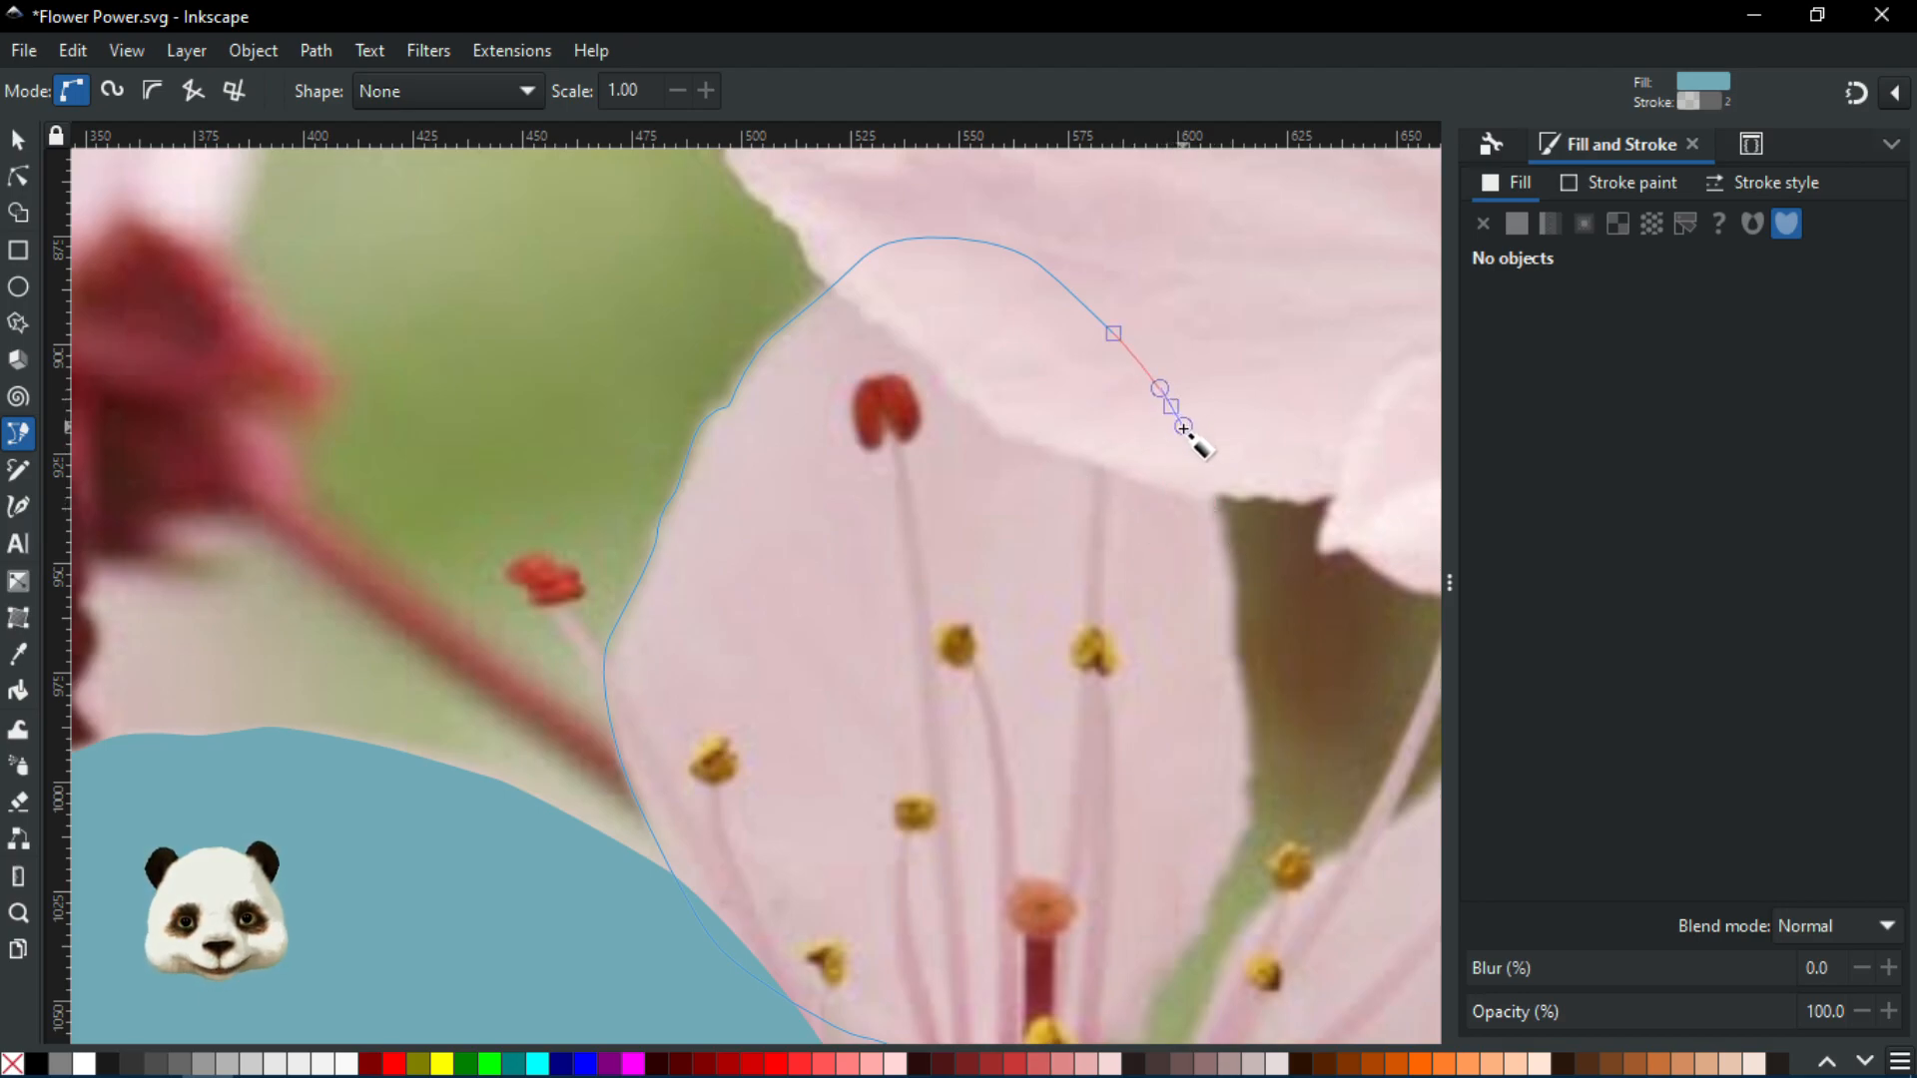
drag(1211, 515, 1235, 700)
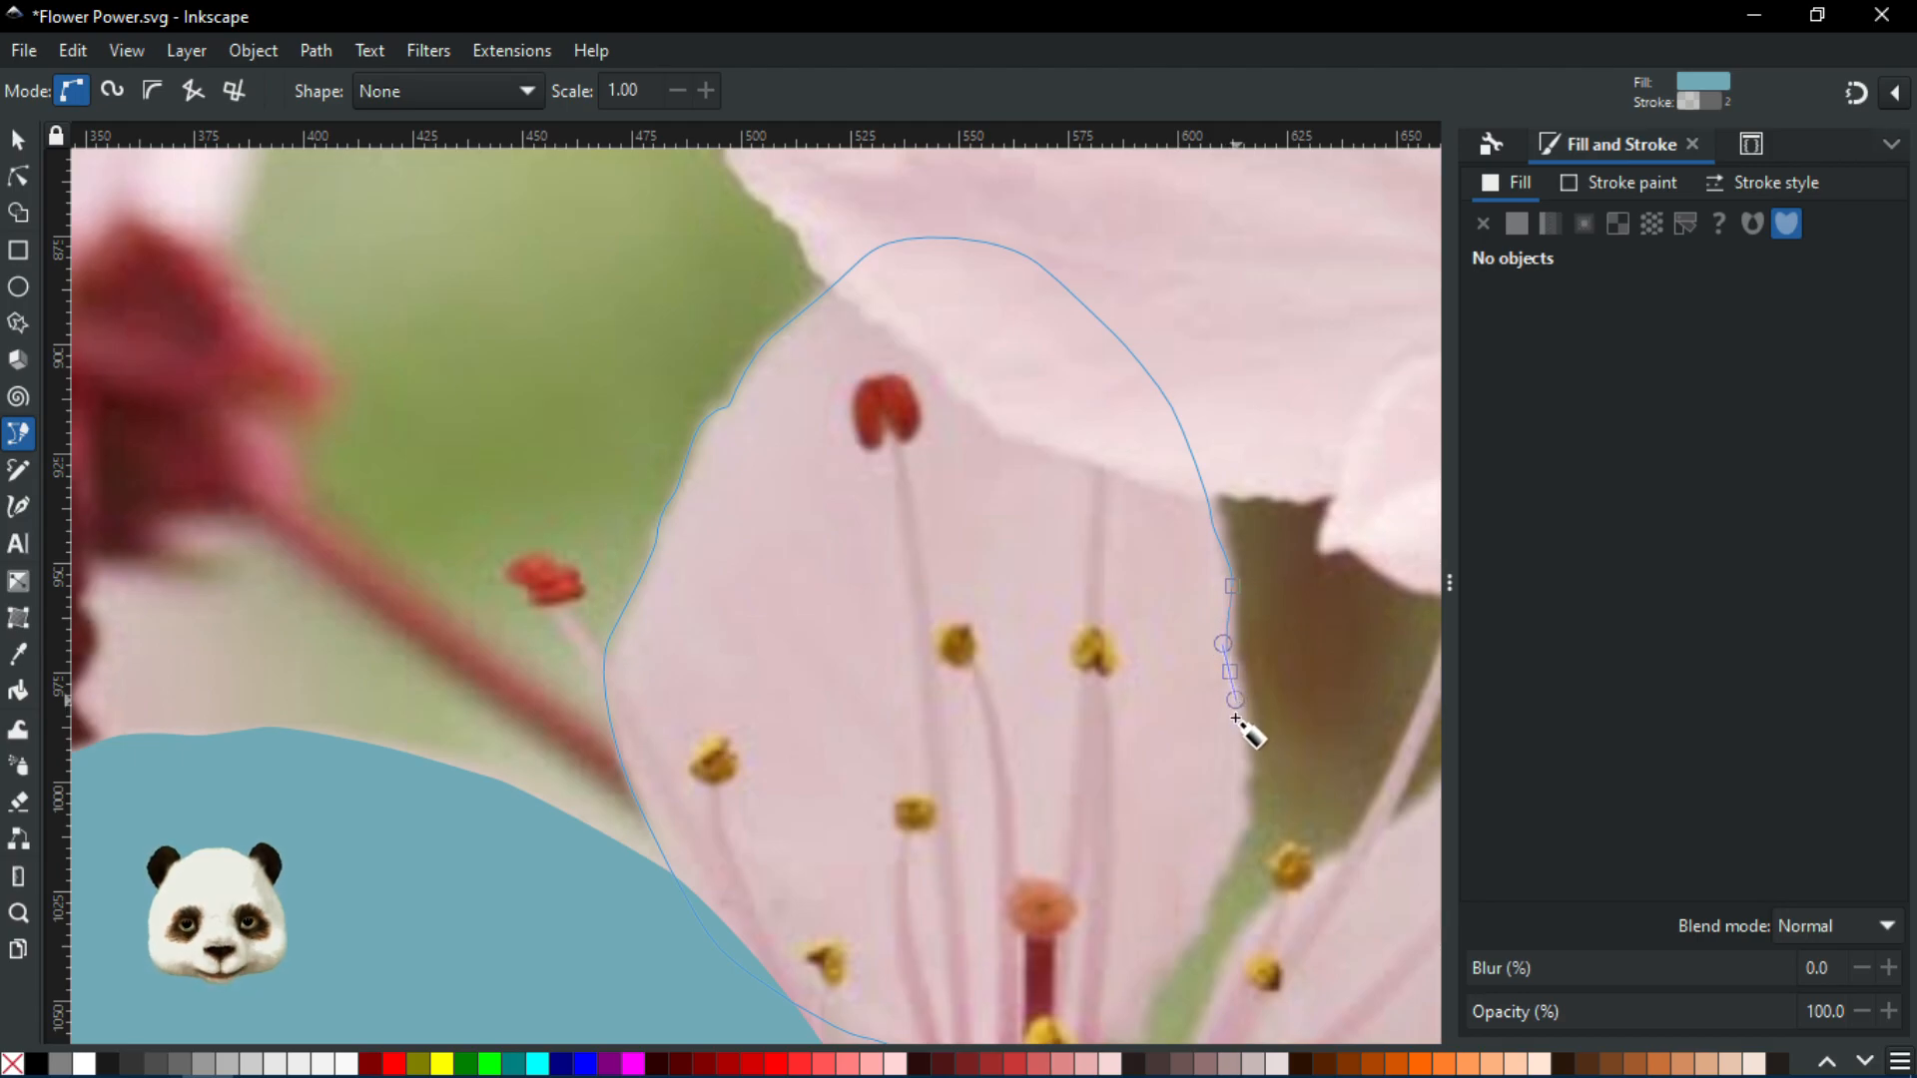
drag(1247, 769, 1145, 1008)
scroll(1155, 799, down, 8)
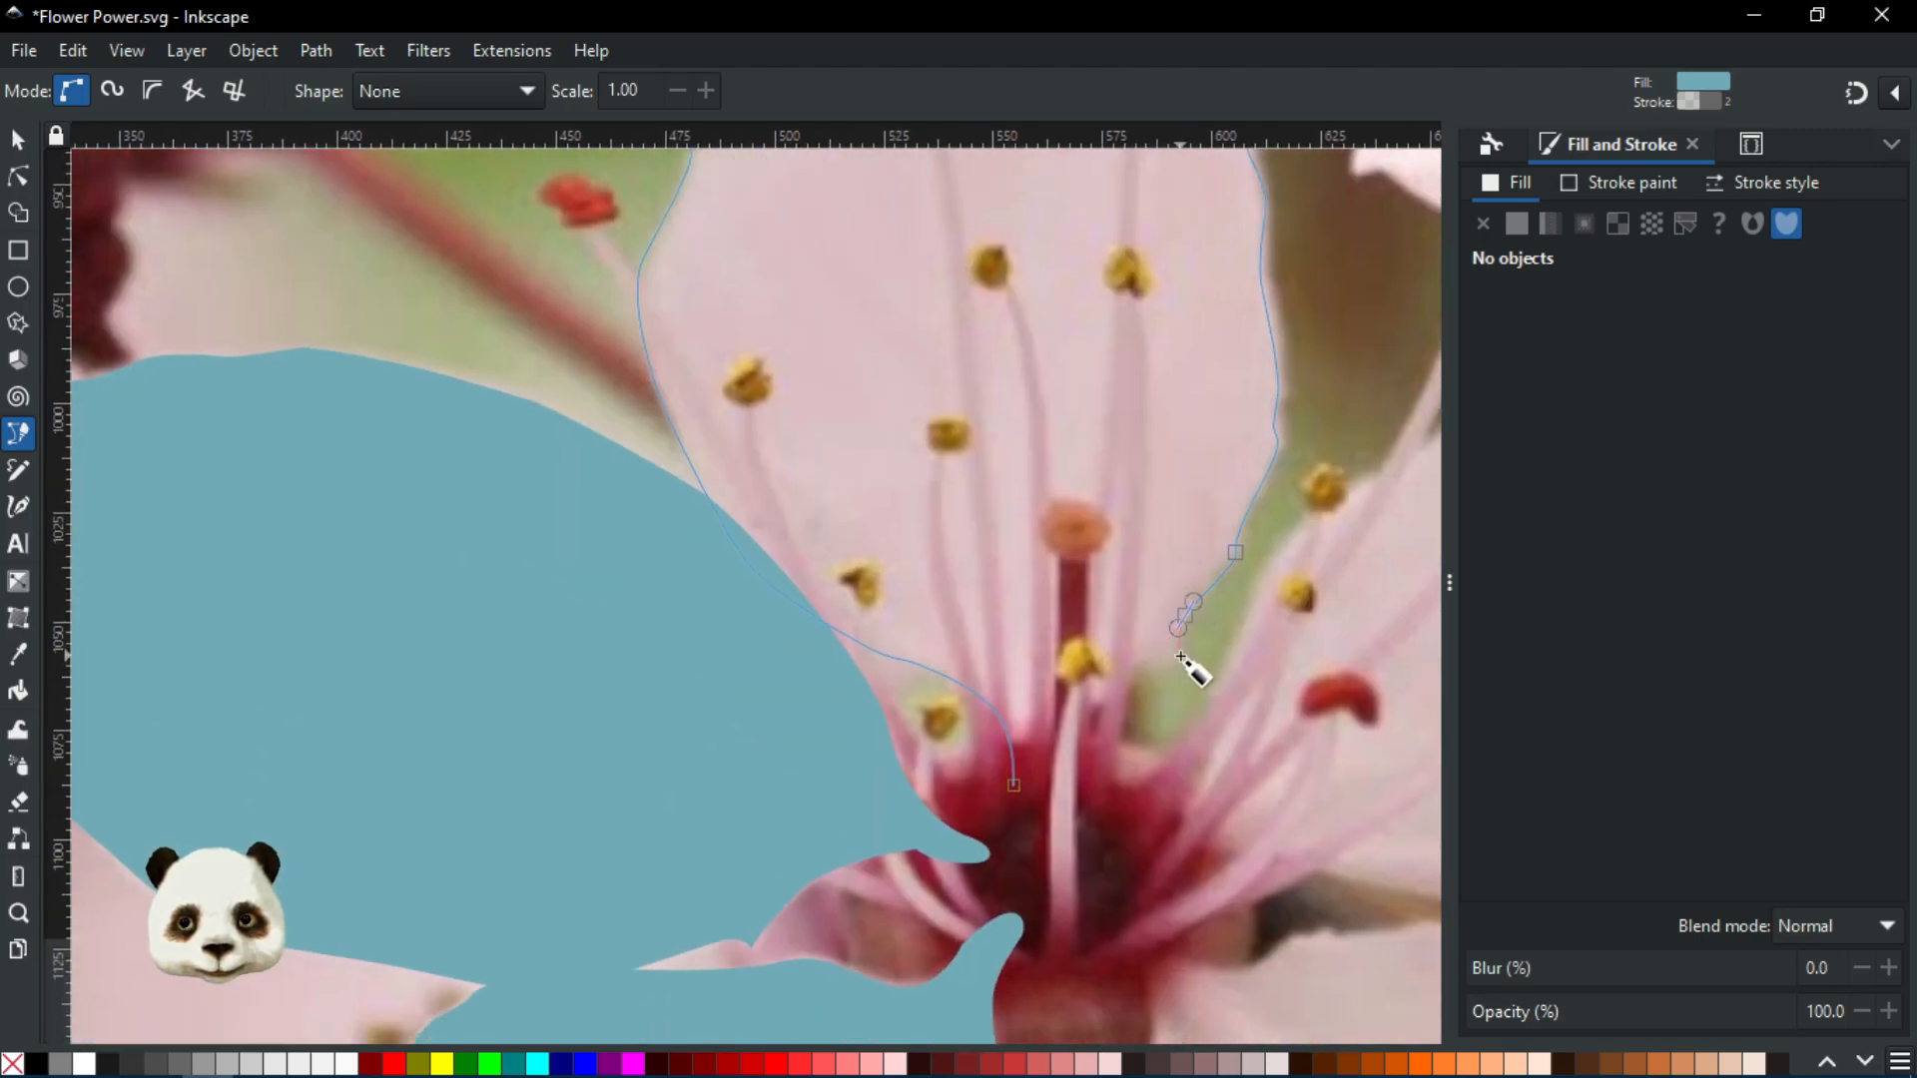
mouse_move(1185, 615)
mouse_down()
mouse_move(1179, 668)
mouse_move(1104, 706)
mouse_move(1057, 783)
mouse_move(1010, 775)
mouse_move(984, 690)
mouse_move(974, 726)
mouse_up()
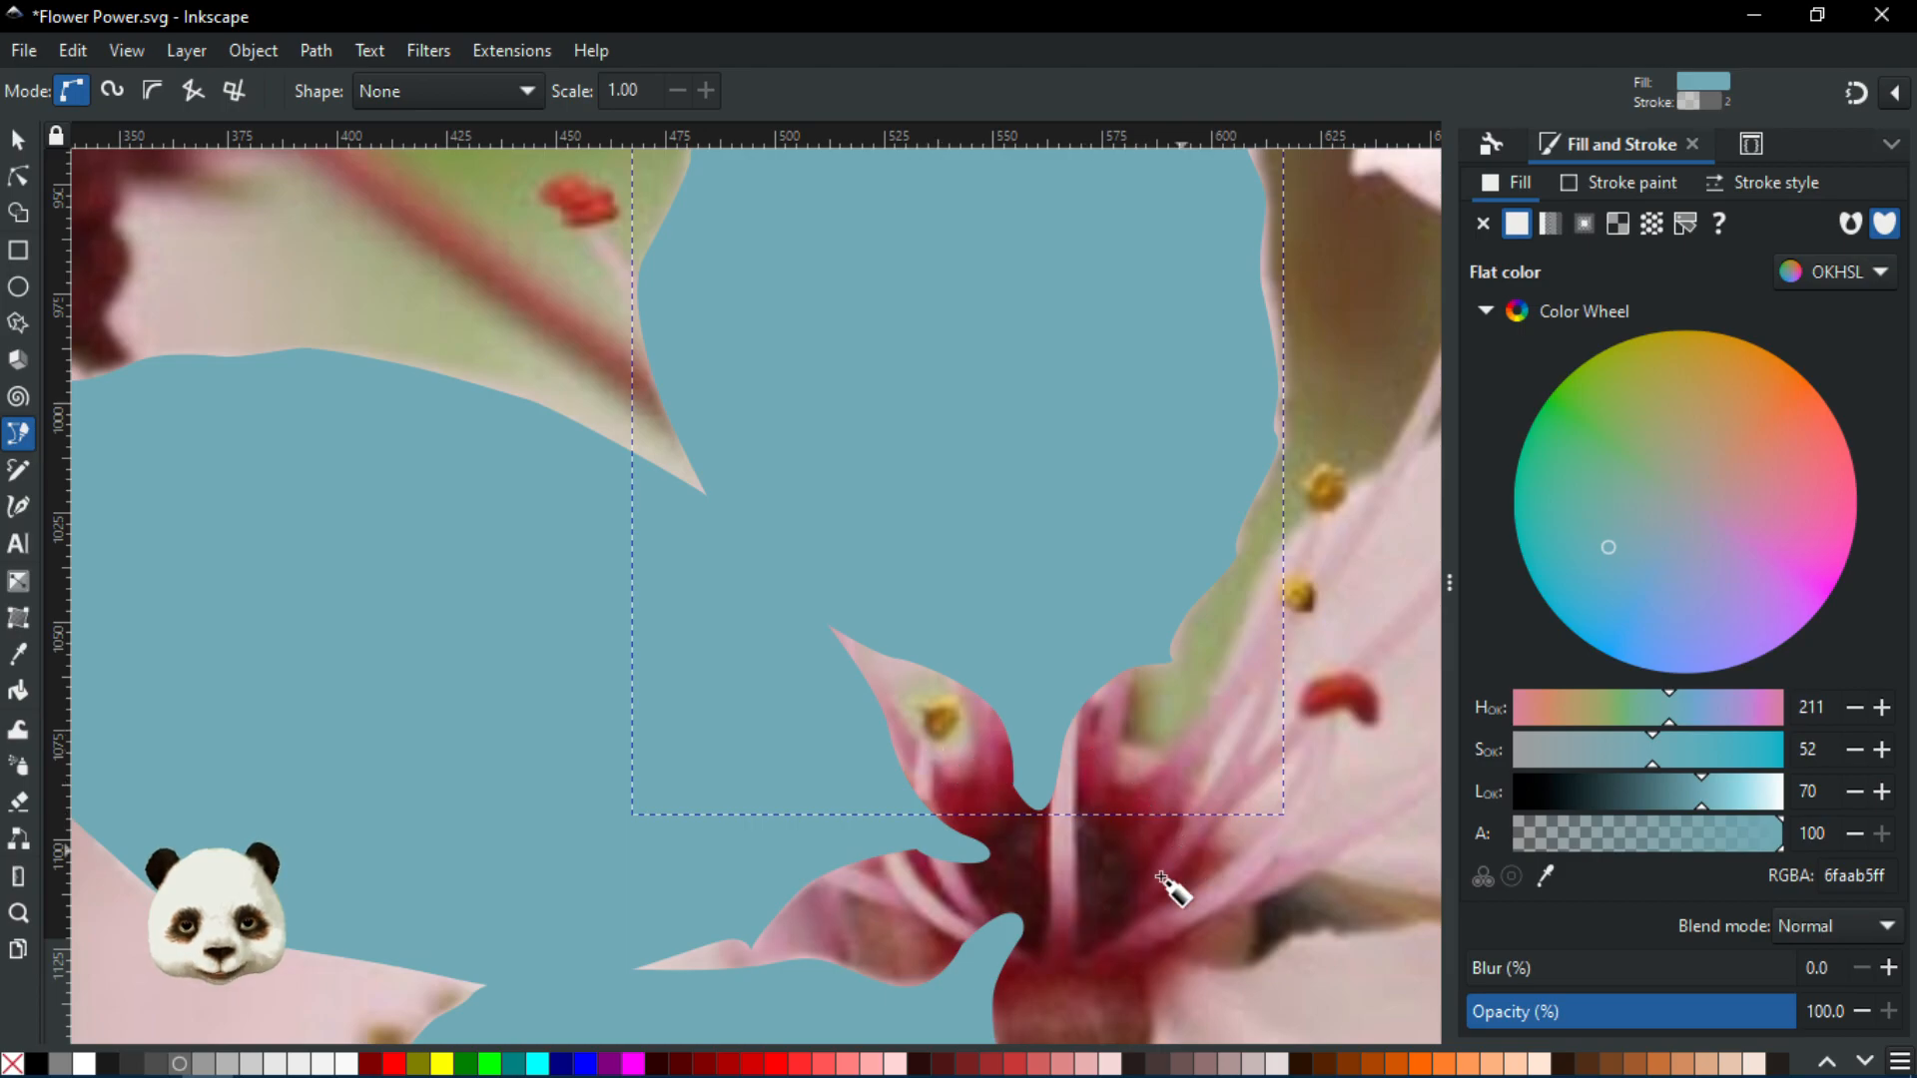
drag(1128, 762, 706, 736)
scroll(699, 744, down, 3)
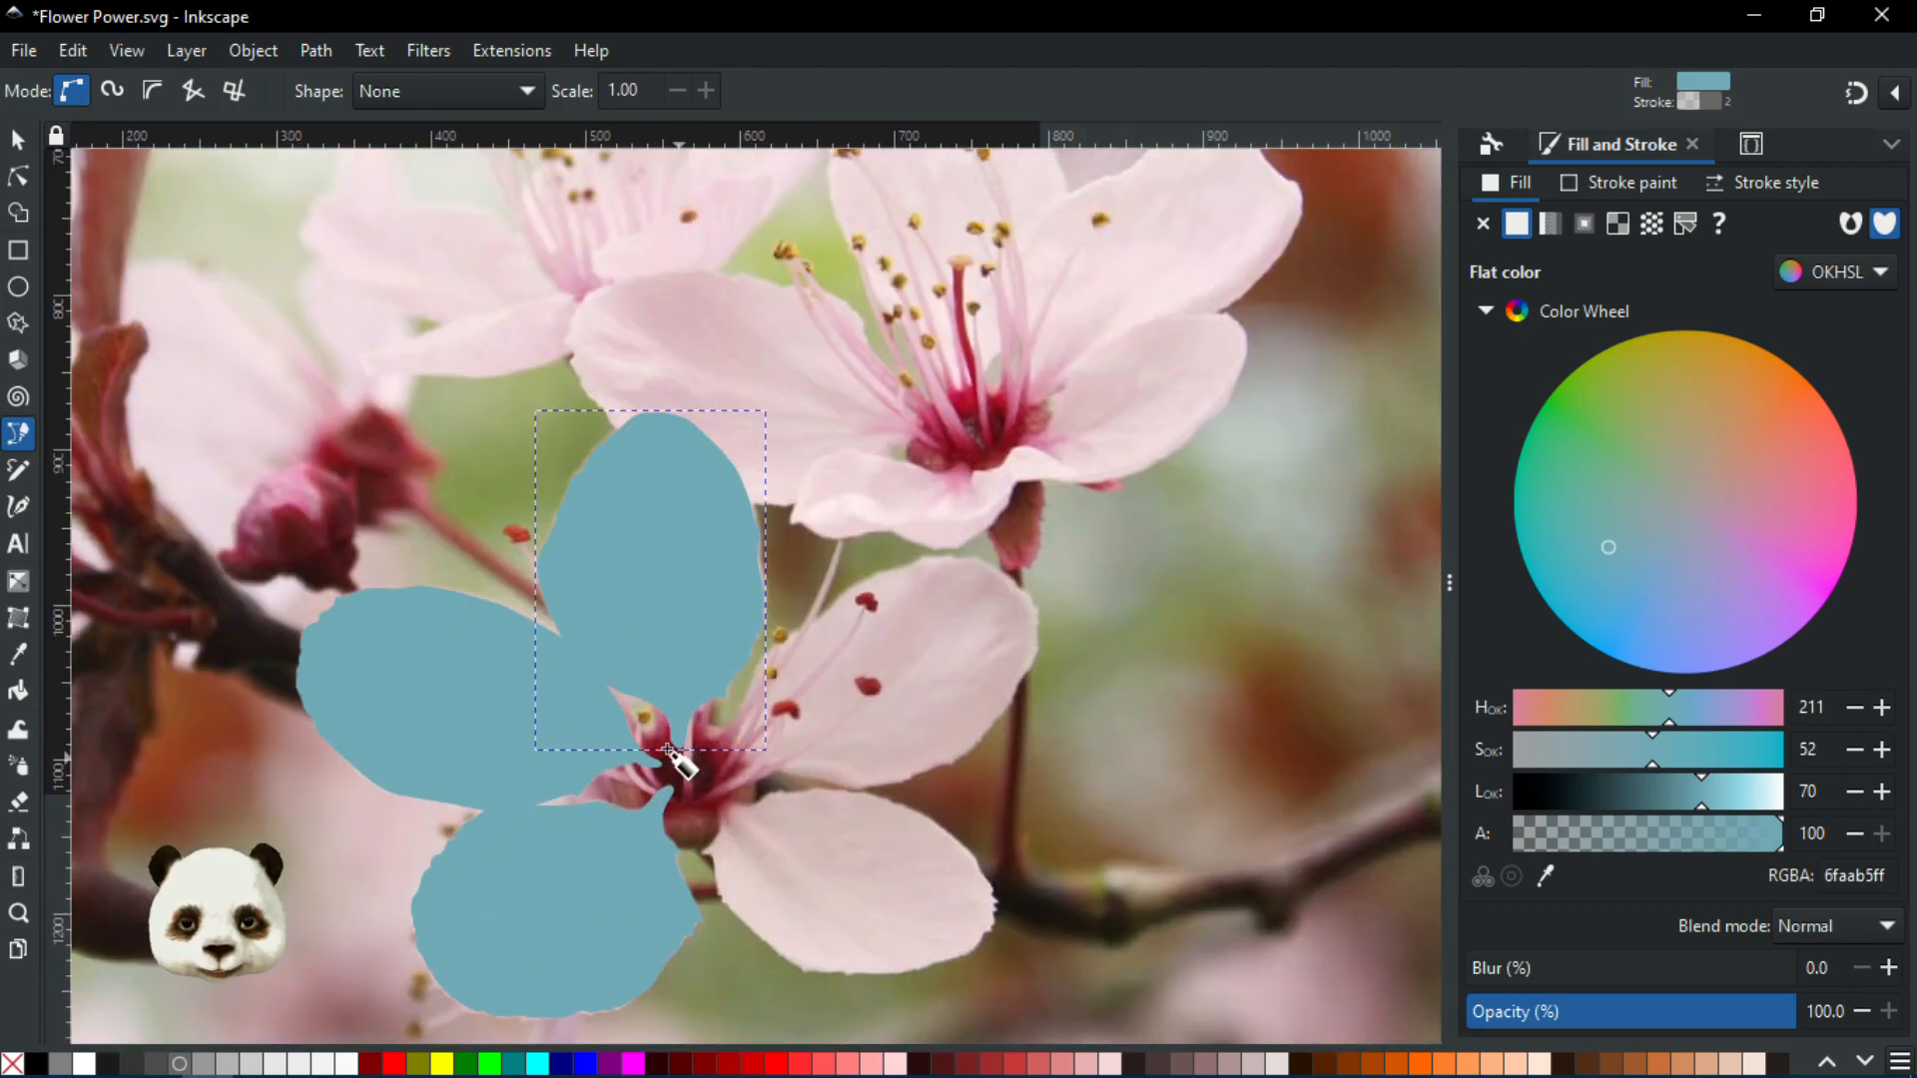
scroll(659, 779, up, 2)
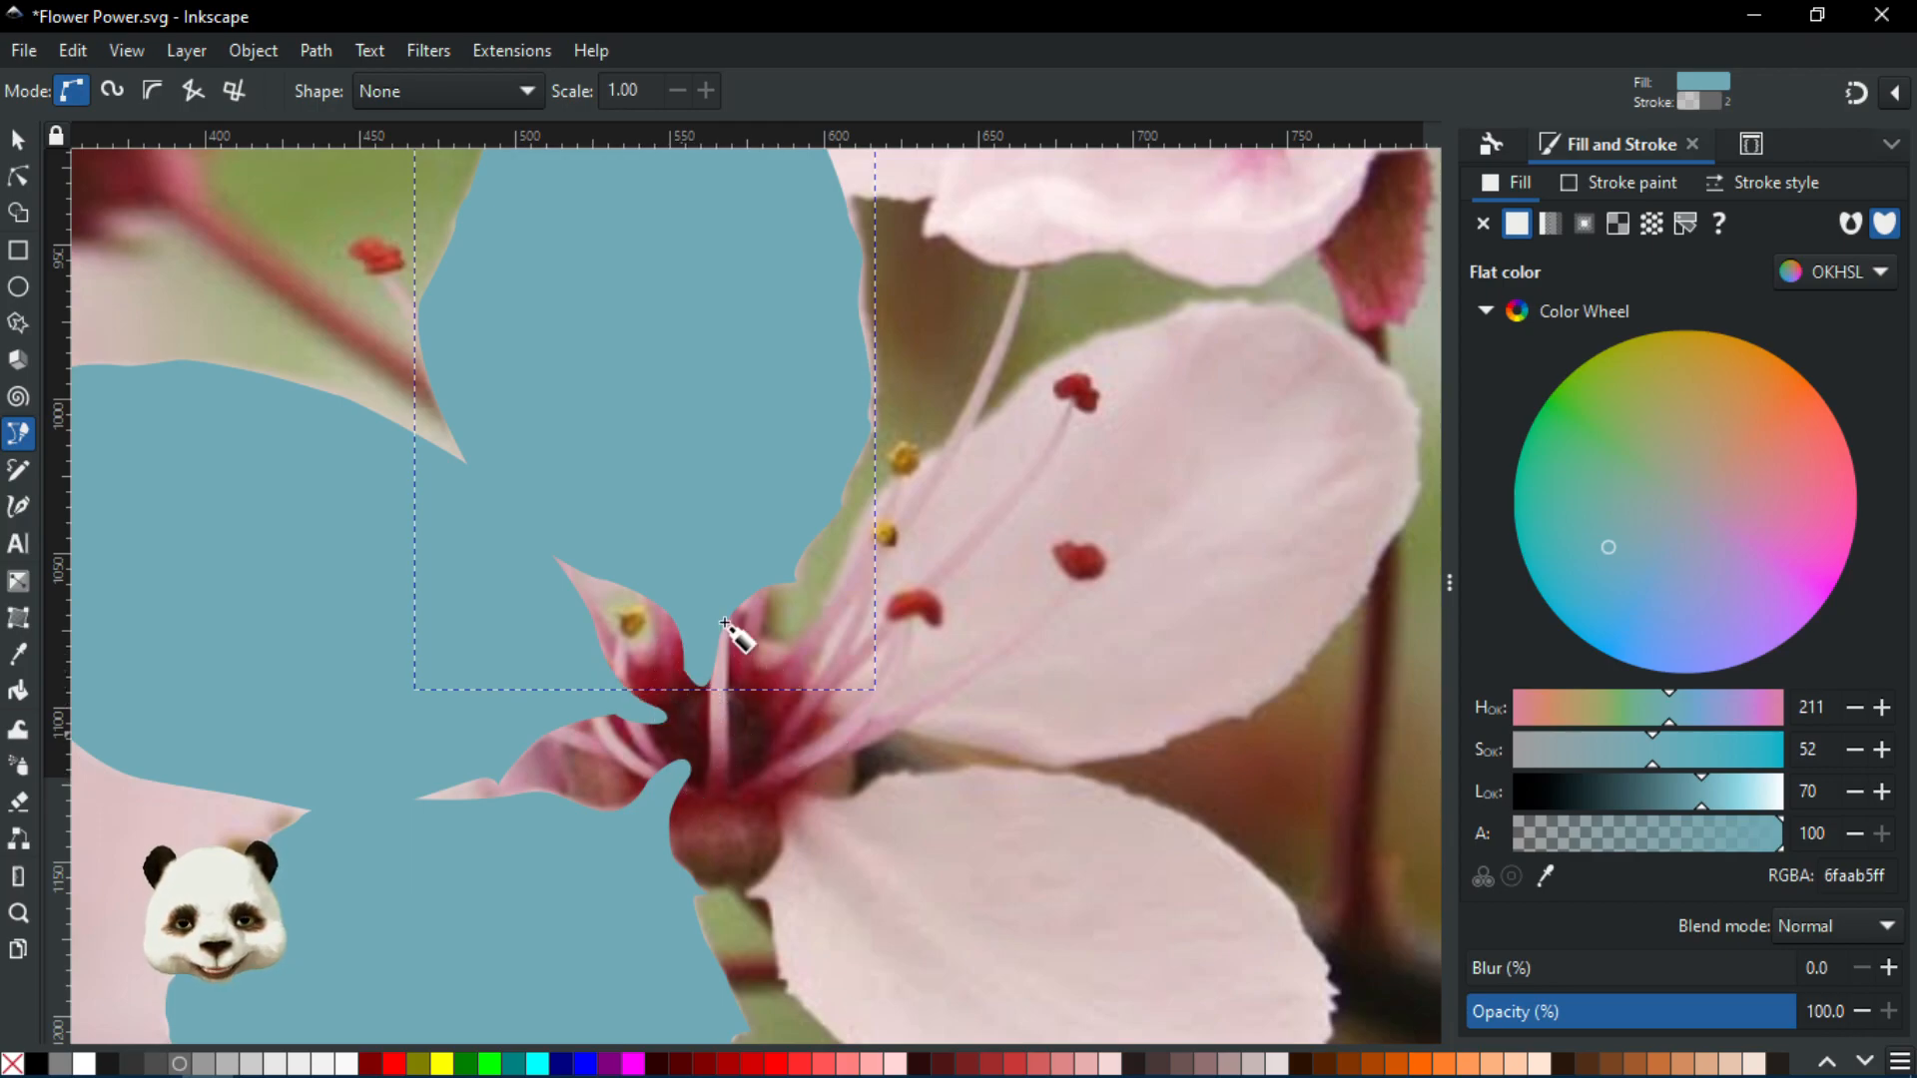
scroll(821, 719, up, 4)
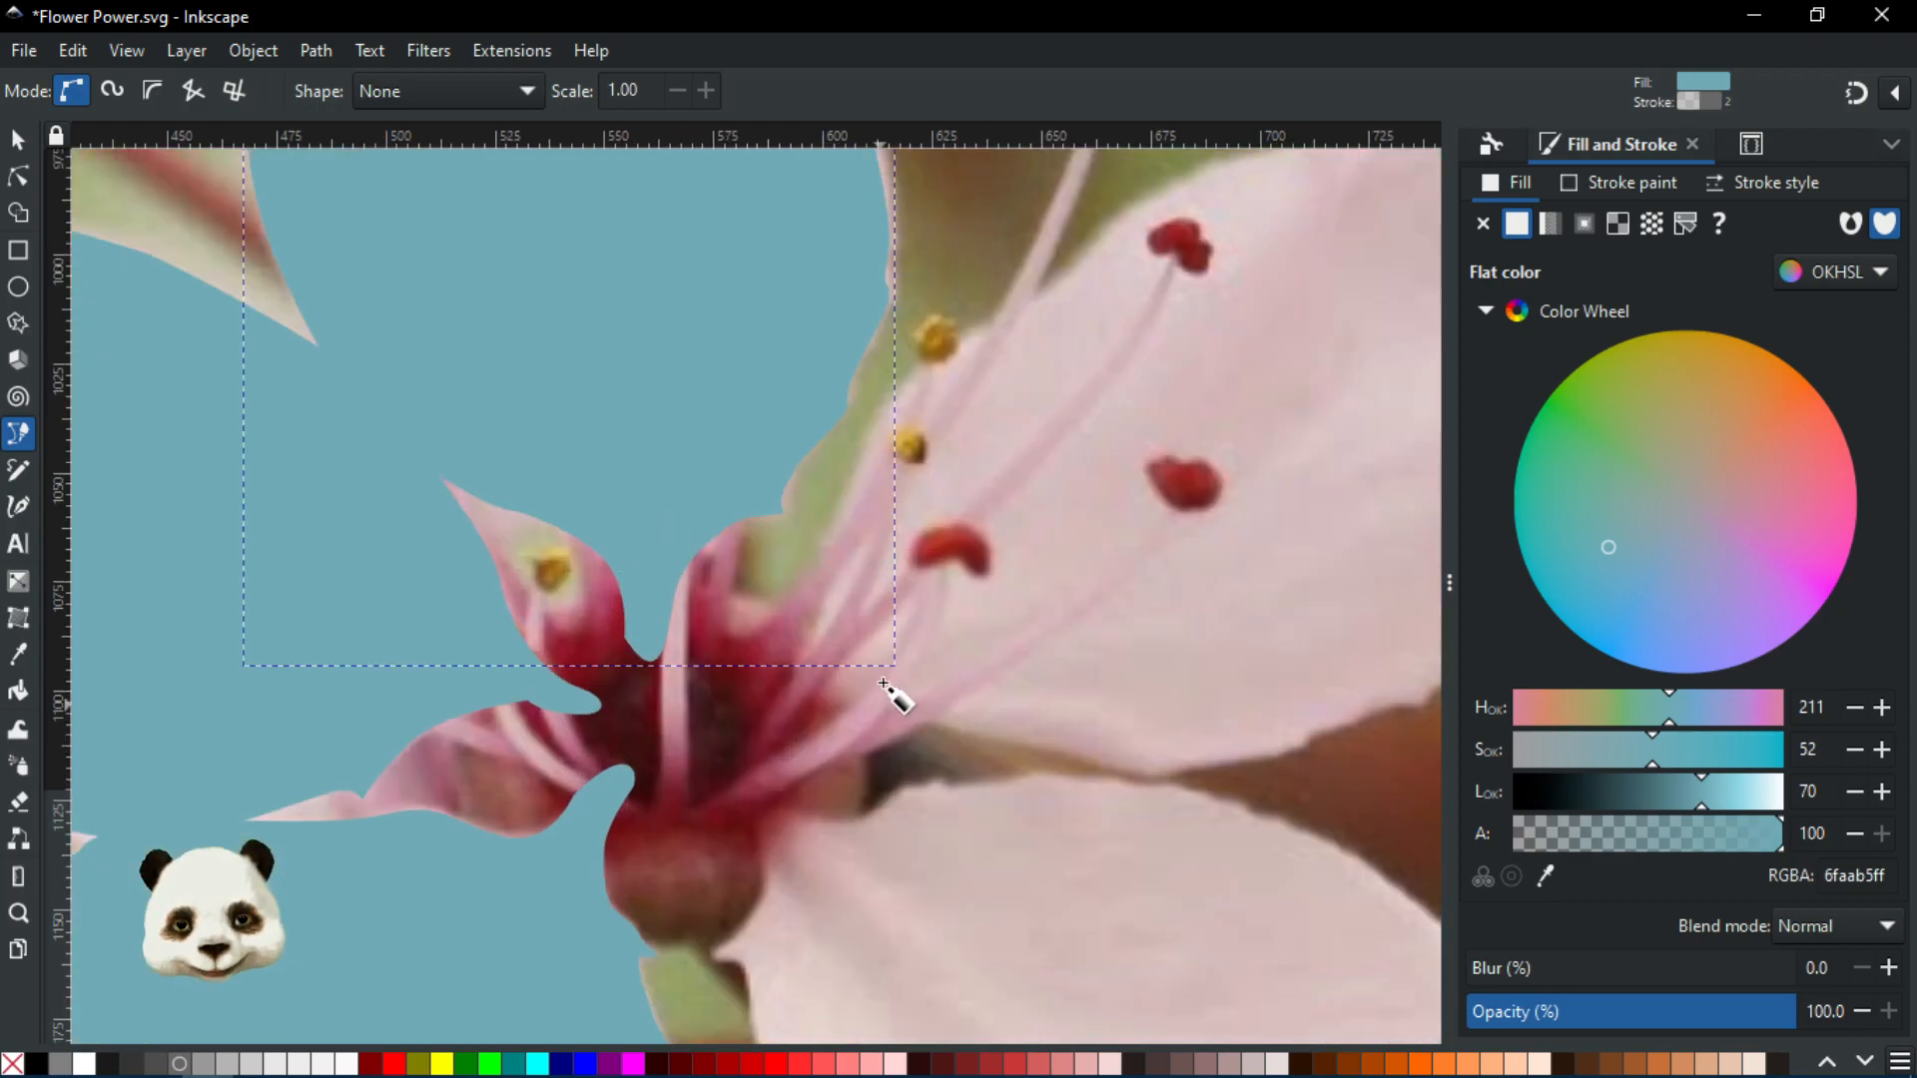
scroll(602, 682, up, 1)
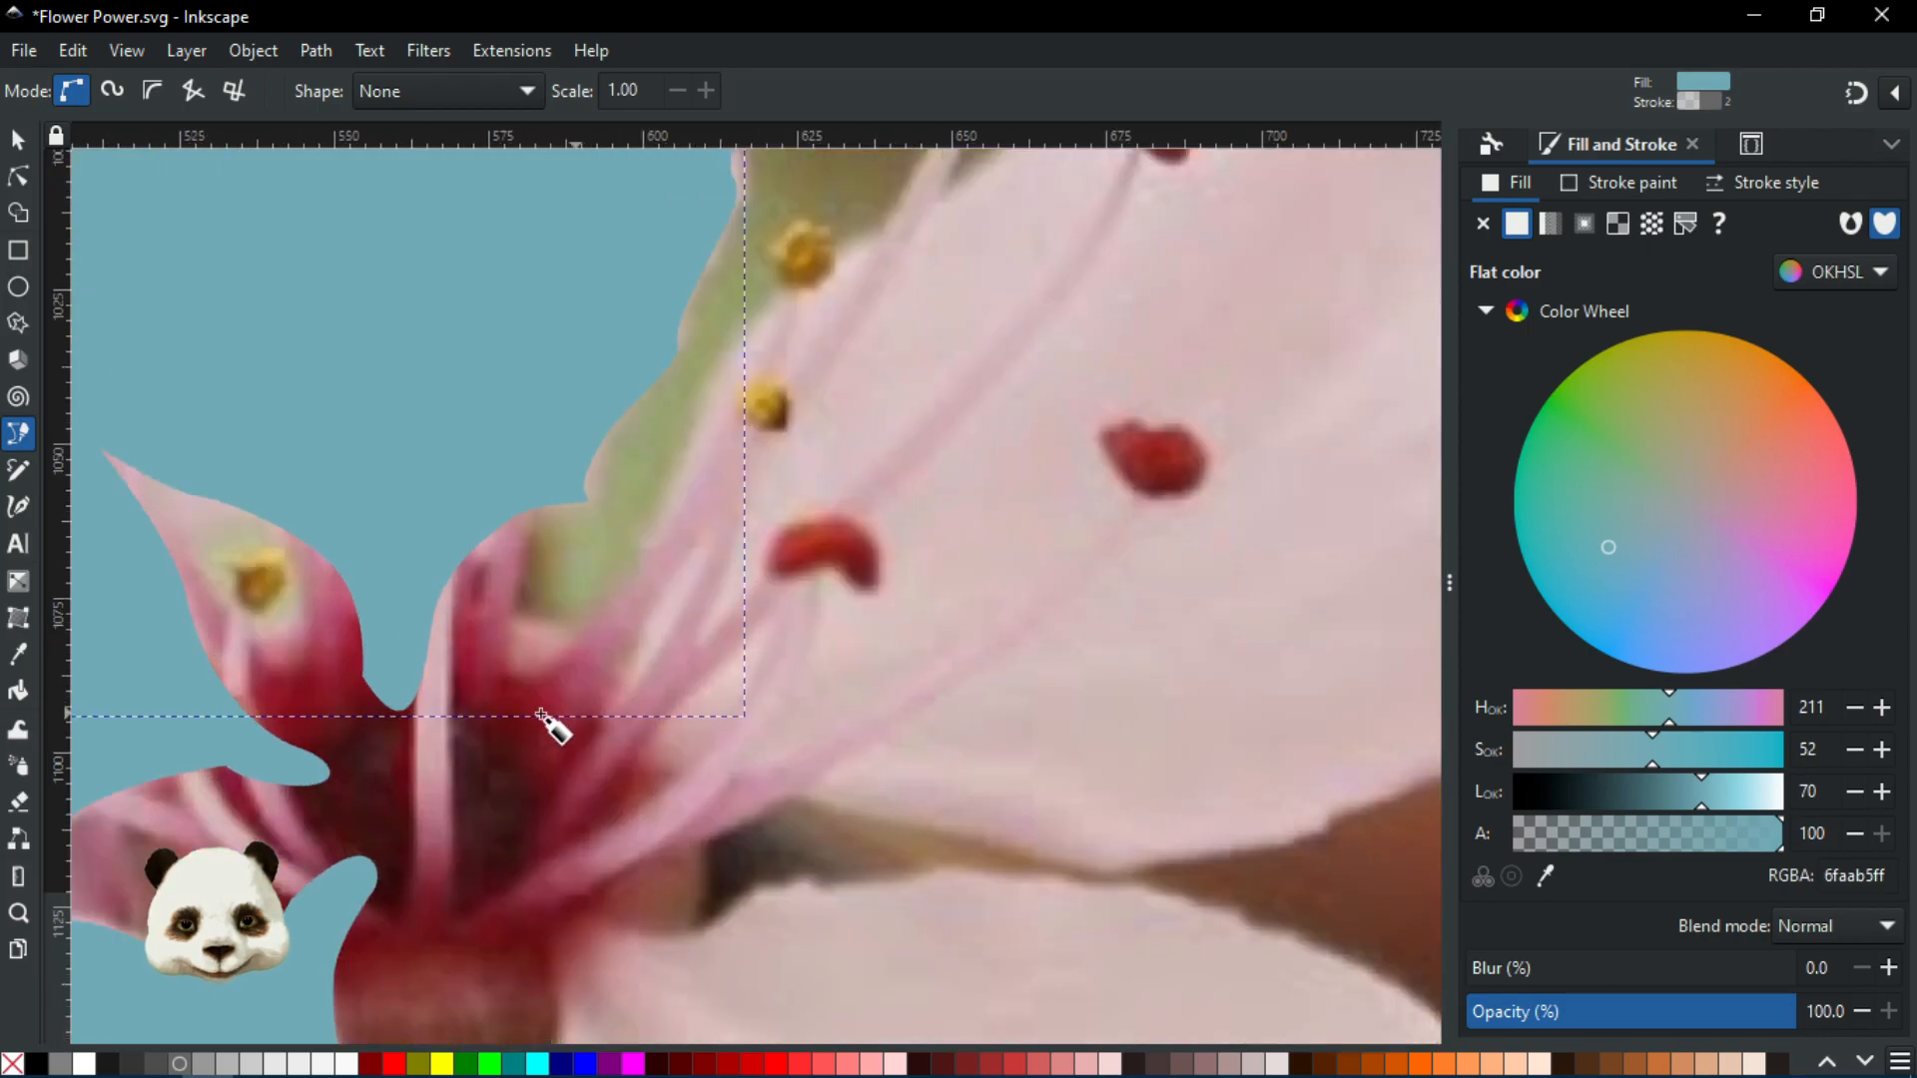
Begin the right-hand petal outline at the flower centre and curve it along the upper edge
click(537, 725)
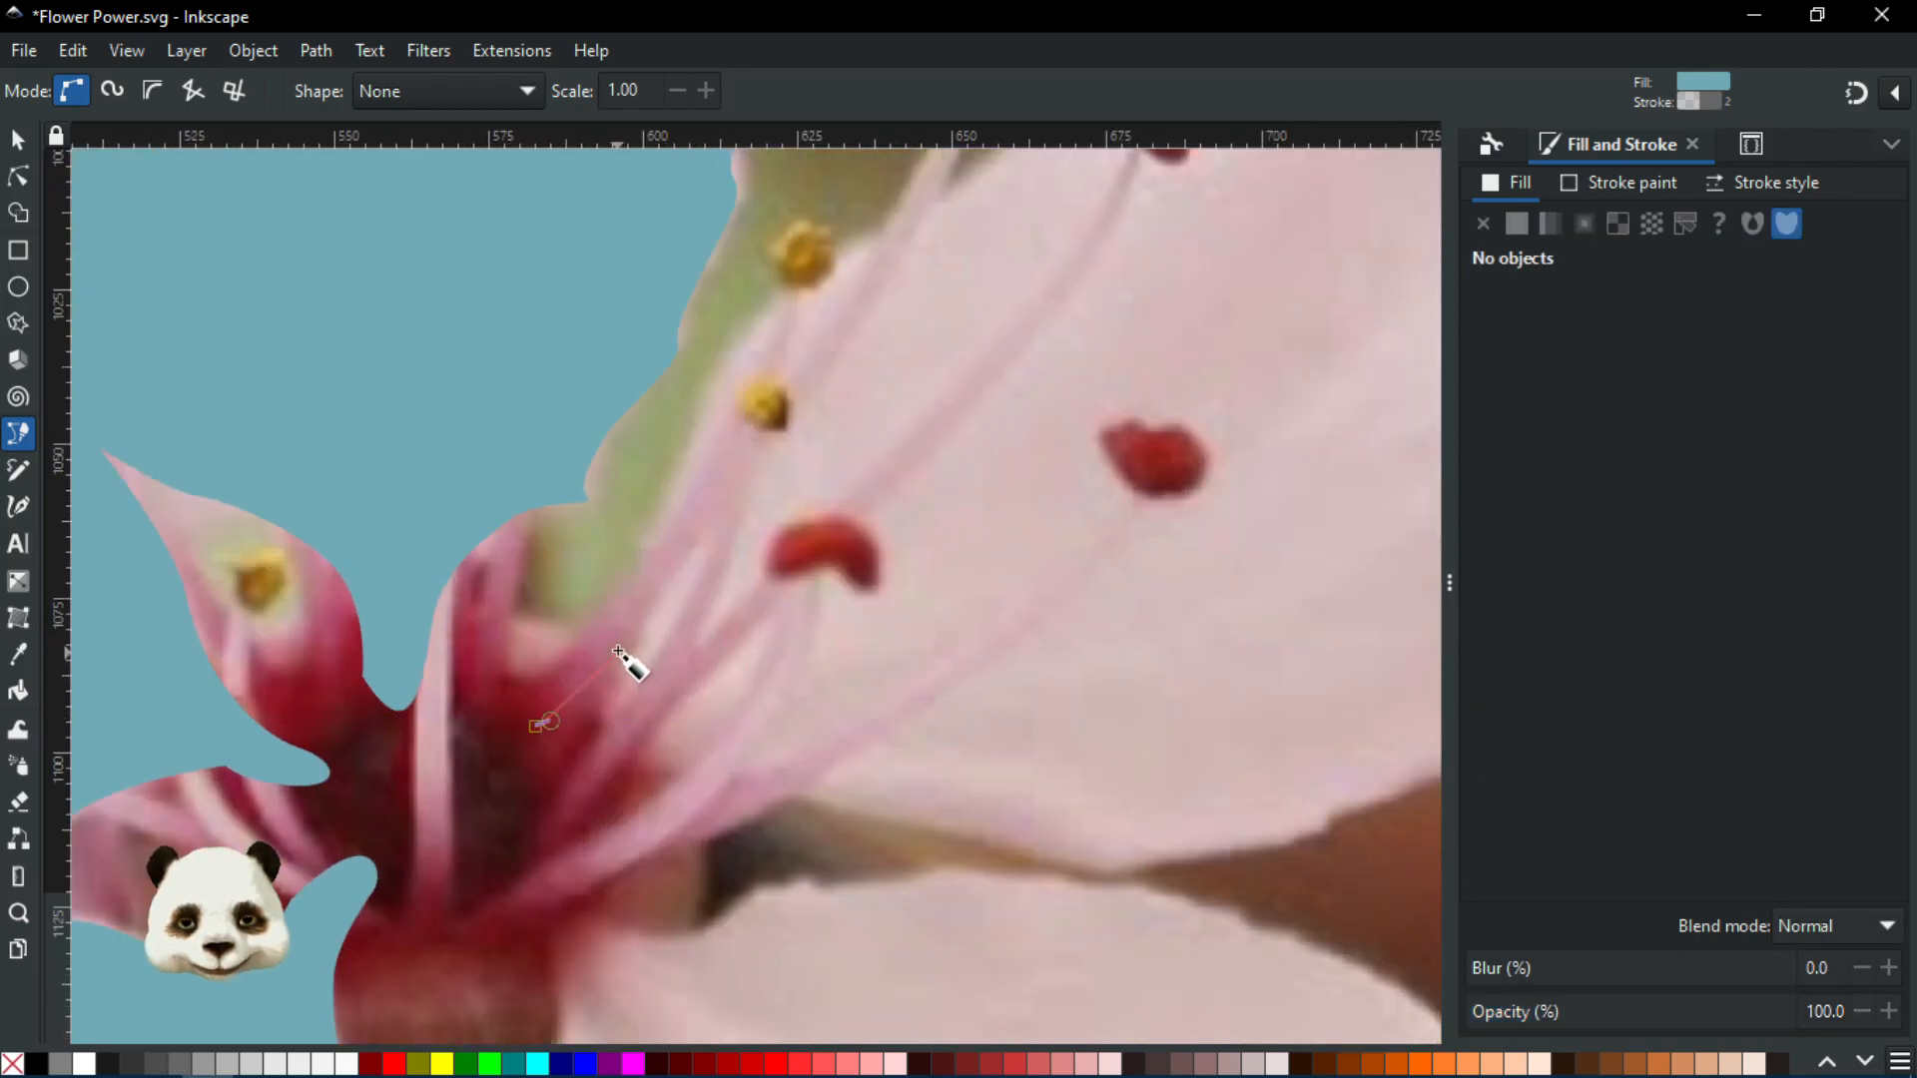
click(642, 602)
drag(697, 440, 709, 391)
click(705, 379)
drag(792, 295, 663, 596)
drag(759, 491, 788, 486)
drag(858, 416, 884, 385)
drag(679, 568, 824, 500)
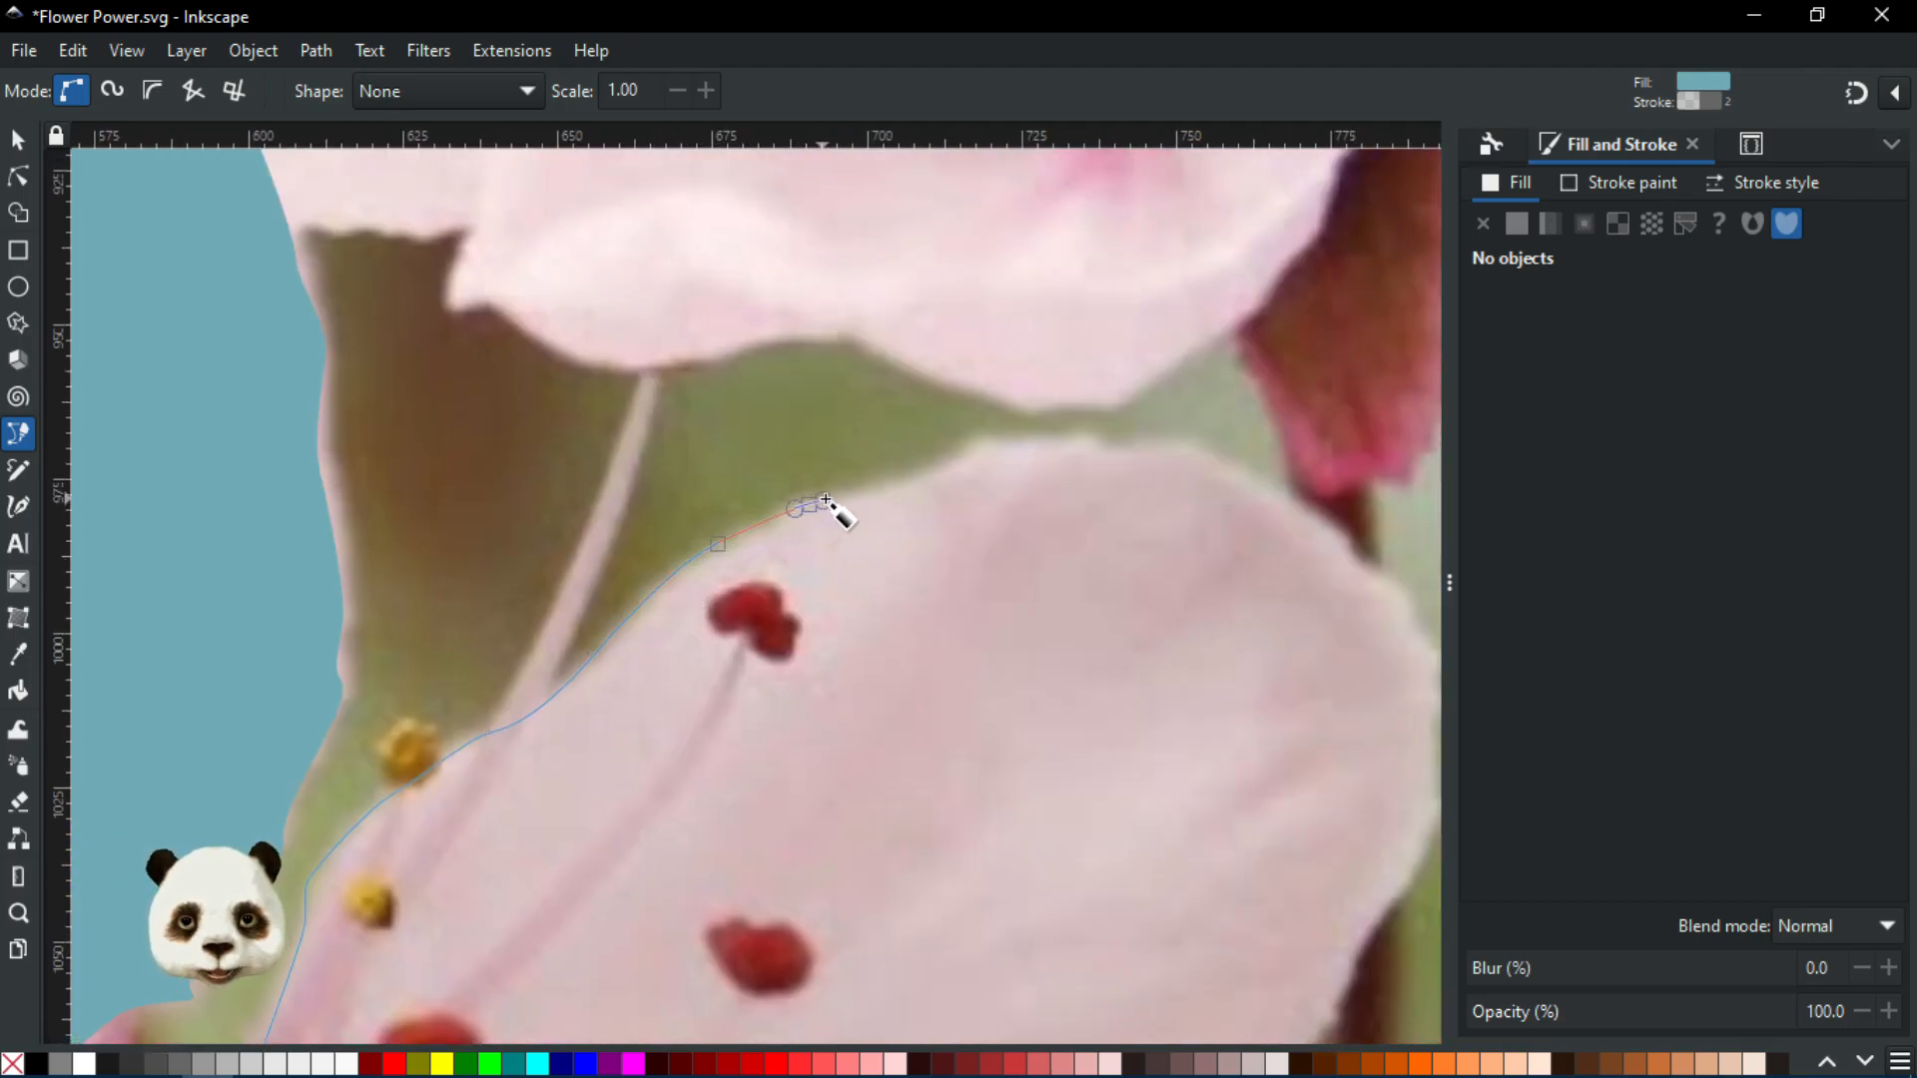
click(915, 483)
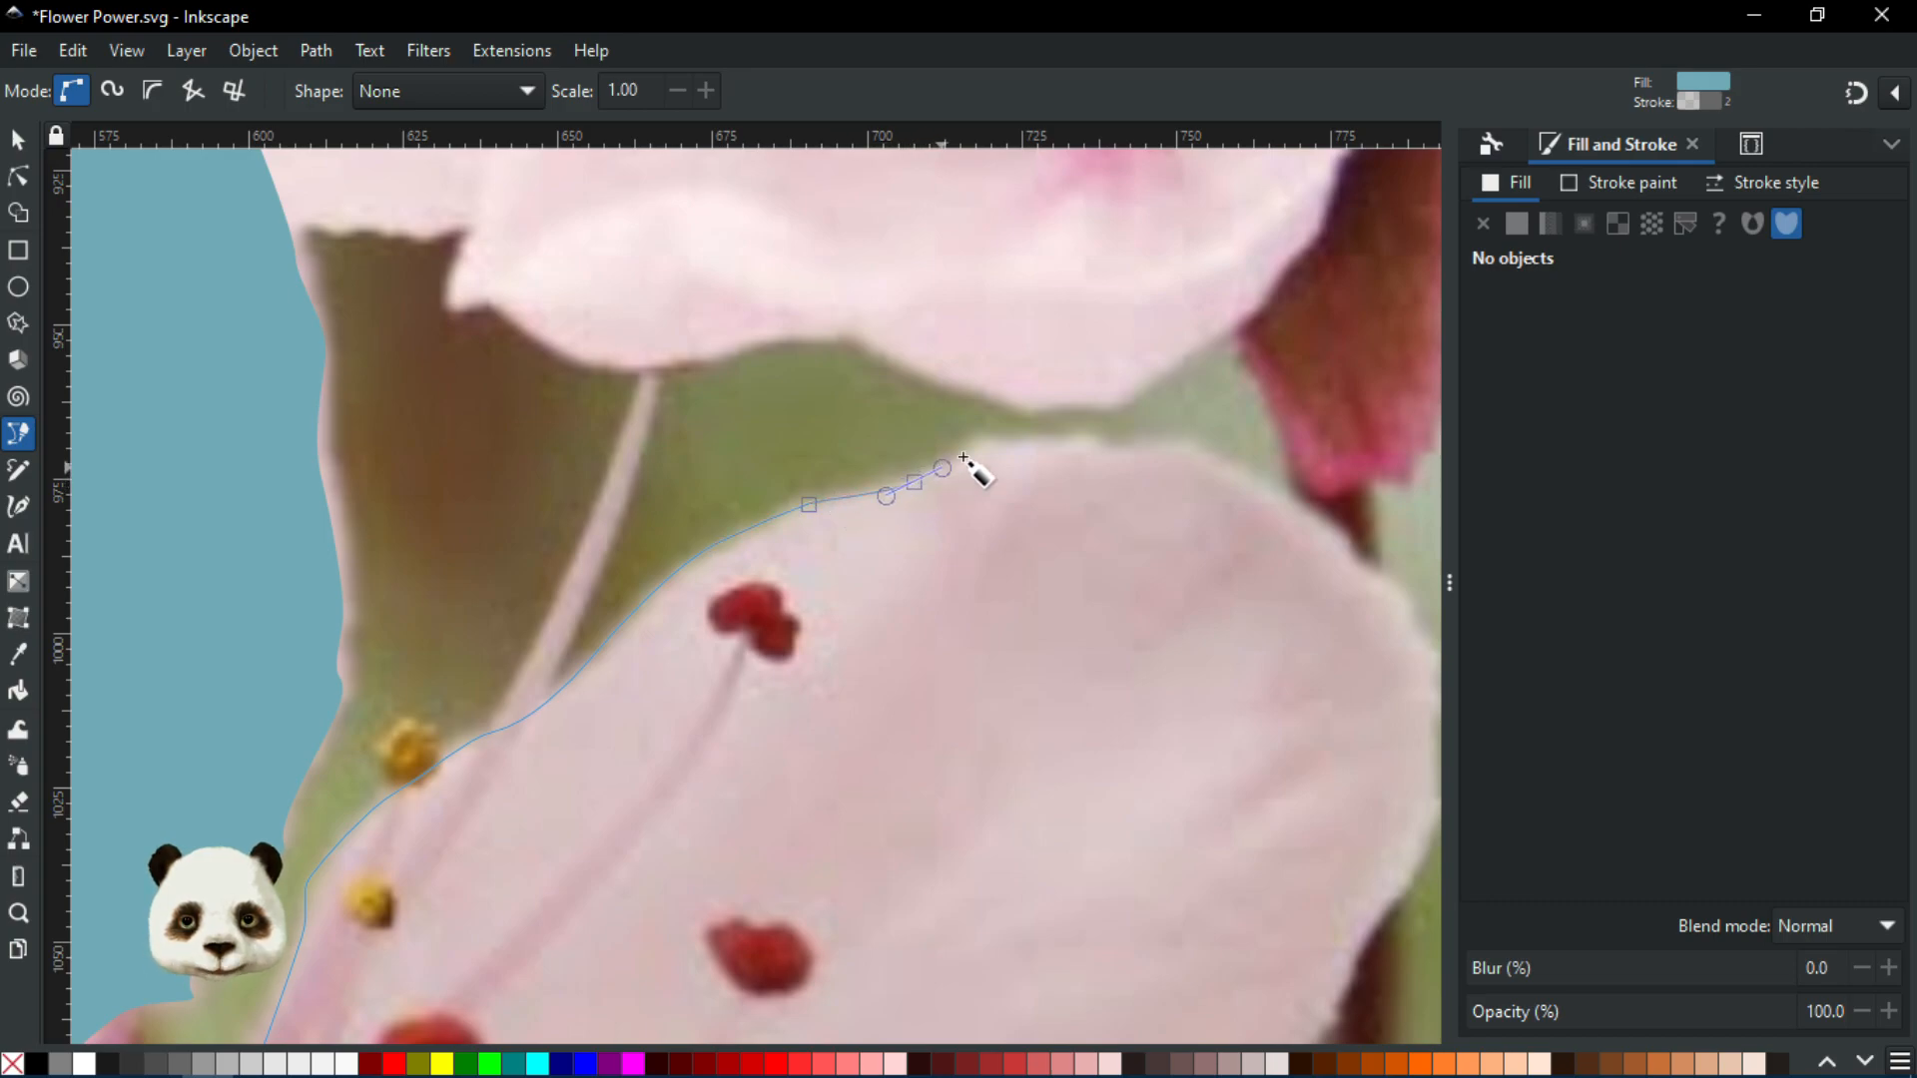
drag(975, 449, 769, 613)
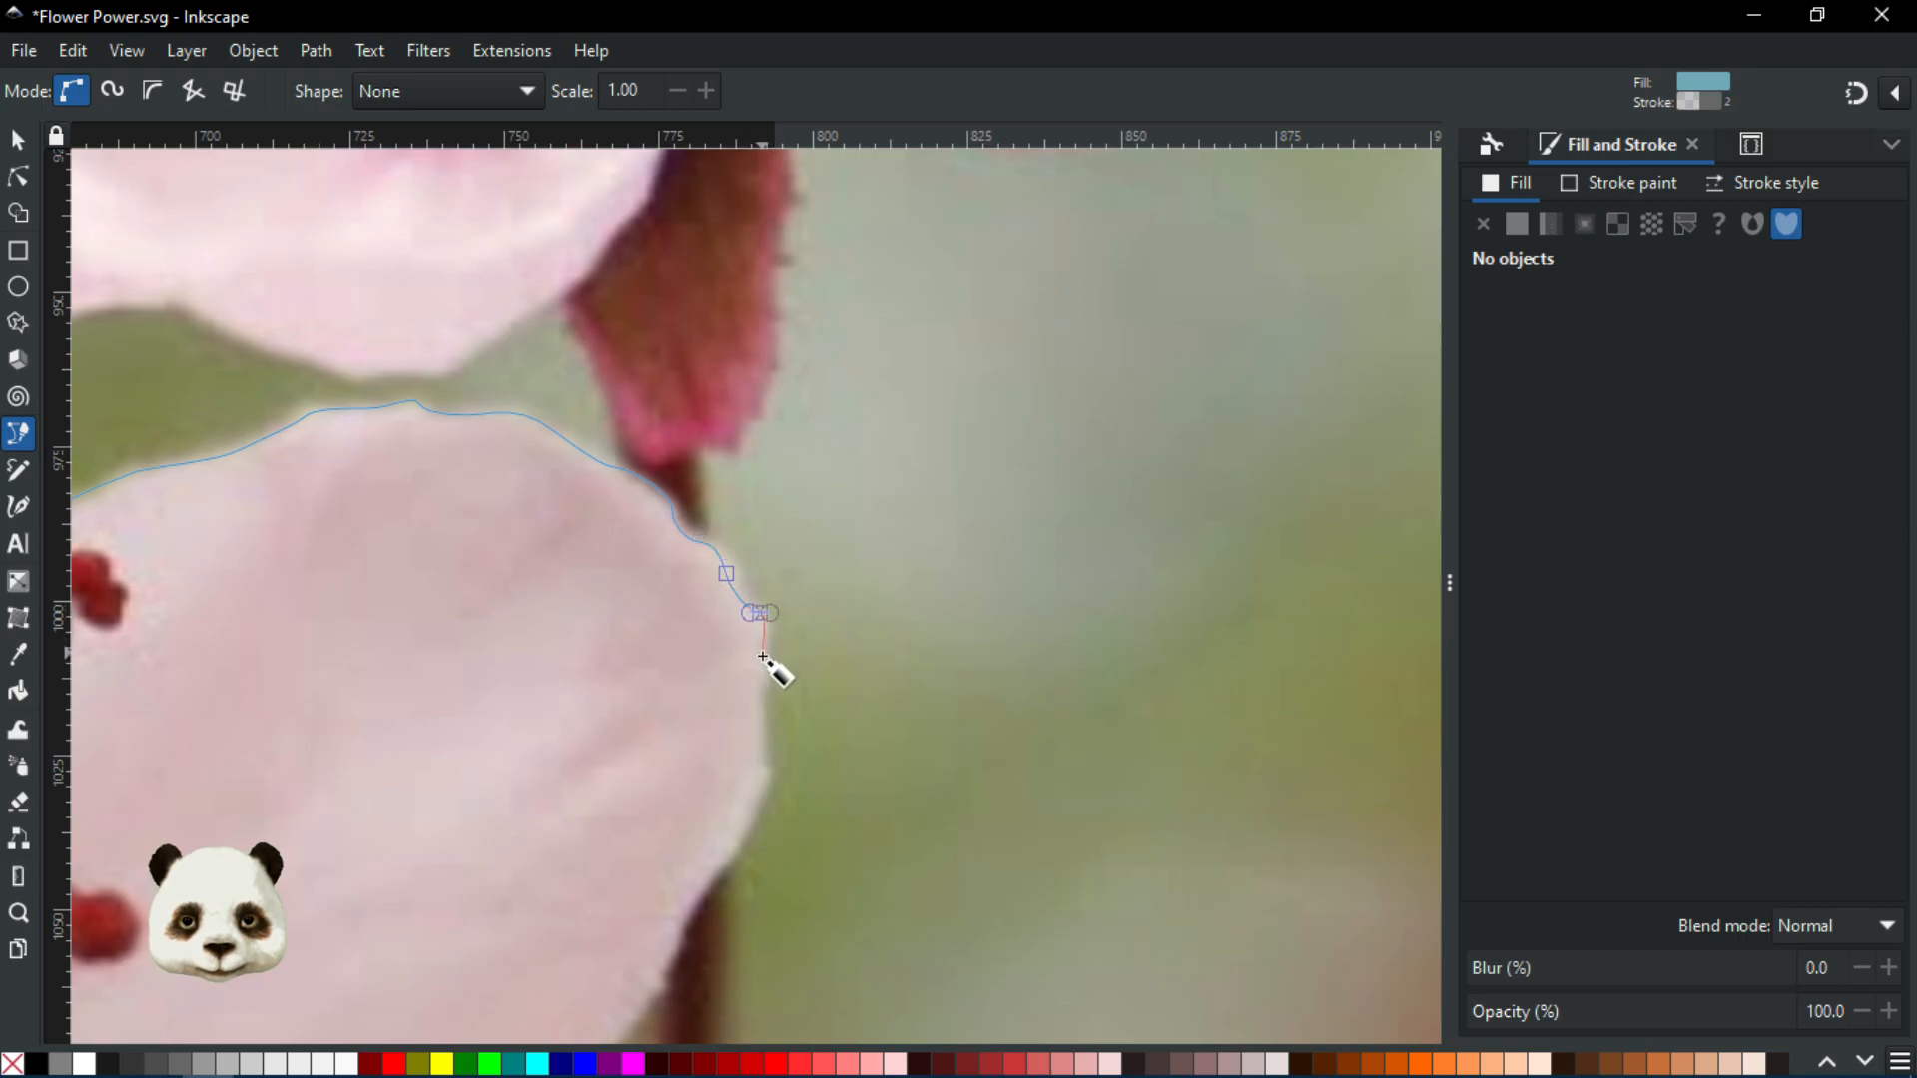
Continue curved nodes down the petal's right side and back around its edge
ctrl+scroll(764, 659, up, 3)
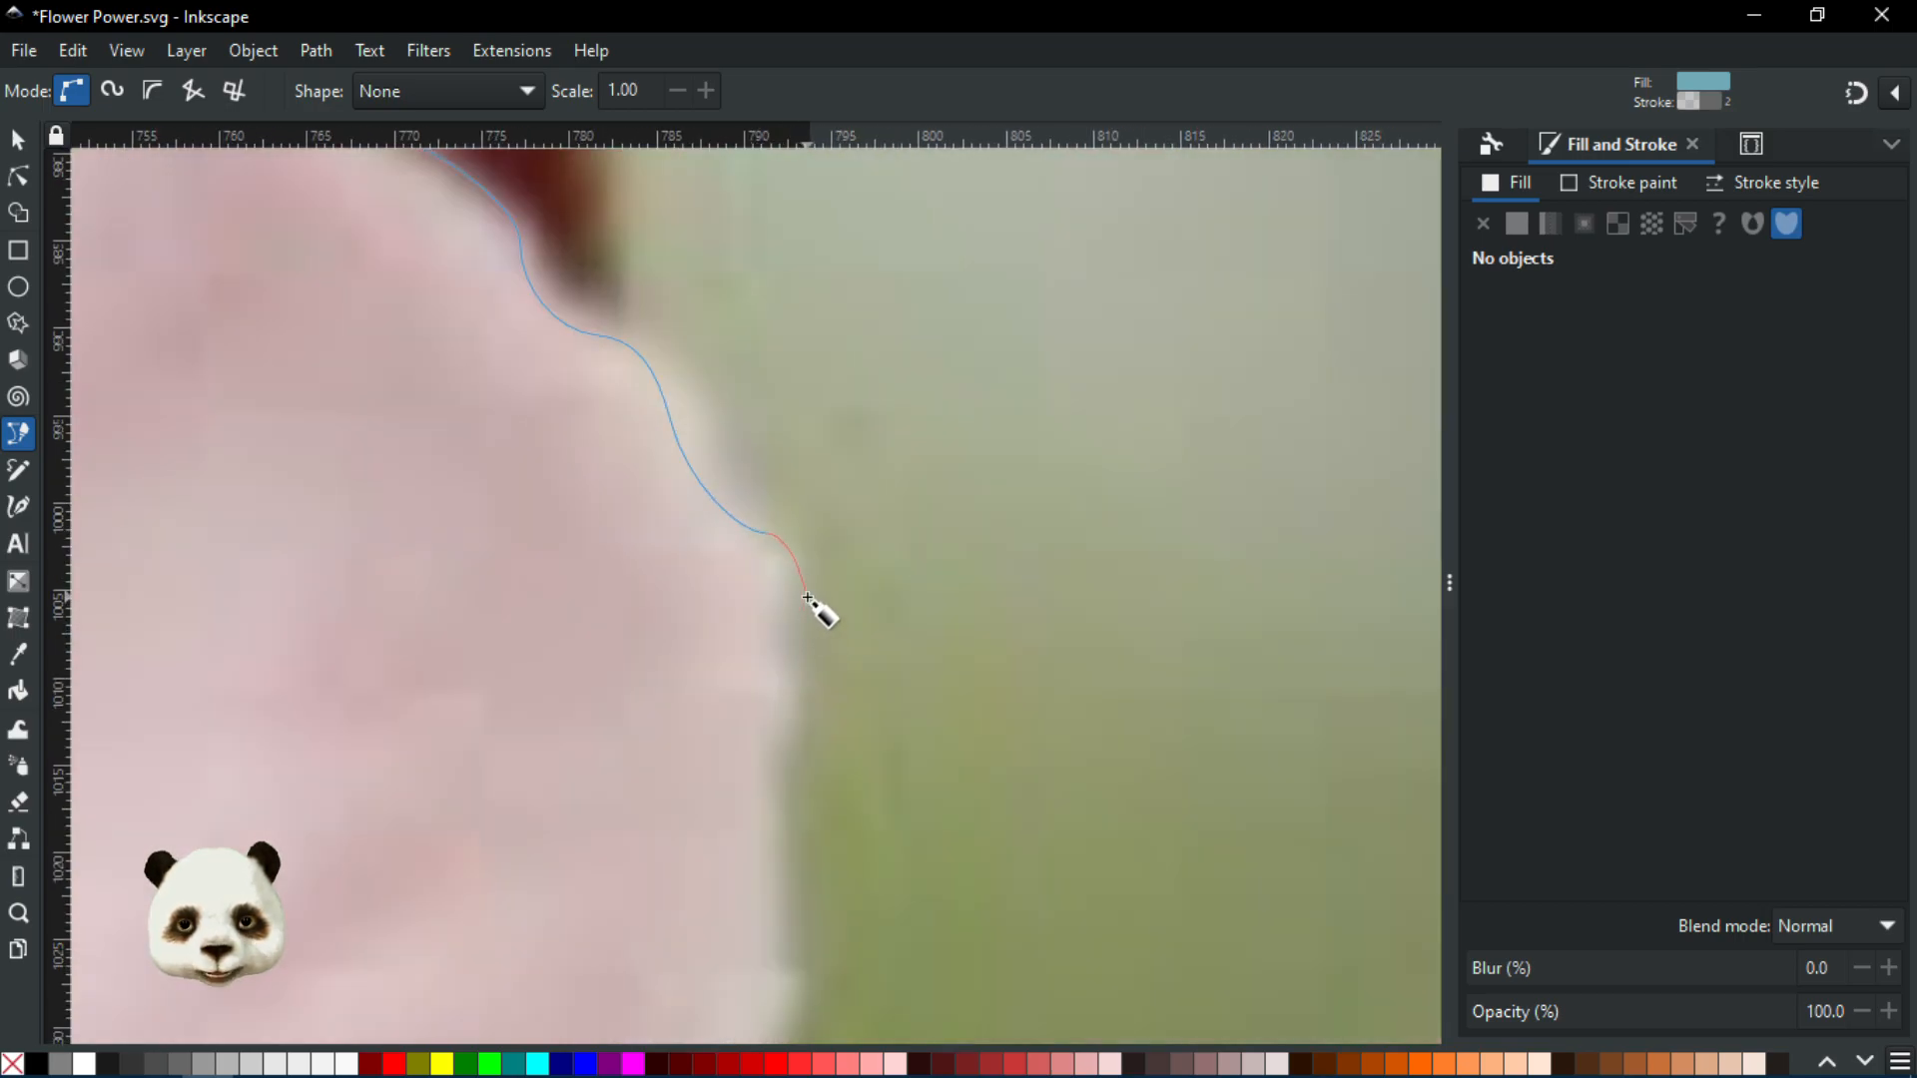
drag(768, 636, 736, 493)
scroll(736, 495, down, 1)
drag(748, 639, 756, 659)
drag(706, 786, 977, 342)
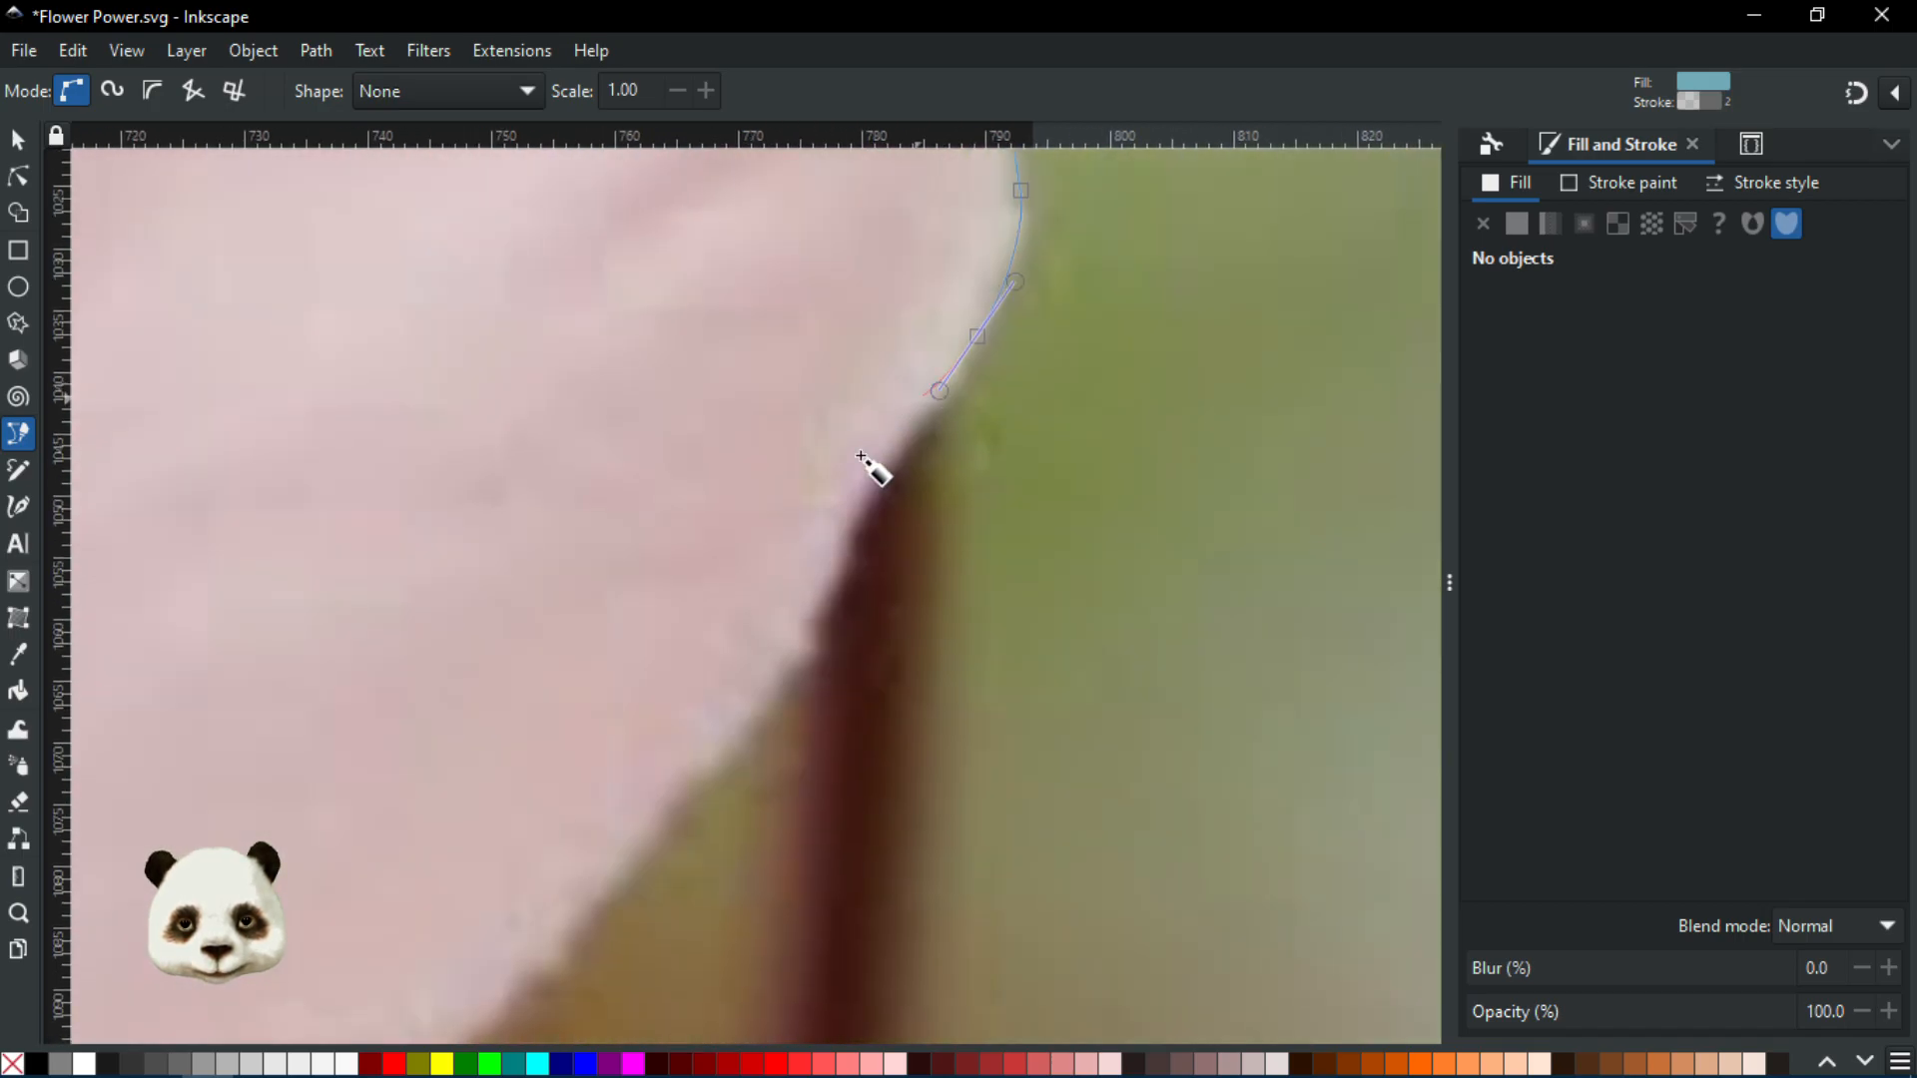
drag(847, 517, 842, 560)
drag(794, 669, 749, 724)
scroll(747, 730, down, 3)
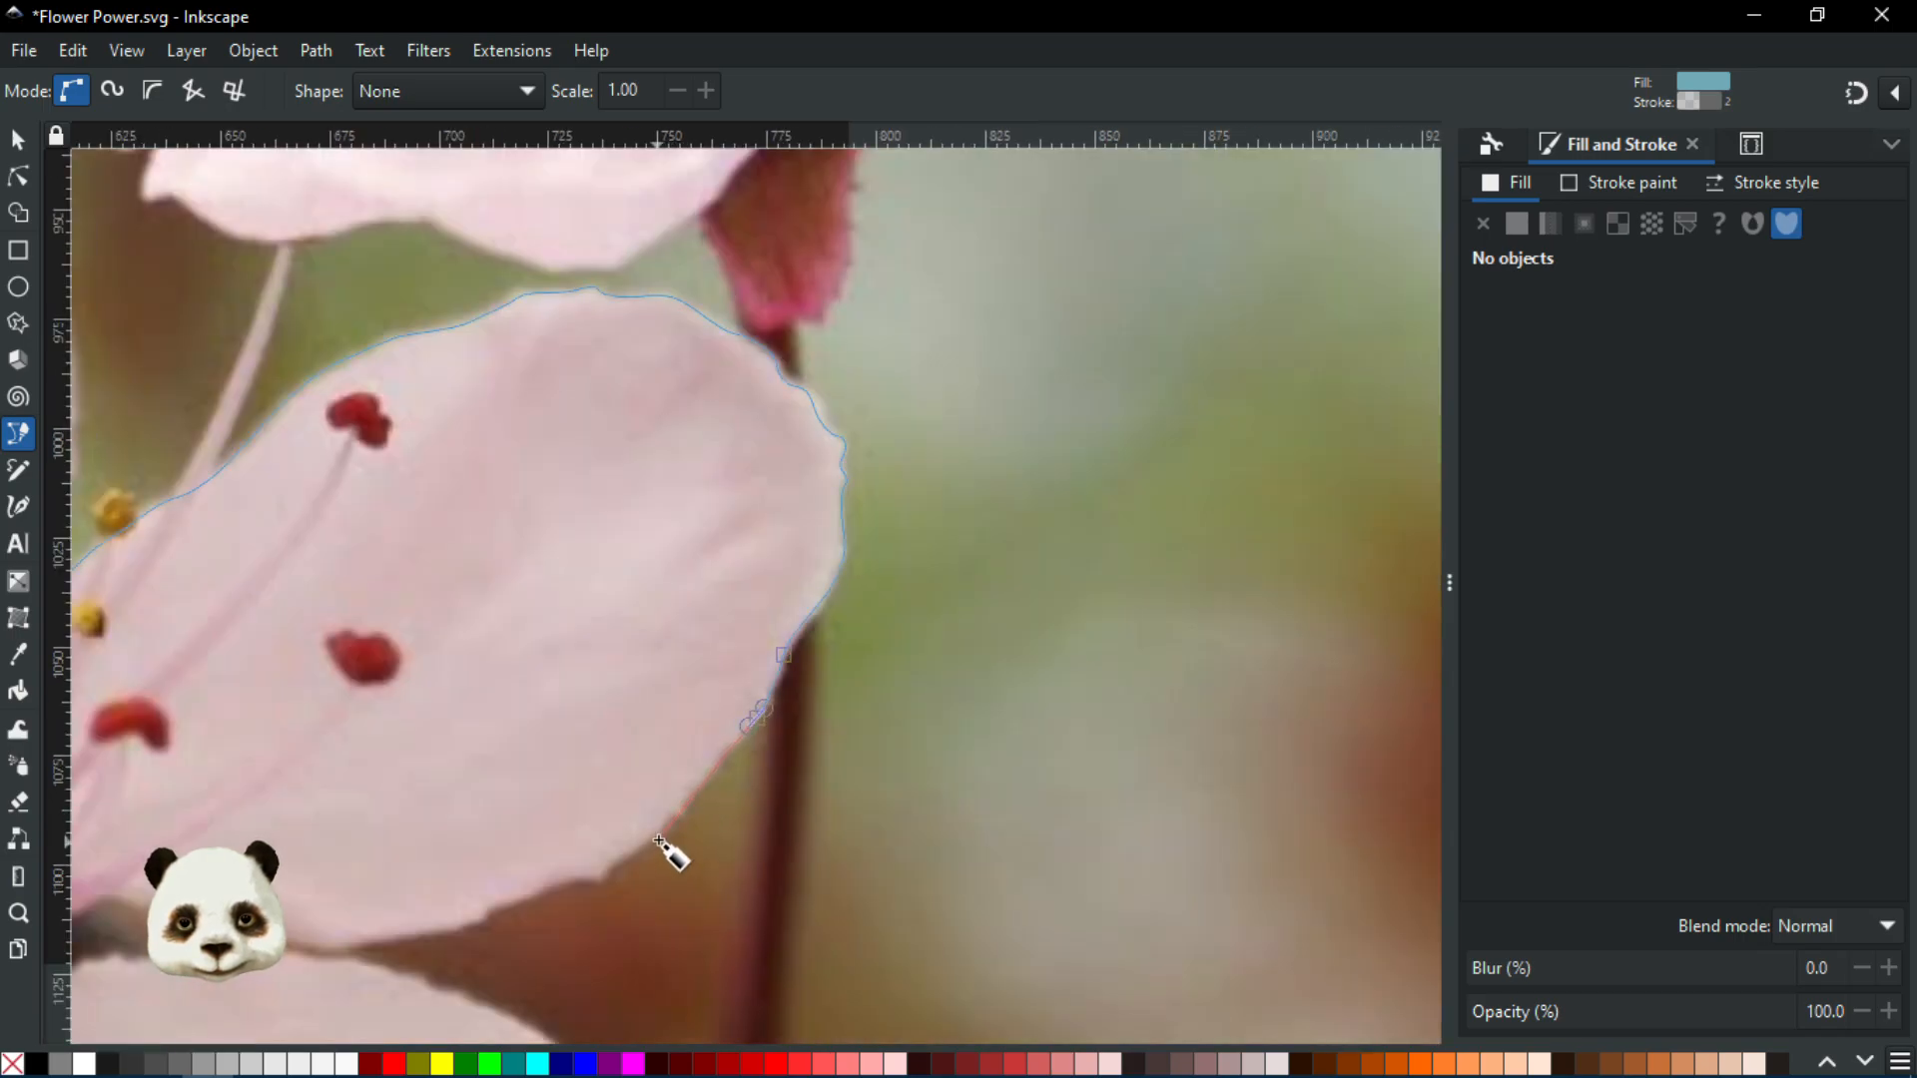
scroll(690, 796, up, 1)
scroll(689, 797, up, 1)
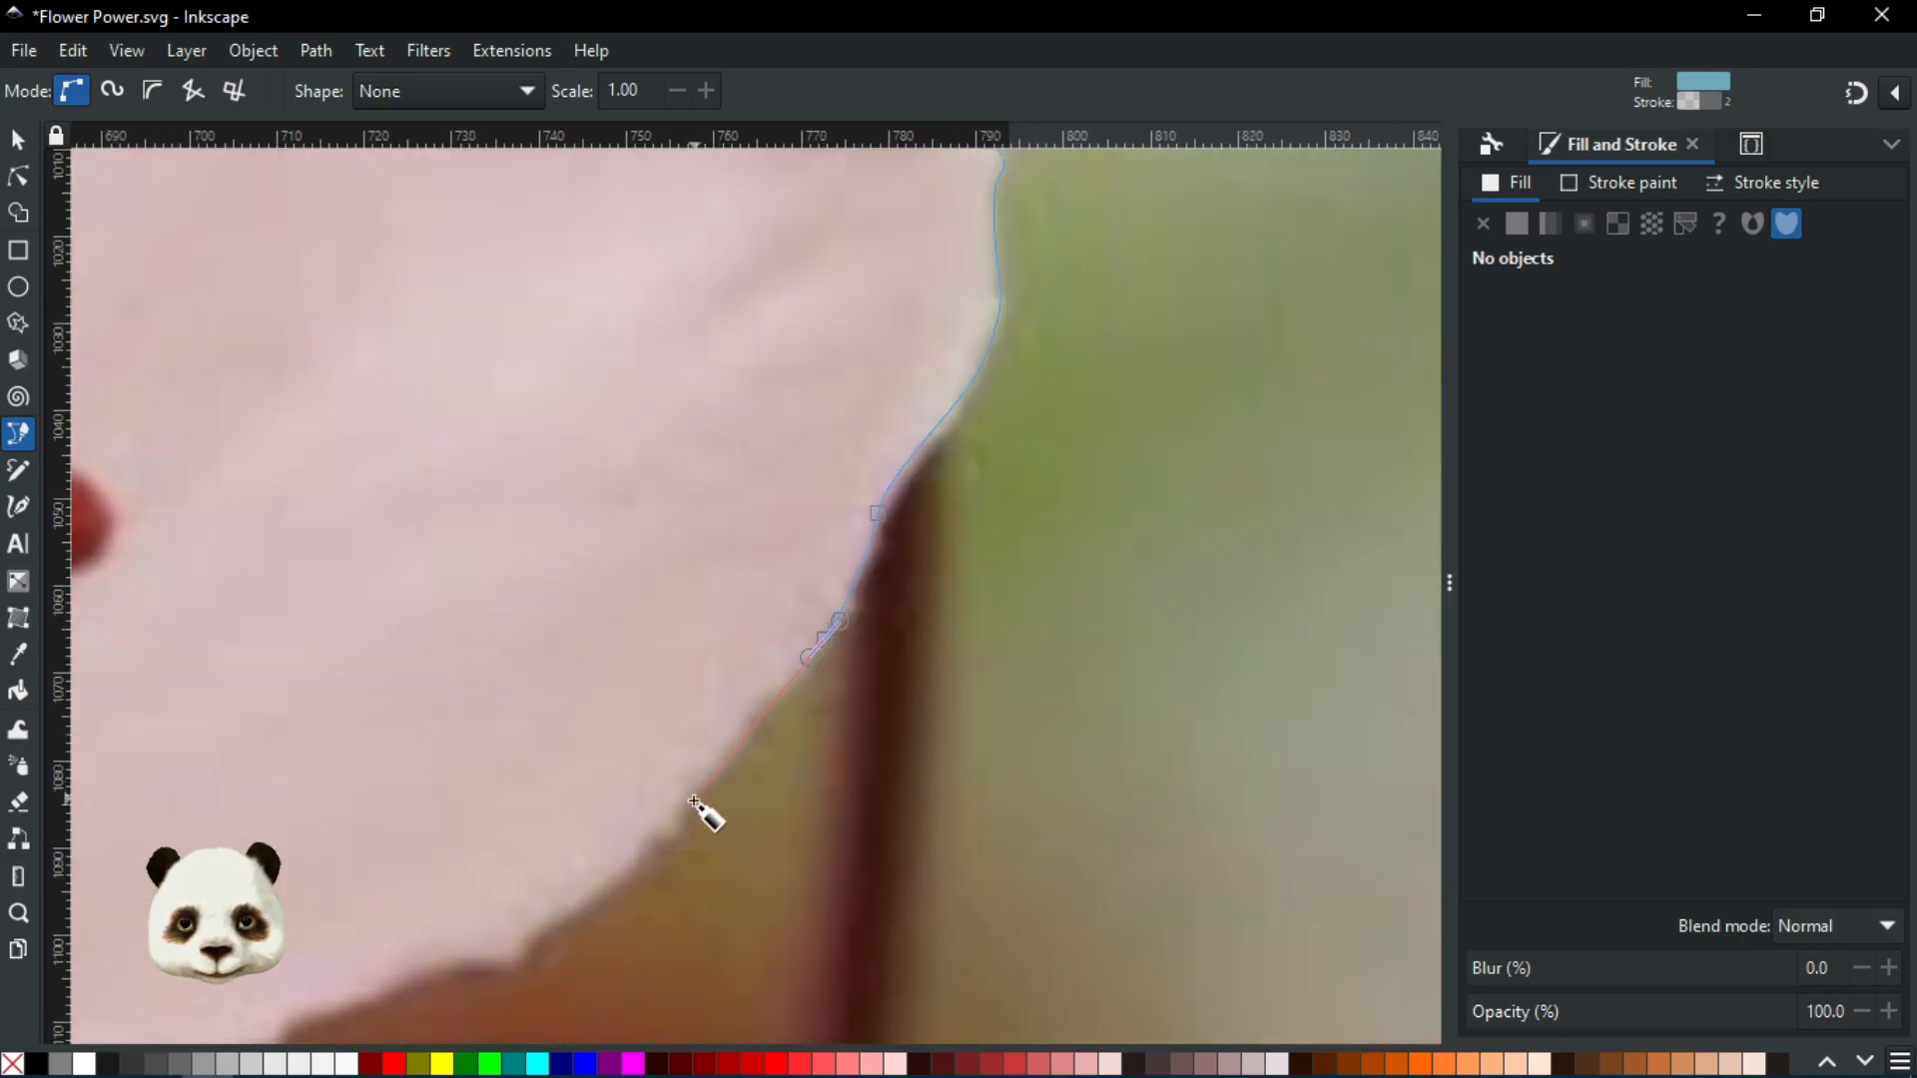
Fix a misplaced node, curve the outline near the centre and close it on the start node
drag(689, 800, 633, 878)
key(BackSpace)
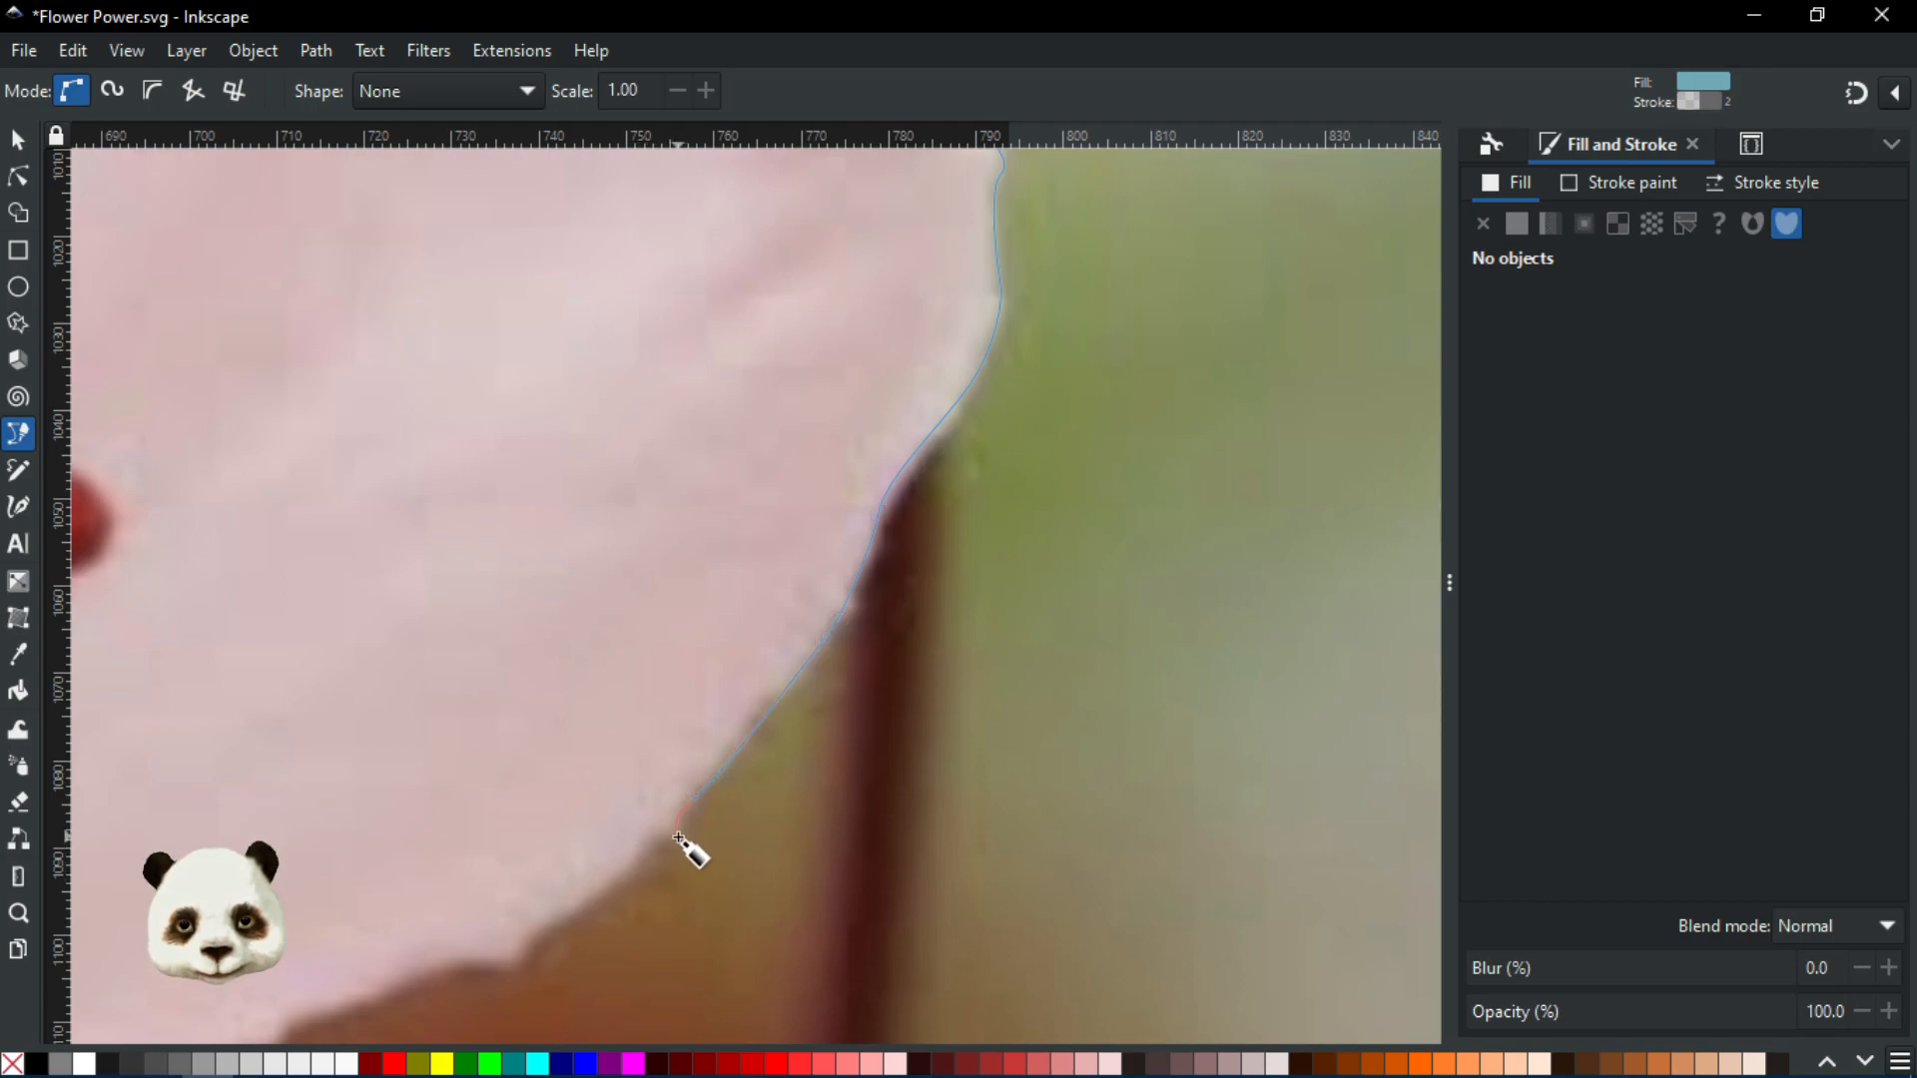
drag(639, 851, 846, 692)
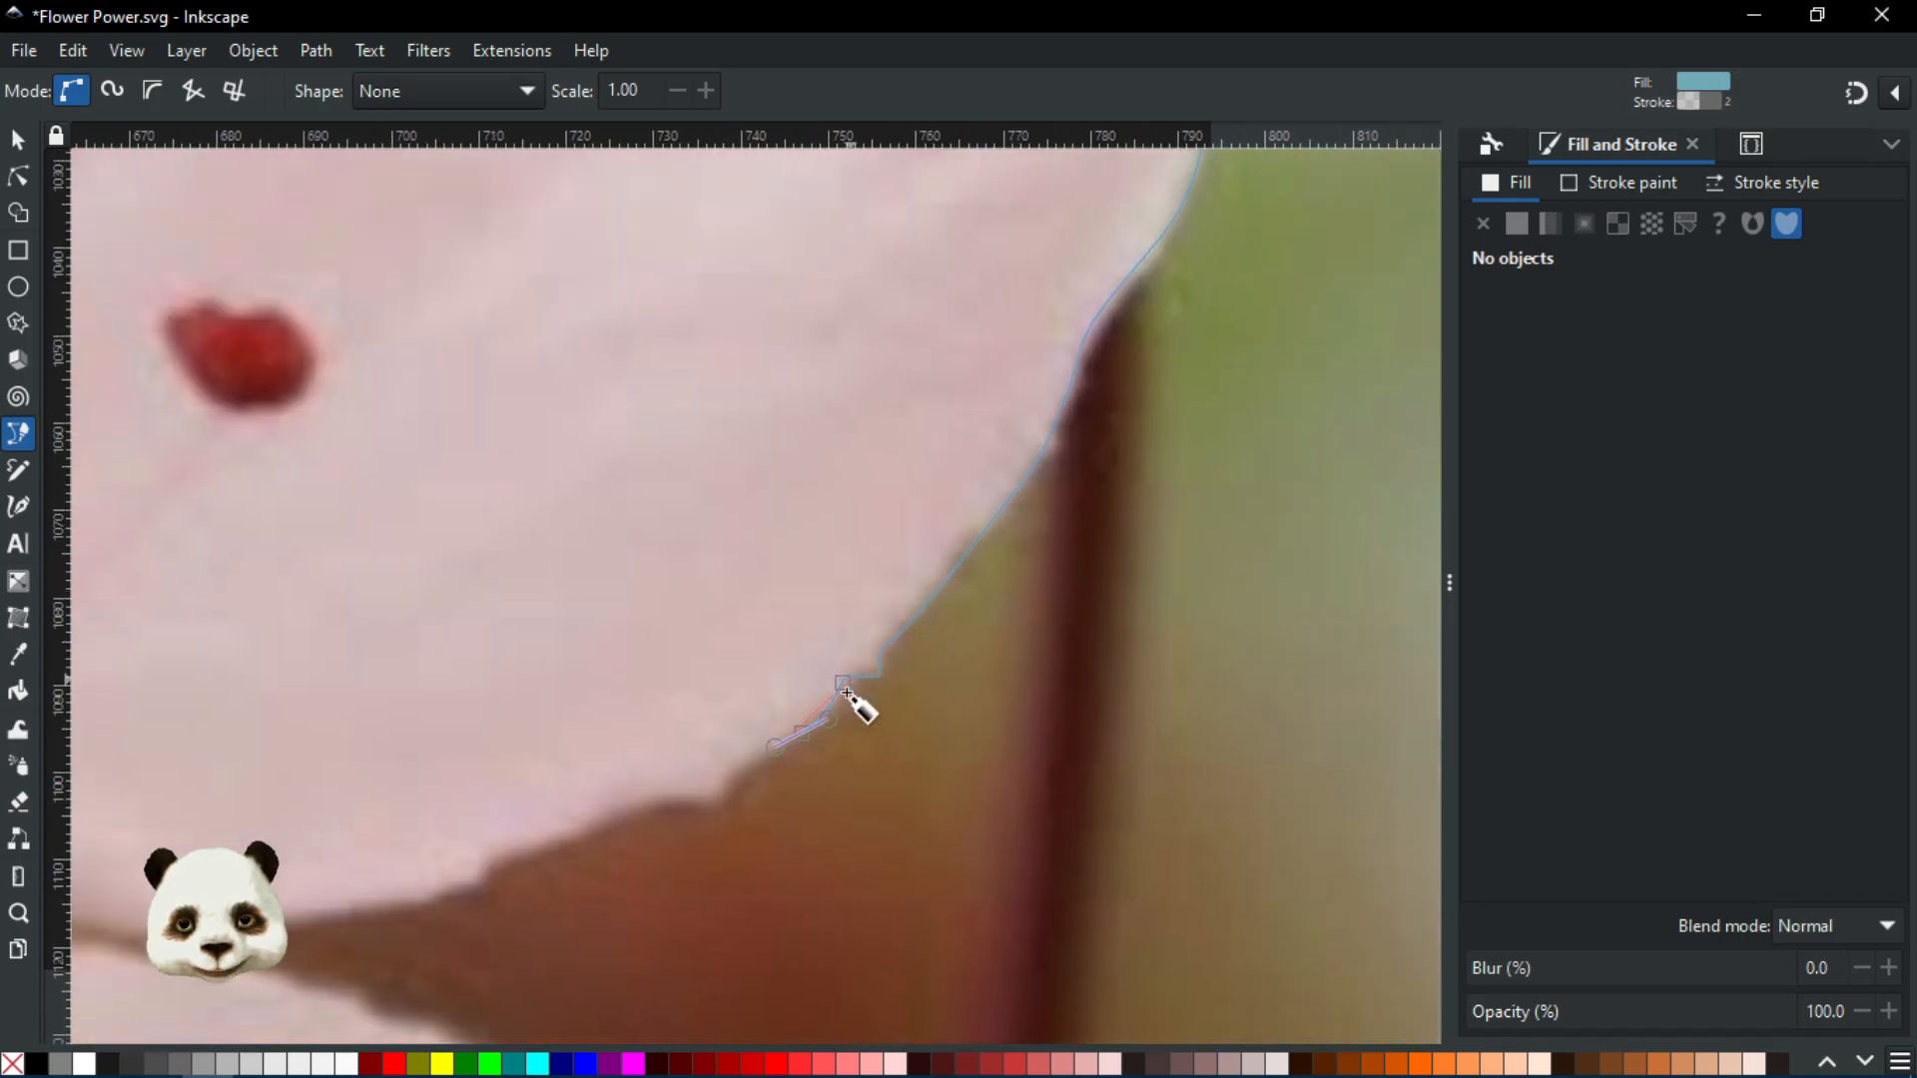
drag(730, 785, 945, 789)
drag(709, 729, 619, 710)
drag(620, 710, 1203, 769)
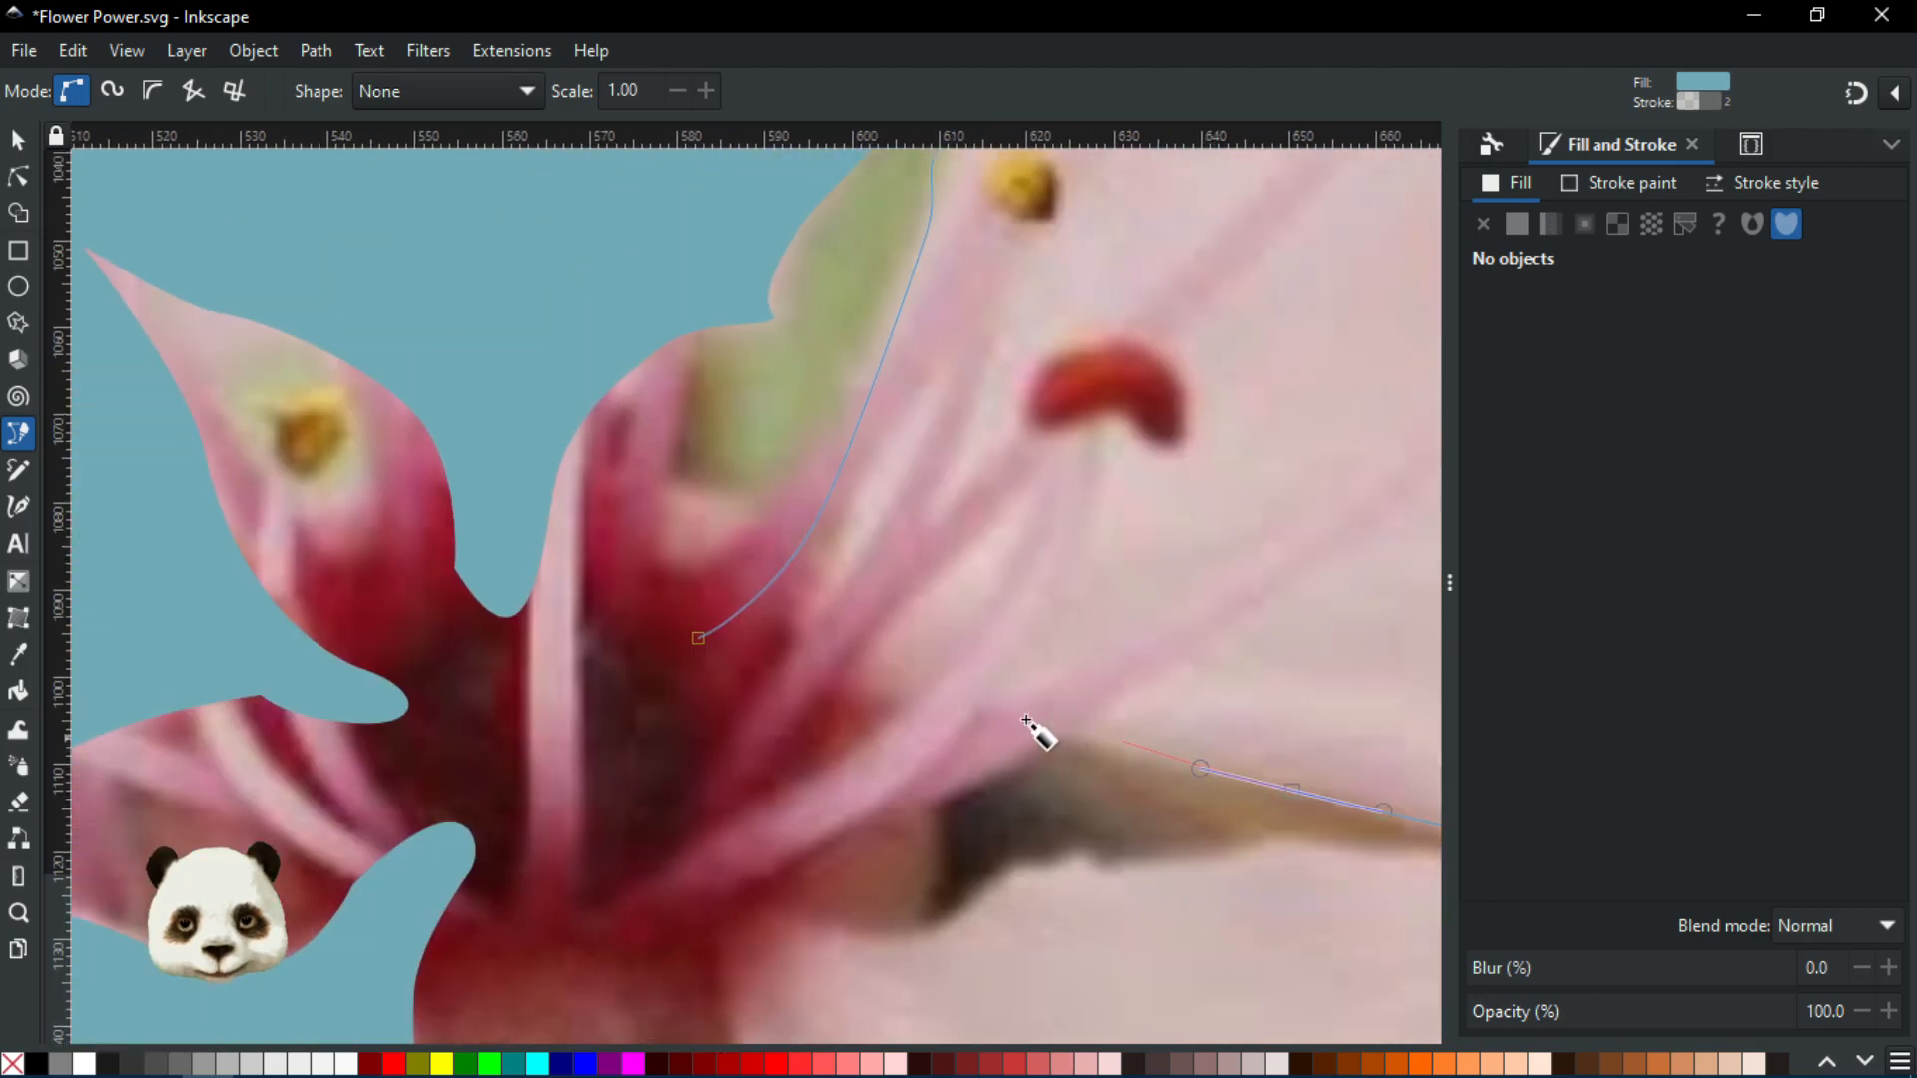
click(911, 696)
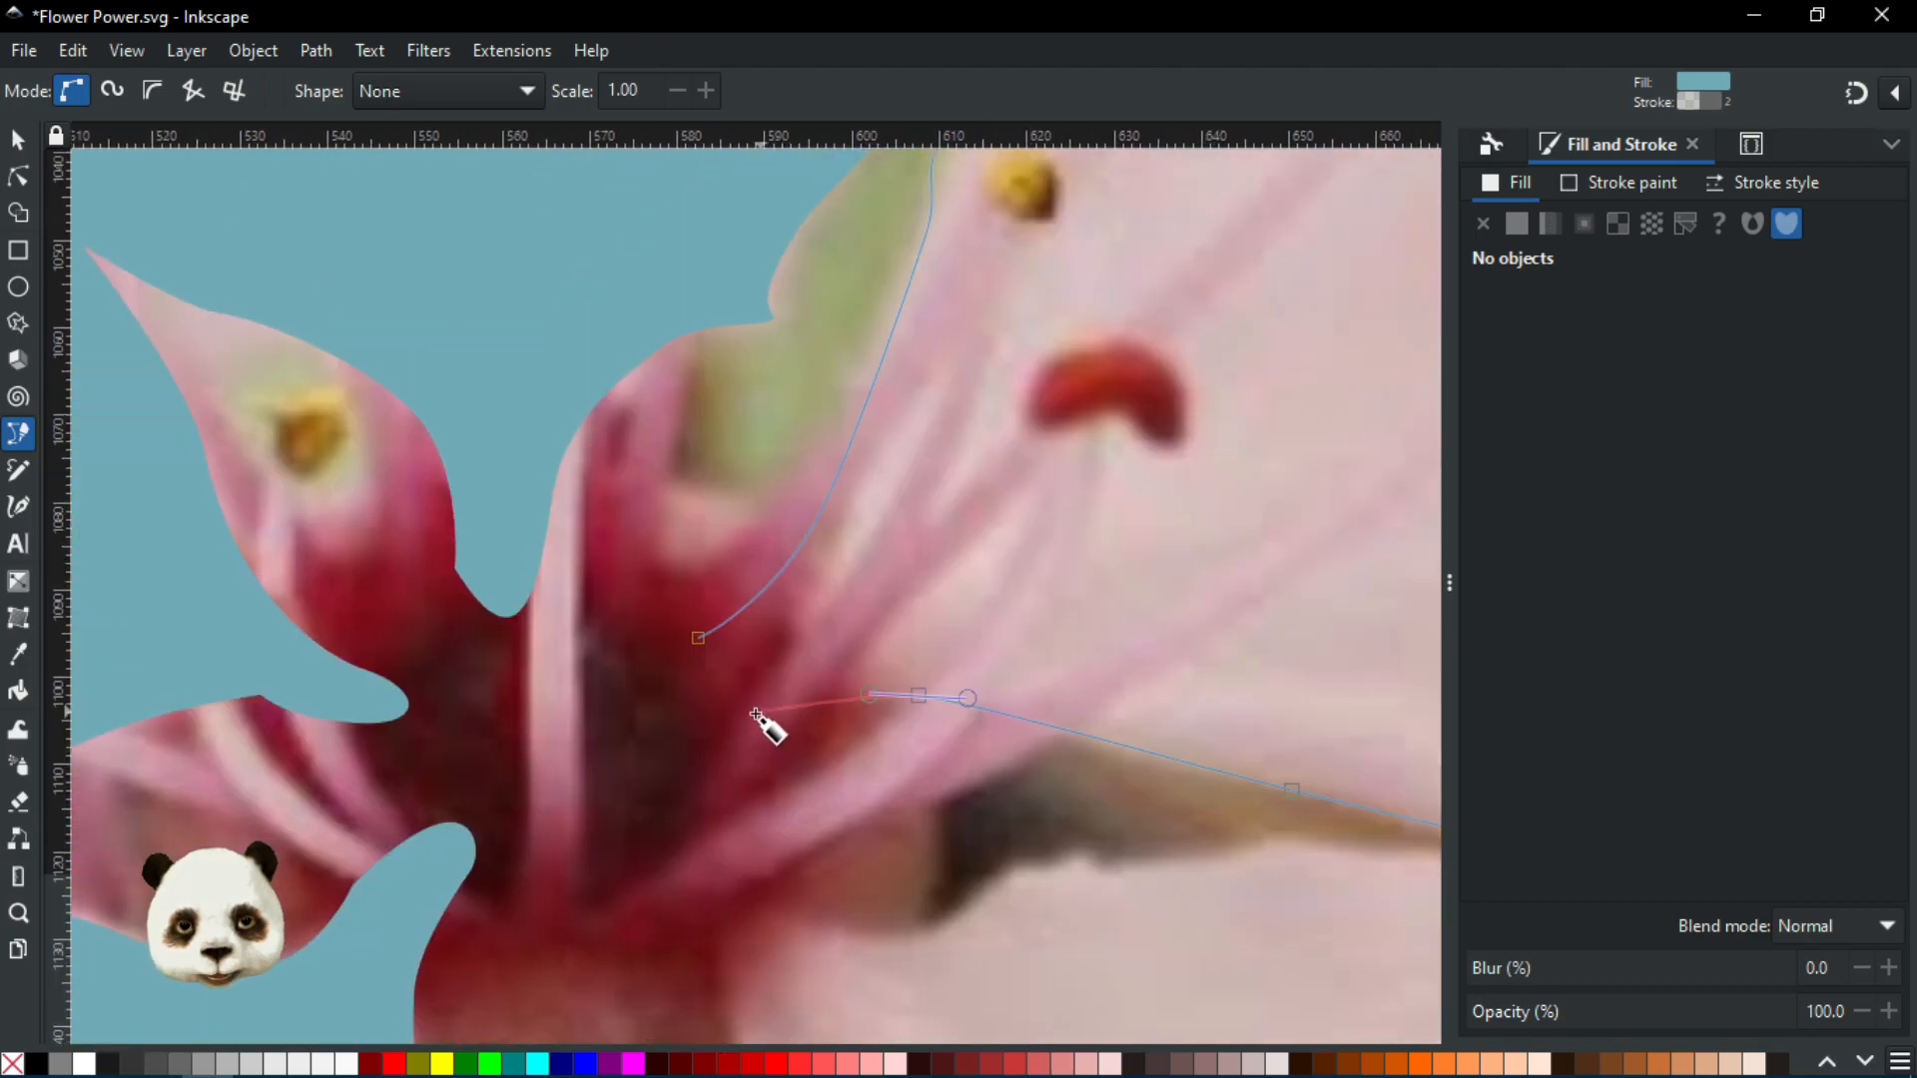
drag(709, 729, 599, 754)
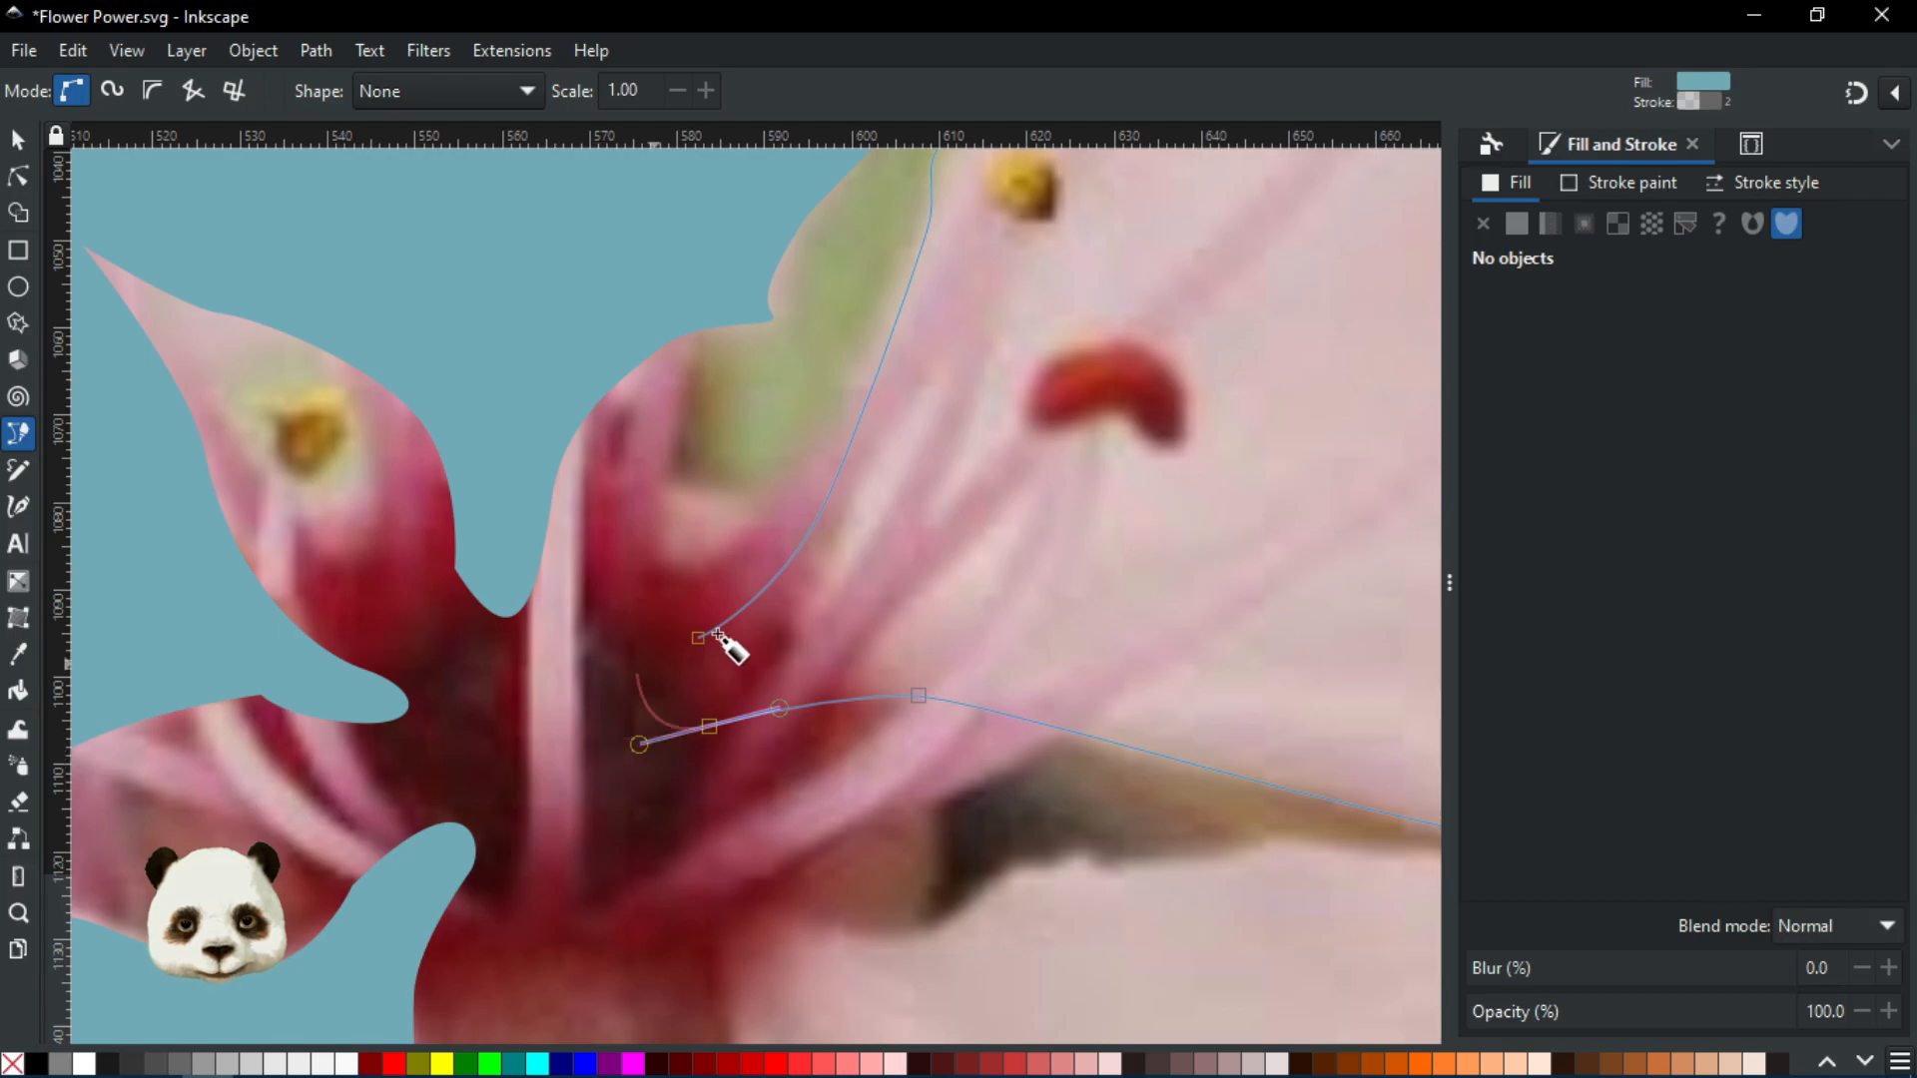
drag(698, 638, 861, 531)
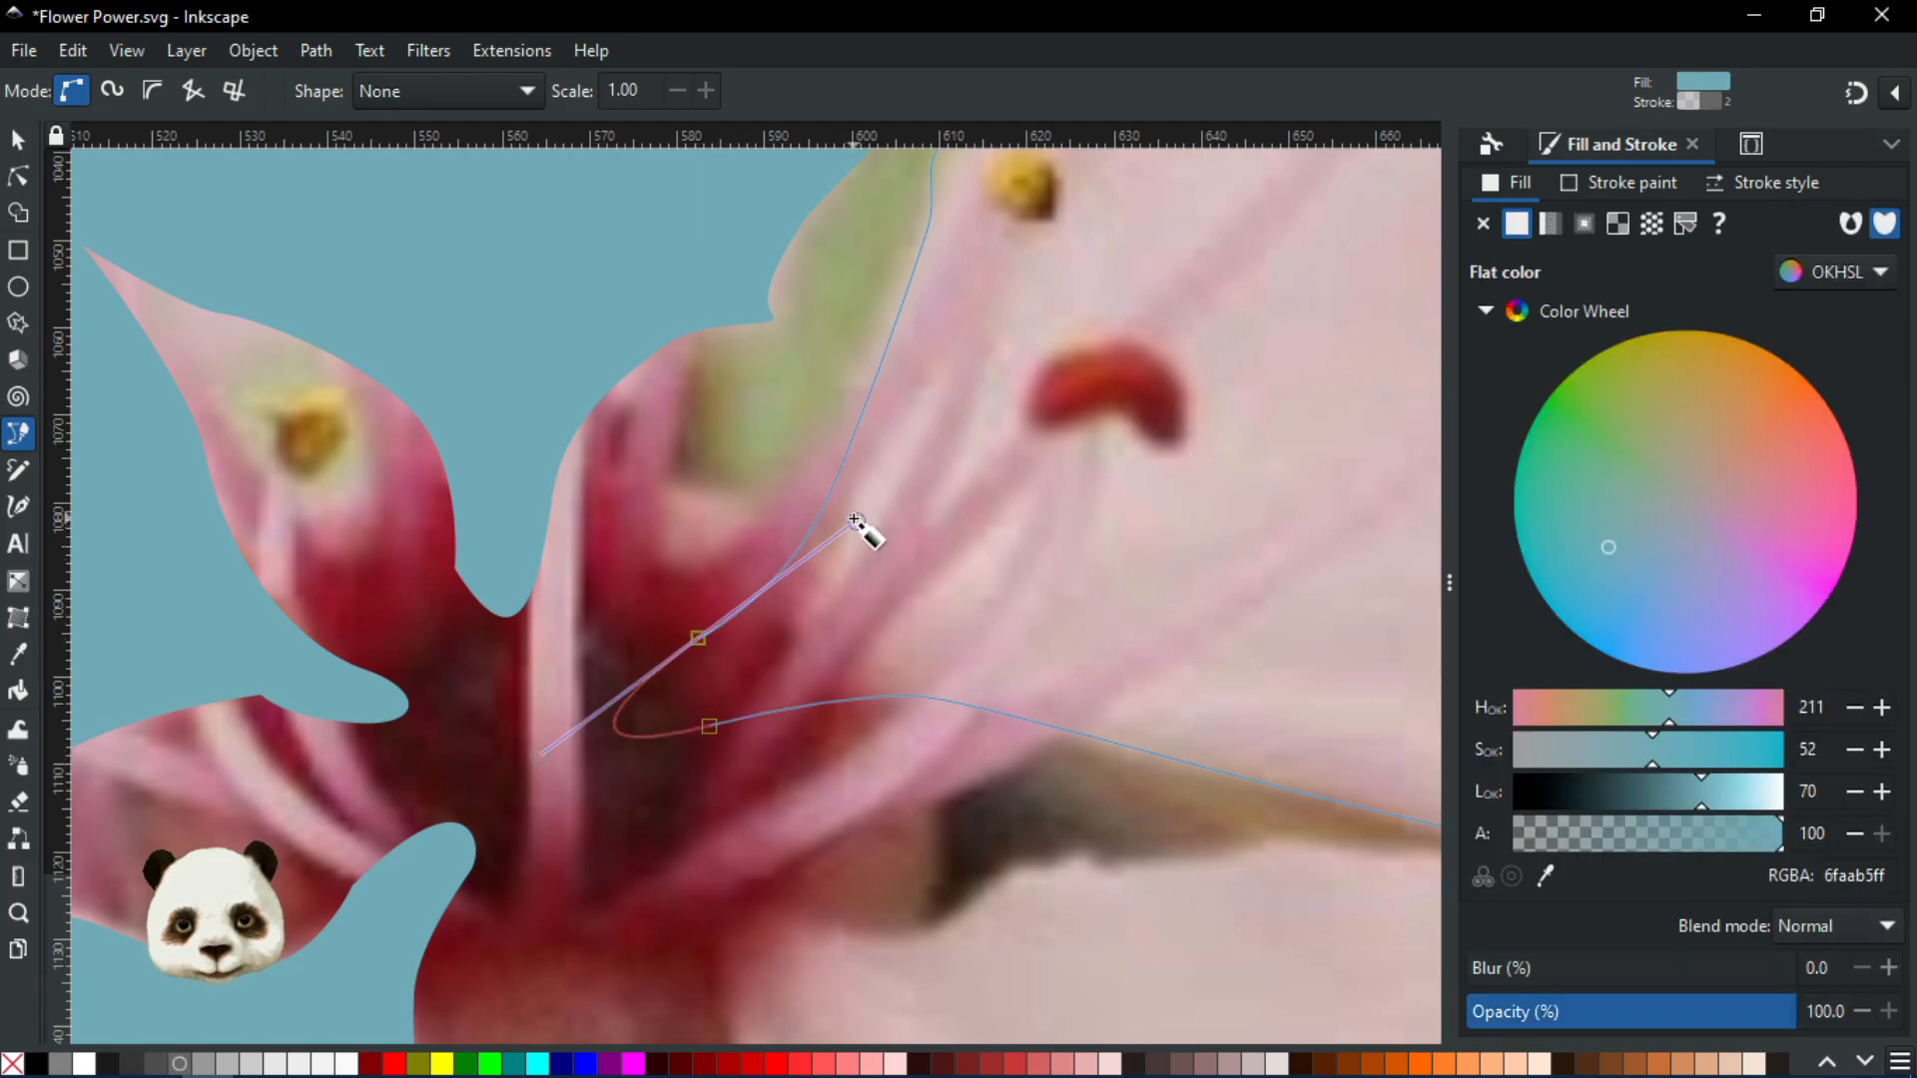
scroll(861, 531, down, 6)
Select the blue petal shapes with the Selector tool
scroll(956, 494, up, 2)
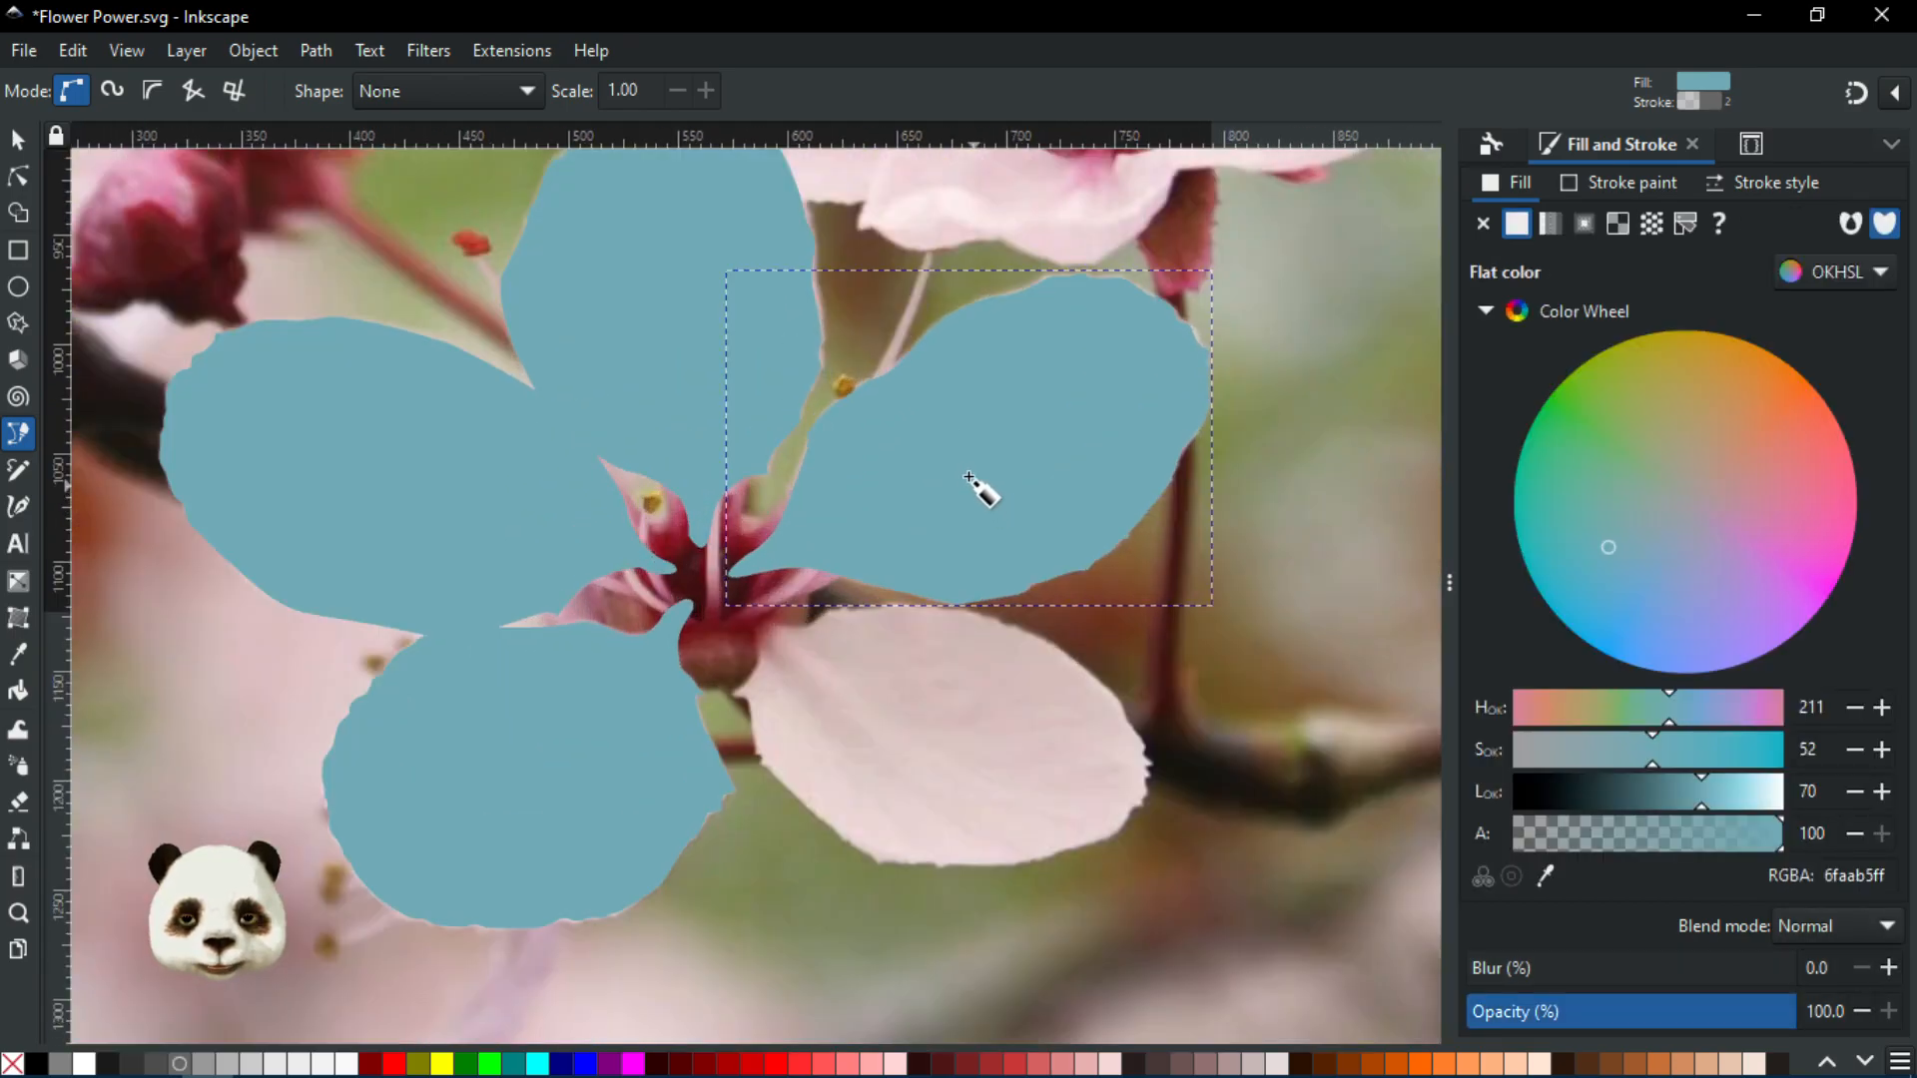
scroll(904, 458, down, 1)
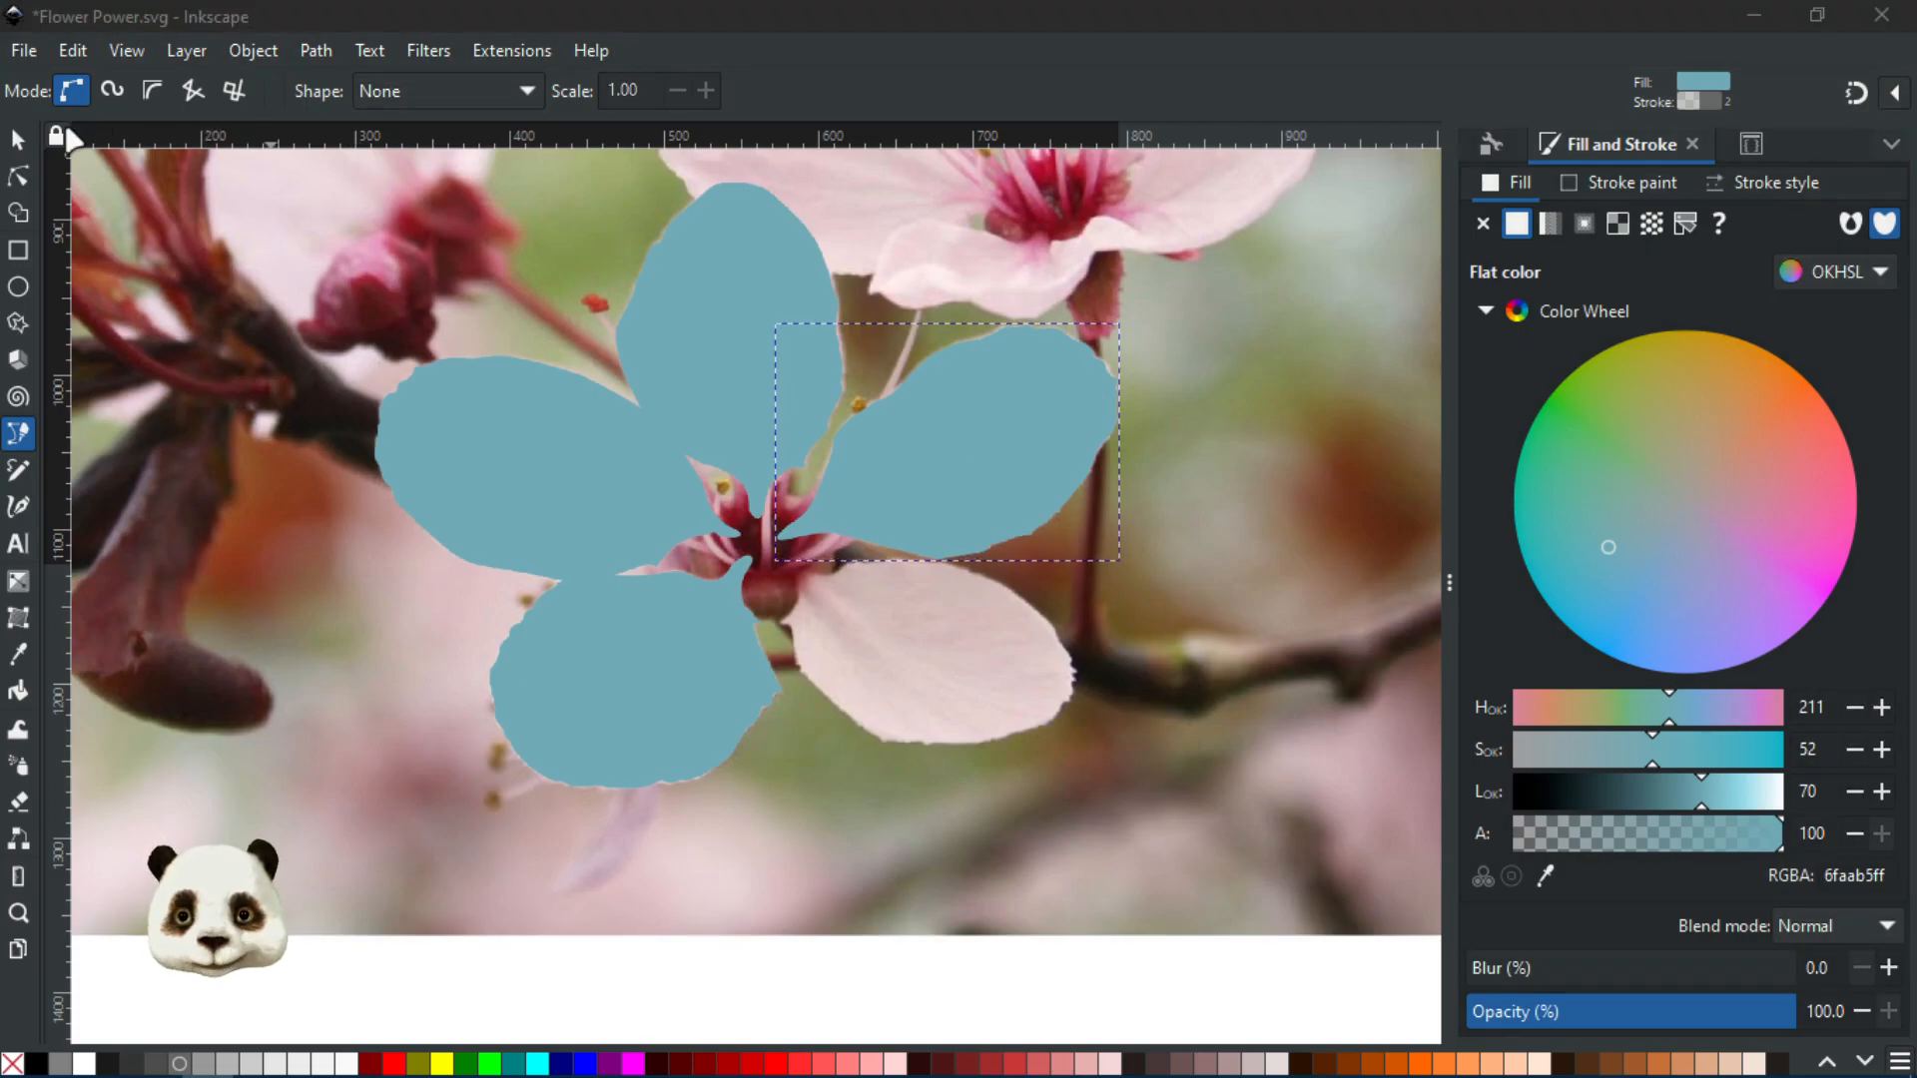
click(18, 140)
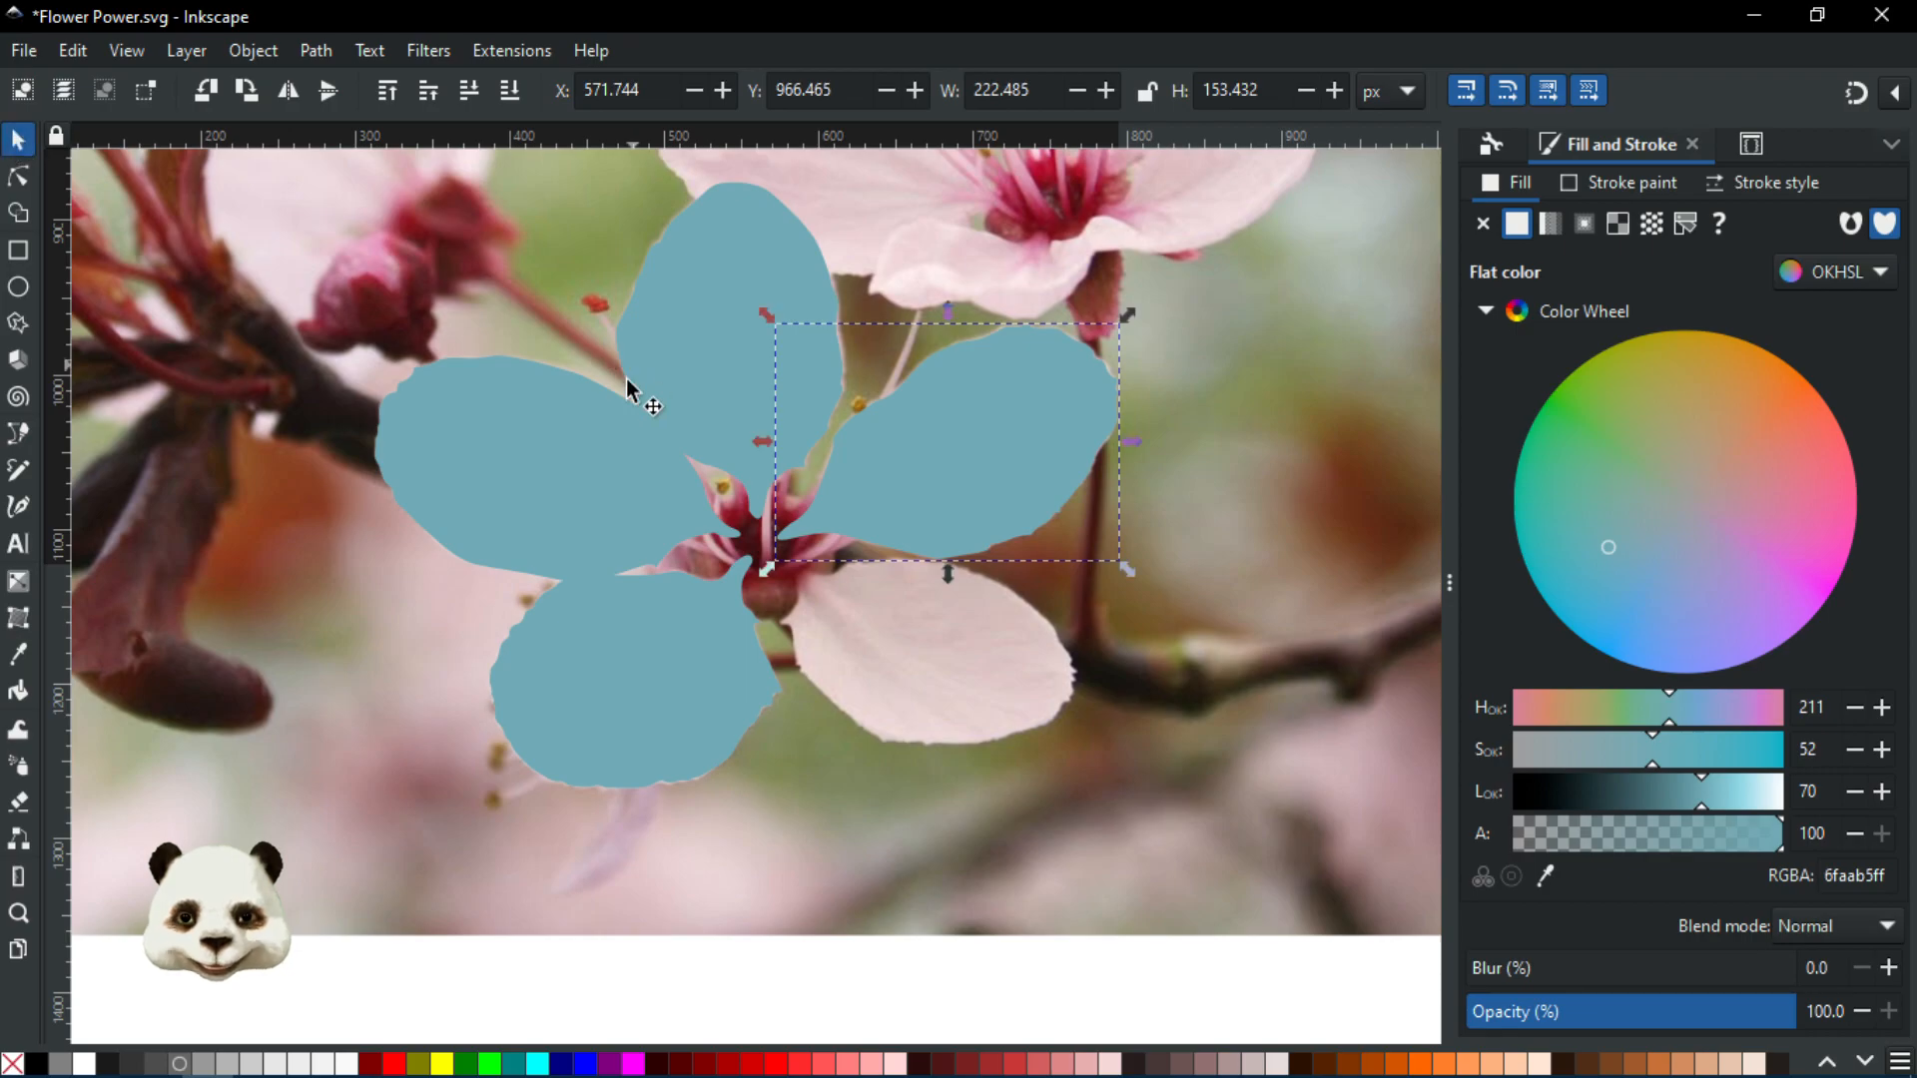
scroll(626, 380, down, 3)
click(404, 656)
drag(404, 657, 857, 319)
click(408, 656)
mouse_move(408, 658)
mouse_down()
mouse_move(767, 444)
mouse_move(761, 307)
mouse_up()
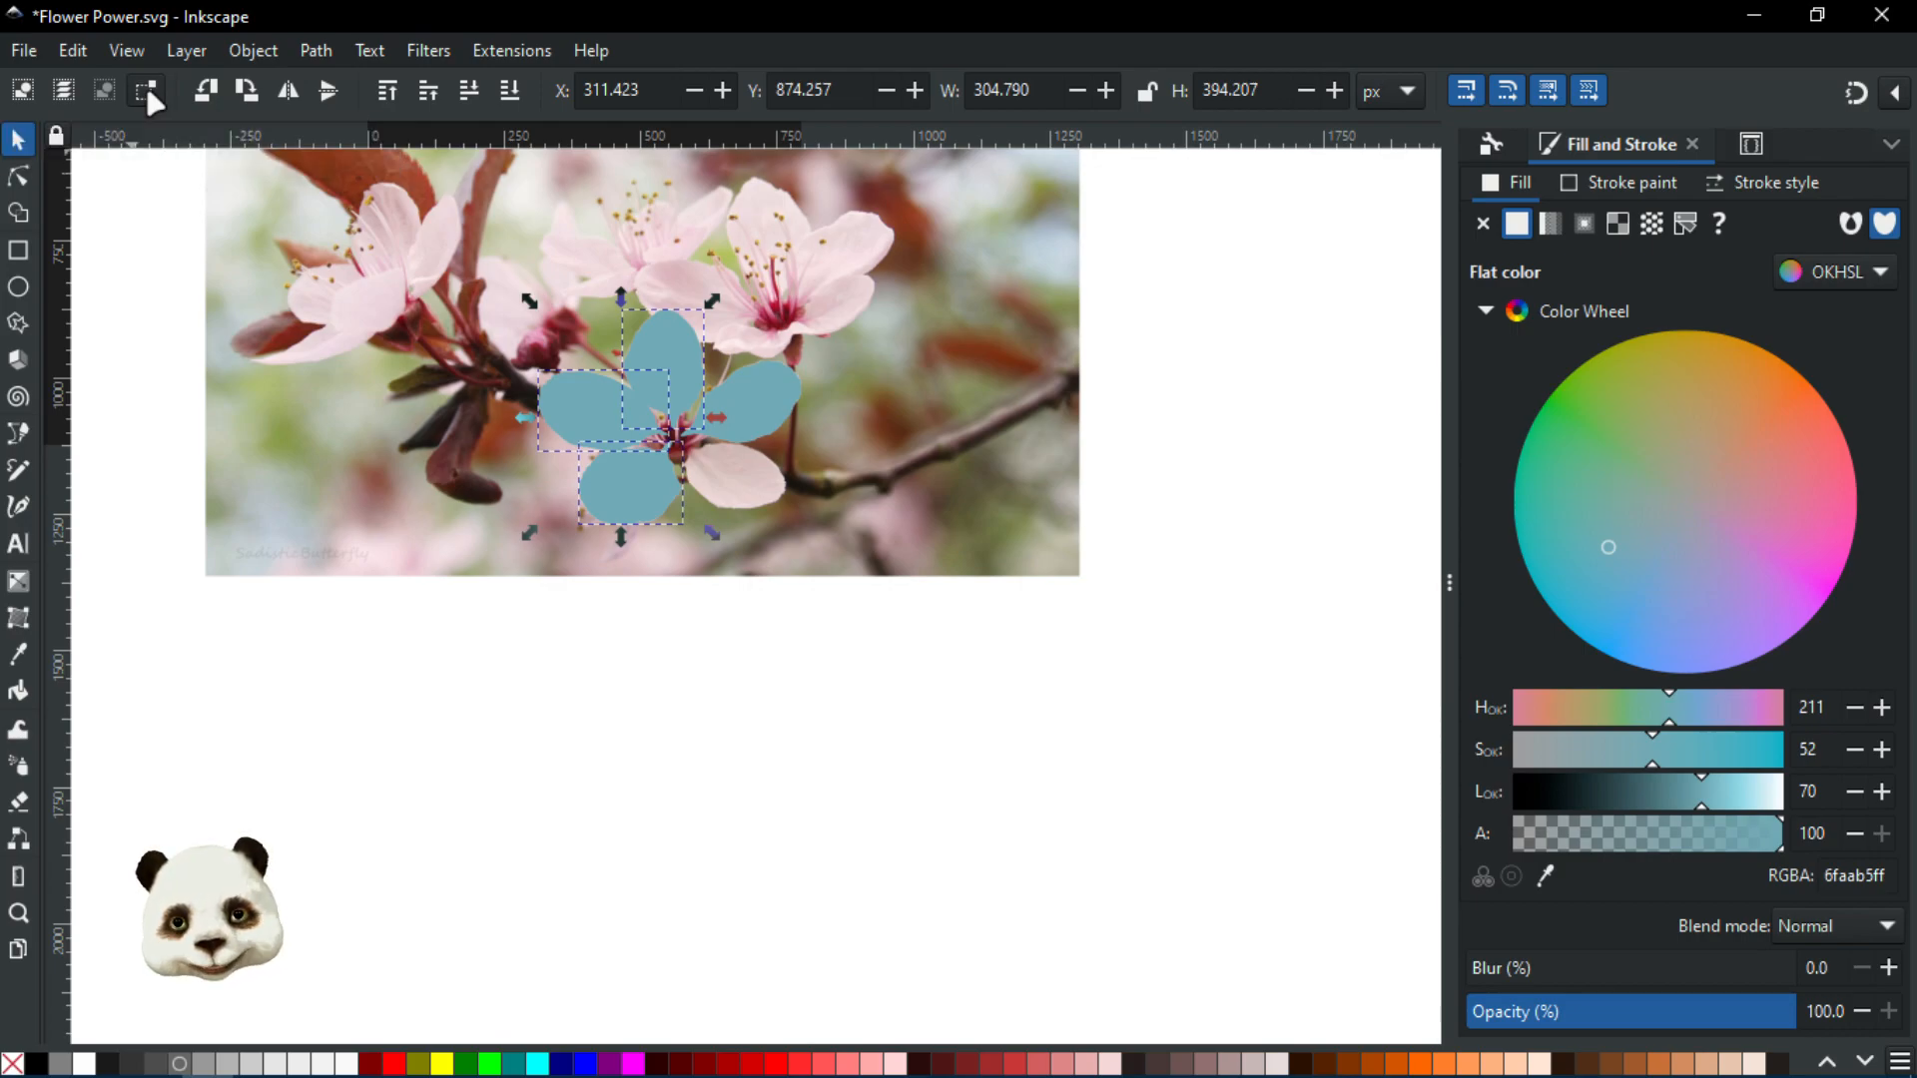
click(517, 651)
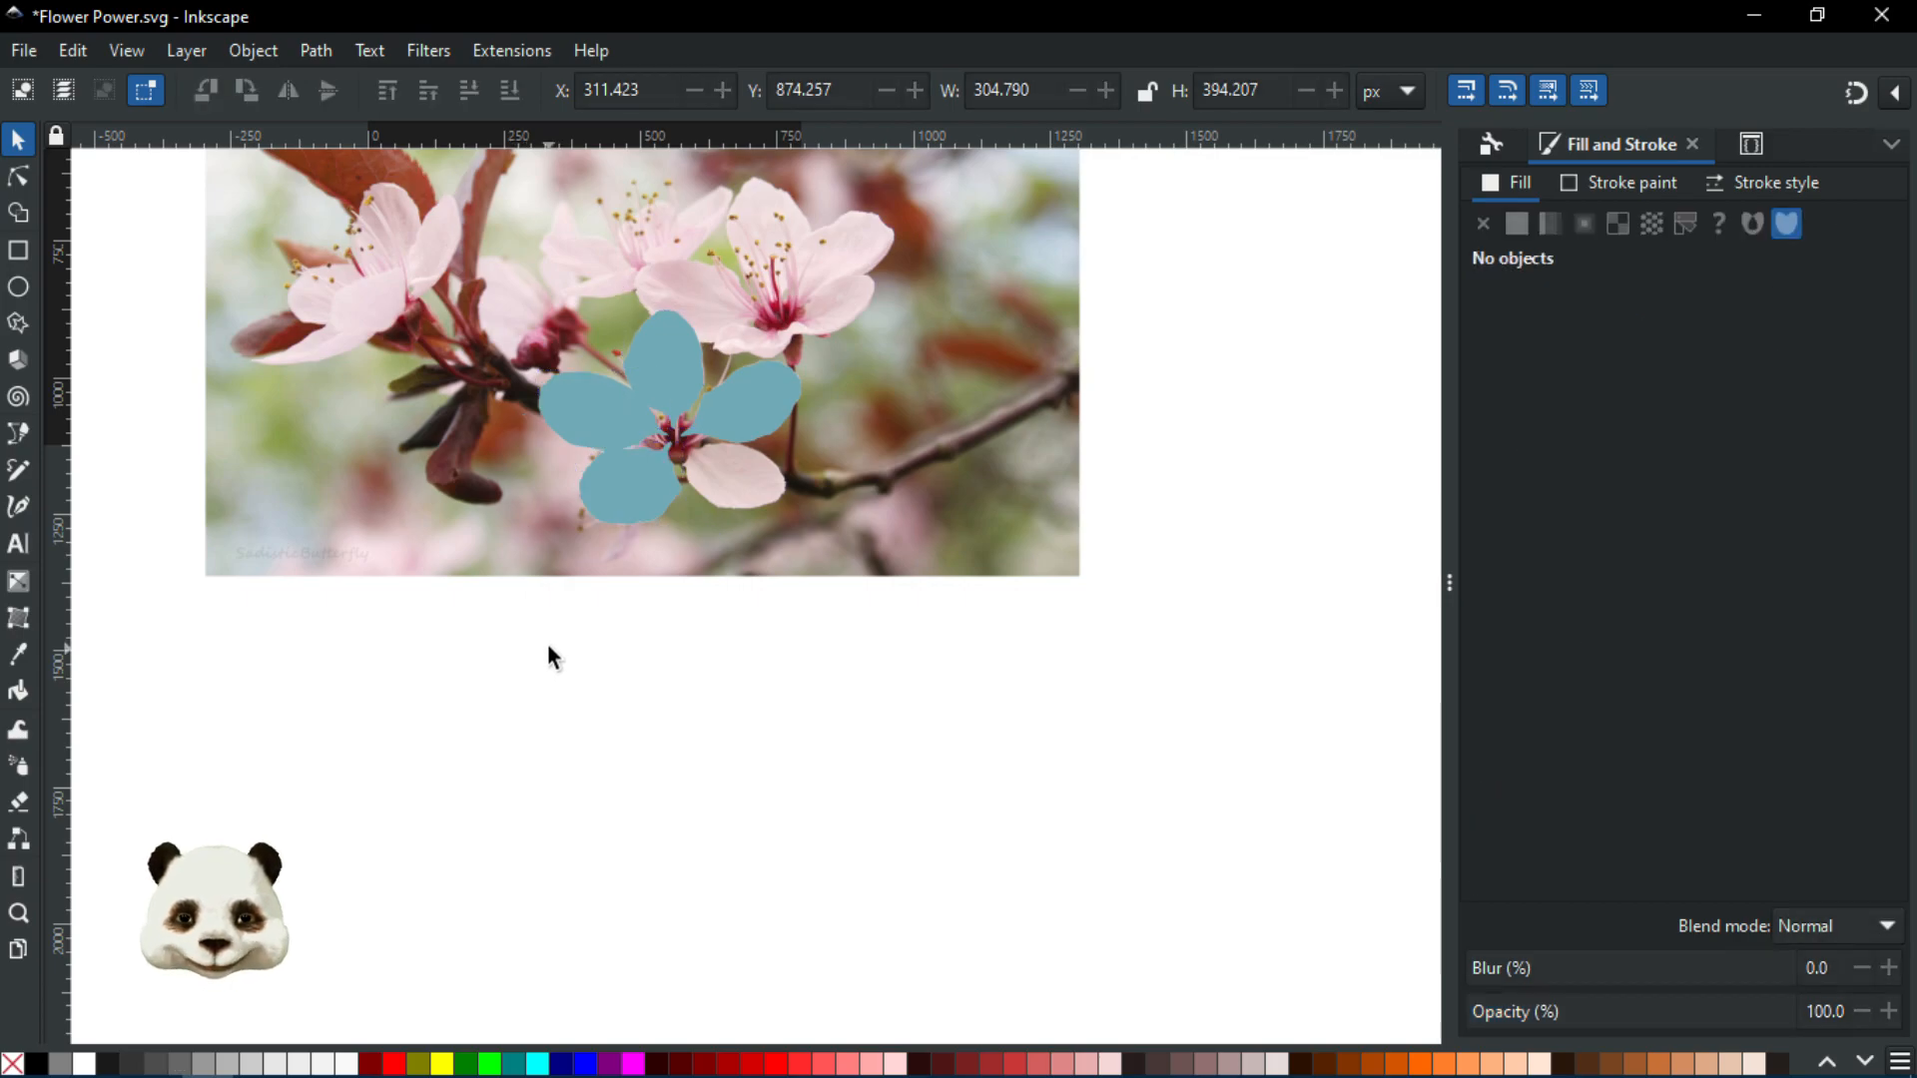
mouse_move(722, 471)
mouse_down()
mouse_move(753, 428)
mouse_move(751, 386)
mouse_up()
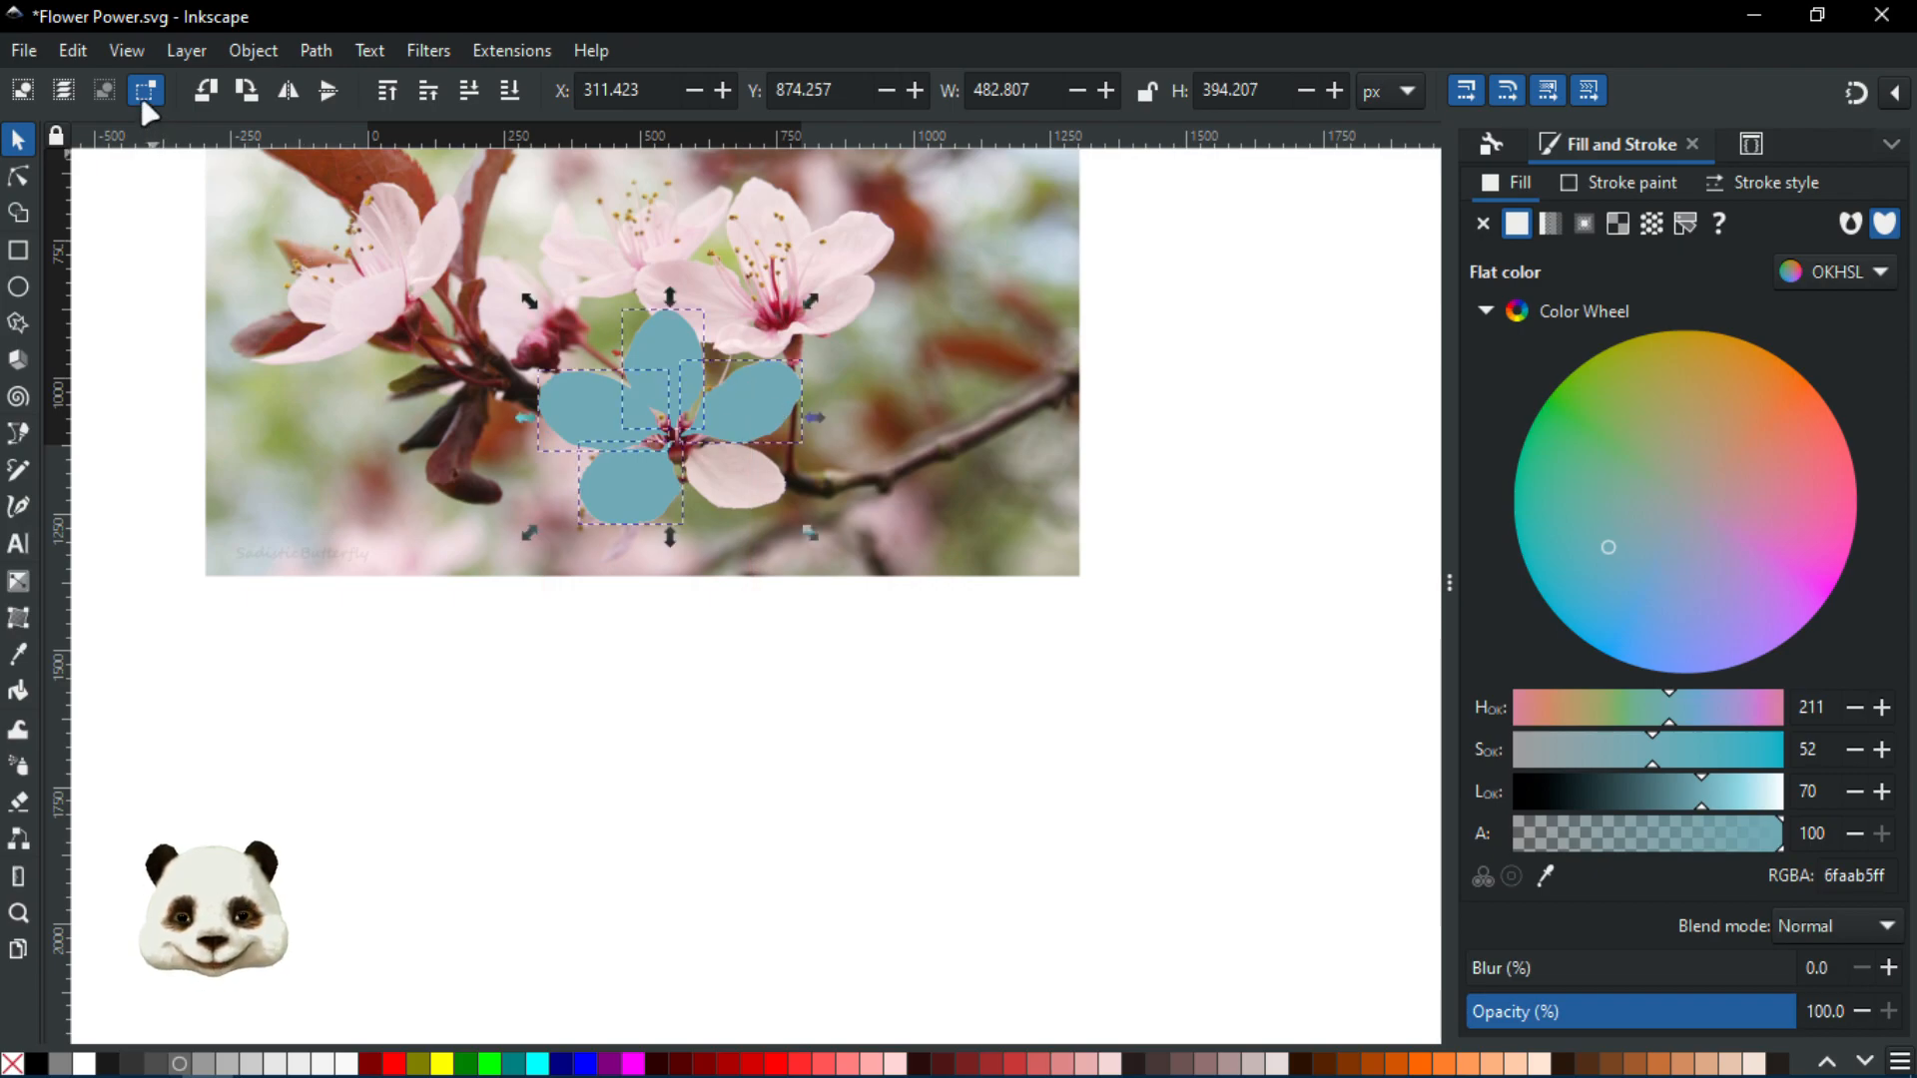
scroll(811, 465, up, 3)
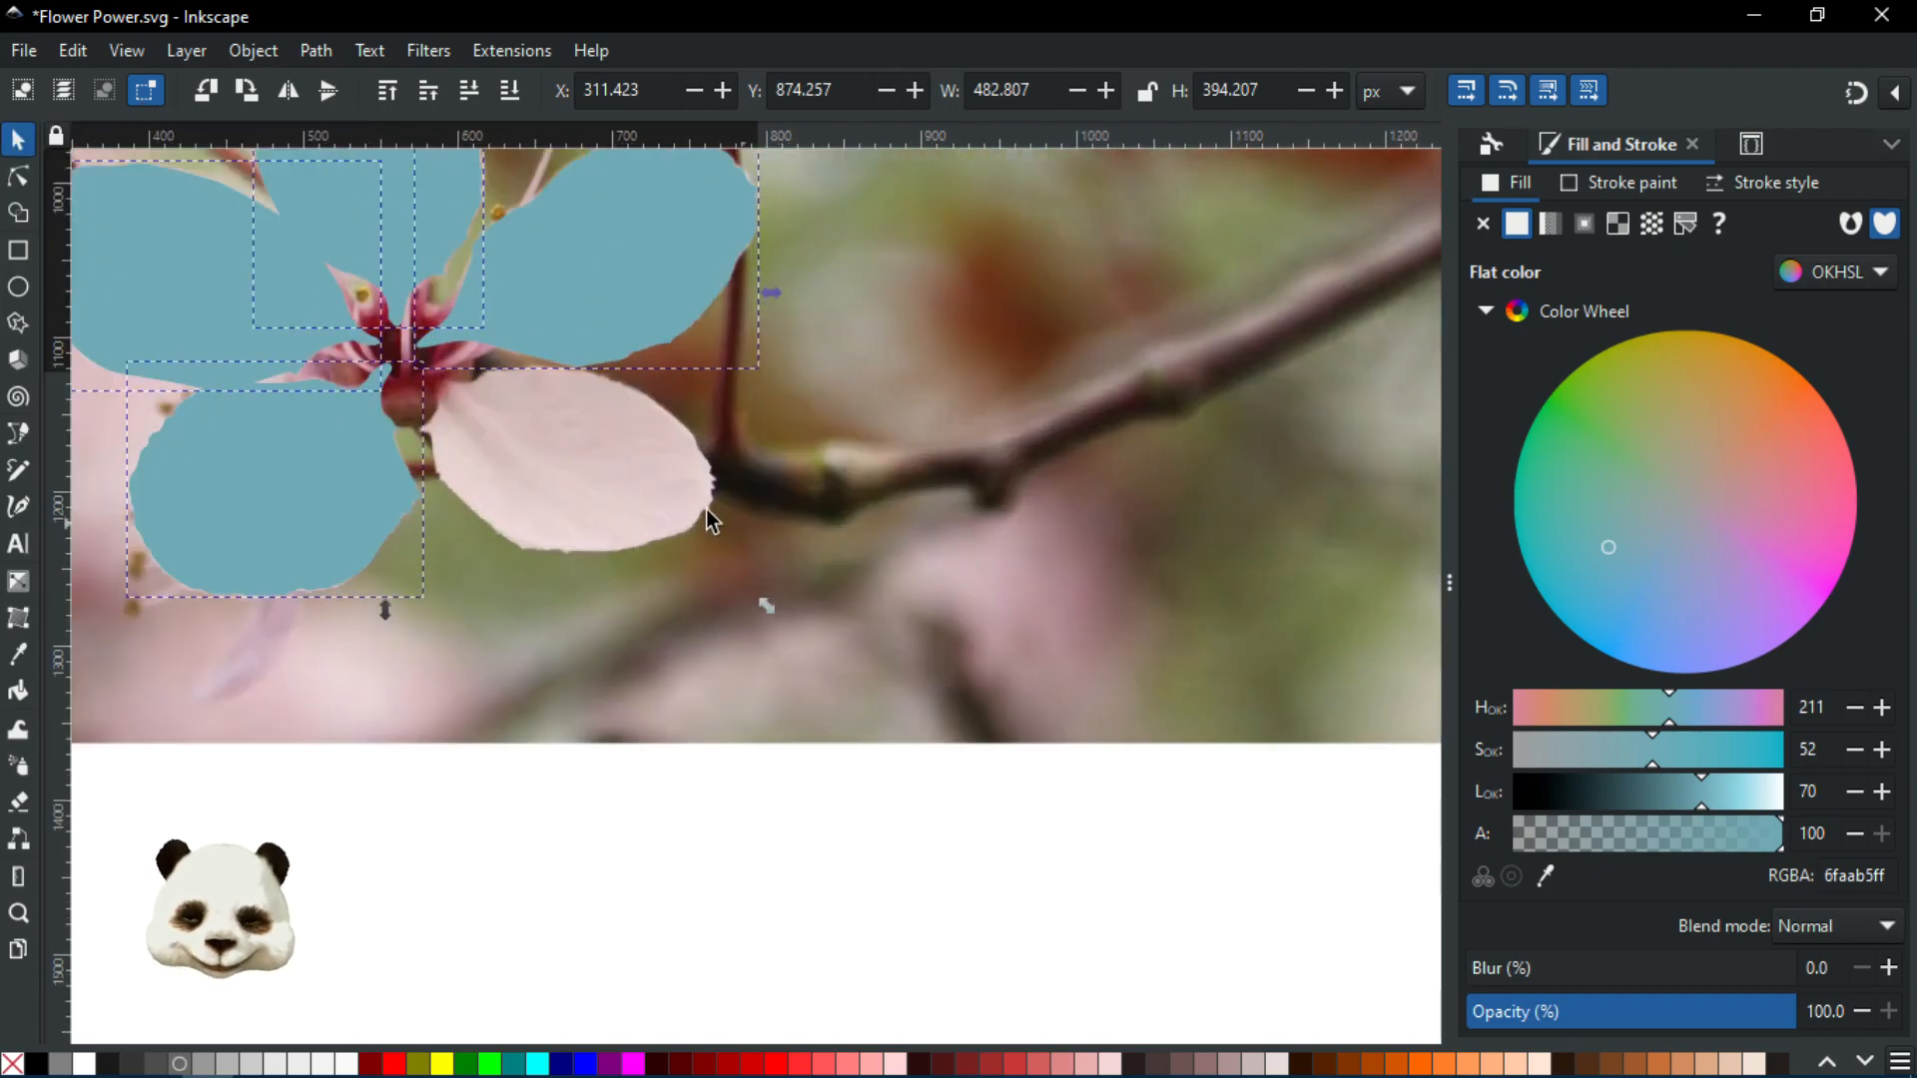
drag(851, 518, 1186, 723)
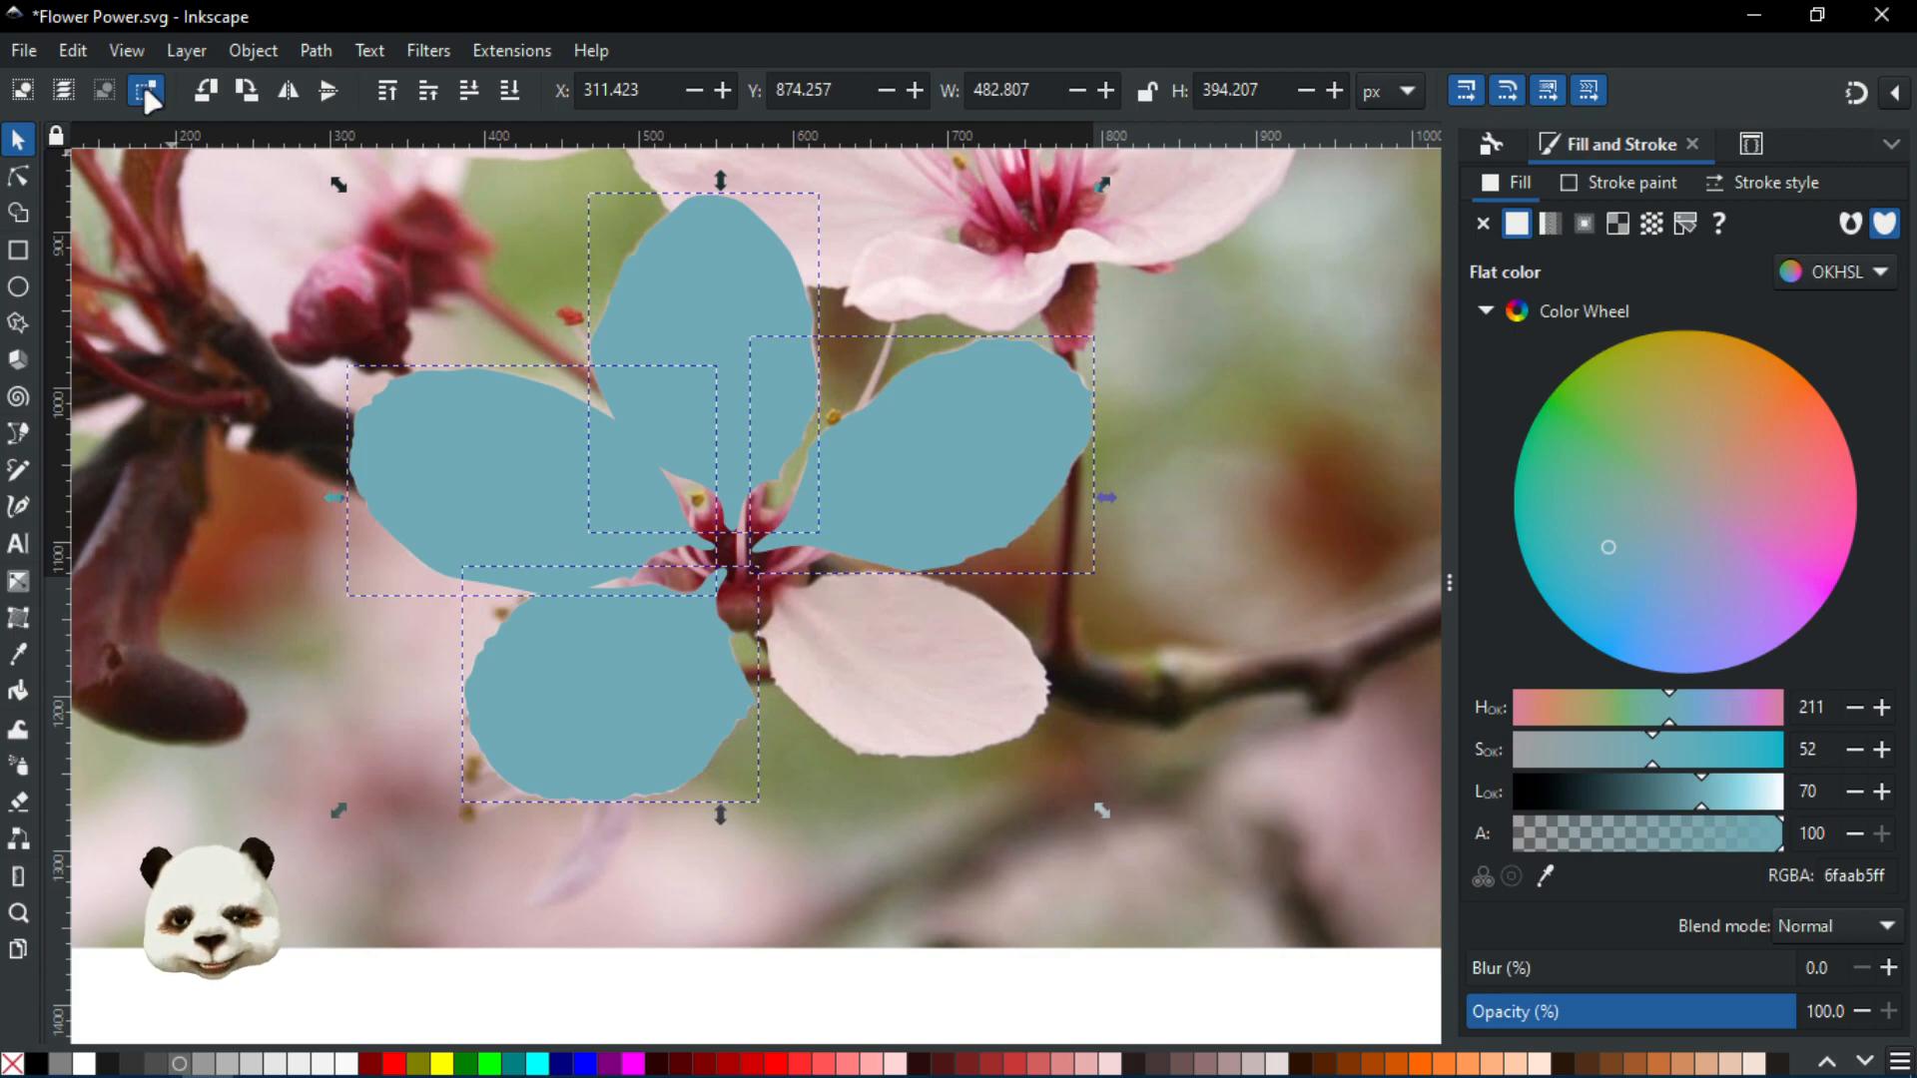
Inspect the nodes of the bottom-left and top blue petals with the Node tool
click(17, 180)
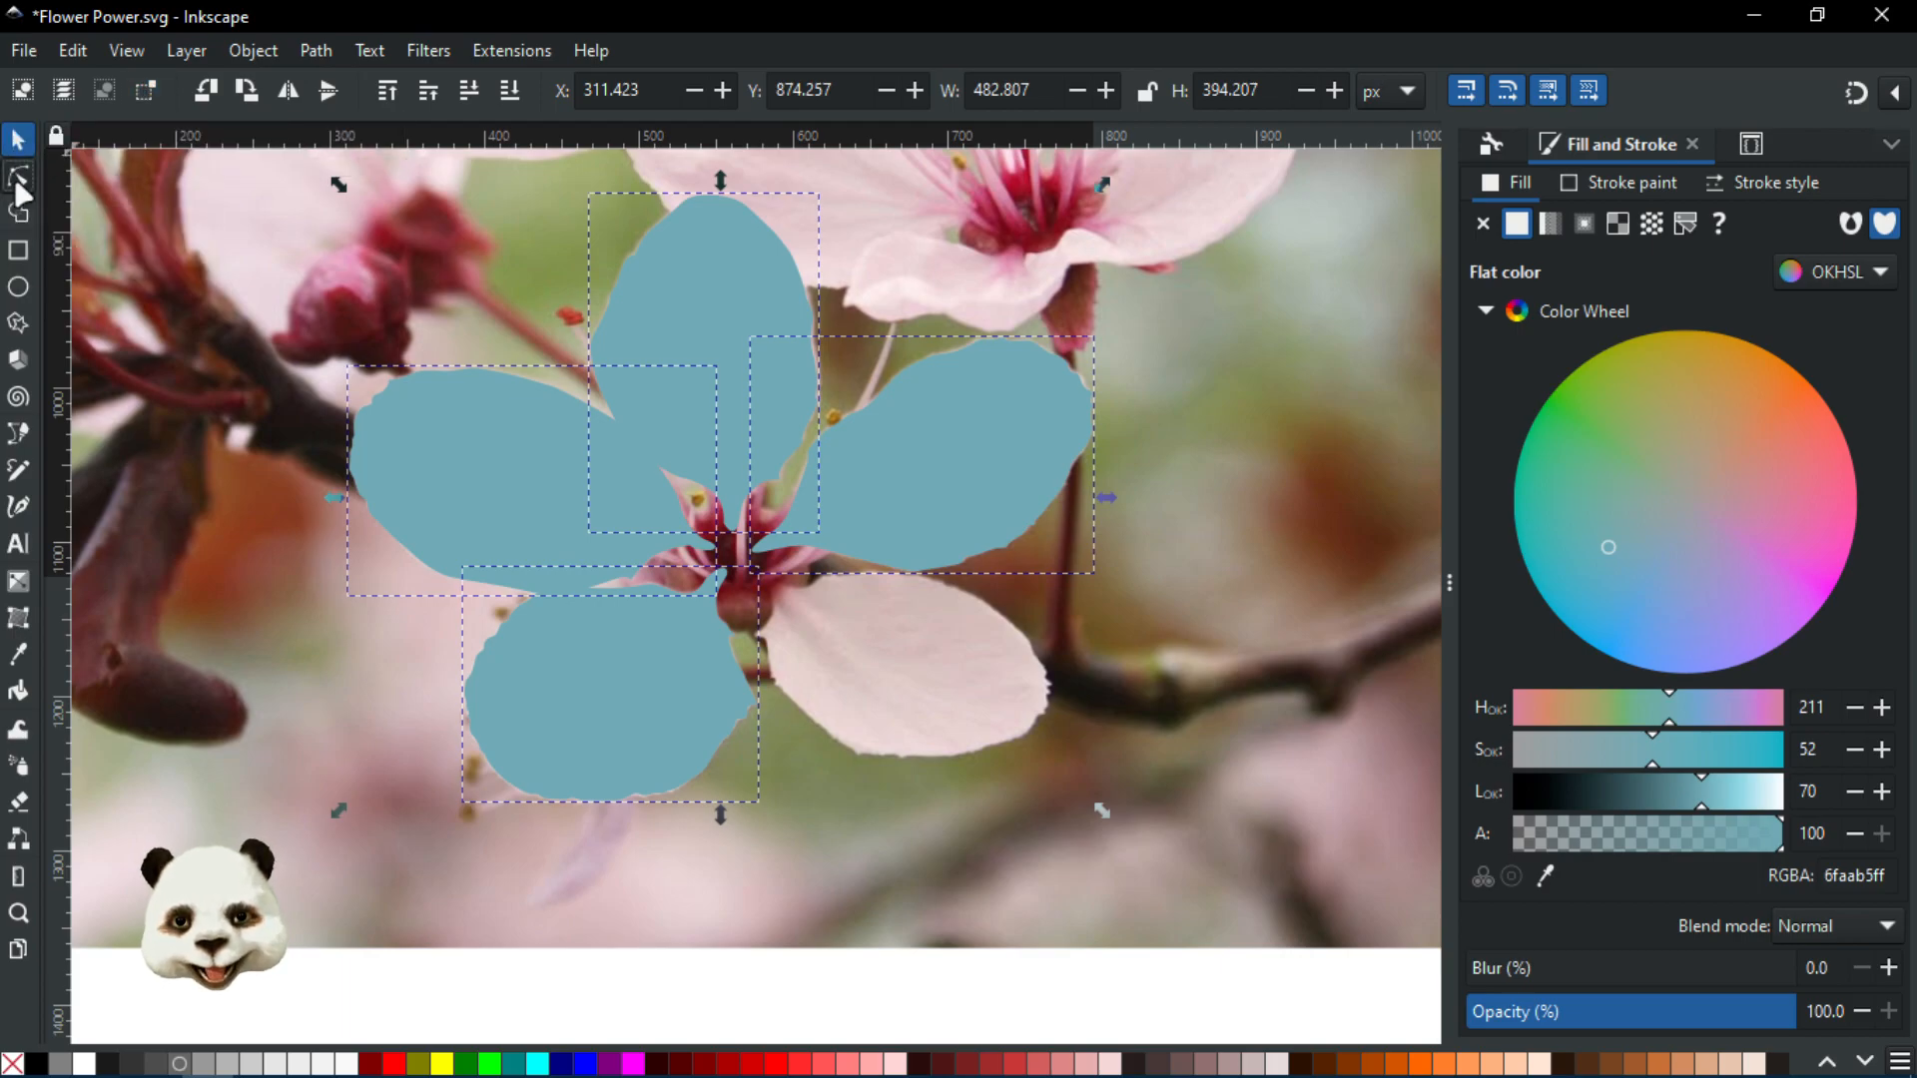
click(834, 967)
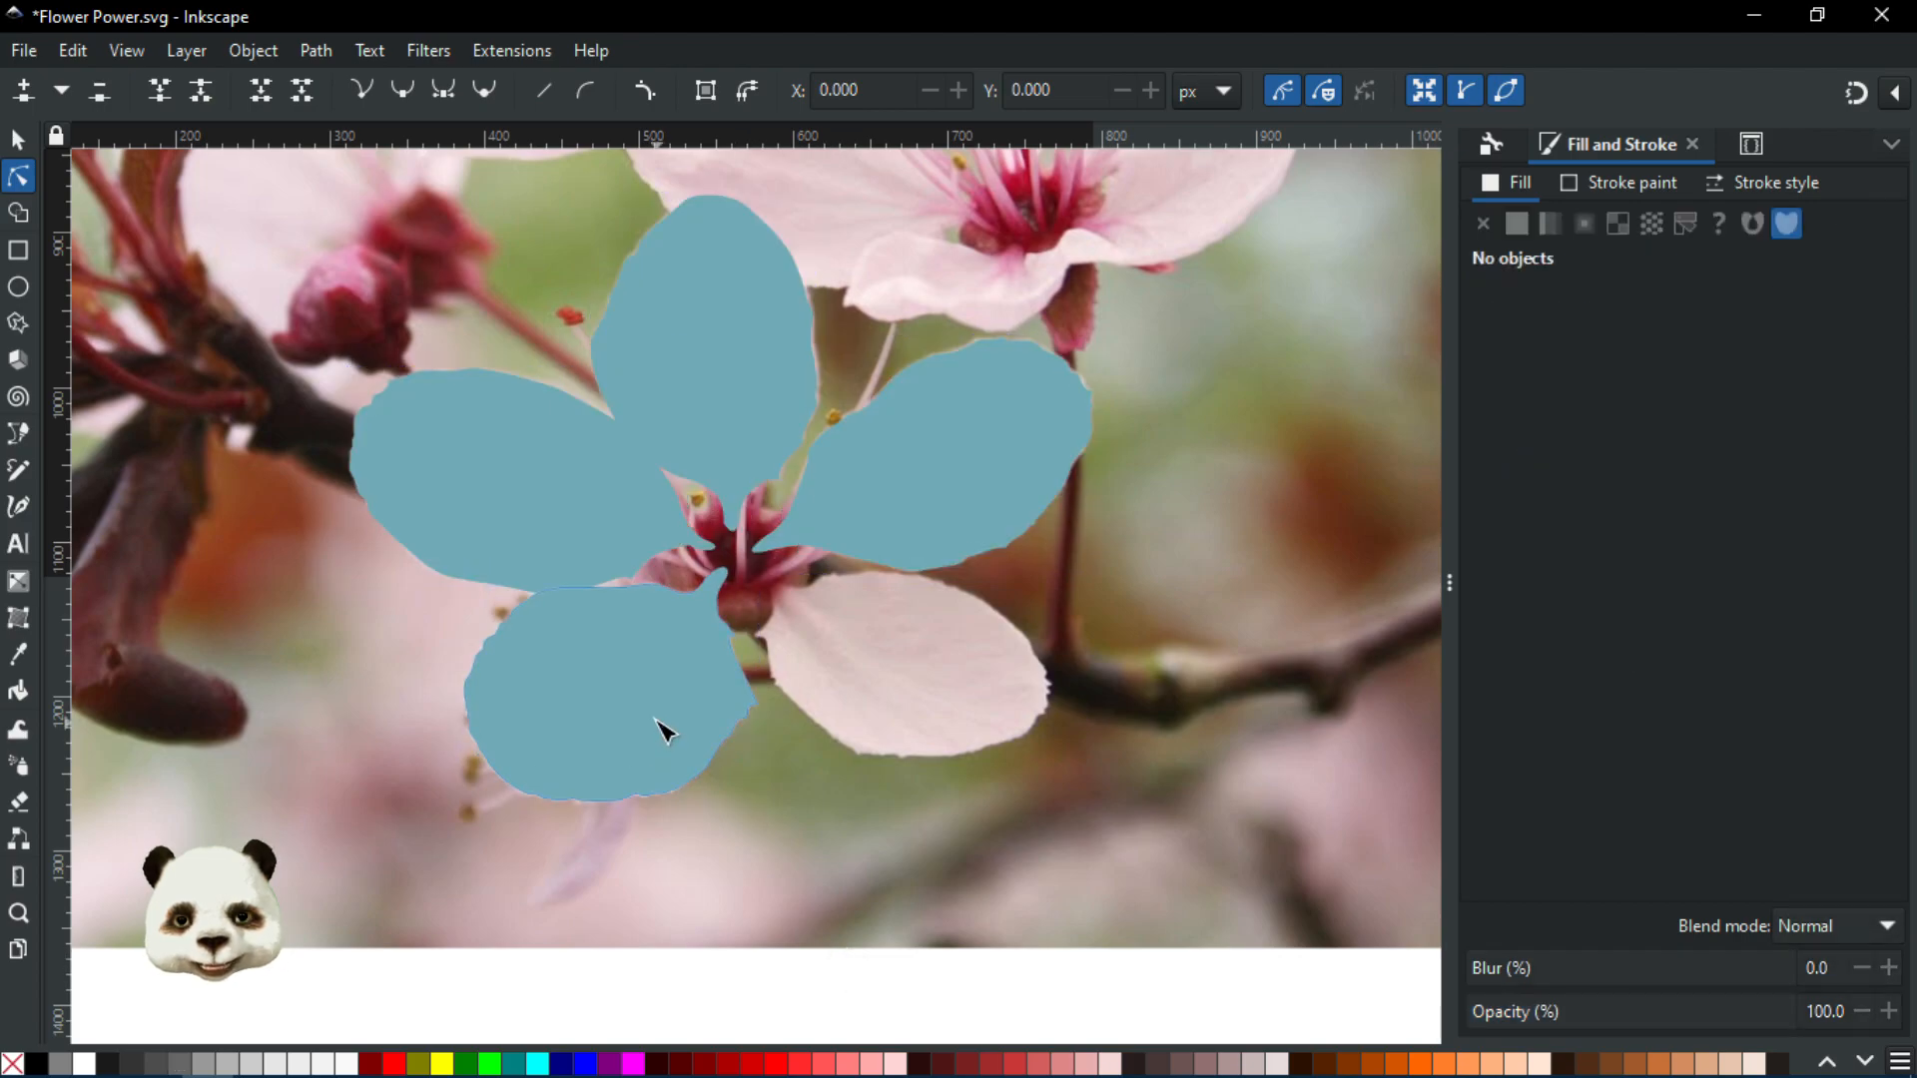
click(706, 650)
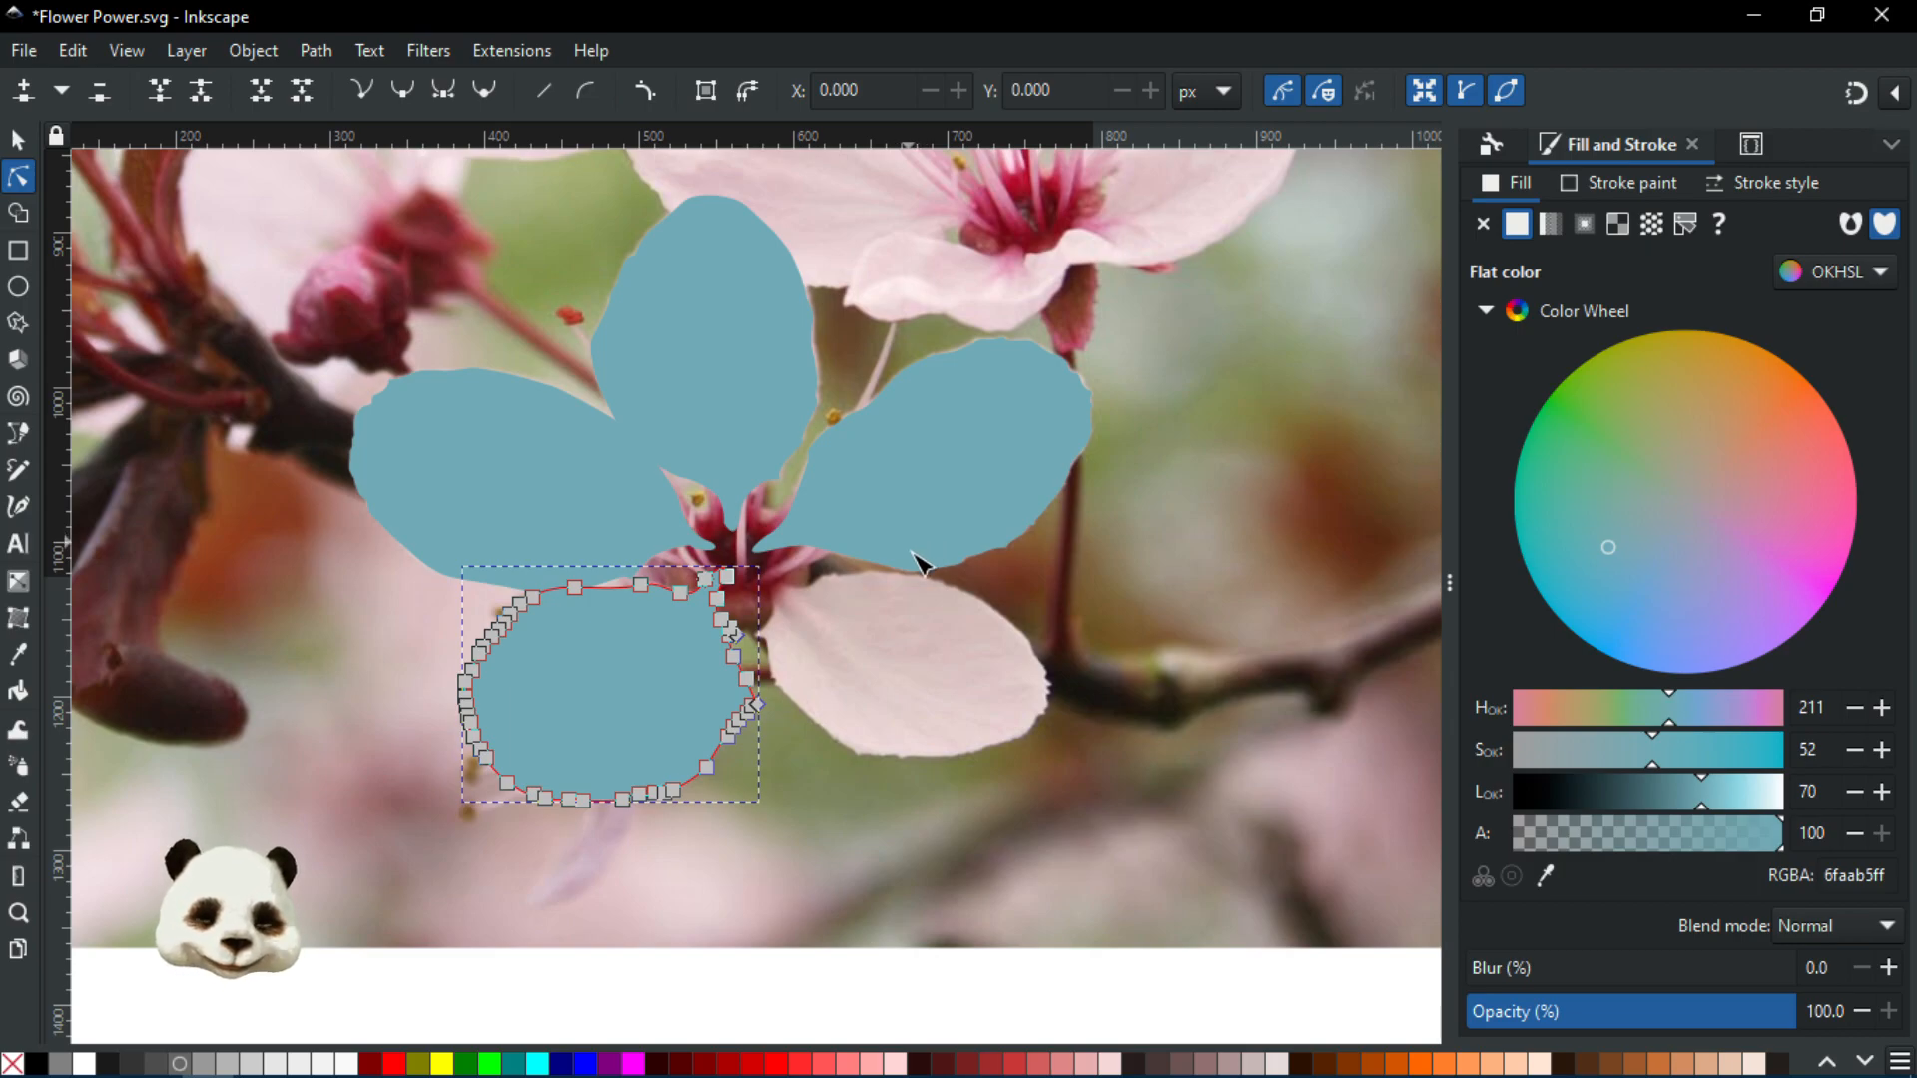
click(721, 410)
click(1188, 789)
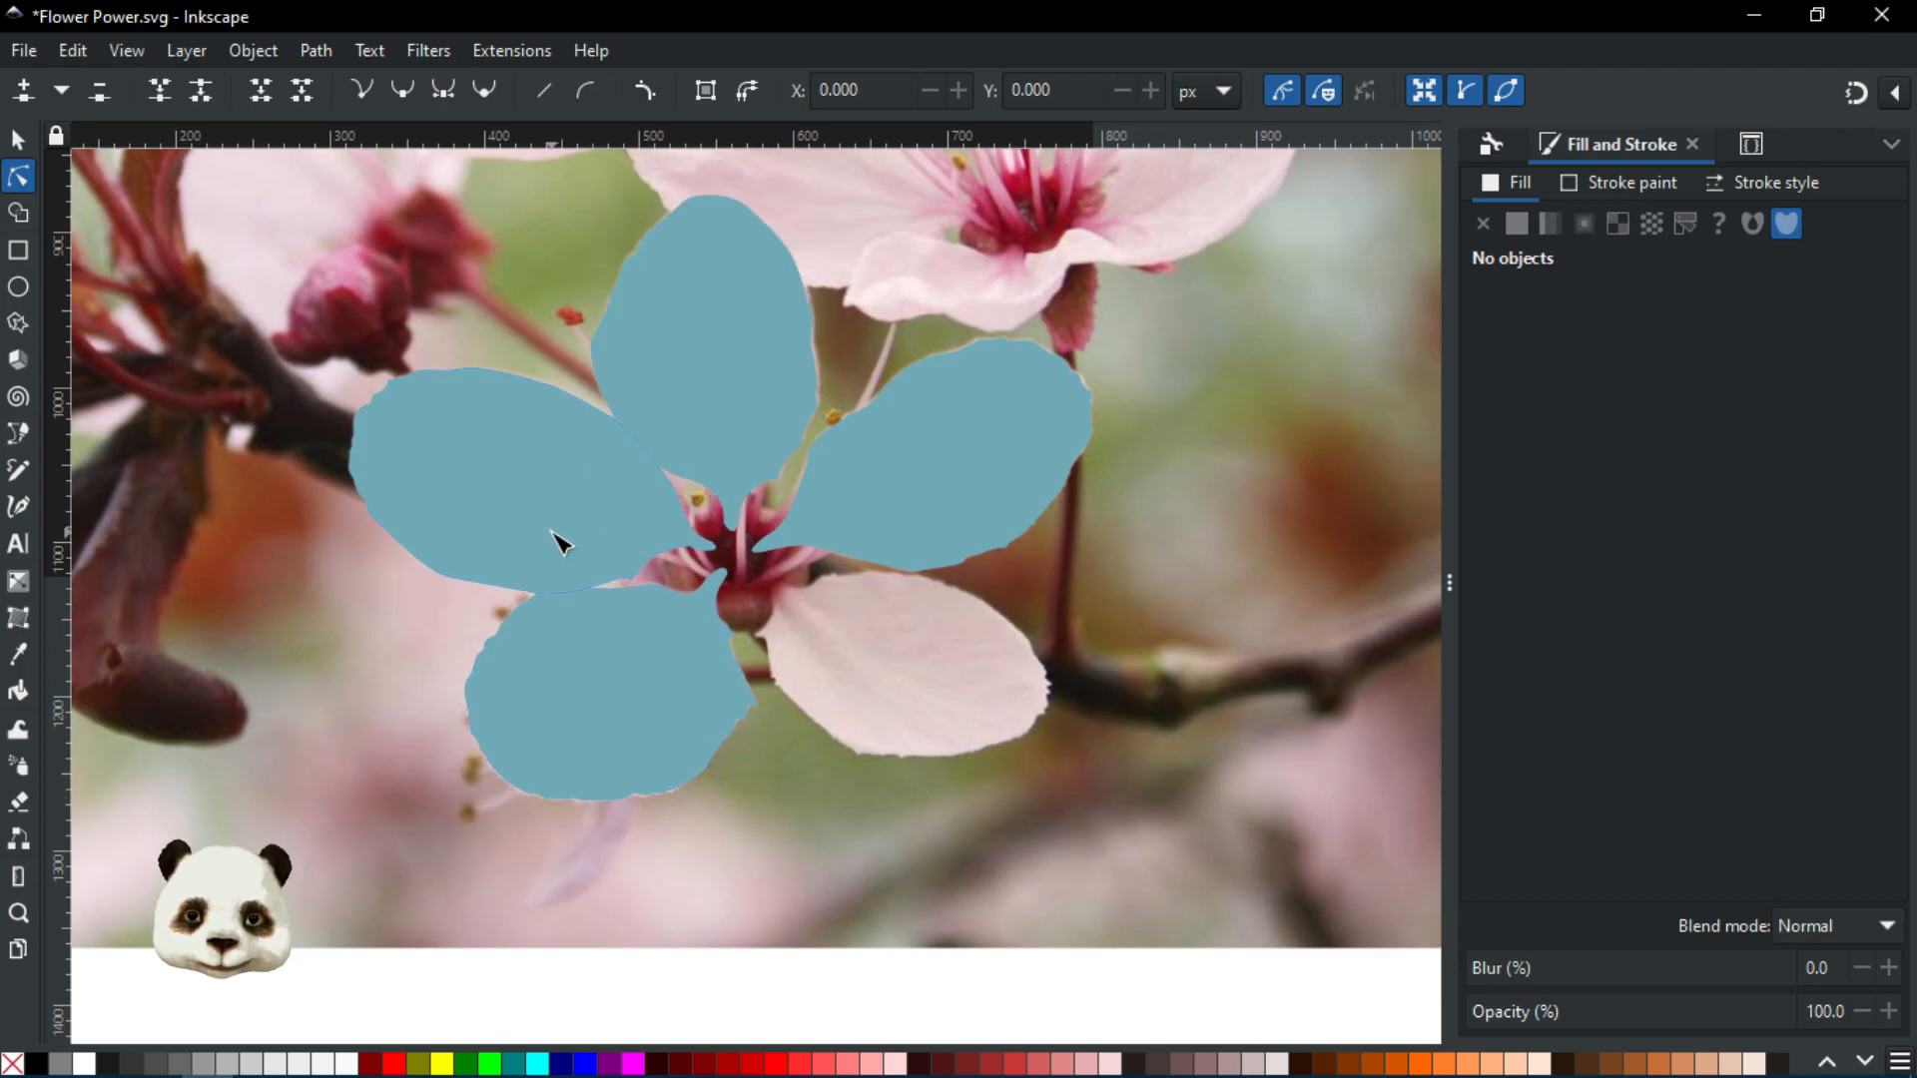
scroll(1019, 796, up, 2)
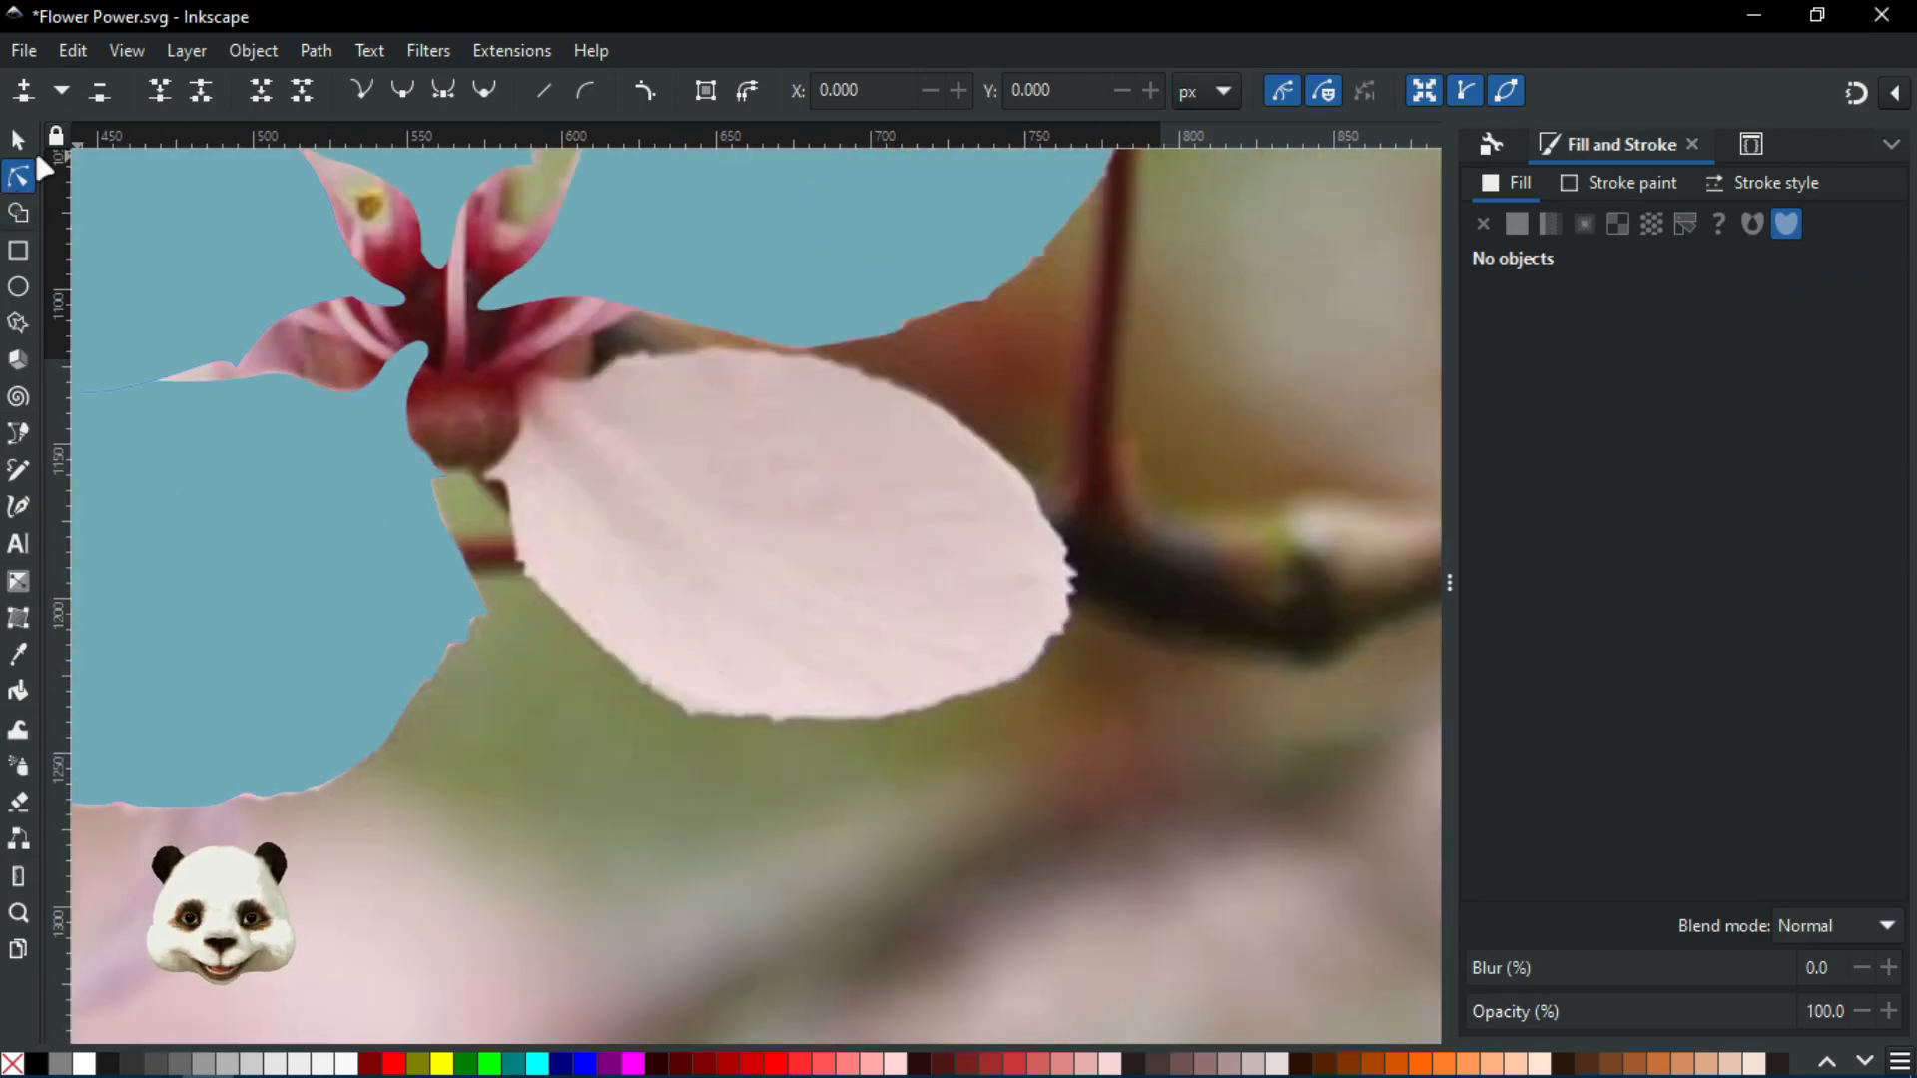
drag(767, 713, 985, 886)
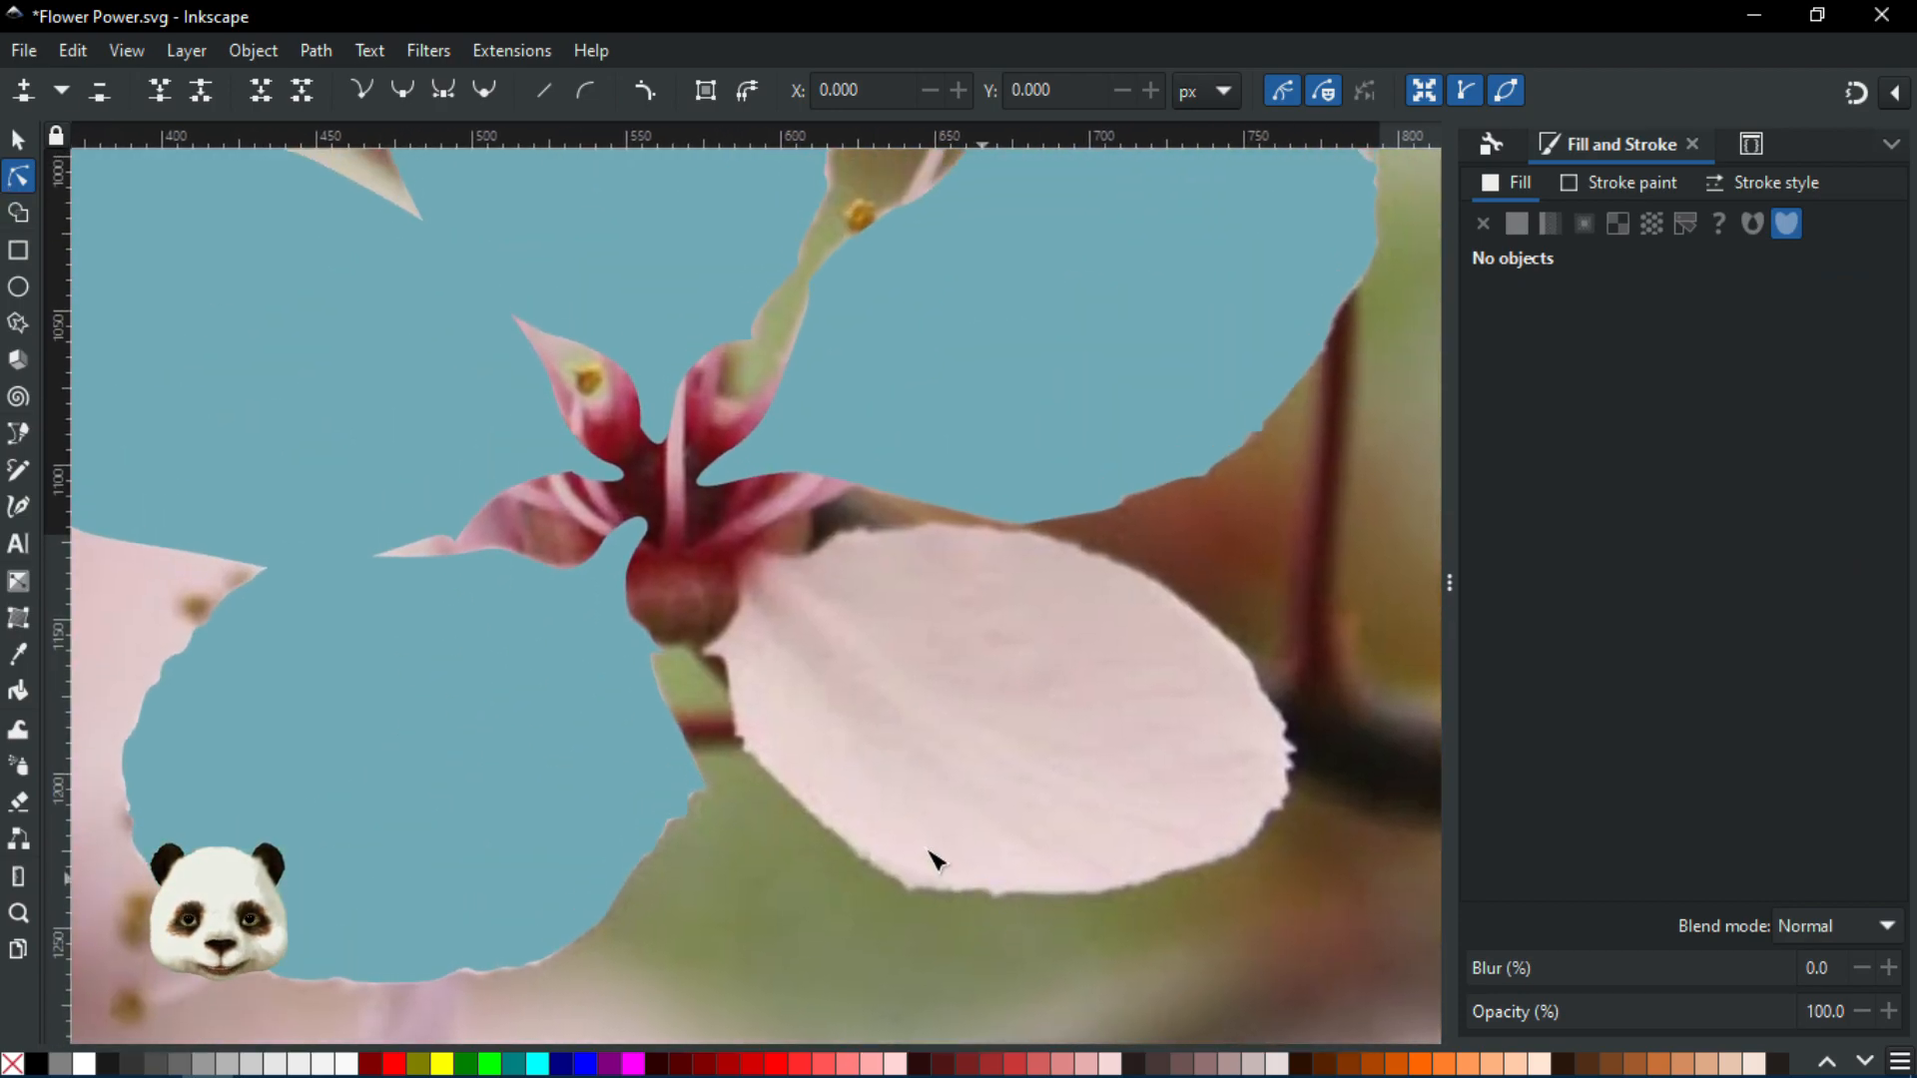
Touch-select all four blue petals, show their path nodes, then frame the pink petal
click(20, 148)
scroll(649, 379, down, 4)
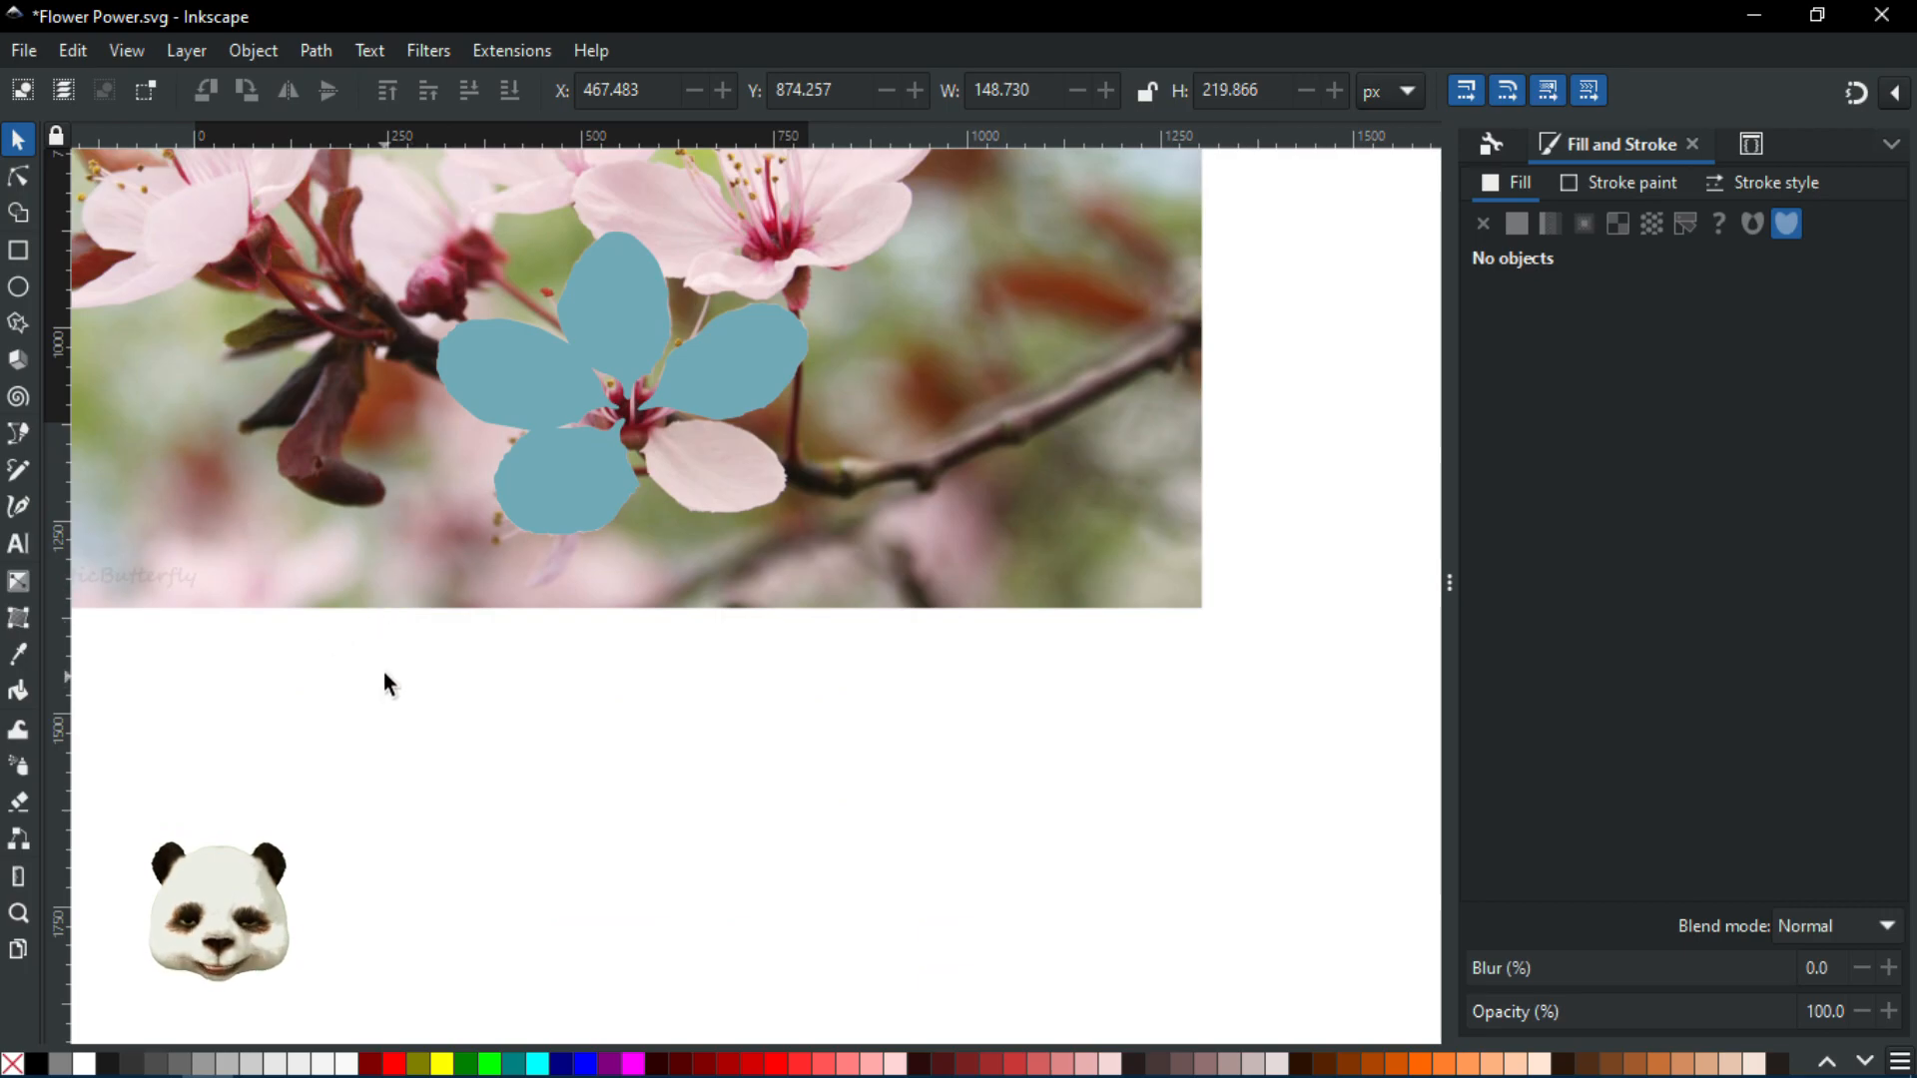
mouse_move(429, 662)
mouse_down()
mouse_move(569, 559)
mouse_move(542, 459)
mouse_up()
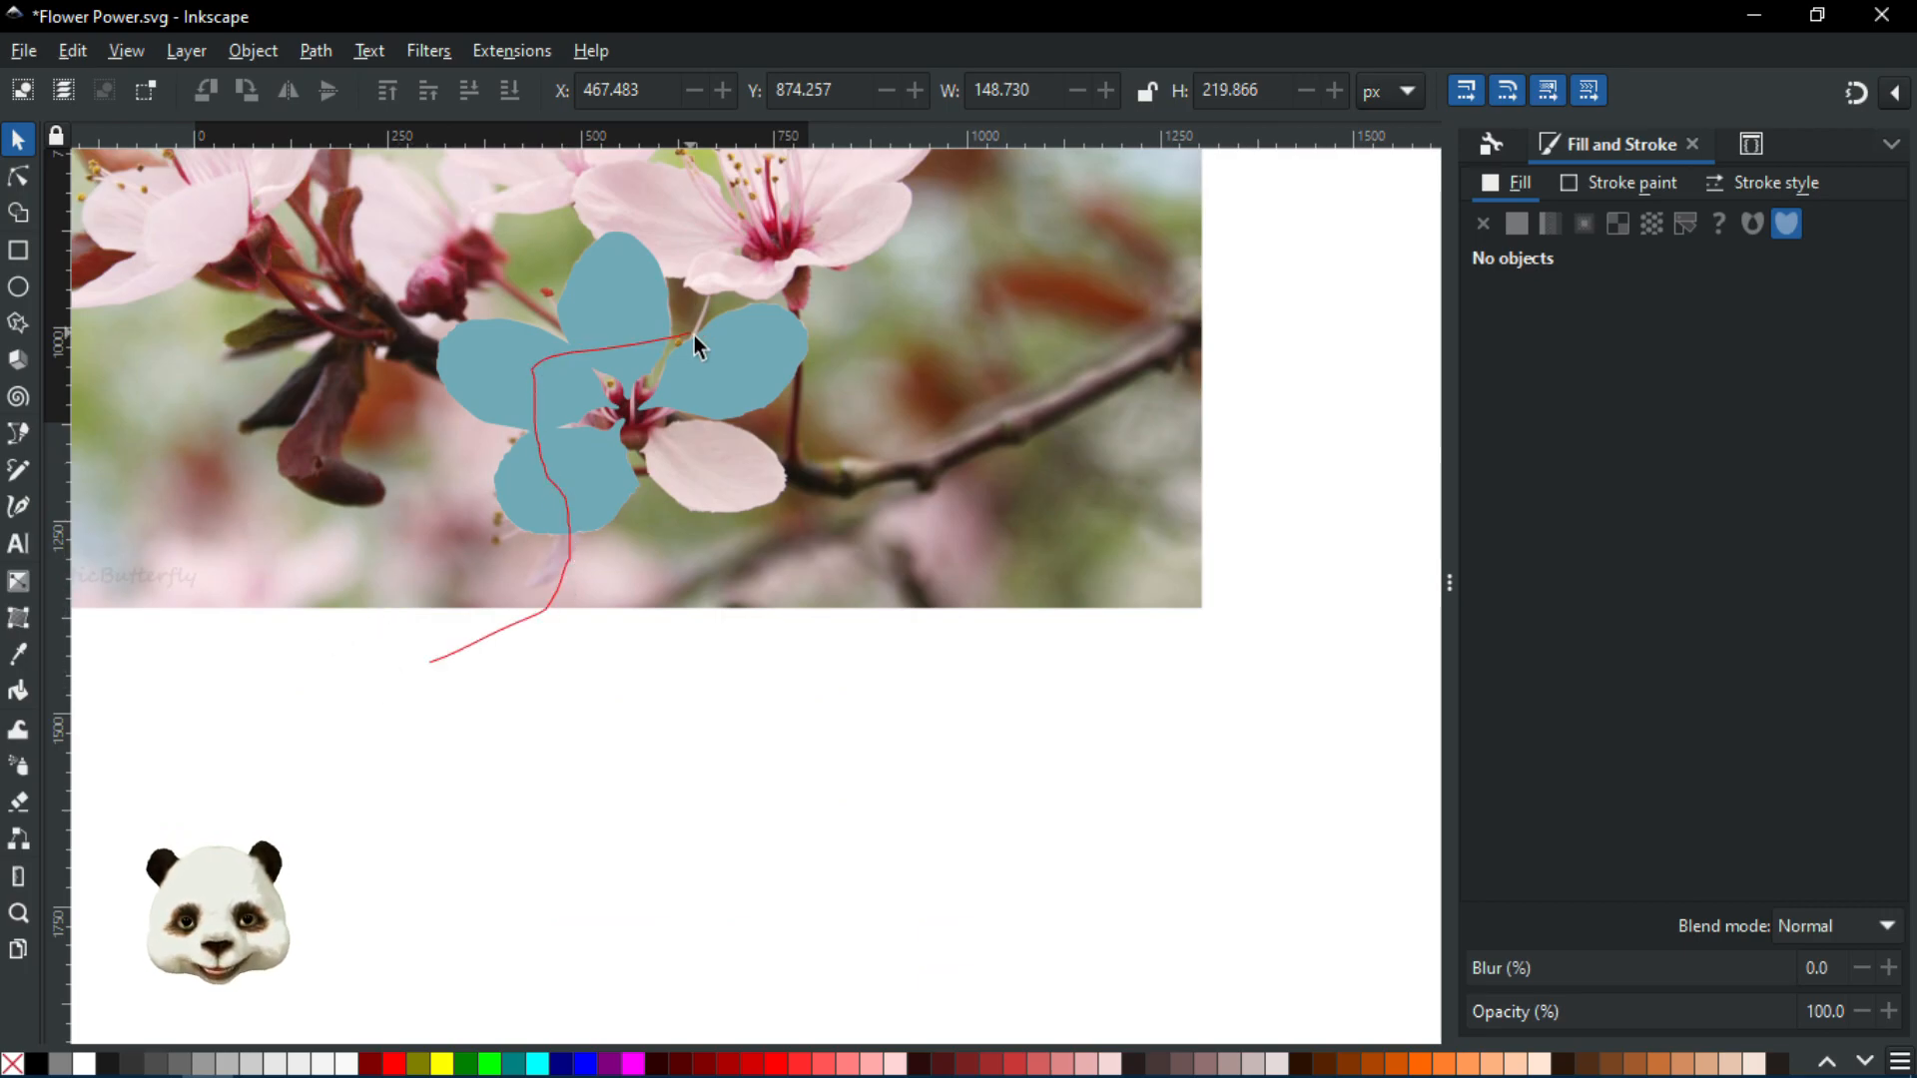
drag(585, 713, 588, 713)
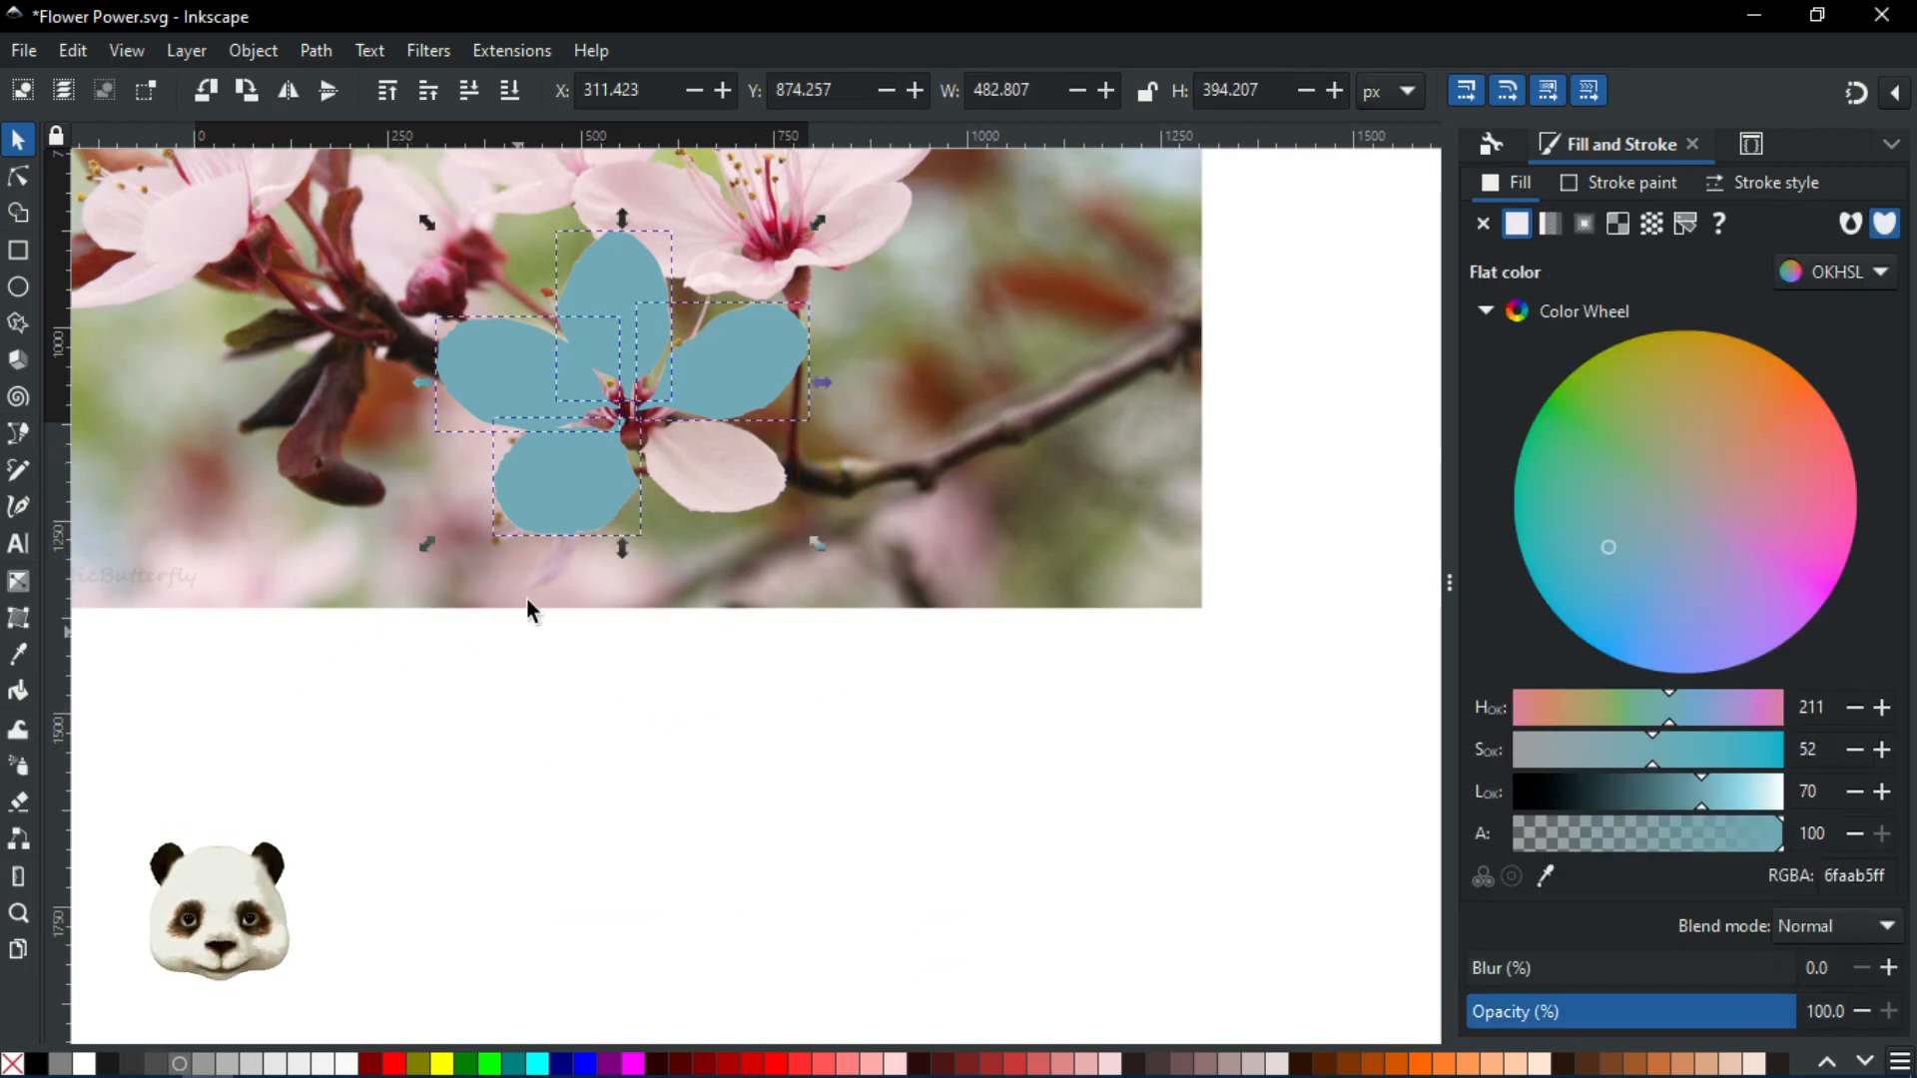
click(18, 175)
scroll(874, 474, up, 2)
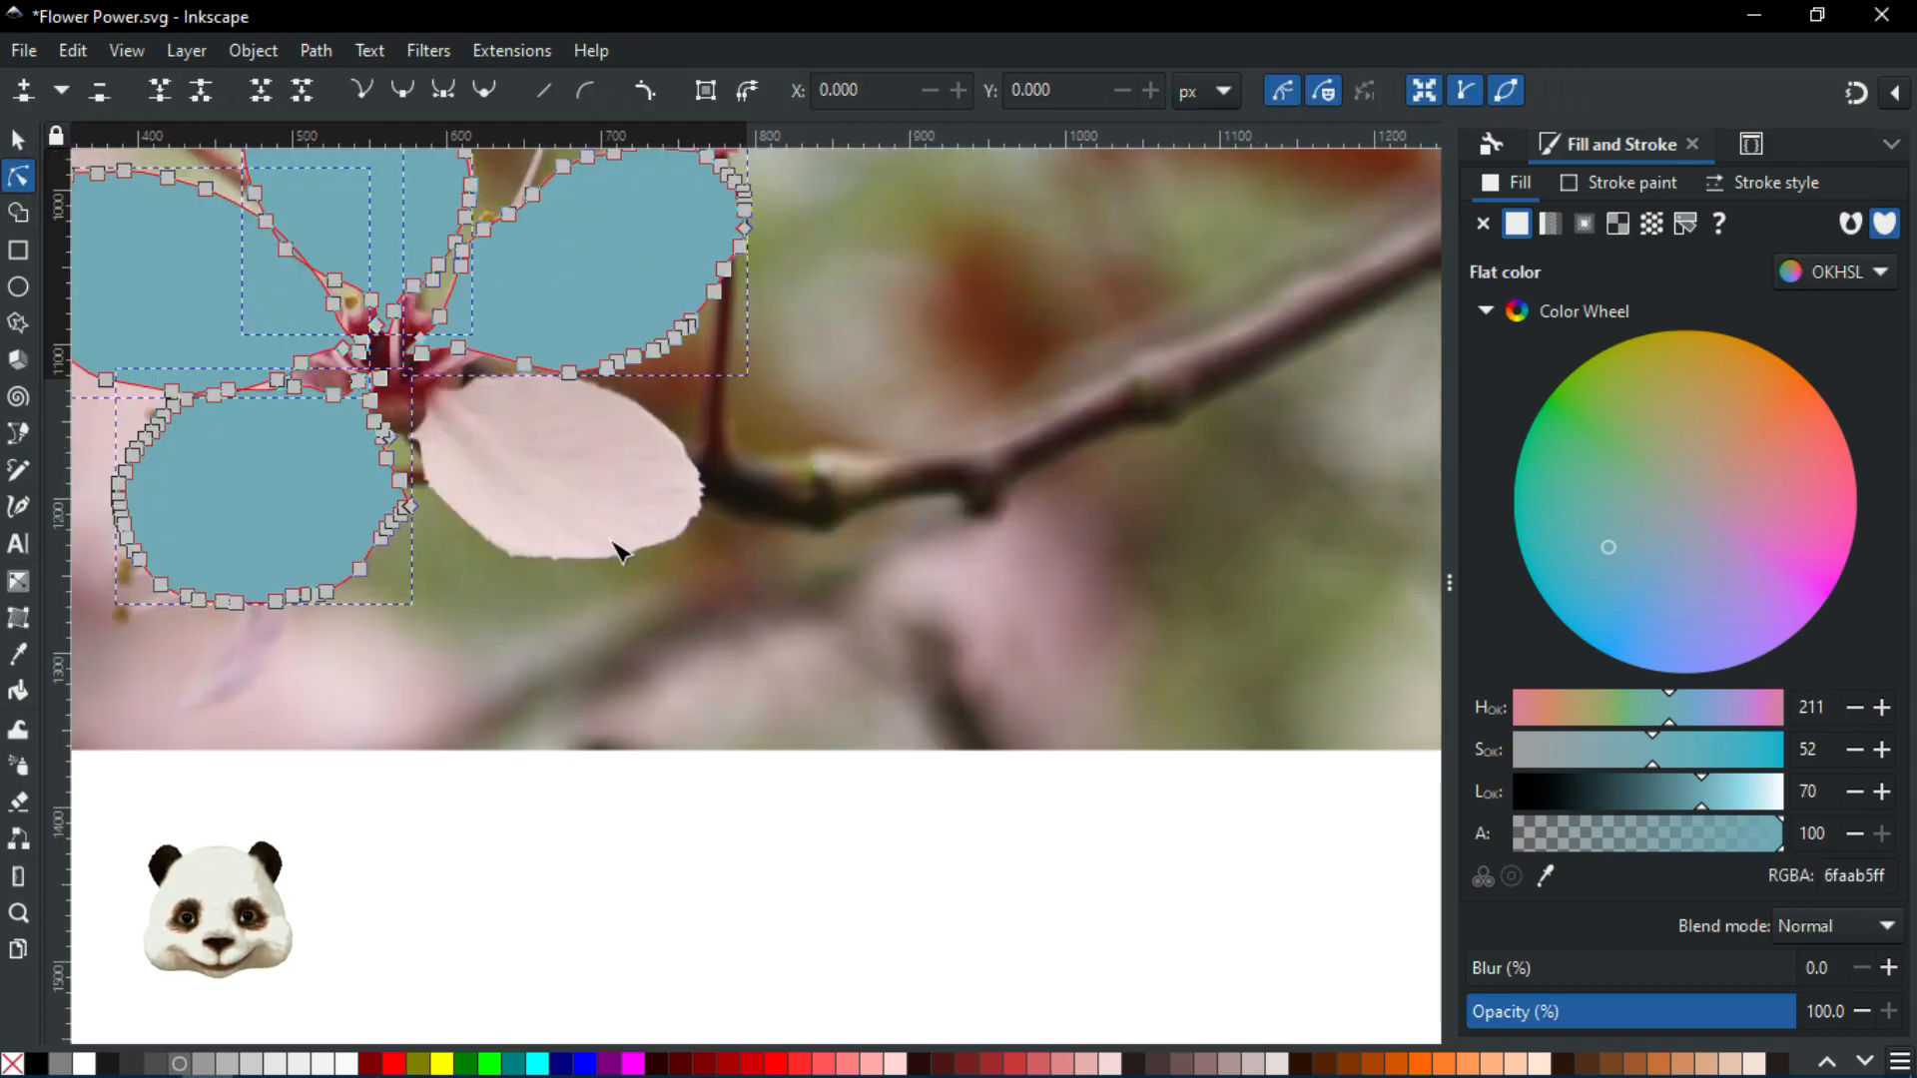
click(632, 580)
drag(657, 613, 917, 705)
scroll(684, 539, up, 2)
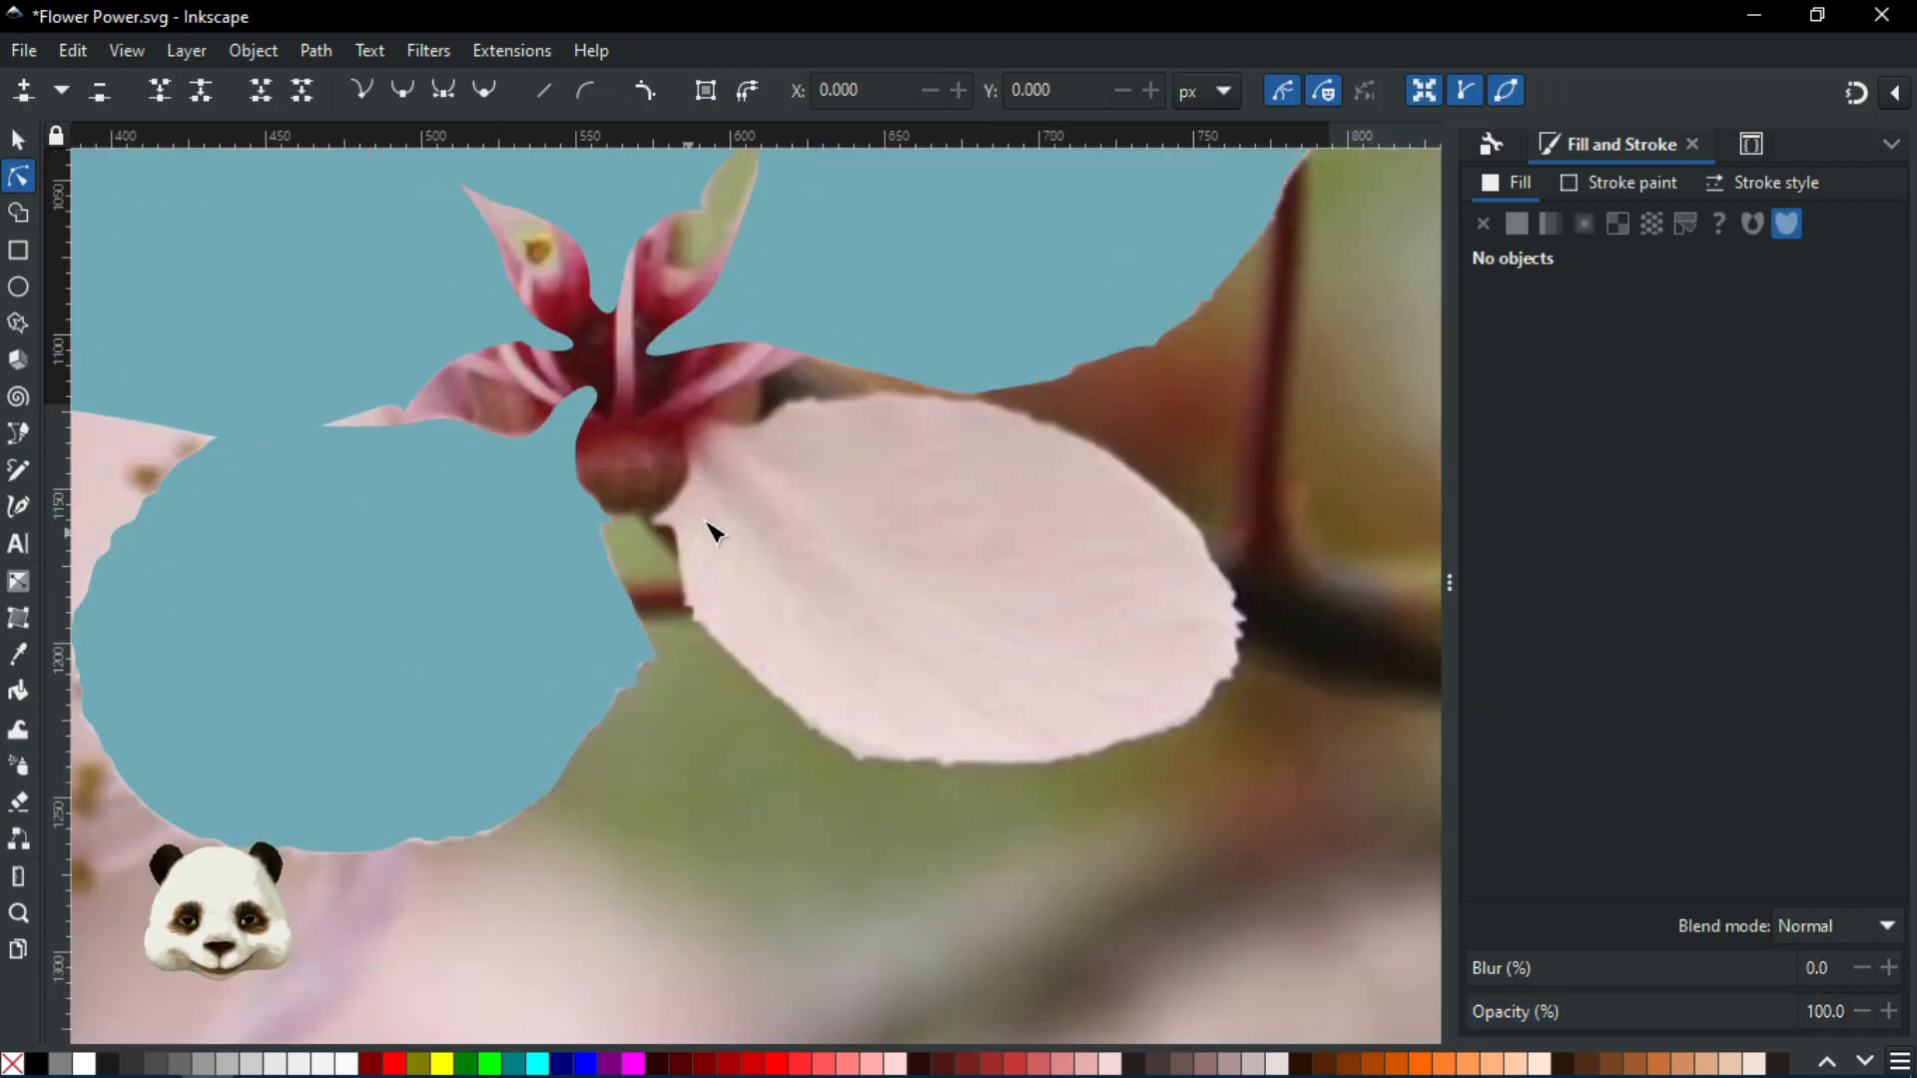
Save Flower Power.svg and return to the Bezier tool
key(ctrl+s)
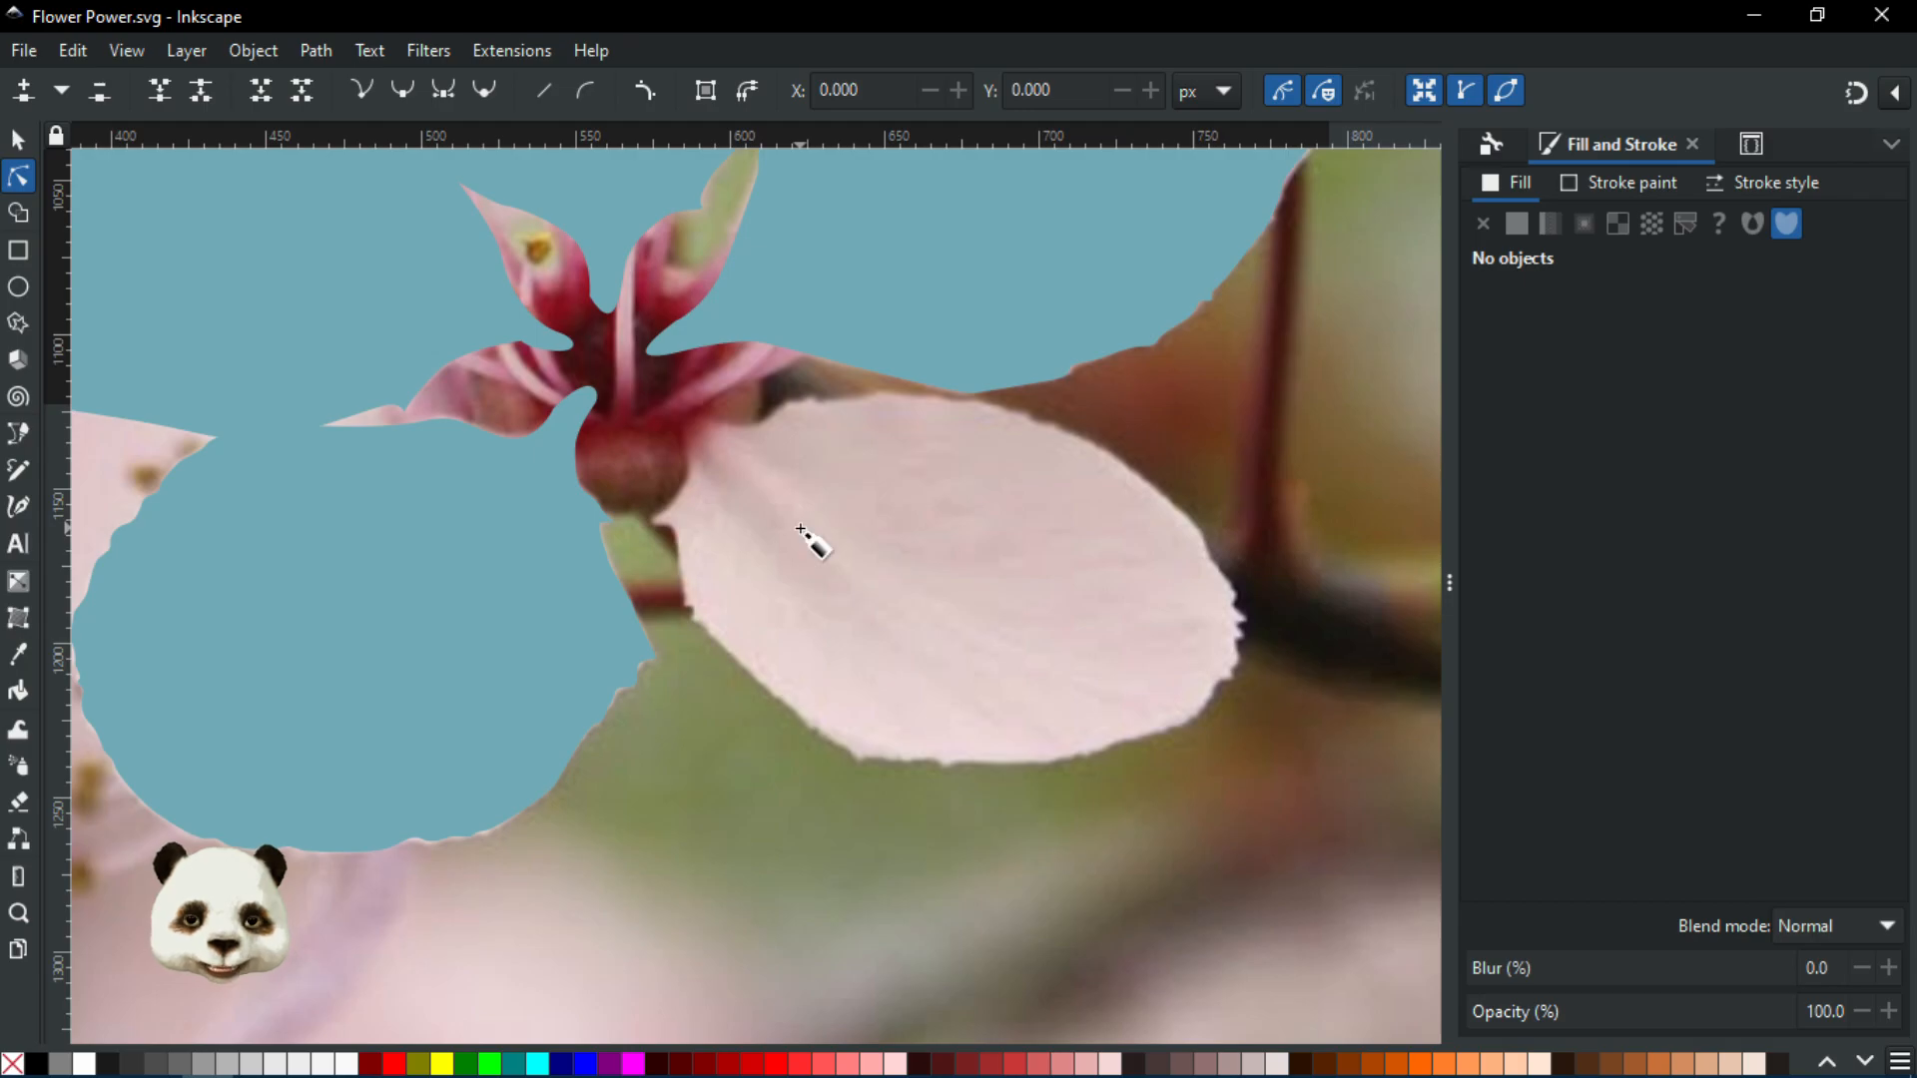
key(b)
scroll(739, 457, up, 4)
Start a new Bezier outline at the pink petal's base and trace curved nodes down its edge
scroll(478, 318, down, 3)
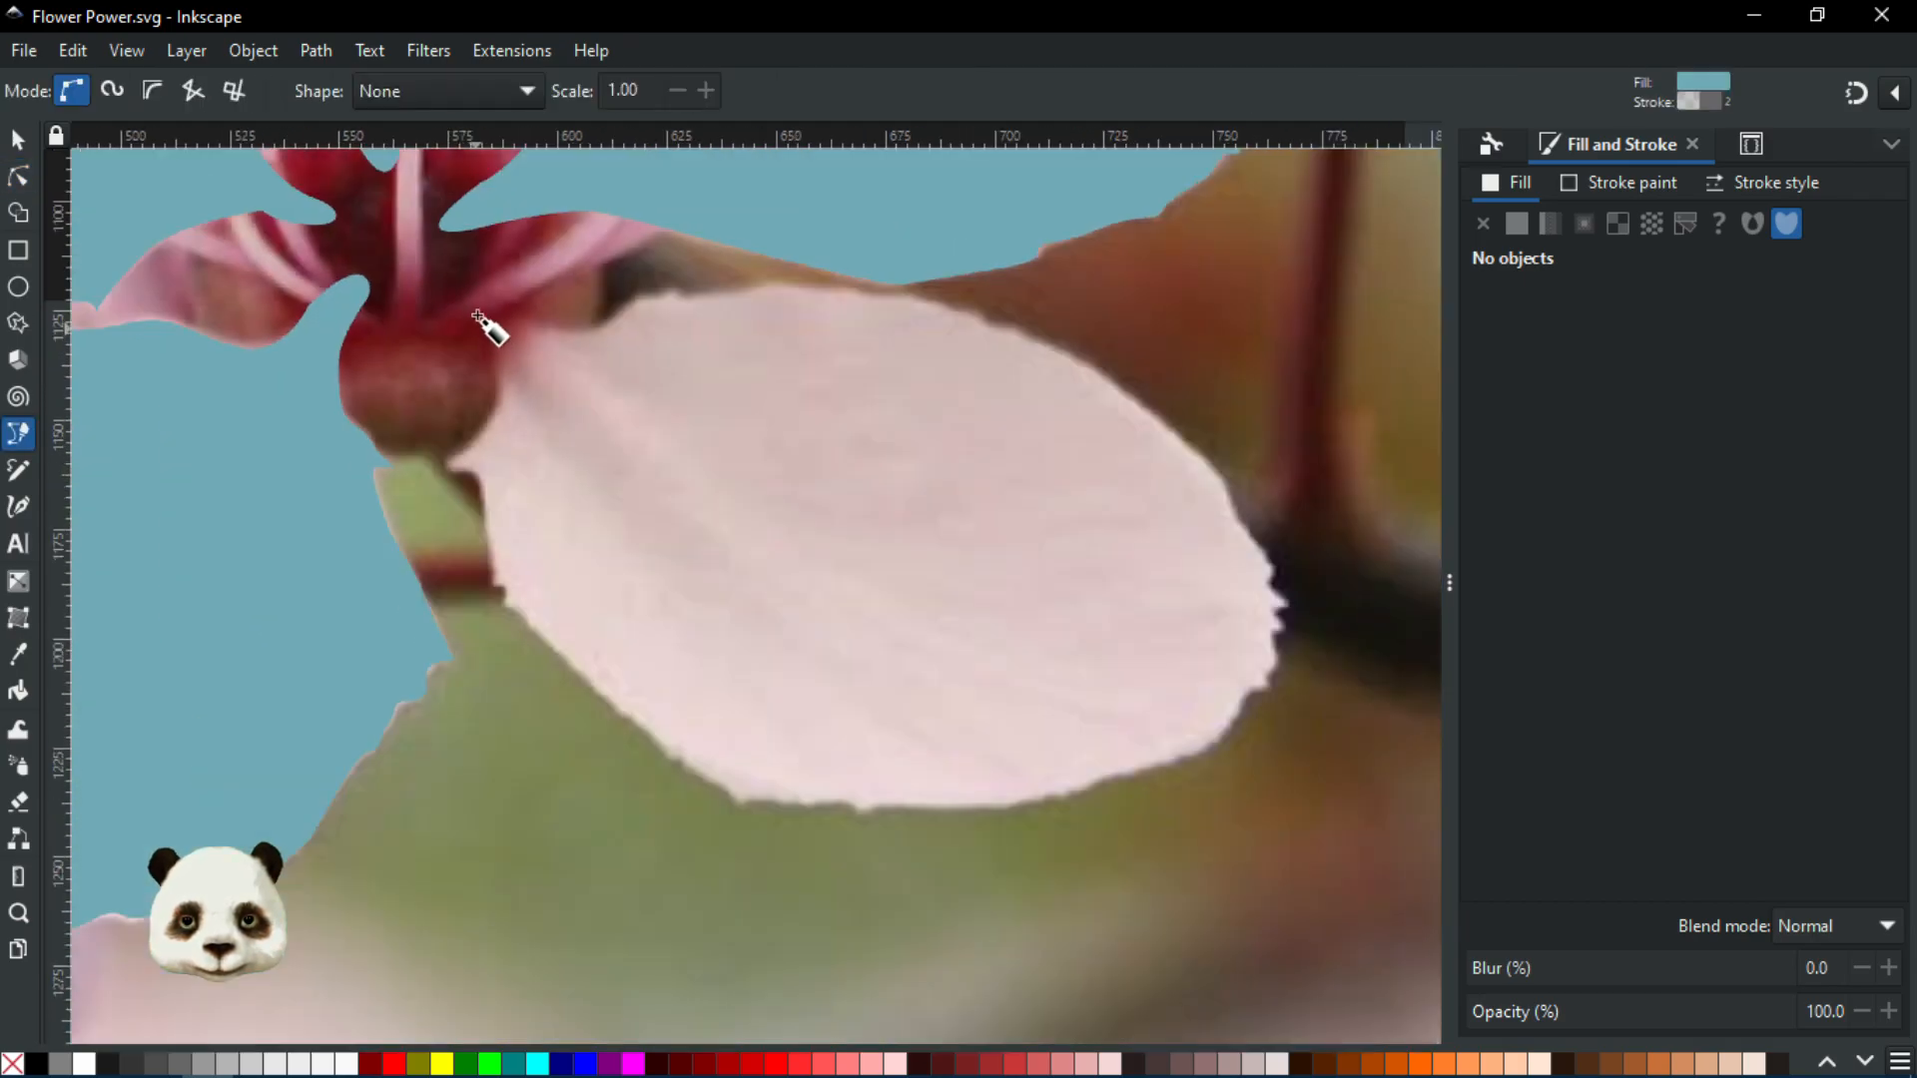
click(467, 299)
drag(493, 369, 510, 539)
scroll(462, 437, up, 2)
drag(519, 622, 515, 650)
drag(539, 747, 547, 800)
drag(547, 800, 544, 547)
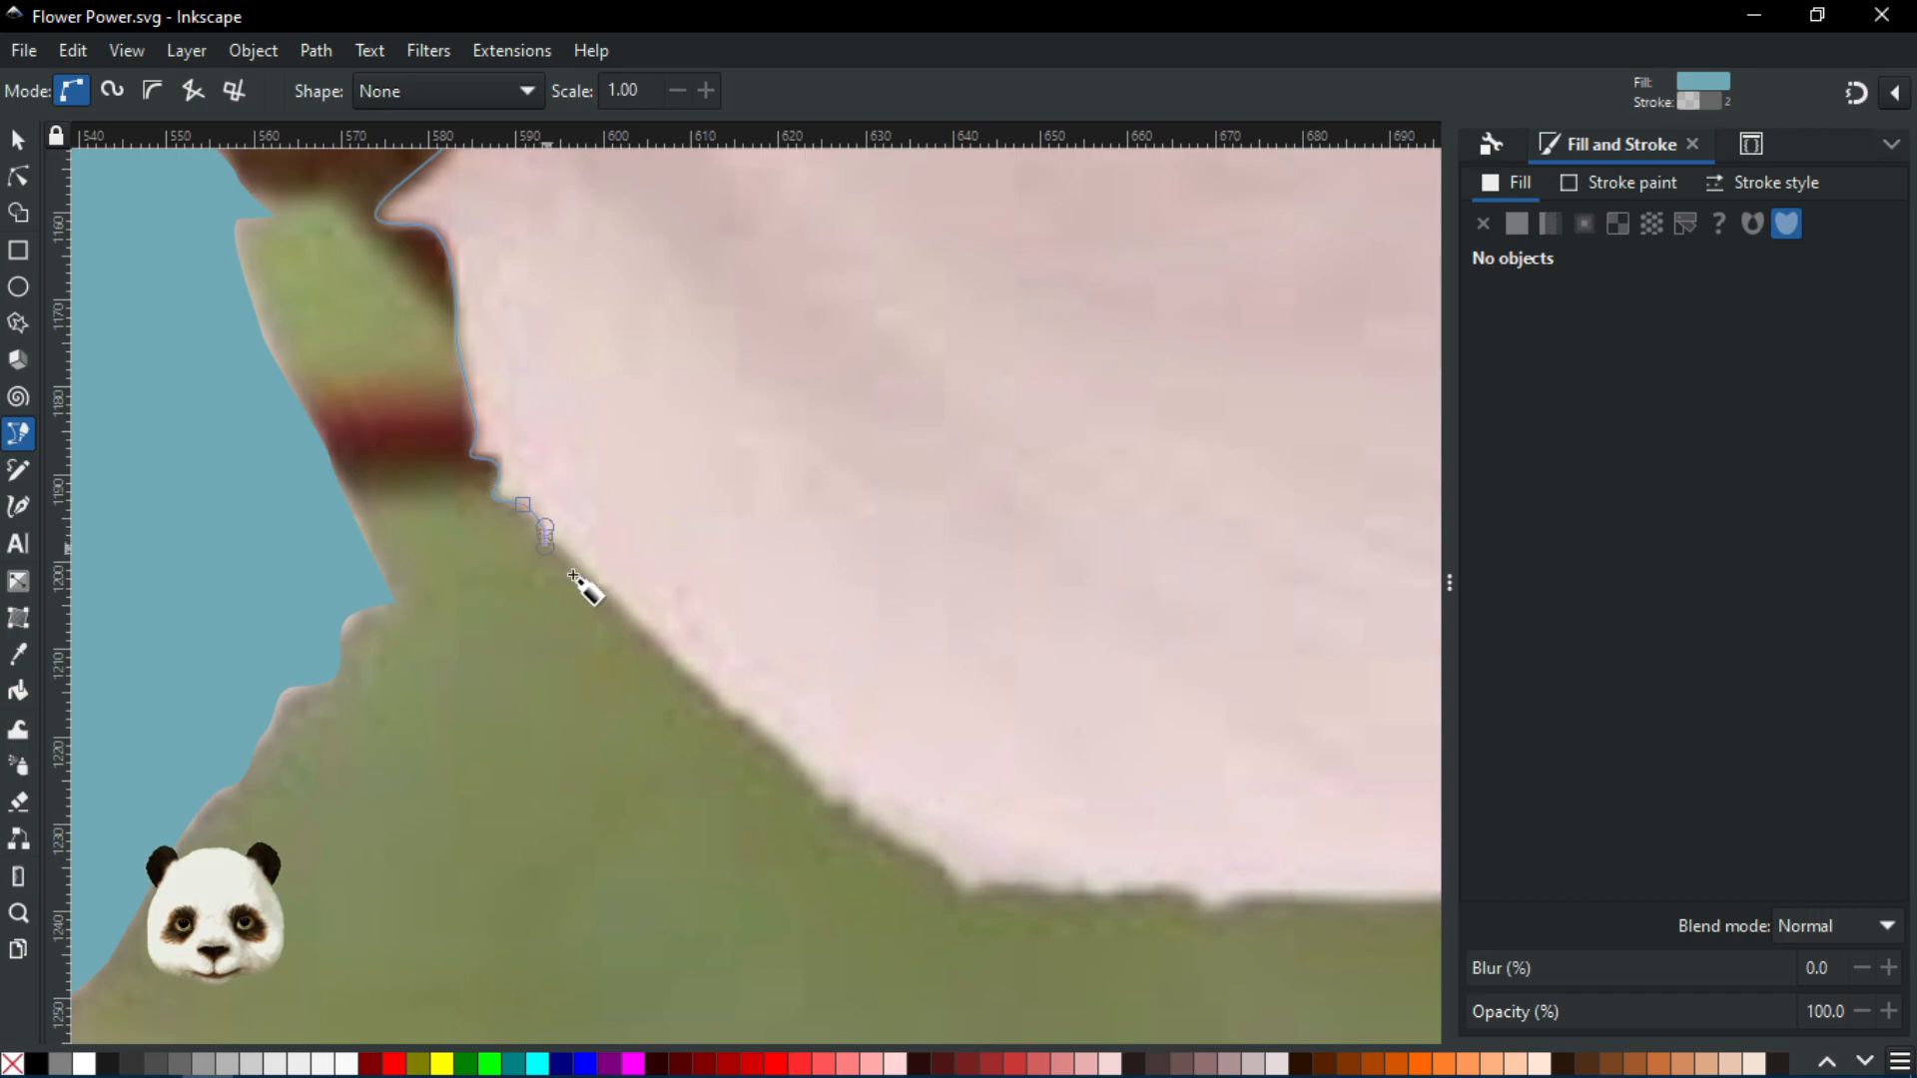
Continue the petal outline along its lower edge toward the jagged right tip
drag(680, 667, 769, 733)
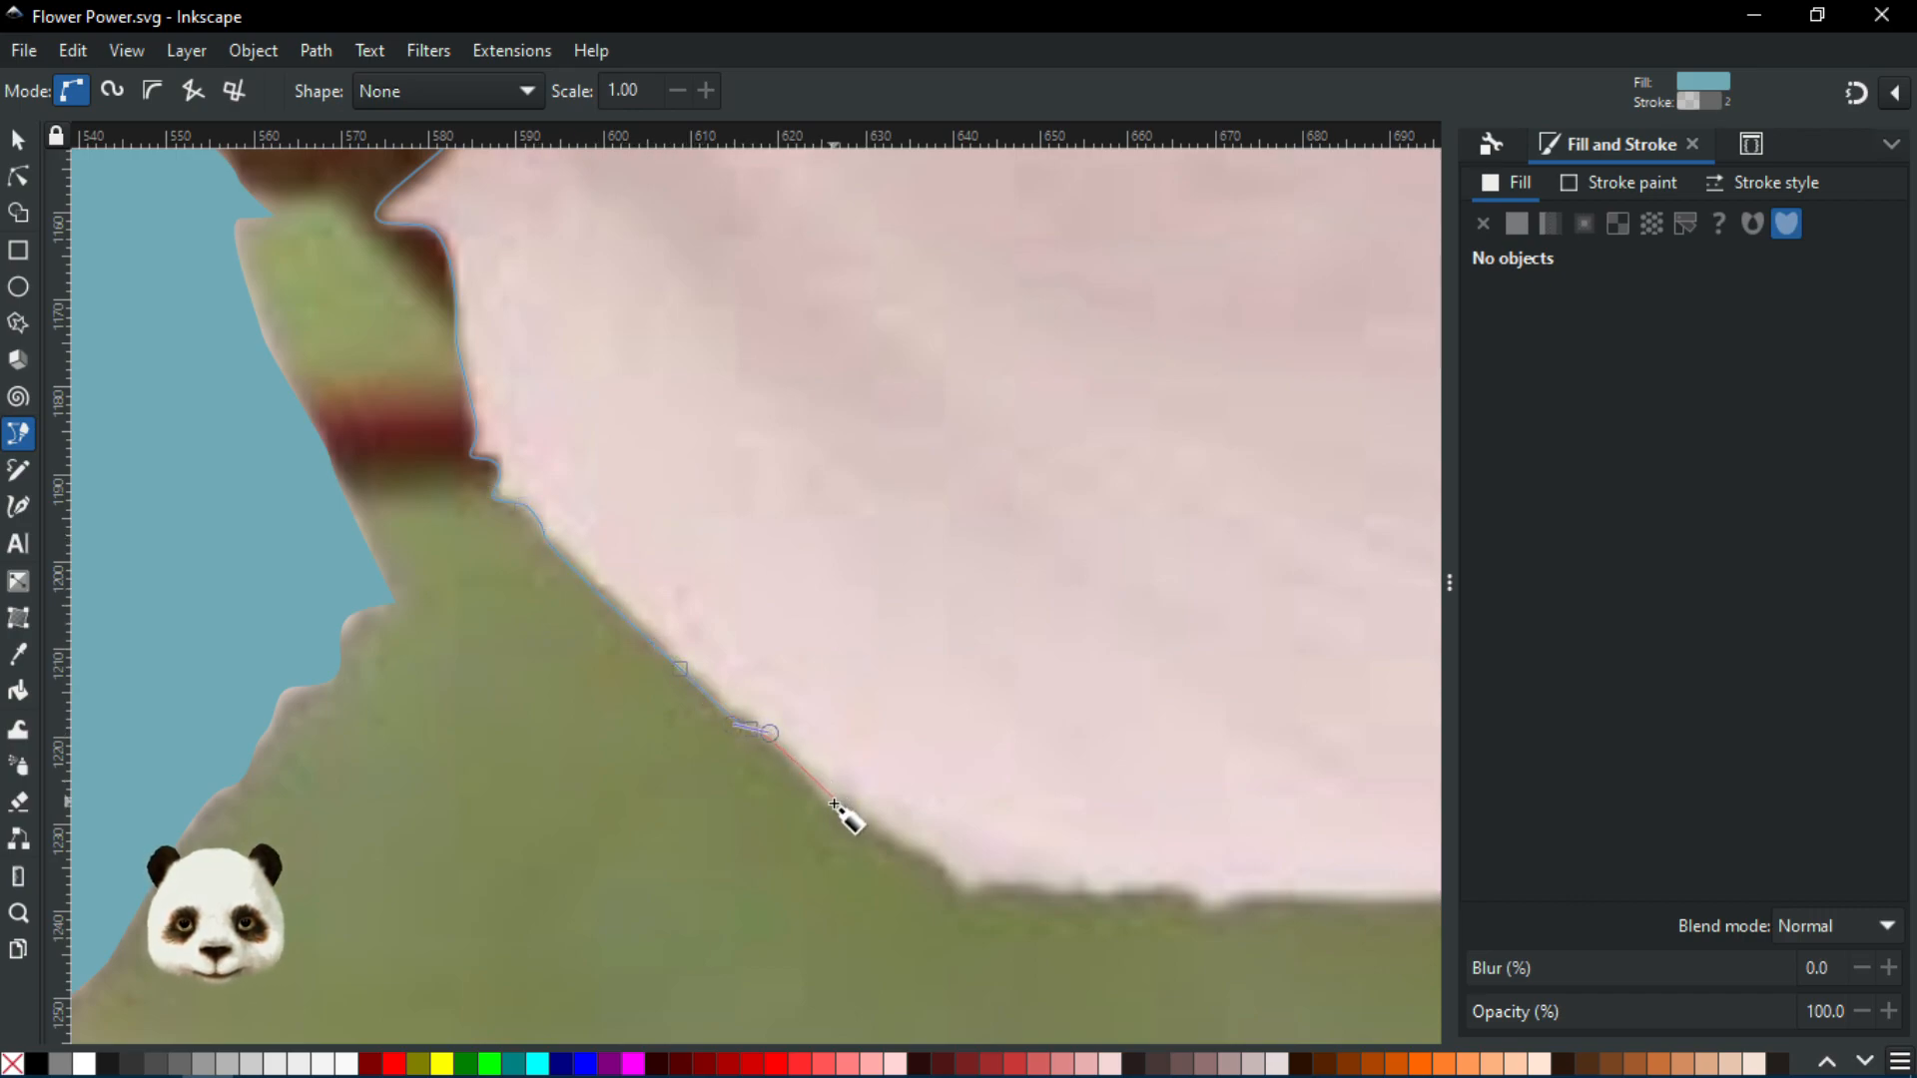
drag(825, 799, 893, 653)
click(829, 650)
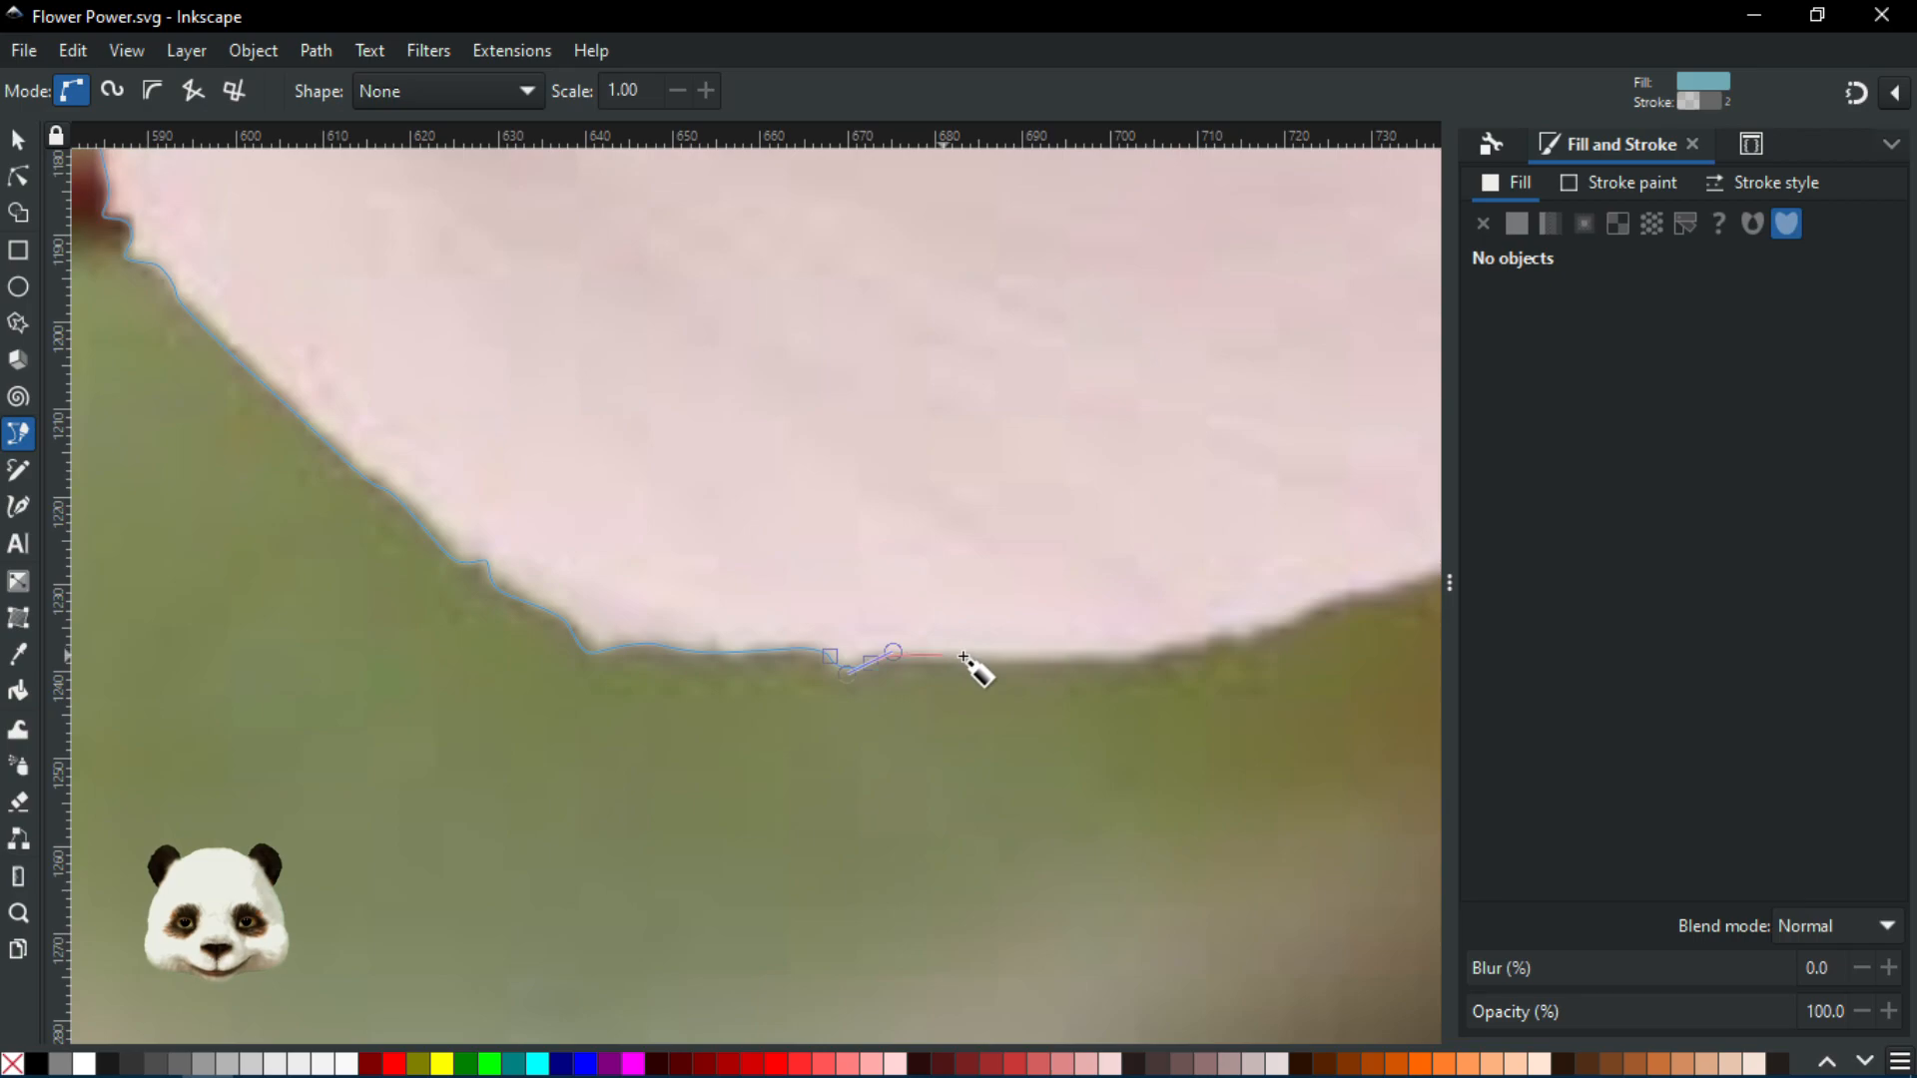
drag(1027, 661, 912, 627)
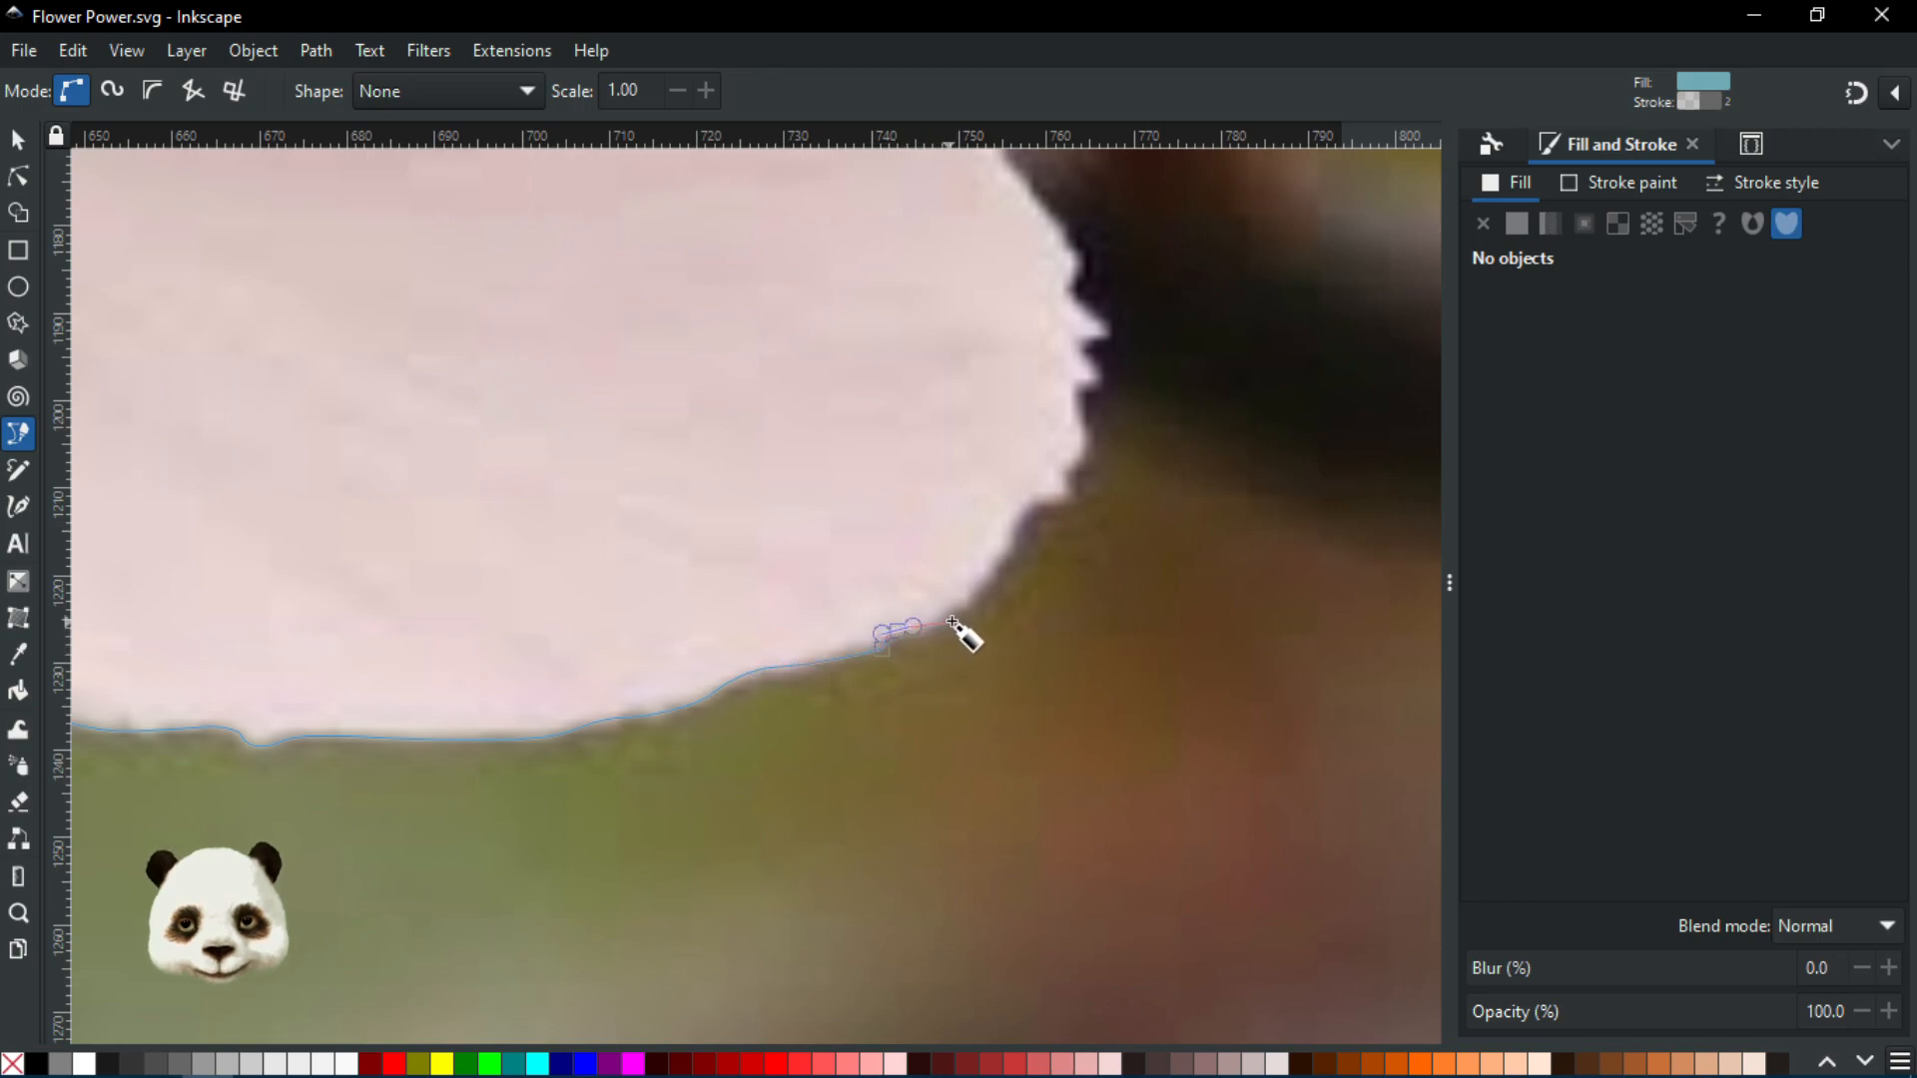
drag(938, 628, 1010, 546)
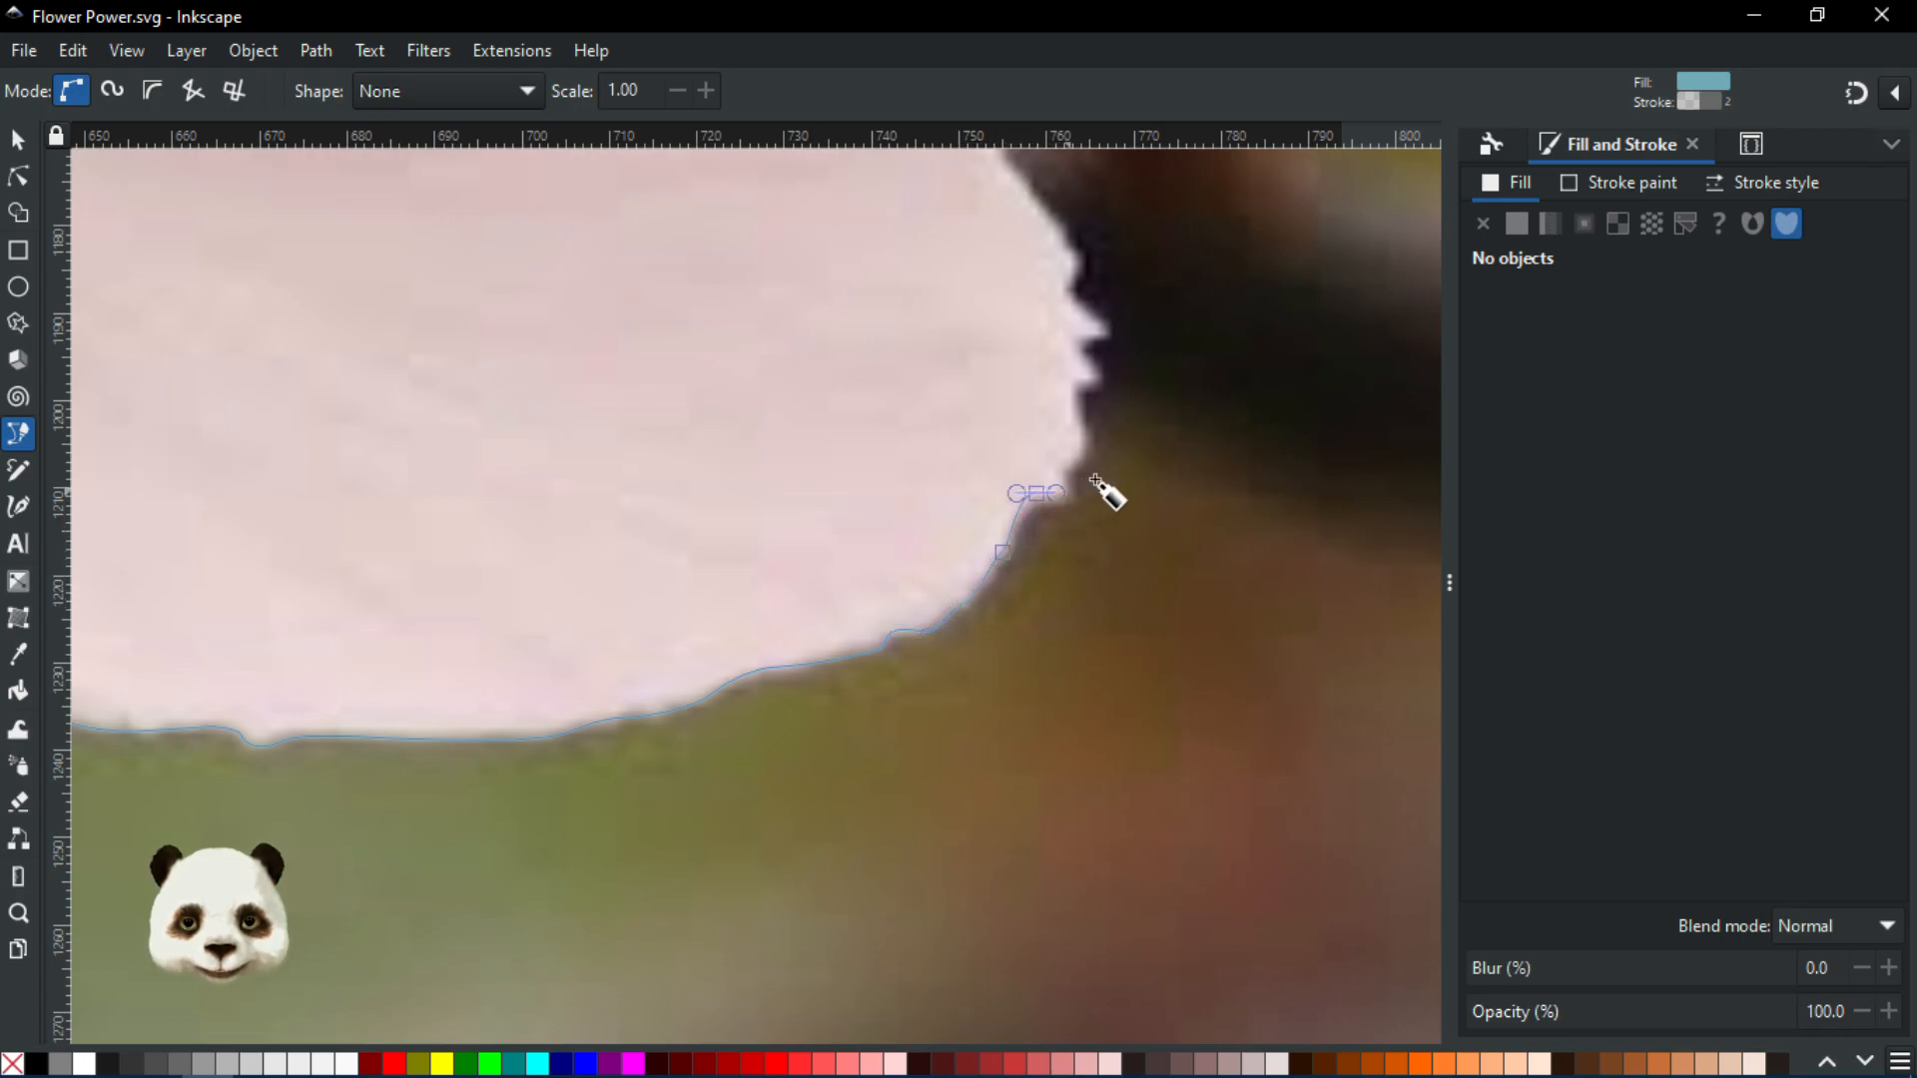
scroll(1102, 492, up, 2)
Carry the petal outline around the jagged tip with a corner node and up the outer edge
drag(968, 530, 1018, 599)
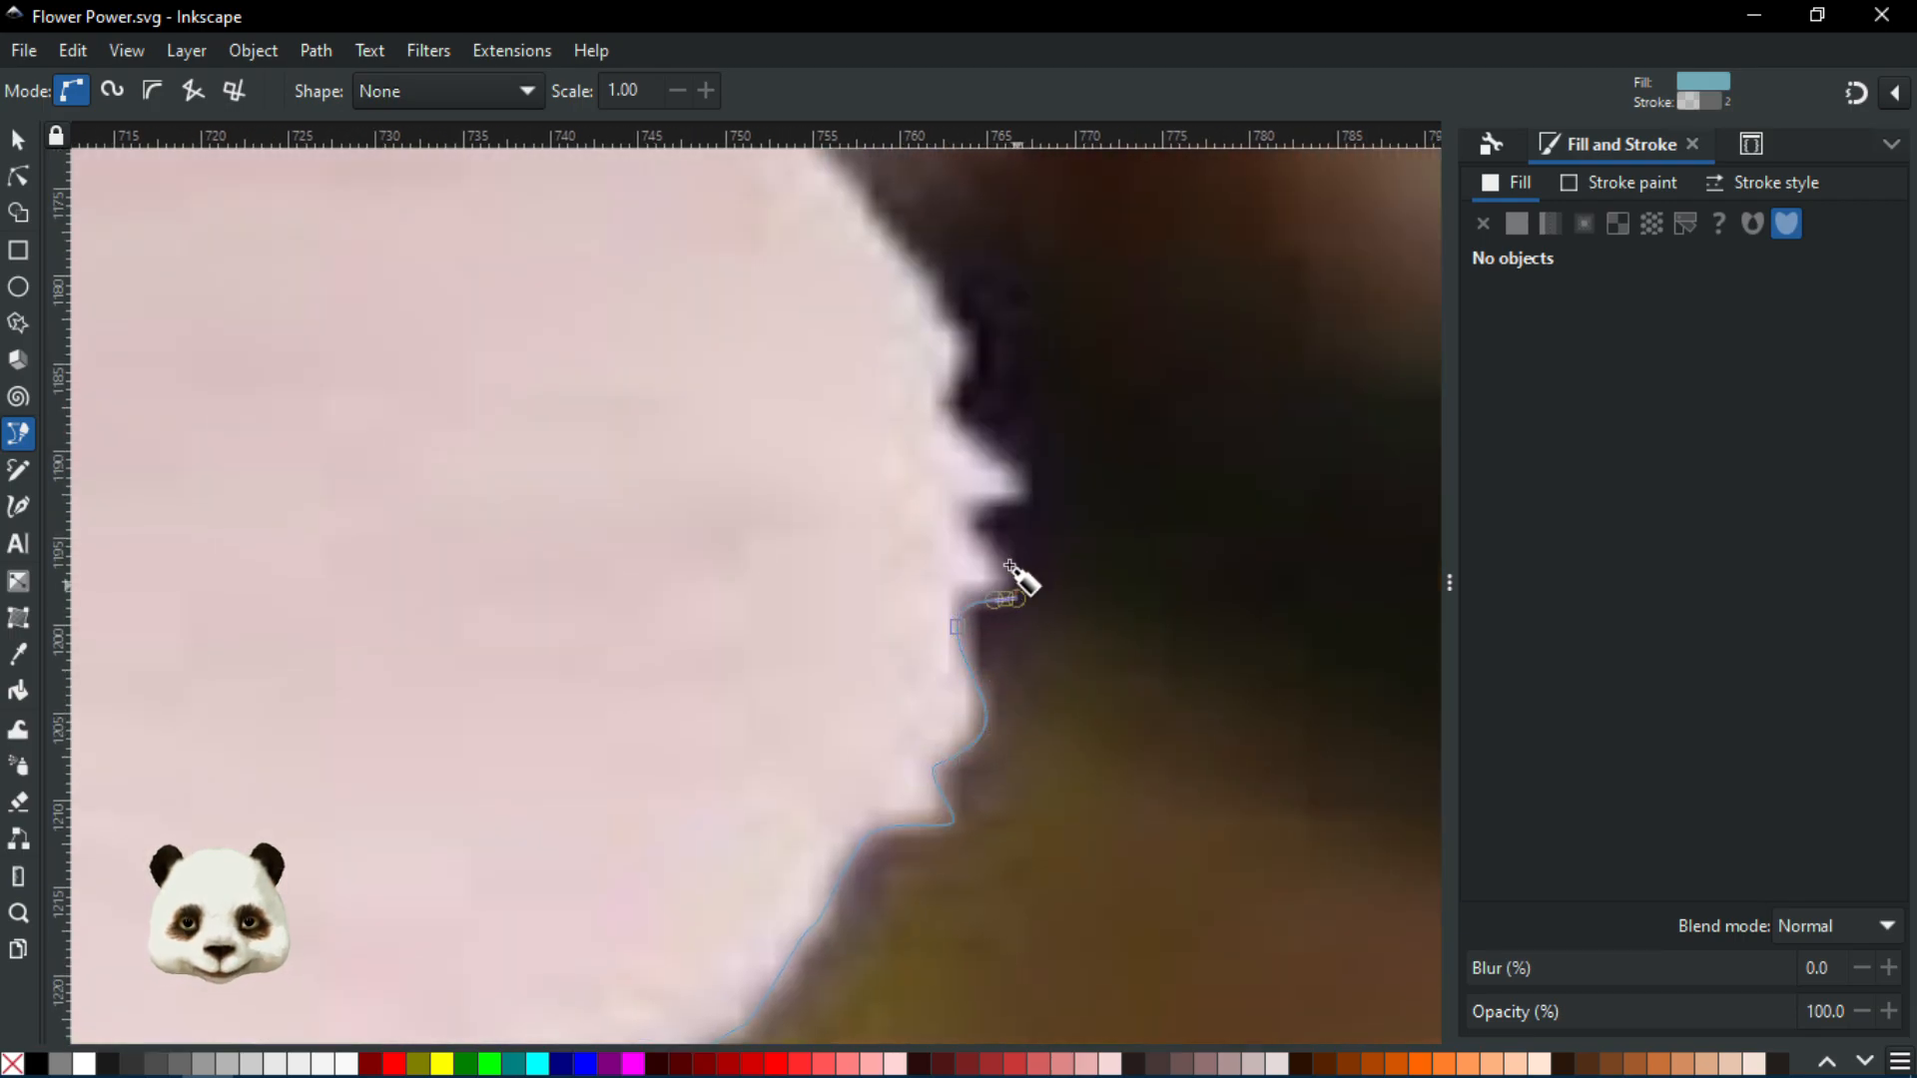
drag(971, 524, 966, 494)
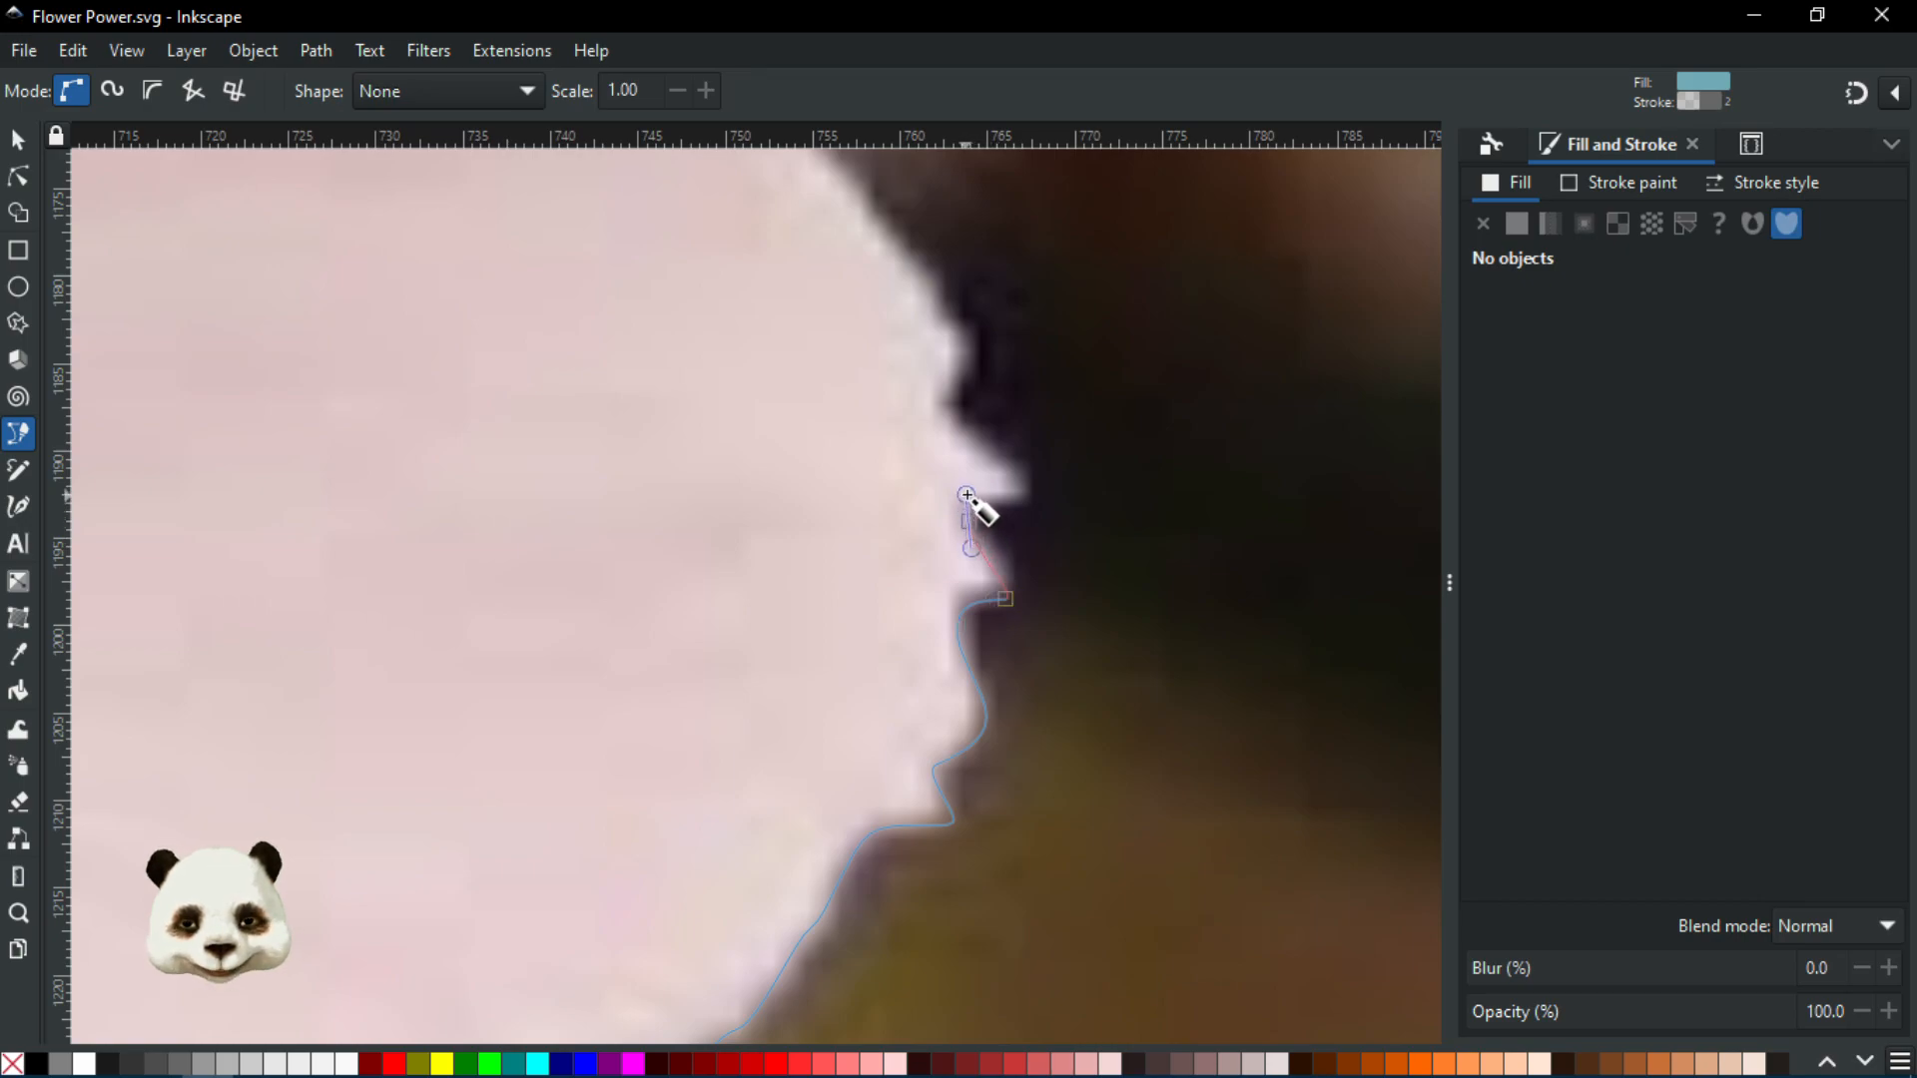
click(1025, 503)
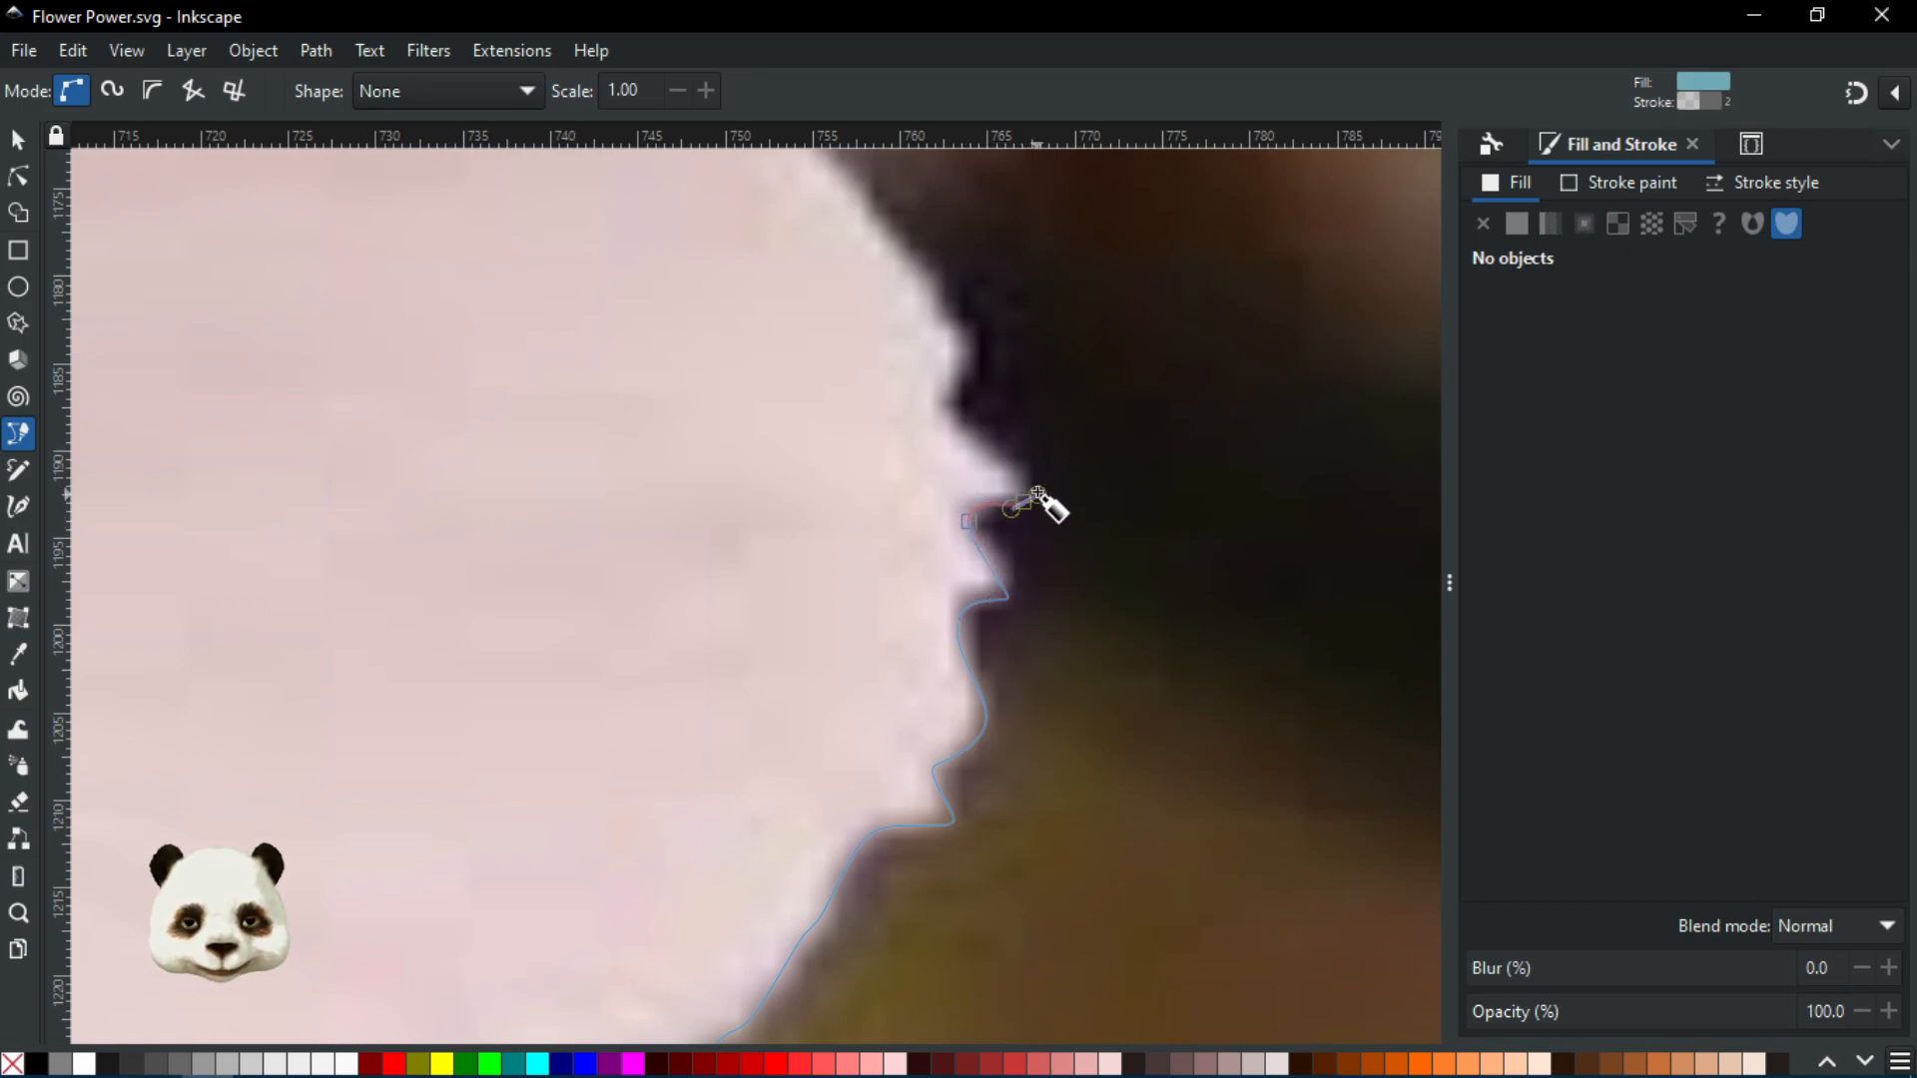
drag(933, 412, 929, 711)
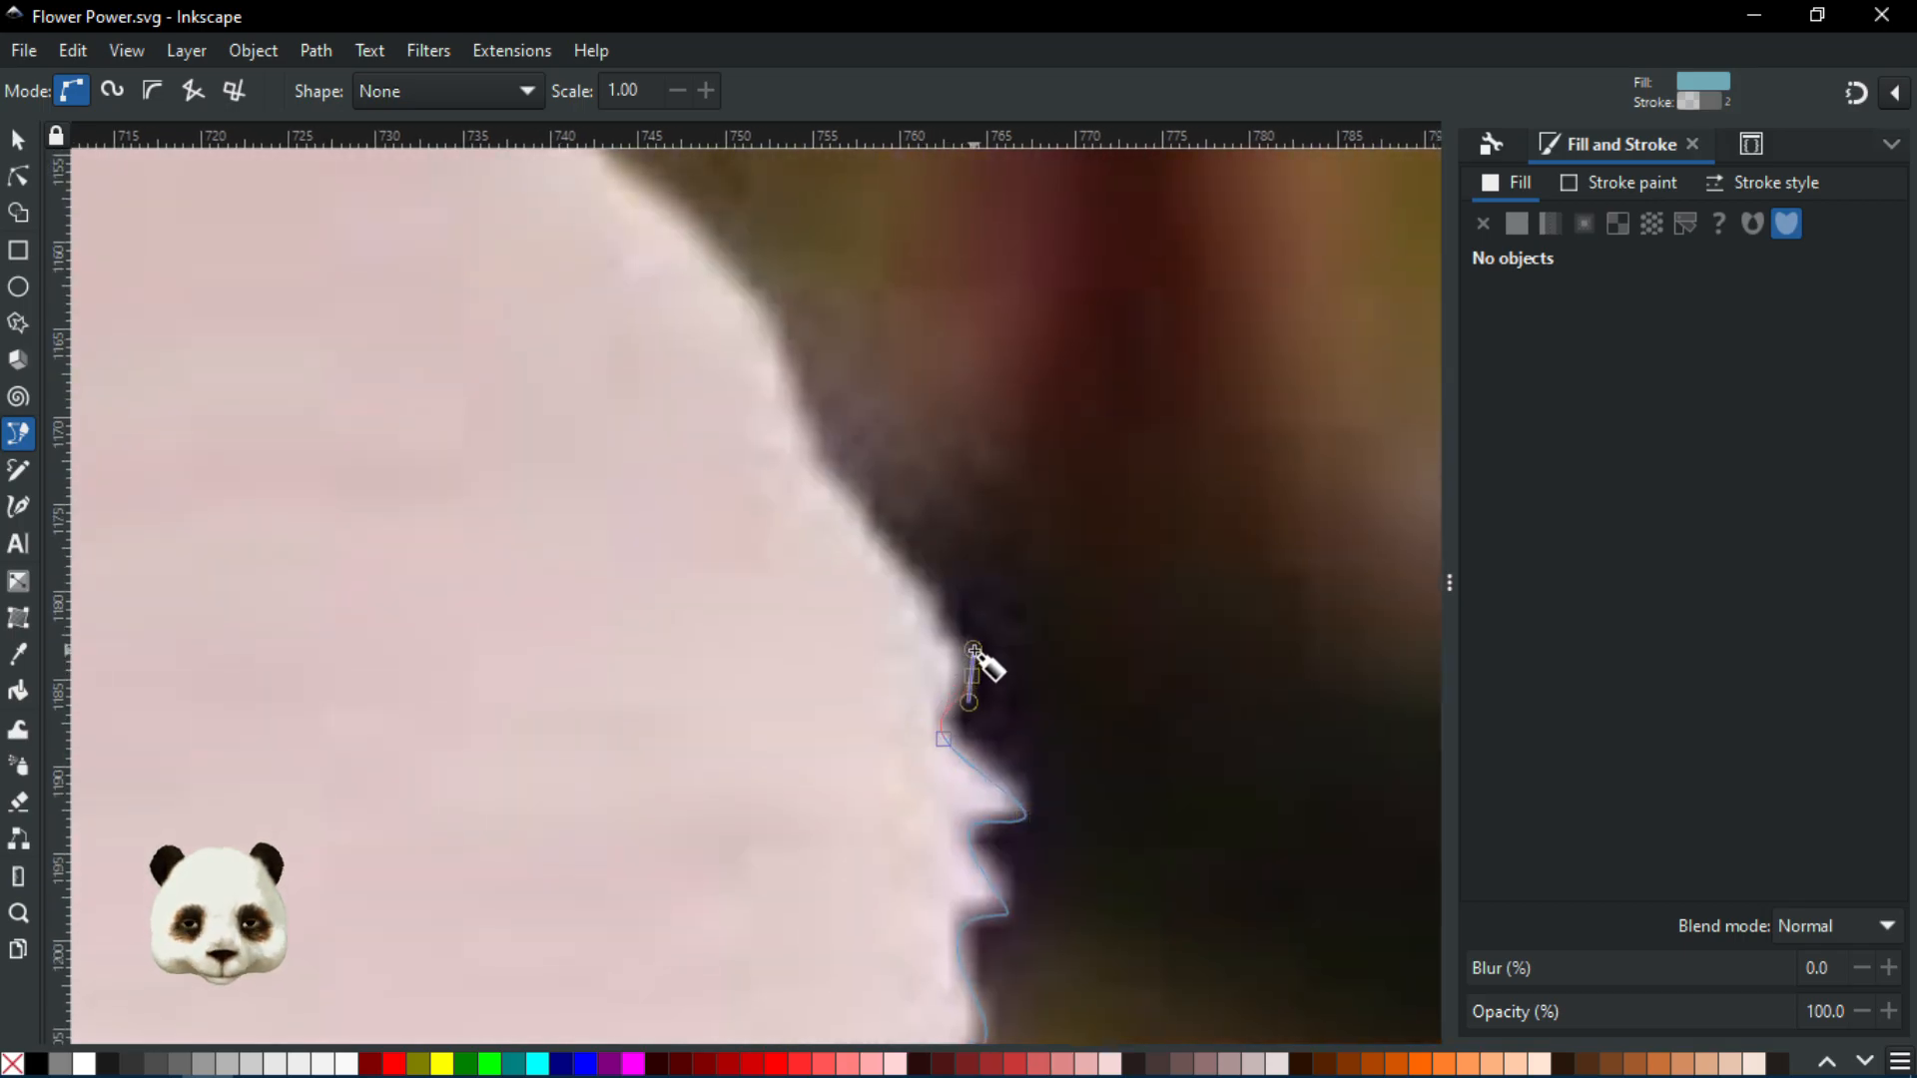
drag(964, 649, 952, 632)
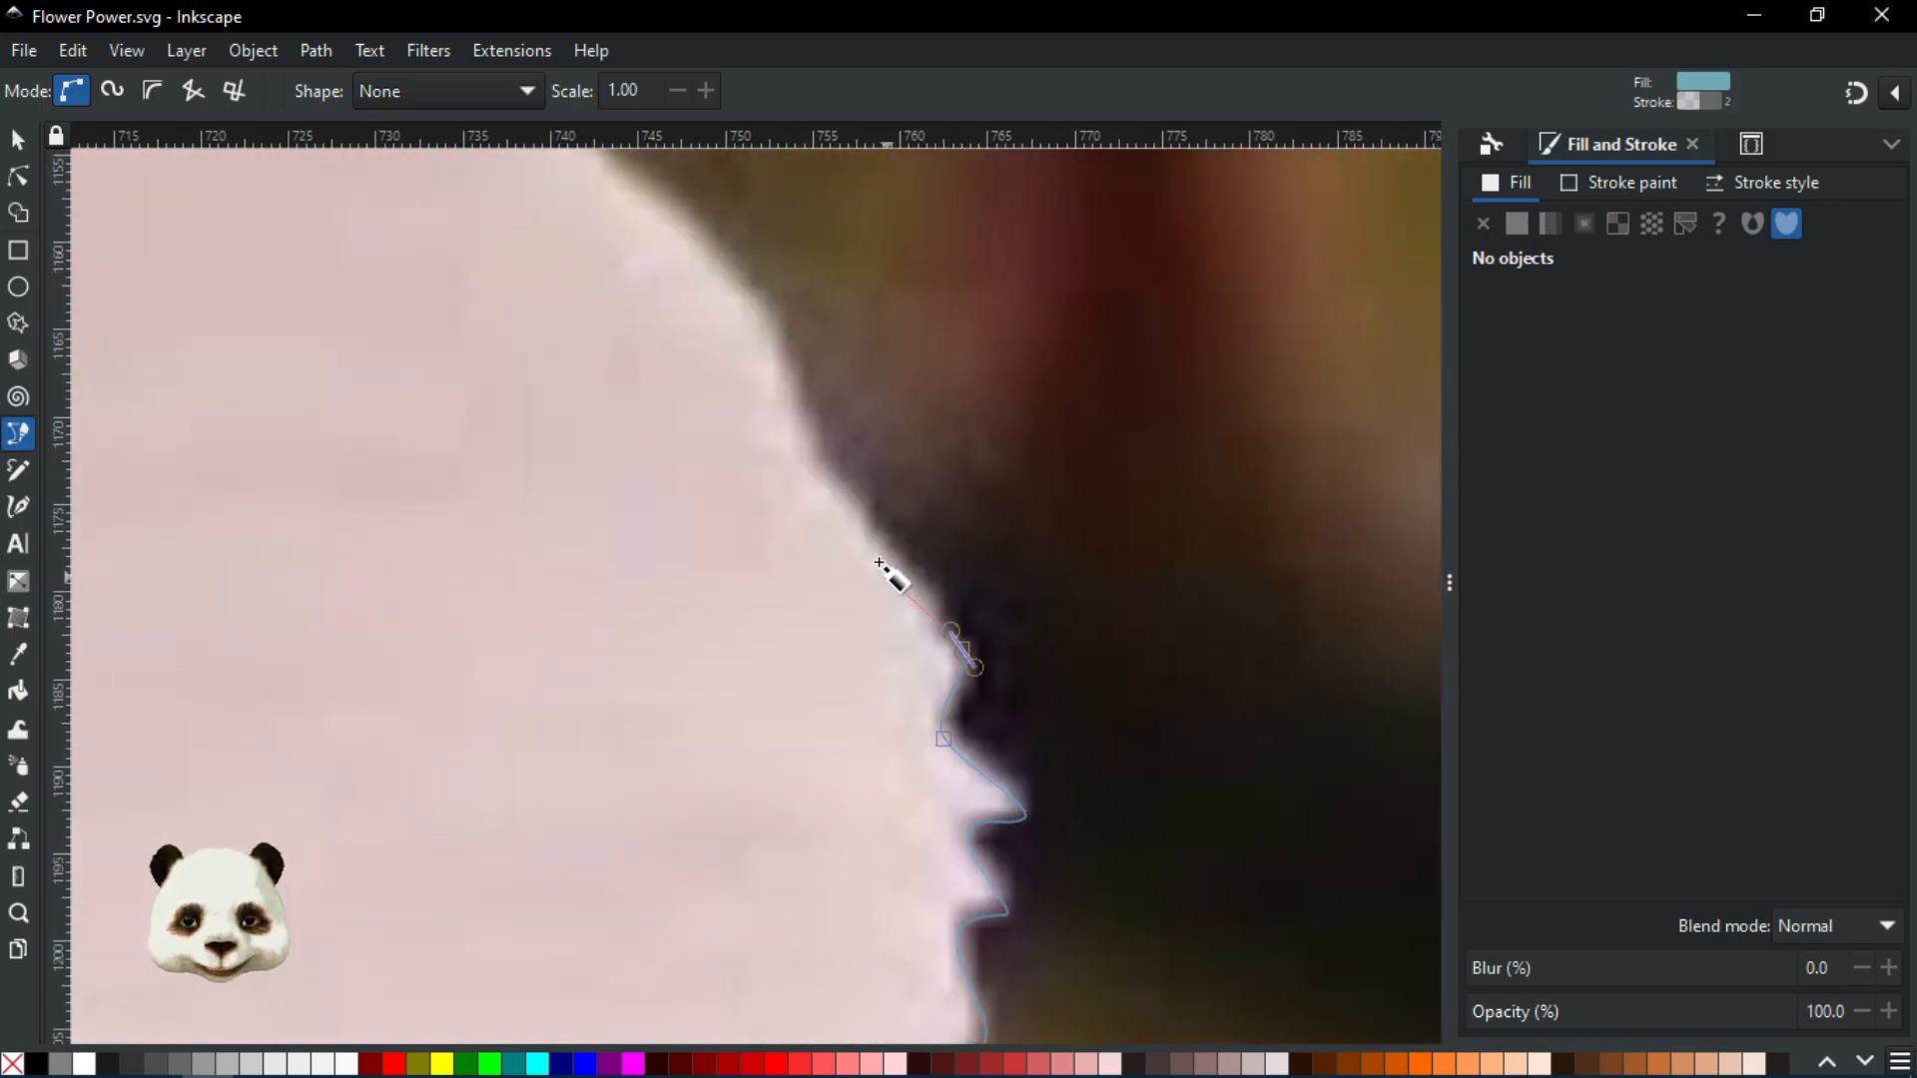
drag(810, 466, 879, 937)
drag(846, 807, 1093, 802)
Trace the petal's upper edge leftward to beside the brown stem
scroll(823, 769, down, 4)
scroll(897, 723, up, 2)
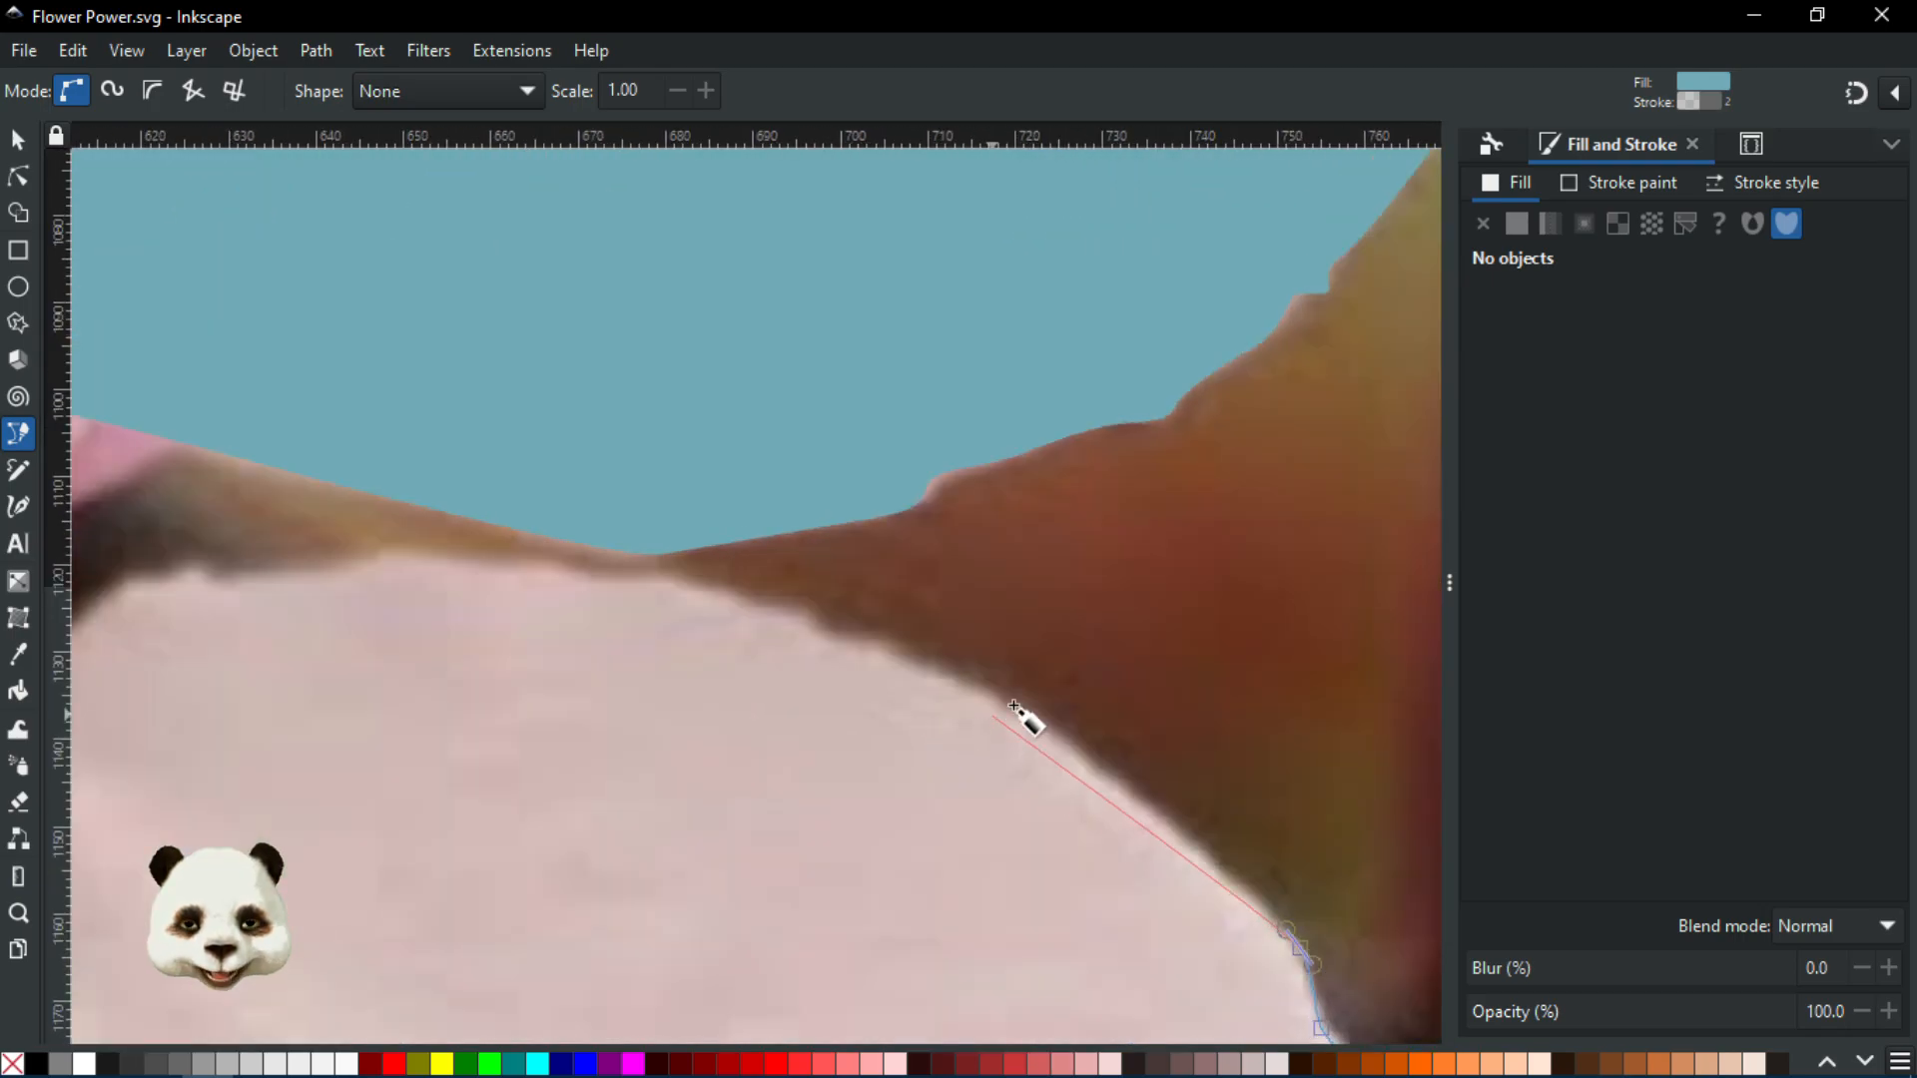
drag(1046, 729, 994, 697)
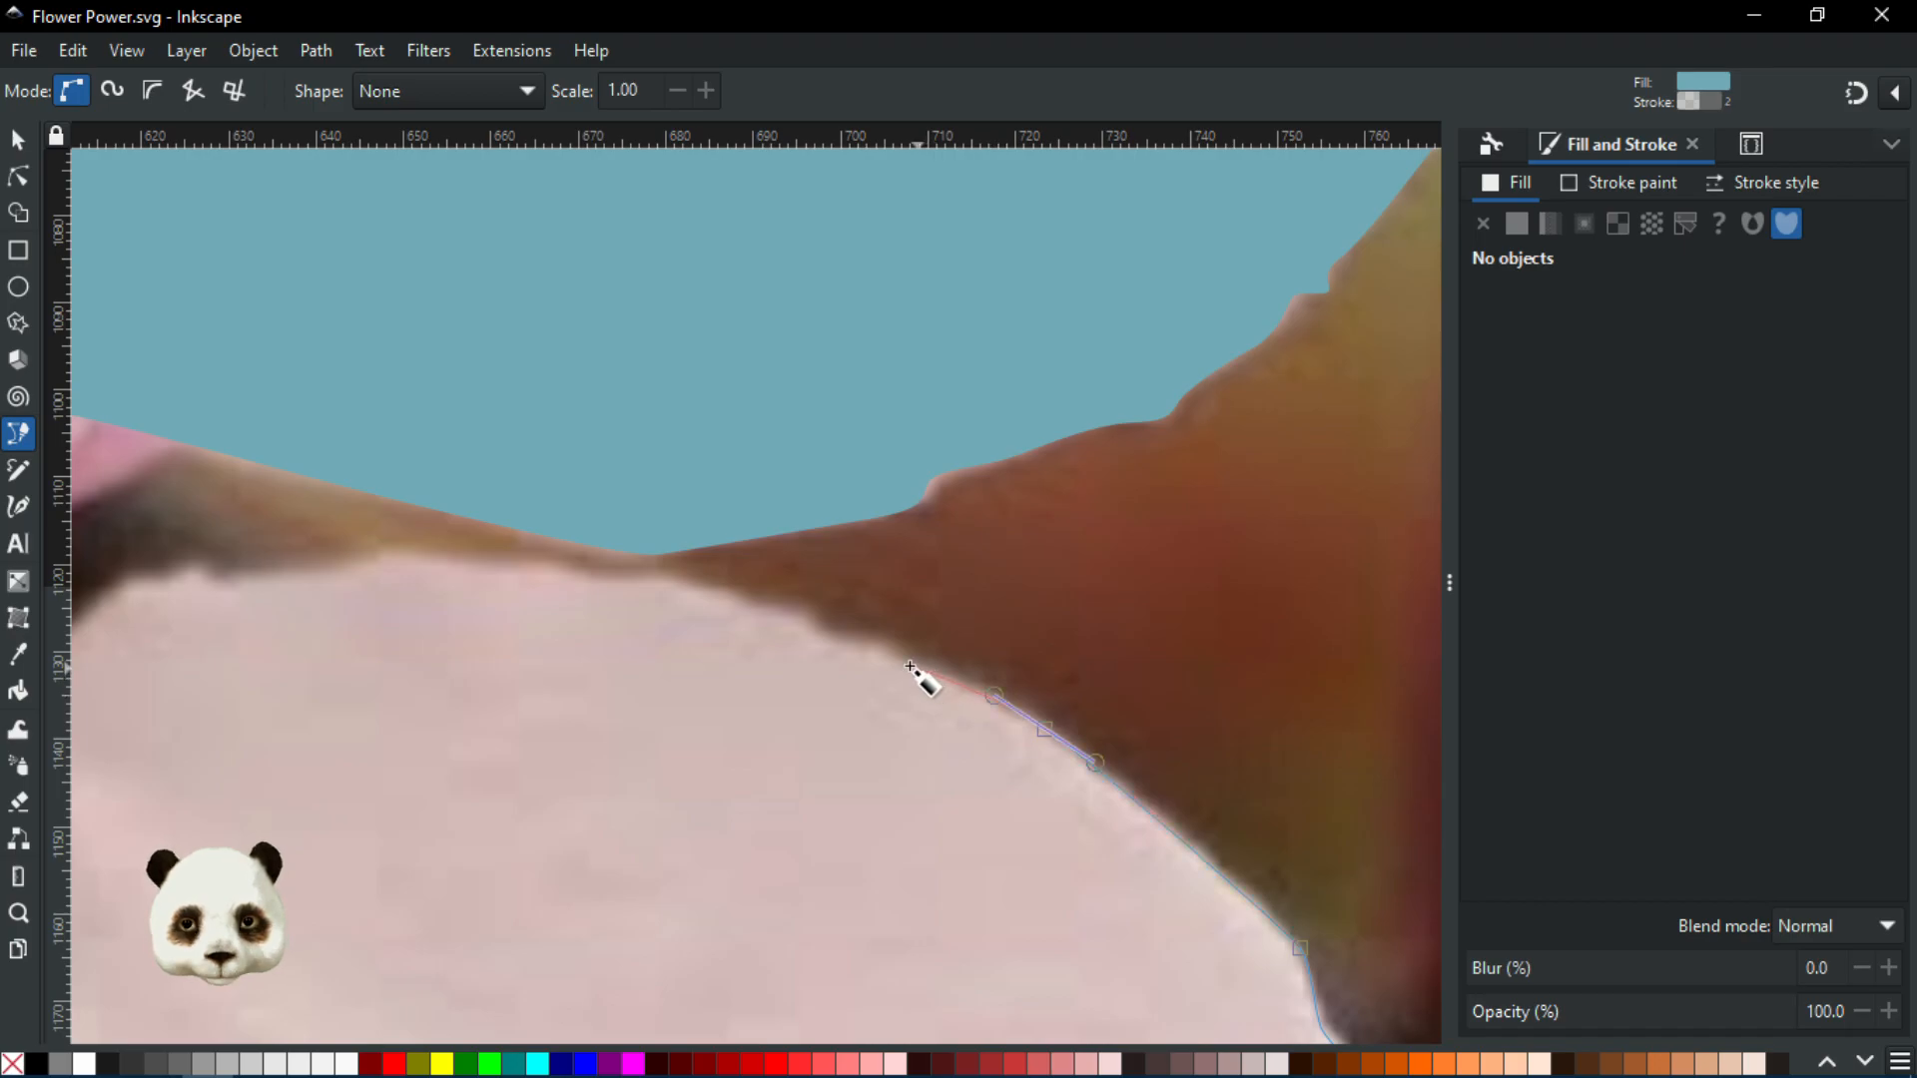
drag(899, 657, 888, 654)
scroll(885, 655, up, 3)
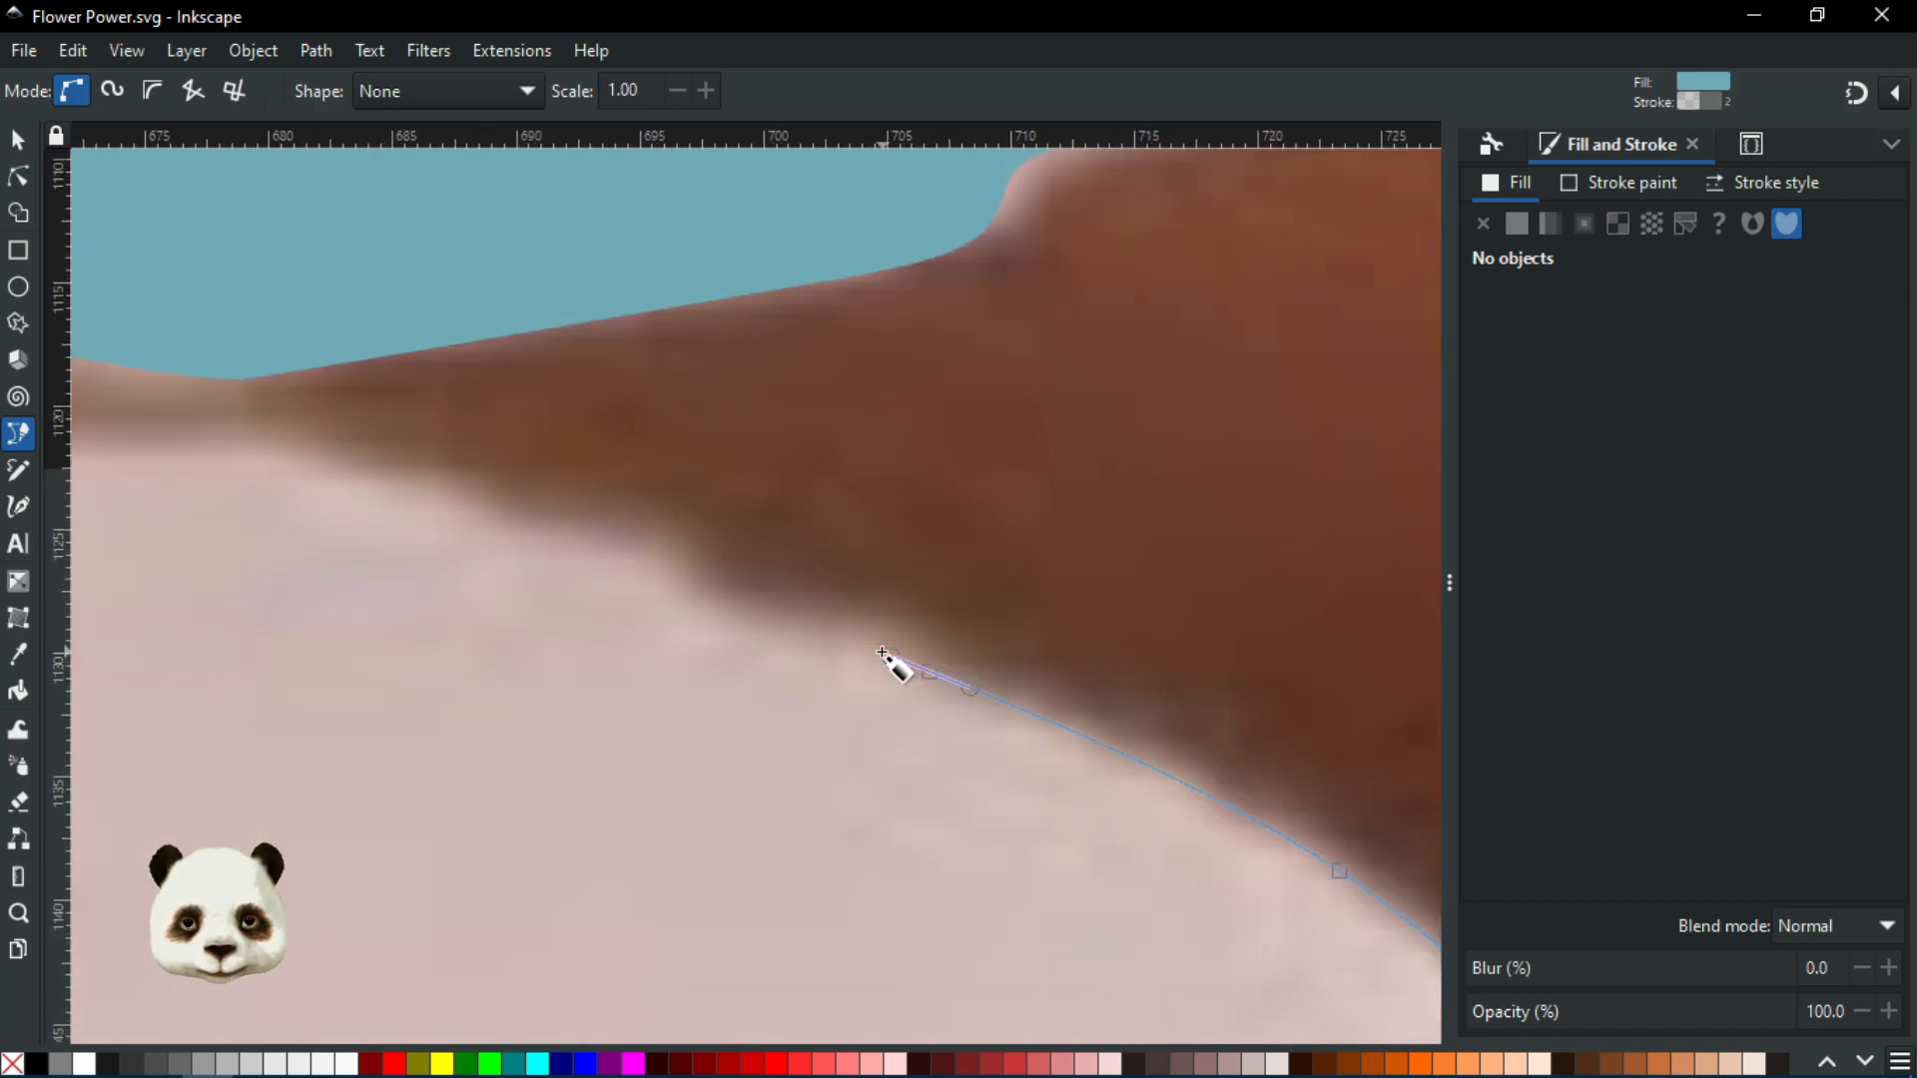
click(874, 648)
drag(730, 626, 689, 614)
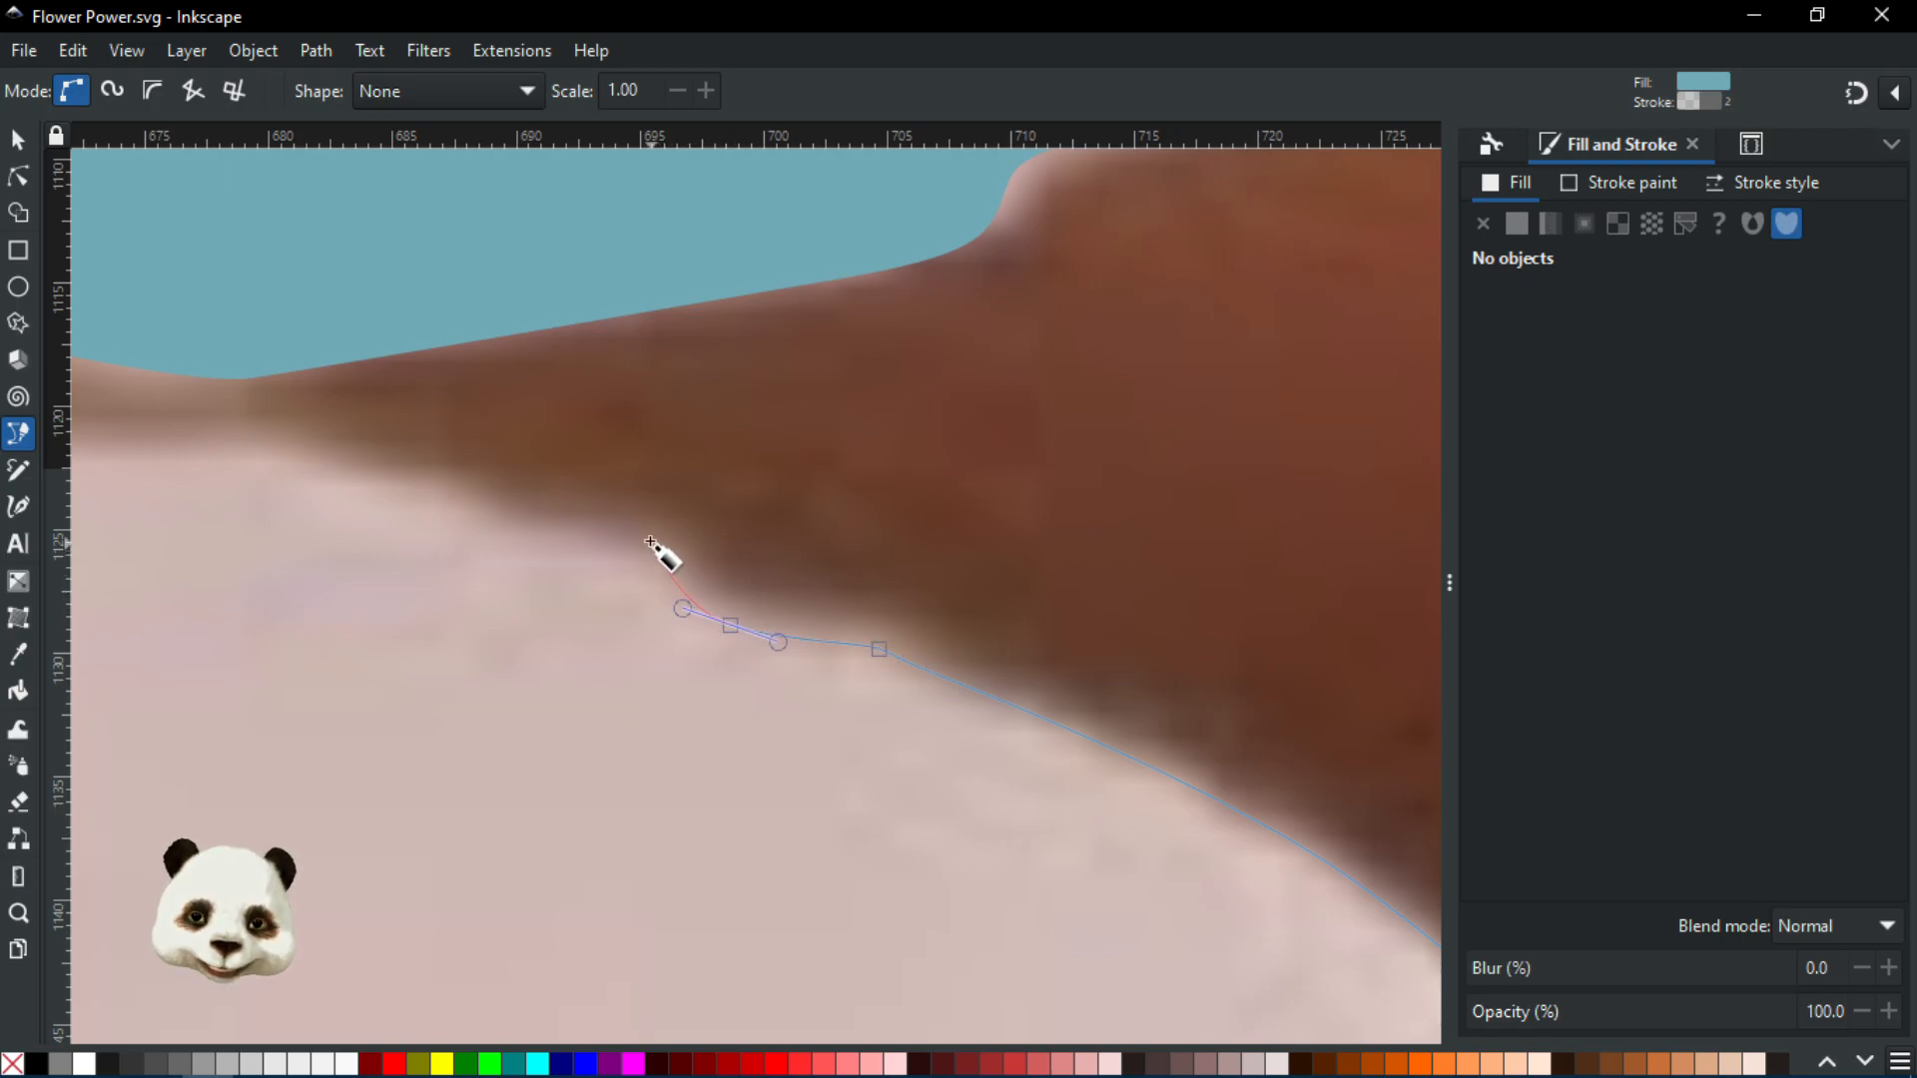
Follow the edge's bump to where the petal meets the branch, removing a misplaced node
scroll(599, 551, down, 3)
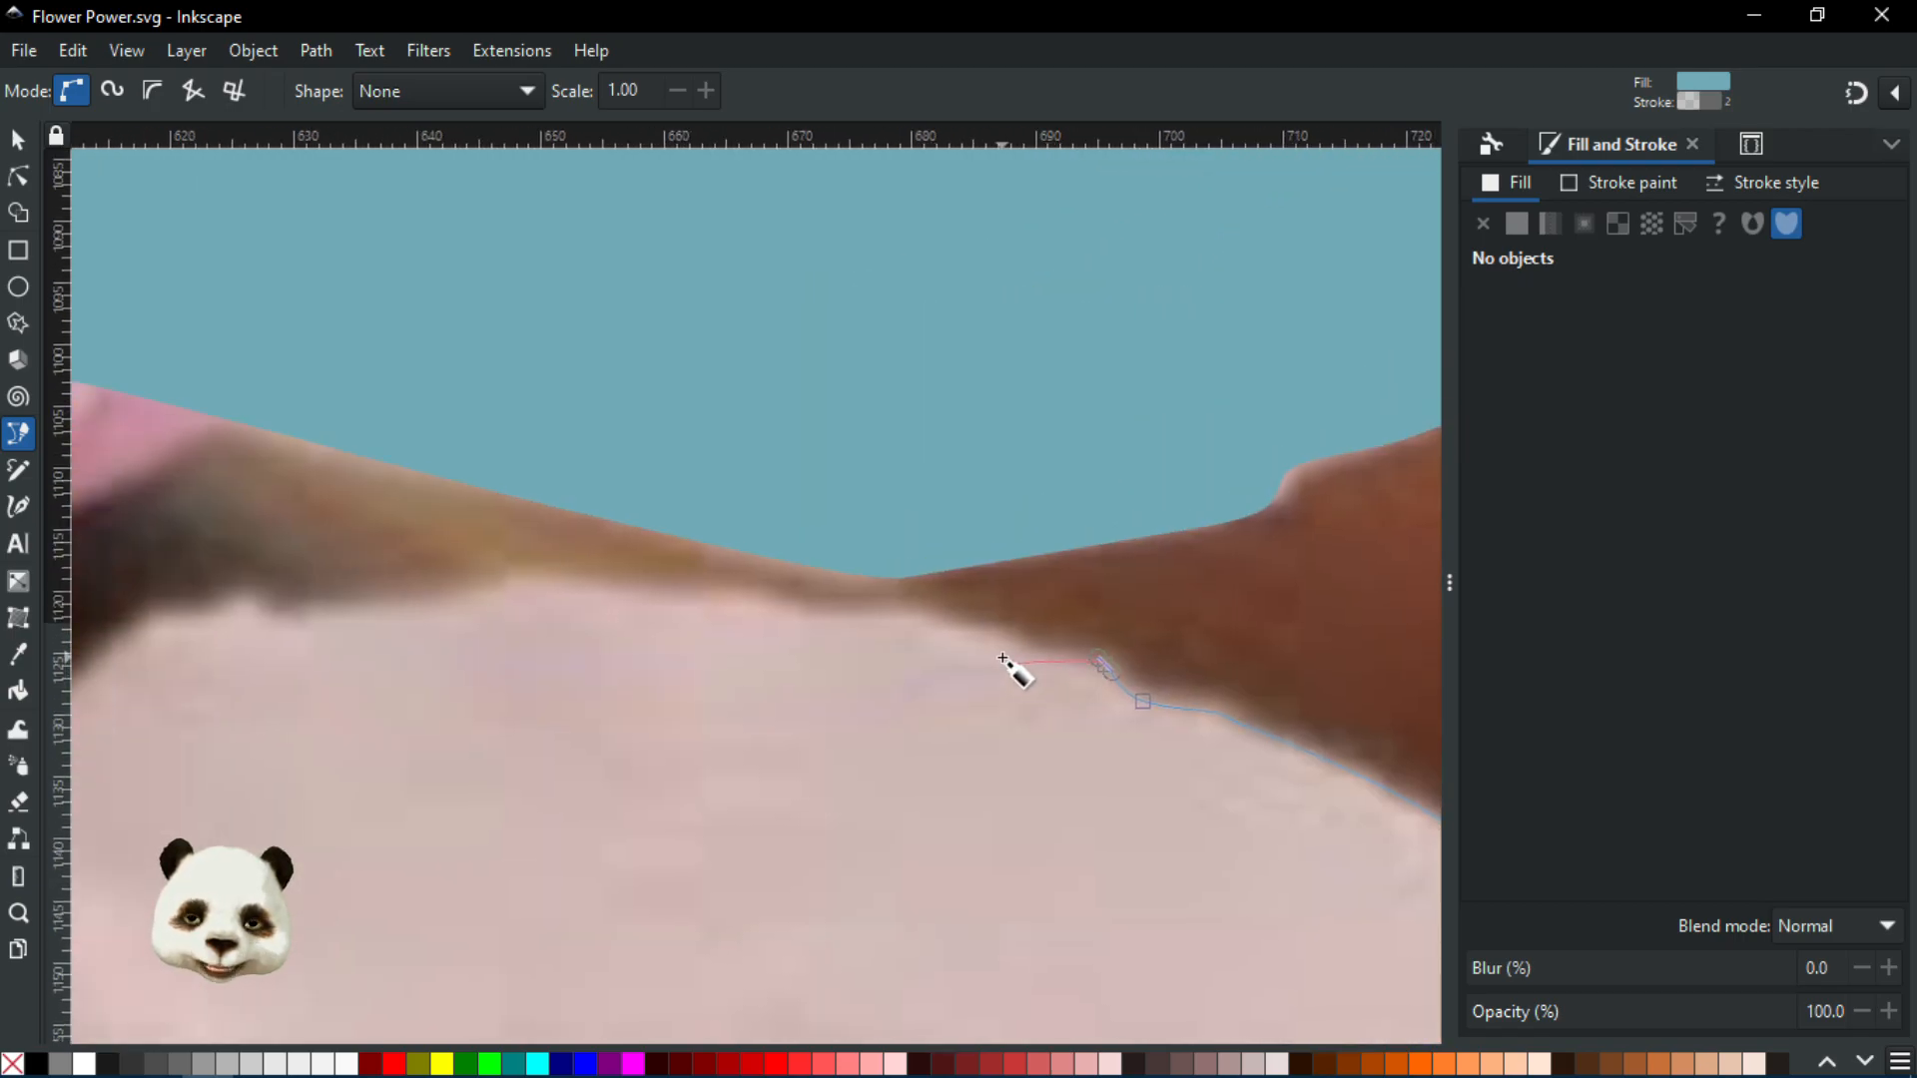
scroll(1003, 659, up, 1)
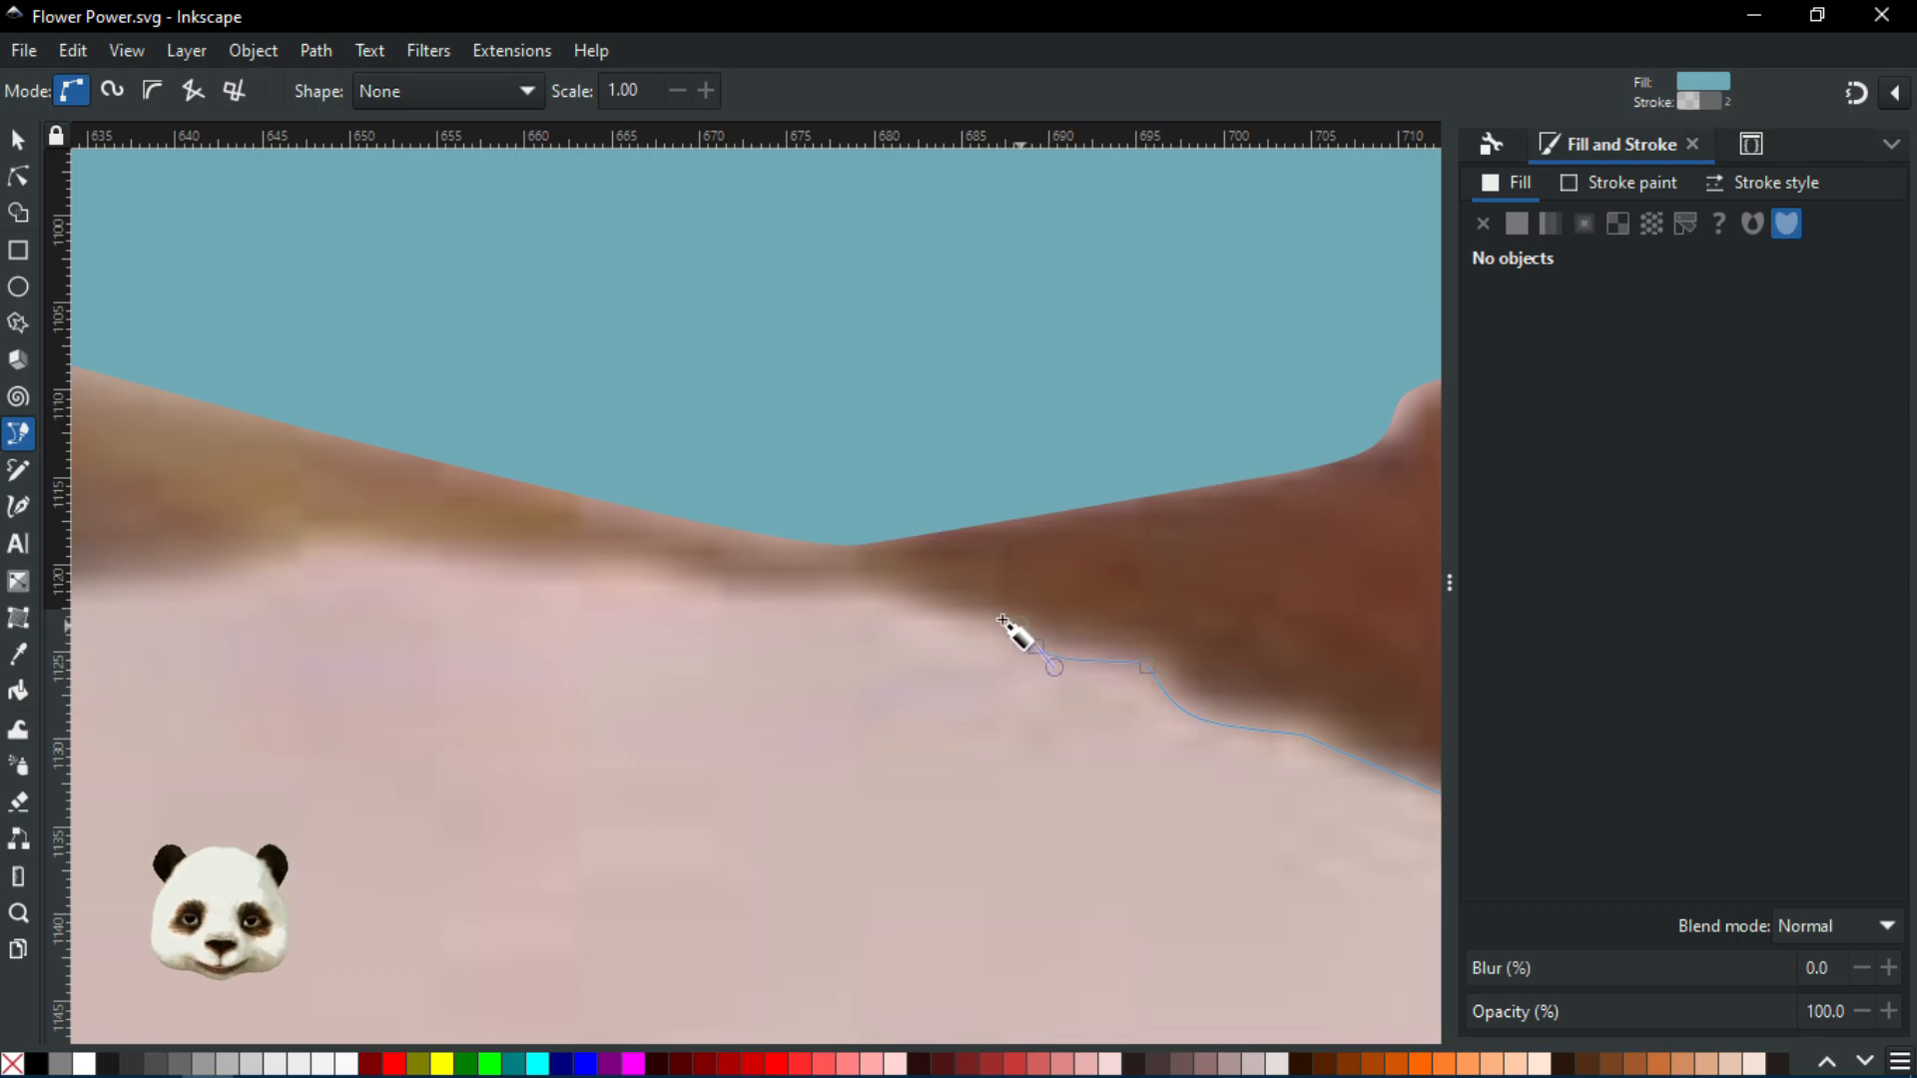
drag(951, 612, 917, 618)
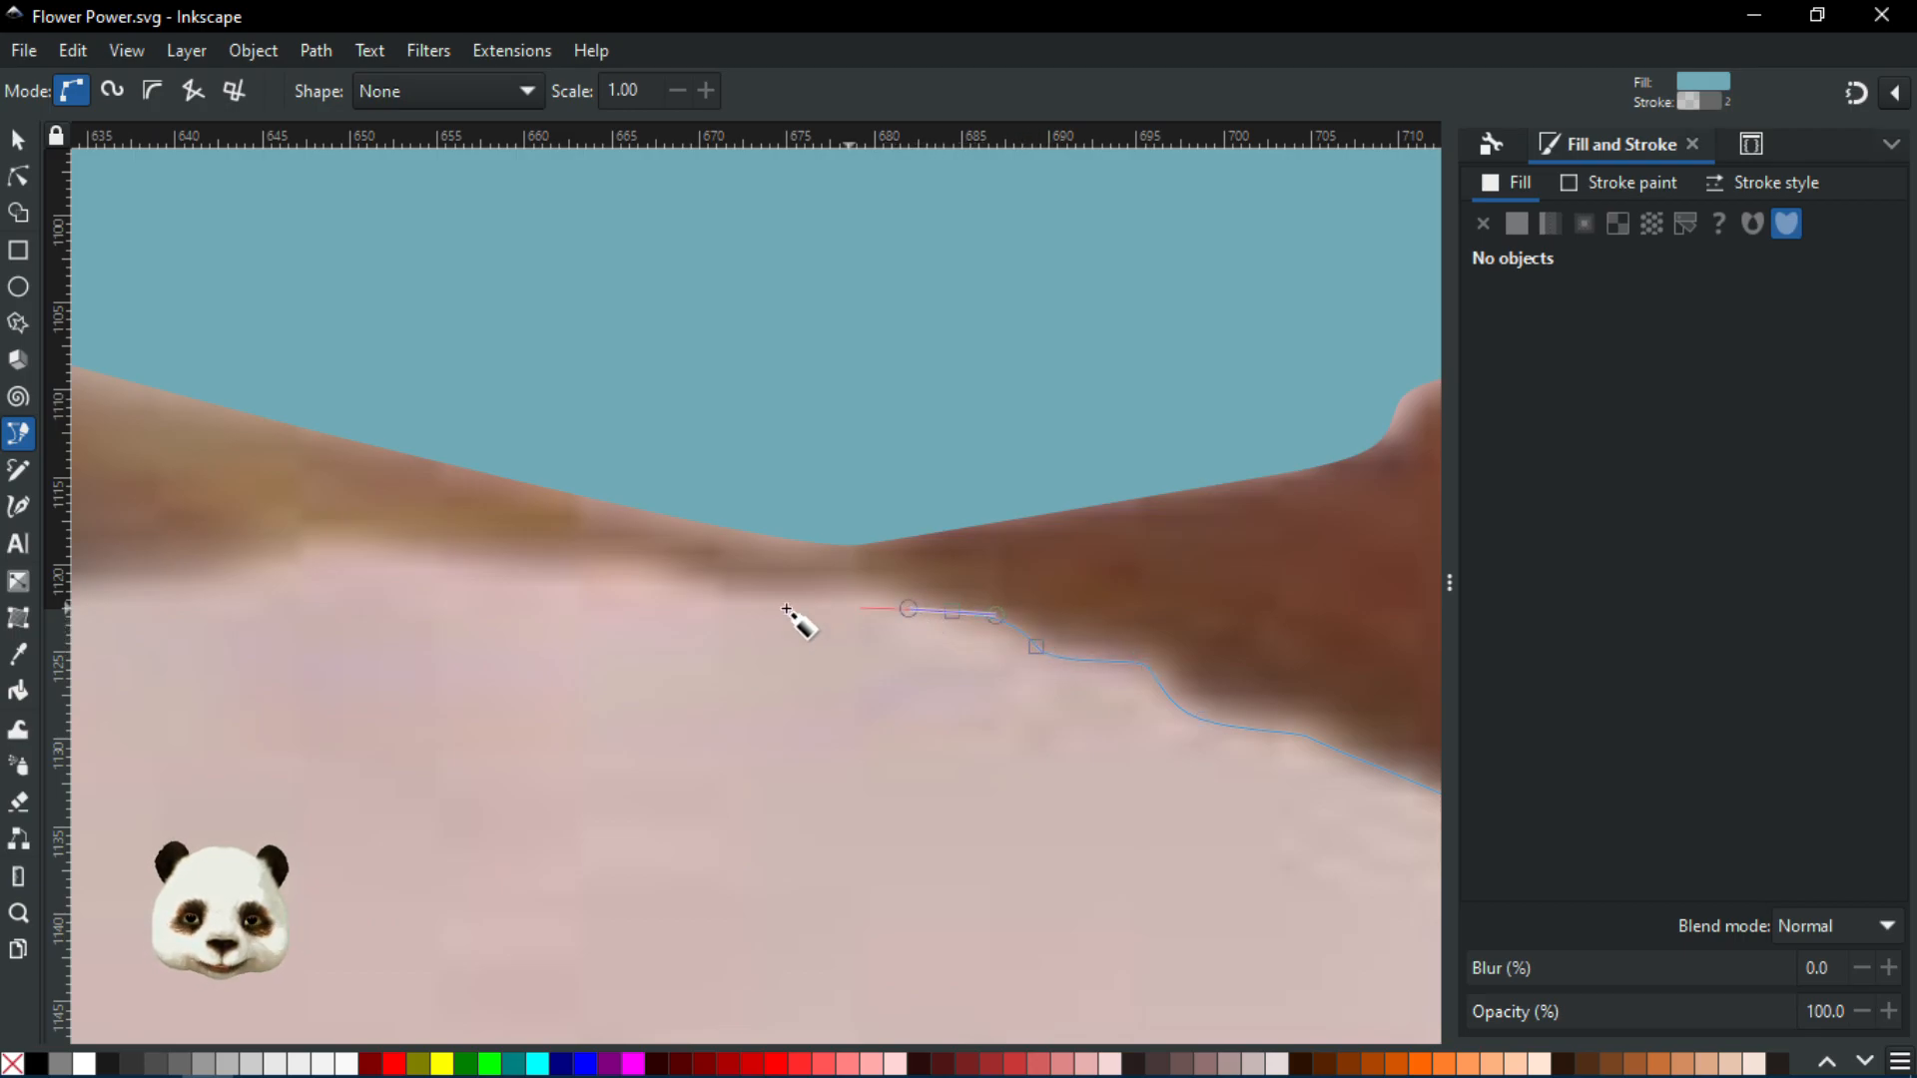
scroll(730, 625, down, 2)
click(739, 607)
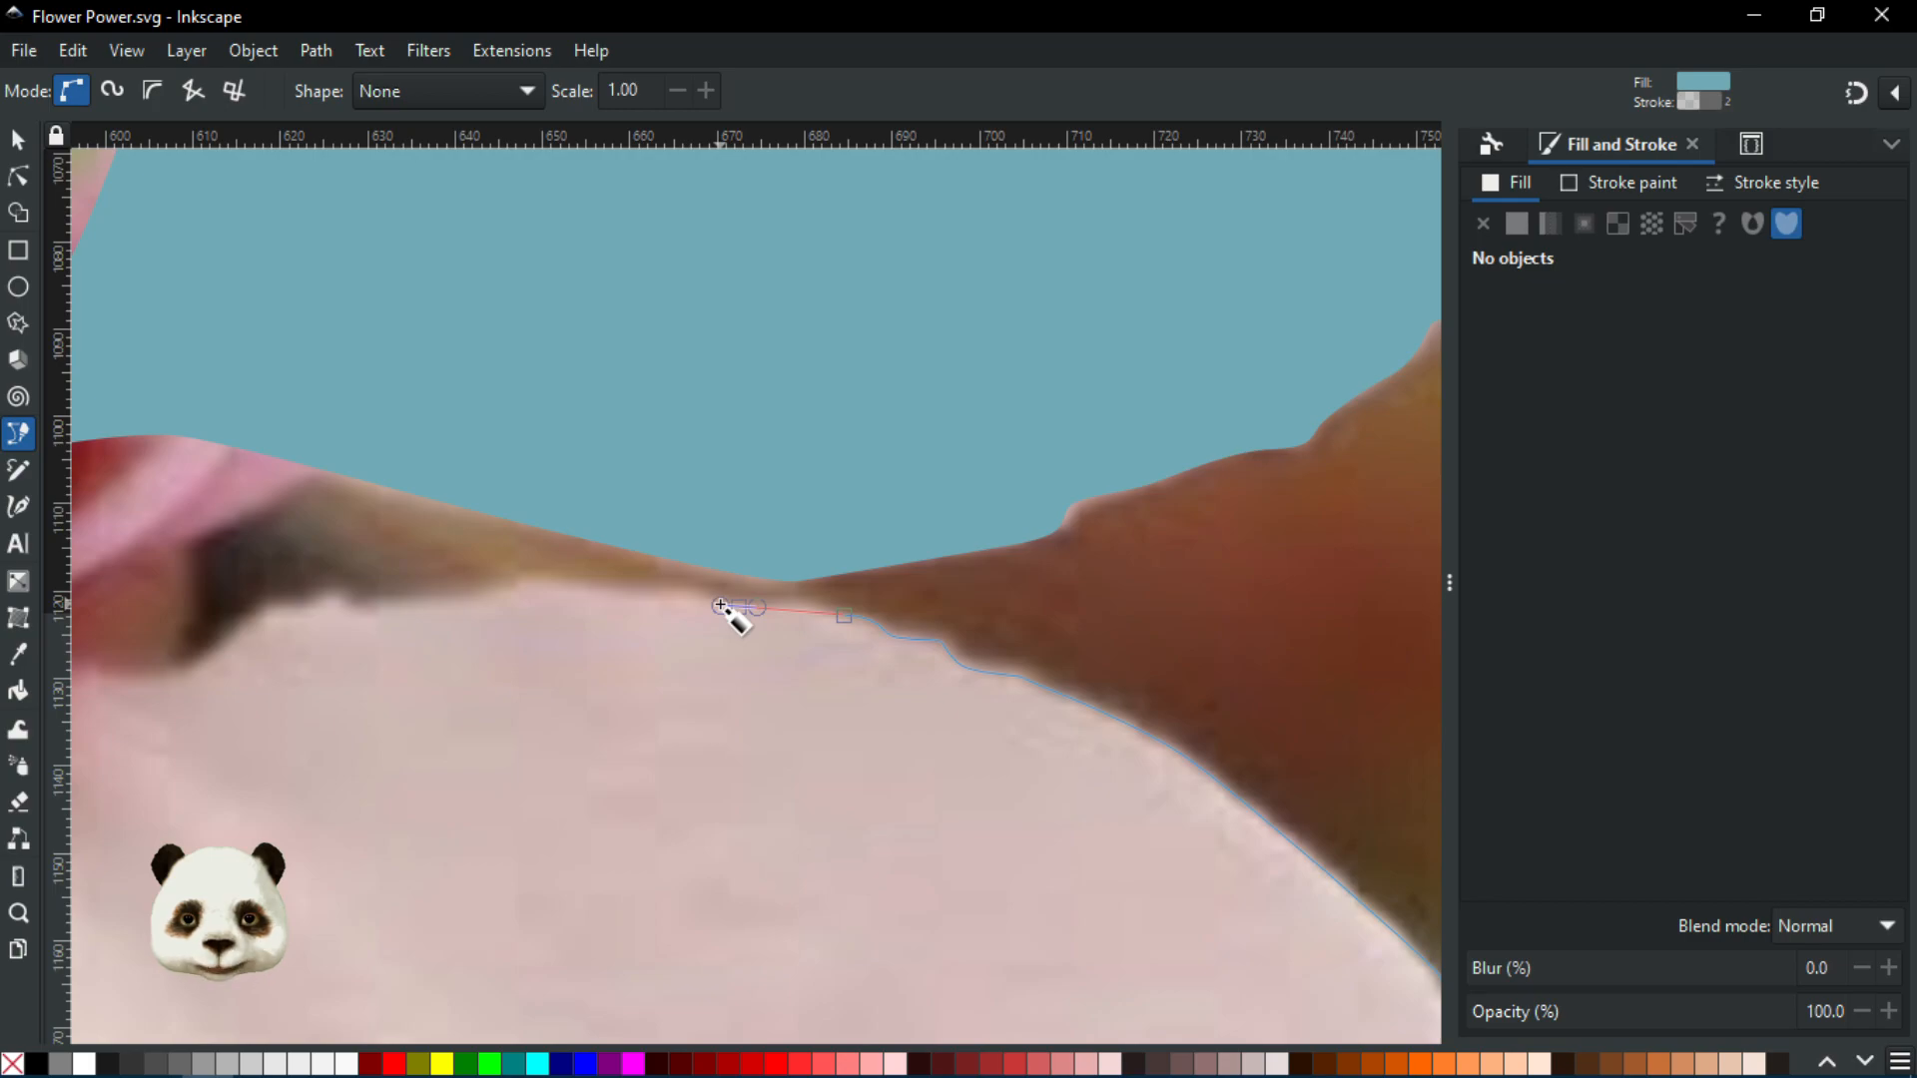
drag(664, 594, 468, 605)
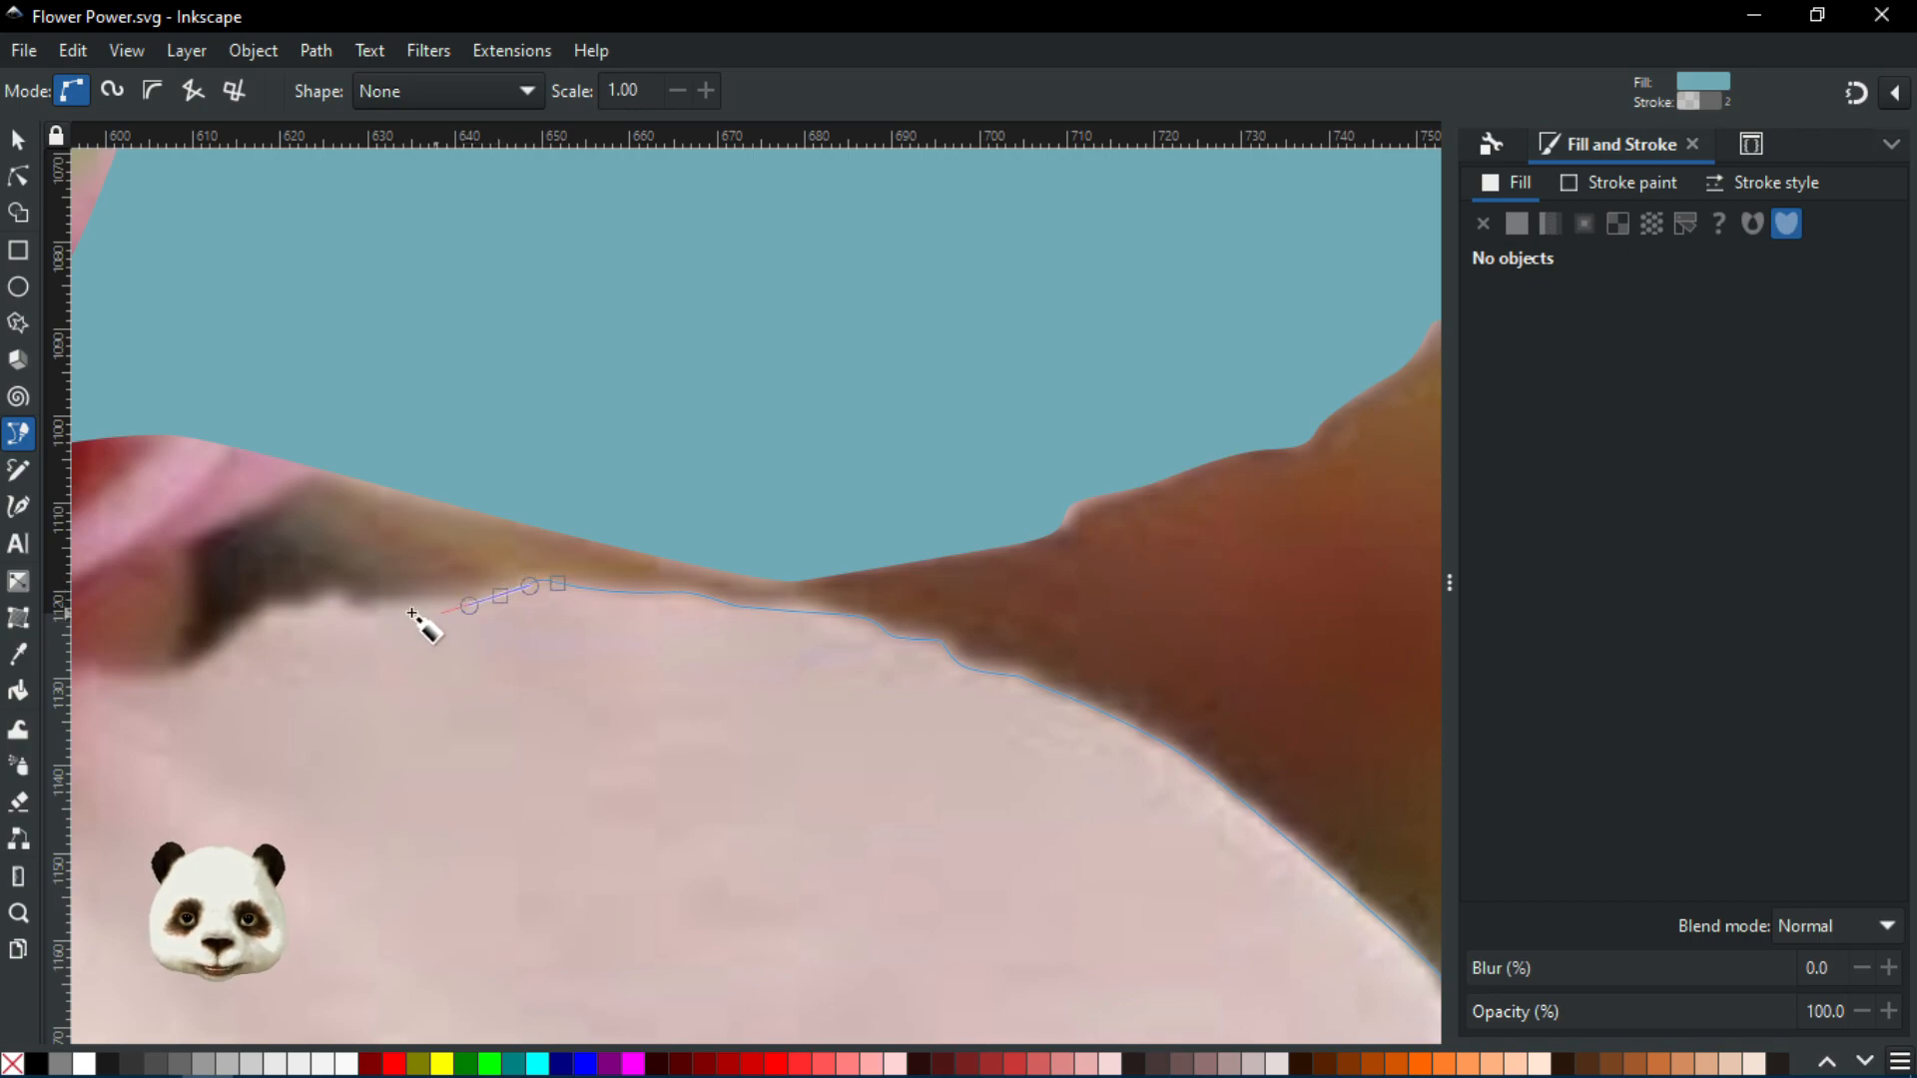
key(BackSpace)
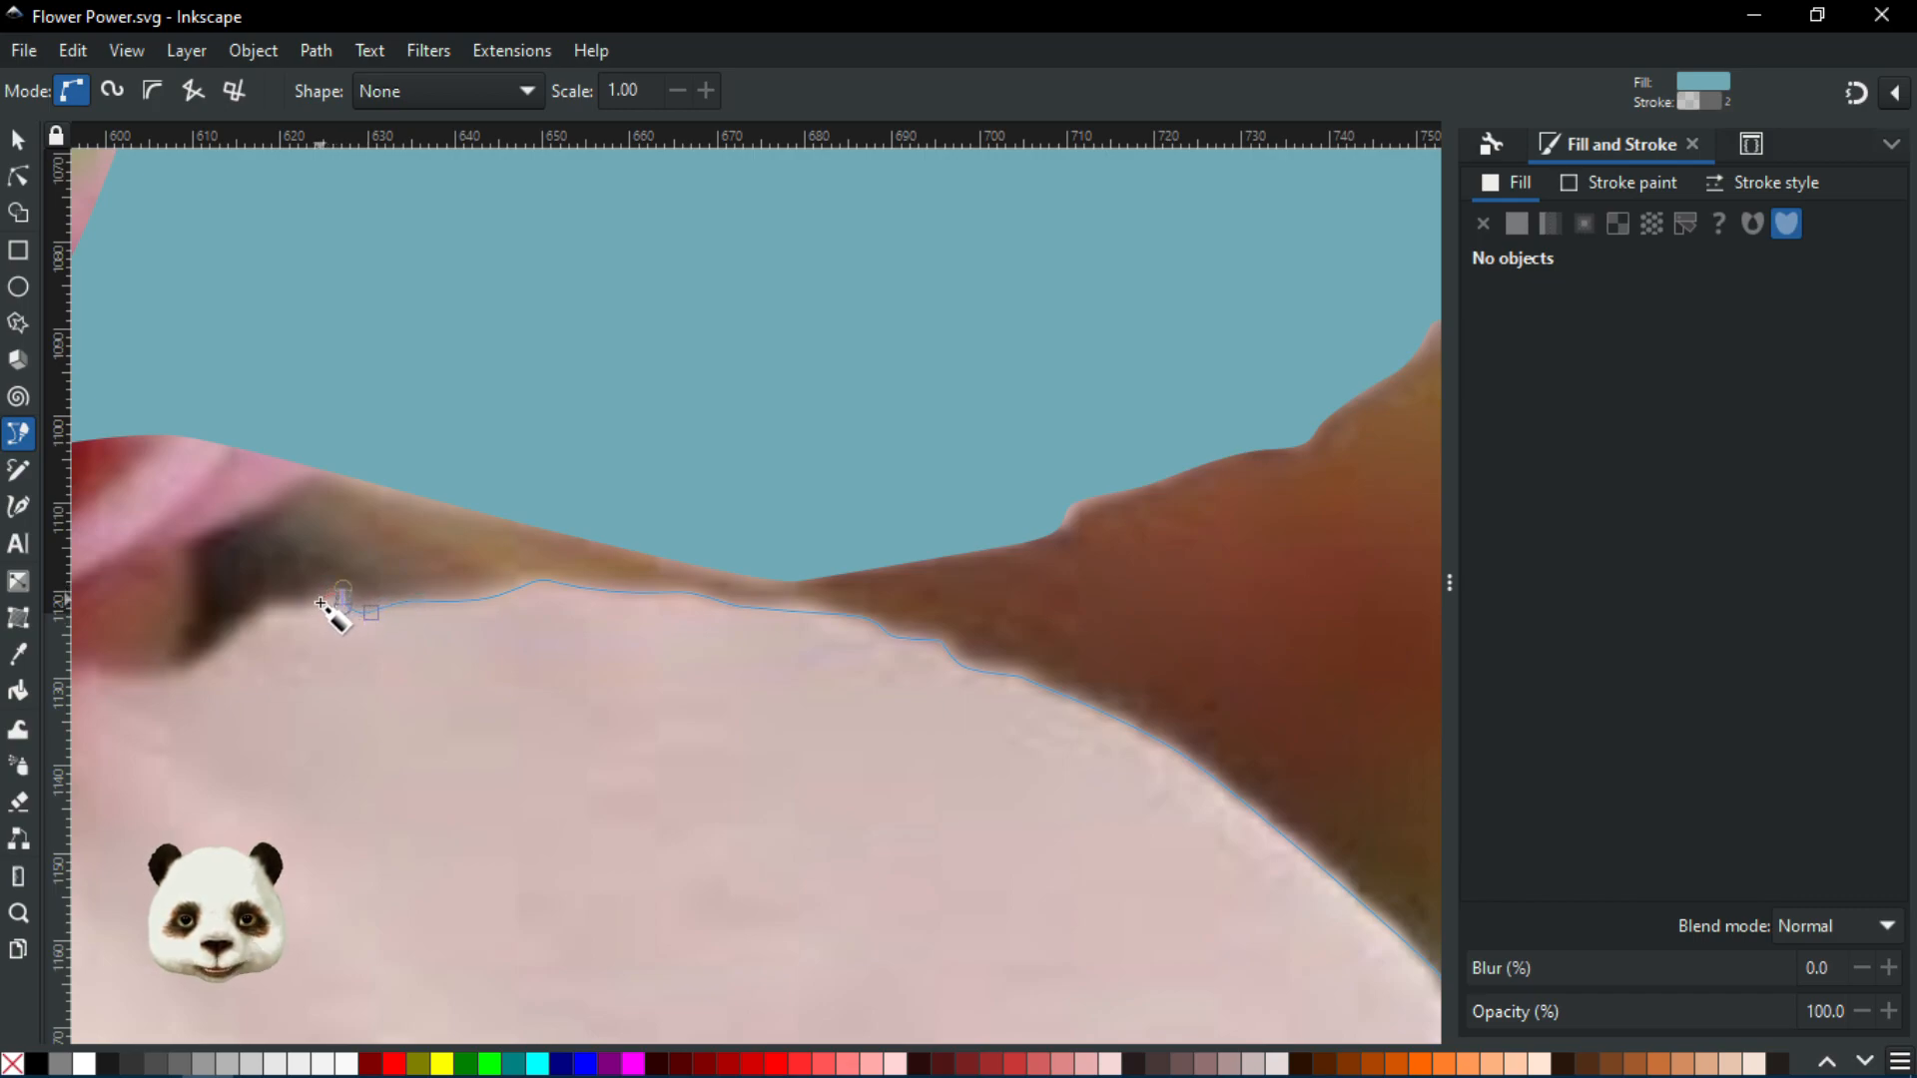
Bring the outline past the edge's dip to near the flower's centre and curve it toward the start node
drag(320, 627, 897, 740)
scroll(861, 756, up, 1)
click(821, 707)
click(705, 795)
drag(384, 648, 269, 552)
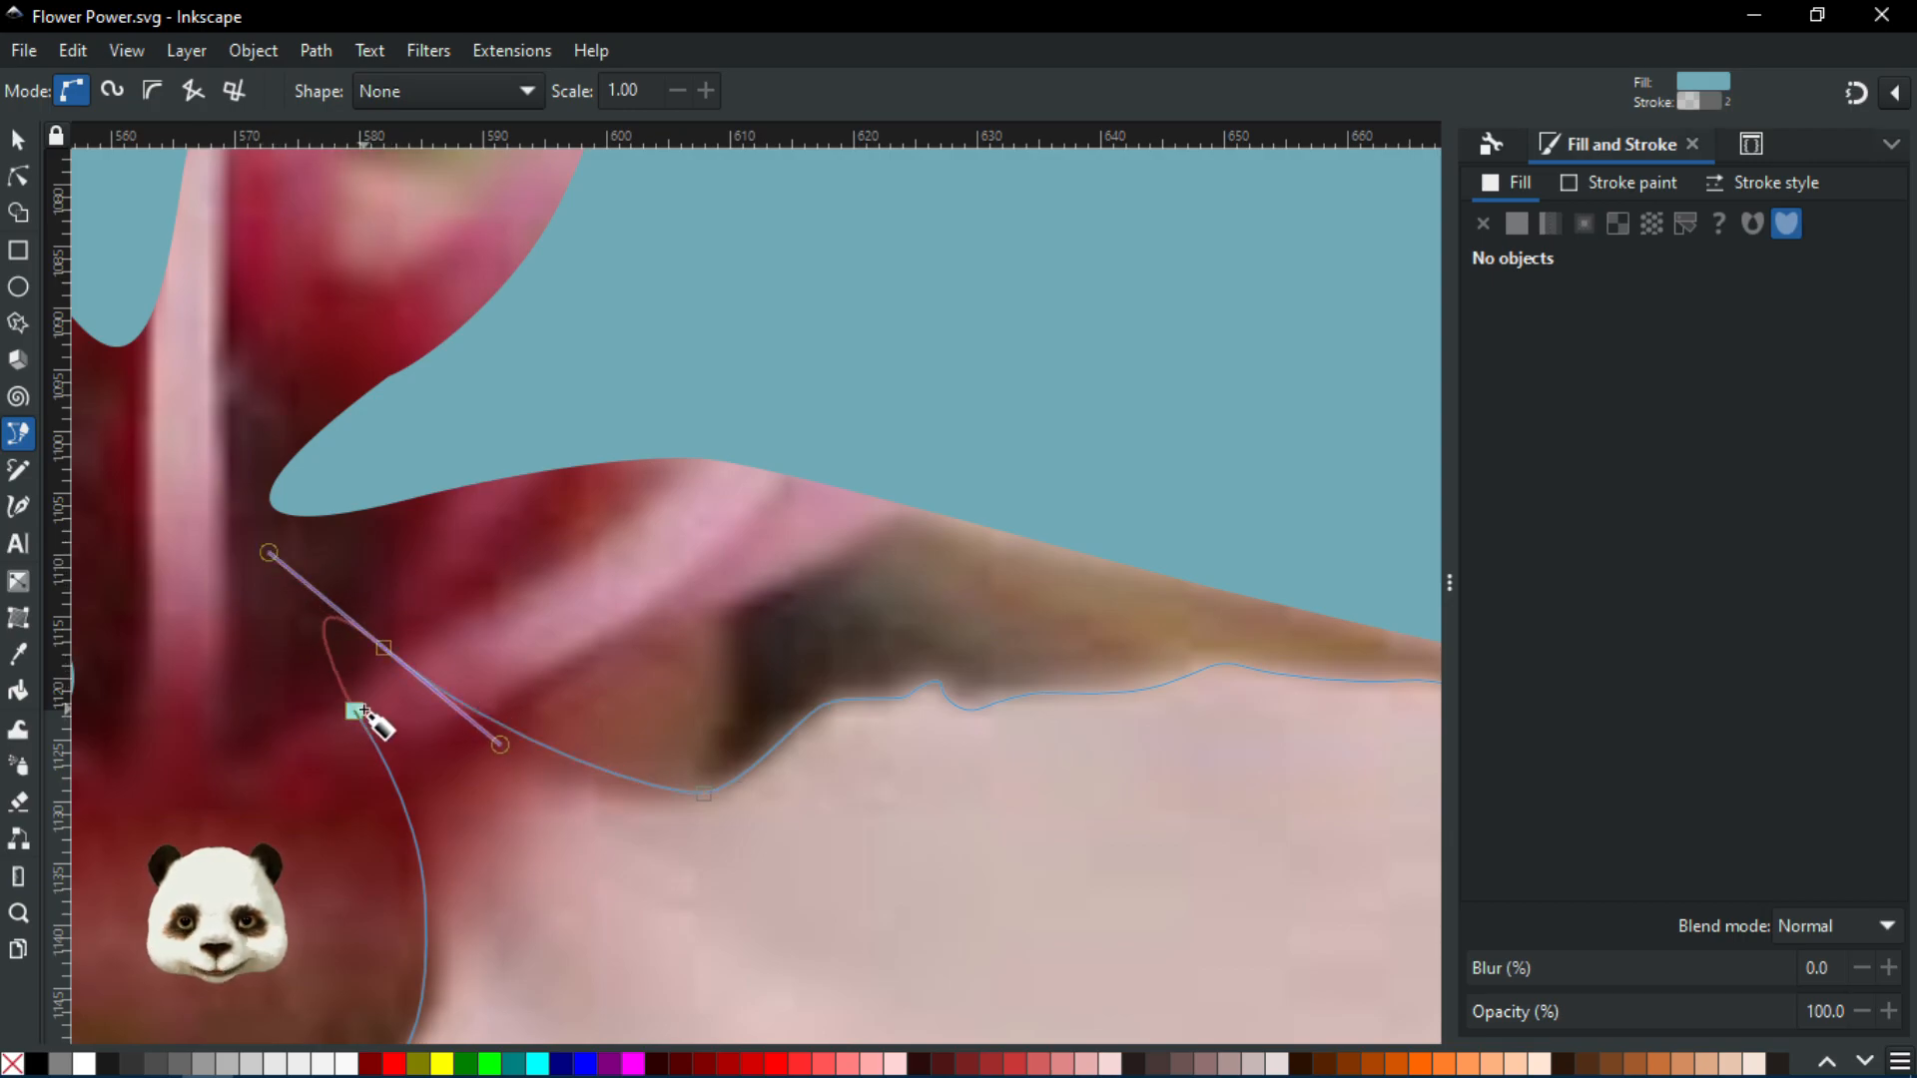
Close the fifth petal outline on its starting node so it becomes a blue-filled shape
drag(356, 711, 405, 779)
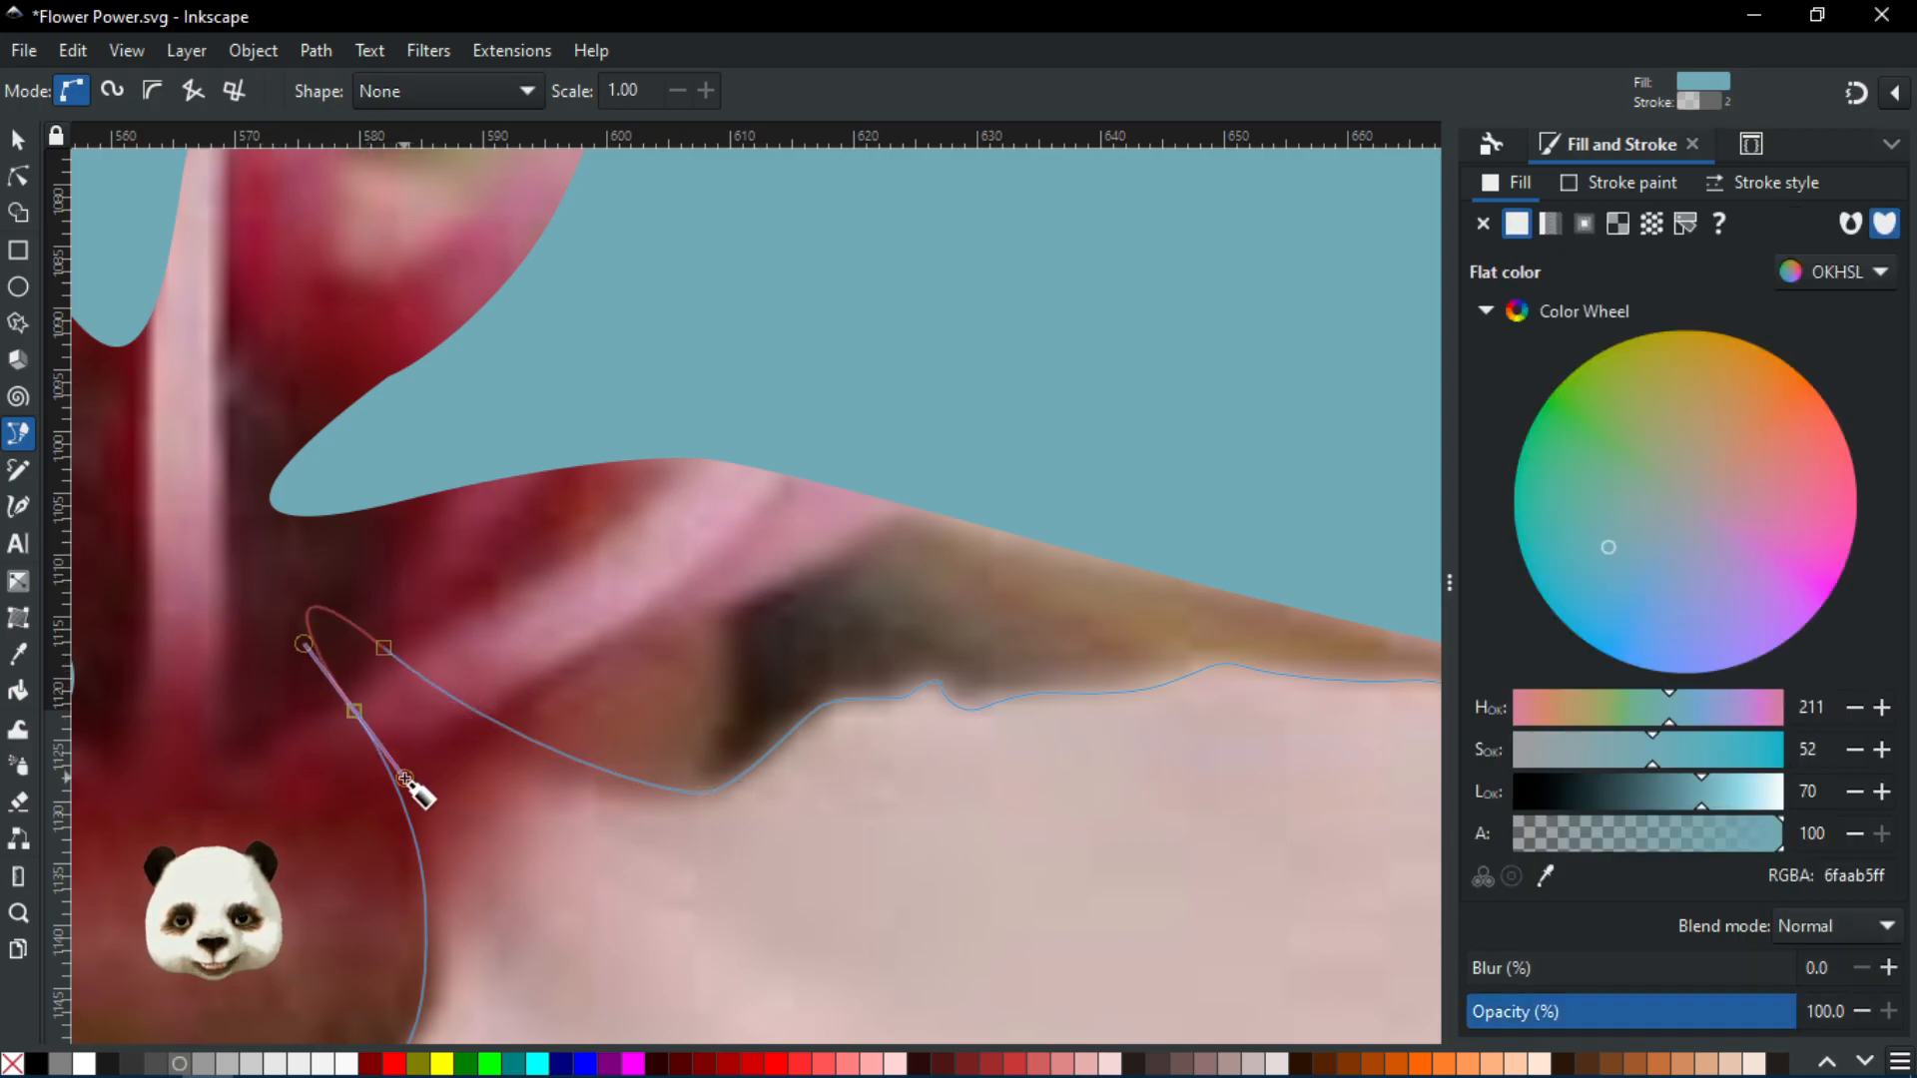
scroll(406, 779, down, 6)
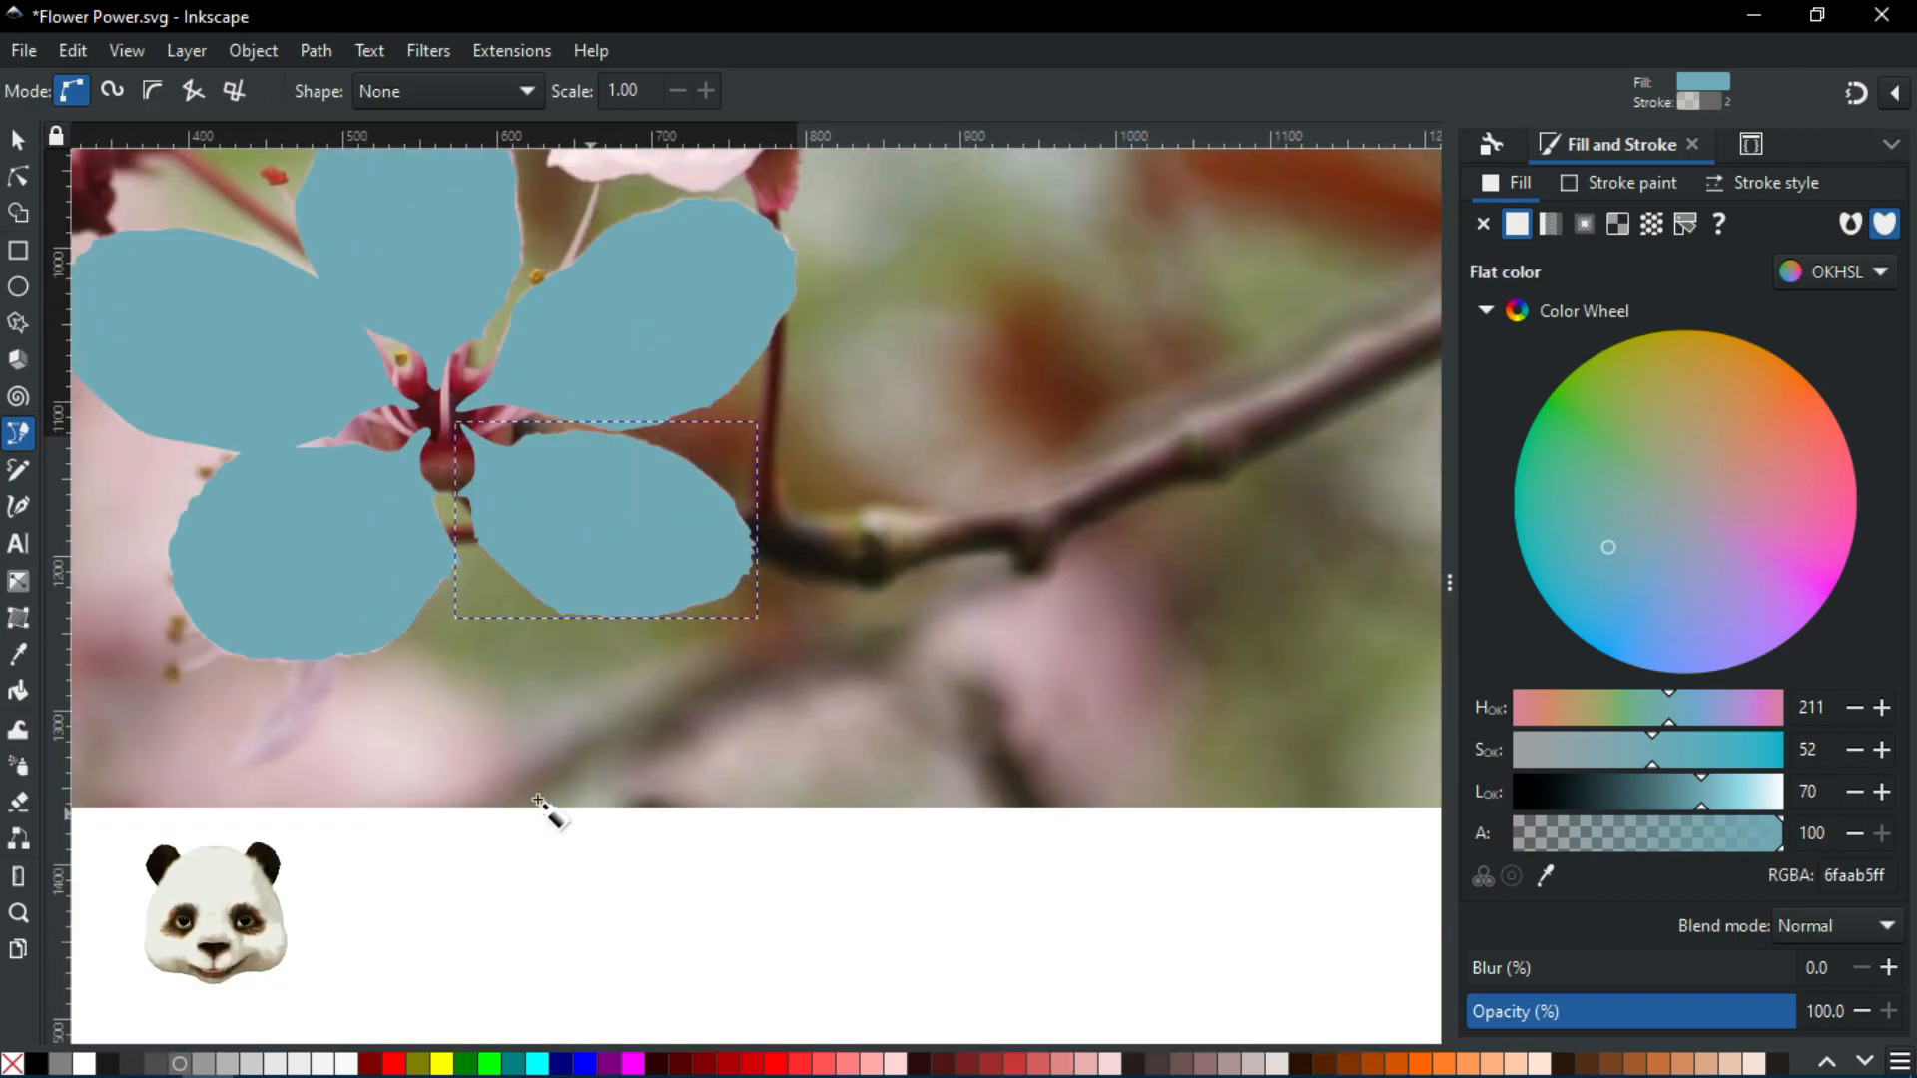
scroll(265, 594, up, 1)
drag(551, 627, 904, 801)
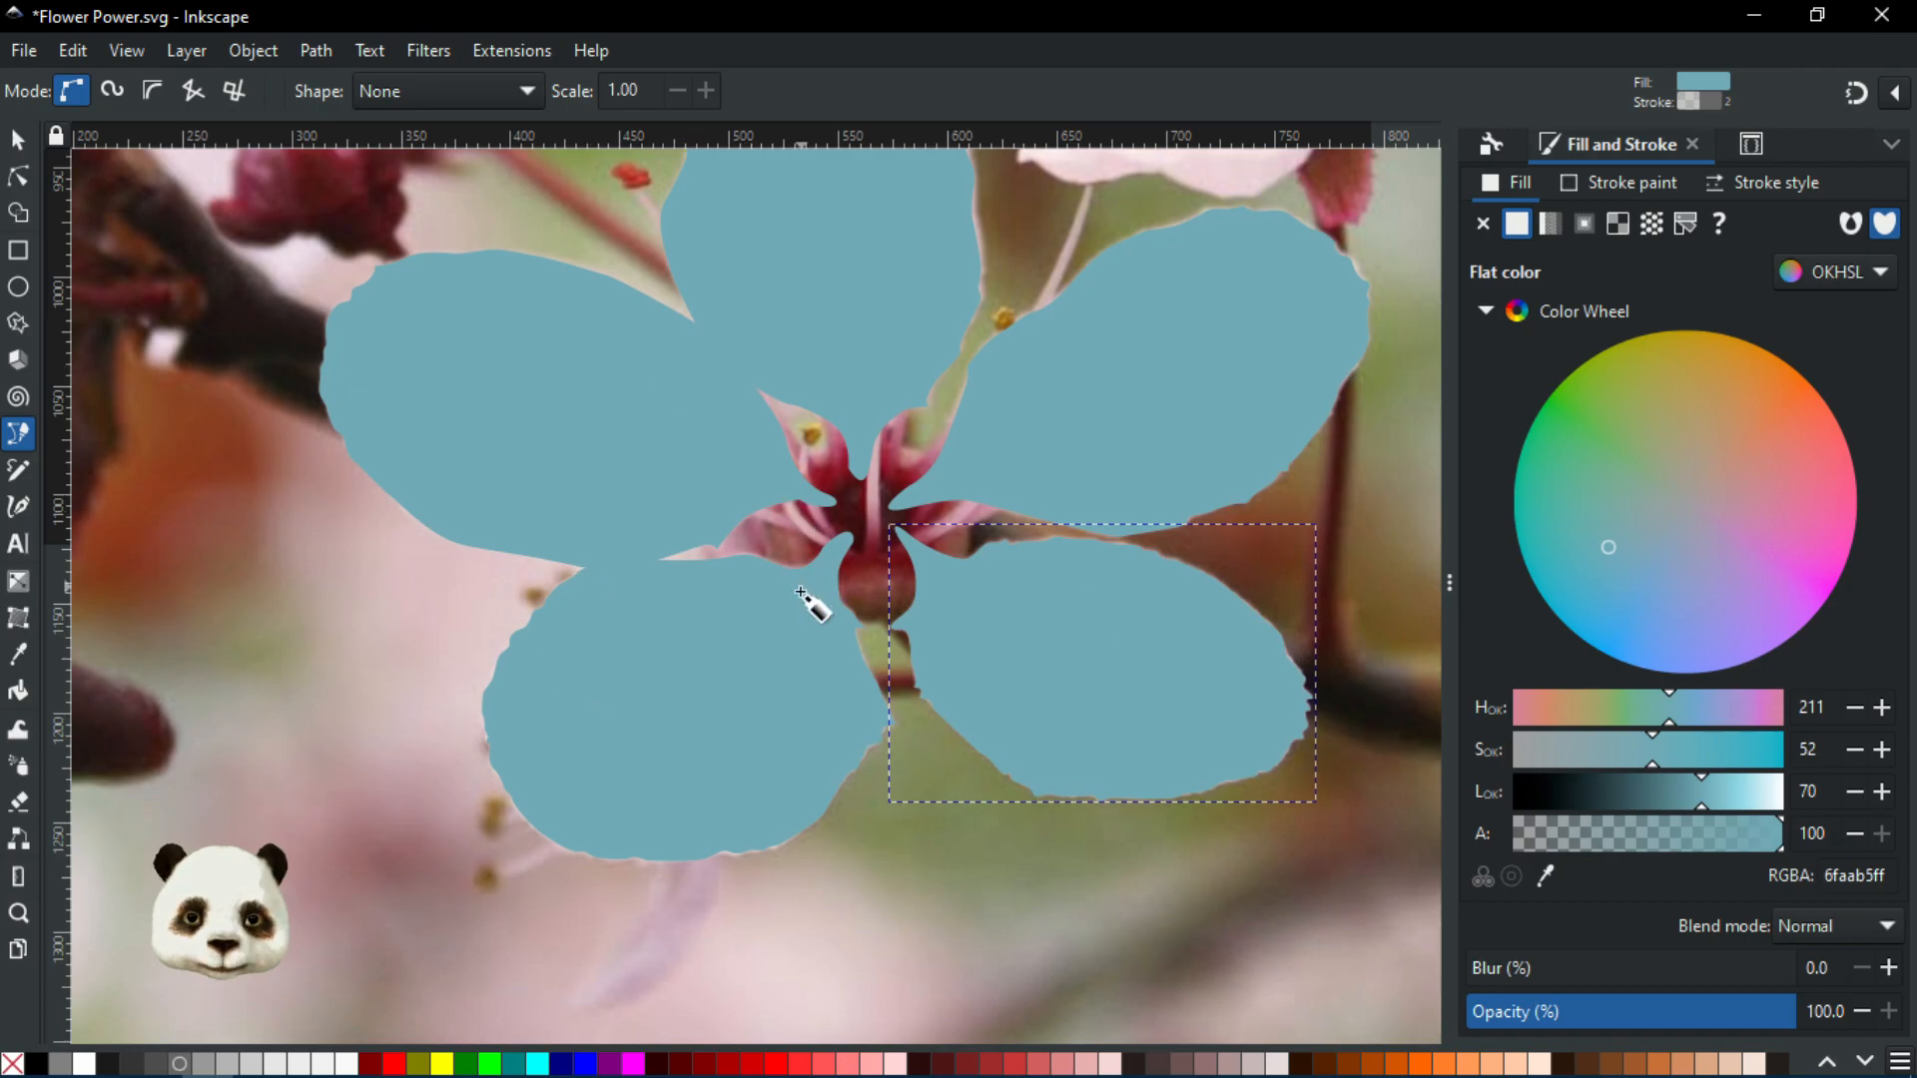
scroll(801, 592, down, 1)
drag(1024, 651, 929, 744)
scroll(856, 685, up, 1)
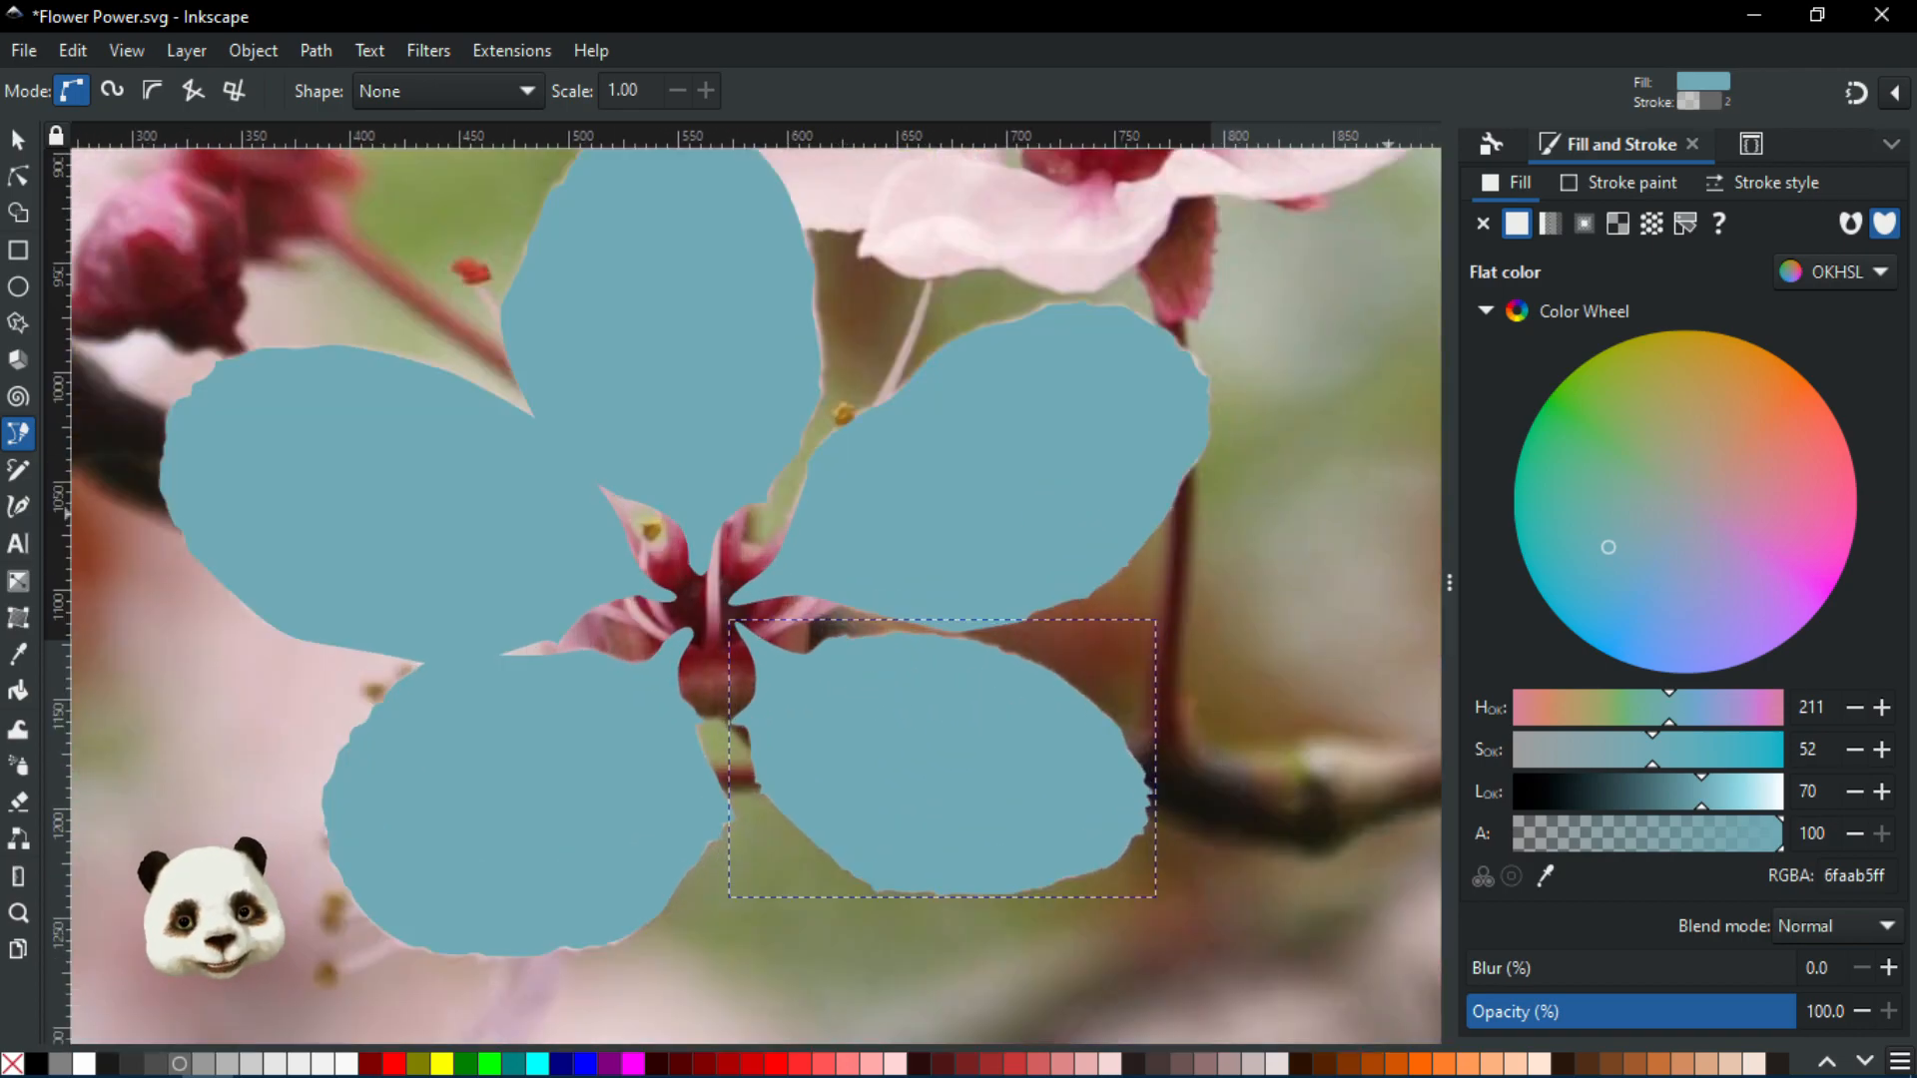
Select all five petal shapes, group them and rename the group 'Petalls' in Layers and Objects
key(ctrl+a)
key(ctrl+shift+l)
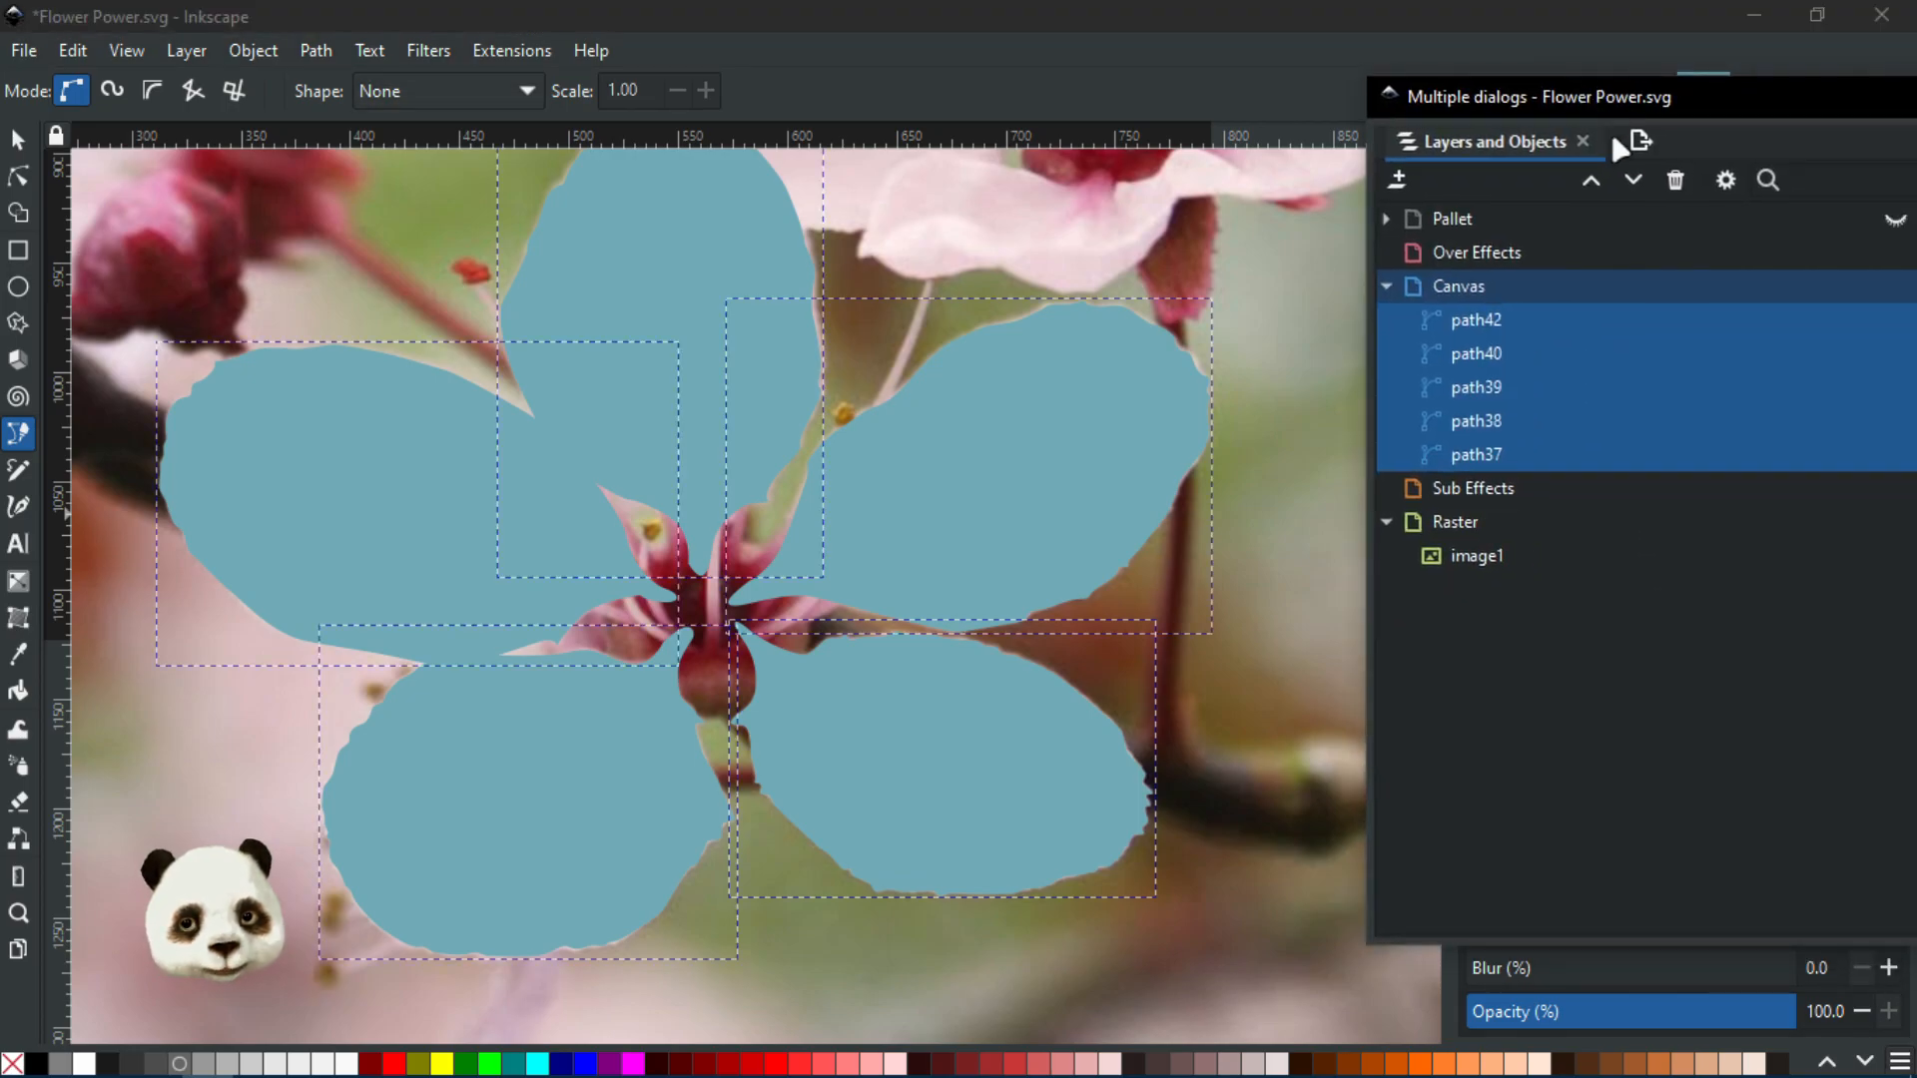
key(ctrl+g)
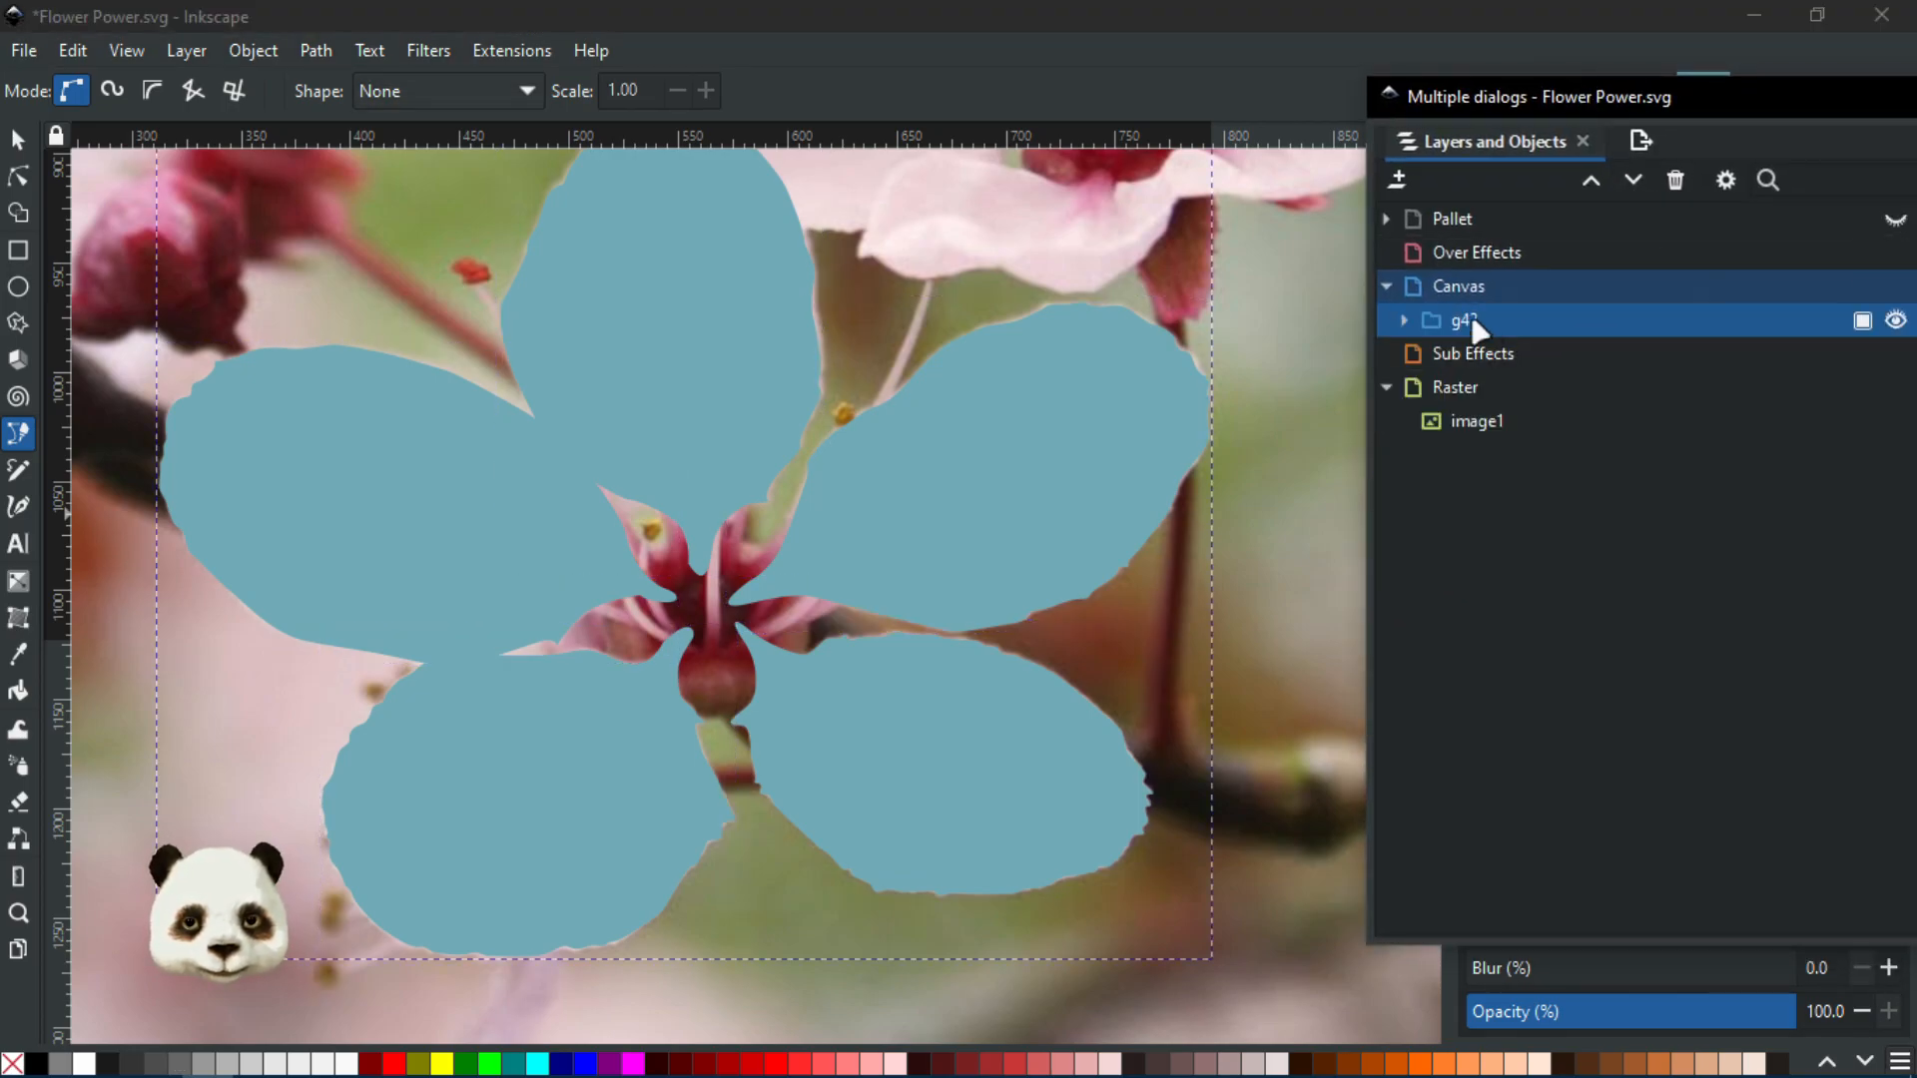
double_click(1466, 320)
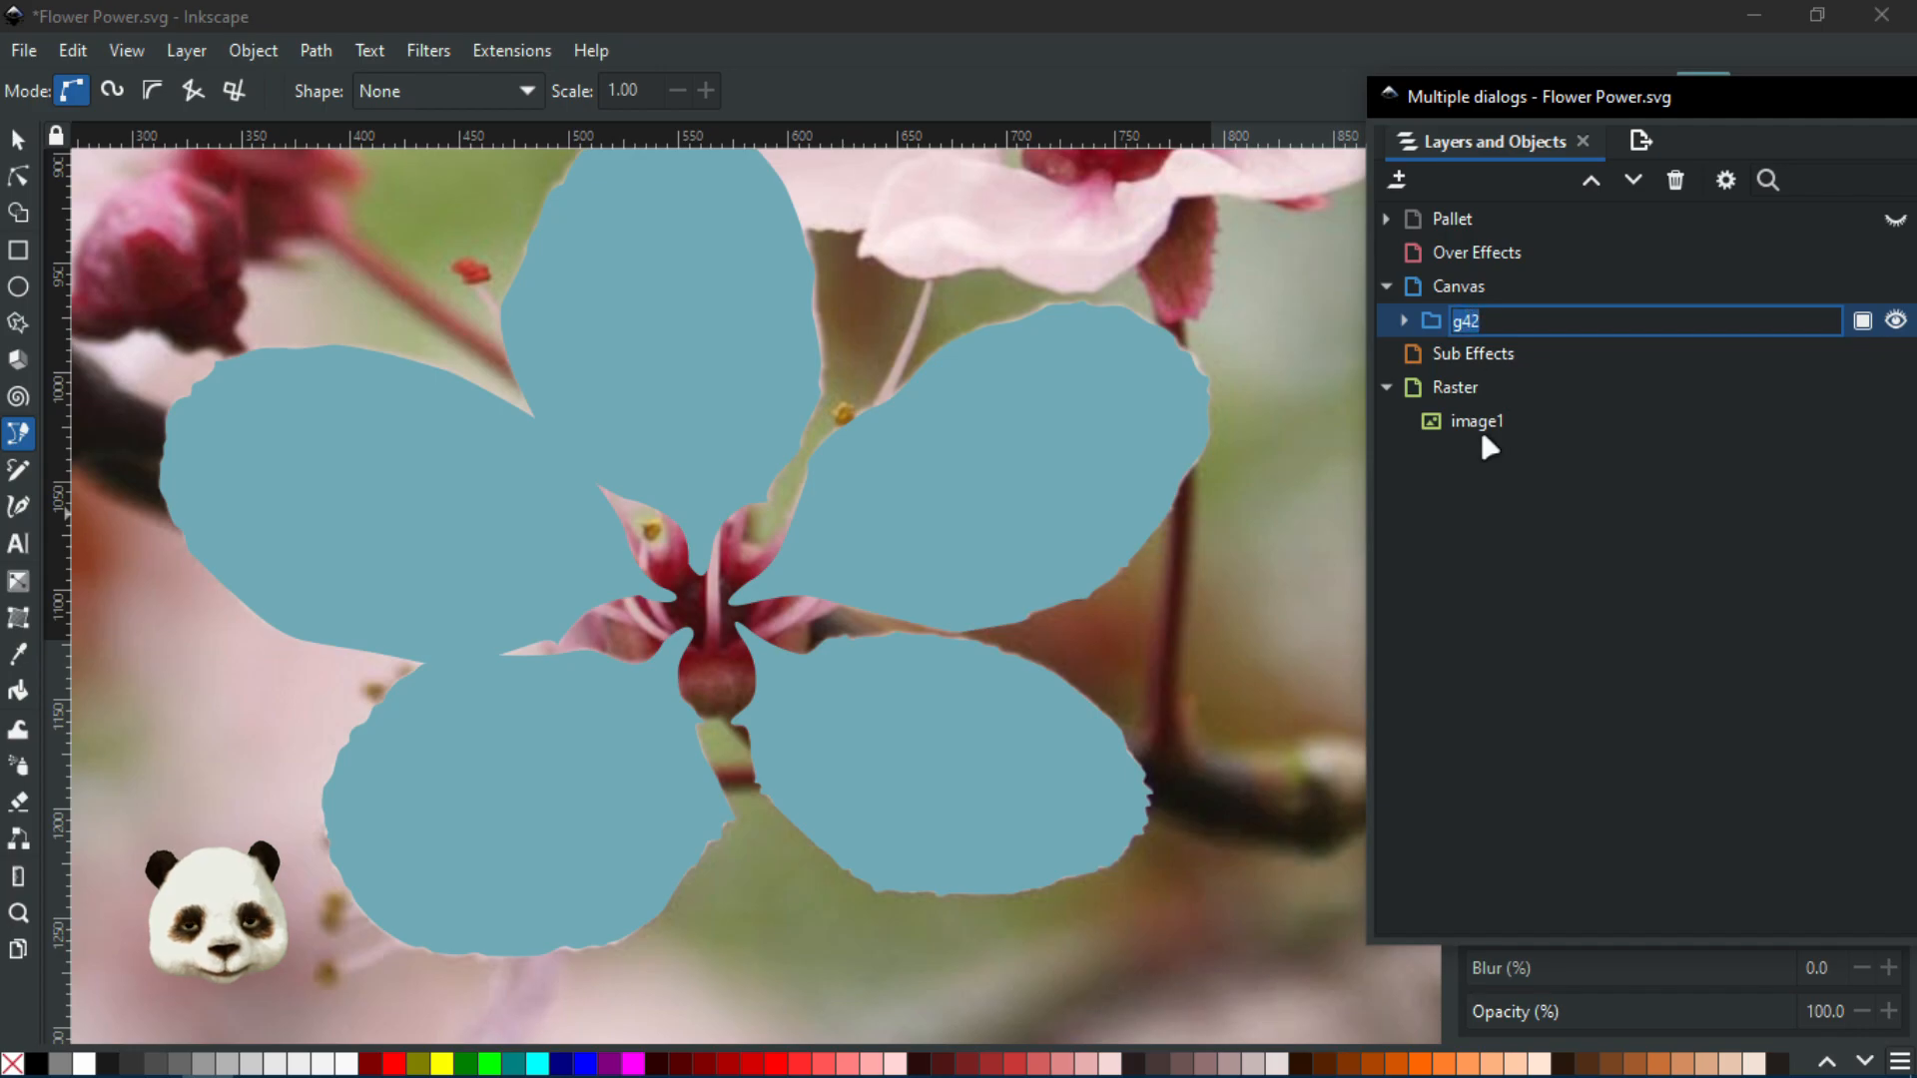
key(ctrl+z)
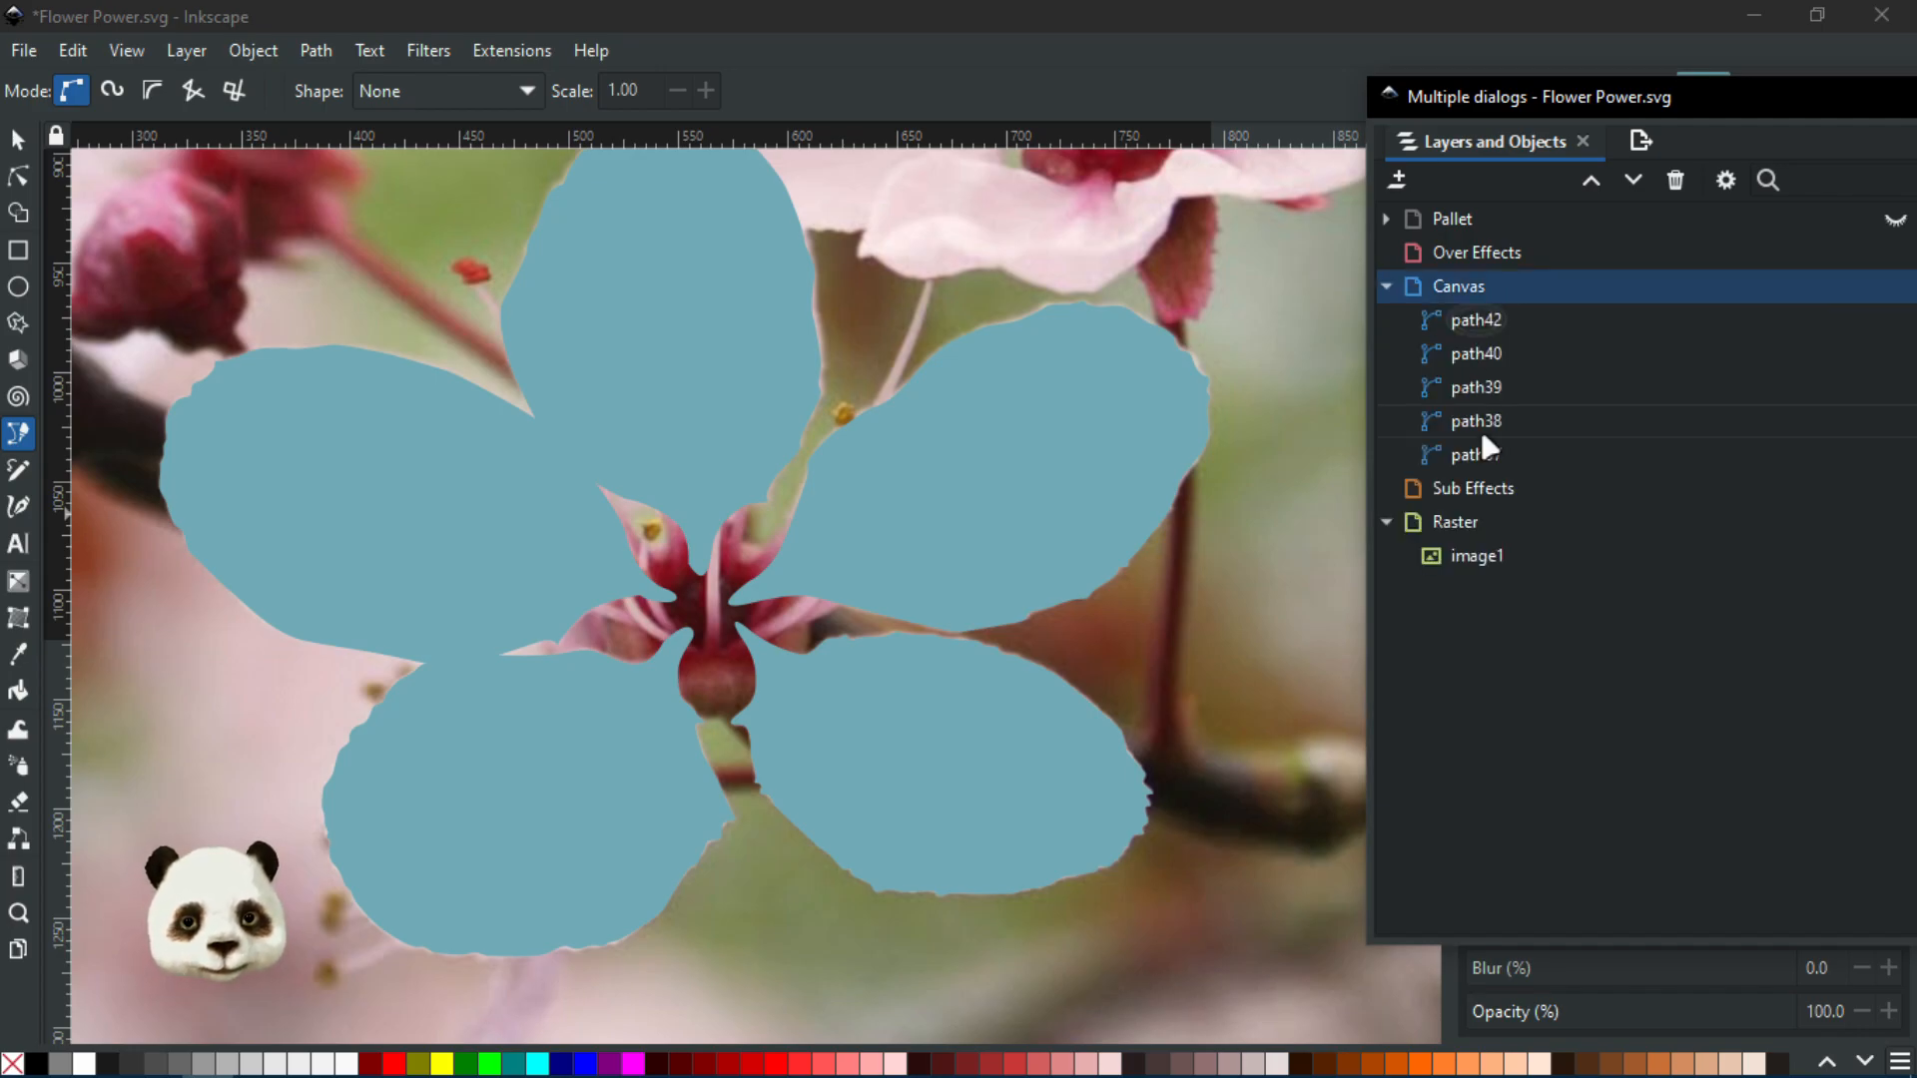
key(ctrl+shift+z)
double_click(1480, 320)
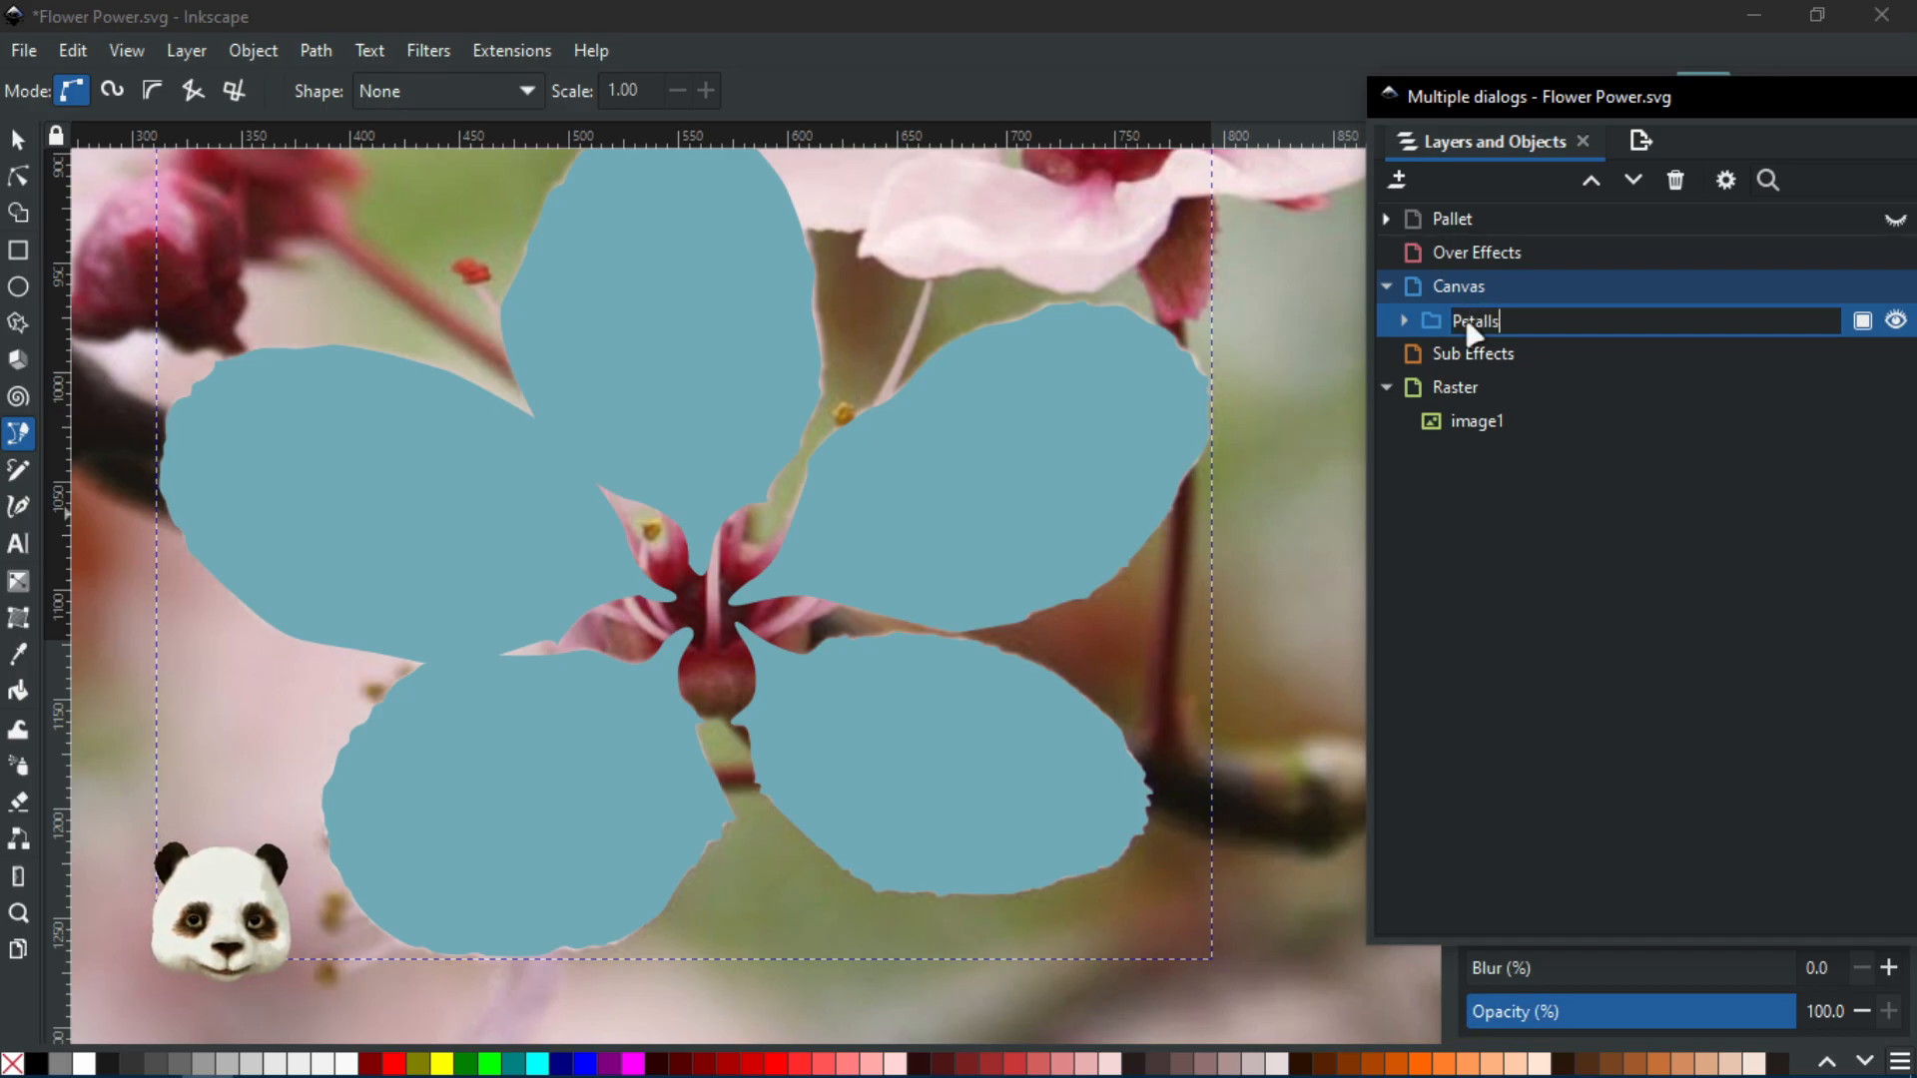
key(Return)
drag(1553, 99, 1916, 116)
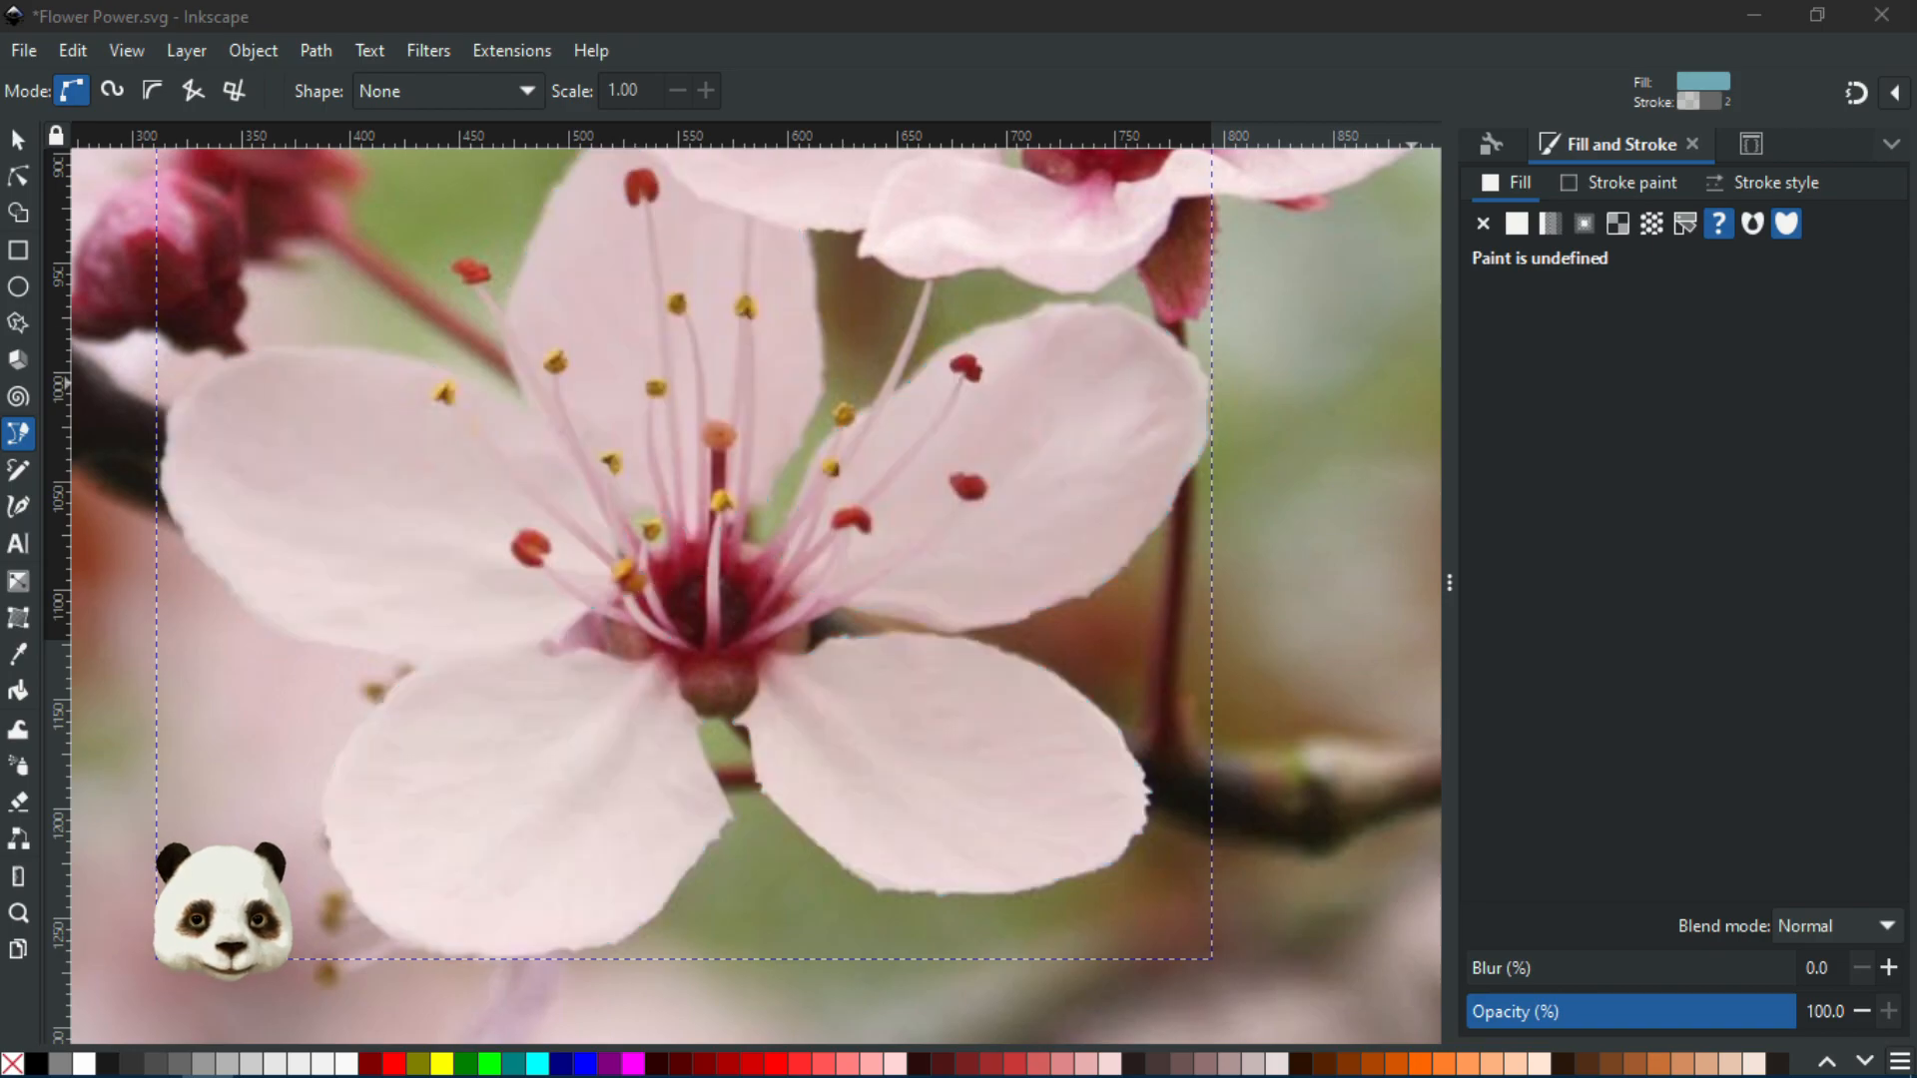
Save Flower Power.svg with Ctrl+S
click(1198, 53)
key(ctrl+s)
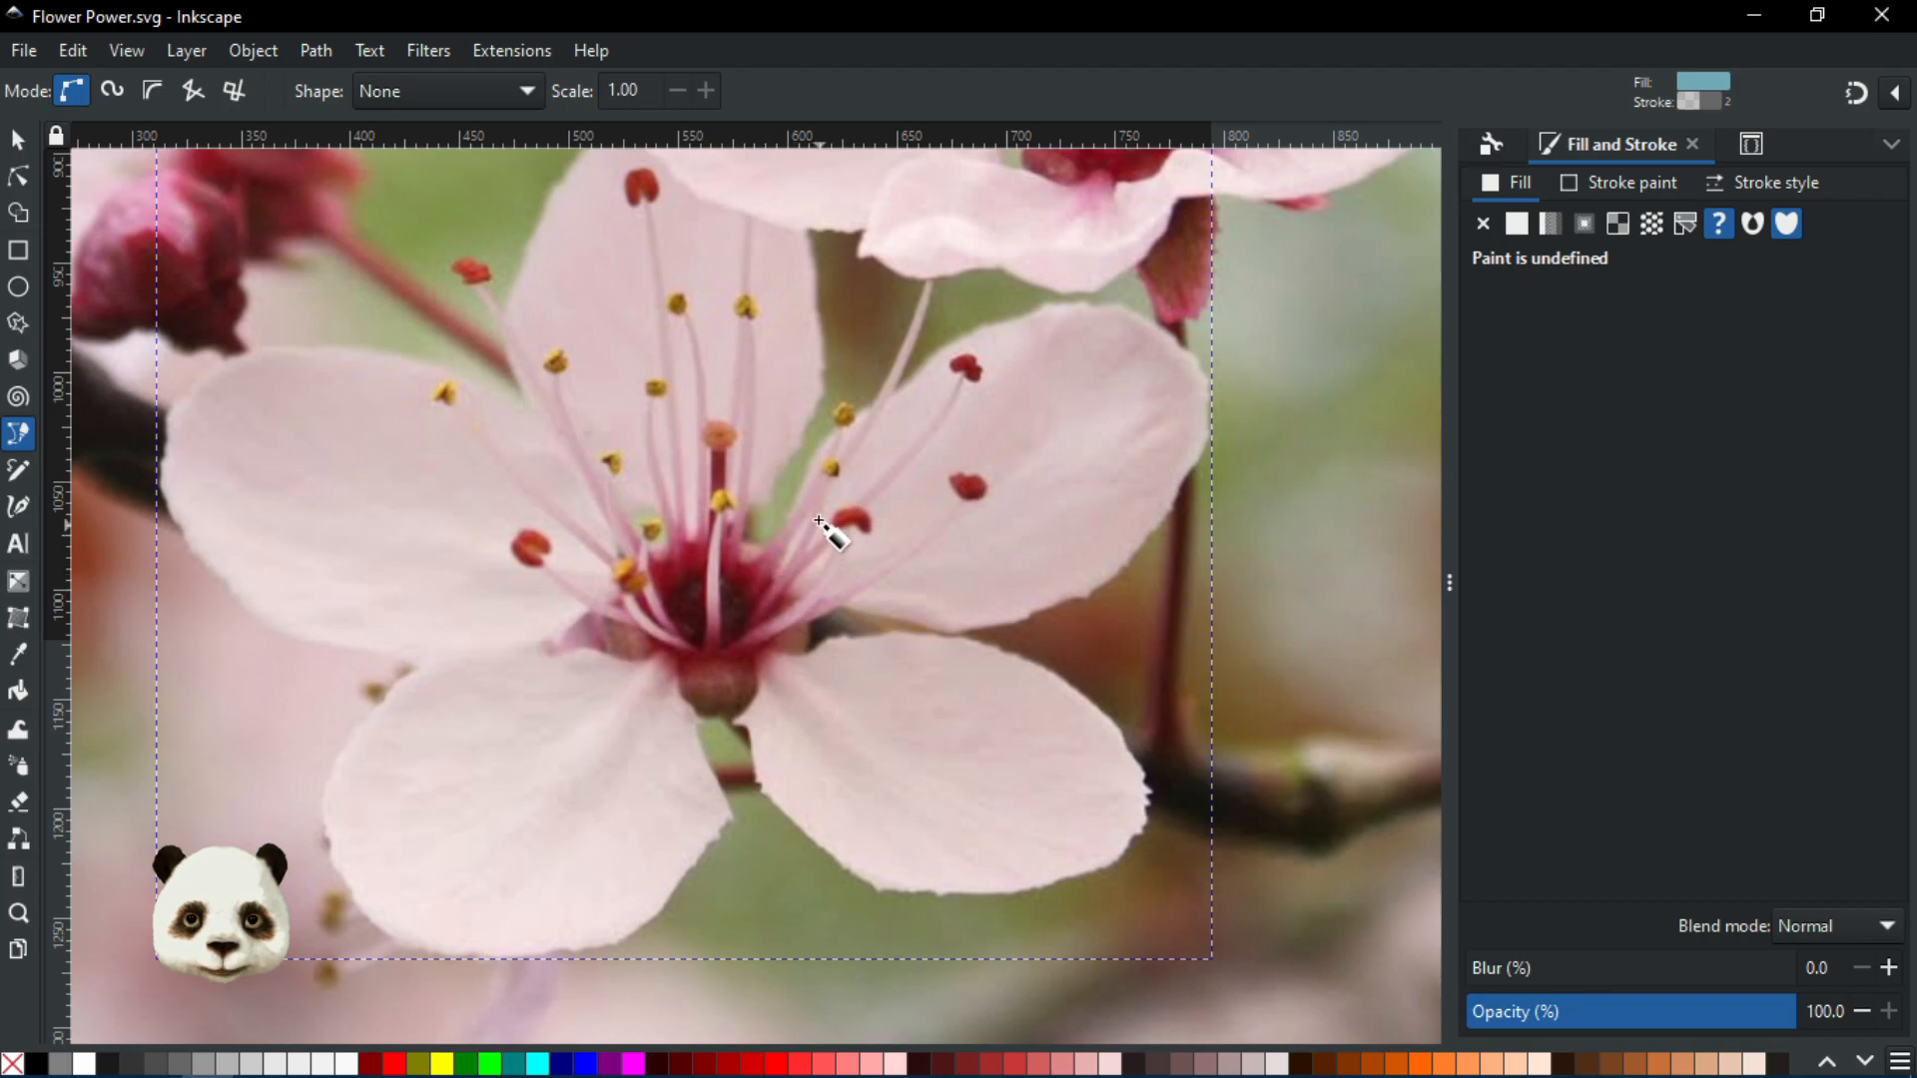
scroll(838, 531, down, 2)
scroll(775, 514, up, 3)
ctrl+scroll(796, 859, up, 1)
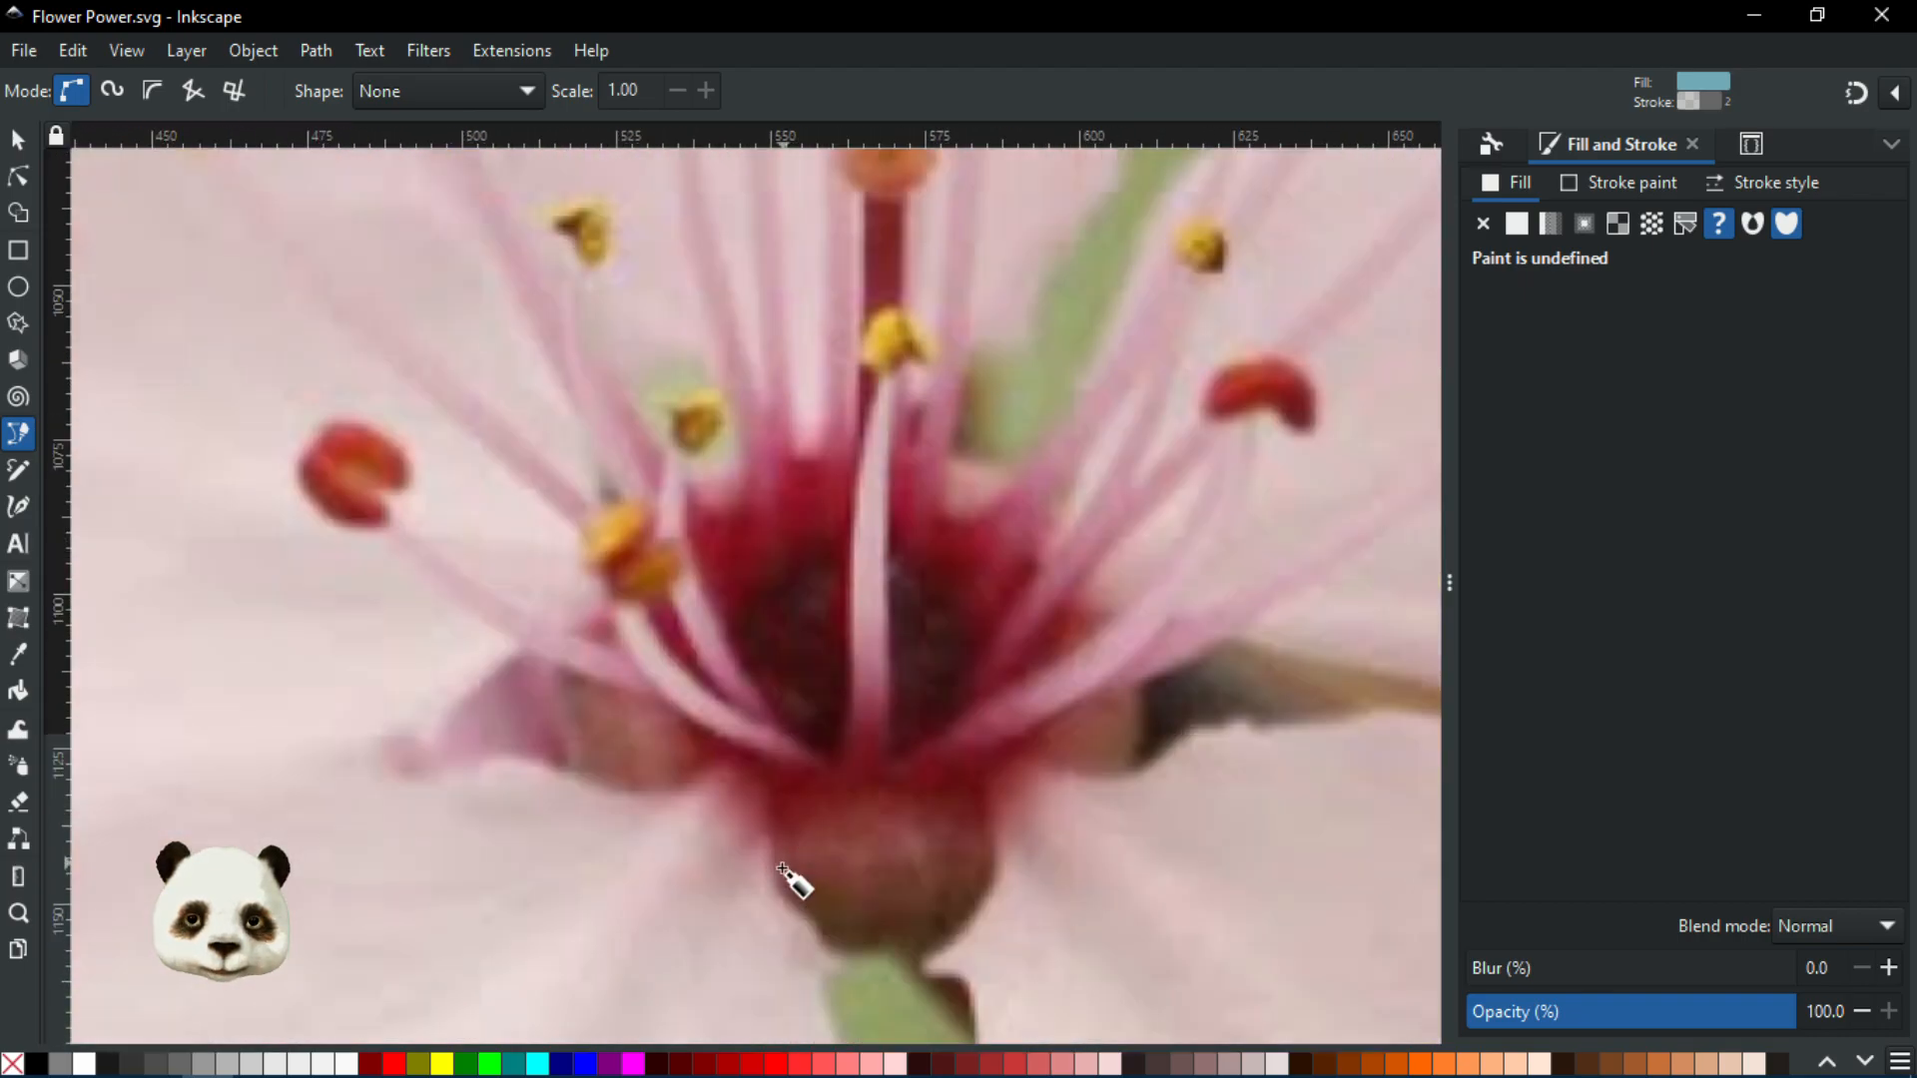
ctrl+scroll(778, 846, down, 1)
Pan and zoom in on the flower's red centre and stamens
drag(890, 657, 940, 741)
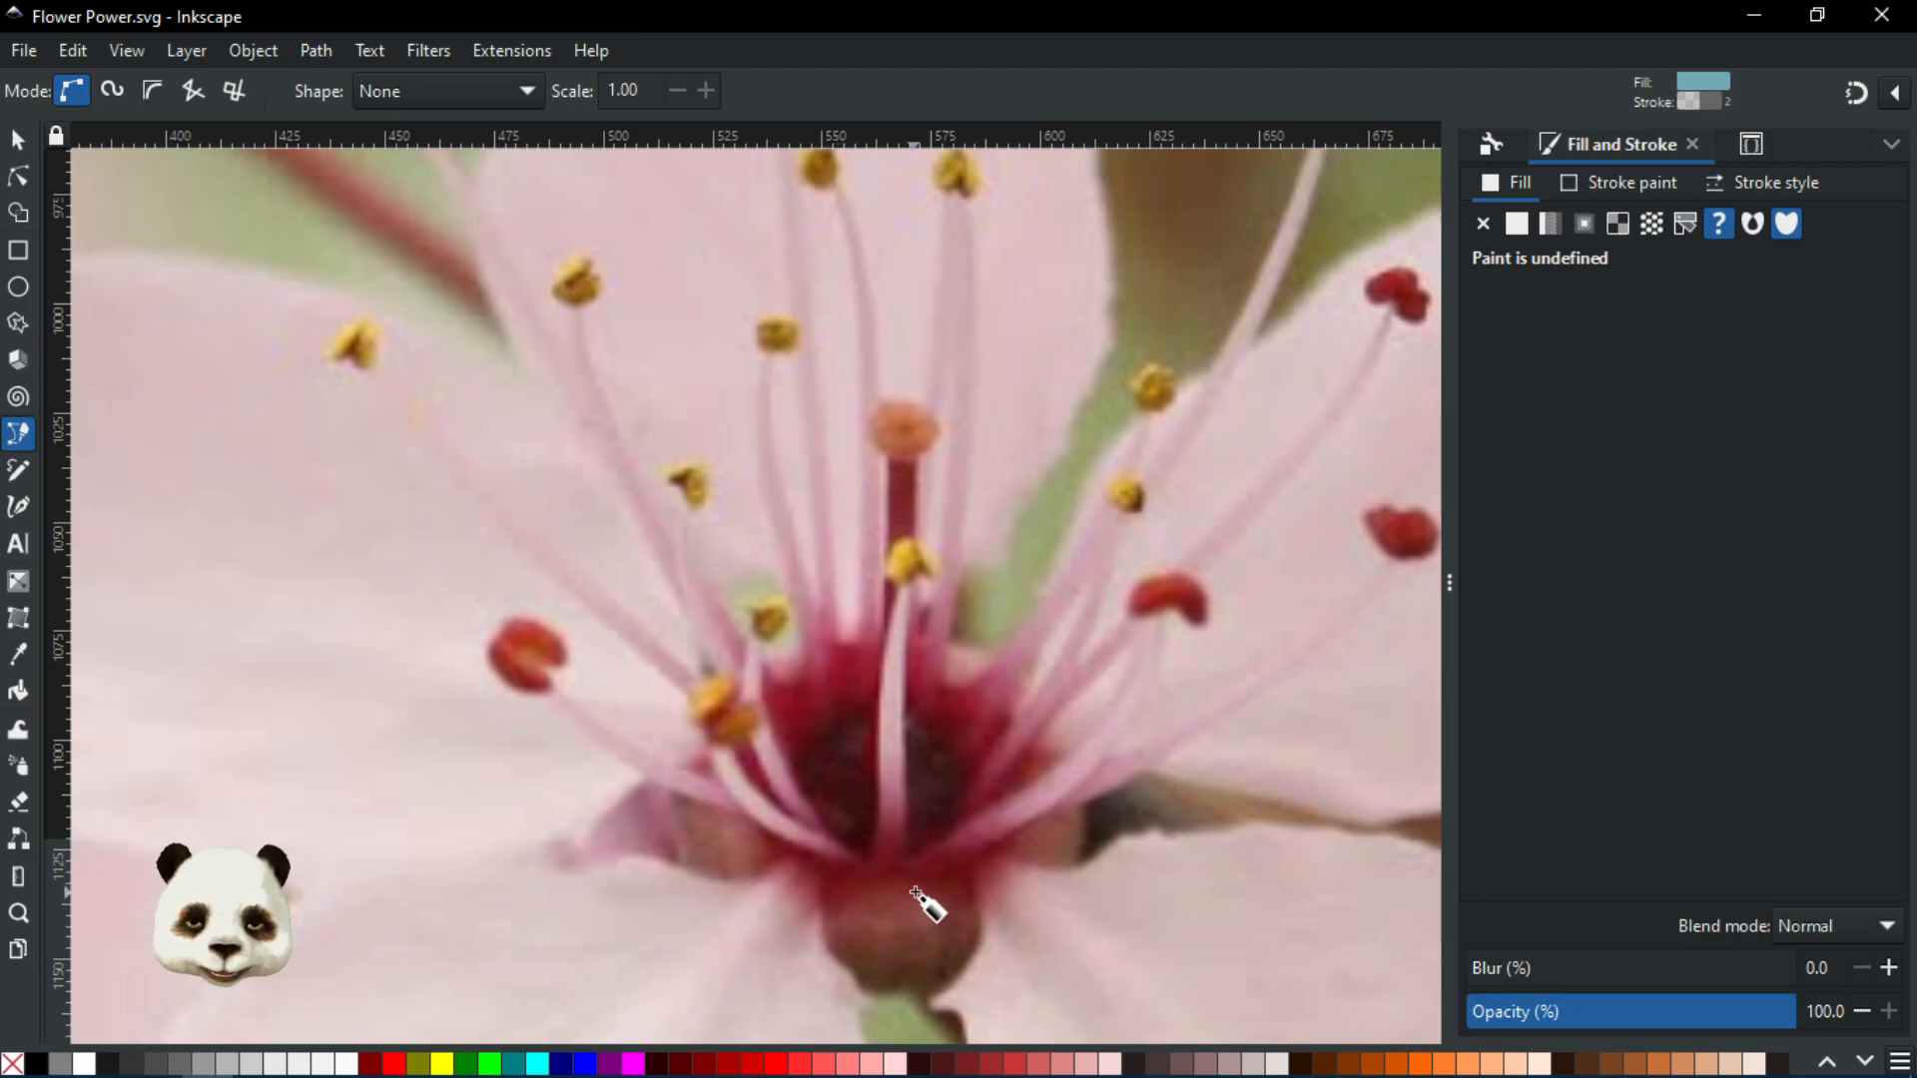
scroll(880, 896, down, 3)
scroll(886, 911, up, 3)
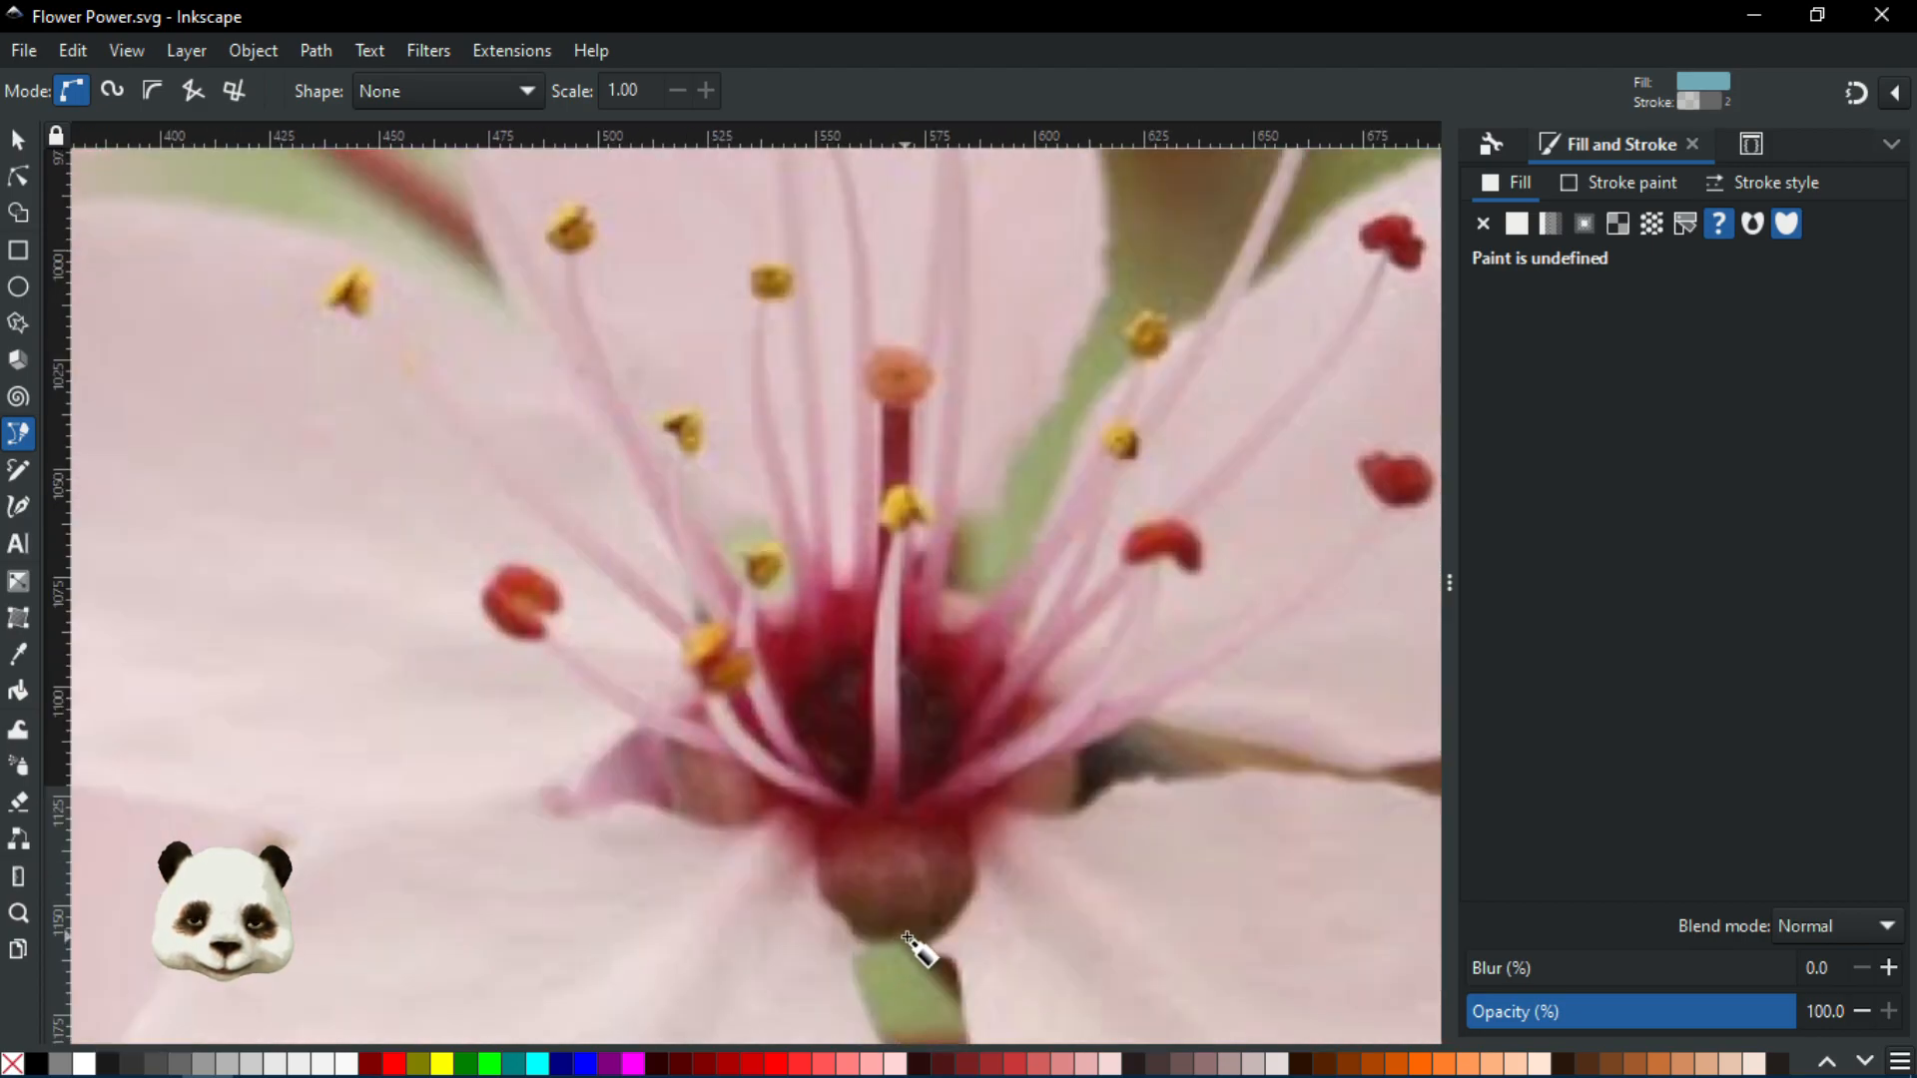
scroll(899, 911, up, 1)
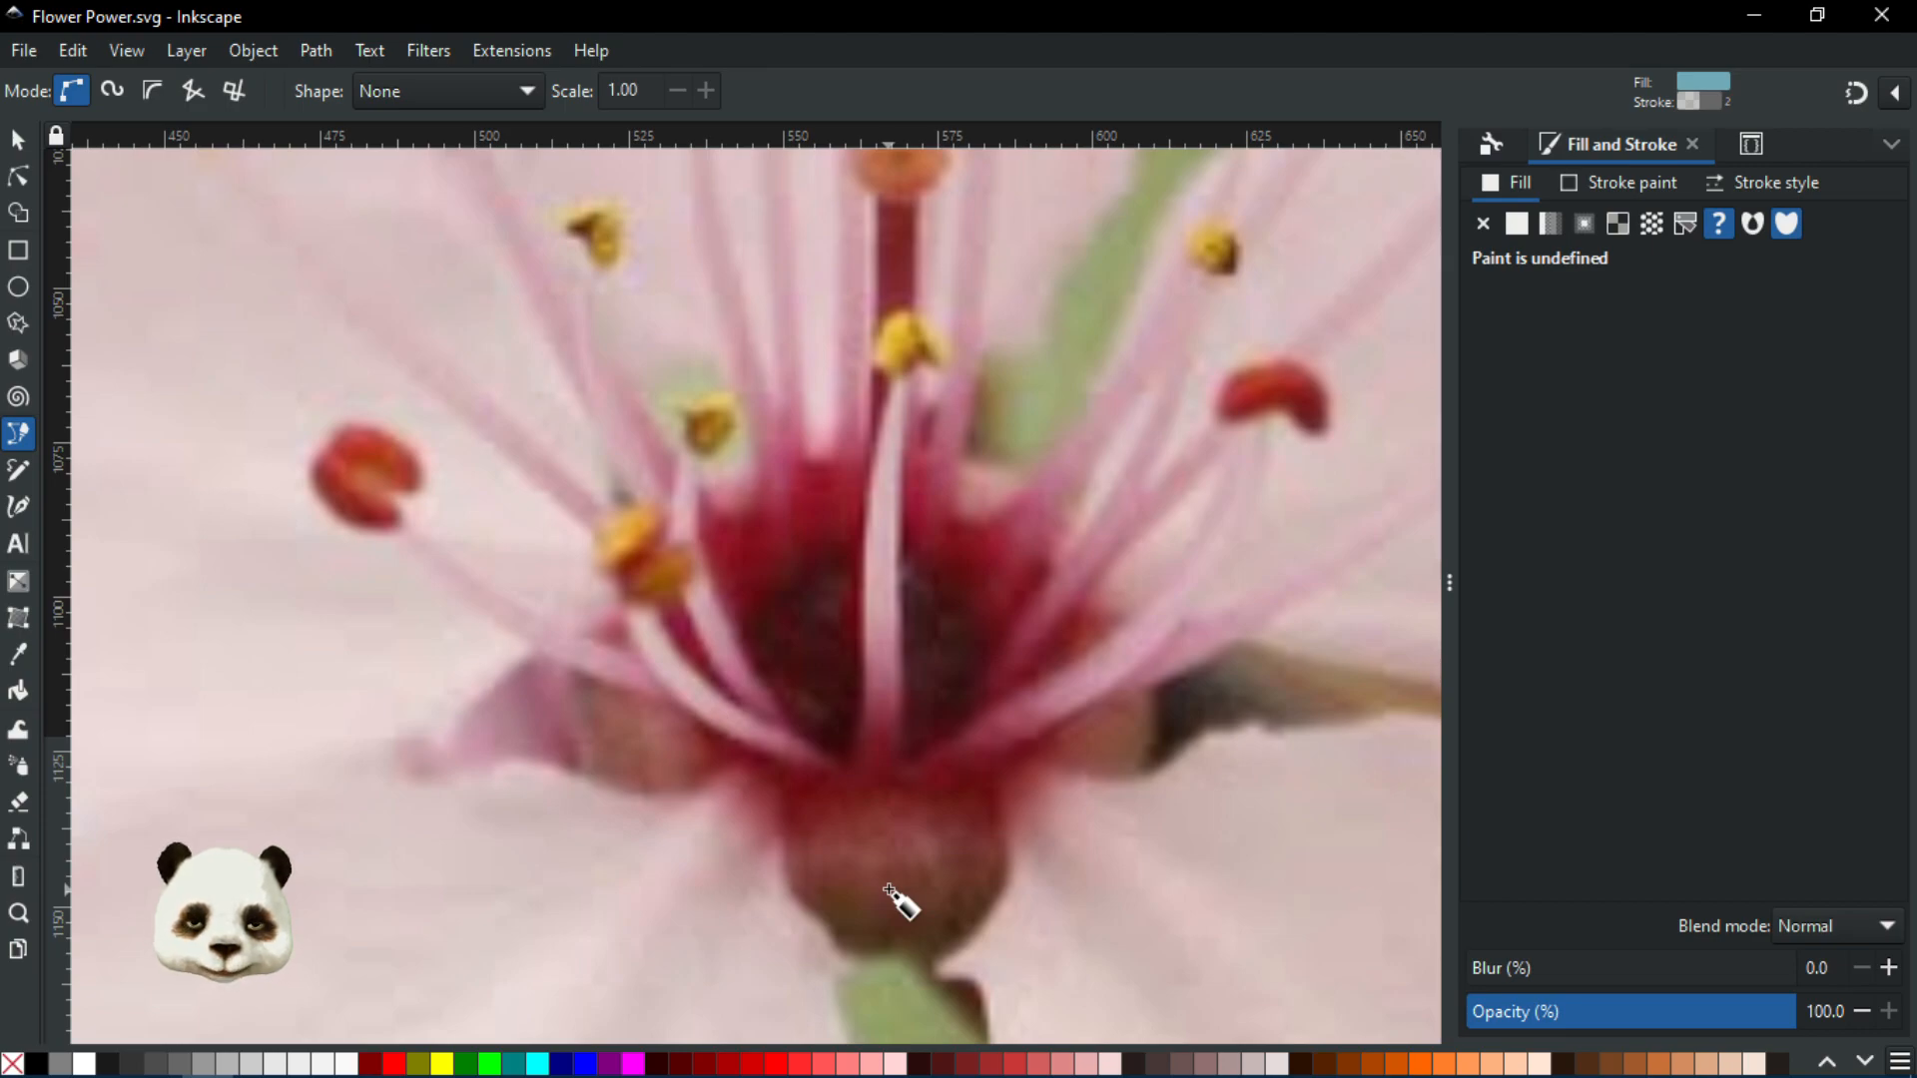
key(ctrl+z)
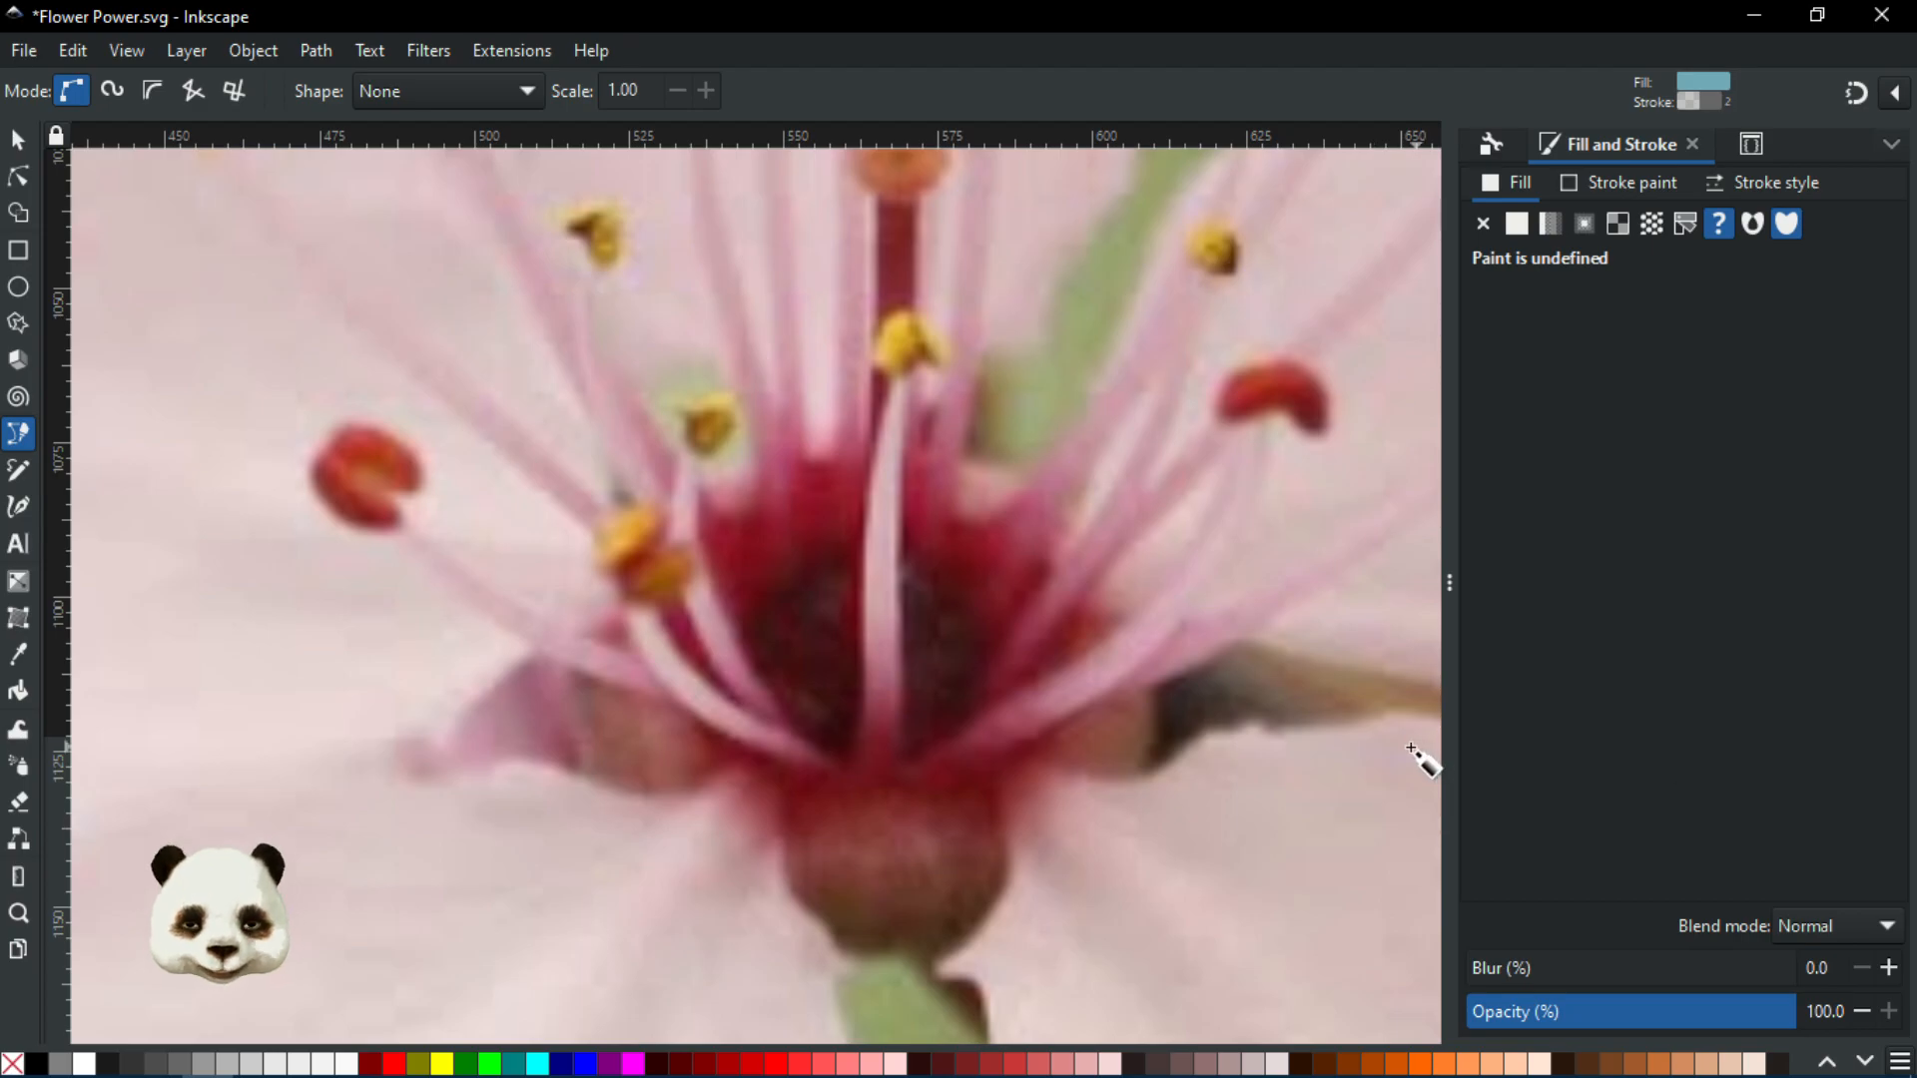
scroll(972, 805, up, 2)
scroll(736, 800, down, 1)
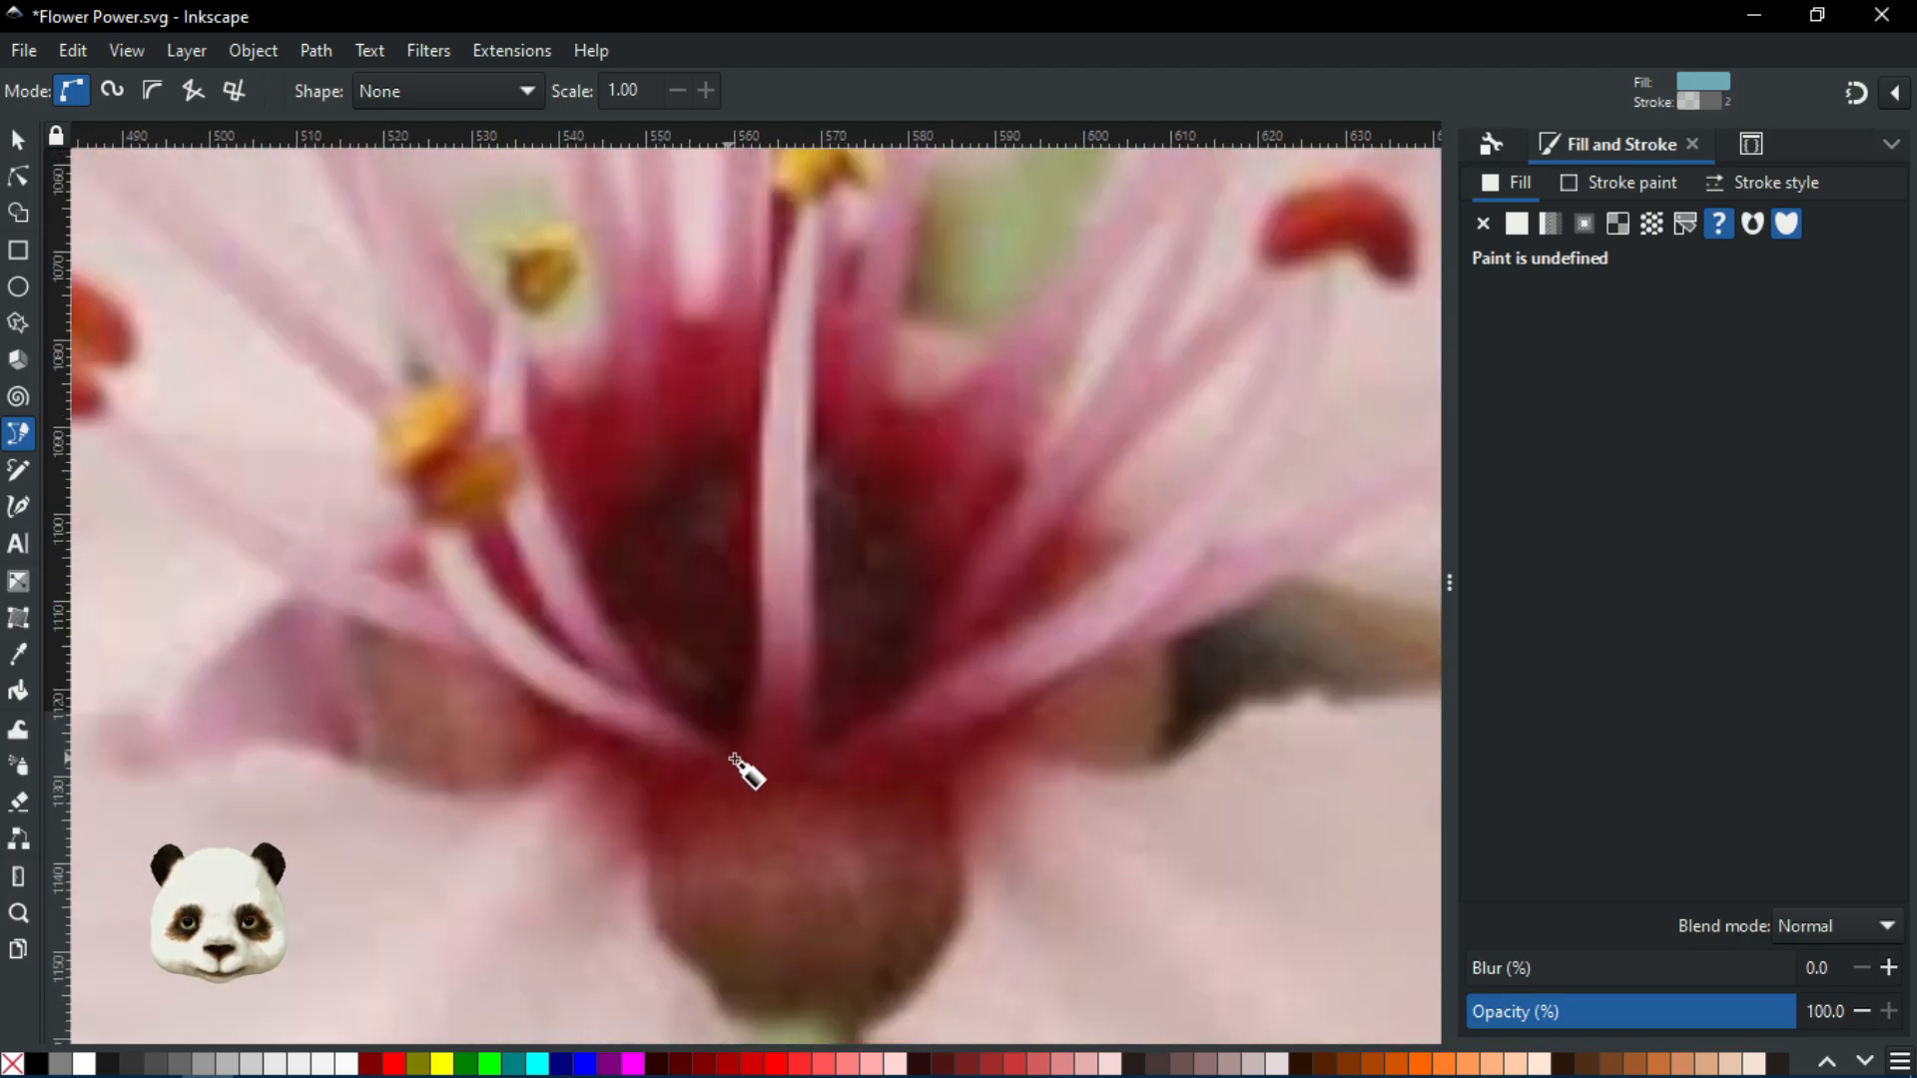
Start a new pen path near the flower's centre and frame the stamens in view
click(723, 755)
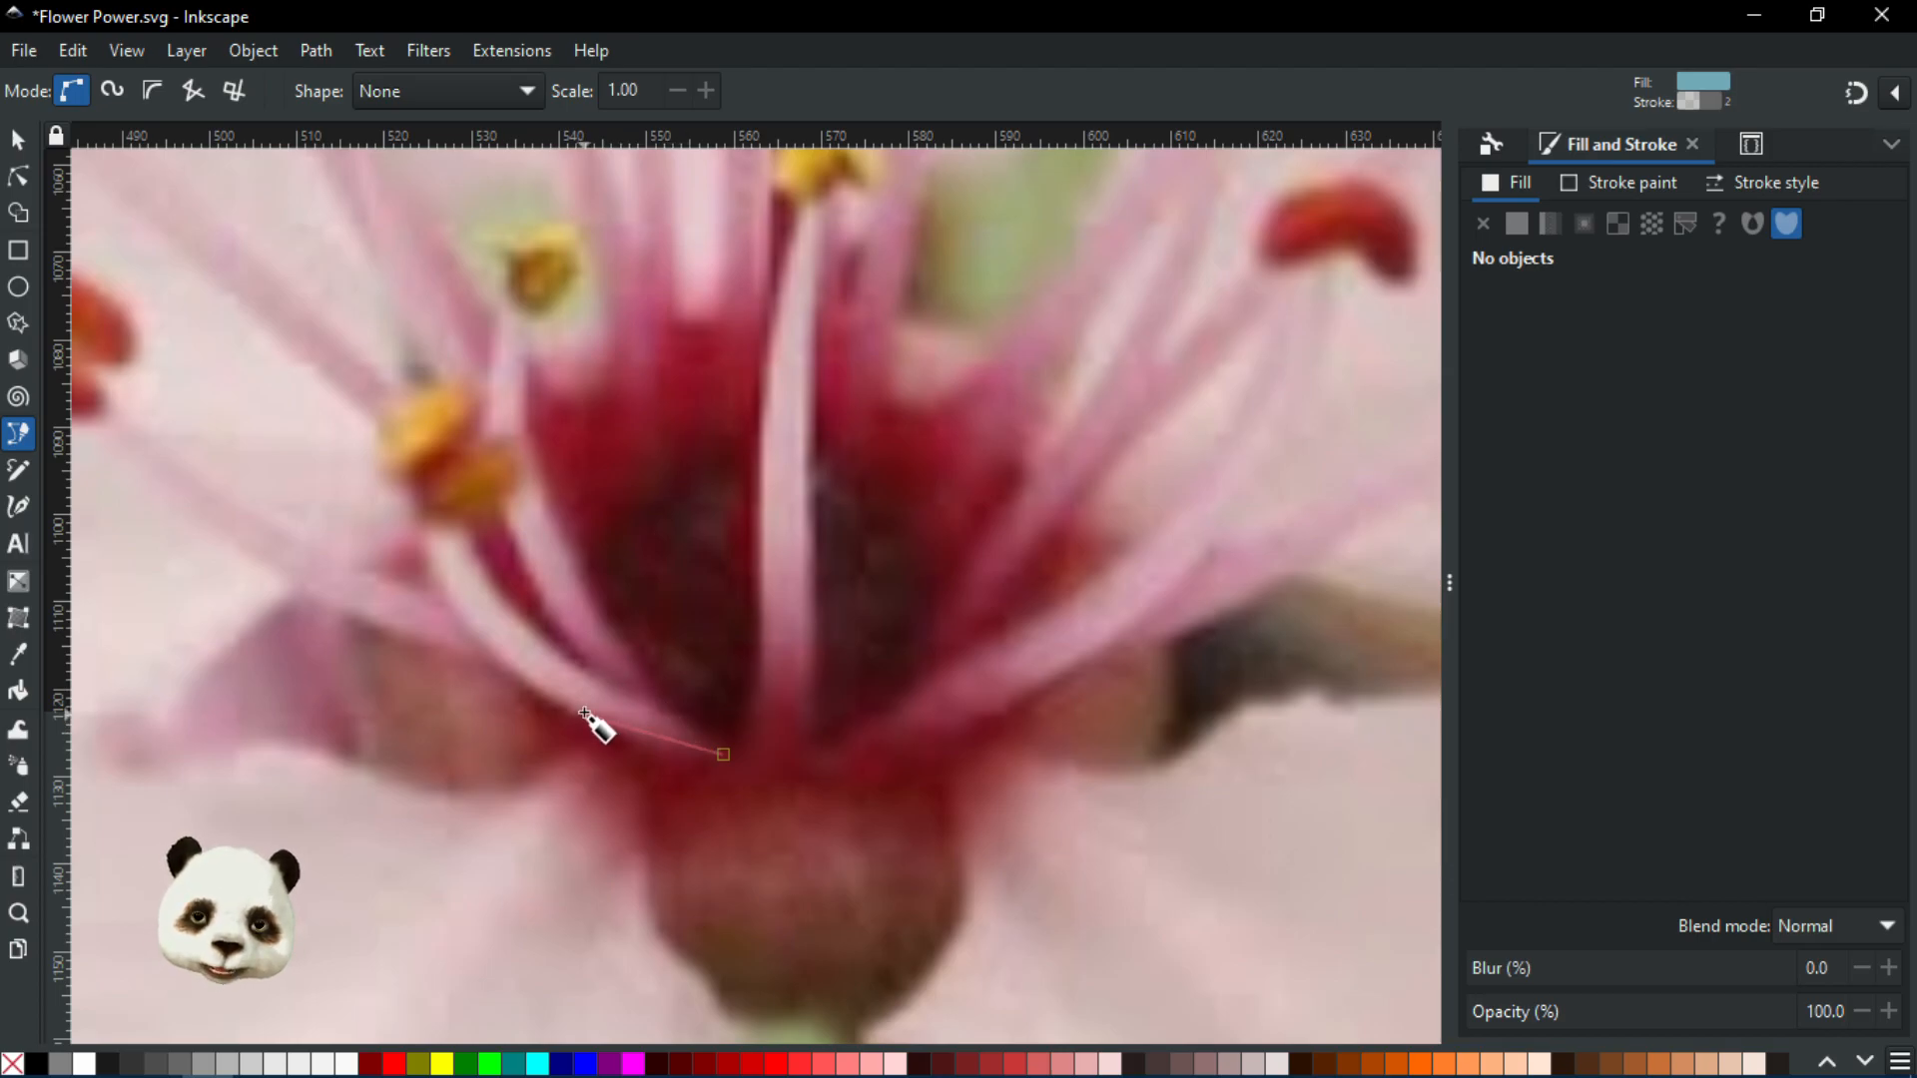
drag(570, 573, 1004, 668)
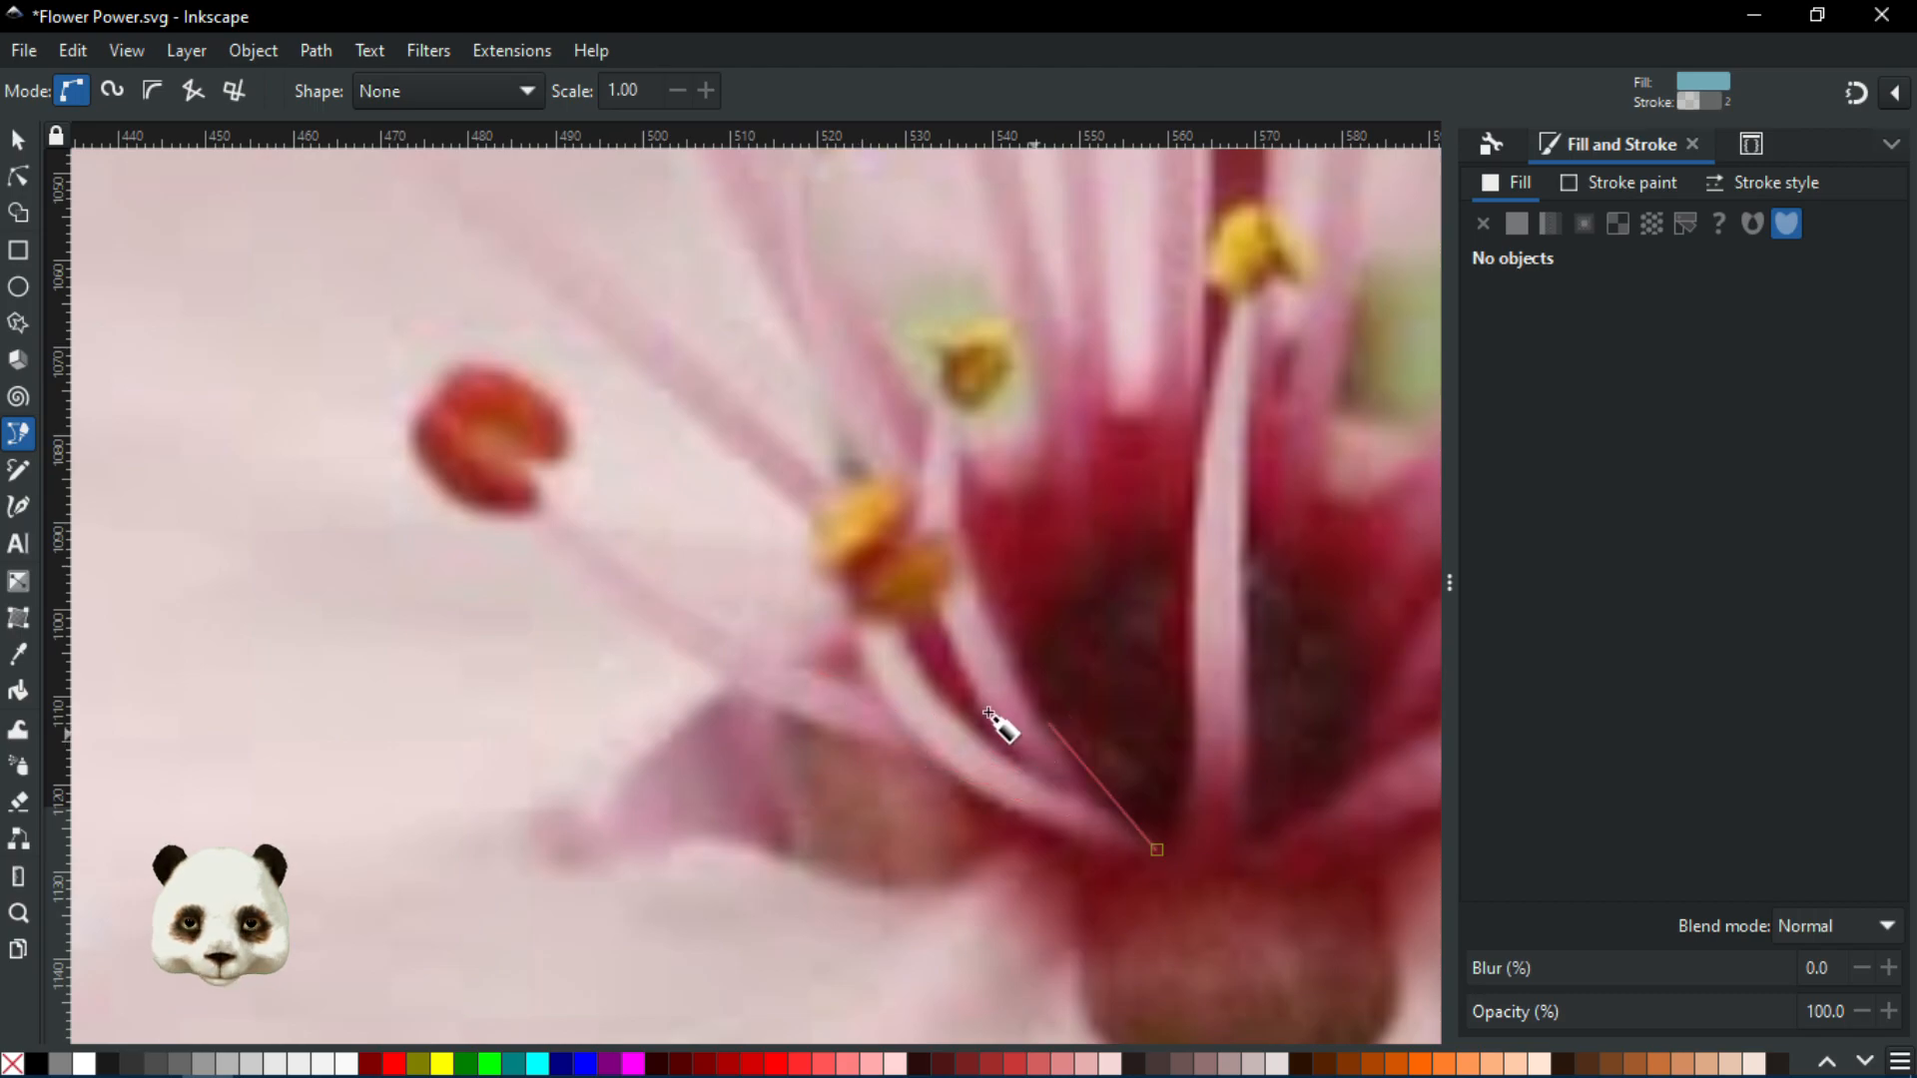
drag(1095, 911, 923, 681)
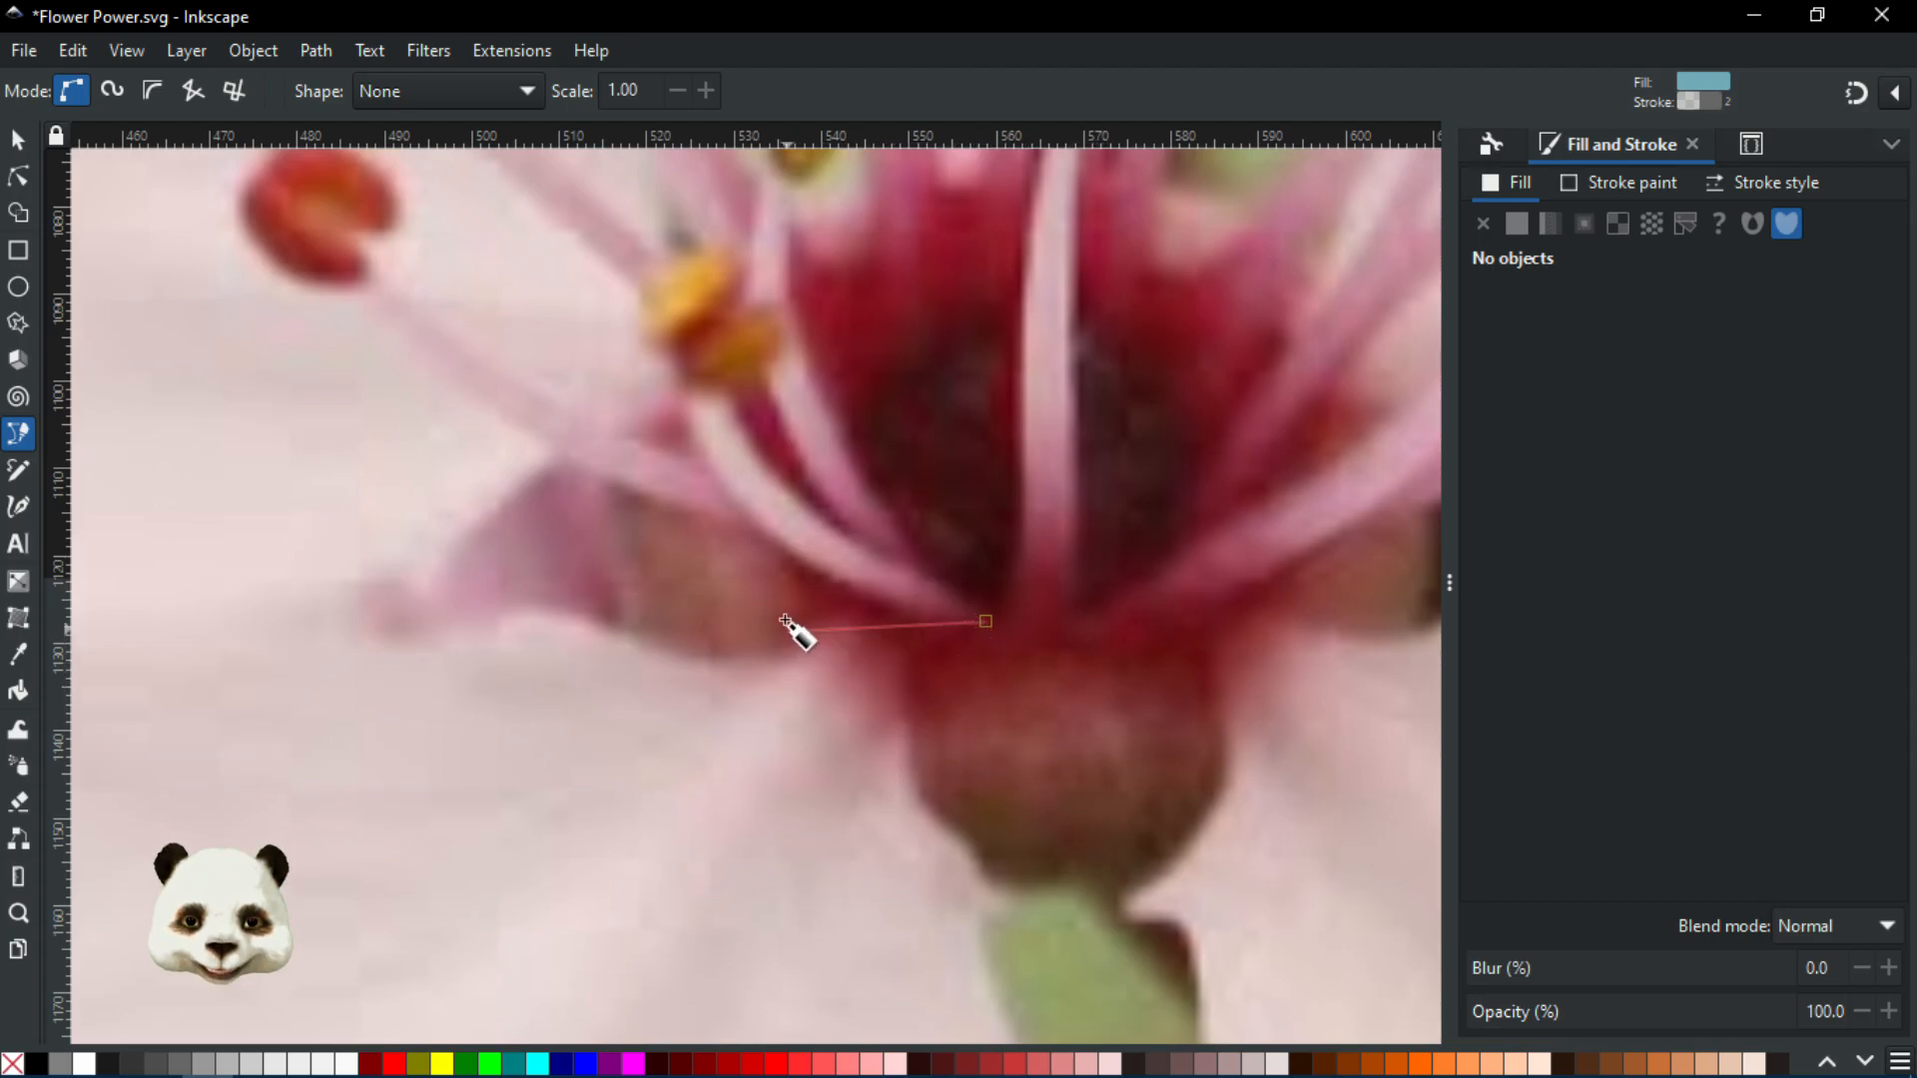
drag(805, 471, 896, 631)
scroll(930, 728, up, 2)
scroll(960, 875, down, 2)
scroll(974, 854, up, 2)
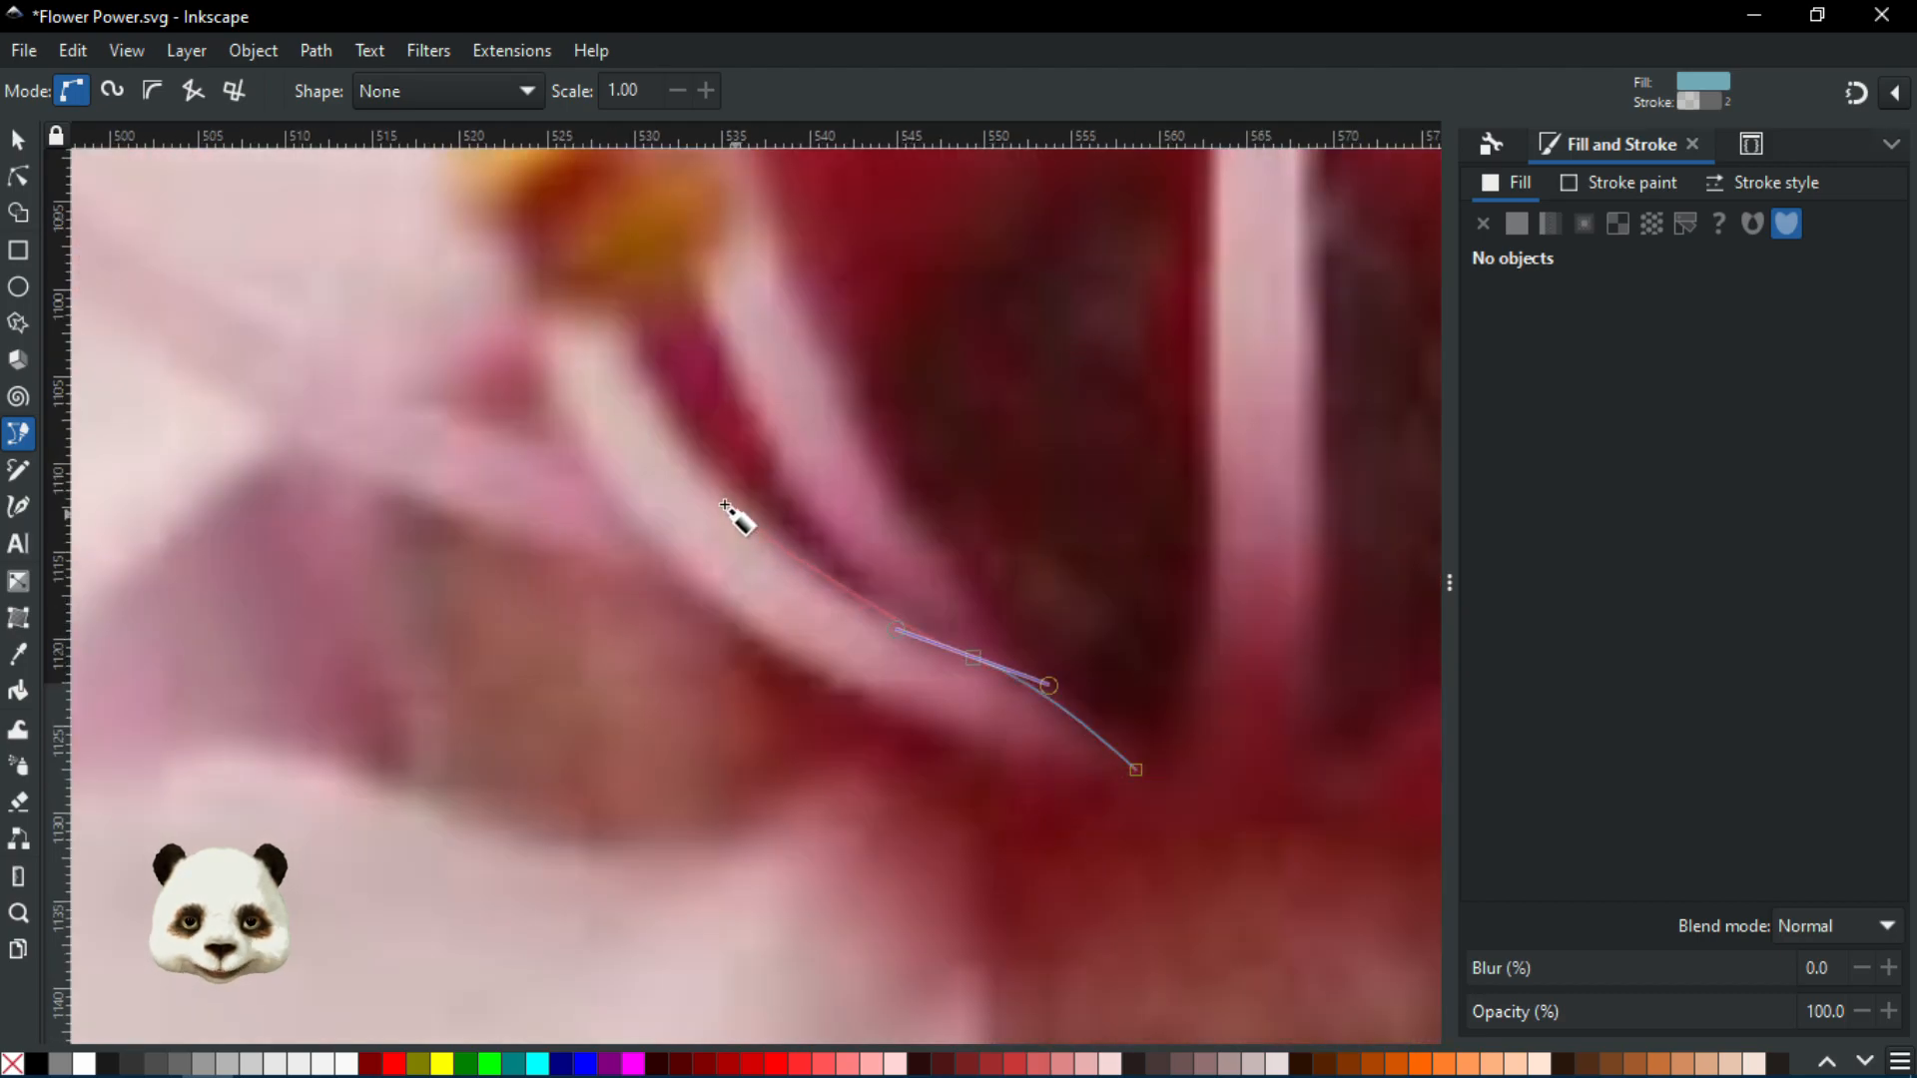
Trace up the stamen filament, over the yellow anther and down its other side, redoing one node
drag(687, 450, 614, 329)
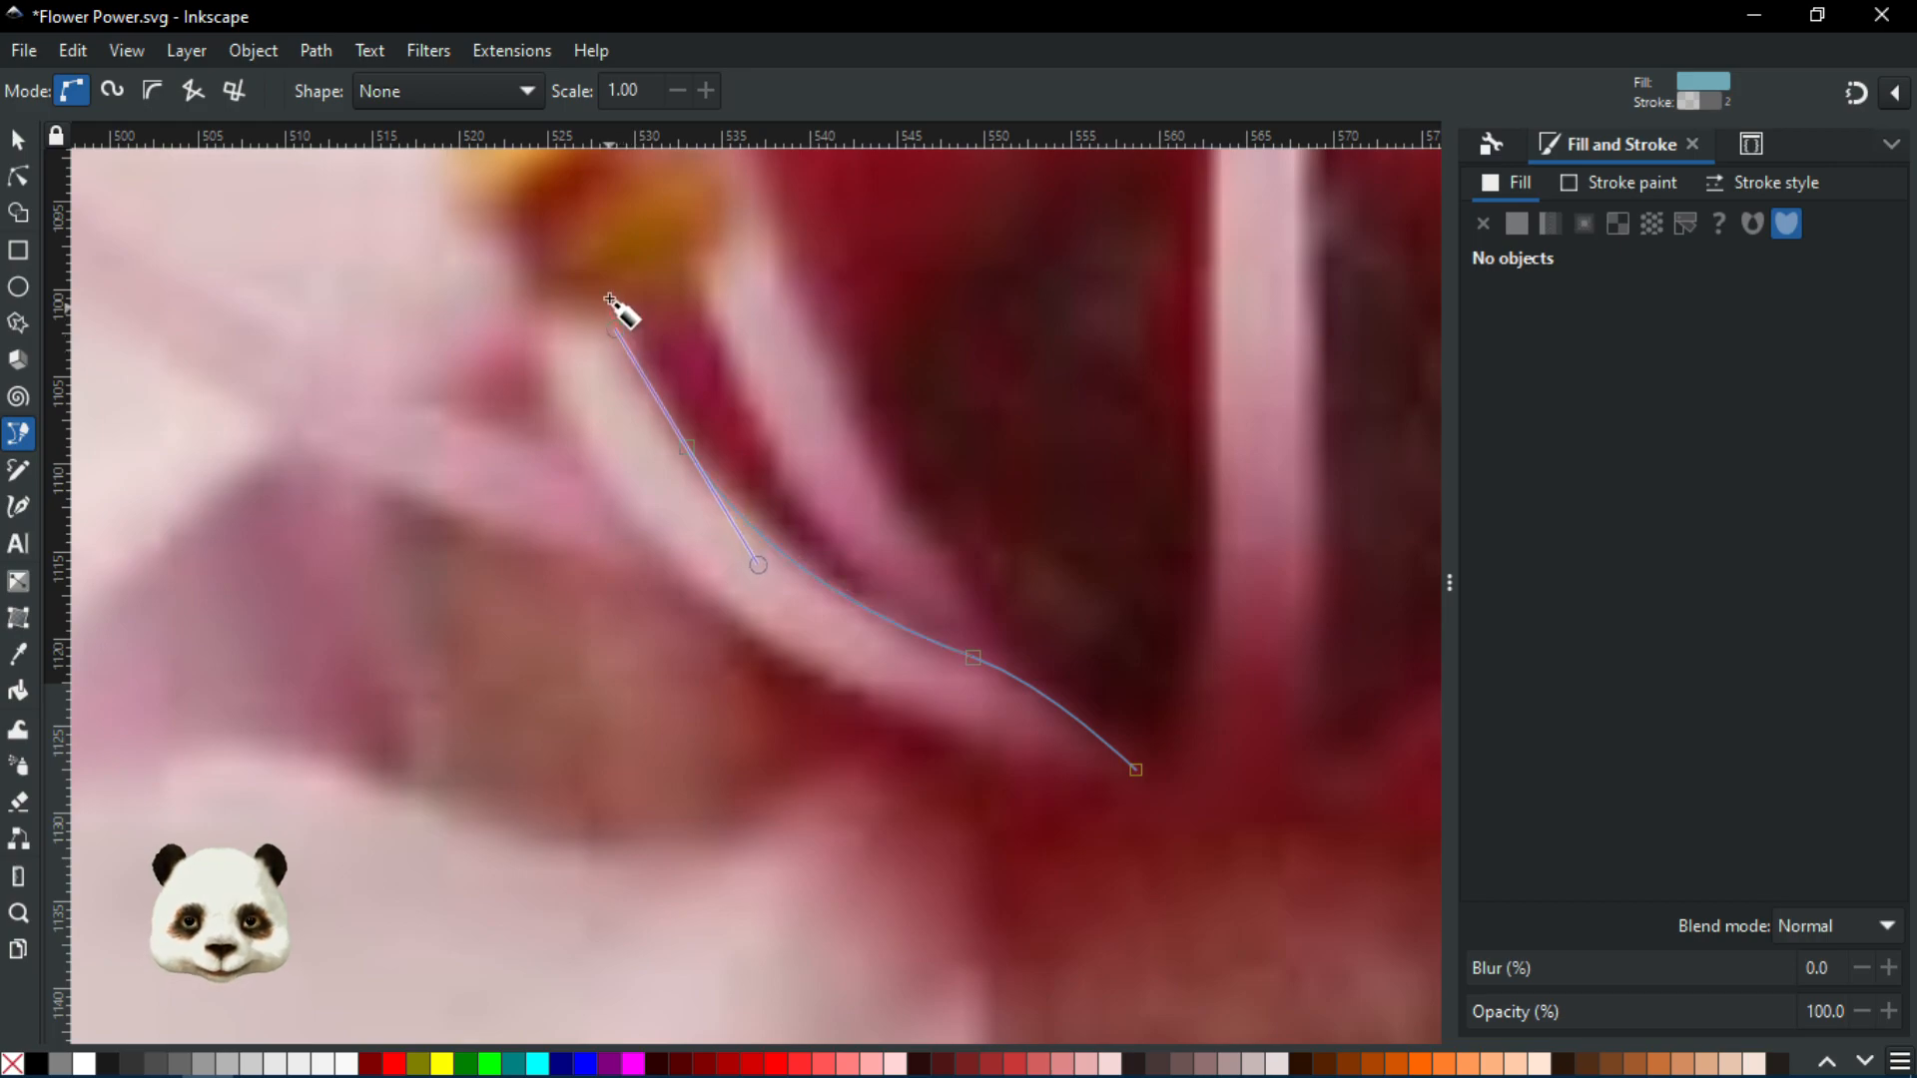
drag(635, 266, 644, 222)
drag(567, 284, 543, 336)
drag(616, 529, 719, 629)
key(BackSpace)
drag(655, 546, 751, 649)
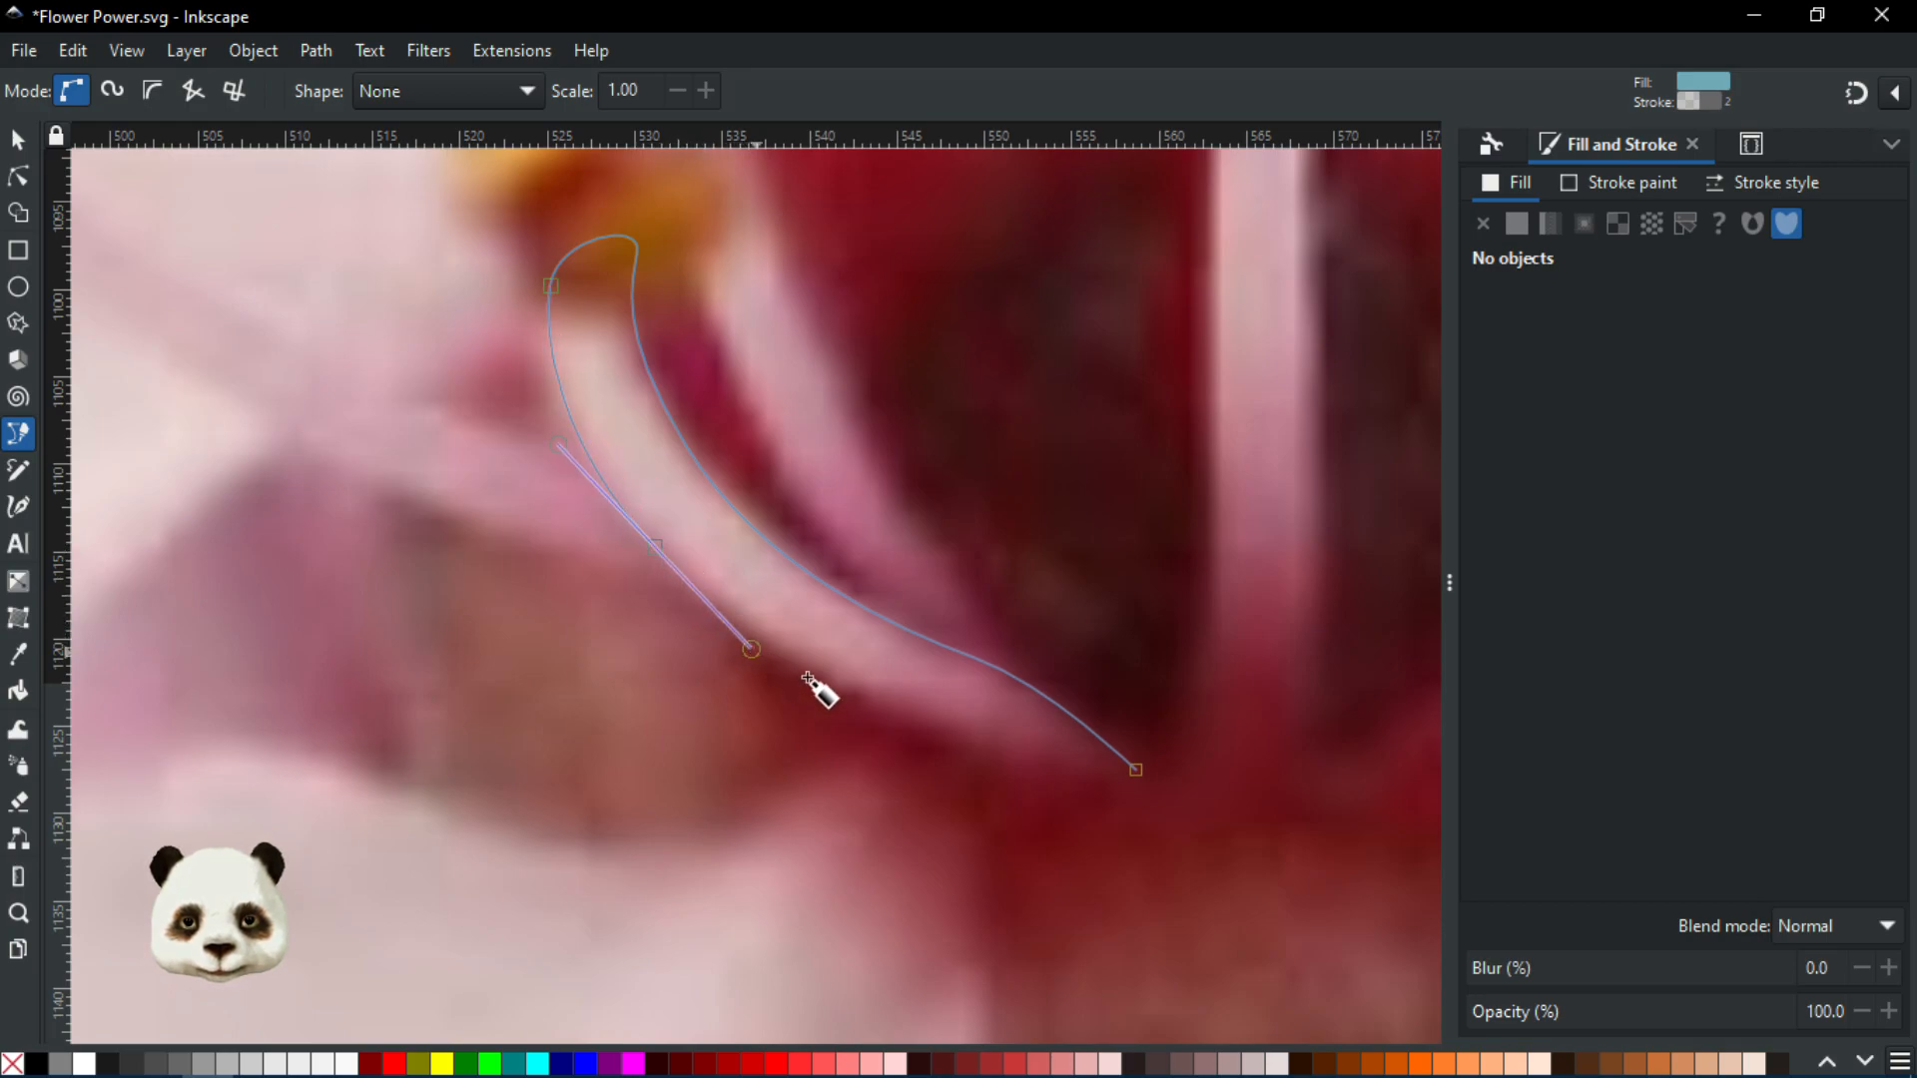
drag(946, 726, 1010, 772)
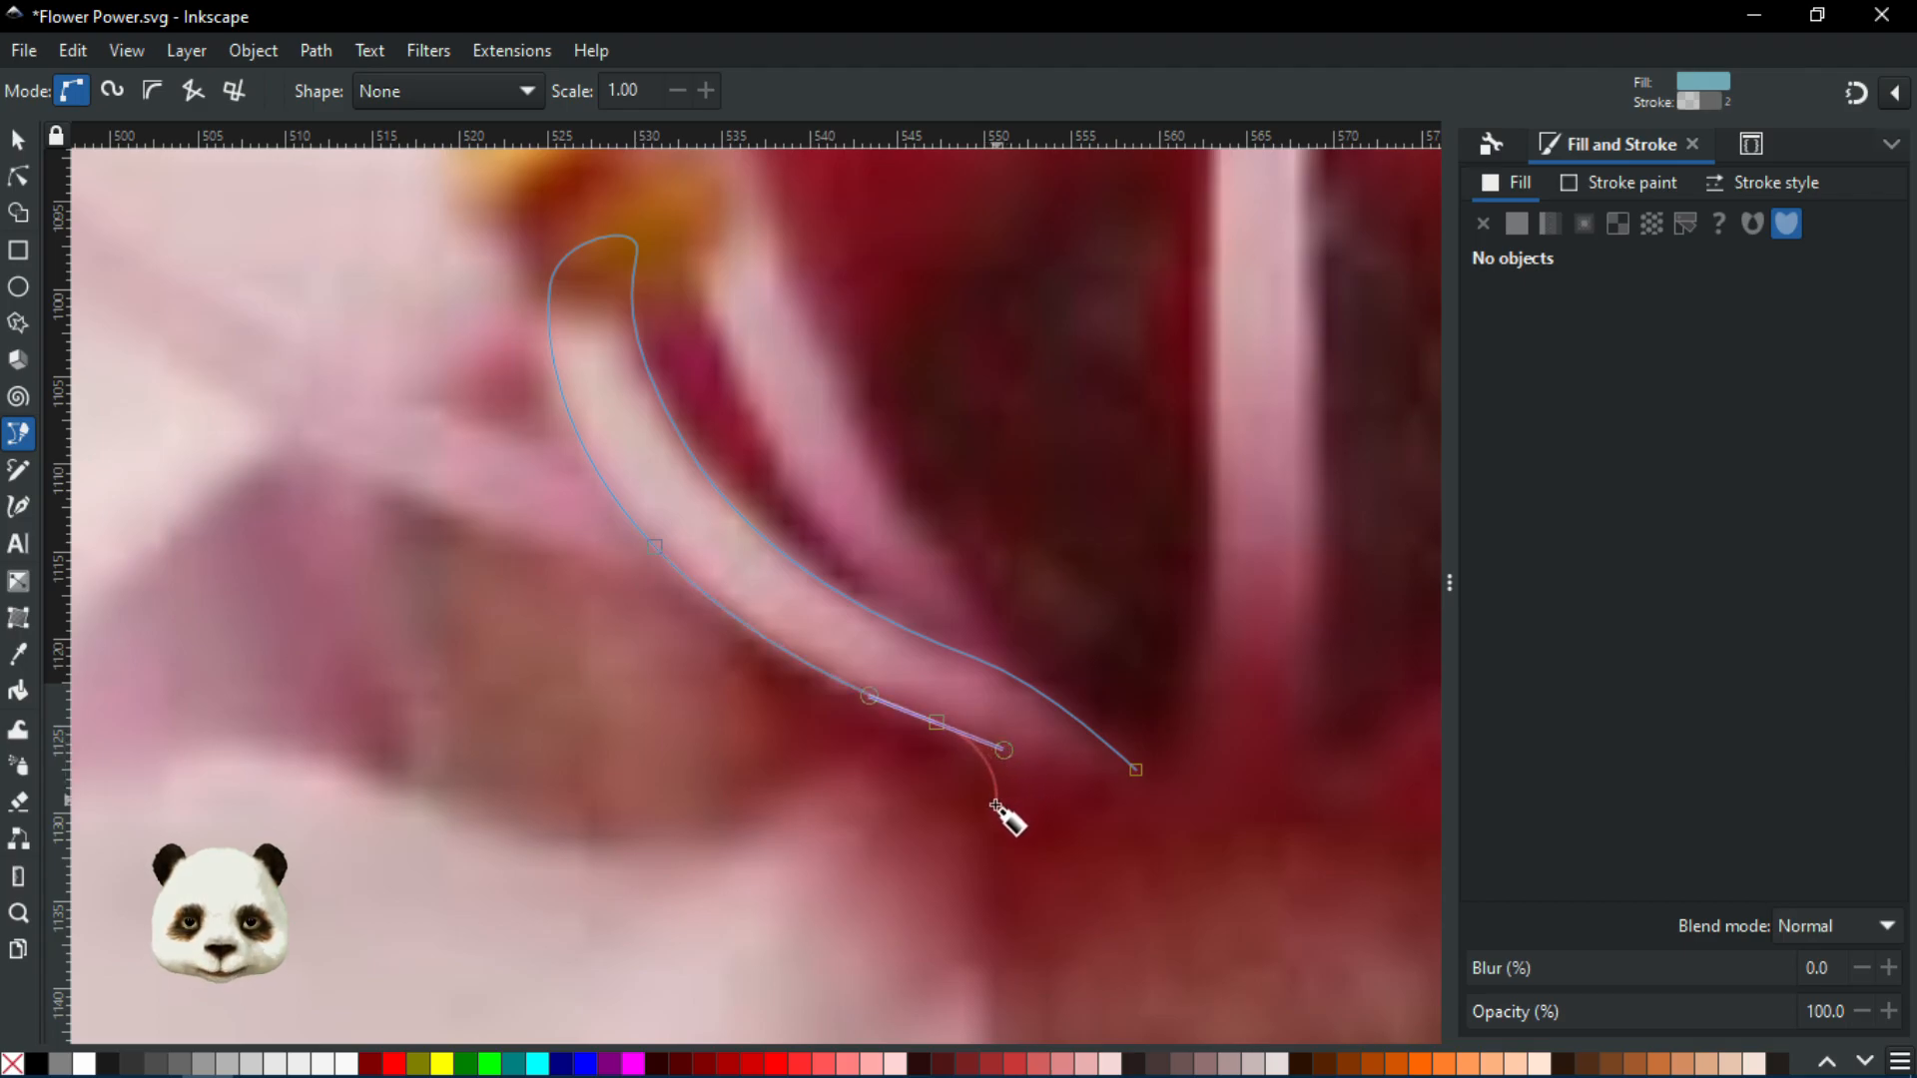
Extend the stamen outline below the flower centre down toward the stalk
scroll(992, 816, down, 1)
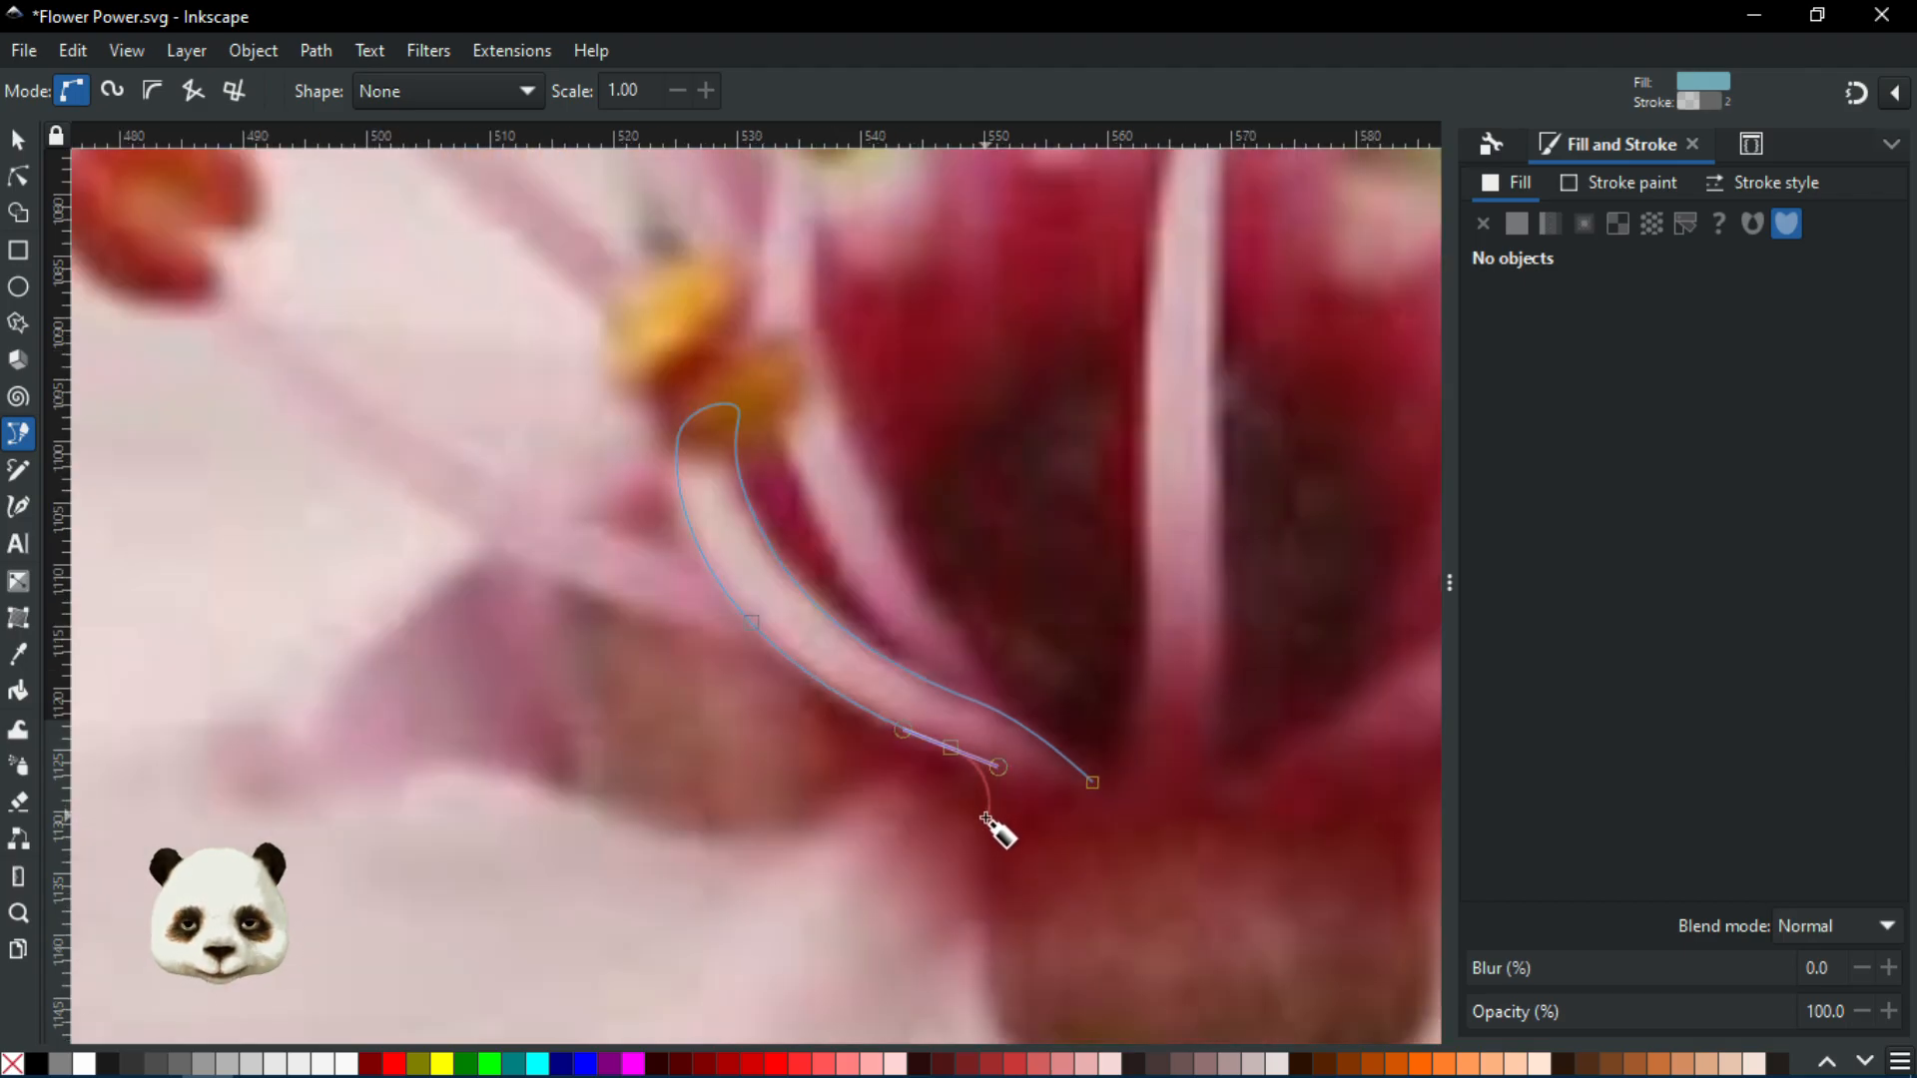
scroll(992, 827, down, 1)
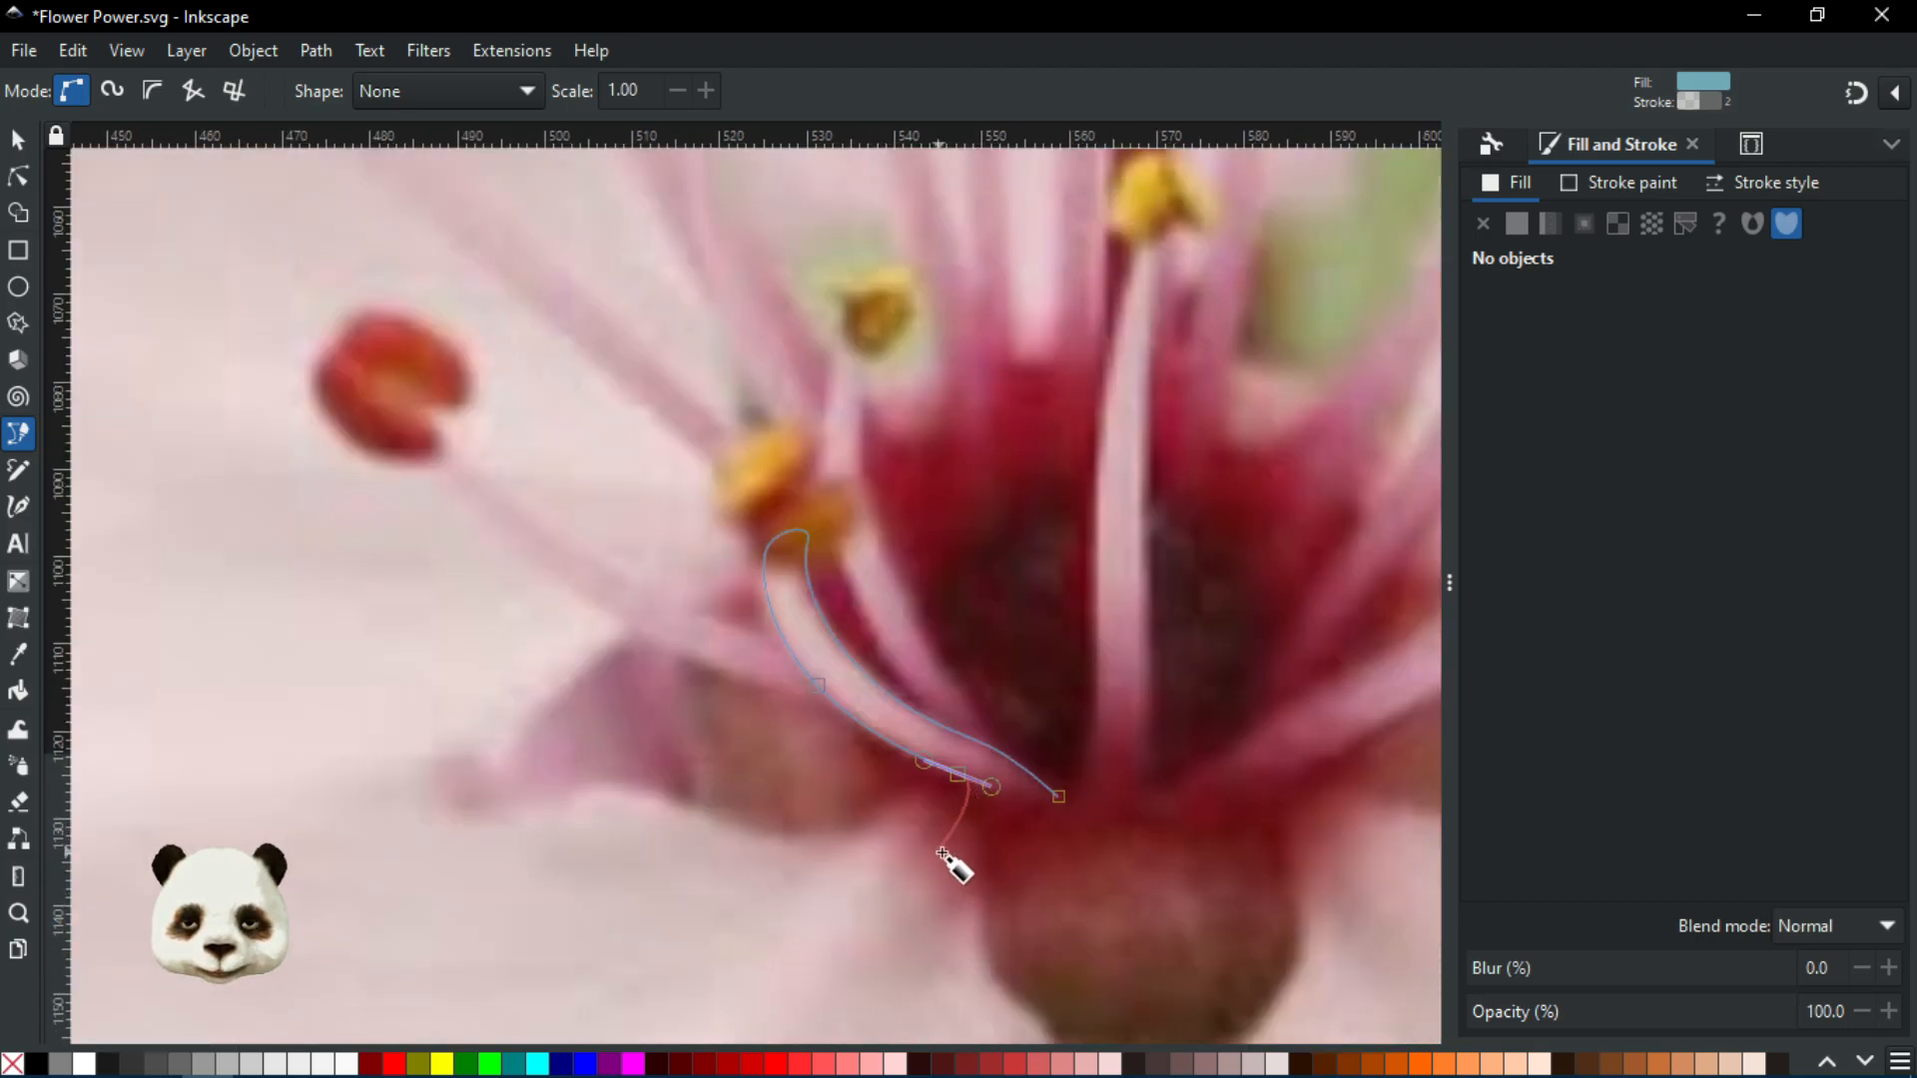
scroll(973, 844, up, 2)
scroll(976, 851, up, 1)
scroll(969, 859, down, 3)
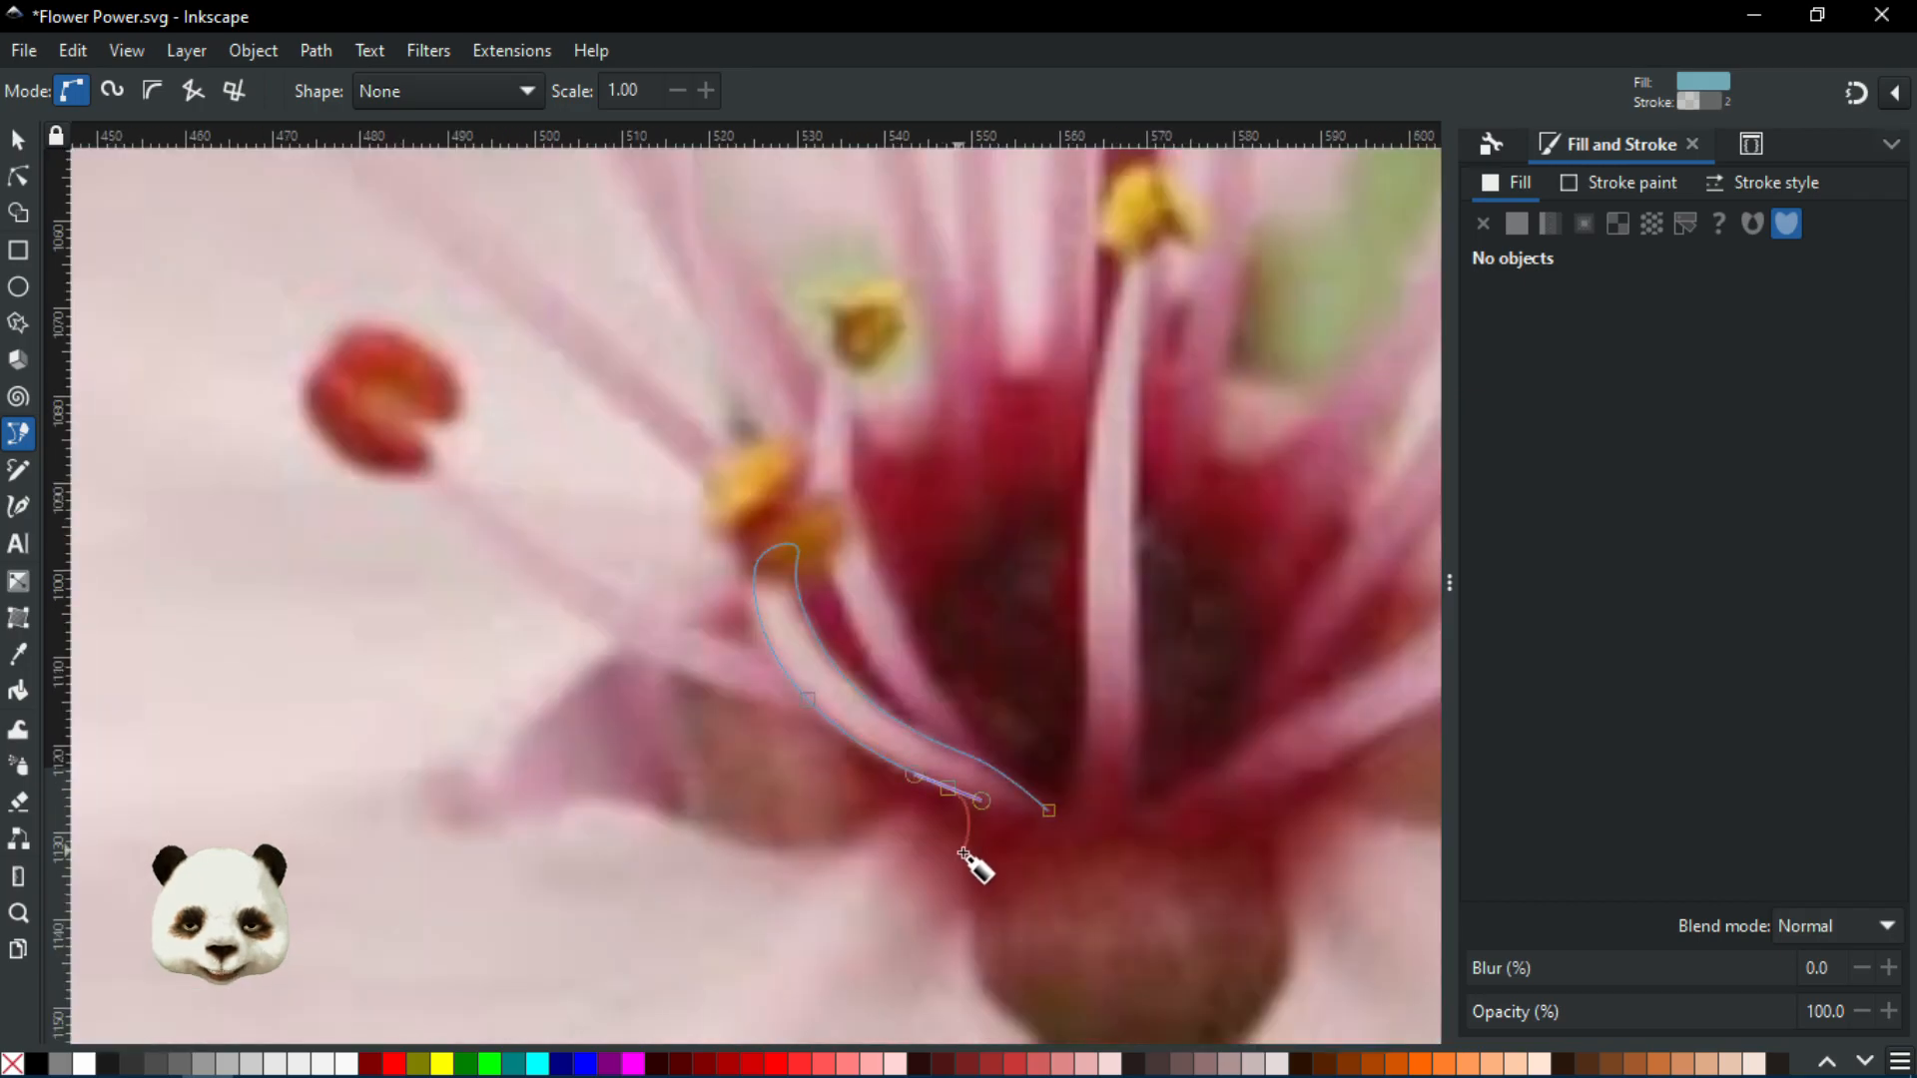
scroll(961, 866, up, 2)
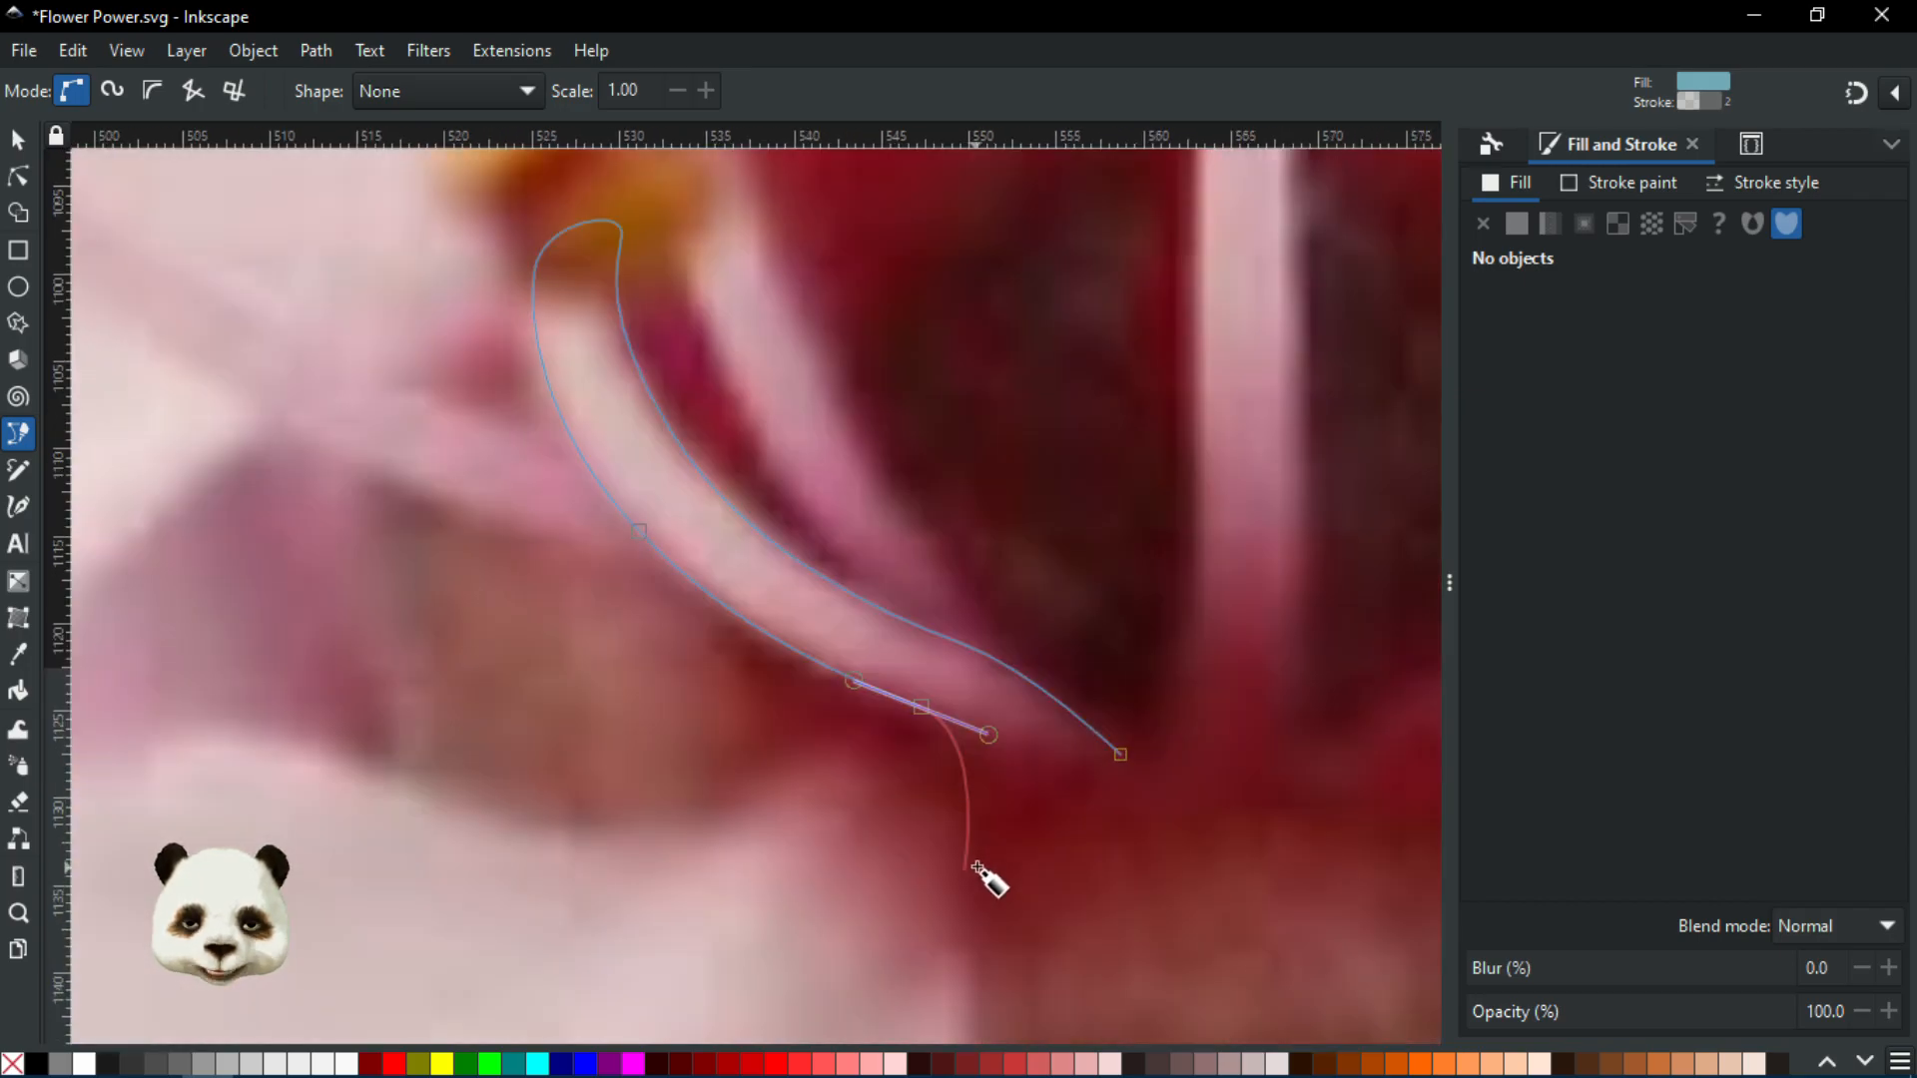
drag(950, 851, 917, 870)
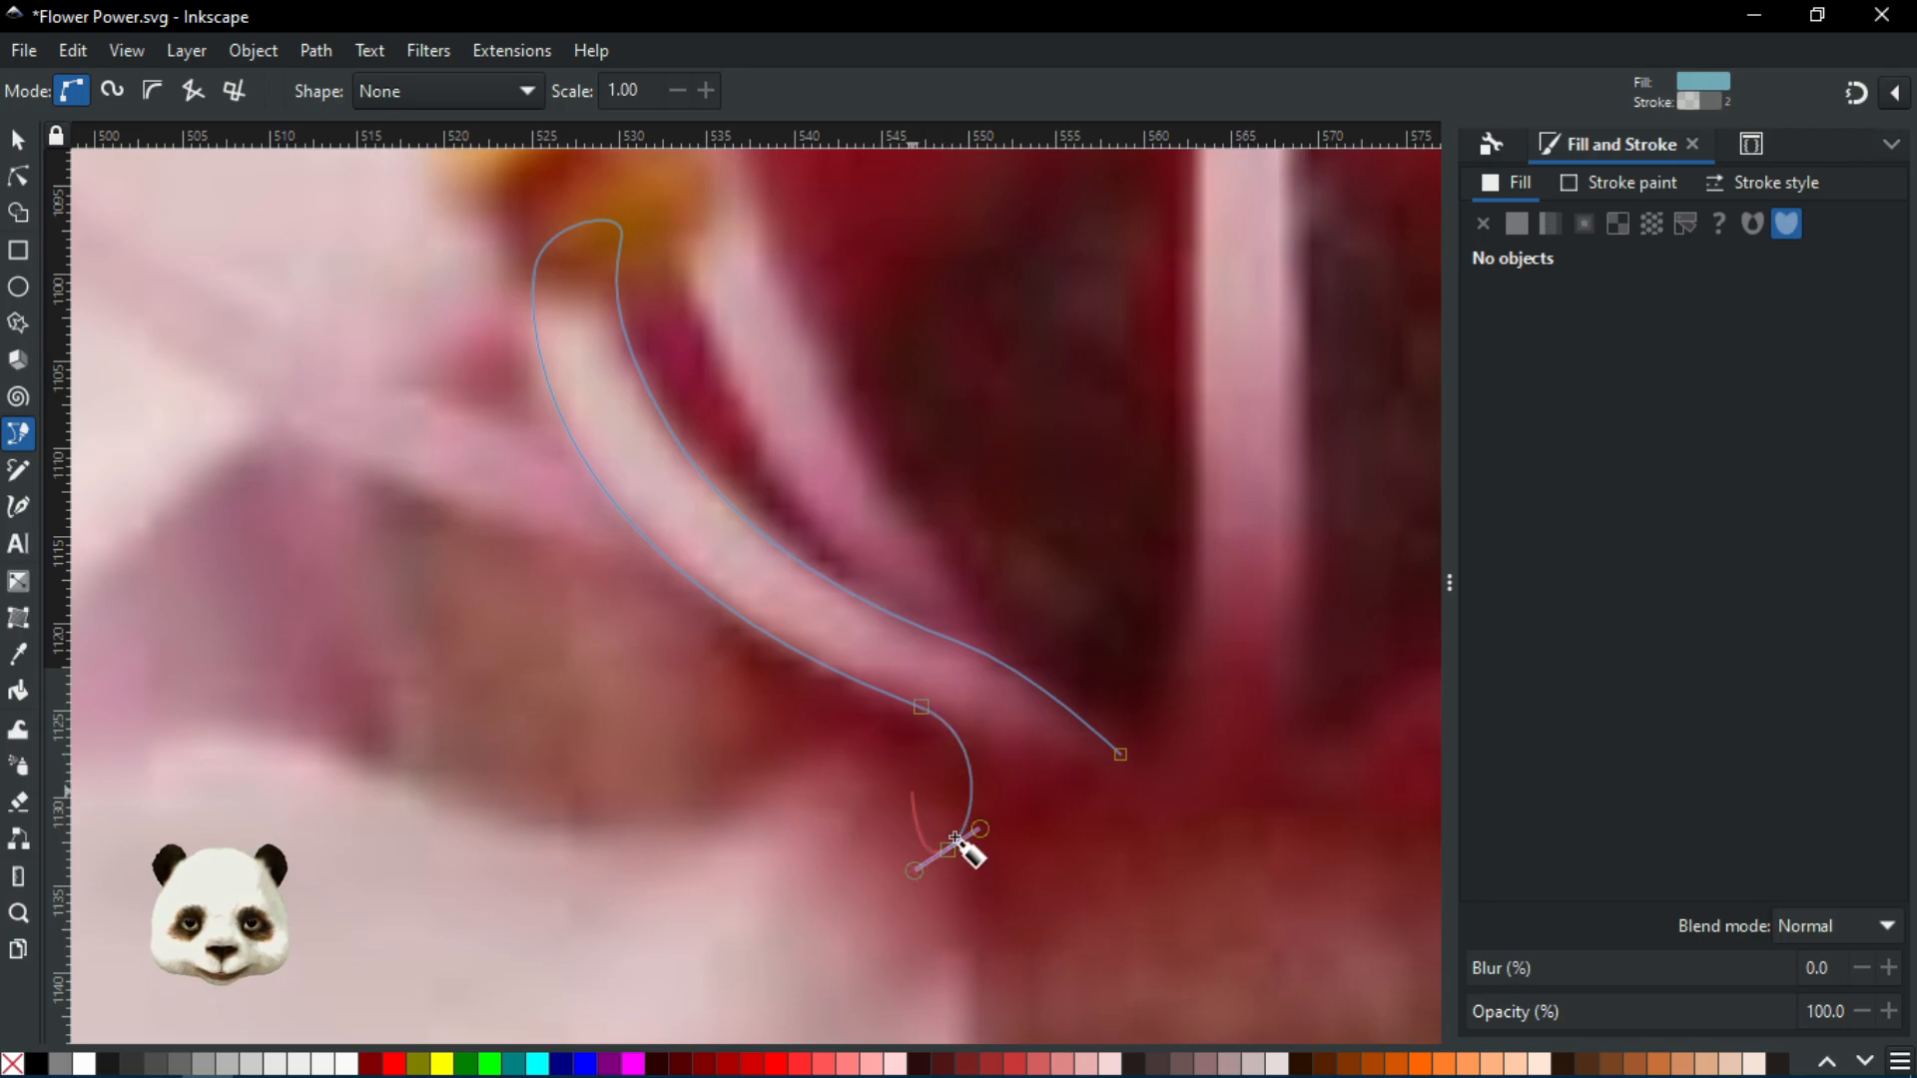
scroll(936, 886, down, 5)
scroll(924, 856, down, 3)
drag(925, 910, 976, 956)
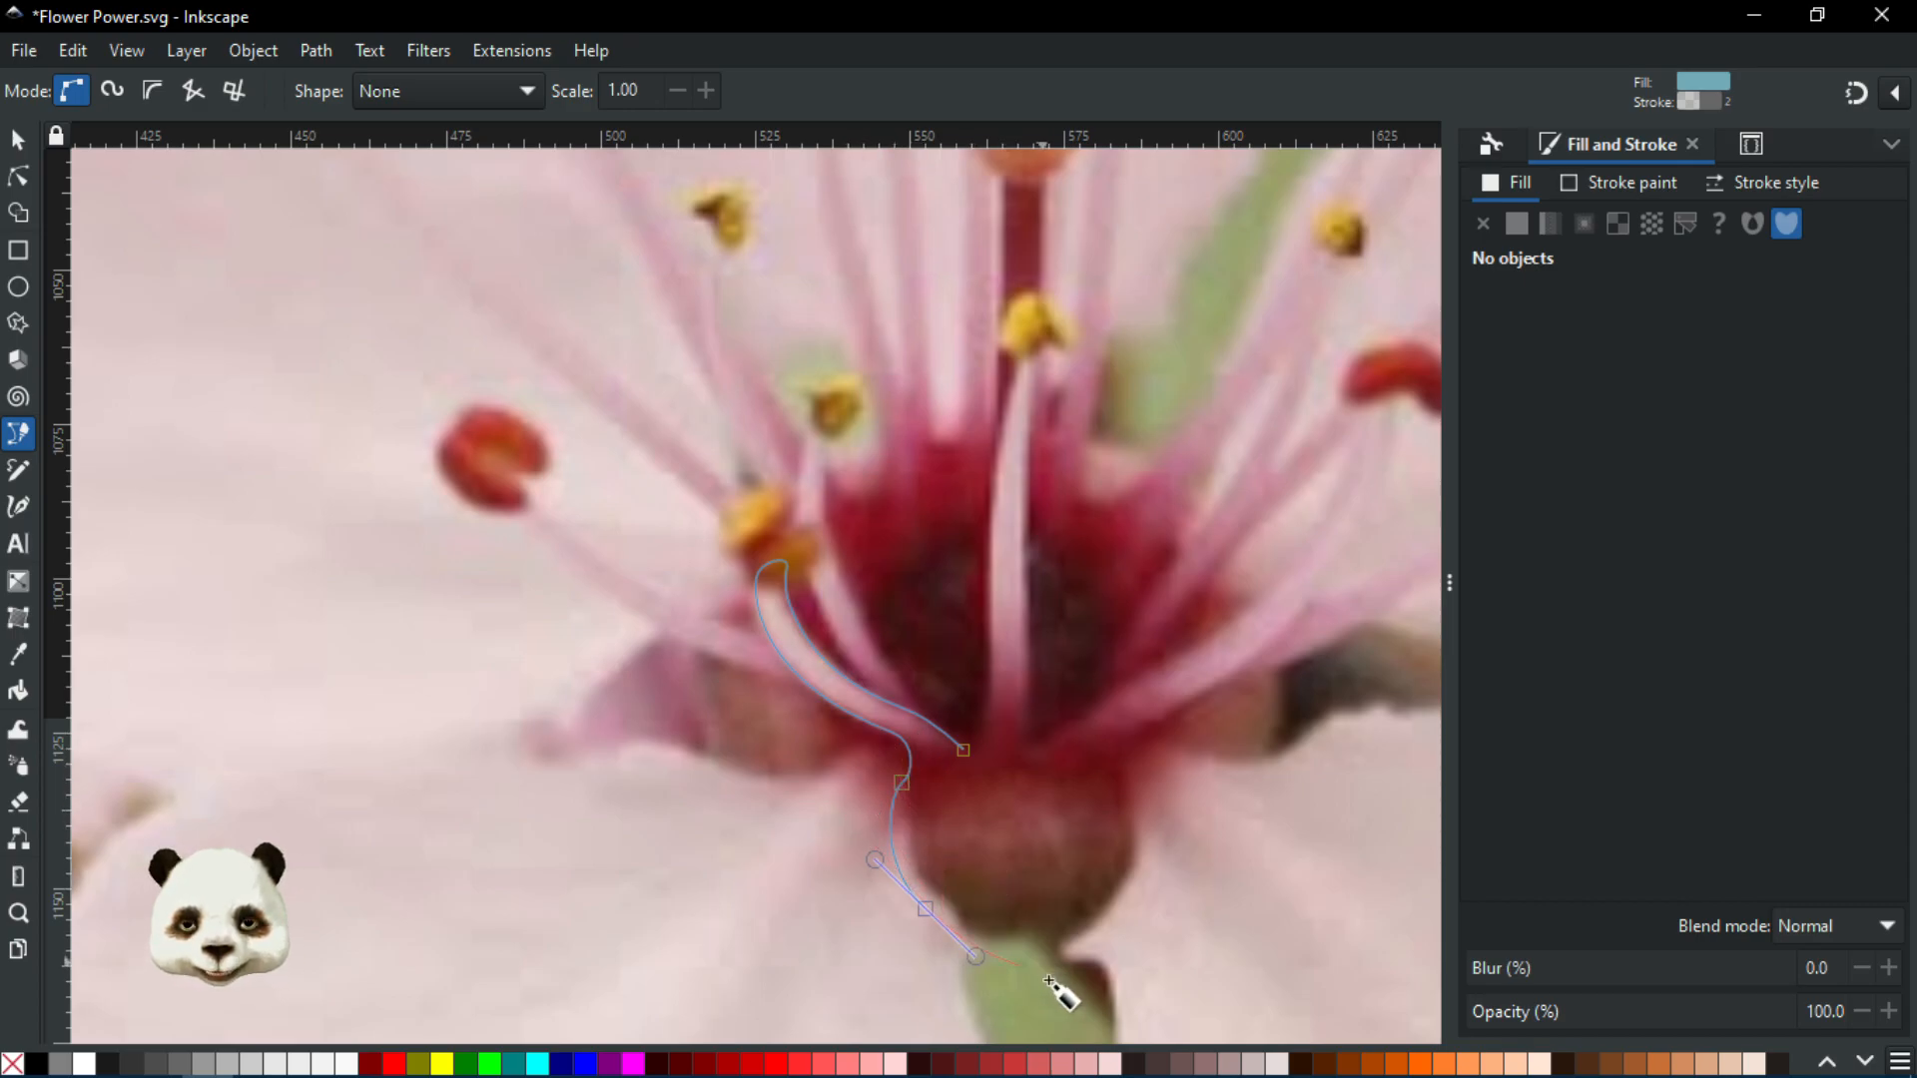
Remove a misplaced node and run the outline in a smooth curve across the flower's base
scroll(1043, 973, up, 1)
scroll(1032, 950, up, 2)
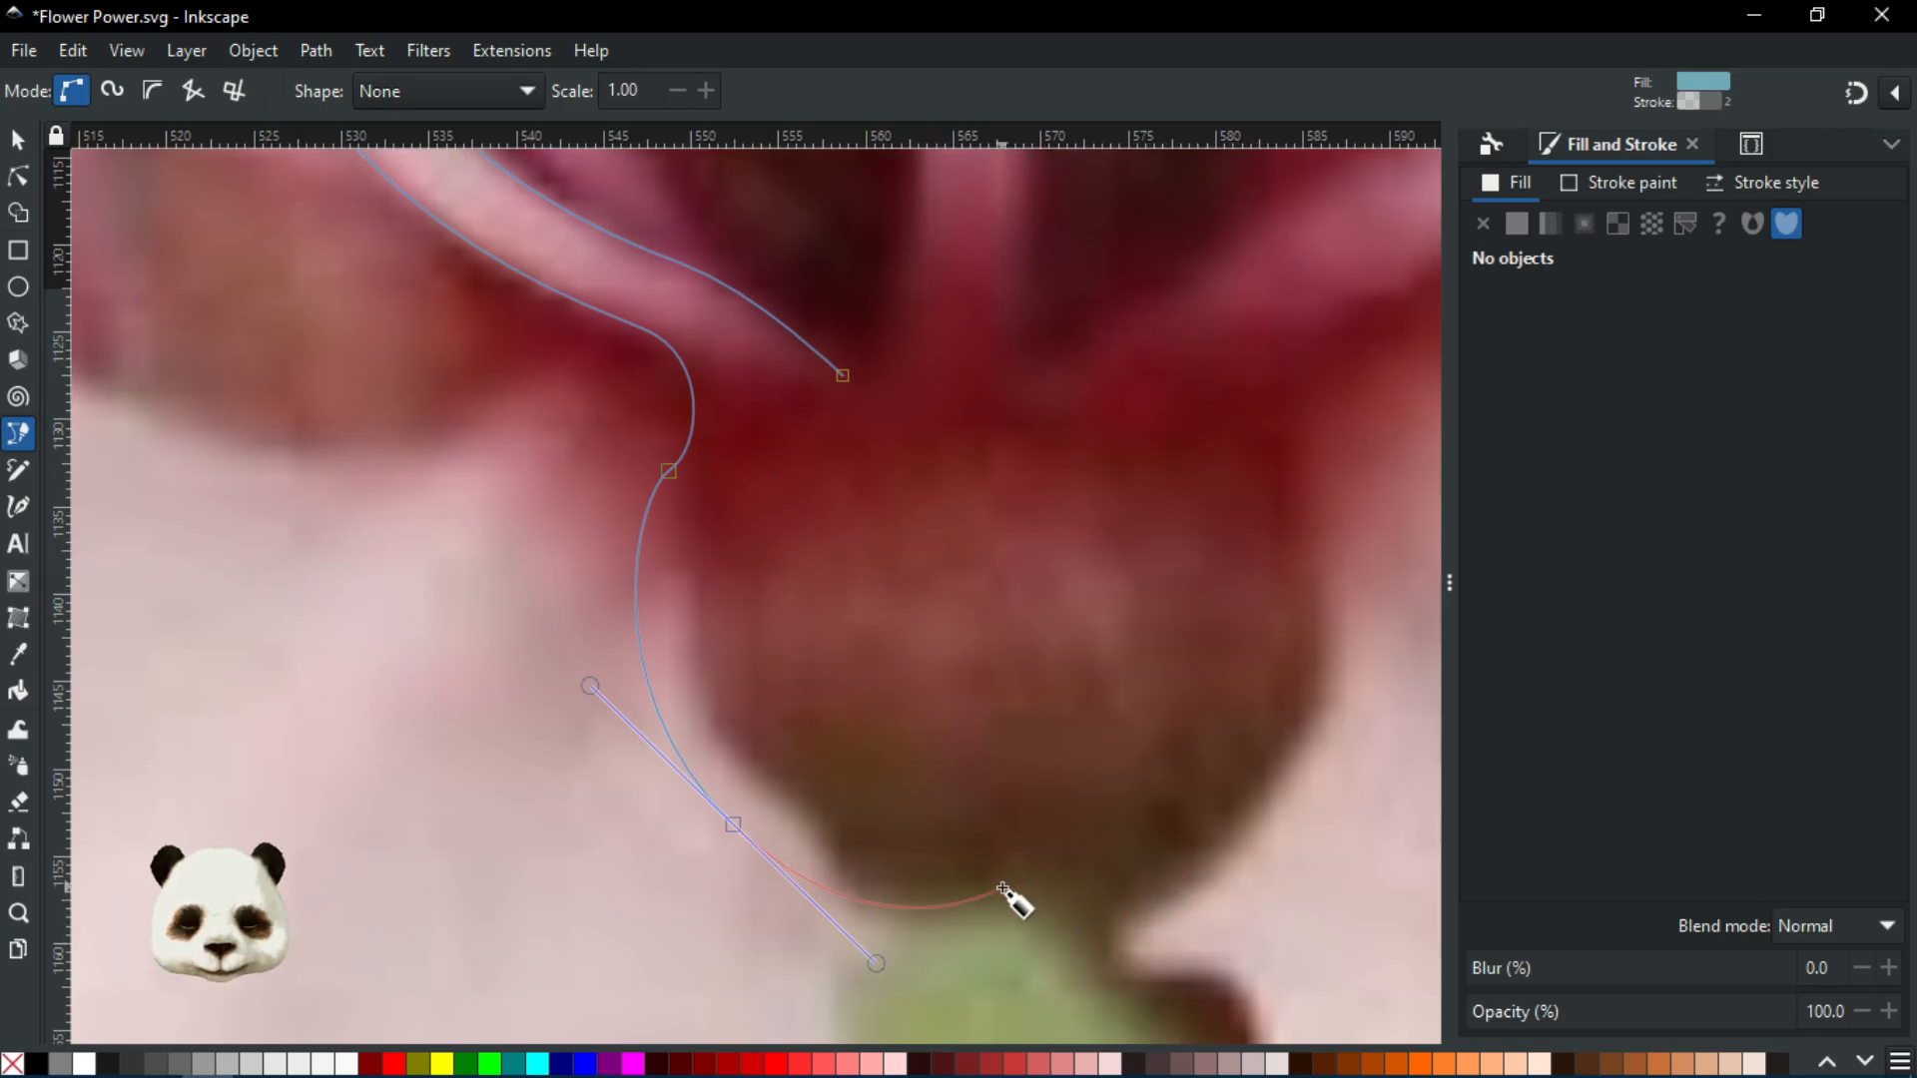
scroll(898, 814, down, 2)
key(BackSpace)
scroll(810, 759, up, 2)
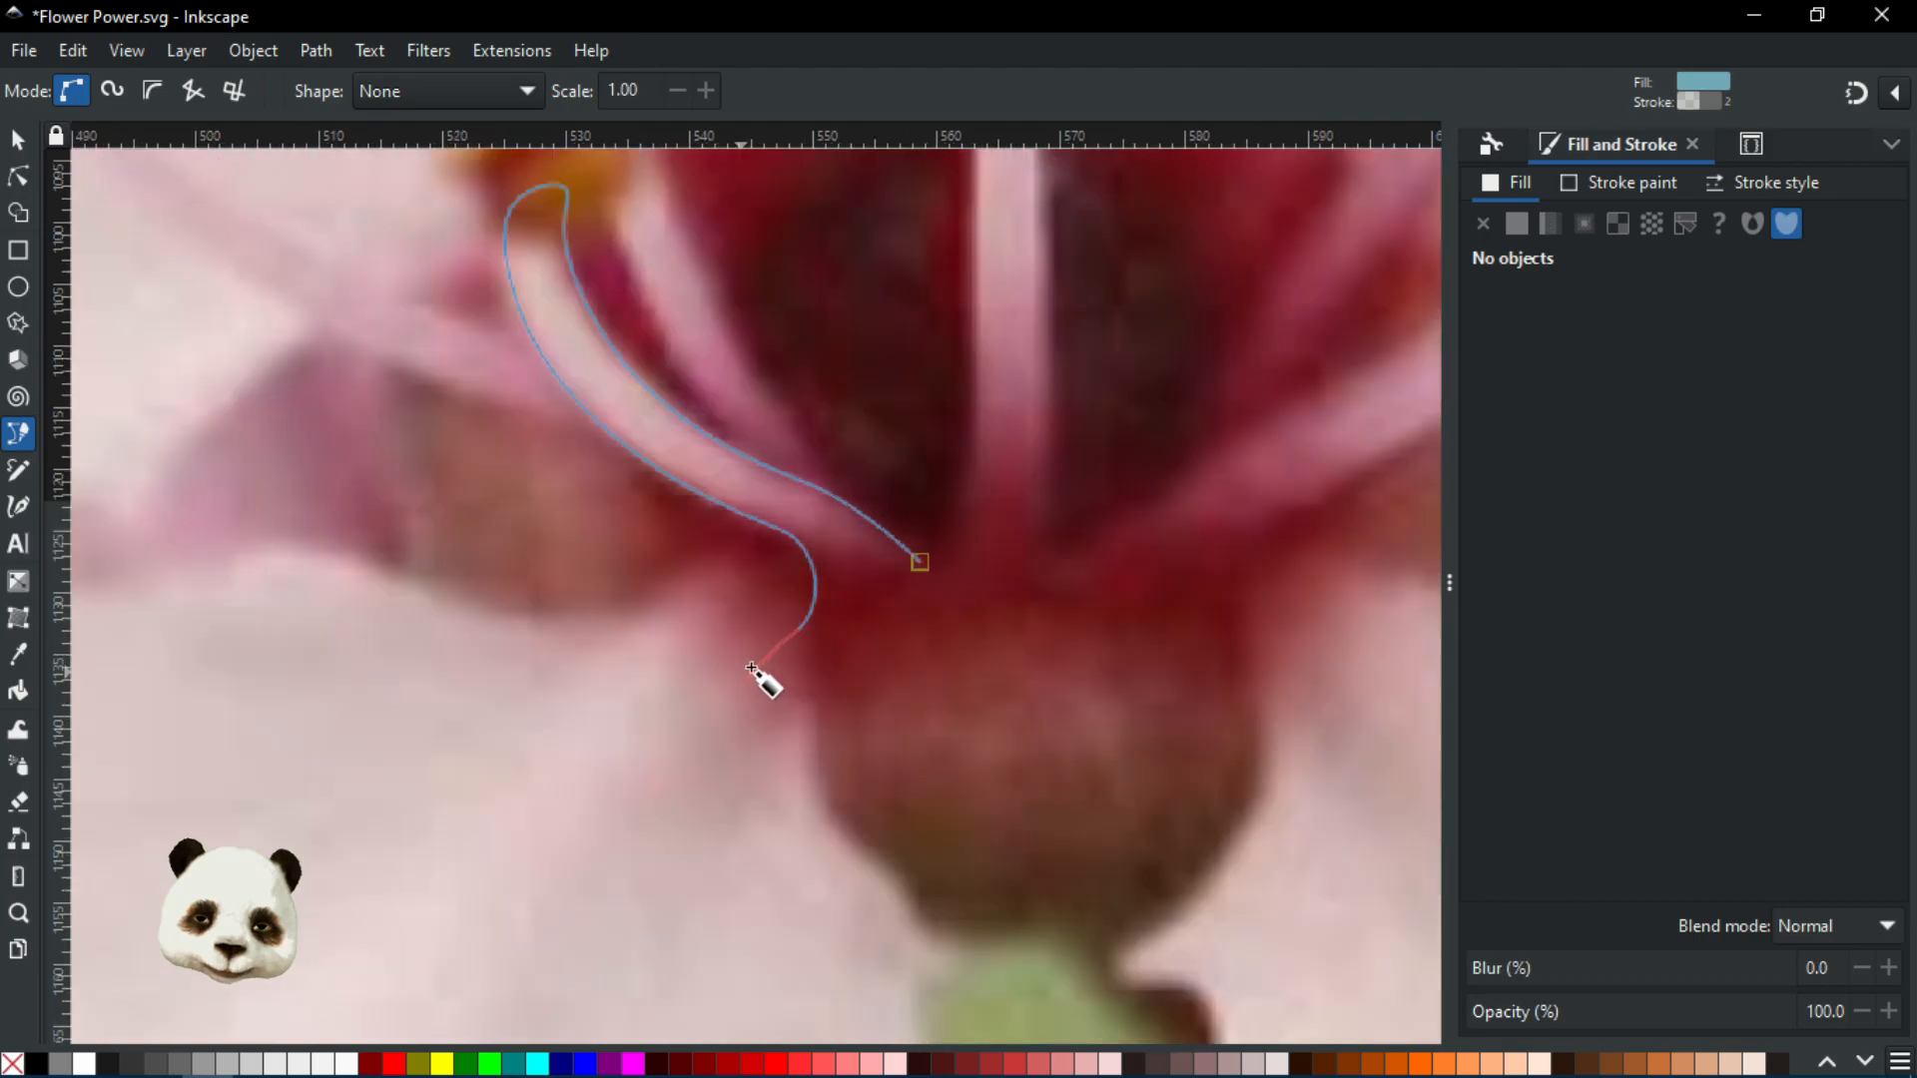
drag(809, 711, 971, 670)
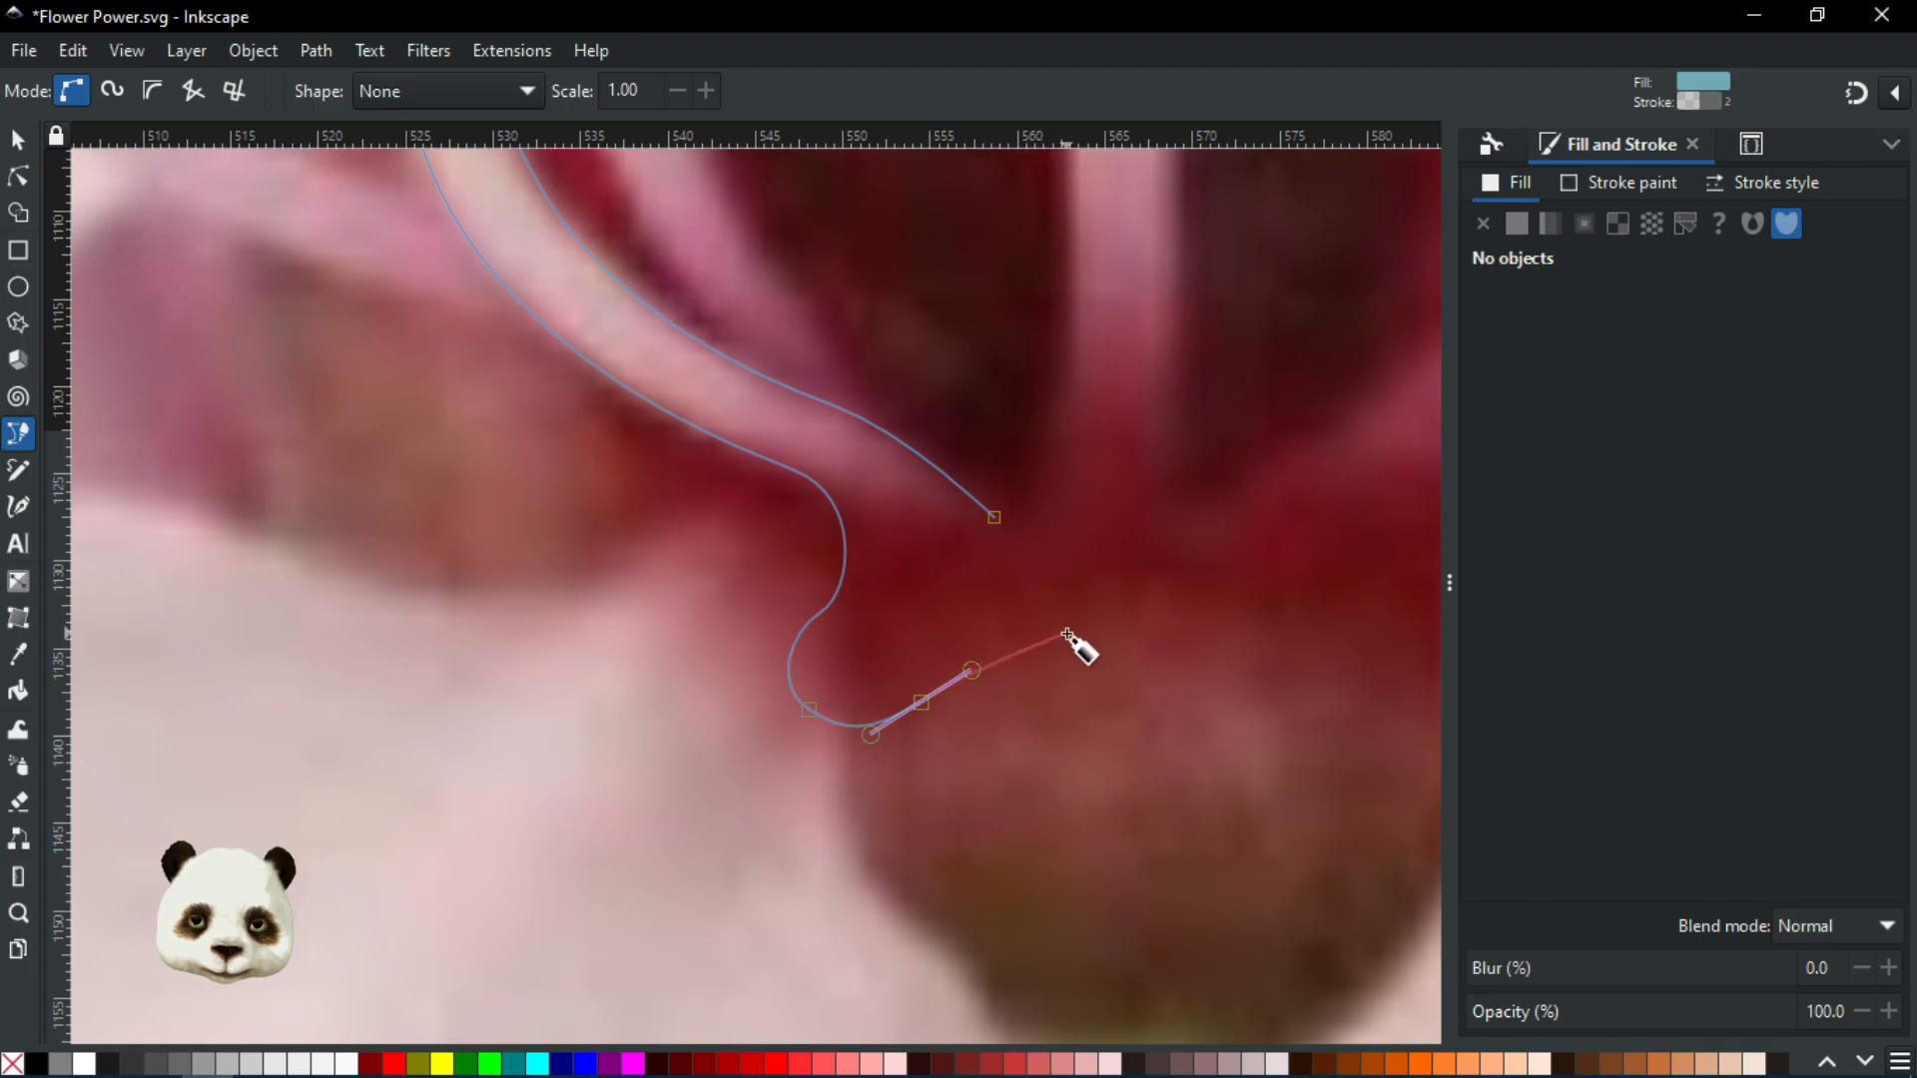
drag(1086, 625, 689, 695)
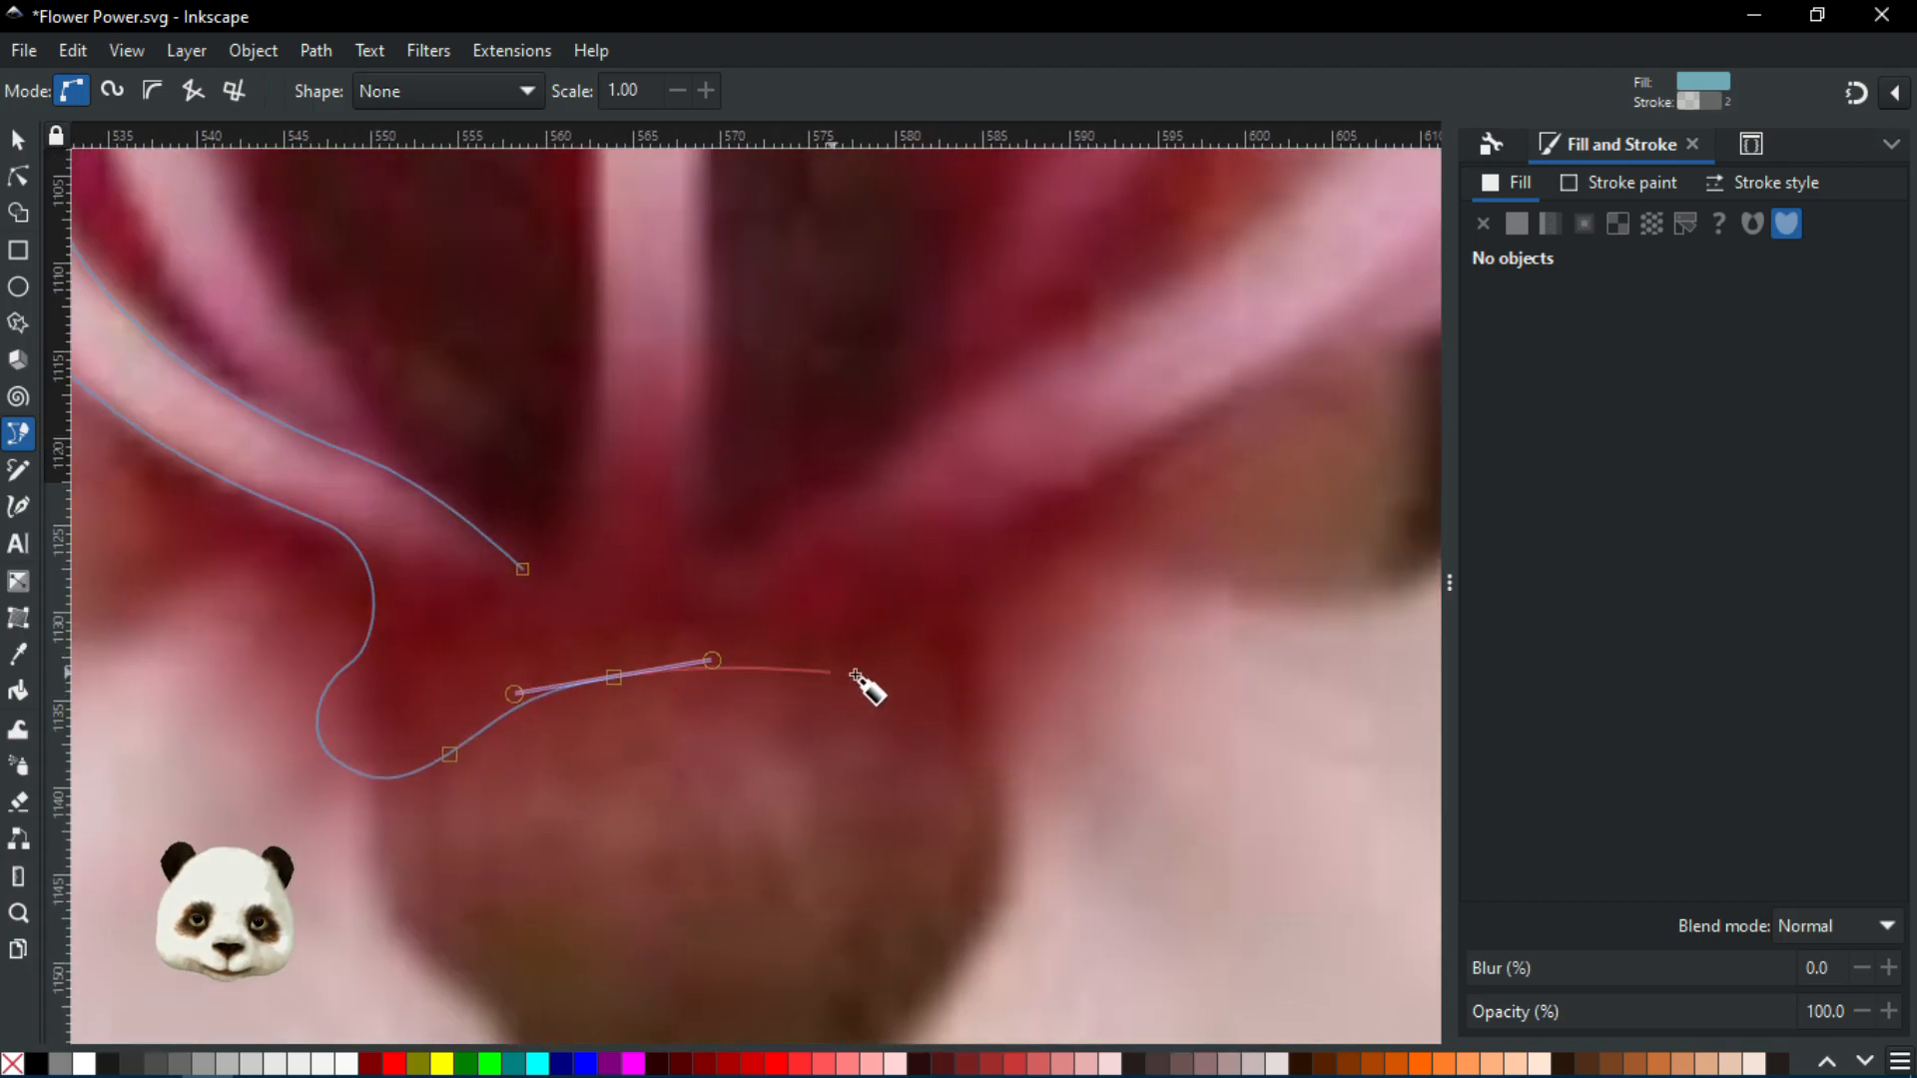
drag(883, 683, 1030, 664)
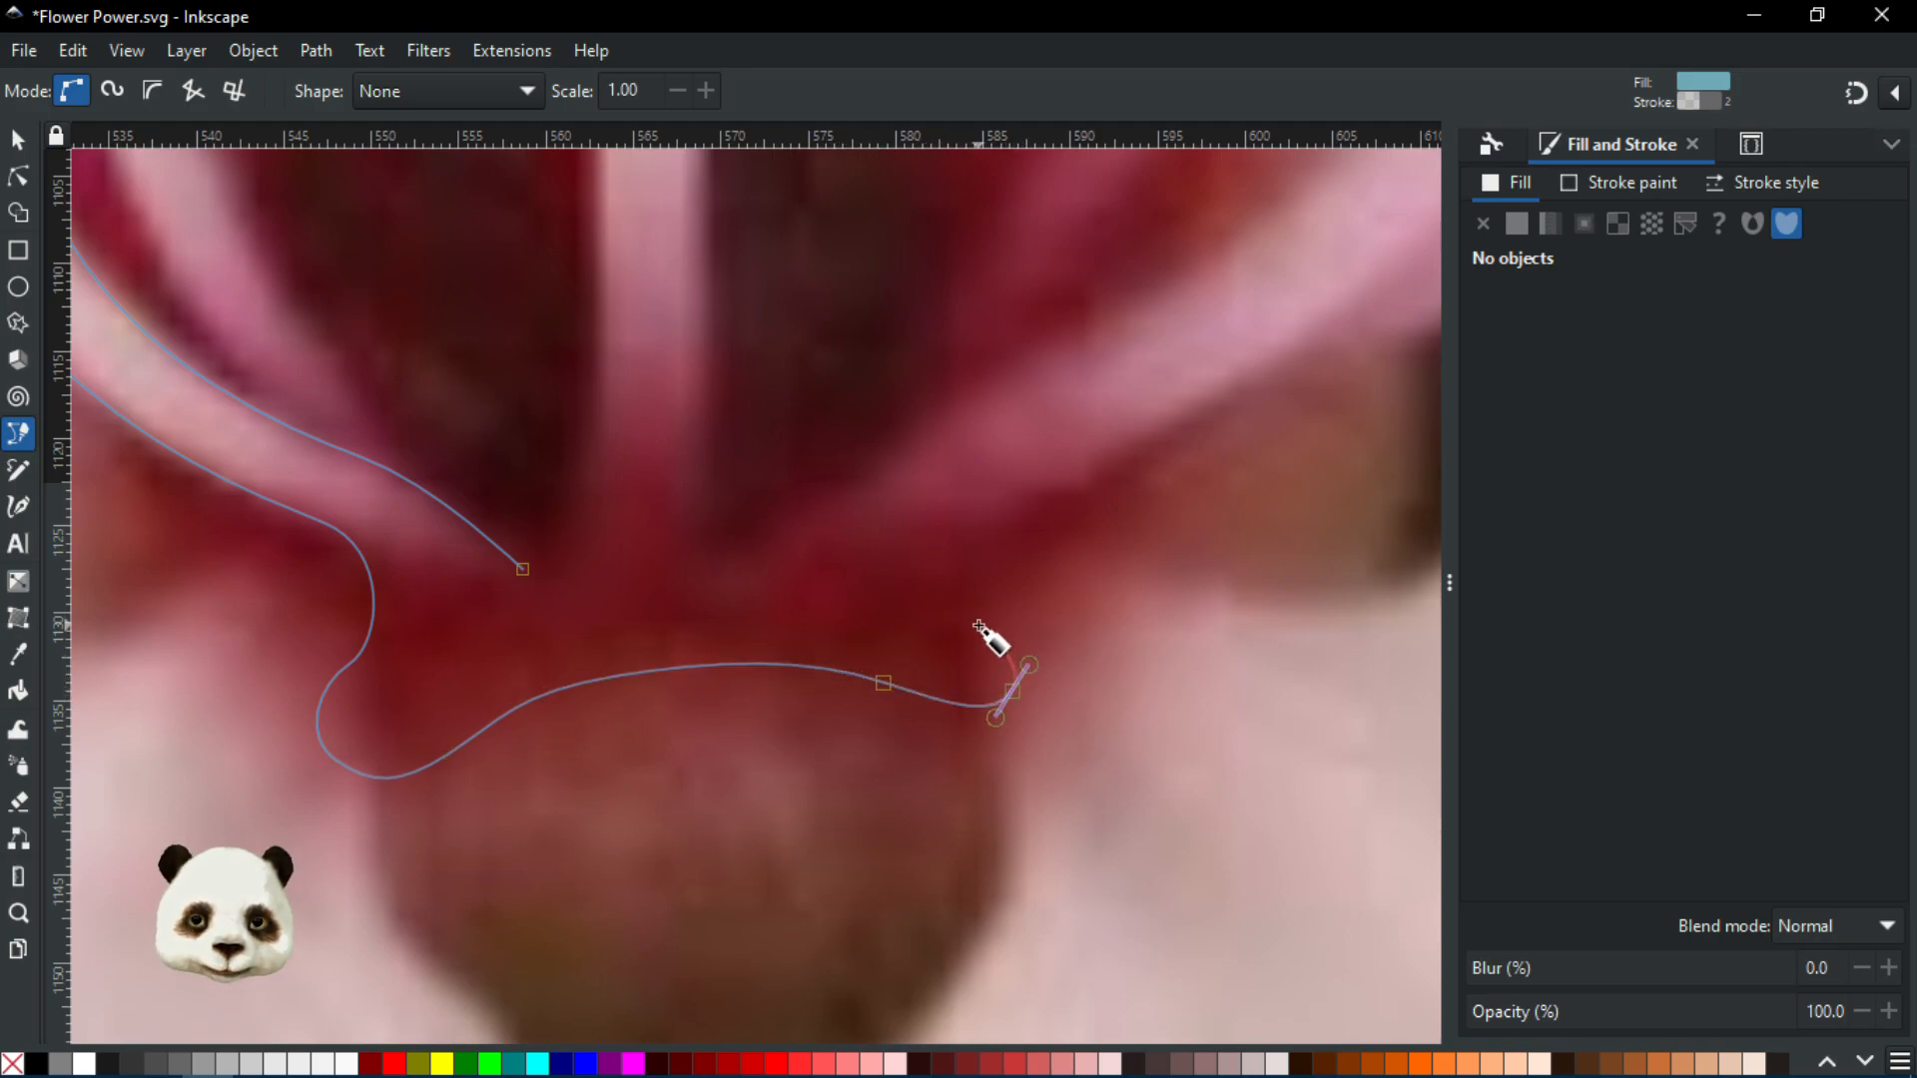
Continue the outline to the base's right side and up along the right stamen
scroll(989, 587, down, 3)
drag(979, 572, 594, 815)
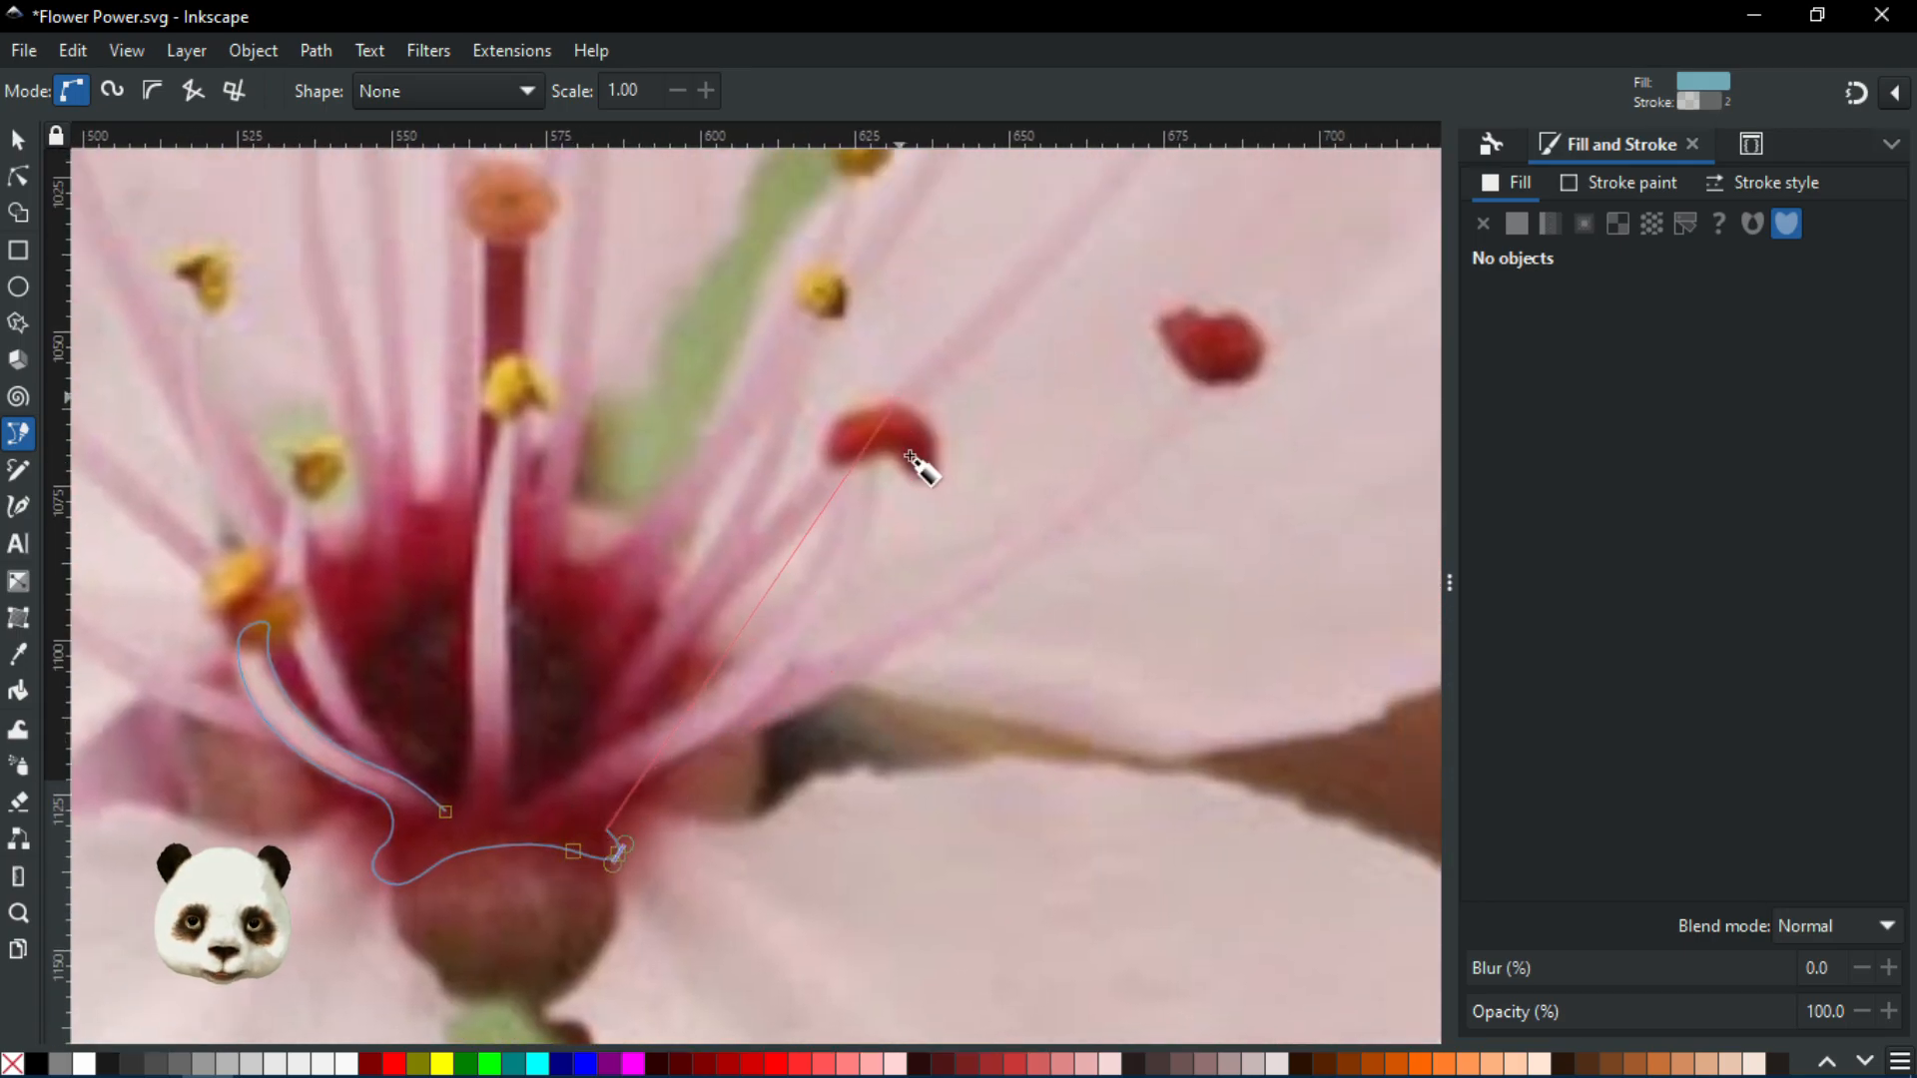
scroll(577, 912, up, 1)
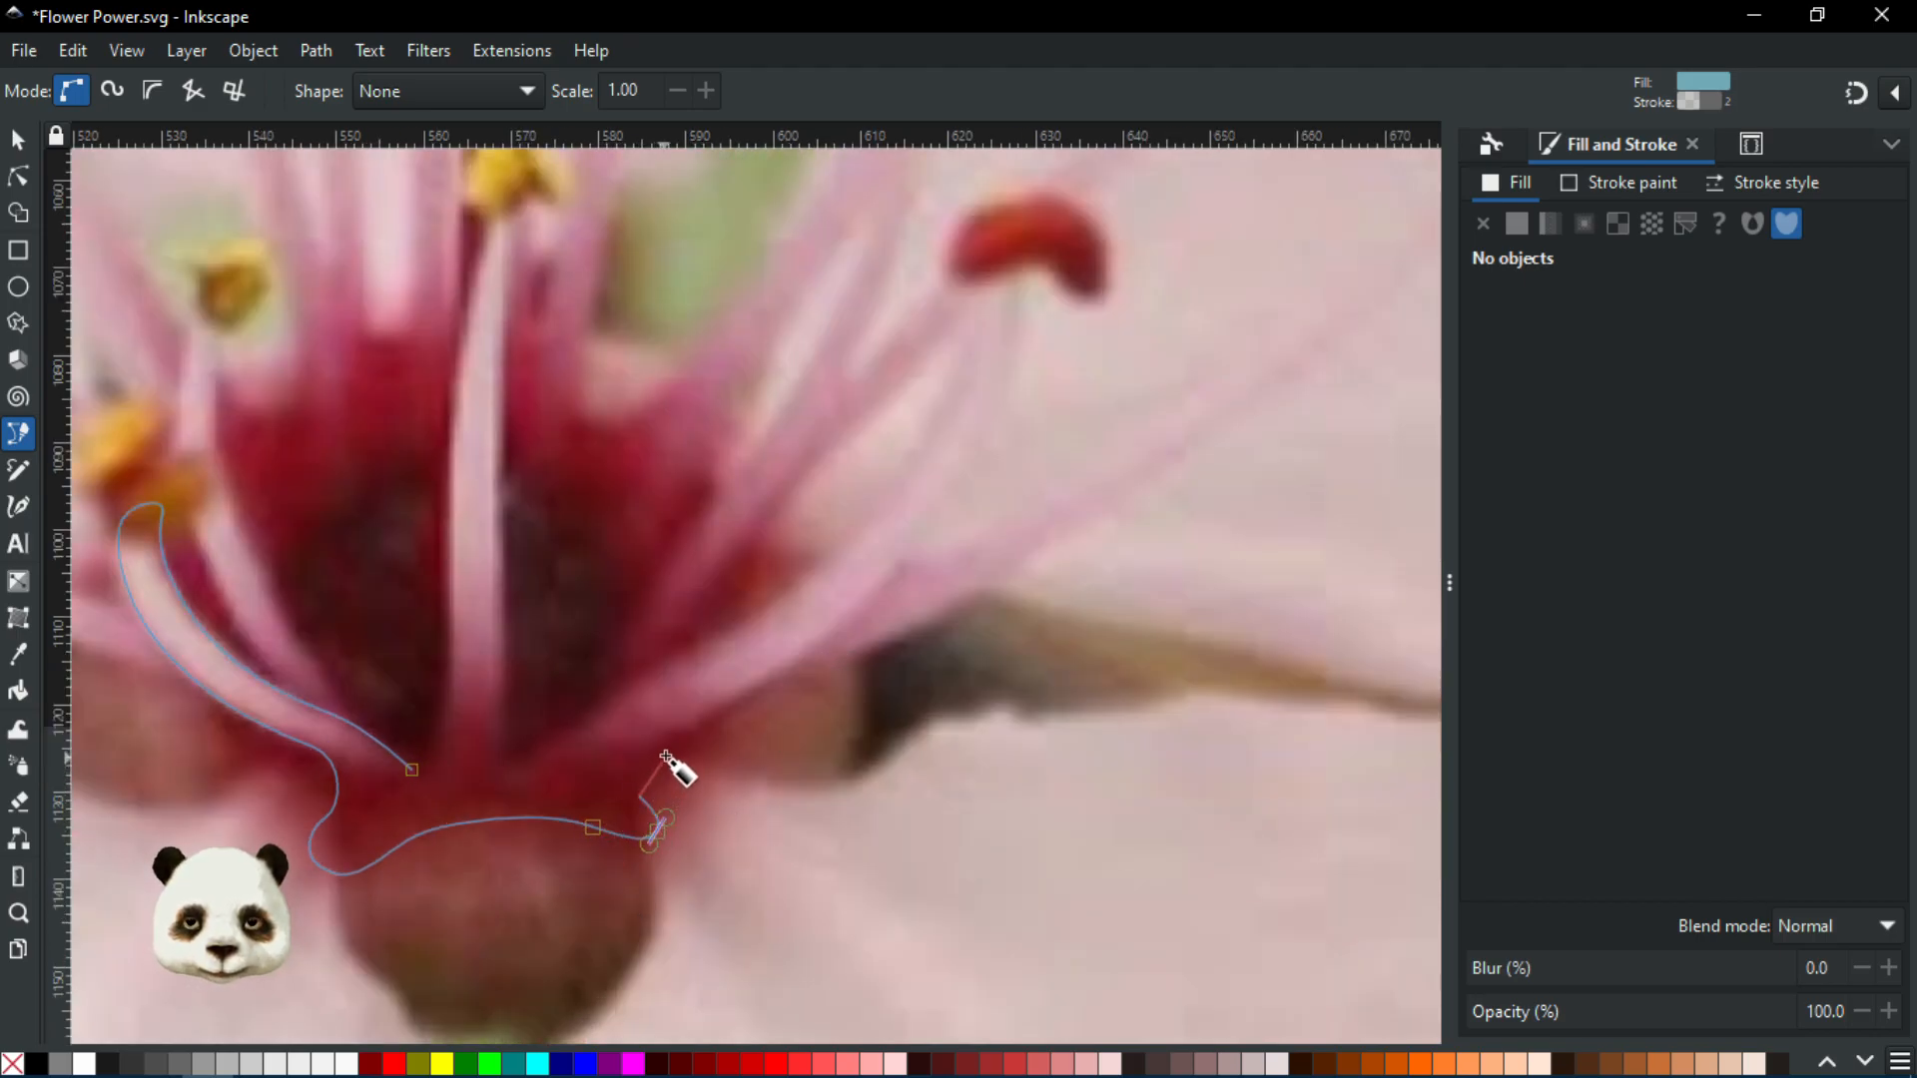
drag(685, 739, 732, 712)
drag(898, 580, 921, 547)
Trace around the right stamen's red anther and back down toward the flower centre
drag(924, 545, 626, 810)
drag(721, 643, 741, 587)
ctrl+scroll(739, 533, up, 1)
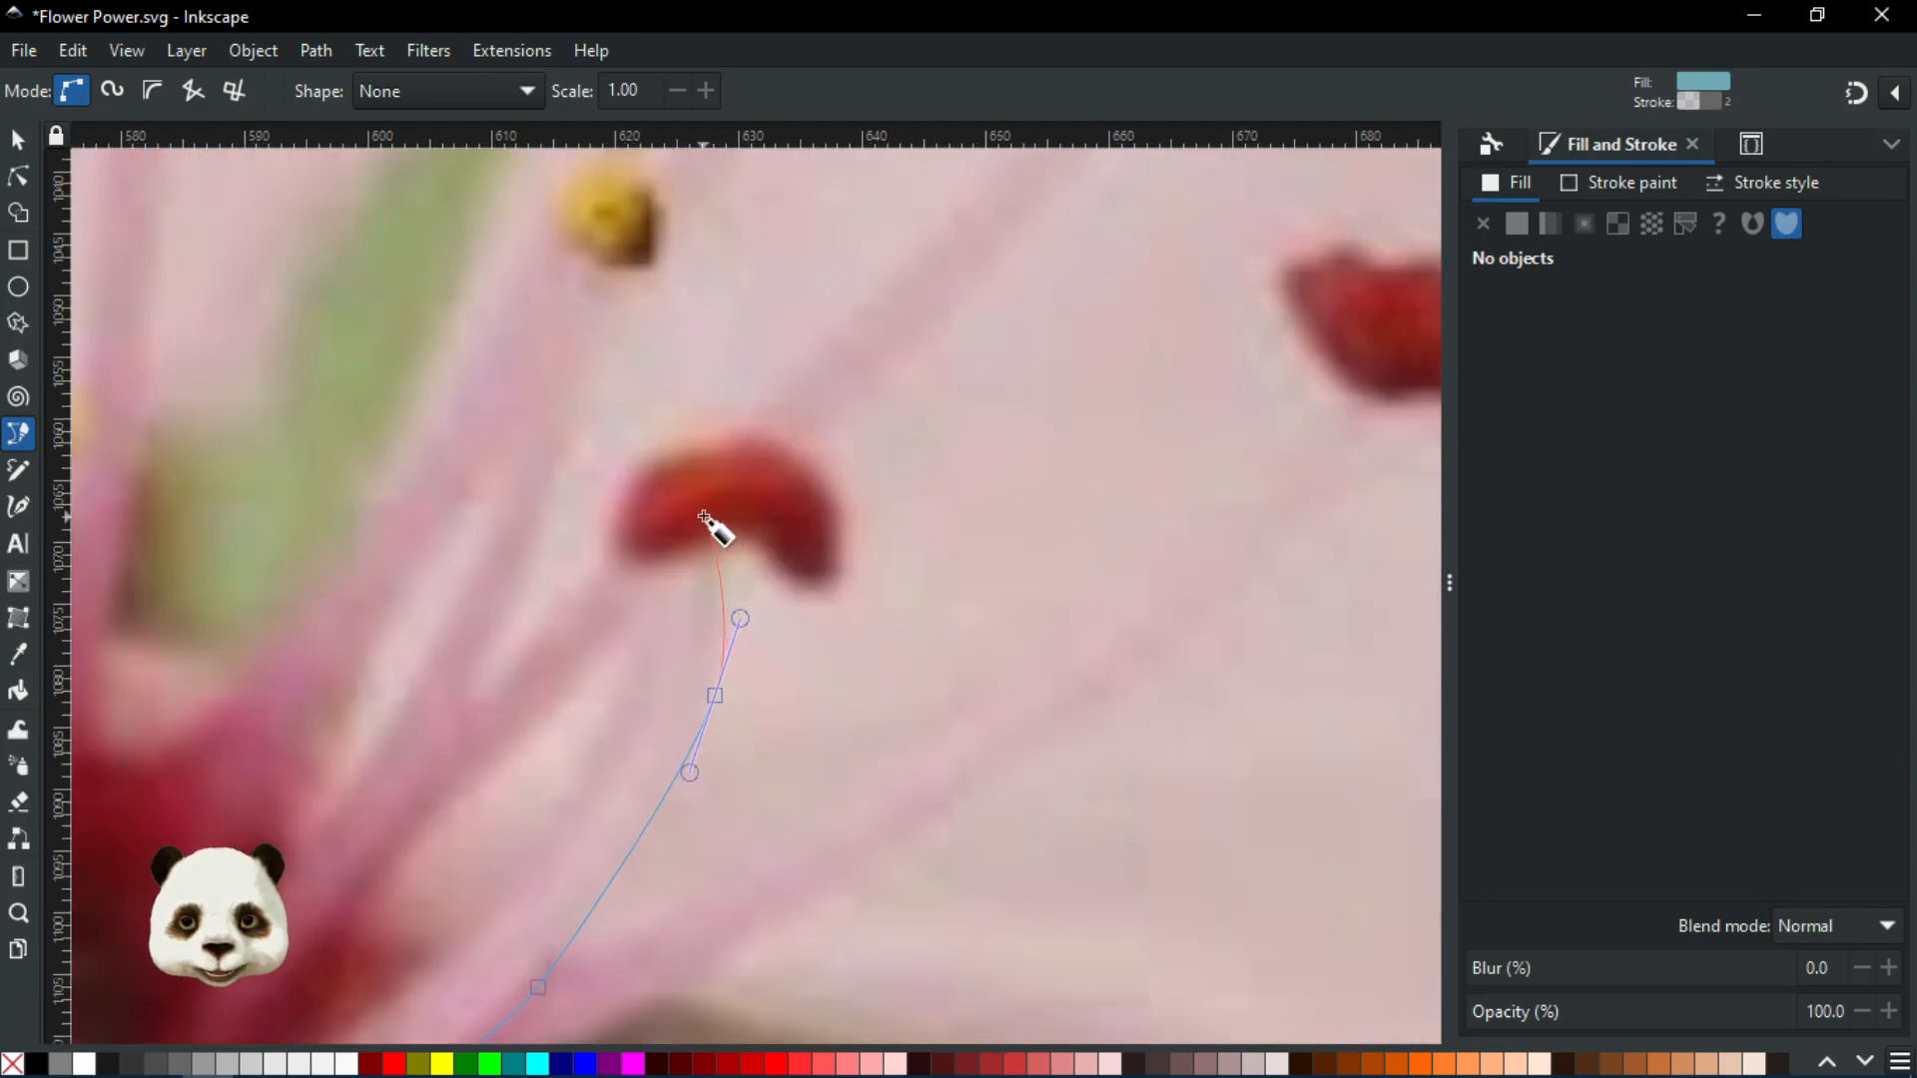
drag(697, 516, 686, 511)
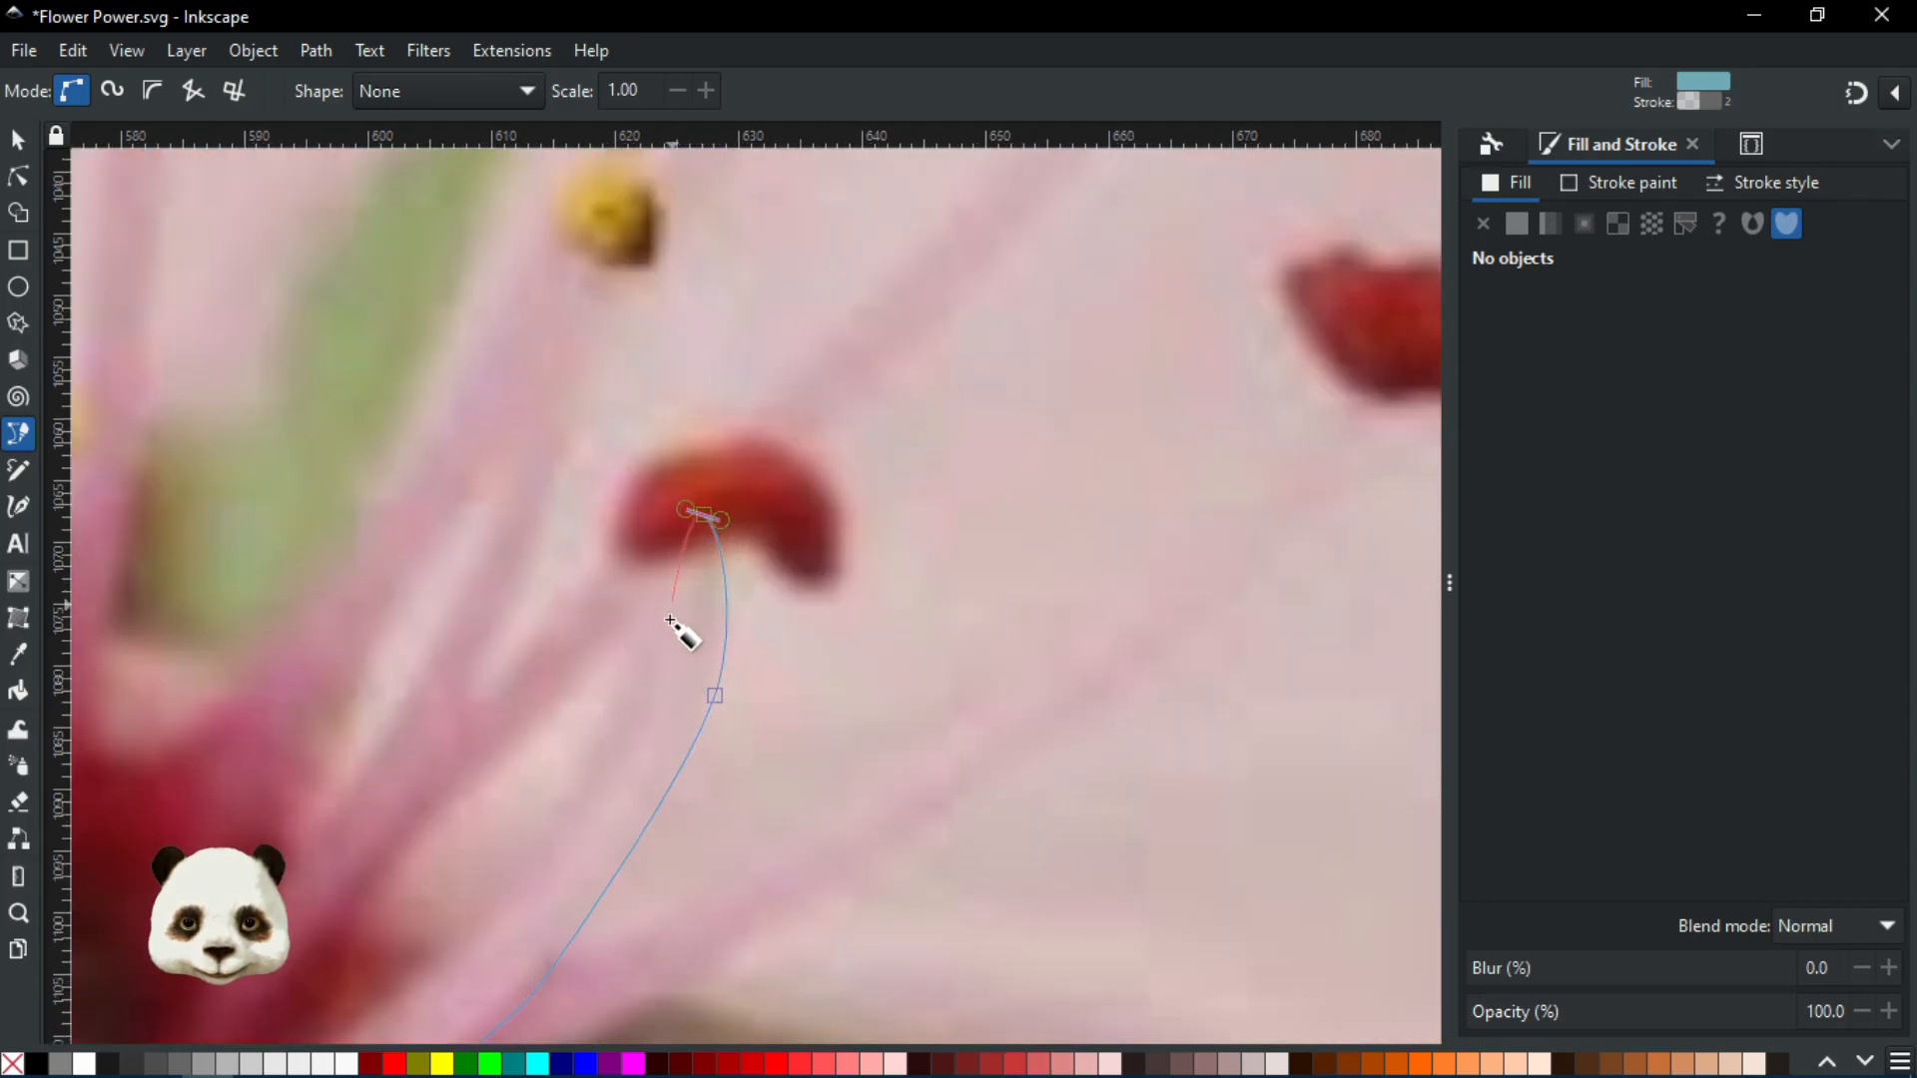
drag(655, 695, 1056, 499)
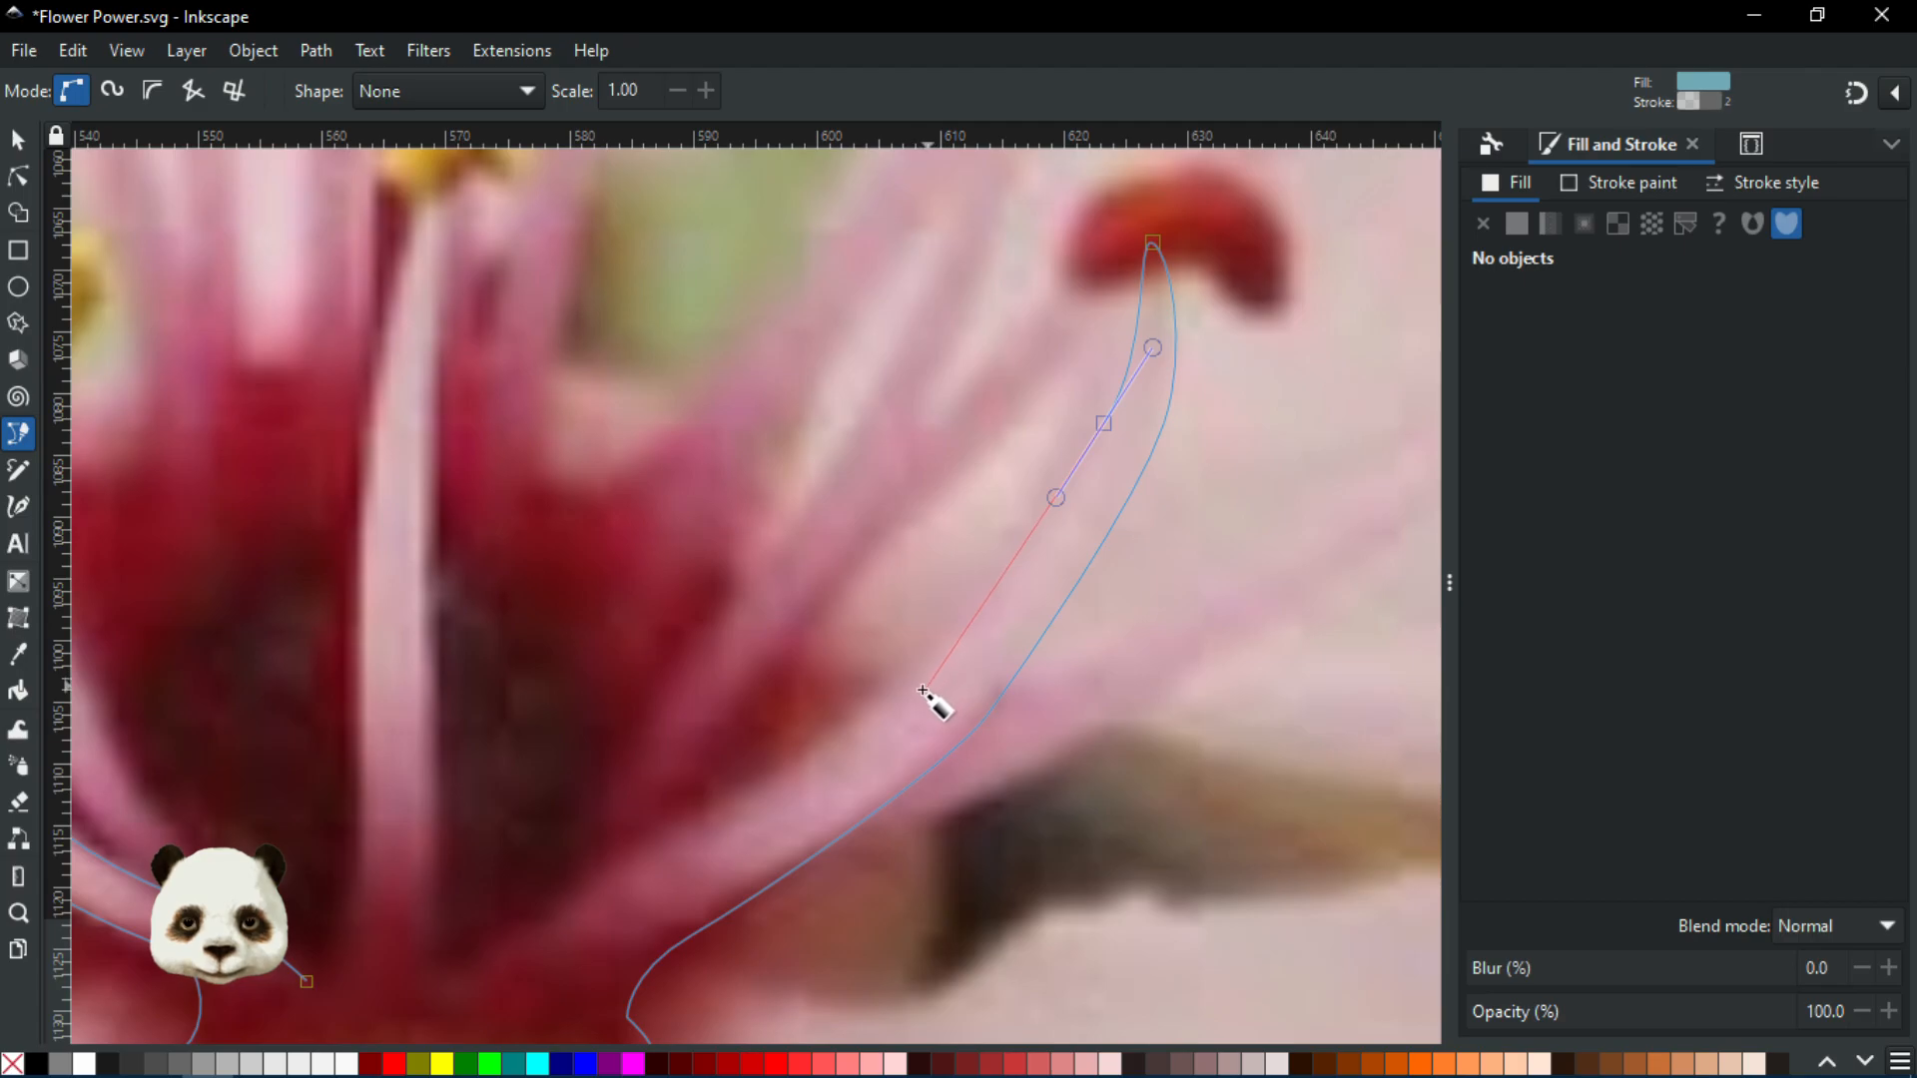
drag(886, 700, 772, 777)
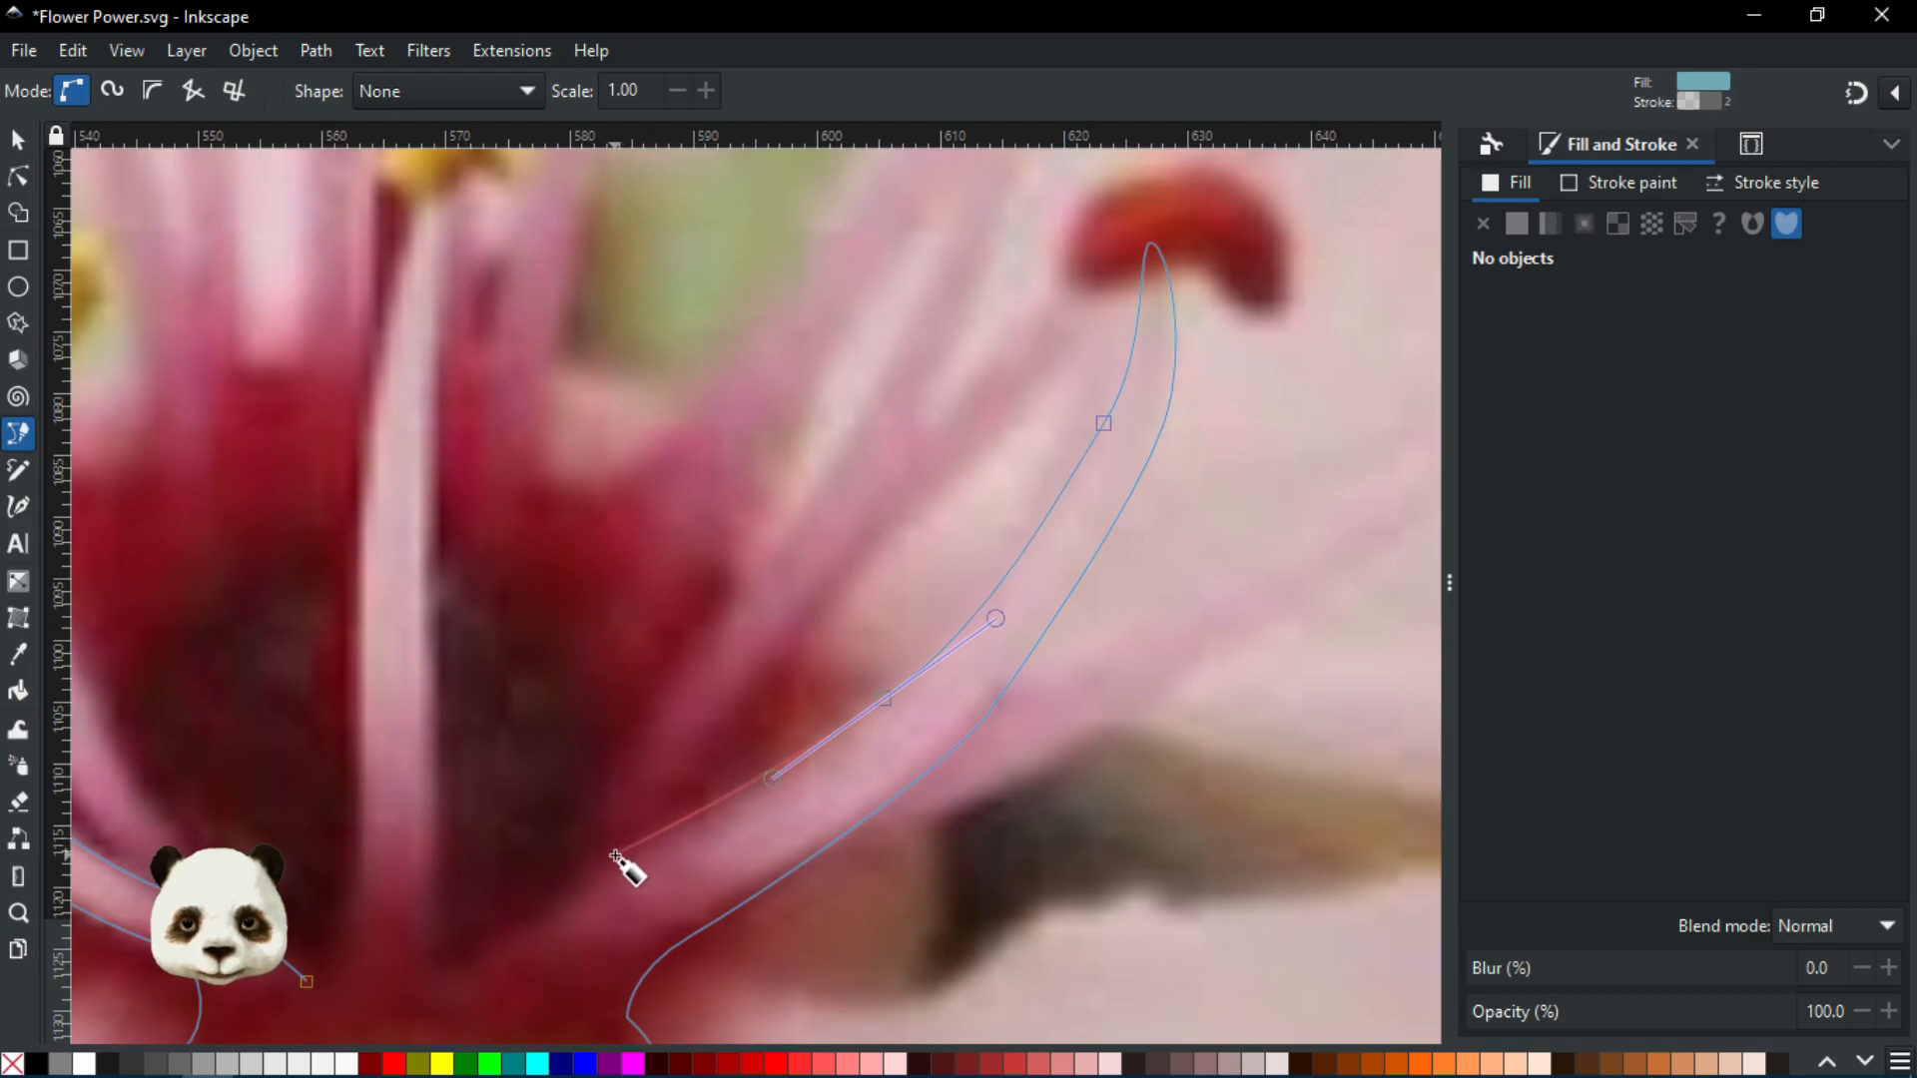
drag(611, 858, 440, 913)
Run the outline up the central filament to its yellow anther
drag(457, 826, 666, 841)
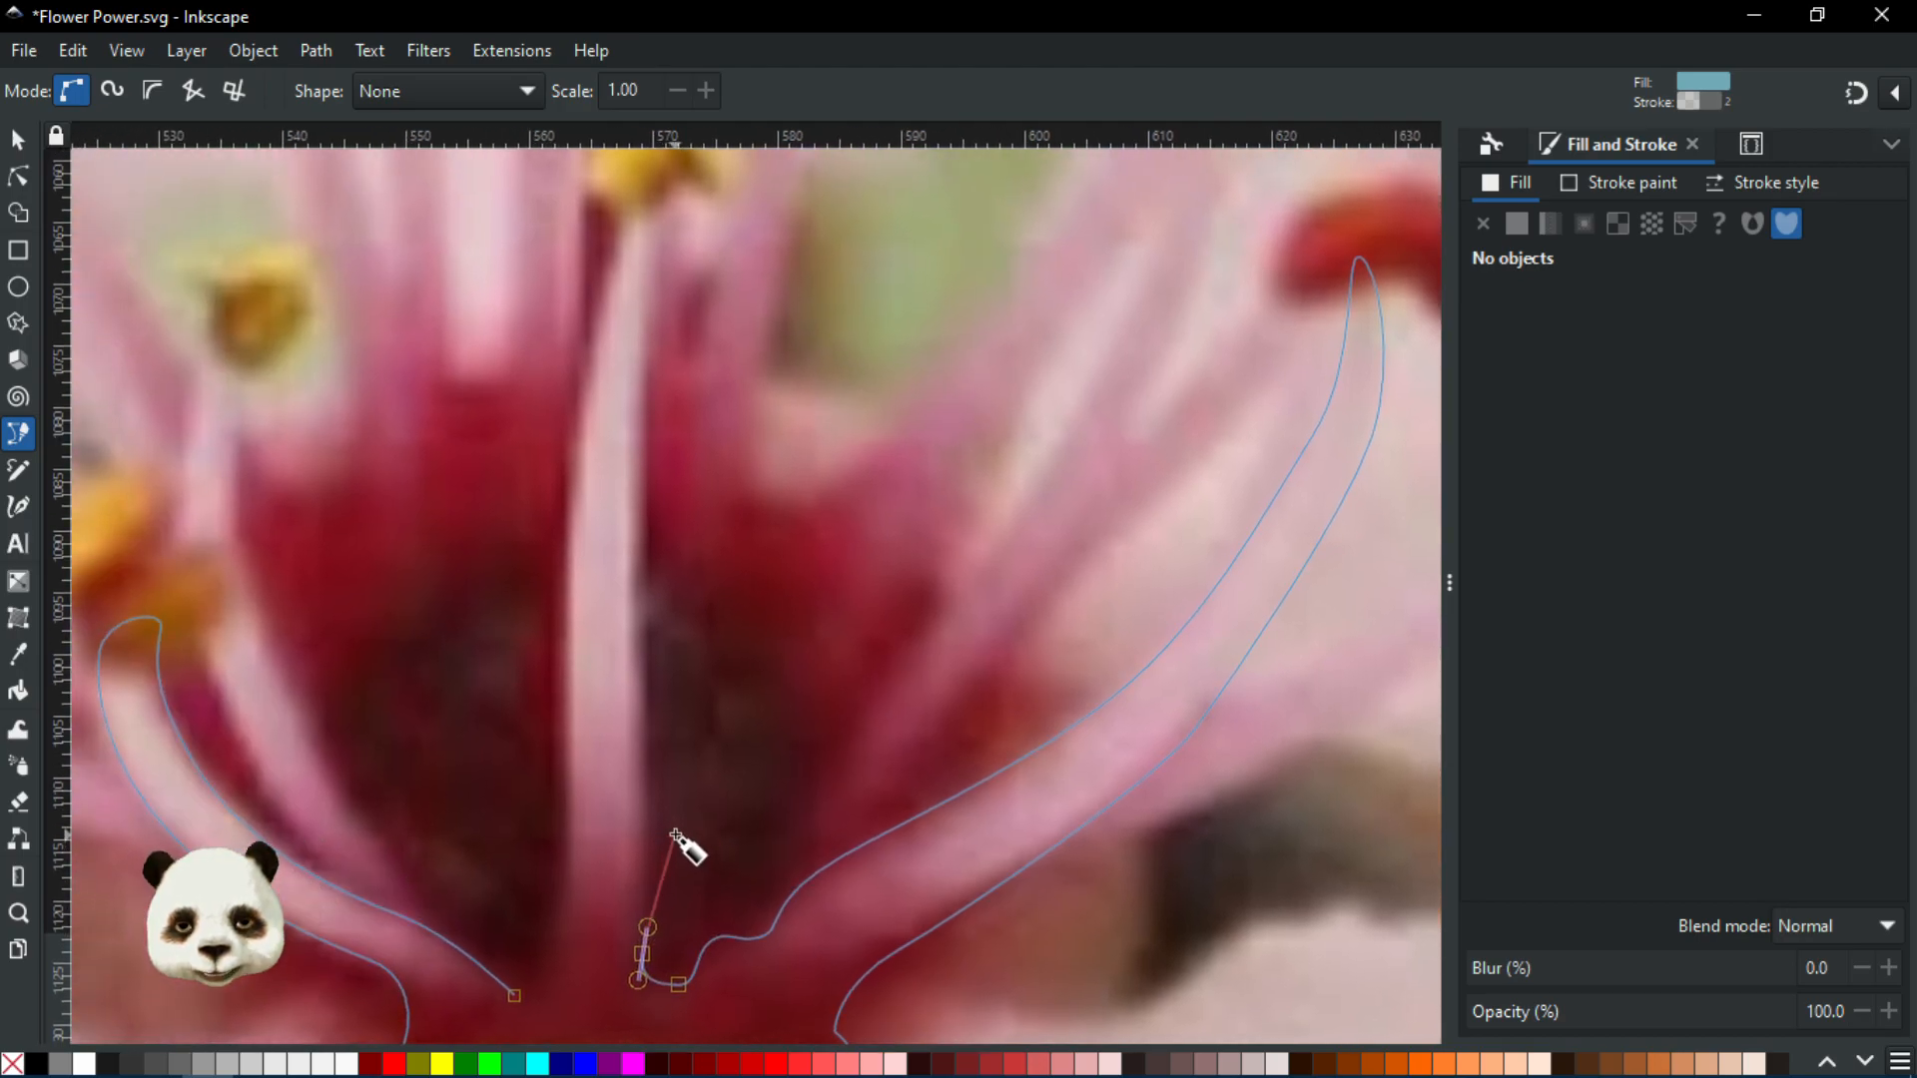
drag(645, 680, 640, 623)
drag(640, 624, 704, 823)
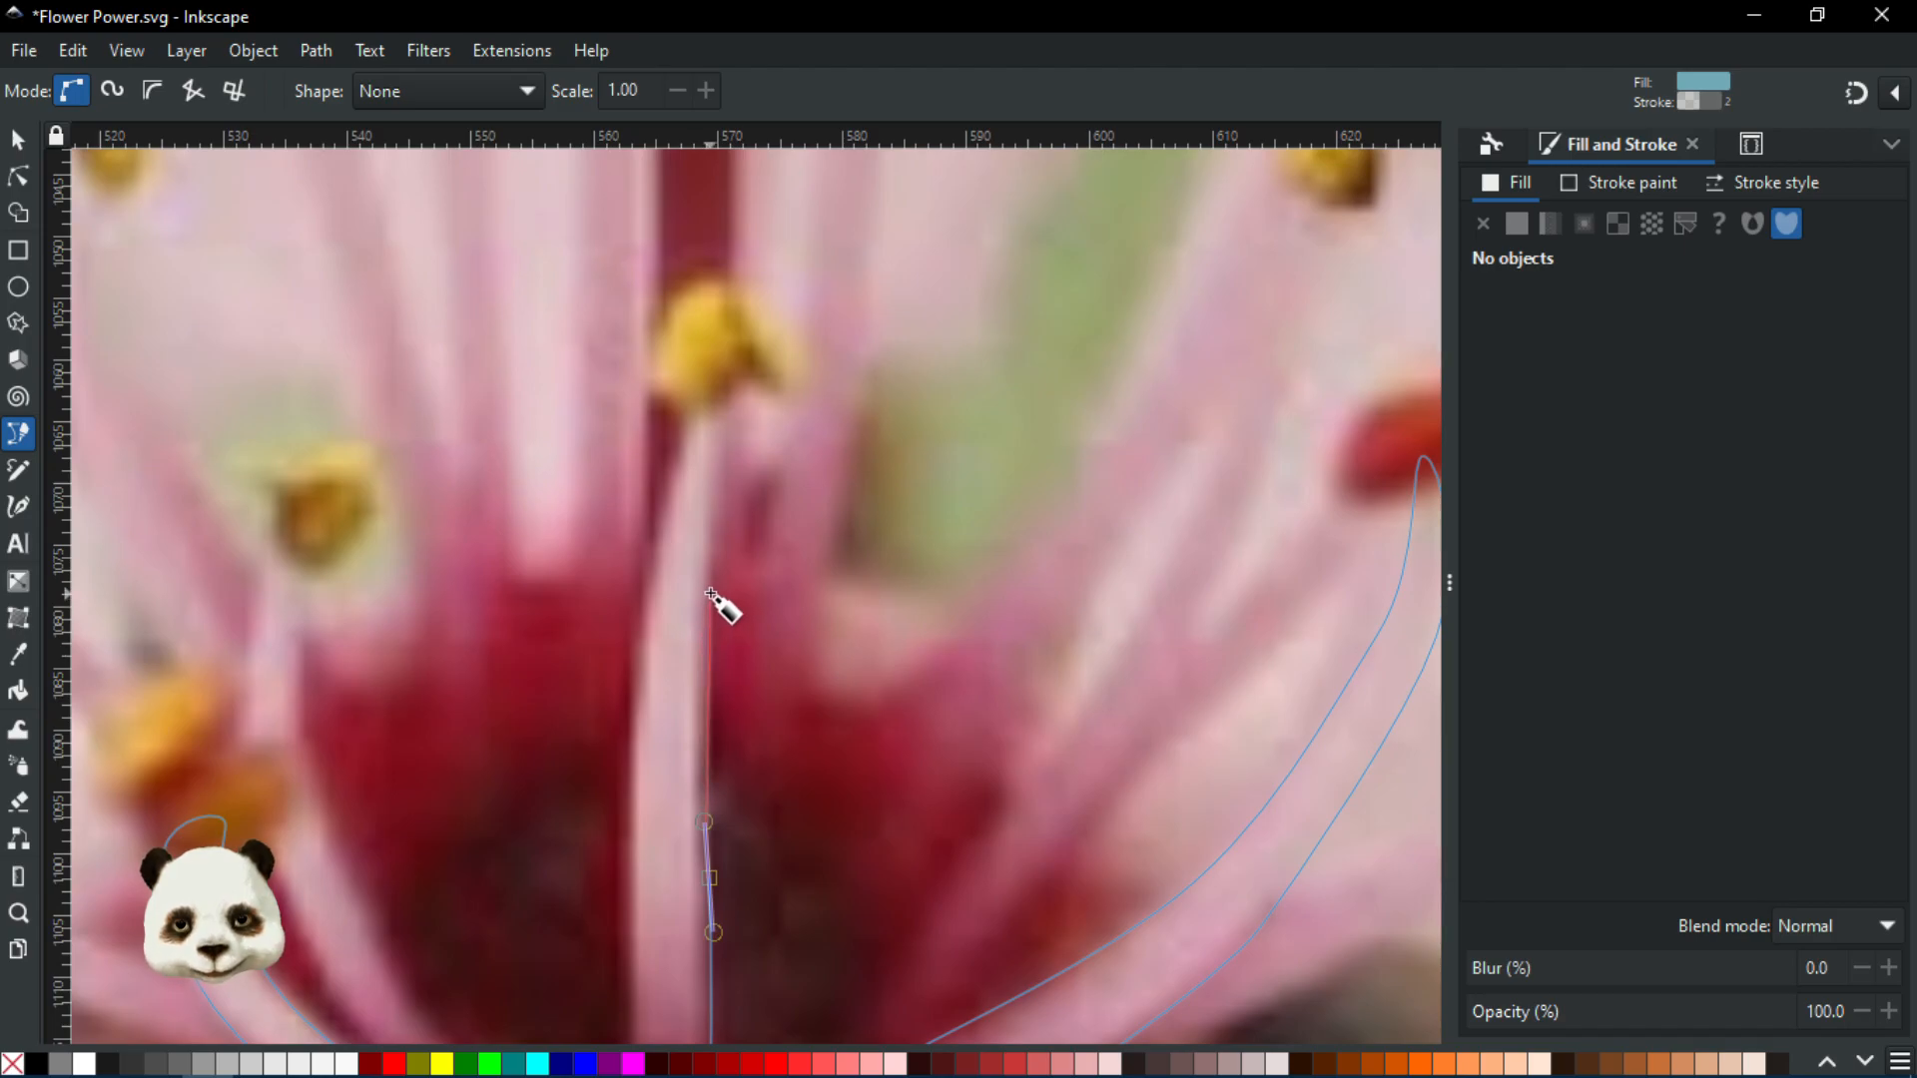
drag(710, 583, 711, 529)
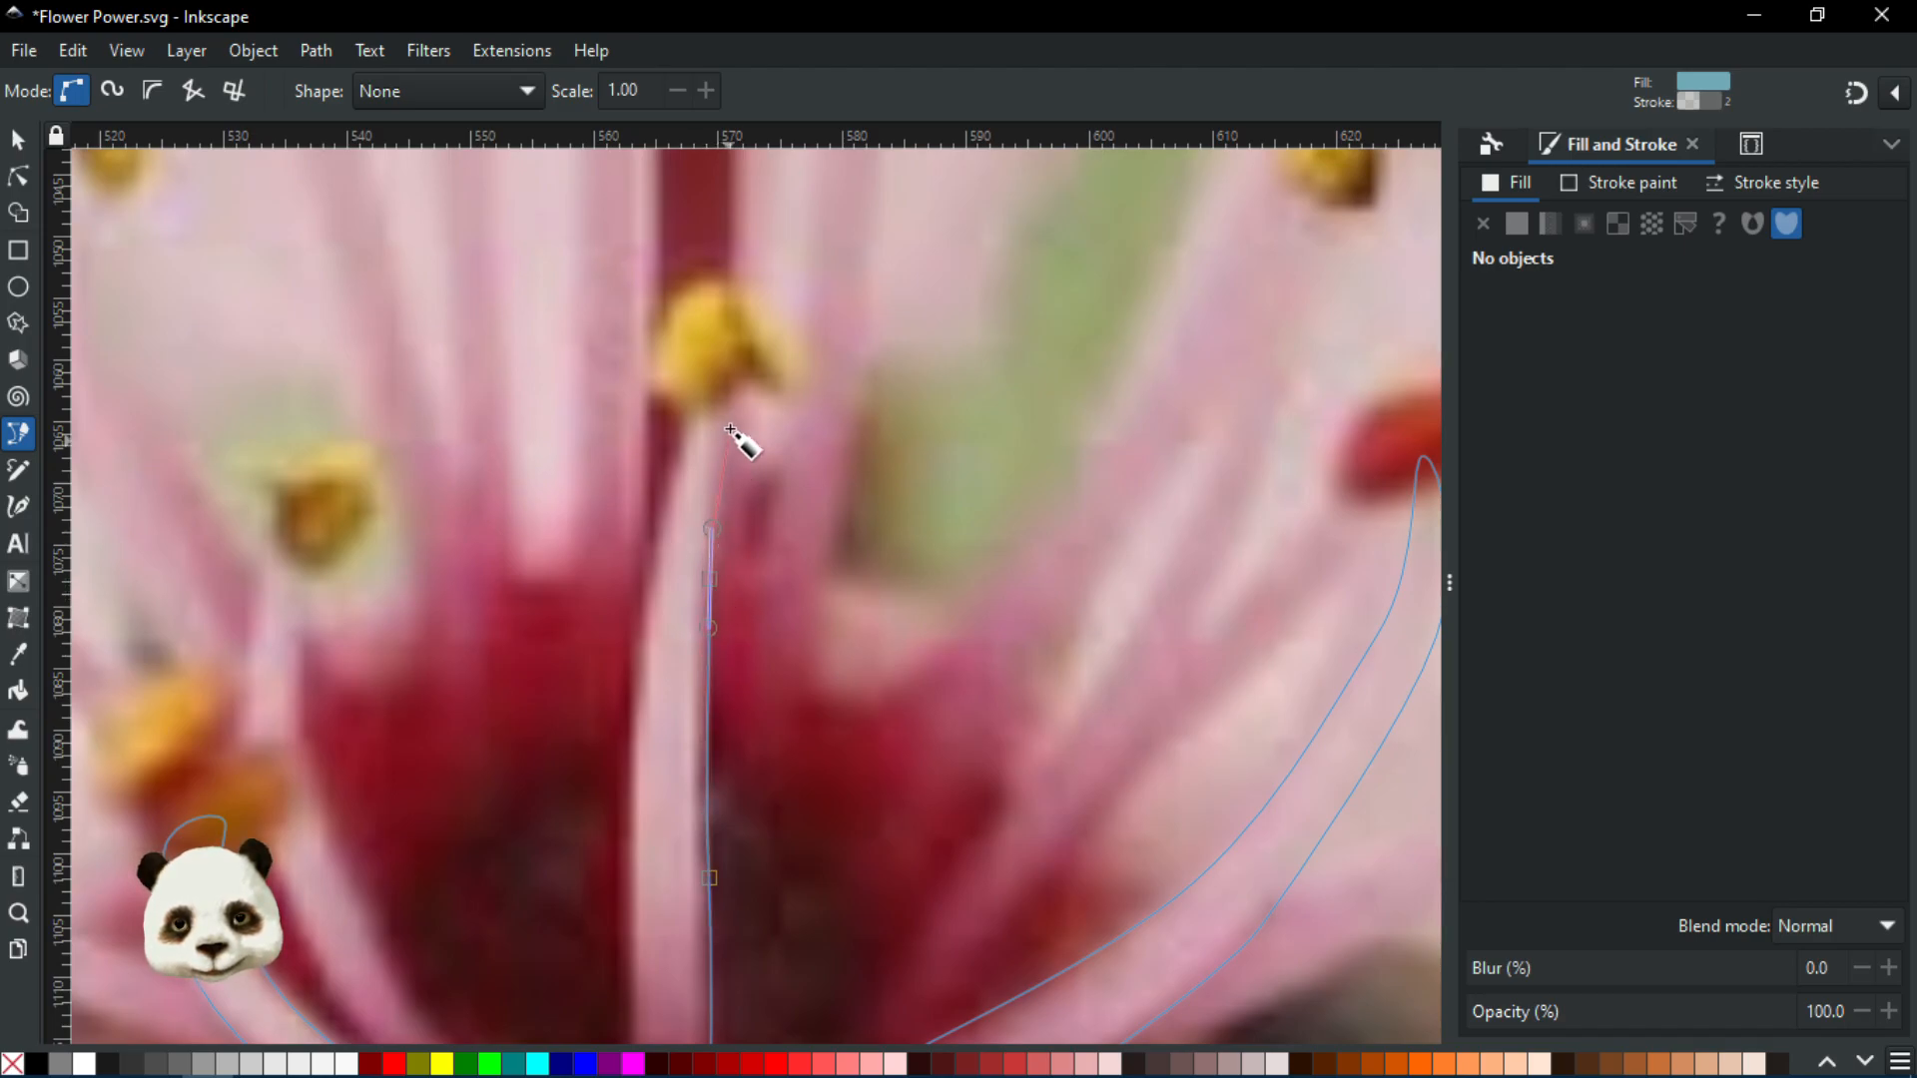
drag(729, 378, 674, 444)
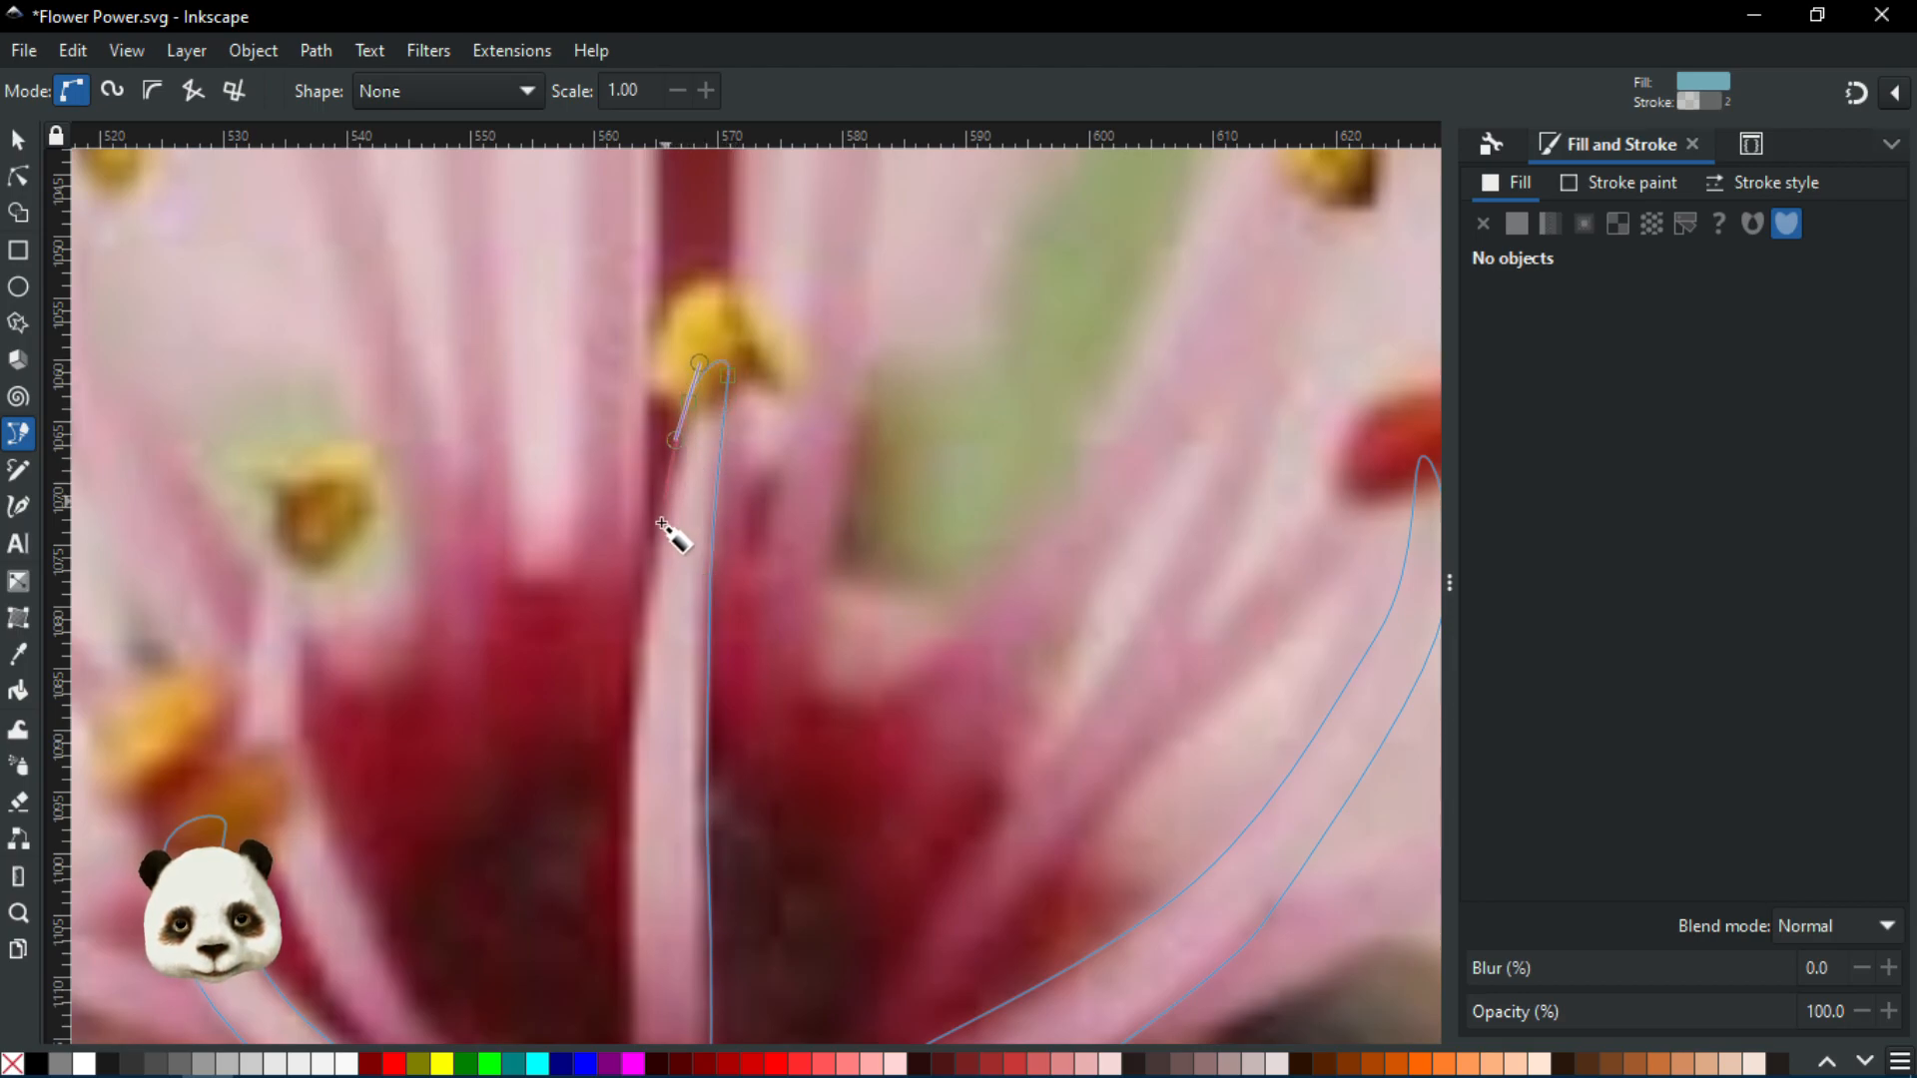
Add final curved nodes and close the stamen path on its start node, filling it 6faab5ff
drag(630, 679, 633, 762)
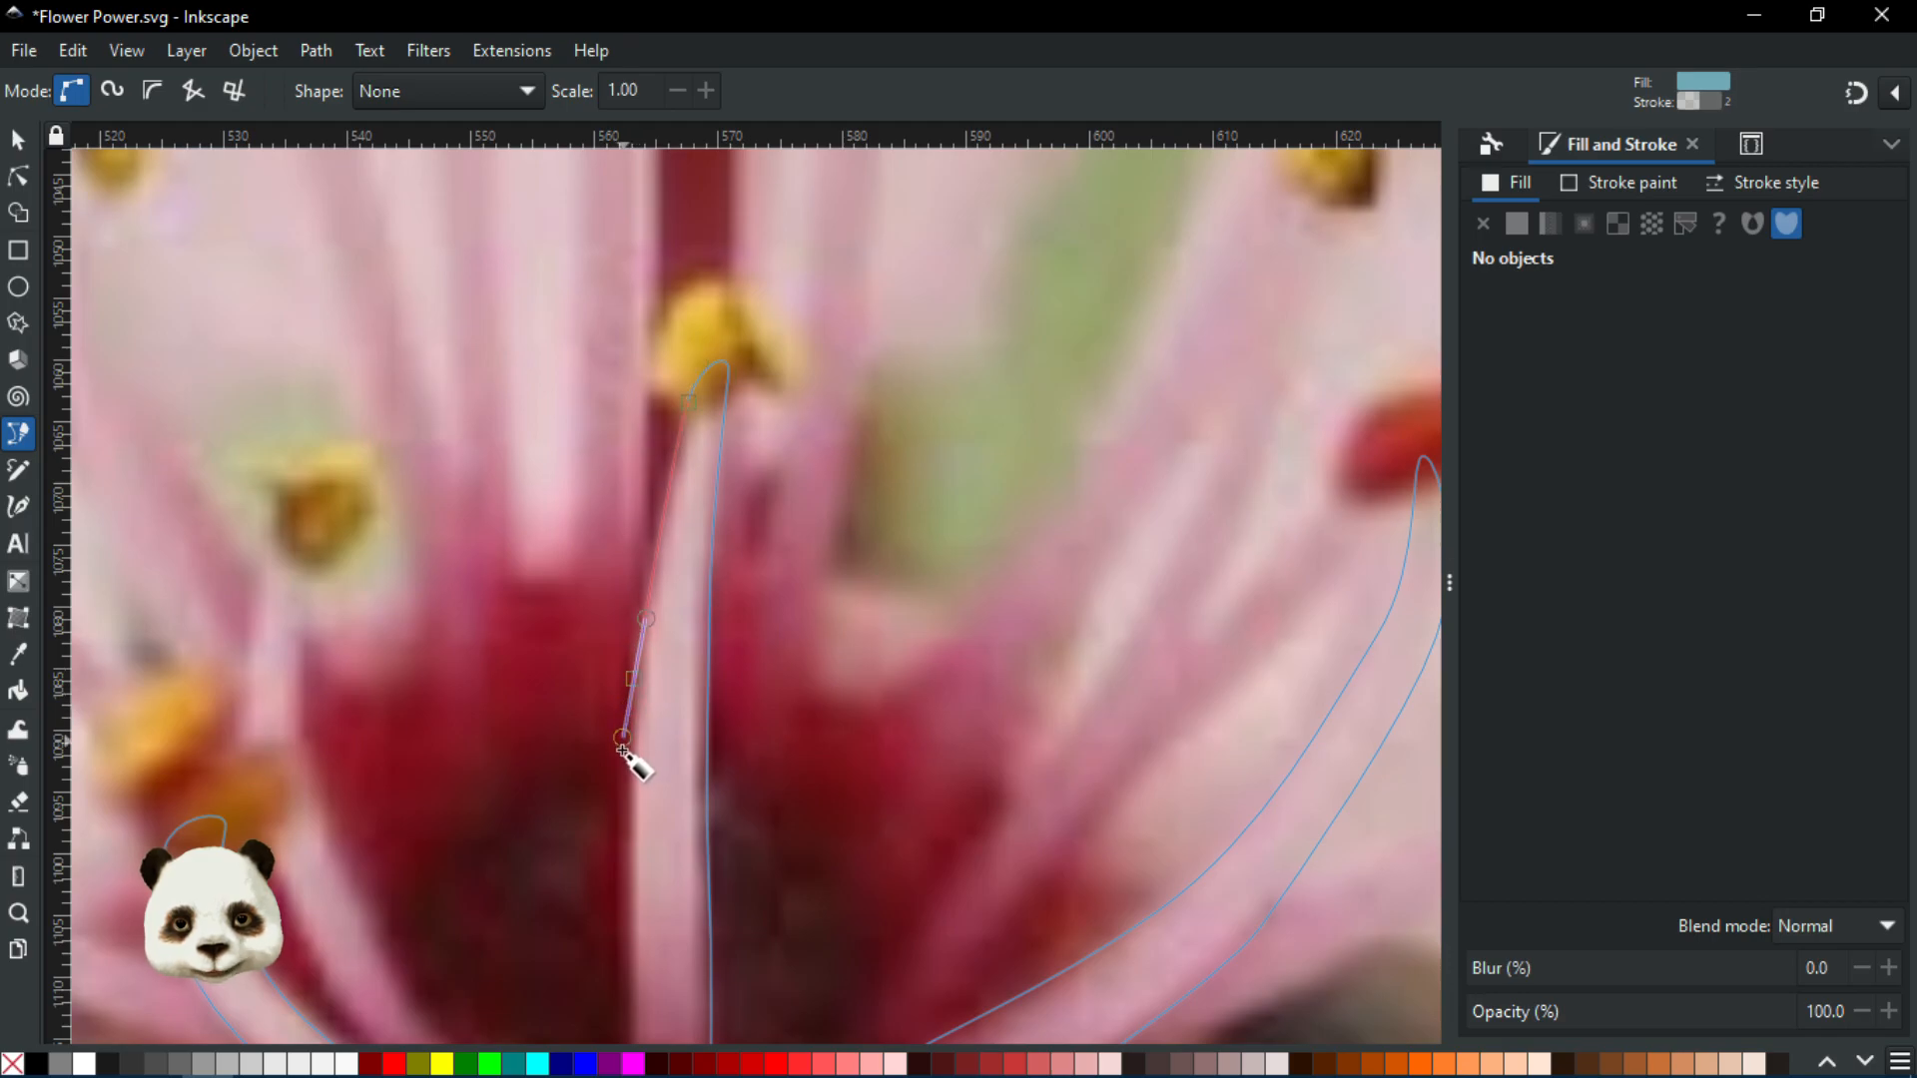
scroll(685, 415, down, 6)
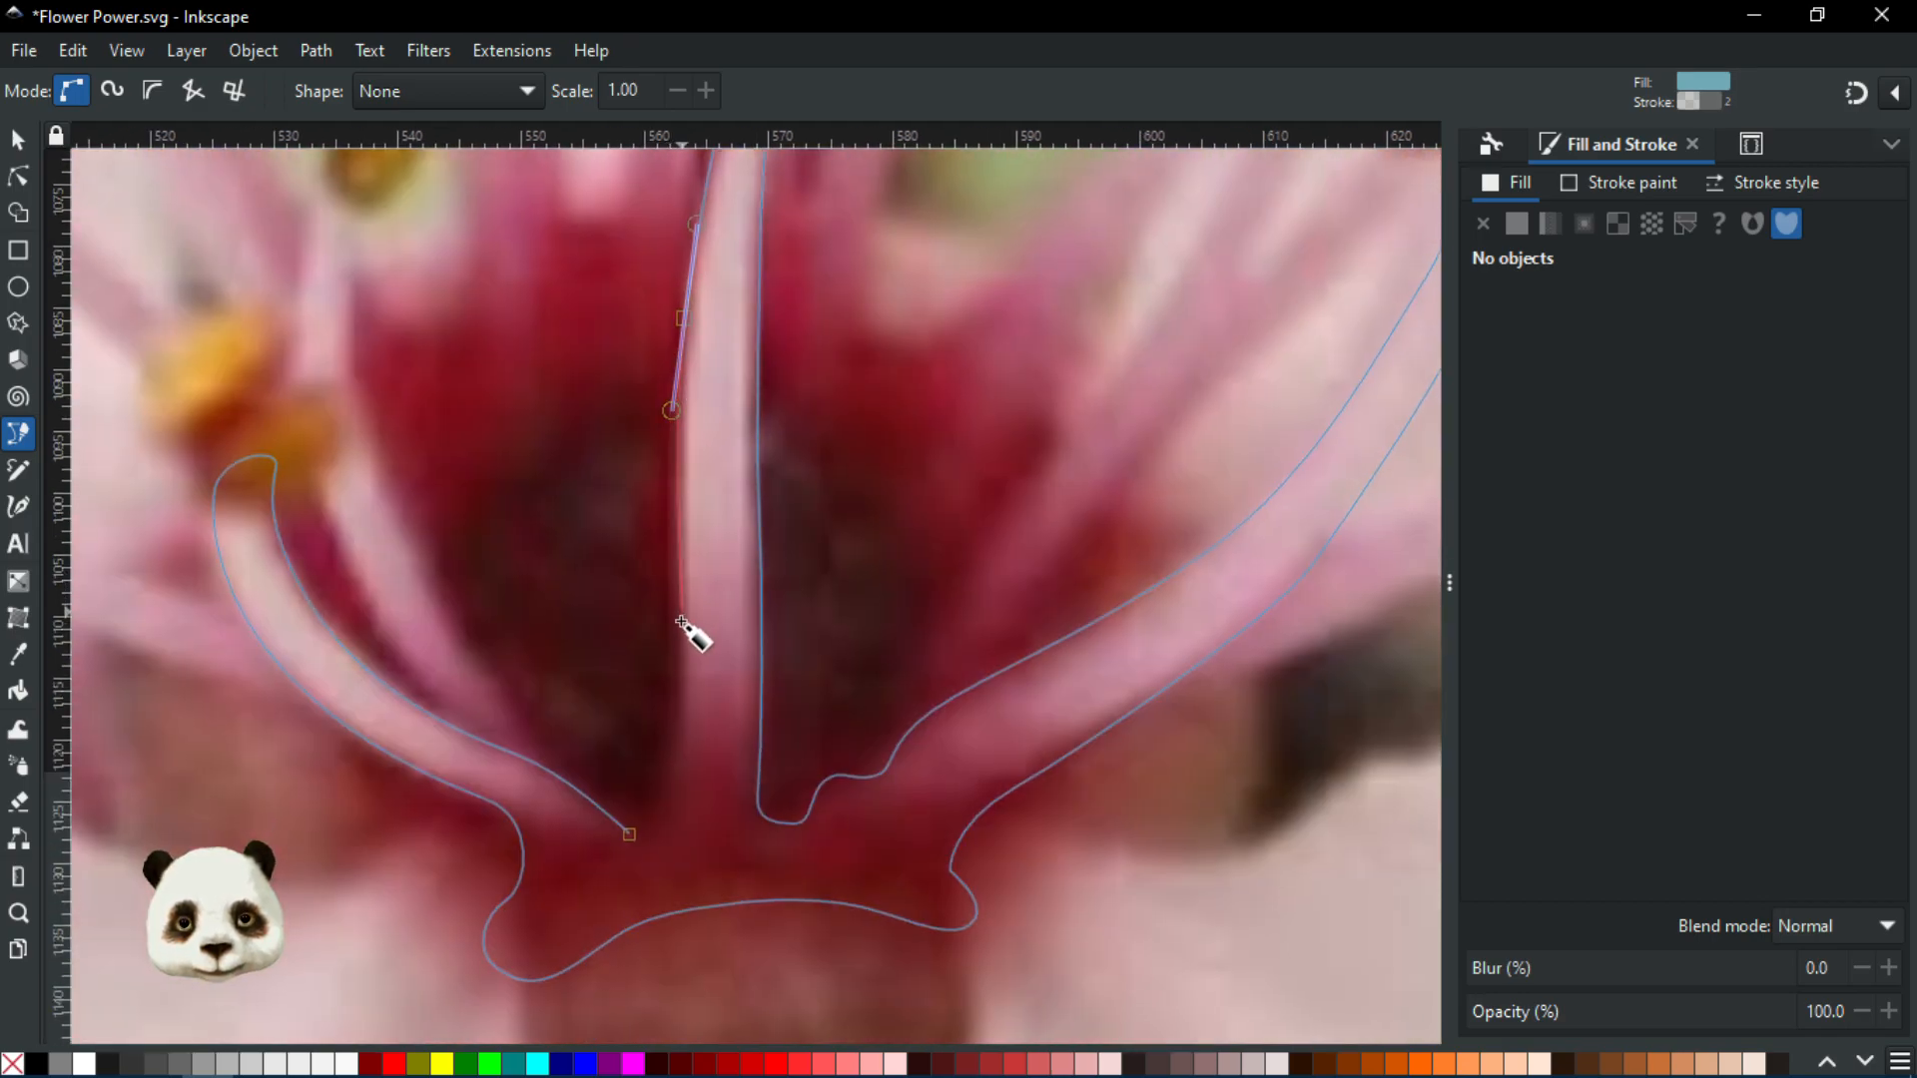
drag(680, 633, 679, 680)
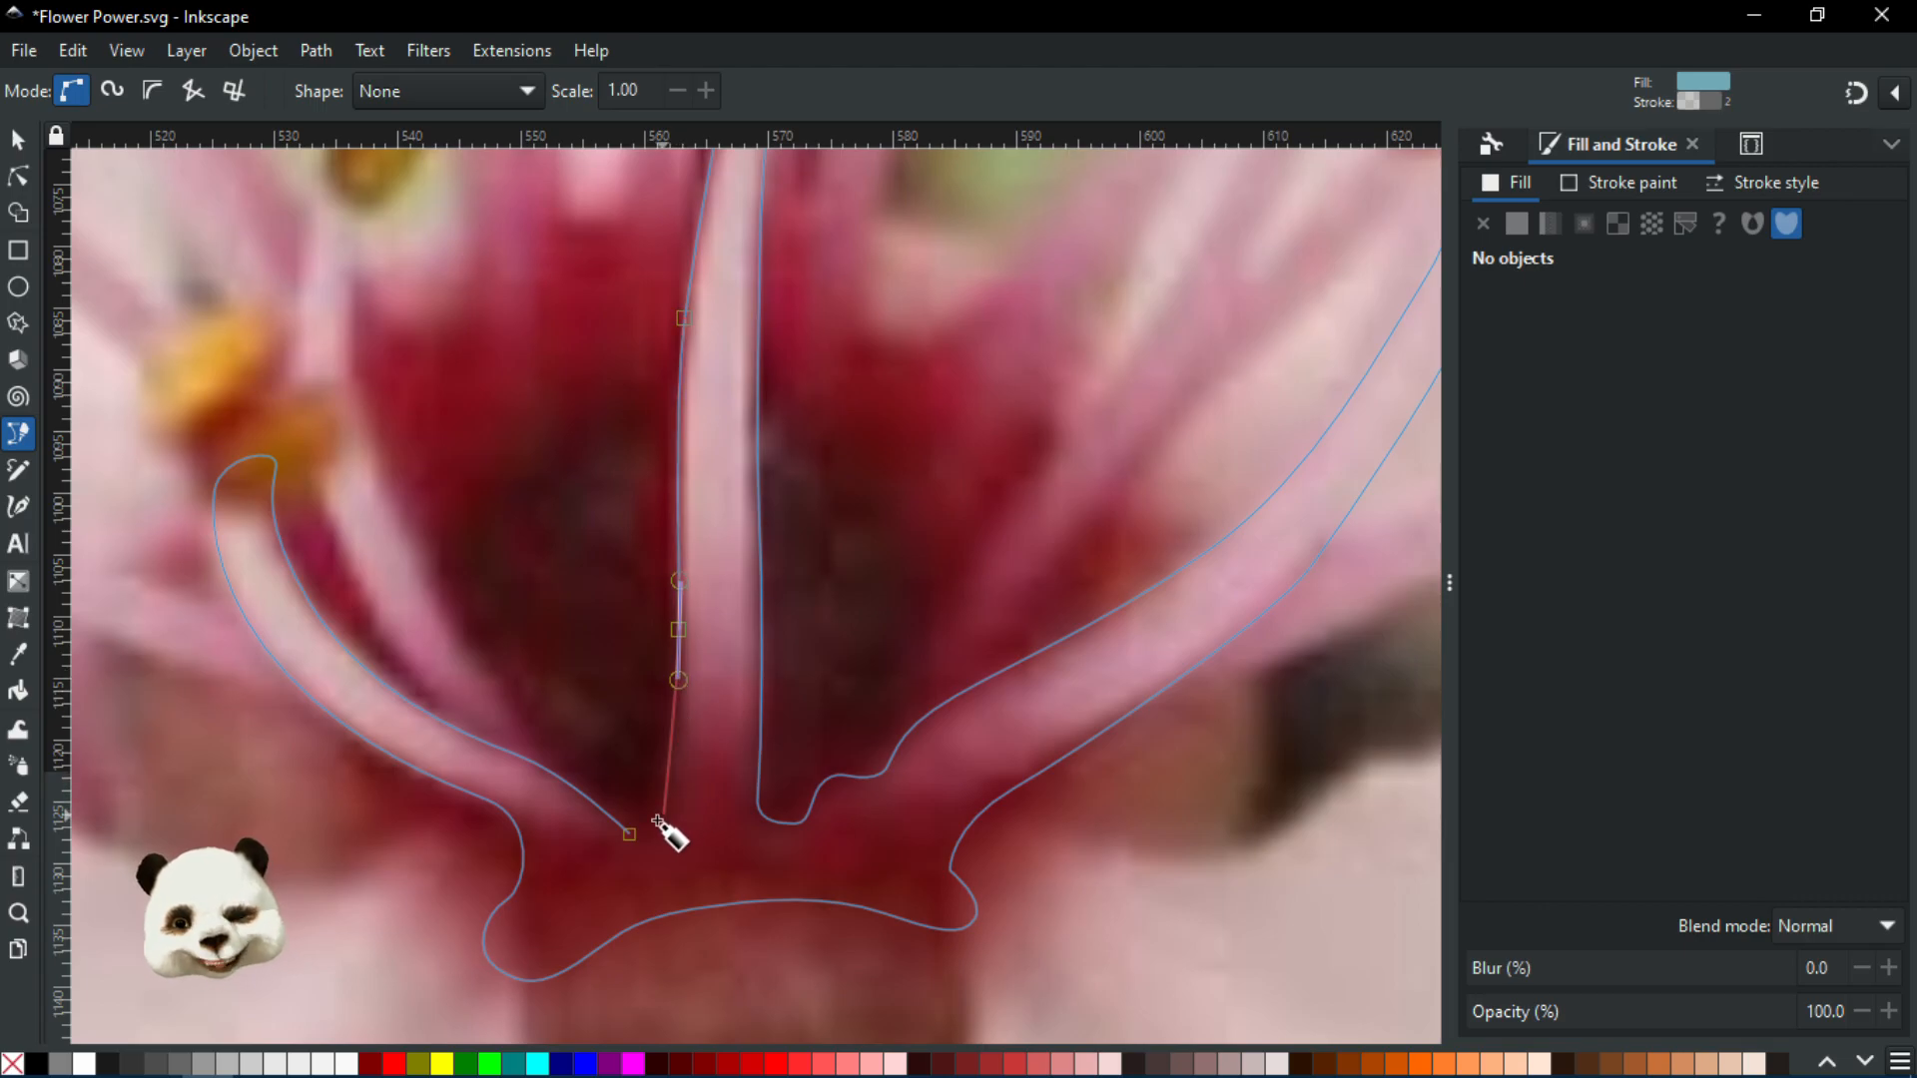
scroll(657, 824, up, 3)
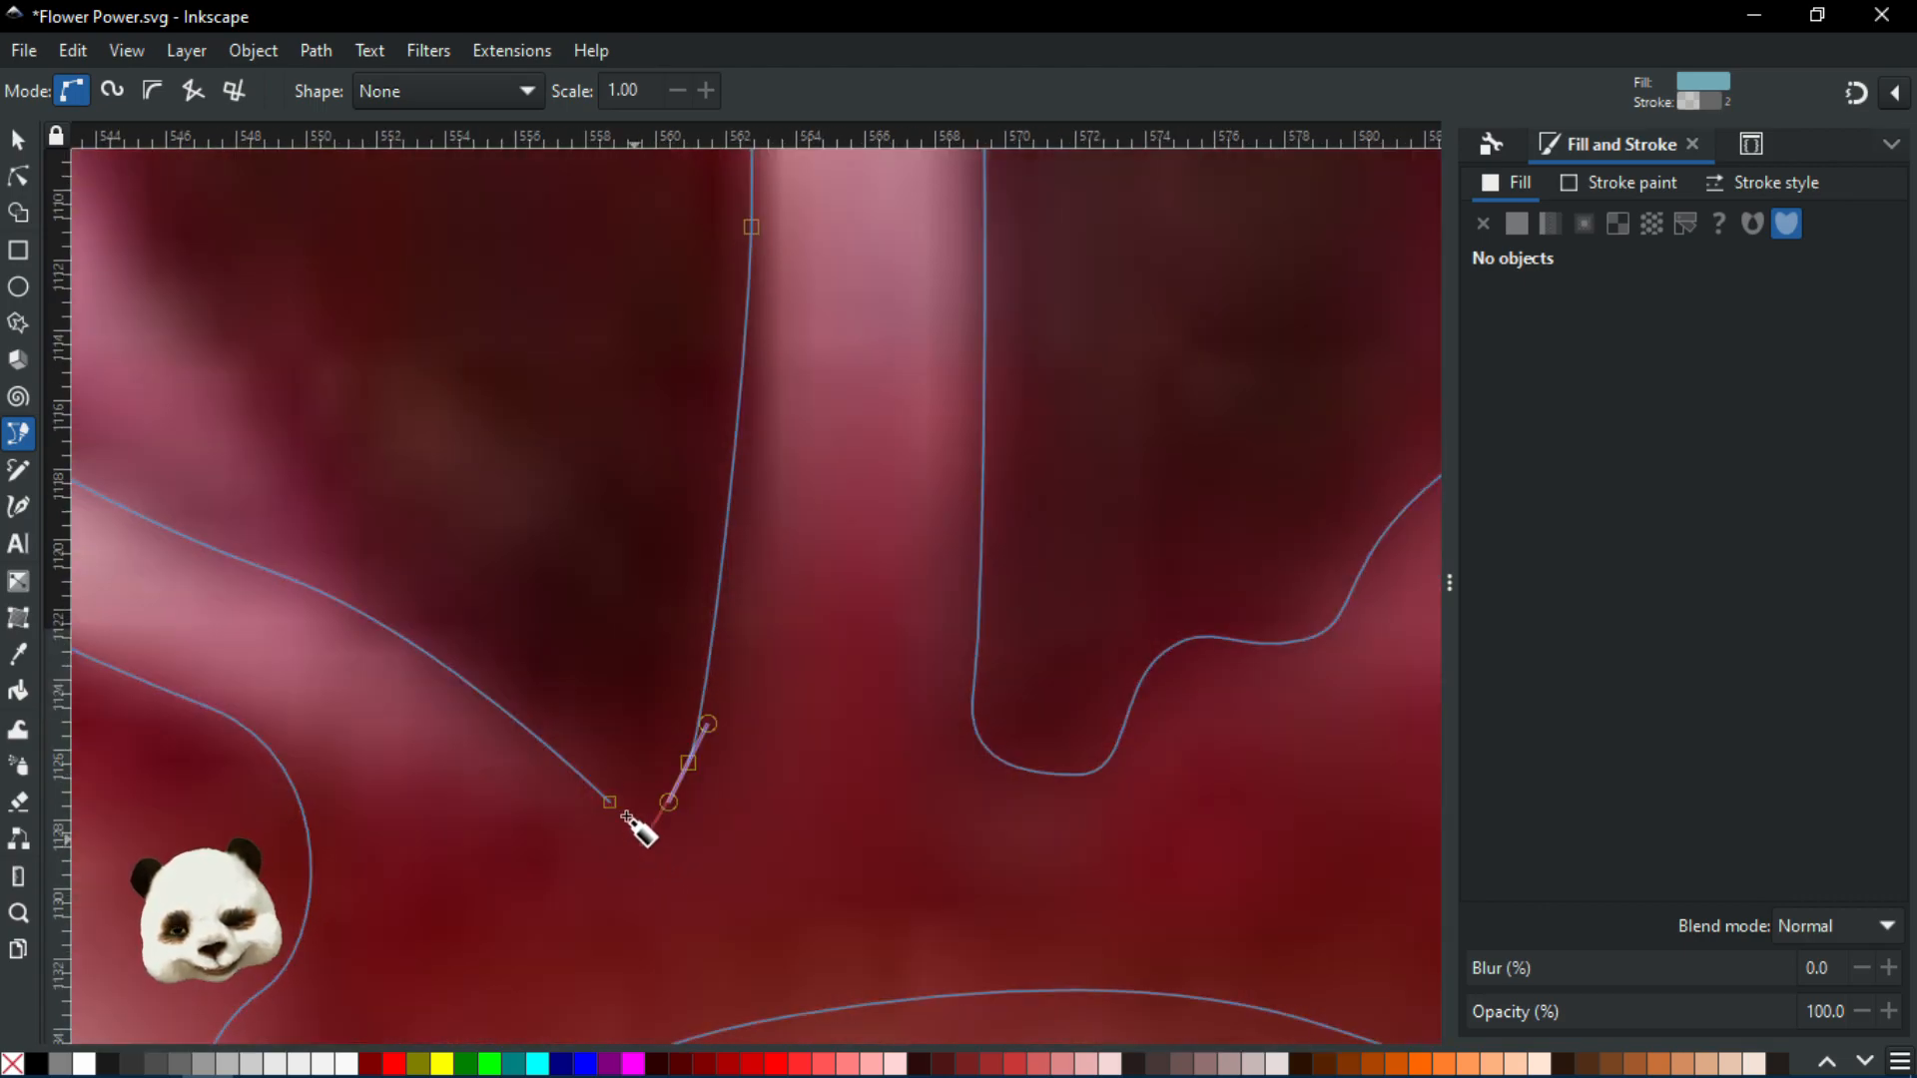
mouse_move(598, 795)
mouse_down()
mouse_move(548, 762)
mouse_move(568, 785)
mouse_up()
Fade the blue stamen shape to 10% opacity so the photo shows through
scroll(577, 791, down, 5)
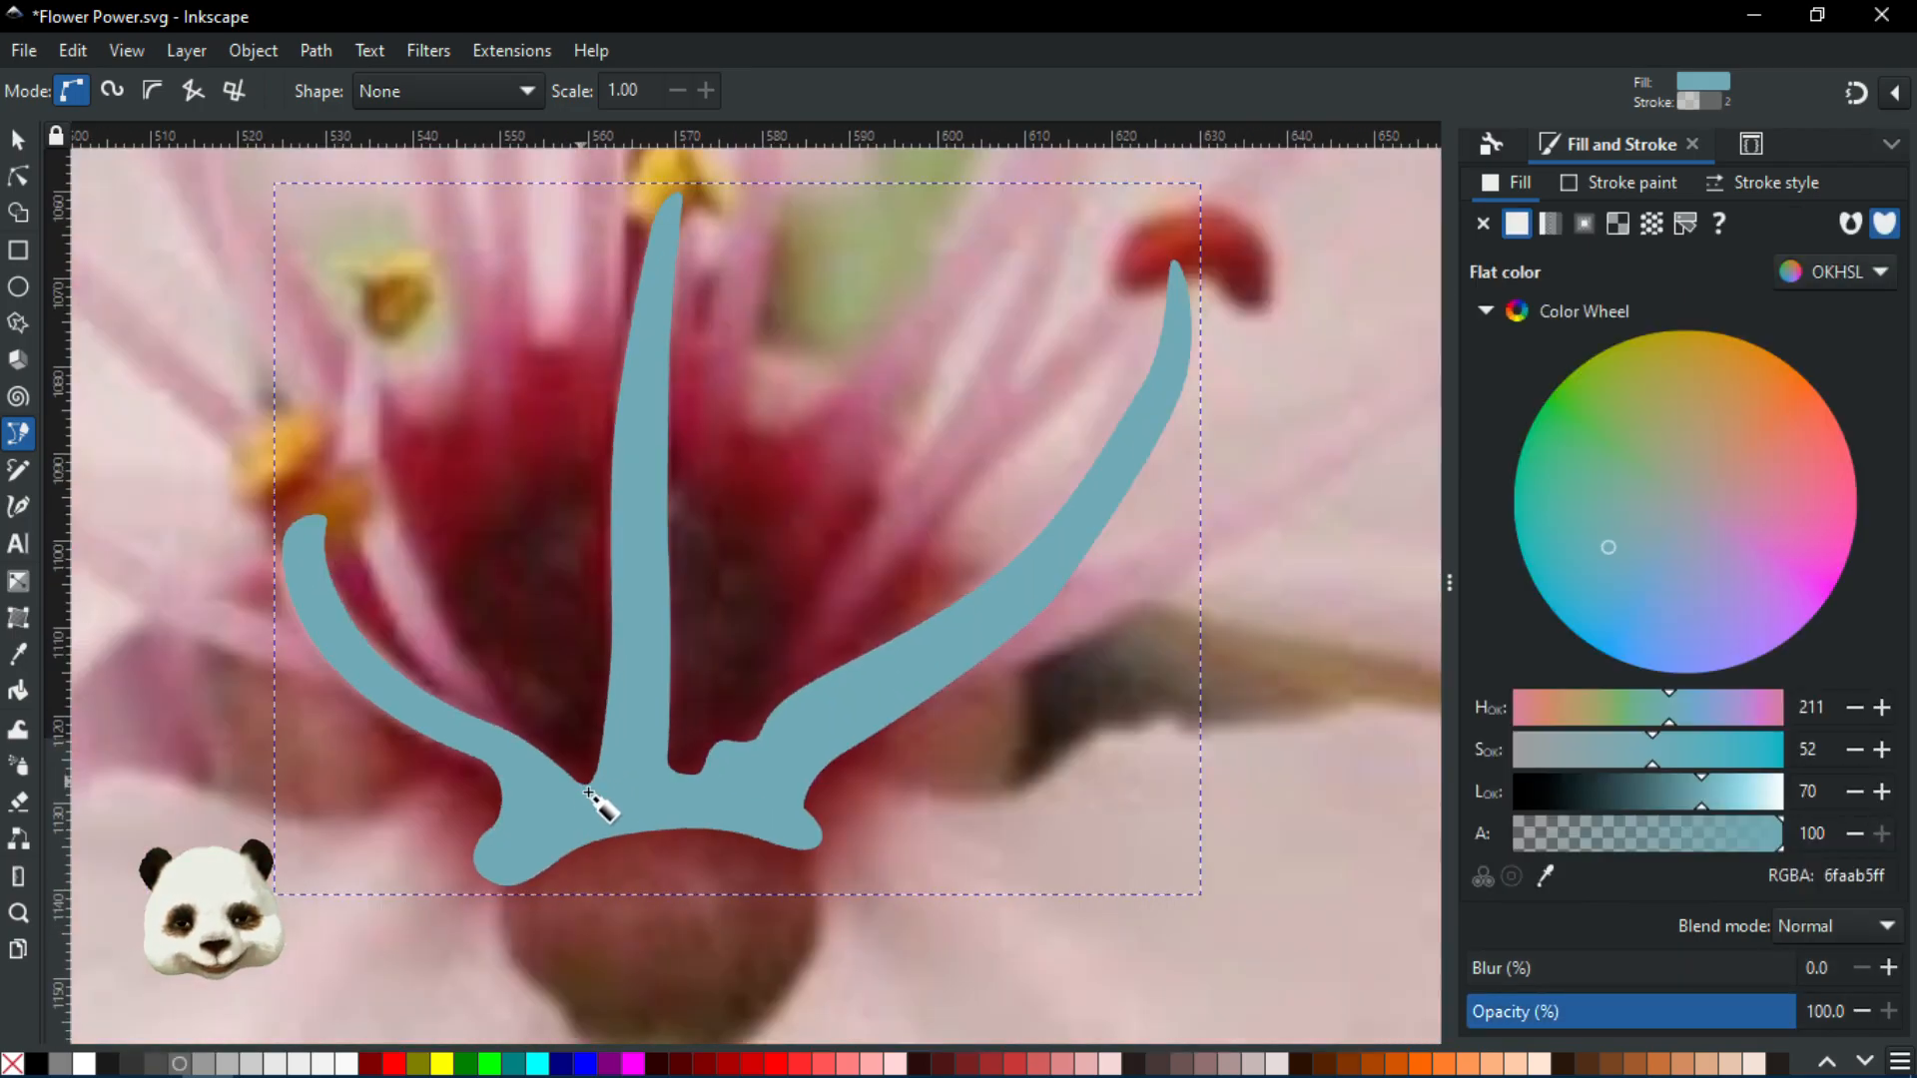
scroll(433, 759, up, 3)
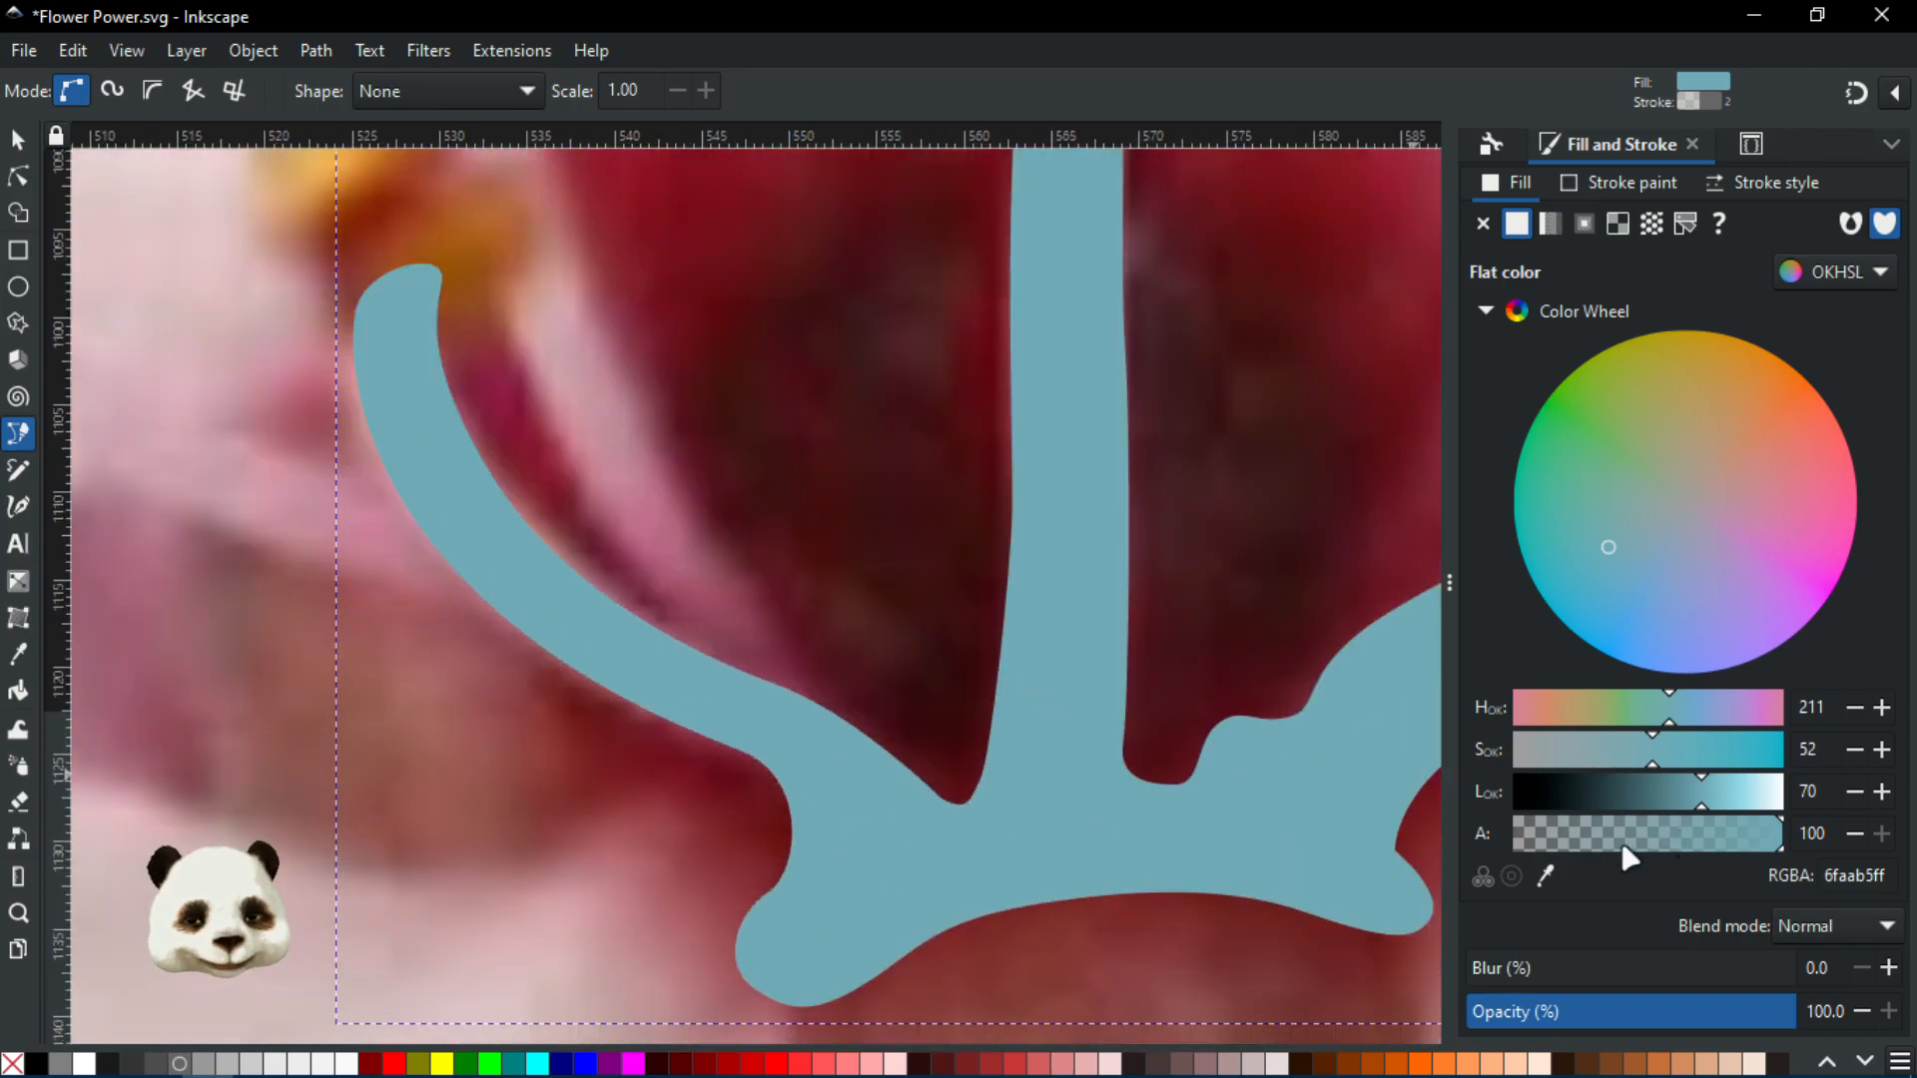
click(1625, 1011)
click(1603, 1013)
drag(1584, 1013, 1515, 1014)
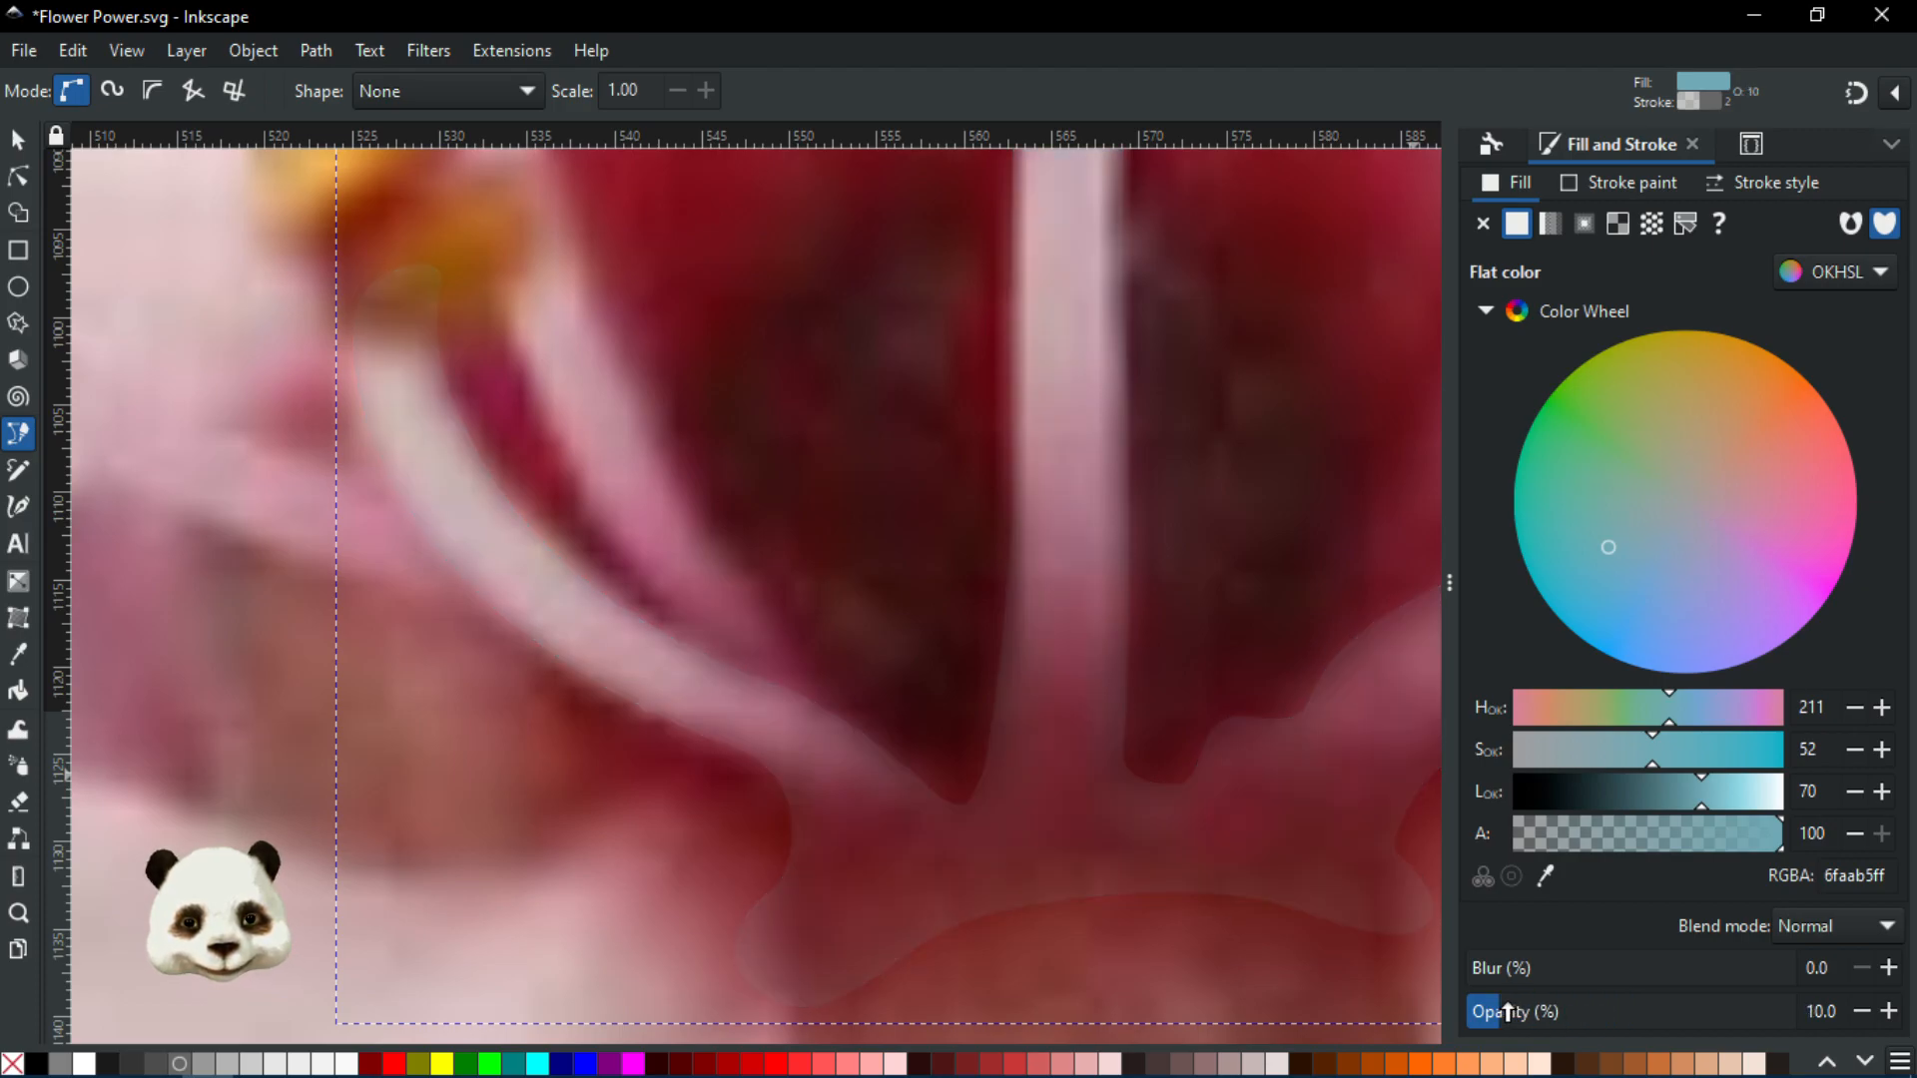
With the Node tool, move the left stamen tip node into place
click(20, 180)
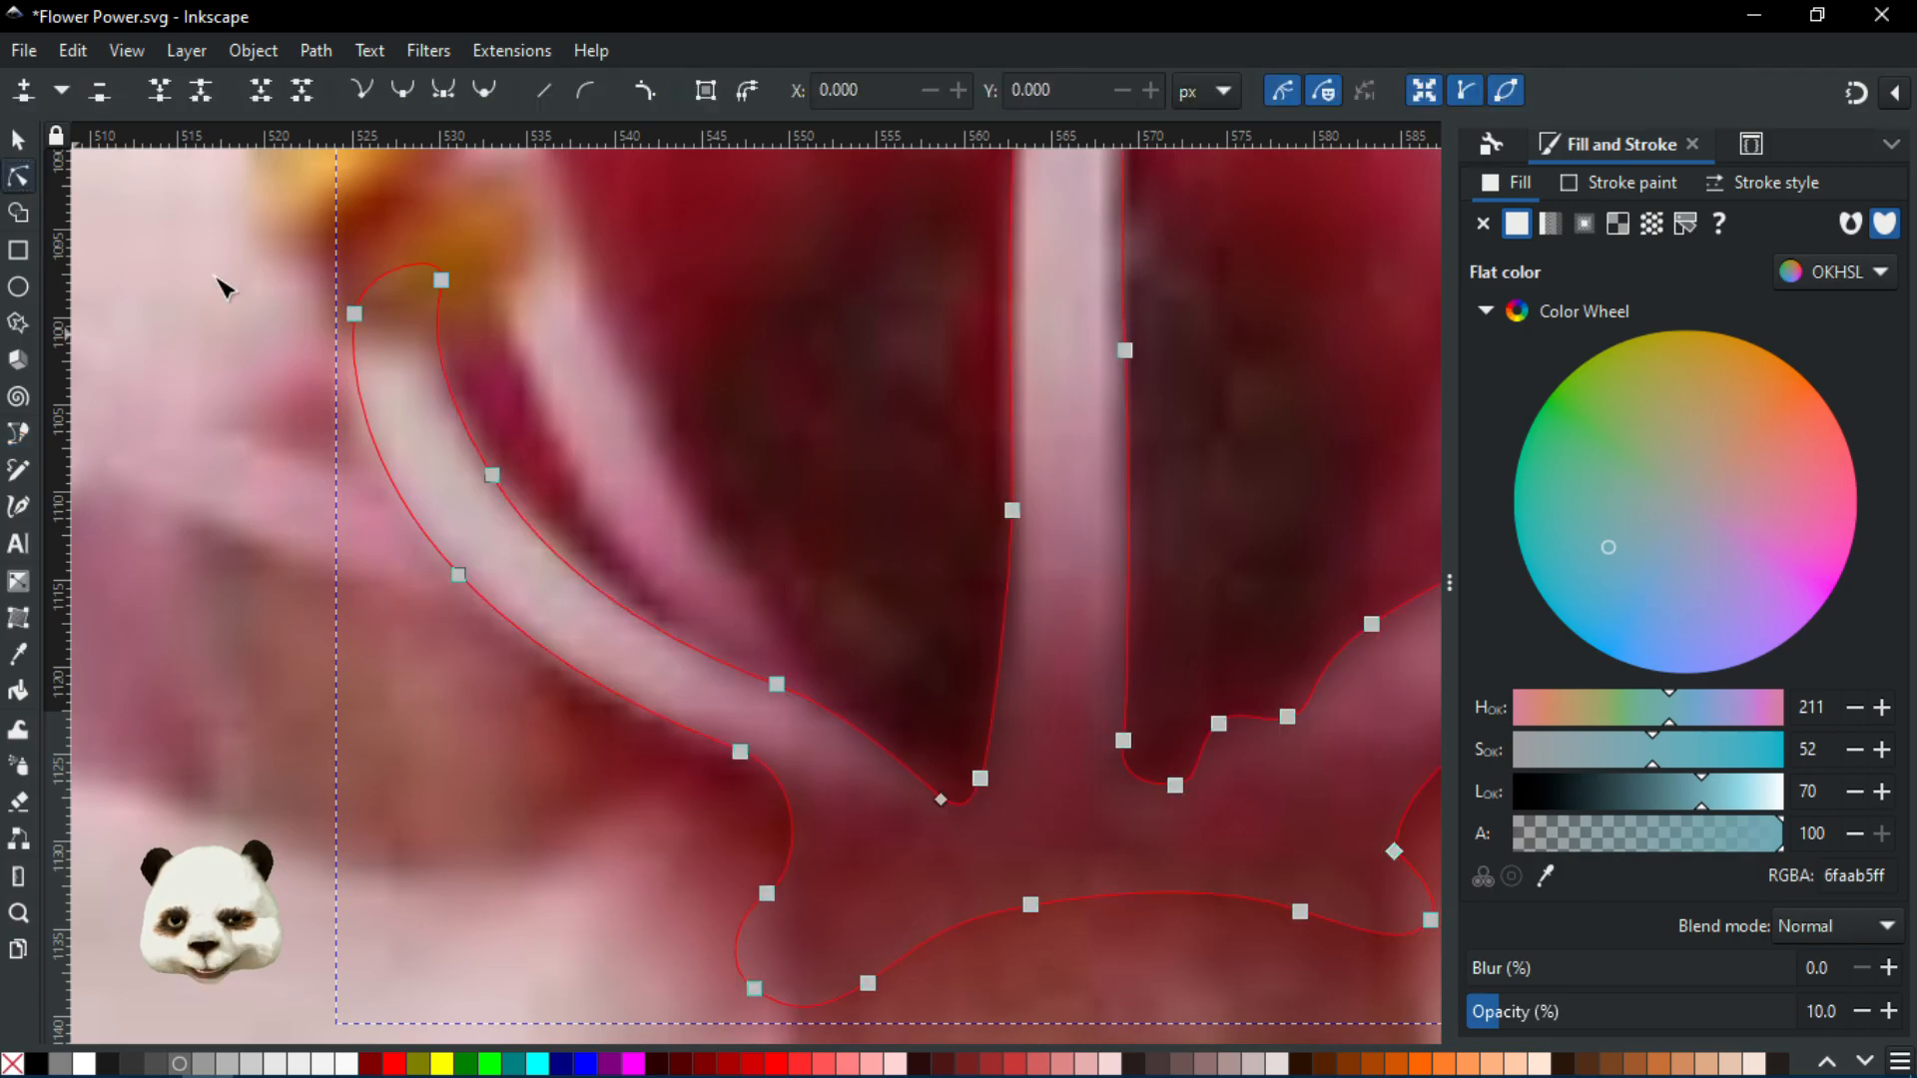
click(491, 476)
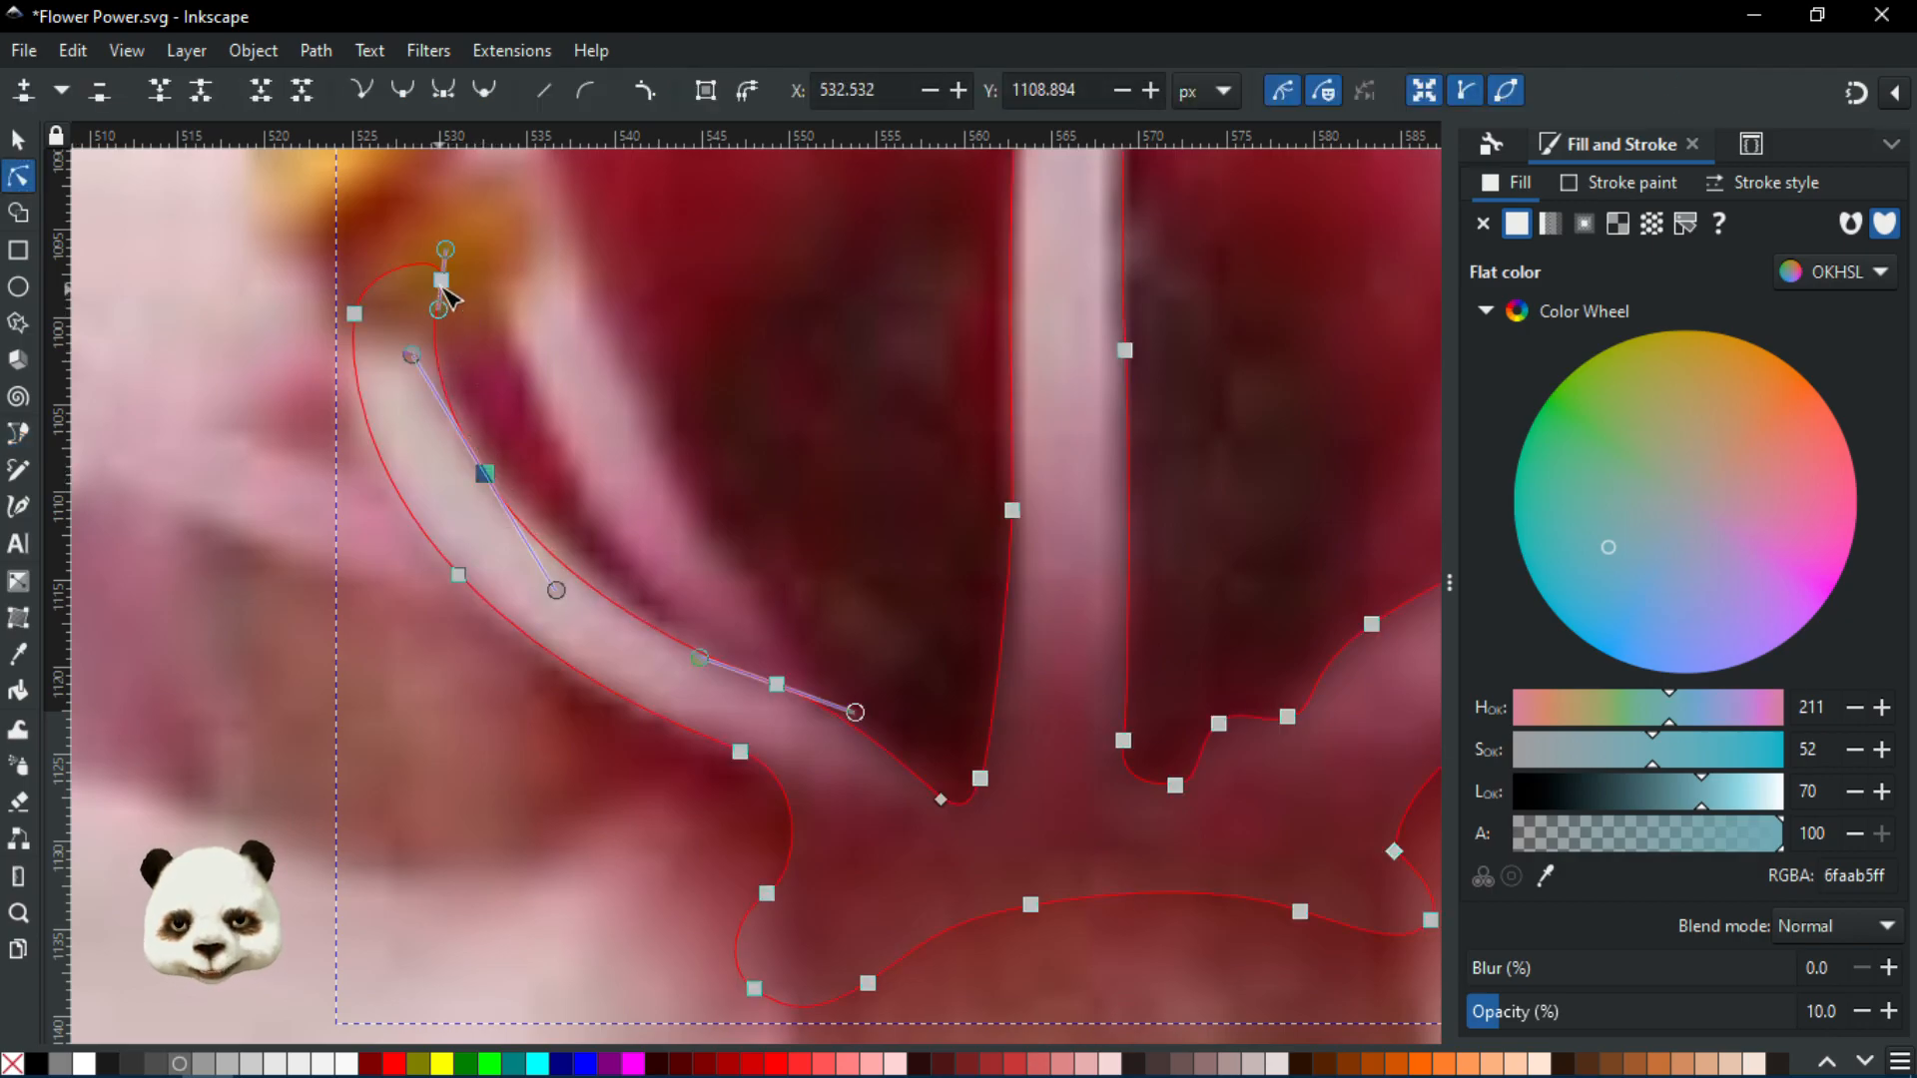
drag(437, 287, 429, 293)
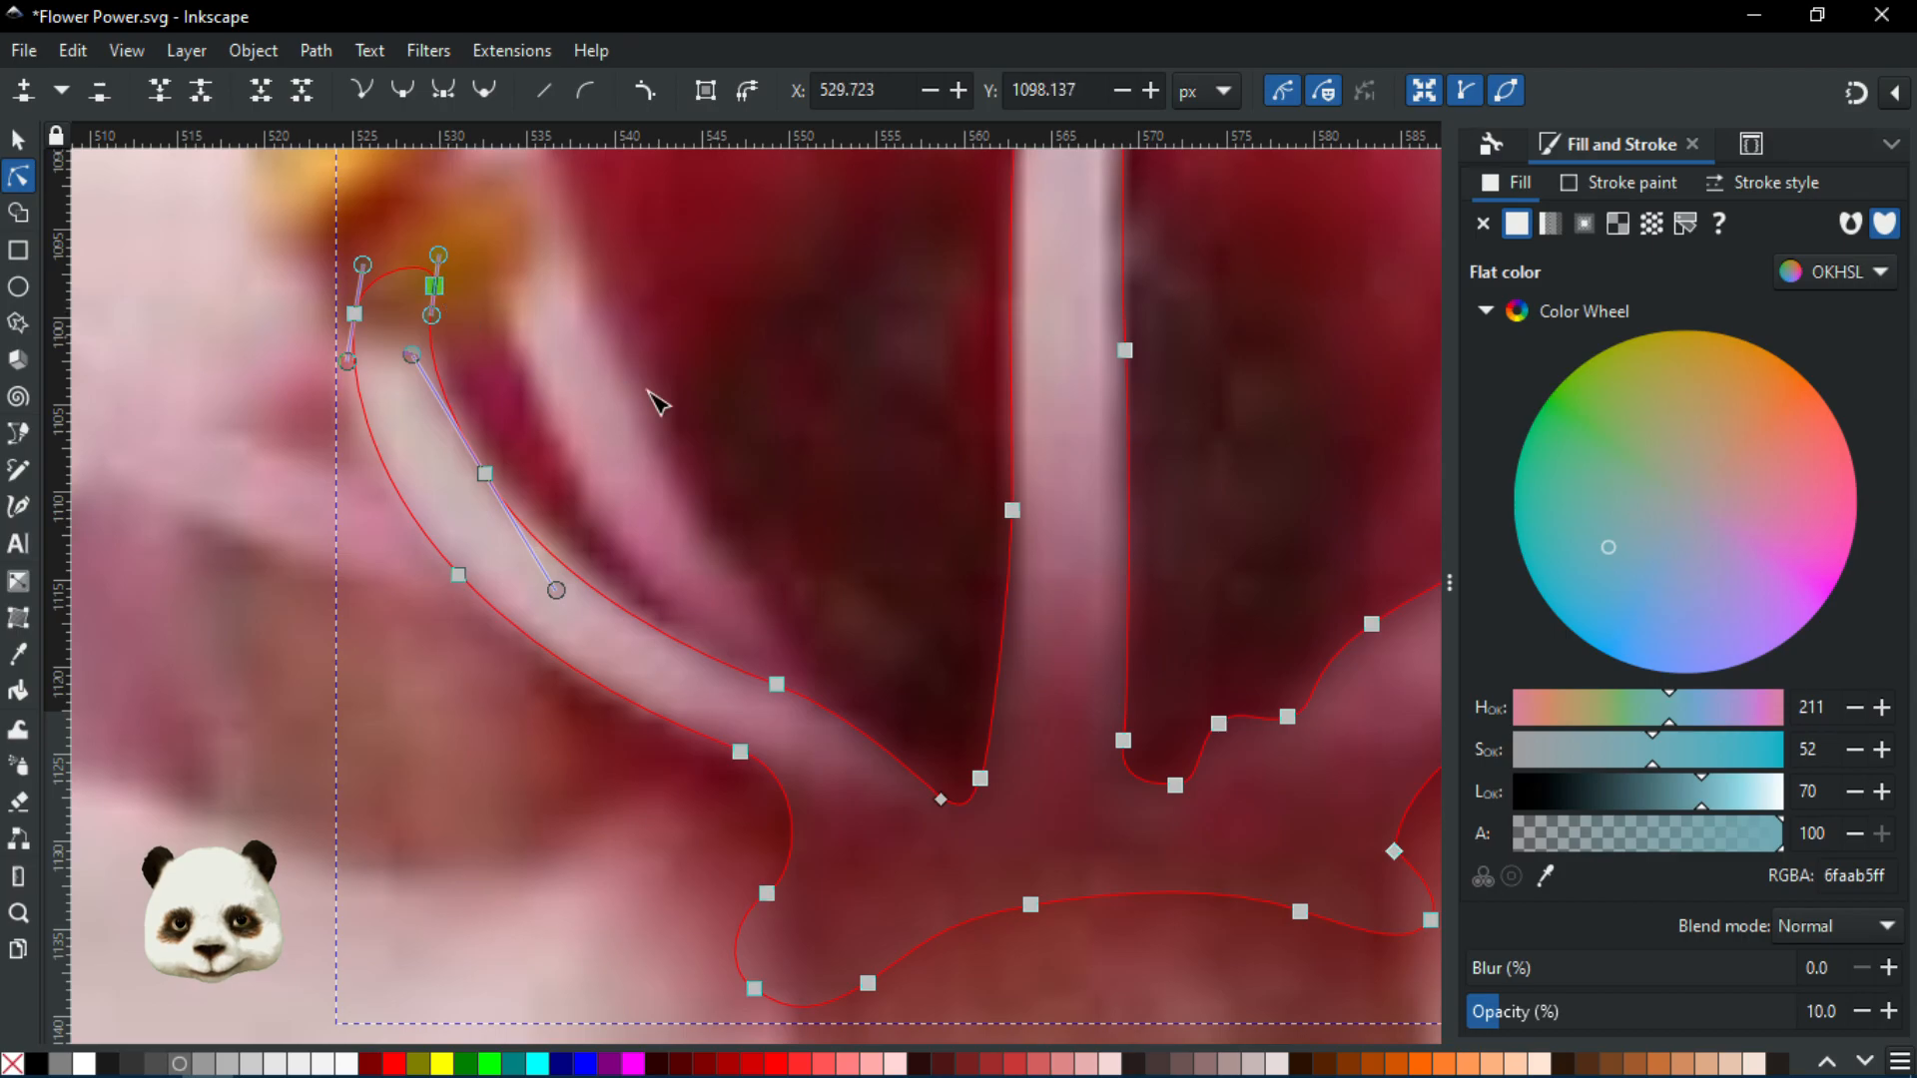
scroll(644, 390, down, 2)
Reshape the right stamen's inner and outer edge curves to follow the photo
drag(751, 474, 489, 674)
scroll(1014, 565, up, 3)
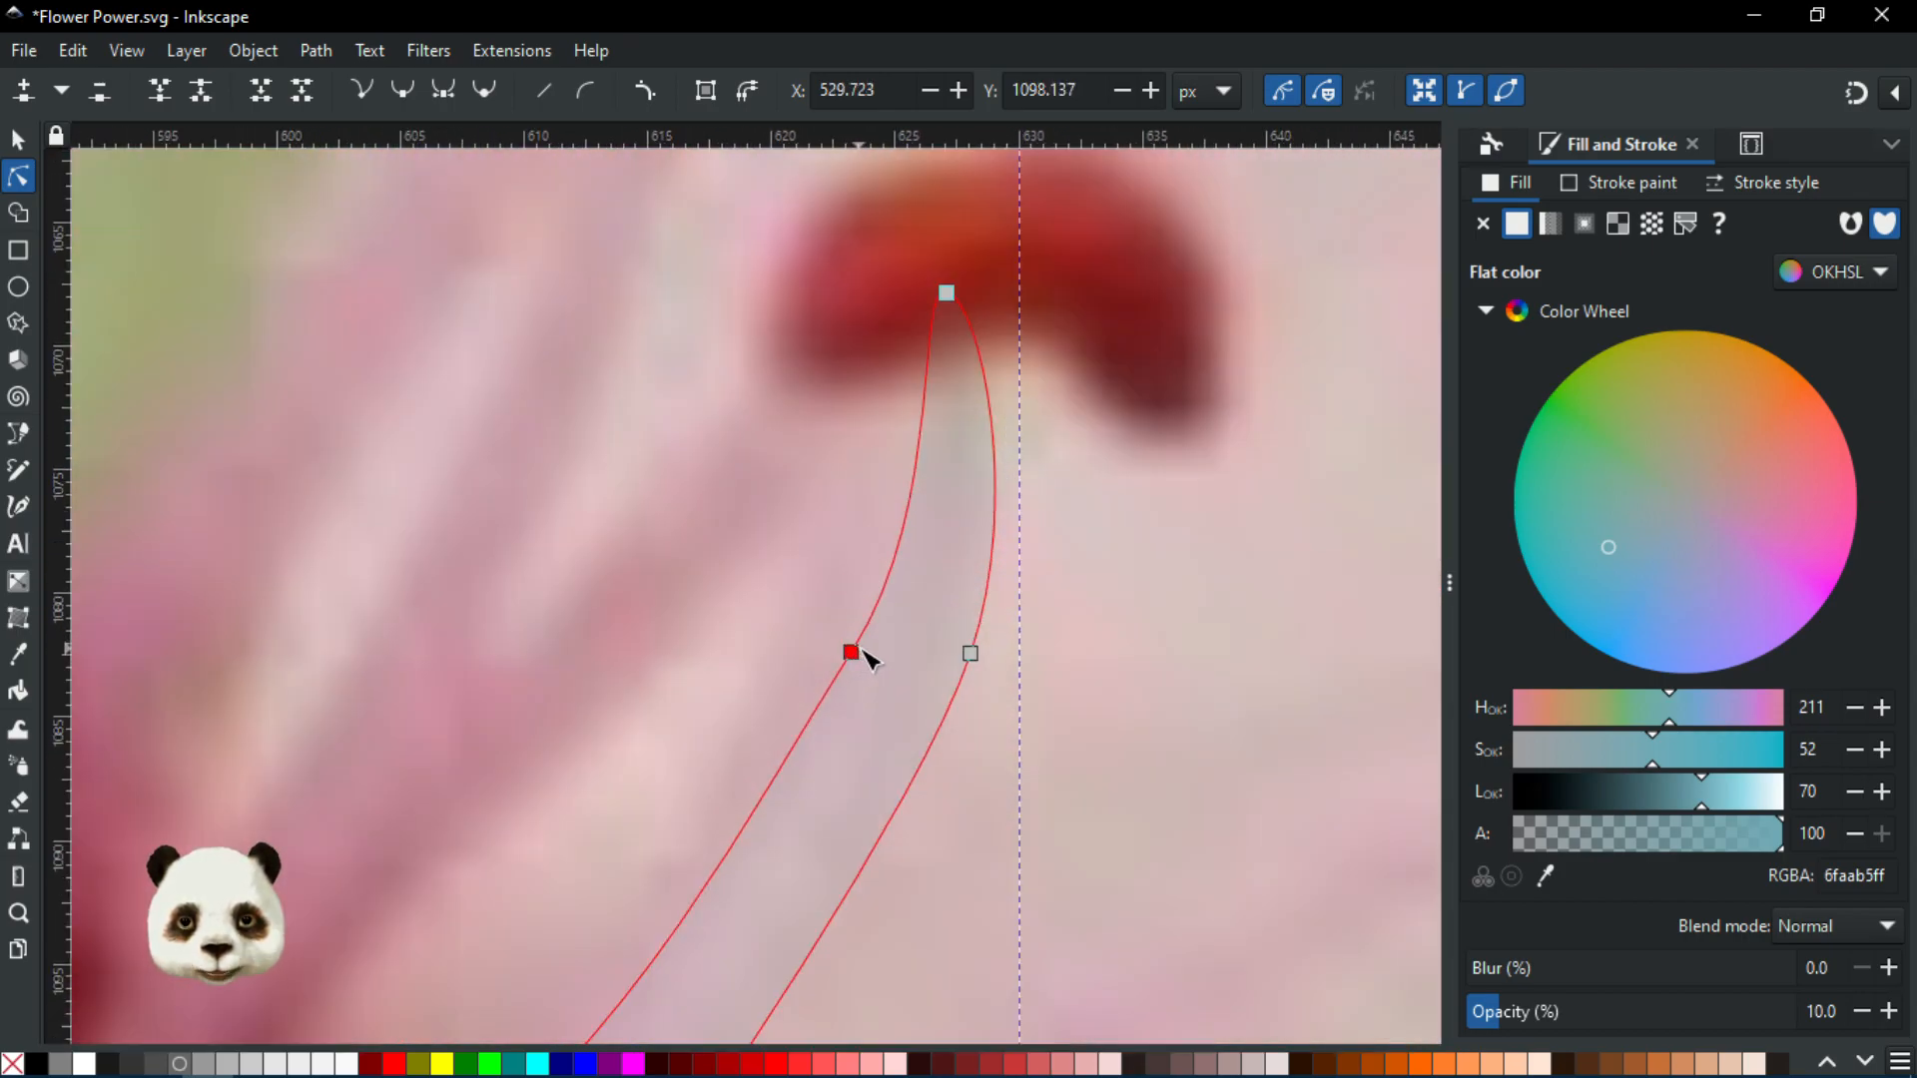
drag(861, 649, 867, 649)
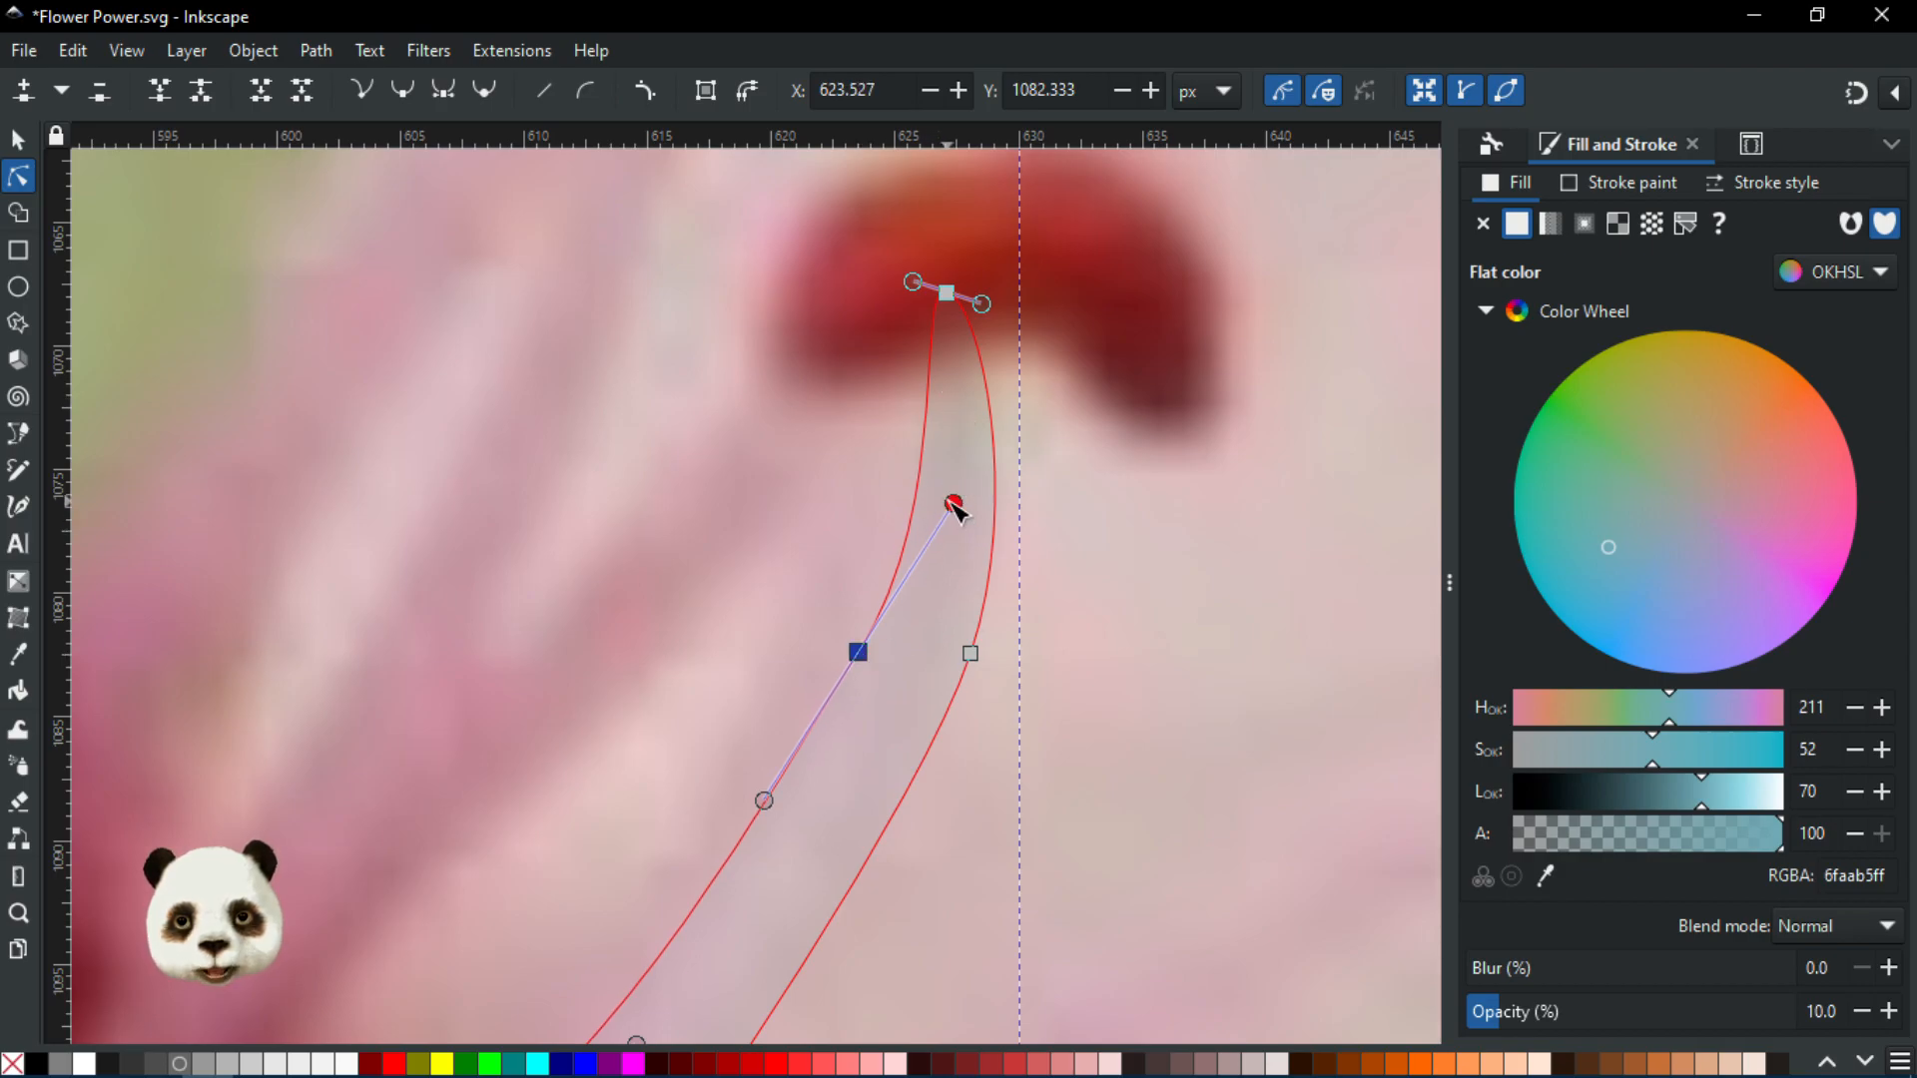
drag(953, 504, 1025, 485)
click(970, 654)
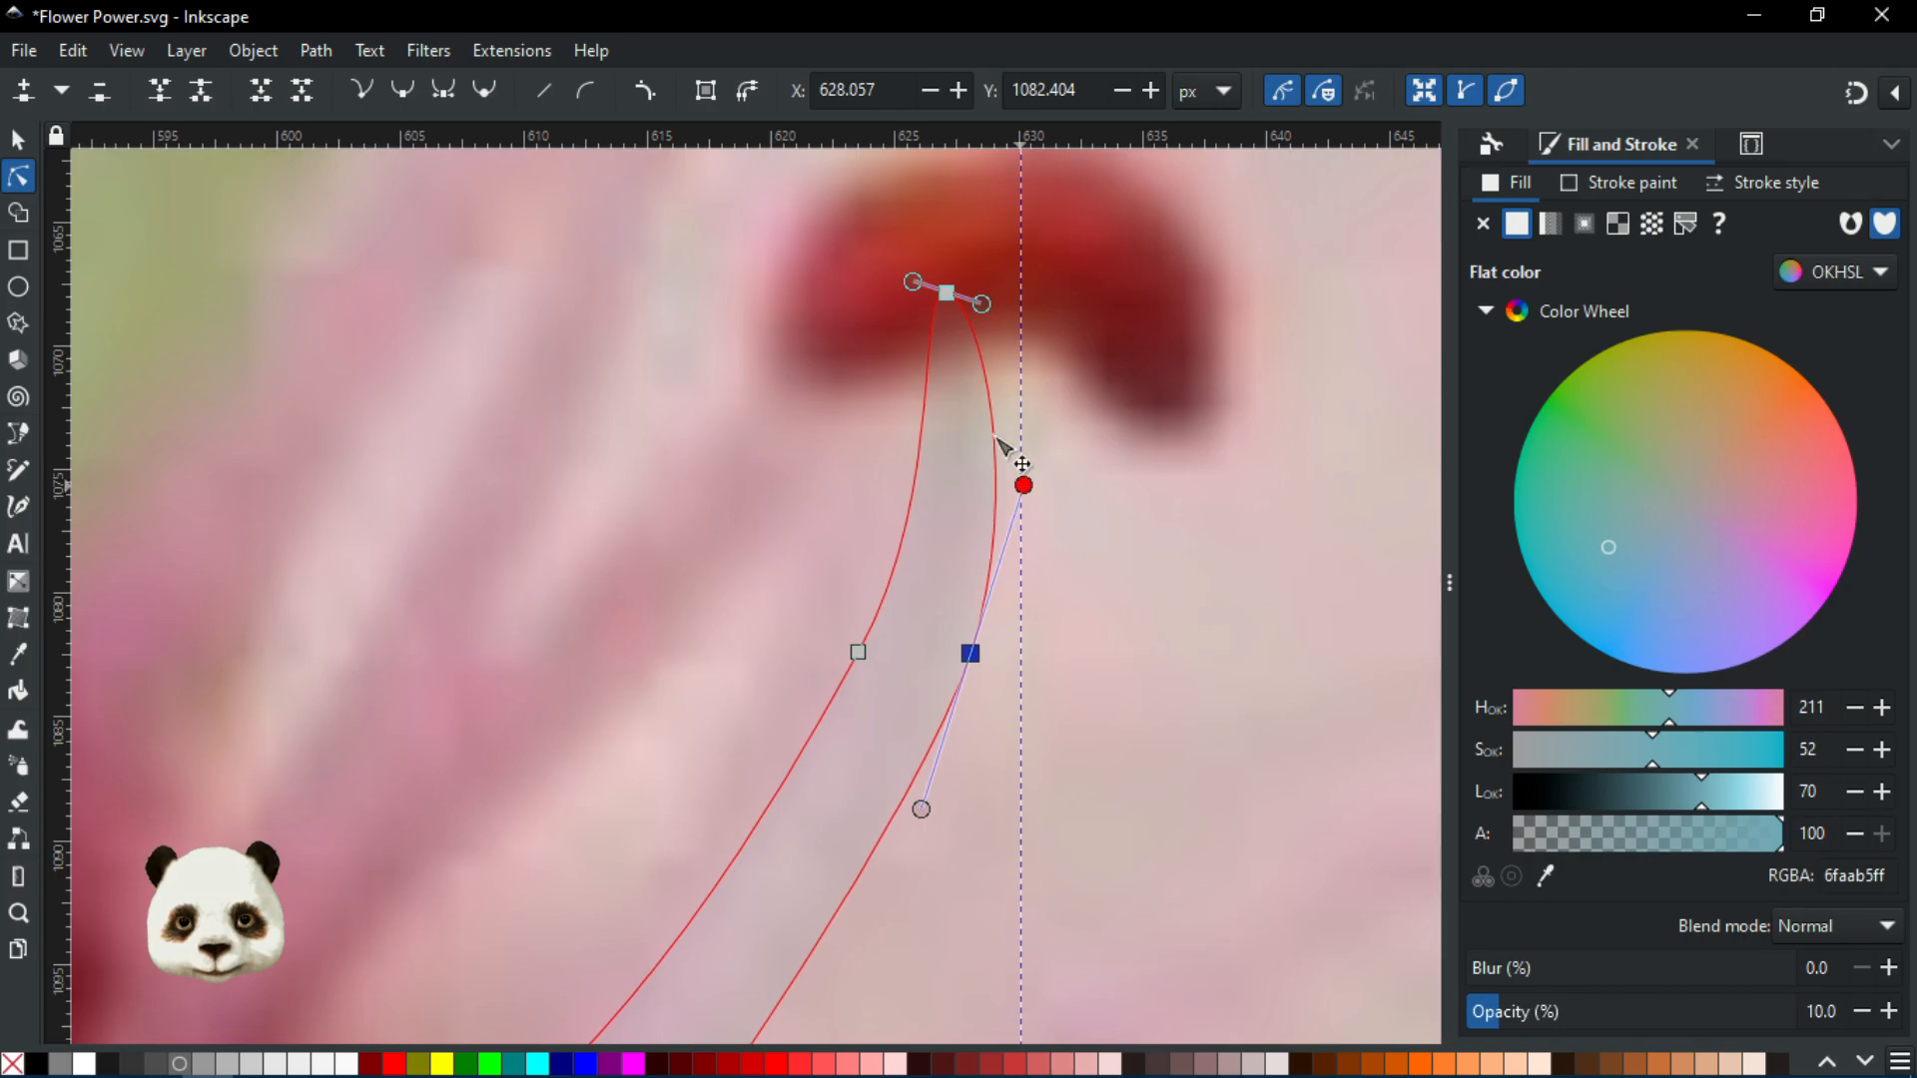
mouse_move(915, 283)
mouse_down()
mouse_move(917, 343)
mouse_move(938, 288)
mouse_up()
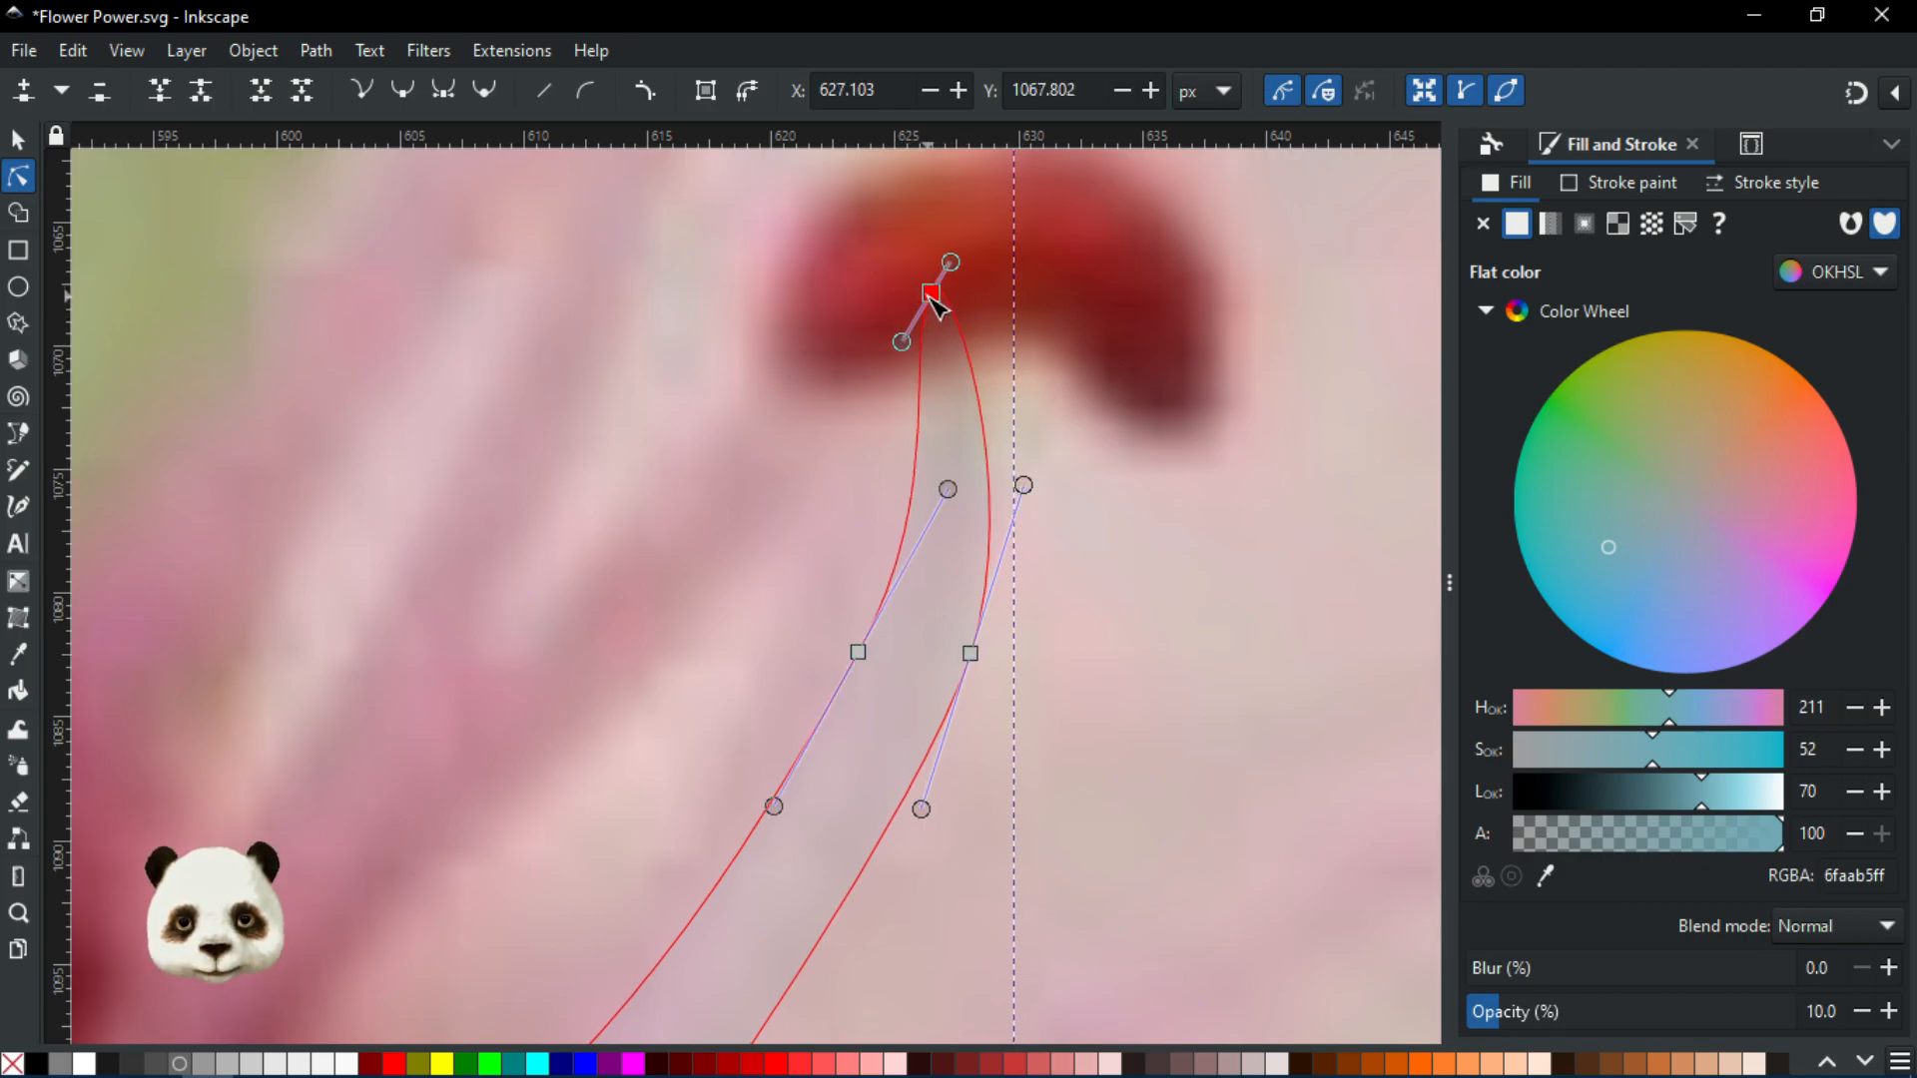
Raise the stamen shape's opacity back to full and view the whole shape
ctrl+scroll(1121, 511, down, 6)
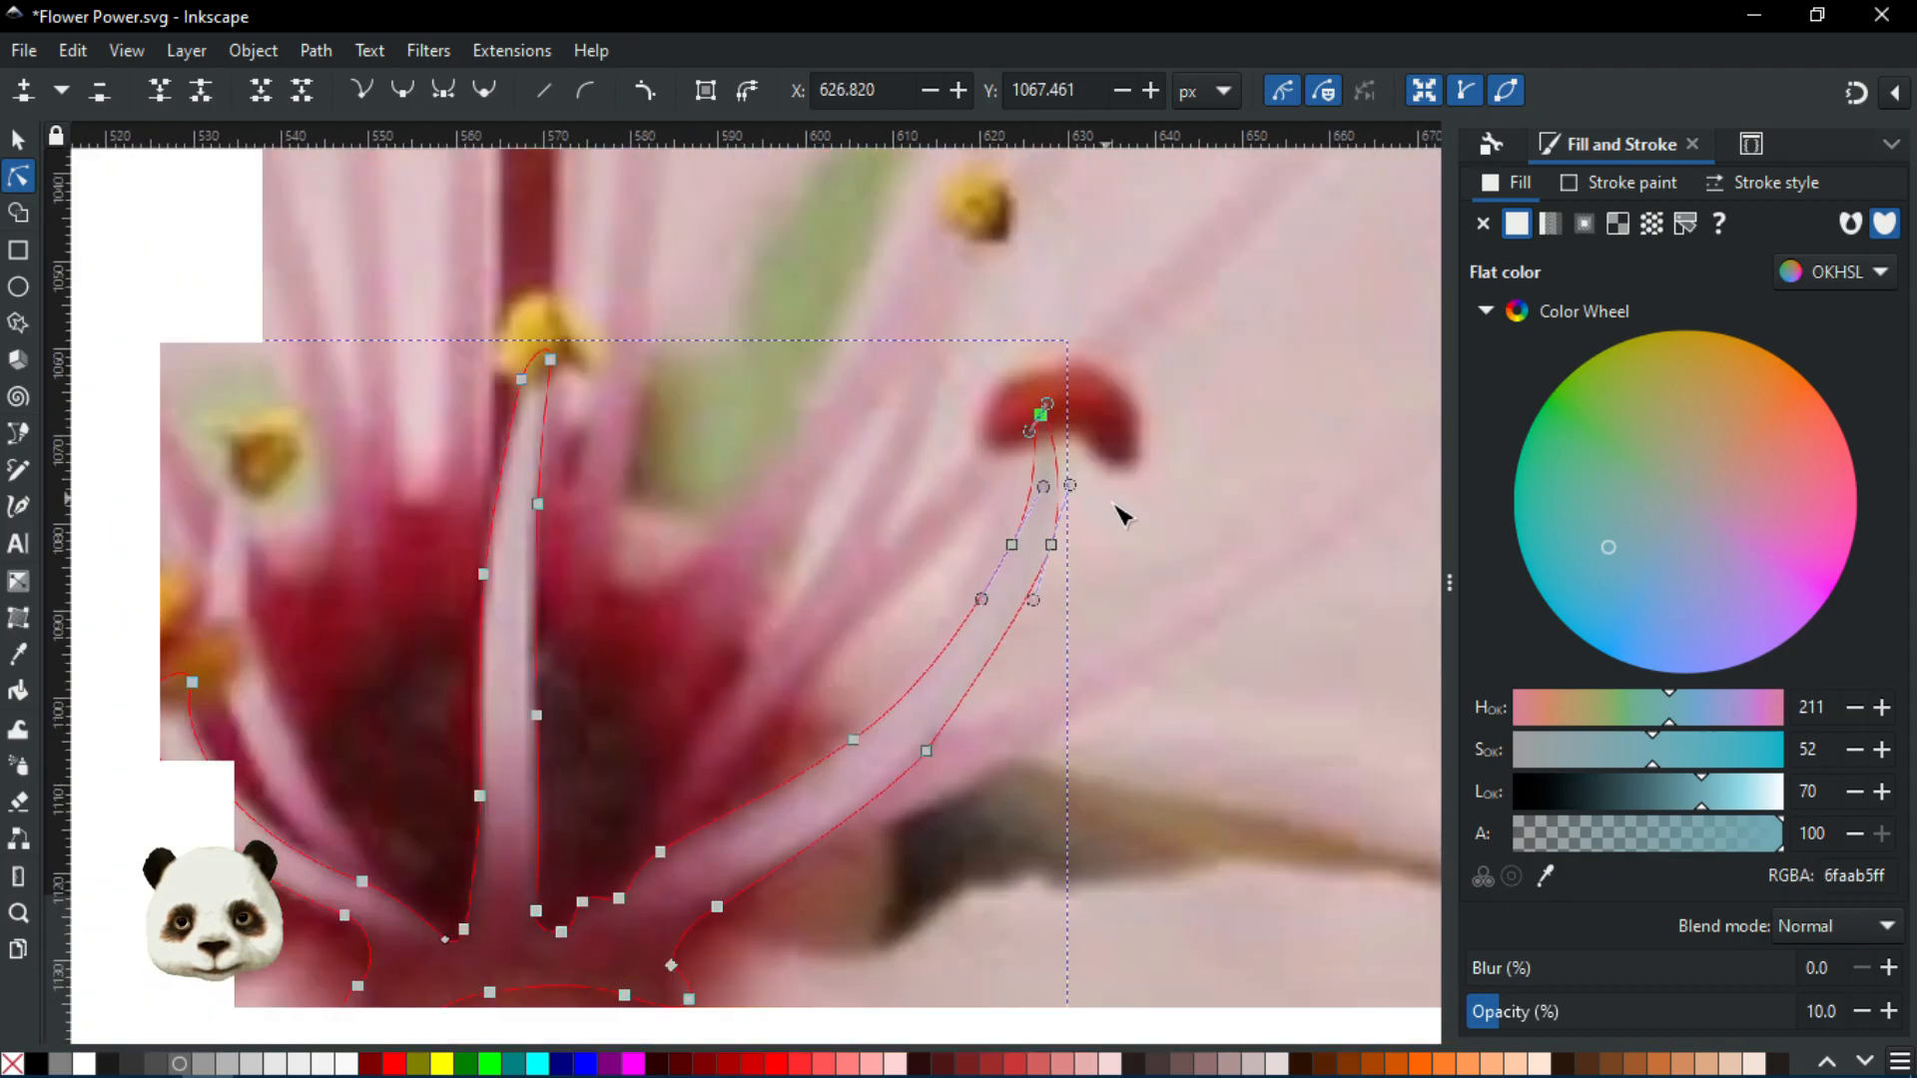
ctrl+scroll(1096, 534, up, 3)
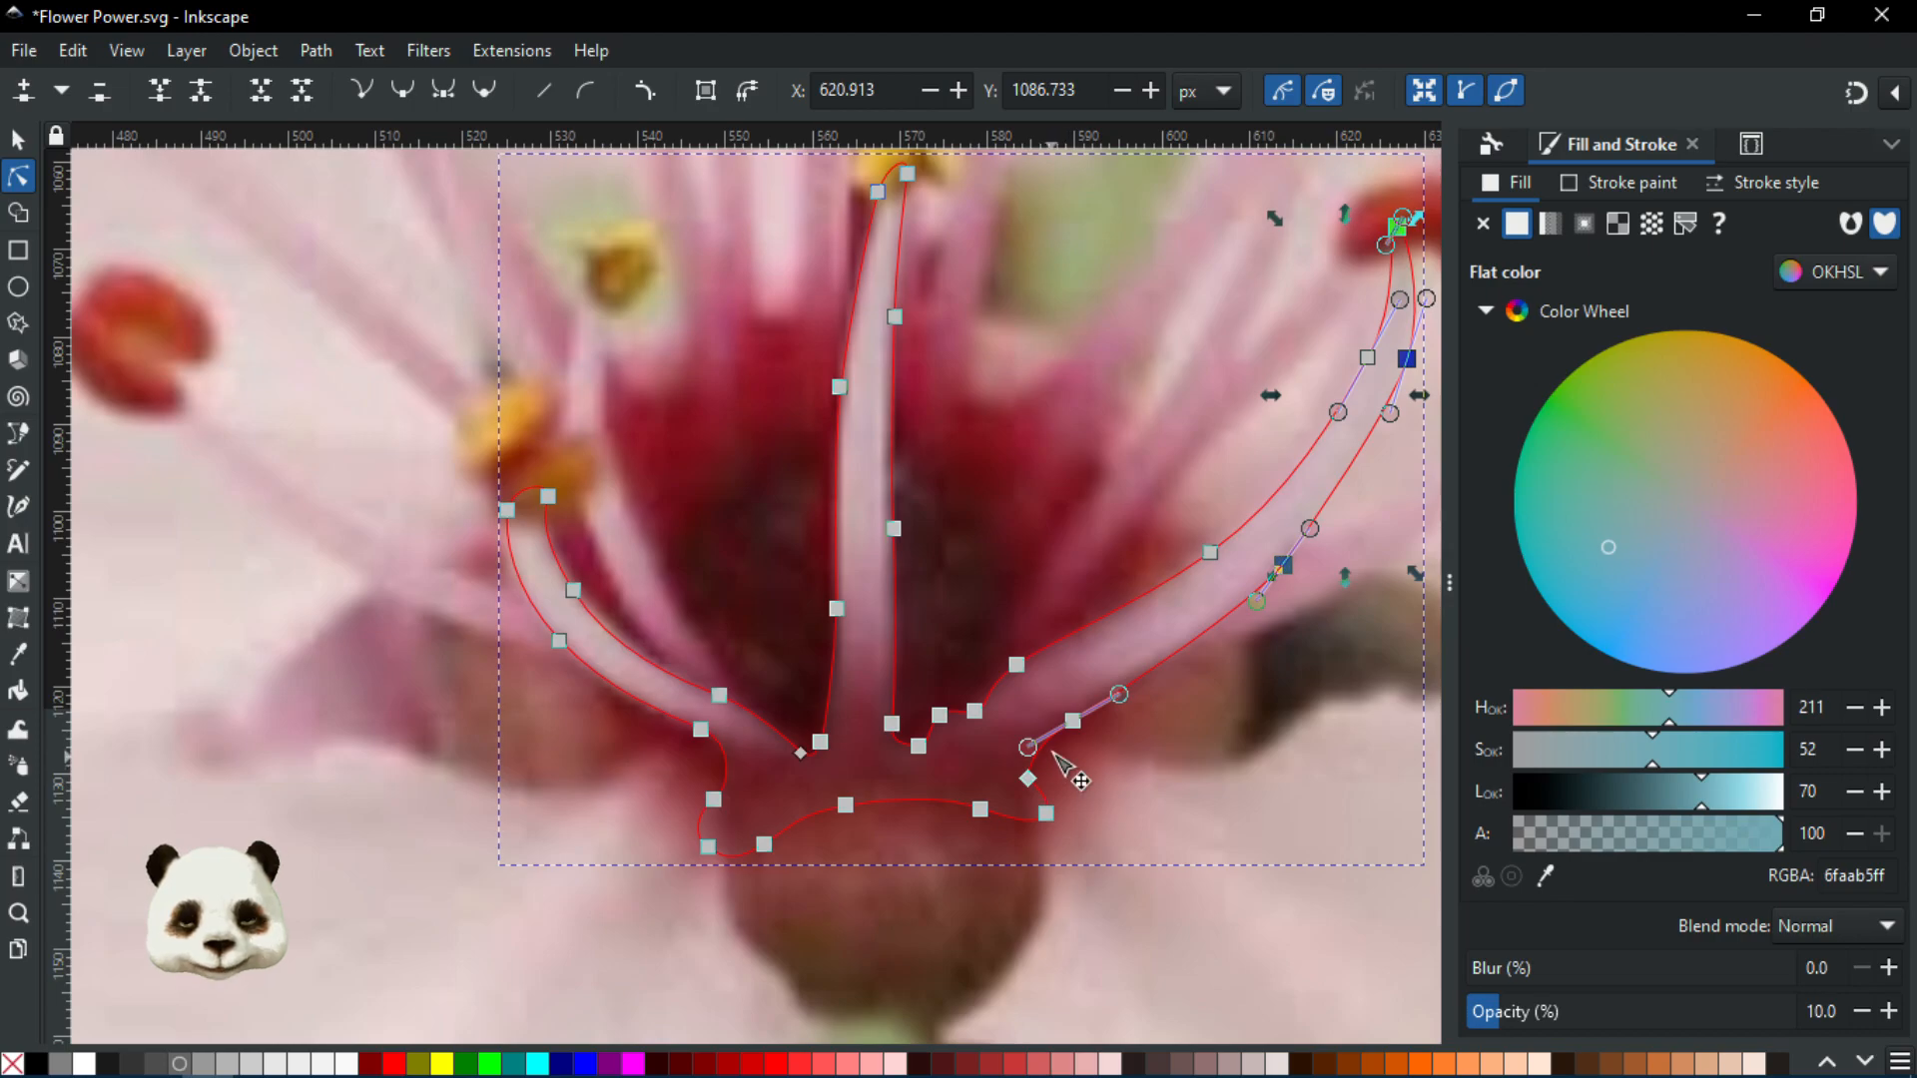
mouse_move(1579, 1012)
mouse_down()
mouse_move(1544, 1024)
mouse_move(1845, 1026)
mouse_up()
scroll(1059, 786, up, 4)
scroll(1117, 728, down, 4)
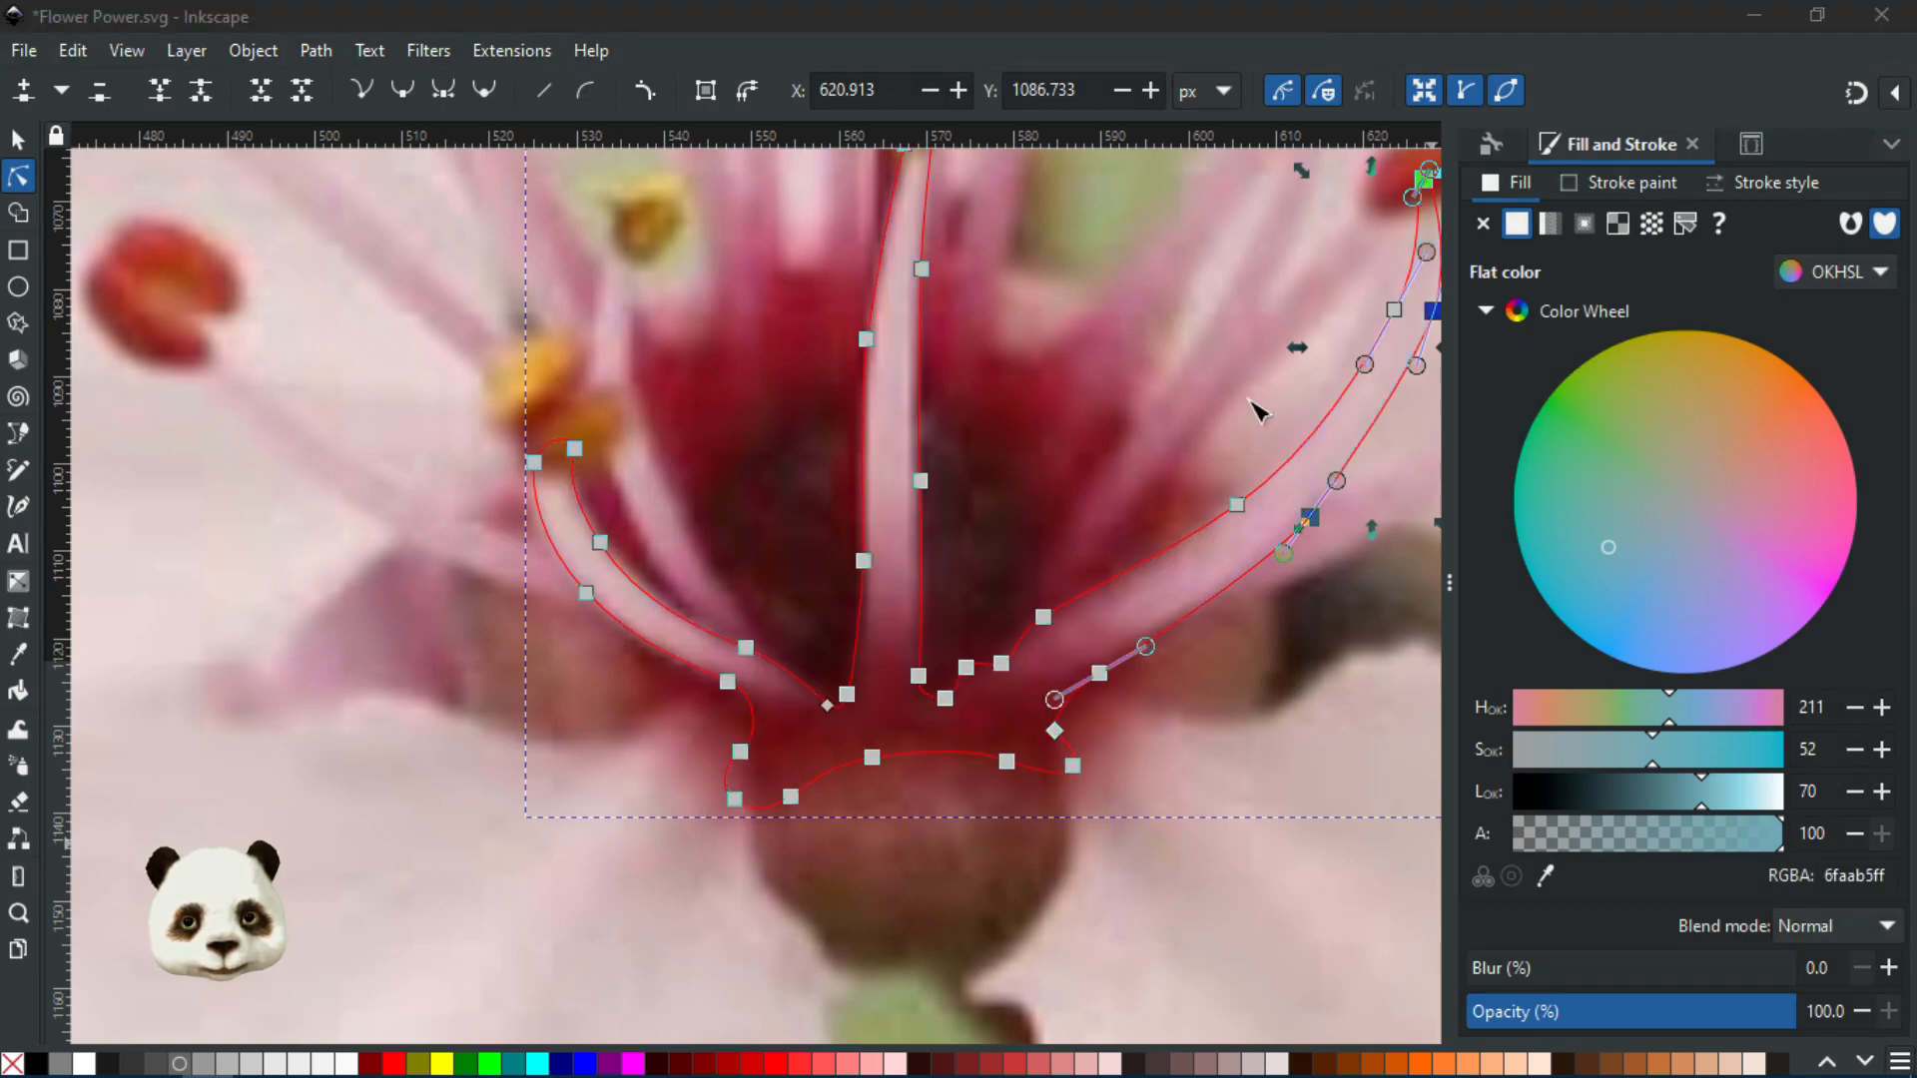
drag(1003, 666, 795, 811)
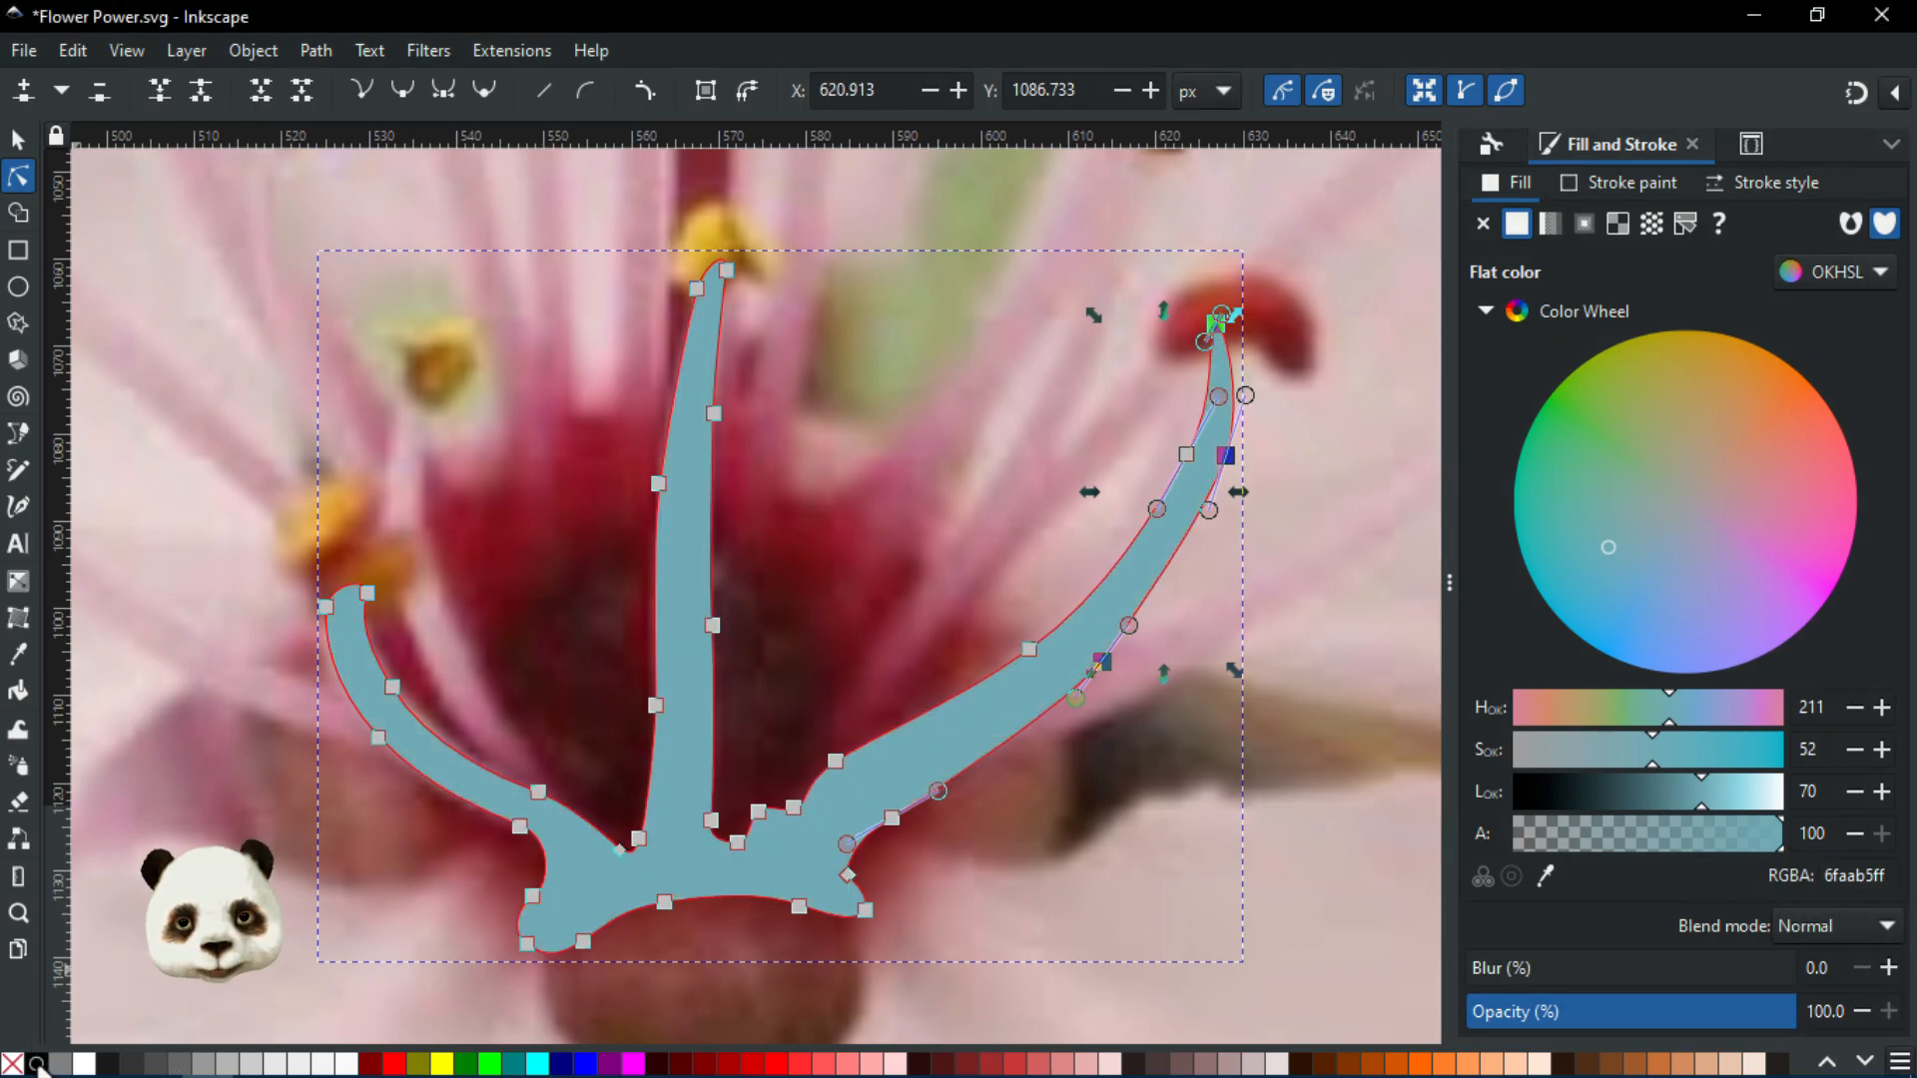
scroll(963, 711, up, 3)
scroll(954, 709, down, 2)
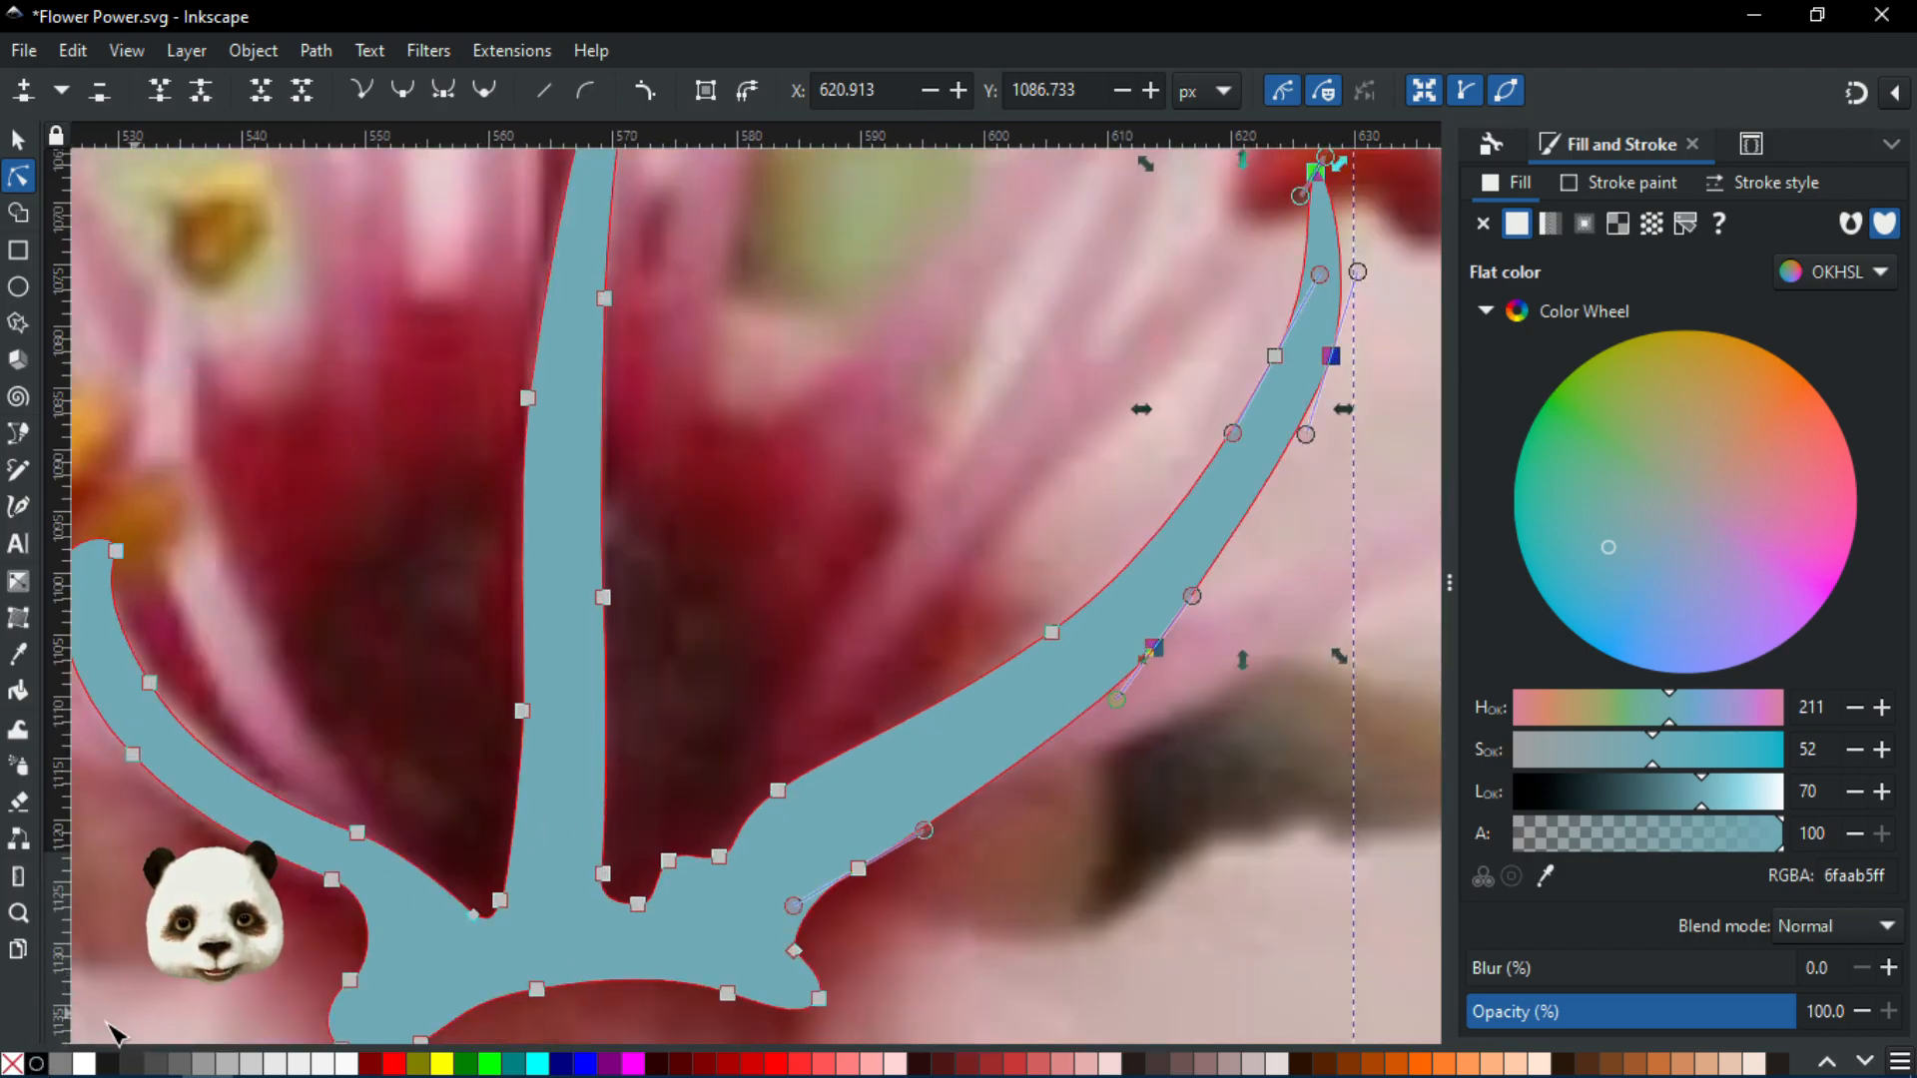
Remove the stamen path's fill and set its stroke width to 10 px
click(13, 1063)
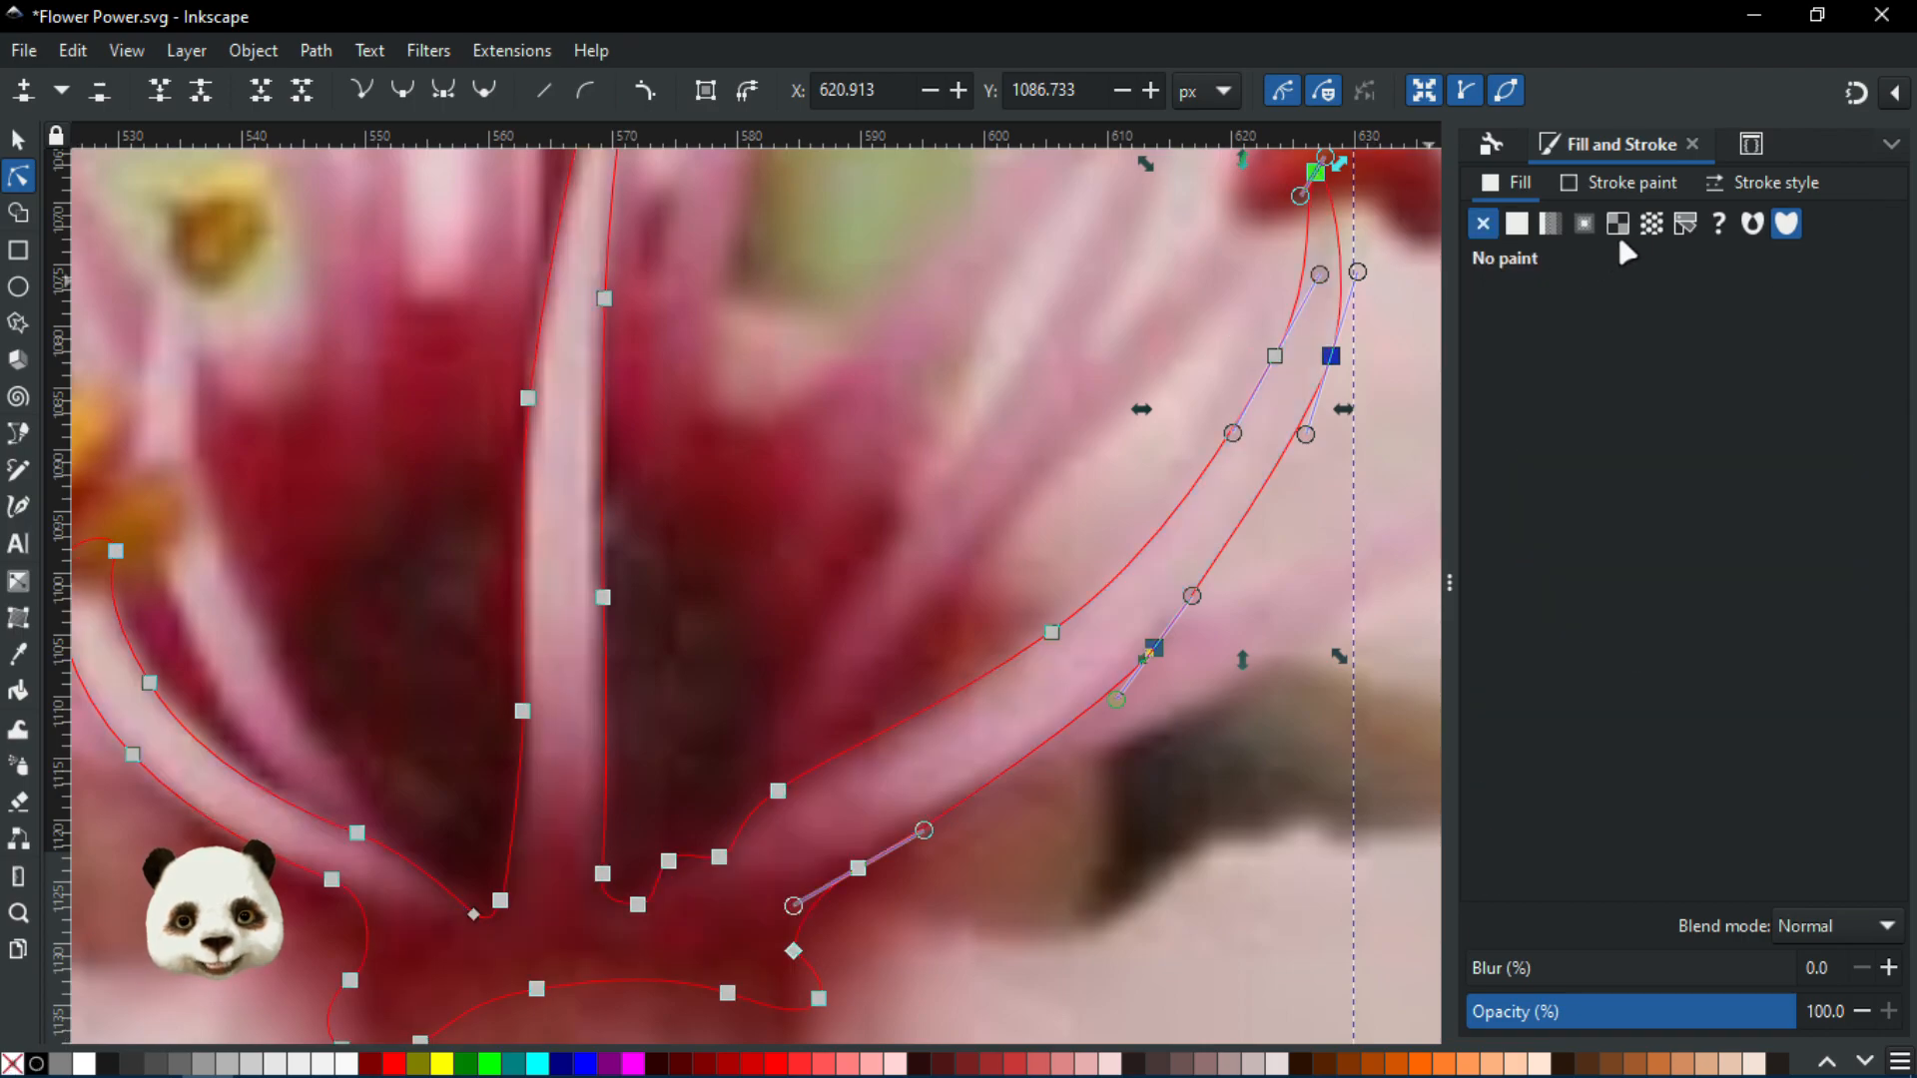
click(1762, 182)
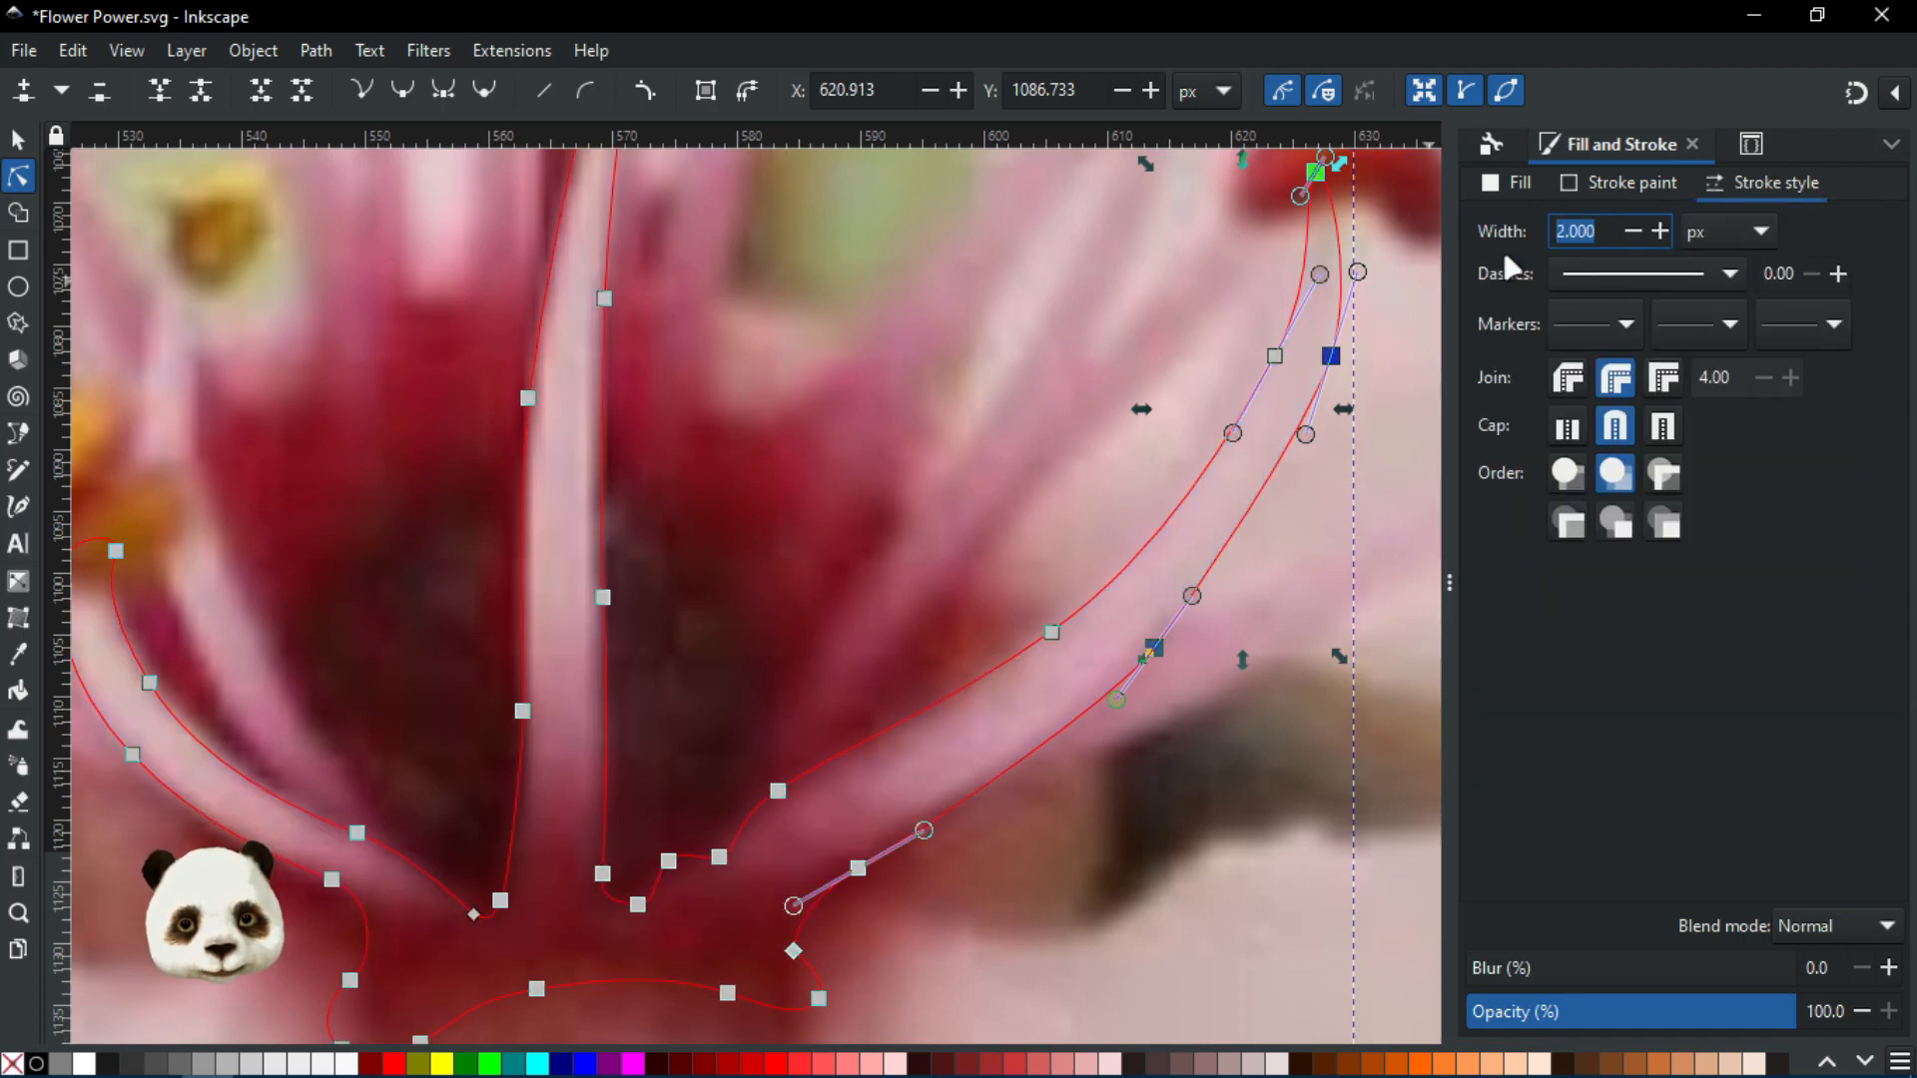
text(5)
key(Return)
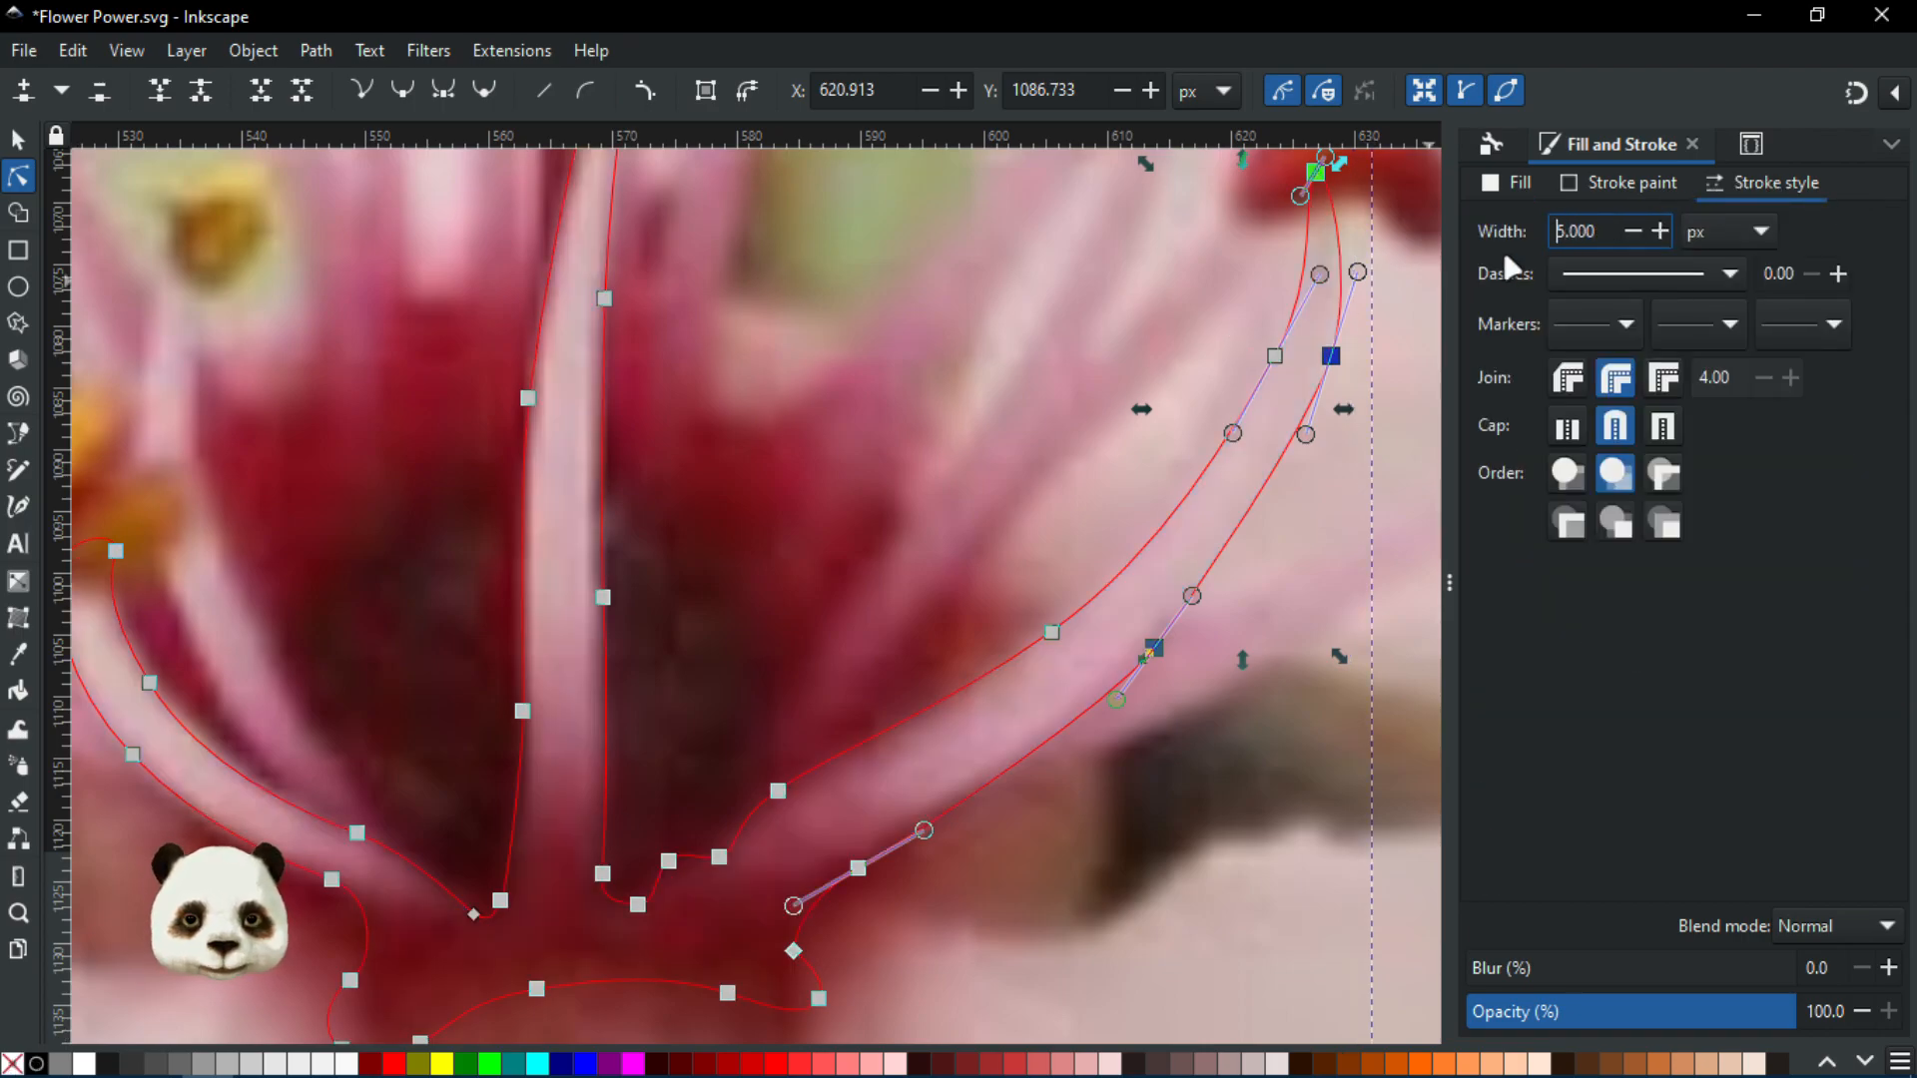
scroll(1034, 602, up, 5)
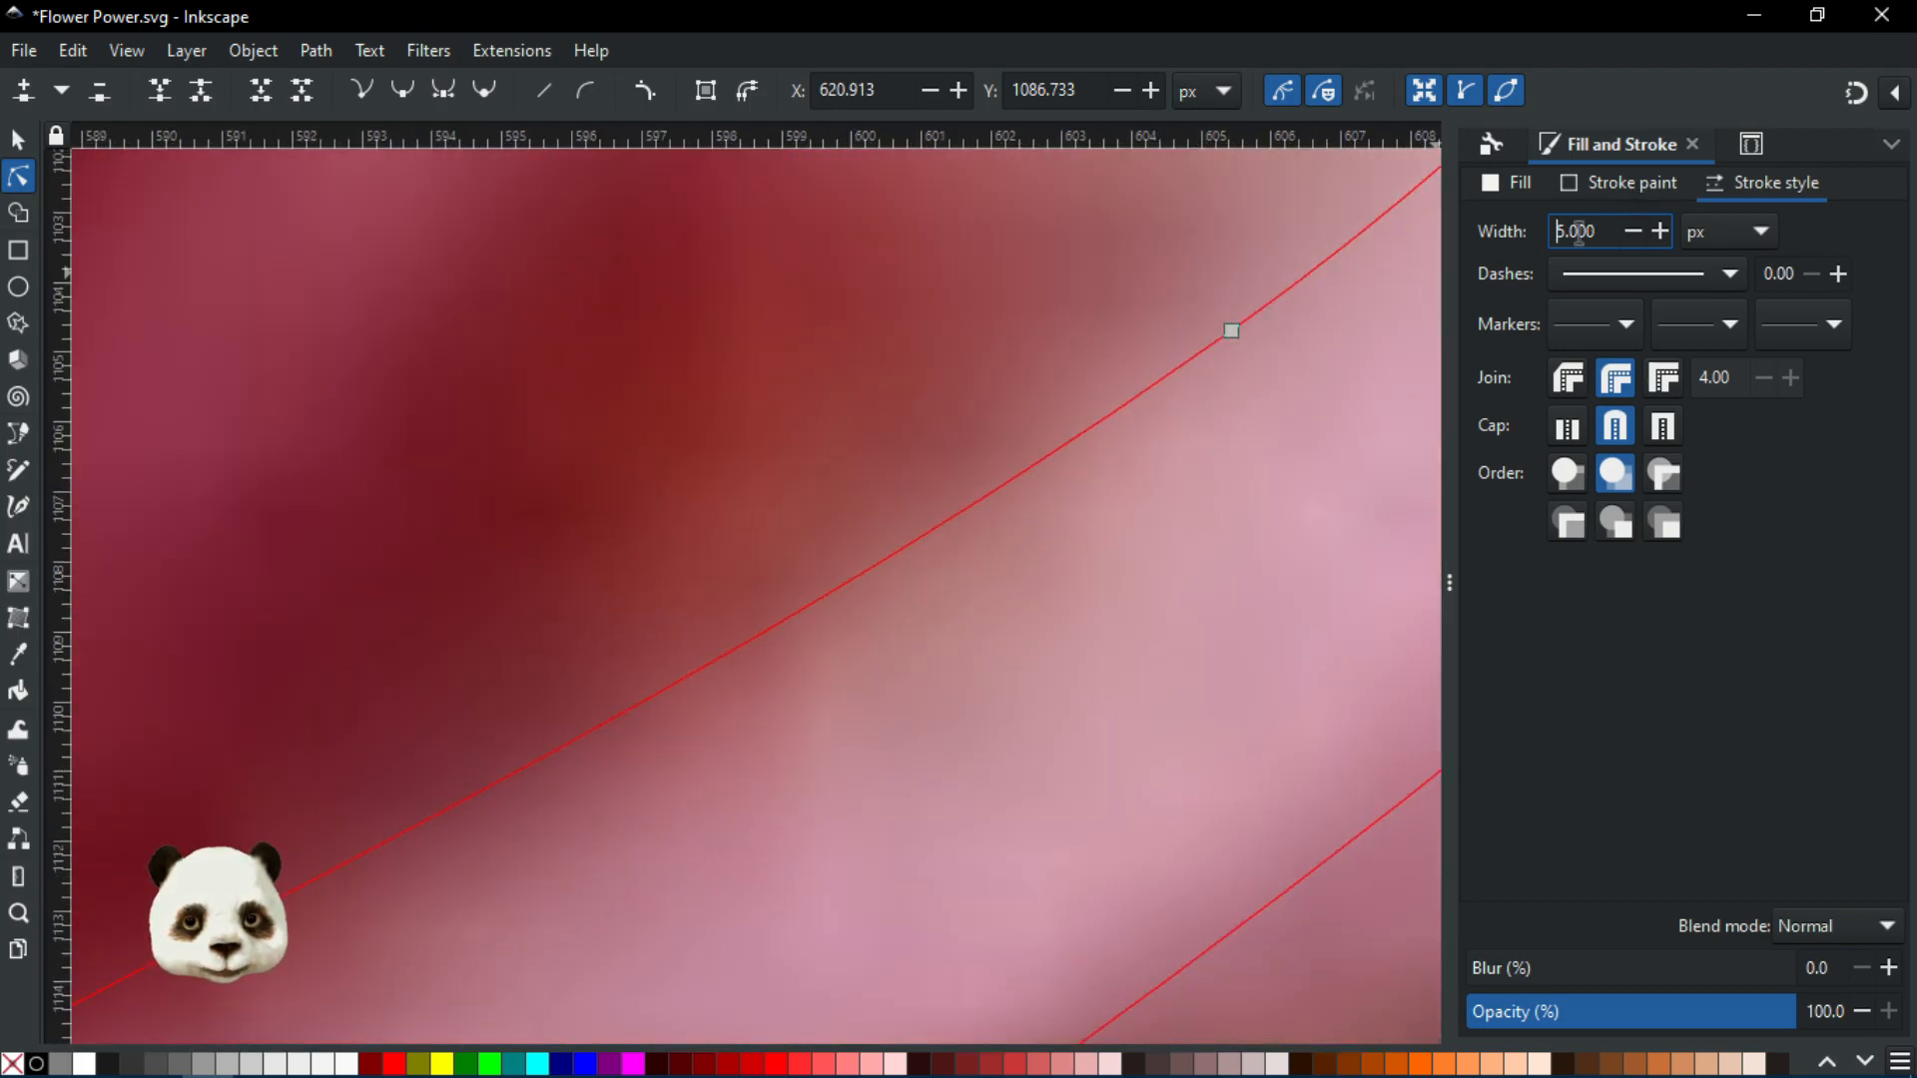
drag(1624, 229, 1550, 229)
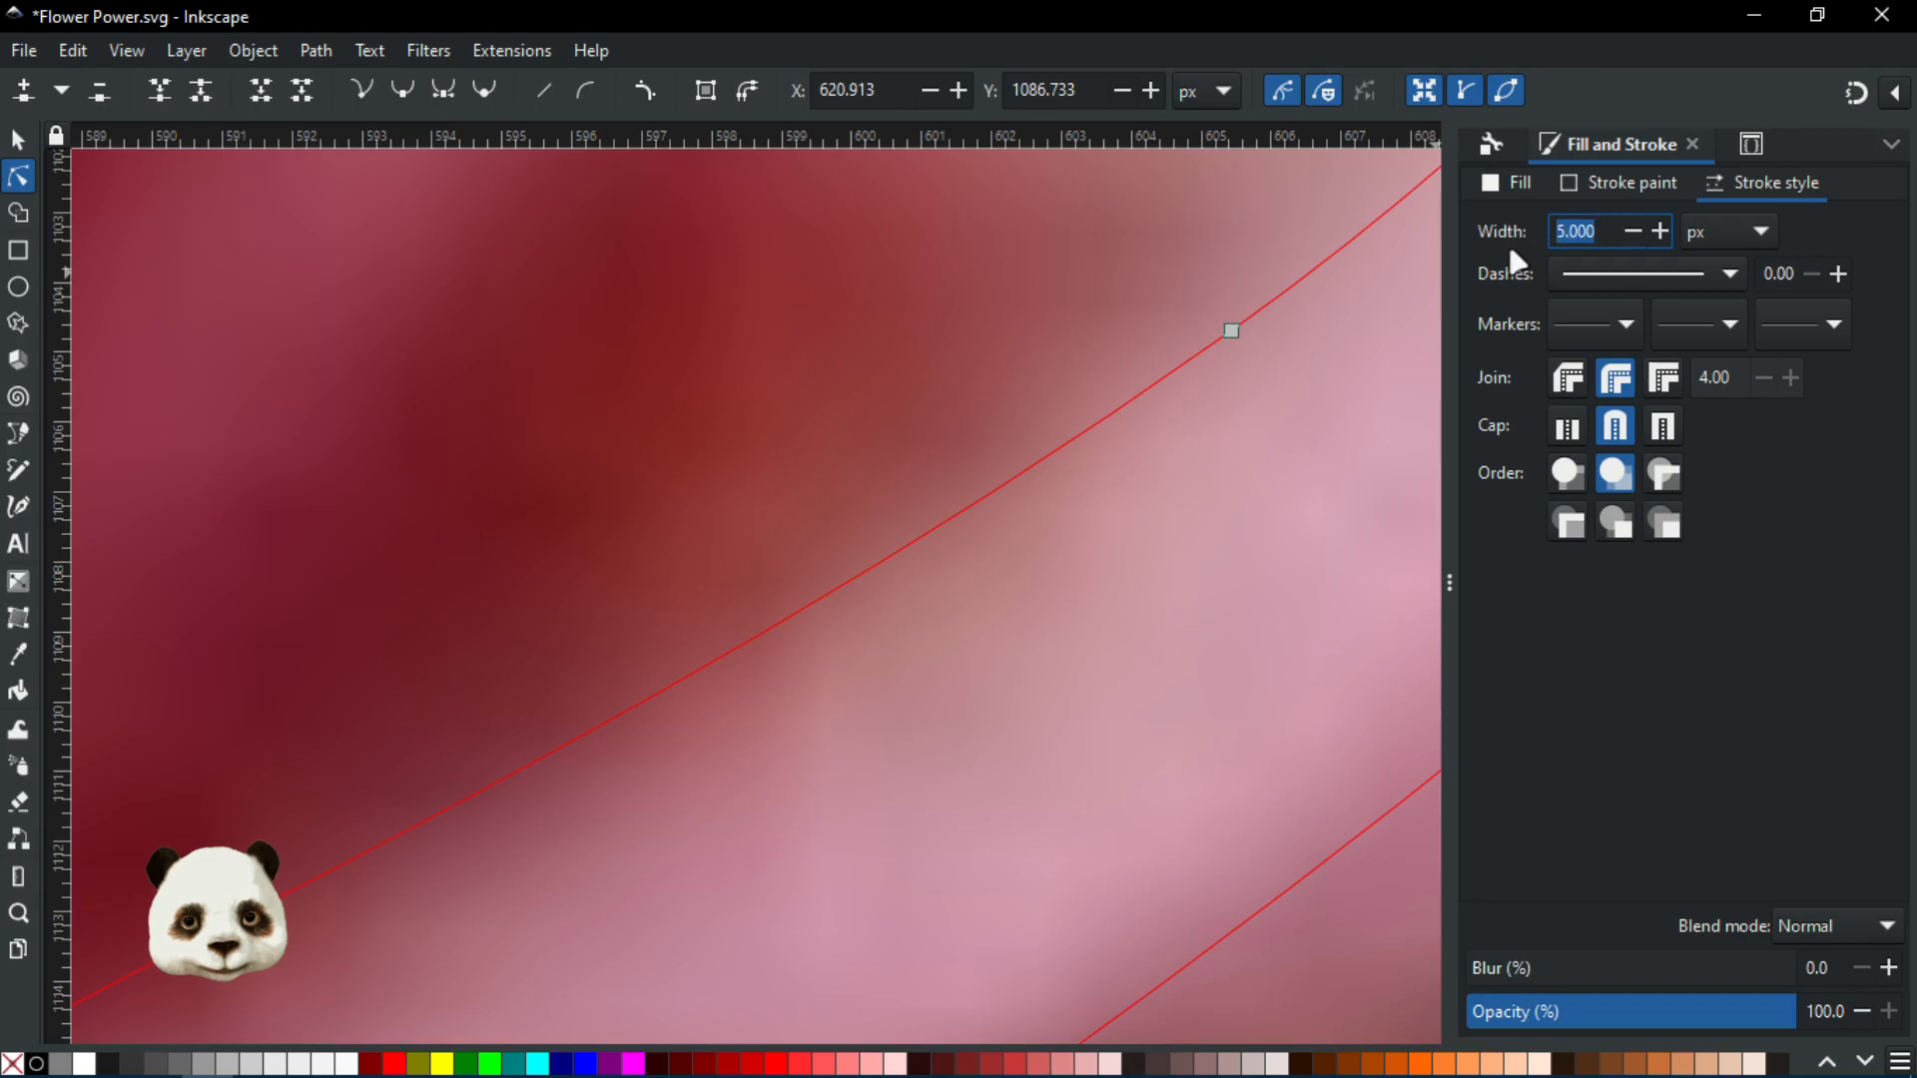
text(10)
key(Return)
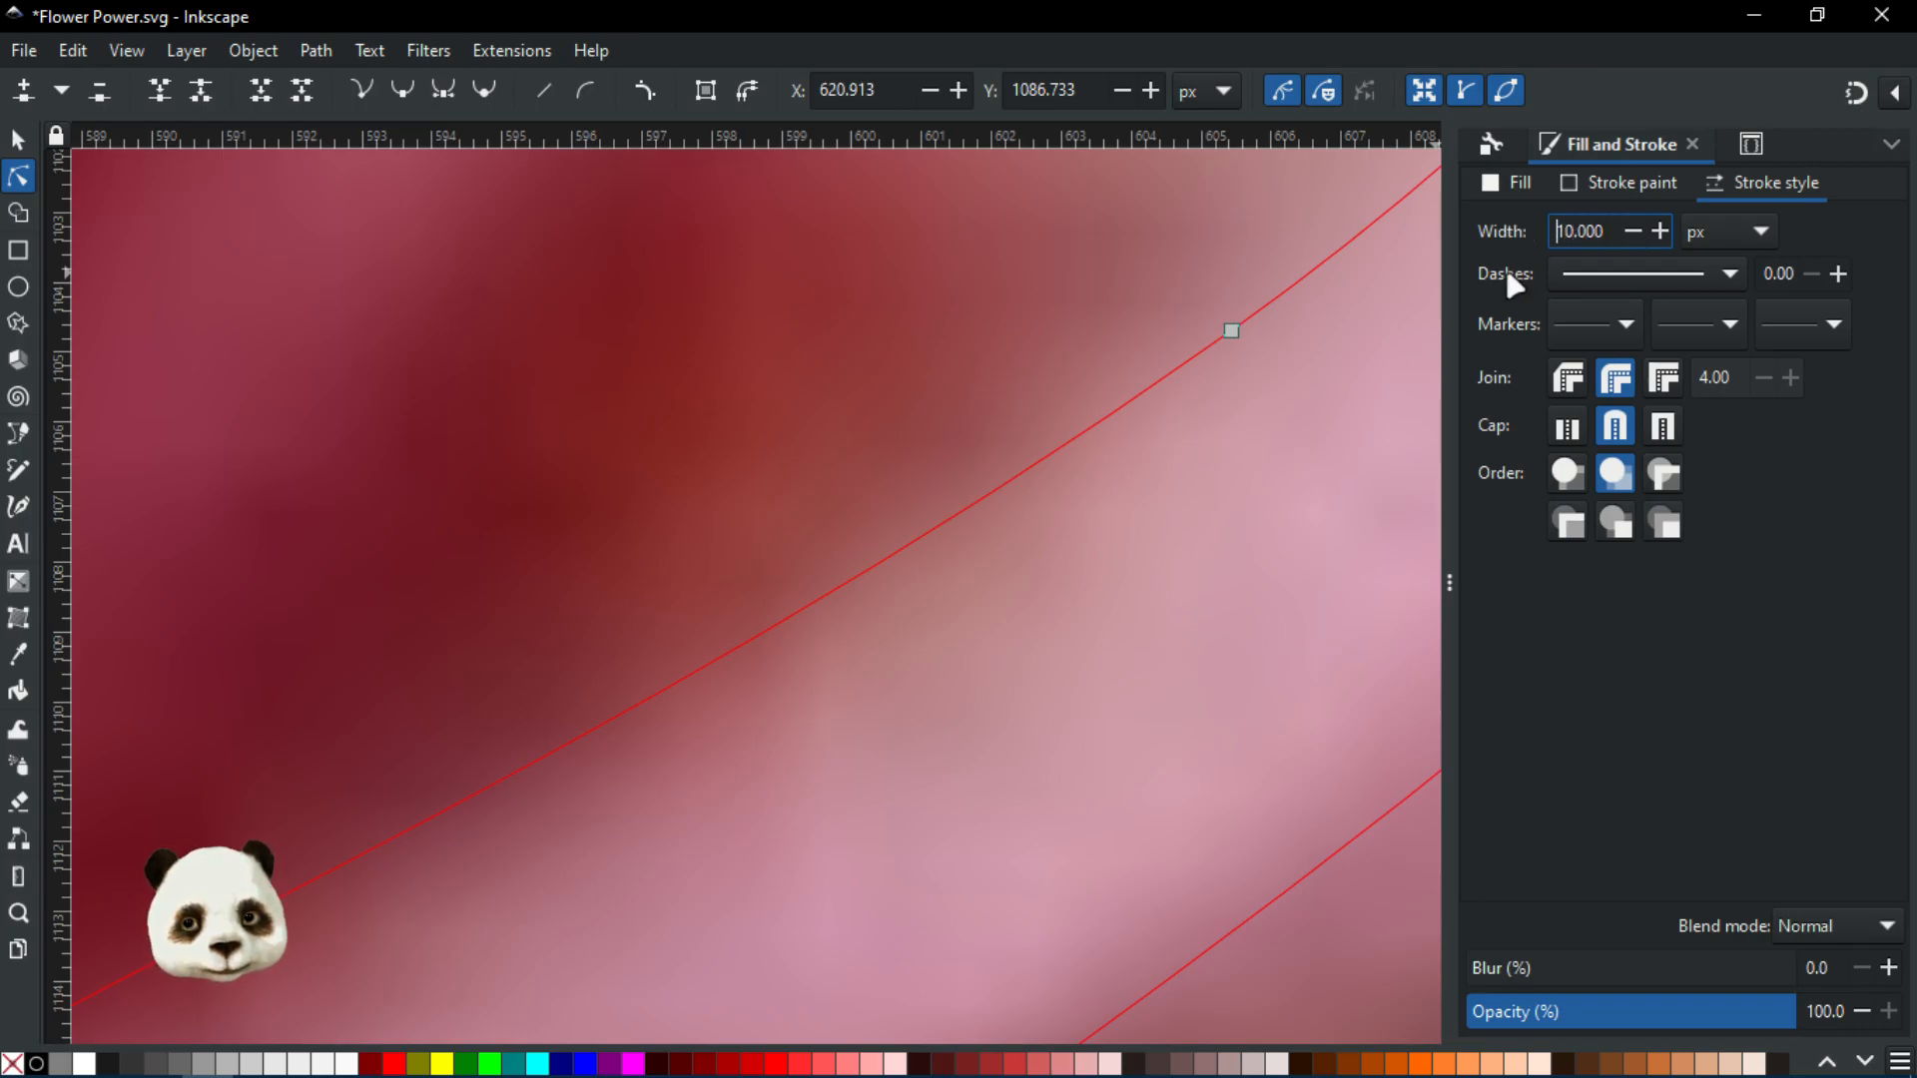
scroll(1201, 392, down, 4)
scroll(1350, 361, up, 2)
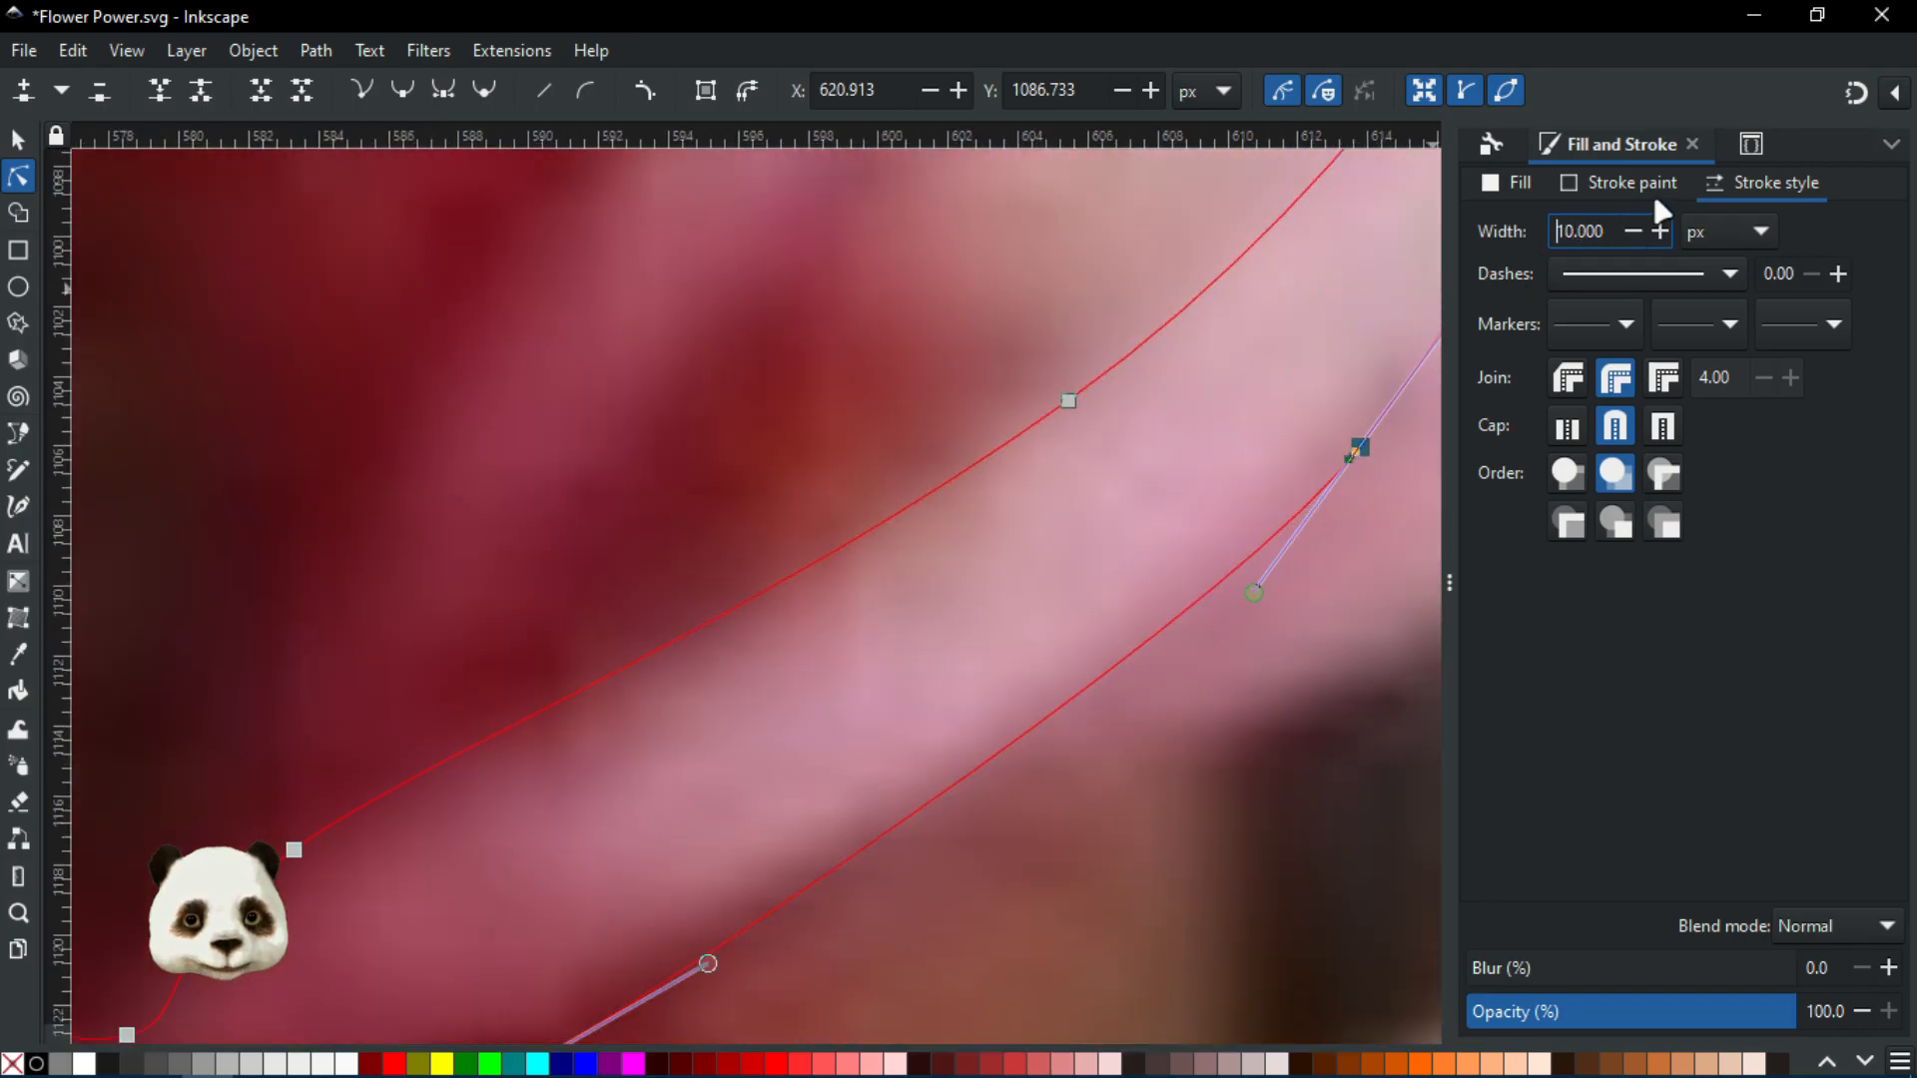
Check the stroke paint settings, then return to the Selector tool
click(1658, 192)
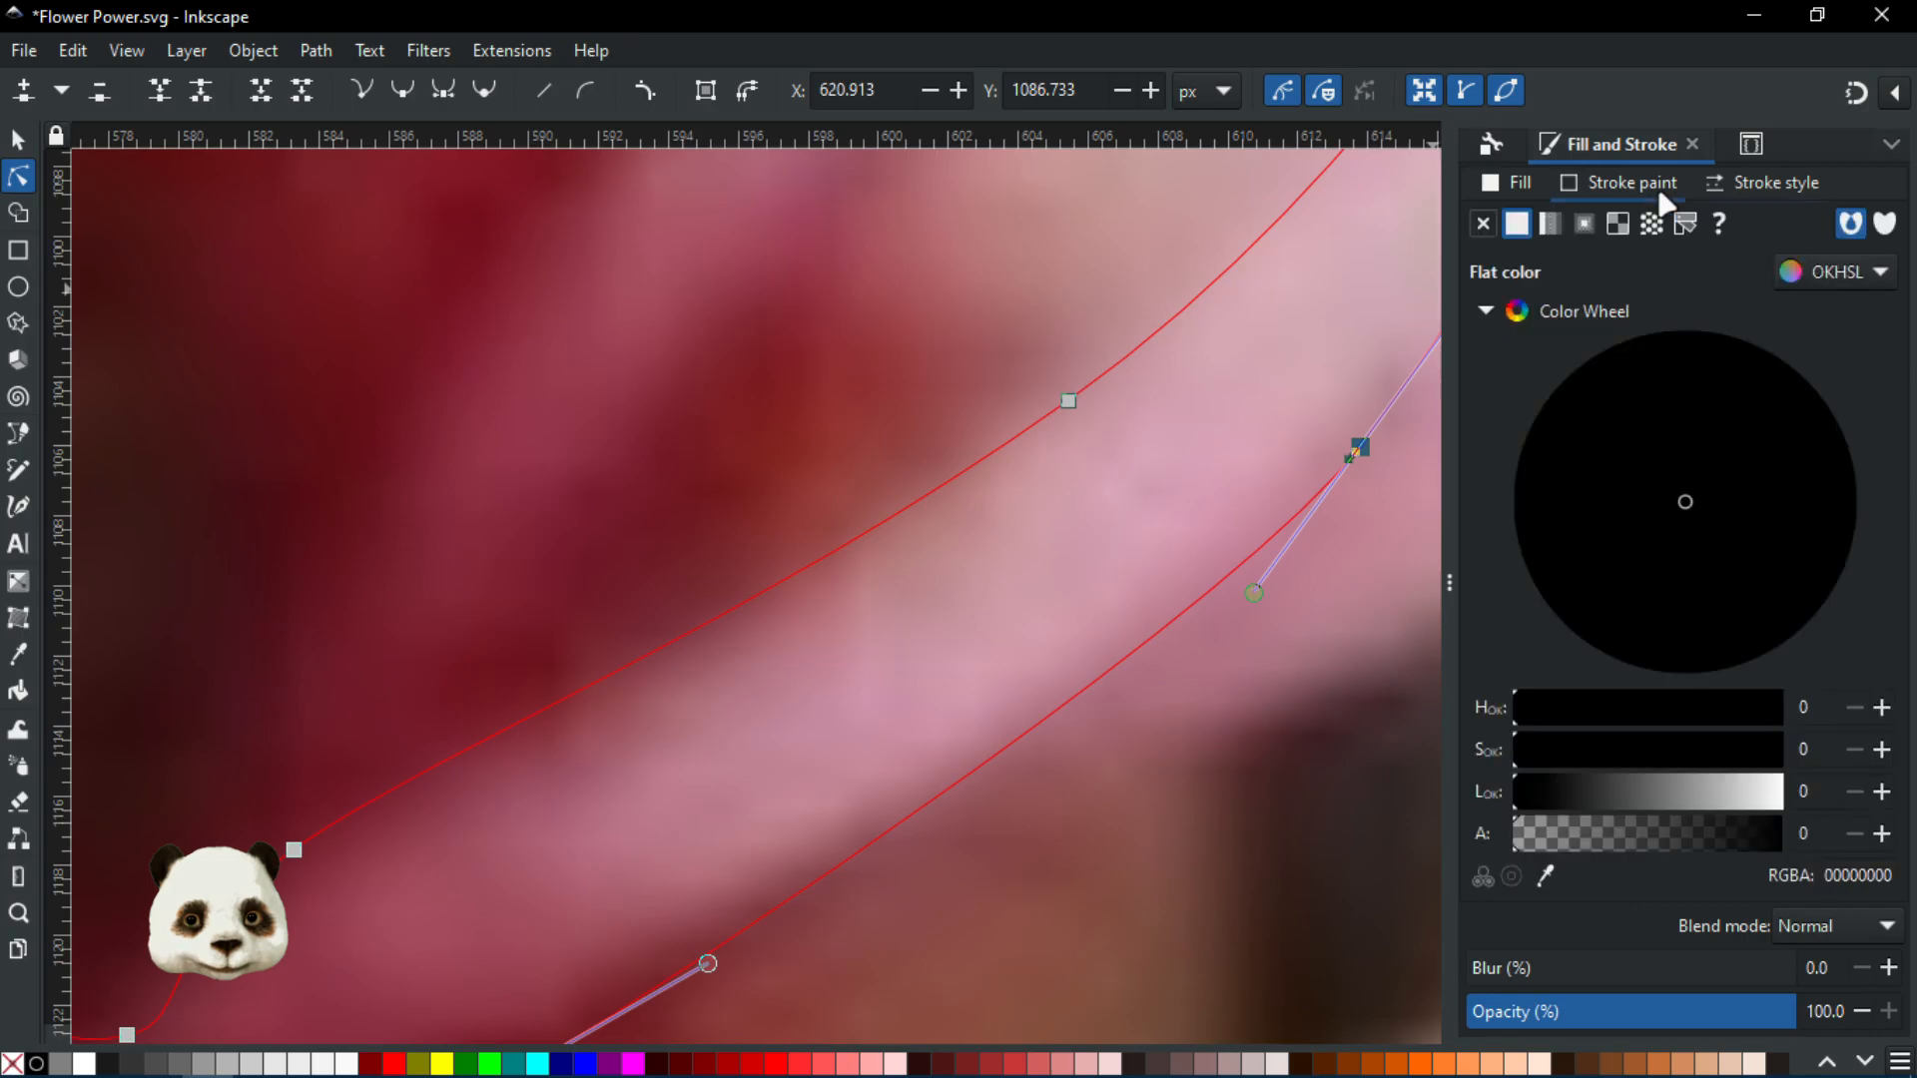
click(1764, 181)
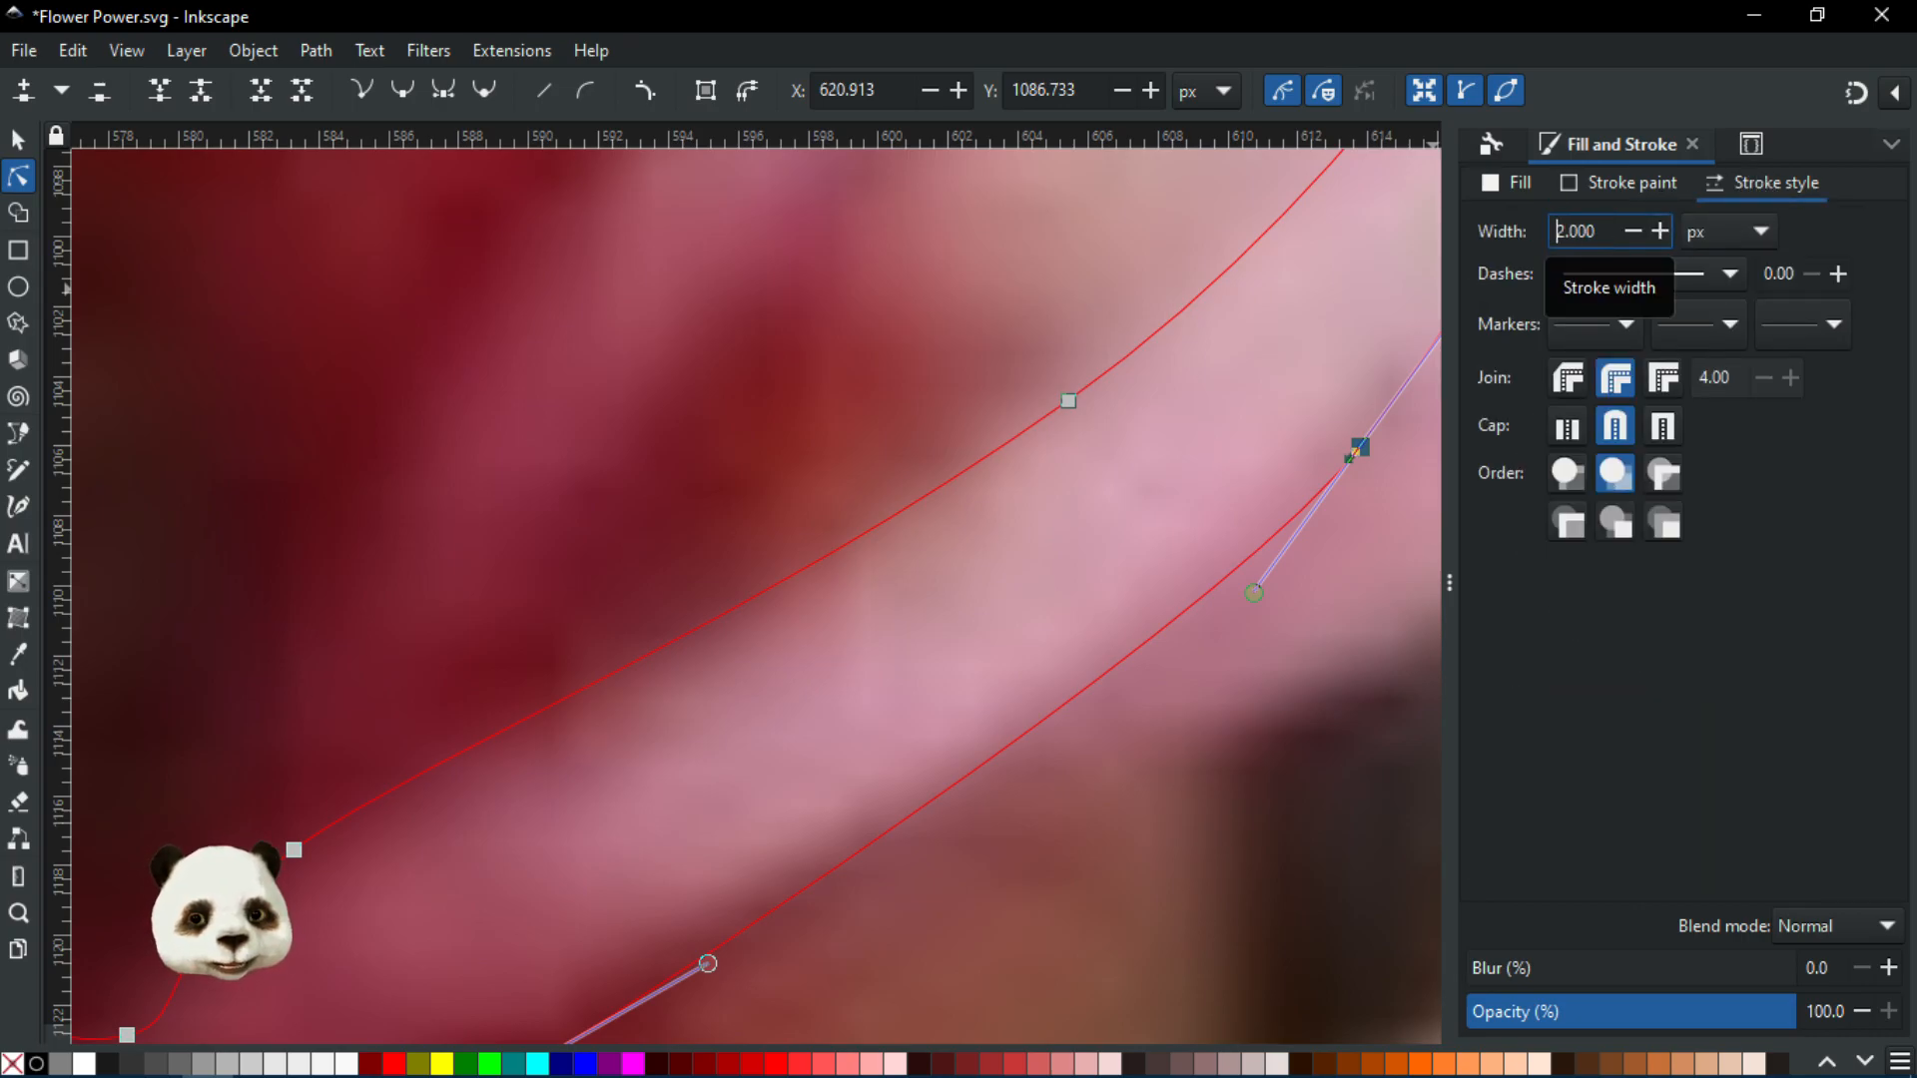
click(1616, 182)
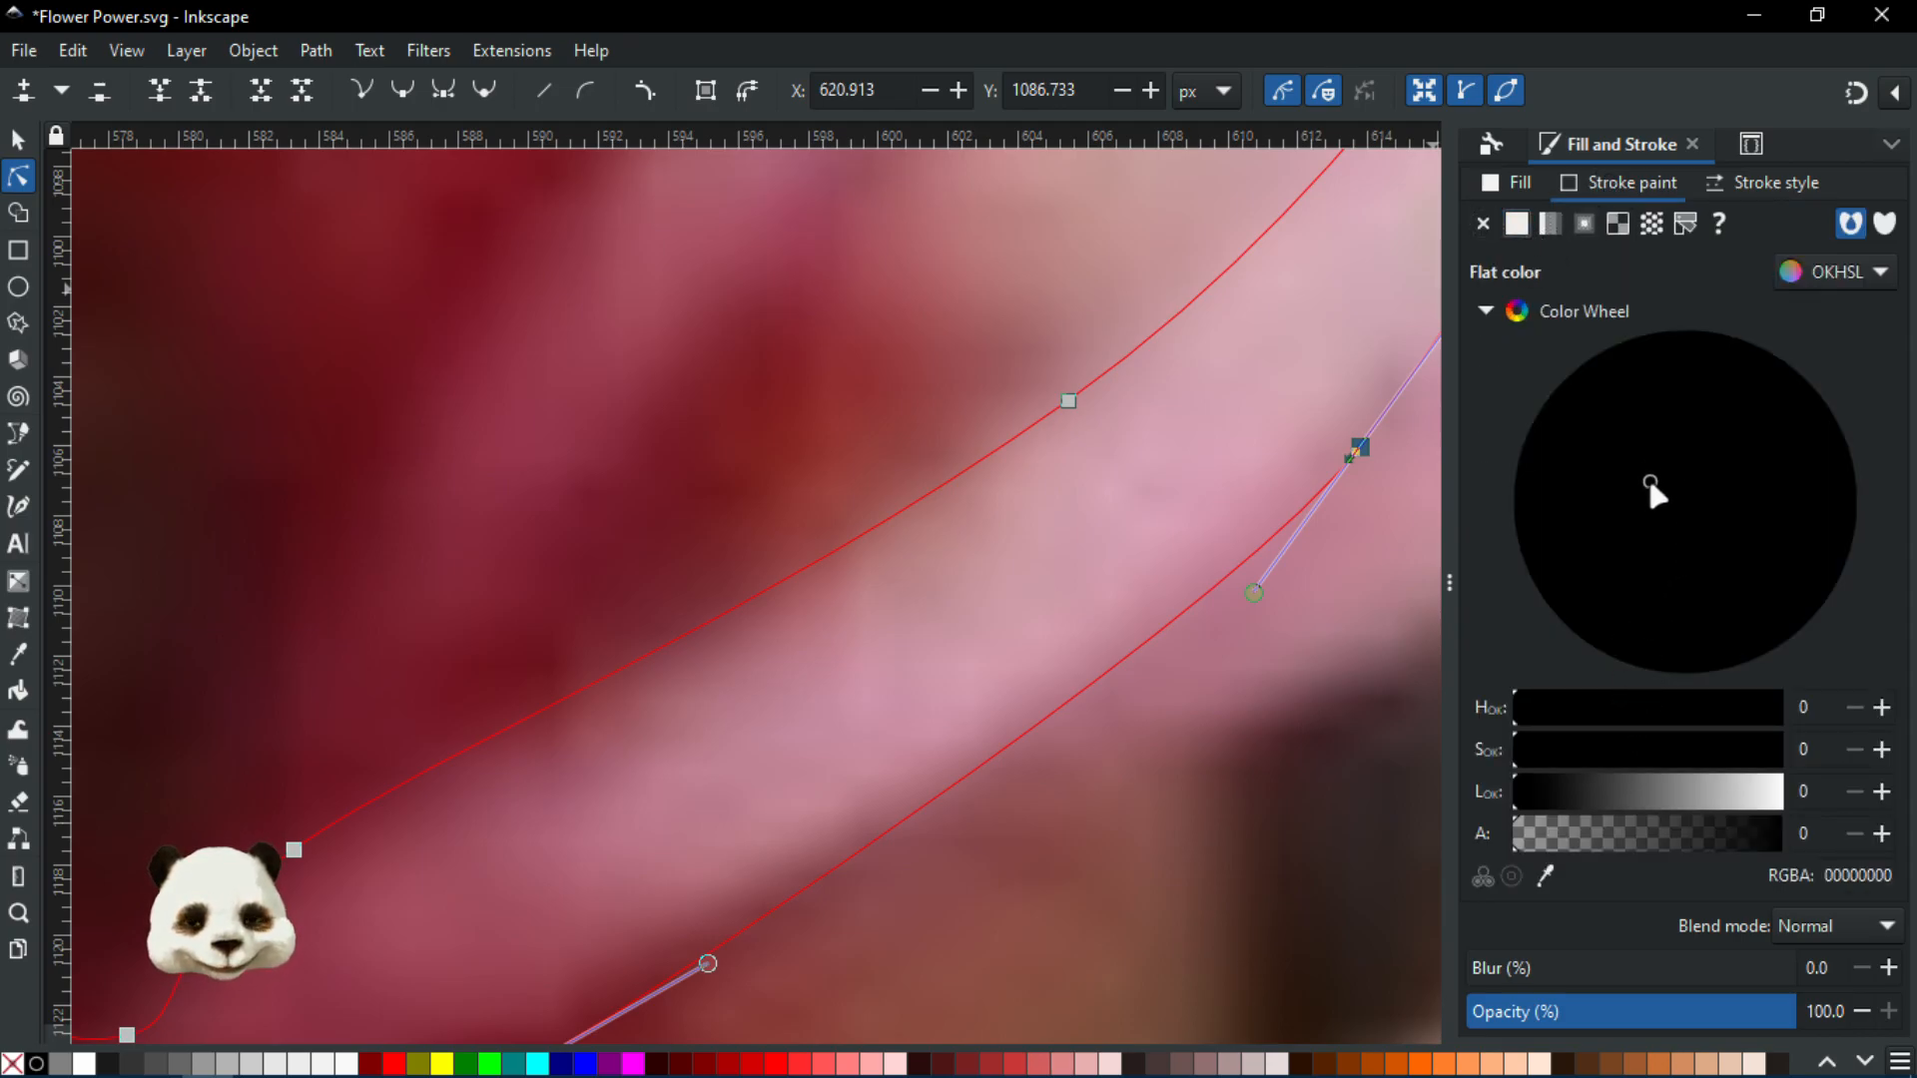
scroll(782, 614, down, 4)
scroll(782, 614, up, 4)
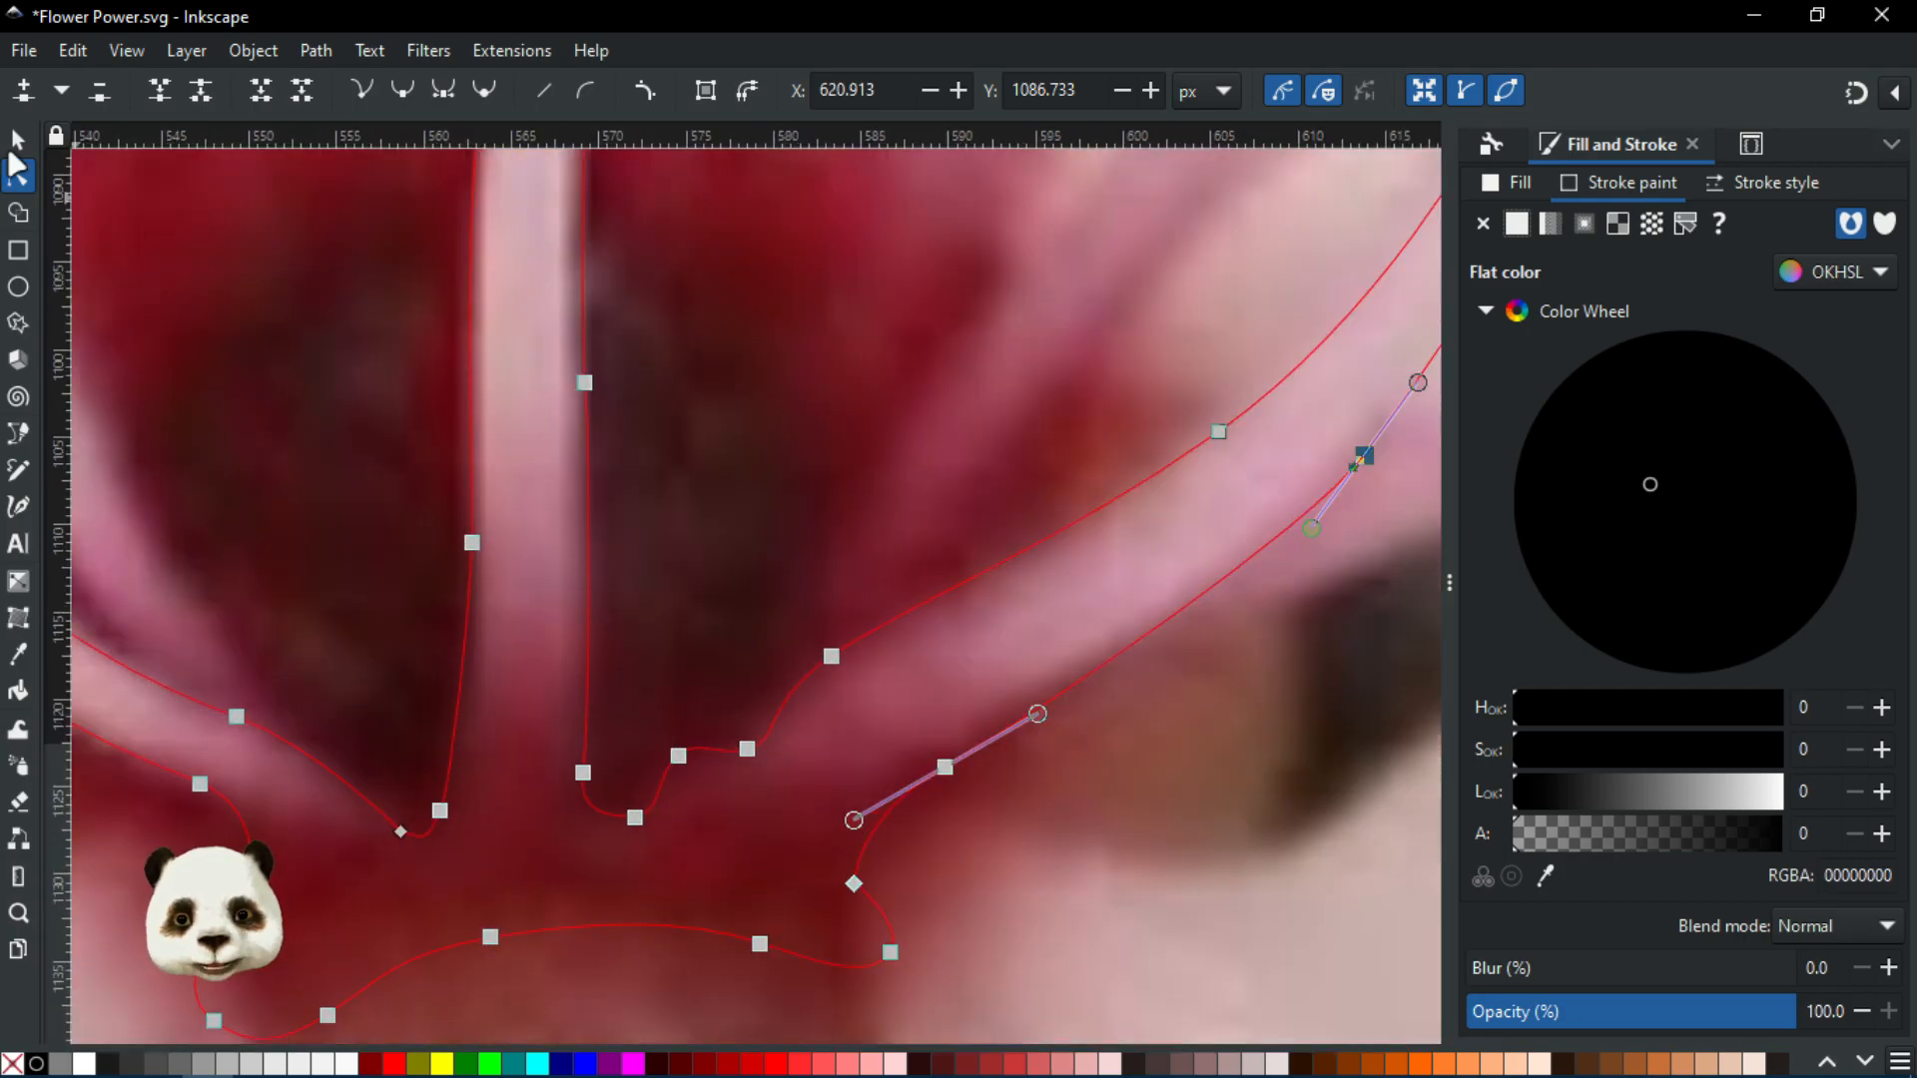
click(17, 140)
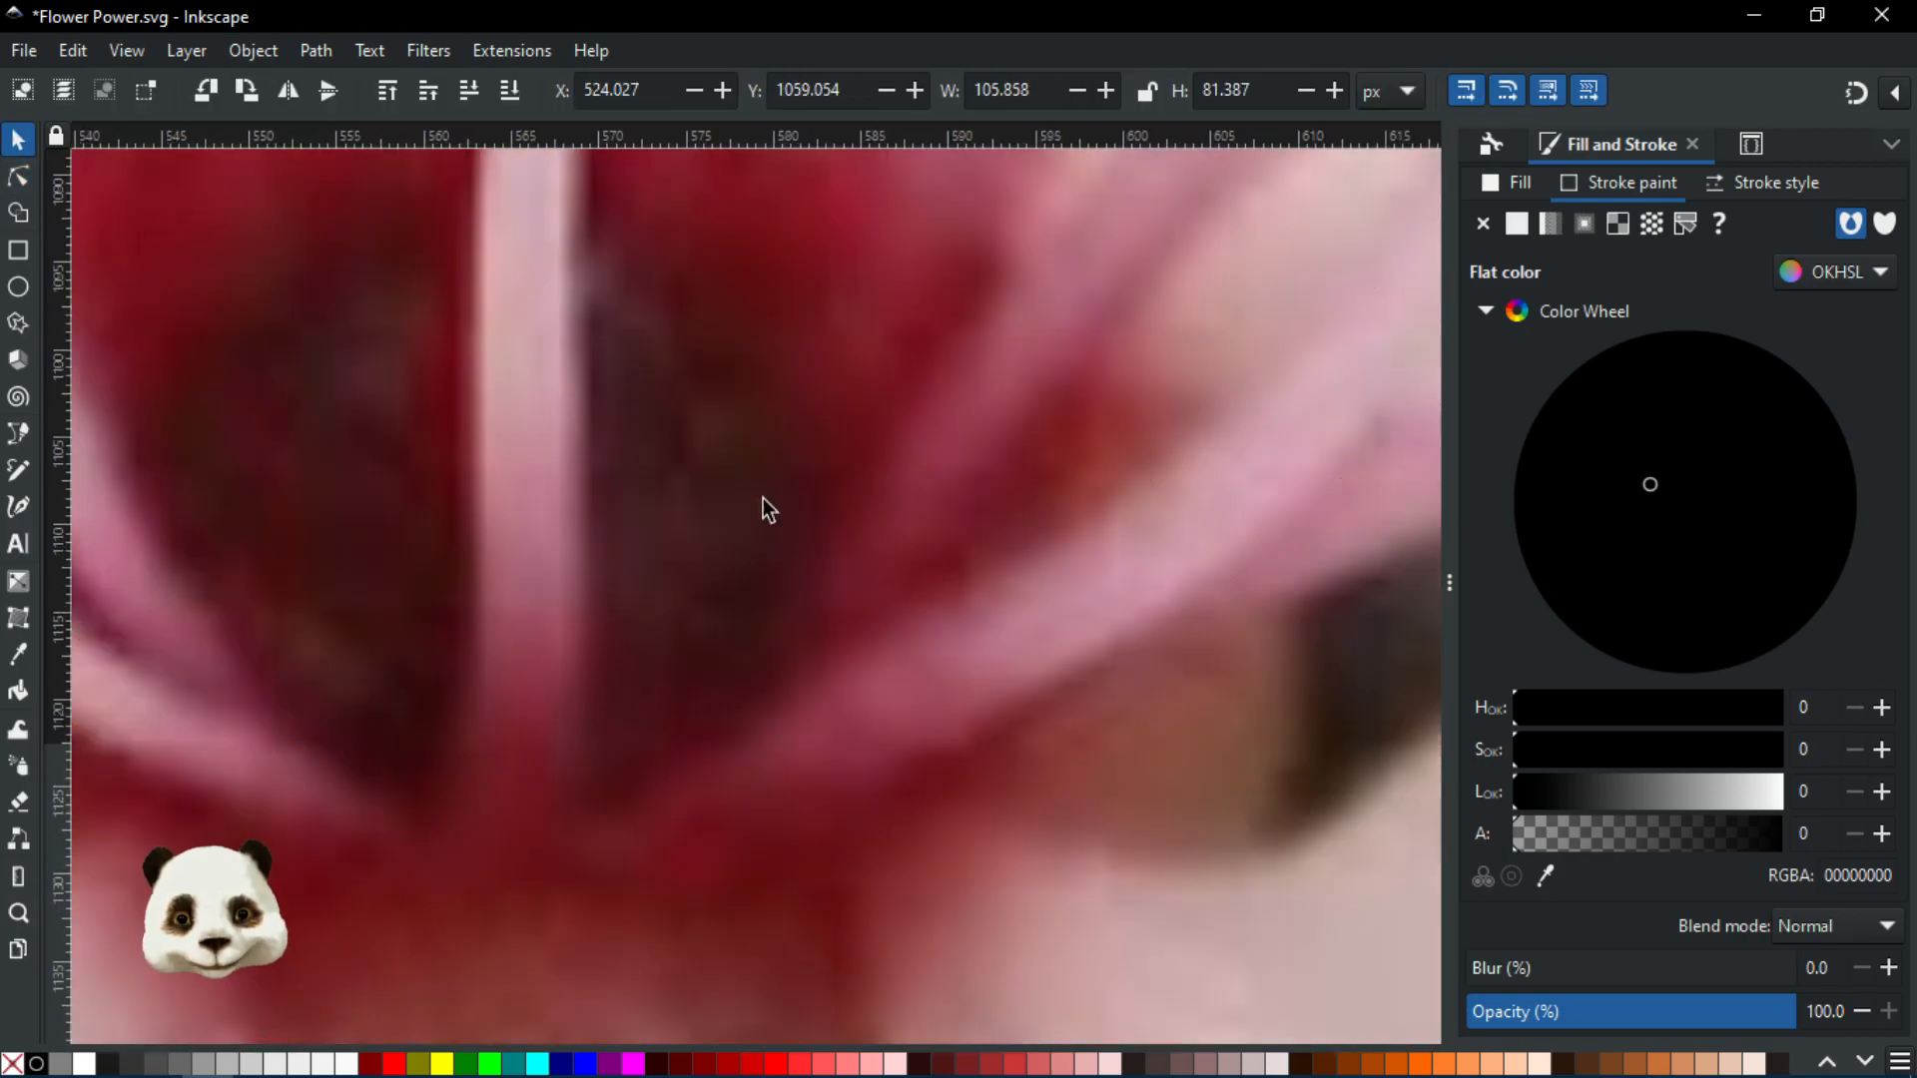
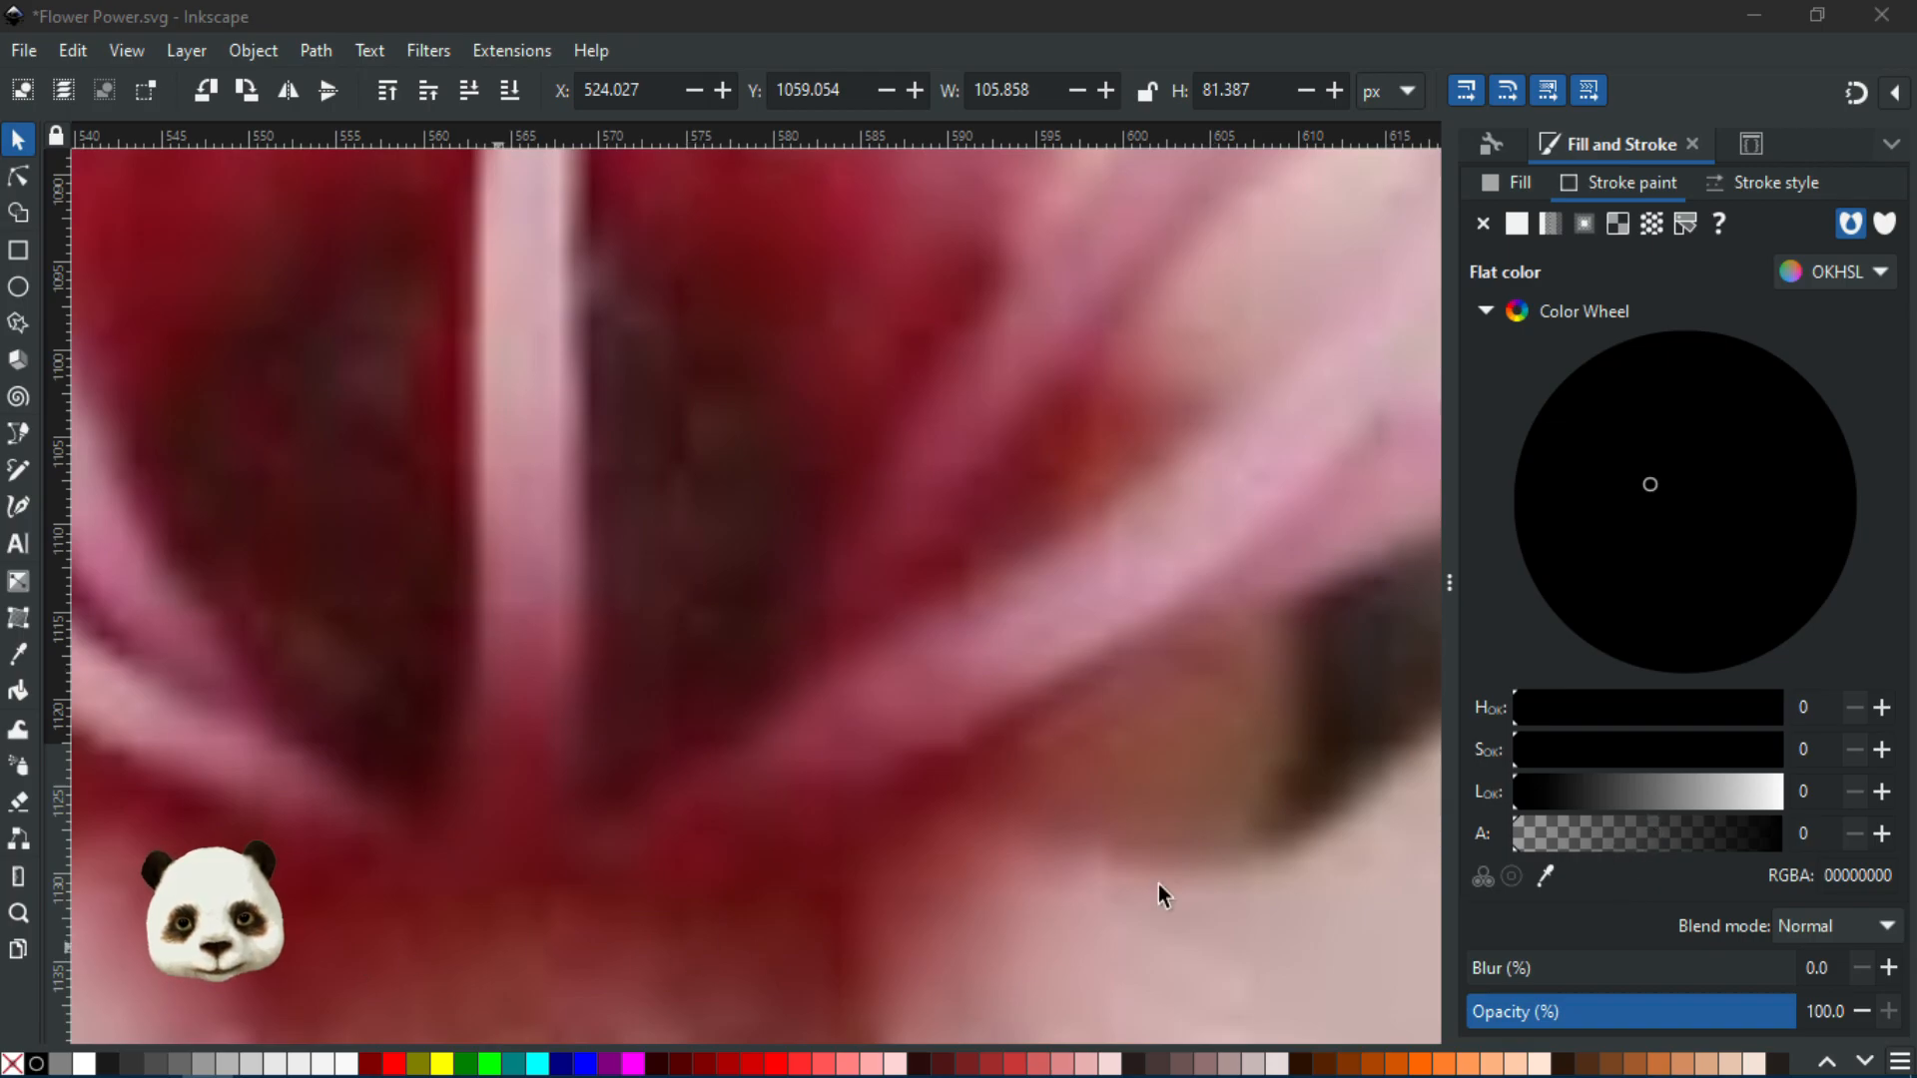
Raise the stamen stroke colour's lightness to 24 and bring the shape's tips into view
scroll(1004, 649, down, 4)
scroll(1438, 694, up, 2)
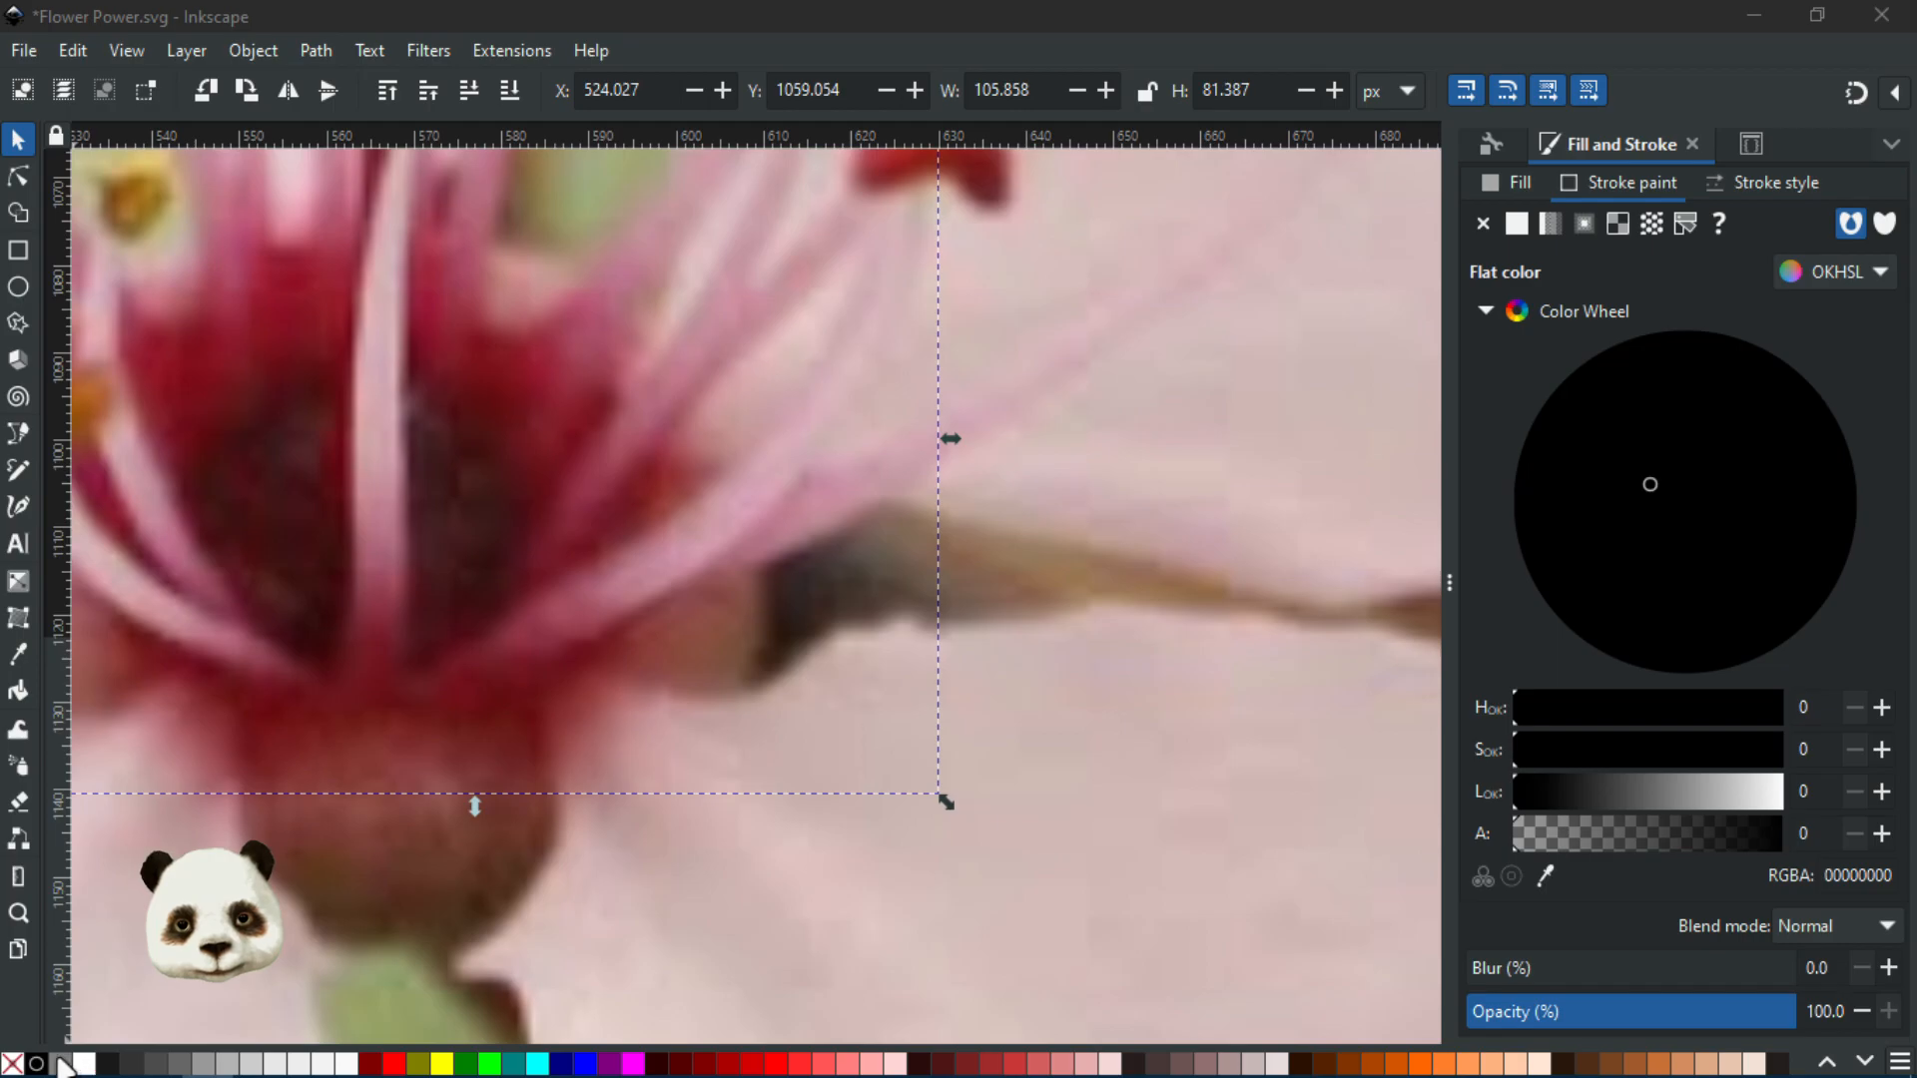
scroll(826, 407, up, 2)
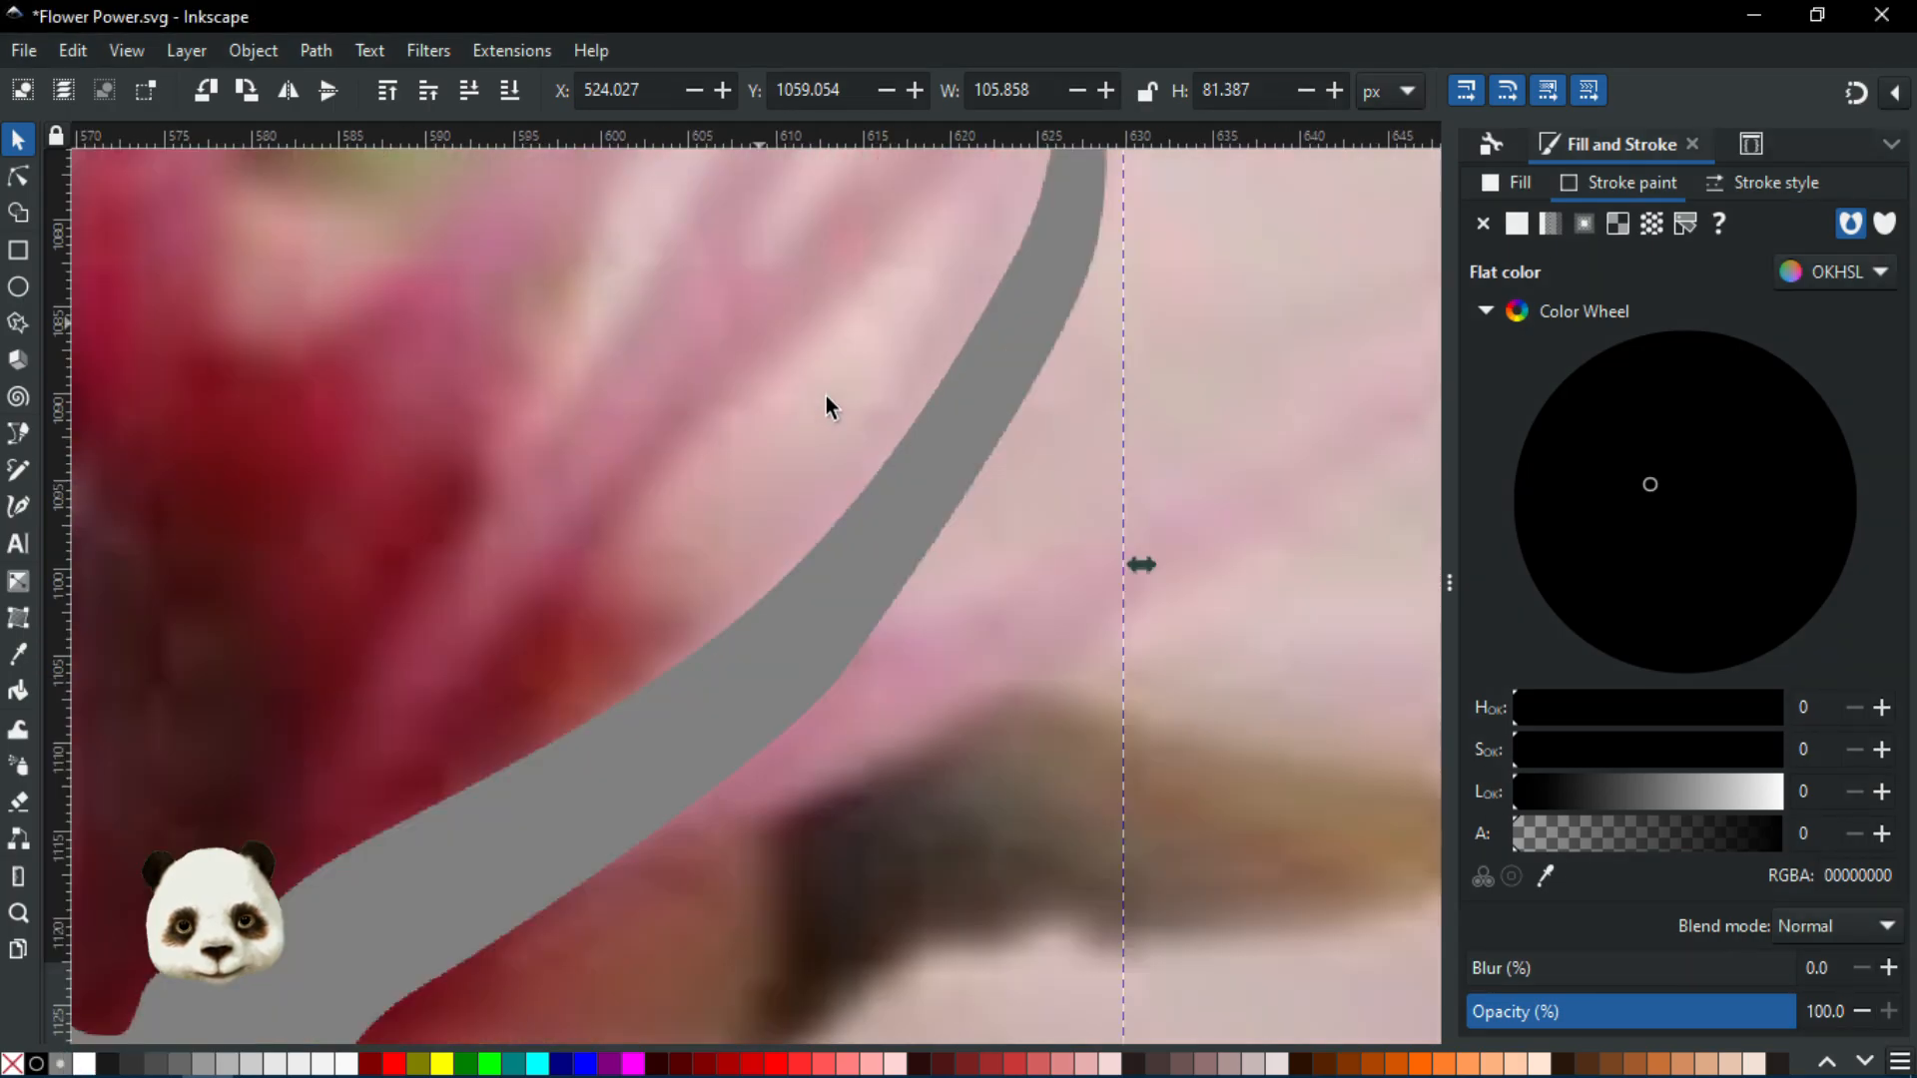
scroll(881, 433, down, 5)
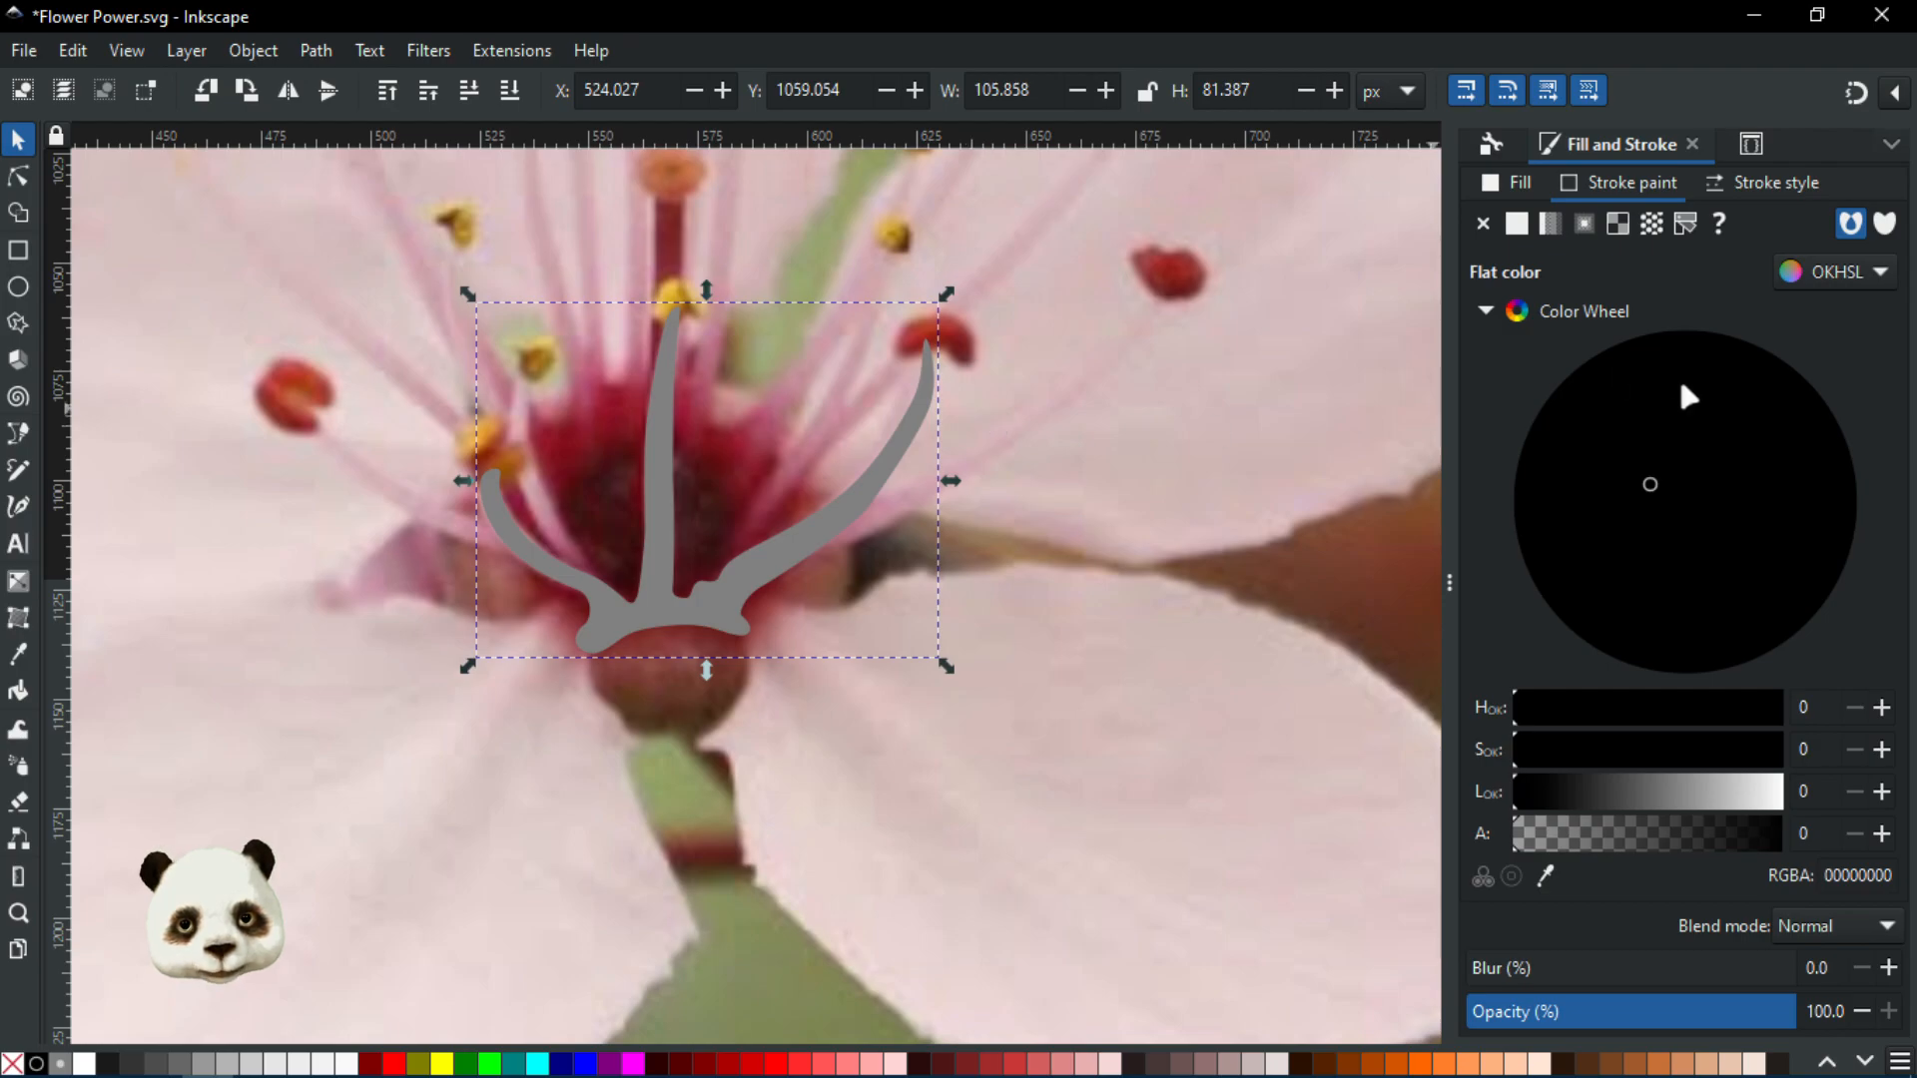
drag(1576, 792, 1580, 796)
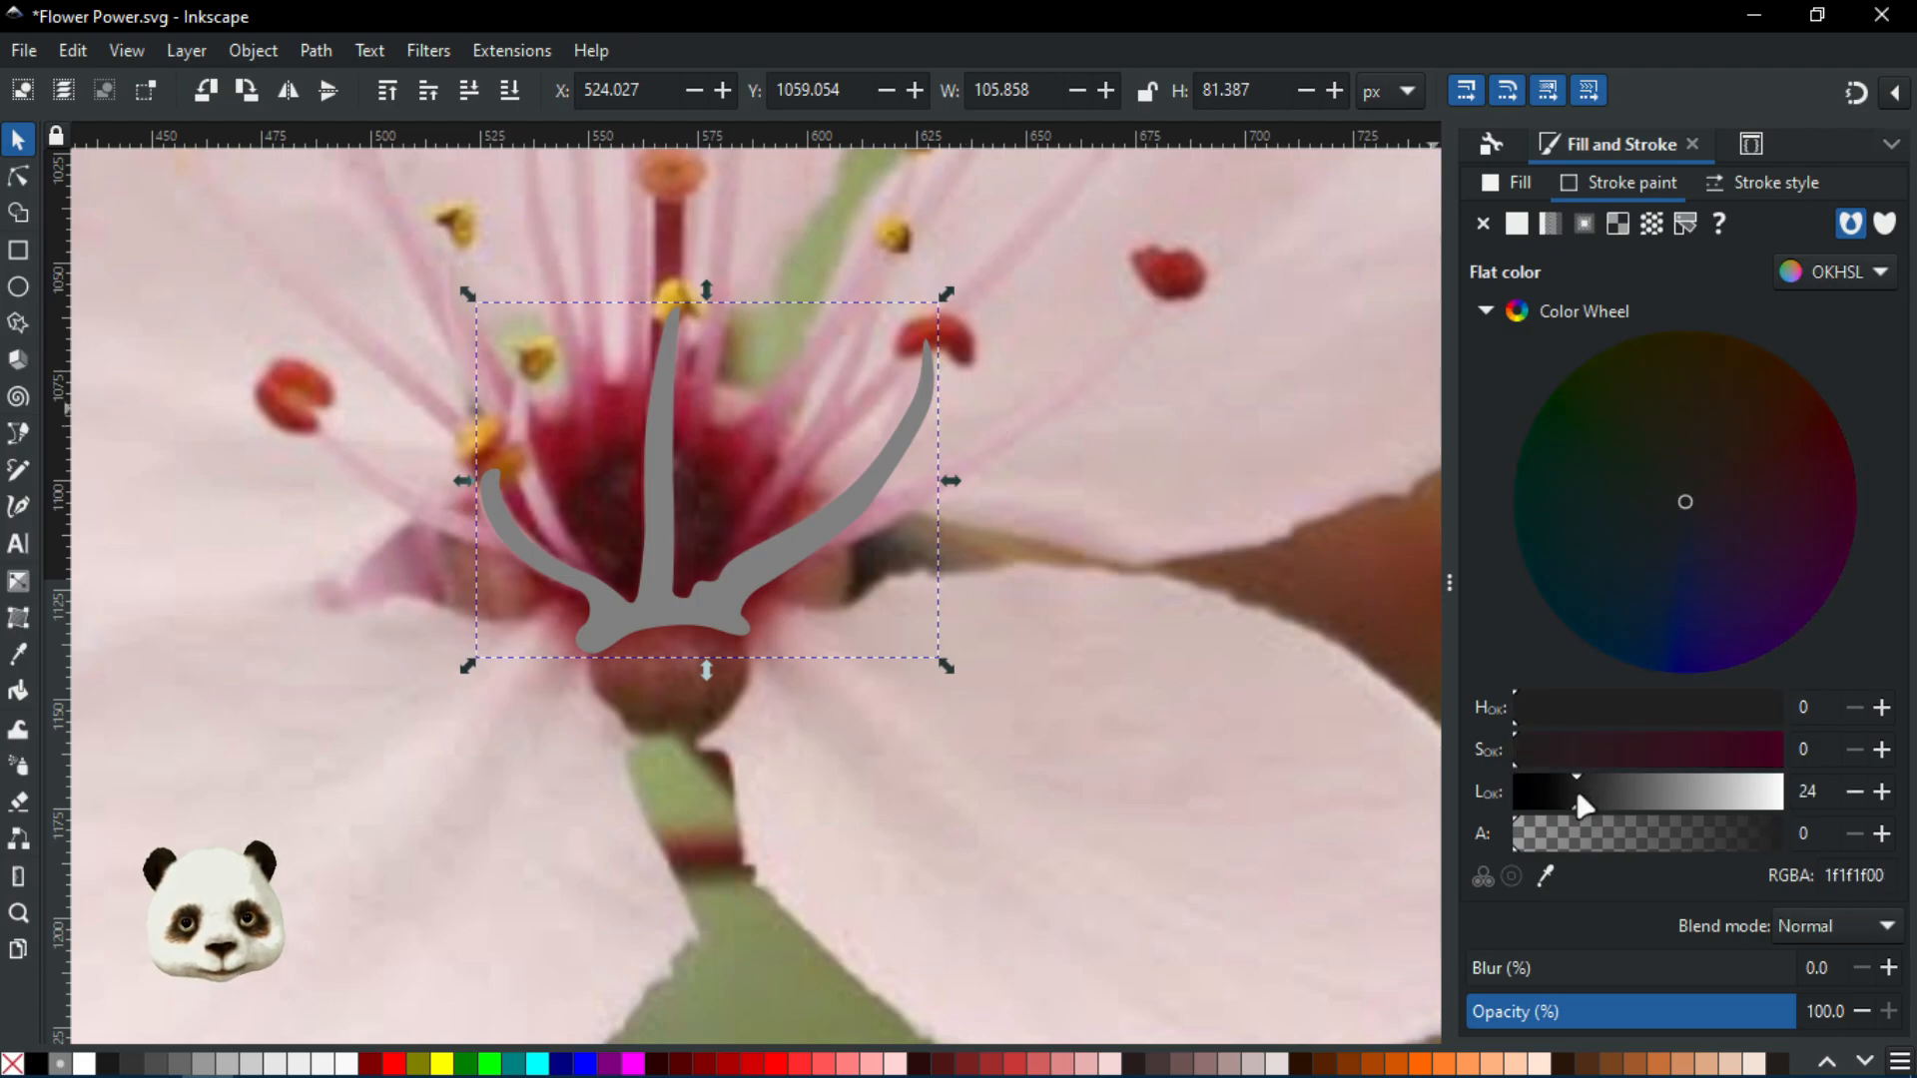
scroll(723, 498, down, 5)
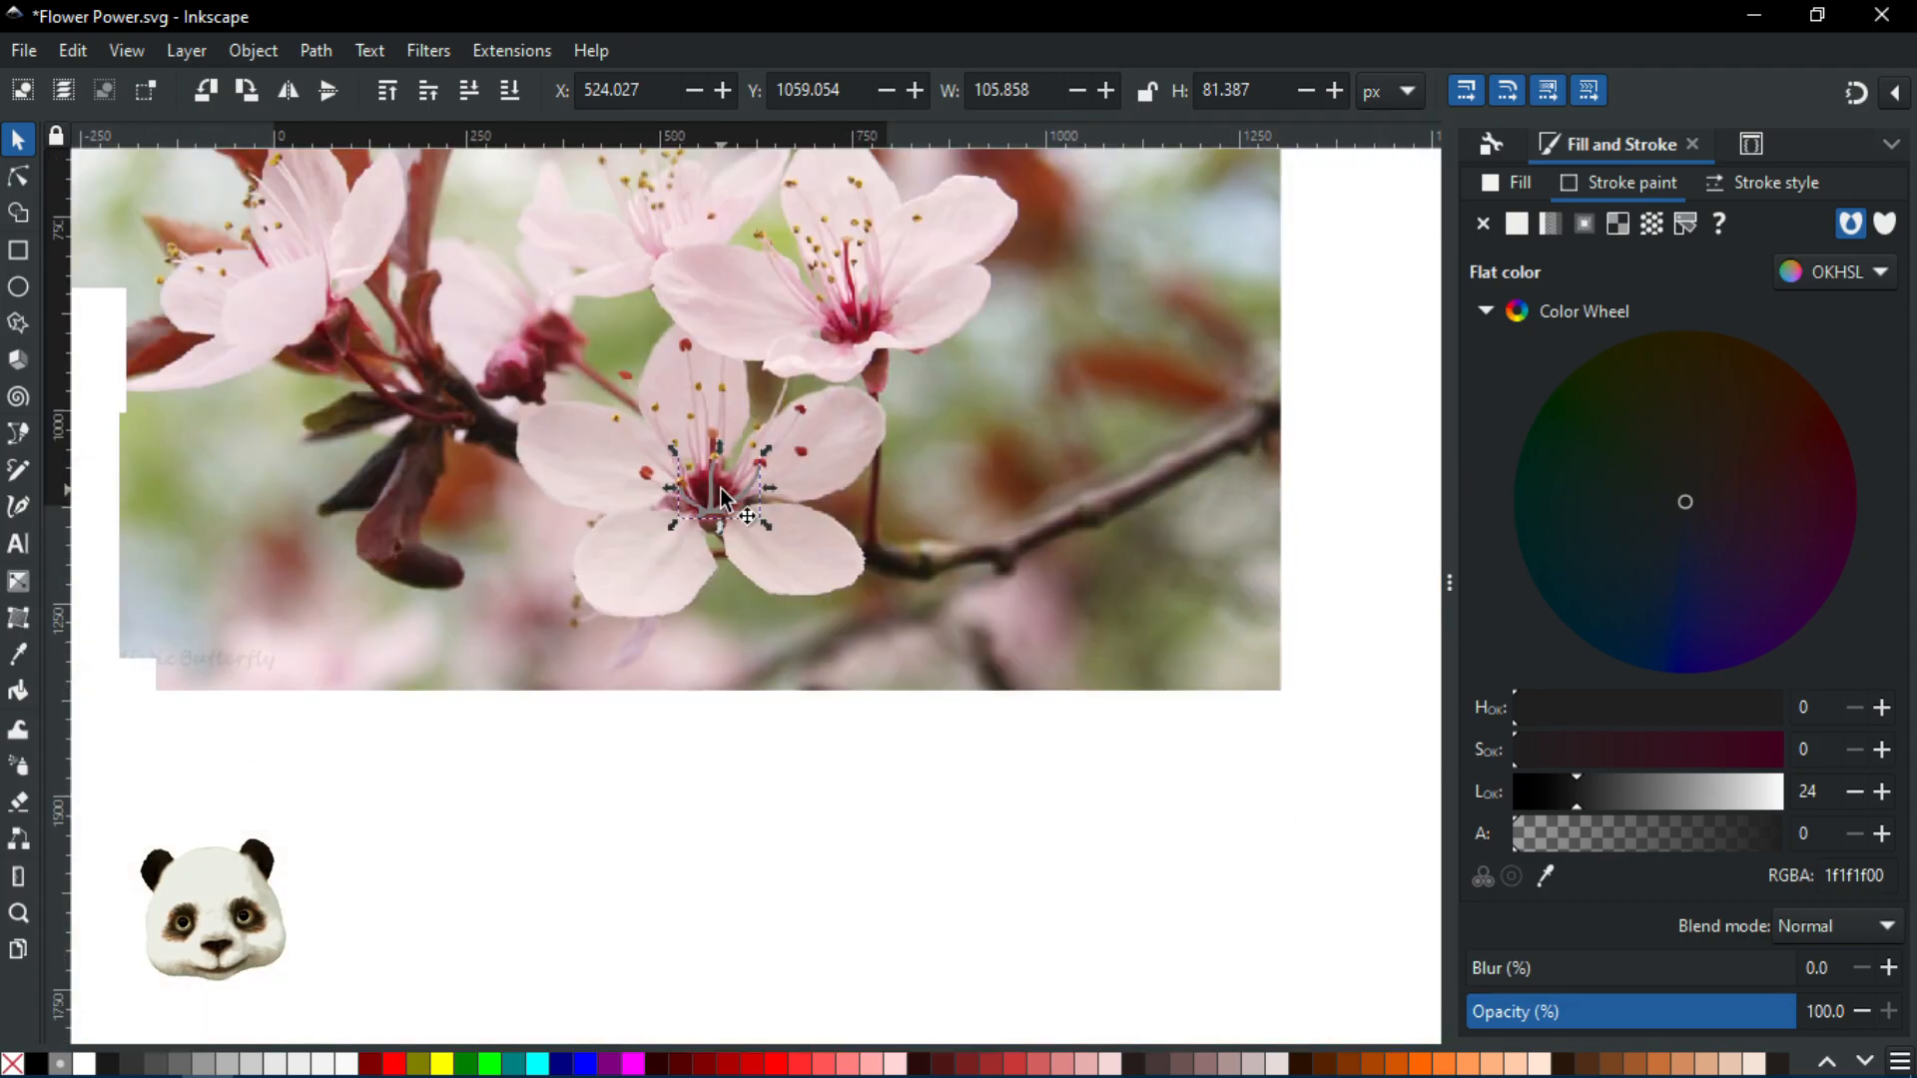
scroll(723, 497, down, 1)
scroll(722, 498, up, 8)
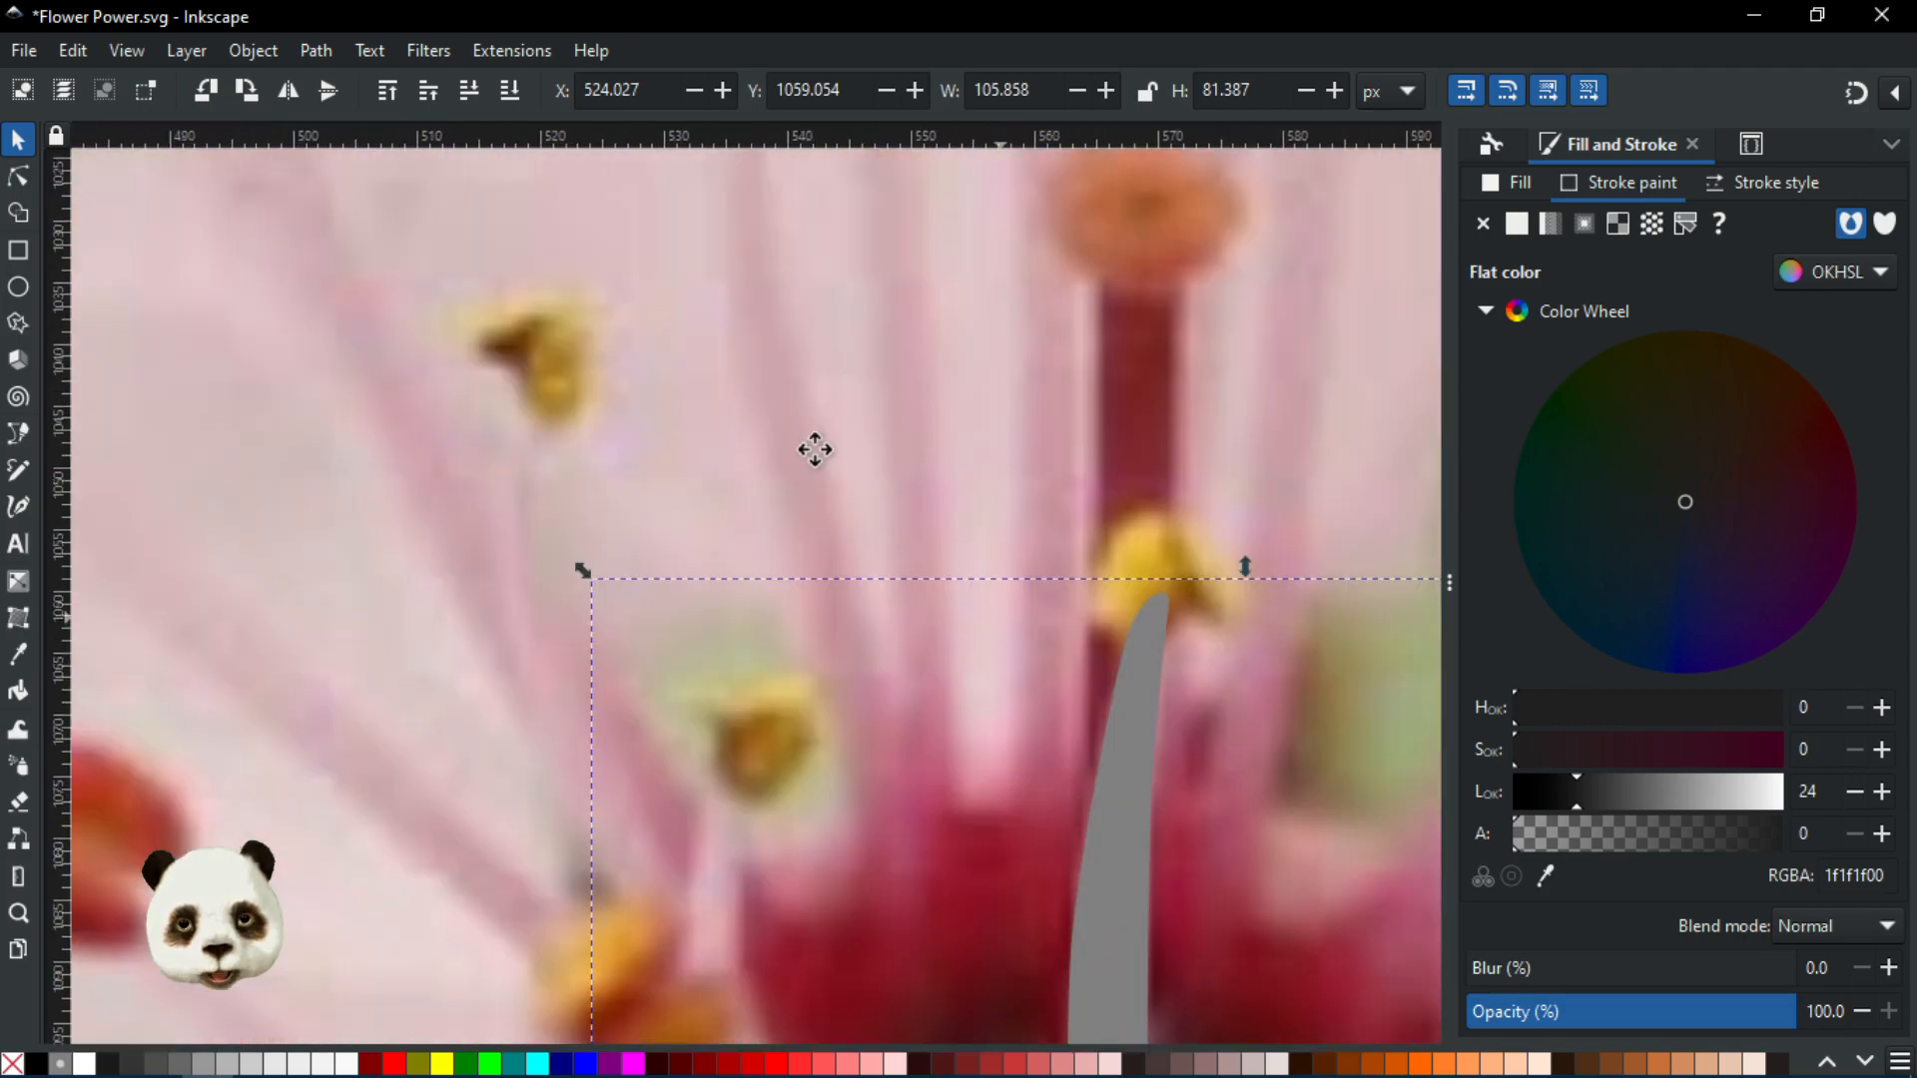
drag(815, 450, 723, 184)
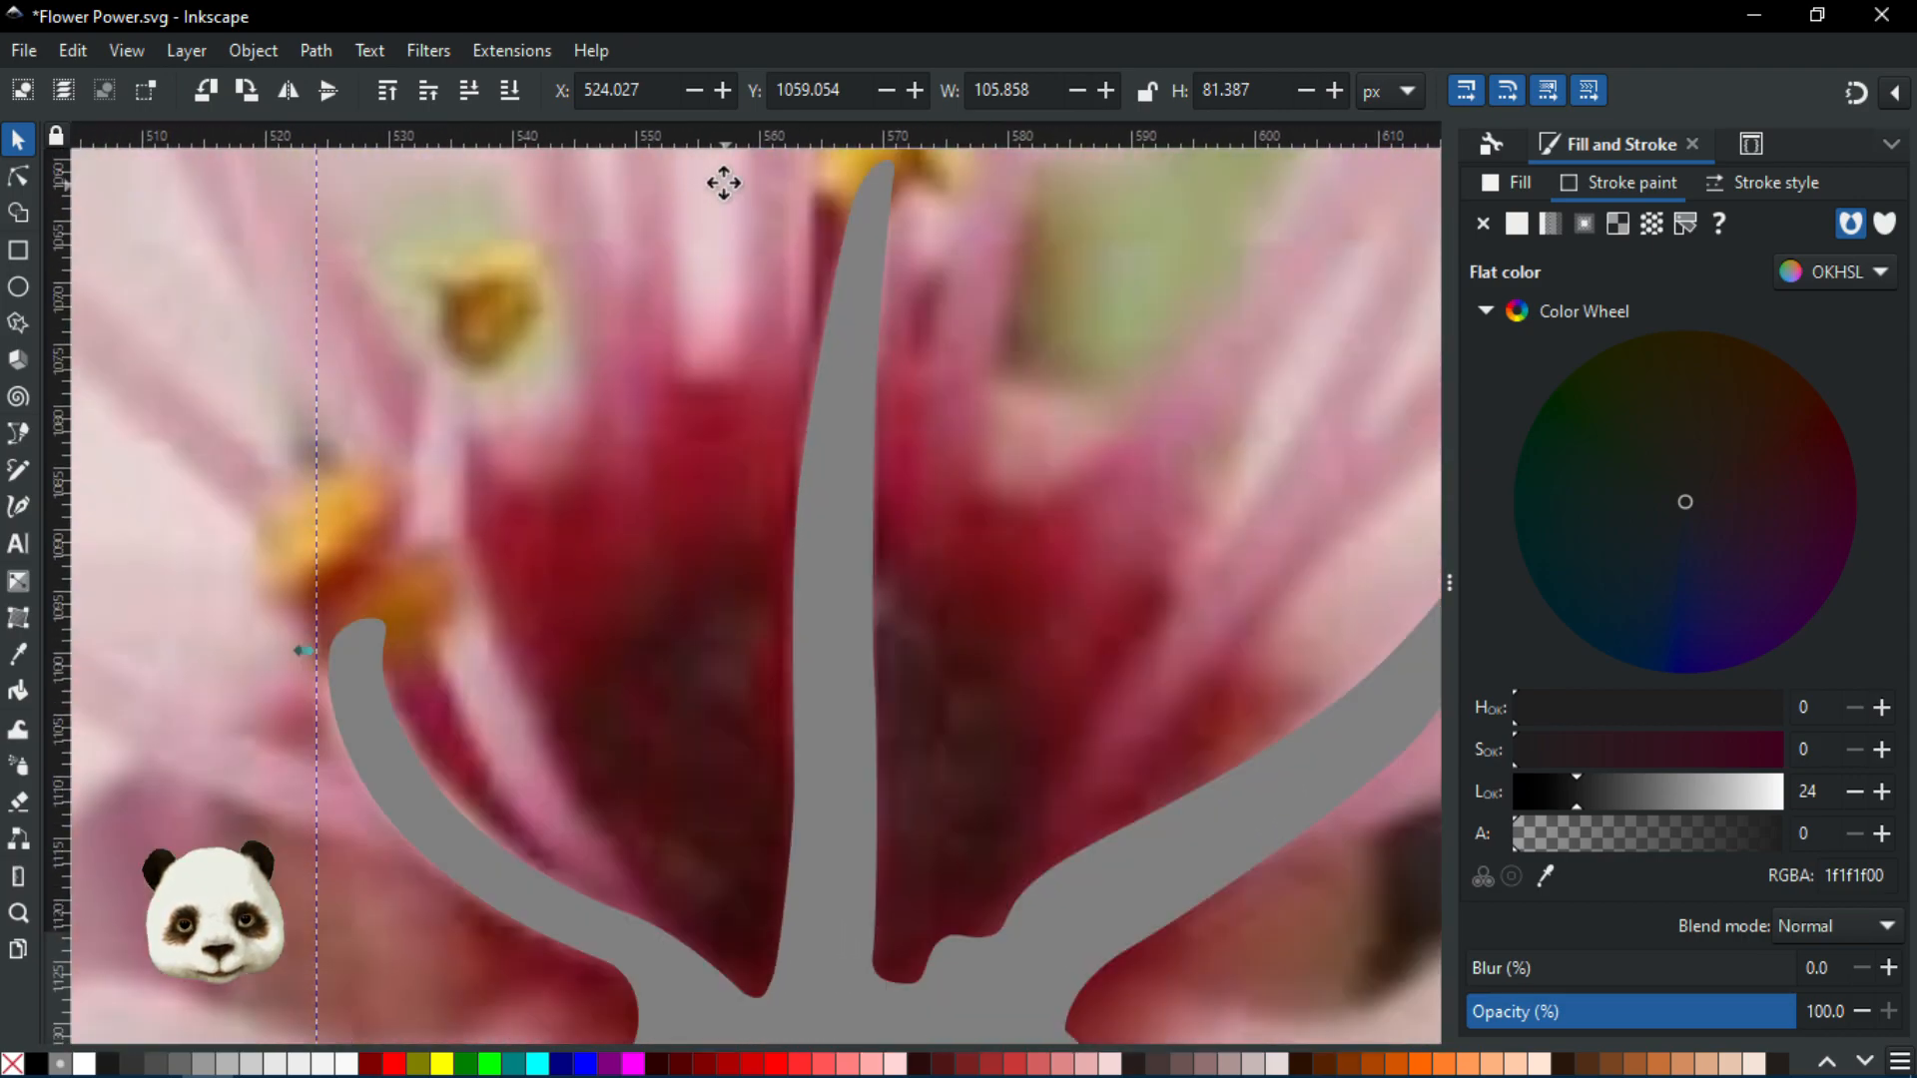
Set the stamen's stroke width to 2 px, keeping the solid dash pattern
click(1761, 190)
text(20)
key(Return)
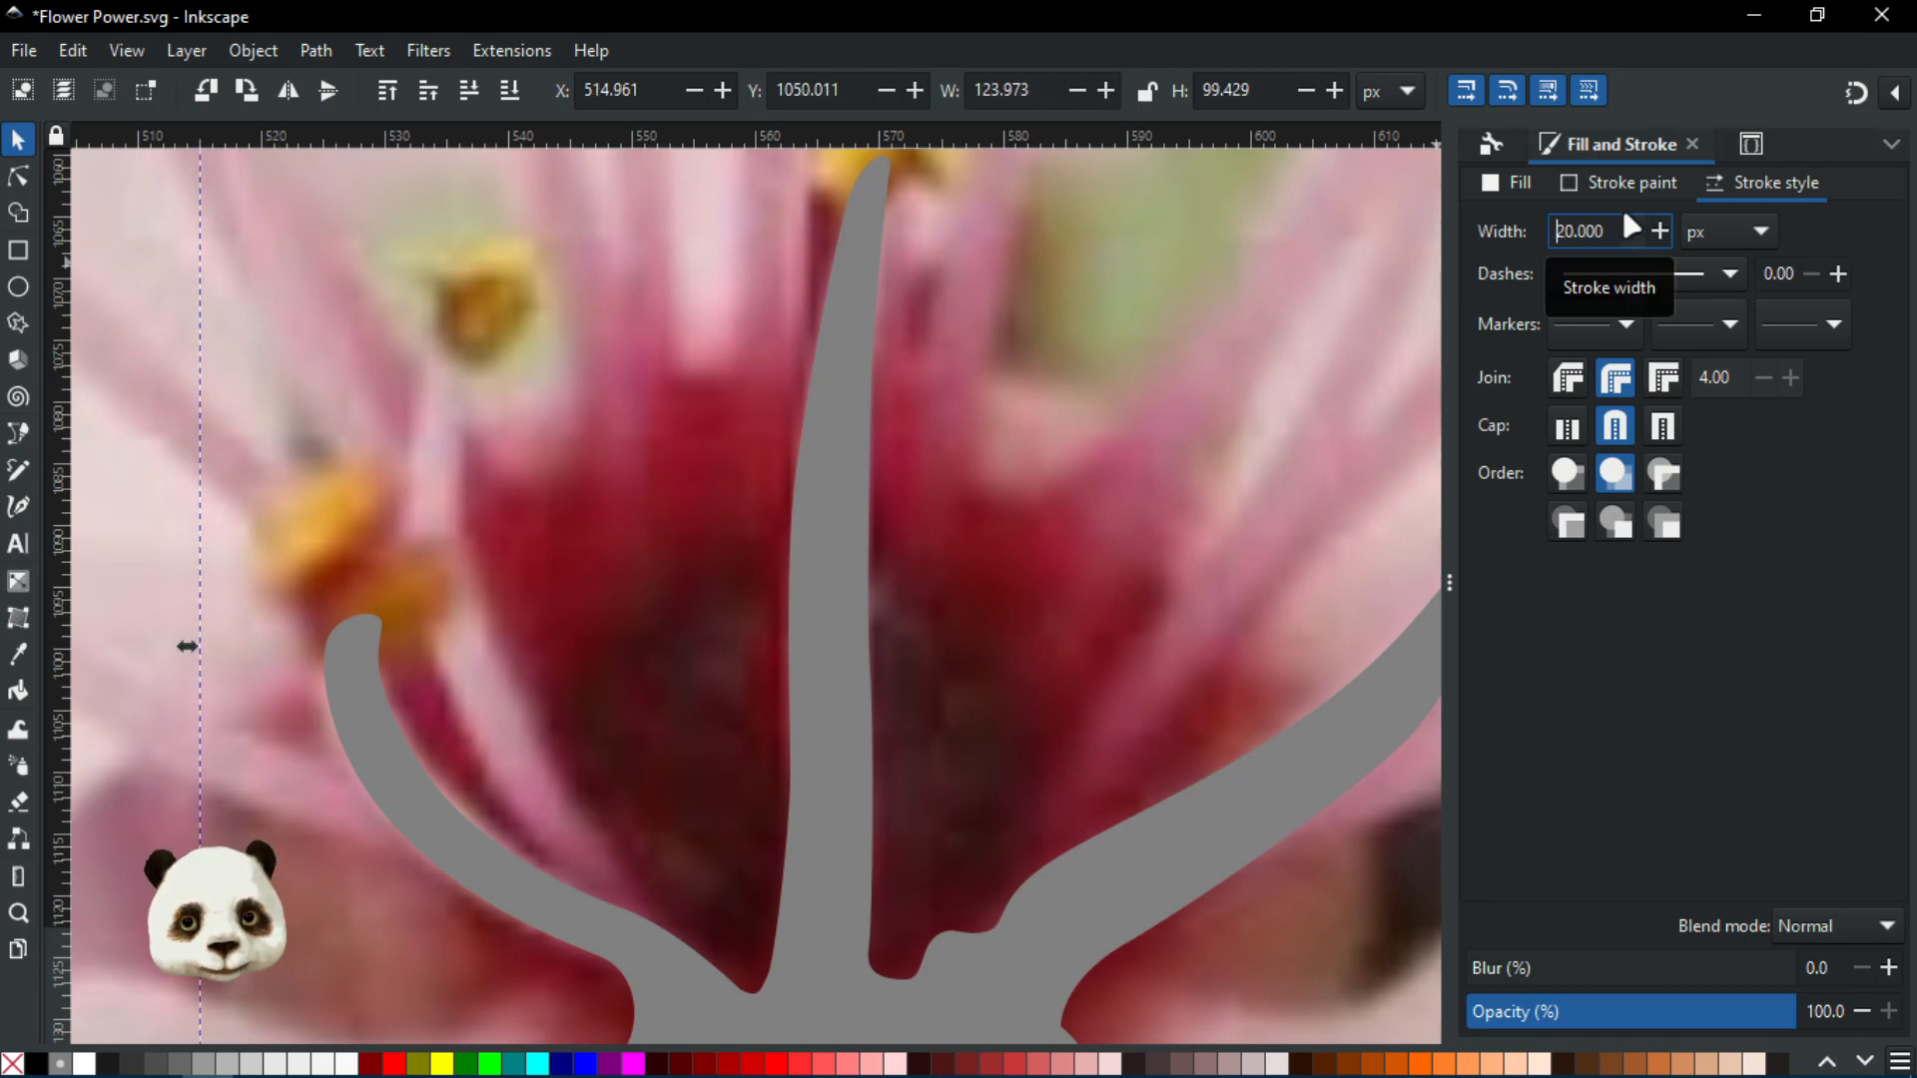
scroll(747, 755, up, 2)
scroll(747, 755, down, 4)
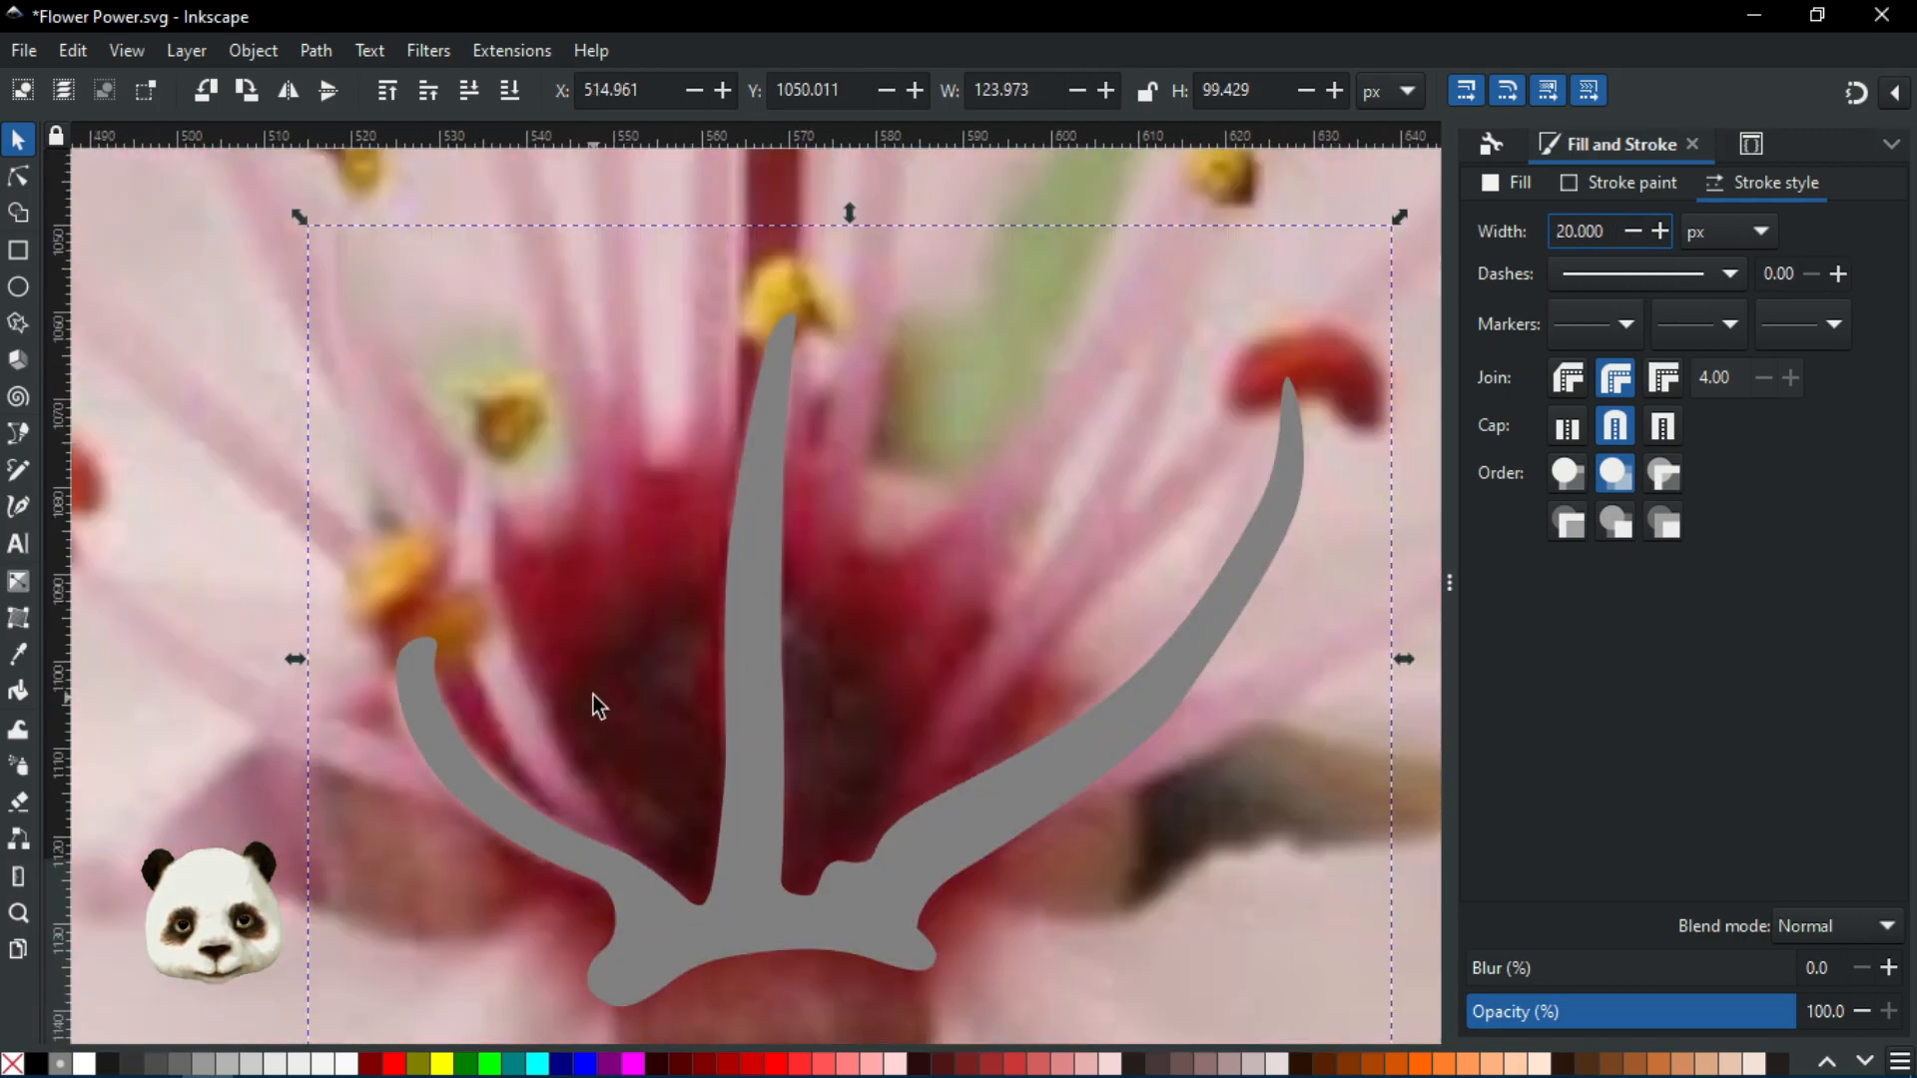
scroll(861, 633, up, 2)
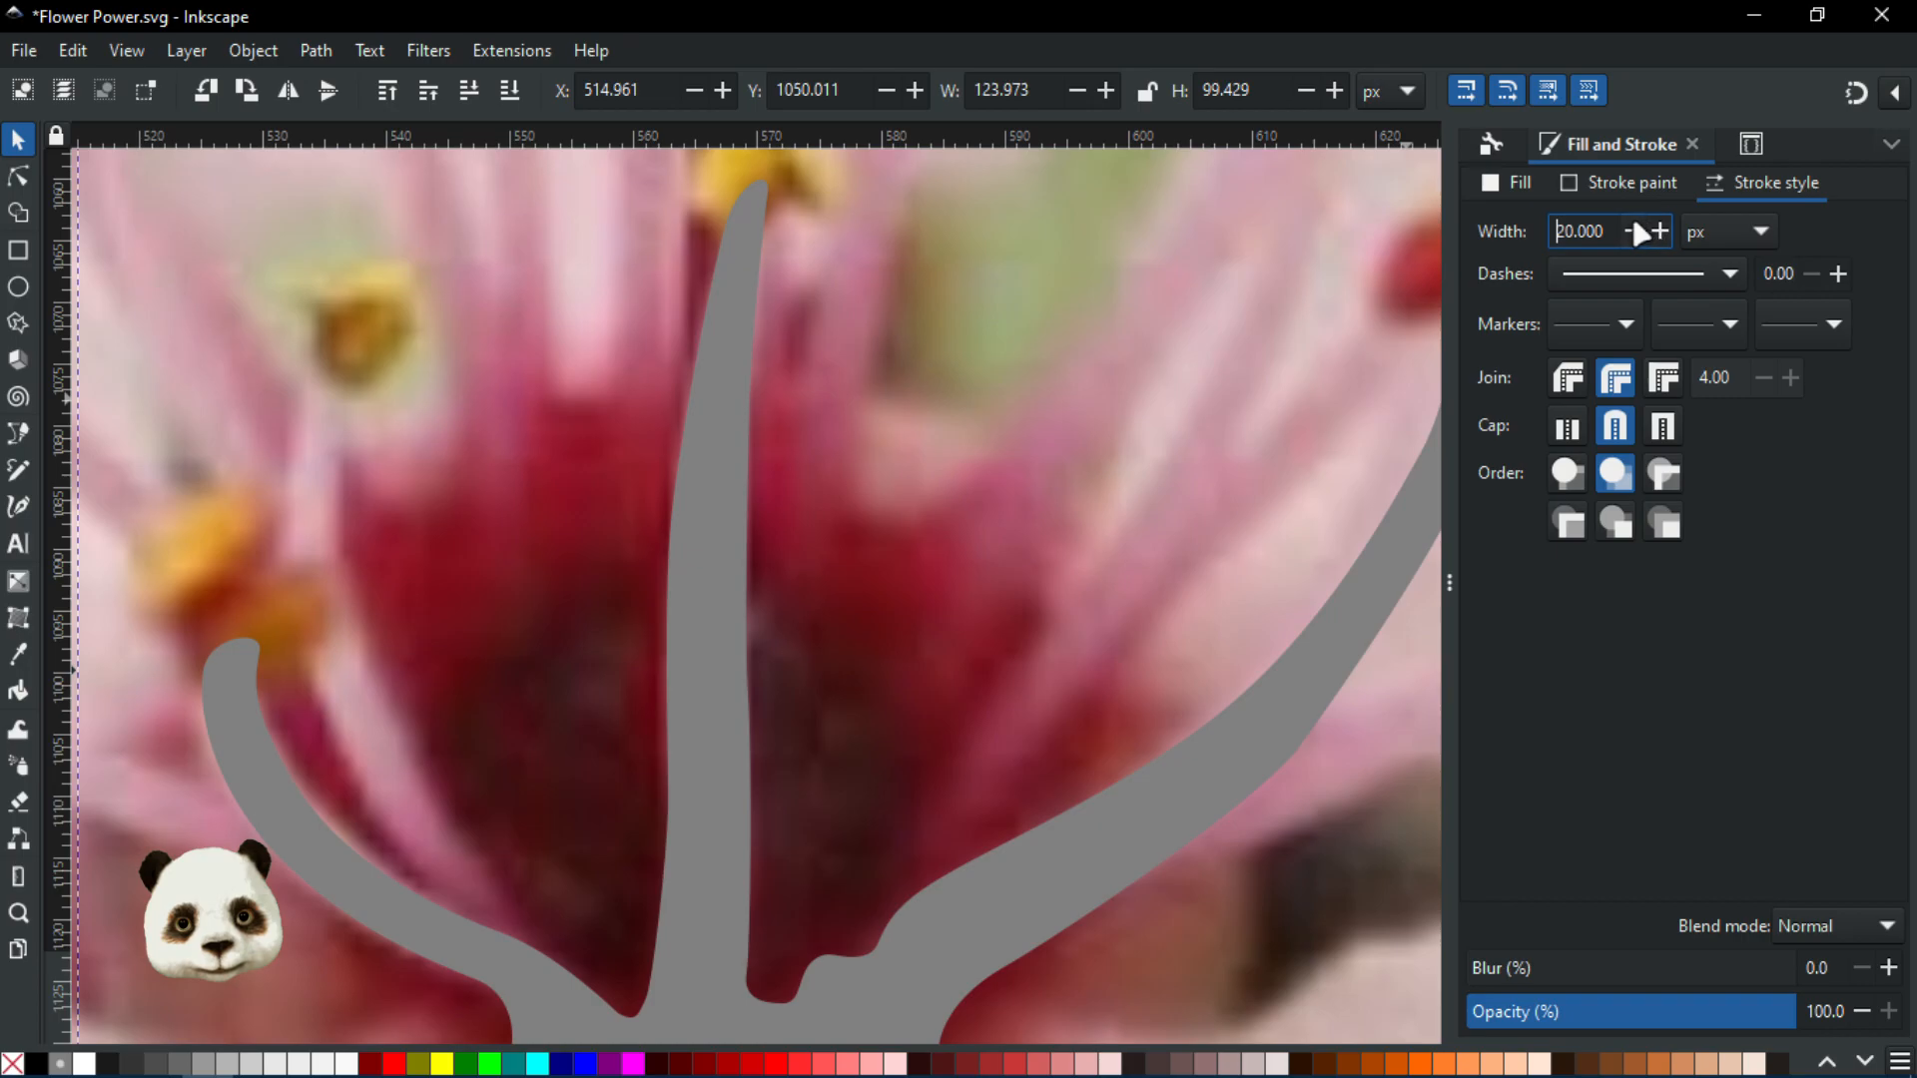
drag(1606, 233, 1470, 236)
text(2)
key(Return)
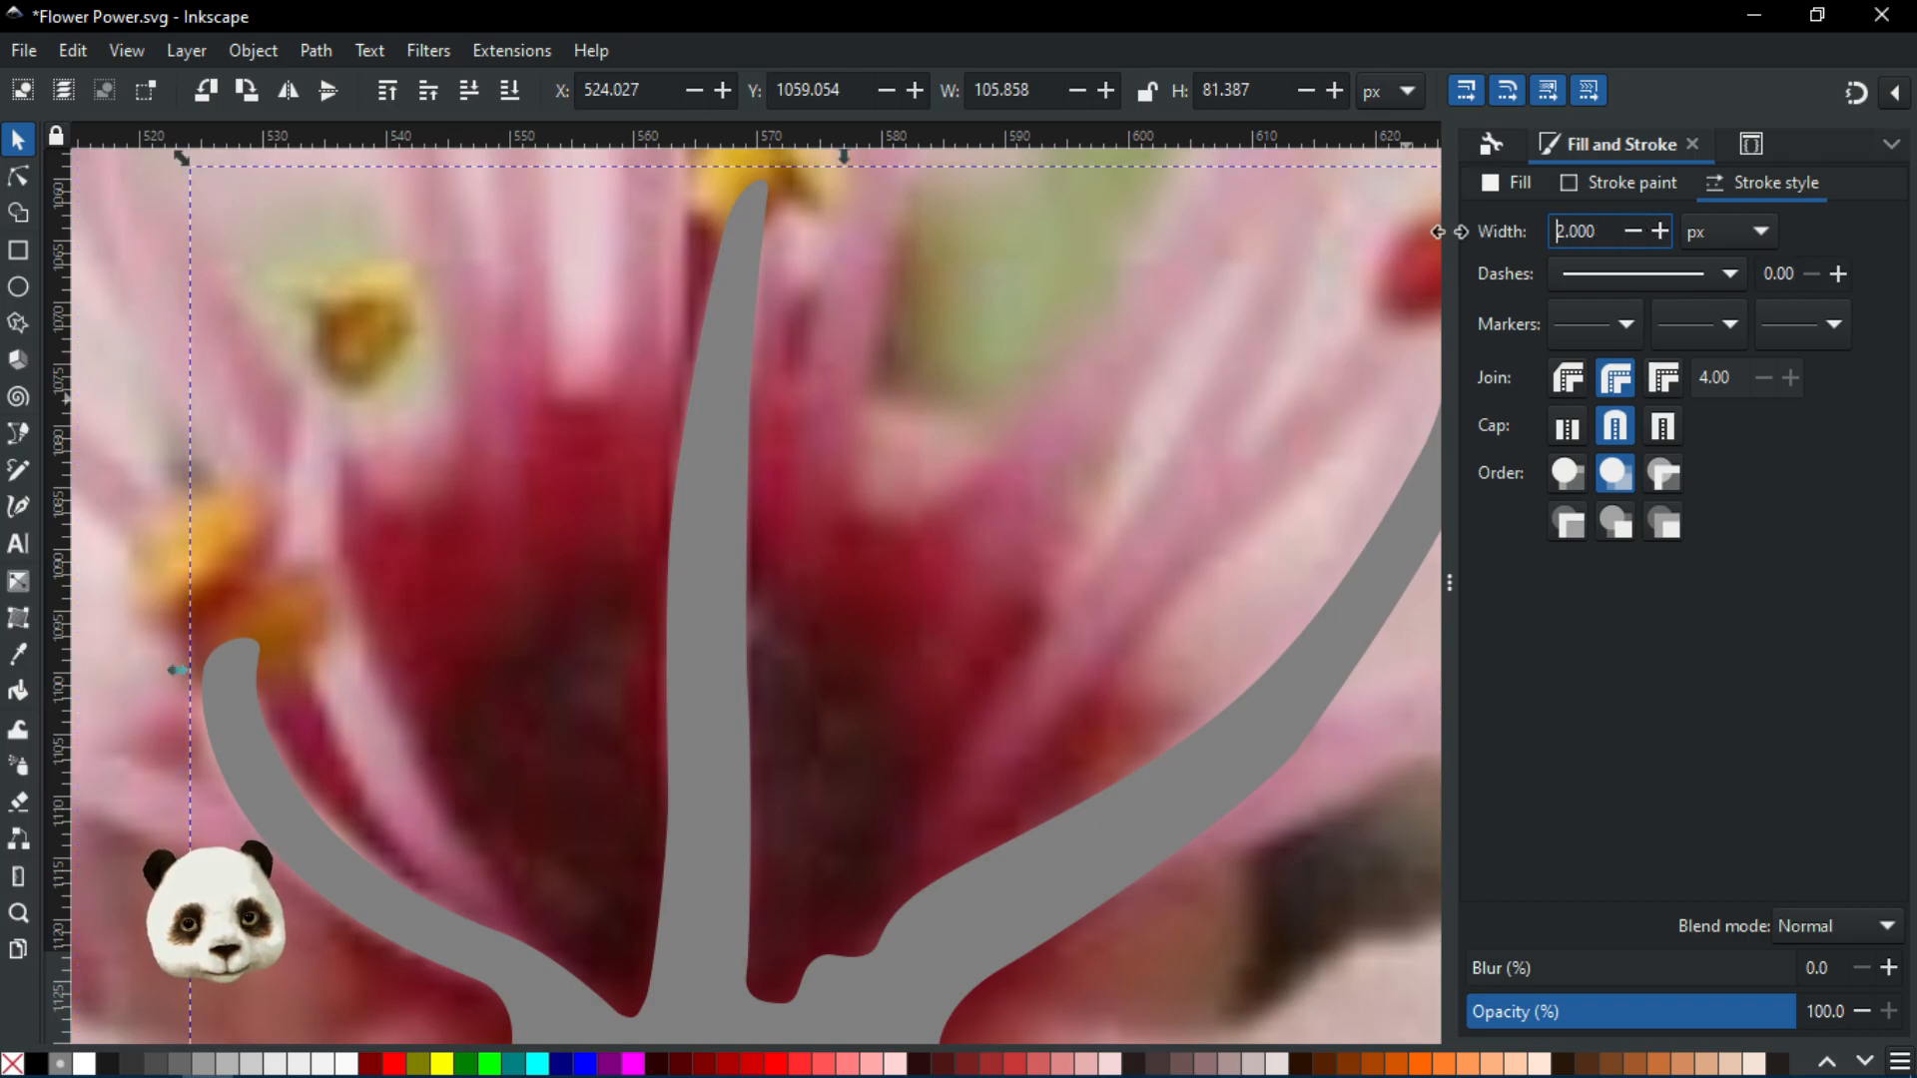
scroll(912, 582, down, 1)
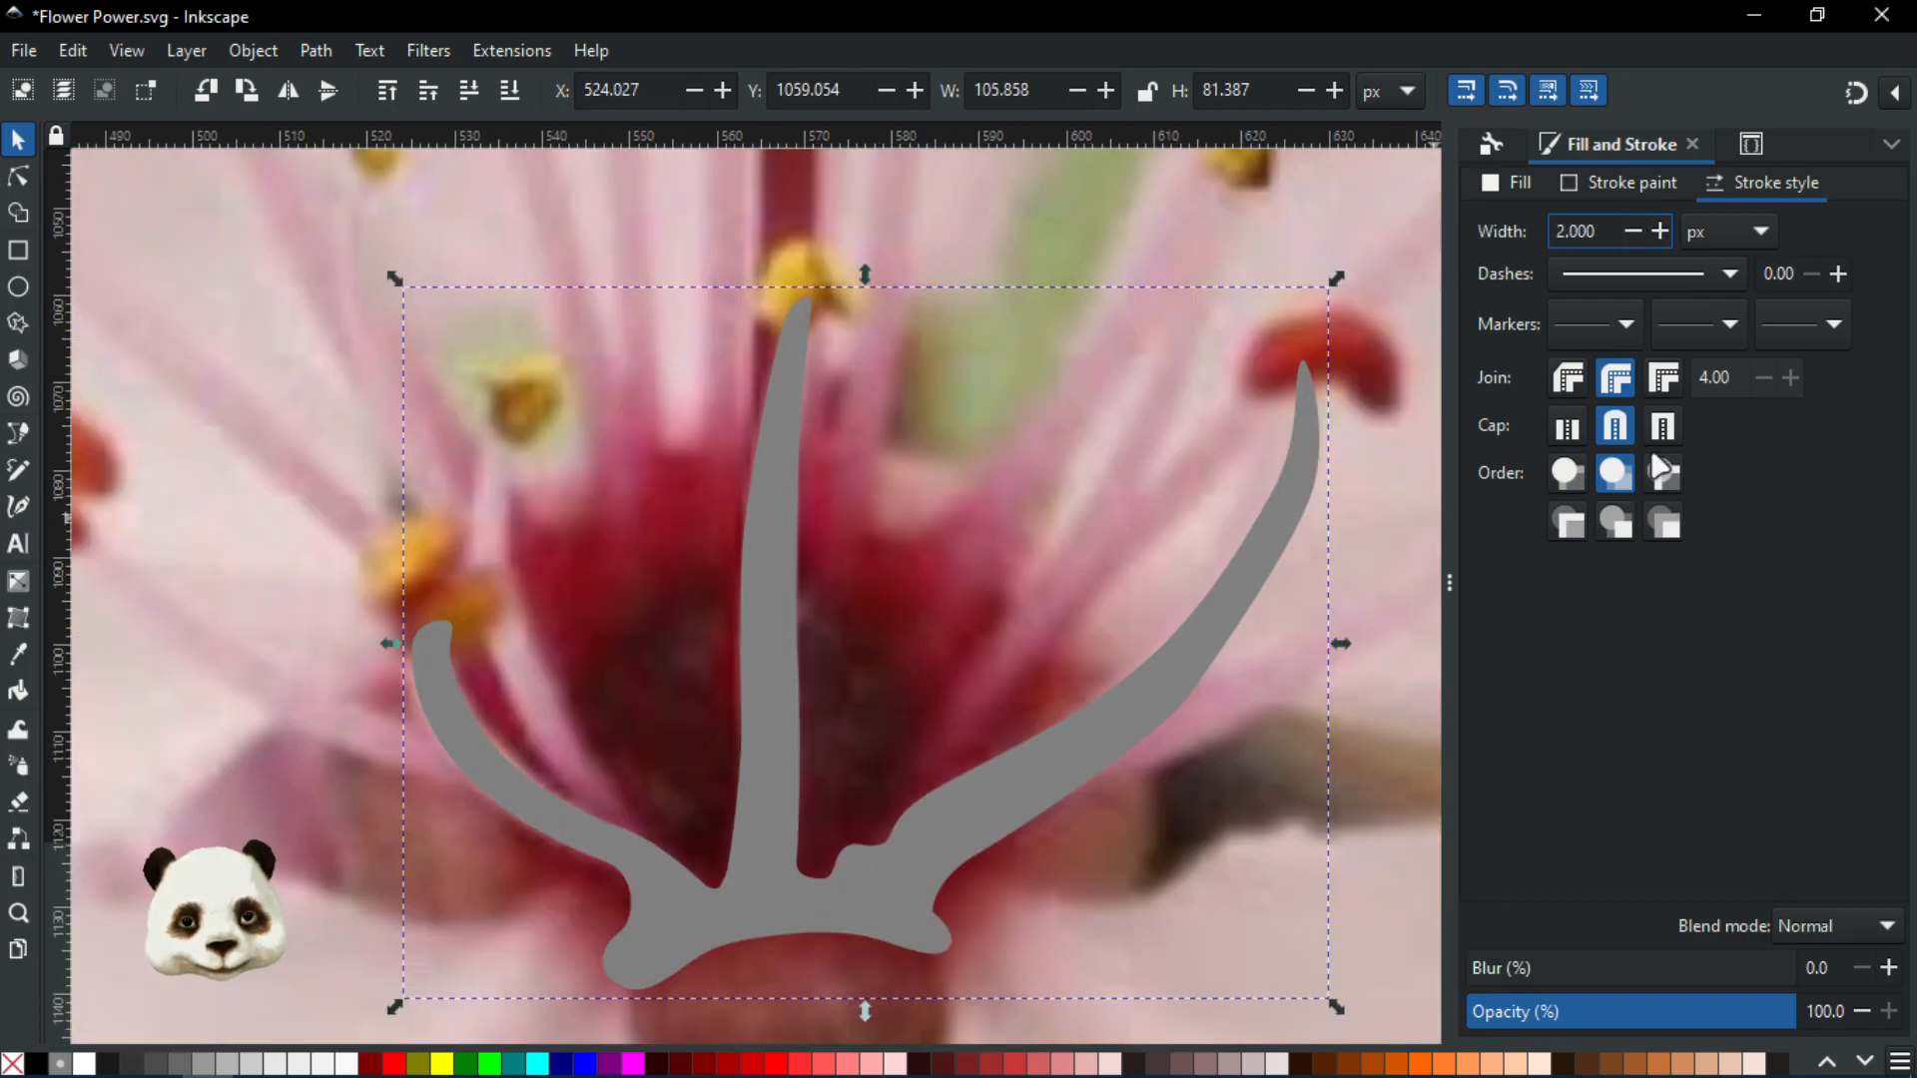
click(1839, 276)
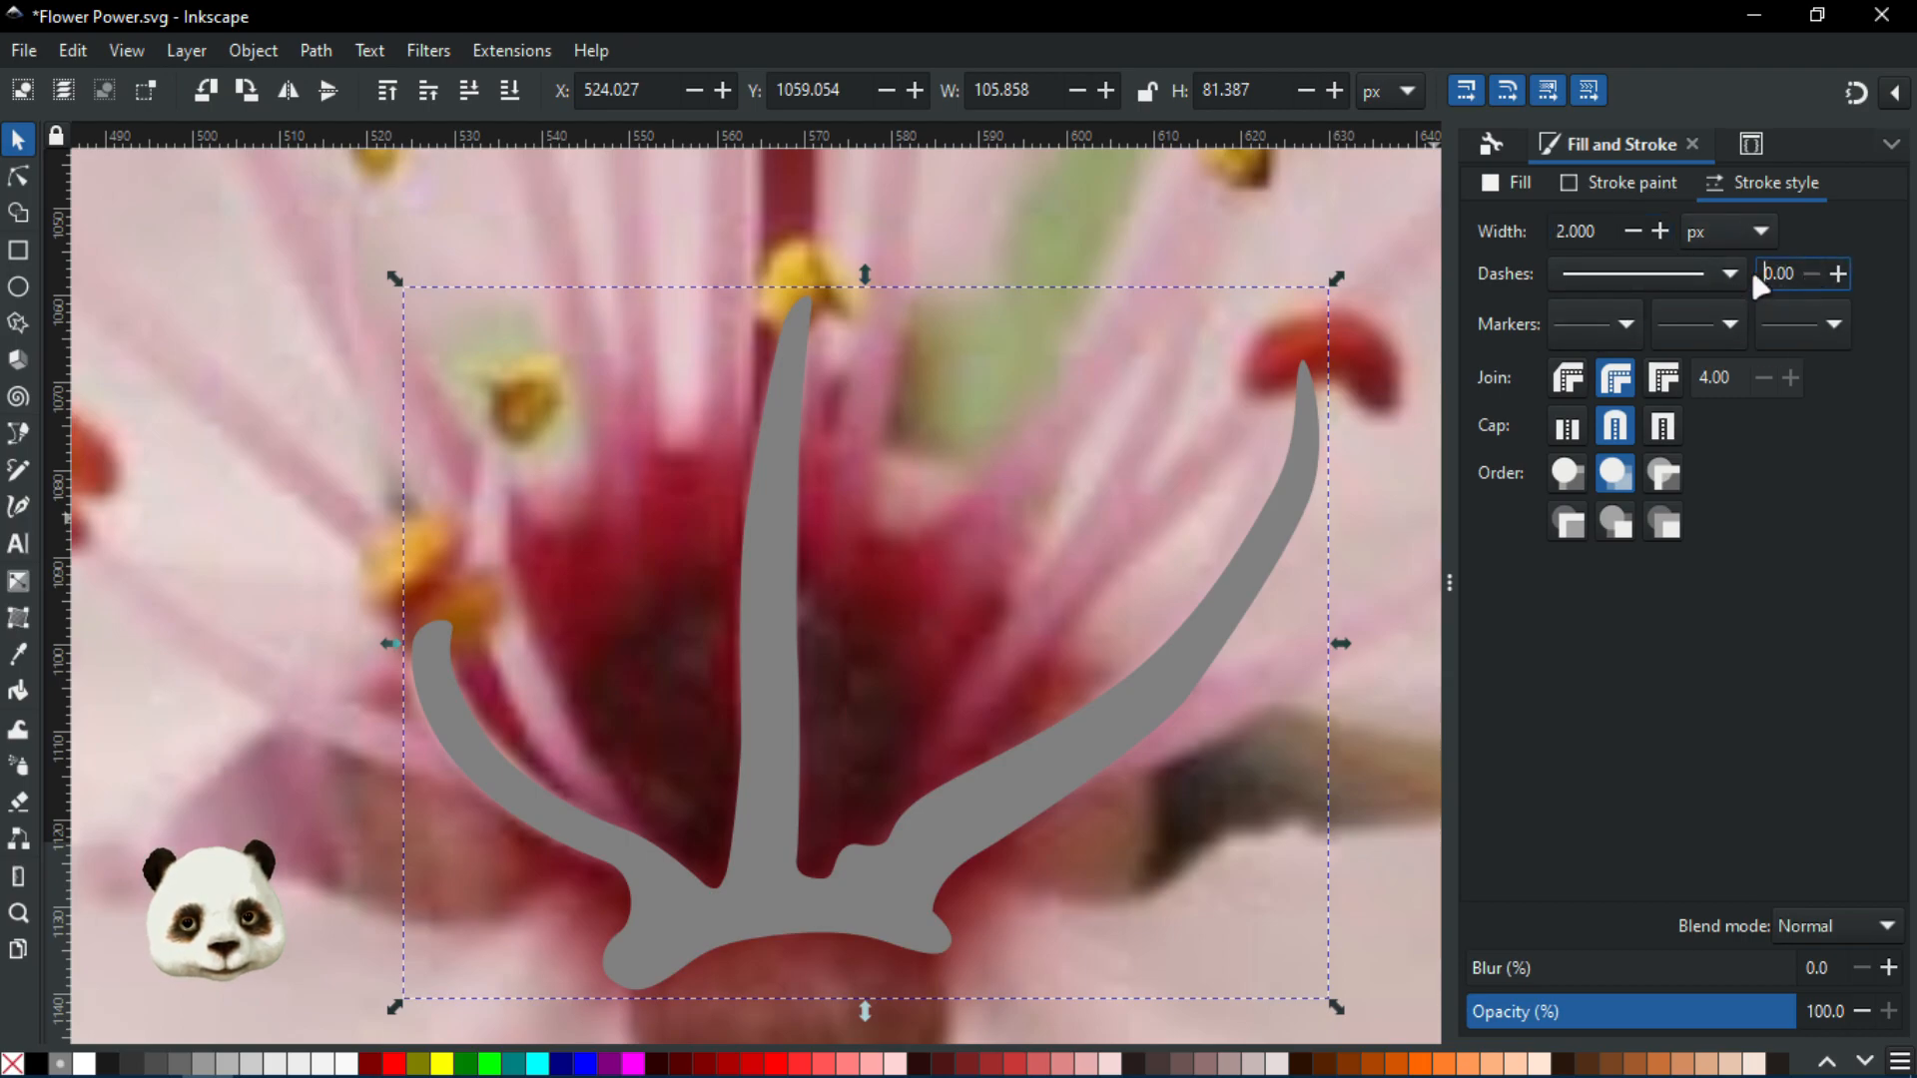
click(1724, 271)
click(1720, 268)
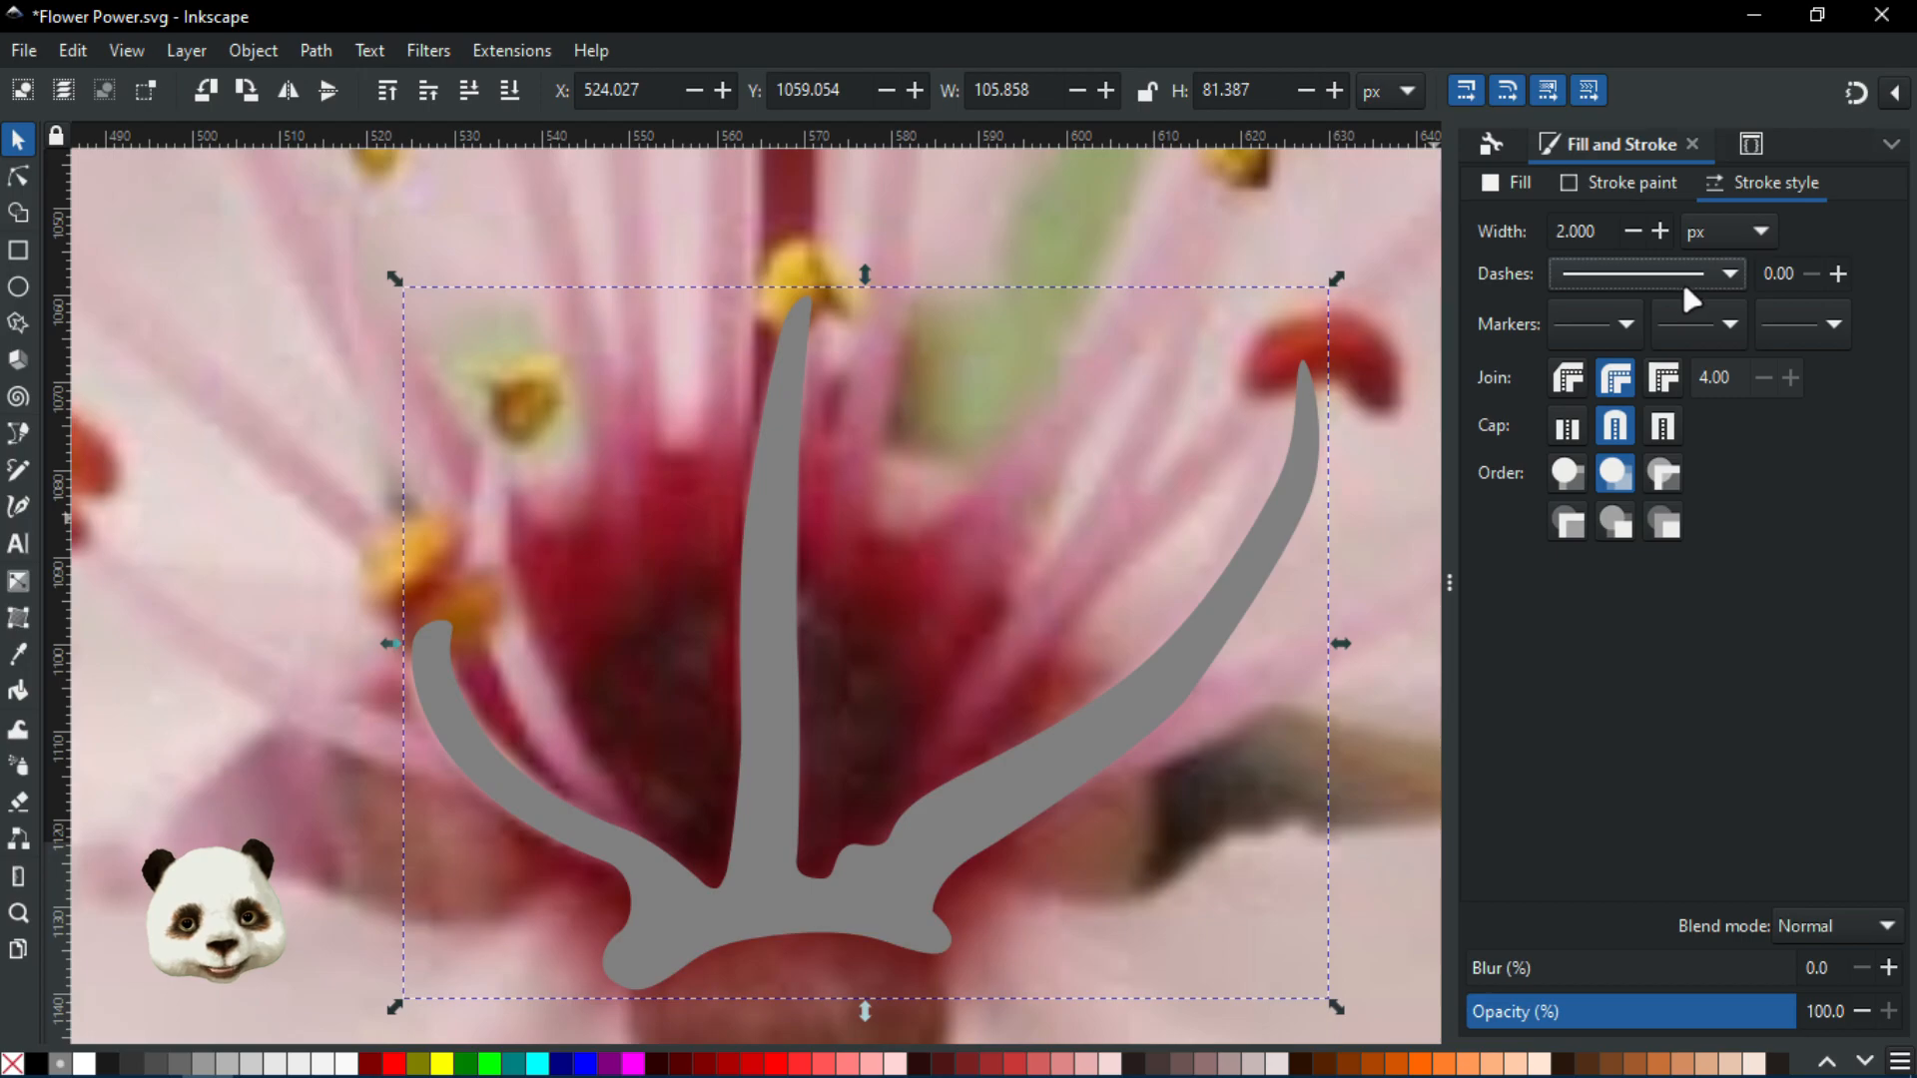
Give the stroke a flat dark brown colour (H47 S45 L24), then deselect the shape
click(1619, 184)
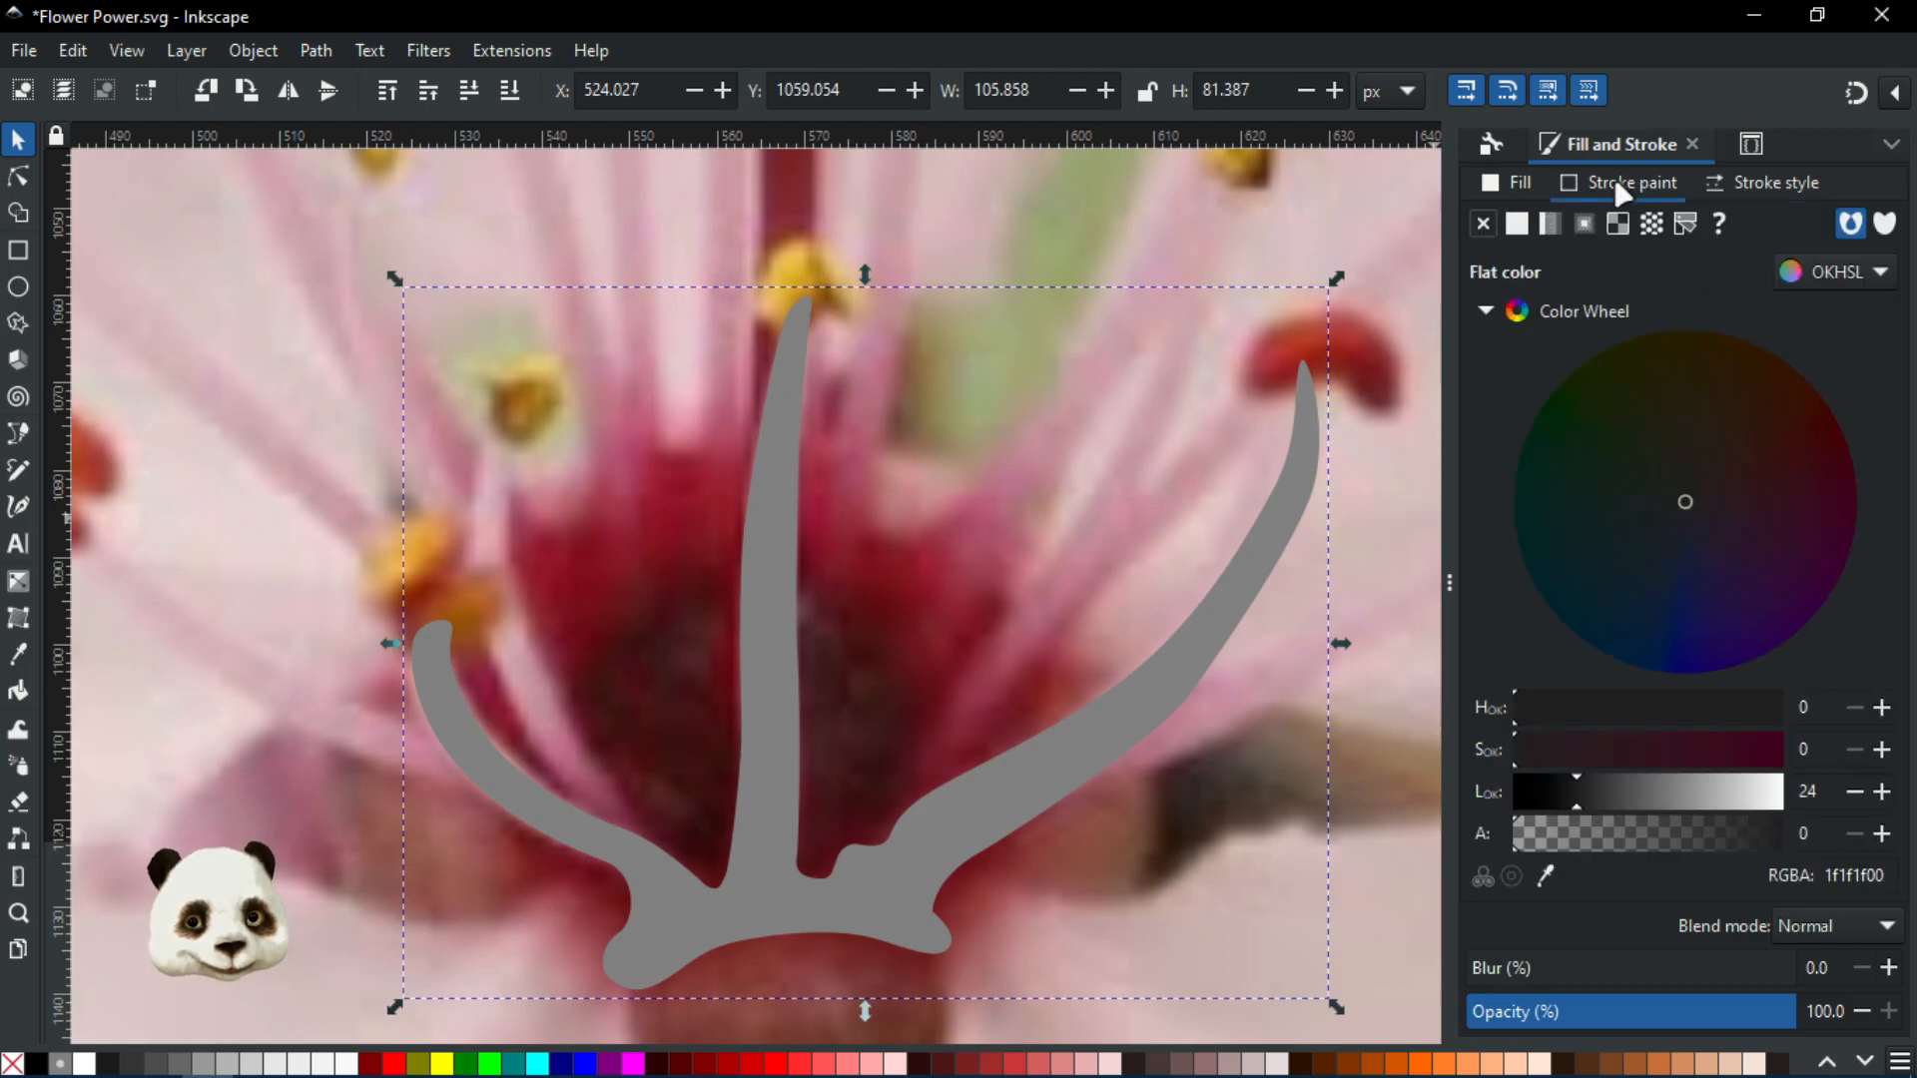
click(1520, 228)
mouse_move(1736, 473)
mouse_down()
mouse_move(1758, 439)
mouse_move(1737, 448)
mouse_up()
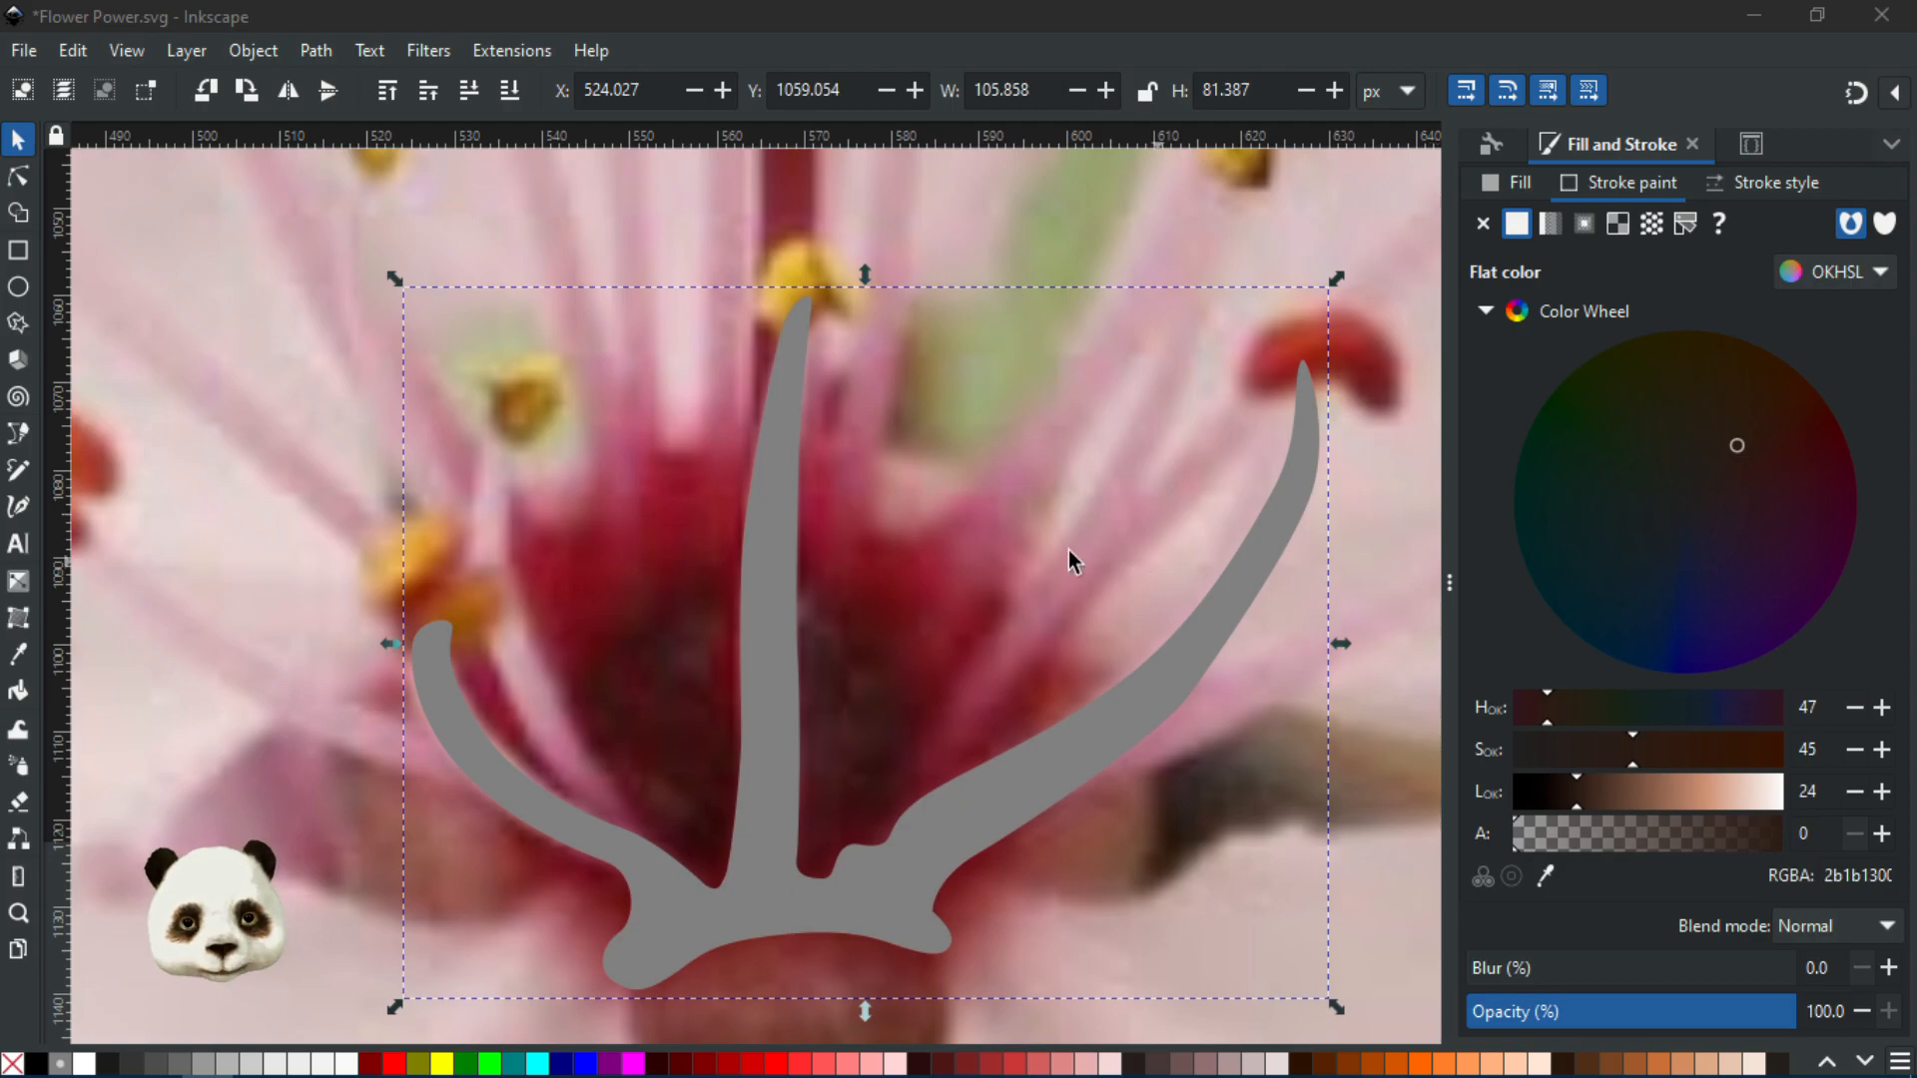
scroll(937, 557, down, 4)
drag(941, 559, 568, 402)
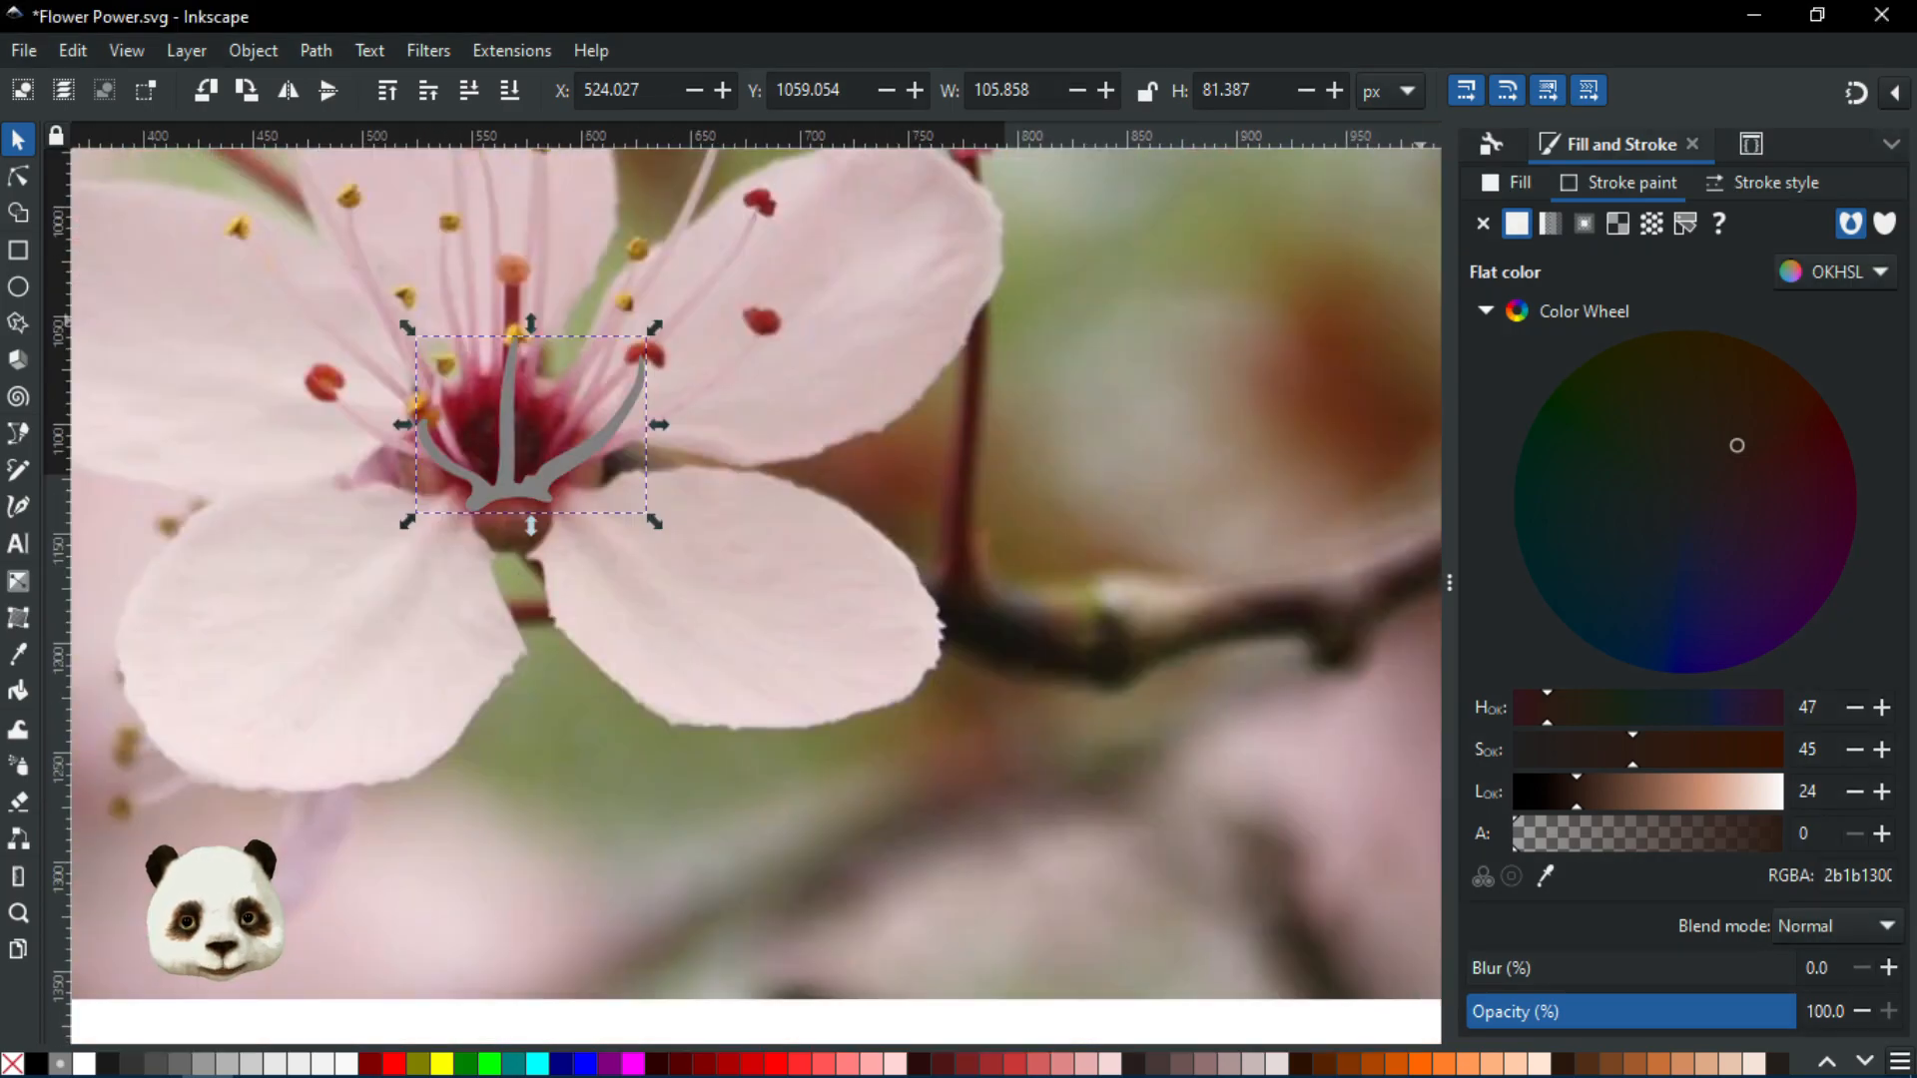
key(Escape)
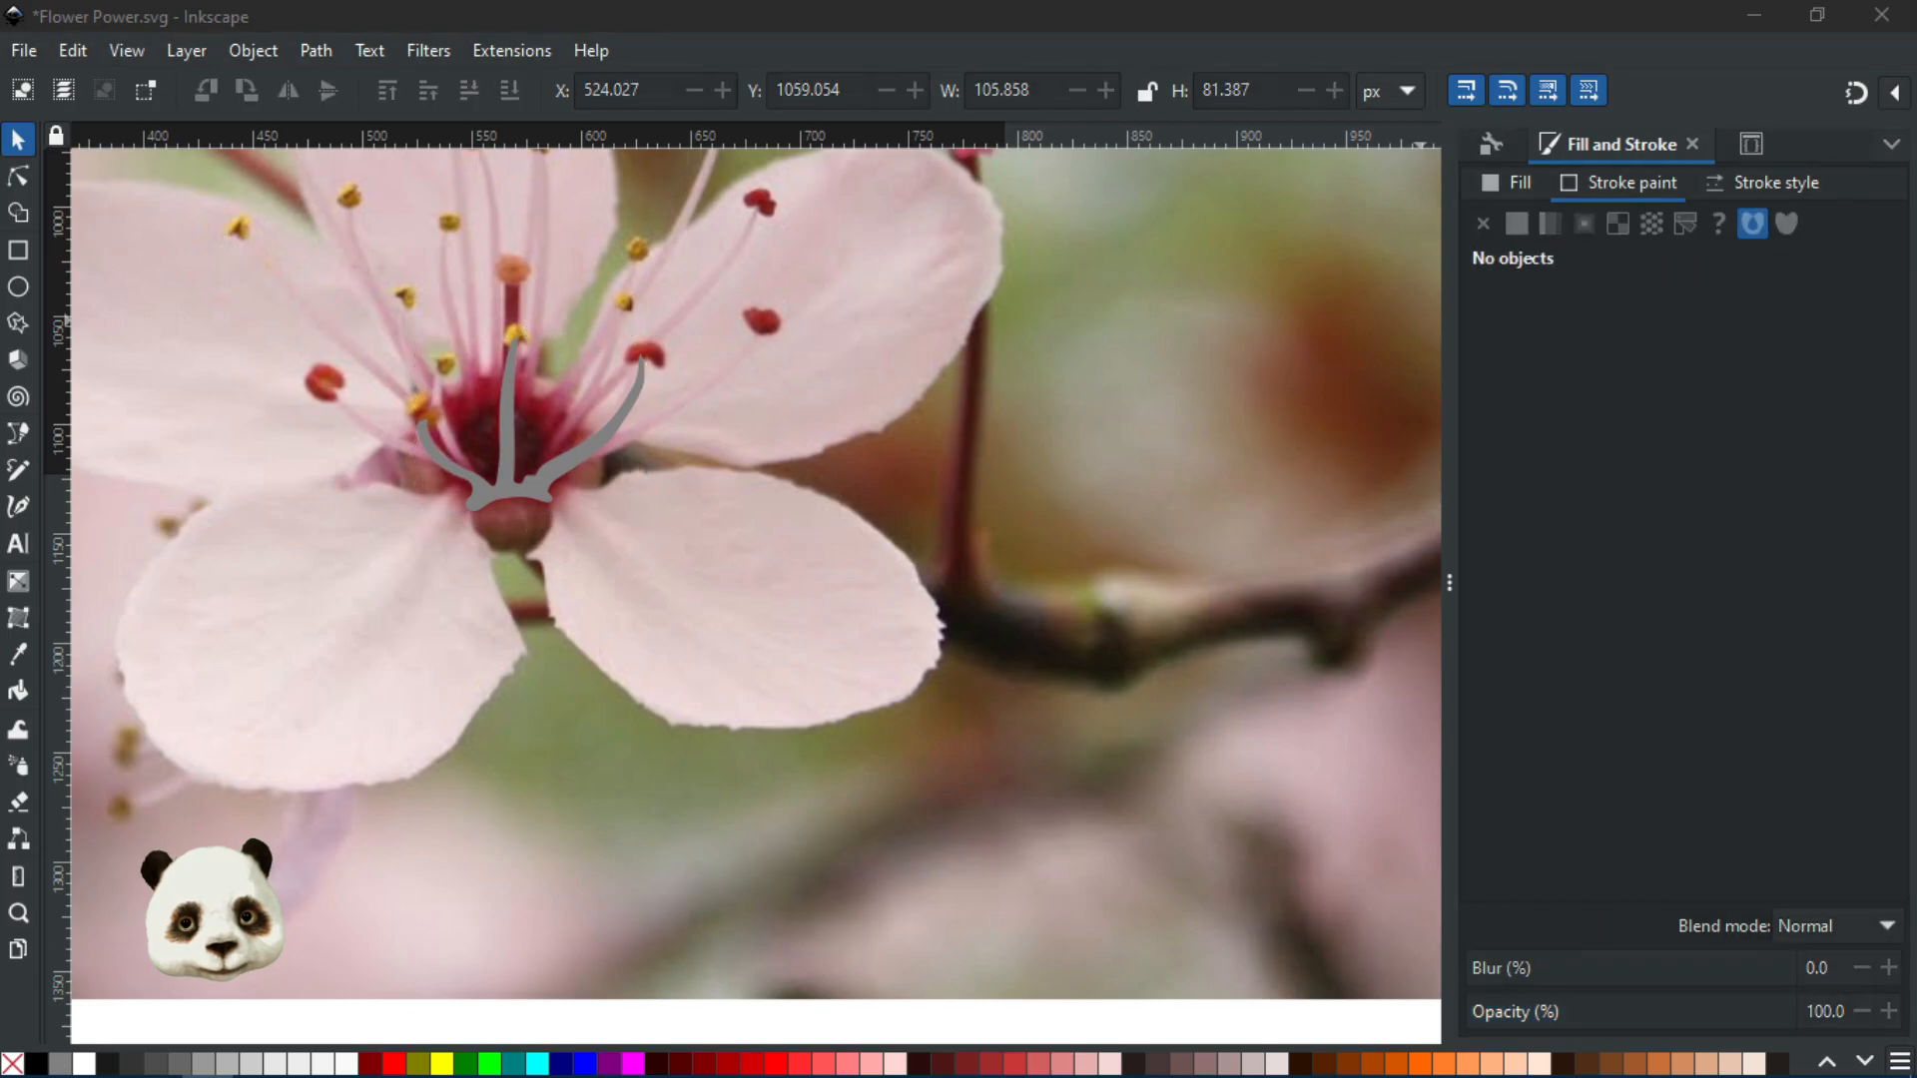
scroll(705, 746, down, 3)
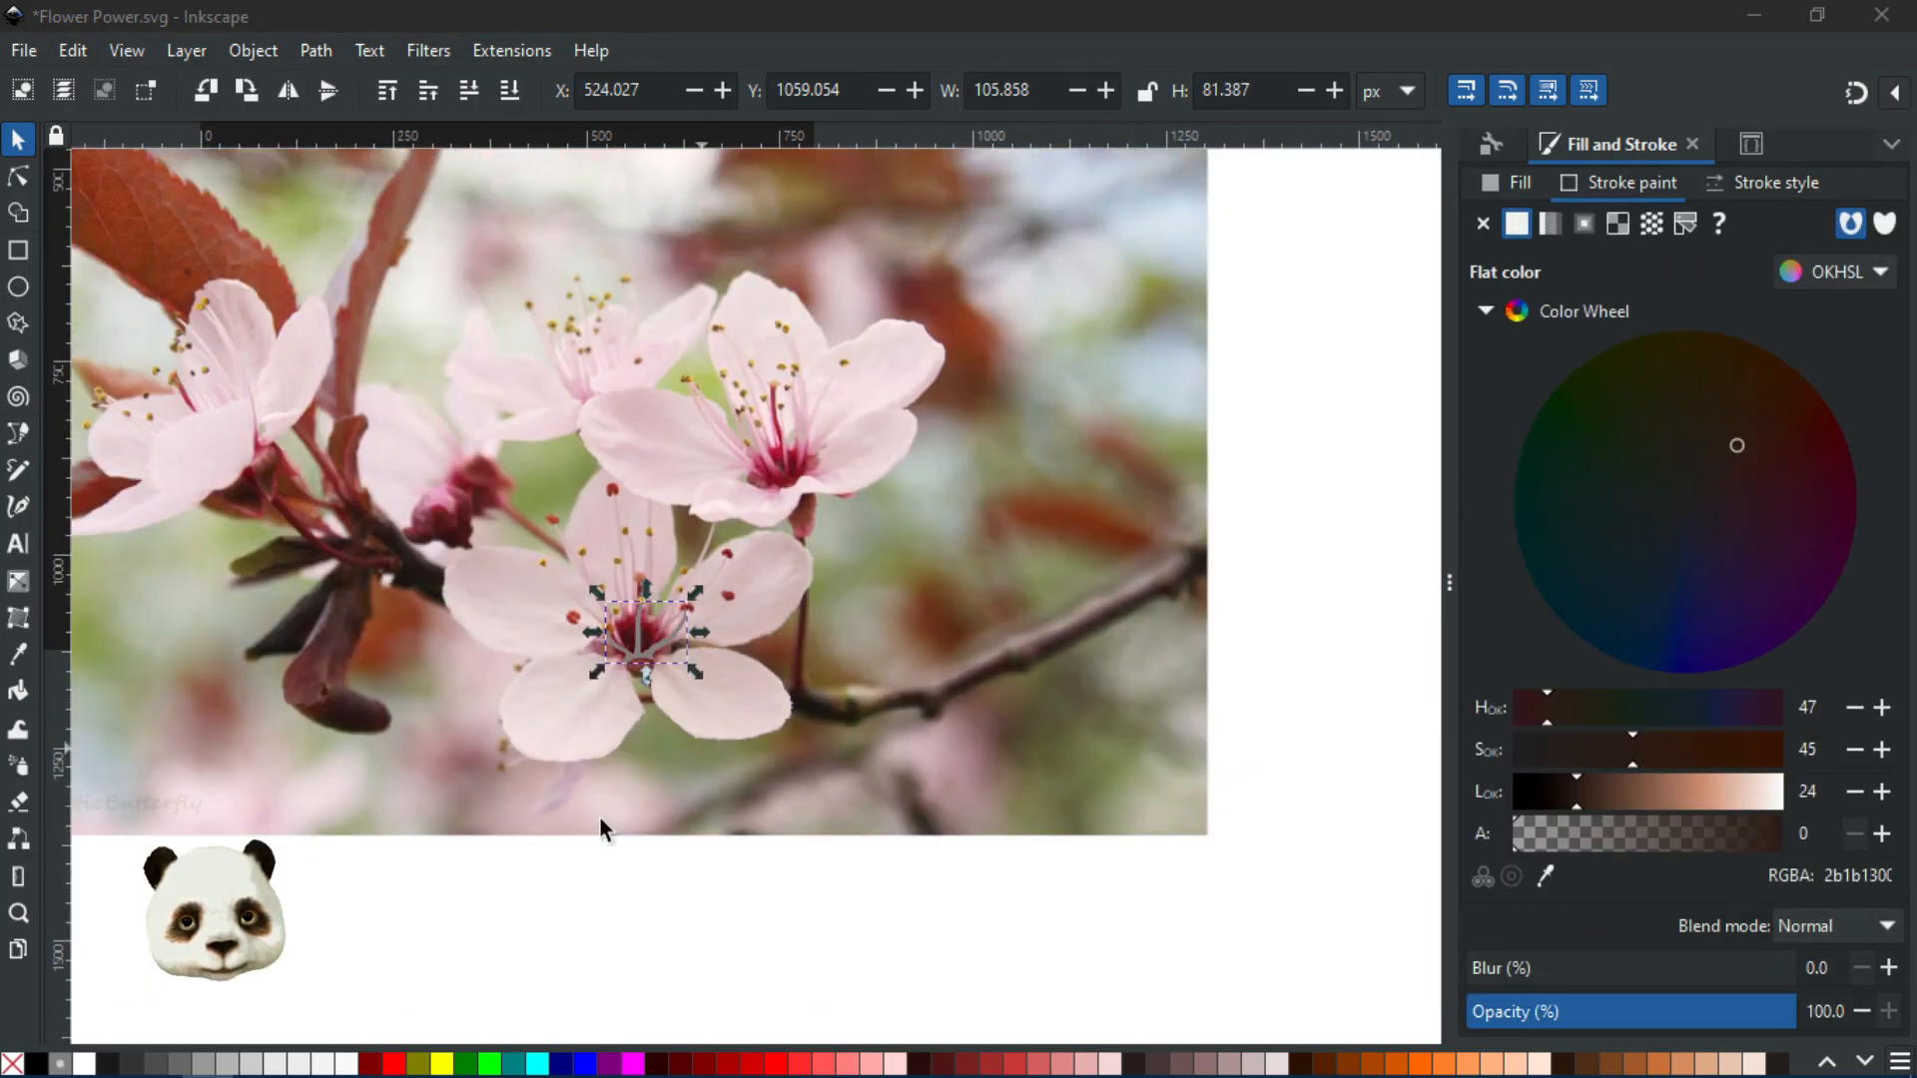
click(18, 250)
drag(1139, 415, 1356, 629)
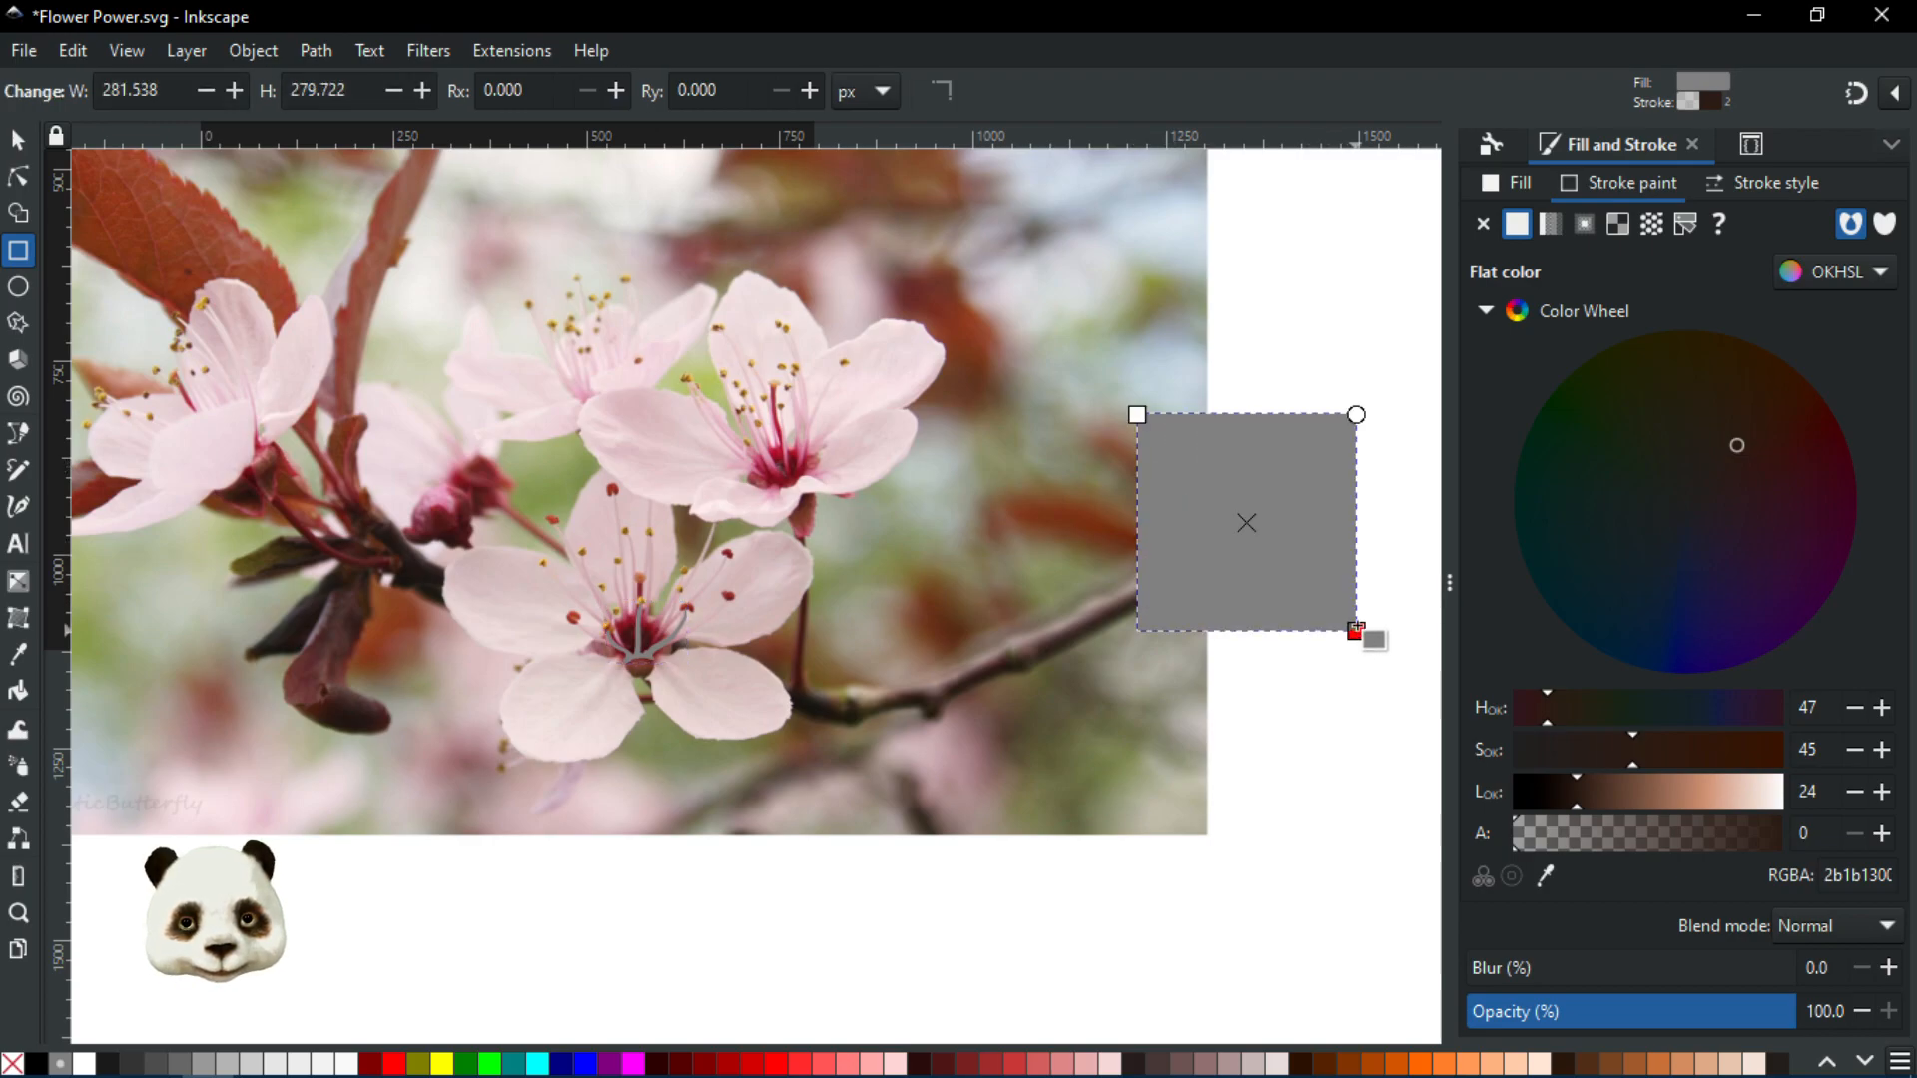
scroll(1366, 567, up, 1)
scroll(1366, 567, up, 1)
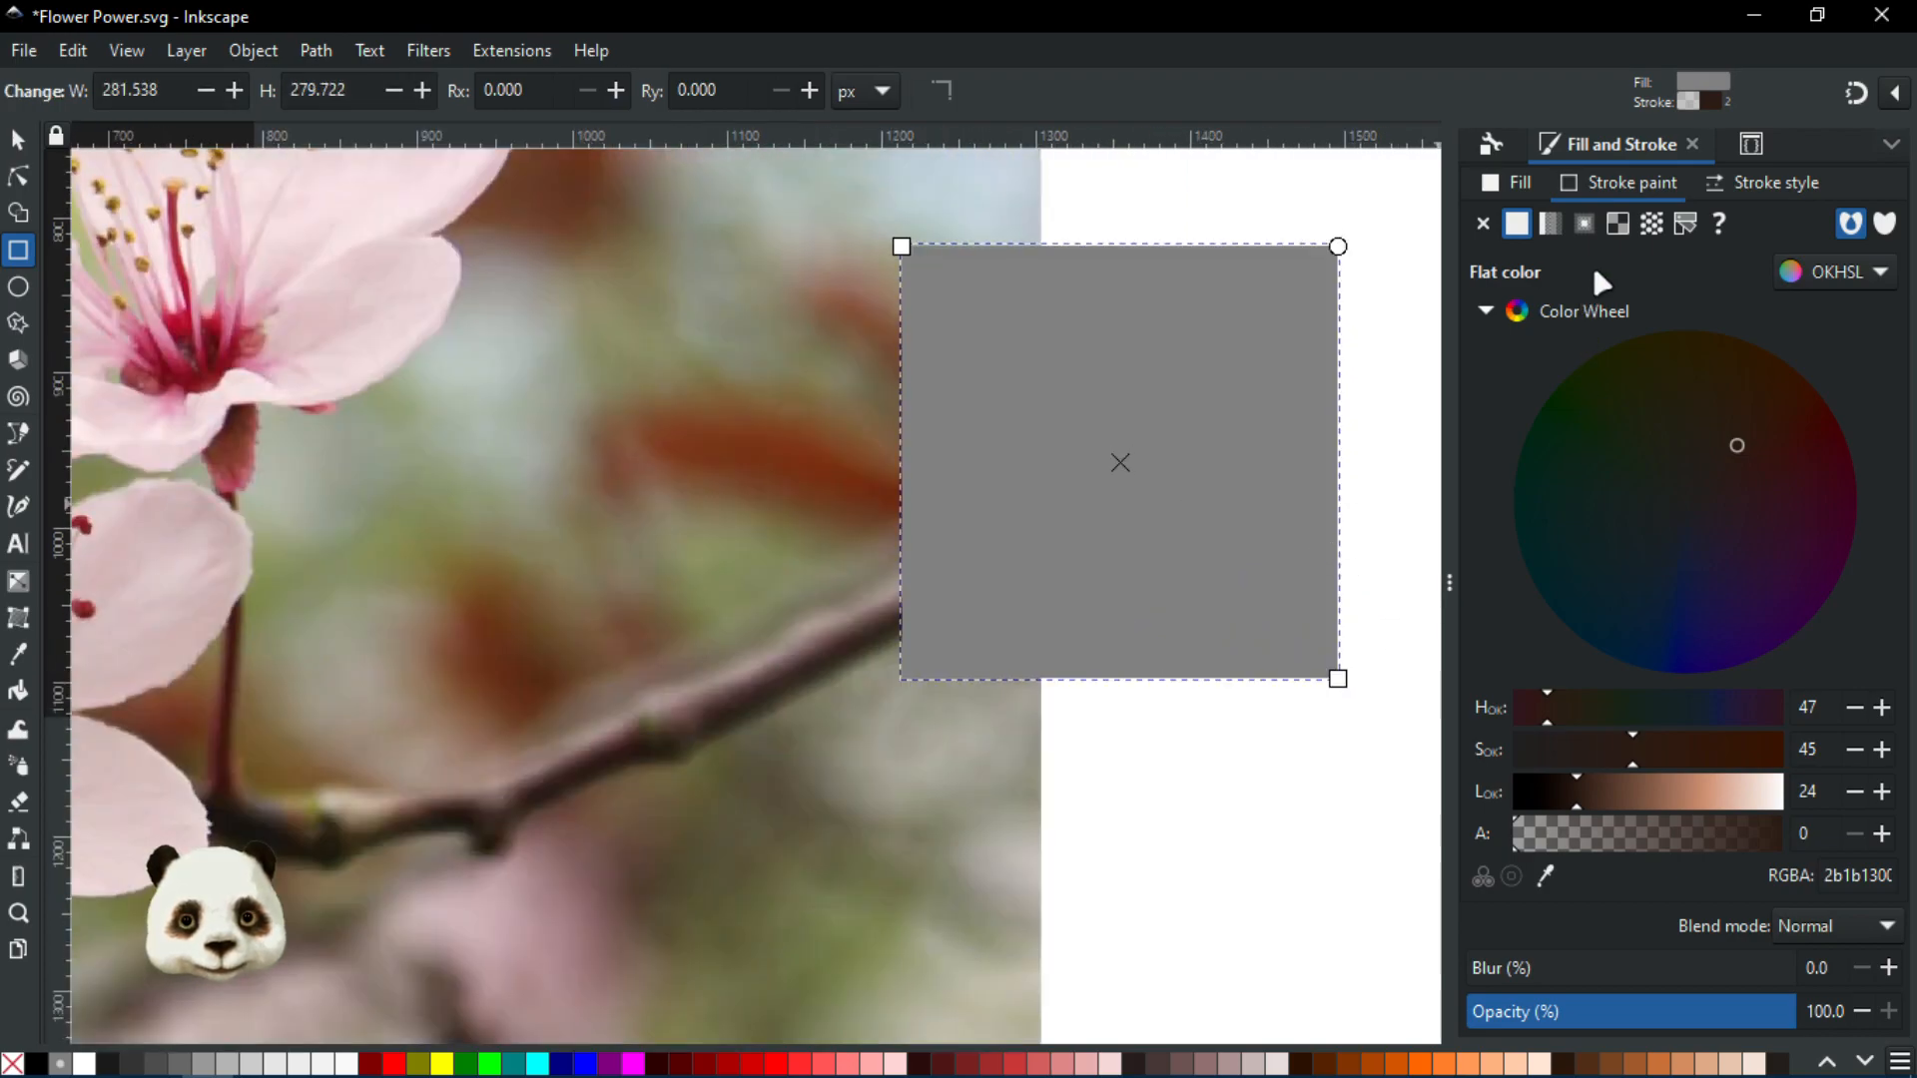
click(1755, 188)
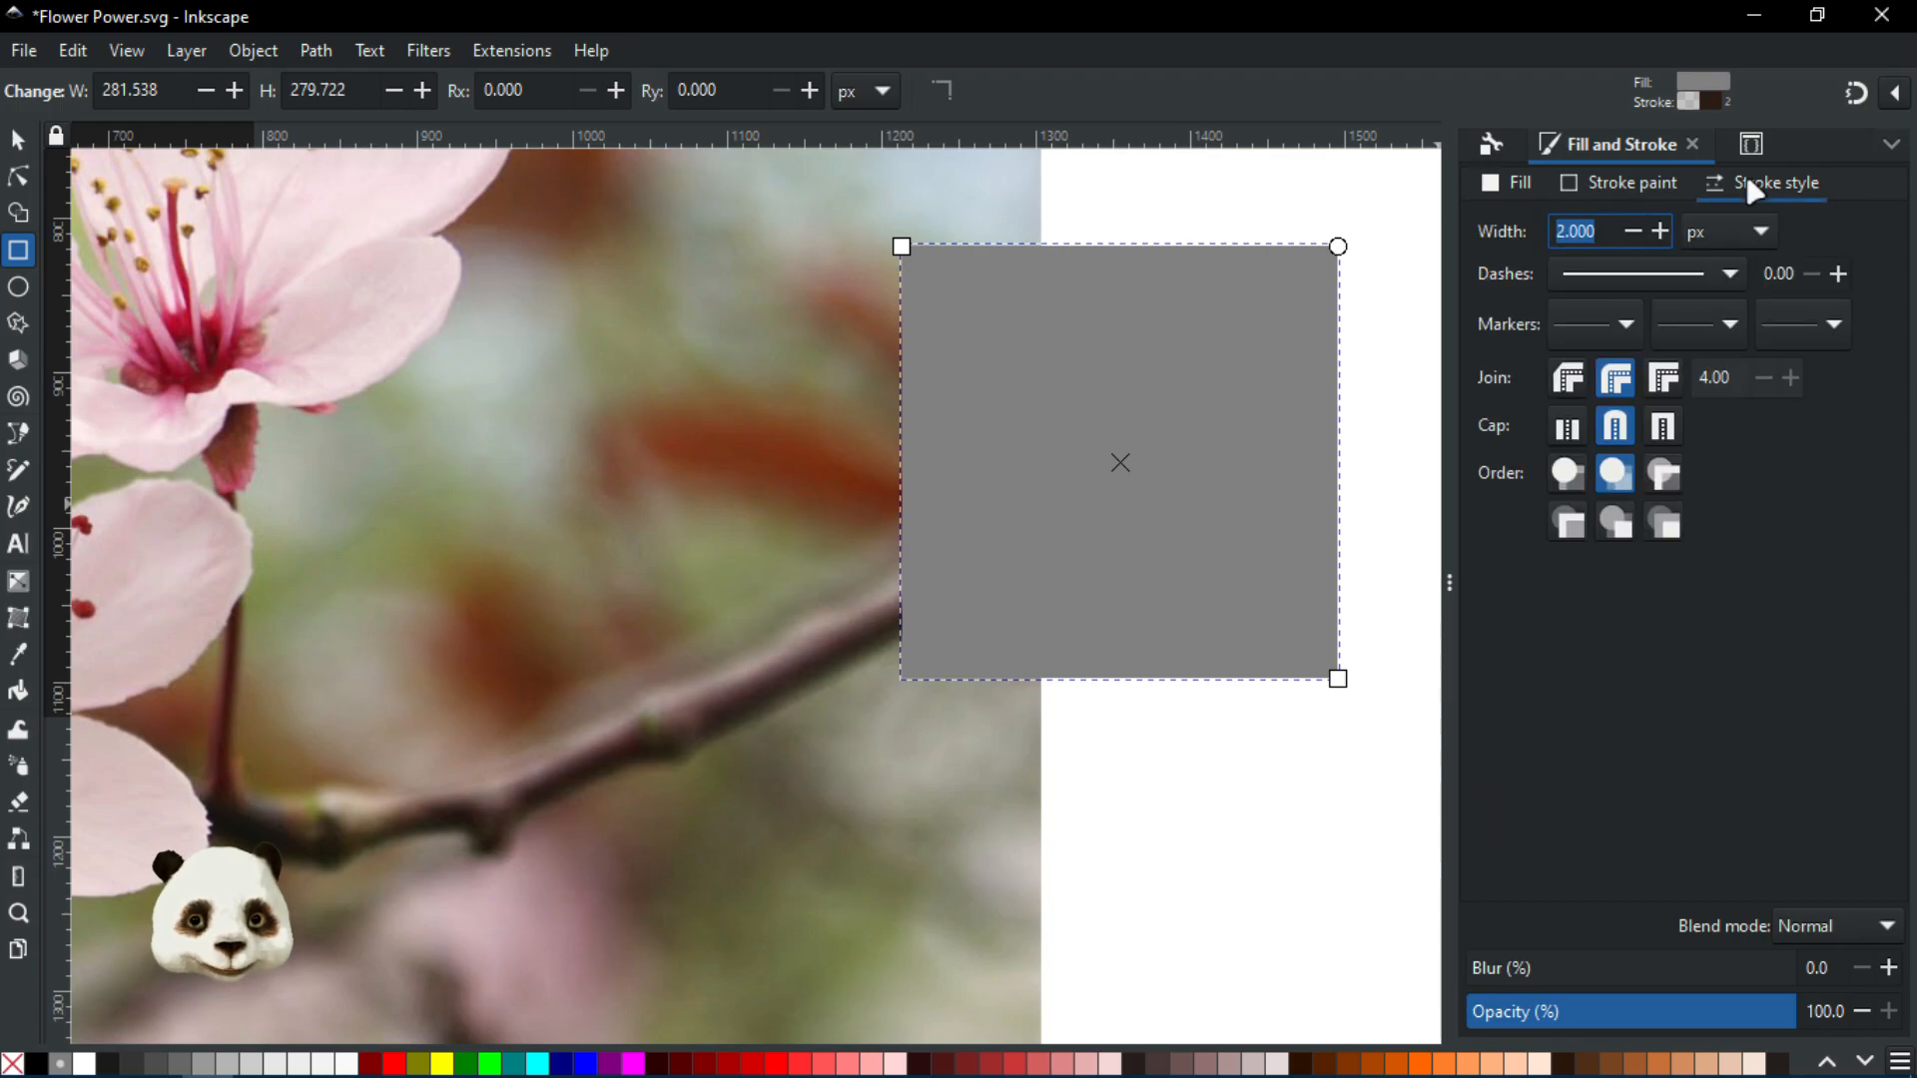
click(20, 143)
scroll(1052, 400, up, 3)
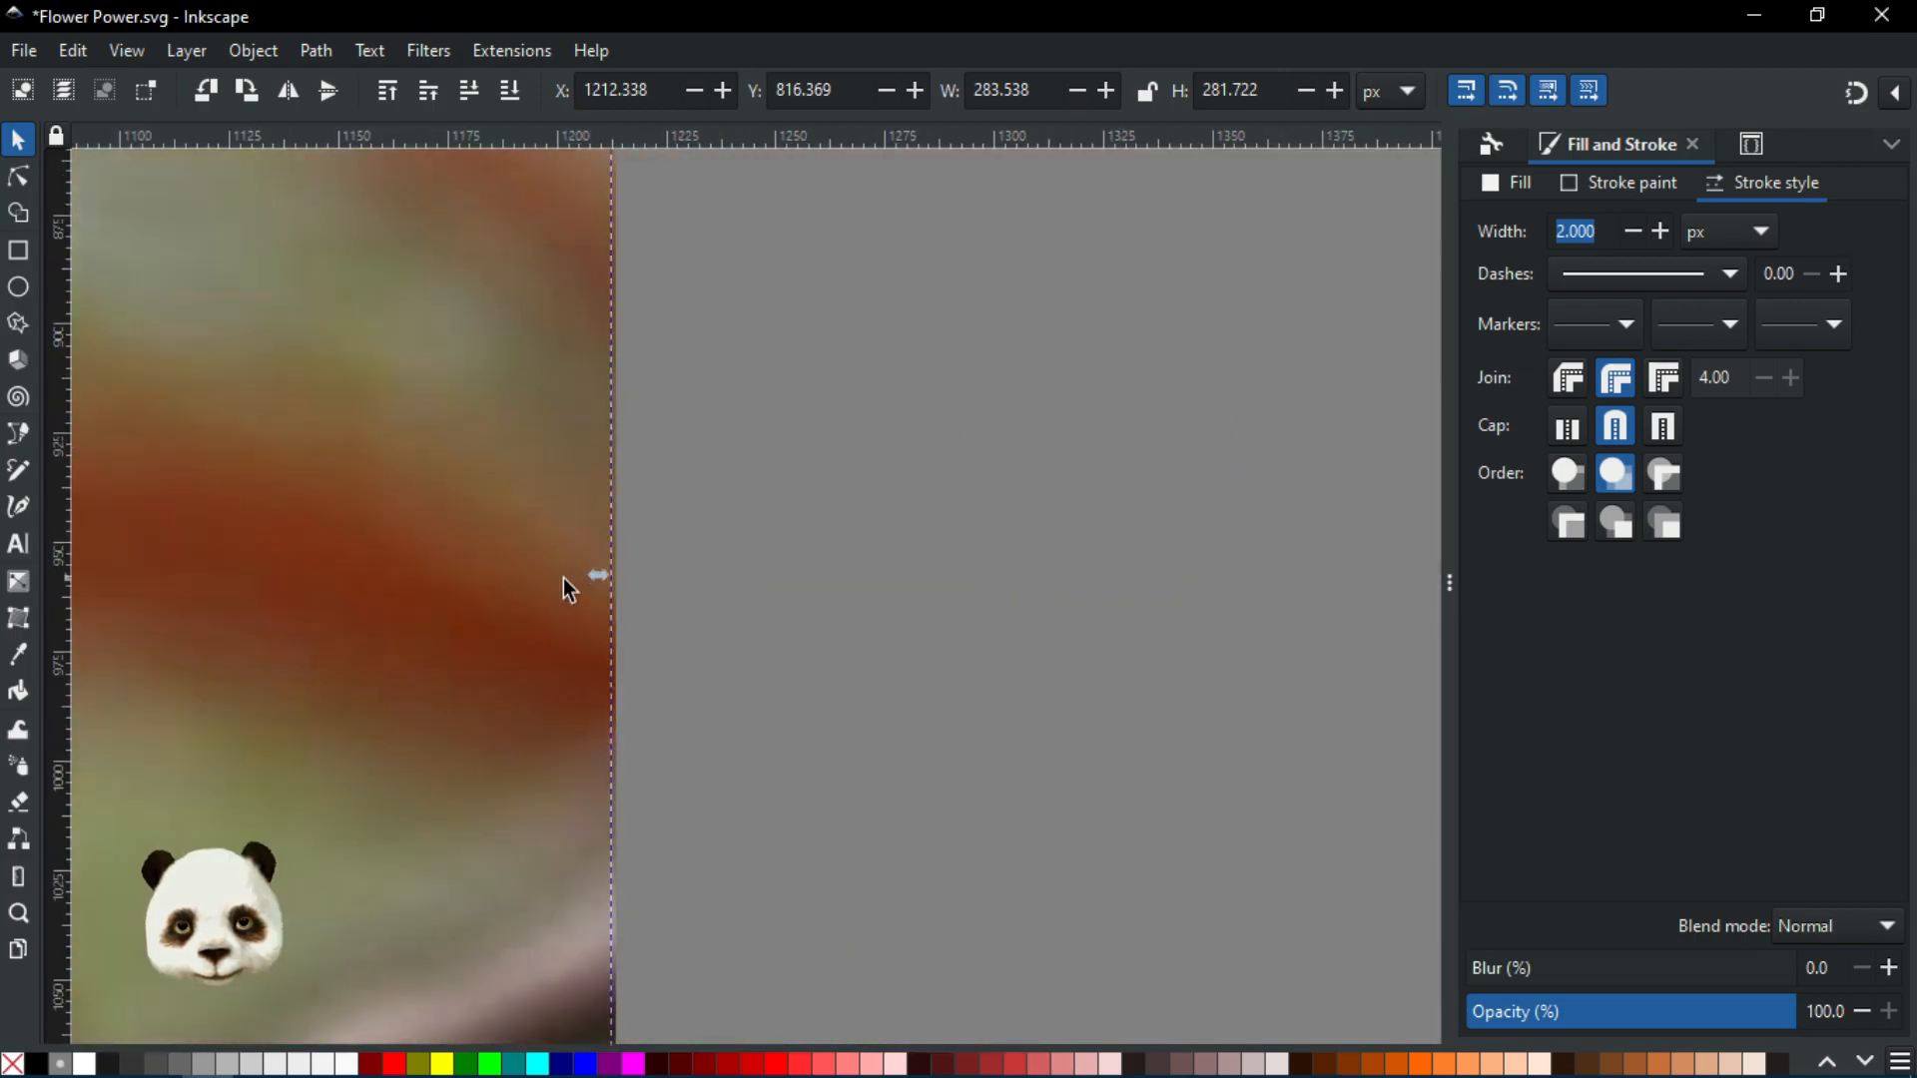
scroll(759, 585, down, 2)
scroll(1184, 518, up, 1)
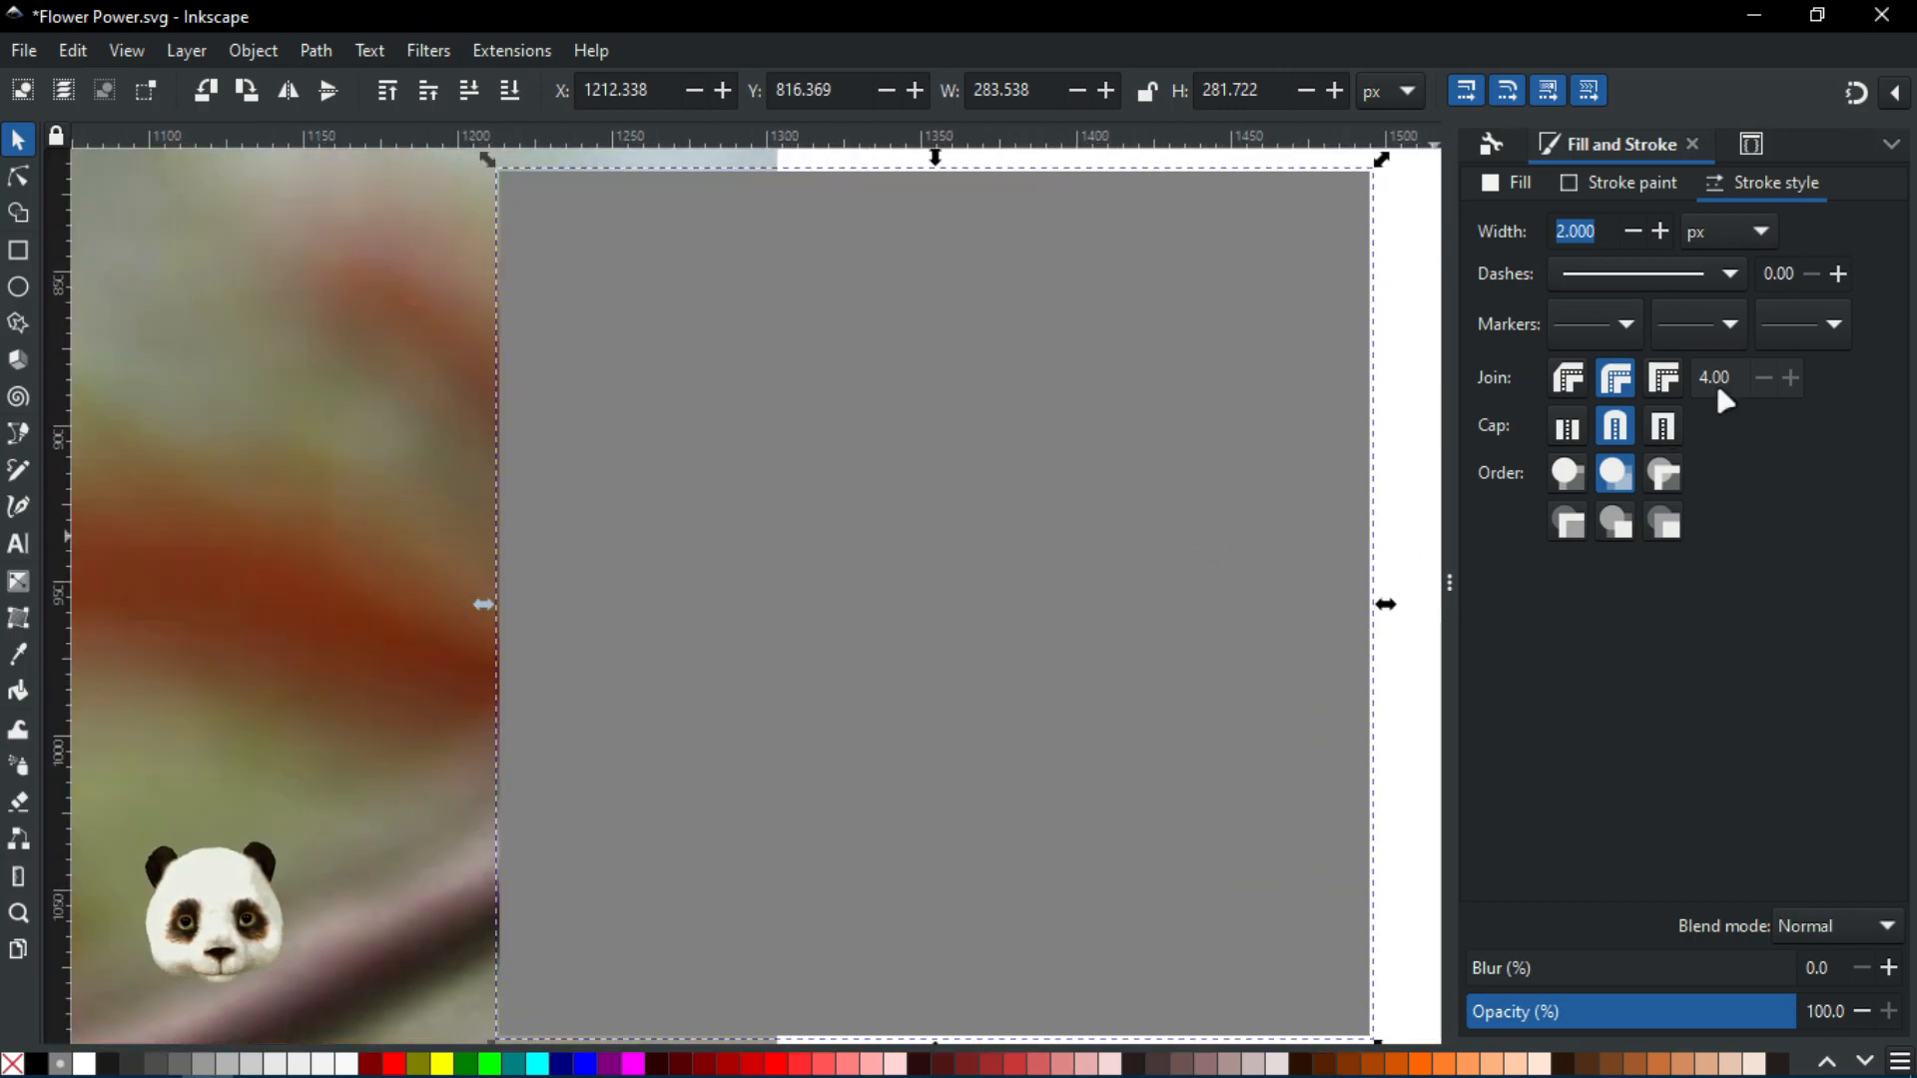
click(1630, 190)
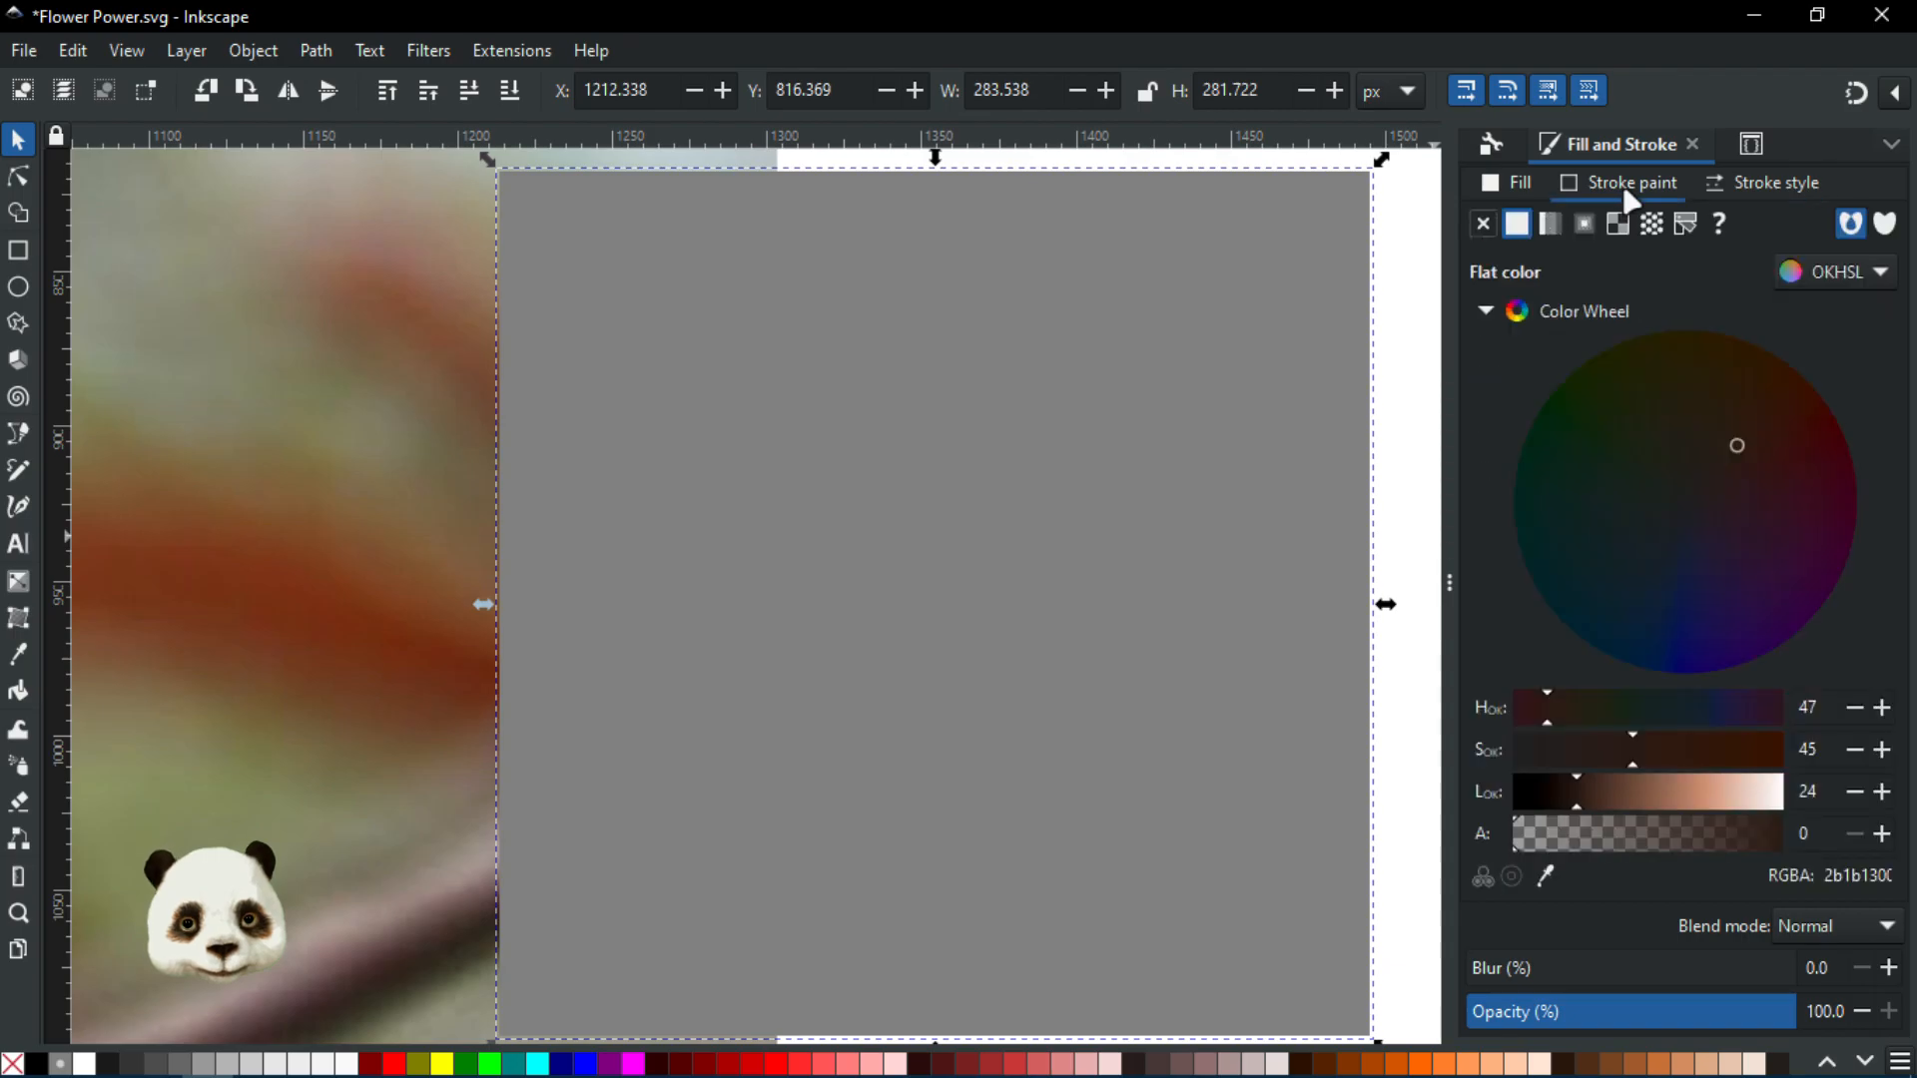
drag(1572, 847, 1842, 843)
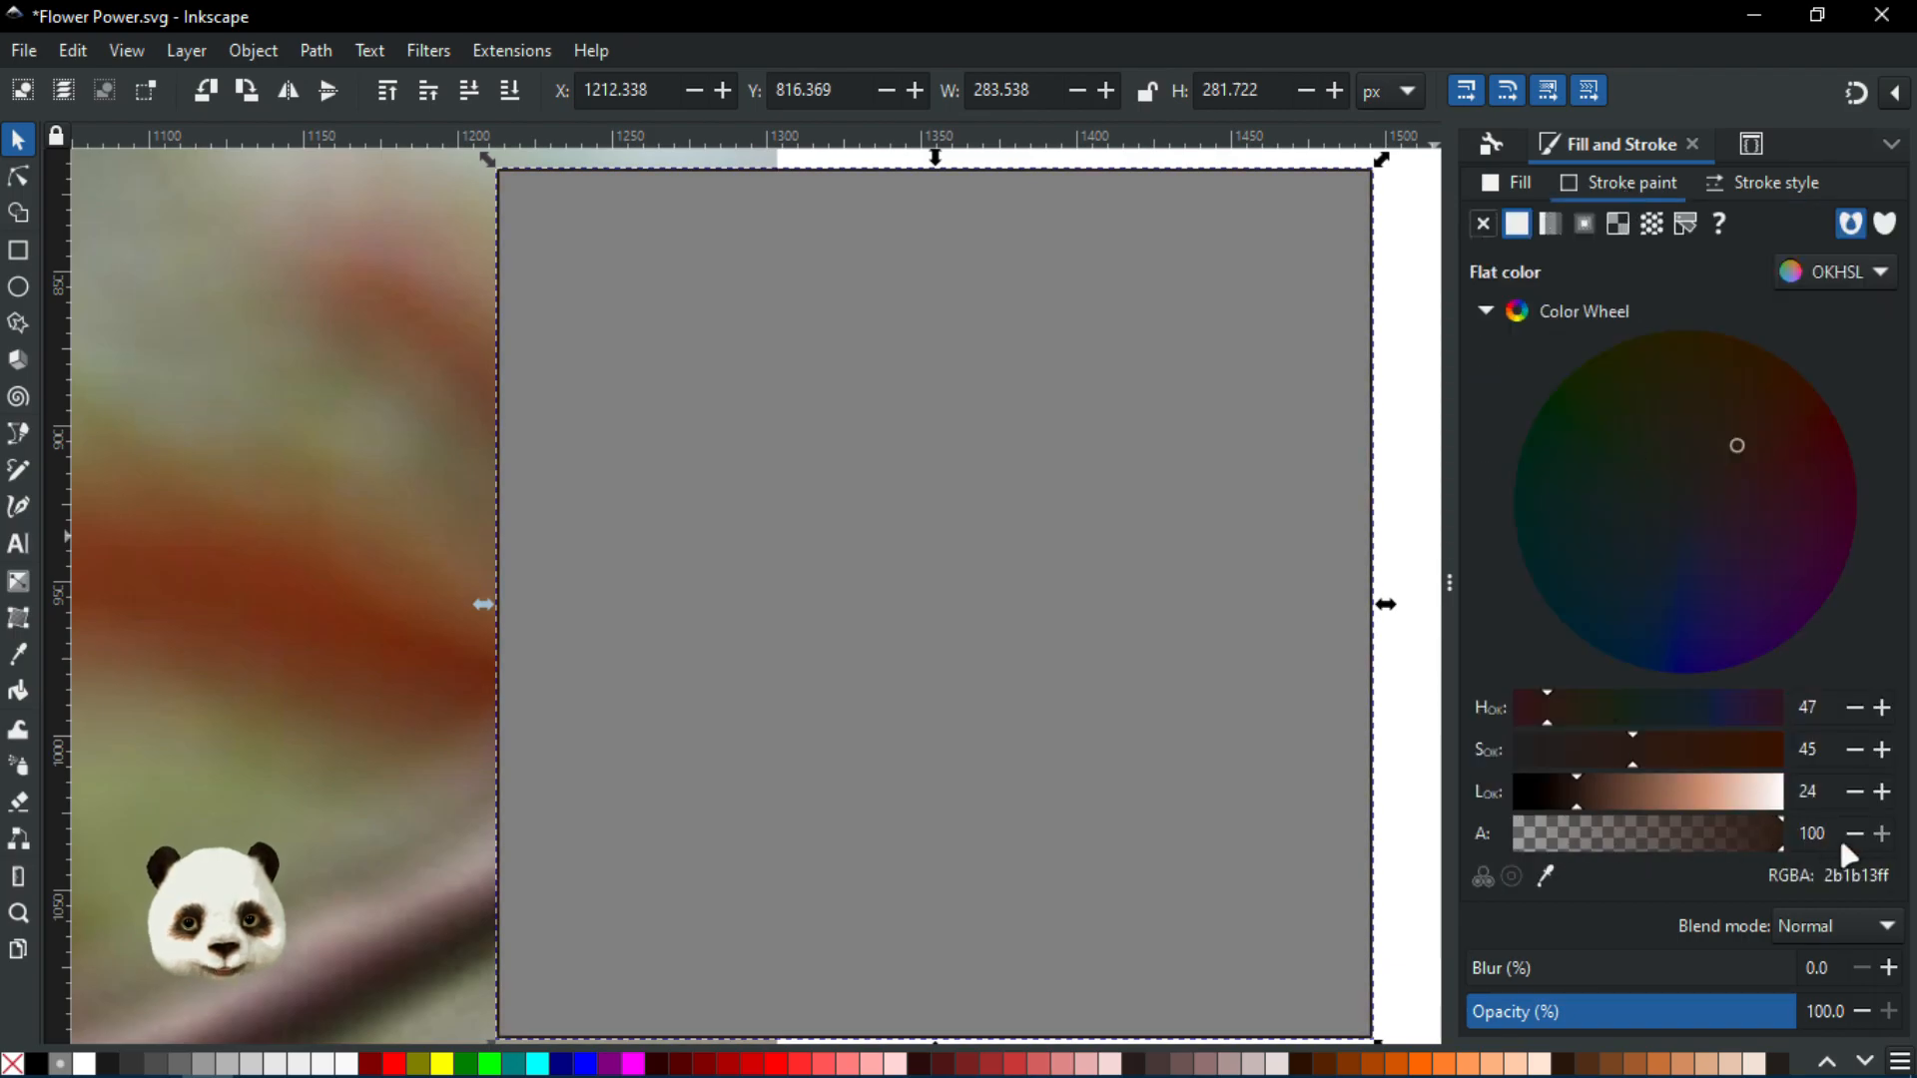
scroll(1158, 721, down, 4)
scroll(1080, 944, up, 1)
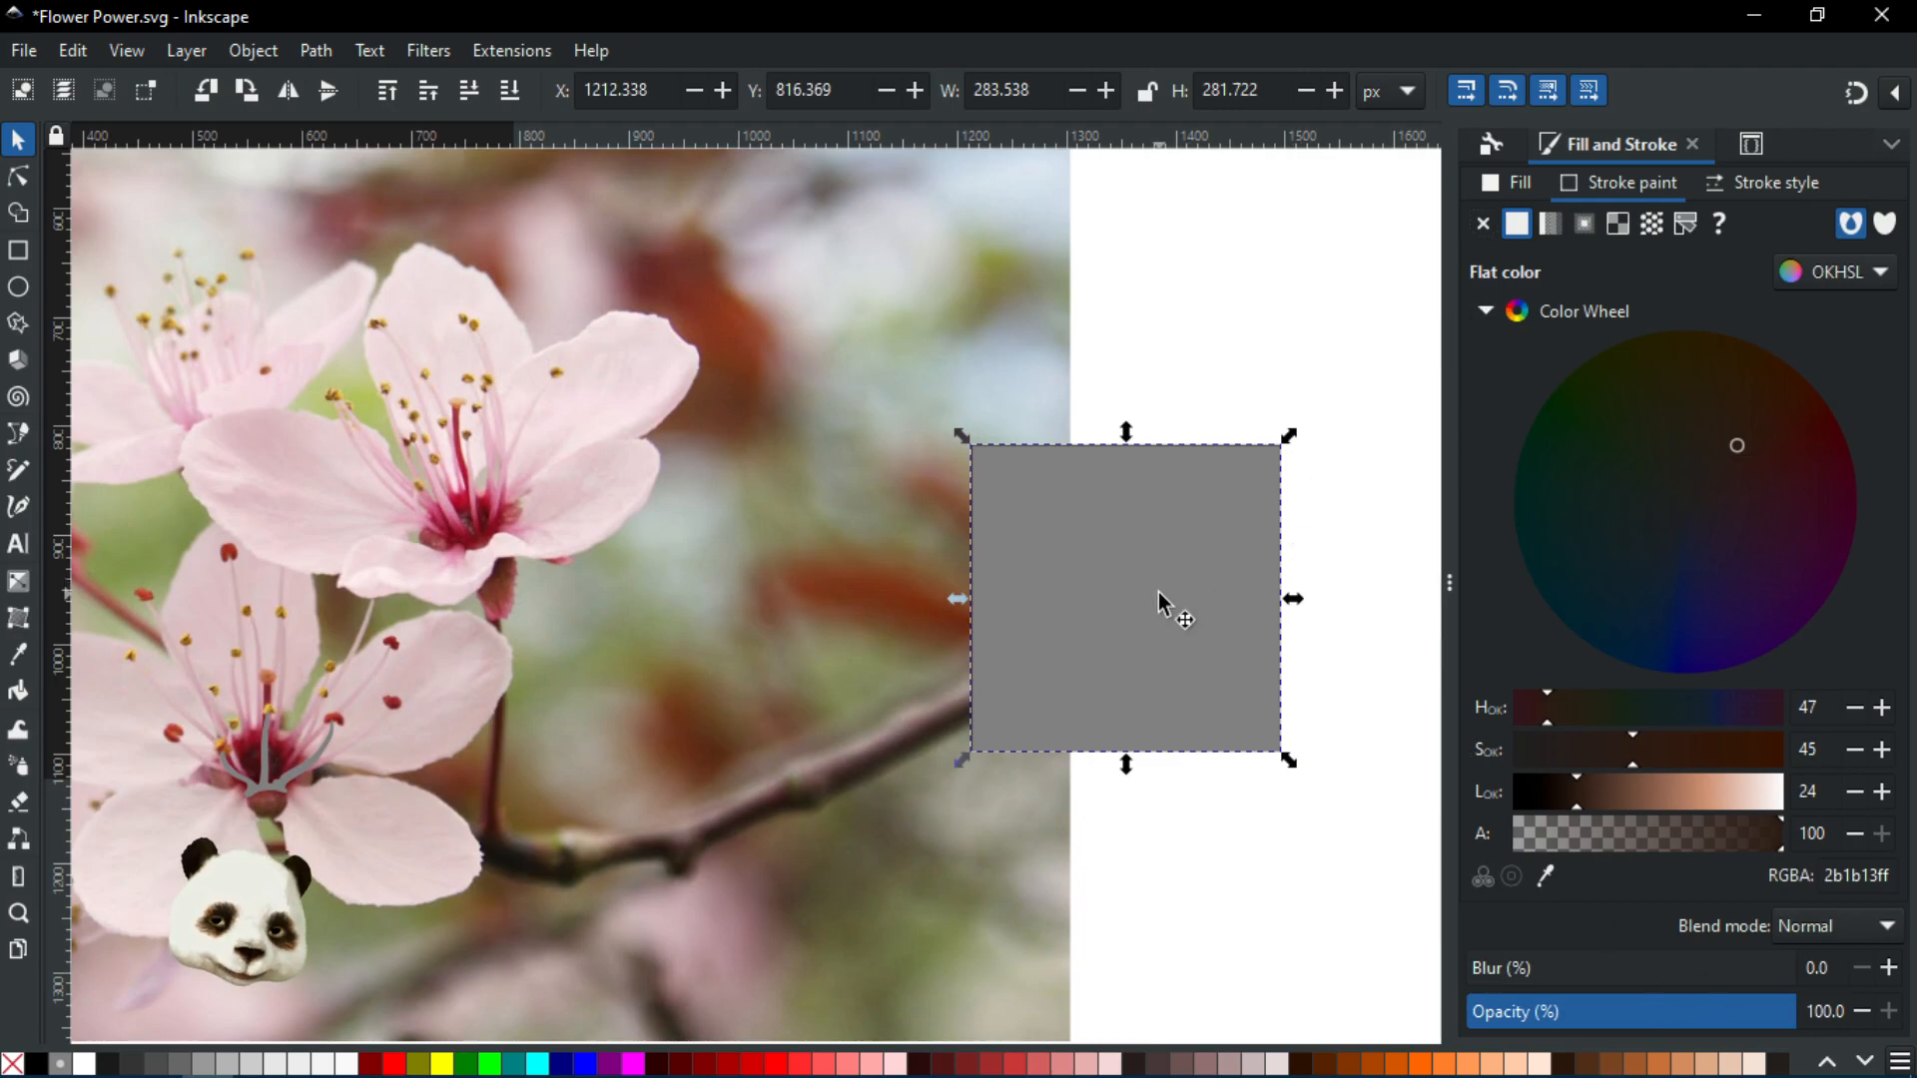
key(Delete)
scroll(759, 689, up, 5)
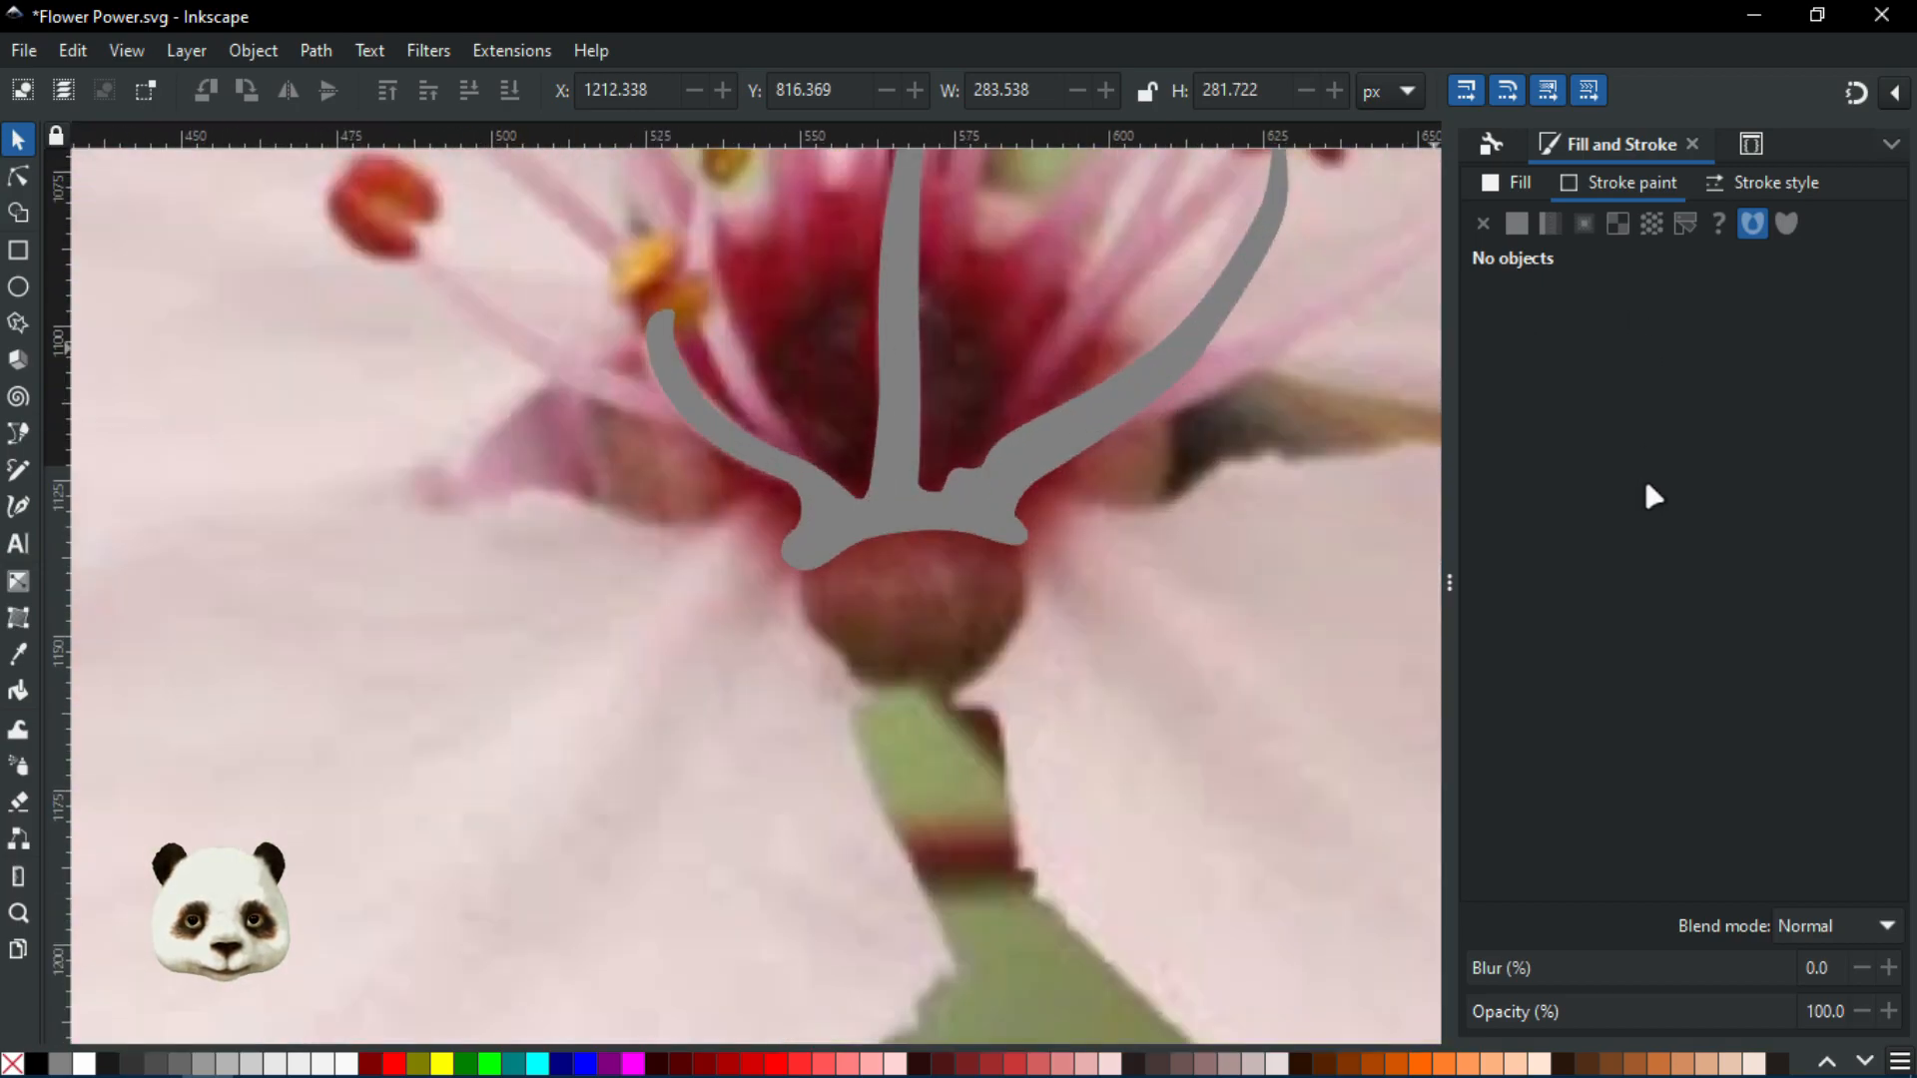
Select the grey stamen shape, make its outline fully opaque and set width 1
click(1035, 422)
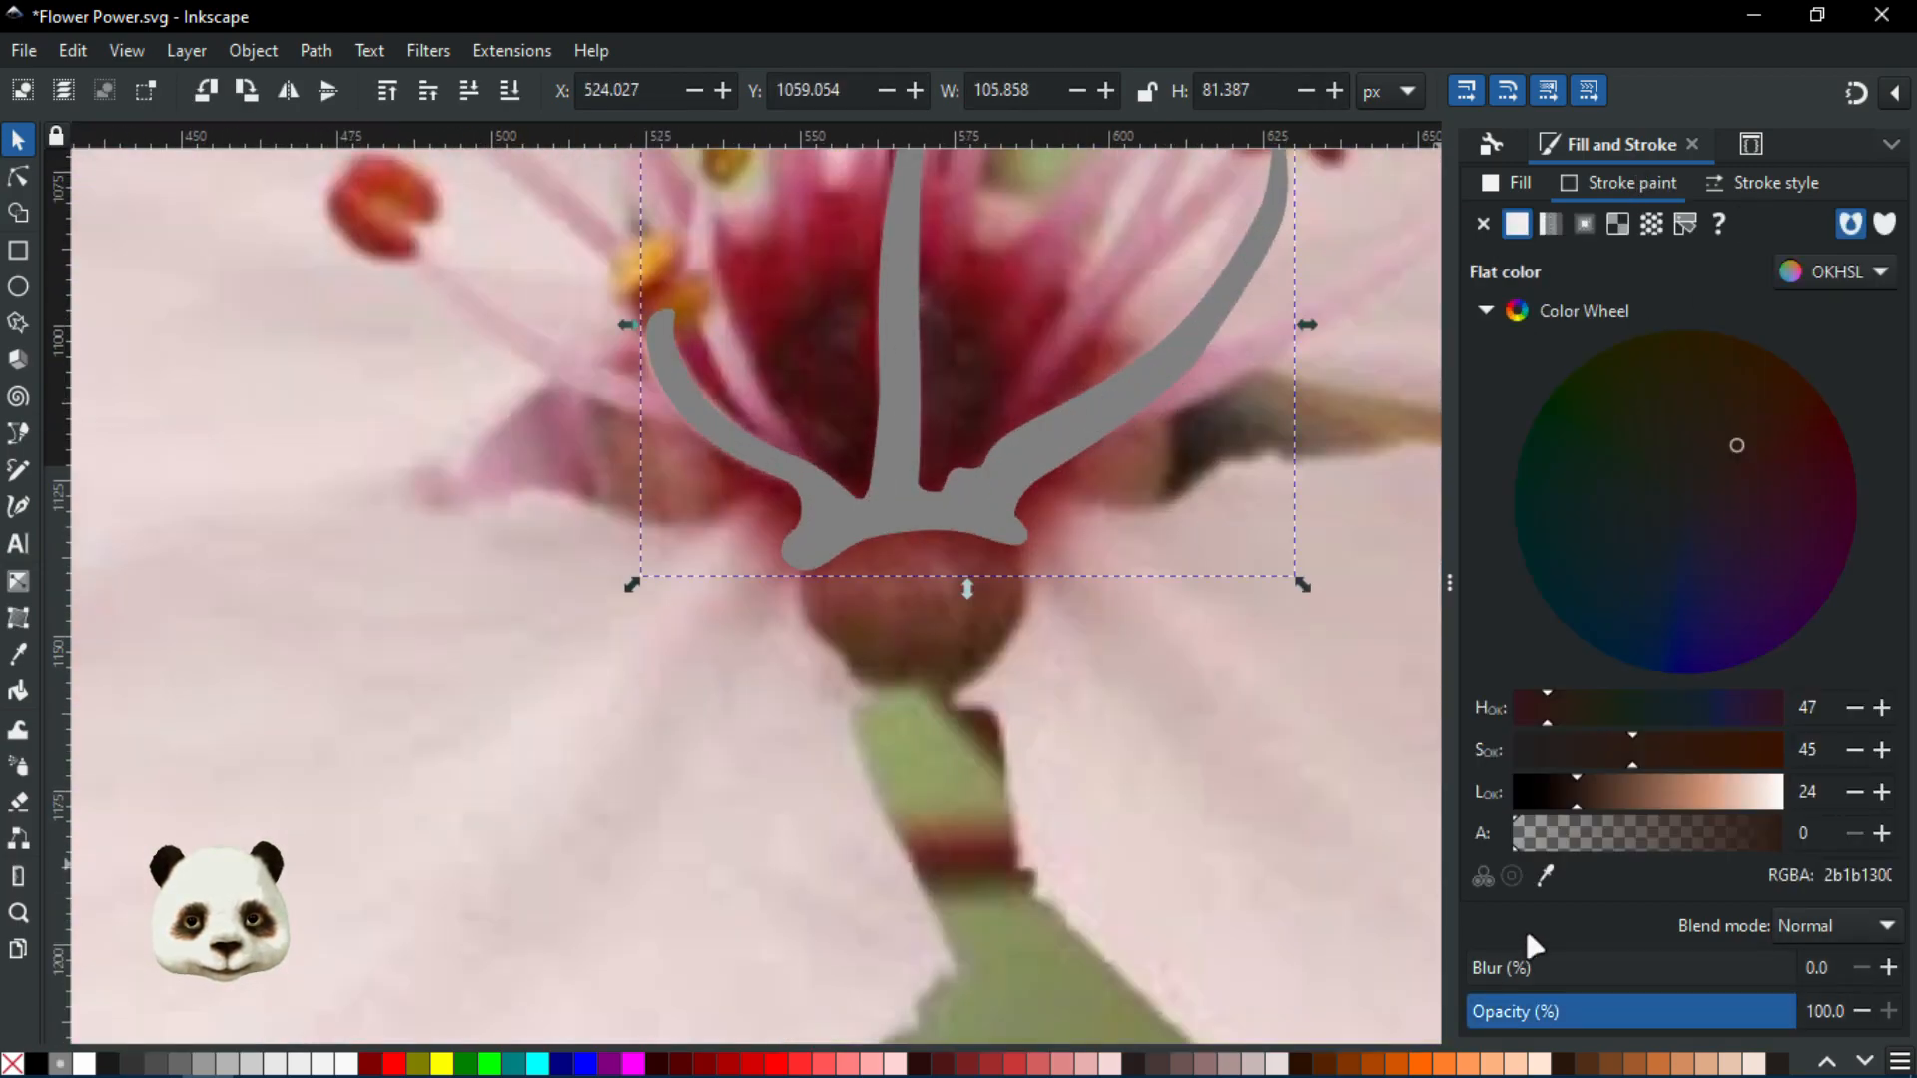
drag(1605, 839, 1876, 847)
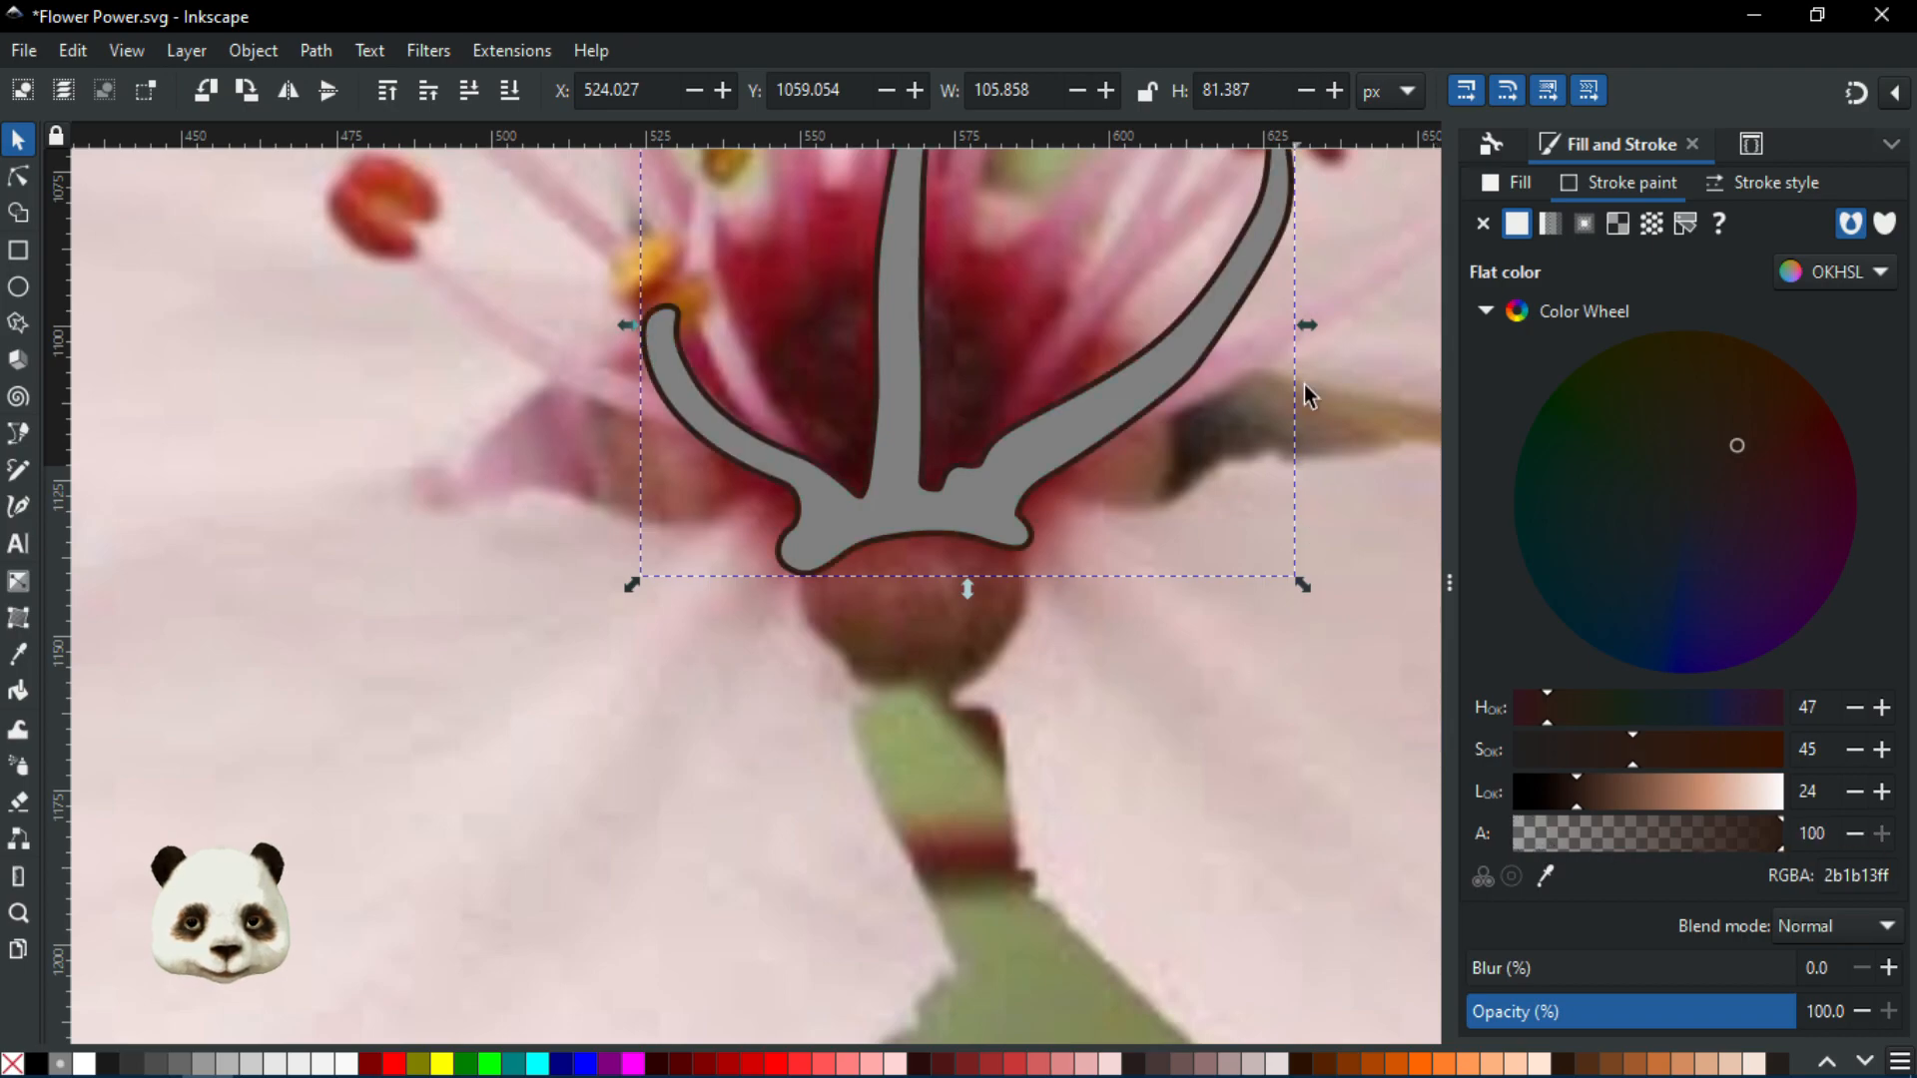
scroll(1295, 458, up, 3)
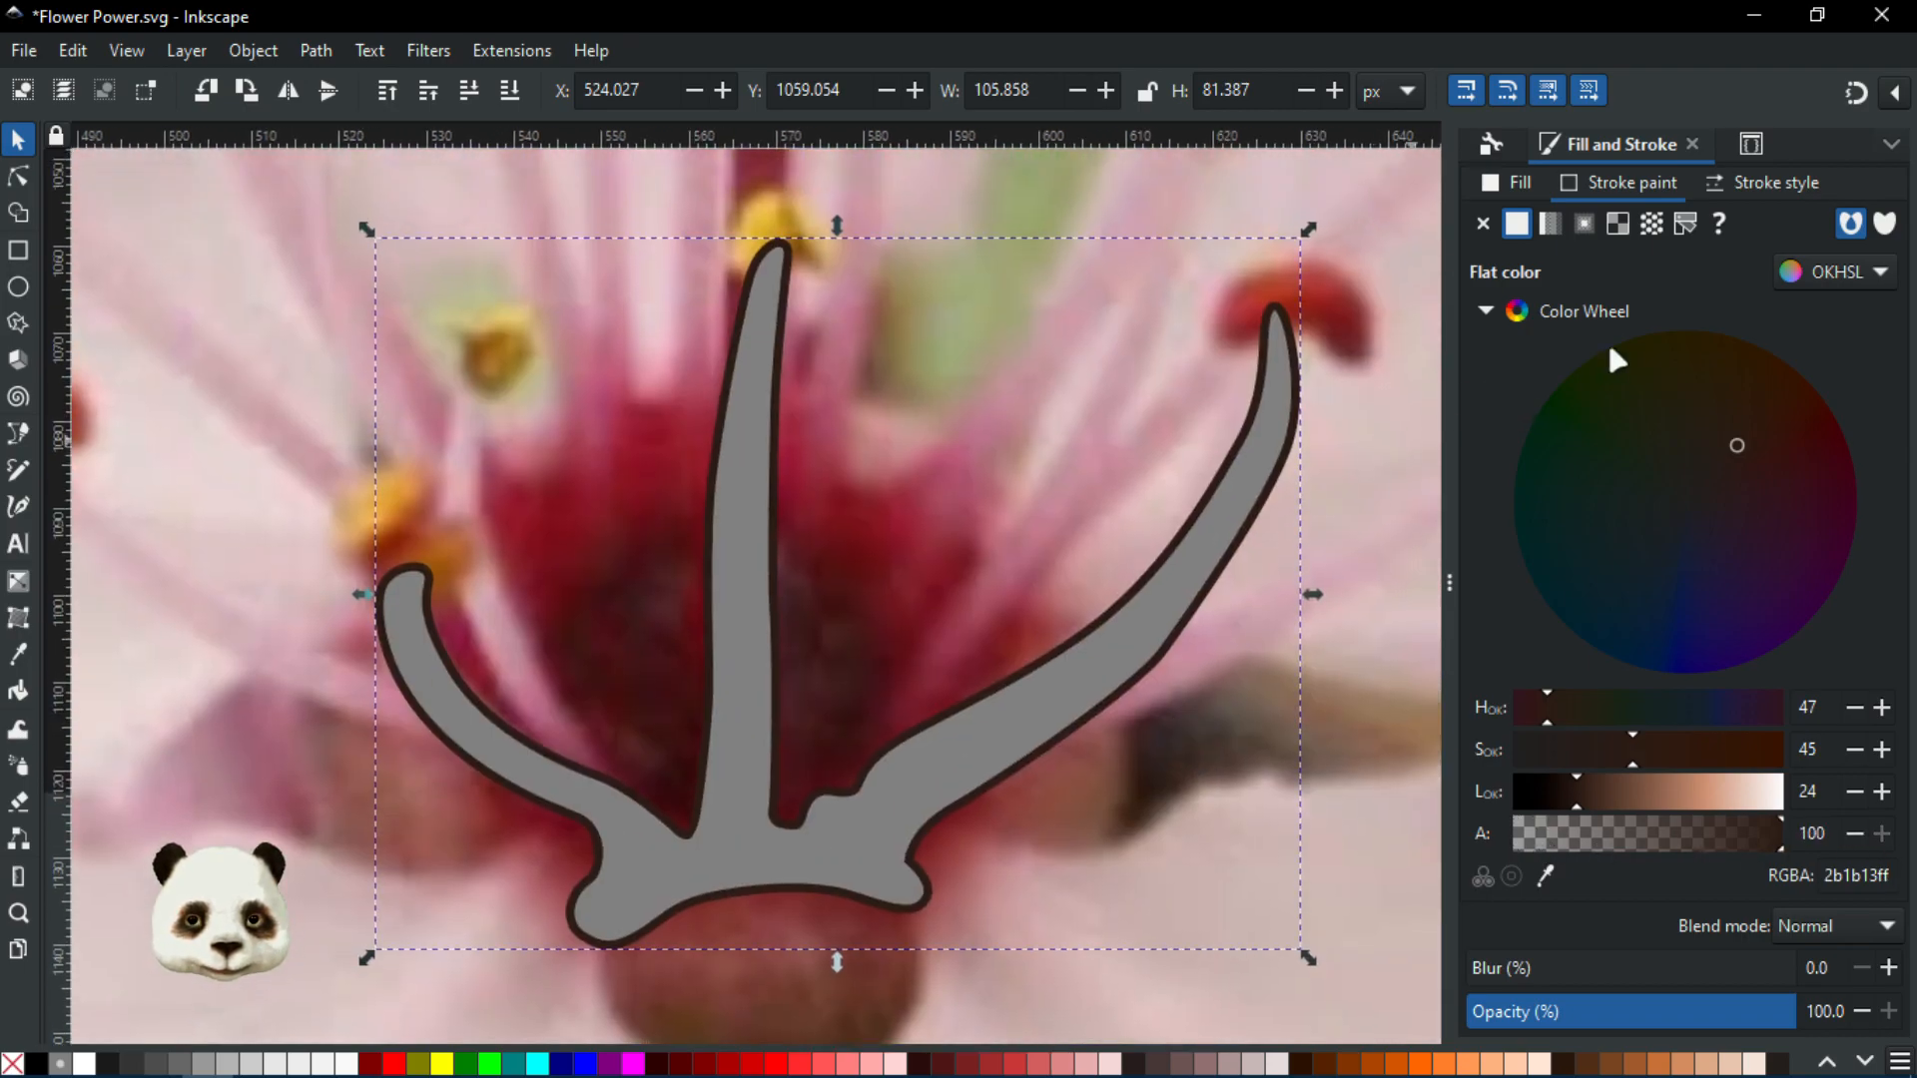
click(1723, 184)
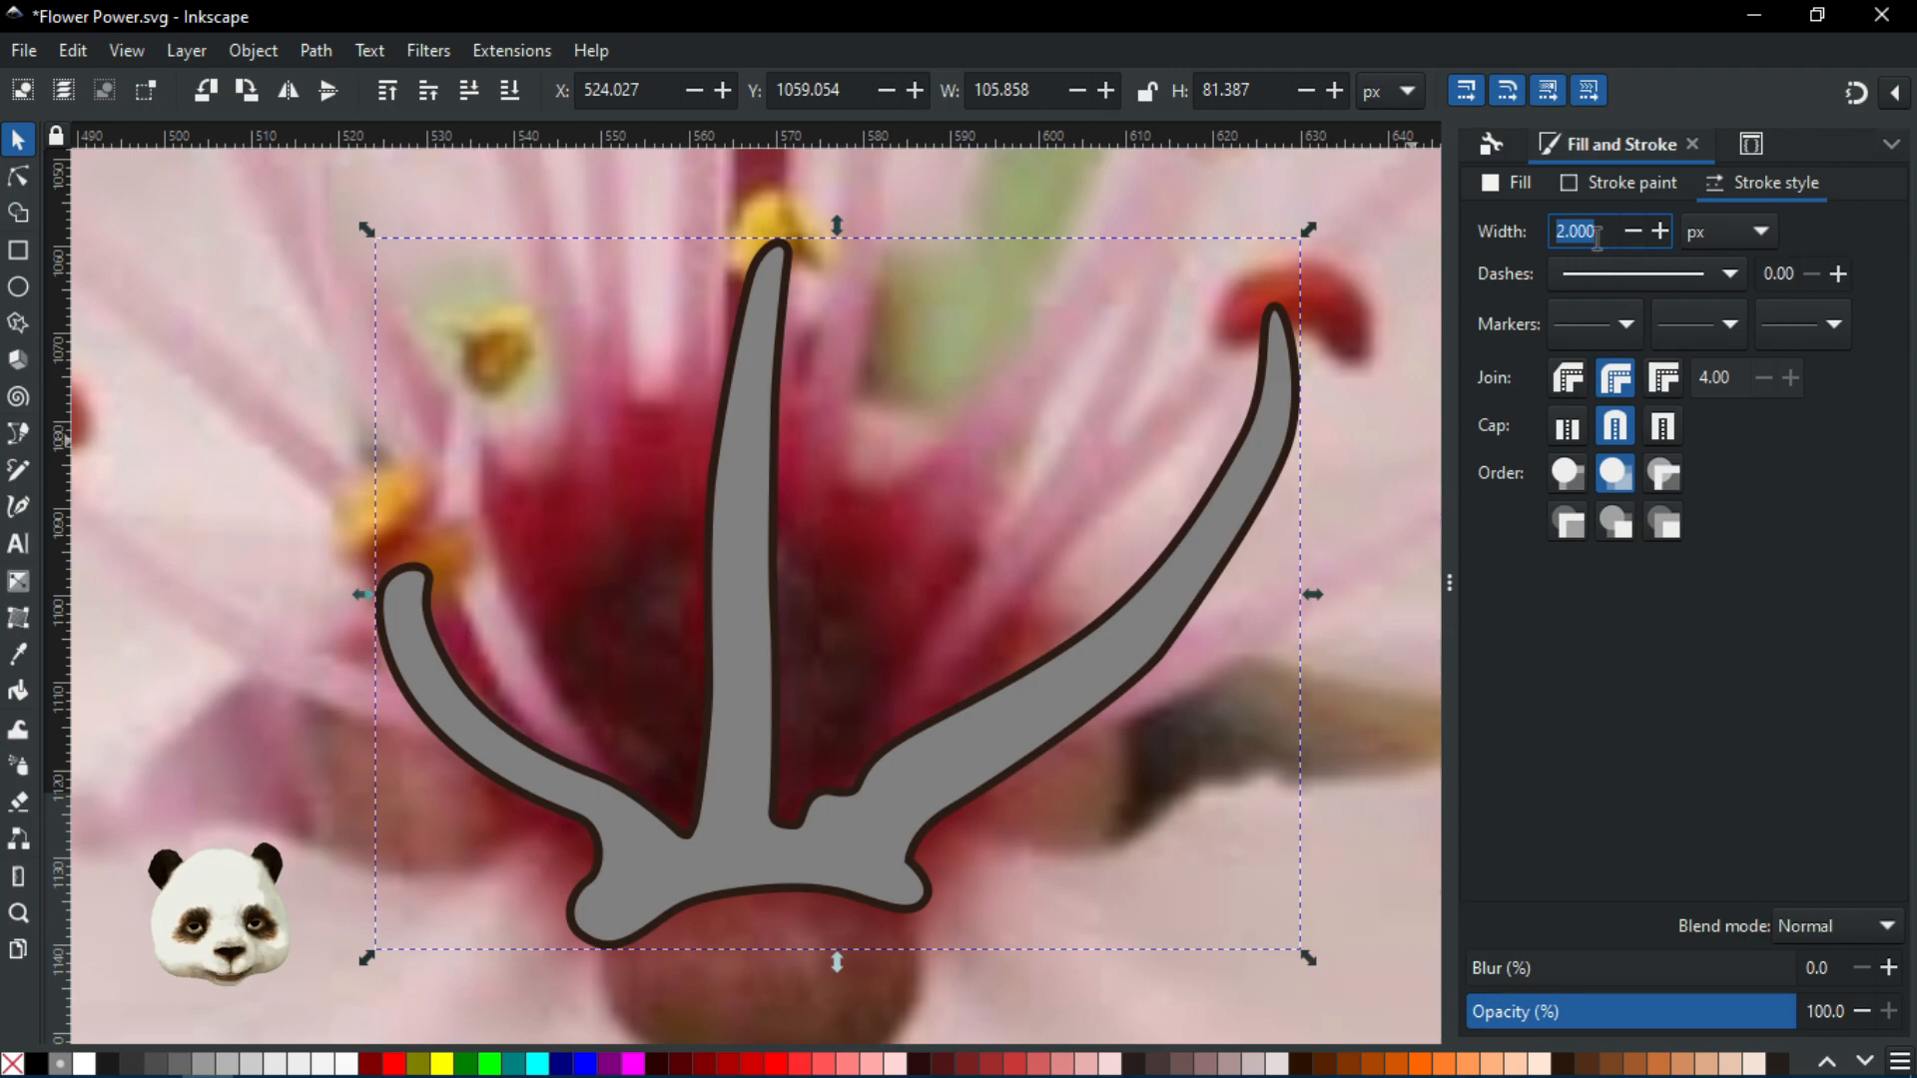
text(1)
key(Return)
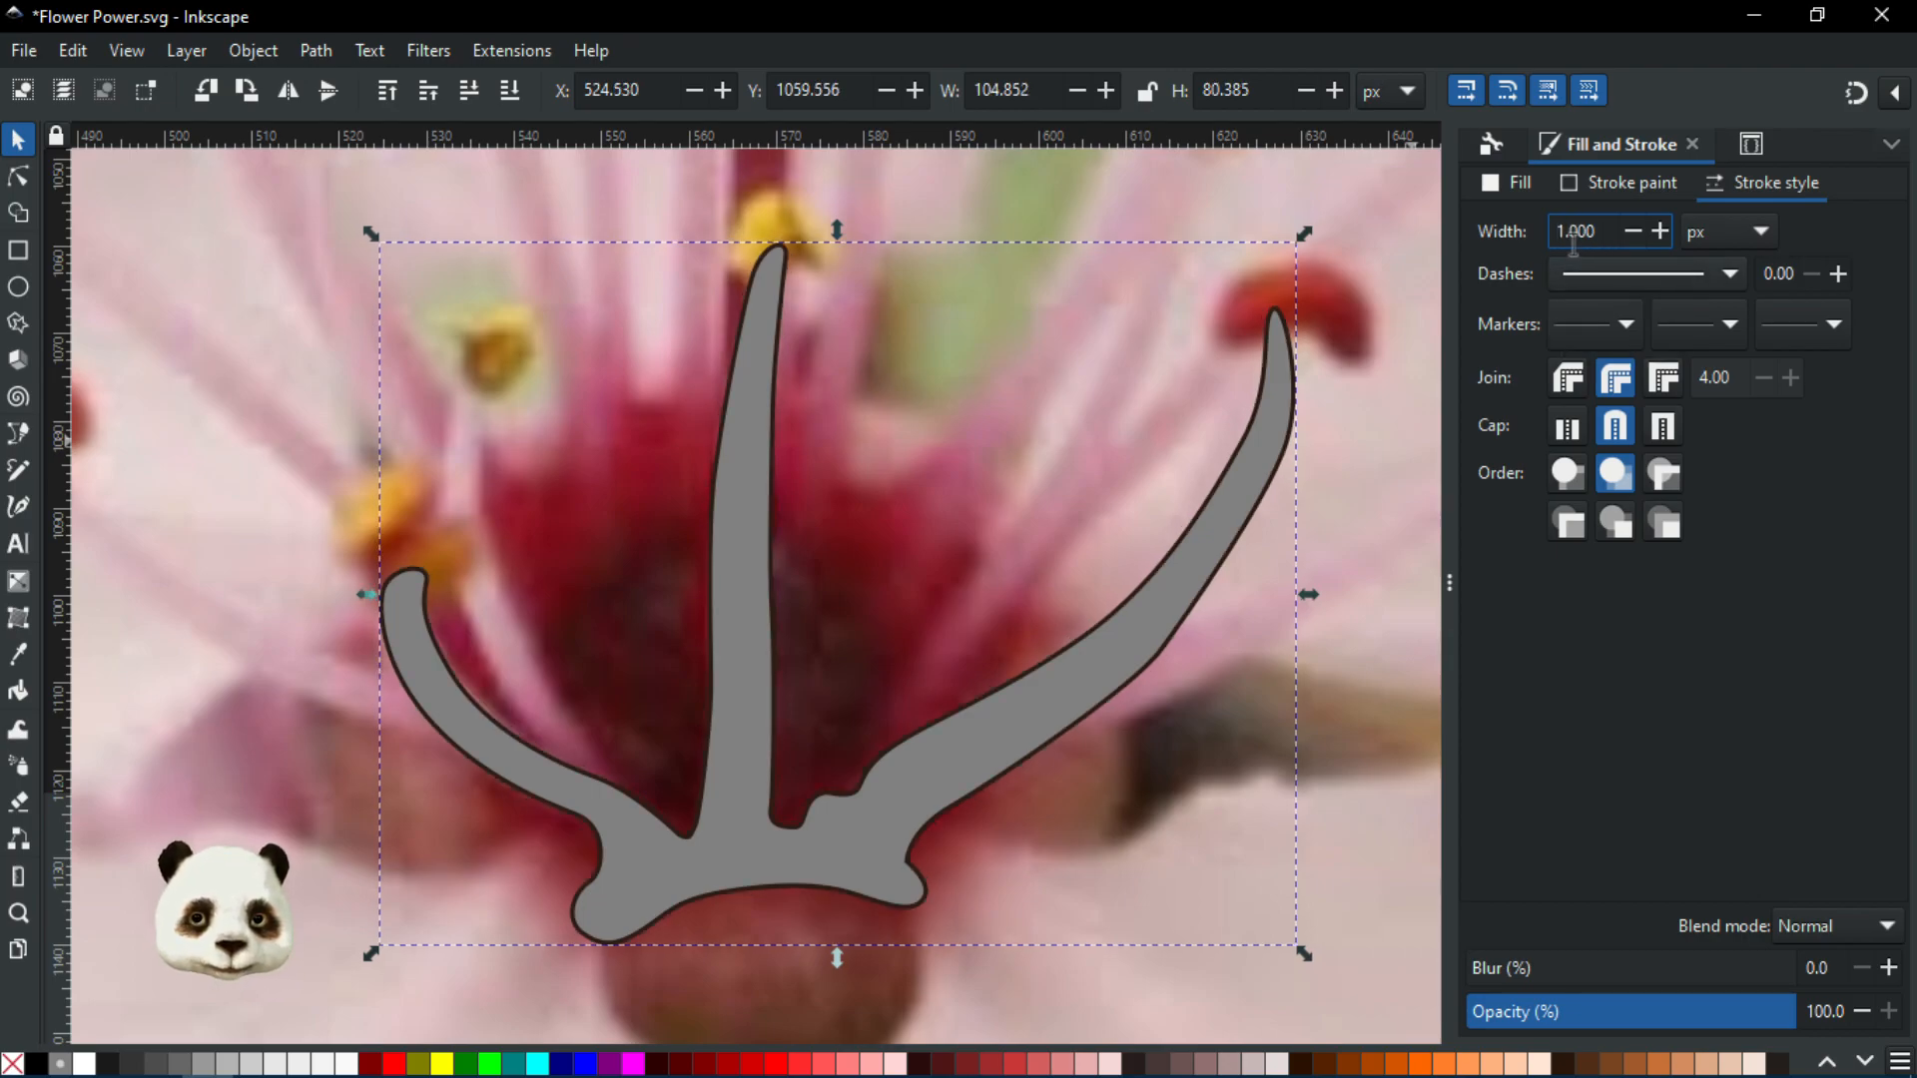
Remove the stamen's grey fill and thin its outline width to 0.5
click(13, 1063)
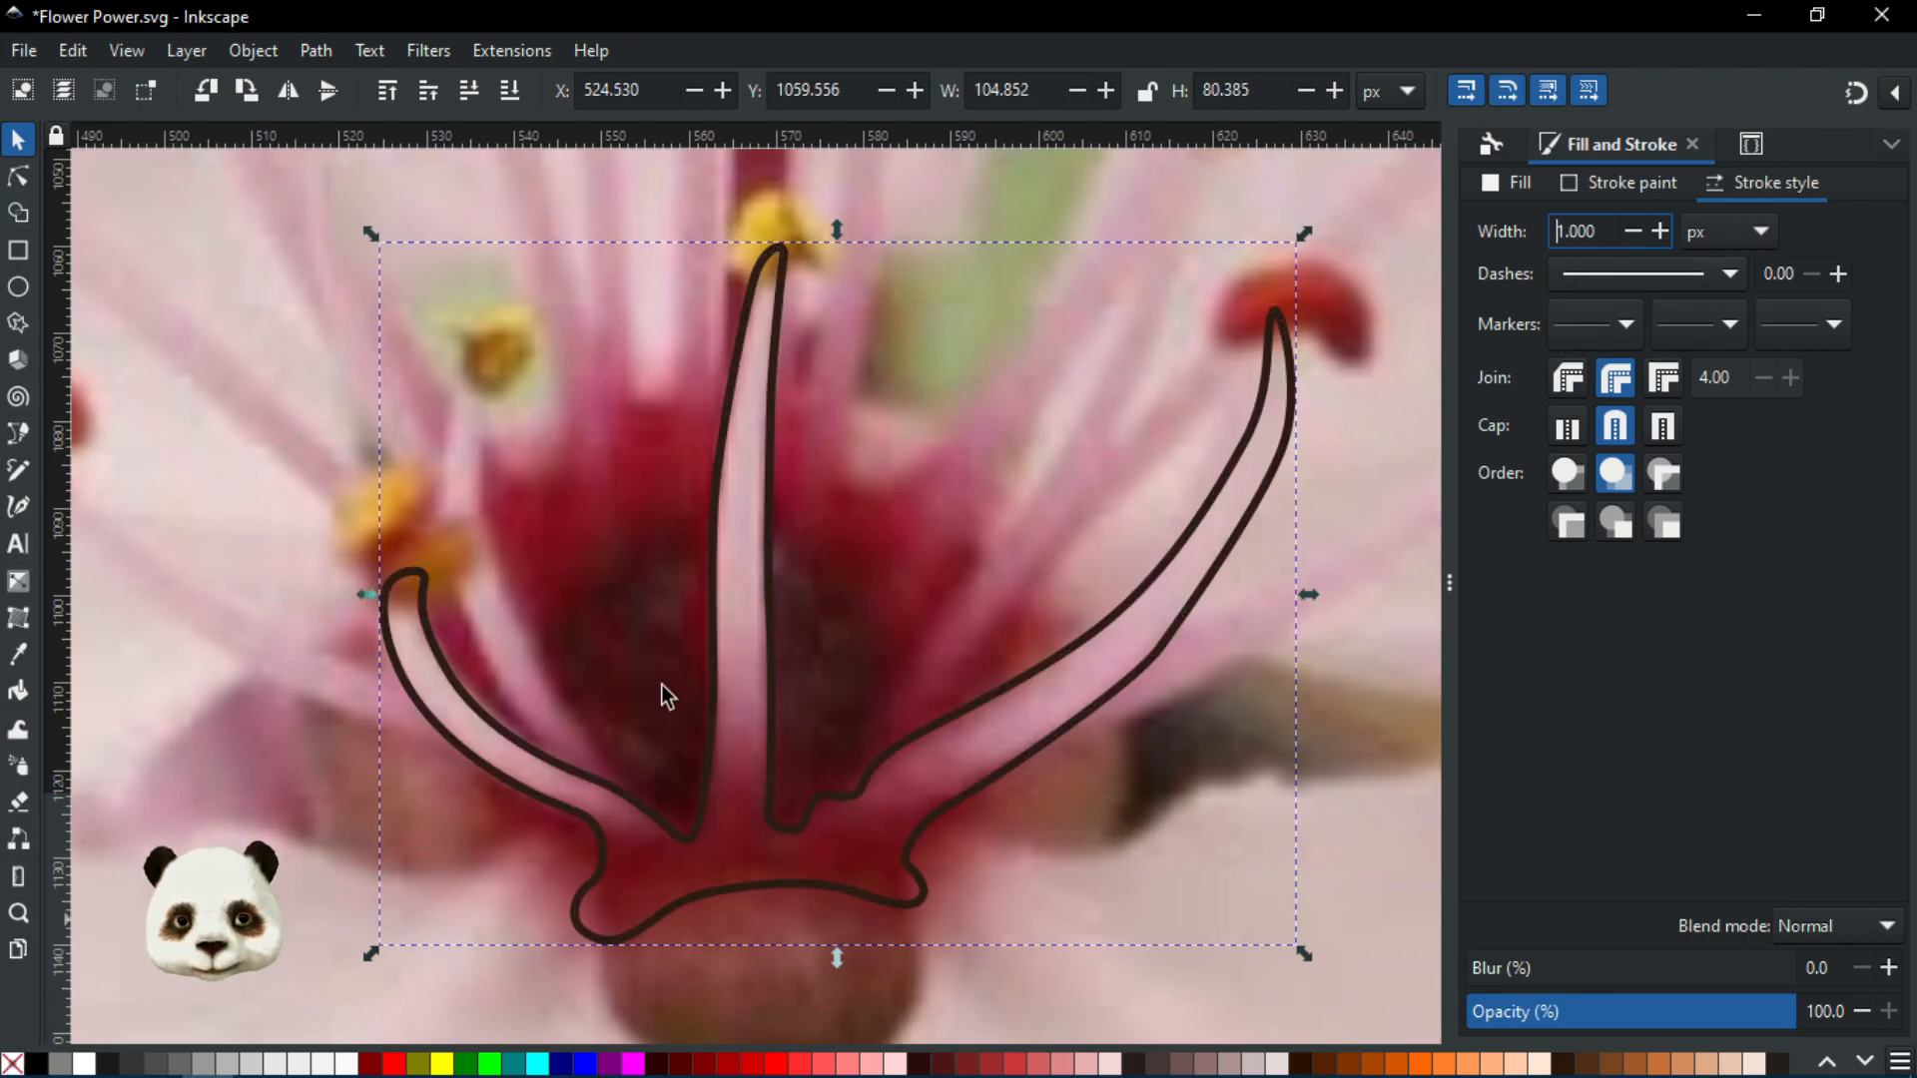
drag(1596, 238, 1495, 209)
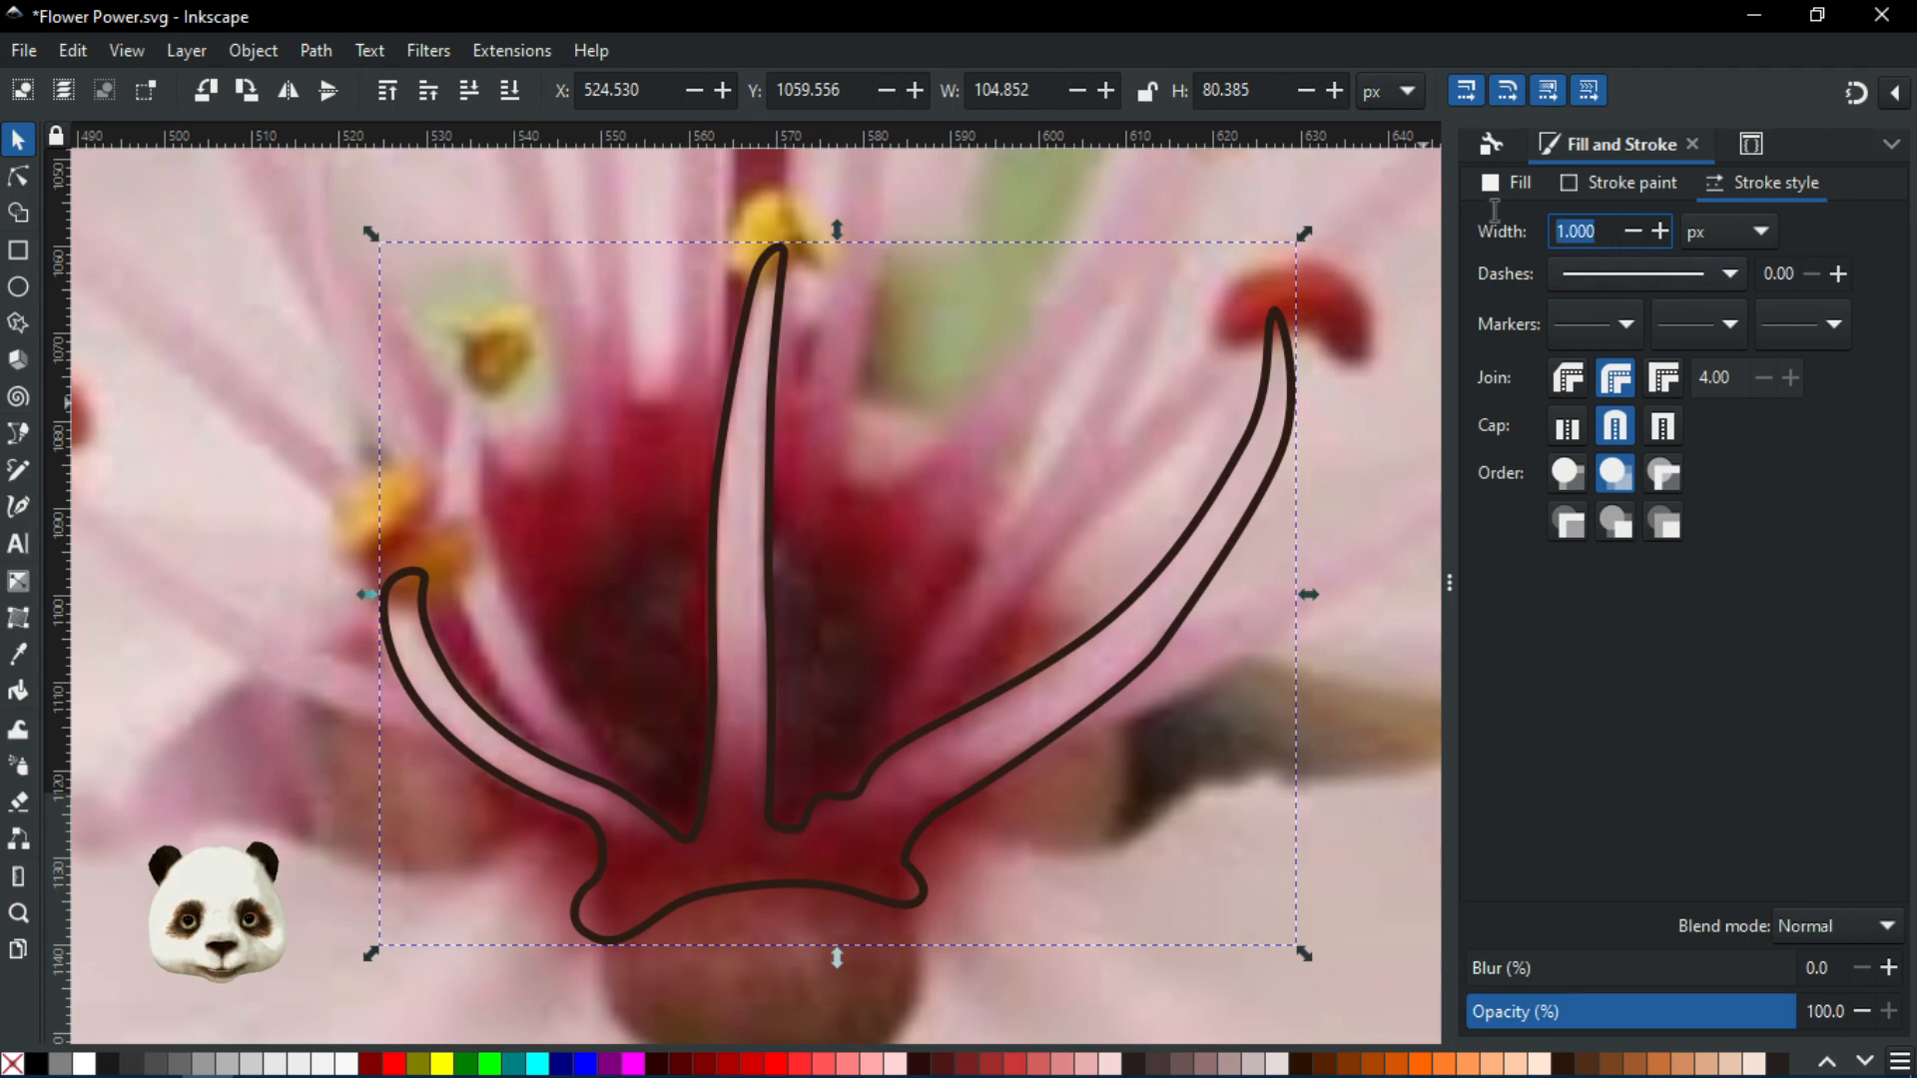
text(0.5)
key(Return)
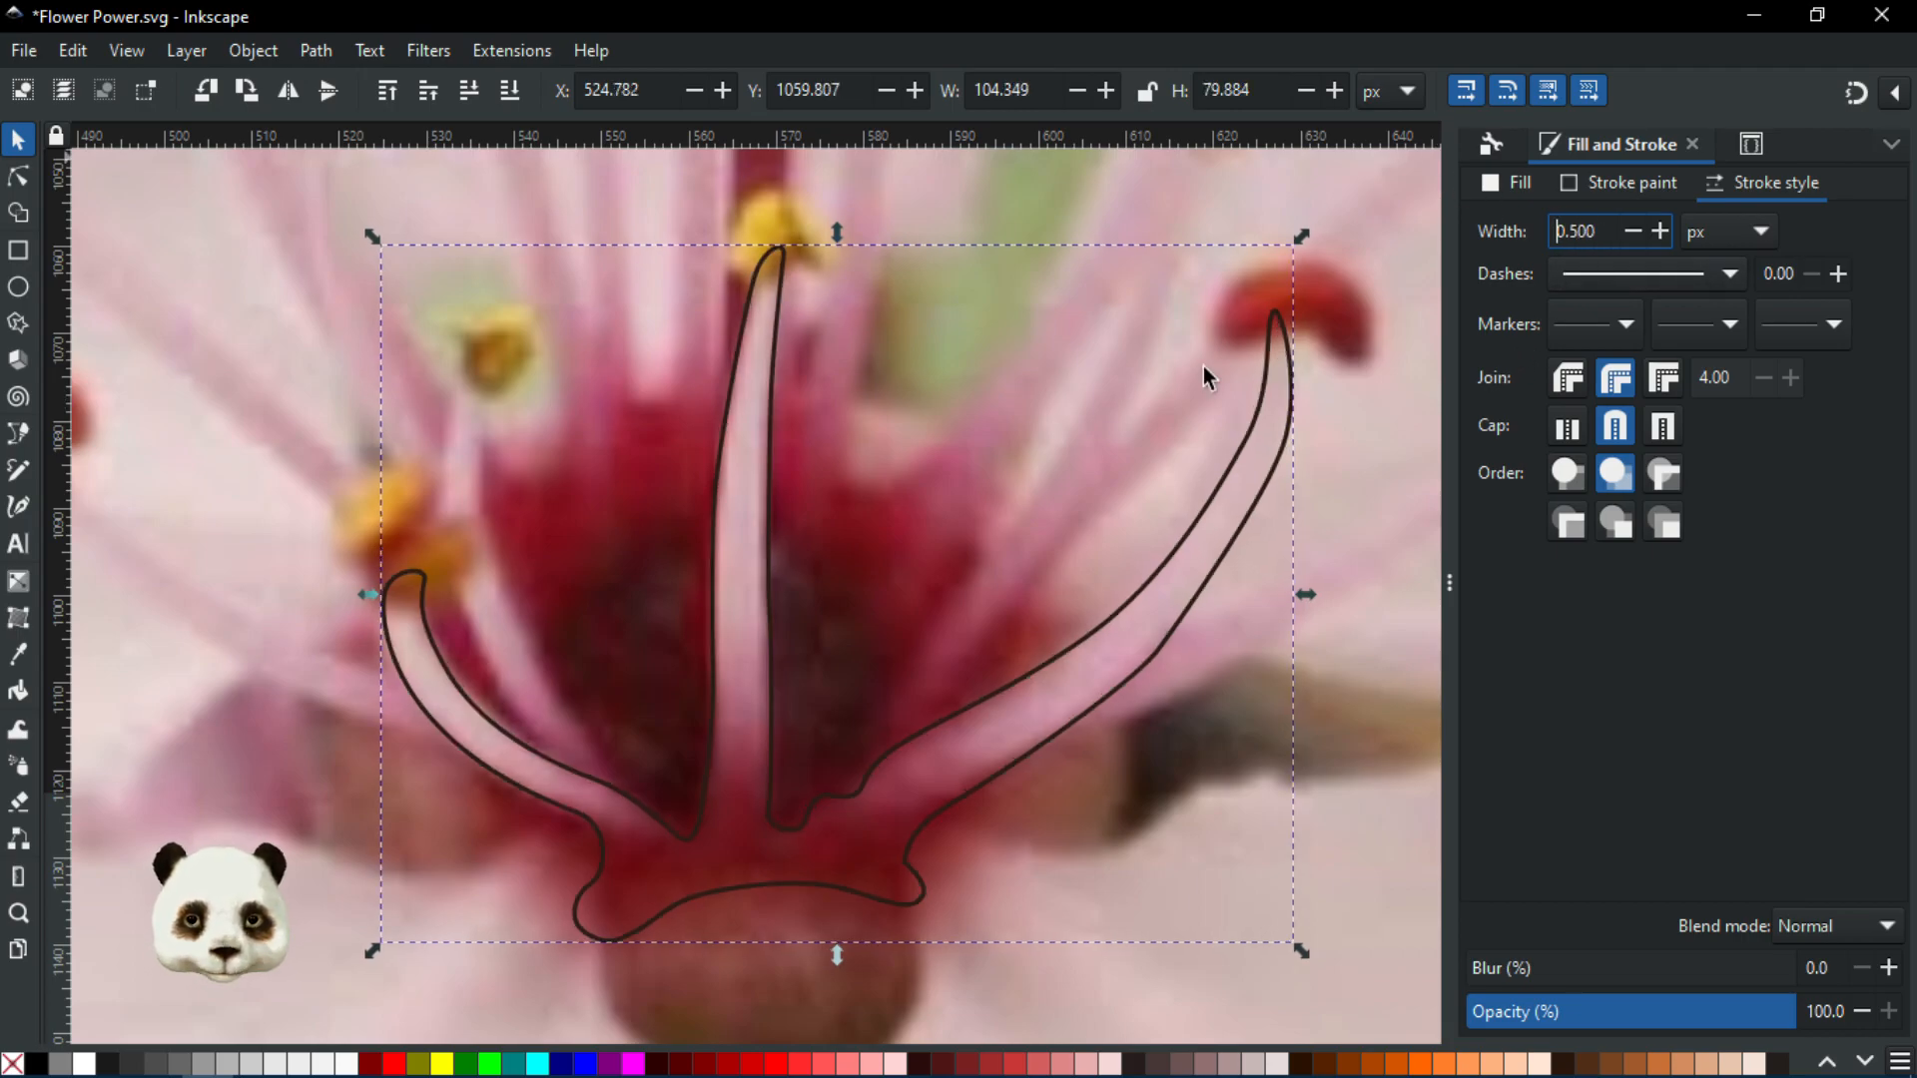
scroll(1095, 653, down, 1)
Save the document and pan toward the left stamen area
key(ctrl+s)
text(b)
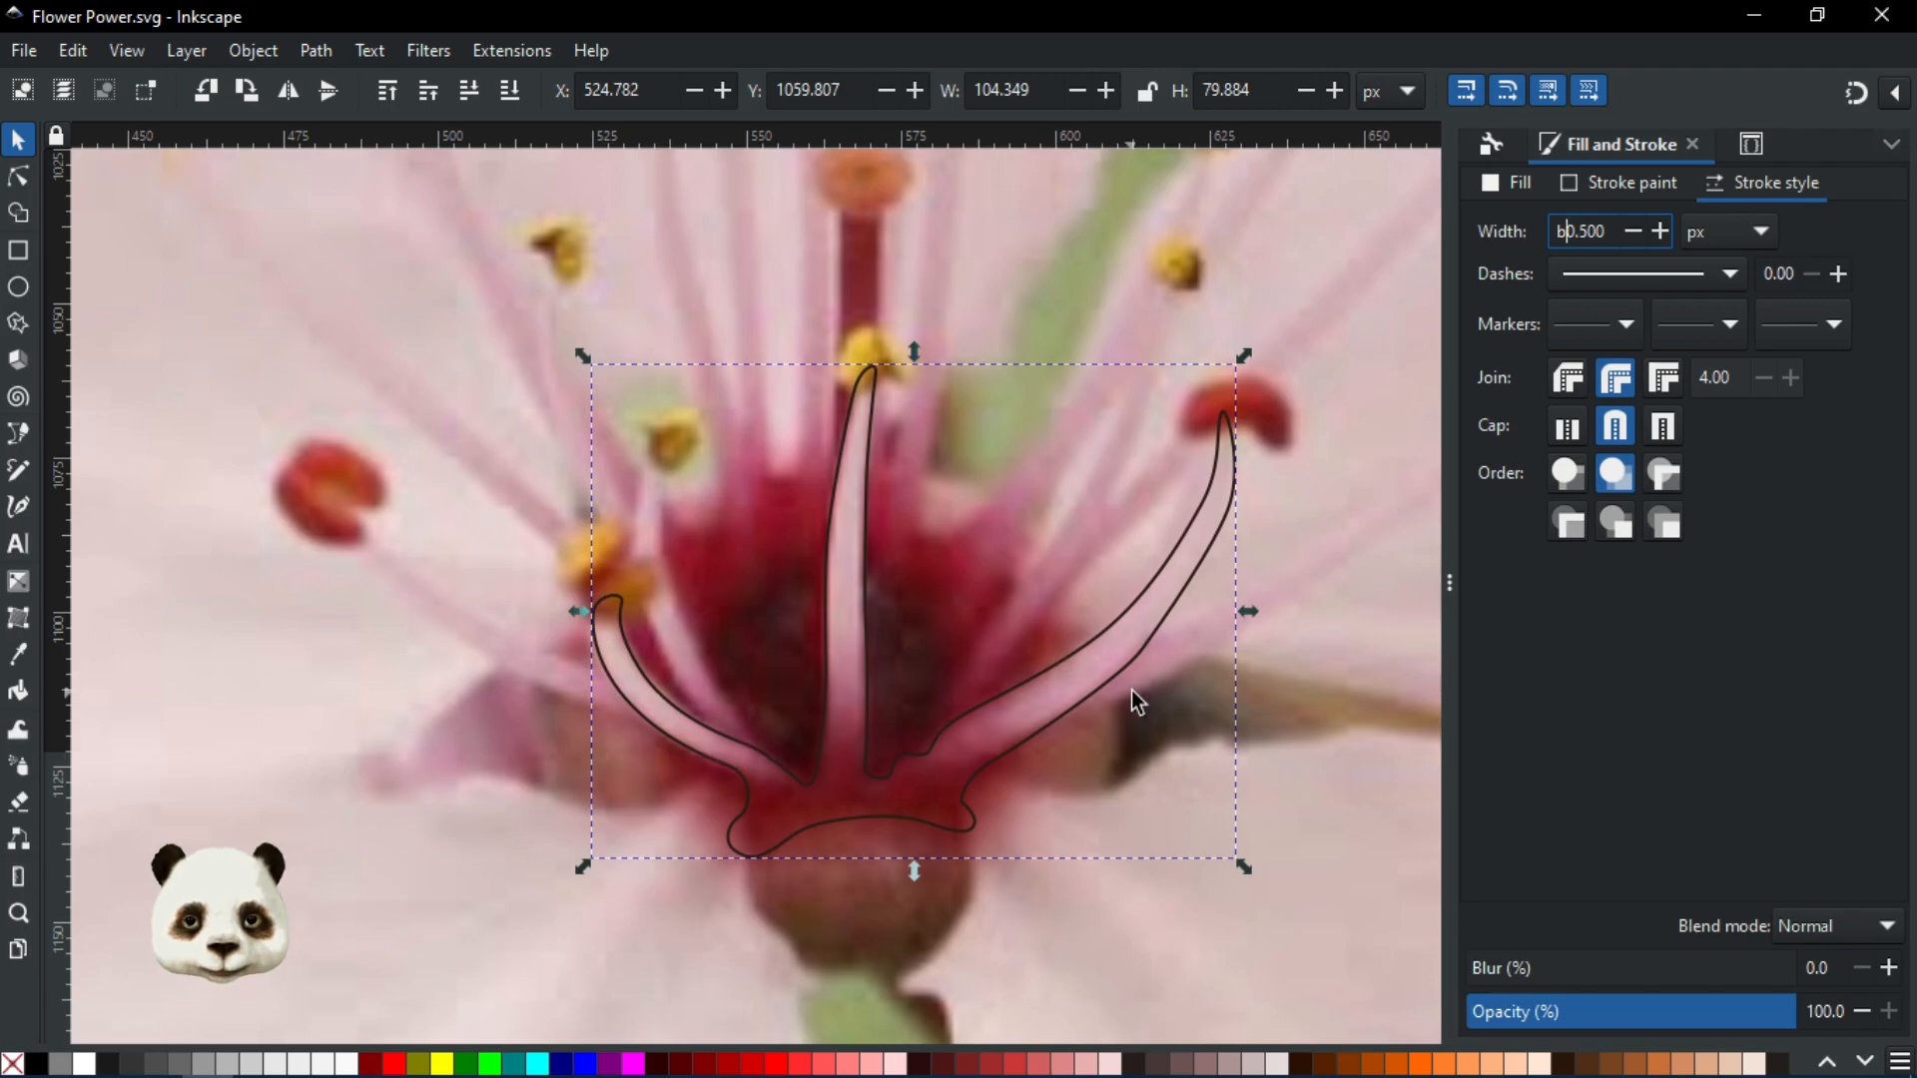
scroll(1040, 704, up, 2)
text(b)
scroll(1041, 704, down, 1)
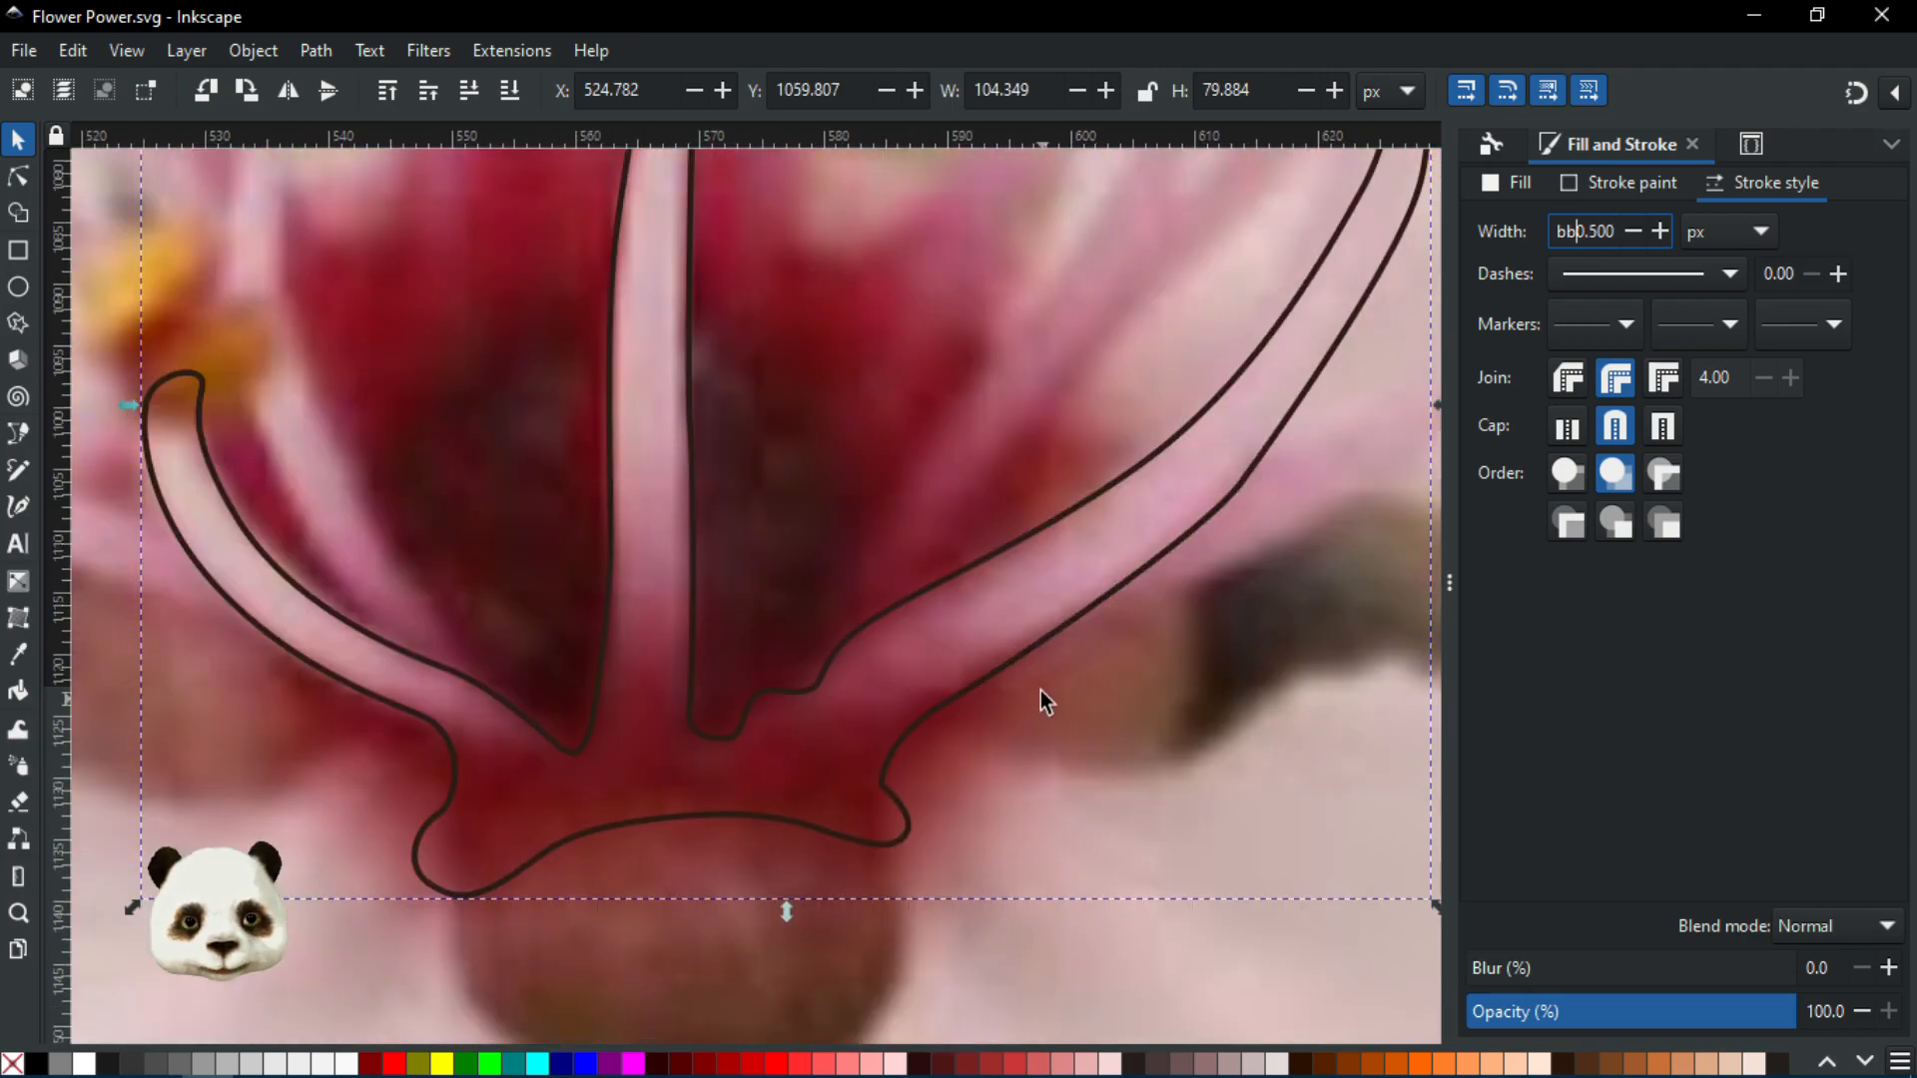
scroll(1034, 679, down, 3)
scroll(983, 582, down, 2)
drag(520, 487, 823, 721)
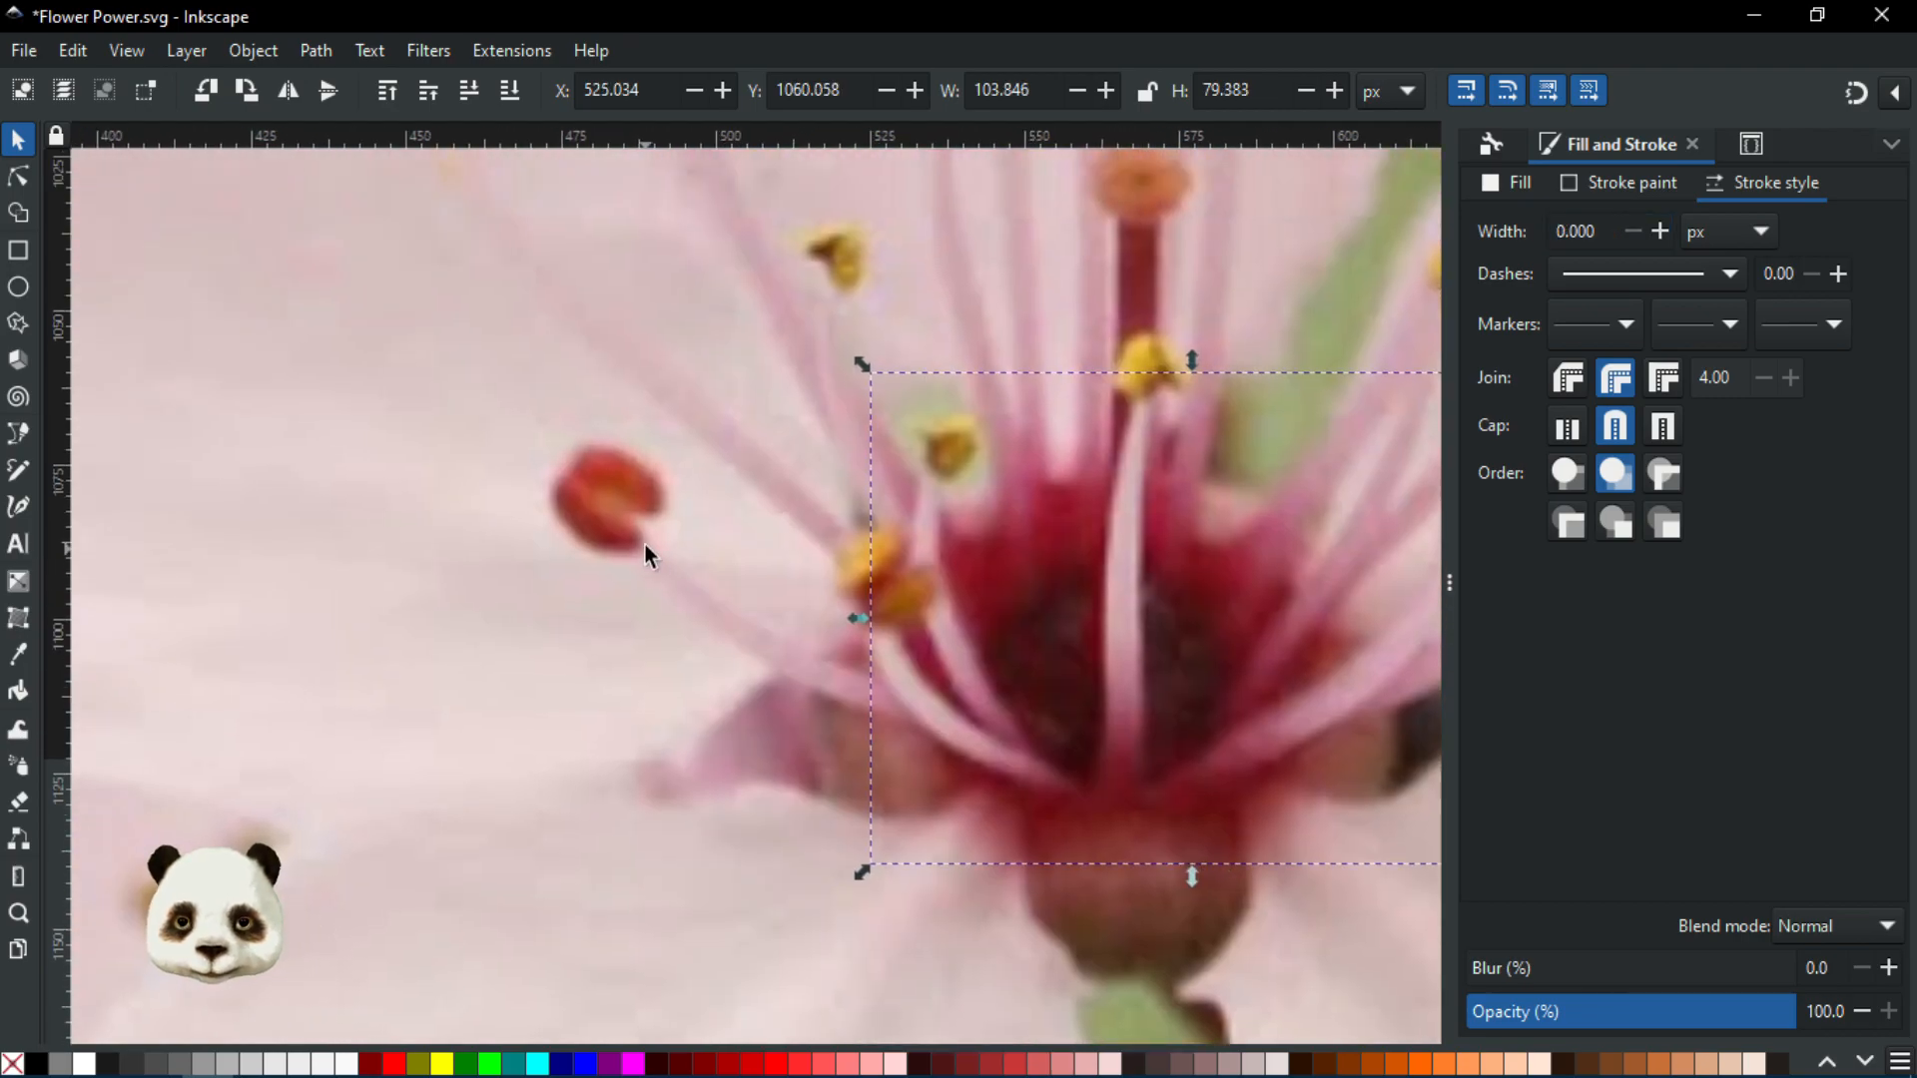
Switch to the Pen (B) tool and set the stroke width to 0.5 px
key(n)
key(b)
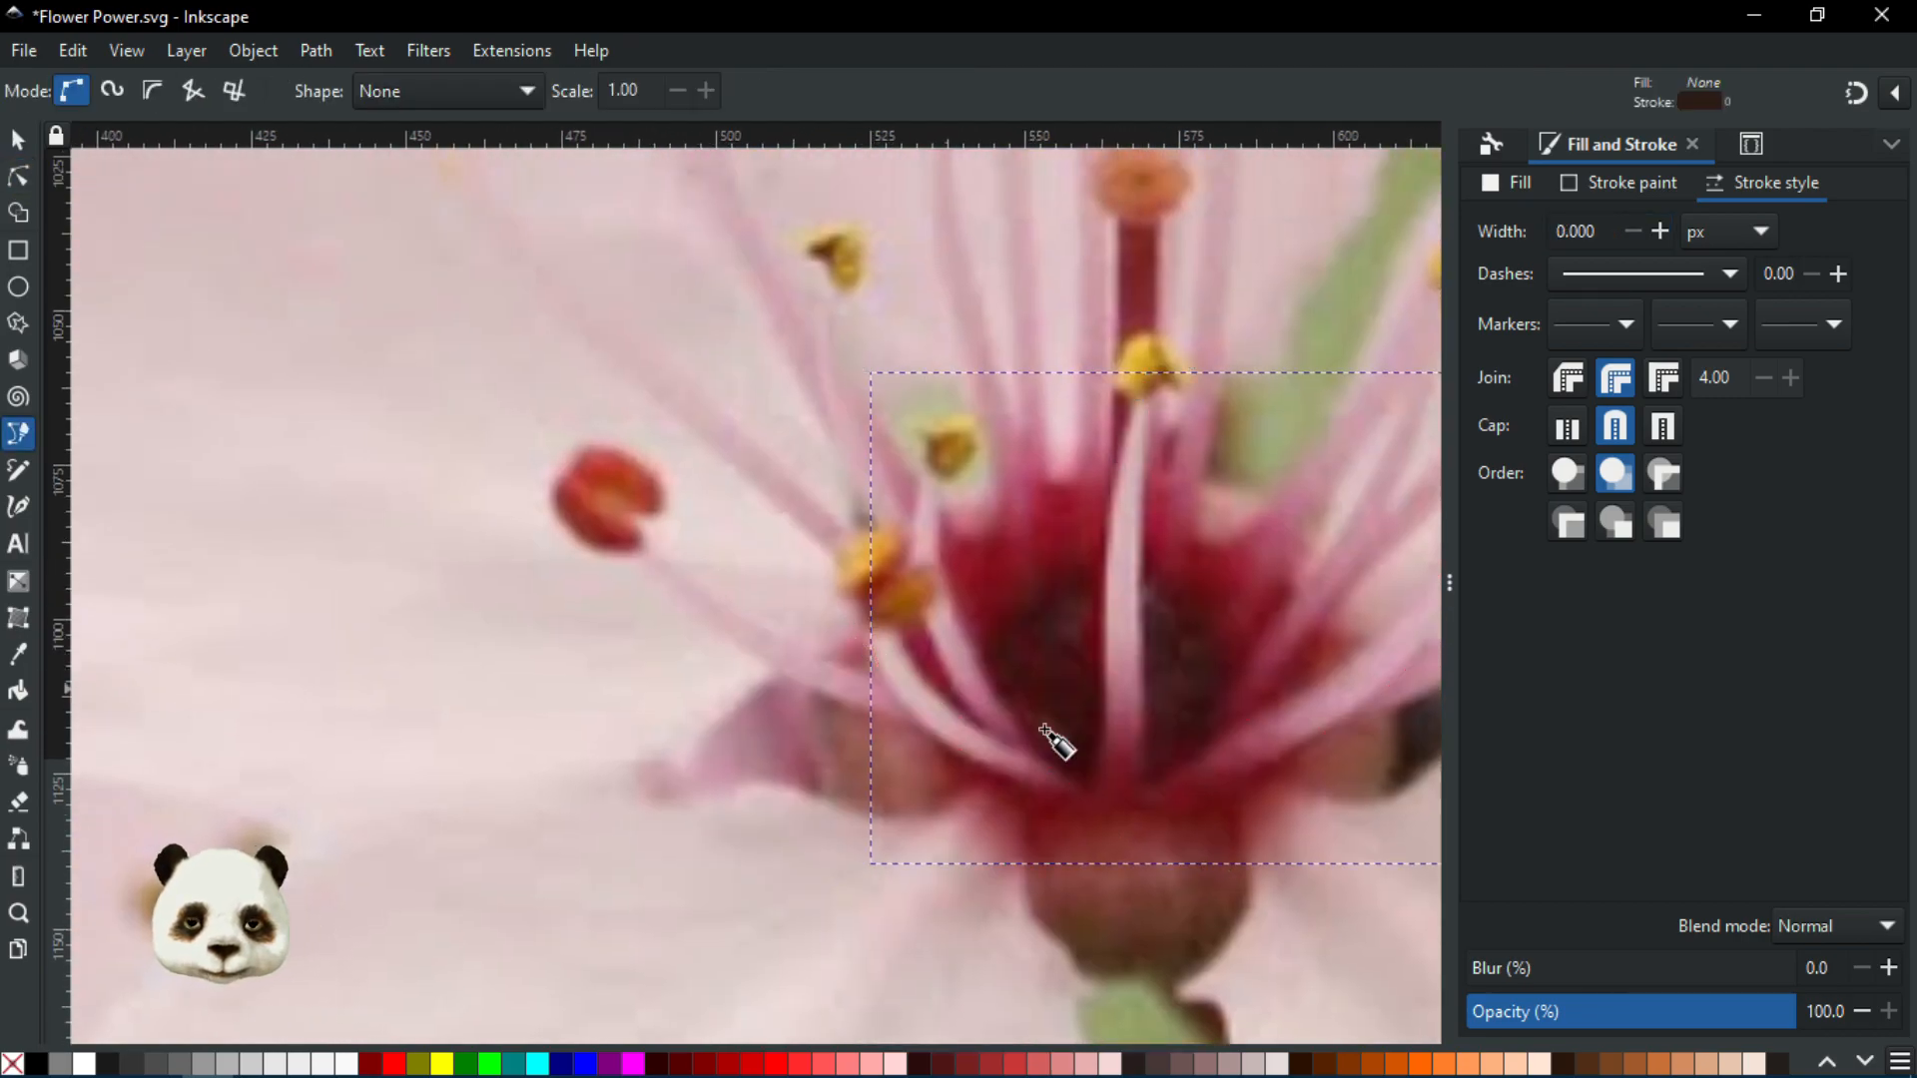
scroll(980, 771, up, 2)
drag(987, 791, 943, 823)
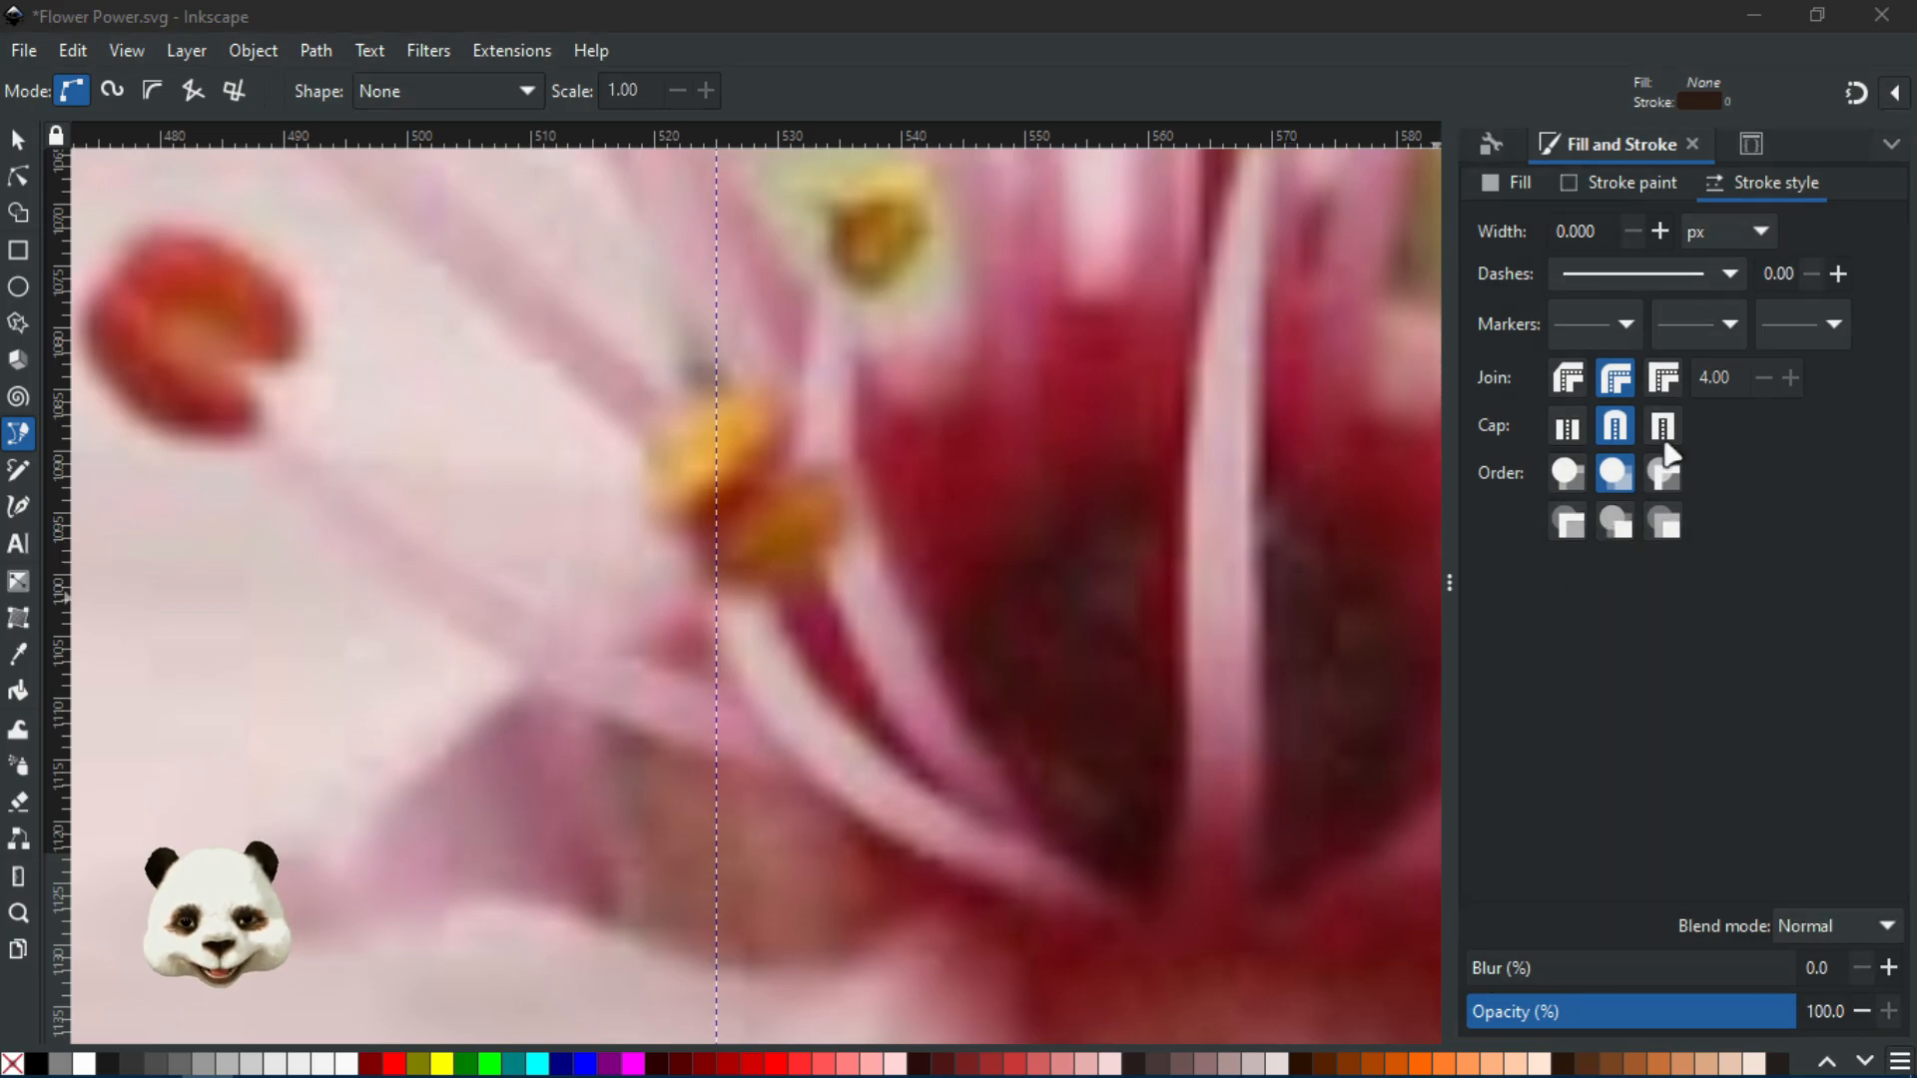
click(1611, 184)
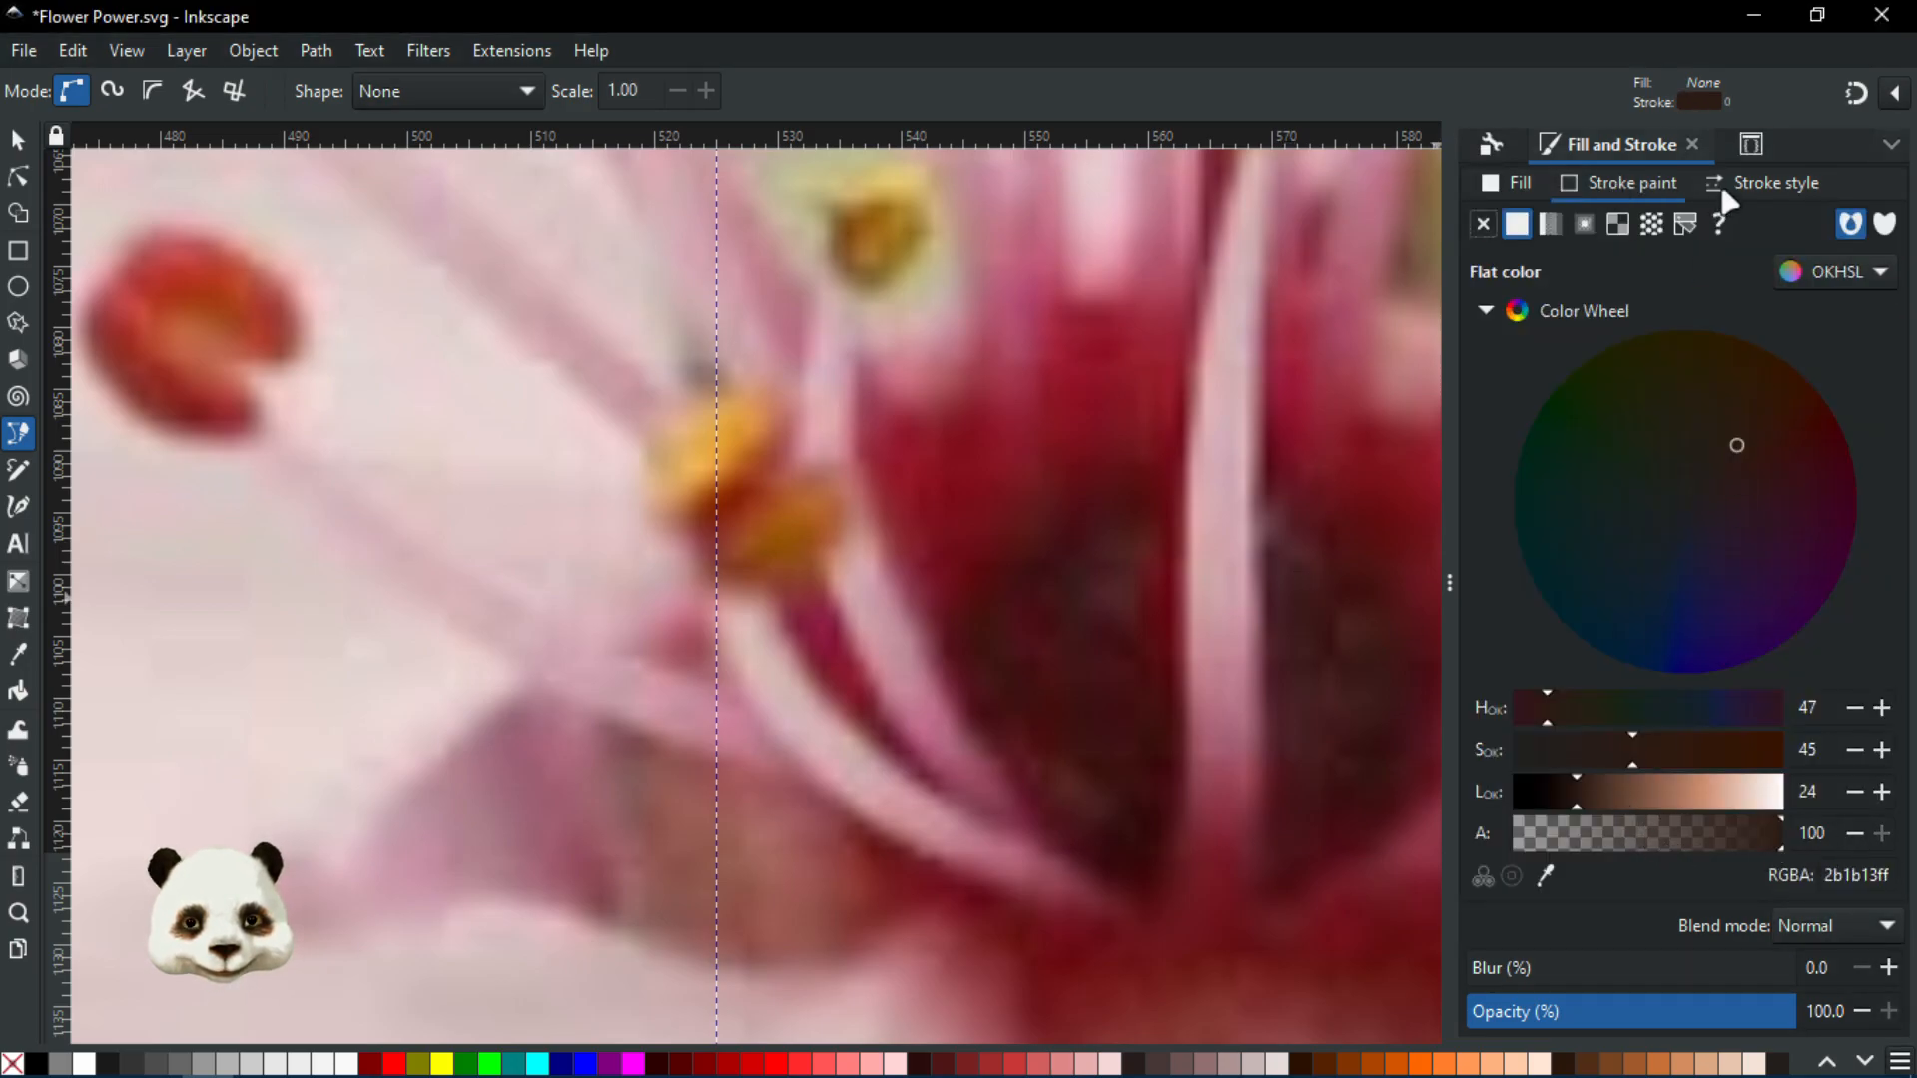
click(1750, 190)
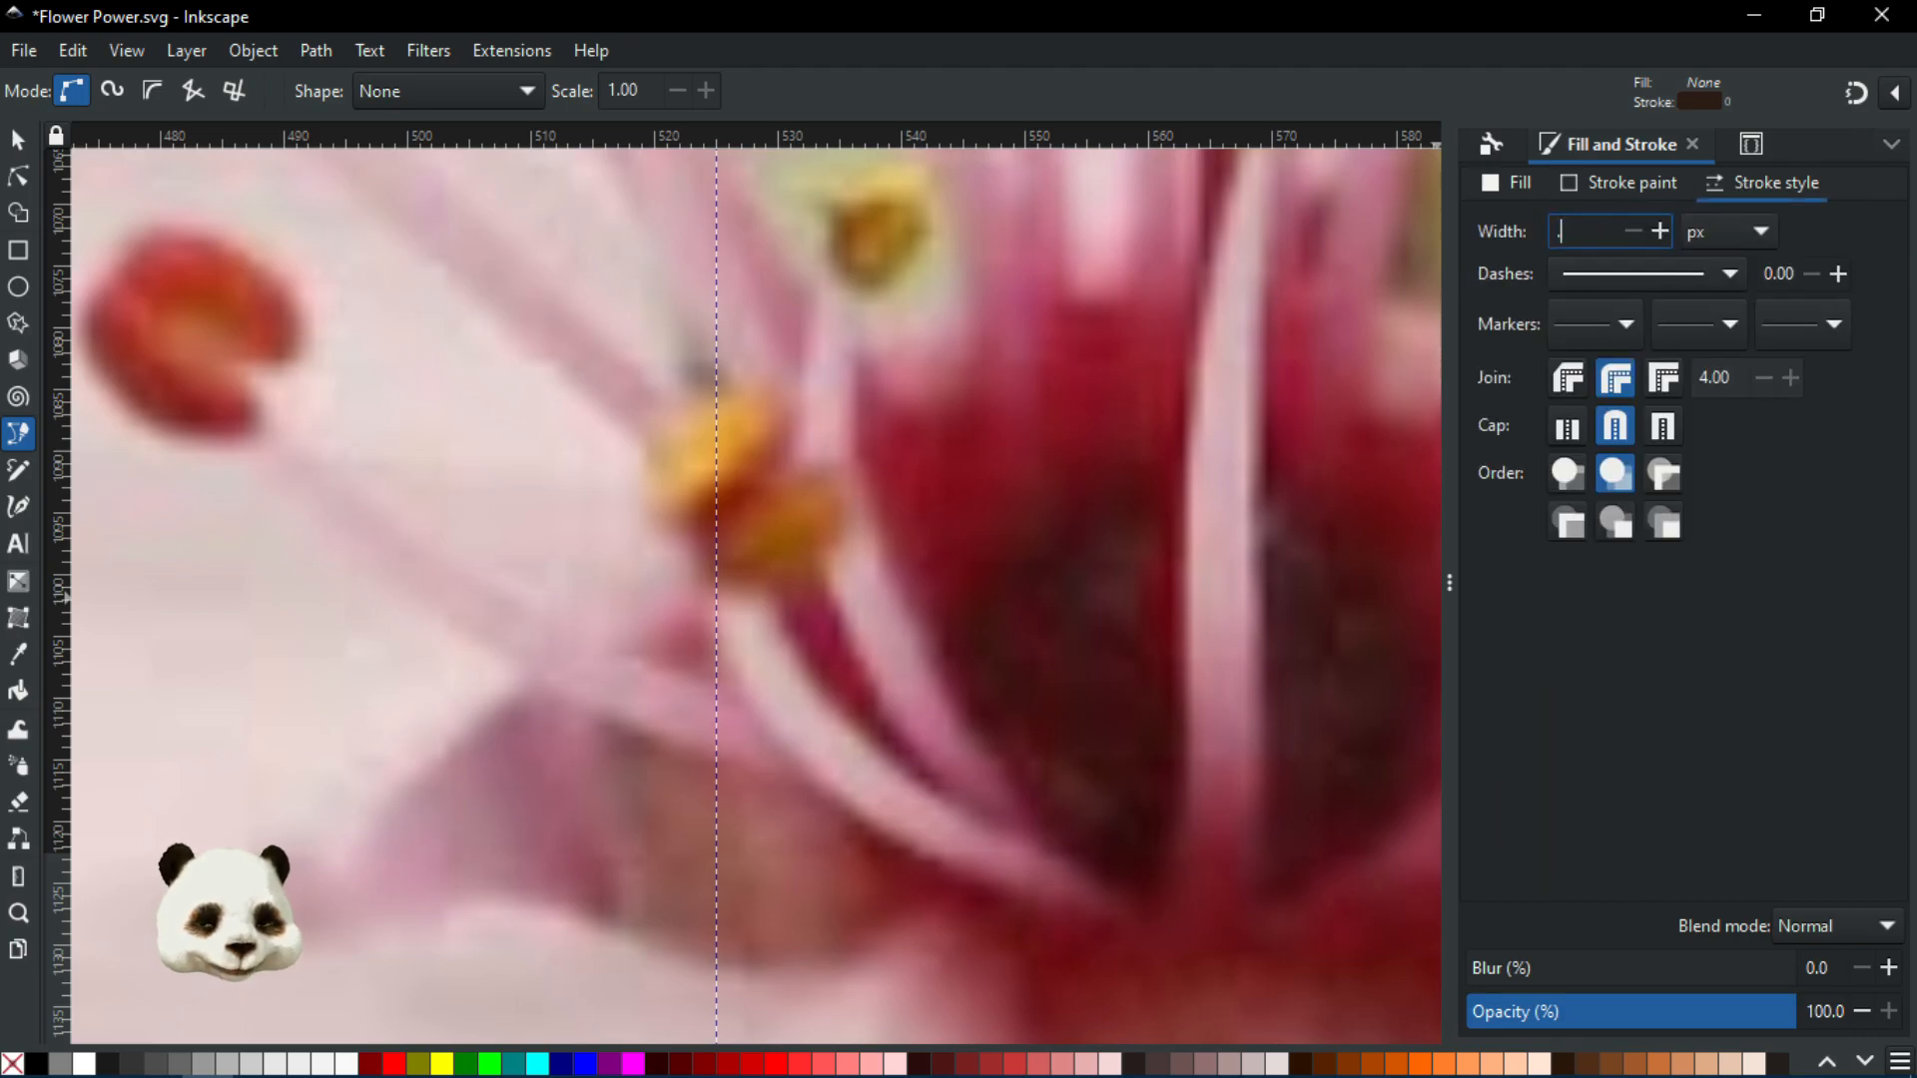
text(0.5)
key(Return)
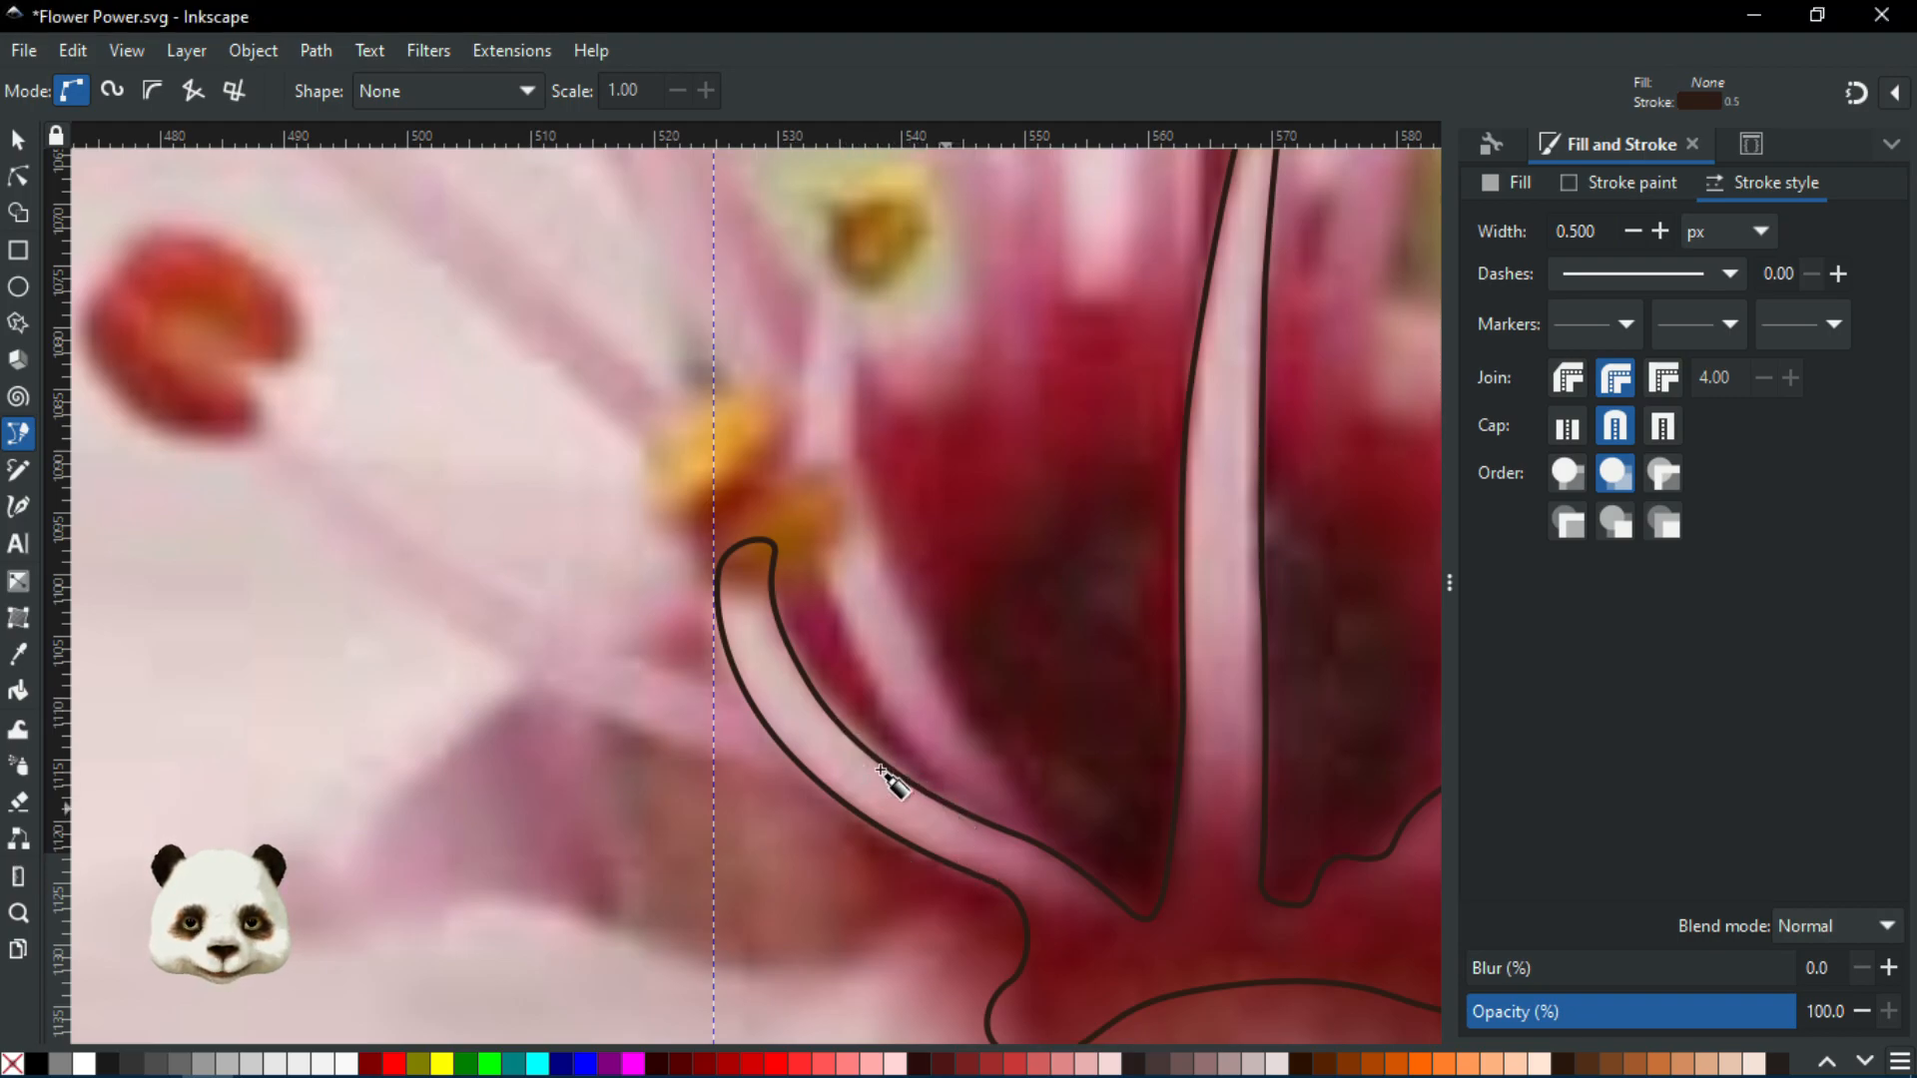
Trace a closed outline from the flower centre out to the red anther and back
drag(658, 675, 535, 628)
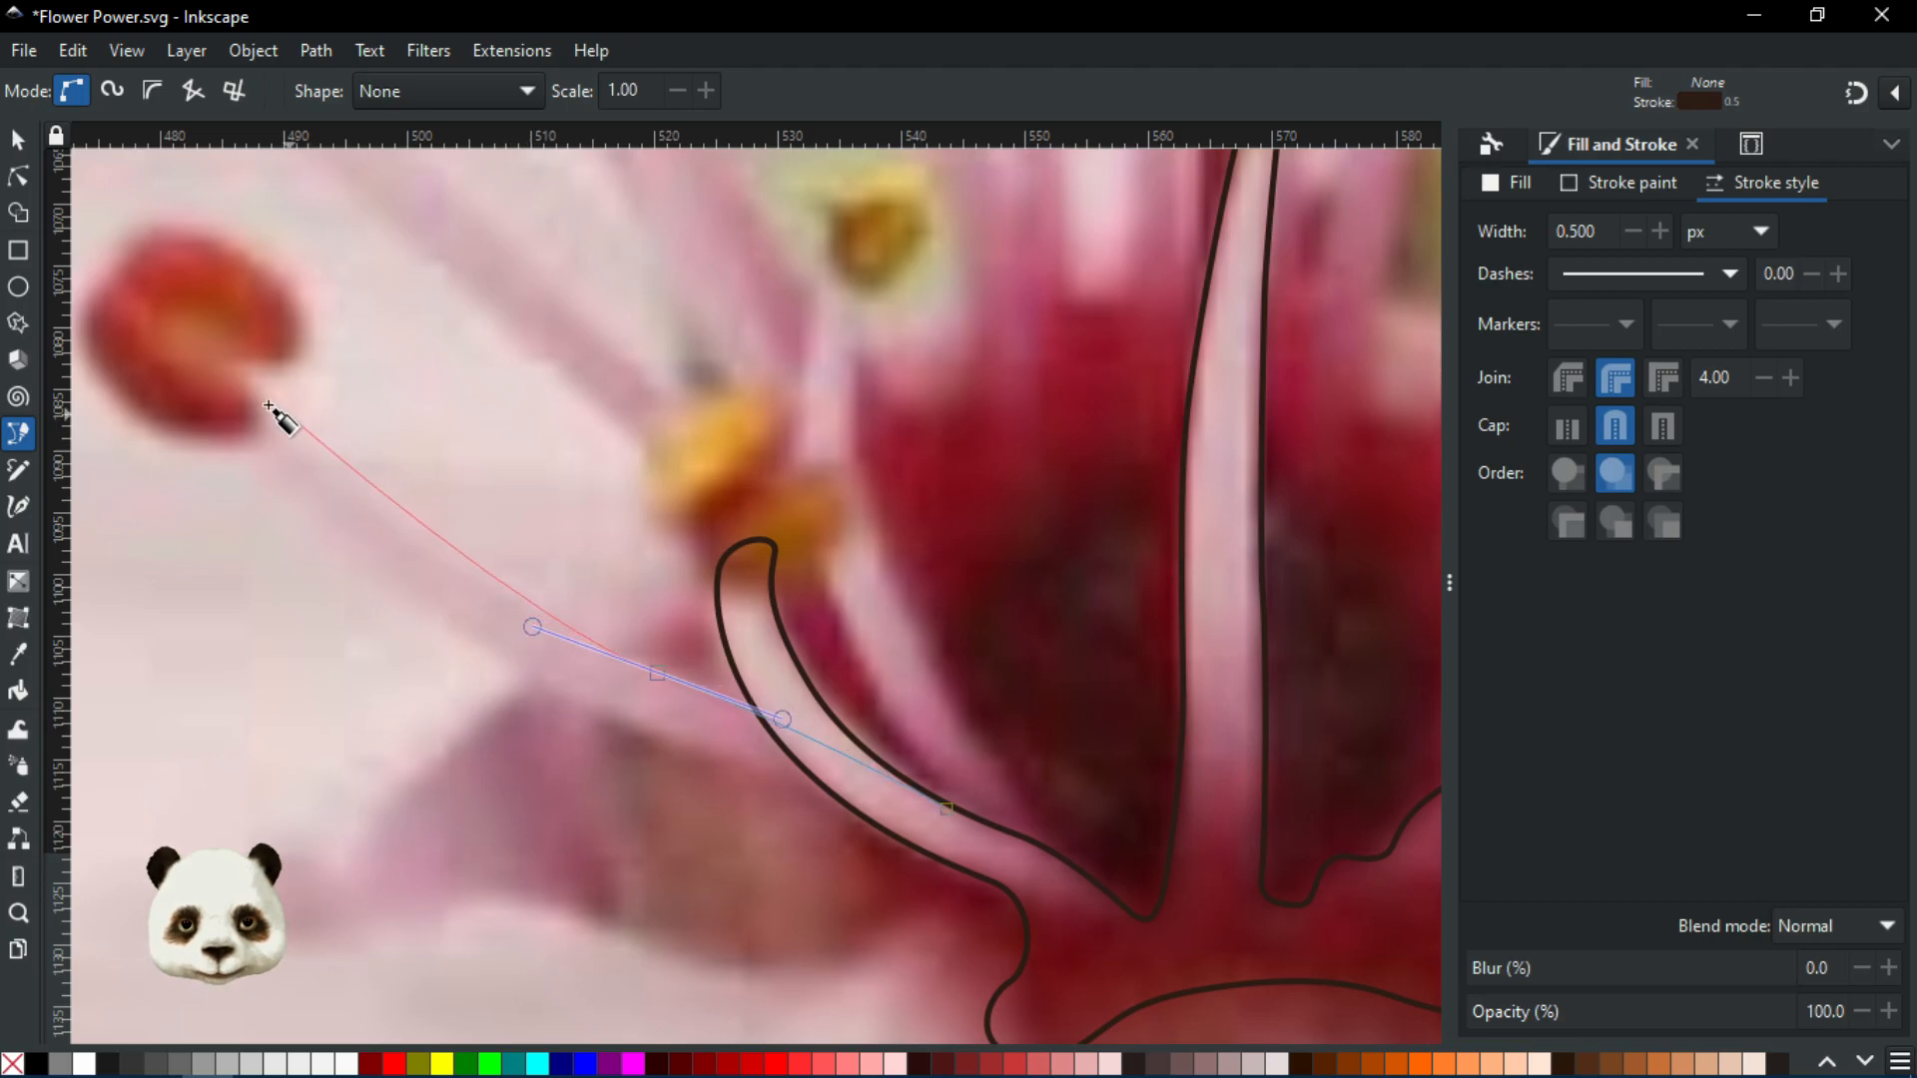
drag(252, 391, 215, 345)
drag(301, 509, 399, 586)
drag(696, 749, 782, 778)
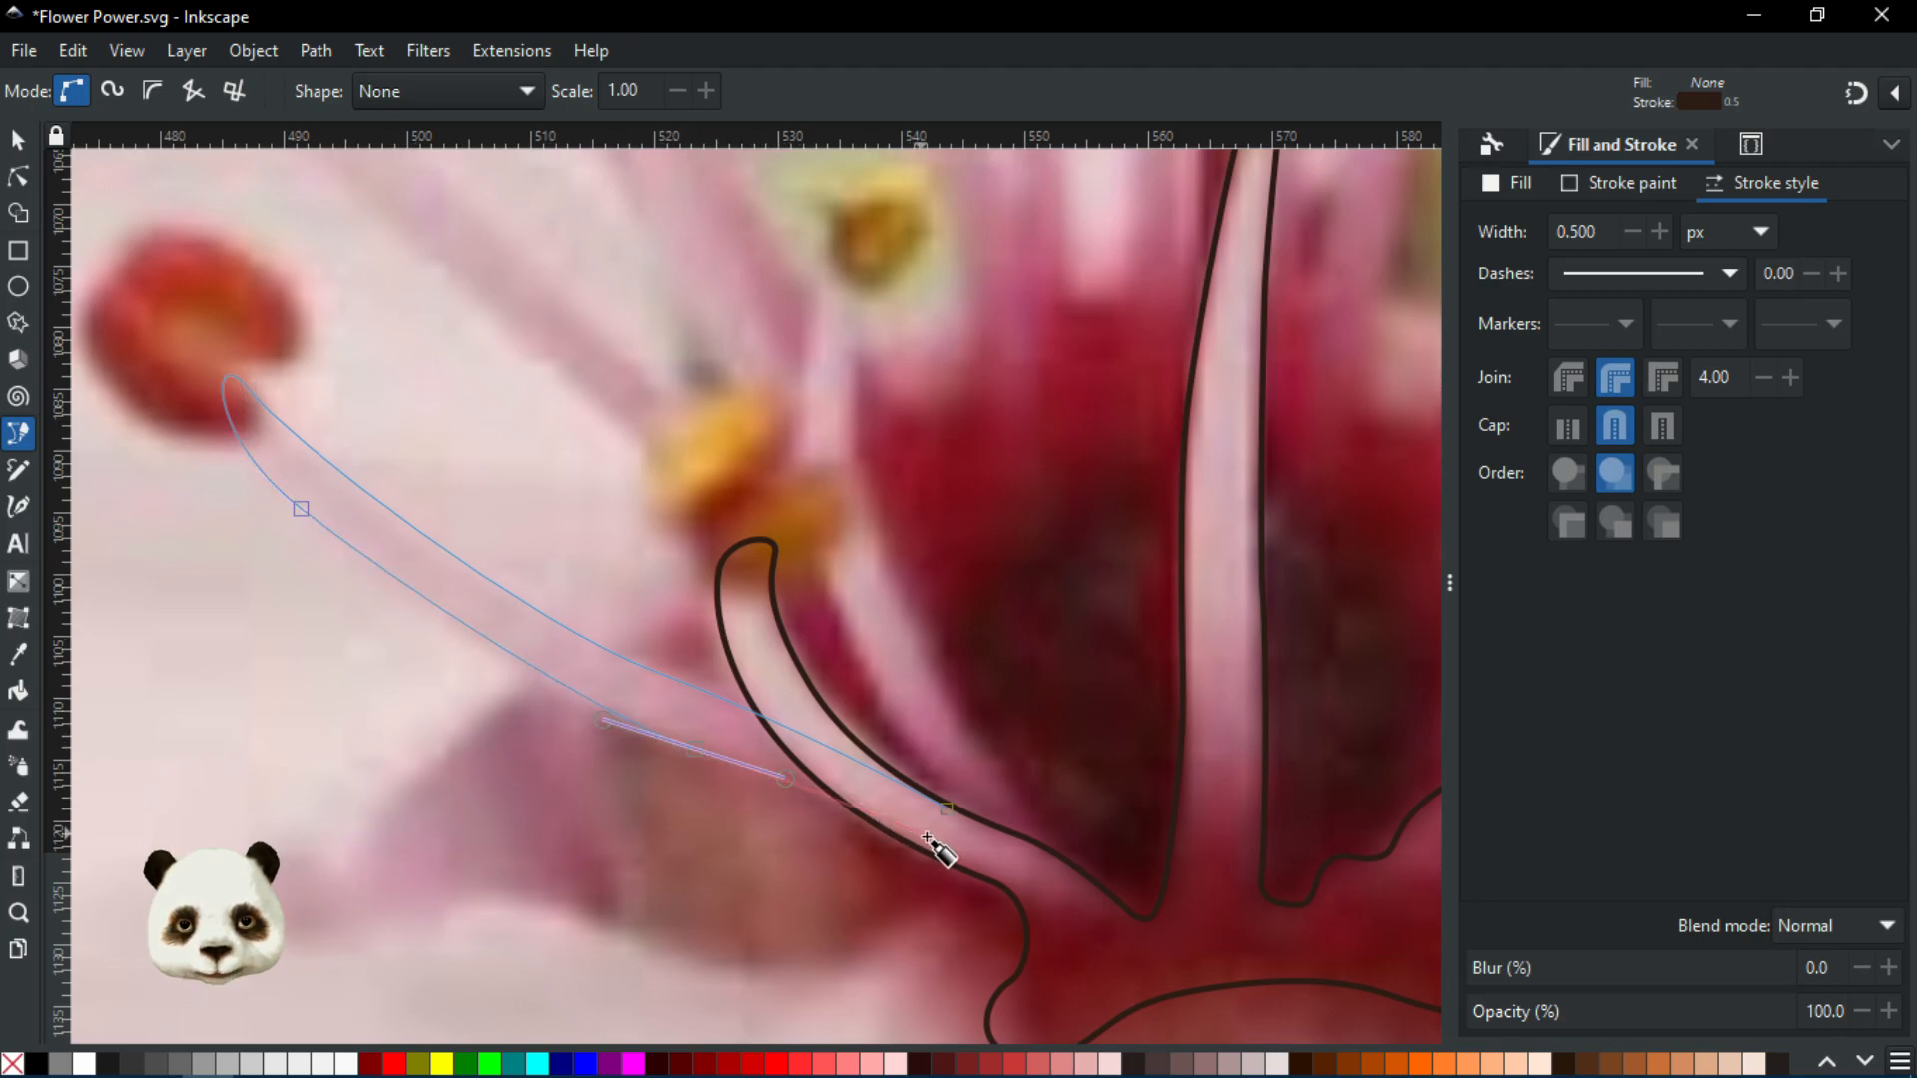
click(950, 856)
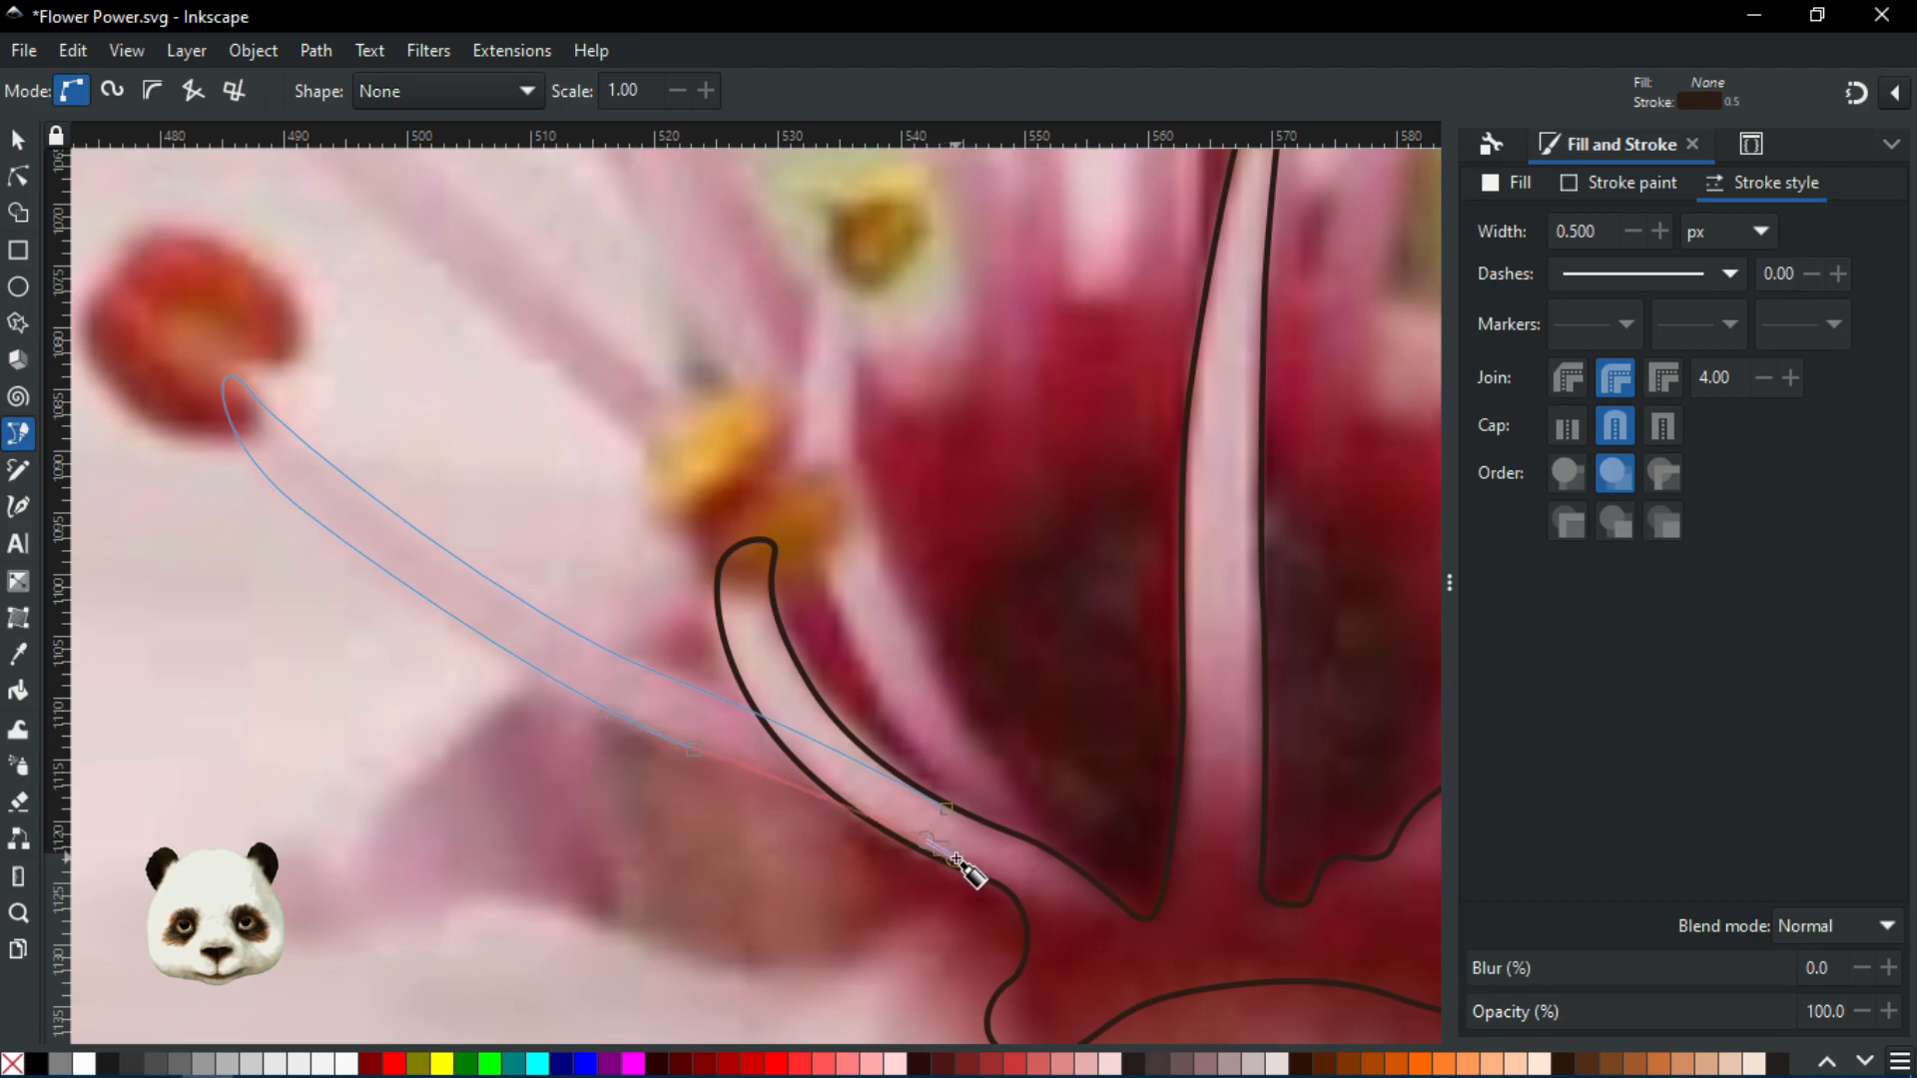
click(949, 808)
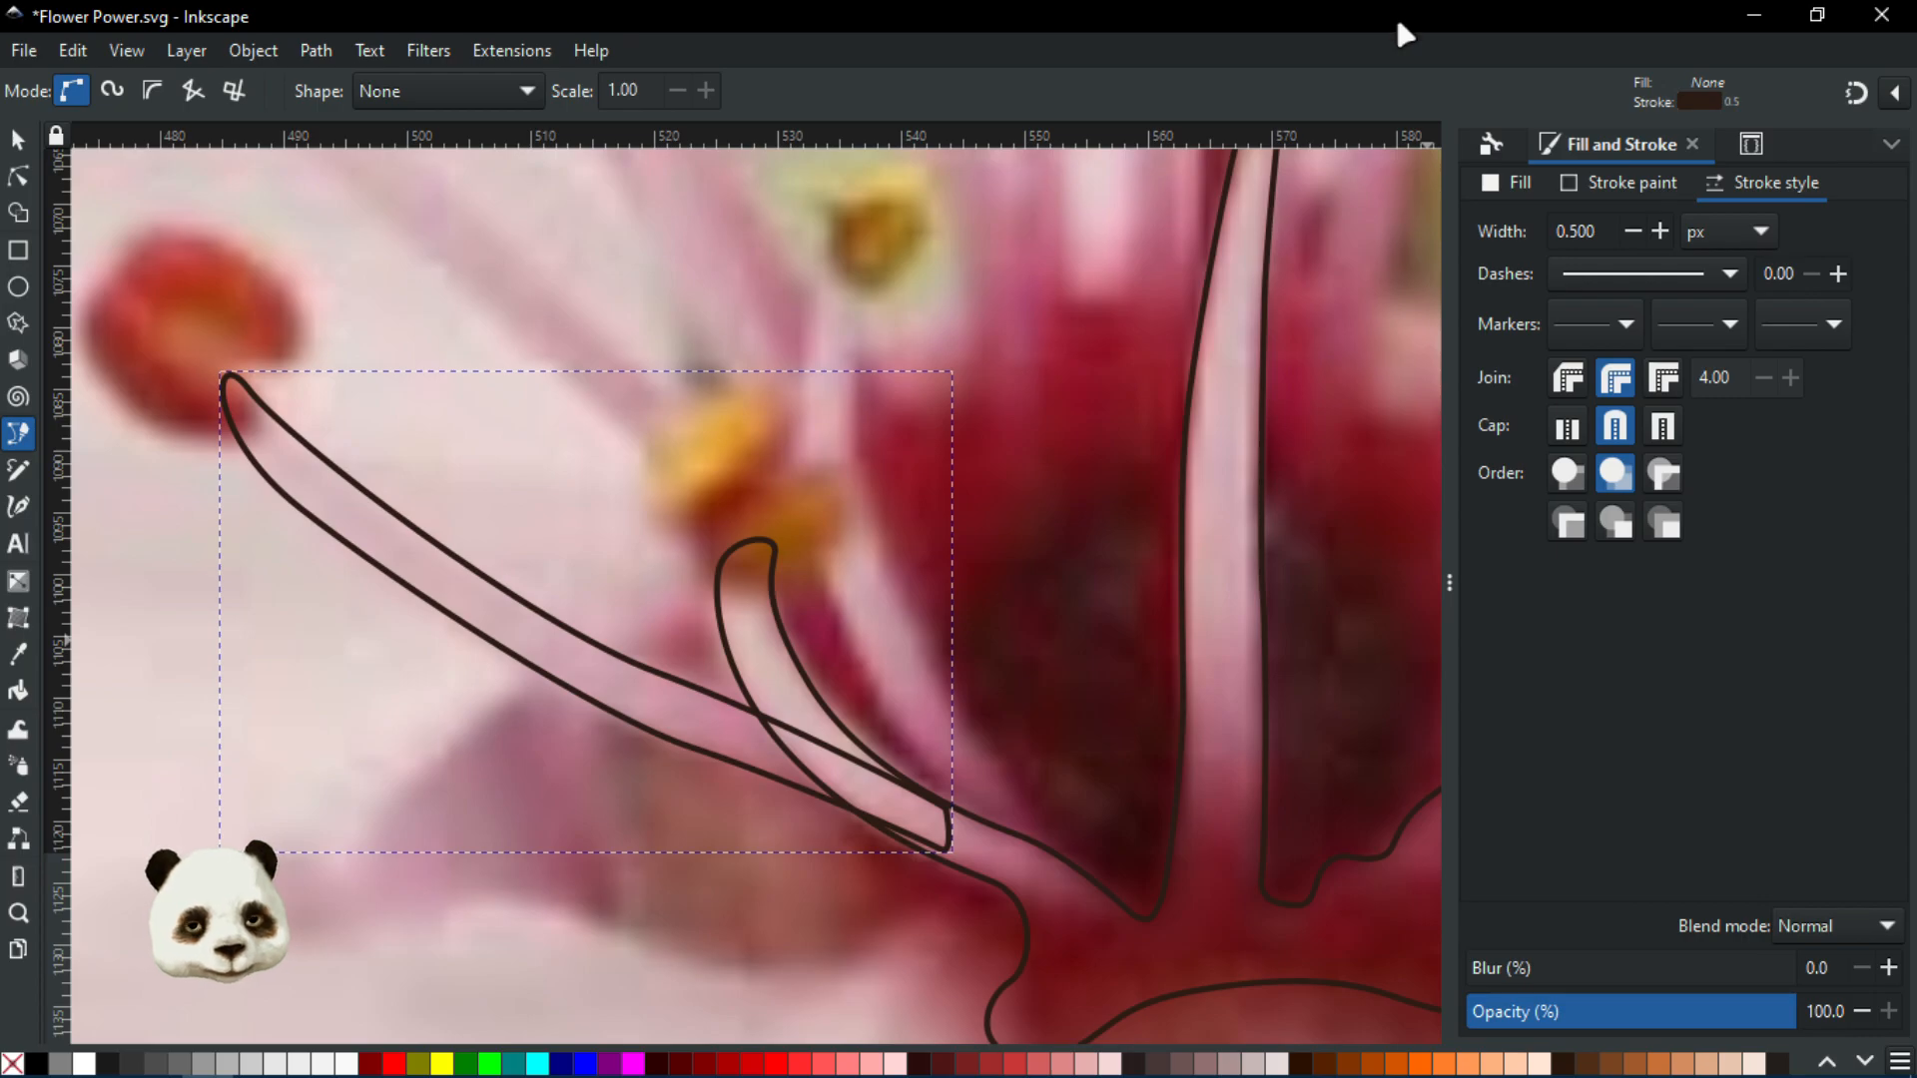
Pan and zoom around the flower centre to review the traced stamen
scroll(998, 659, down, 2)
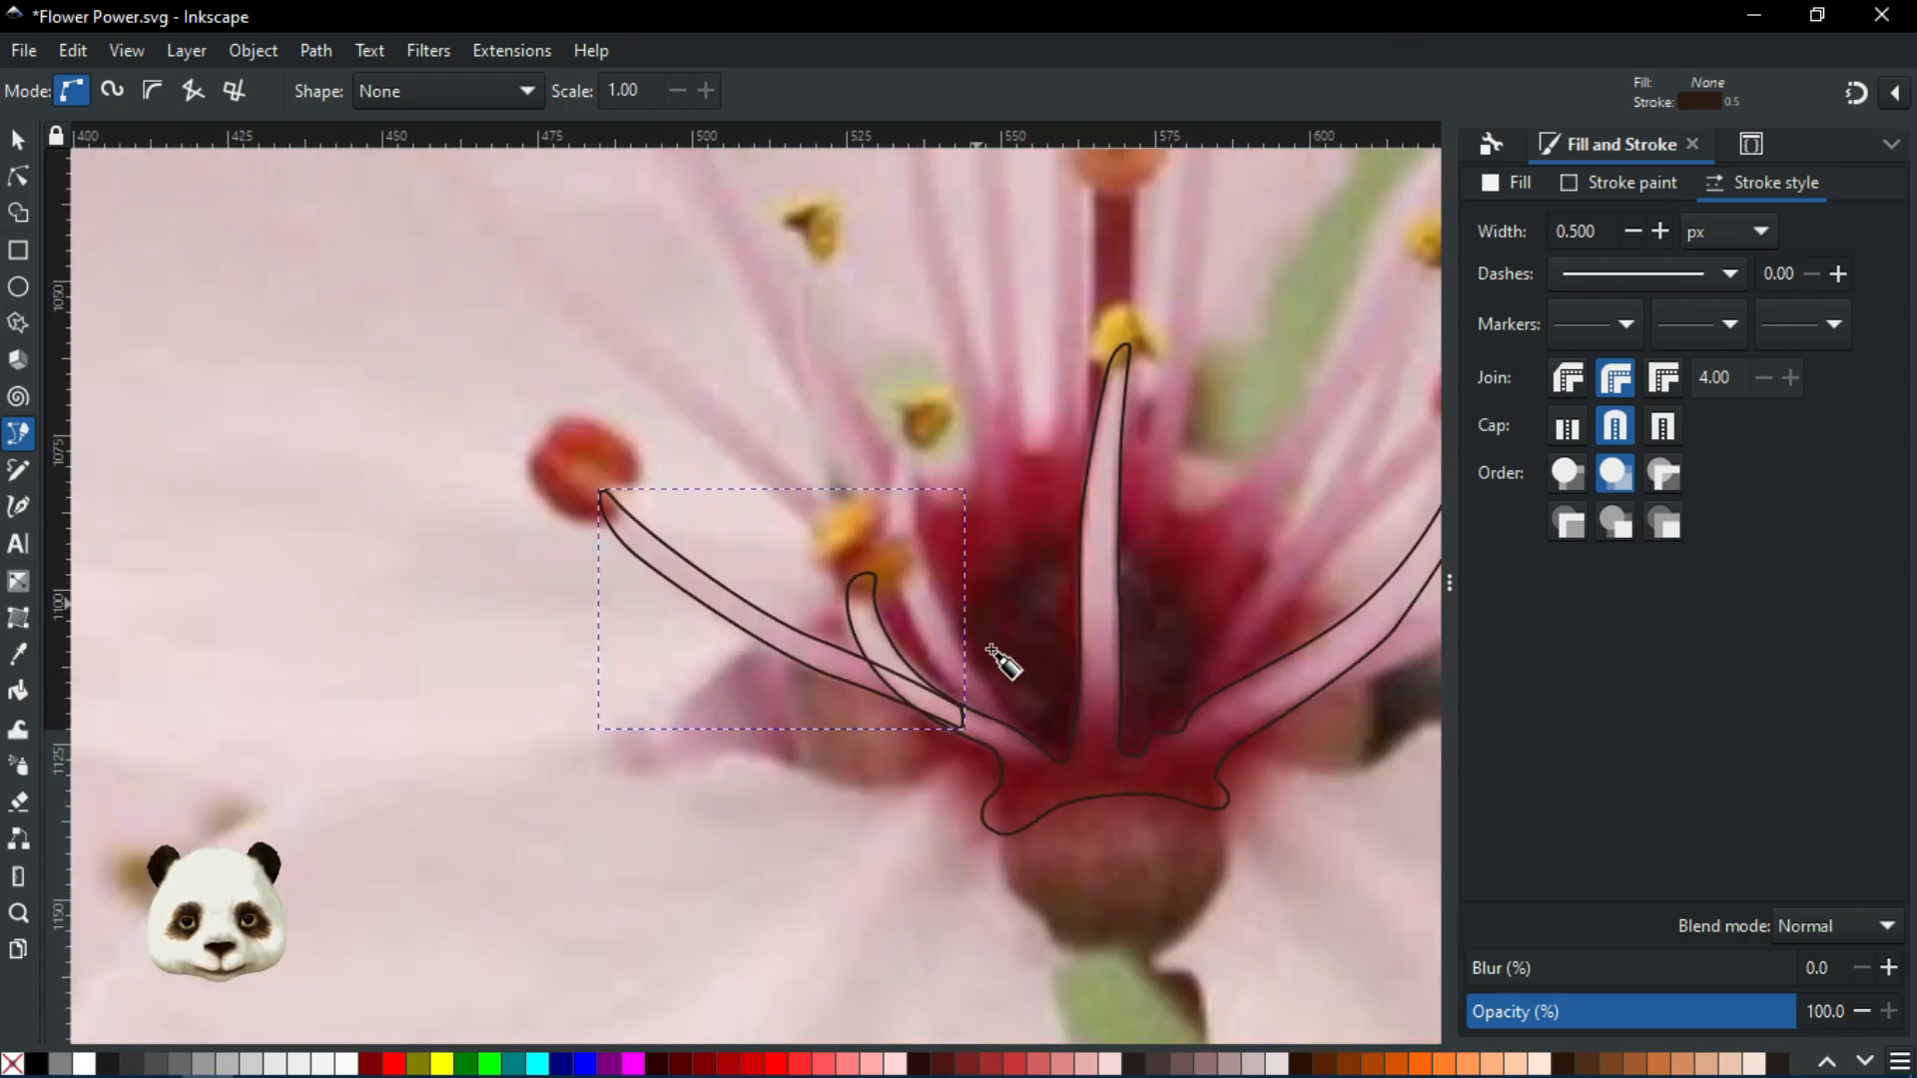
scroll(1074, 654, up, 2)
scroll(992, 655, up, 2)
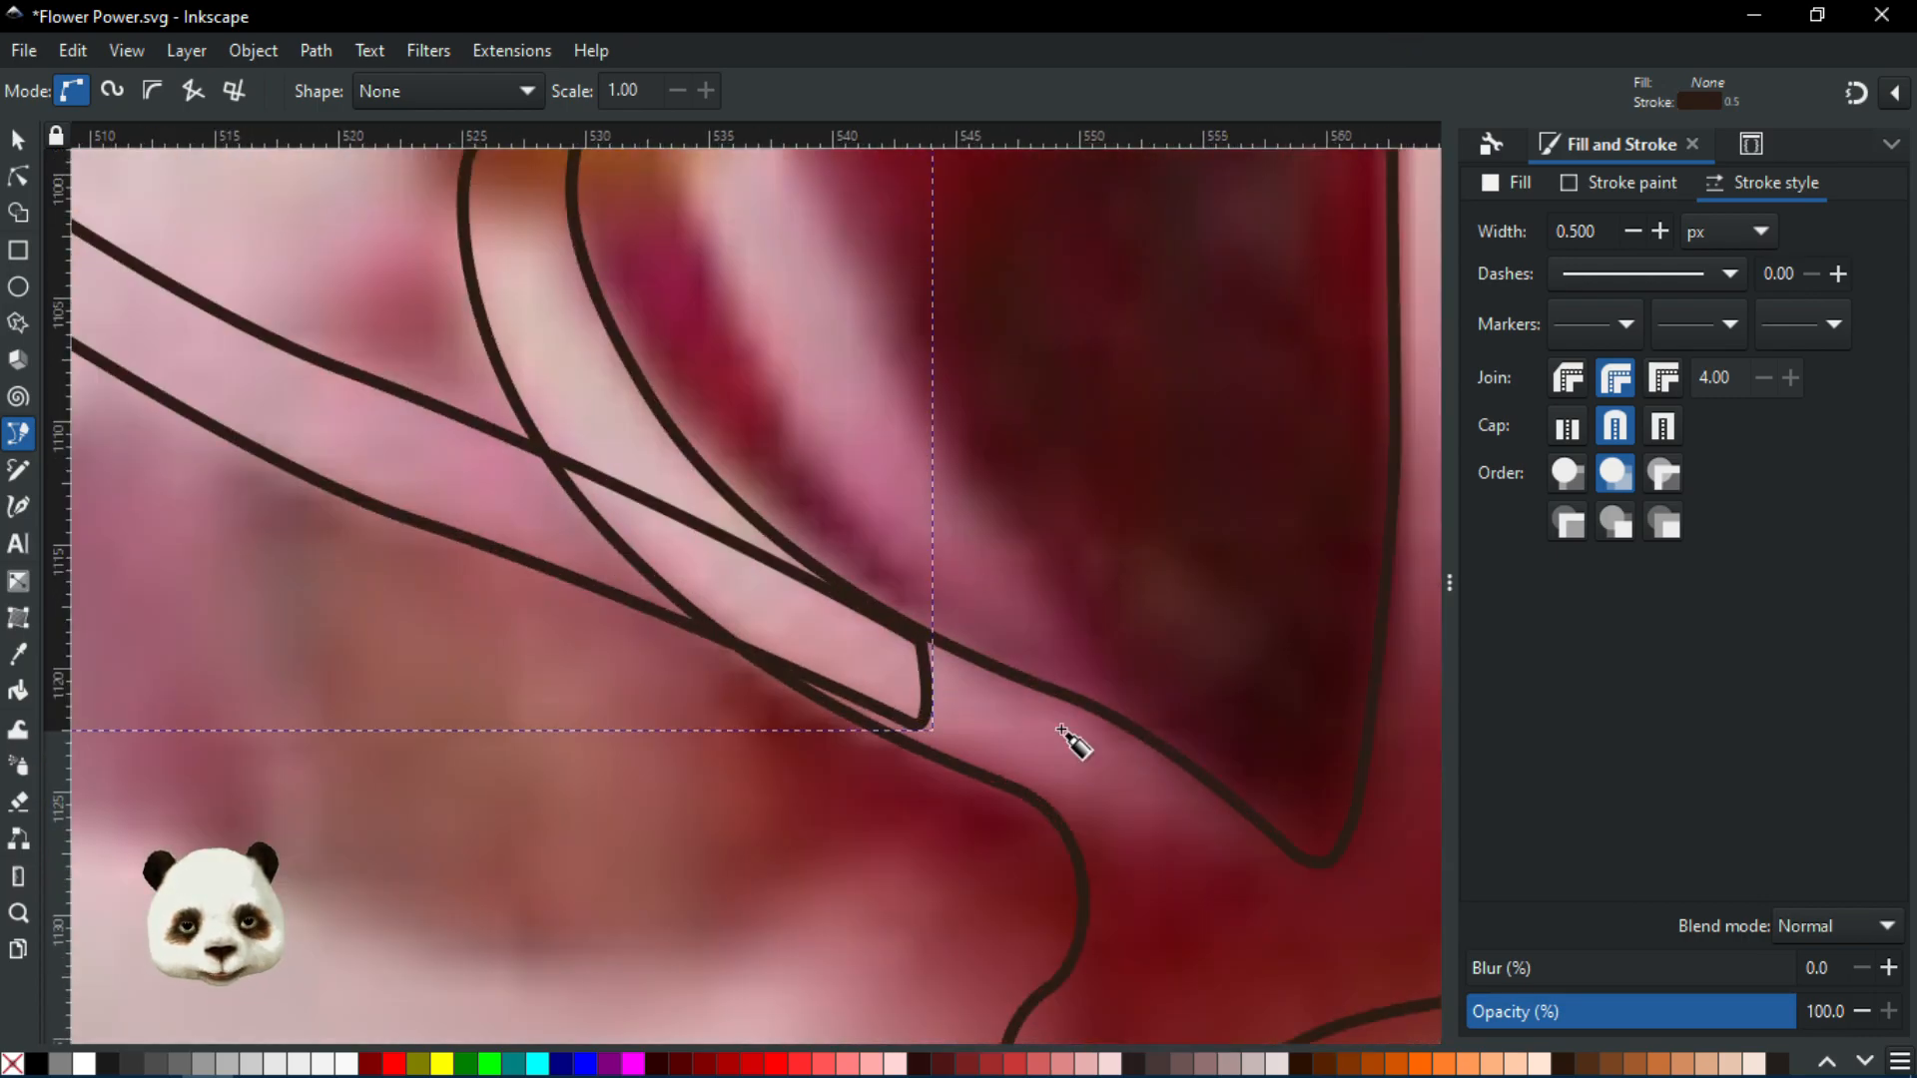
scroll(1202, 776, down, 5)
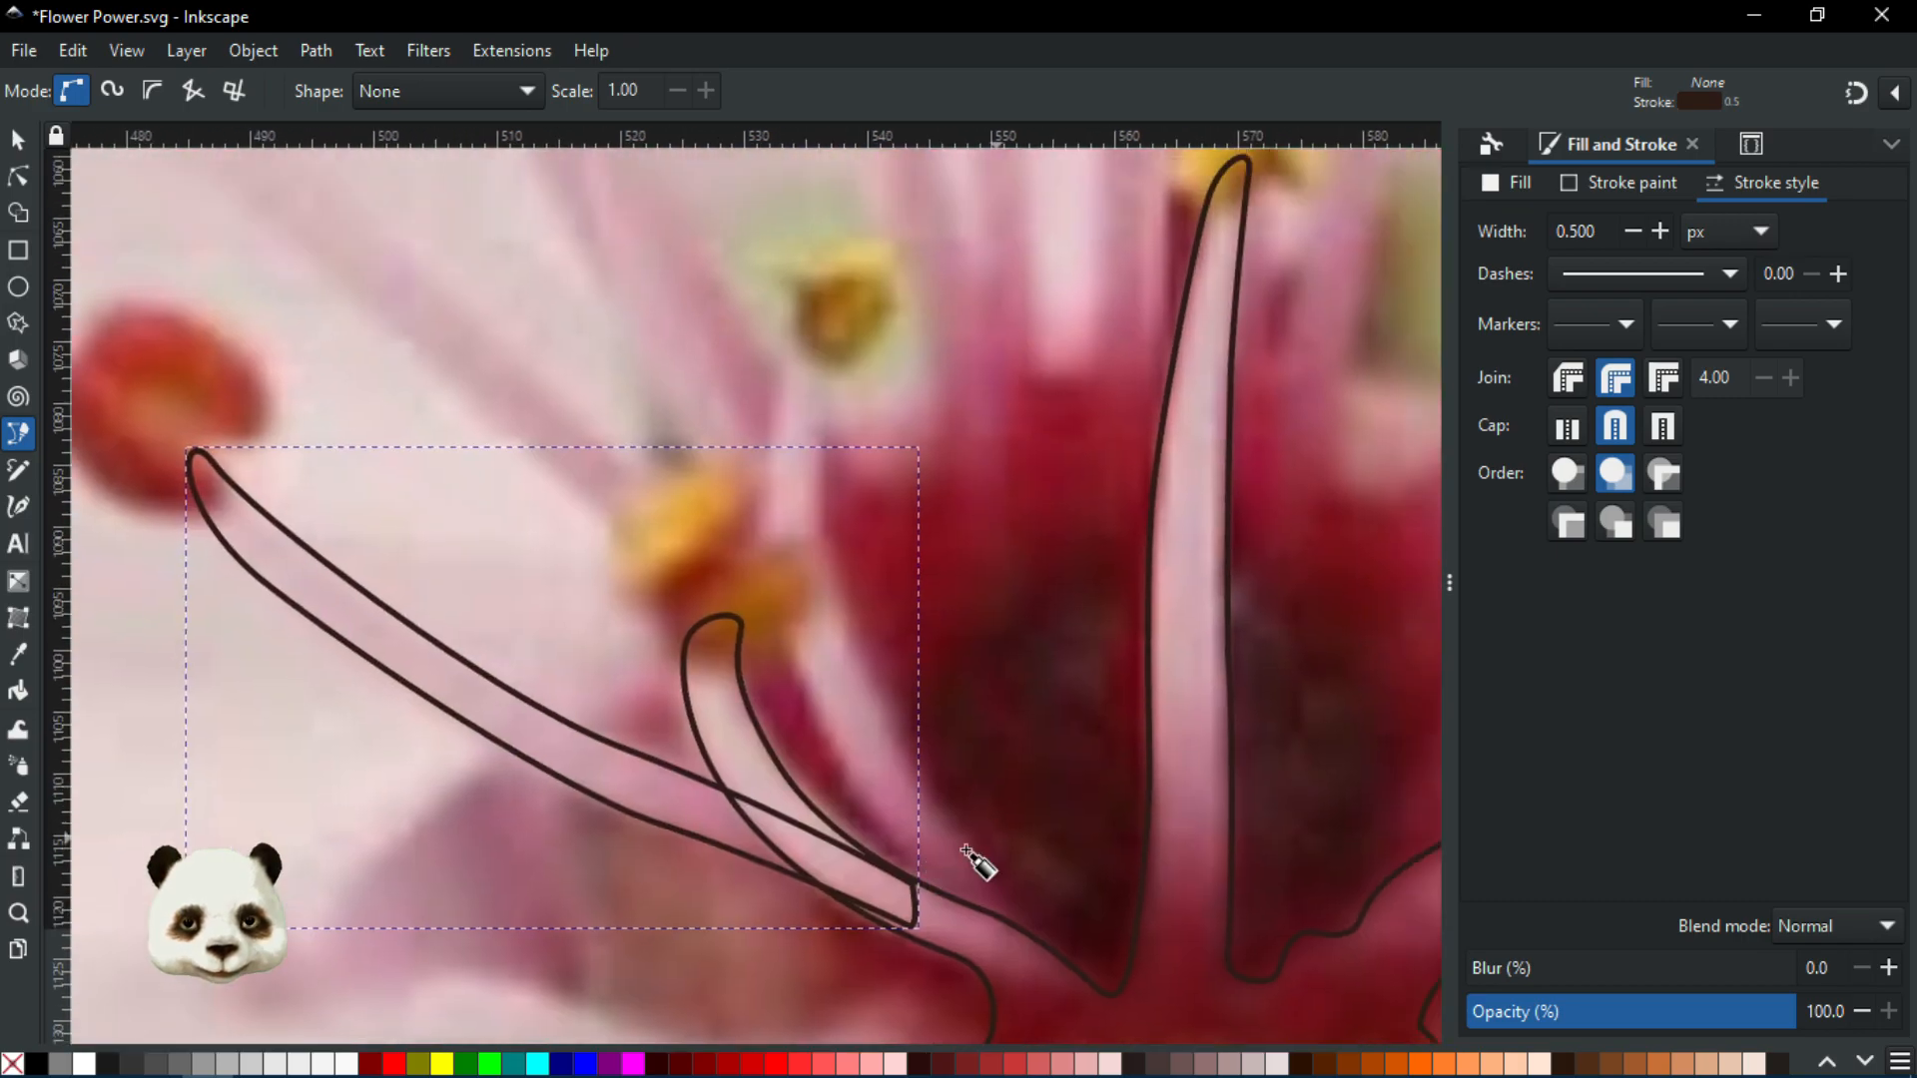
scroll(892, 807, up, 3)
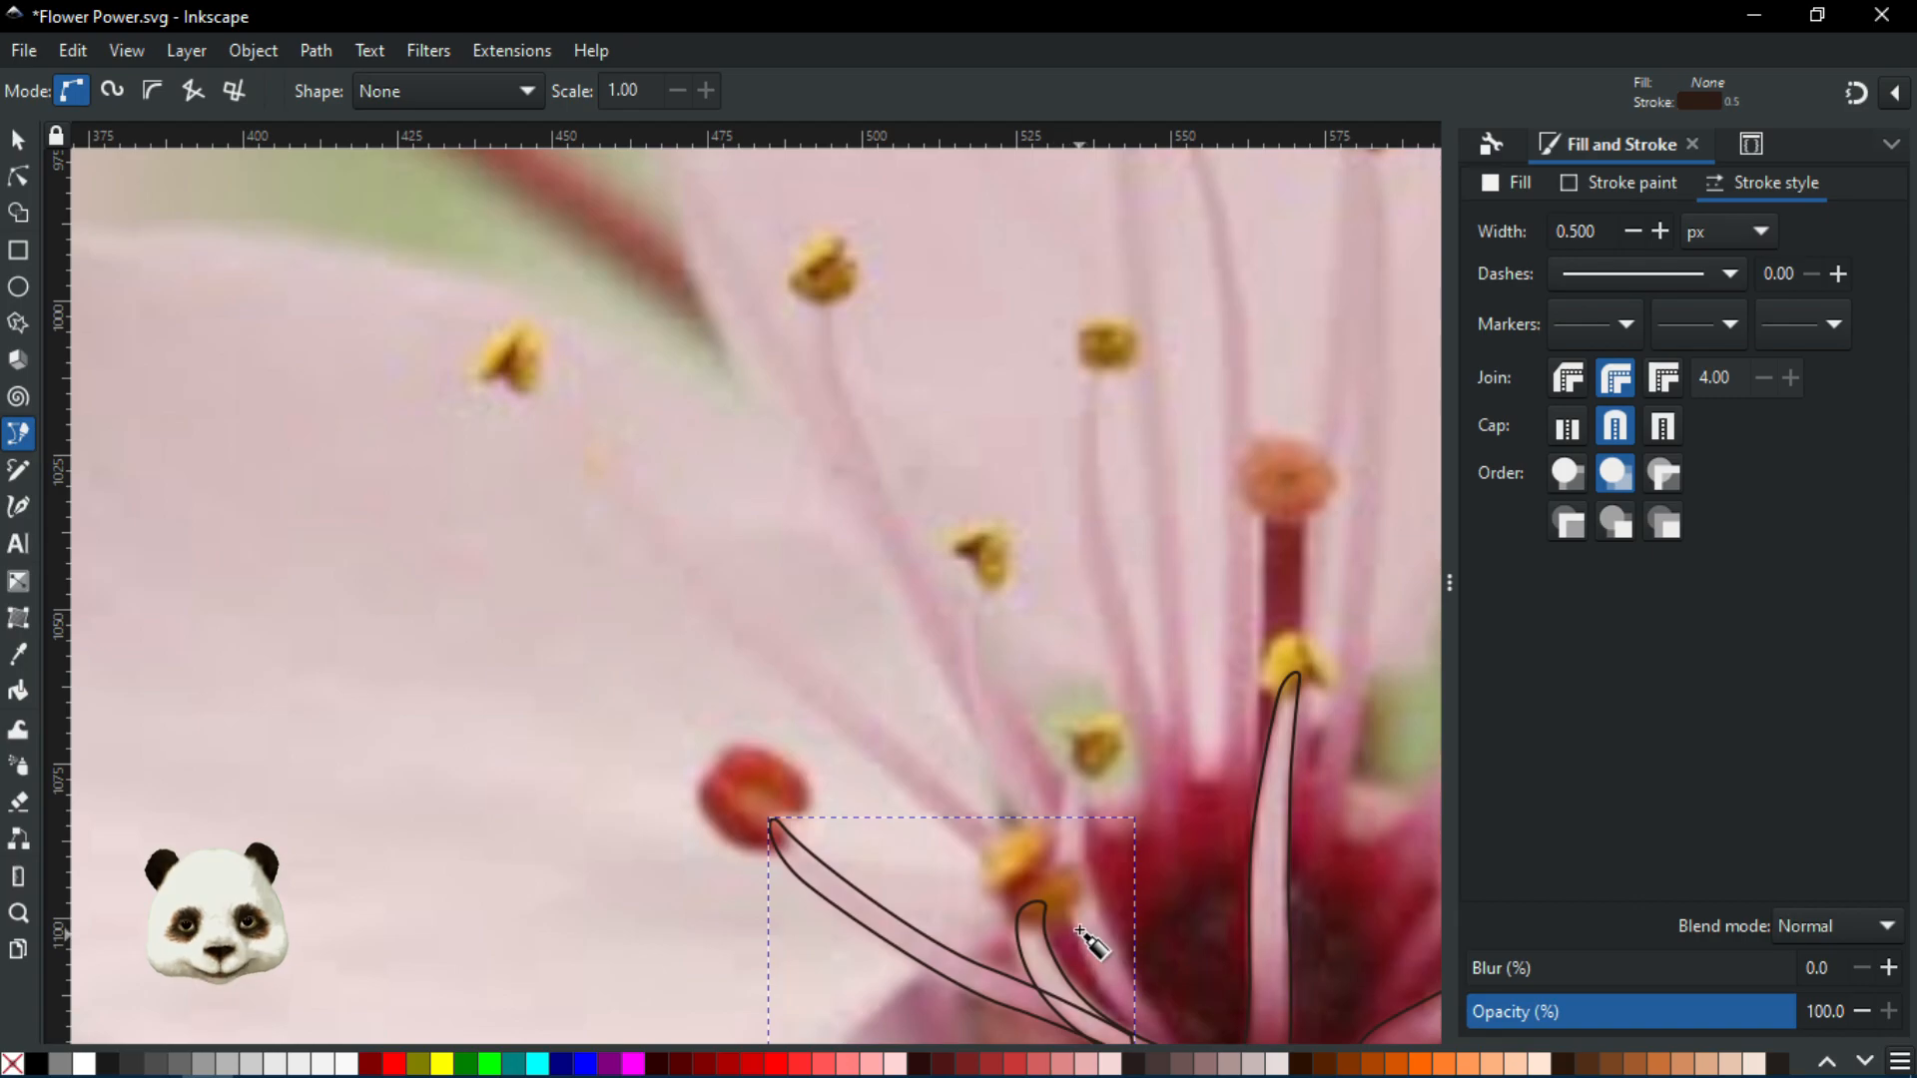
drag(1117, 927, 726, 652)
drag(1006, 637, 592, 802)
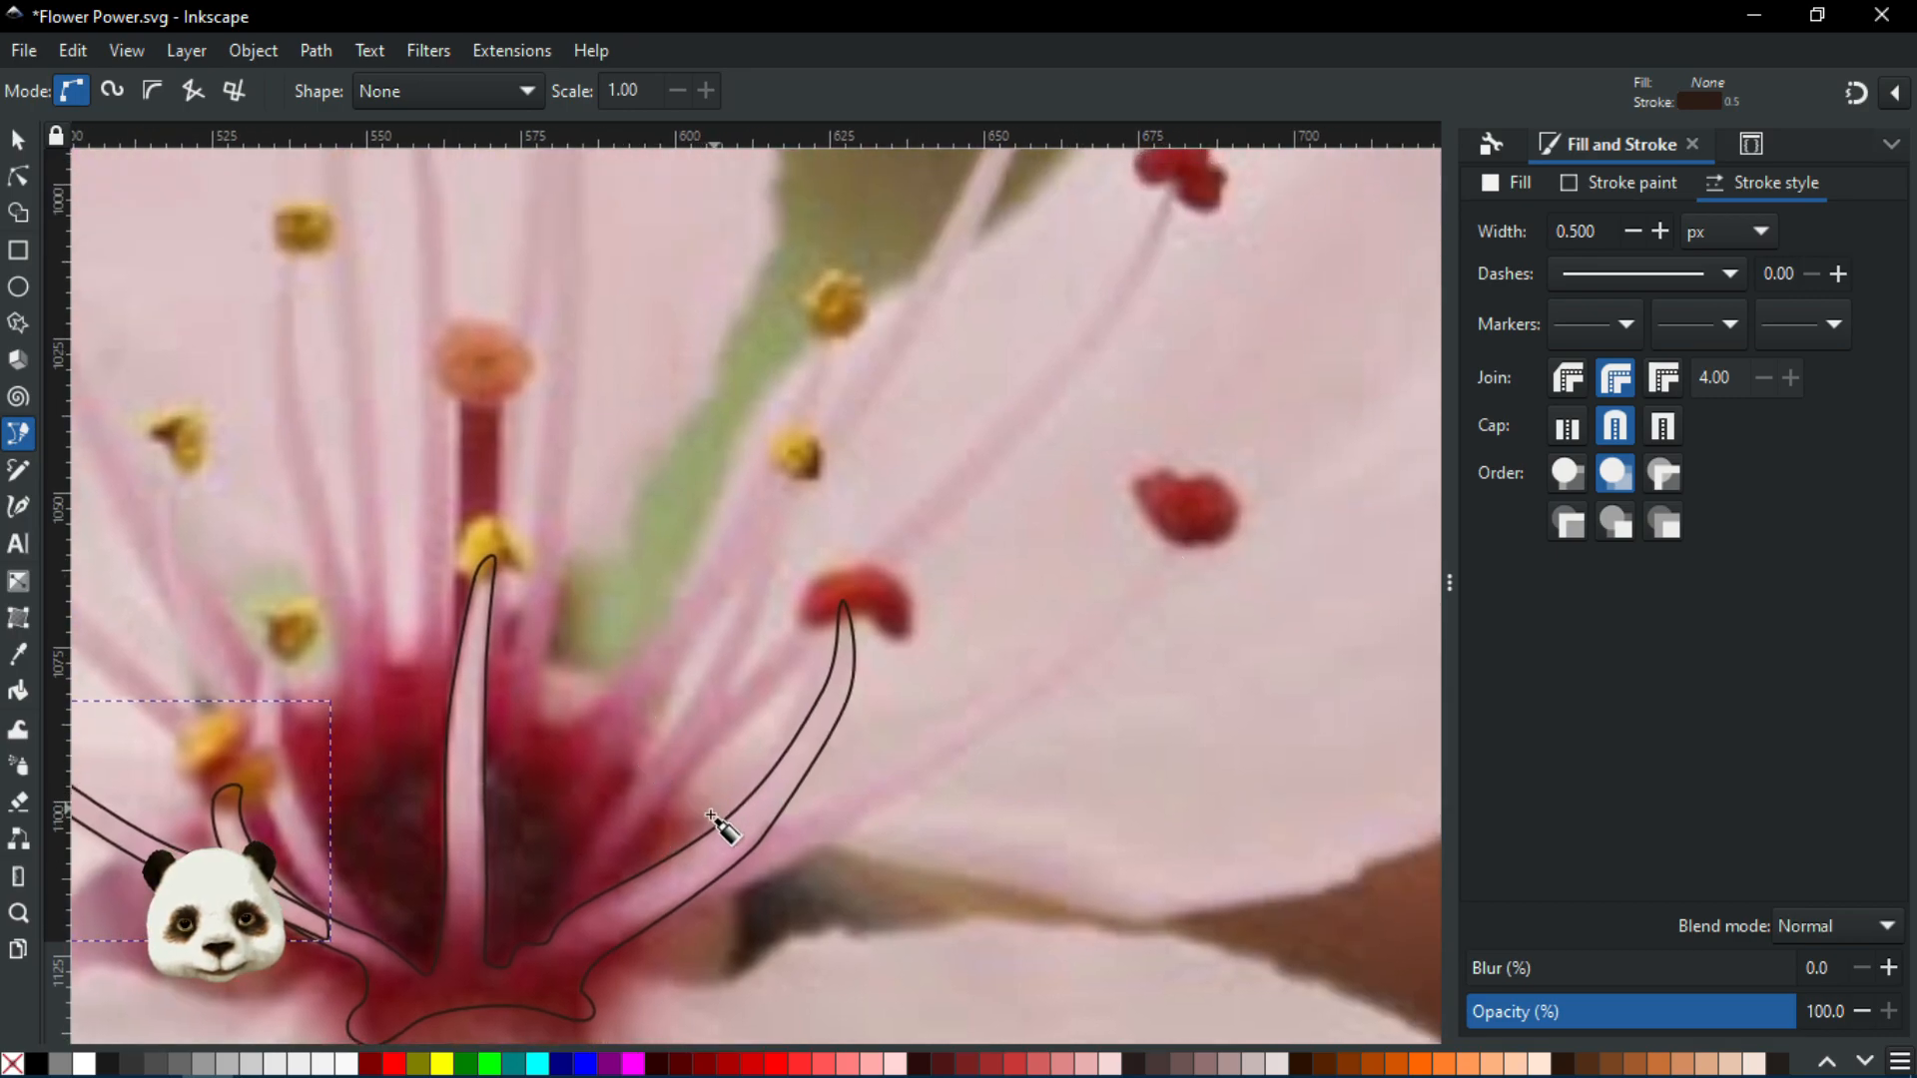
drag(607, 826, 795, 843)
scroll(472, 906, up, 2)
drag(649, 879, 1136, 988)
scroll(753, 571, down, 2)
scroll(751, 568, down, 2)
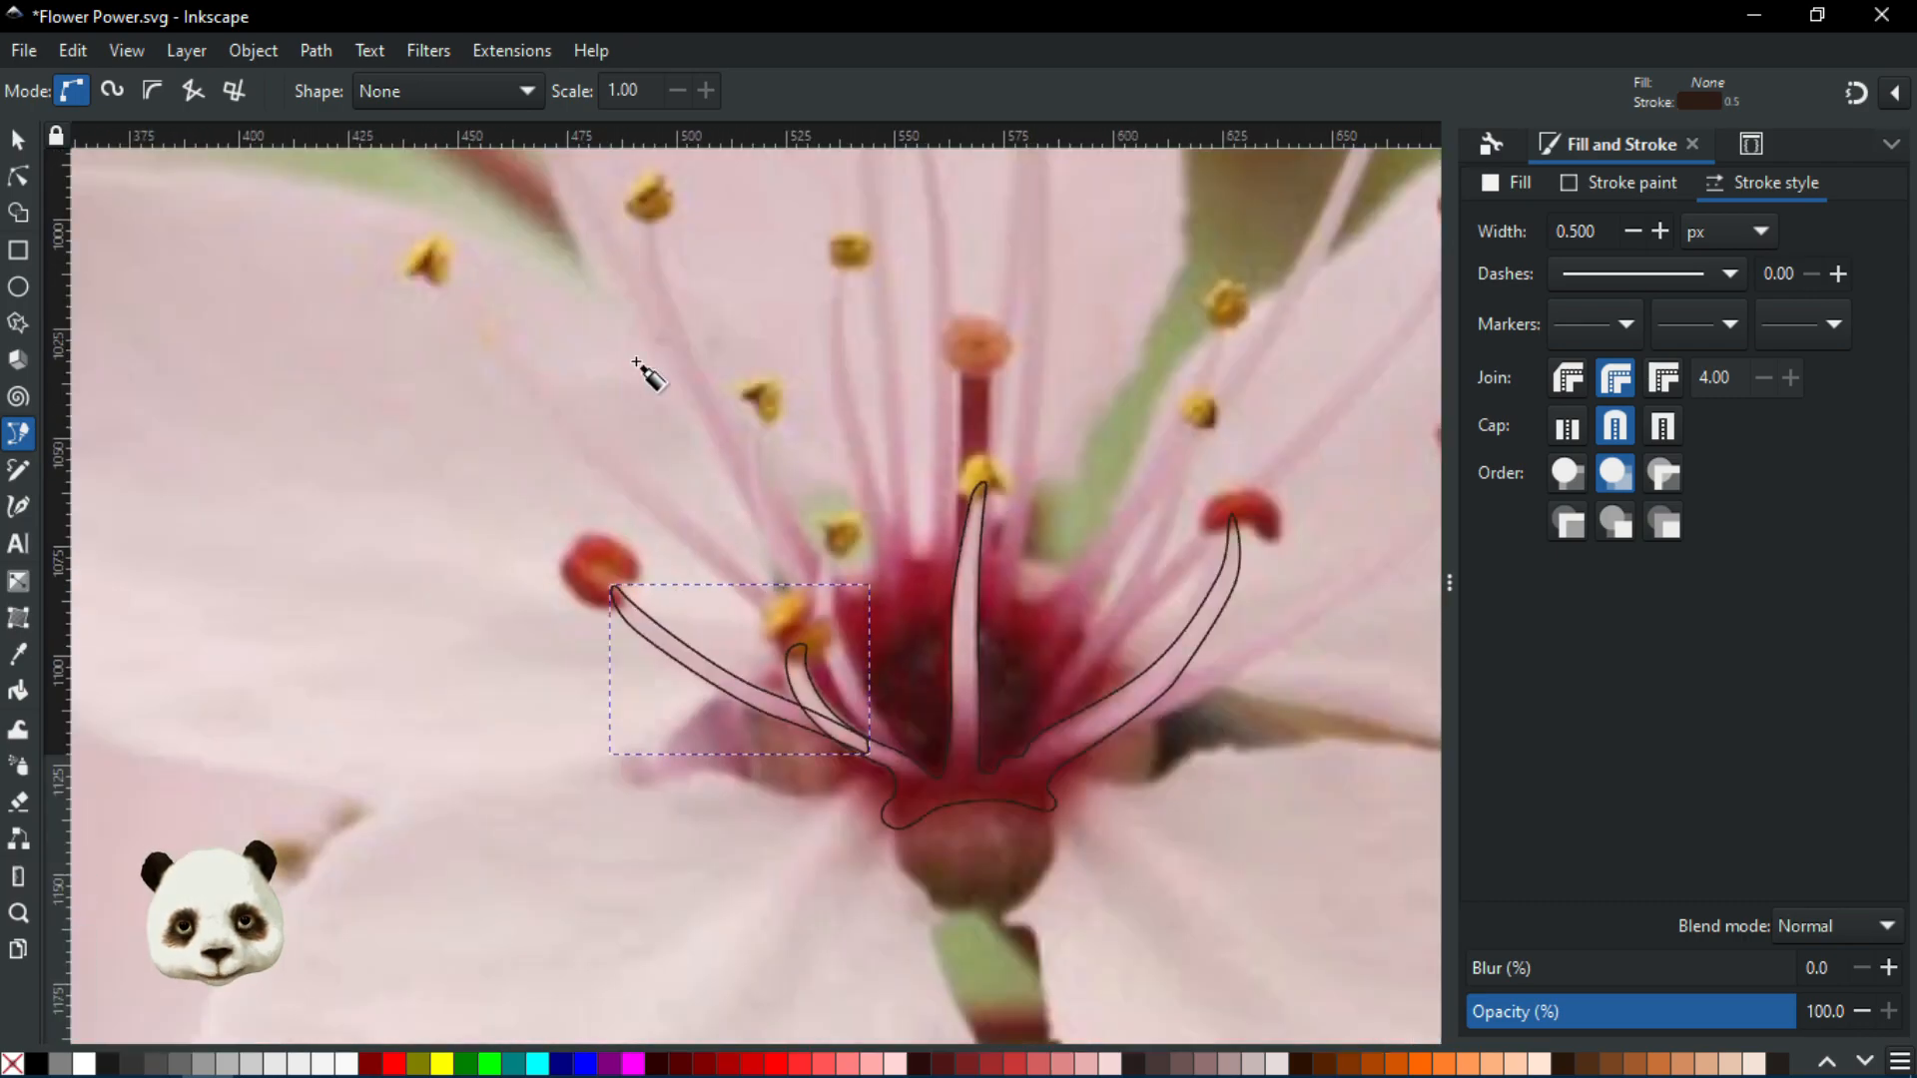
scroll(885, 740, up, 3)
drag(834, 543, 911, 835)
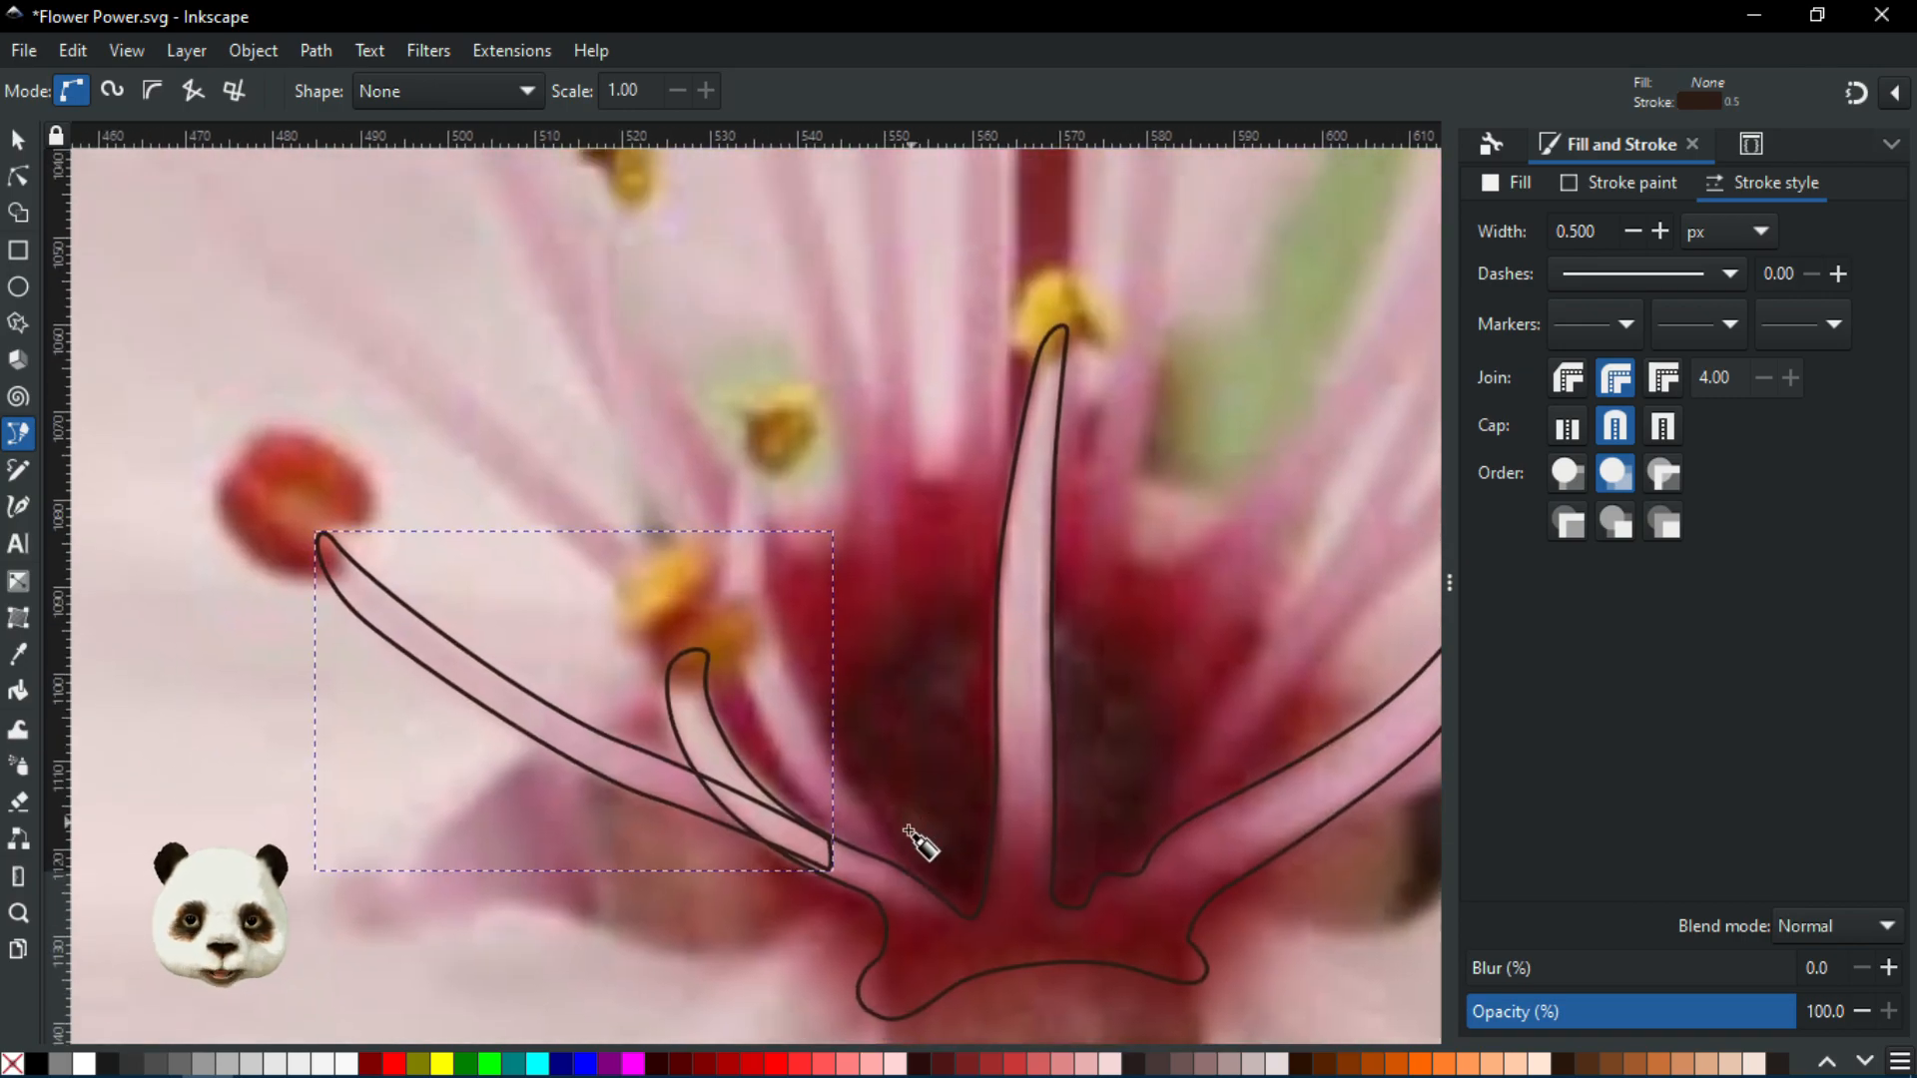
scroll(914, 835, up, 1)
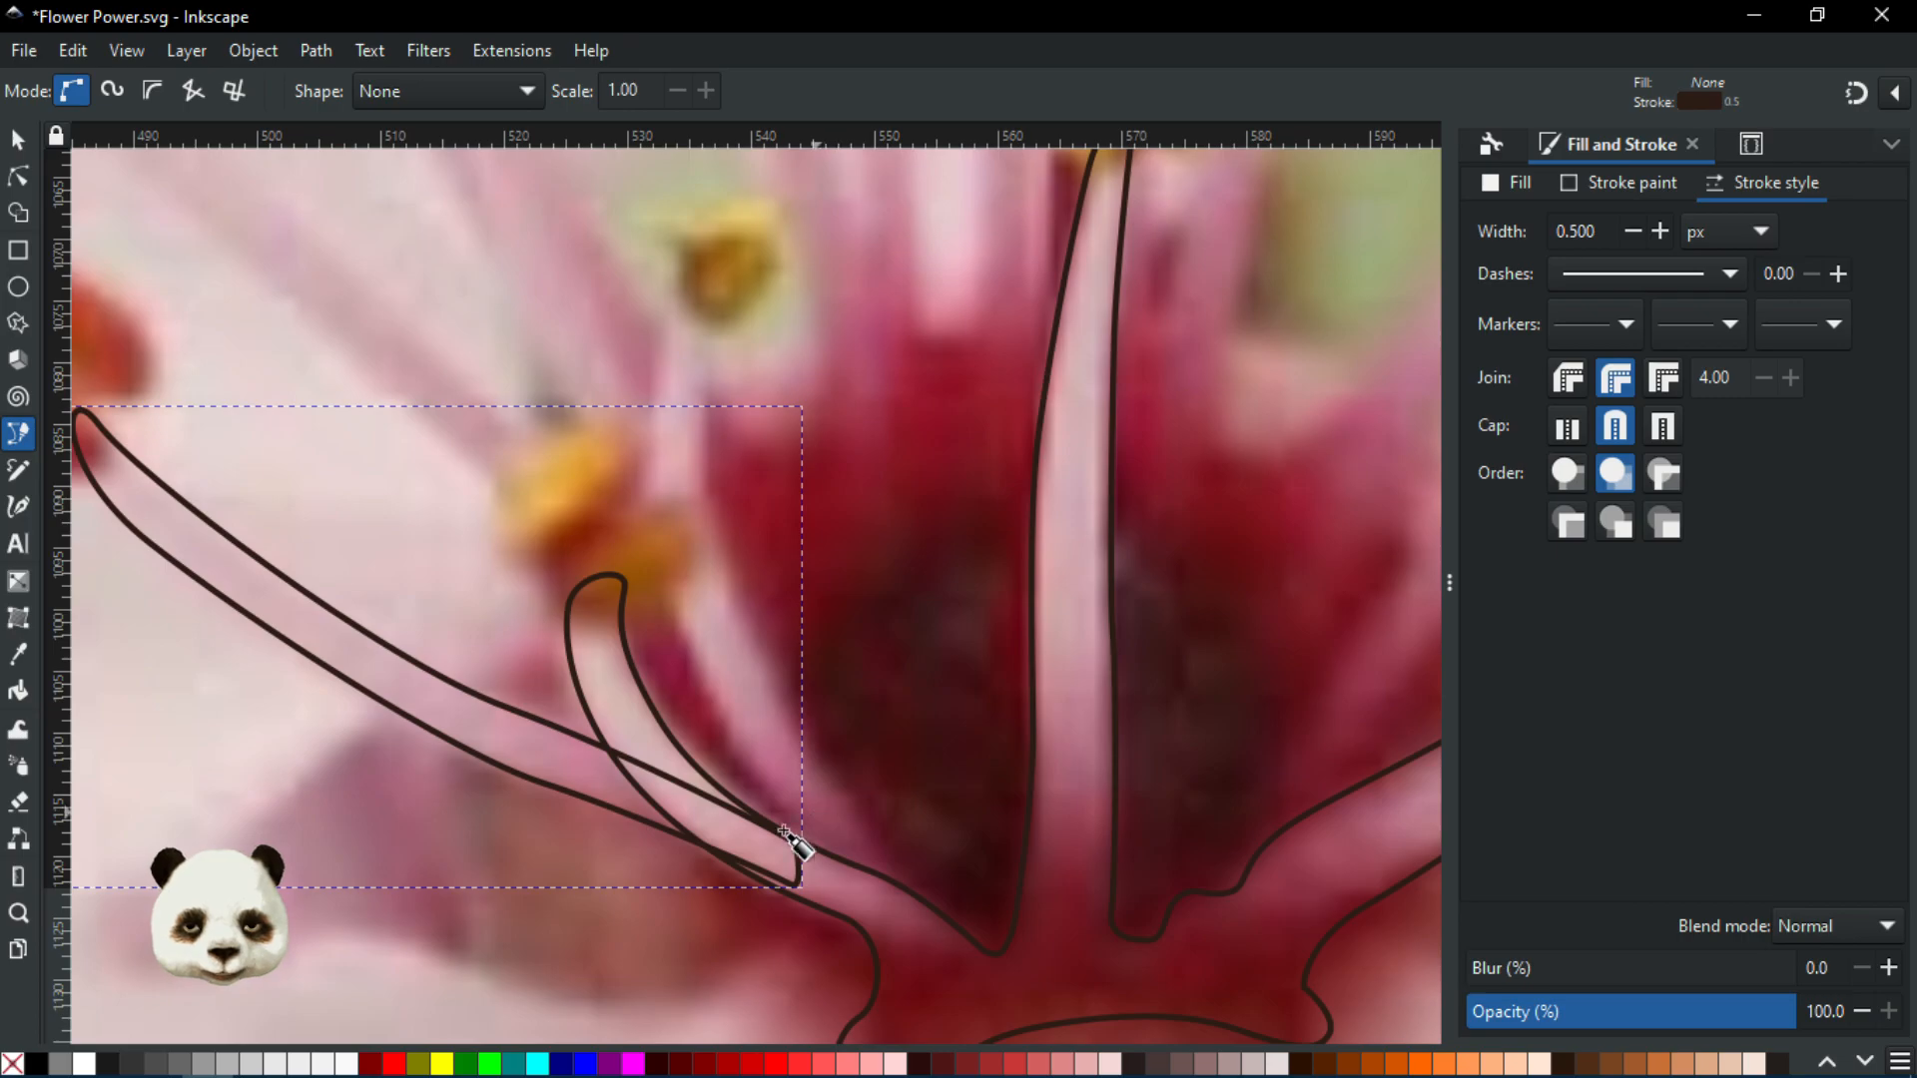
scroll(789, 831, down, 2)
scroll(761, 867, up, 3)
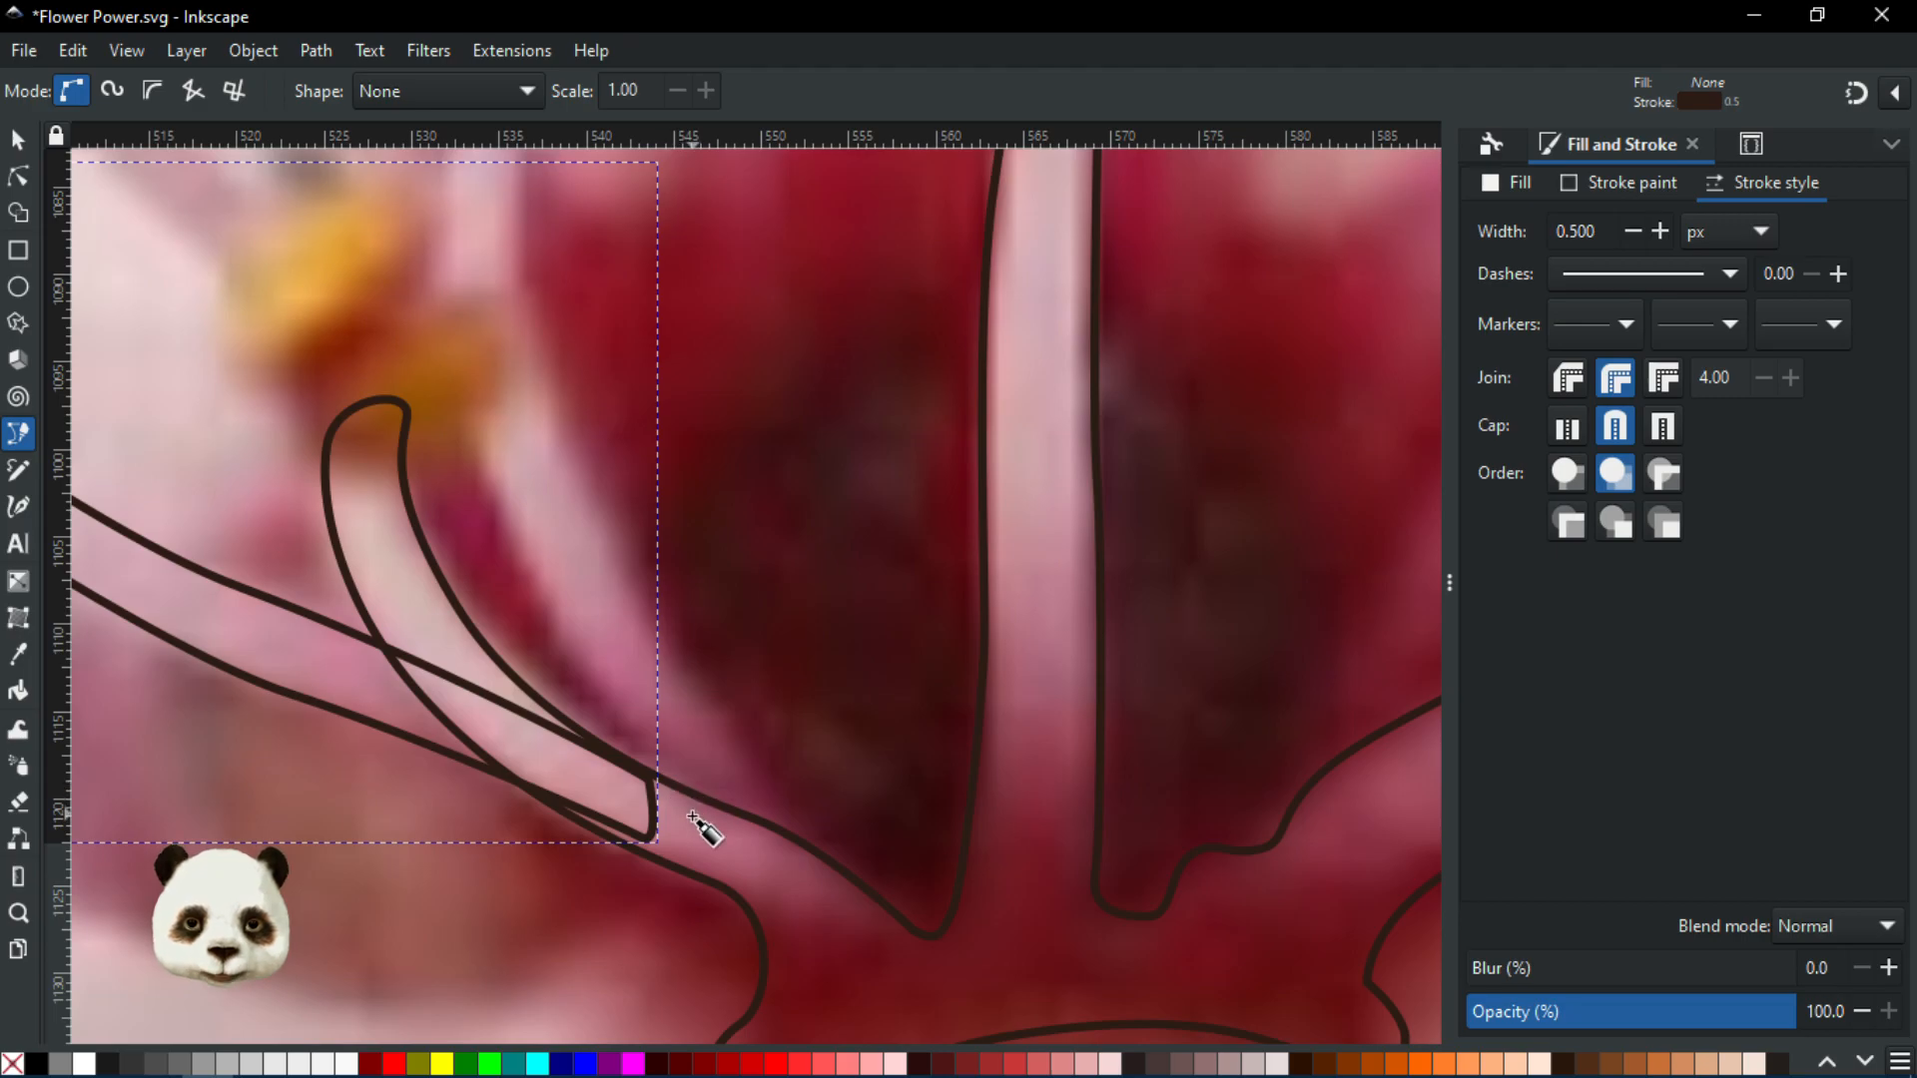
Trace a new stamen outline from its base up to the yellow anther tip and close it
key(Escape)
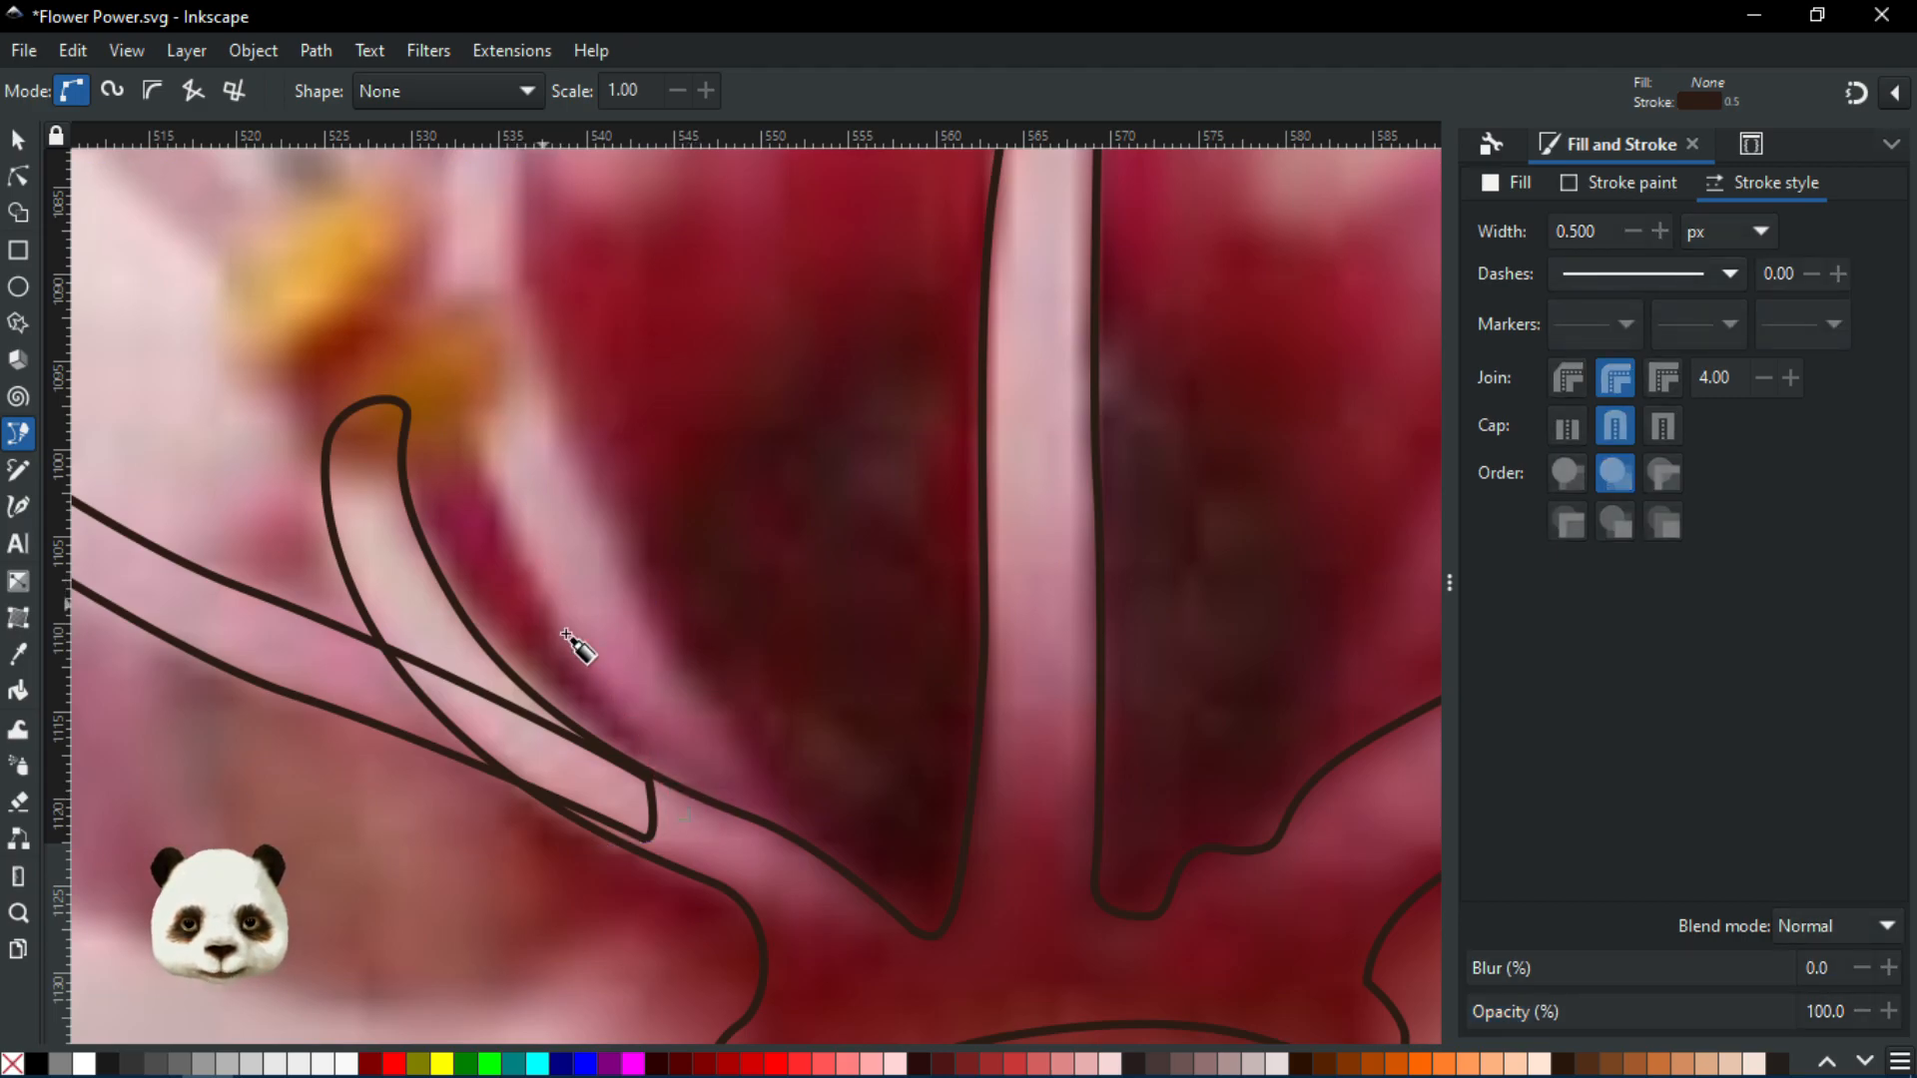
click(726, 832)
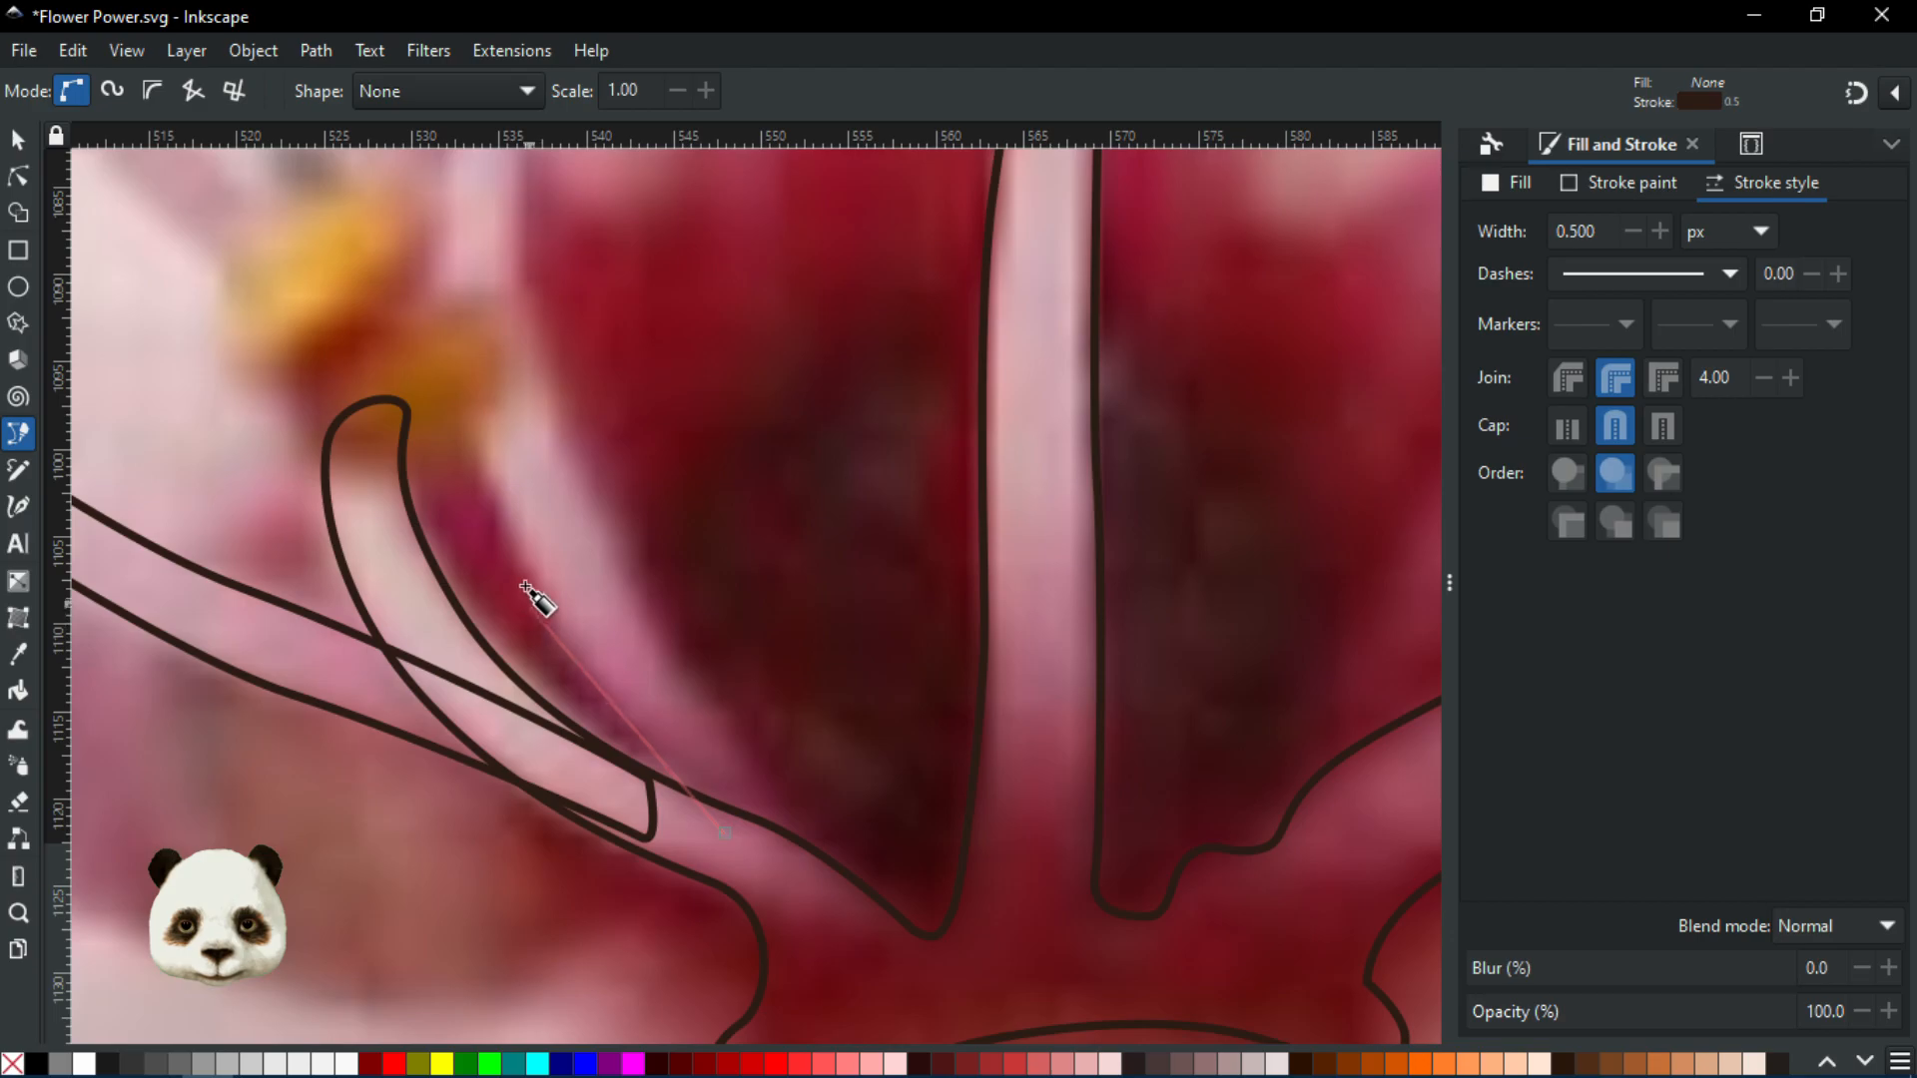
drag(519, 564, 471, 441)
drag(483, 481, 777, 1012)
drag(735, 698, 756, 530)
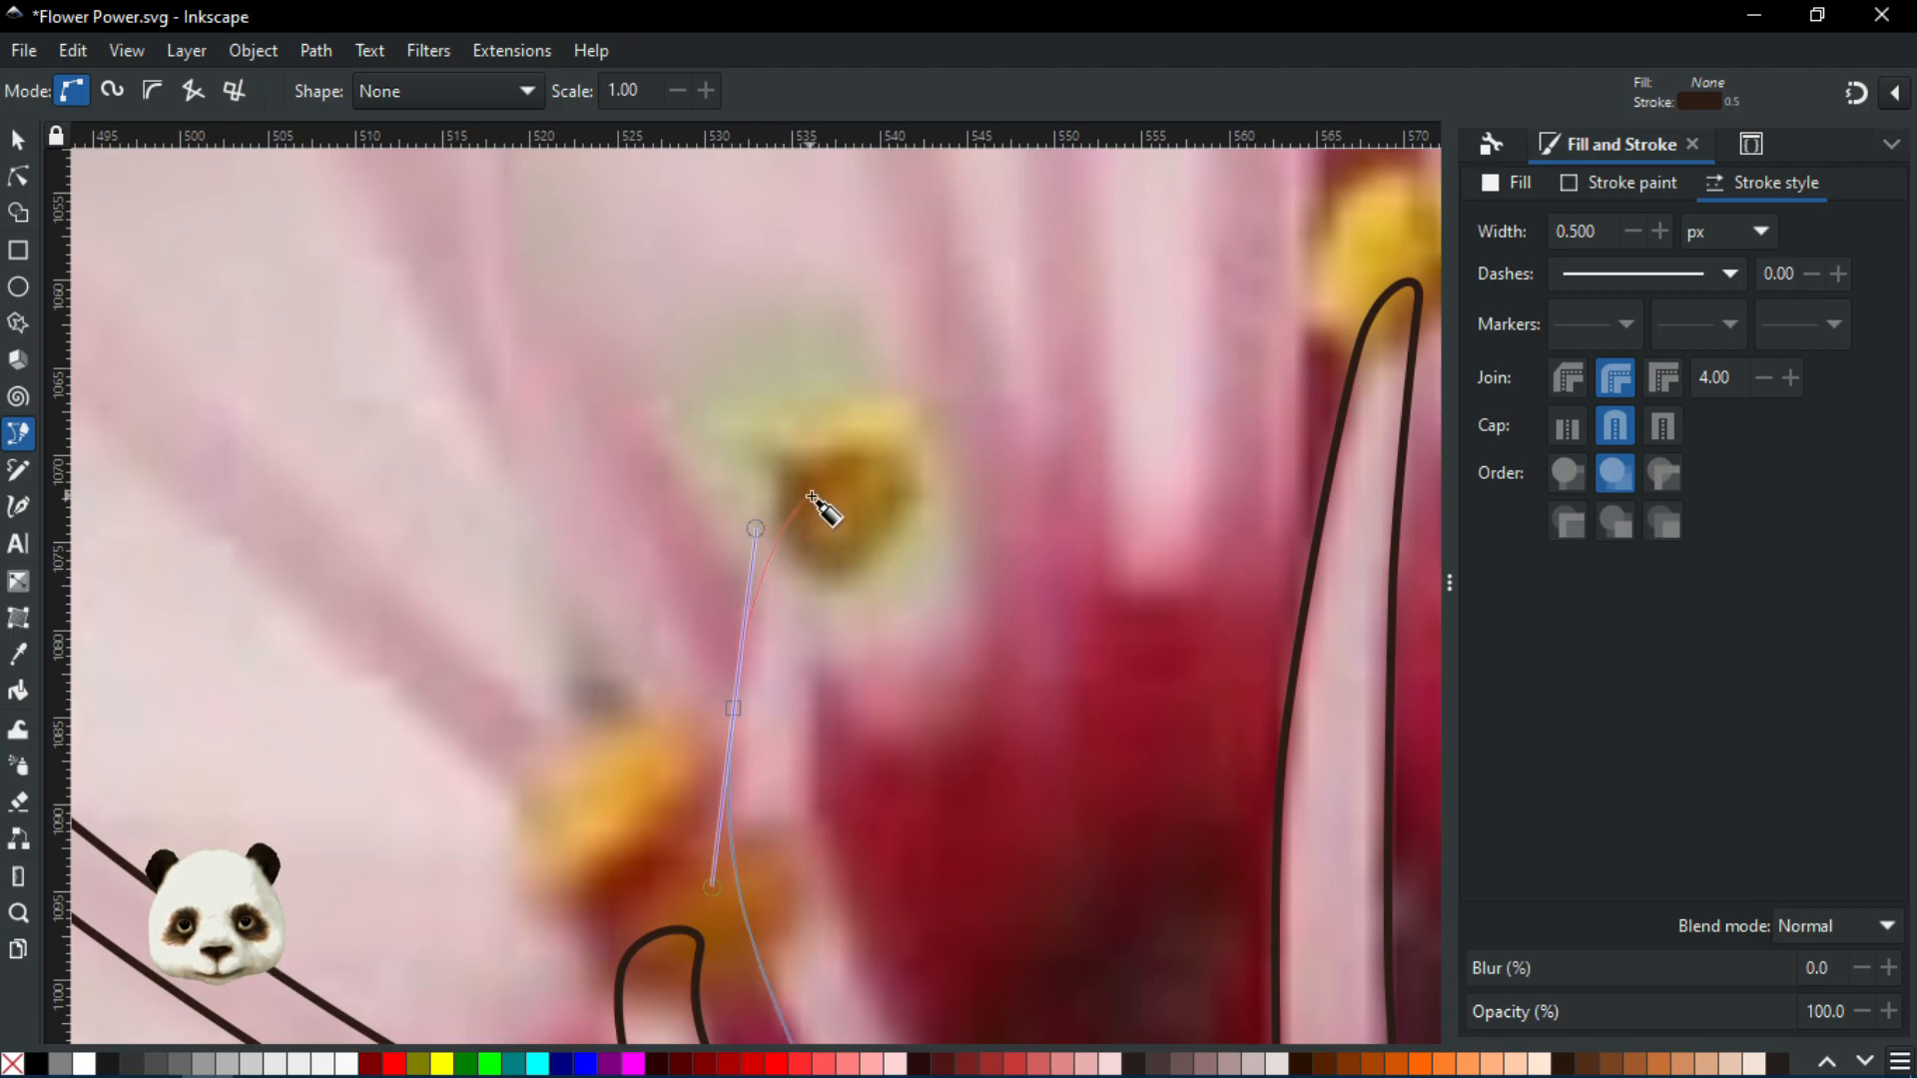
click(823, 491)
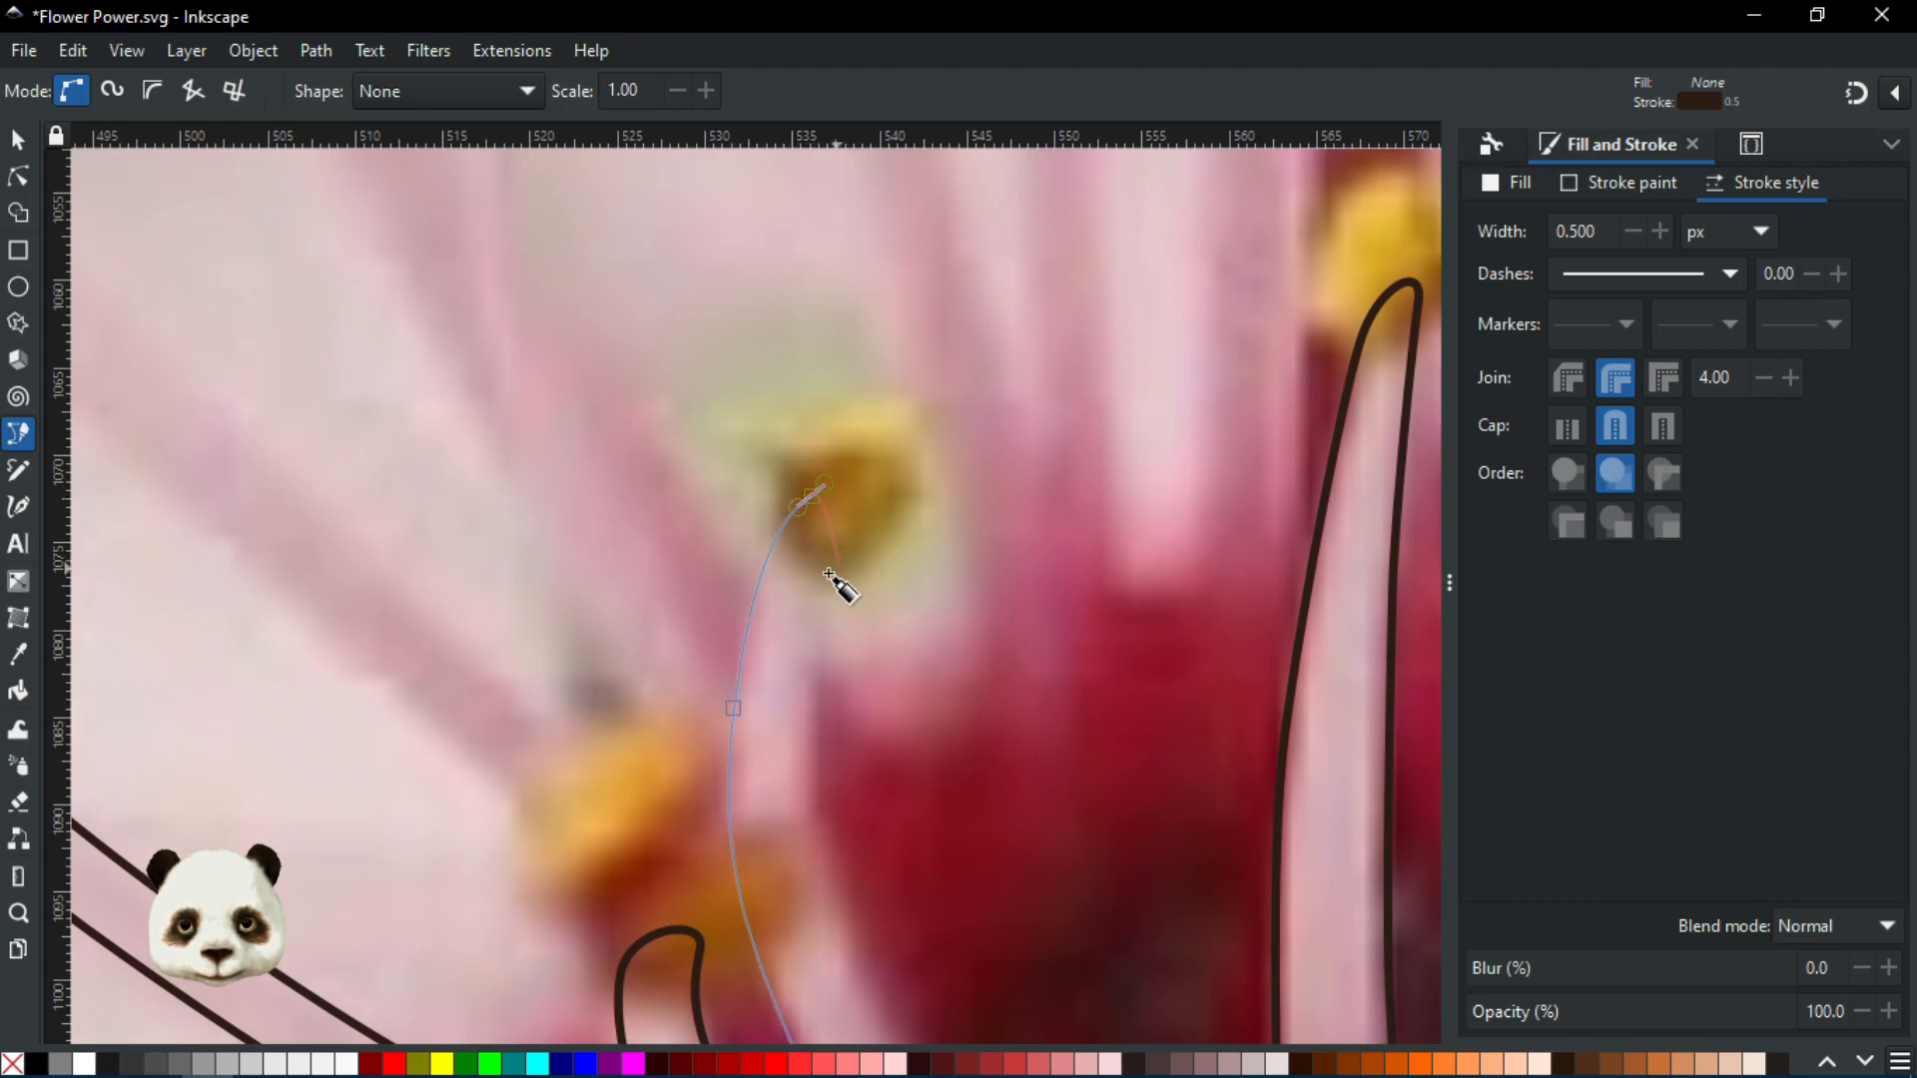
drag(814, 591, 808, 617)
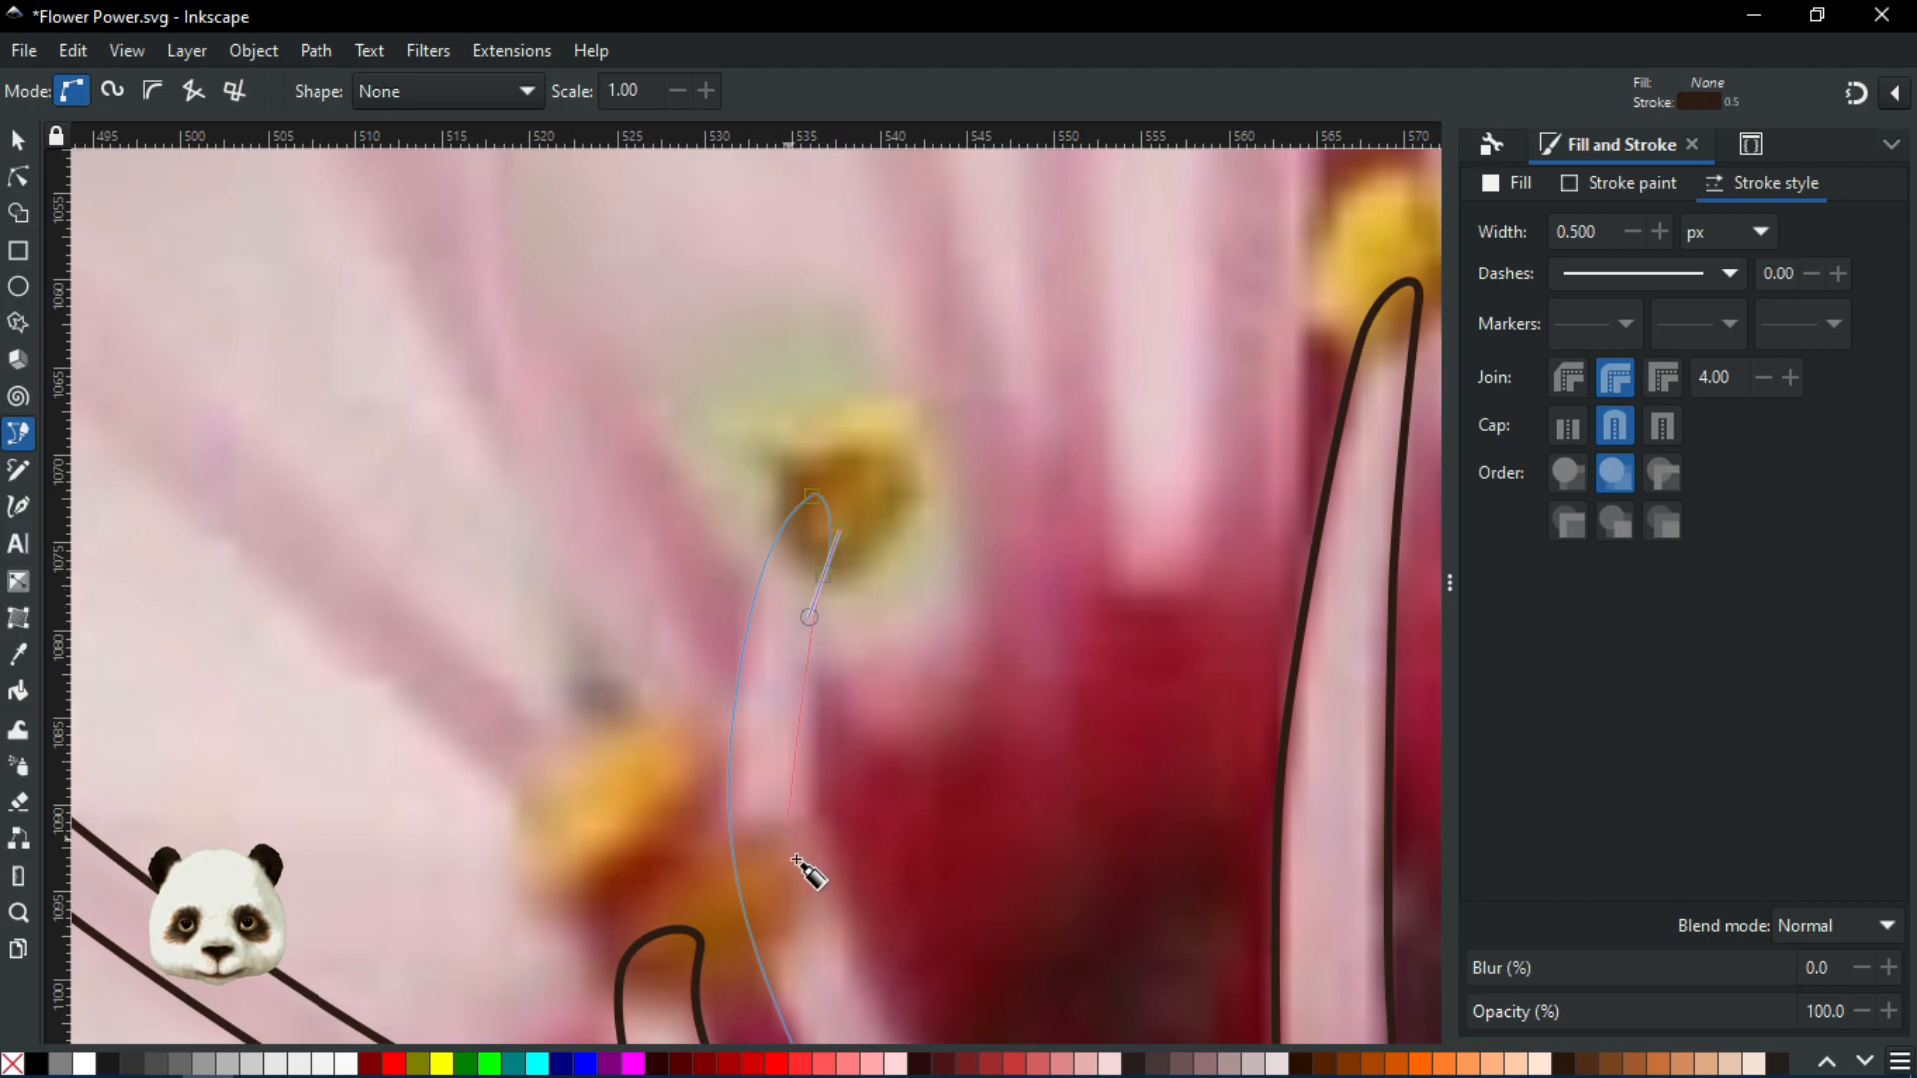
drag(830, 905, 644, 412)
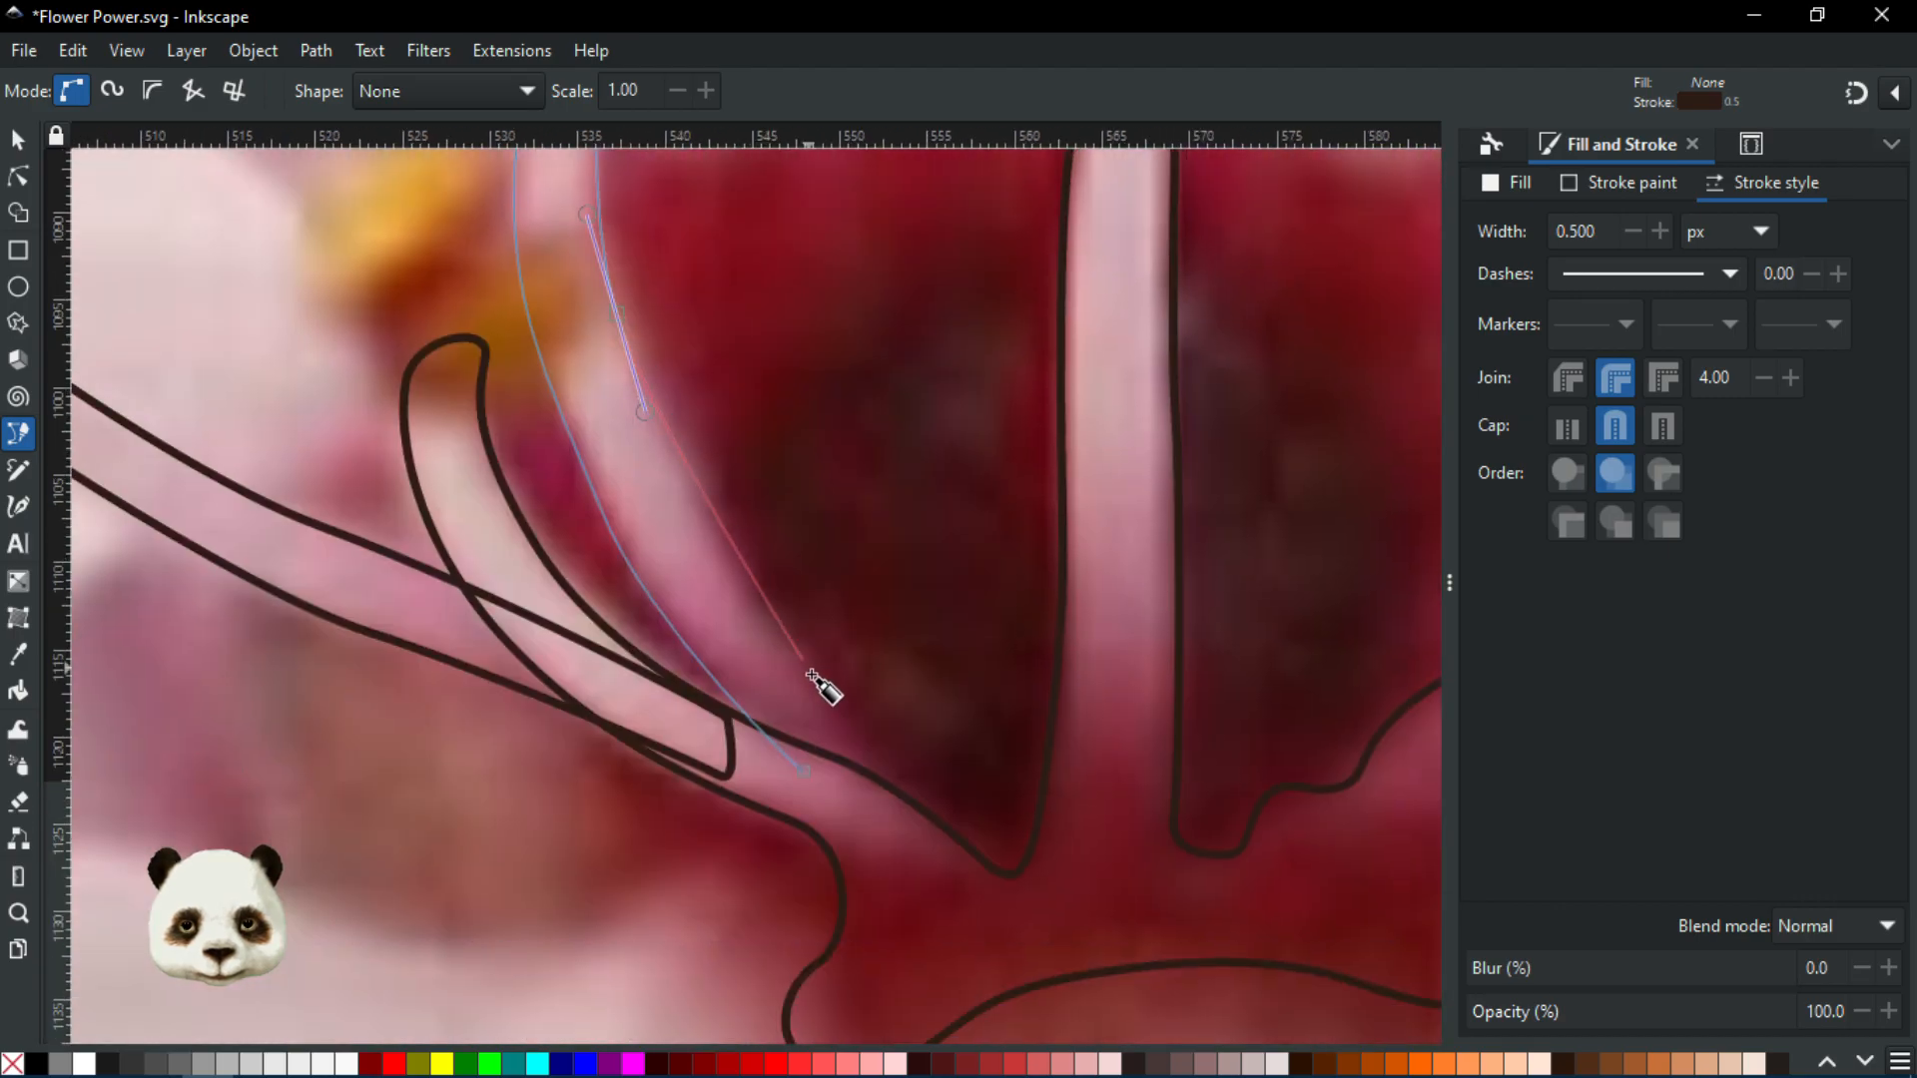
drag(742, 586, 819, 674)
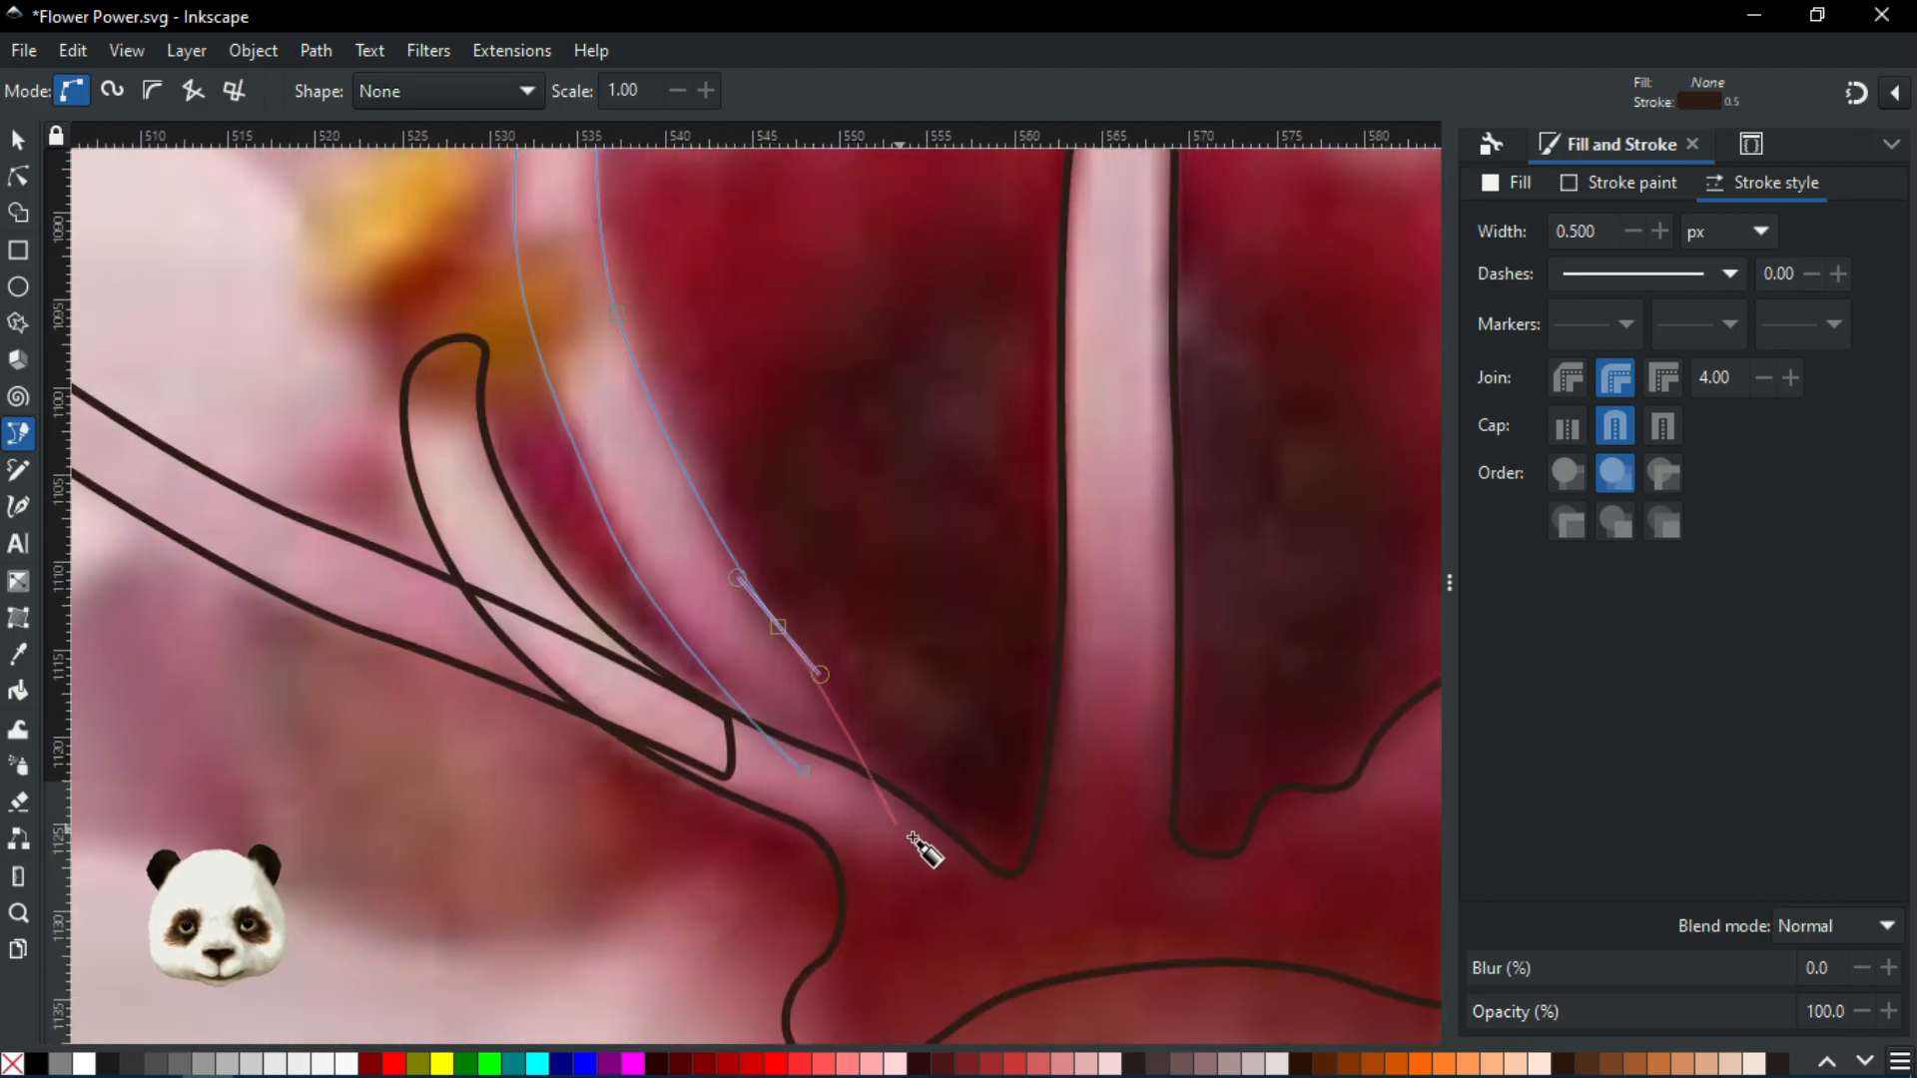
drag(920, 848, 926, 921)
click(806, 772)
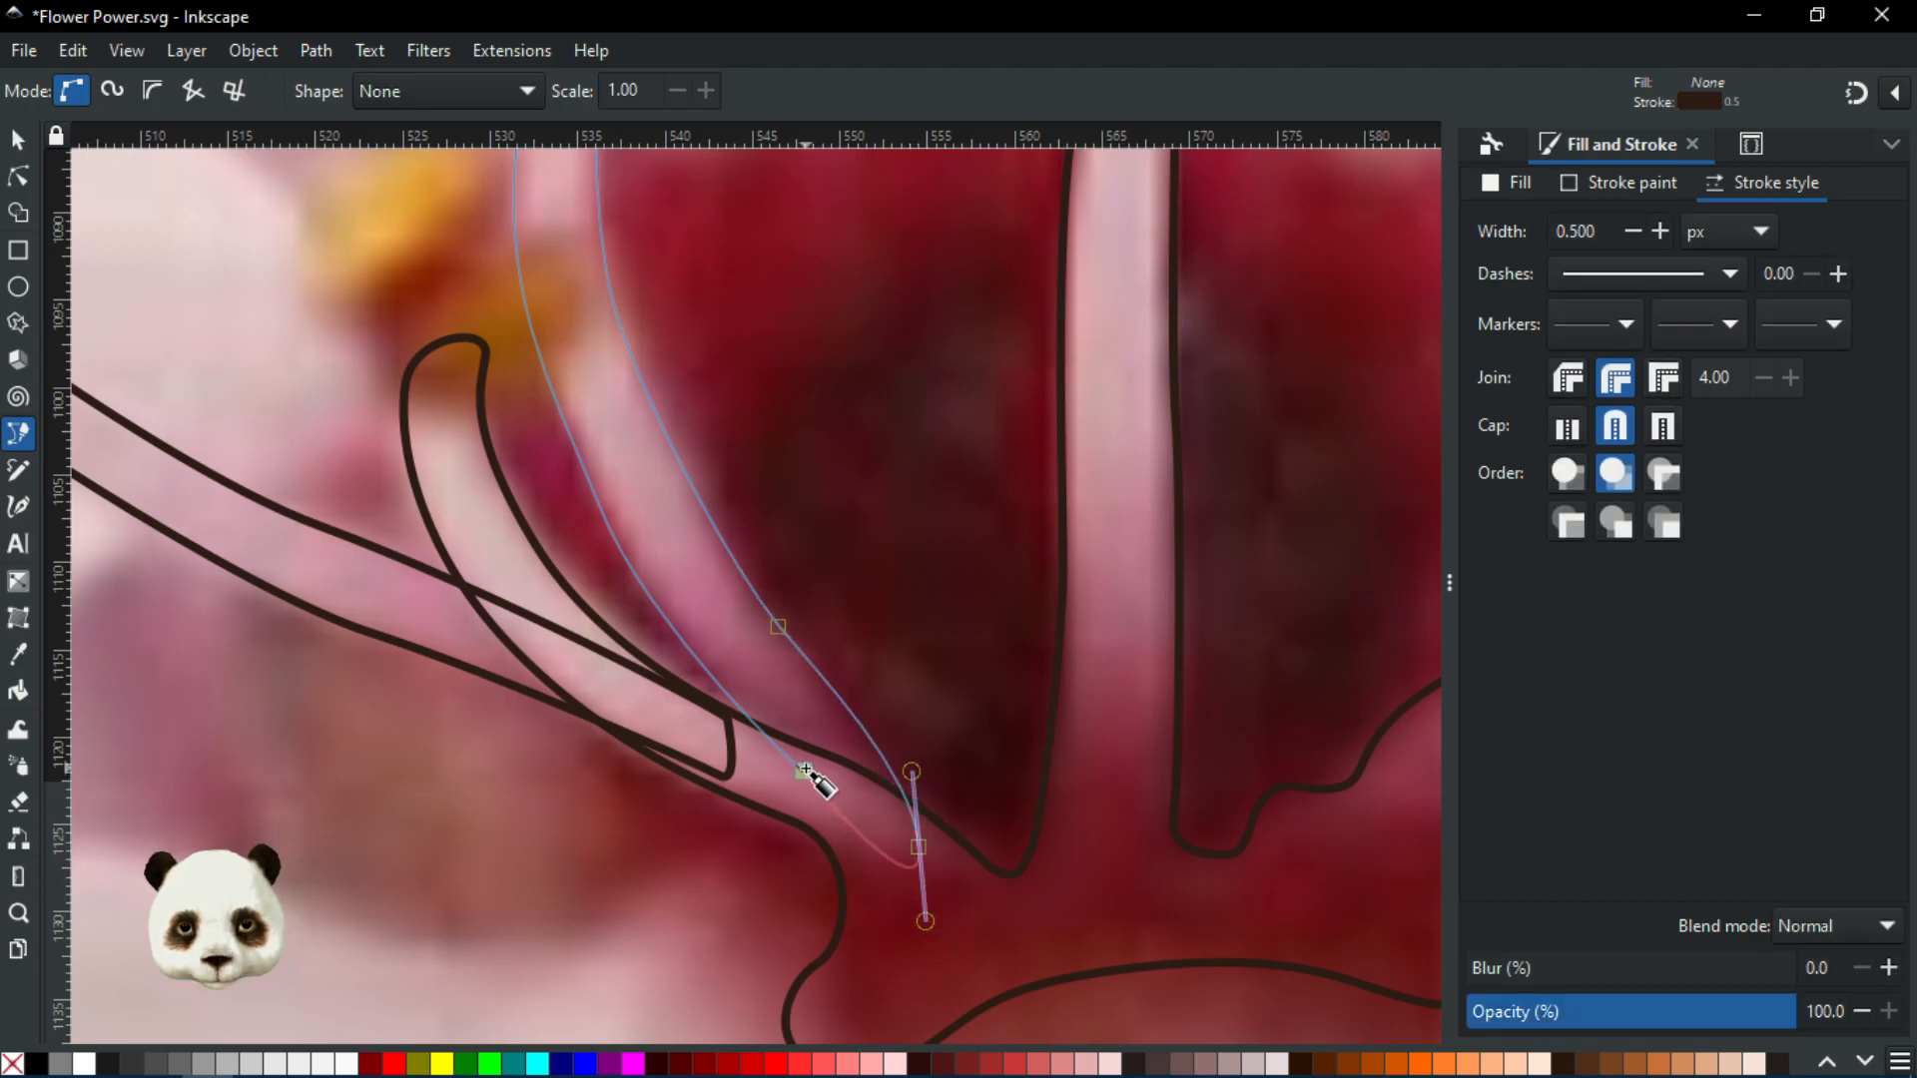
scroll(874, 699, down, 4)
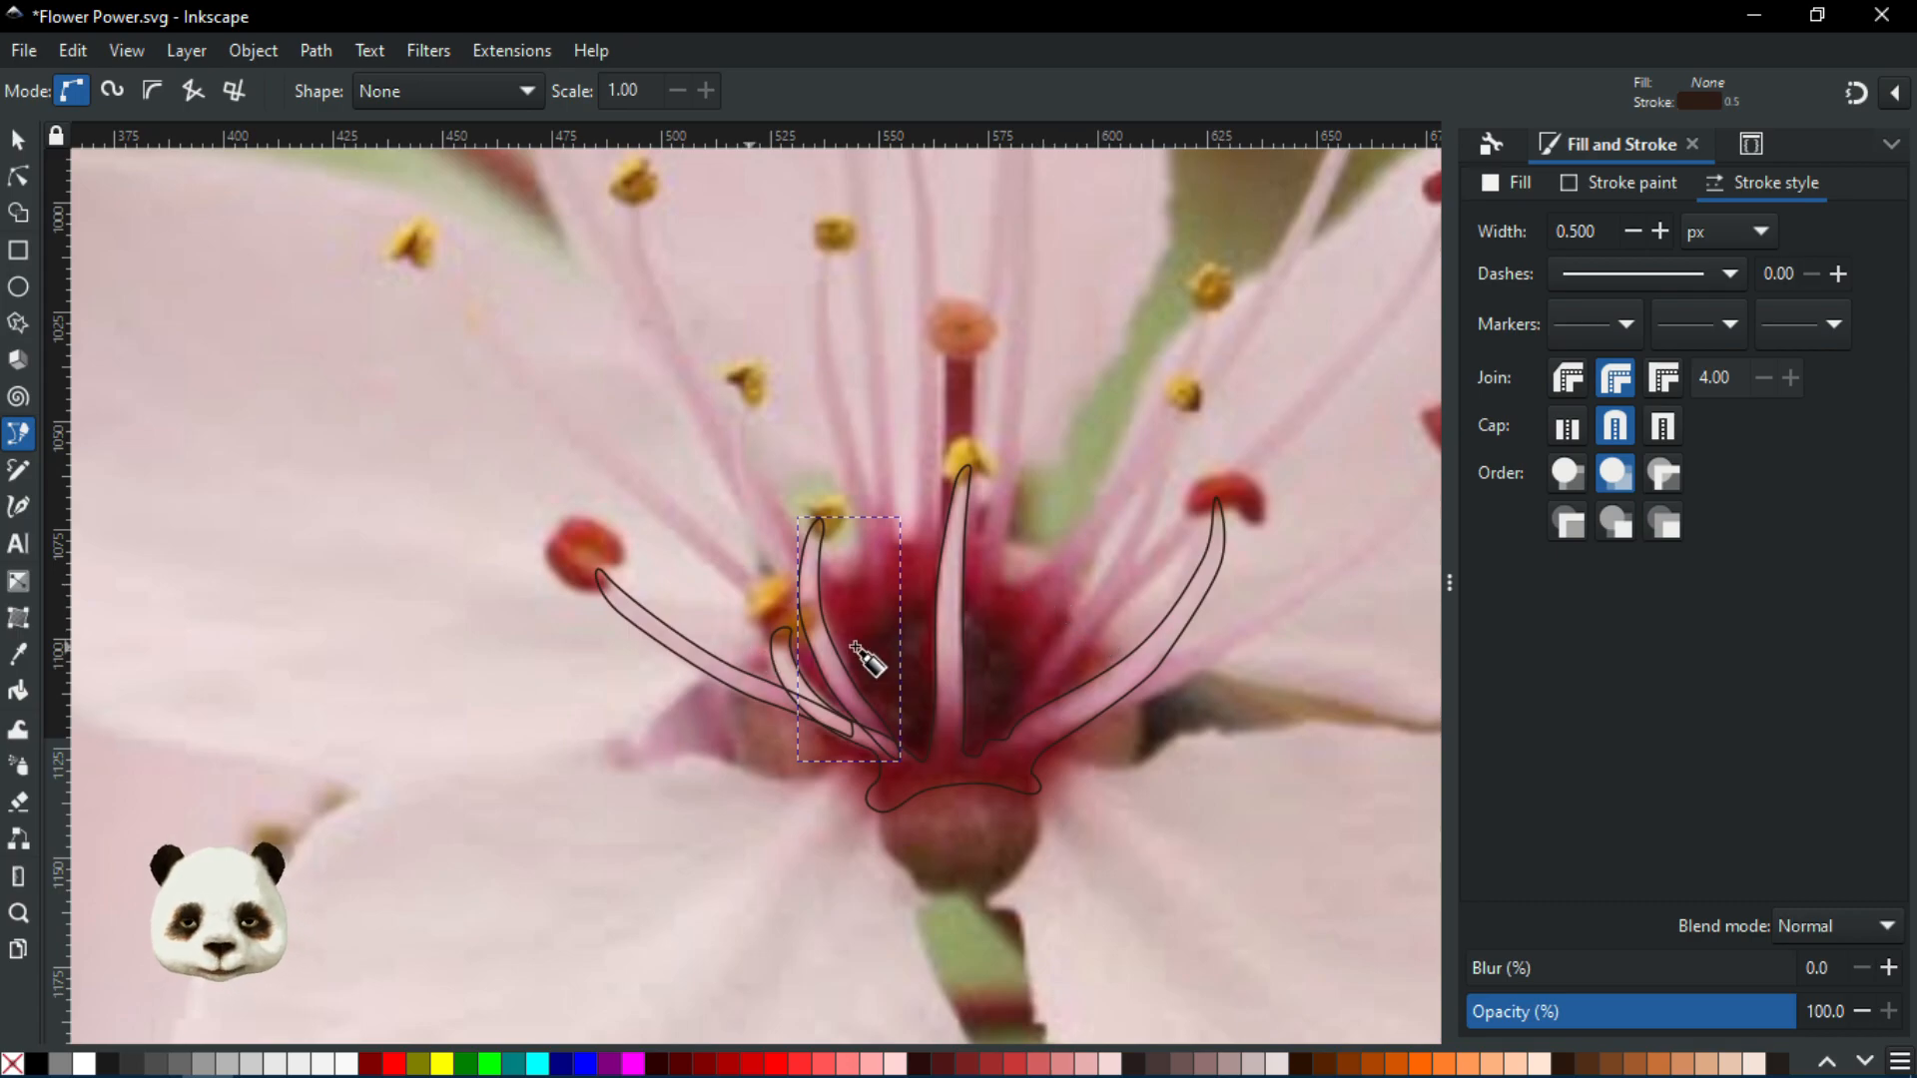
Trace the right stamen's outline from its base up to the yellow anther tip
scroll(988, 557, up, 2)
scroll(873, 561, down, 4)
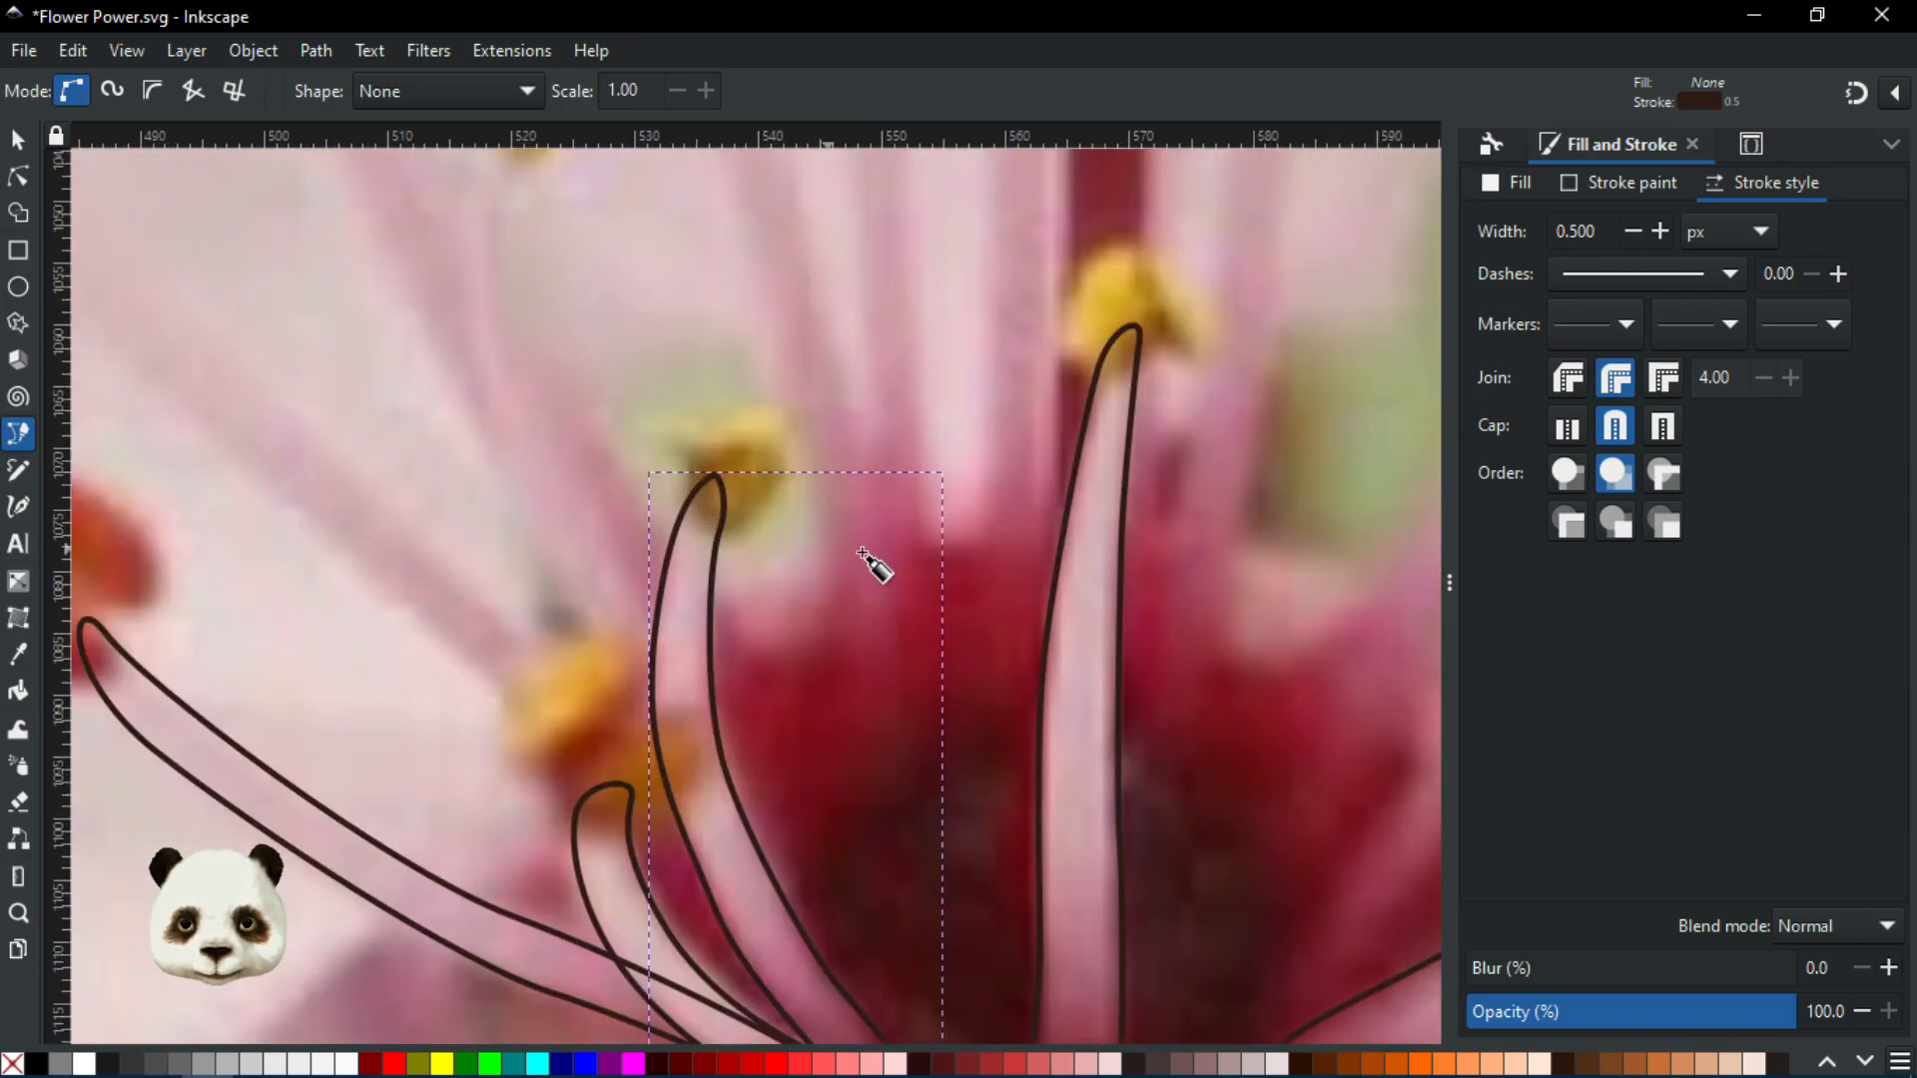
scroll(754, 694, up, 2)
scroll(635, 879, up, 1)
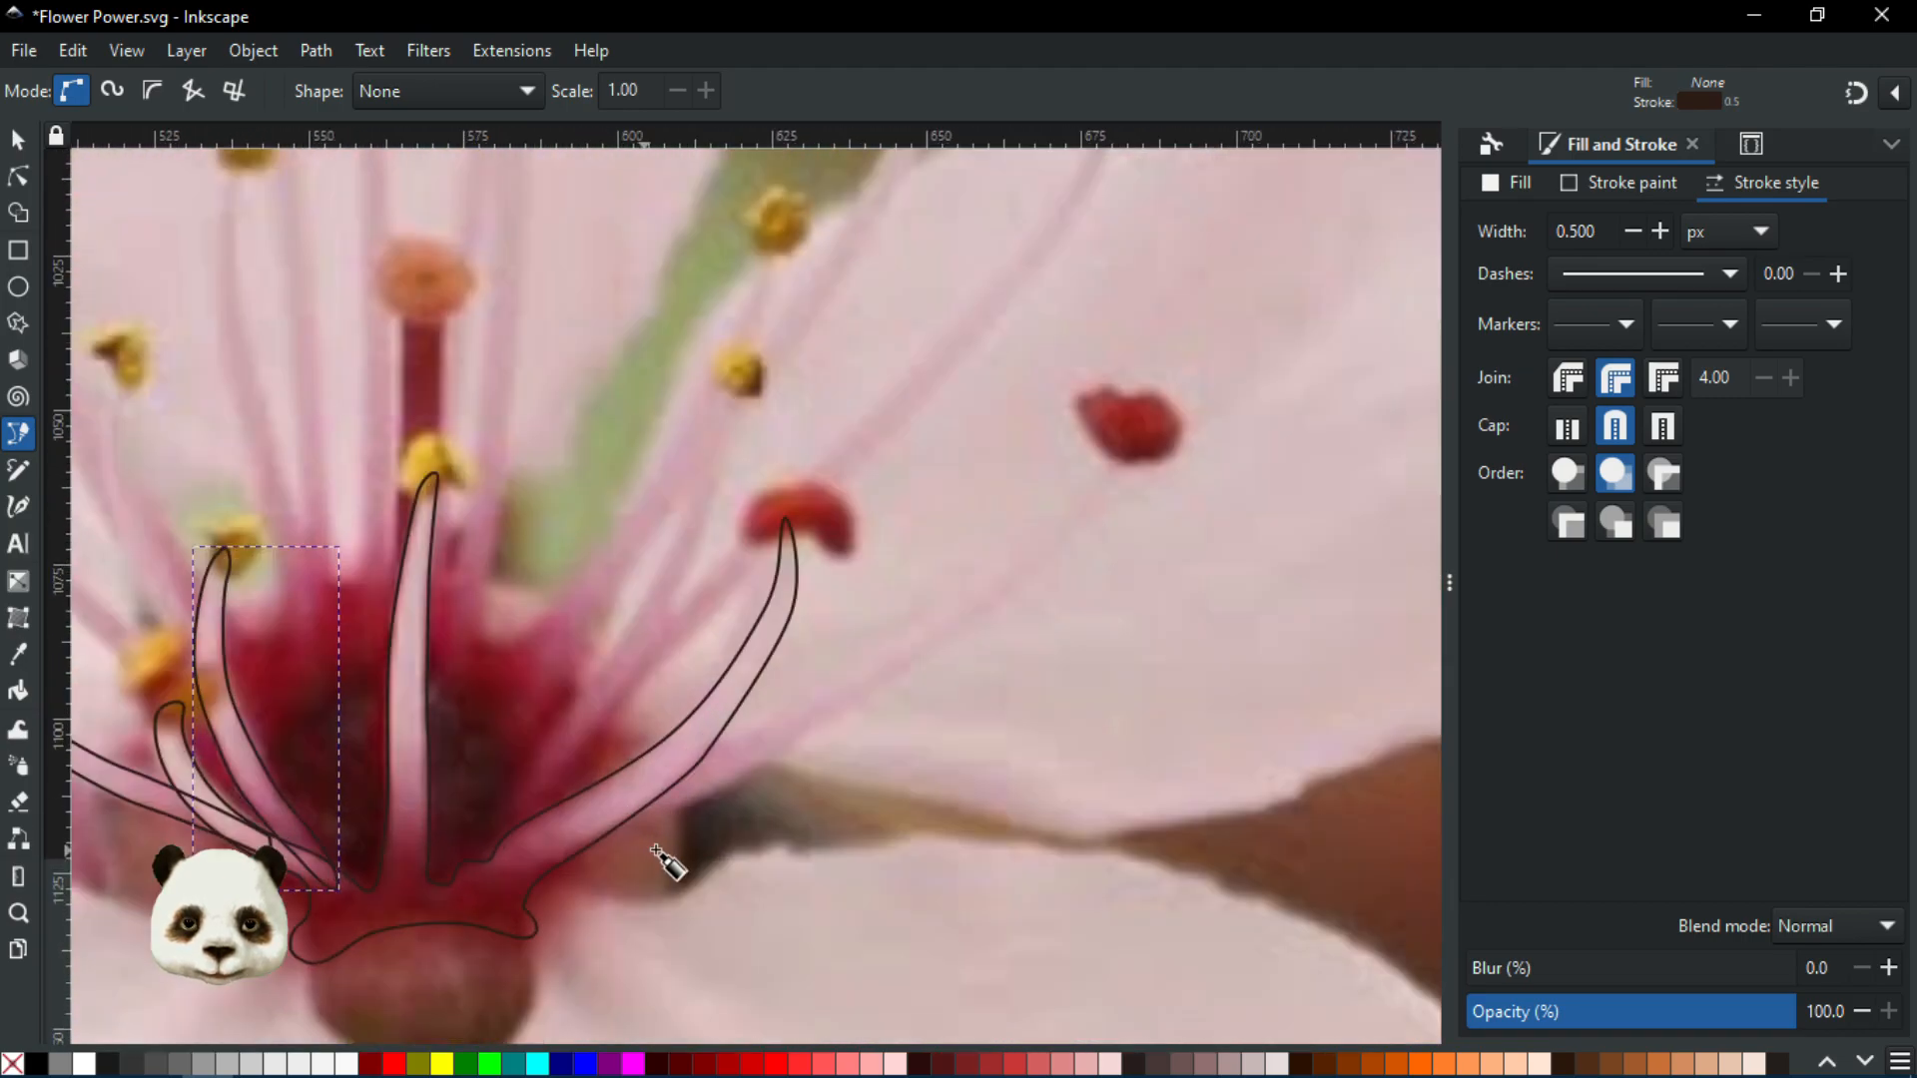
scroll(599, 769, down, 2)
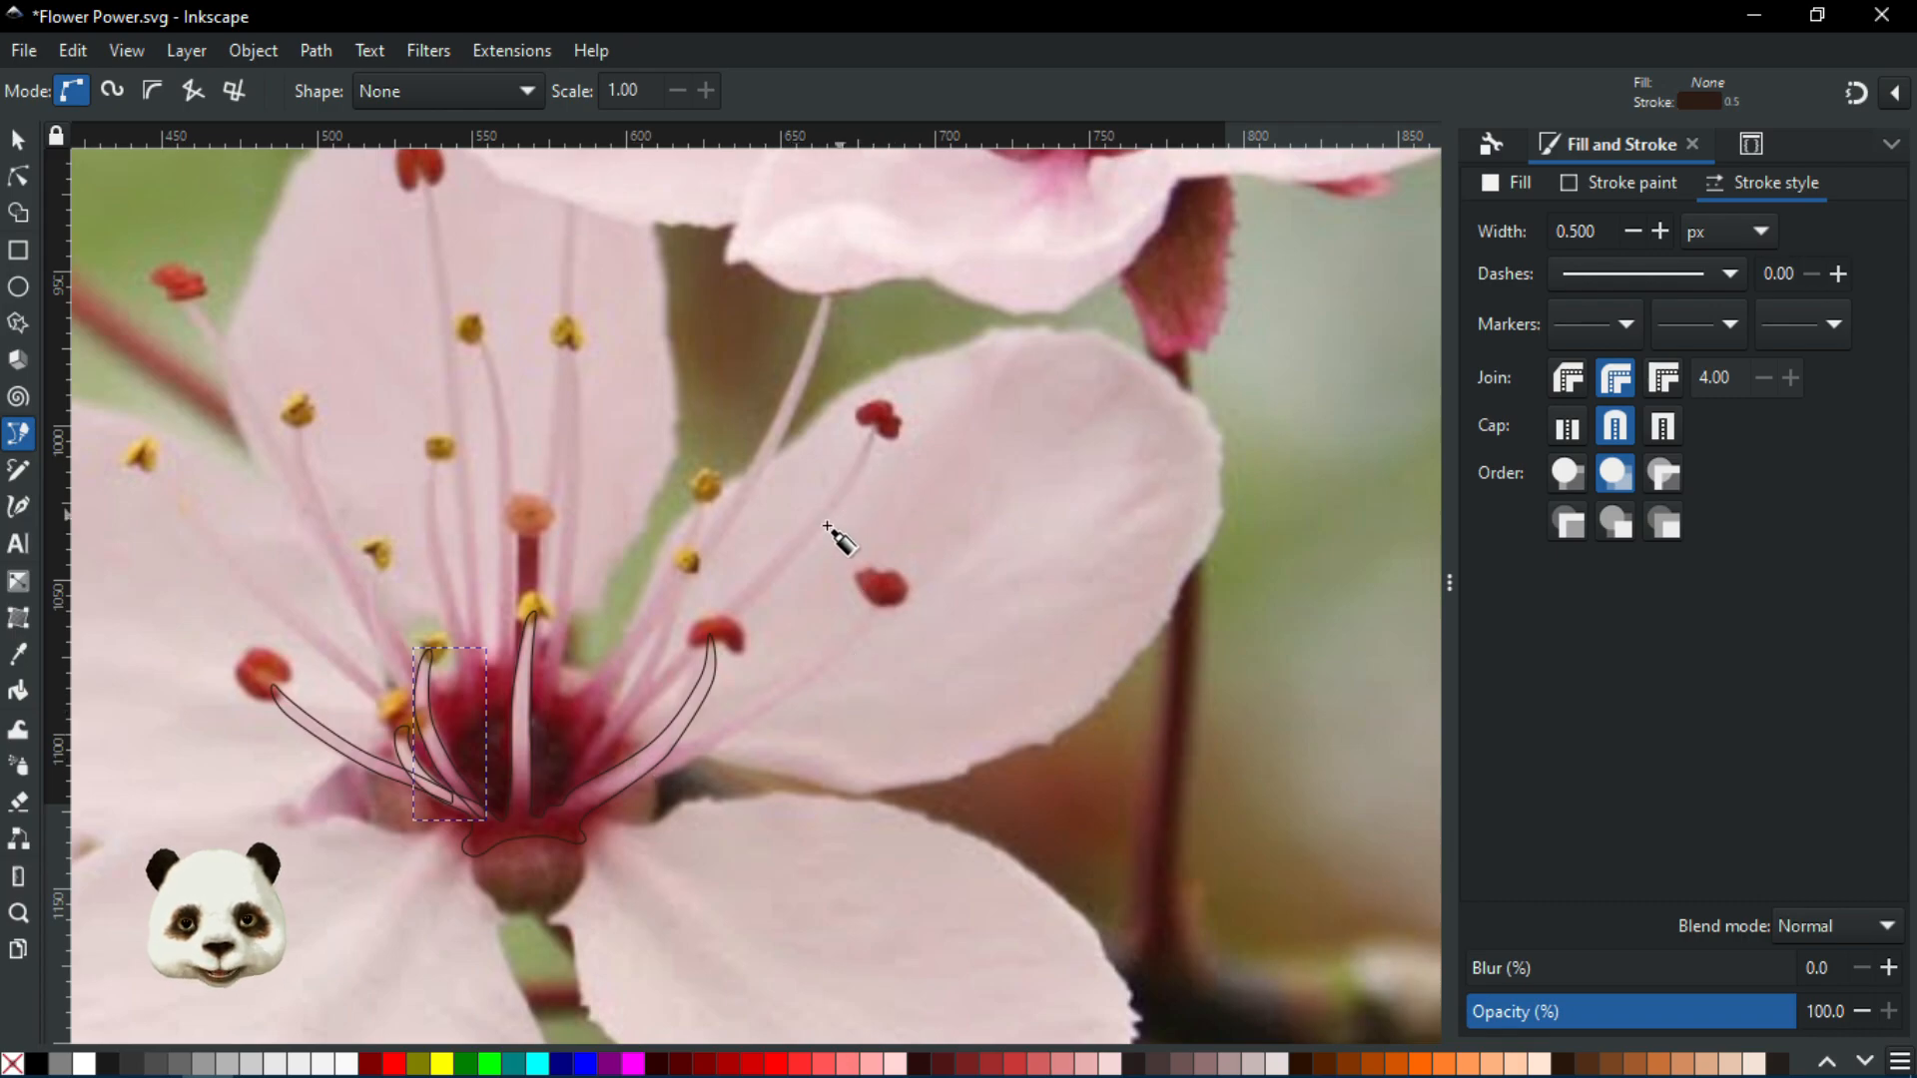
scroll(575, 807, up, 4)
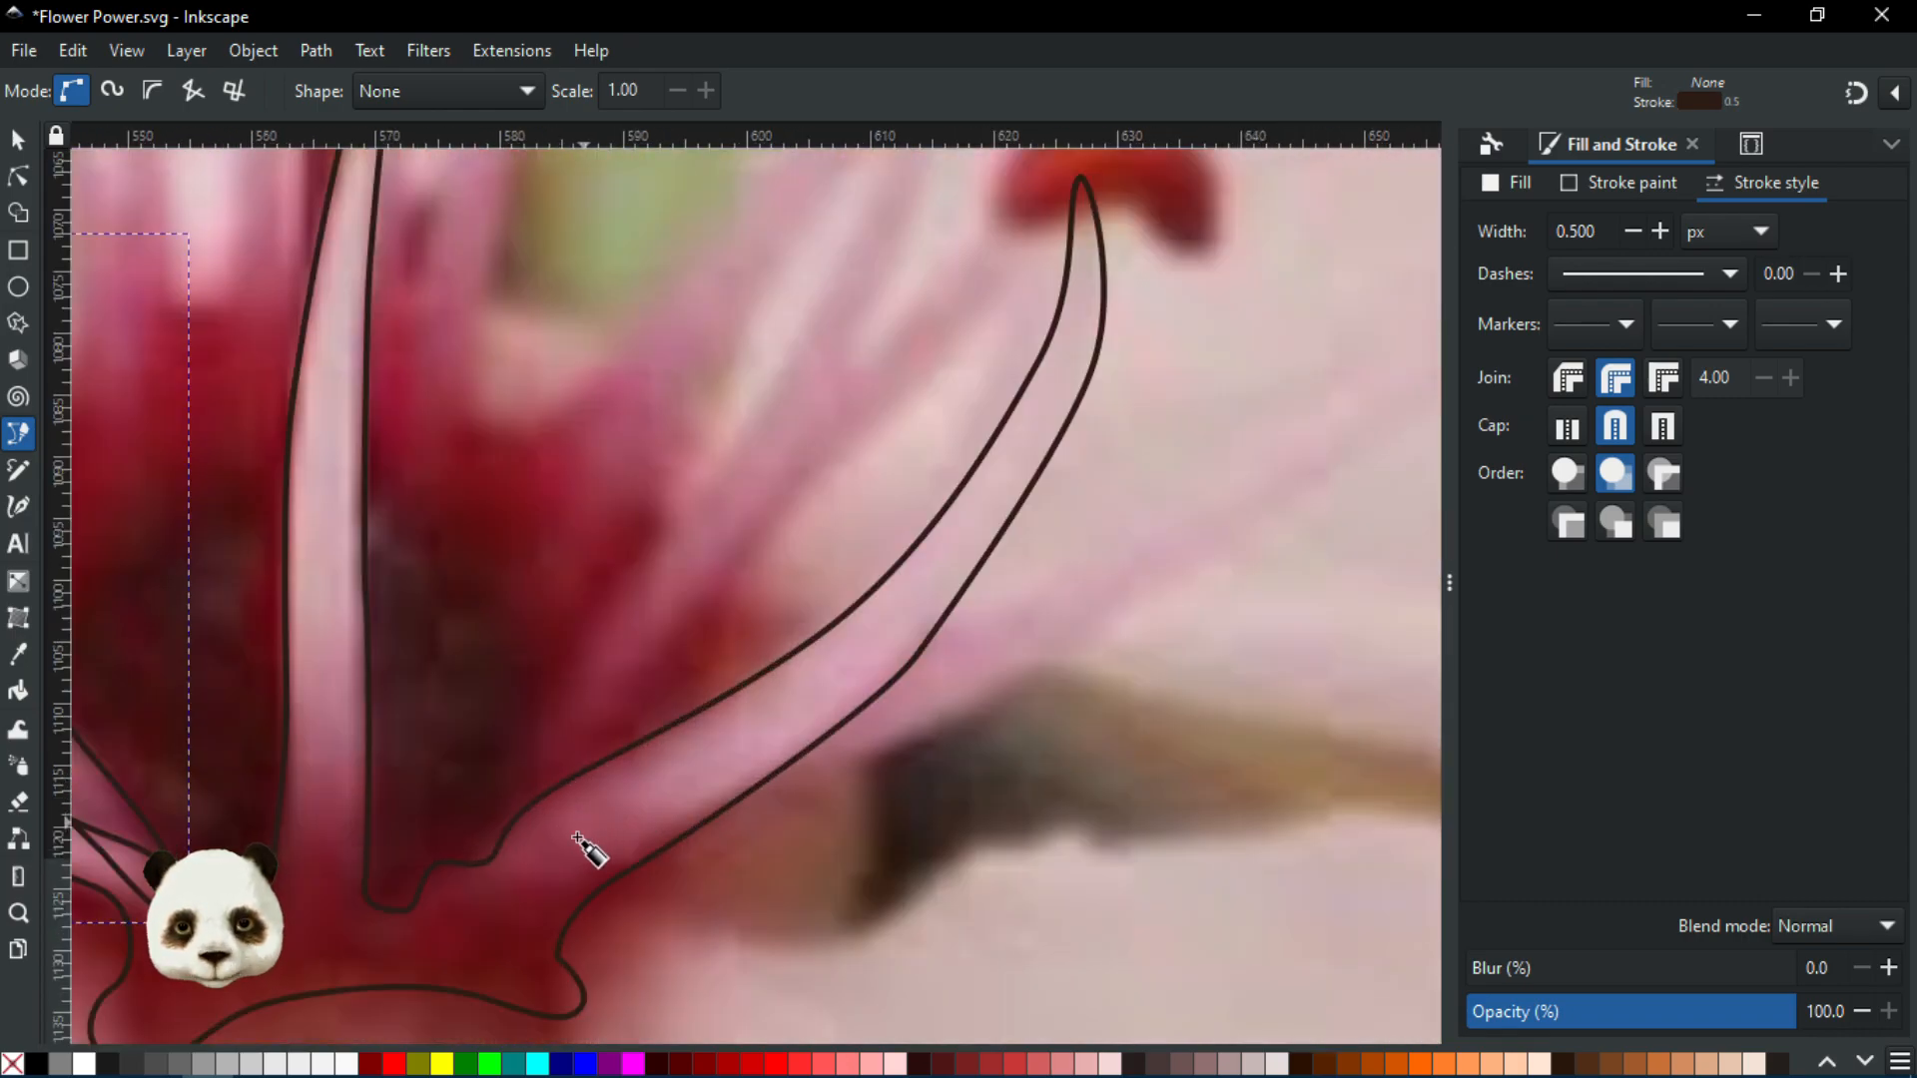
click(574, 848)
drag(667, 657, 580, 894)
drag(722, 649, 755, 592)
drag(824, 404, 744, 530)
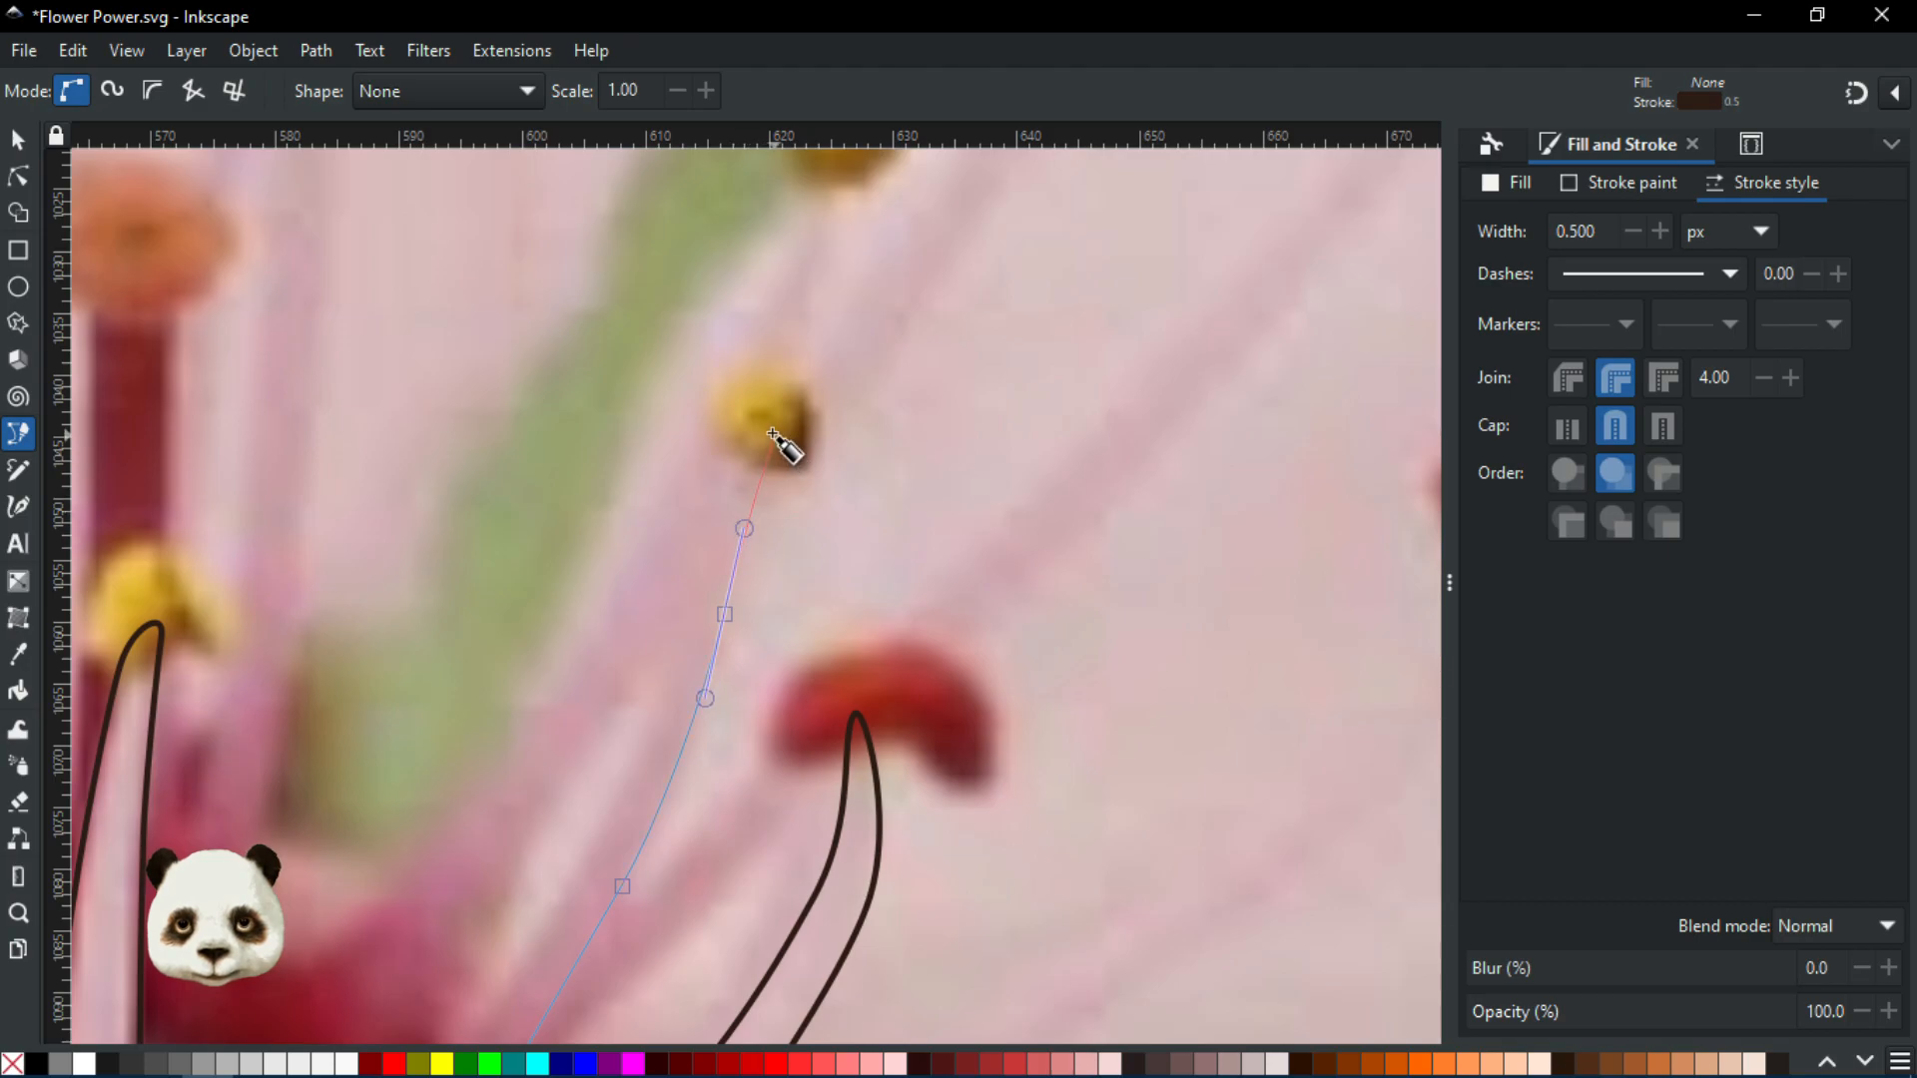
drag(768, 429, 751, 432)
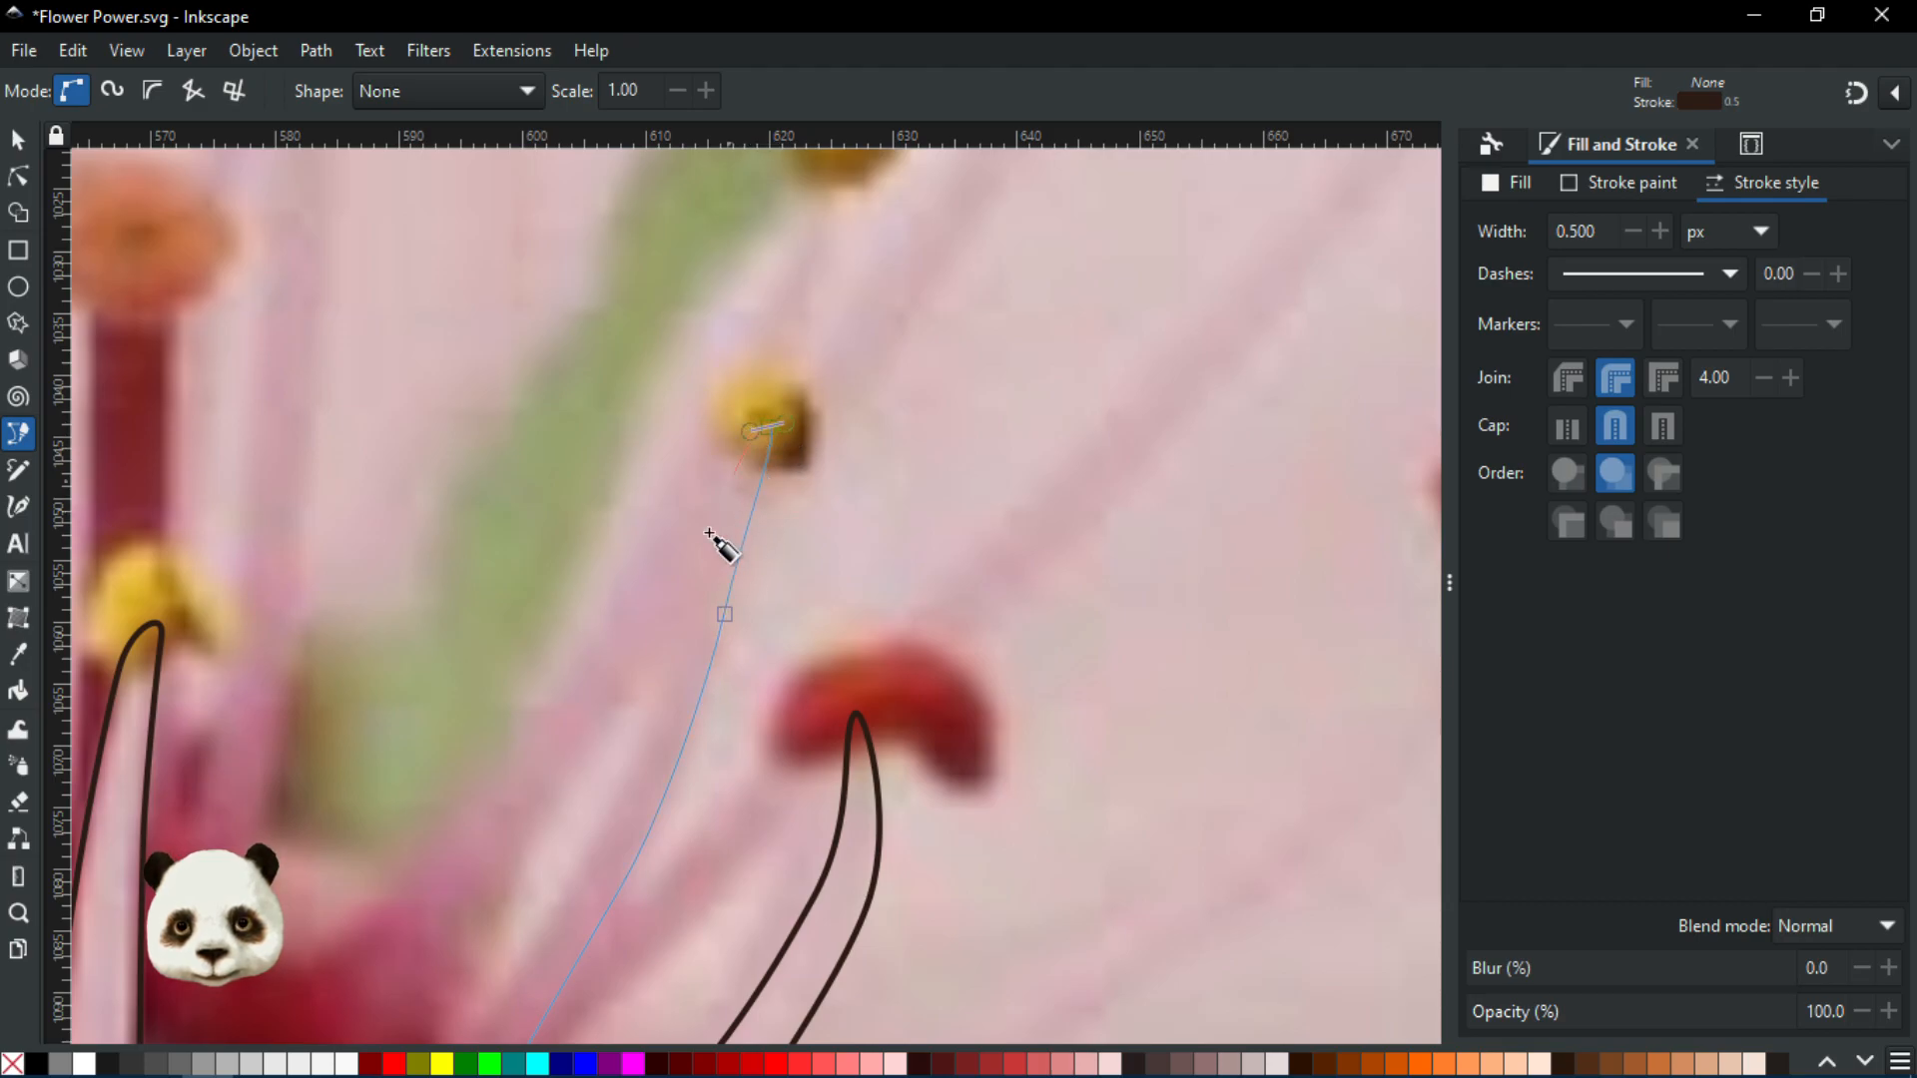
Curve the outline back down the stamen's other side and close it at the base
drag(671, 679, 642, 738)
drag(567, 841, 840, 514)
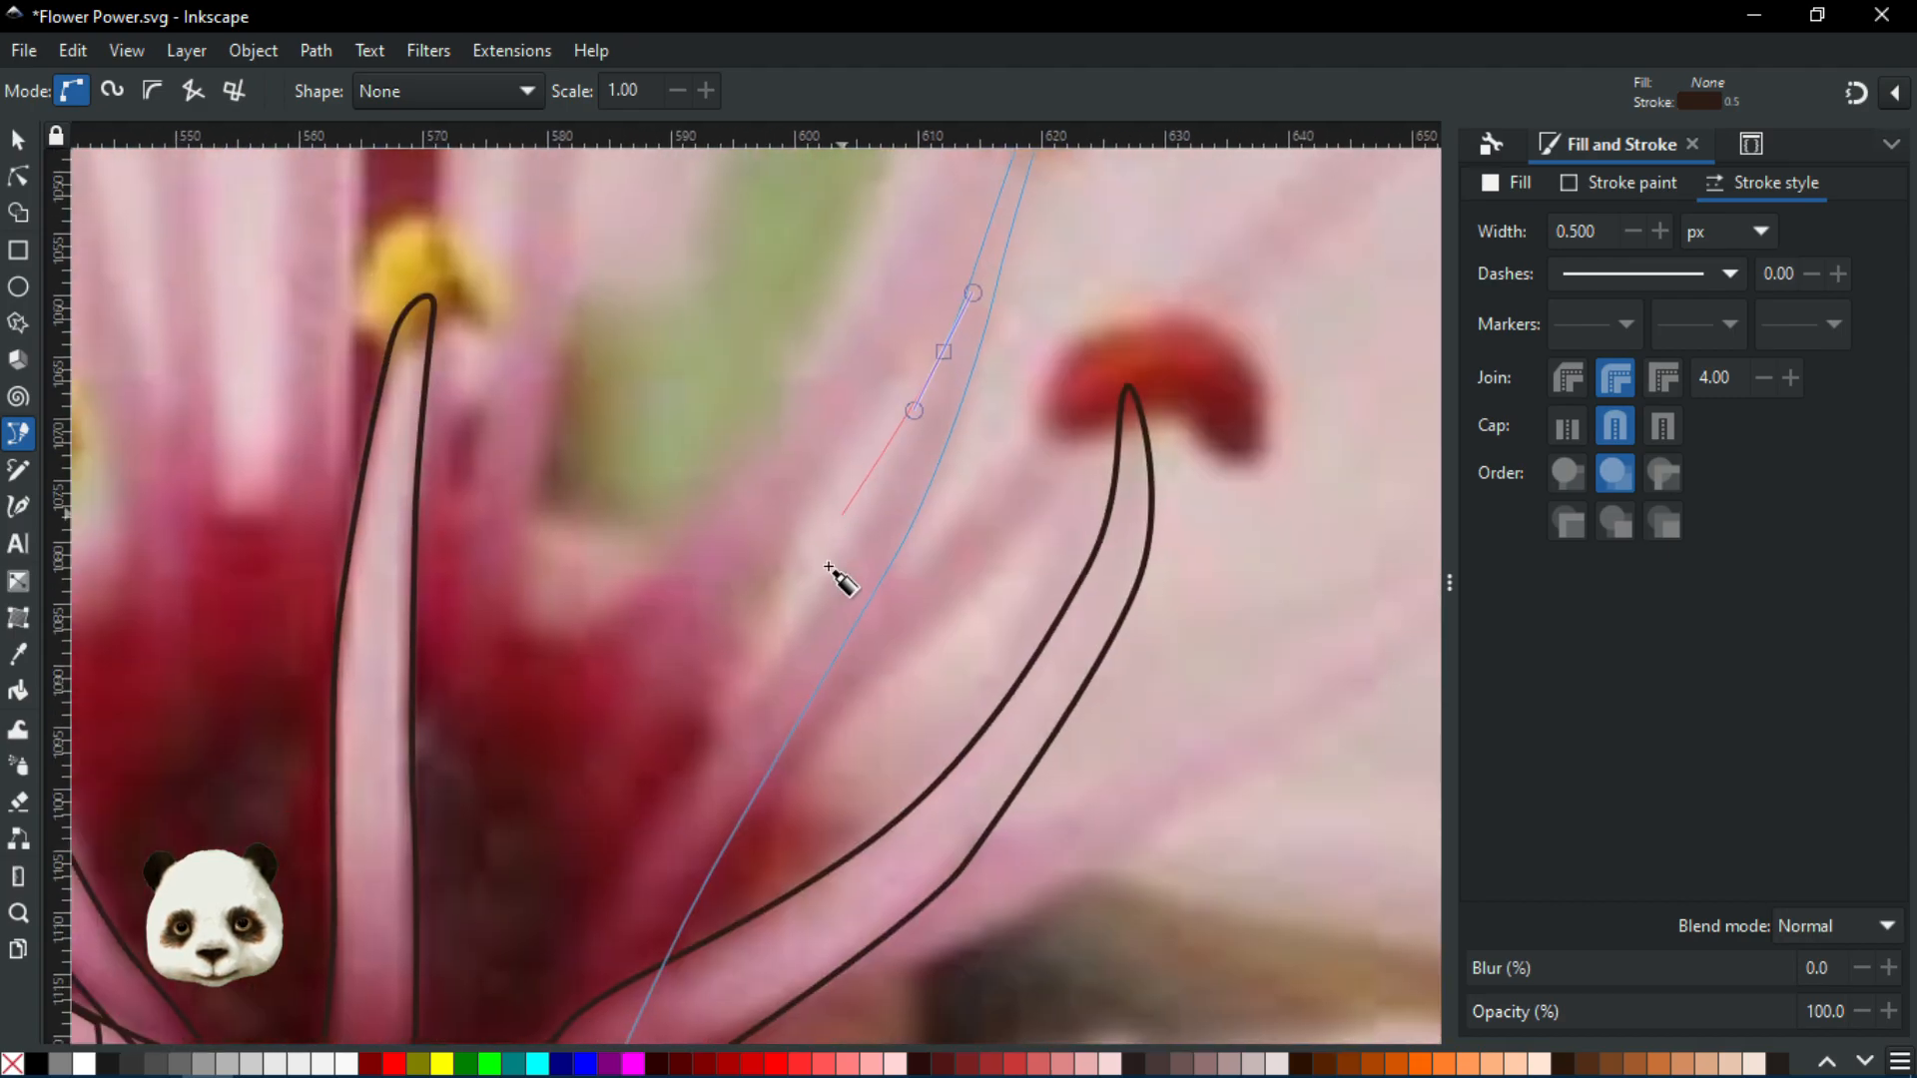
drag(795, 633, 738, 713)
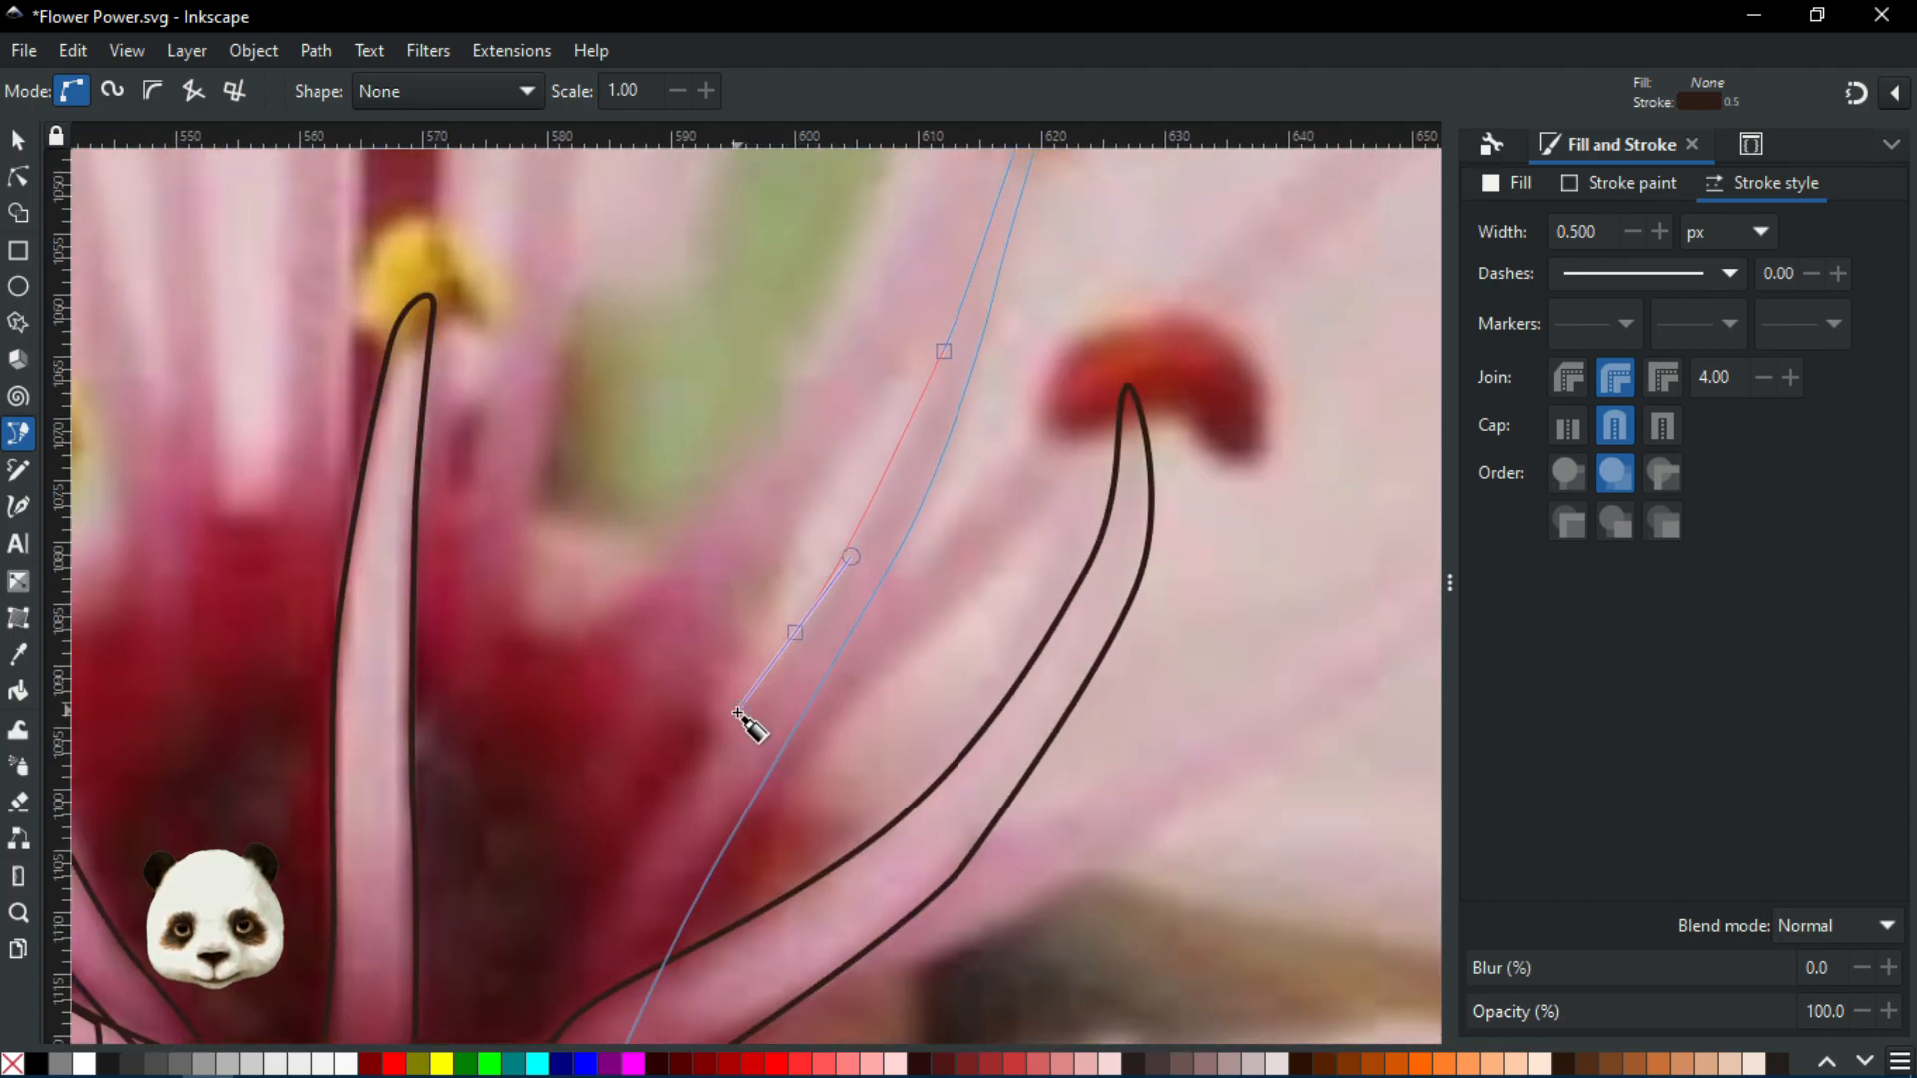
drag(625, 906, 807, 638)
drag(803, 727, 810, 756)
click(849, 729)
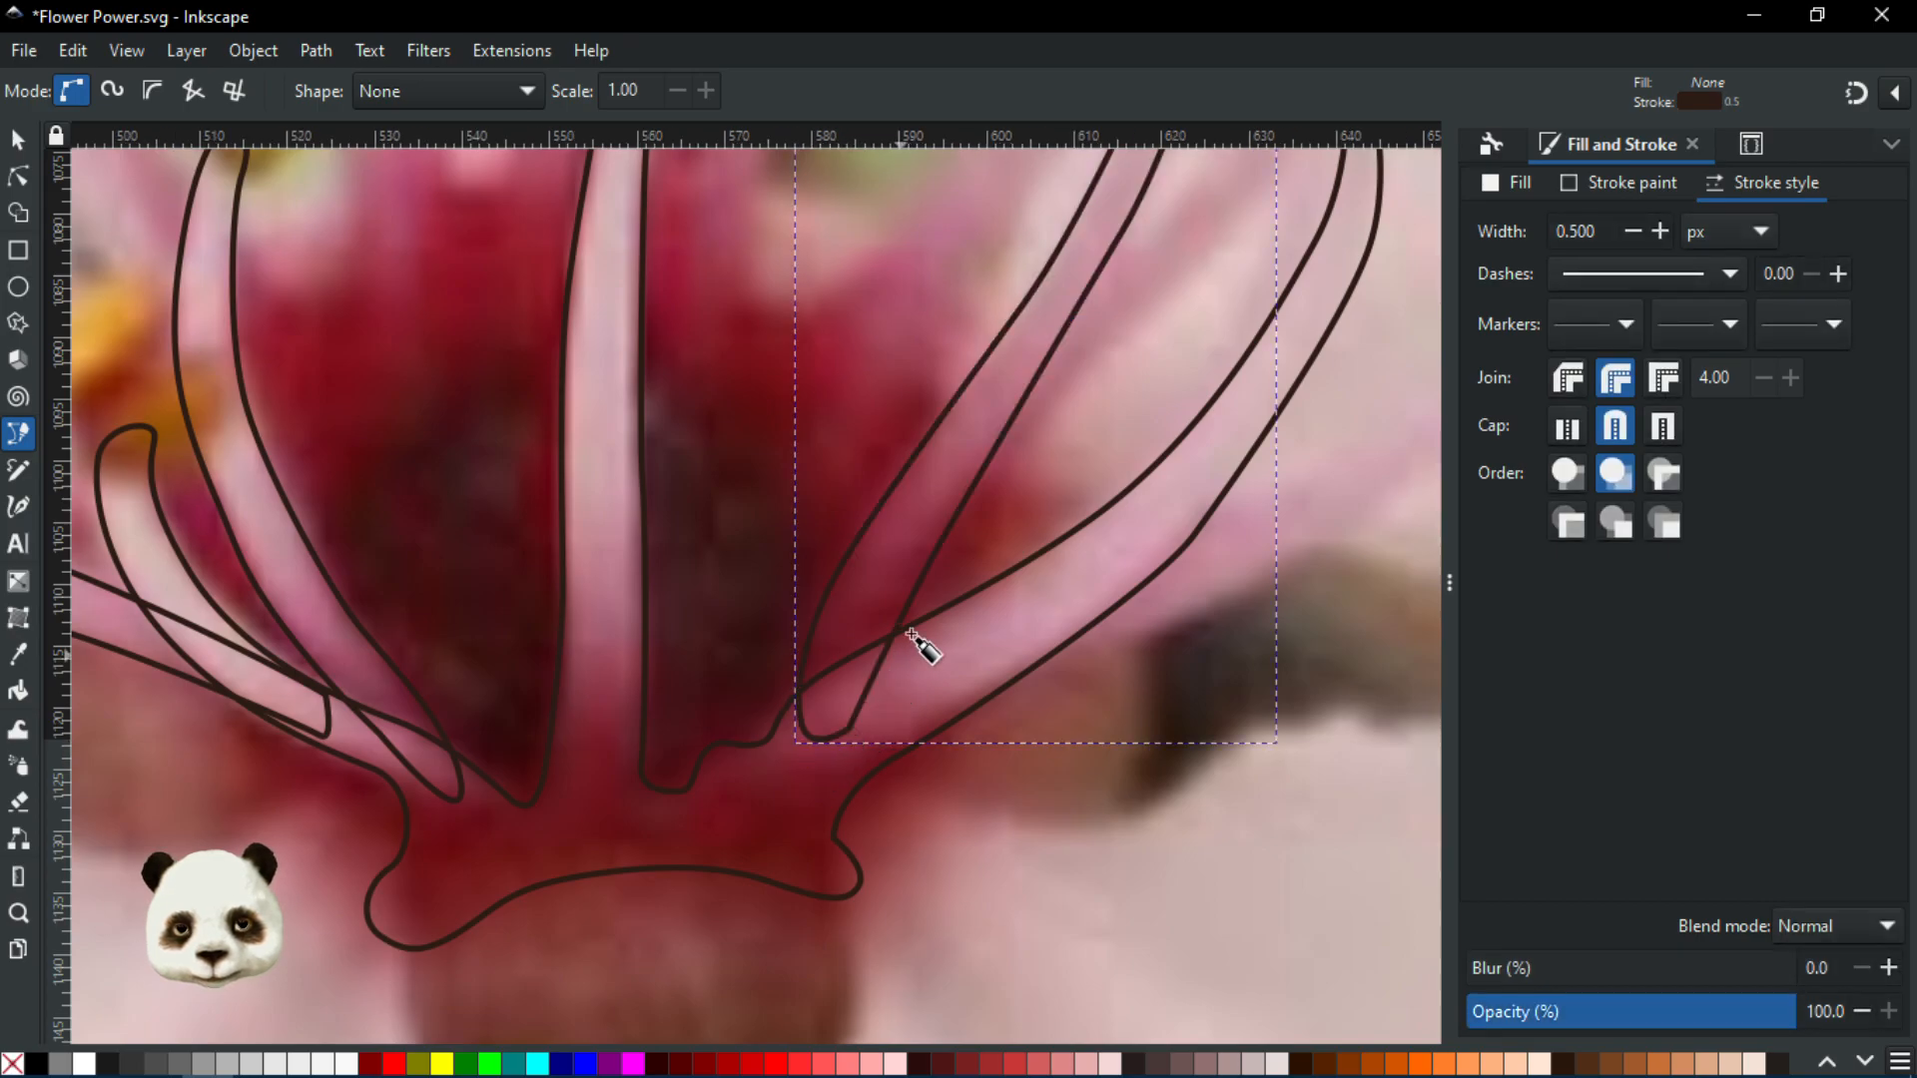
Trace the pistil's outline from the flower base up one side to its orange tip
scroll(916, 642, down, 4)
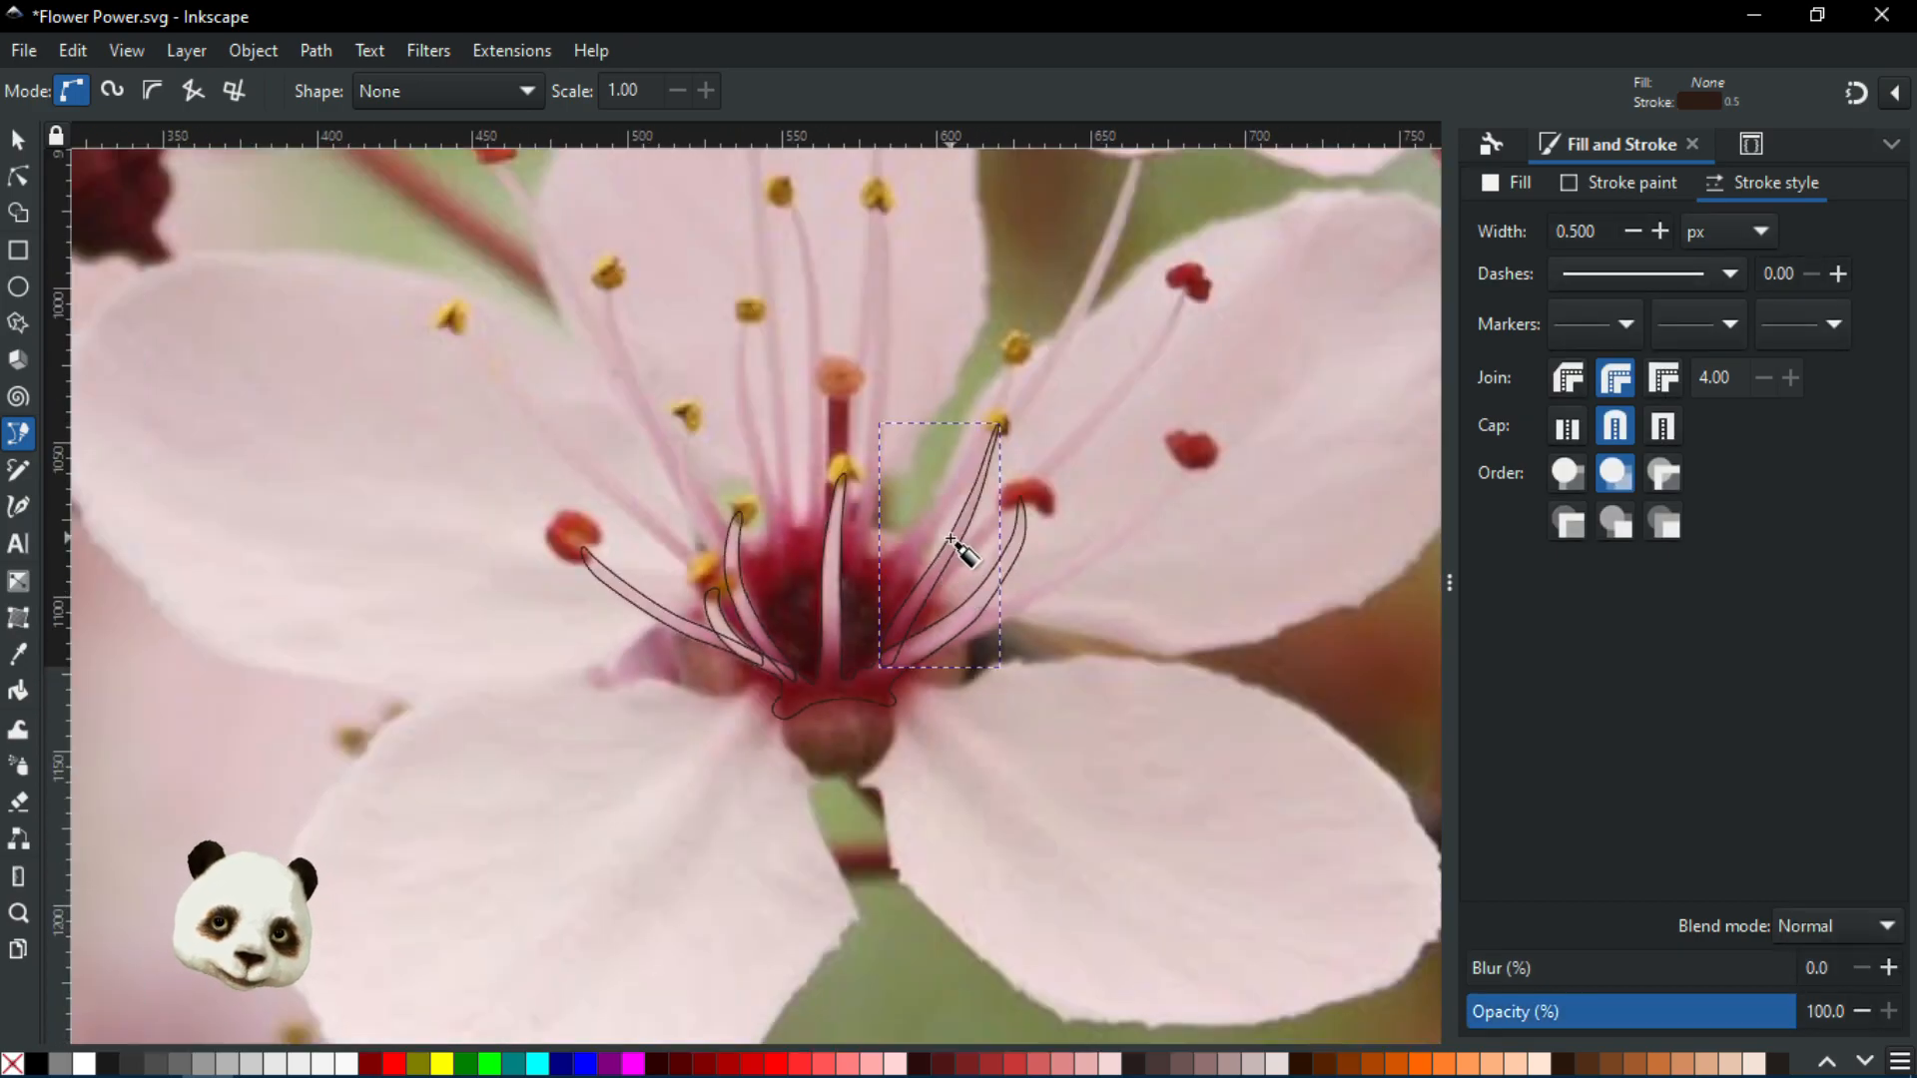
scroll(1117, 517, up, 2)
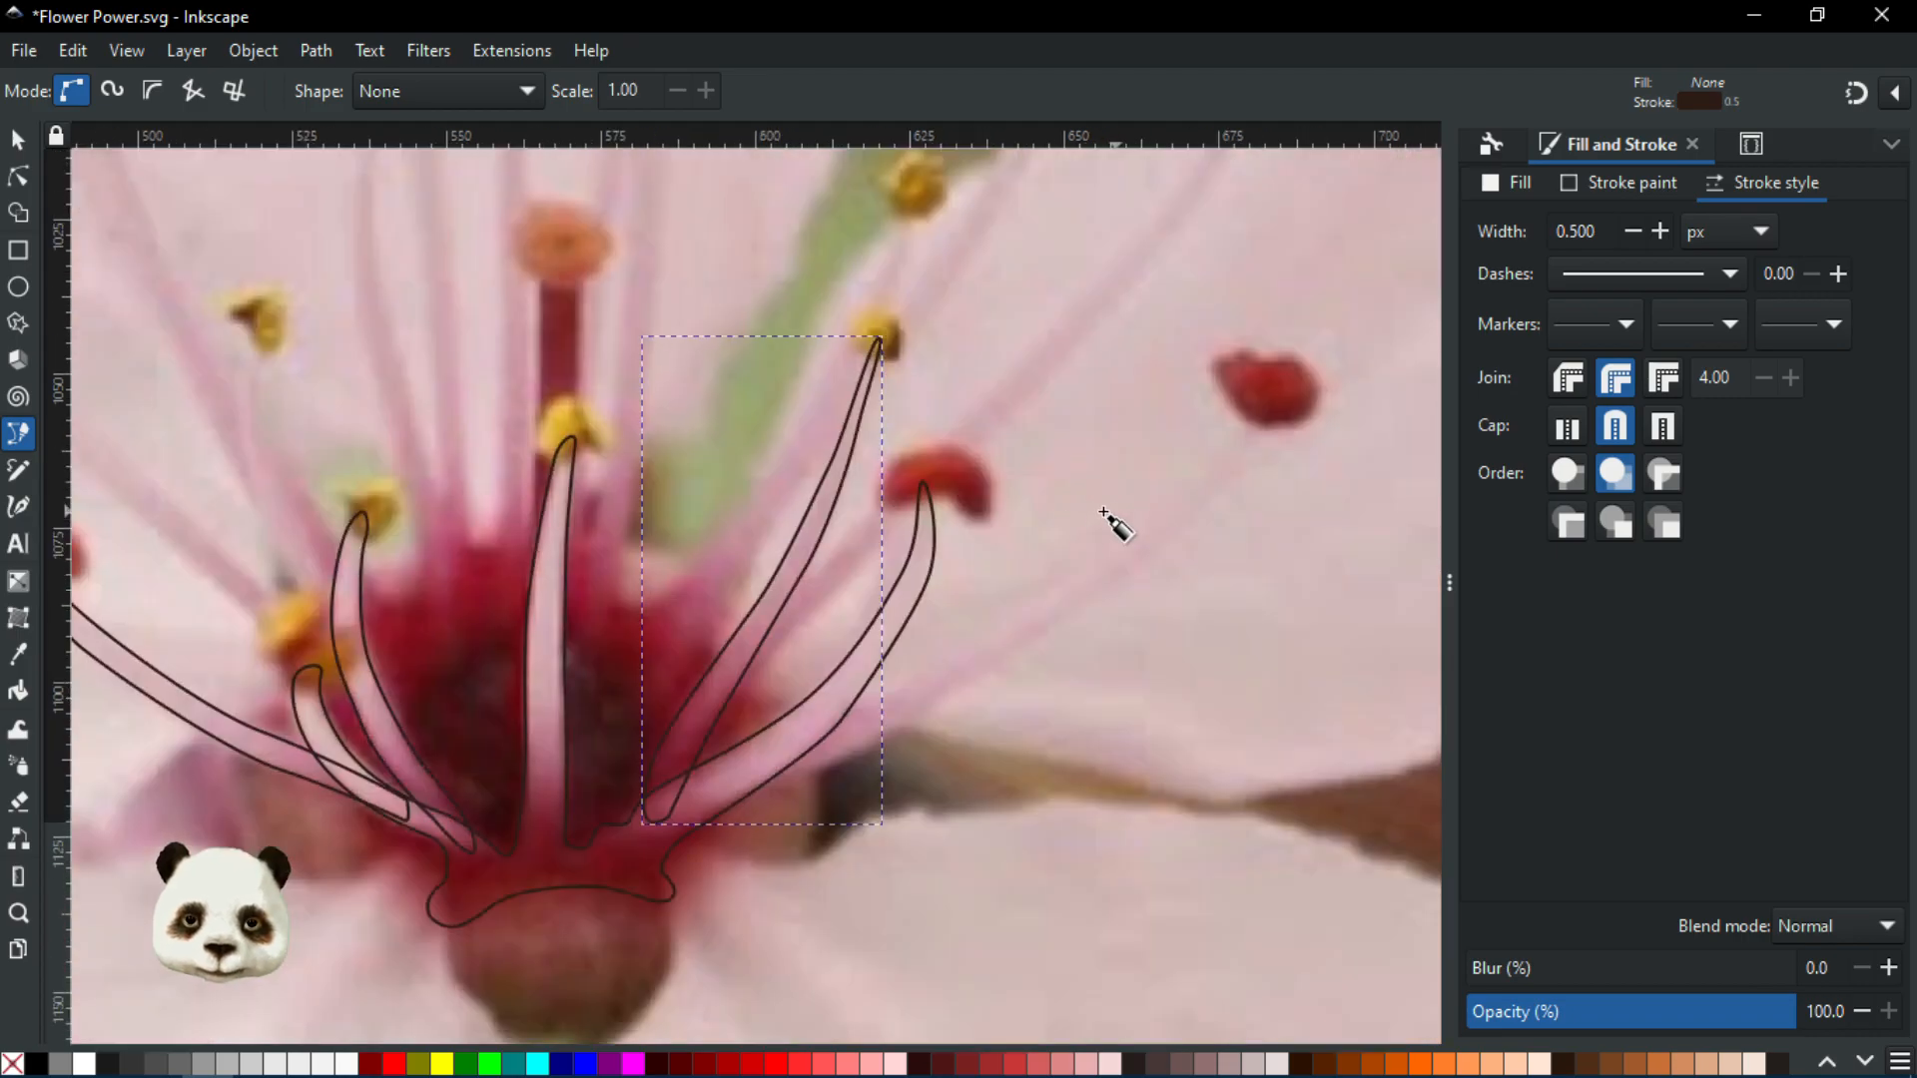
scroll(685, 642, down, 2)
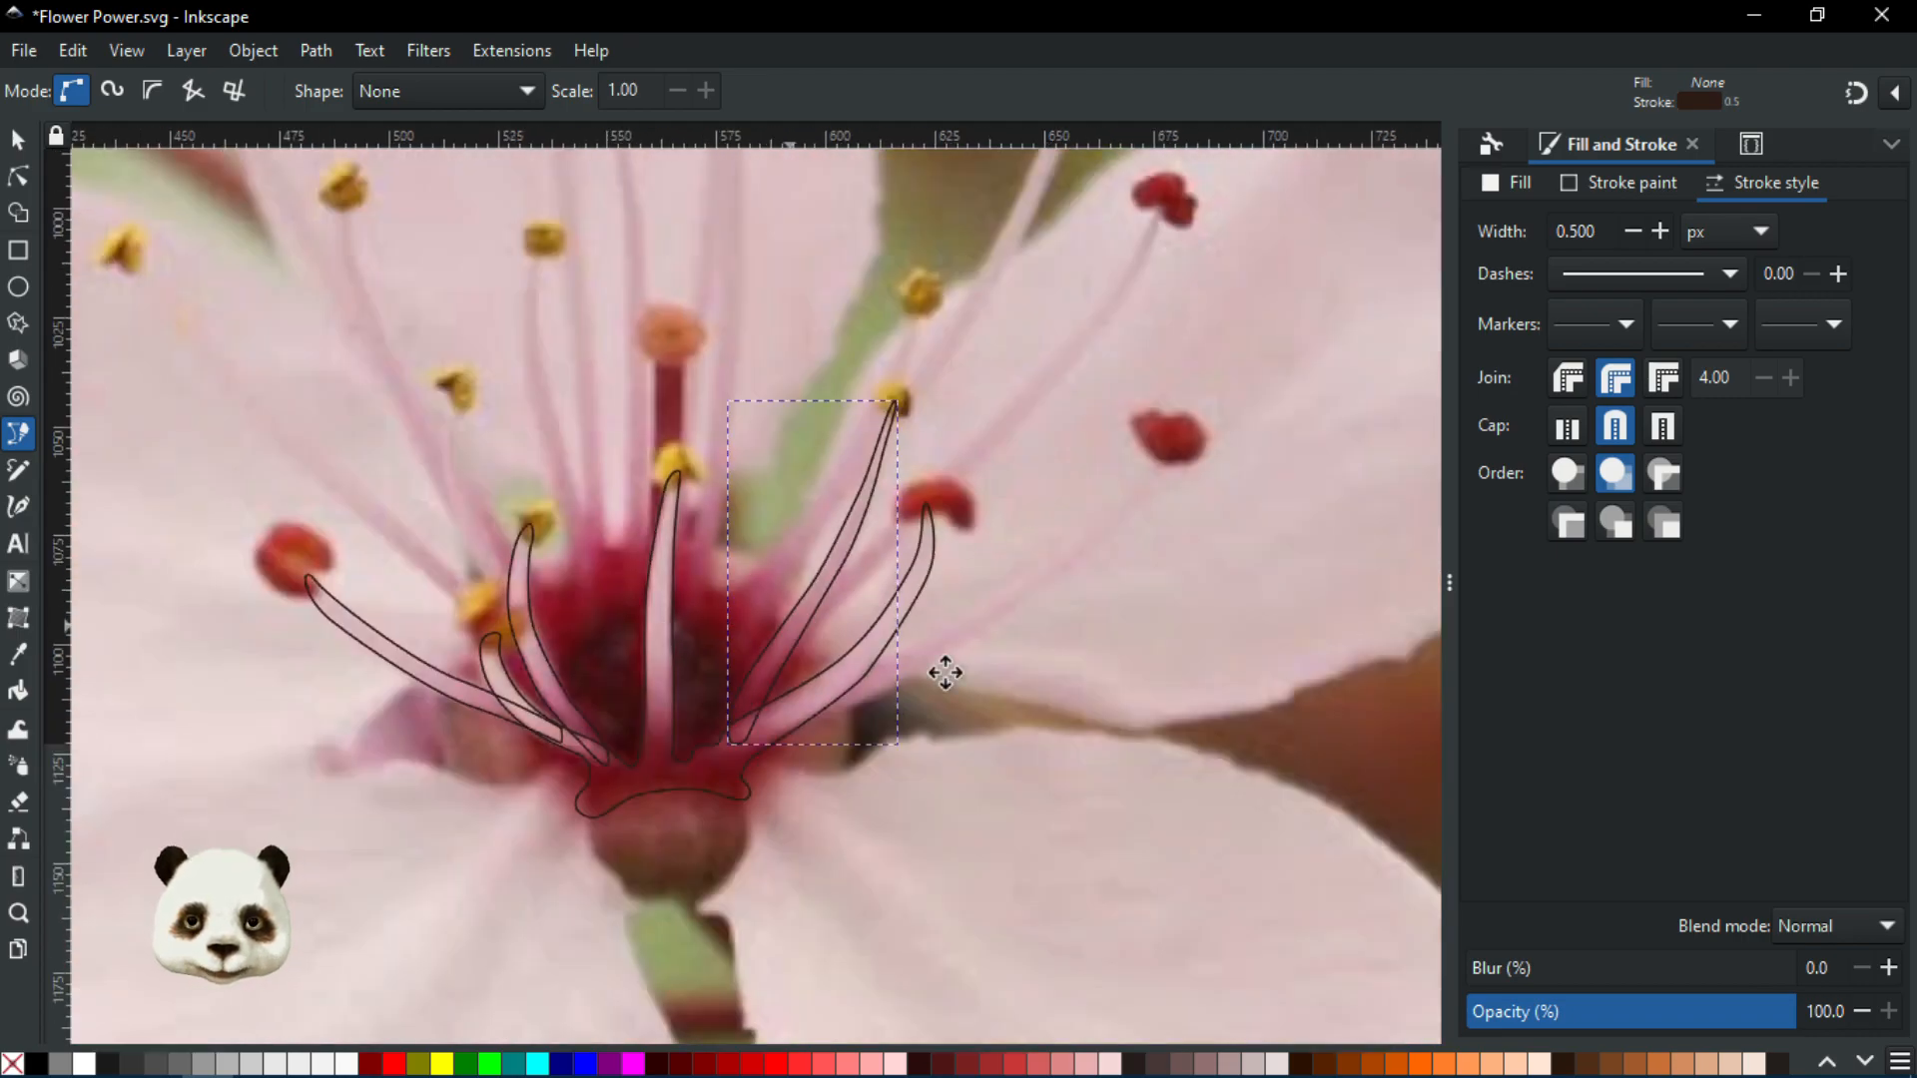
scroll(1112, 728, up, 1)
scroll(1089, 757, up, 2)
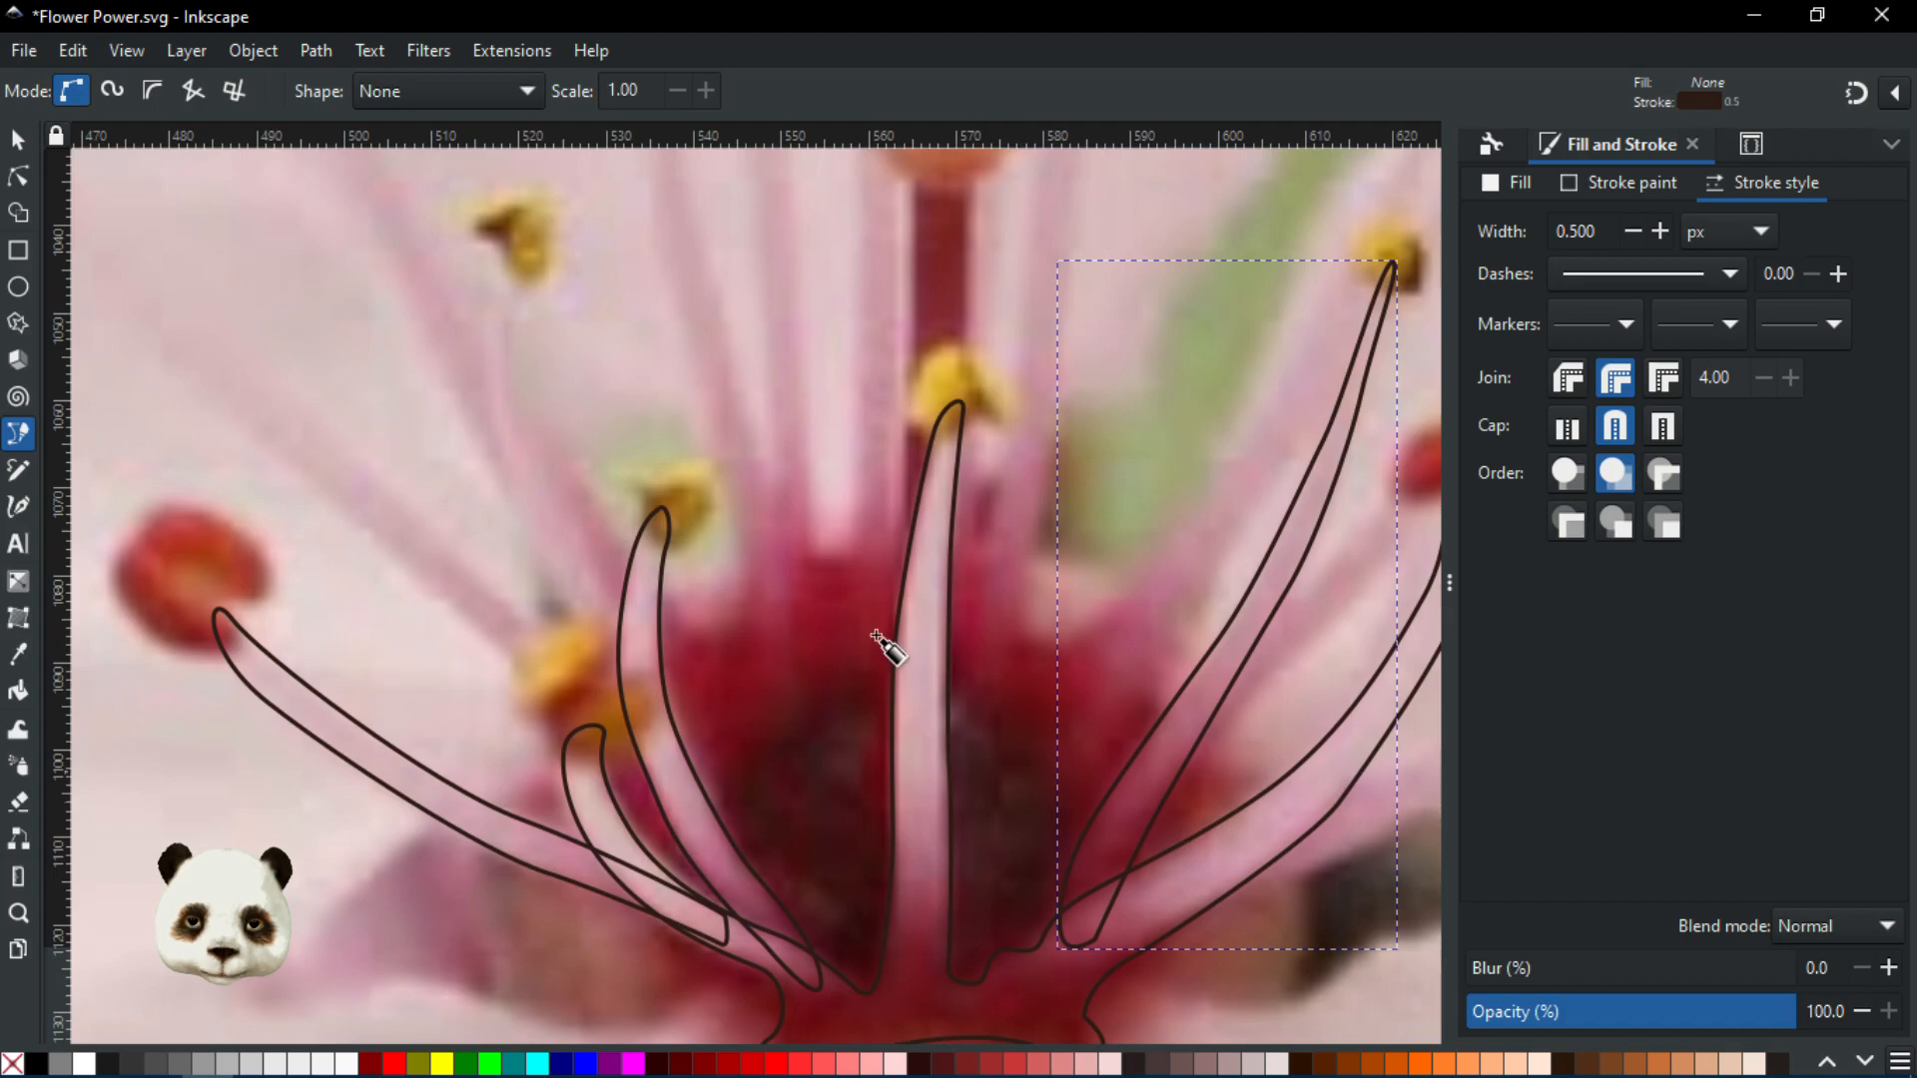
scroll(889, 384, down, 3)
scroll(911, 431, up, 2)
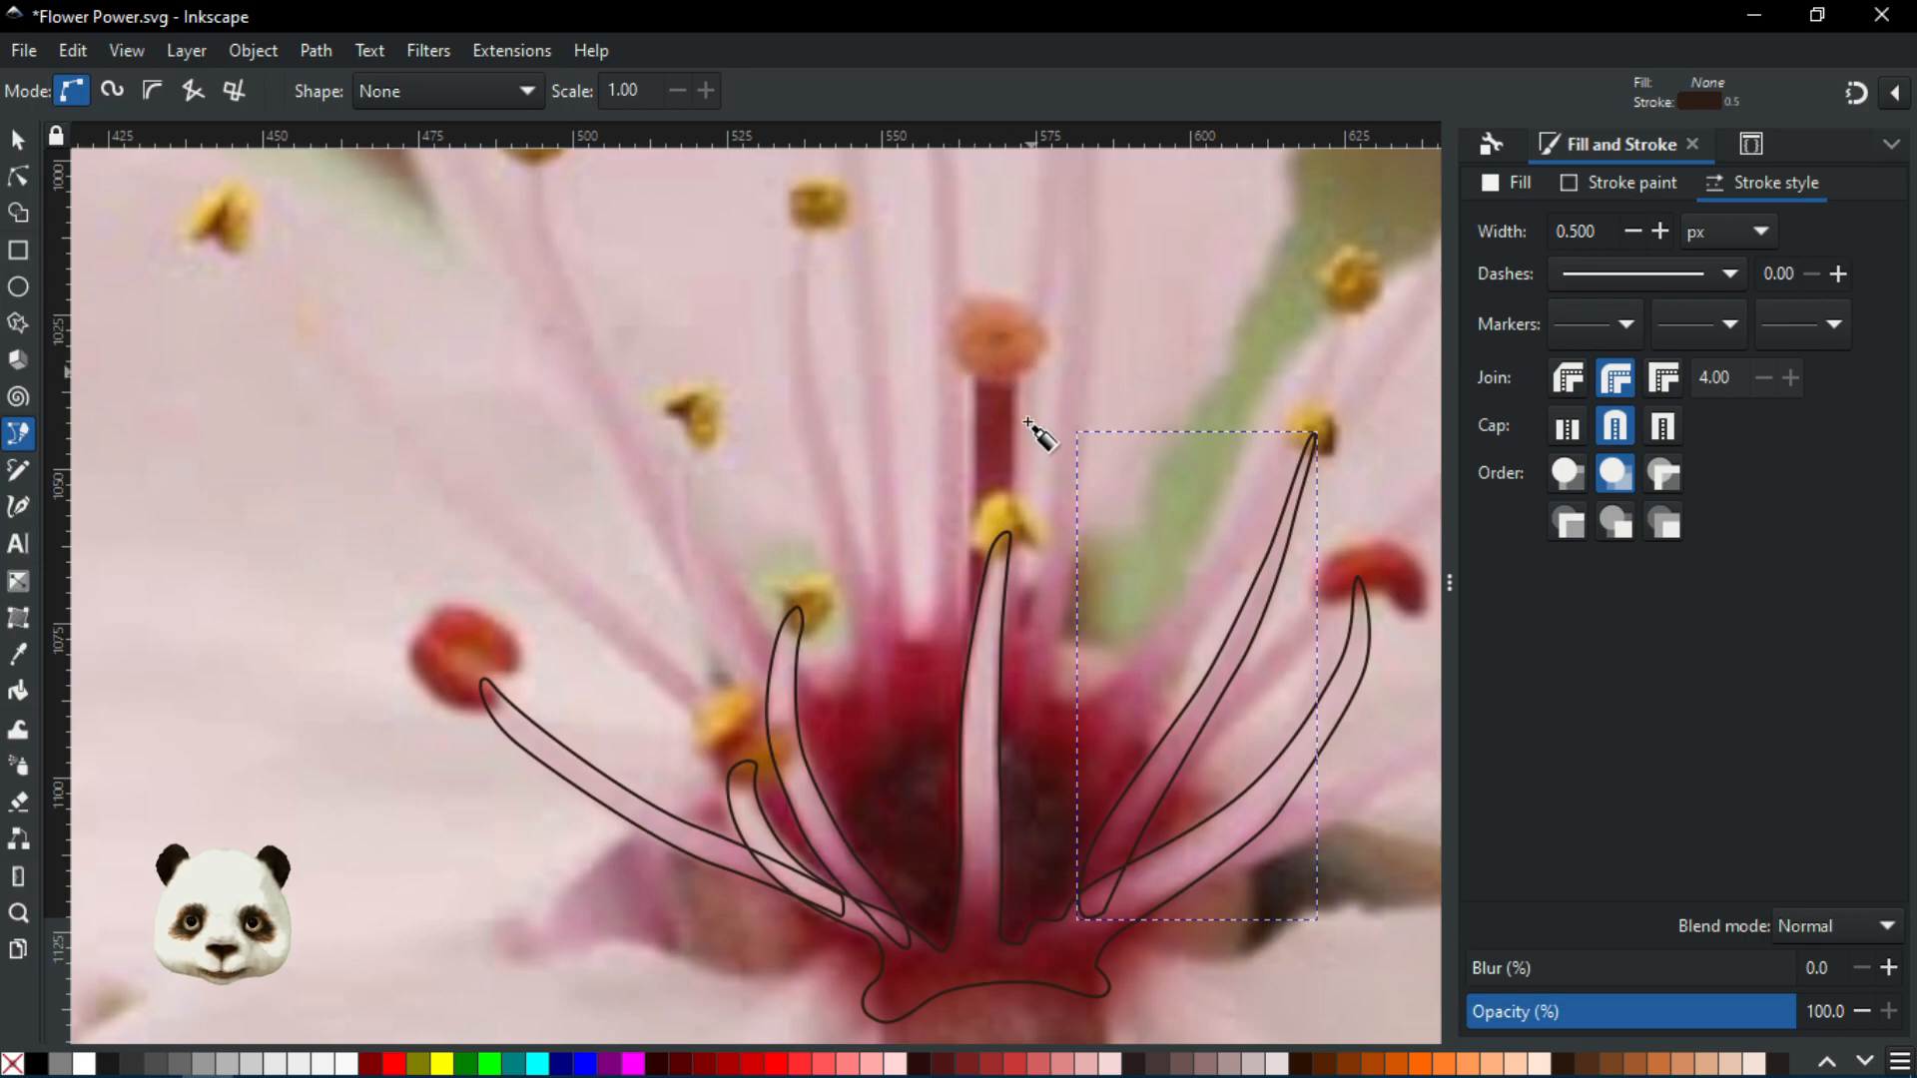
scroll(953, 867, up, 1)
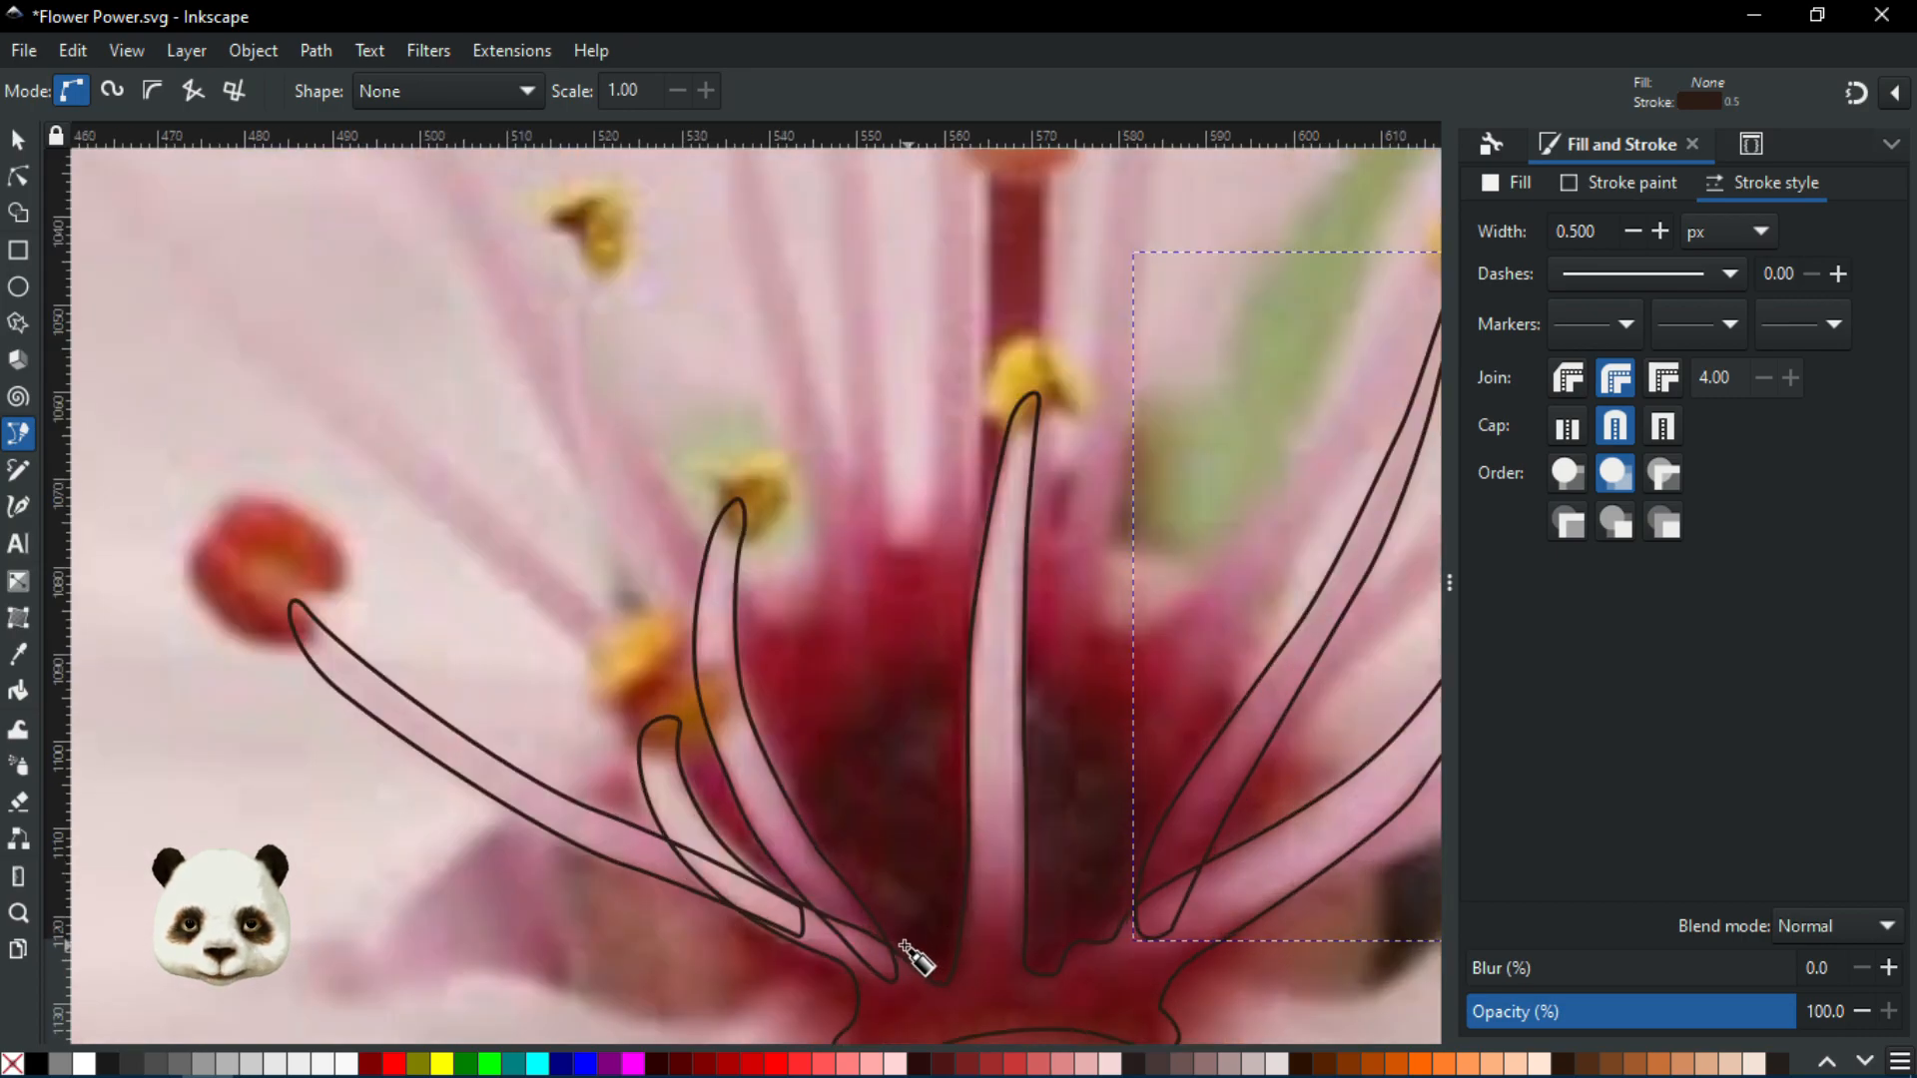
click(885, 956)
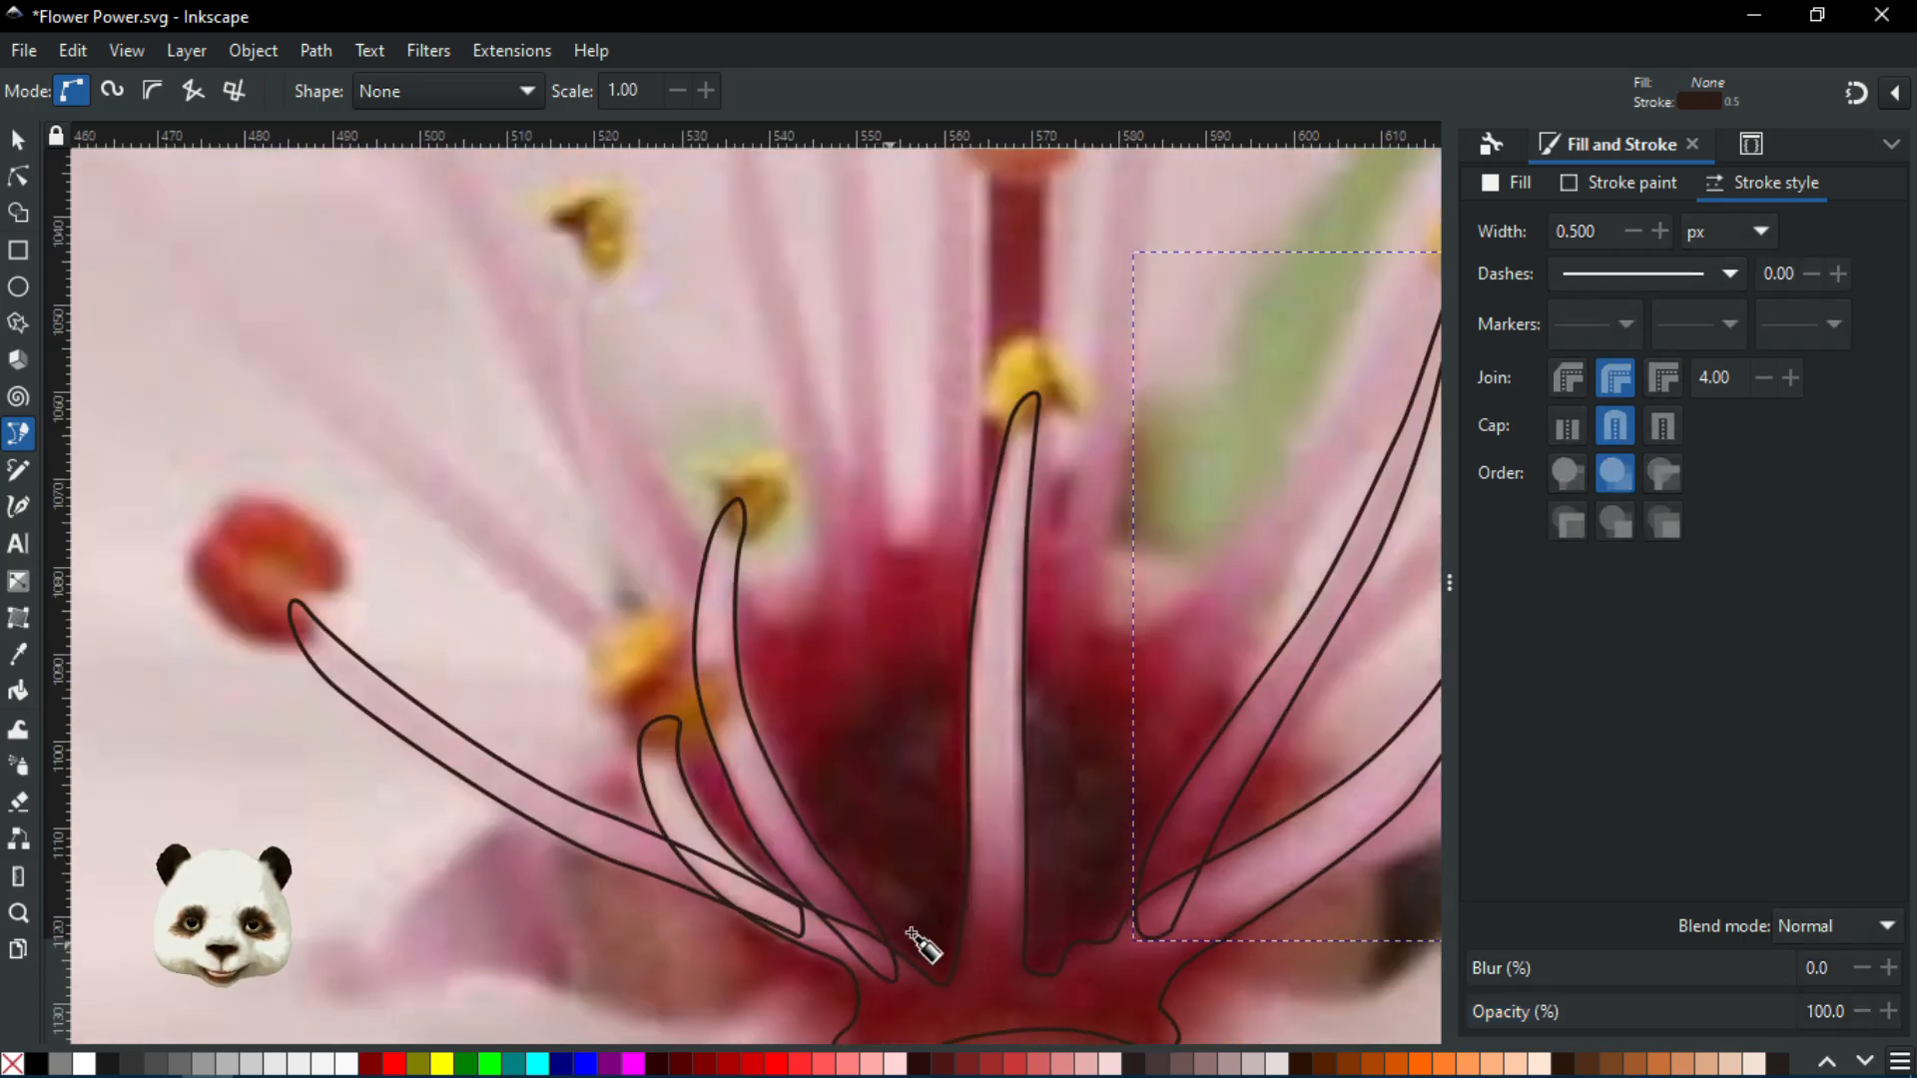
drag(939, 891, 950, 852)
scroll(950, 852, down, 6)
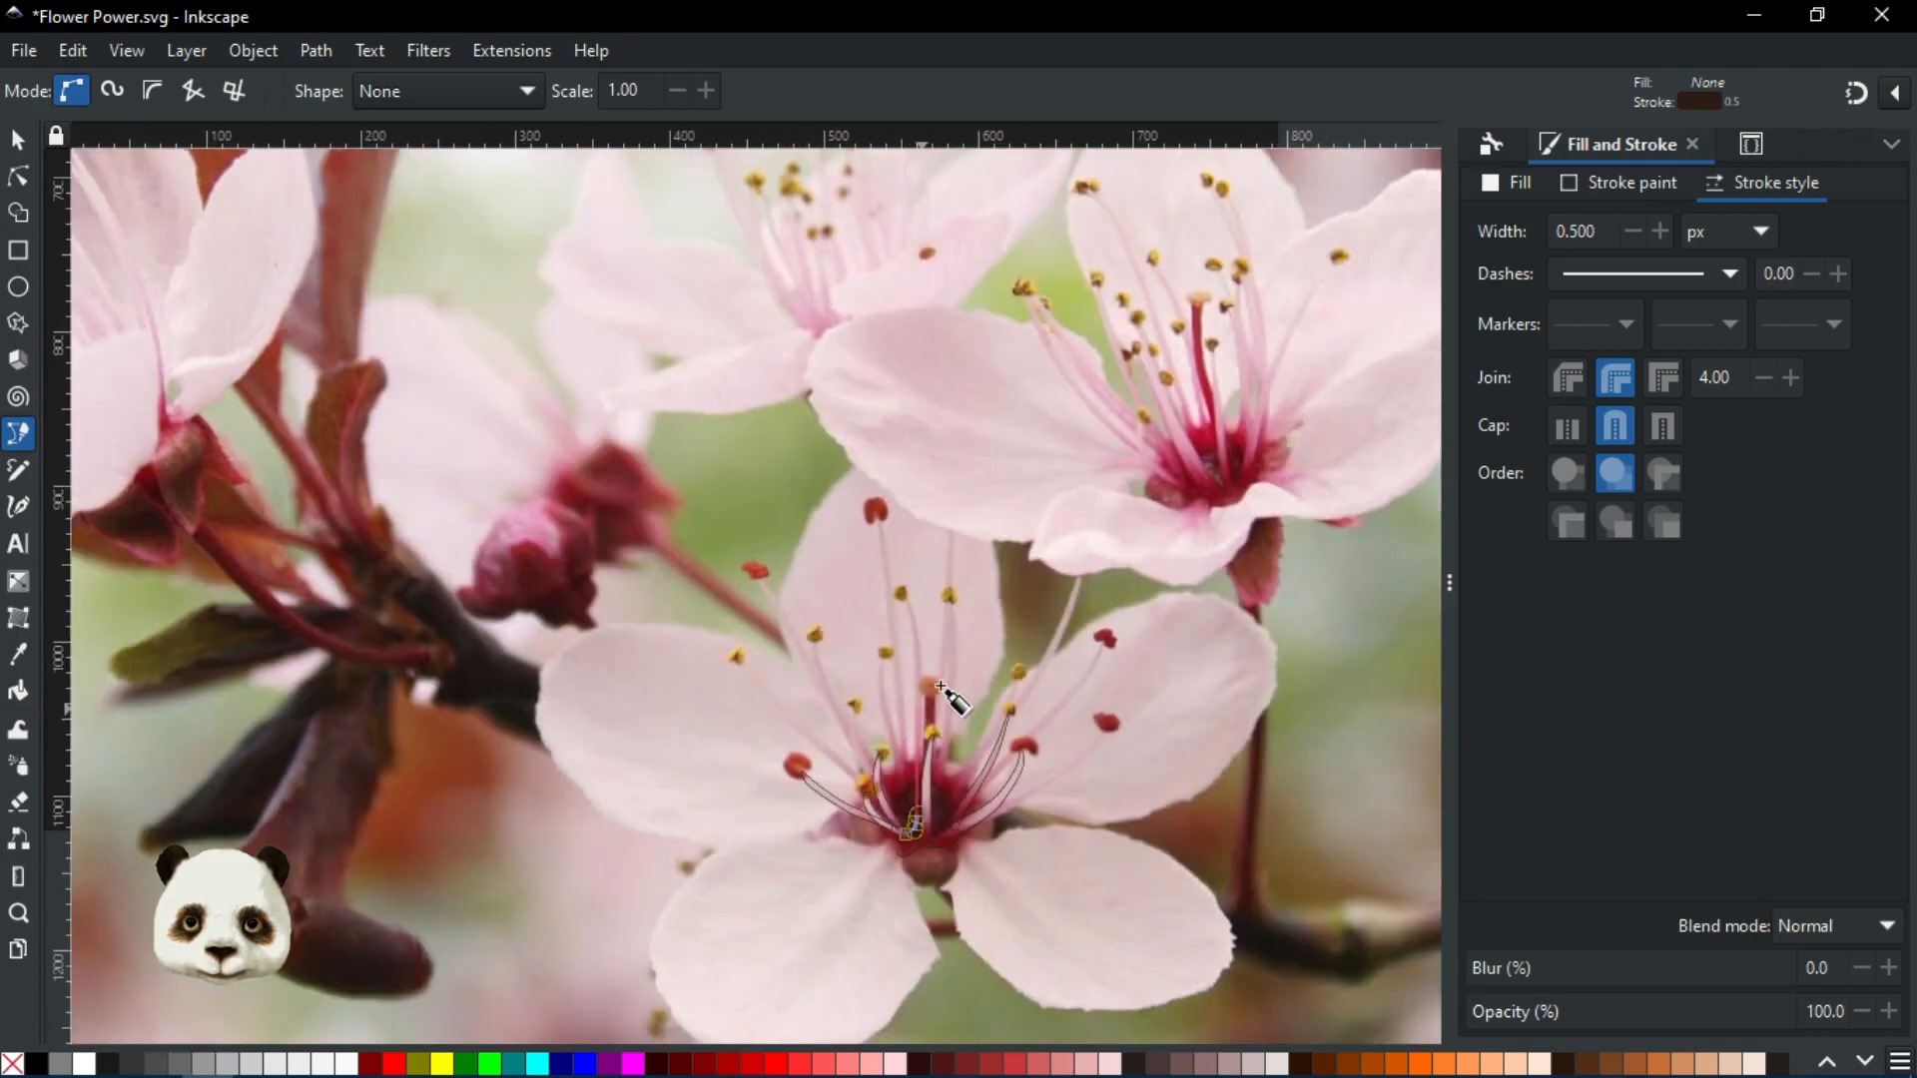
scroll(920, 698, up, 3)
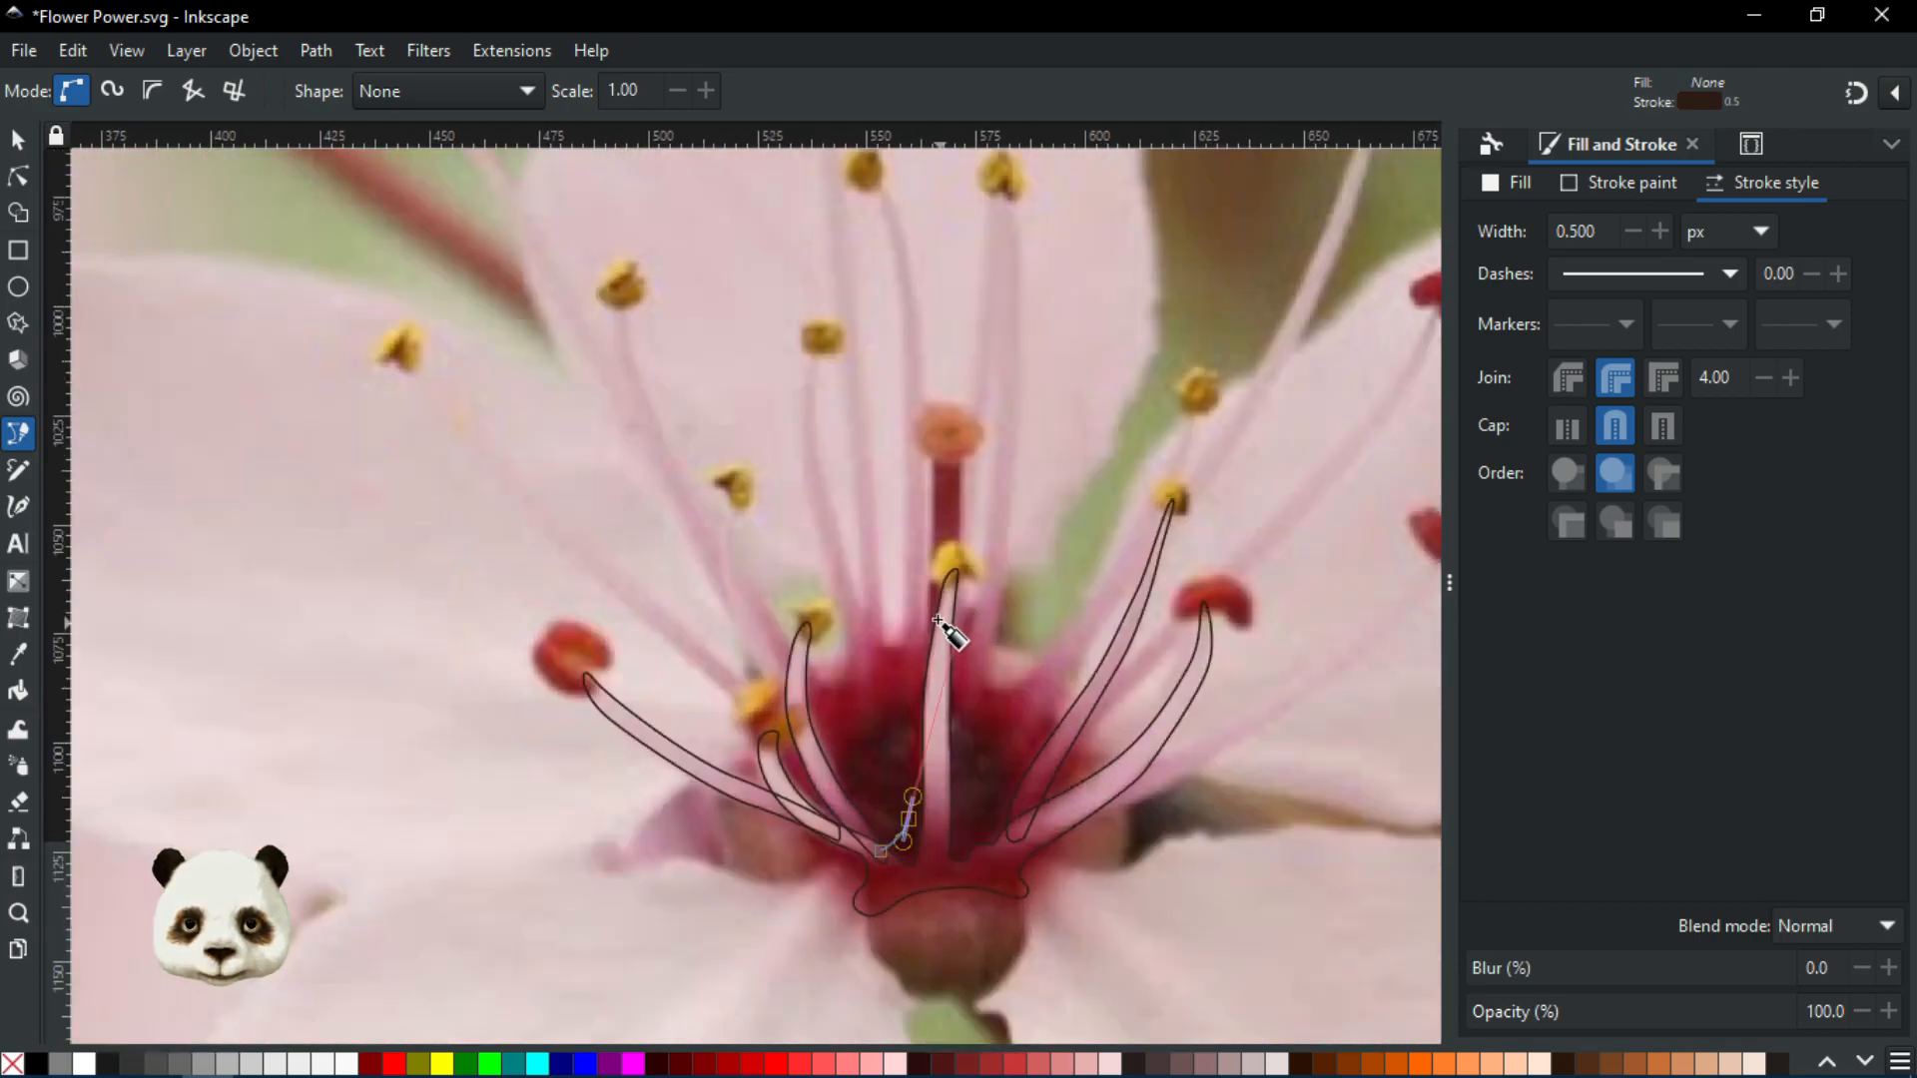
scroll(944, 629, up, 2)
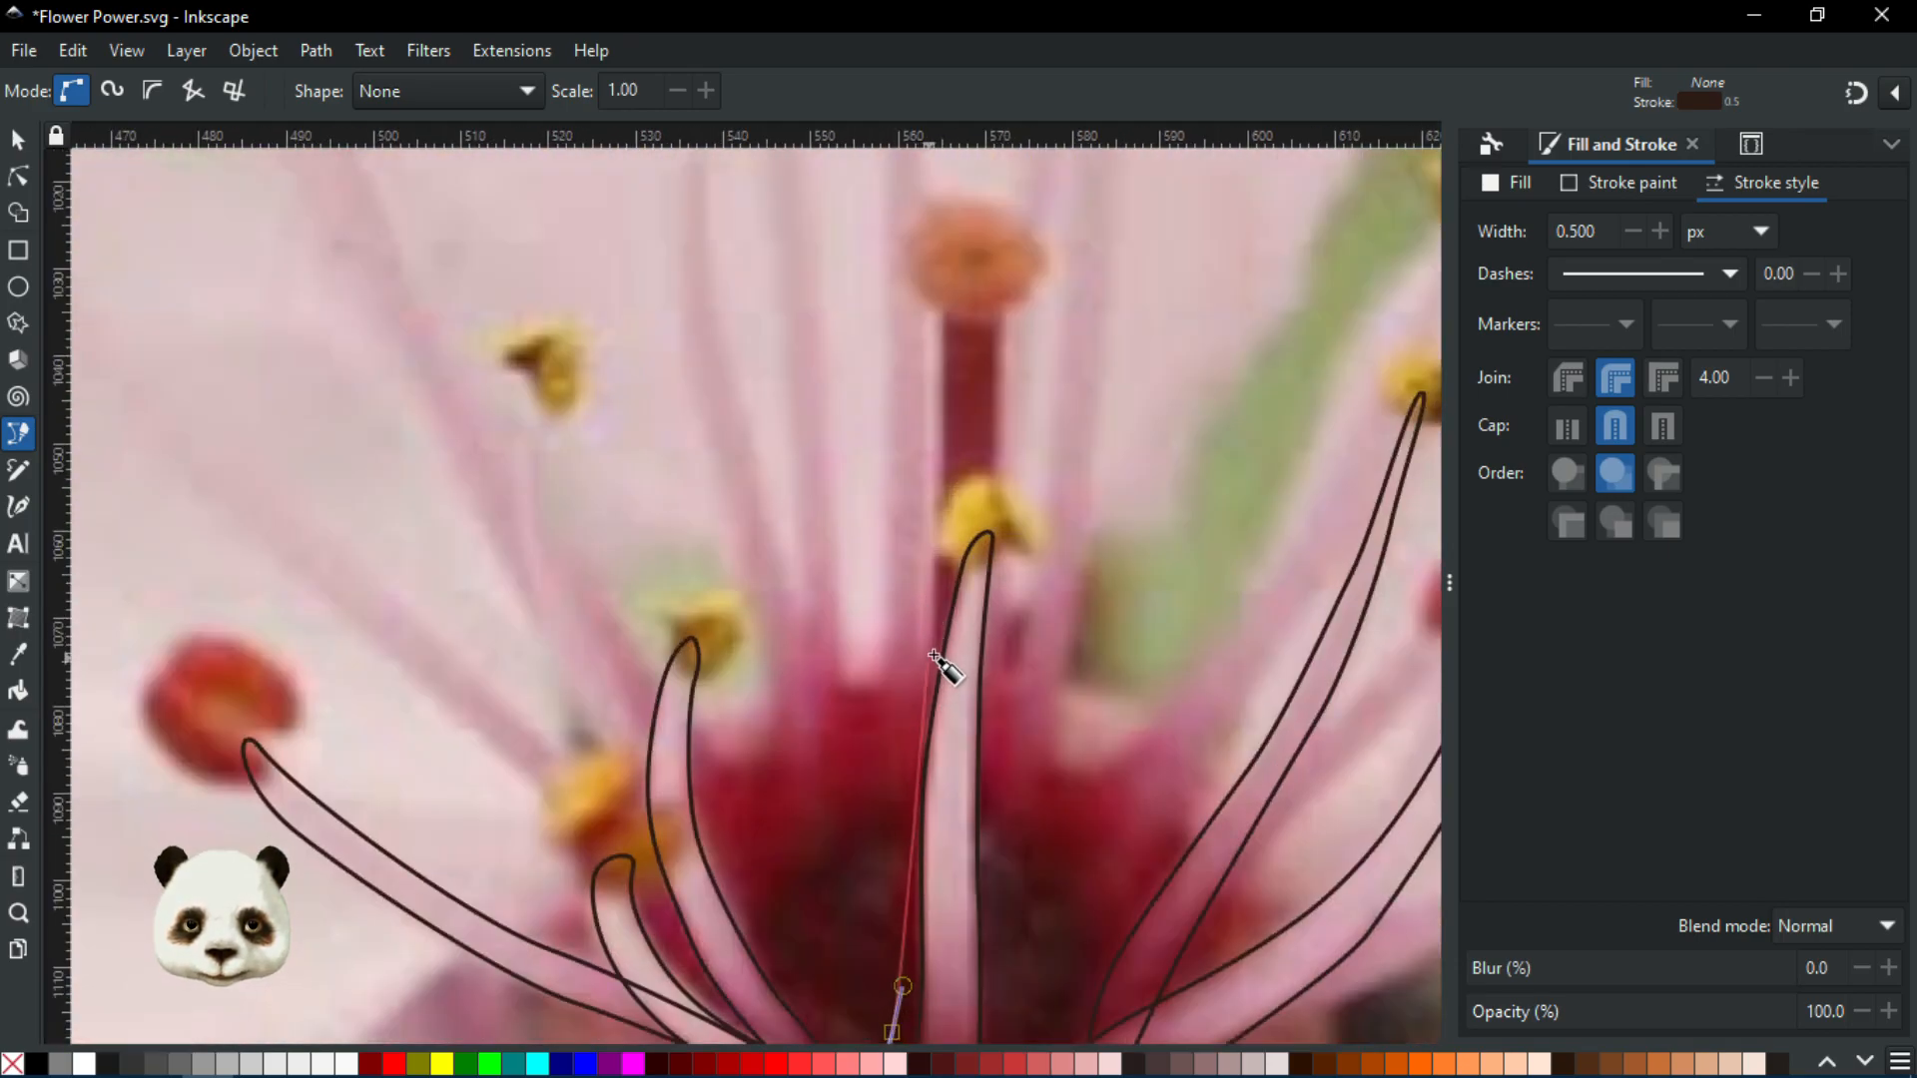
drag(923, 694, 928, 561)
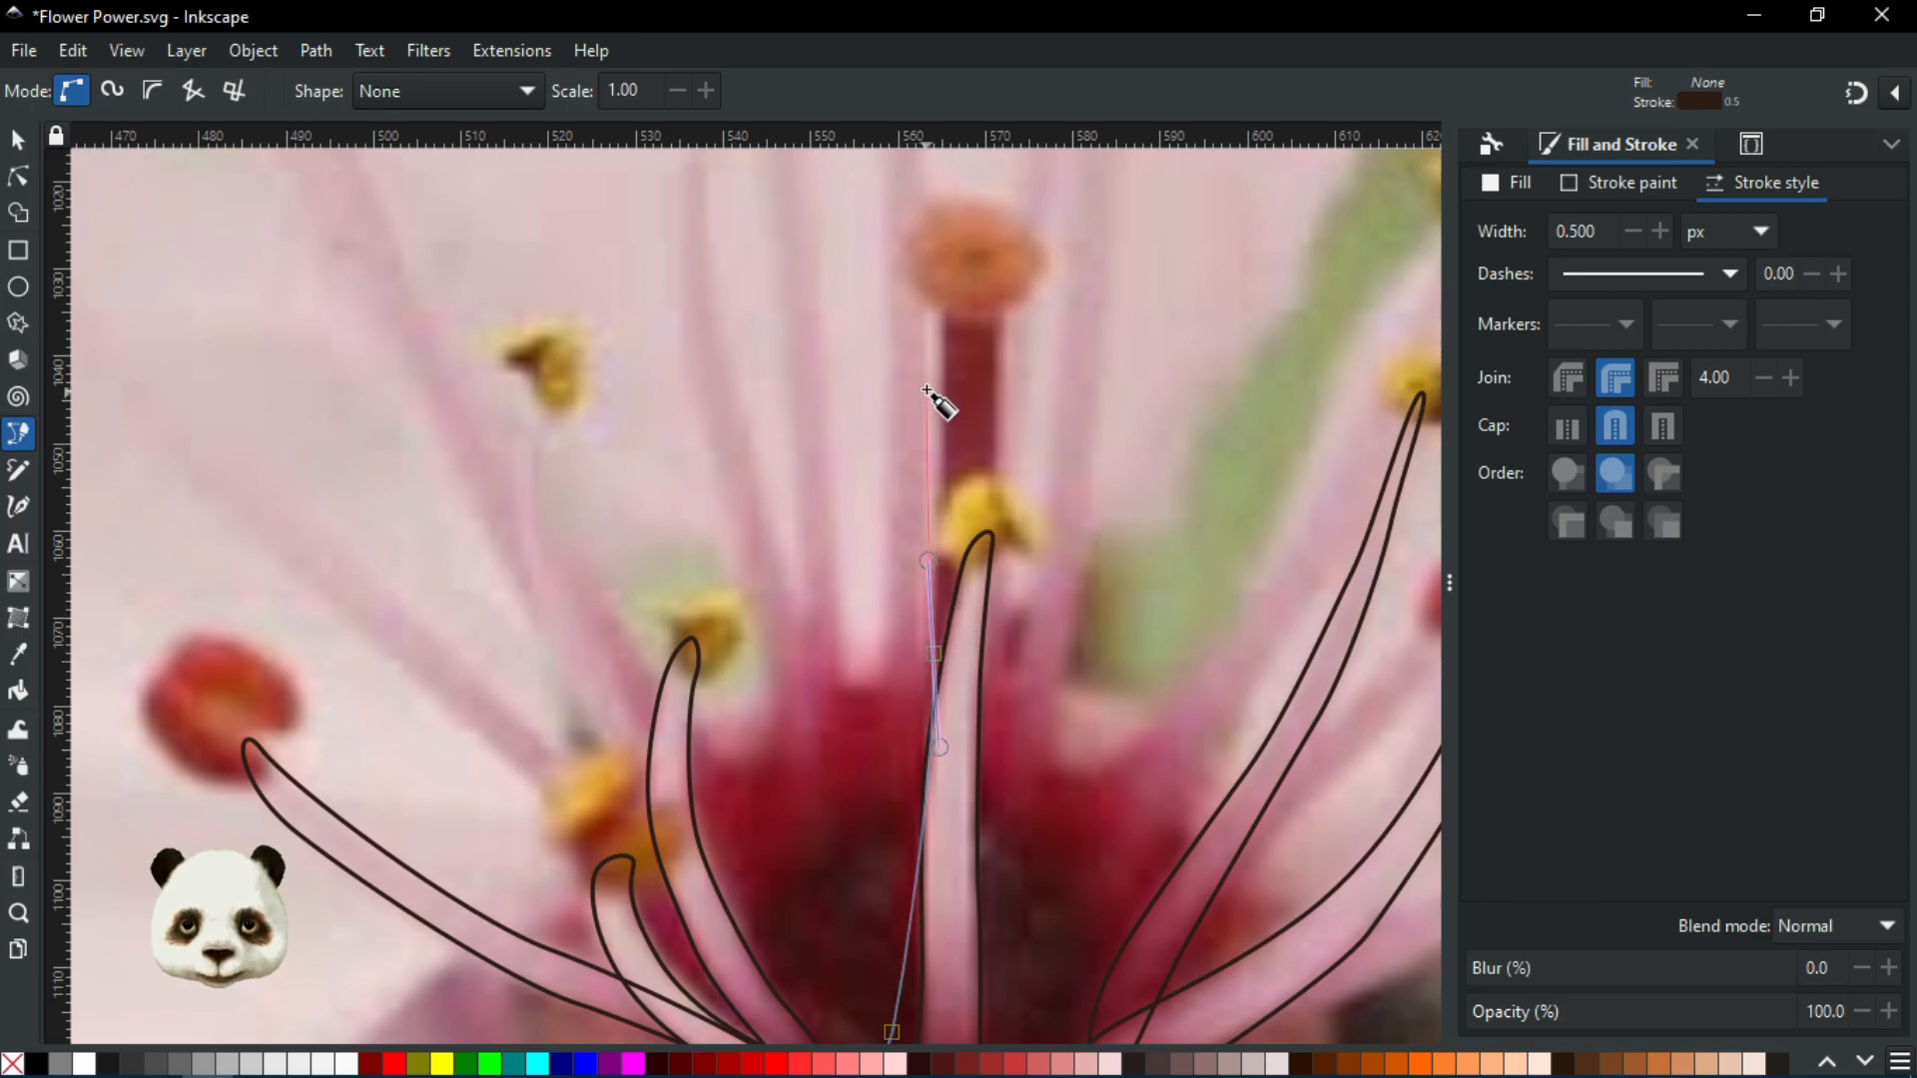
drag(941, 312, 991, 317)
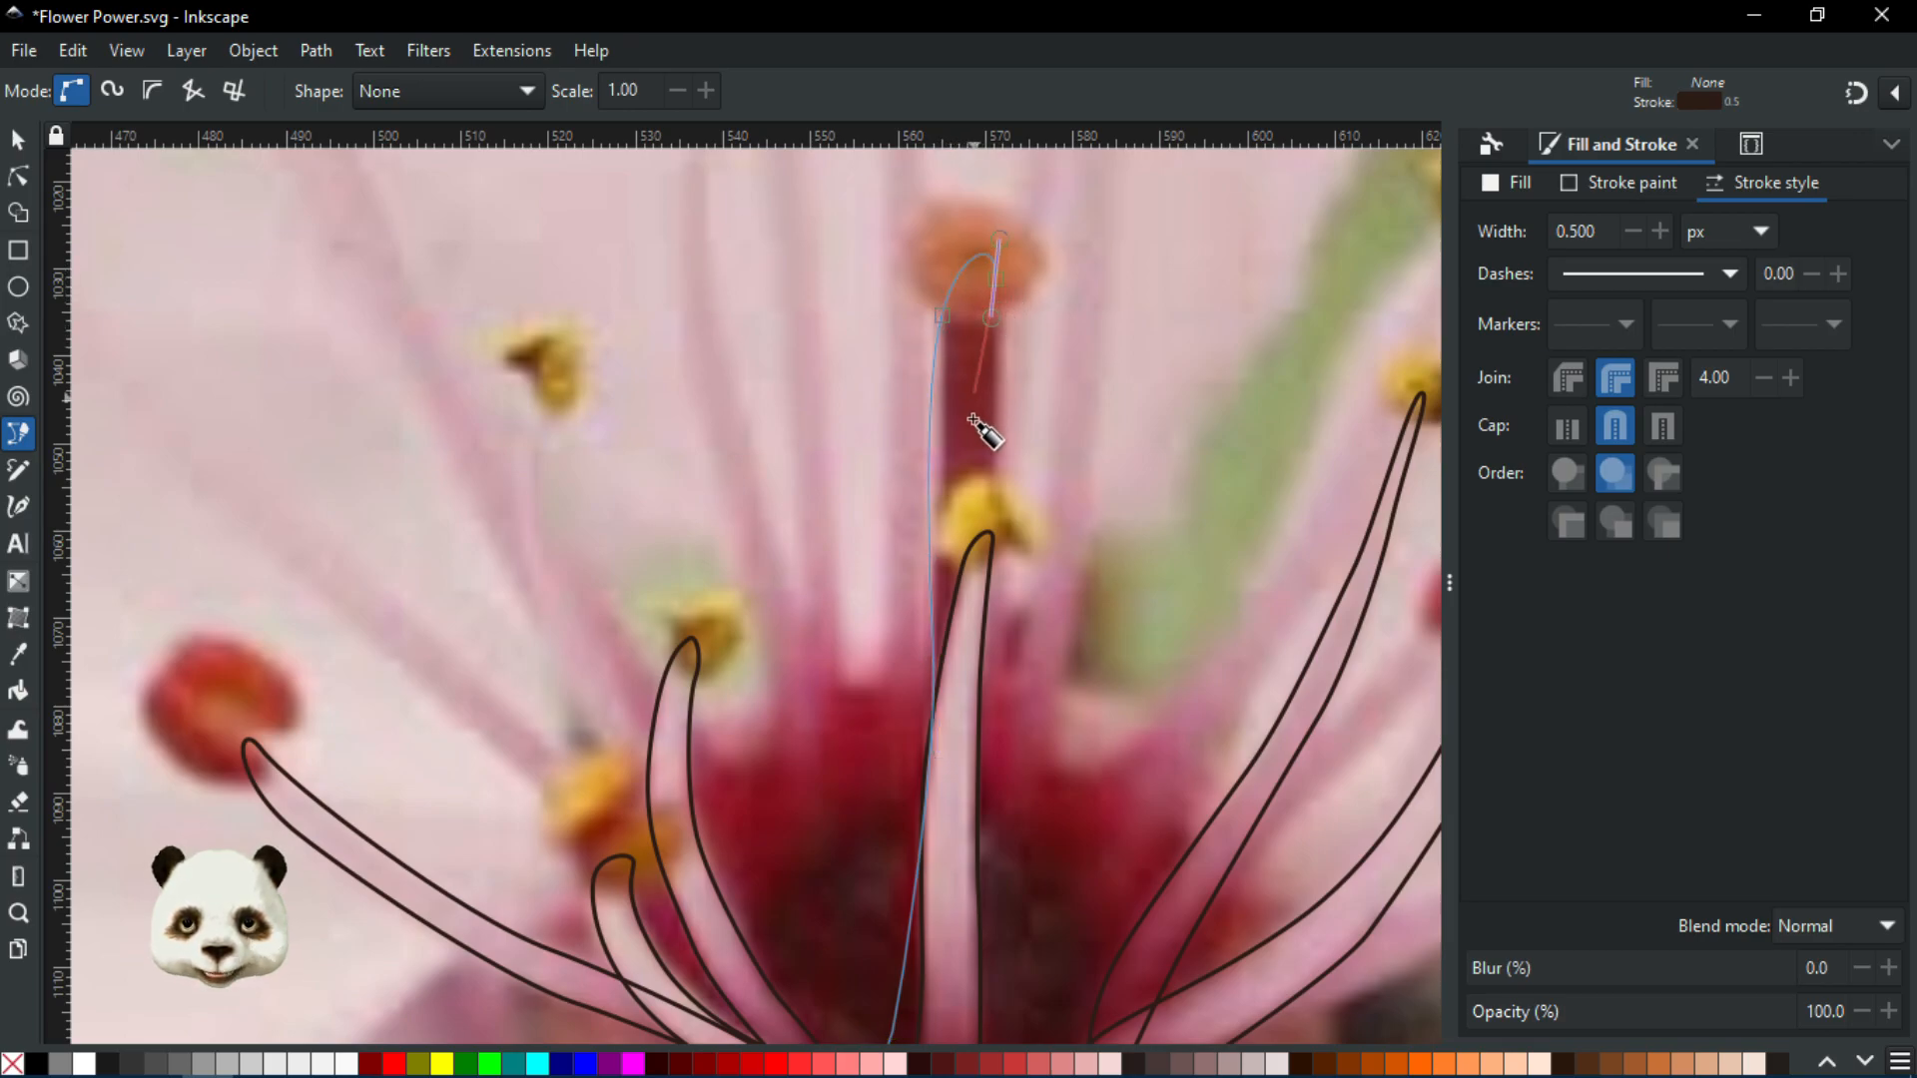
Bring the pistil outline back down its other side and across the flower base
drag(977, 518, 981, 580)
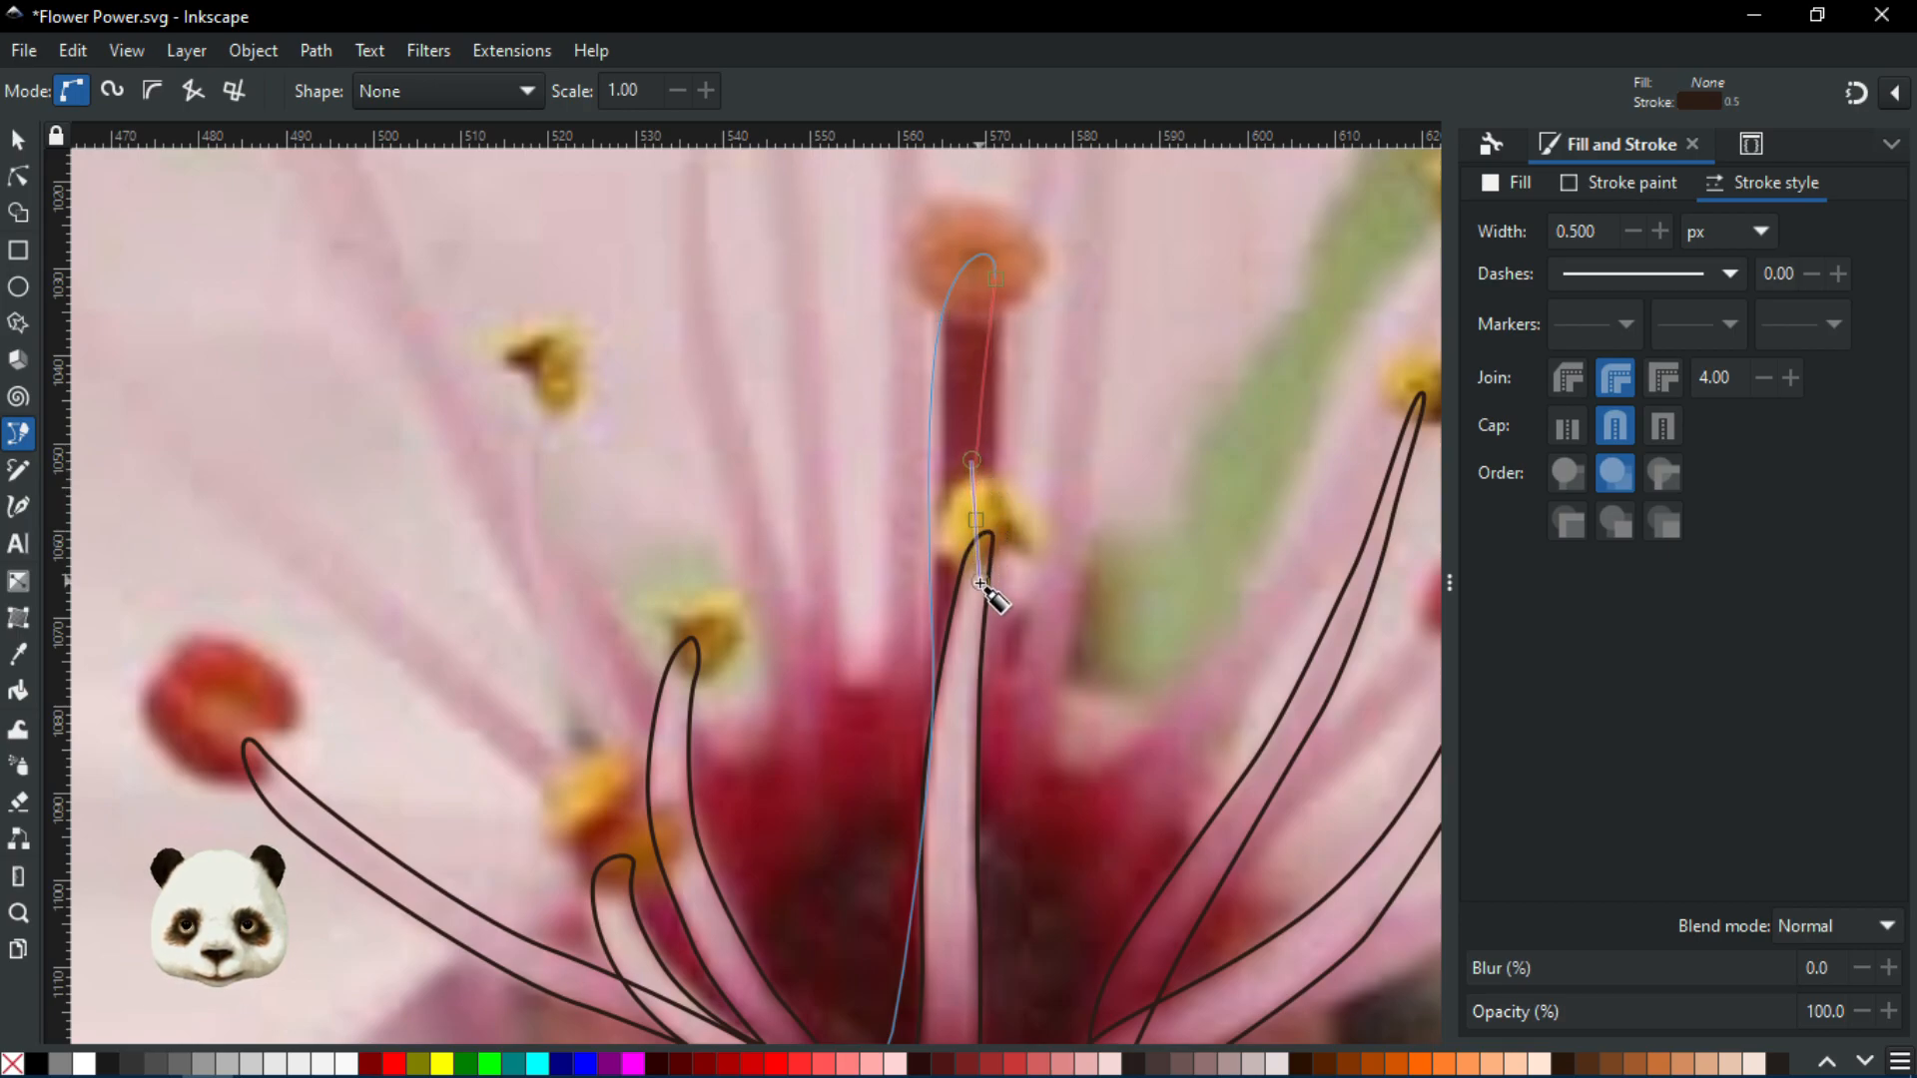
drag(977, 946, 942, 502)
scroll(982, 1009, up, 1)
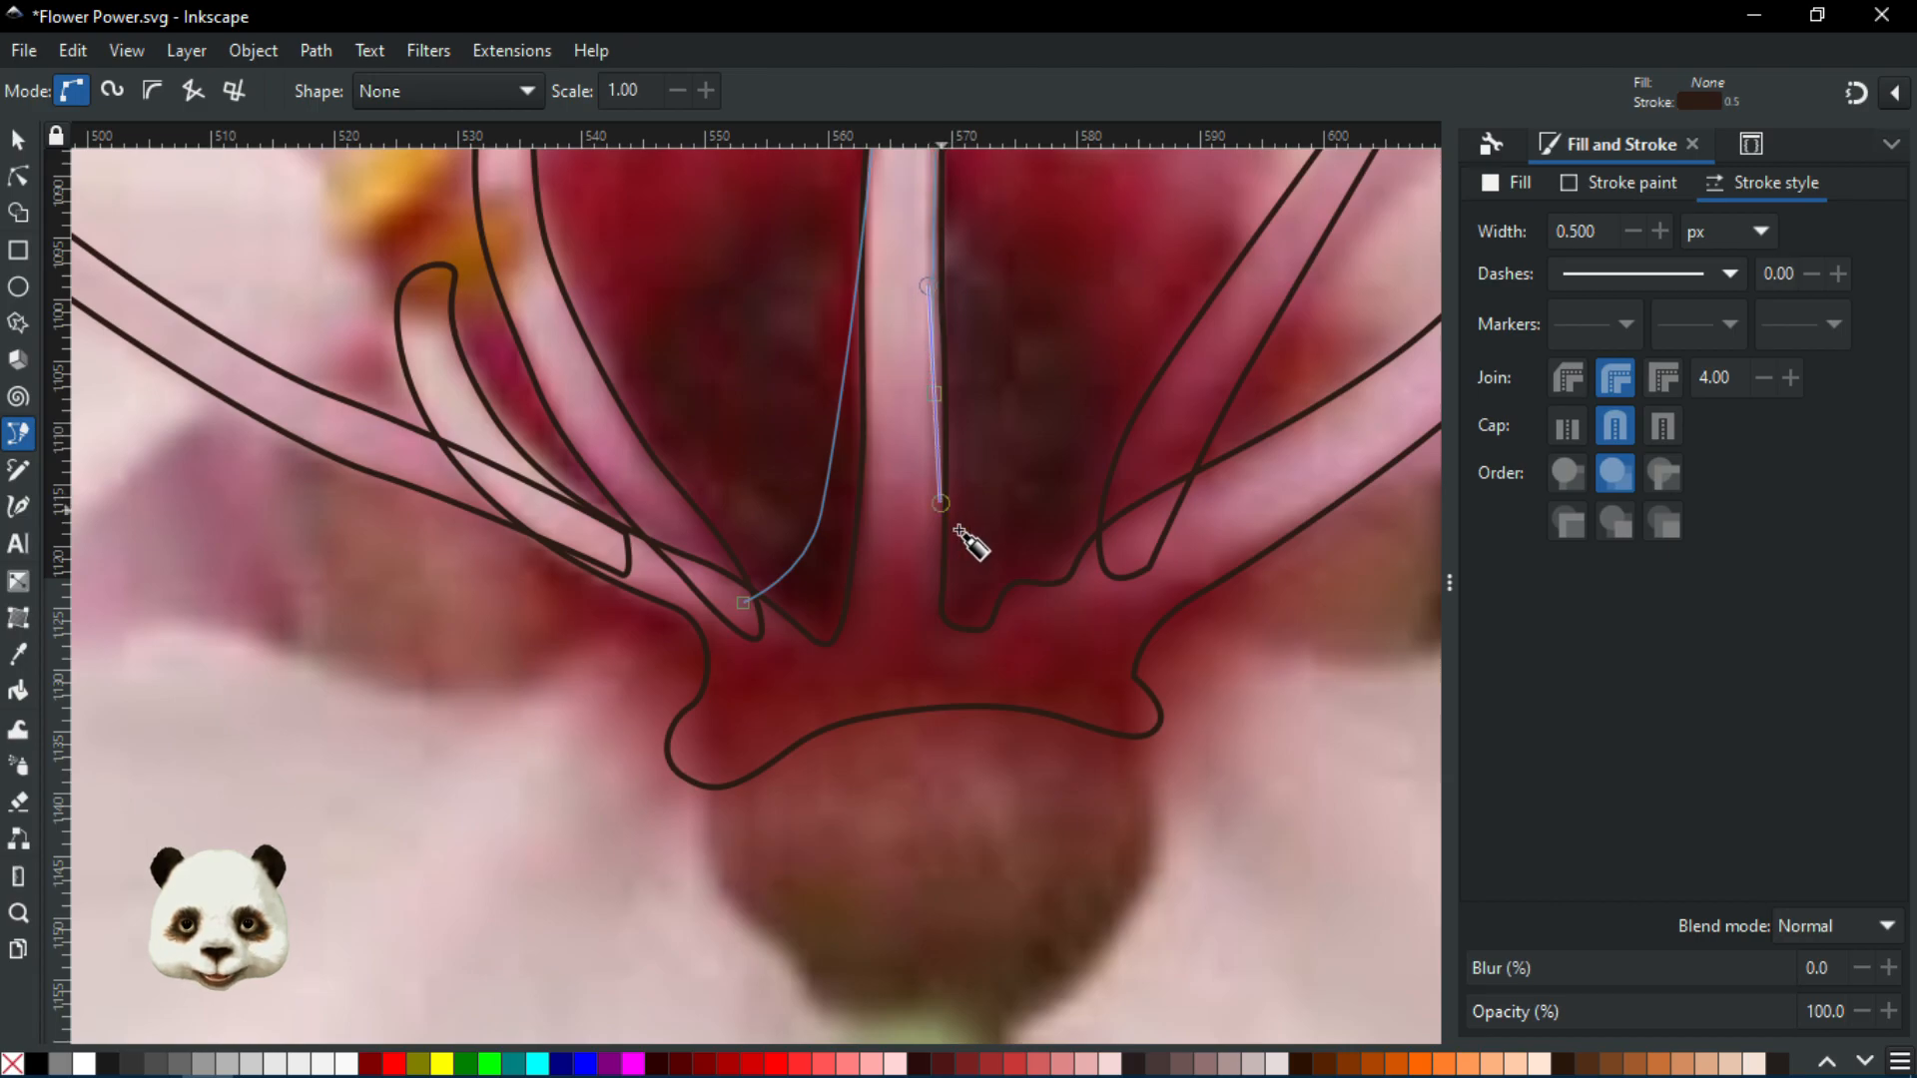
drag(1092, 590, 1127, 592)
click(1012, 660)
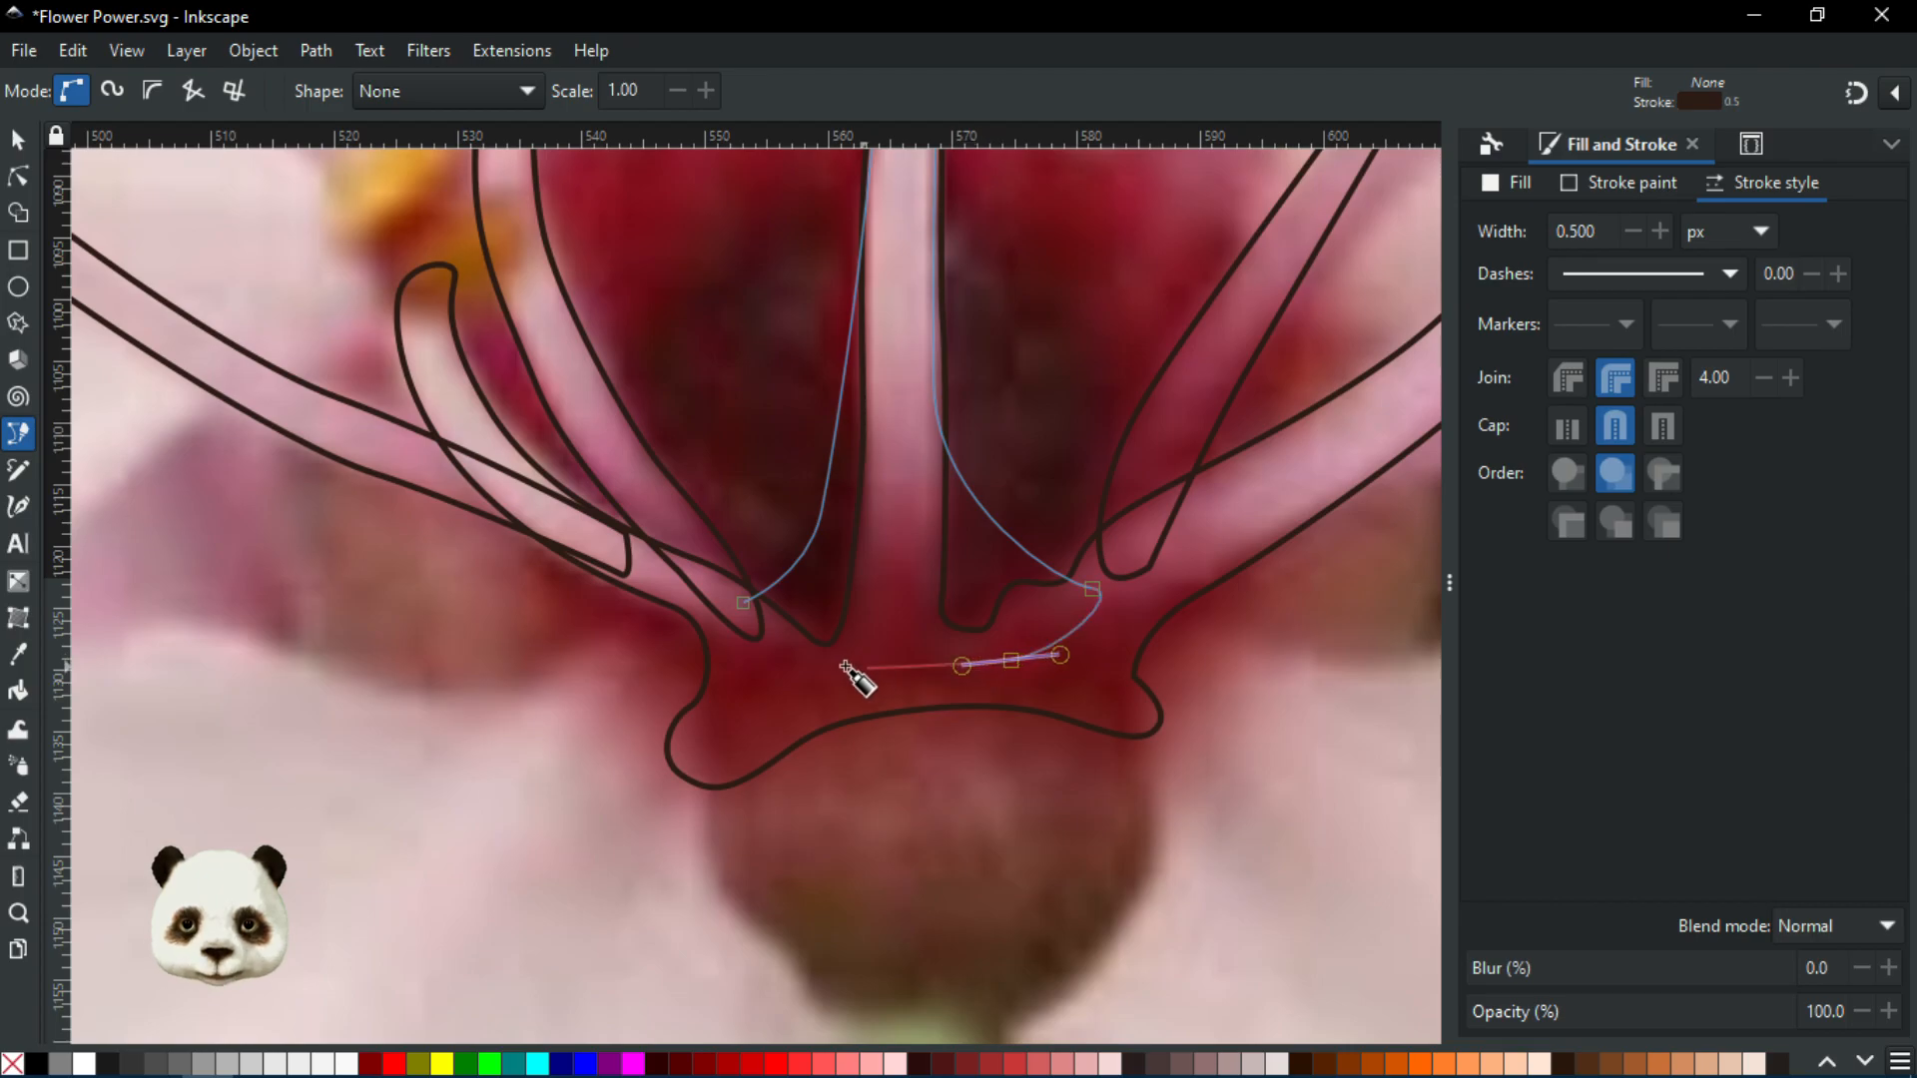
mouse_move(811, 668)
mouse_down()
mouse_move(744, 647)
mouse_move(774, 557)
mouse_up()
scroll(855, 515, down, 3)
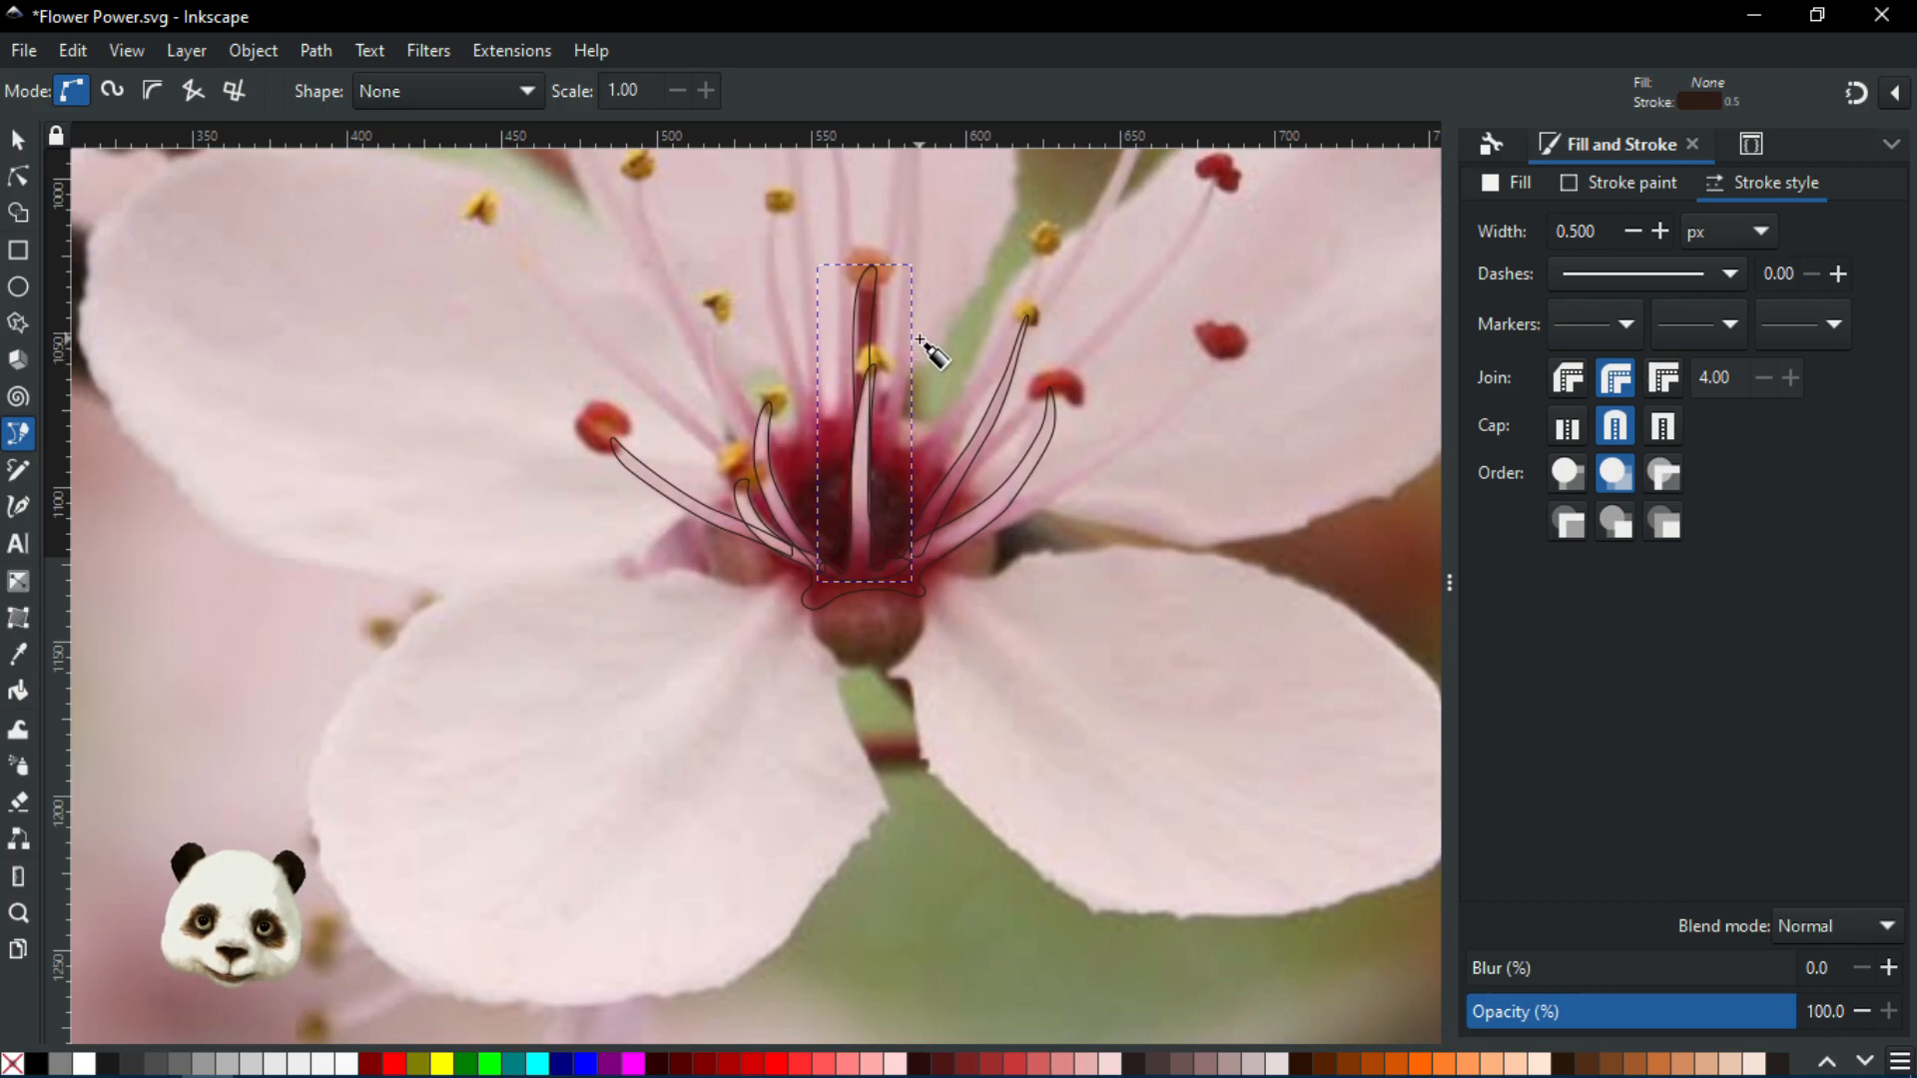
scroll(904, 255, up, 3)
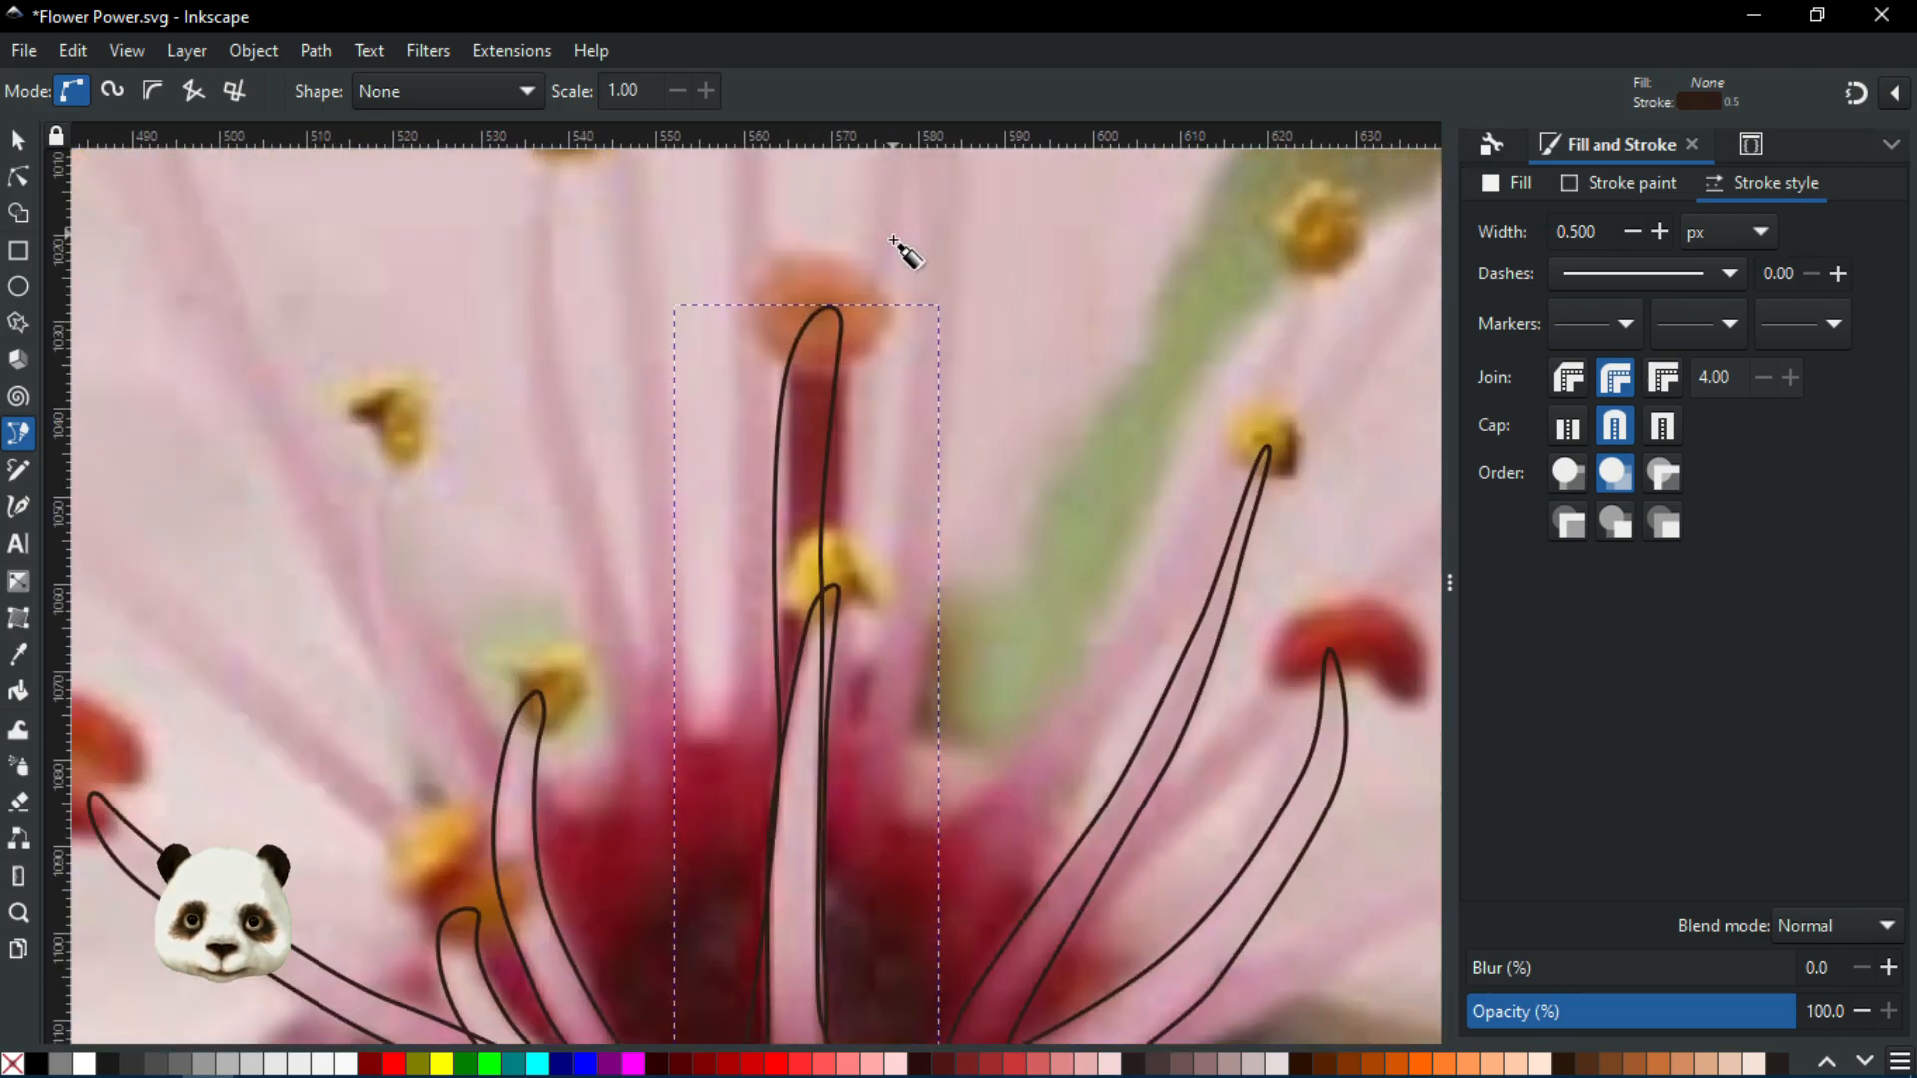
scroll(904, 317, down, 3)
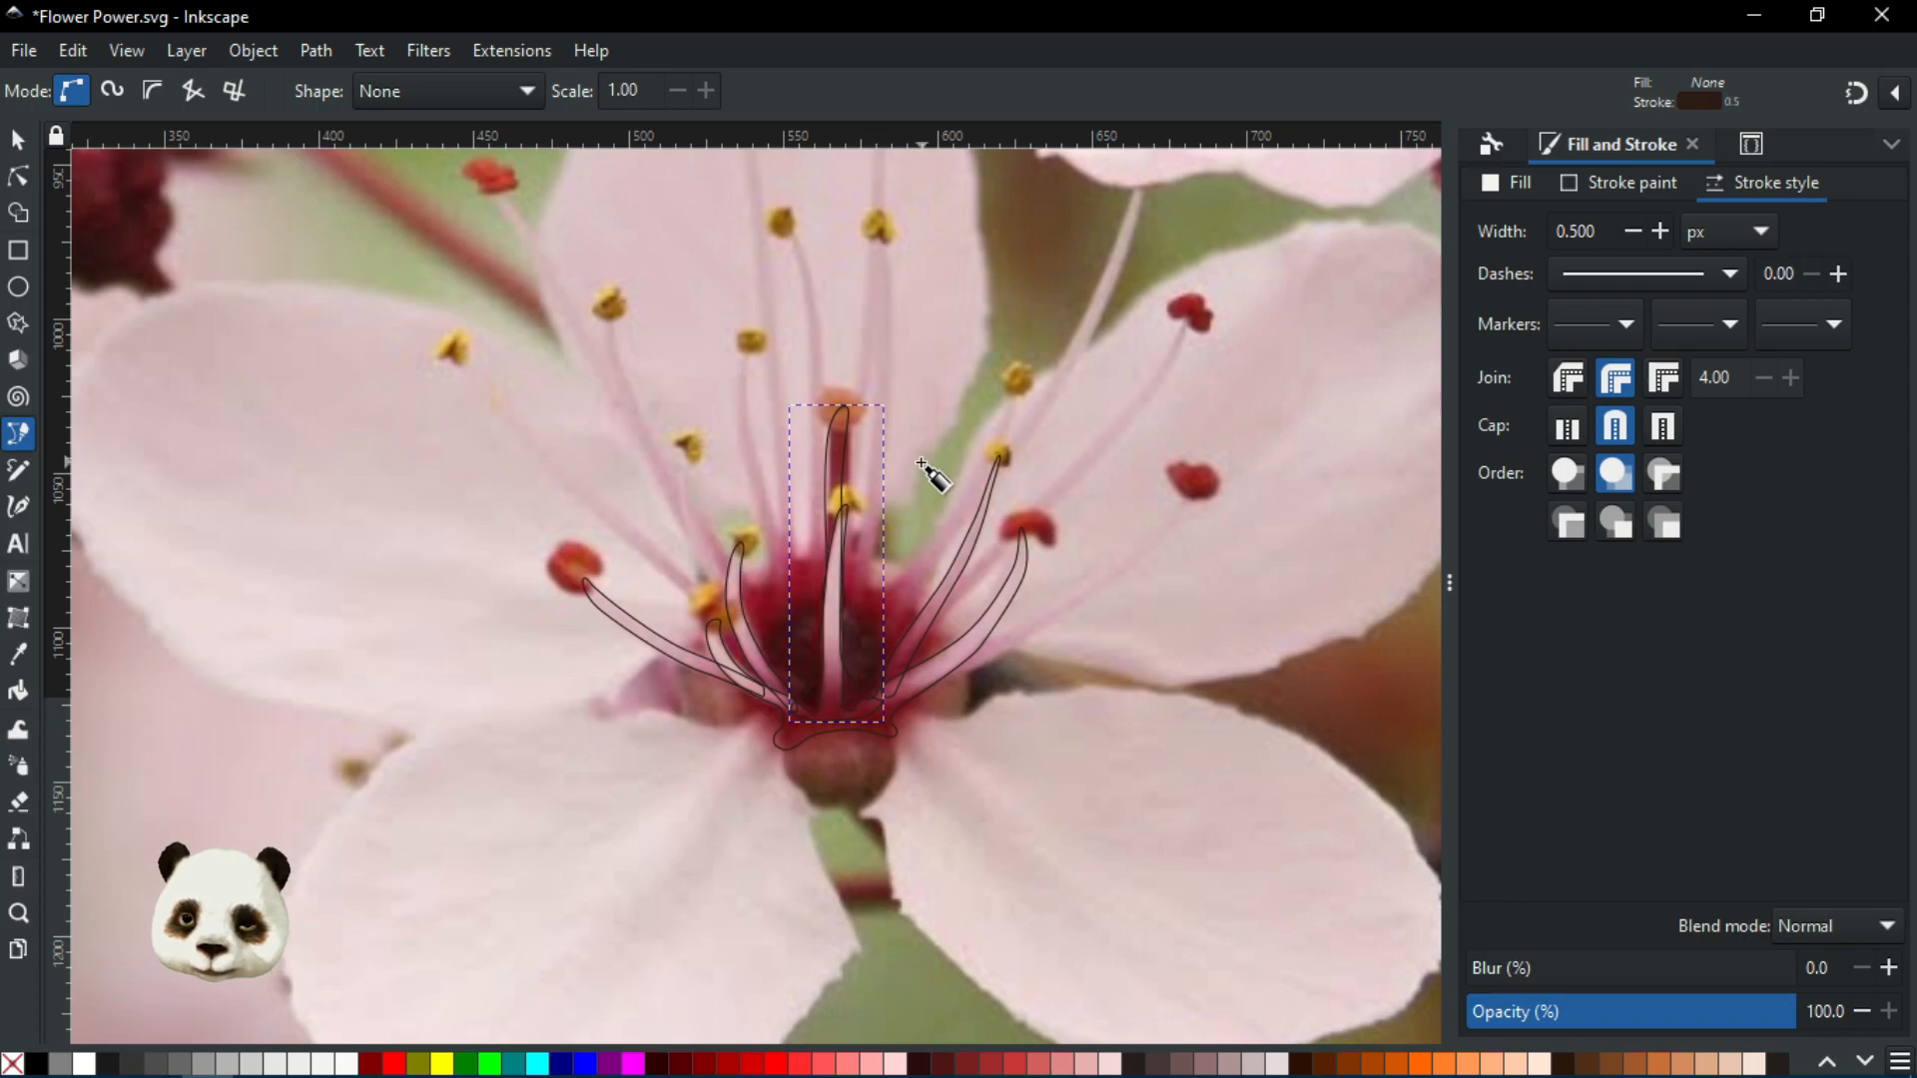
scroll(858, 424, up, 2)
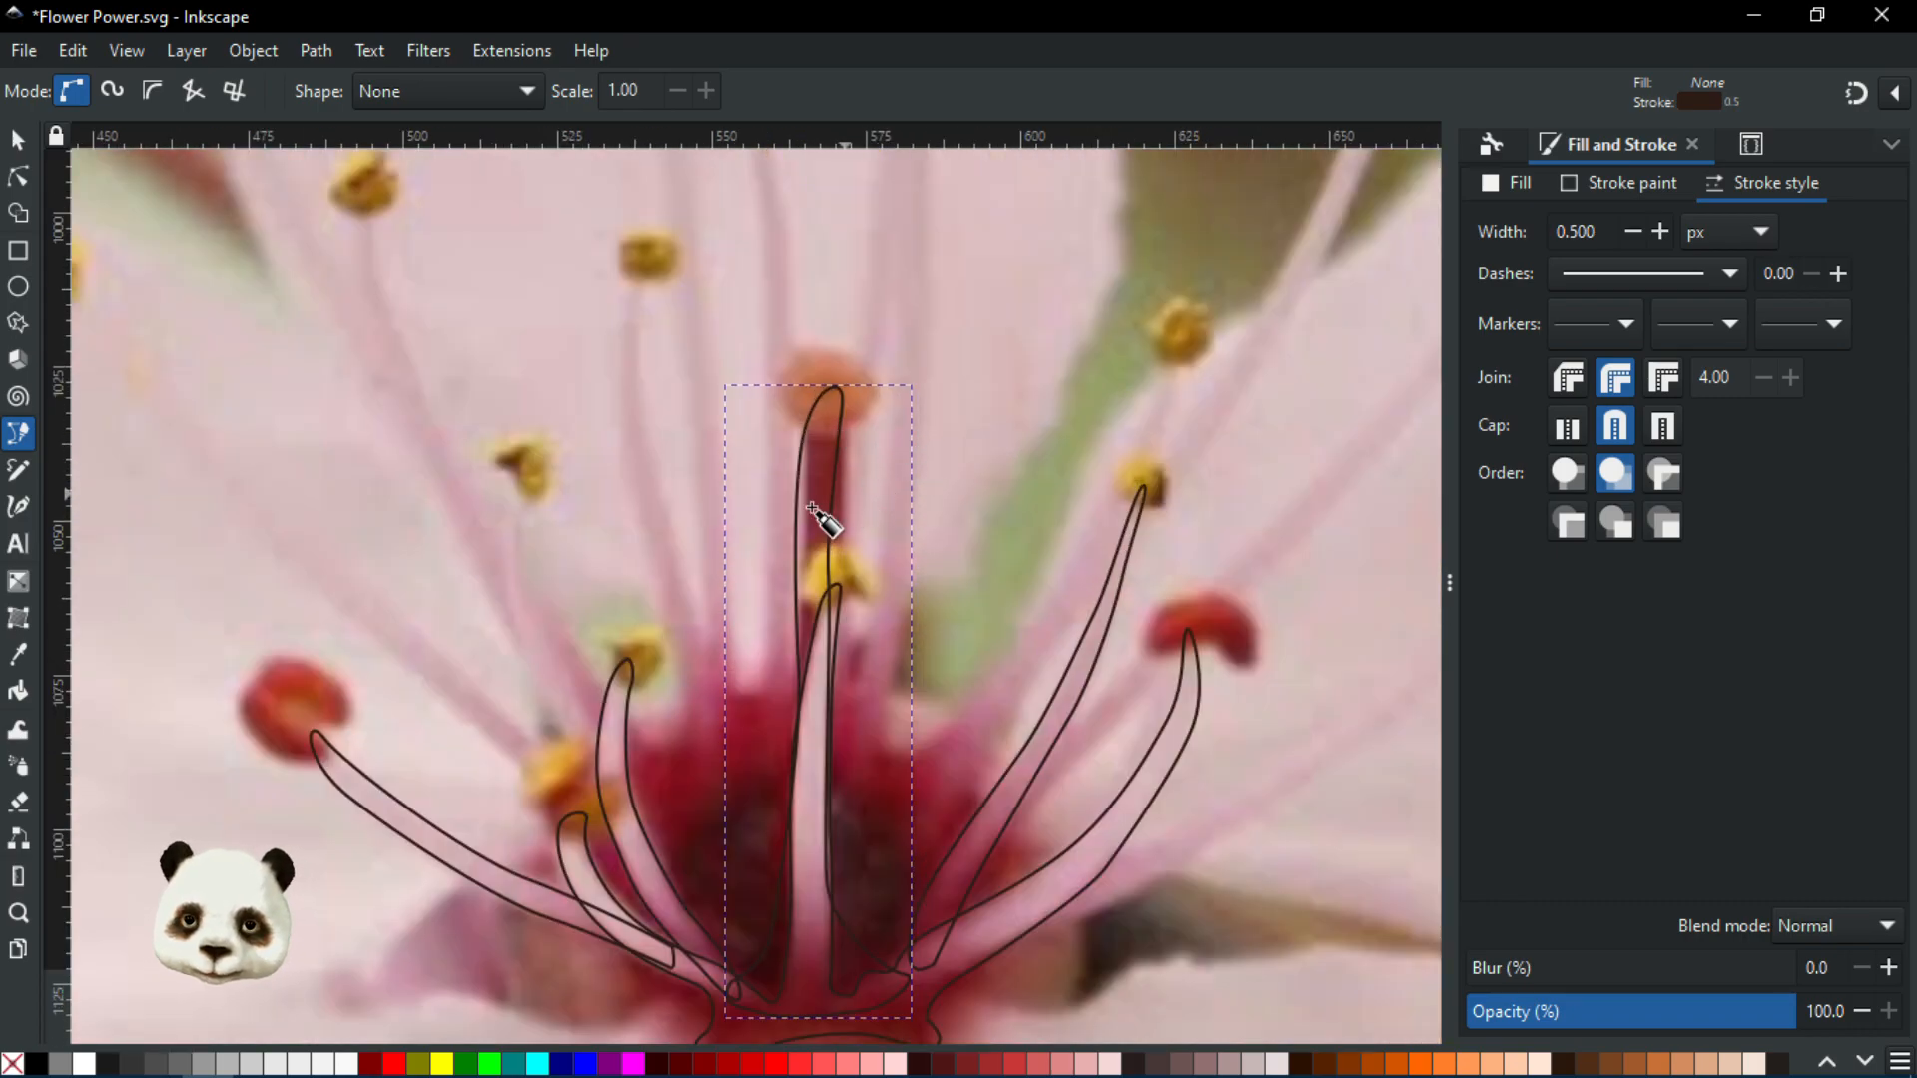
scroll(800, 501, down, 3)
scroll(611, 549, up, 3)
drag(887, 590, 1001, 979)
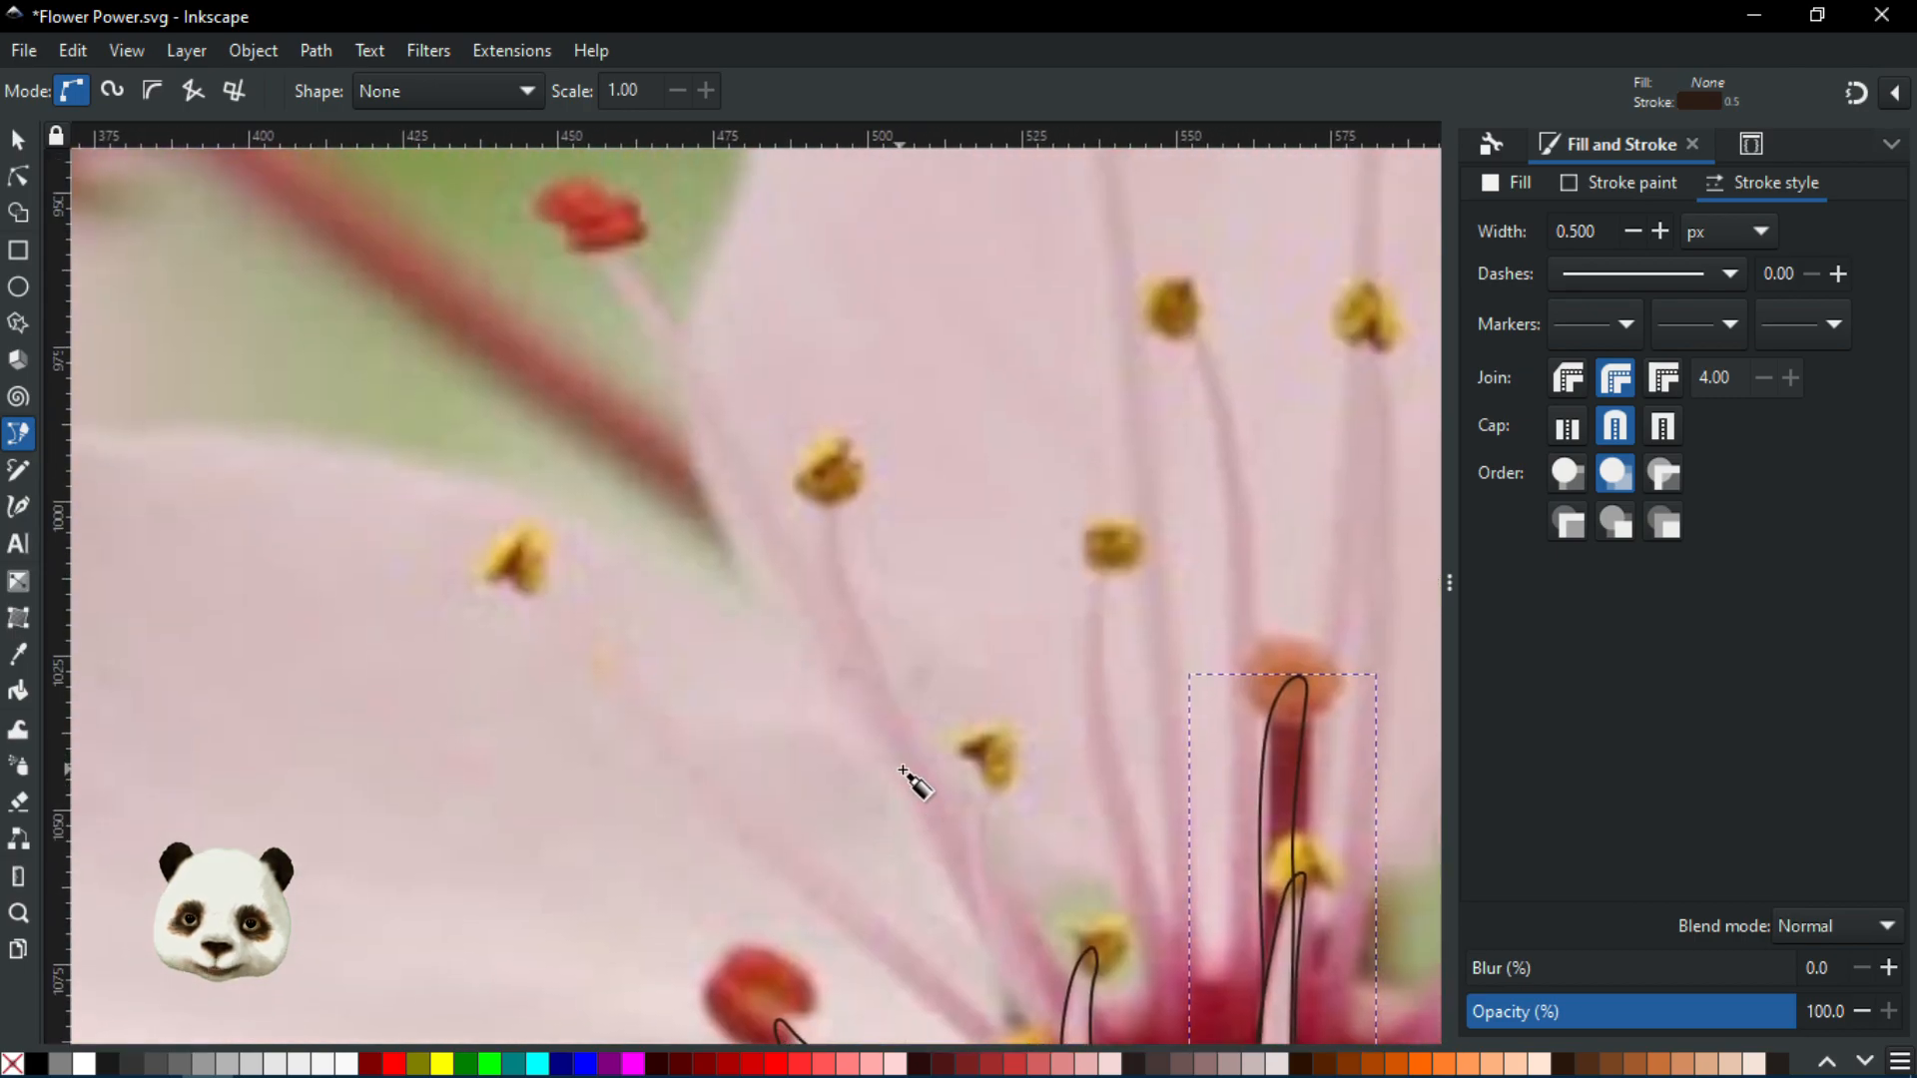
scroll(899, 771, down, 1)
drag(999, 715, 953, 373)
scroll(961, 604, up, 1)
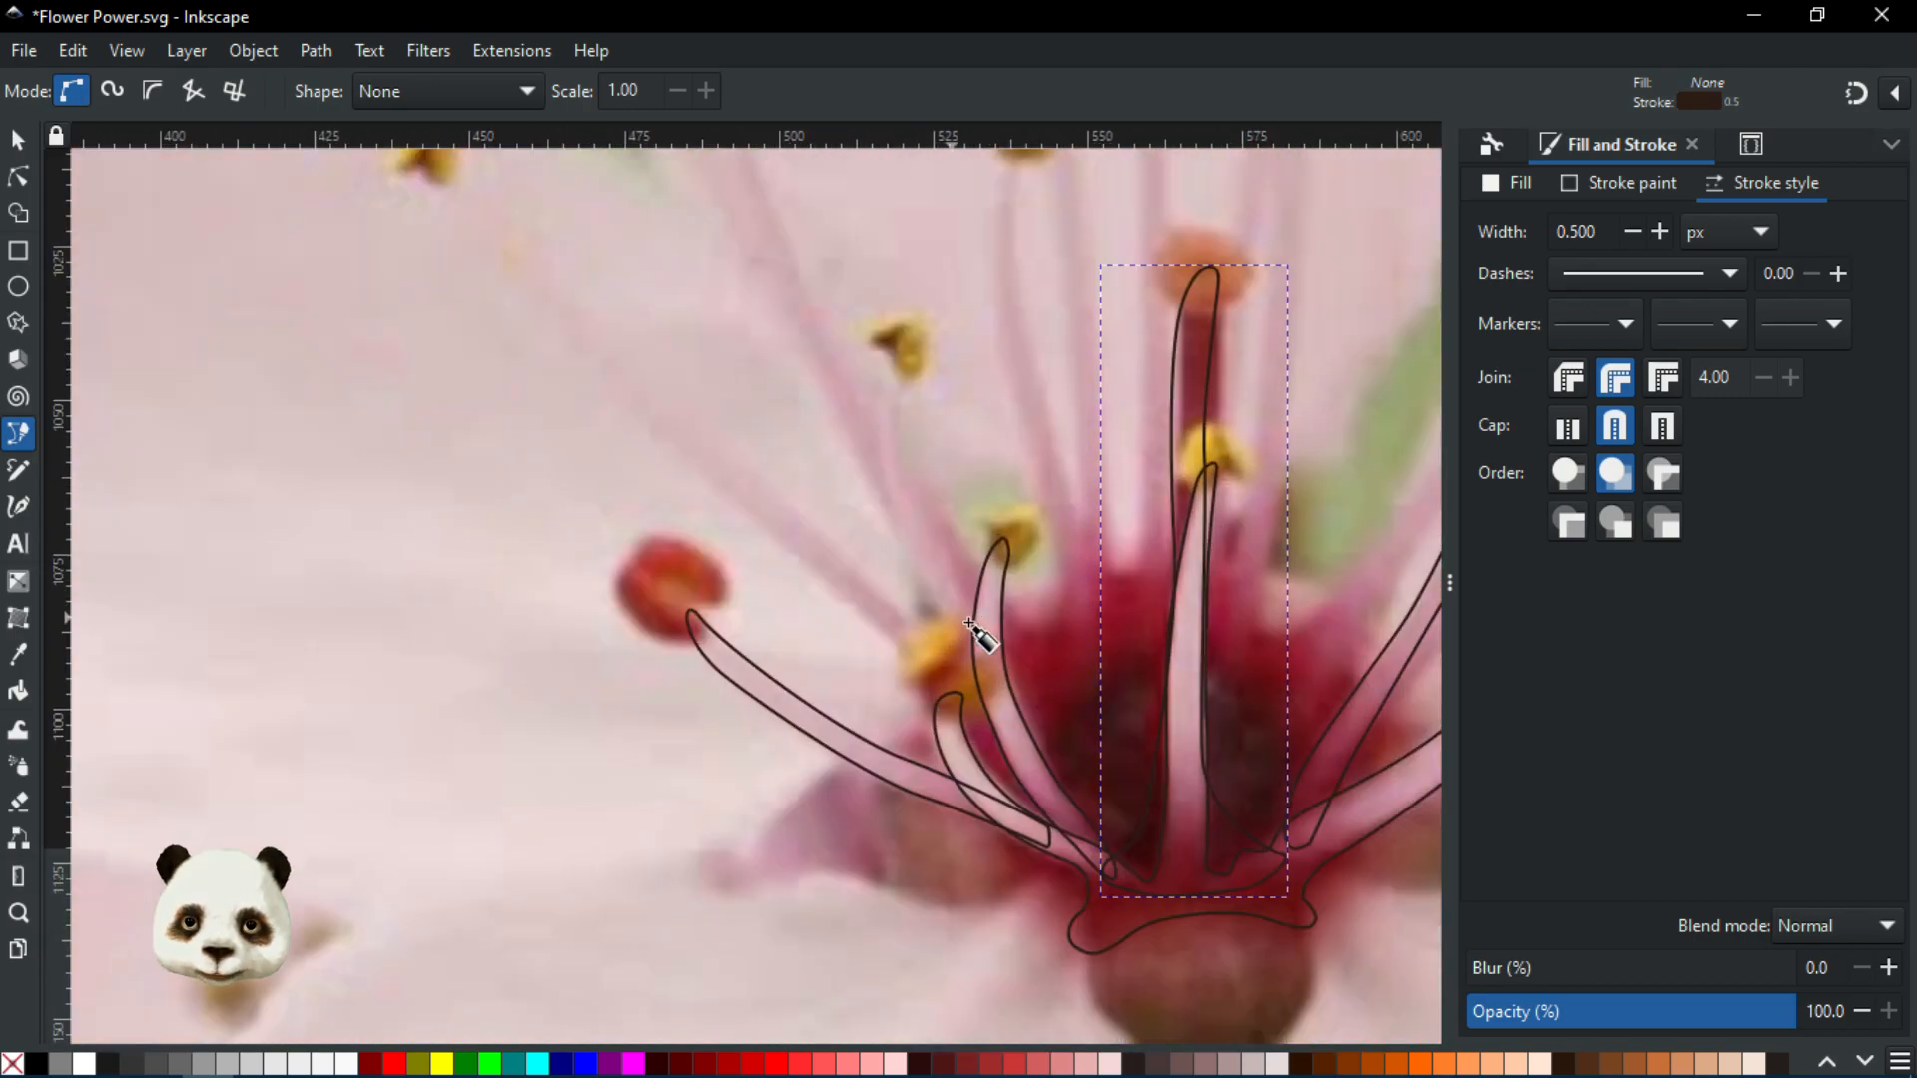
scroll(983, 649, up, 1)
scroll(984, 639, down, 1)
drag(946, 519, 769, 672)
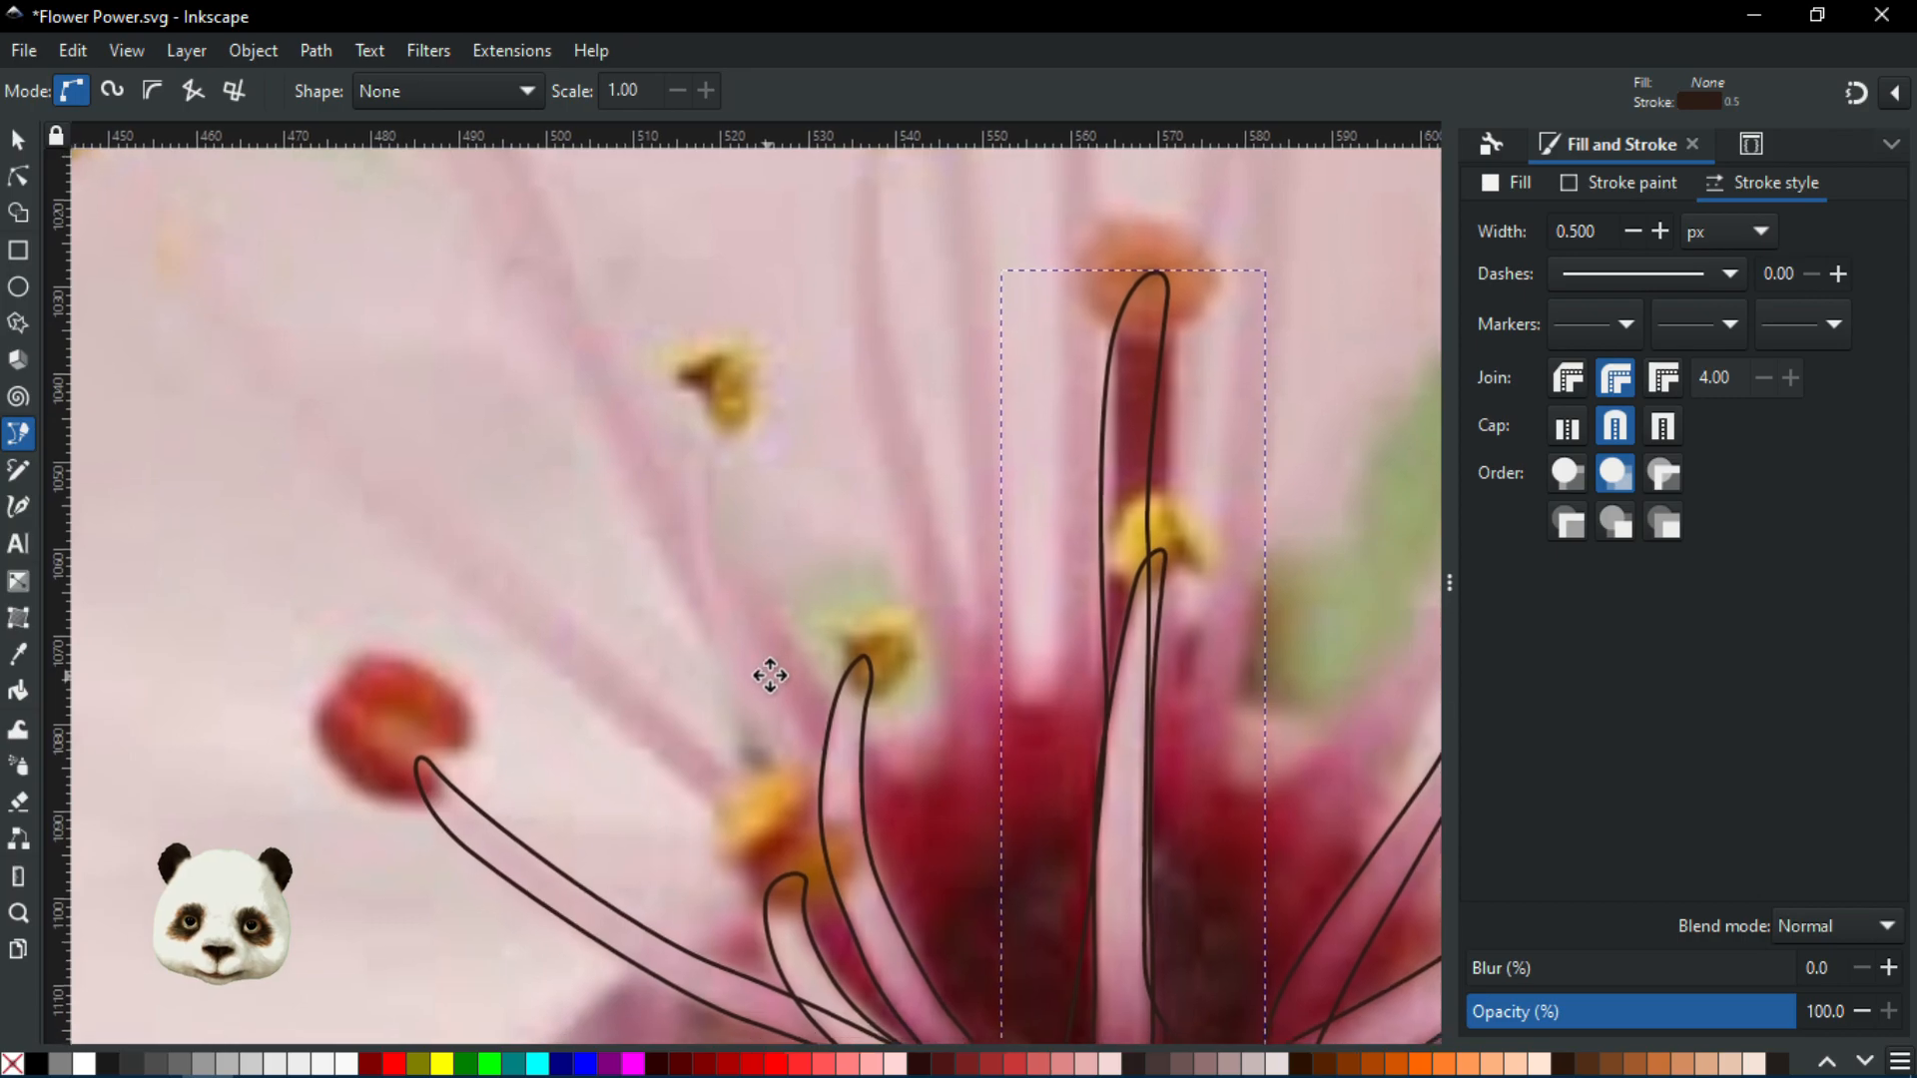
scroll(663, 740, down, 2)
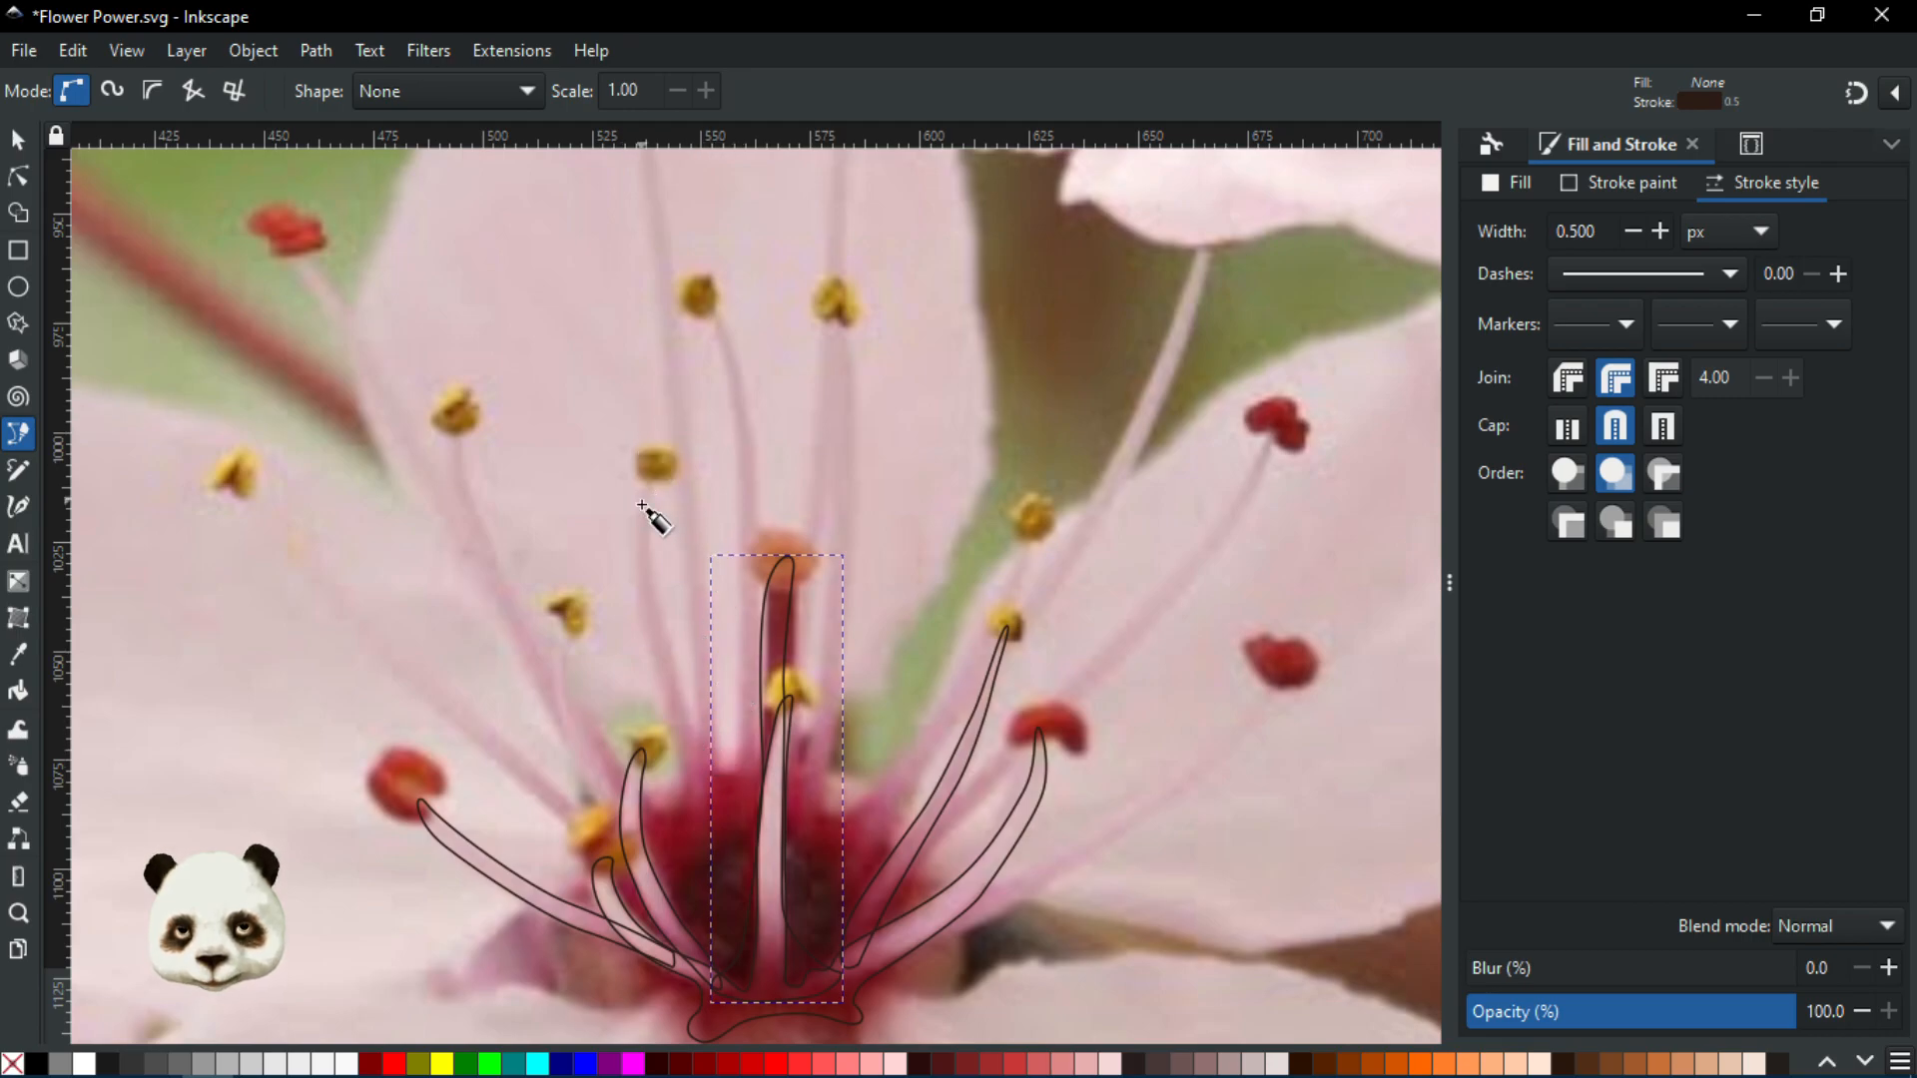
scroll(609, 819, up, 2)
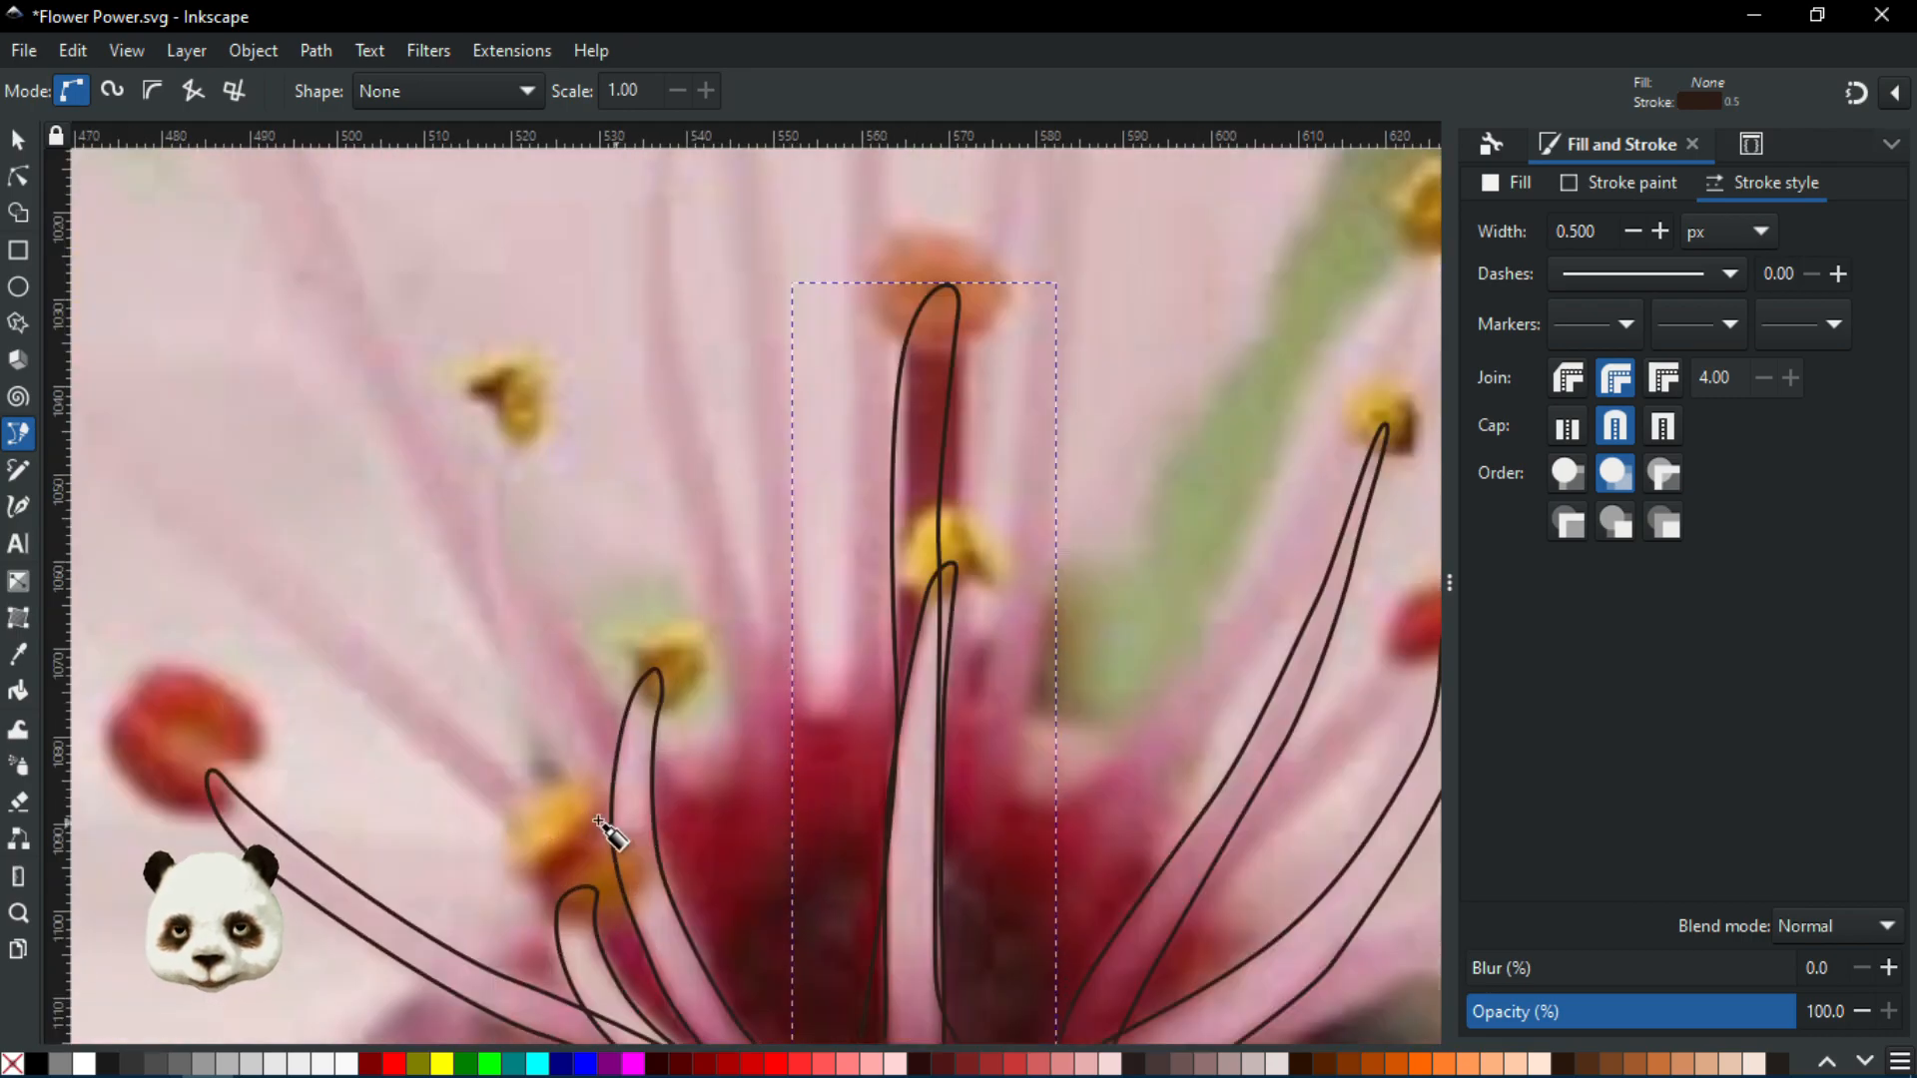
Outline the upper-left stamen from its base around the yellow anther, closing the path at the start node
click(644, 914)
scroll(514, 693, up, 2)
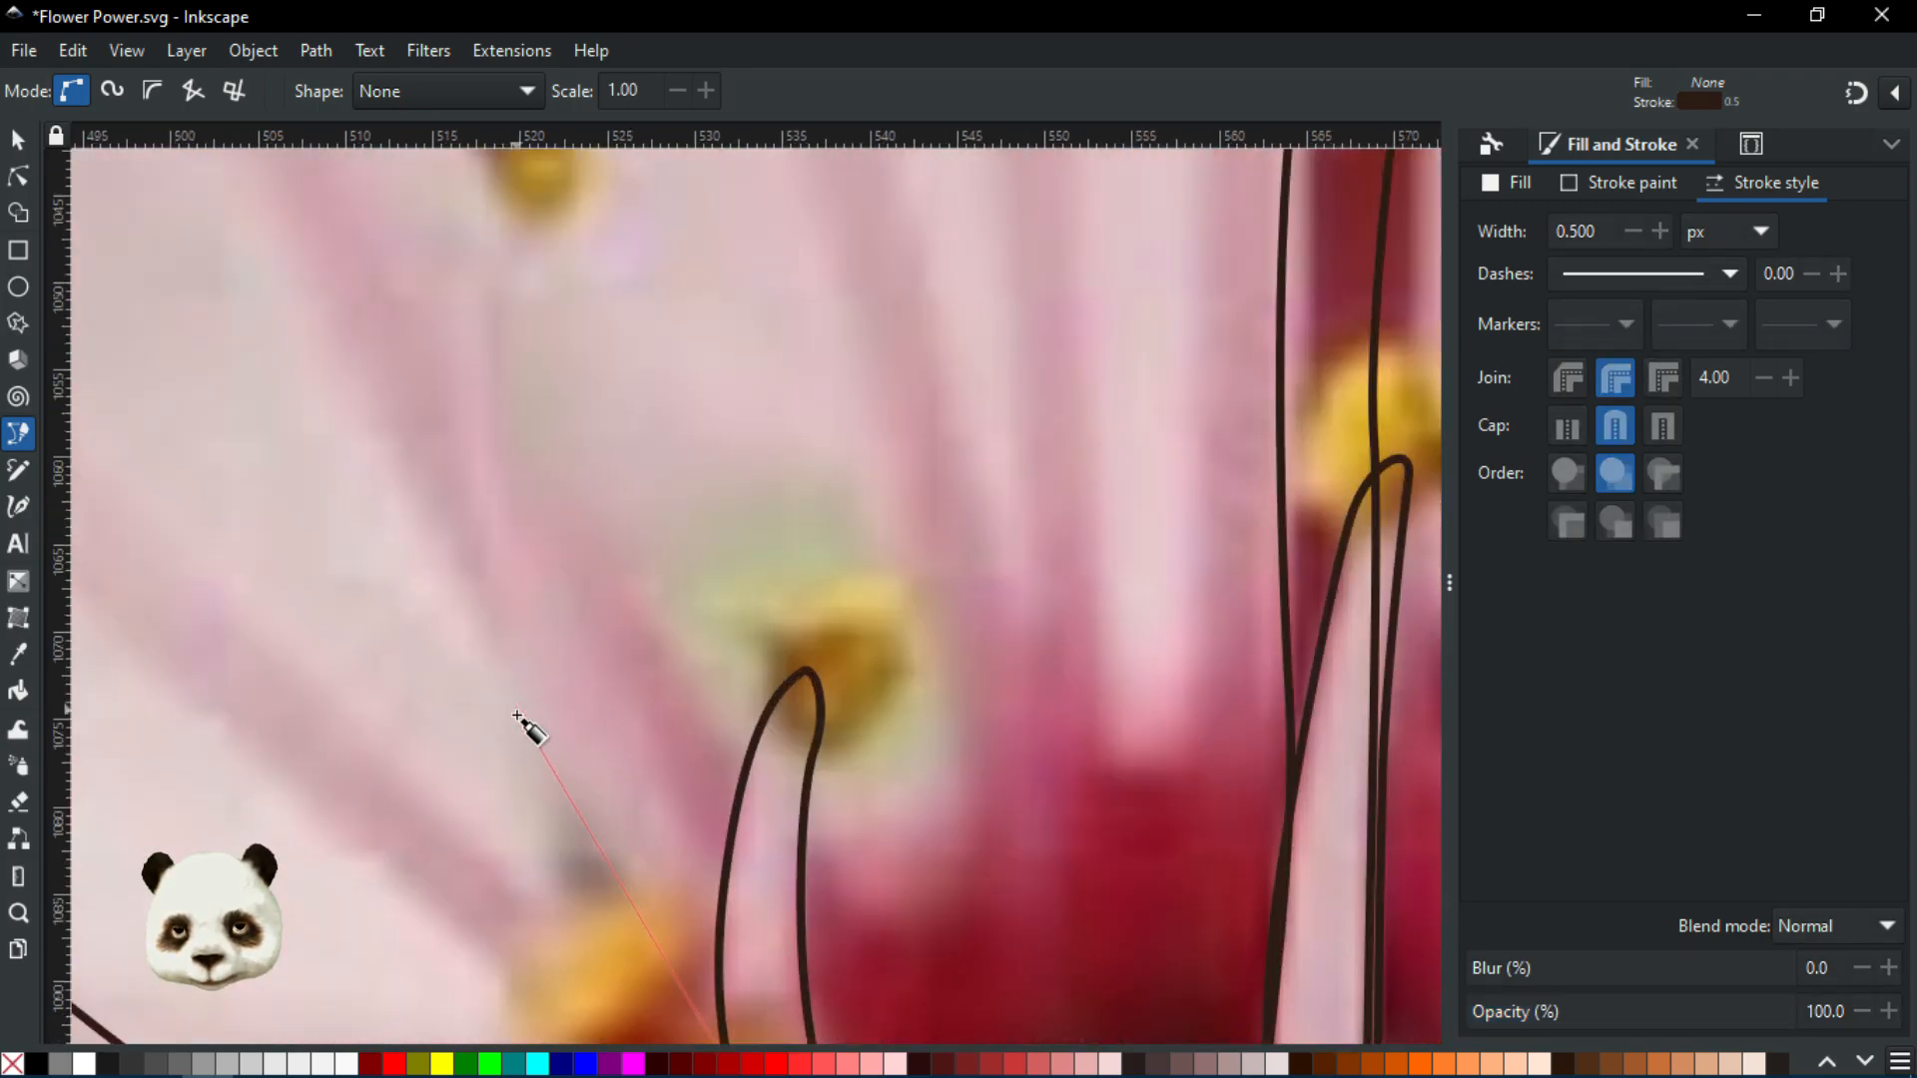
scroll(518, 715, down, 1)
drag(524, 669, 498, 604)
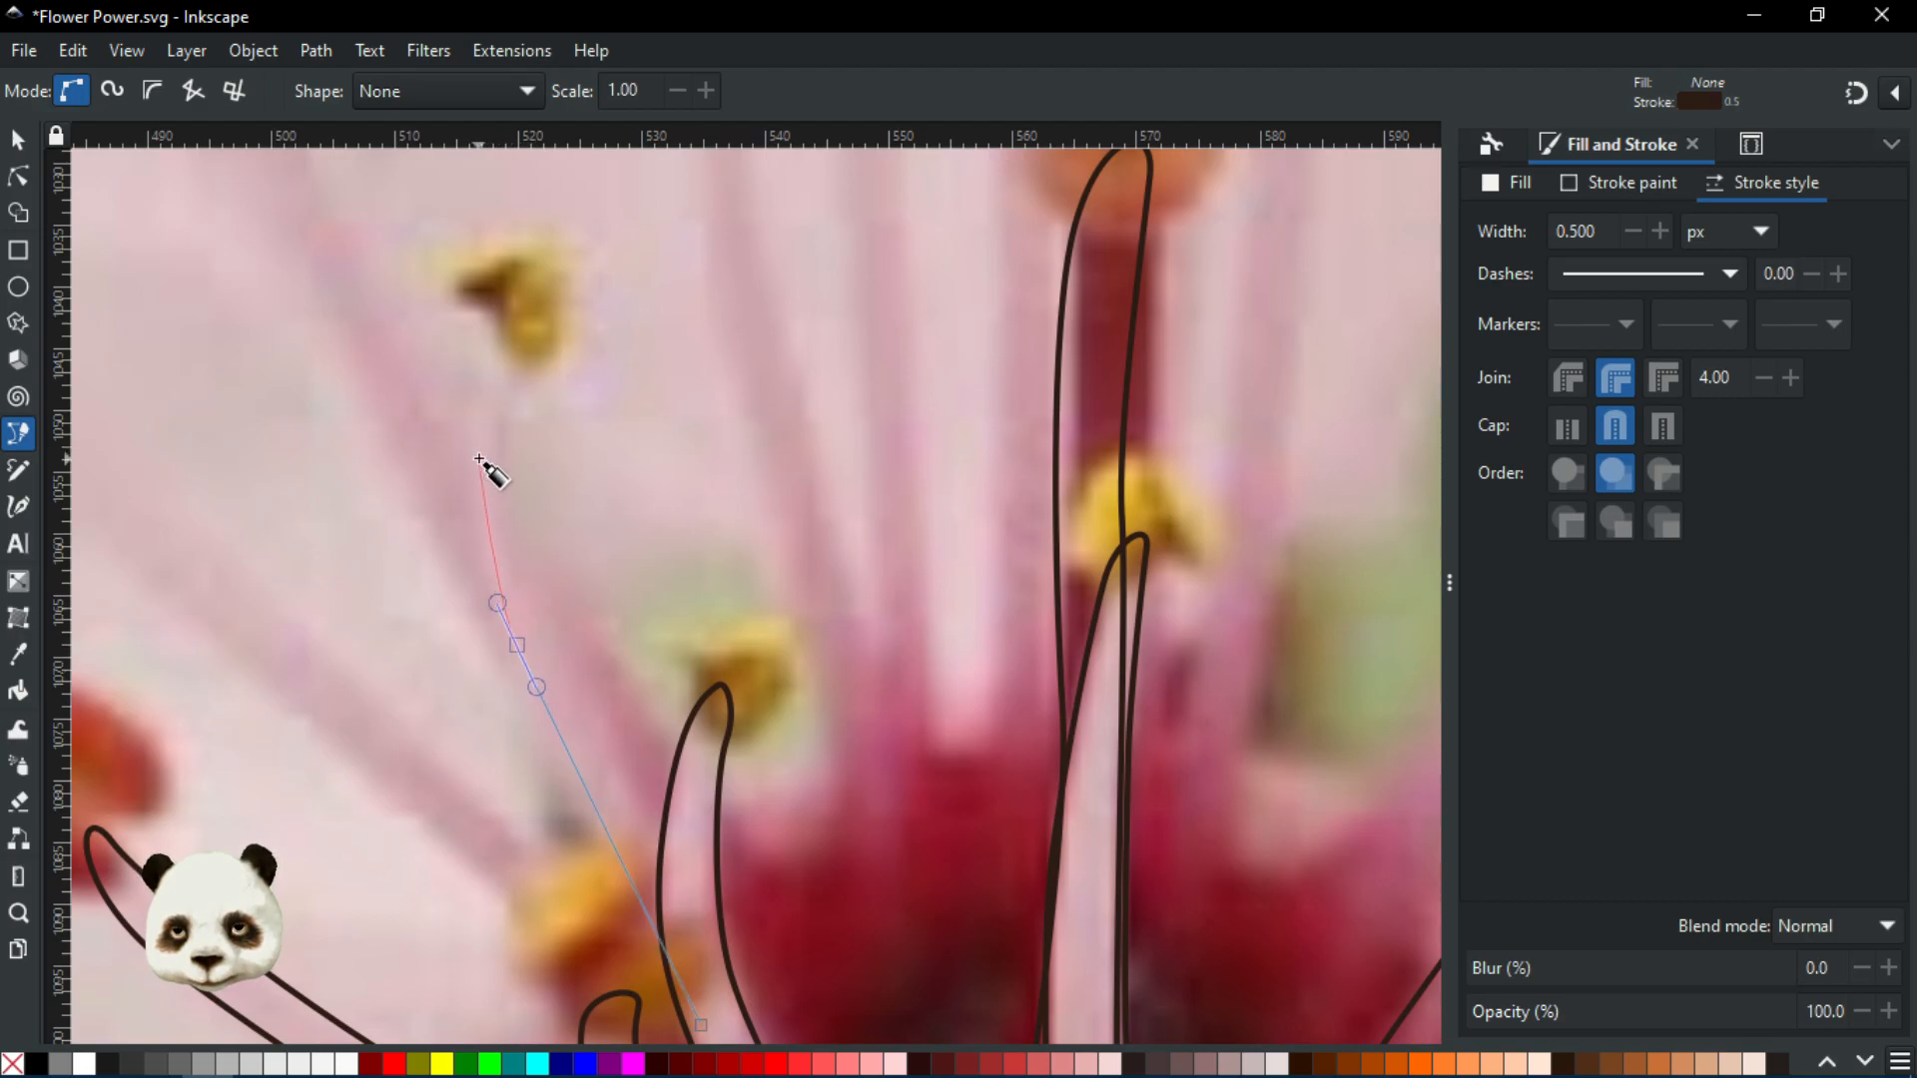
drag(476, 433, 961, 665)
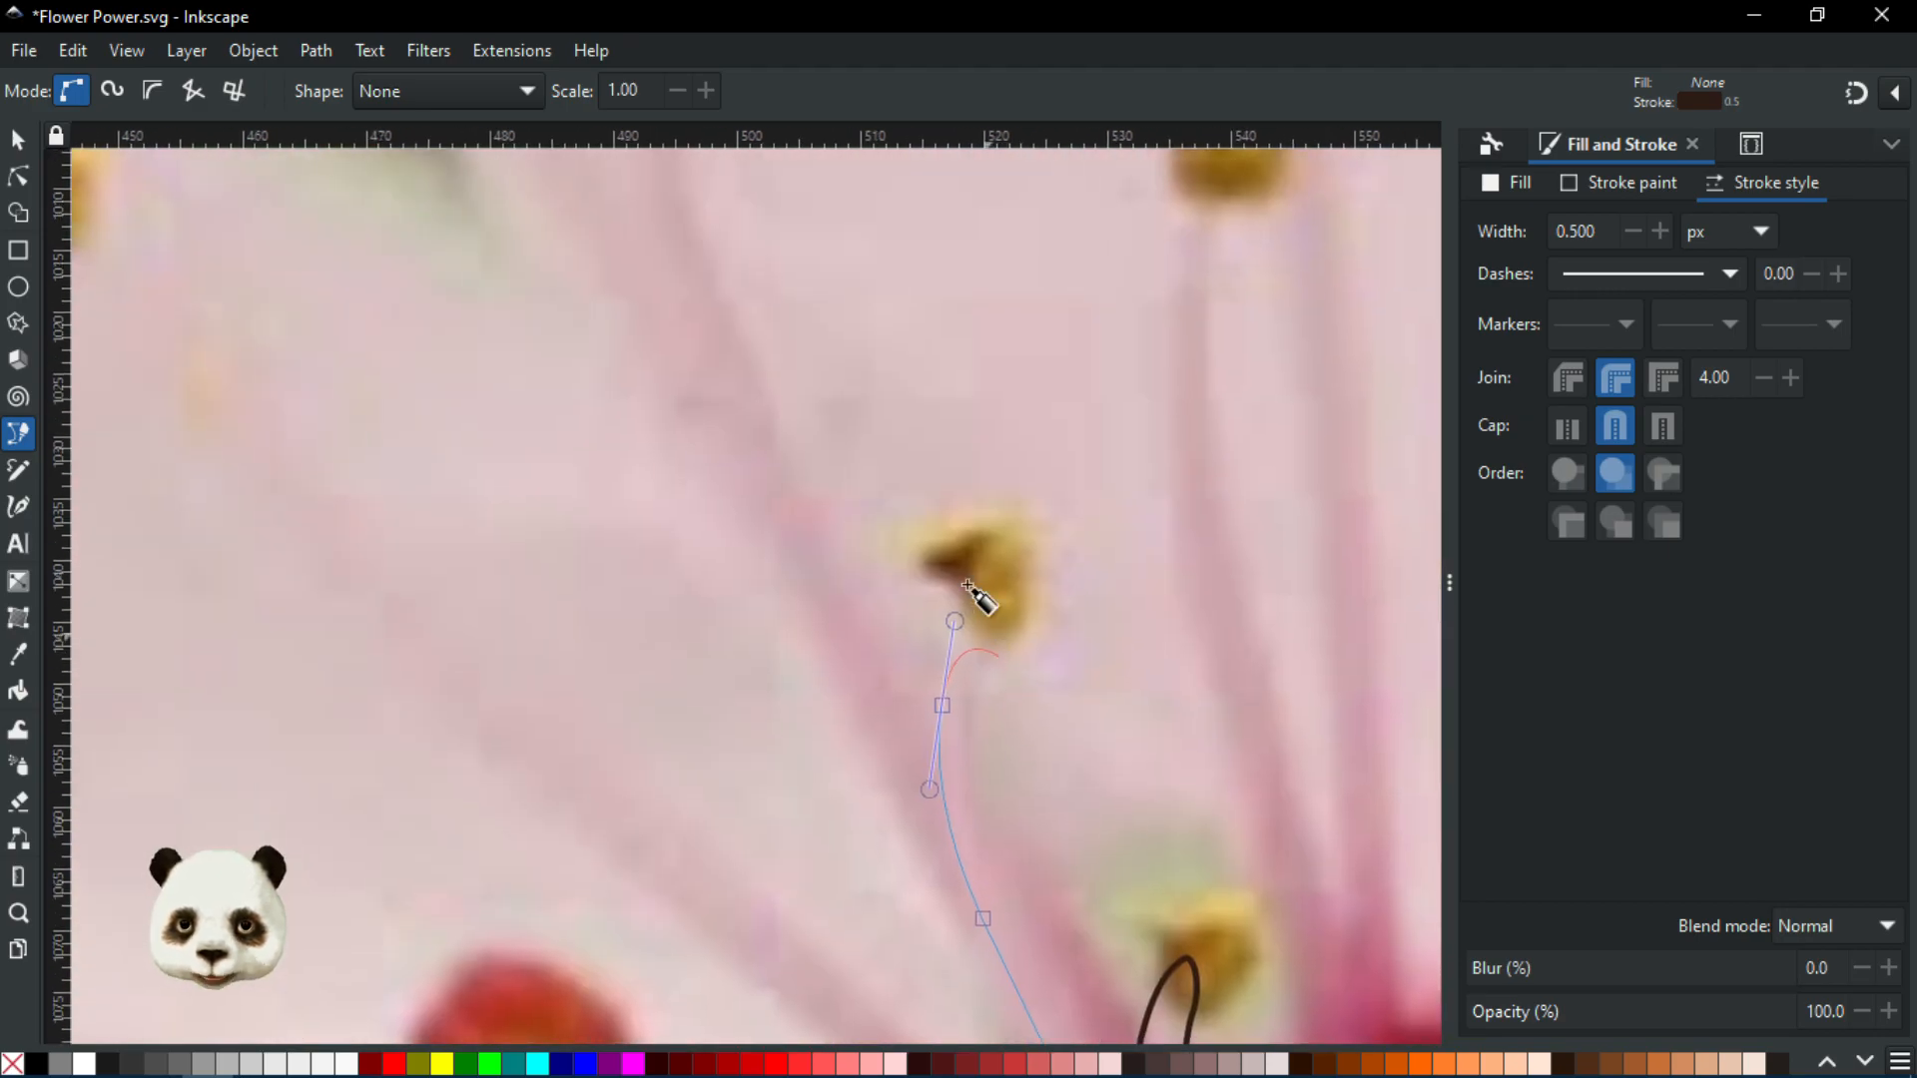
drag(988, 591, 718, 469)
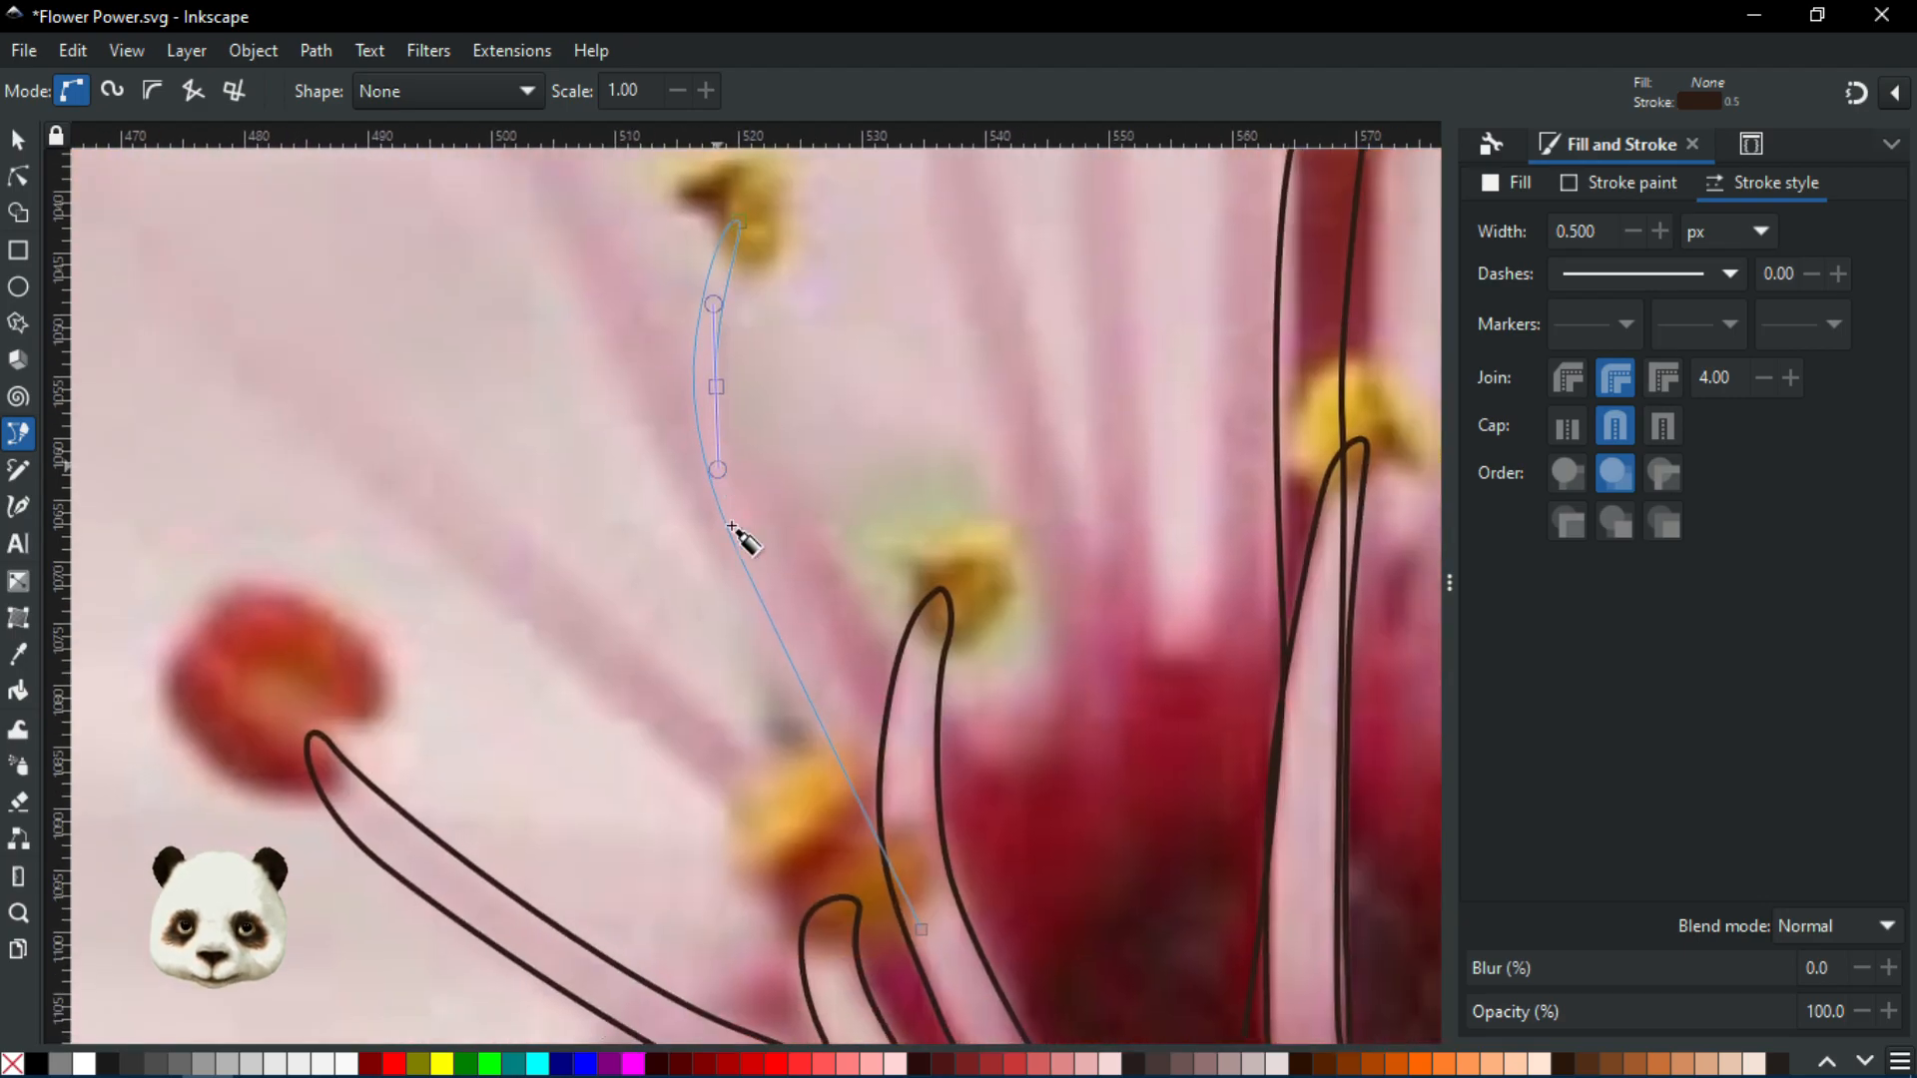
drag(833, 655, 864, 704)
drag(911, 794, 924, 929)
click(927, 931)
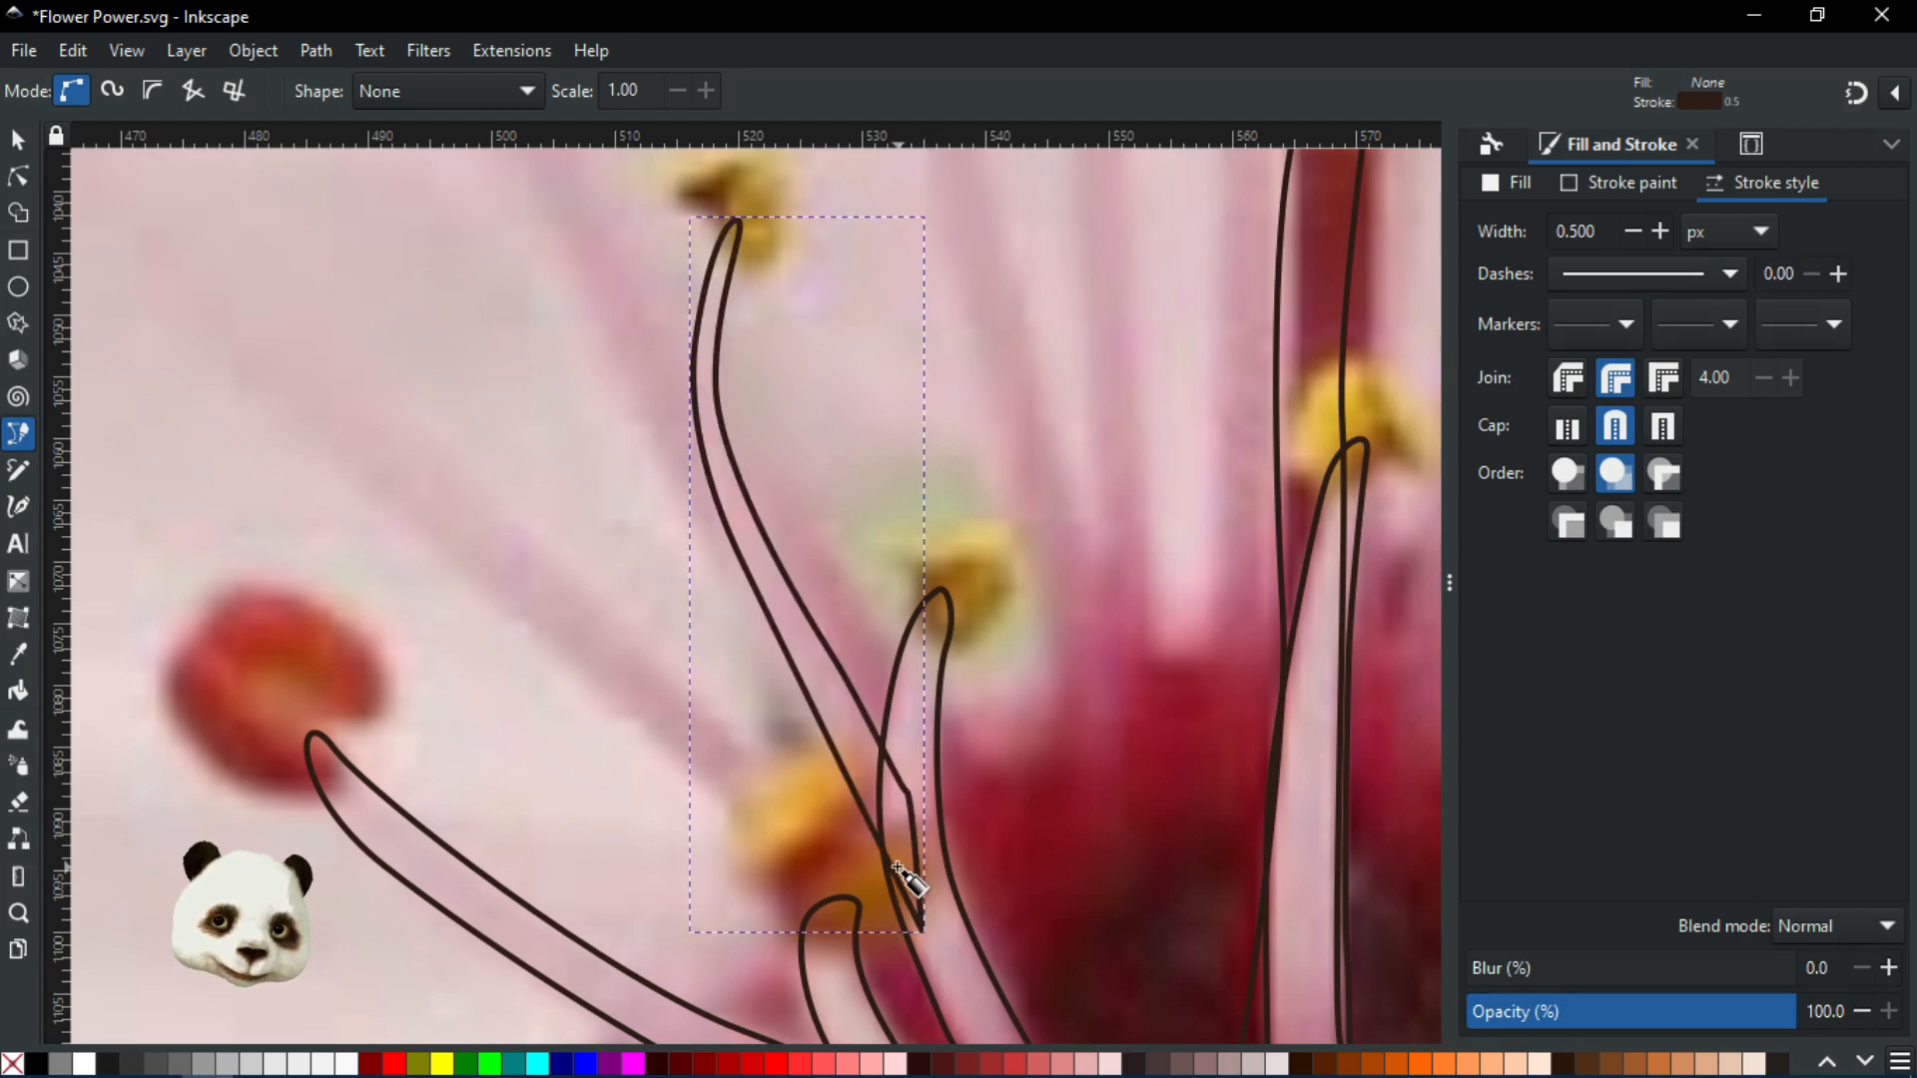
scroll(941, 533, down, 5)
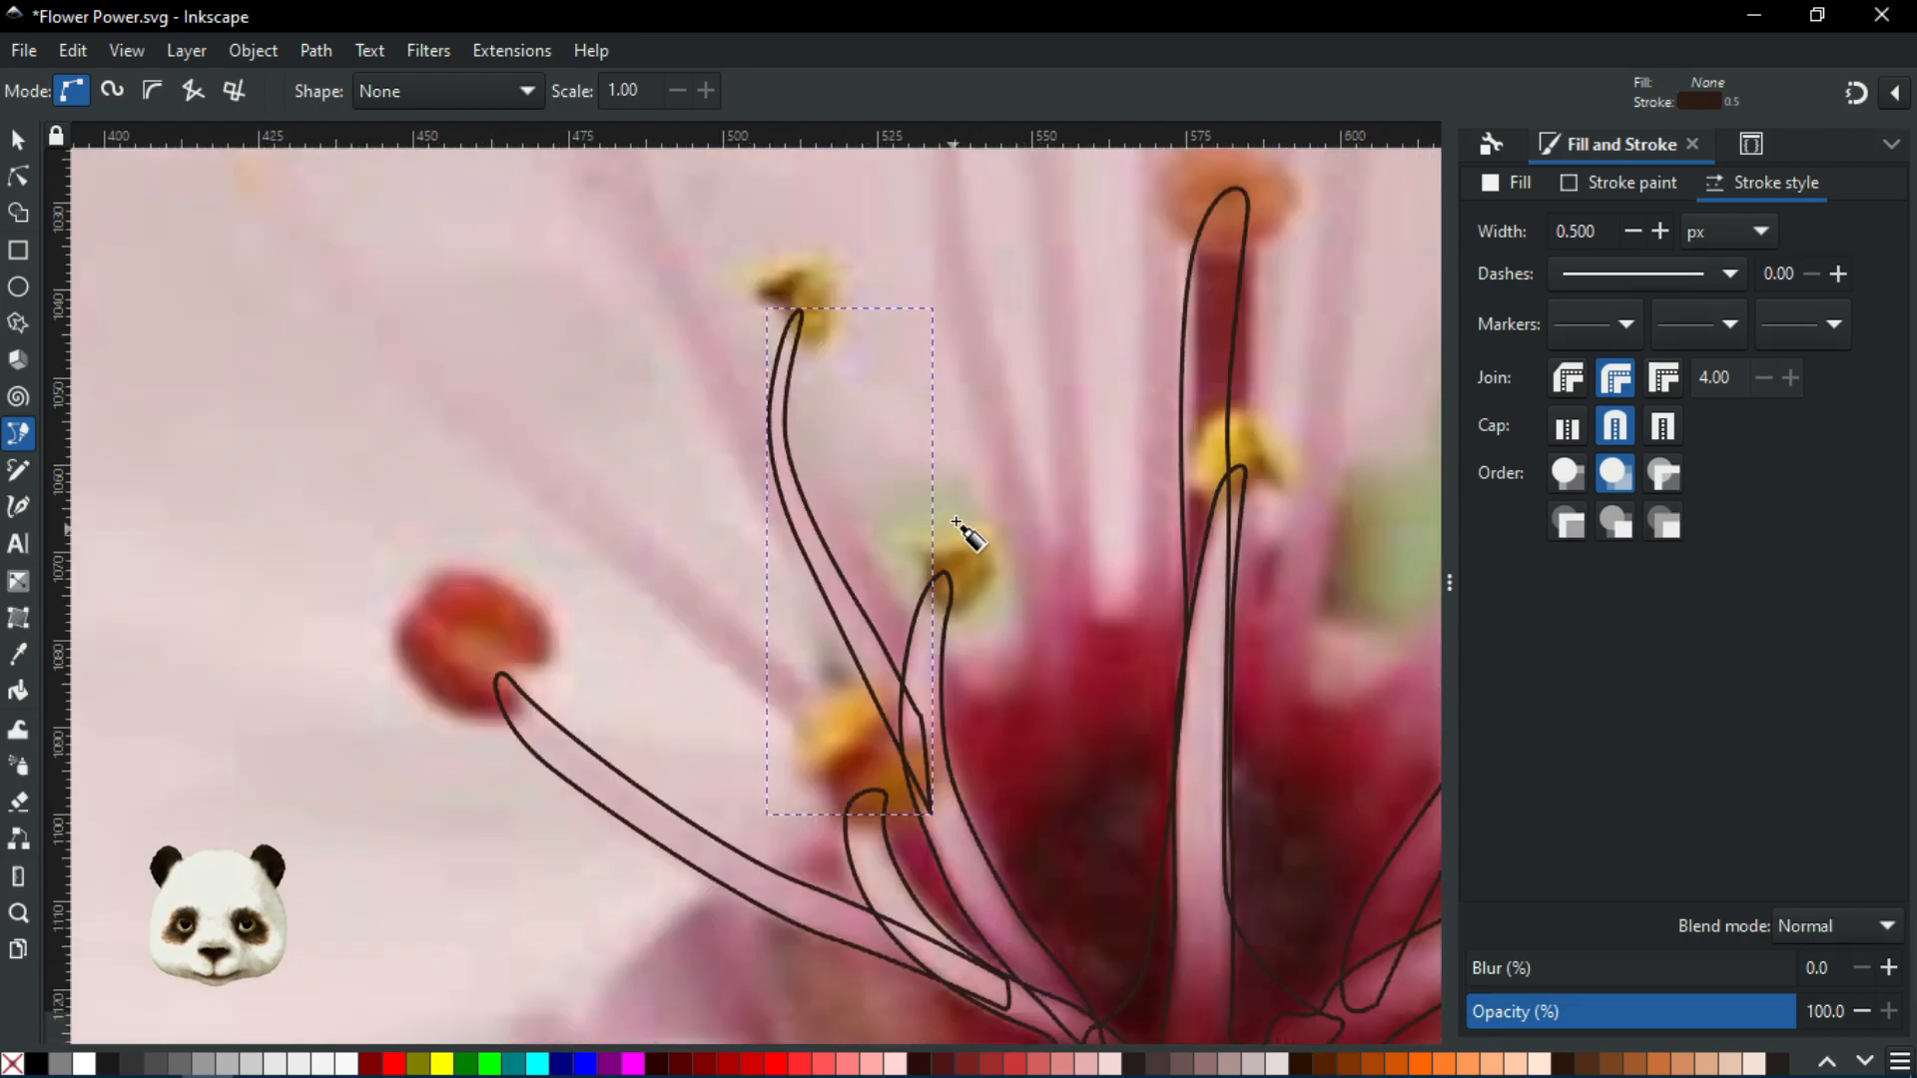
scroll(892, 749, up, 2)
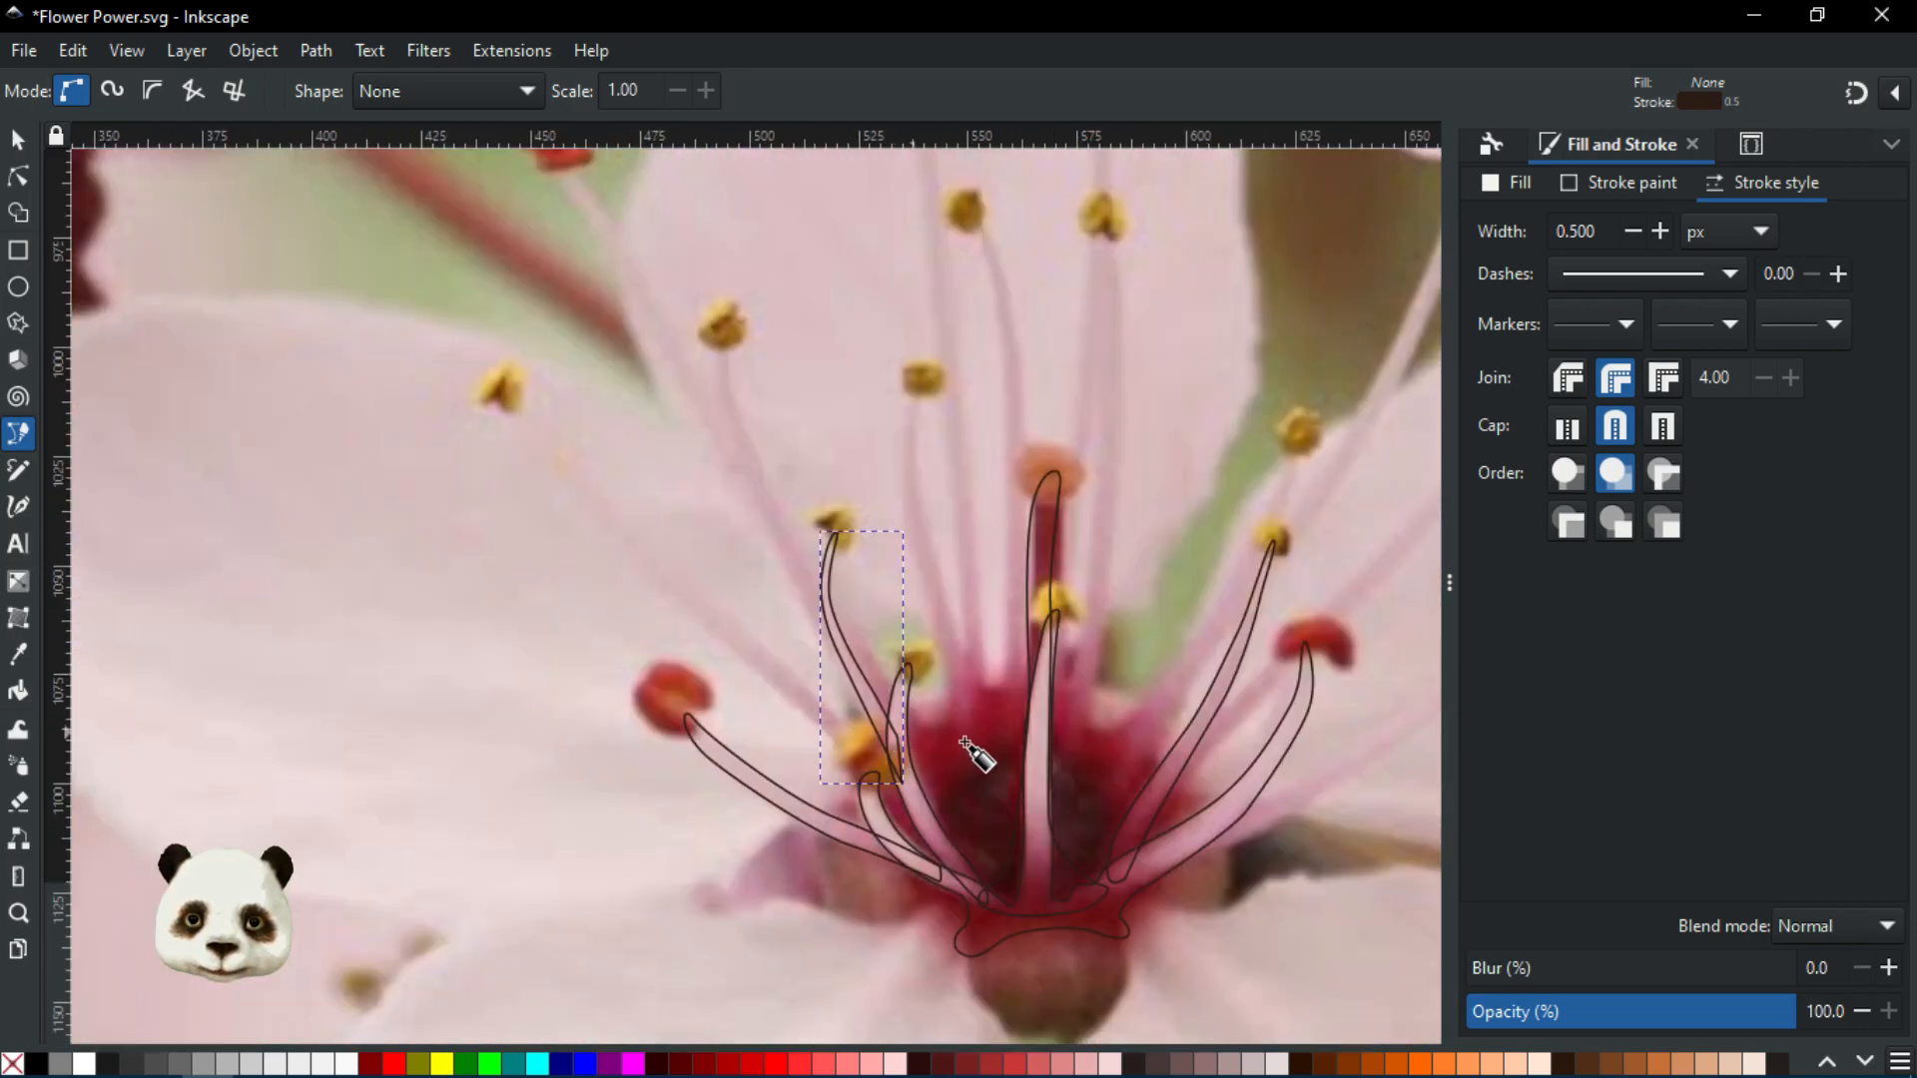
drag(968, 737, 881, 784)
scroll(774, 789, up, 1)
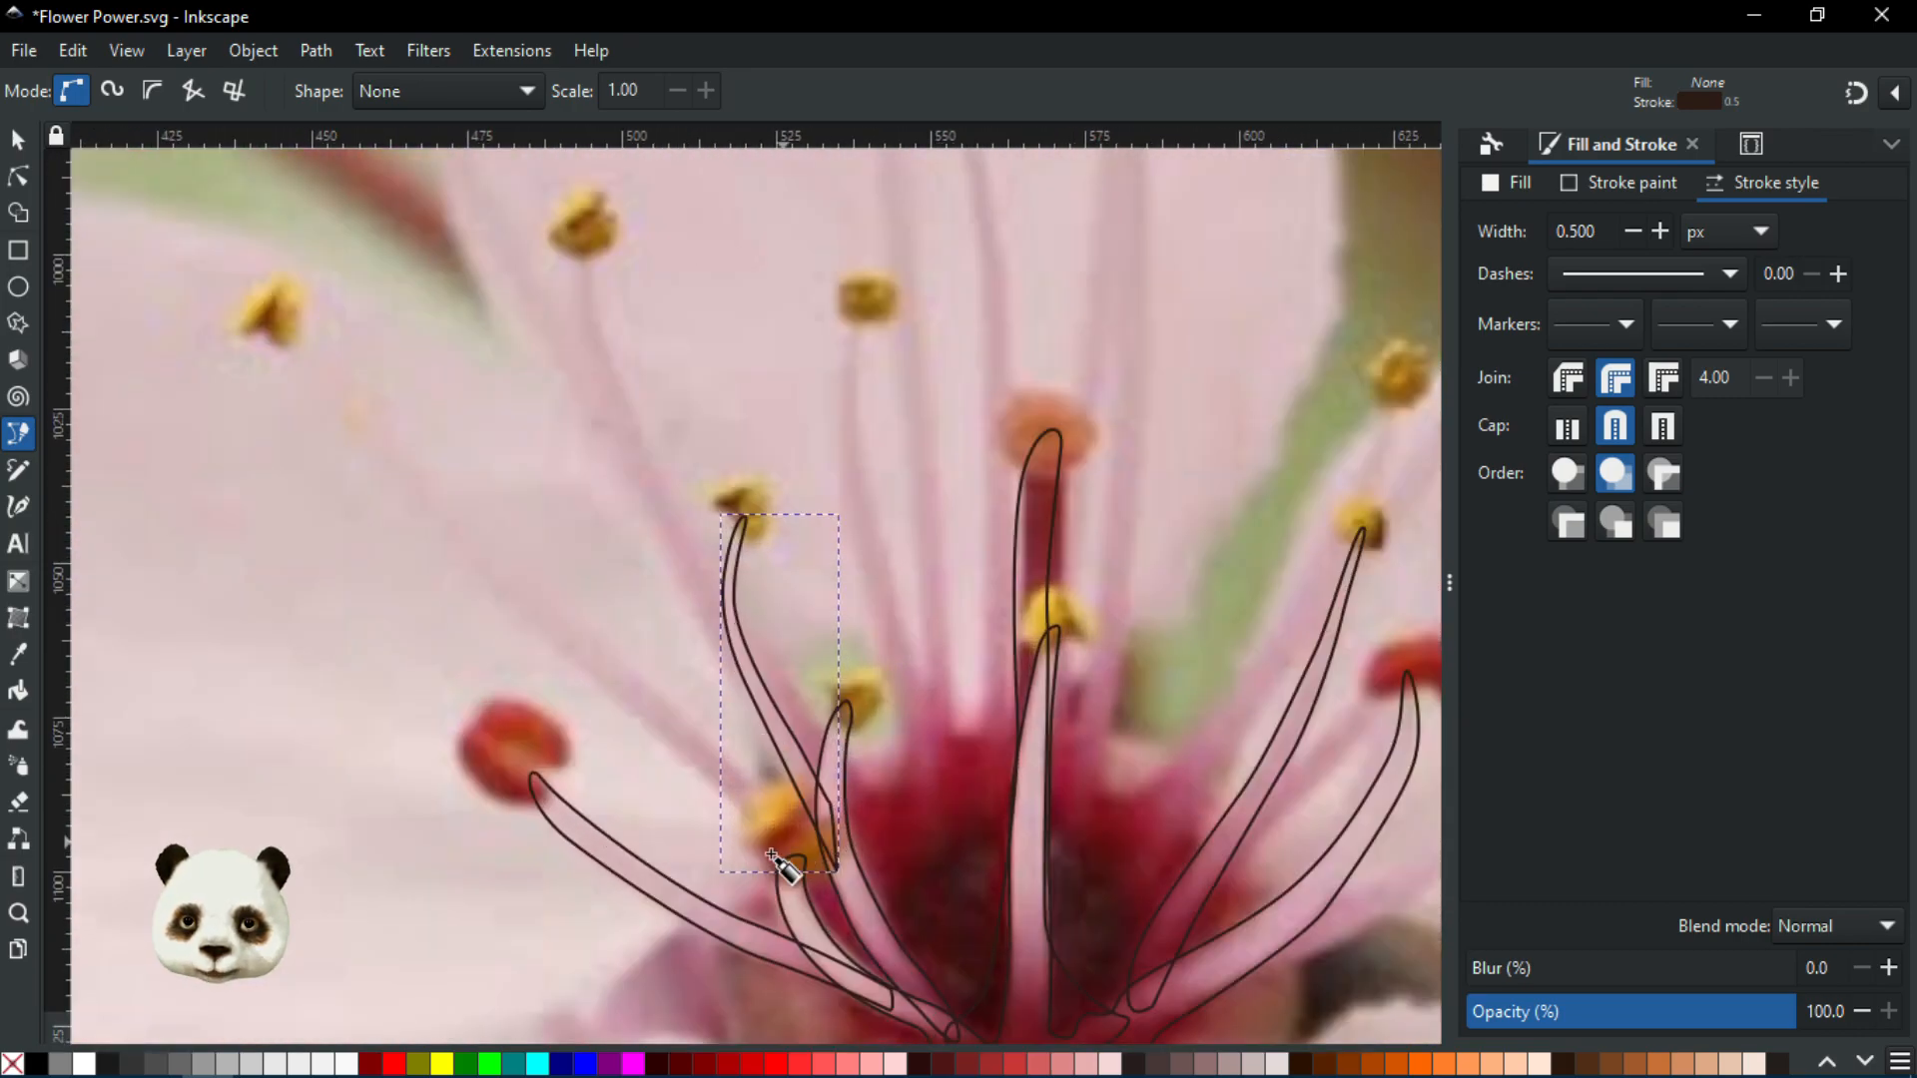
scroll(789, 859, up, 2)
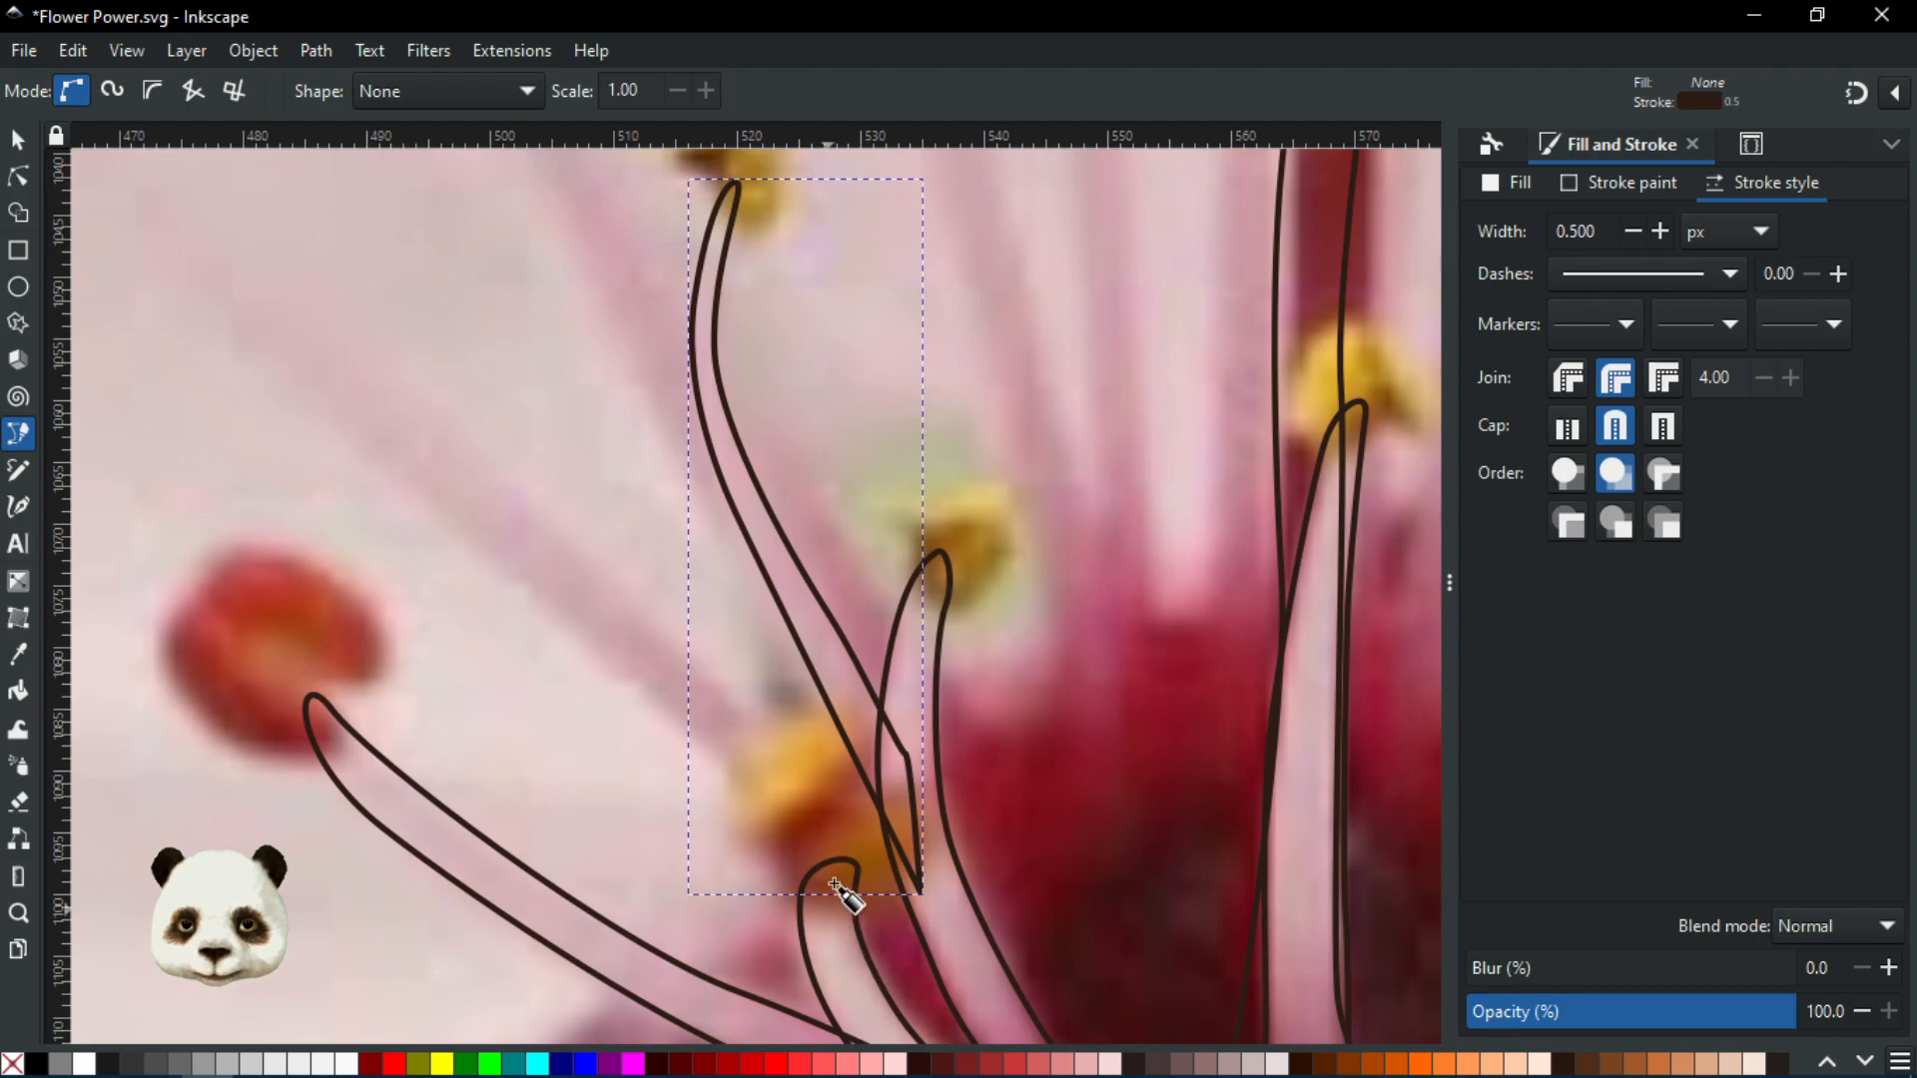
scroll(848, 899, down, 1)
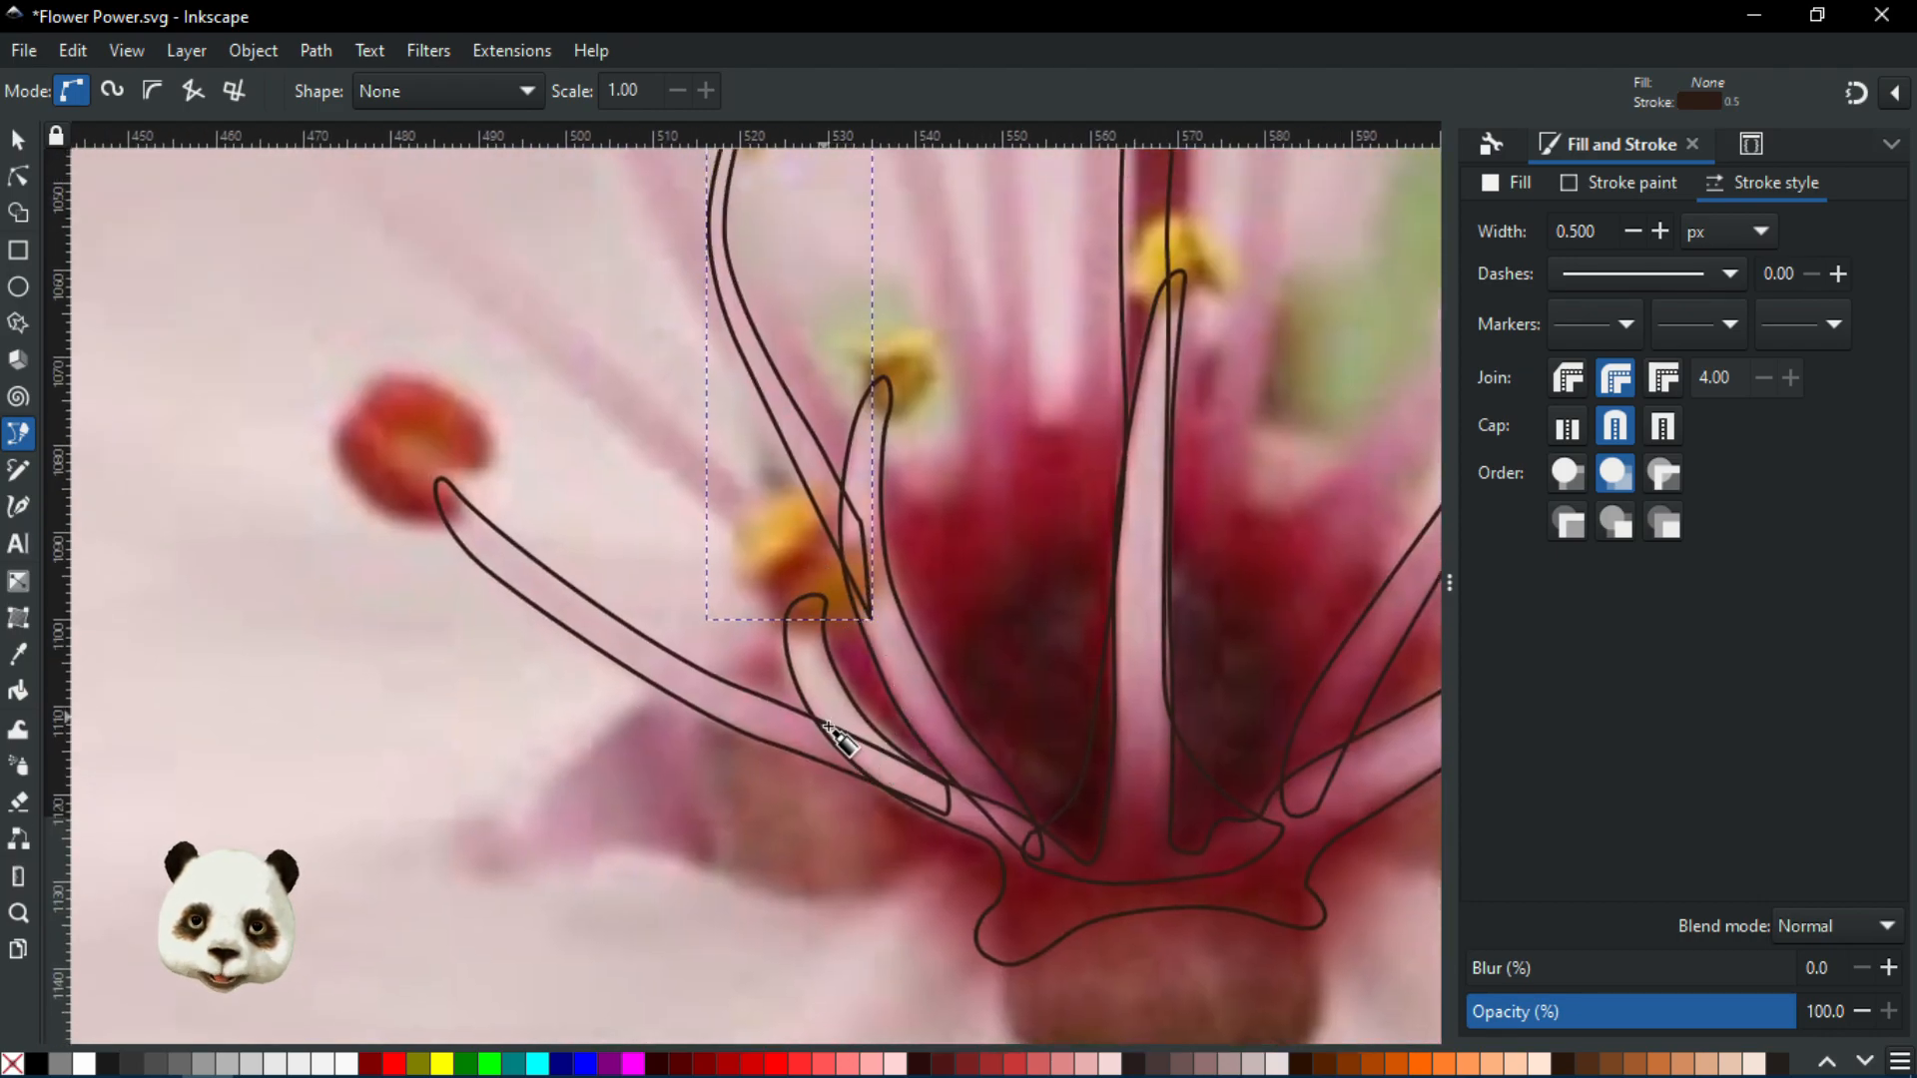
scroll(847, 744, down, 3)
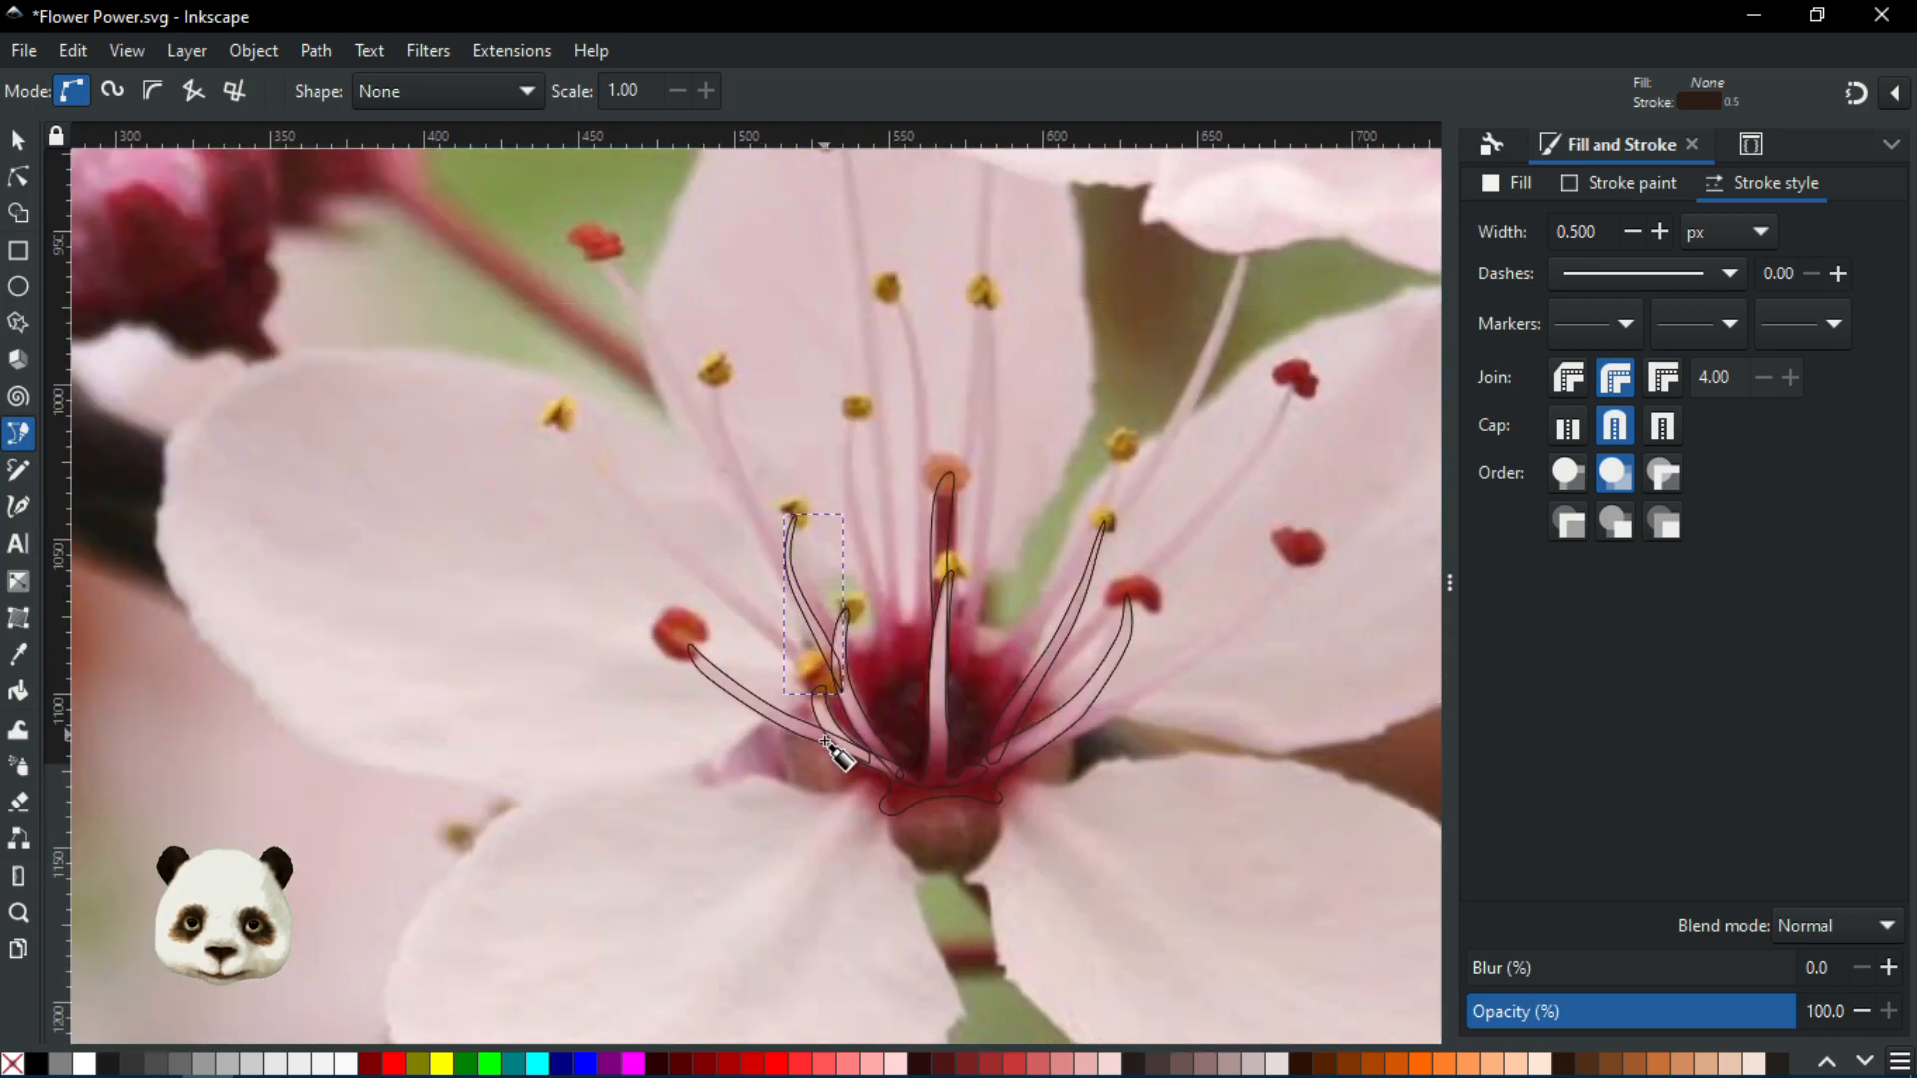
scroll(839, 749, up, 2)
scroll(854, 744, up, 1)
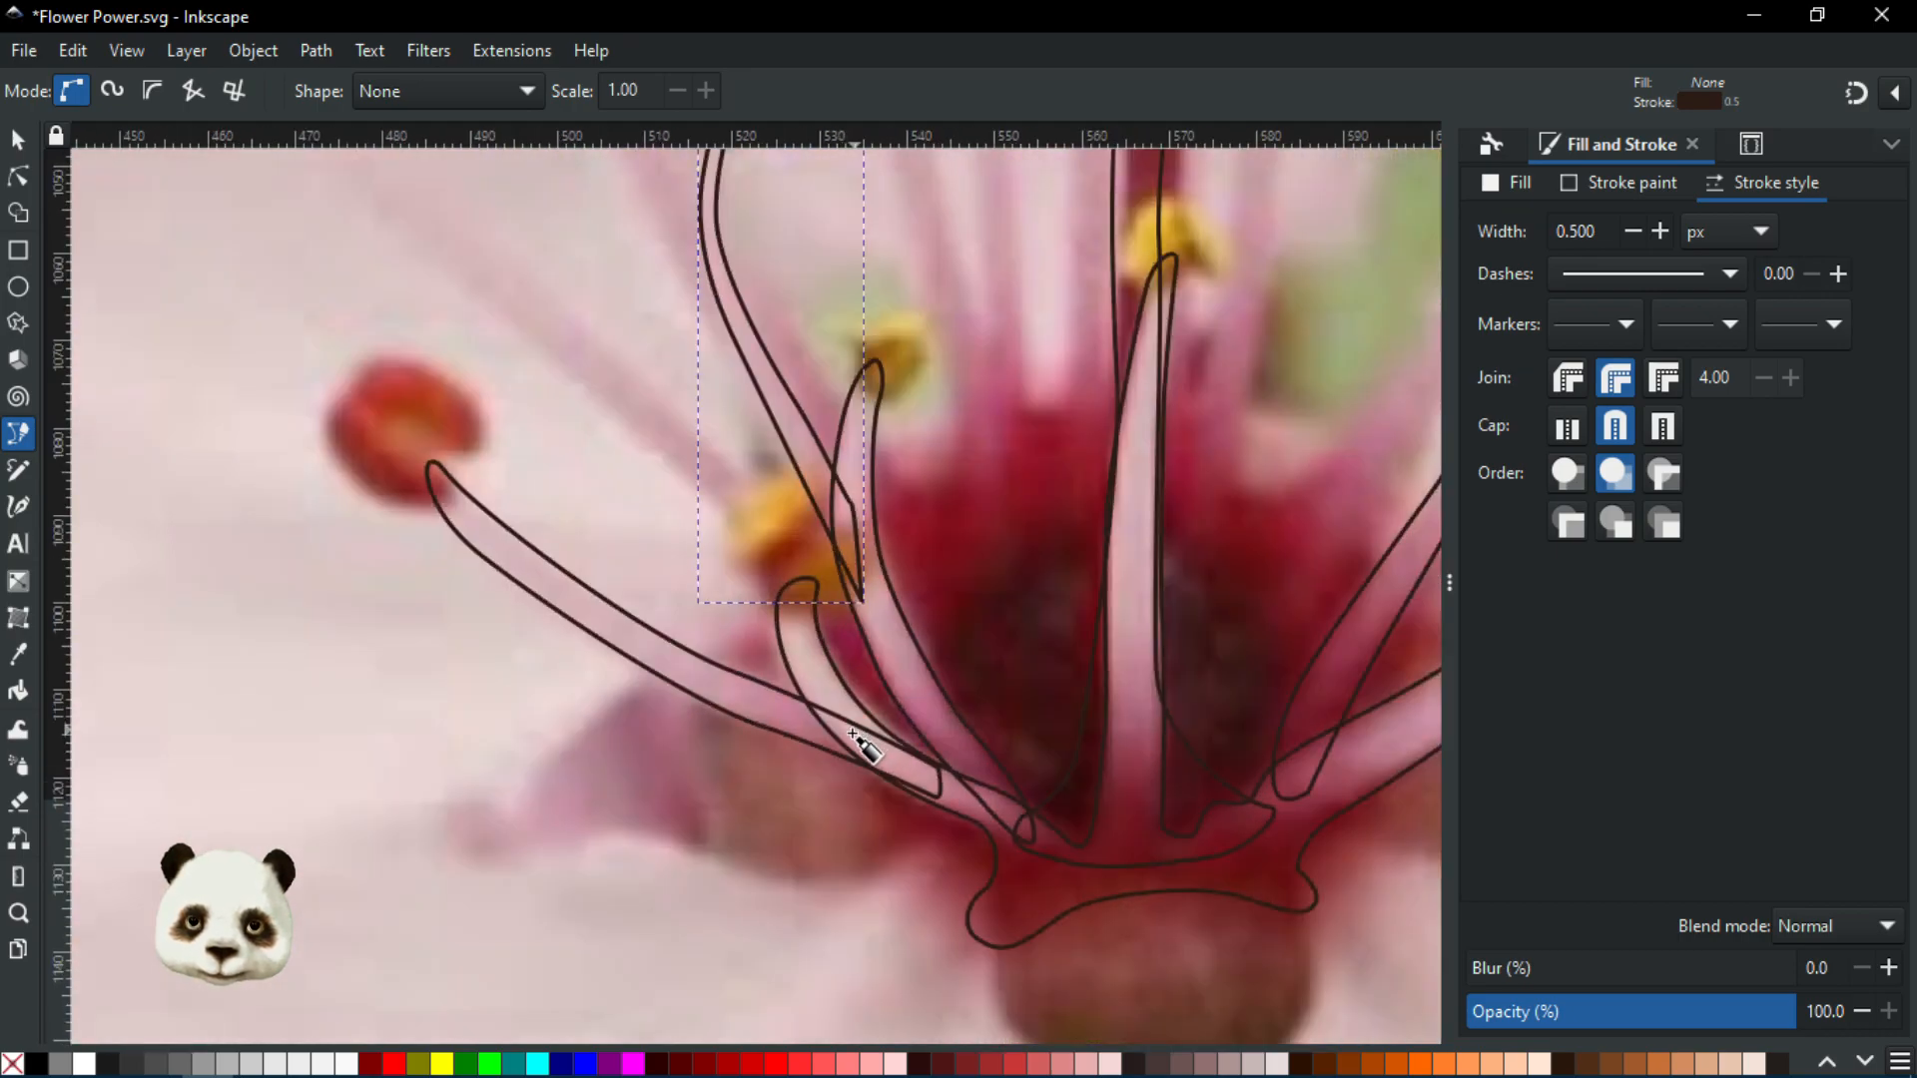
Start an outline at the far-left stamen's base and trace up to just below its anther
click(846, 736)
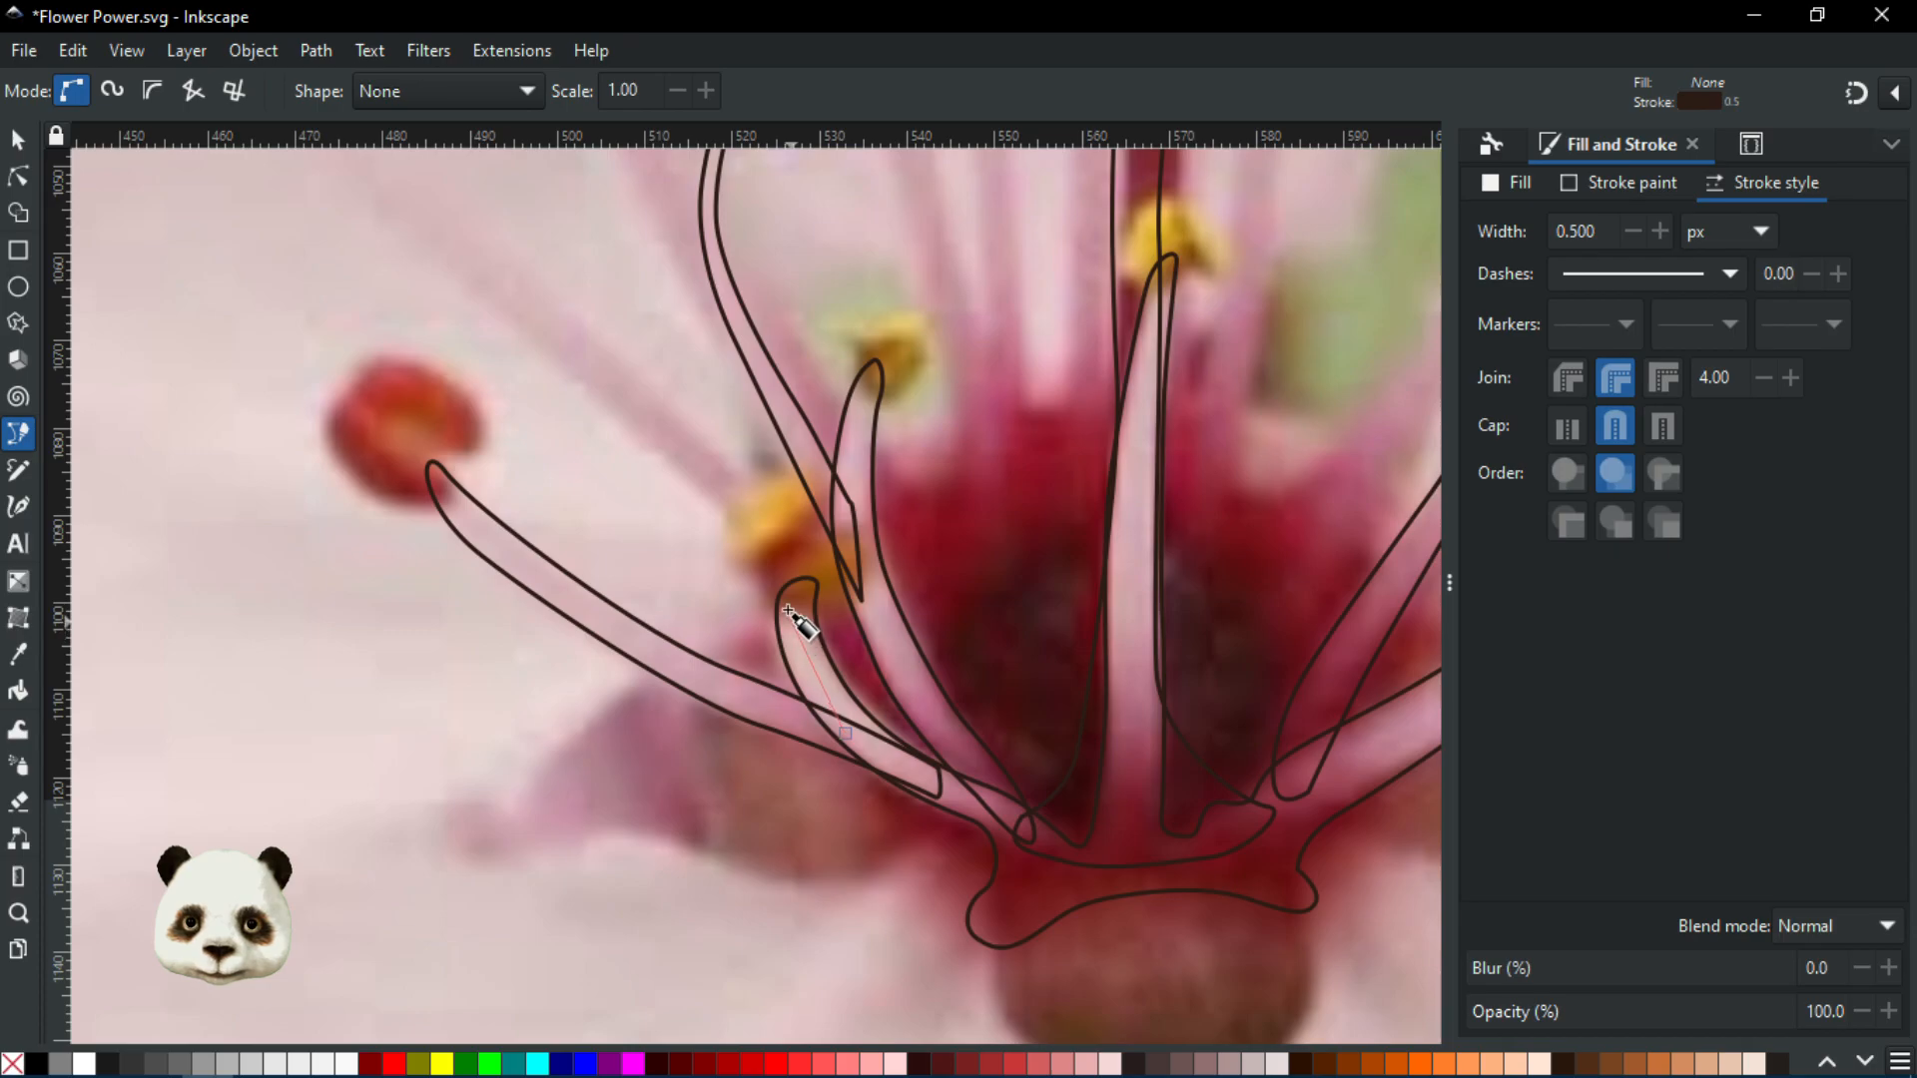
drag(783, 590, 760, 565)
drag(695, 476, 1010, 737)
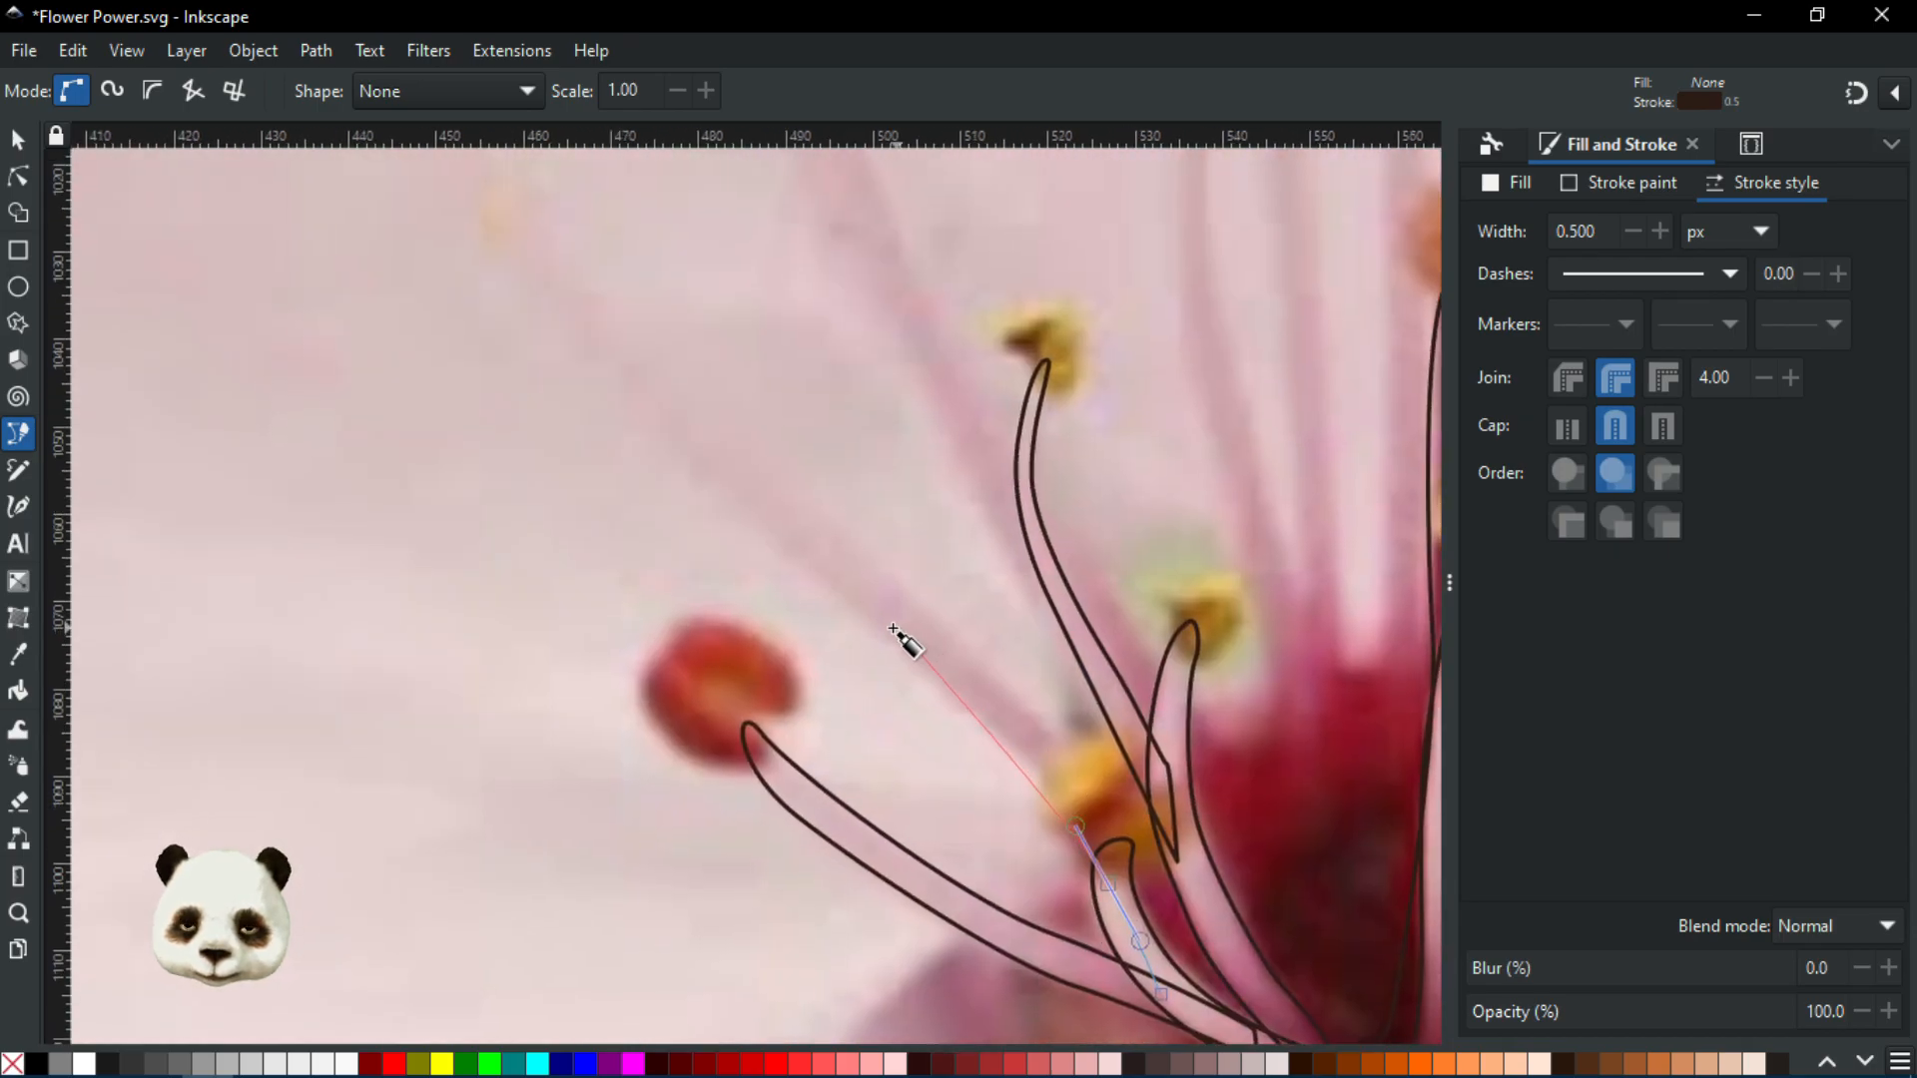
drag(872, 631, 689, 508)
drag(690, 510, 852, 770)
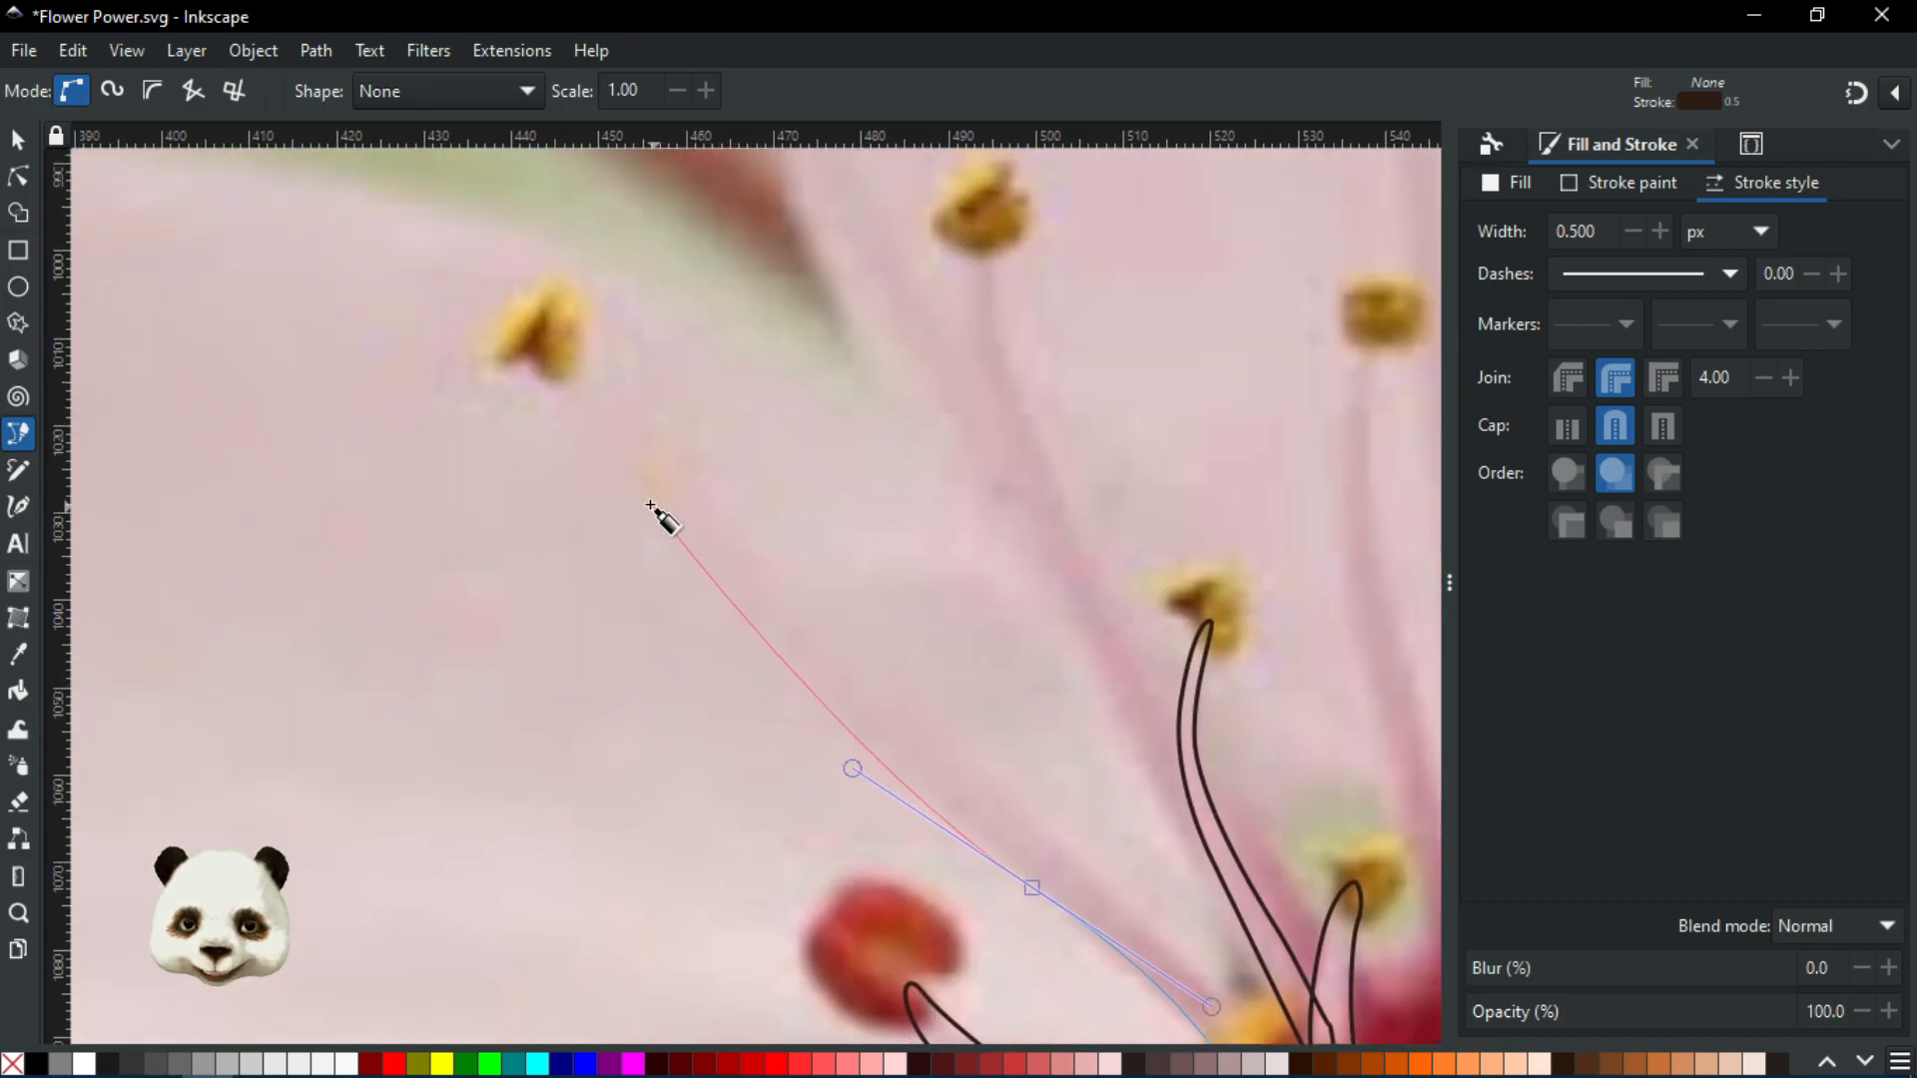
scroll(649, 514, down, 1)
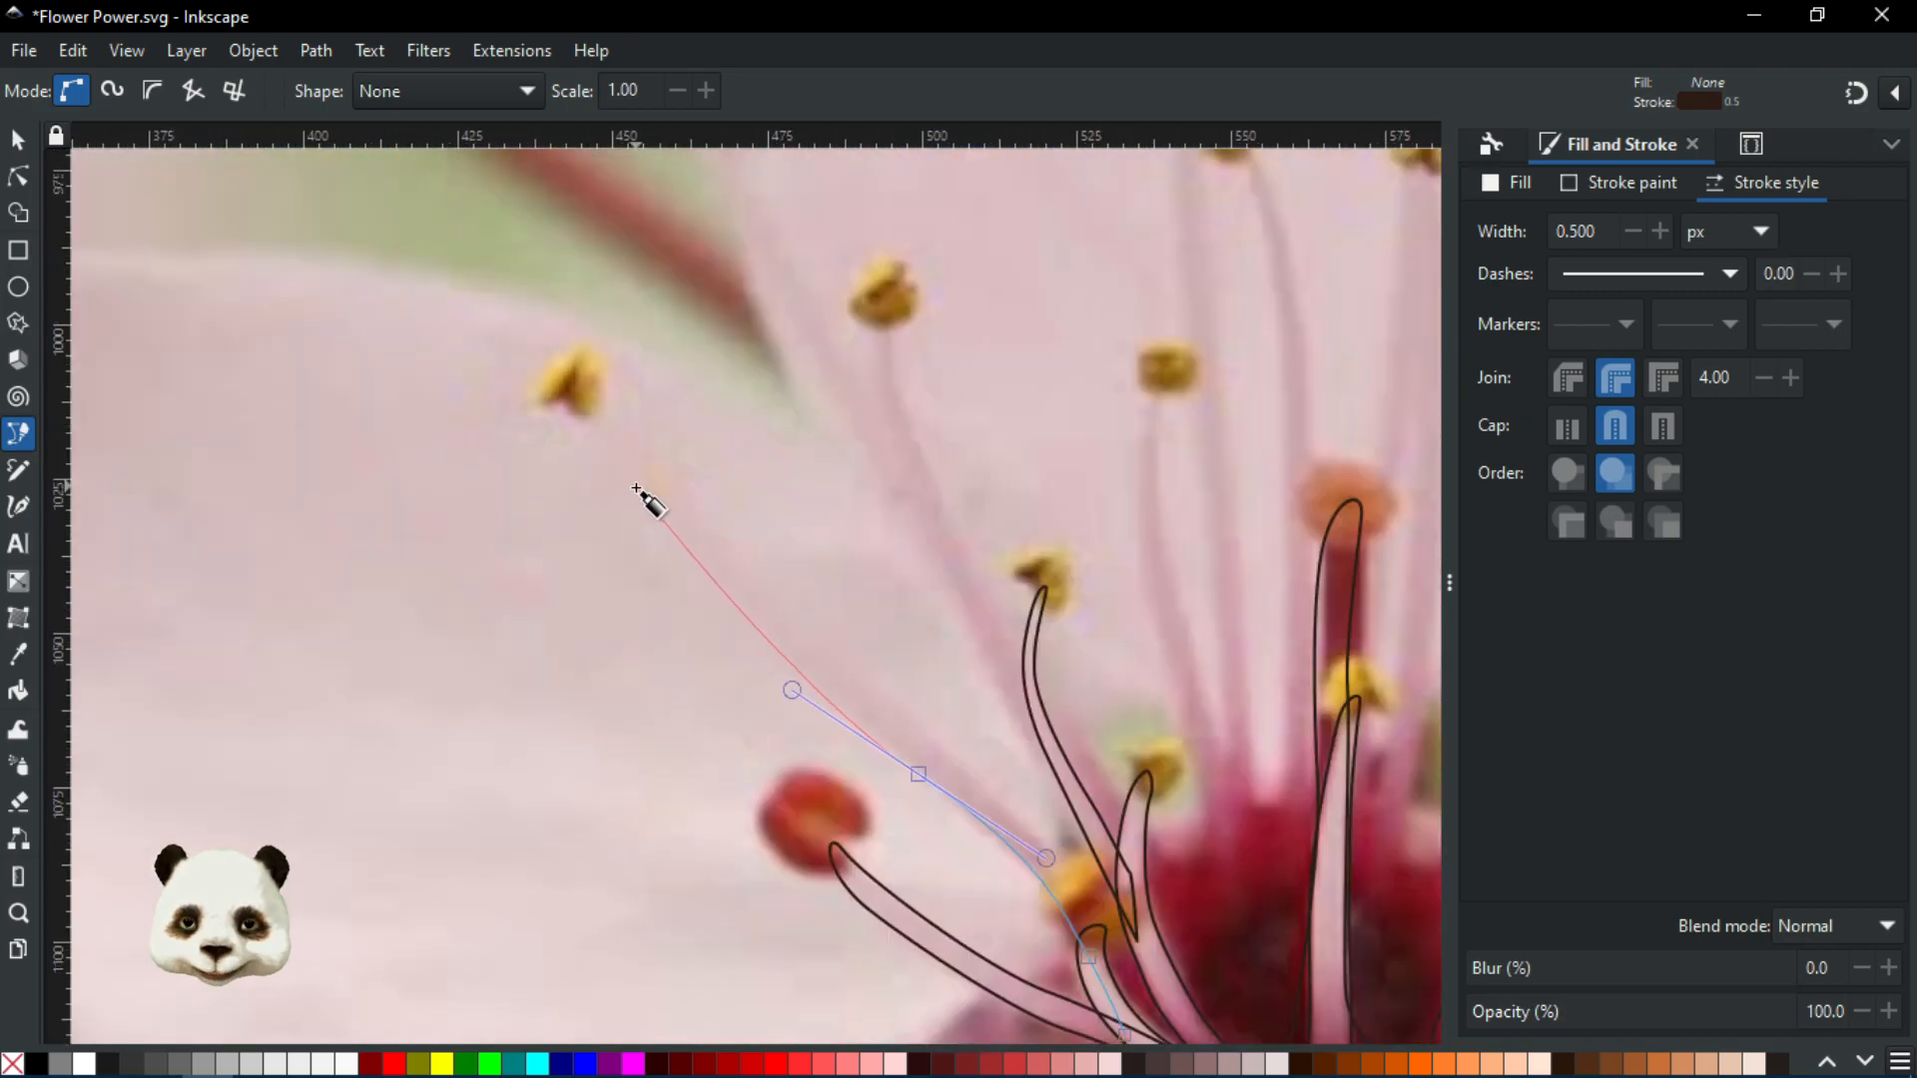
drag(633, 487, 603, 416)
click(565, 387)
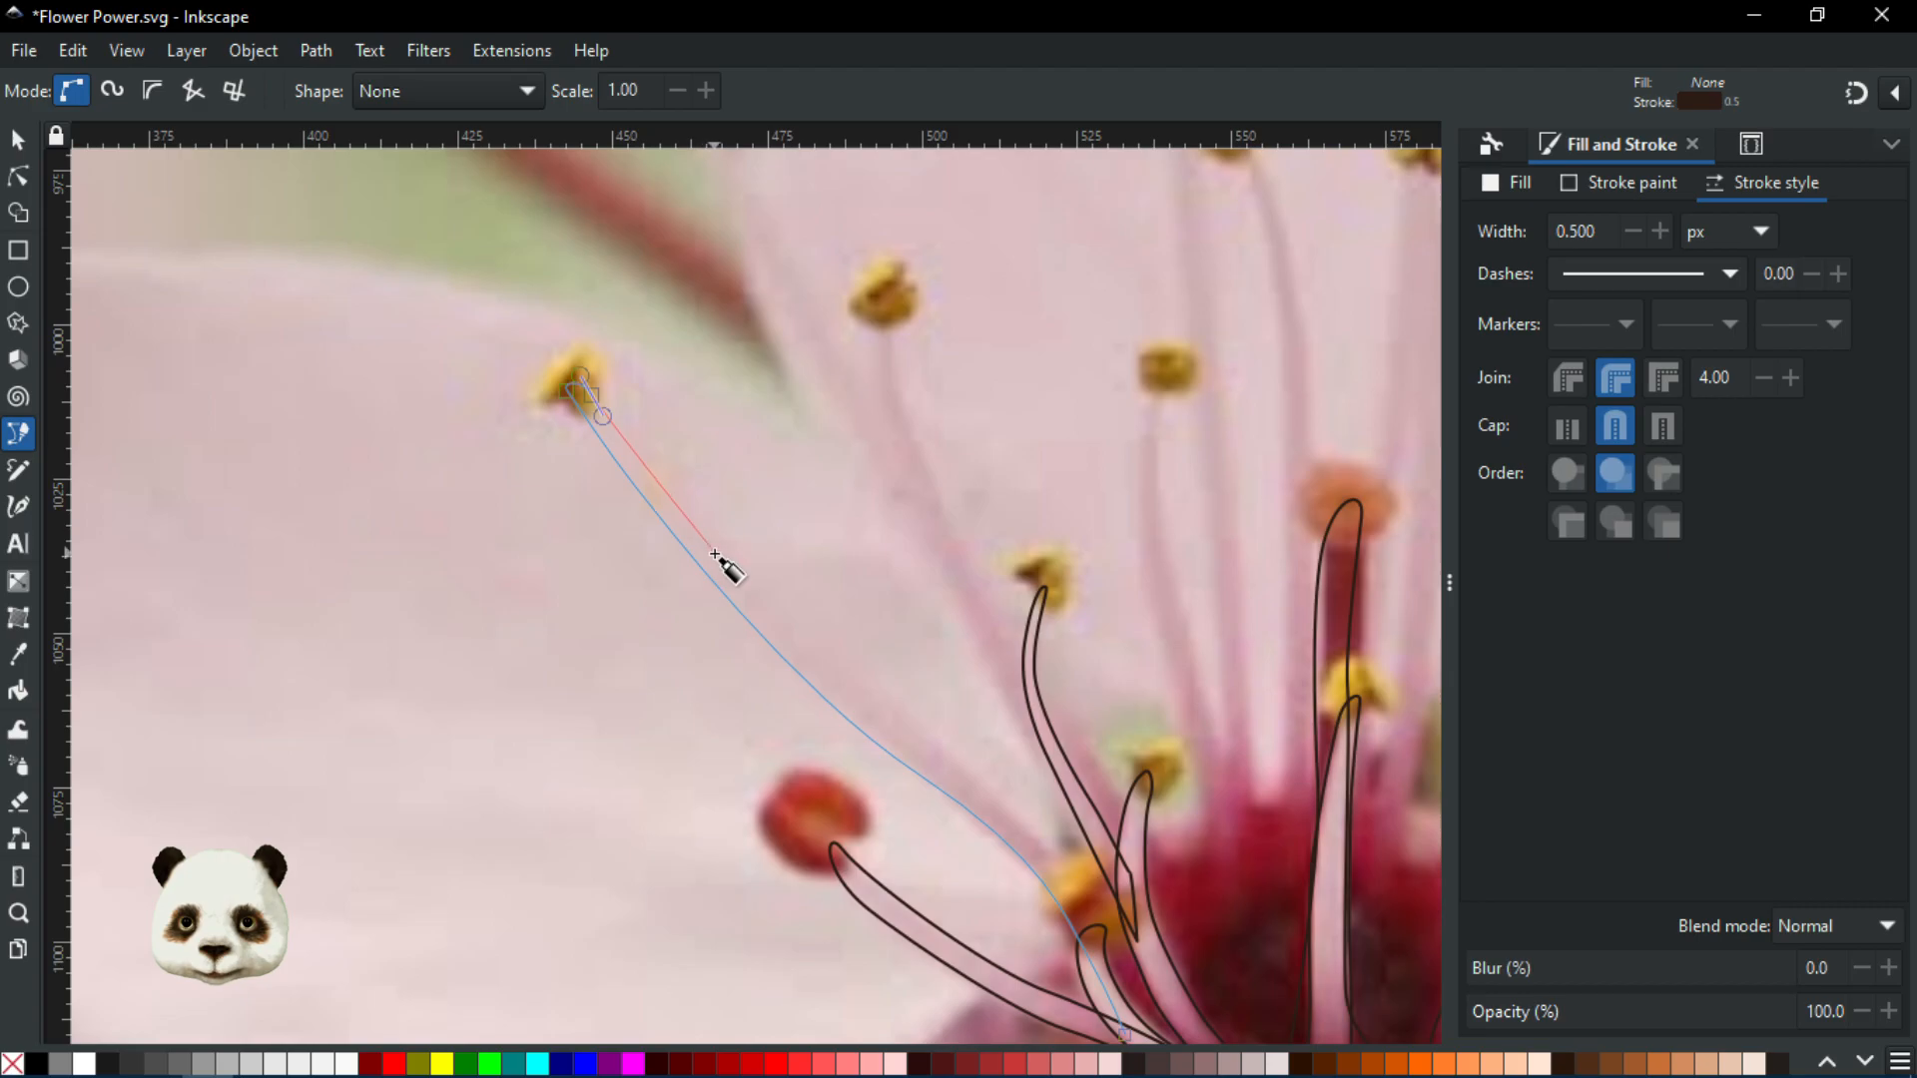
Curve the outline around the anther tip and back down the stamen's other side
drag(736, 564, 775, 605)
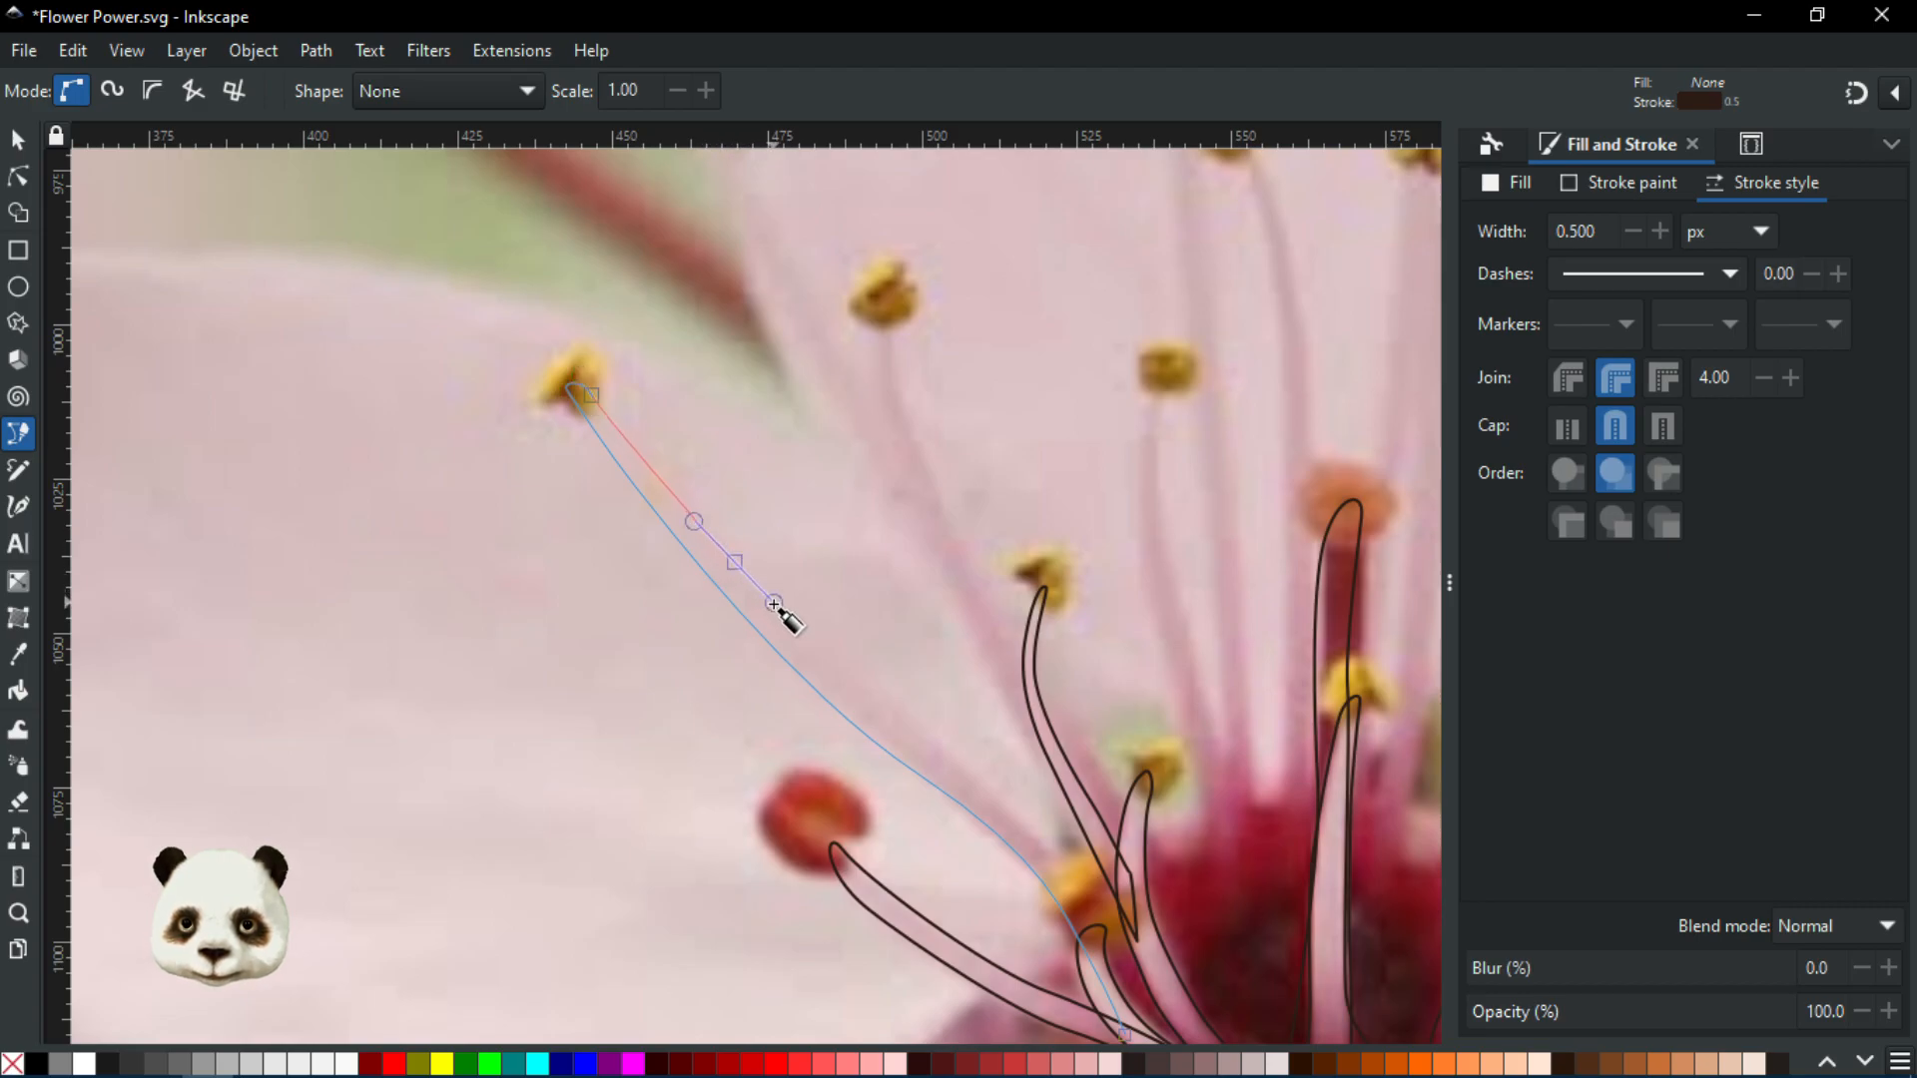
drag(920, 726, 971, 771)
scroll(1064, 865, up, 3)
drag(1109, 920, 1124, 947)
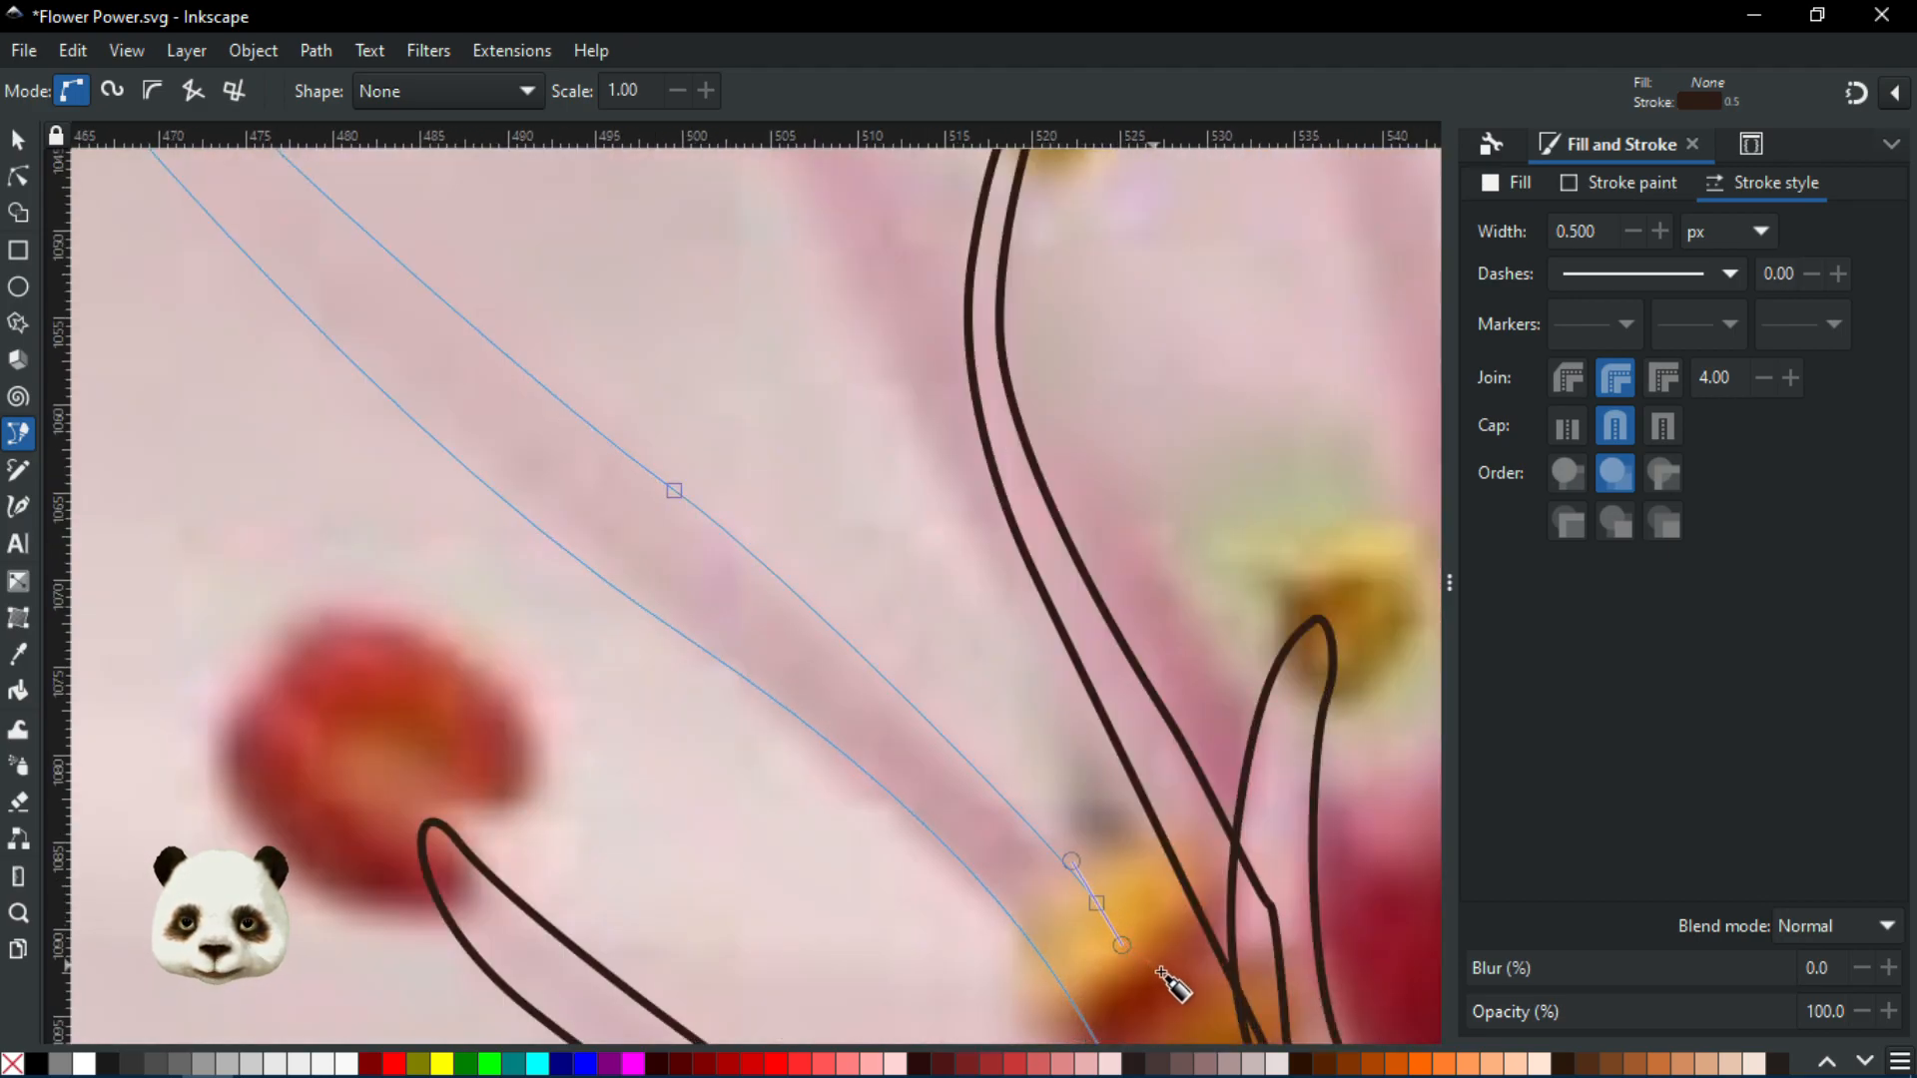
scroll(1163, 974, down, 3)
scroll(1178, 992, up, 3)
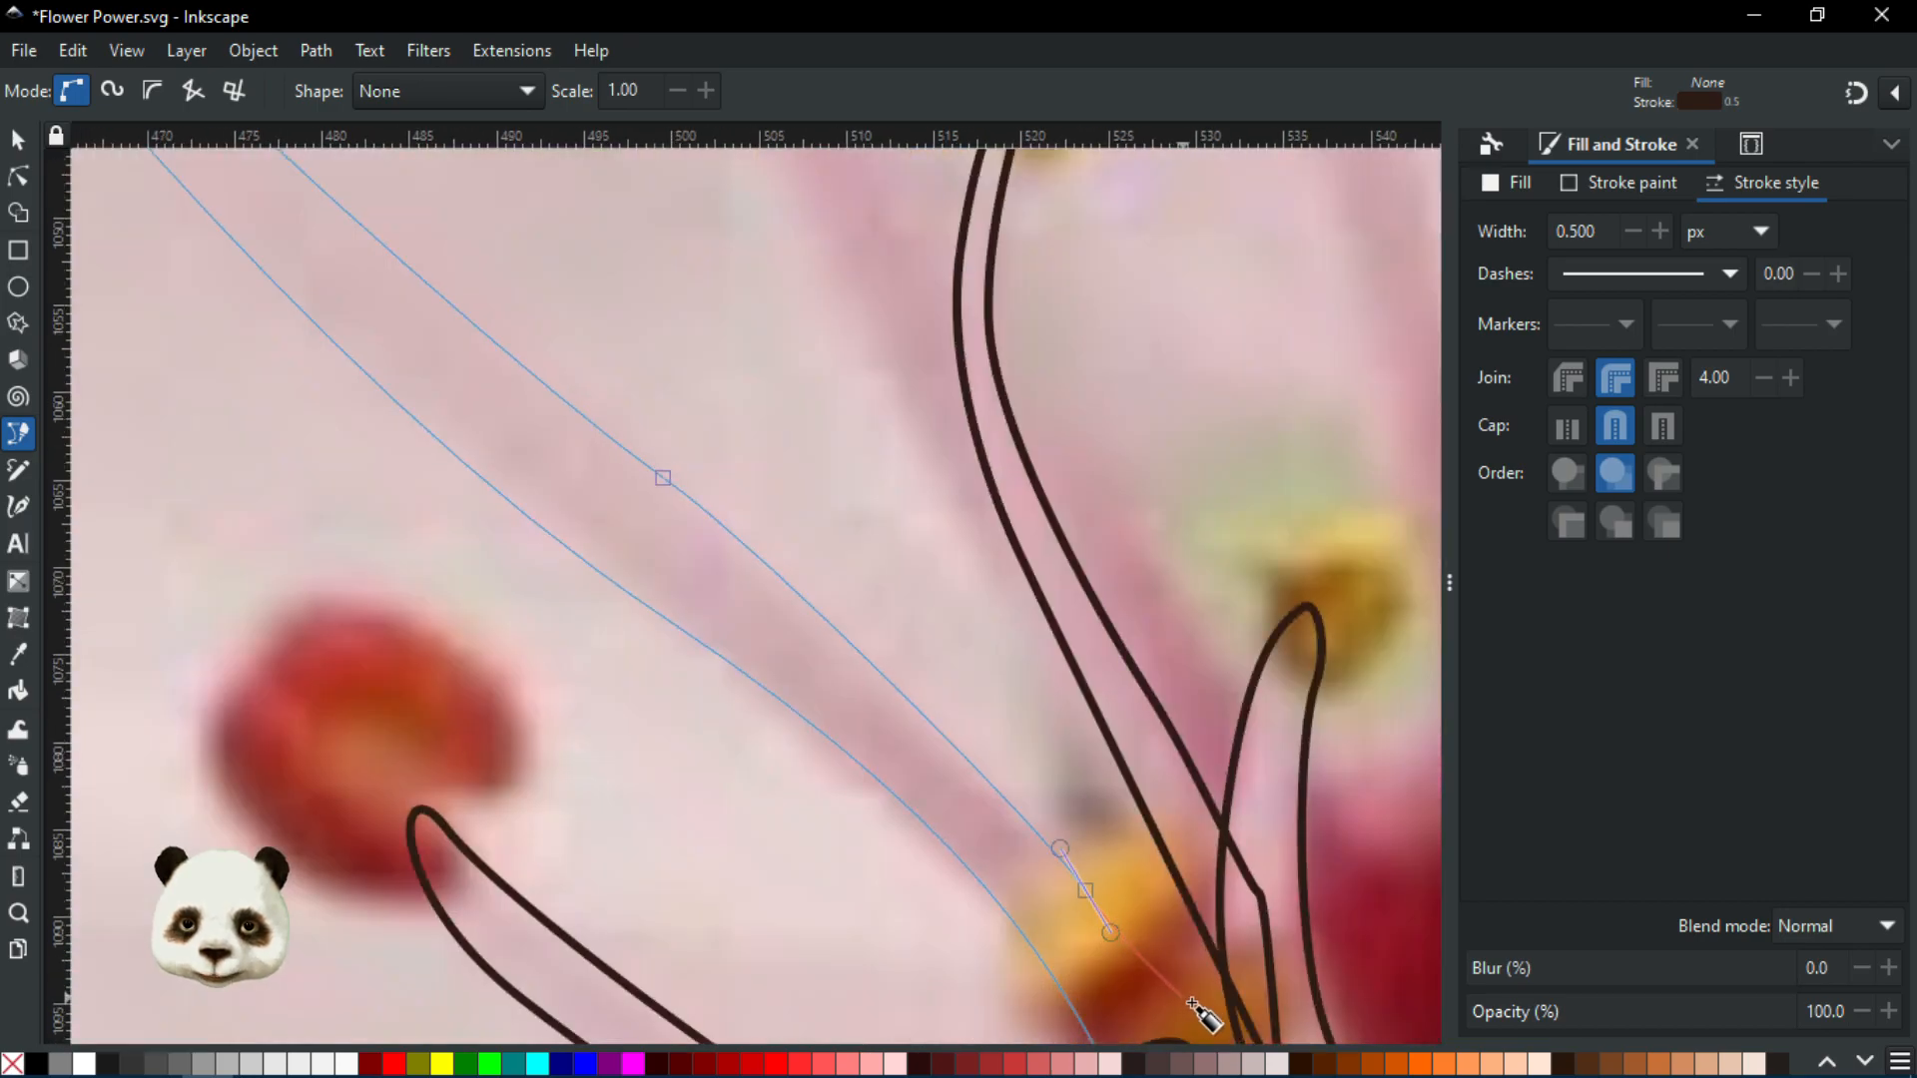
scroll(1198, 924, down, 2)
scroll(1178, 894, down, 1)
scroll(1181, 893, up, 1)
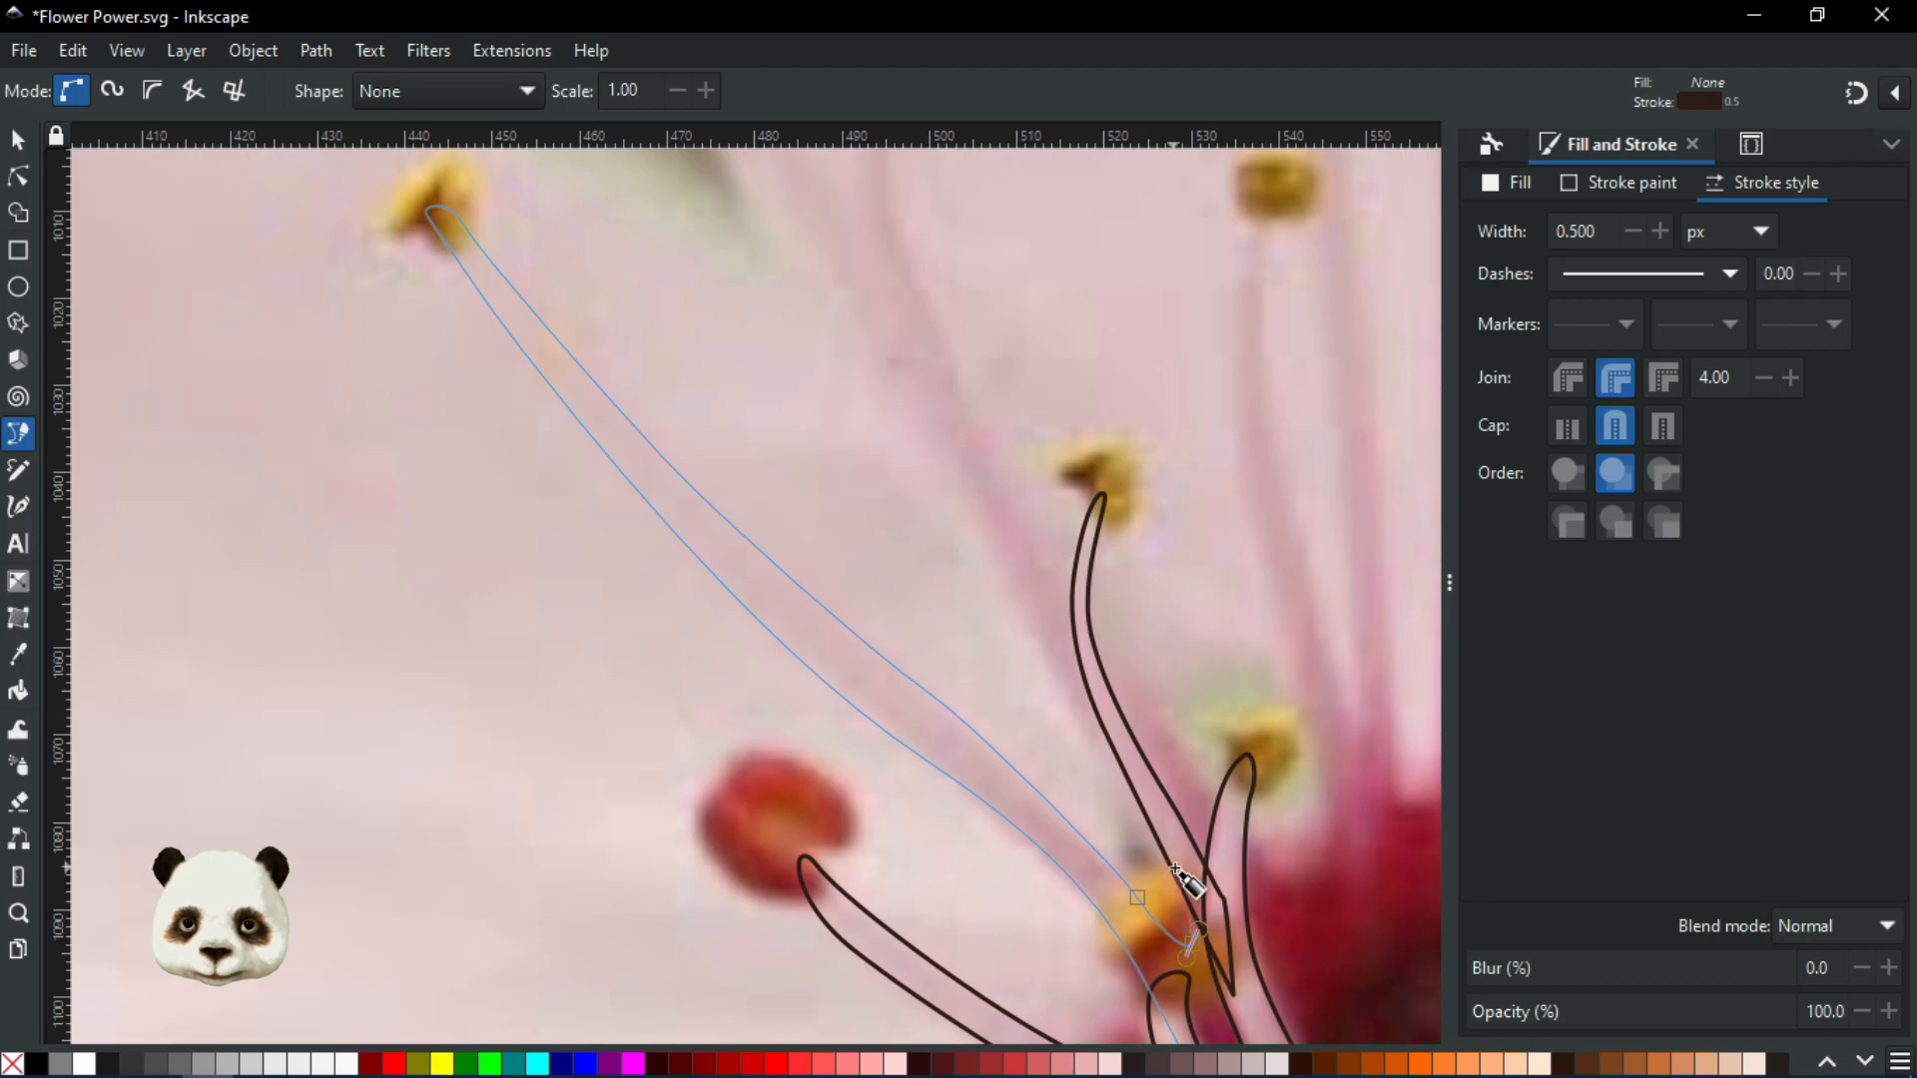
scroll(1186, 882, up, 2)
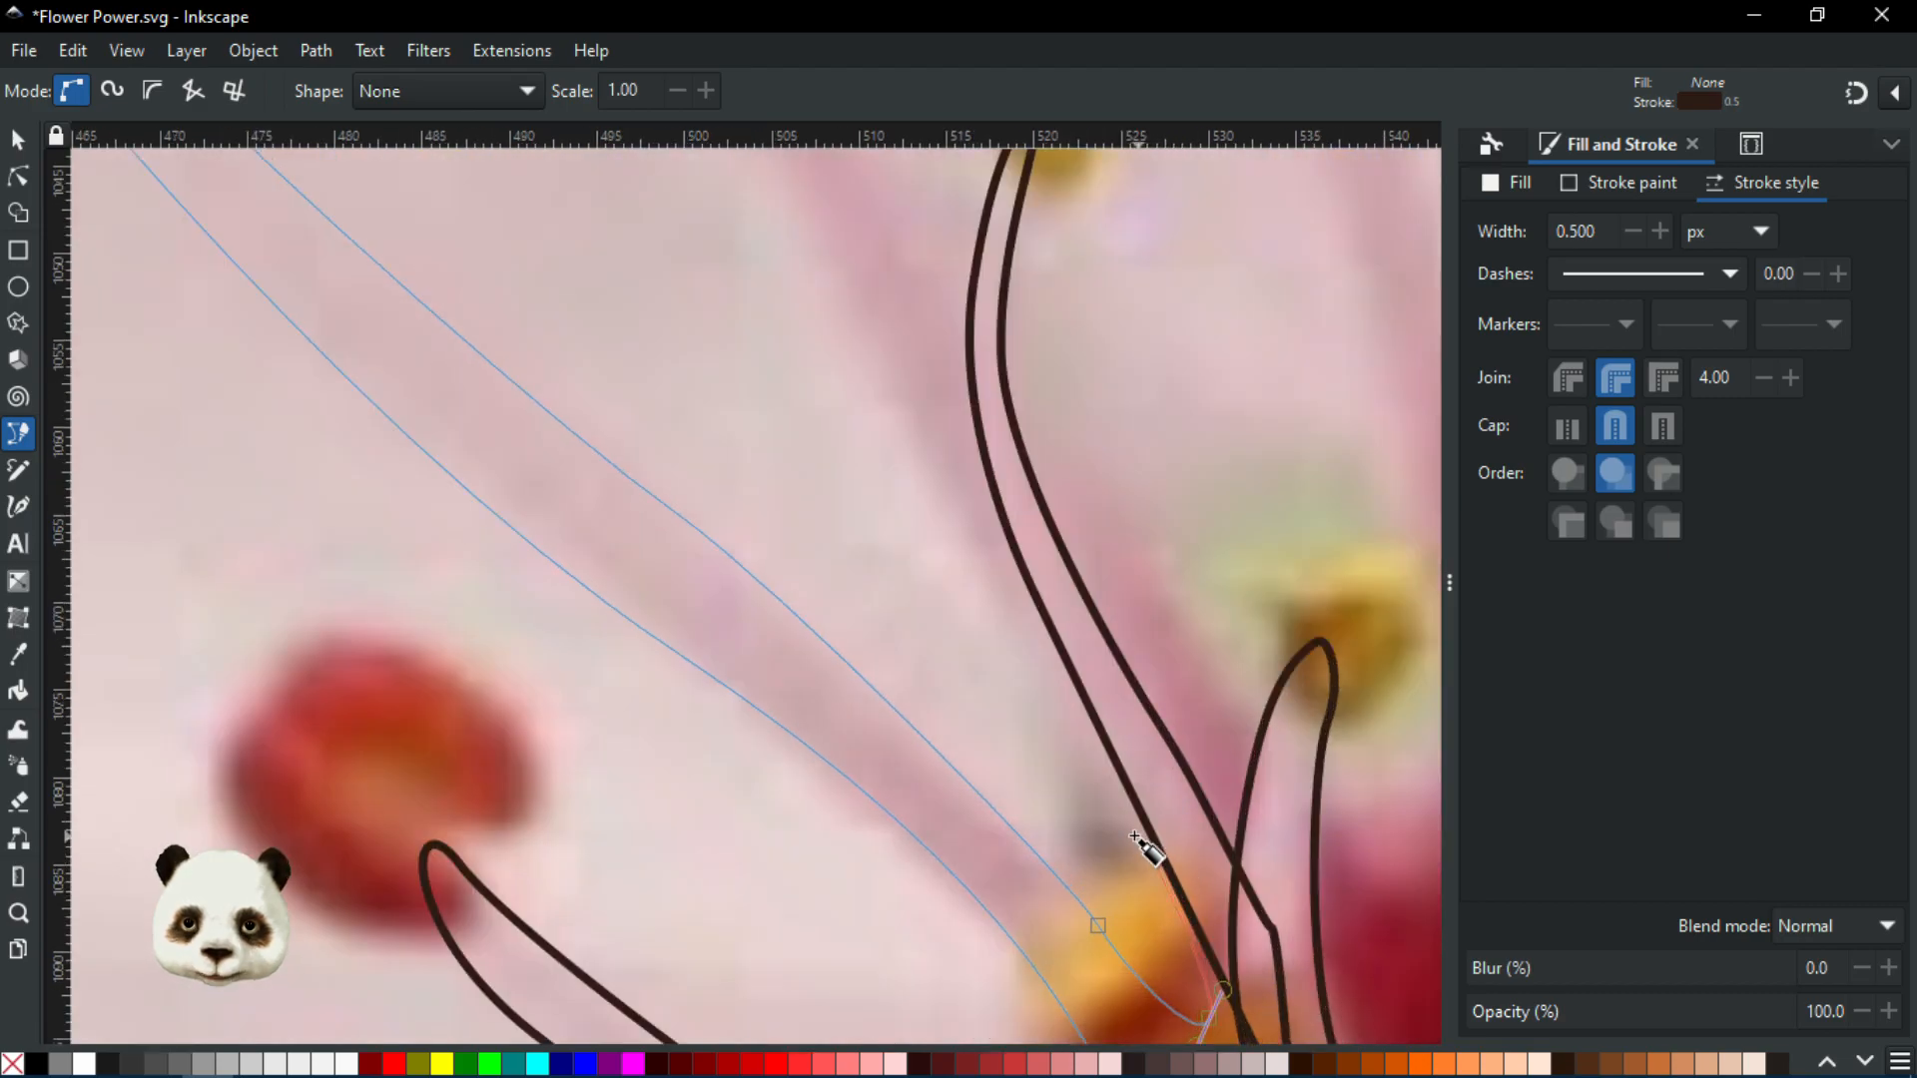
scroll(1147, 852, down, 2)
scroll(1146, 854, up, 1)
Add a node where the stamen meets the centre and begin curving toward the next stamen
drag(1128, 827, 1096, 772)
scroll(1085, 761, down, 1)
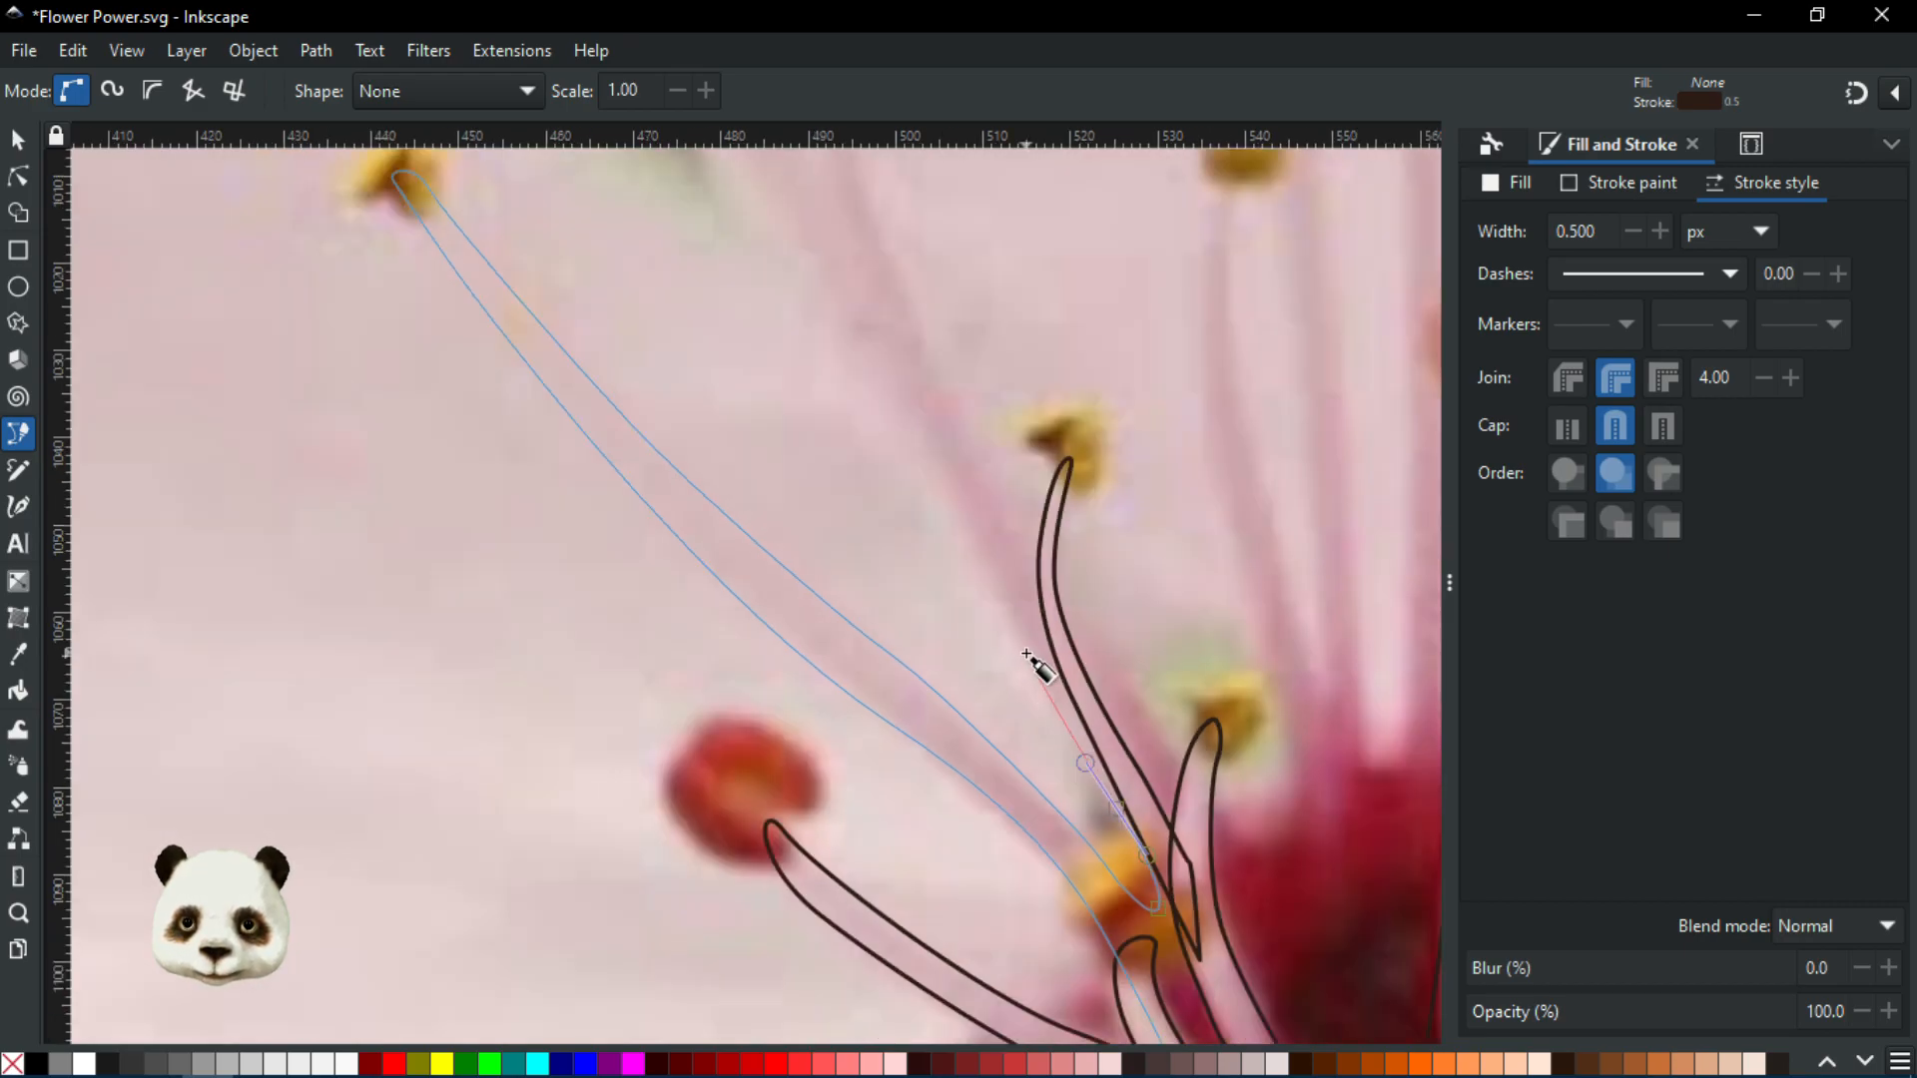
drag(996, 589, 1069, 766)
drag(975, 599, 1027, 810)
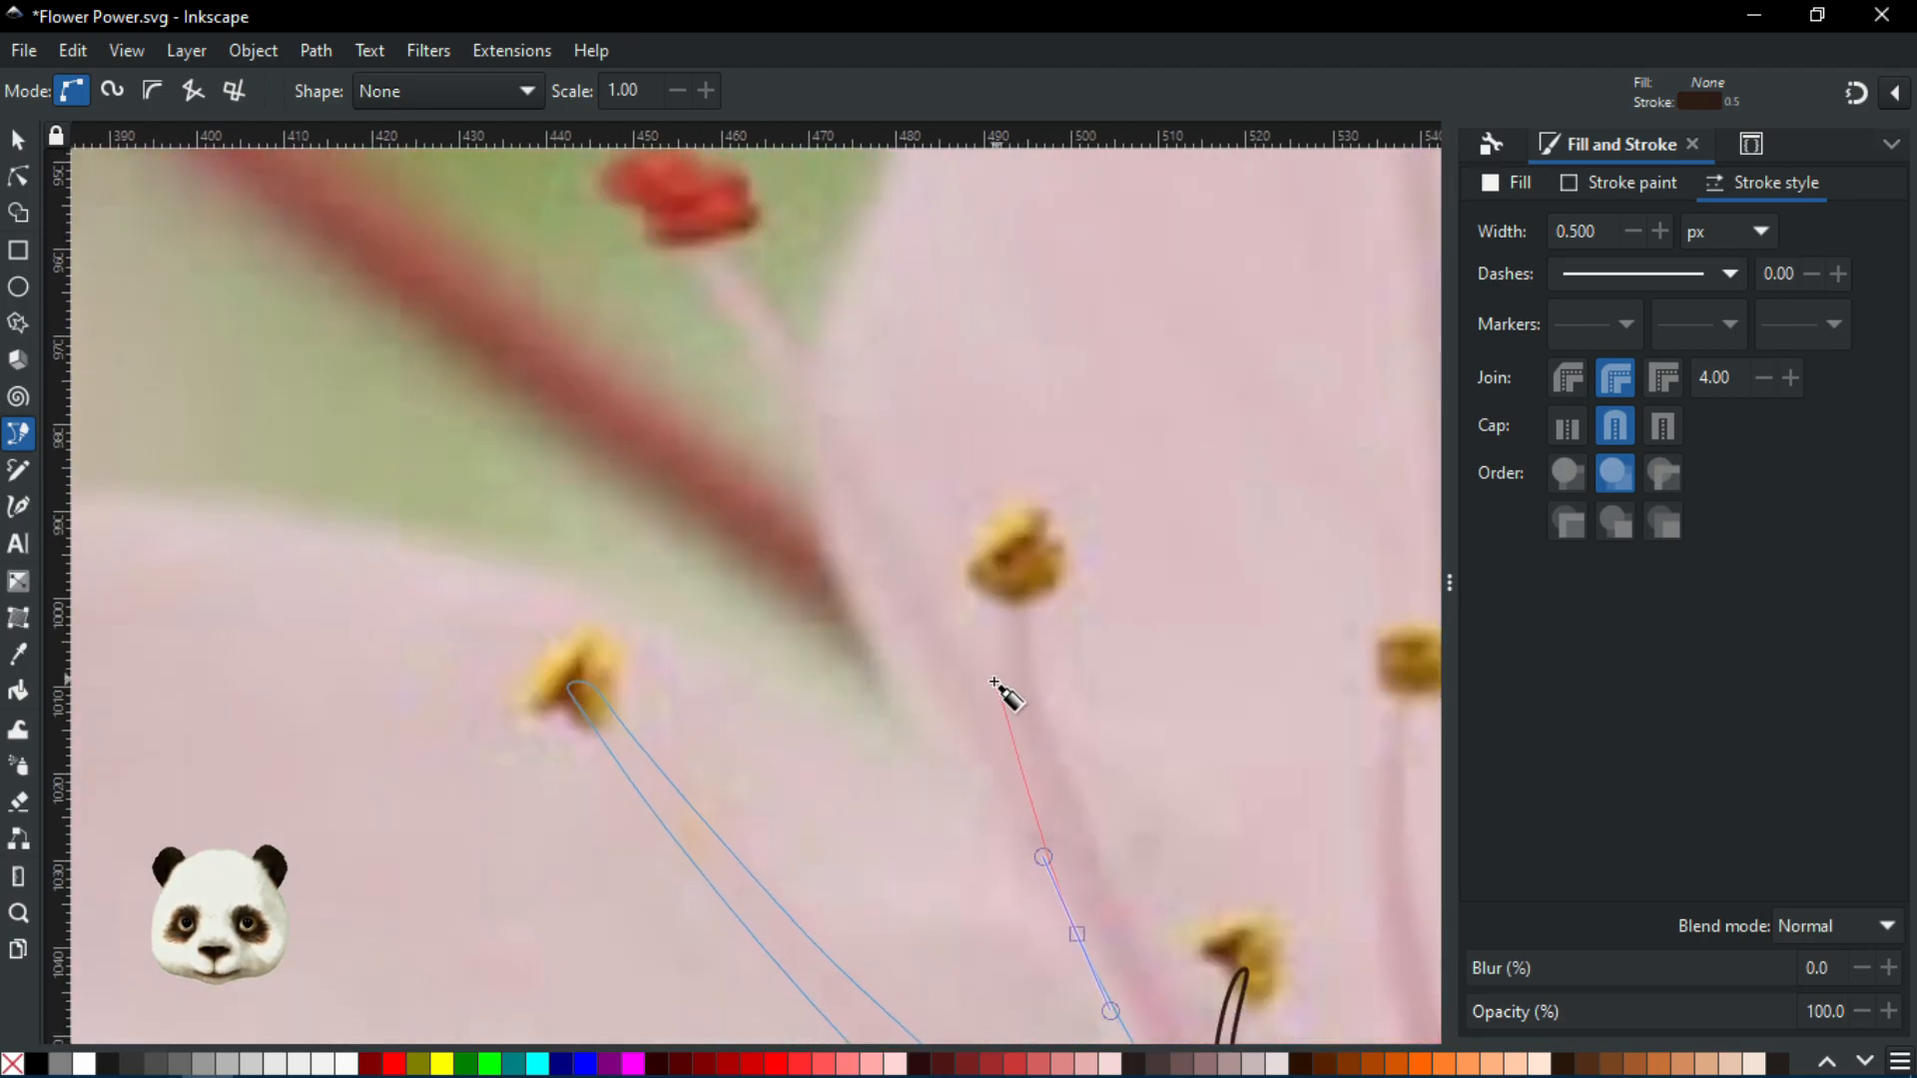
Run the outline up the next stamen to its anther and back down near the flower centre
drag(986, 677, 968, 600)
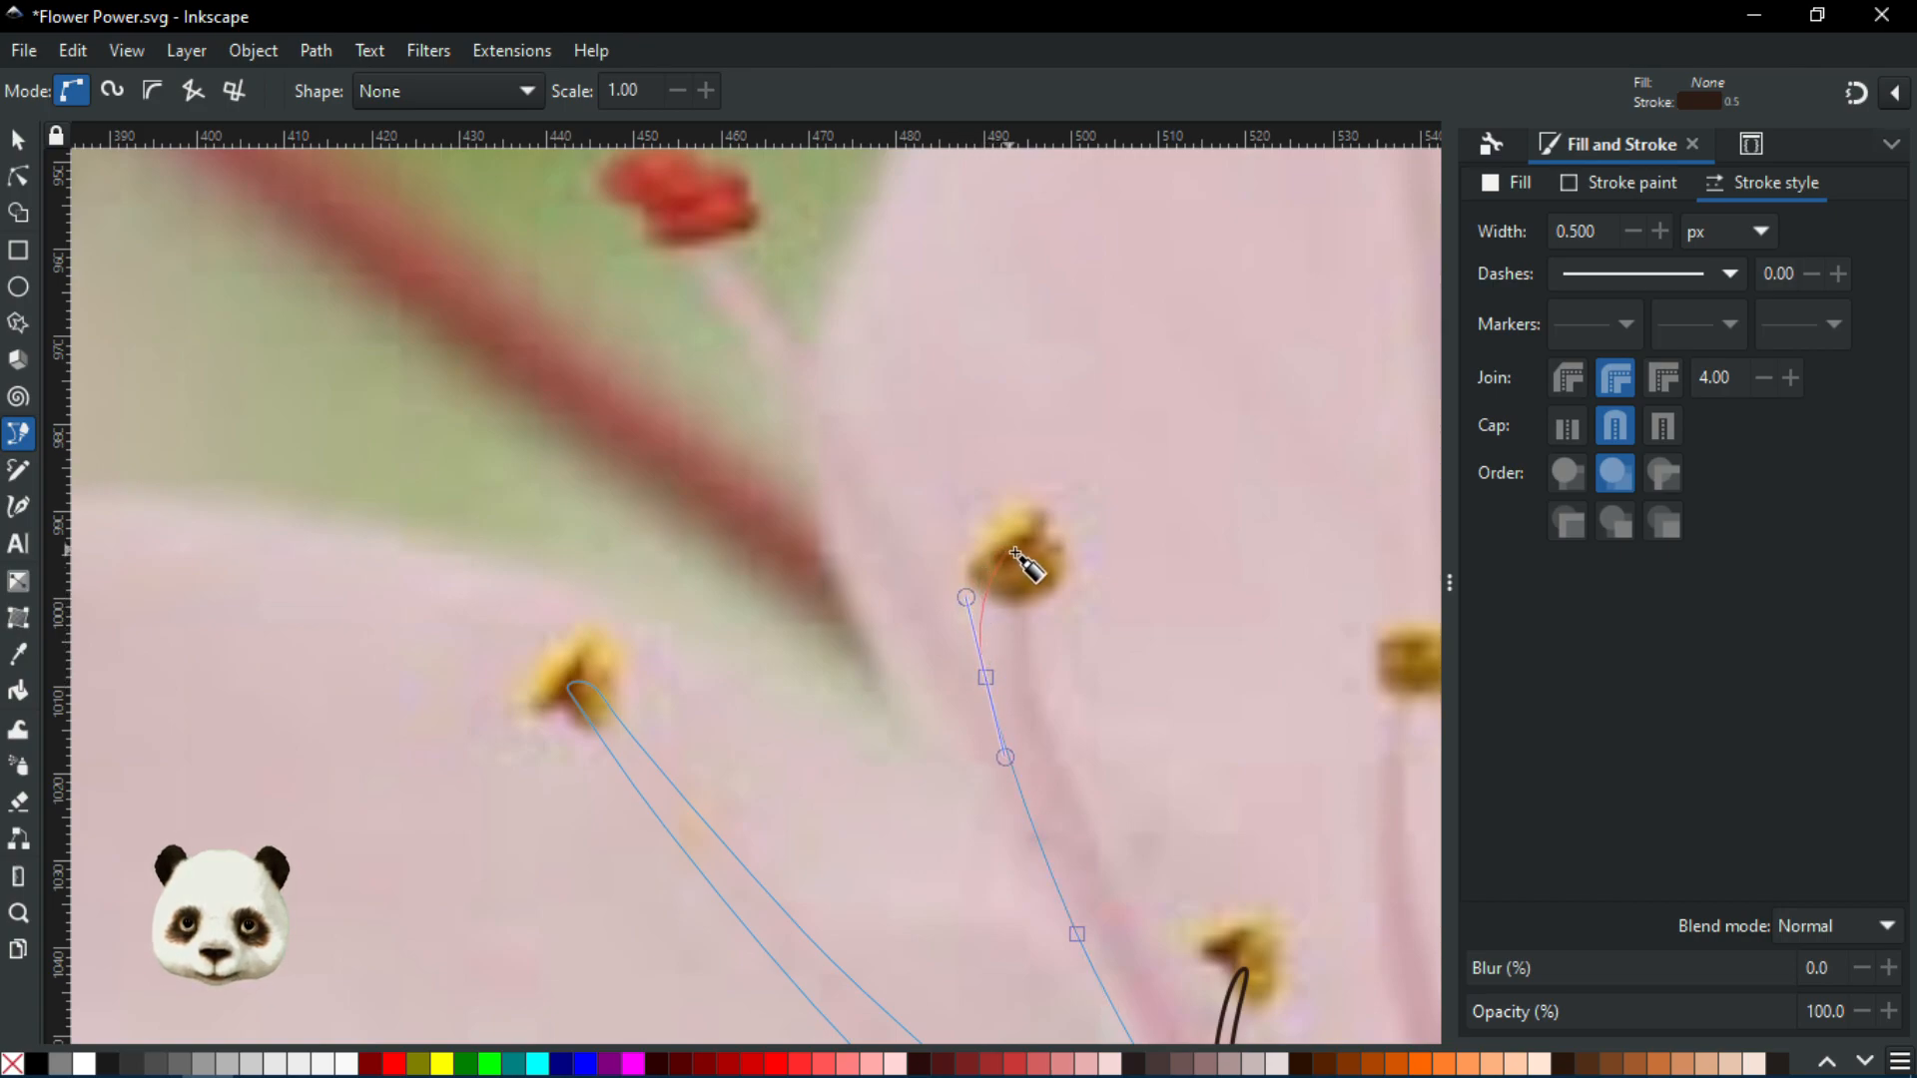
drag(1021, 557, 1039, 705)
drag(982, 640, 699, 313)
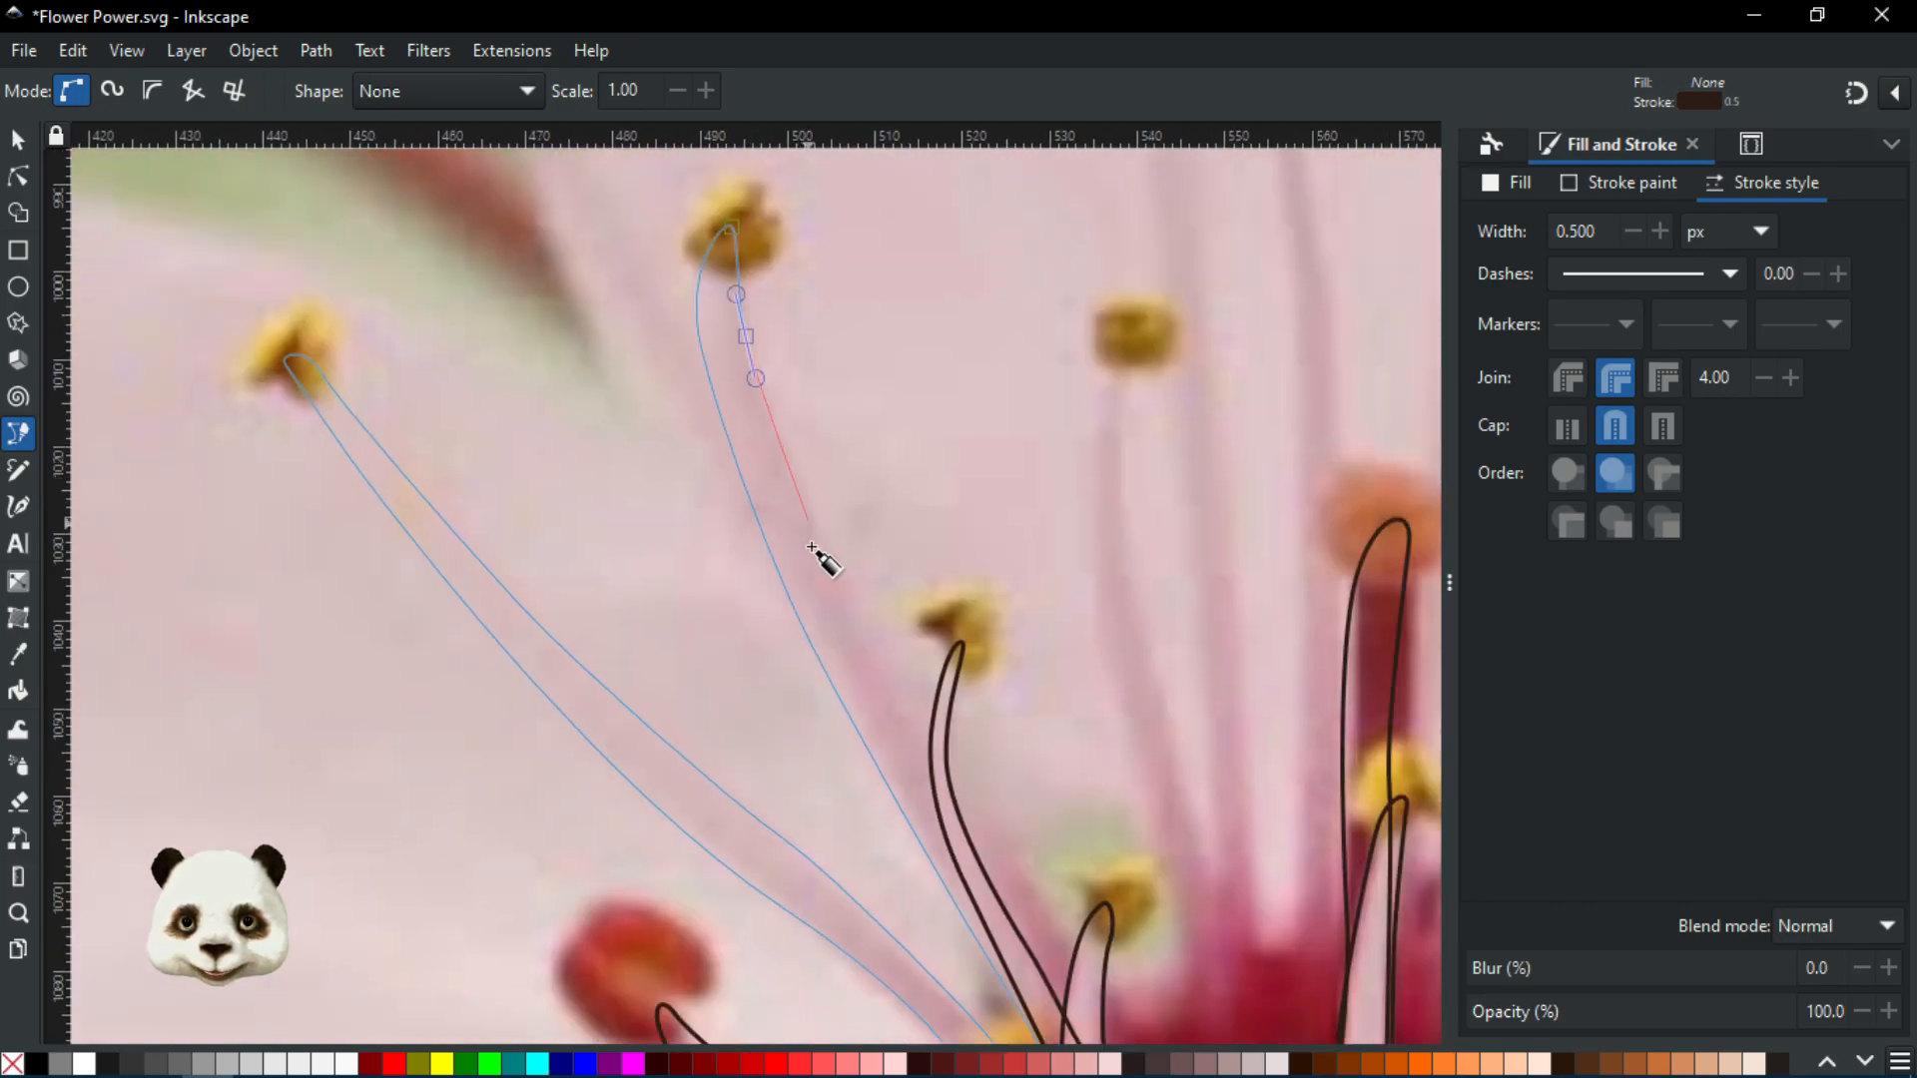
drag(870, 648, 643, 355)
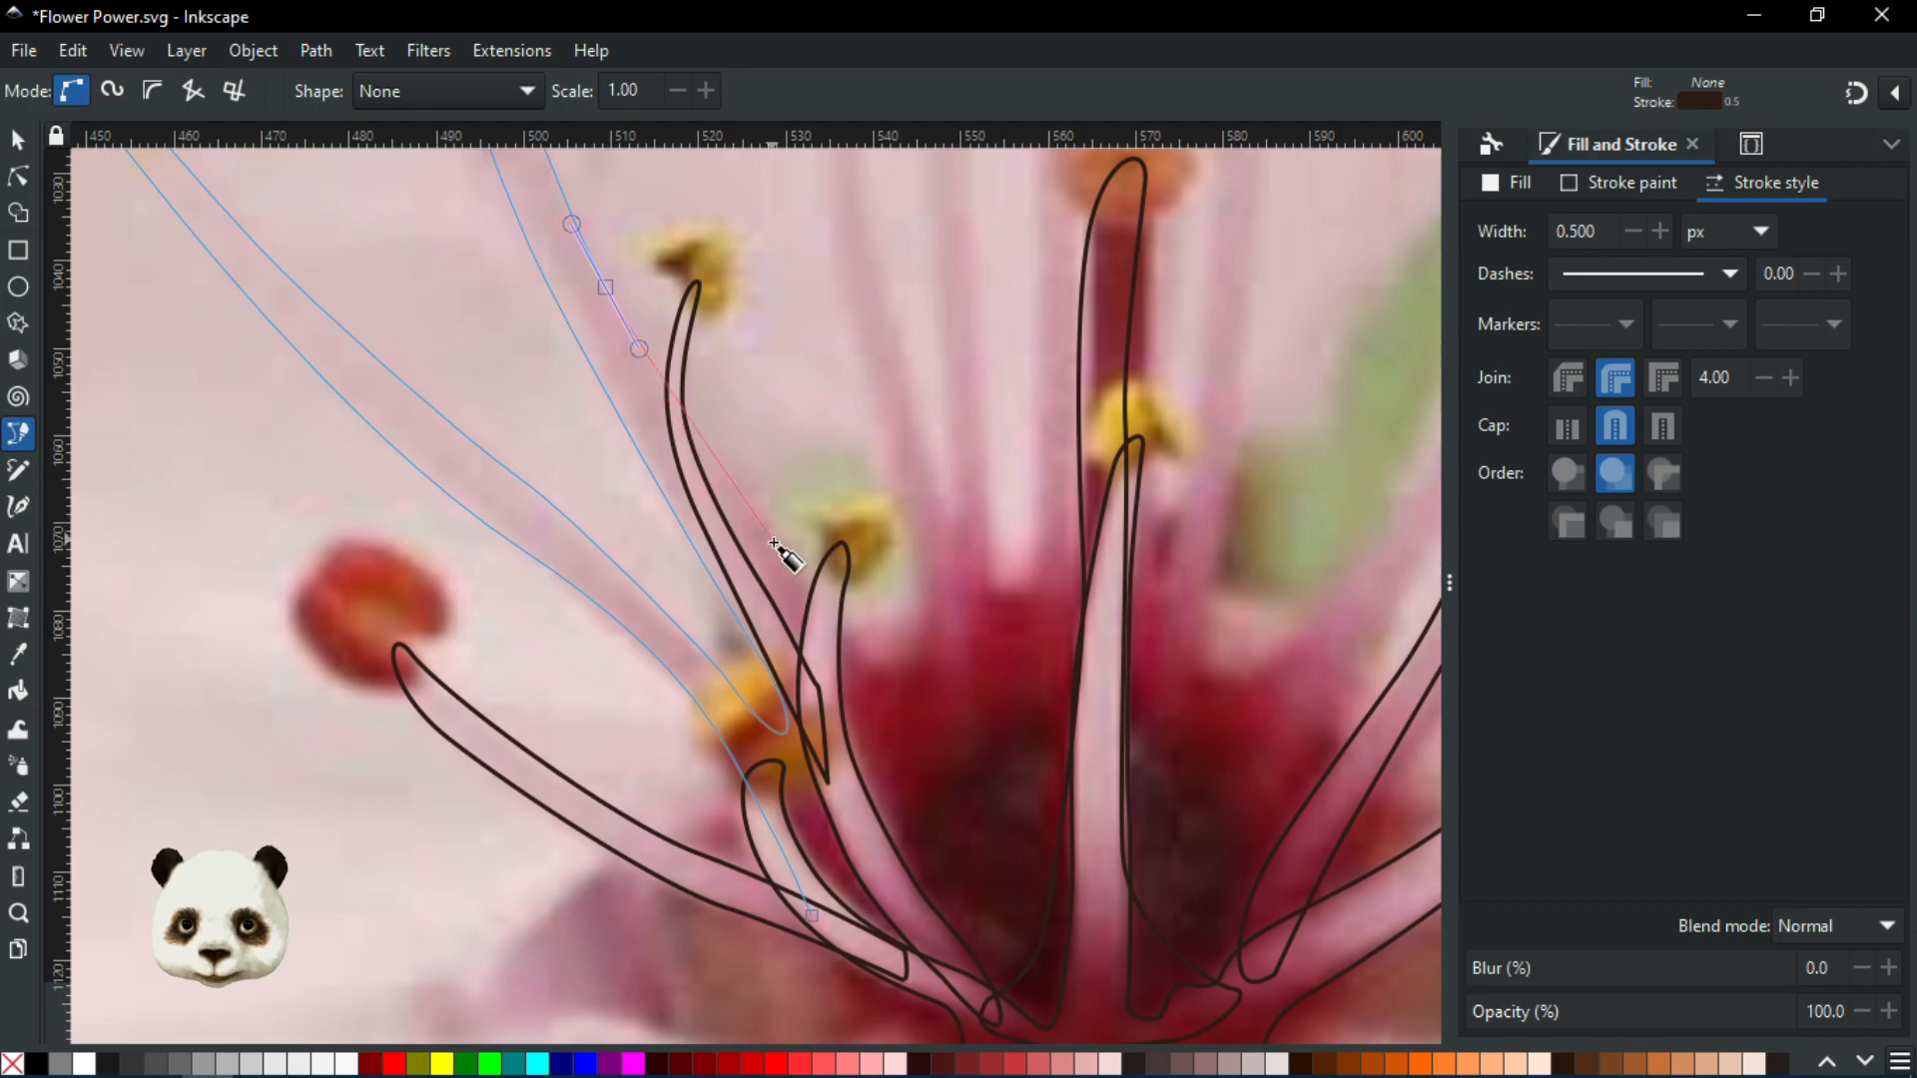
drag(781, 553, 798, 576)
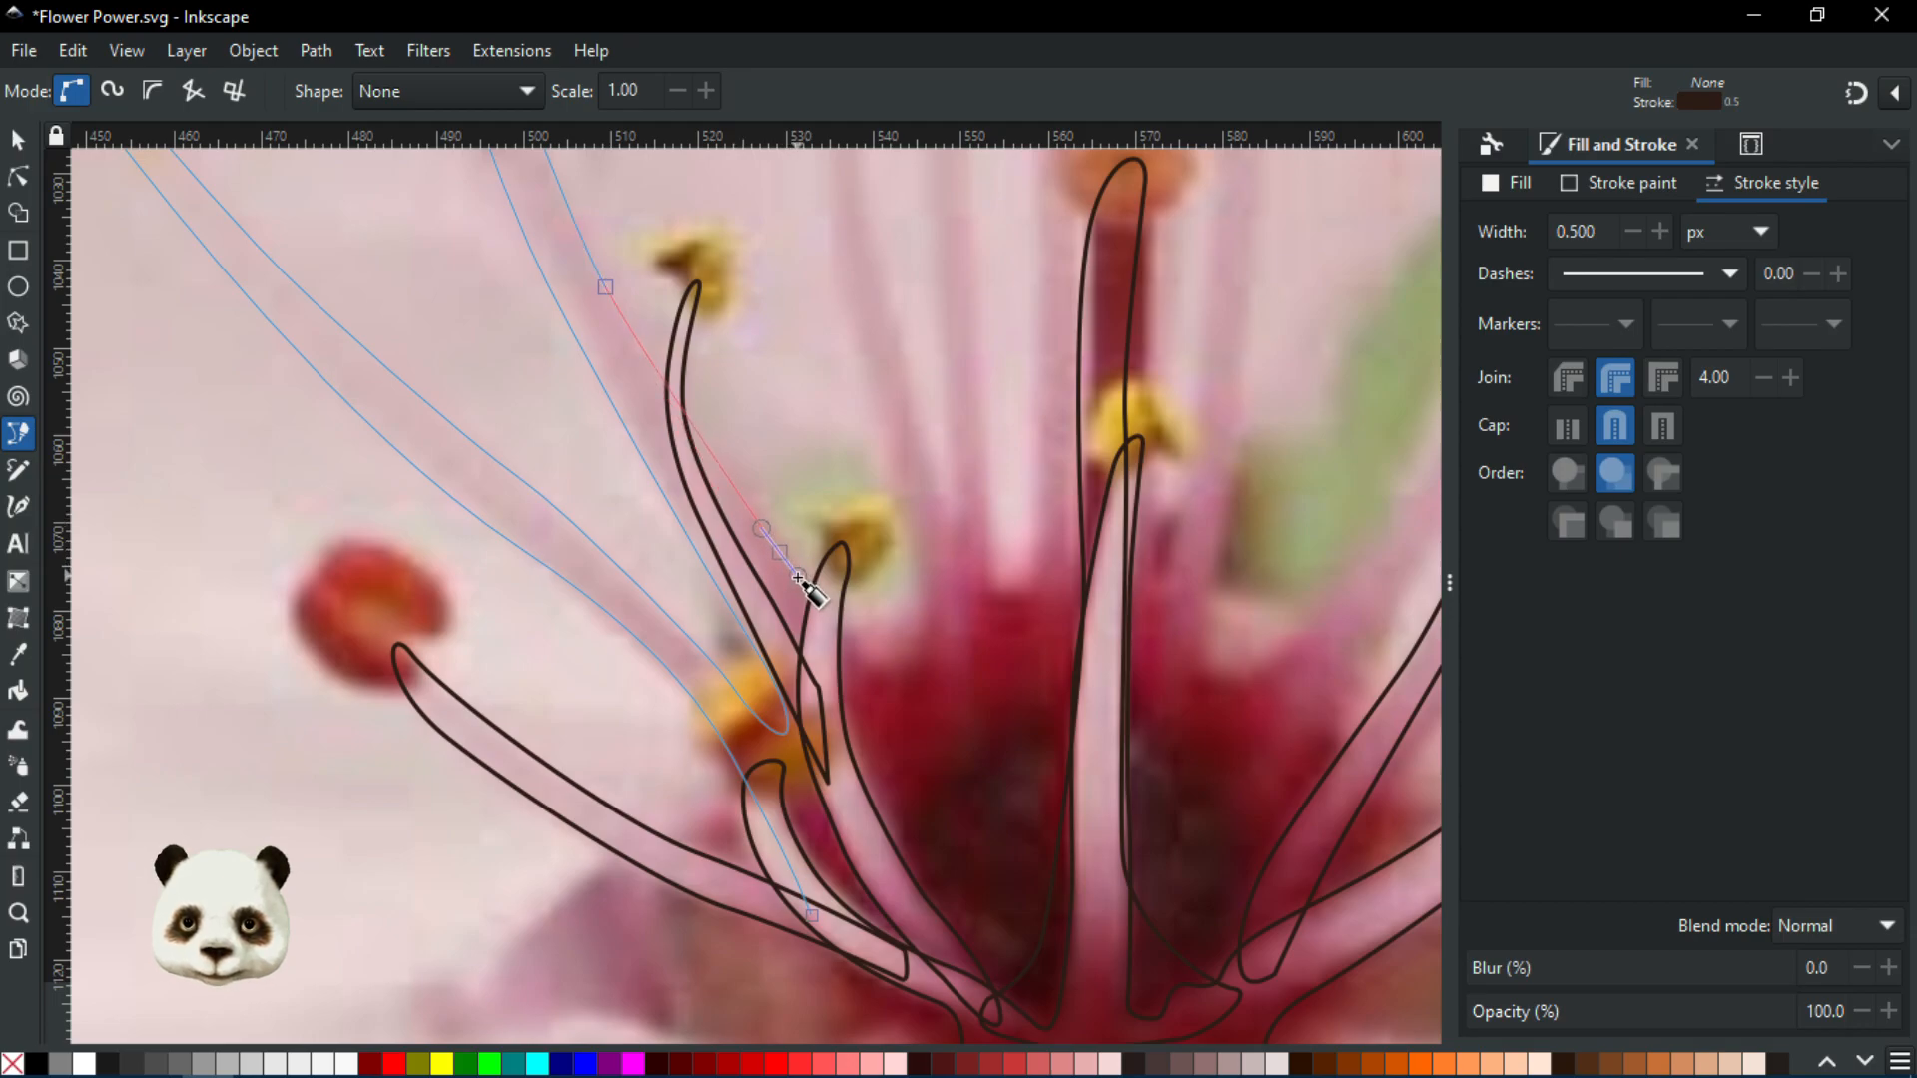
Place curved nodes at the filament's base, turning the outline back upward
scroll(811, 604, down, 3)
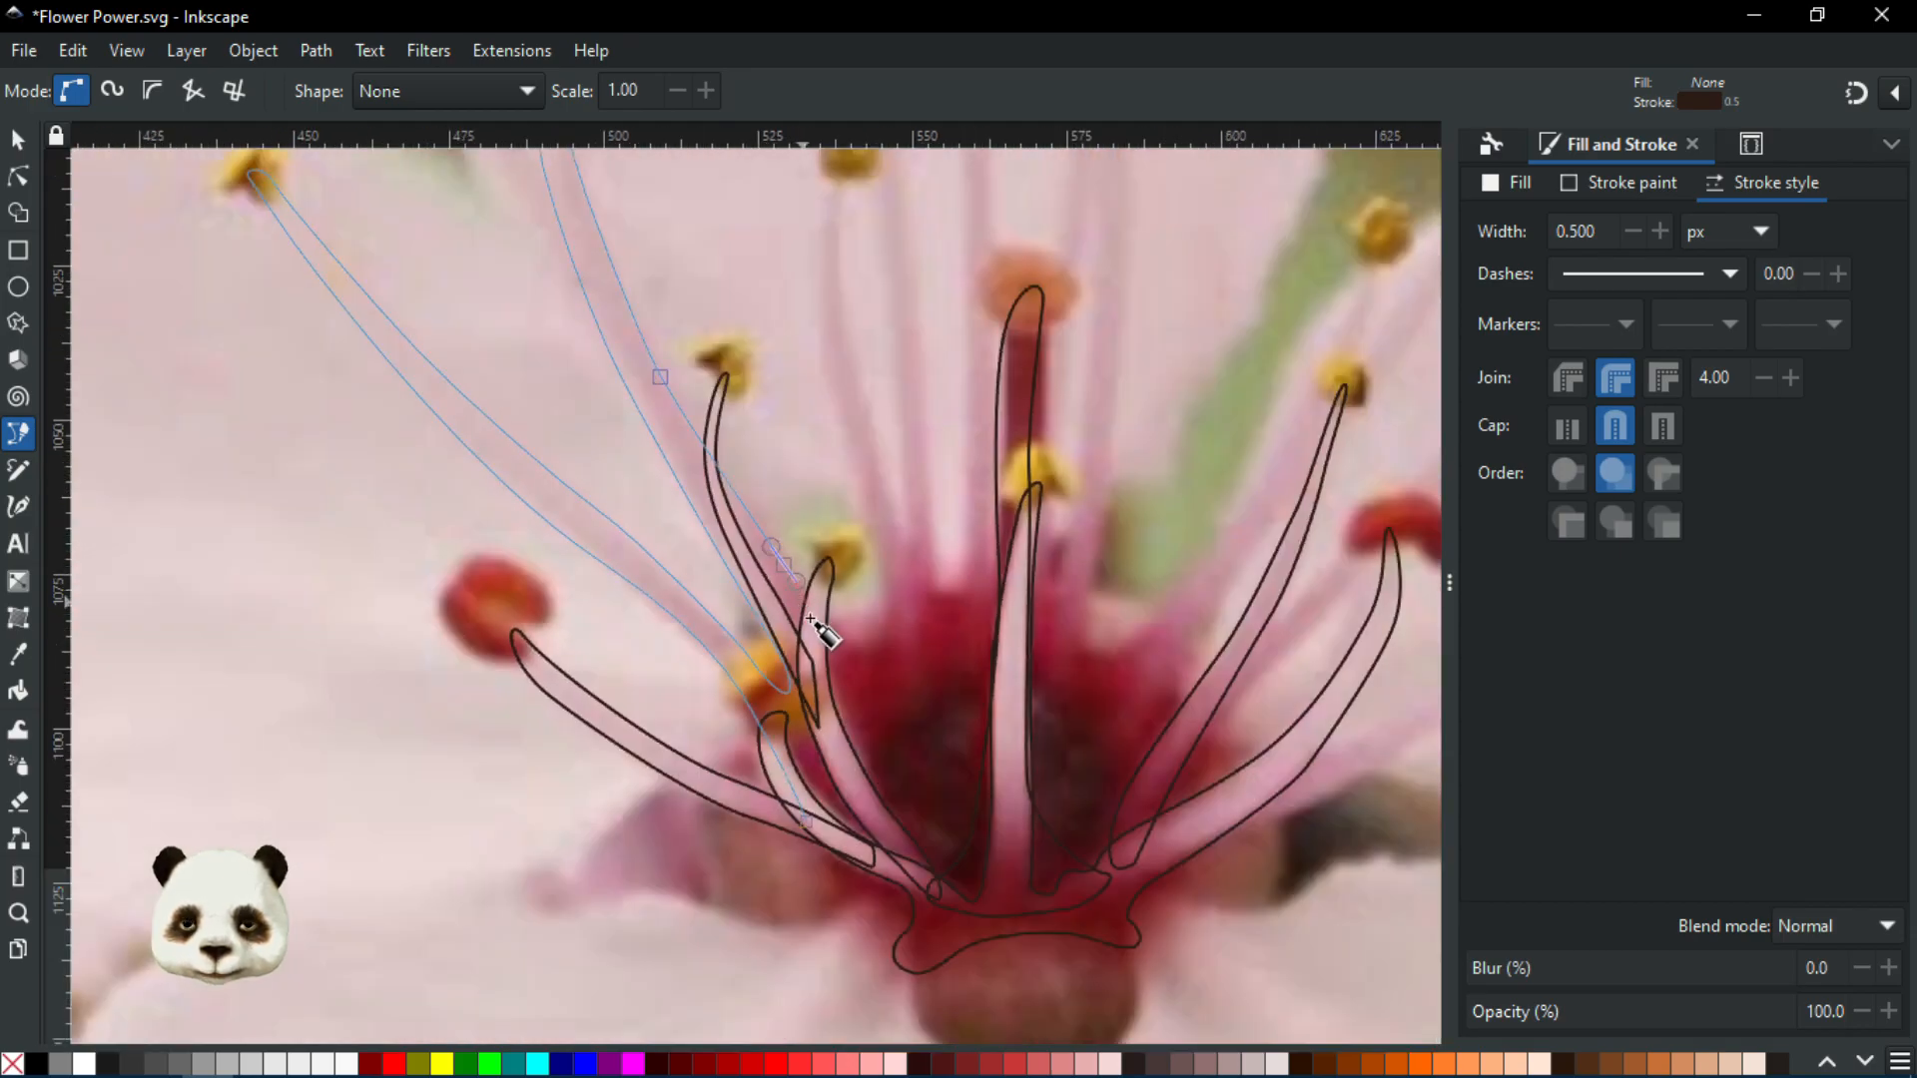
scroll(823, 639, up, 2)
scroll(837, 638, up, 3)
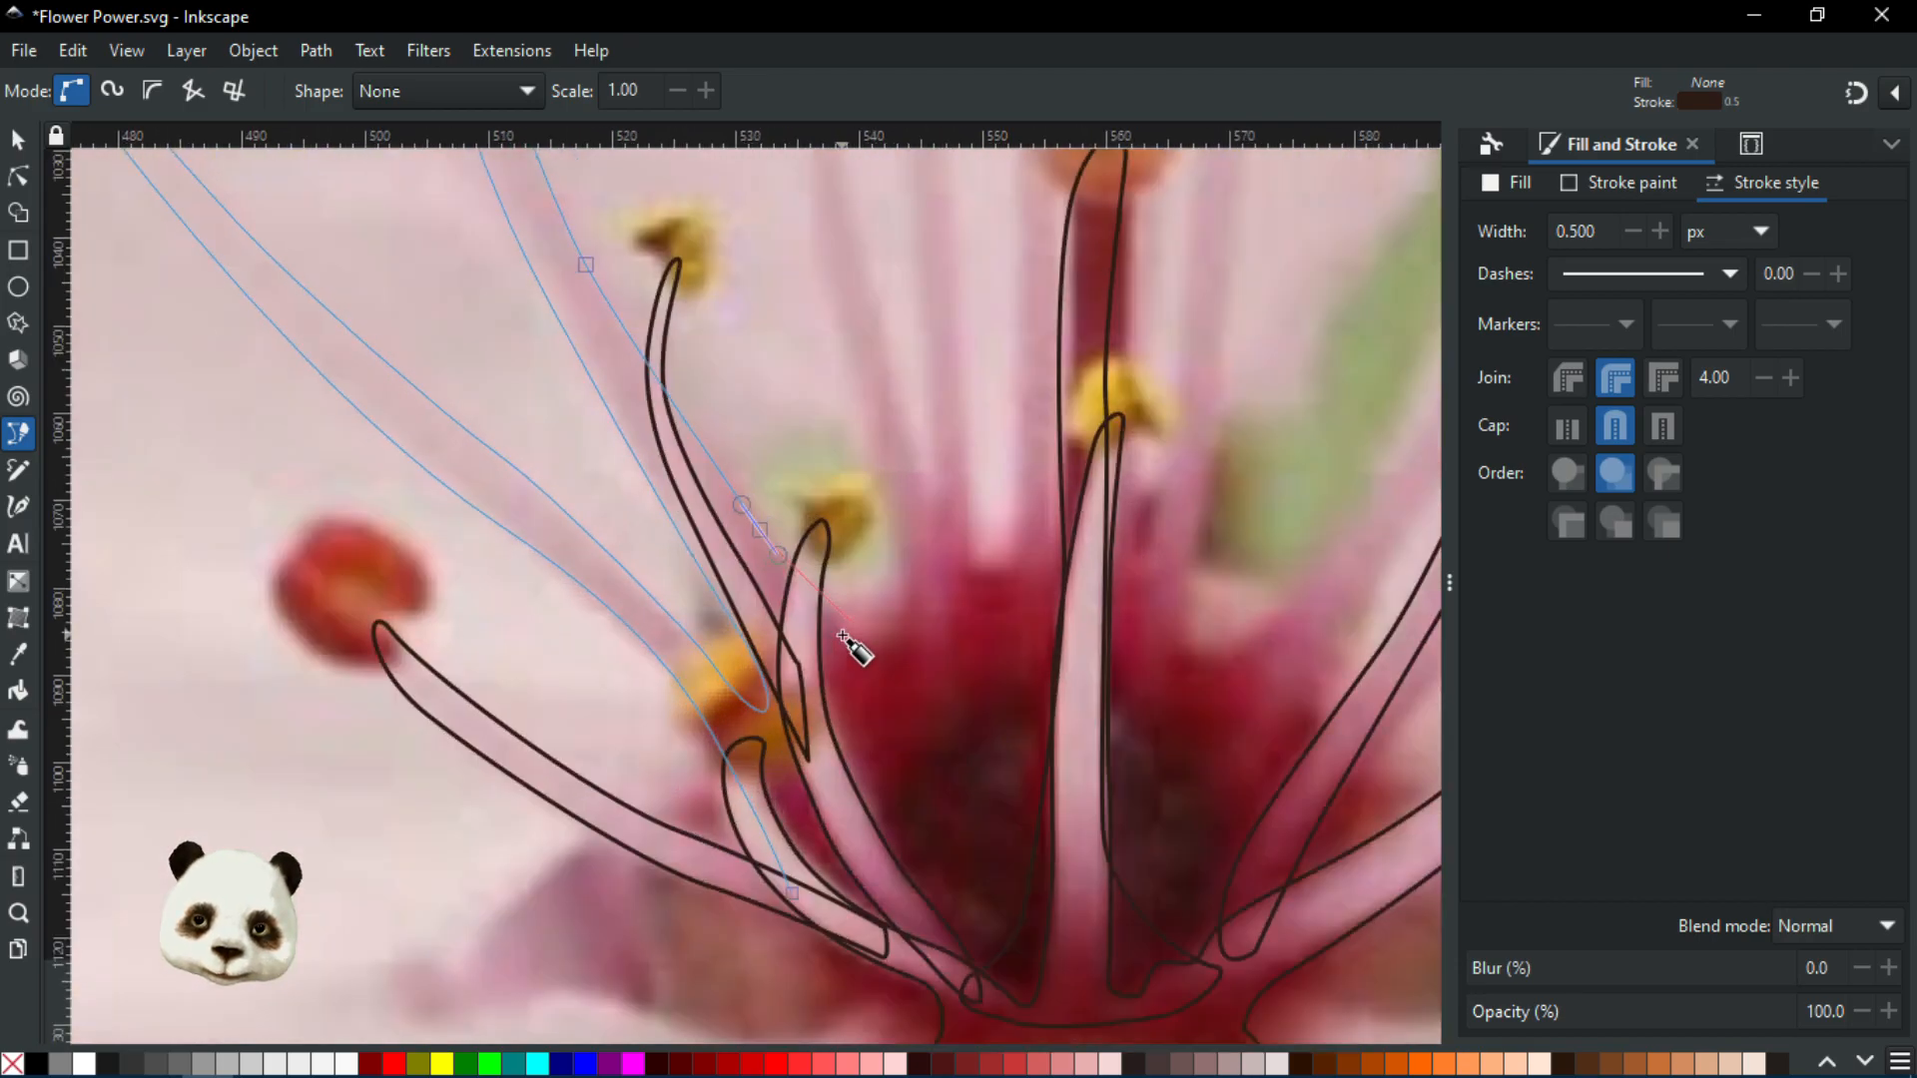
scroll(849, 641, up, 1)
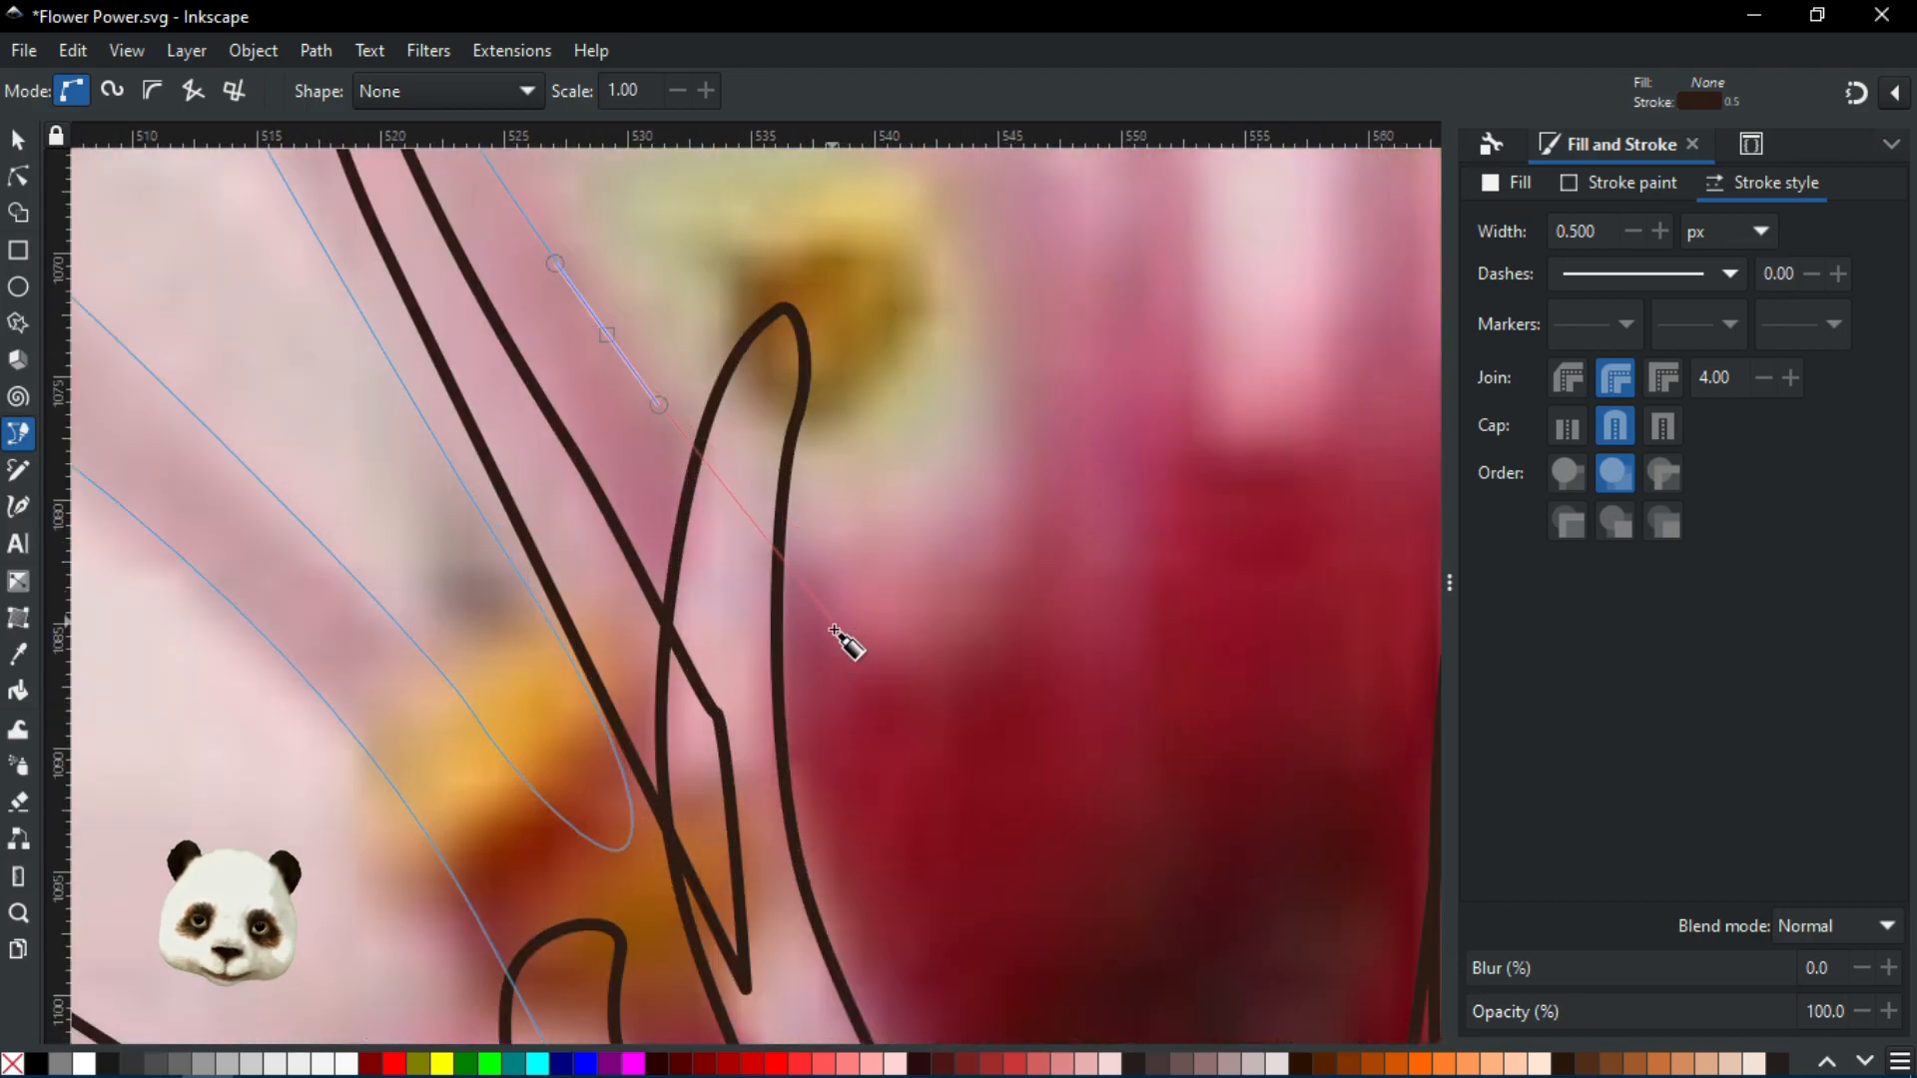
drag(804, 609, 875, 667)
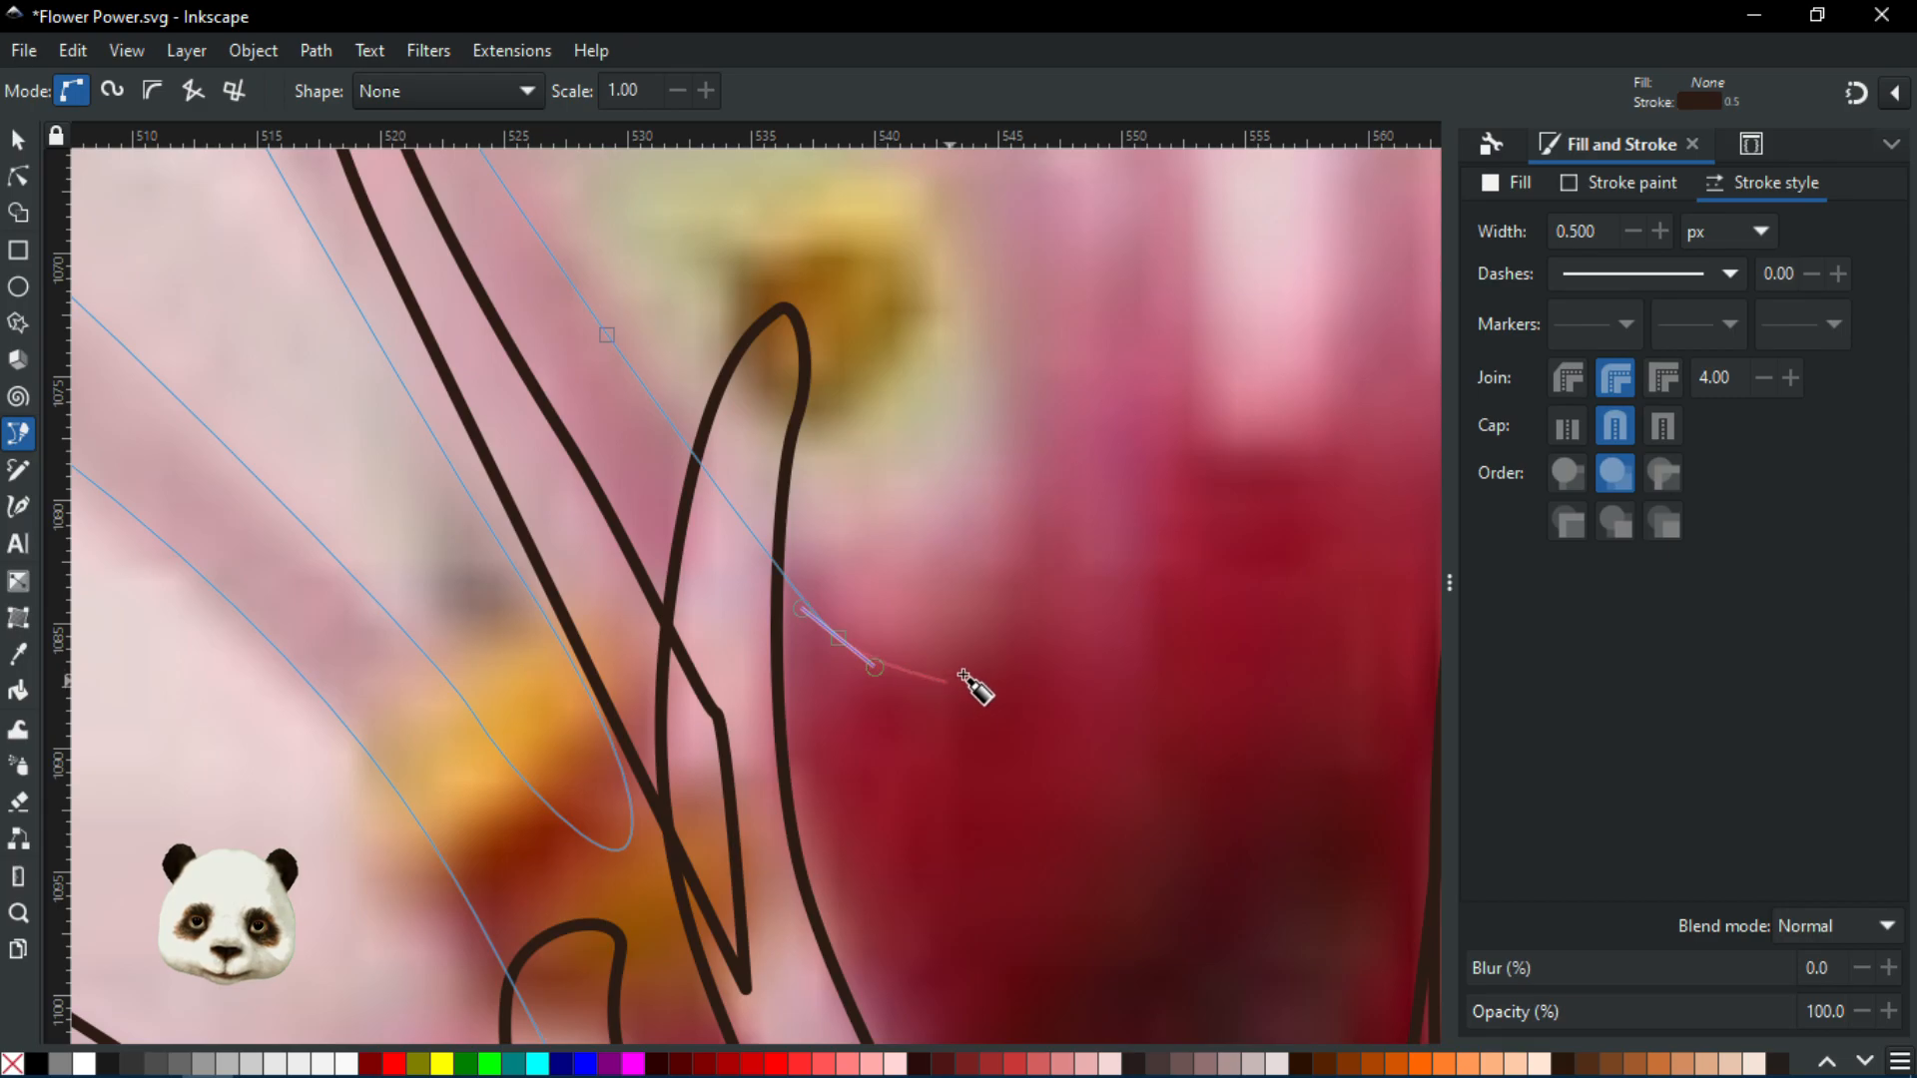
drag(1018, 587, 901, 682)
scroll(1027, 489, down, 2)
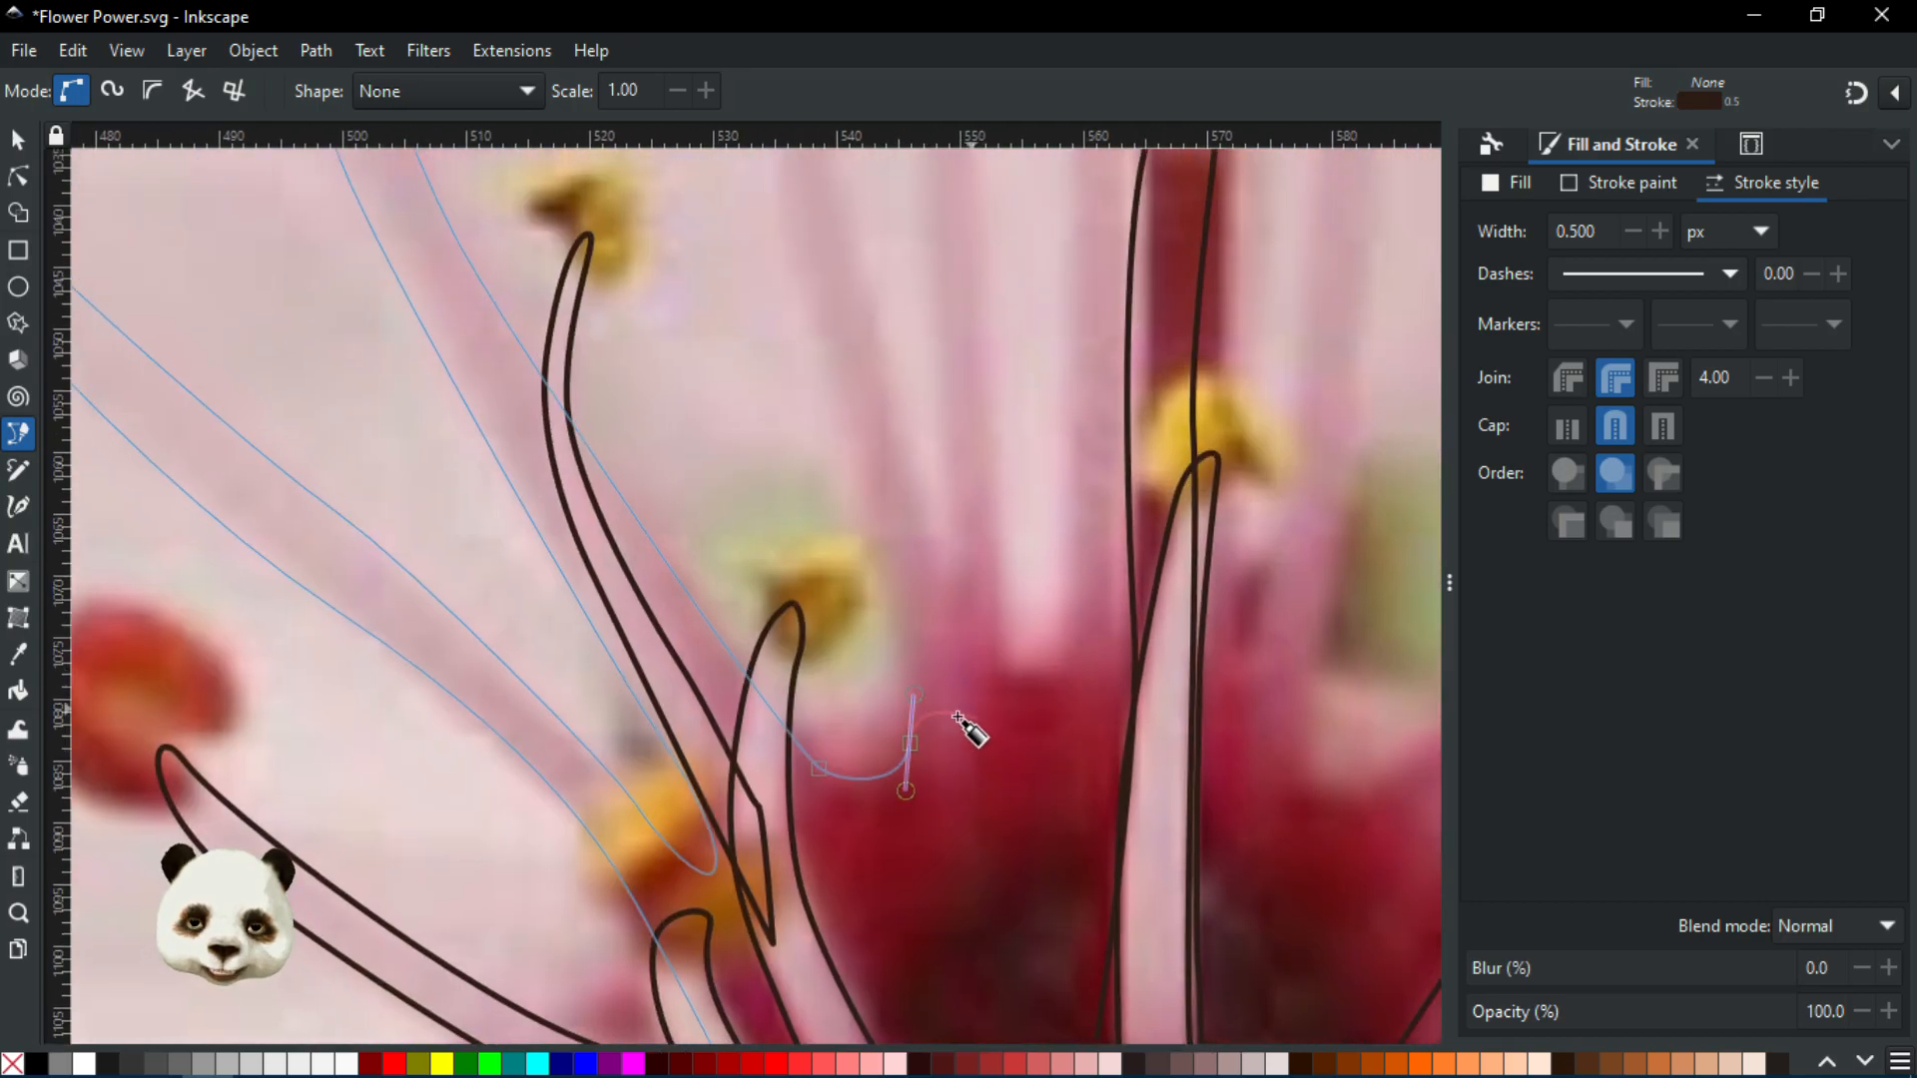
scroll(843, 513, down, 4)
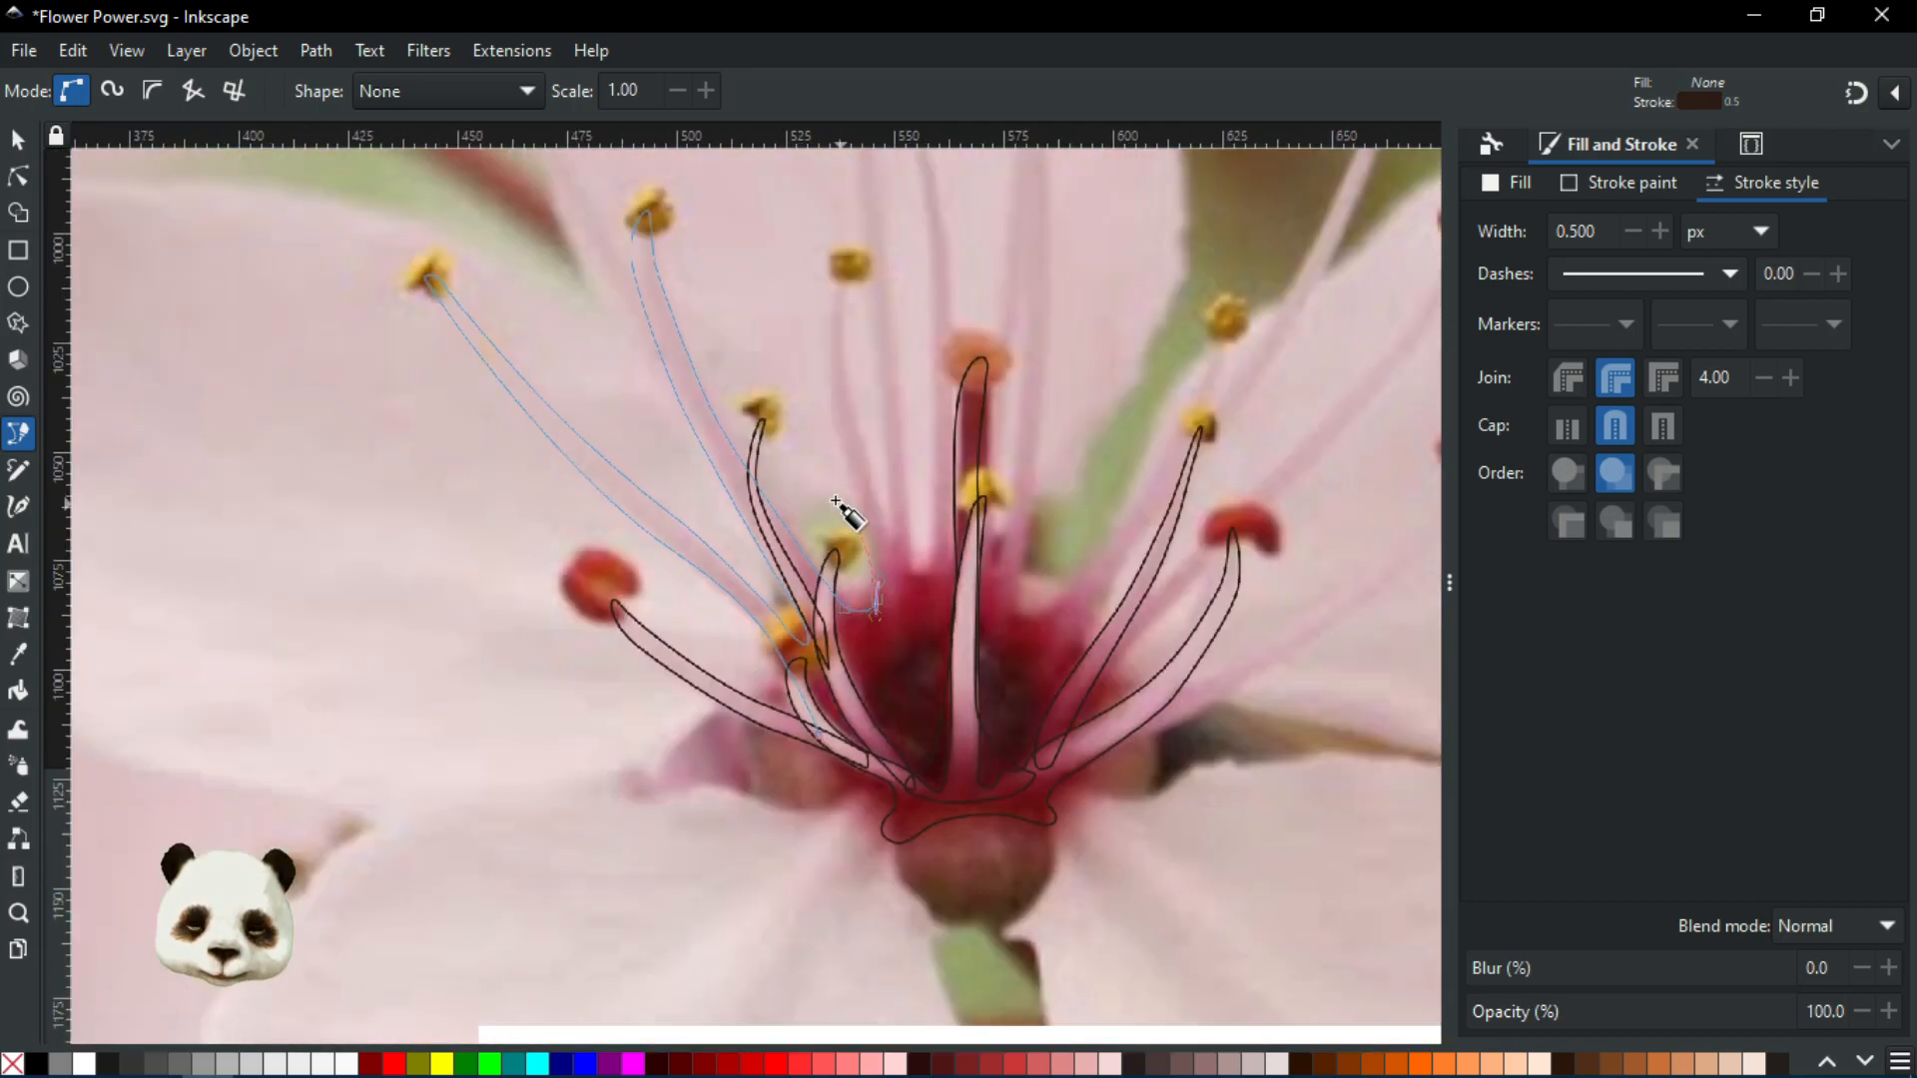
scroll(860, 453, up, 3)
Trace the outline up one side of the filament to a node at the top of the stem
scroll(899, 582, up, 1)
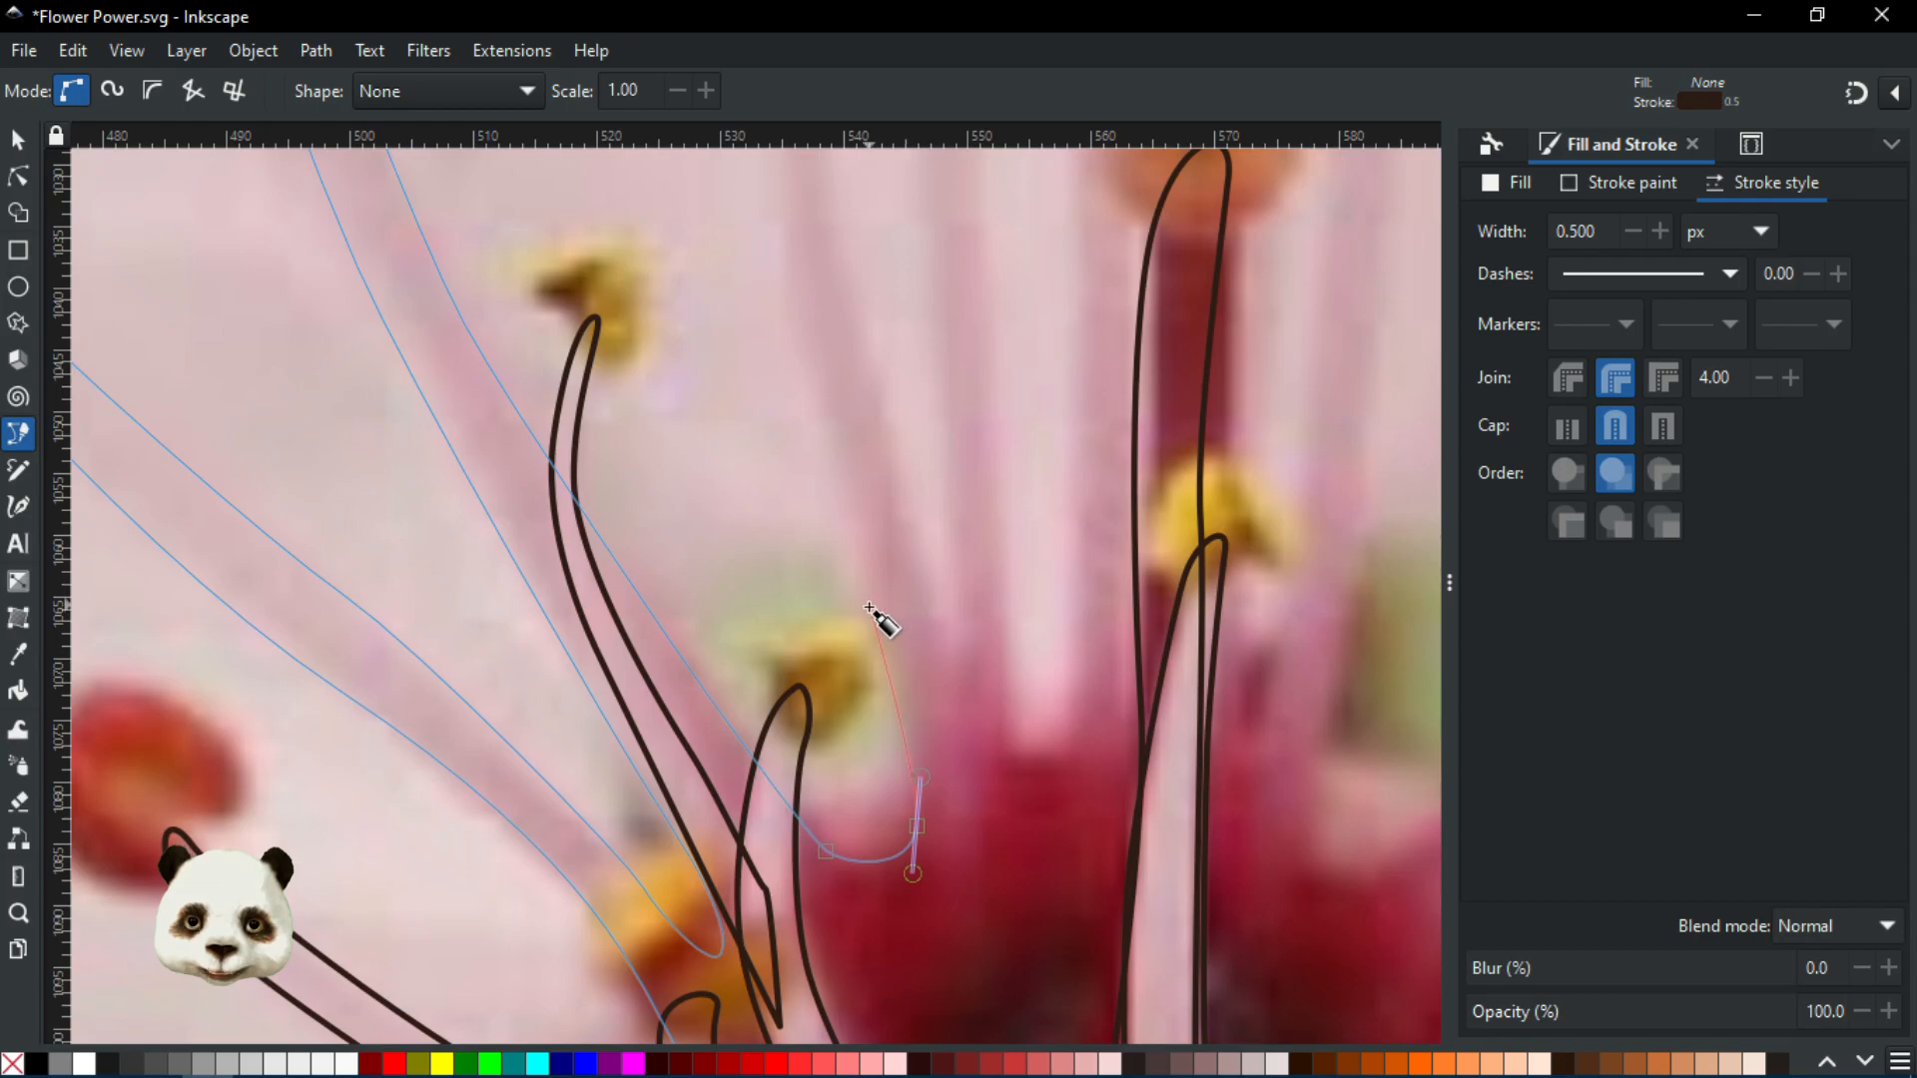
drag(869, 576, 719, 732)
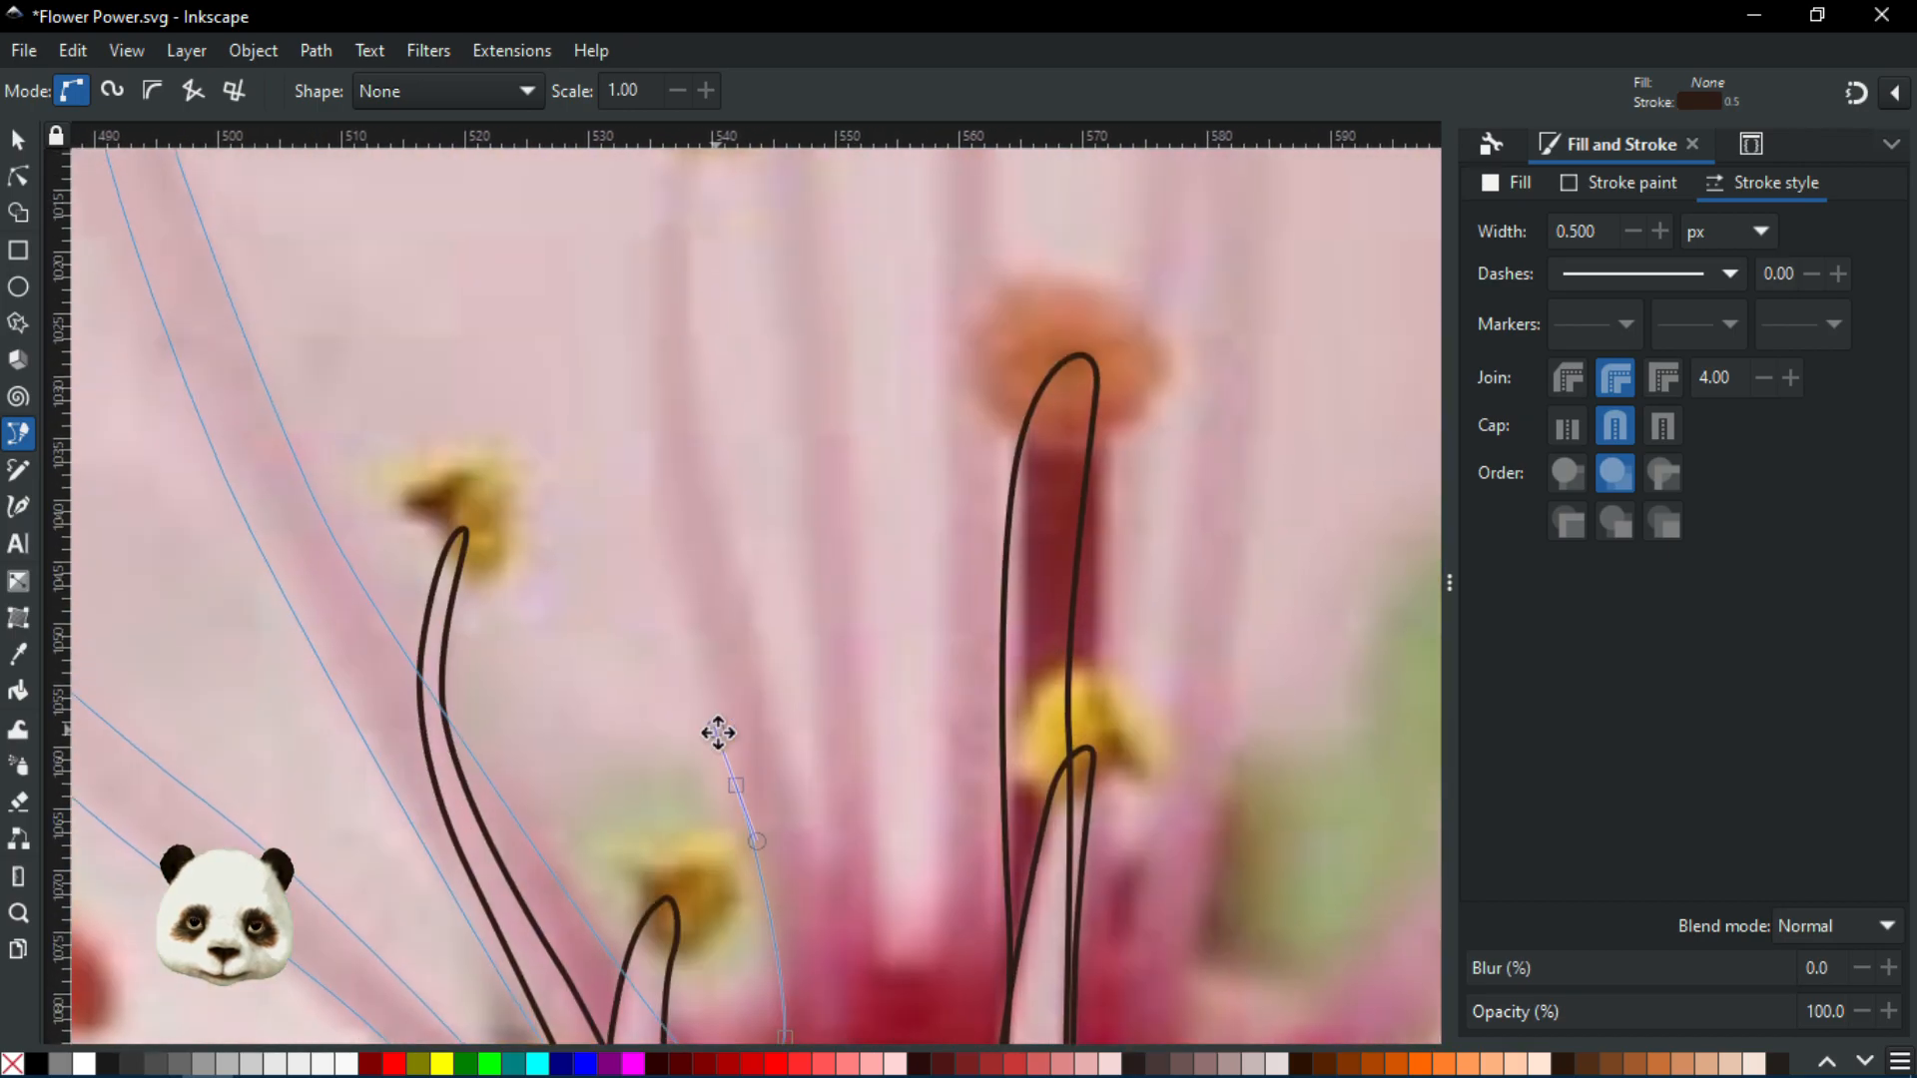
drag(660, 506, 653, 440)
drag(664, 548, 710, 813)
drag(709, 469, 727, 395)
click(739, 379)
drag(737, 525, 736, 586)
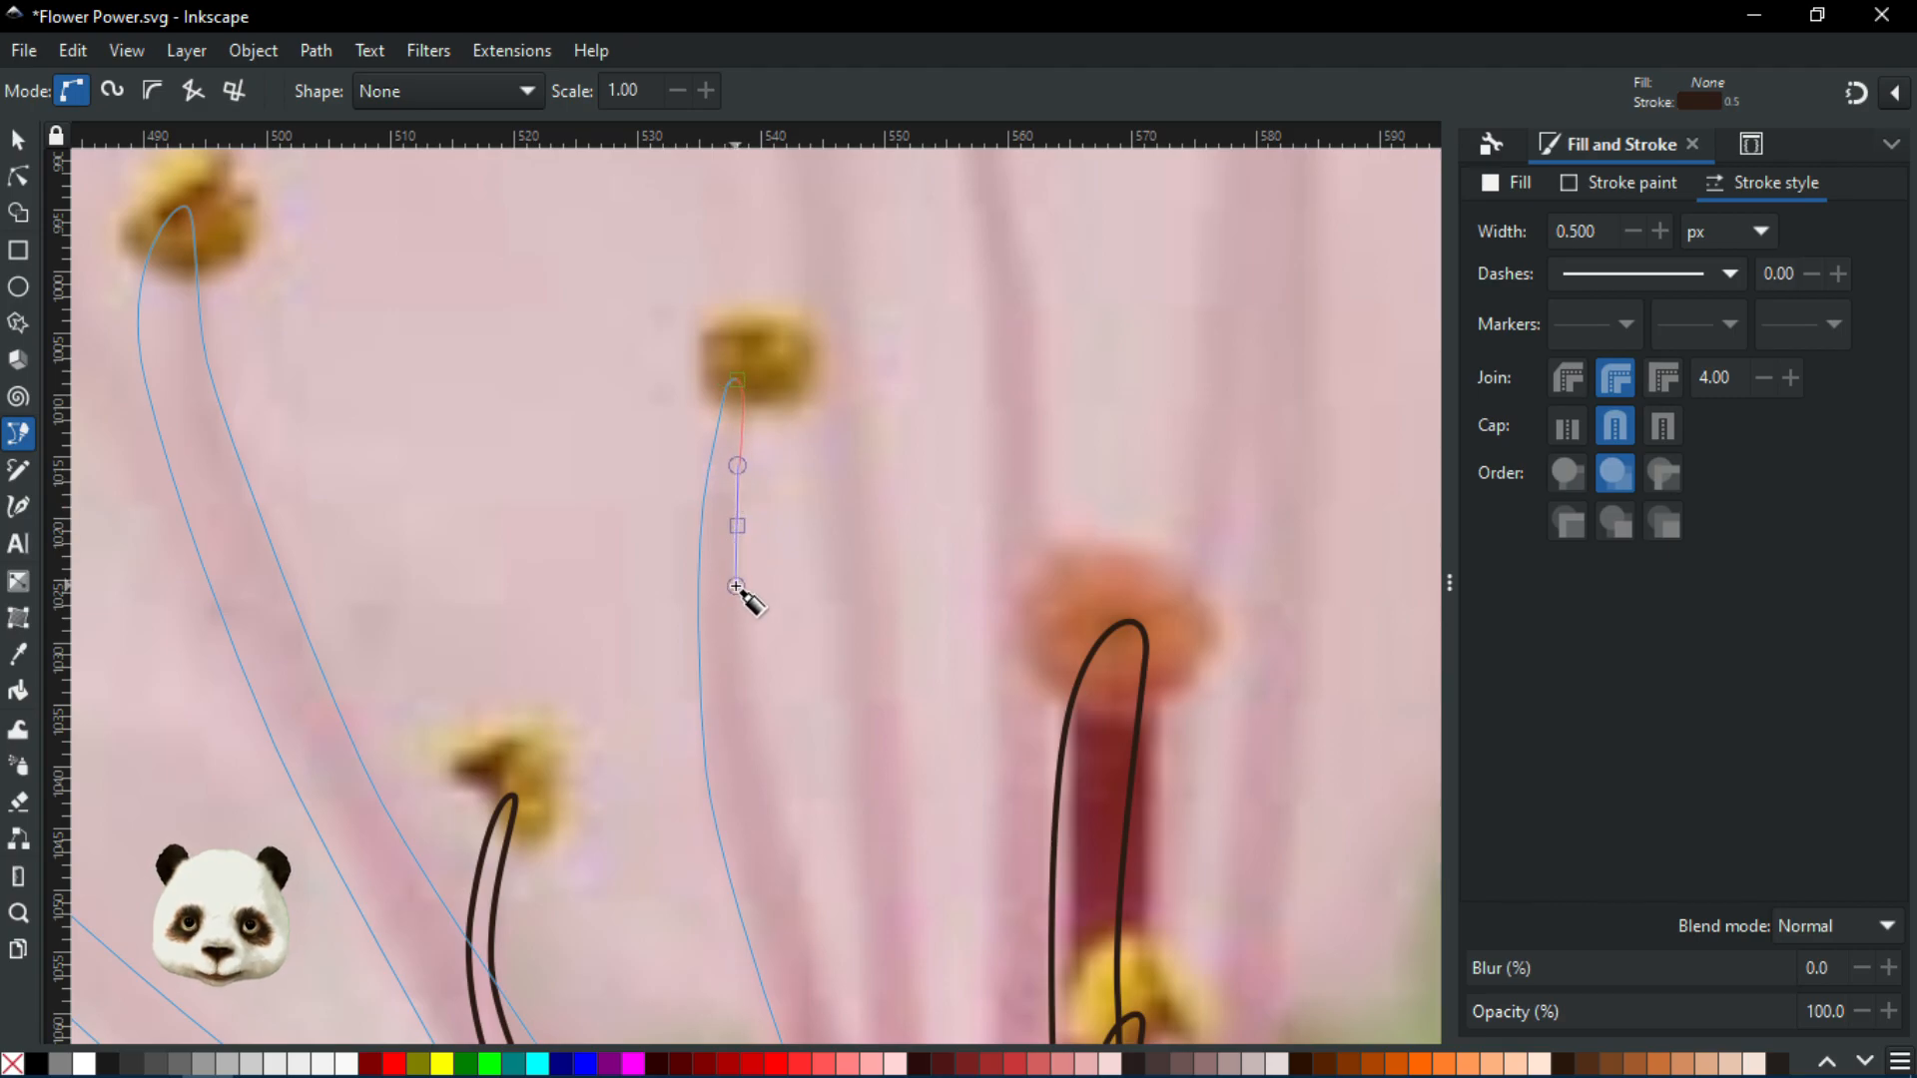
Bring the outline down the filament's other side to a node at its base
scroll(710, 510, down, 7)
drag(700, 468, 712, 505)
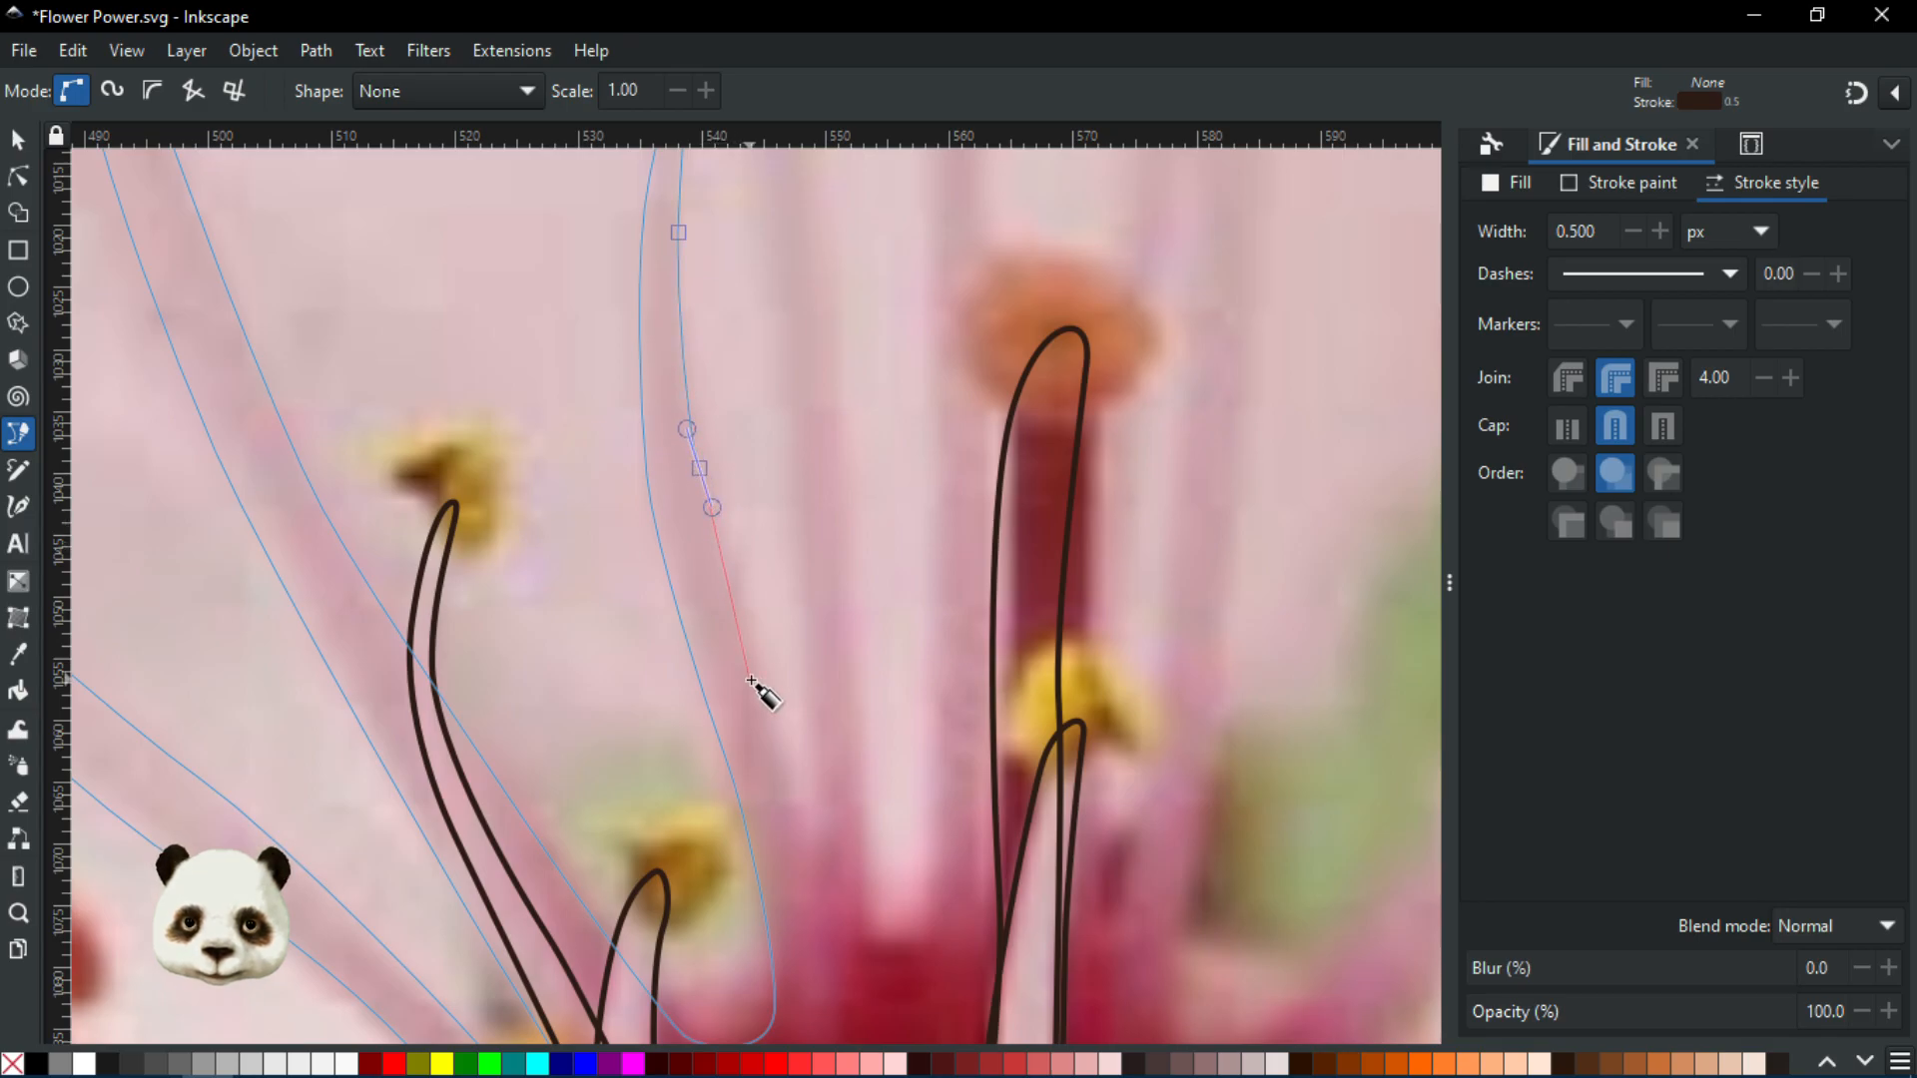
scroll(762, 689, down, 3)
scroll(760, 692, down, 2)
scroll(762, 679, up, 5)
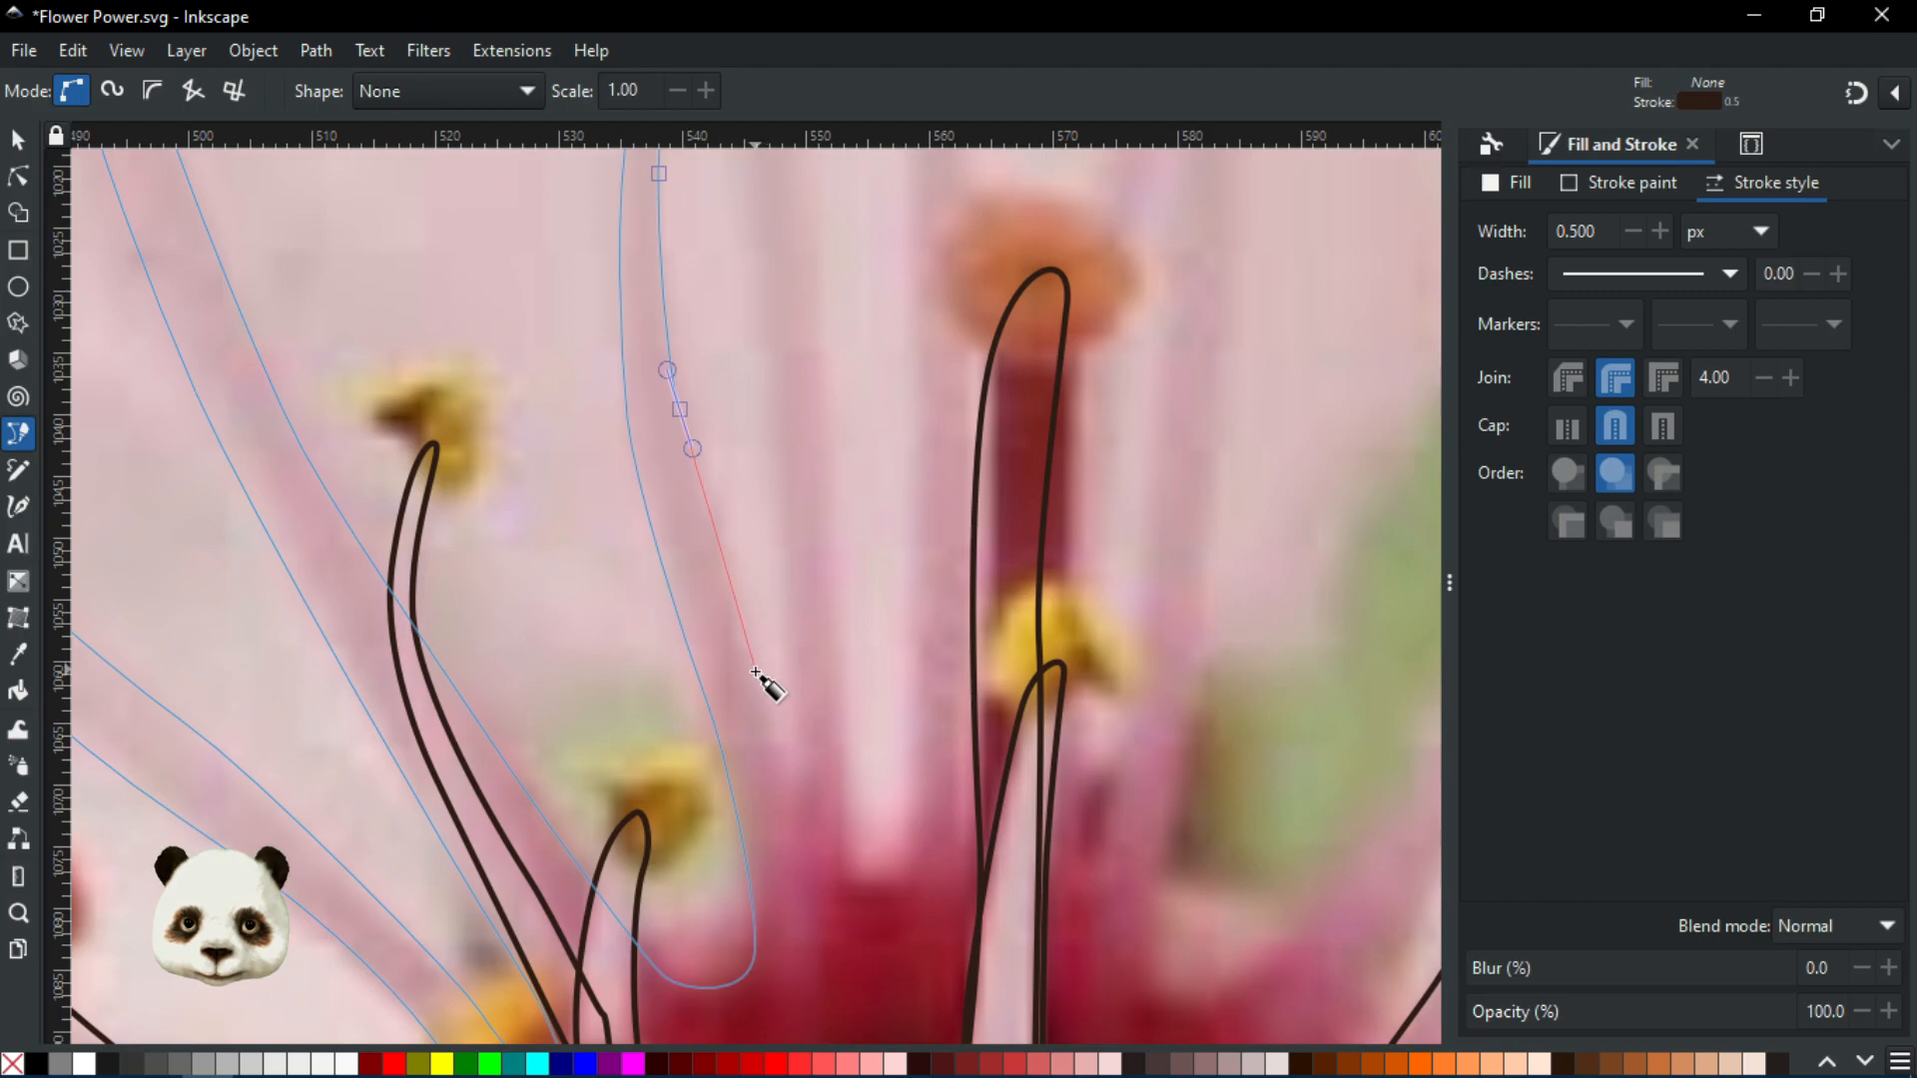
drag(755, 685, 762, 716)
drag(802, 811, 808, 809)
click(798, 807)
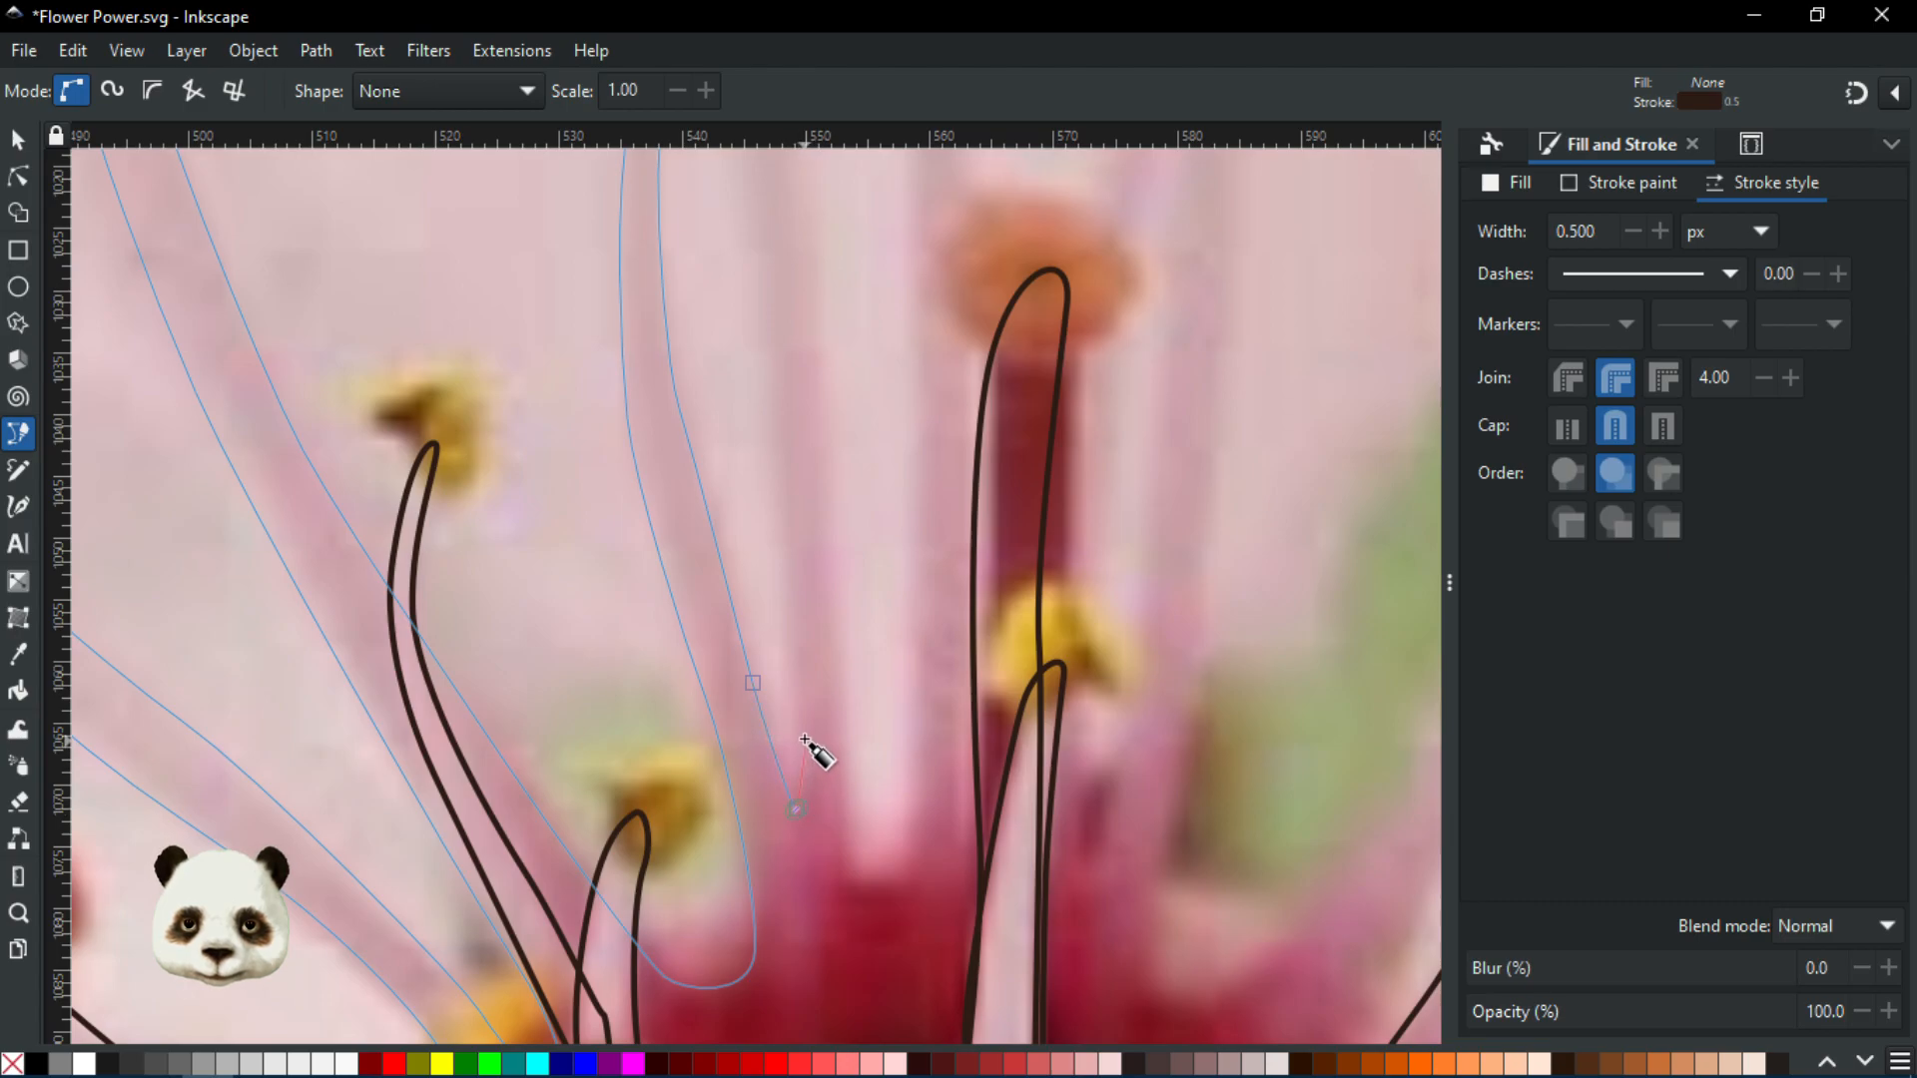
Curve the outline up the next filament toward its red anther
drag(796, 701, 794, 670)
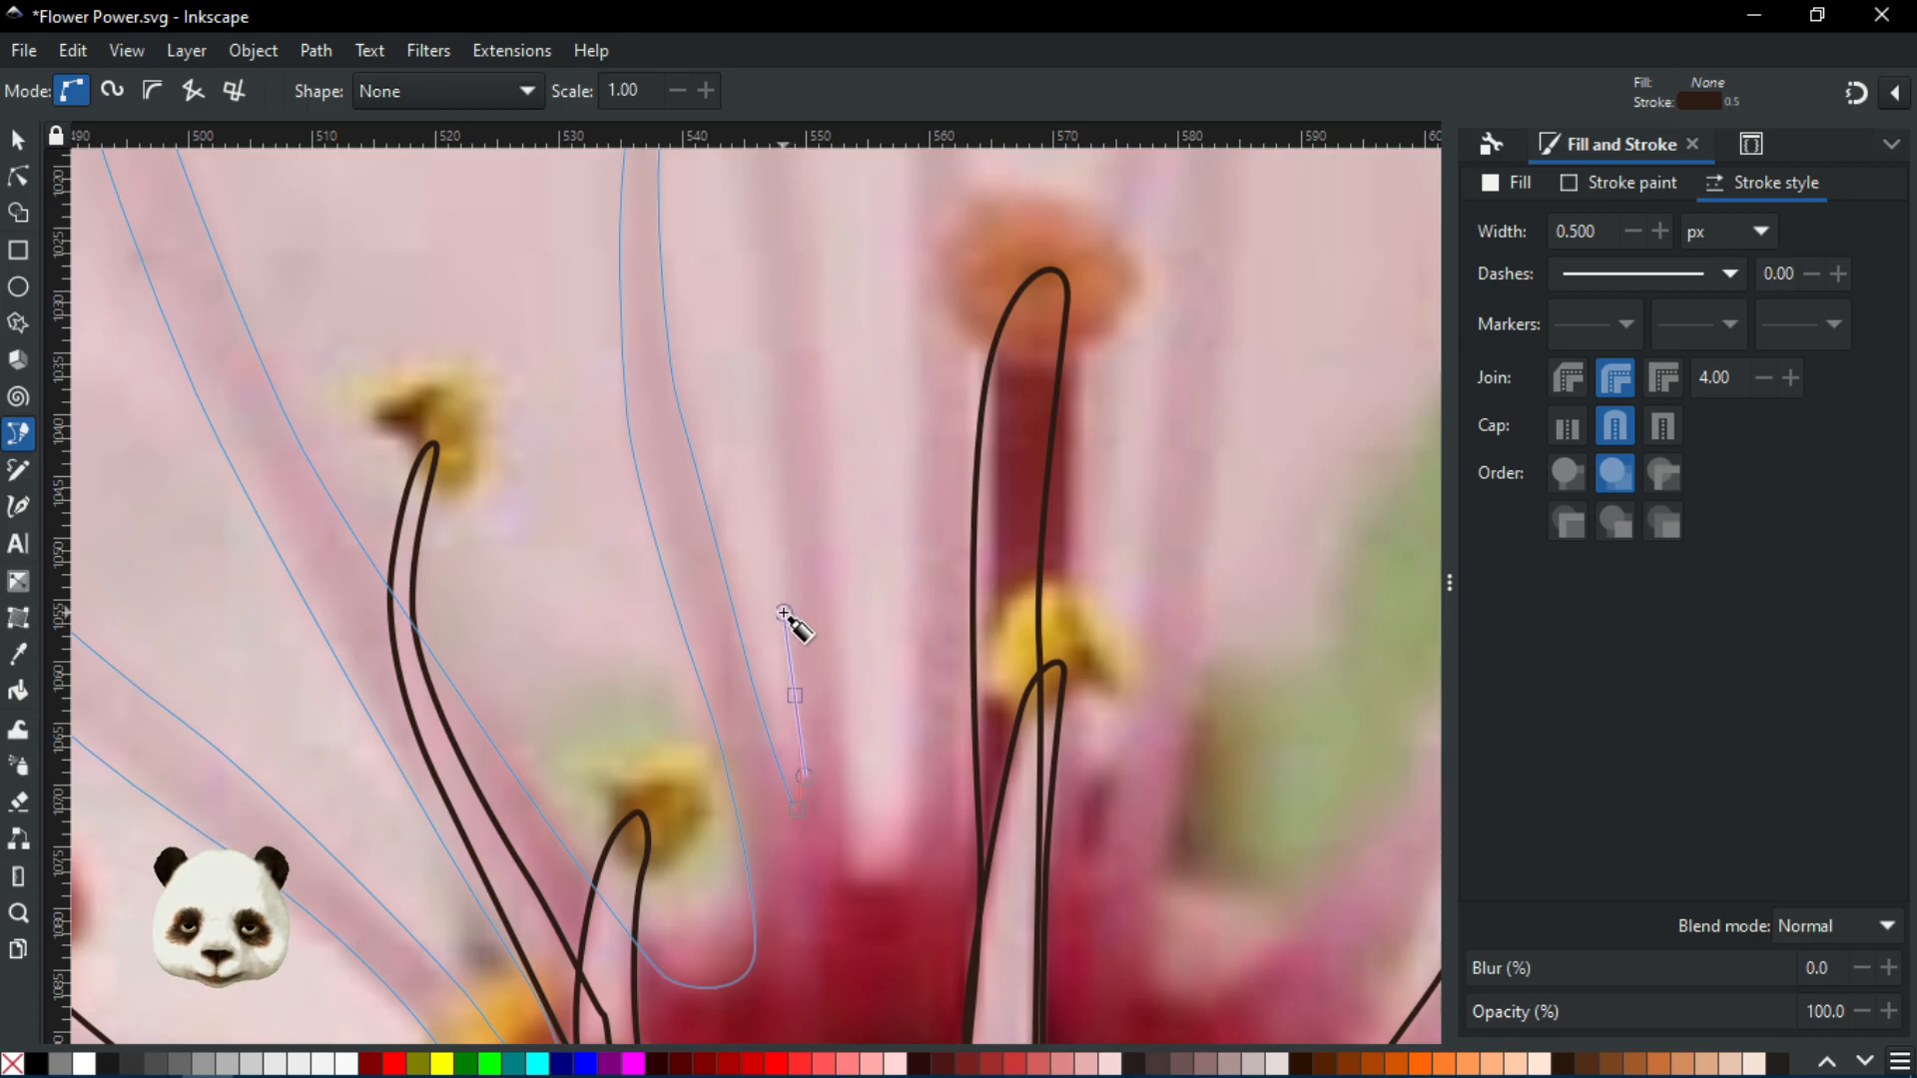
scroll(778, 531, up, 5)
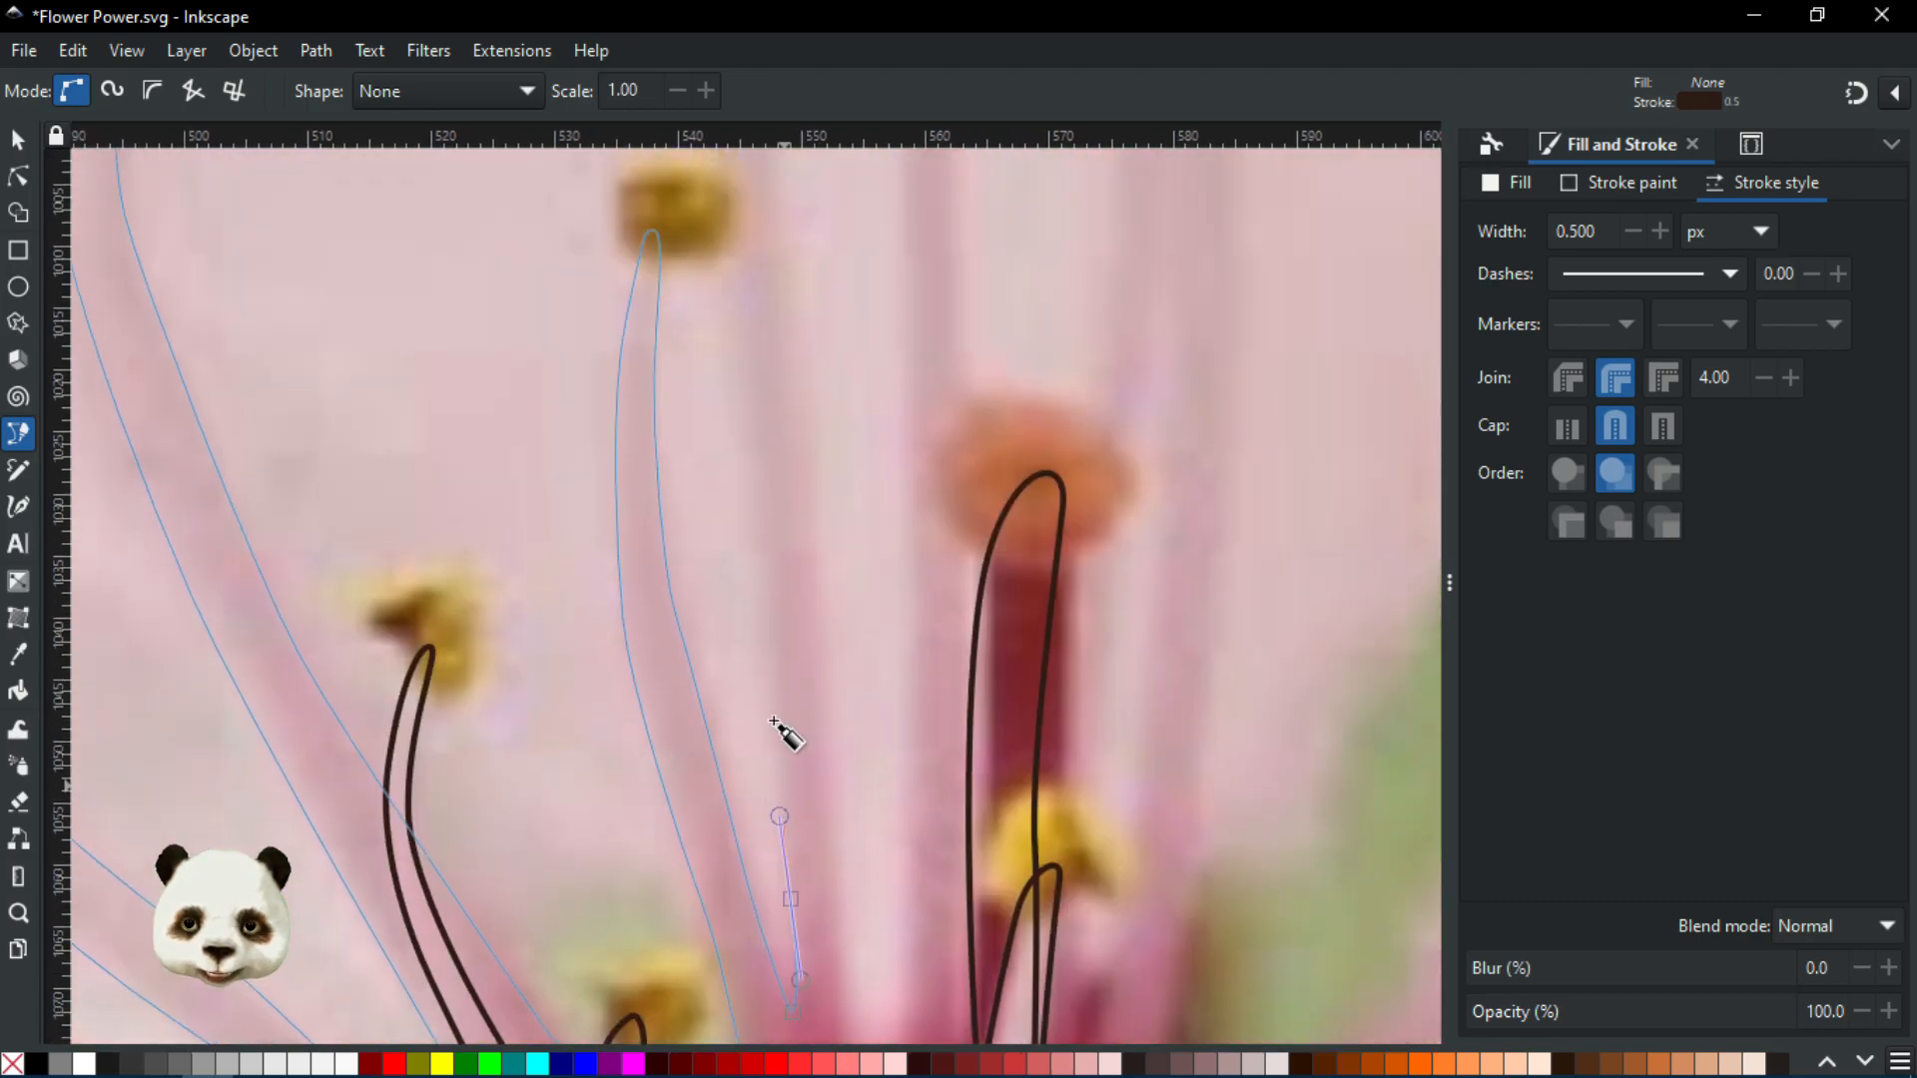
scroll(756, 599, down, 4)
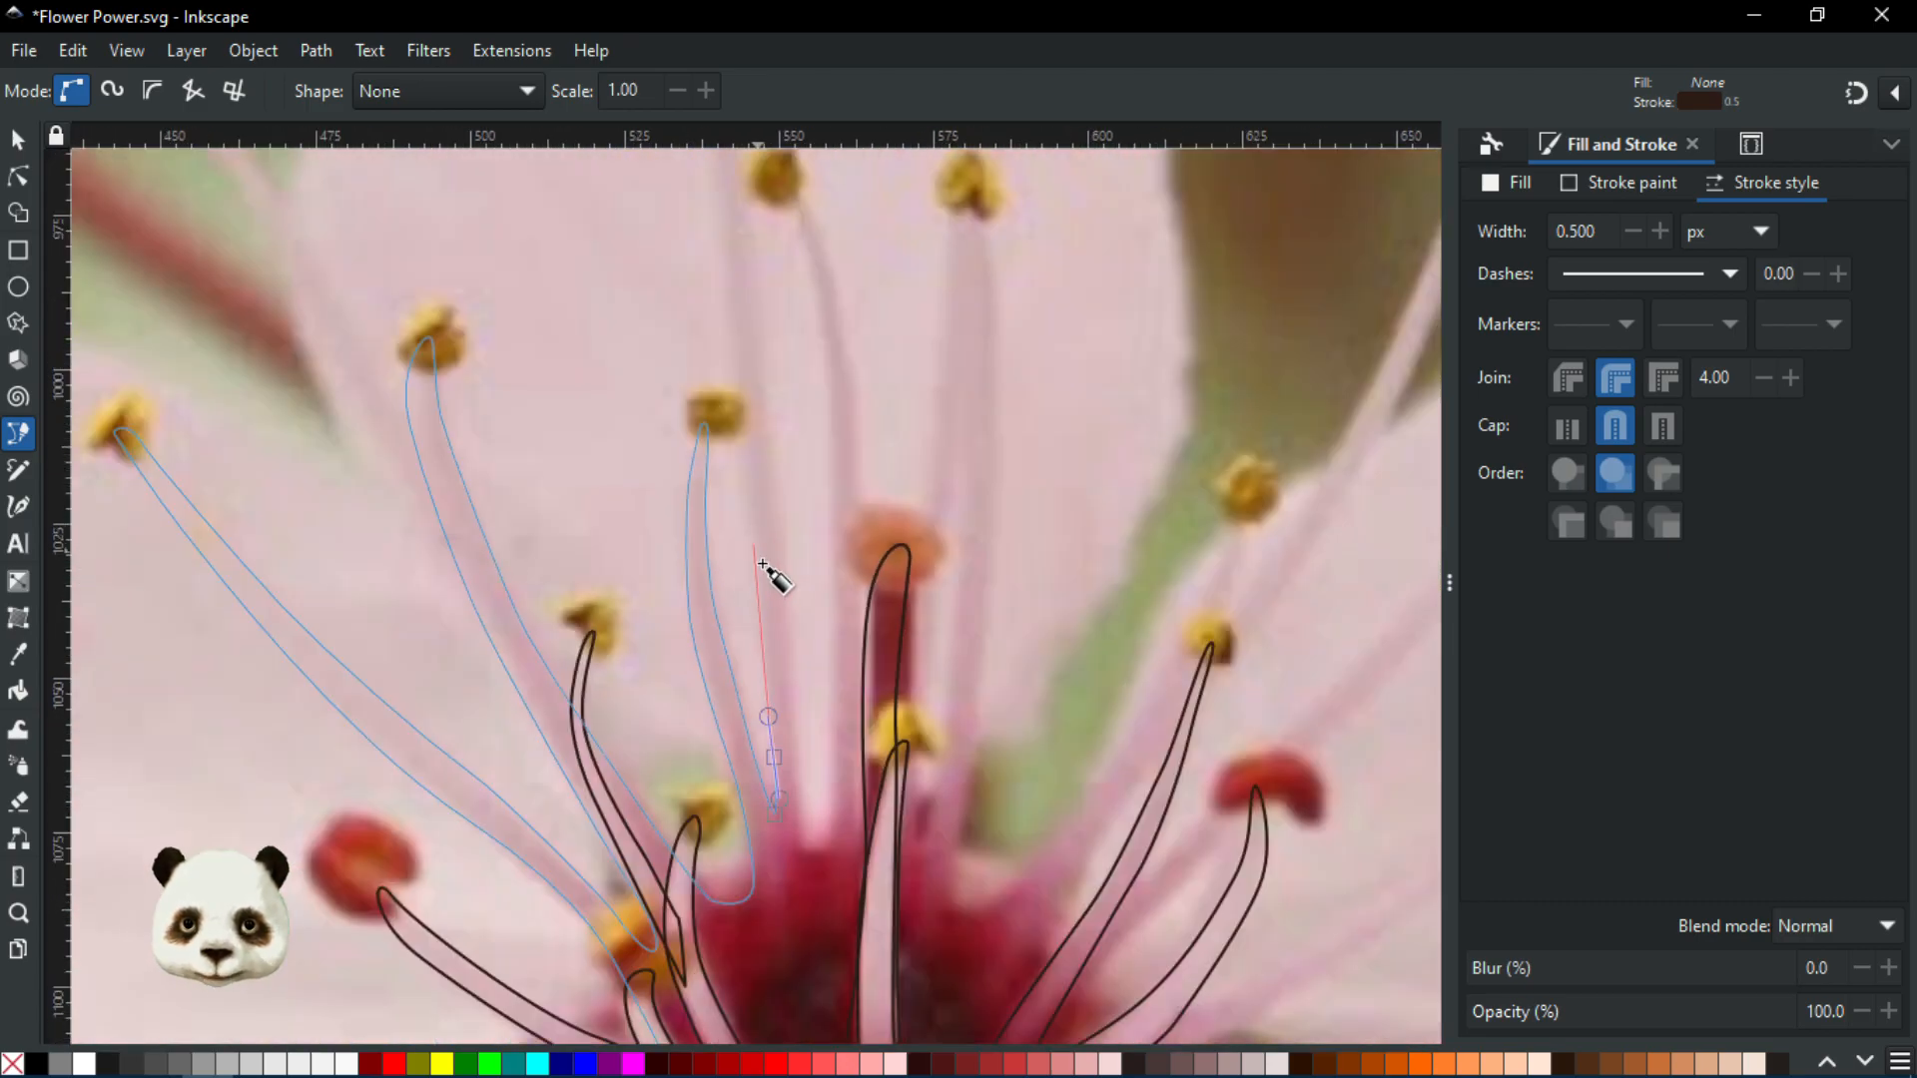
scroll(767, 566, up, 4)
drag(755, 569, 744, 513)
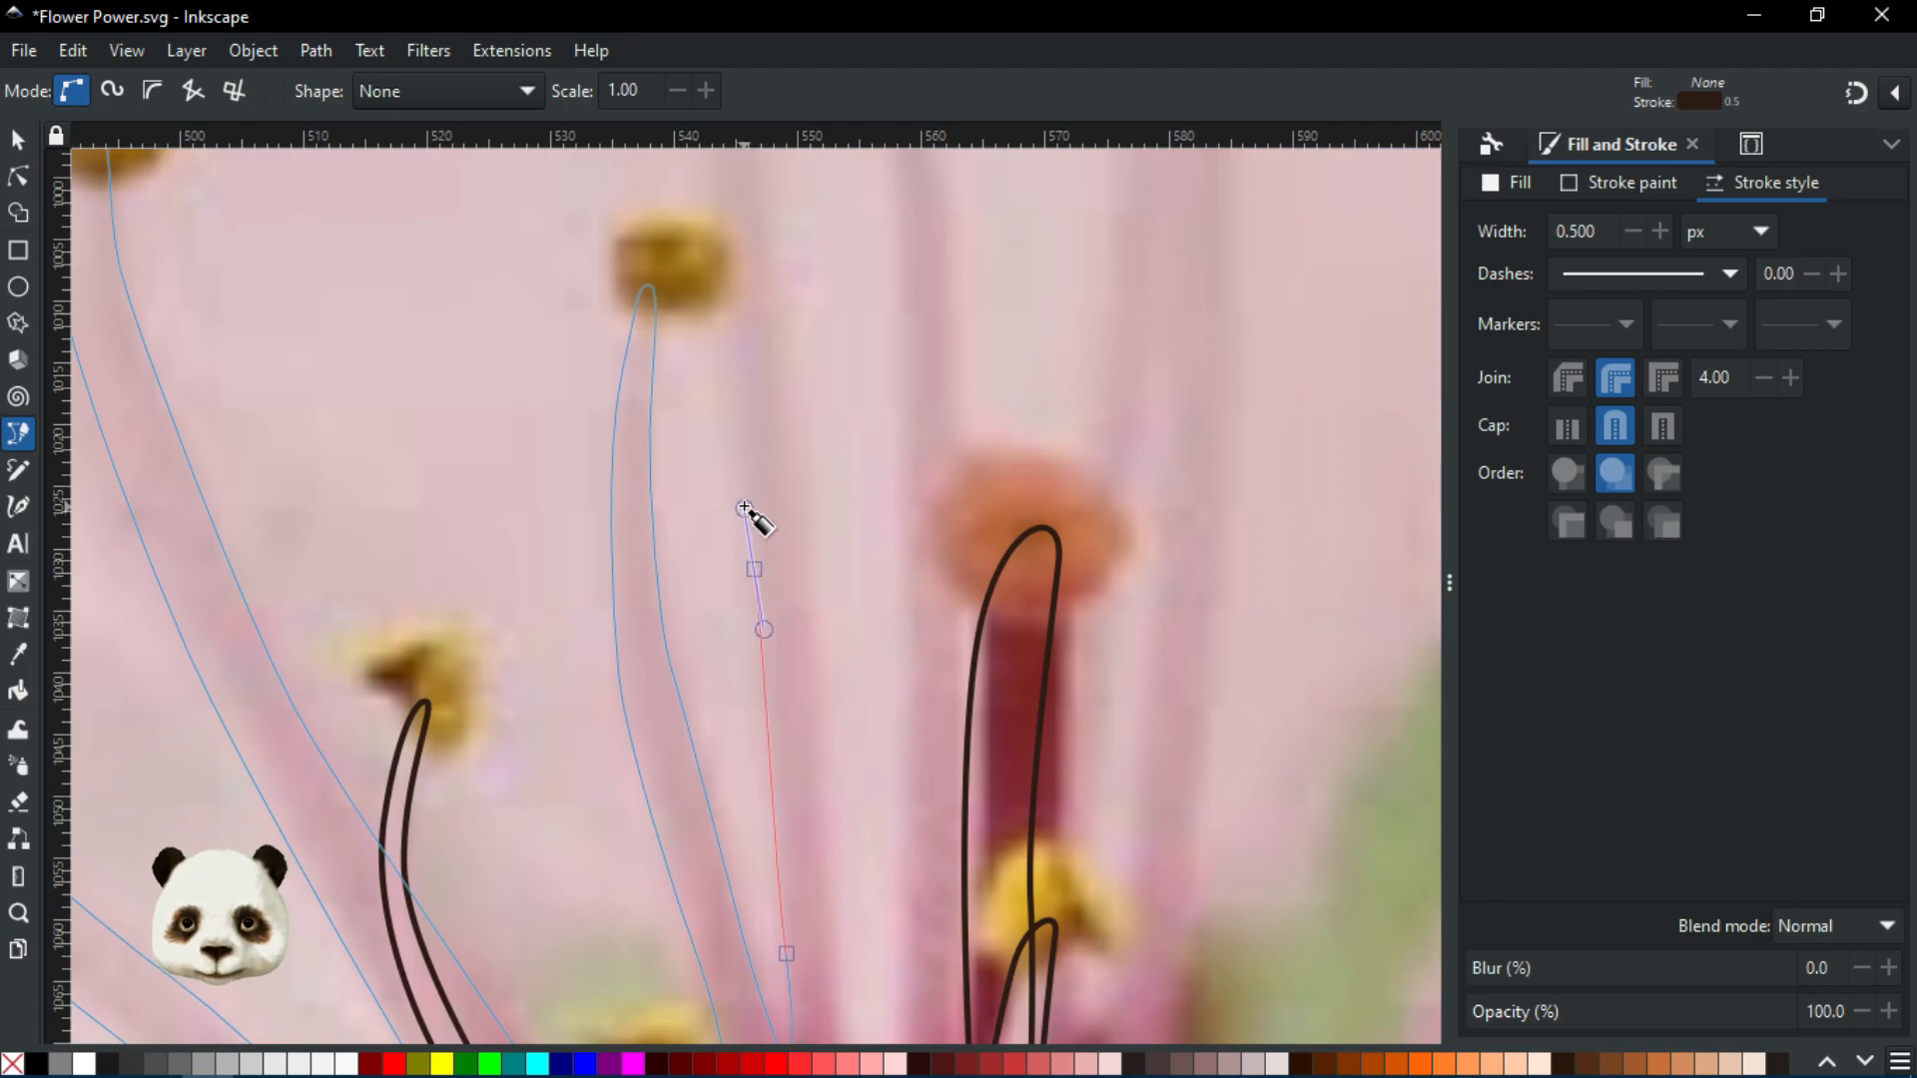
scroll(744, 510, down, 4)
scroll(762, 565, up, 3)
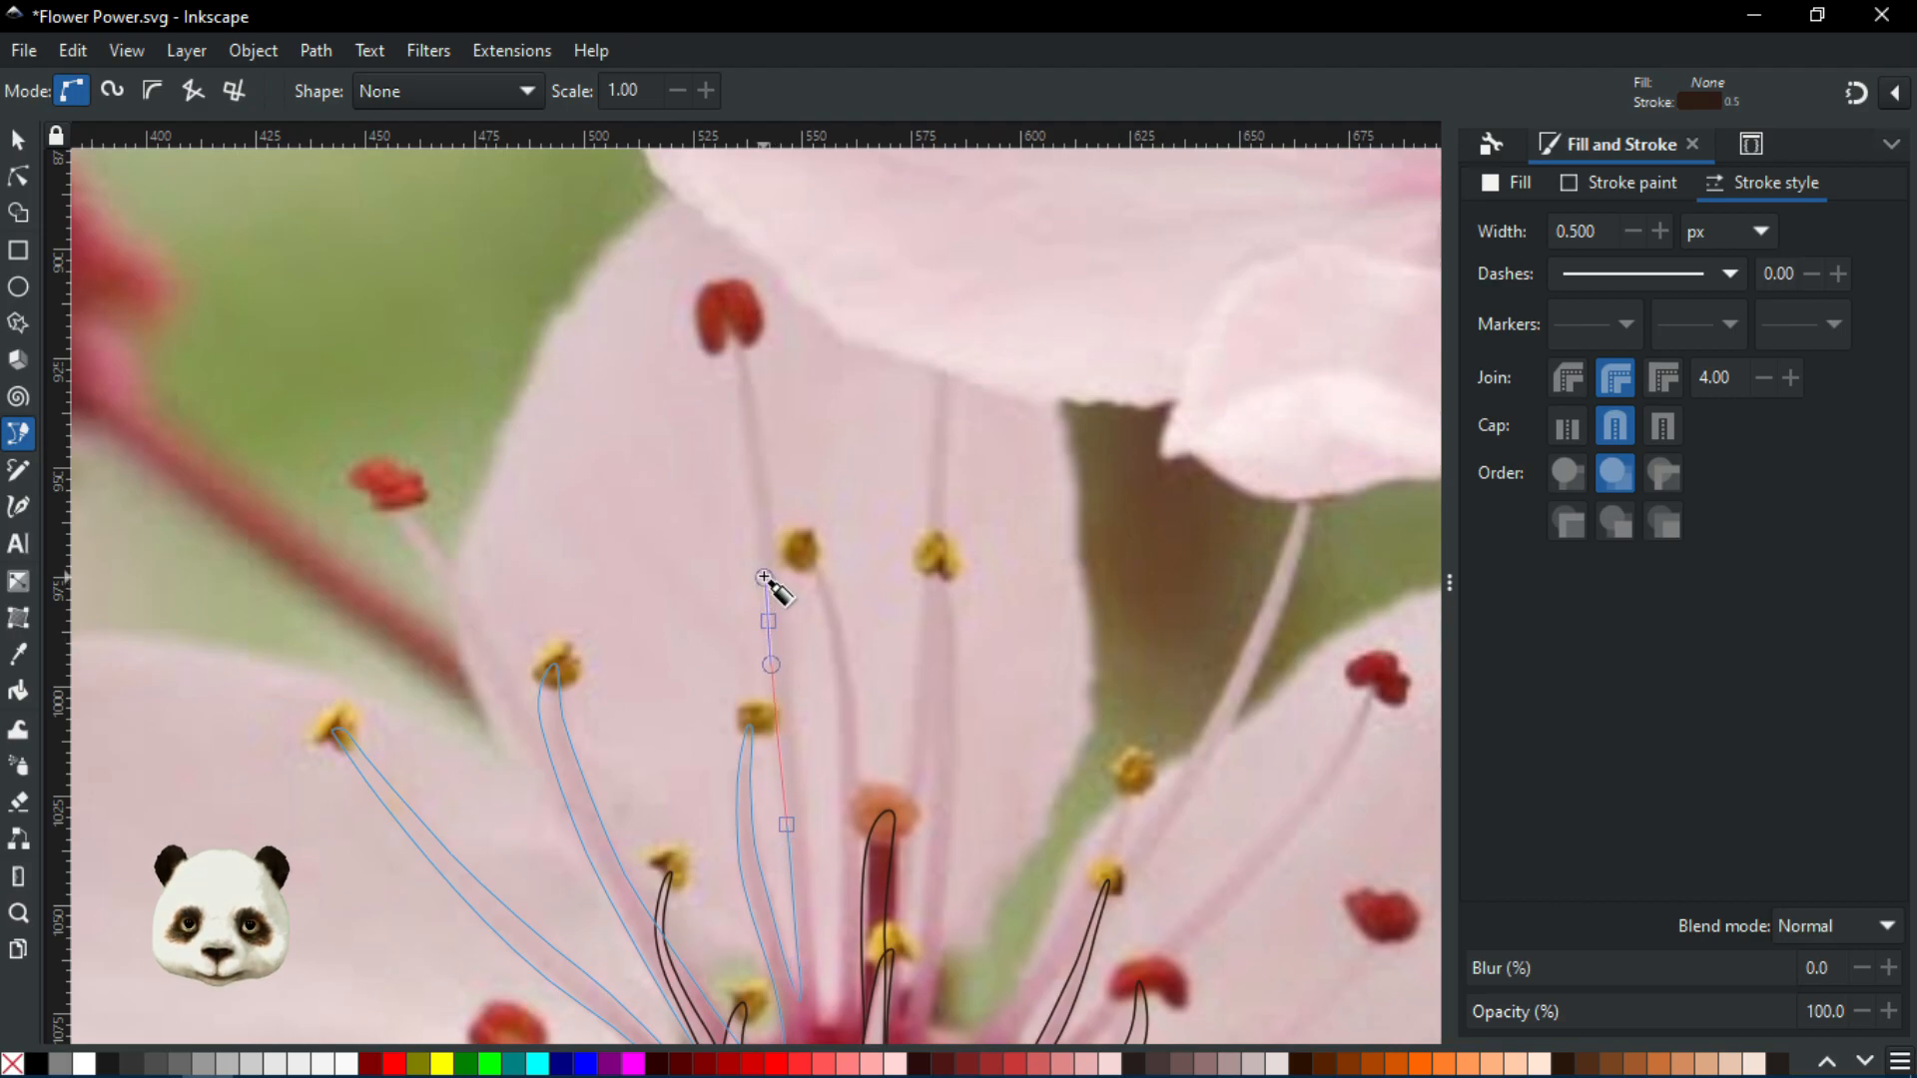
scroll(739, 385, up, 2)
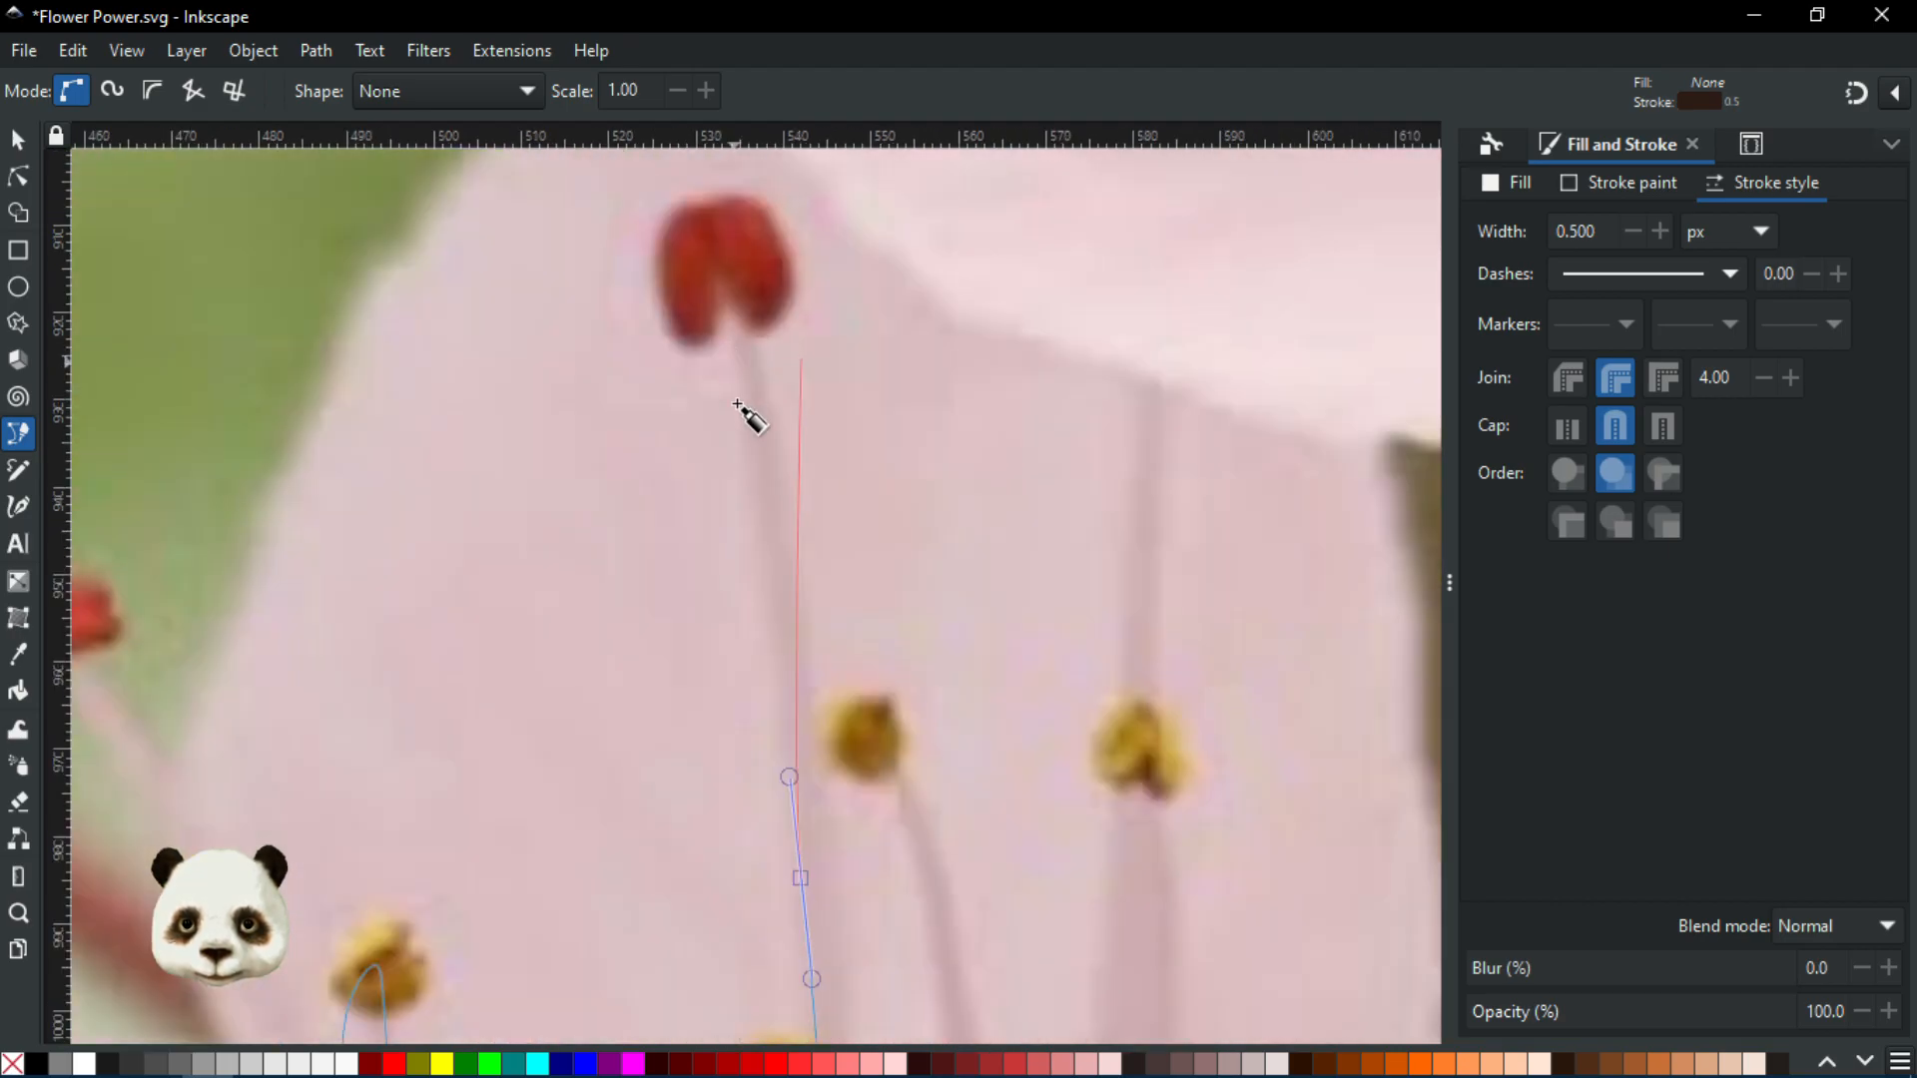
drag(746, 458, 740, 394)
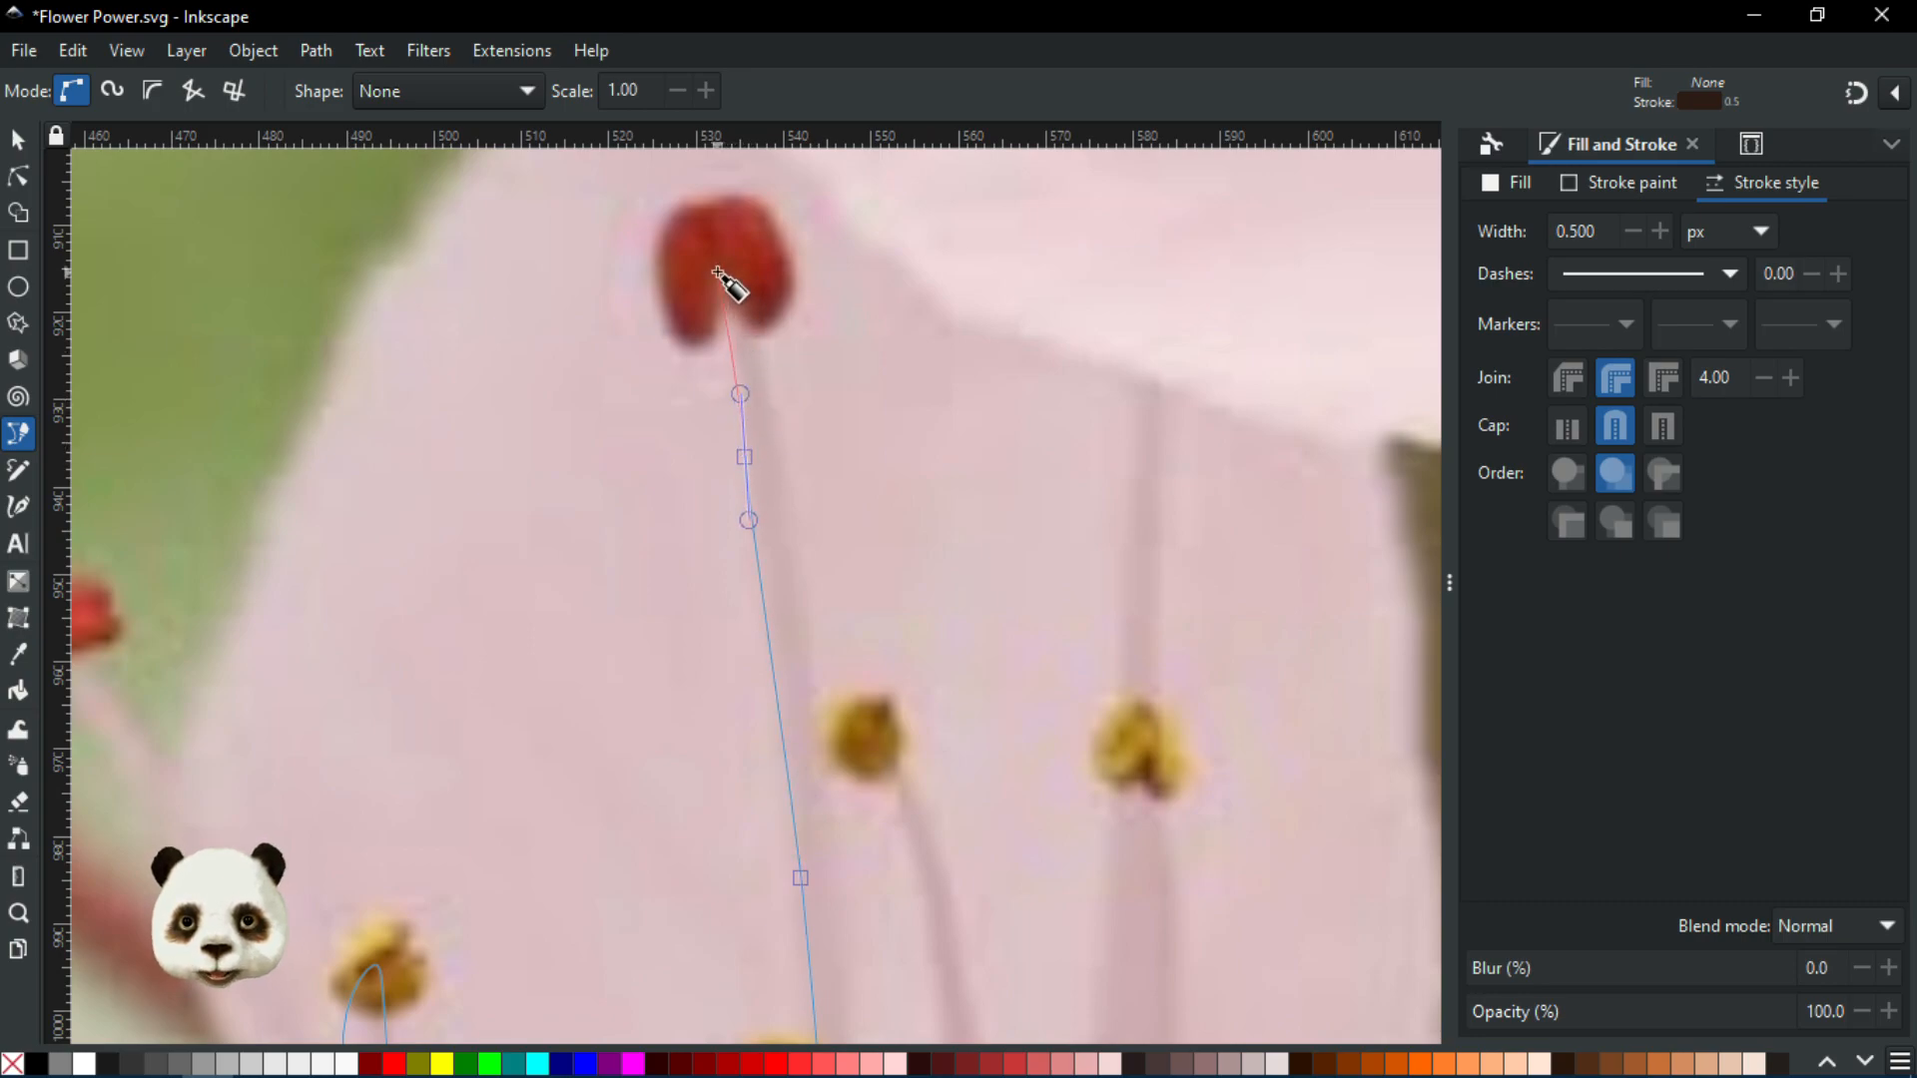
drag(729, 359, 797, 567)
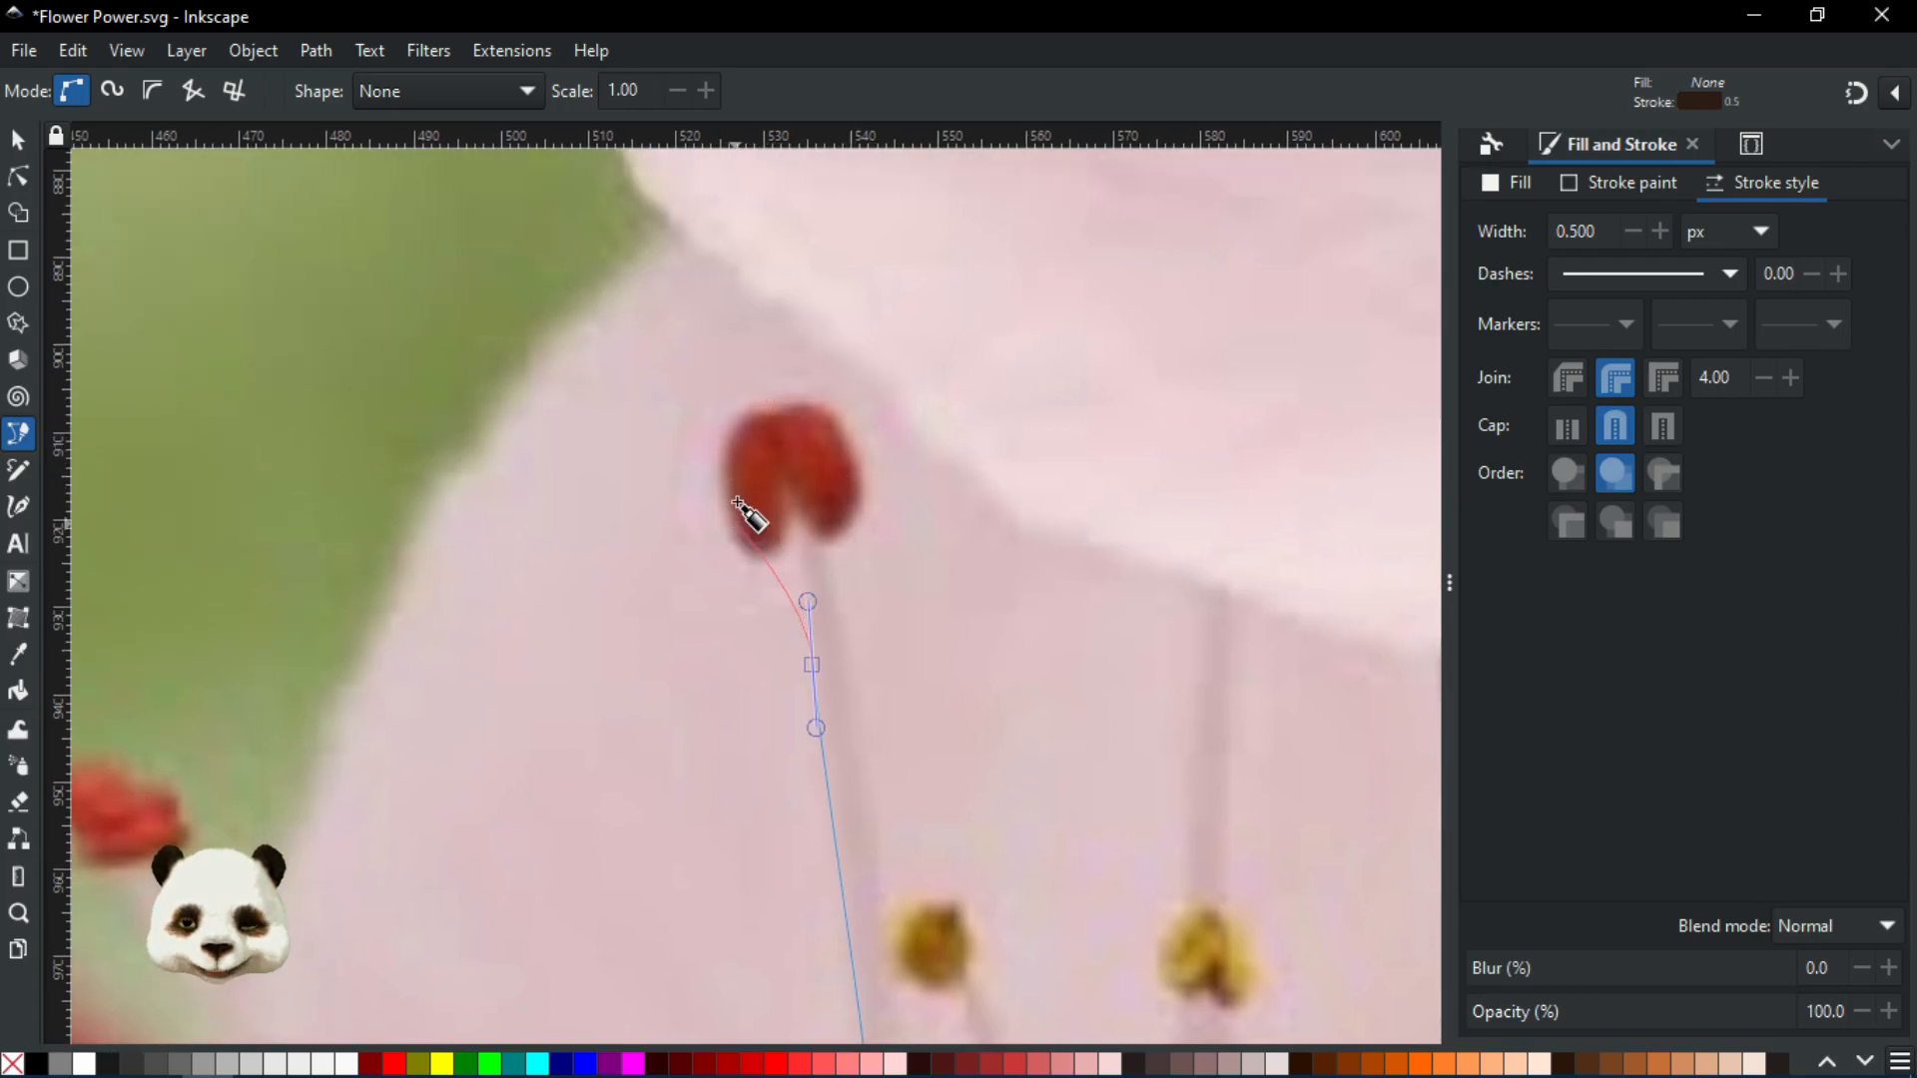
ctrl+scroll(786, 459, down, 1)
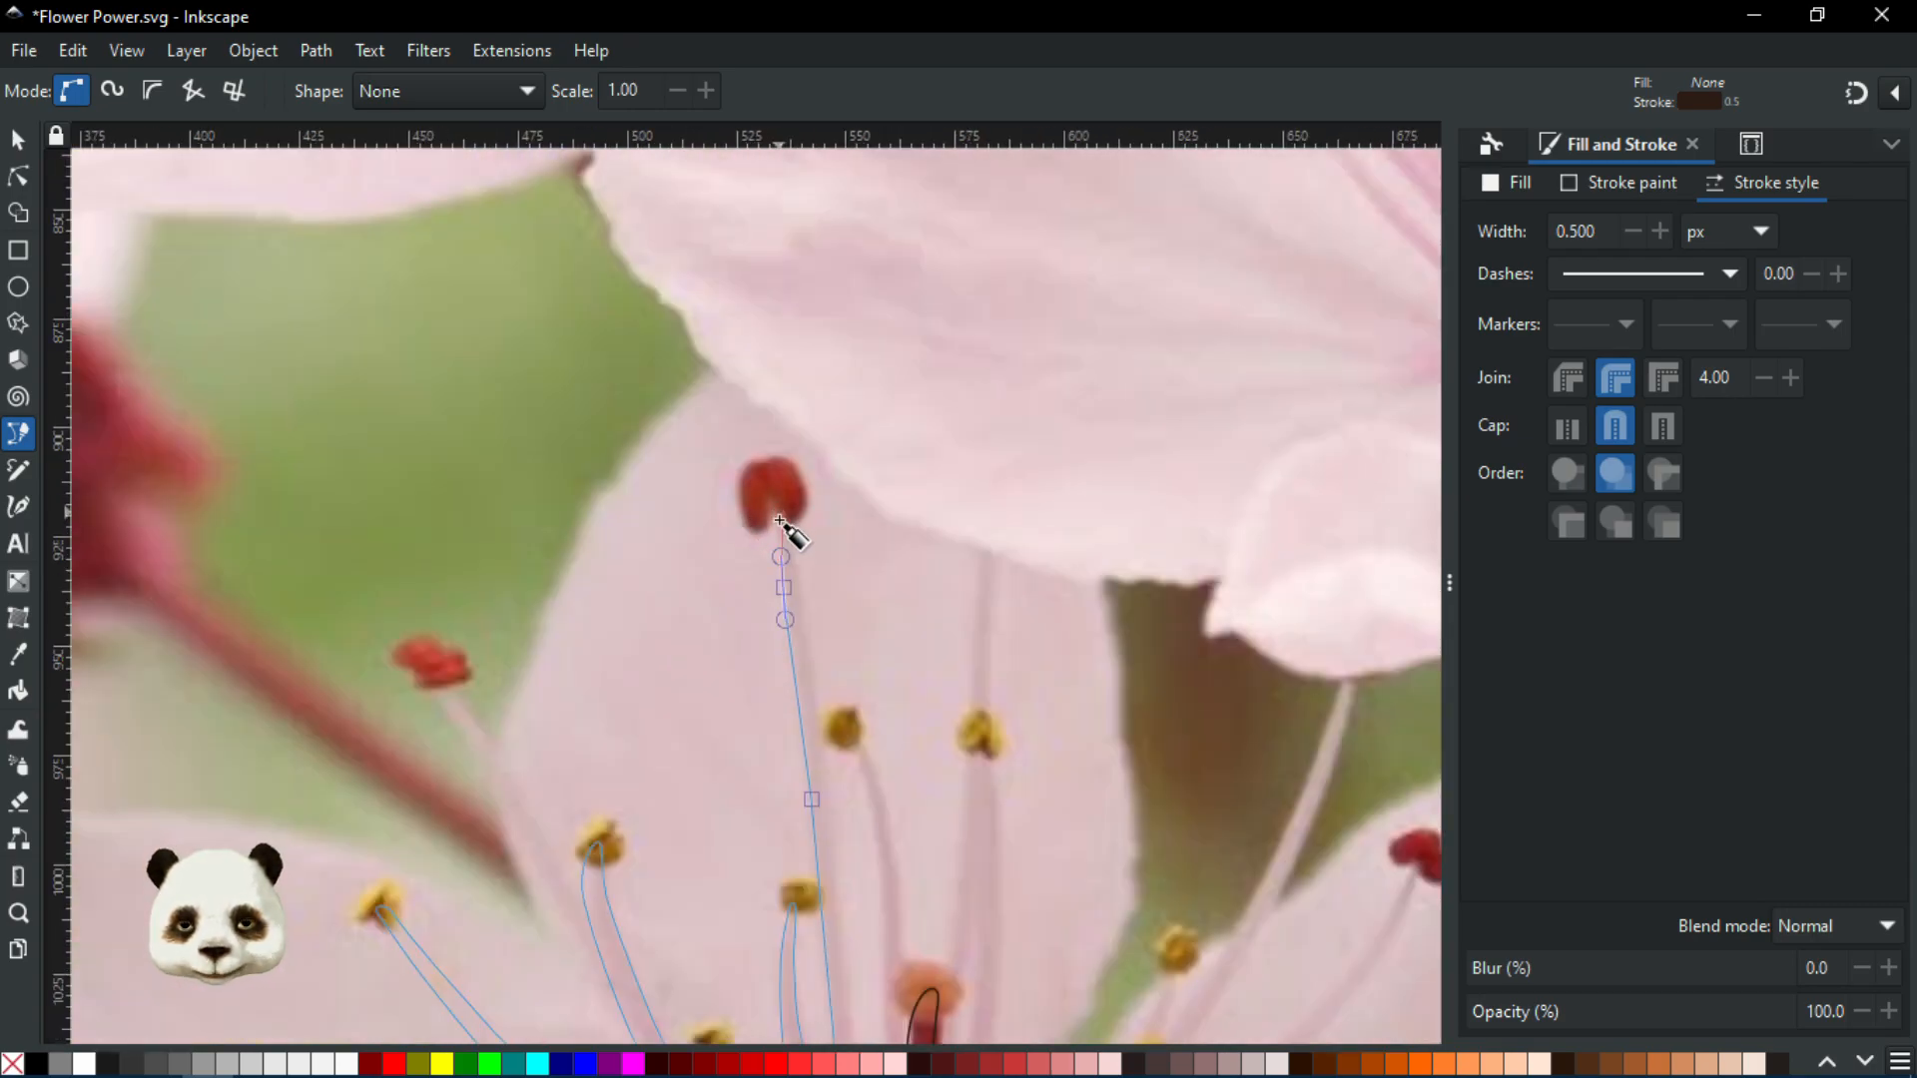
ctrl+scroll(782, 520, up, 2)
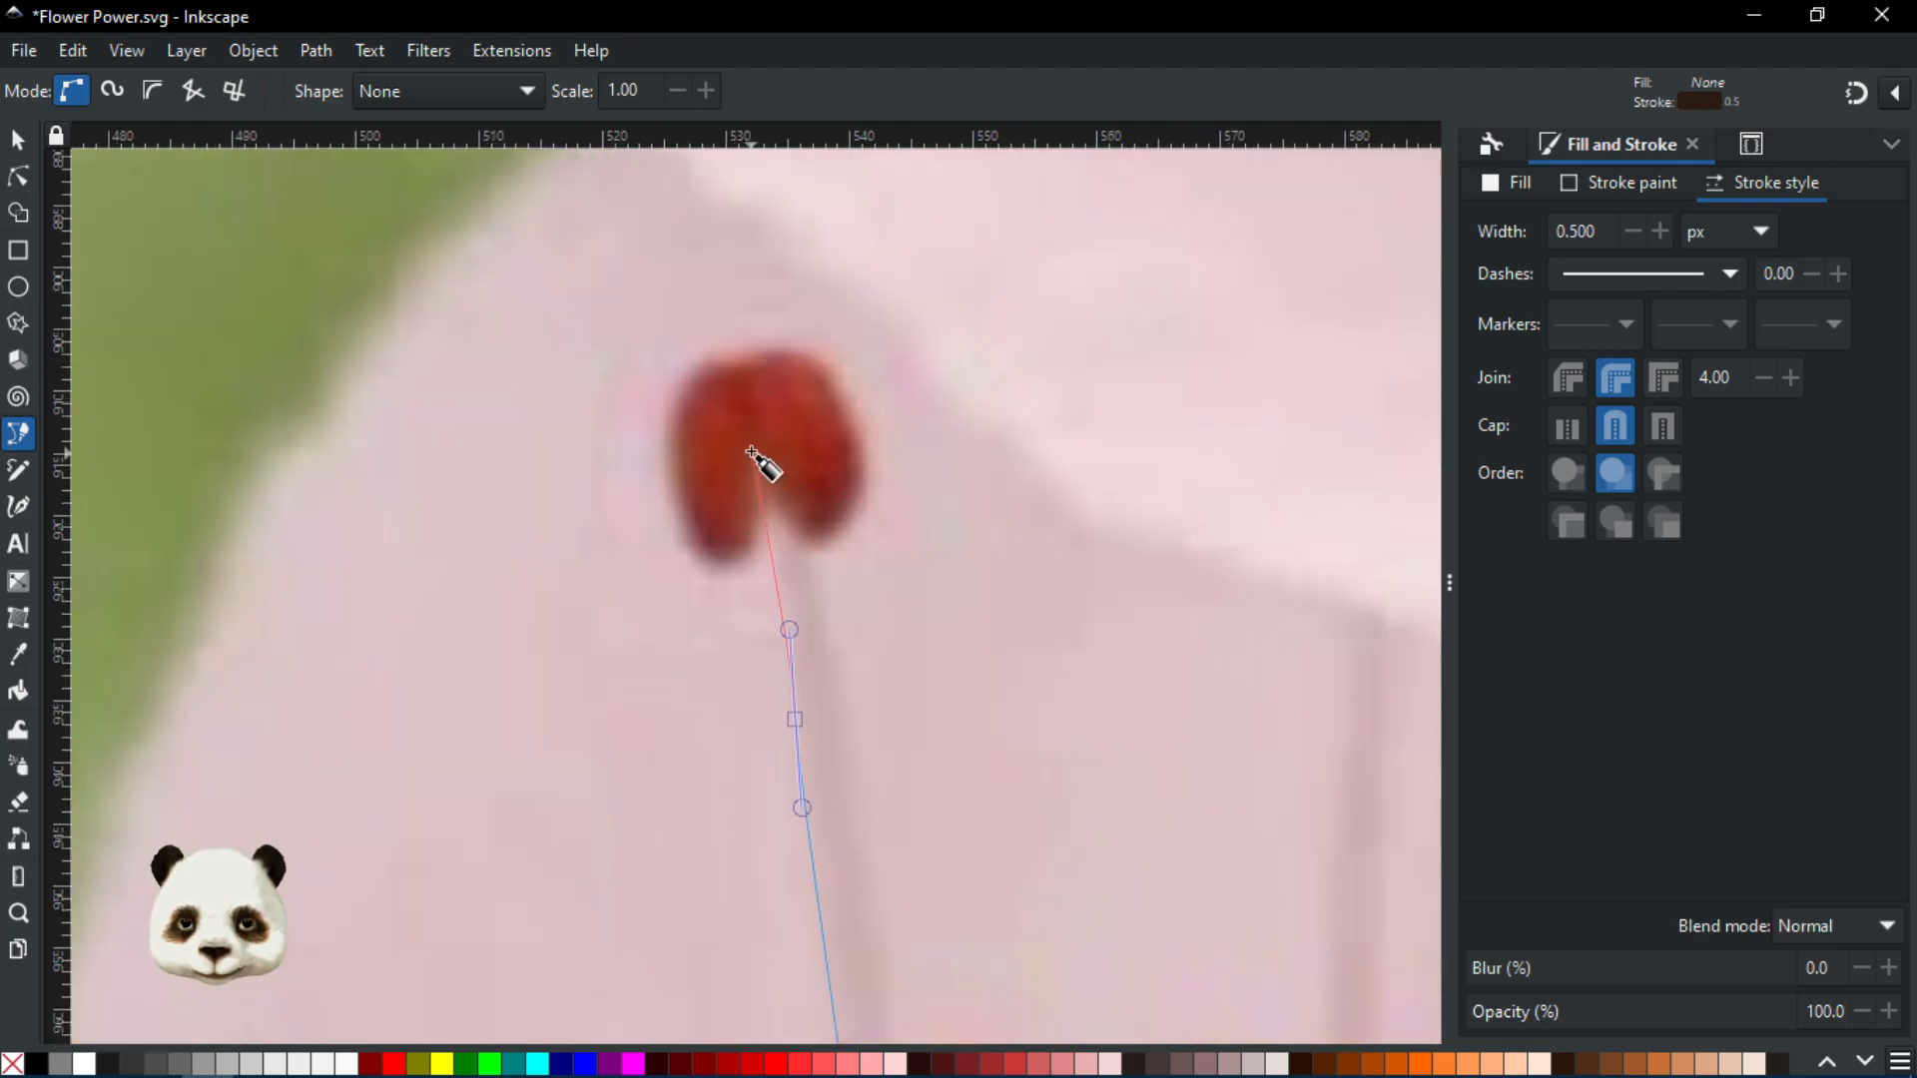
Place a node at the red anther's tip and curve back down the filament's other side
drag(751, 446, 756, 418)
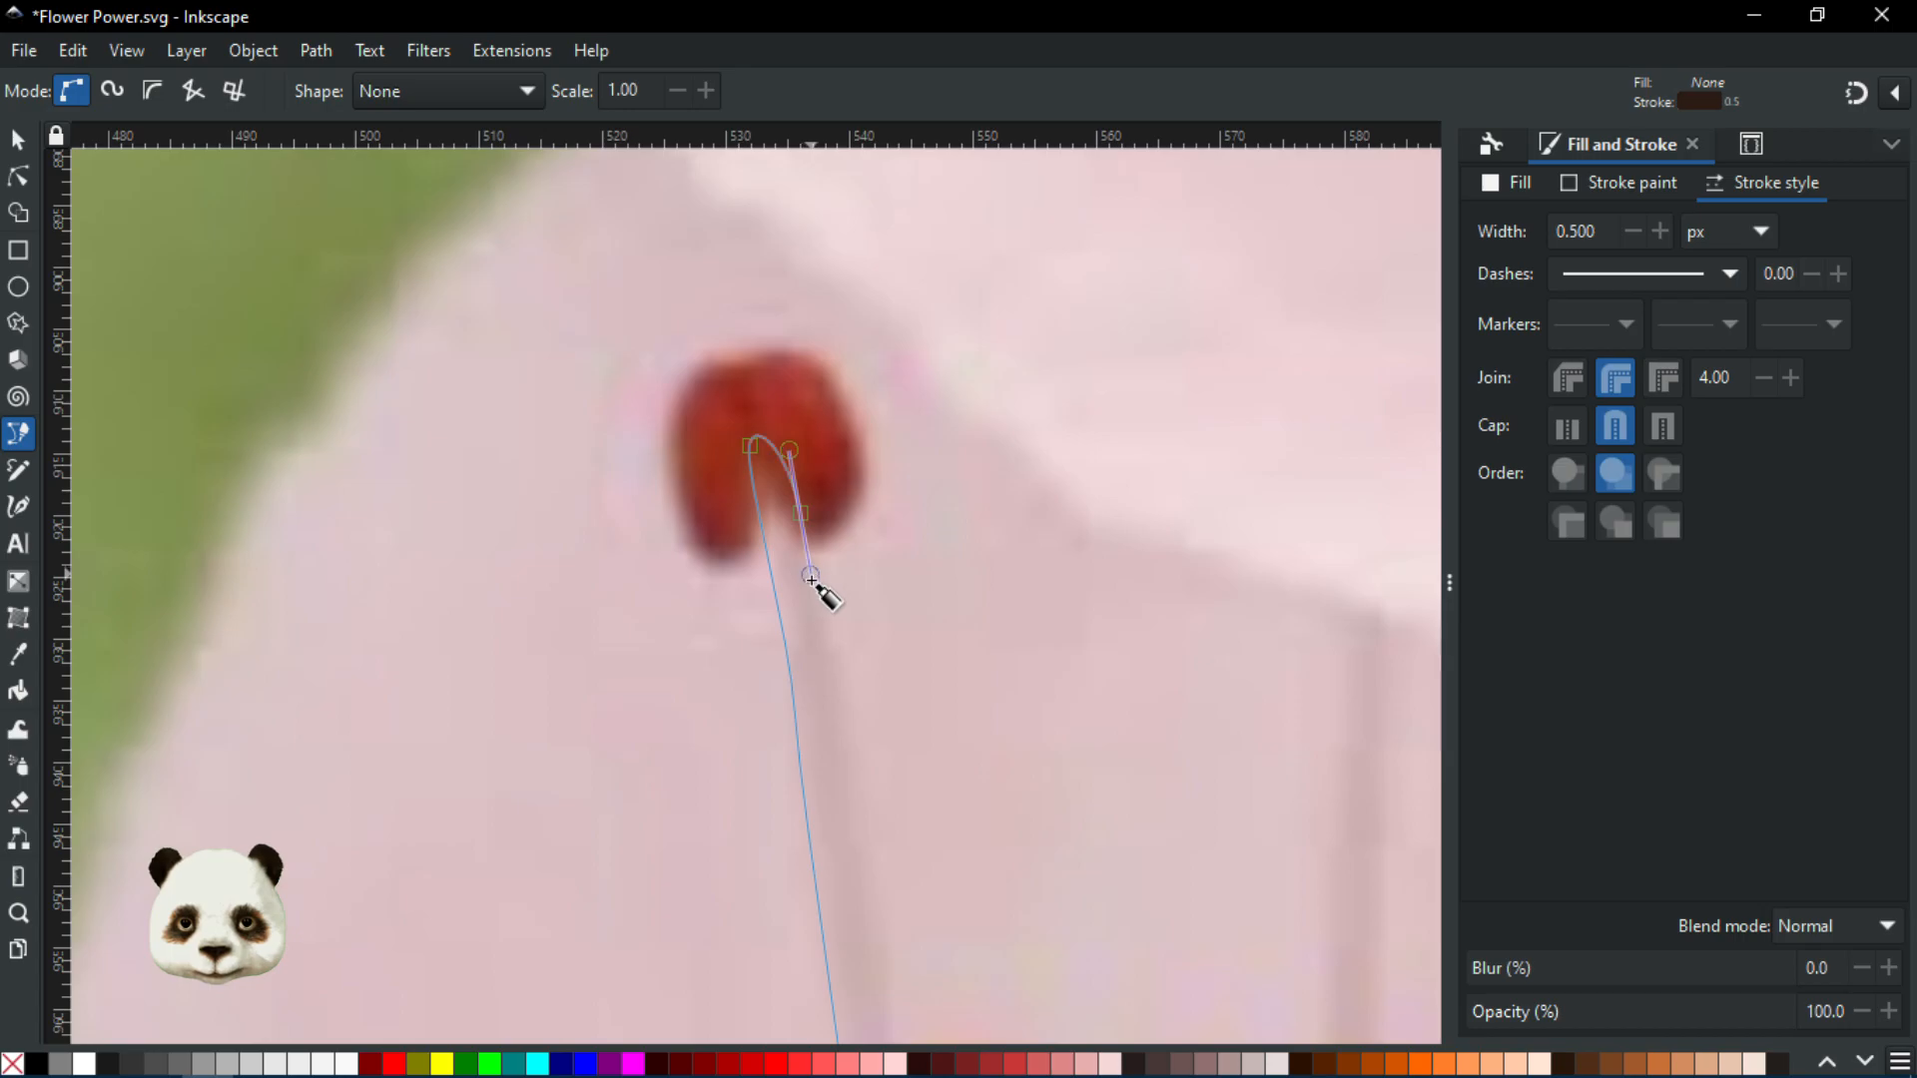
ctrl+scroll(821, 594, down, 2)
scroll(831, 675, down, 5)
ctrl+scroll(804, 445, up, 1)
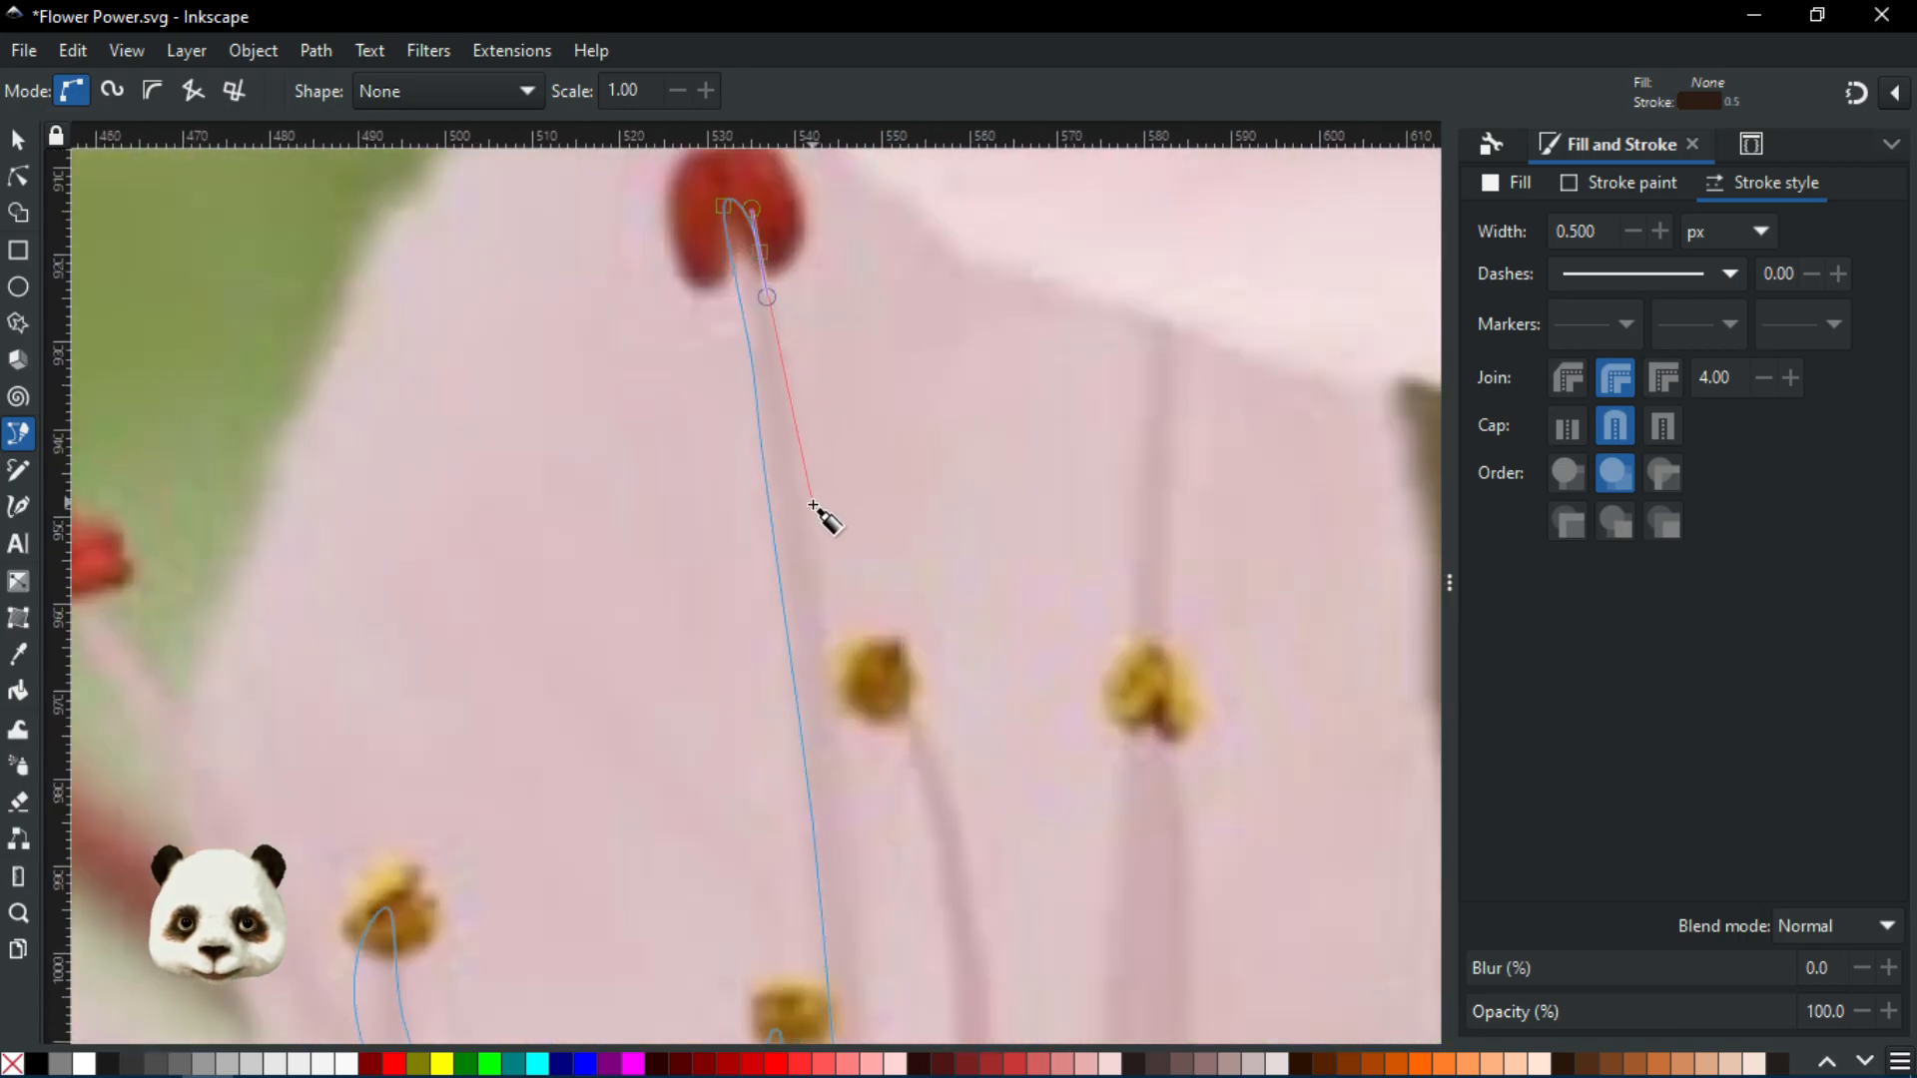
drag(812, 511, 815, 575)
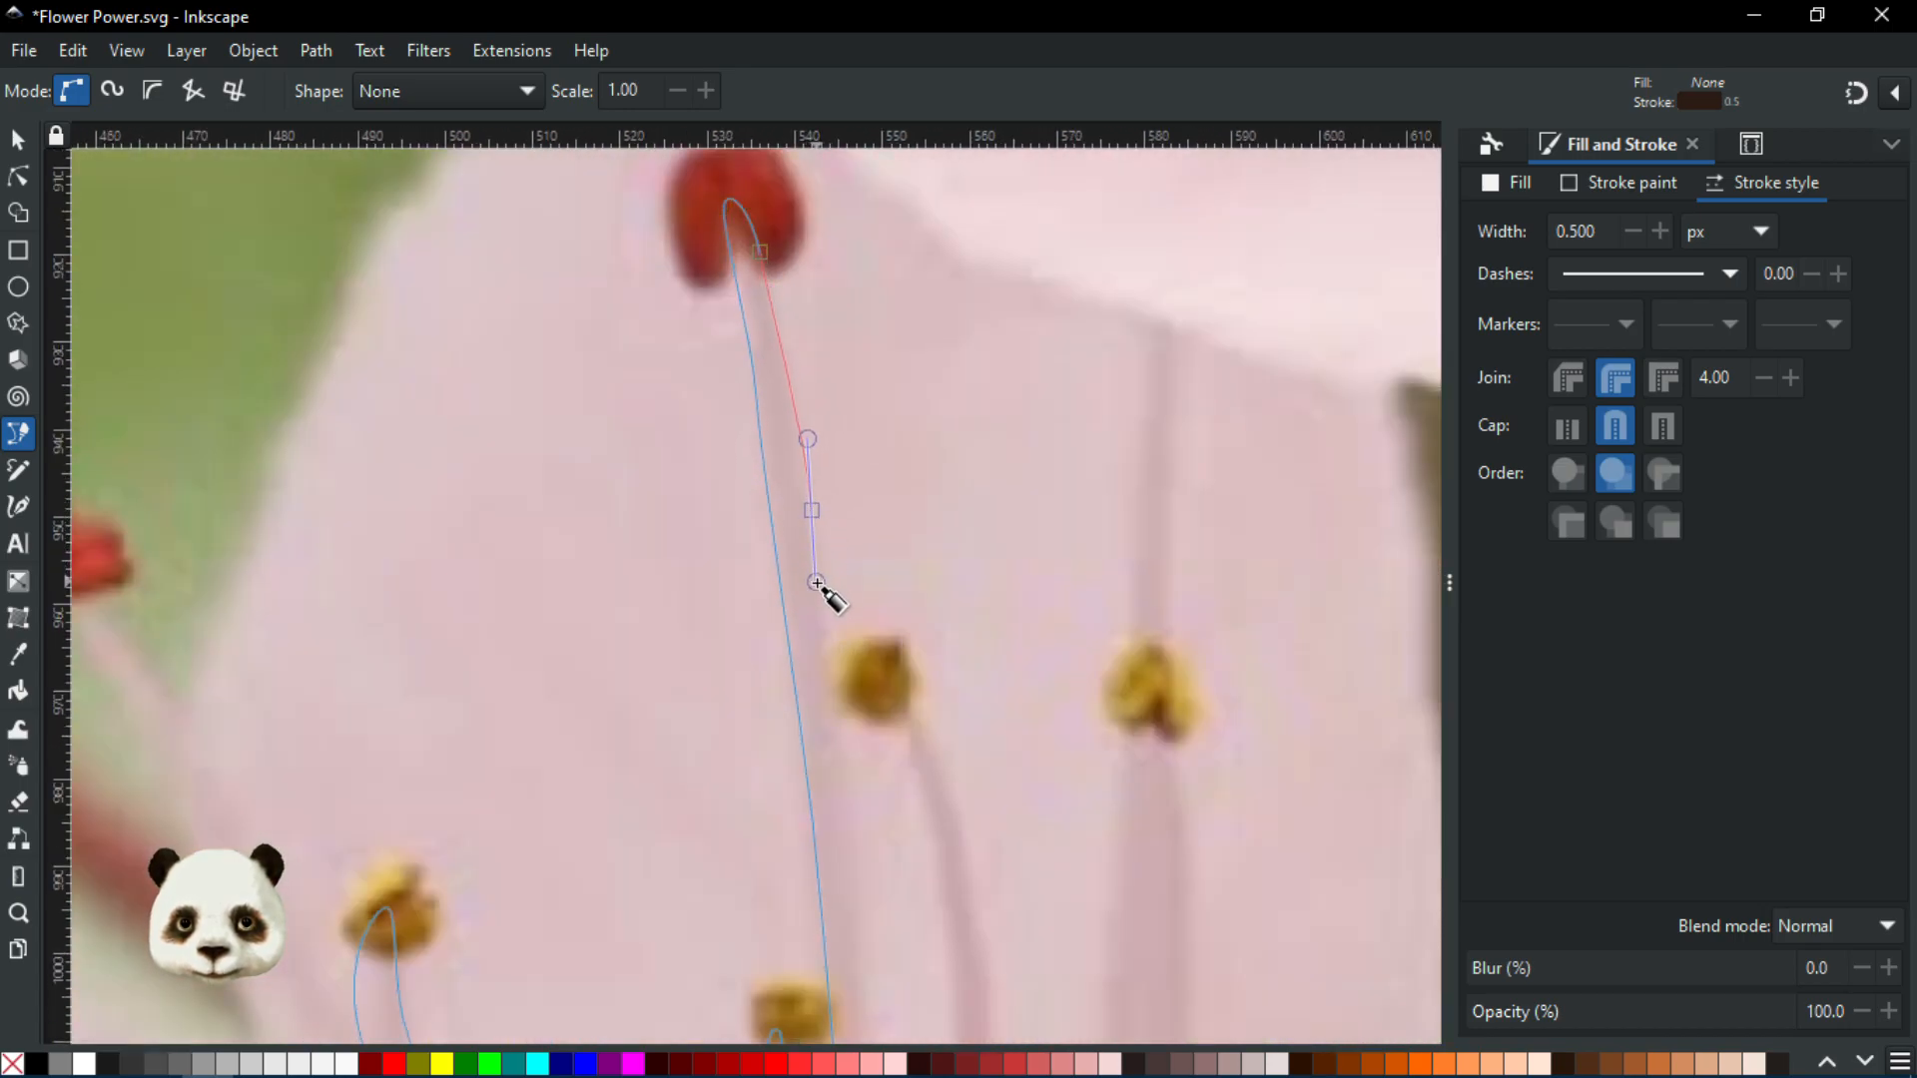
scroll(815, 462, down, 5)
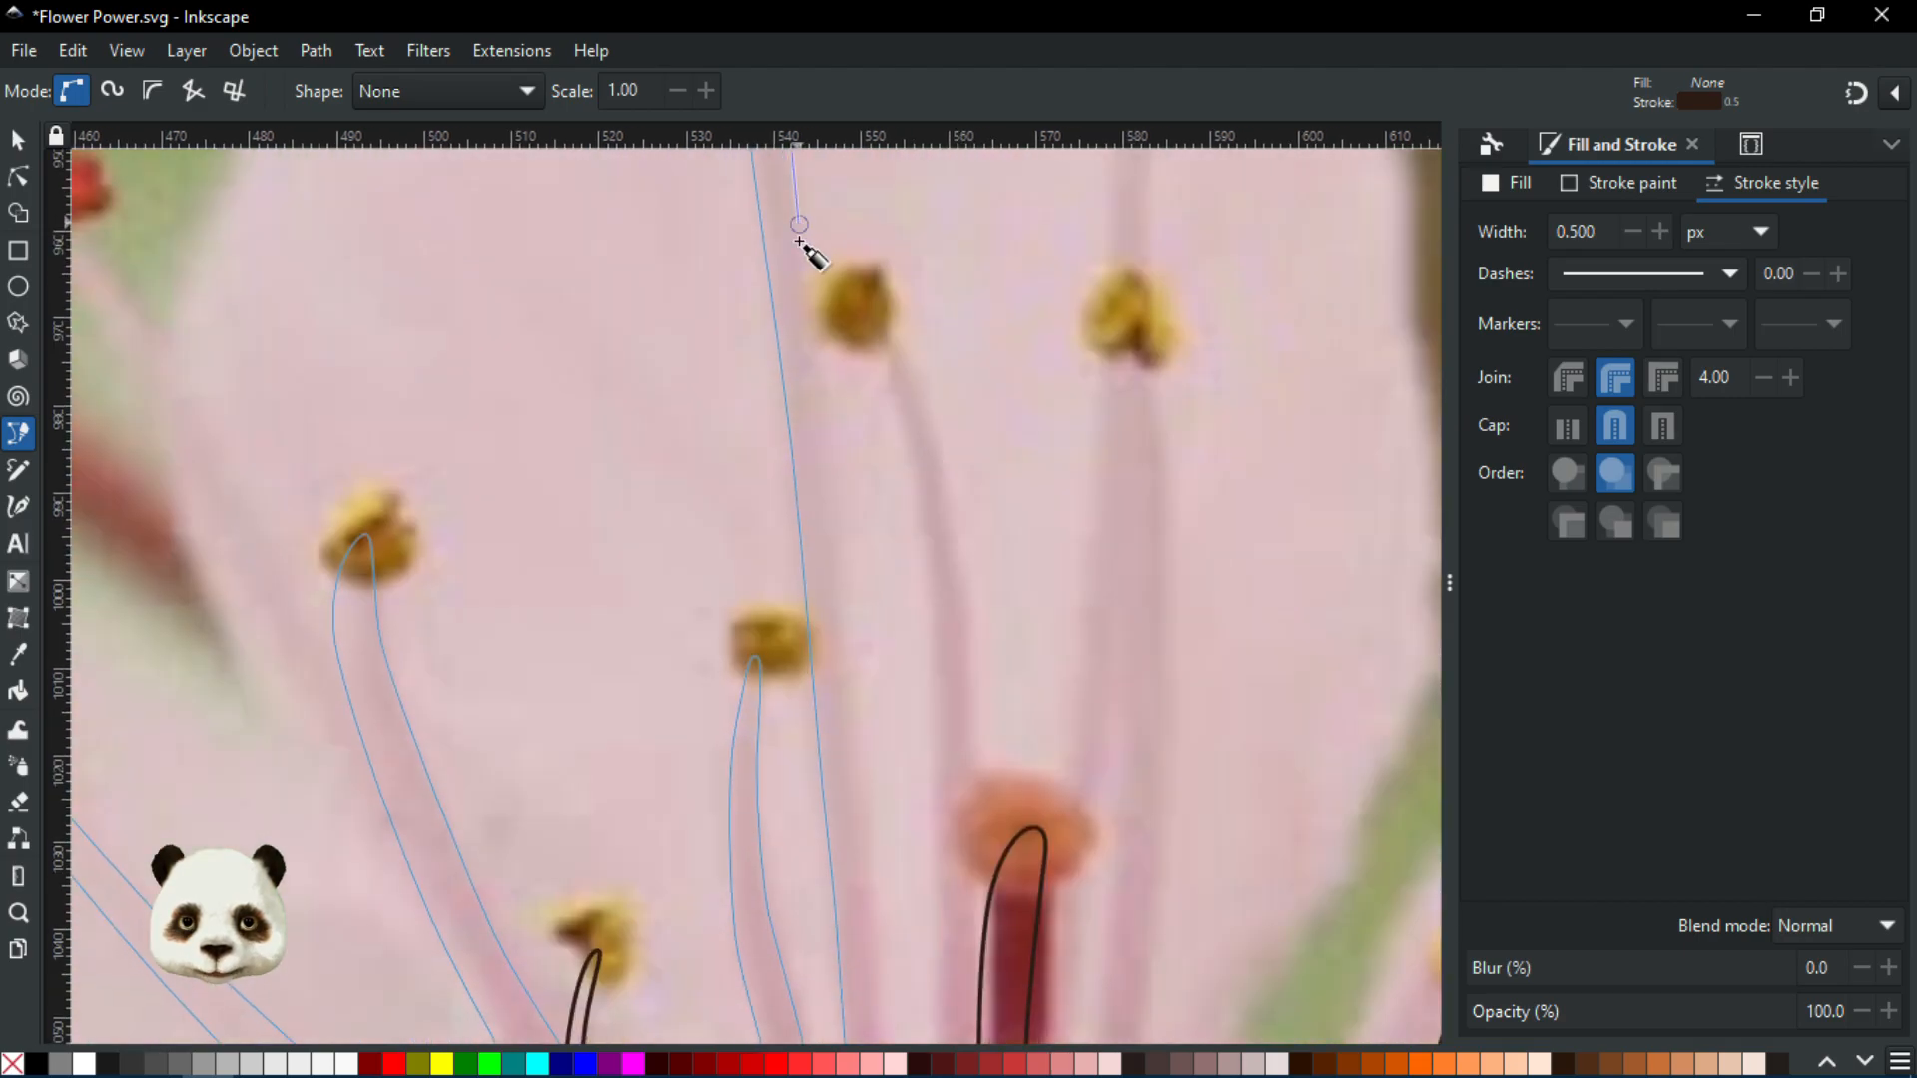
mouse_move(832, 474)
mouse_down()
mouse_move(834, 507)
mouse_move(857, 472)
mouse_move(854, 499)
mouse_up()
scroll(834, 507, down, 7)
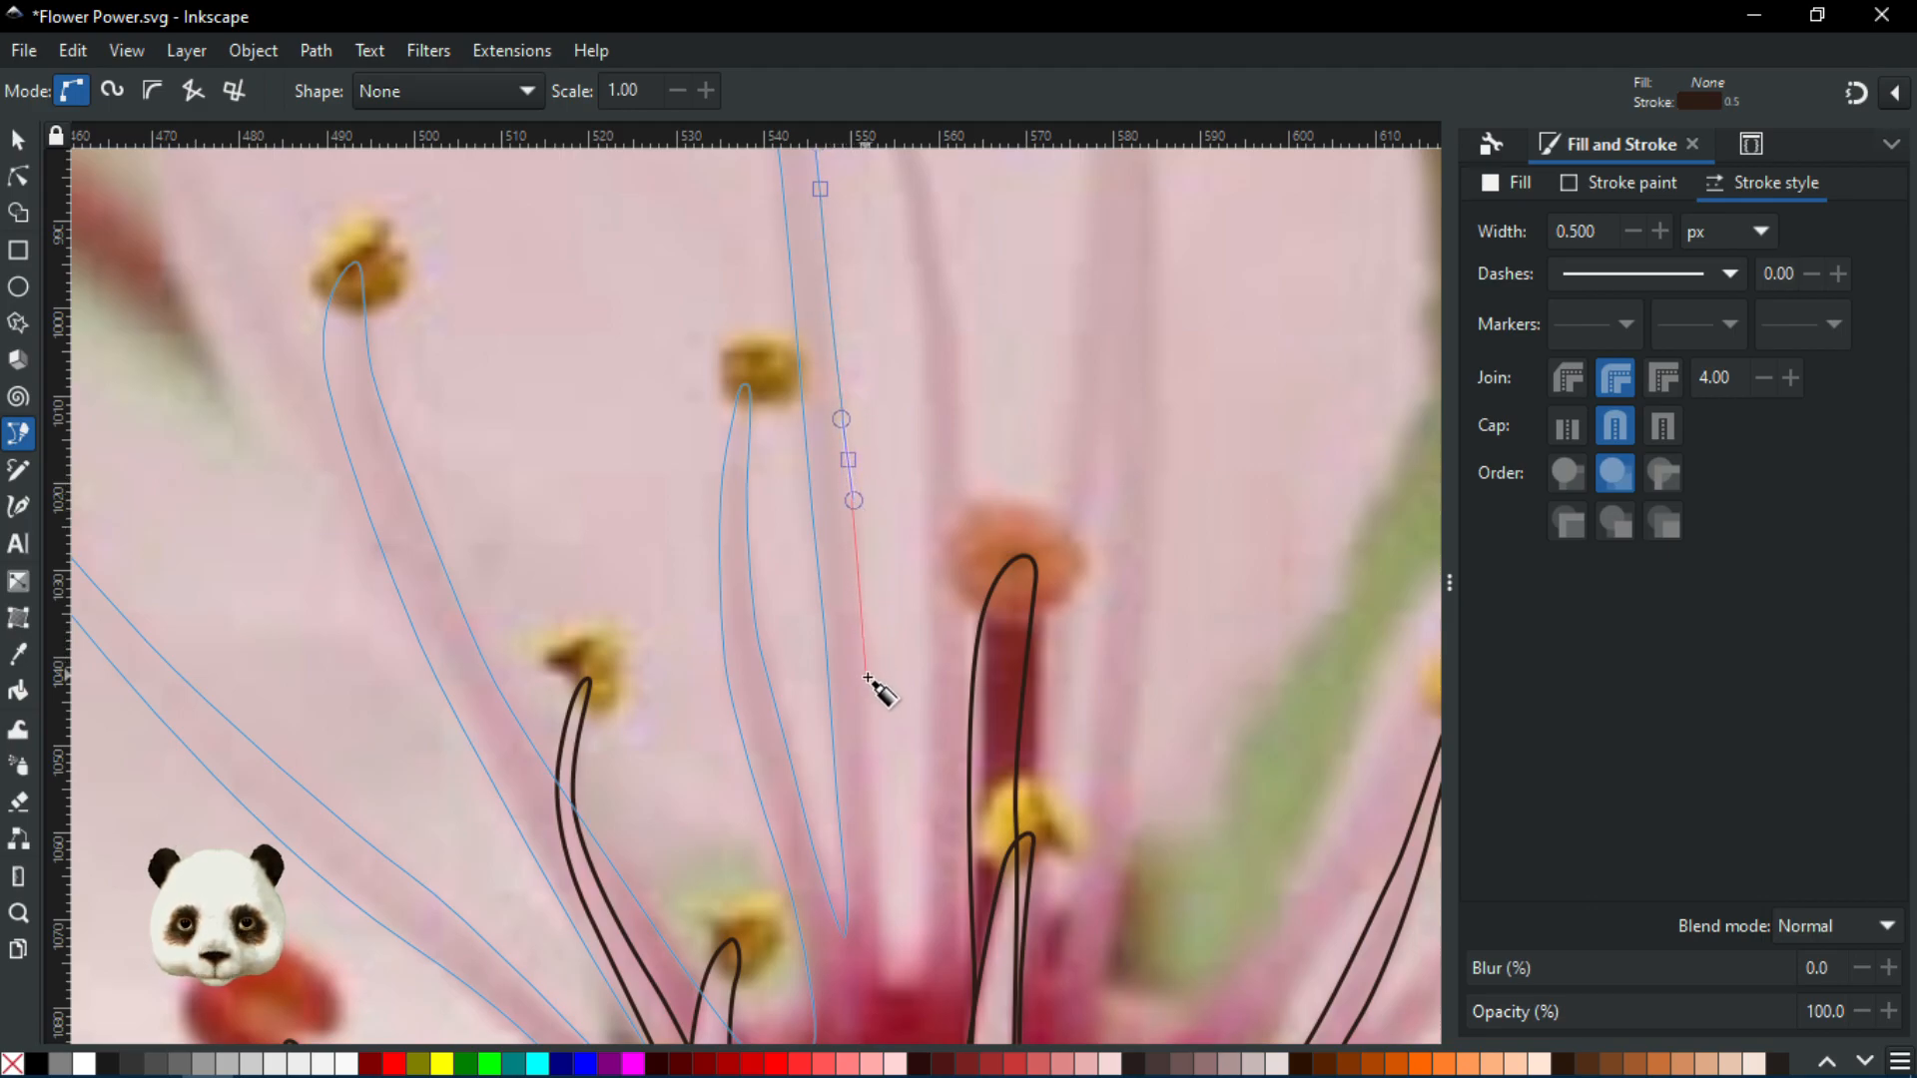
Continue down to the filament's base and turn the outline back up toward the next filament
drag(867, 688, 869, 715)
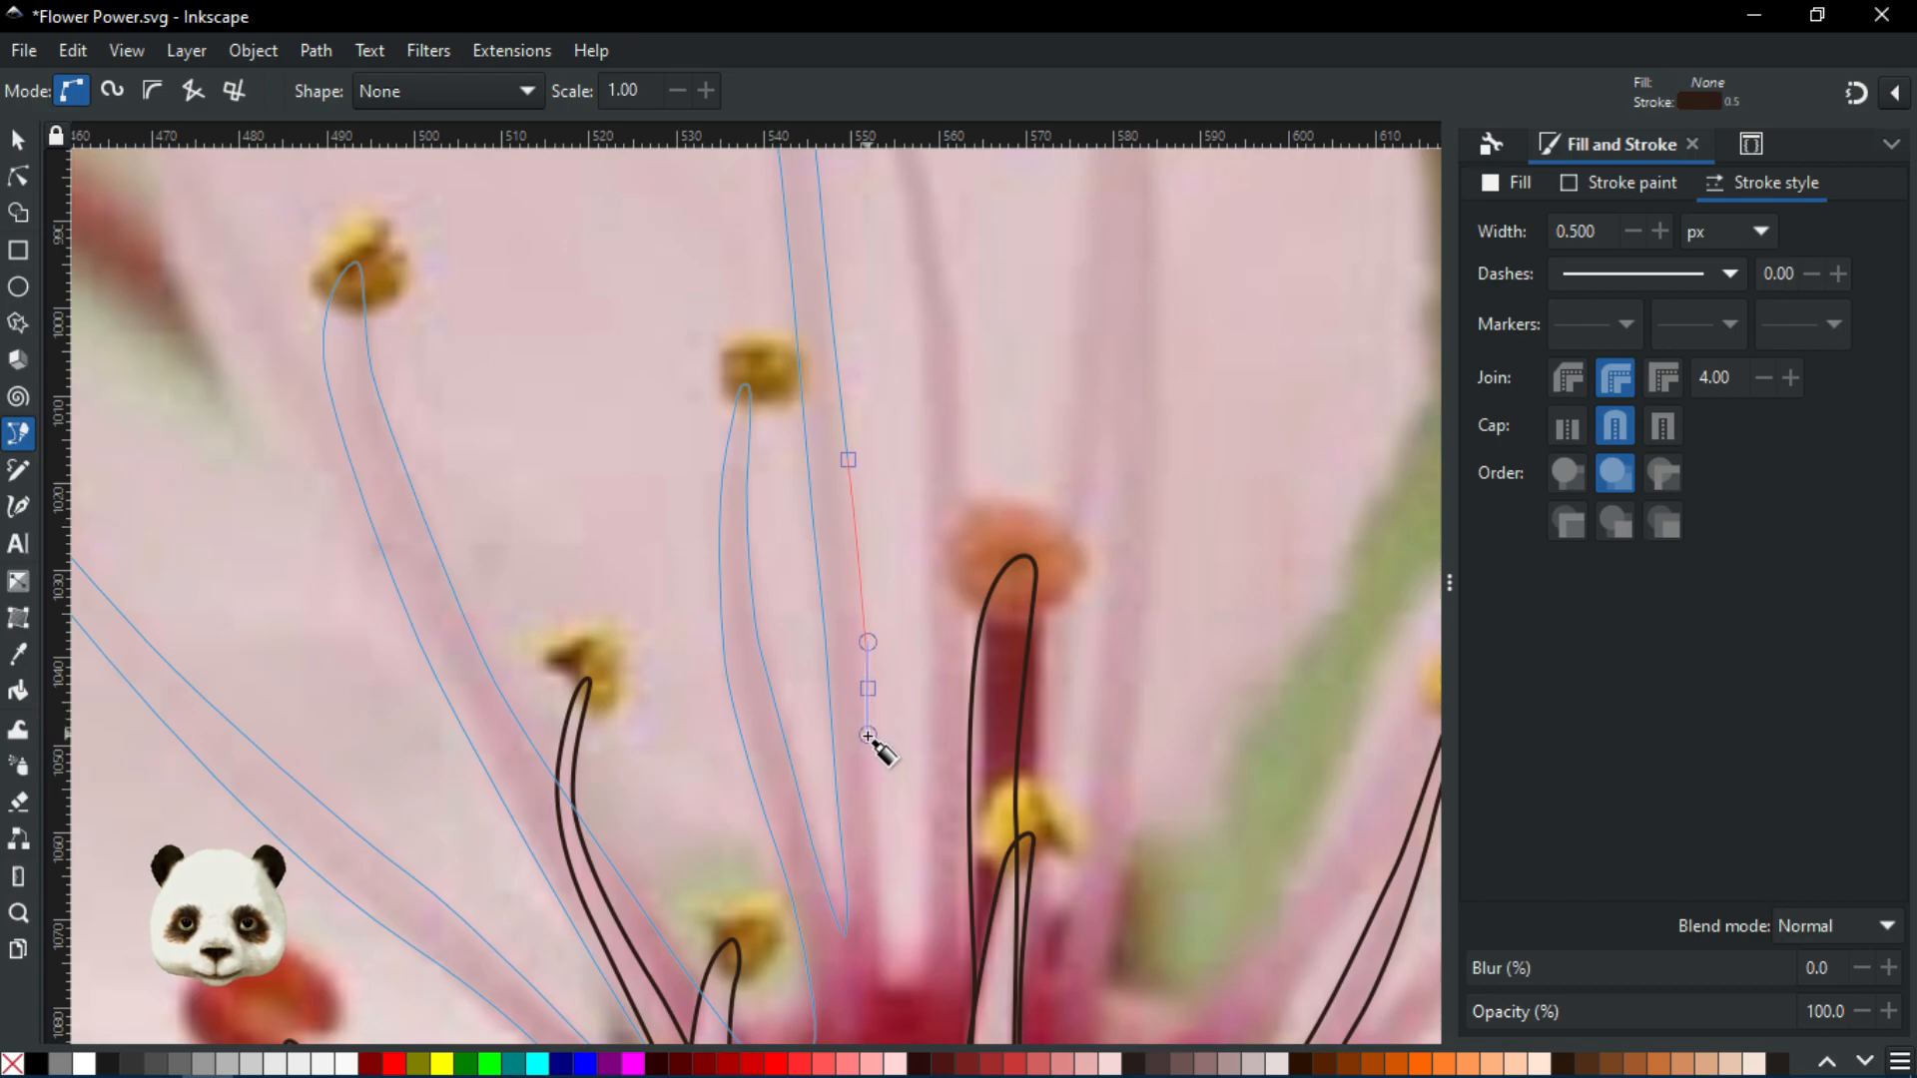
scroll(775, 363, down, 5)
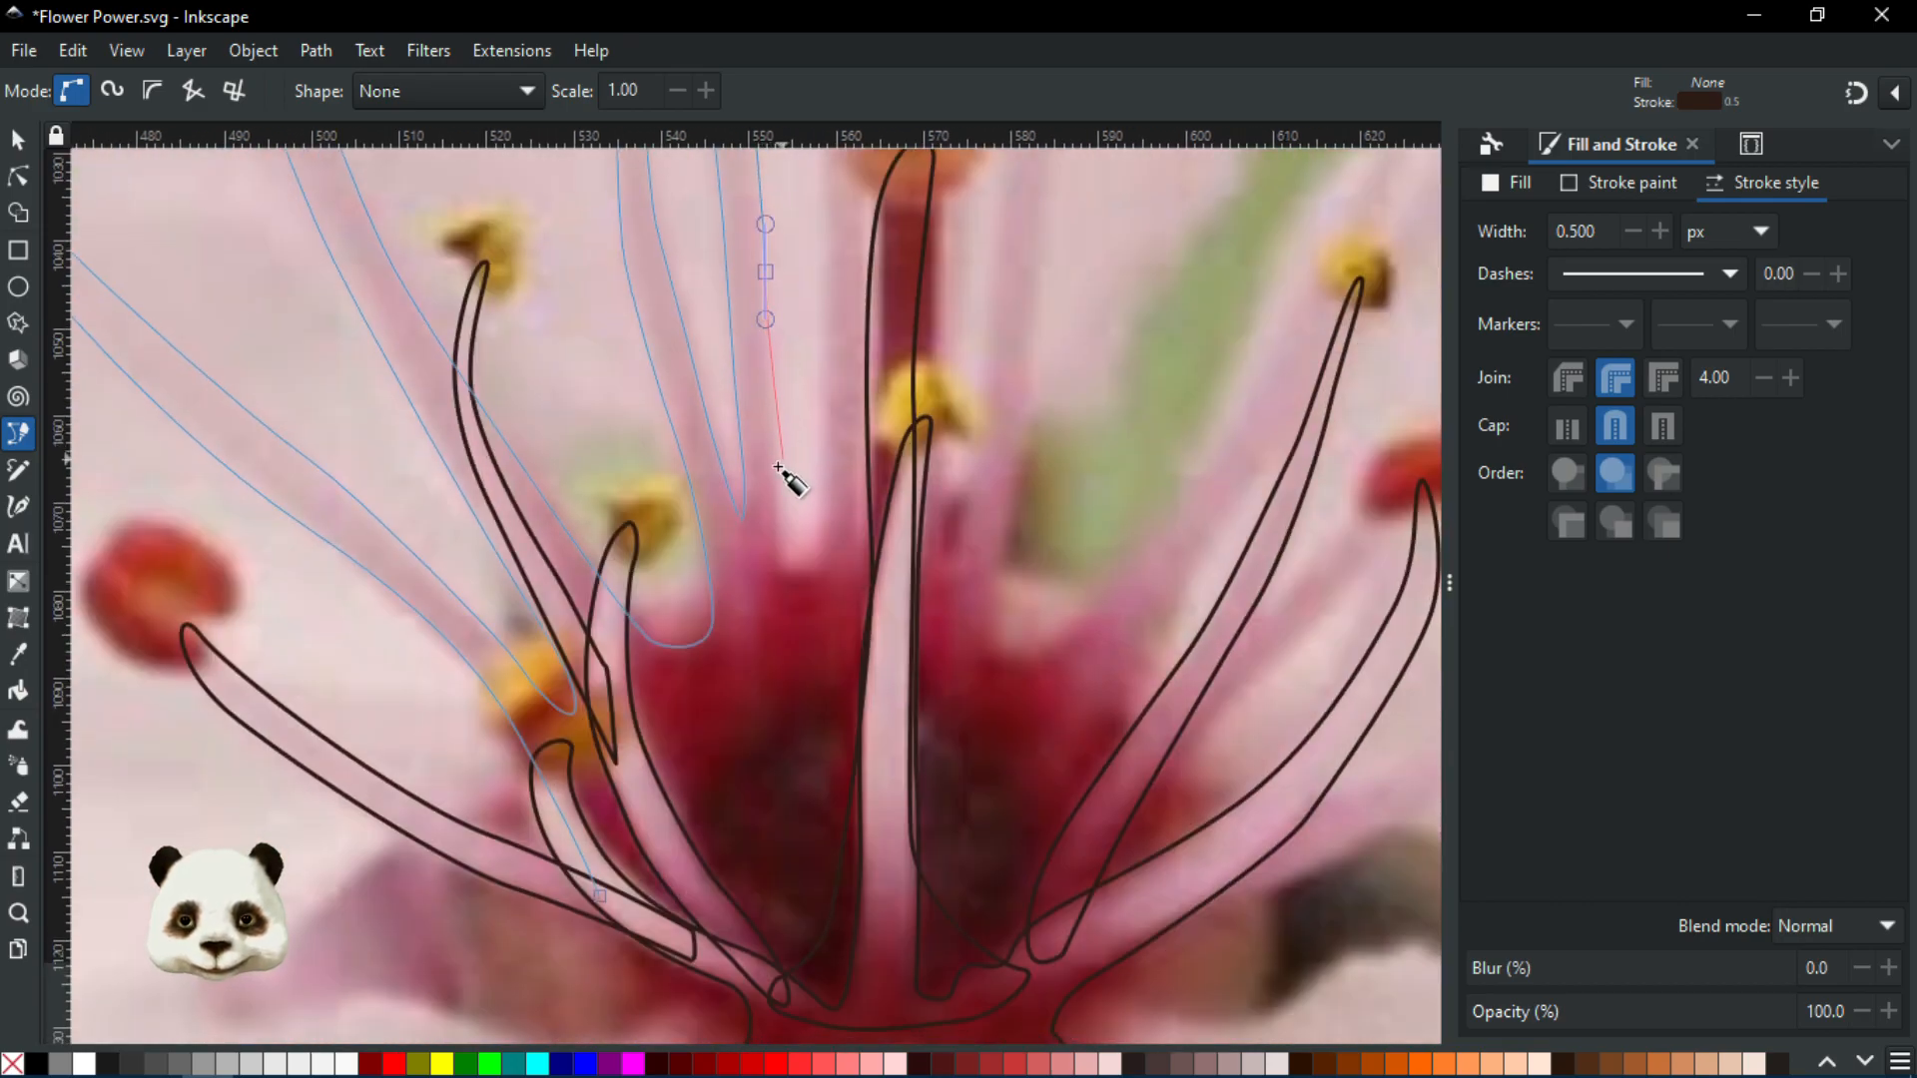
click(776, 517)
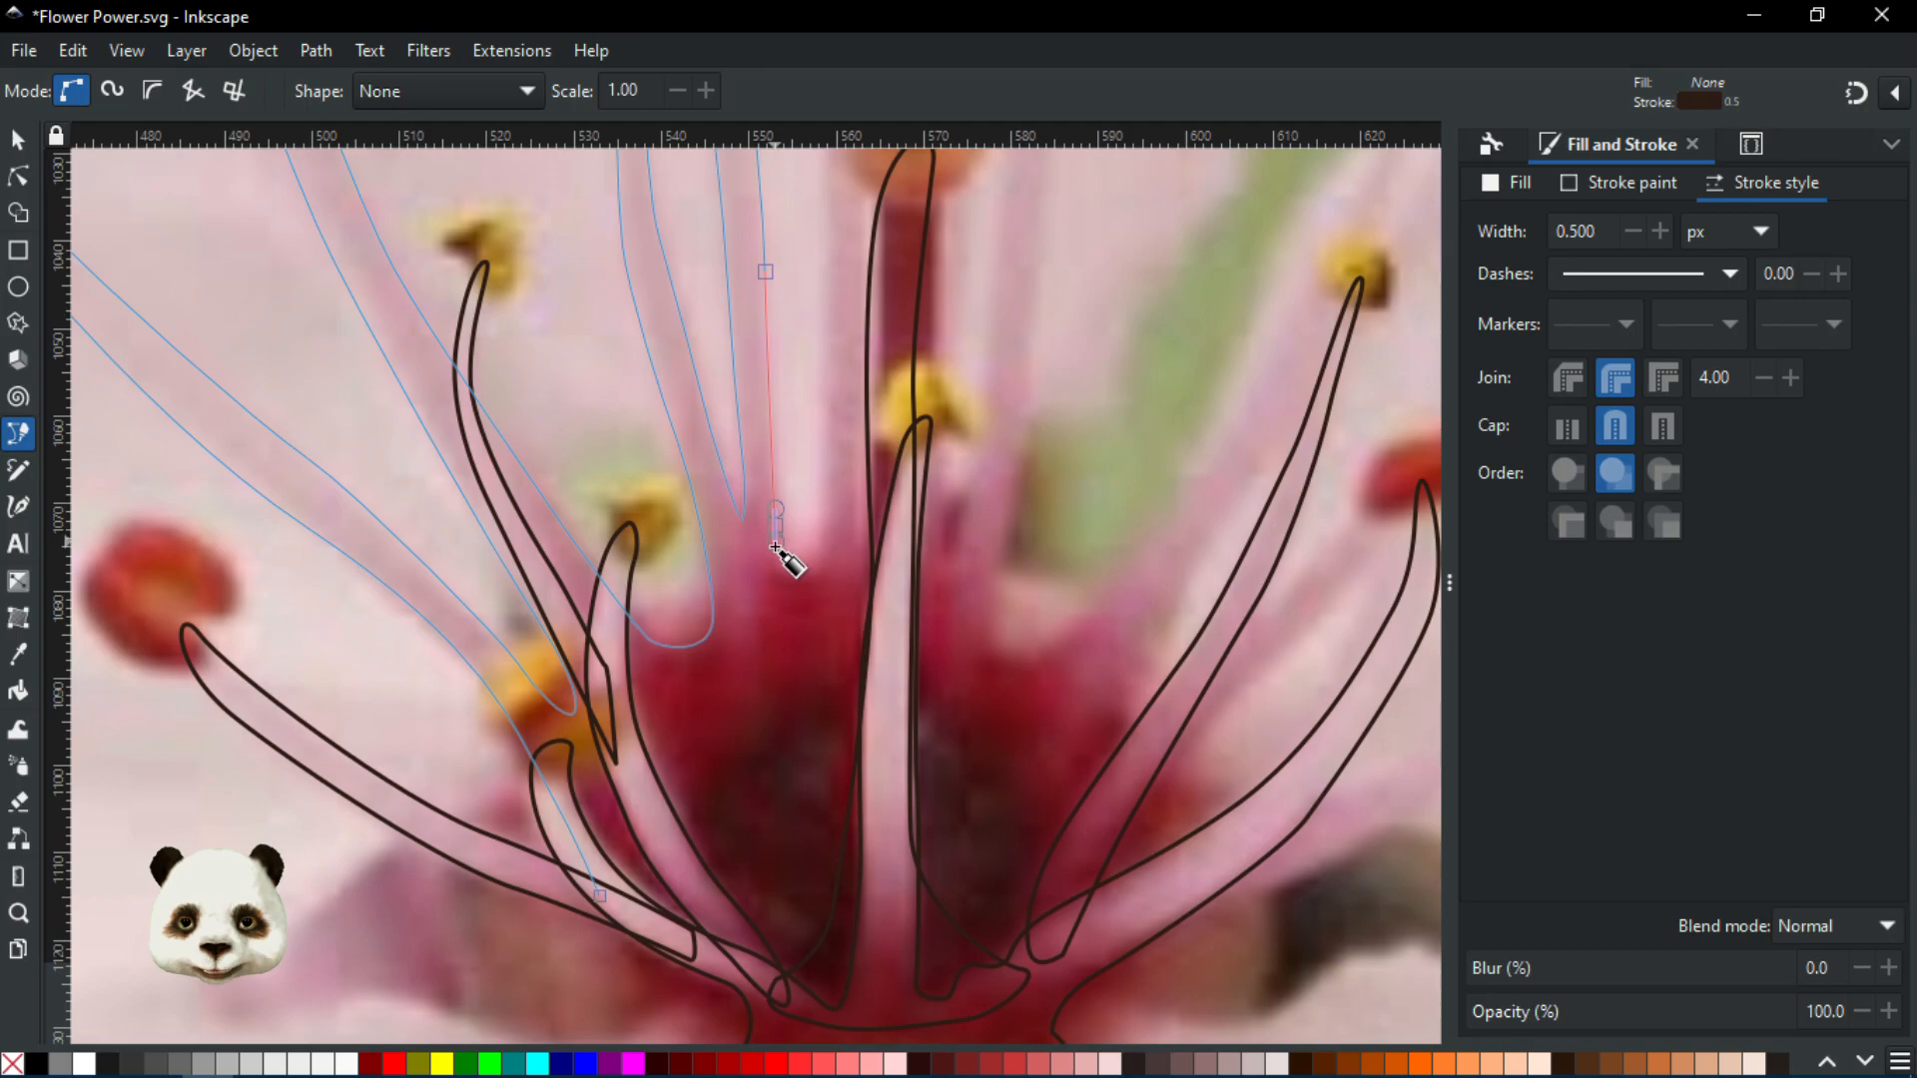
scroll(777, 549, up, 2)
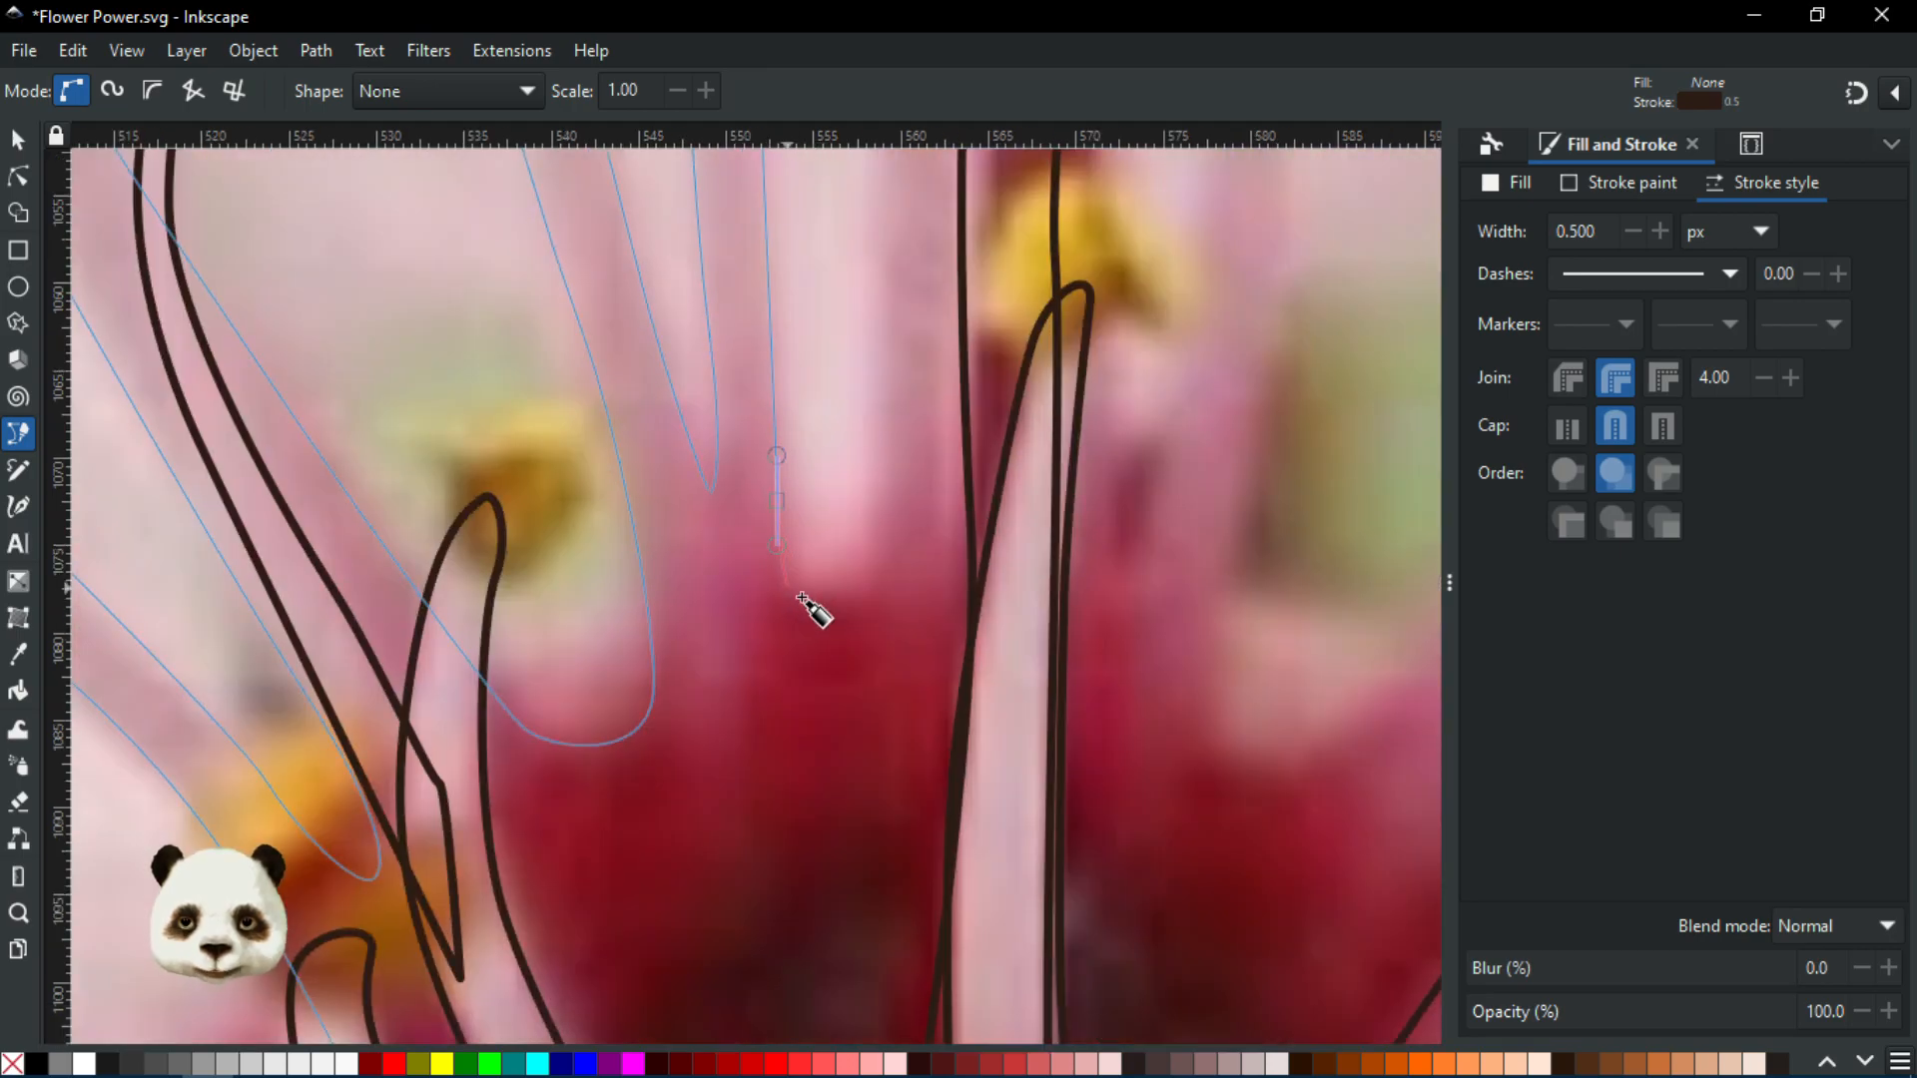
drag(812, 601, 837, 608)
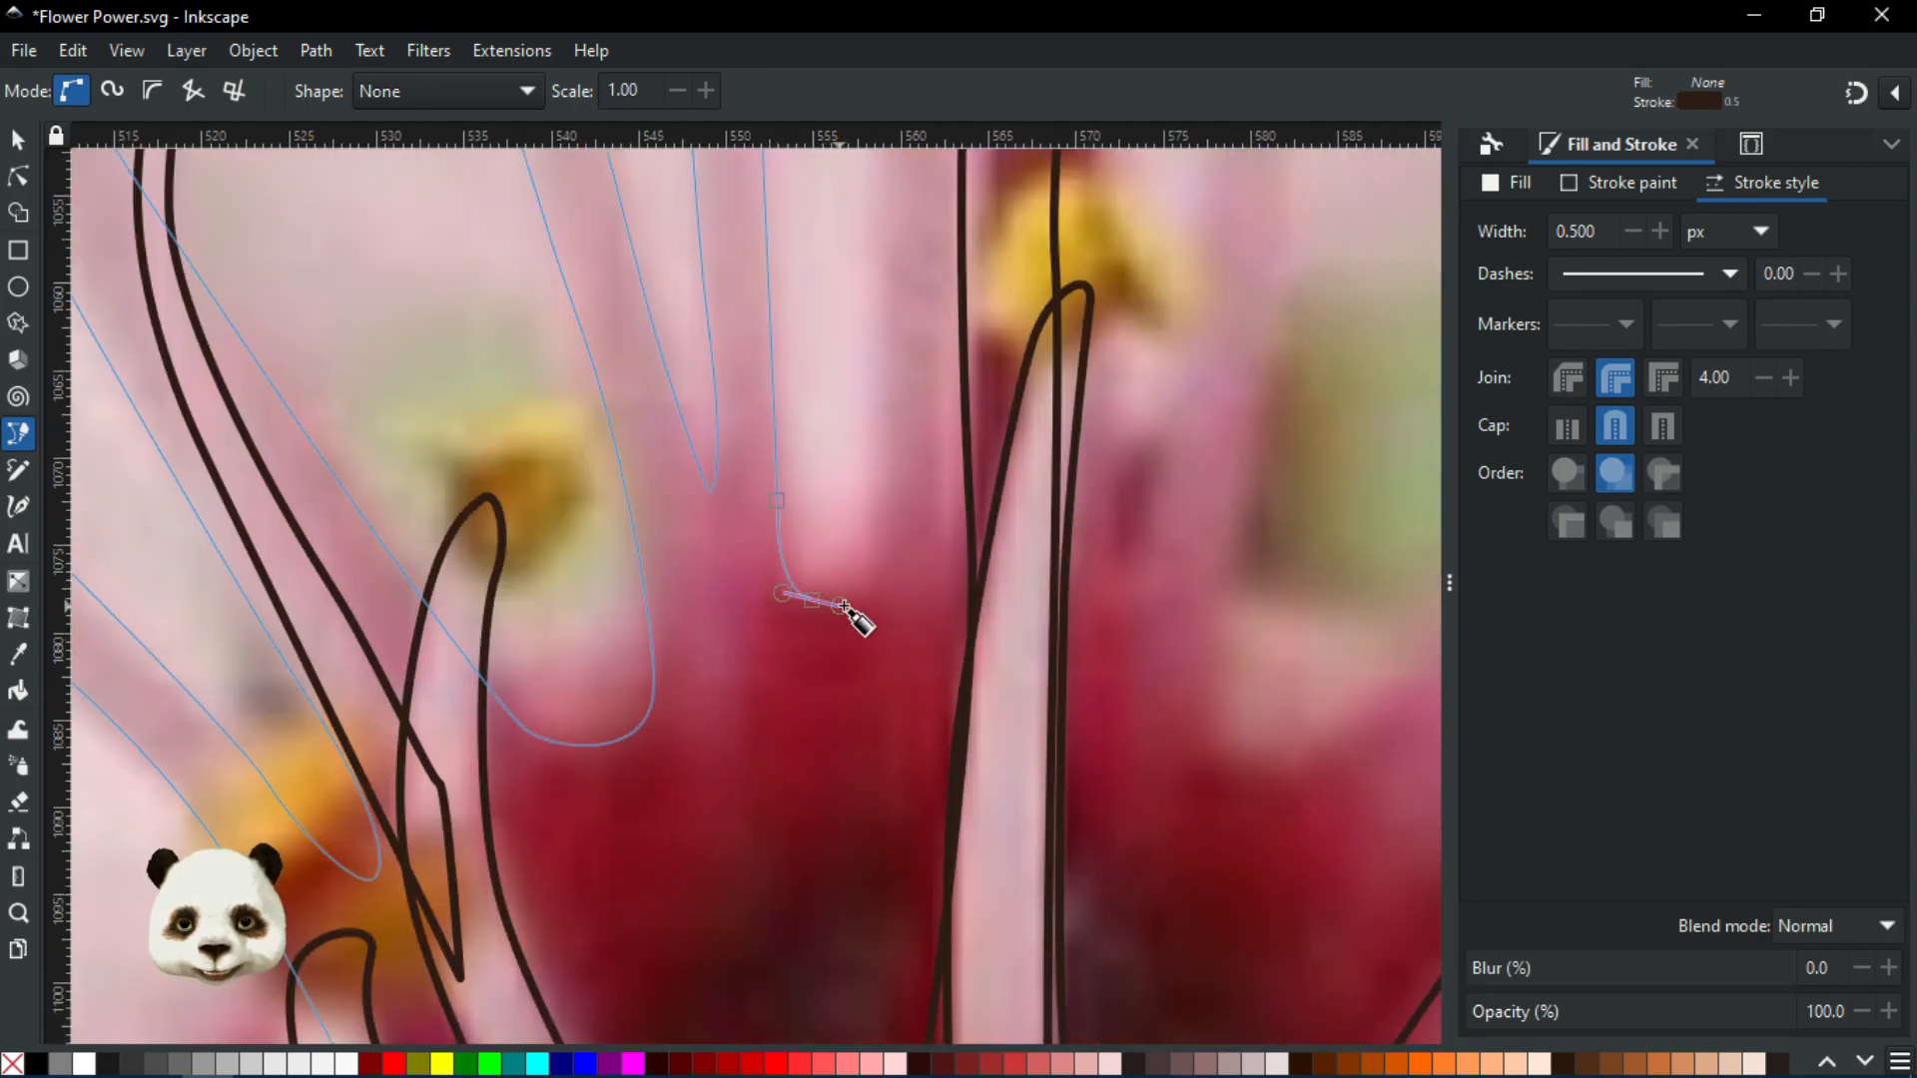
drag(881, 538, 882, 478)
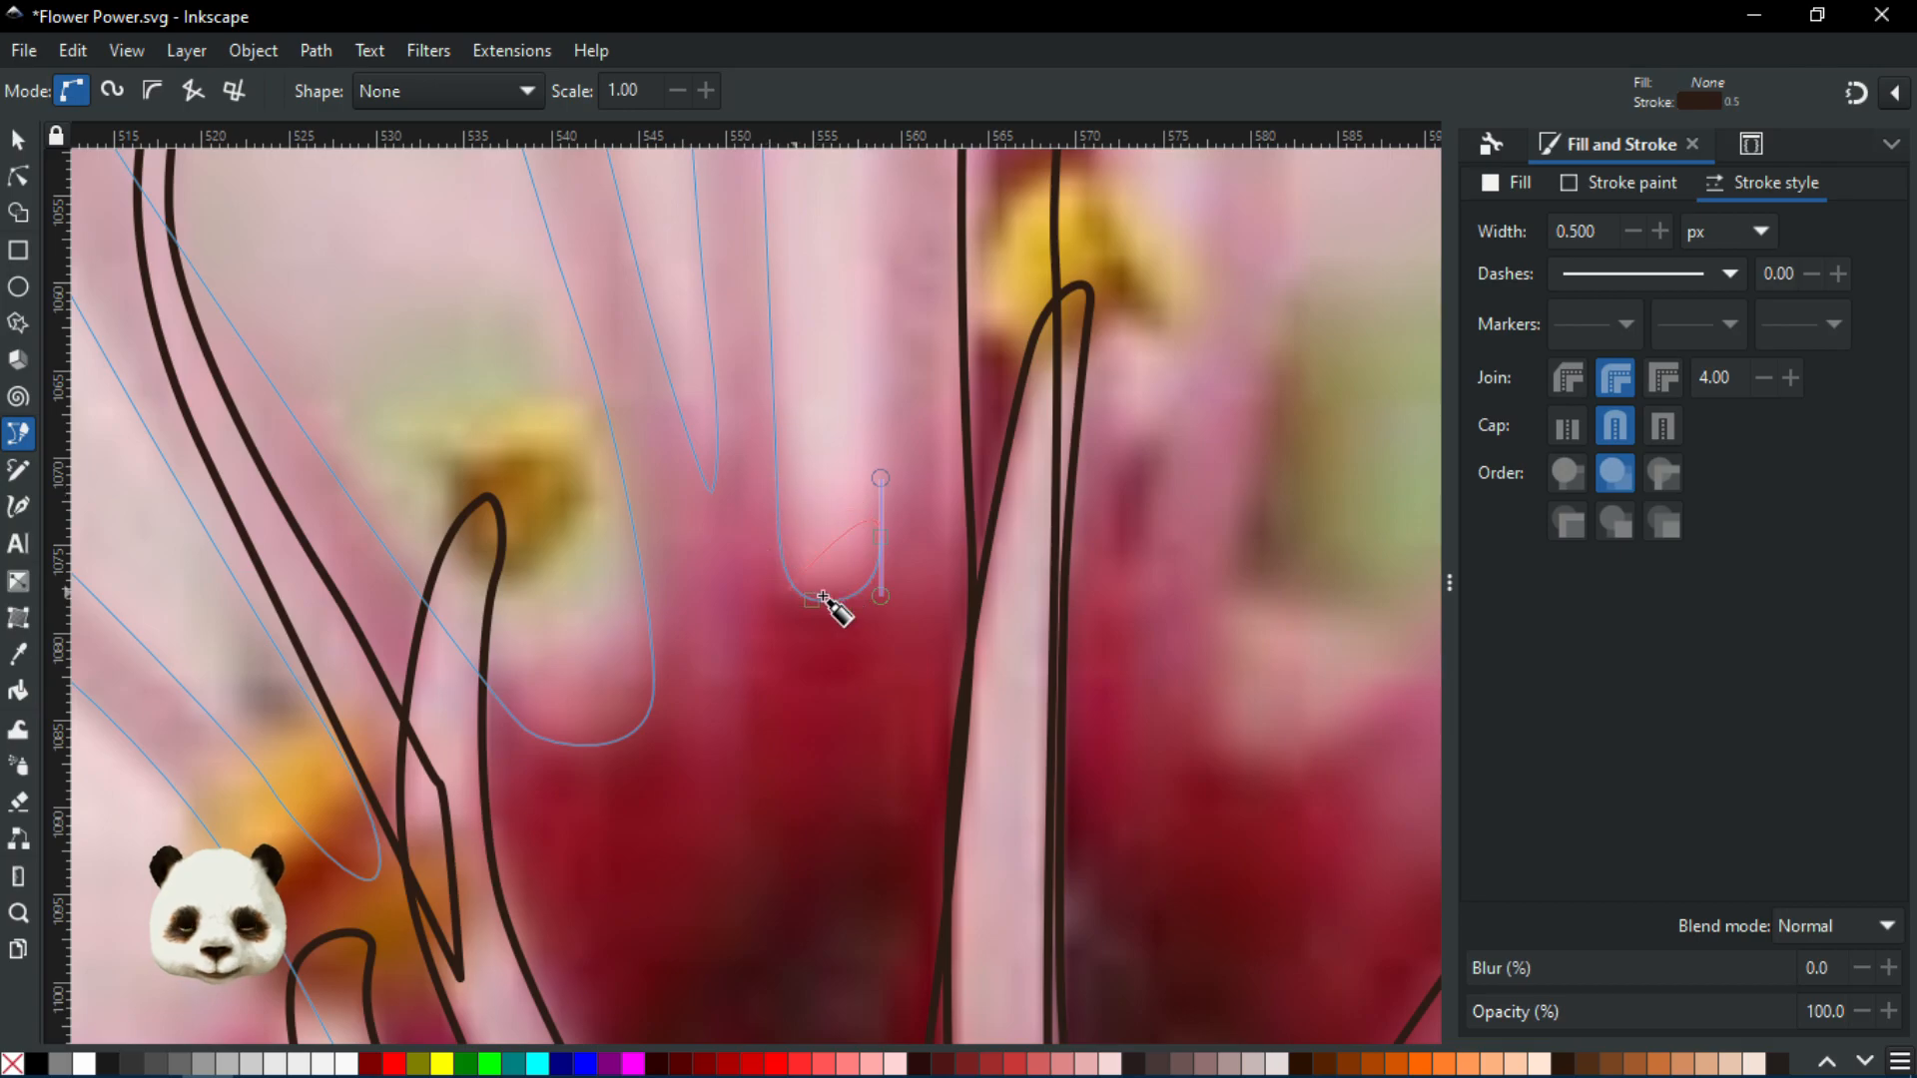
drag(796, 538, 674, 807)
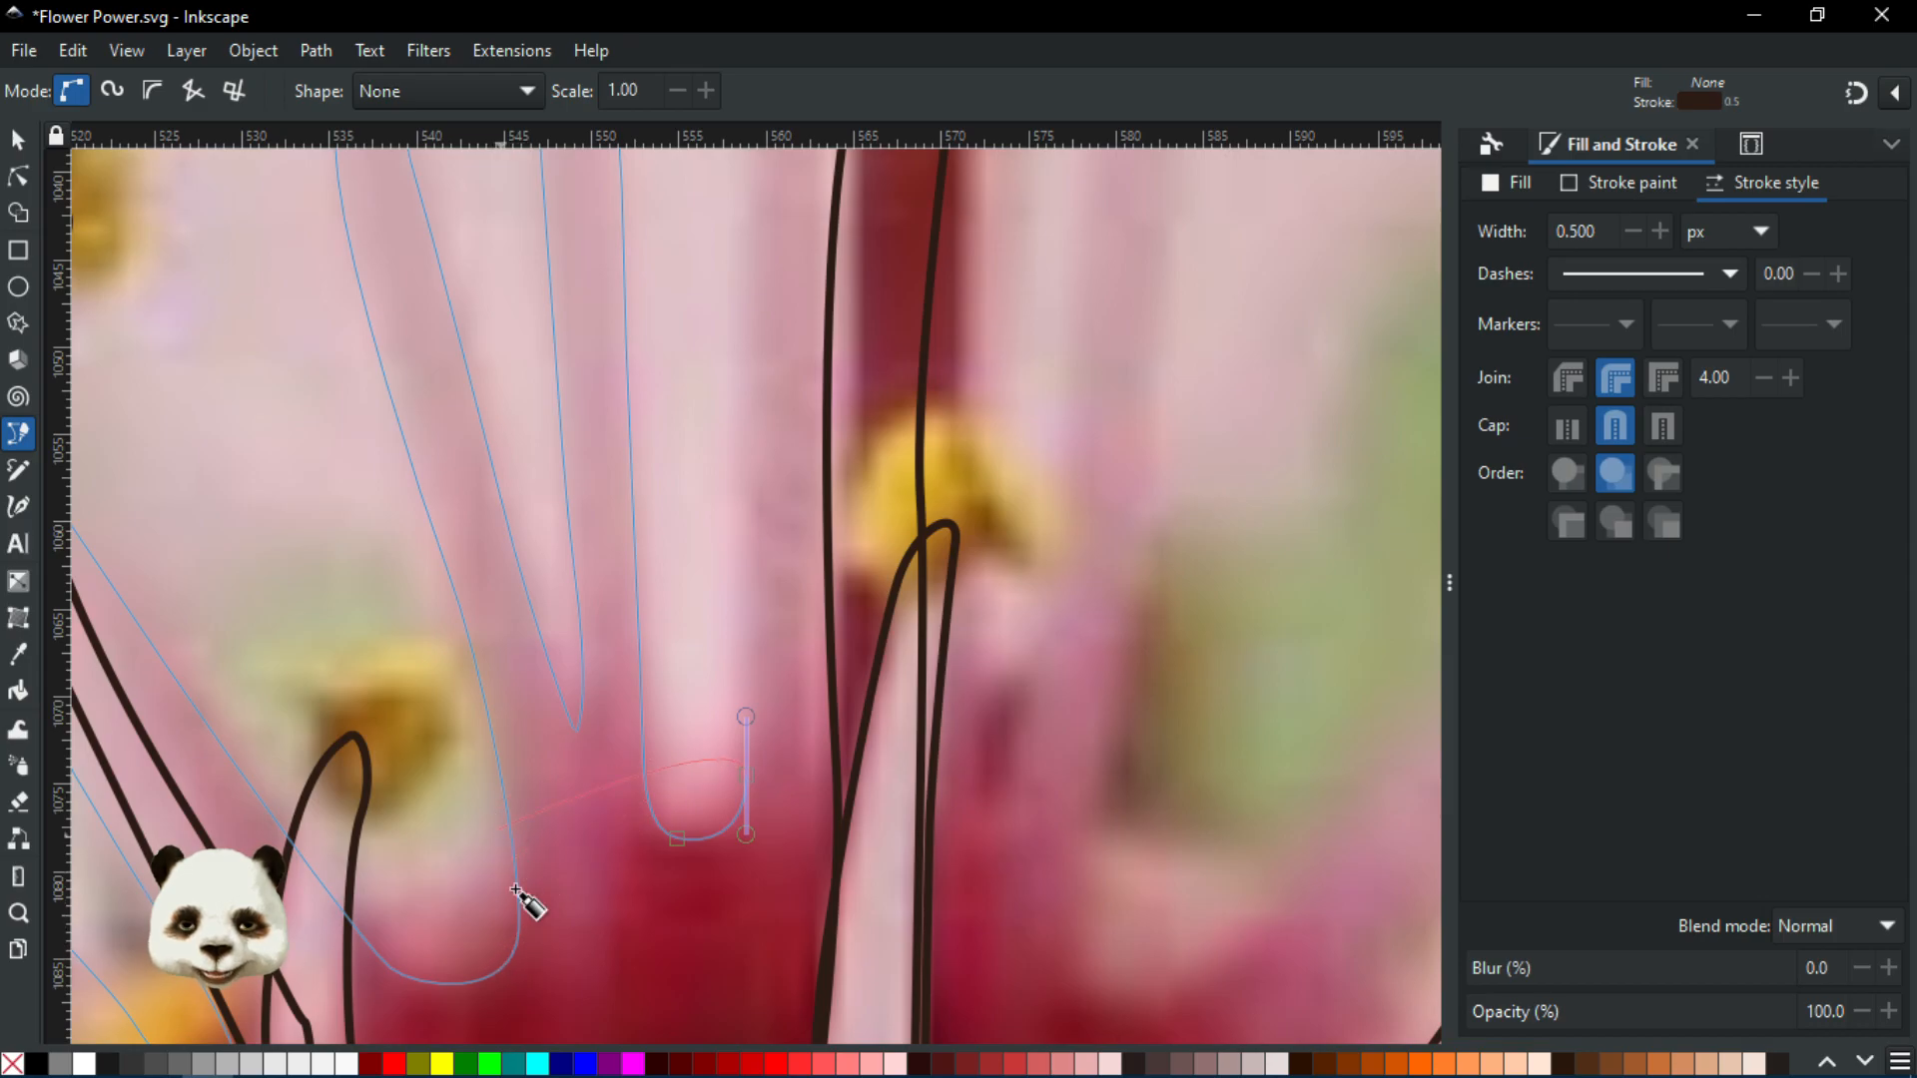
scroll(552, 778, down, 3)
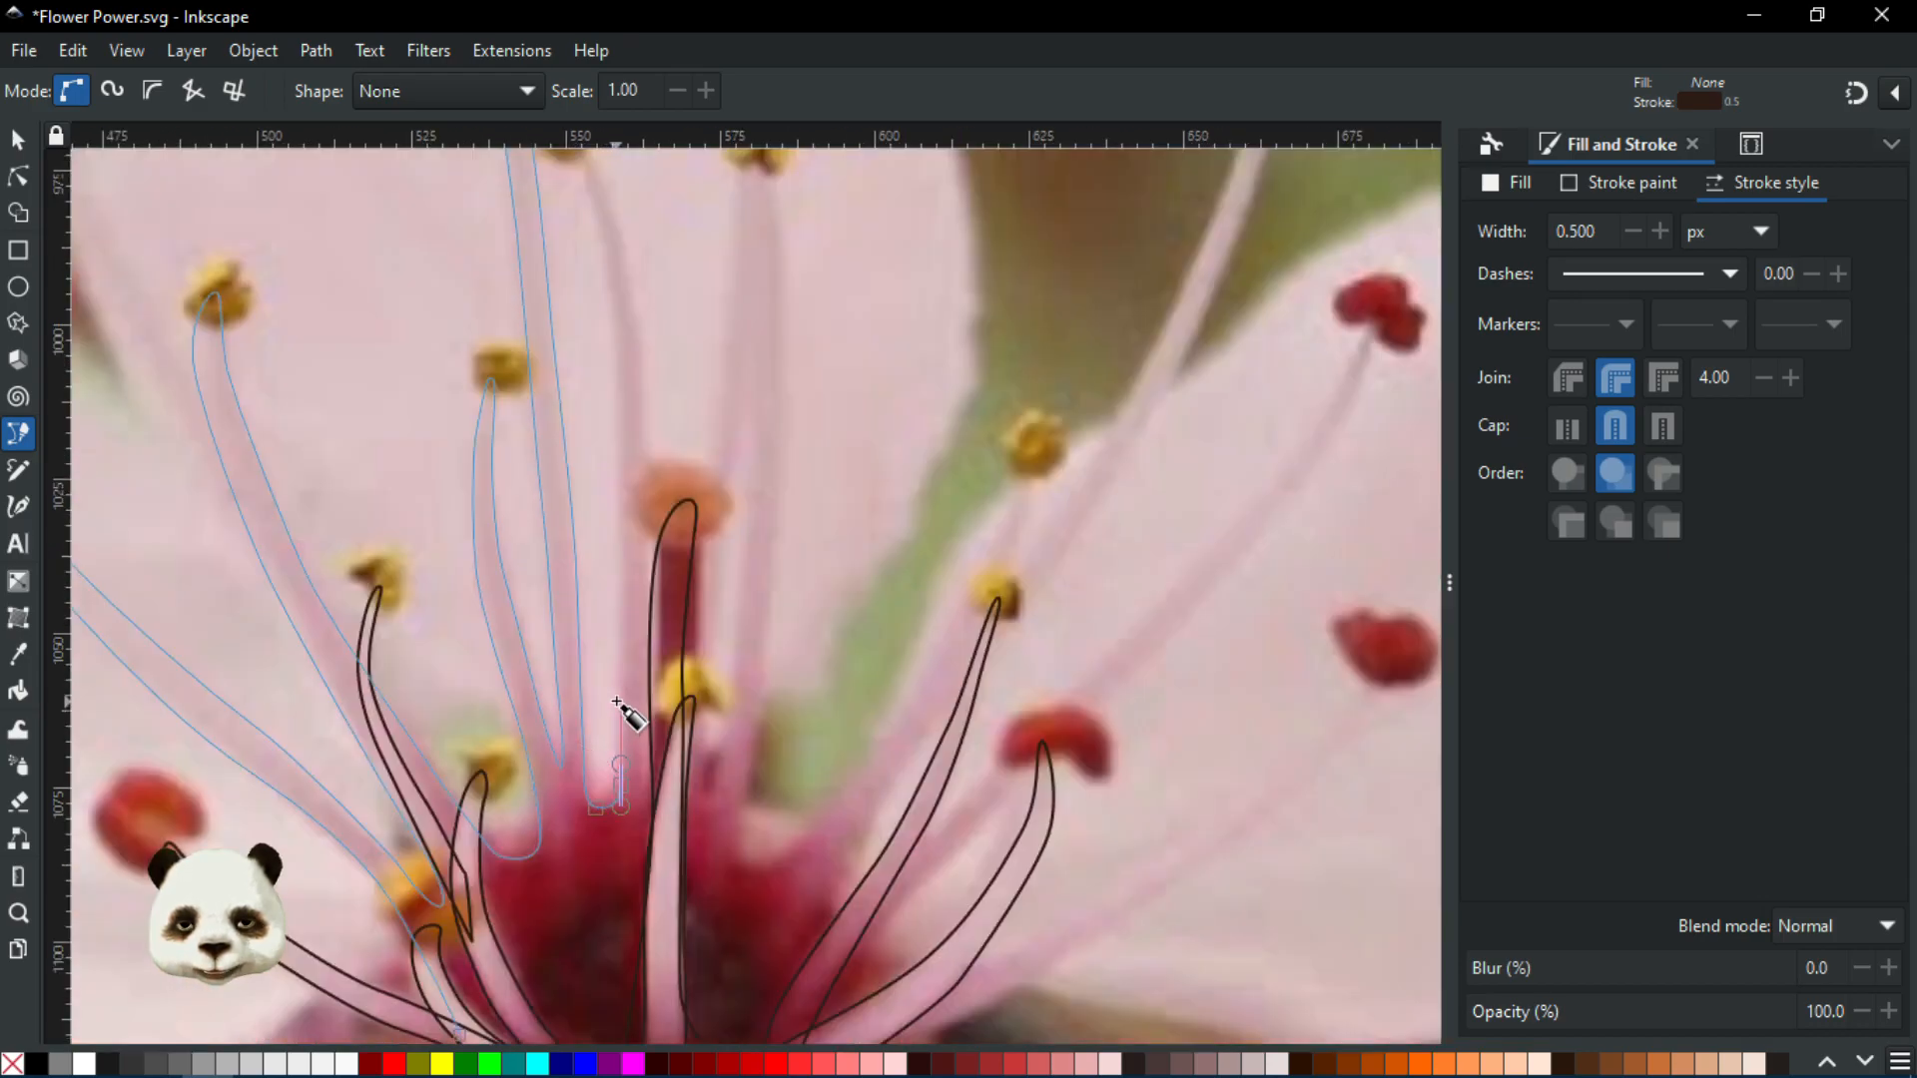
Add curved nodes up the filament from its base
scroll(614, 704, up, 1)
scroll(612, 620, up, 2)
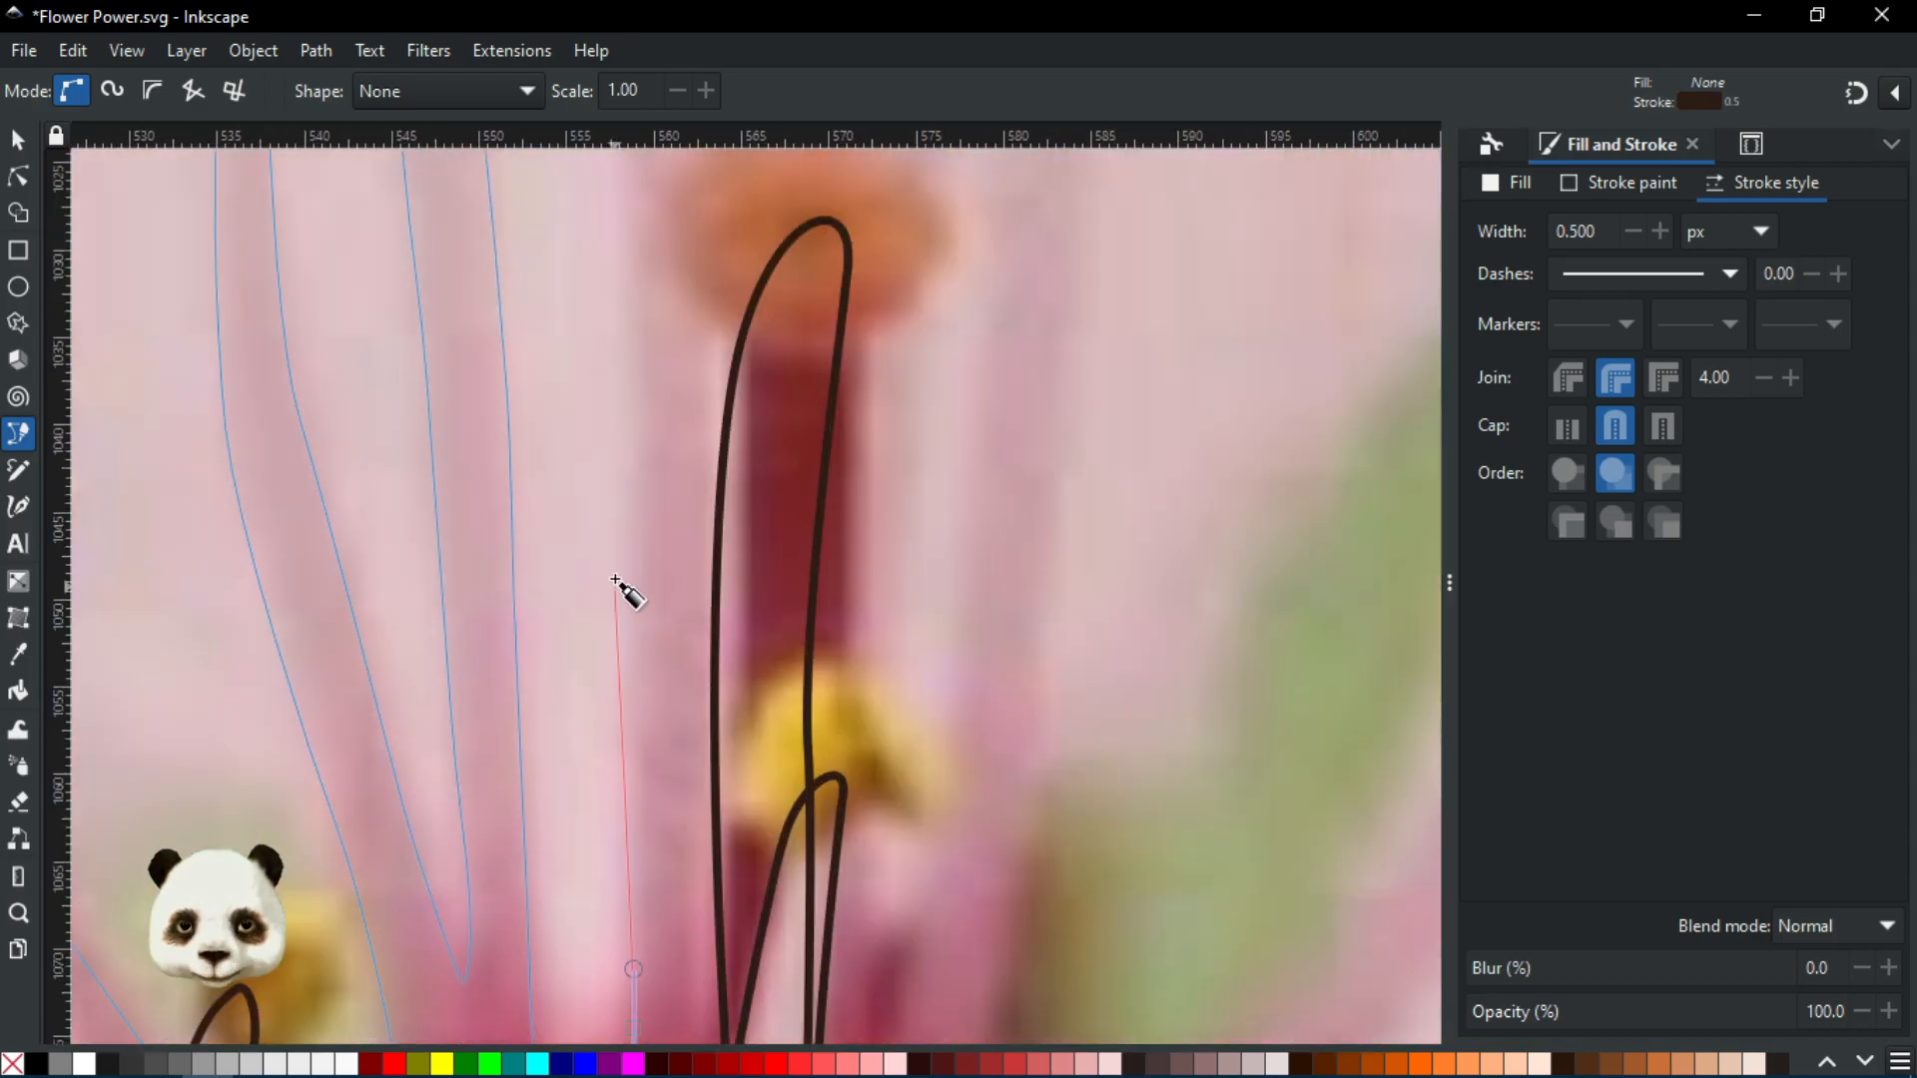
scroll(617, 549, down, 2)
scroll(624, 540, up, 4)
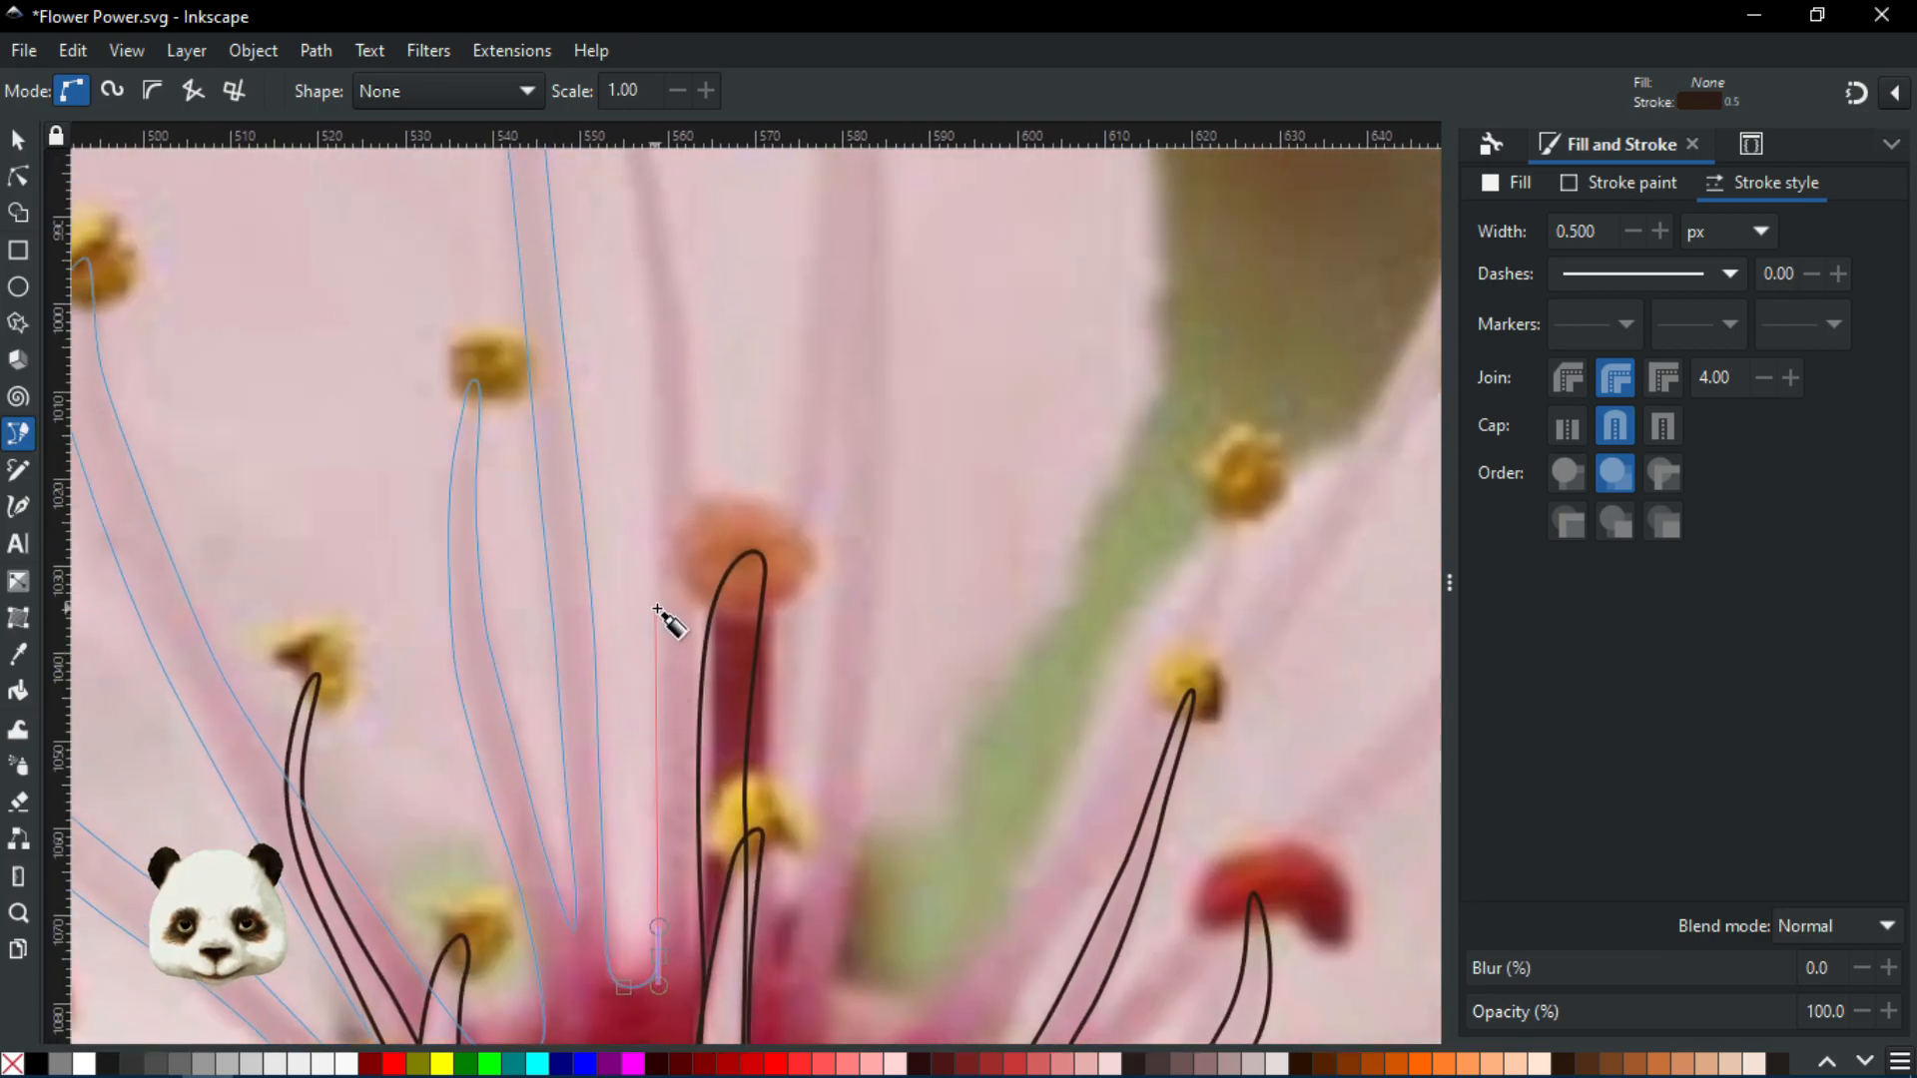
drag(659, 606, 659, 544)
drag(659, 544, 757, 832)
drag(749, 580, 738, 508)
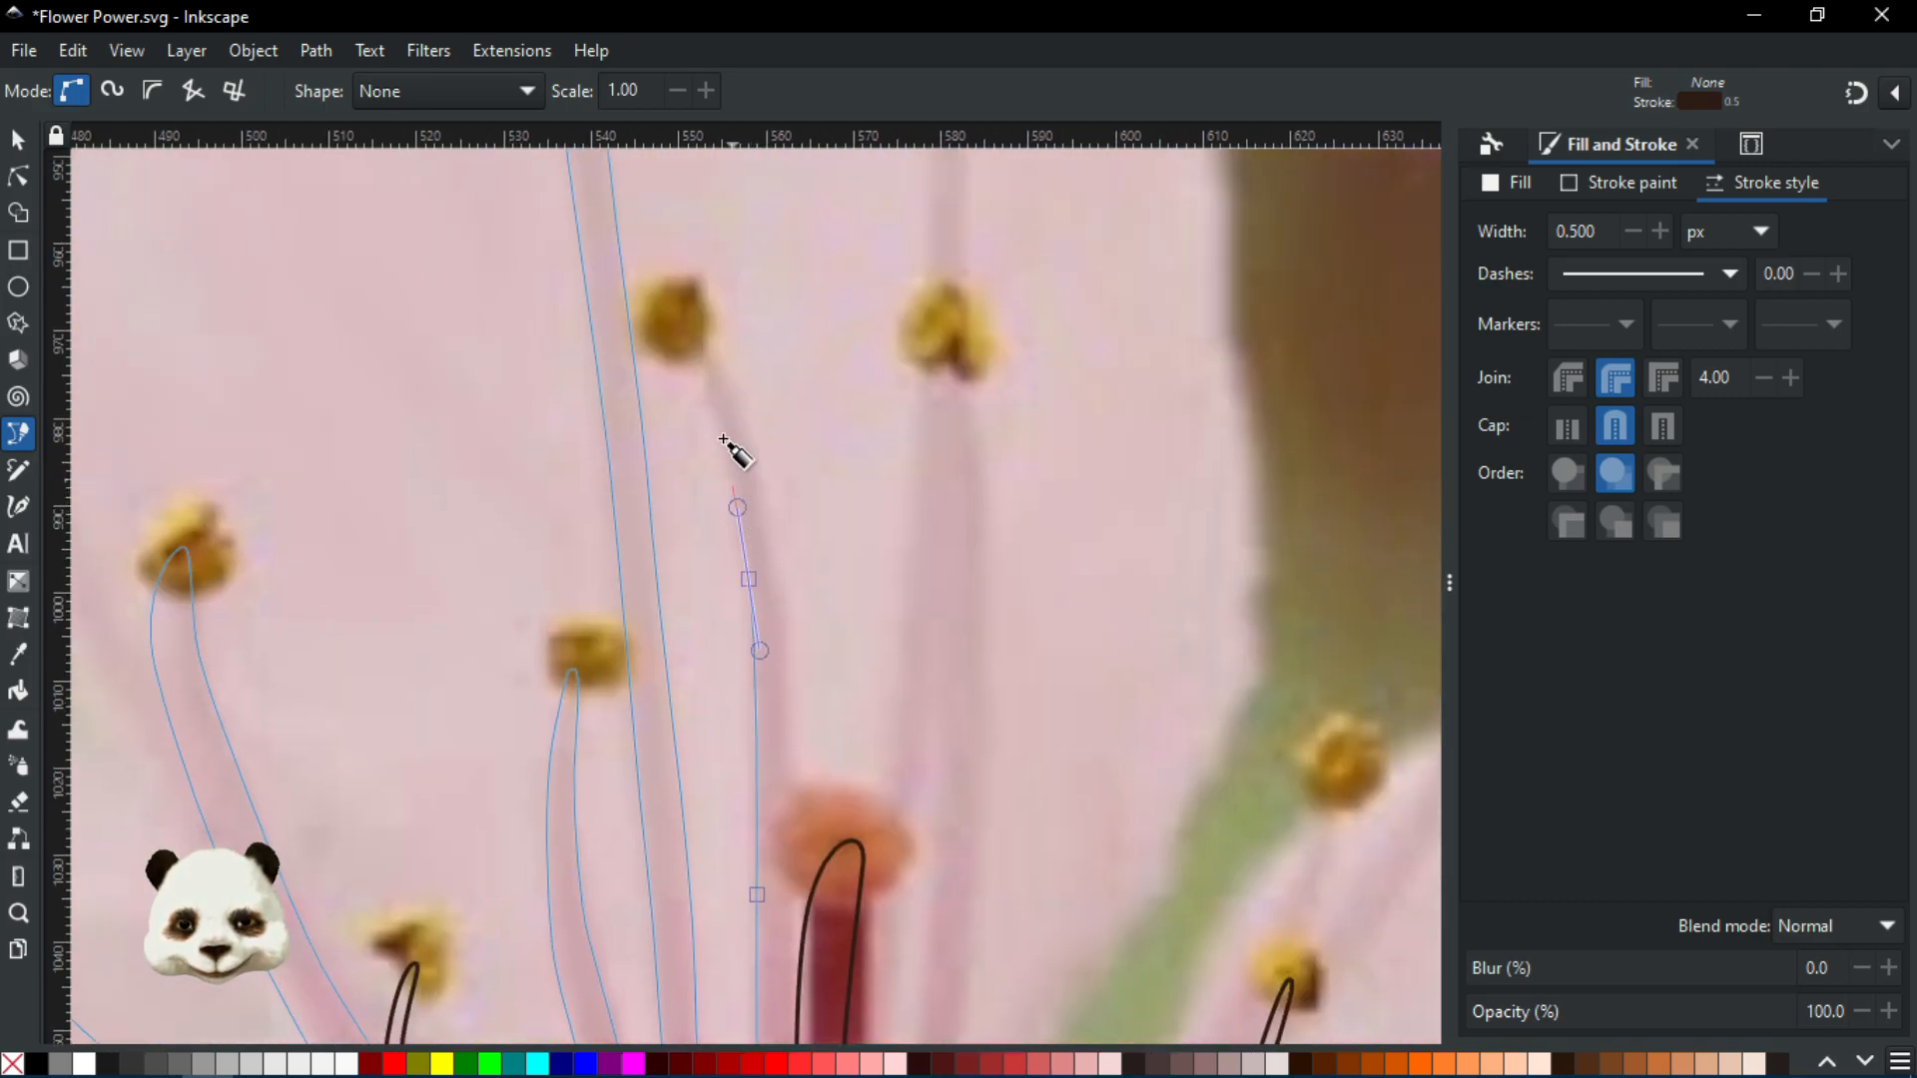
Round the outline over the yellow anther, removing two misplaced nodes with Backspace
click(690, 340)
key(BackSpace)
drag(715, 398, 704, 377)
click(671, 343)
key(BackSpace)
drag(719, 372, 736, 403)
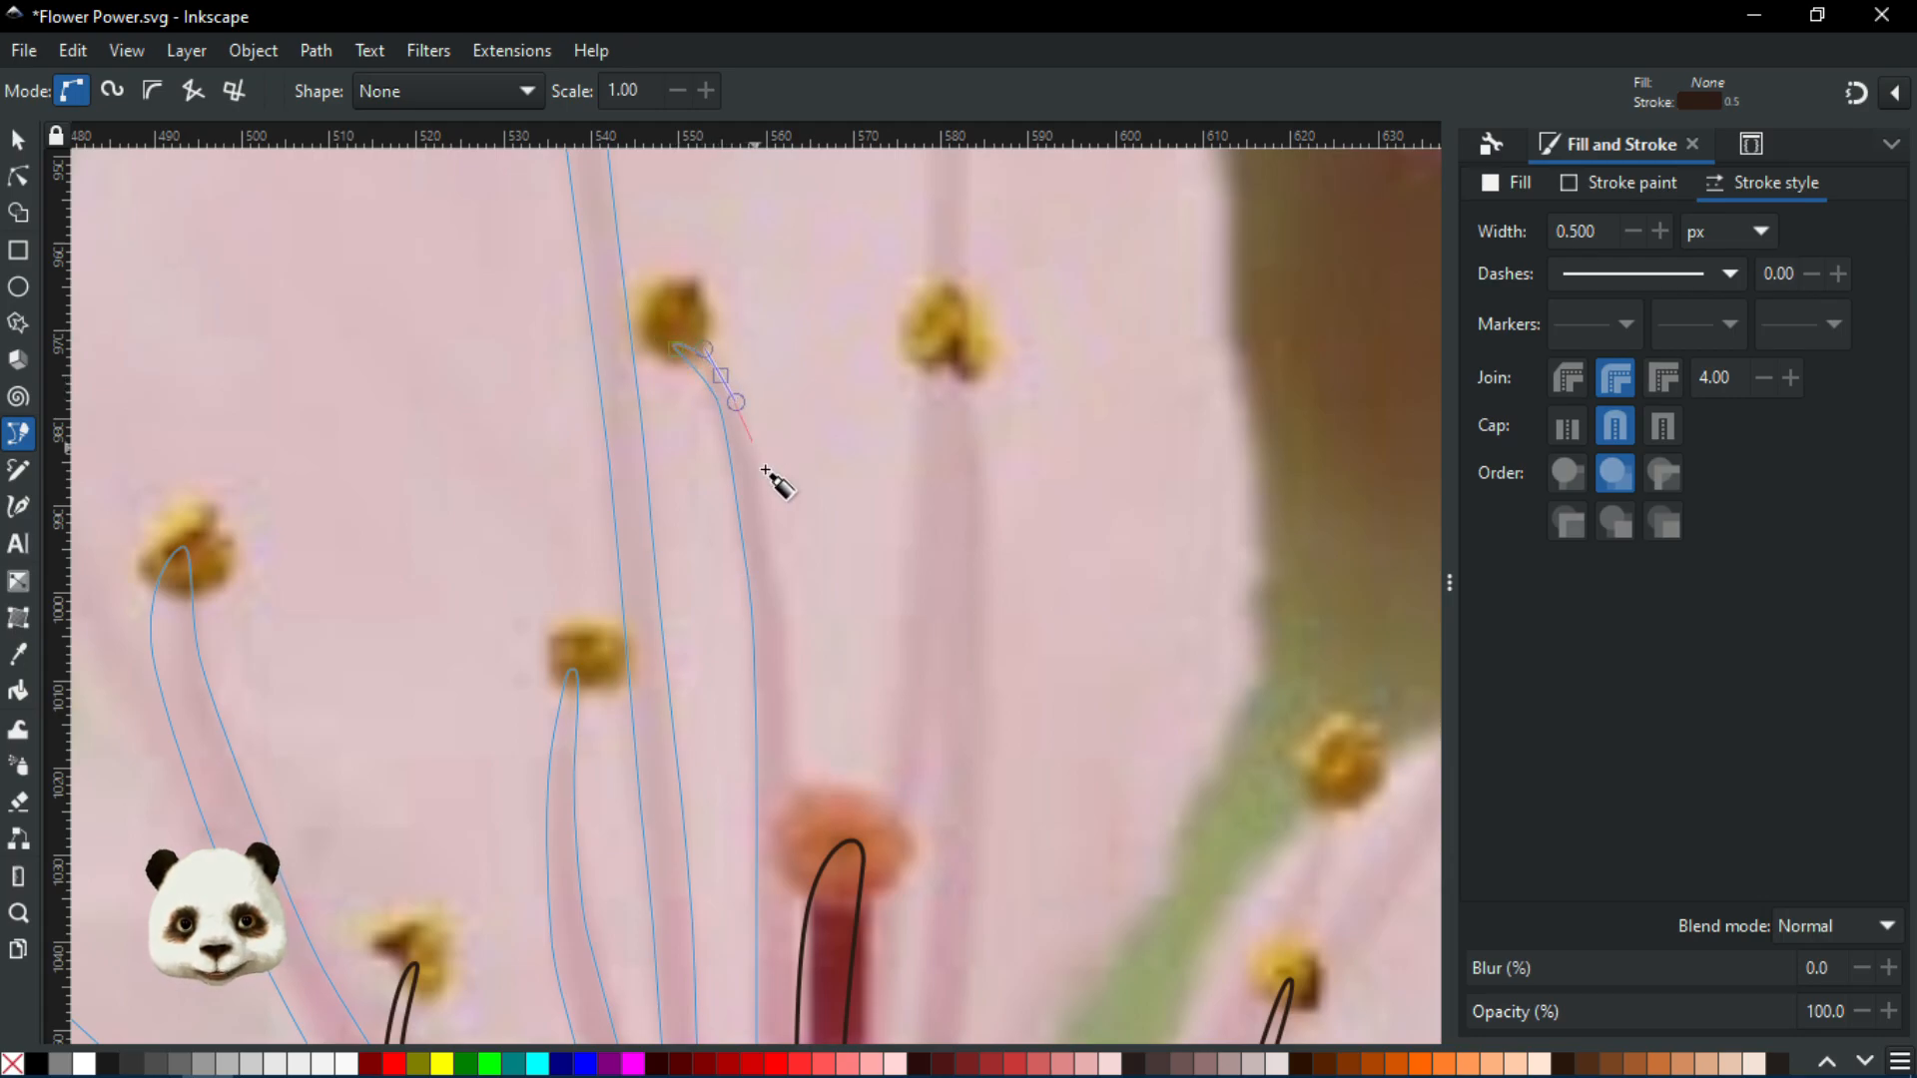
Curve the outline back down the filament to its base past the pistil
drag(769, 520, 808, 636)
scroll(783, 642, down, 5)
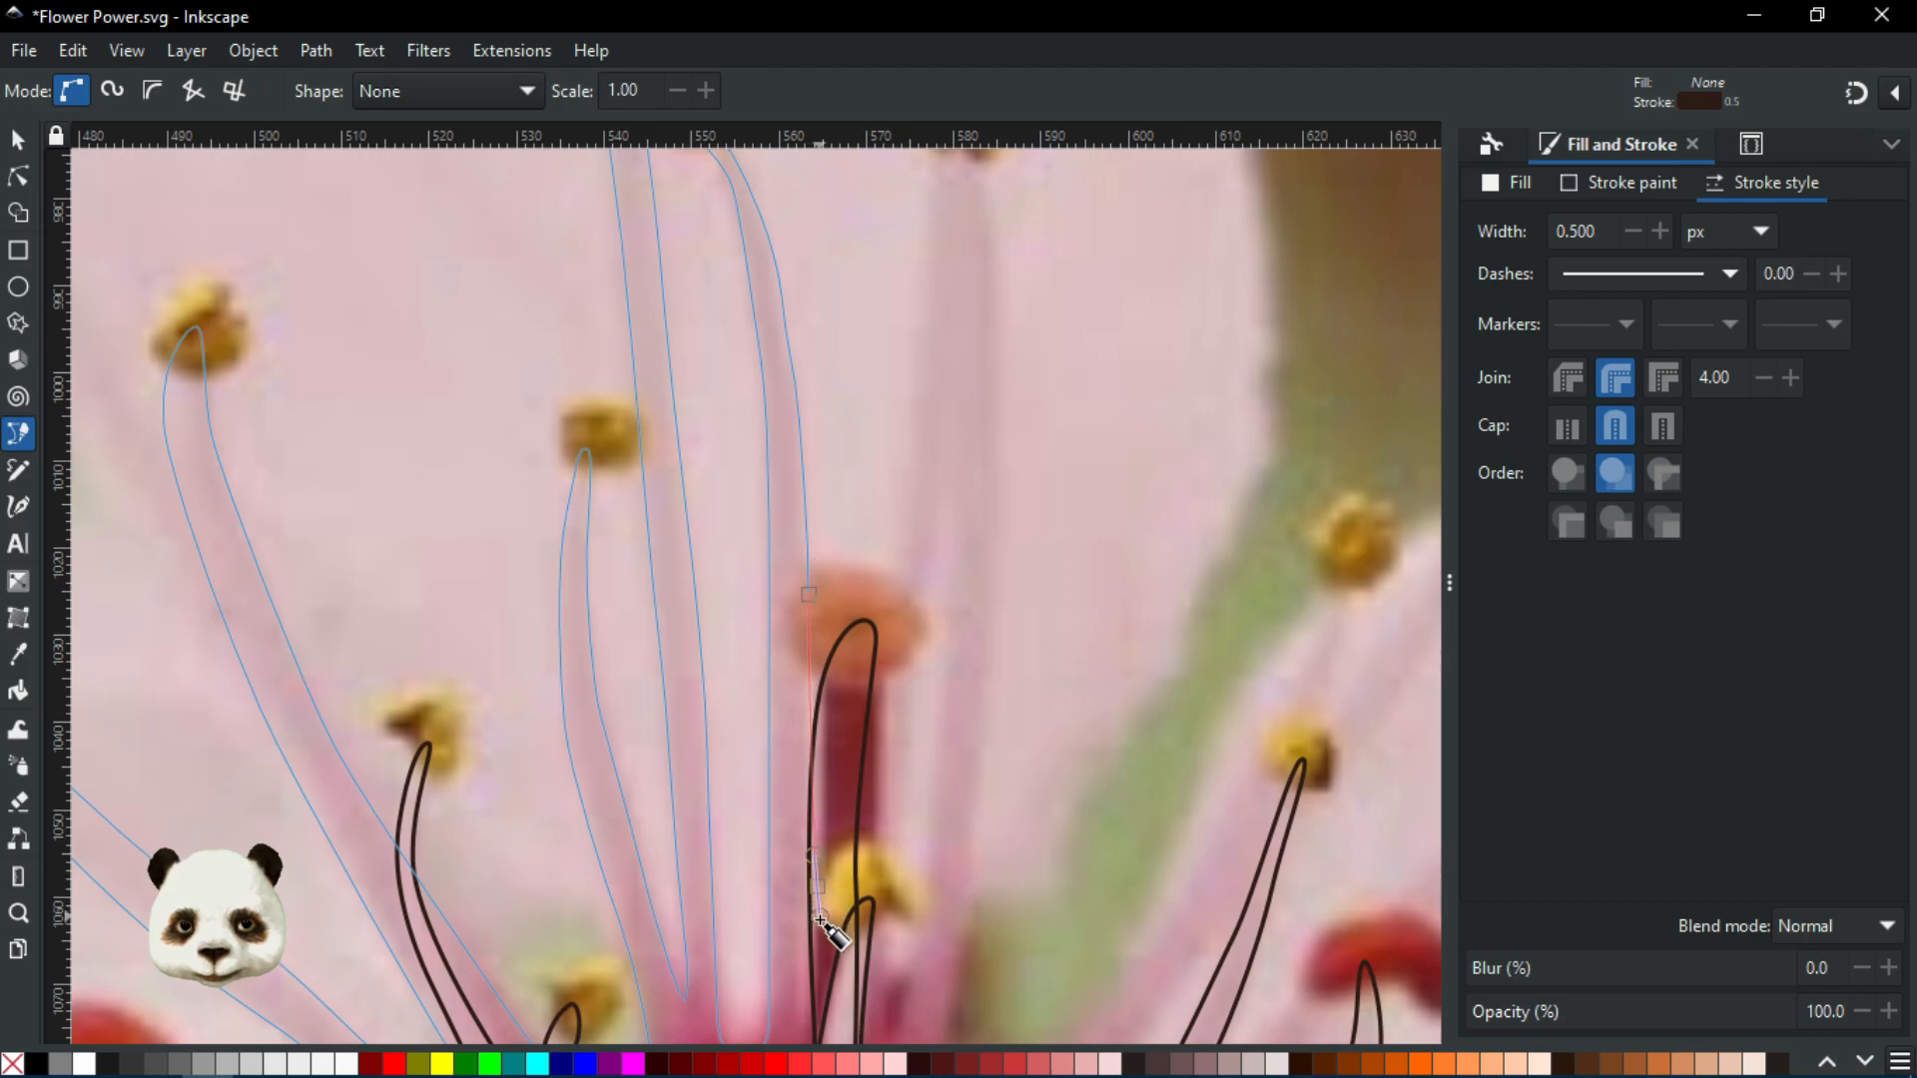
scroll(808, 819, down, 6)
drag(800, 731, 887, 737)
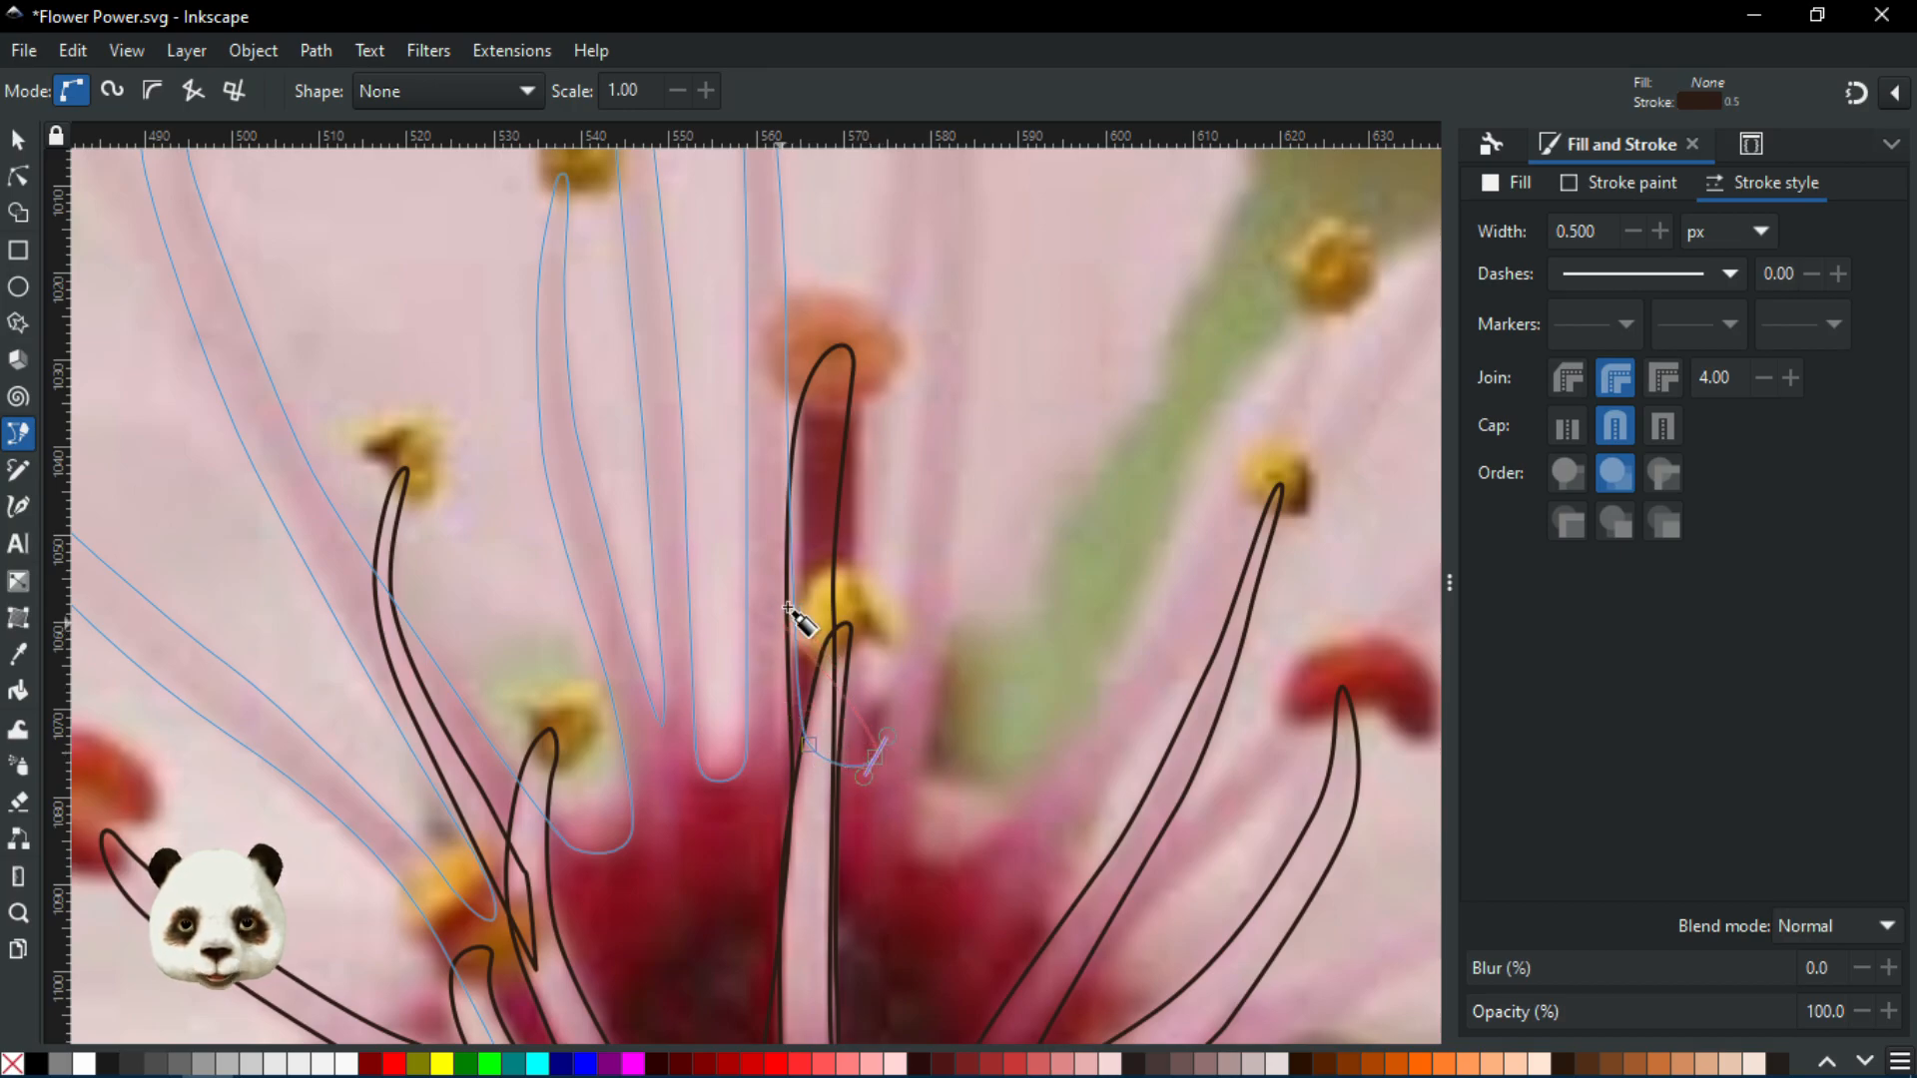
scroll(827, 484, down, 4)
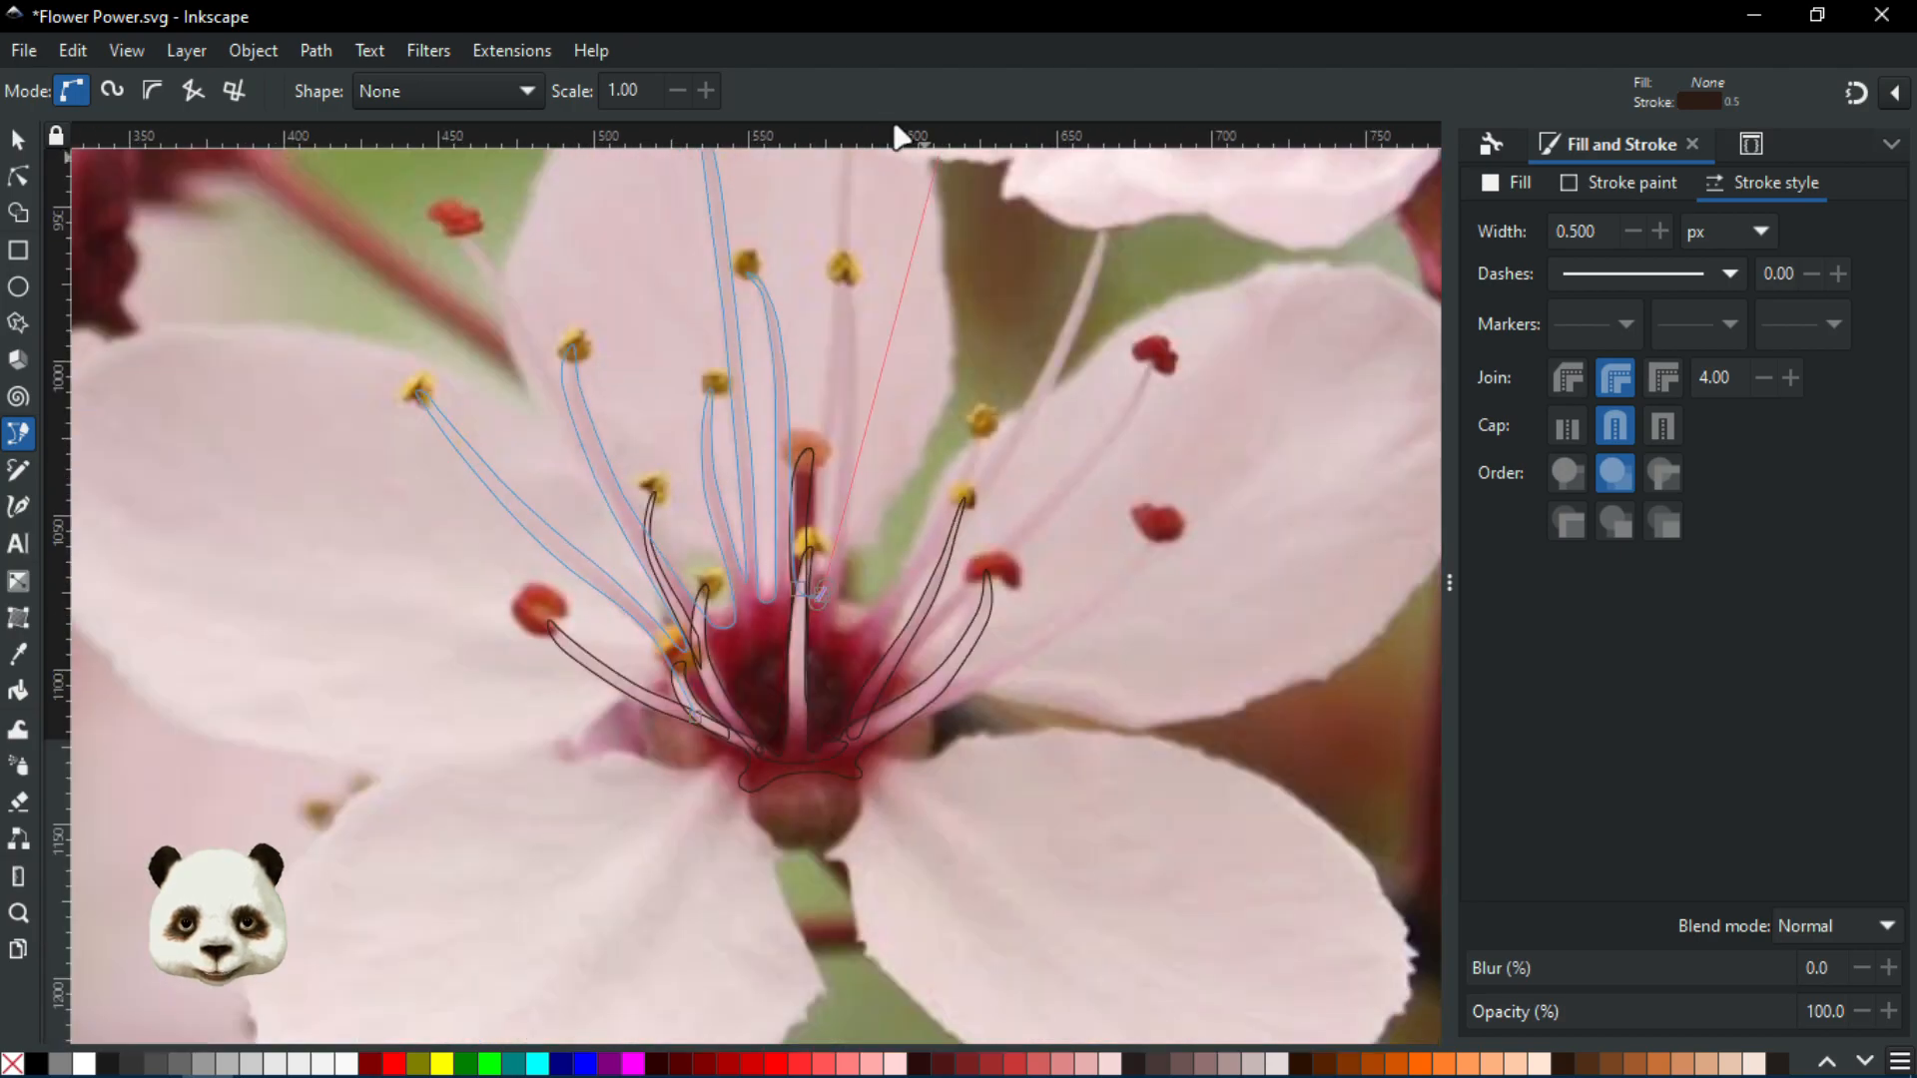
scroll(844, 355, up, 2)
scroll(844, 371, up, 1)
scroll(794, 649, up, 1)
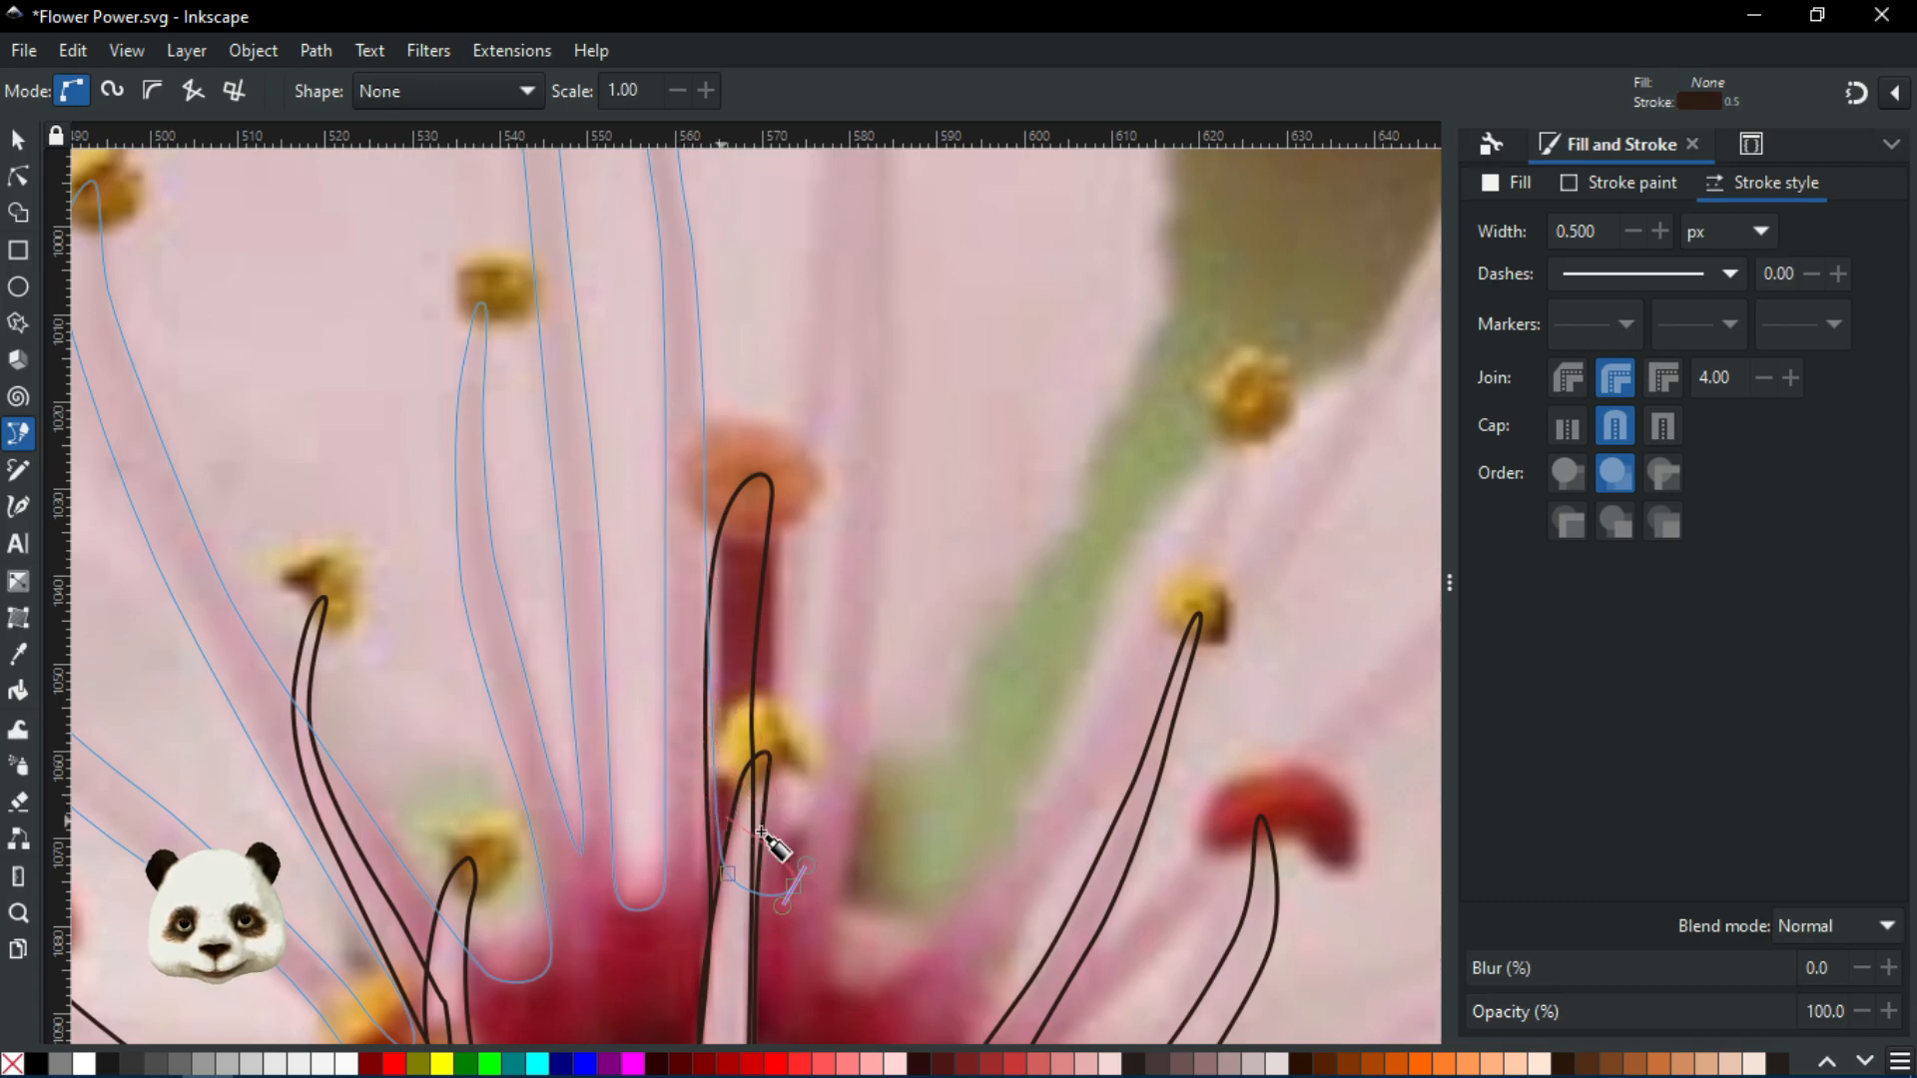
scroll(805, 826, up, 2)
scroll(791, 751, down, 1)
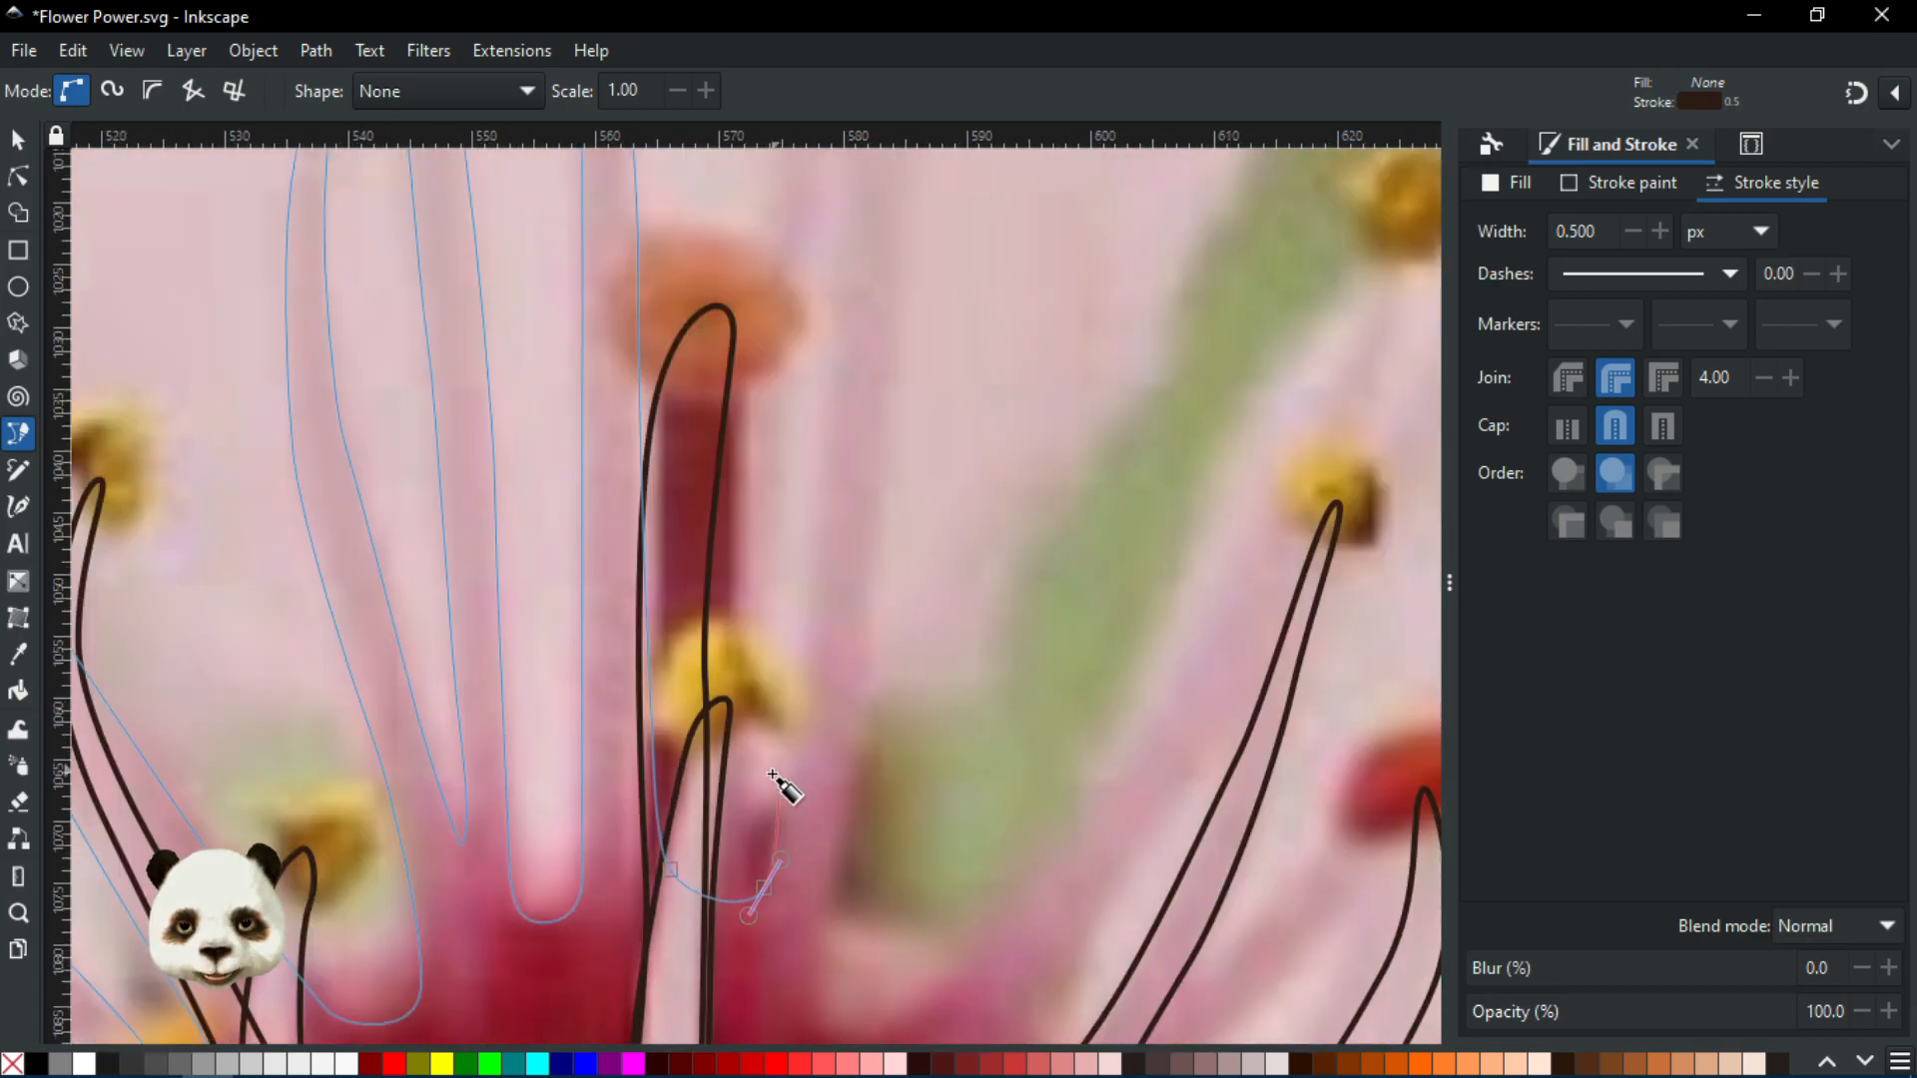
Curve the outline from the filament base up the next filament and around its yellow anther
drag(809, 622, 815, 531)
scroll(814, 531, down, 4)
scroll(814, 685, up, 3)
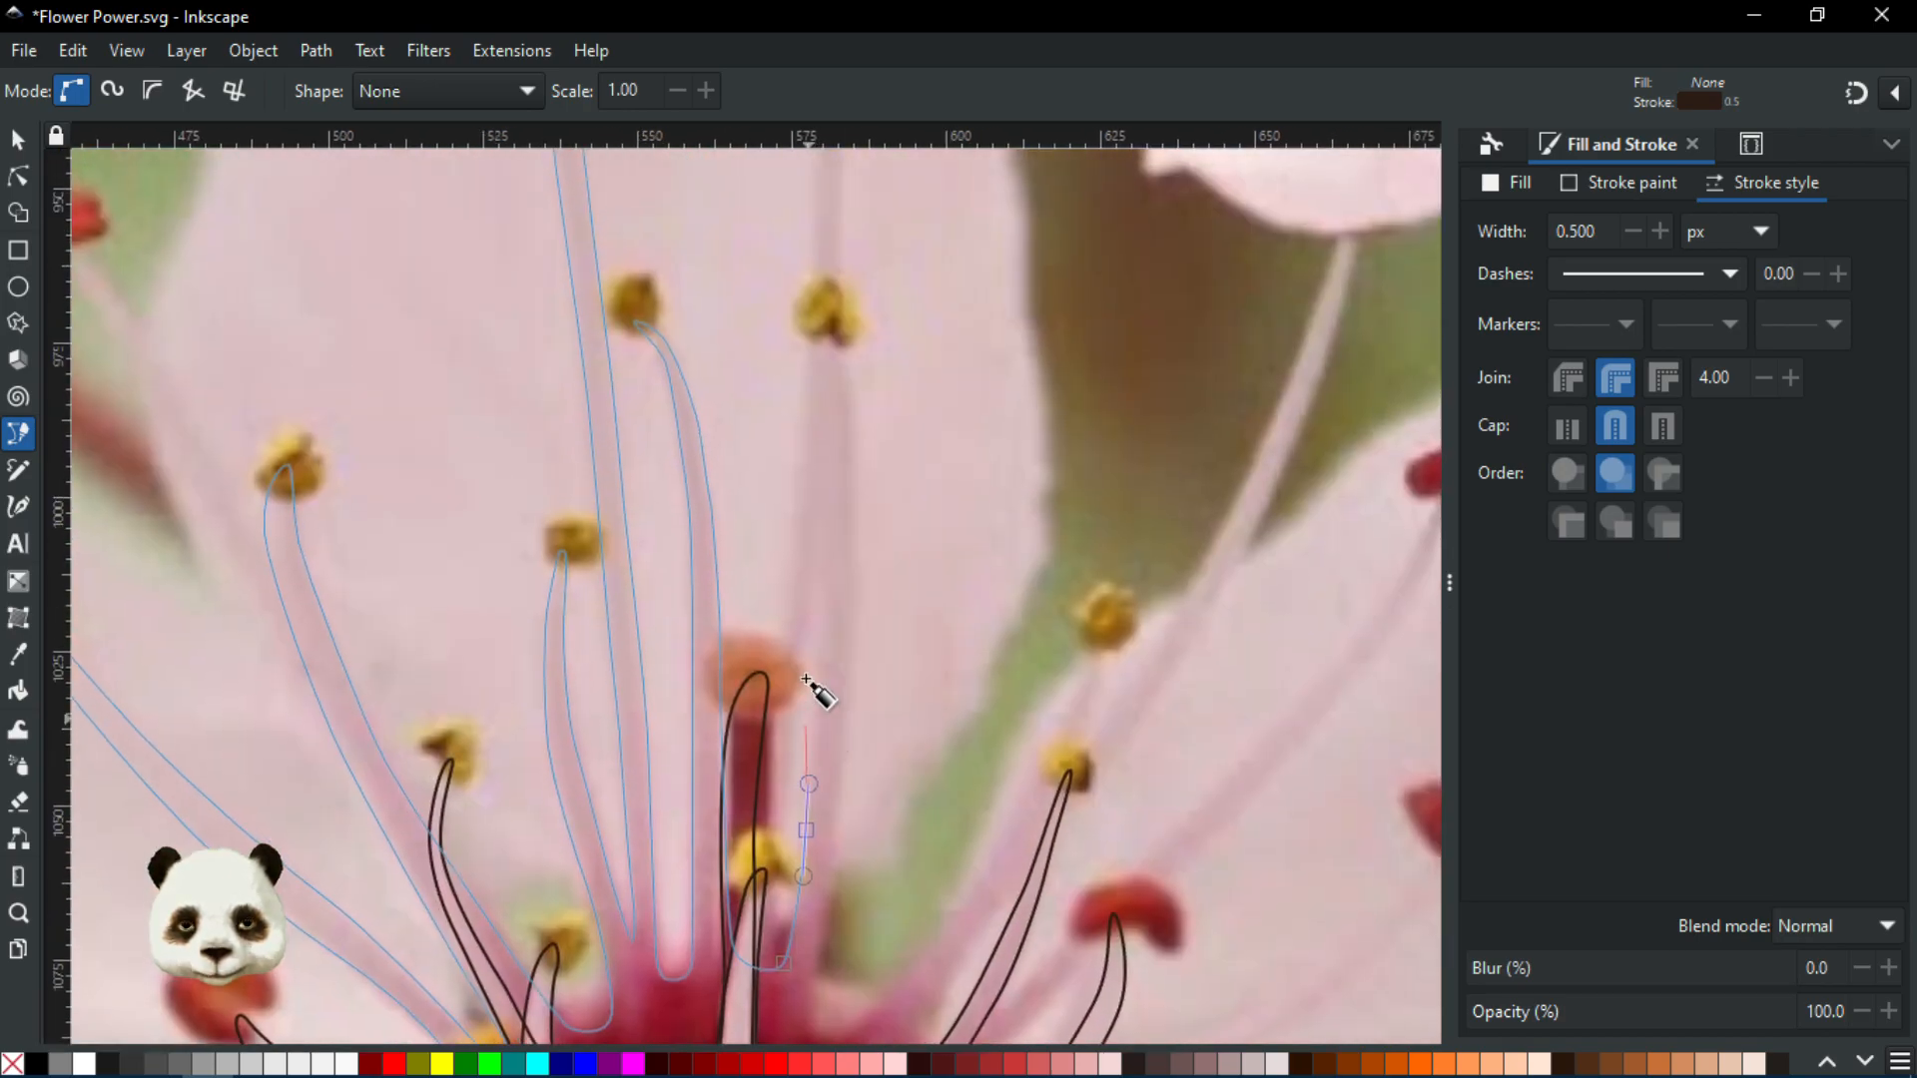
scroll(837, 589, down, 3)
scroll(839, 574, up, 3)
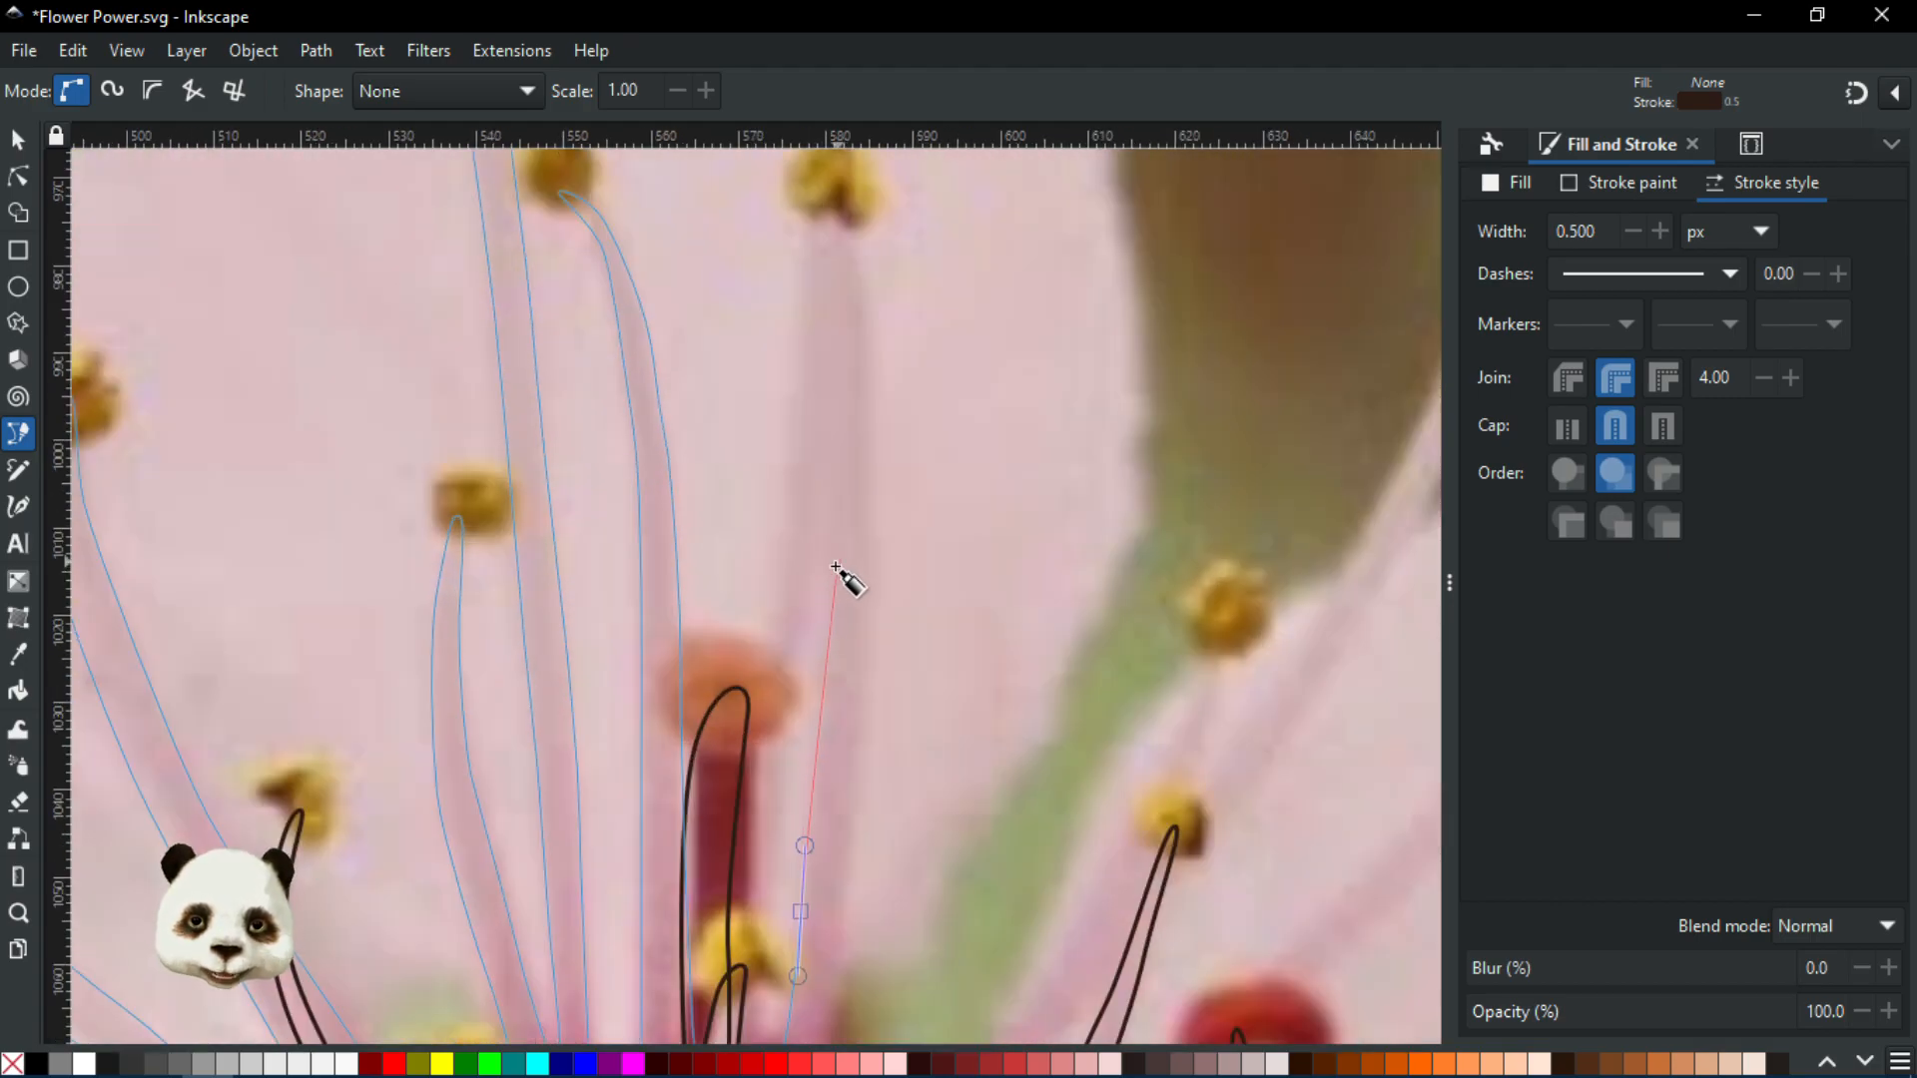
mouse_move(836, 553)
mouse_down()
mouse_move(835, 492)
mouse_move(852, 526)
mouse_move(829, 443)
mouse_move(840, 499)
mouse_up()
scroll(835, 492, up, 5)
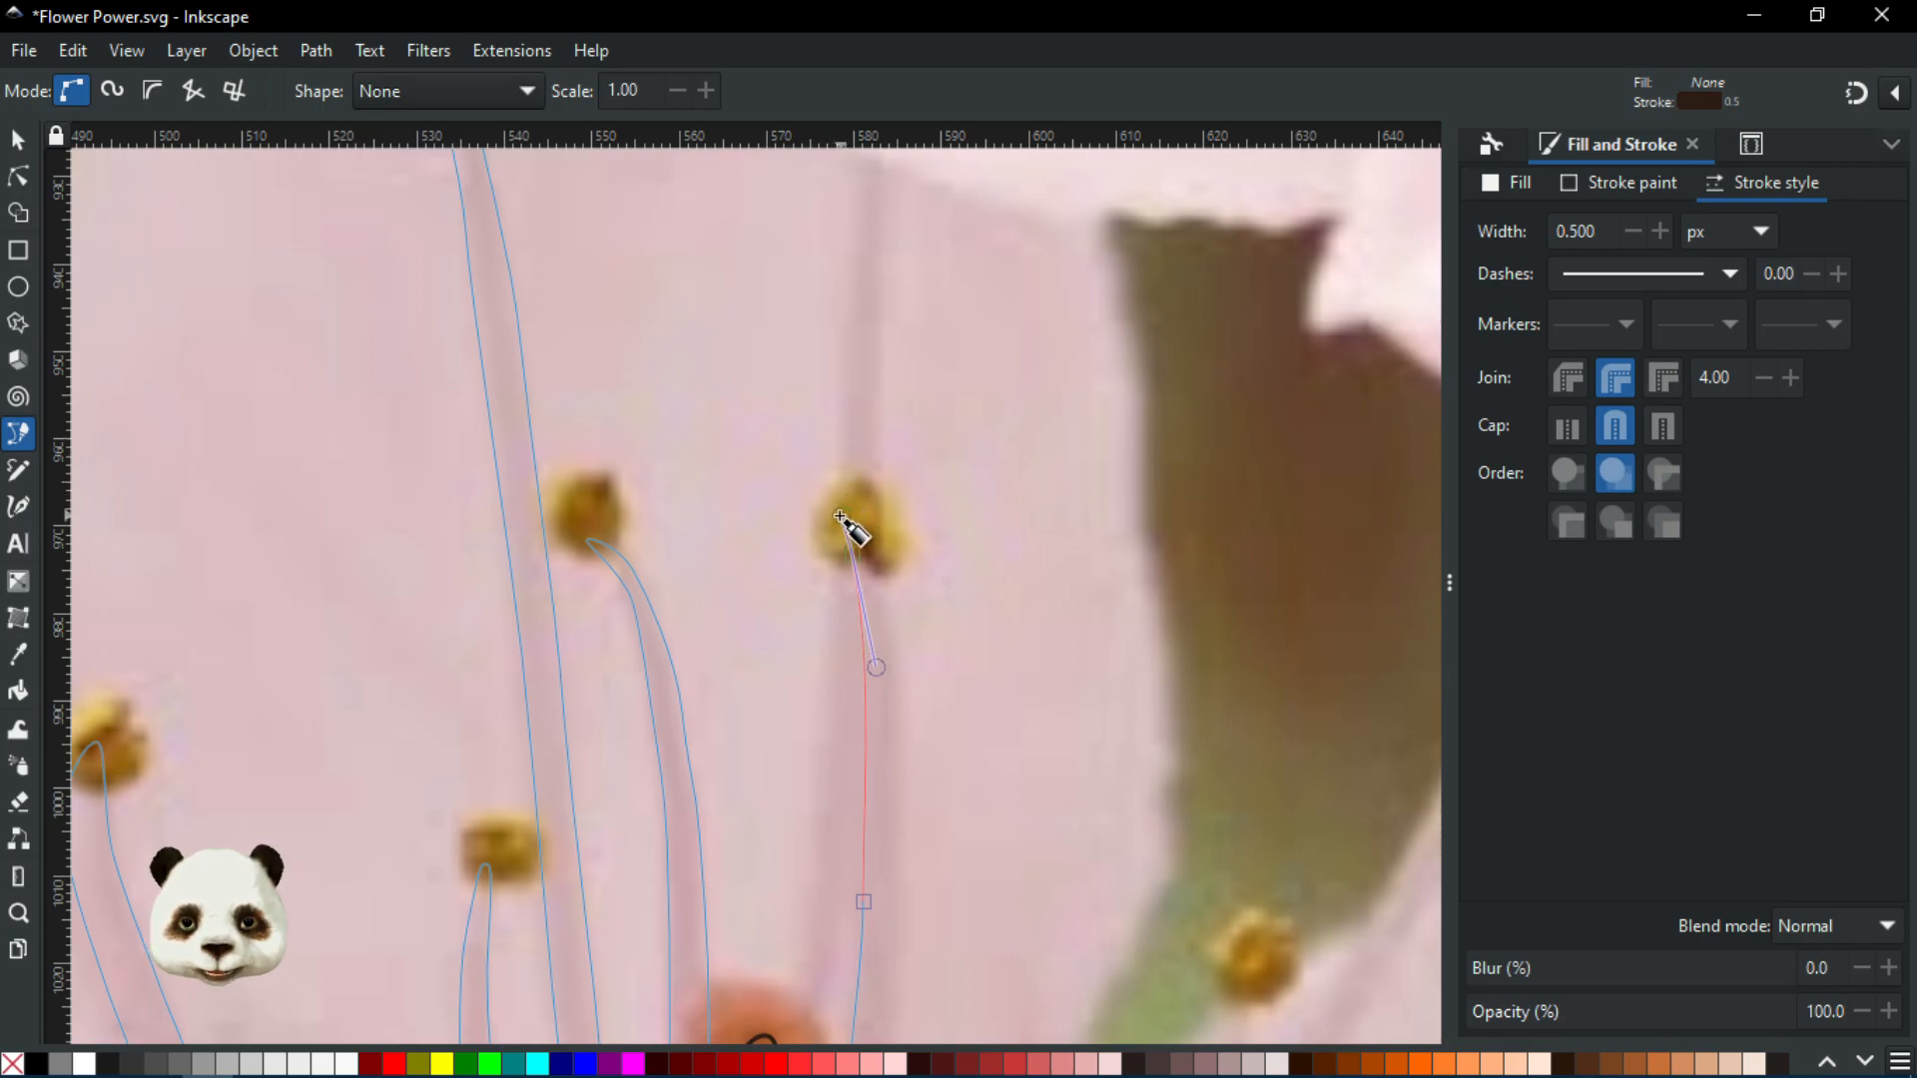
drag(868, 521, 872, 526)
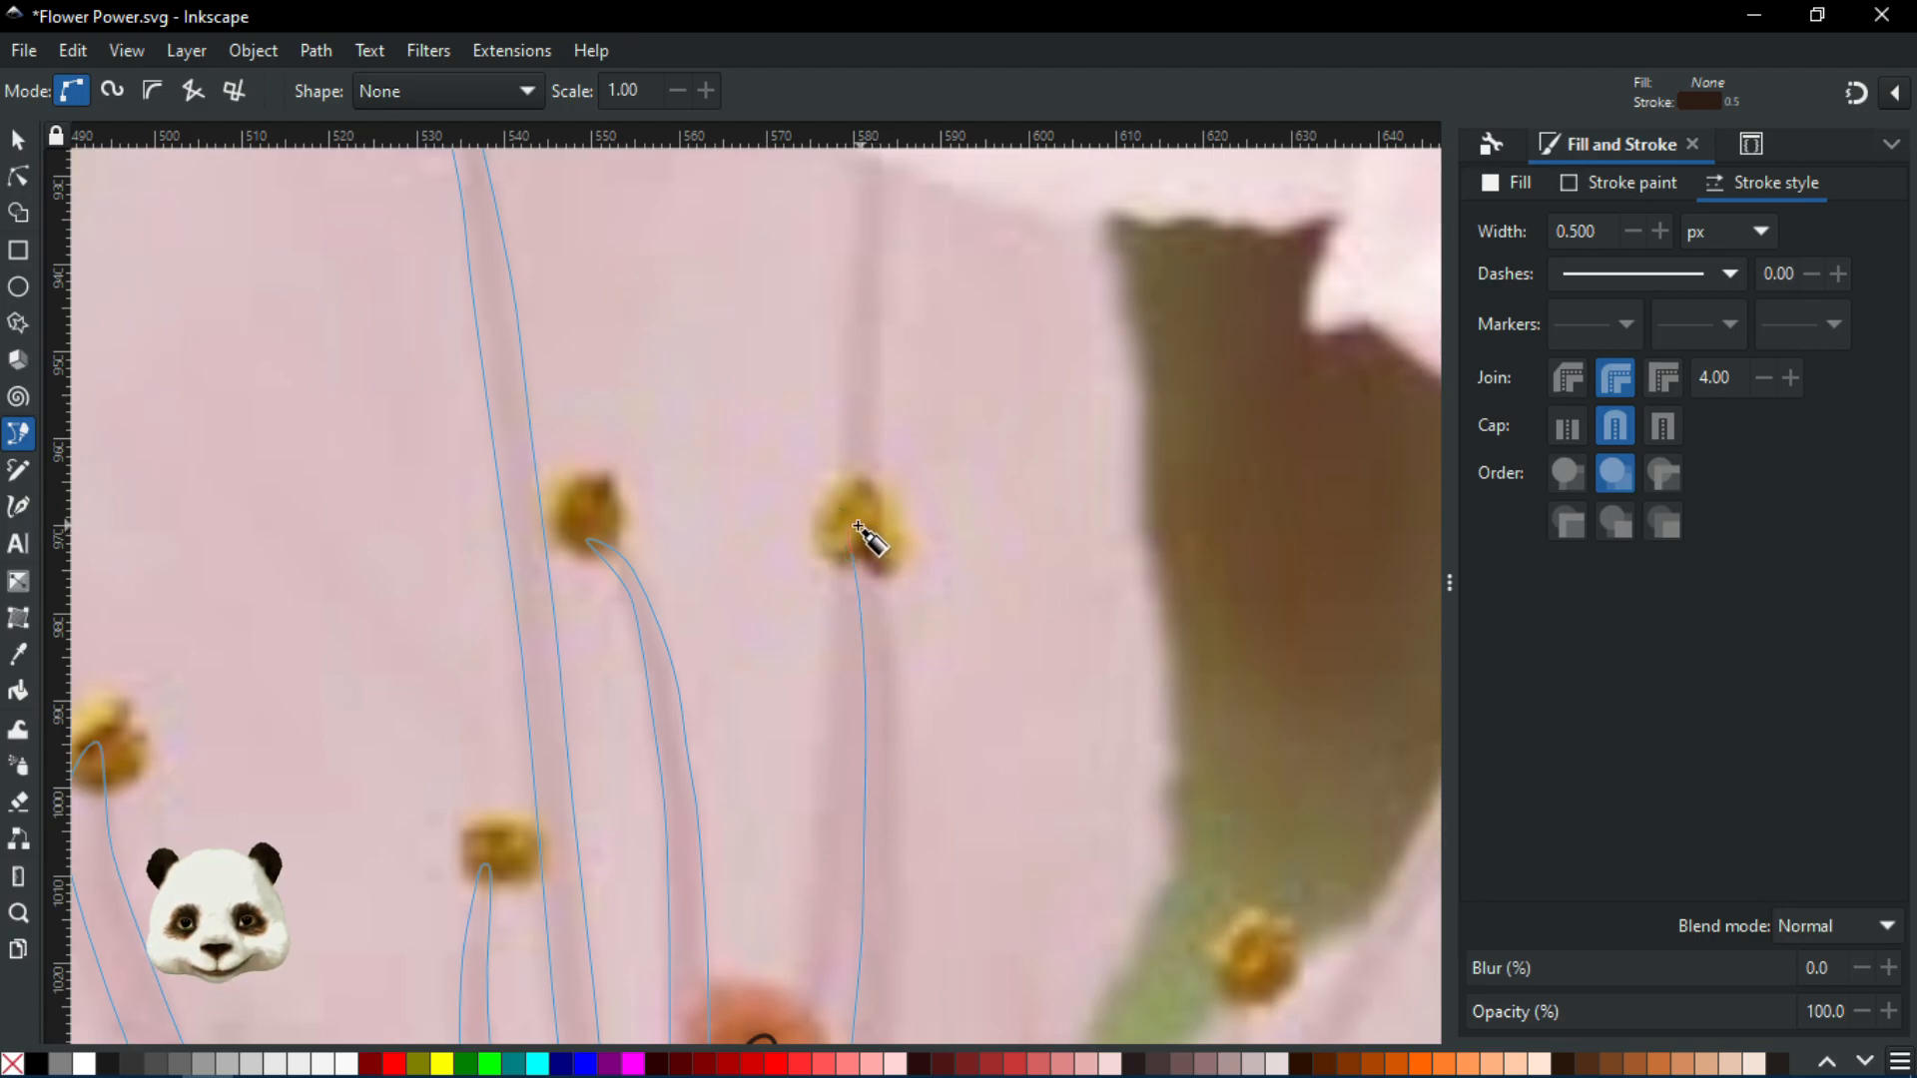
click(876, 551)
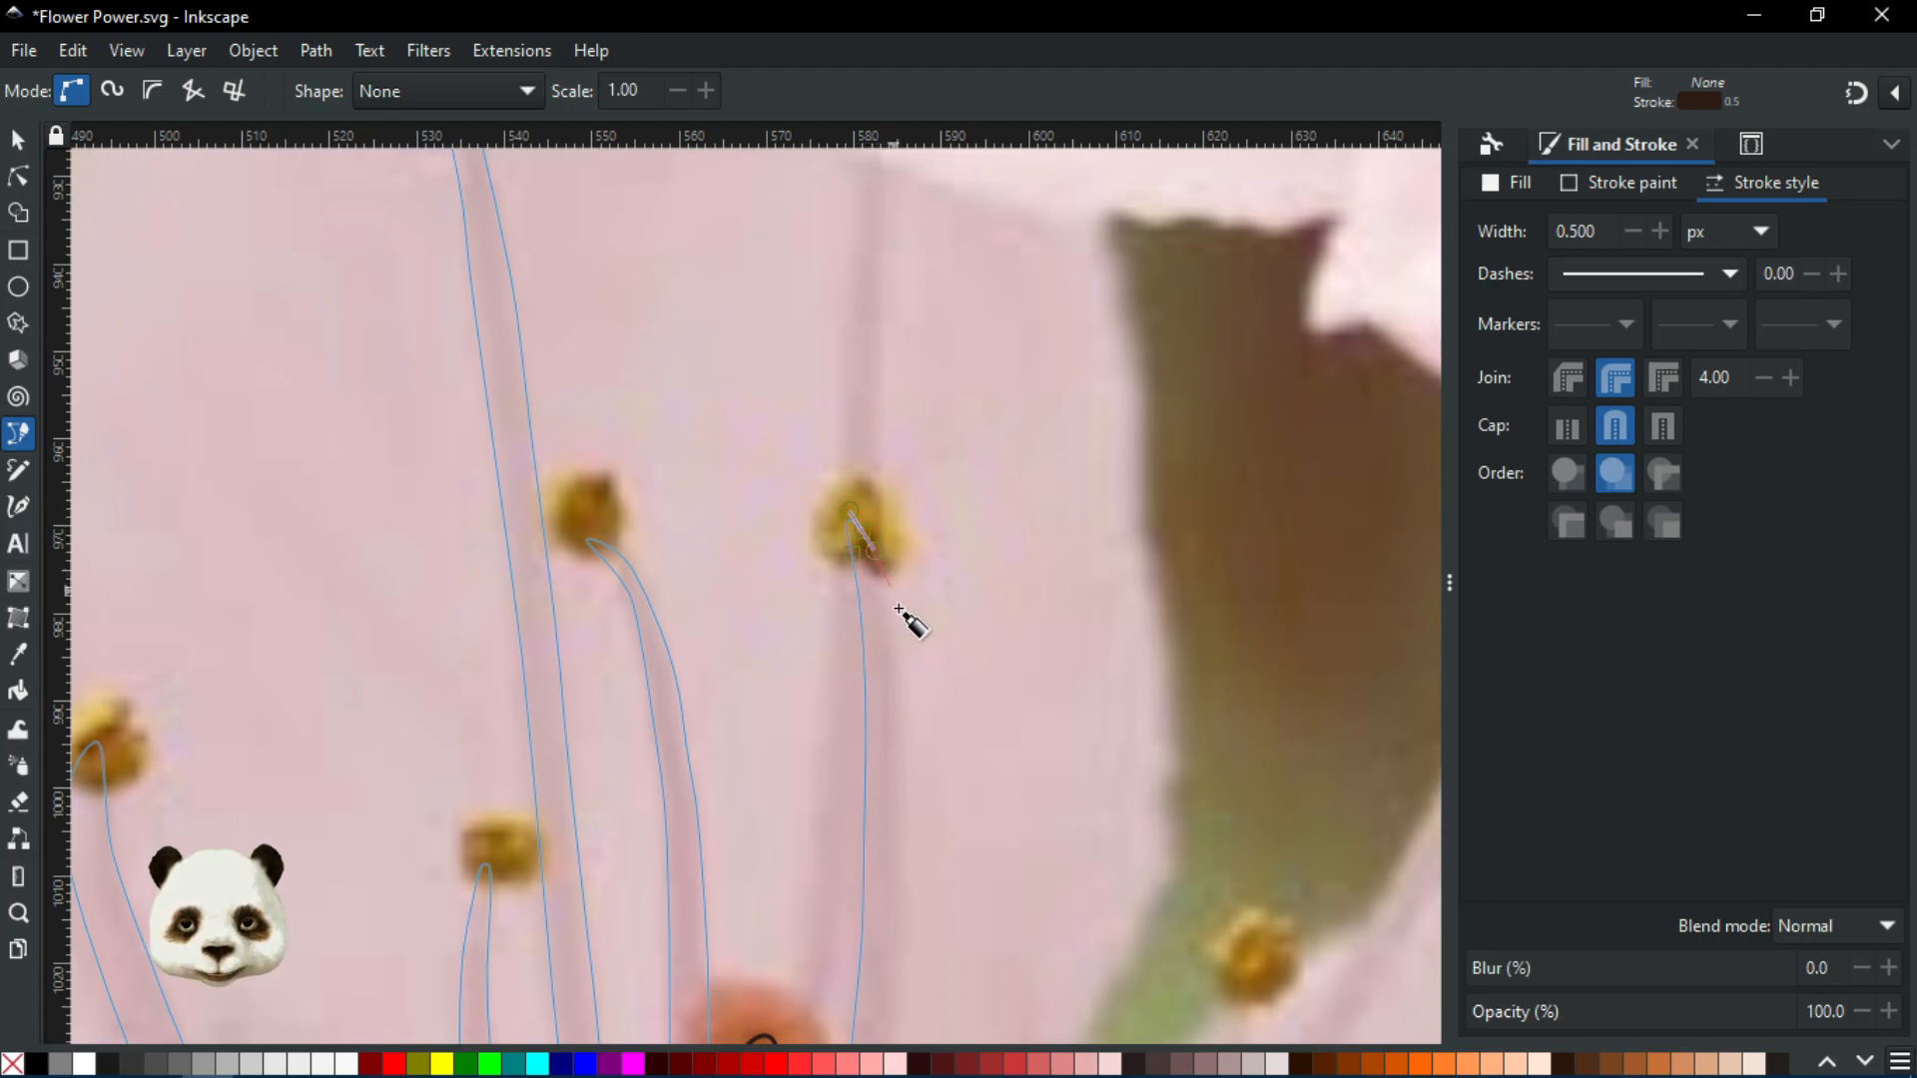
drag(894, 660, 895, 699)
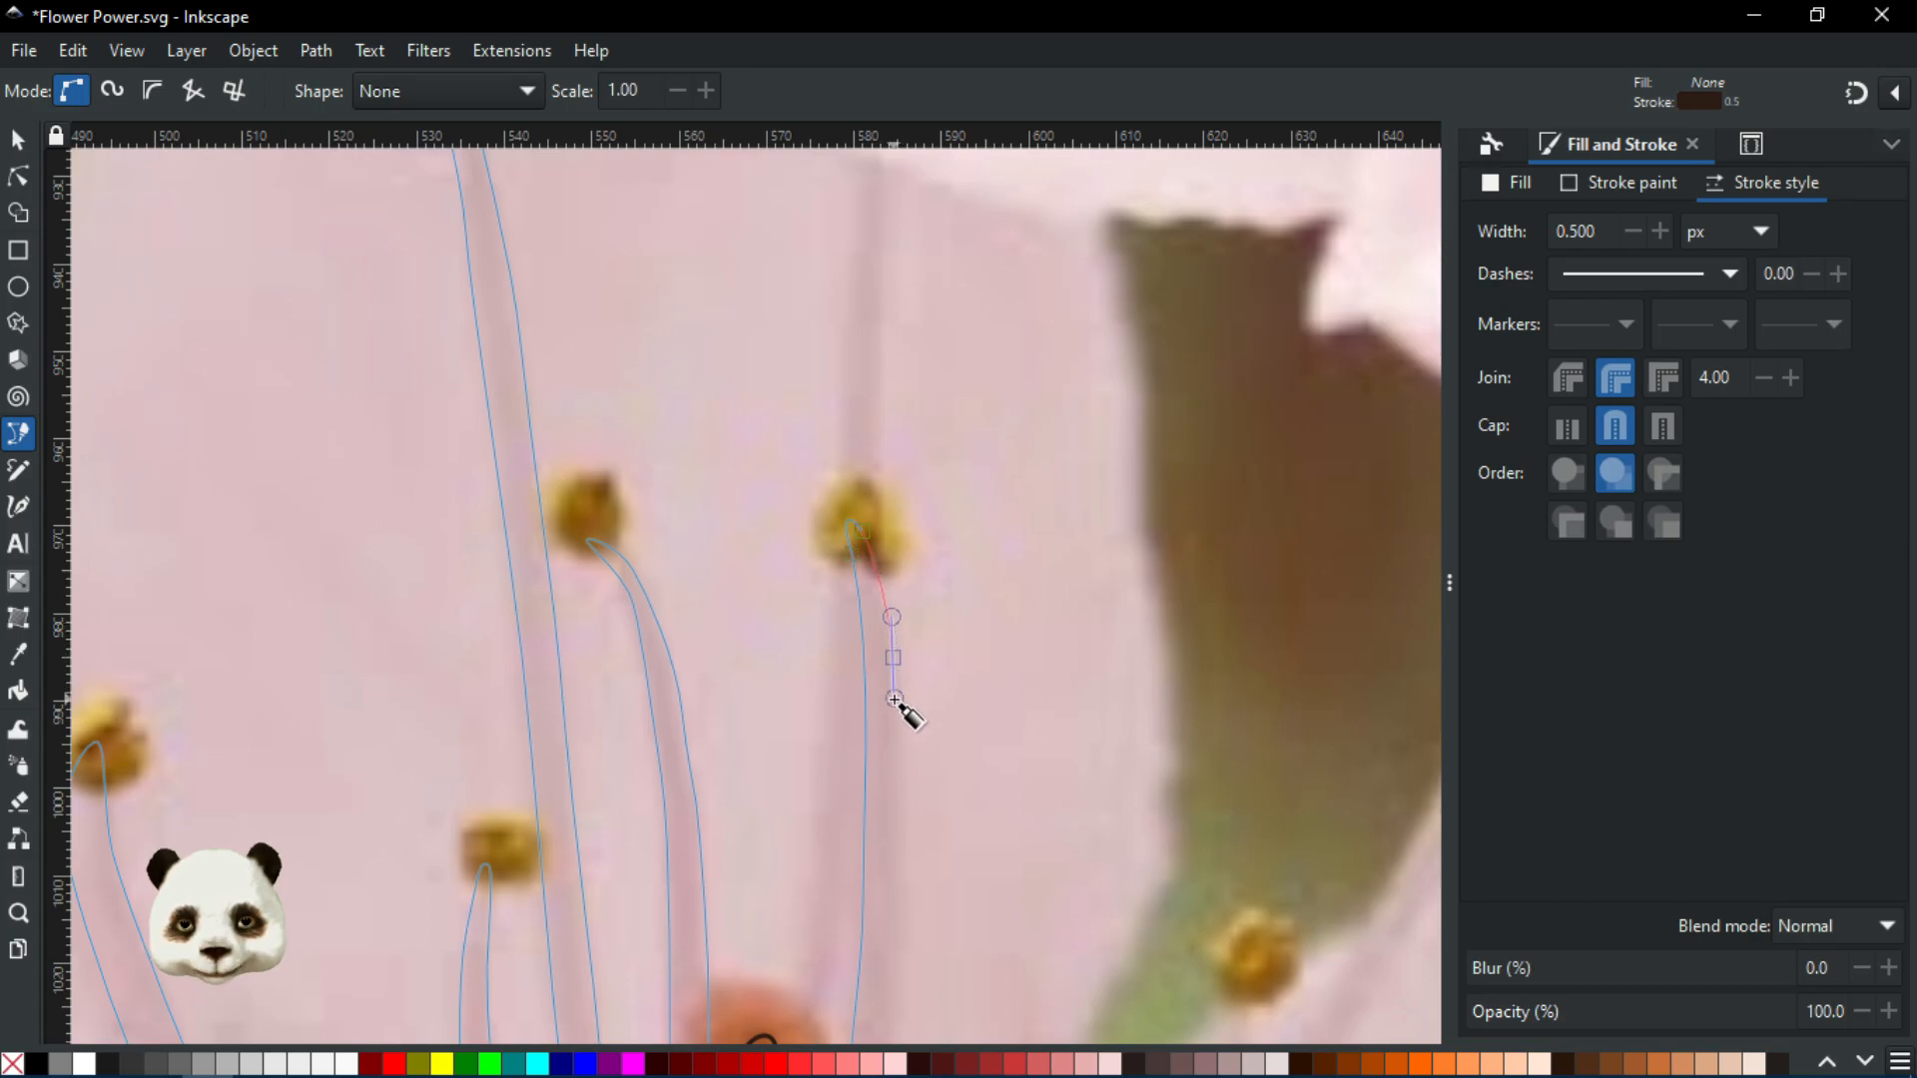
Bring the outline back down the filament toward the flower centre, undoing one misplaced node
scroll(911, 807, down, 5)
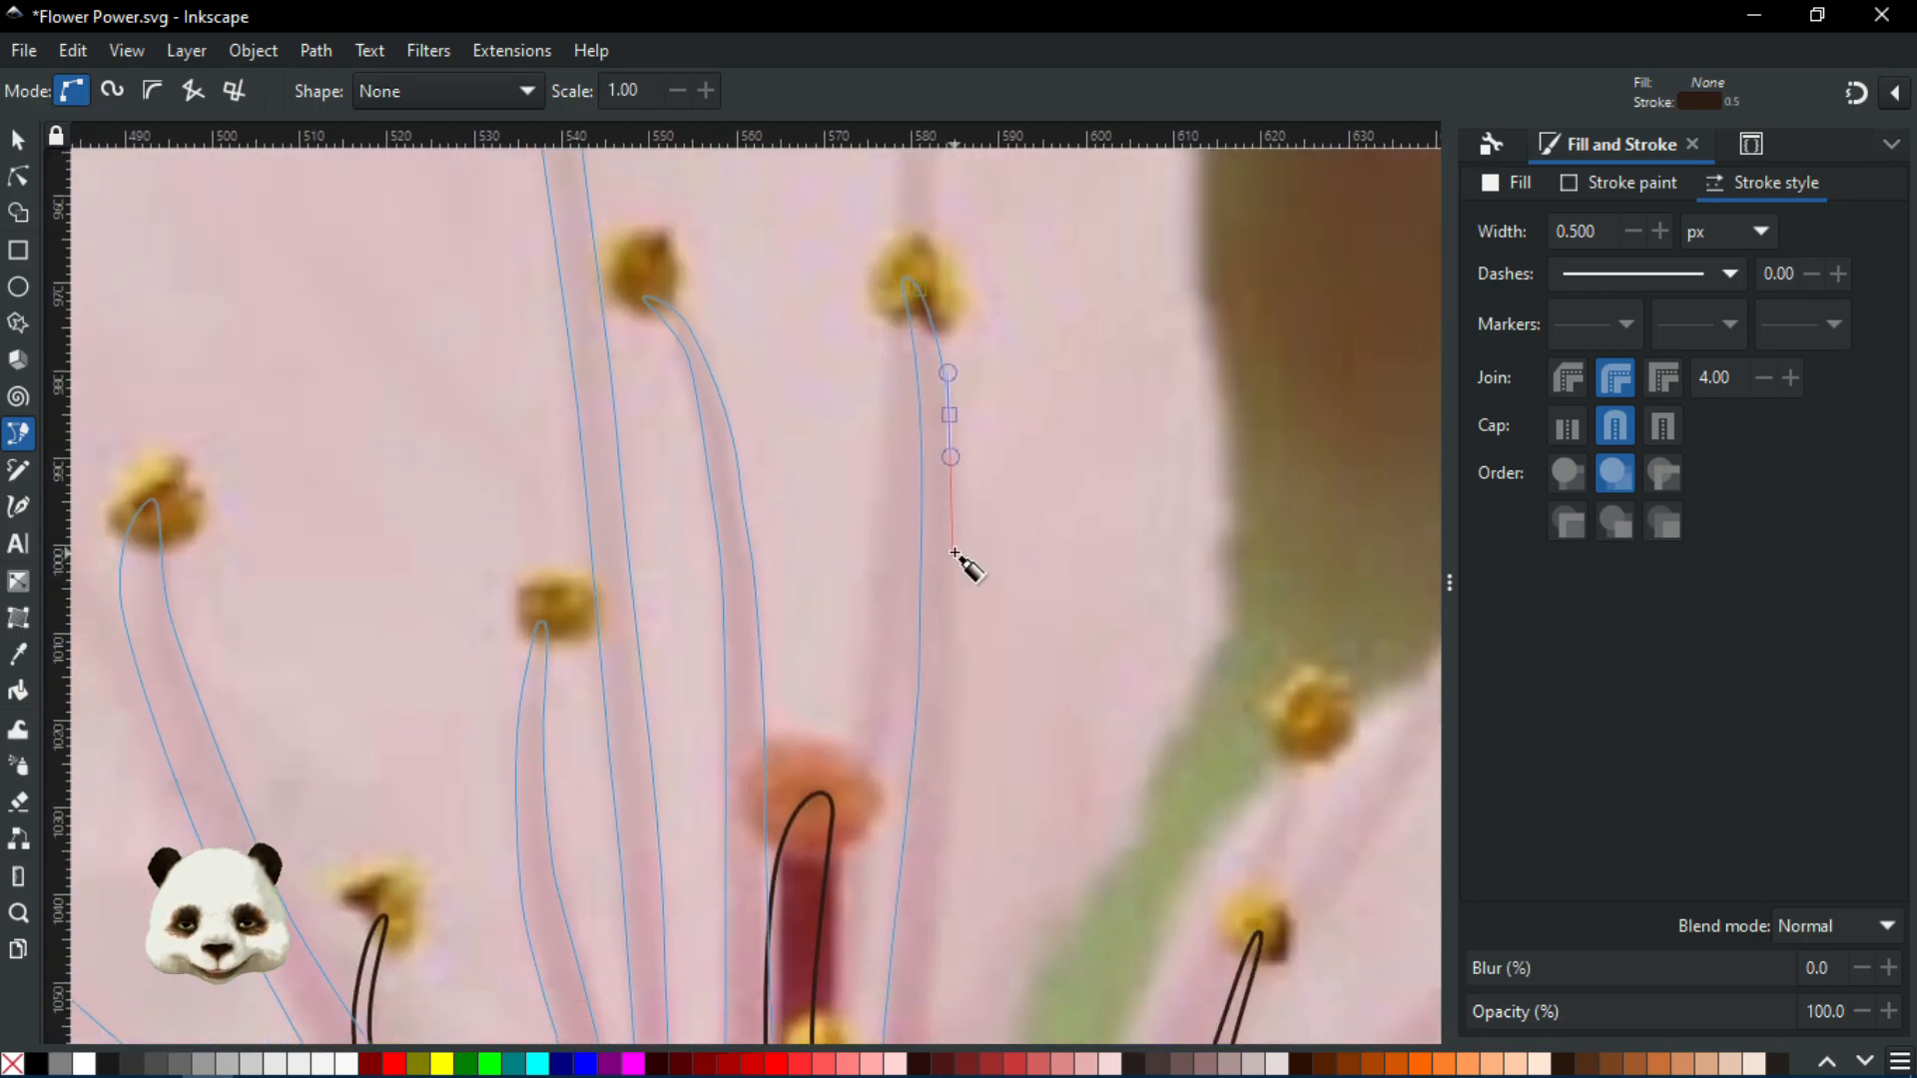
drag(959, 659, 956, 749)
scroll(974, 599, down, 7)
drag(971, 611, 964, 700)
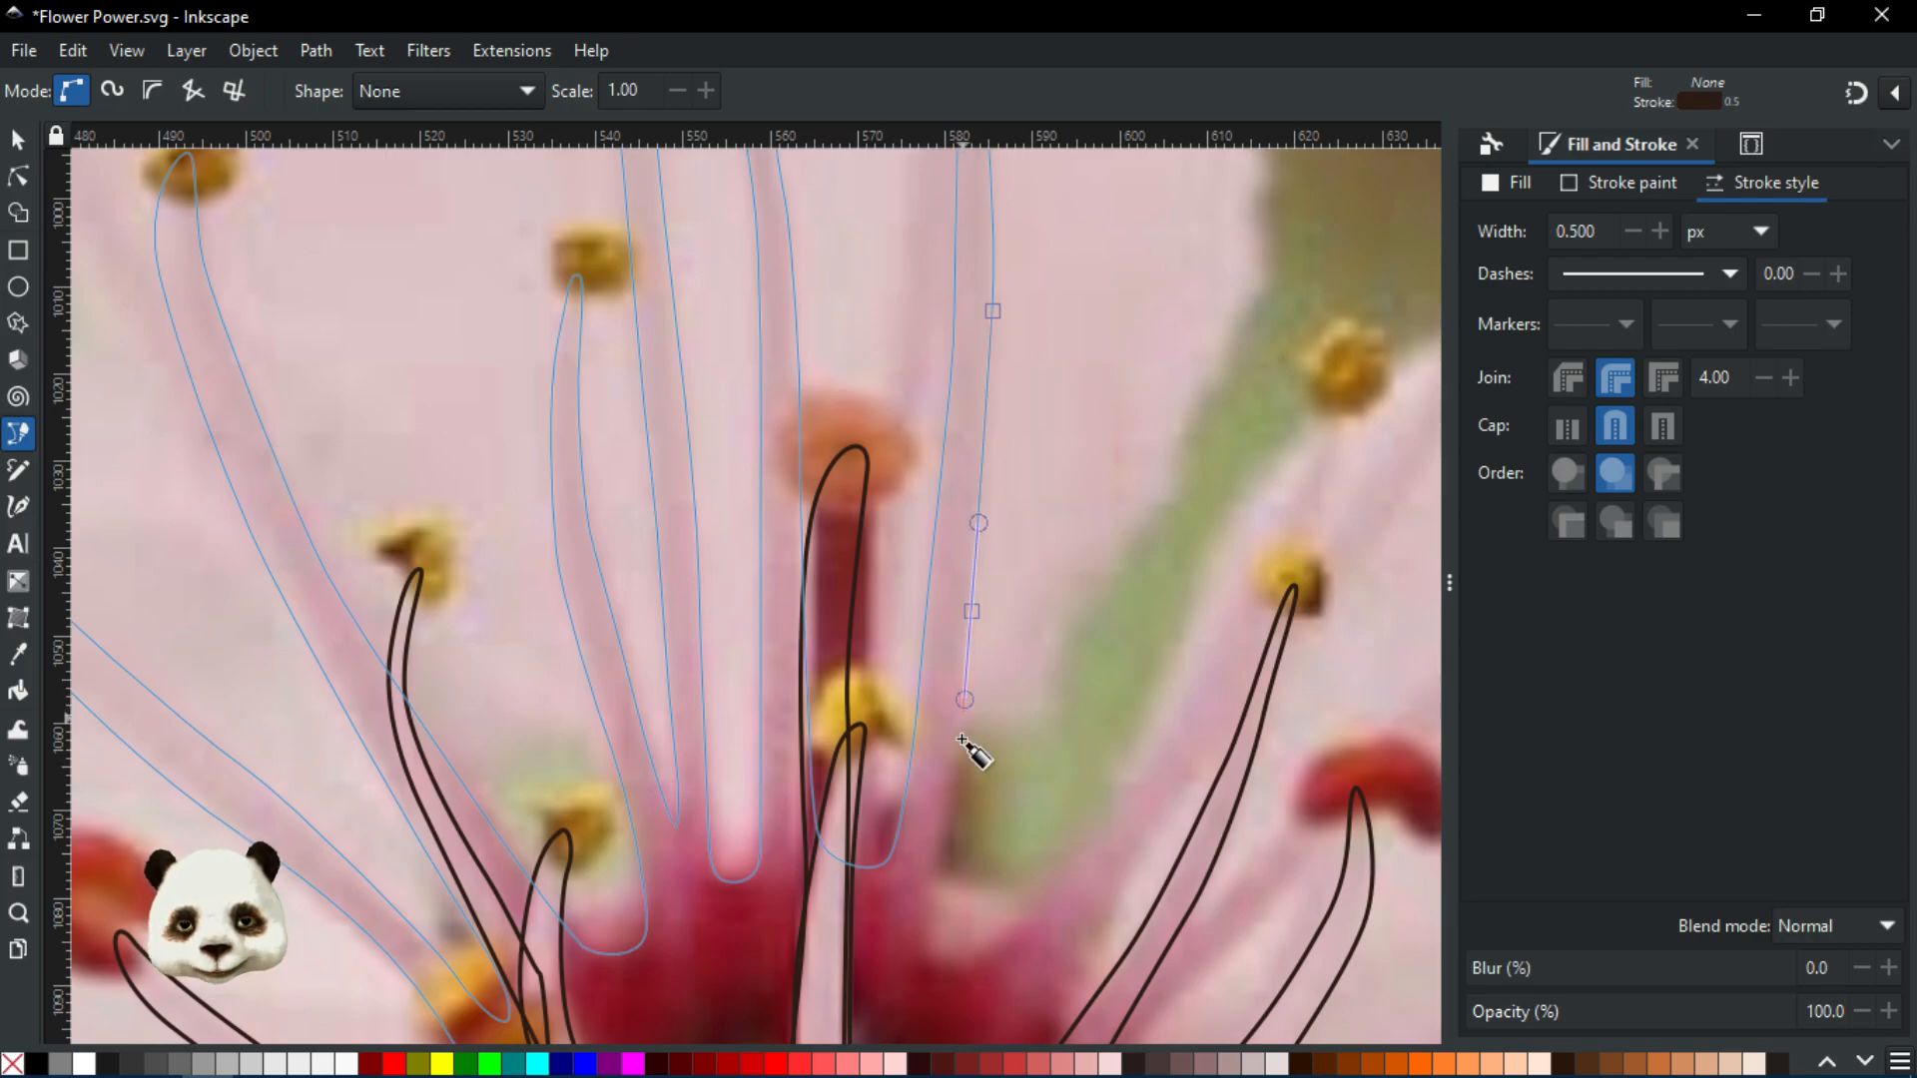
drag(945, 825, 942, 751)
key(ctrl+z)
scroll(914, 744, up, 2)
drag(1044, 699, 1092, 630)
scroll(1105, 560, down, 3)
scroll(895, 647, up, 1)
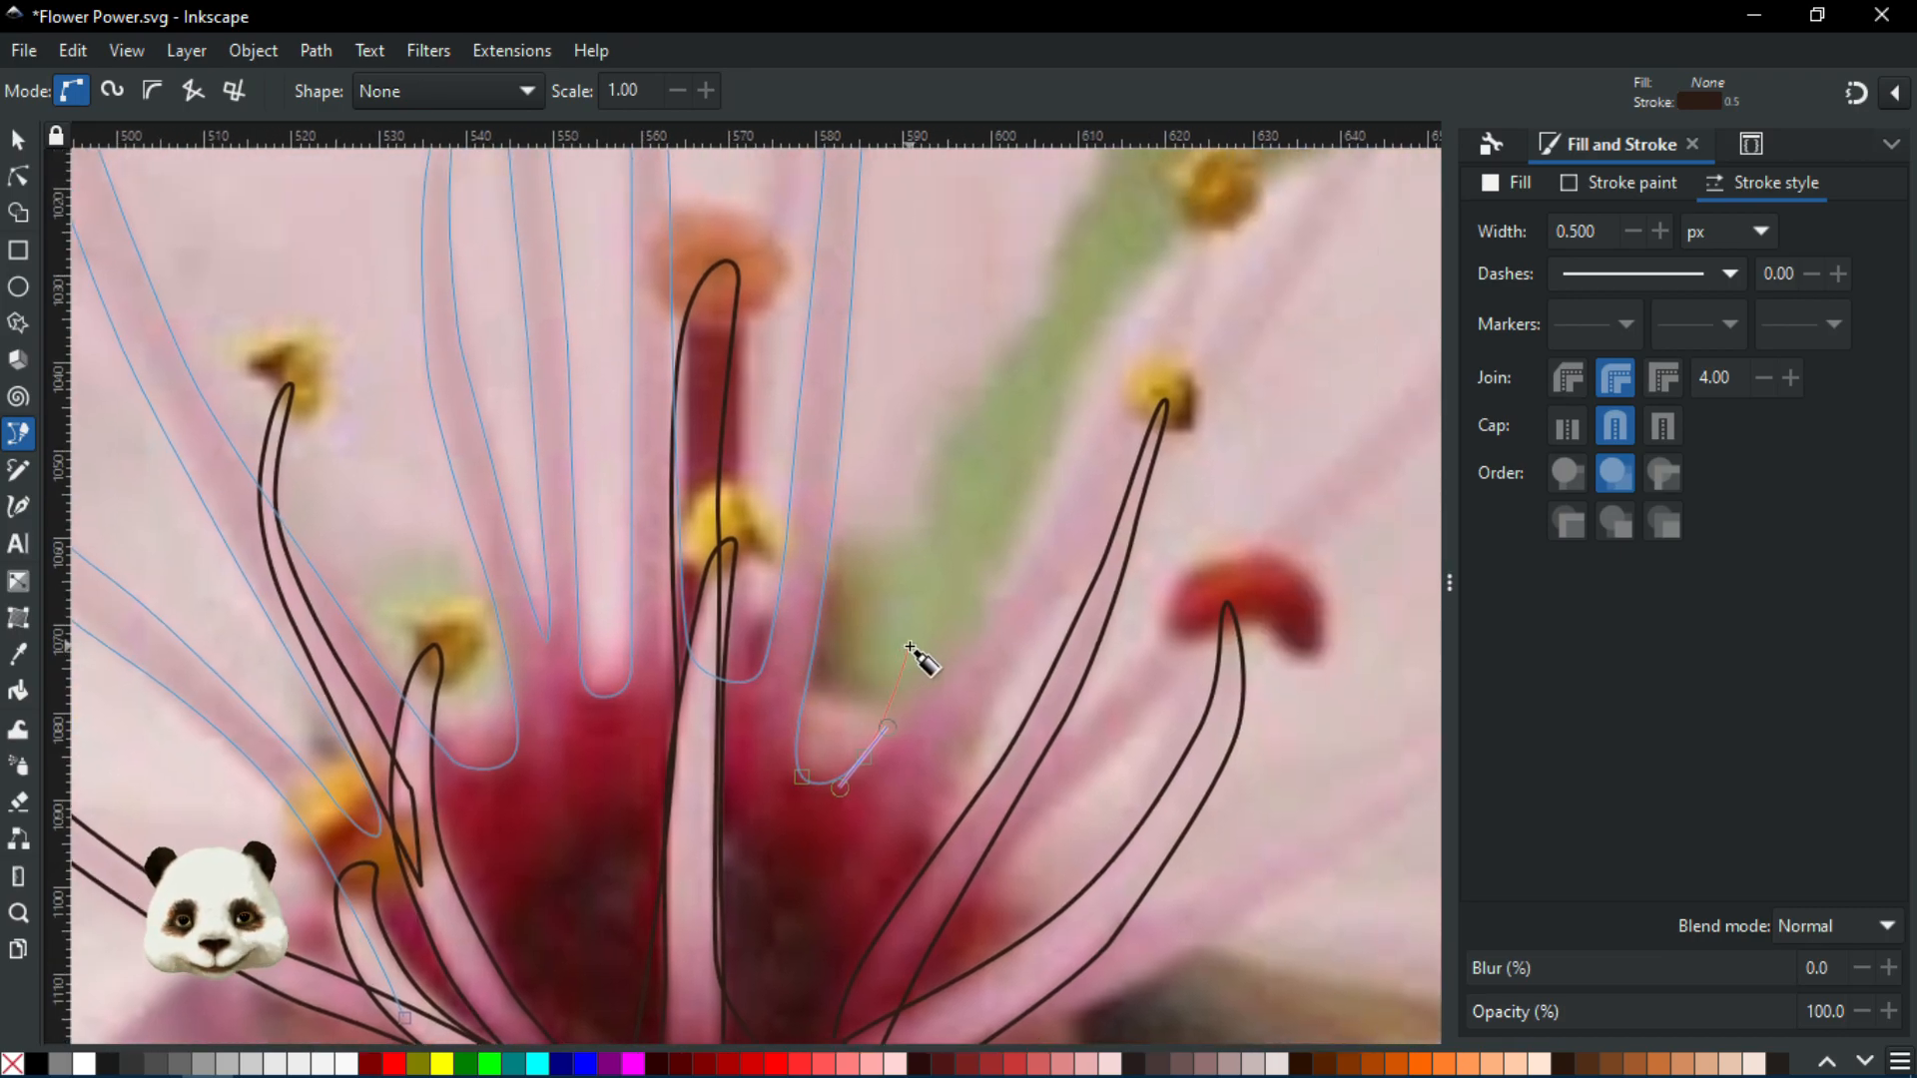
scroll(964, 647, up, 1)
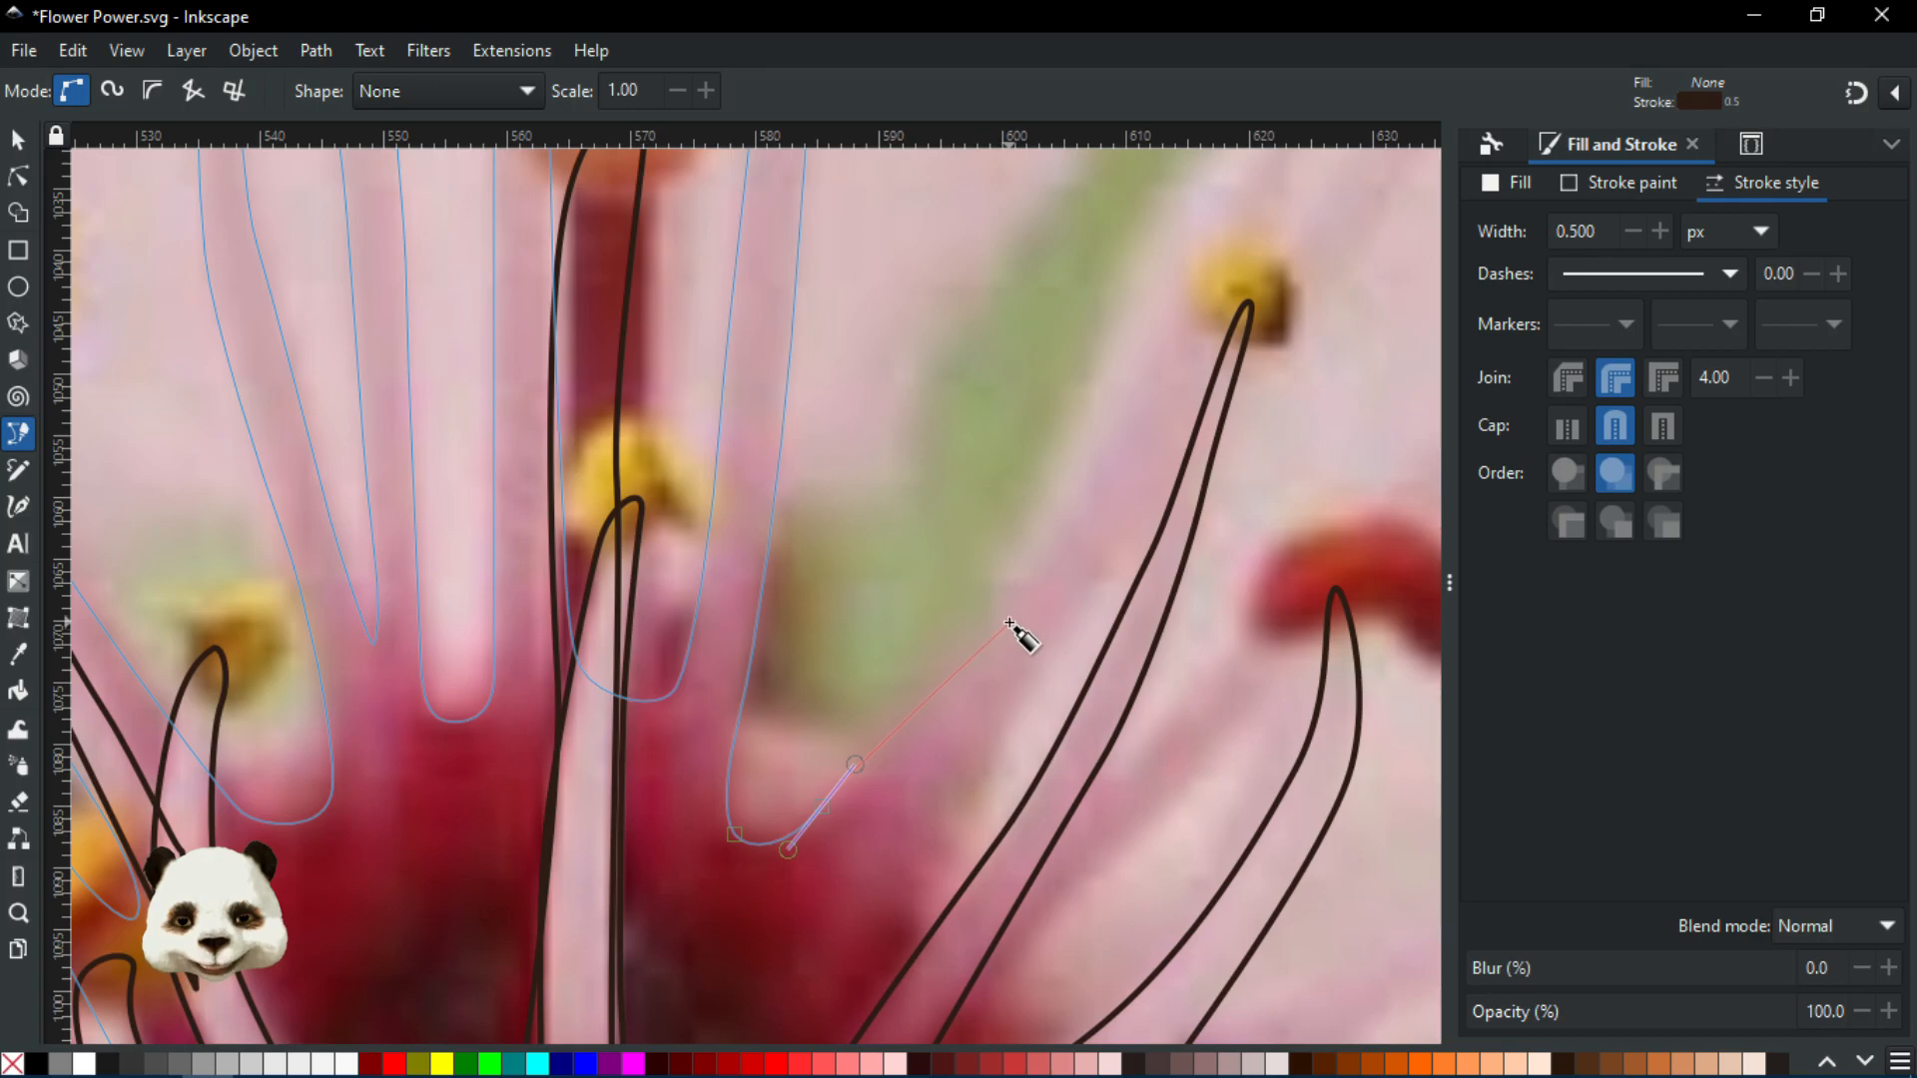
Pan to the right-hand stamen and curve the outline up its filament and over the anther
scroll(1009, 589, down, 2)
drag(996, 526, 809, 759)
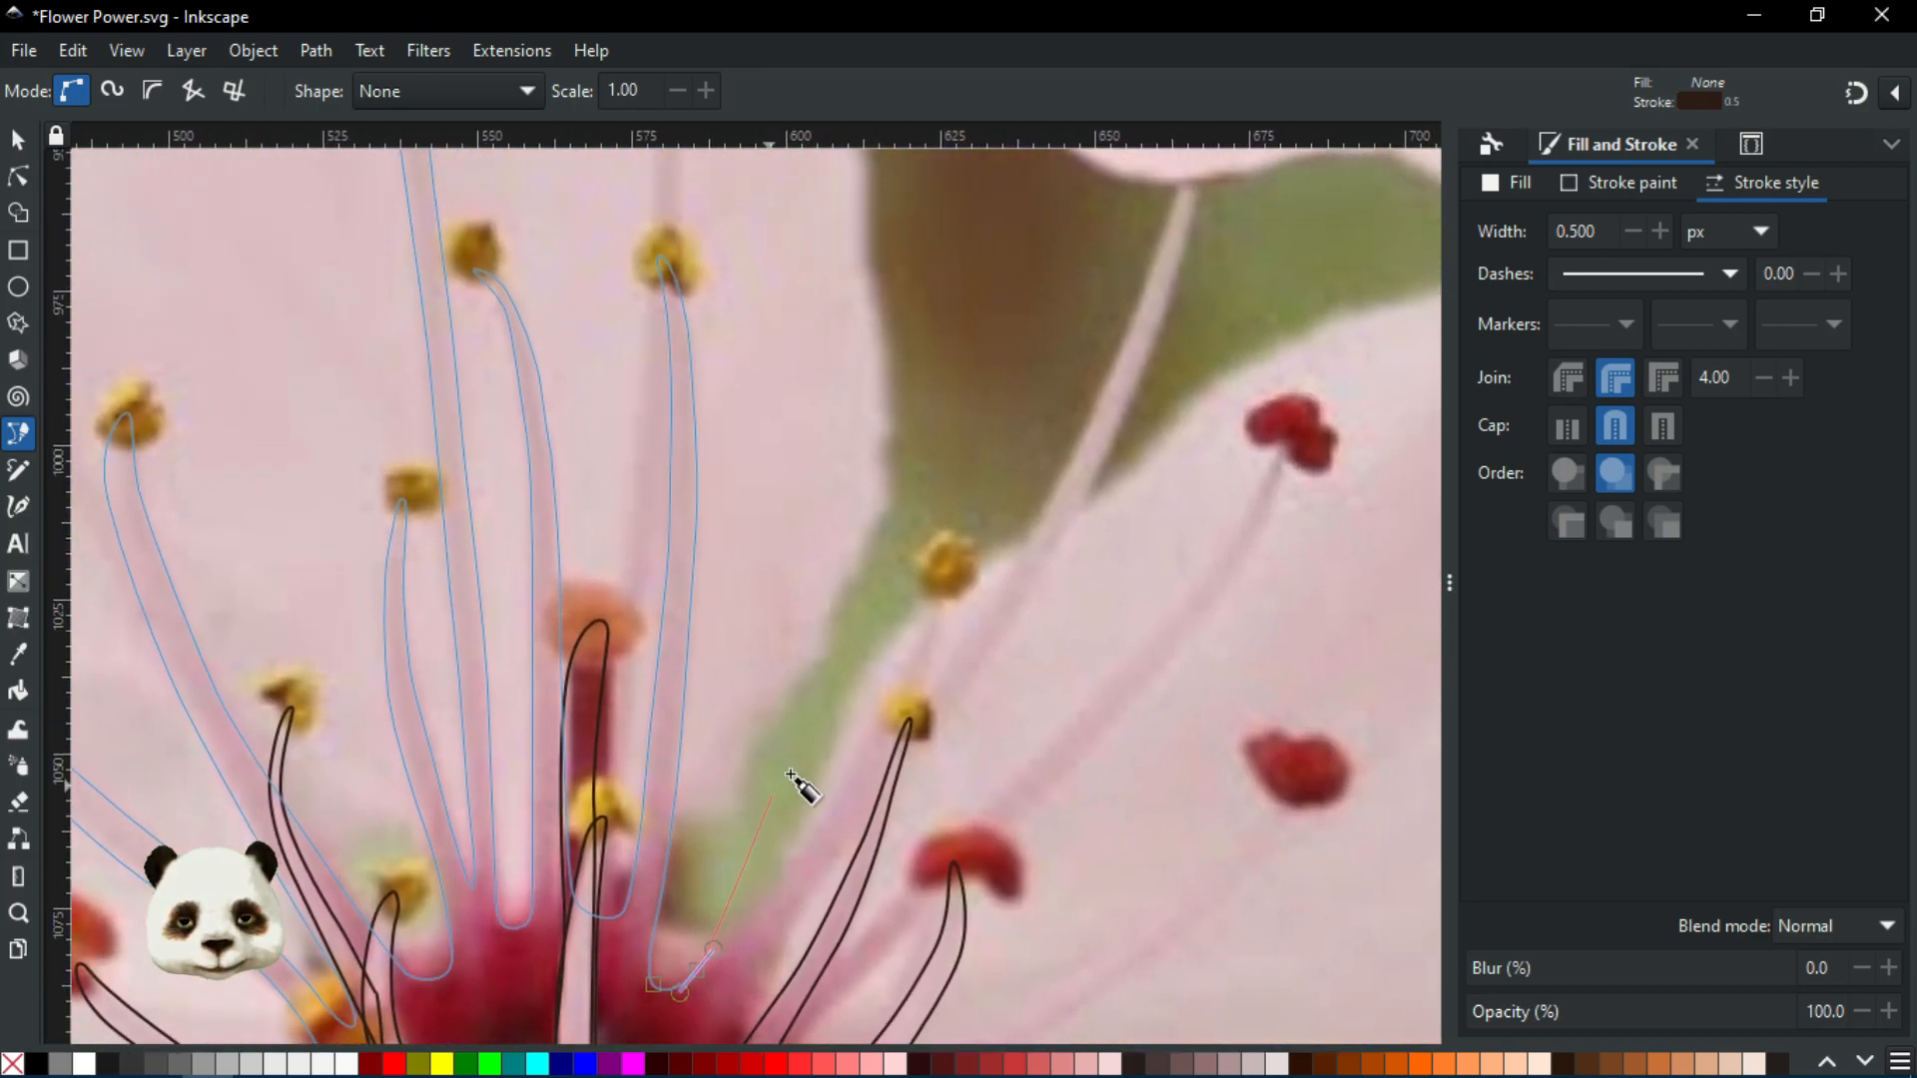
scroll(796, 781, down, 2)
scroll(821, 723, up, 1)
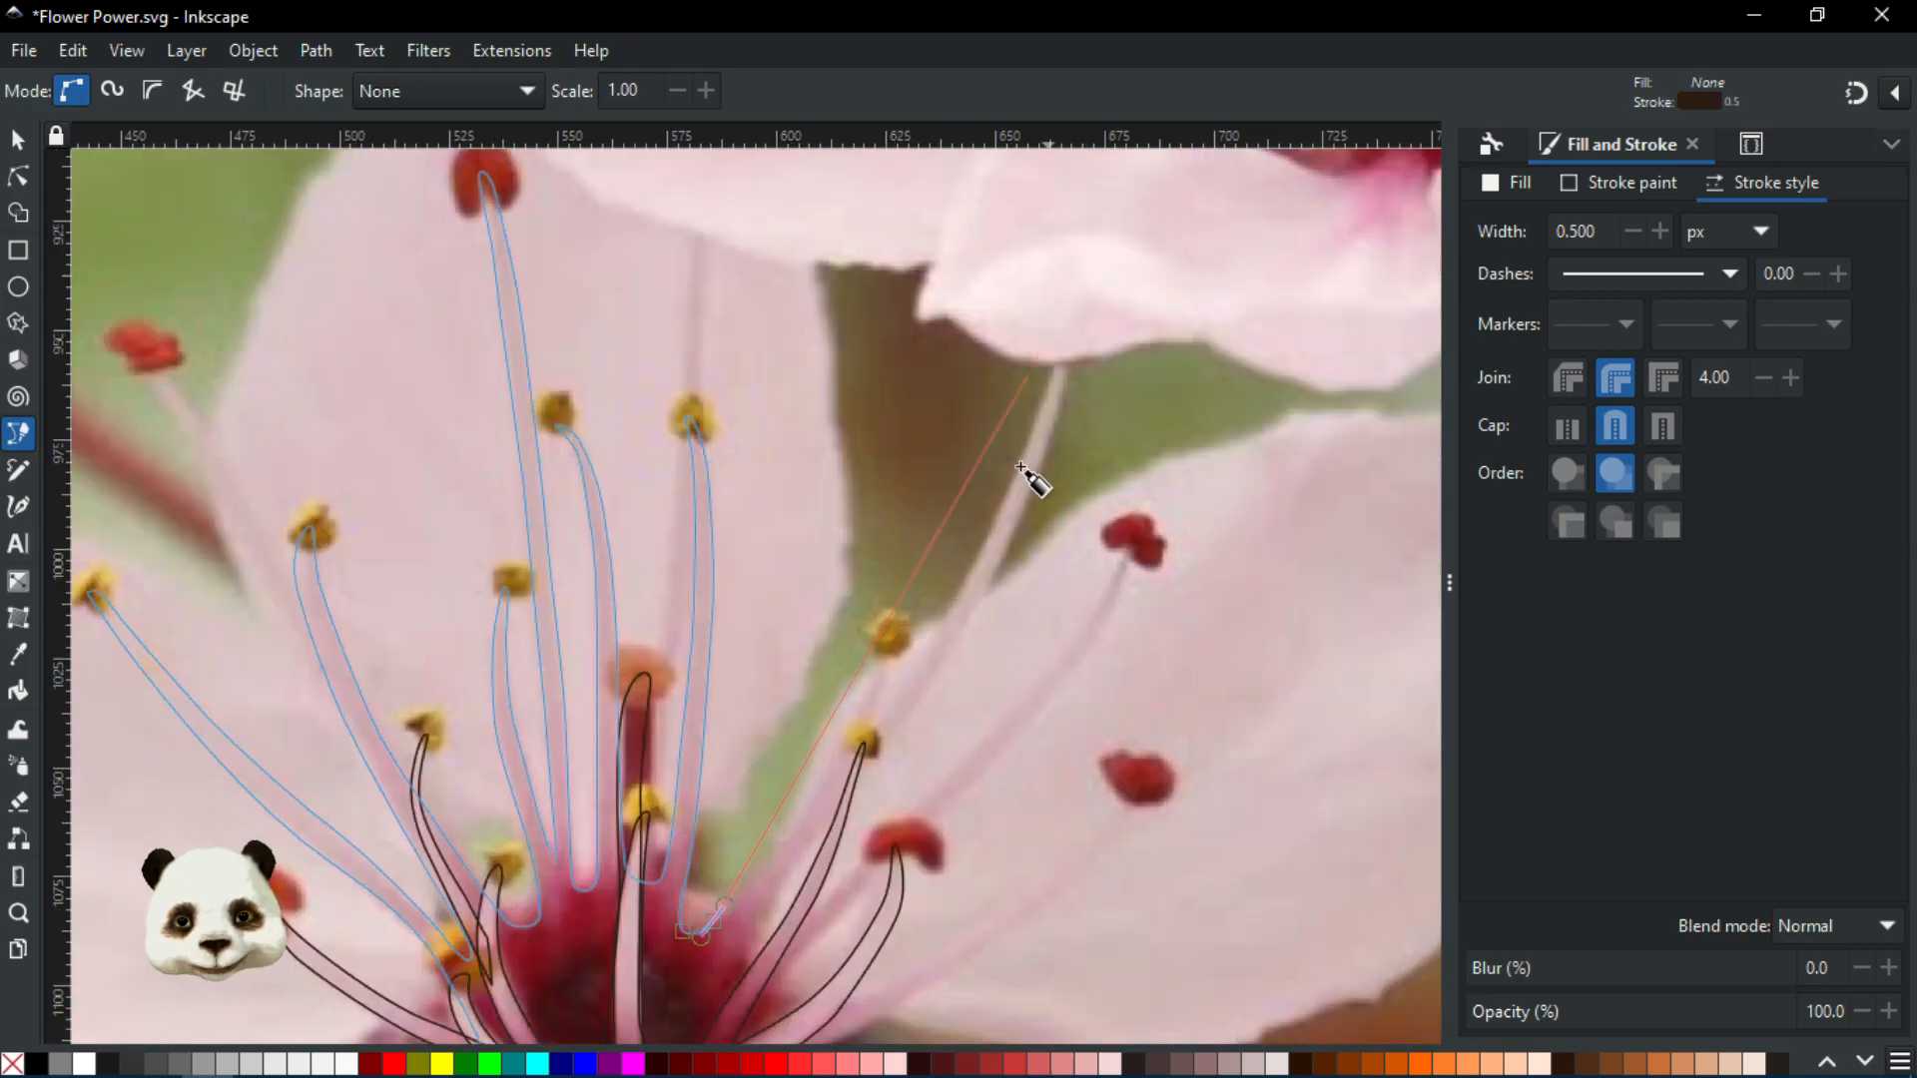
scroll(849, 756, up, 2)
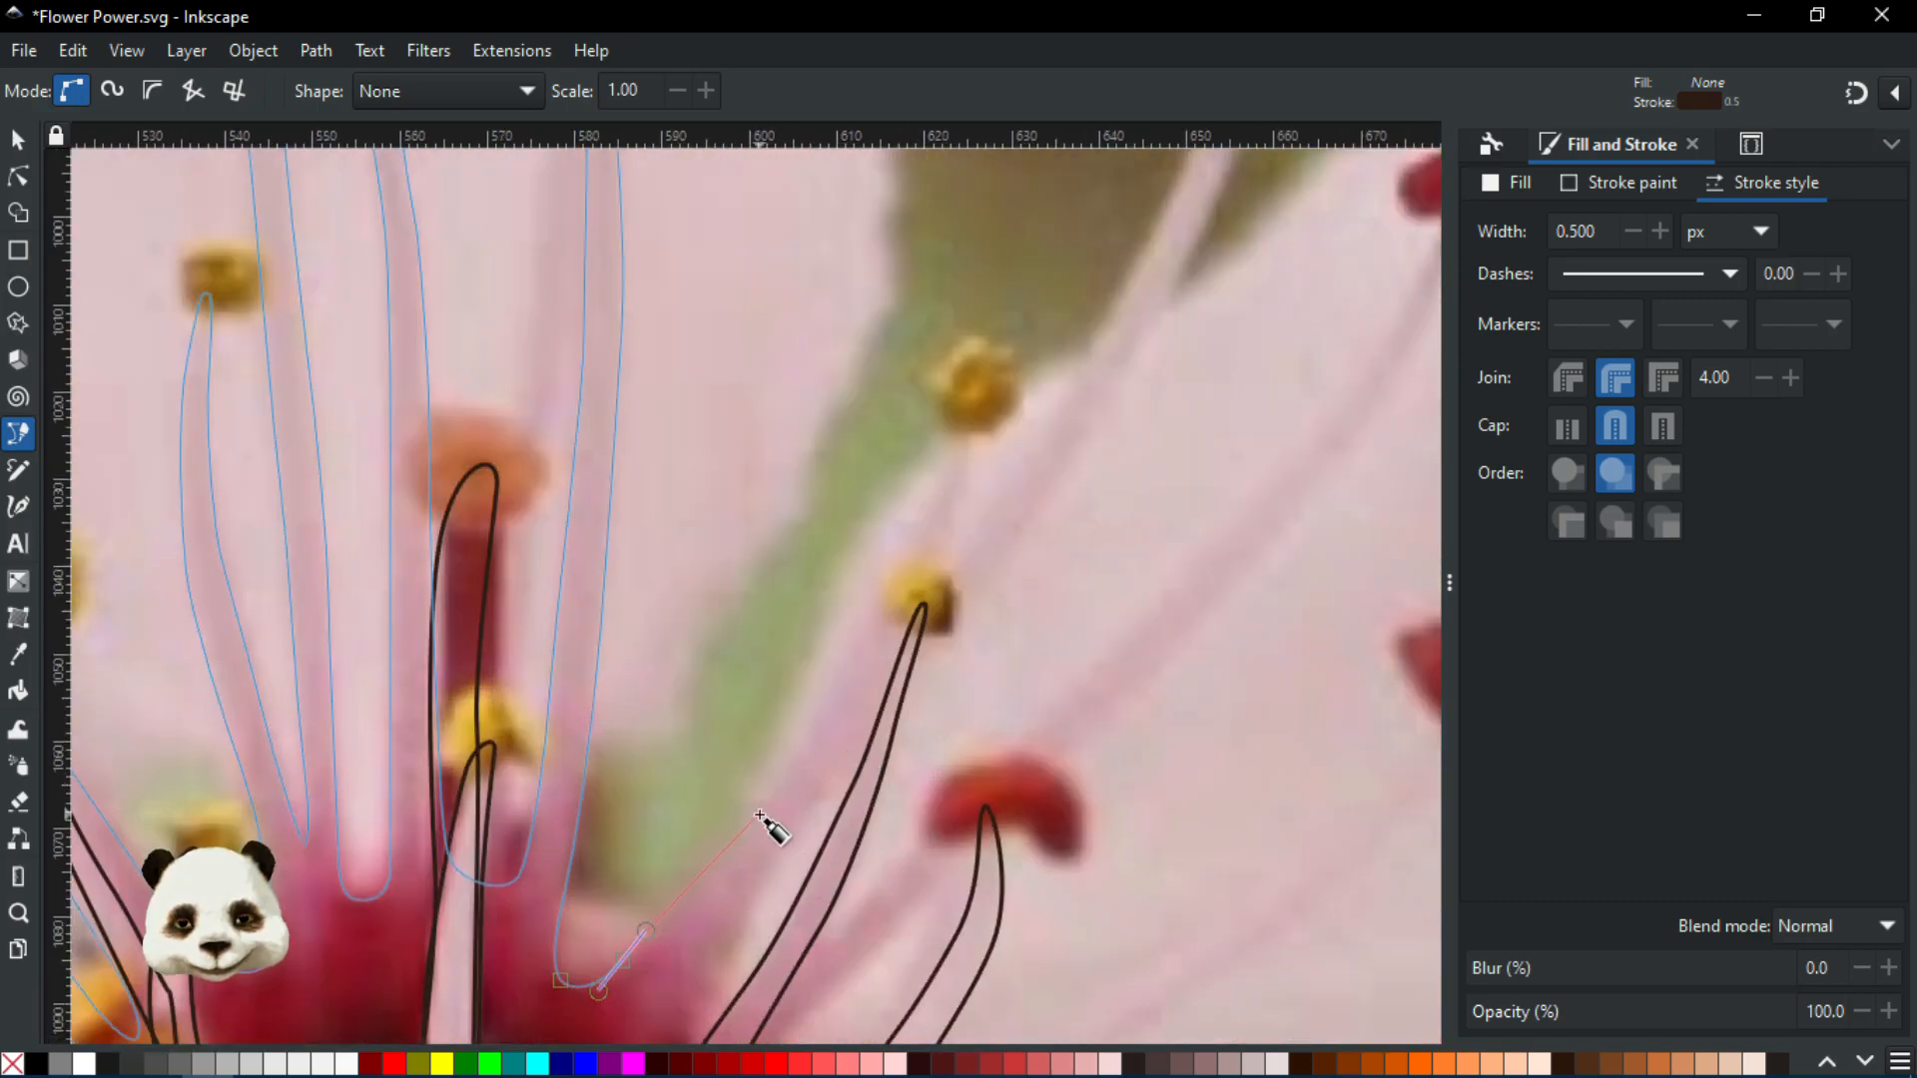
drag(765, 802, 790, 745)
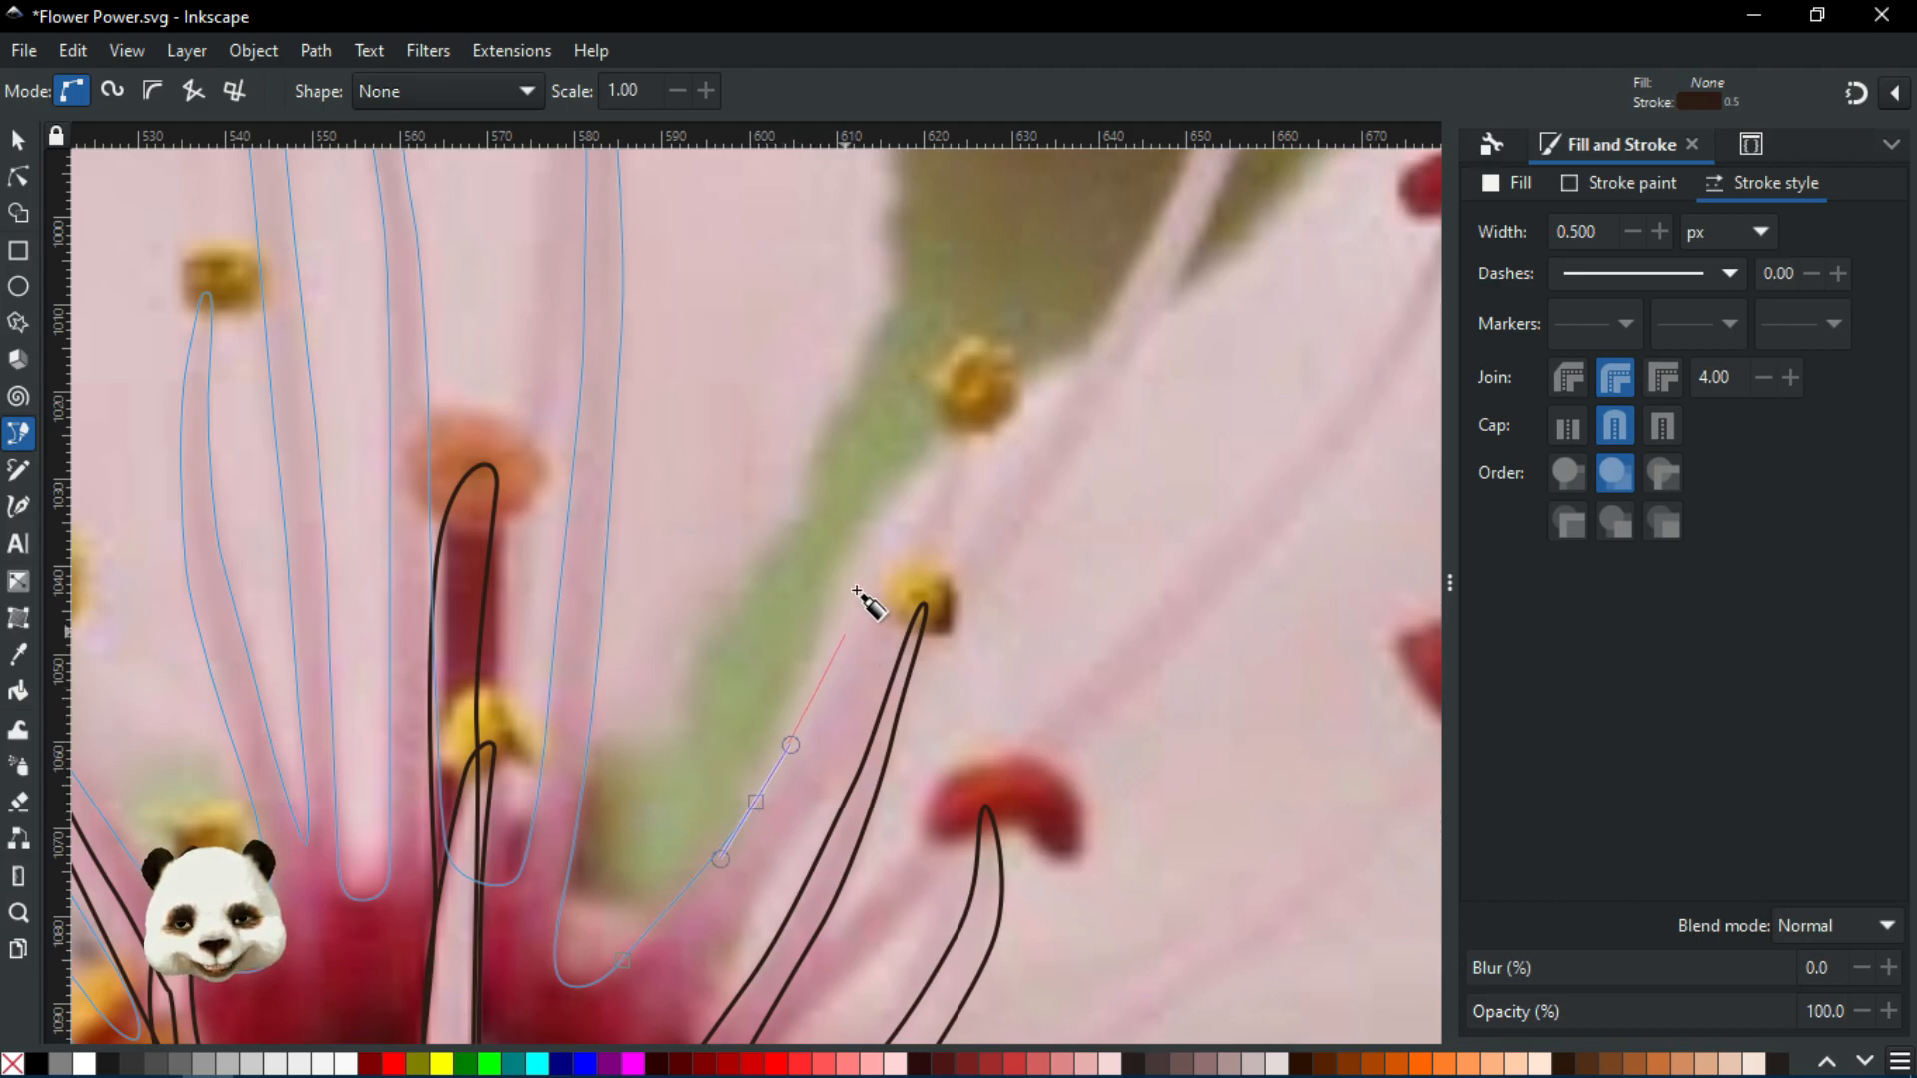
drag(929, 505, 979, 410)
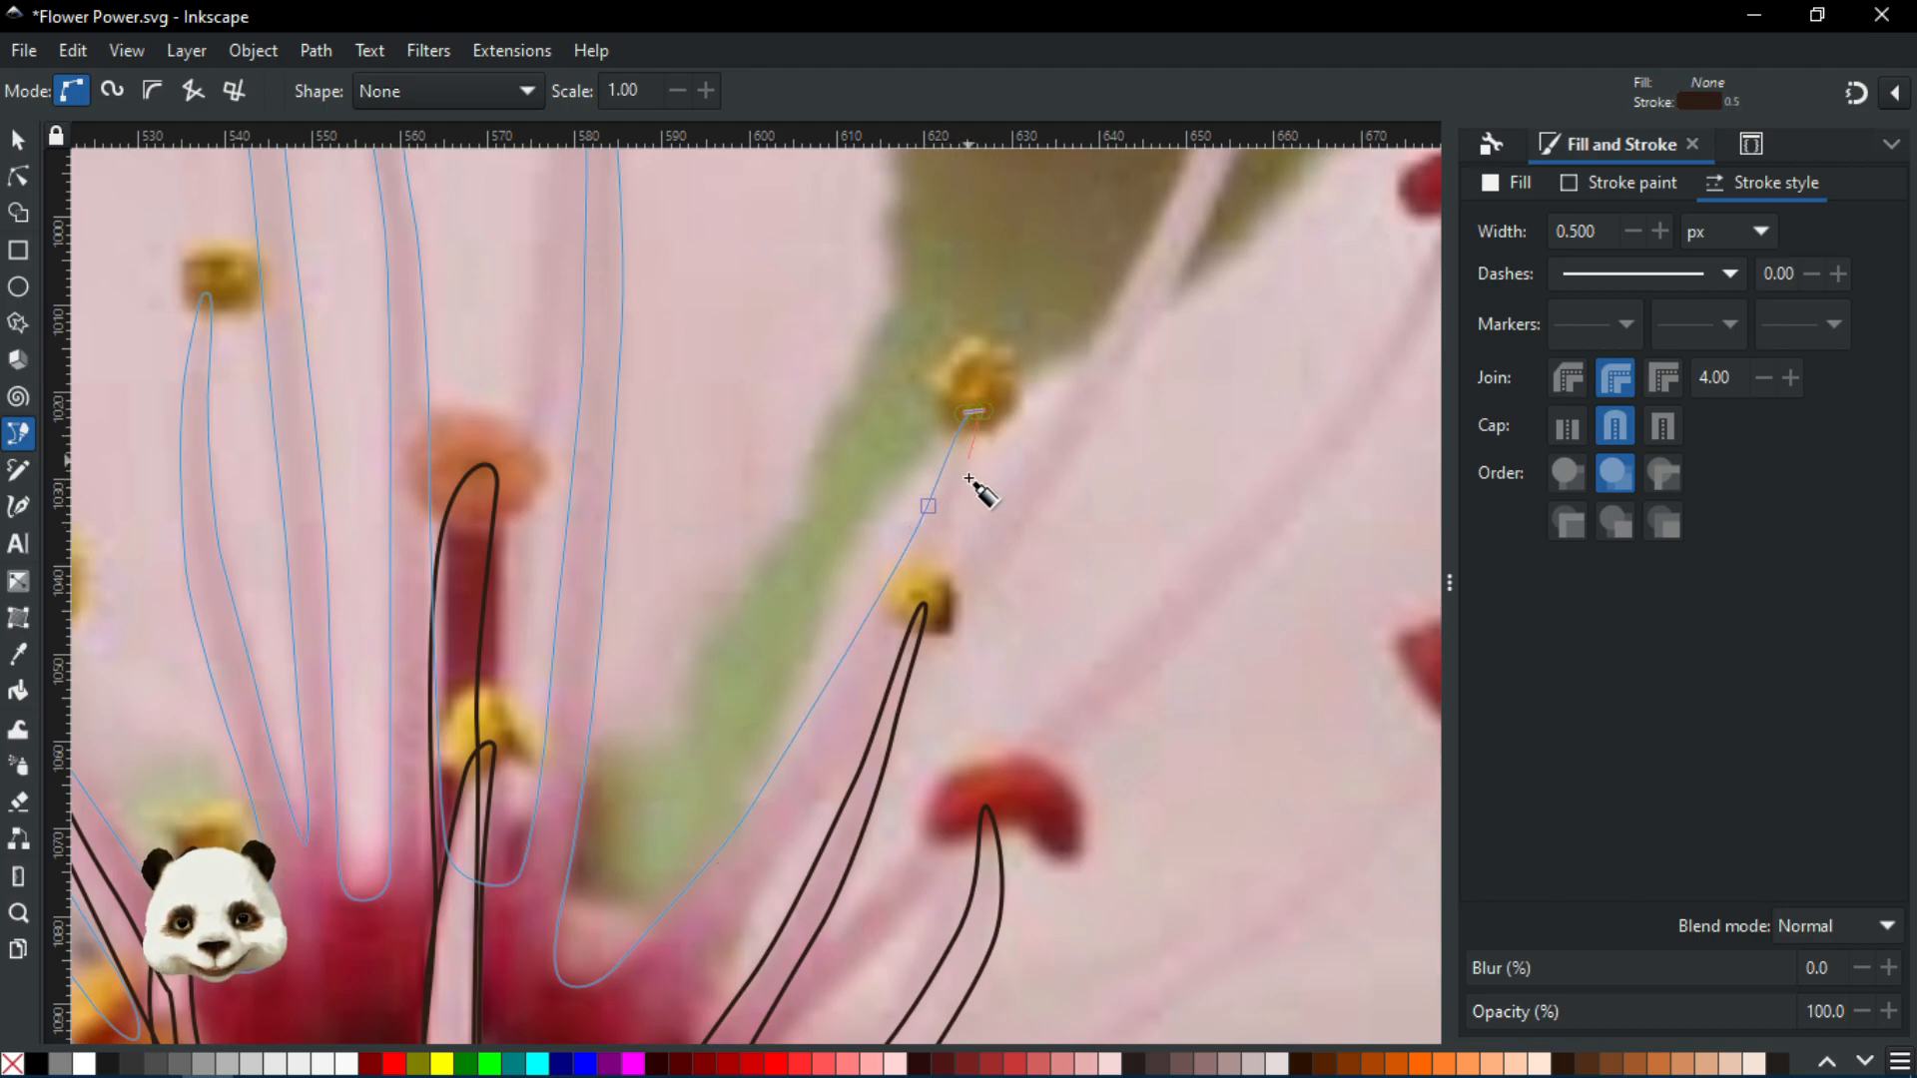
drag(954, 515, 945, 548)
Bring the outline back down that filament to its base in the flower centre
scroll(839, 749, down, 2)
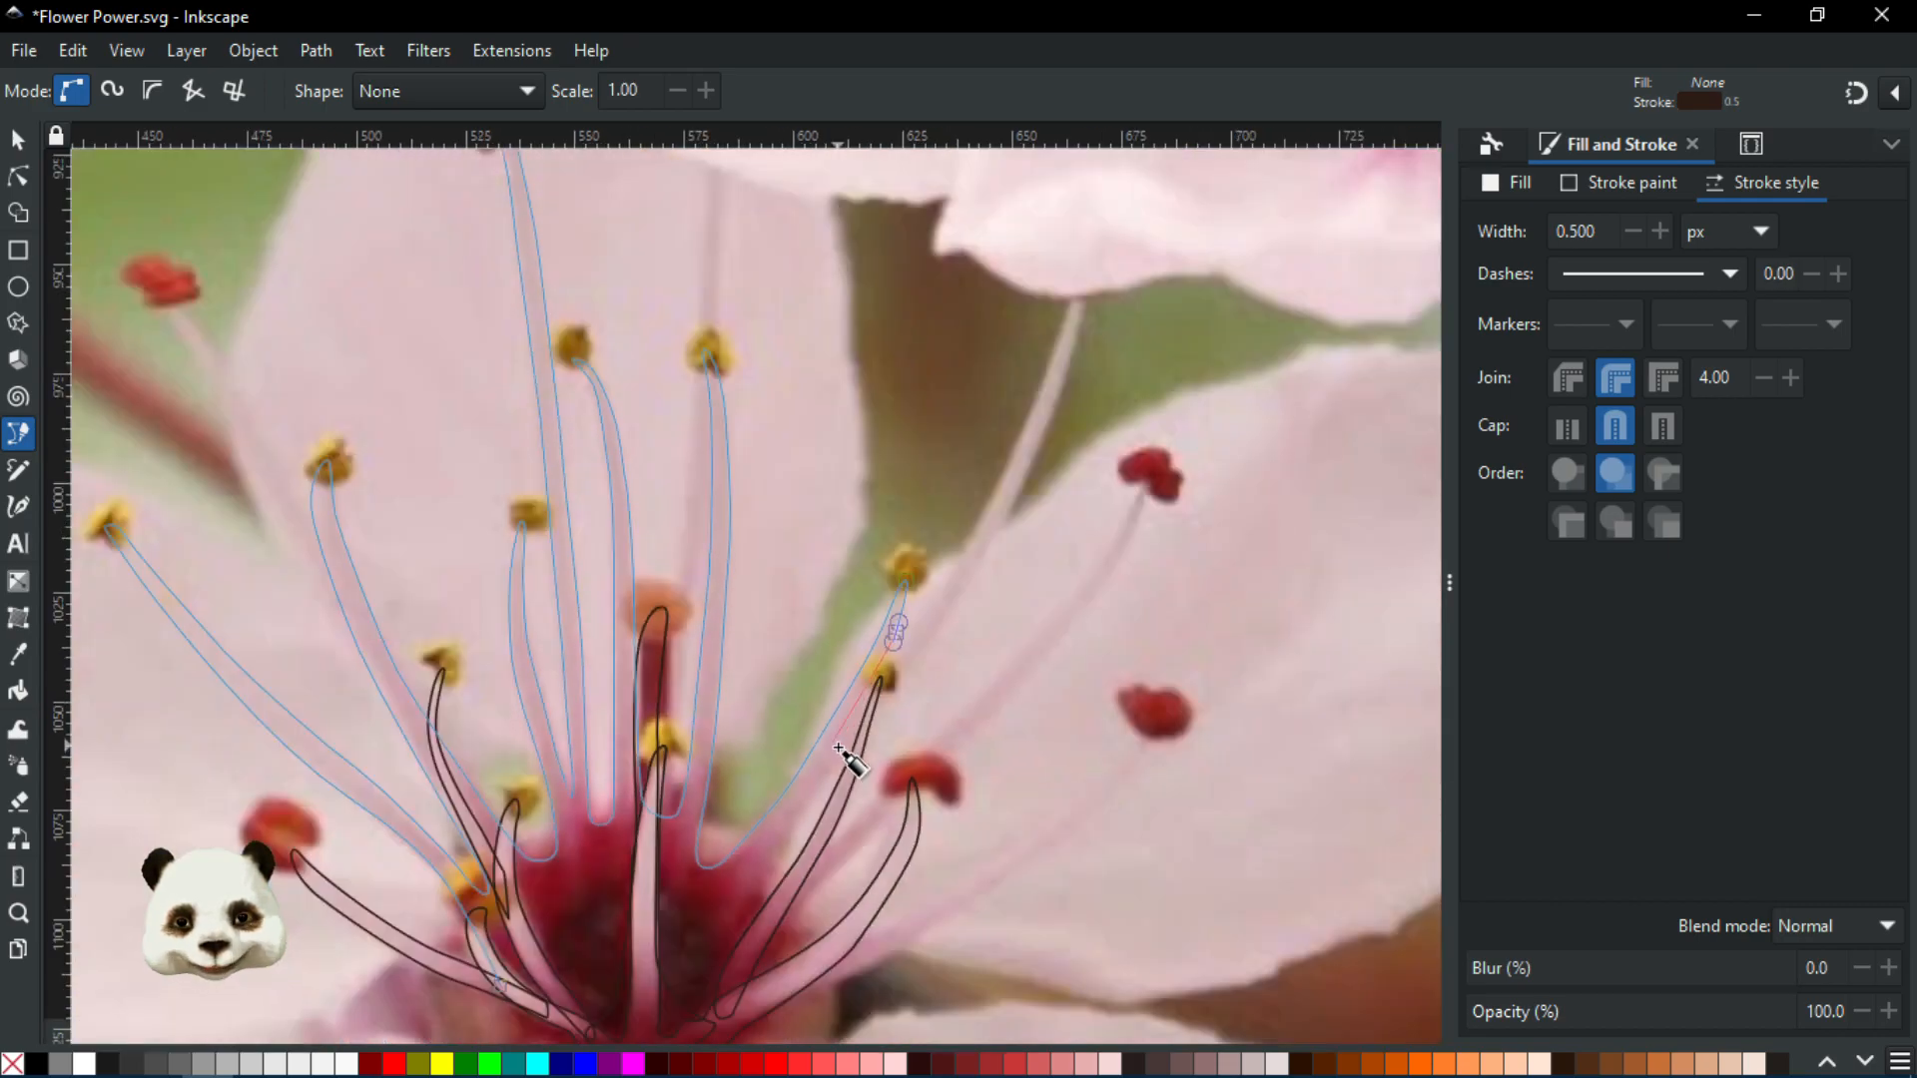
scroll(837, 759, up, 1)
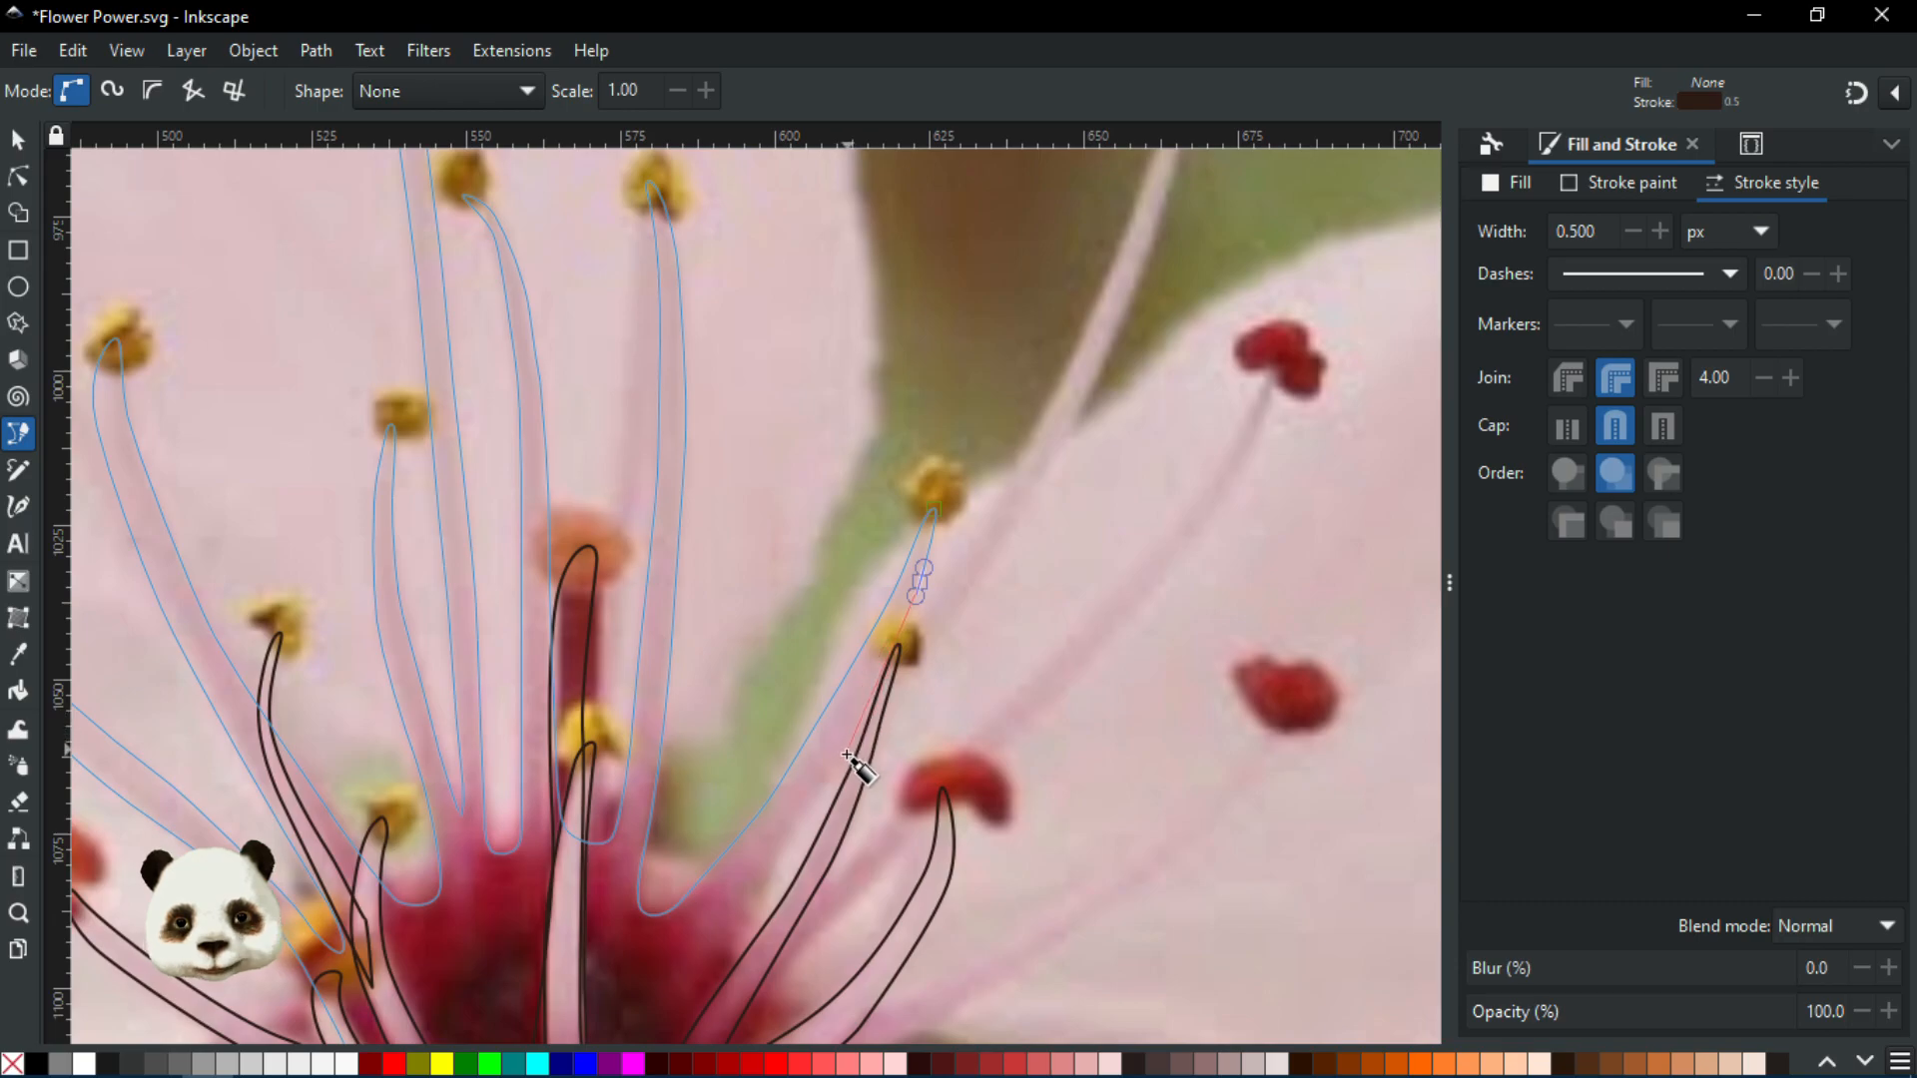
drag(842, 765, 804, 827)
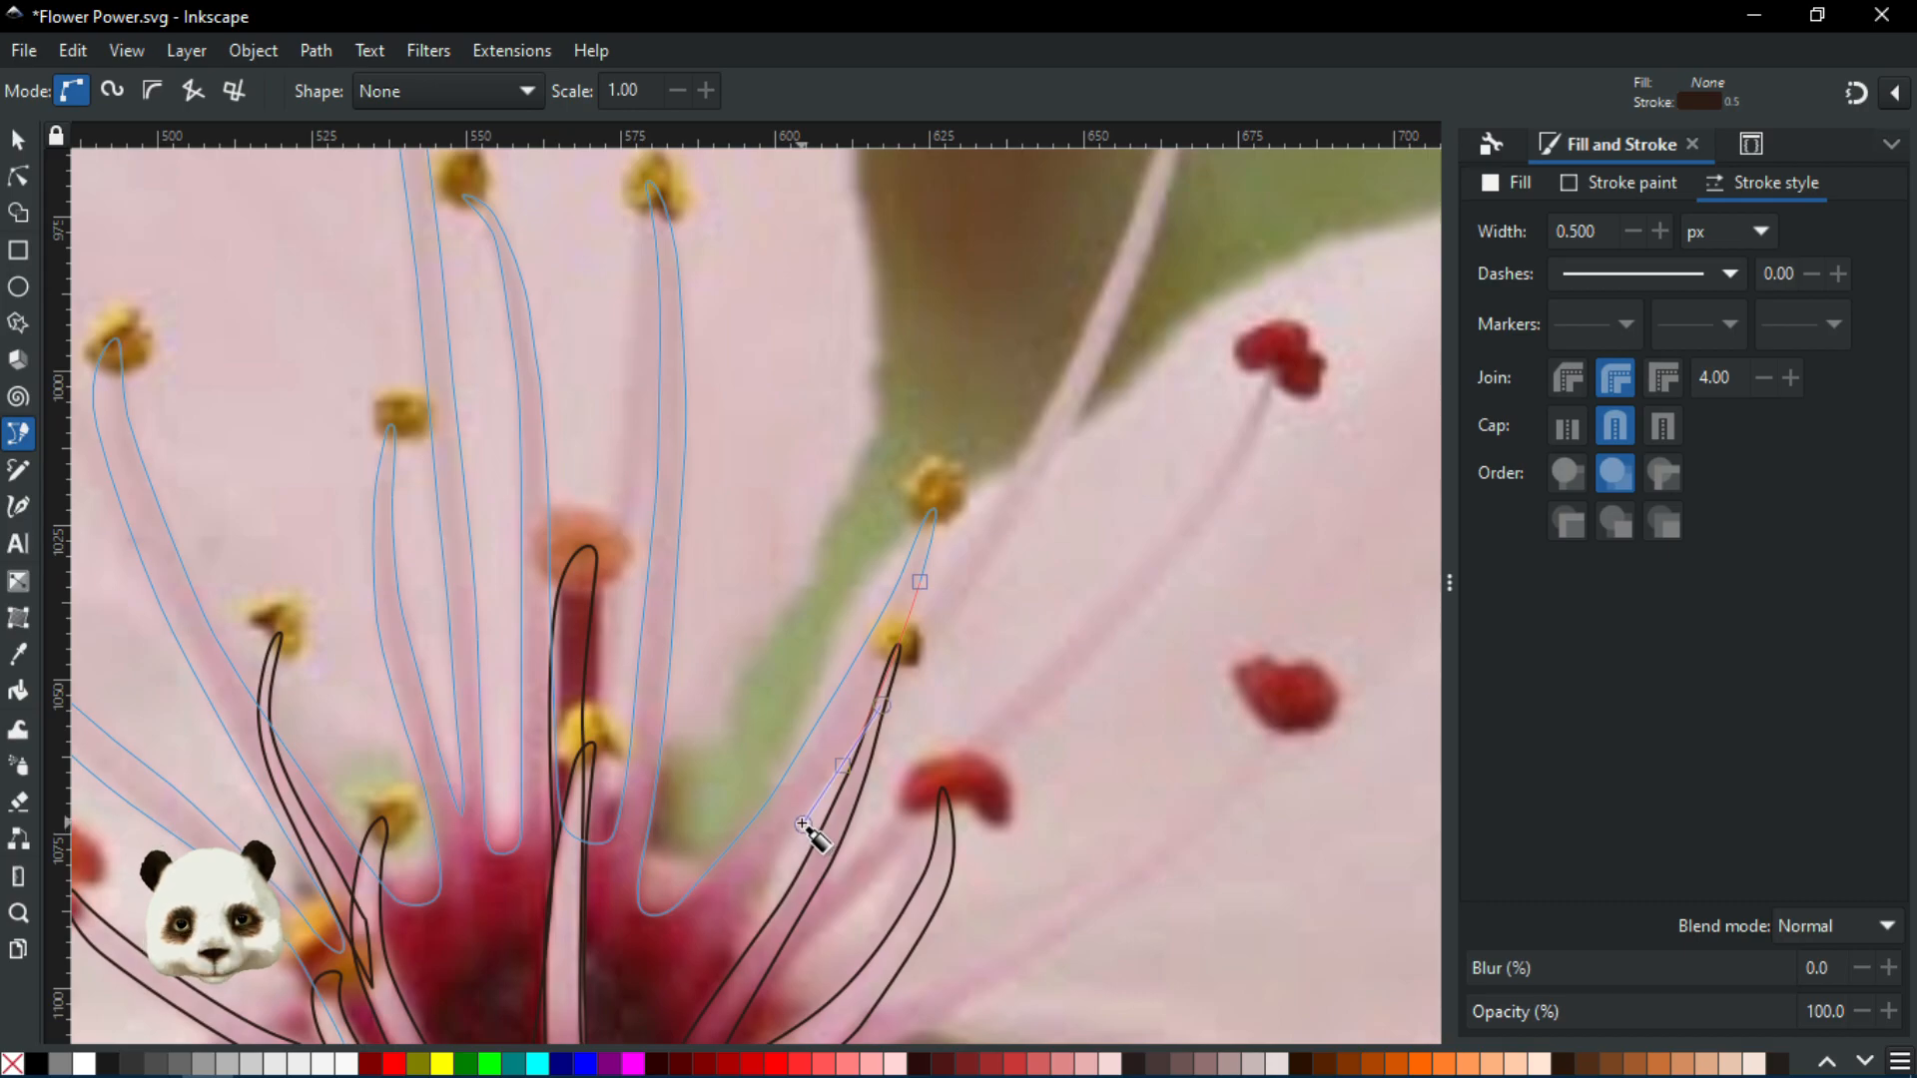
drag(804, 827, 802, 825)
scroll(802, 825, up, 2)
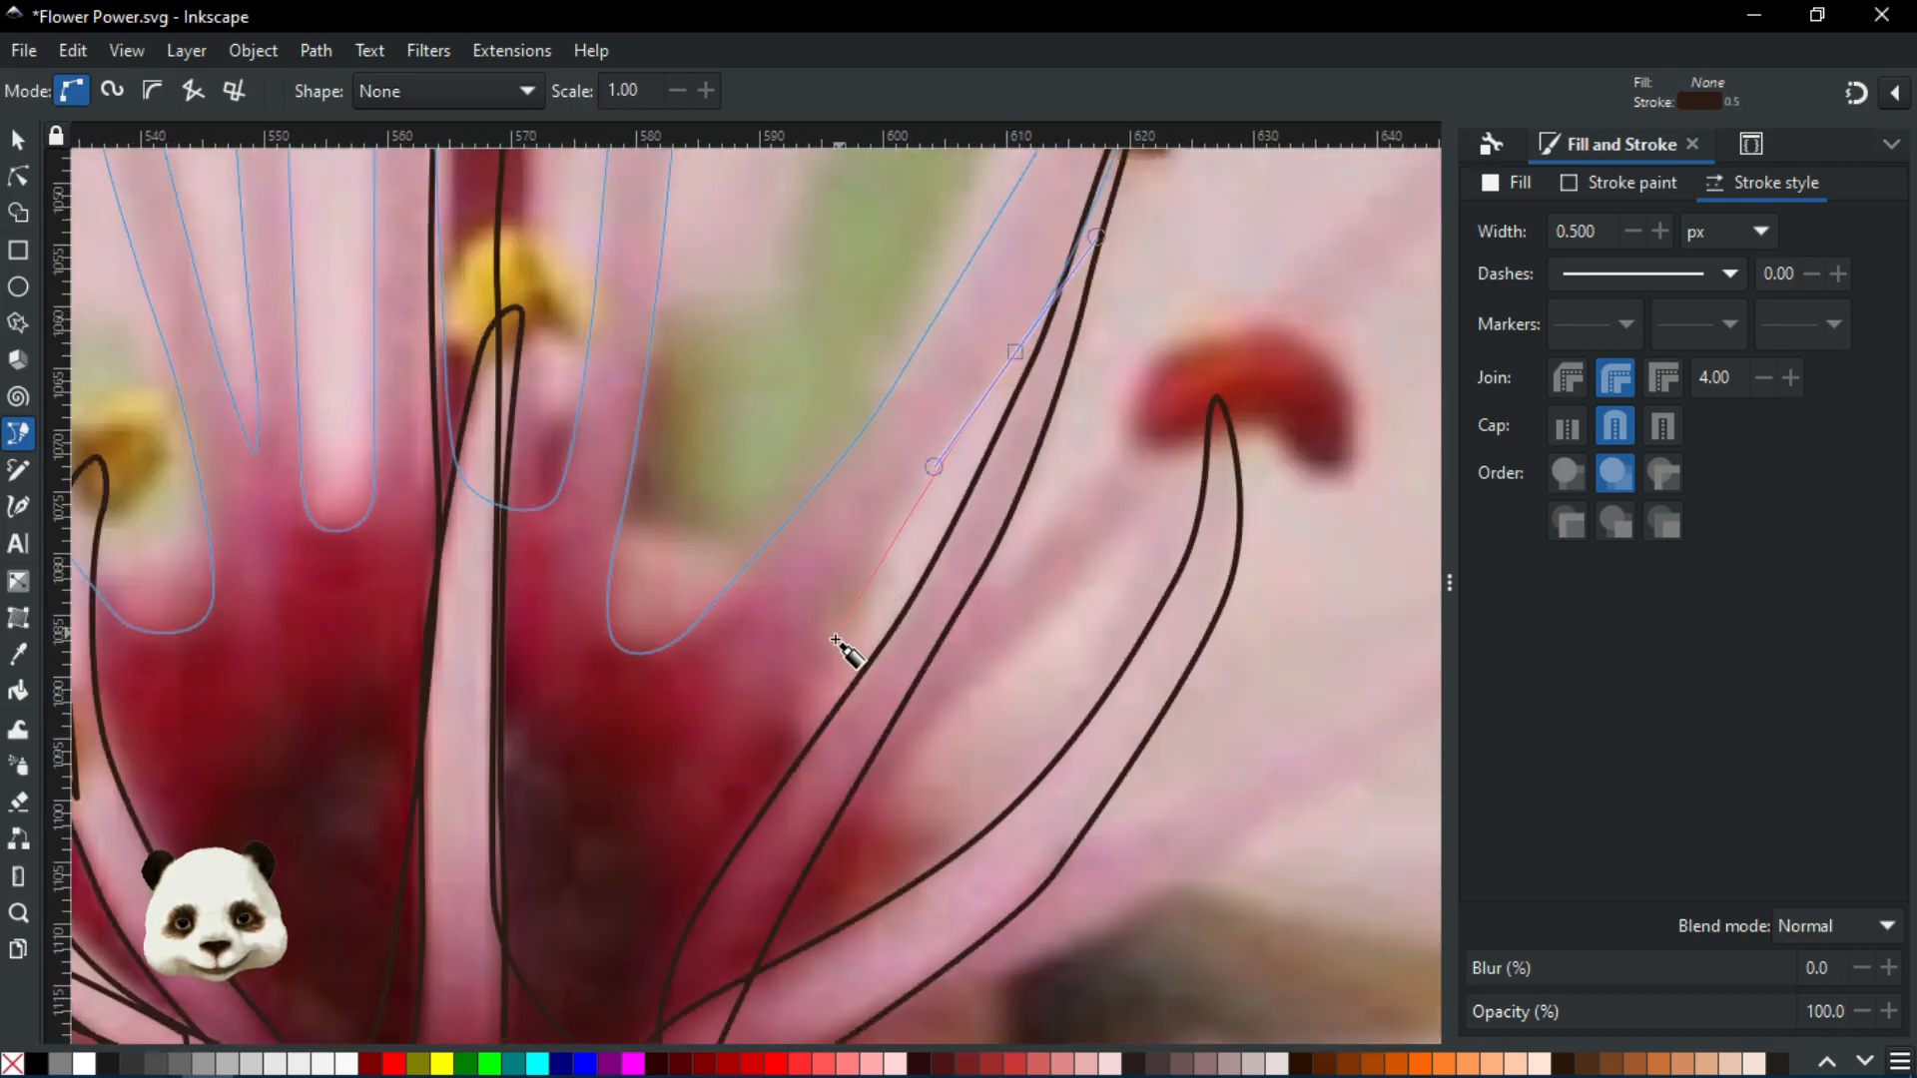
drag(810, 681, 784, 742)
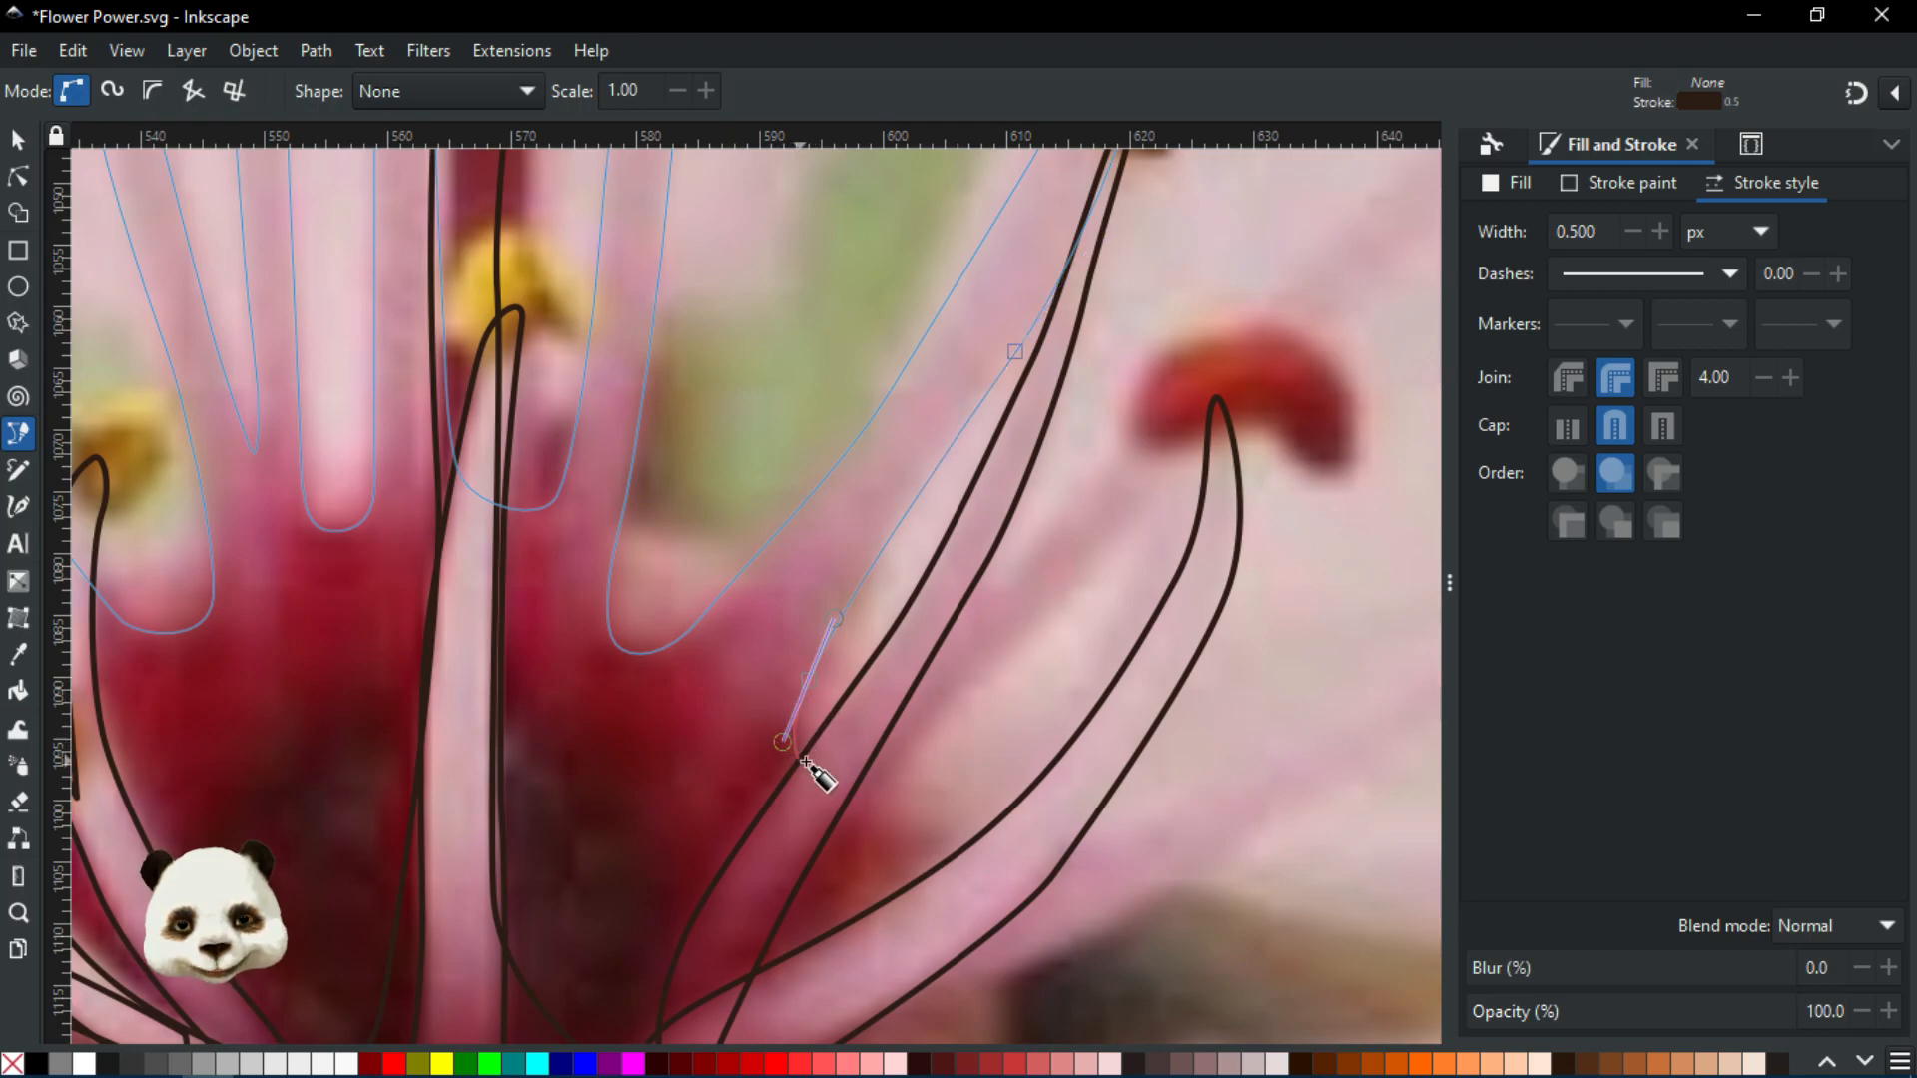
scroll(813, 770, down, 4)
scroll(740, 813, up, 2)
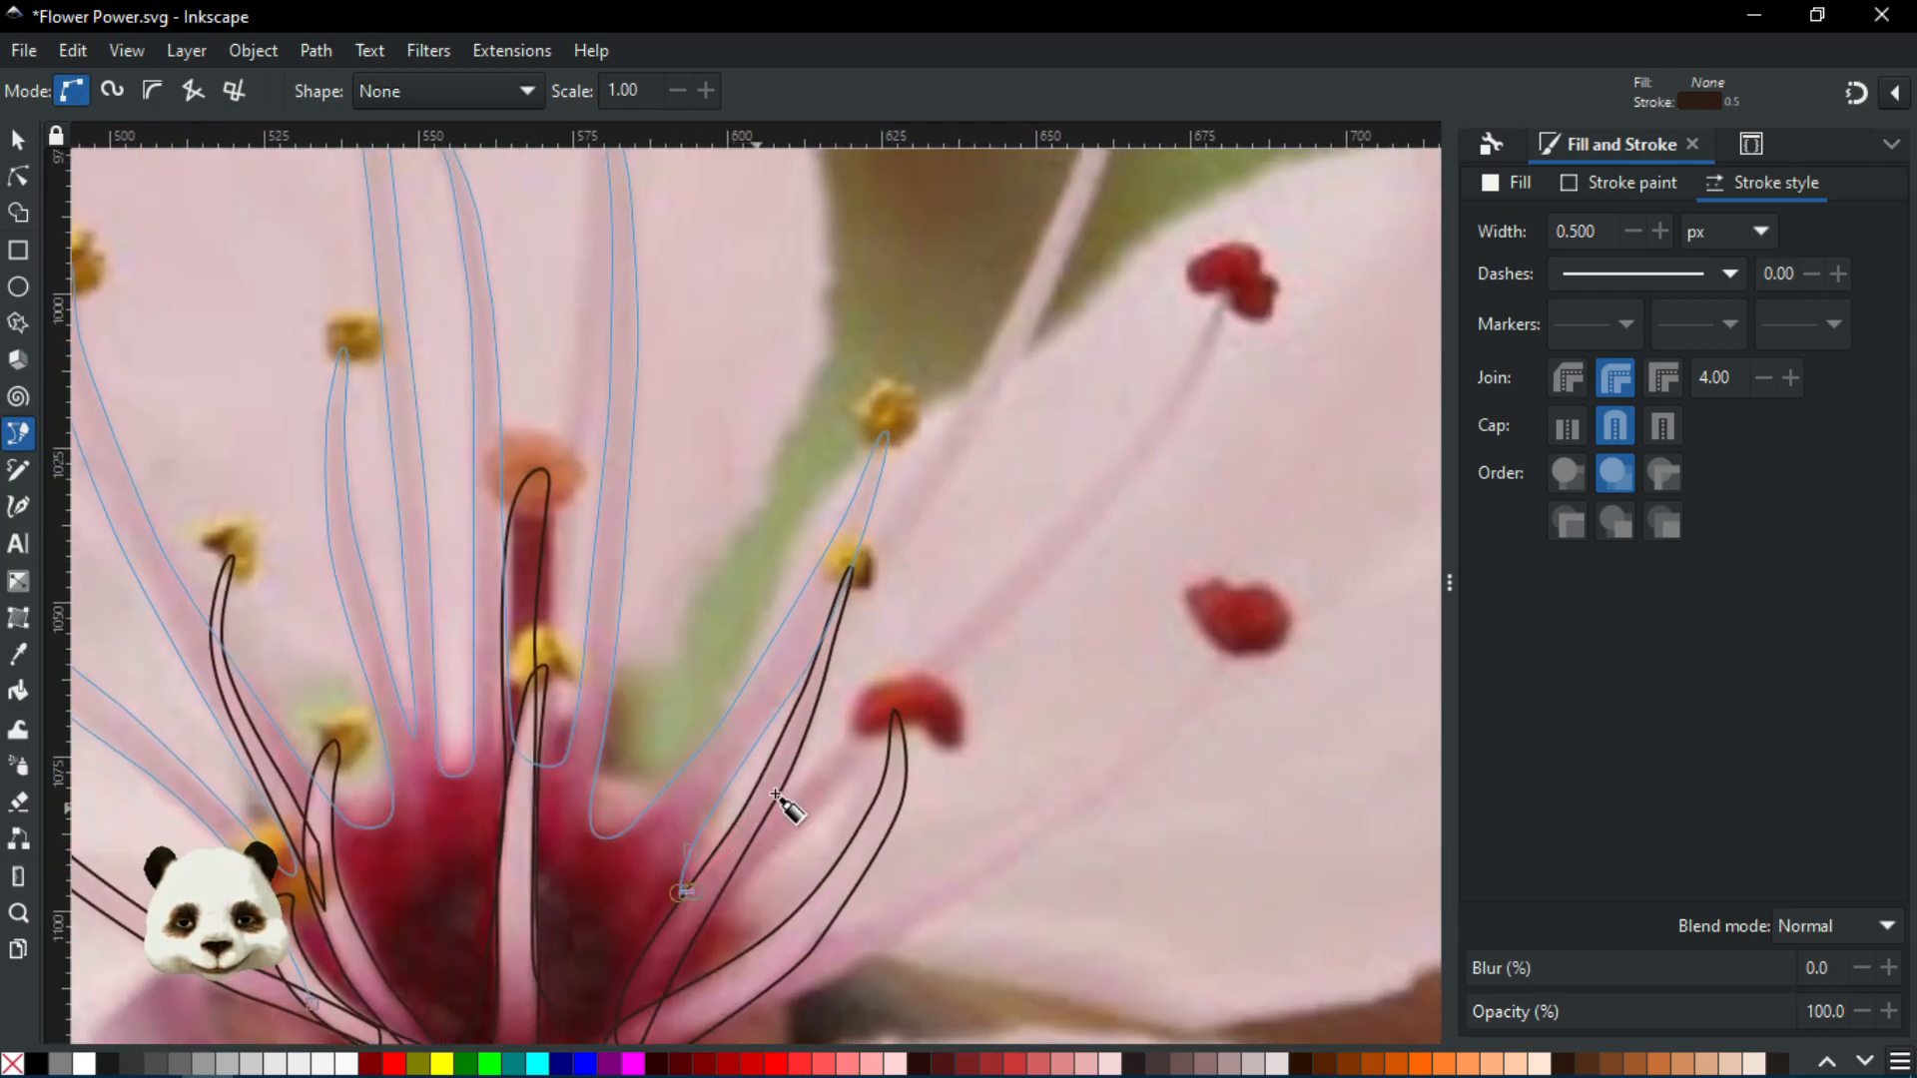
Follow the right stamen's edge with curved nodes up to its red anther tip
scroll(785, 807, up, 1)
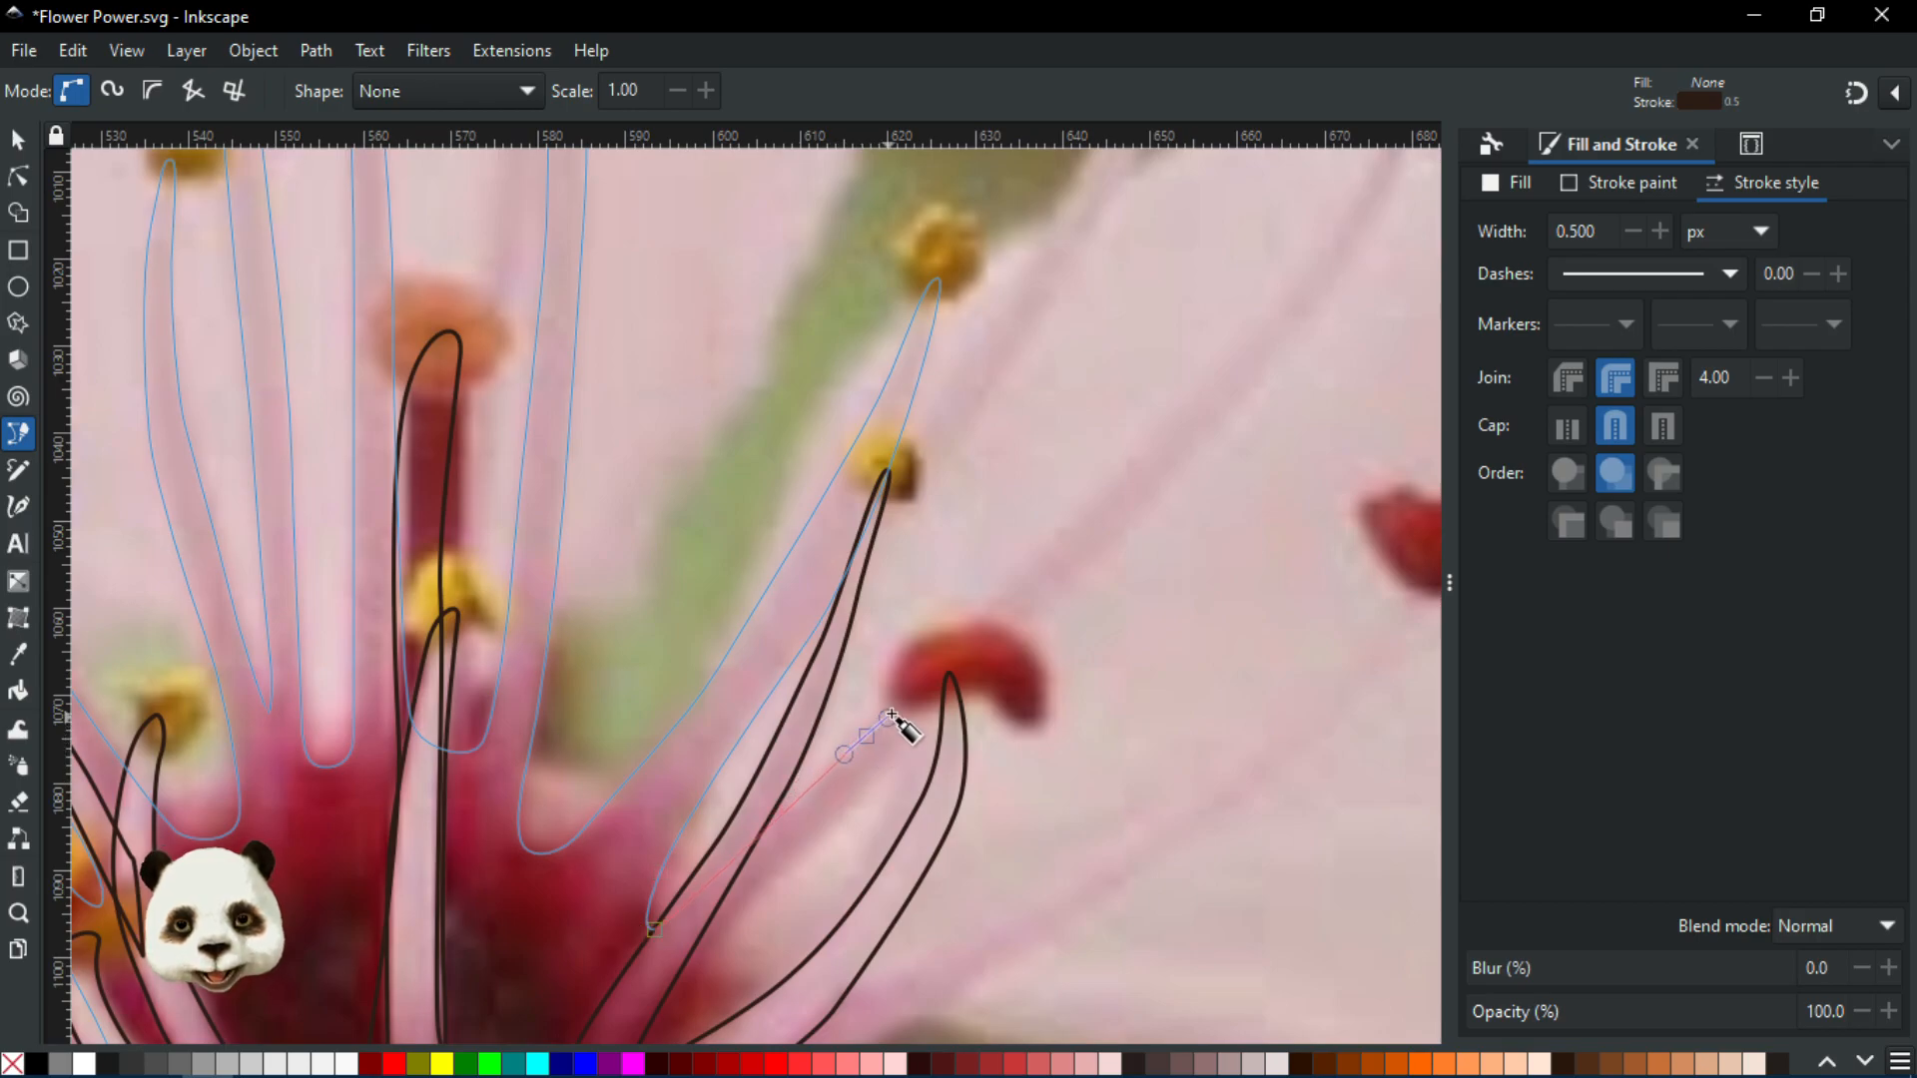
drag(896, 711, 895, 712)
drag(977, 576, 813, 787)
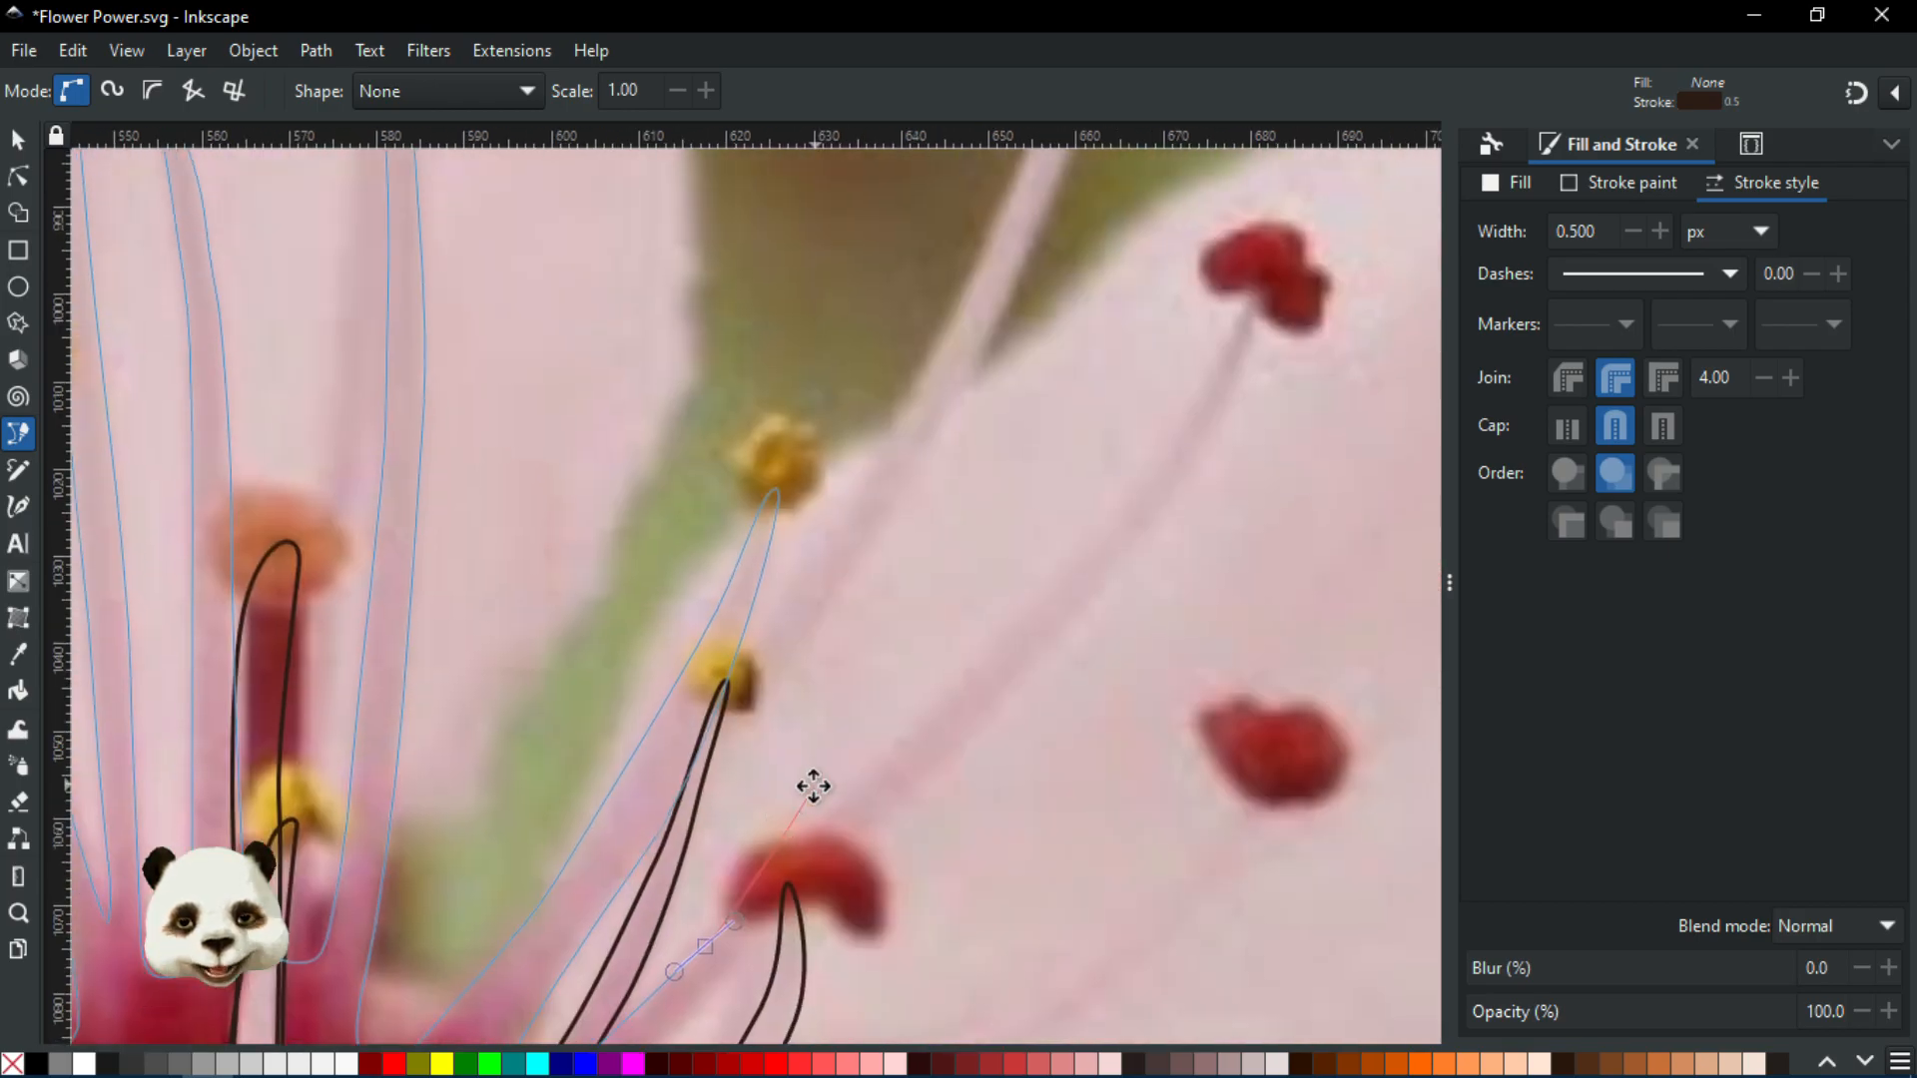
drag(970, 671, 1038, 607)
drag(1110, 546, 929, 770)
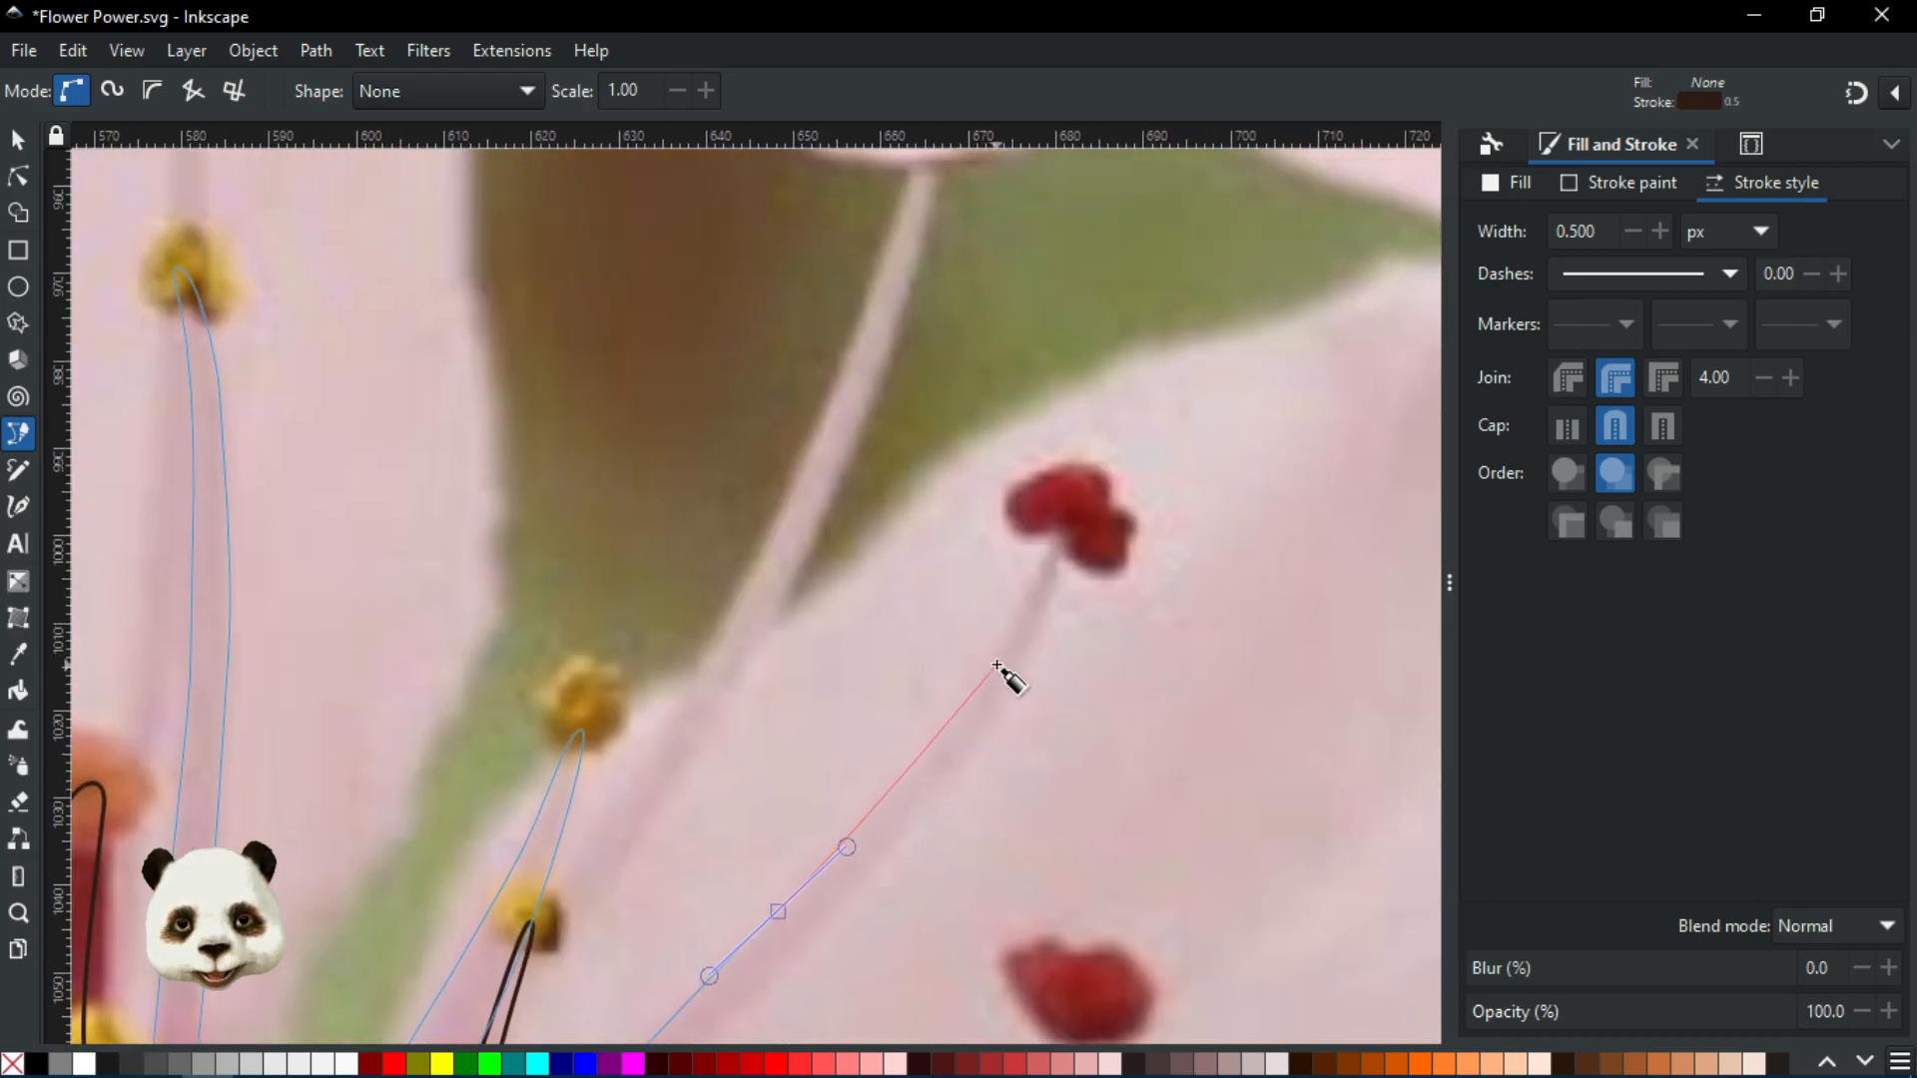
drag(998, 660, 1024, 603)
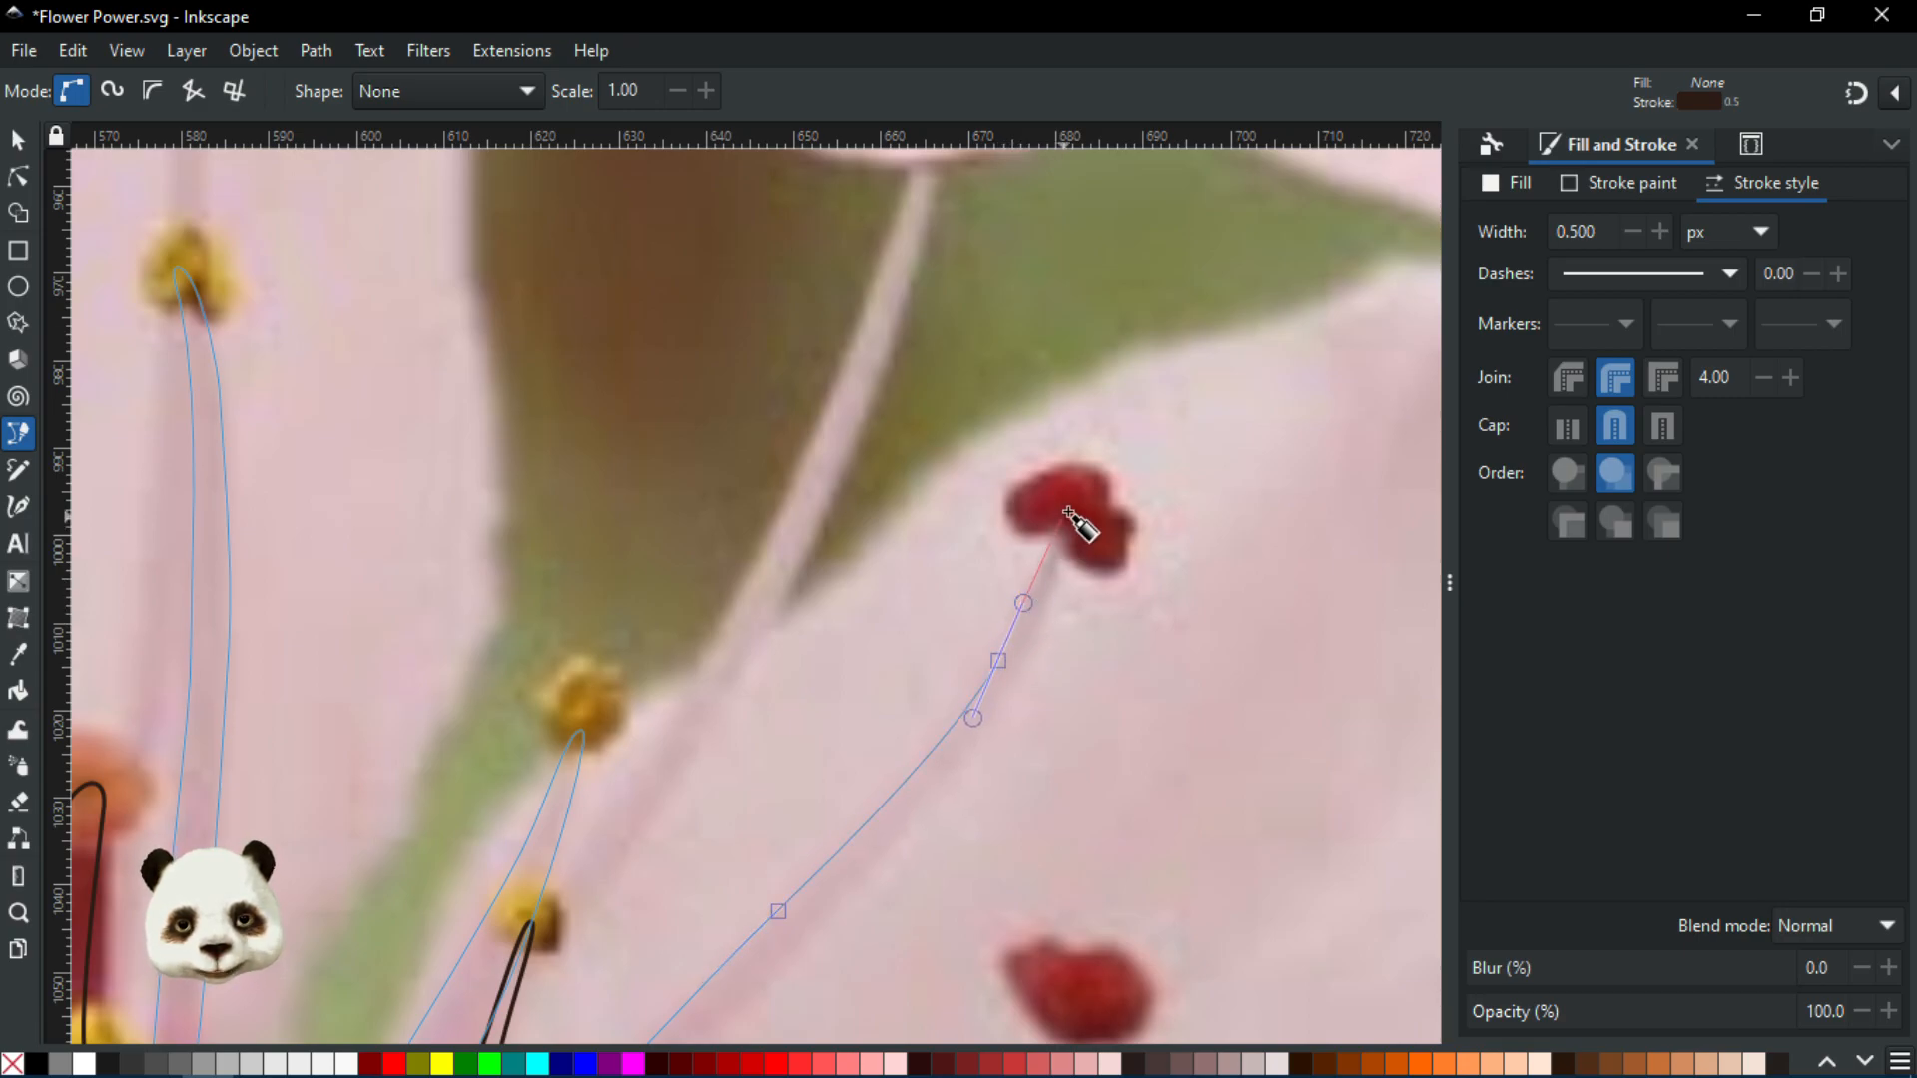
drag(1076, 513, 1054, 587)
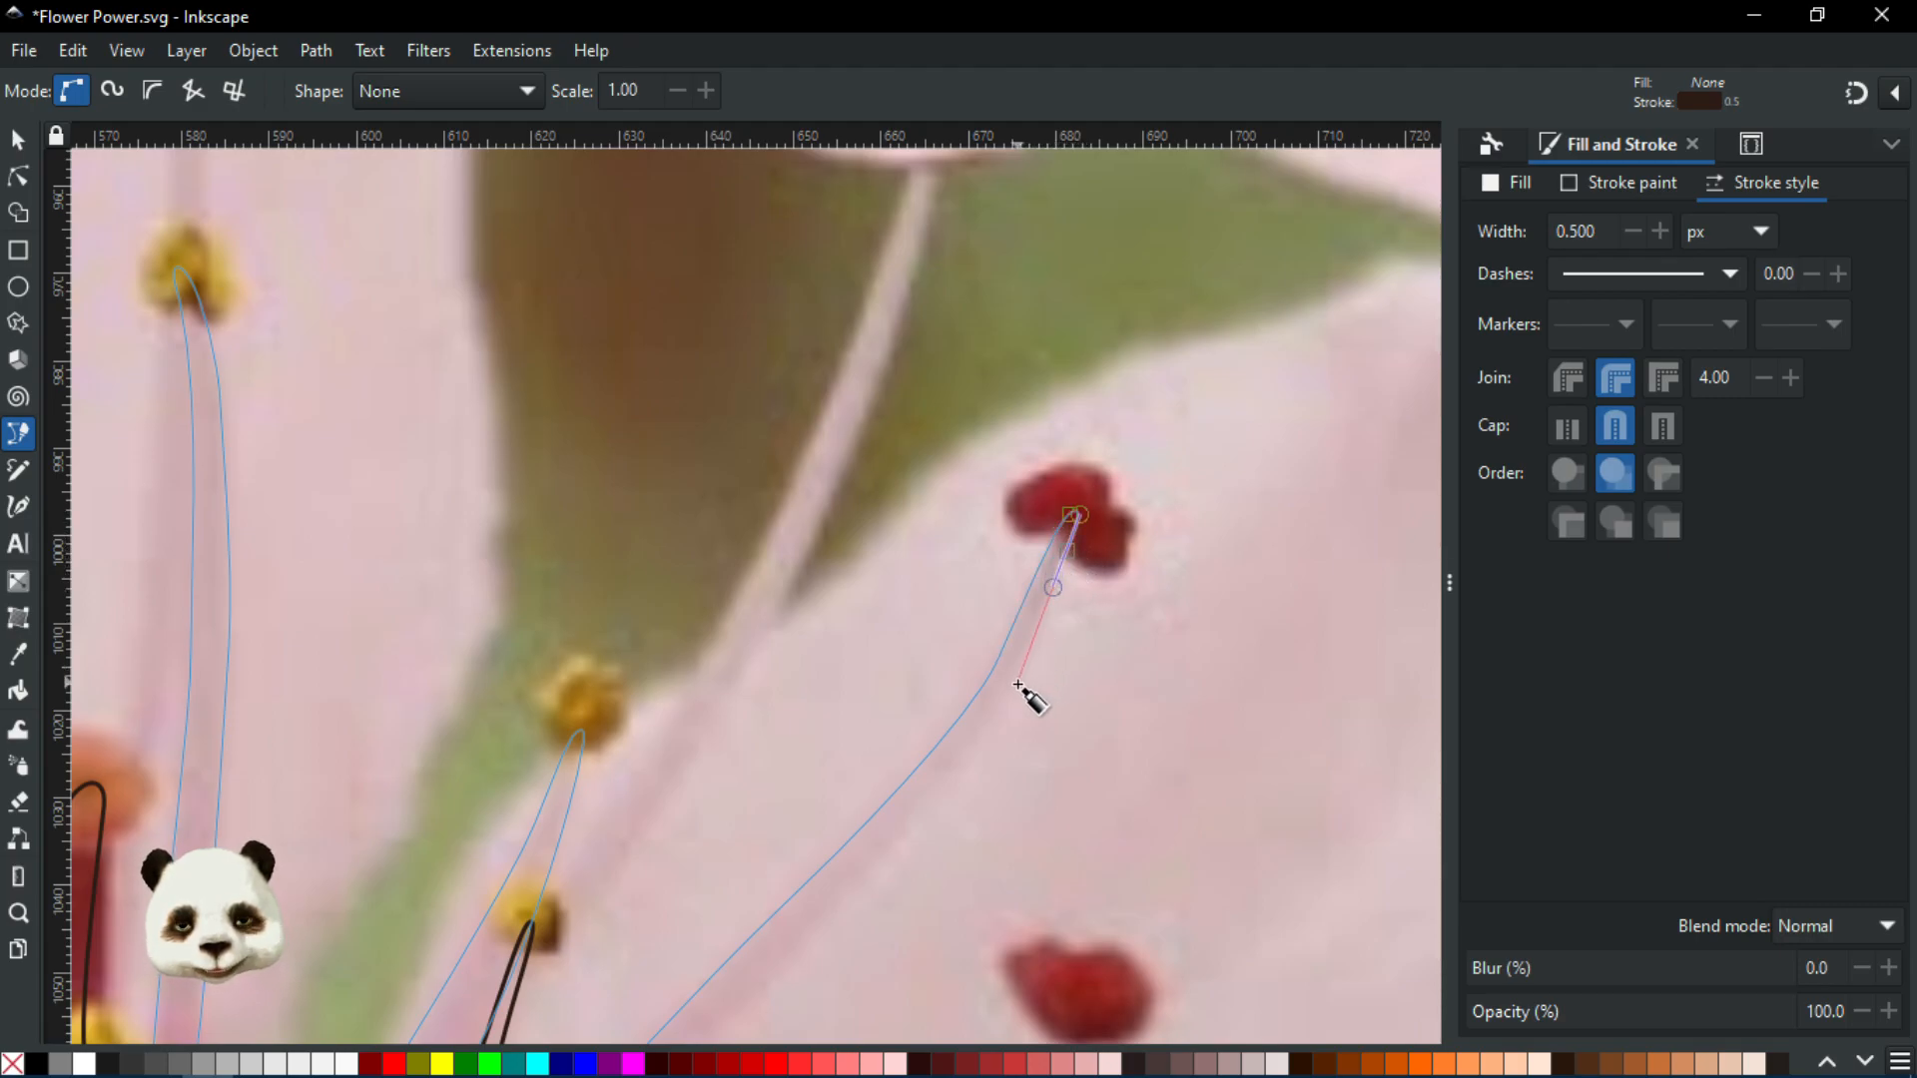
Trace the stamen's other edge back down to where it meets the flower centre
drag(1009, 704, 1168, 472)
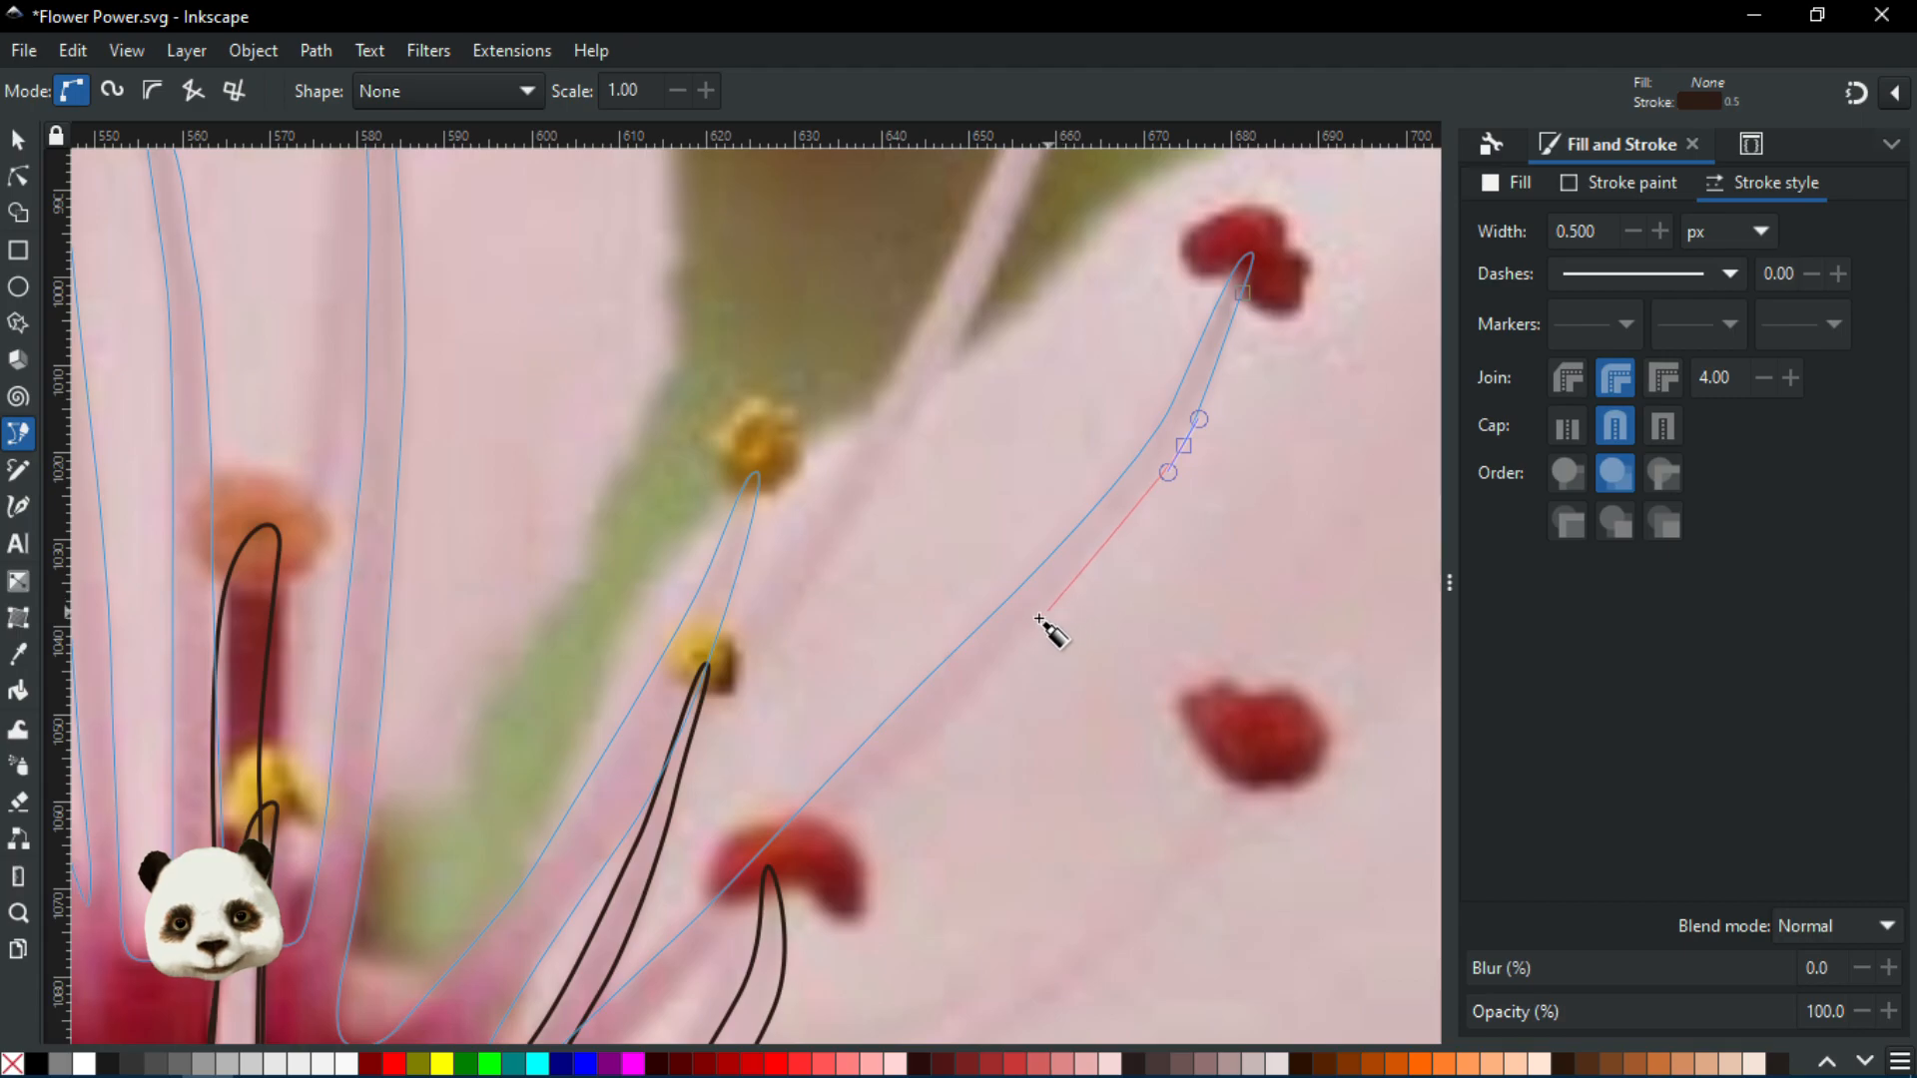
drag(1029, 633, 998, 666)
drag(828, 841, 798, 872)
drag(815, 843, 1168, 501)
drag(1023, 663, 1007, 683)
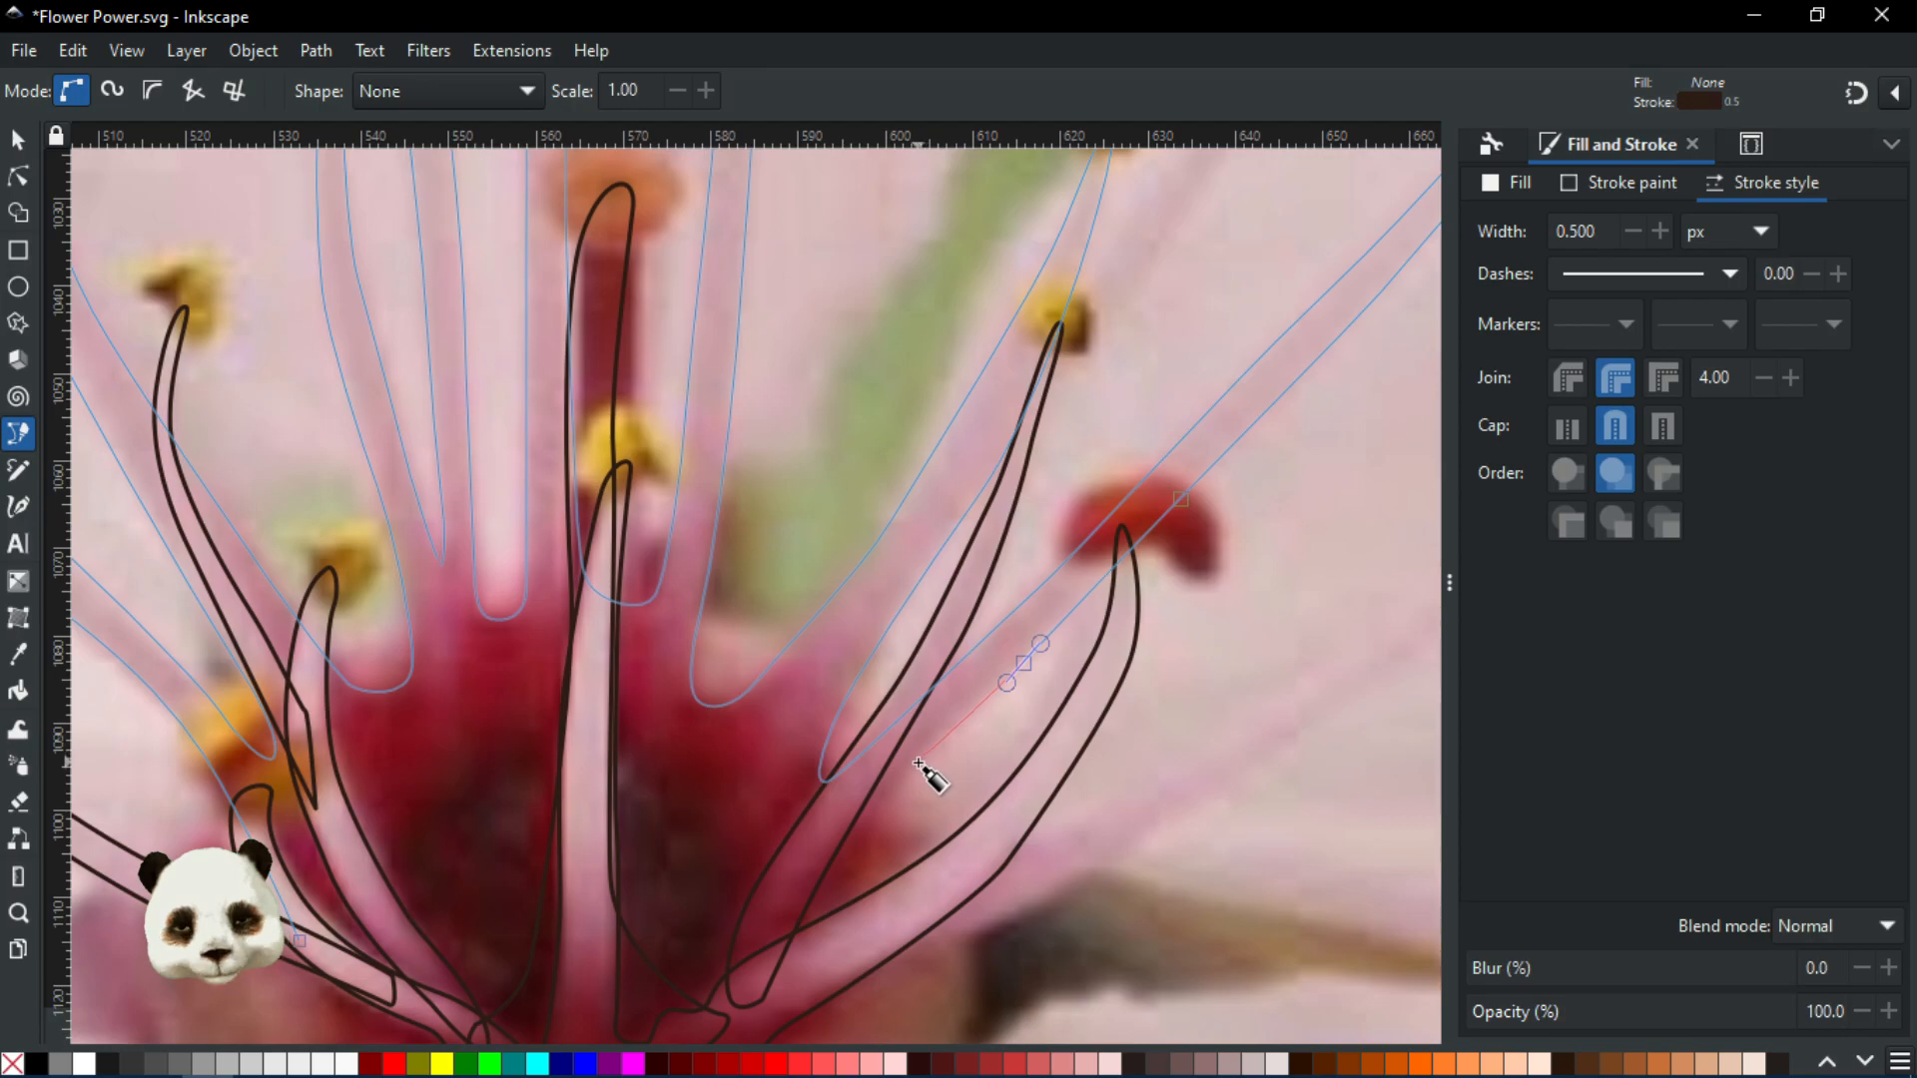
drag(914, 766, 896, 799)
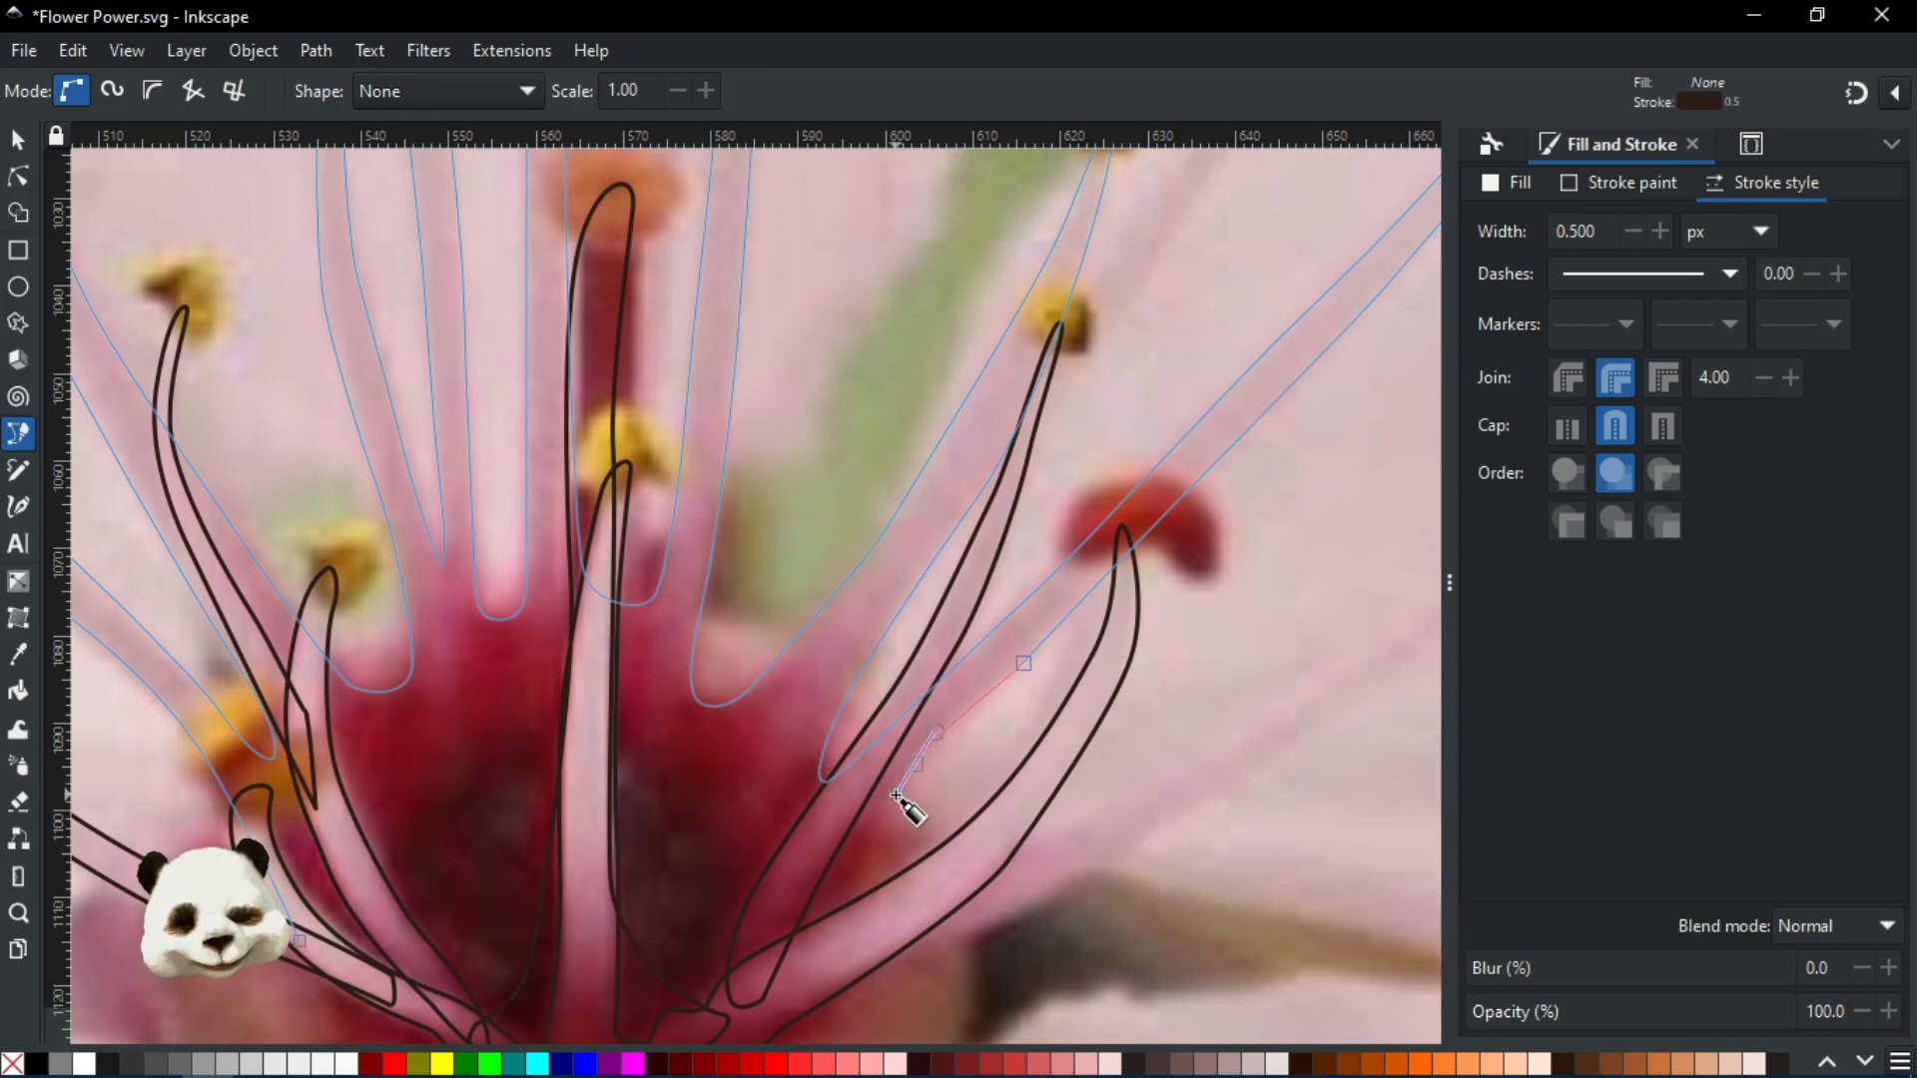
scroll(896, 799, up, 1)
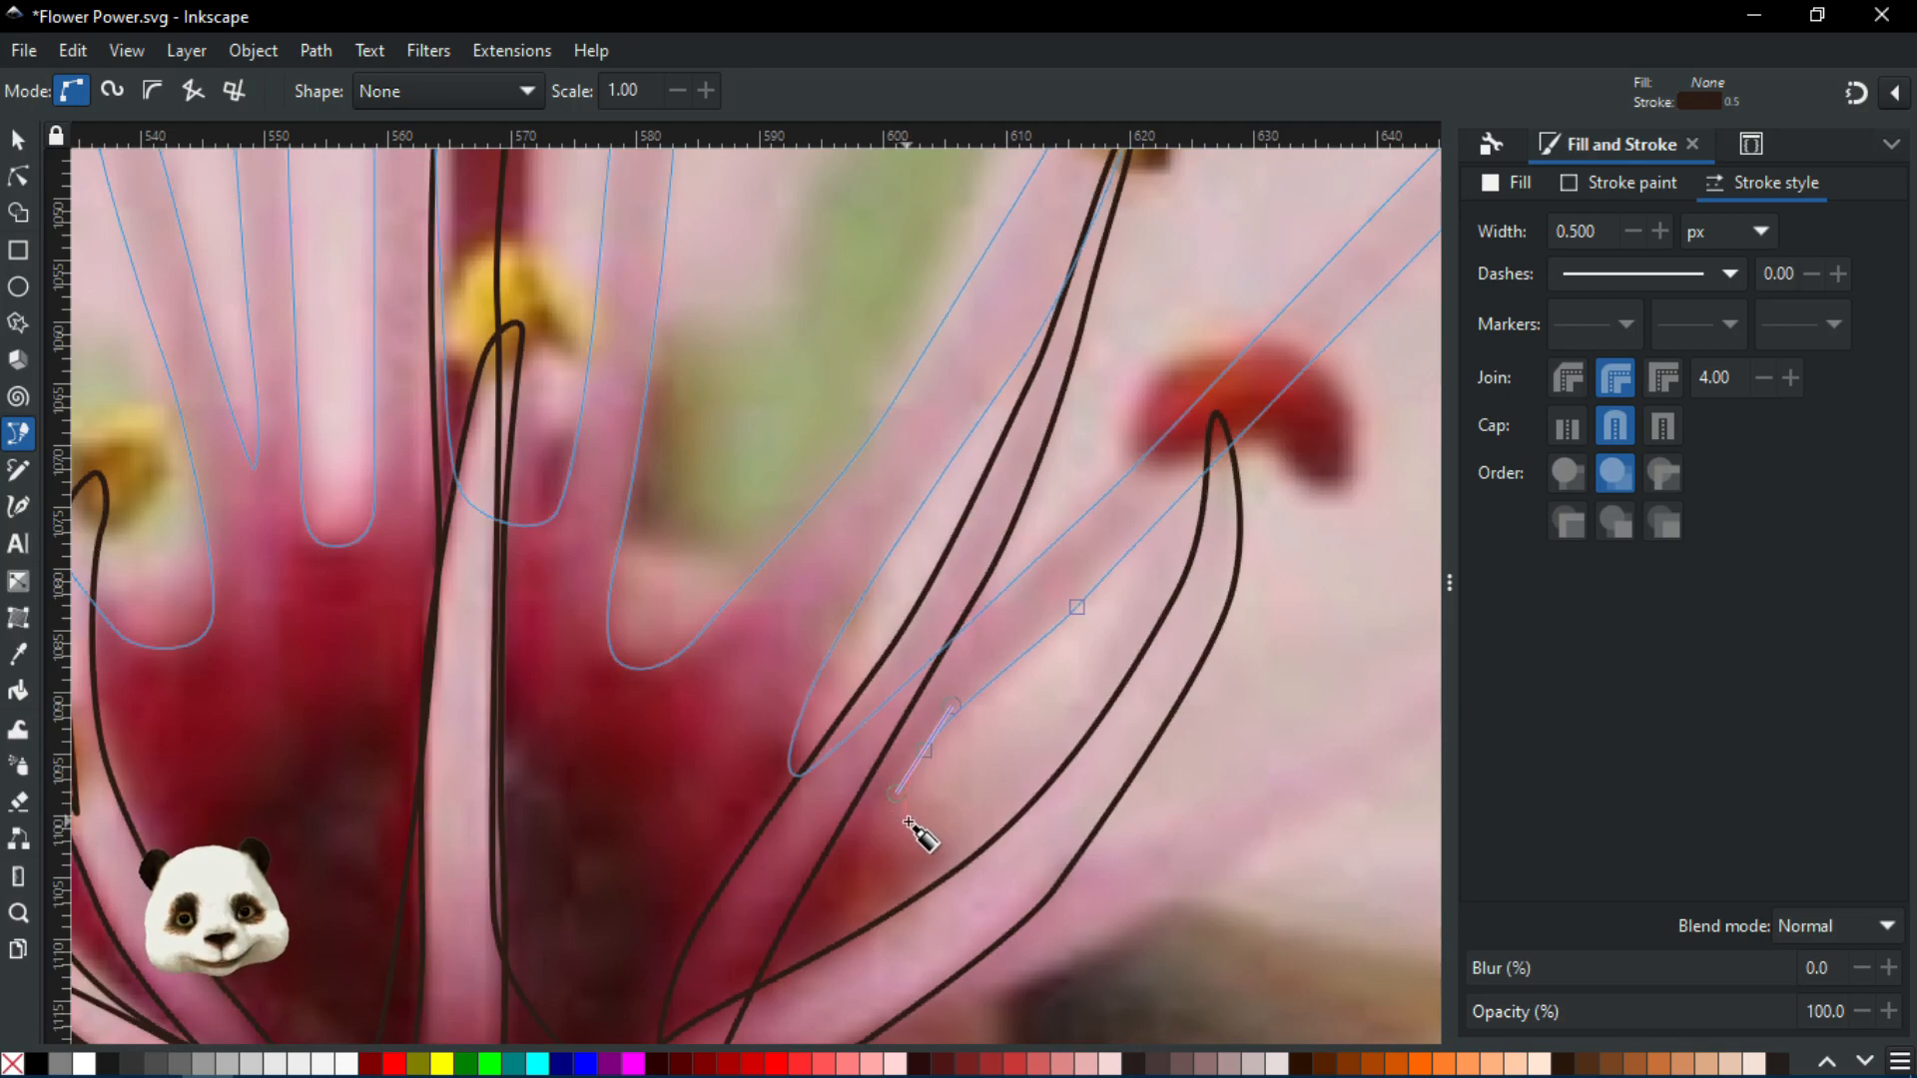
drag(927, 837, 952, 855)
scroll(951, 855, down, 4)
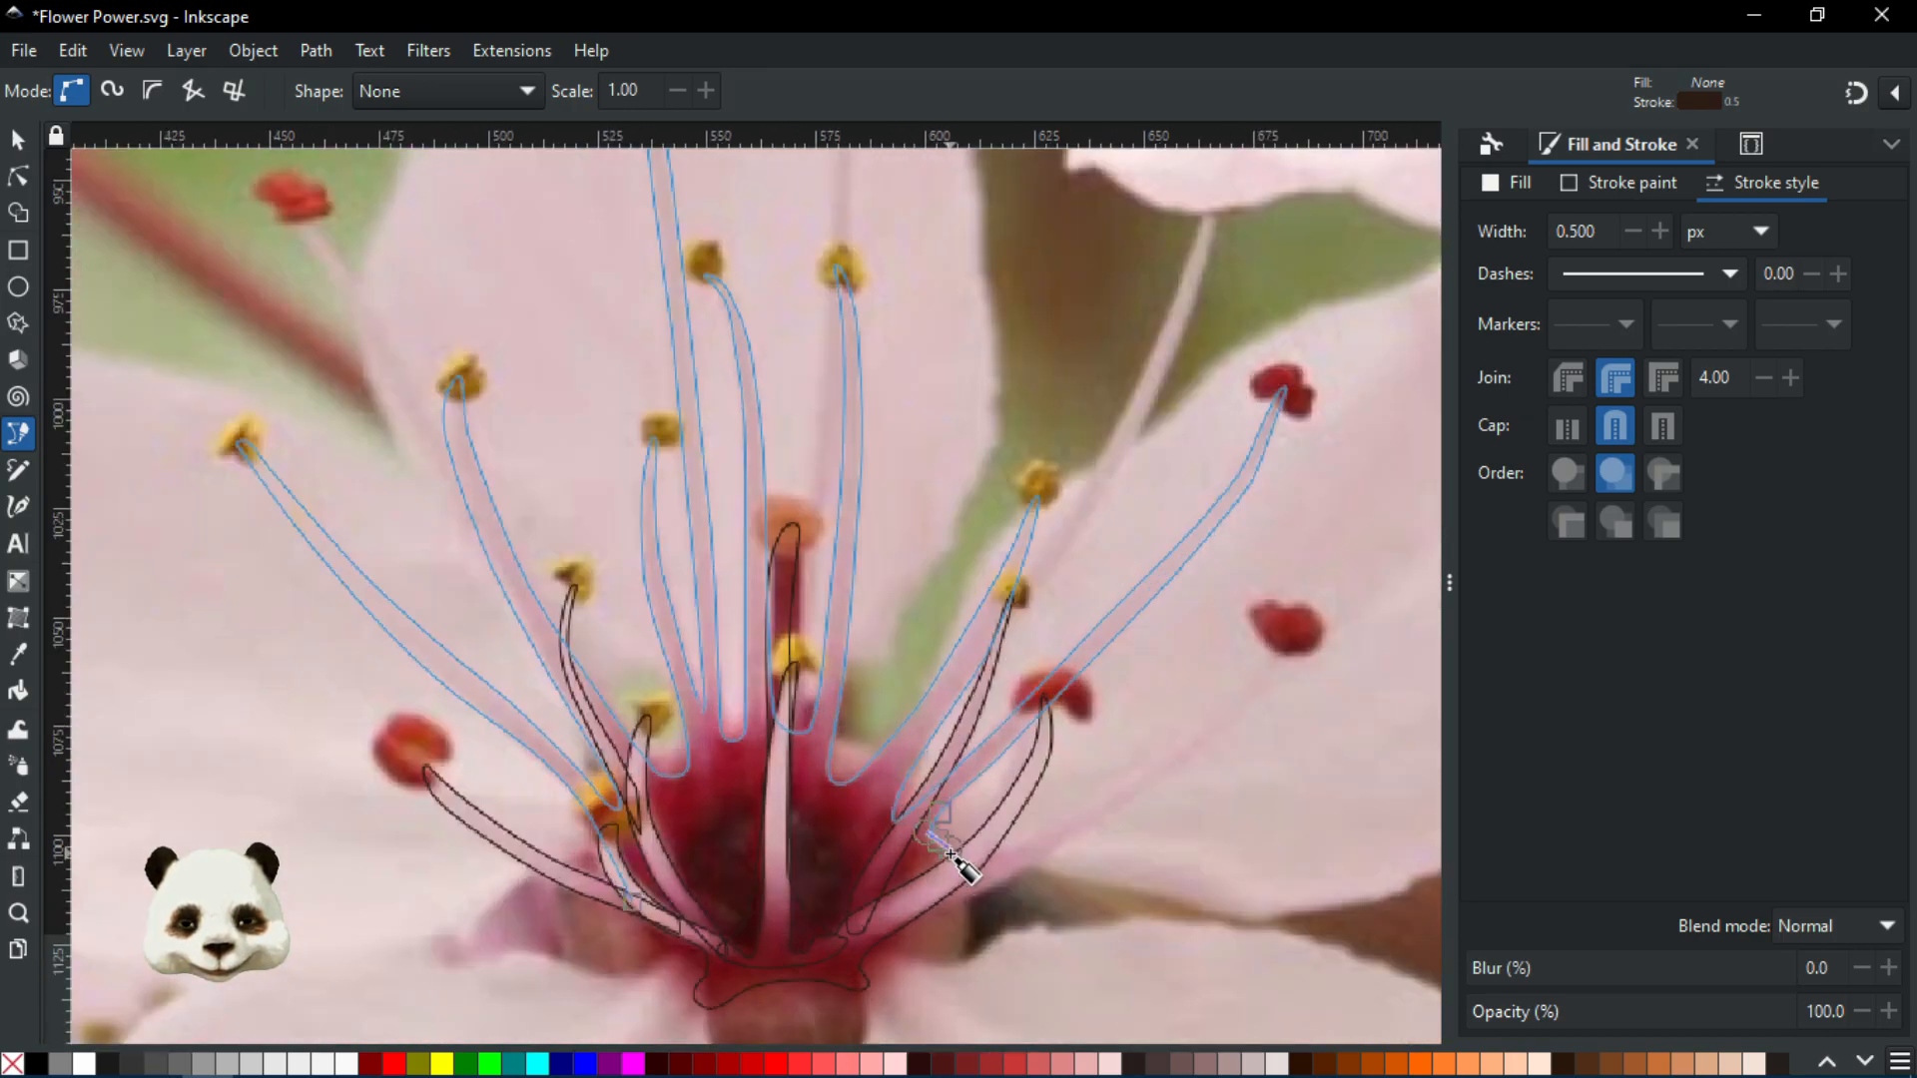
scroll(975, 856, up, 4)
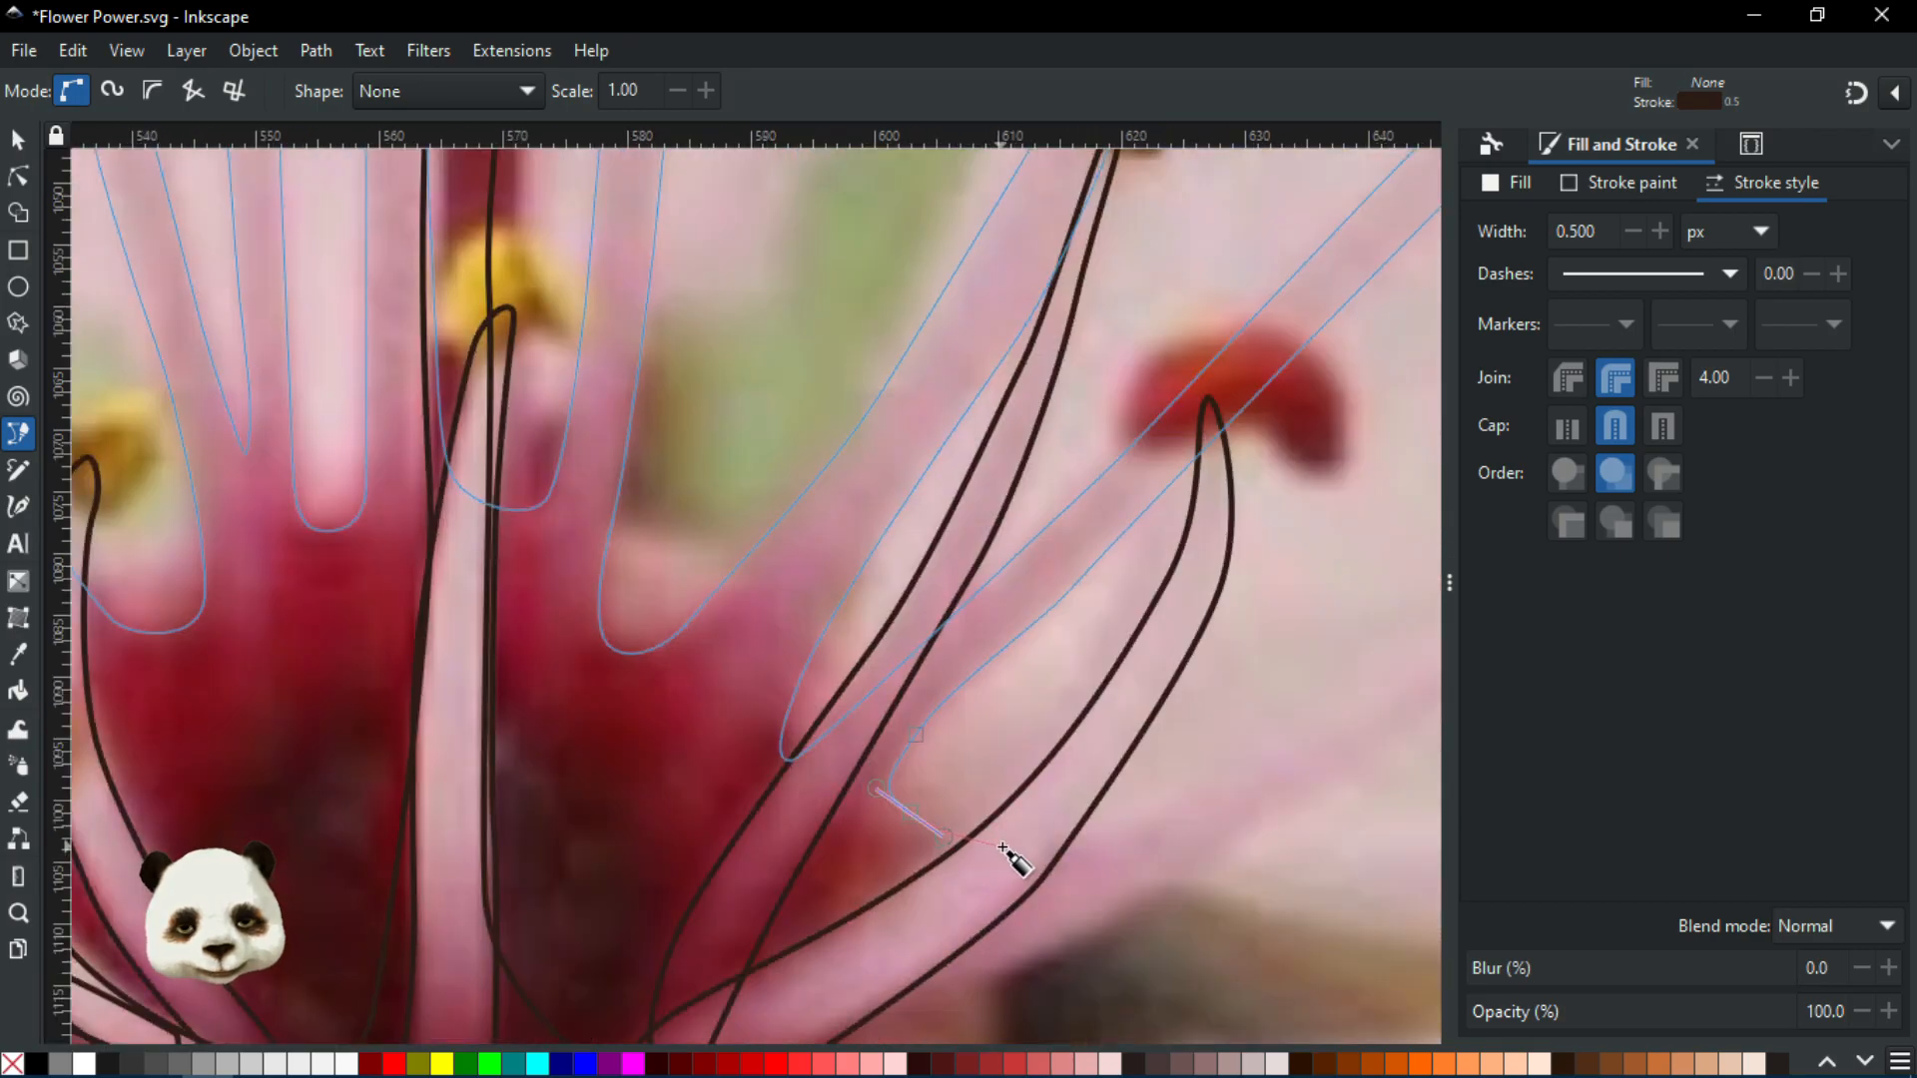
Trace the far-right stamen up to its red anther and back down its lower edge
drag(1021, 849, 705, 909)
drag(886, 830, 538, 985)
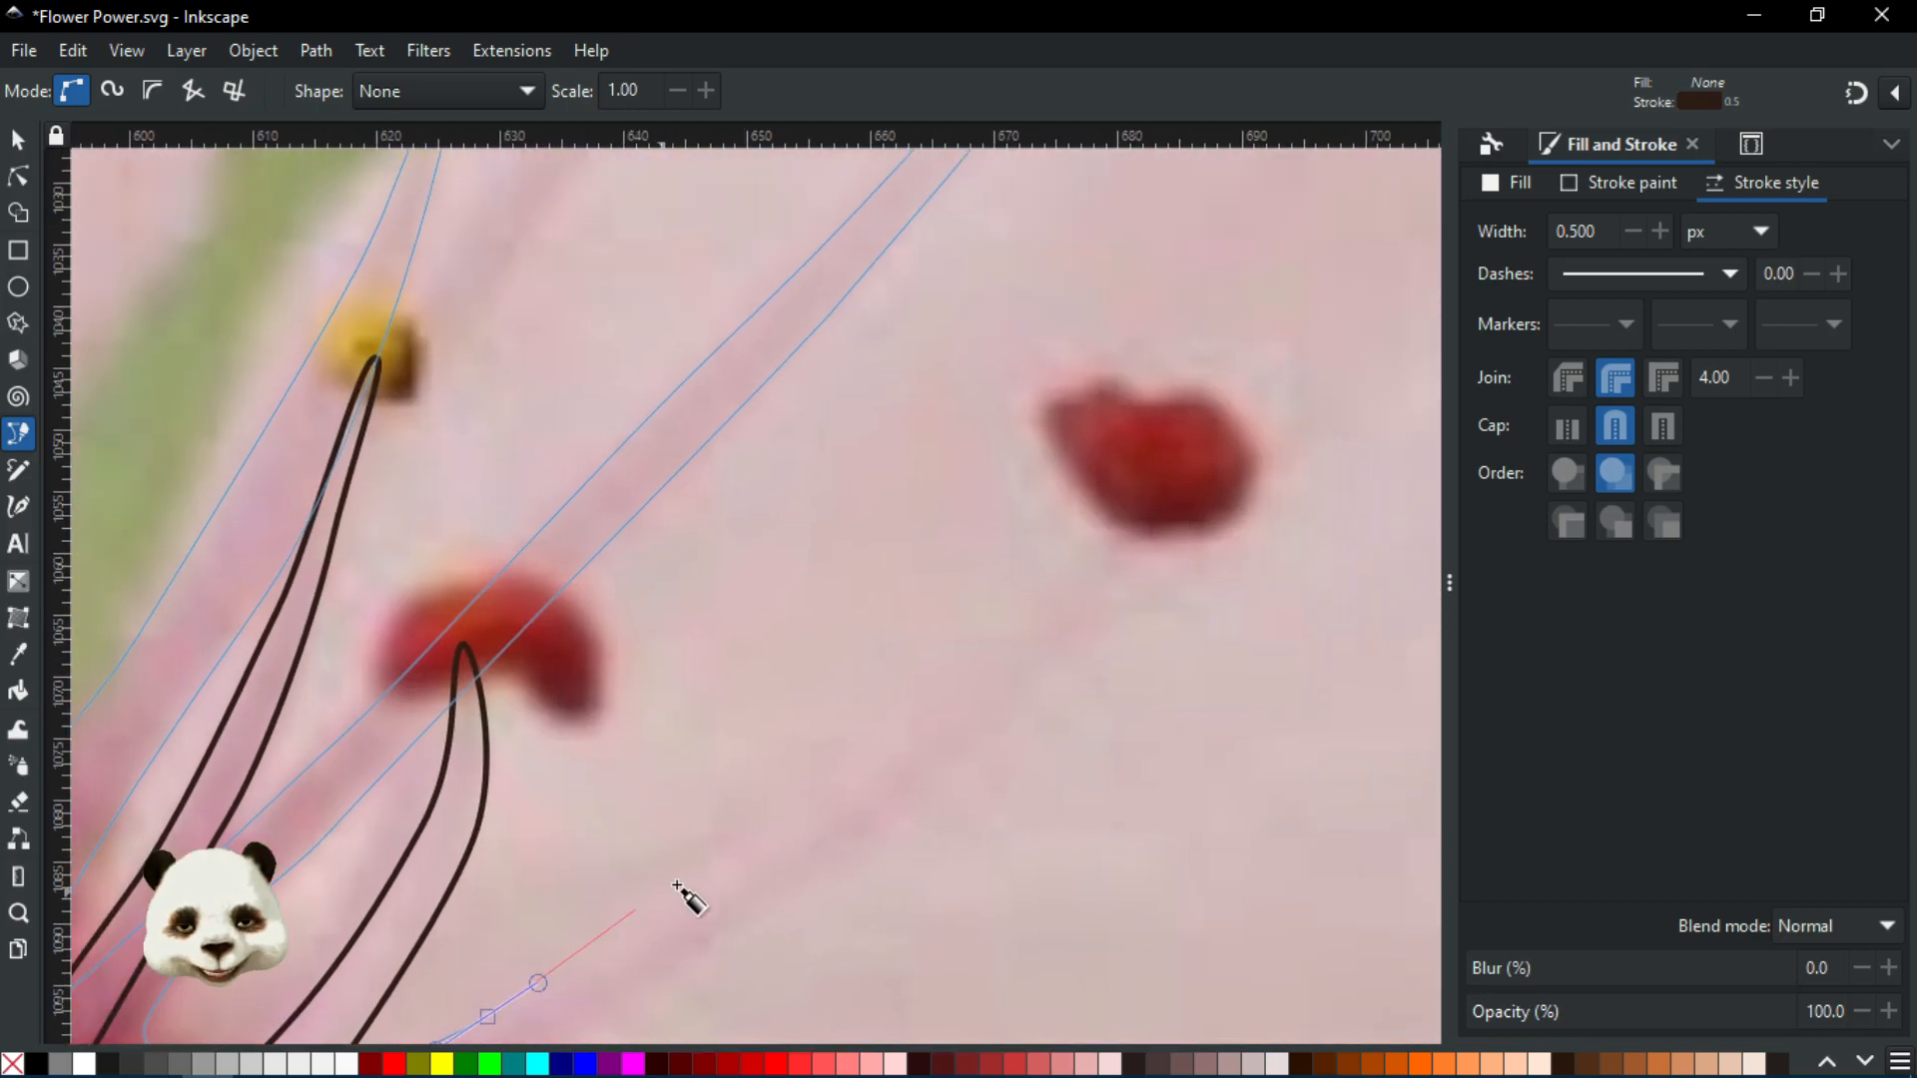
drag(791, 822, 859, 770)
drag(1091, 565, 1175, 491)
drag(1110, 598, 1255, 431)
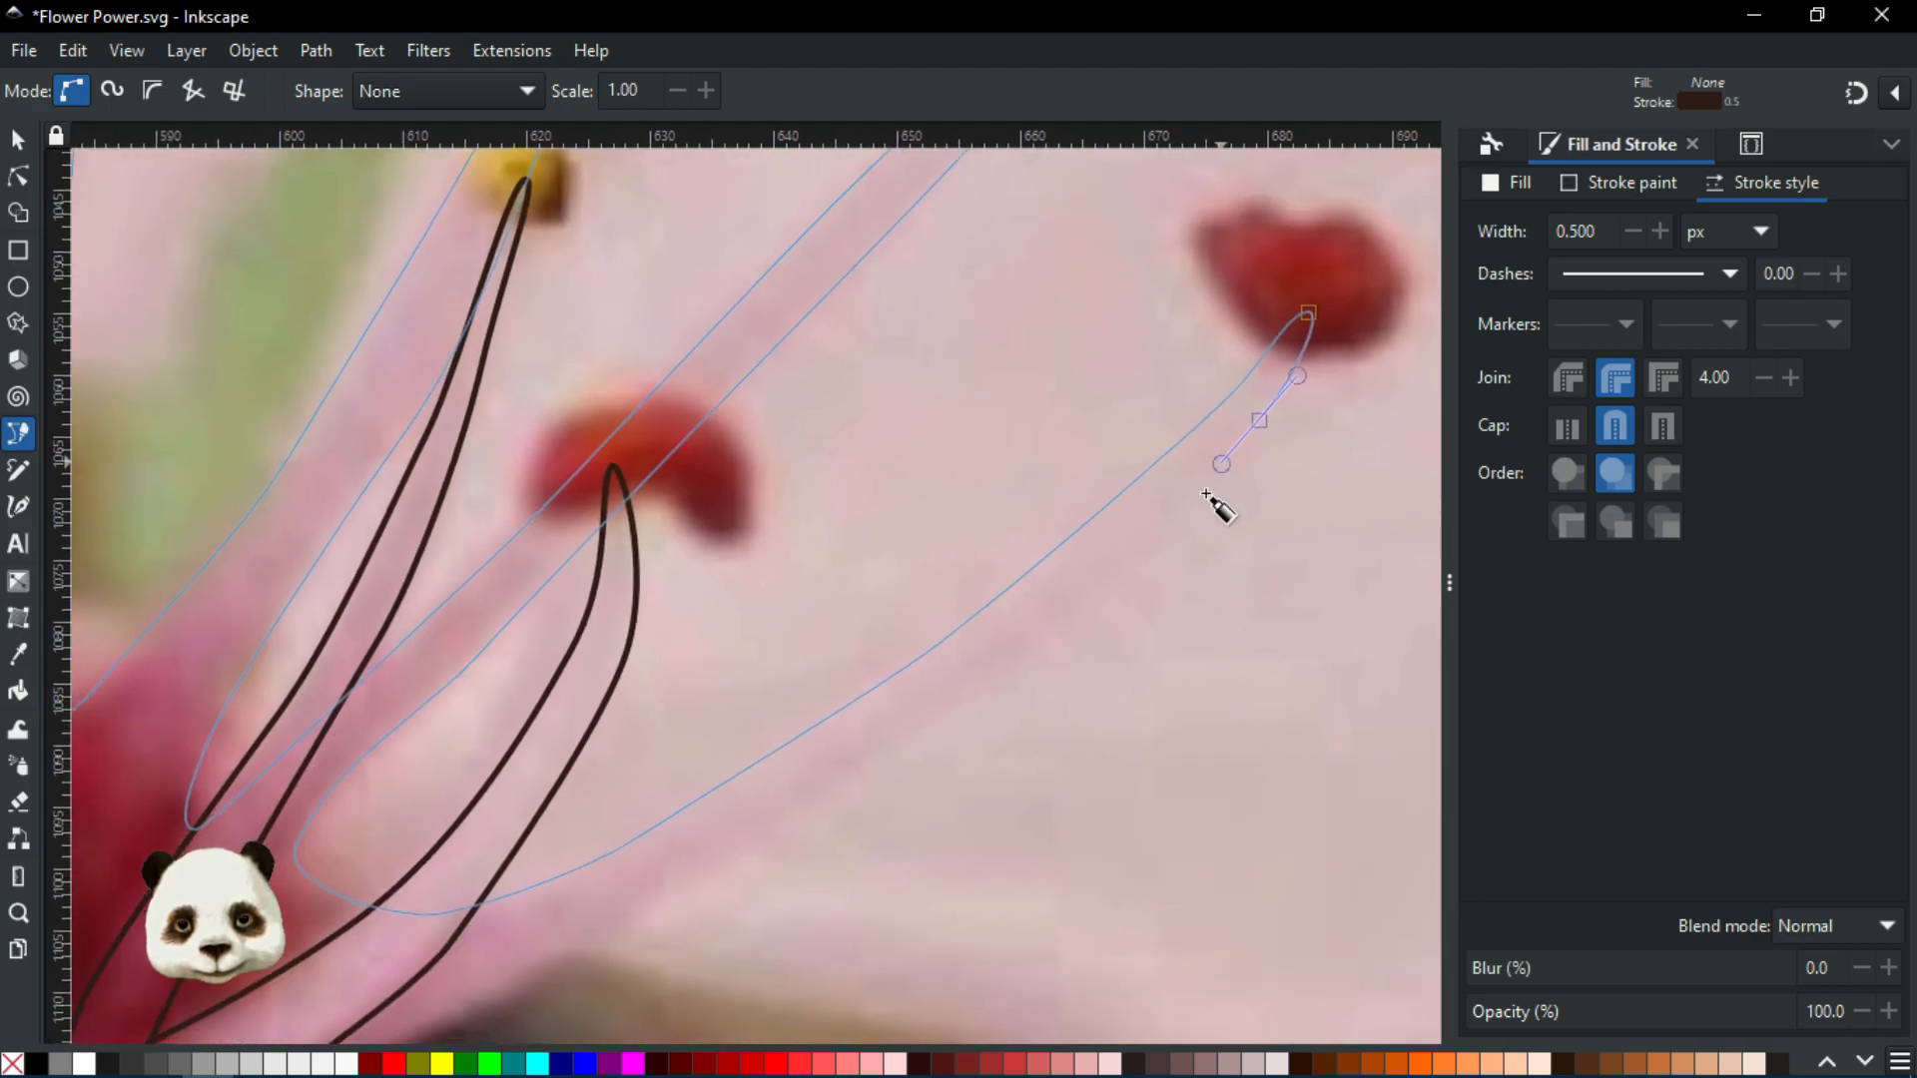
drag(1013, 647, 969, 676)
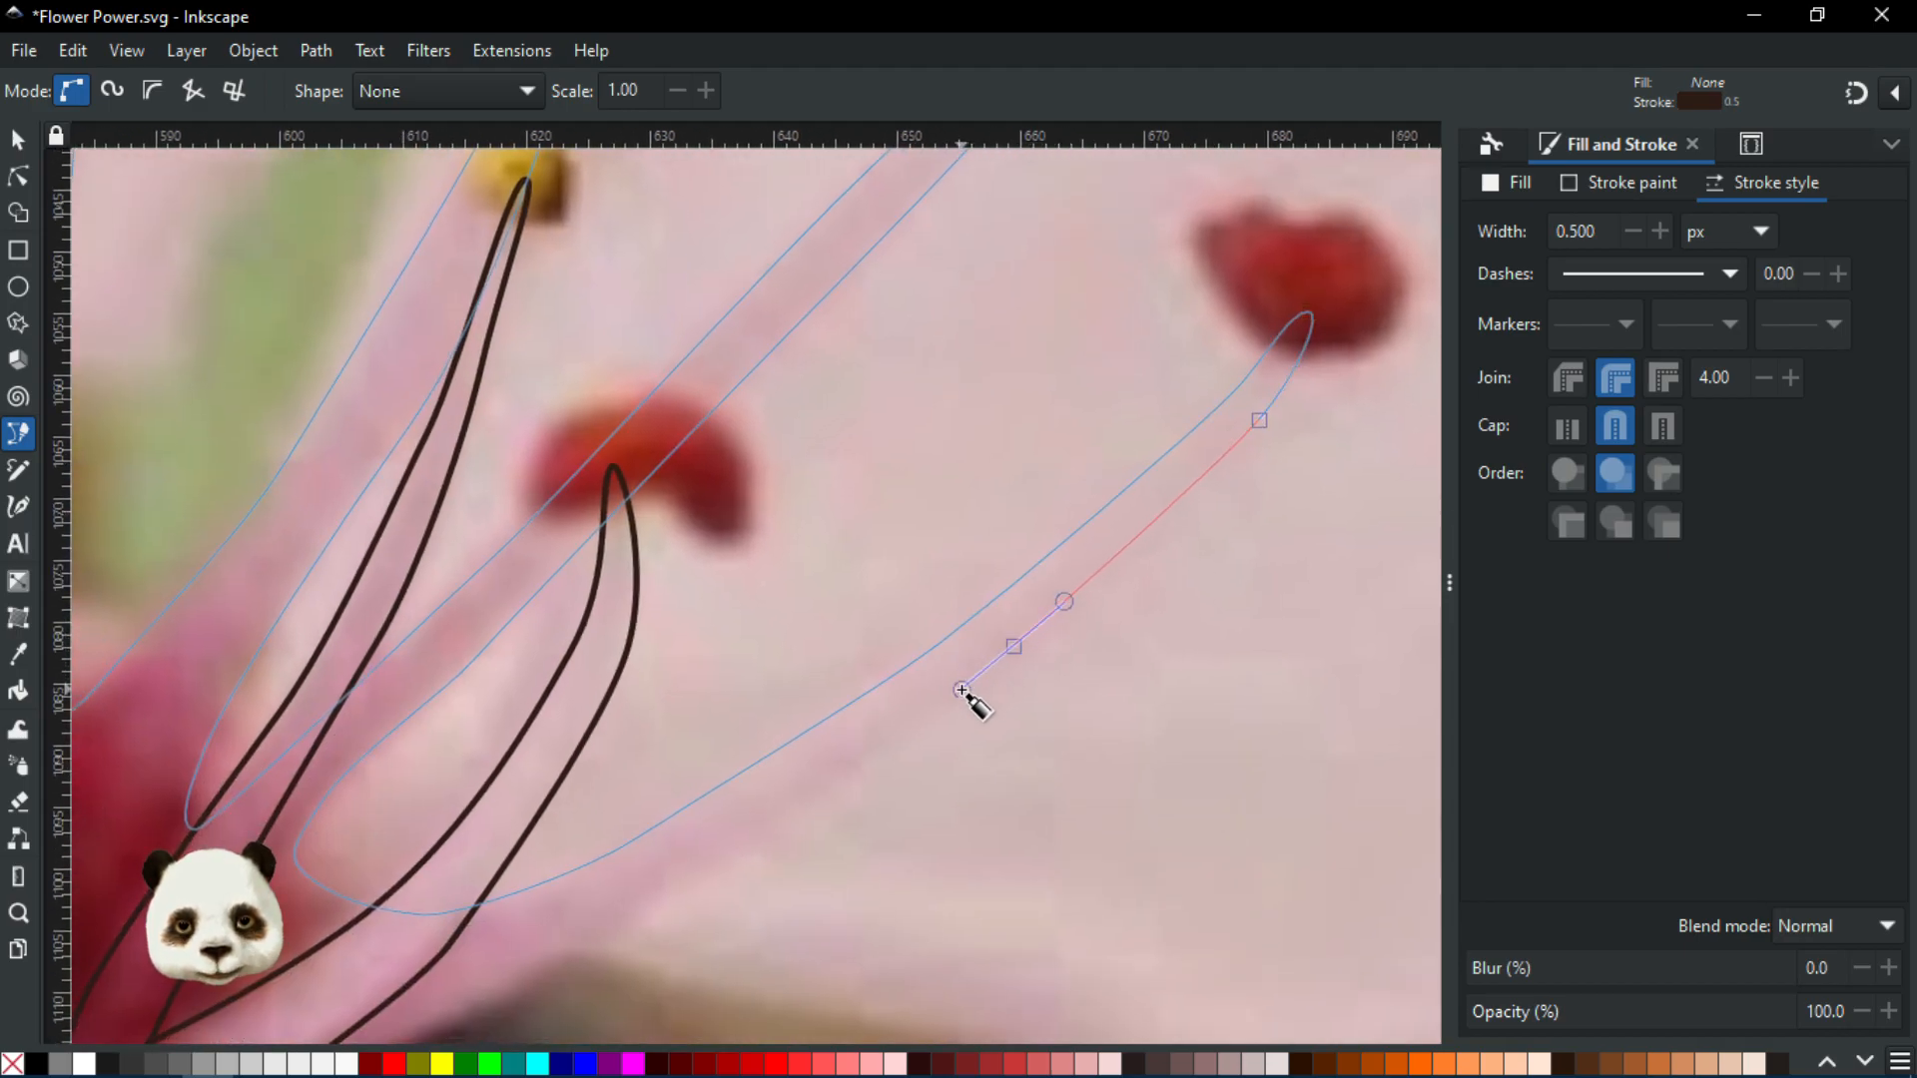
drag(809, 799, 772, 823)
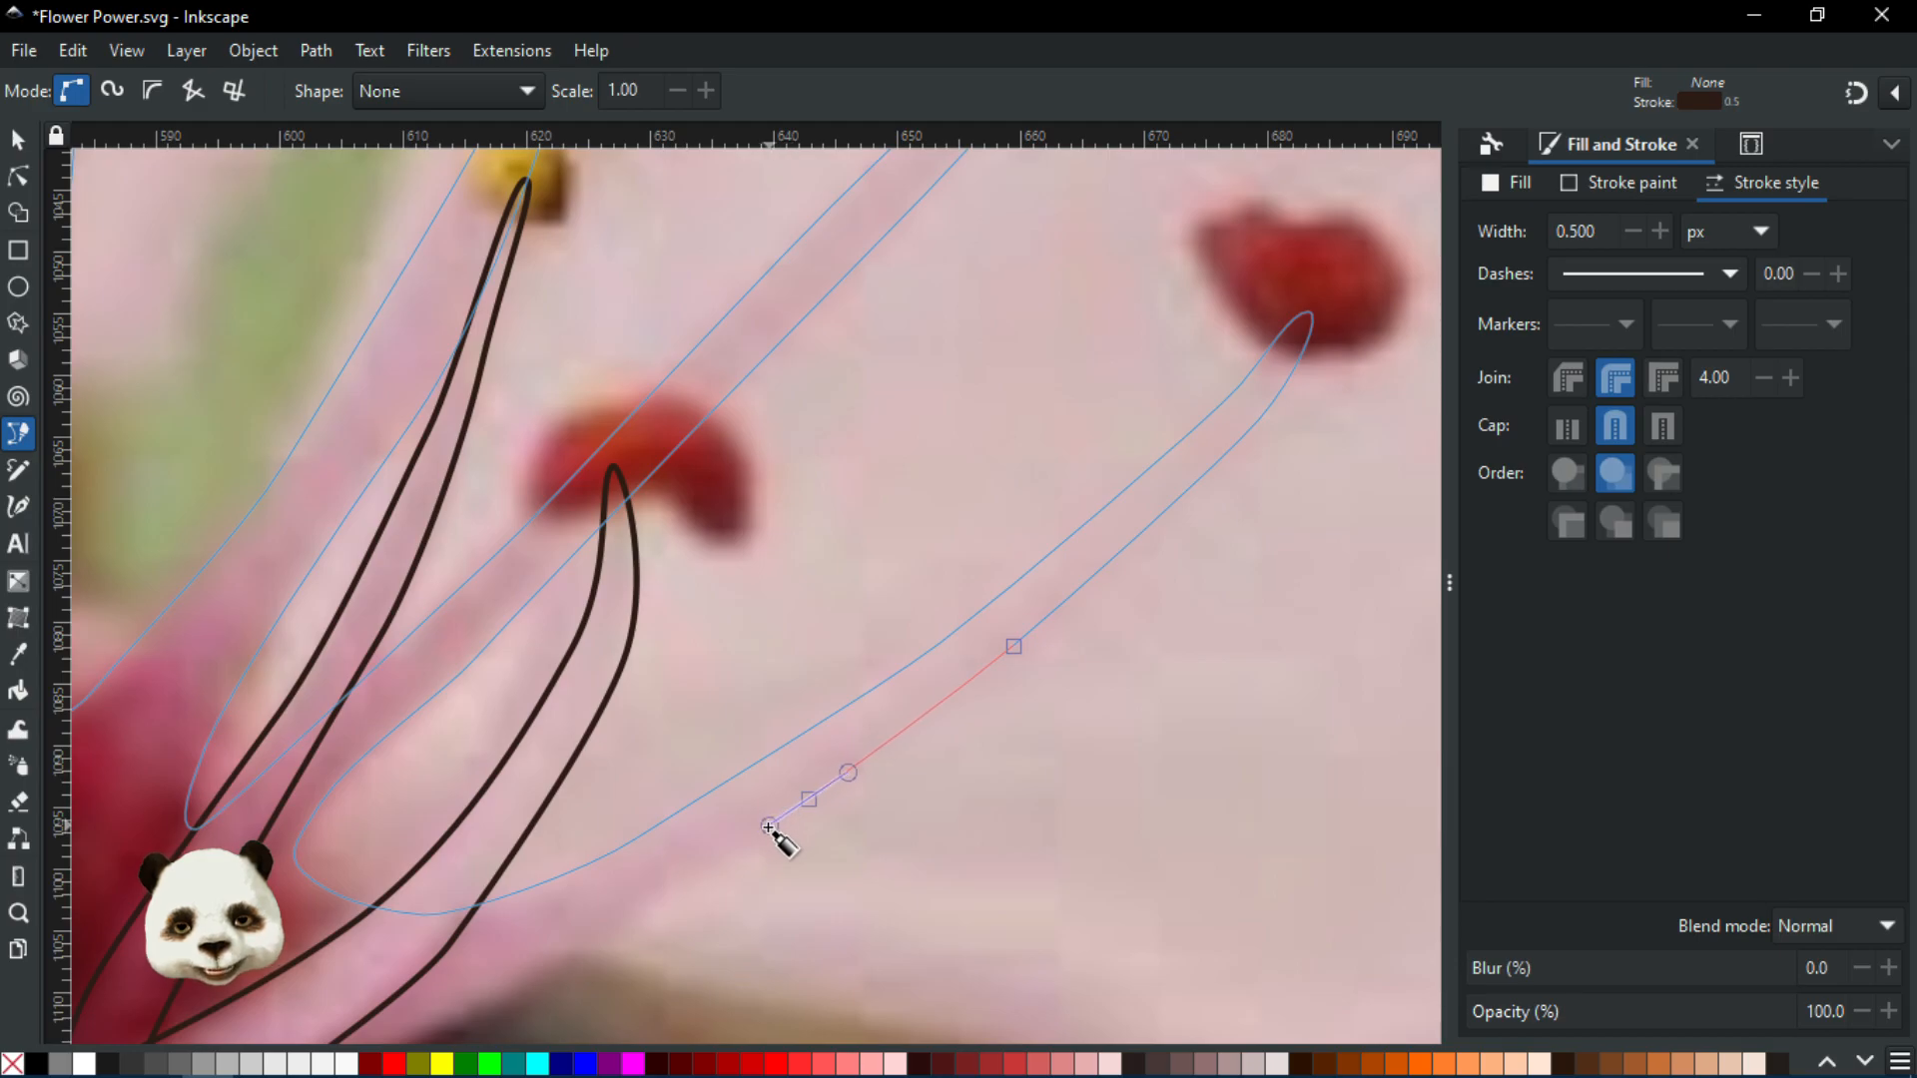
Run the outline along the flower base back to the starting node, closing the stamen group shape
drag(898, 698, 1272, 383)
drag(1033, 592, 863, 689)
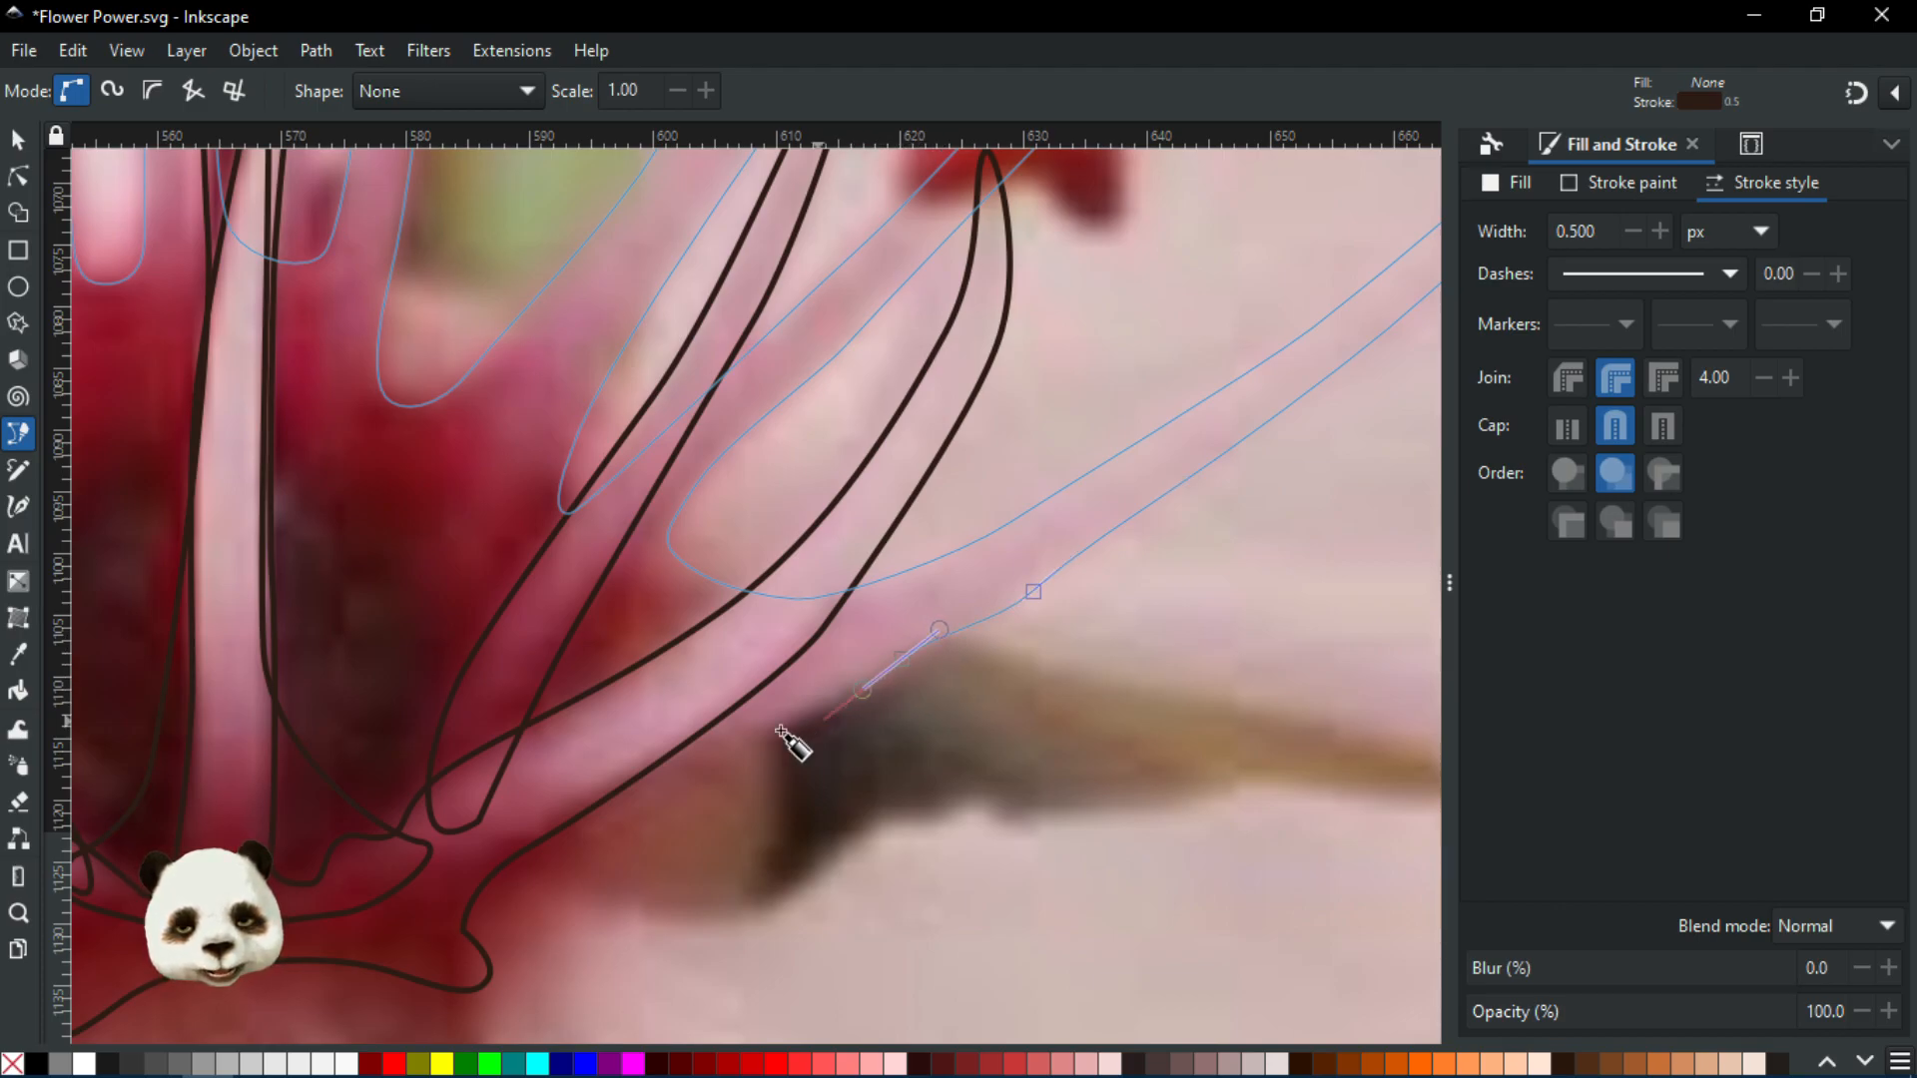
drag(667, 748, 1115, 584)
scroll(579, 761, down, 2)
scroll(1076, 599, up, 1)
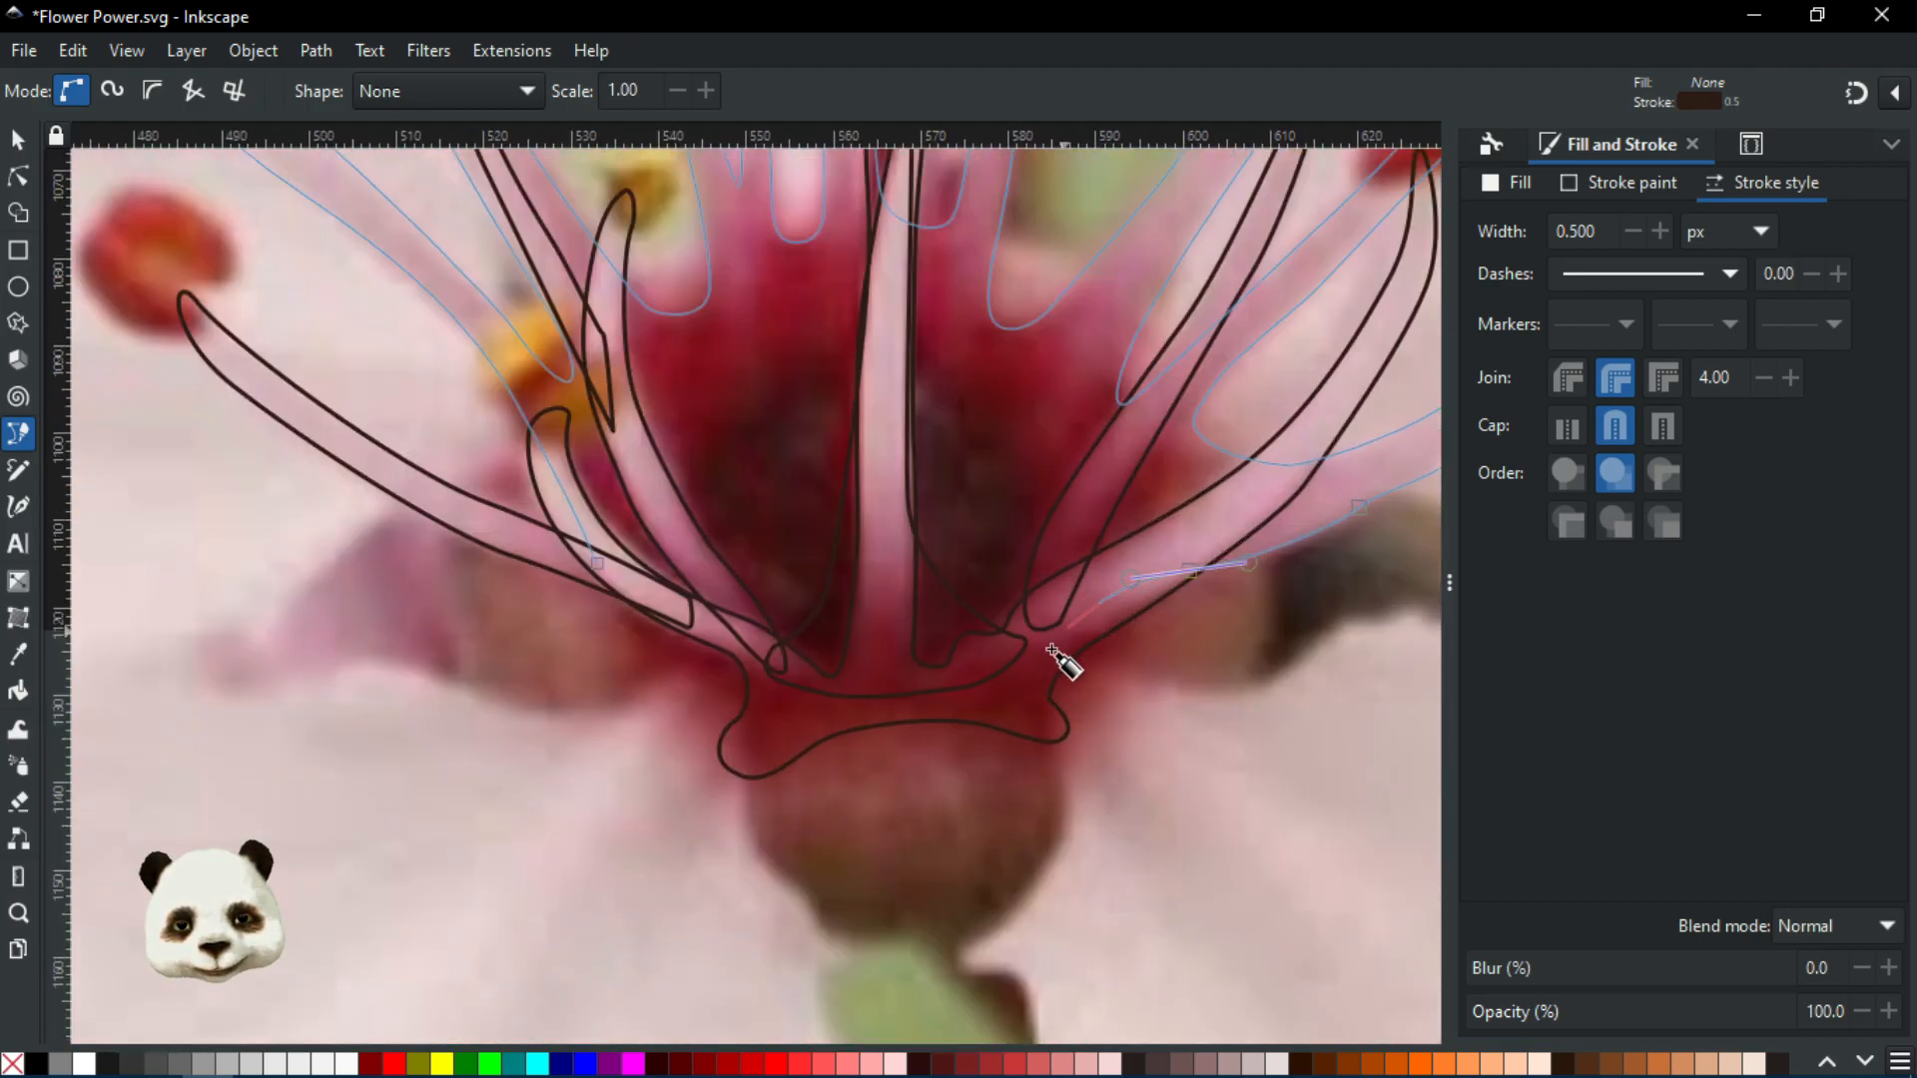
drag(1061, 647, 978, 707)
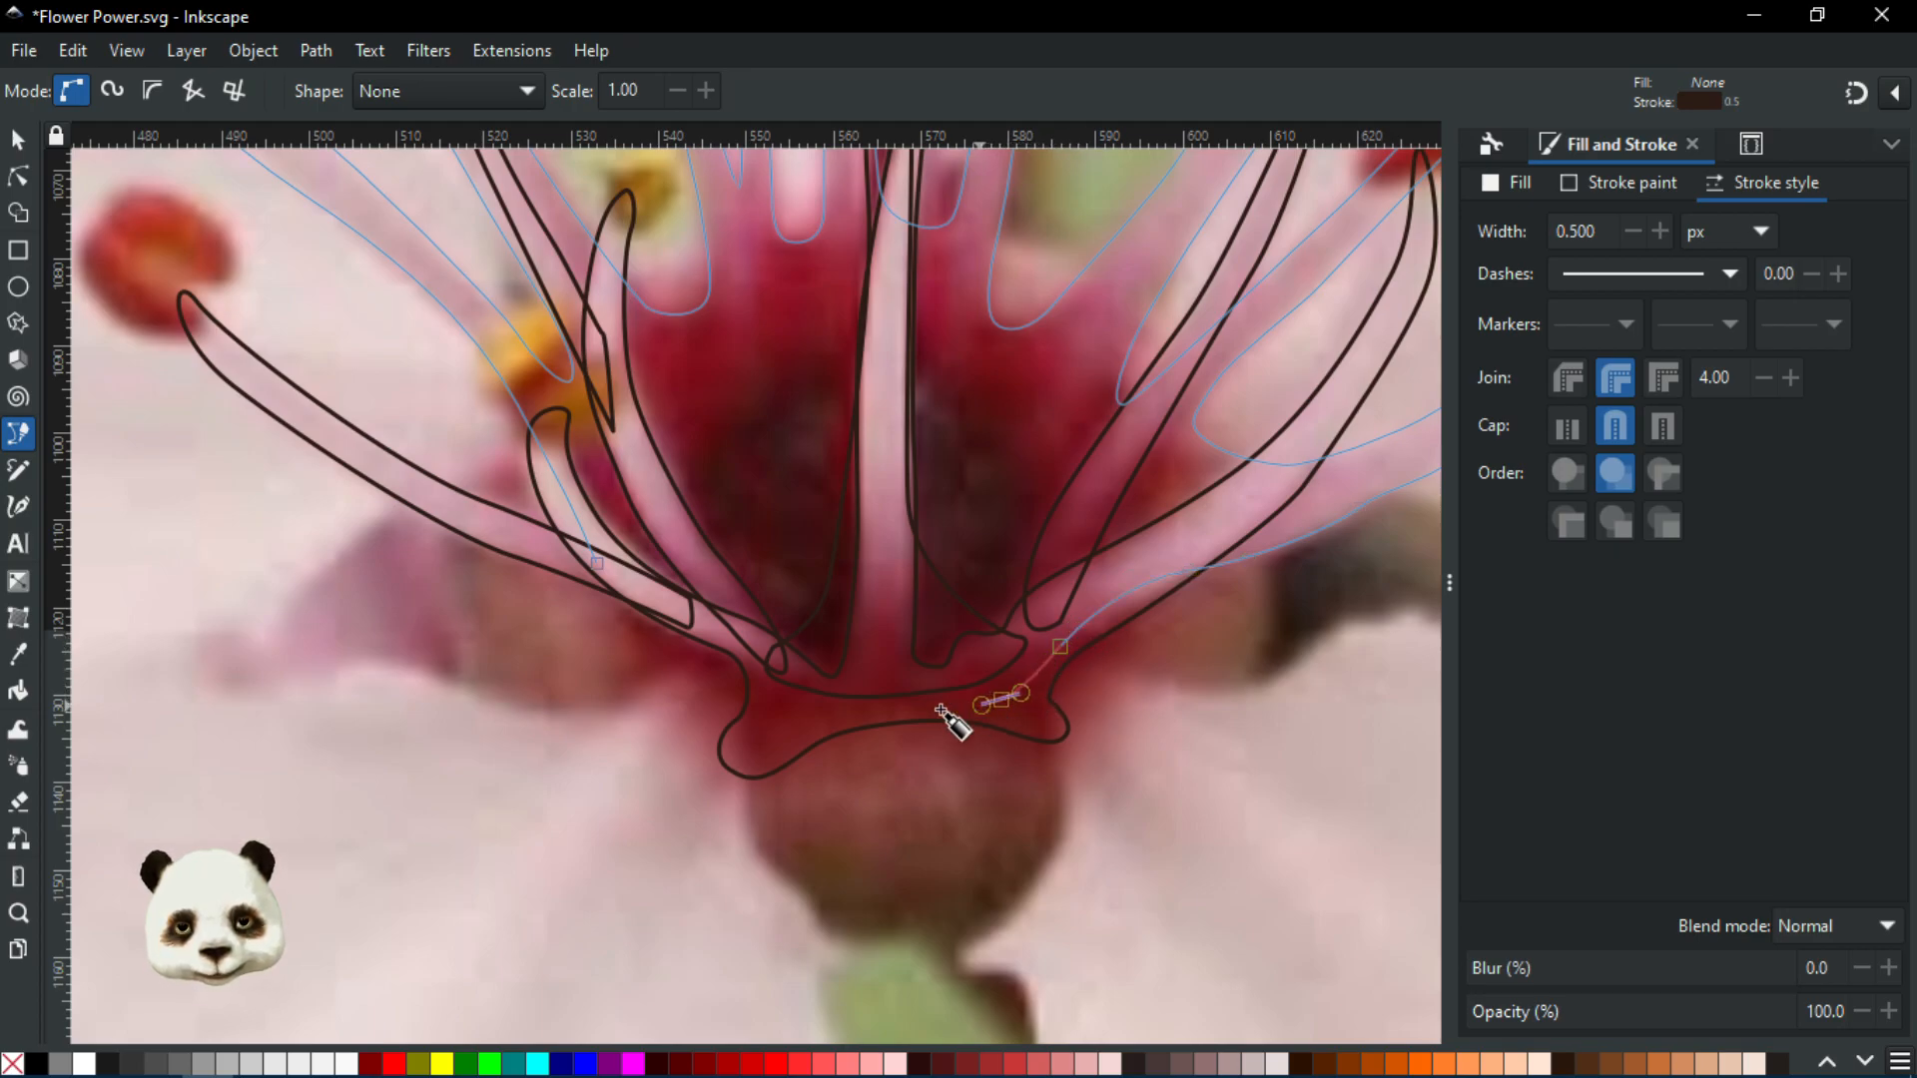
drag(800, 714, 778, 705)
drag(717, 632, 677, 614)
drag(597, 562, 580, 534)
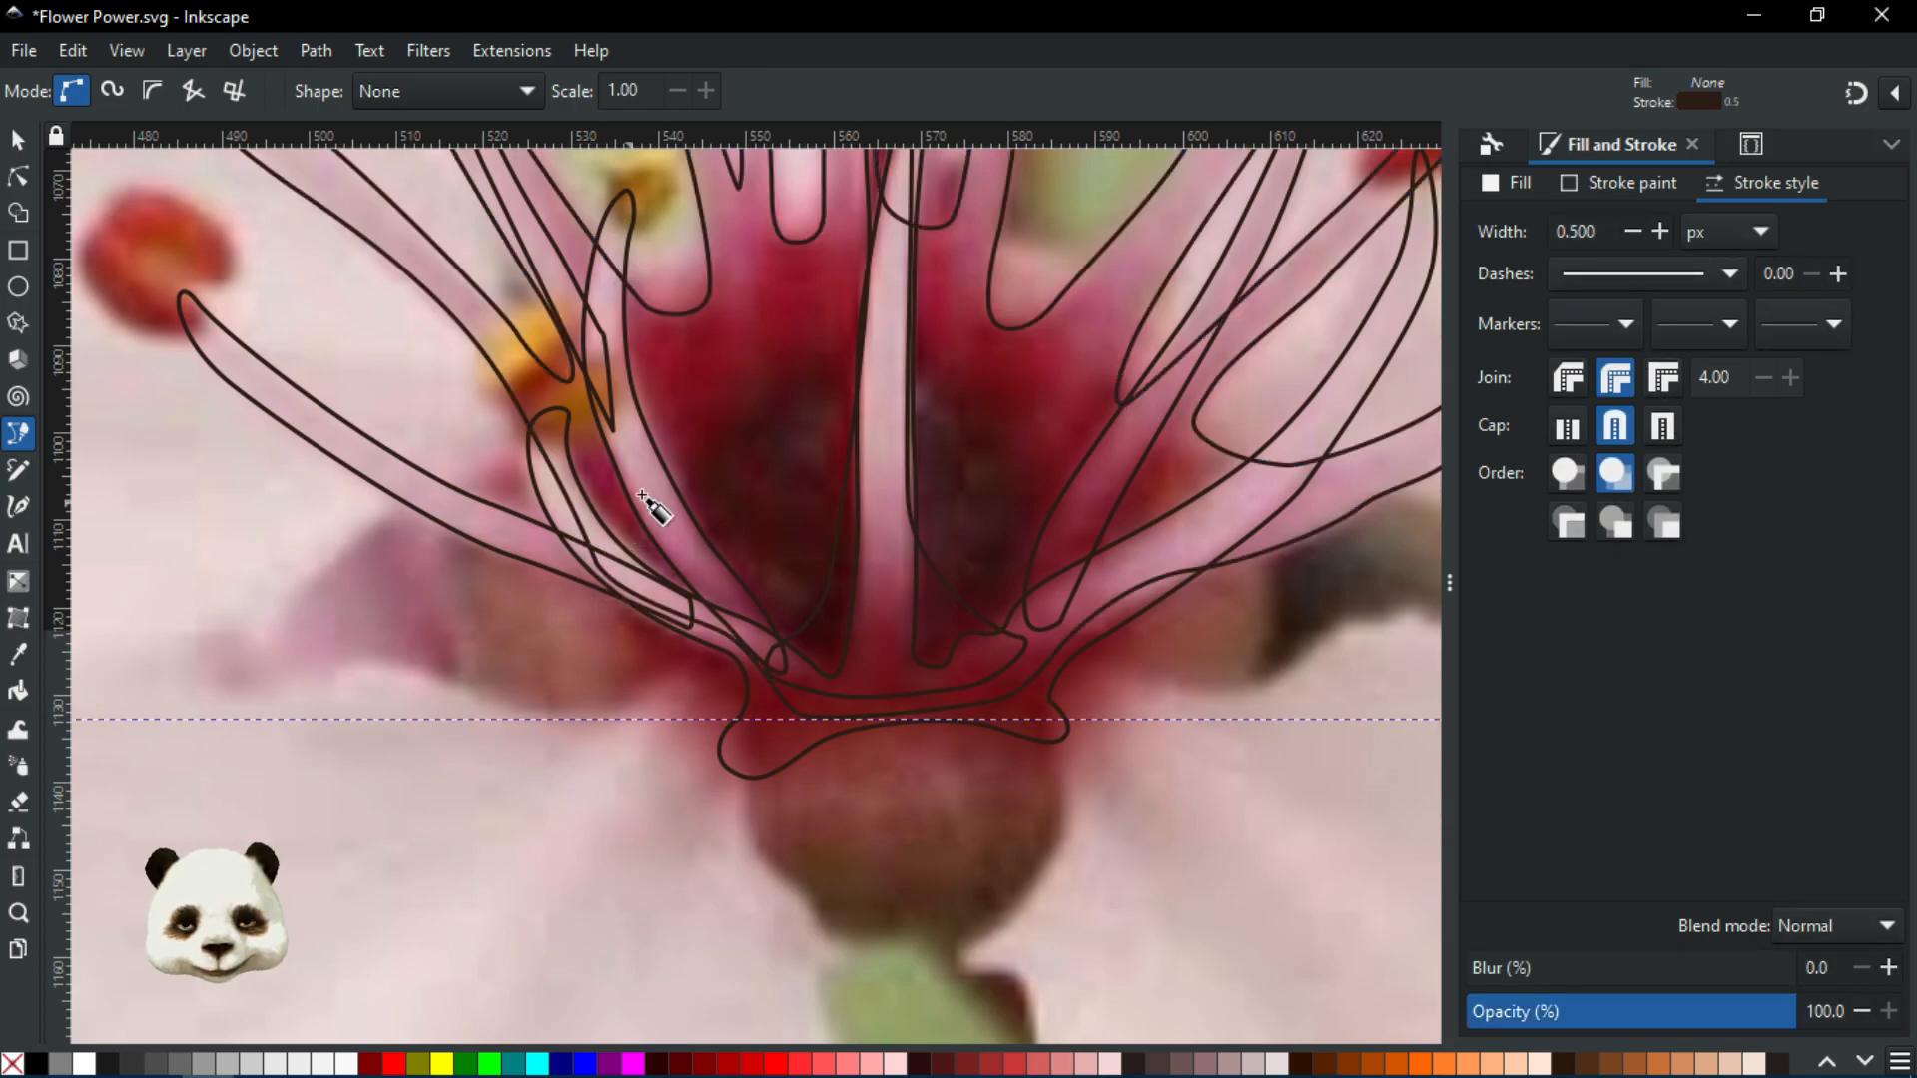
scroll(640, 494, down, 3)
Start a new outline at the upper-left stamen's base and curve it up to the red anther tip
scroll(719, 457, up, 5)
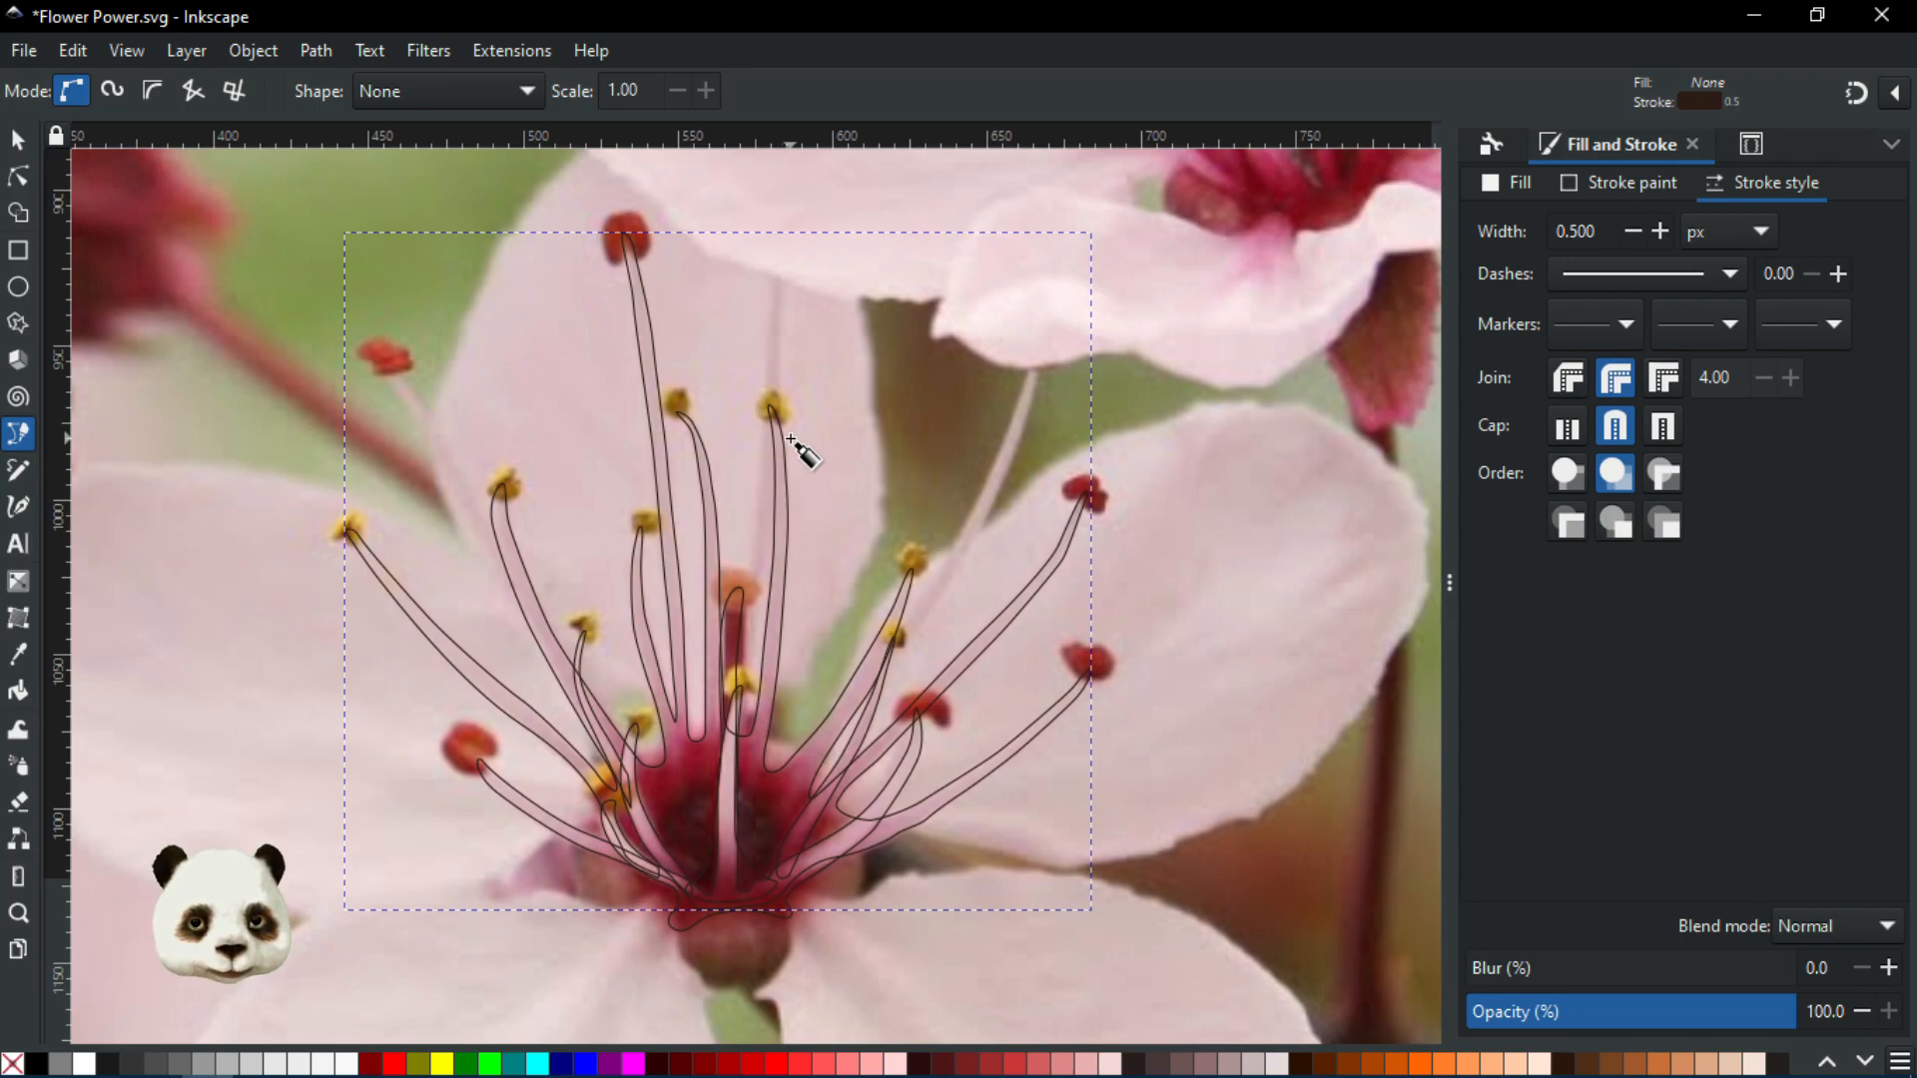
scroll(522, 508, up, 2)
drag(684, 514, 535, 662)
scroll(711, 704, down, 2)
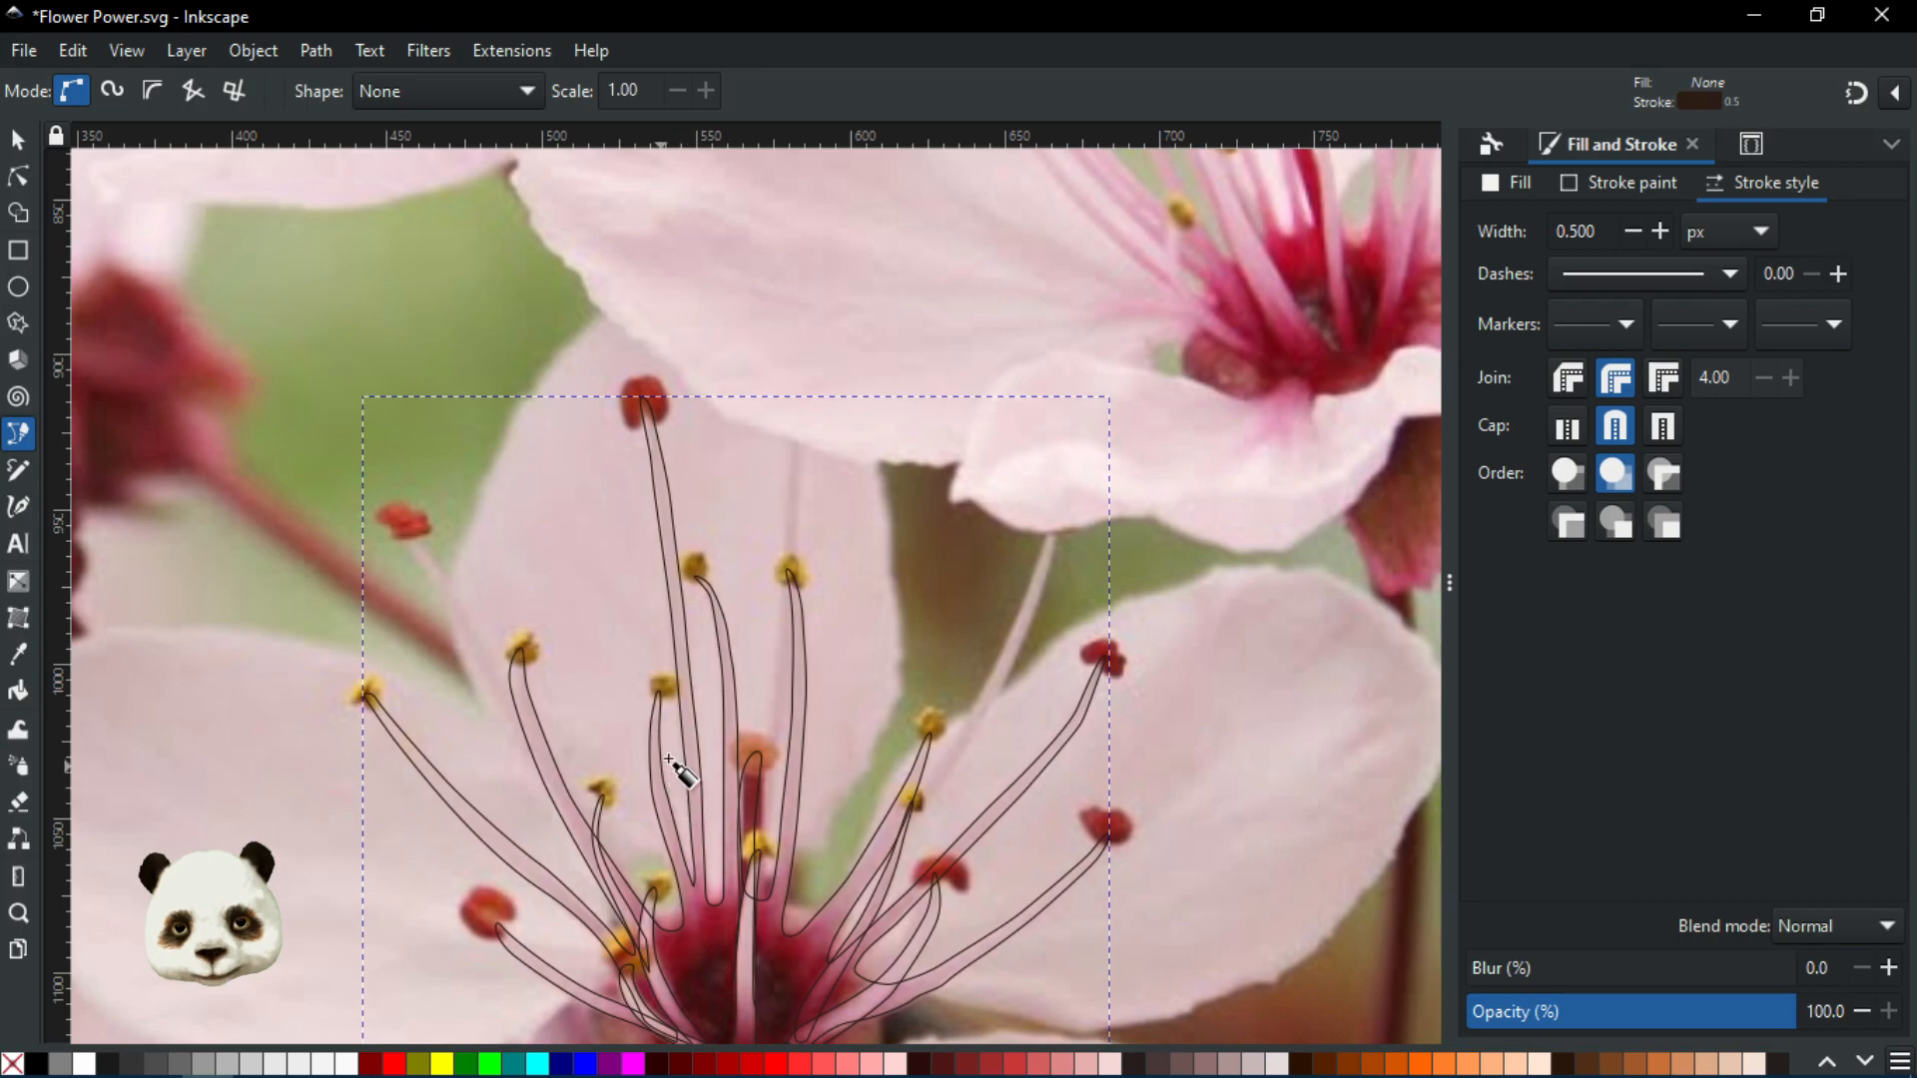
drag(669, 759, 1017, 628)
scroll(750, 623, up, 2)
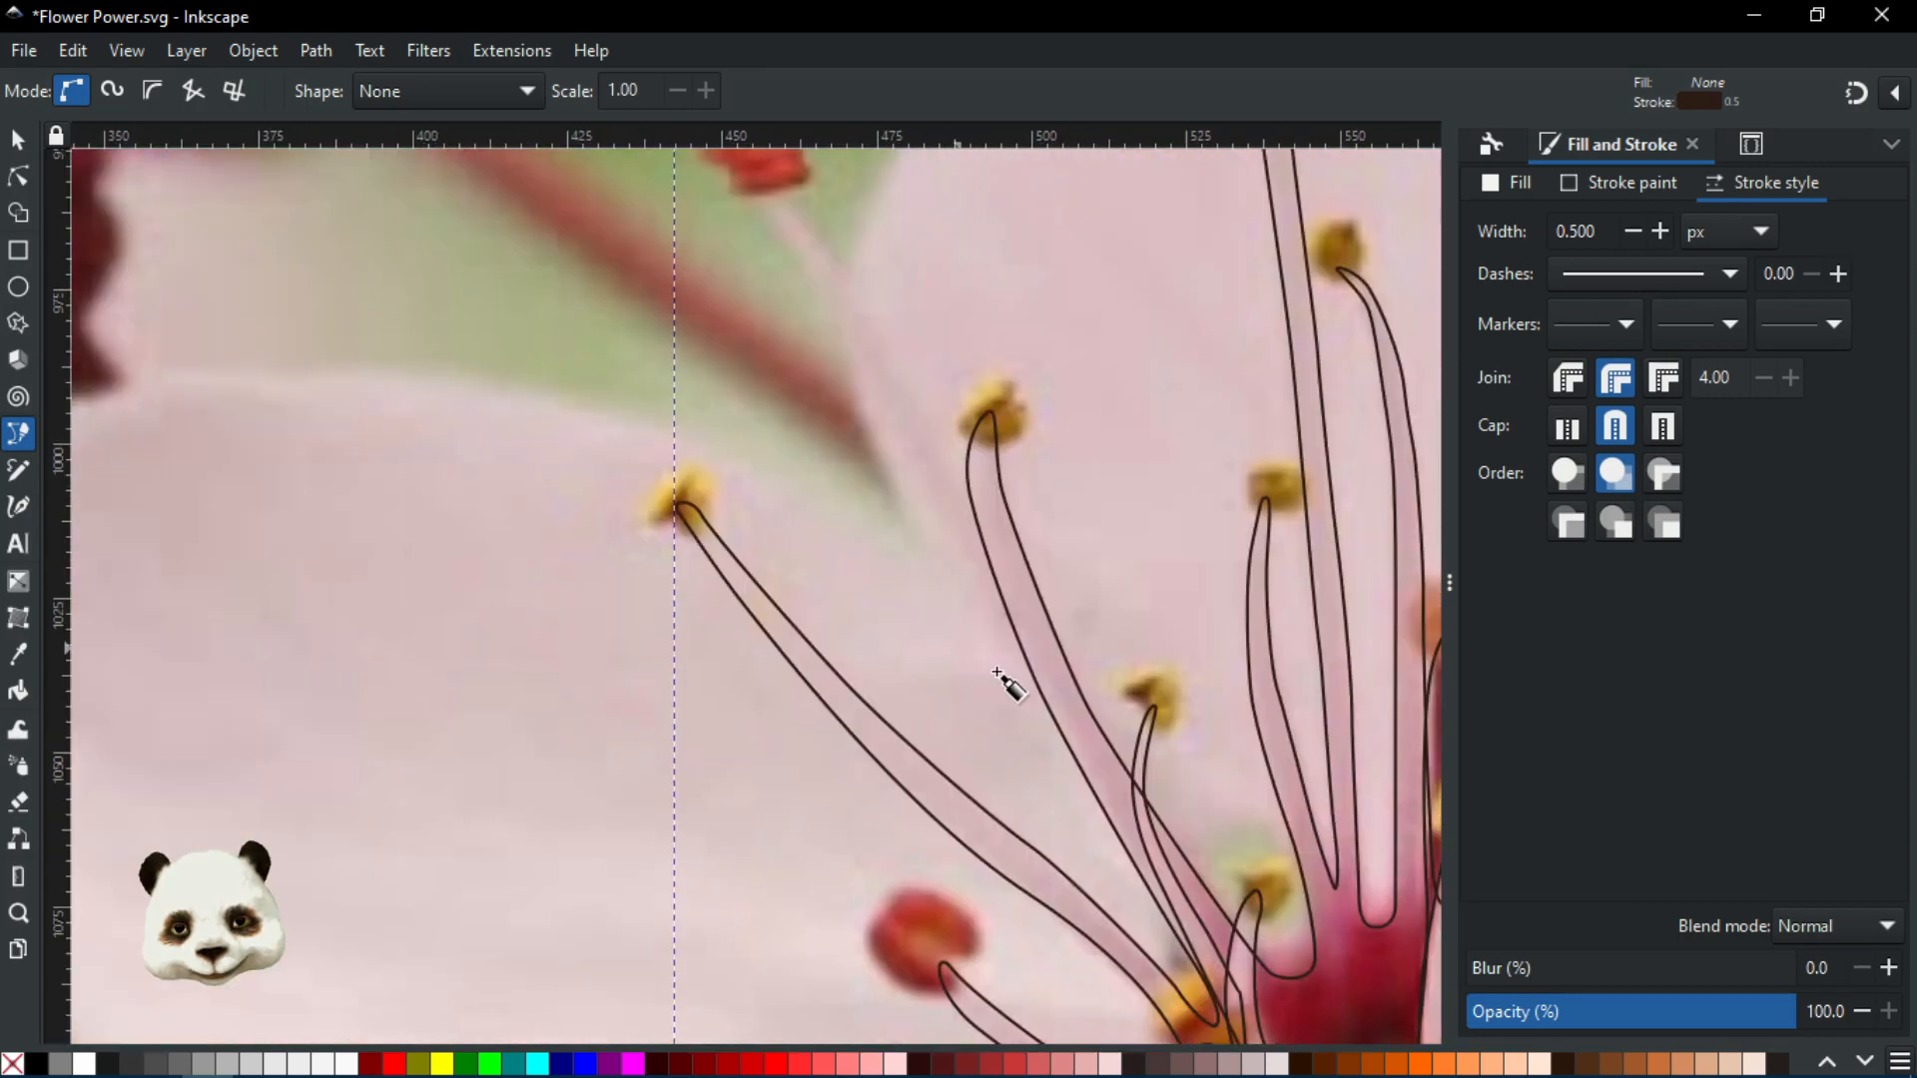
click(1069, 738)
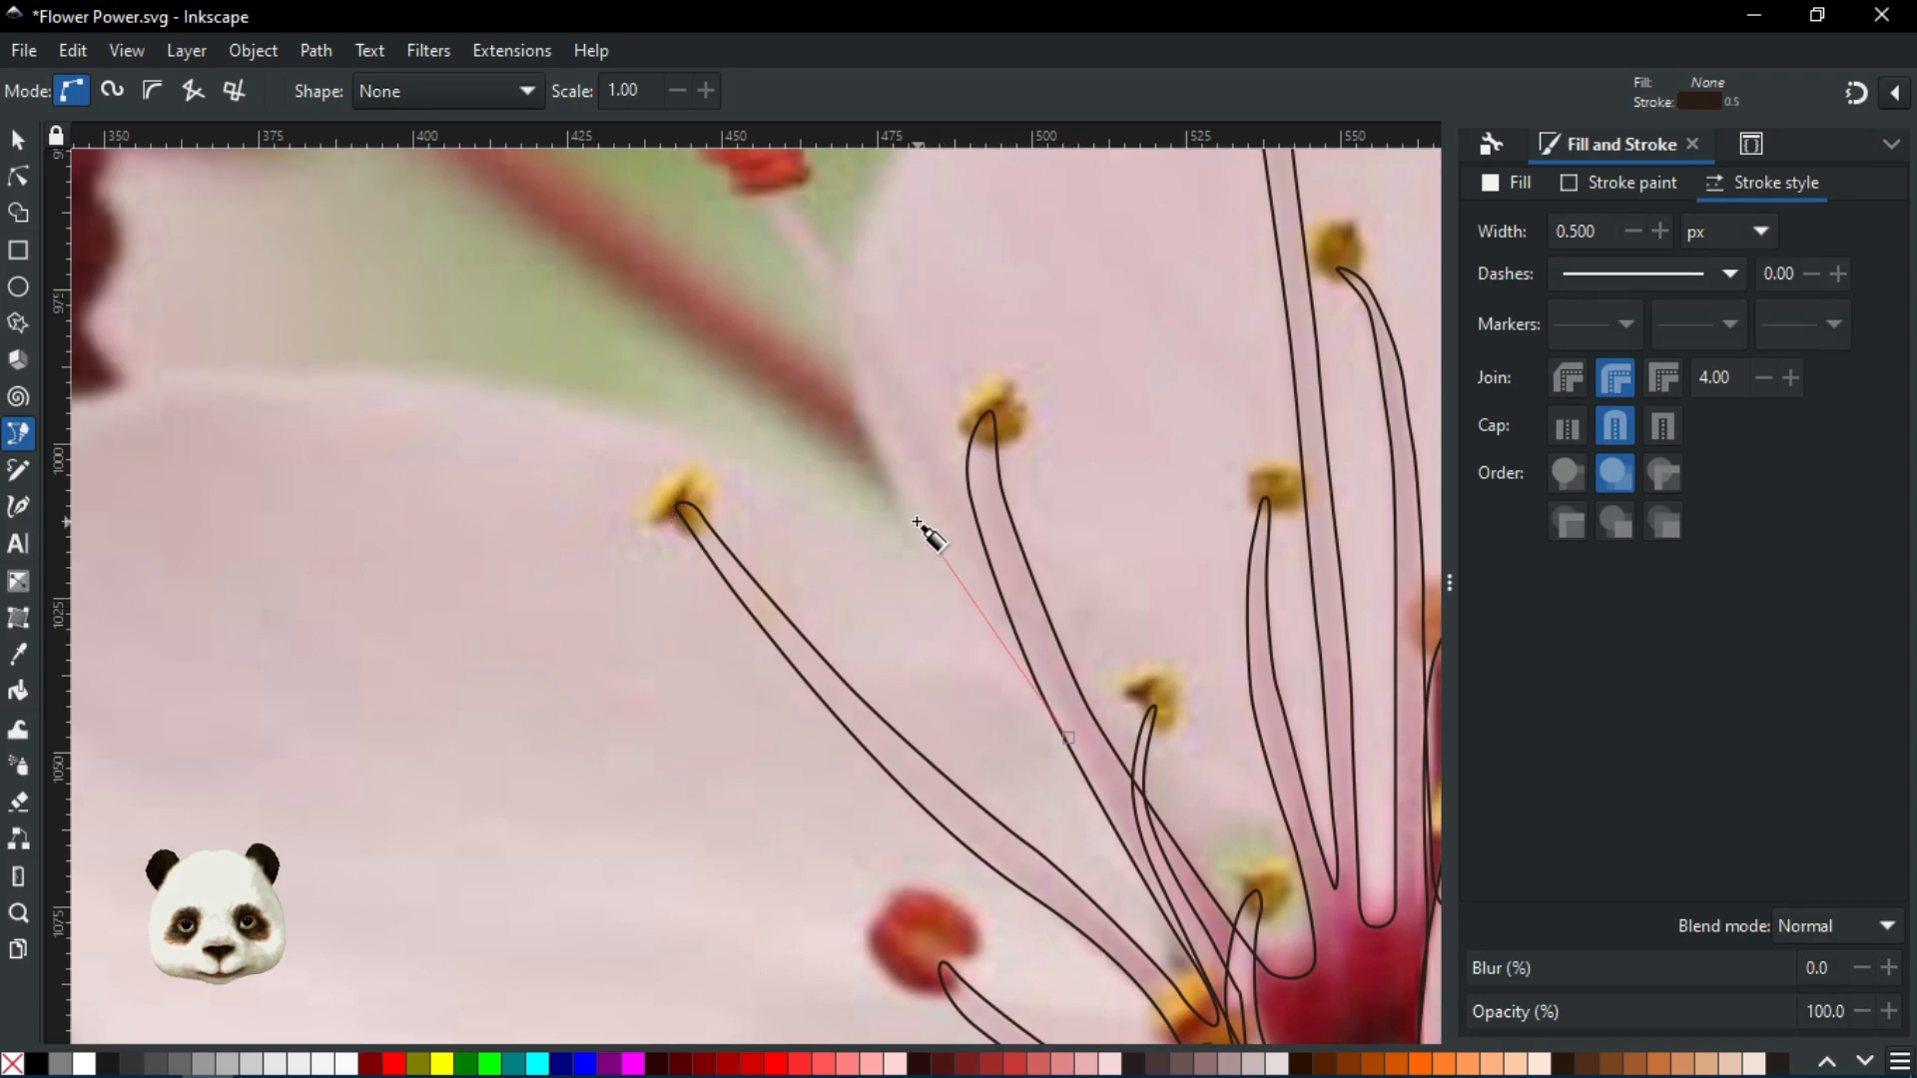
drag(909, 475, 856, 393)
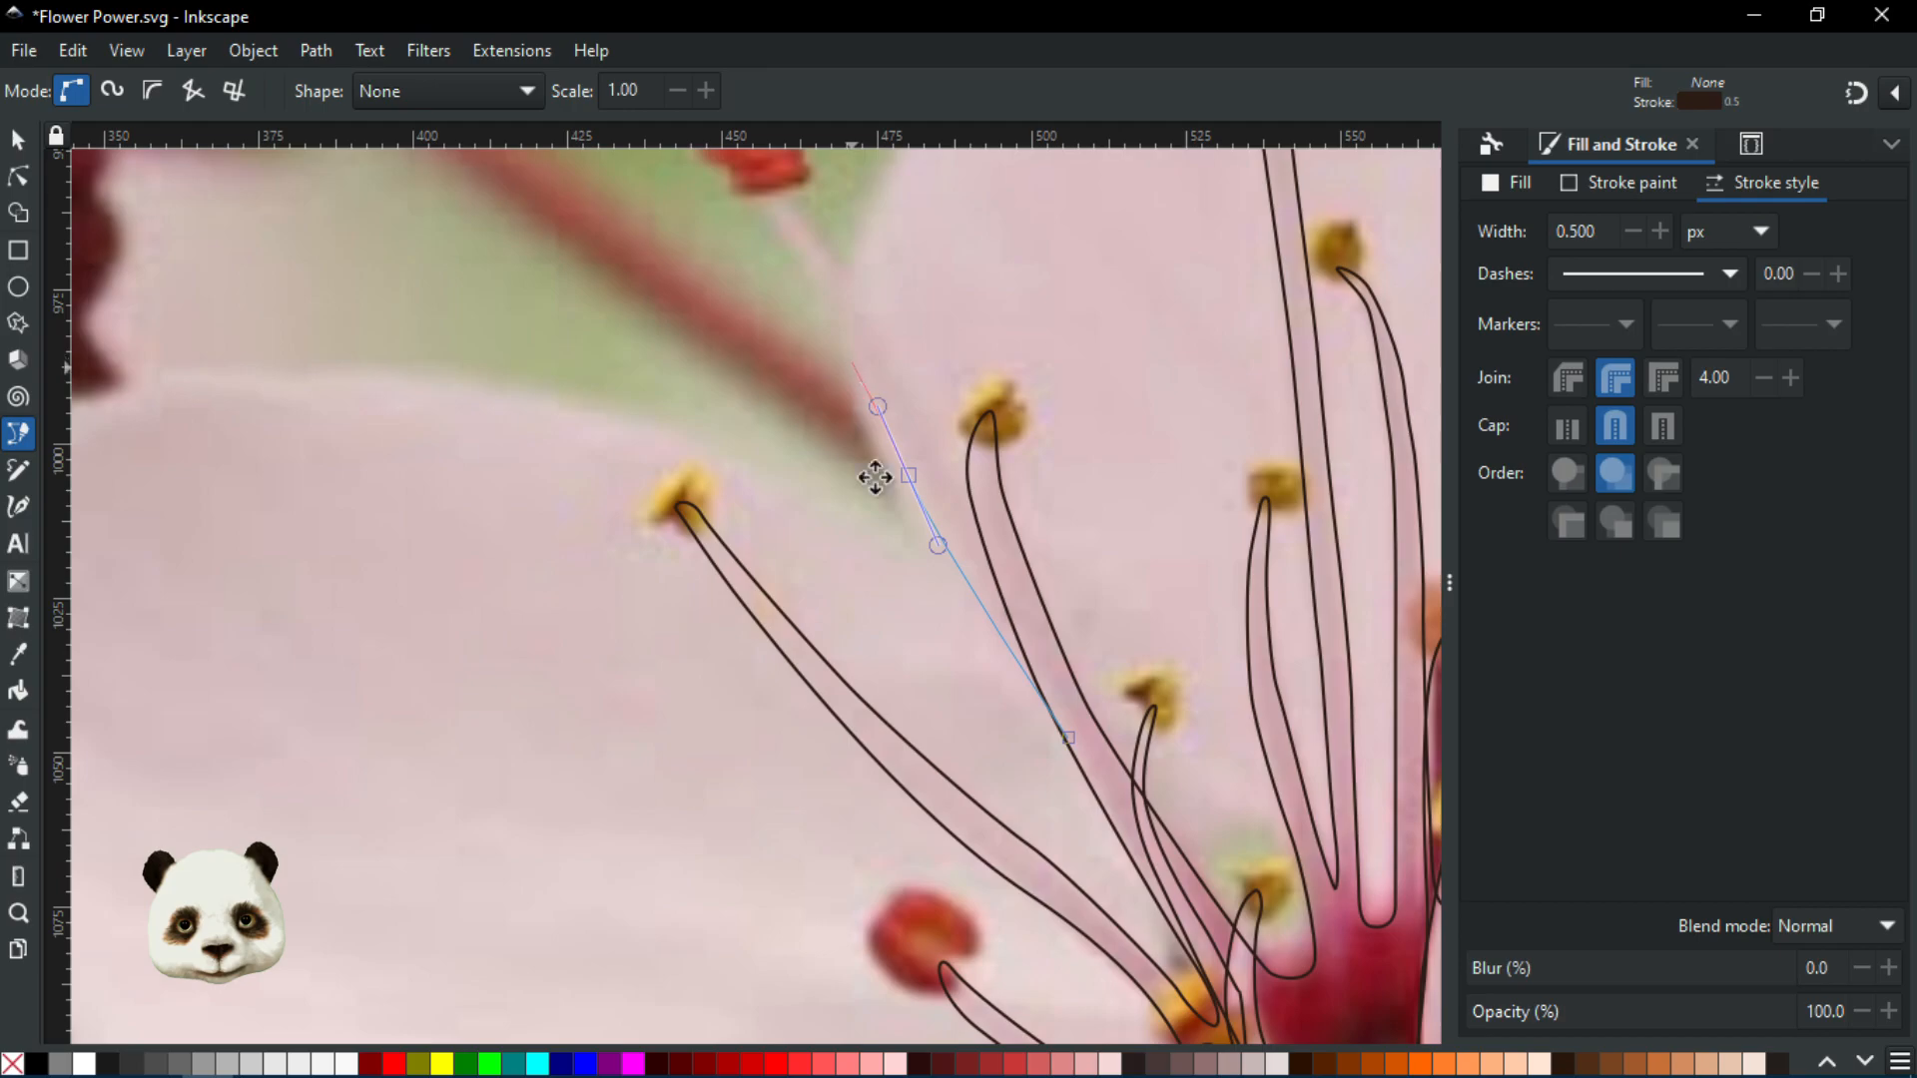
scroll(856, 394, up, 6)
drag(856, 509, 815, 439)
click(817, 438)
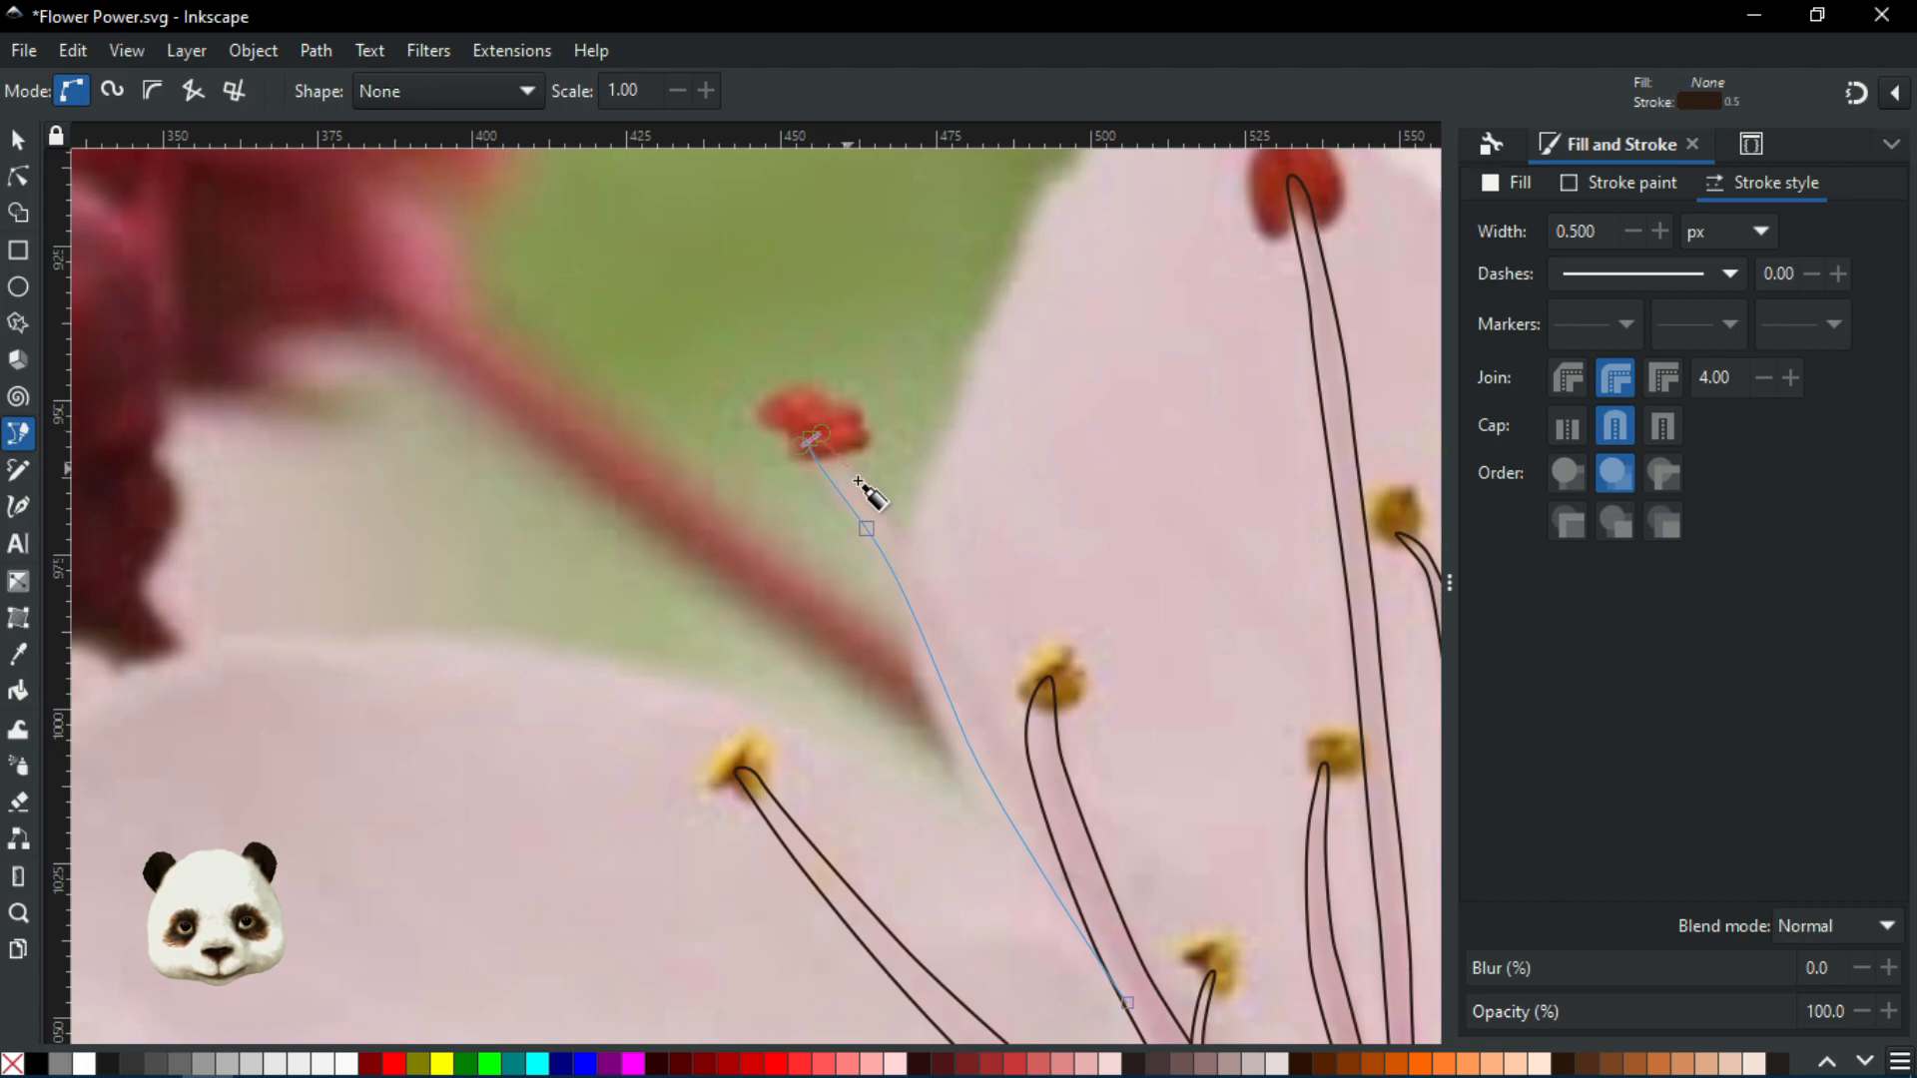
Trace down the stamen's other side and close the new outline
drag(885, 518, 912, 560)
drag(979, 683, 997, 725)
drag(1086, 873, 1096, 880)
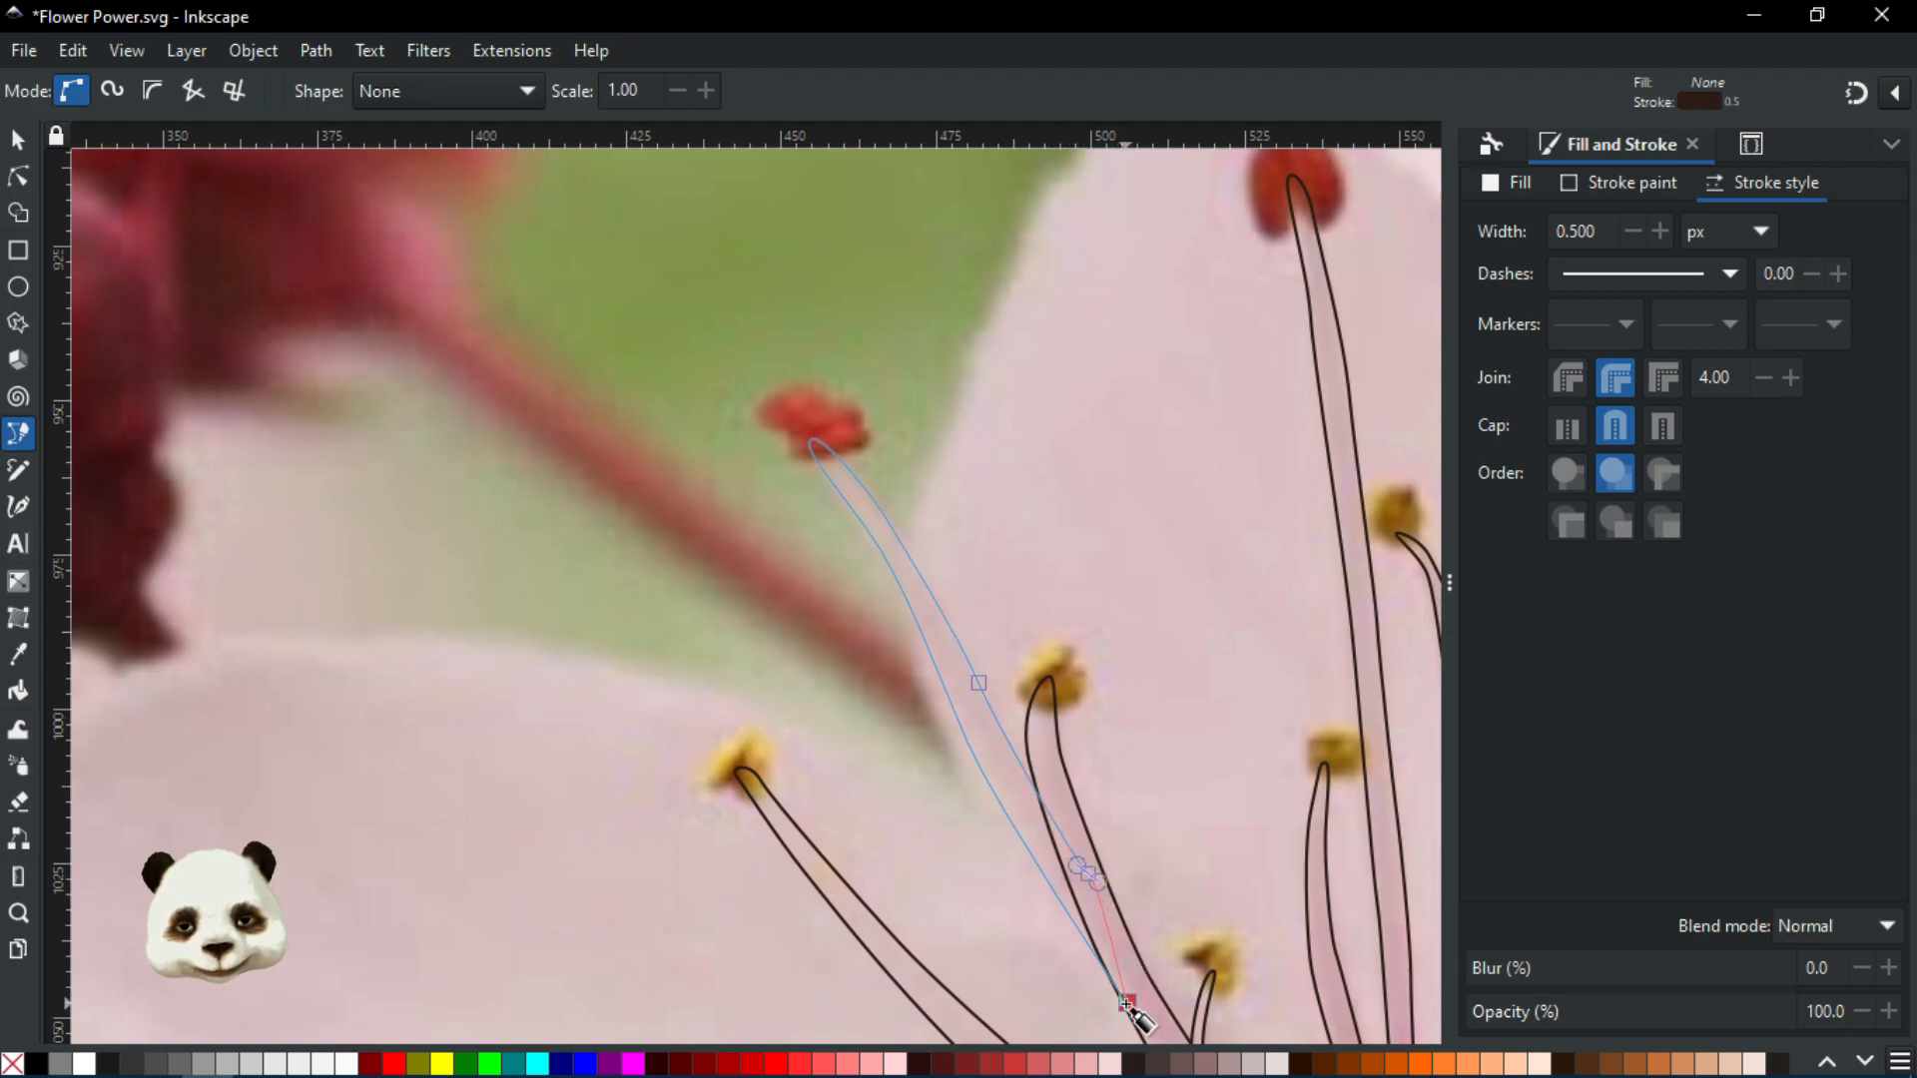
click(1127, 1001)
Begin a stray outline on the left petal, then cancel it with Esc
scroll(1131, 989, down, 6)
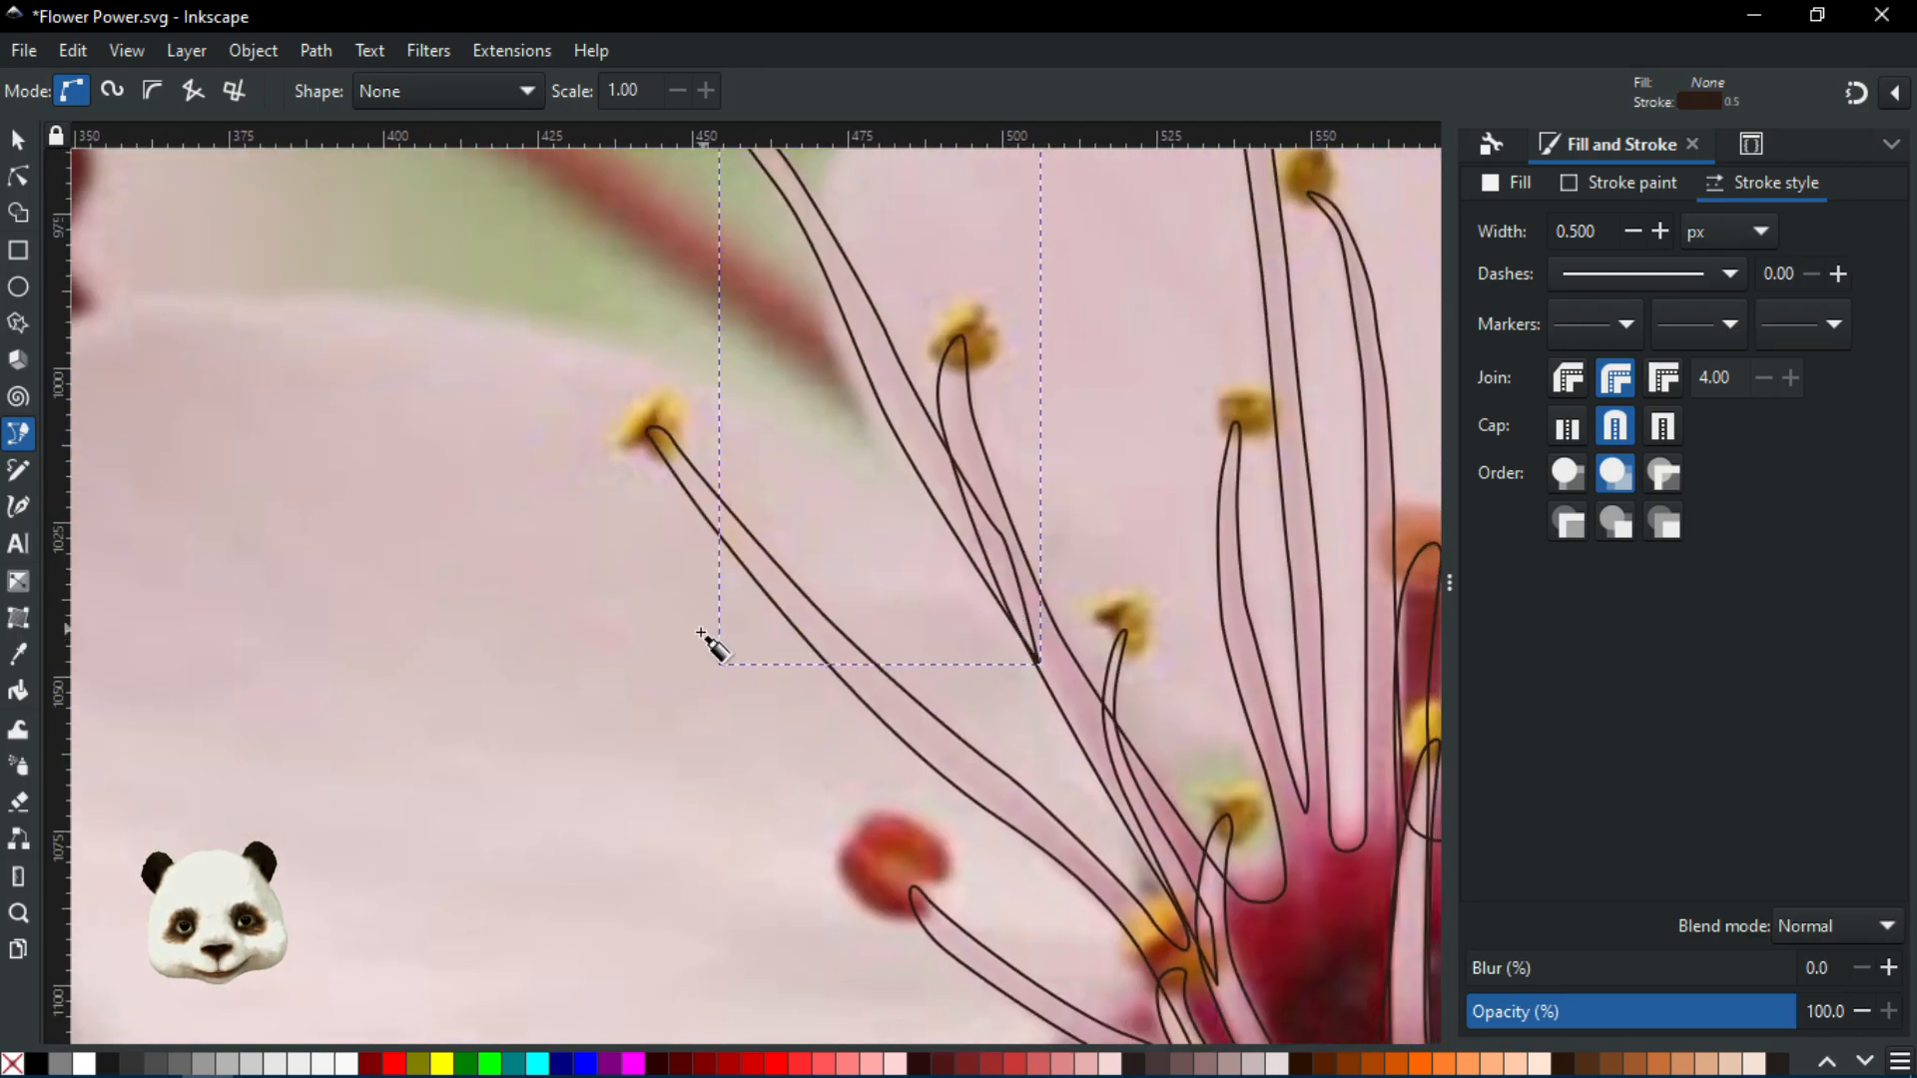
click(366, 590)
click(509, 687)
click(635, 565)
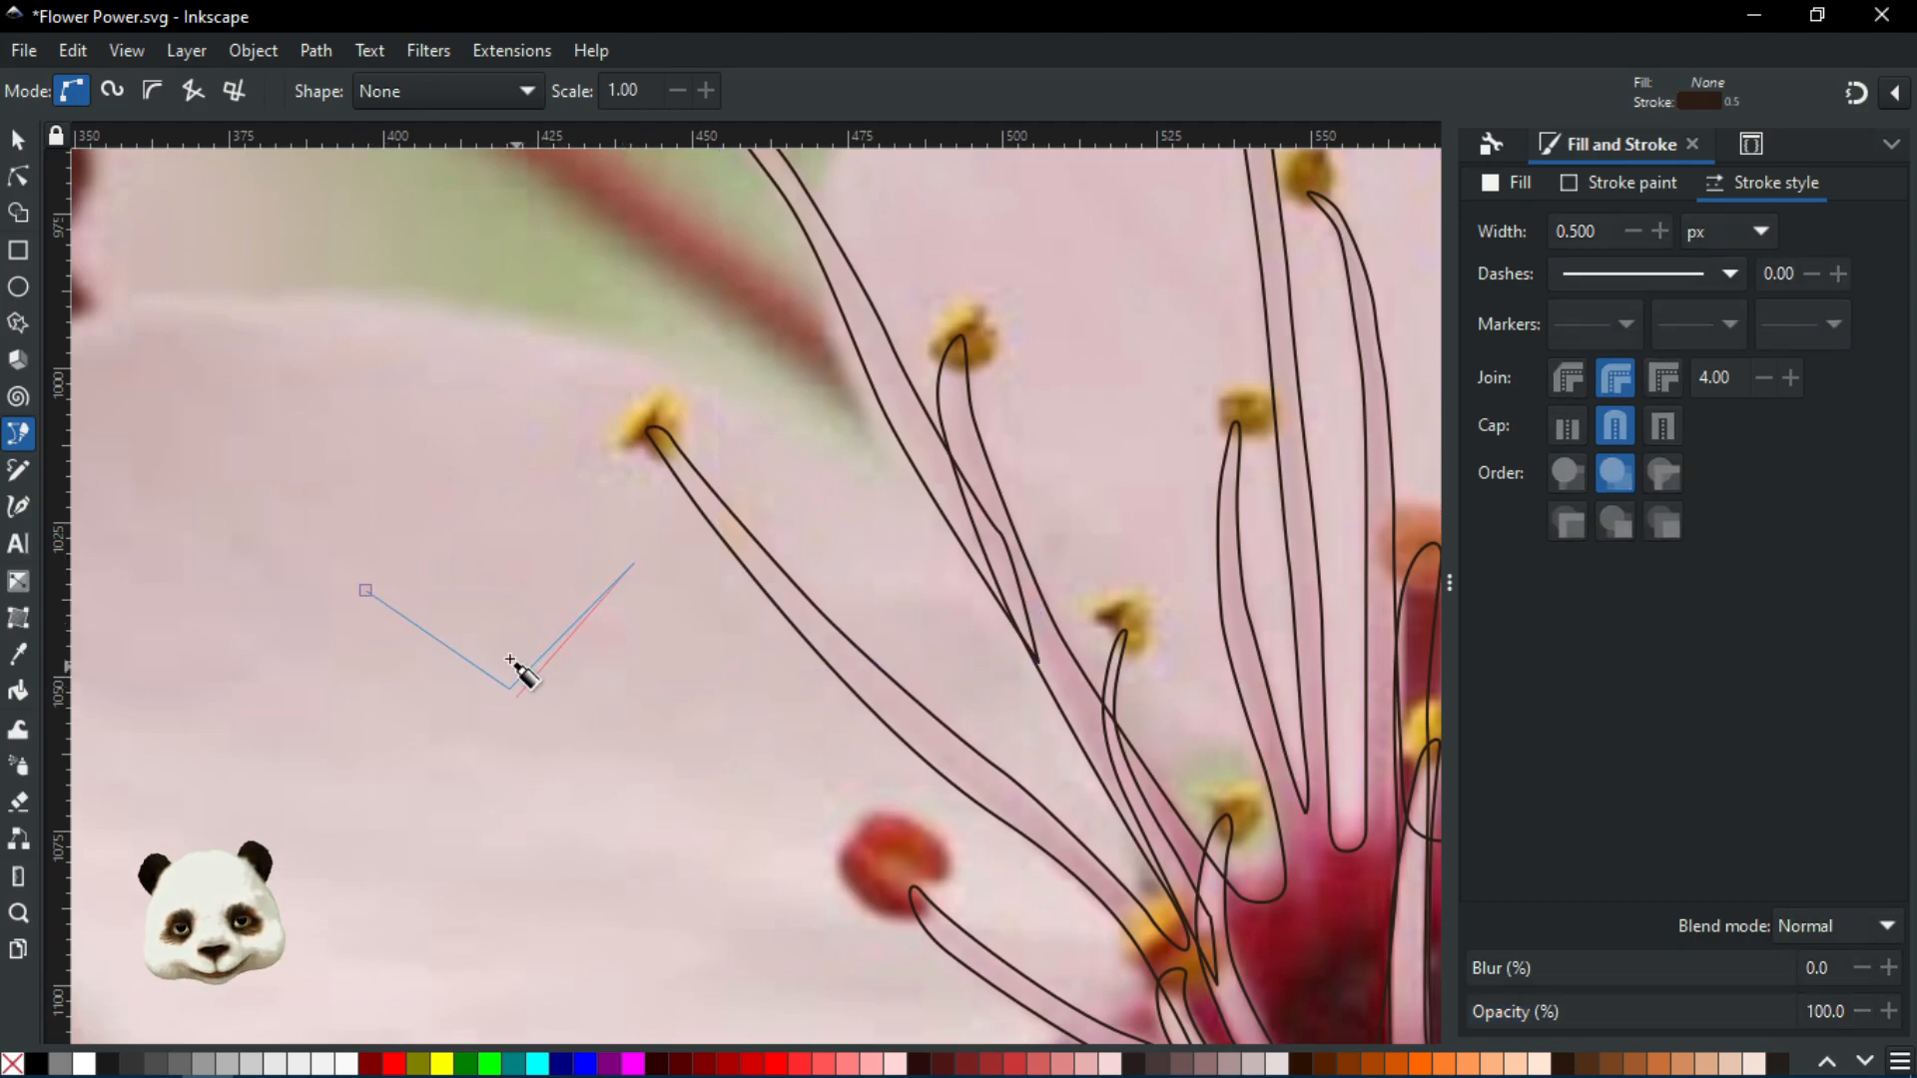
key(Escape)
scroll(593, 666, down, 2)
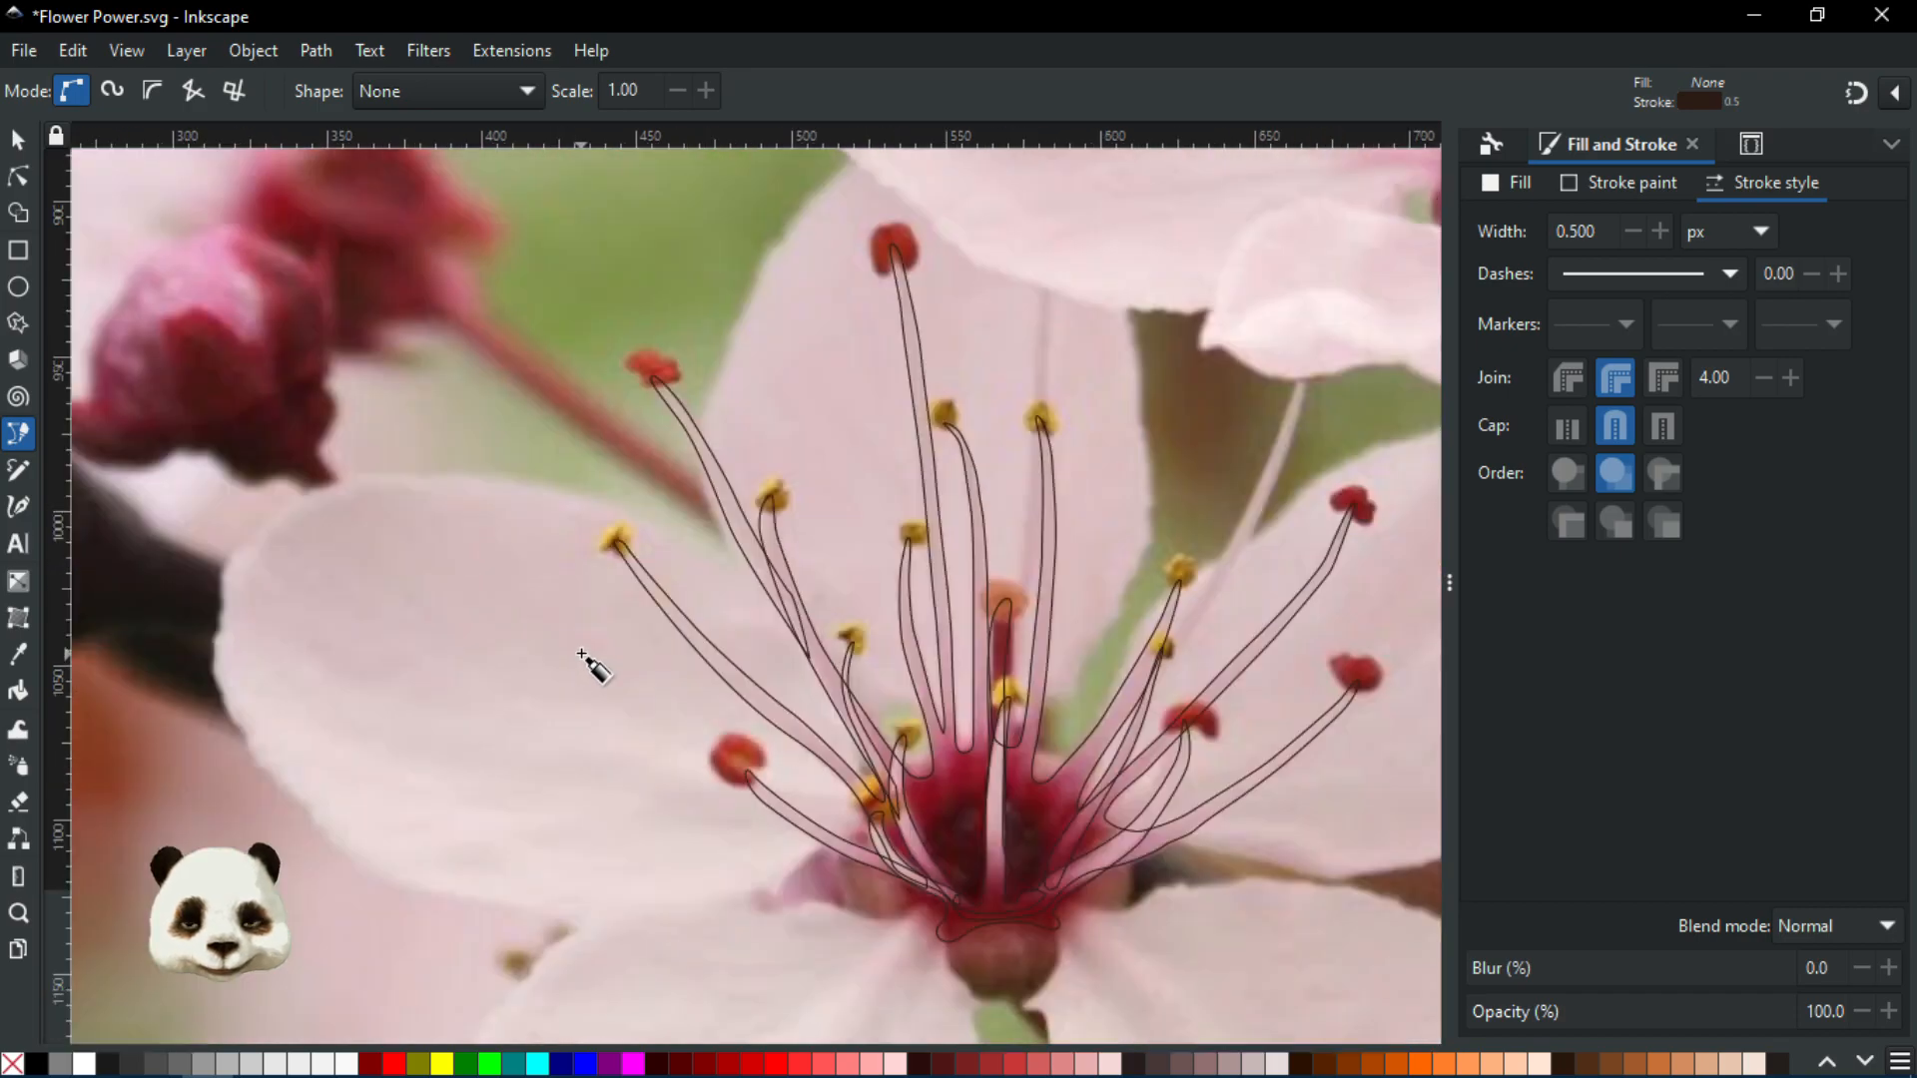
scroll(580, 651, down, 1)
scroll(789, 640, up, 2)
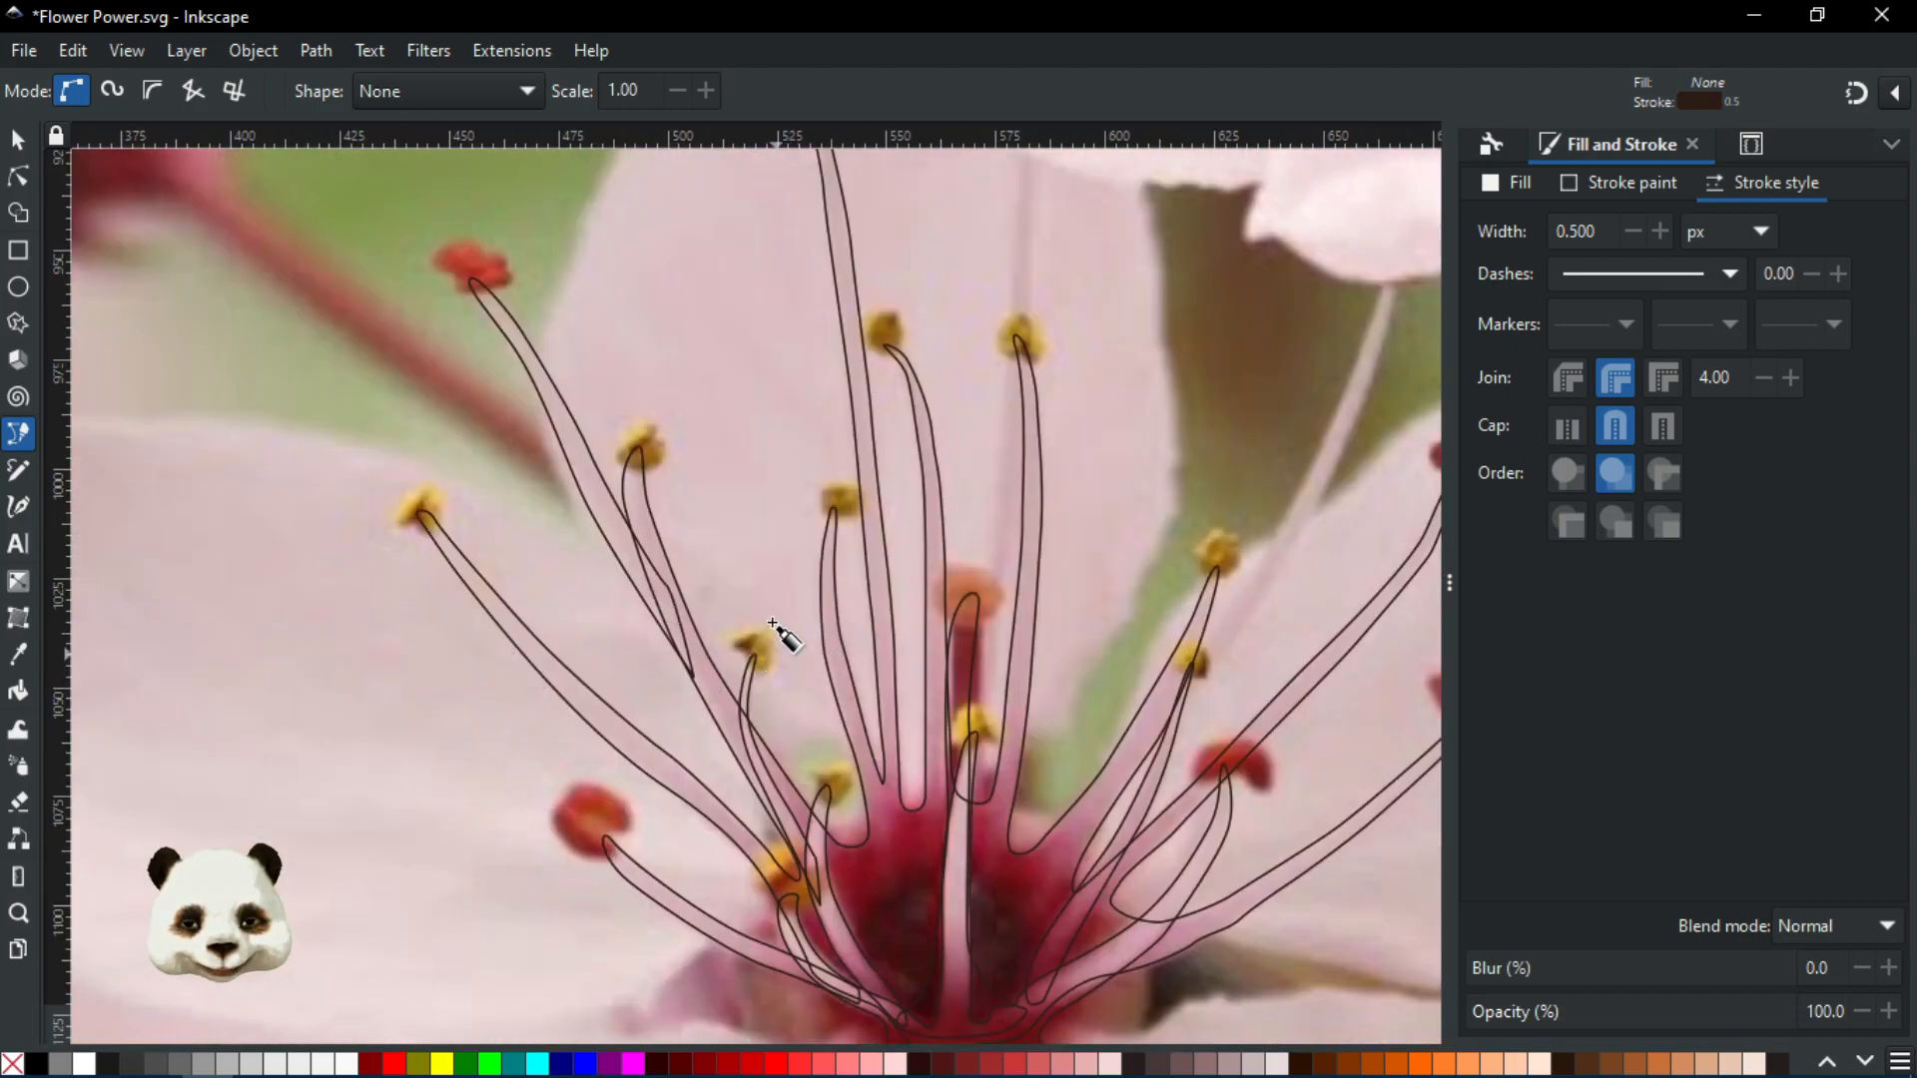
scroll(783, 655, up, 4)
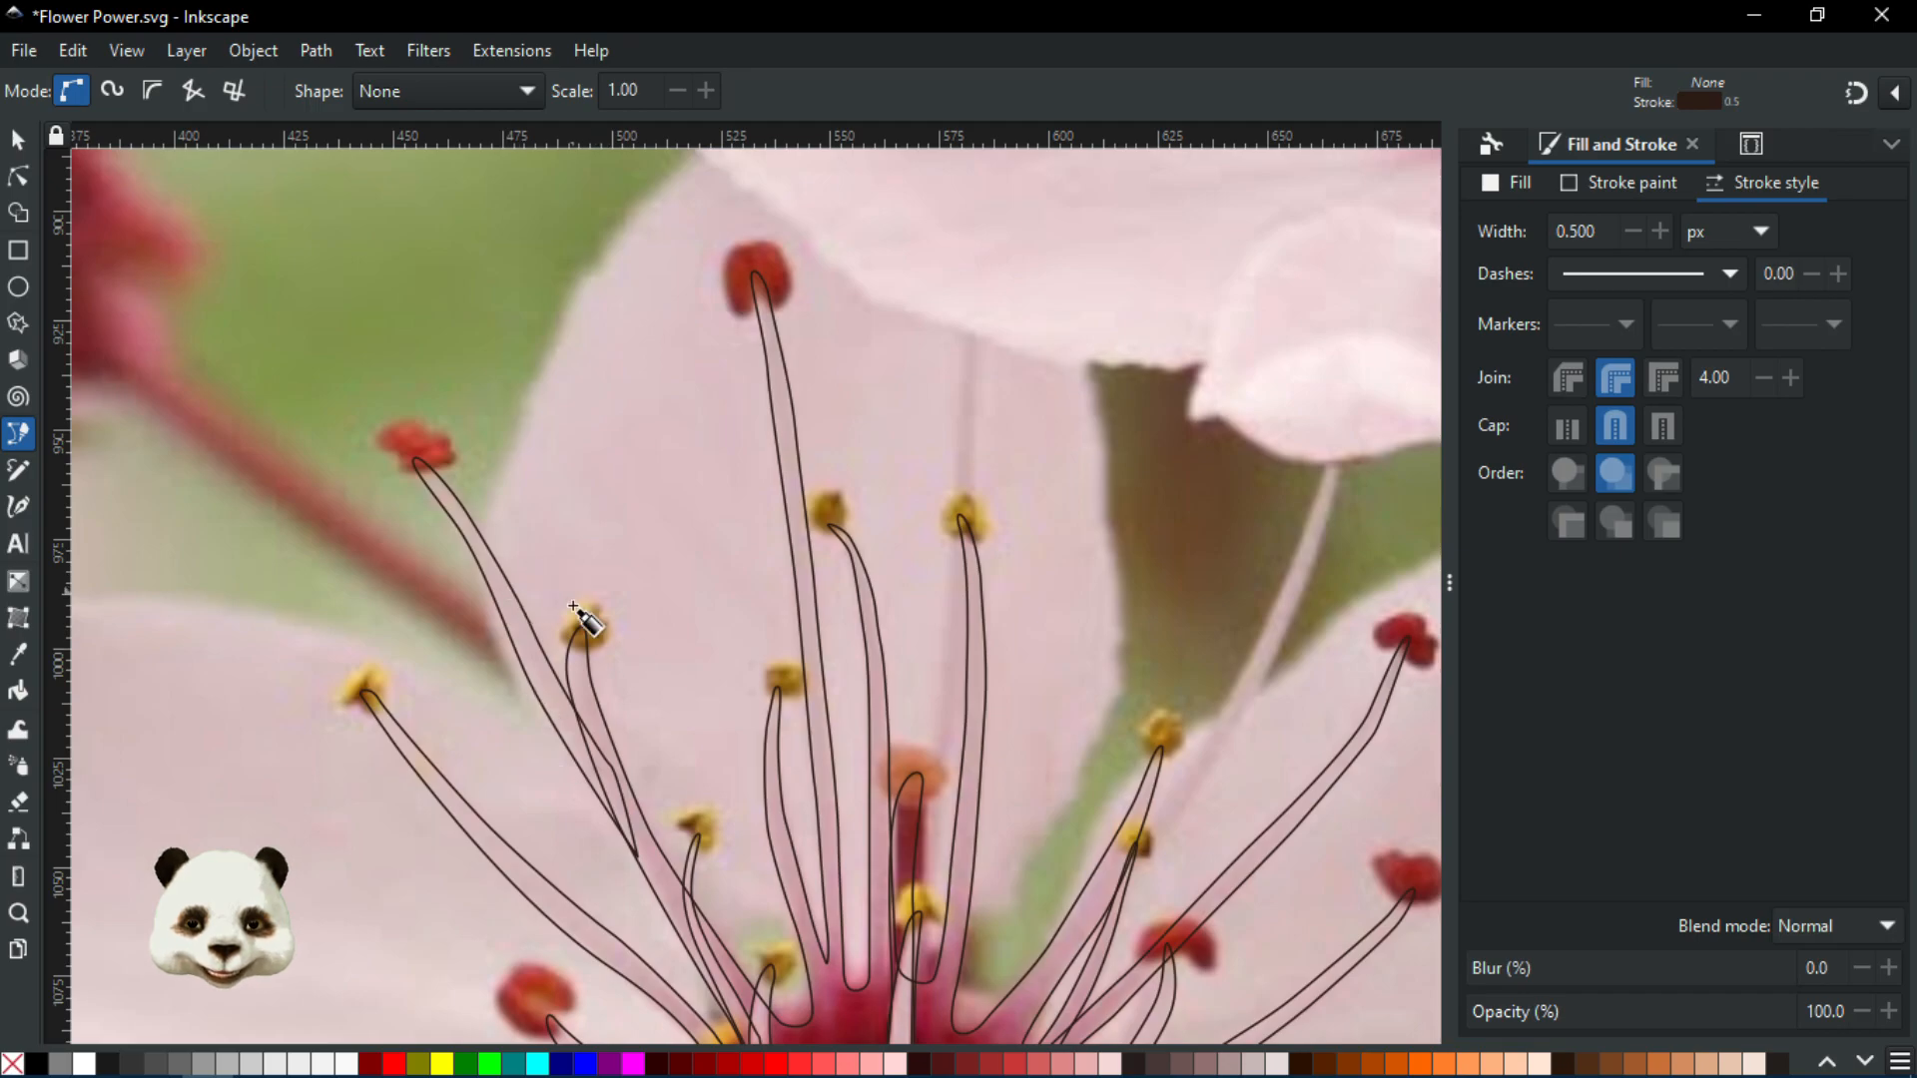
scroll(736, 670, down, 2)
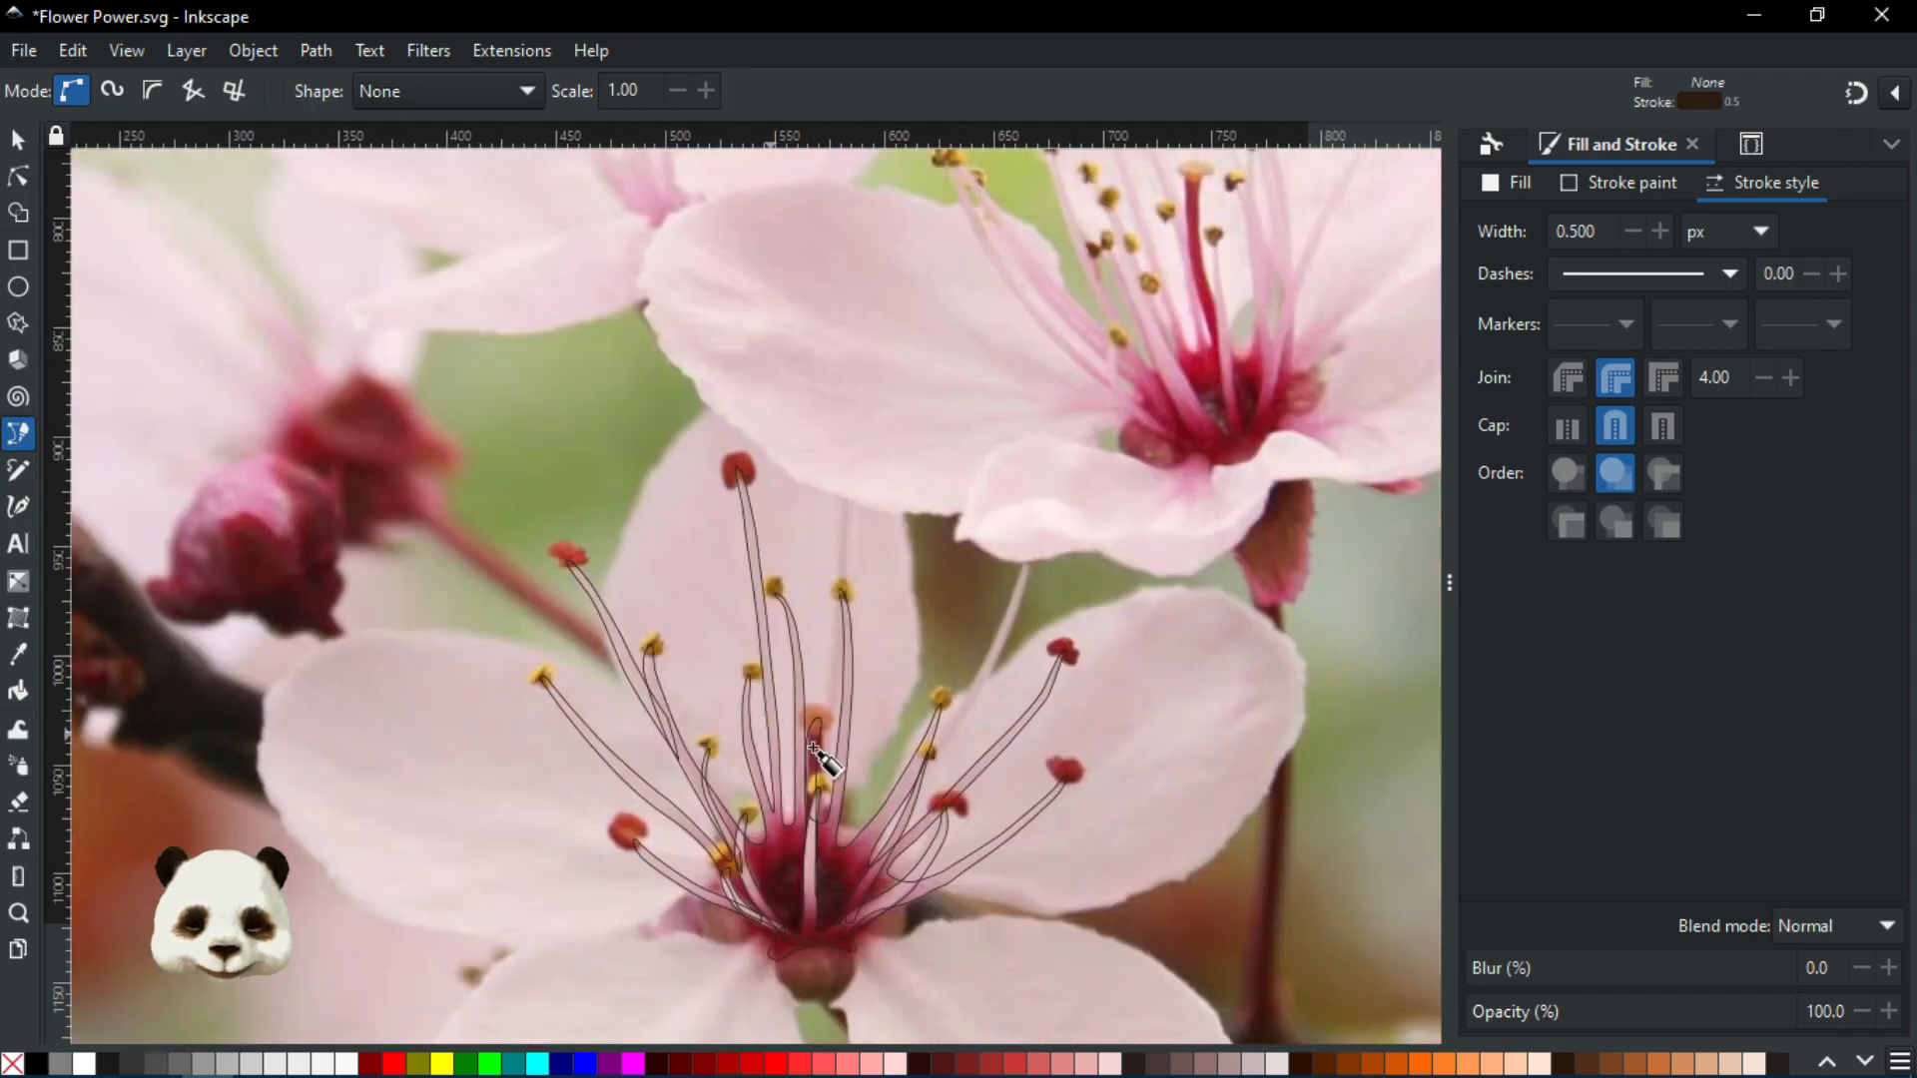
scroll(812, 748, up, 2)
drag(1002, 623, 882, 708)
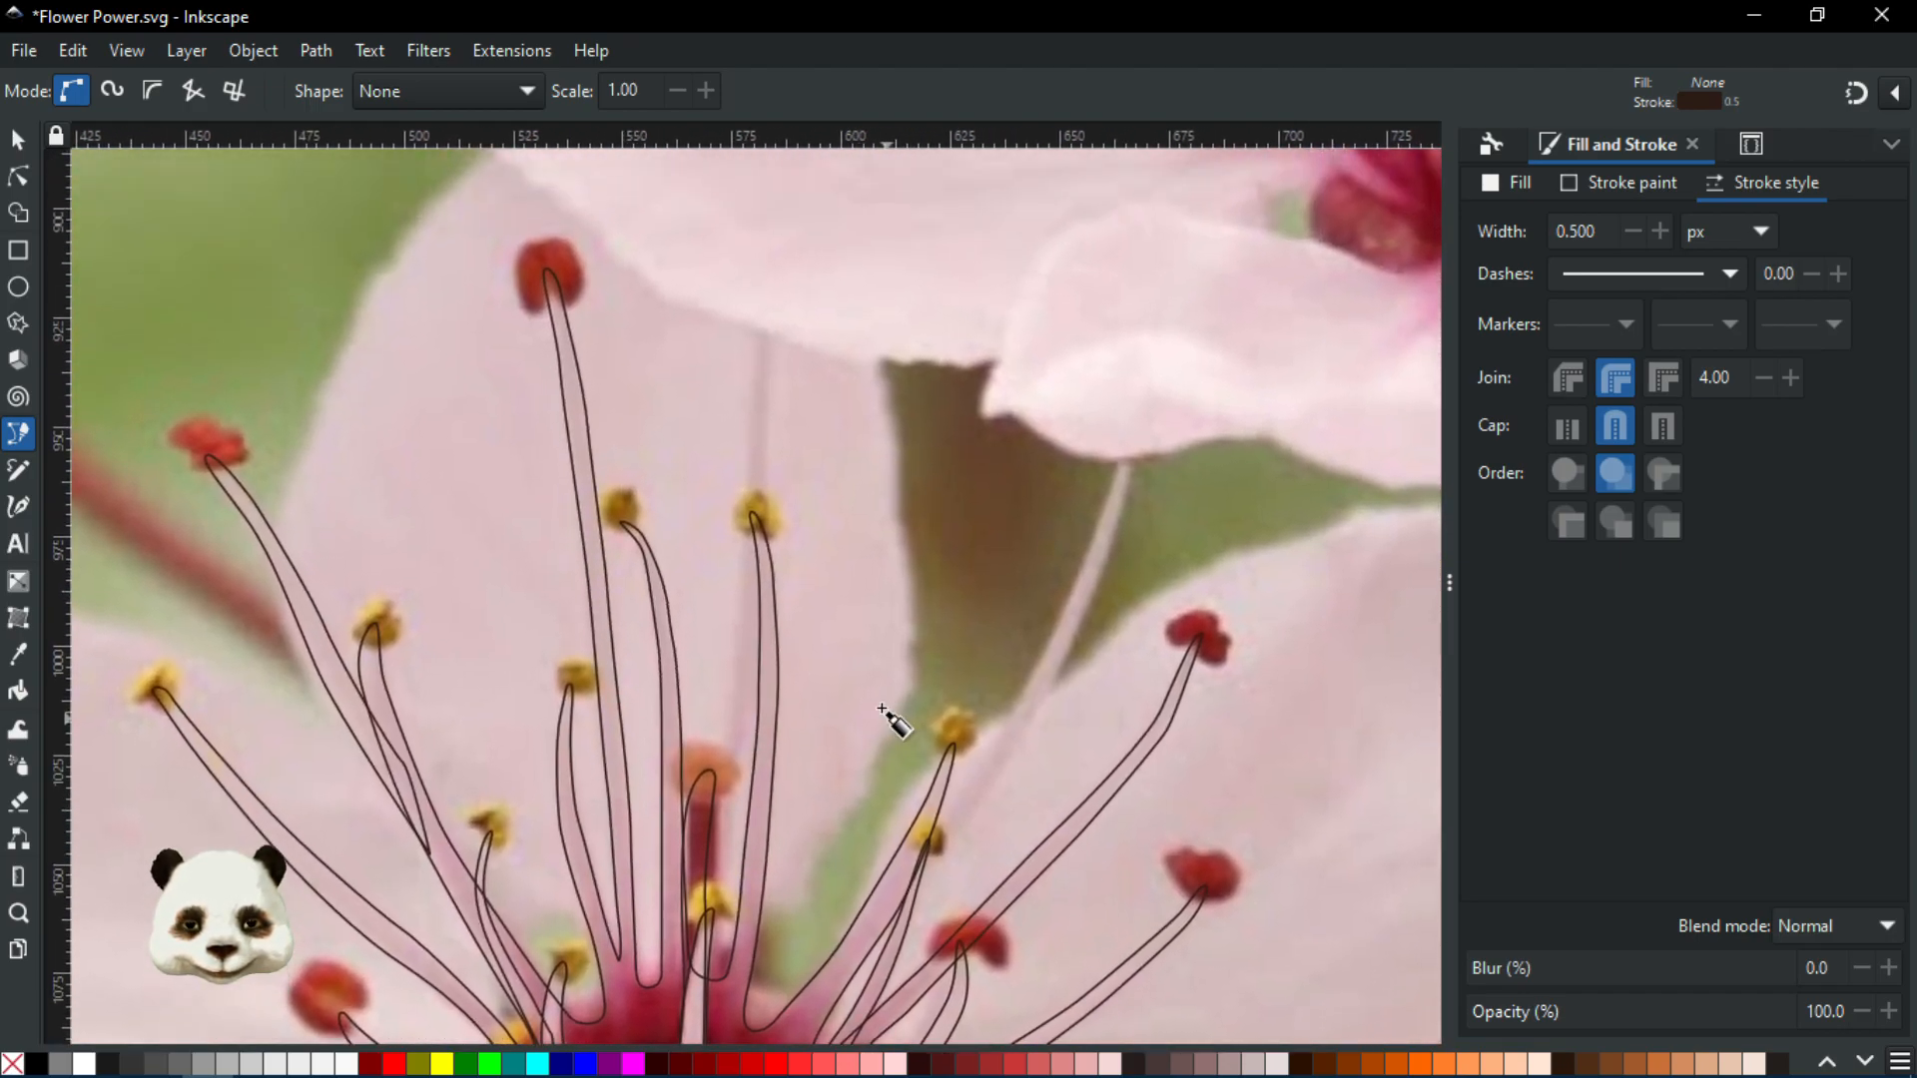
scroll(796, 600, up, 2)
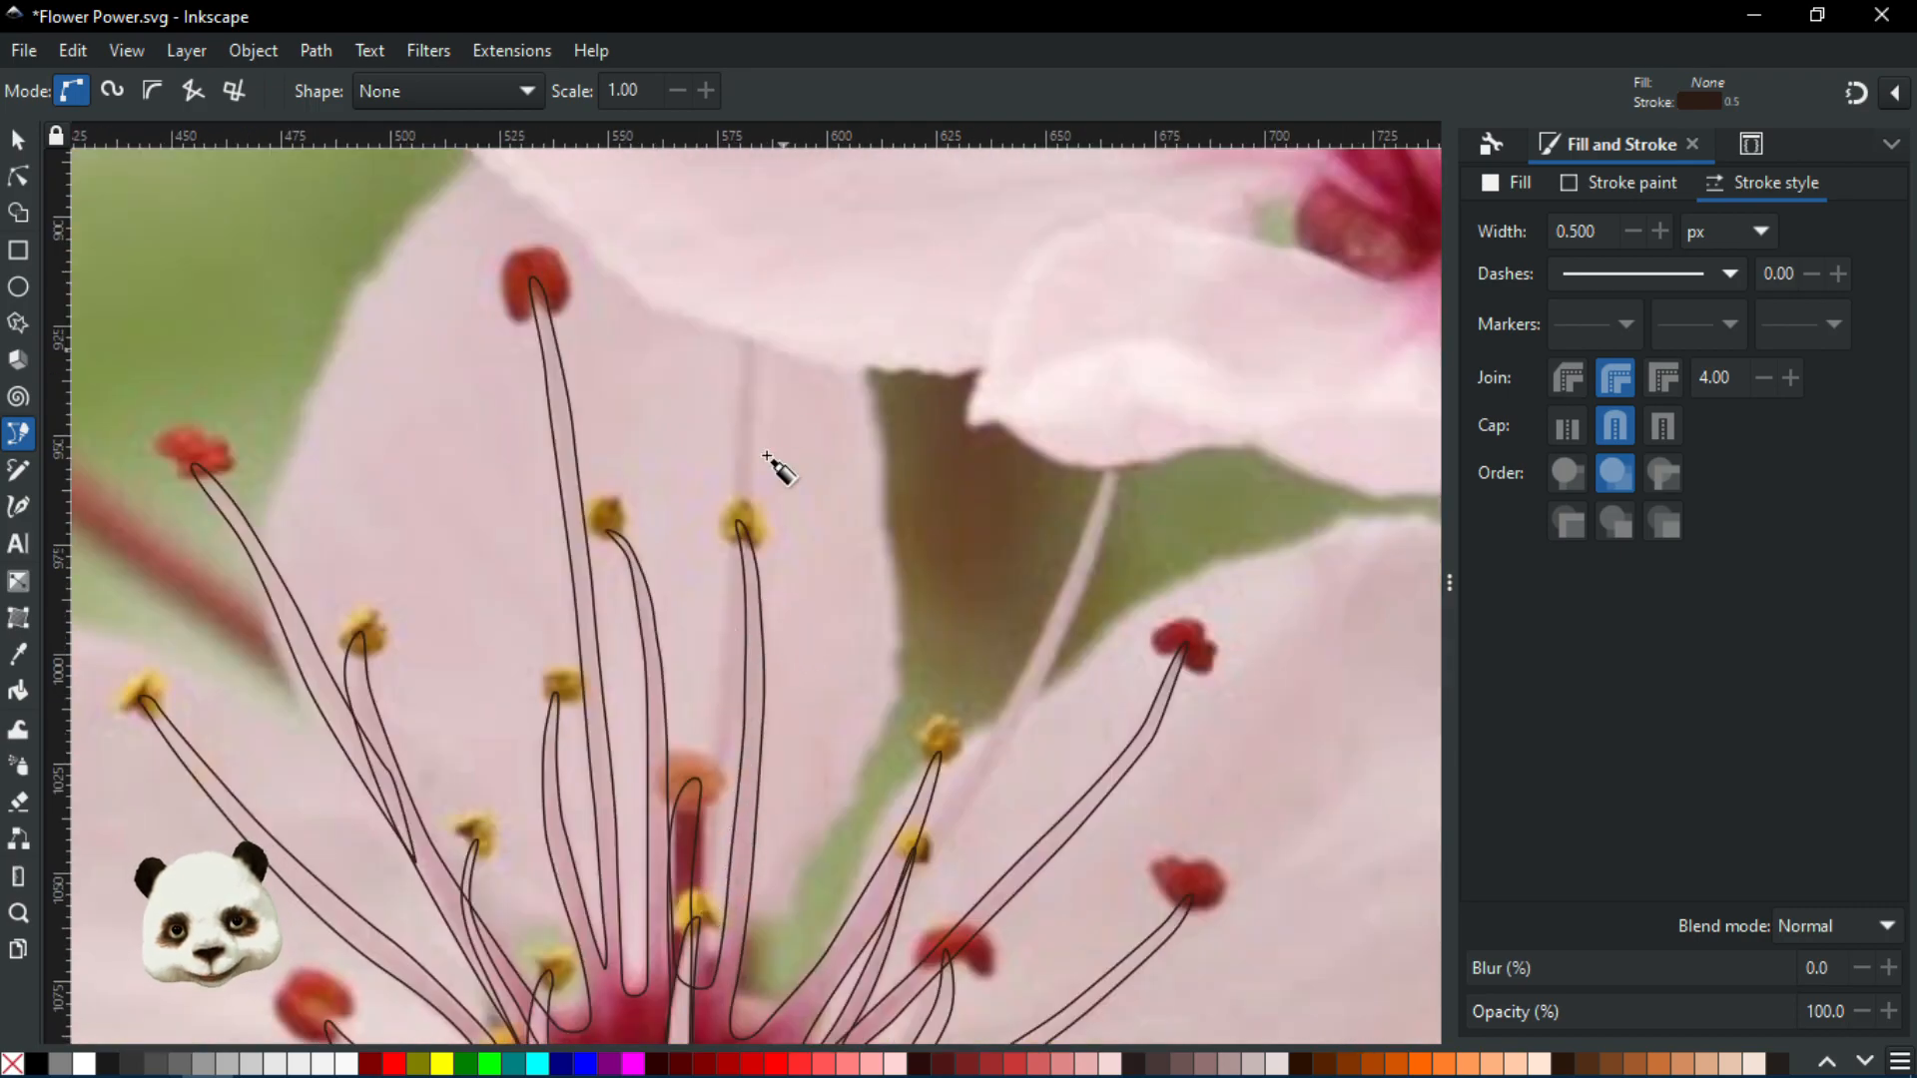
scroll(948, 564, down, 5)
scroll(949, 564, left, 3)
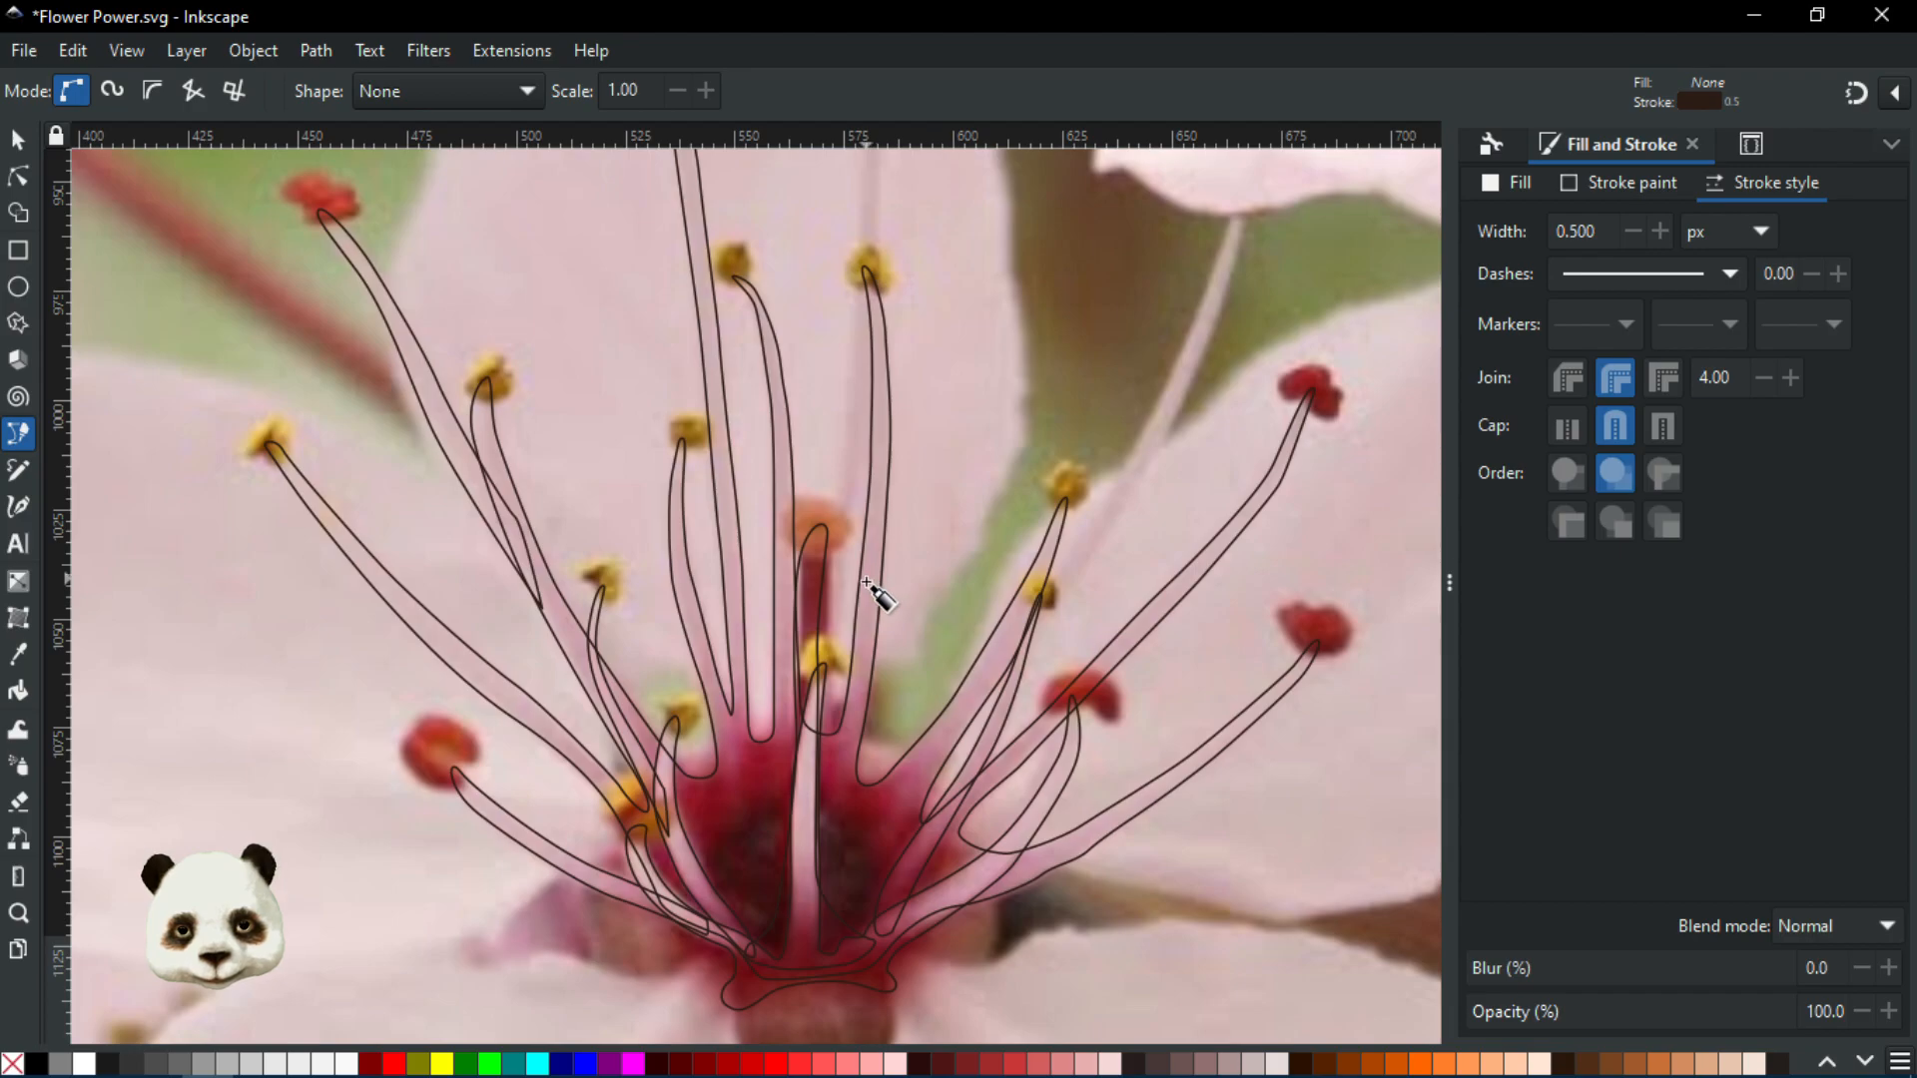
scroll(1084, 631, up, 2)
Start a new outline at the long right stalk's base and curve it up to the tip
click(936, 721)
drag(1136, 473, 808, 796)
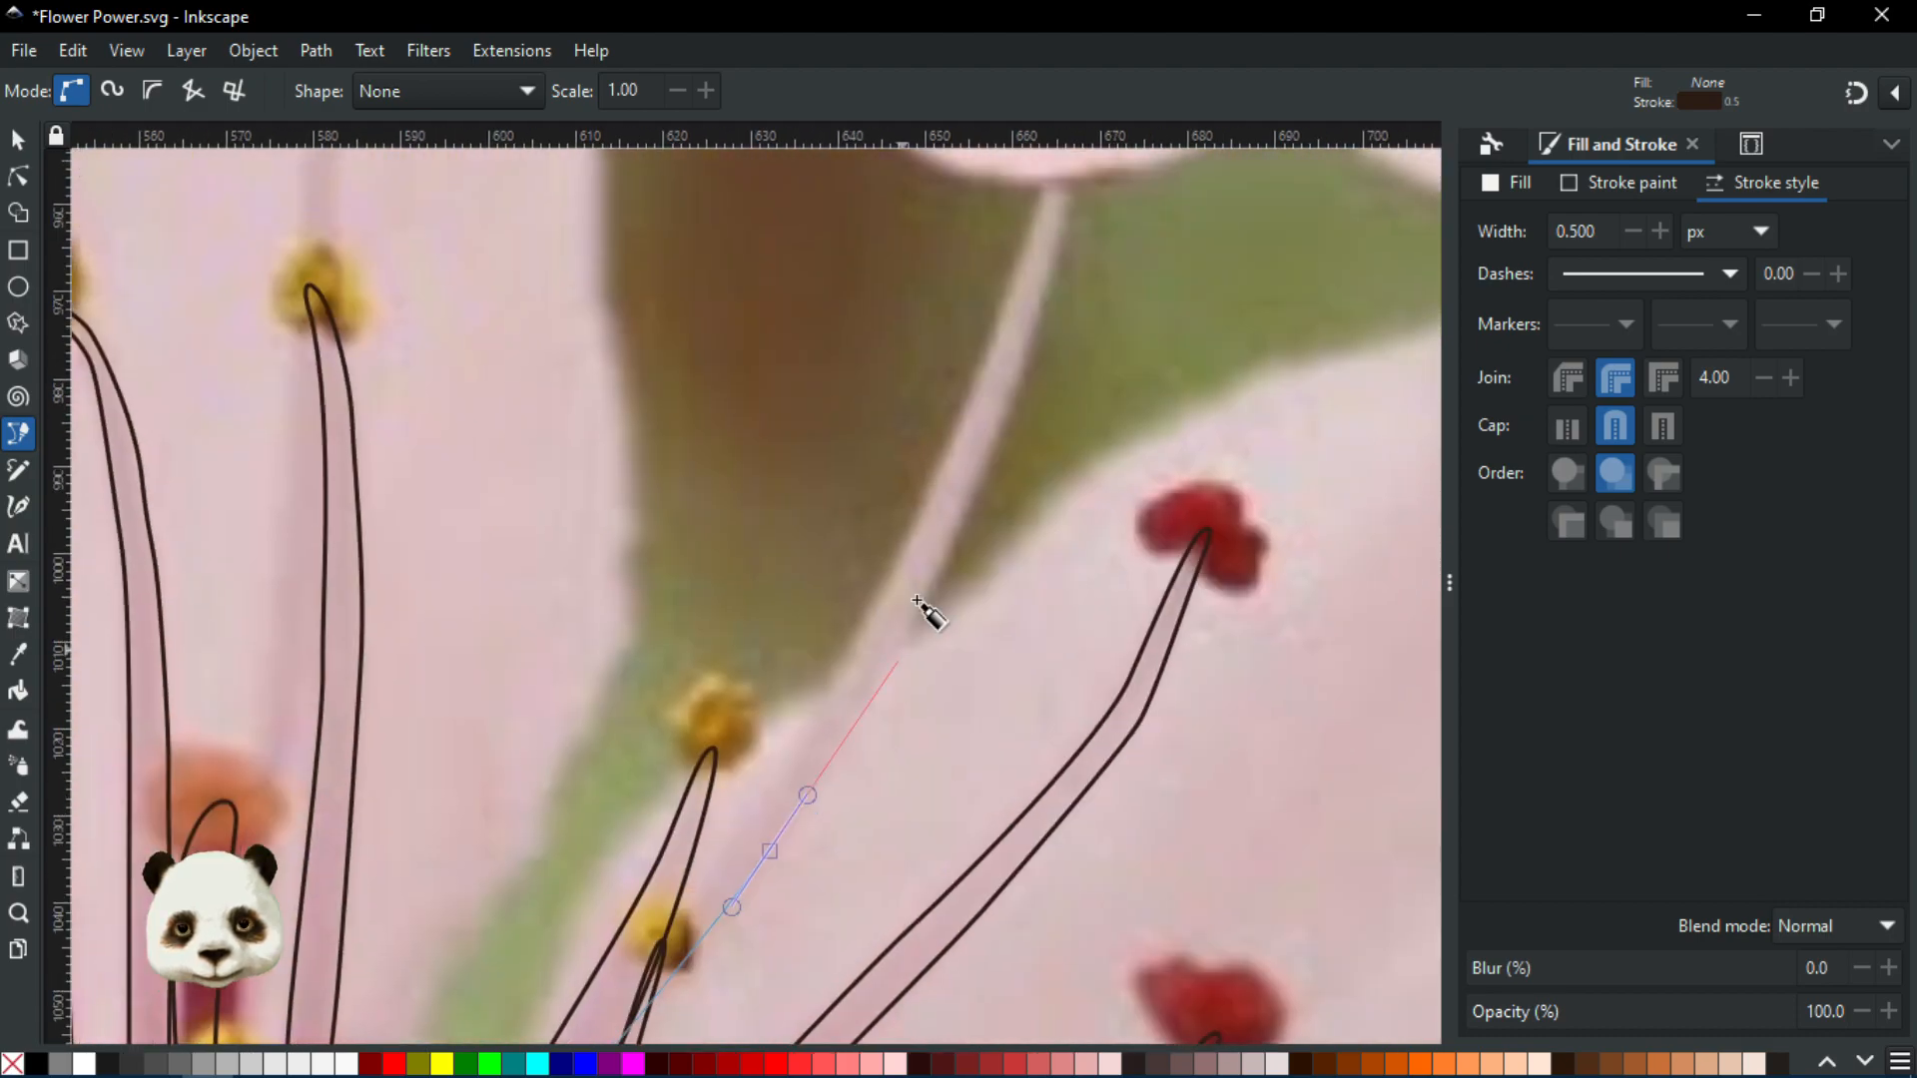
drag(983, 471, 882, 649)
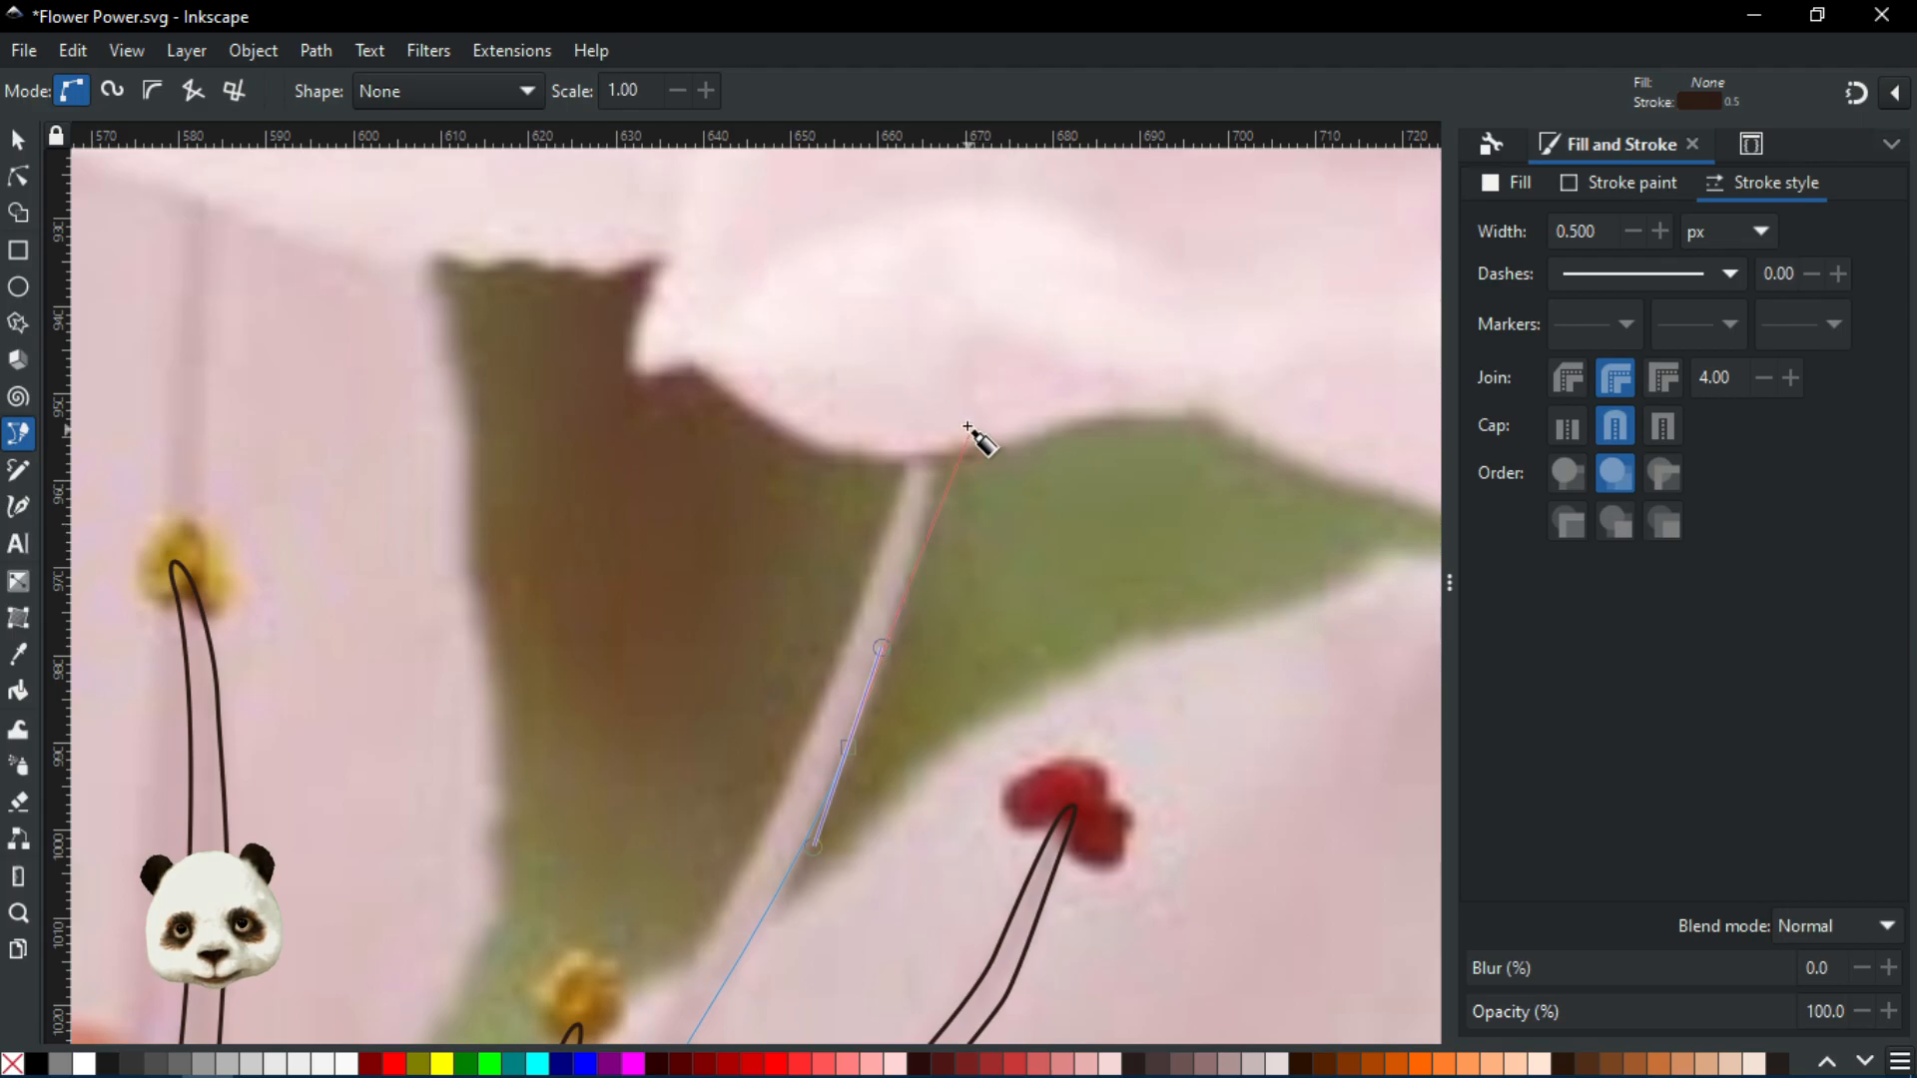
drag(952, 379, 948, 352)
Bring the stalk outline back down to its start to close it, then deselect it
drag(909, 466, 880, 555)
drag(778, 769, 1020, 435)
drag(967, 581, 889, 704)
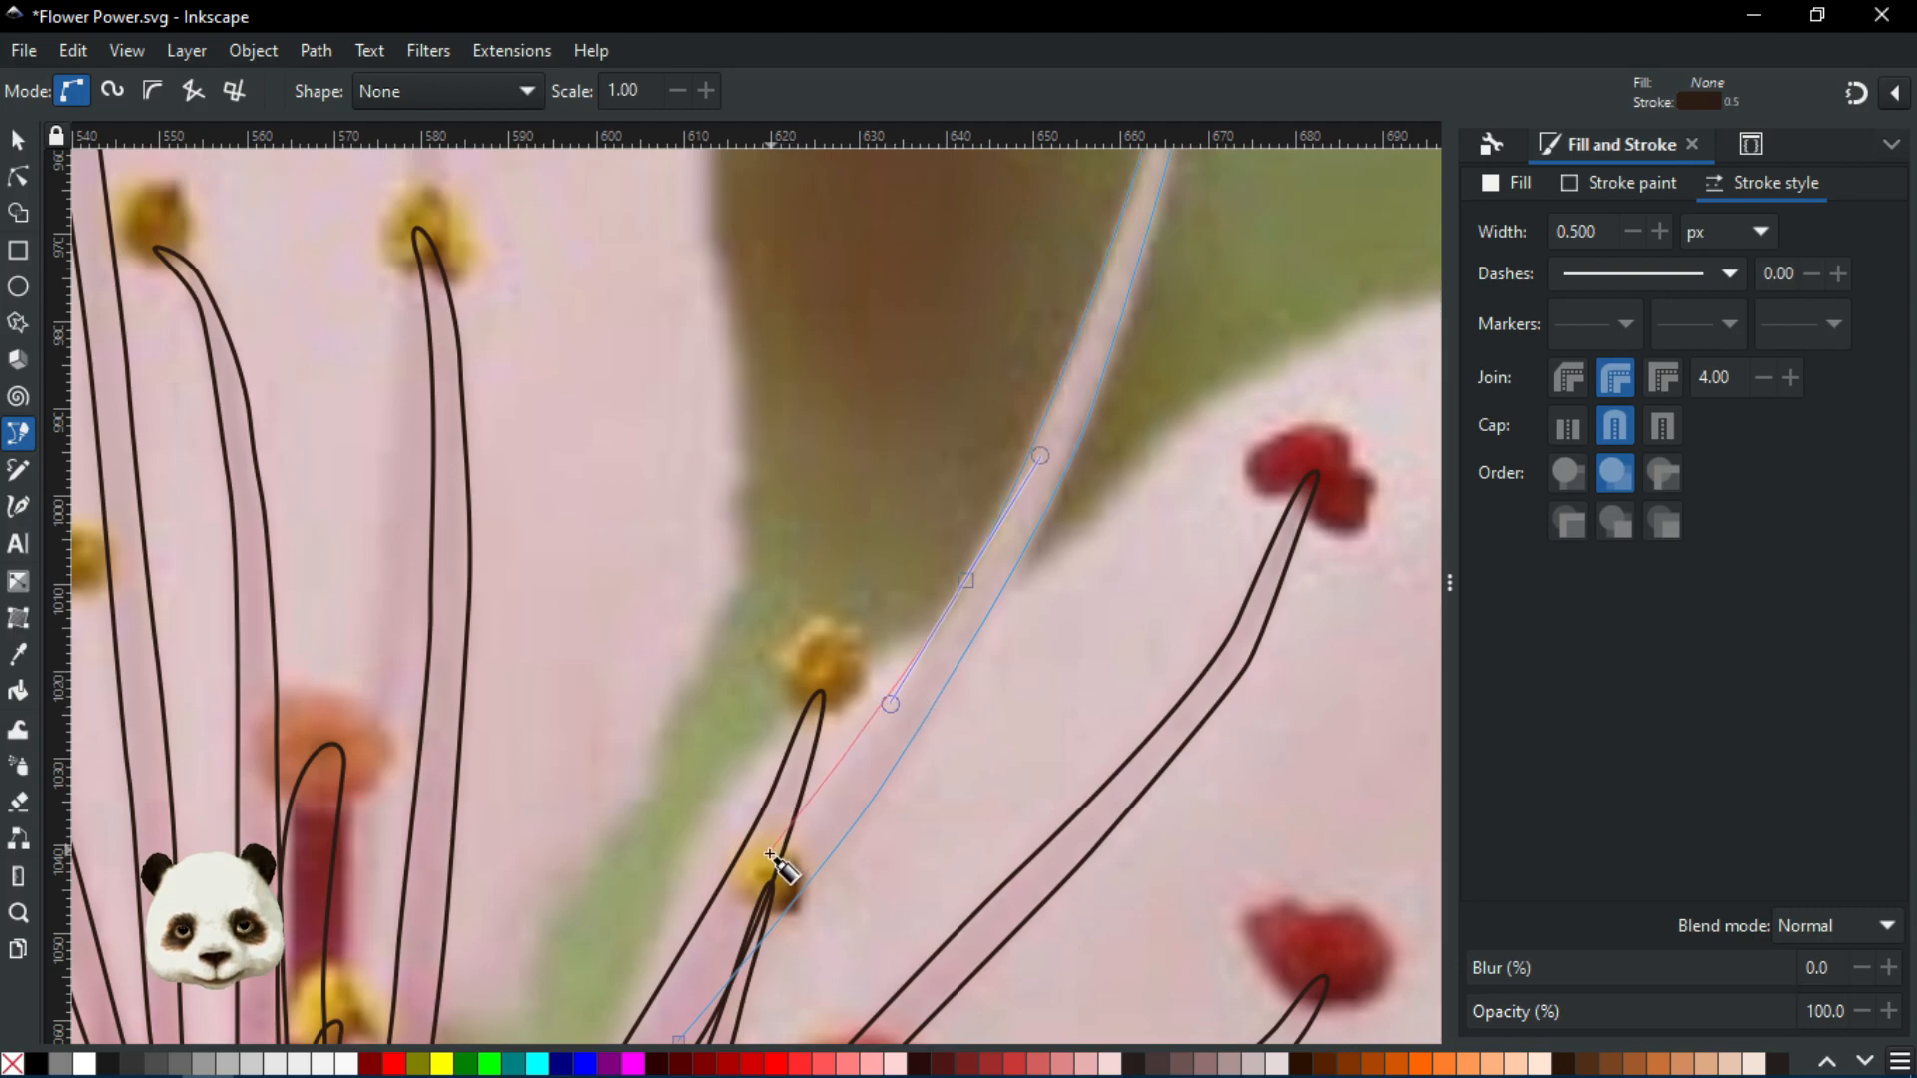
drag(767, 859, 907, 539)
drag(847, 689, 840, 724)
scroll(831, 675, down, 4)
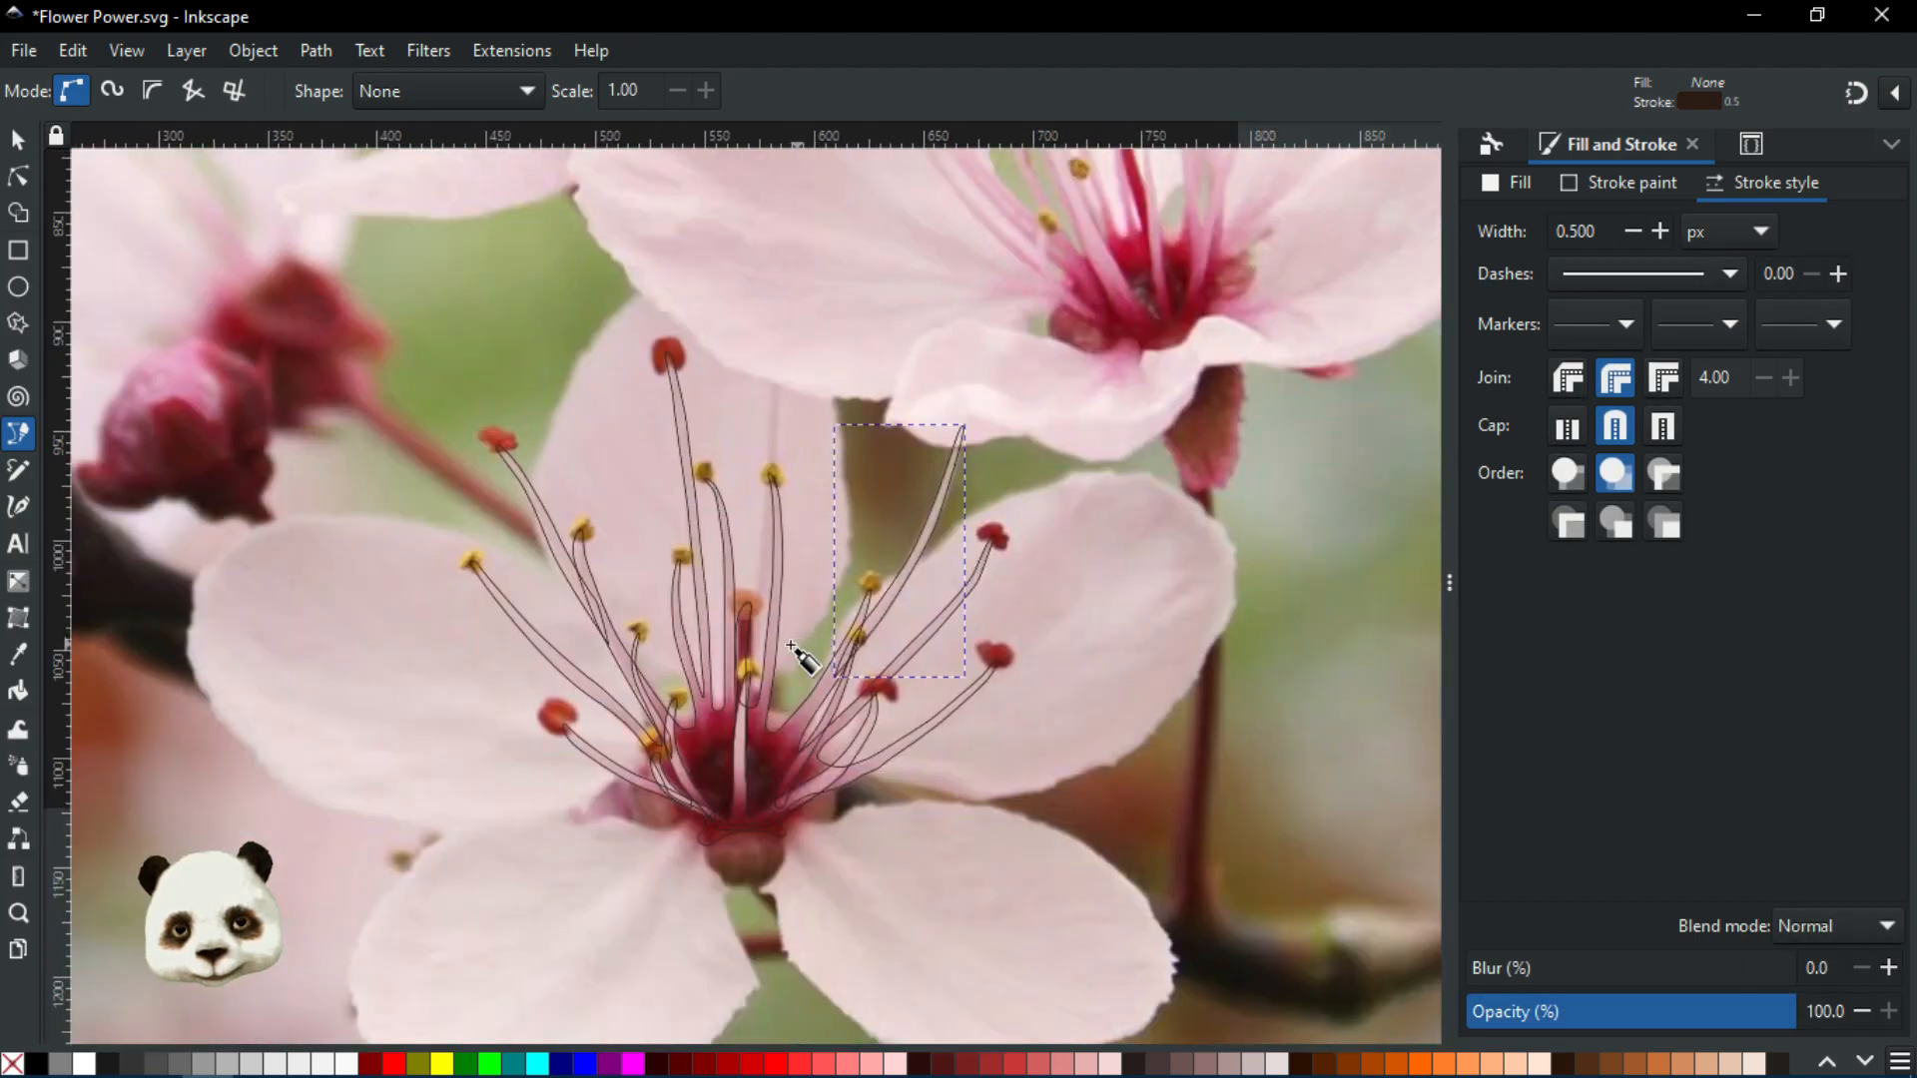
scroll(682, 553, up, 2)
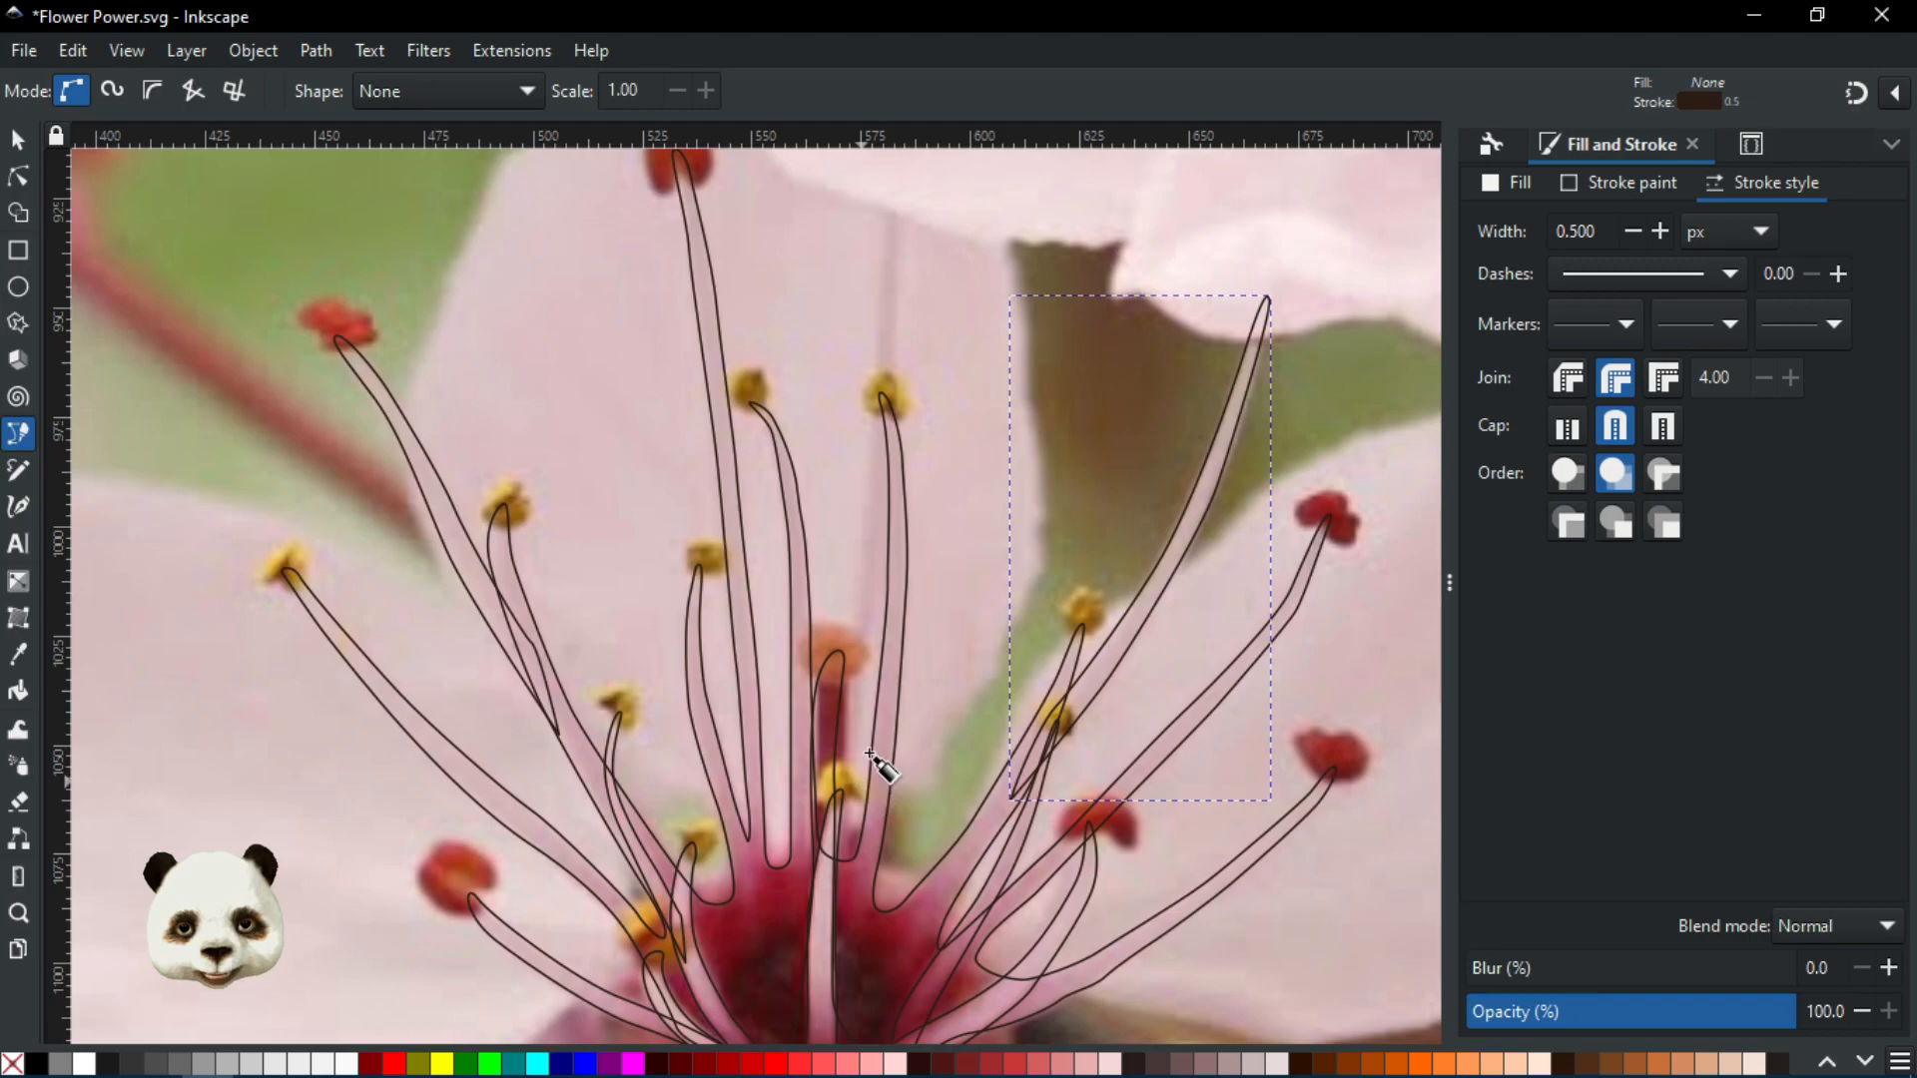
drag(900, 739, 845, 878)
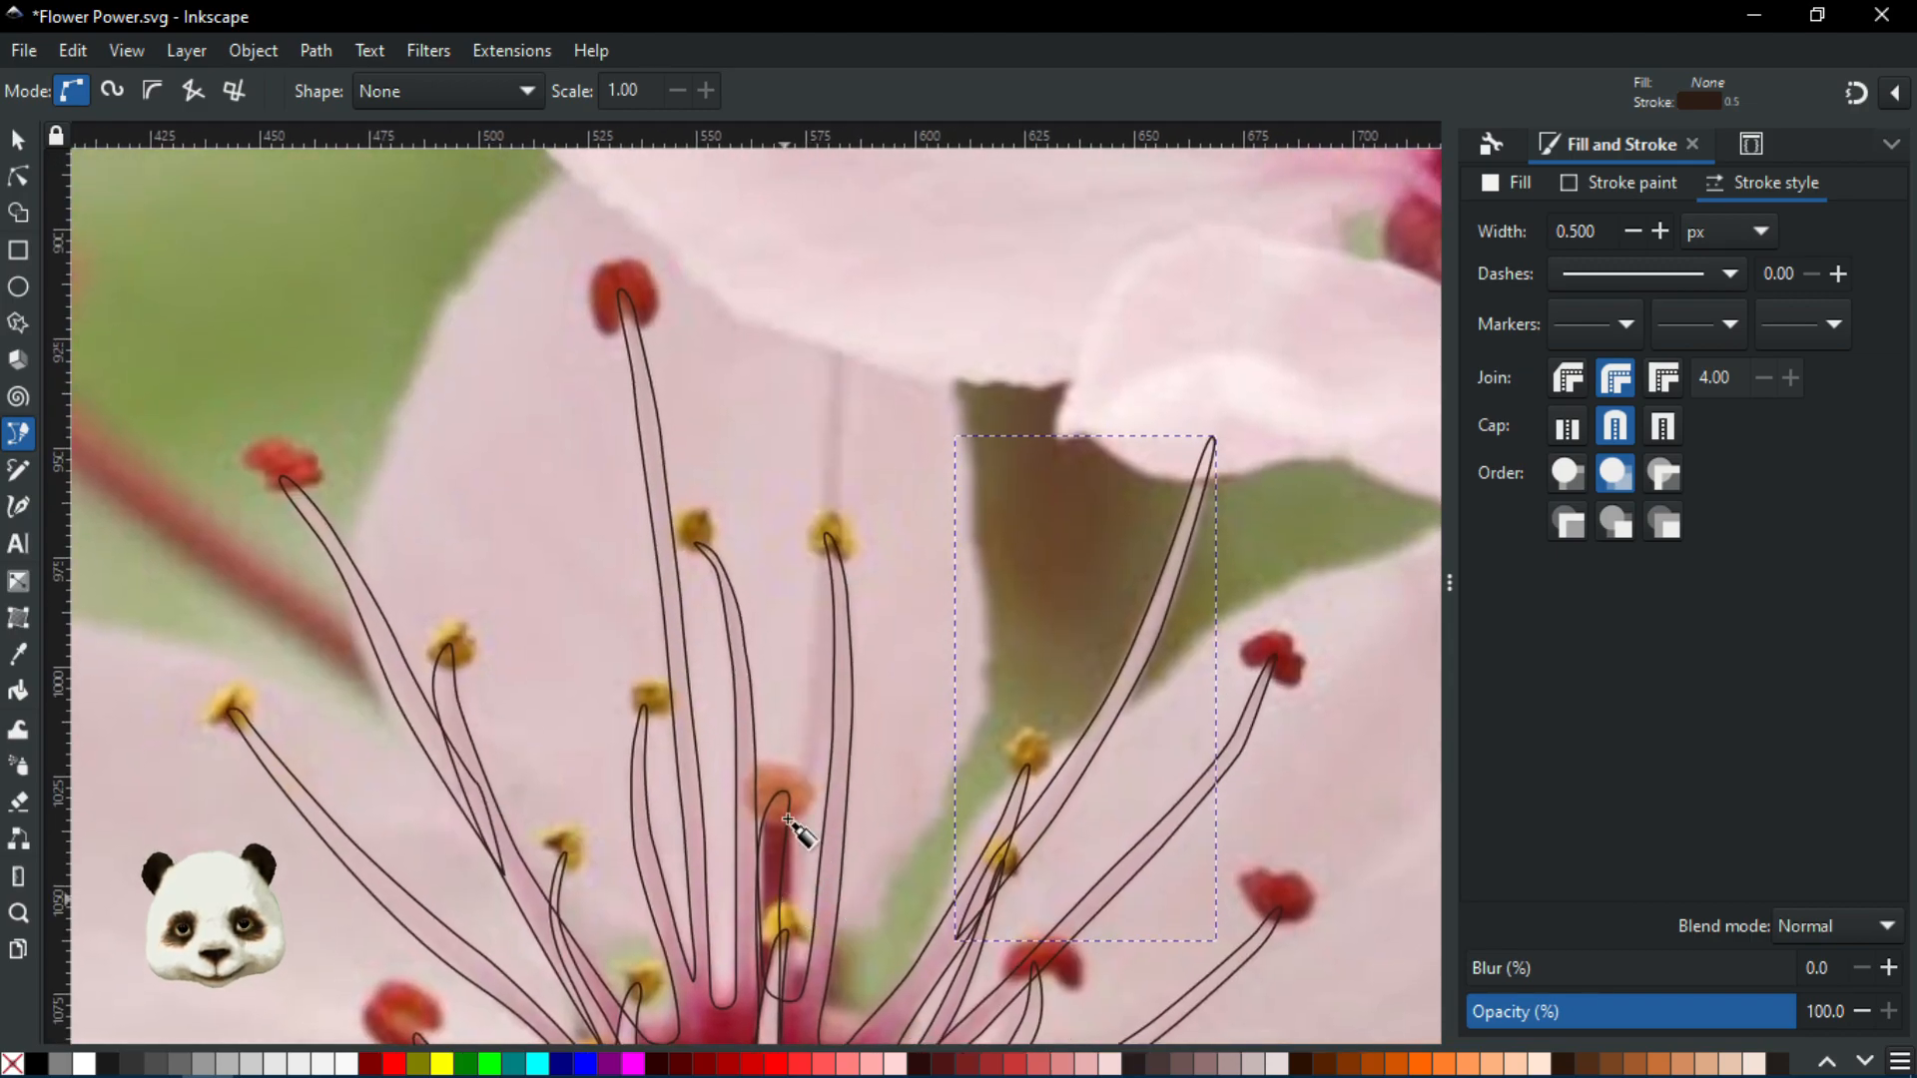
scroll(846, 878, down, 2)
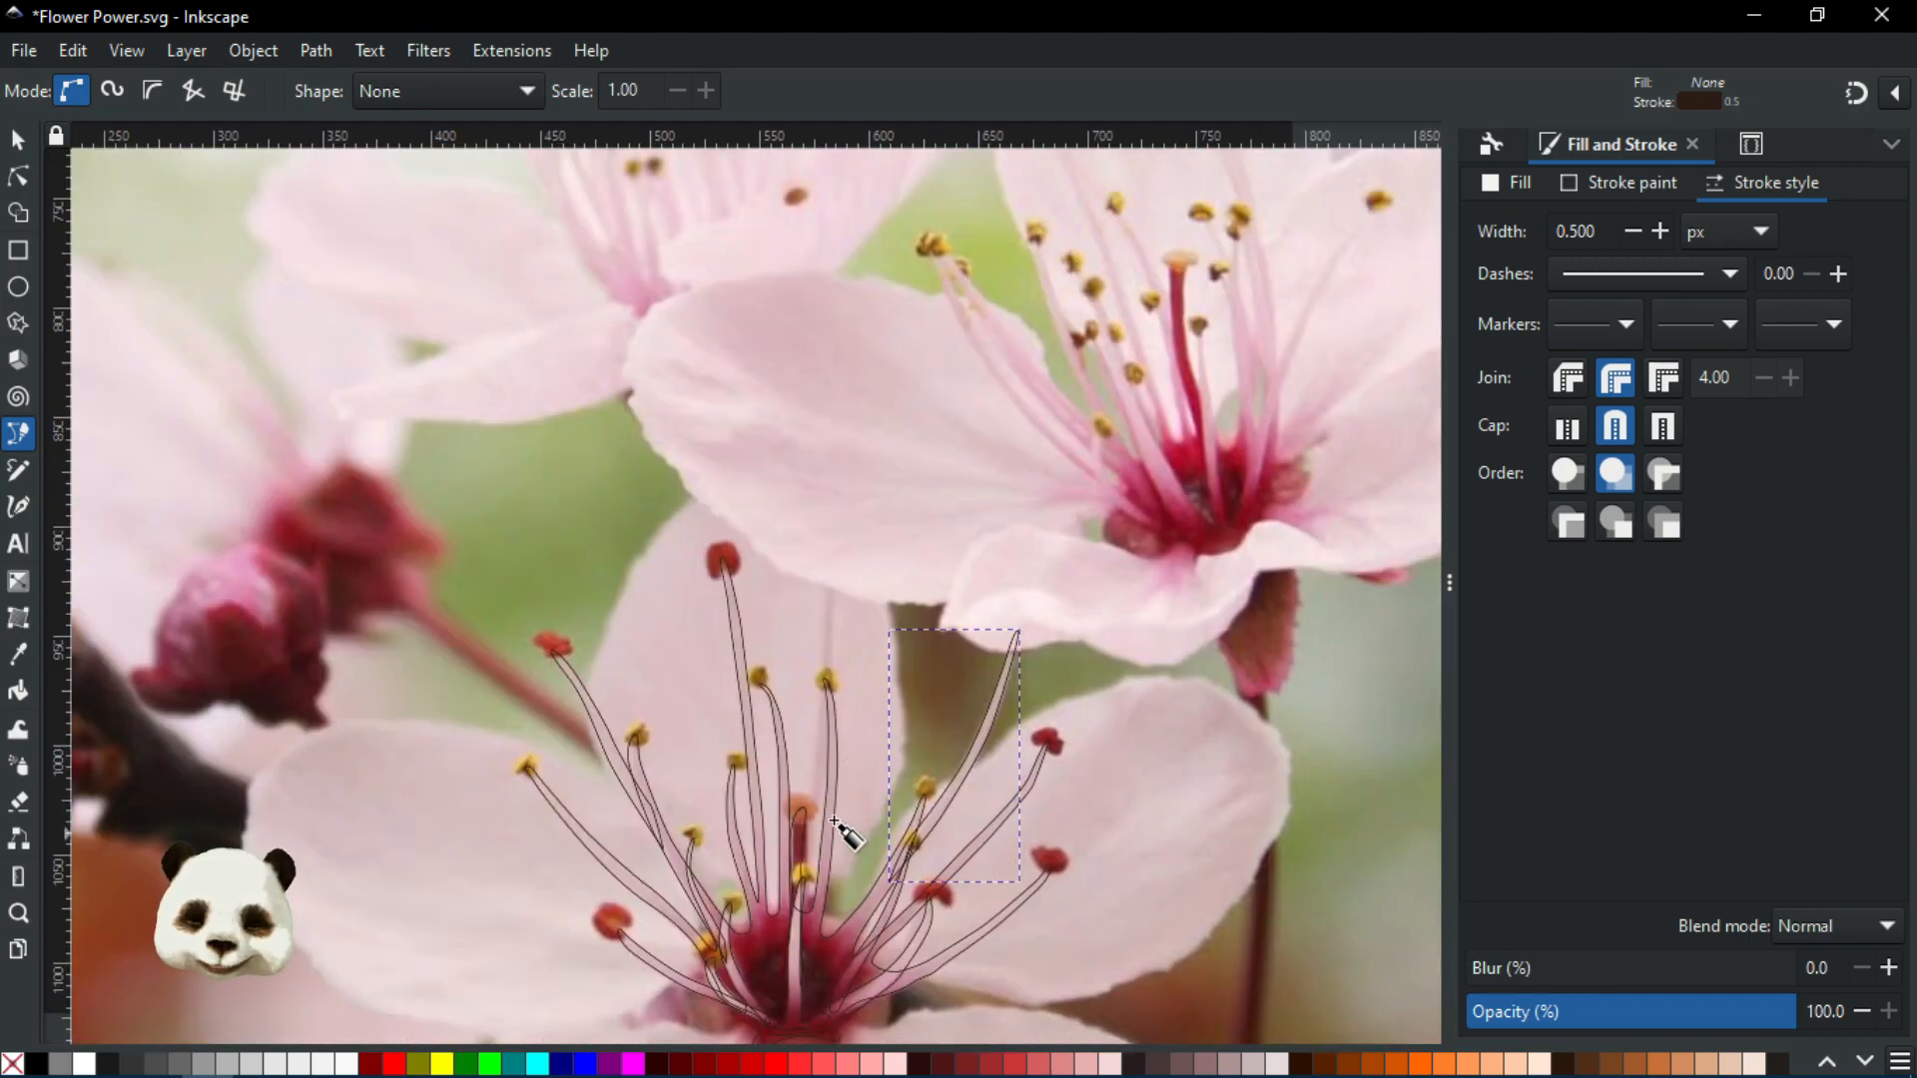
scroll(860, 898, down, 2)
scroll(838, 829, up, 1)
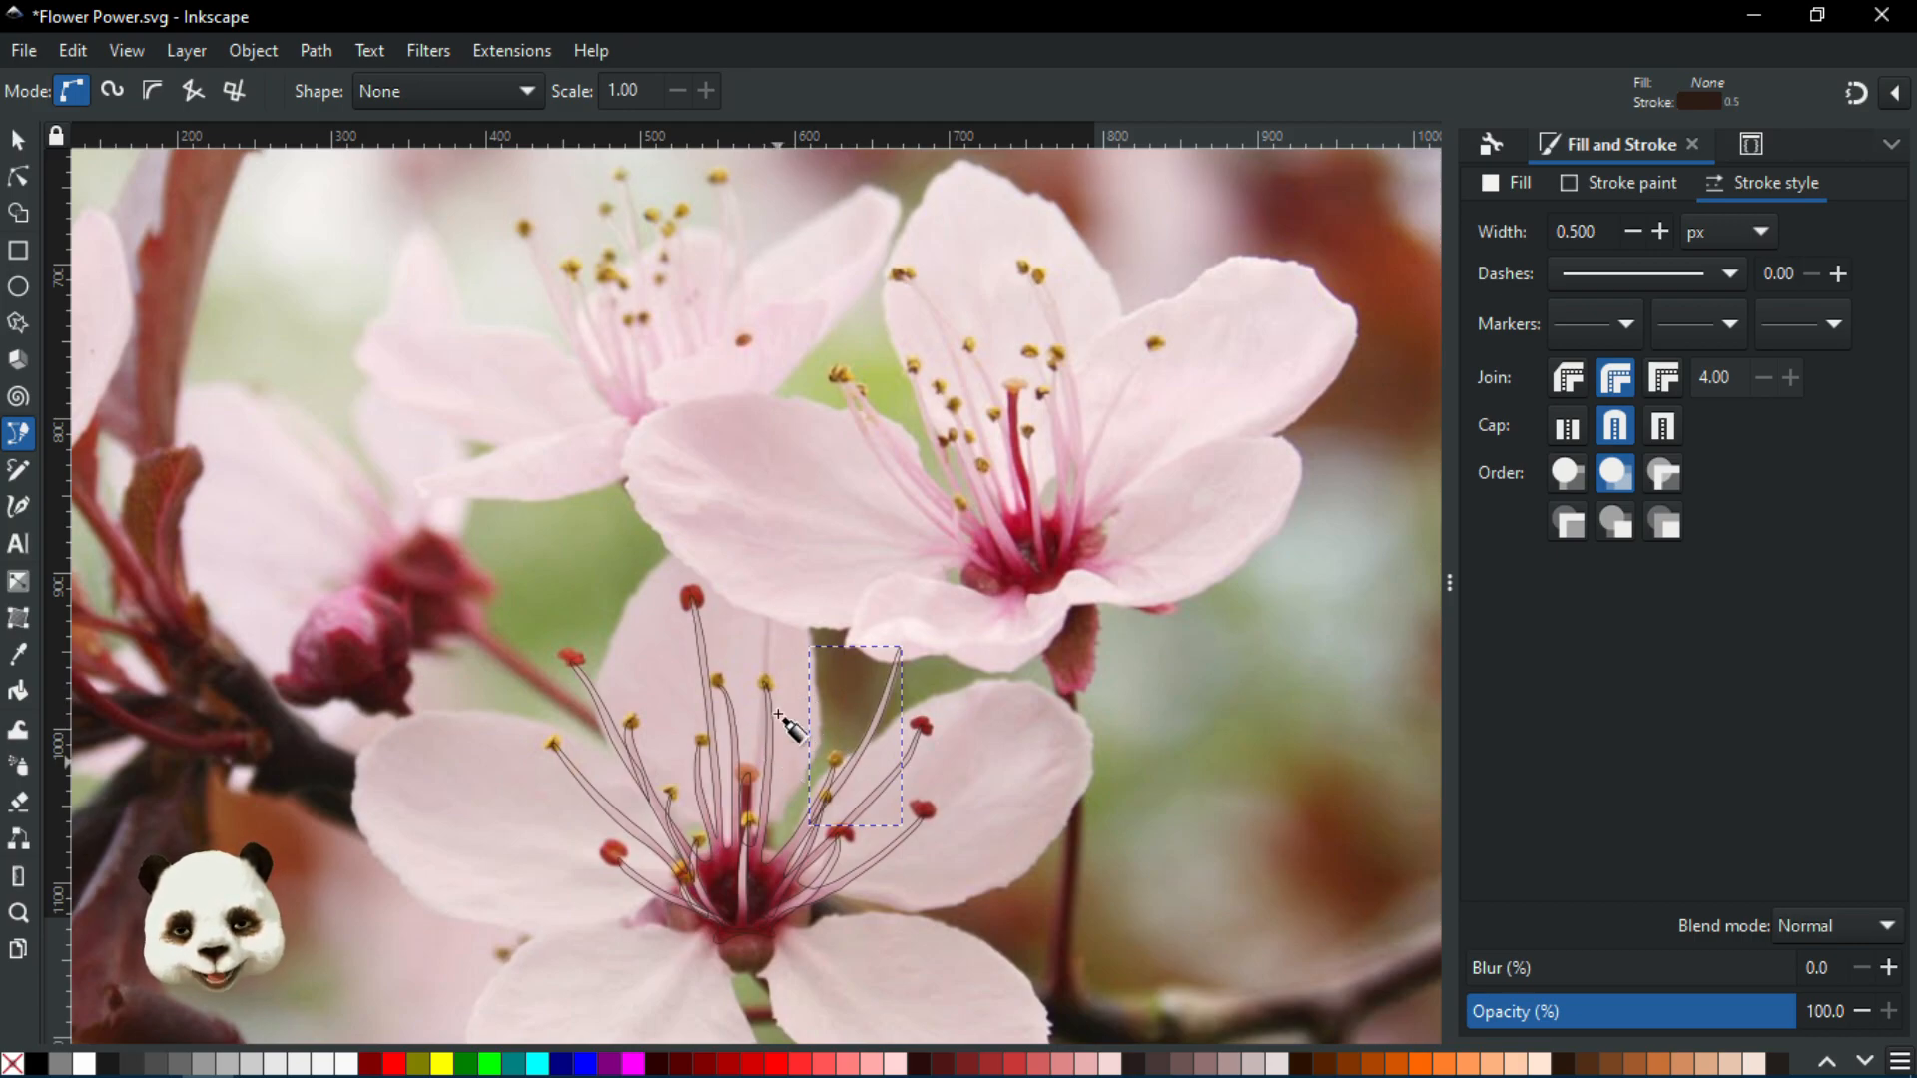
scroll(749, 764, up, 3)
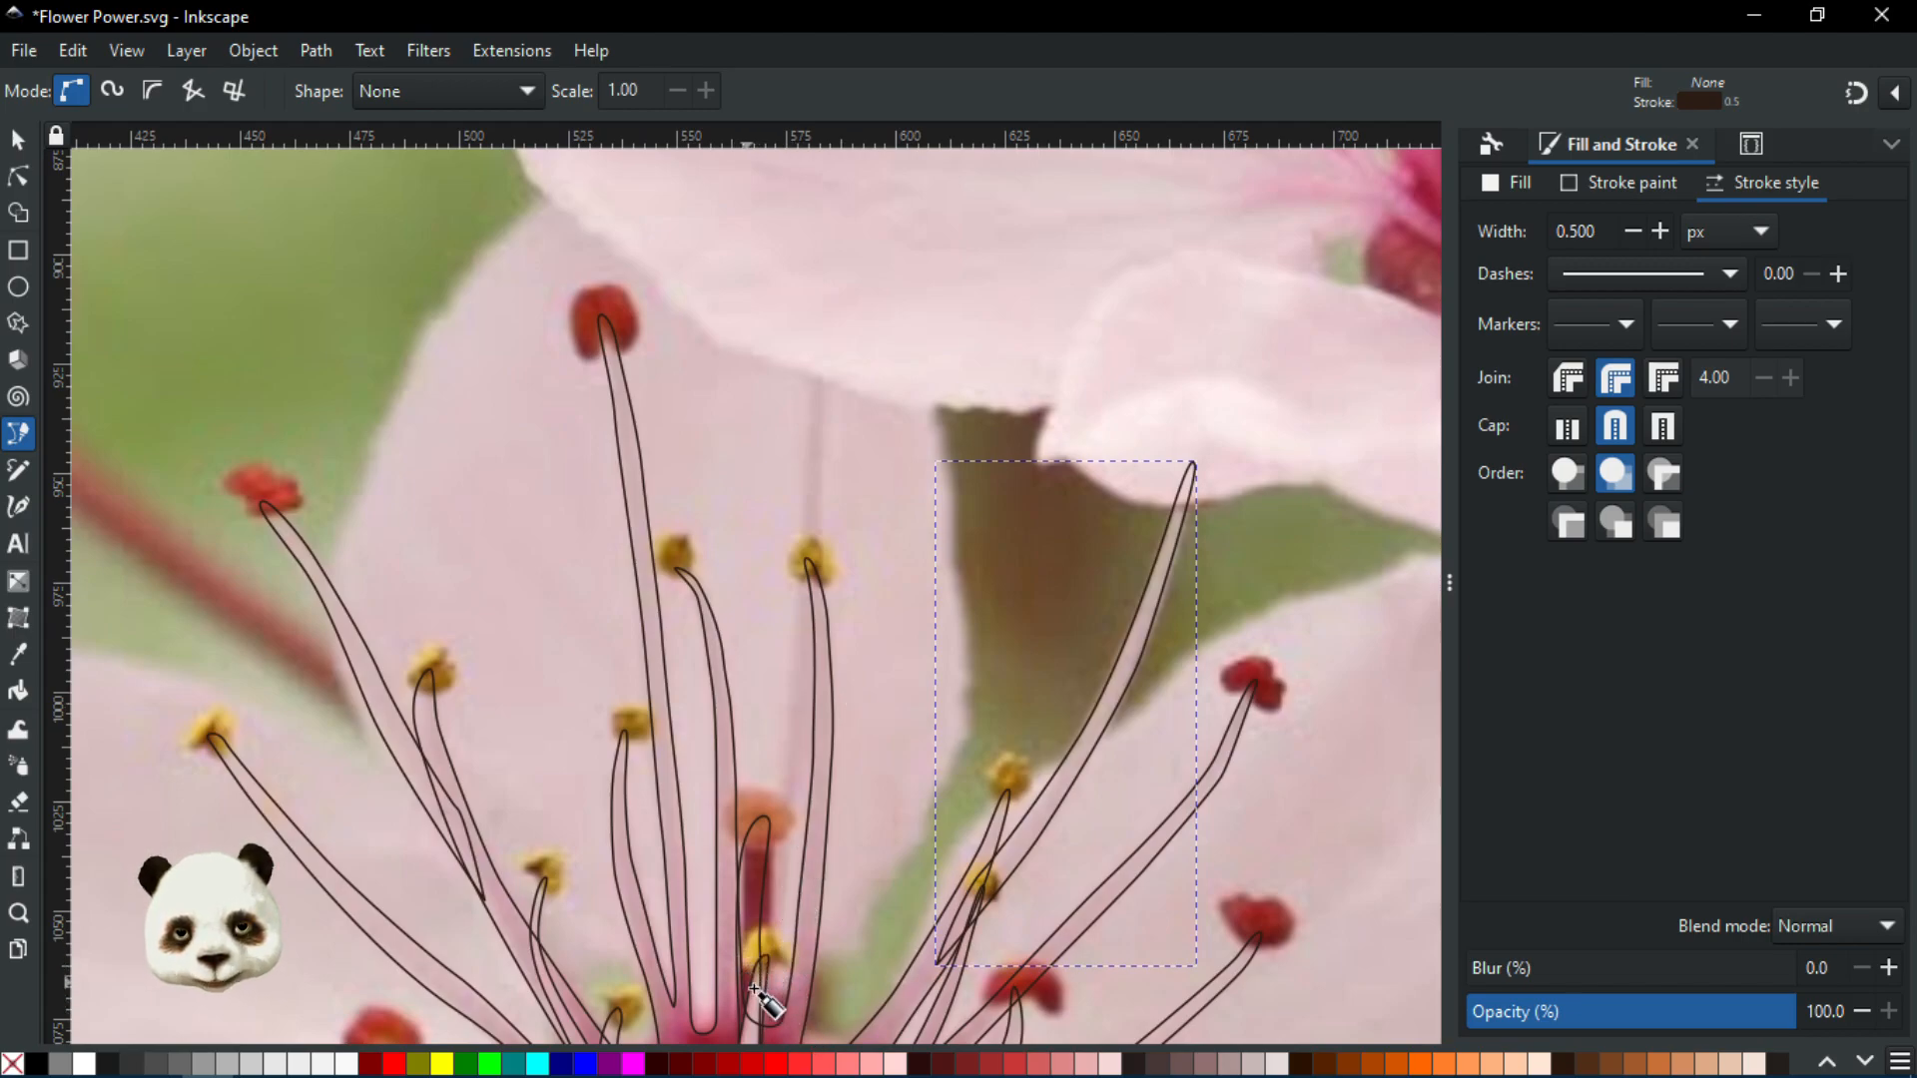
key(Escape)
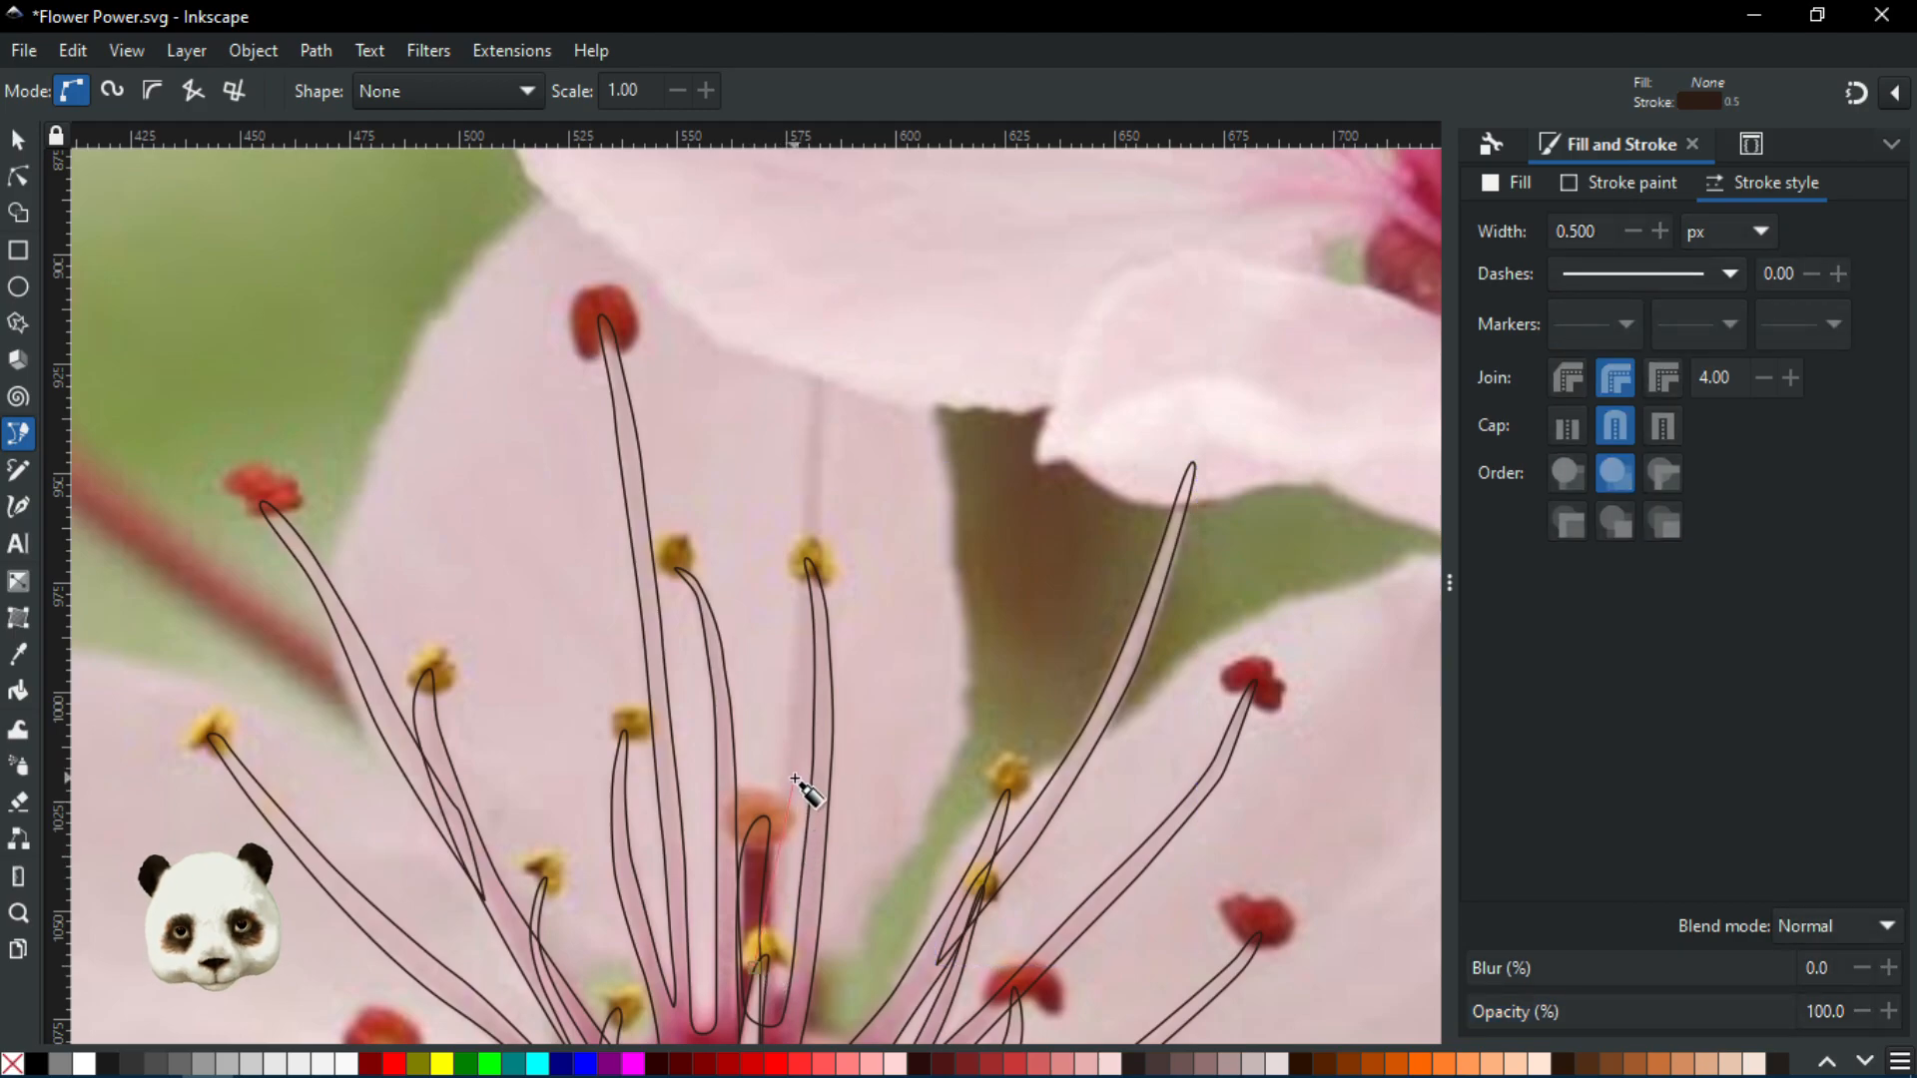
Outline the tall central stamen up and back down, removing one misplaced point, and close it
drag(803, 715, 811, 662)
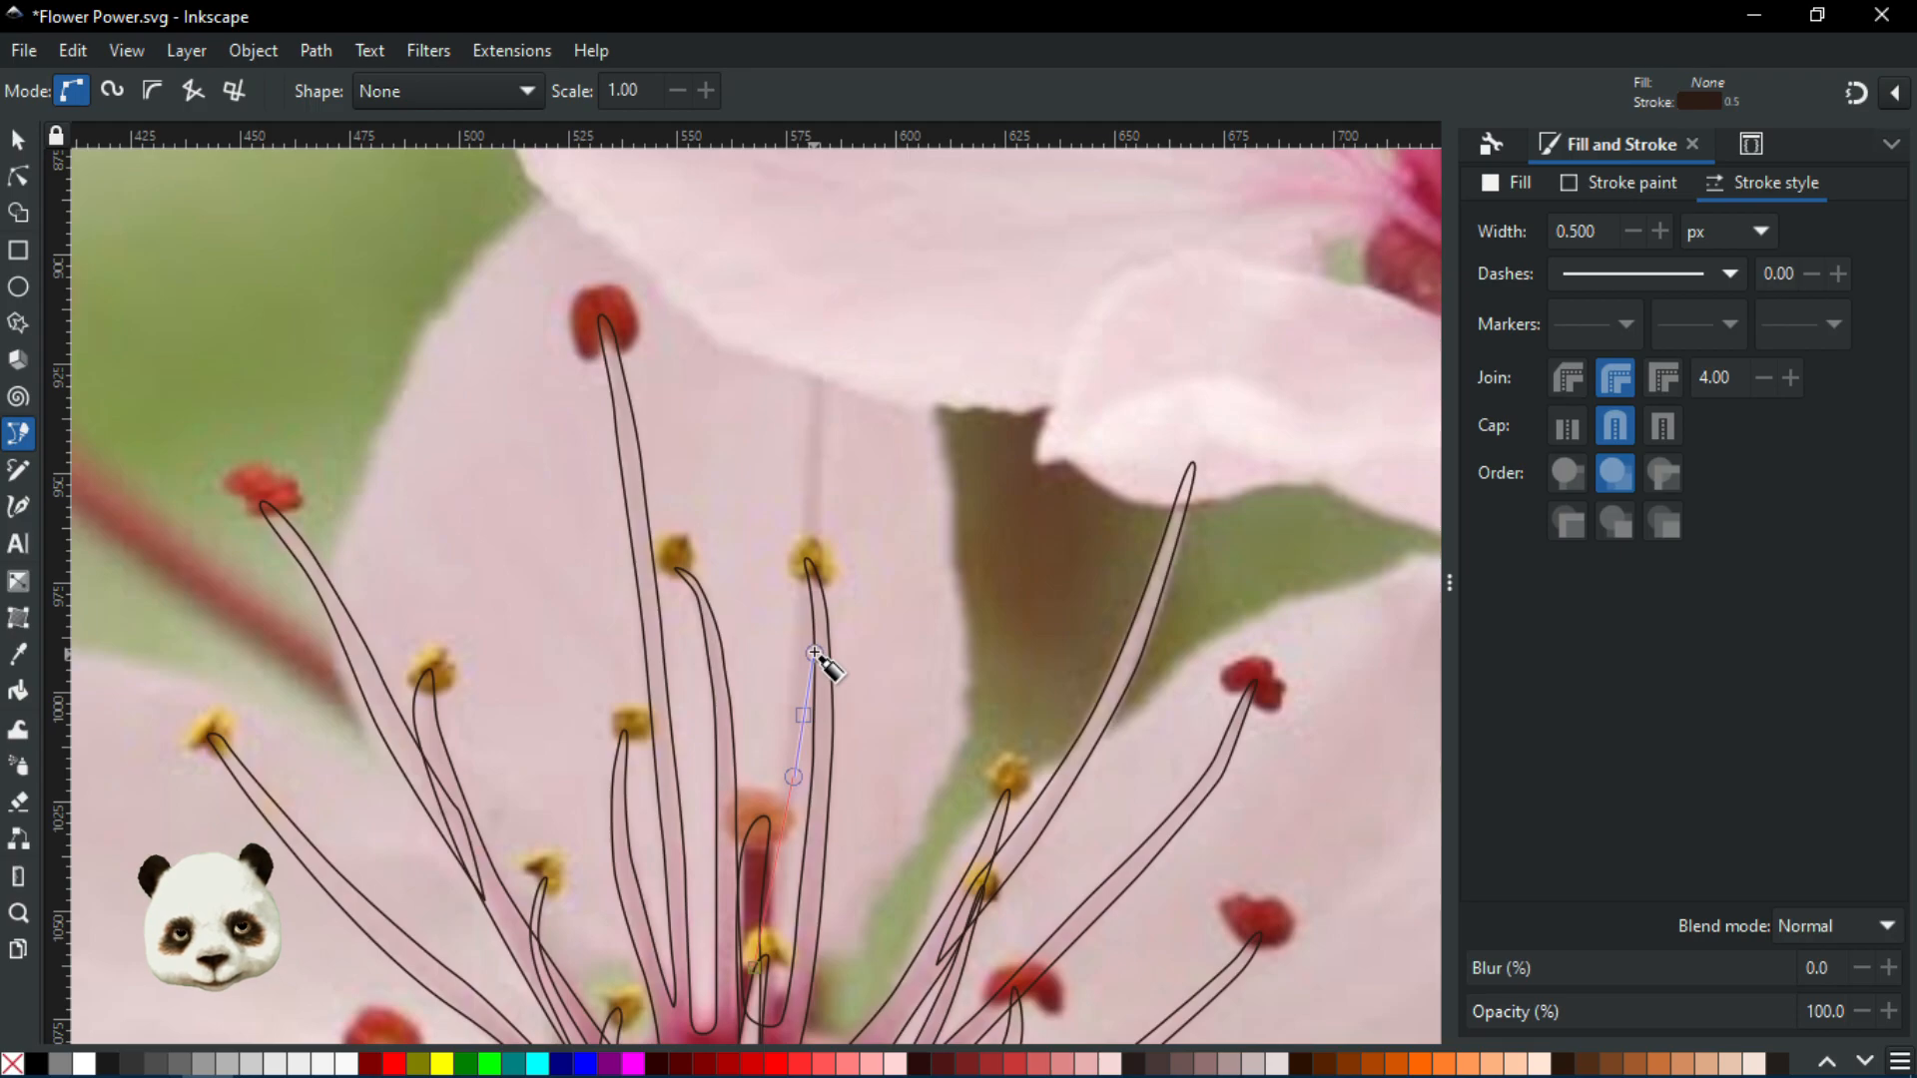
drag(814, 654, 814, 651)
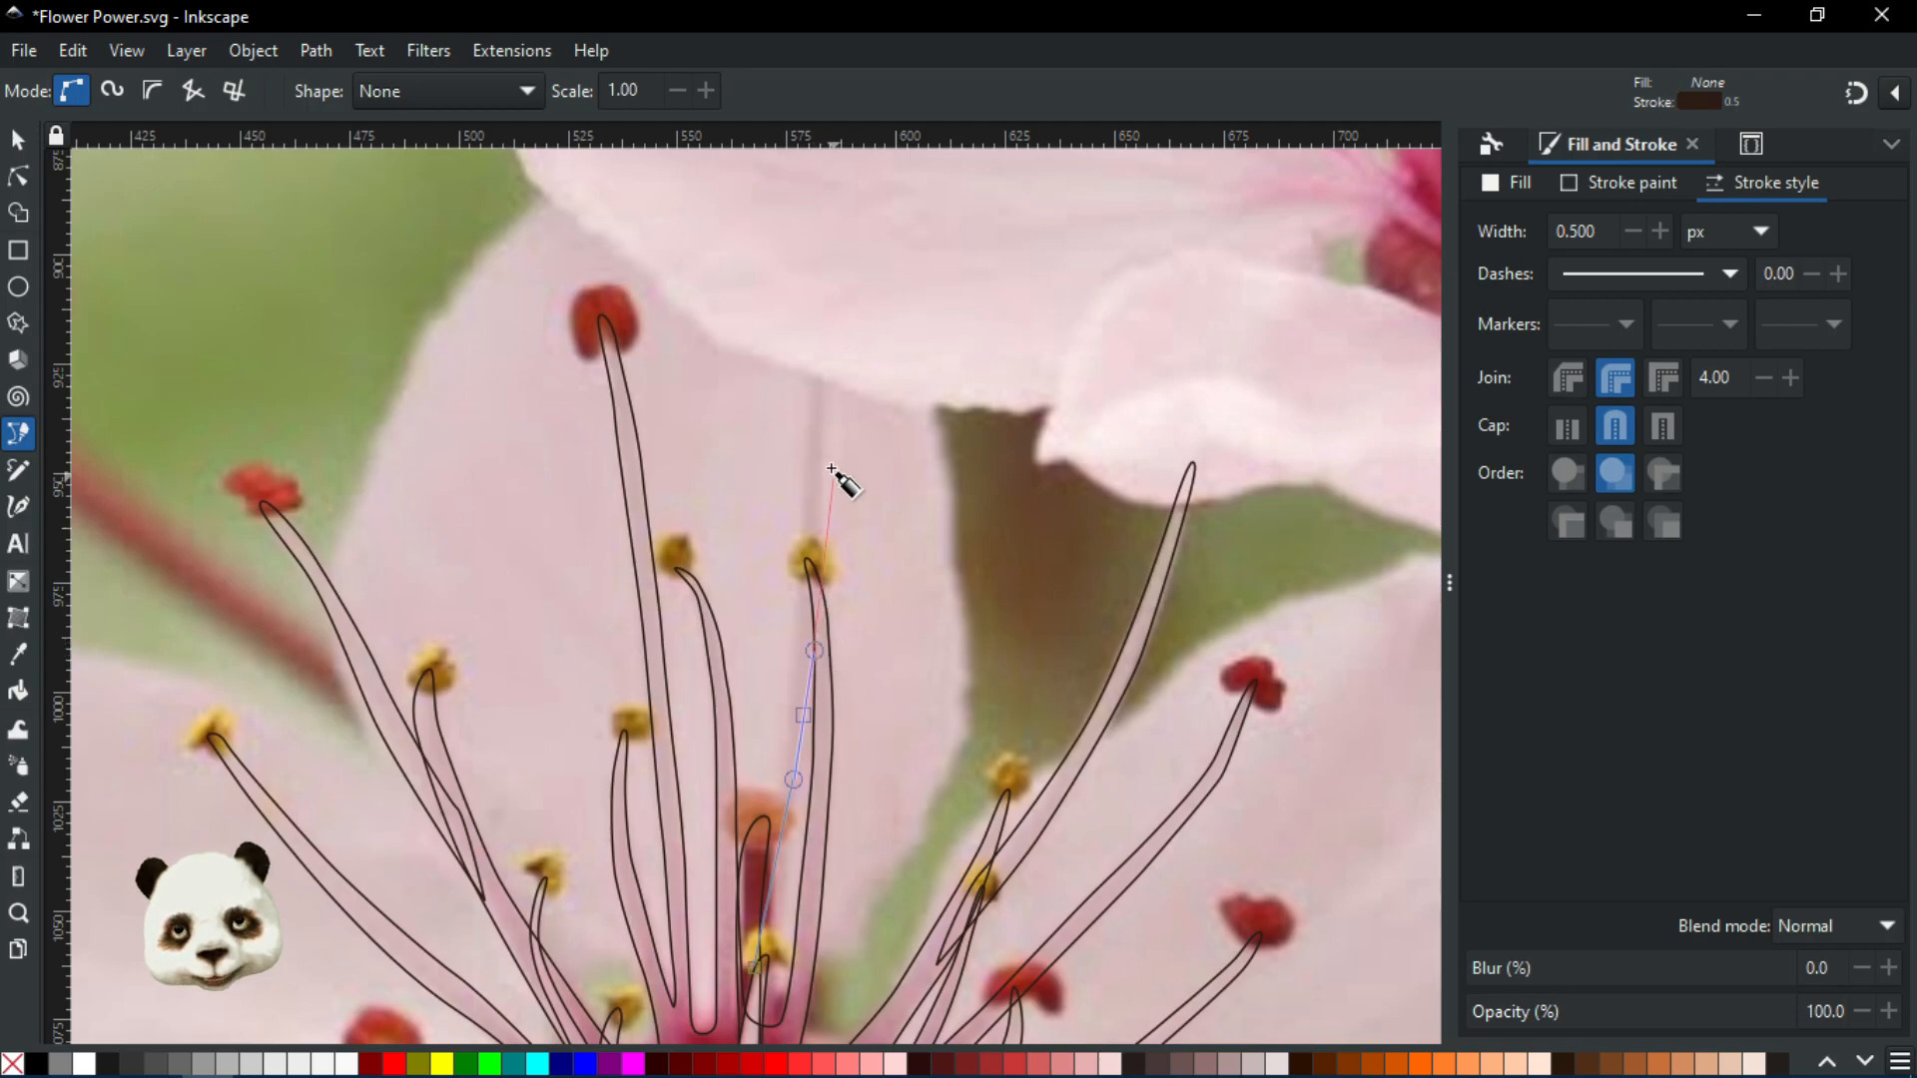
mouse_move(834, 387)
mouse_down()
mouse_move(837, 322)
mouse_move(810, 394)
mouse_up()
drag(802, 494, 800, 524)
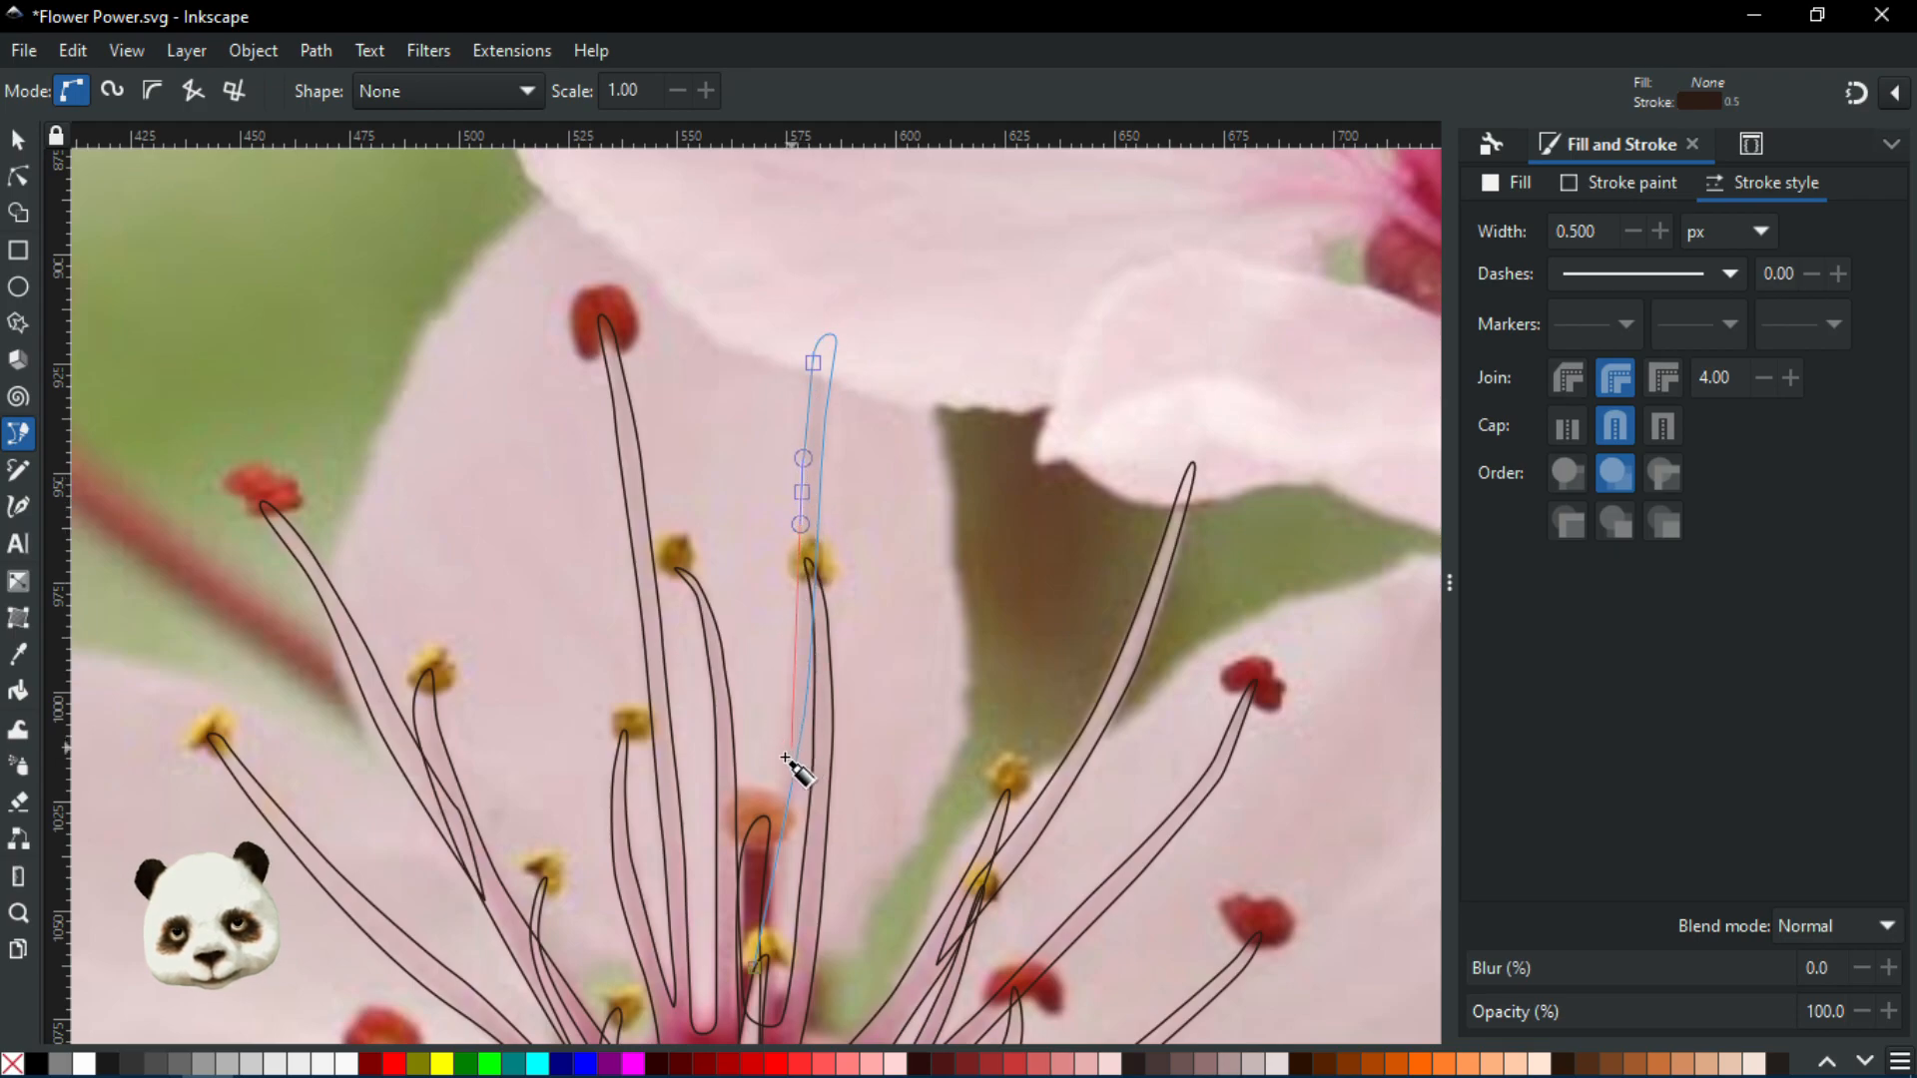
drag(785, 759, 762, 829)
key(BackSpace)
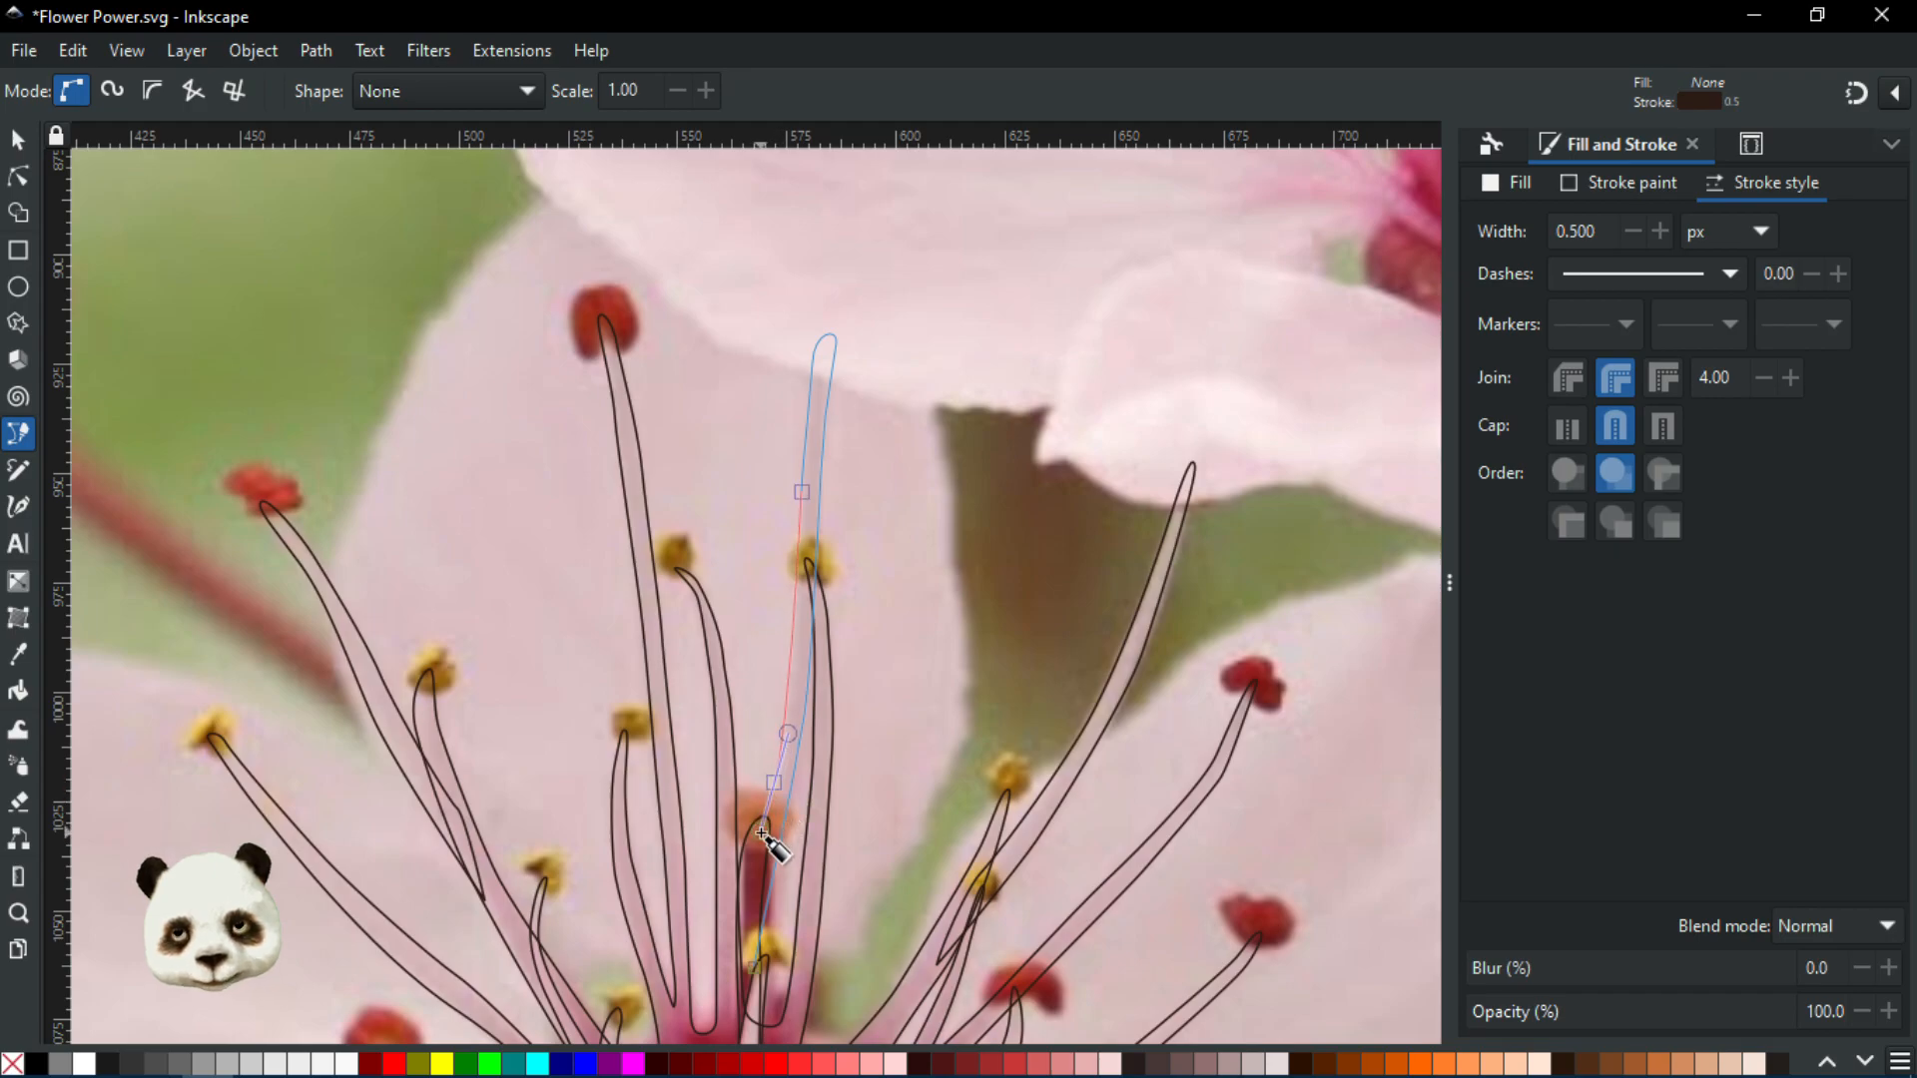
click(757, 969)
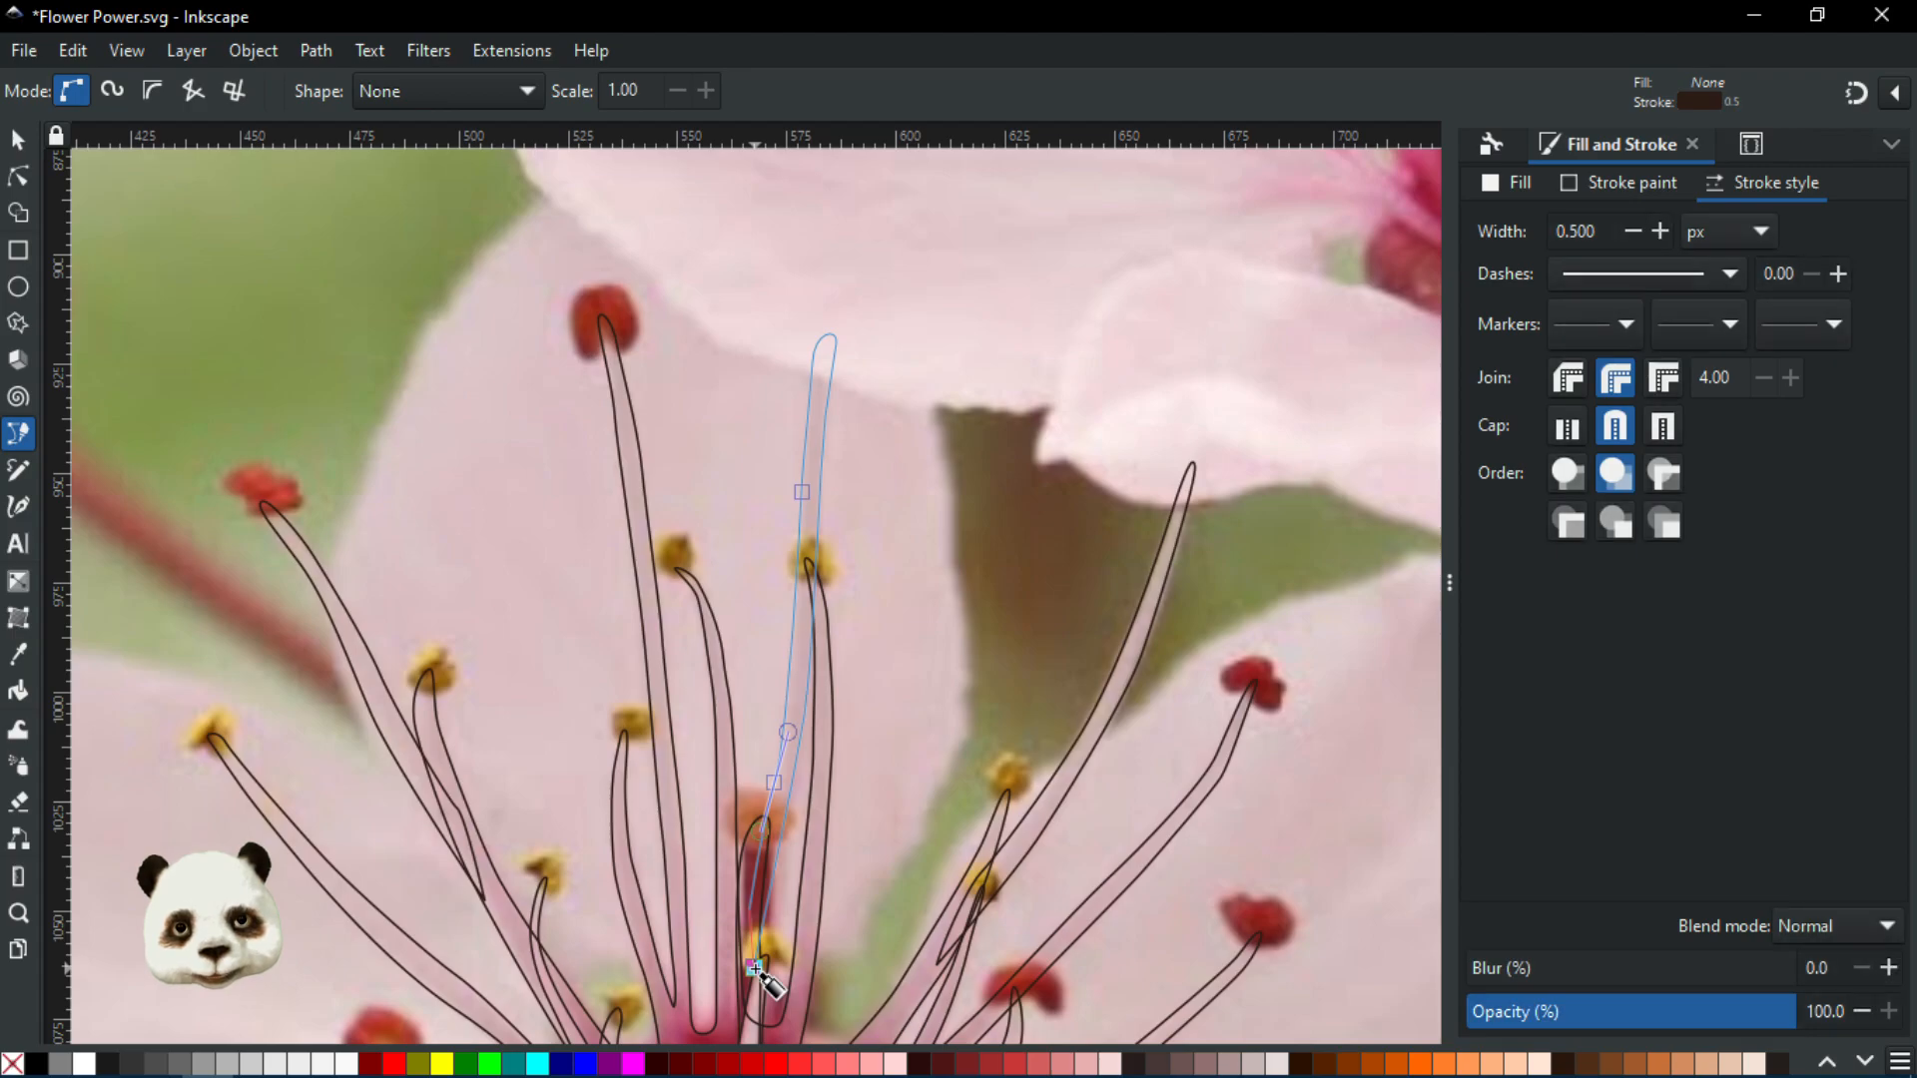
key(5)
scroll(1060, 853, up, 3)
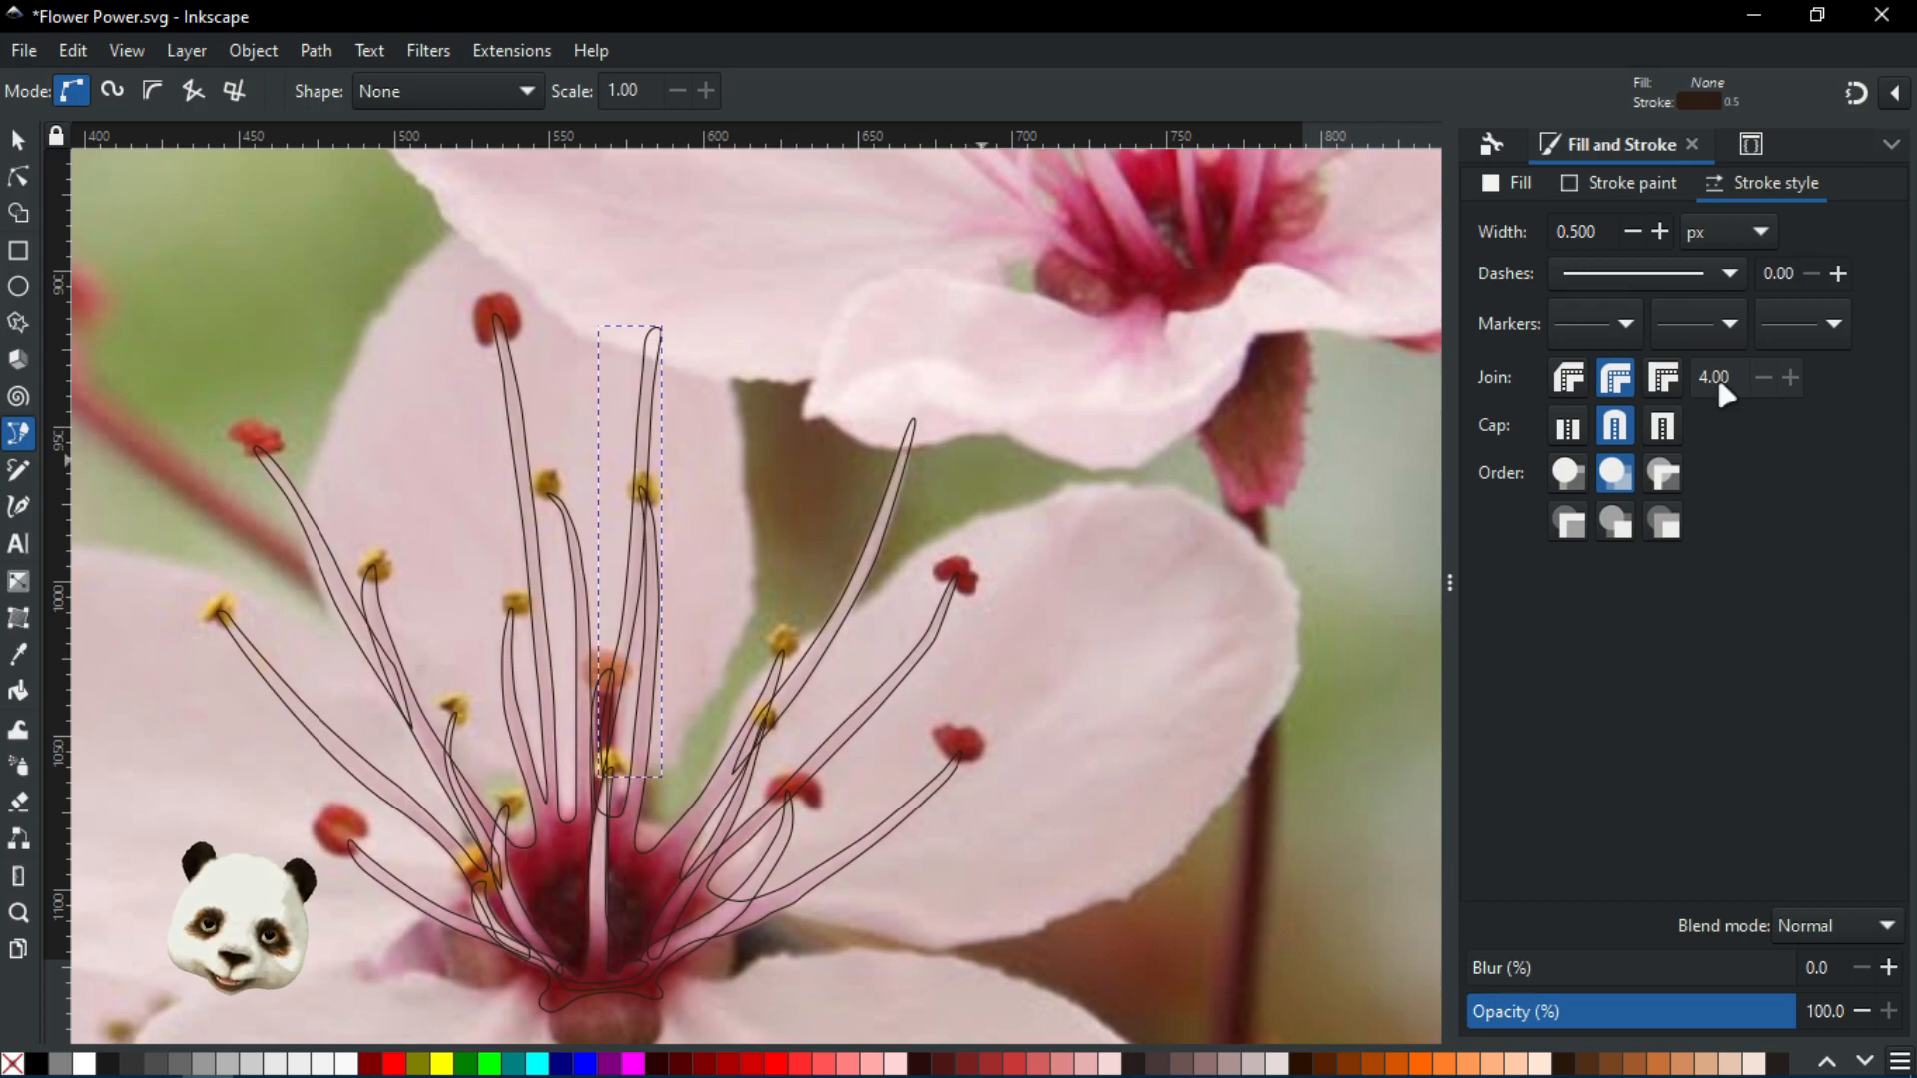
Switch away with Alt+Tab and return focus to the Inkscape drawing window
key(alt+Tab)
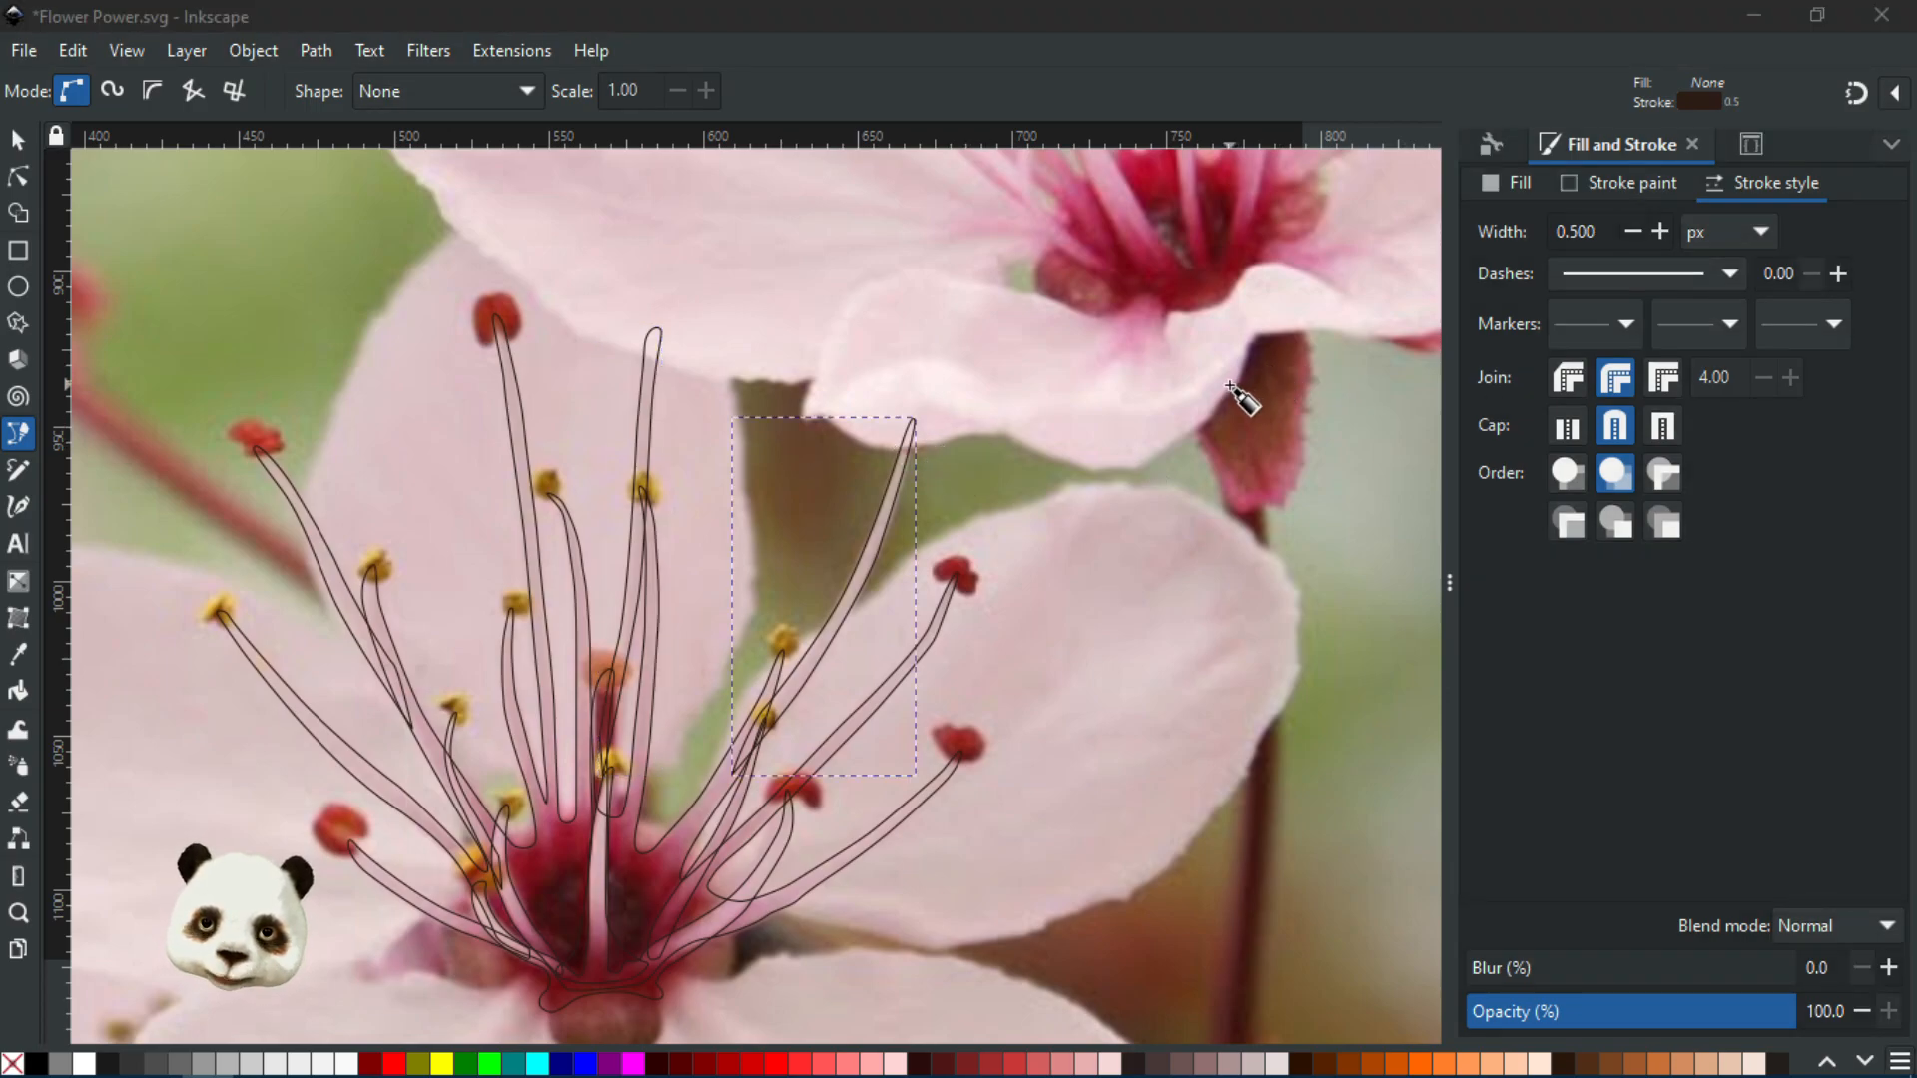
click(1110, 17)
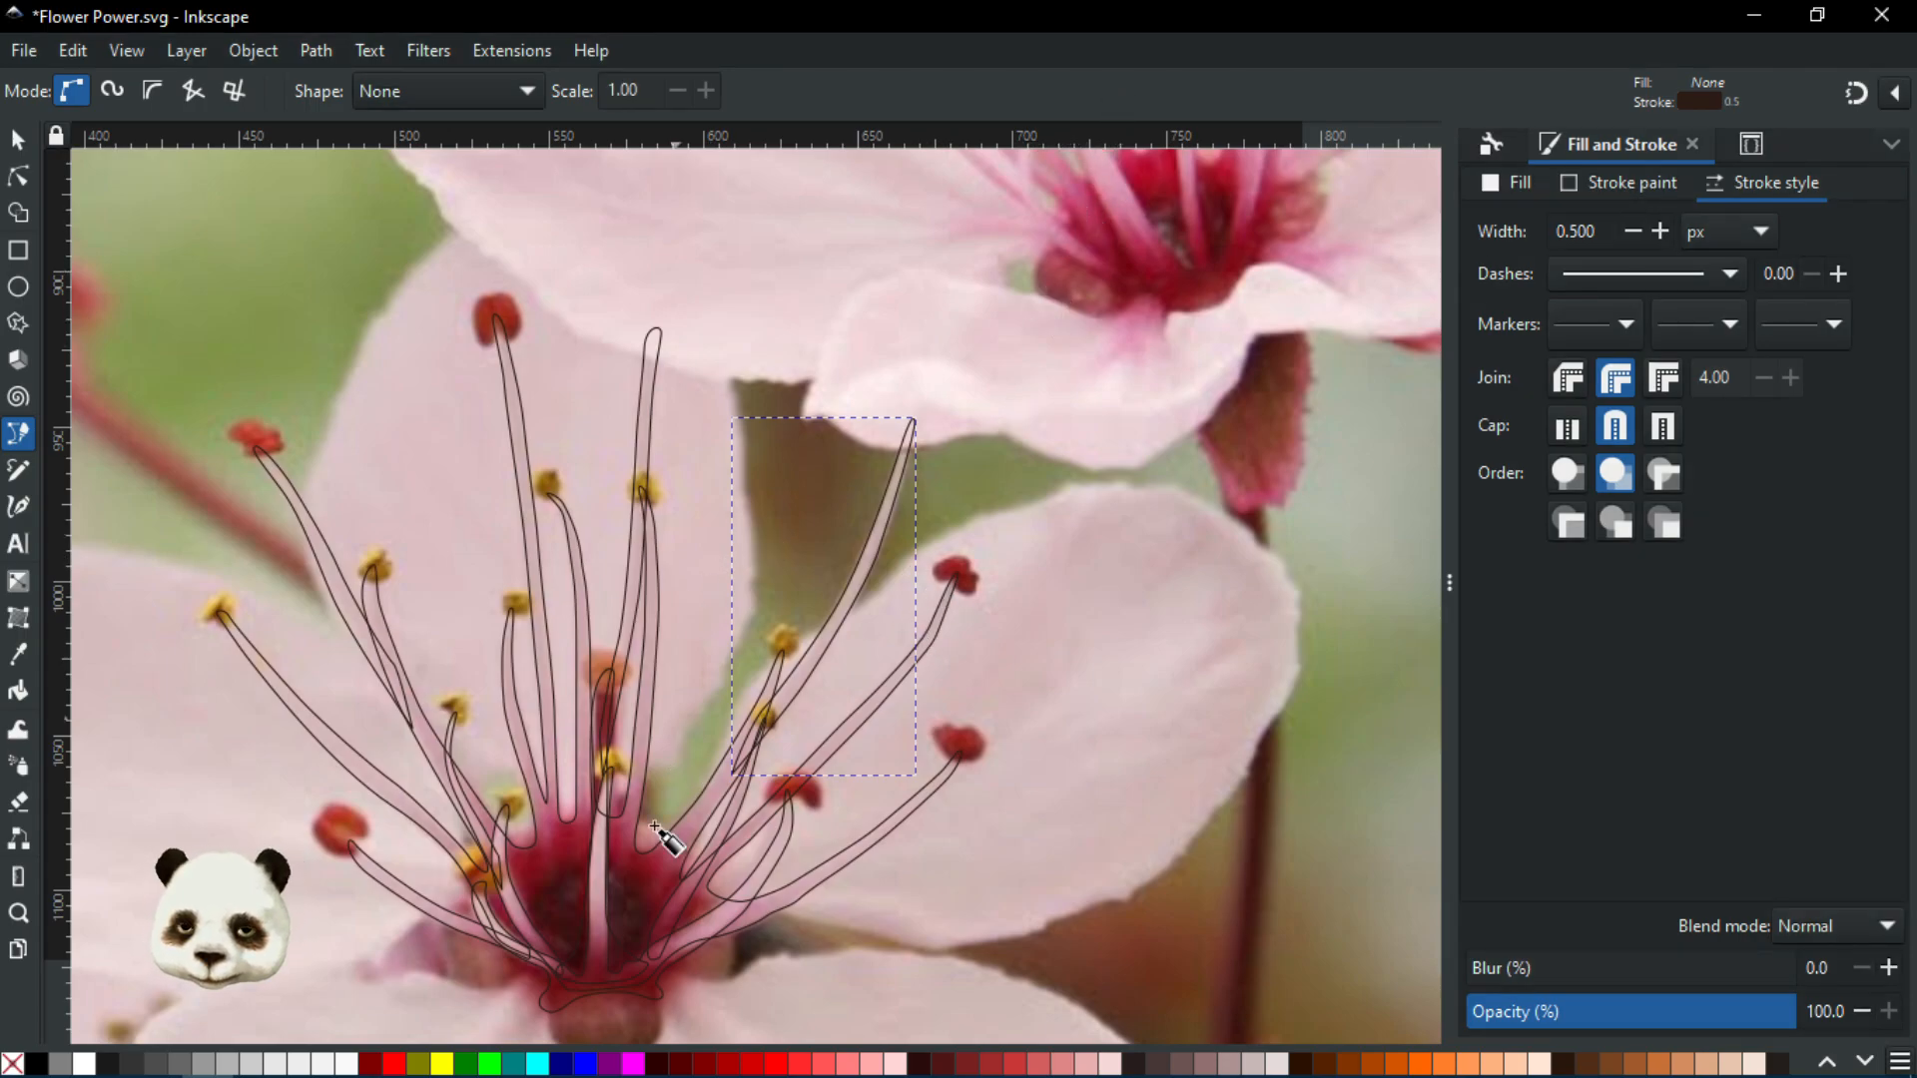
scroll(640, 879, down, 3)
scroll(689, 856, up, 4)
scroll(614, 789, up, 3)
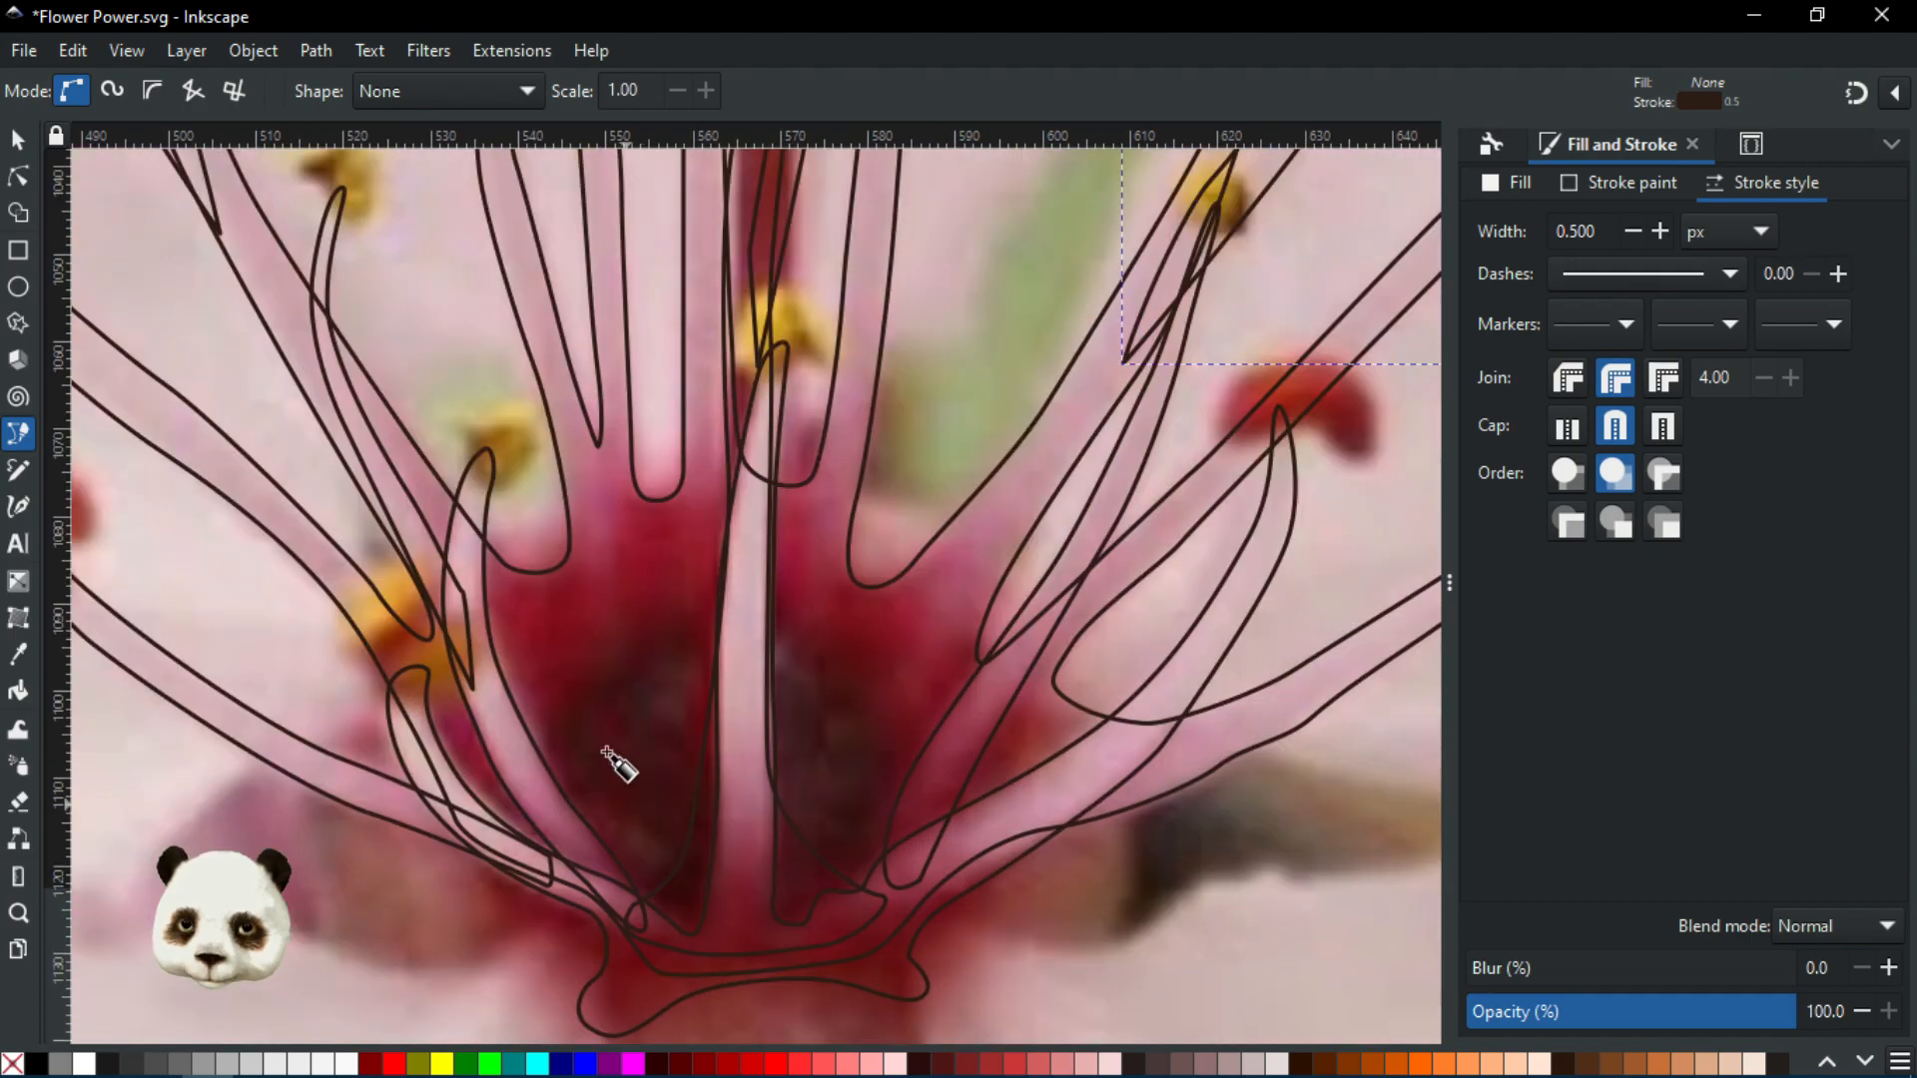
Ring the dark red flower centre with curved nodes, redoing one misplaced point, and close on the start
click(600, 884)
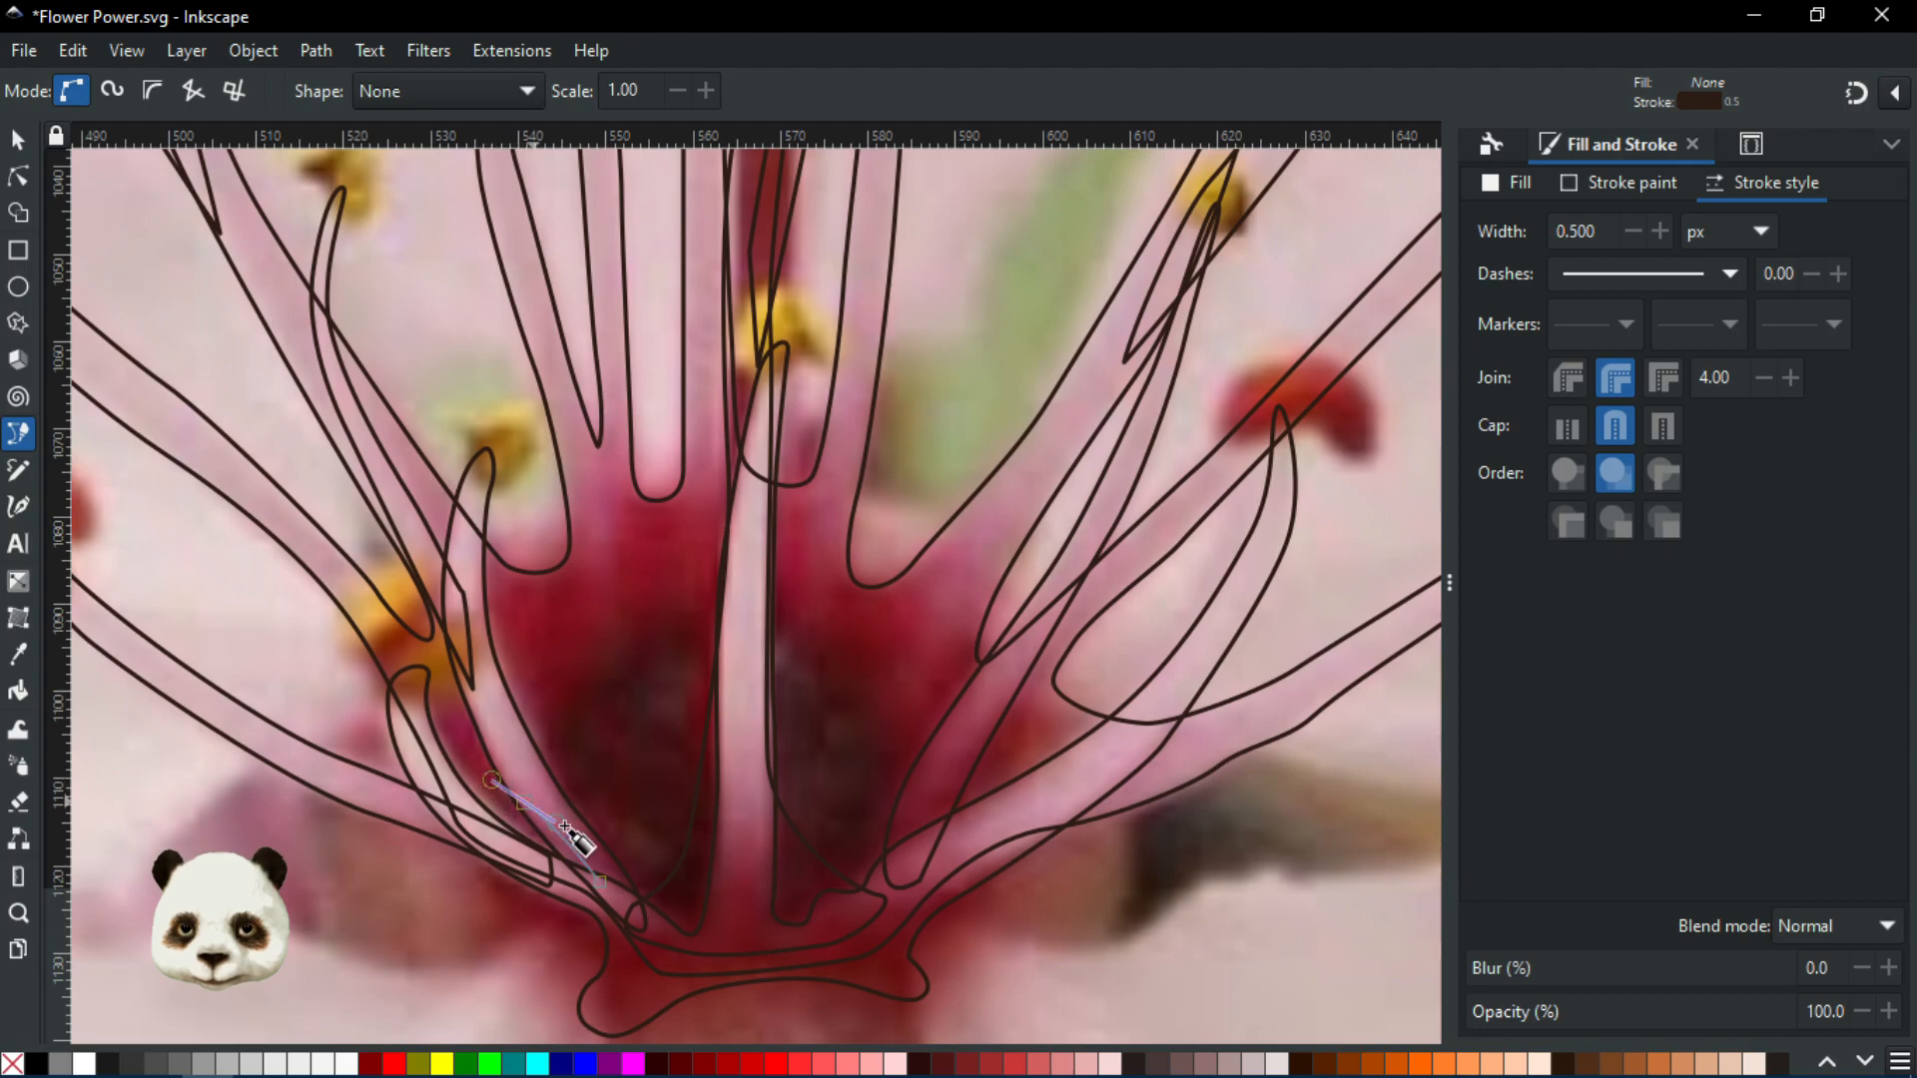
drag(544, 830, 499, 802)
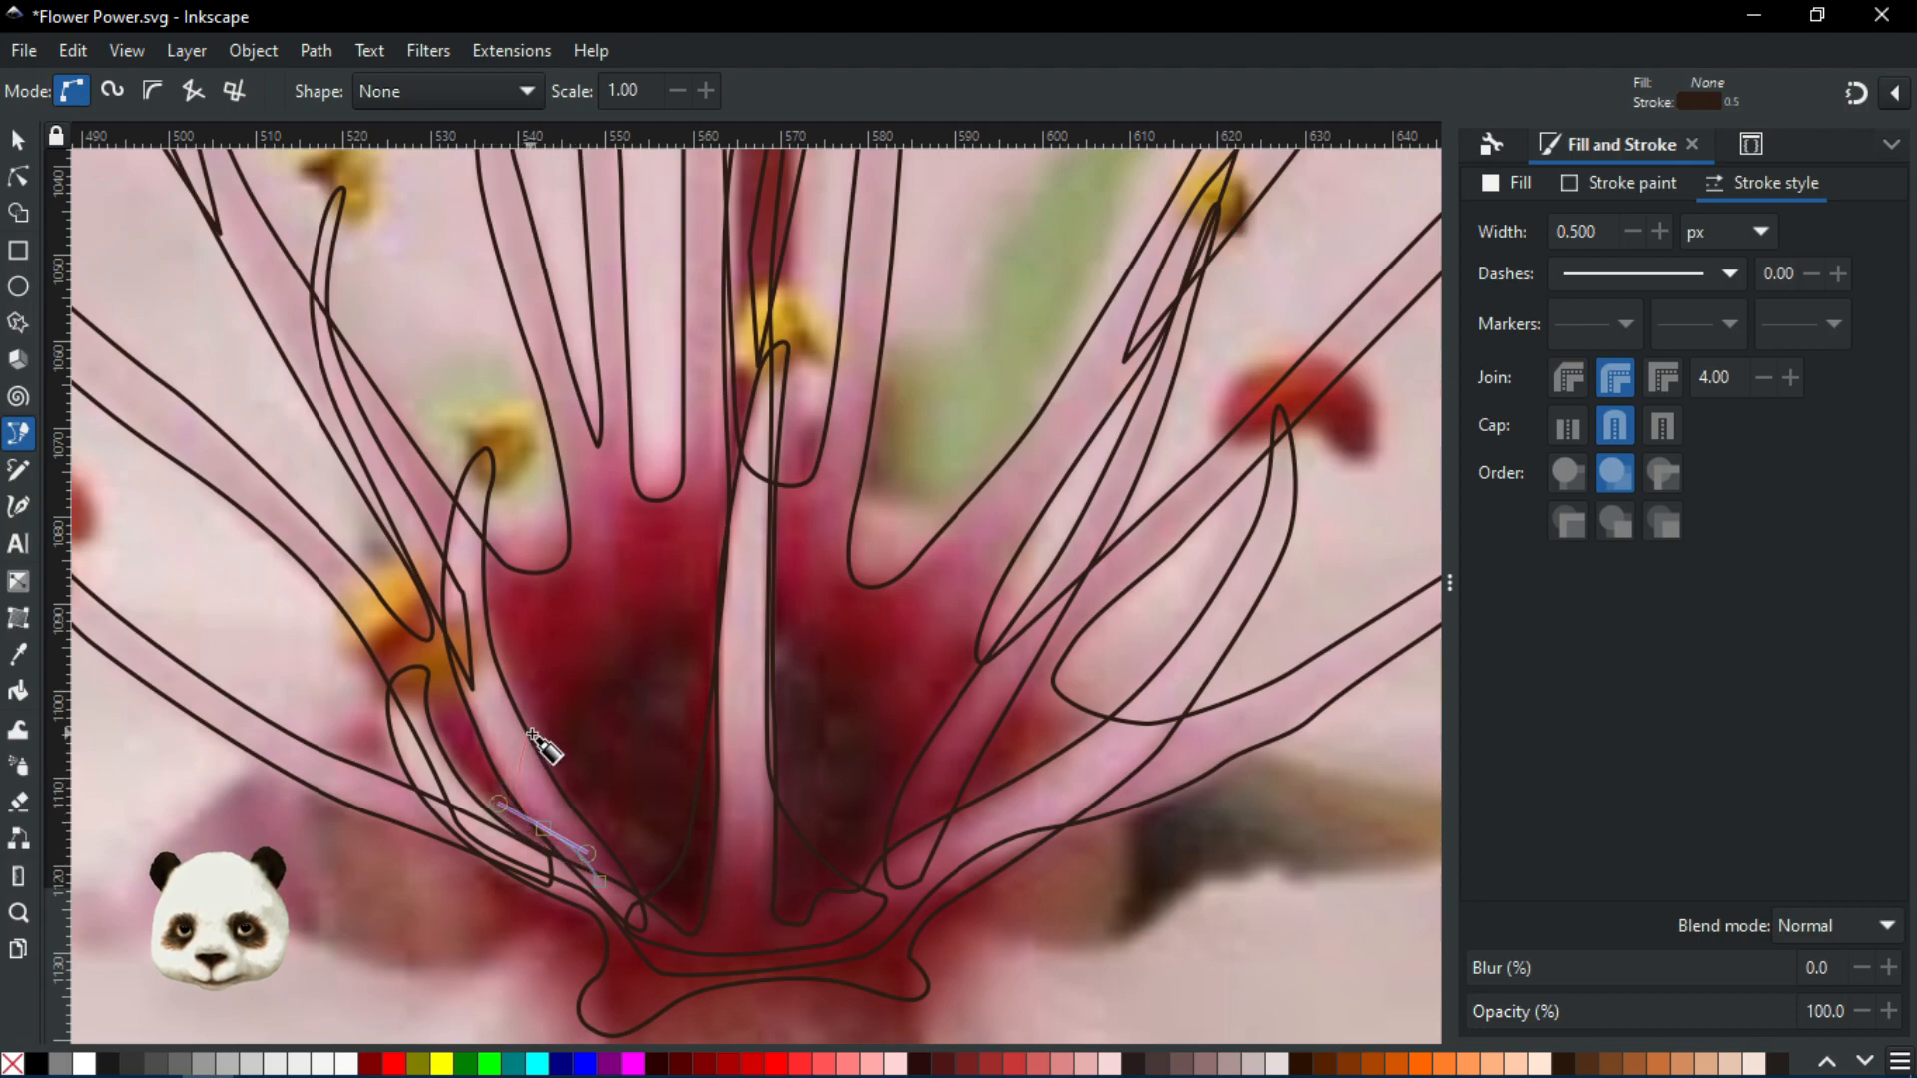
drag(566, 715, 637, 671)
key(ctrl+z)
key(ctrl+z)
drag(540, 839, 502, 812)
drag(544, 738, 615, 693)
drag(704, 634, 848, 696)
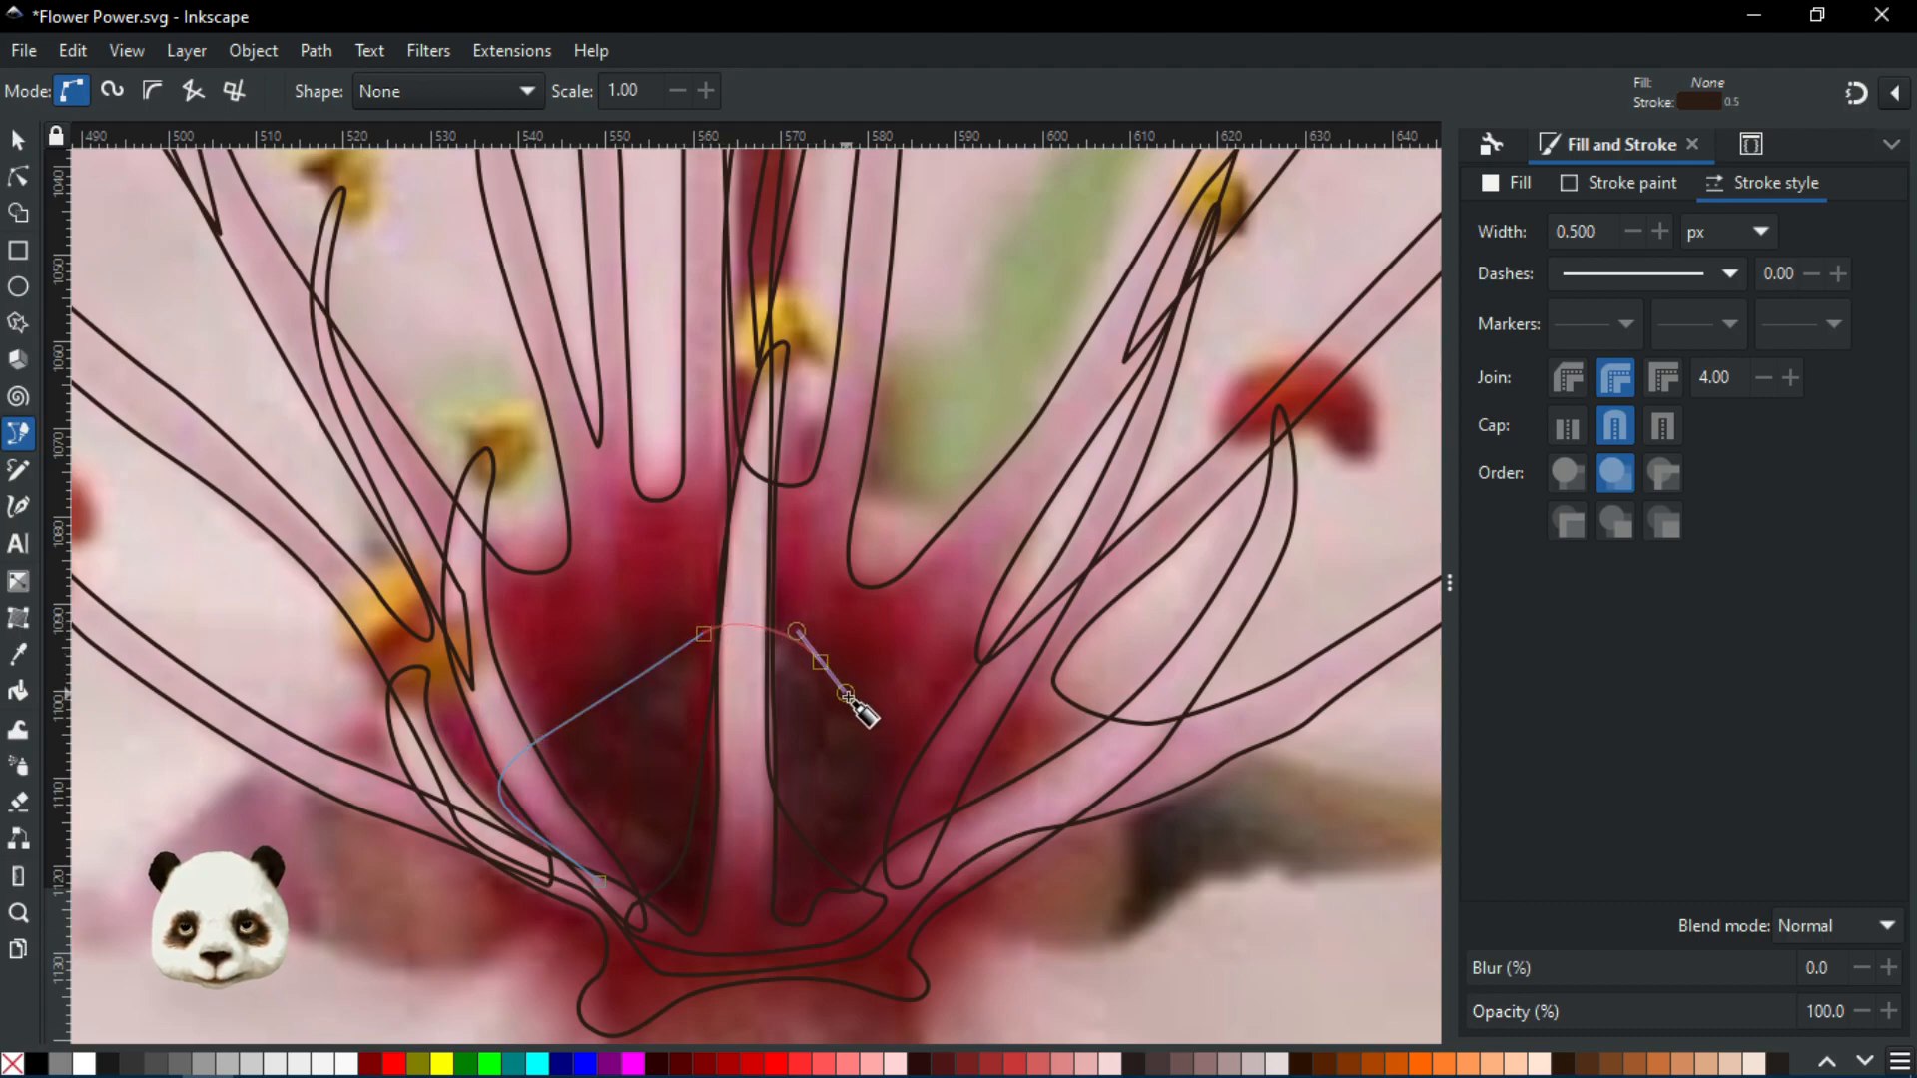
drag(895, 769, 901, 794)
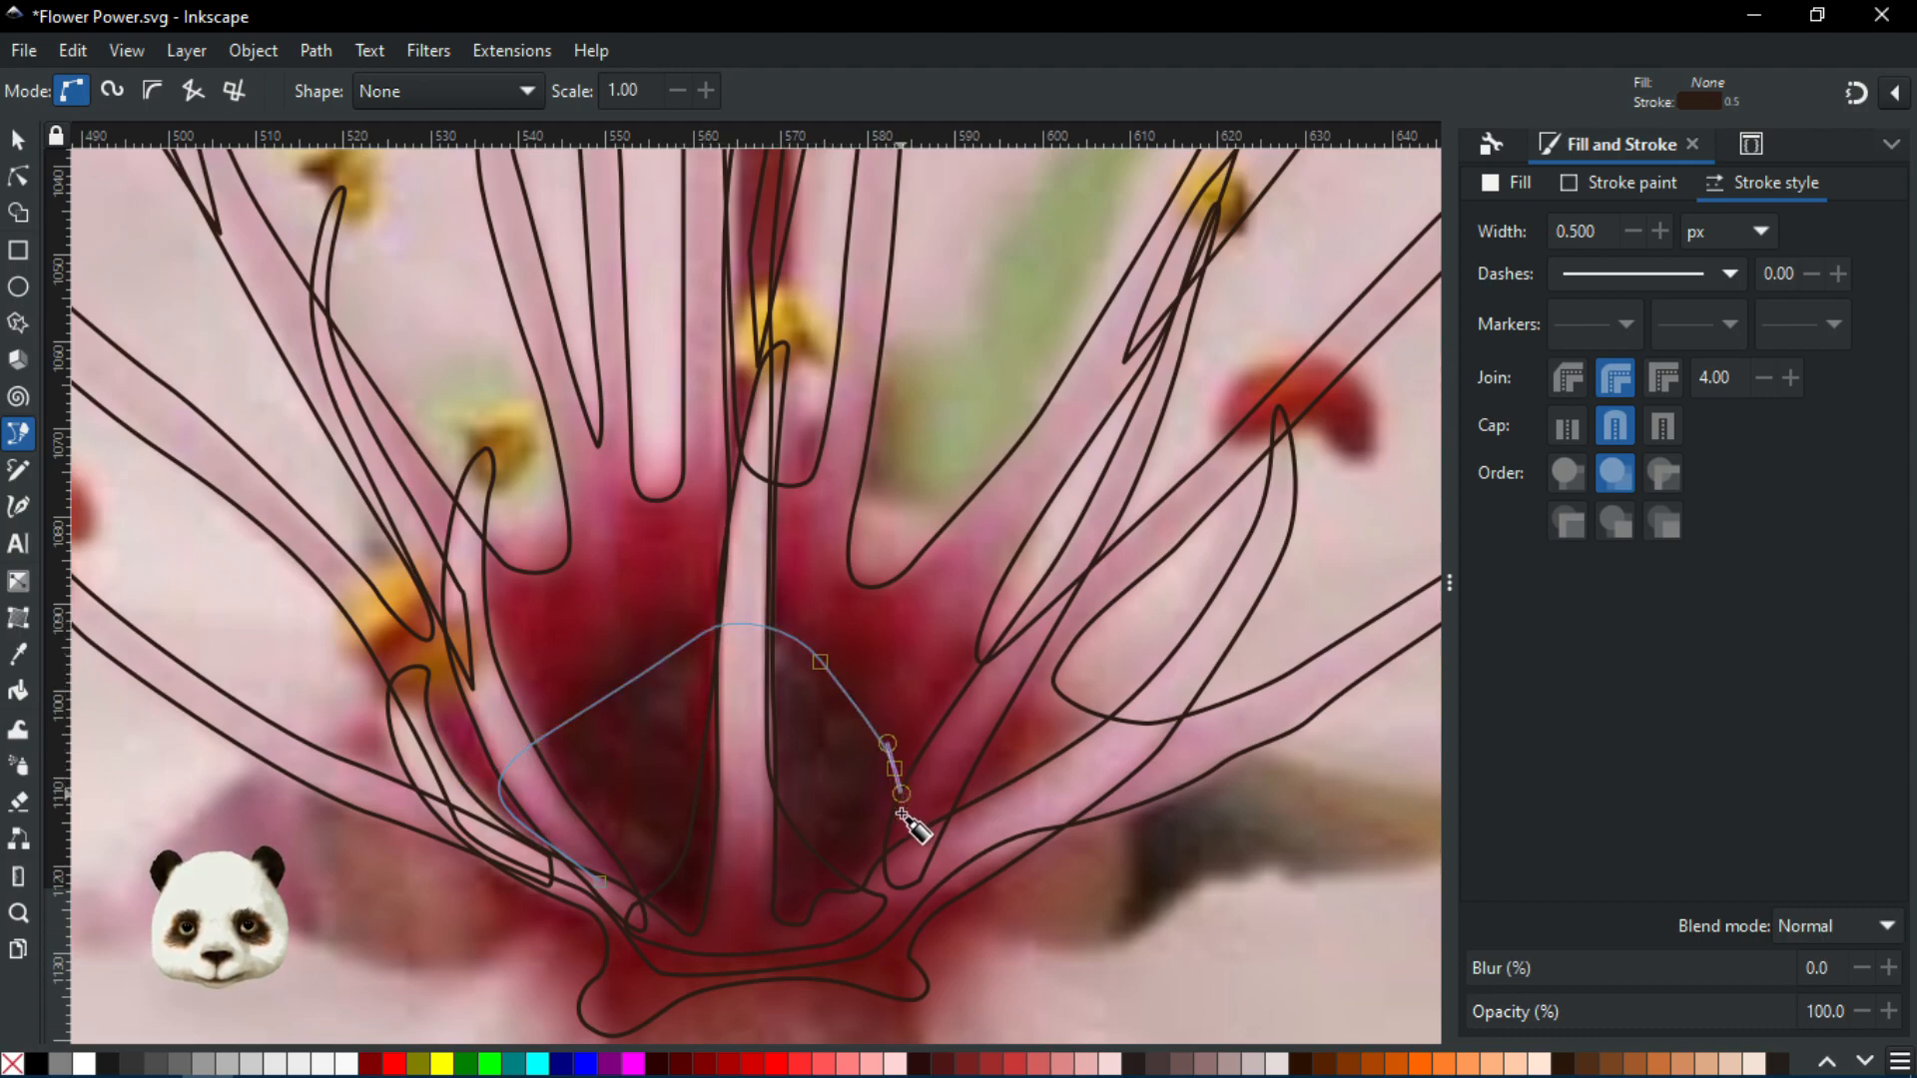
click(879, 880)
drag(796, 944, 739, 944)
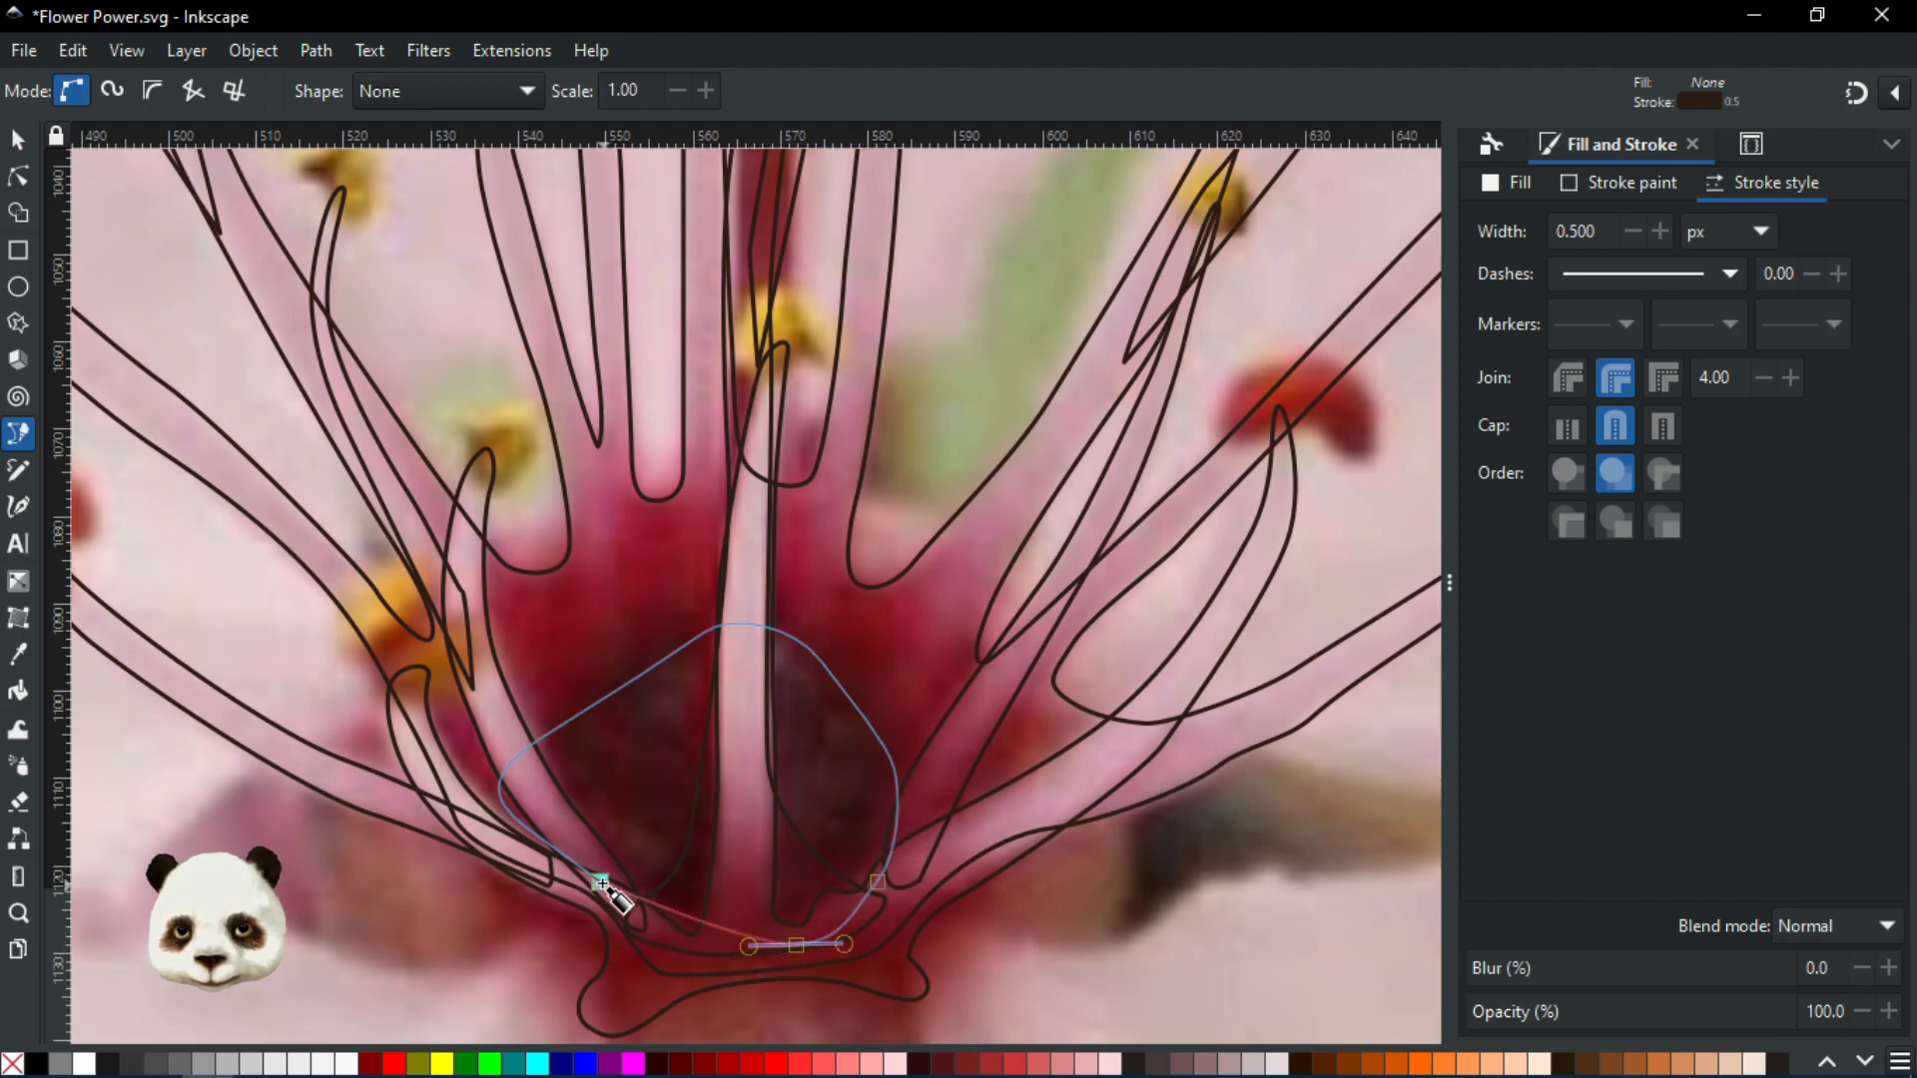
click(584, 856)
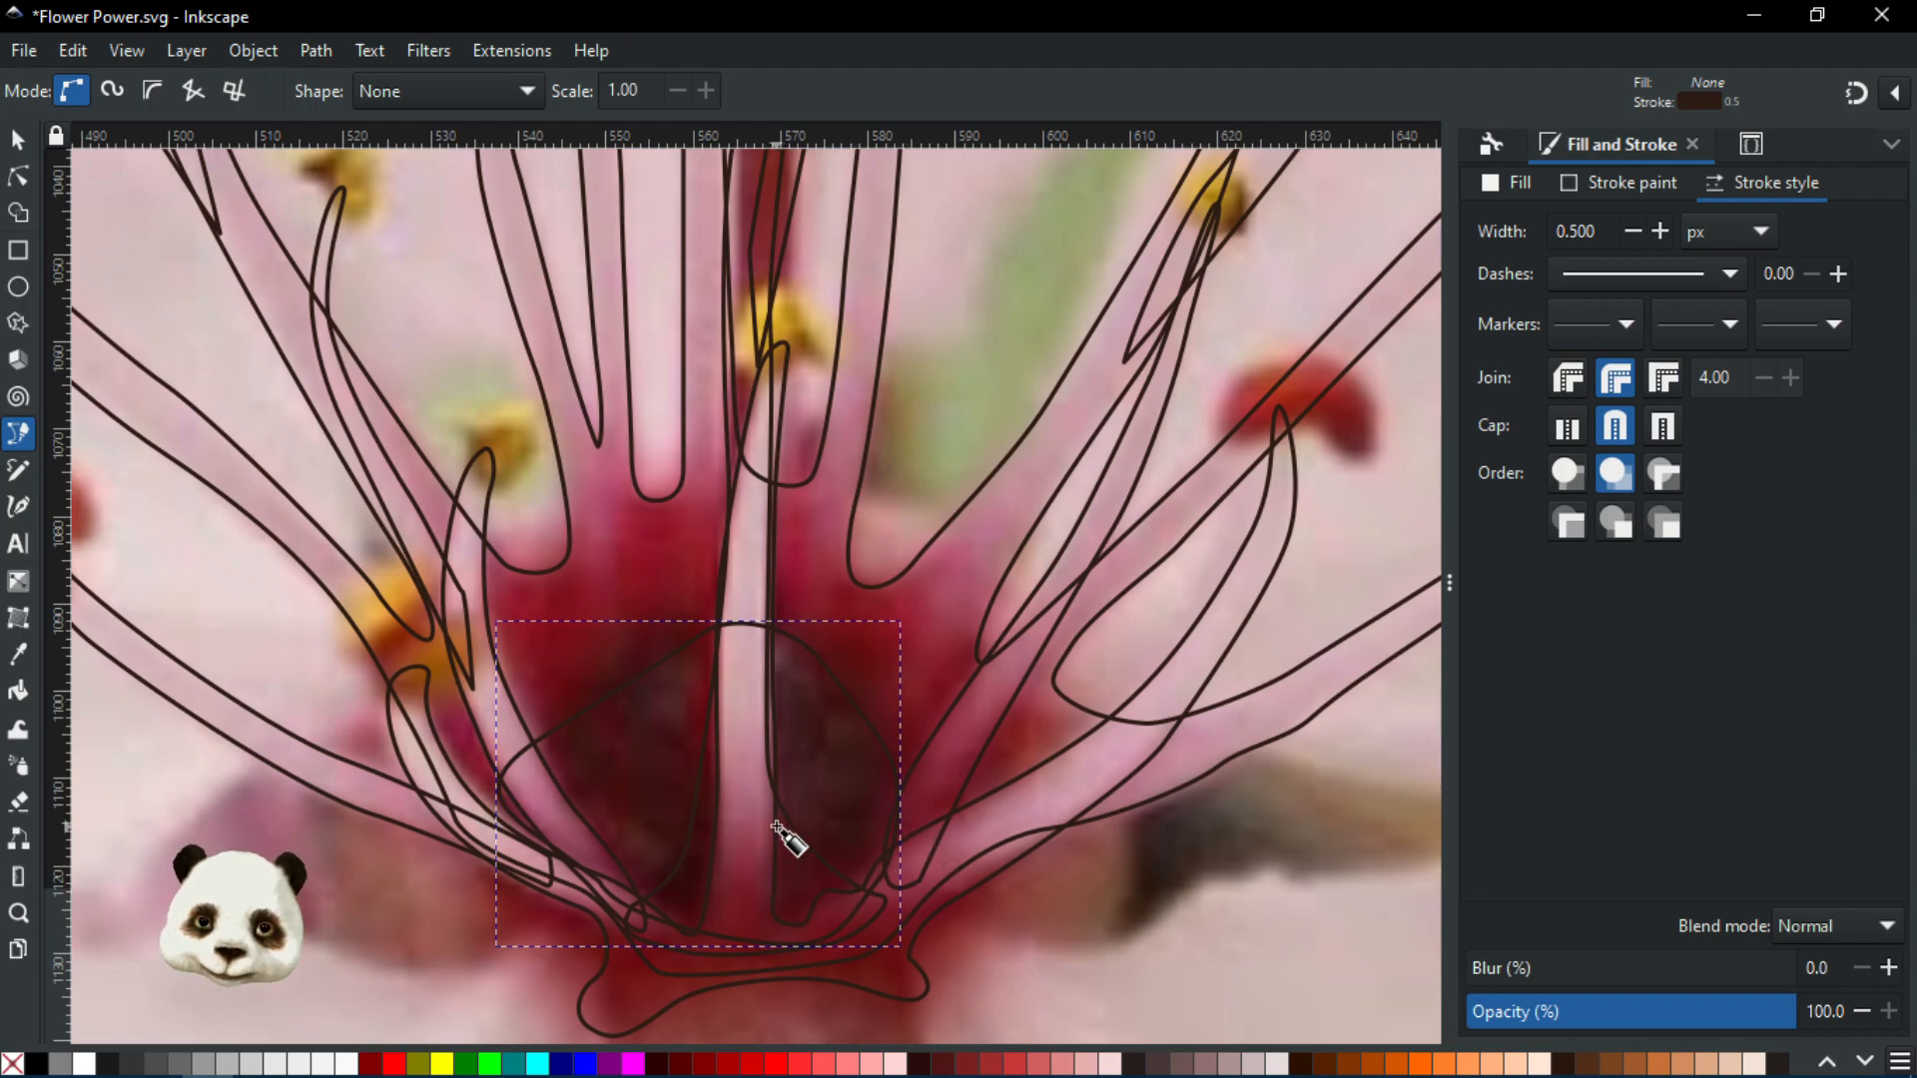
Select every stamen and pistil outline path and group them into one object
scroll(907, 898, down, 3)
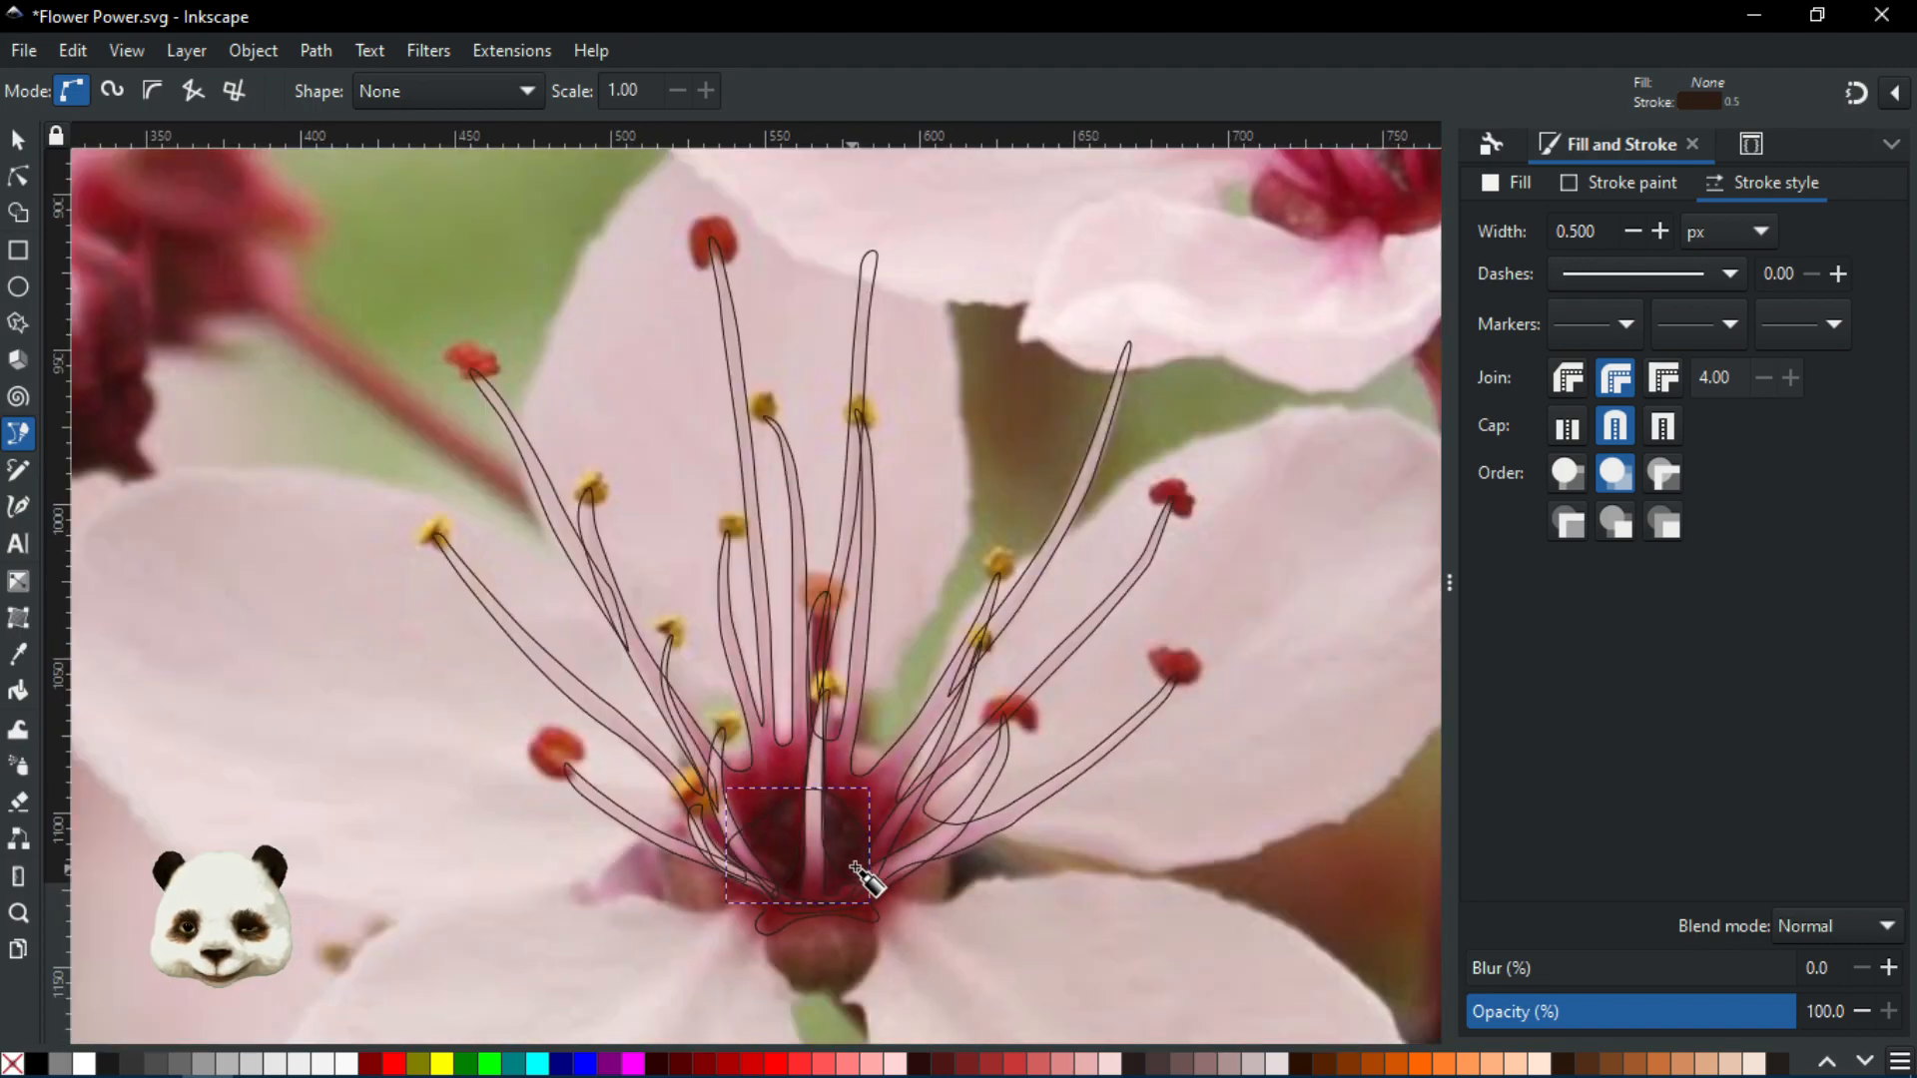
drag(870, 974, 976, 614)
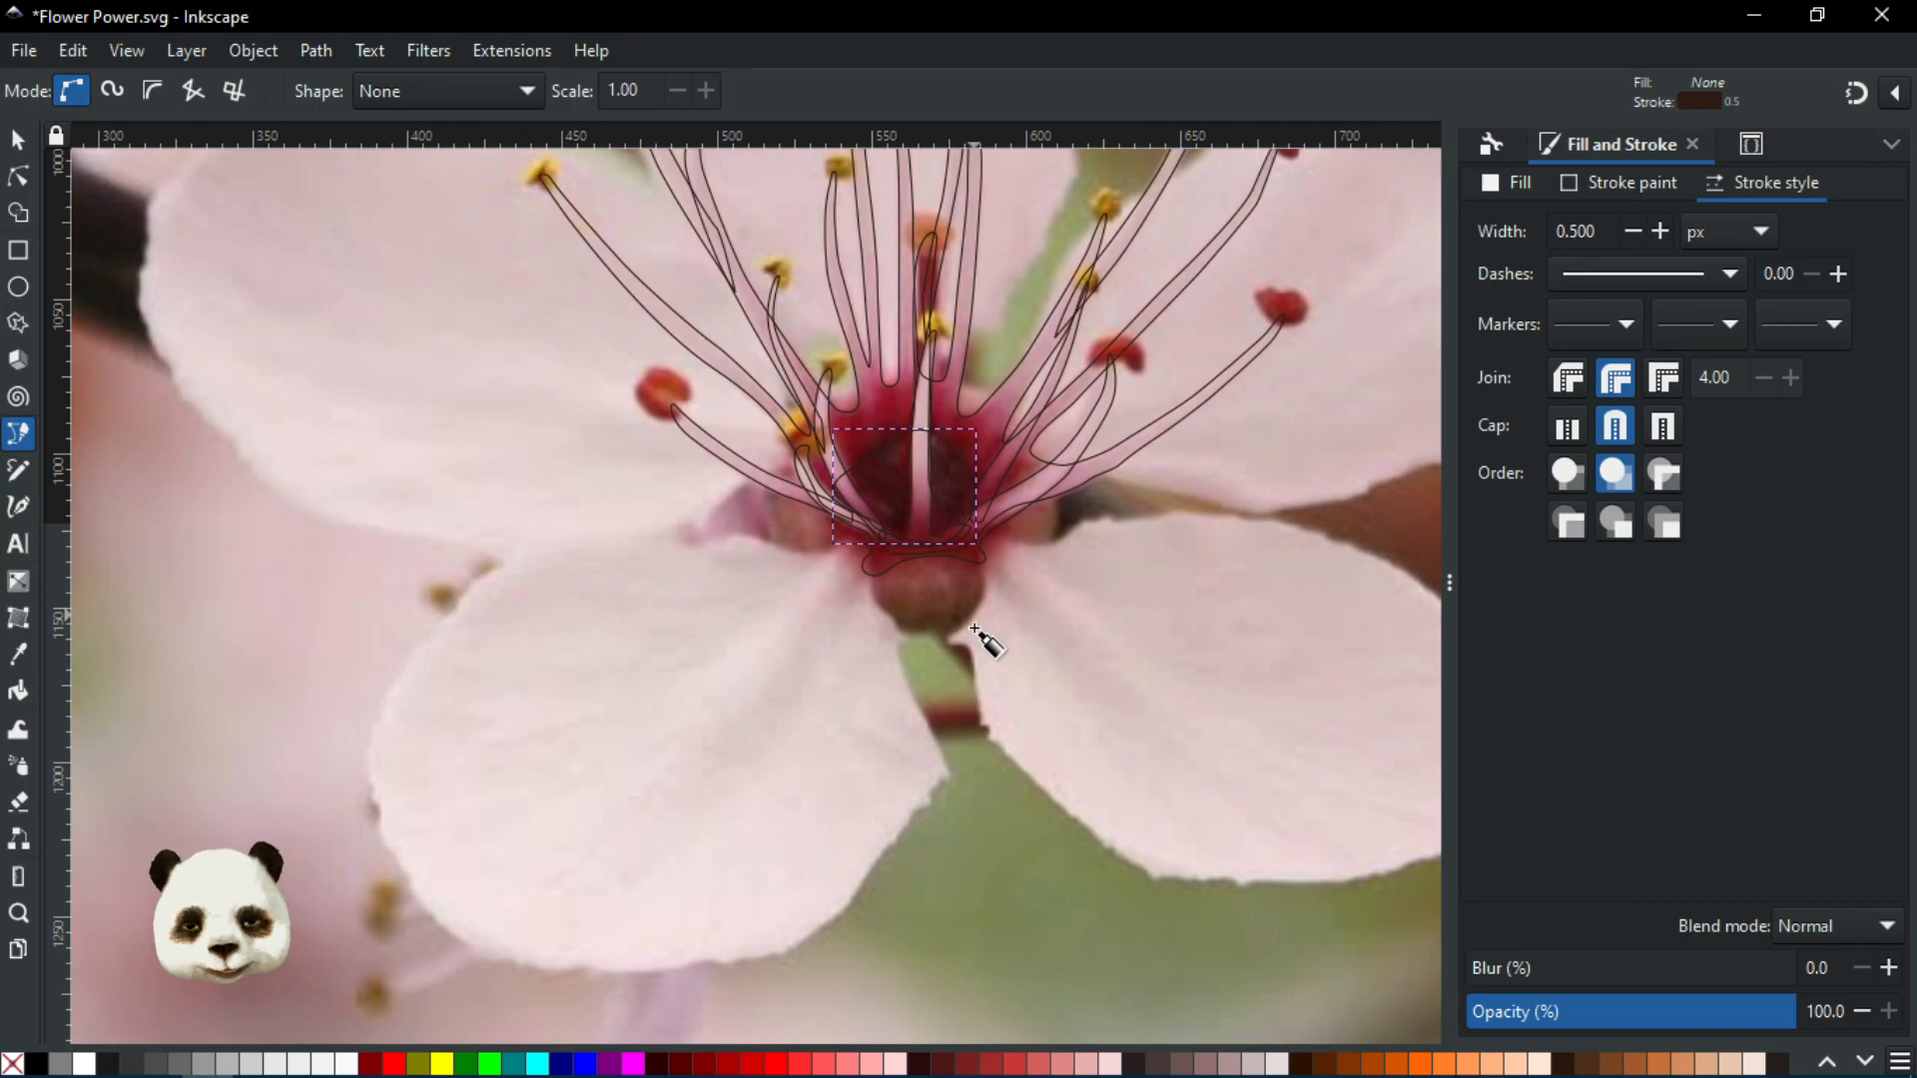
scroll(975, 590, down, 2)
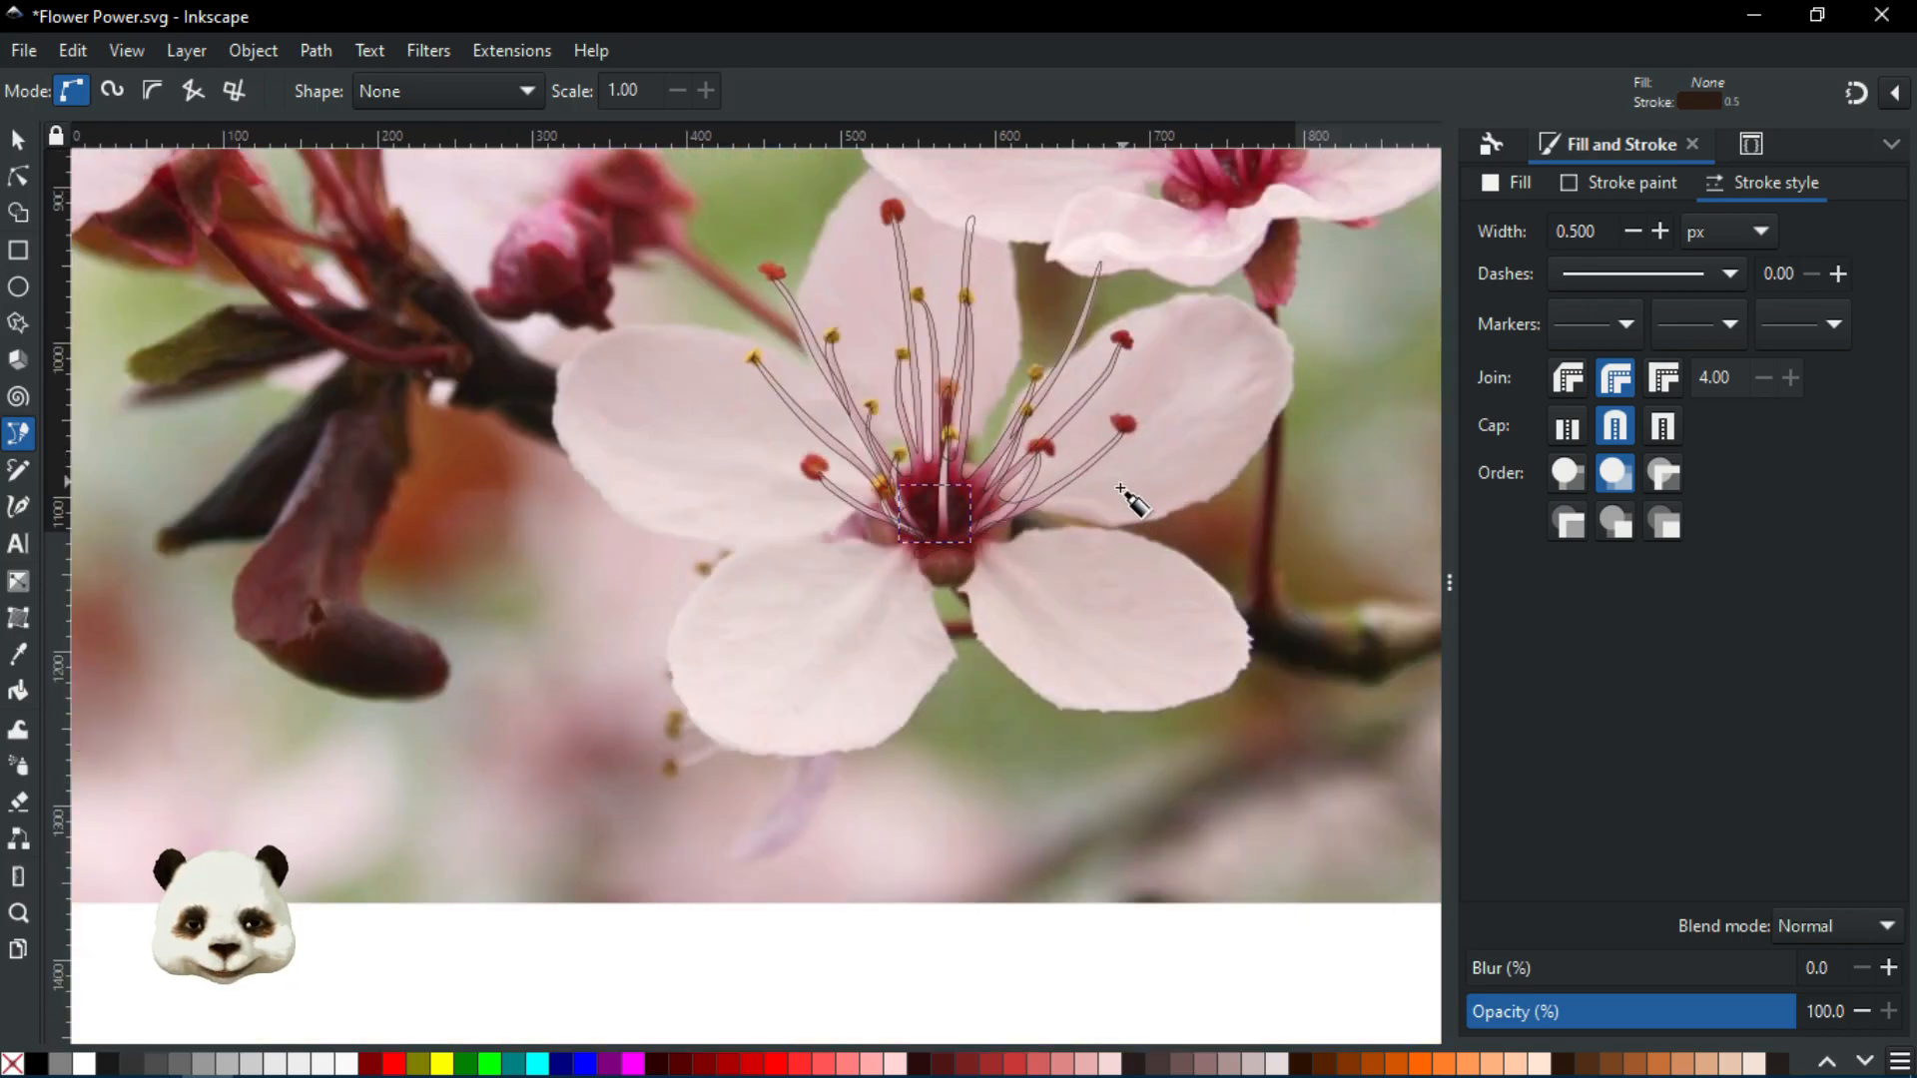
scroll(1150, 400, up, 2)
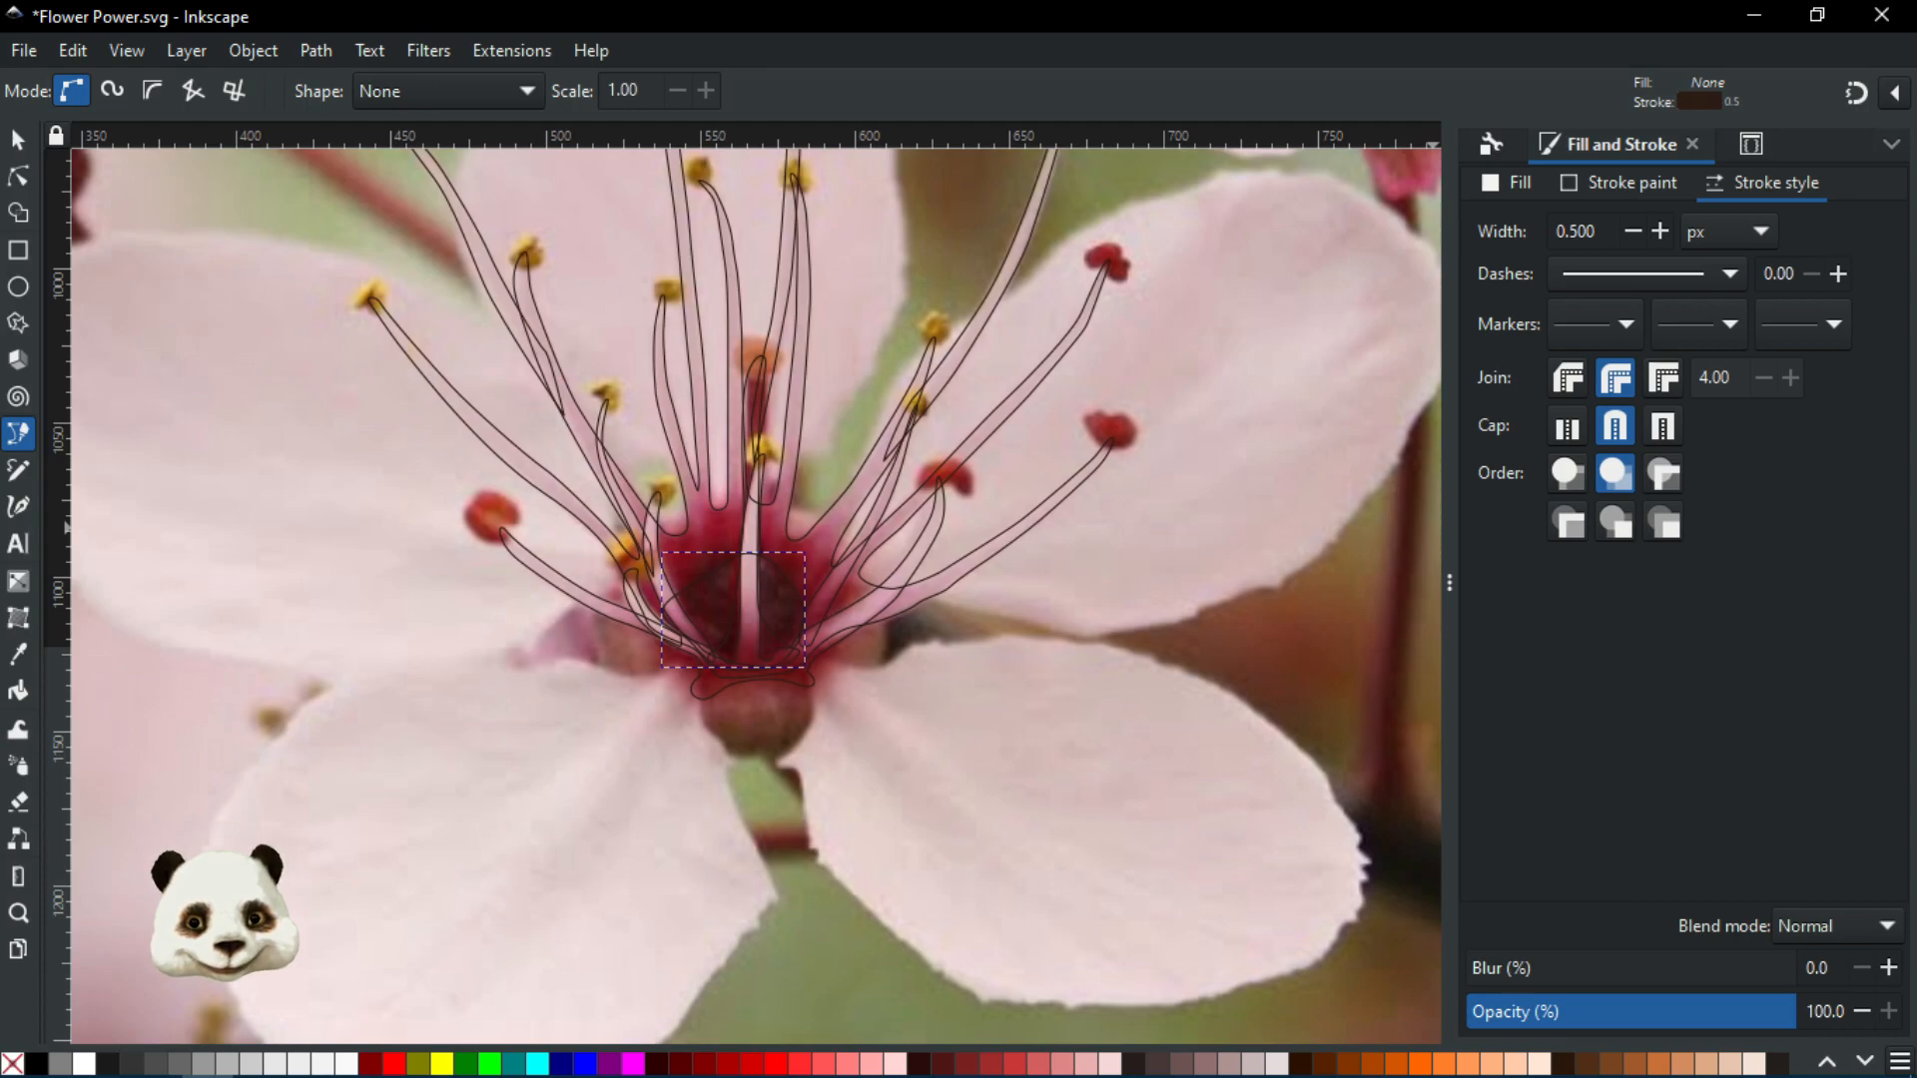
key(ctrl+a)
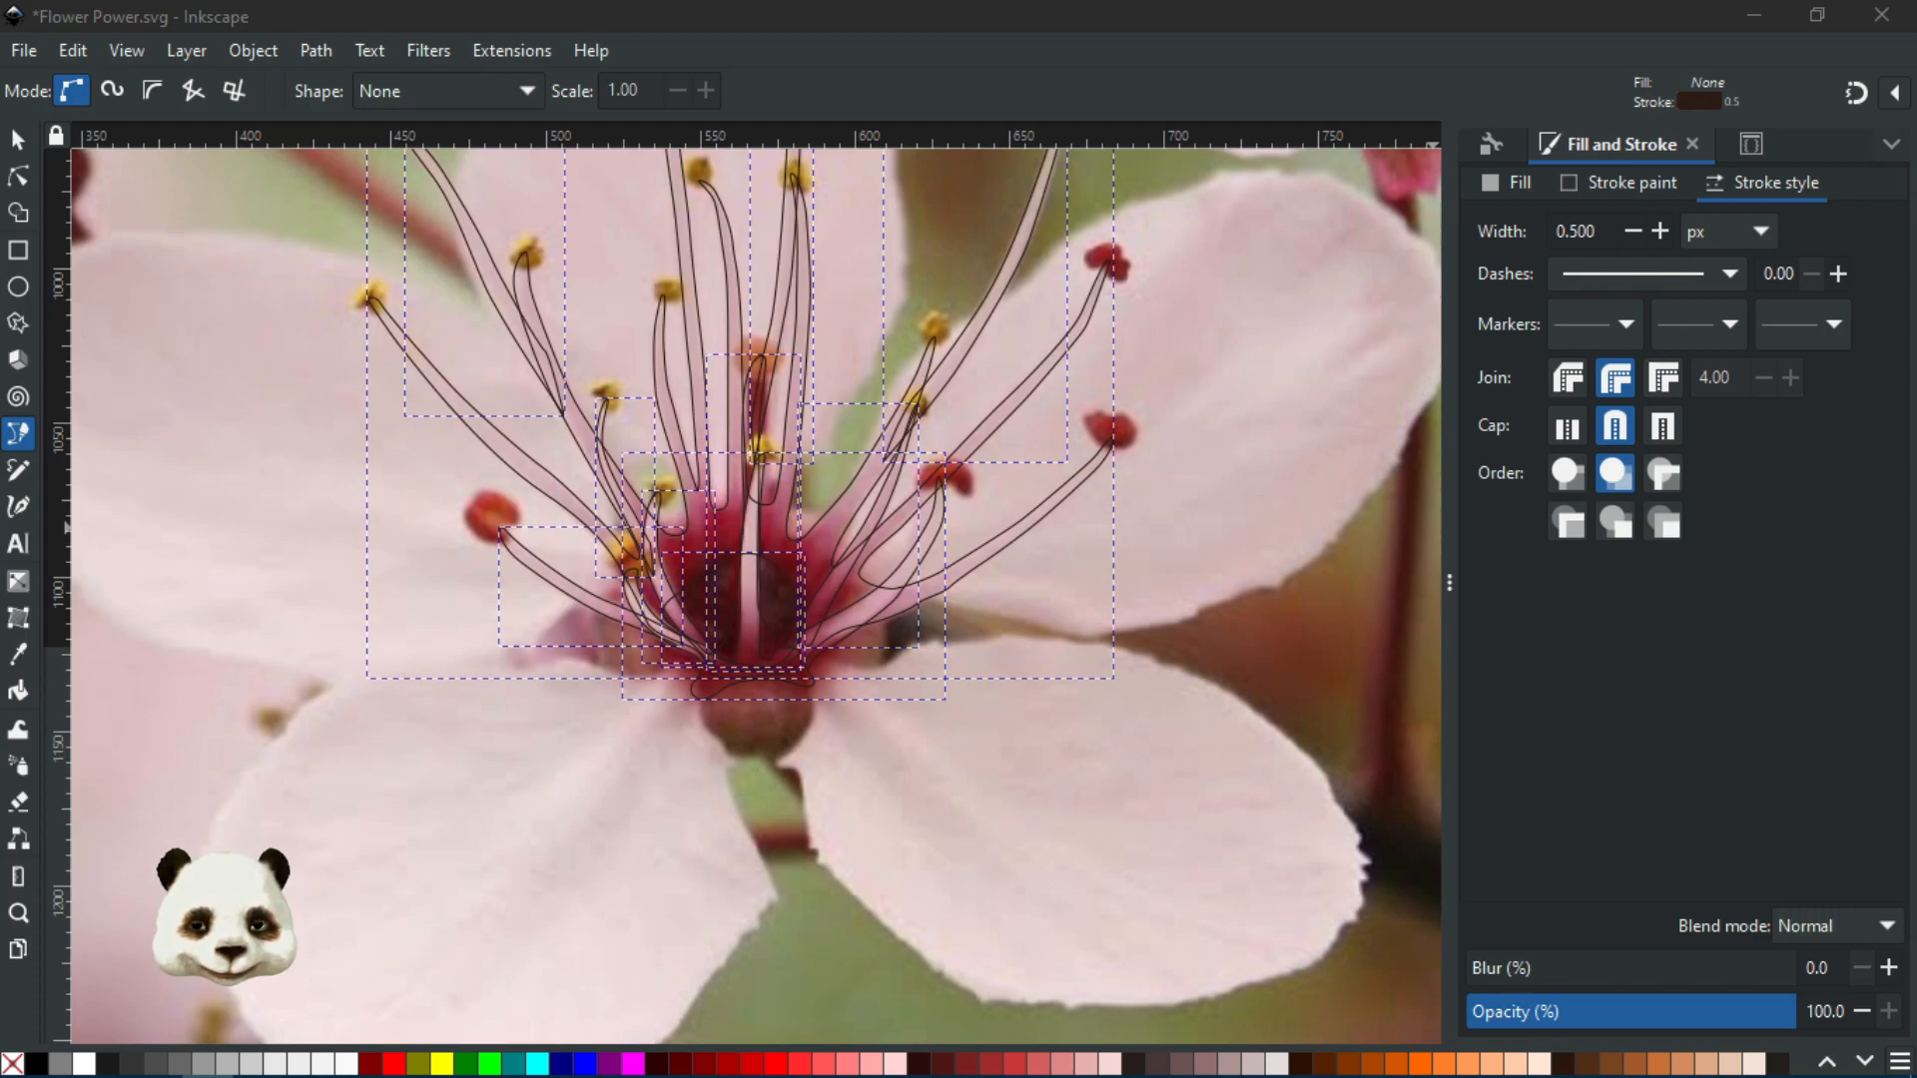
key(ctrl+g)
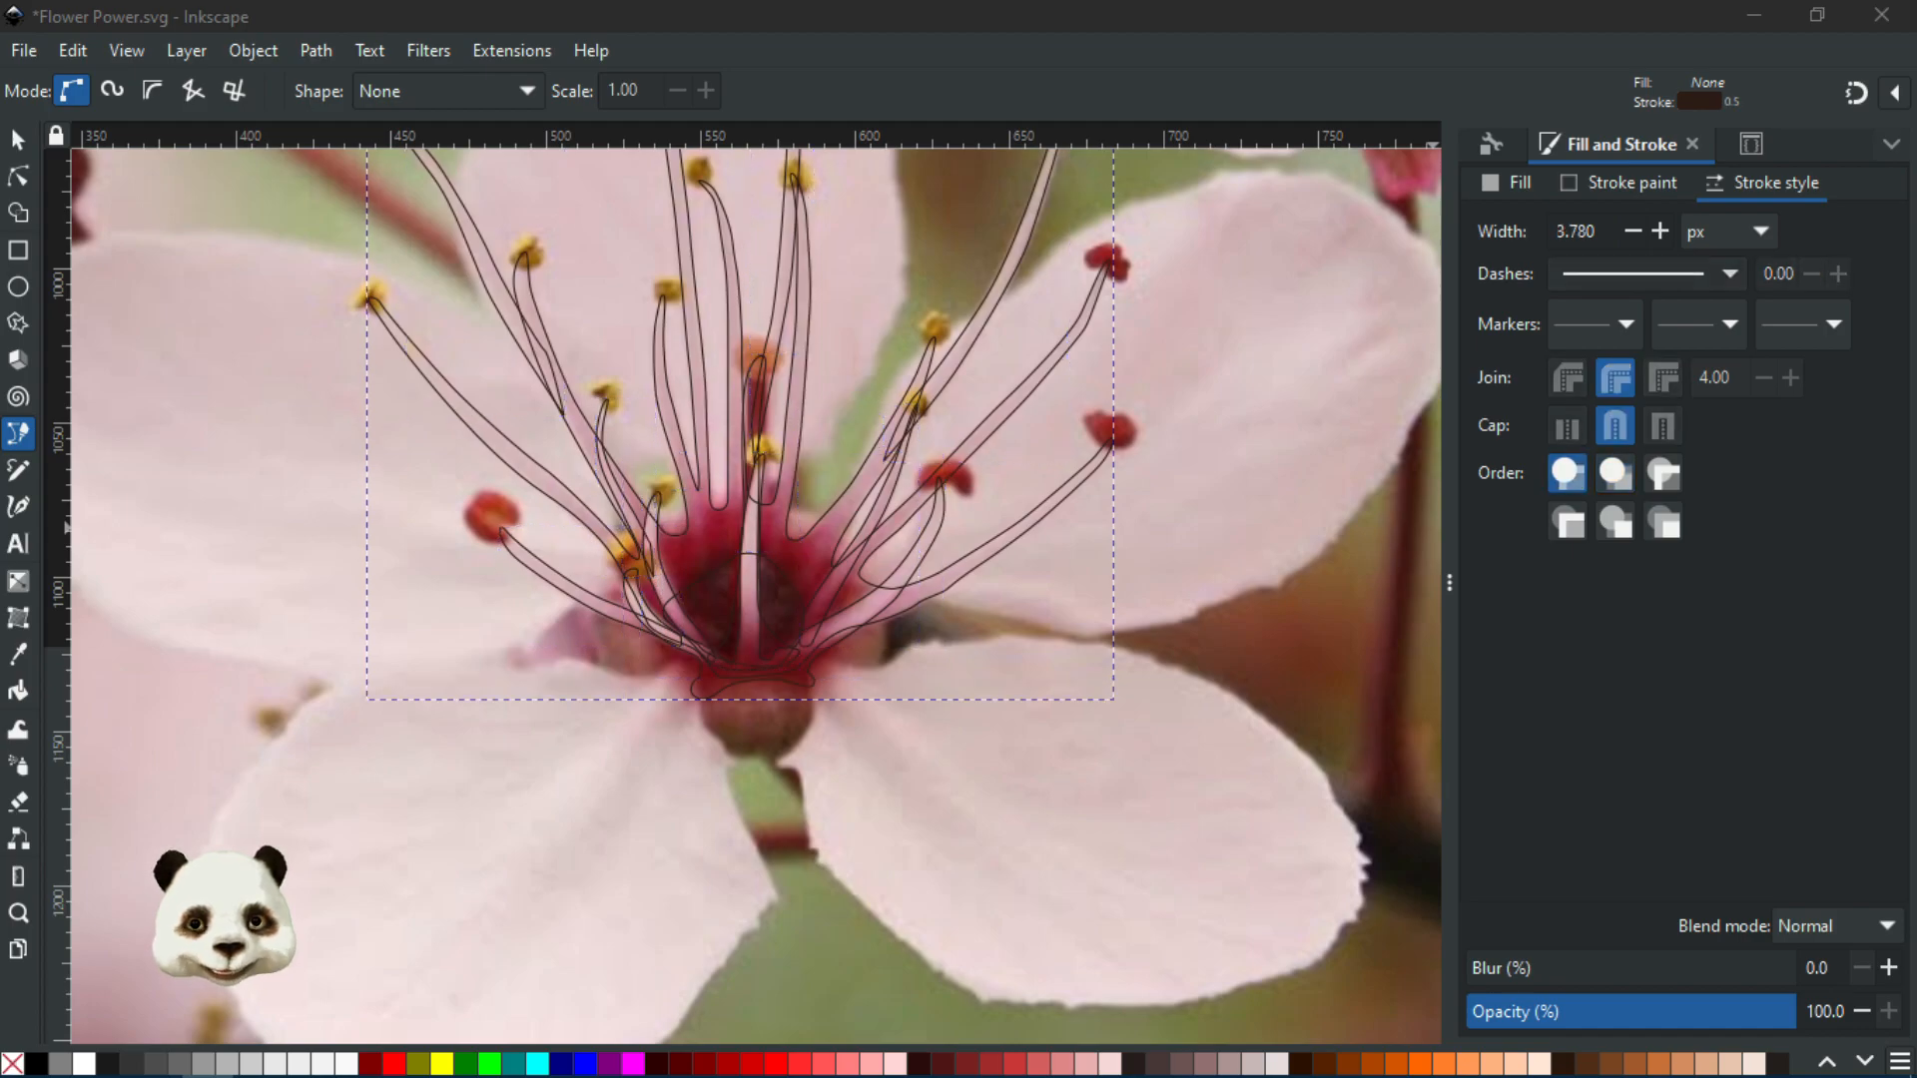
key(Escape)
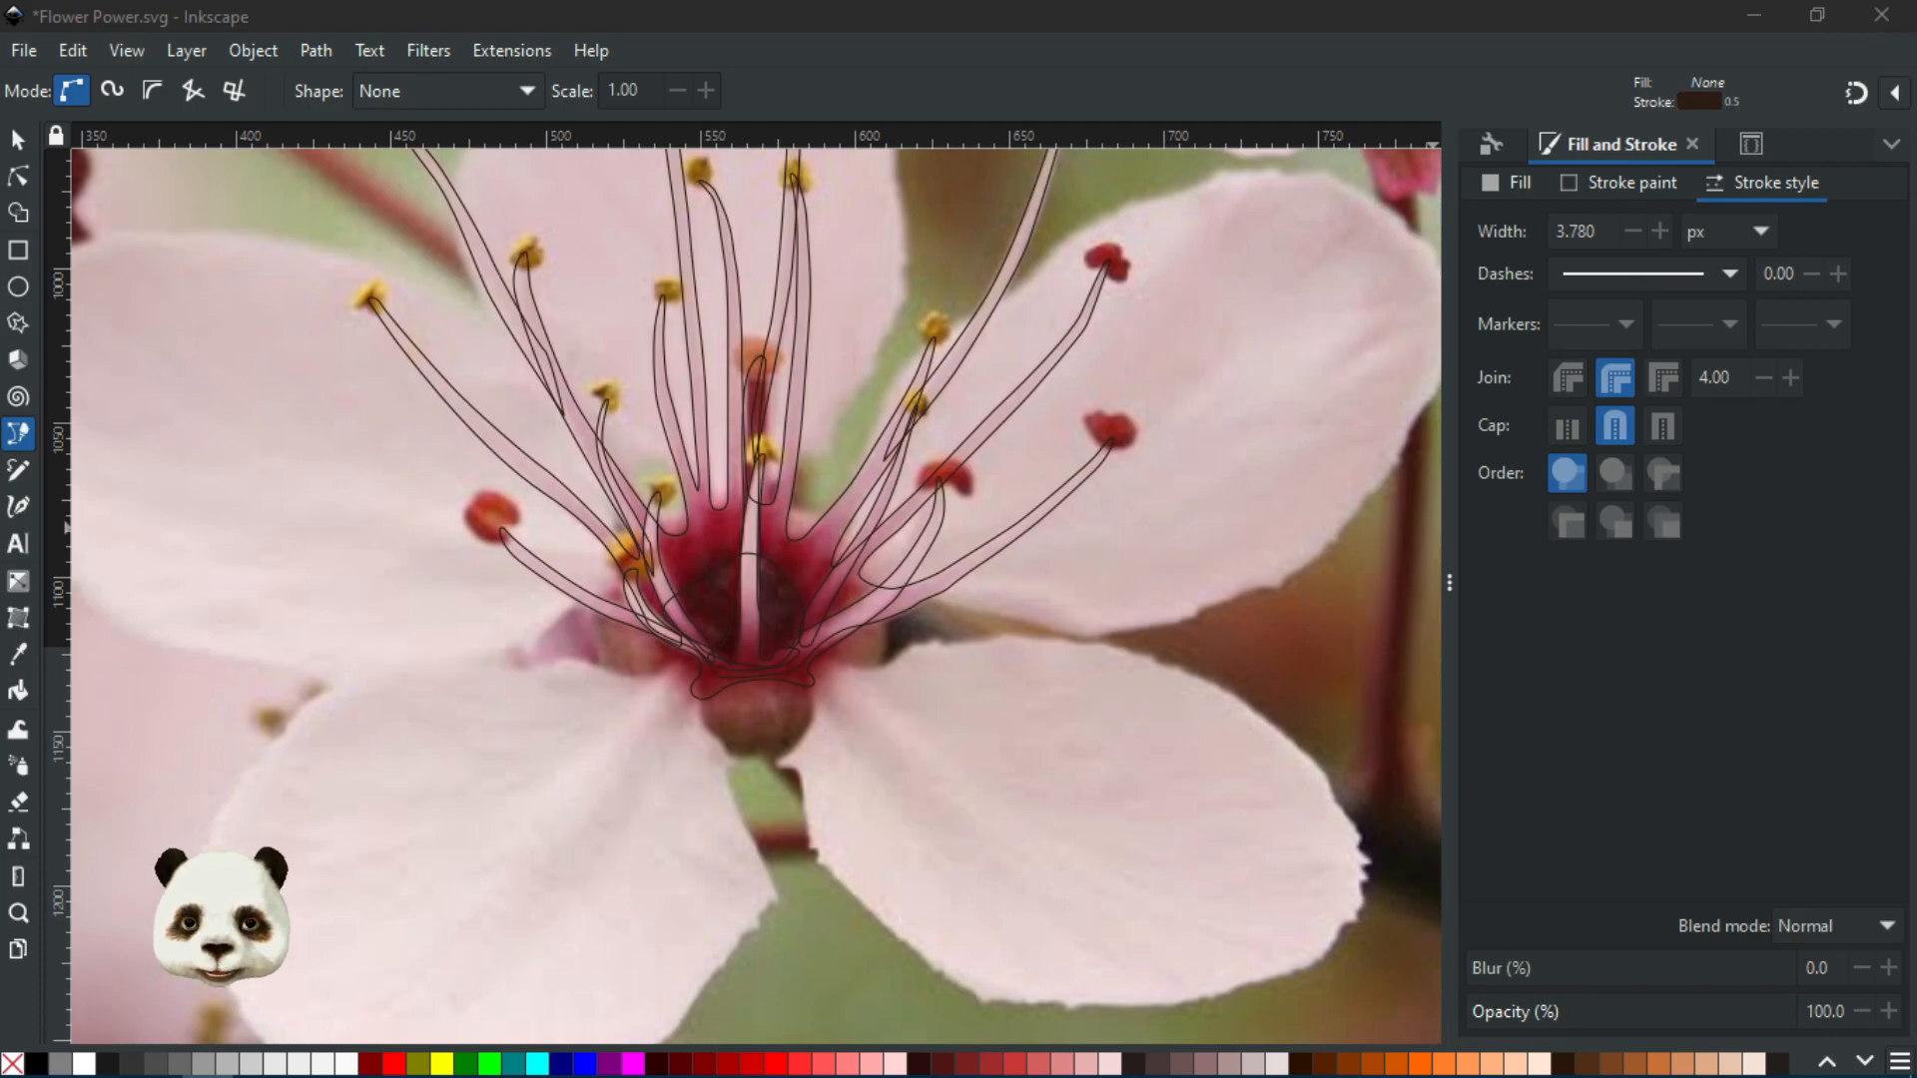
Zoom and pan across the flower to check the teal petal shape now showing
scroll(743, 674, up, 1)
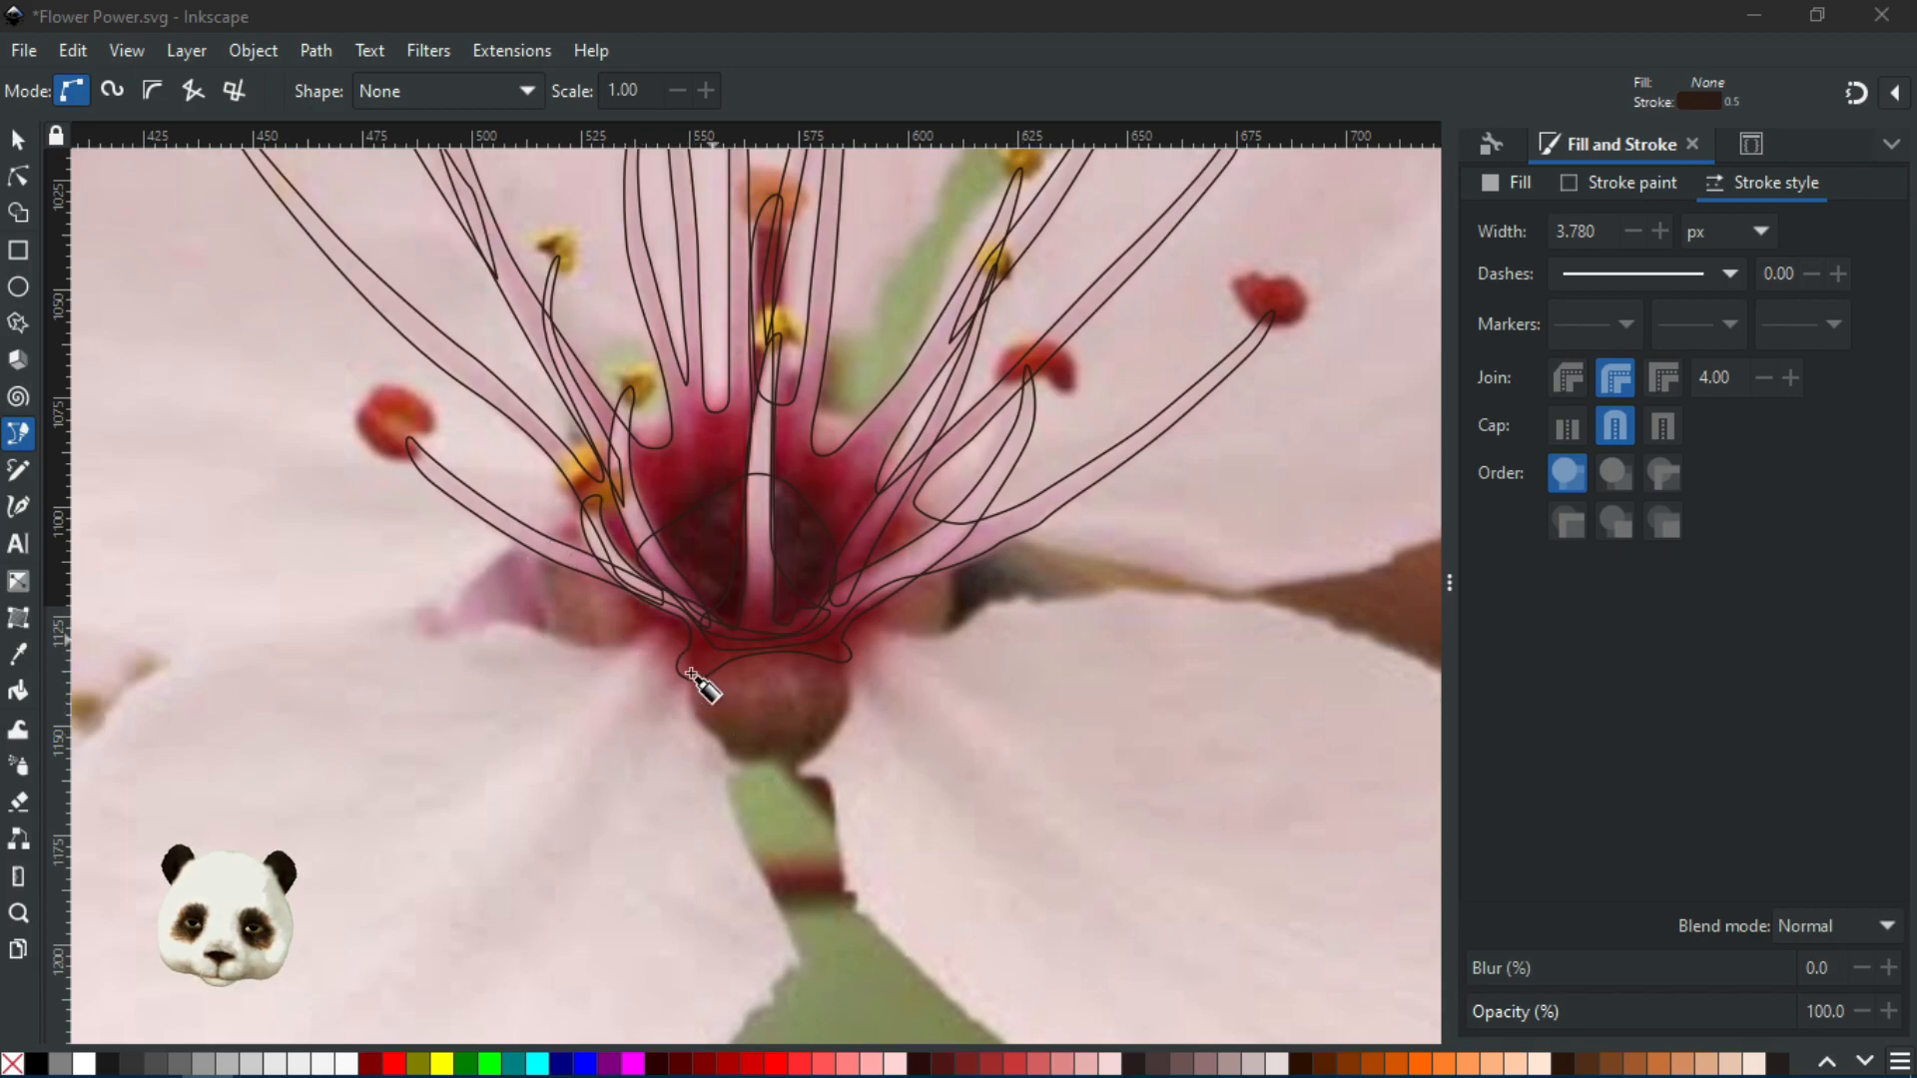
scroll(753, 698, down, 2)
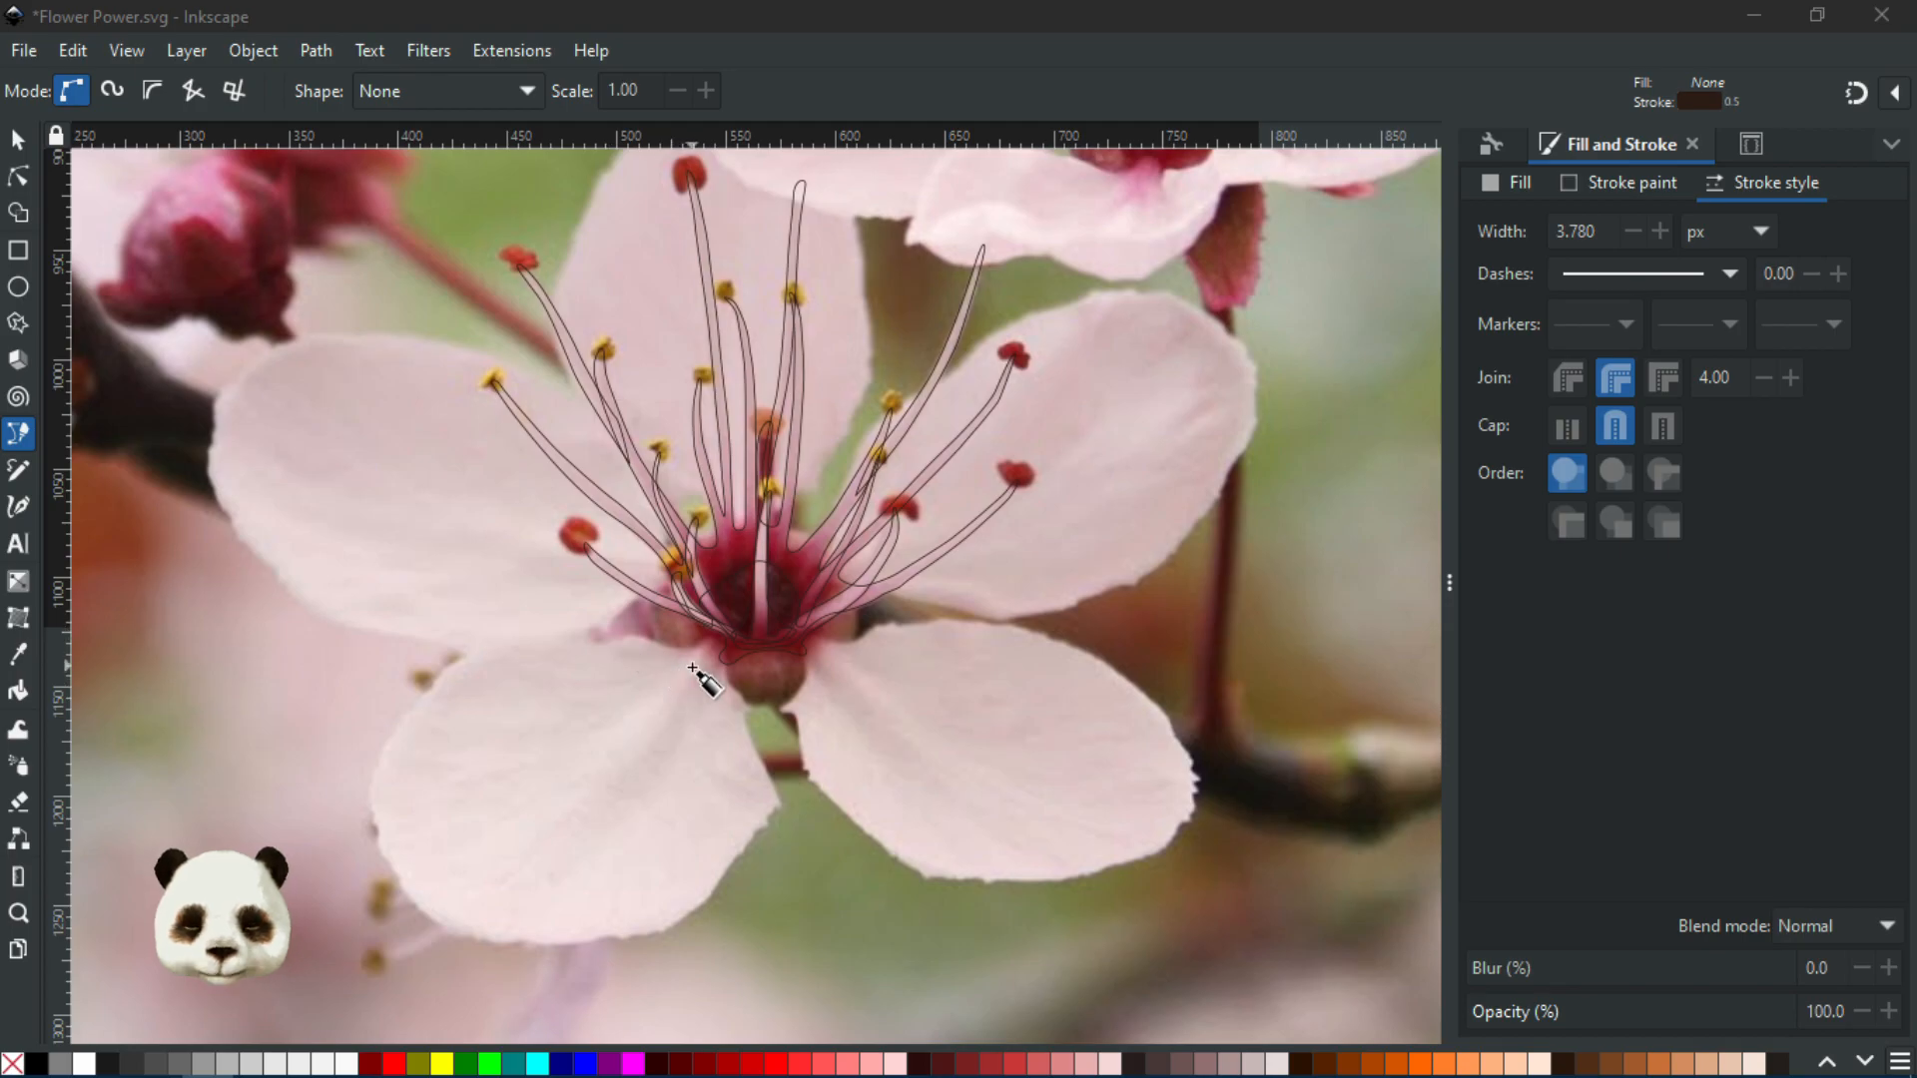
scroll(712, 644, down, 1)
drag(736, 655, 806, 750)
scroll(806, 750, up, 1)
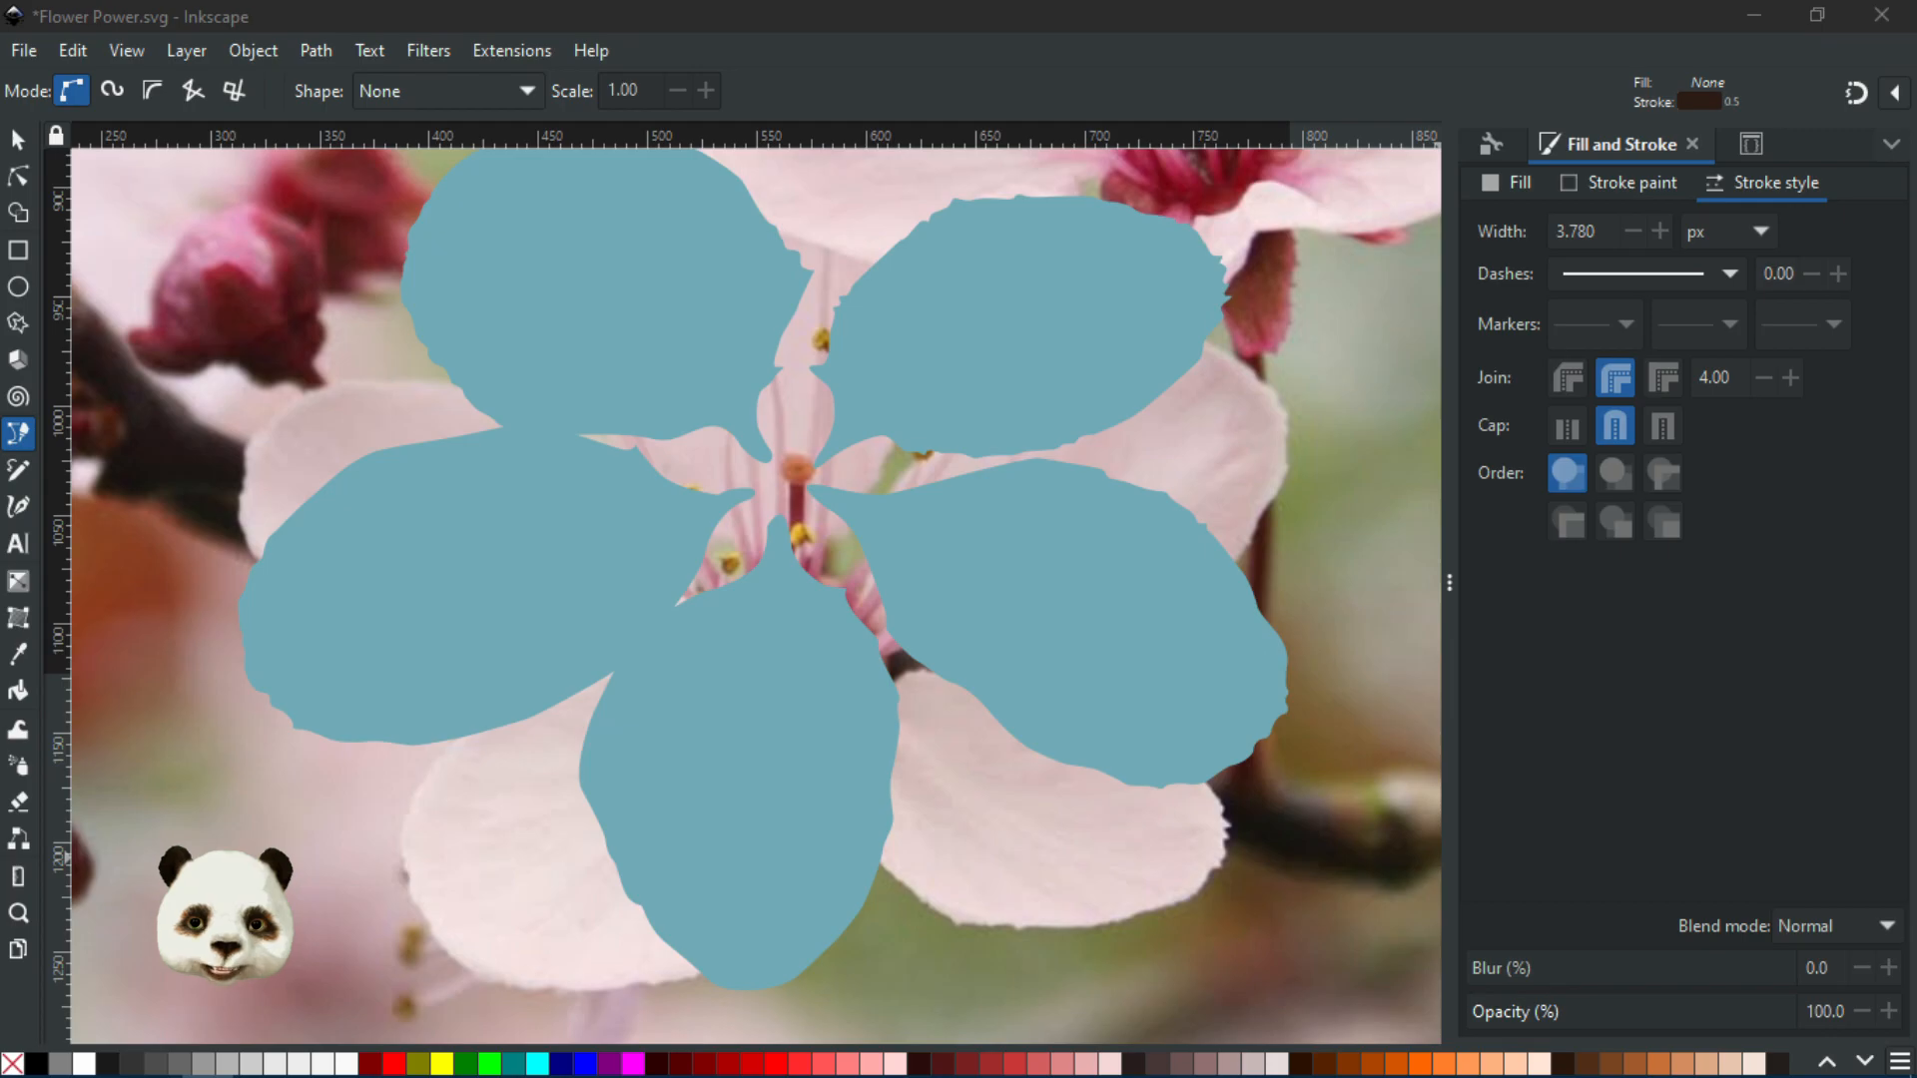
Raise the stamen outline group above the teal petals and centre the view on the flower
key(ctrl+alt+v)
click(571, 257)
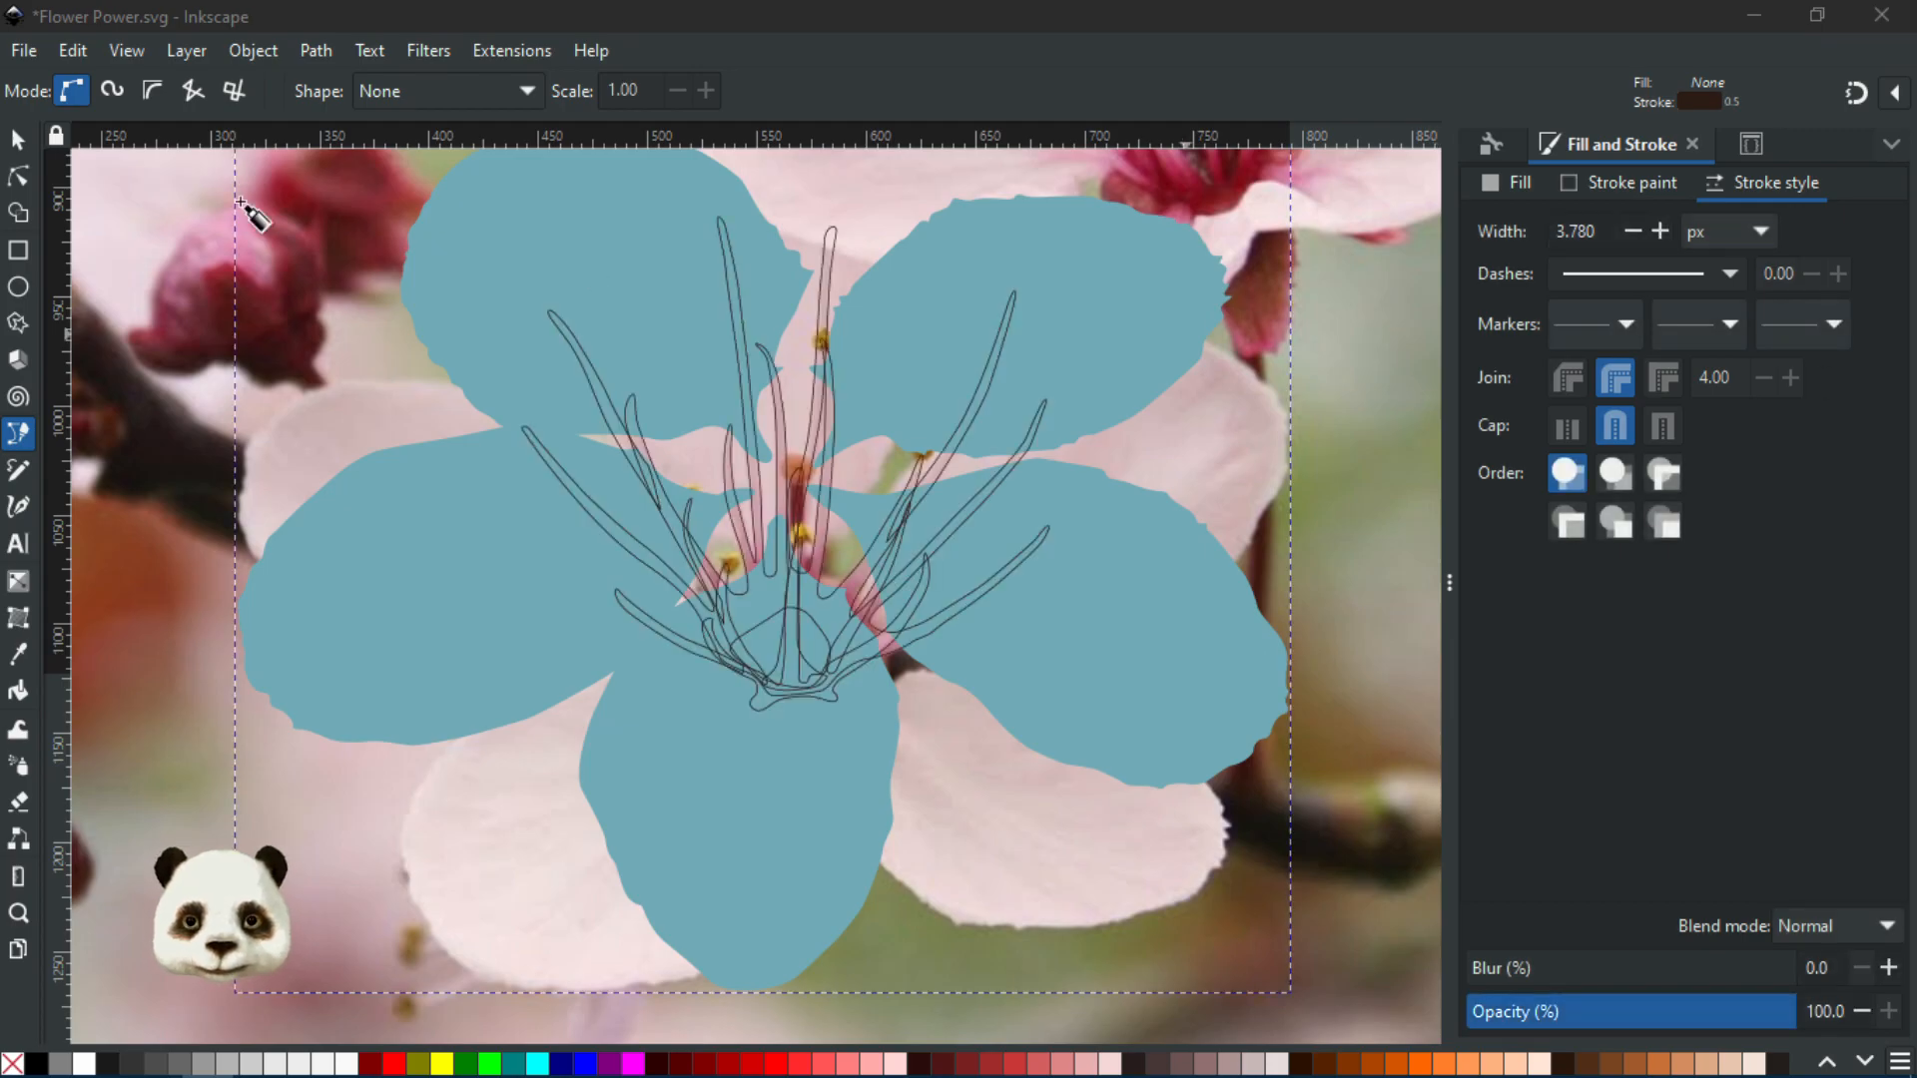
click(16, 142)
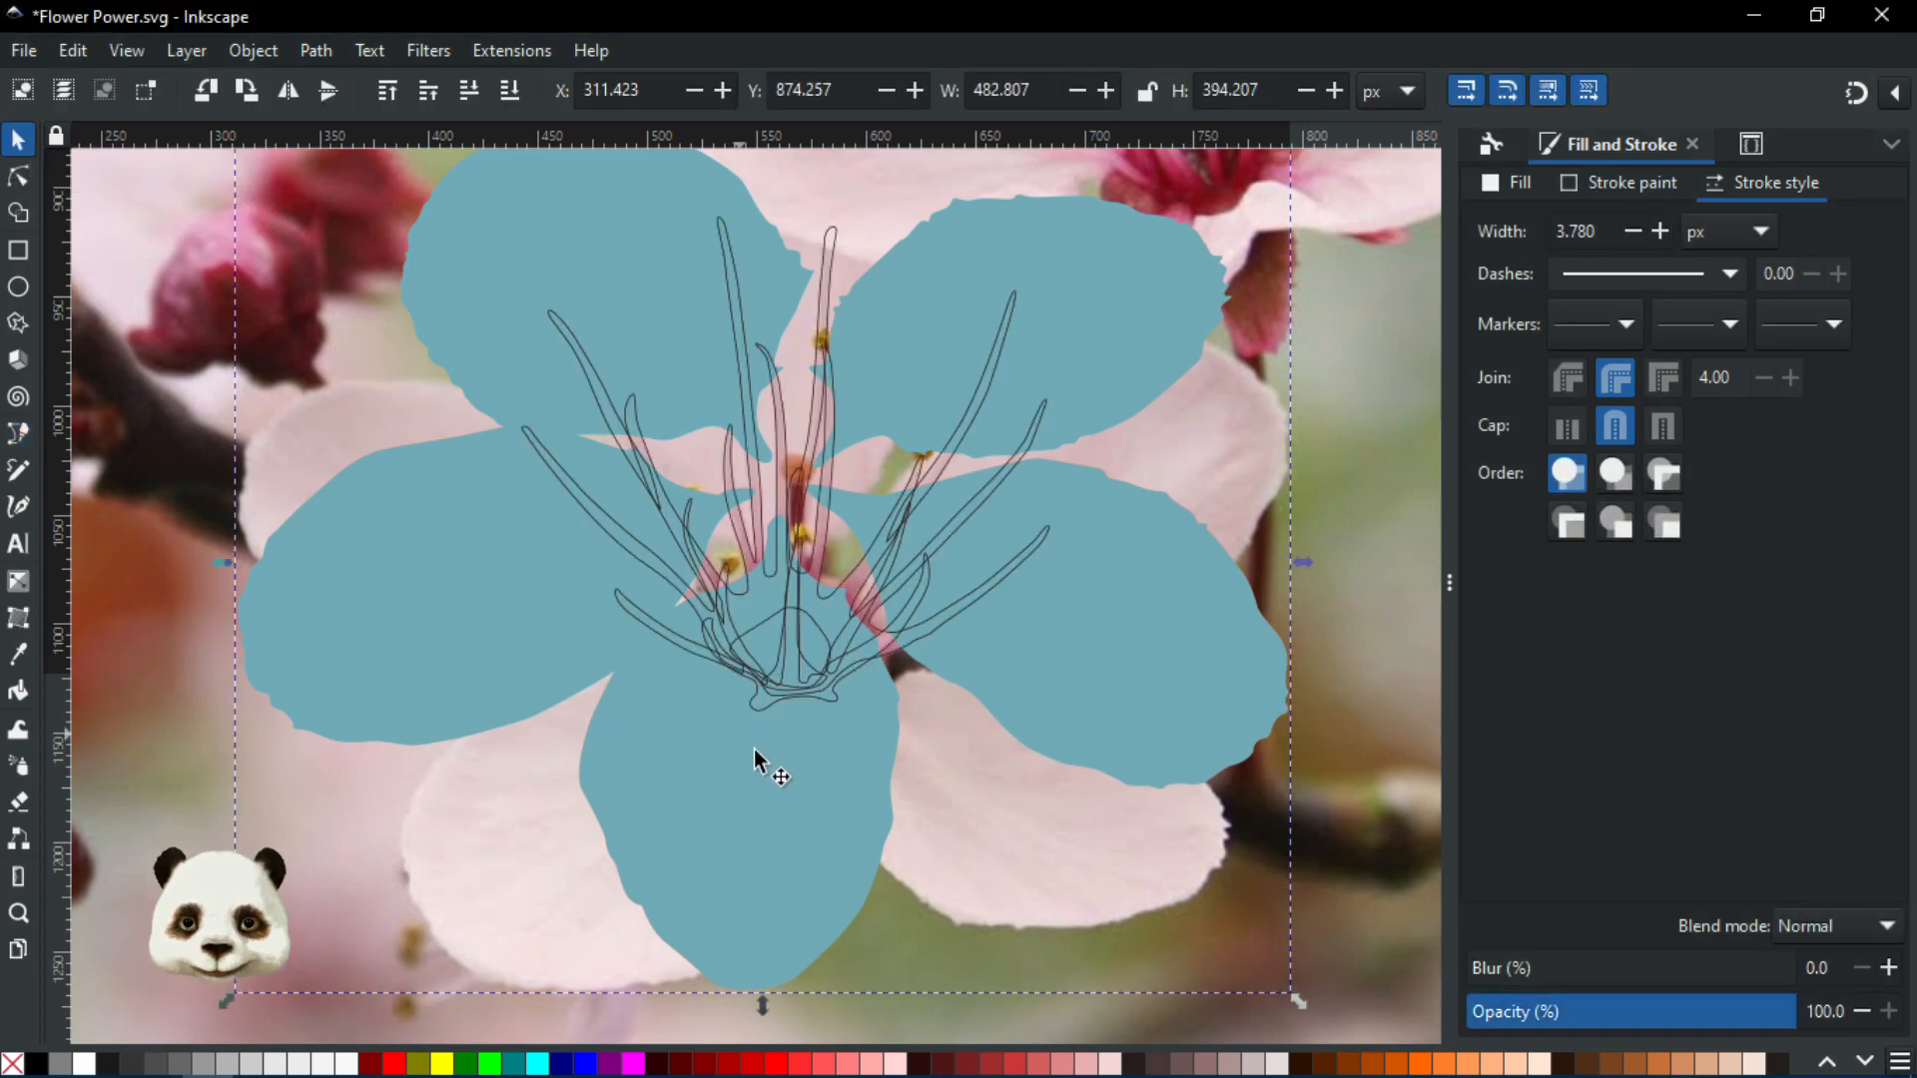
ctrl+scroll(818, 754, down, 2)
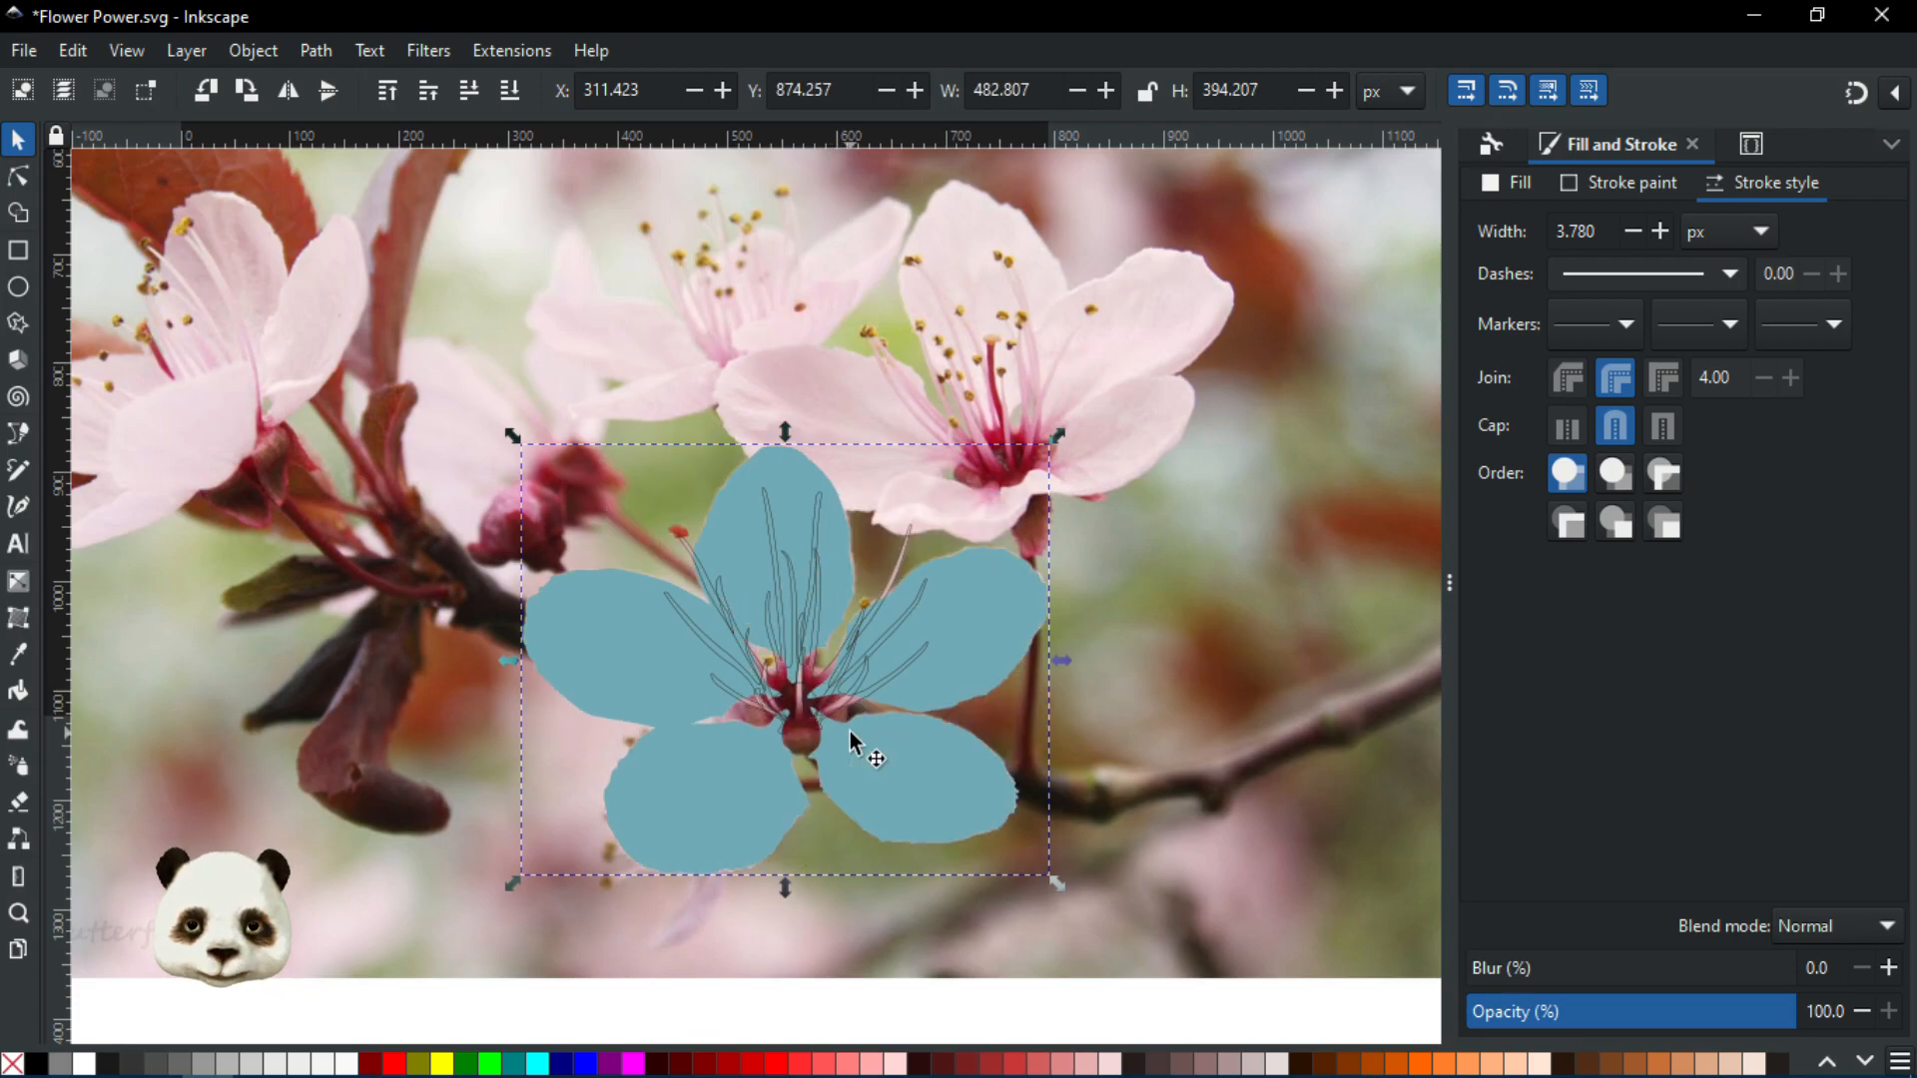
ctrl+scroll(837, 687, up, 2)
ctrl+scroll(837, 687, up, 2)
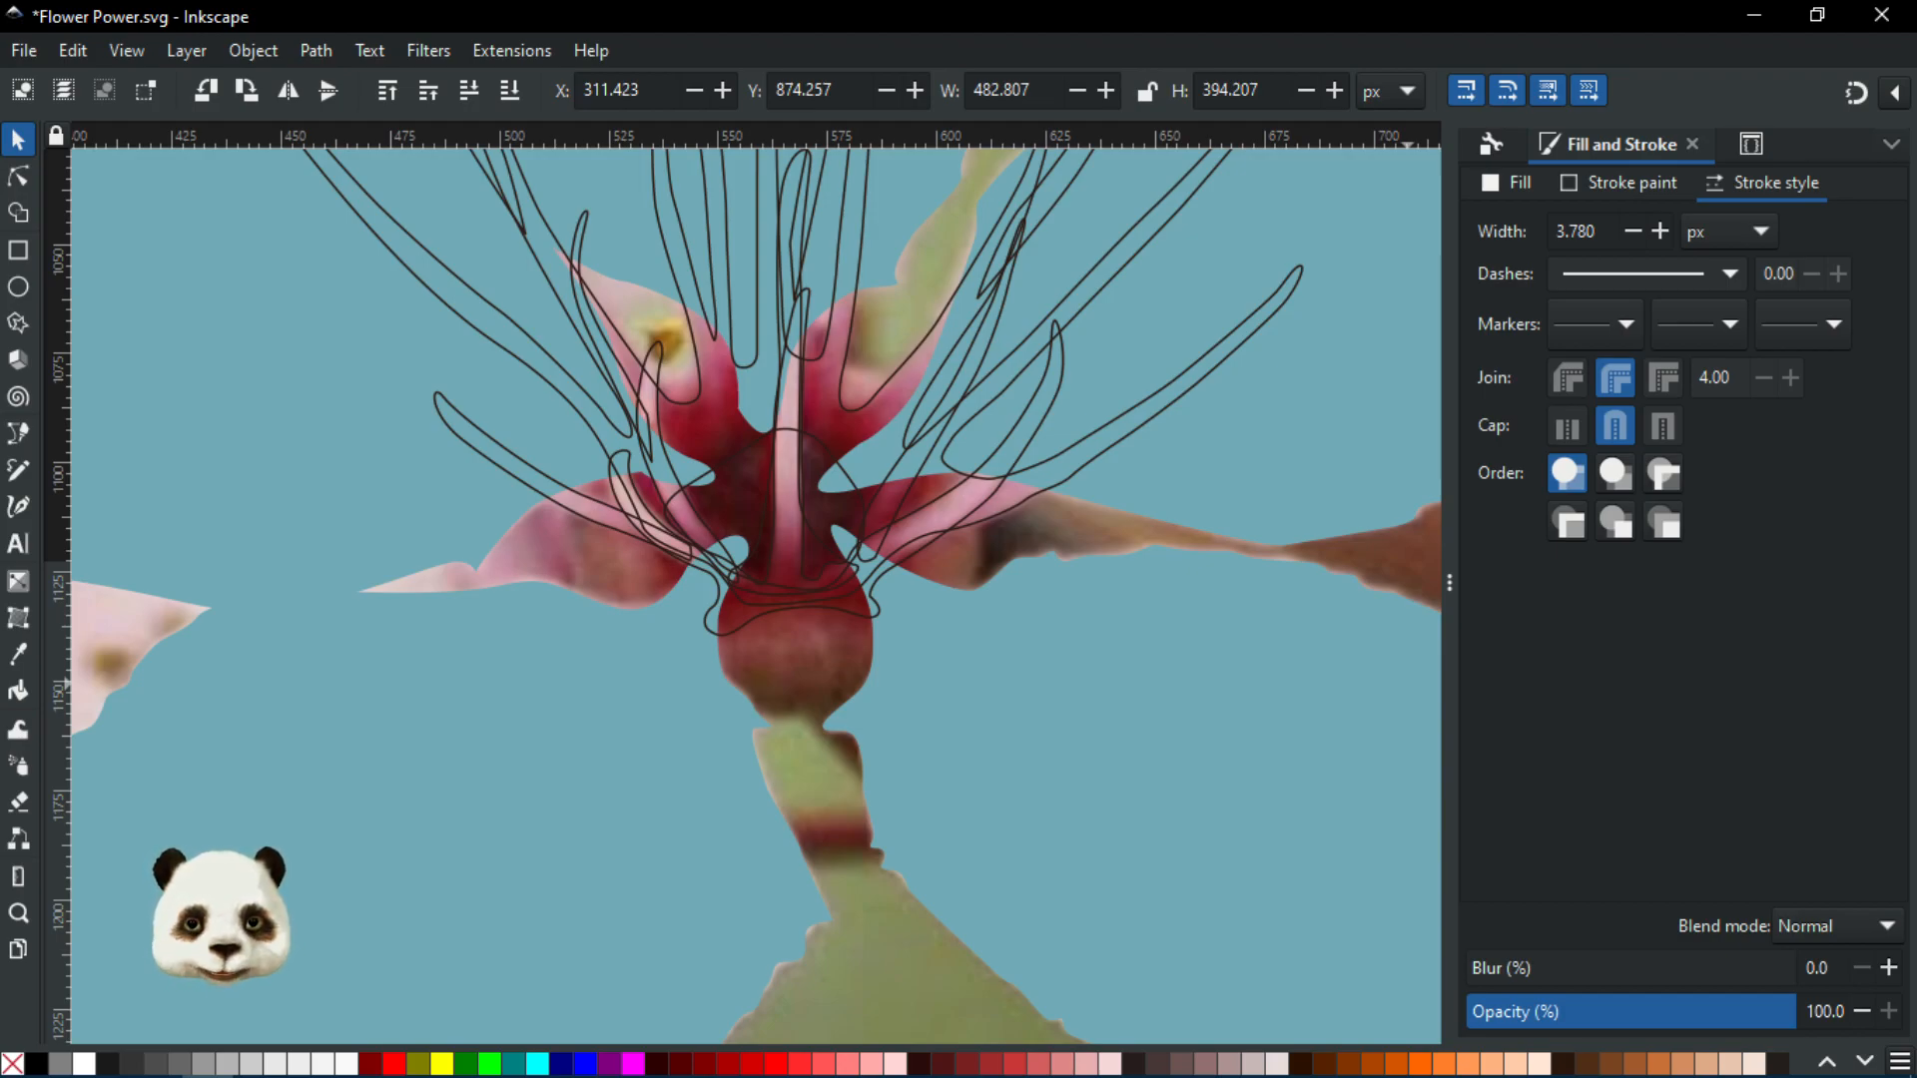
scroll(679, 584, up, 3)
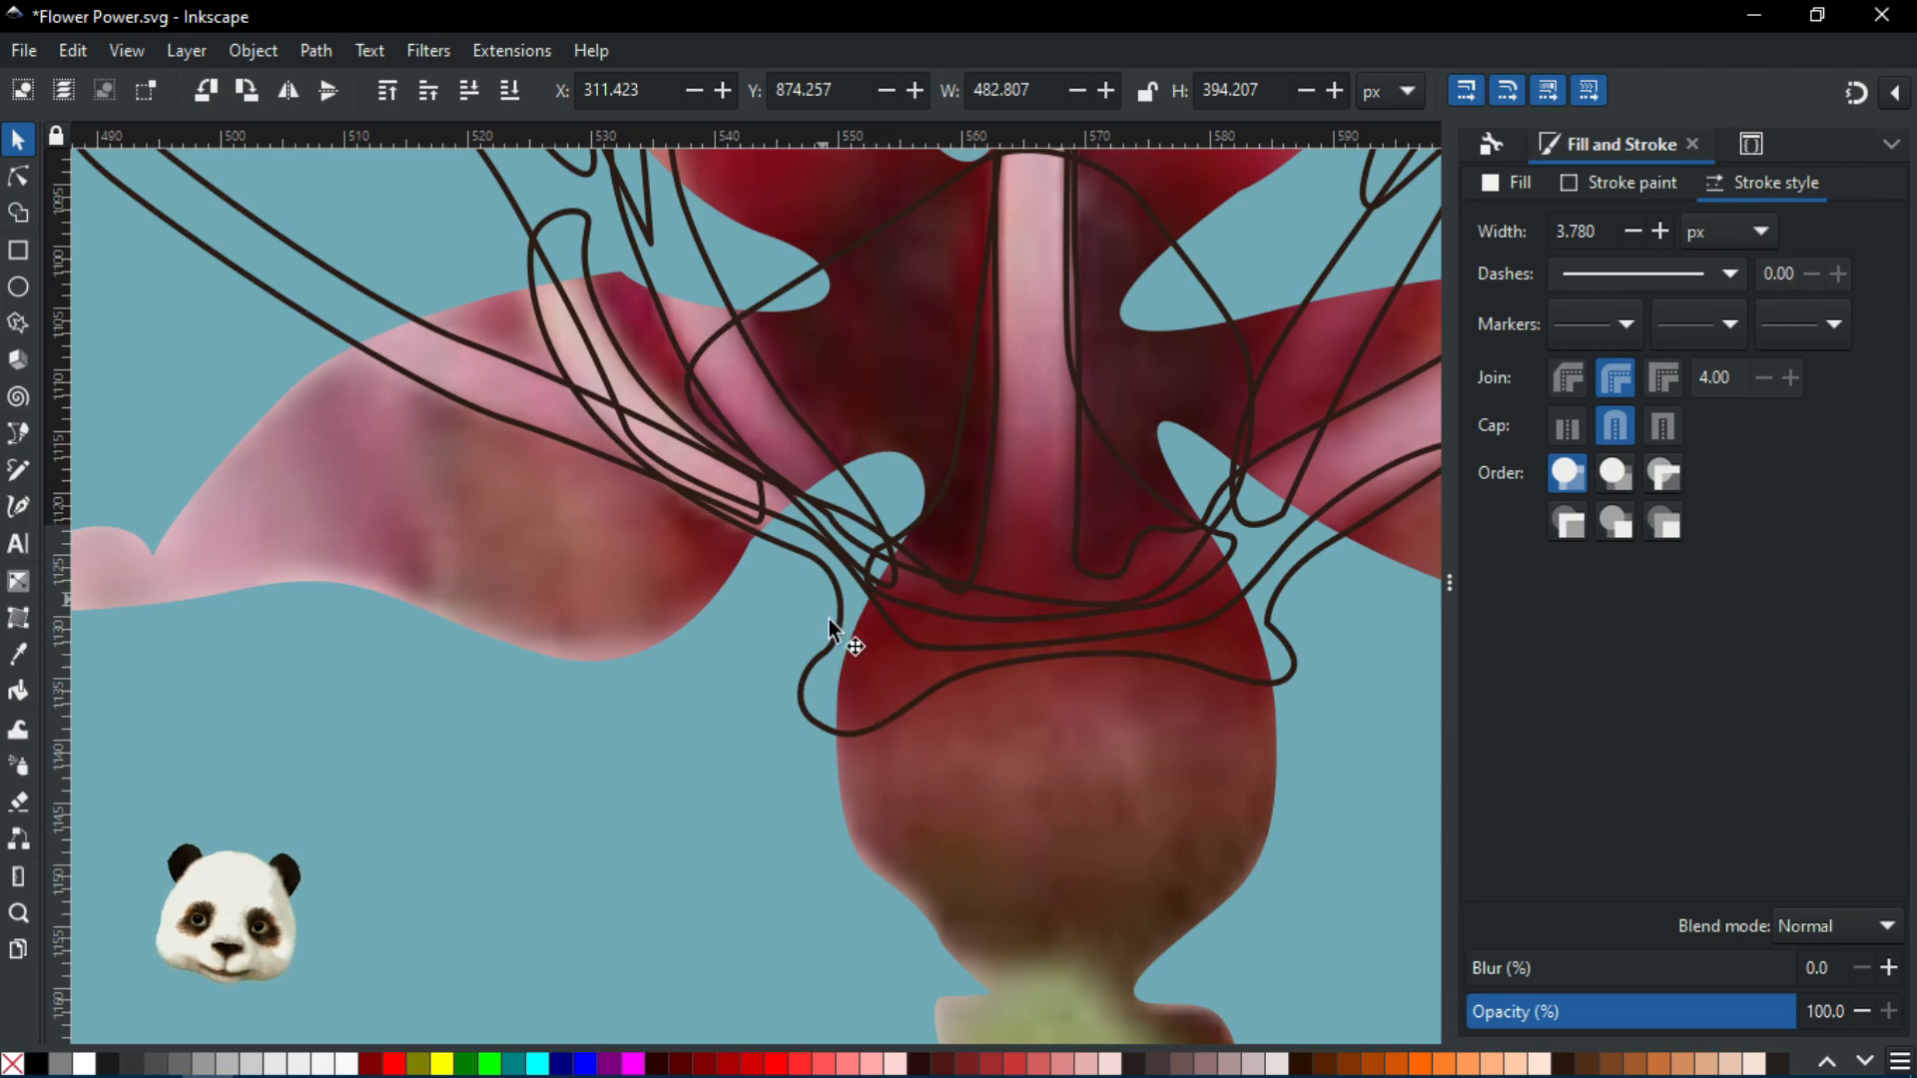
scroll(879, 675, down, 5)
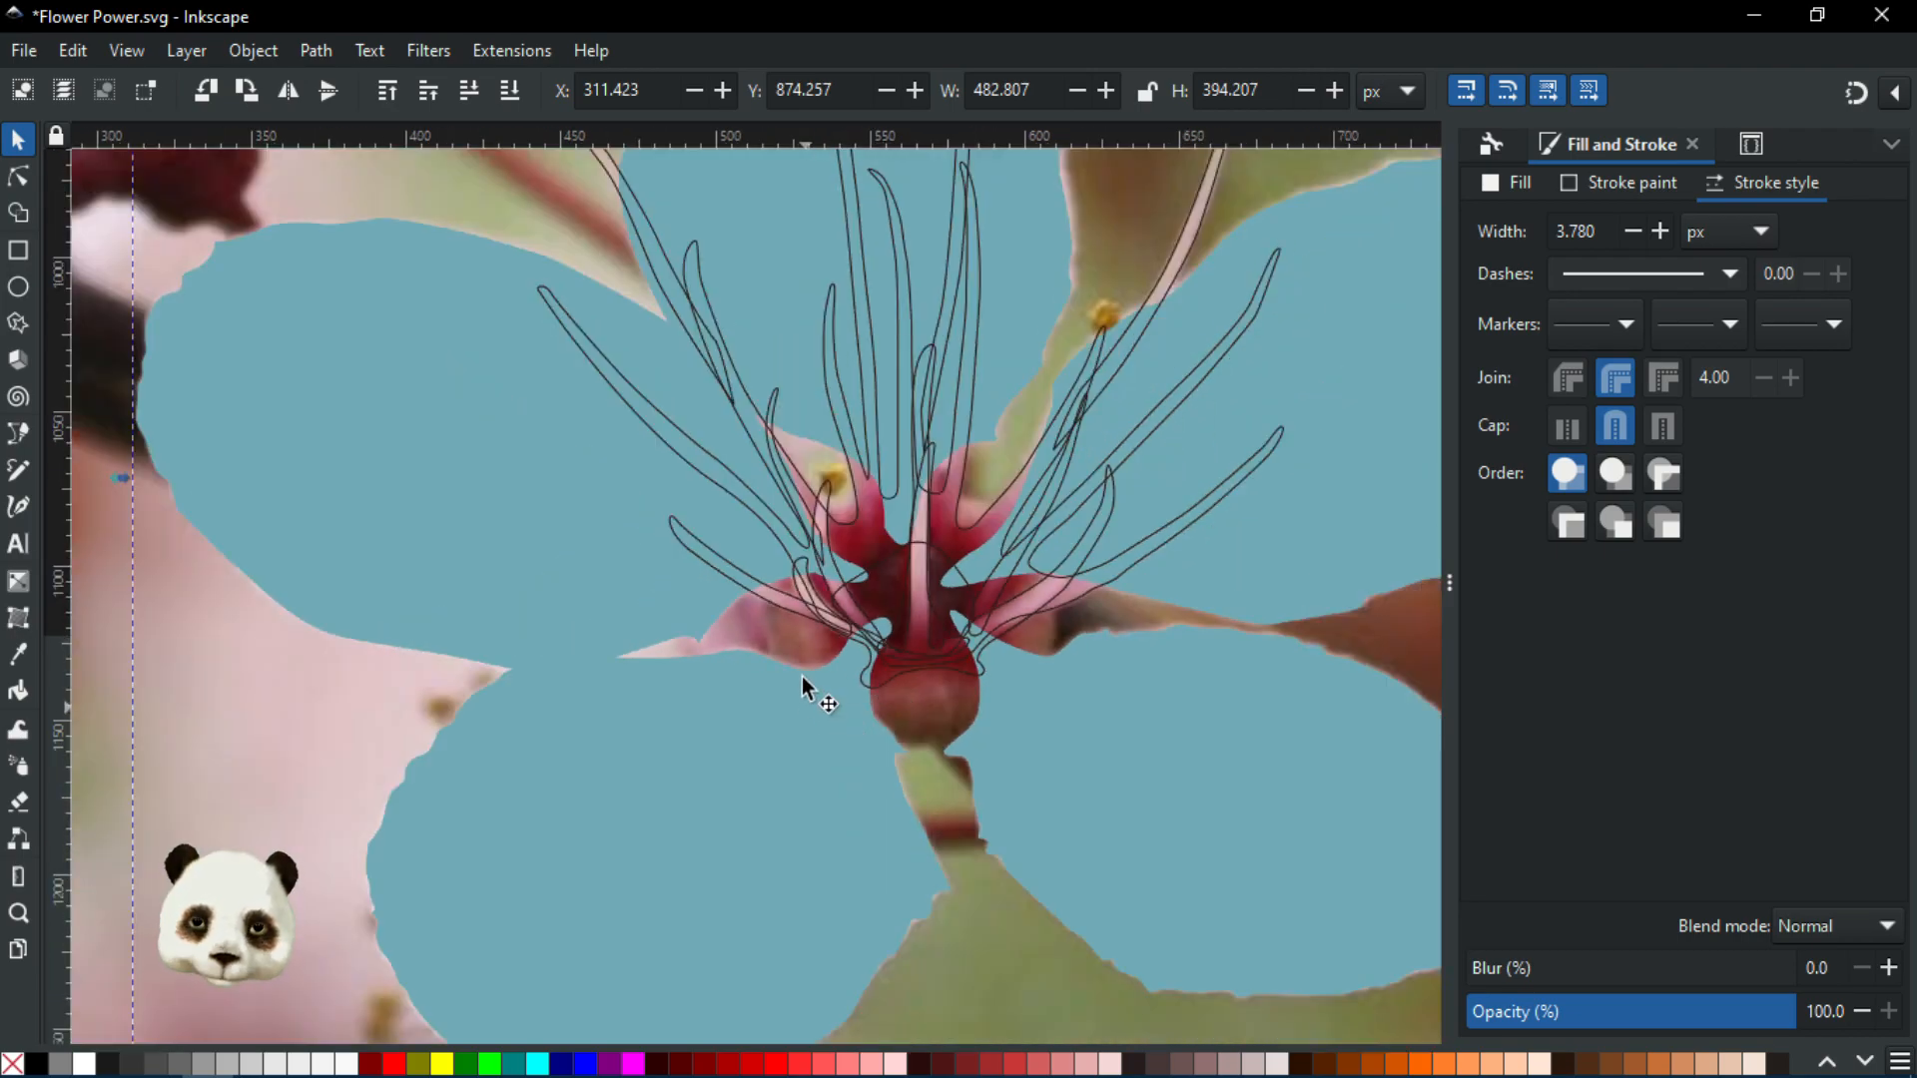
scroll(1049, 590, up, 3)
drag(967, 608, 866, 802)
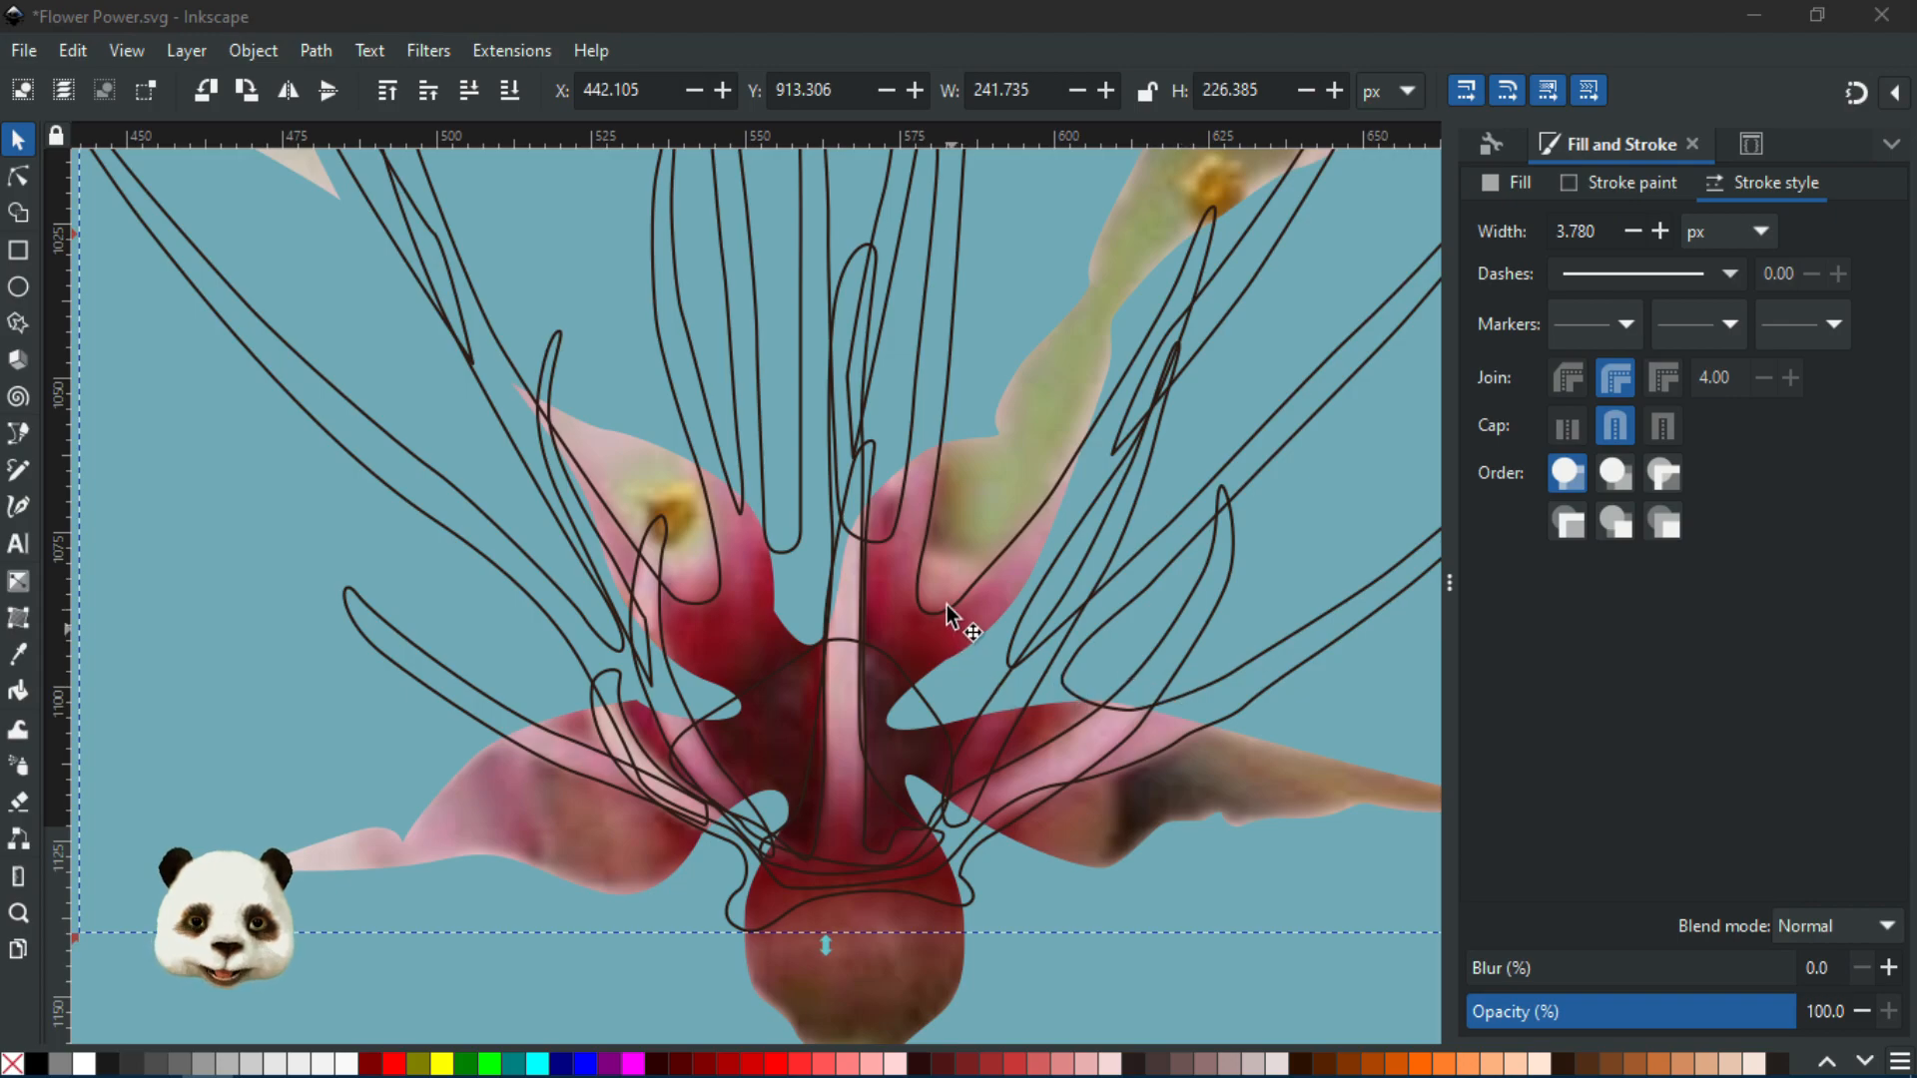
key(d)
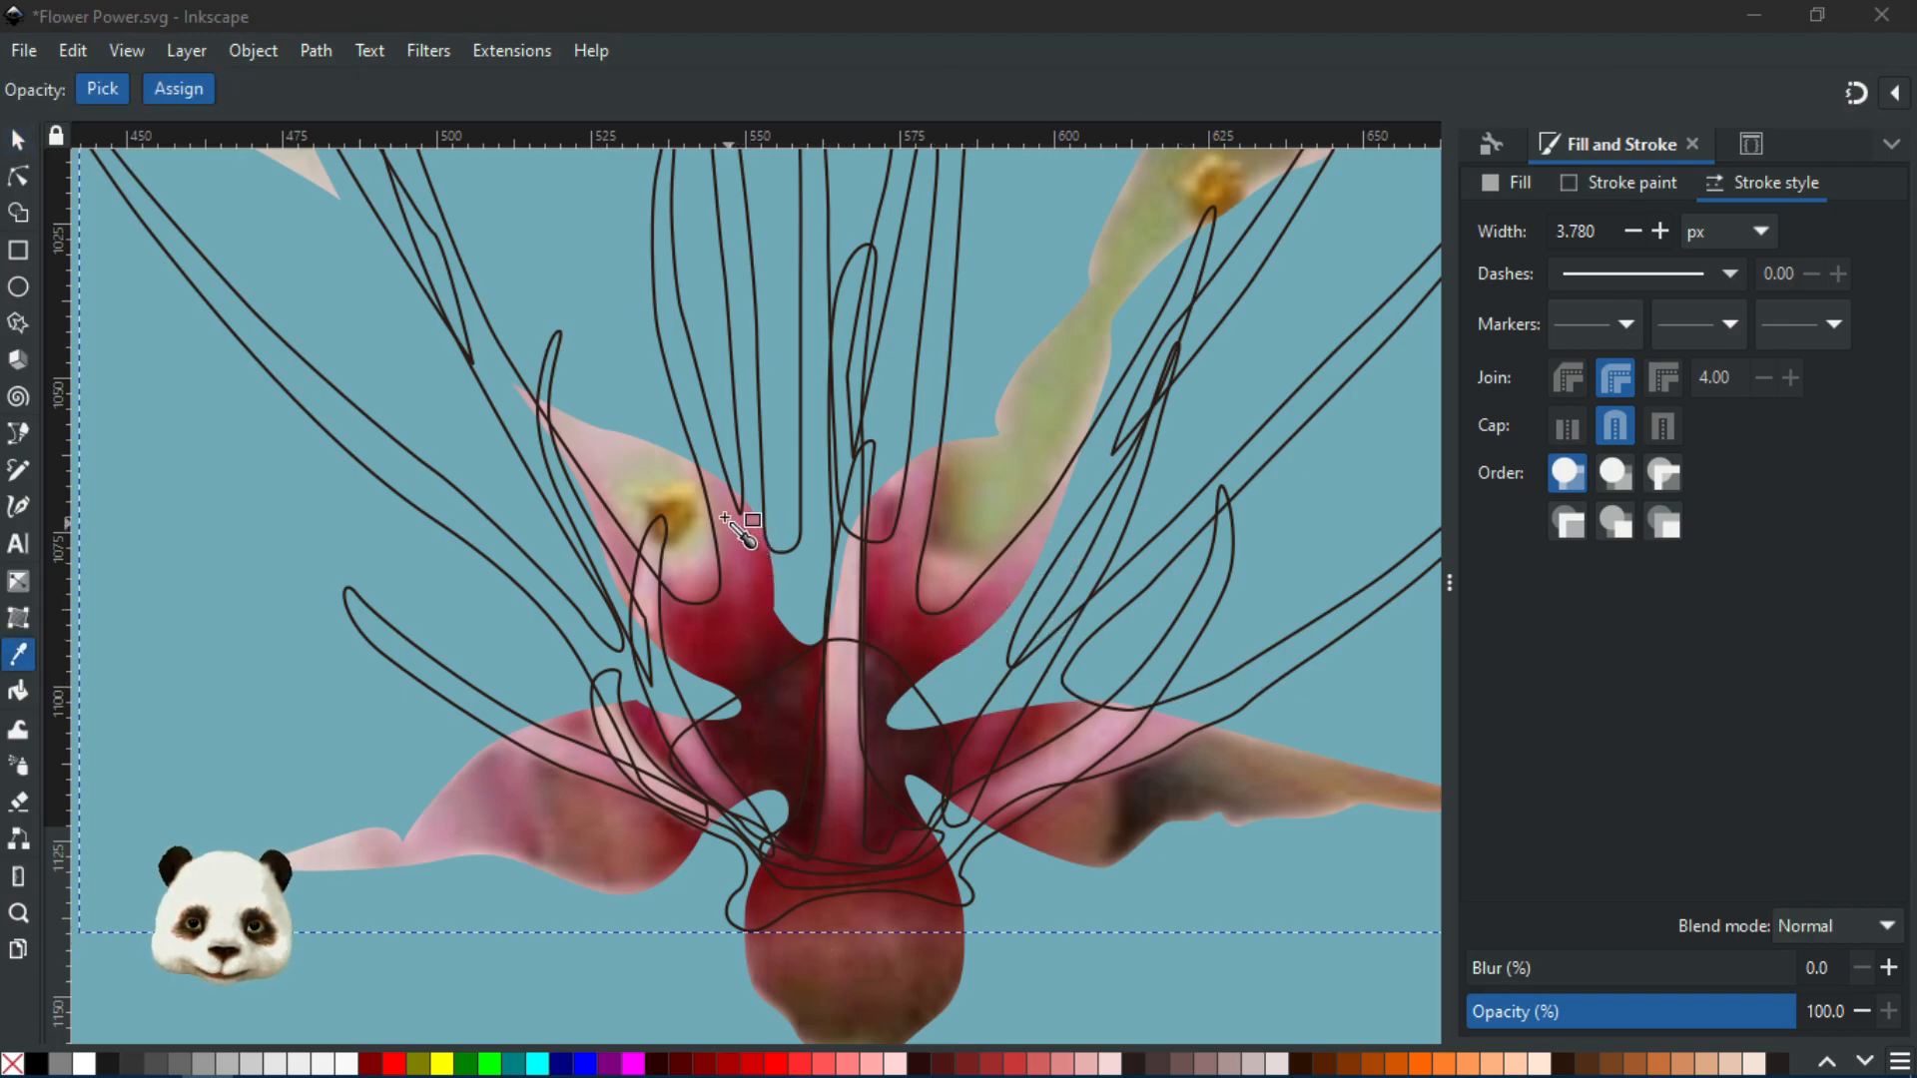
Fill the stamen and pistil group with dusty pink sampled from the photo
click(707, 484)
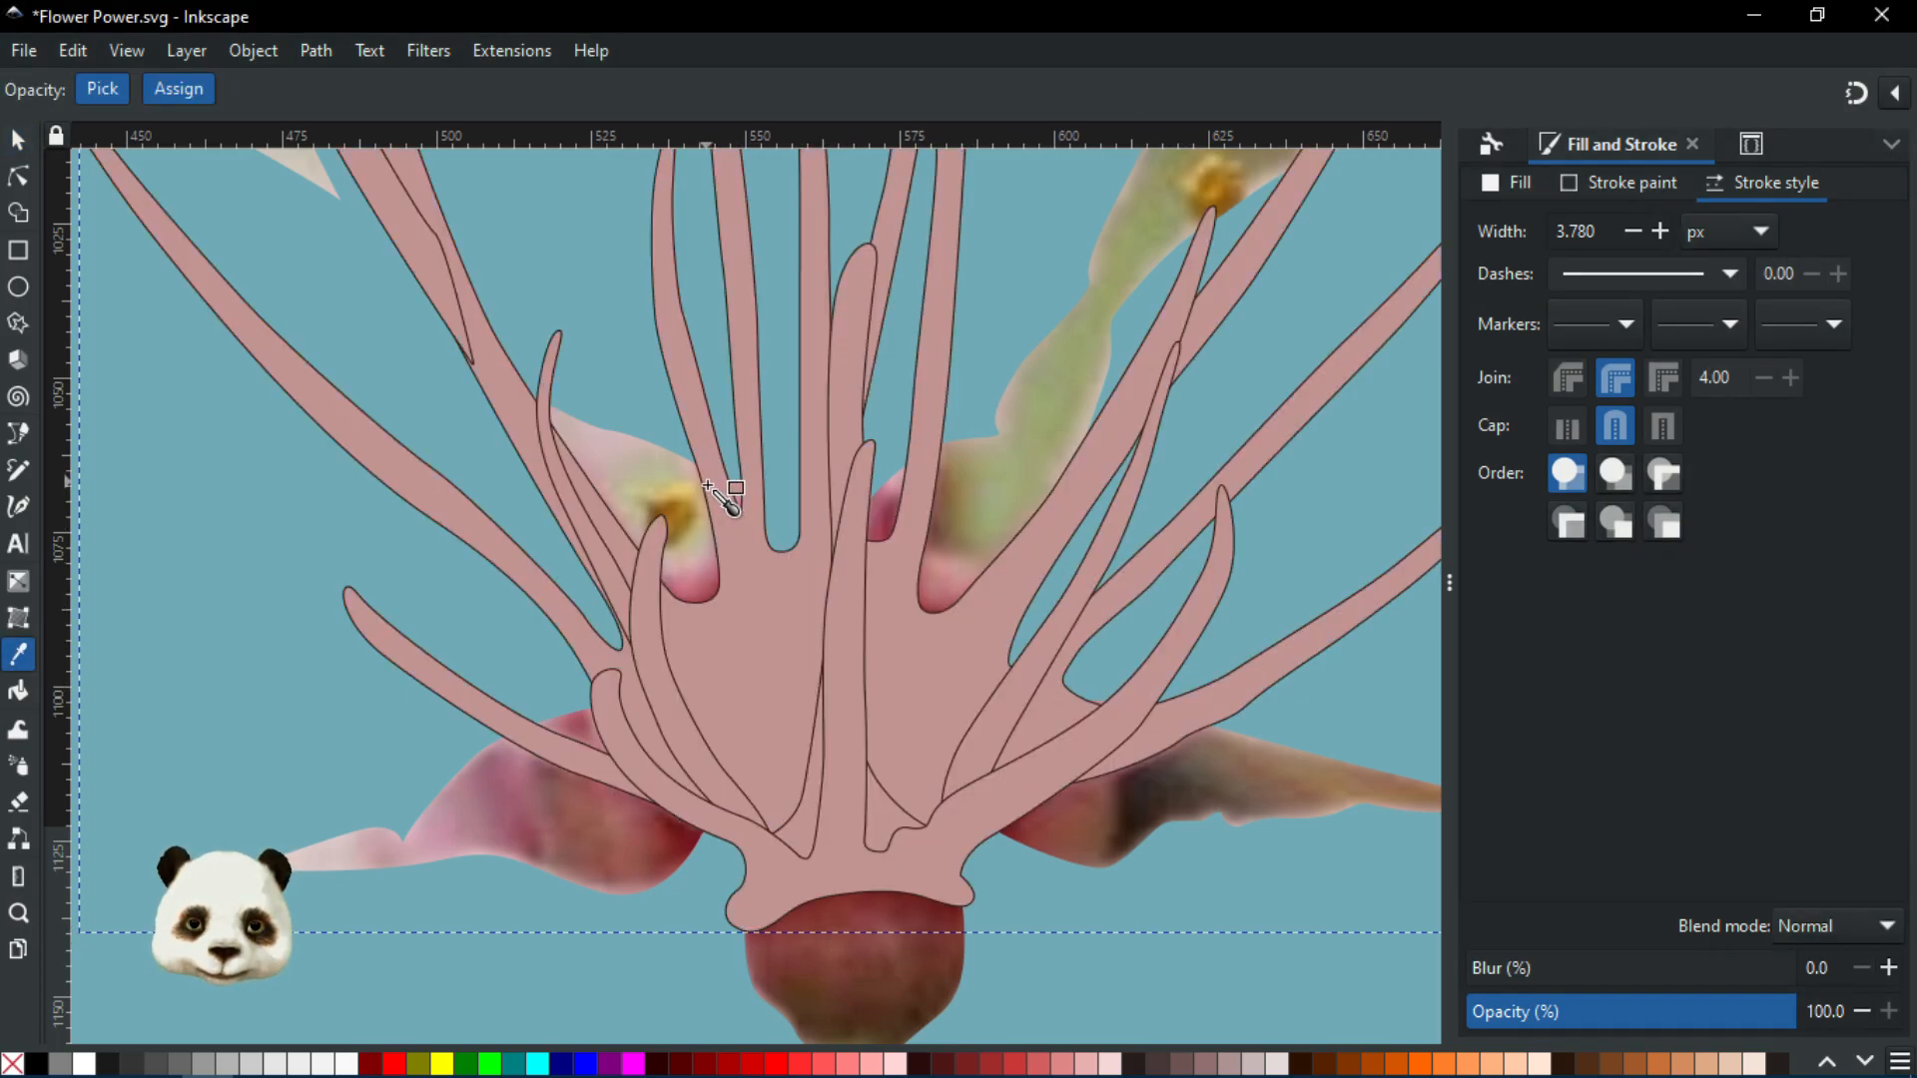
scroll(775, 528, down, 1)
scroll(775, 527, down, 1)
scroll(762, 613, up, 1)
drag(826, 549, 729, 772)
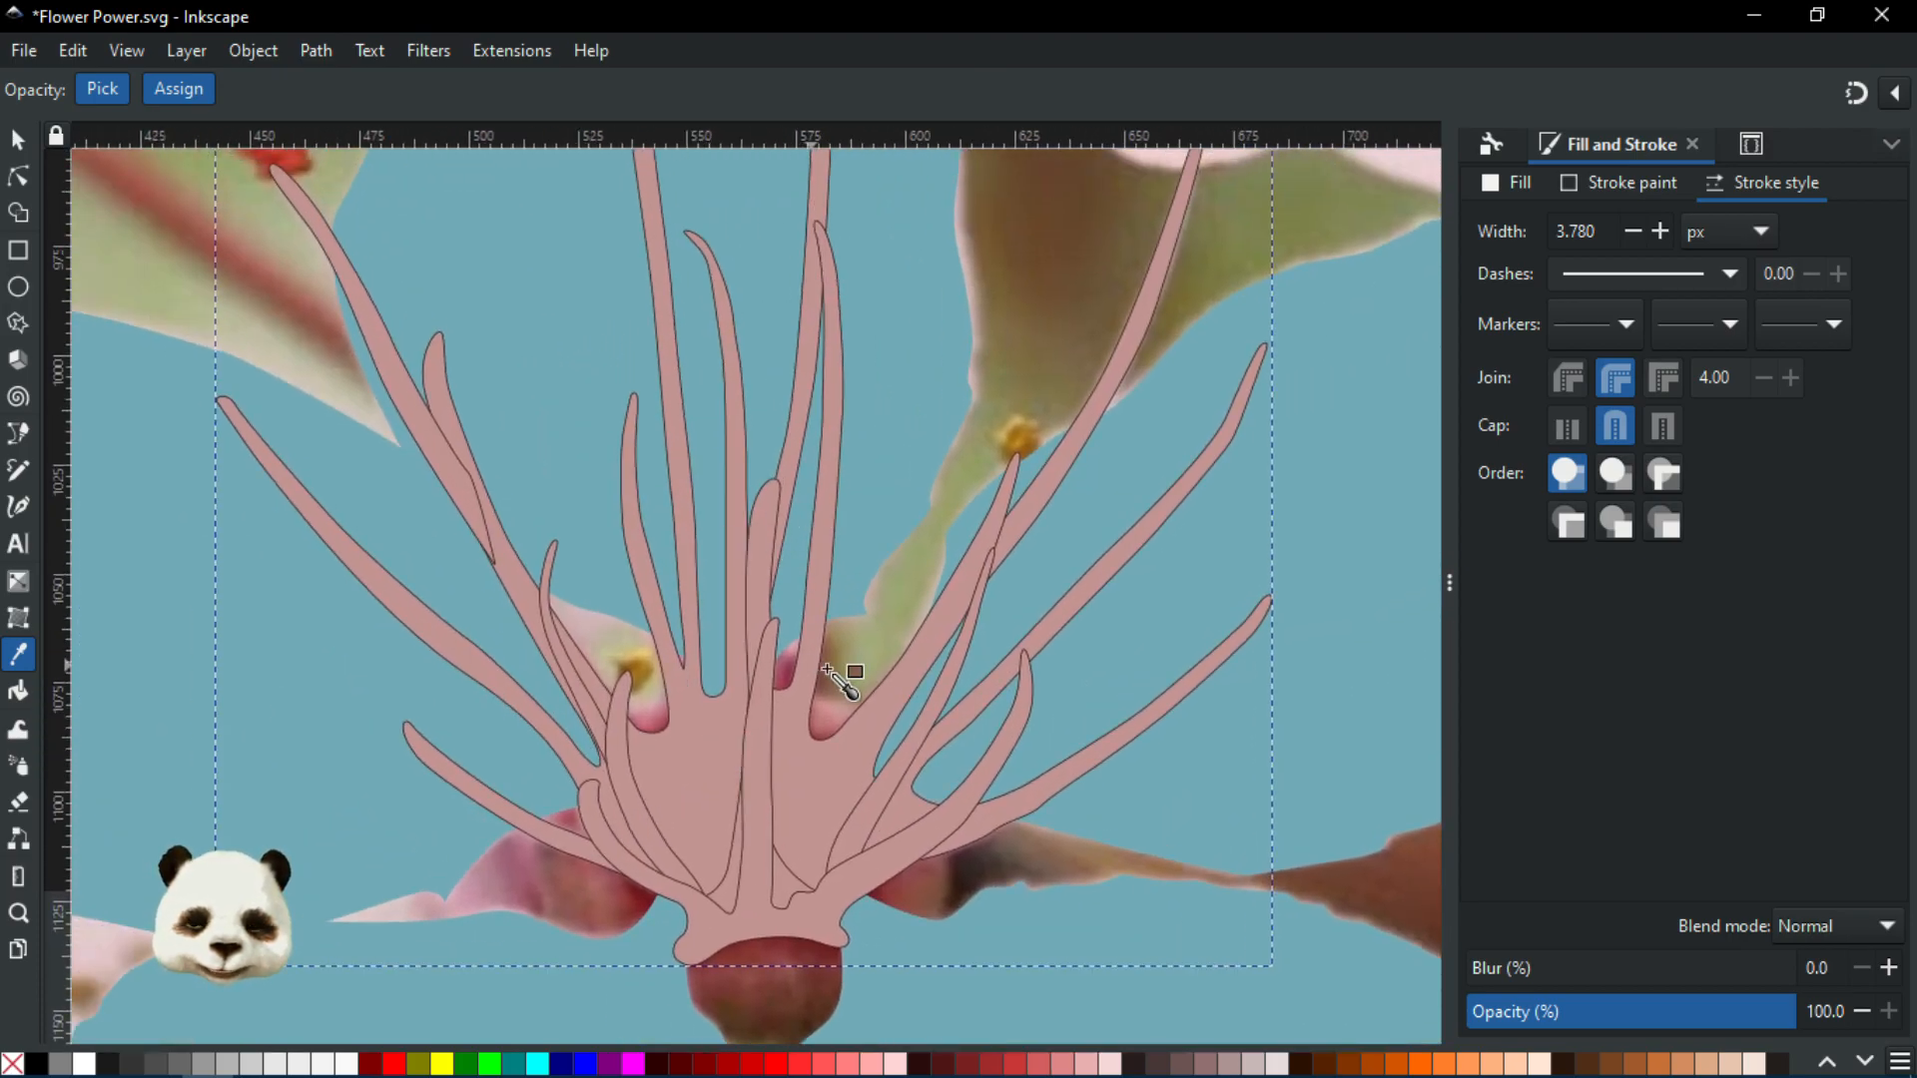
scroll(820, 671, down, 1)
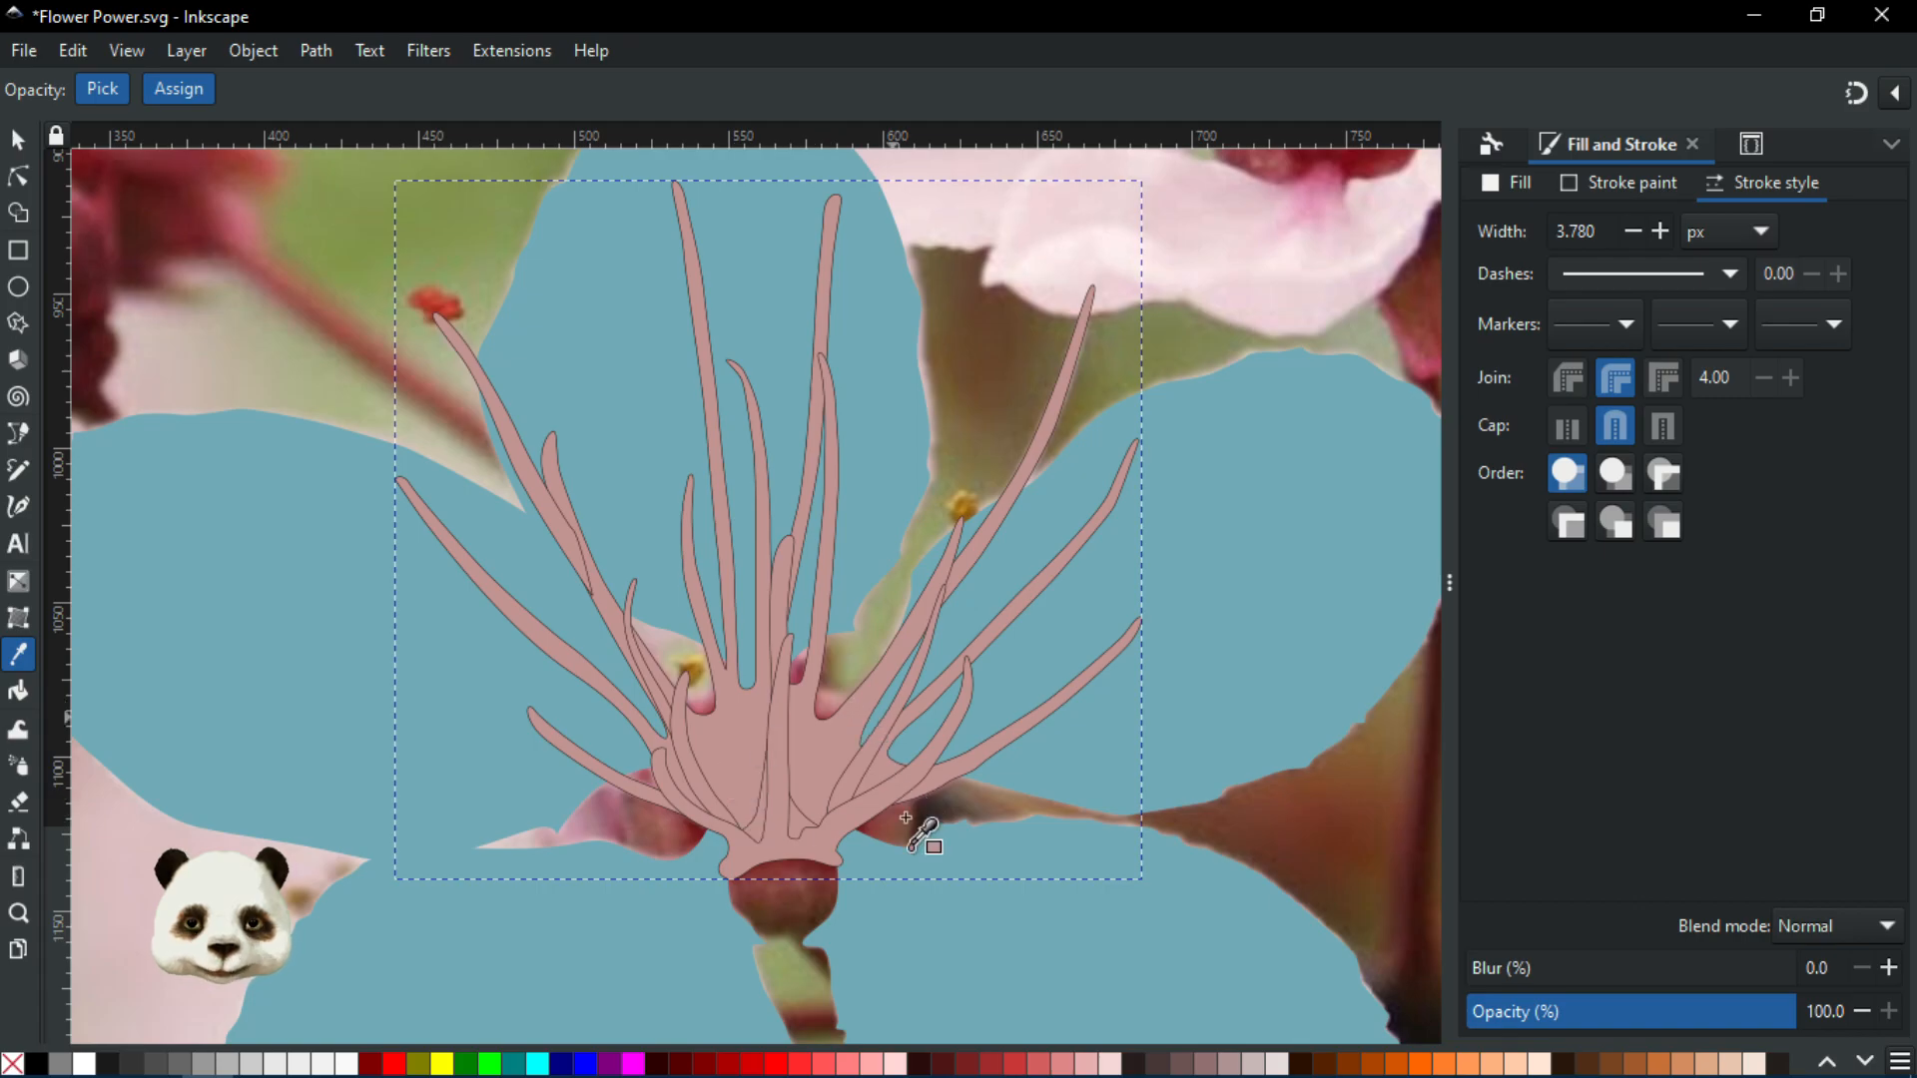
scroll(904, 783, up, 1)
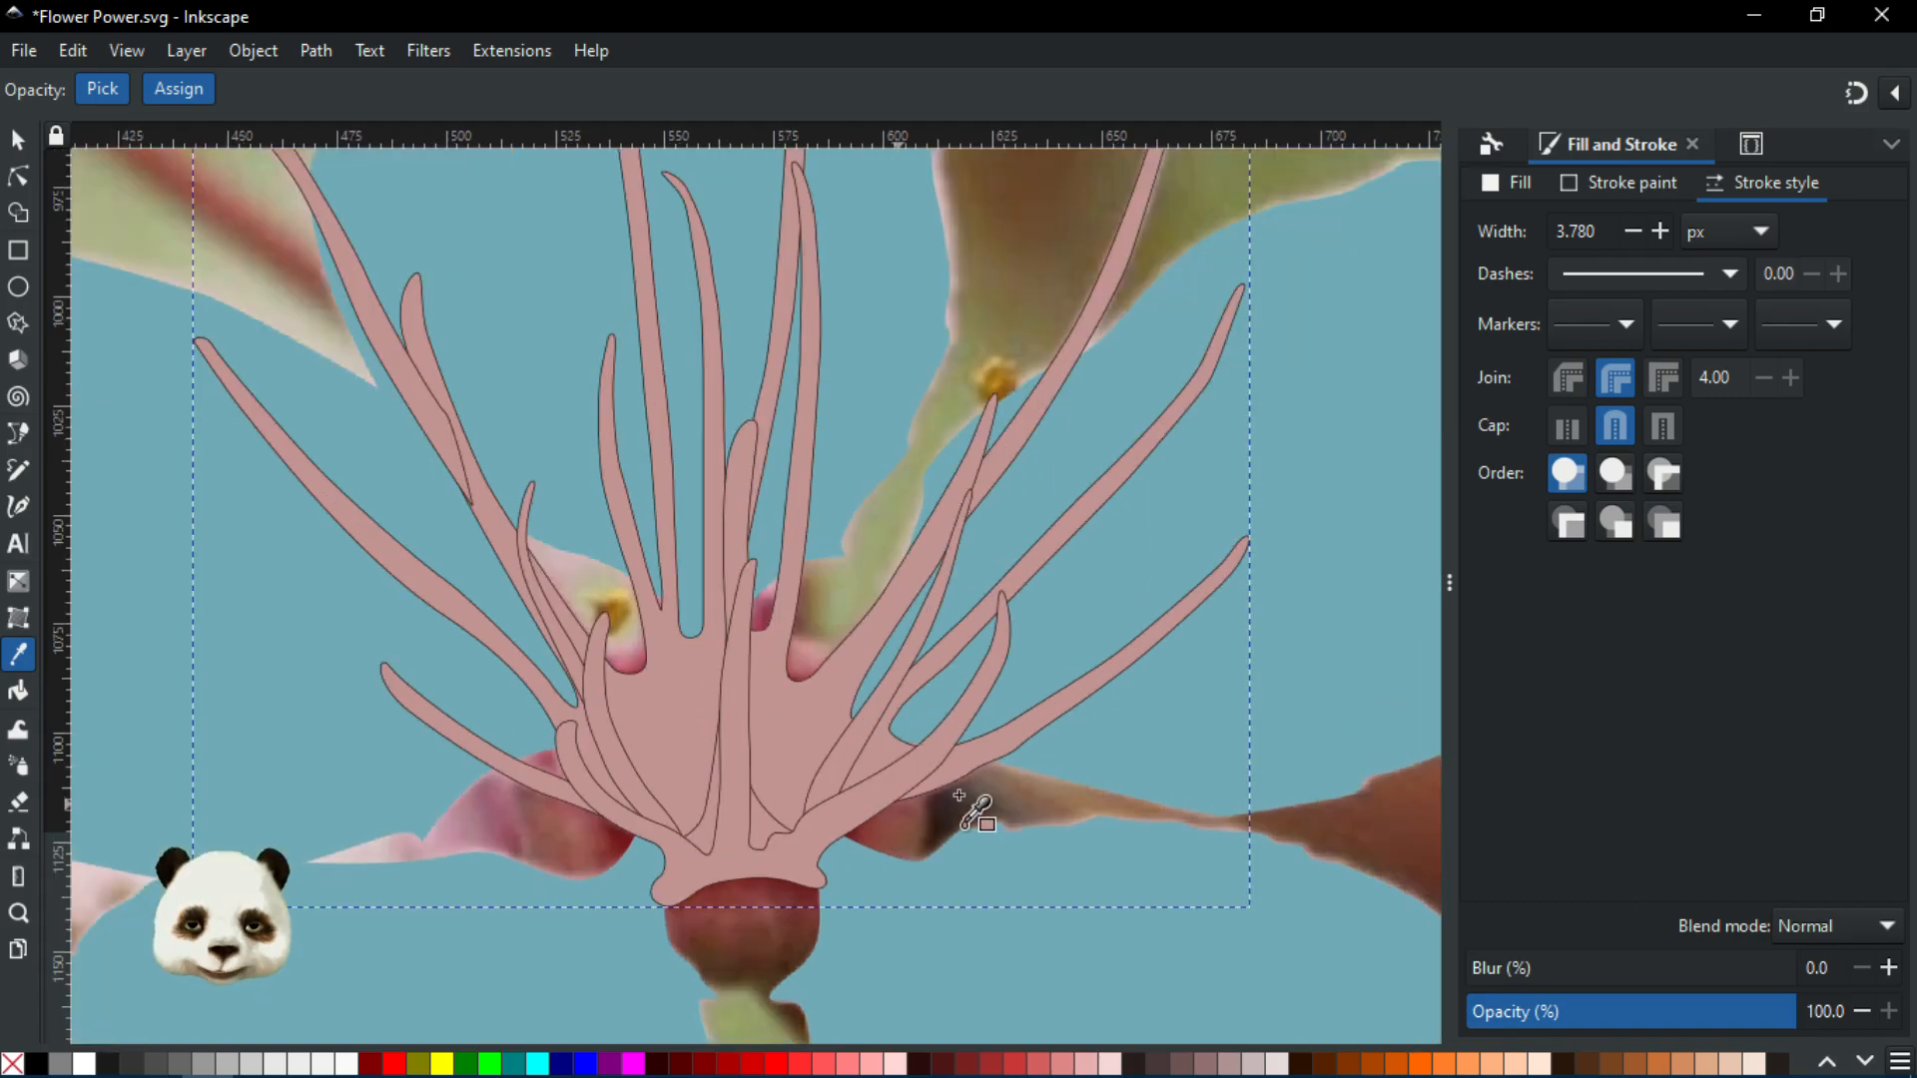
scroll(823, 852, down, 3)
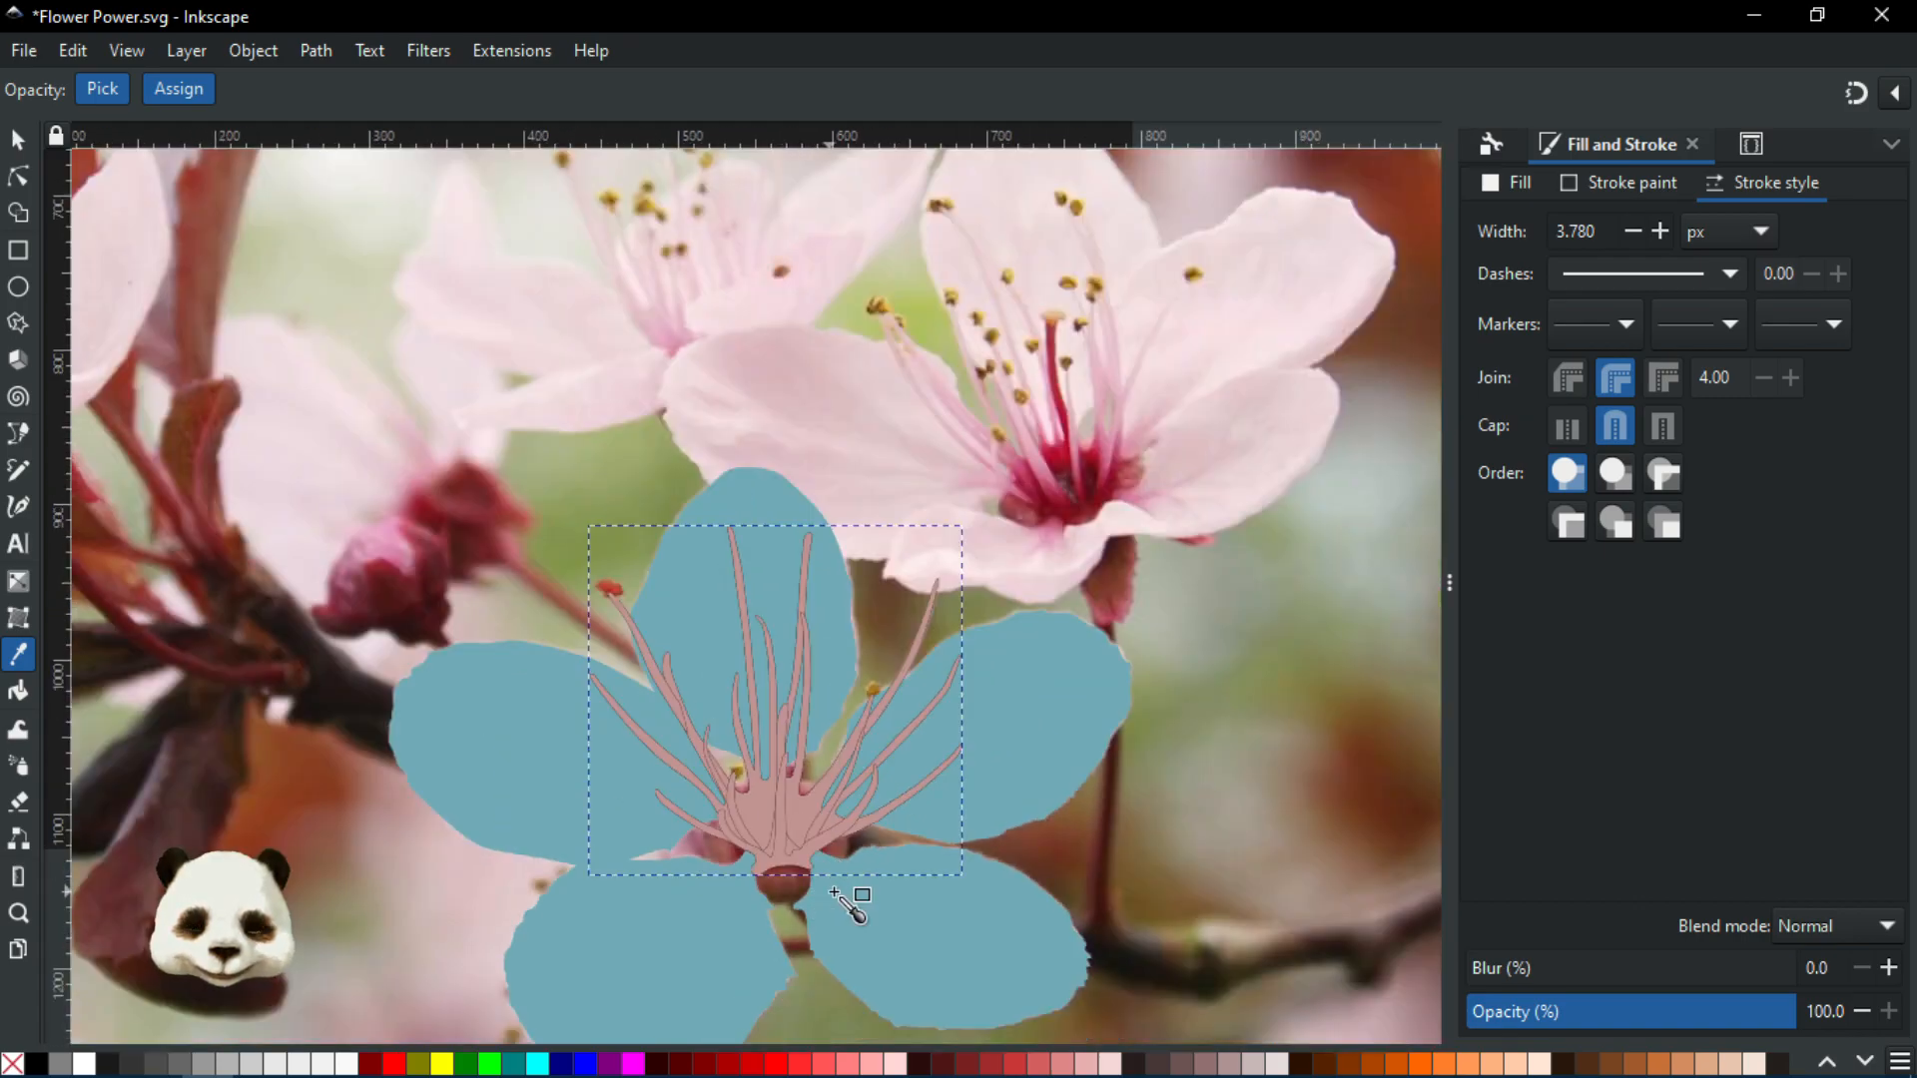
scroll(803, 913, up, 1)
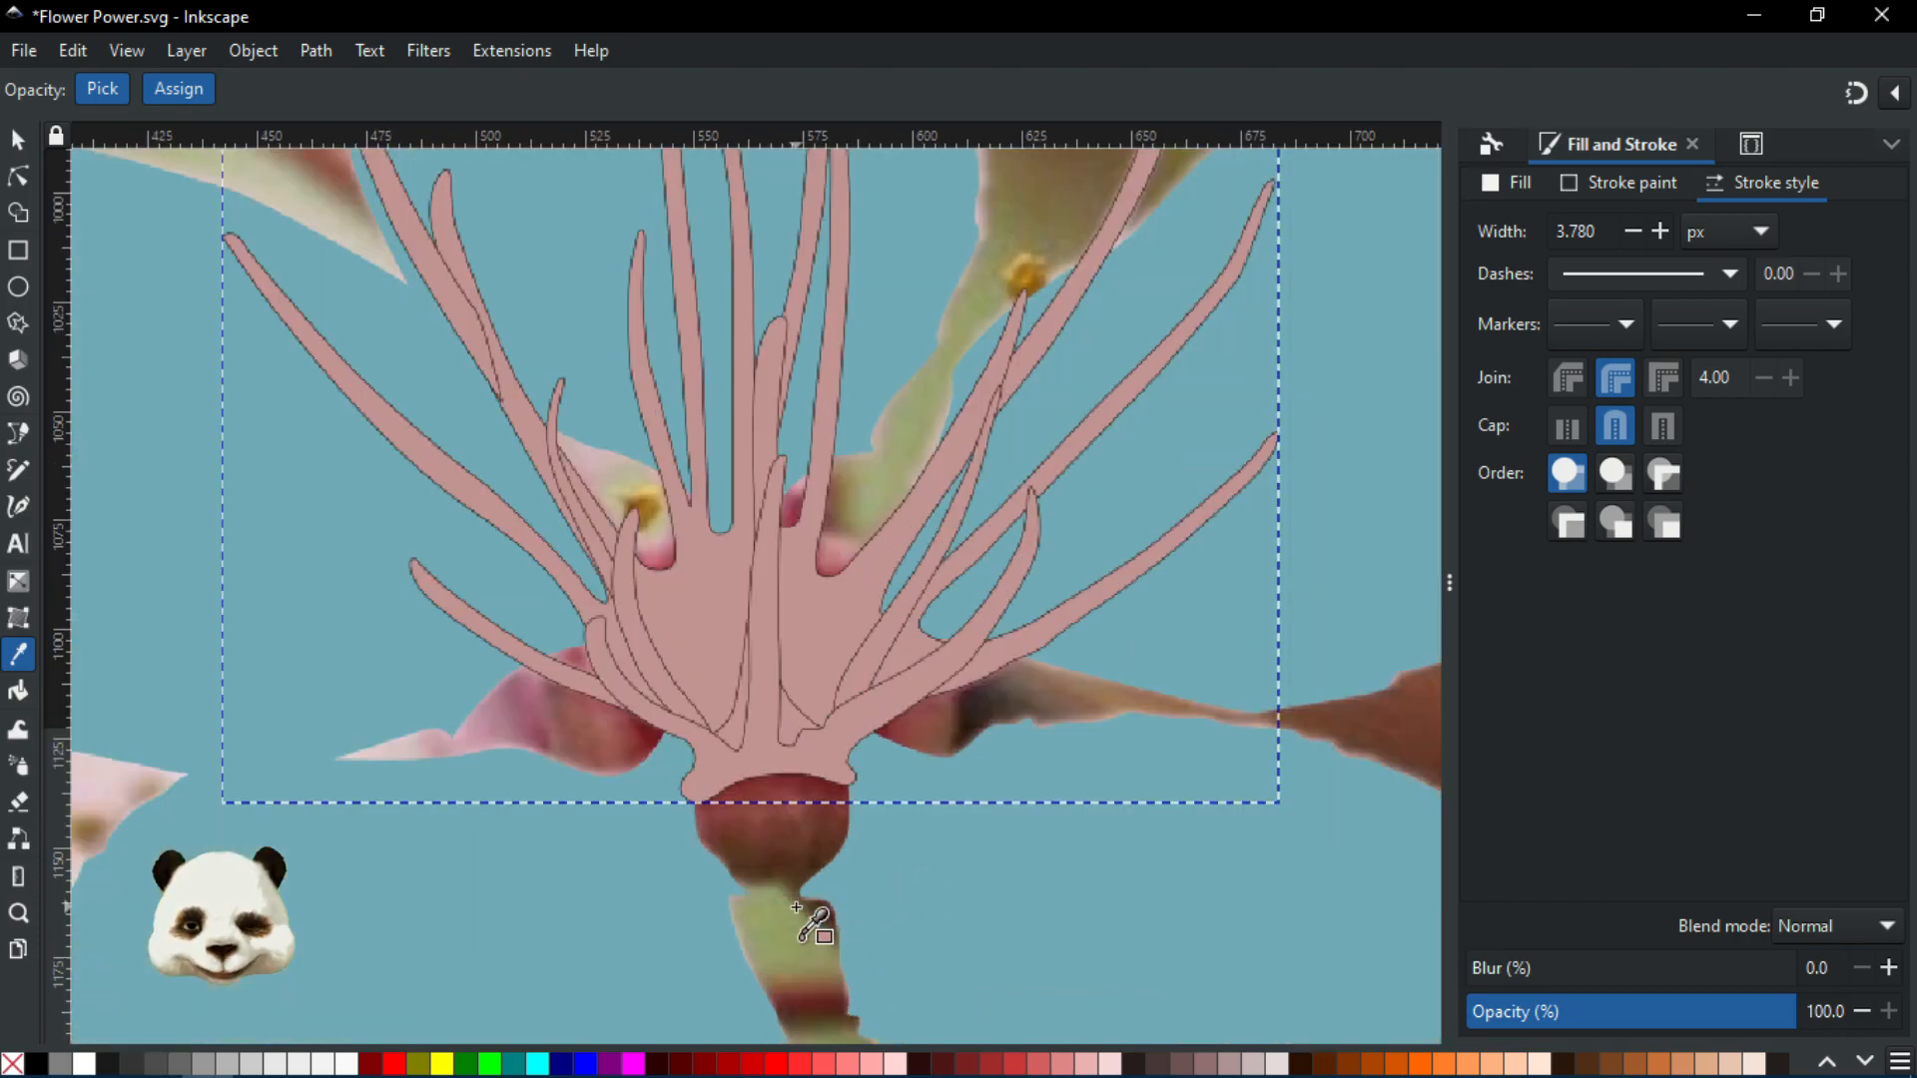
scroll(805, 912, up, 2)
Return to the Selector tool and zoom to review the pink-filled stamens
click(18, 140)
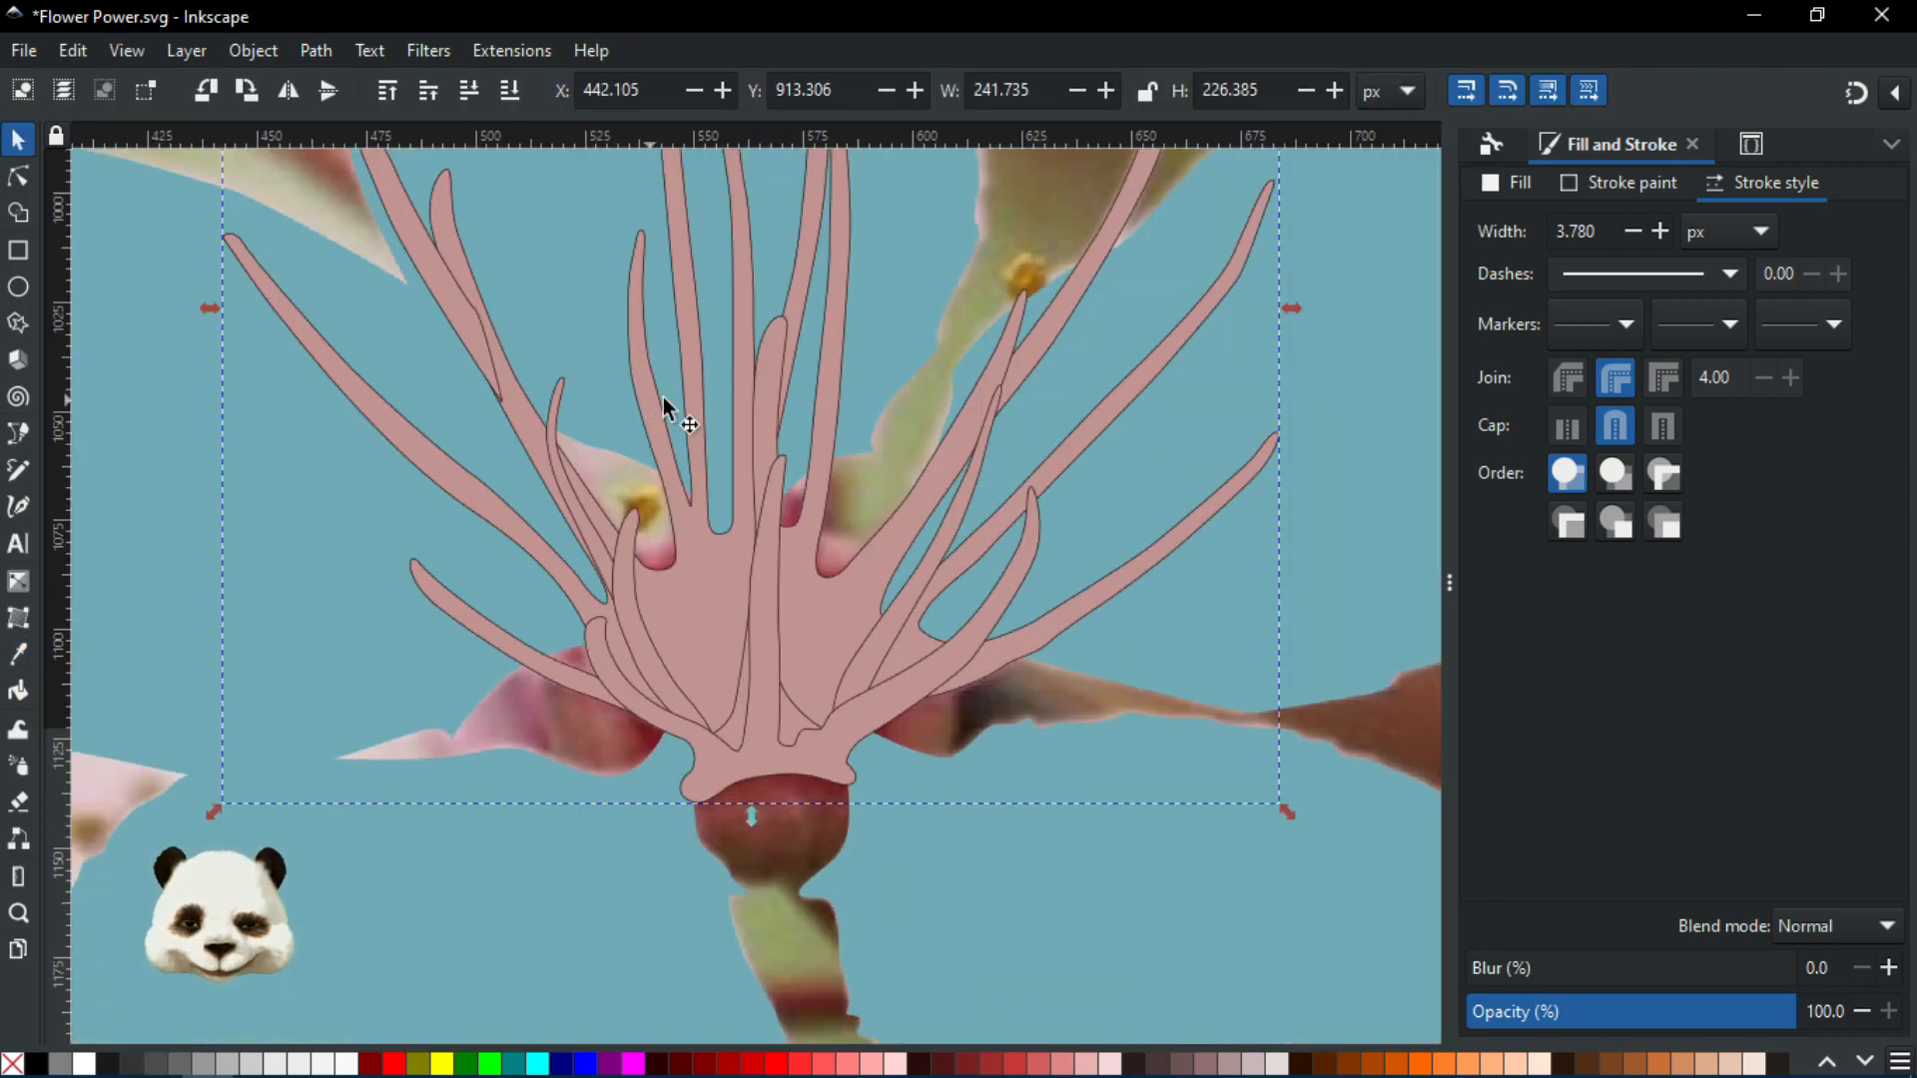
scroll(663, 397, down, 3)
scroll(565, 531, up, 2)
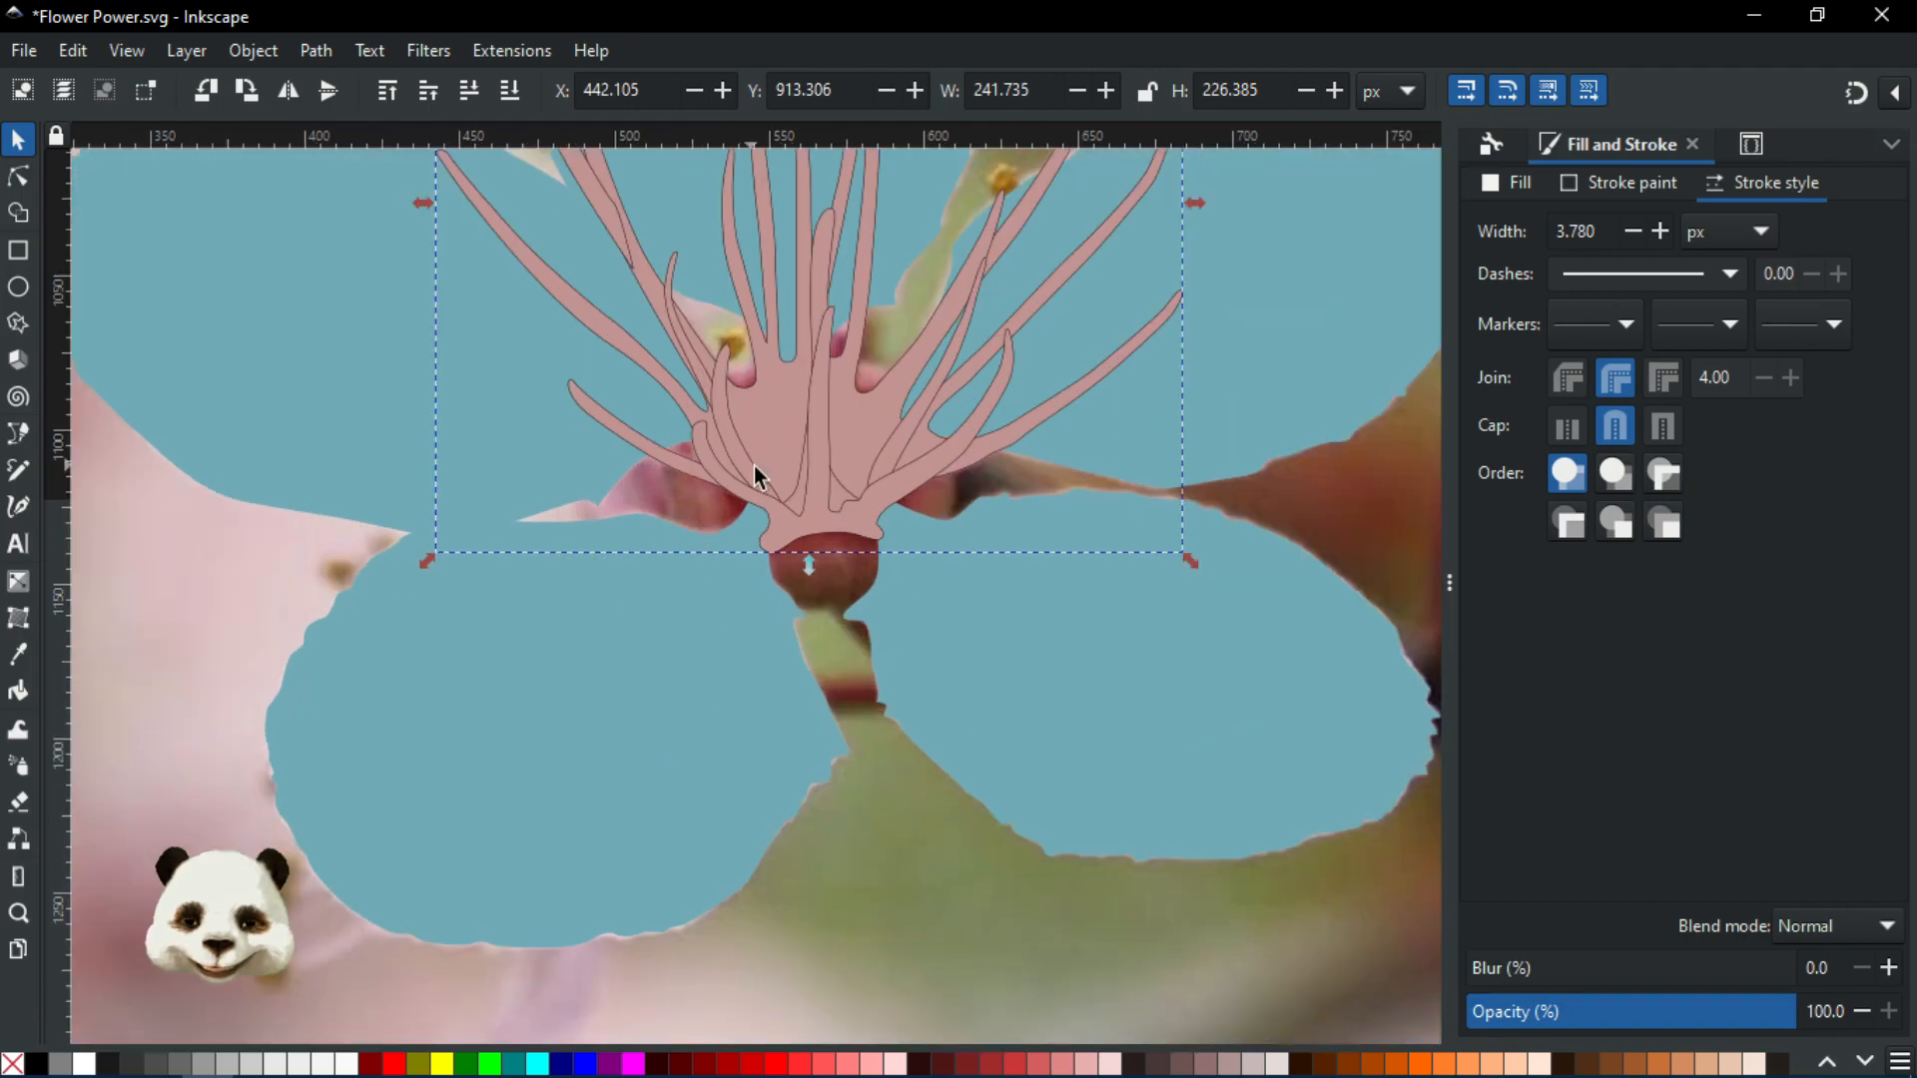
scroll(753, 465, up, 2)
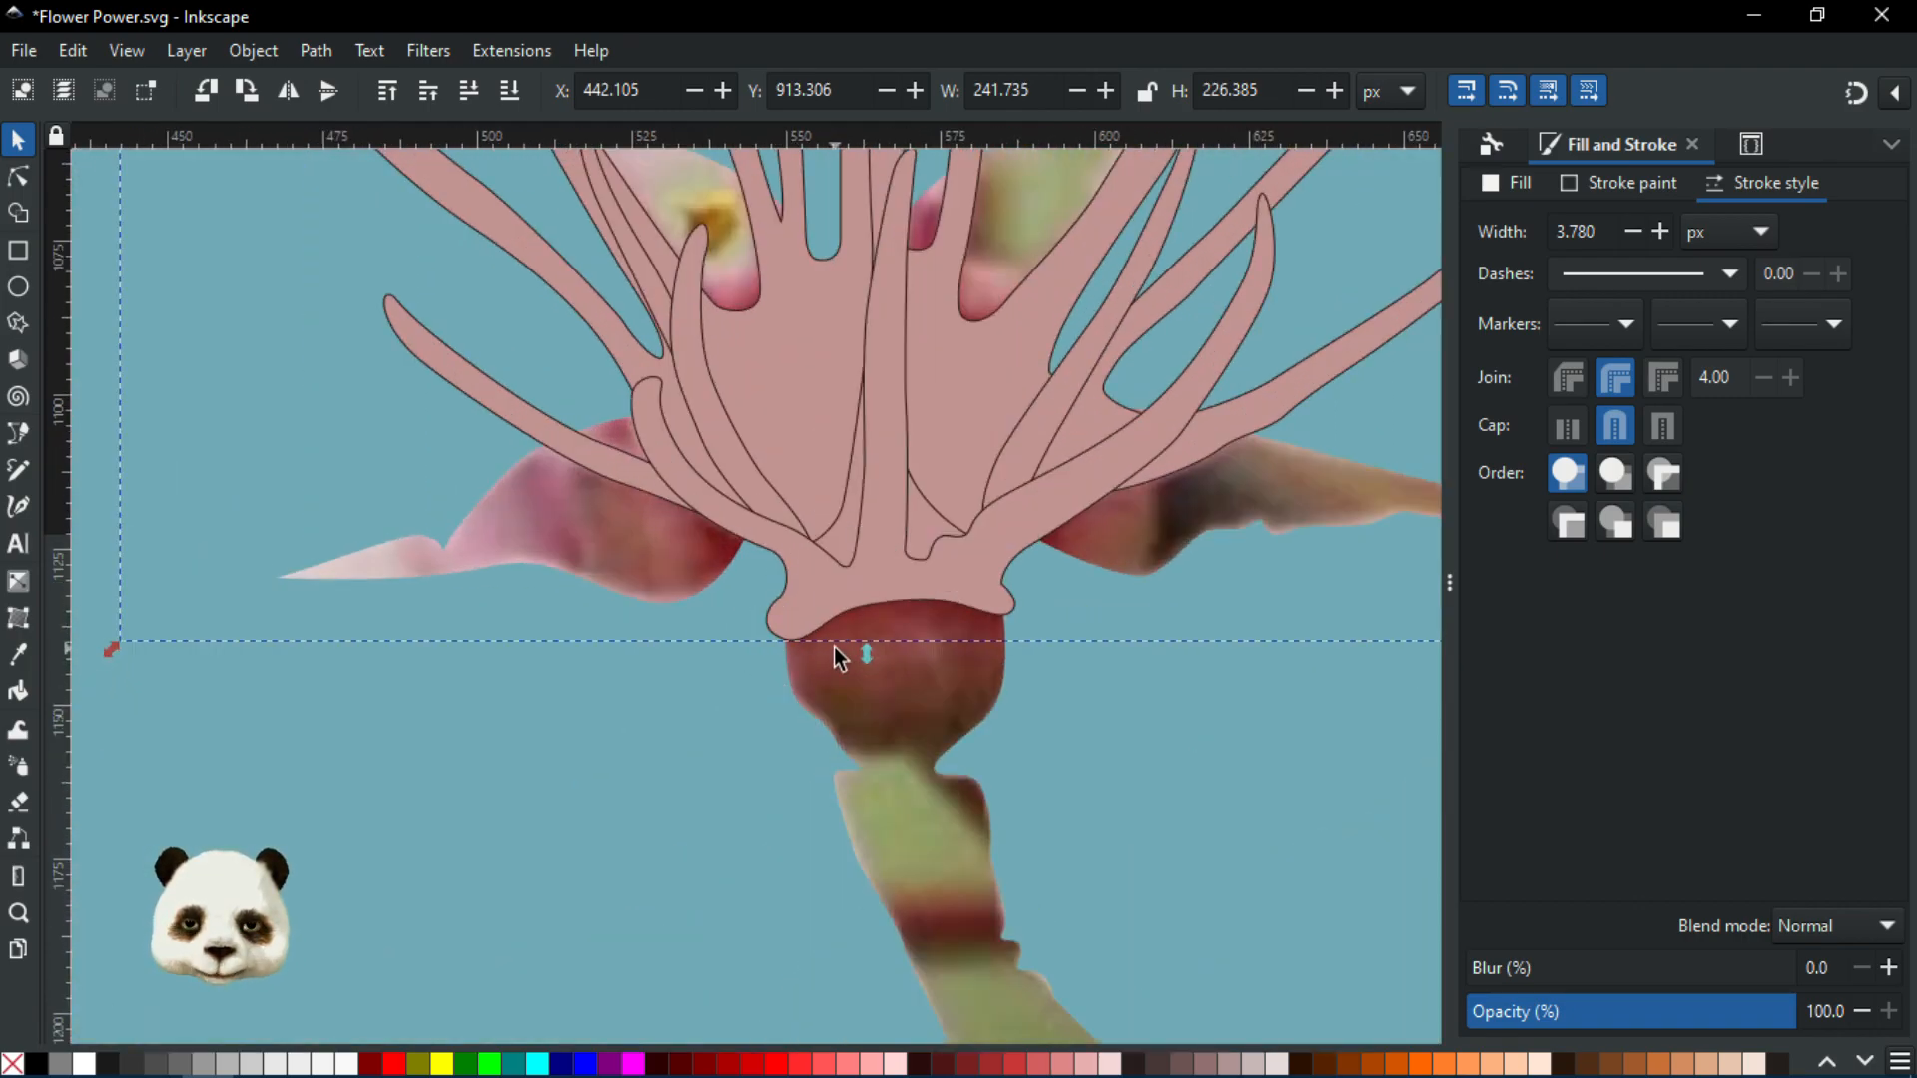
scroll(835, 645, up, 1)
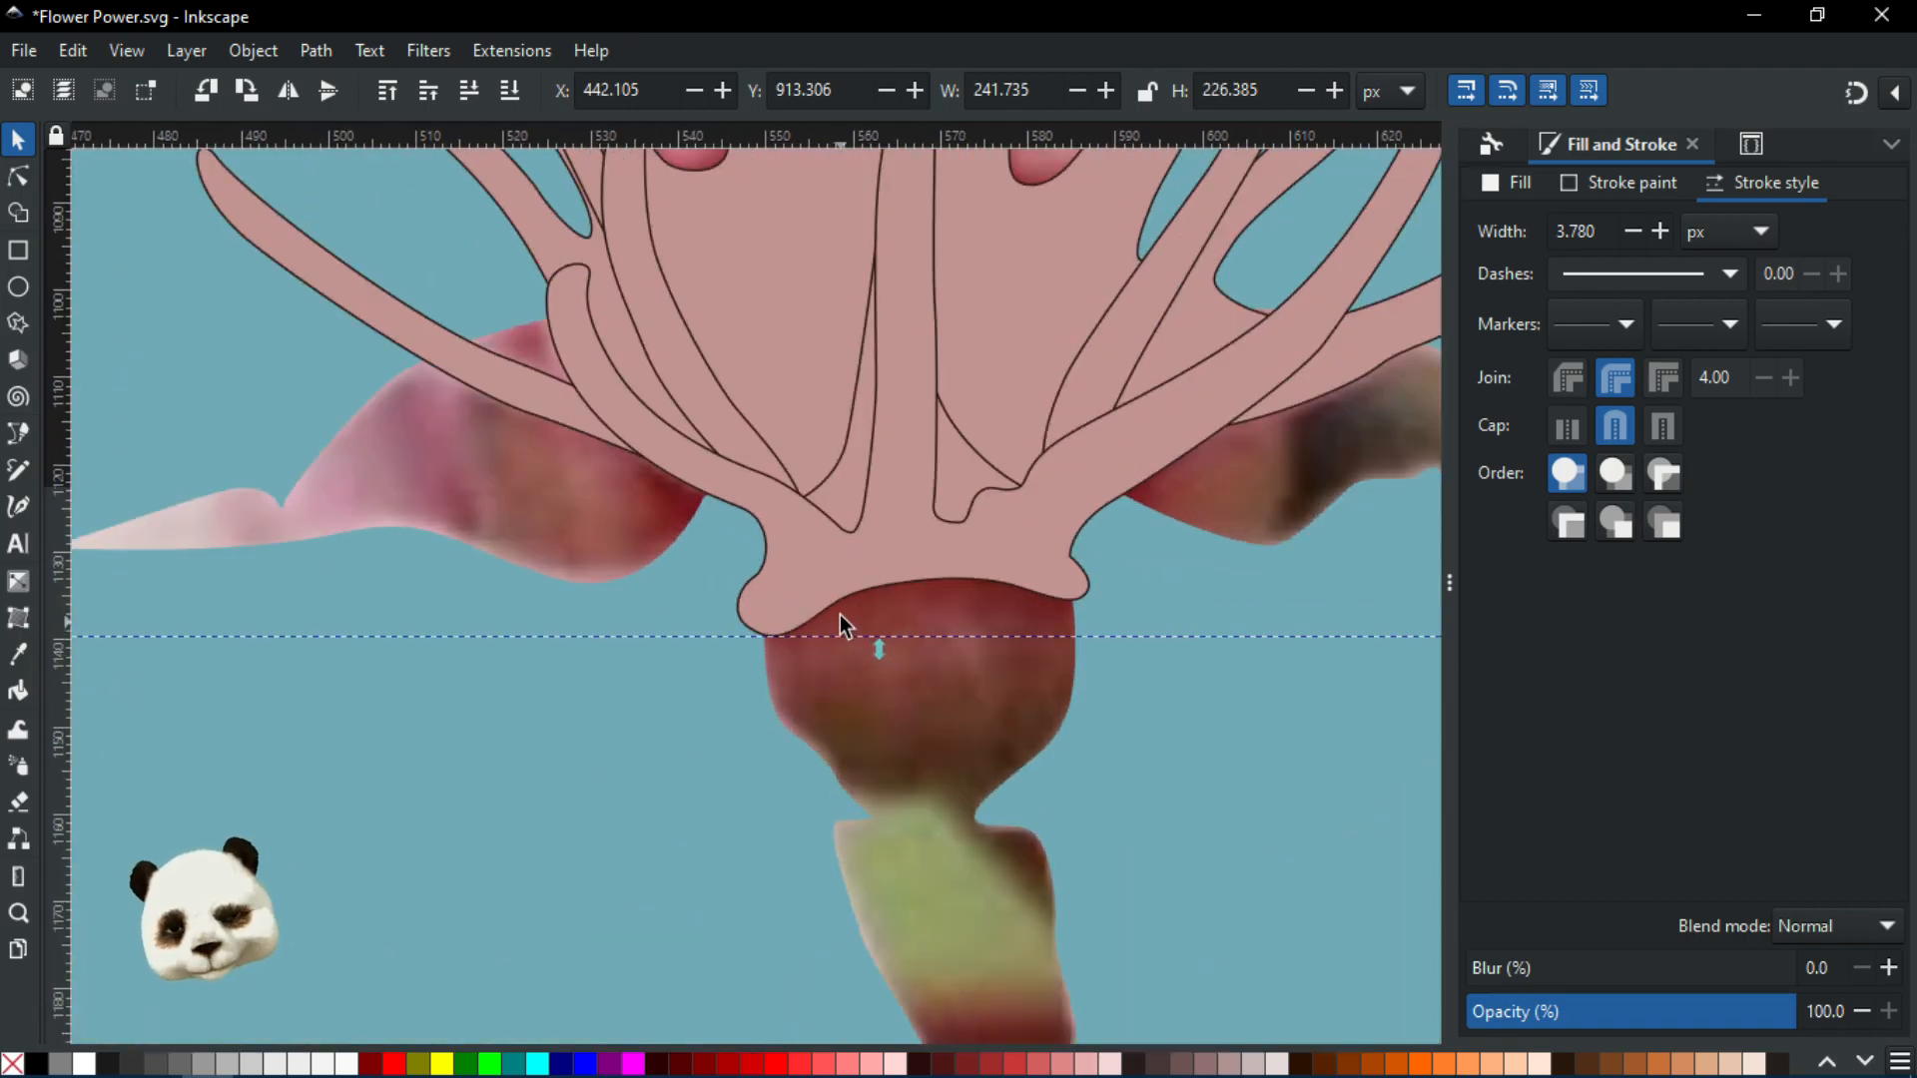
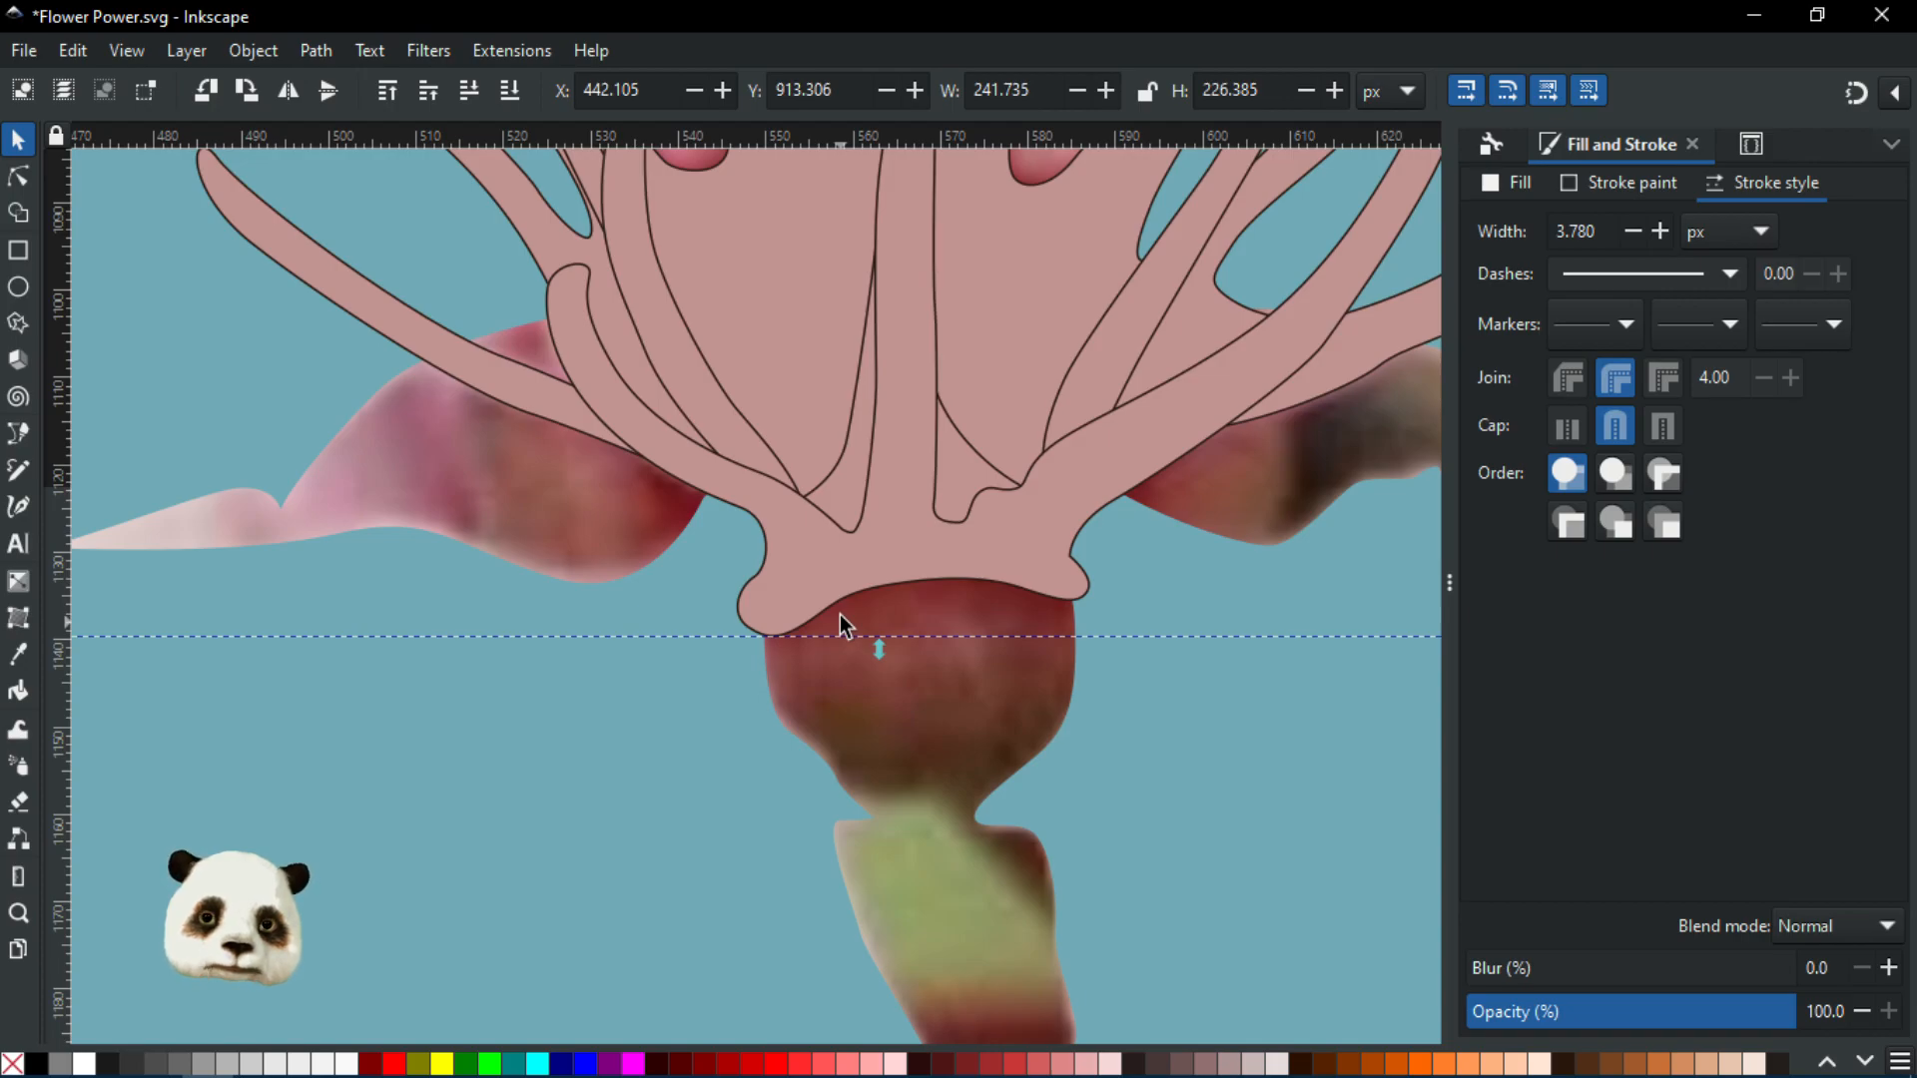
Enter the flower group and align the lower-left, upper-left and top petals with the photo
scroll(841, 614, down, 4)
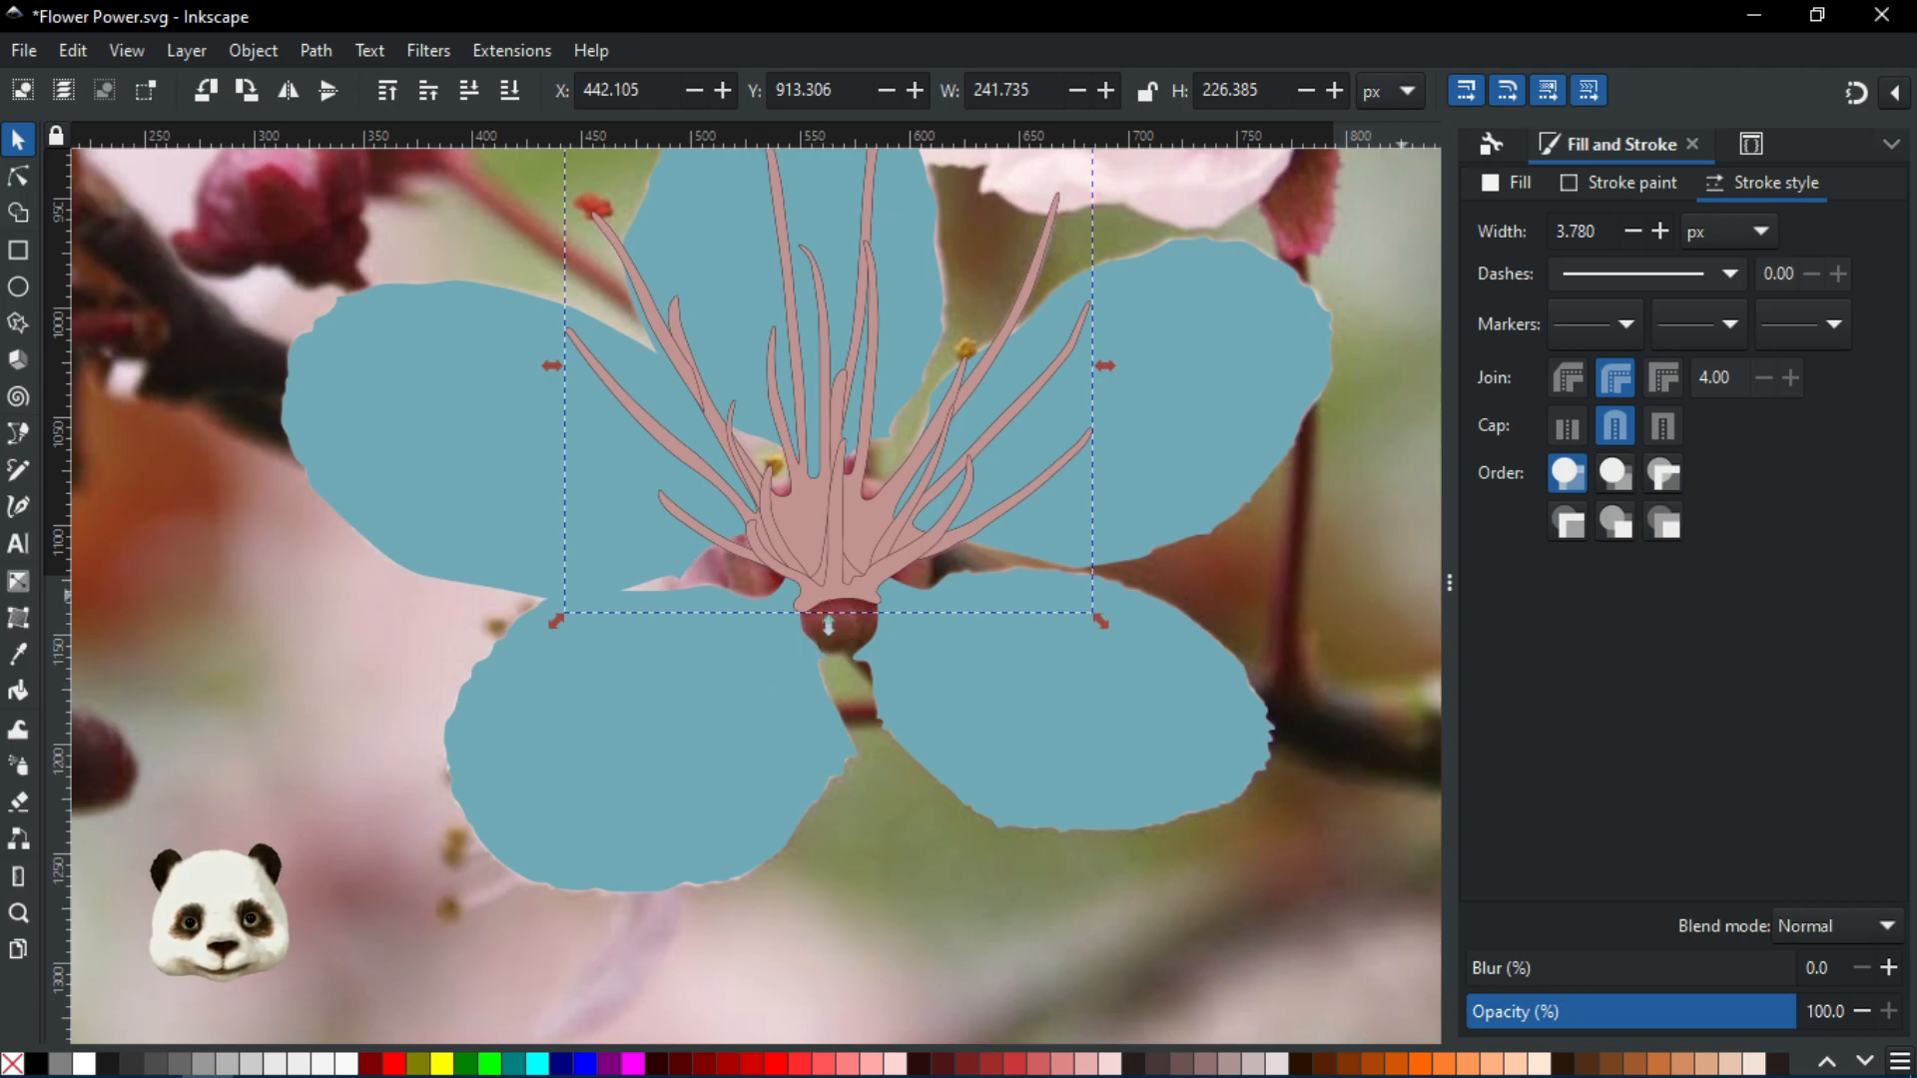
click(621, 727)
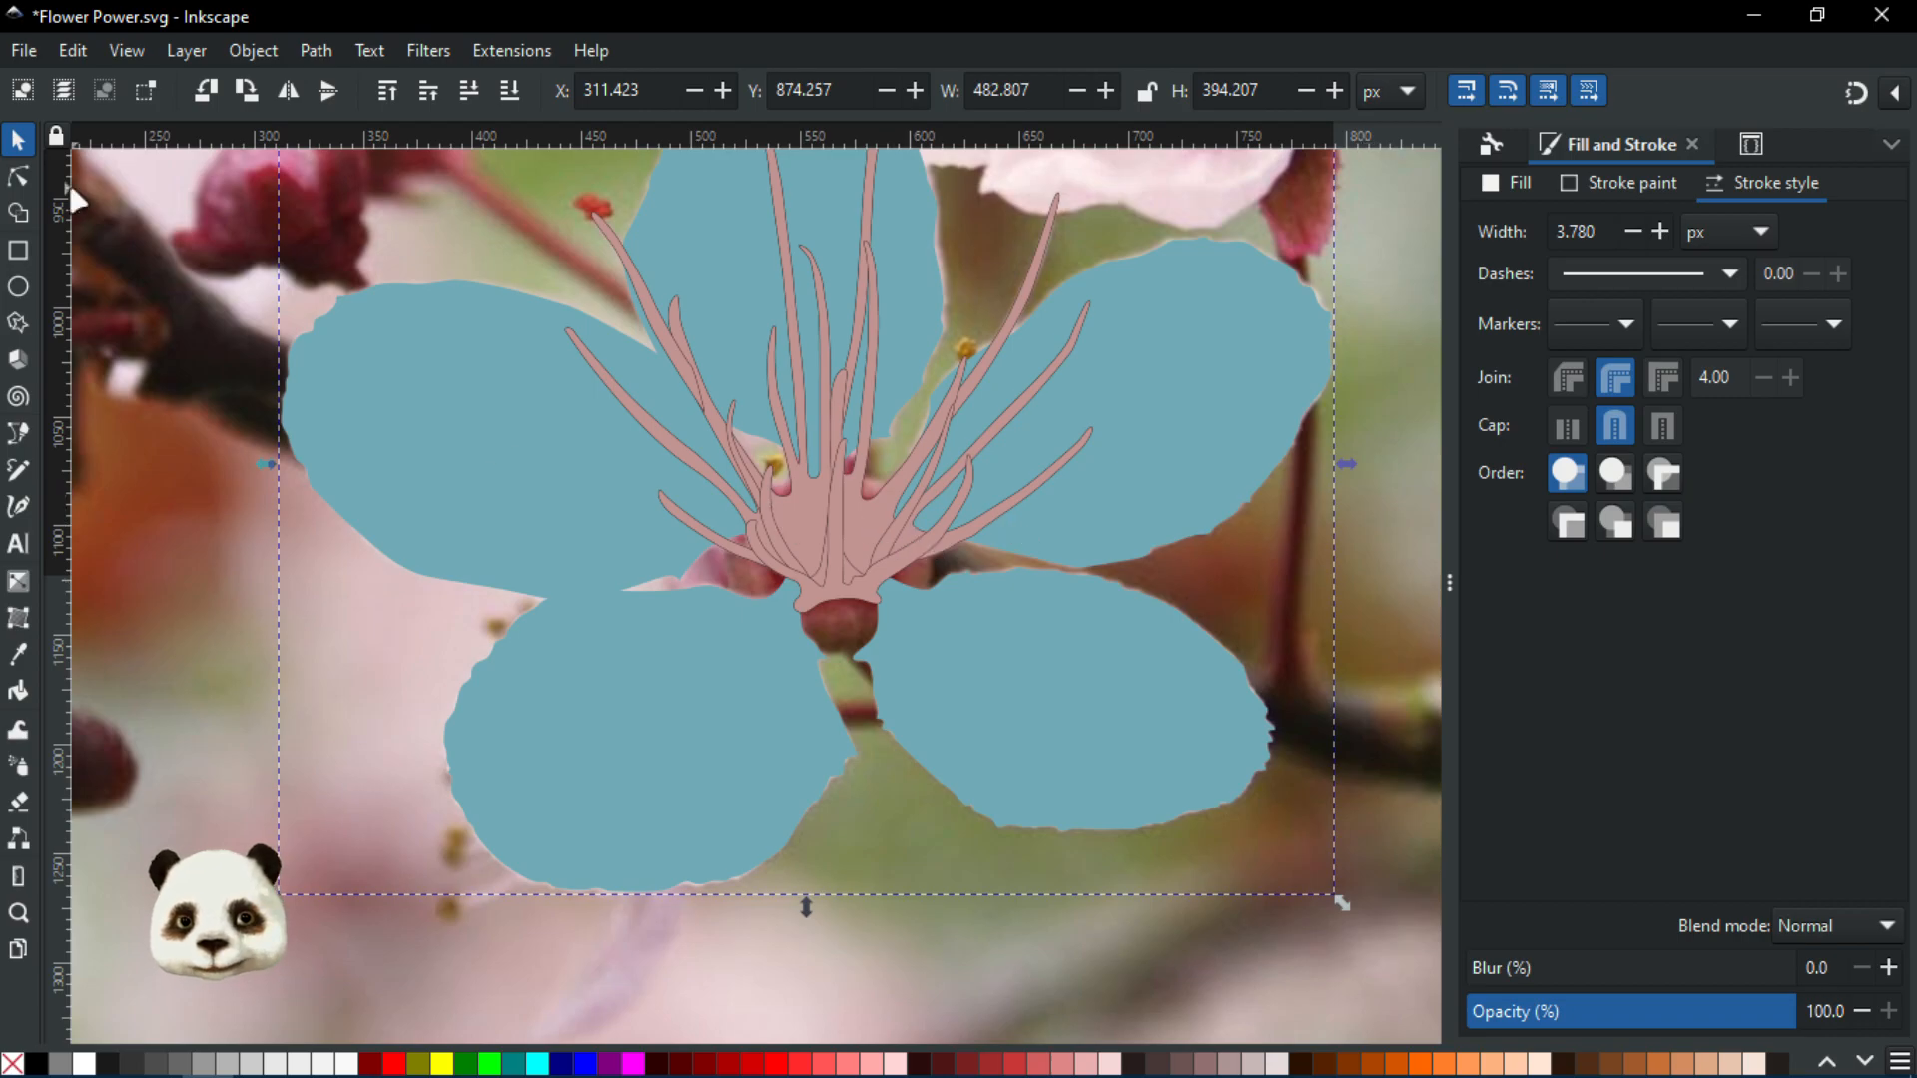
double_click(585, 631)
click(721, 655)
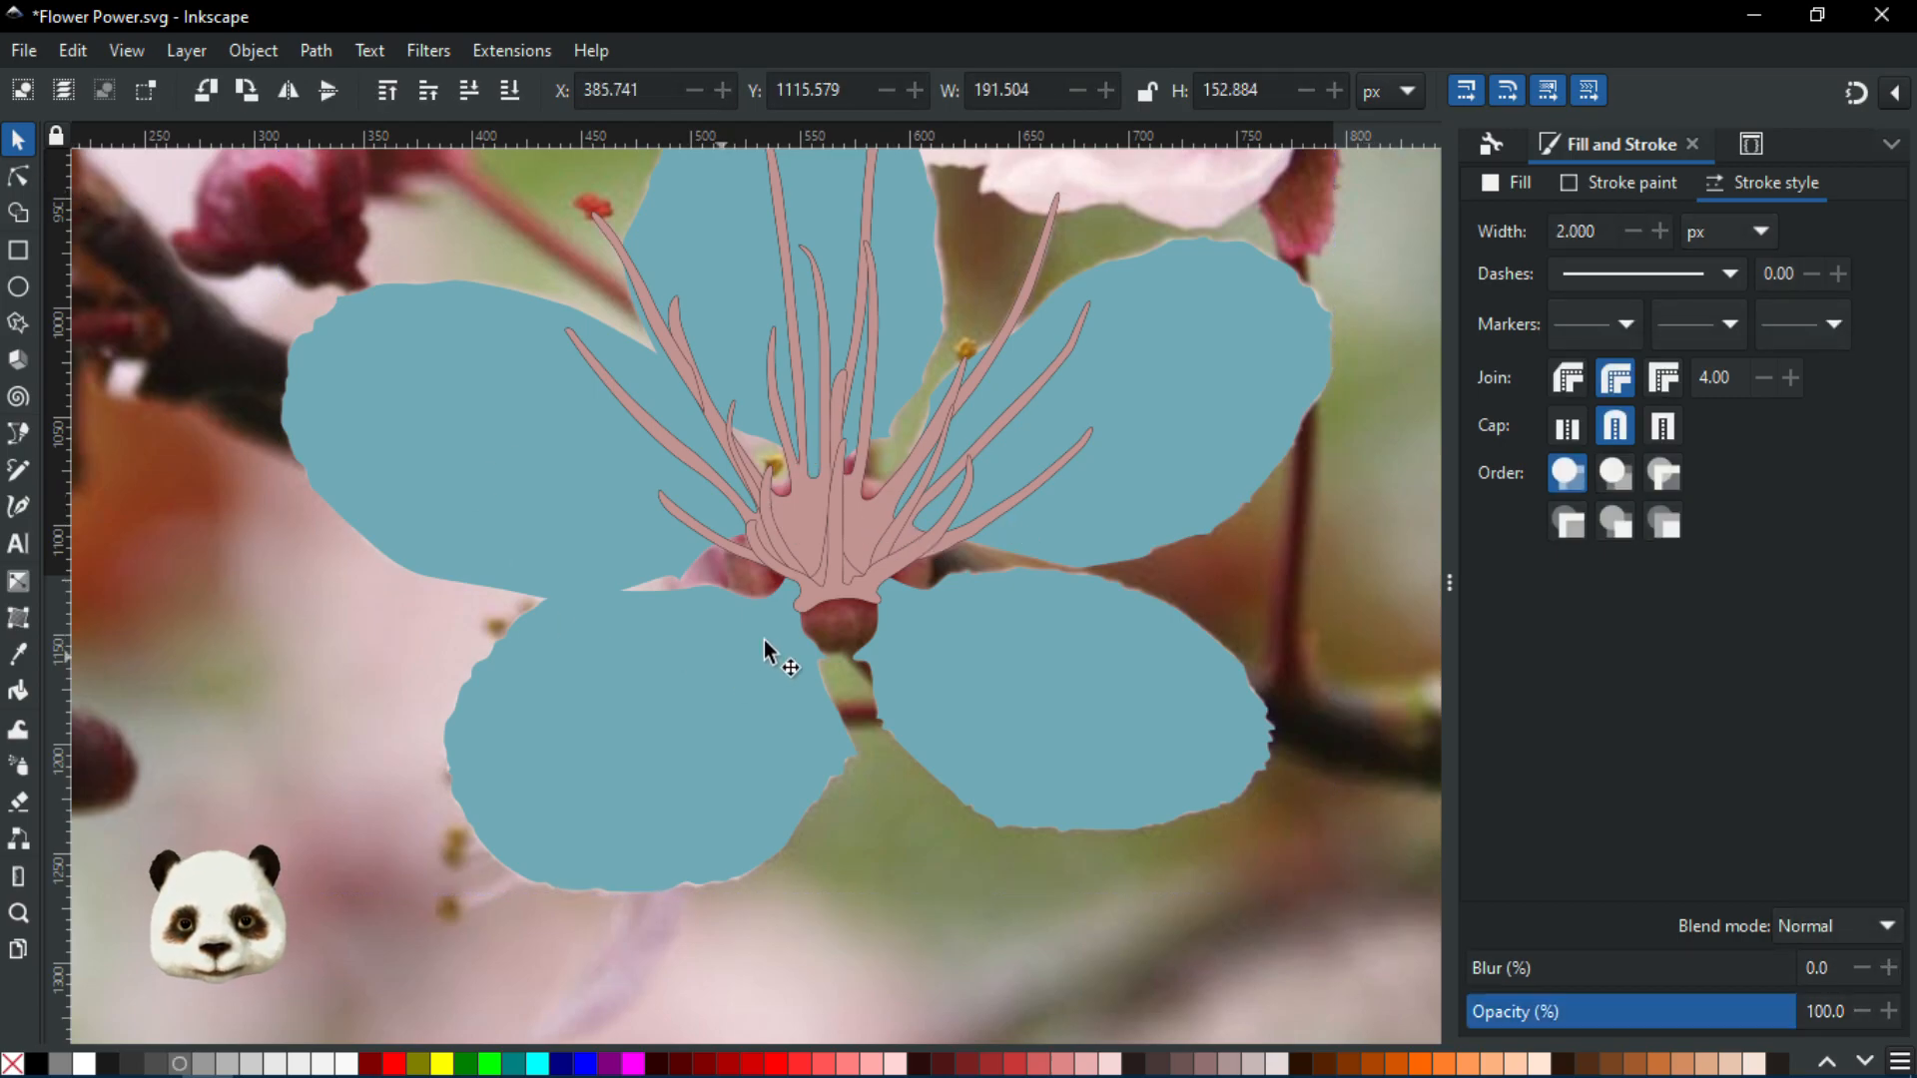
drag(759, 647, 743, 668)
click(622, 504)
drag(622, 502, 597, 503)
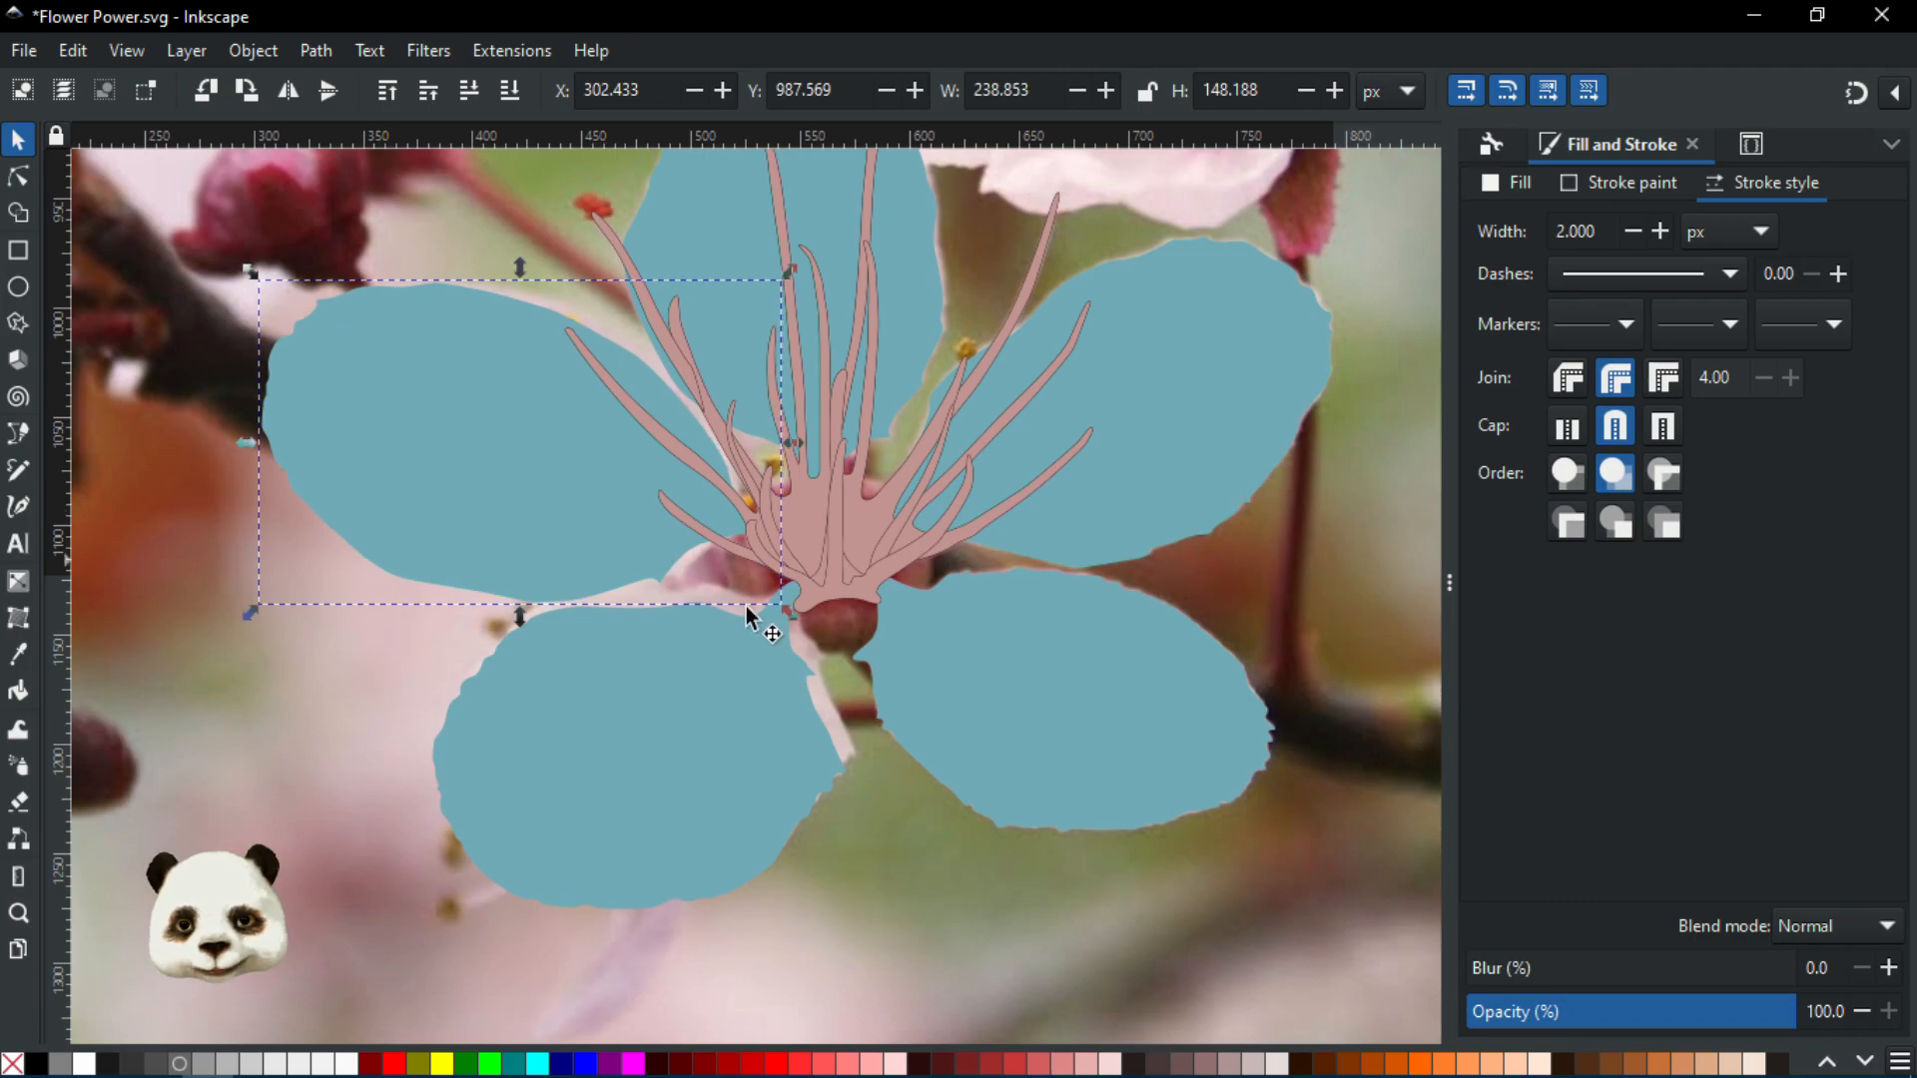
scroll(760, 458, up, 1)
scroll(760, 459, up, 3)
click(753, 451)
drag(751, 477, 757, 469)
Reposition the lower-right and upper-right petals to match the photo's petals
click(1228, 714)
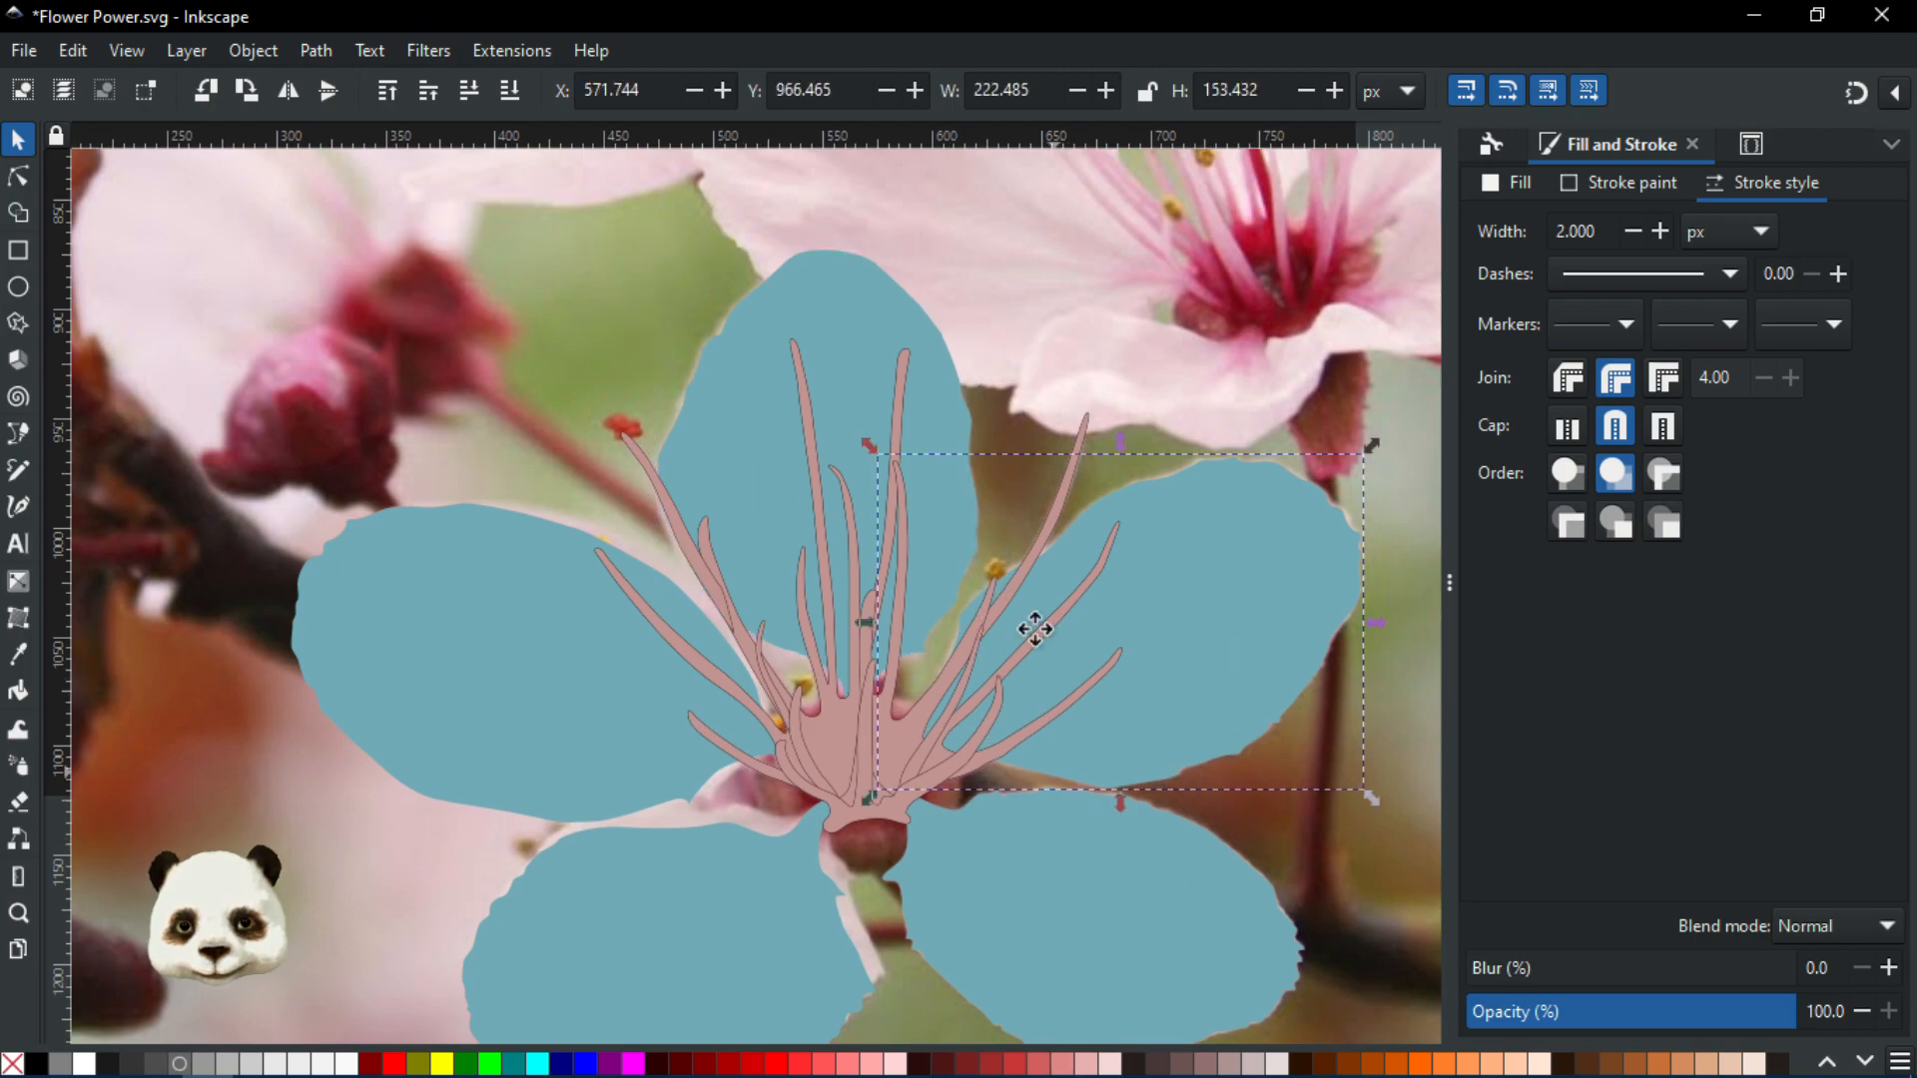
drag(1036, 629, 990, 347)
click(1037, 662)
drag(1037, 662, 1044, 686)
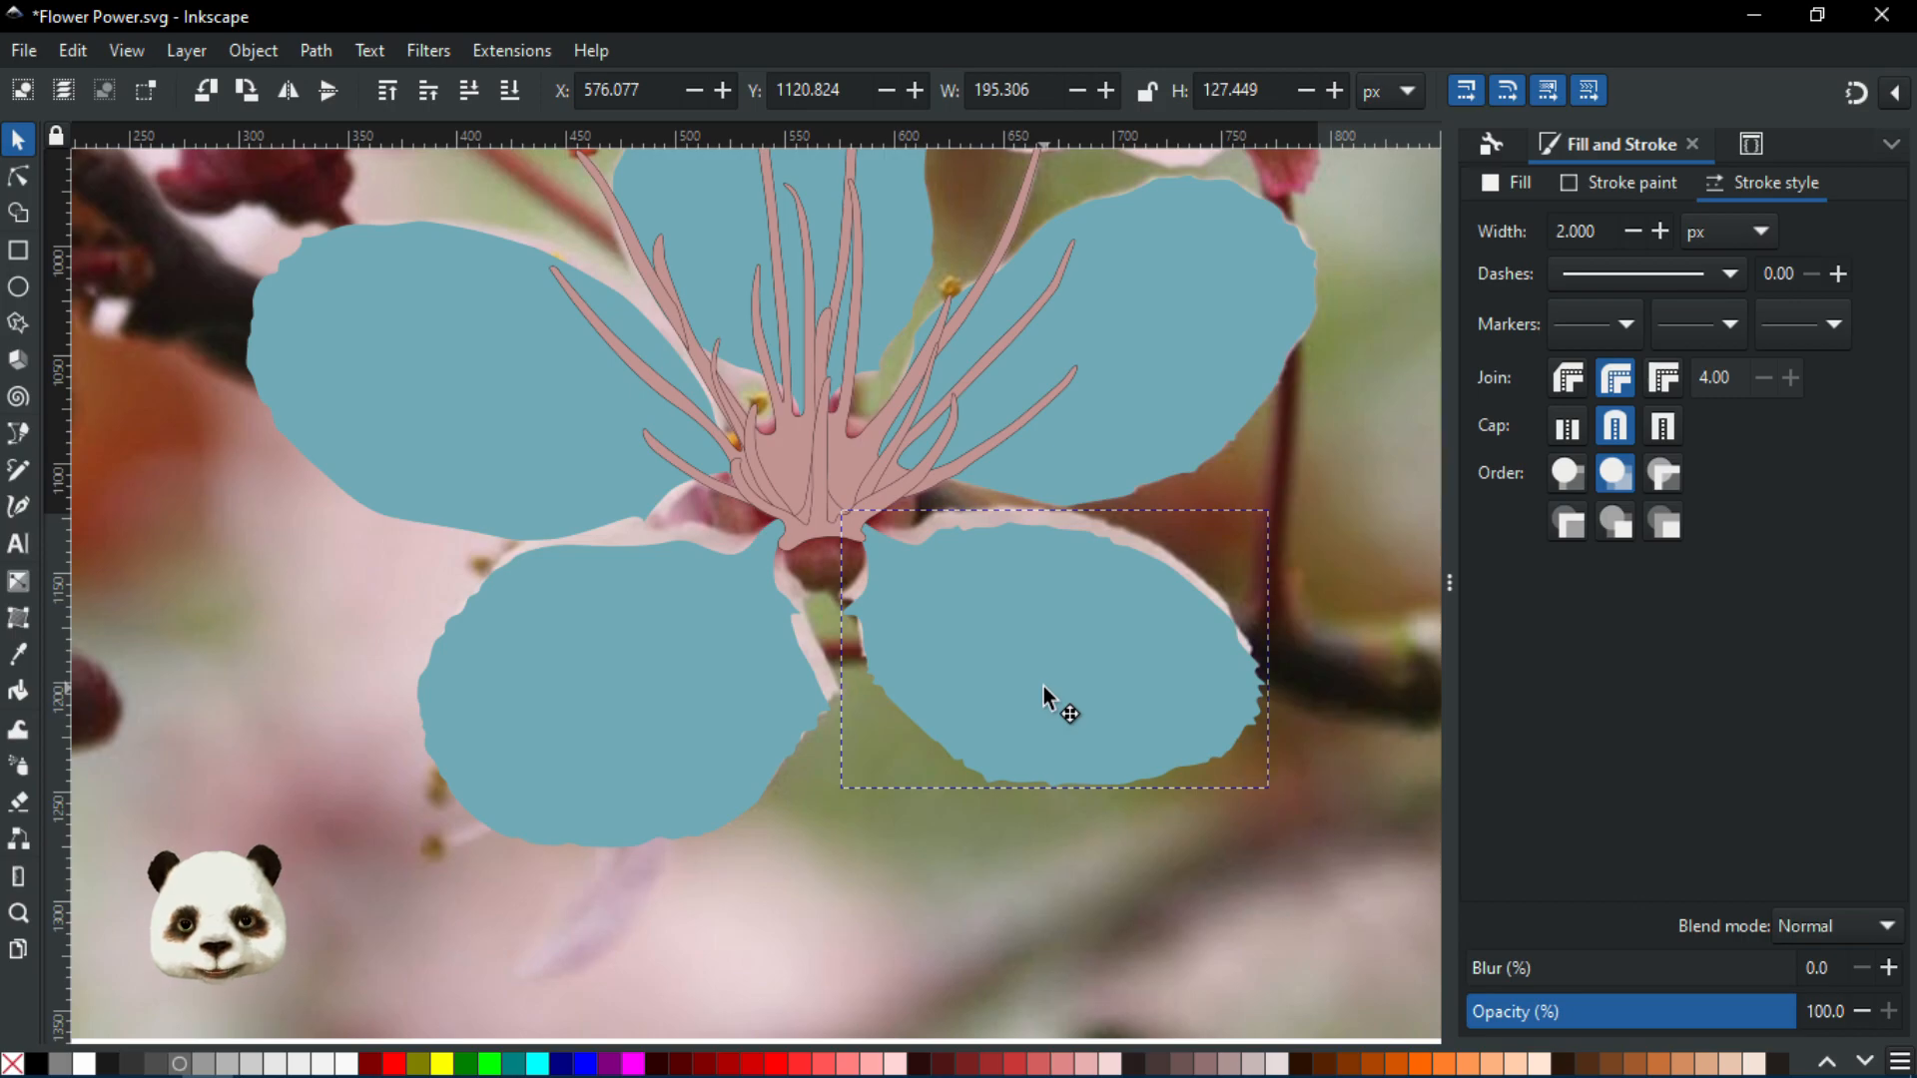
drag(1043, 687, 1044, 687)
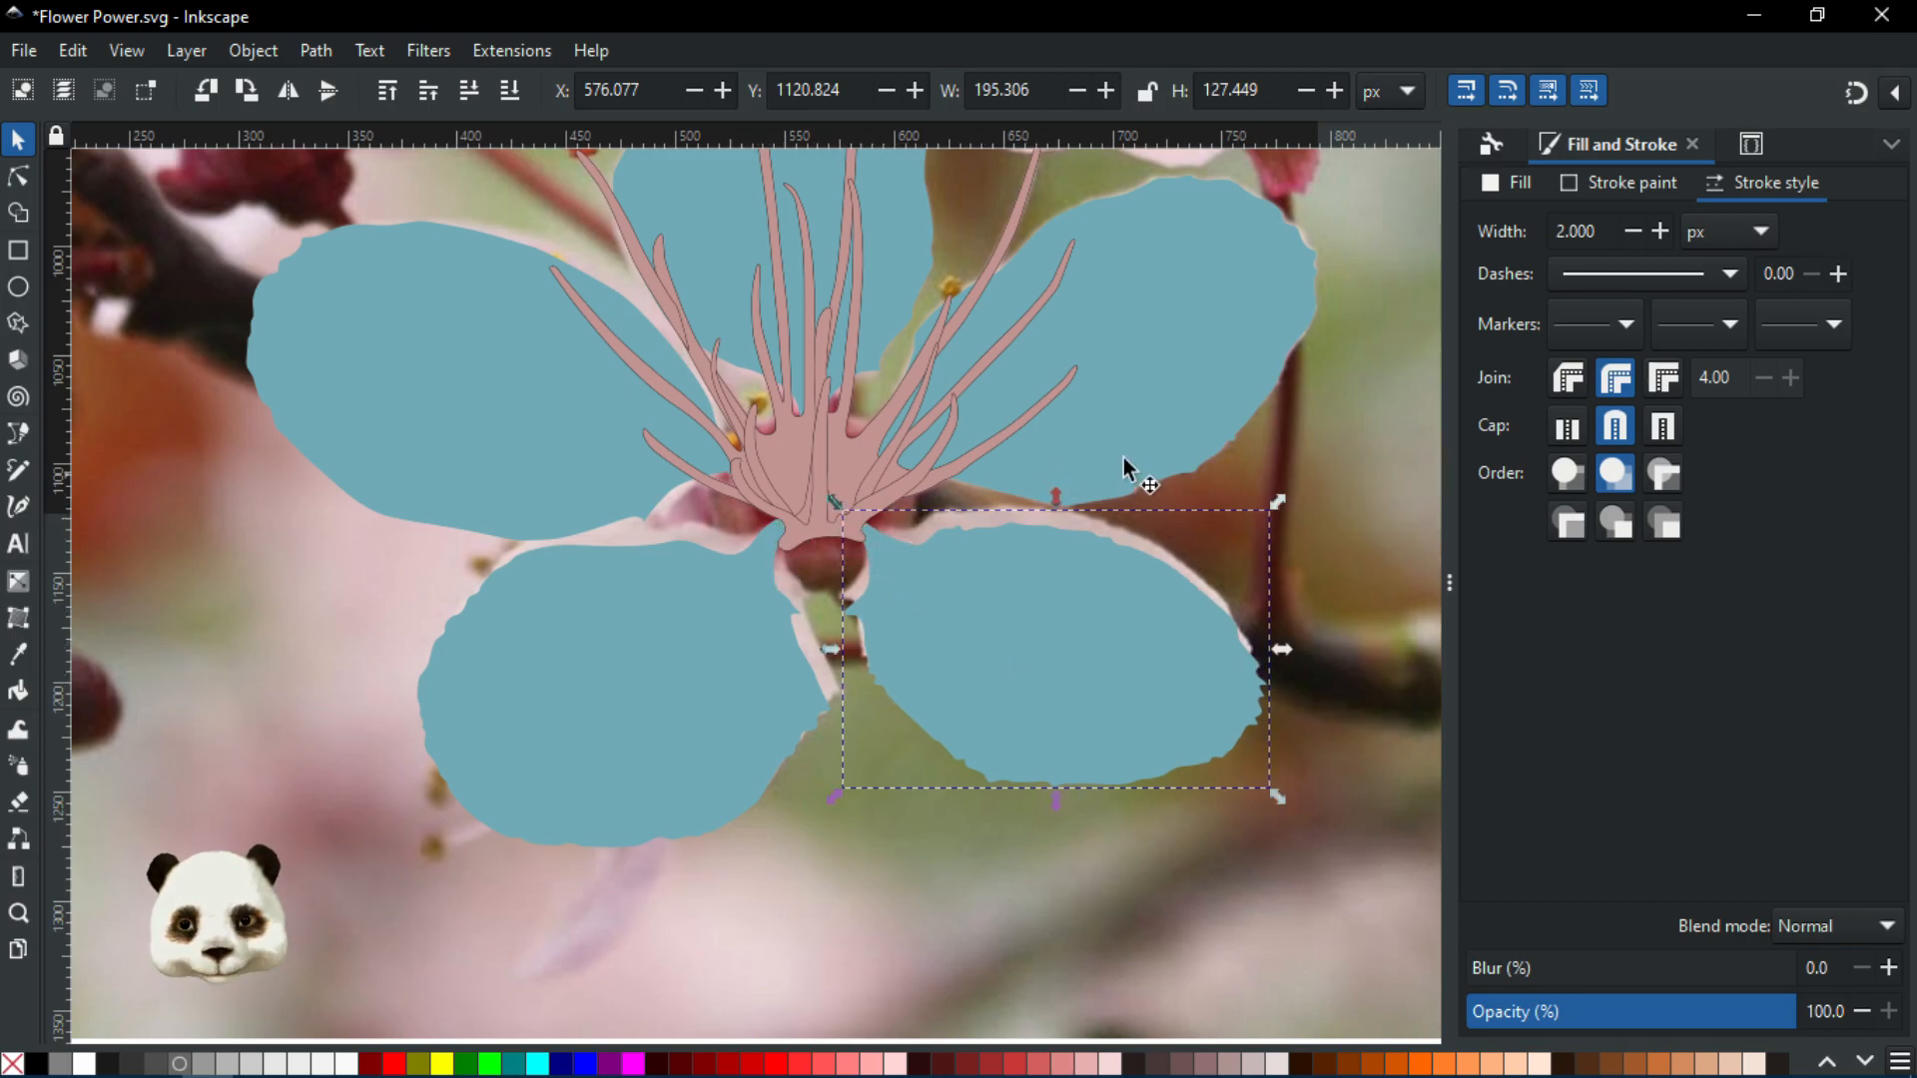
drag(1147, 440, 1158, 422)
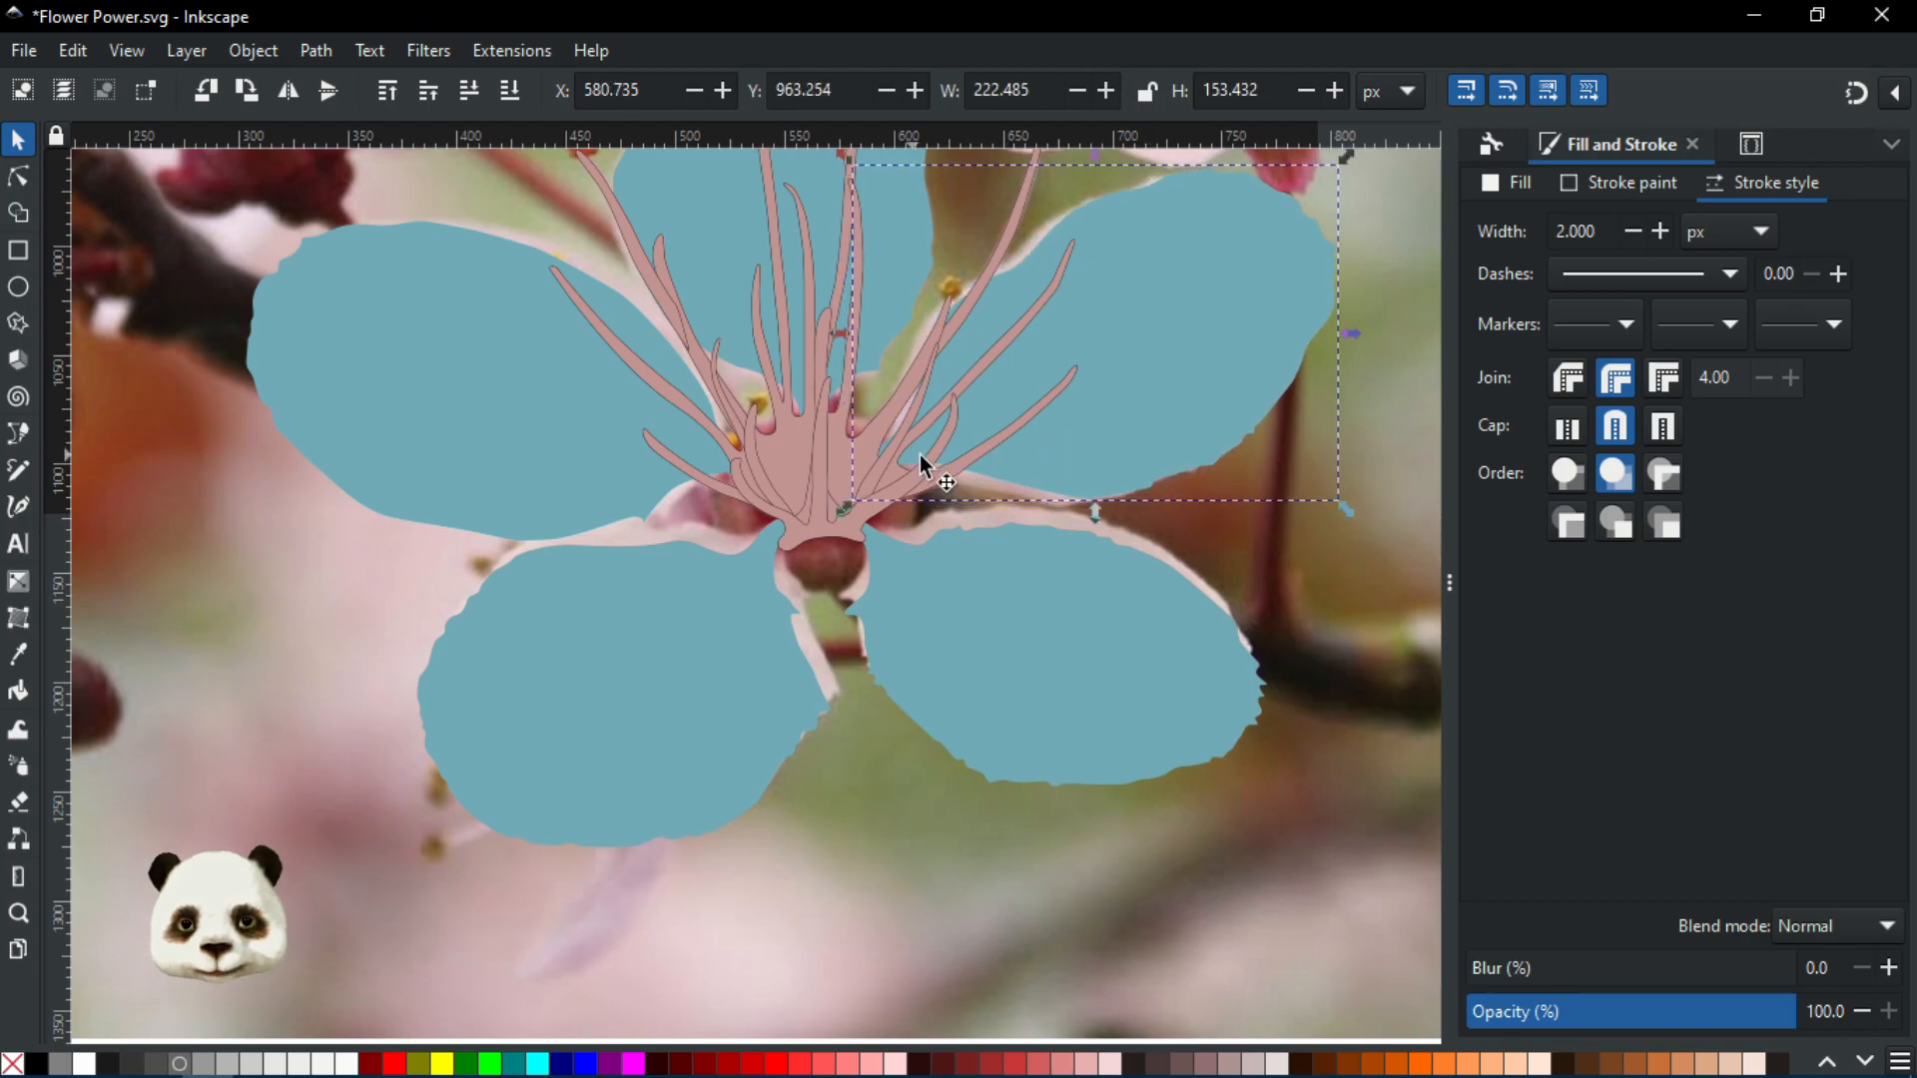
scroll(913, 462, up, 3)
drag(1252, 490, 1135, 569)
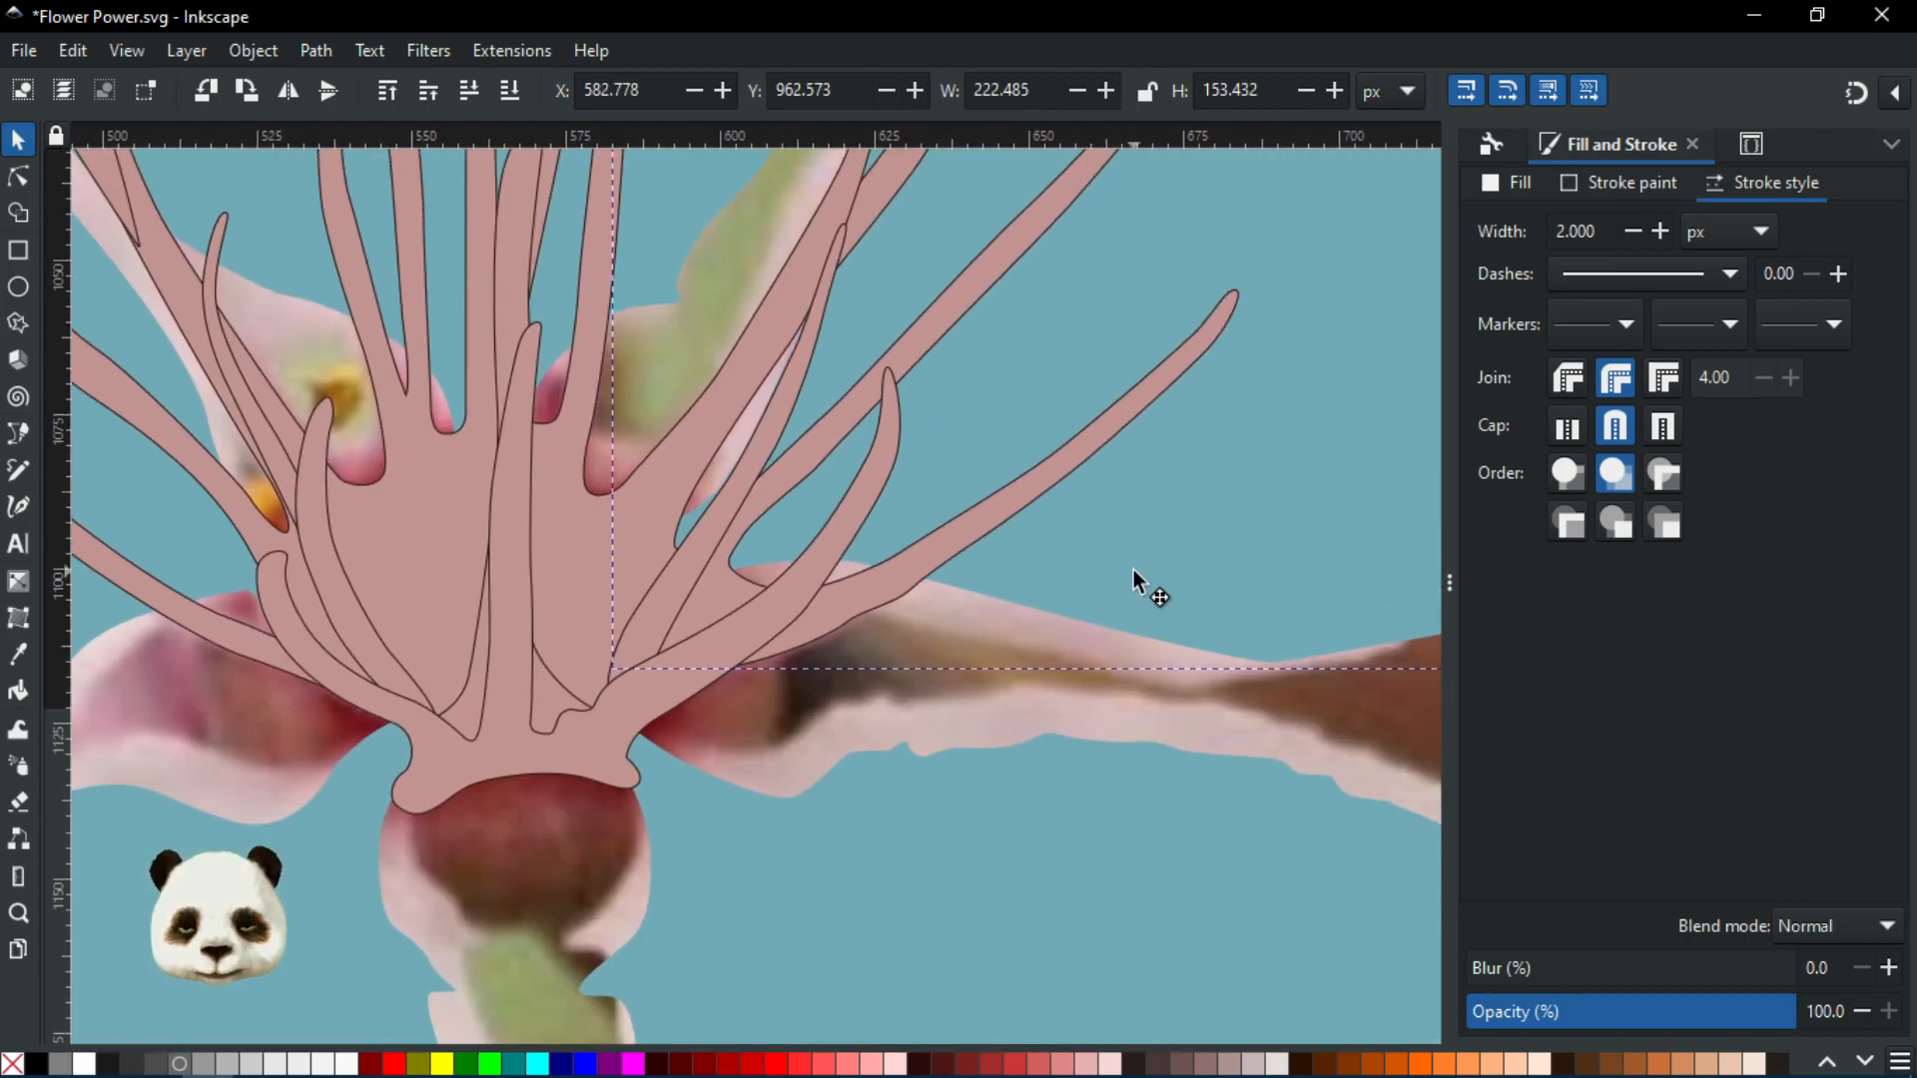
scroll(1134, 569, down, 3)
Nudge the lower-left petal again and rotate it slightly to fit its photo petal
click(722, 717)
drag(715, 747, 721, 753)
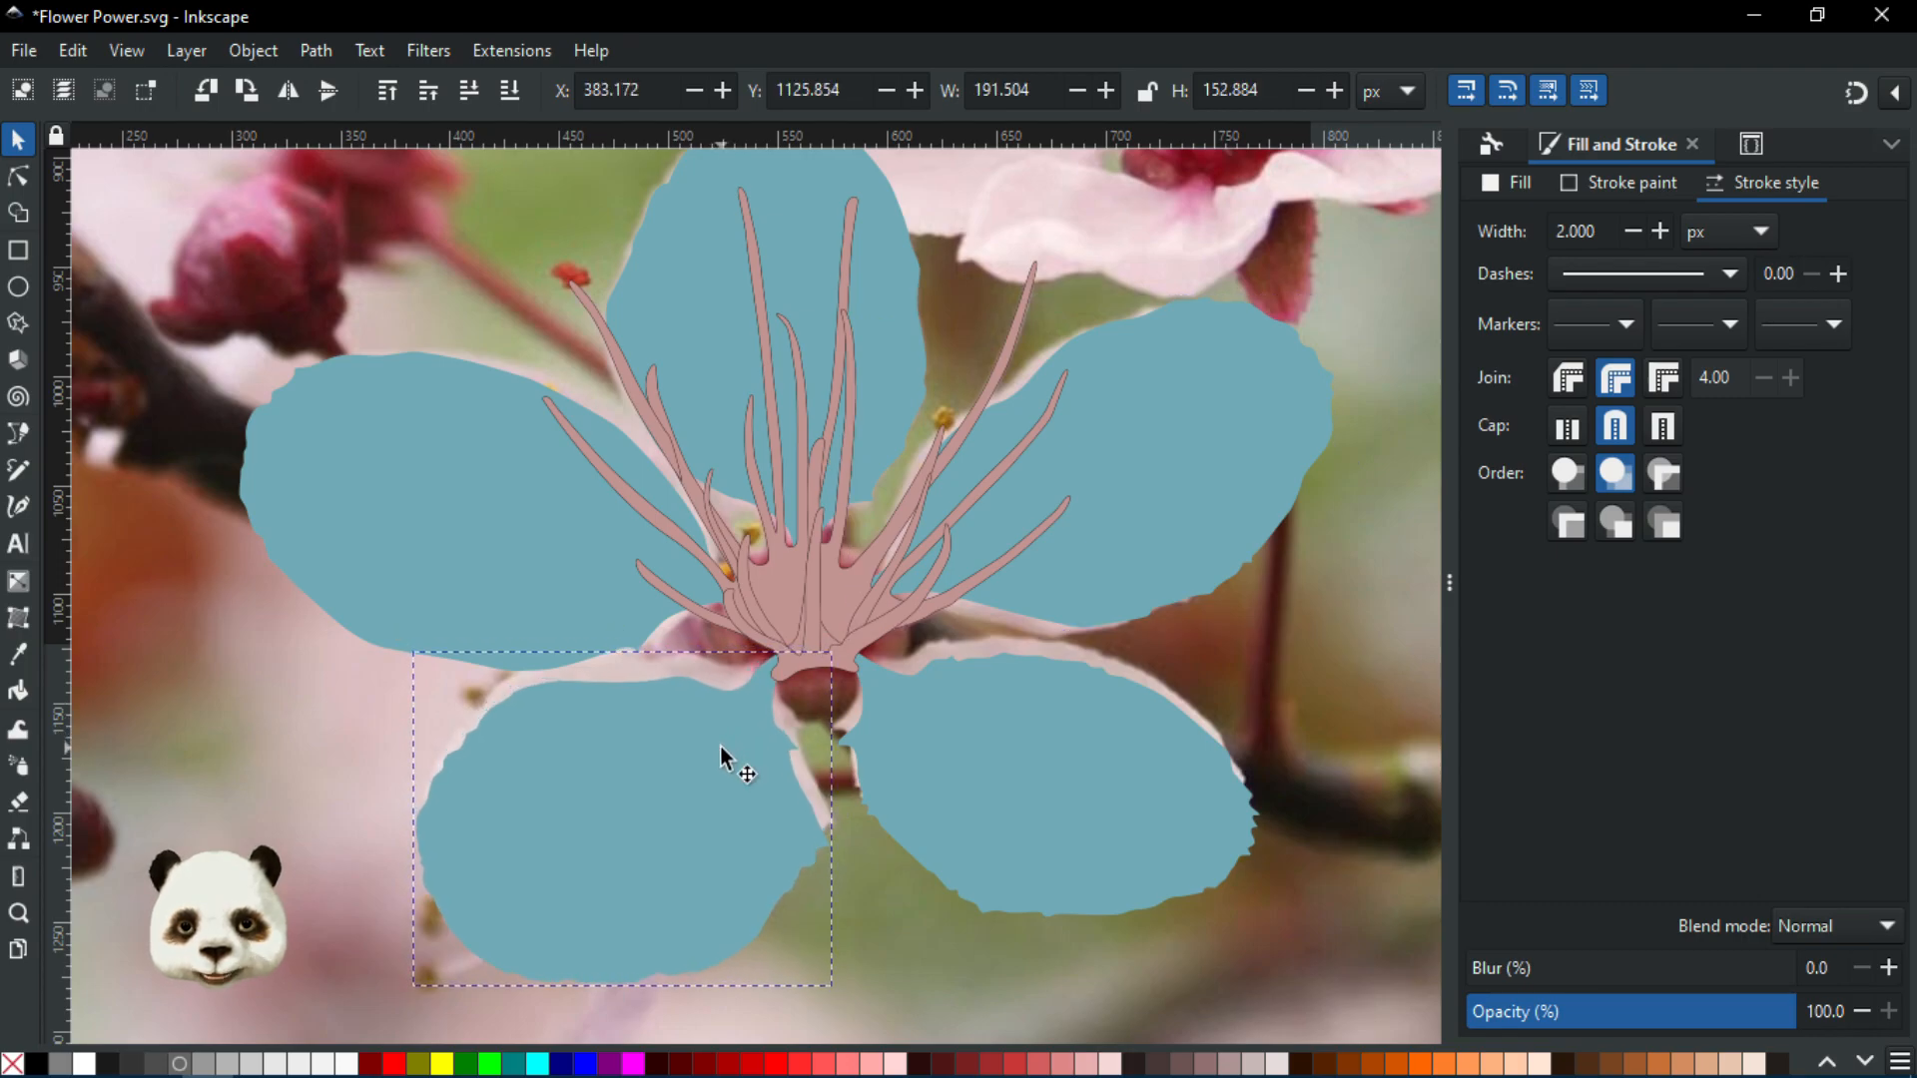
click(669, 745)
drag(397, 640, 394, 649)
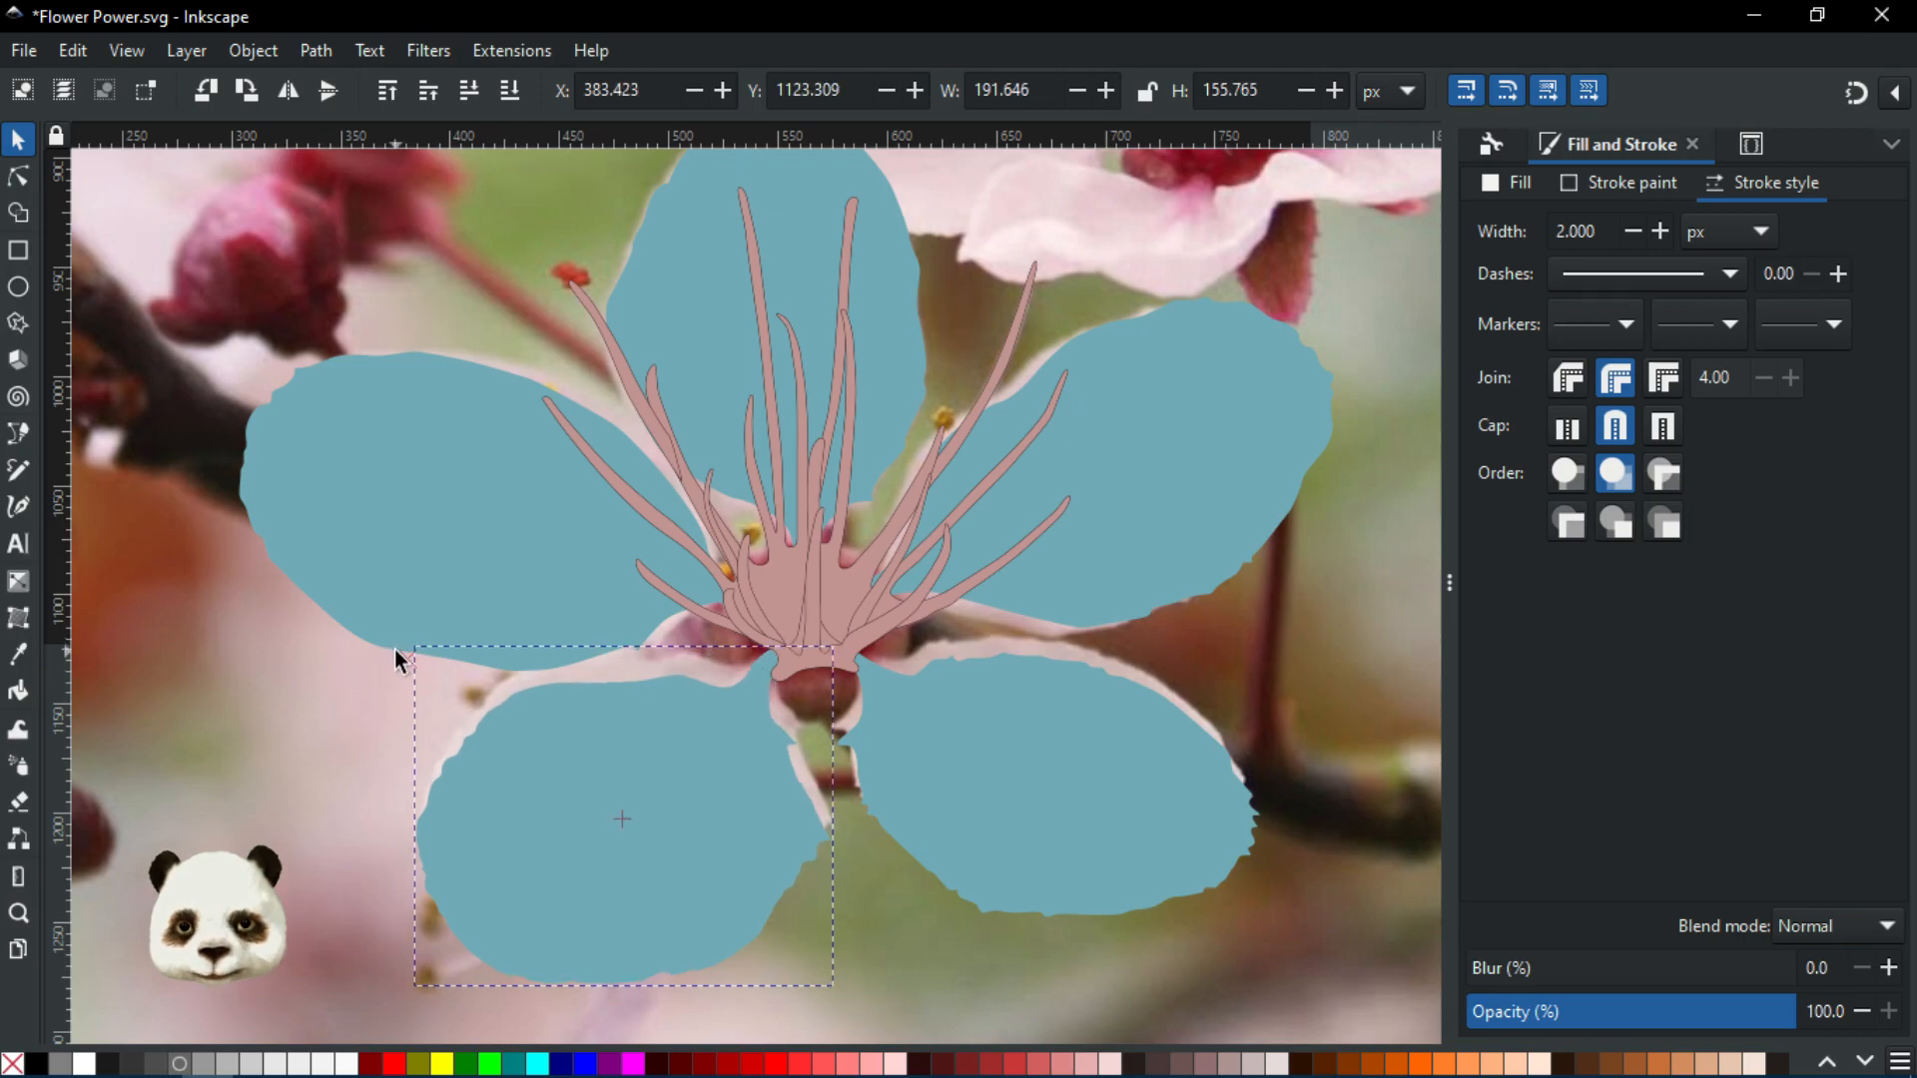
drag(715, 801, 717, 802)
Deselect, fit the page in view, and try a blur on the flower before removing it
key(Escape)
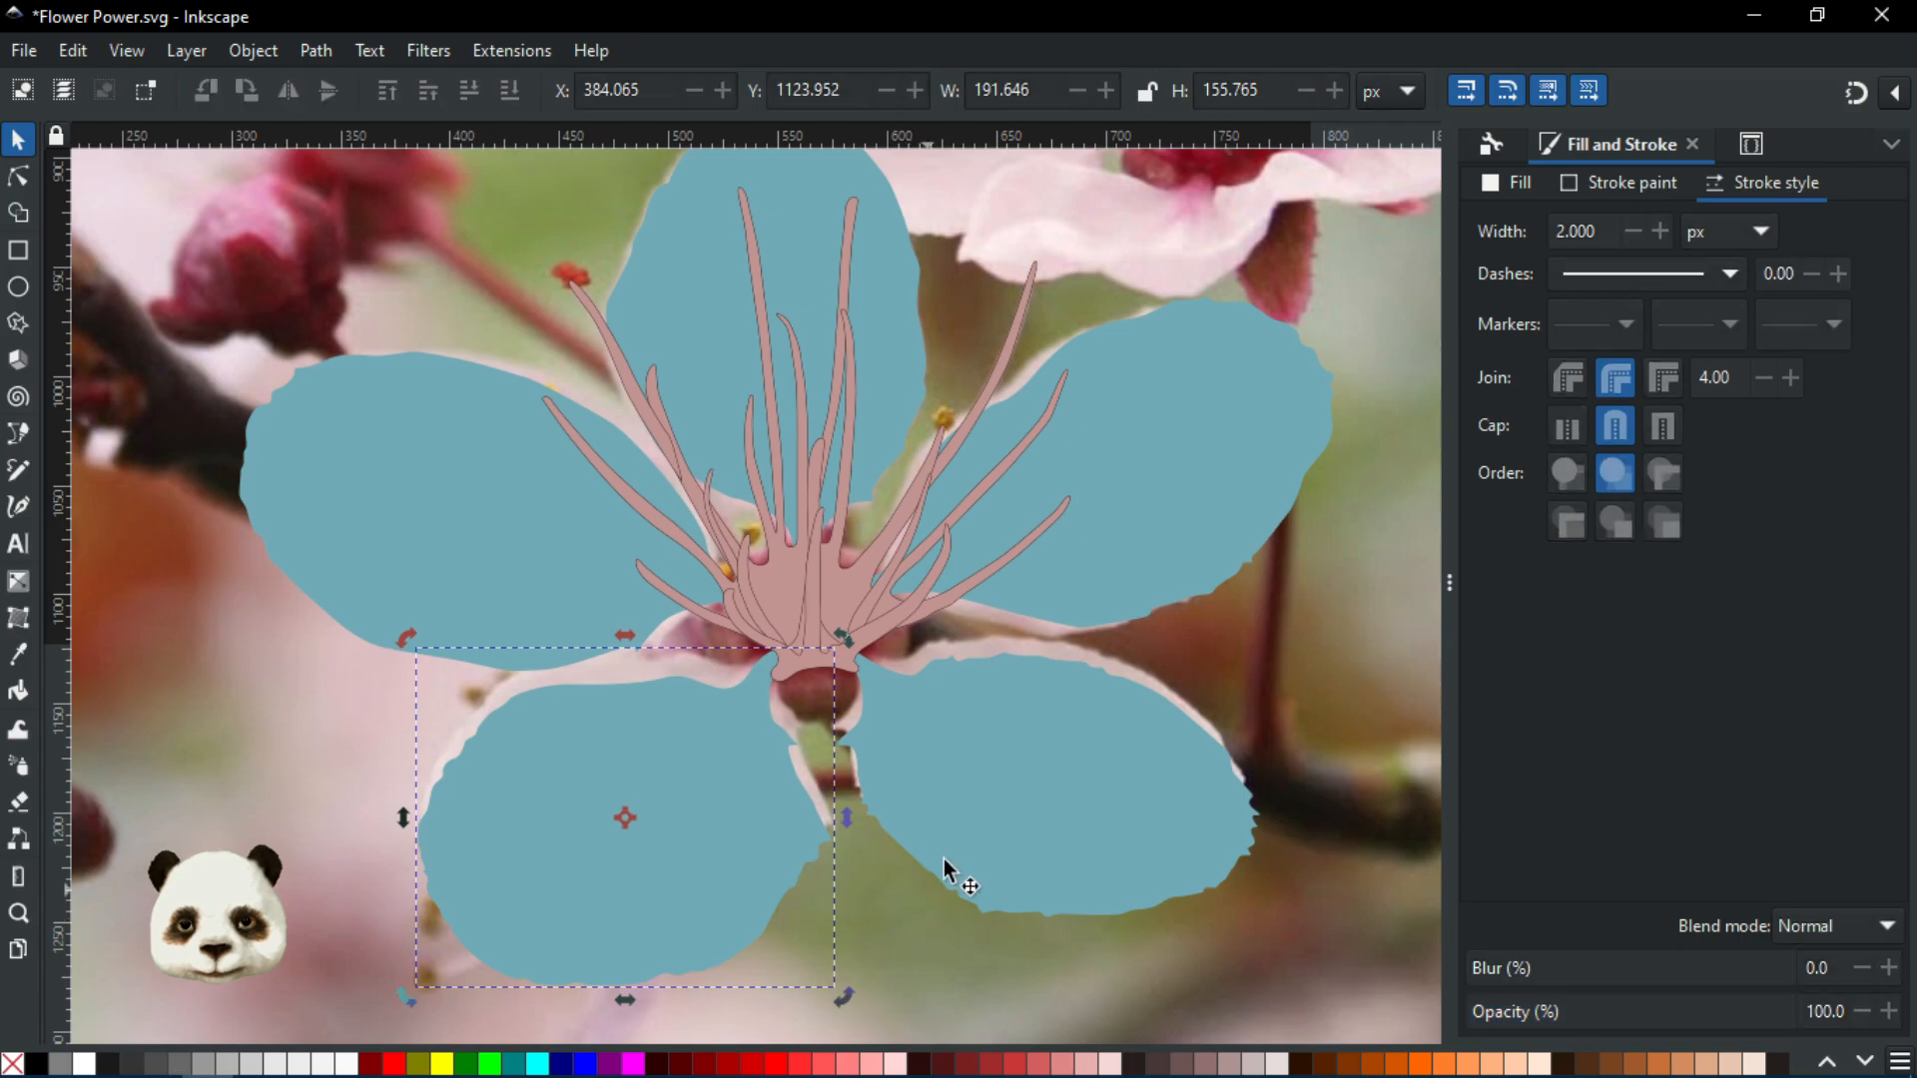
key(5)
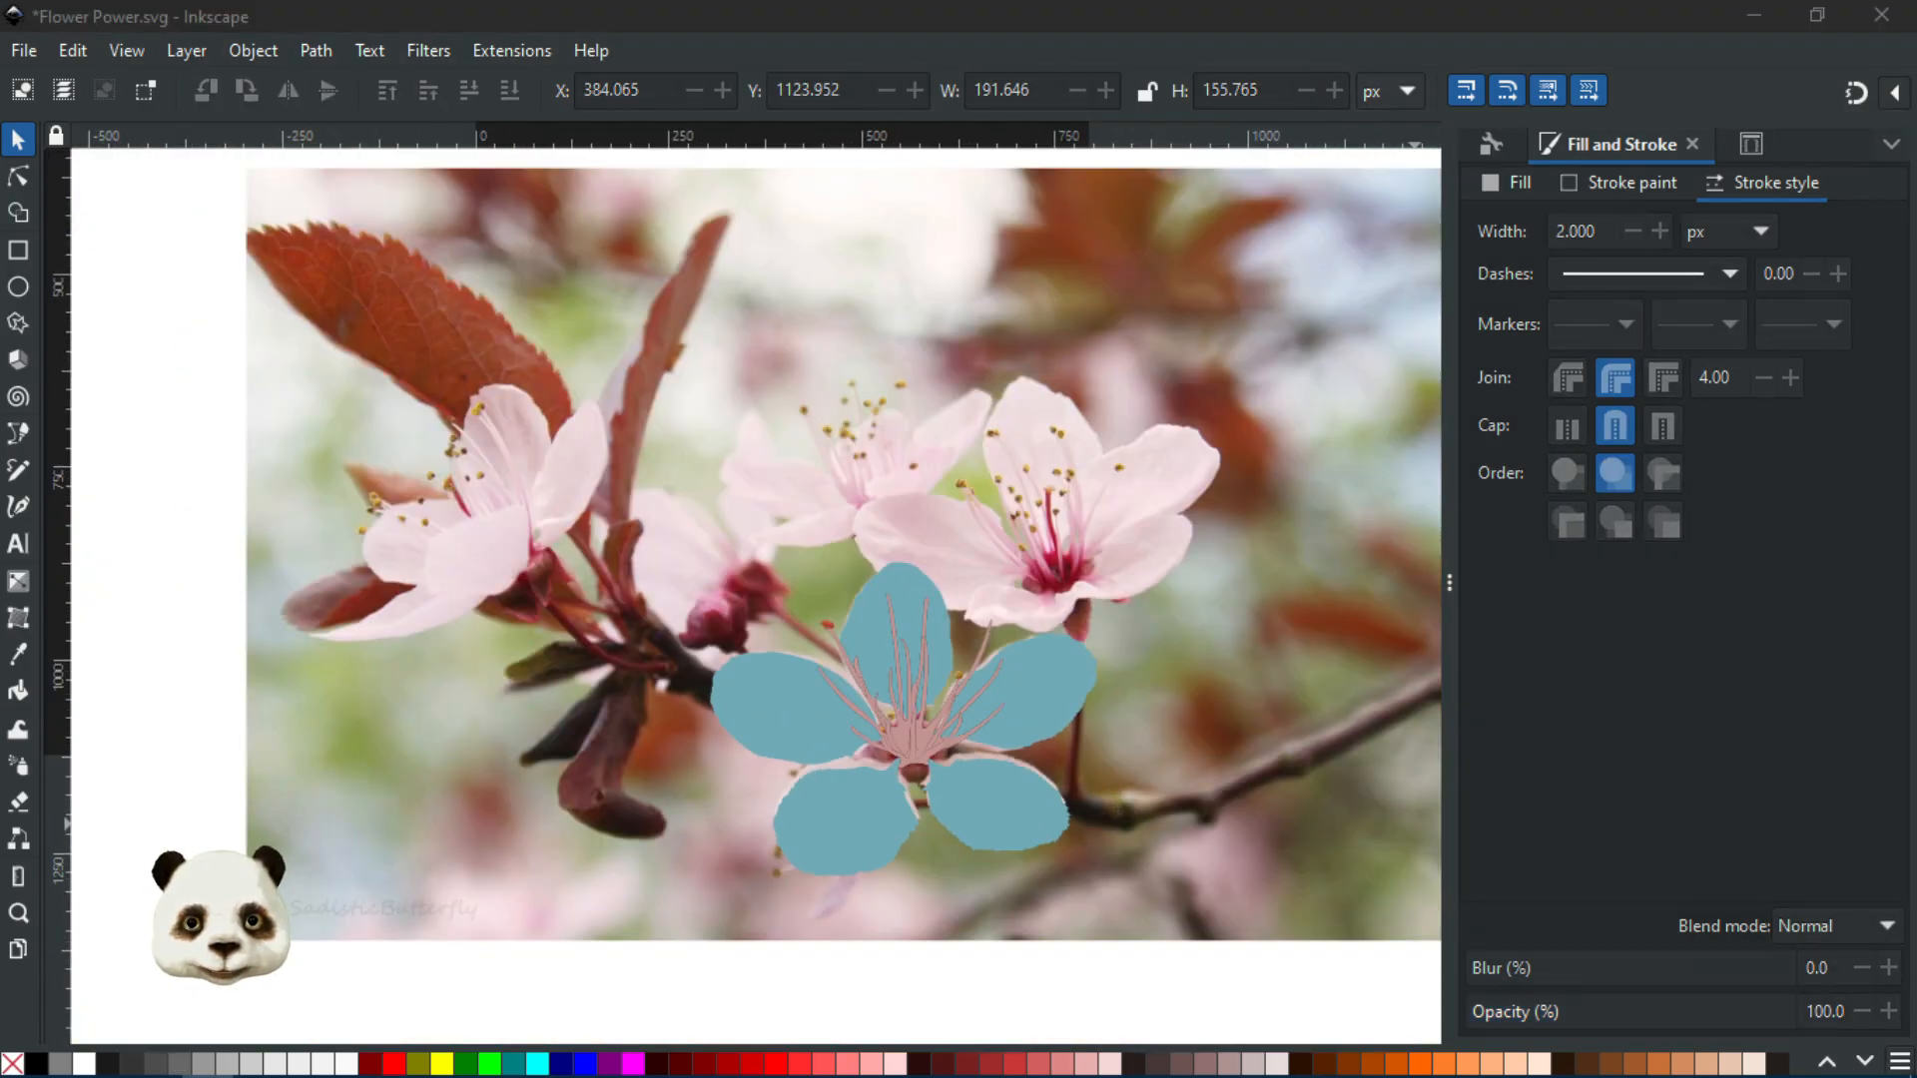
scroll(1268, 879, down, 2)
scroll(1138, 877, up, 3)
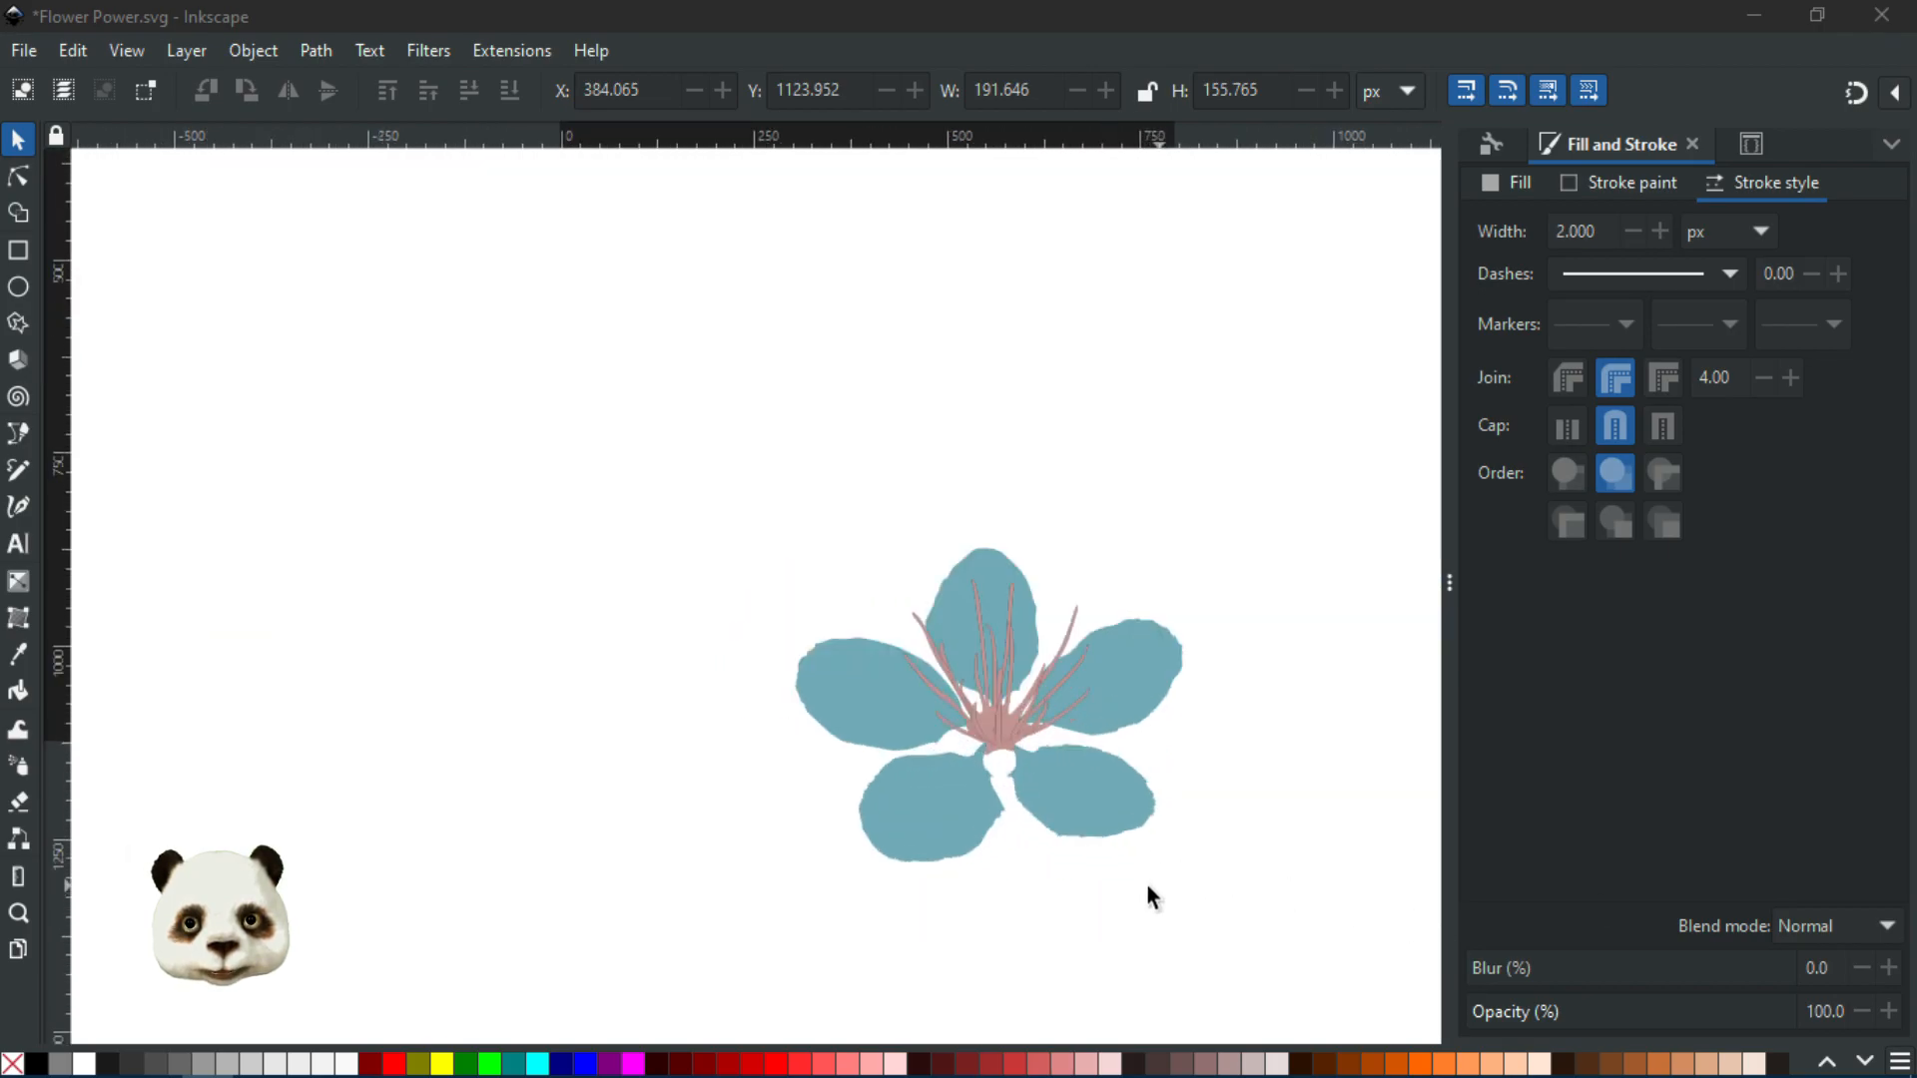
scroll(1058, 830, down, 1)
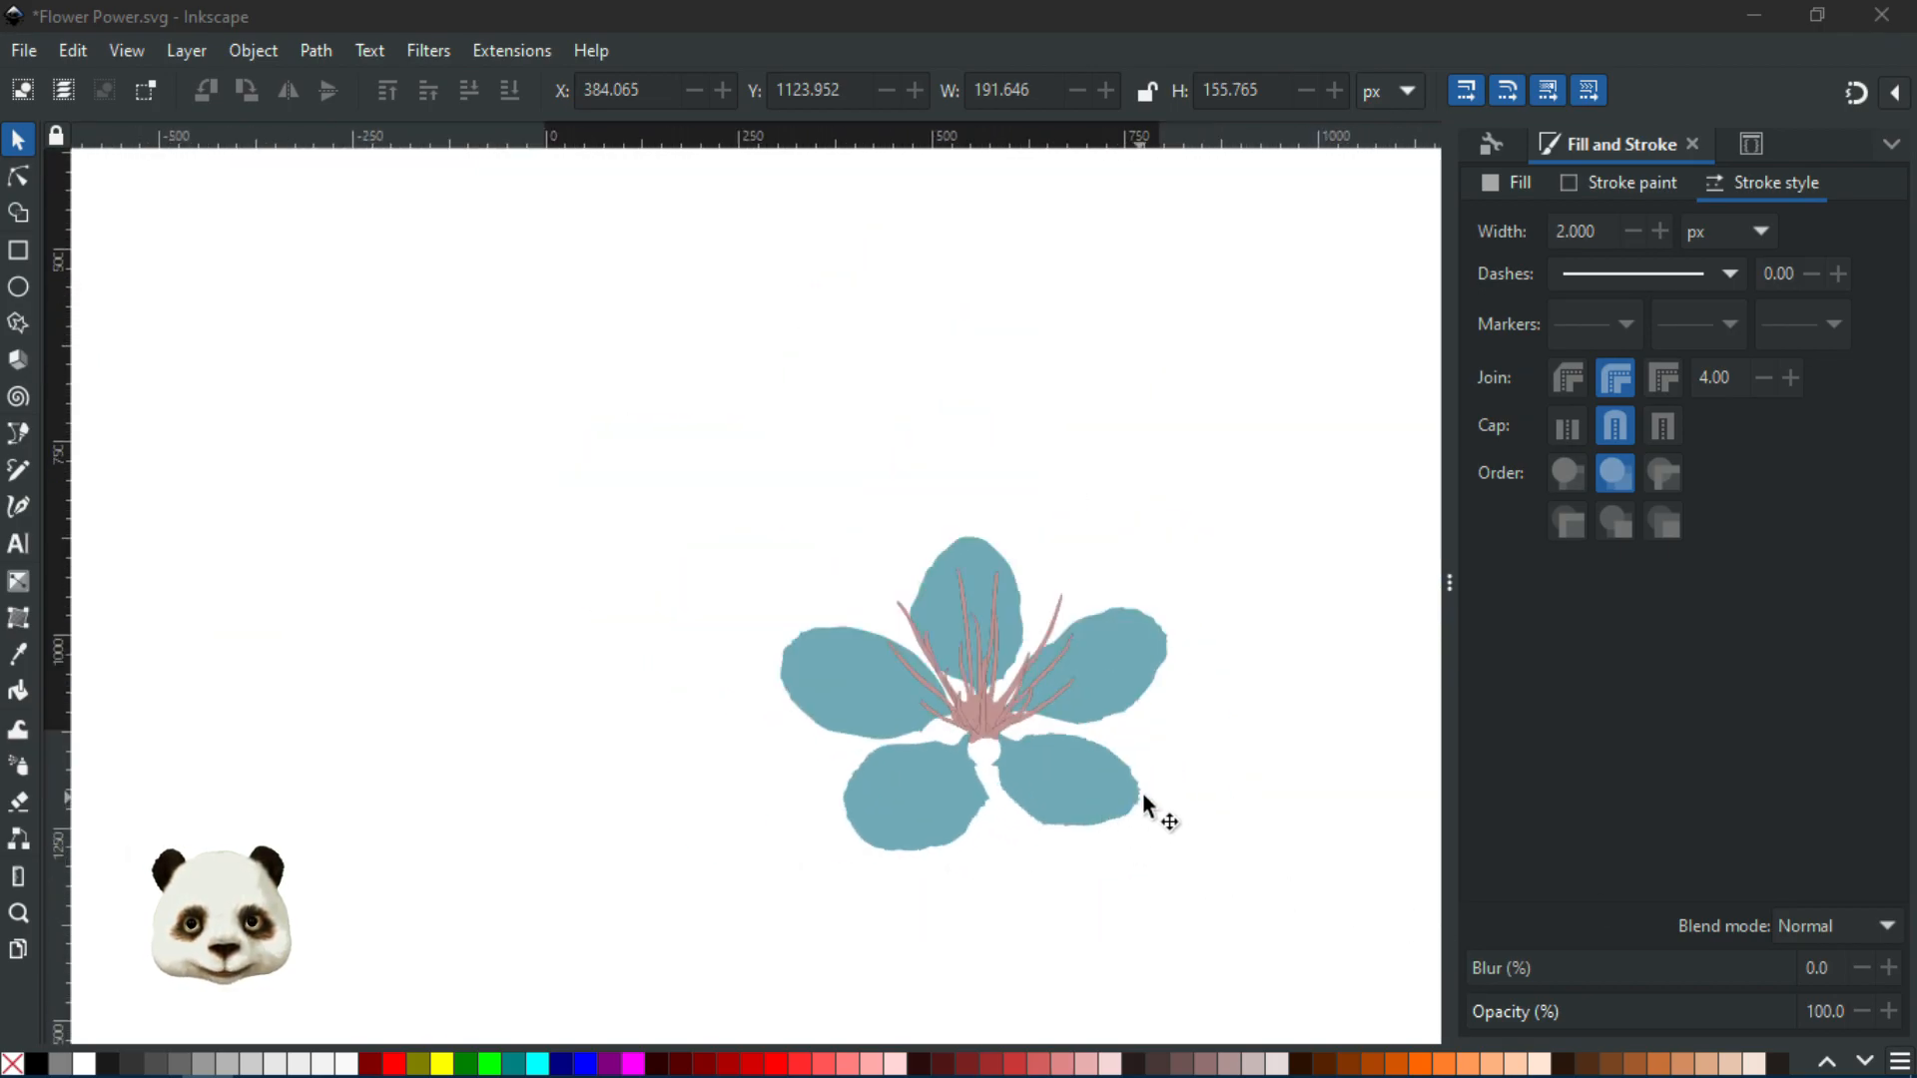
scroll(1188, 785, up, 1)
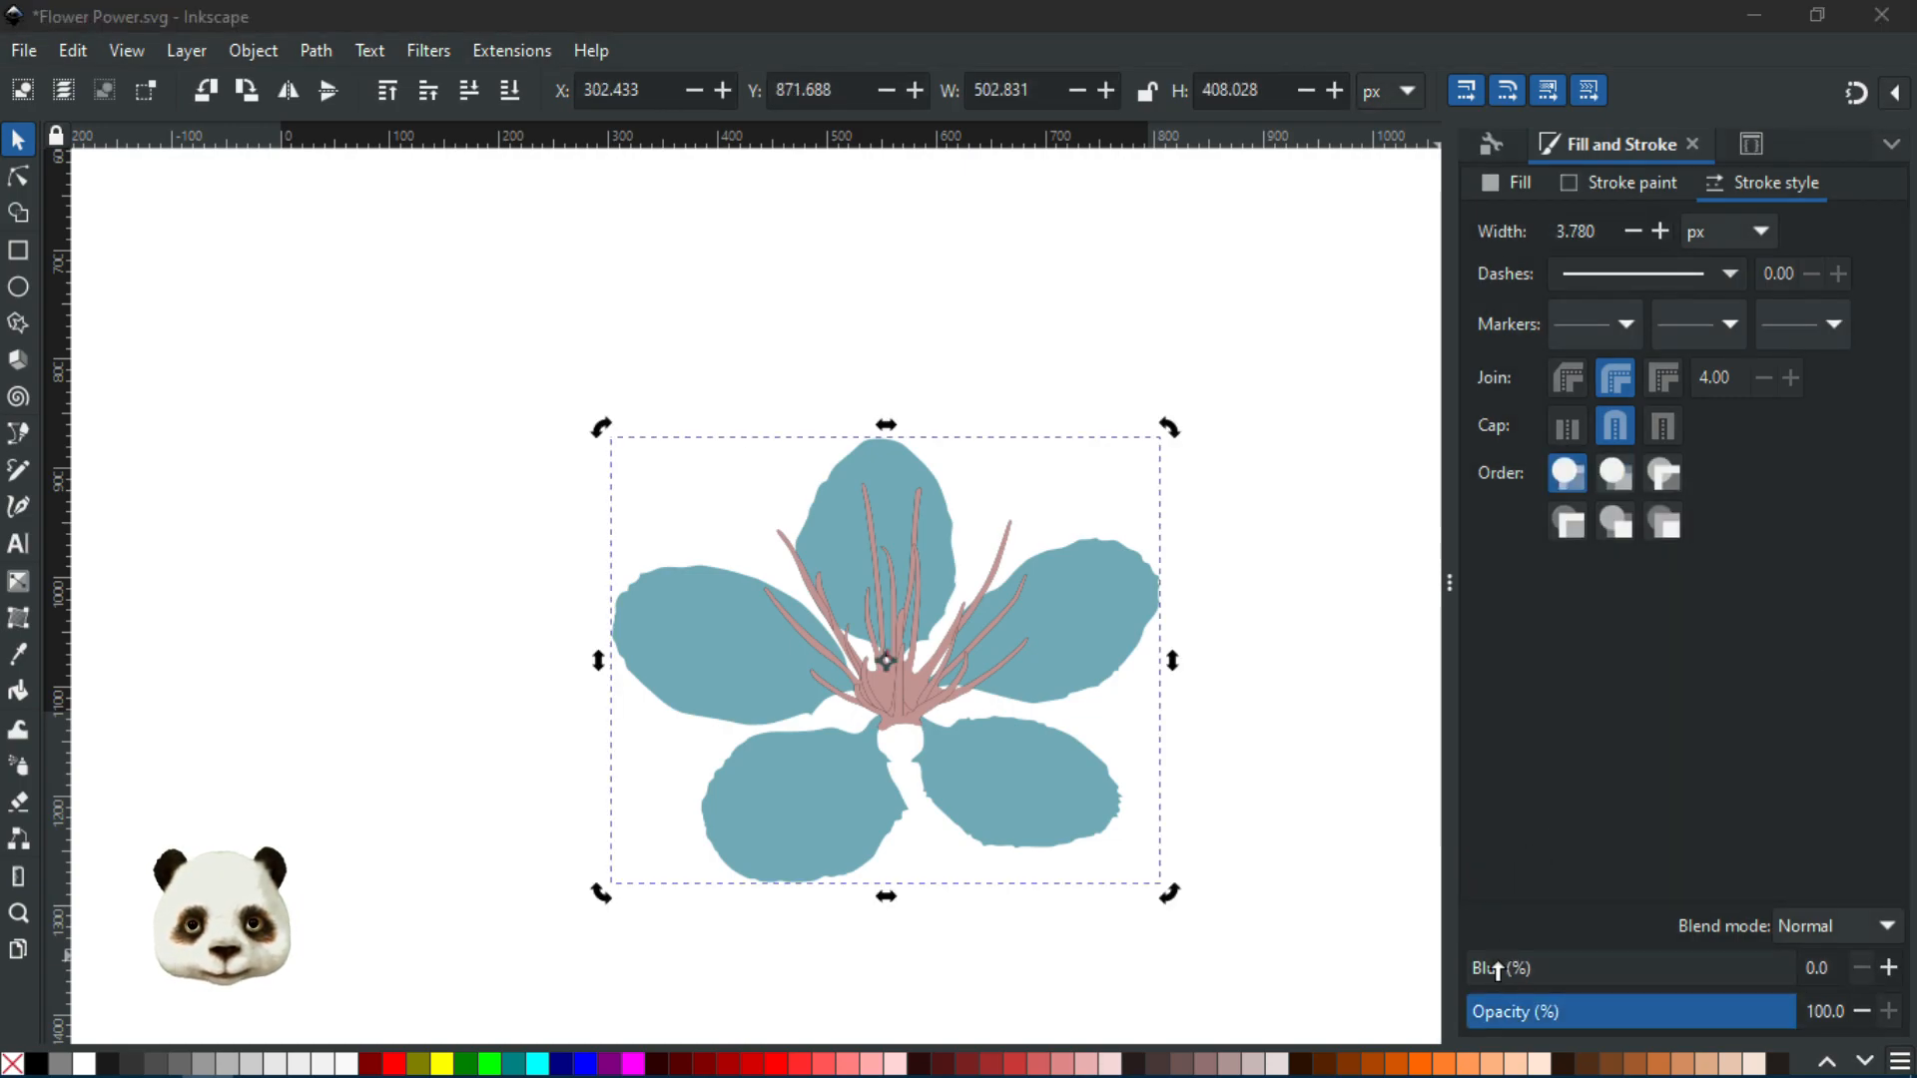
drag(1498, 969, 1513, 966)
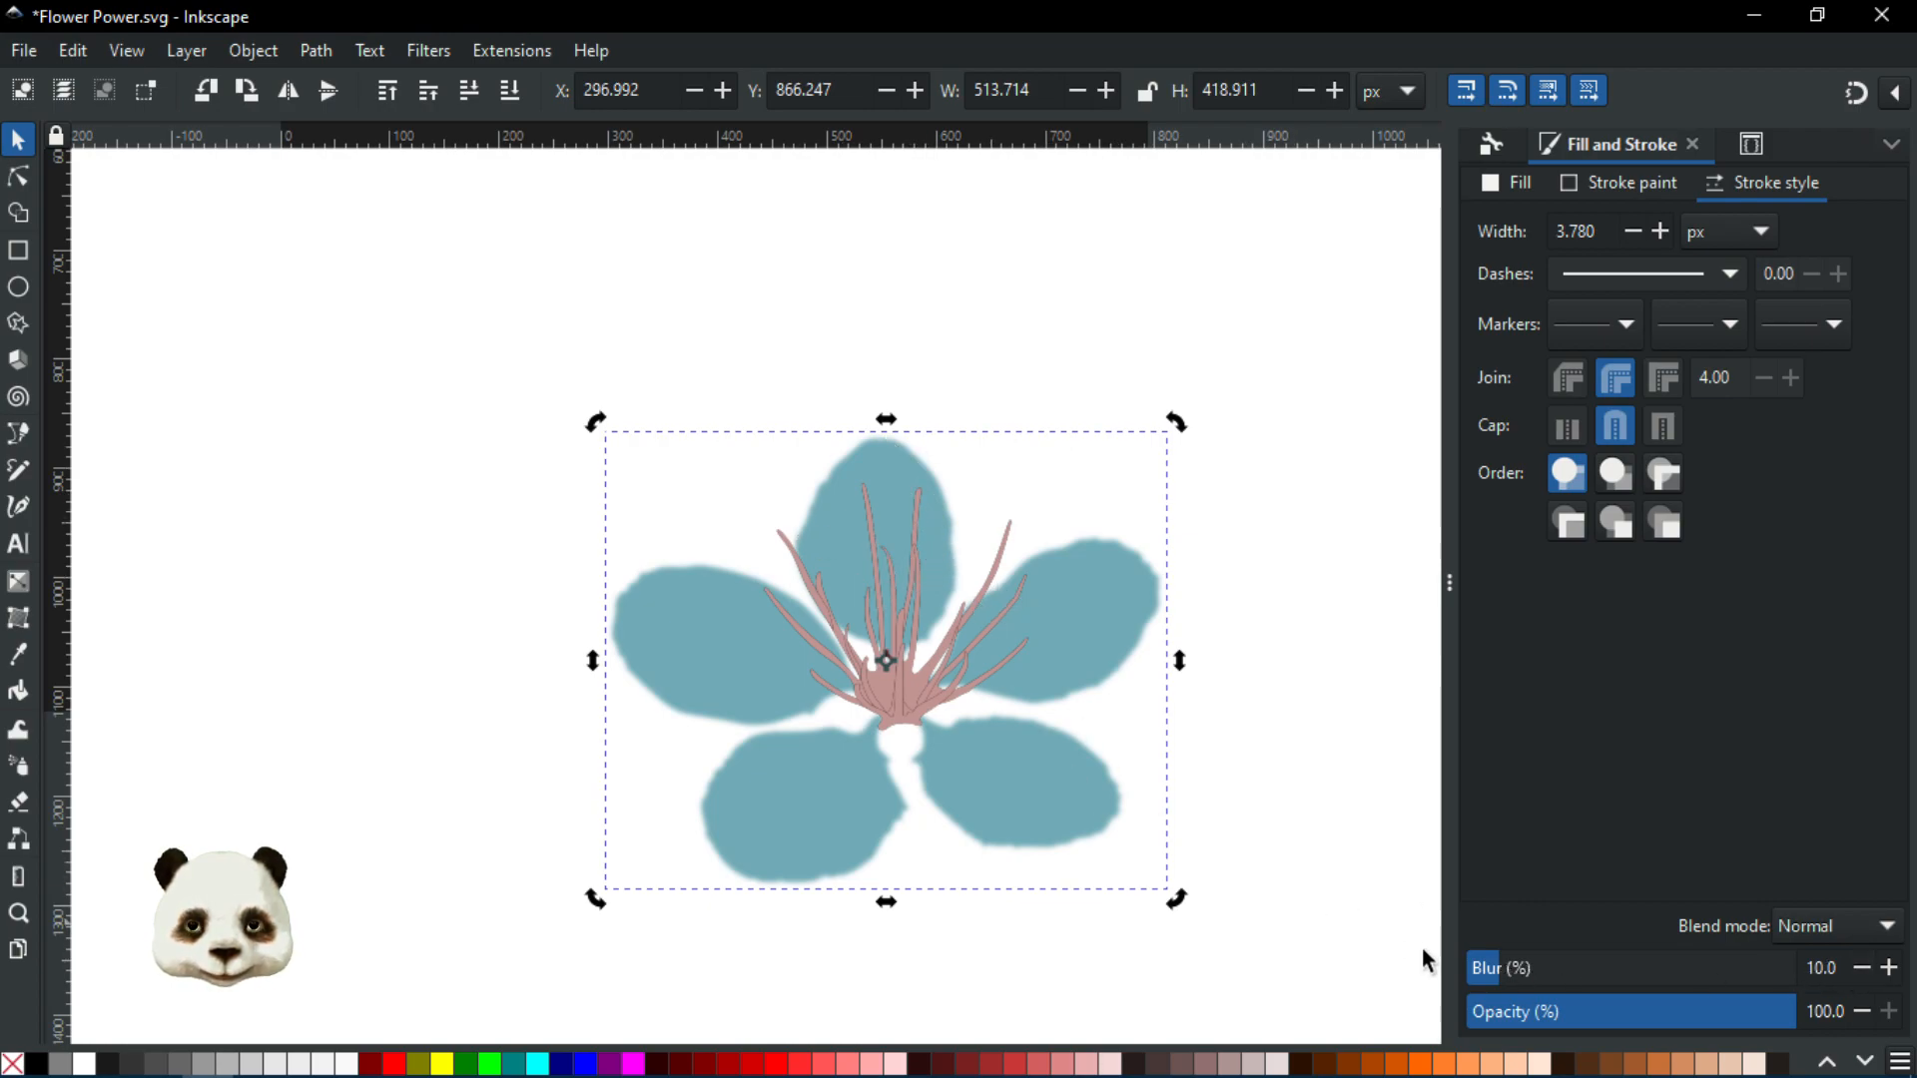
drag(1486, 968, 1338, 961)
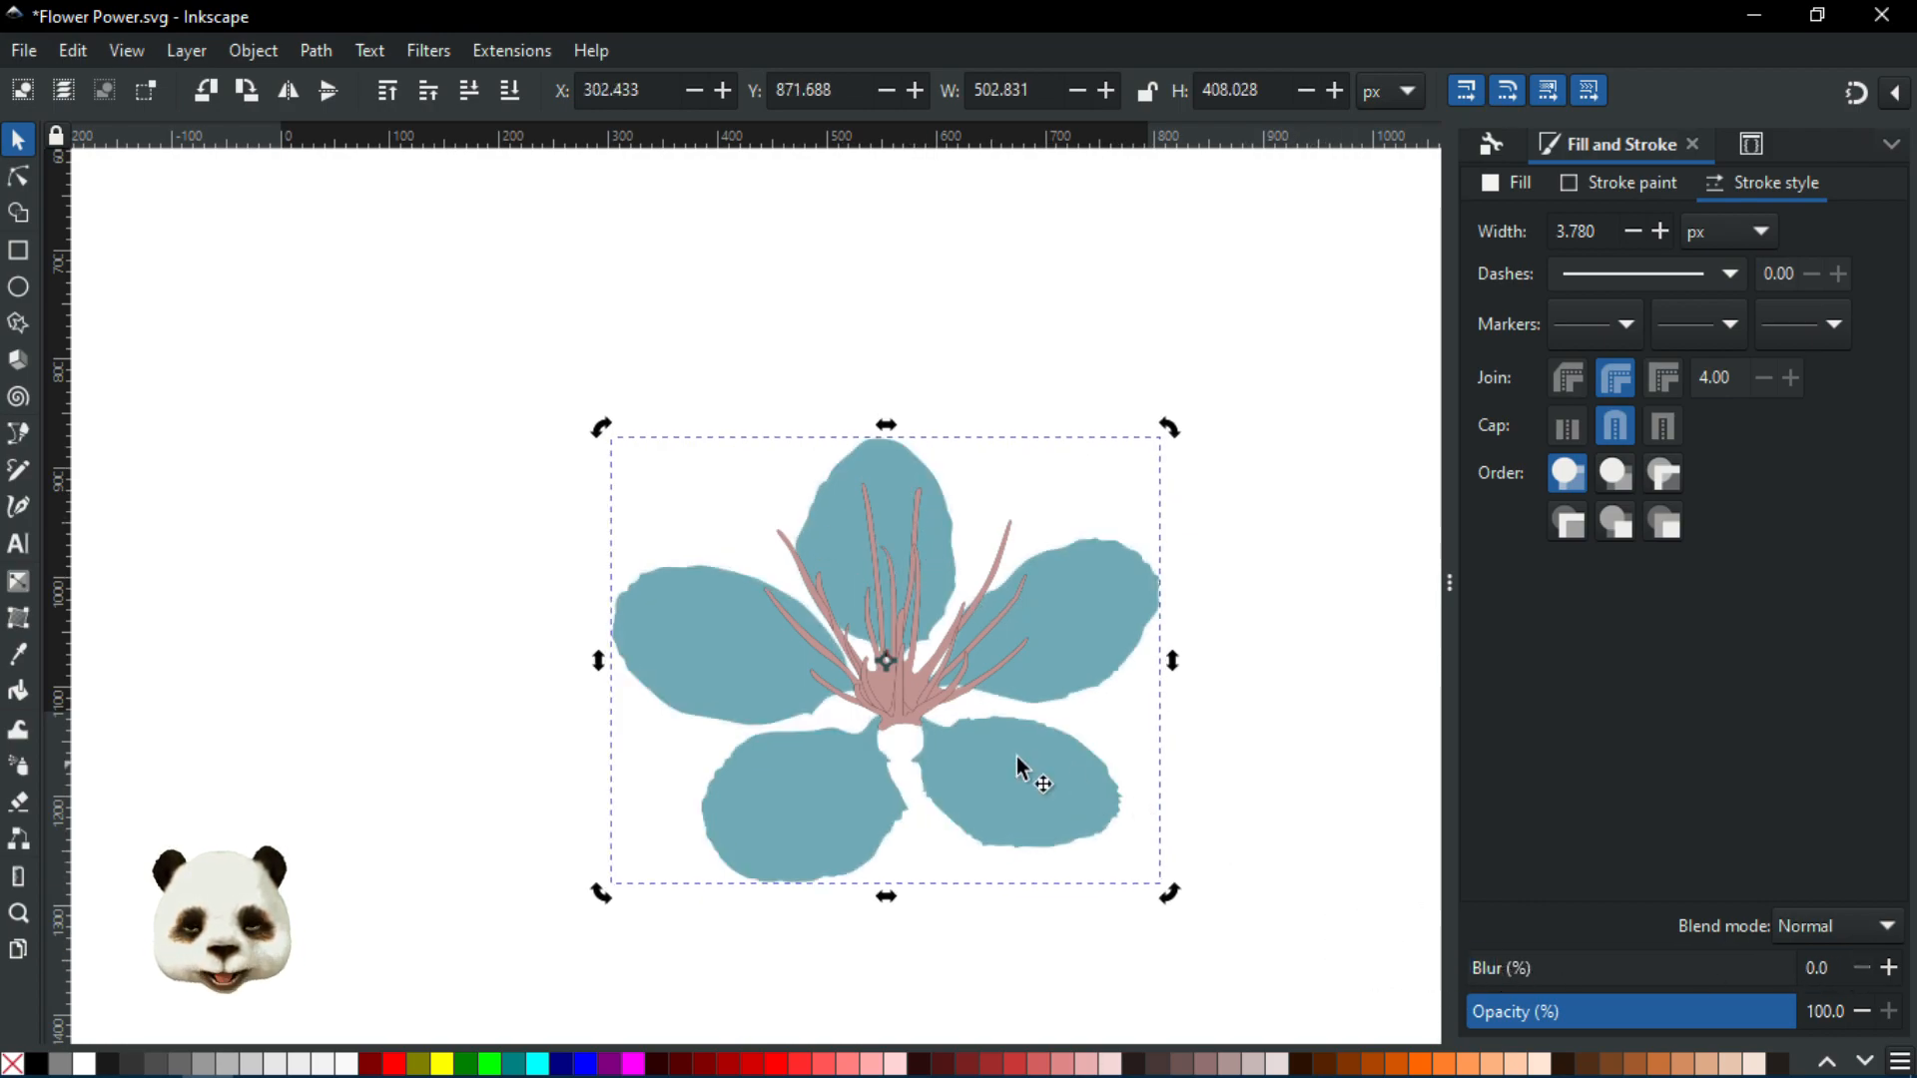
scroll(988, 759, up, 2)
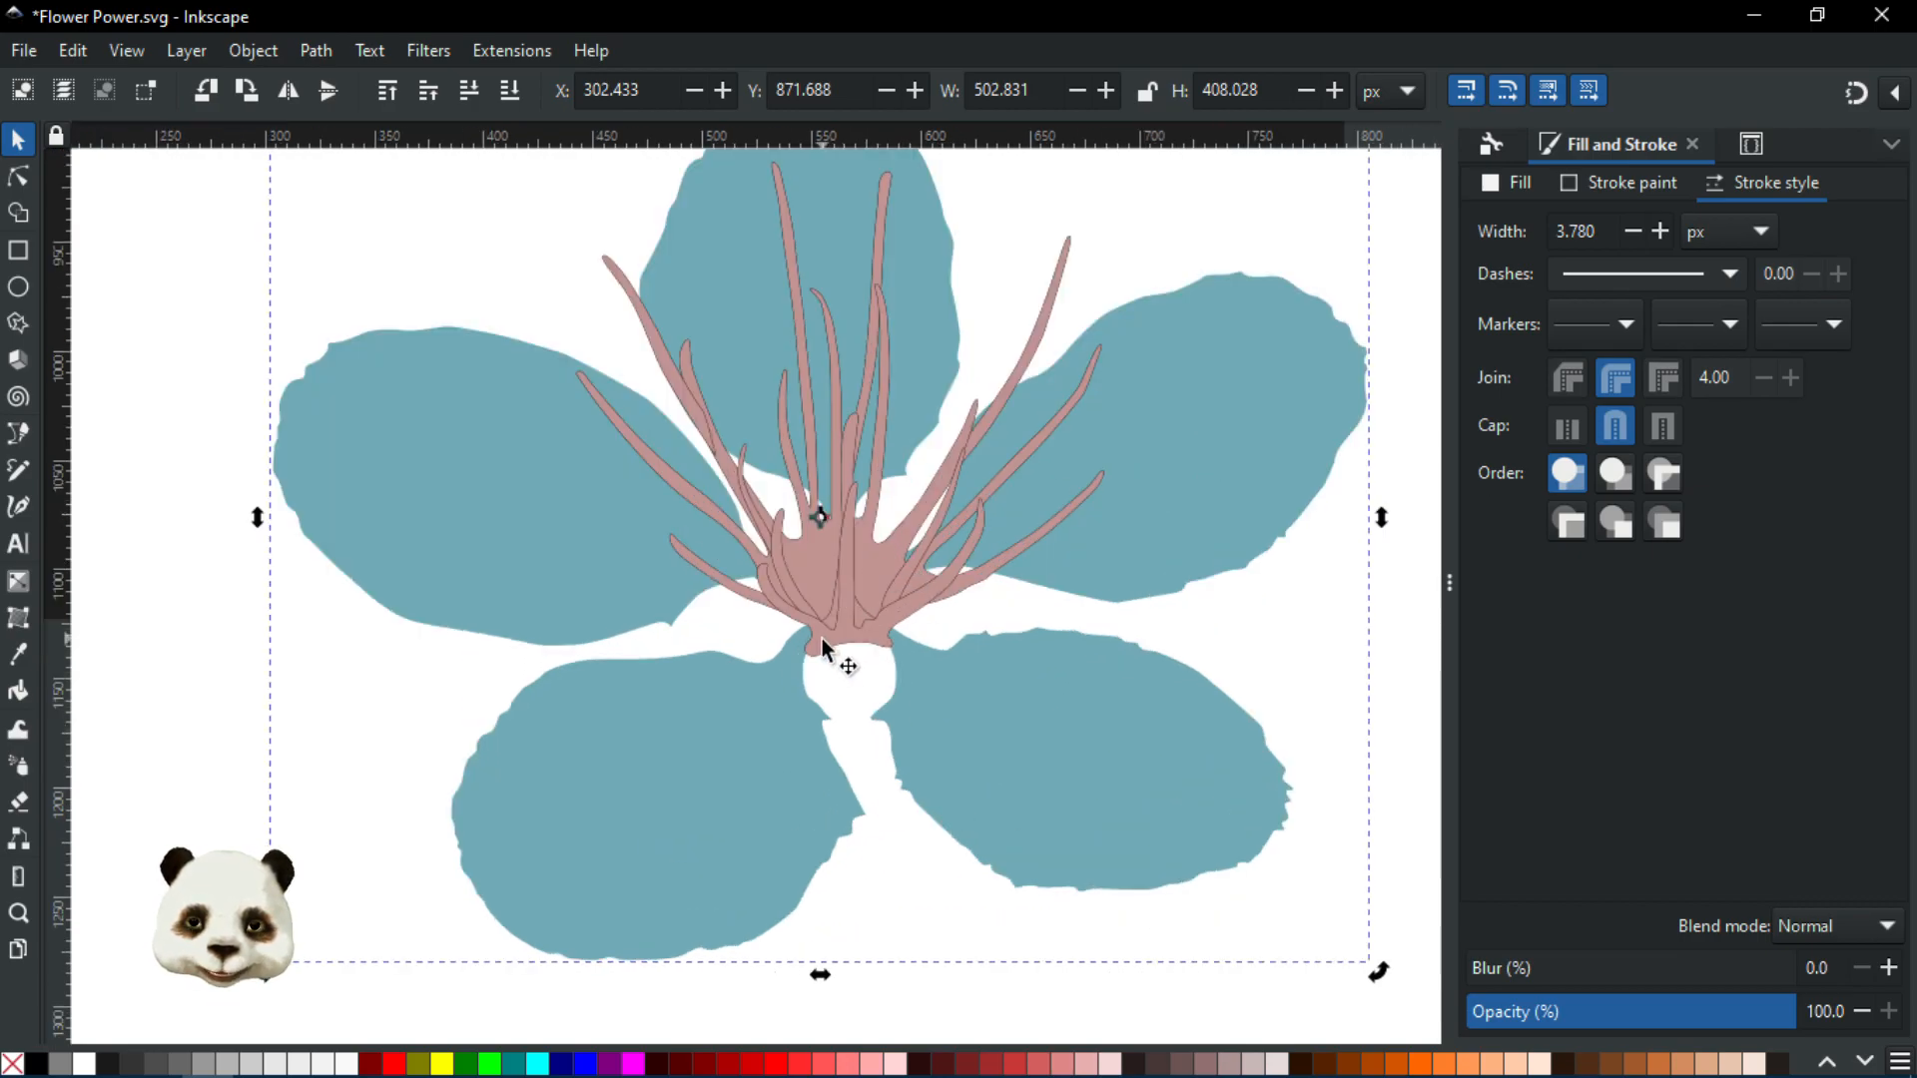
scroll(878, 631, up, 2)
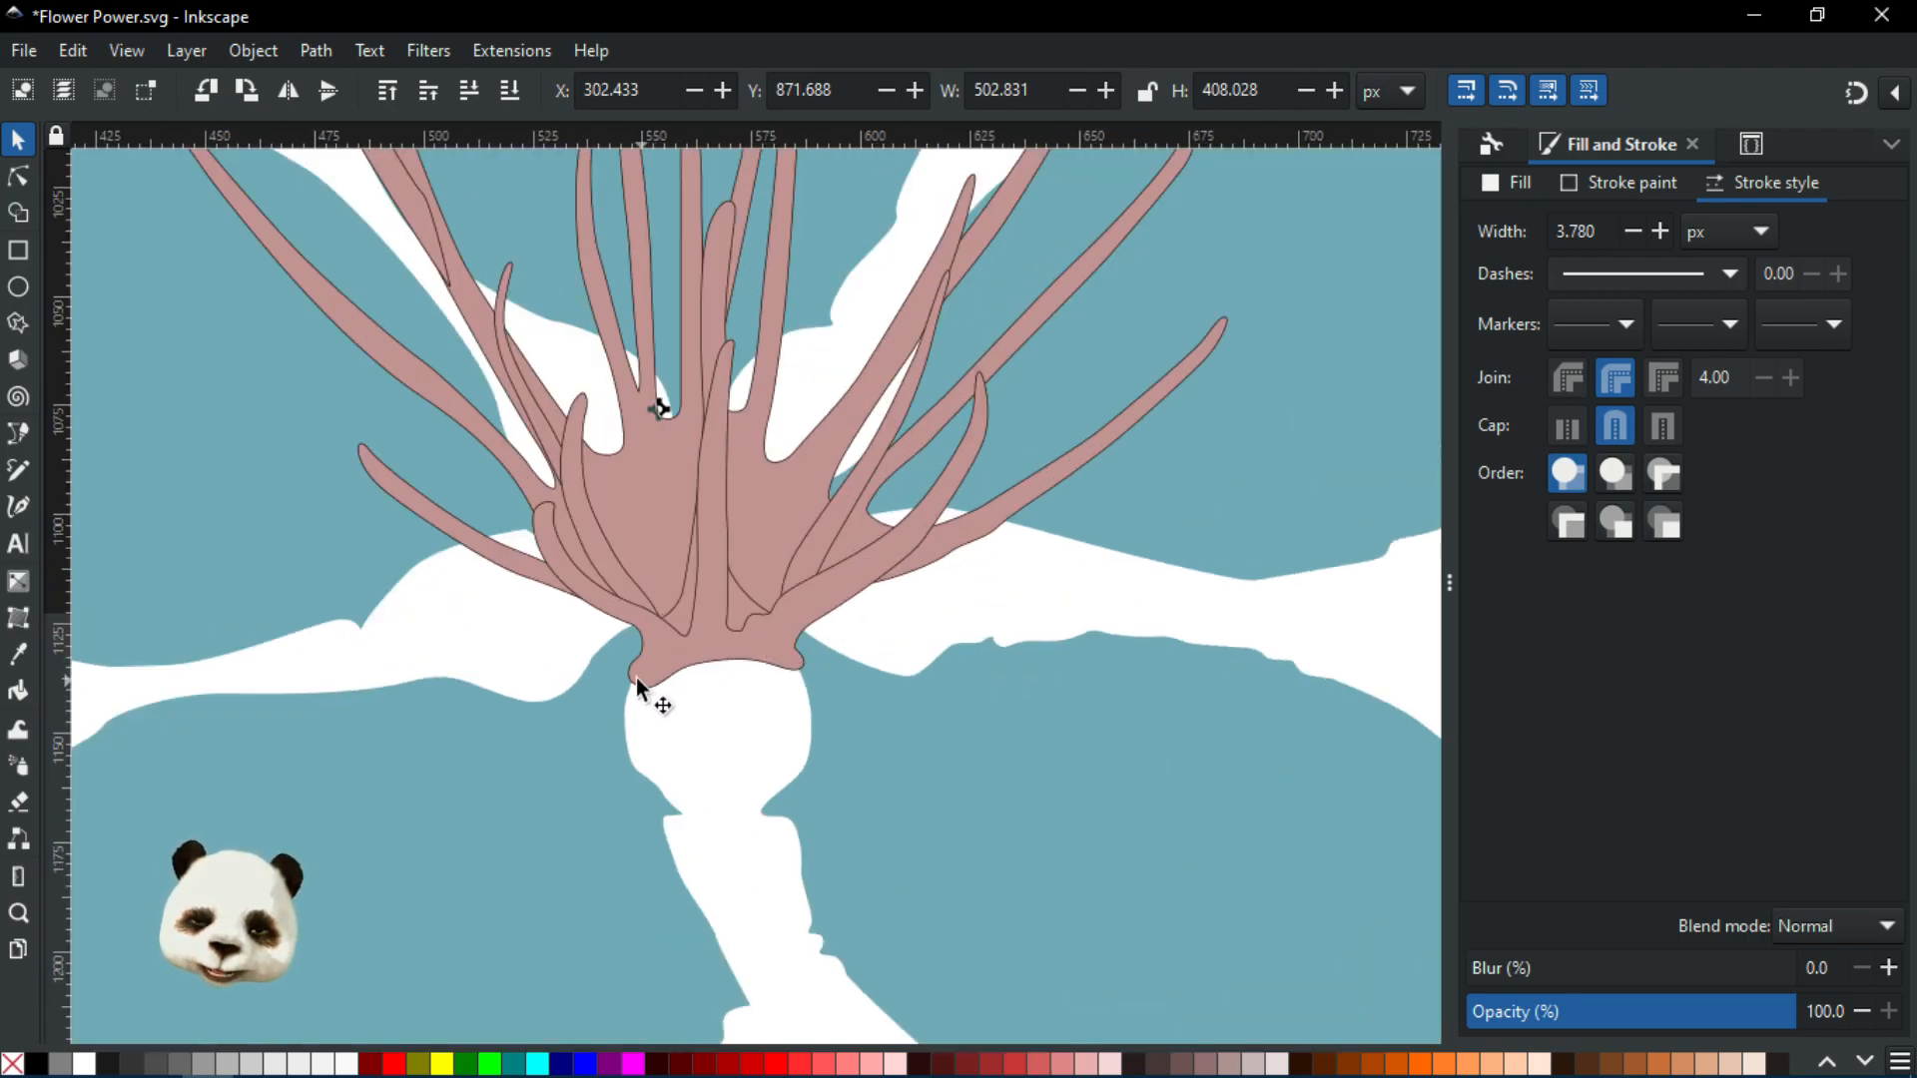
scroll(621, 686, up, 2)
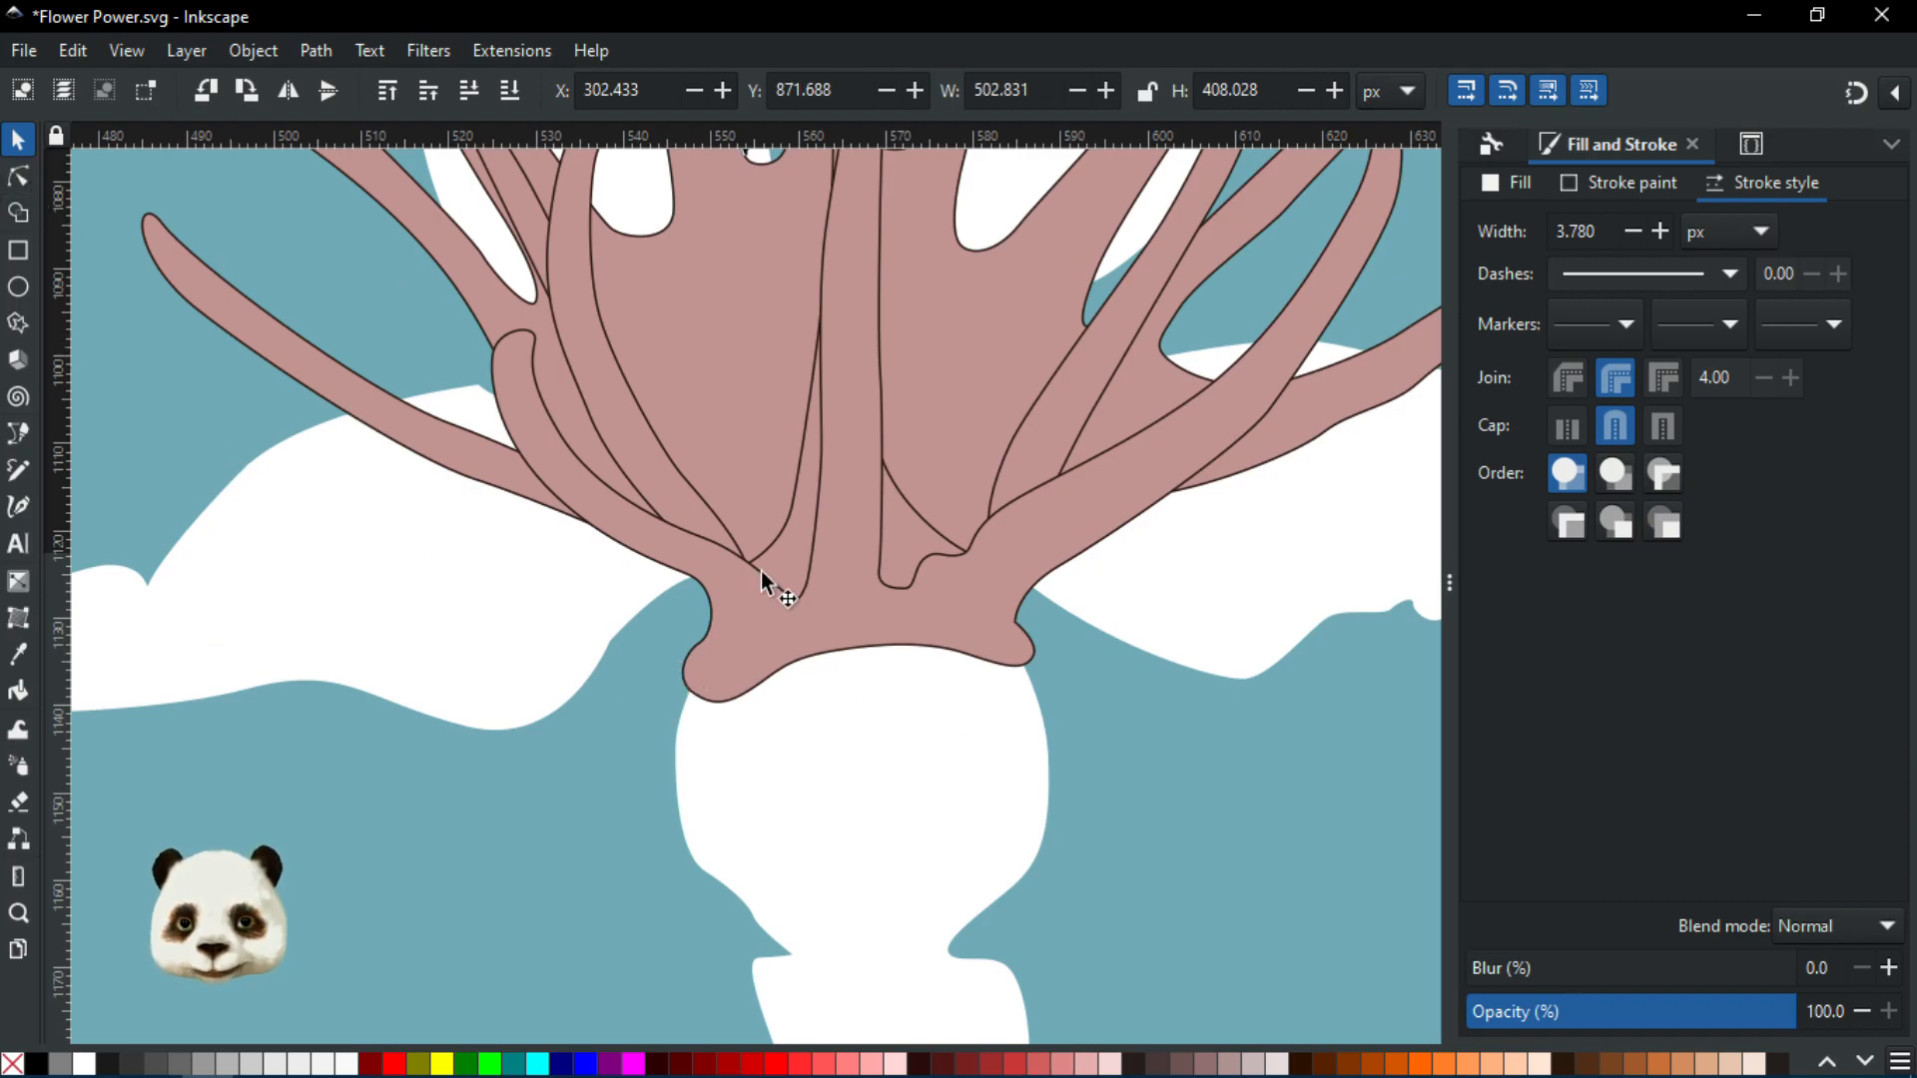
Select both lower petal paths and union them into one shape with Ctrl++
click(20, 181)
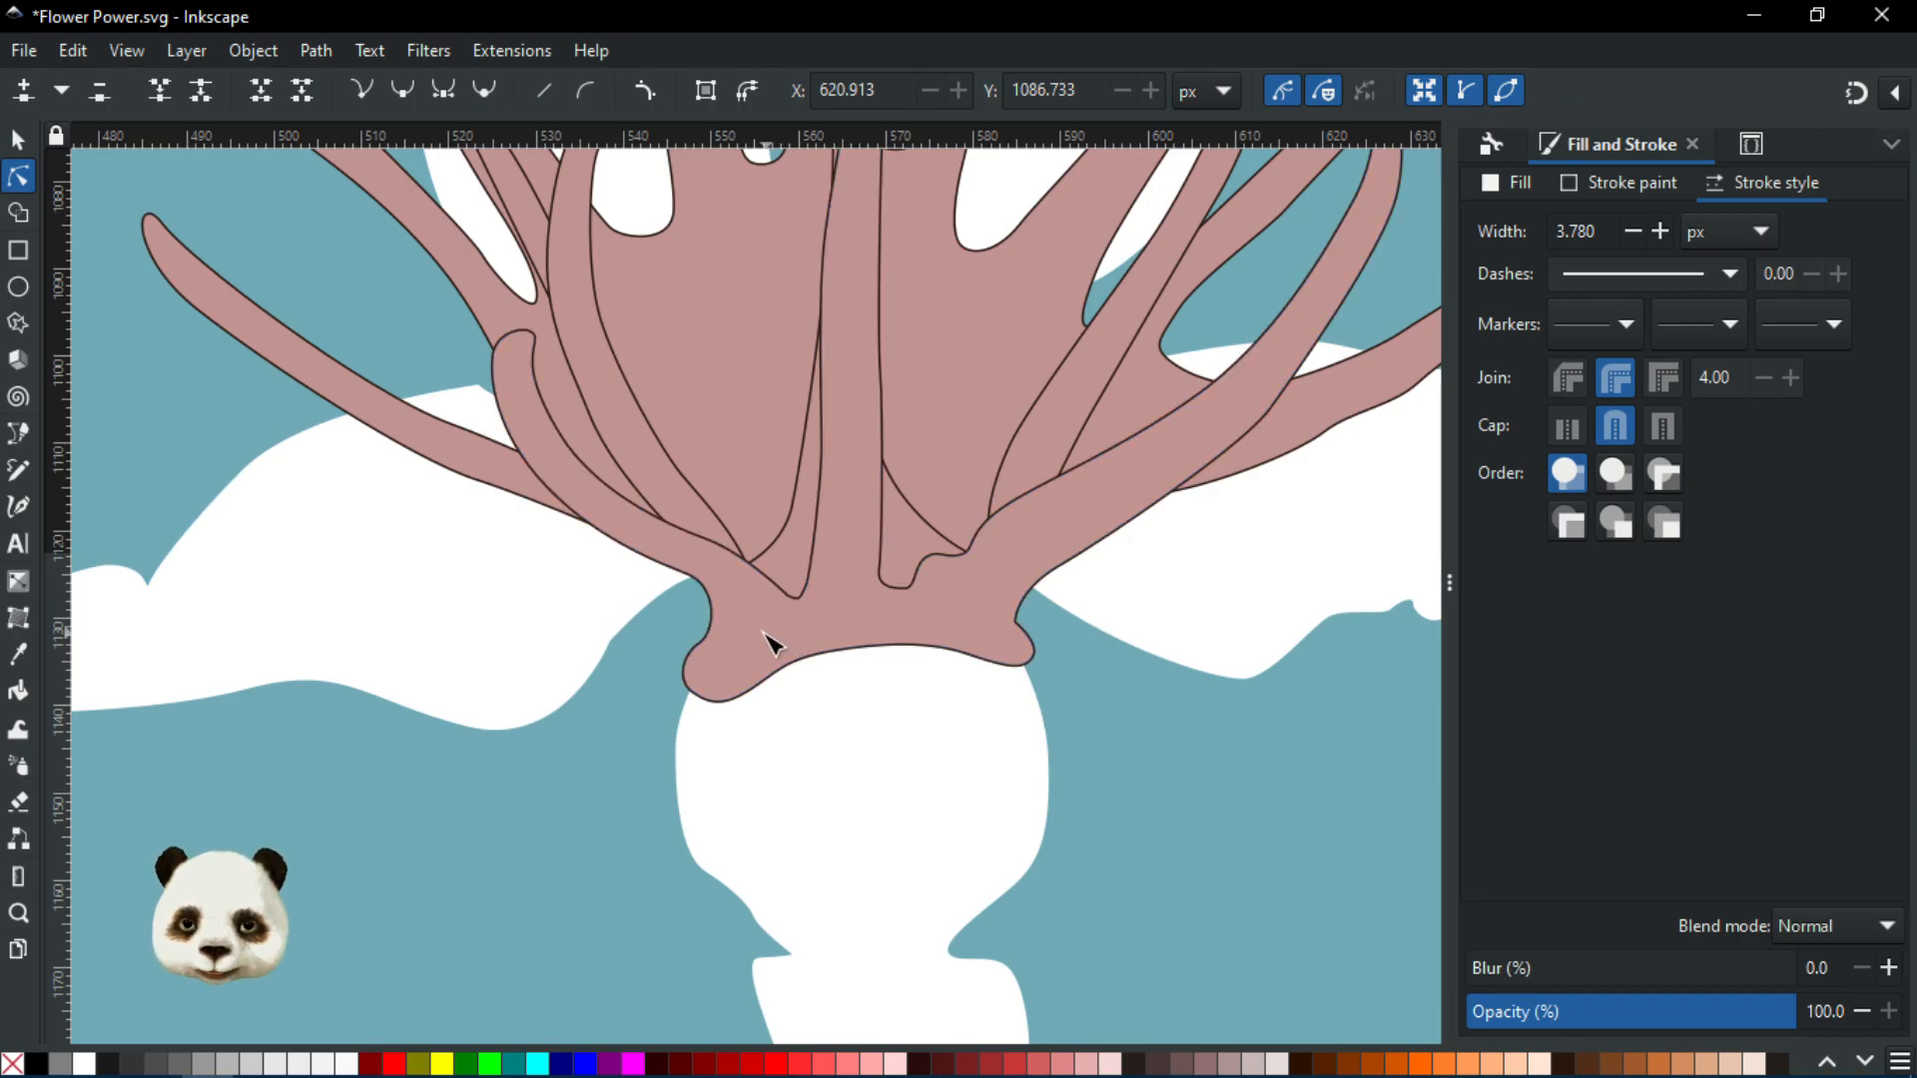
click(18, 140)
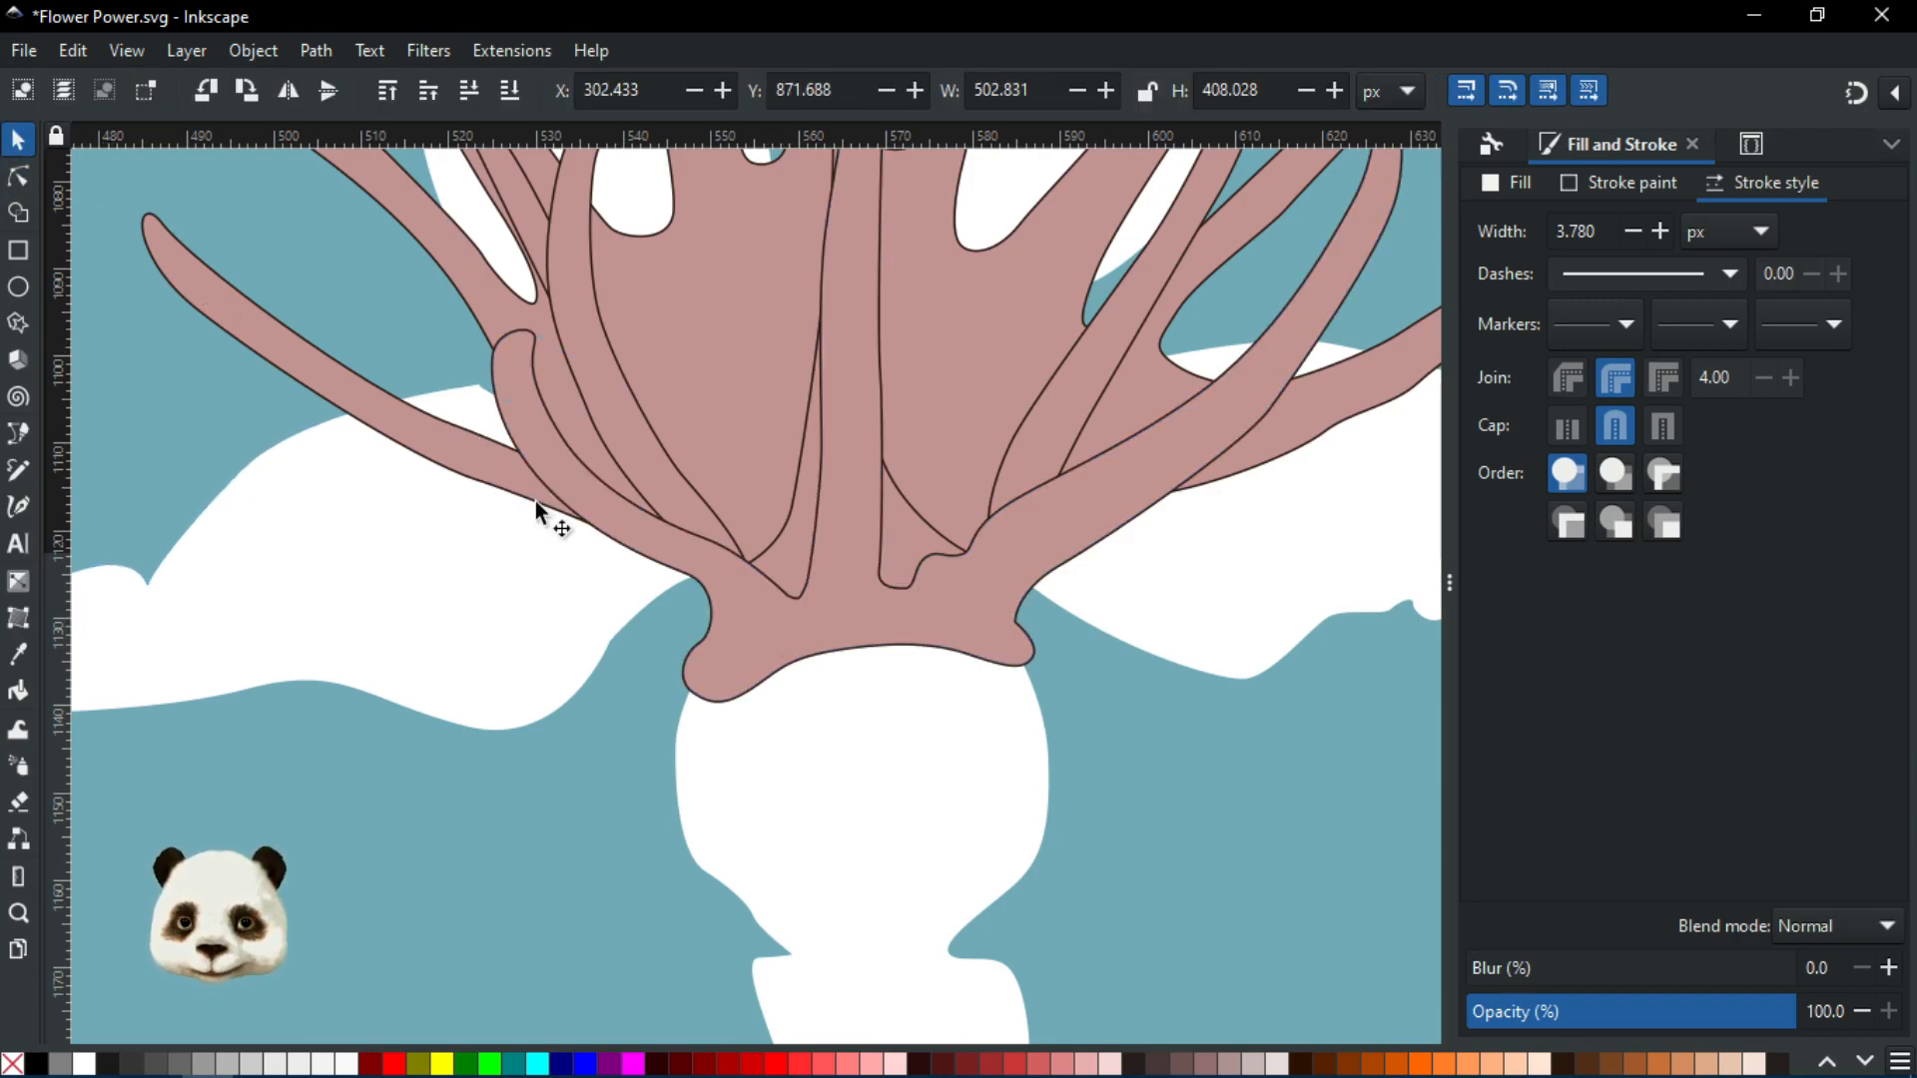
ctrl+scroll(561, 639, down, 2)
click(563, 633)
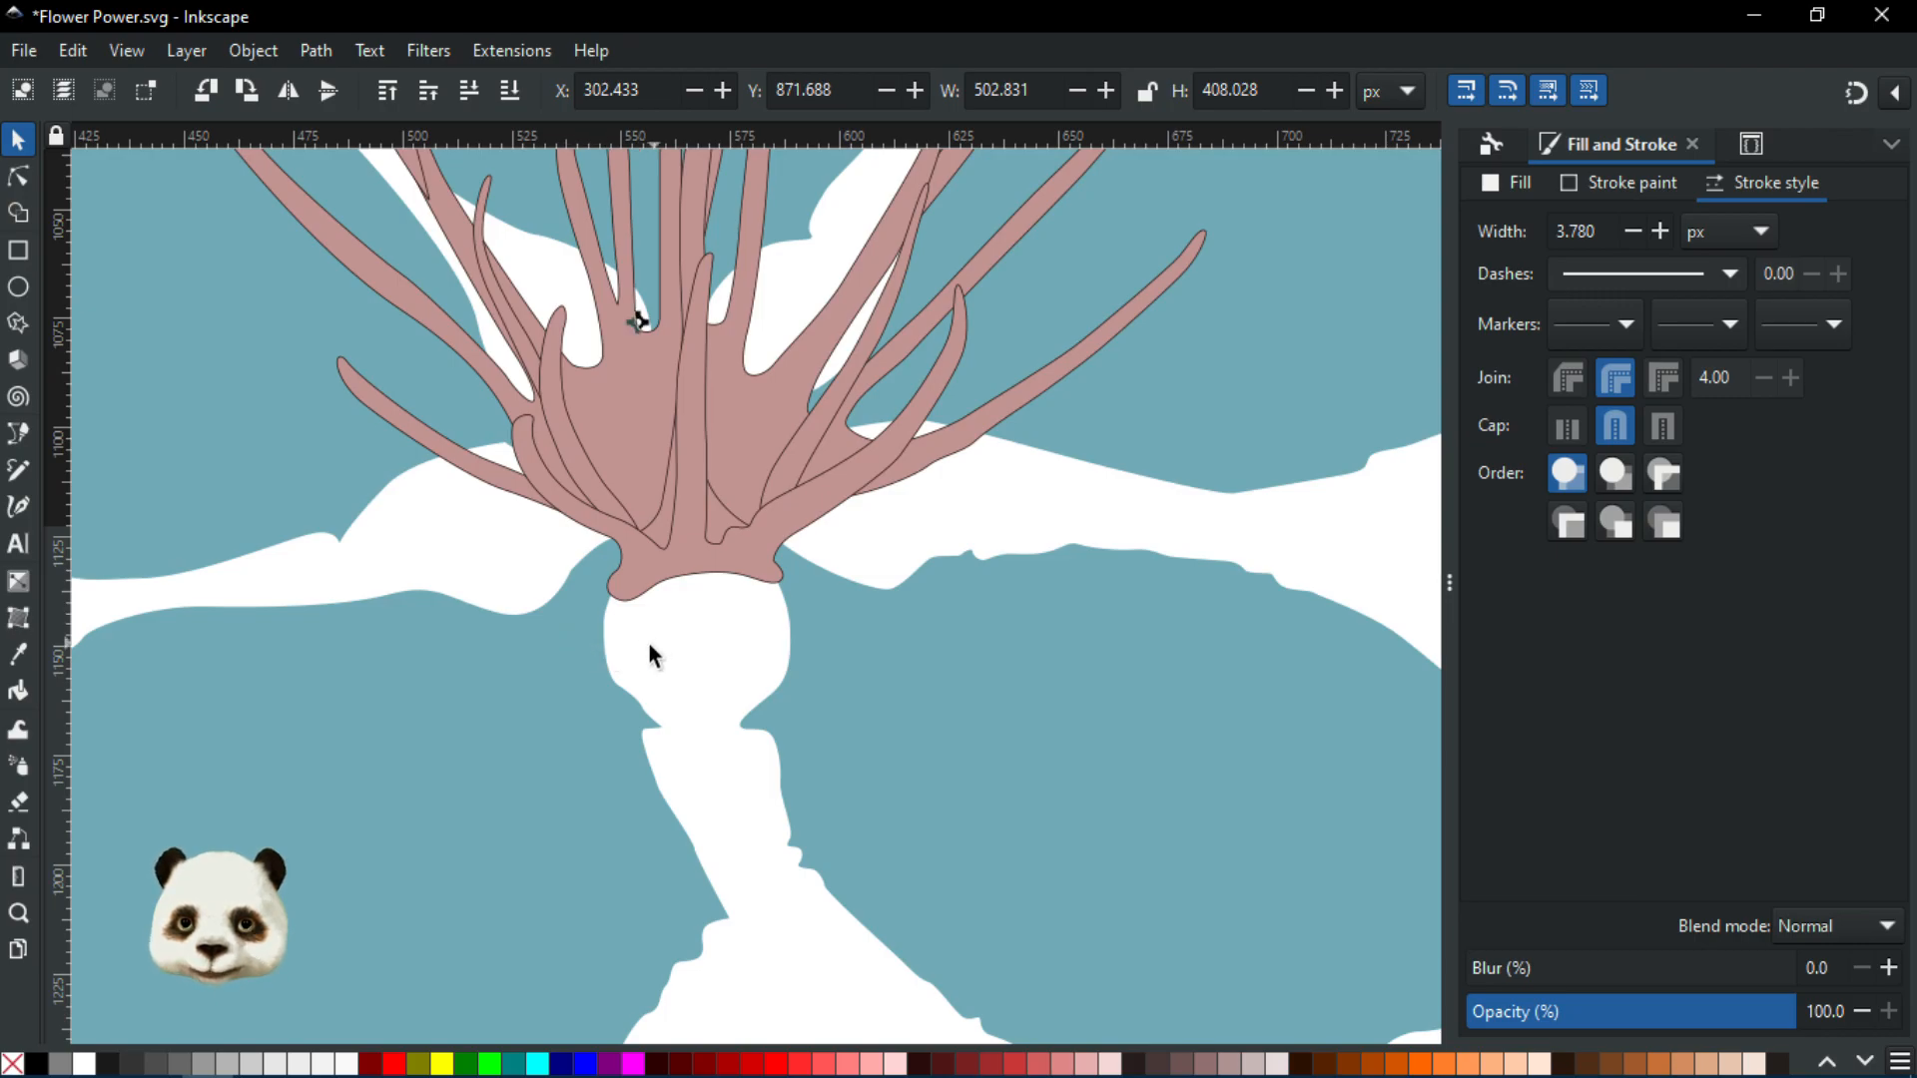
scroll(560, 628, down, 3)
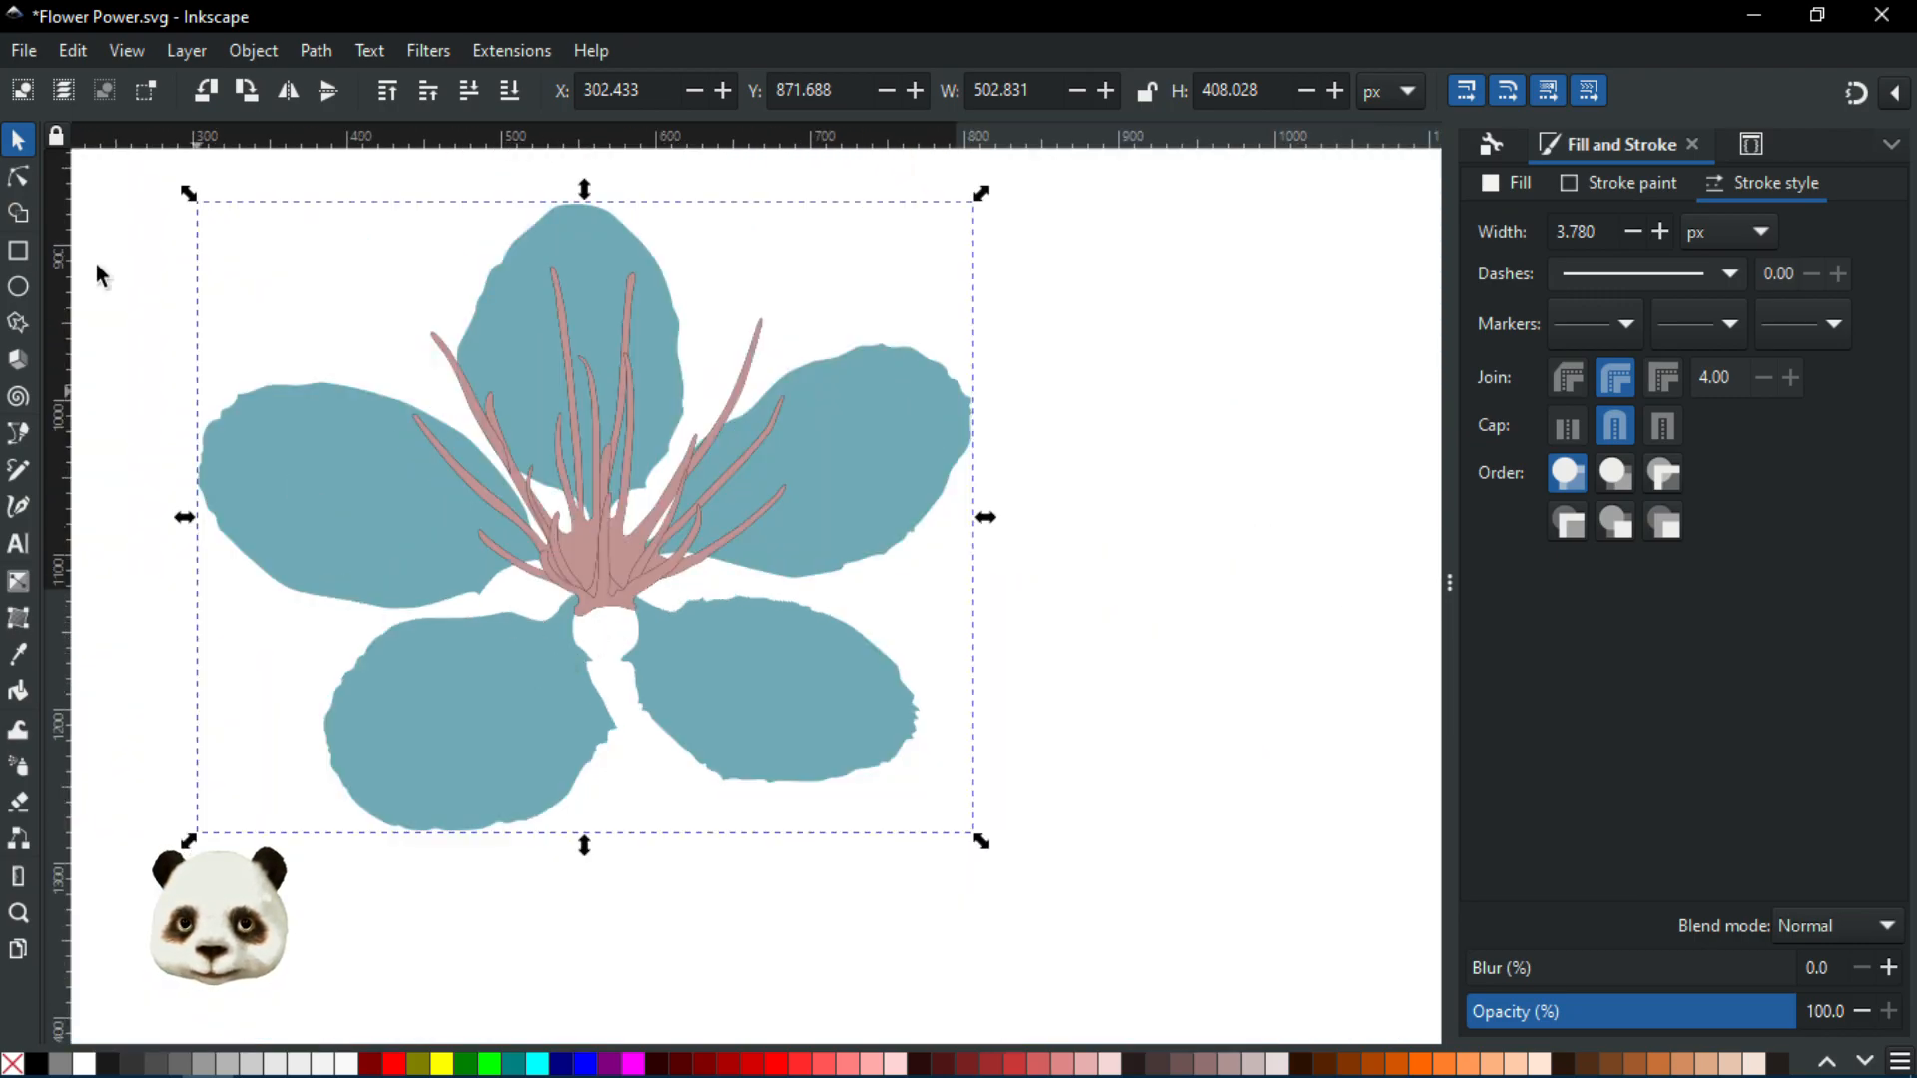
click(18, 175)
click(499, 719)
shift+click(788, 740)
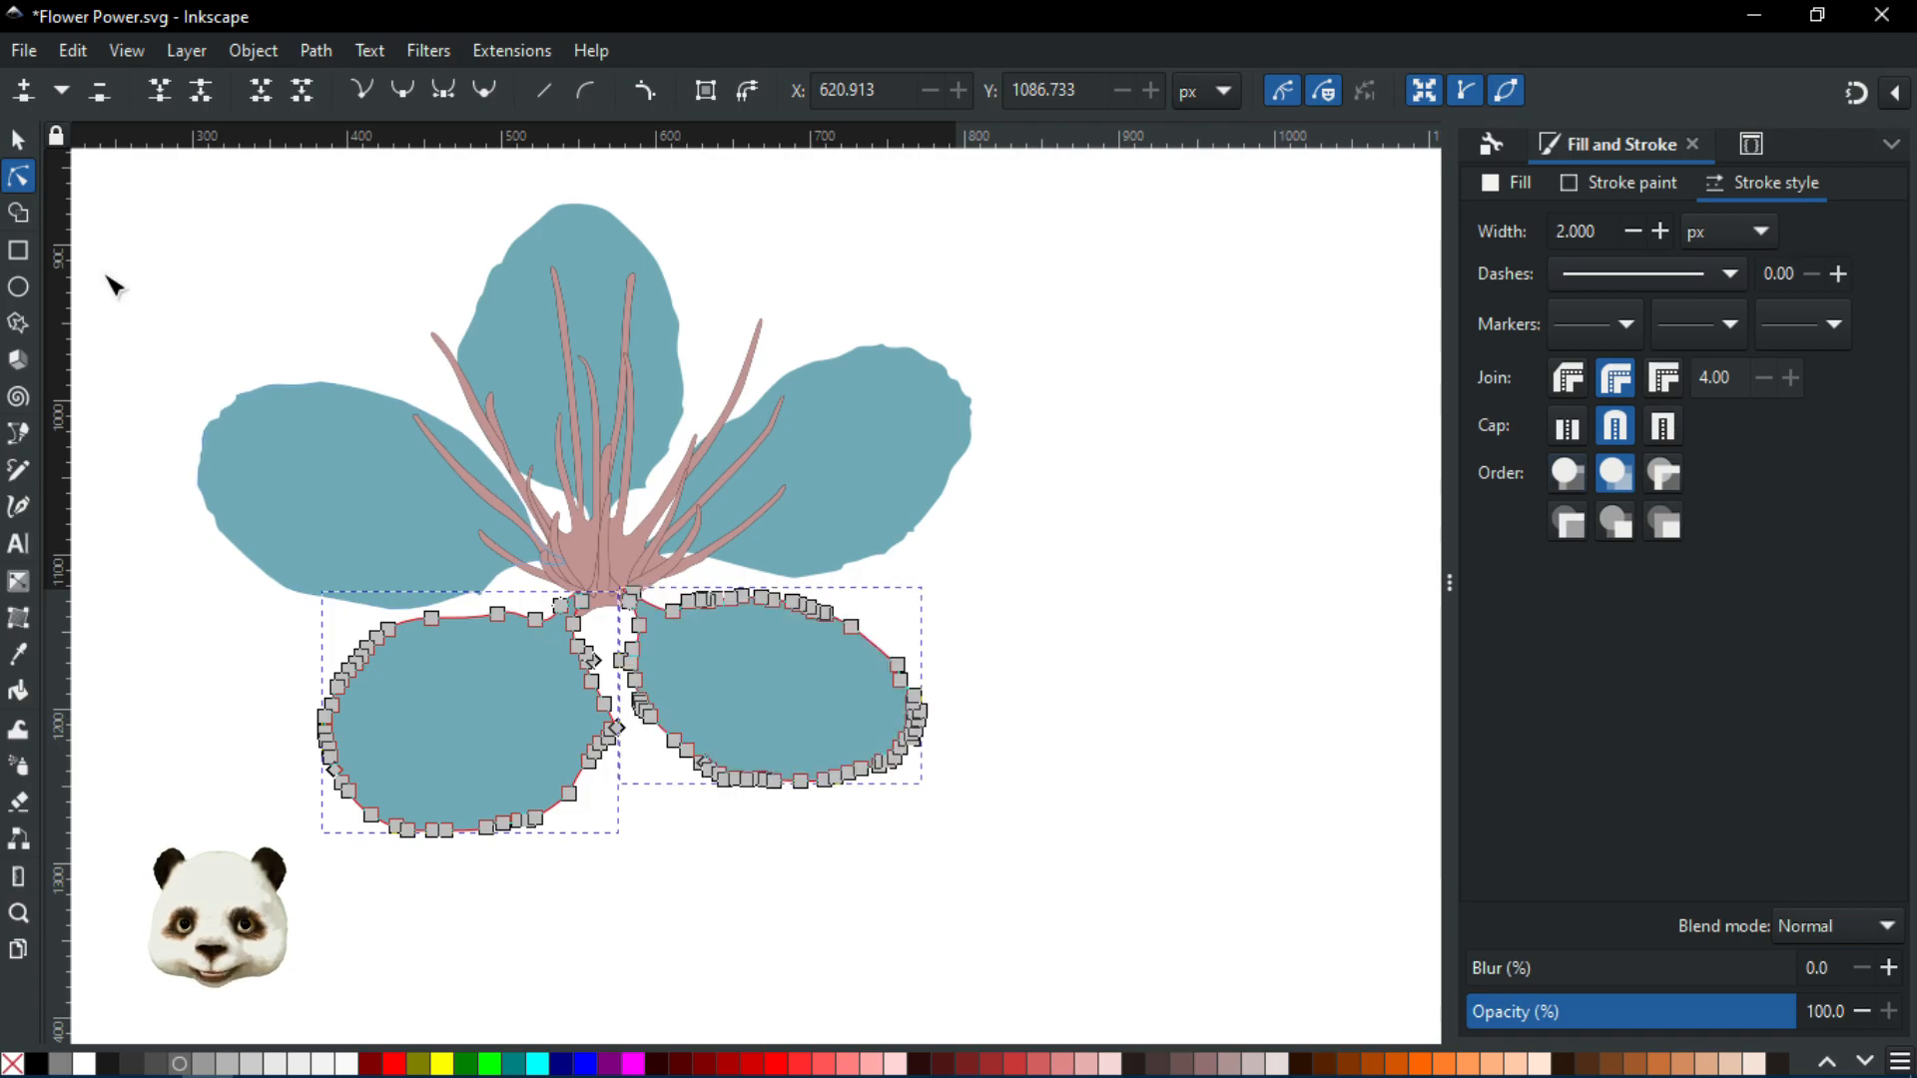
click(19, 141)
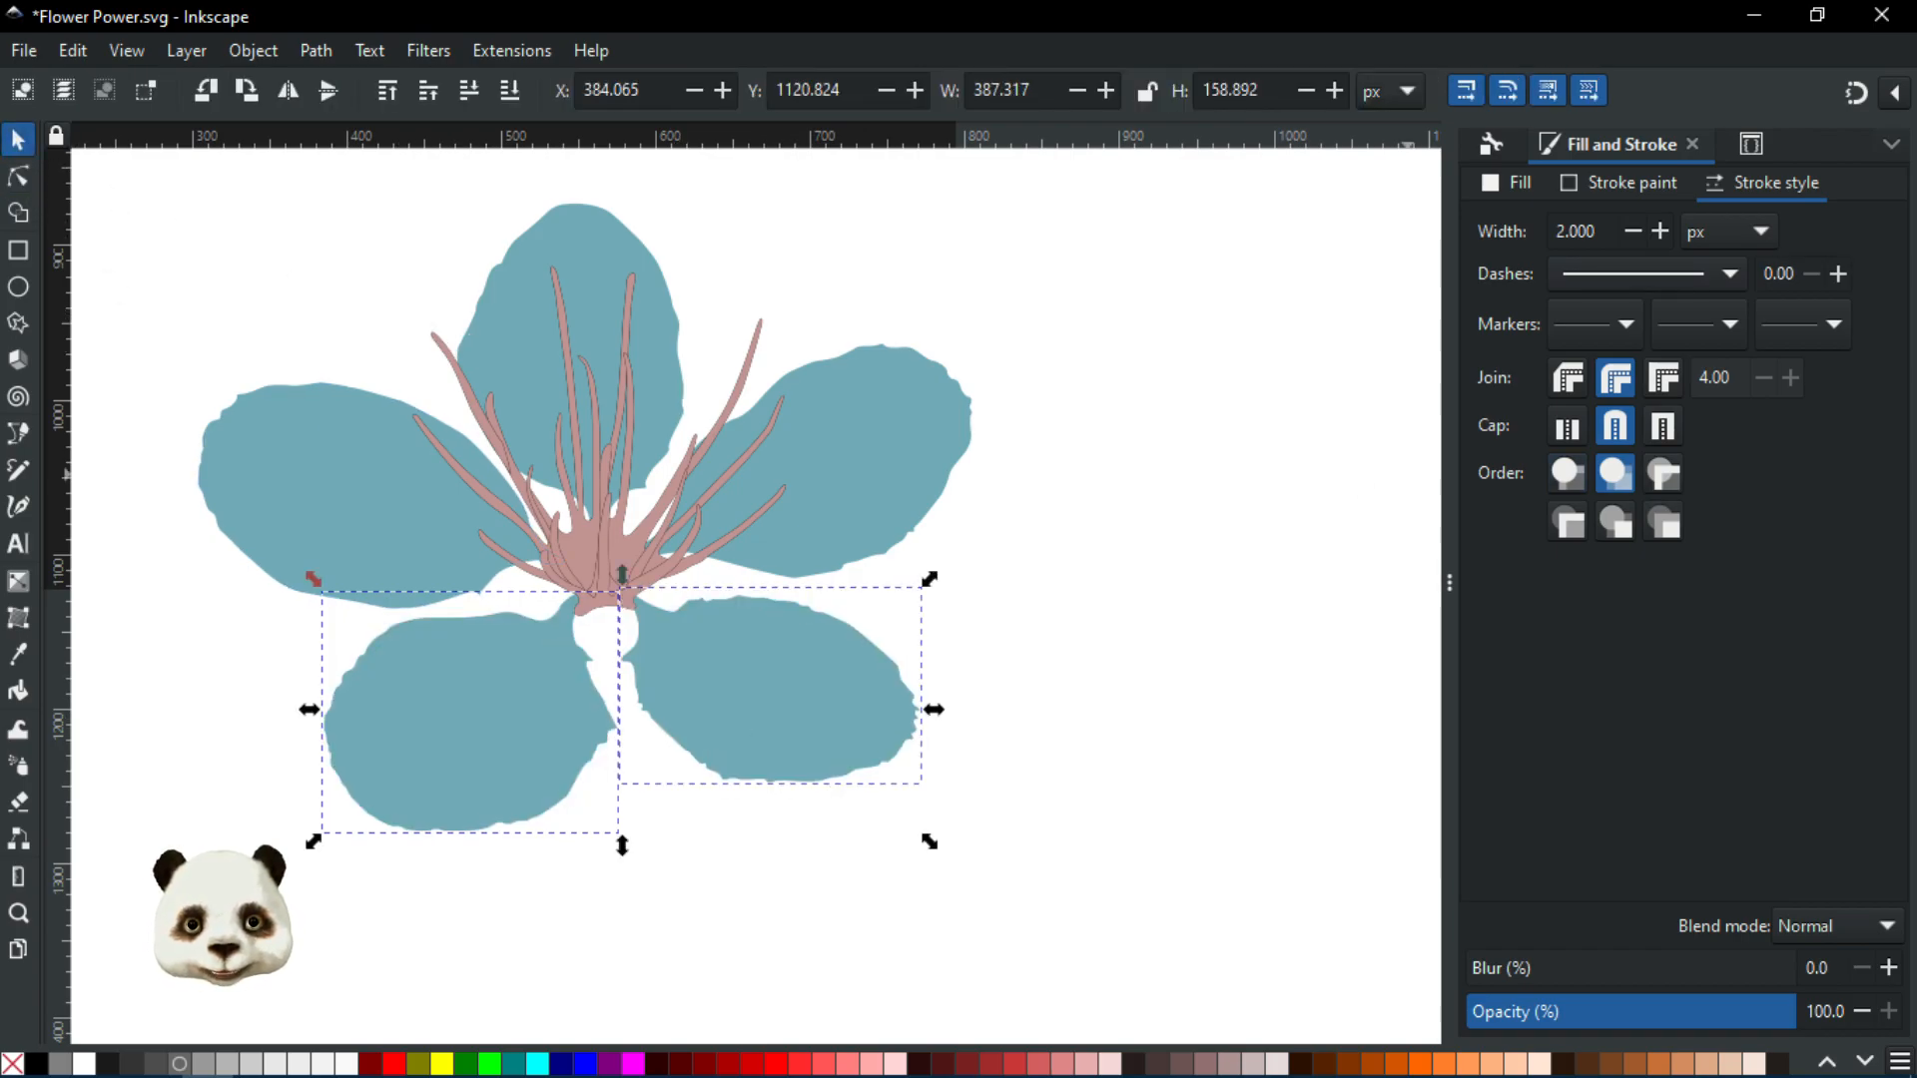
key(ctrl+plus)
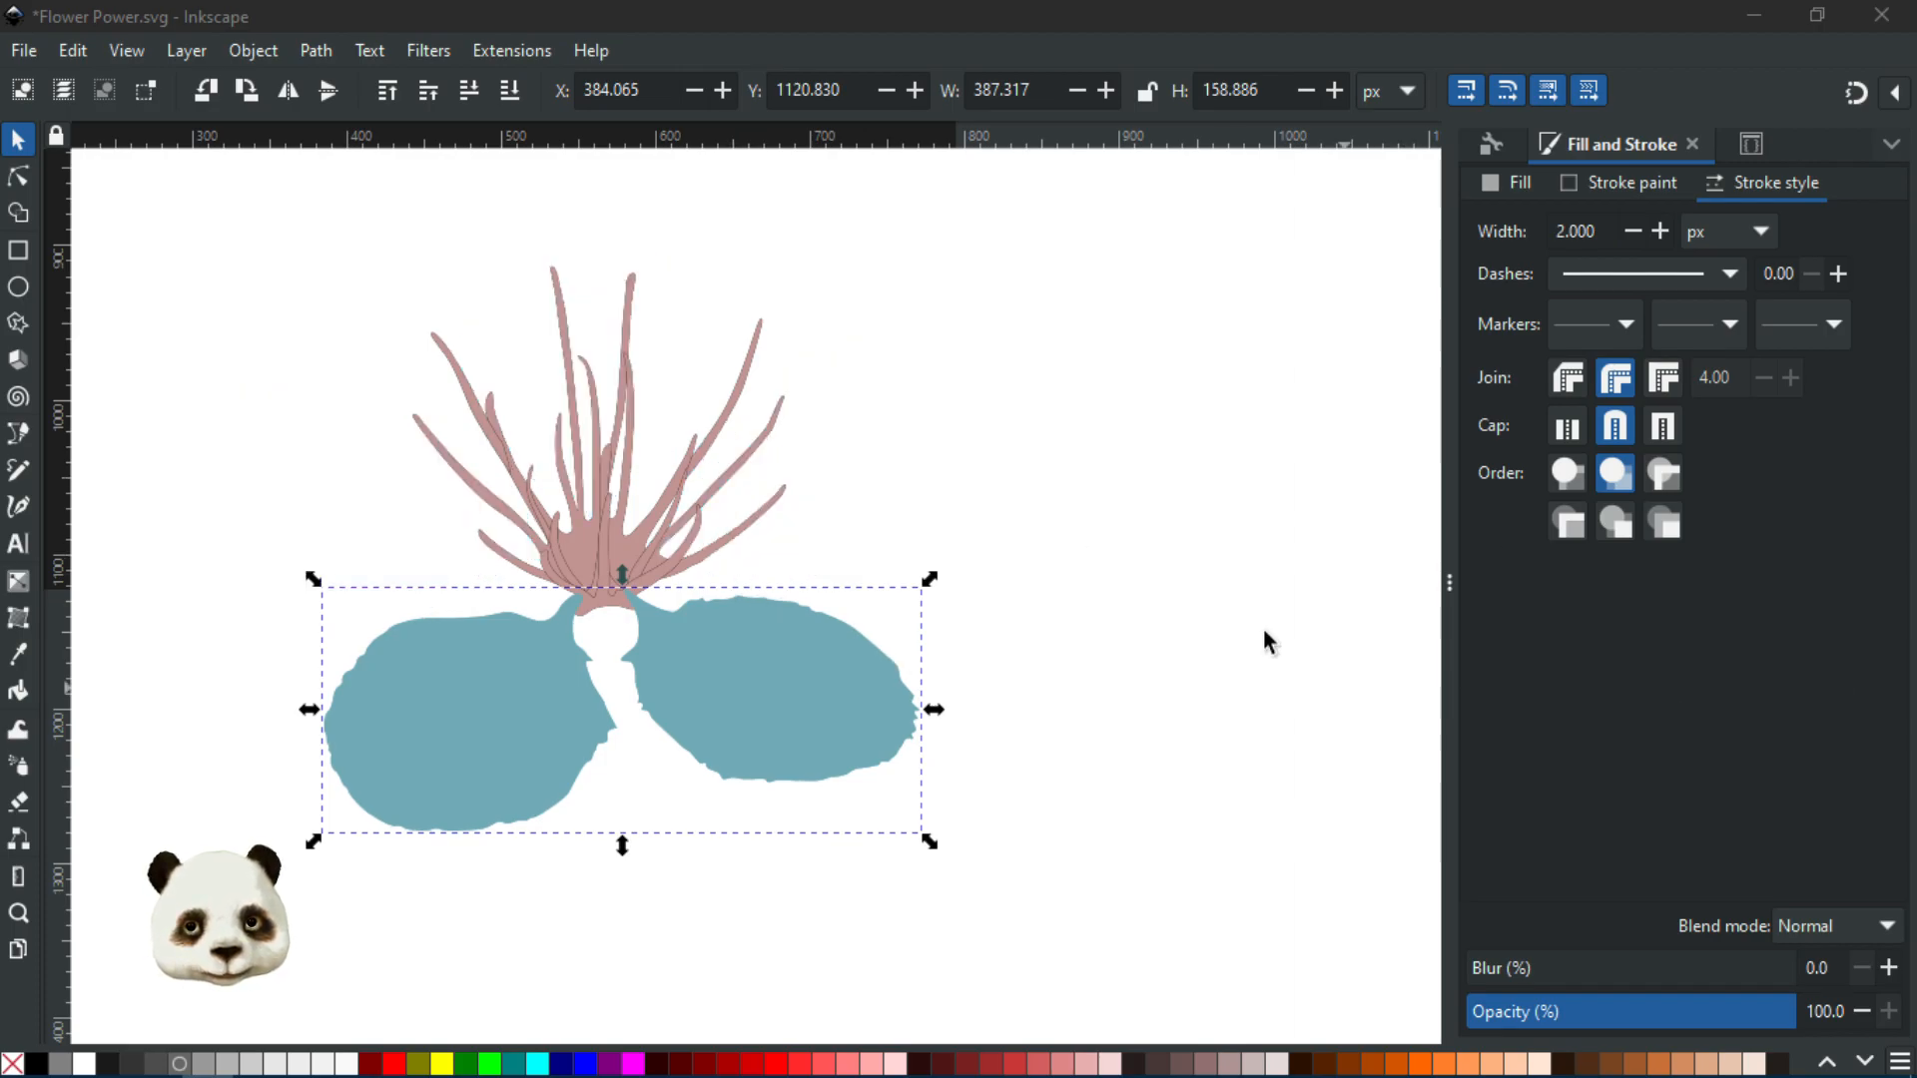
scroll(508, 565, up, 2)
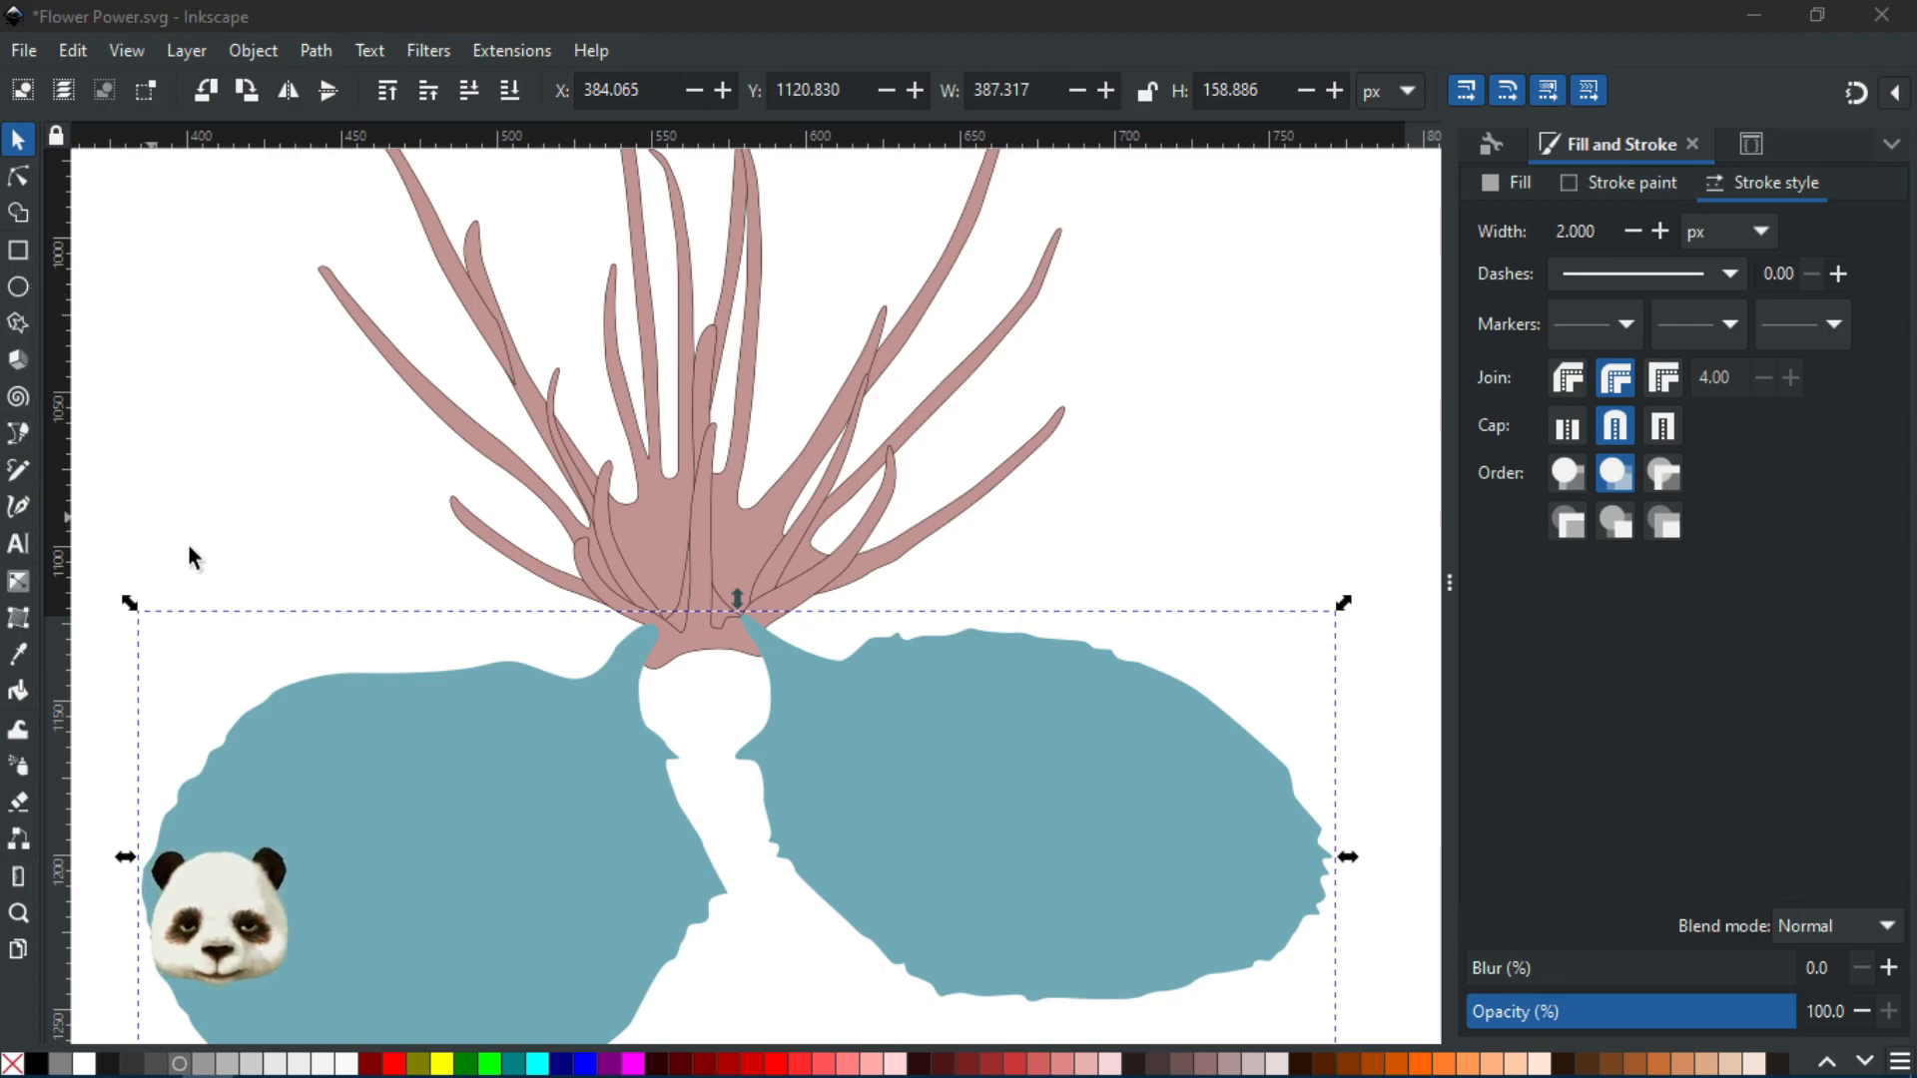
Draw a three-point Bezier cutting curve across the lower petals with no fill
key(b)
click(398, 632)
drag(660, 748, 740, 759)
drag(950, 610, 977, 562)
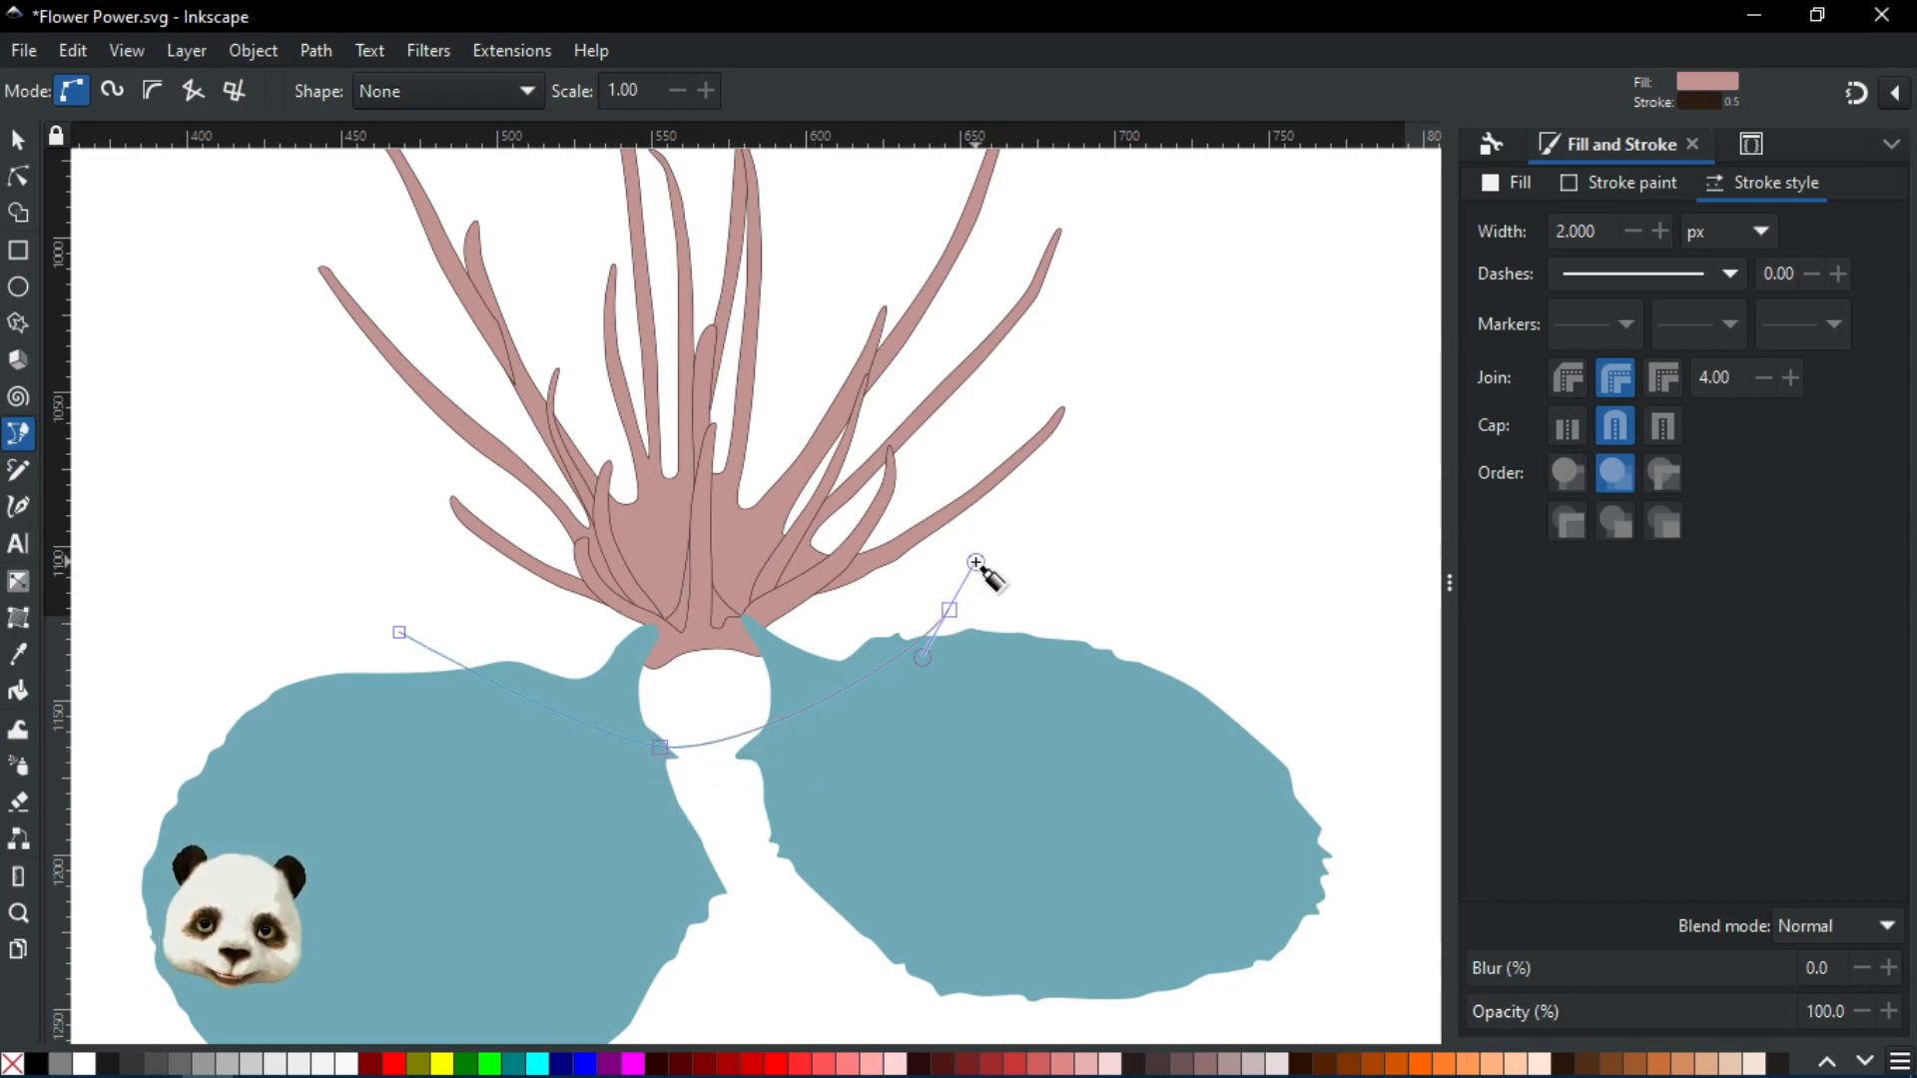
key(Return)
click(13, 1063)
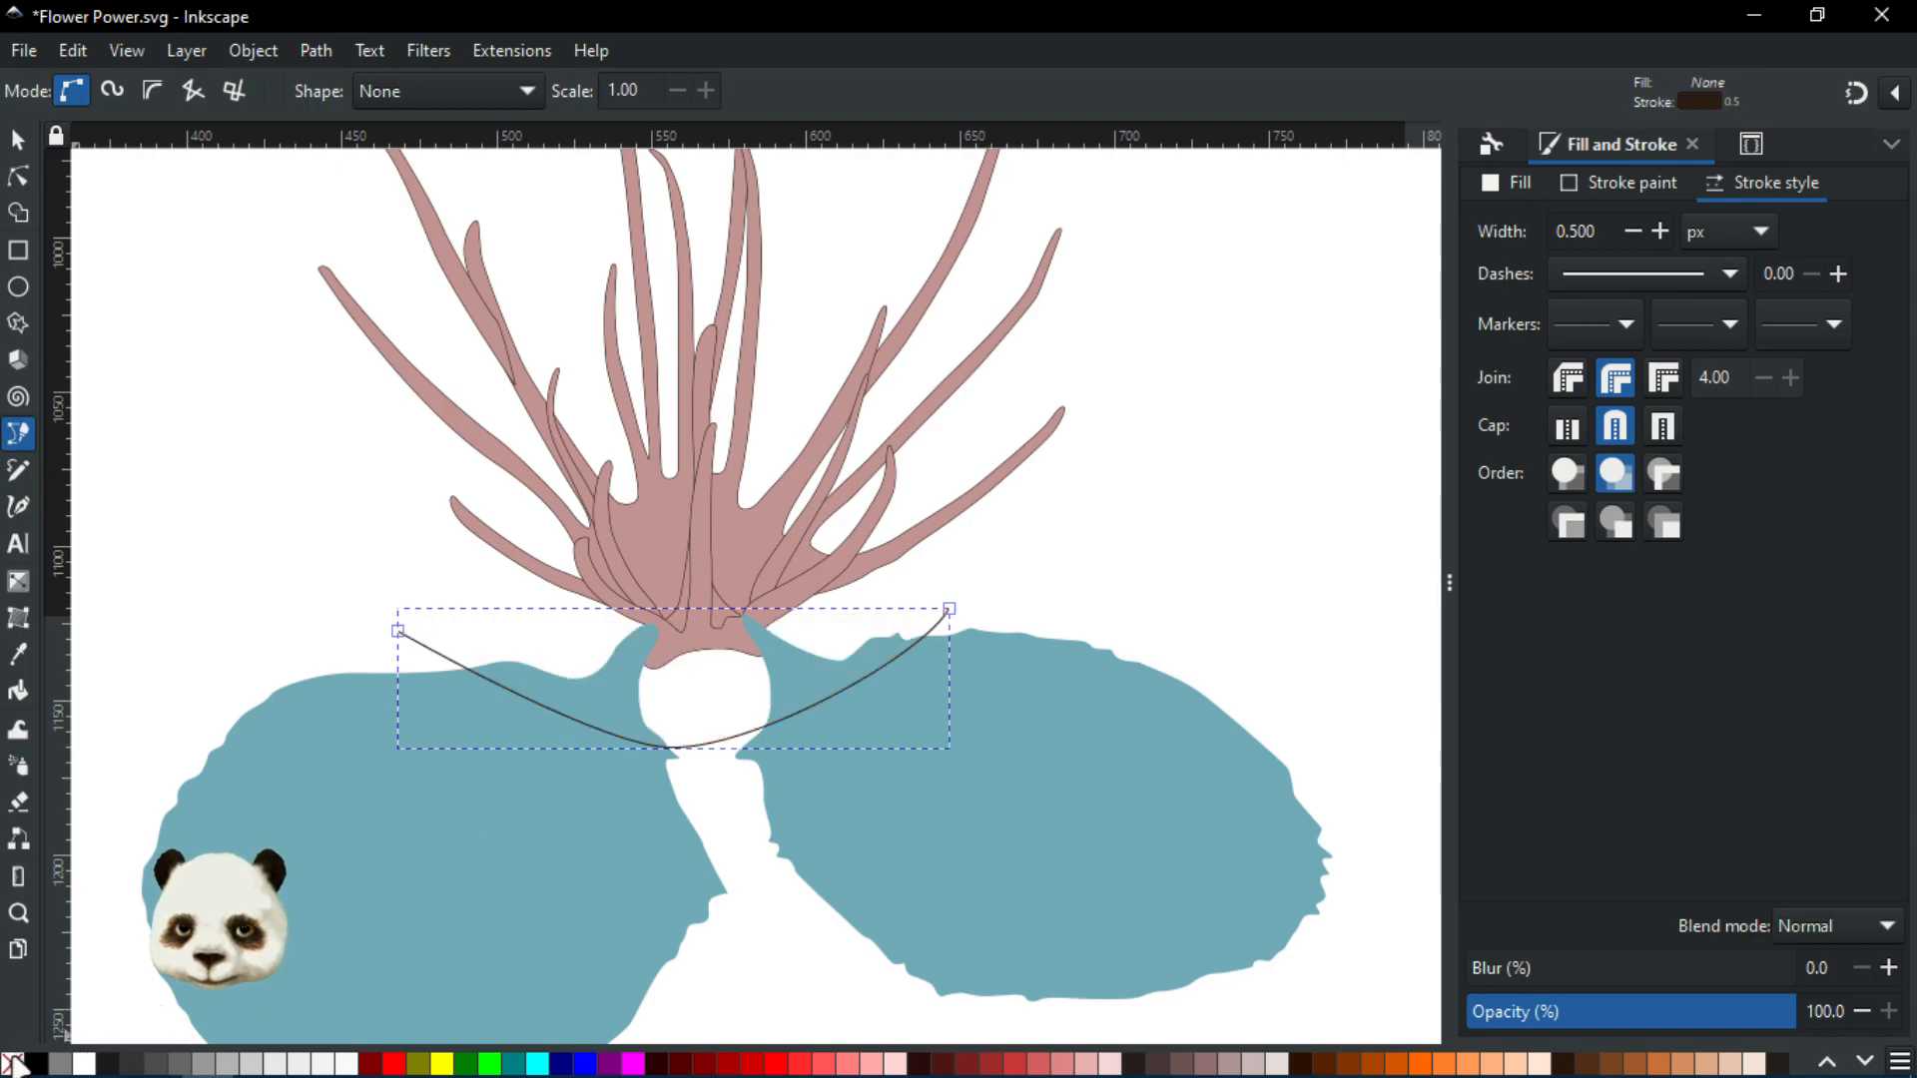
Select the teal petals plus the curve and pick both fin fragments in Shape Builder
click(19, 142)
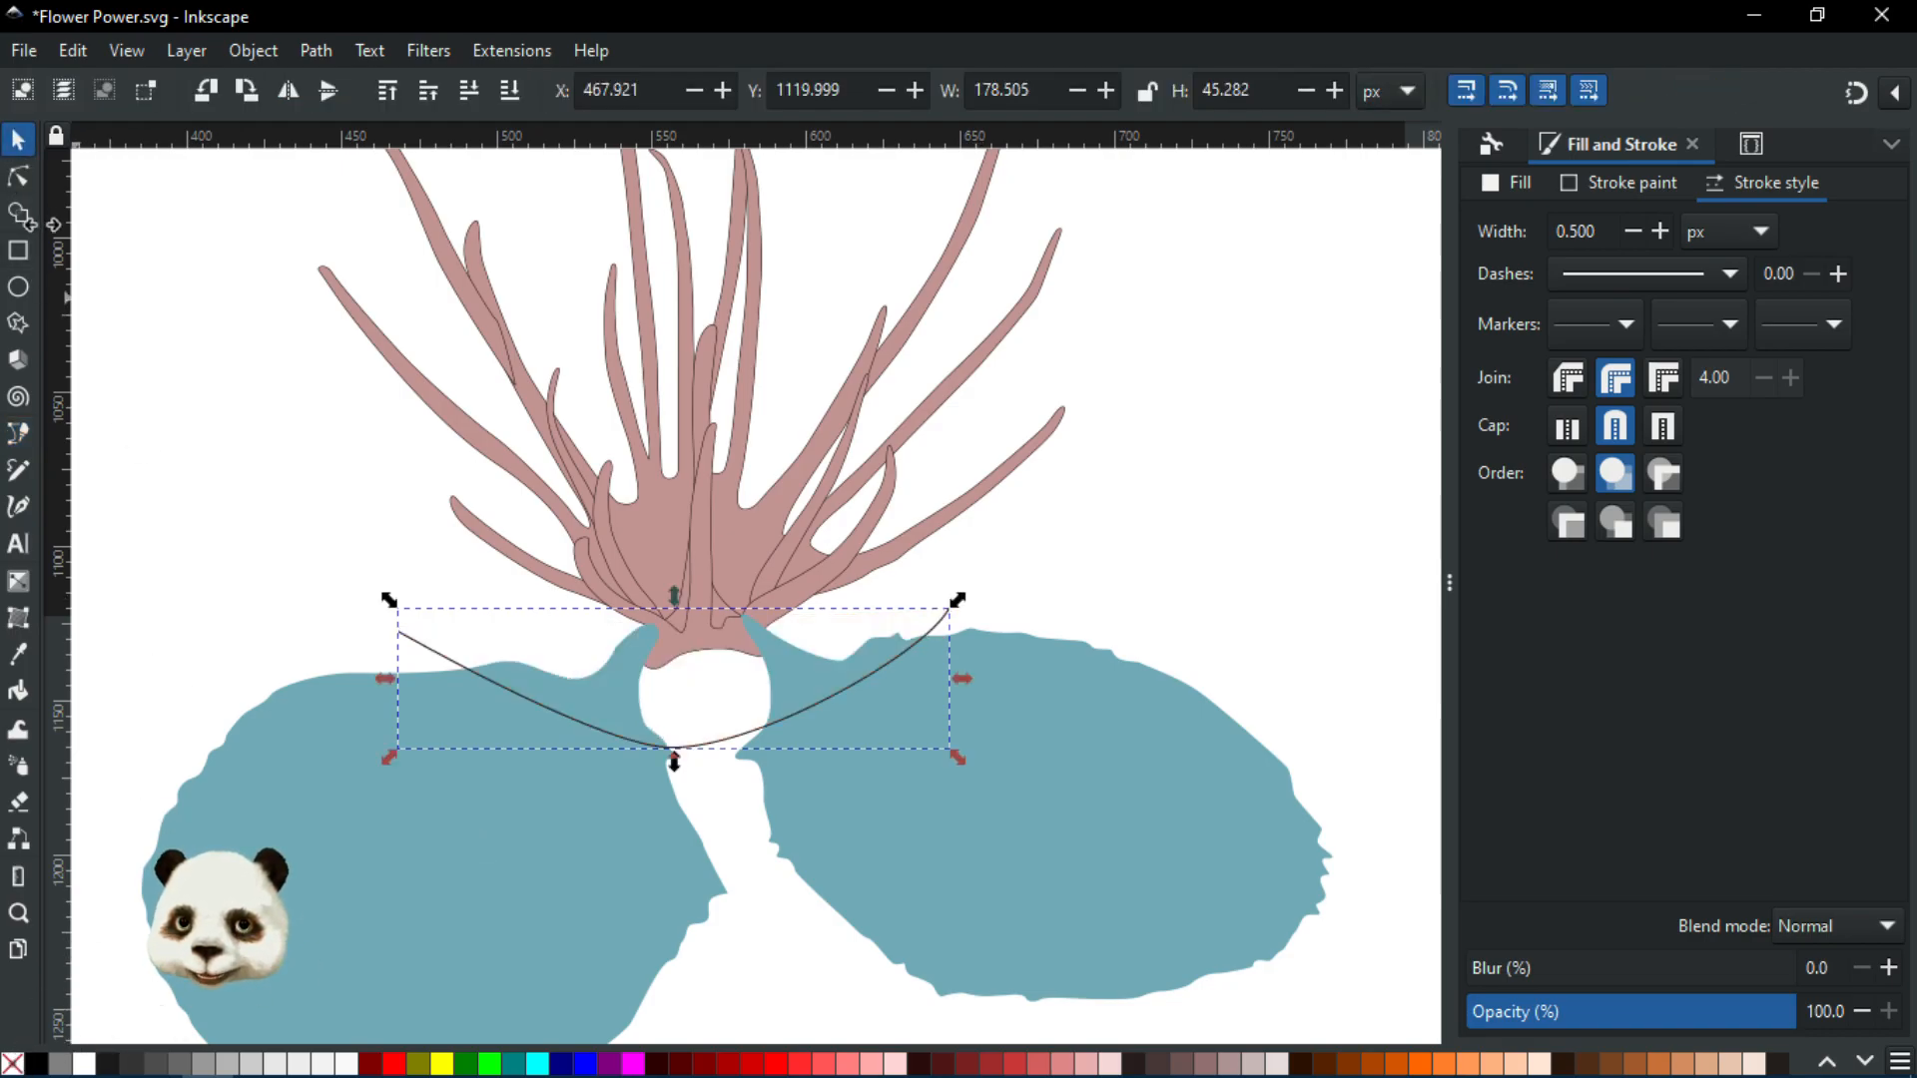
click(18, 212)
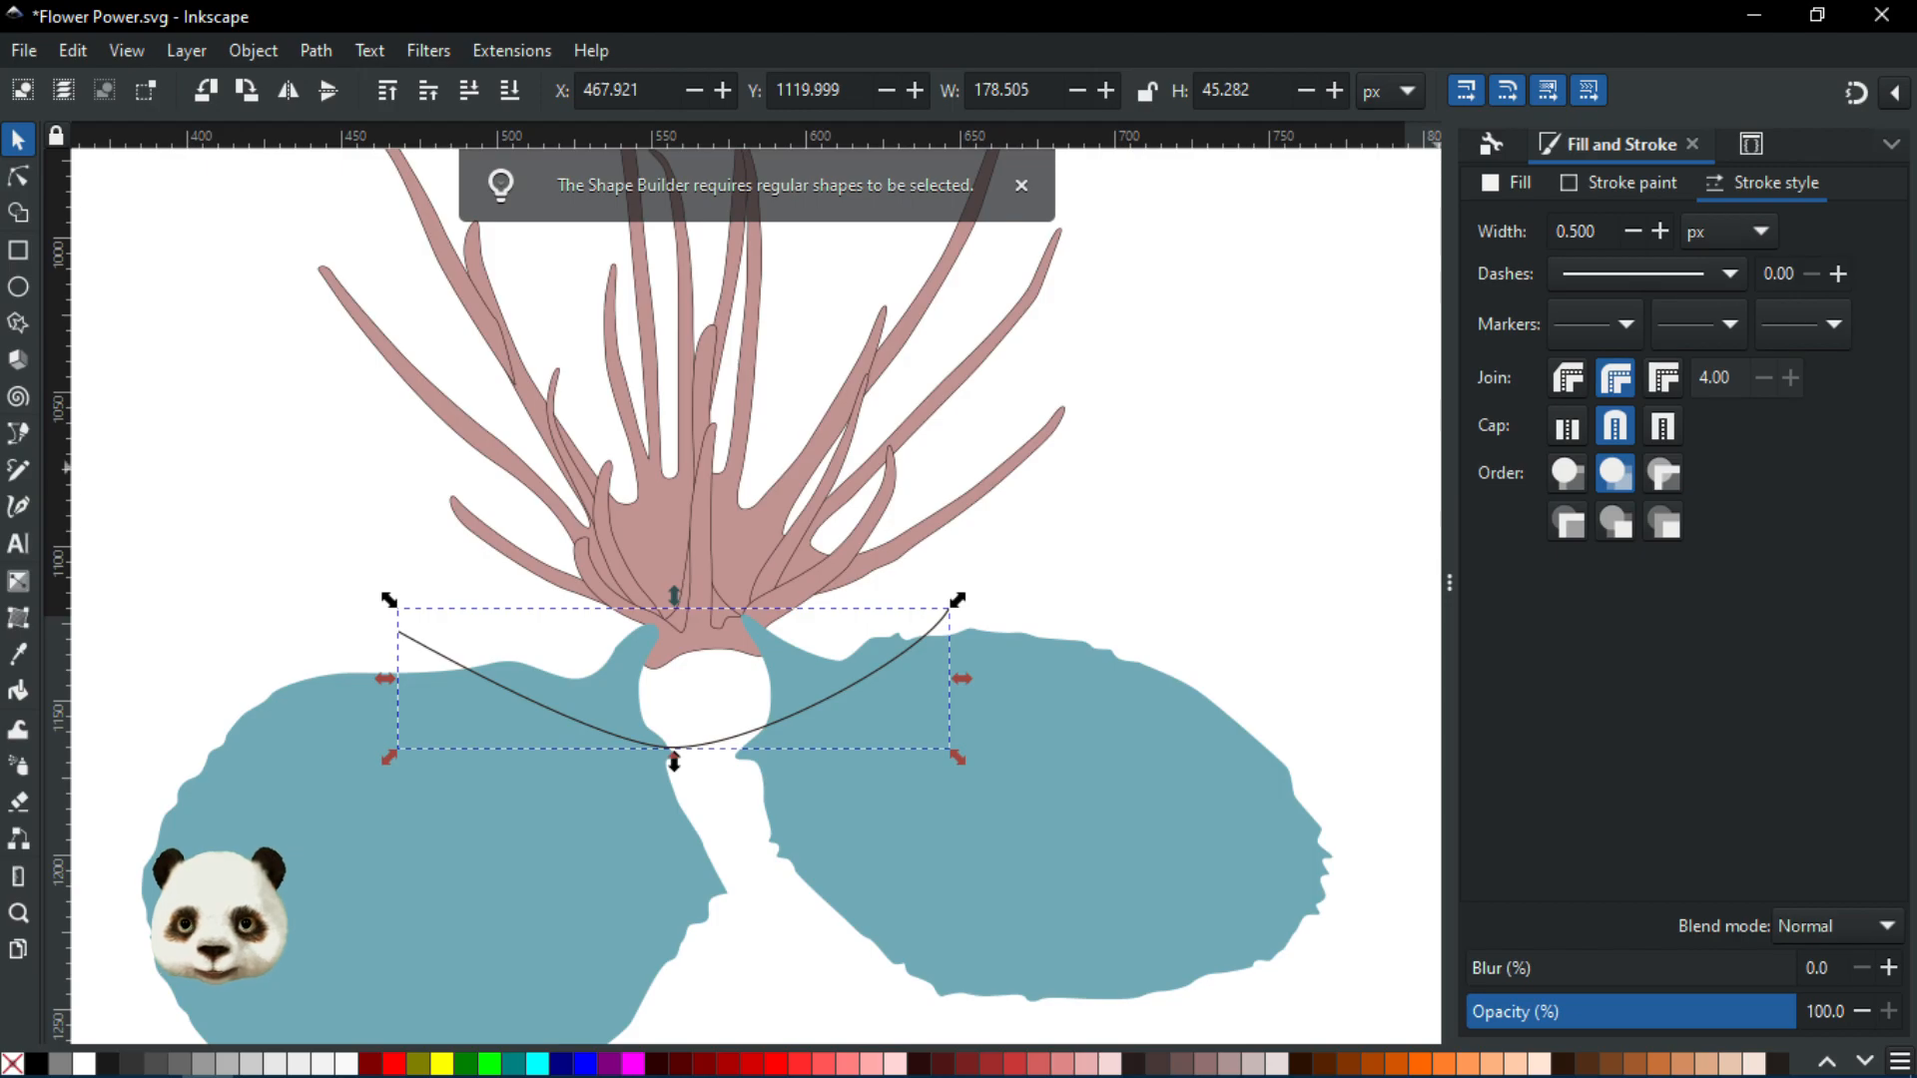
click(1039, 809)
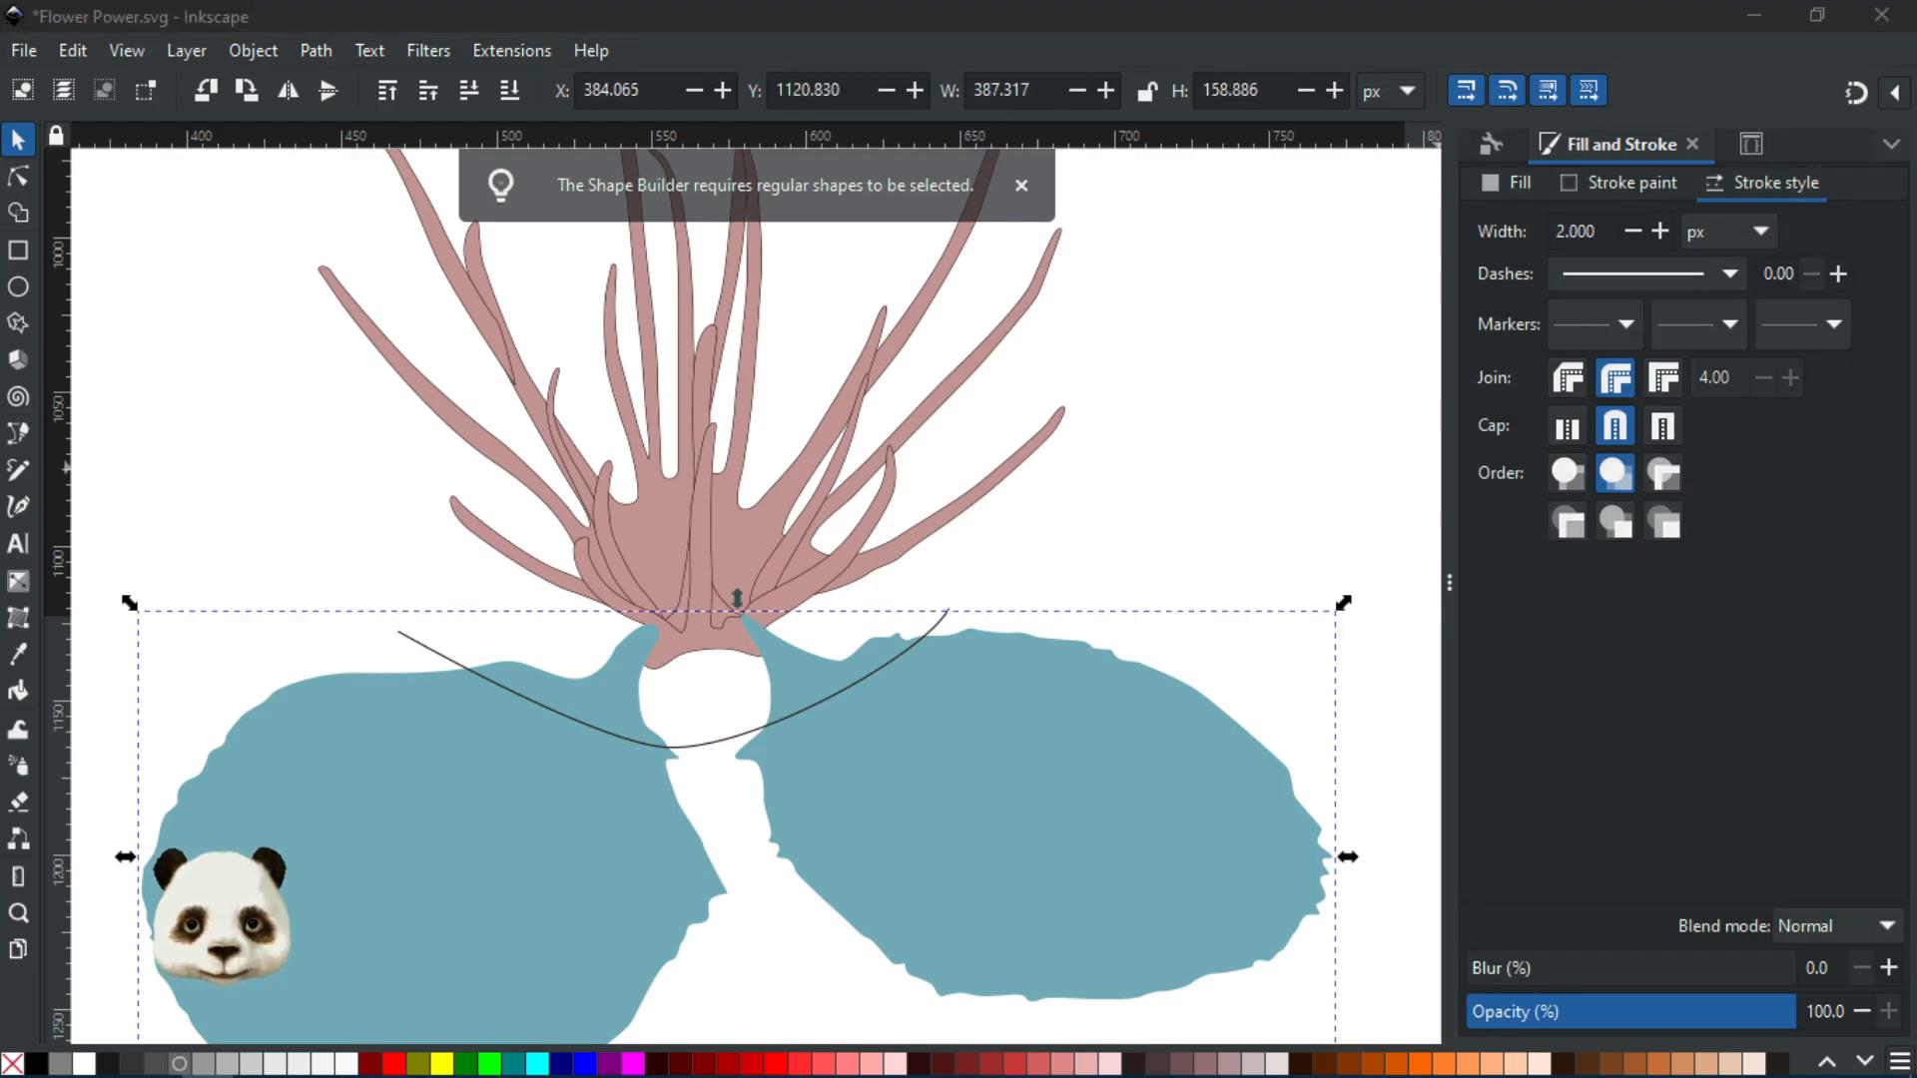
shift+click(674, 747)
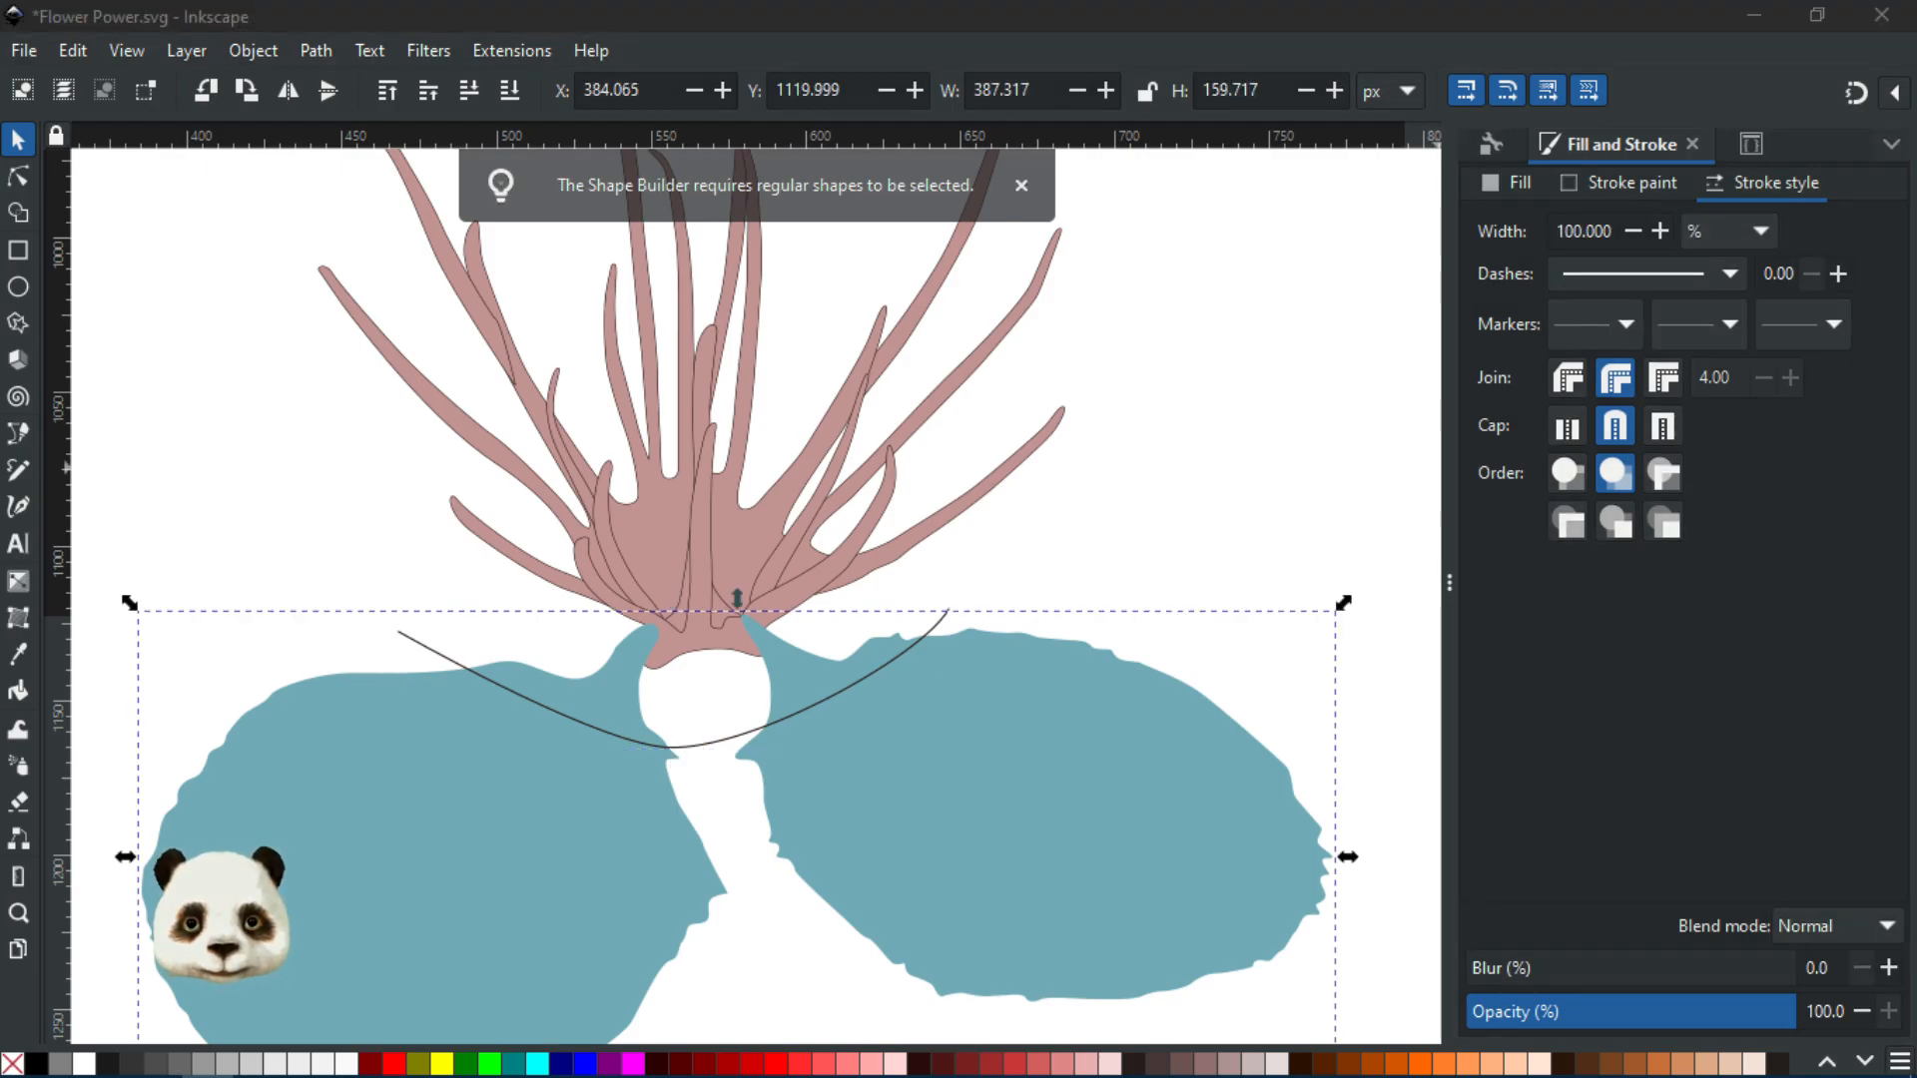
click(20, 213)
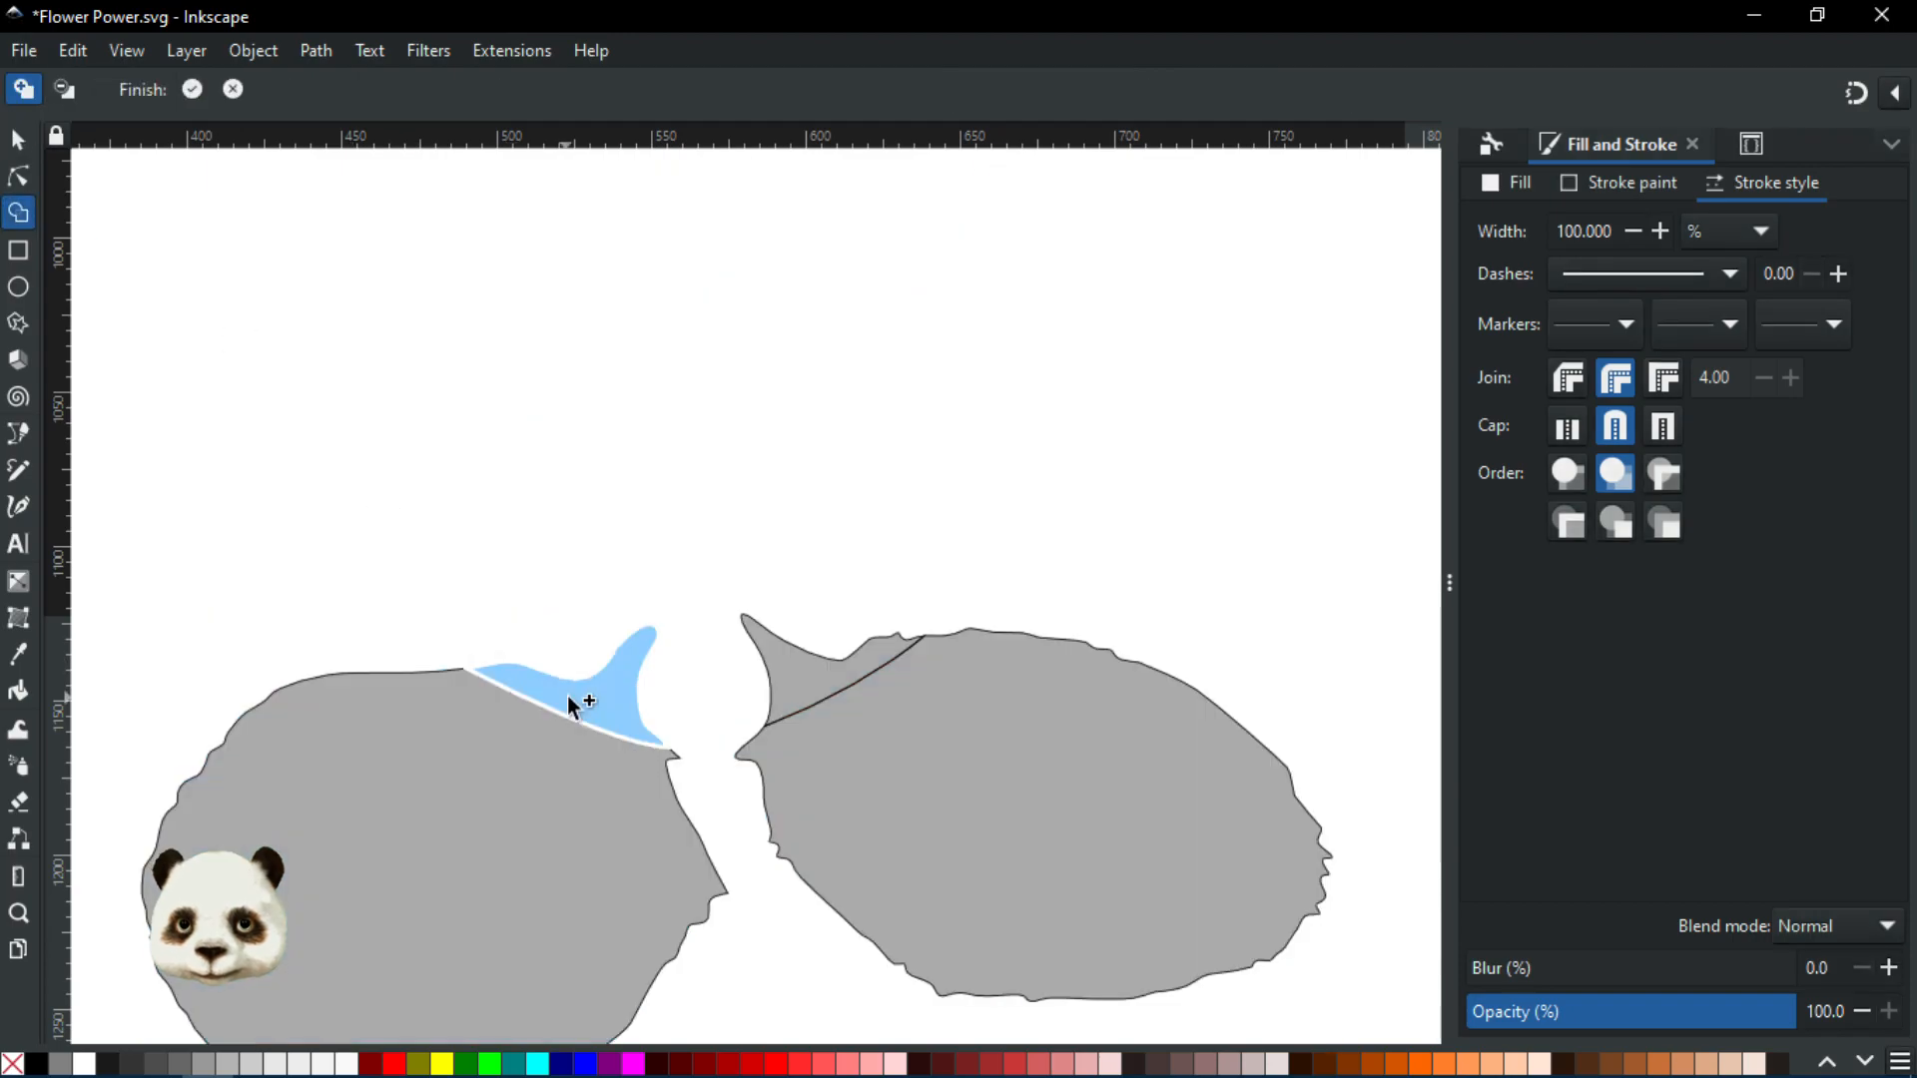
click(567, 697)
click(811, 676)
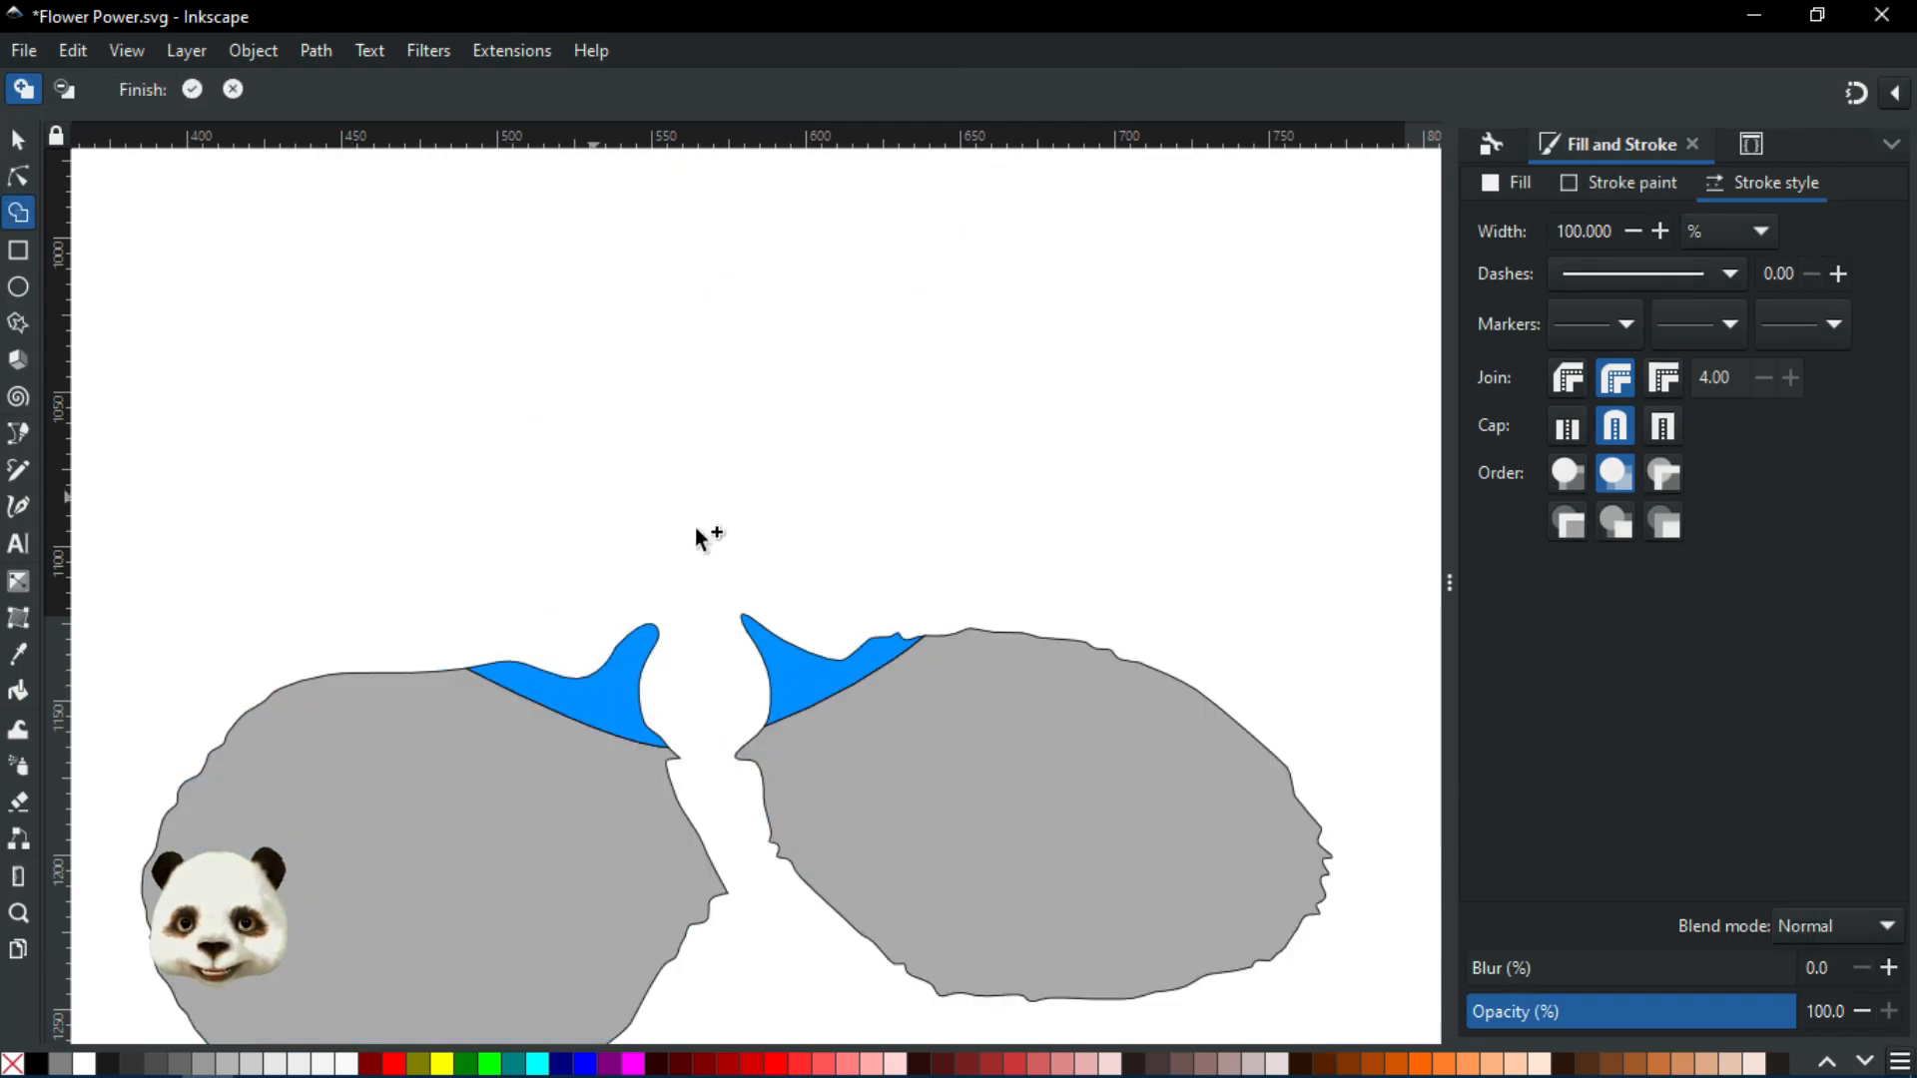
Commit the two fin shapes and group them with Ctrl+G
key(Return)
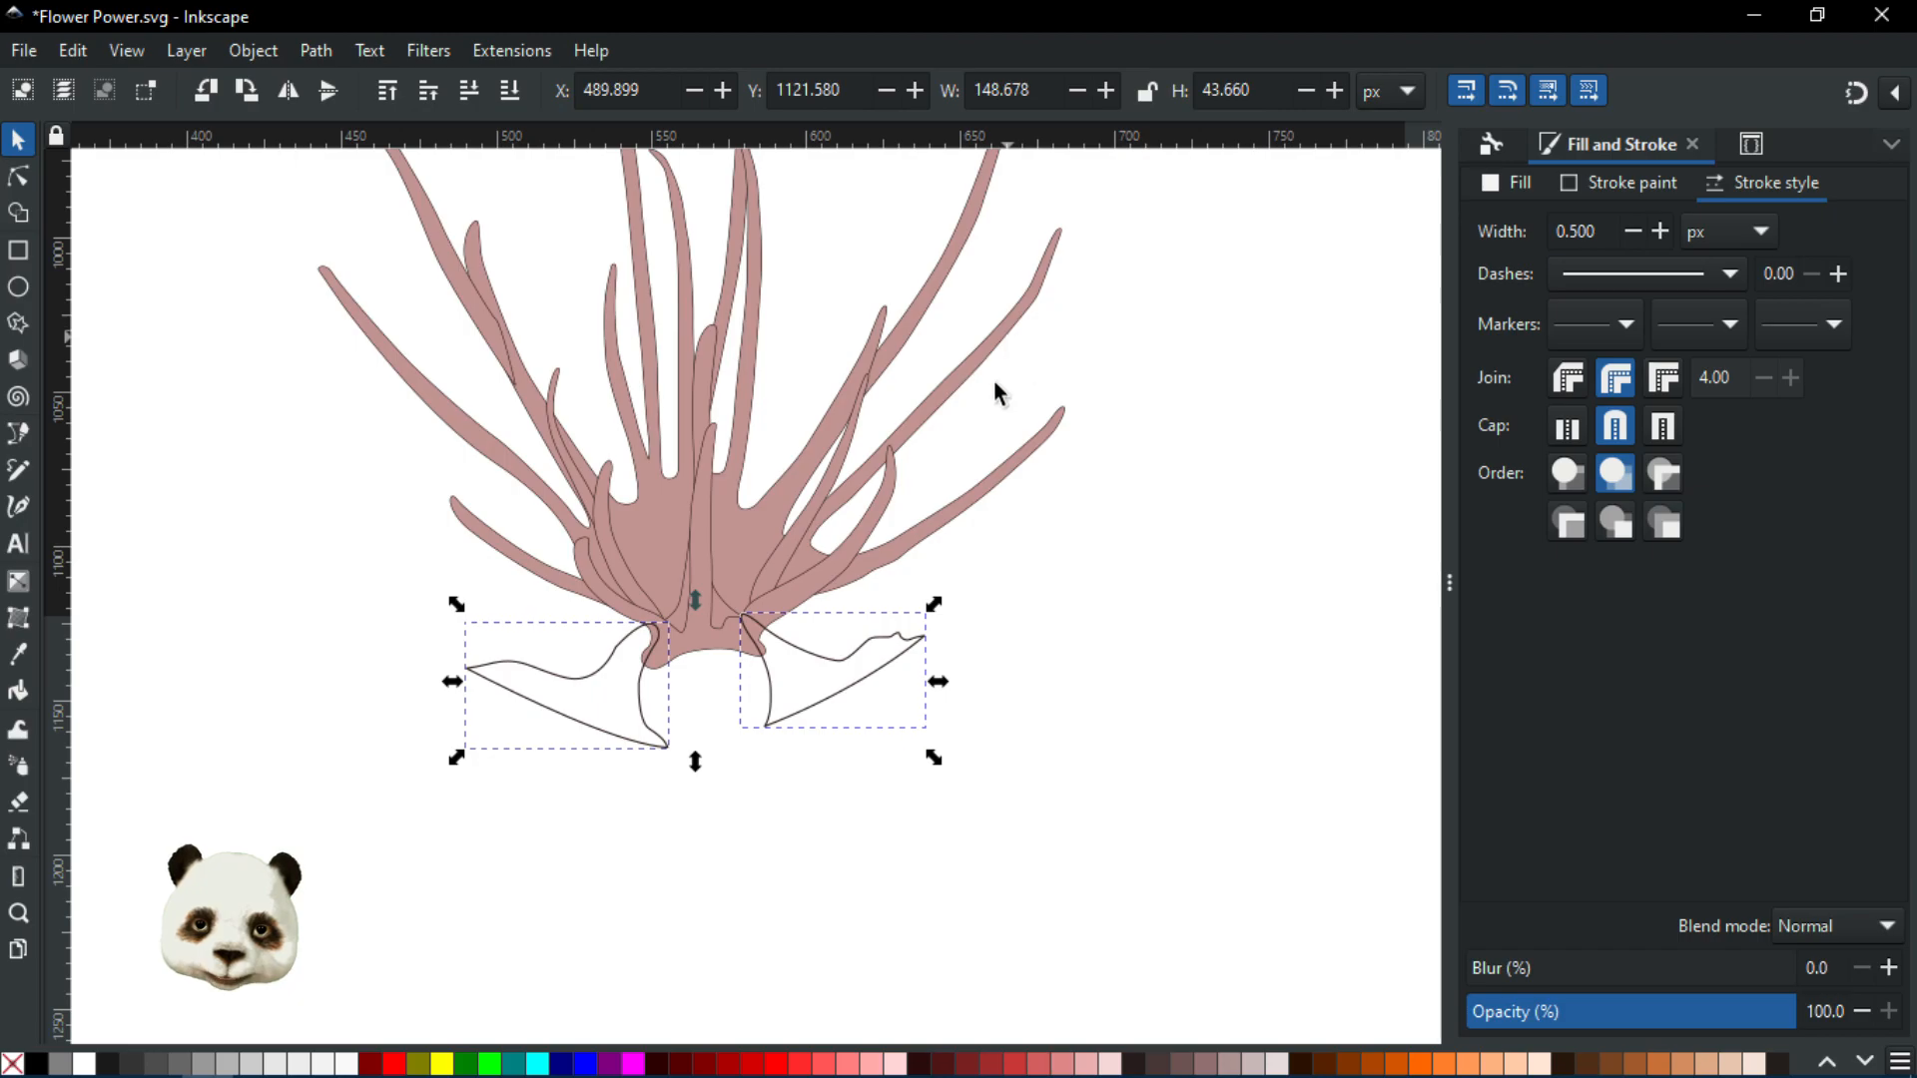
scroll(788, 717, up, 2)
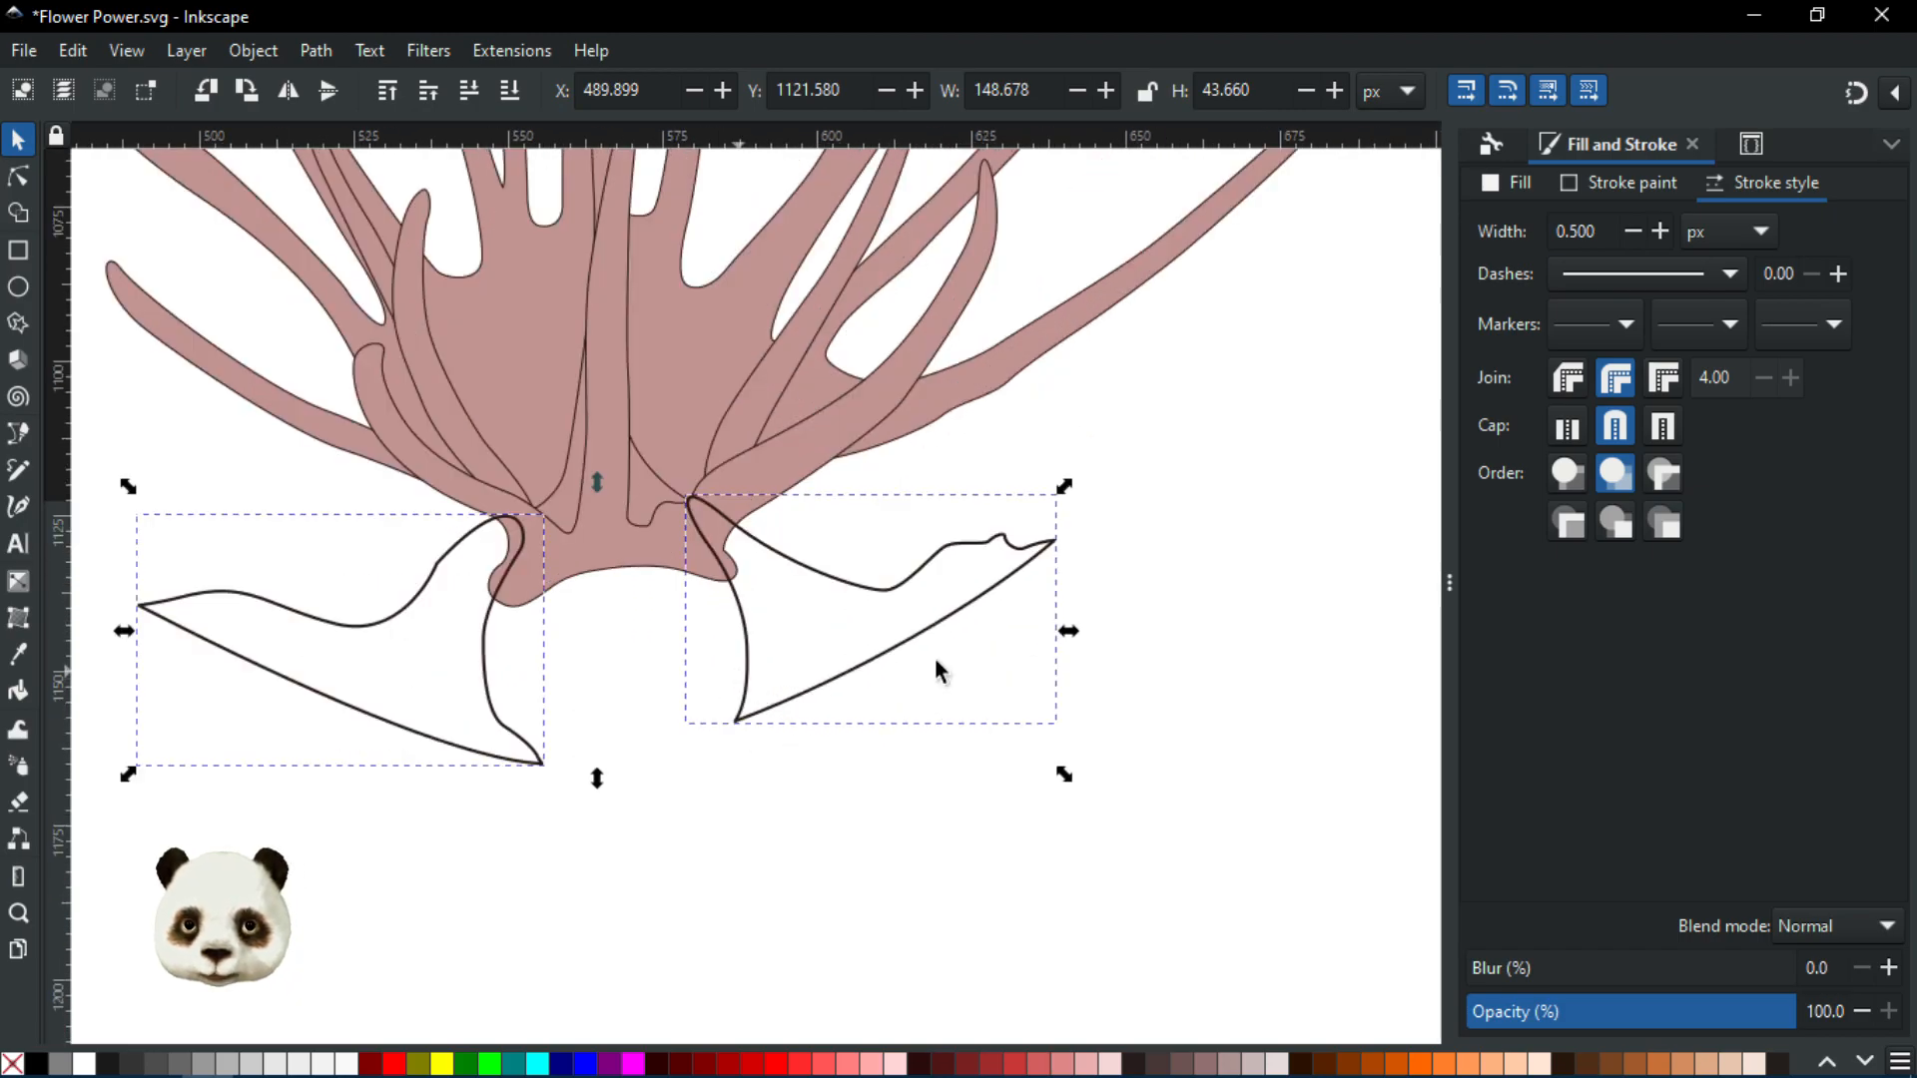
key(ctrl+g)
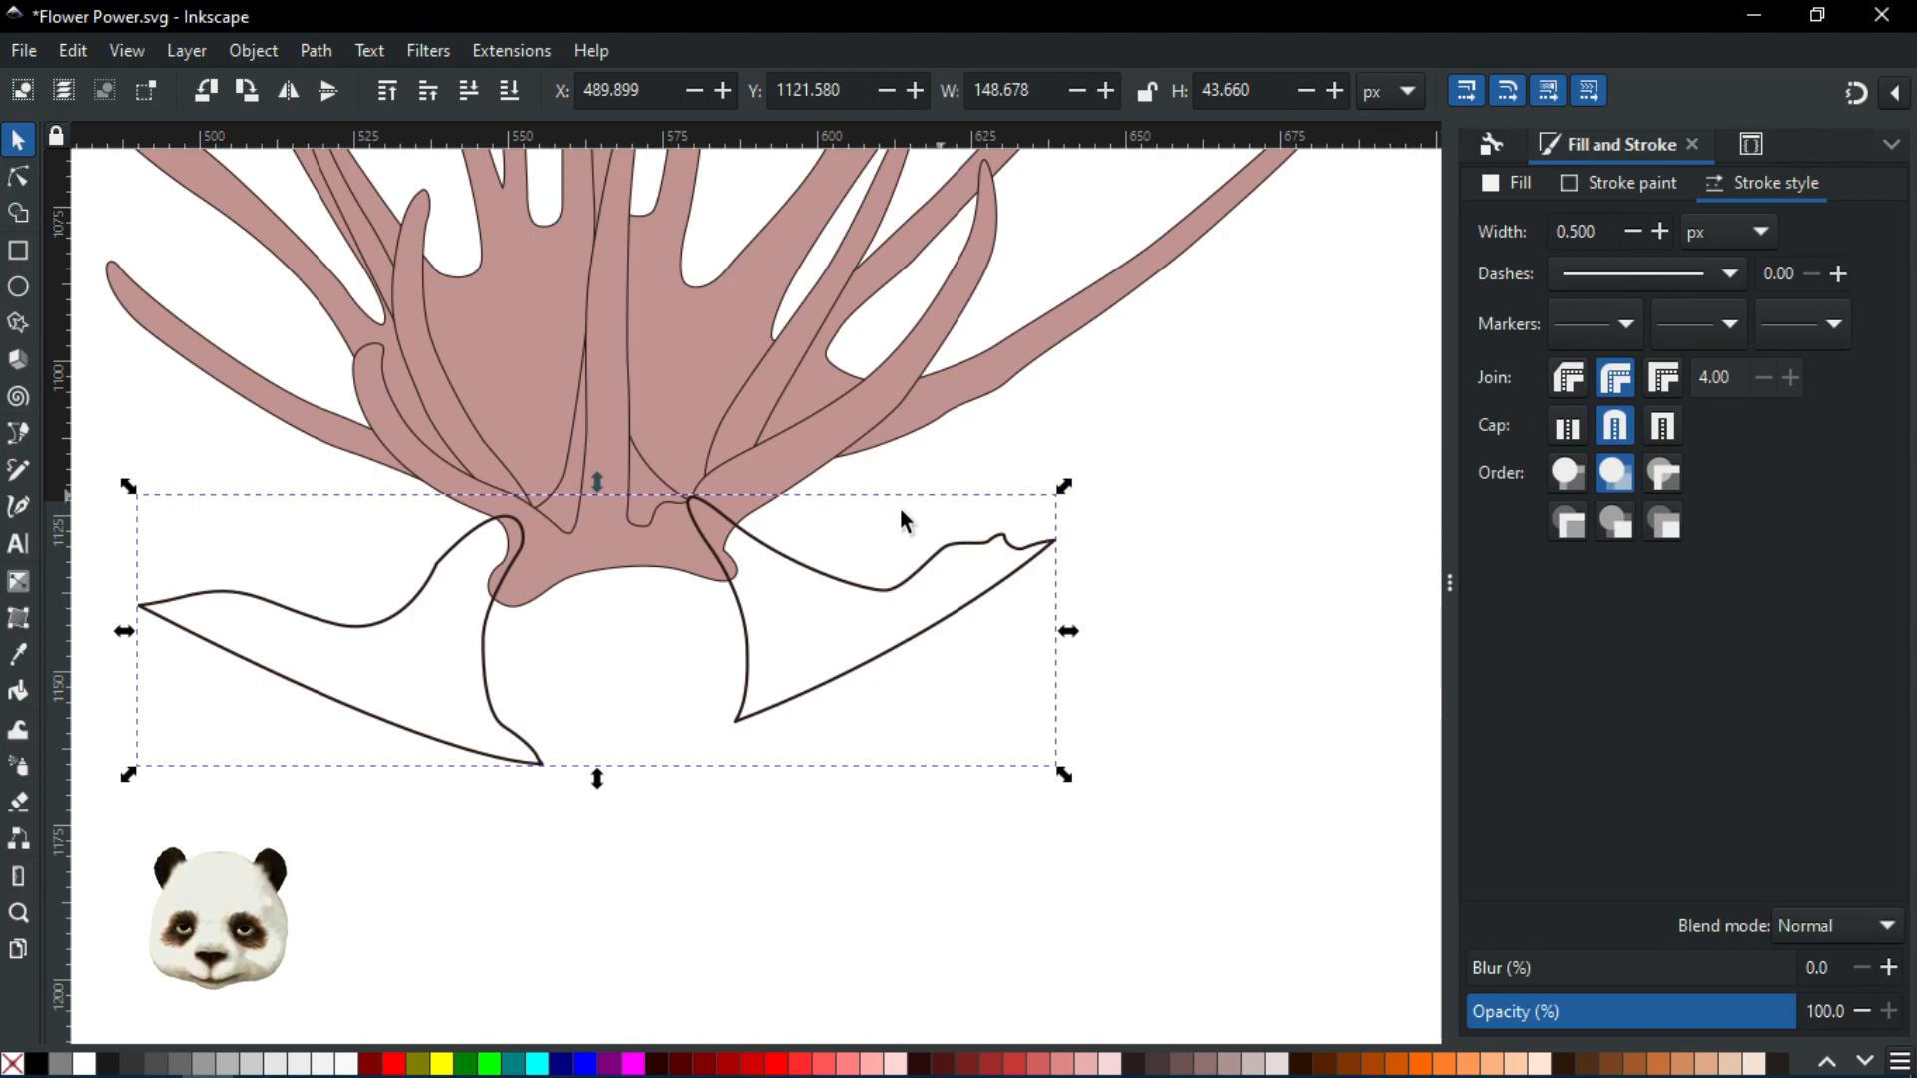
scroll(835, 511, down, 2)
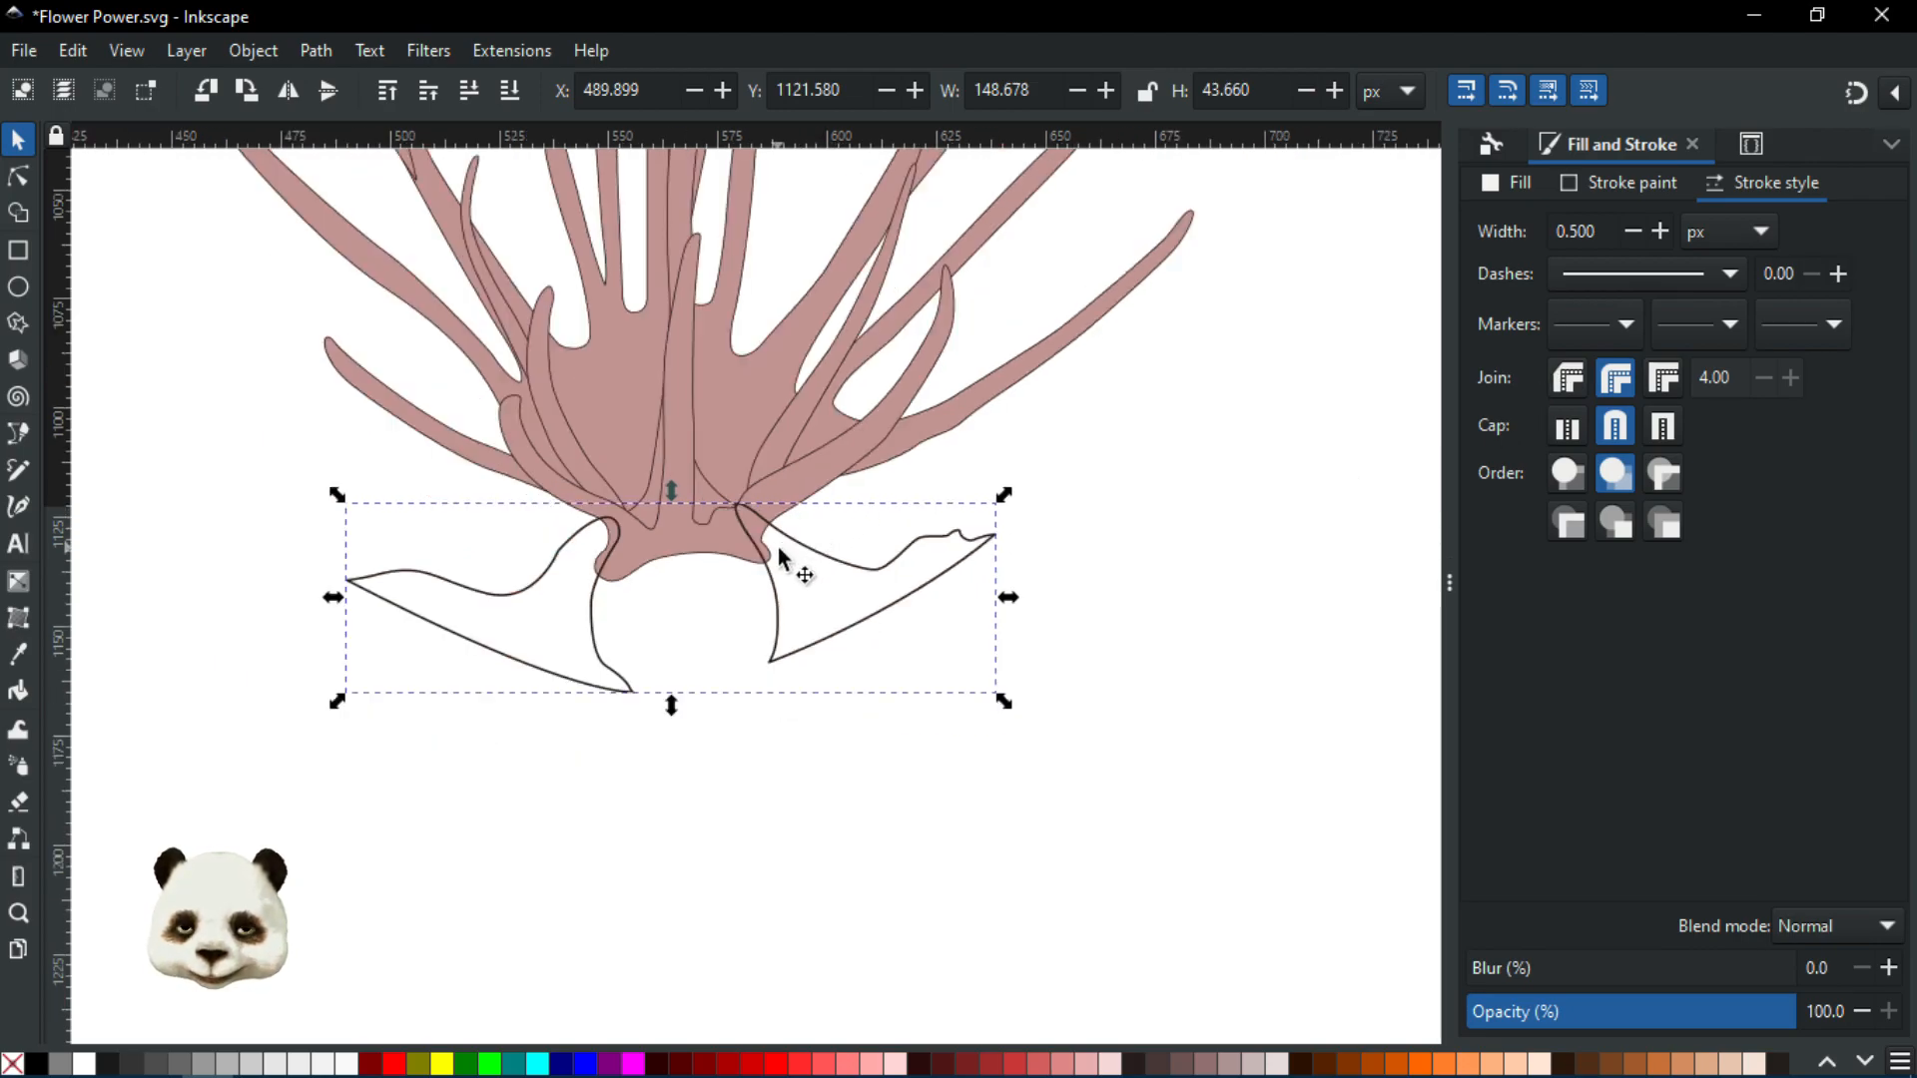
scroll(727, 562, up, 2)
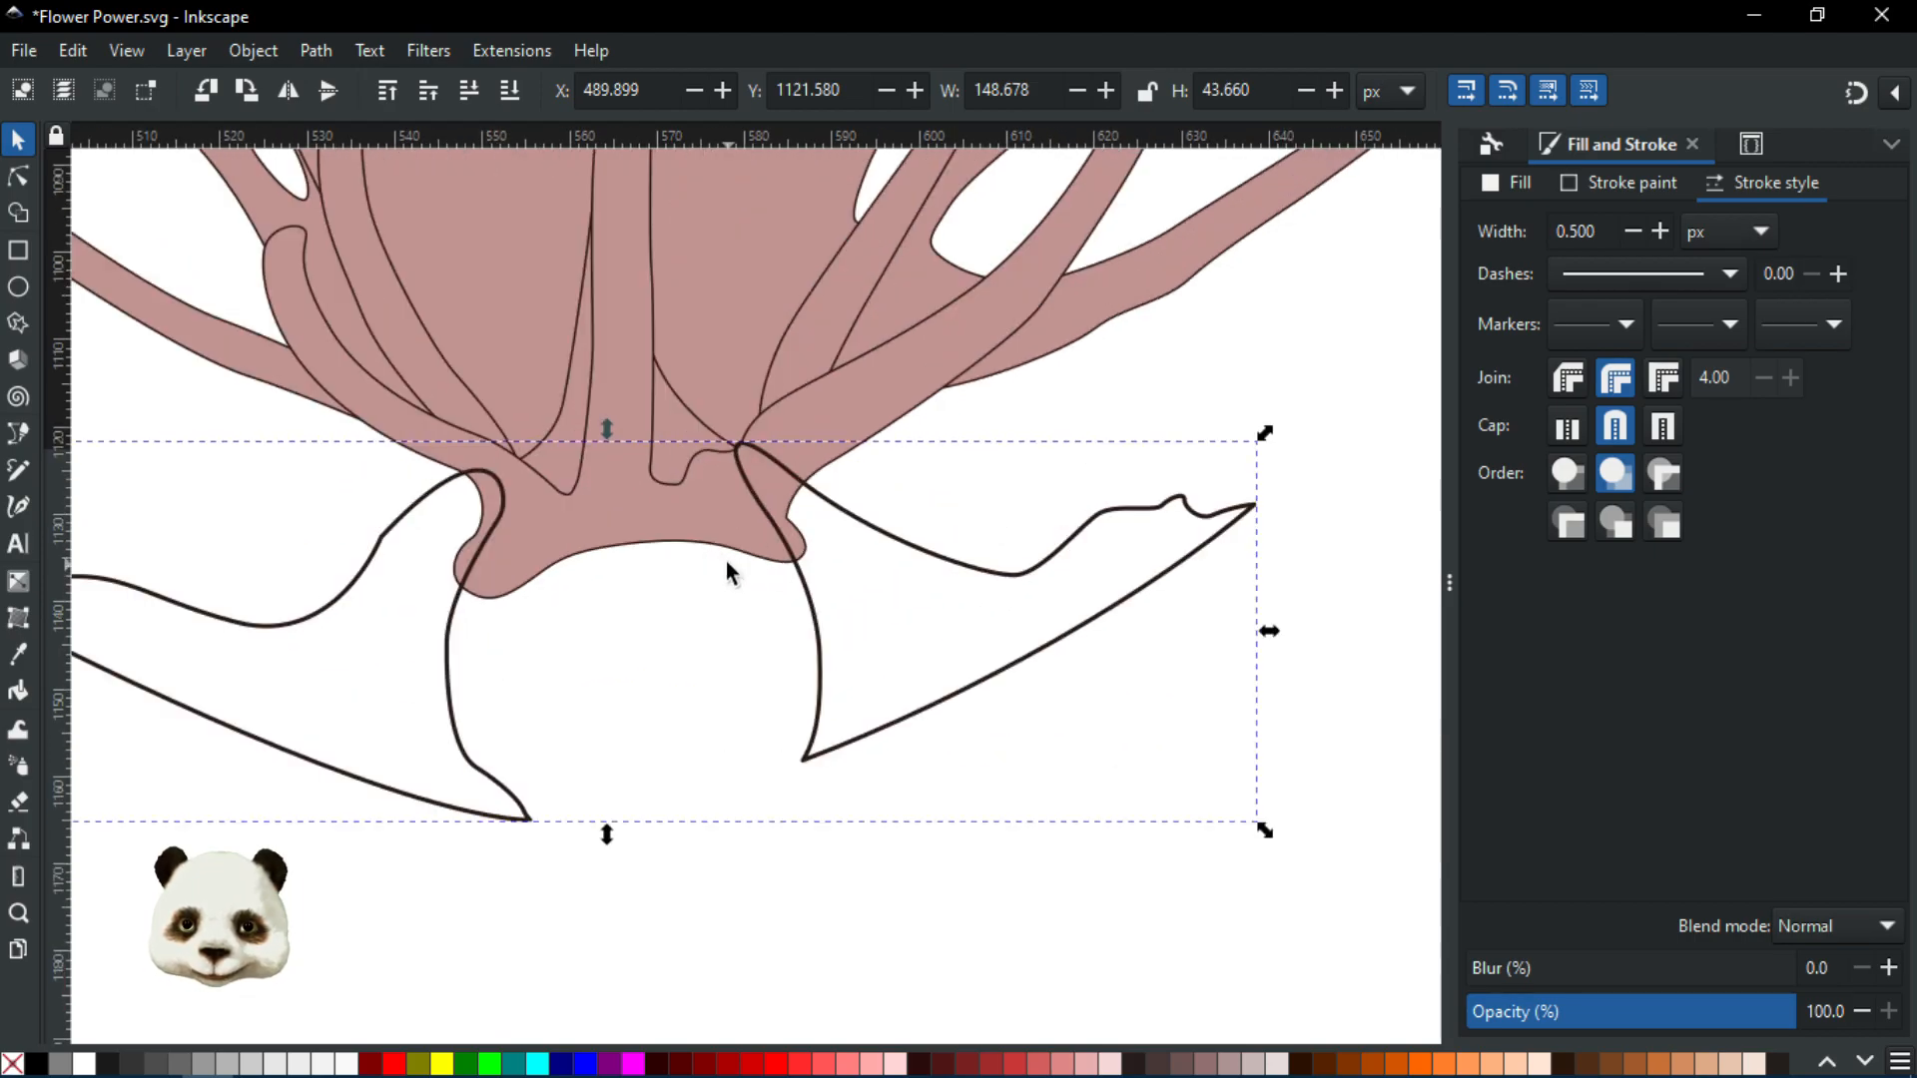
scroll(489, 470, up, 1)
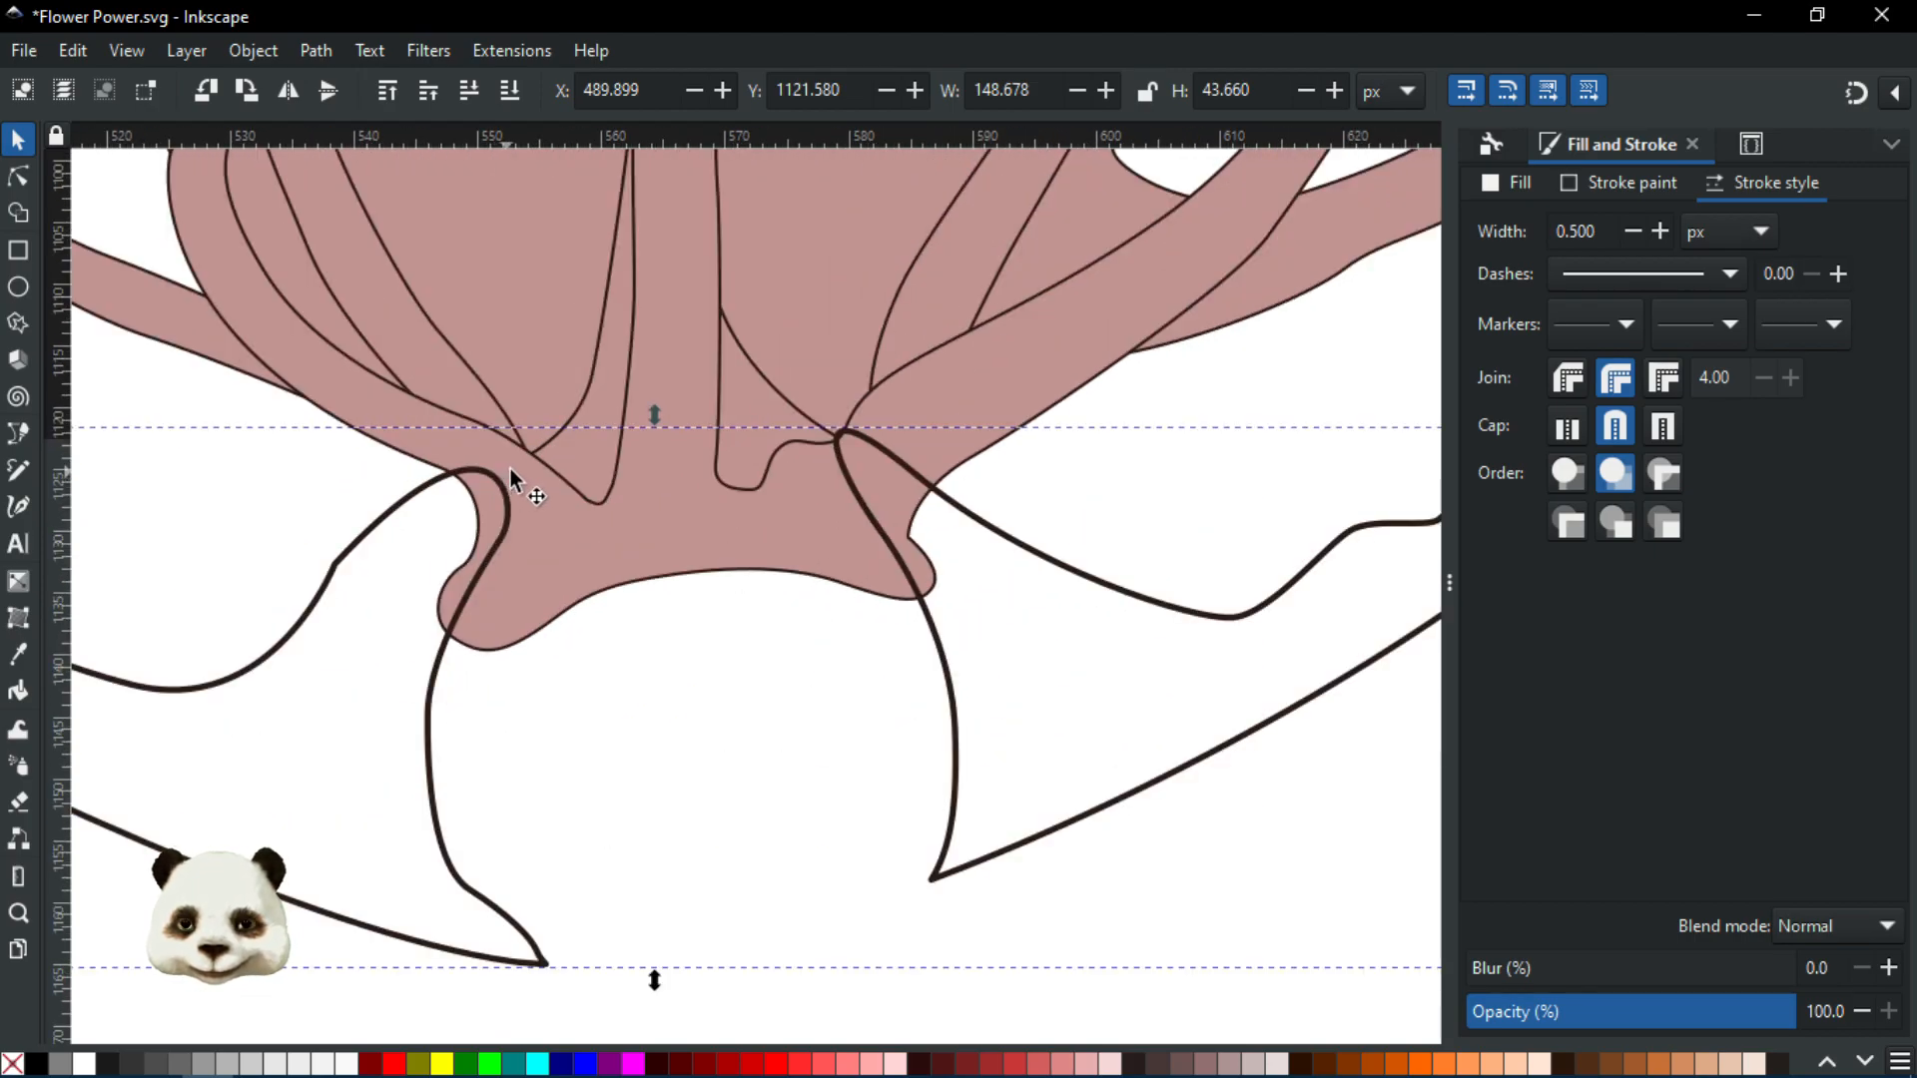
drag(582, 459, 656, 579)
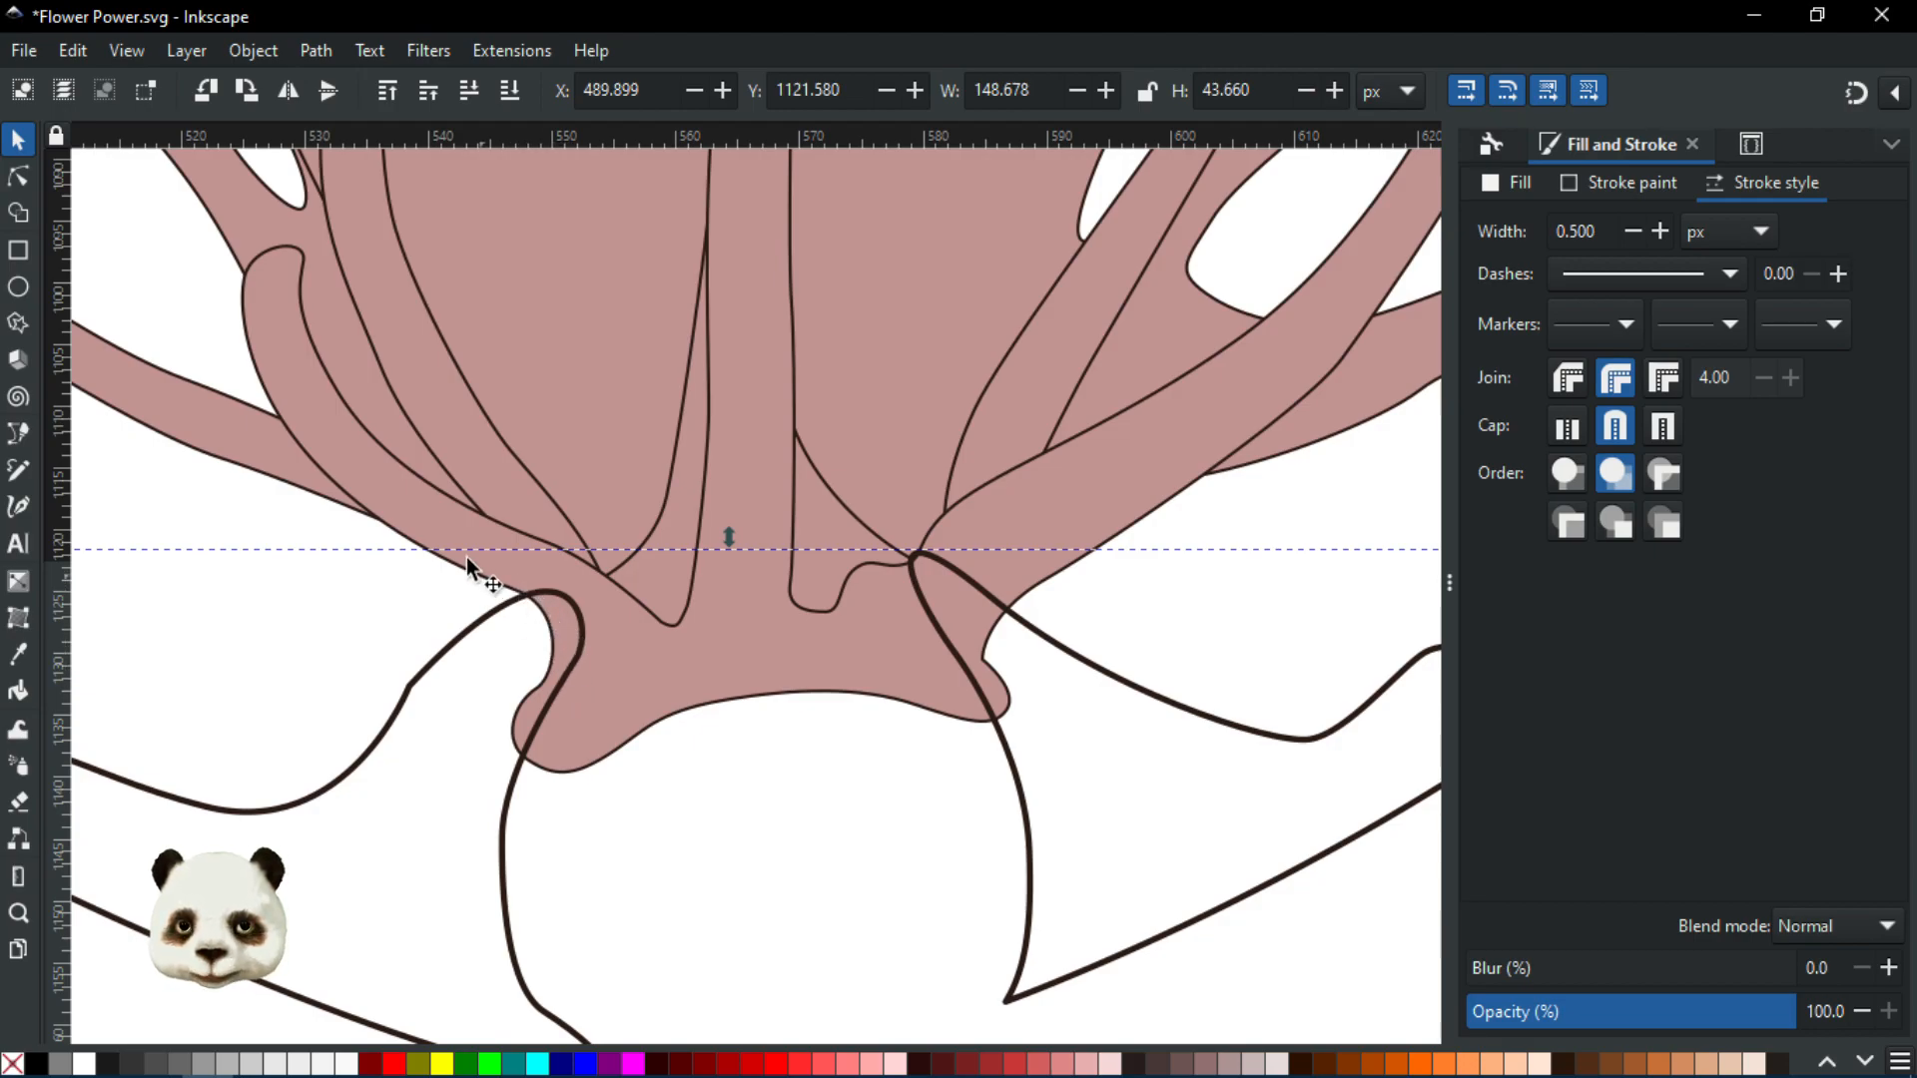
Raise the pink flower base to the top, remove its fill and give it a red outline
click(311, 394)
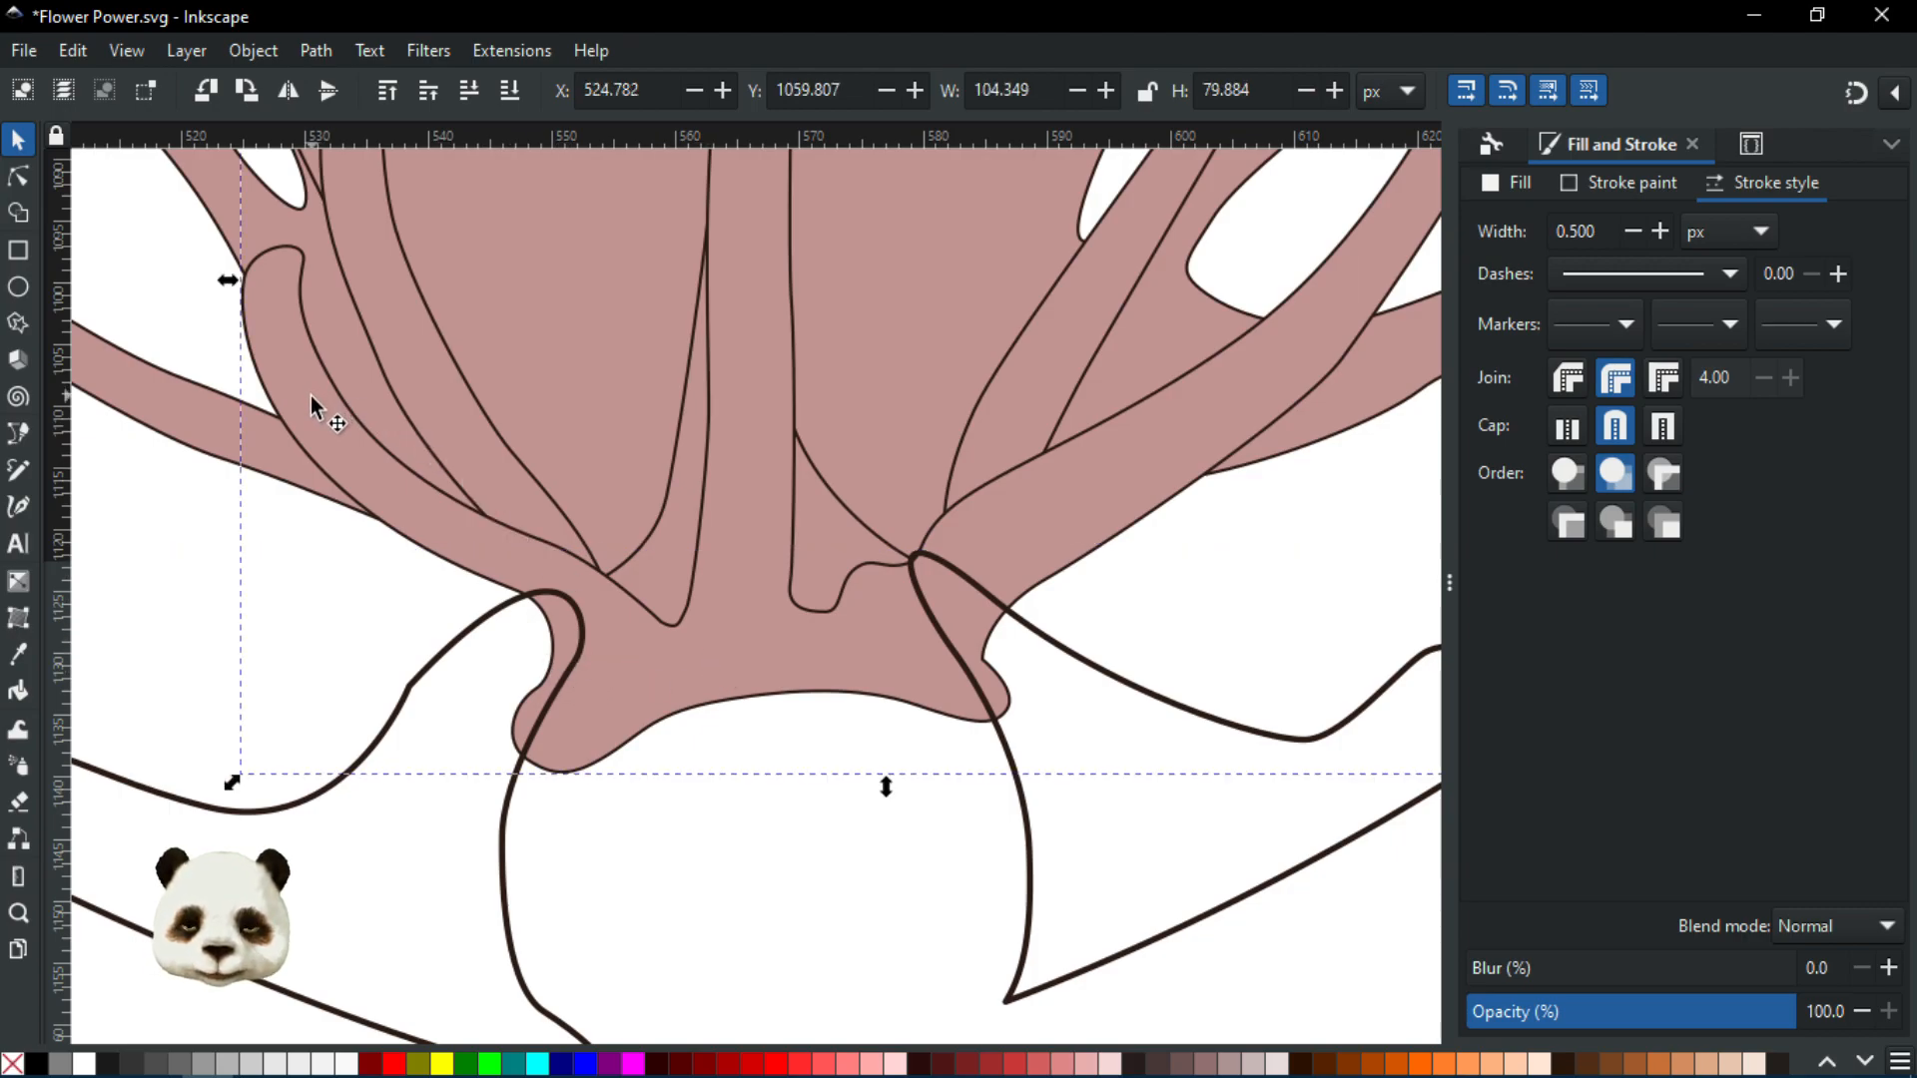
key(Home)
scroll(597, 639, up, 2)
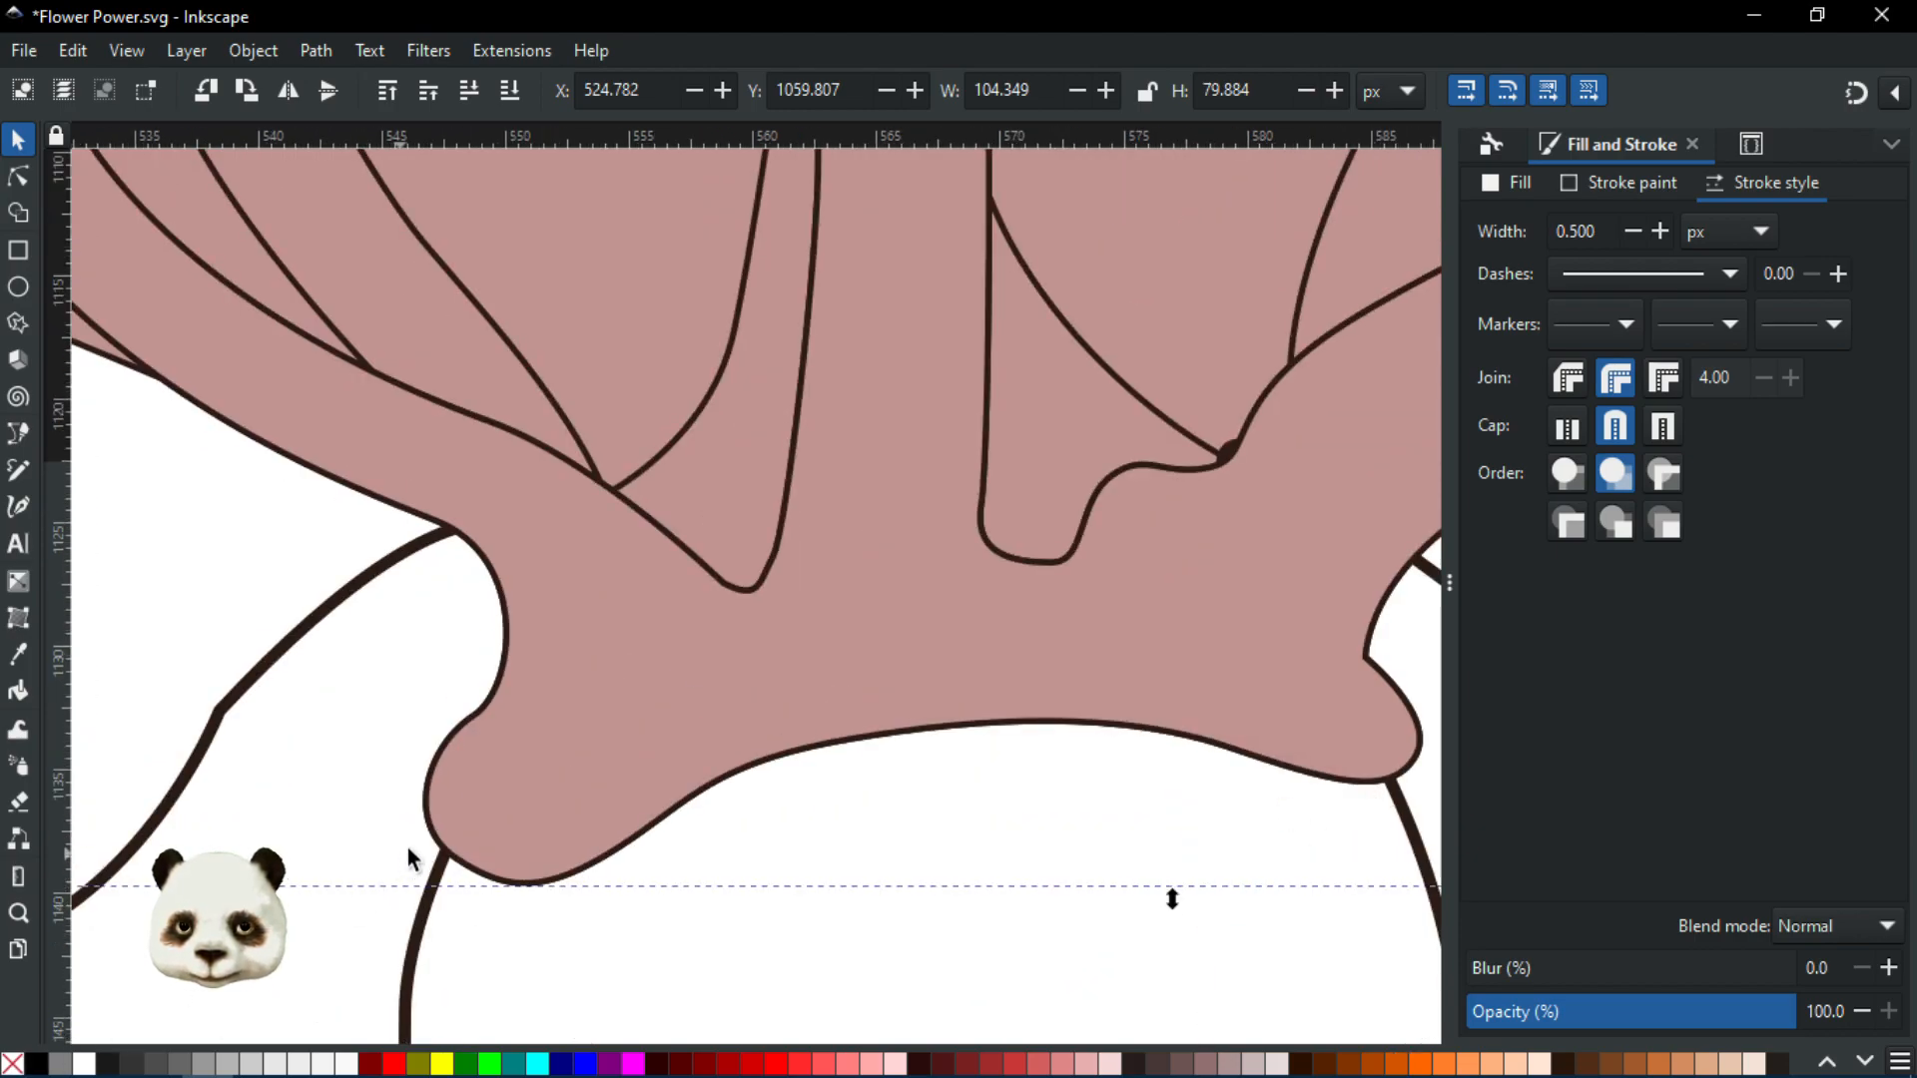
scroll(662, 758, down, 4)
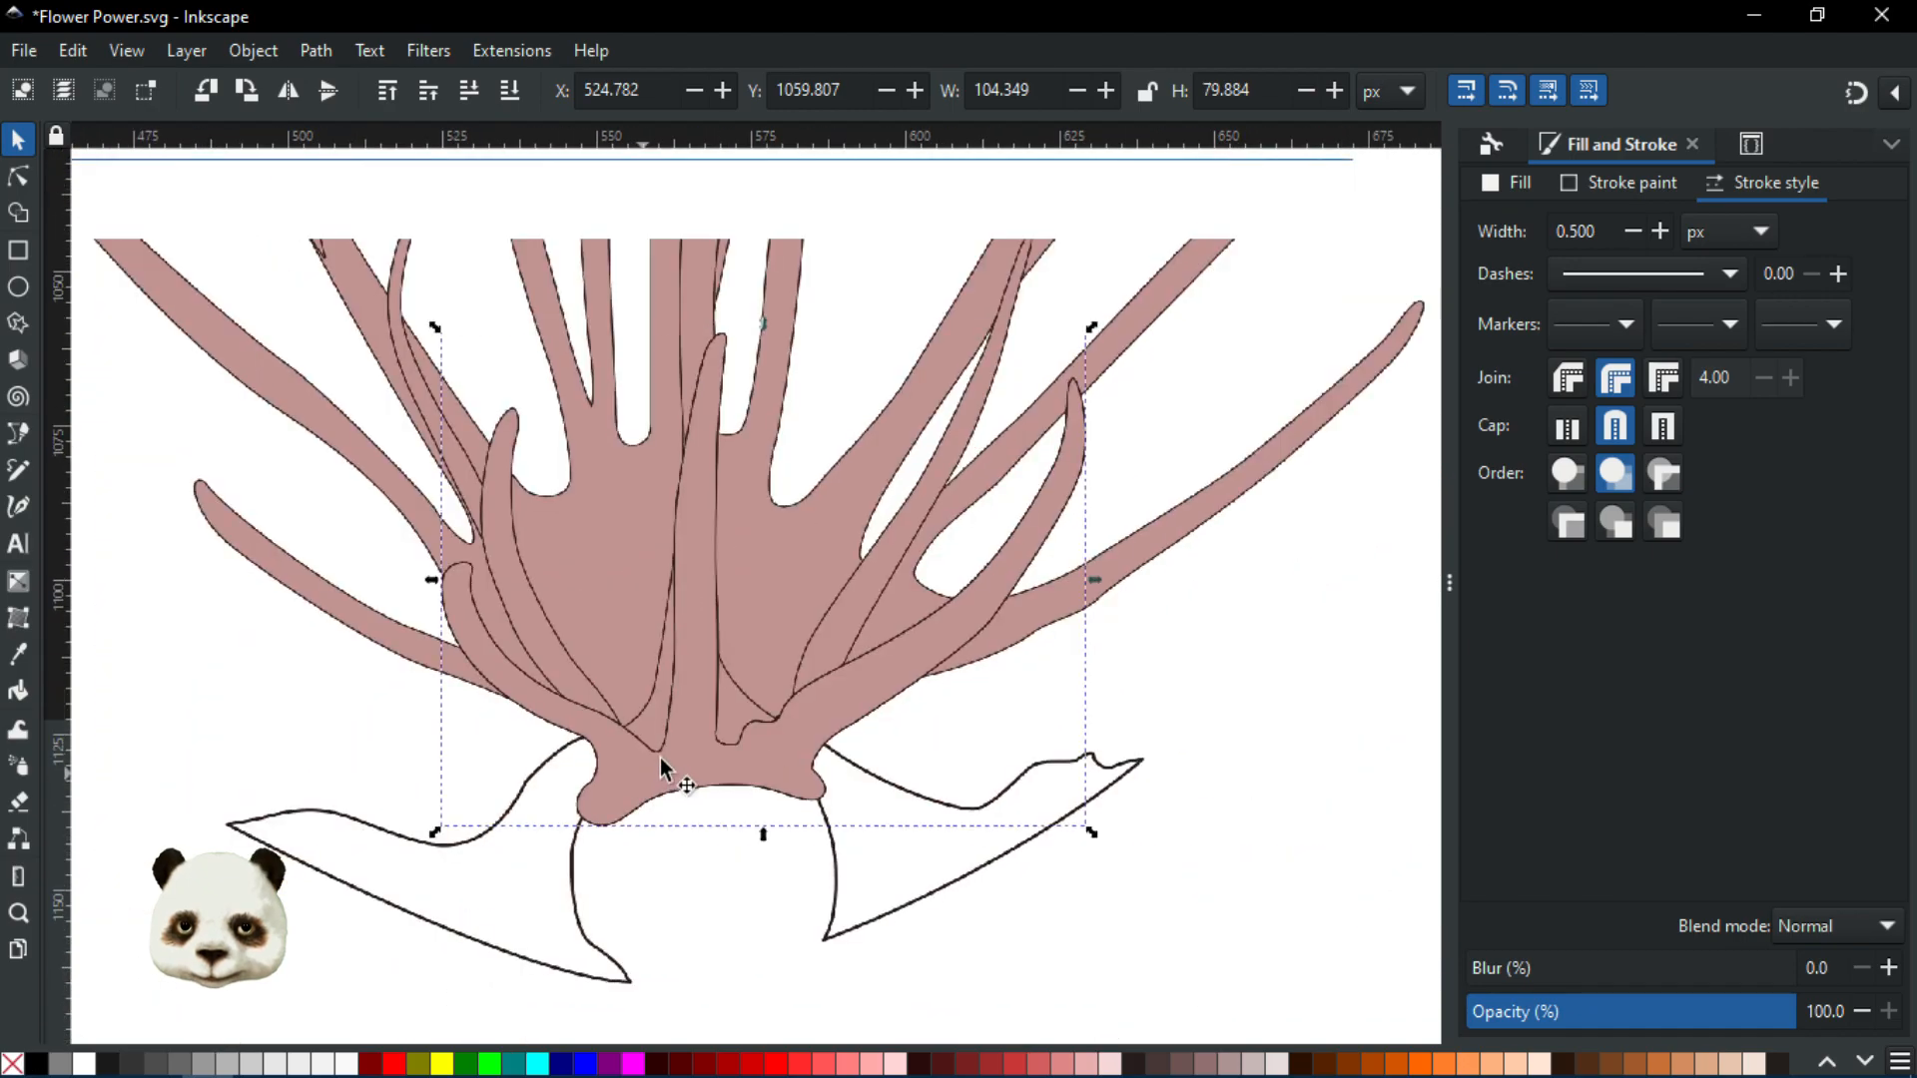
drag(785, 879, 858, 946)
key(ctrl+z)
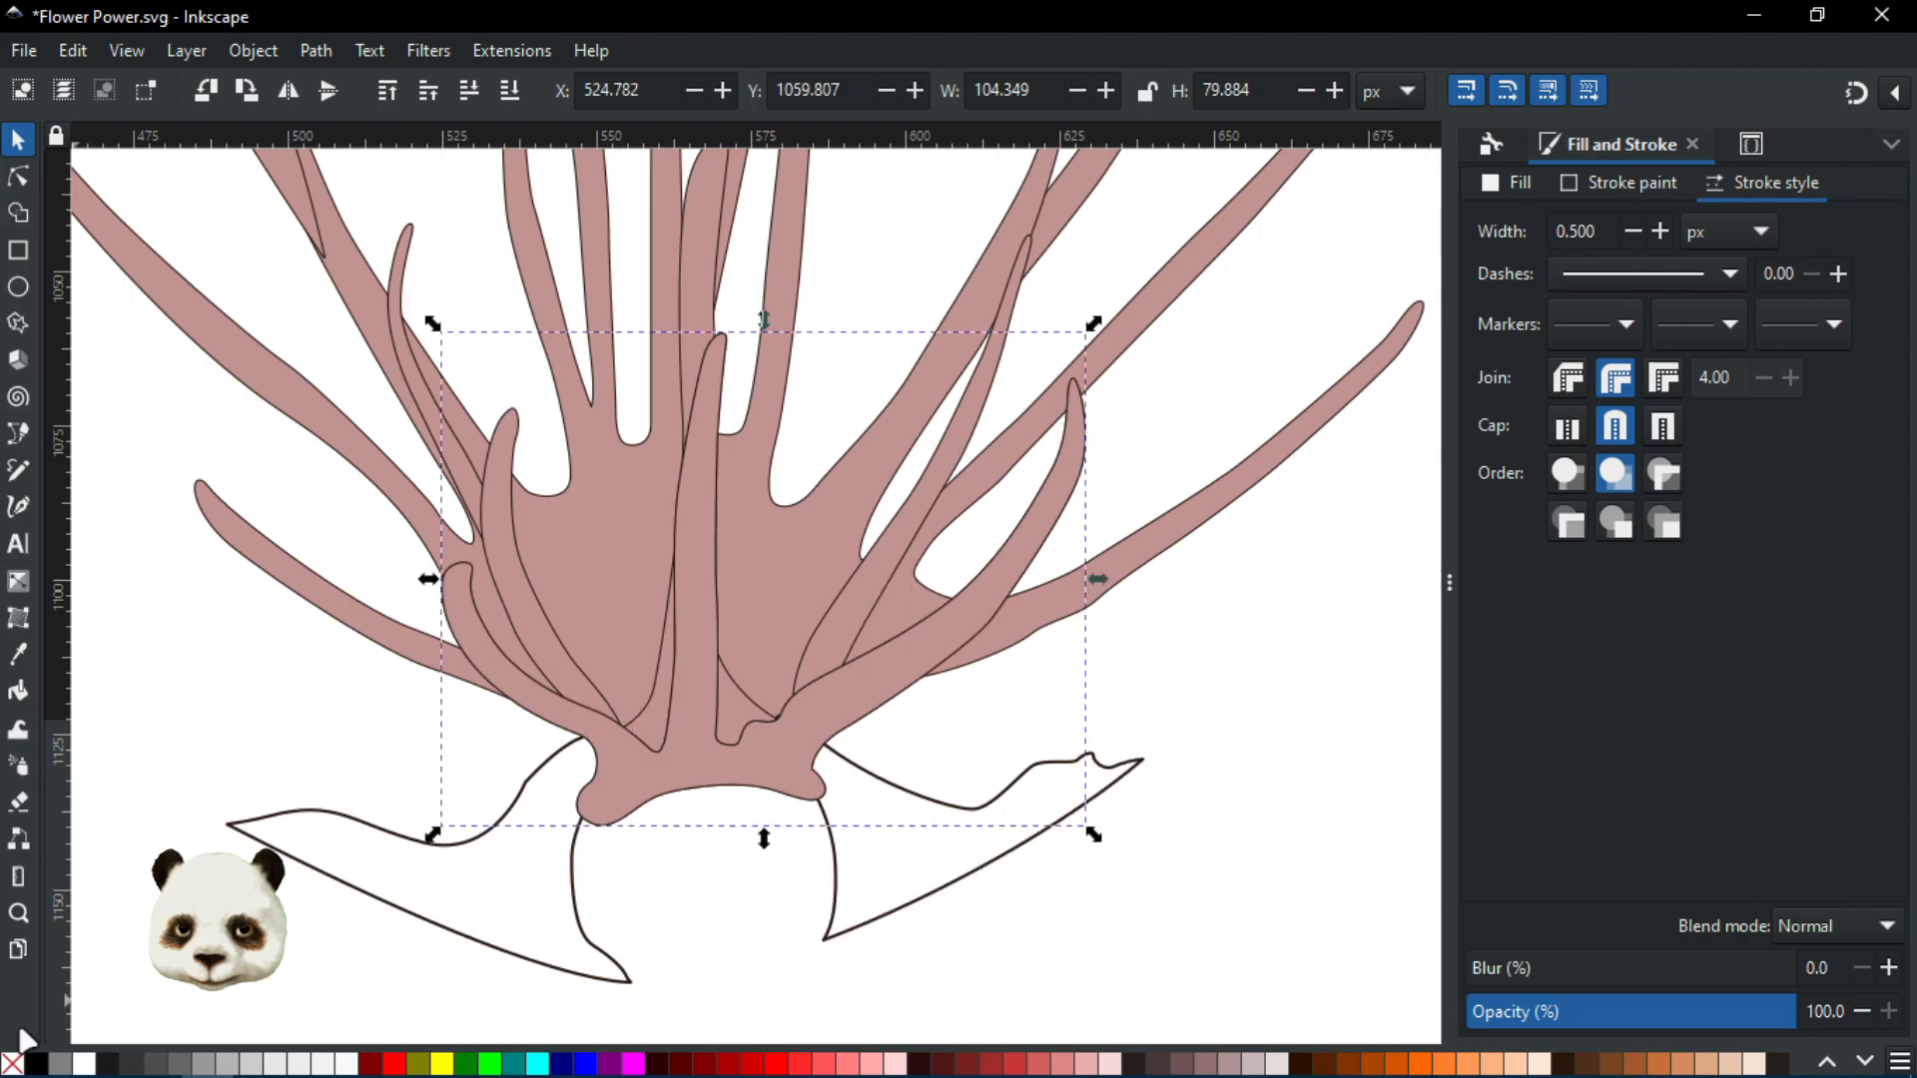
click(9, 1065)
scroll(560, 911, up, 3)
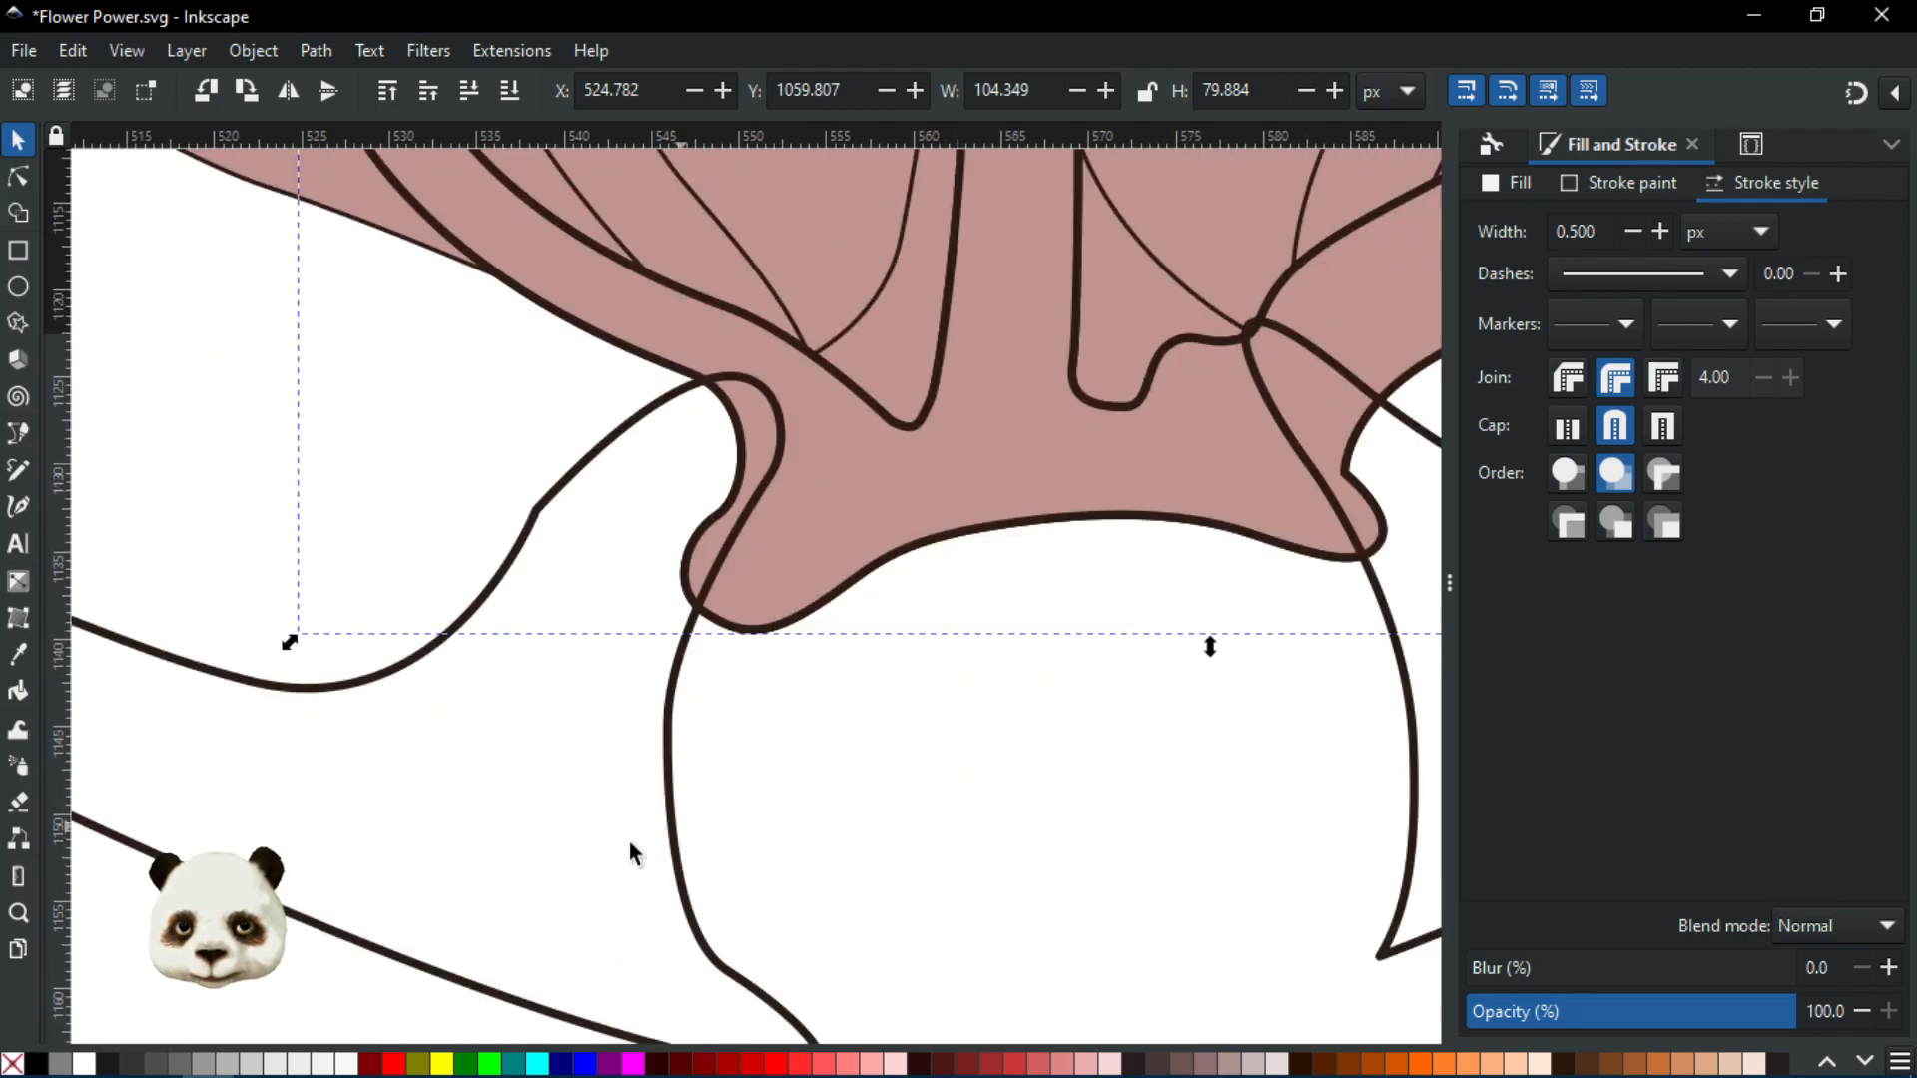
shift+click(398, 1067)
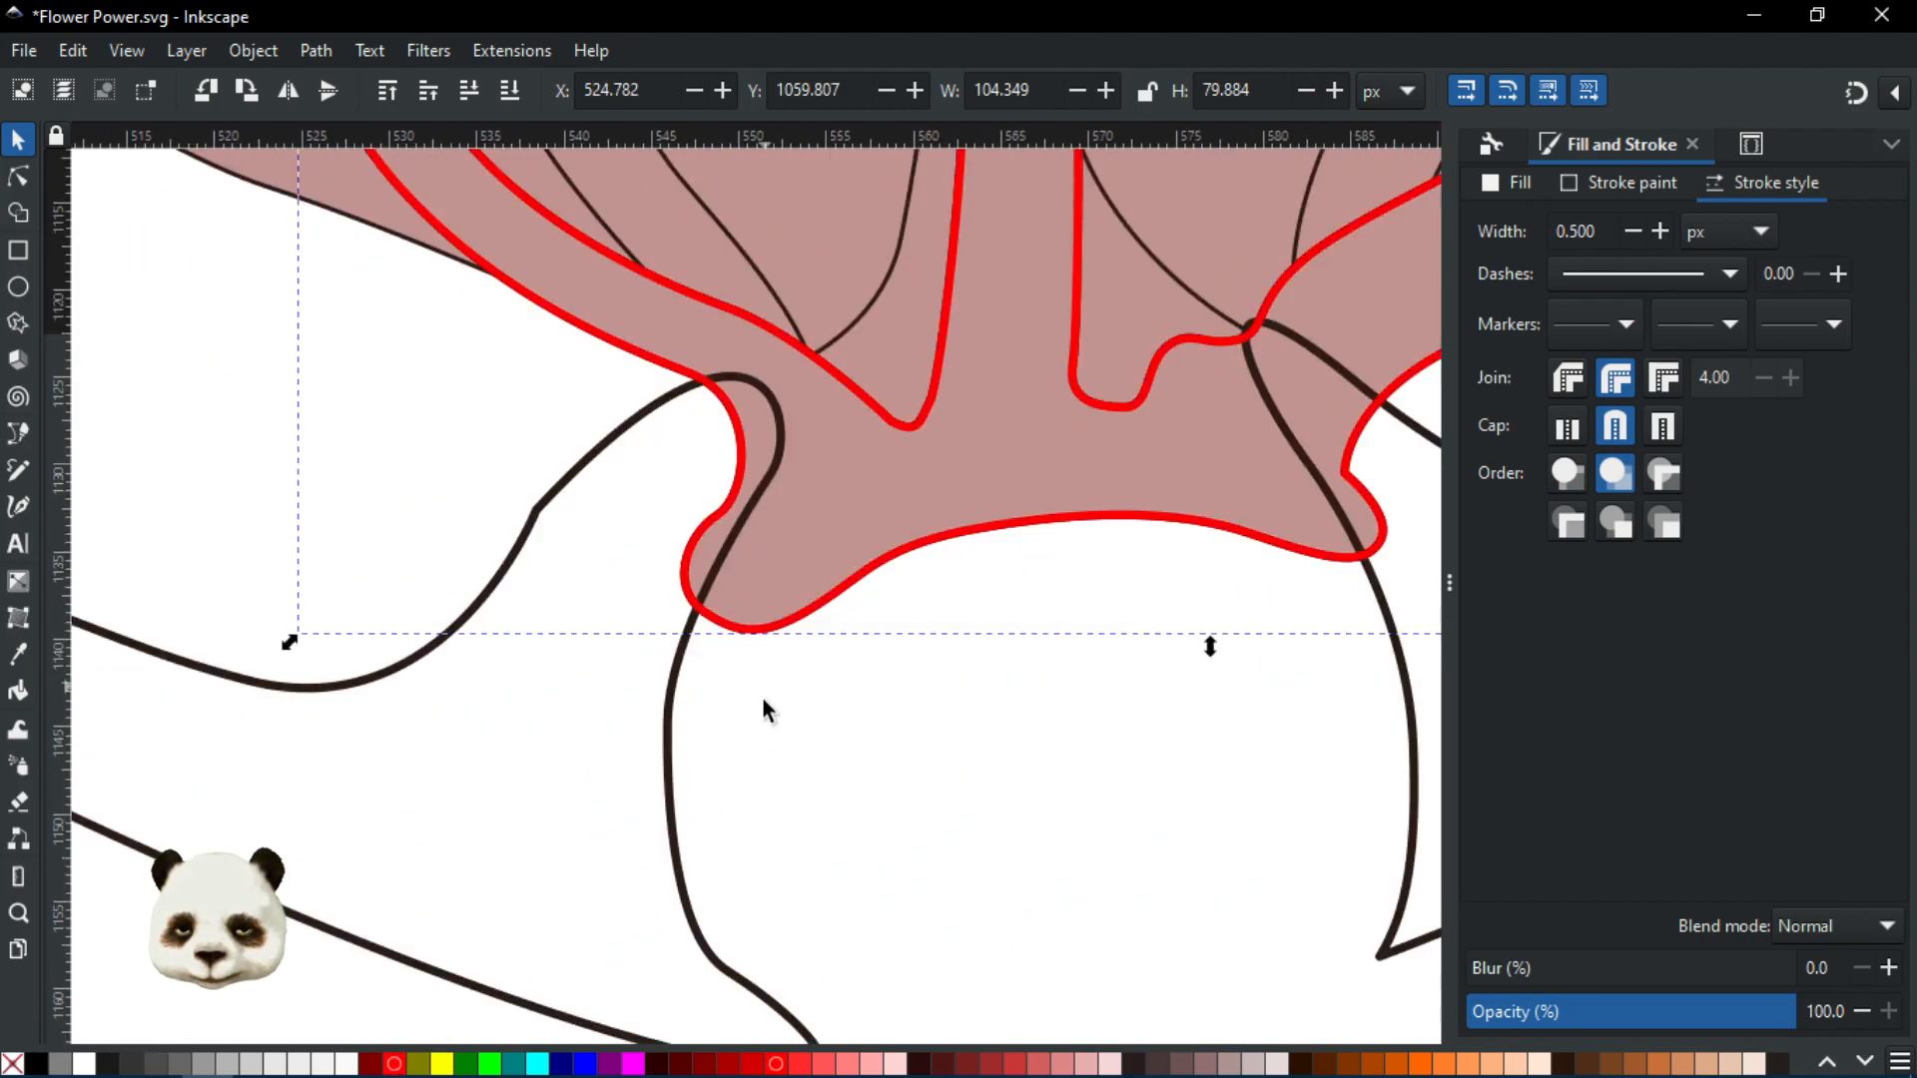
scroll(759, 759, up, 3)
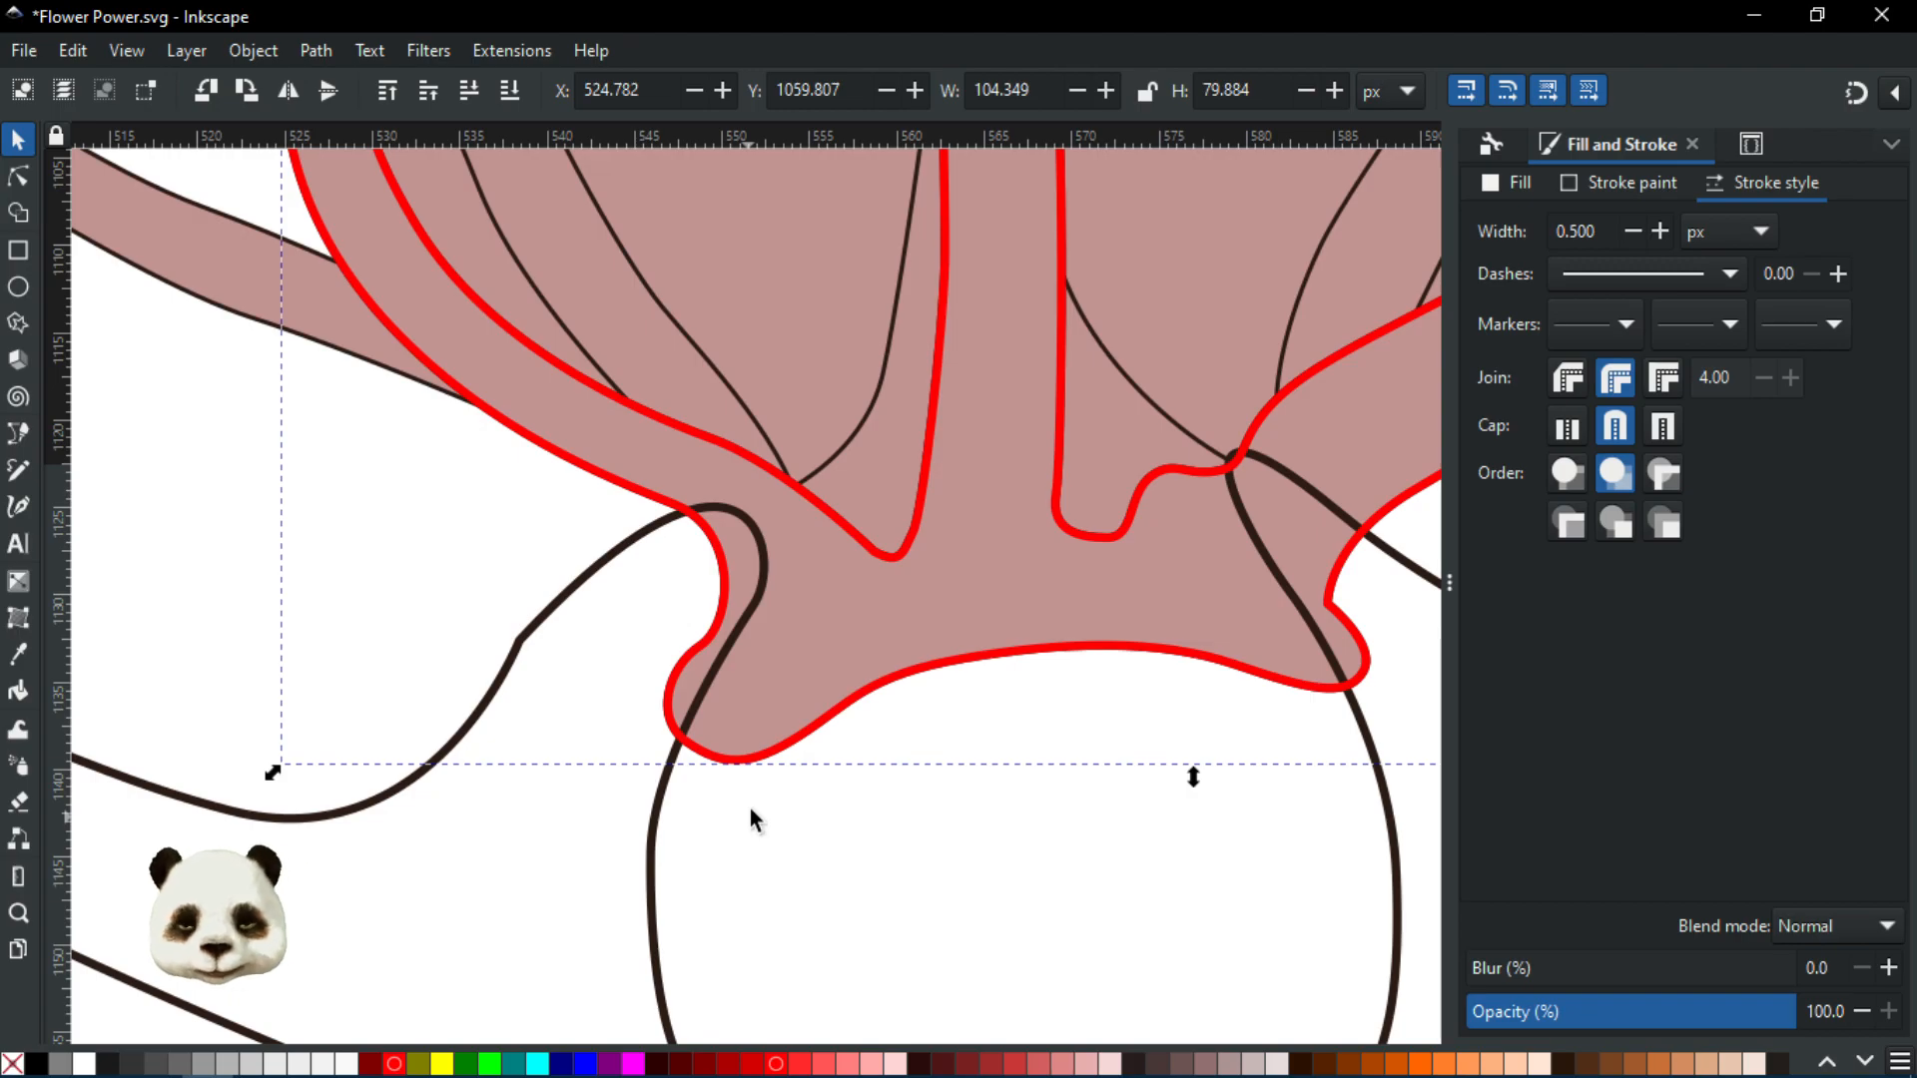
scroll(724, 527, up, 1)
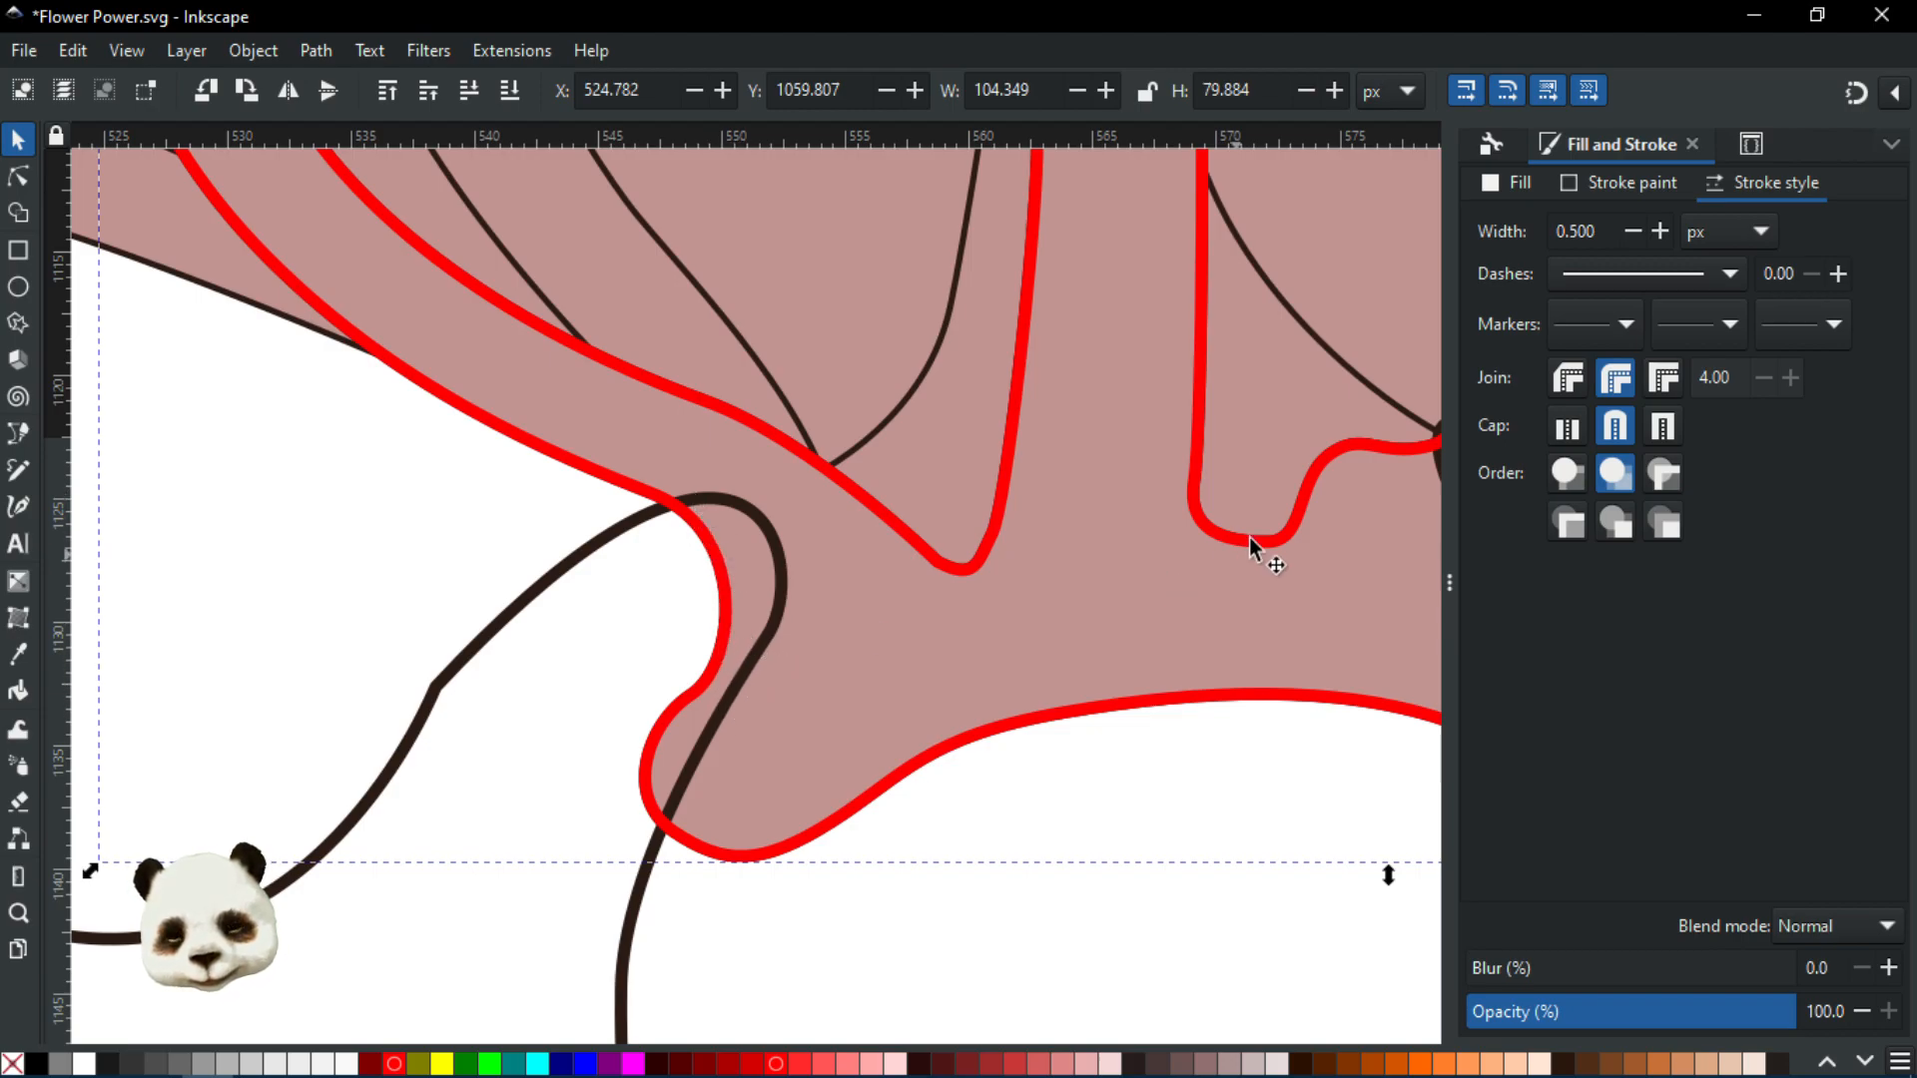
scroll(1249, 538, right, 10)
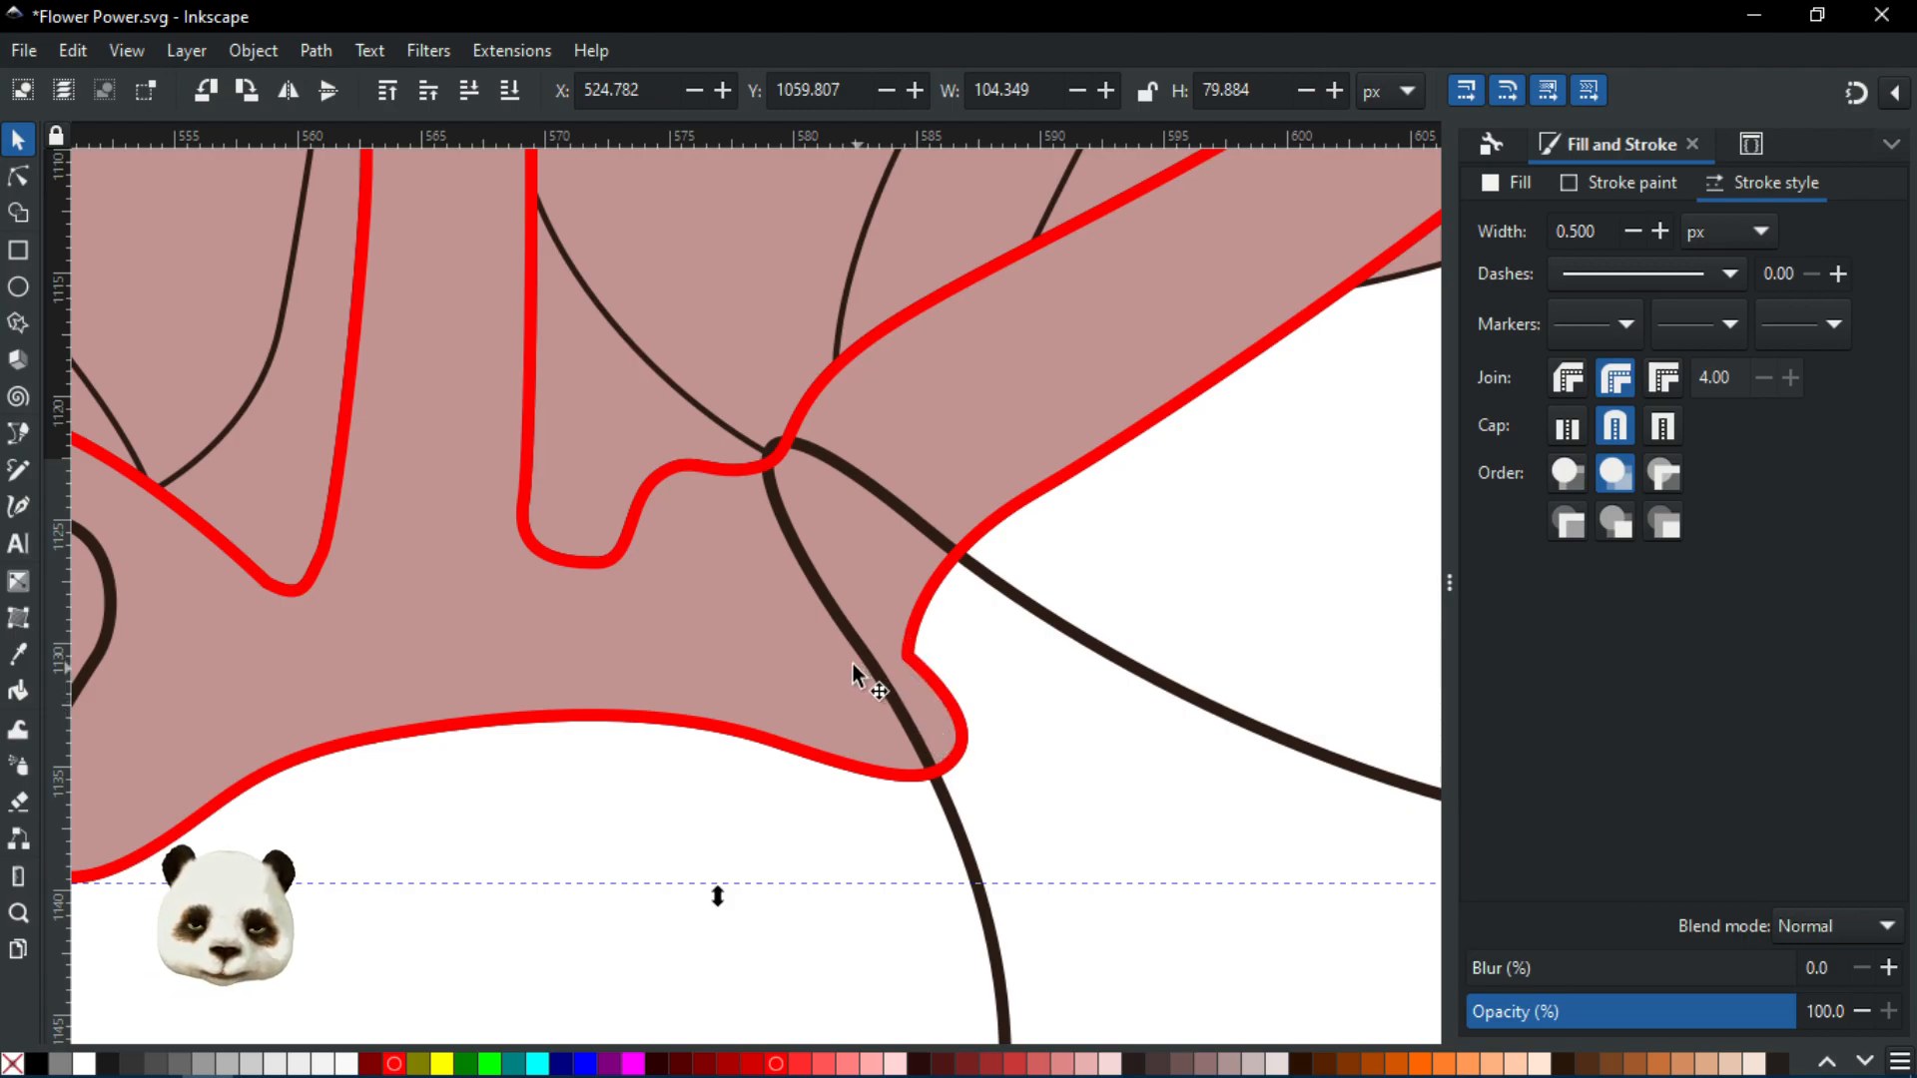
Draw a three-node Bezier path running down along the red outline
key(b)
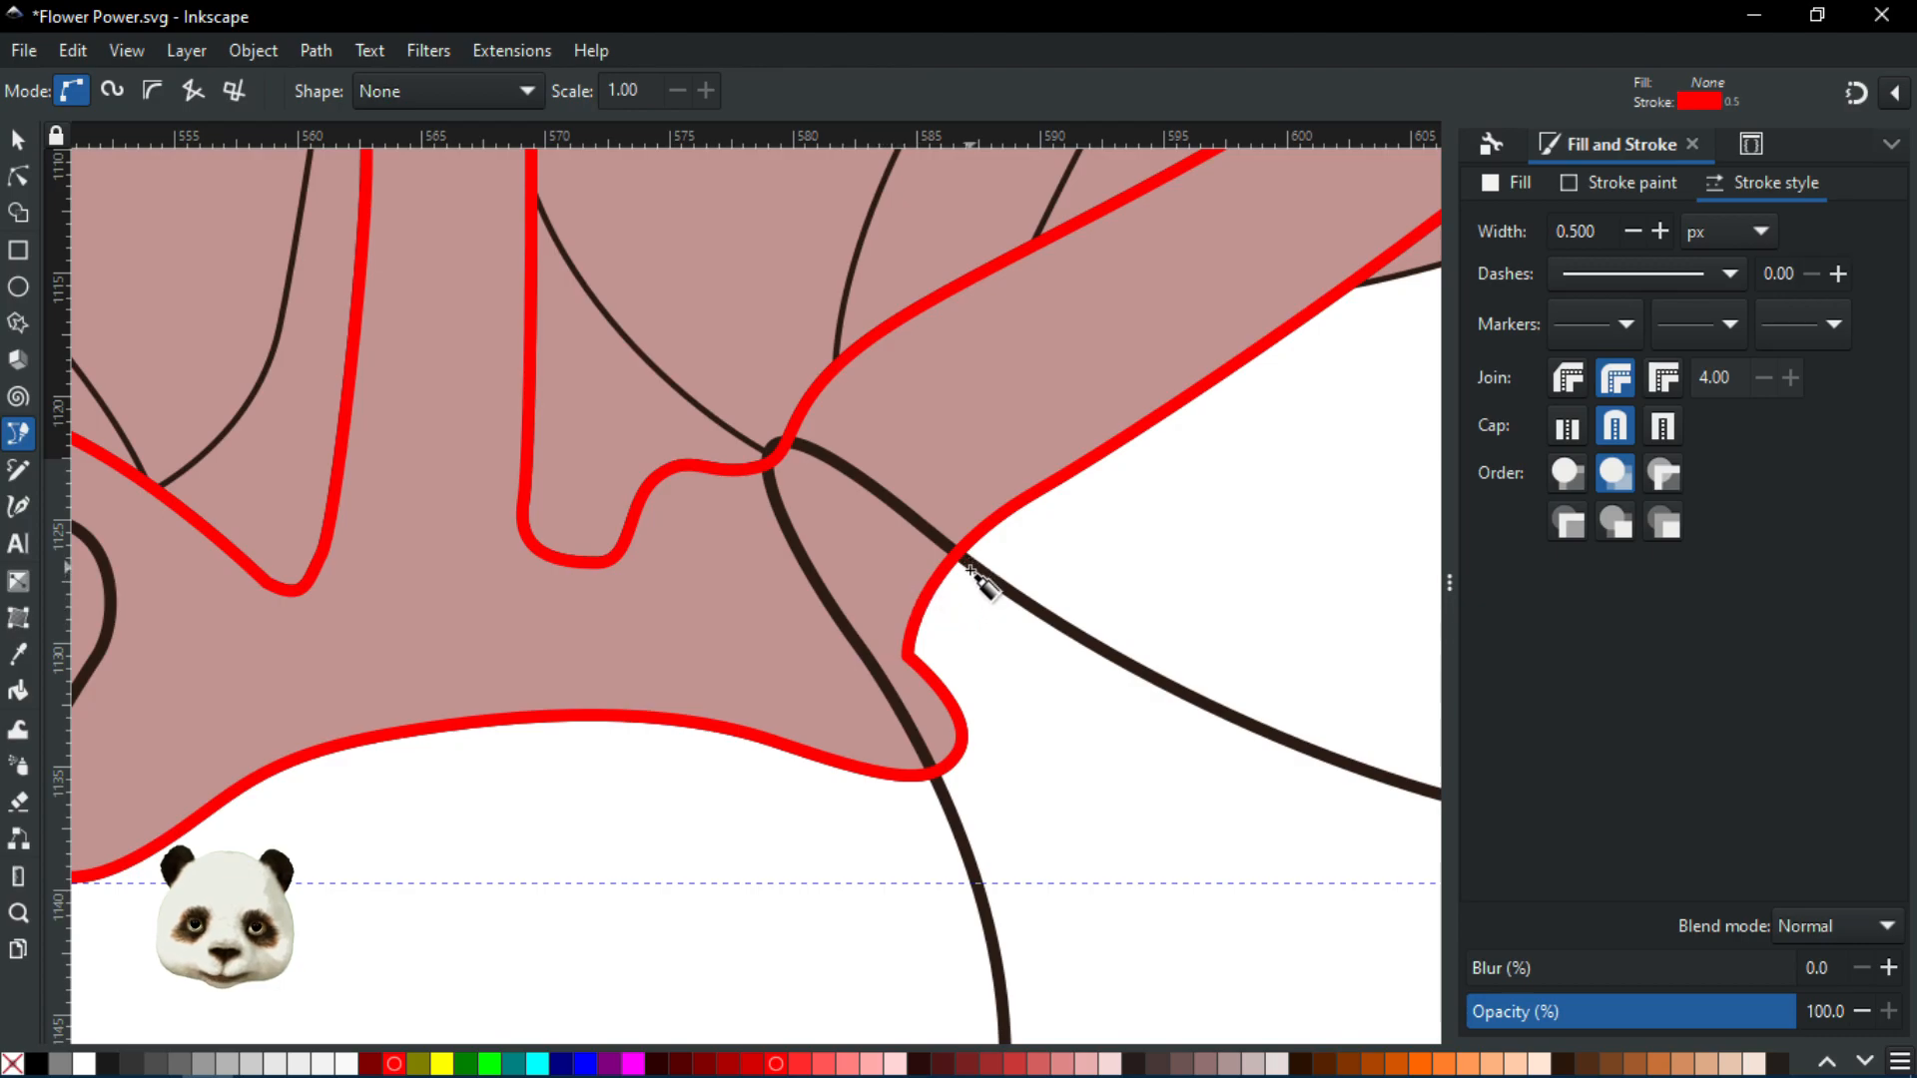
ctrl+scroll(968, 579, up, 1)
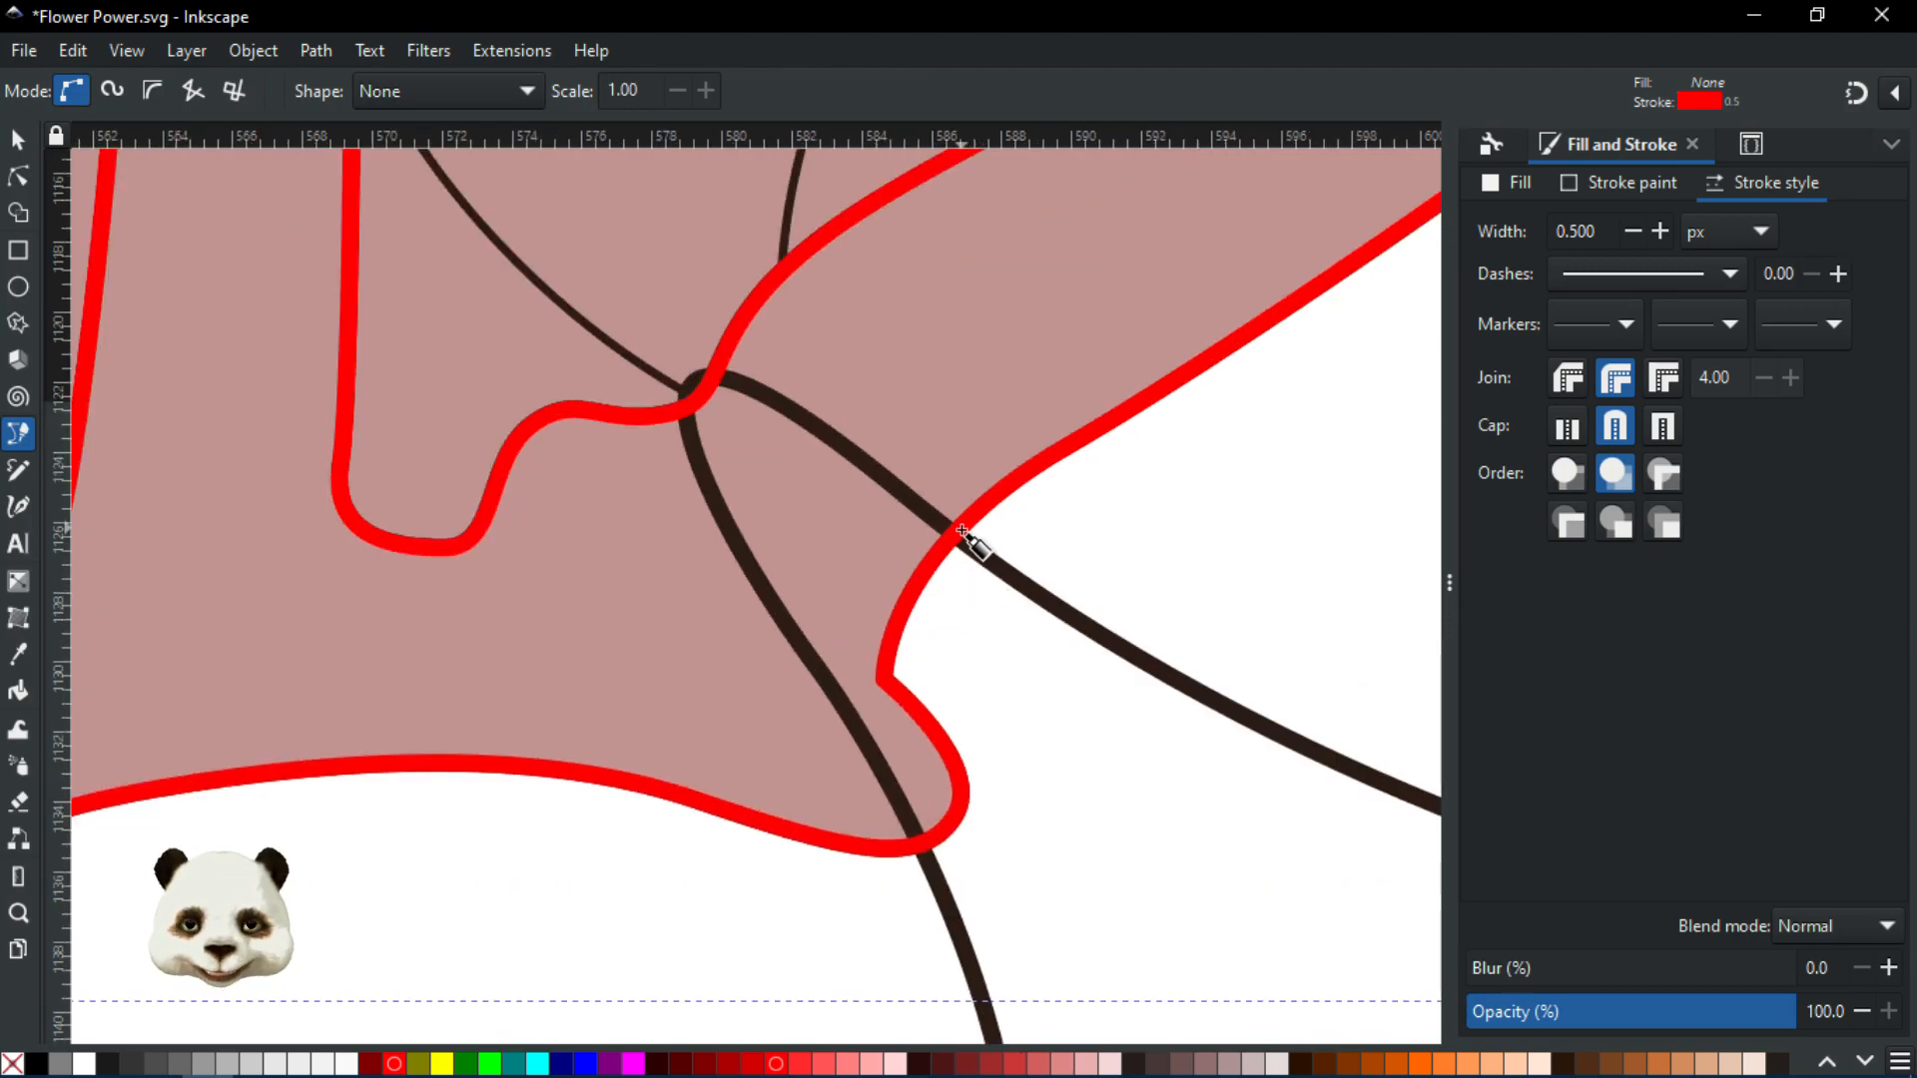
click(958, 532)
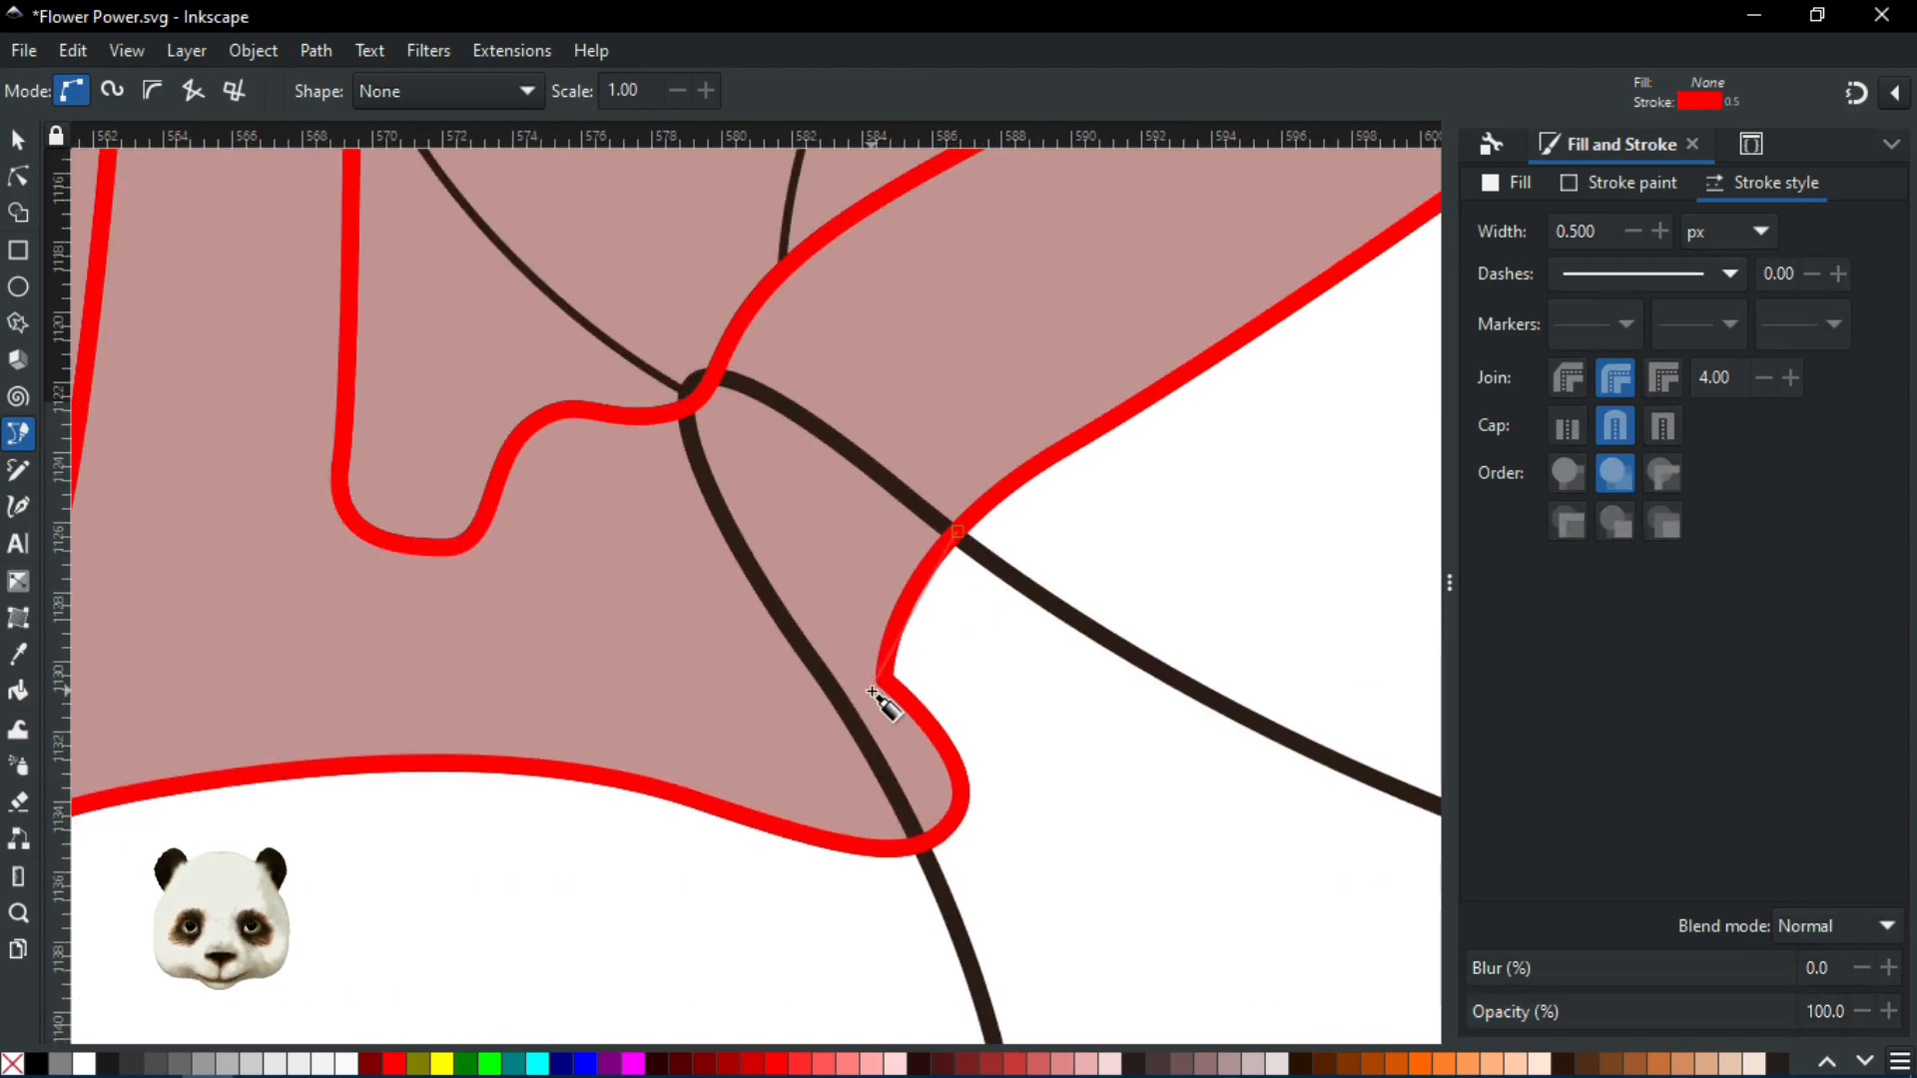
drag(882, 683, 879, 771)
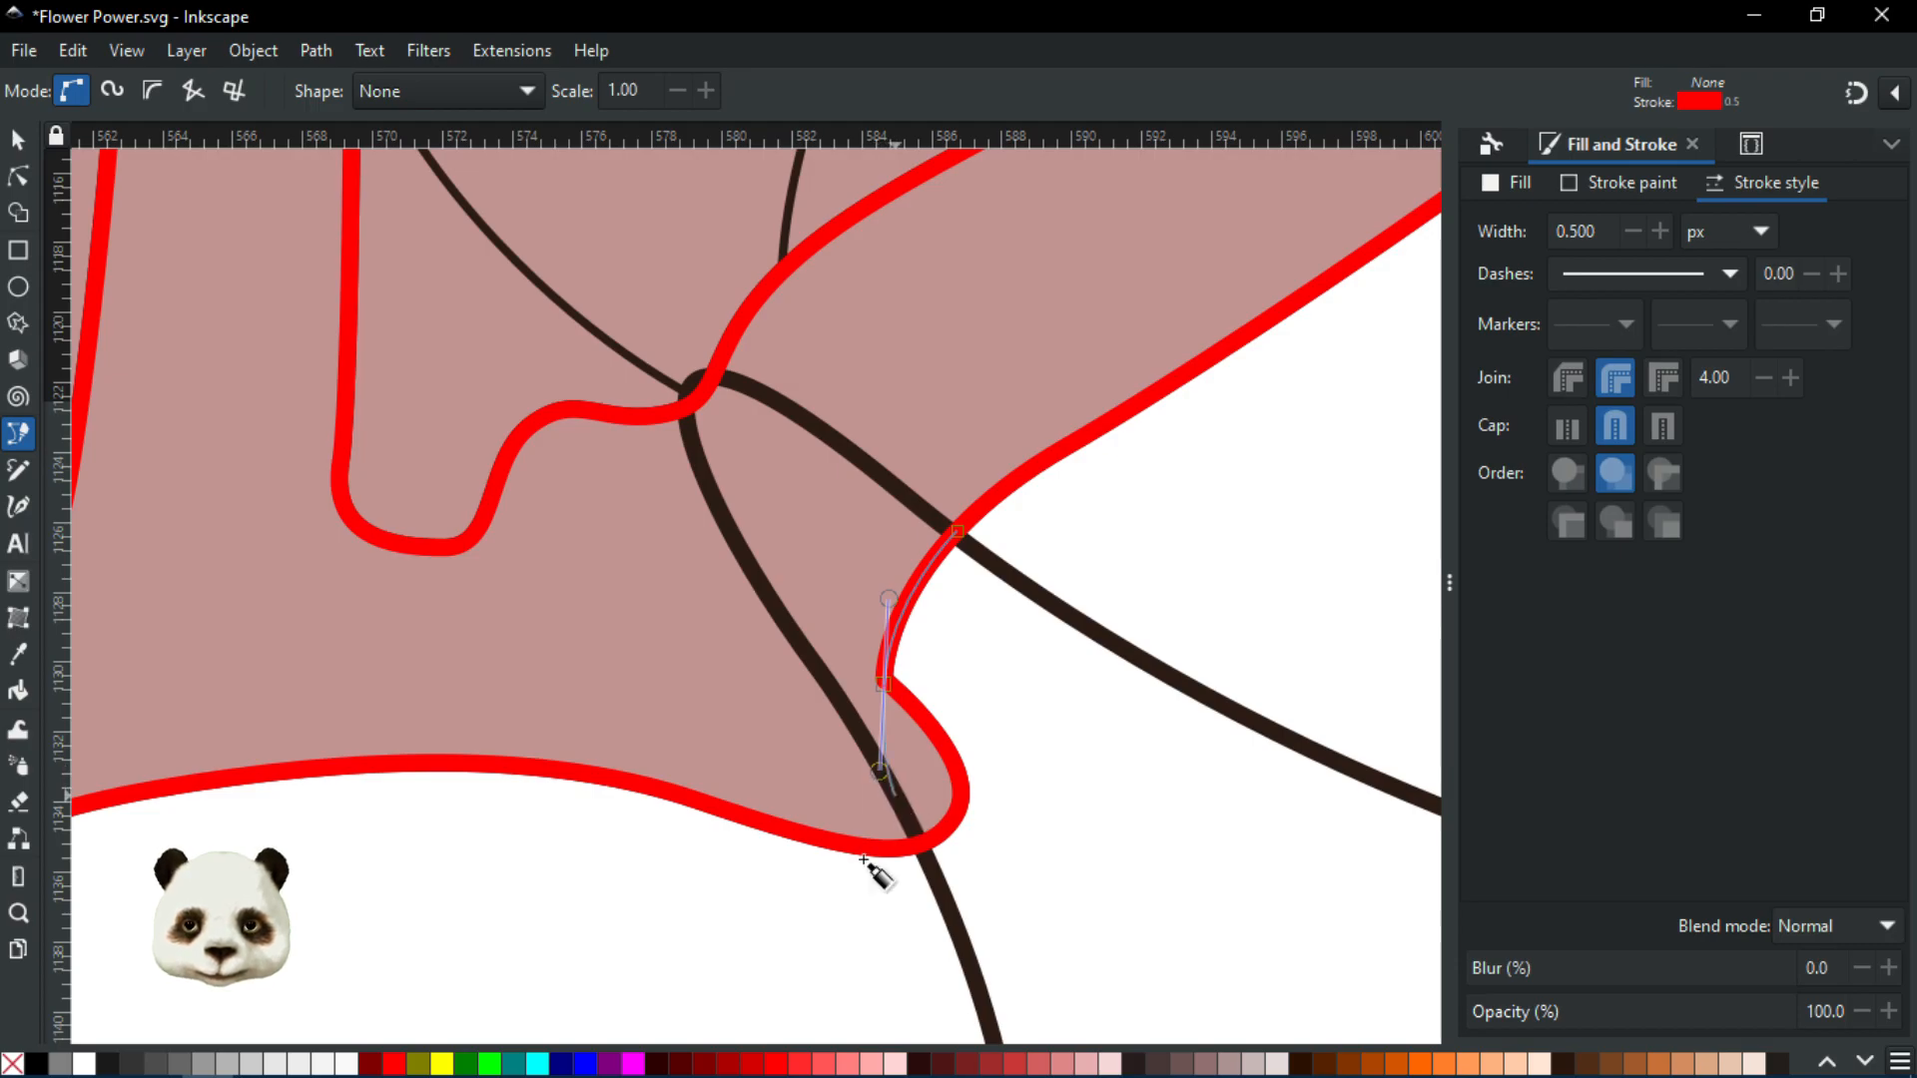
click(844, 905)
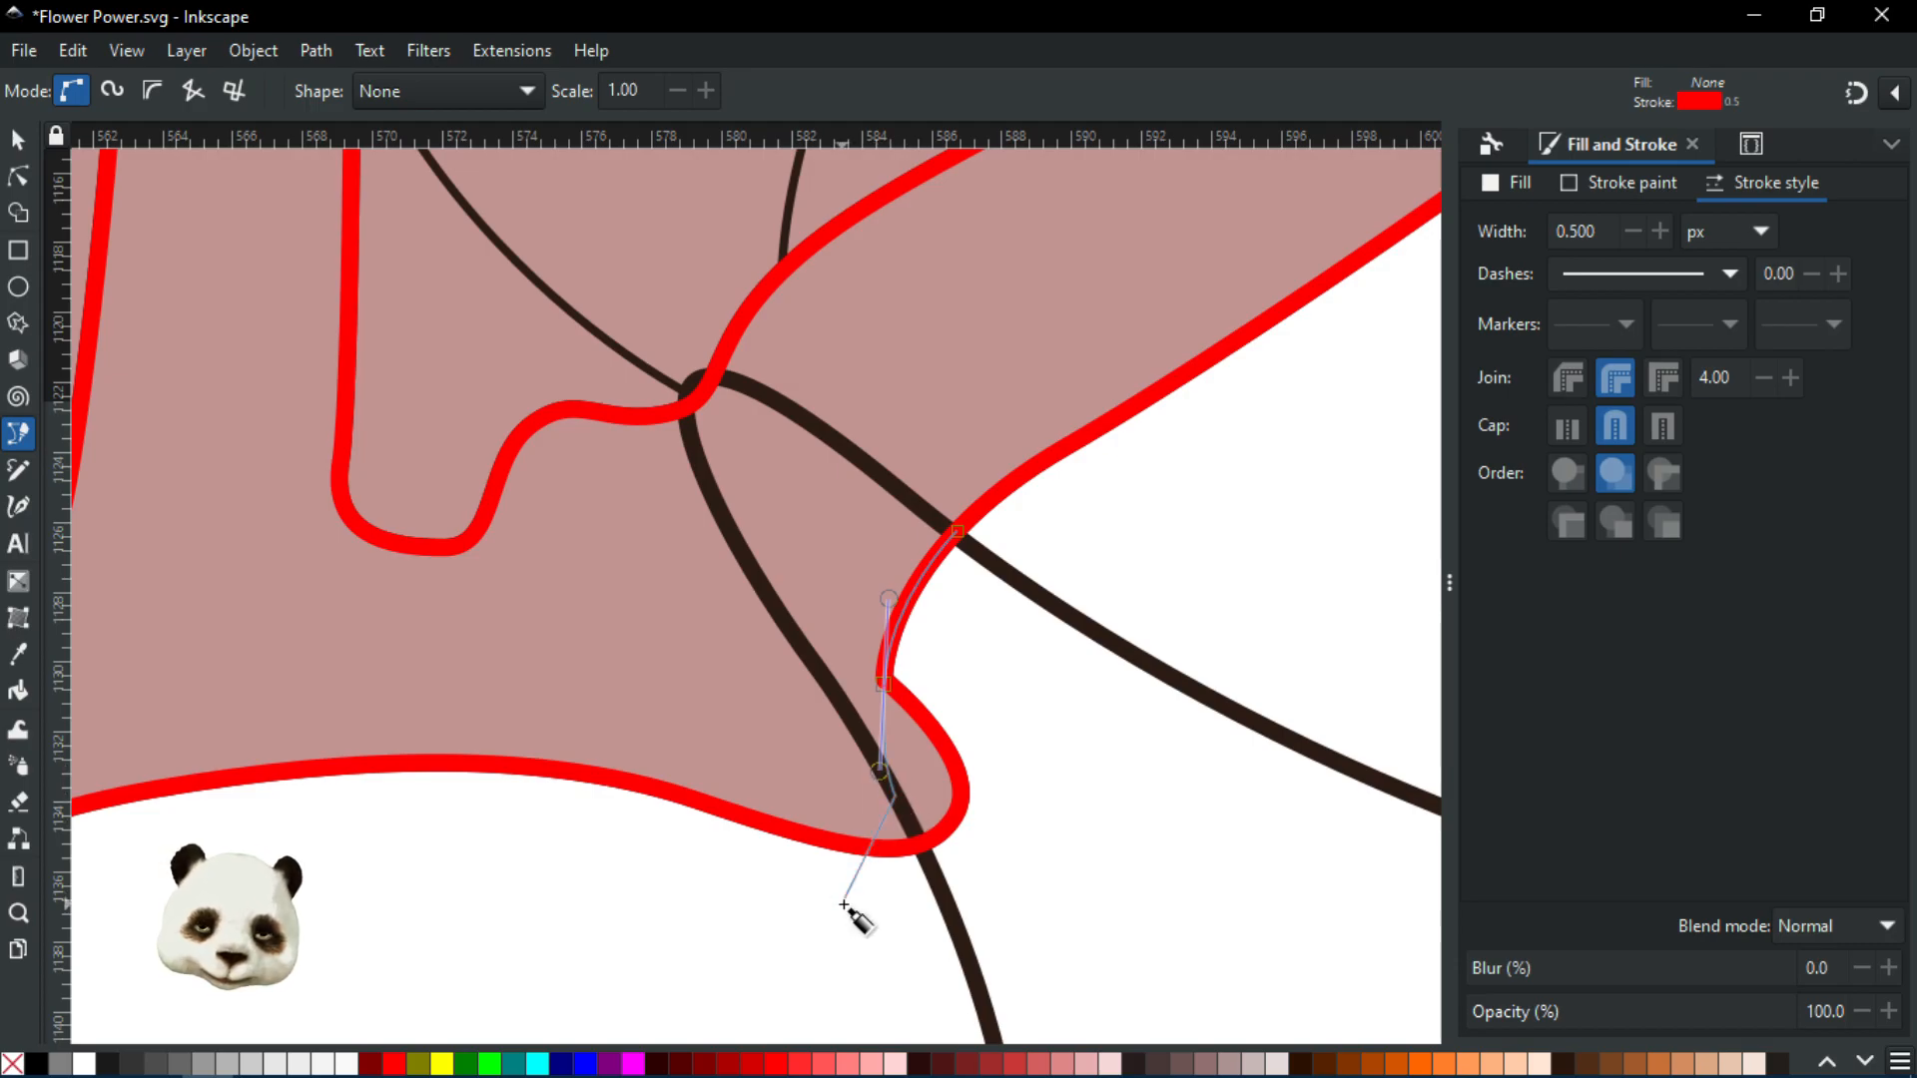
key(Return)
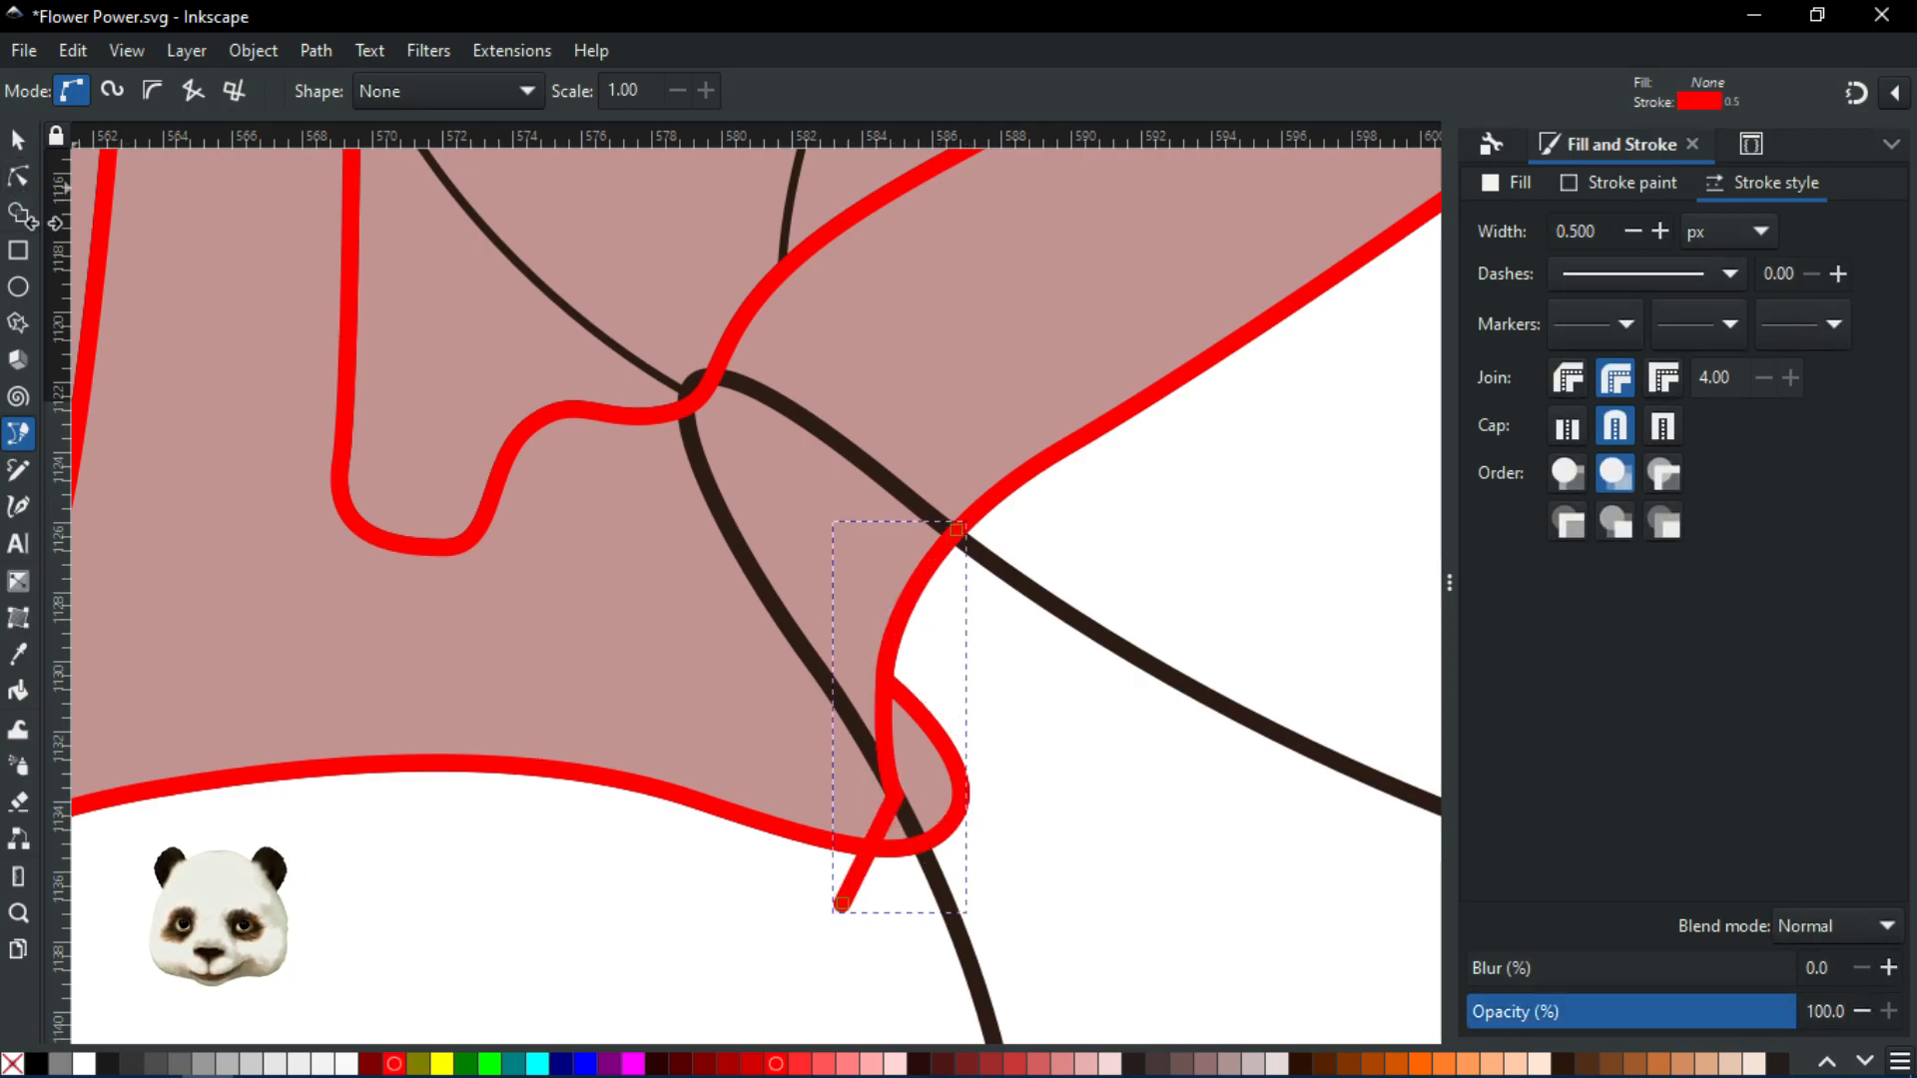
scroll(499, 434, down, 2)
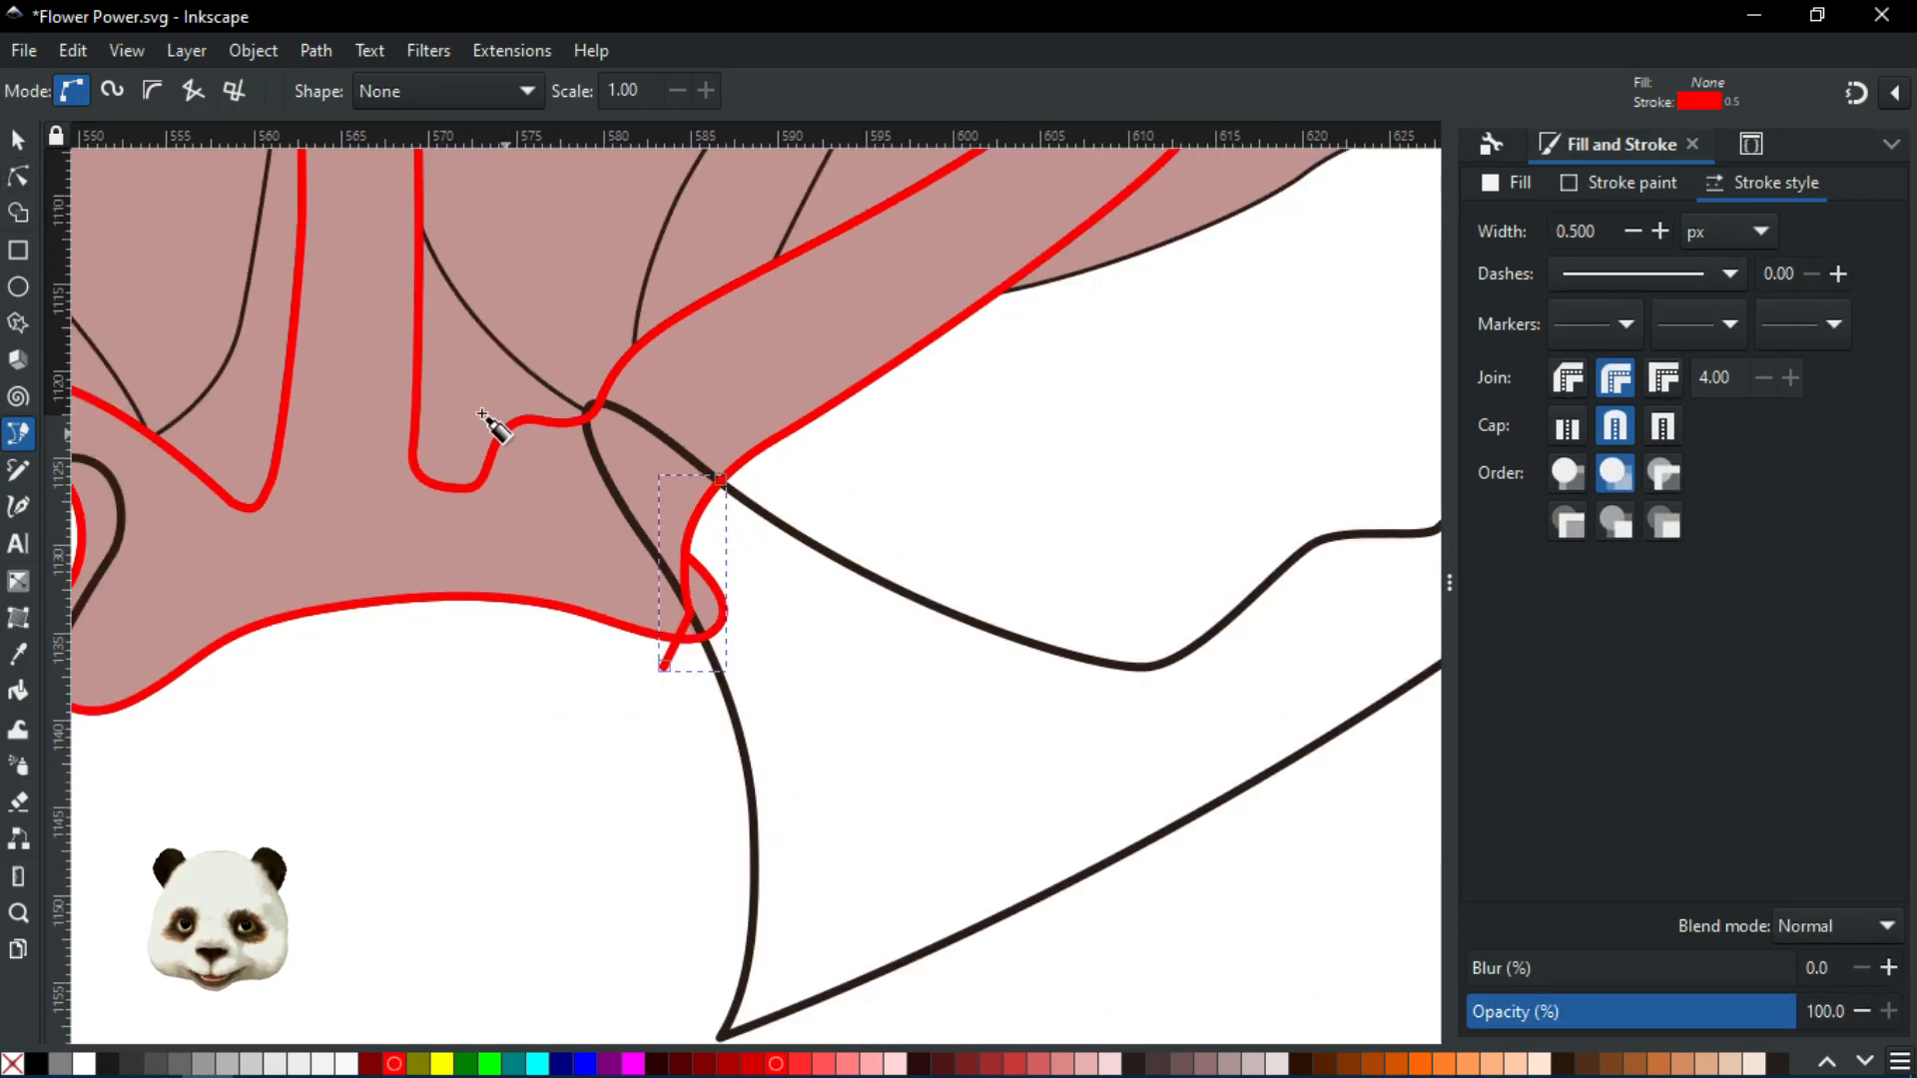
Pick the petal regions with Shape Builder and commit them as two closed petal shapes
click(19, 210)
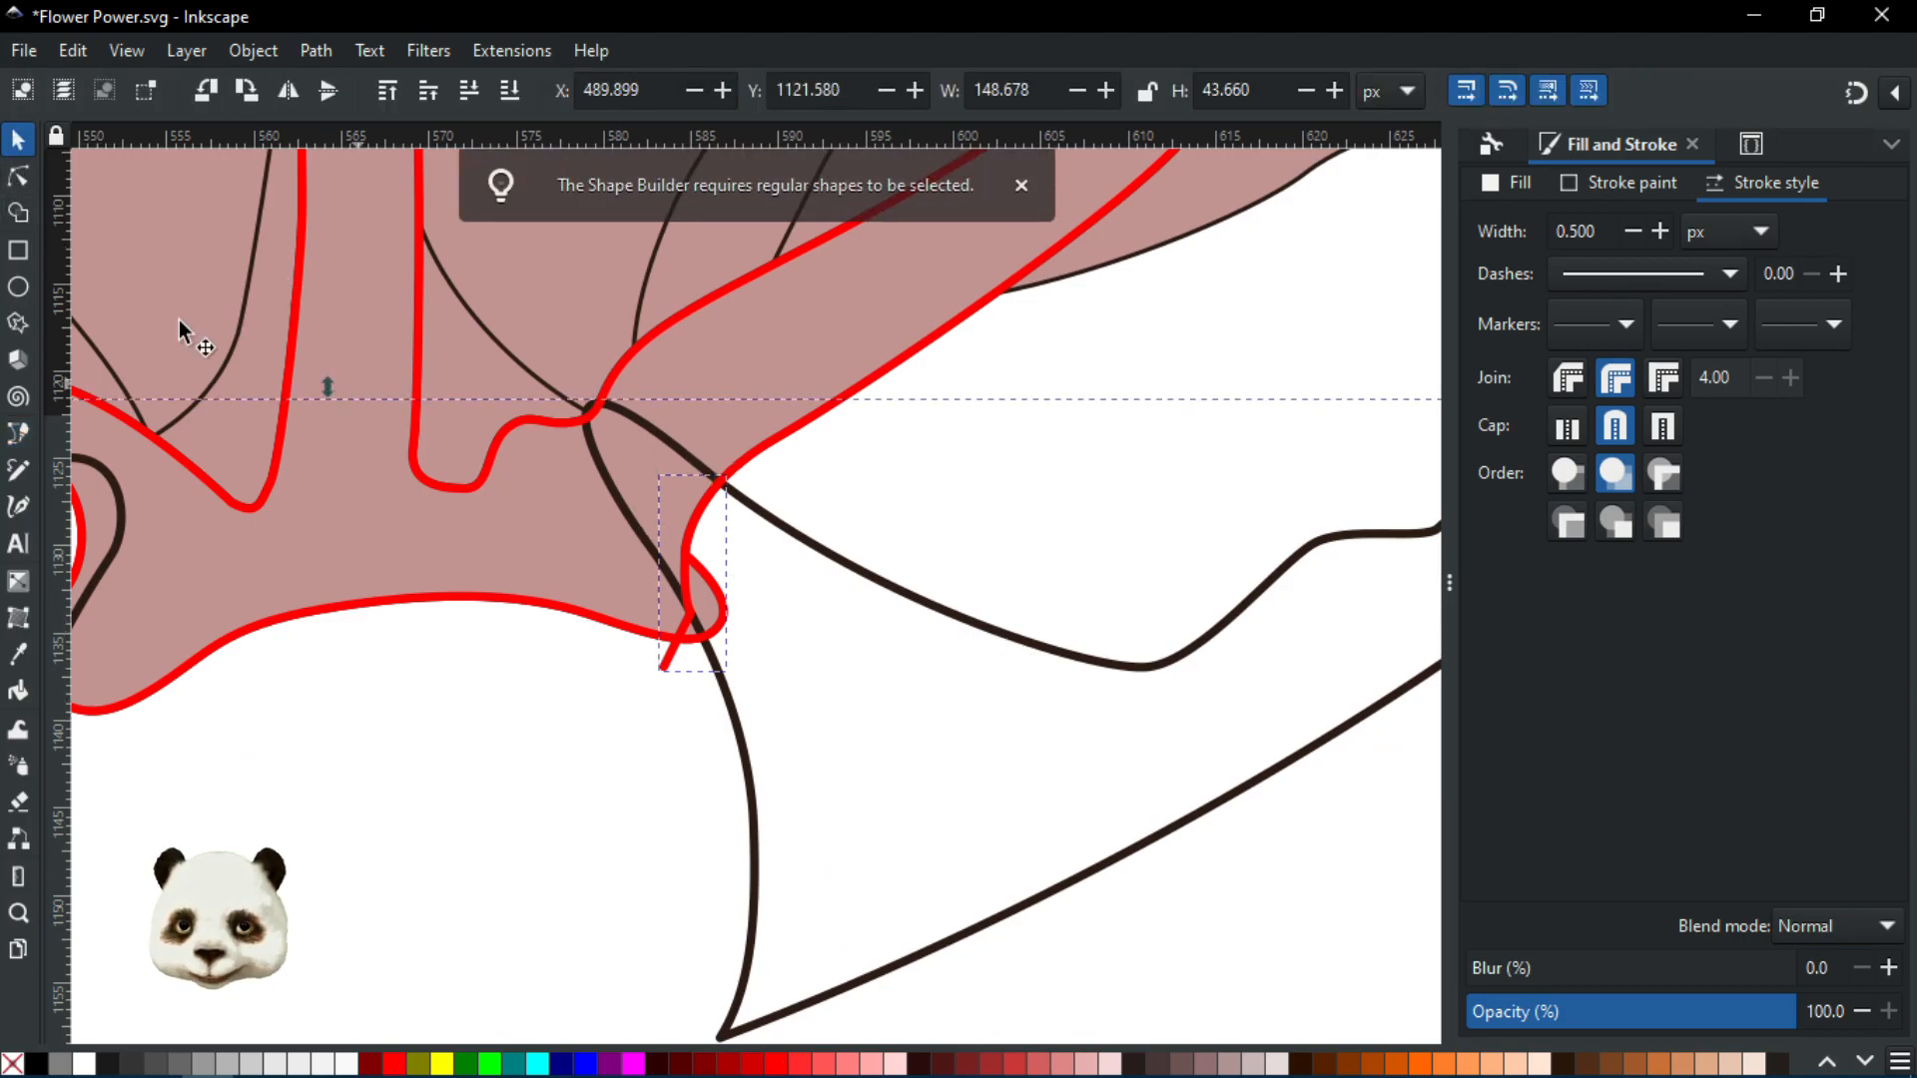
click(17, 211)
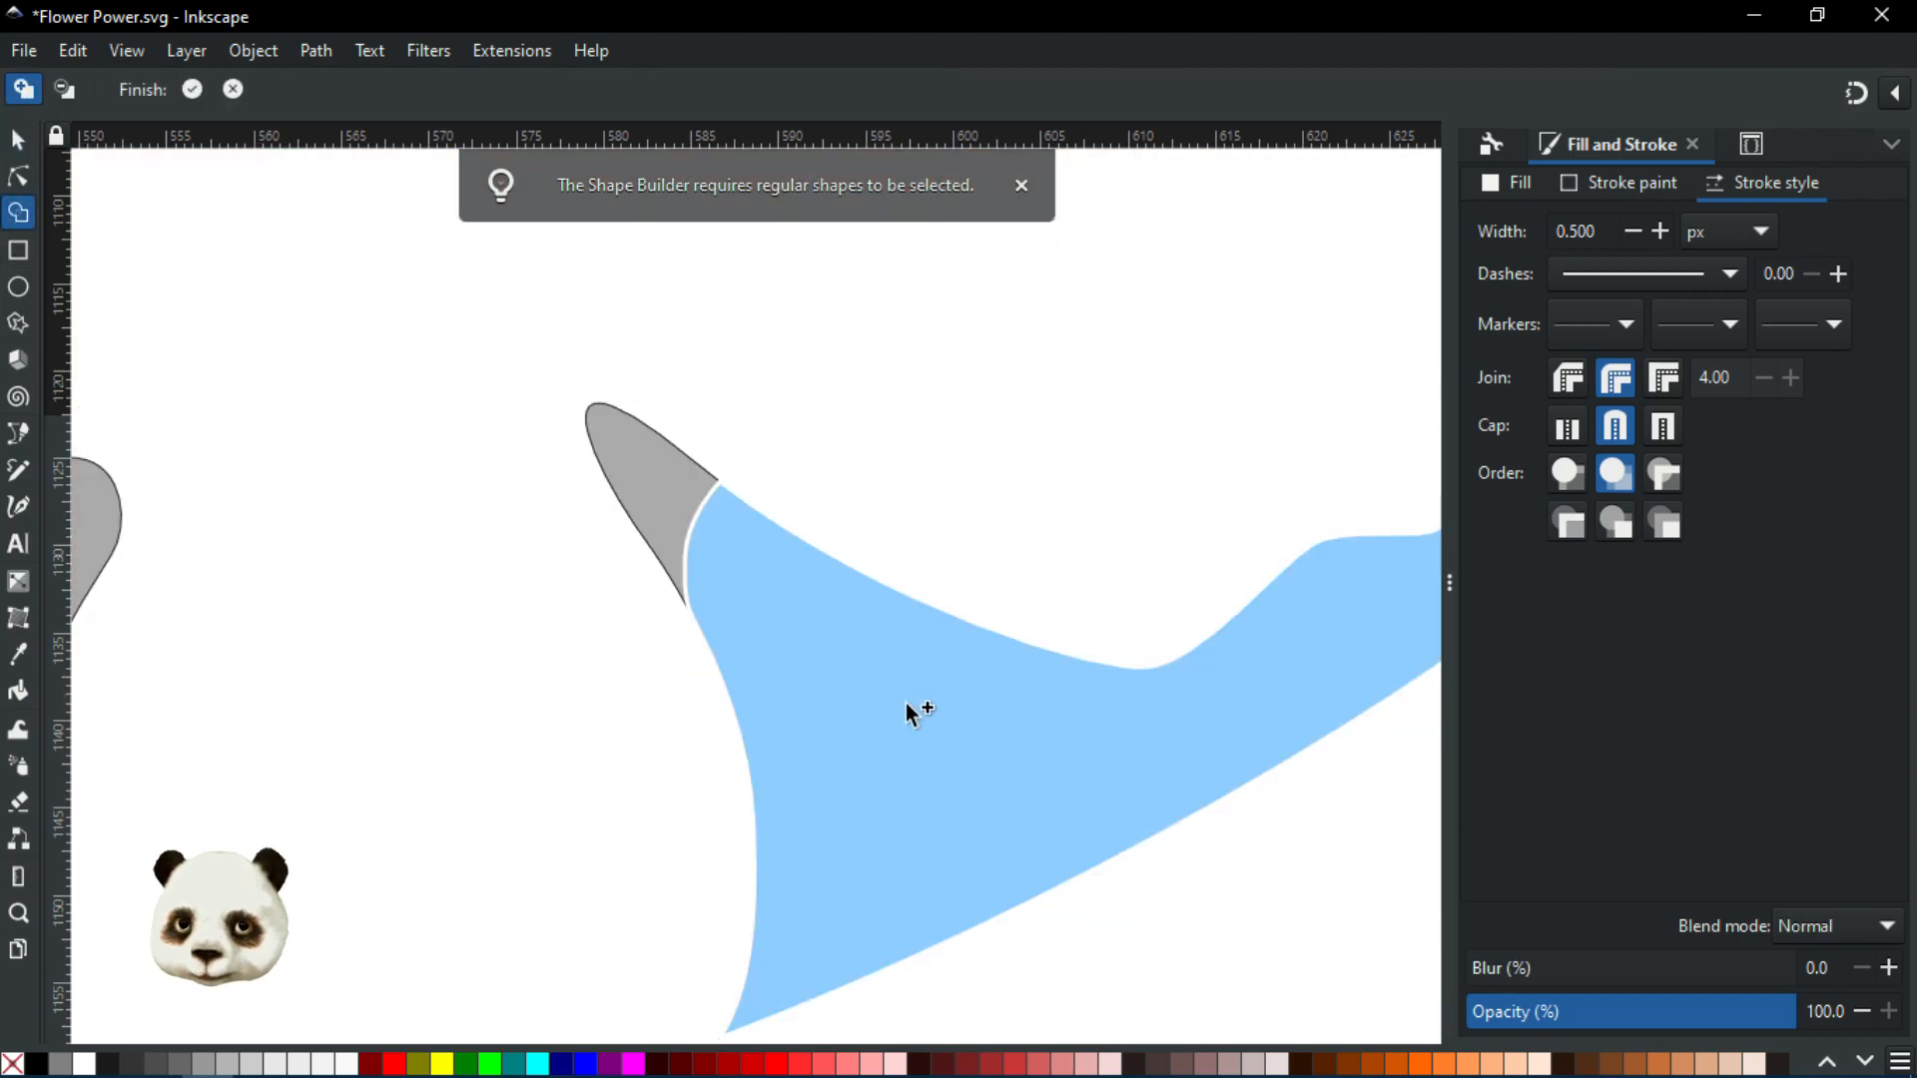
click(907, 703)
drag(517, 678, 1390, 541)
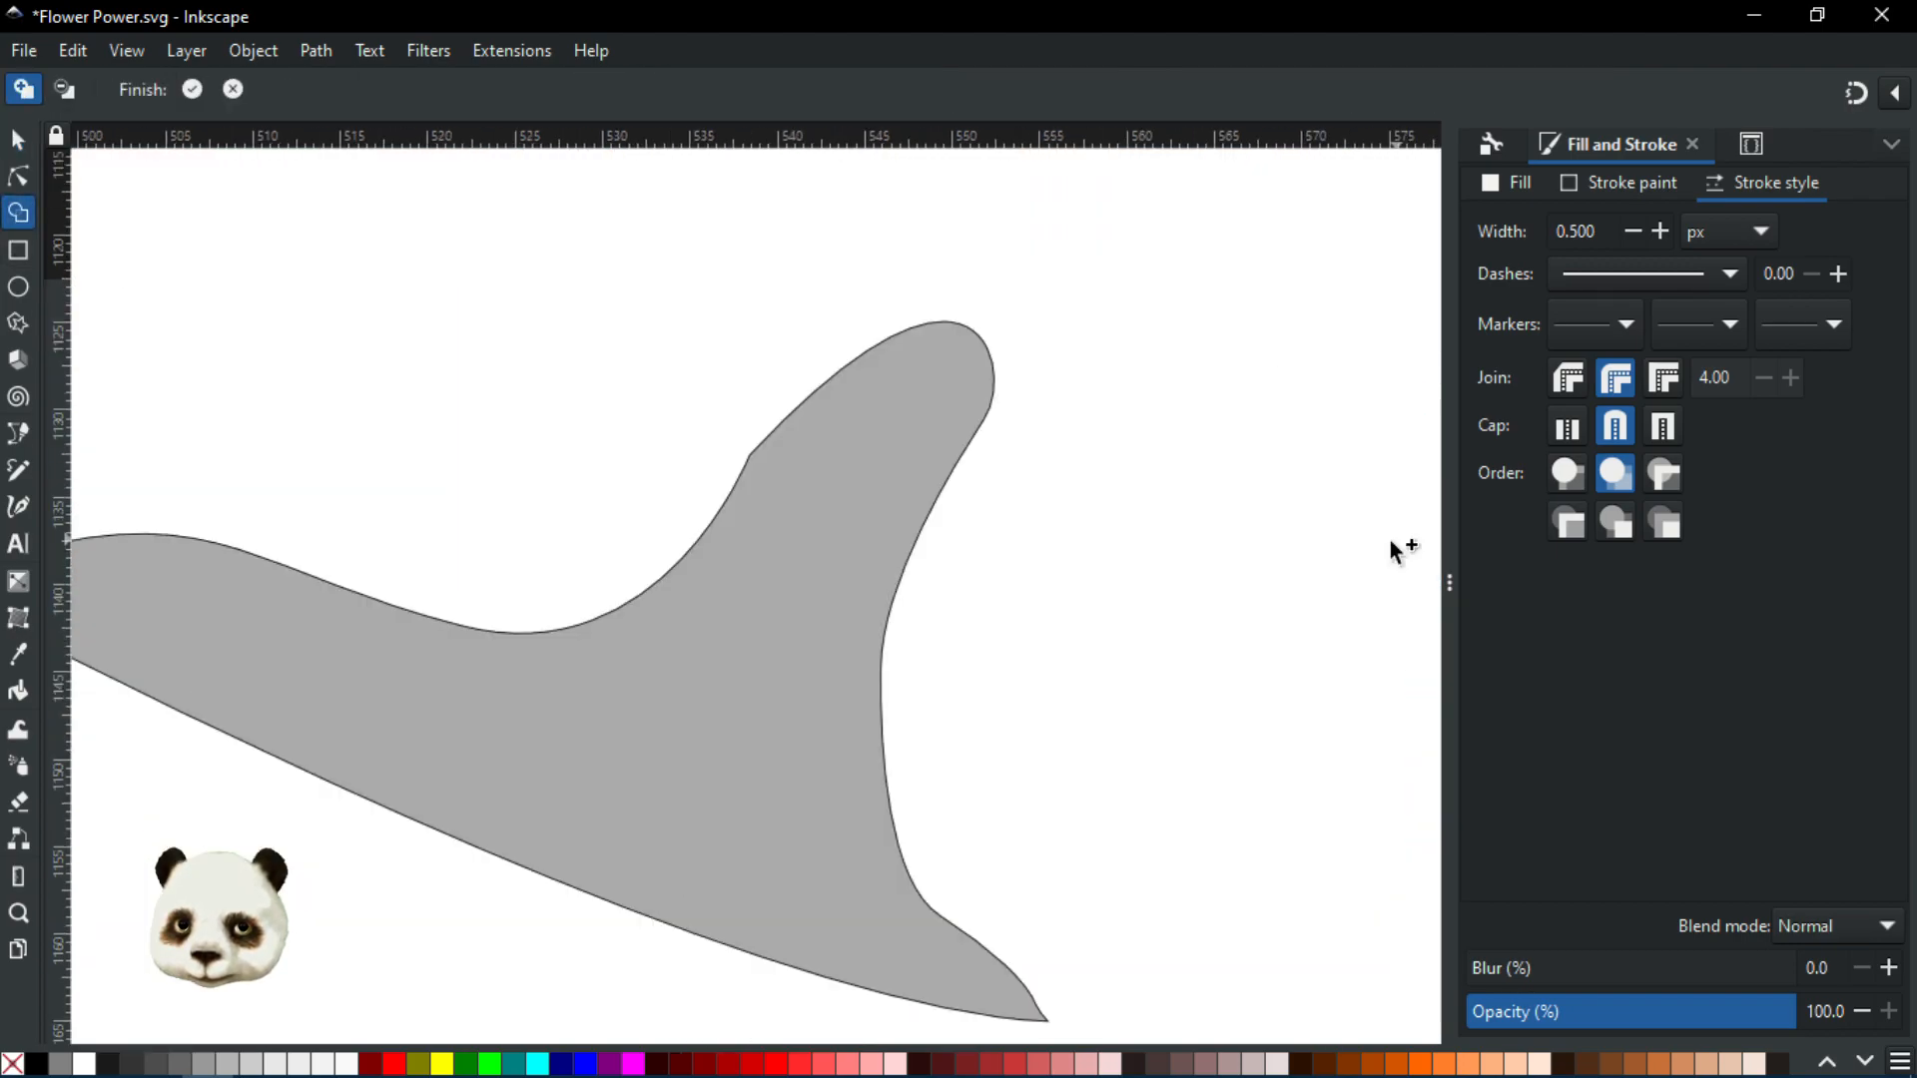
key(shift)
click(761, 667)
drag(984, 752, 985, 526)
drag(1156, 591, 691, 839)
key(Return)
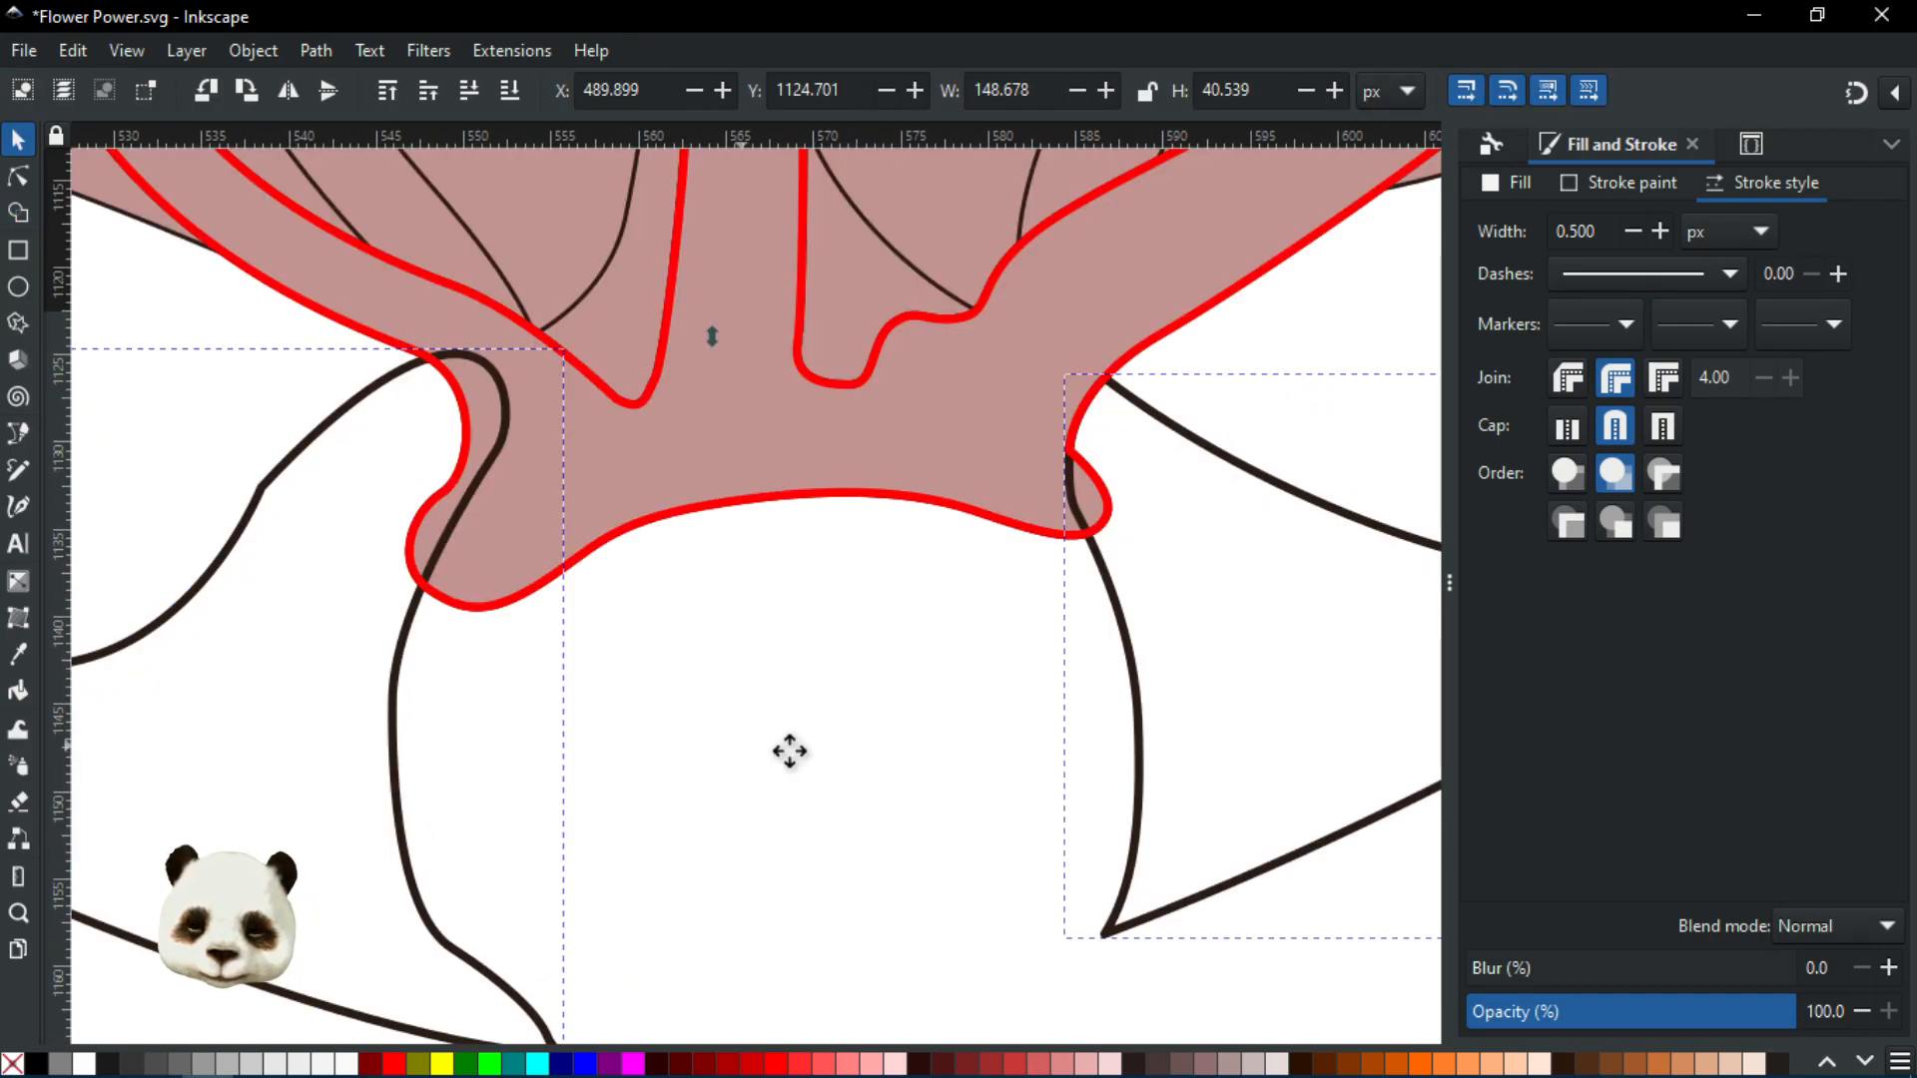
Start a Bezier path at the left petal's corner, curving it along the red outline
drag(745, 741, 1076, 821)
scroll(787, 410, up, 1)
scroll(787, 421, up, 1)
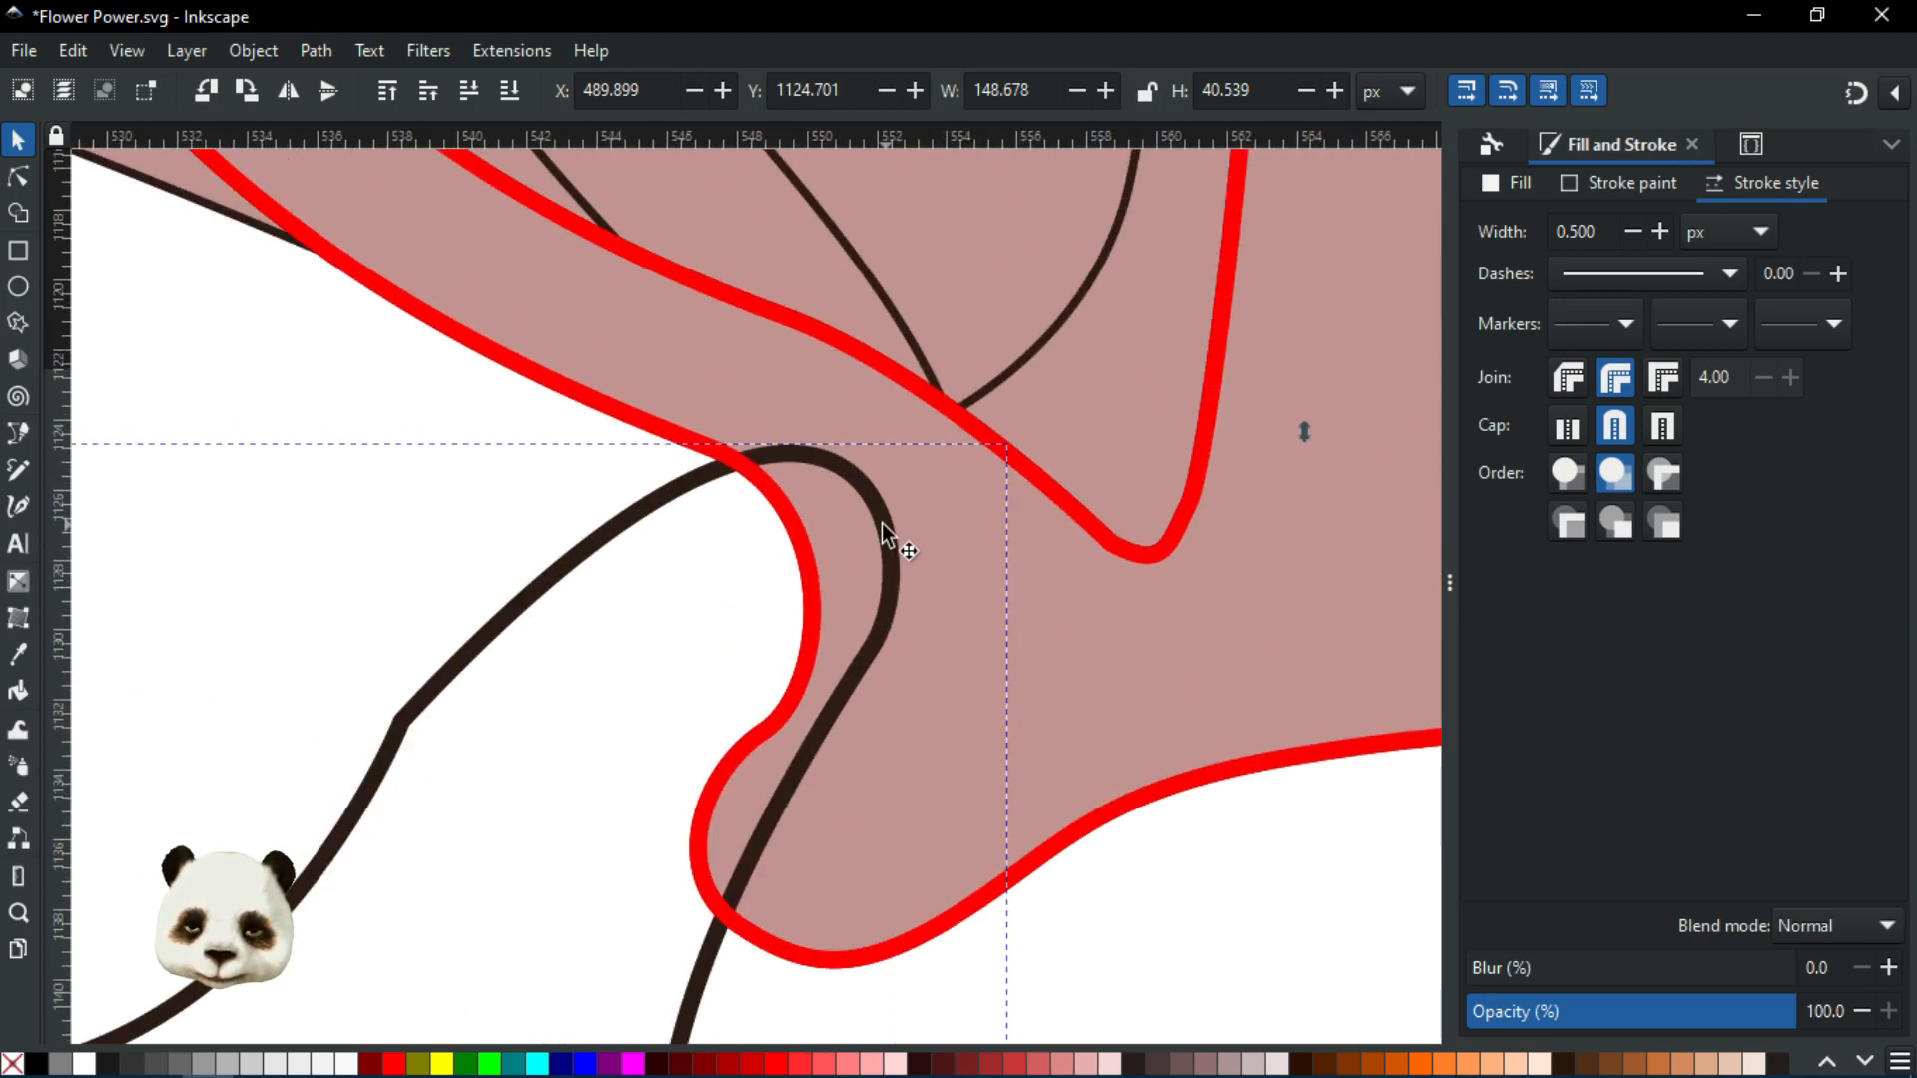
key(b)
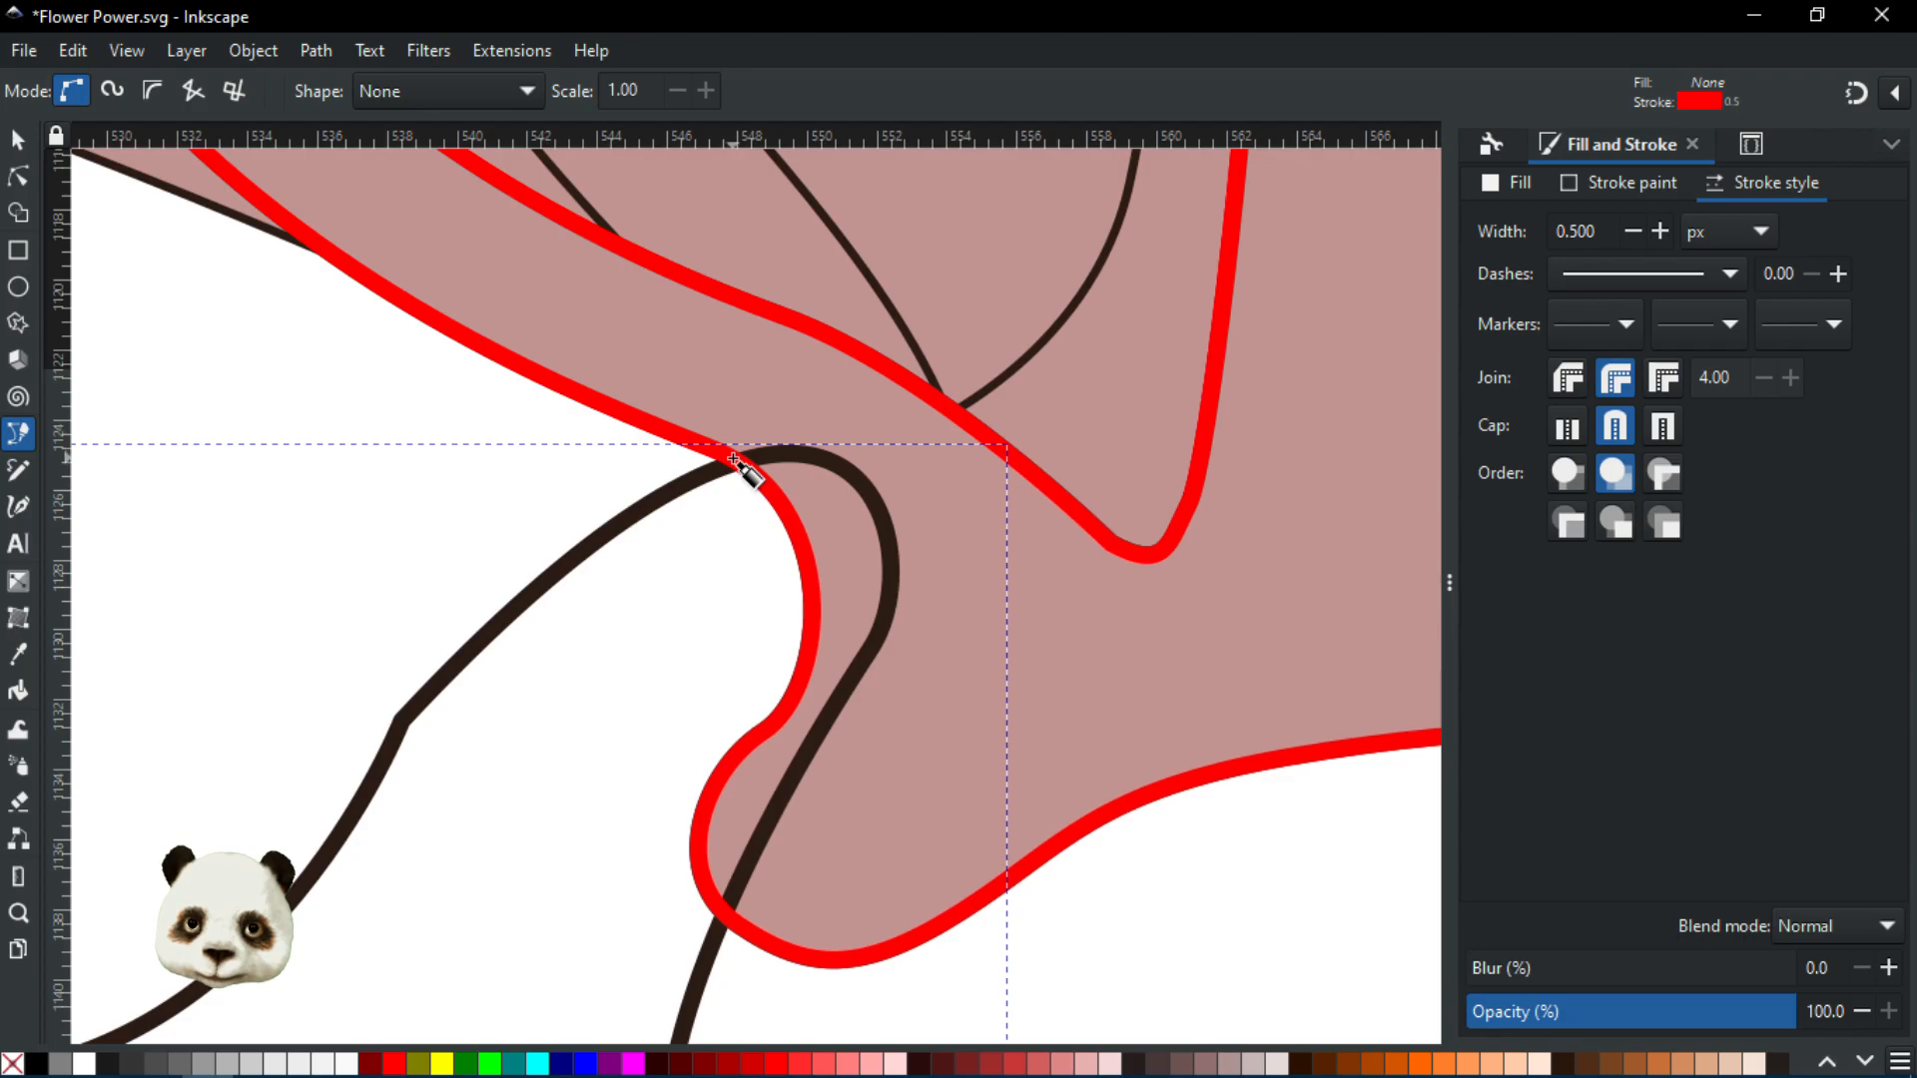
click(734, 457)
scroll(789, 494, up, 2)
drag(806, 569, 826, 655)
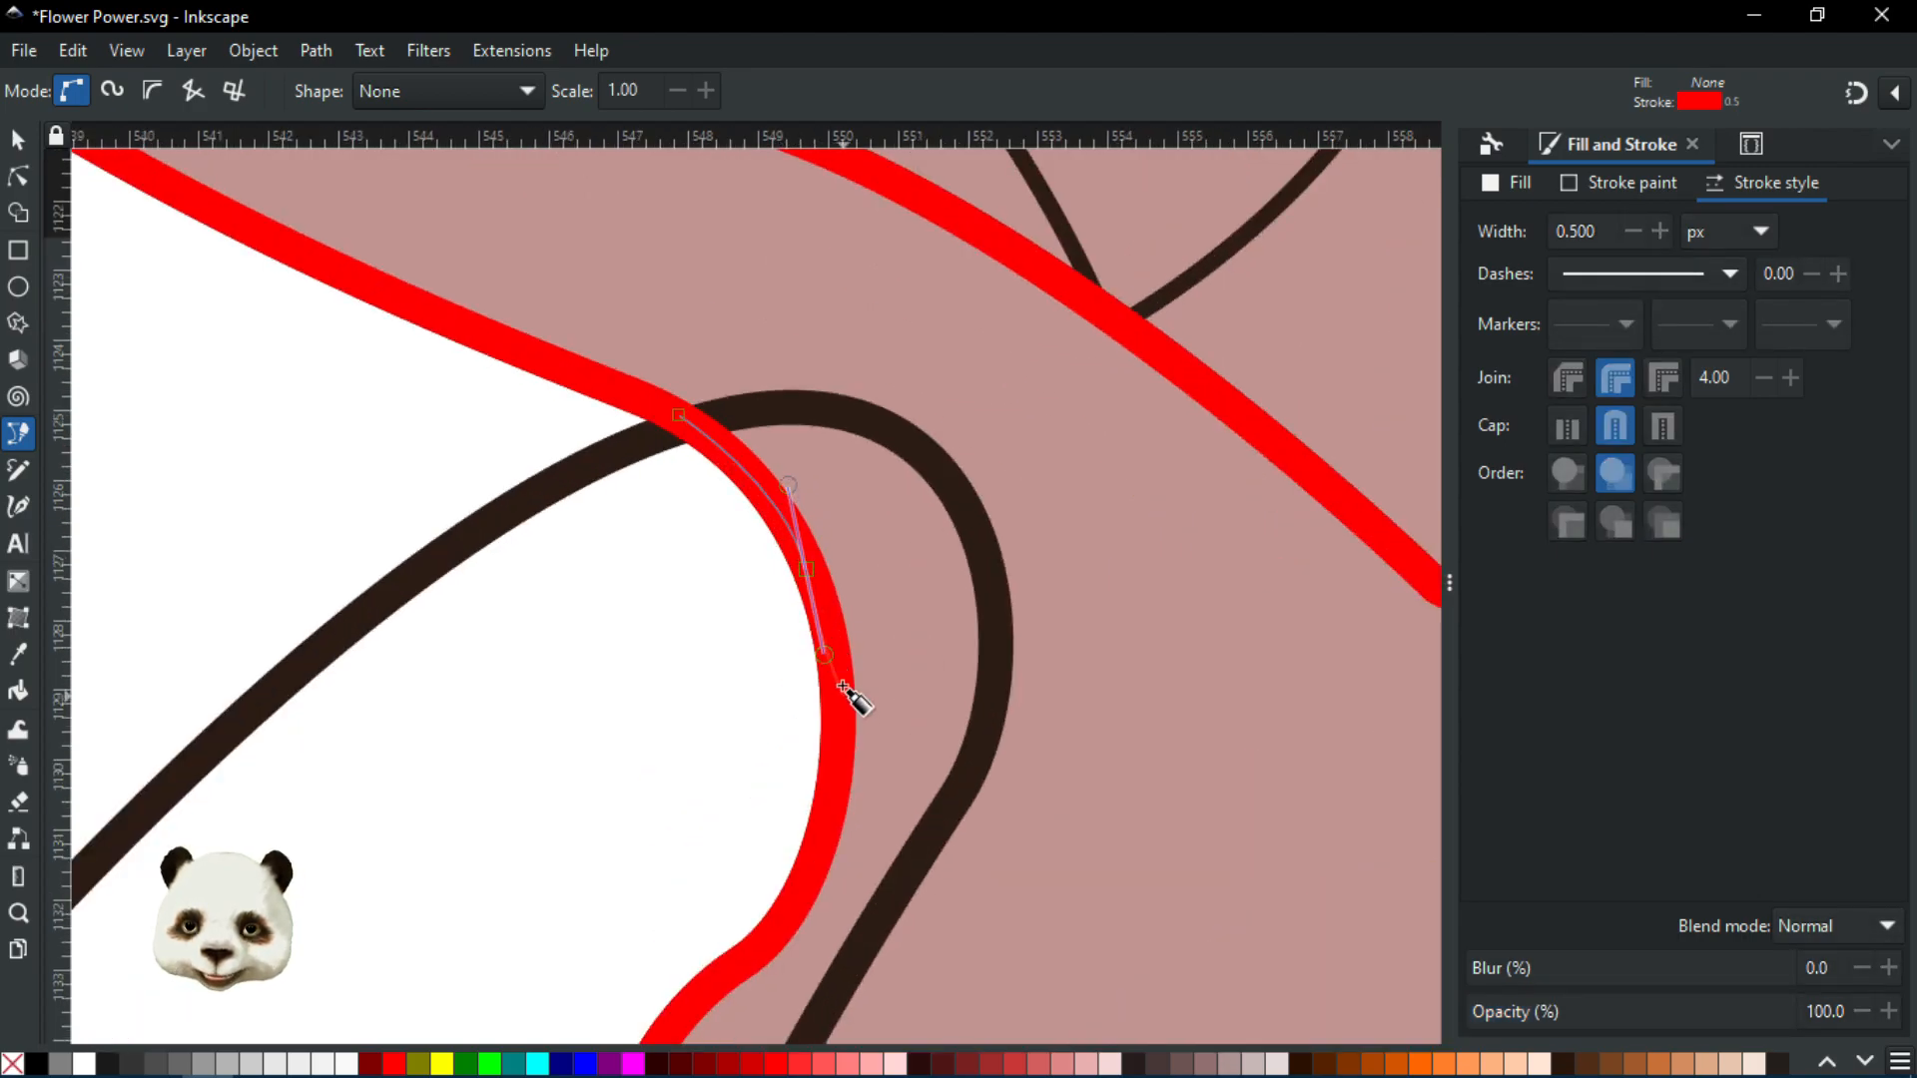
drag(841, 744, 918, 422)
drag(909, 493, 876, 585)
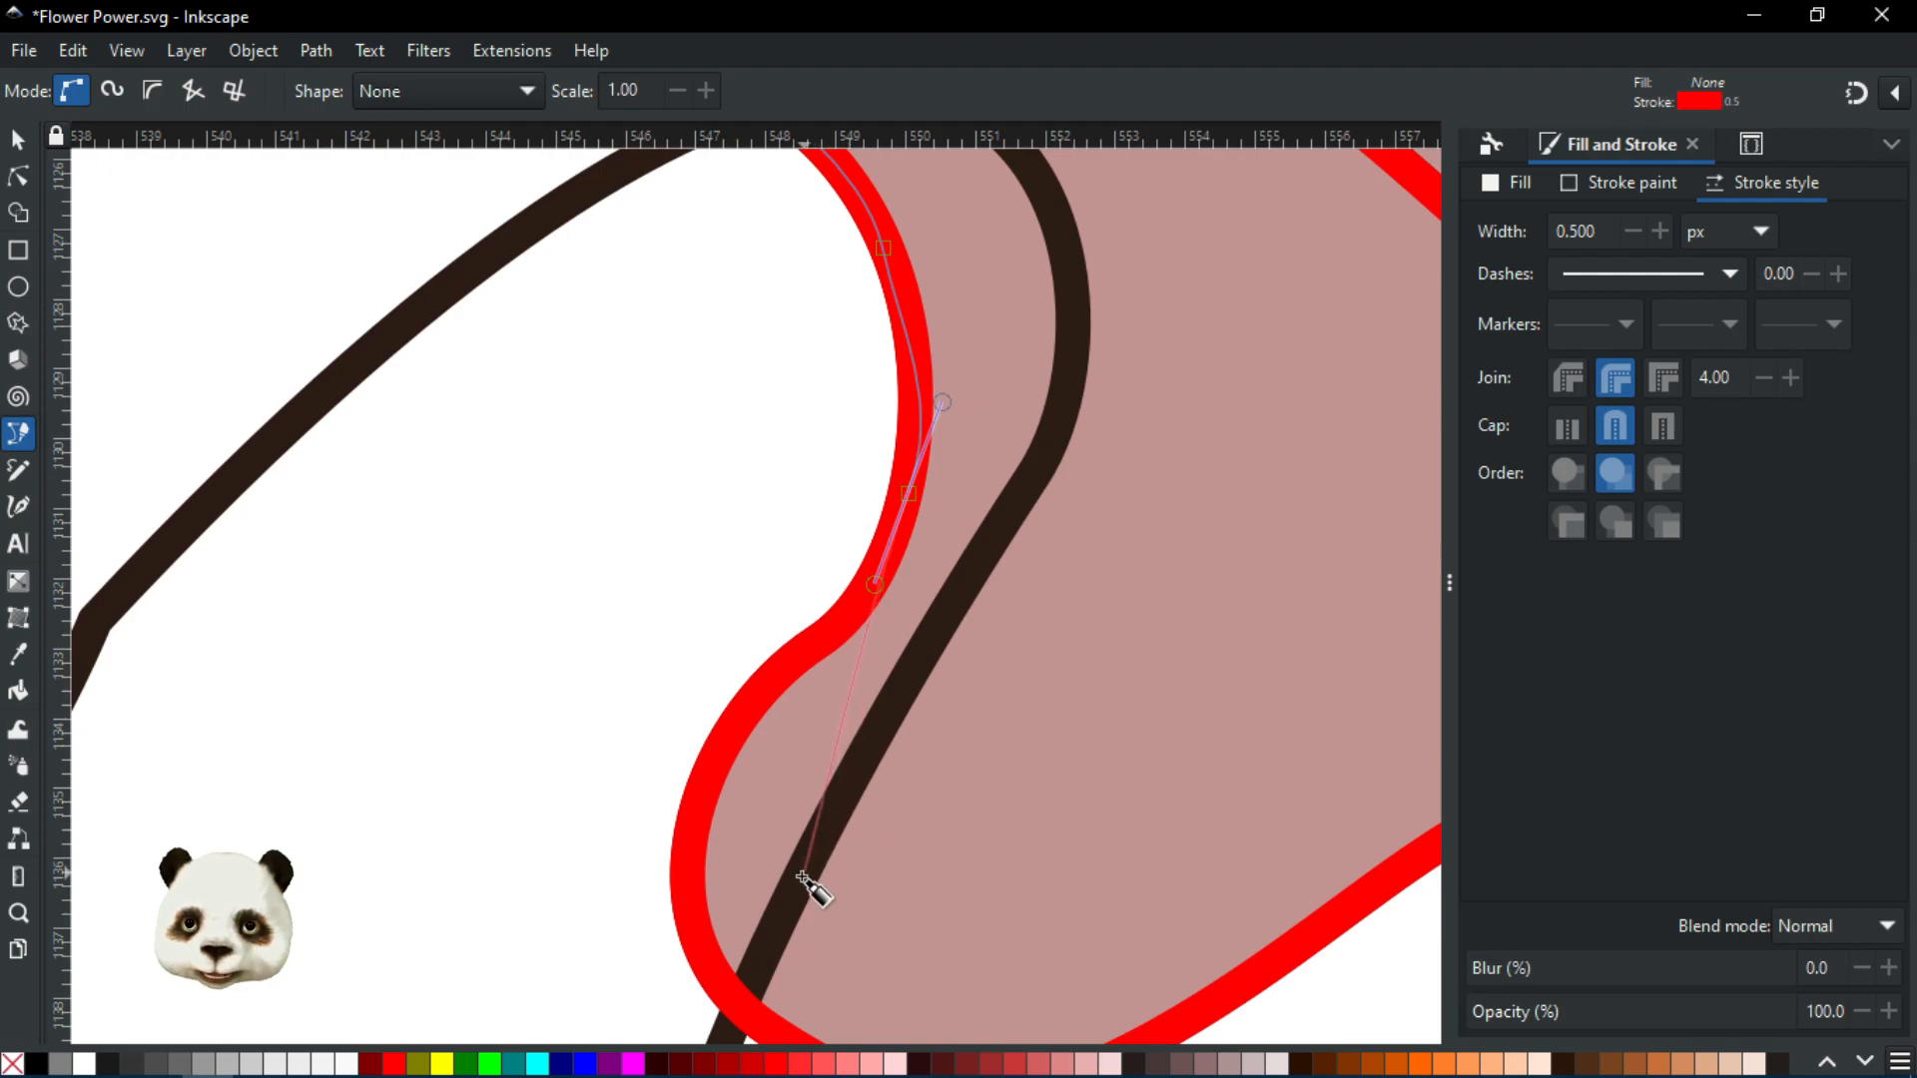
Replace the misplaced node and finish the small hook path where stem meets base
drag(793, 892, 754, 956)
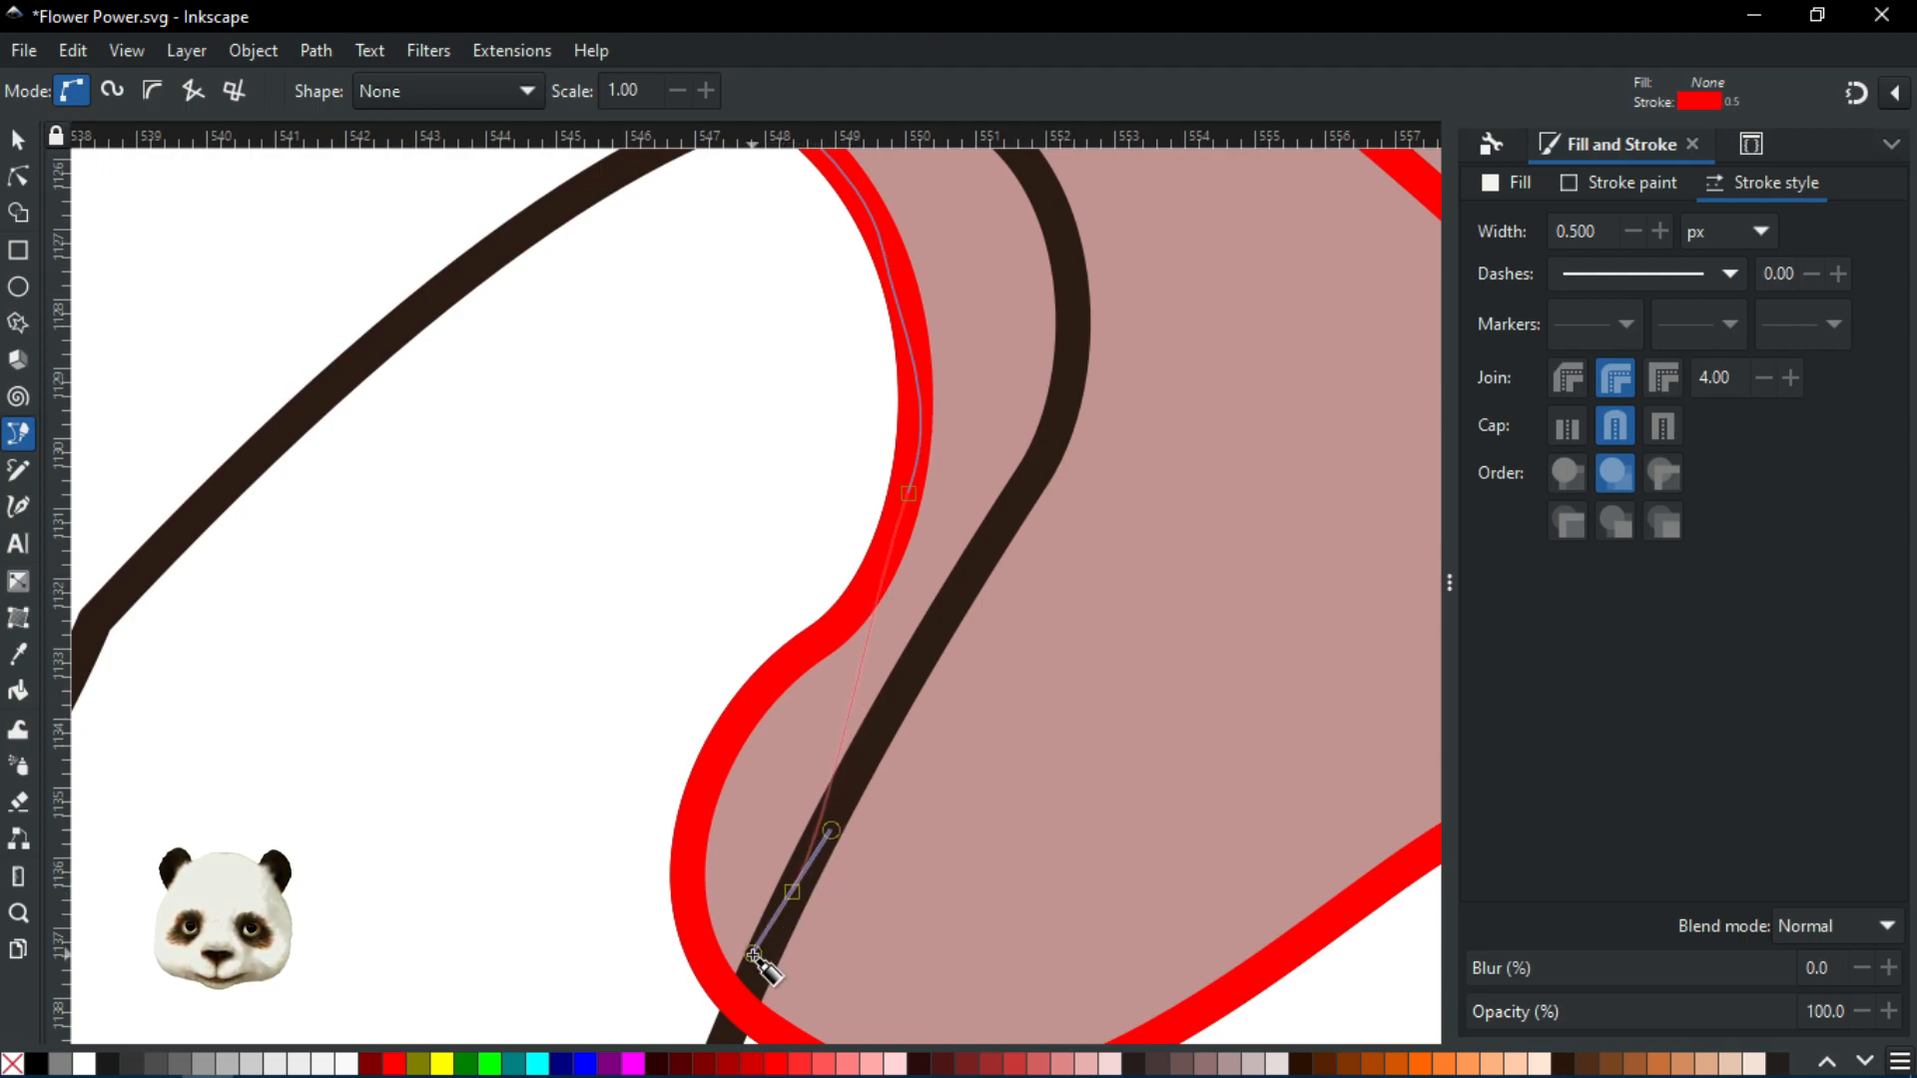
scroll(762, 976, down, 5)
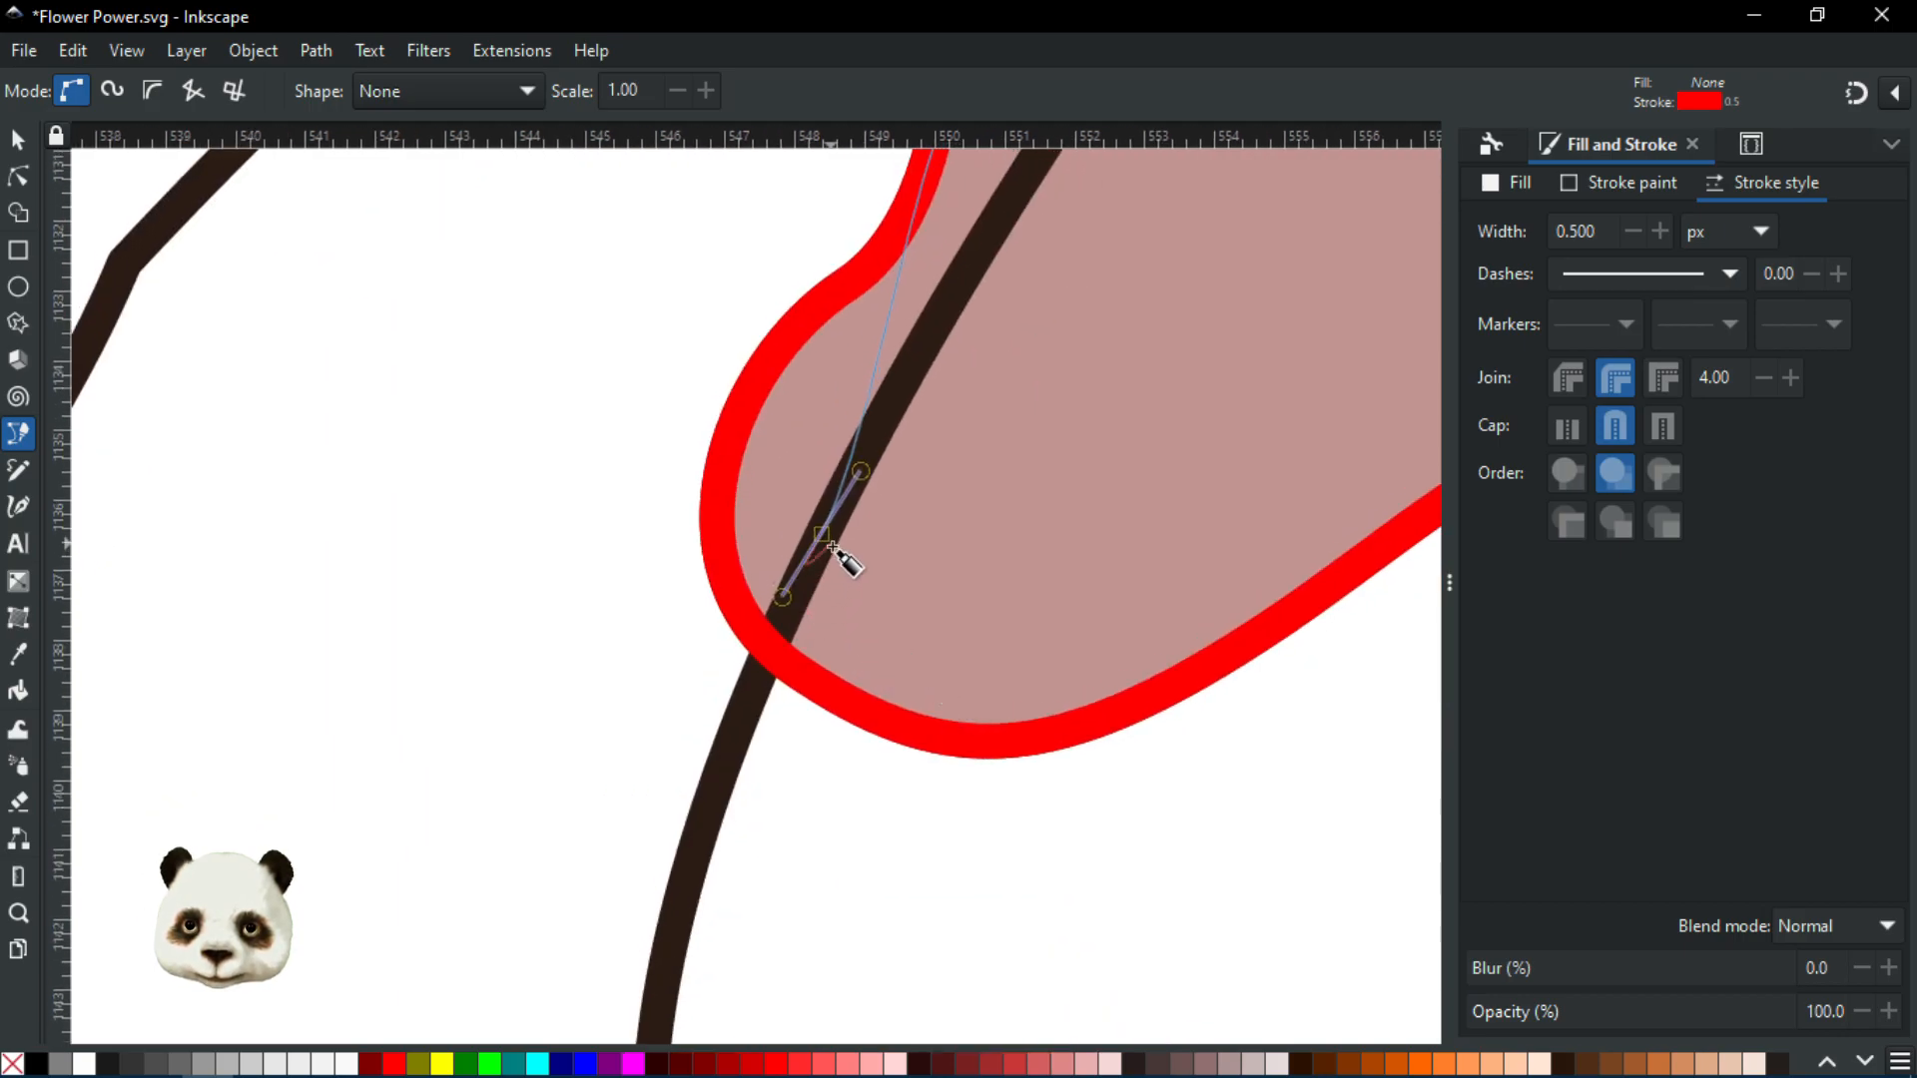
key(BackSpace)
mouse_move(832, 529)
mouse_down()
mouse_move(846, 555)
mouse_move(825, 543)
mouse_move(818, 560)
mouse_move(876, 578)
mouse_up()
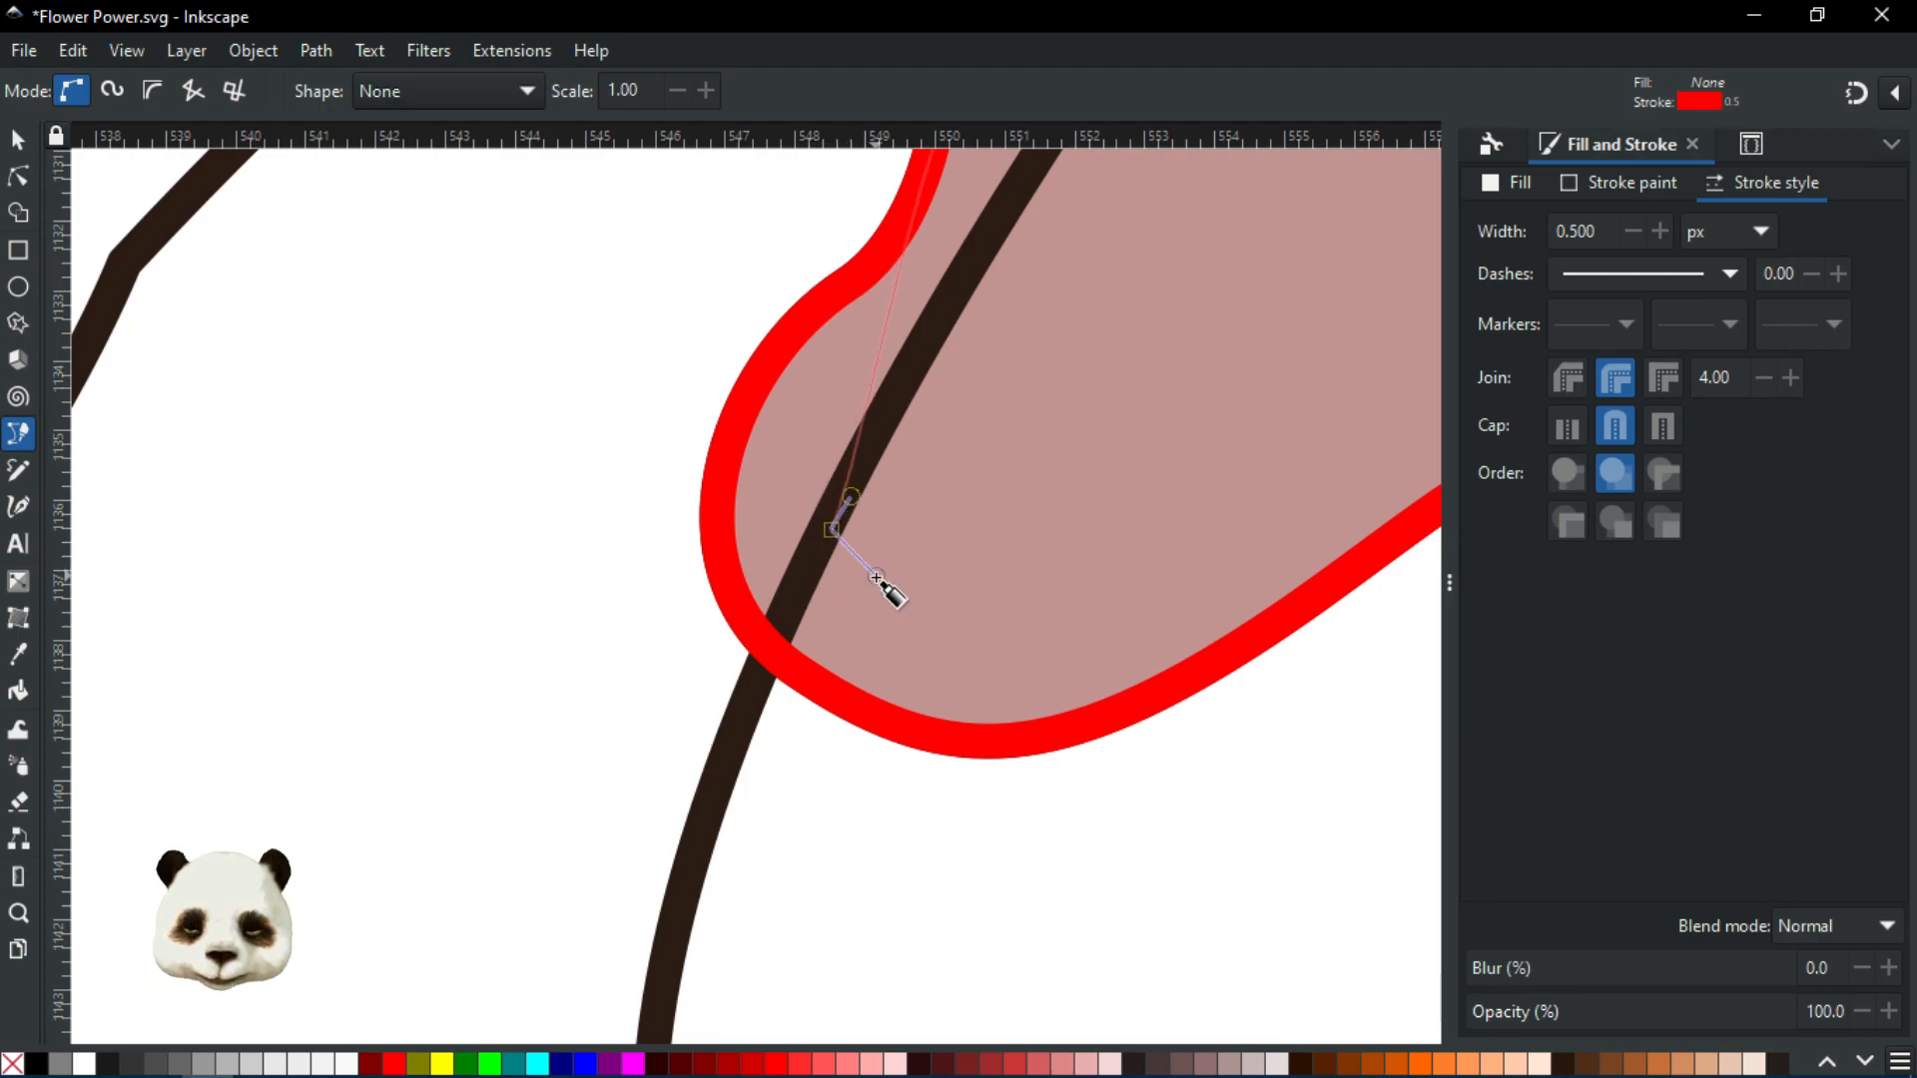
double_click(930, 611)
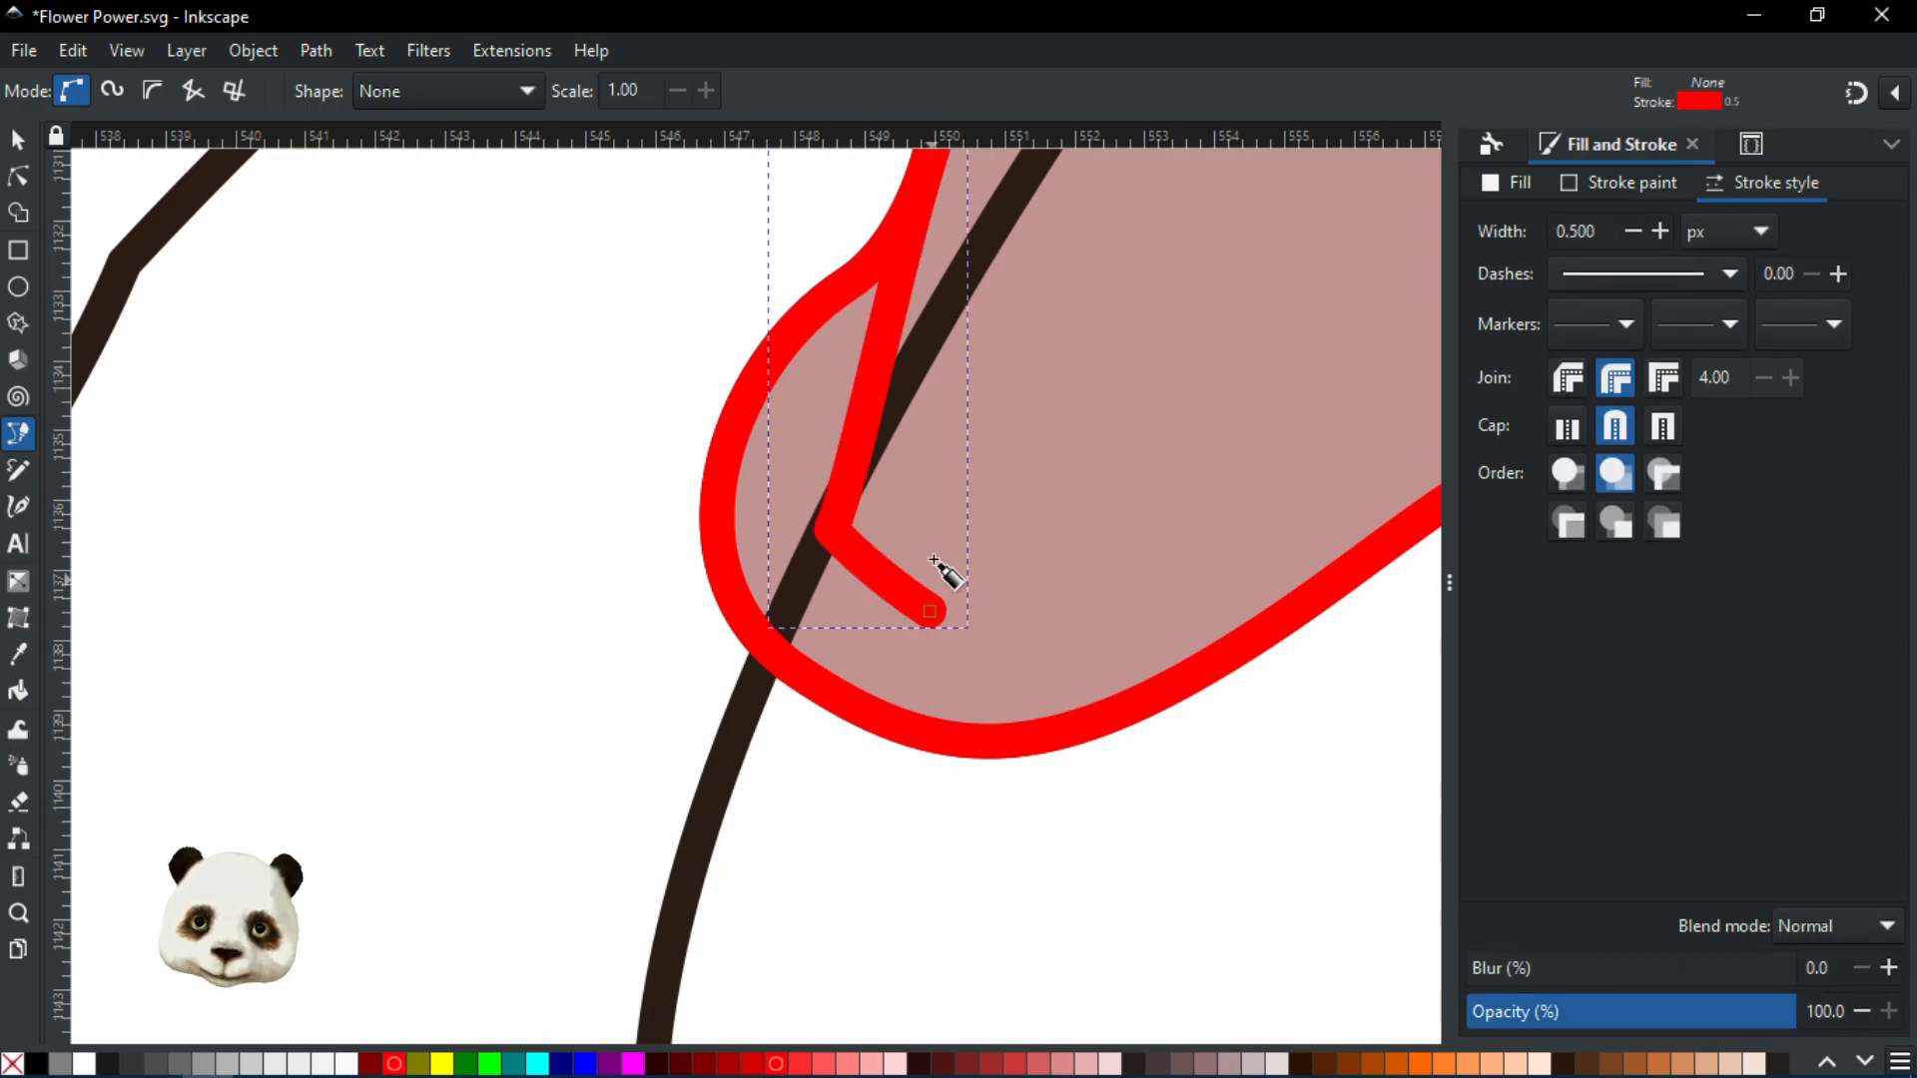
scroll(935, 539, down, 5)
drag(975, 457, 1019, 620)
scroll(1020, 621, up, 2)
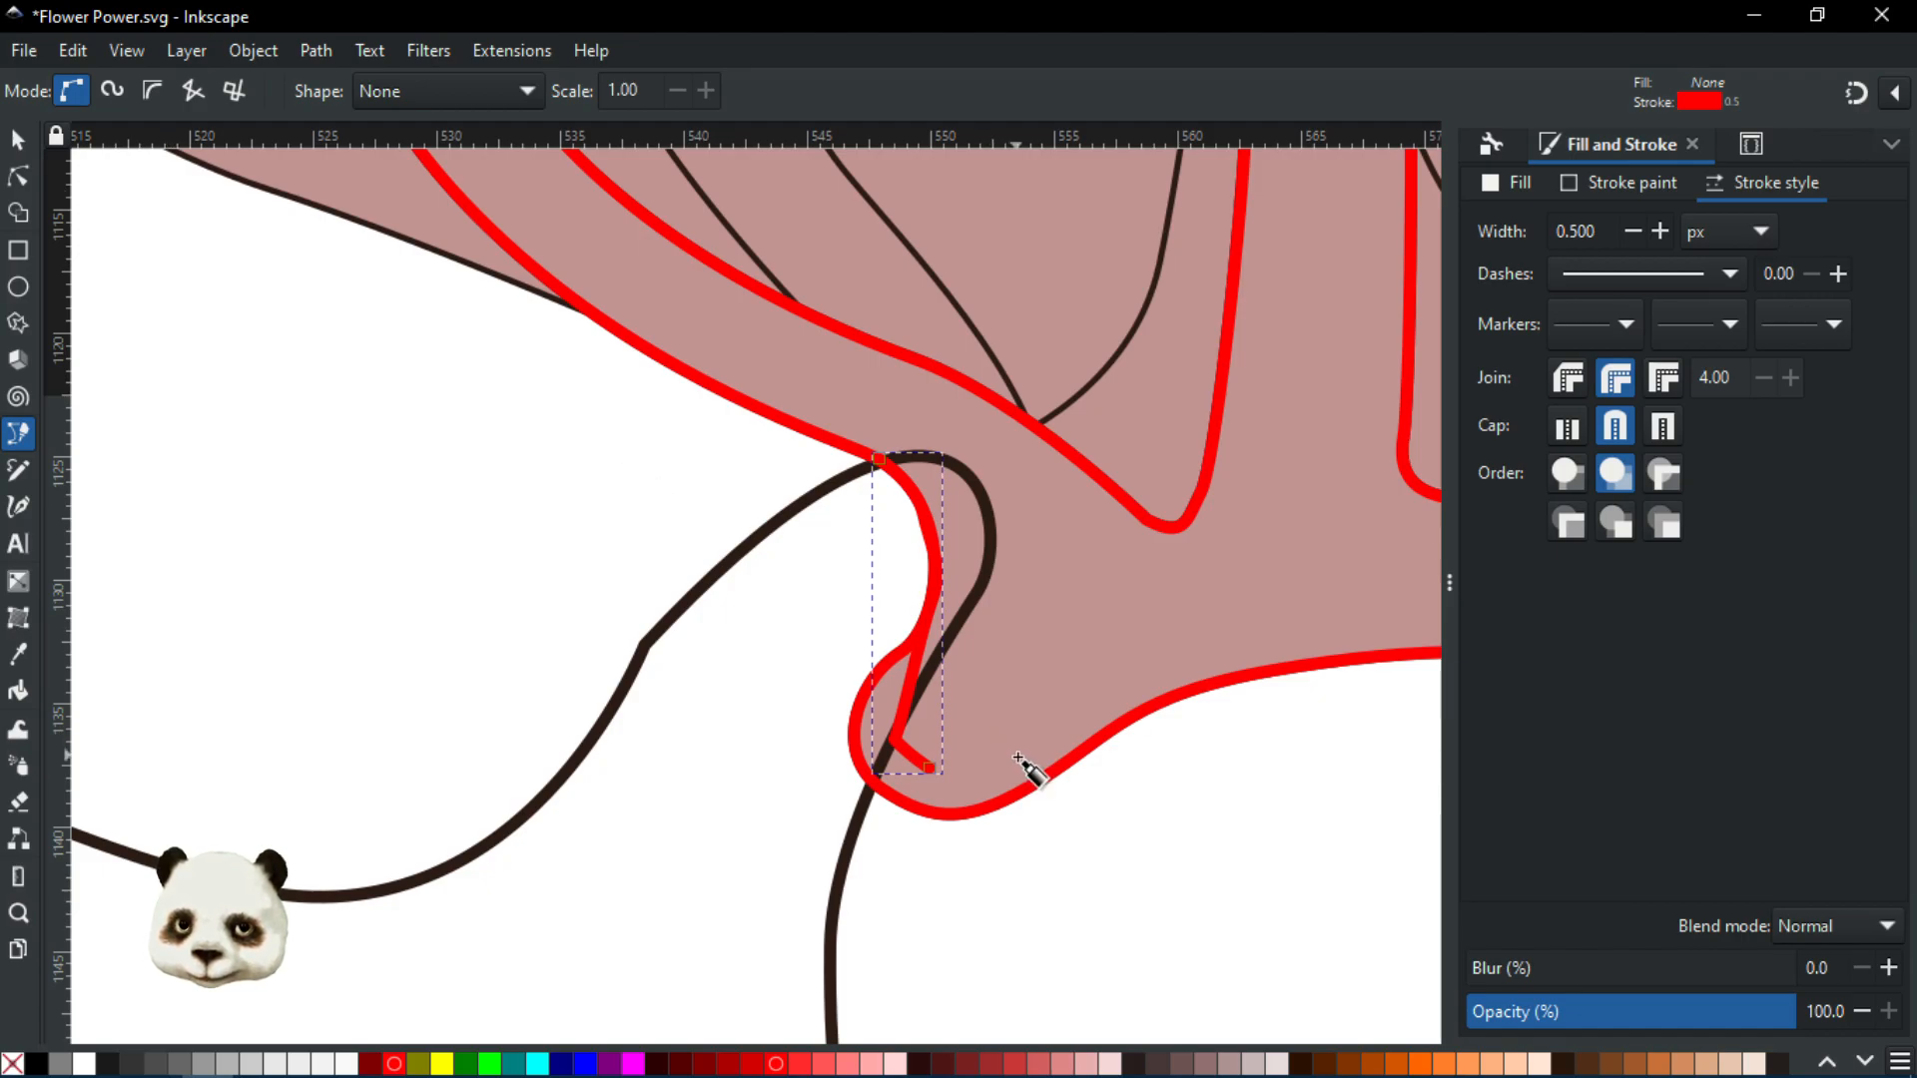
scroll(999, 779, up, 4)
scroll(839, 741, up, 1)
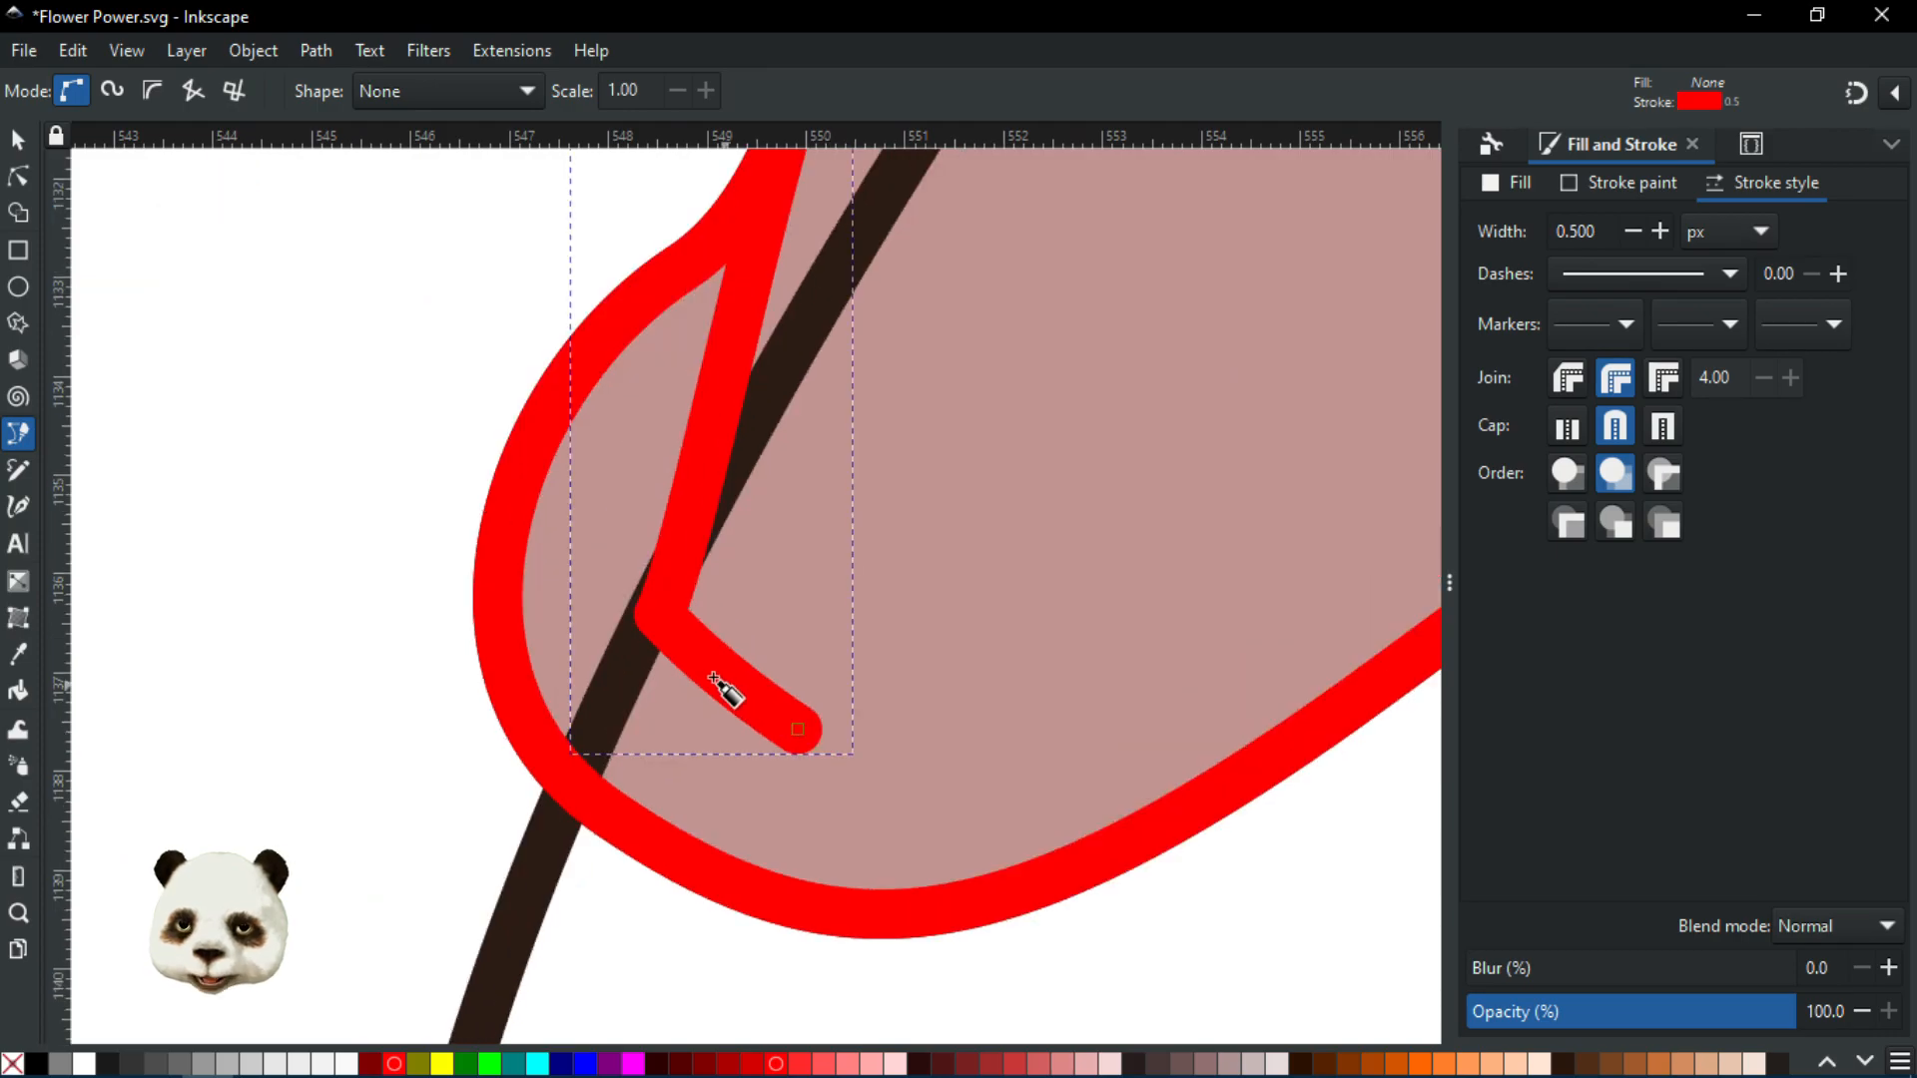
scroll(715, 681, down, 2)
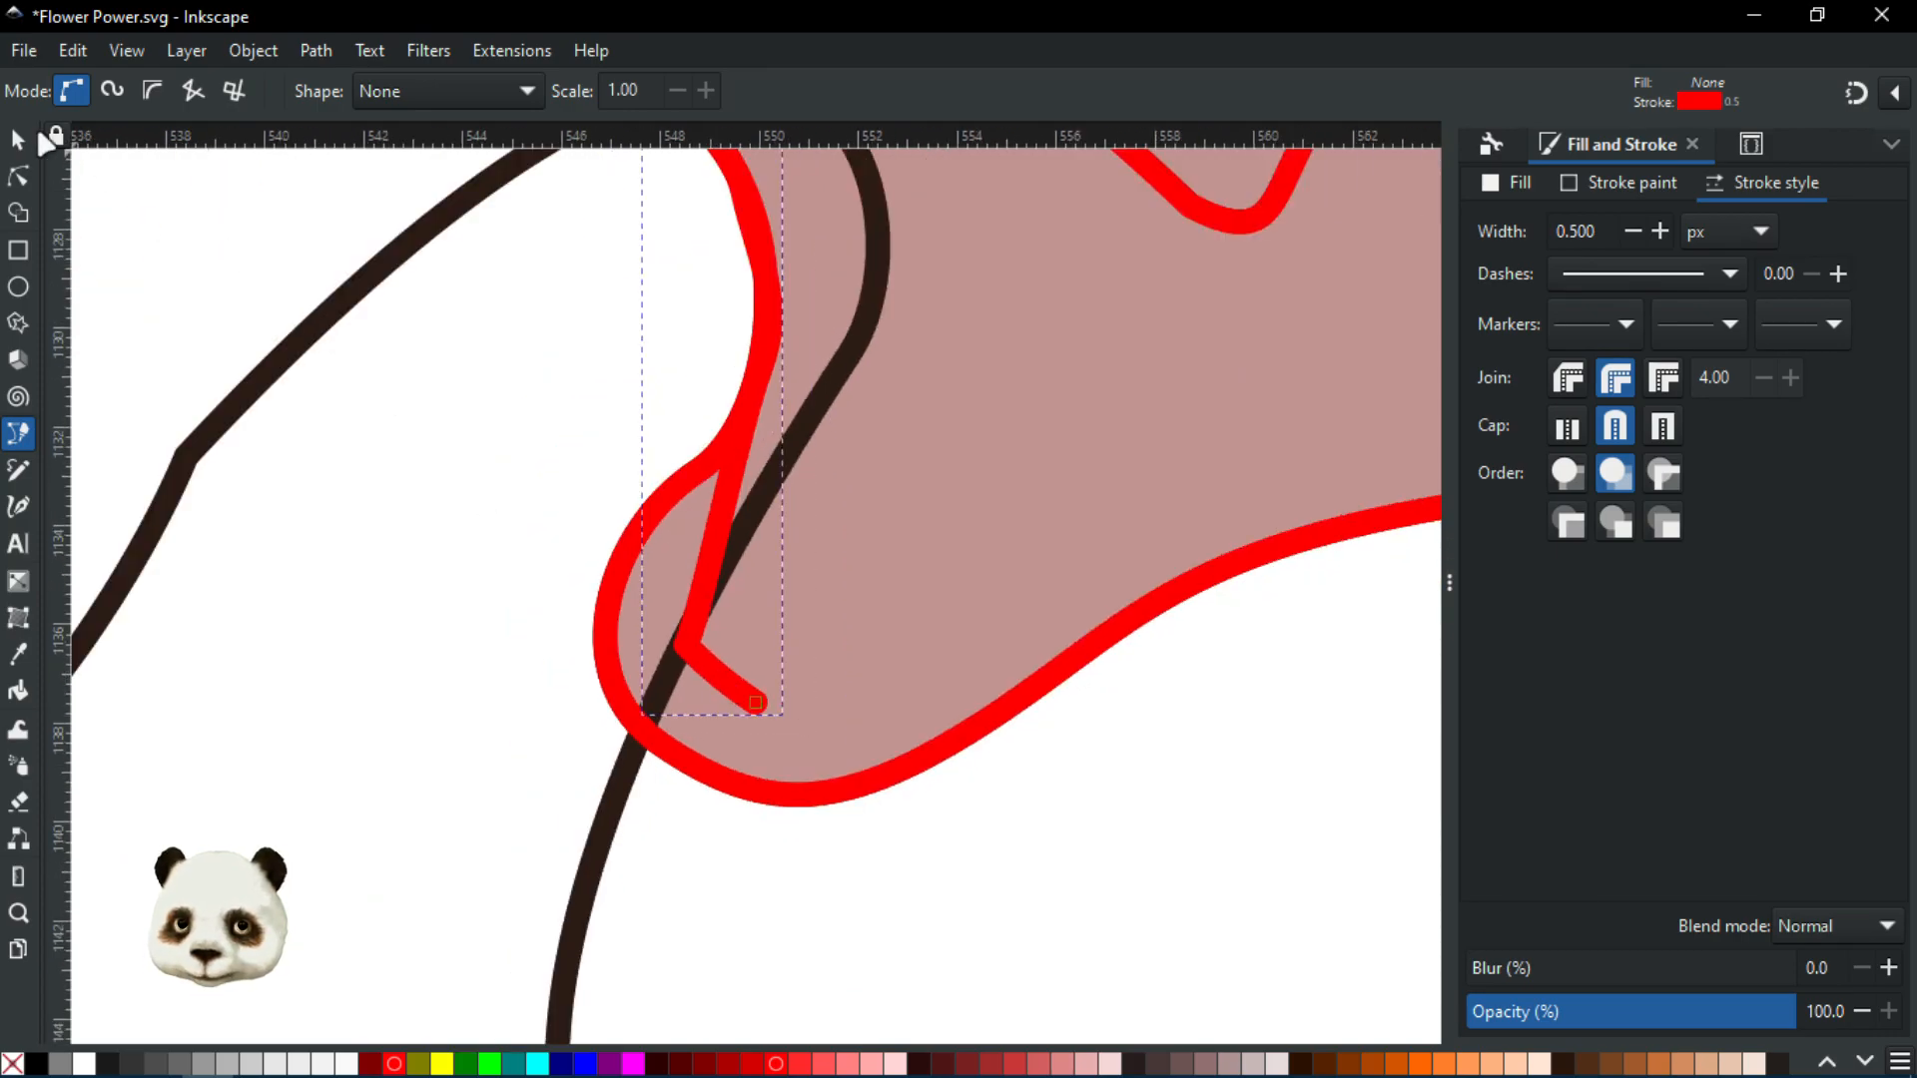
scroll(581, 475, down, 2)
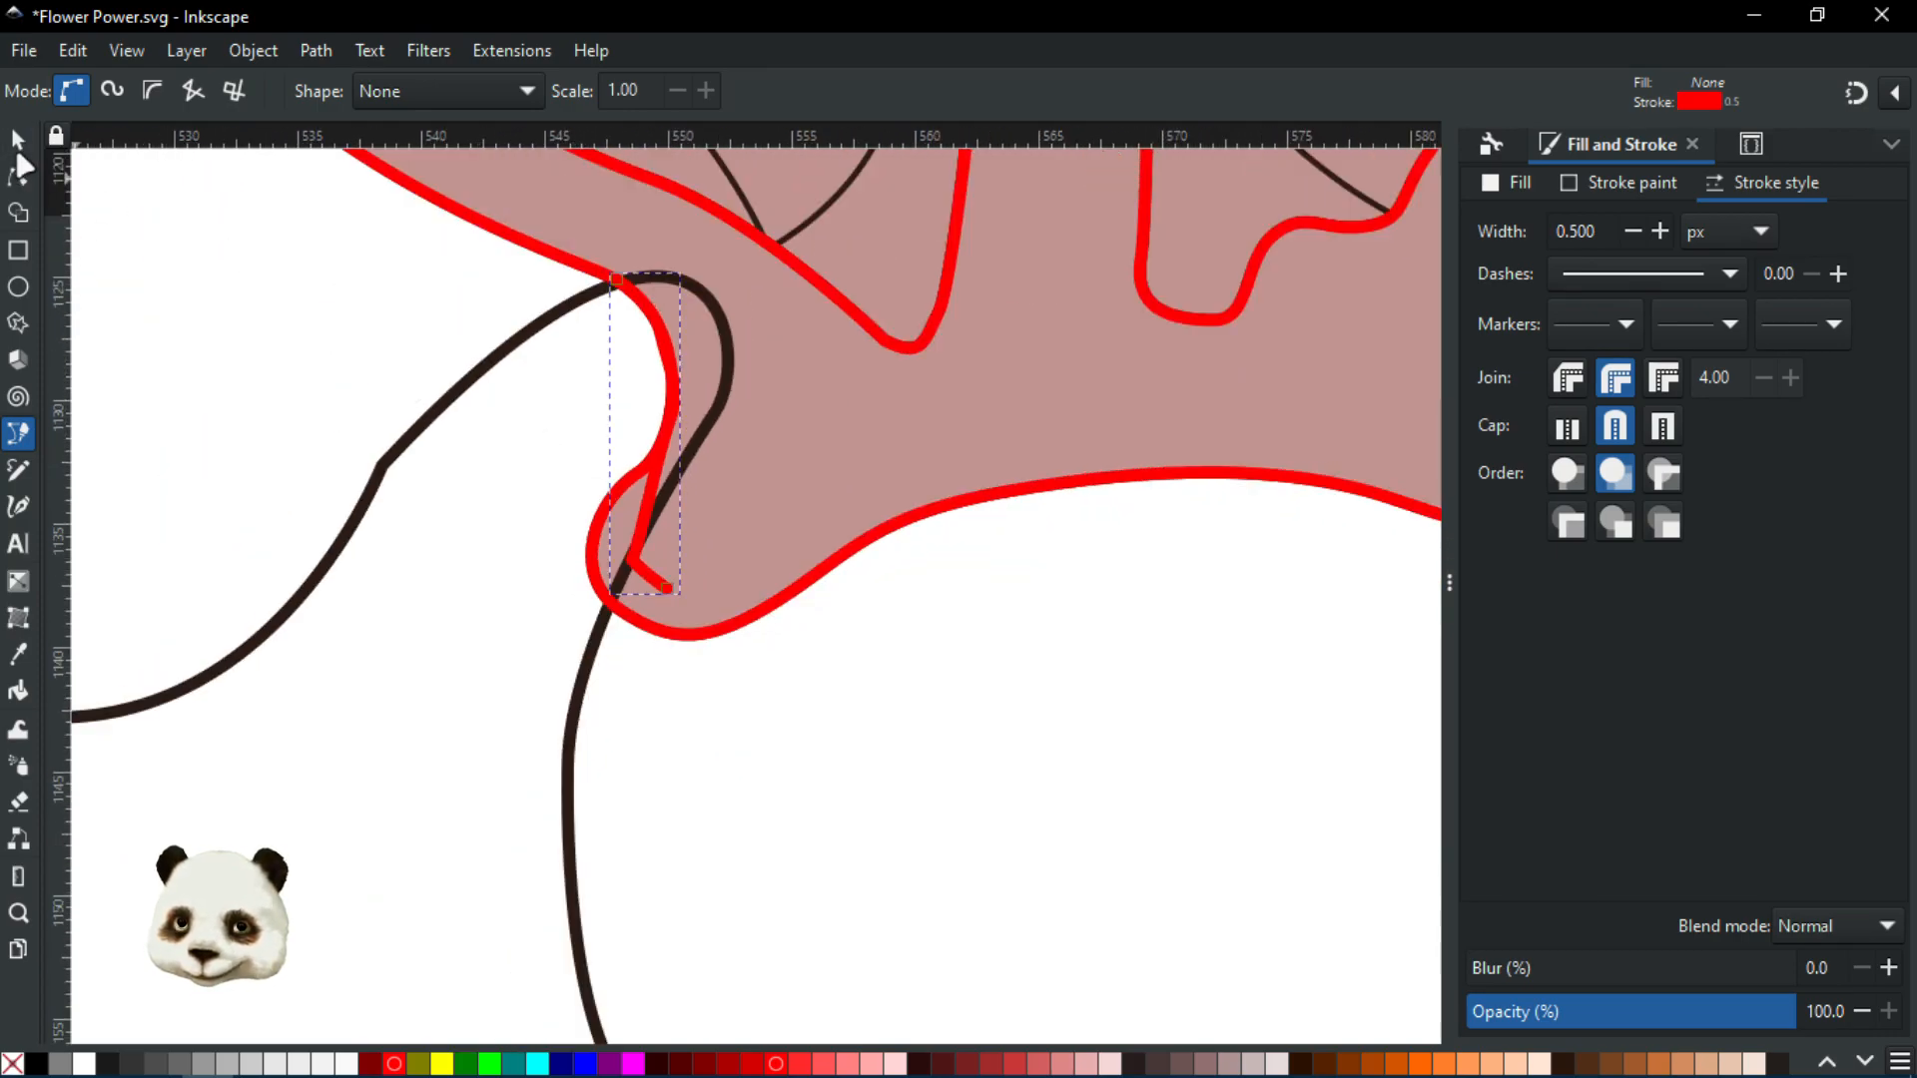
Select the short path with the left petal and keep only the trimmed petal body in Shape Builder
key(s)
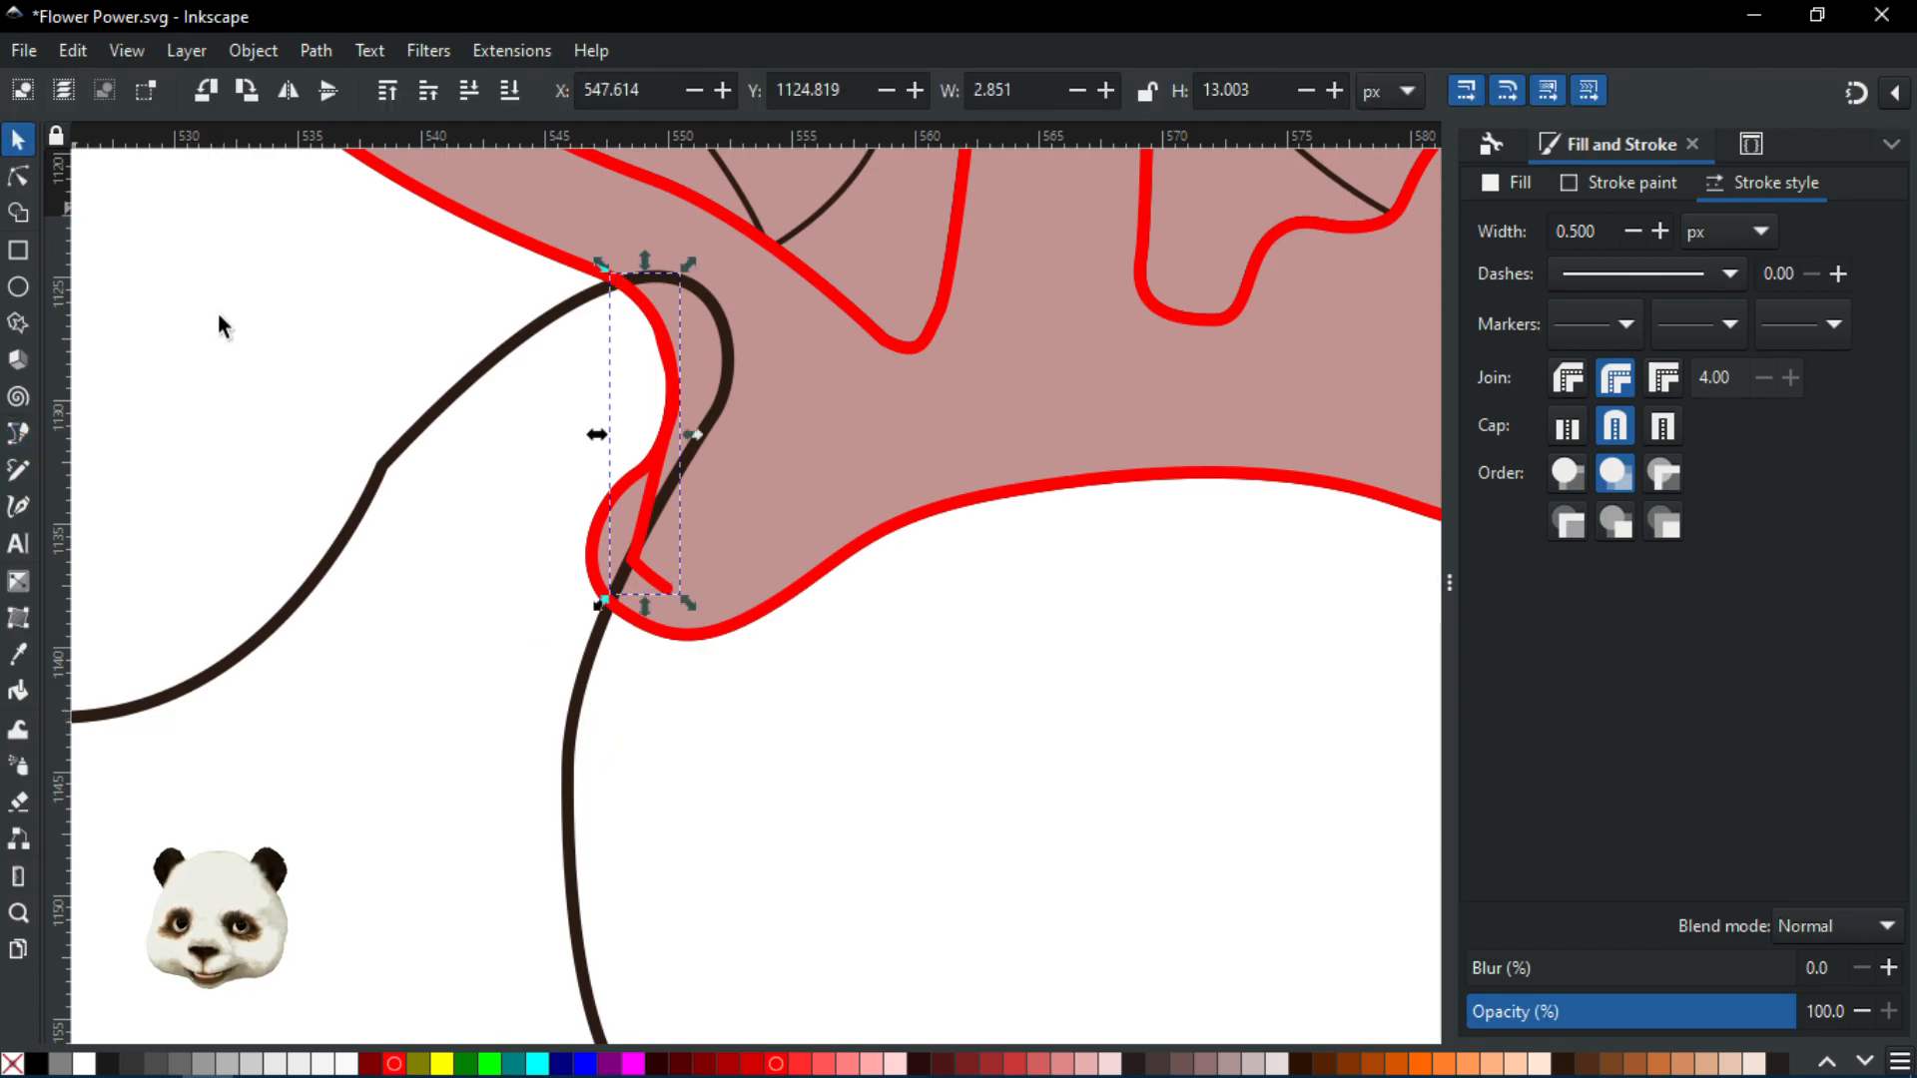
shift+click(391, 489)
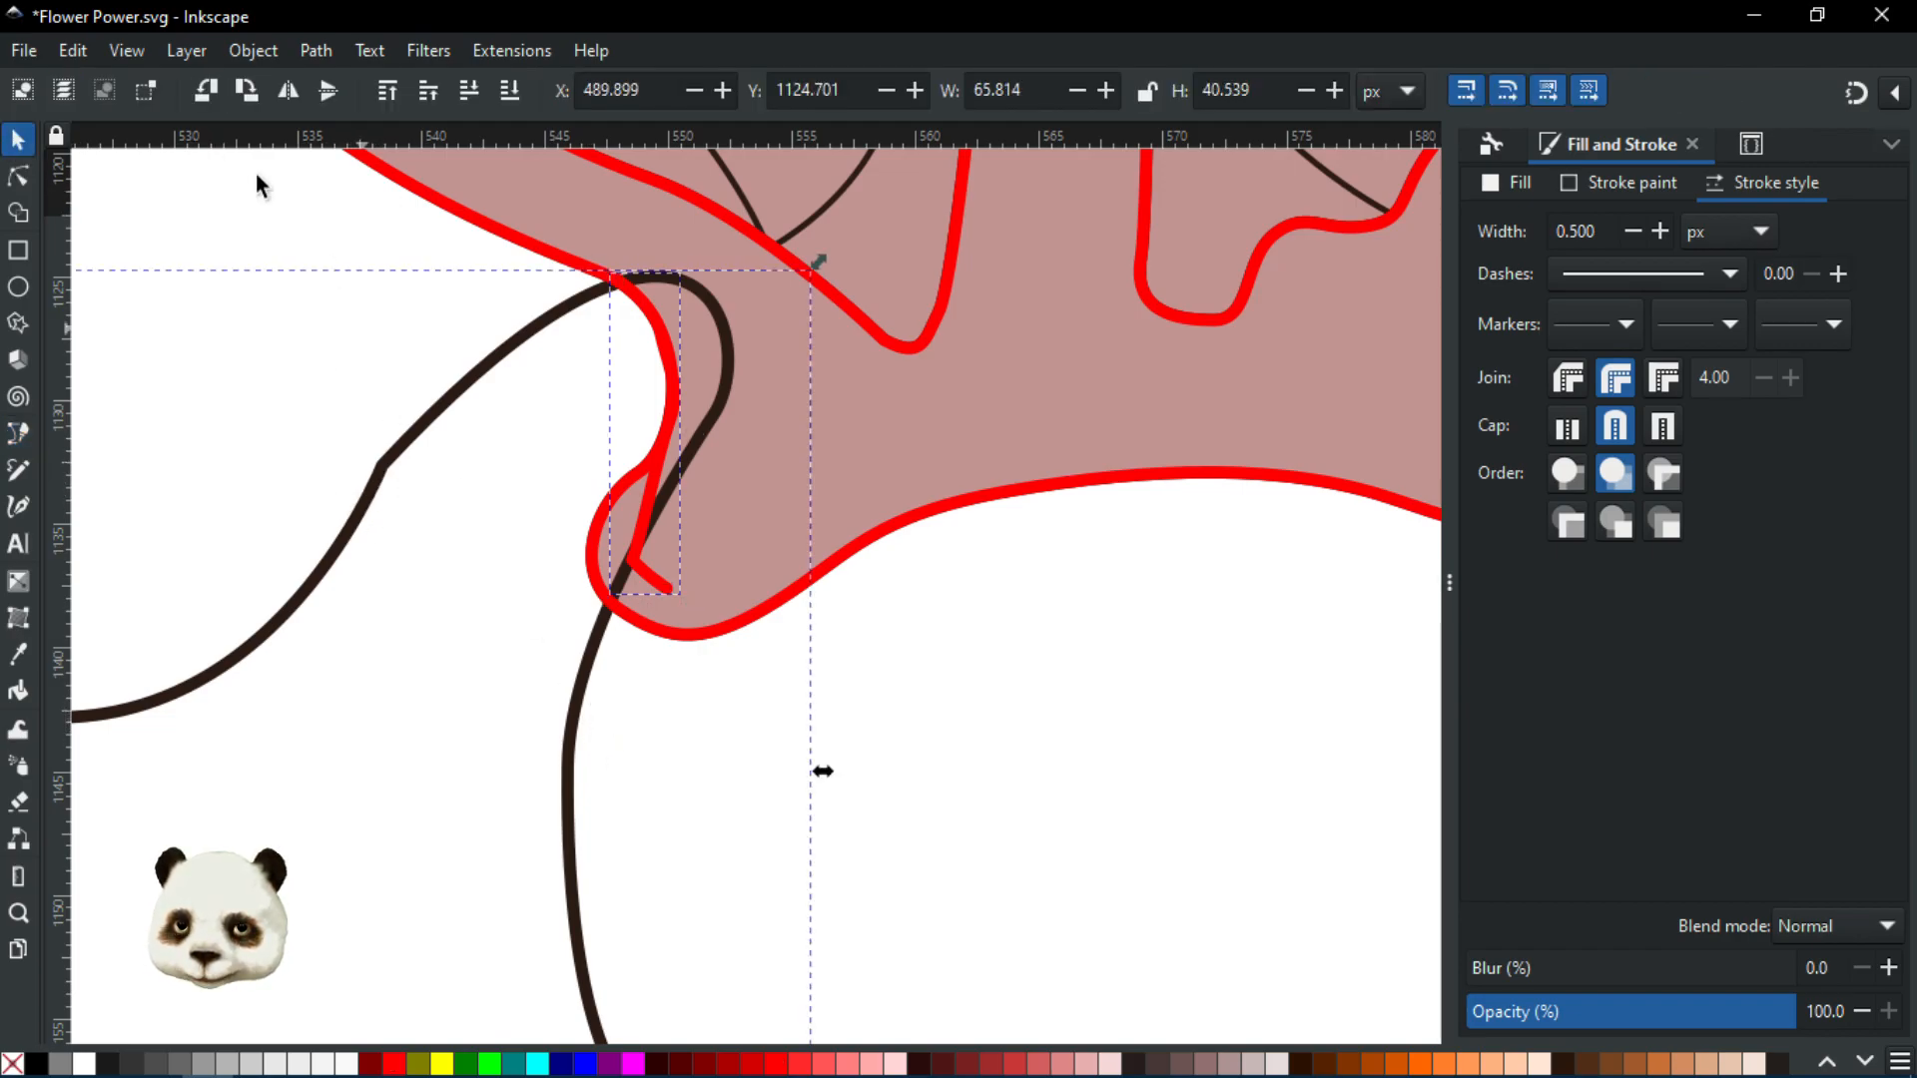
click(14, 213)
click(557, 552)
scroll(636, 557, down, 3)
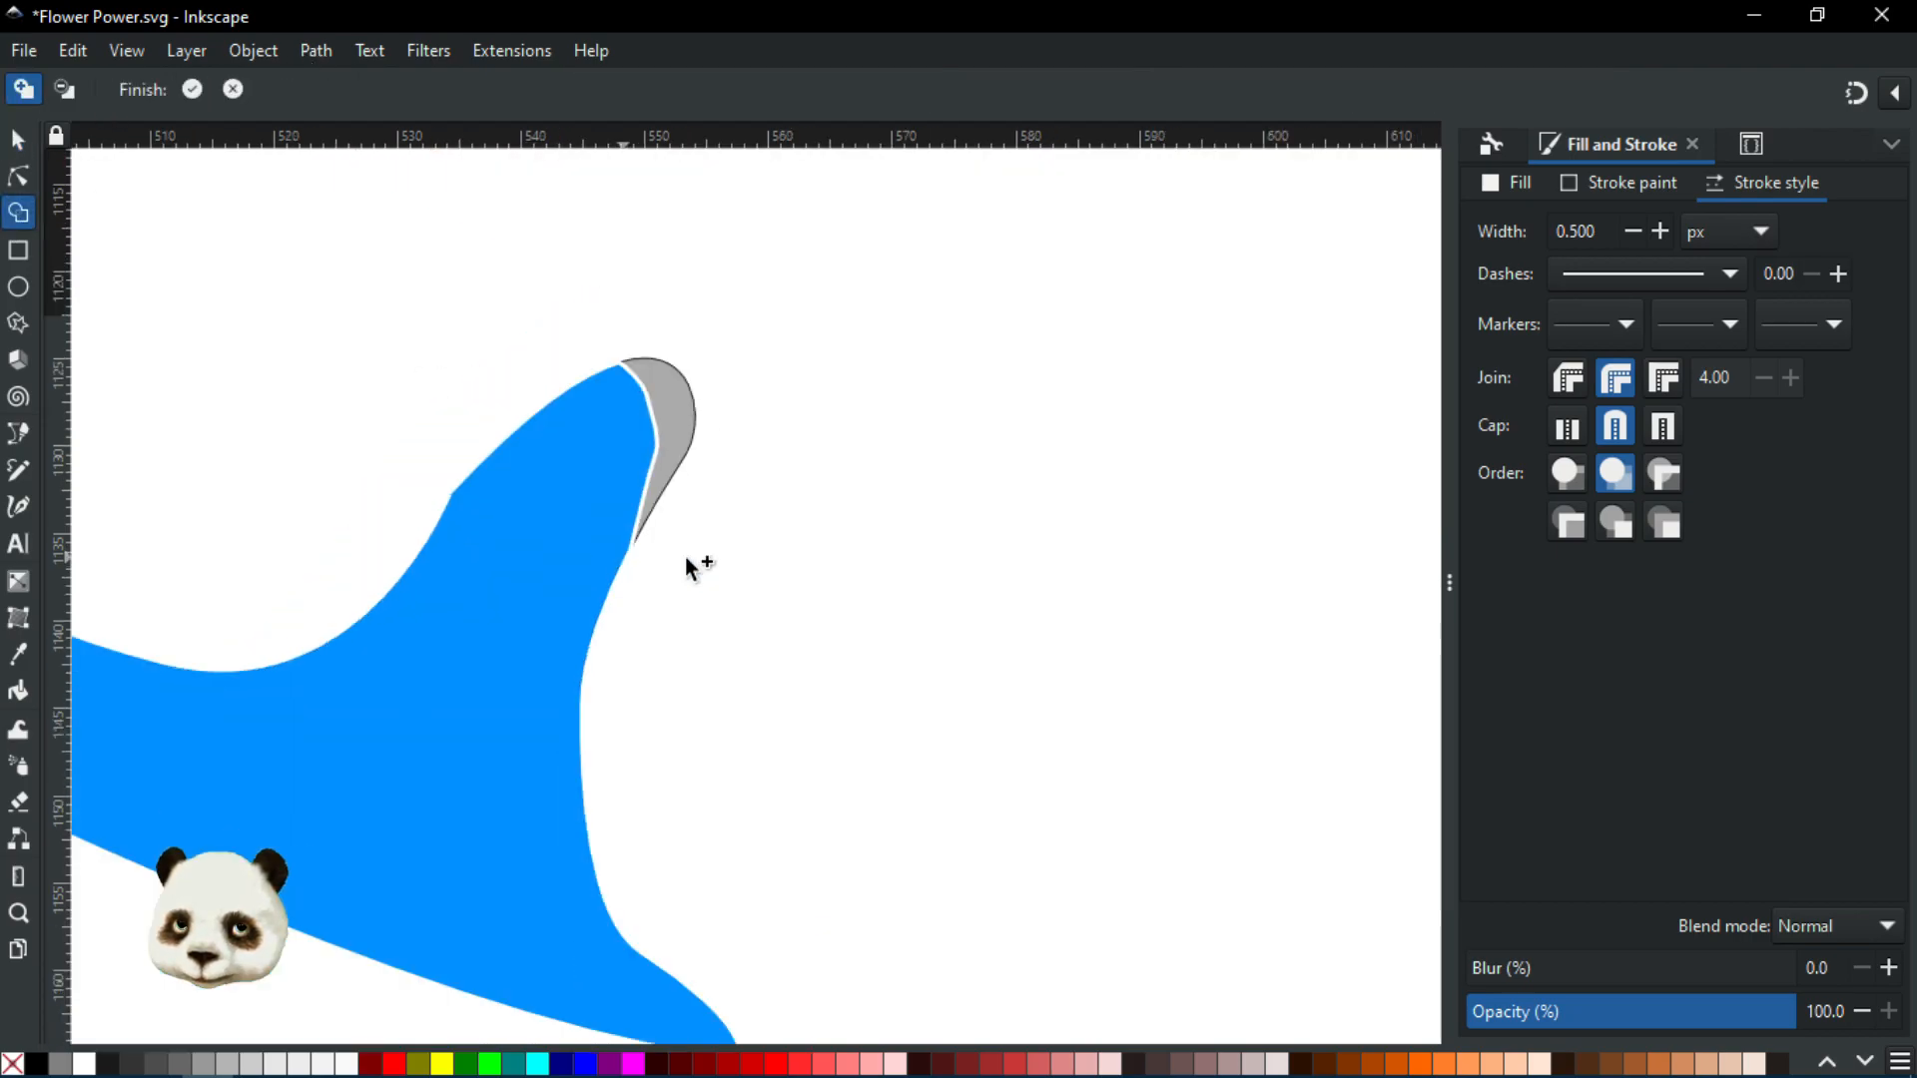
scroll(1109, 637, down, 3)
scroll(1202, 642, up, 3)
scroll(992, 774, down, 1)
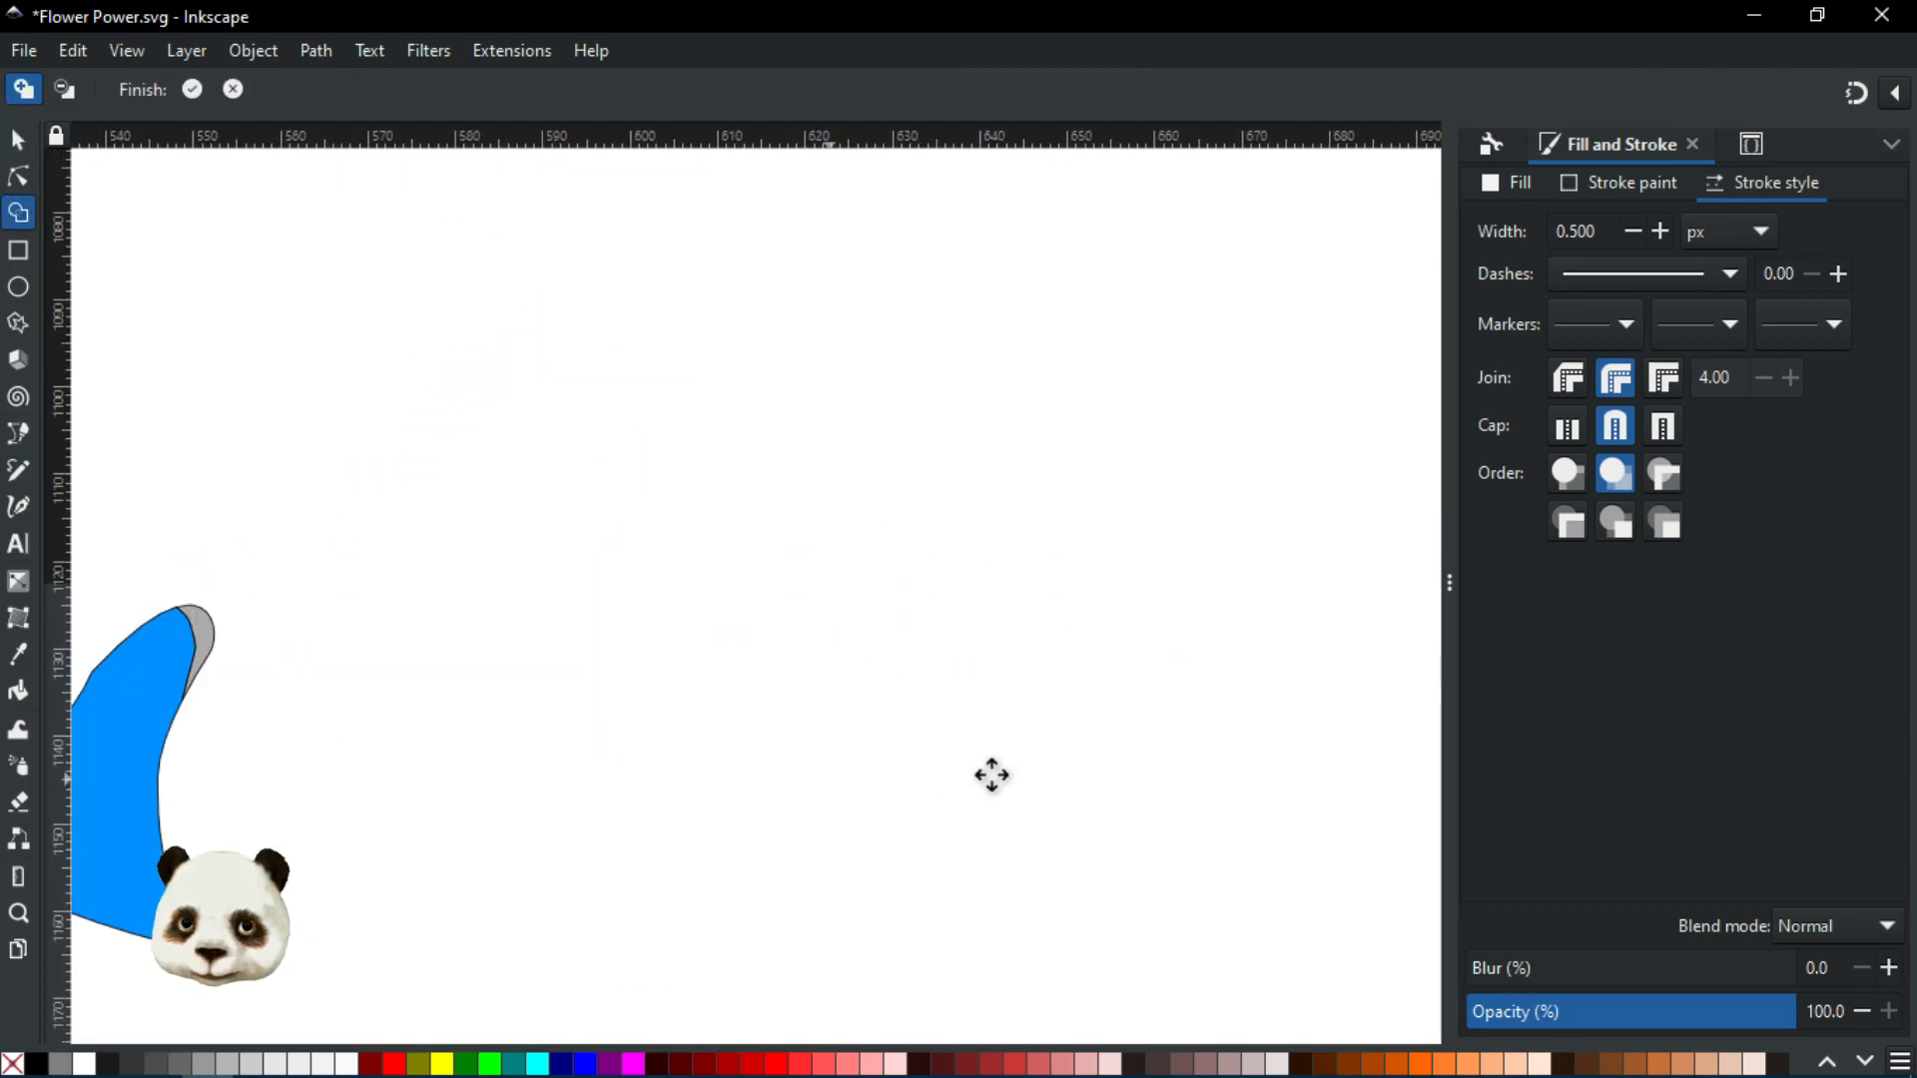
scroll(957, 762, up, 1)
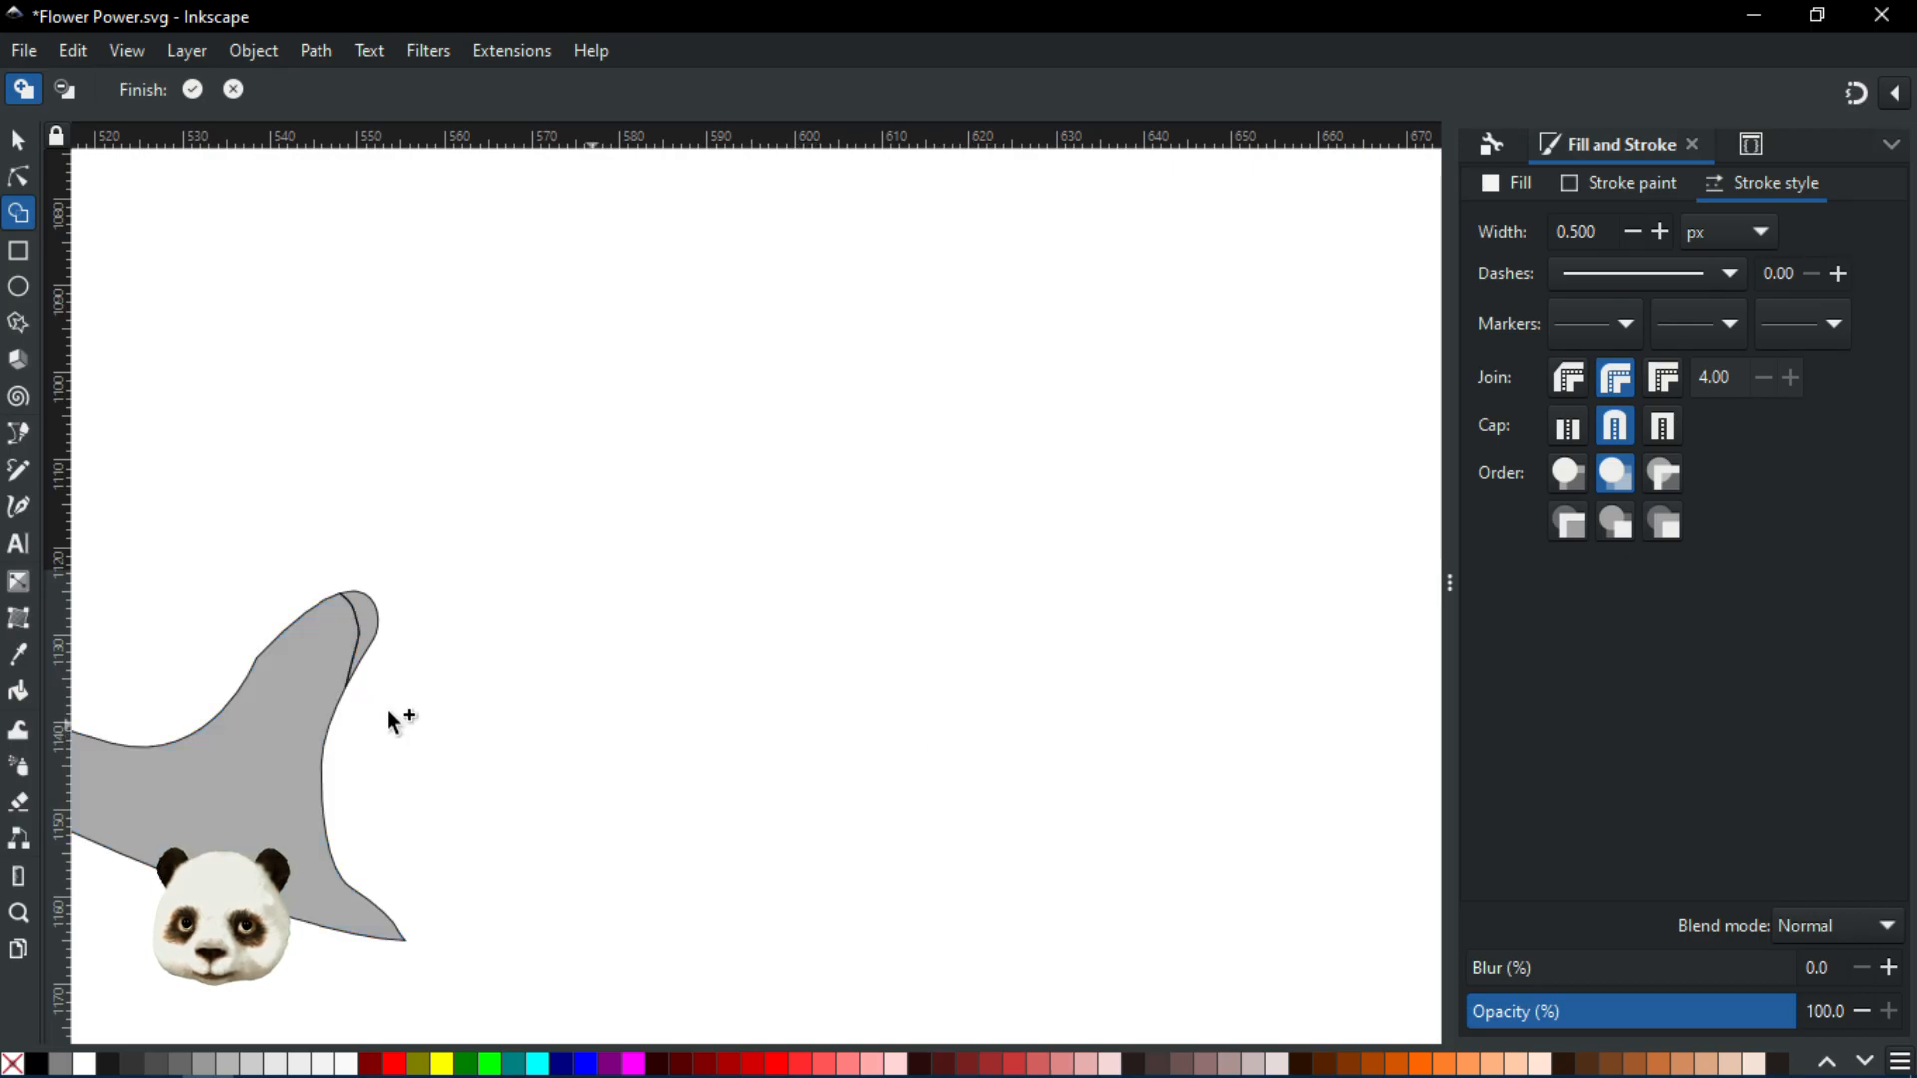
click(305, 709)
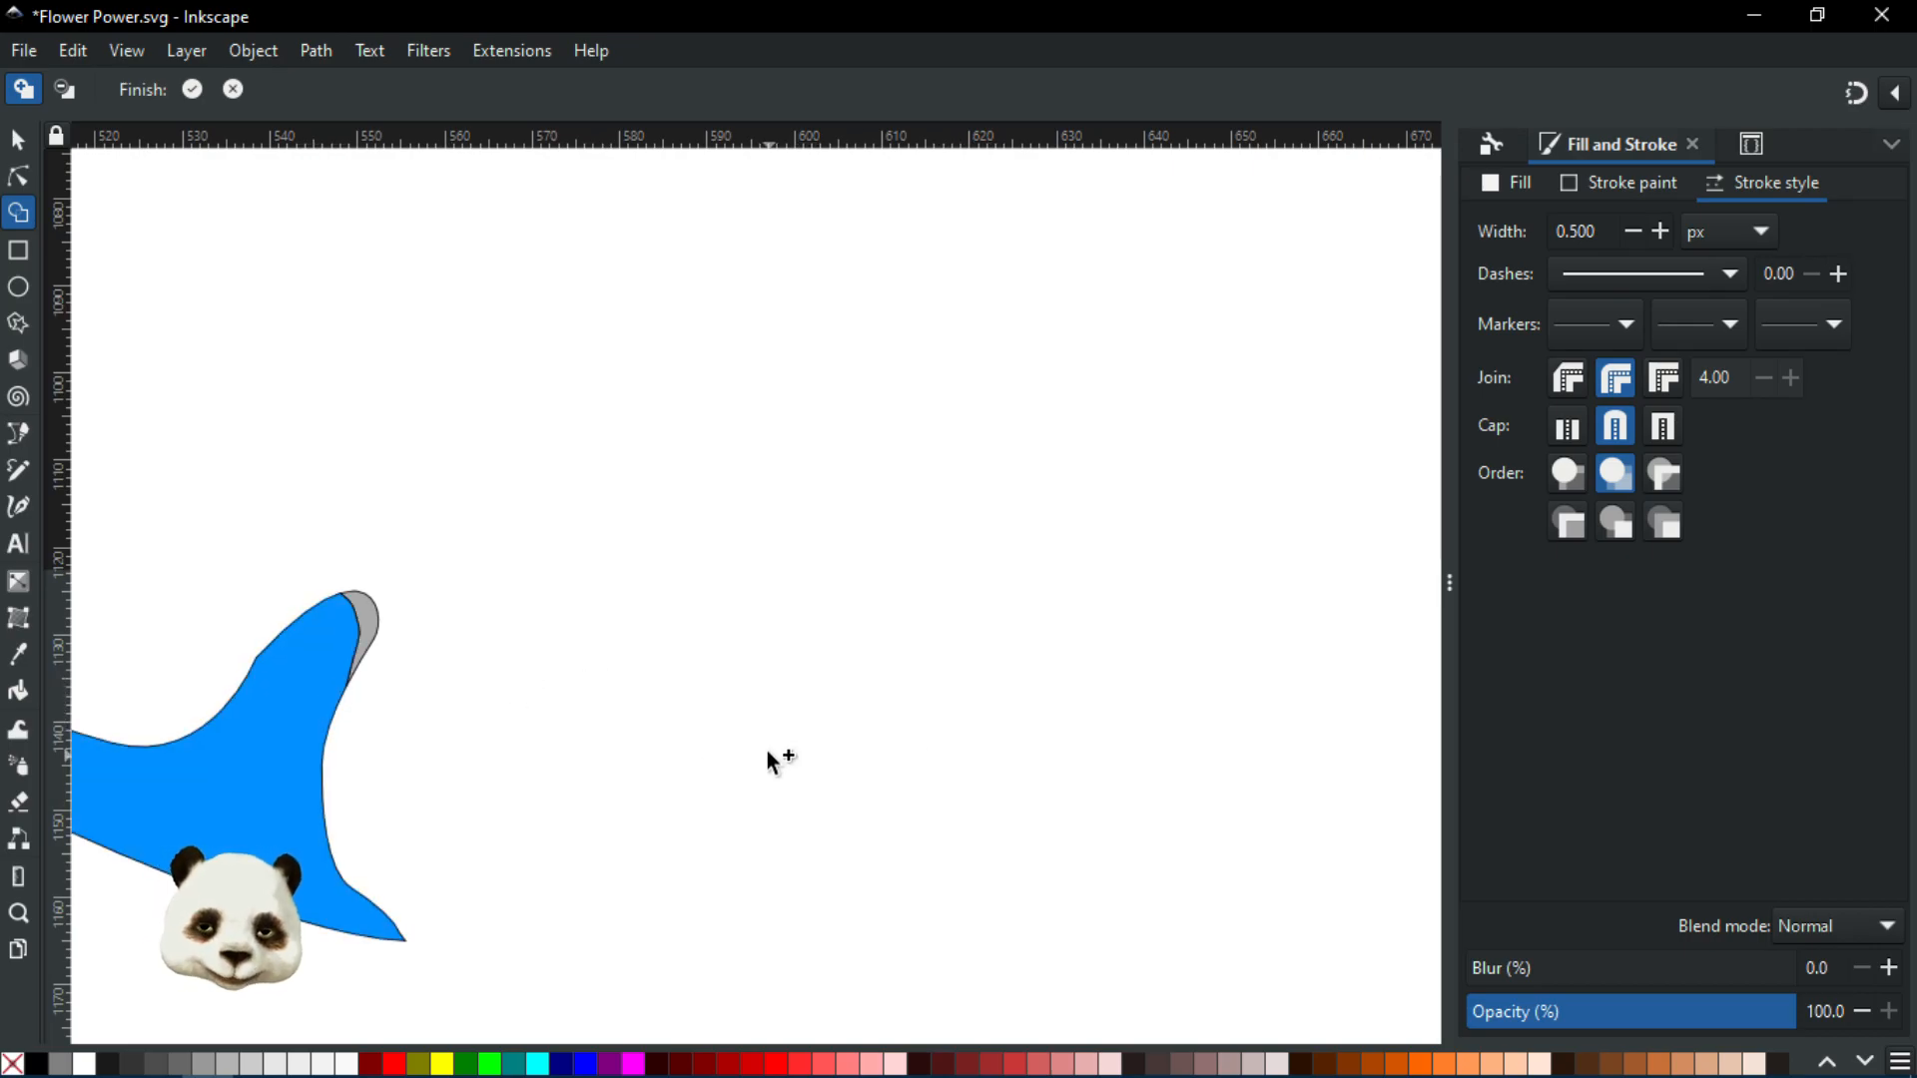
key(Return)
drag(459, 787, 824, 719)
scroll(740, 724, up, 1)
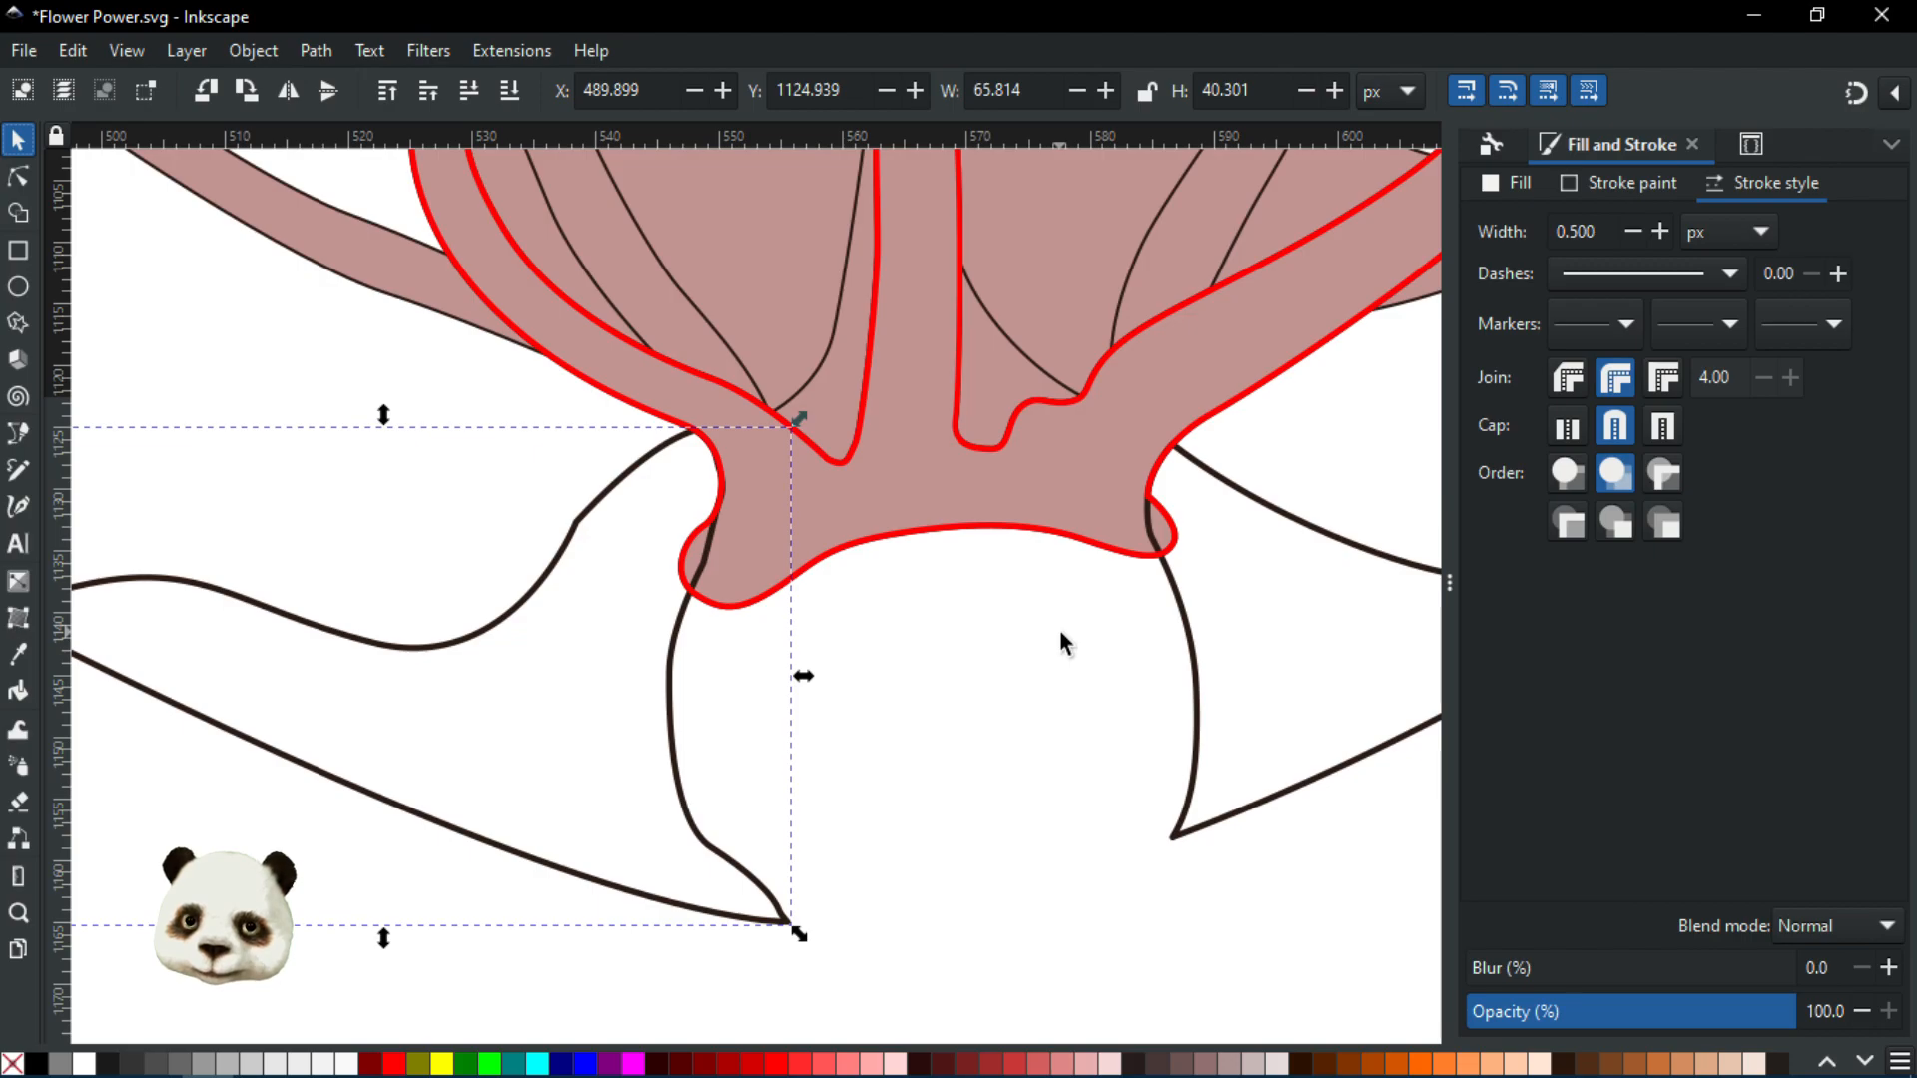
Draw an unfilled, red-stroked 257.195 × 161.831 px rectangle around the flower and fins
shift+click(1192, 644)
drag(1034, 646, 920, 814)
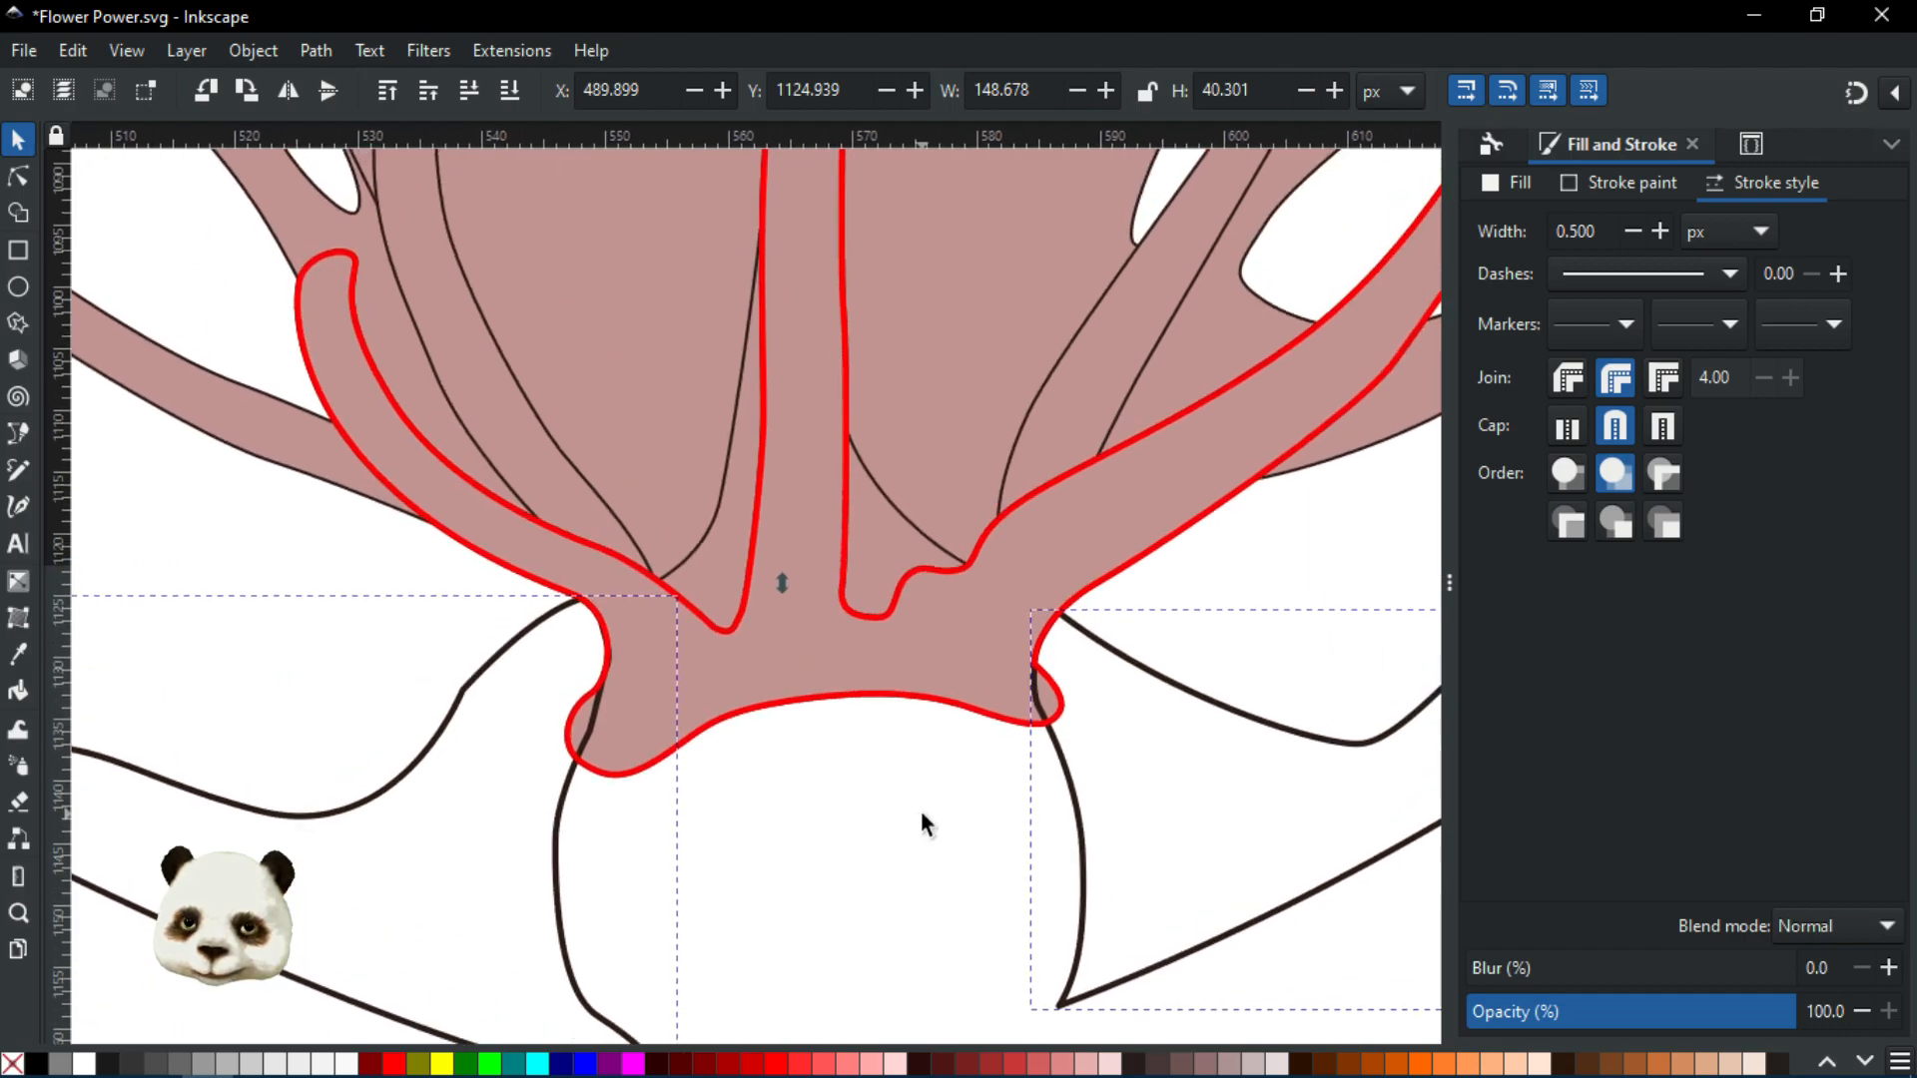
scroll(920, 795, up, 3)
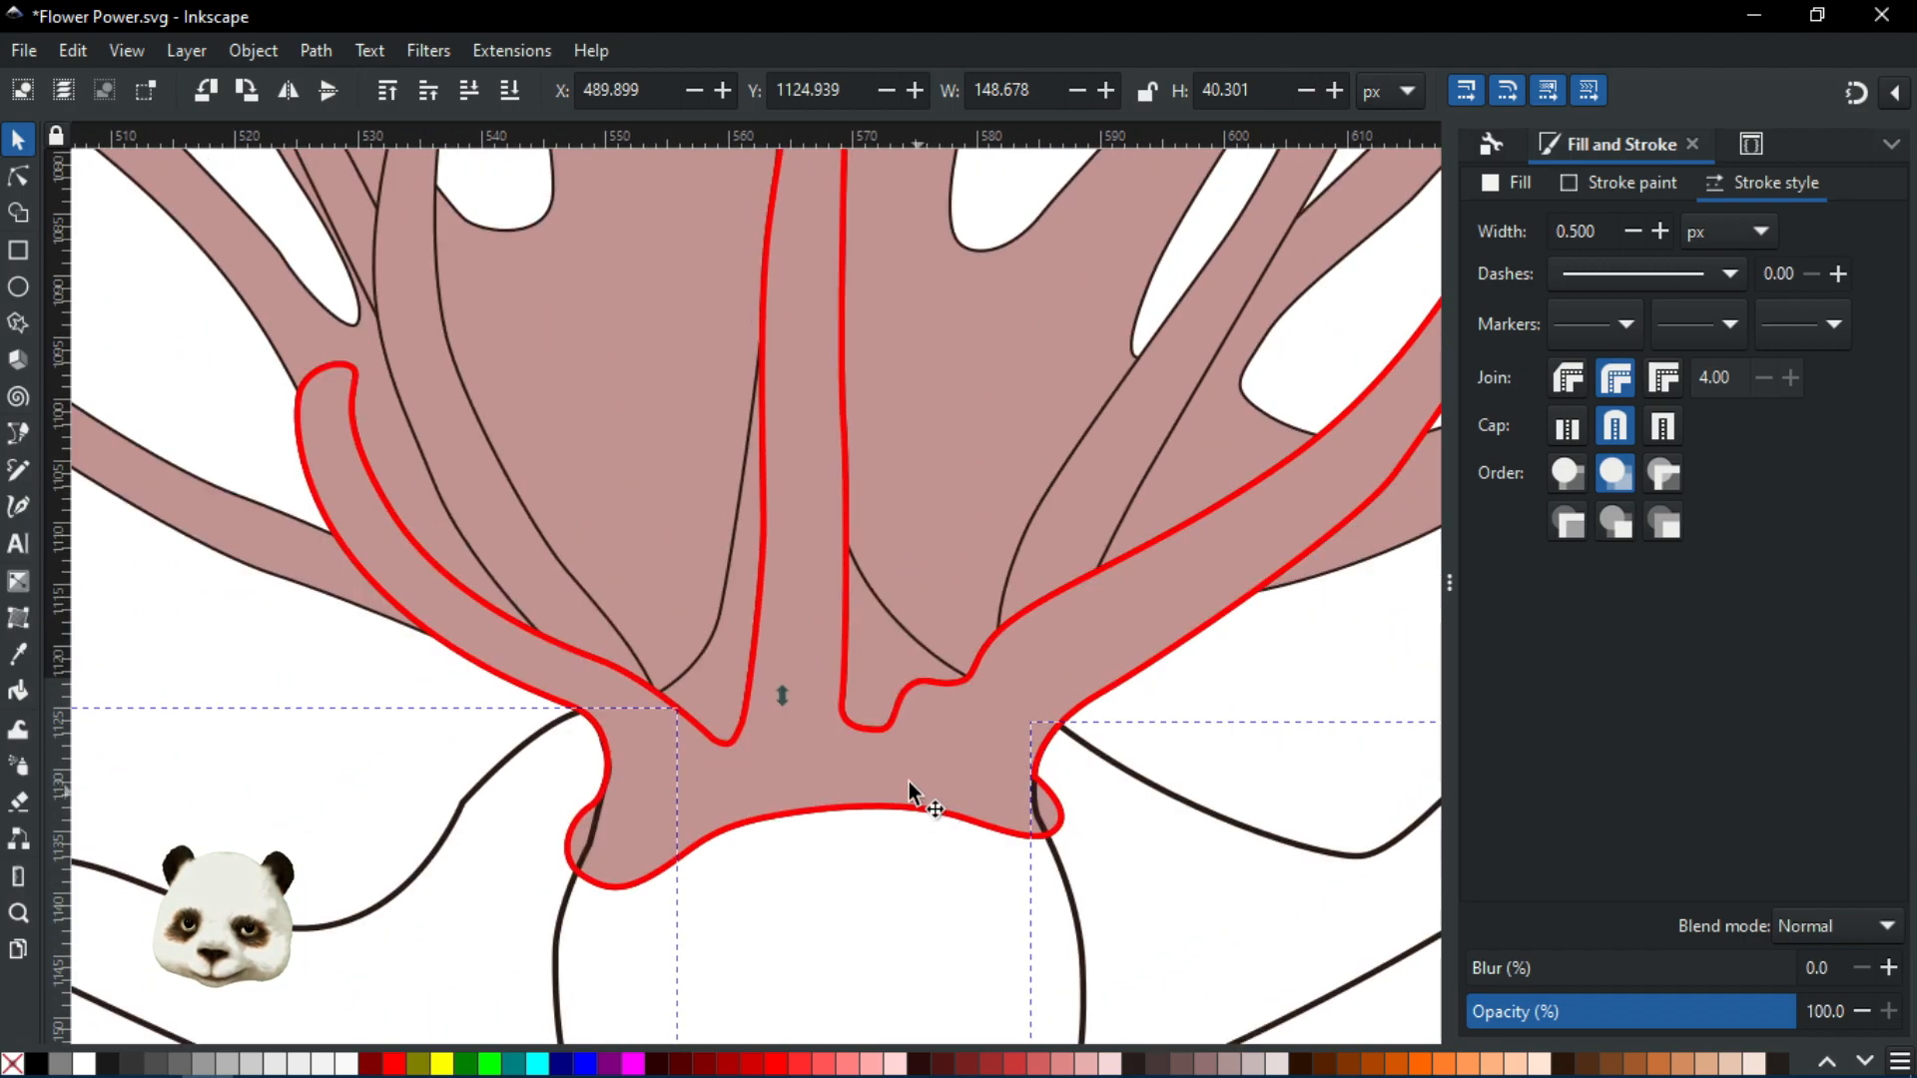
ctrl+scroll(799, 685, down, 4)
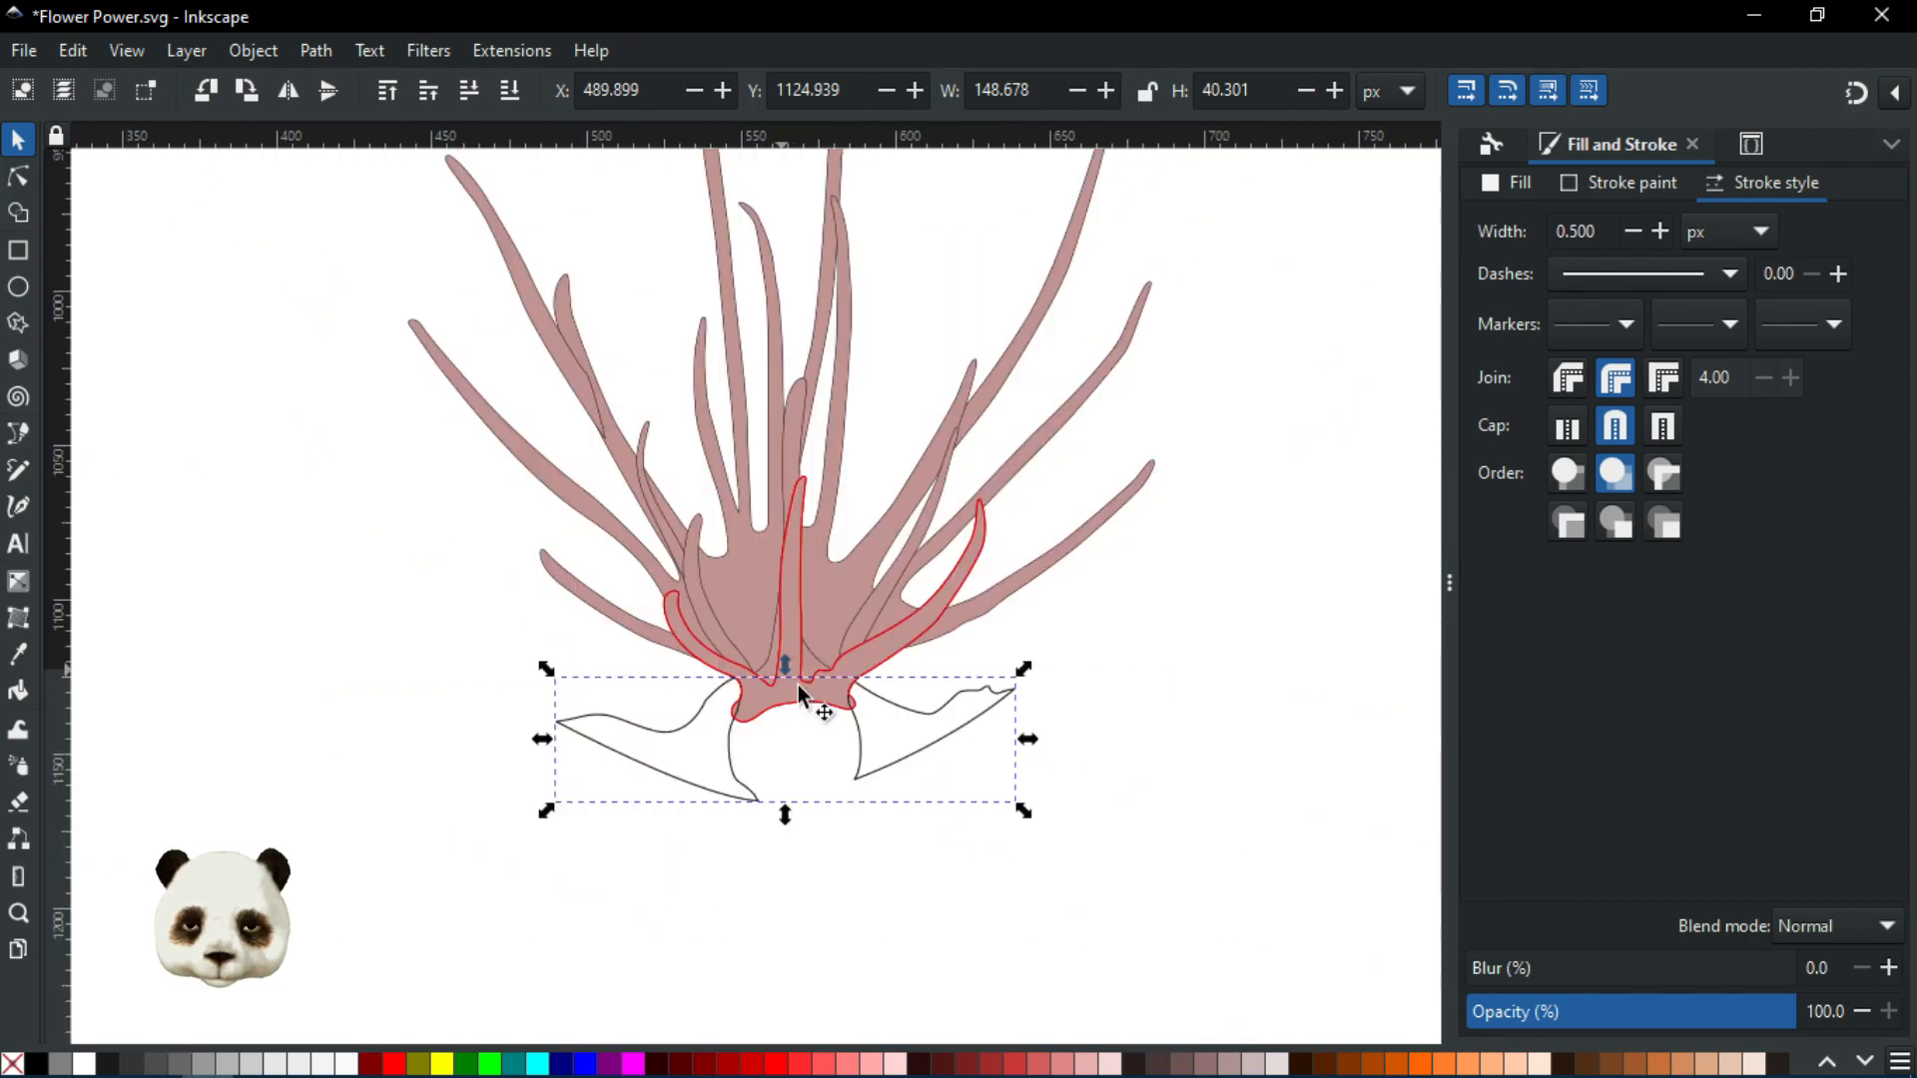
ctrl+scroll(679, 621, up, 3)
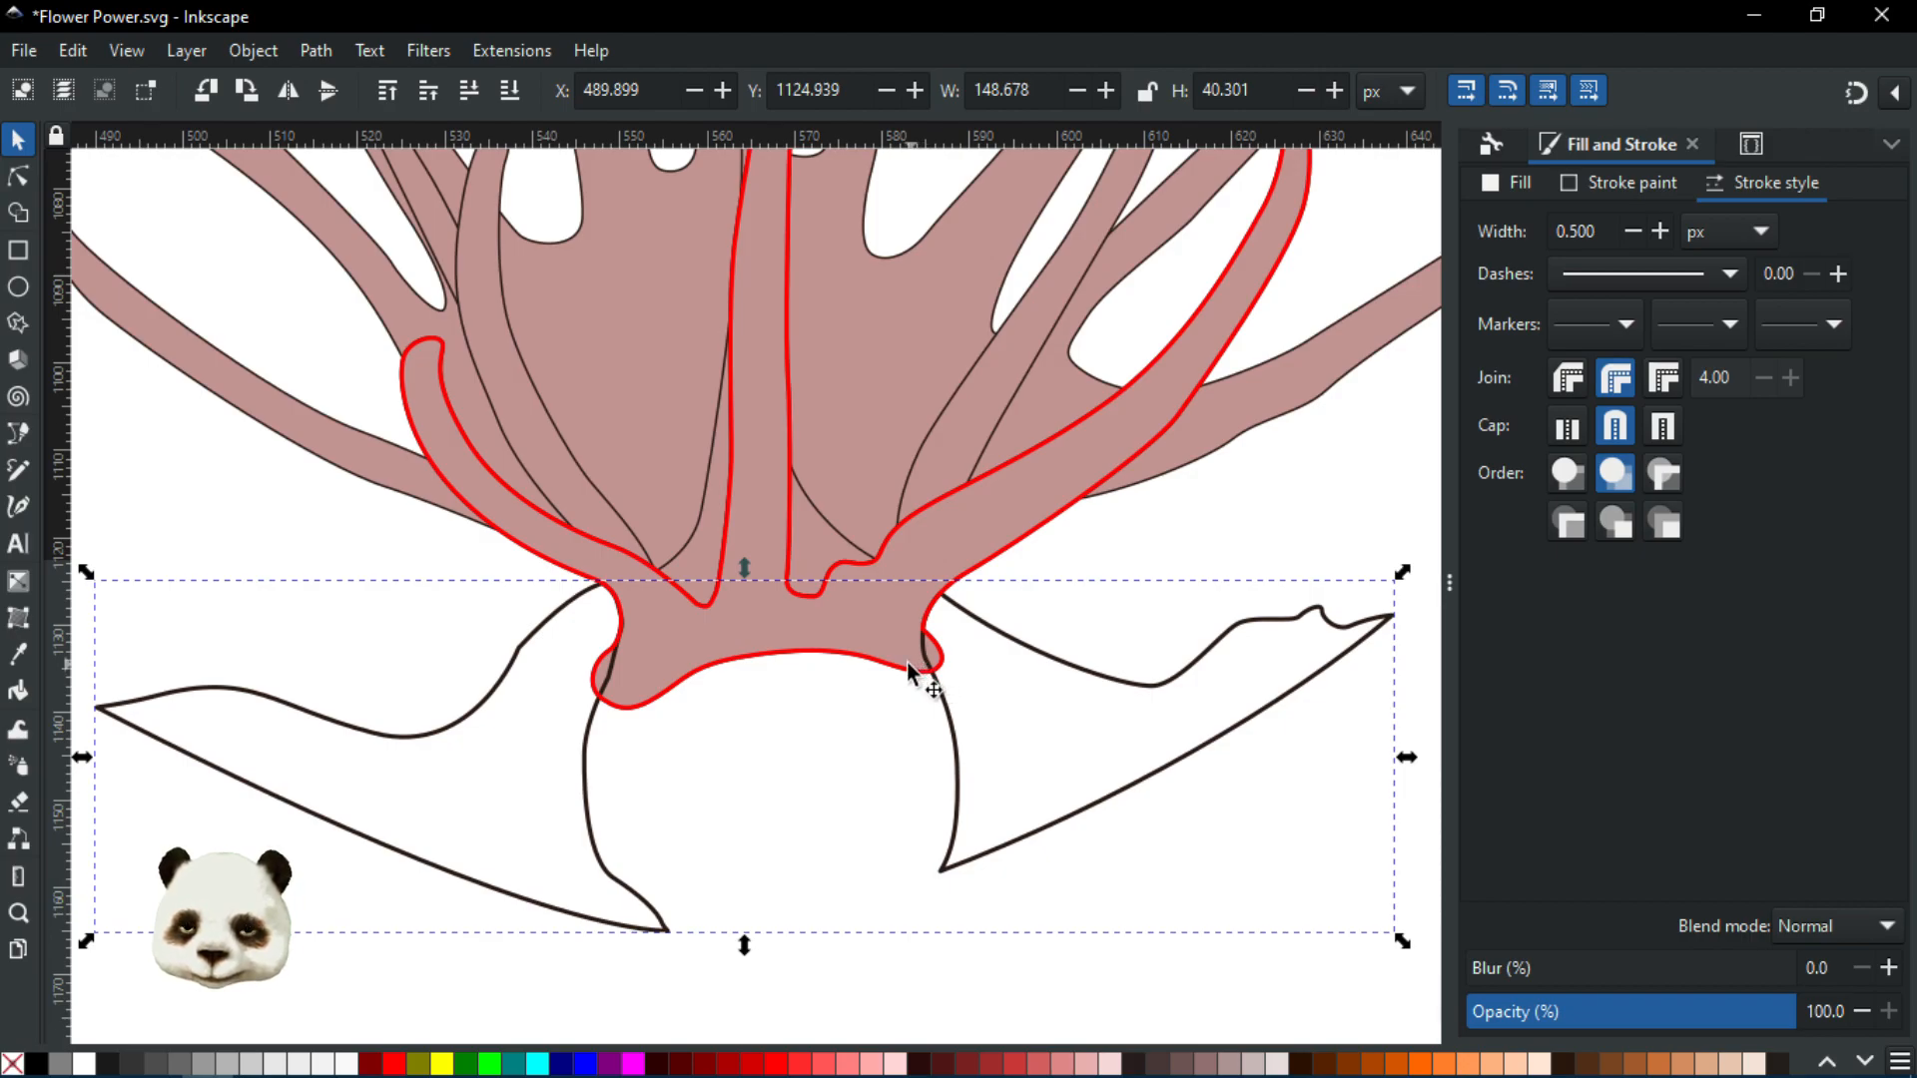
scroll(899, 670, down, 2)
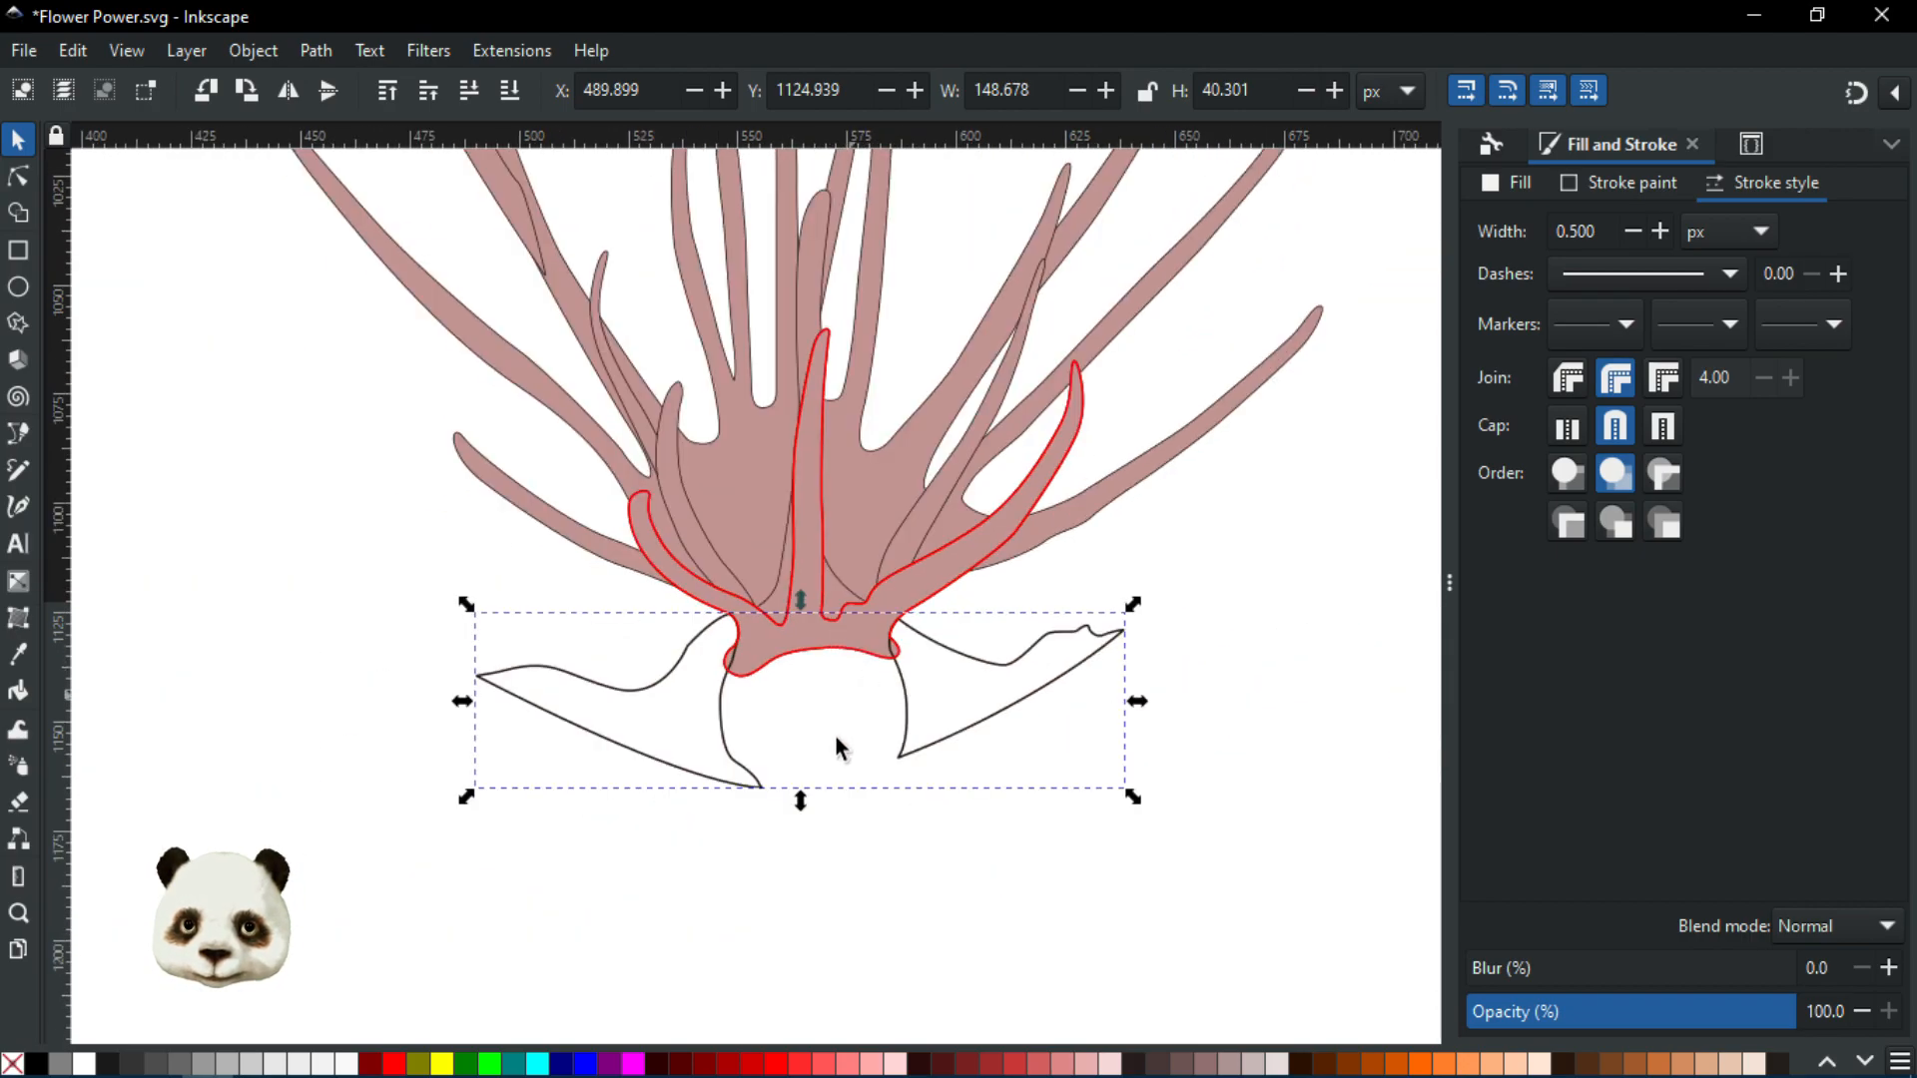
click(20, 249)
drag(221, 211, 1344, 916)
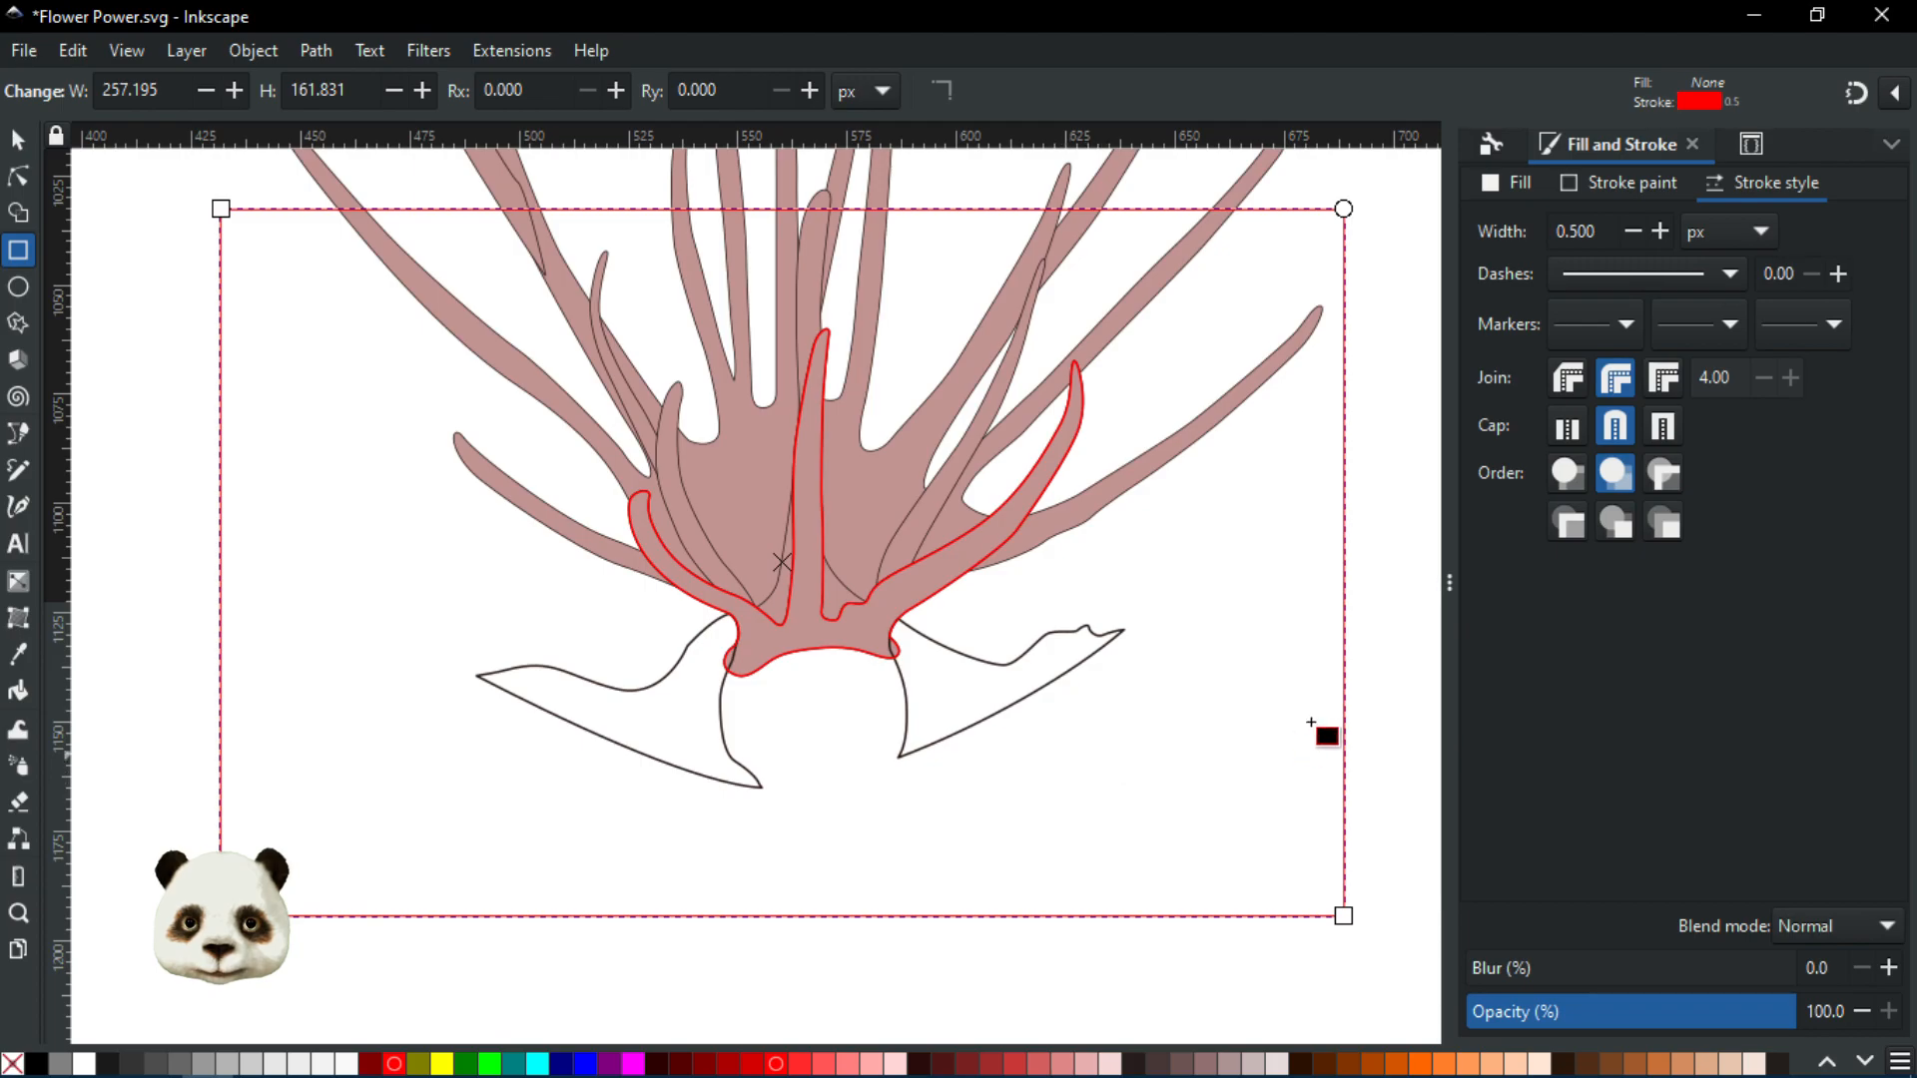
With Shape Builder, build a new shape from the background rectangle minus the white leaf outlines
scroll(1121, 710, up, 2)
scroll(1113, 713, down, 2)
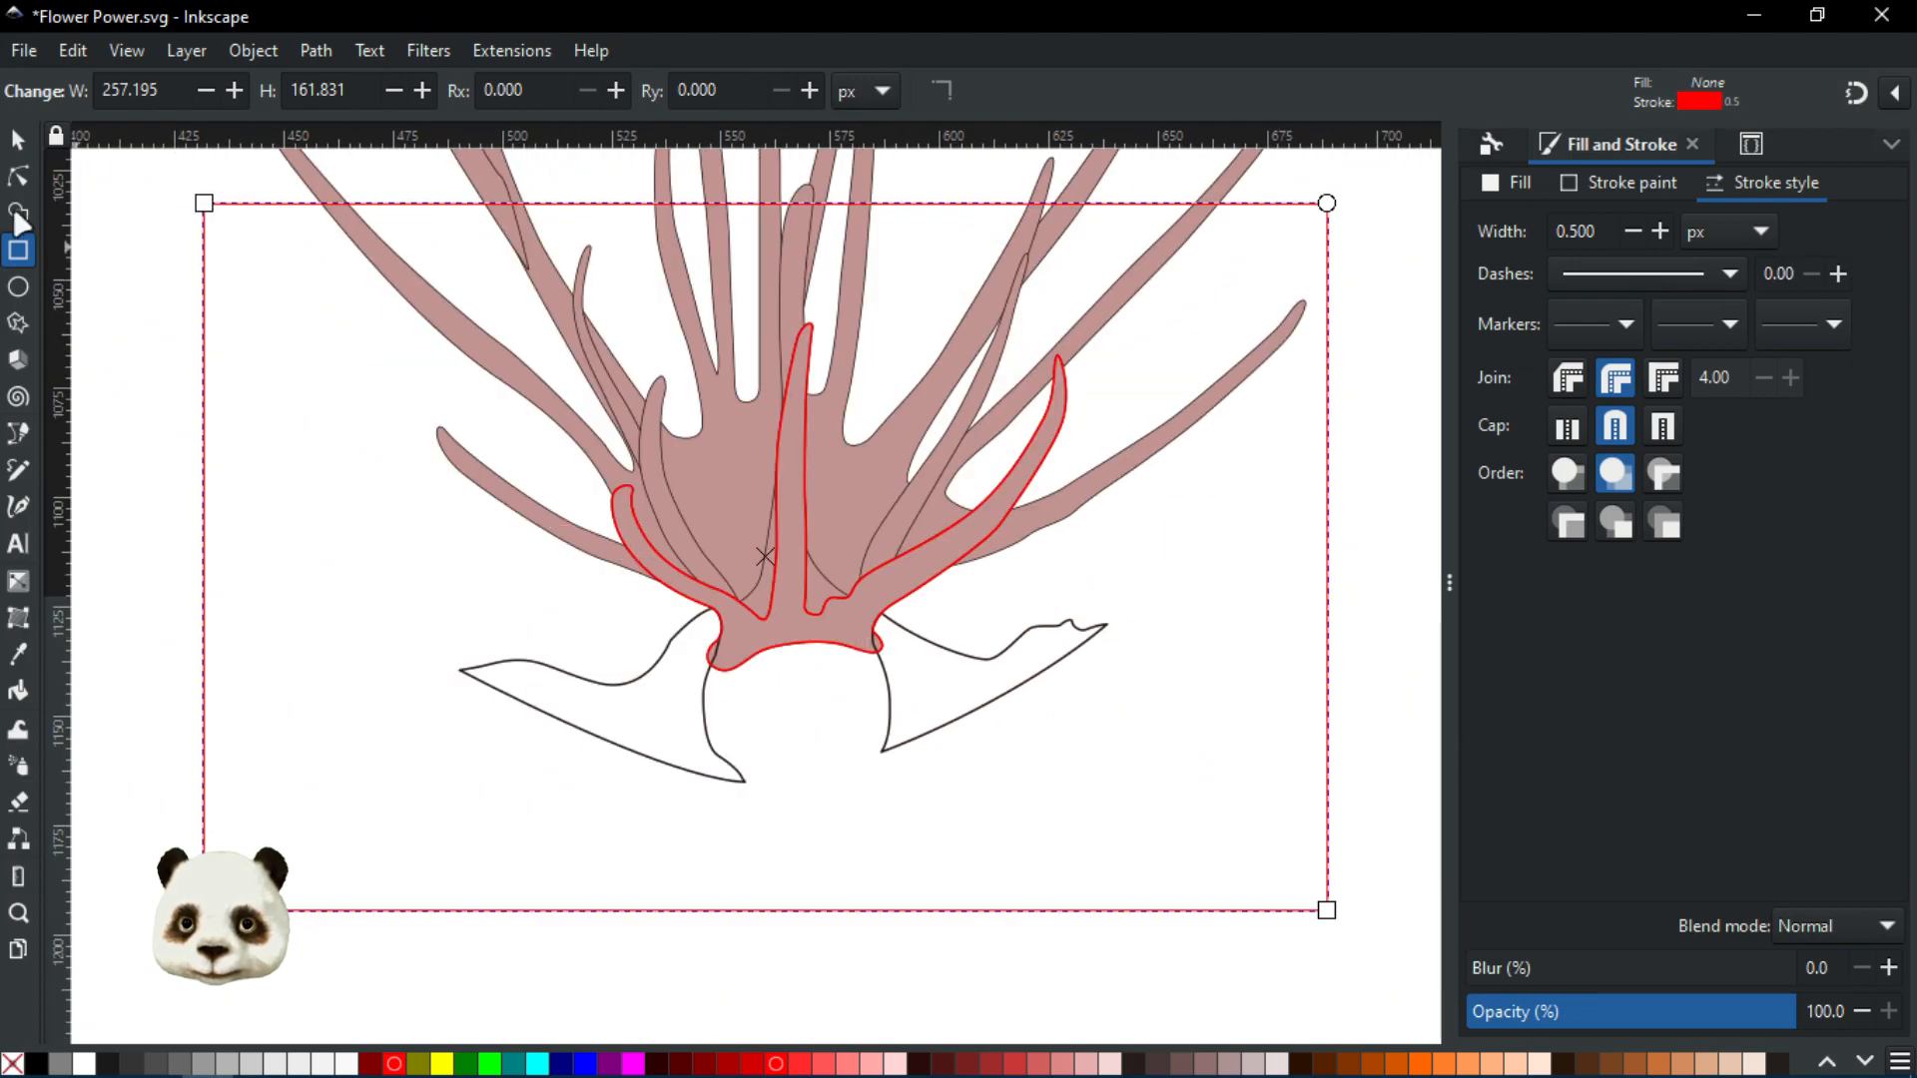
click(18, 144)
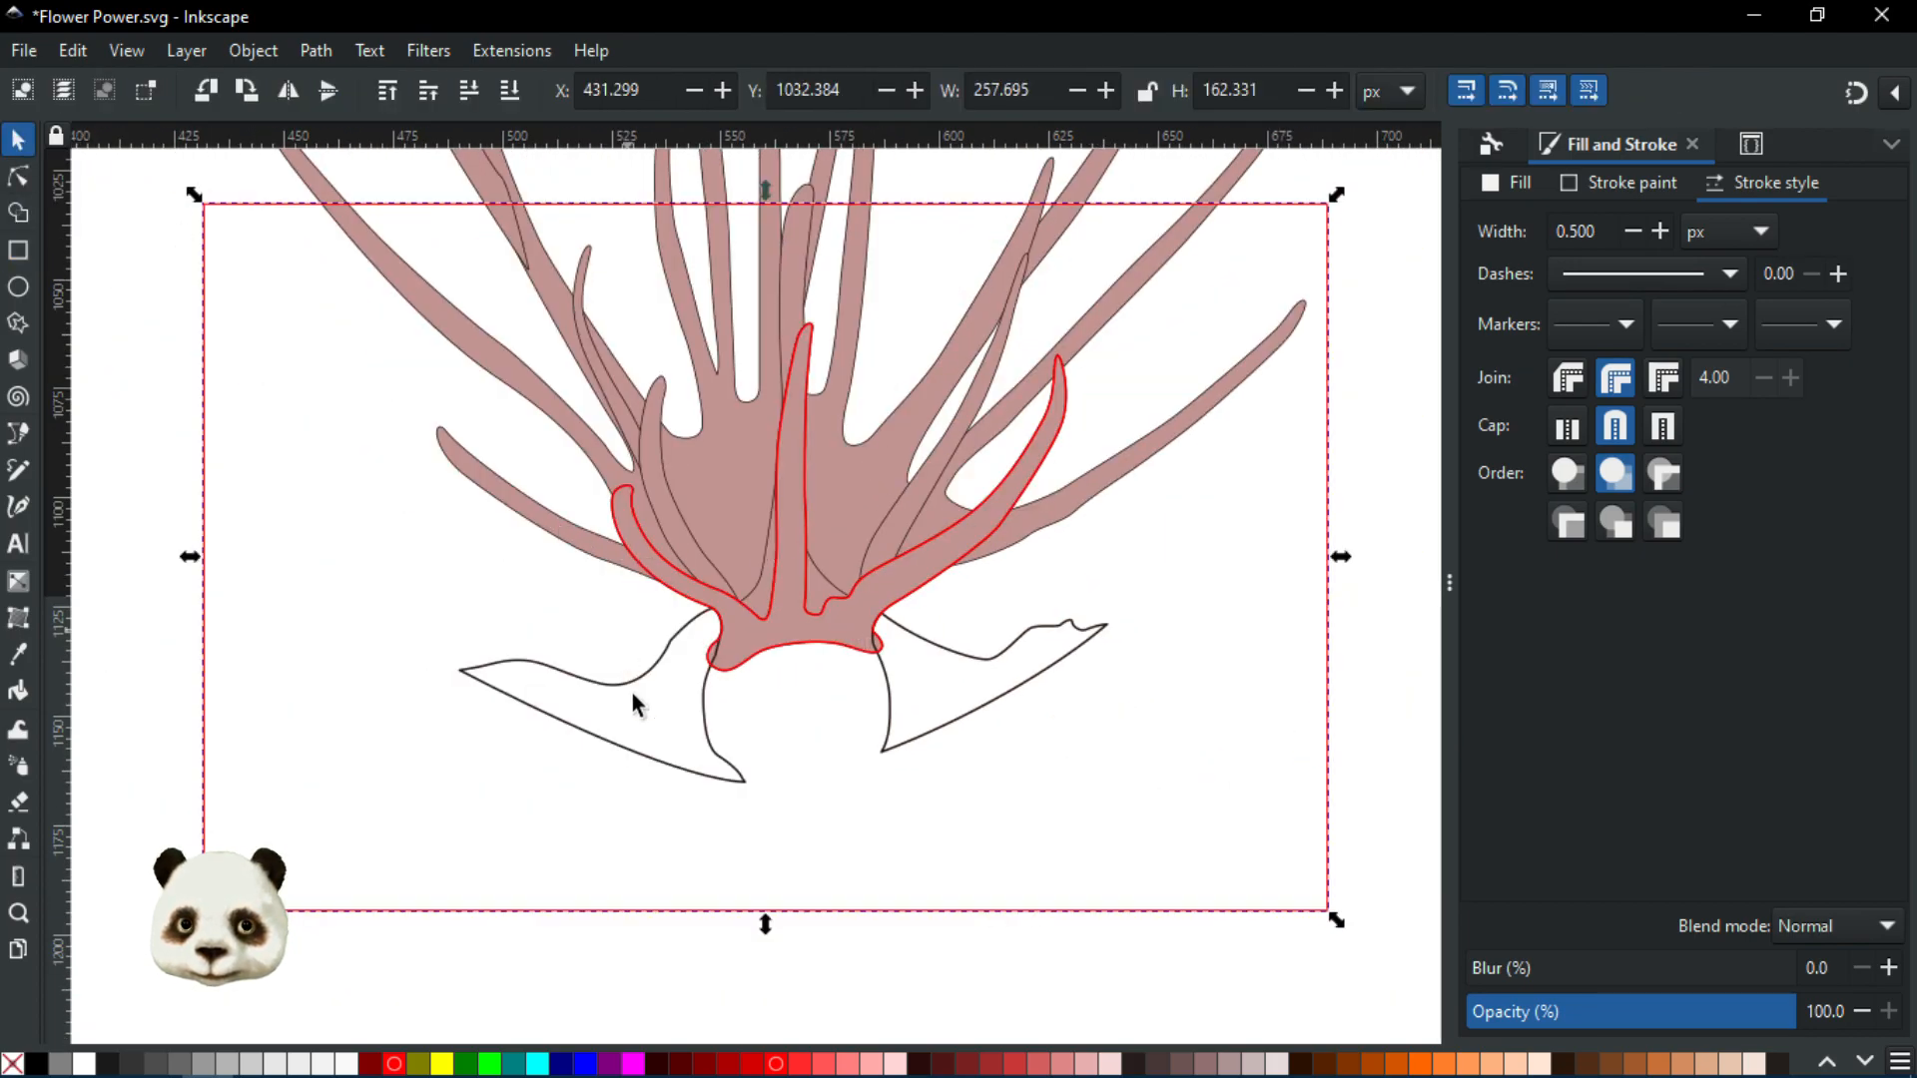
shift+click(642, 752)
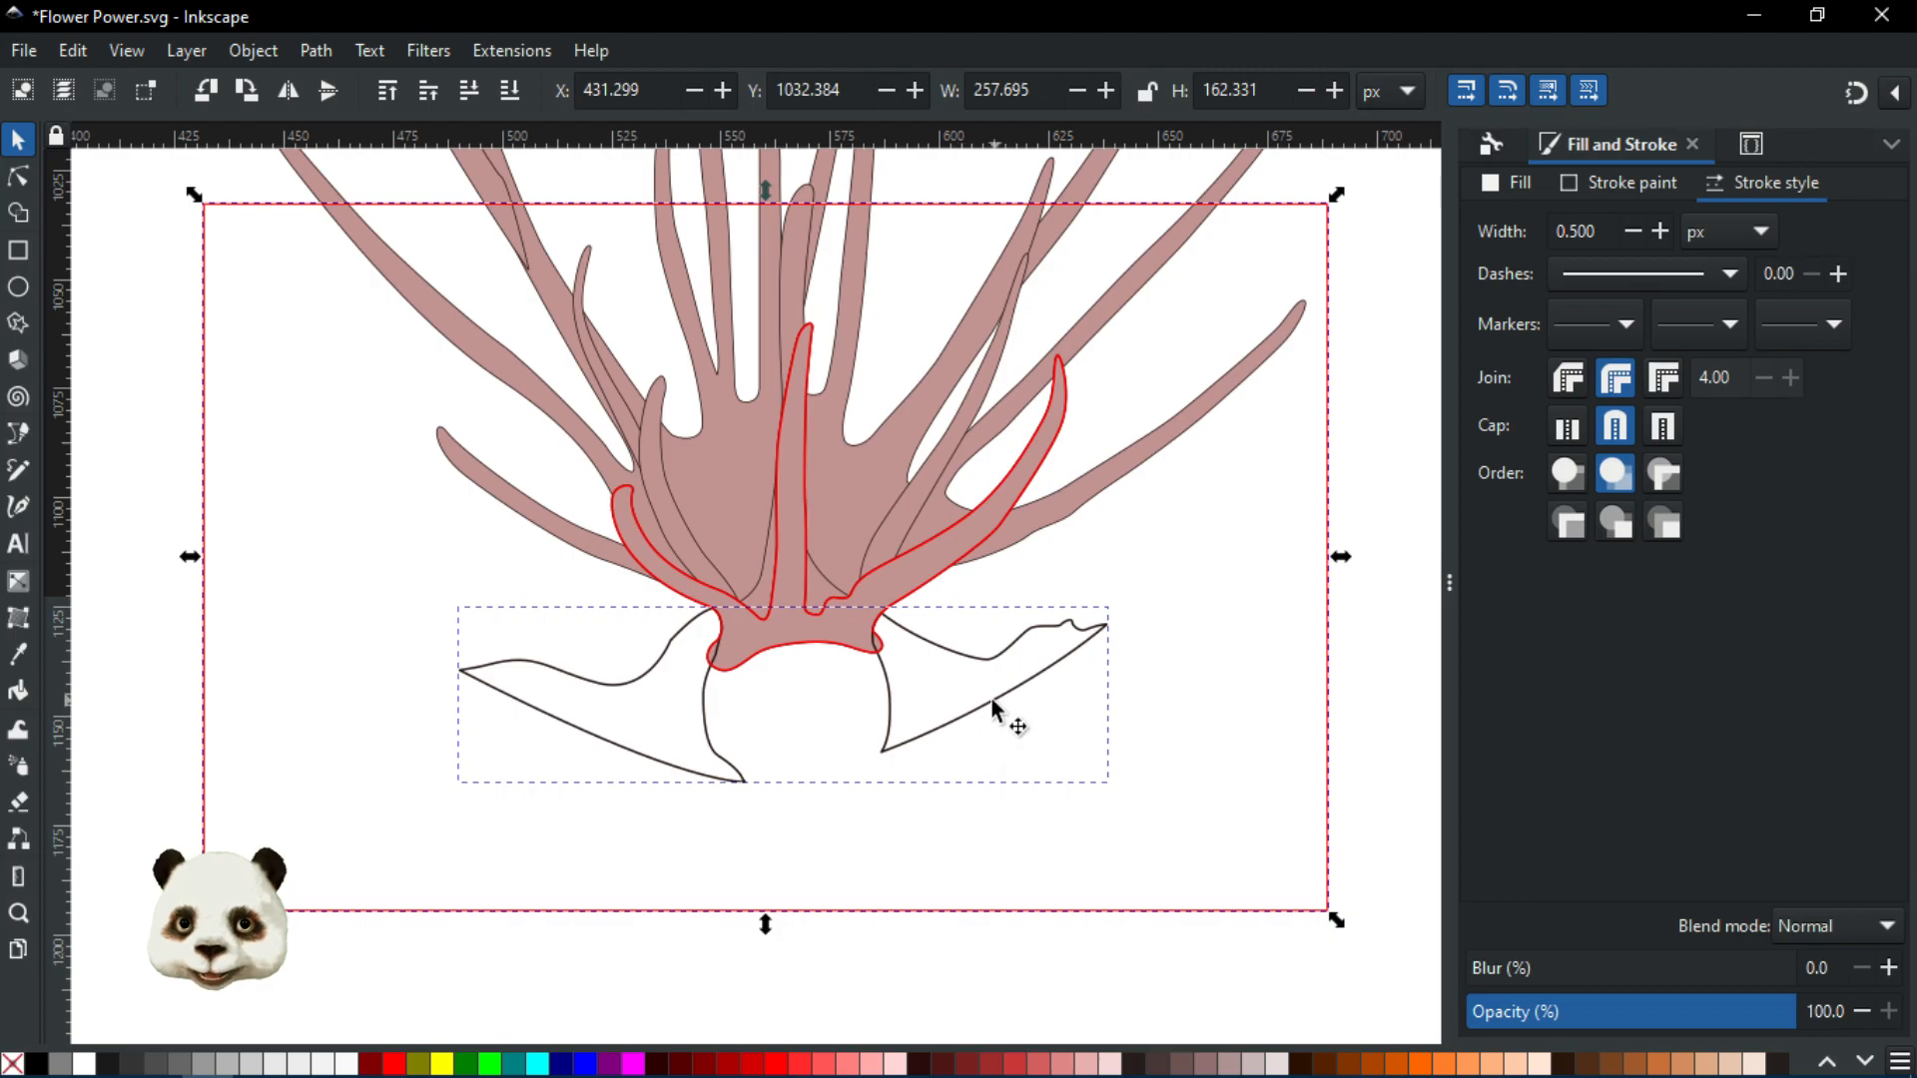
shift+click(1041, 678)
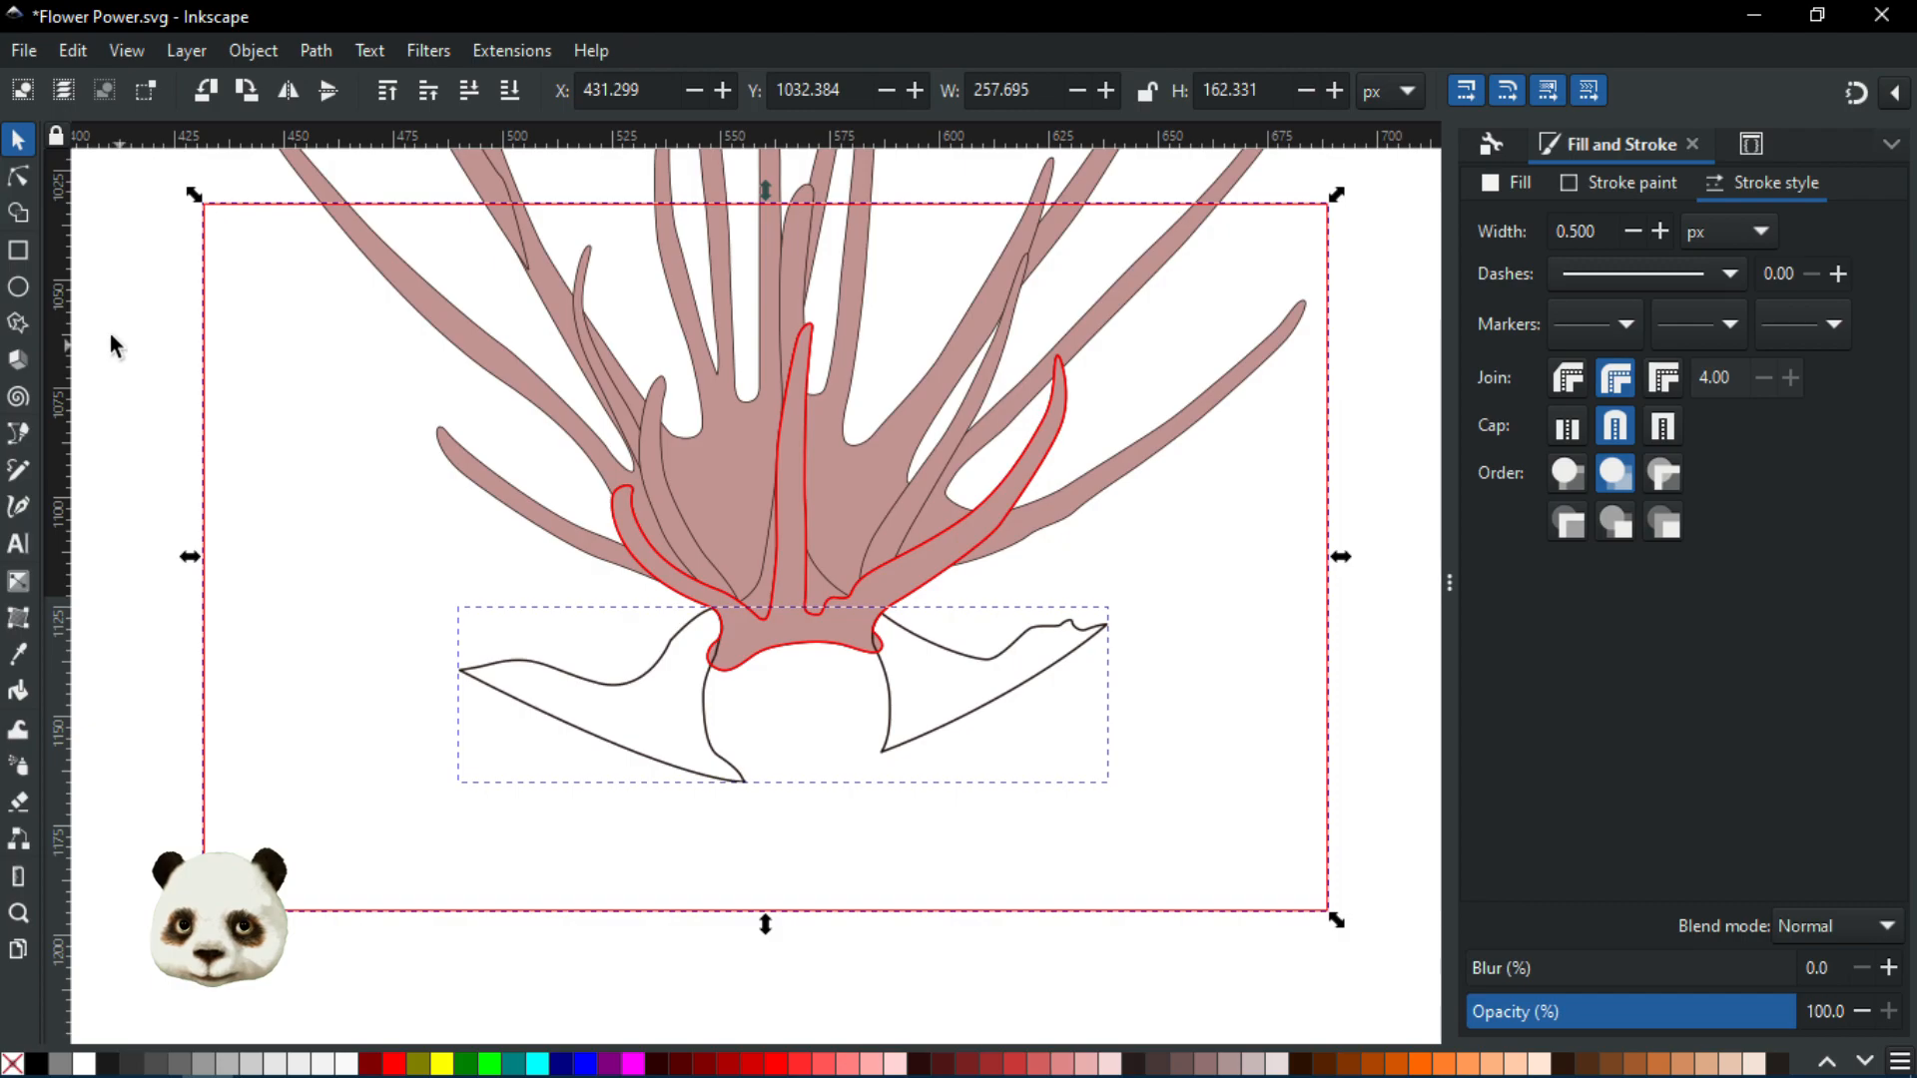
click(22, 218)
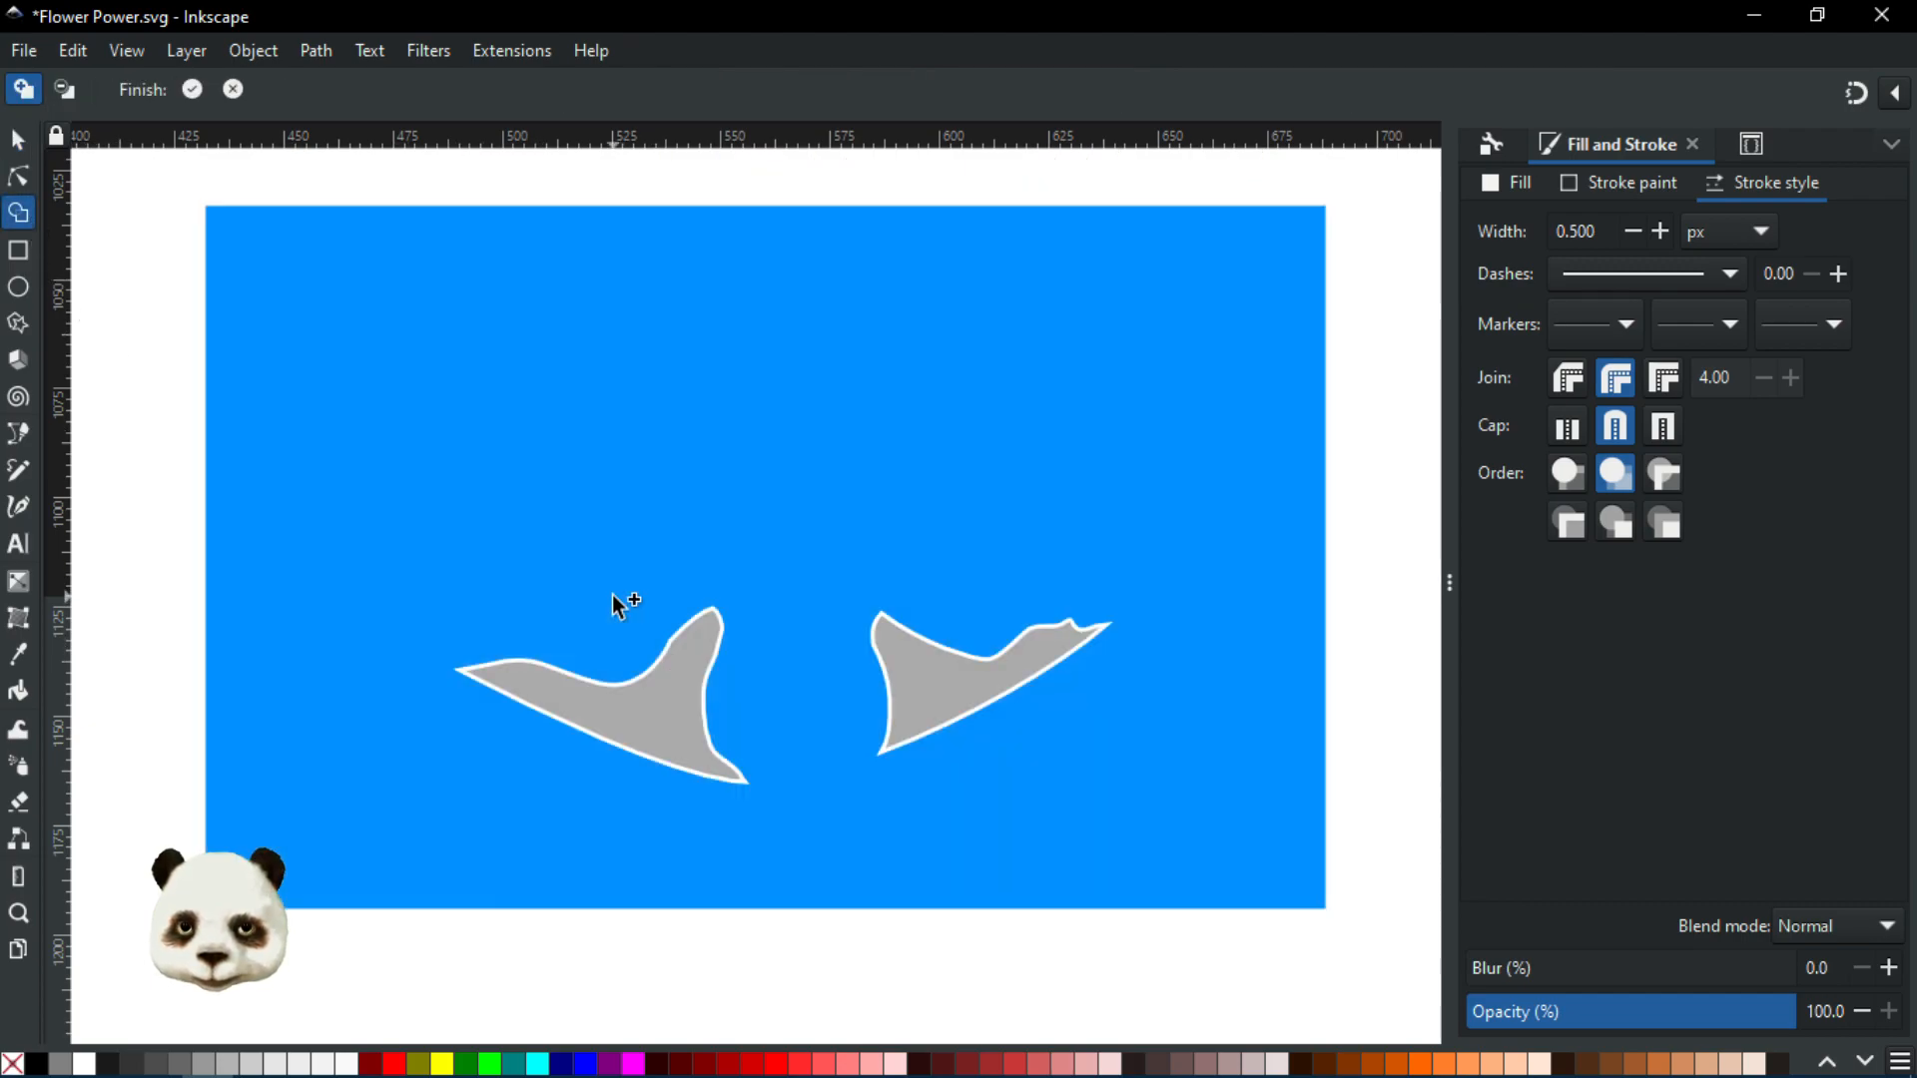
click(613, 596)
key(Return)
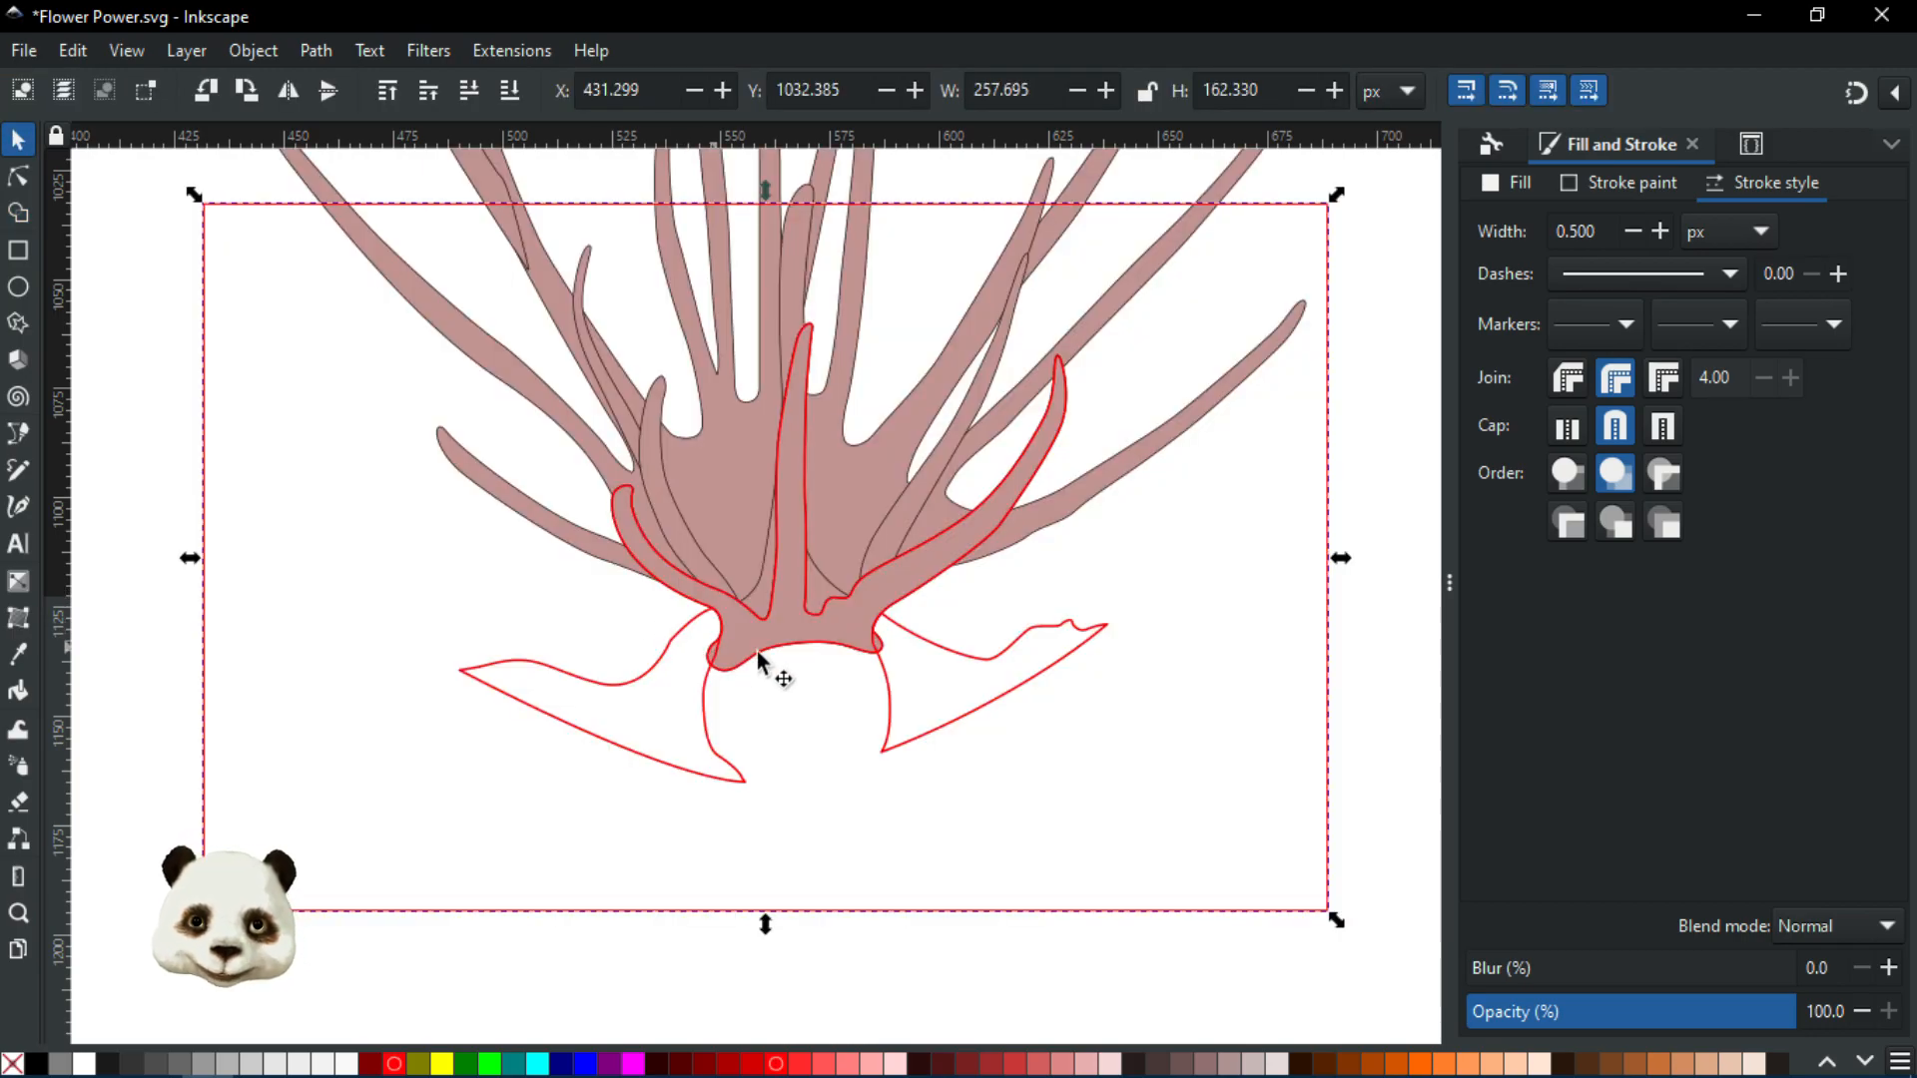
Select the red-outlined frame rectangle and fill it magenta
scroll(832, 763, up, 2)
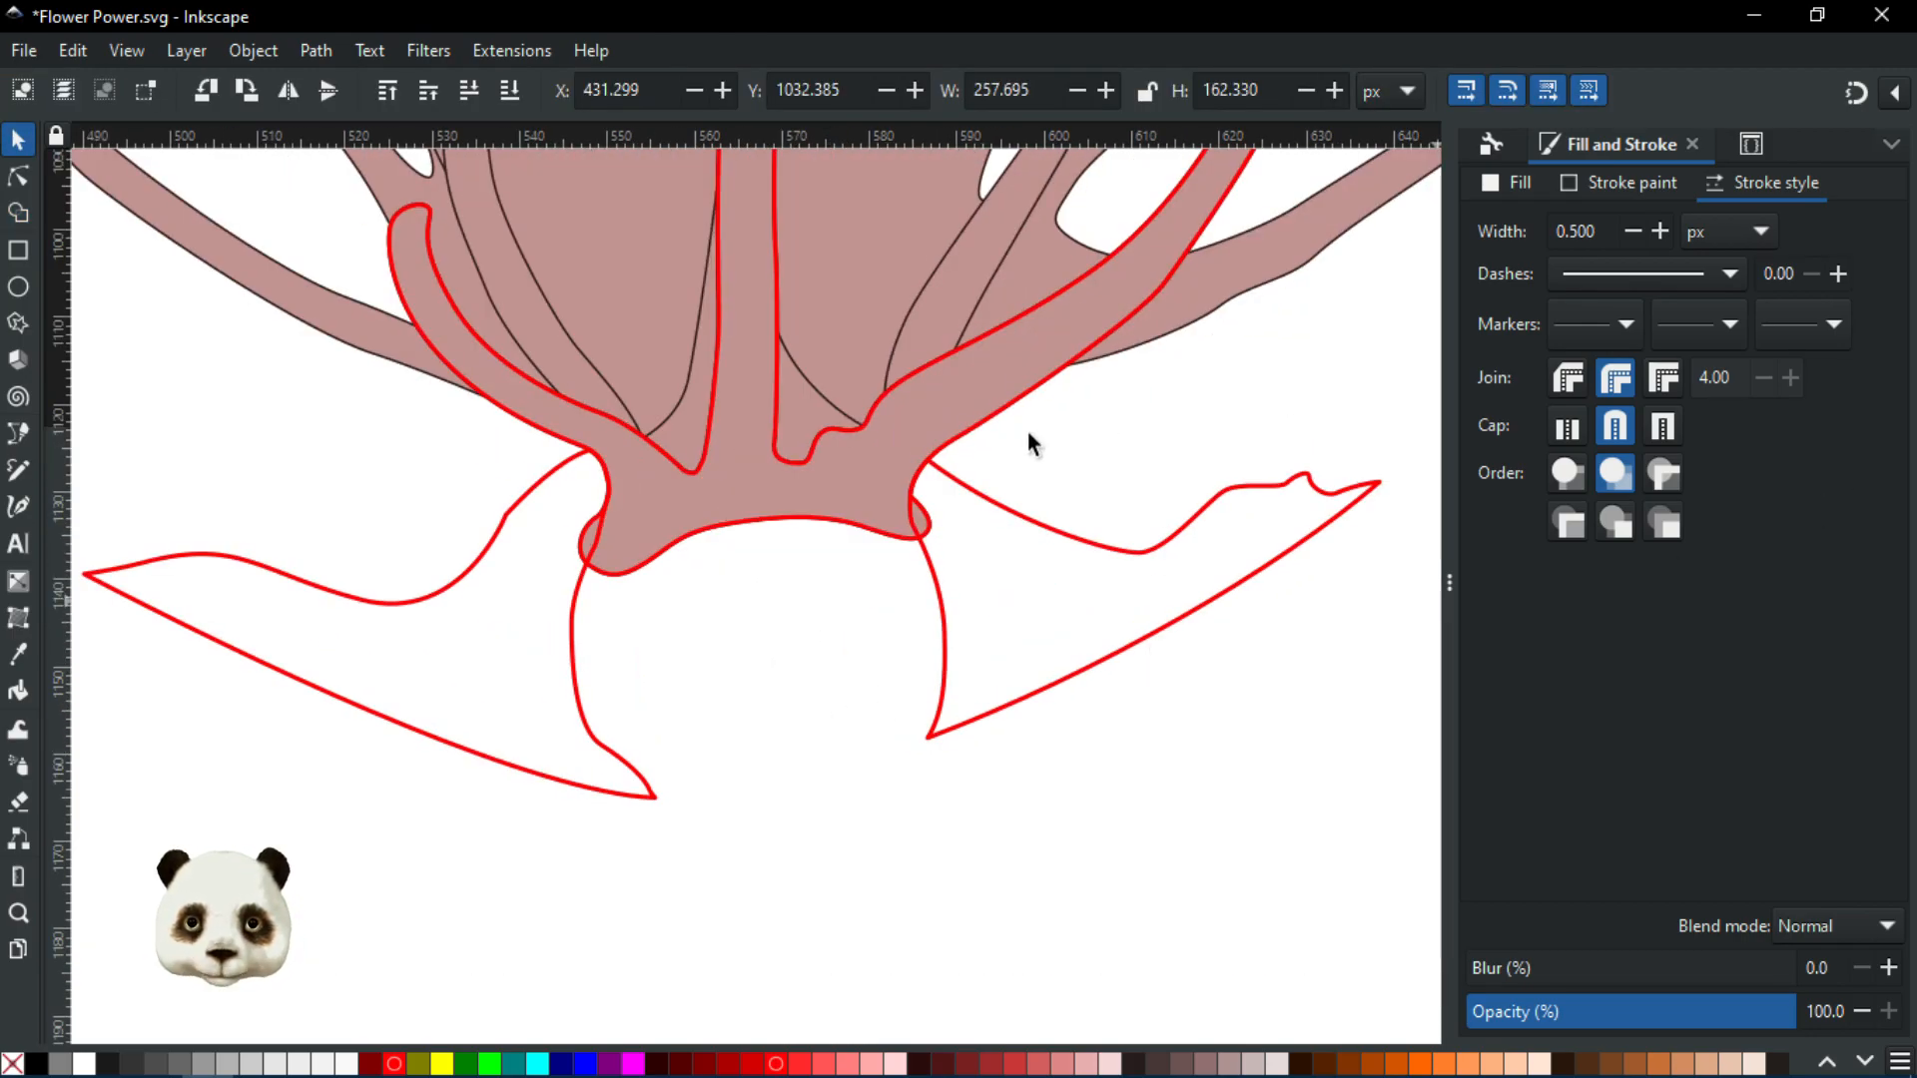
click(715, 527)
key(Delete)
click(573, 667)
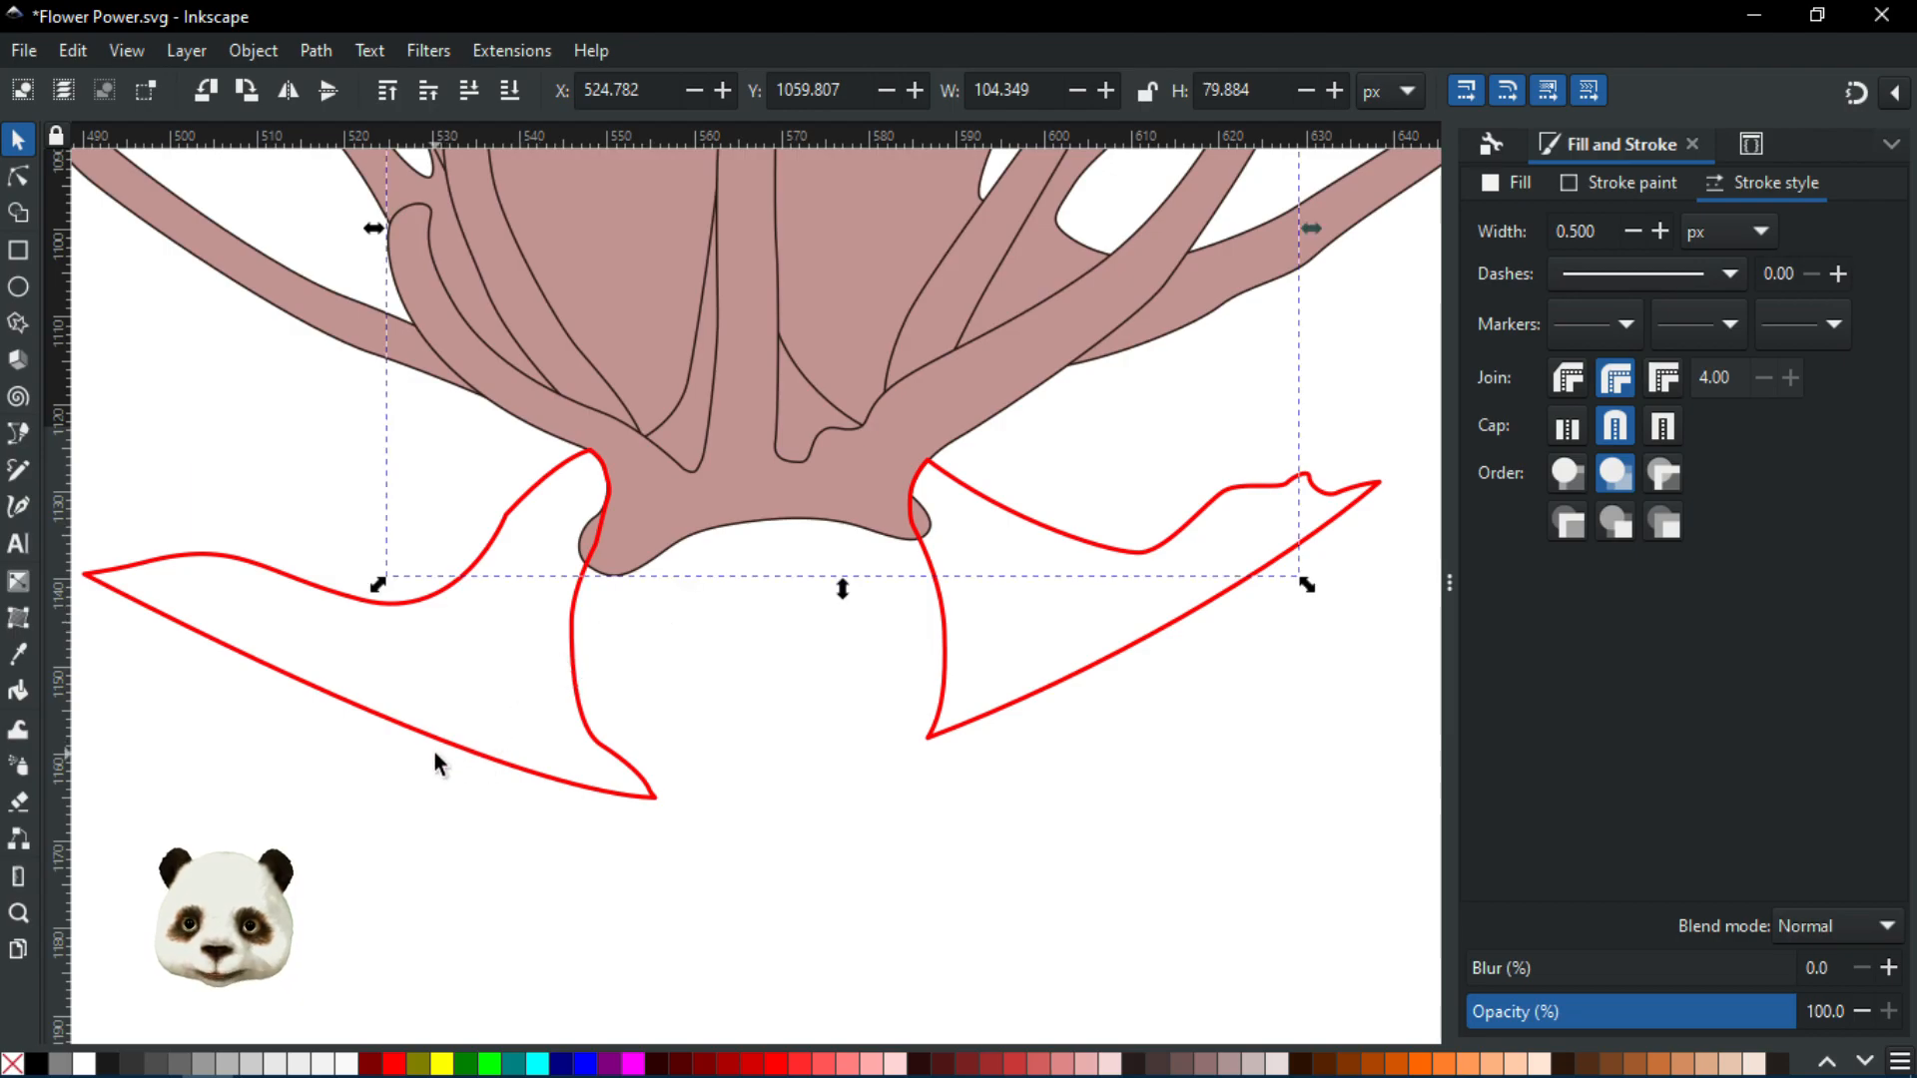
scroll(747, 725, down, 5)
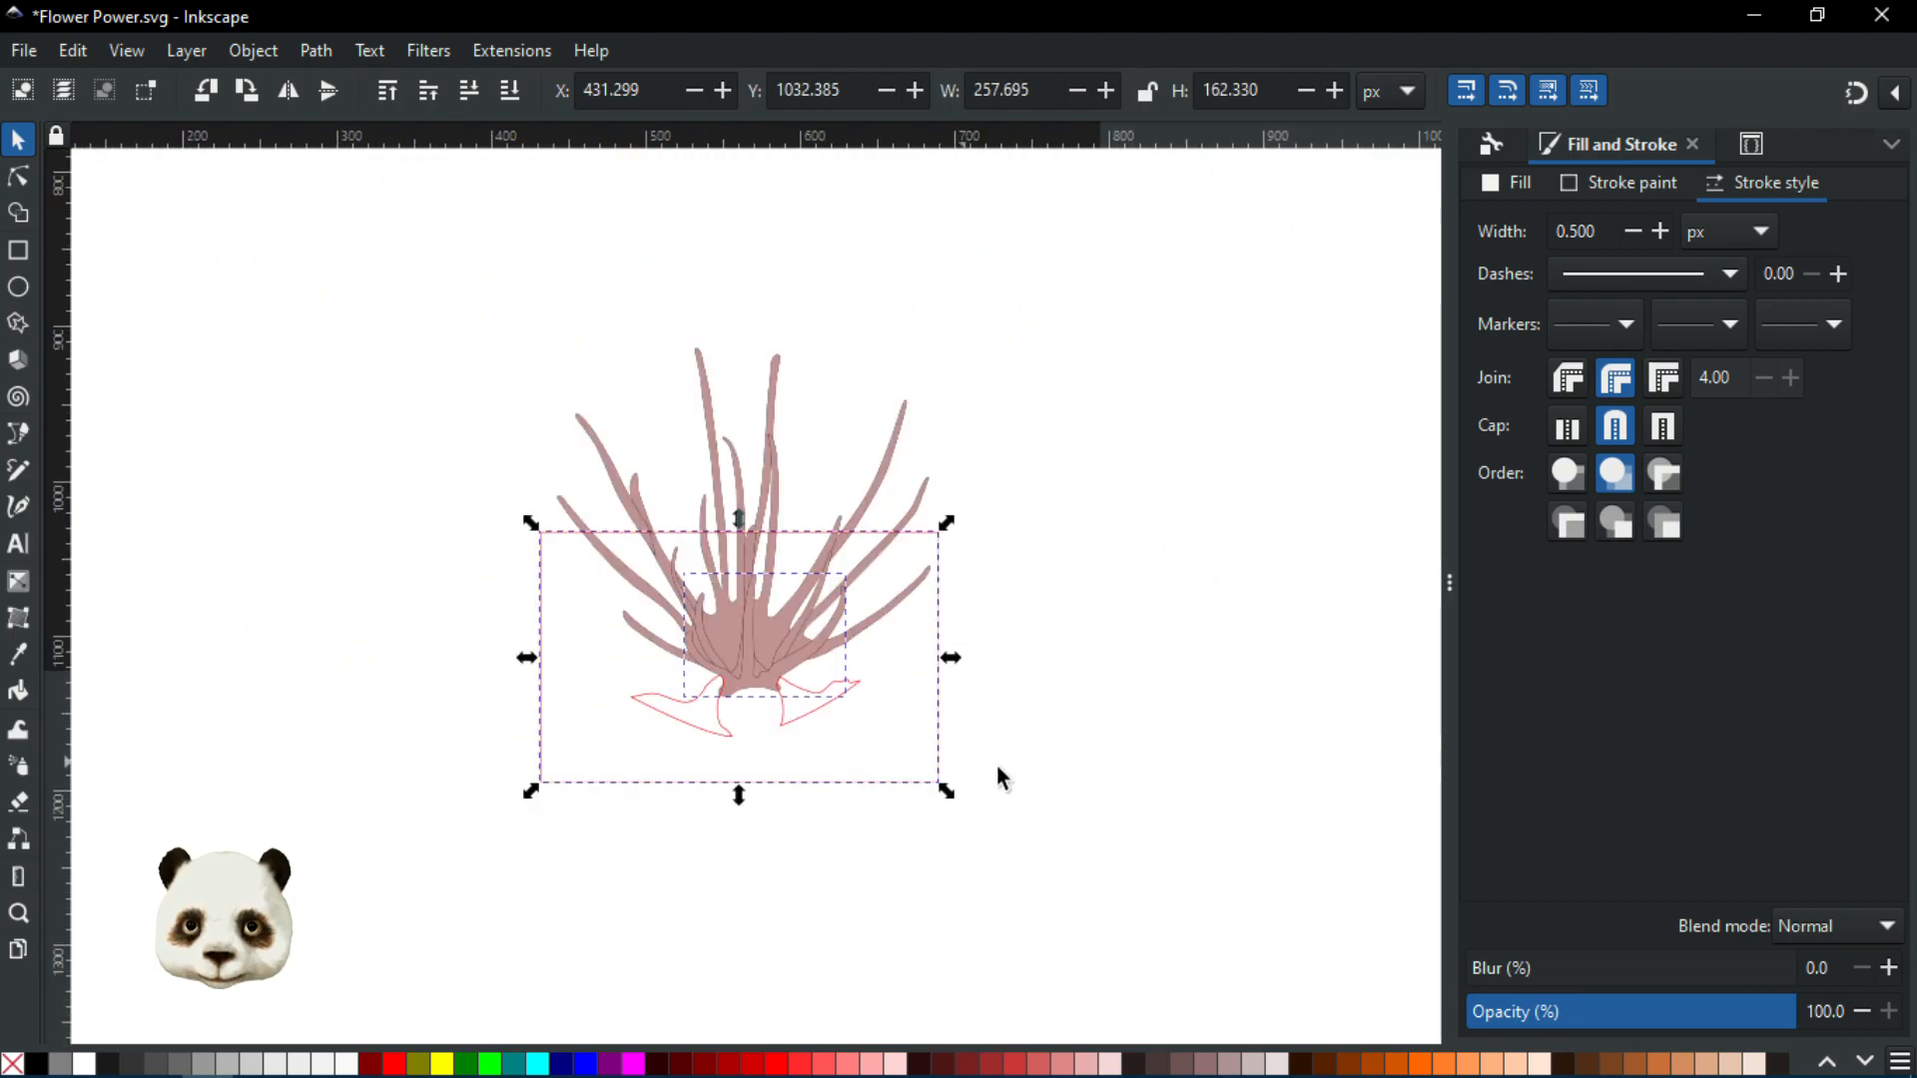
click(1000, 767)
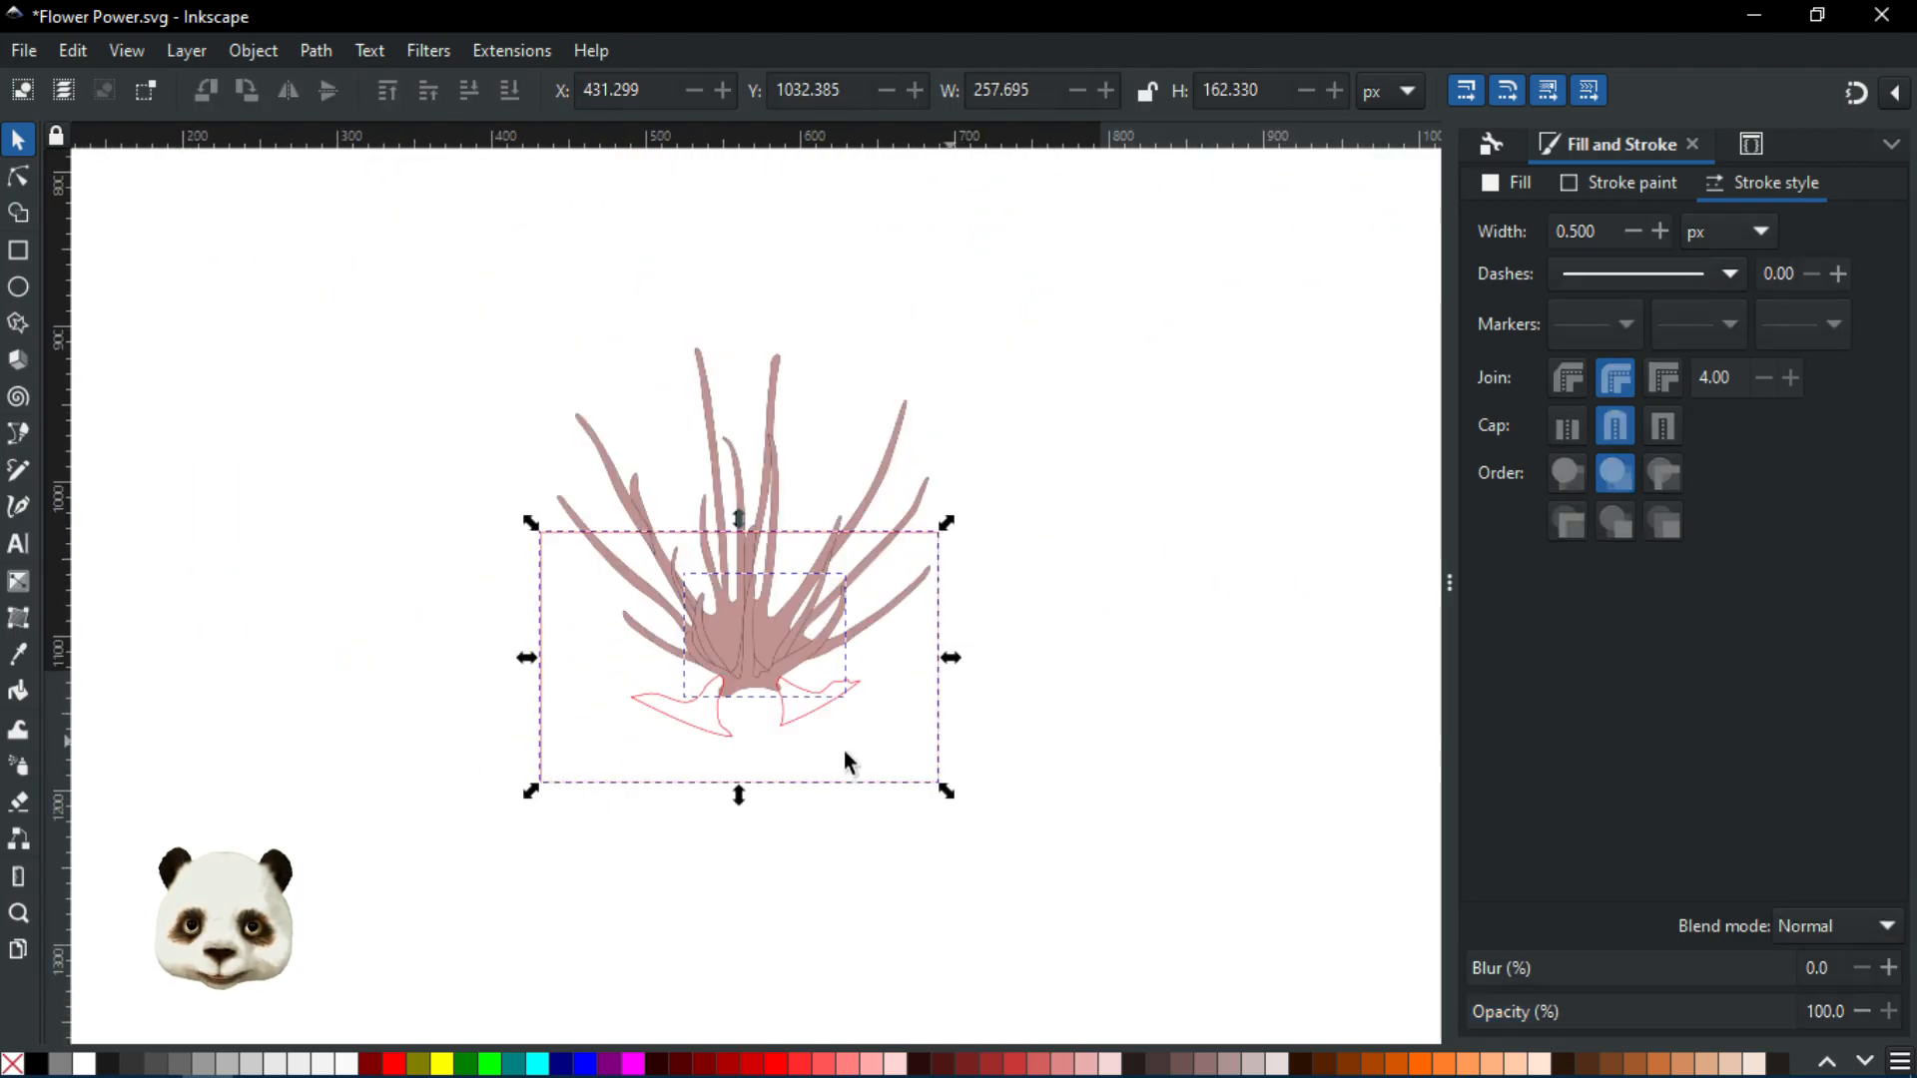
click(791, 783)
click(637, 1065)
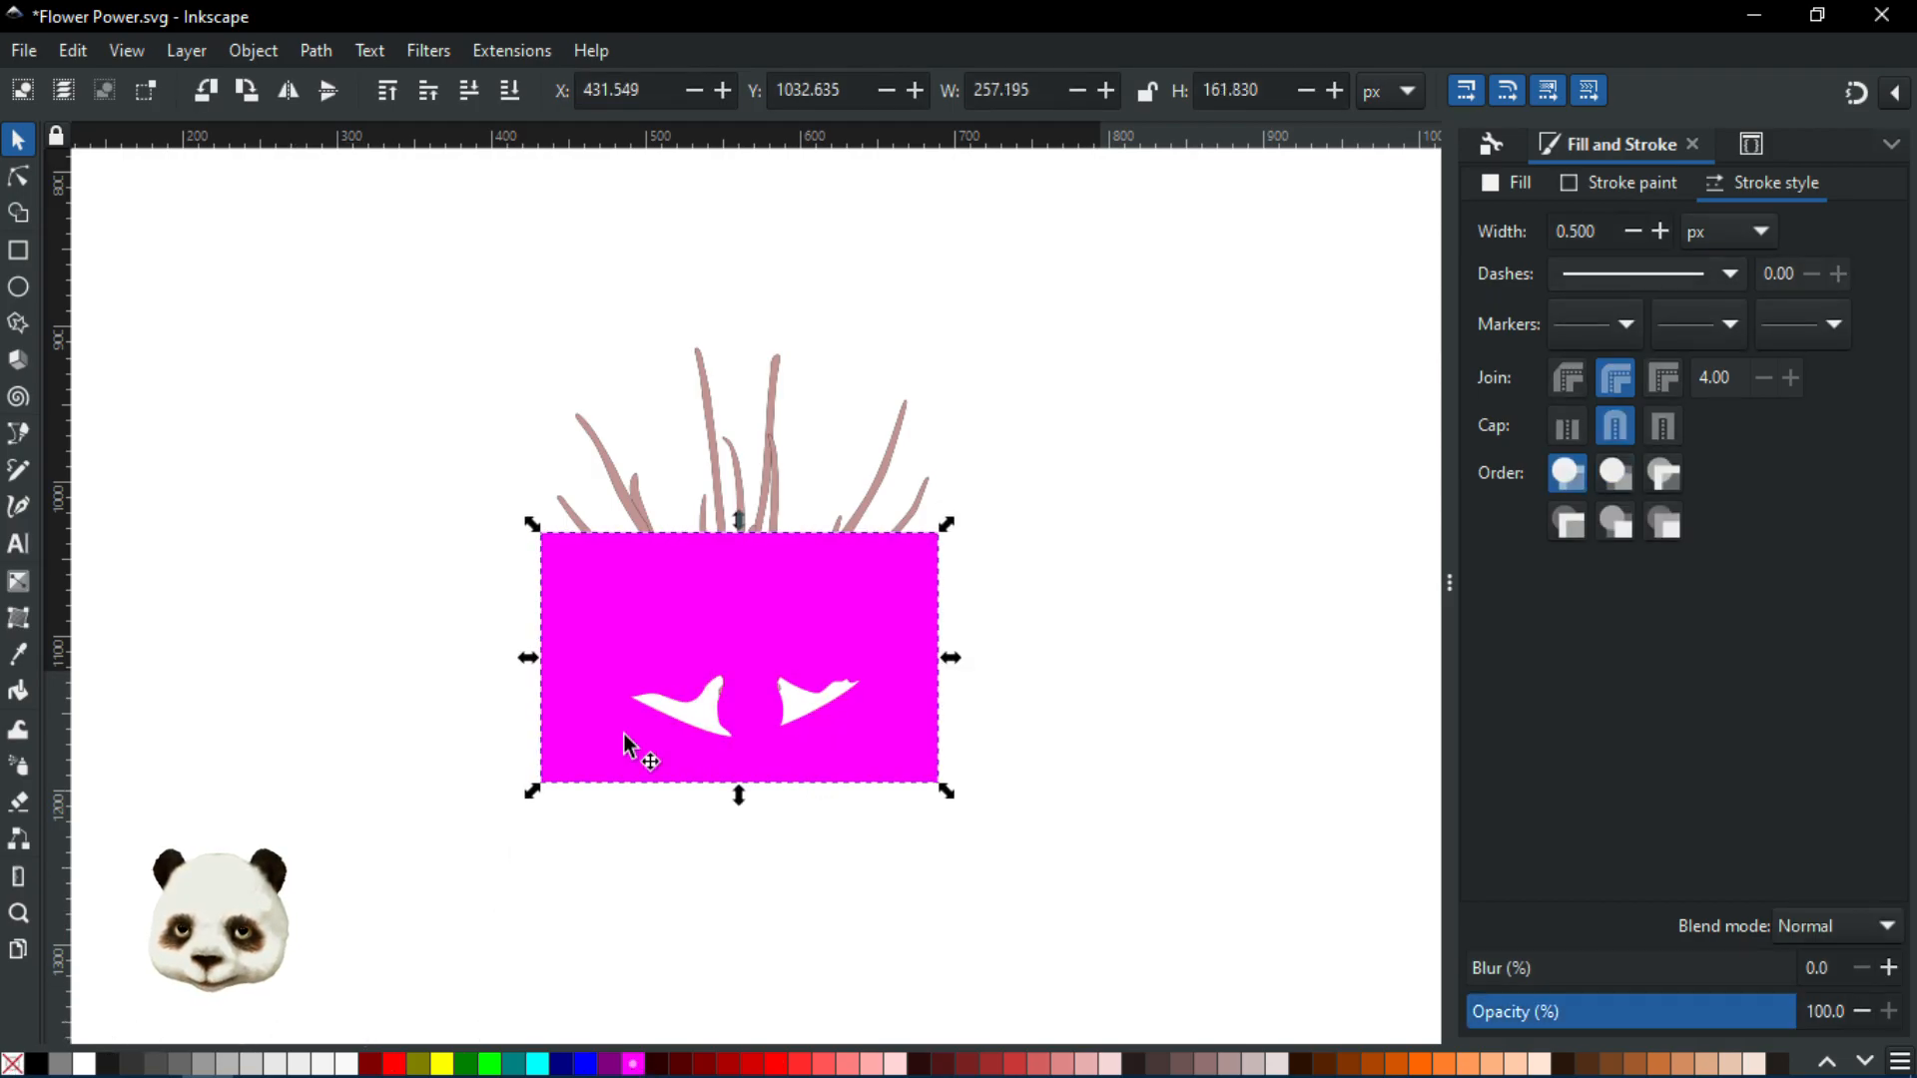
Apply the magenta rectangle as a clip on the stamen cluster
scroll(689, 699, up, 3)
scroll(789, 694, up, 1)
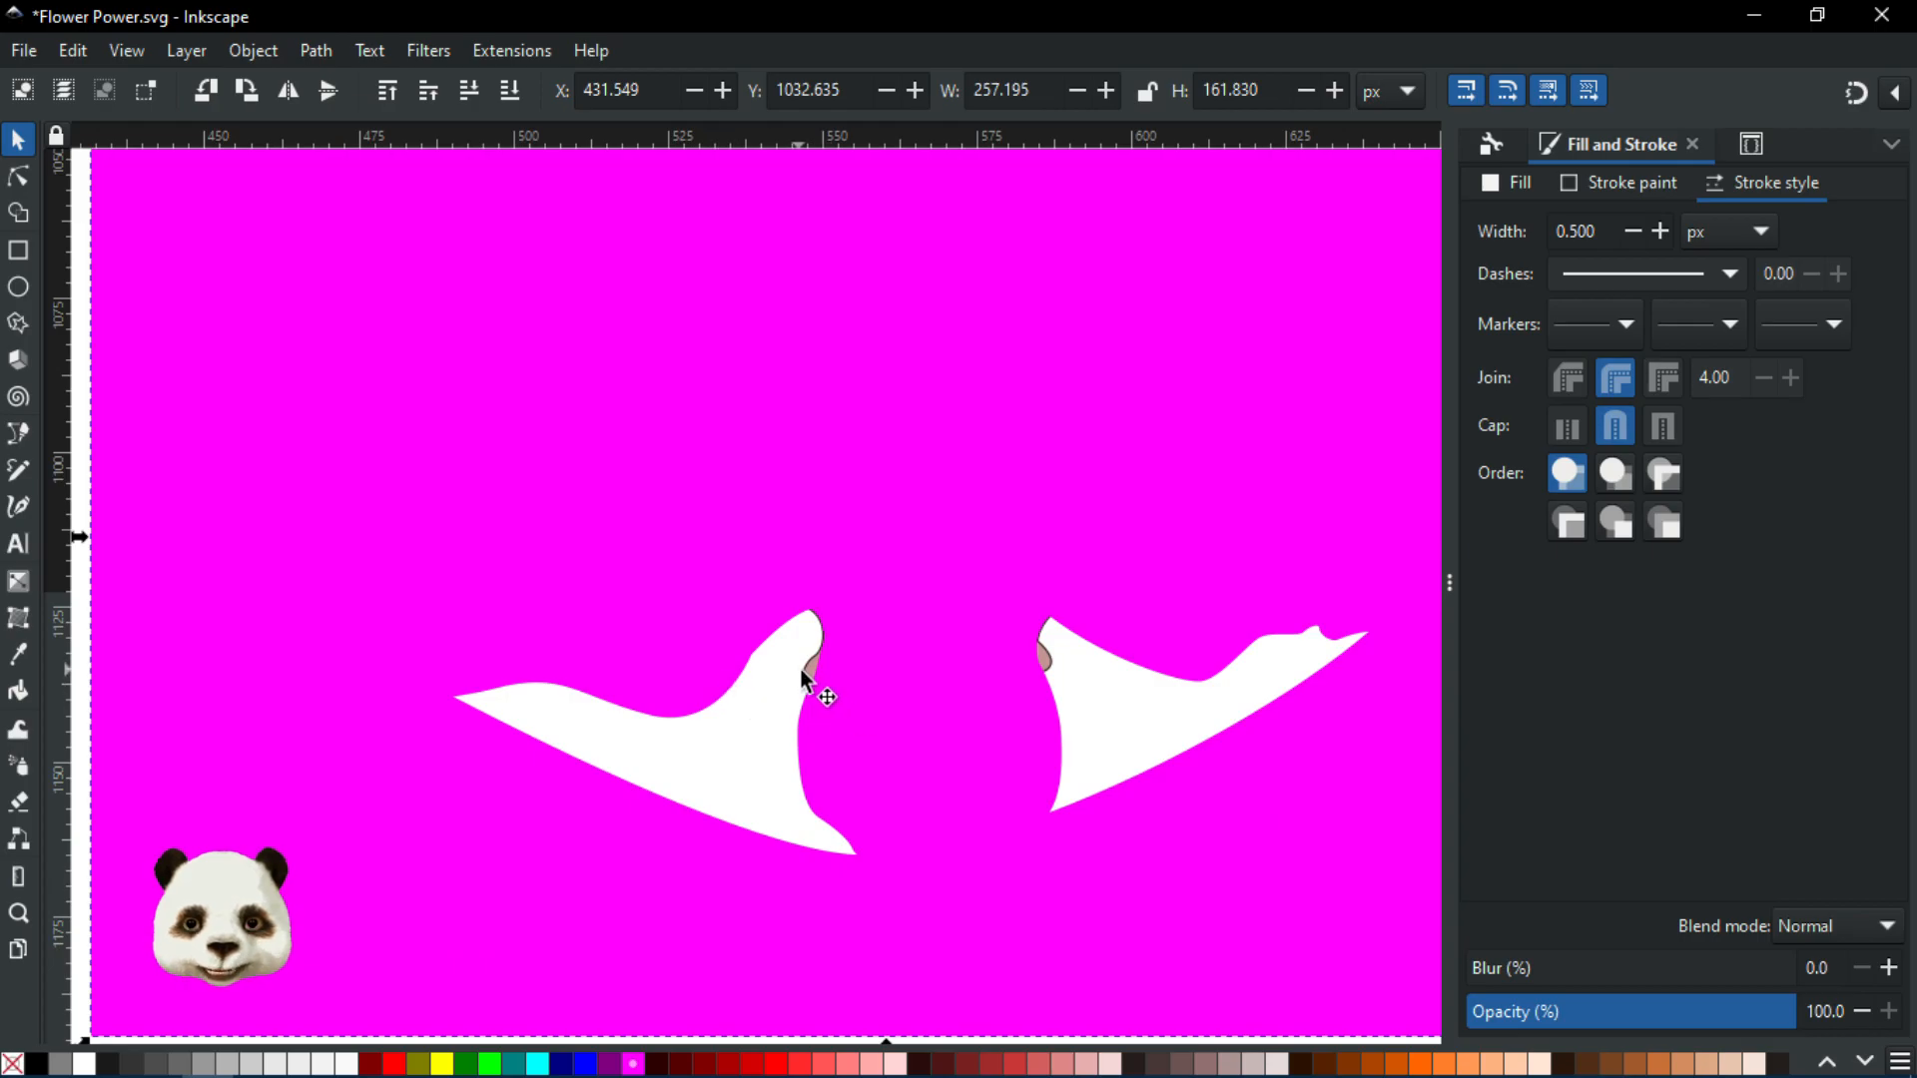
right_click(478, 689)
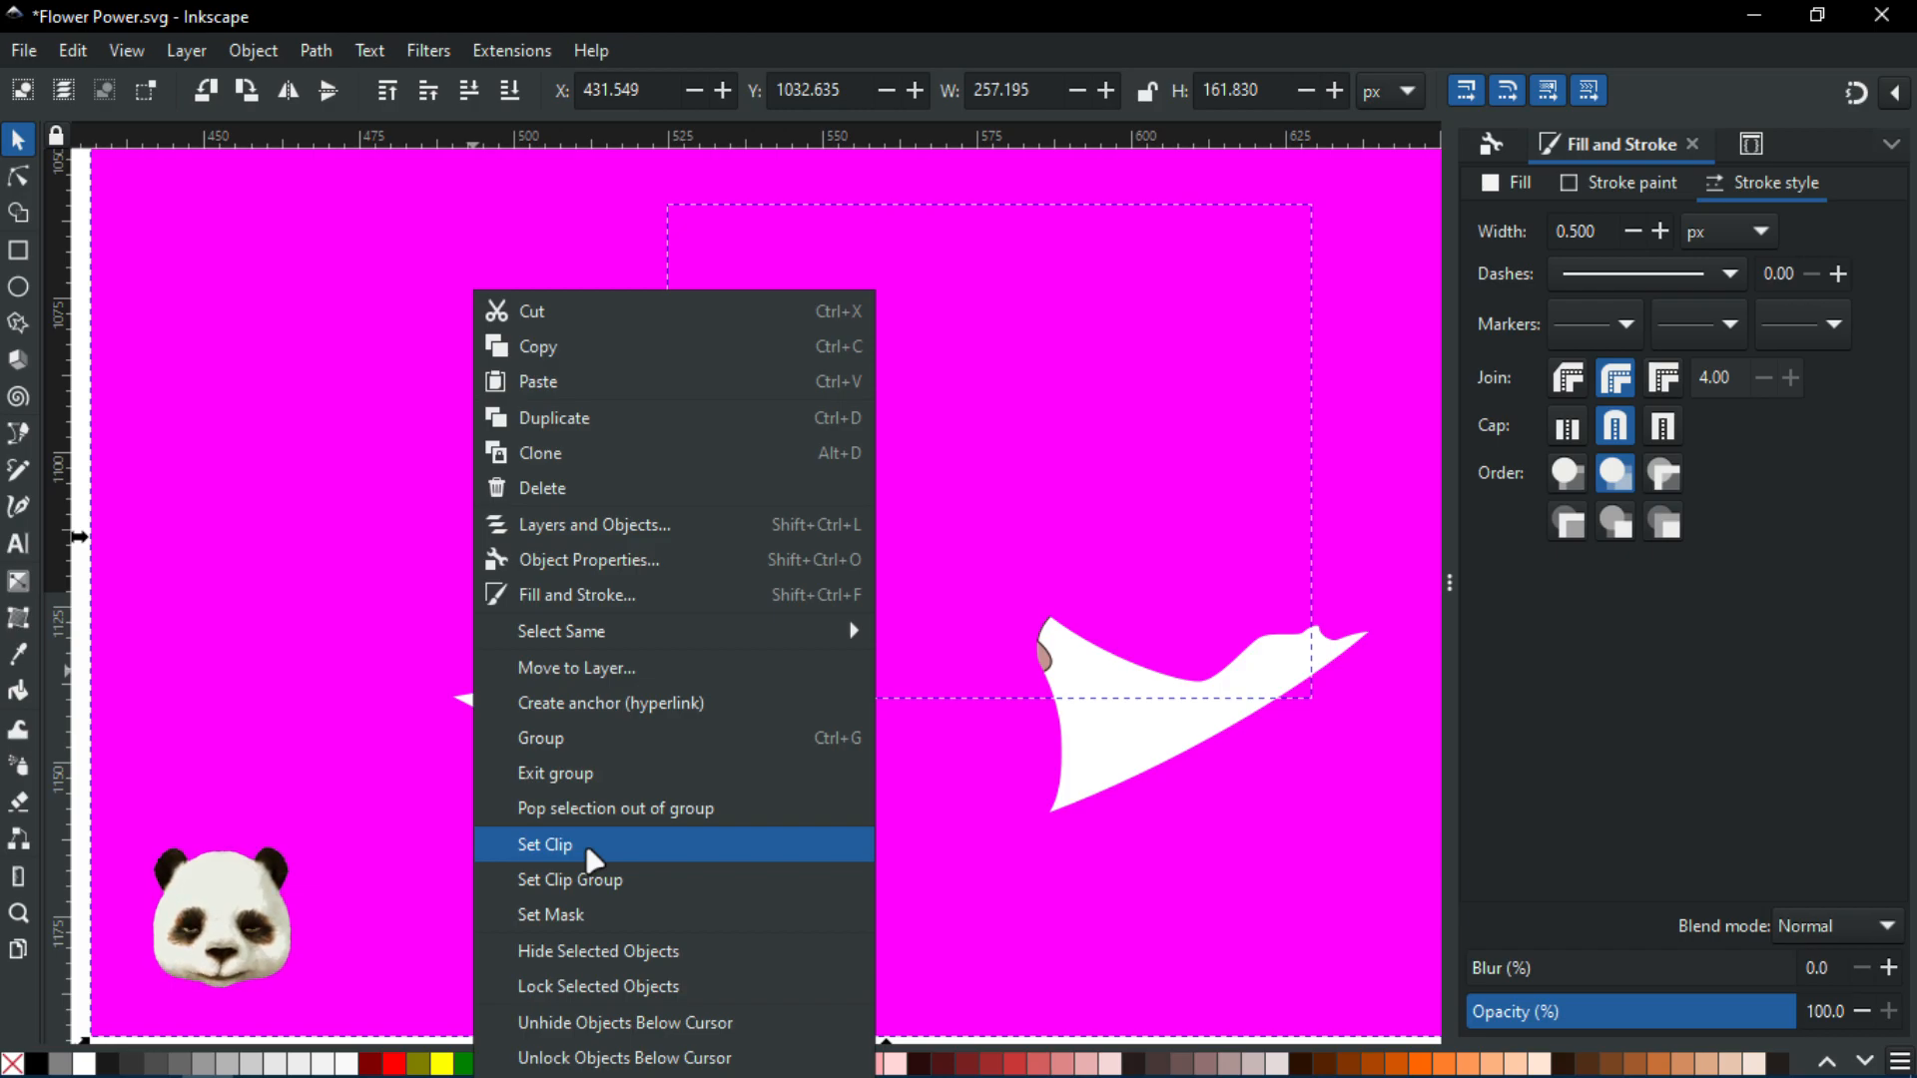
click(642, 845)
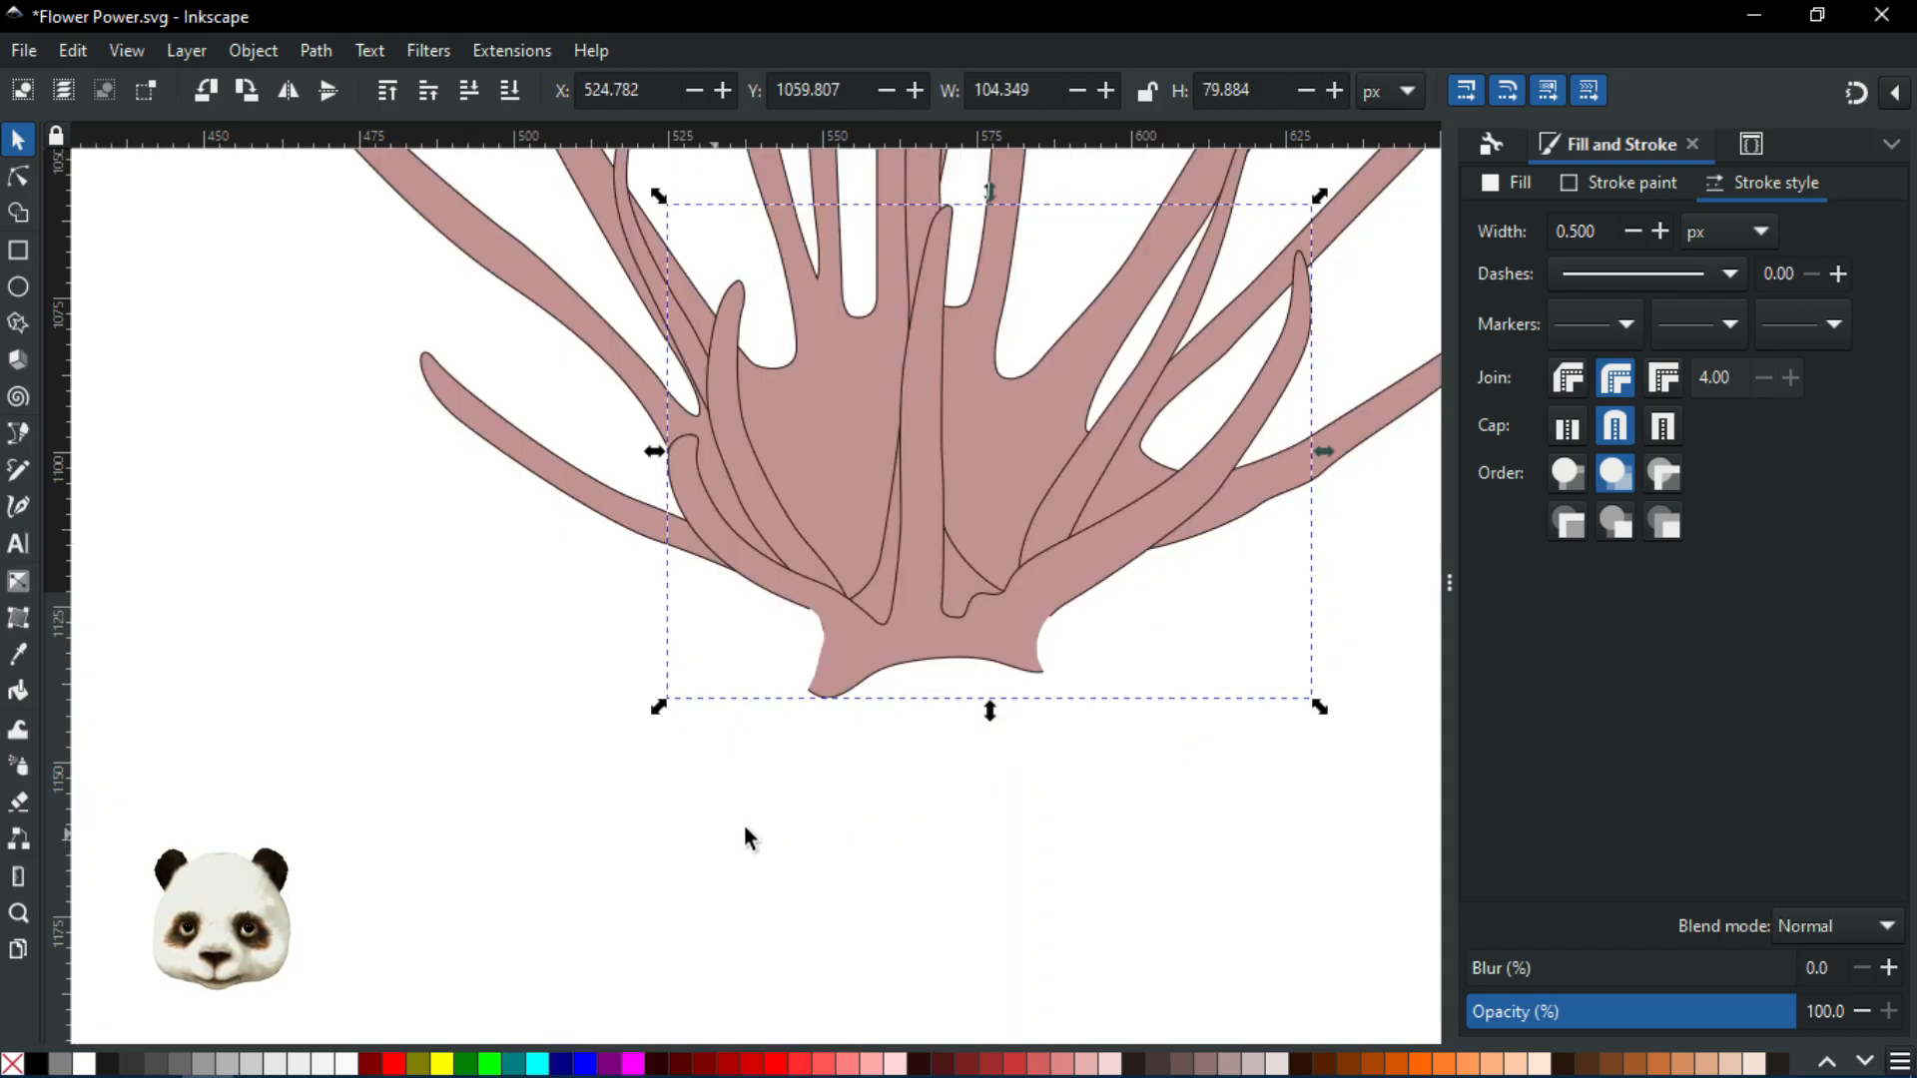
Pan and zoom to show the whole flower, then deselect the stamens to inspect where the petals meet
scroll(914, 671, up, 2)
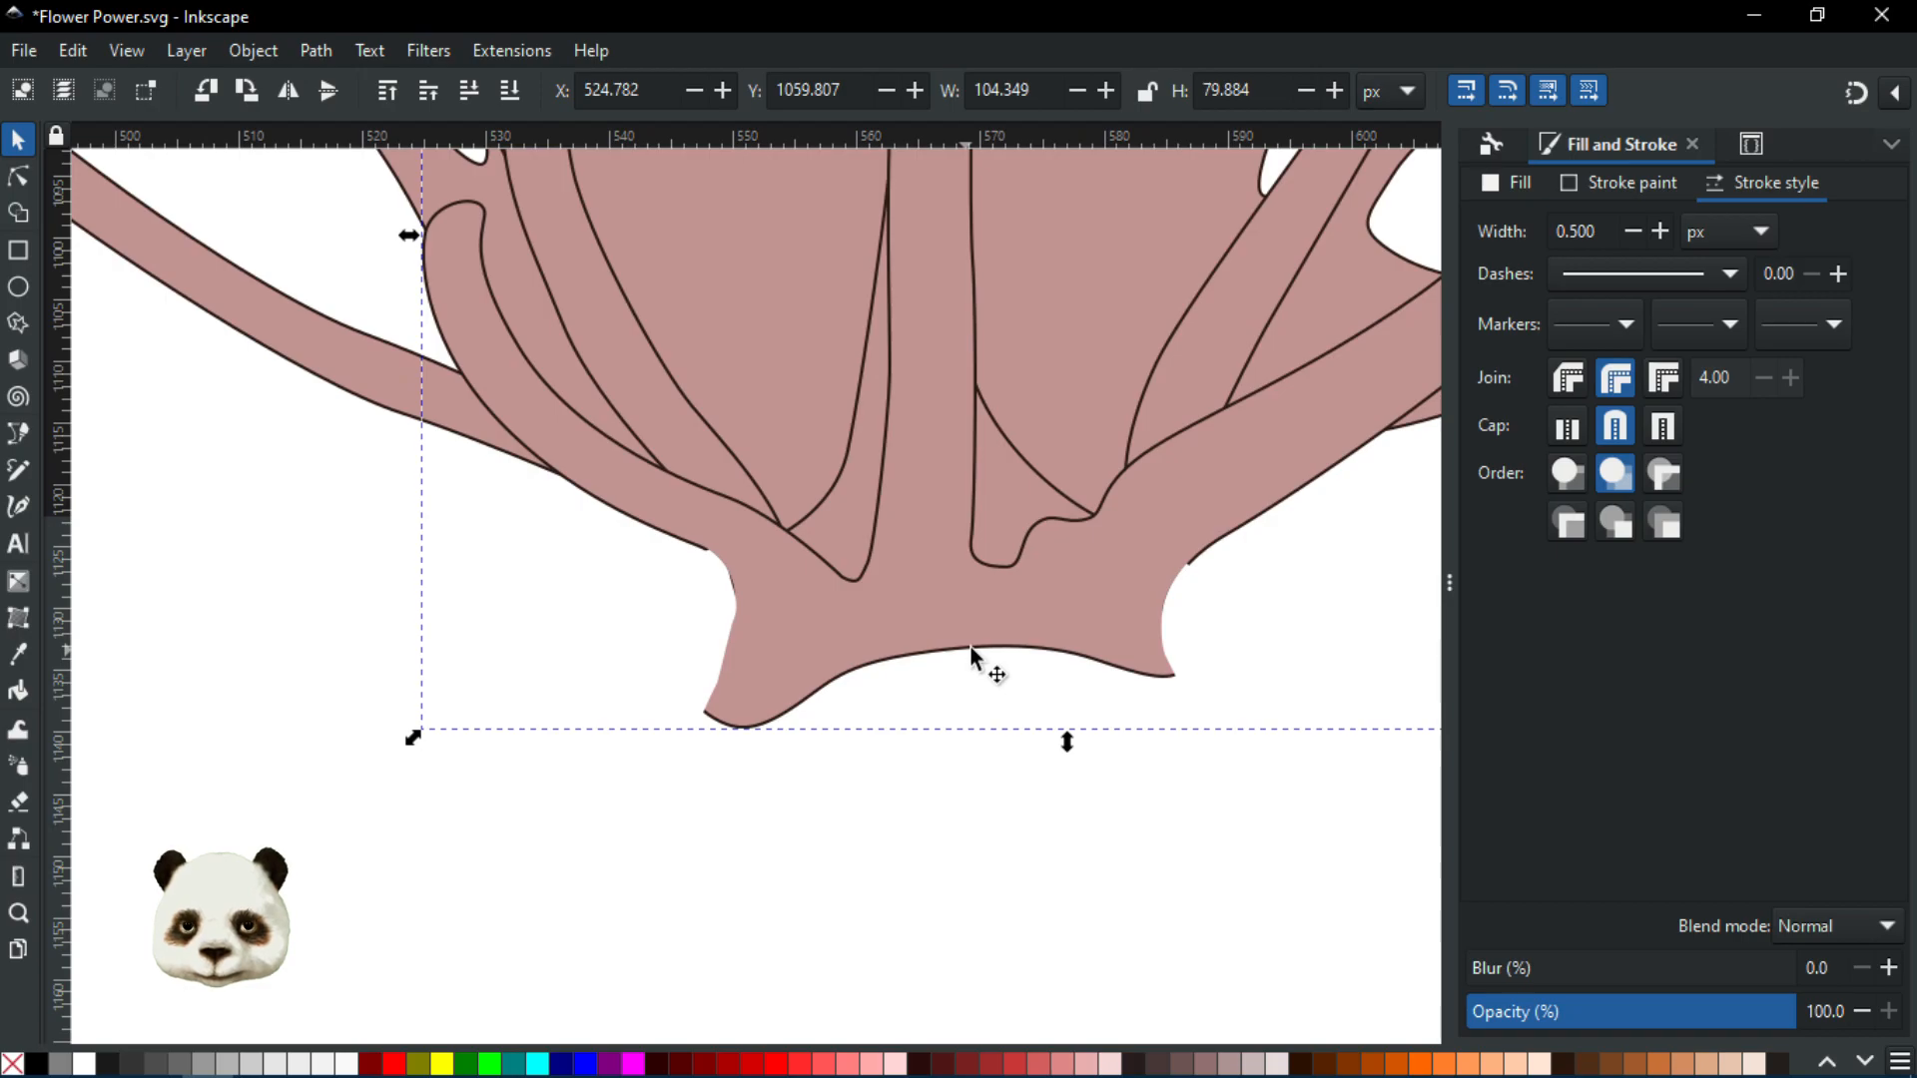
scroll(969, 645, down, 1)
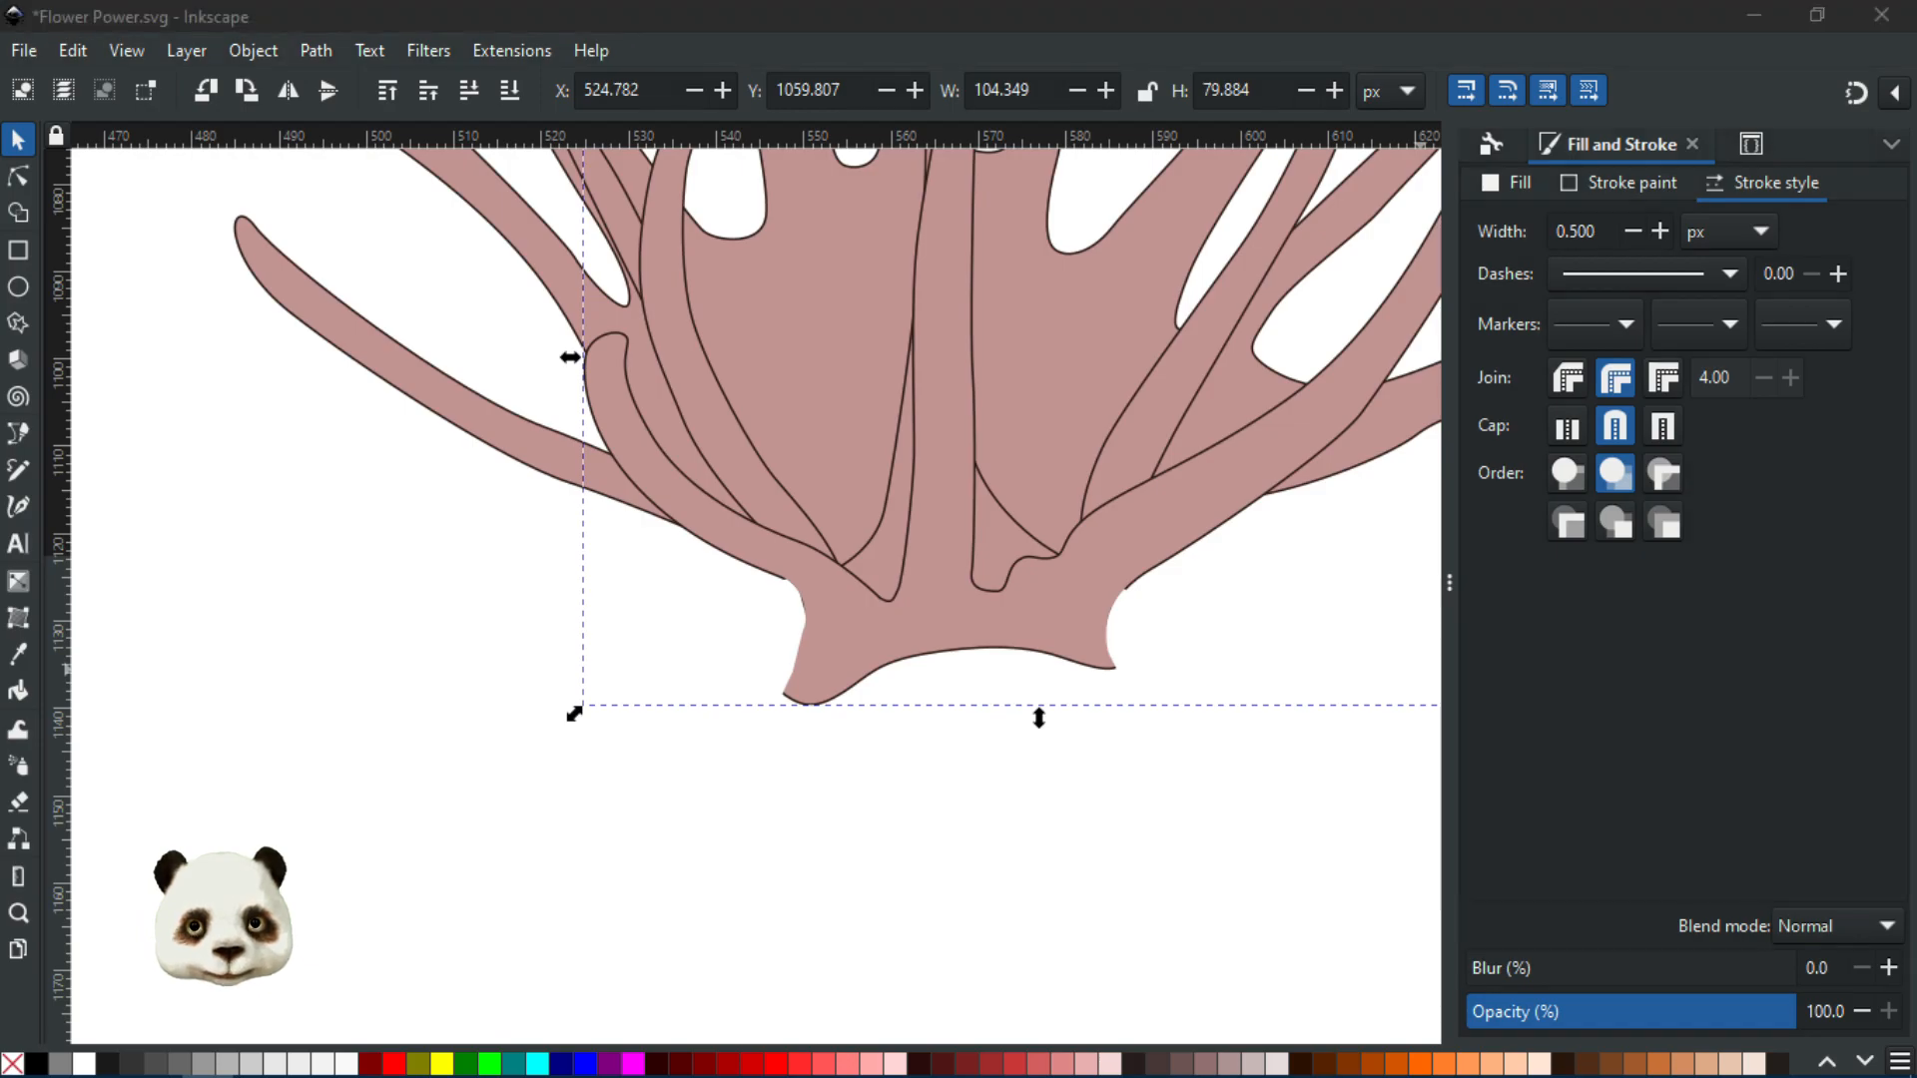
scroll(1308, 724, down, 3)
drag(1004, 729, 565, 656)
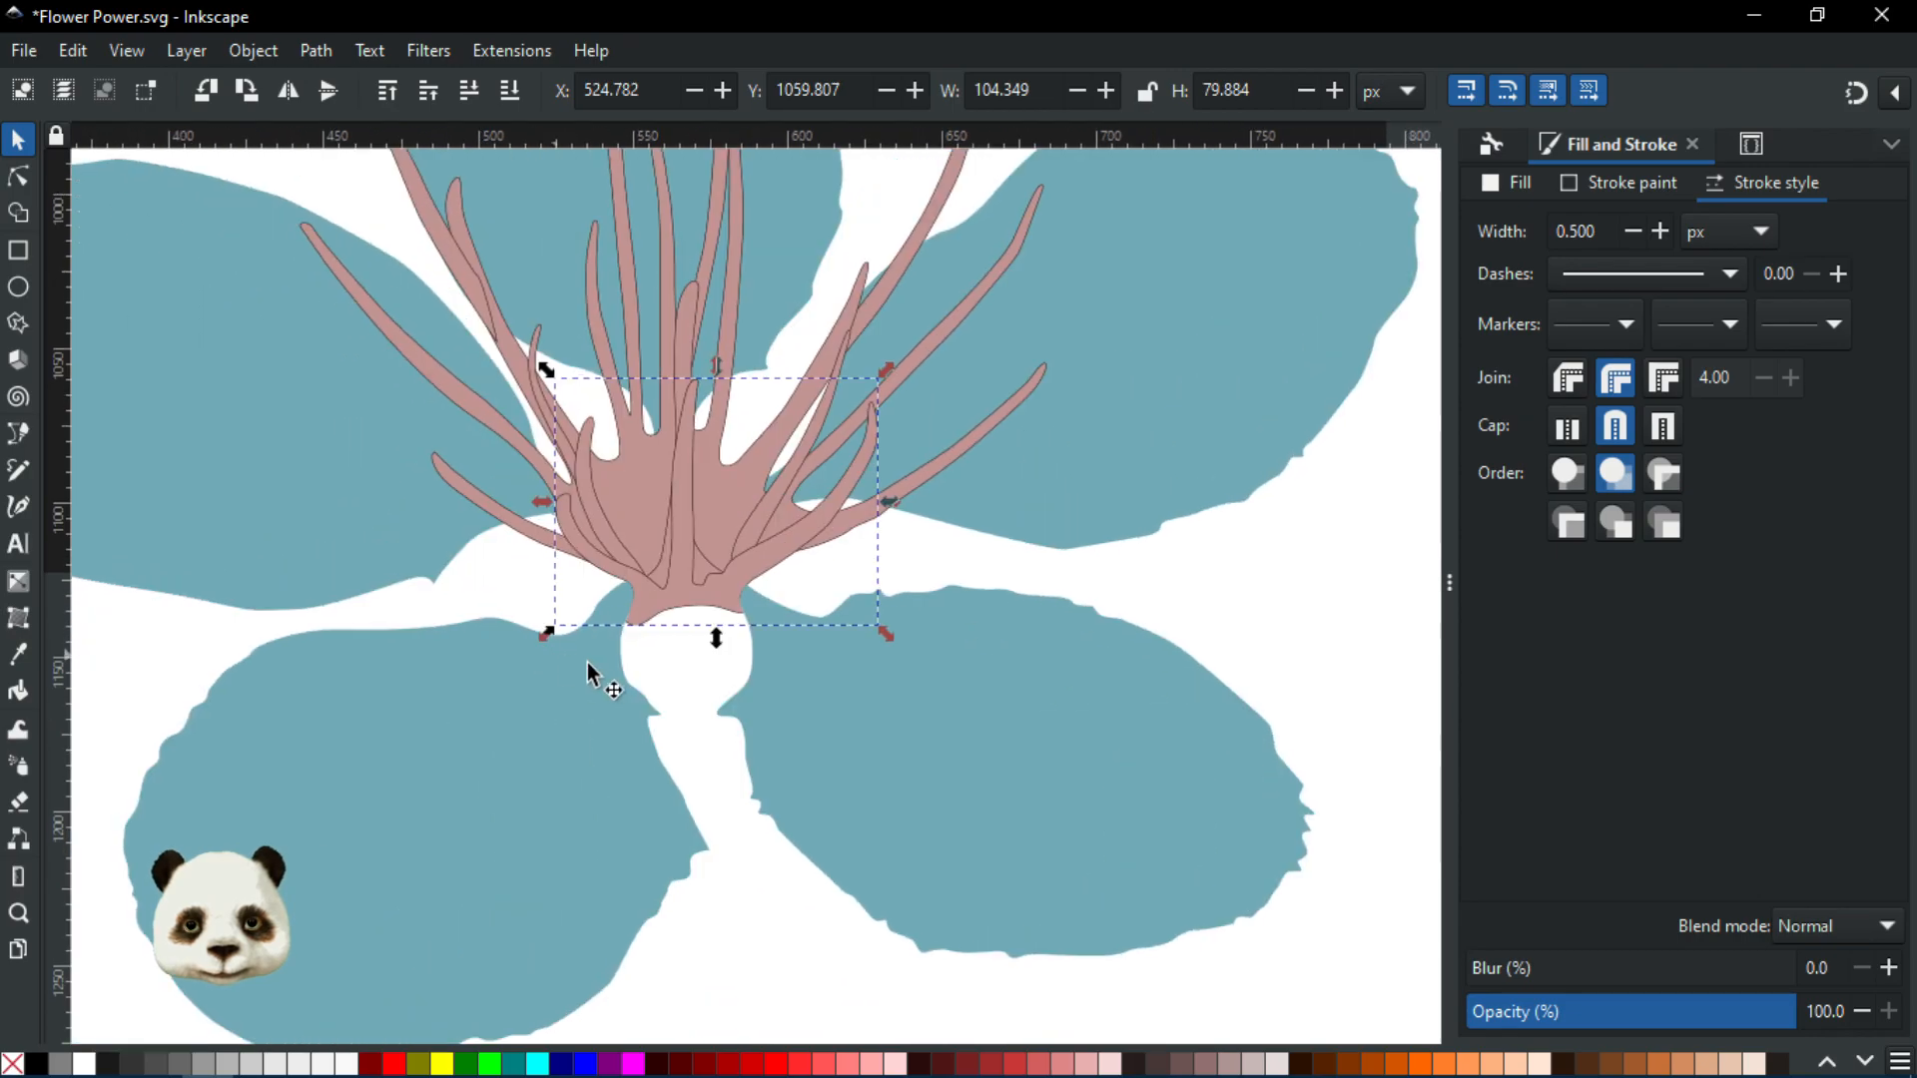
scroll(579, 659, down, 1)
click(776, 889)
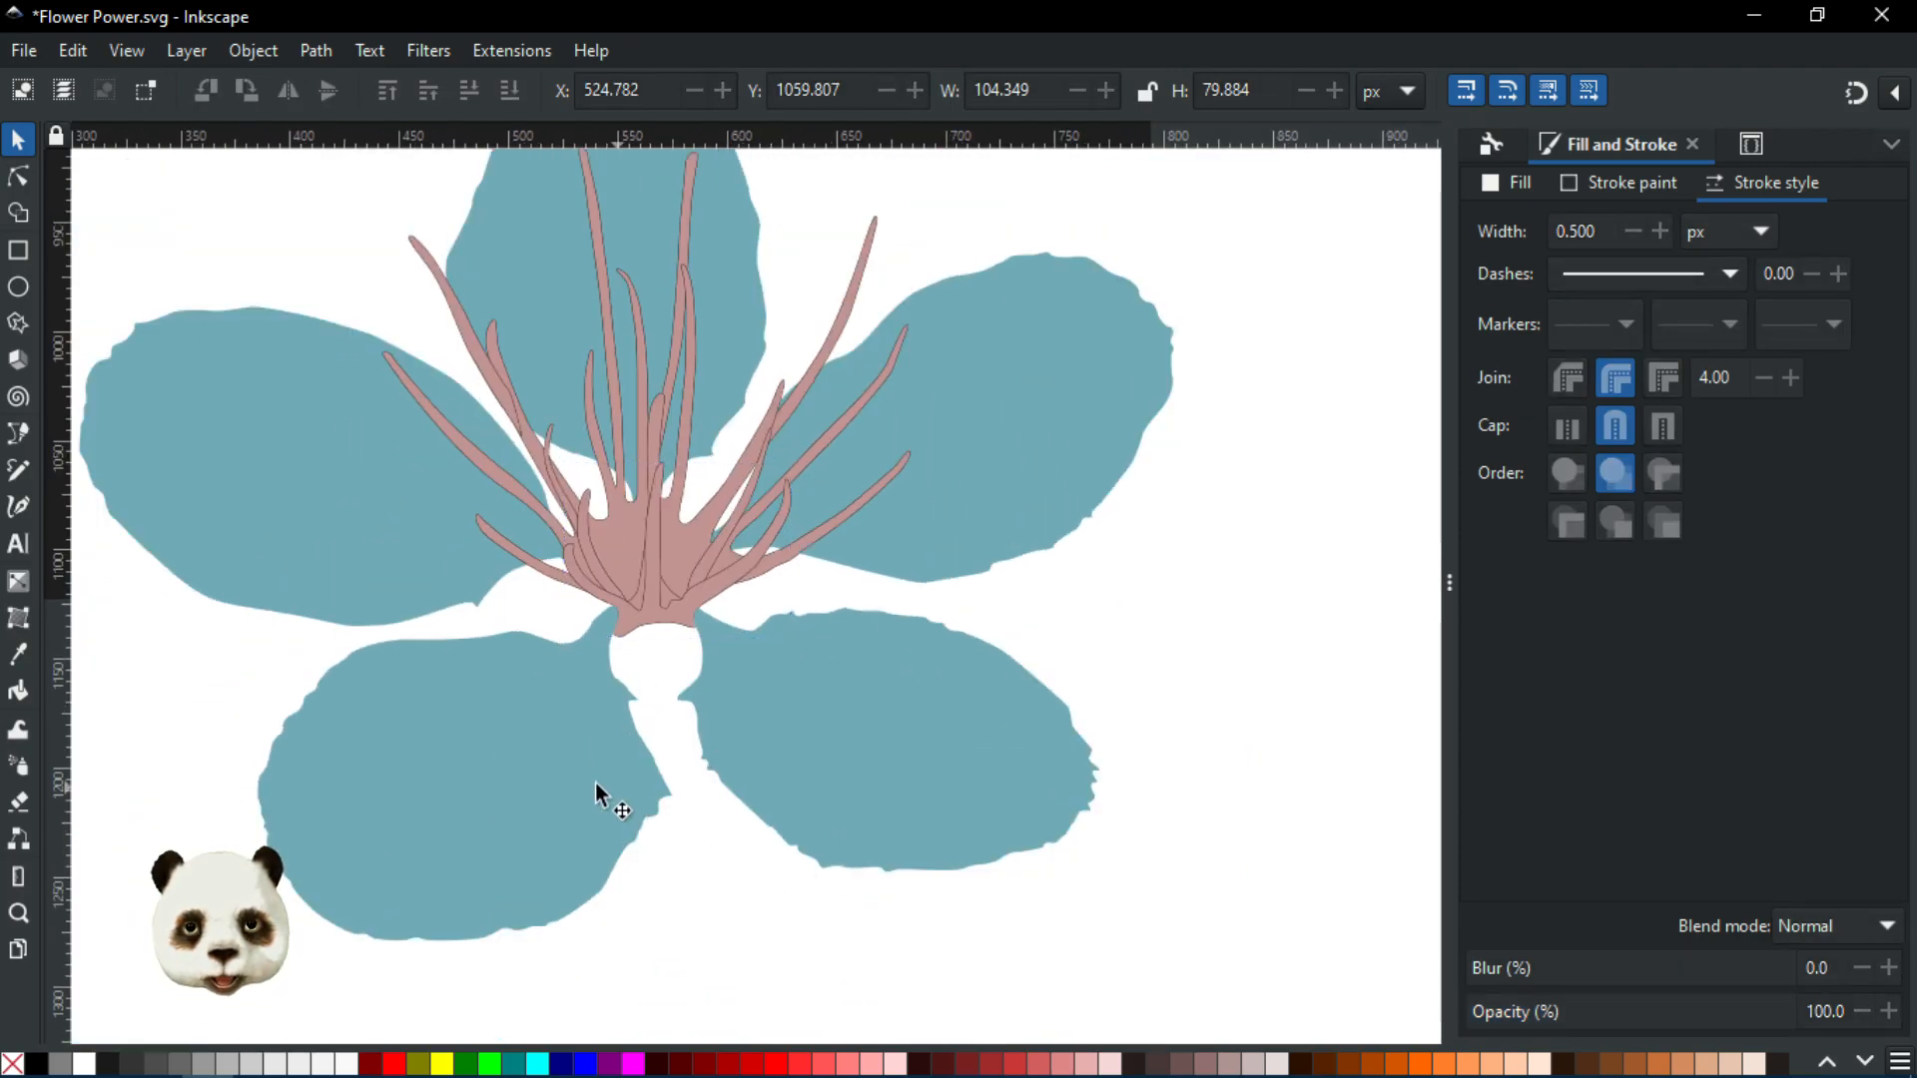
scroll(595, 783, down, 2)
scroll(500, 739, up, 2)
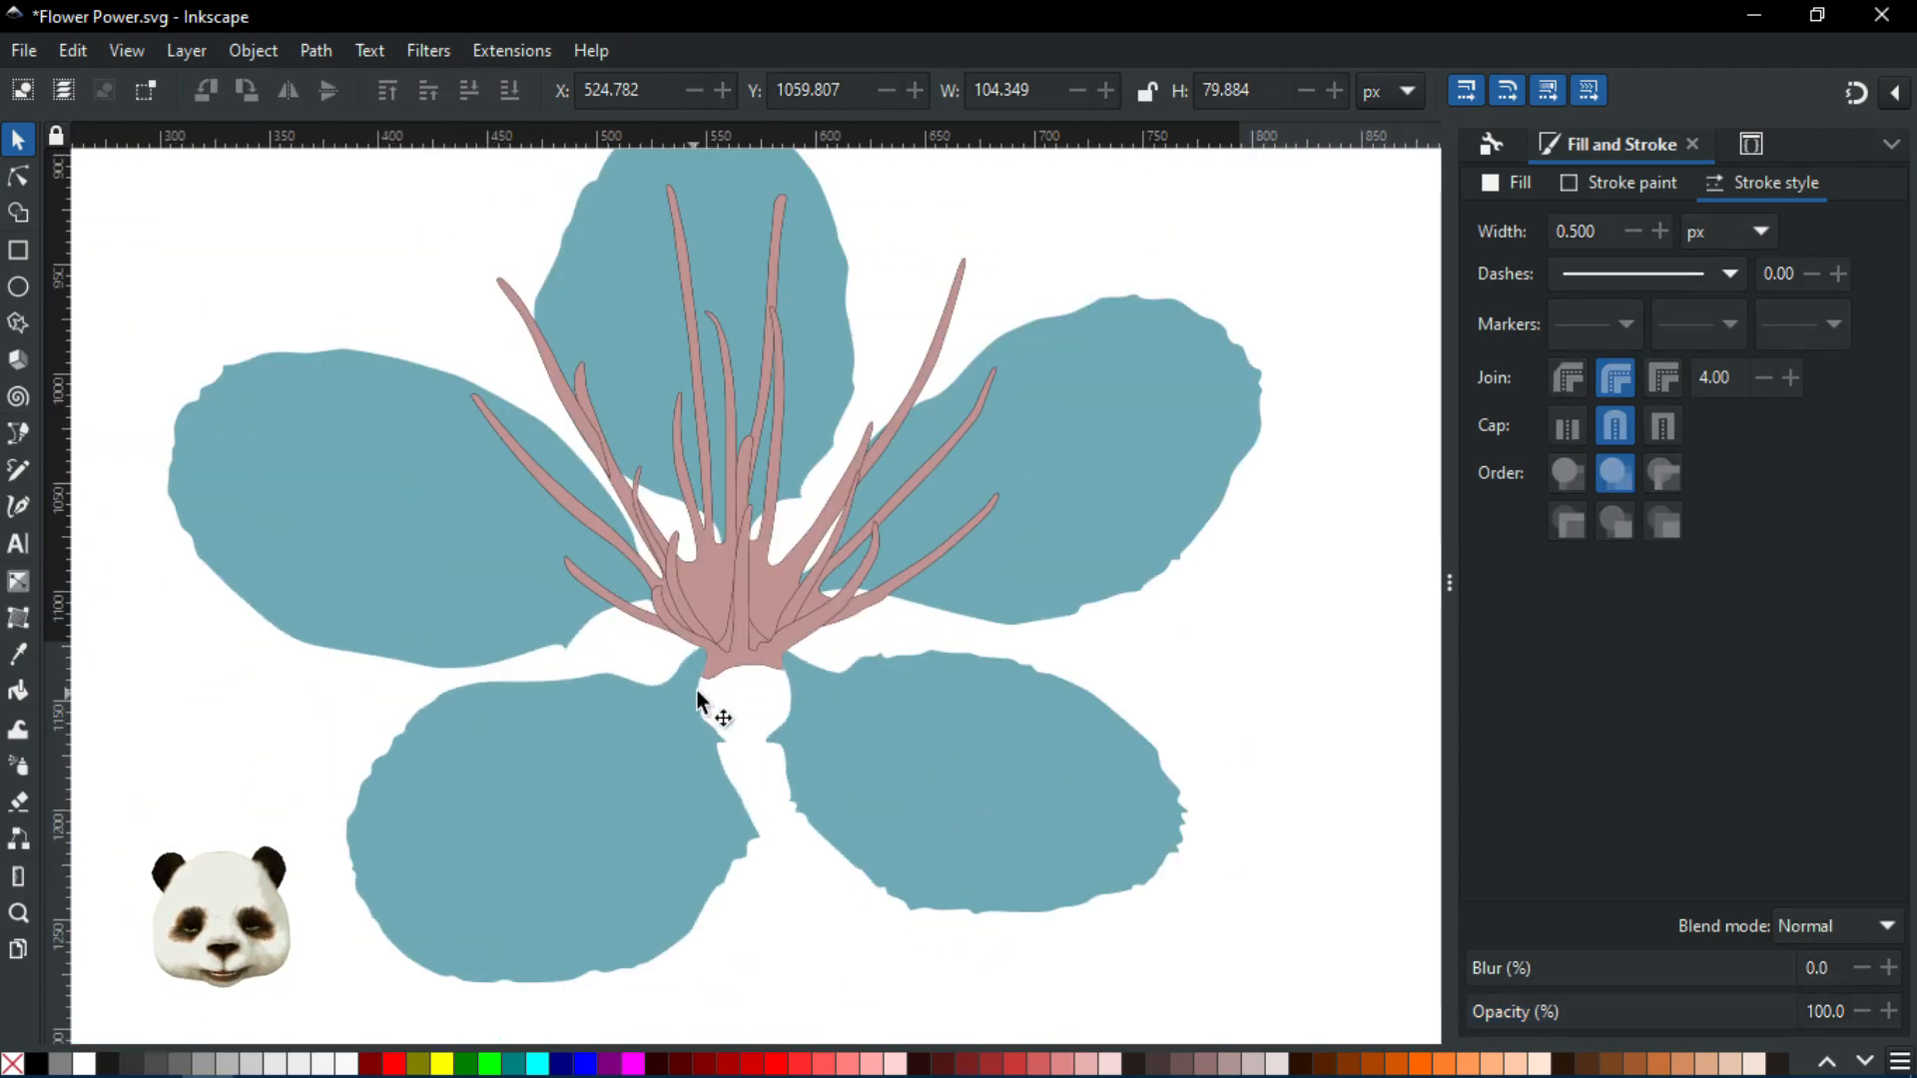
scroll(667, 693, up, 5)
scroll(716, 563, down, 1)
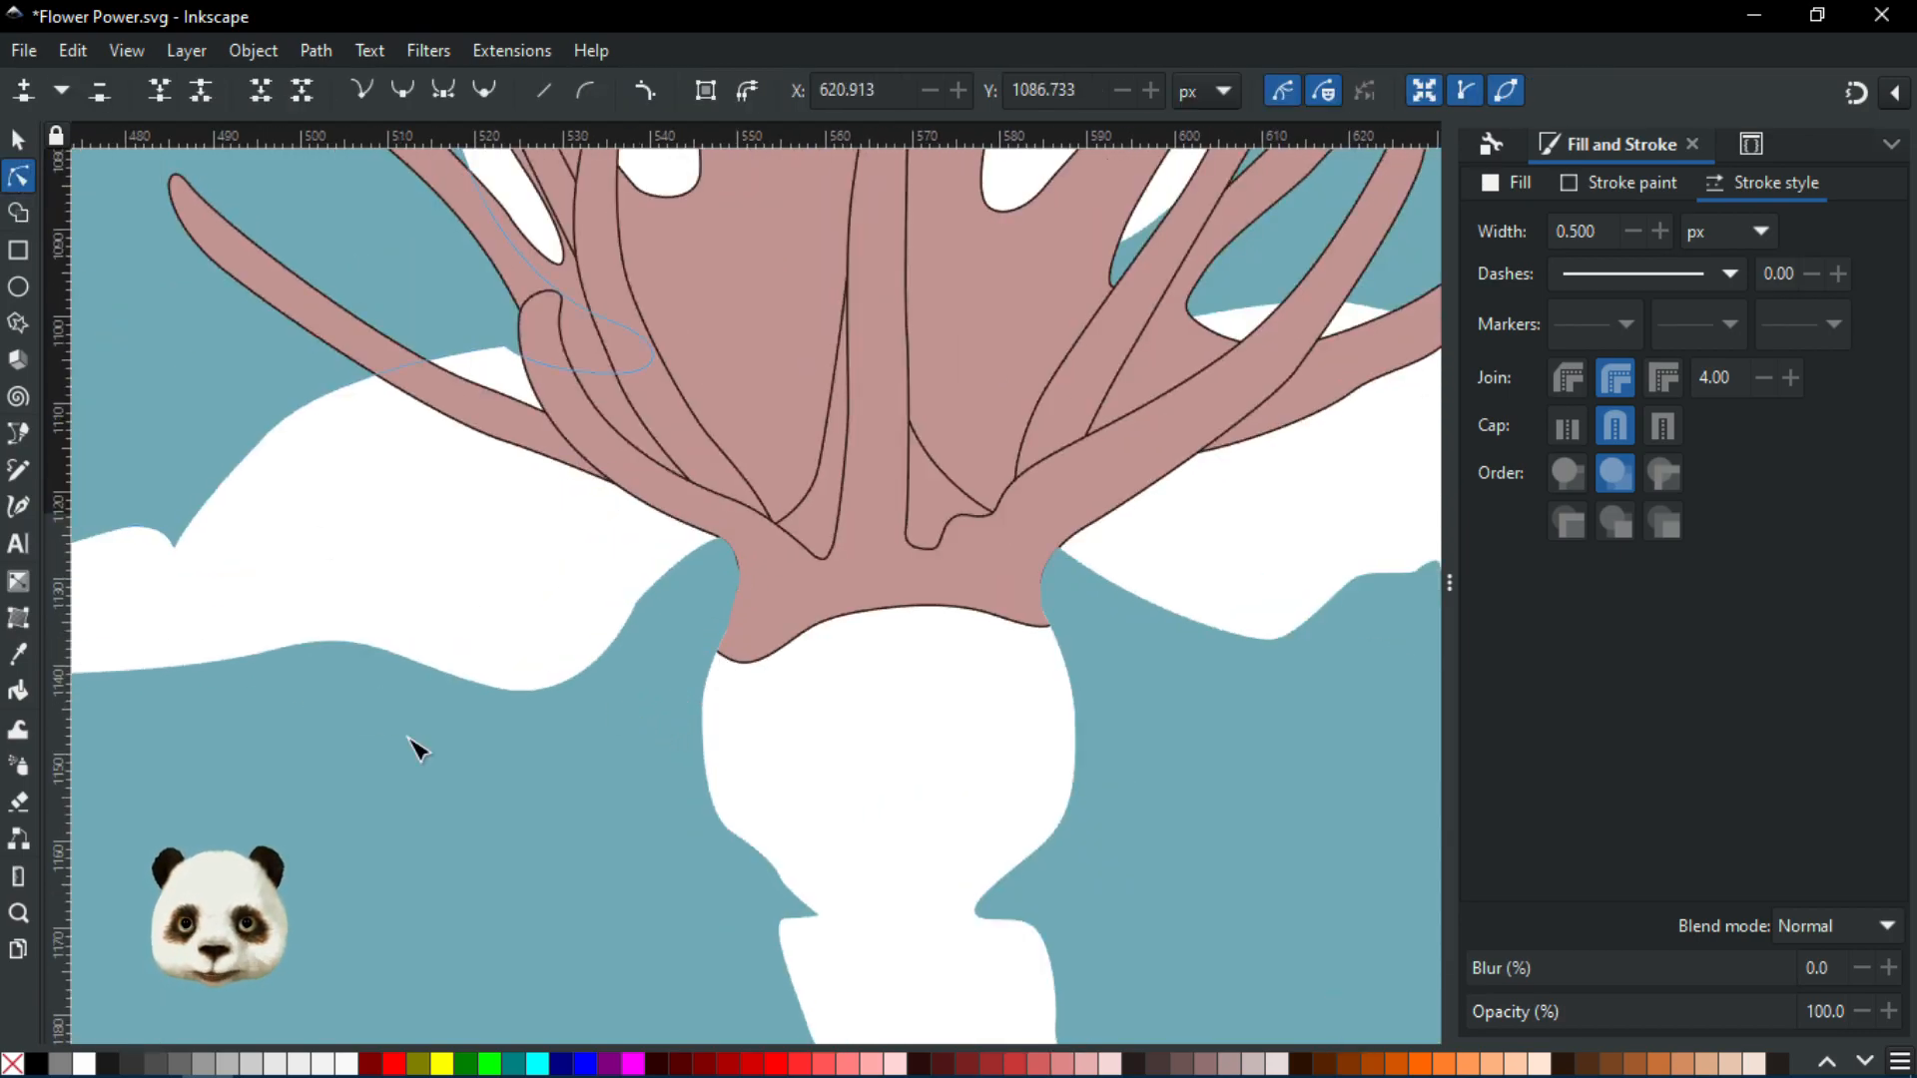
Select the blue petal, undo its accidental move, and deselect it
double_click(440, 835)
click(18, 142)
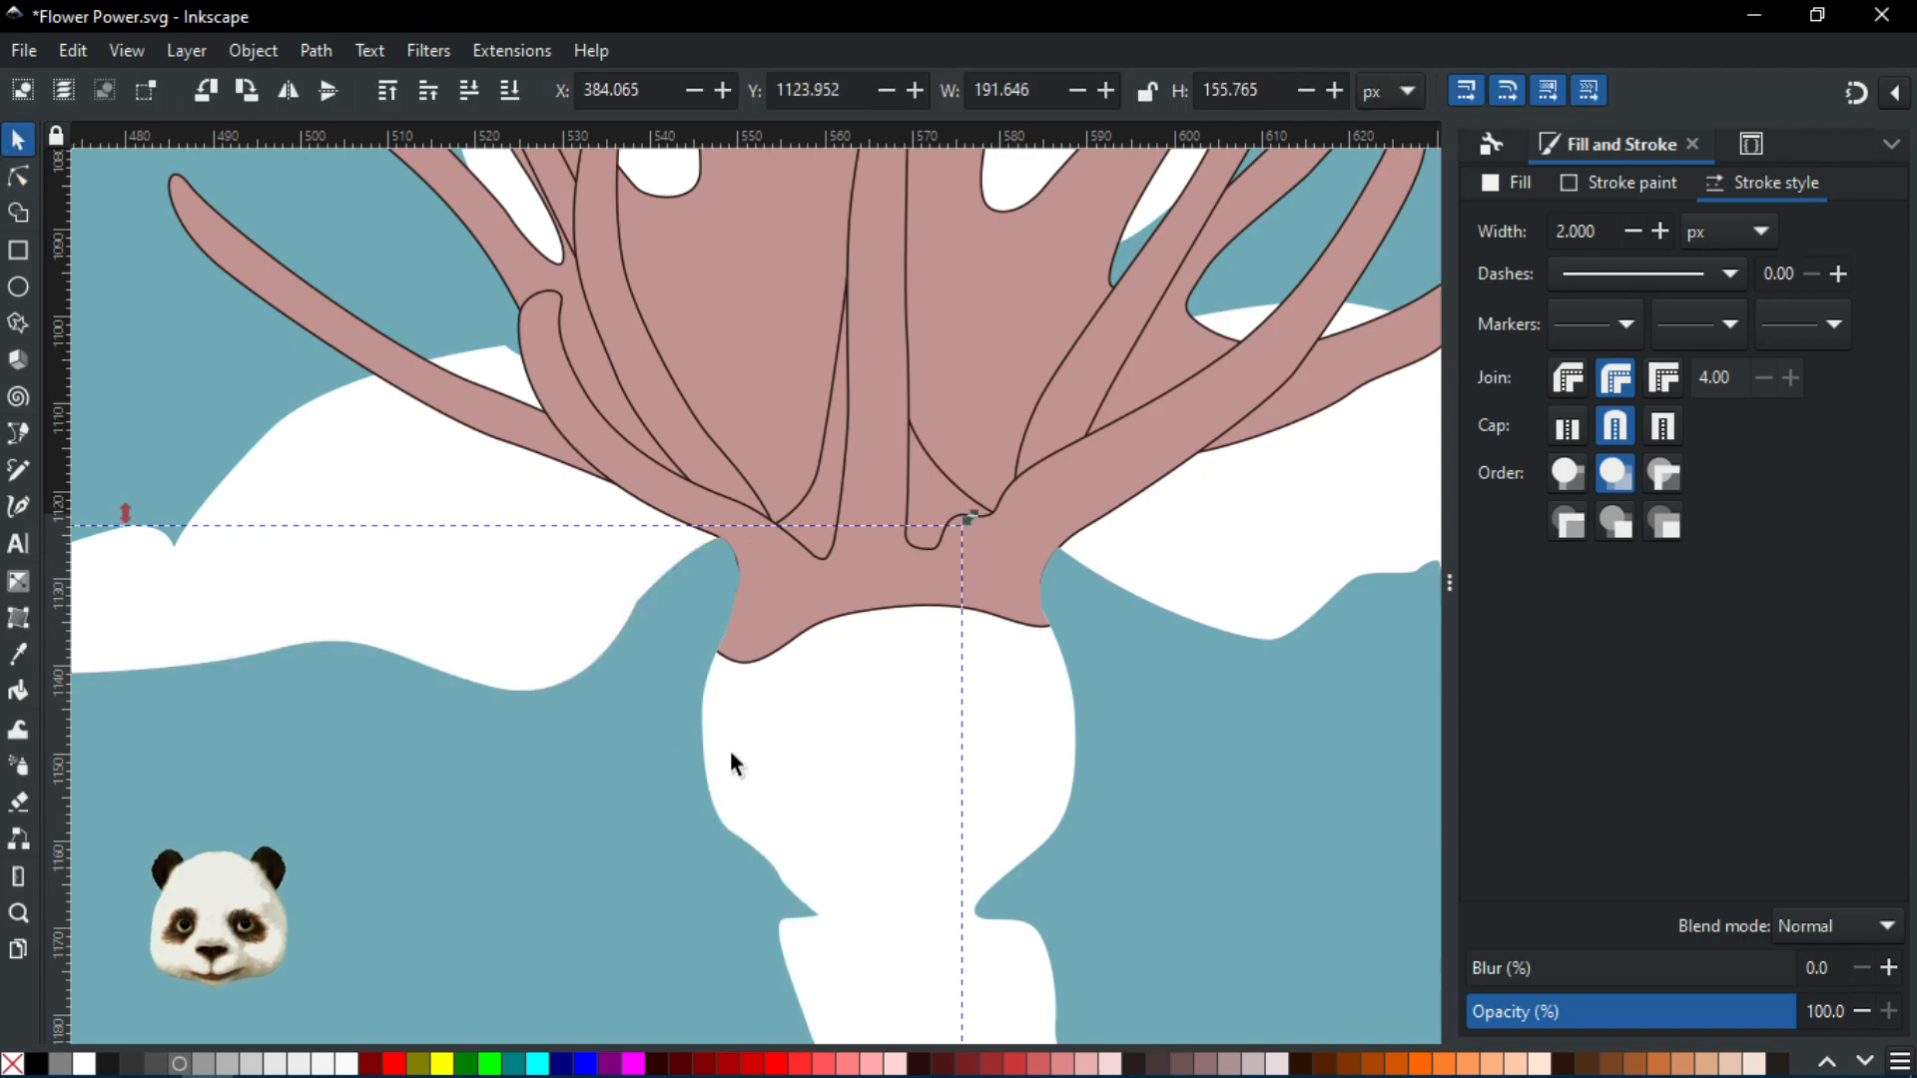
mouse_move(643, 767)
mouse_down()
mouse_move(571, 786)
mouse_move(647, 742)
mouse_up()
key(ctrl+z)
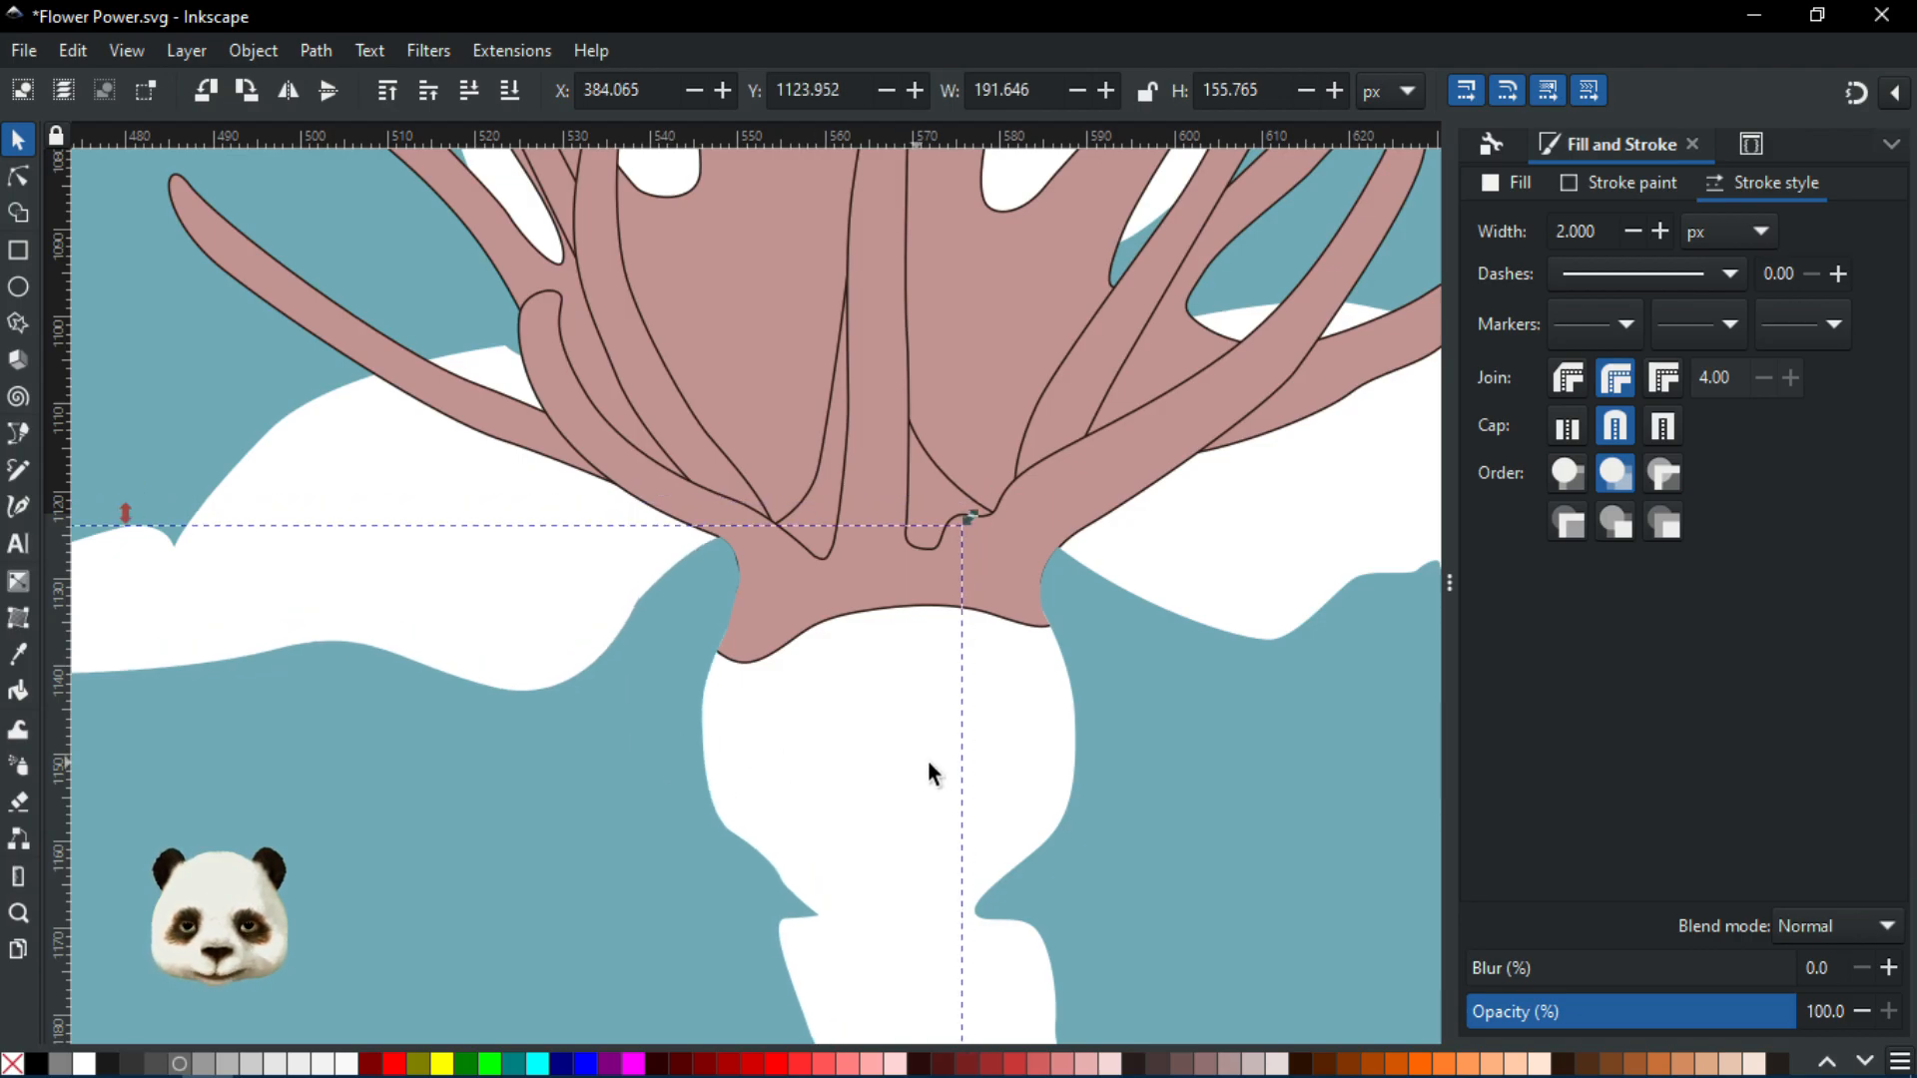
scroll(1026, 767, down, 5)
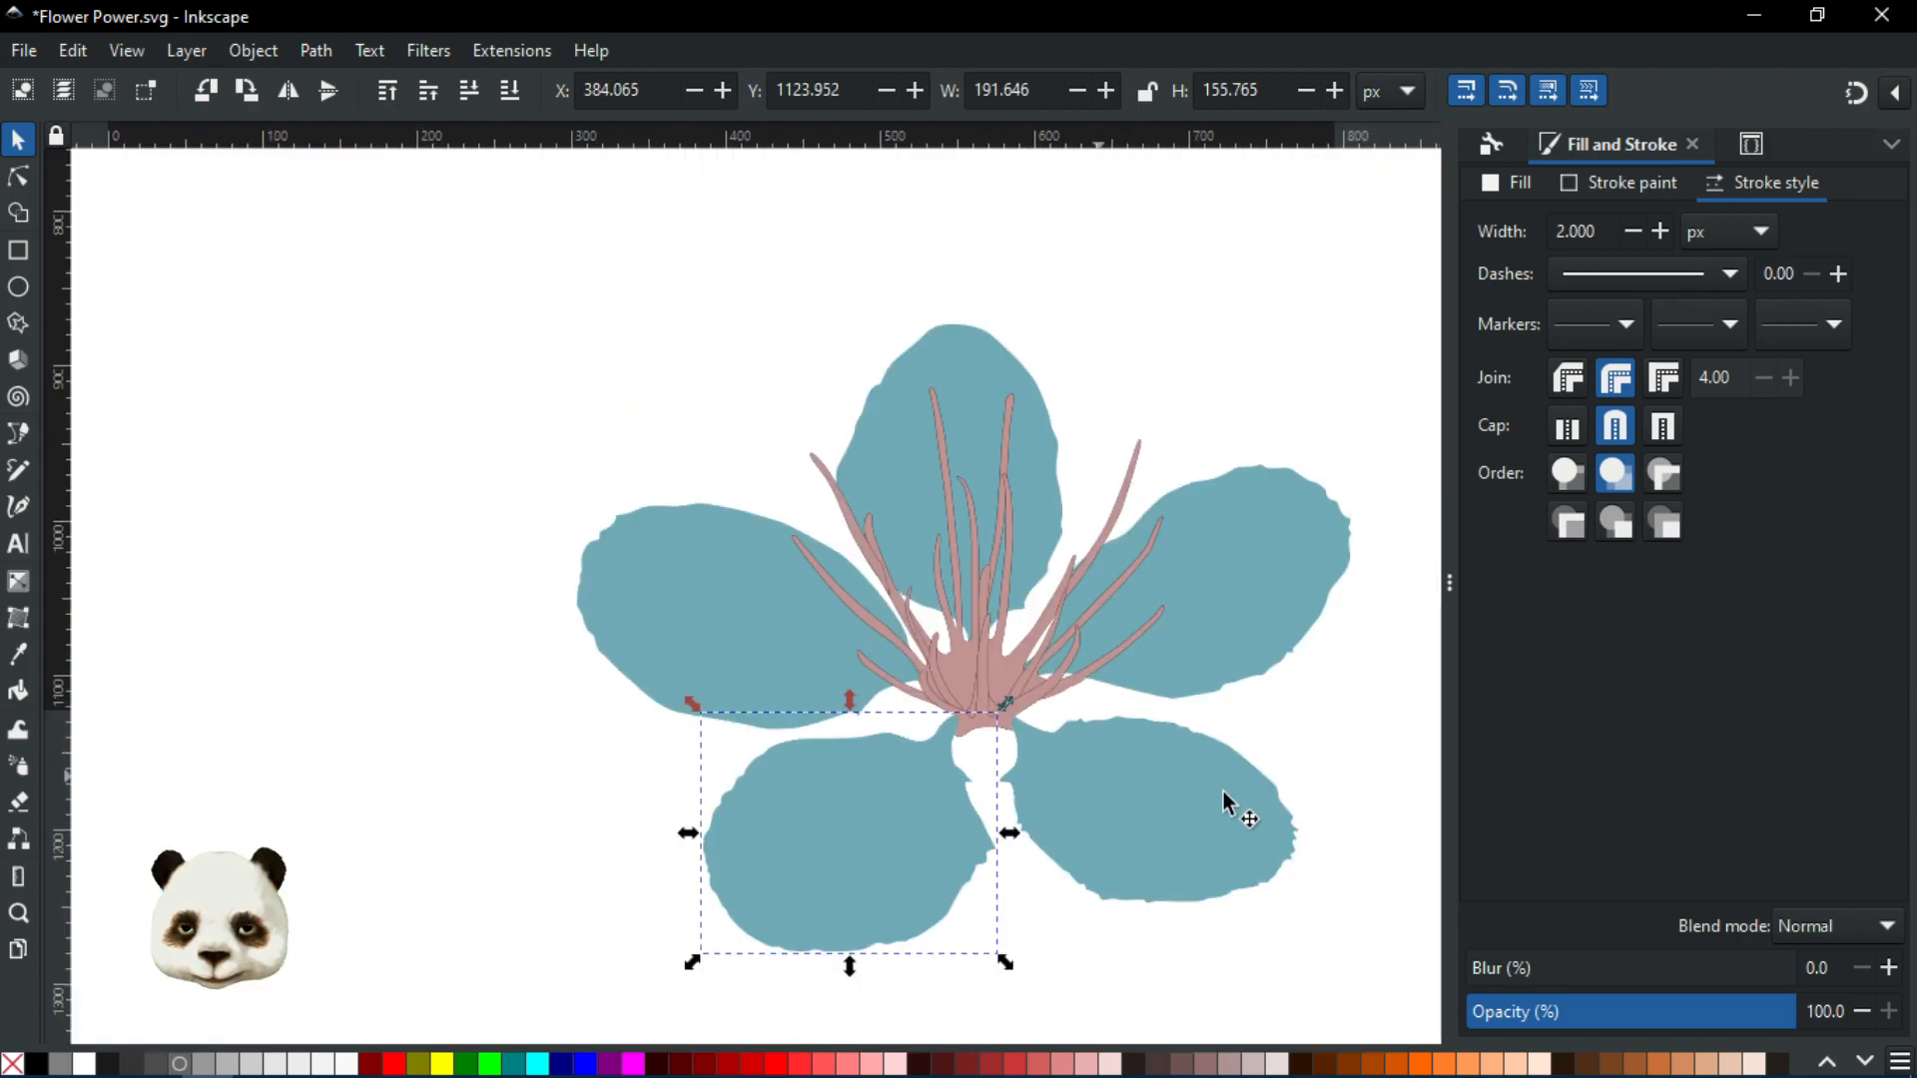
click(1334, 716)
scroll(1032, 783, up, 4)
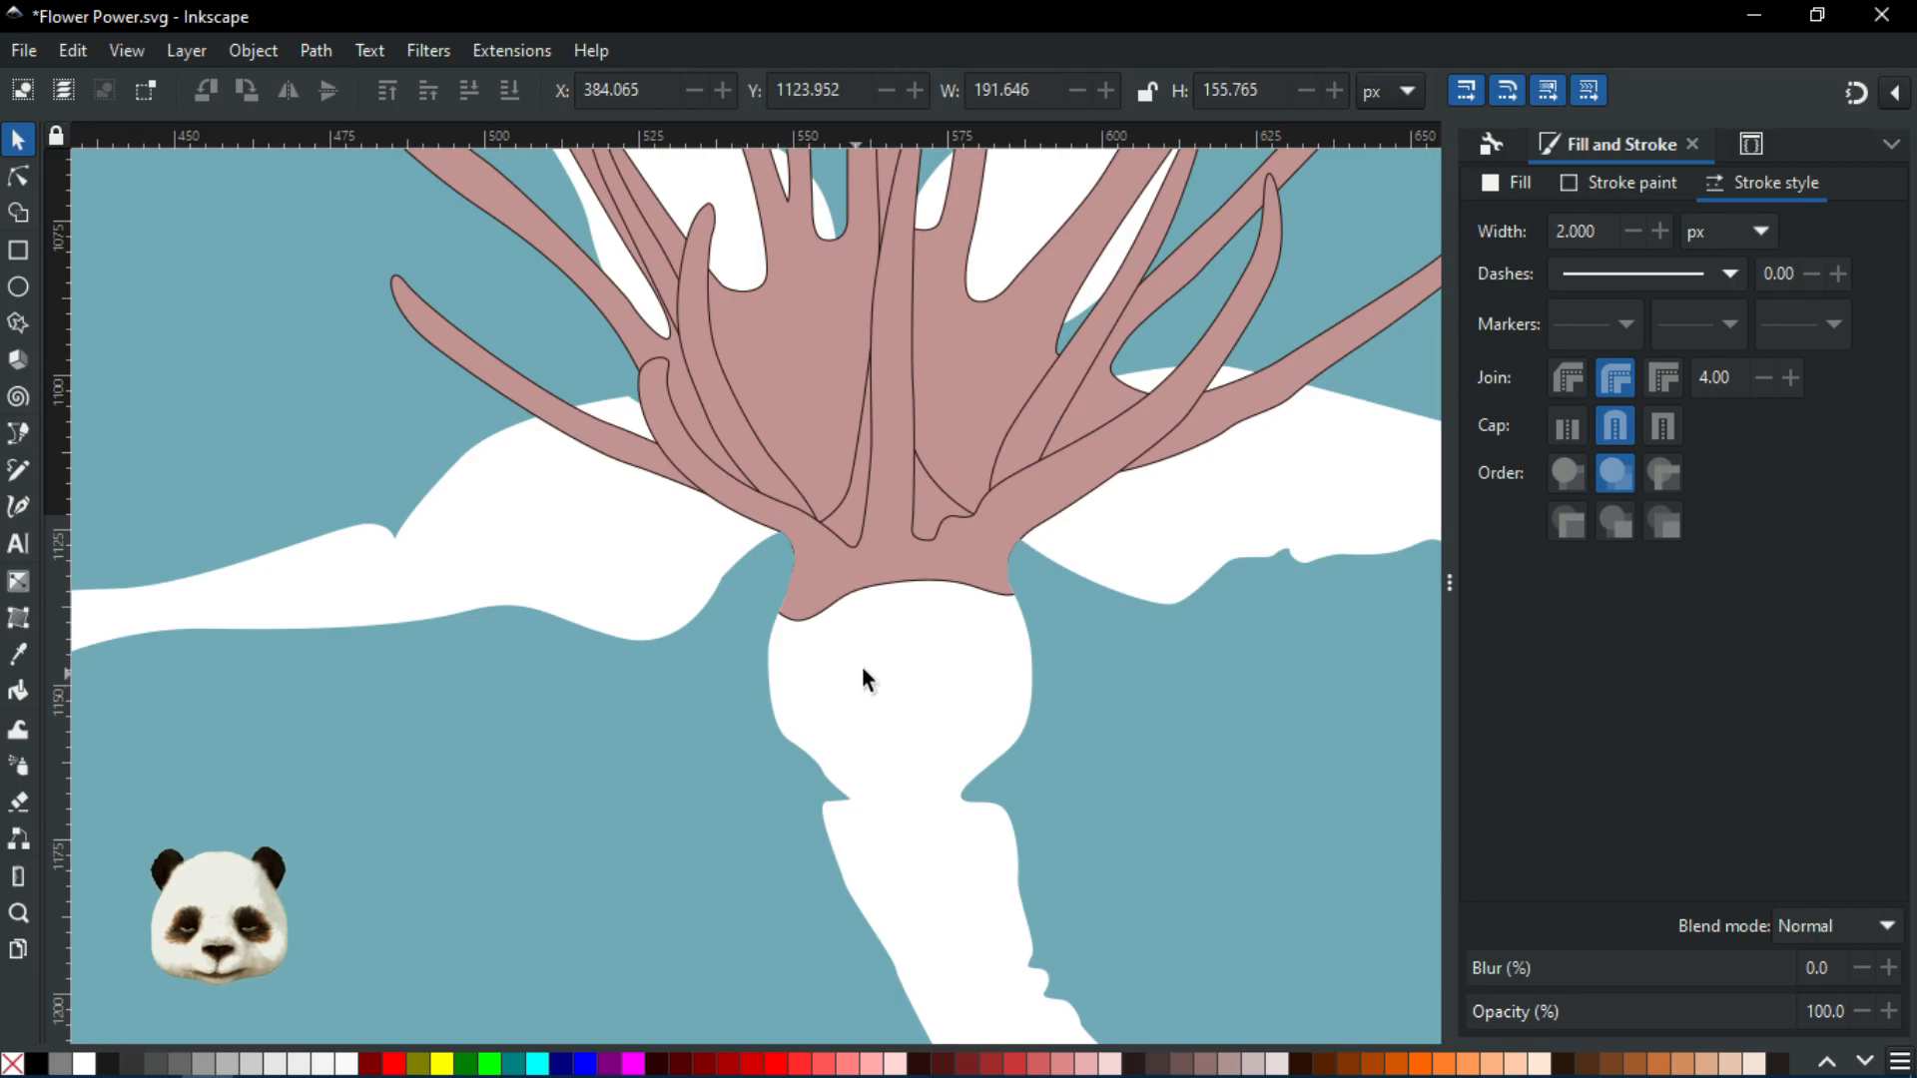
scroll(835, 600, up, 5)
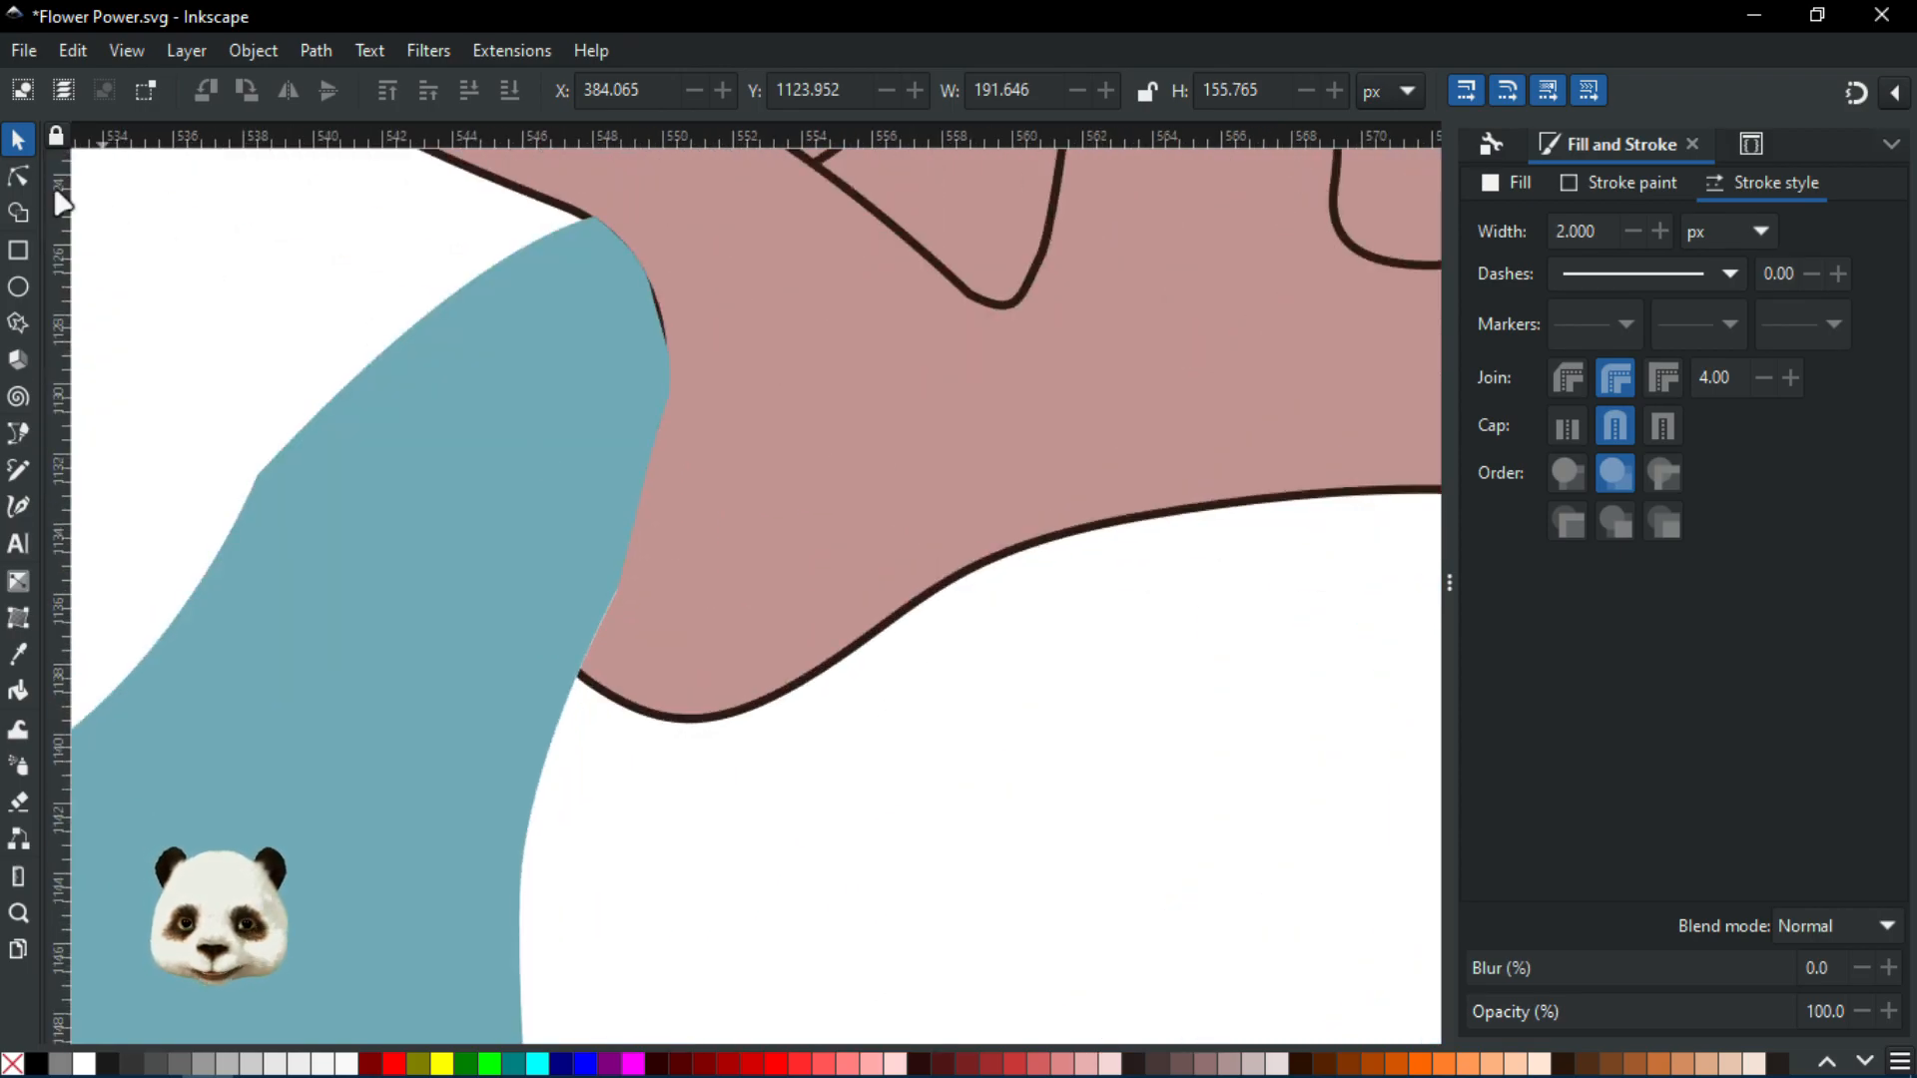
Select the pink stamen path with the magenta shape and clip it, then pan to the trimmed centre
click(18, 184)
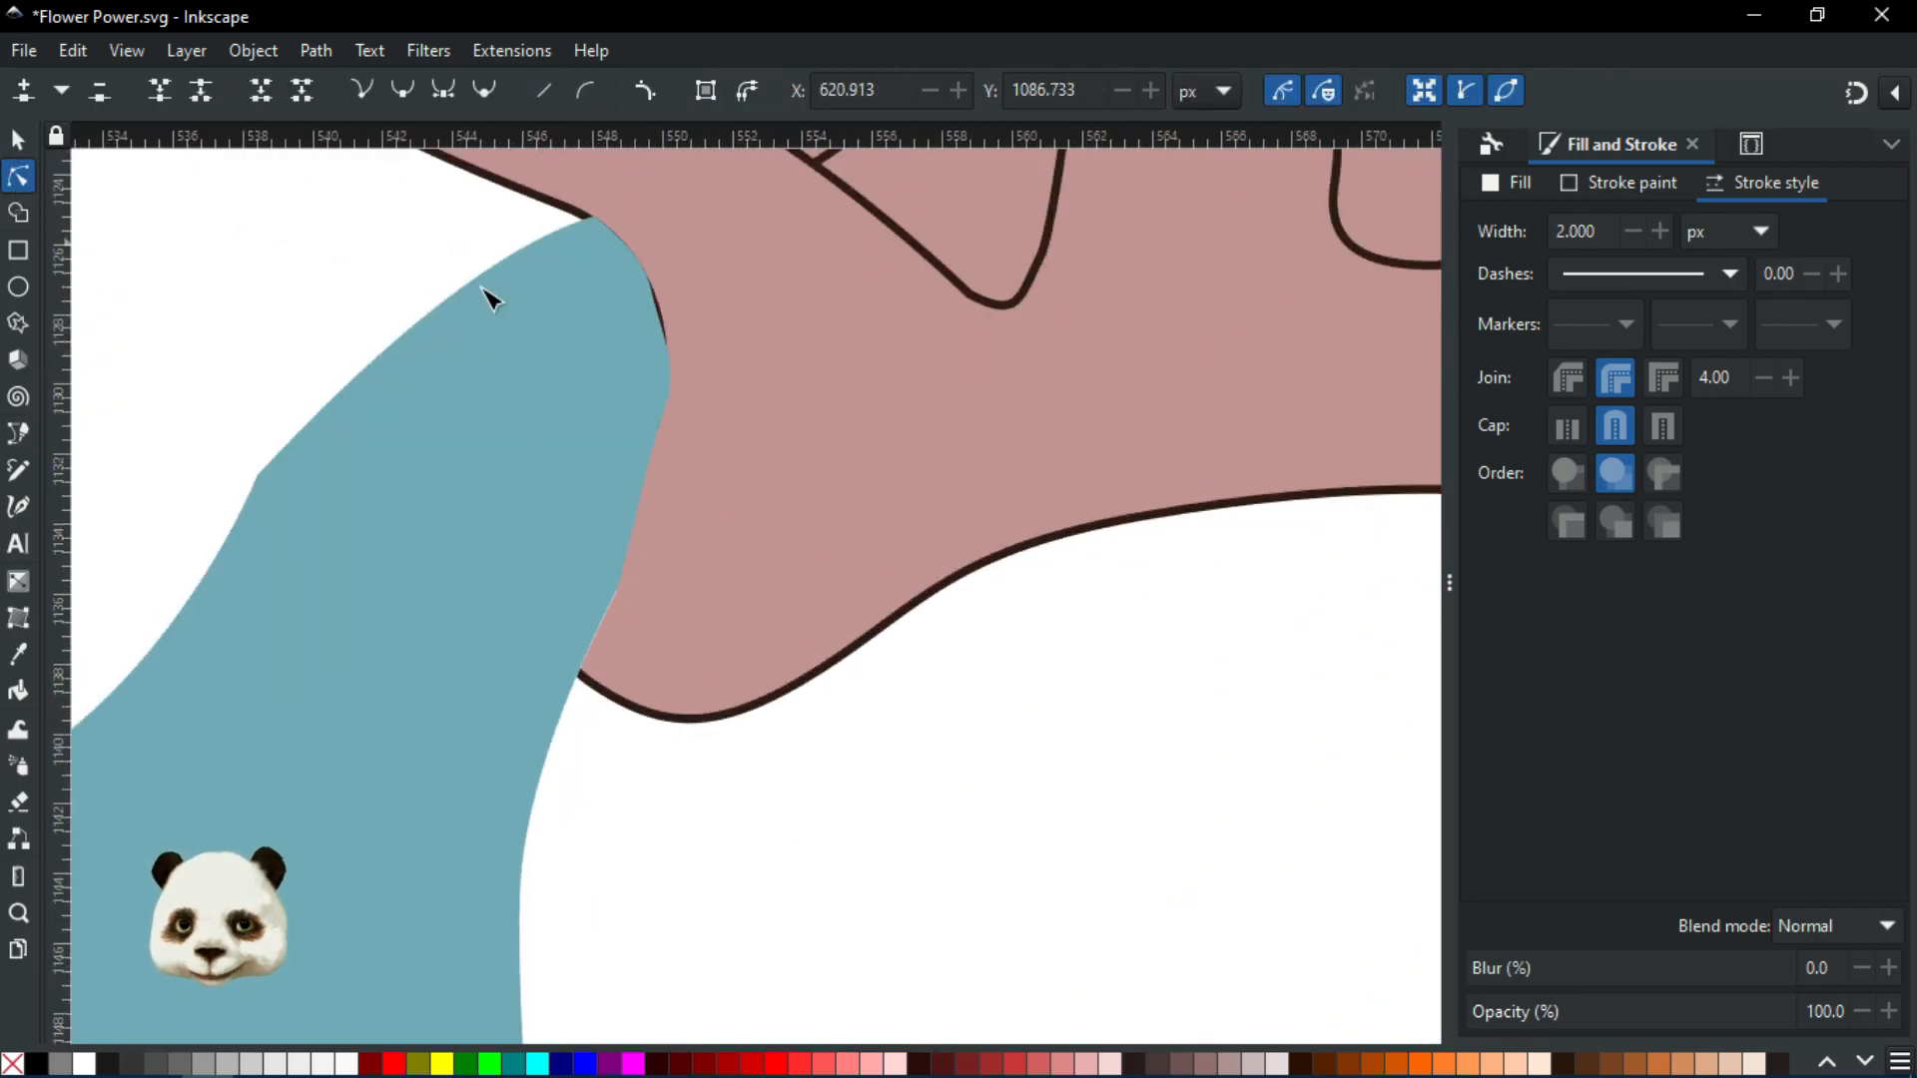
click(805, 291)
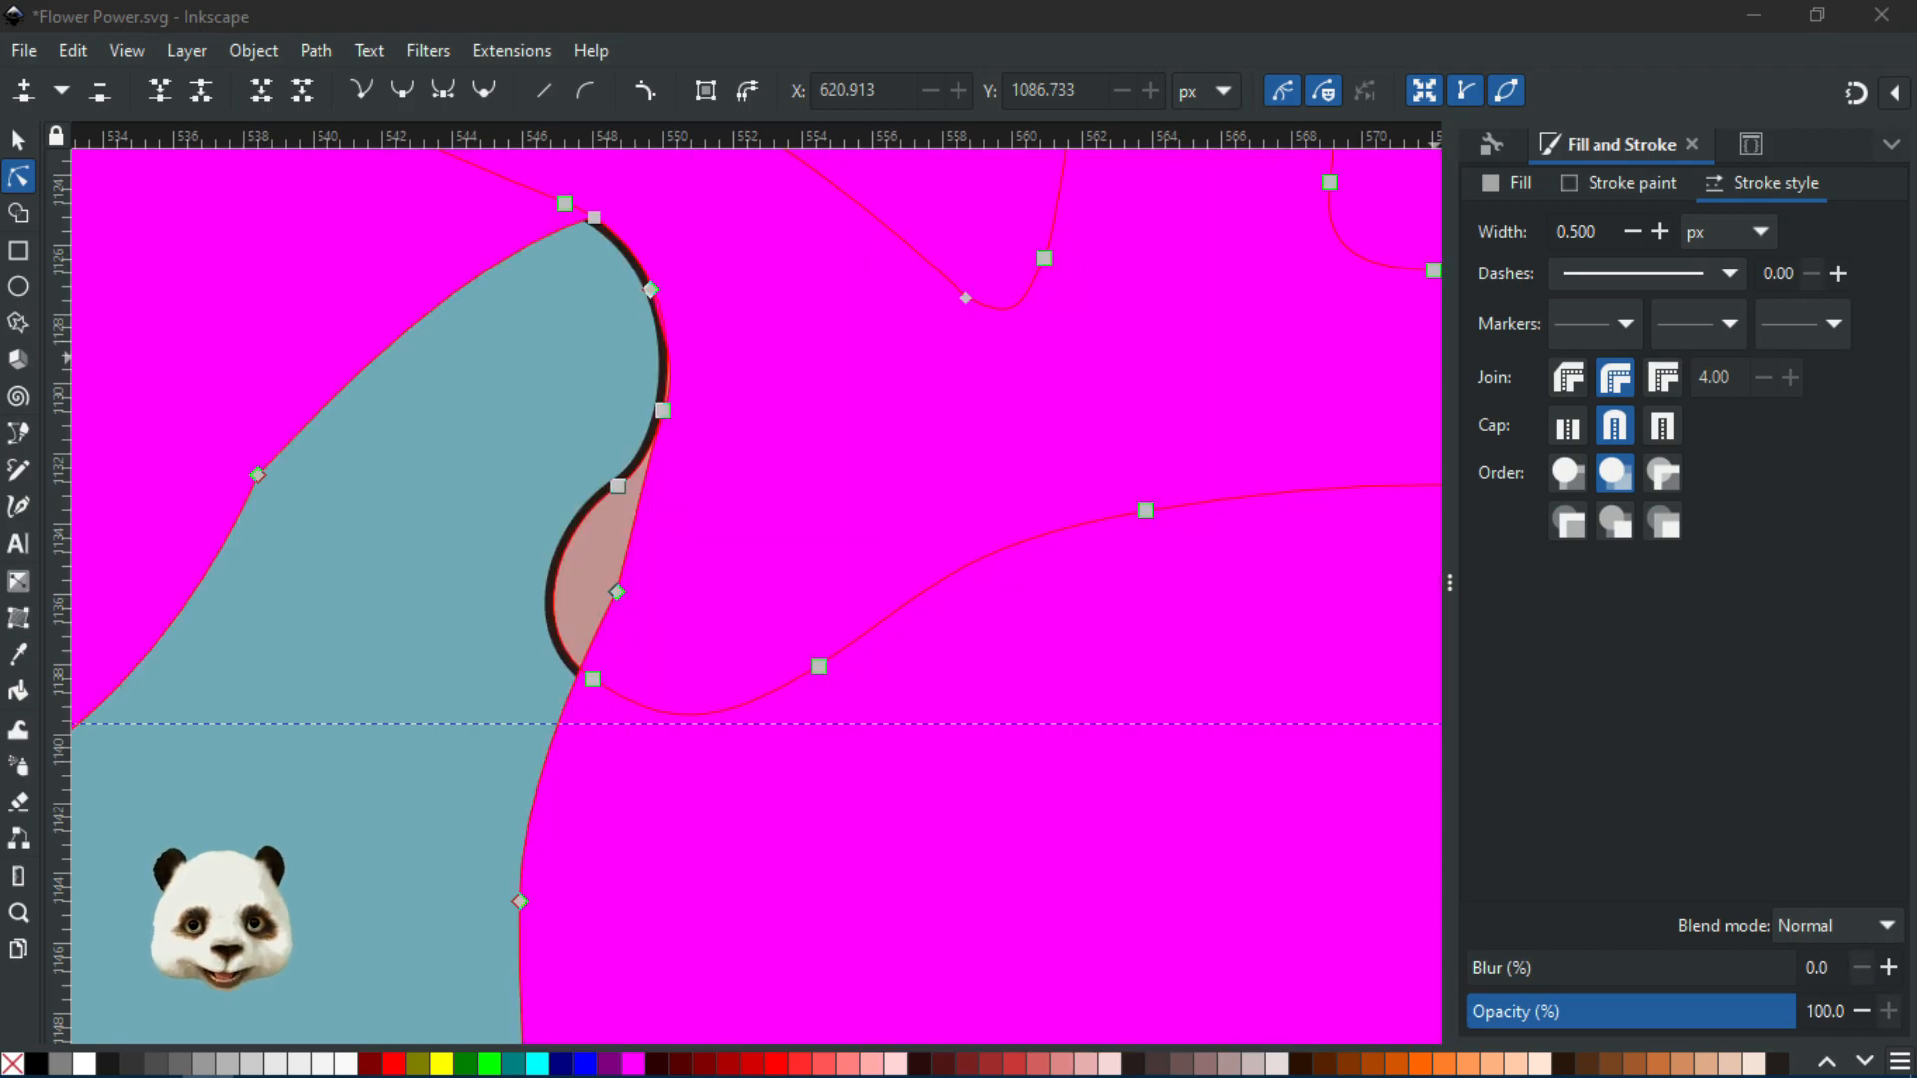
scroll(1238, 479, down, 4)
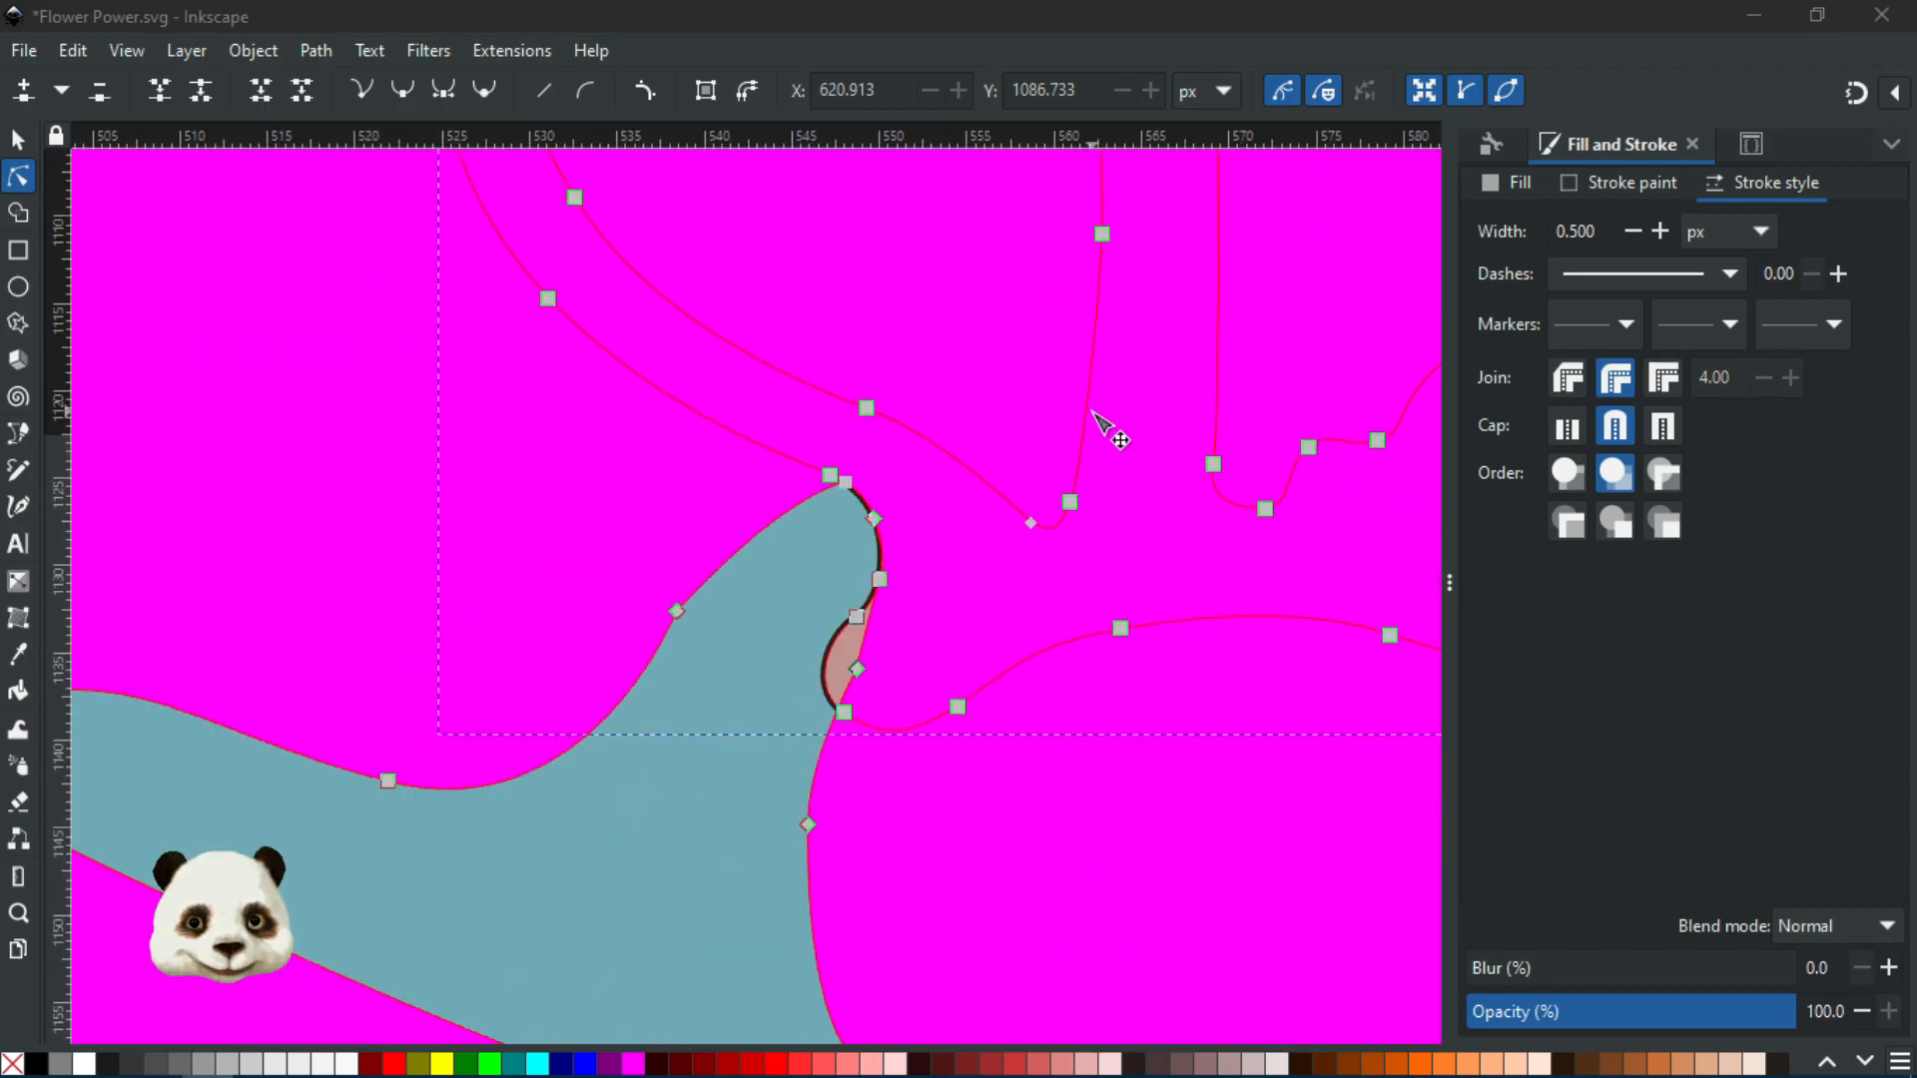
drag(1168, 405, 917, 509)
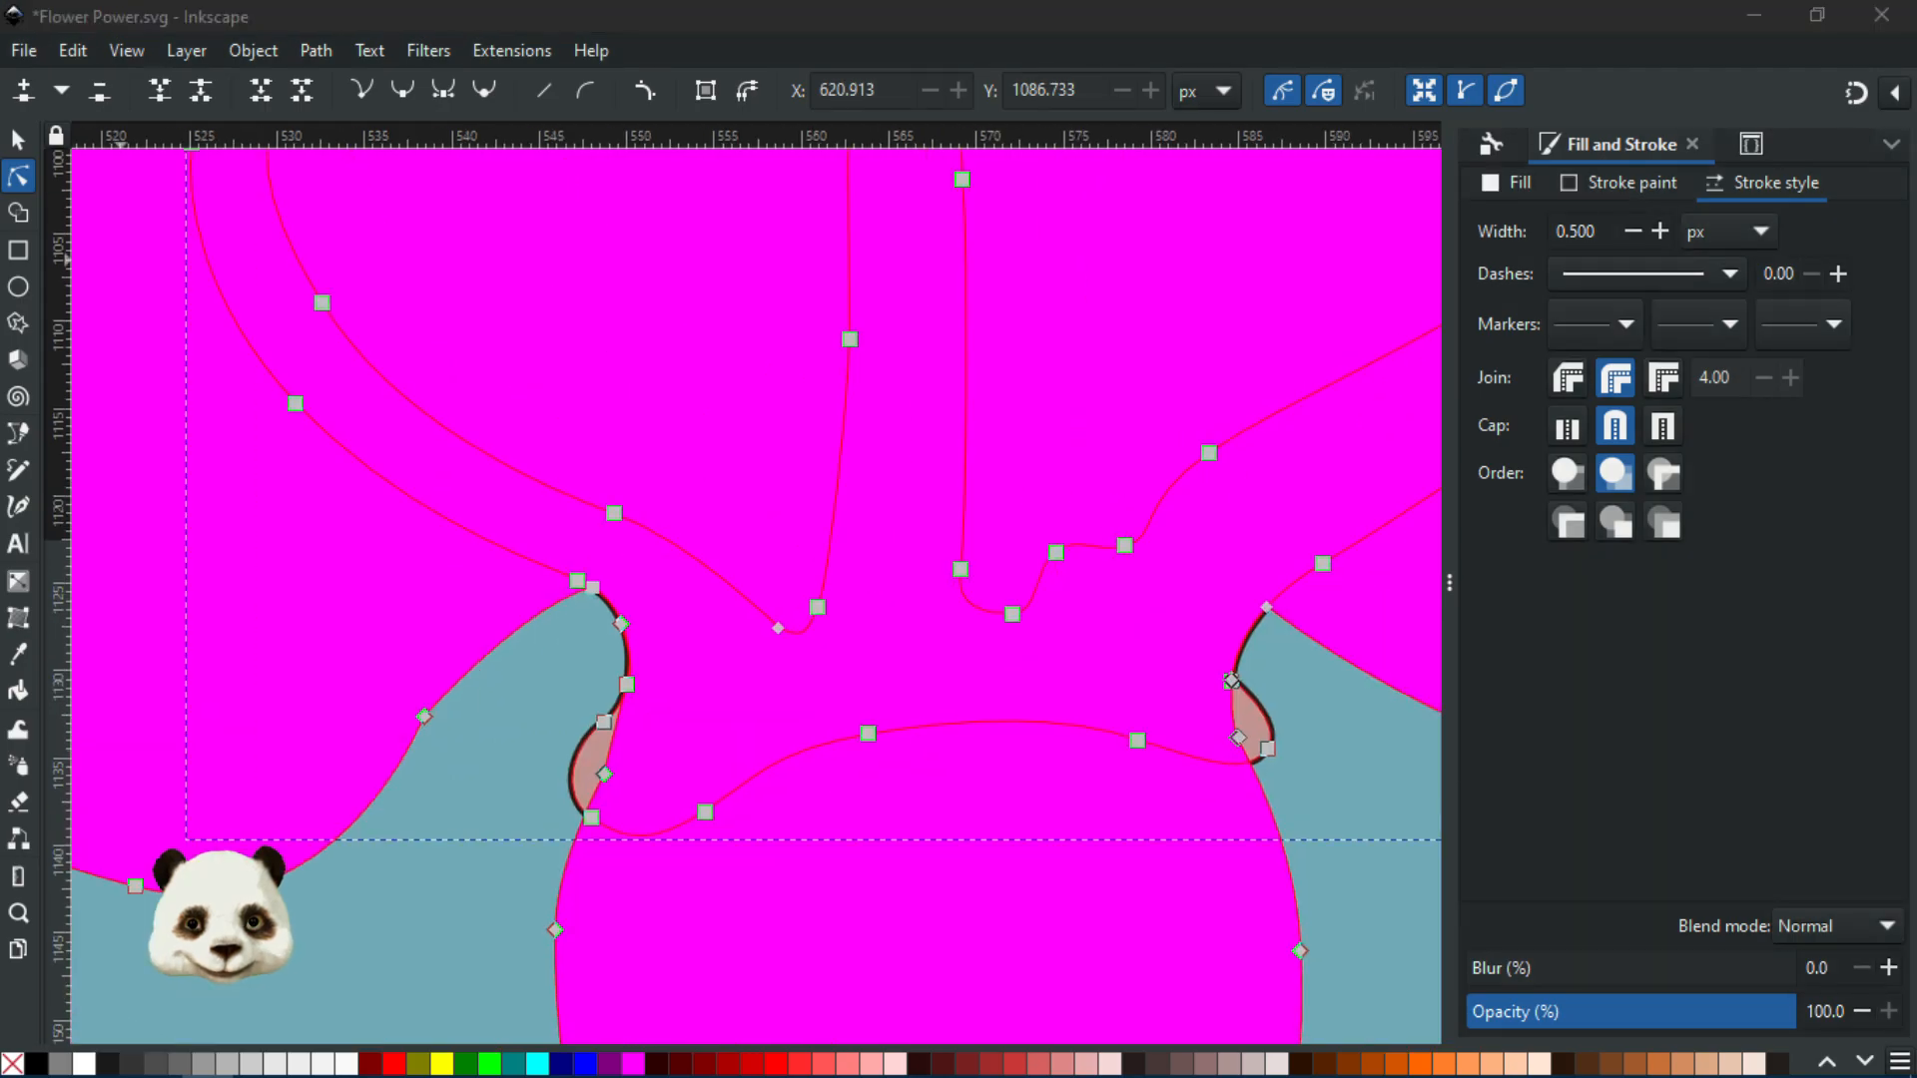
shift+click(120, 260)
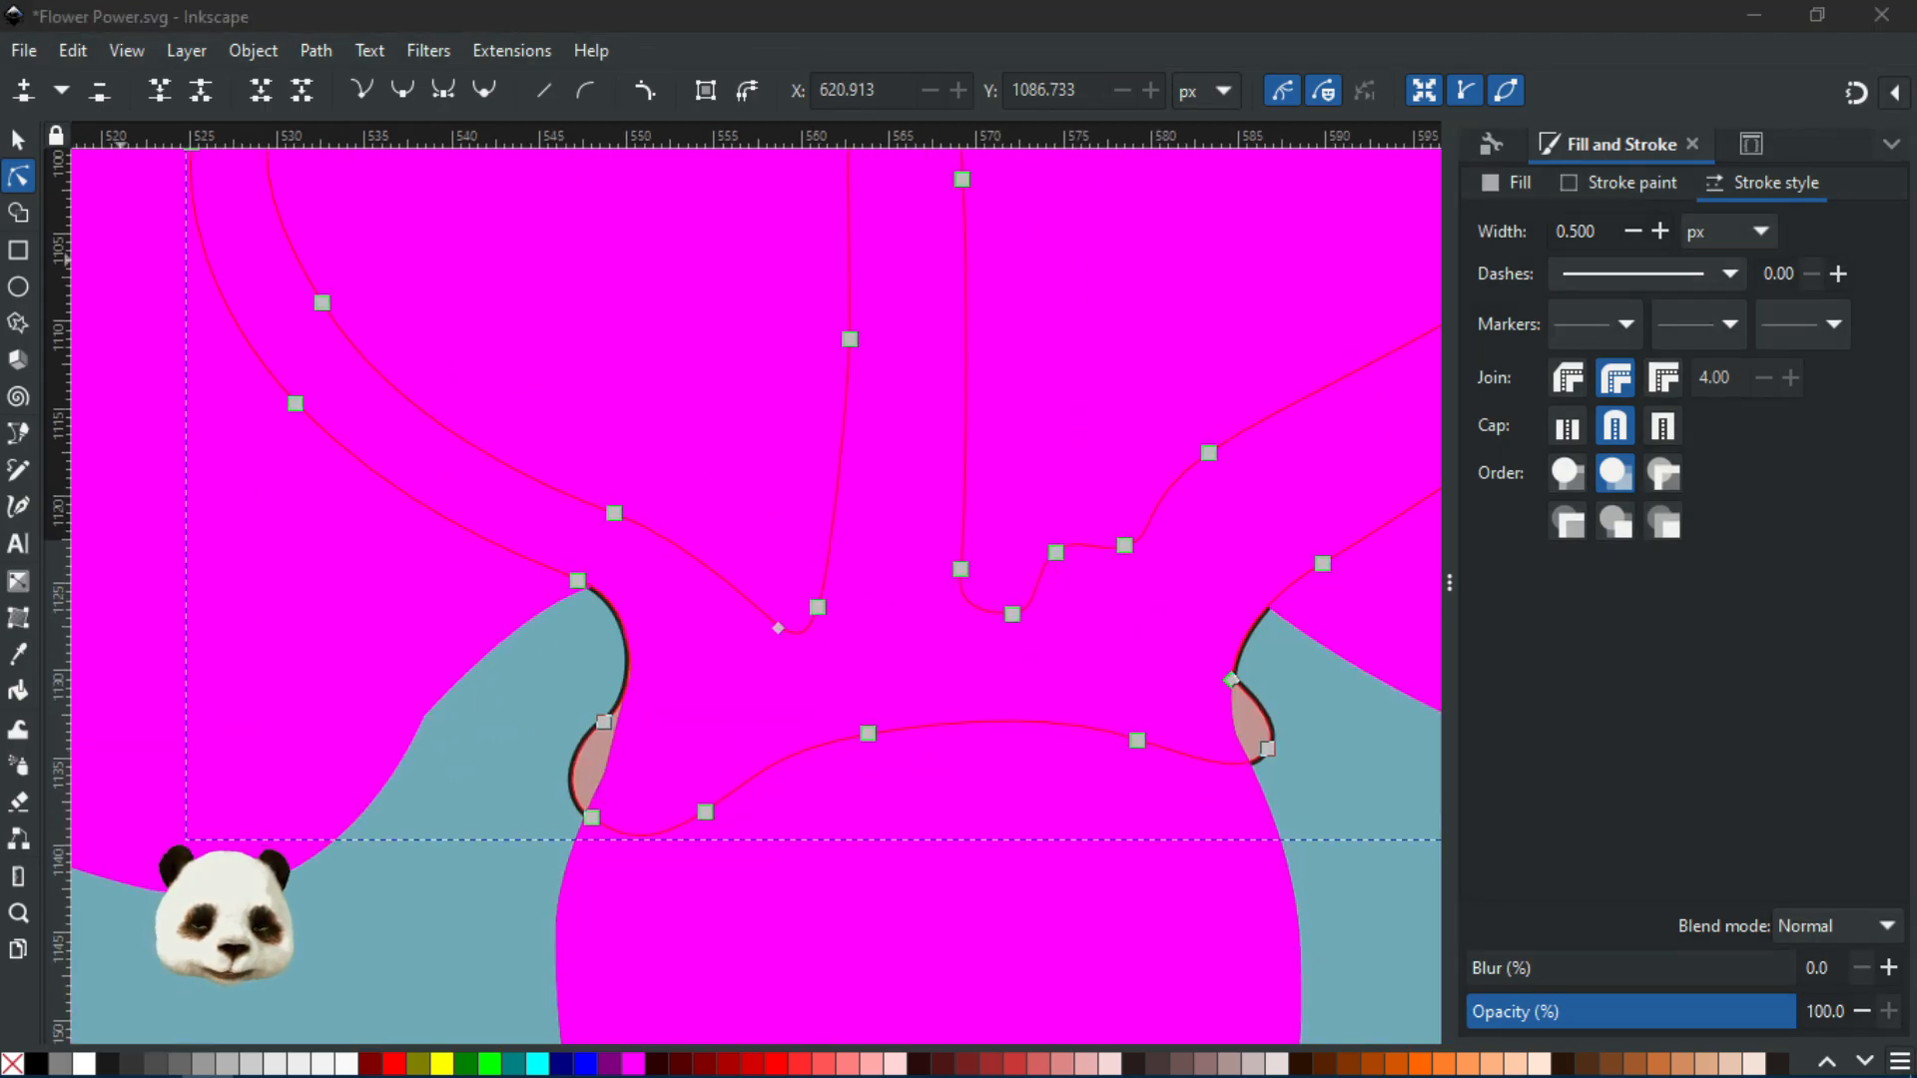
key(Escape)
shift+click(120, 260)
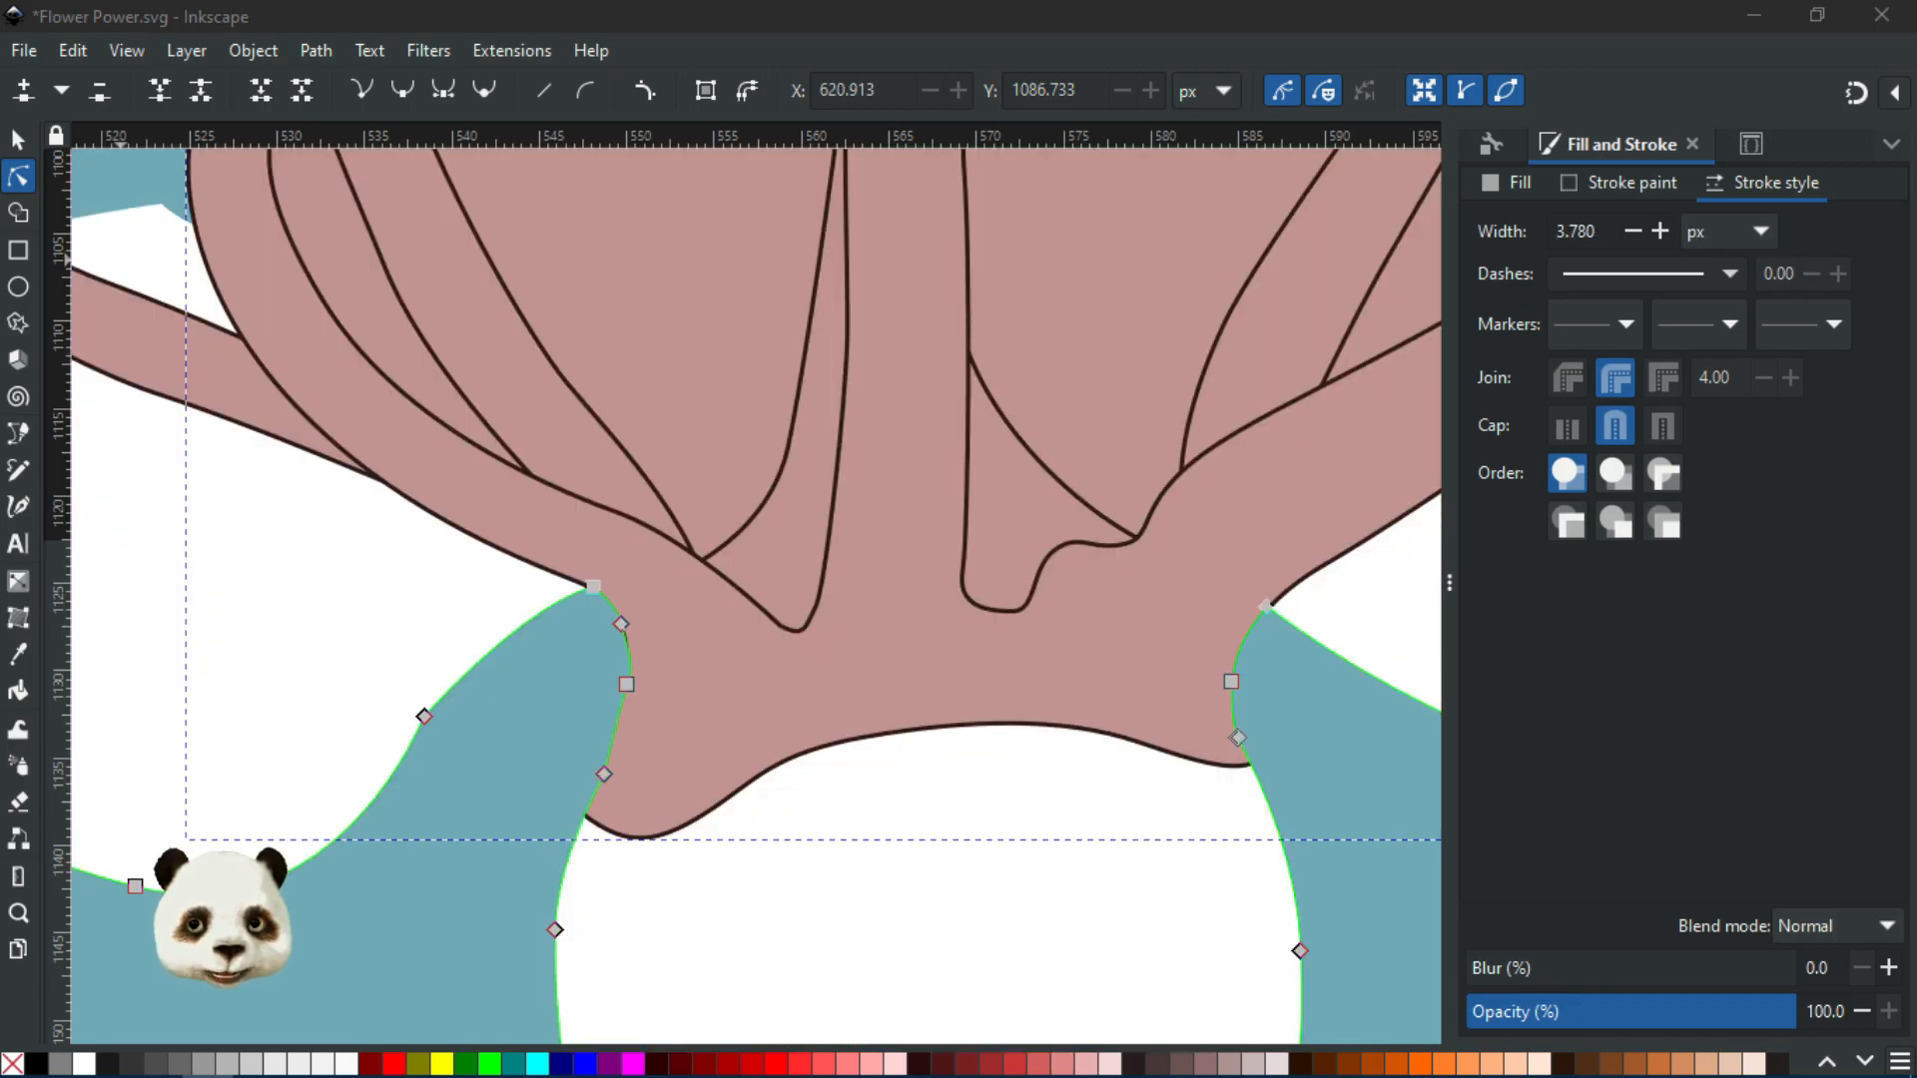
key(Escape)
scroll(1056, 548, down, 3)
scroll(1014, 502, down, 5)
drag(1029, 494, 725, 651)
Return to the Selector tool with S and zoom in on the flower's base
scroll(706, 626, up, 1)
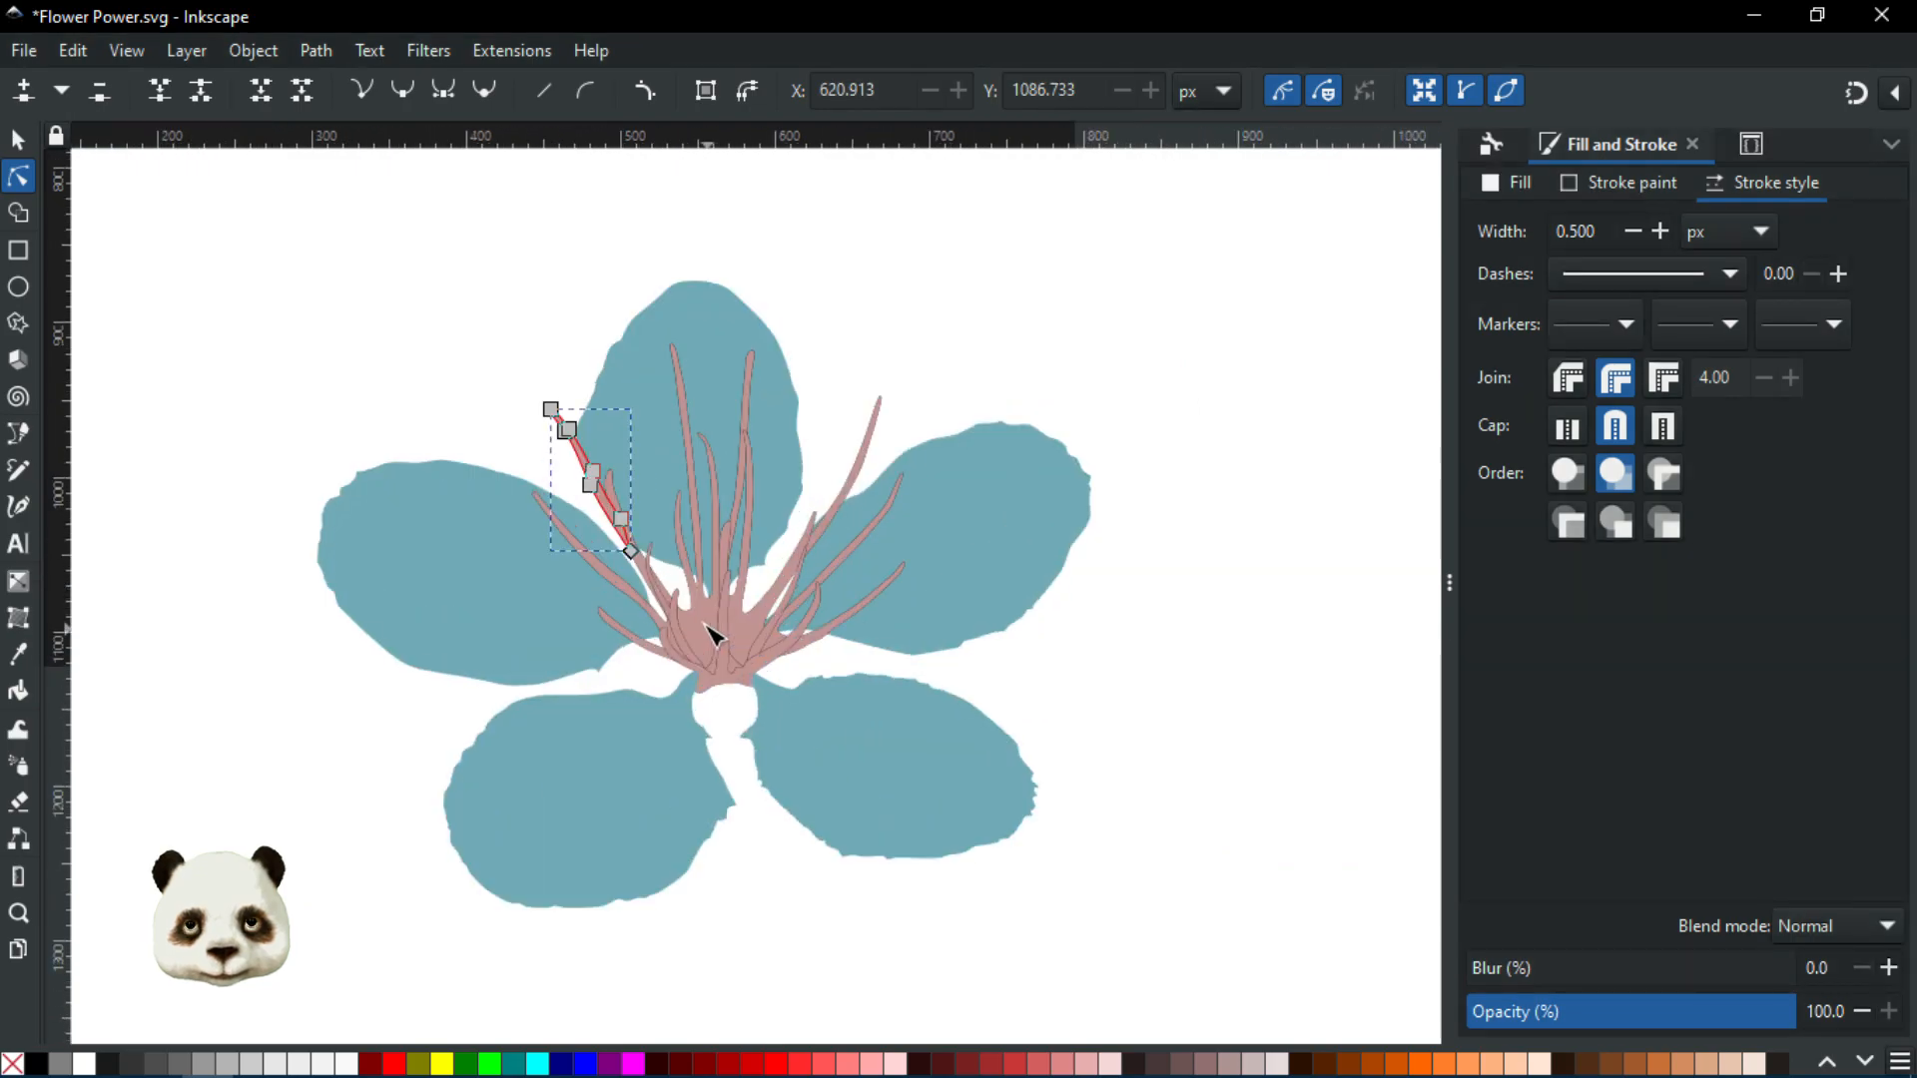
scroll(713, 634, up, 2)
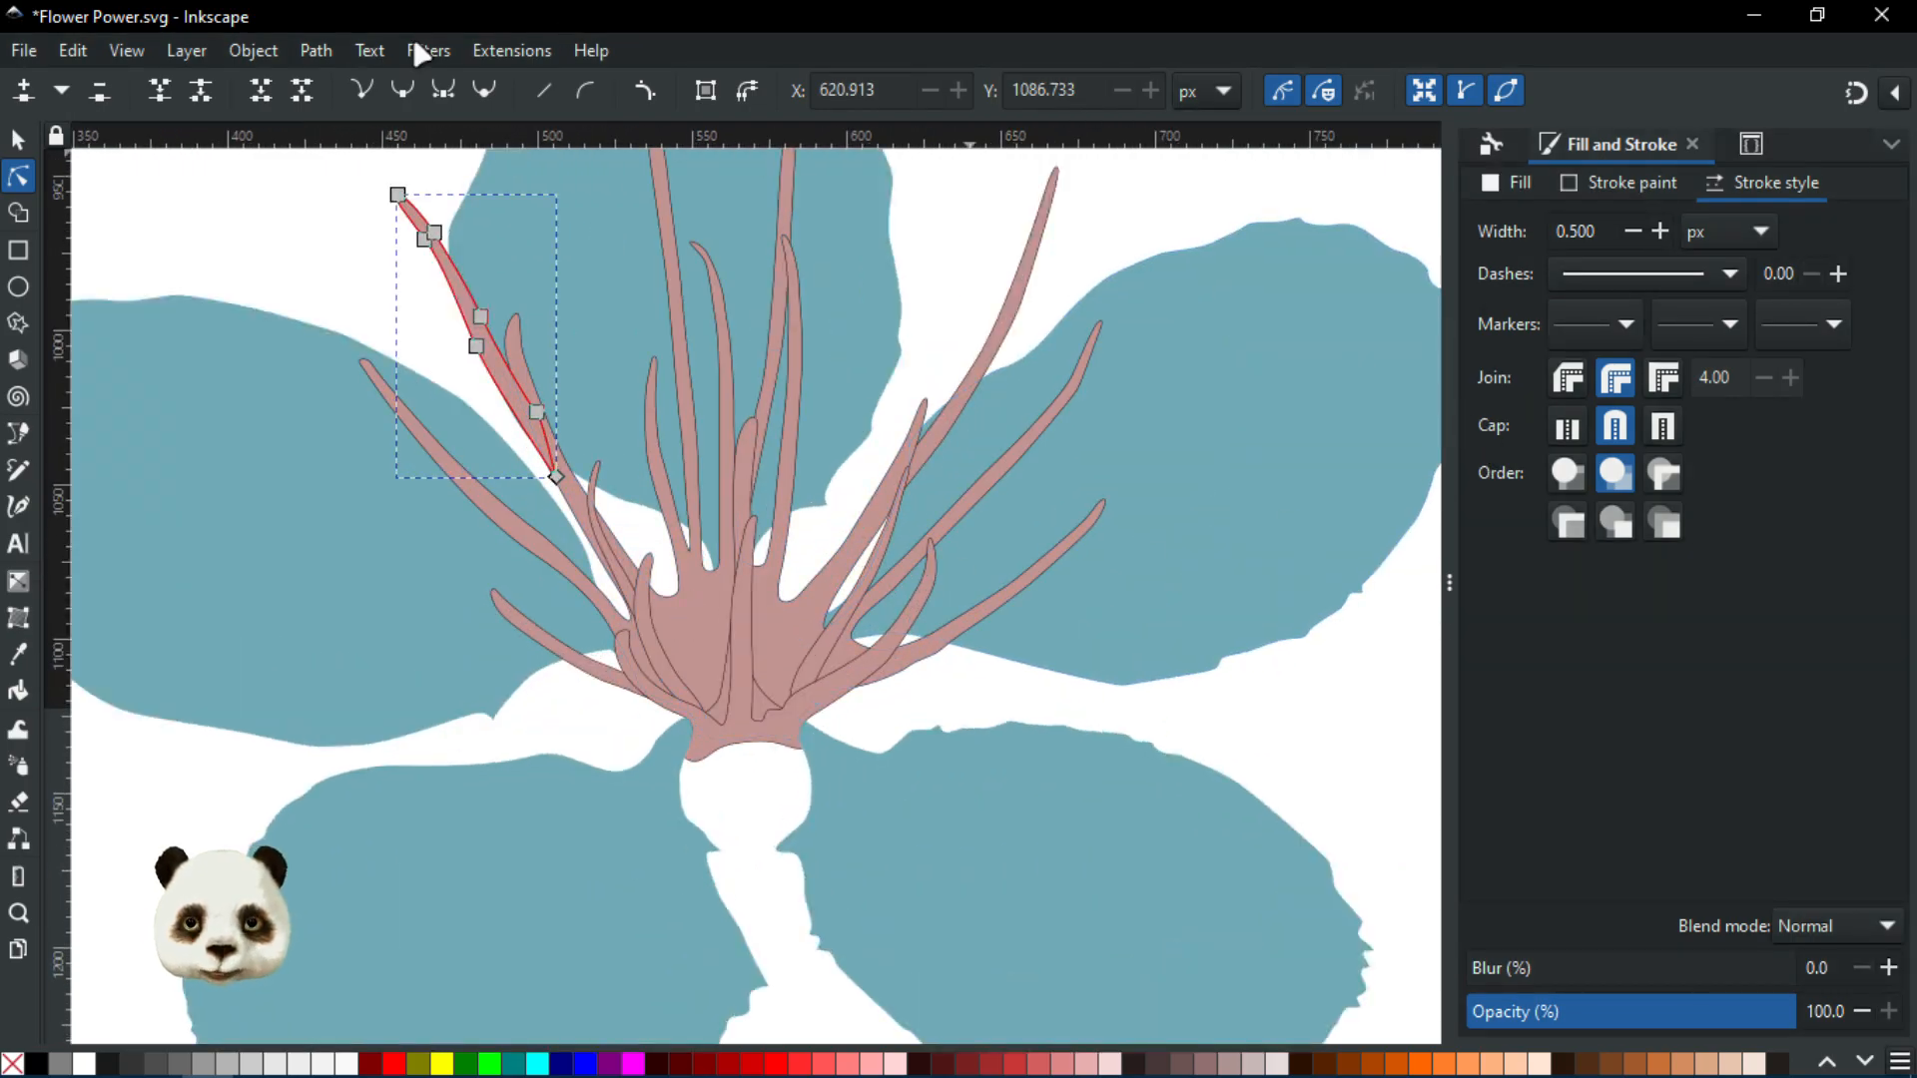
key(s)
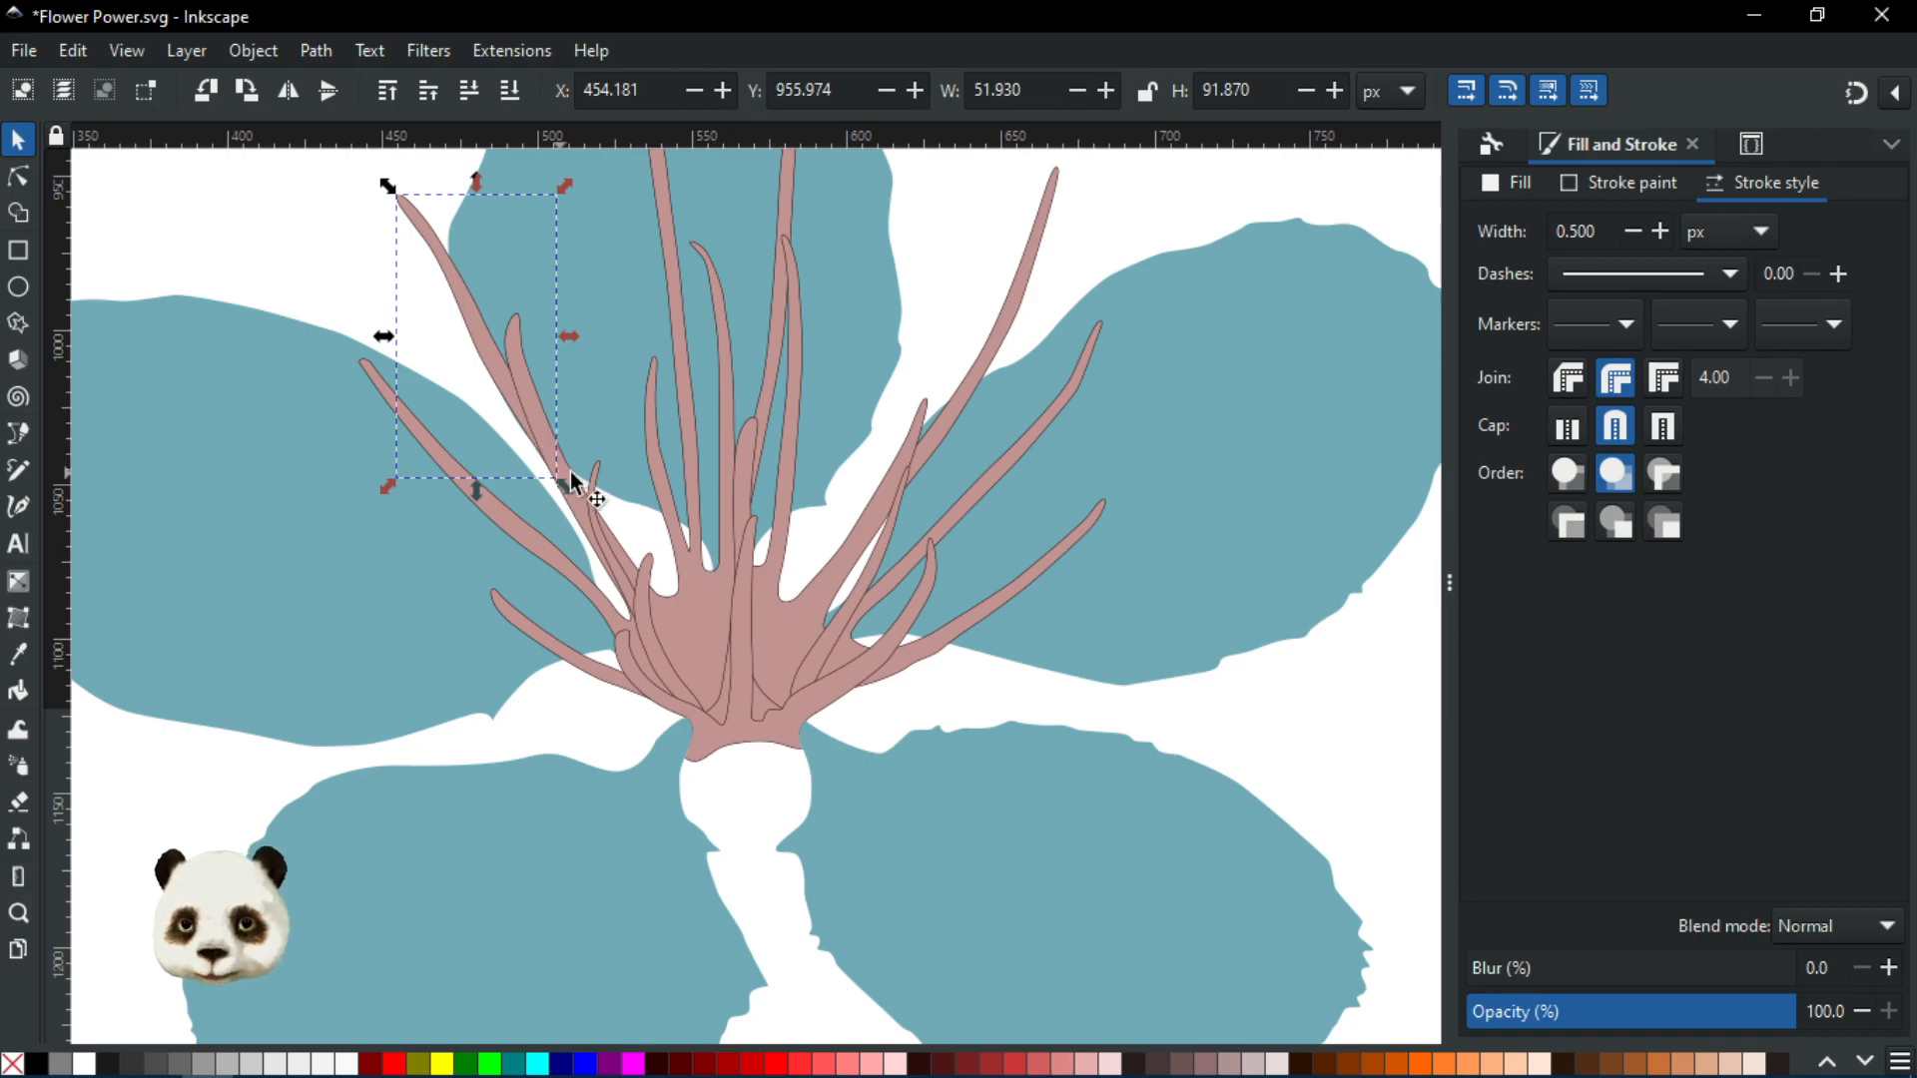
scroll(631, 621, up, 1)
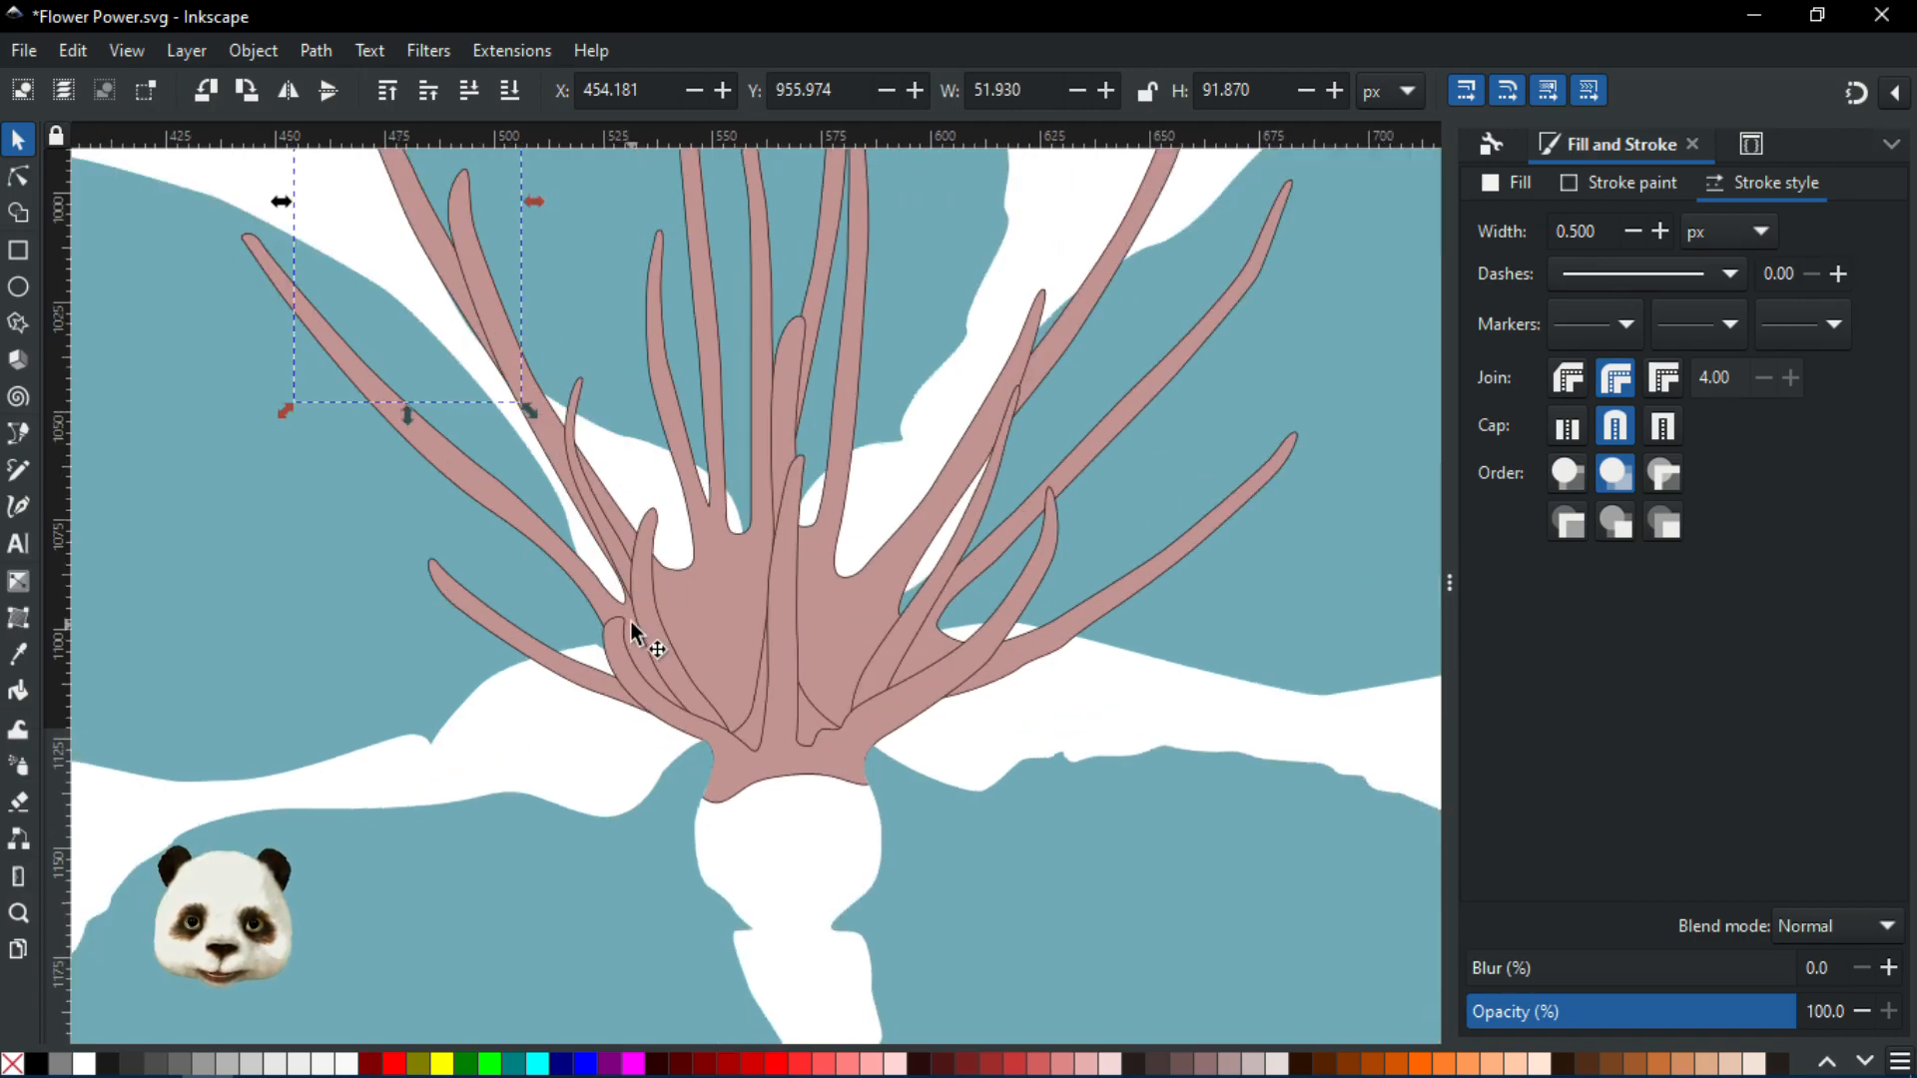
scroll(646, 620, down, 1)
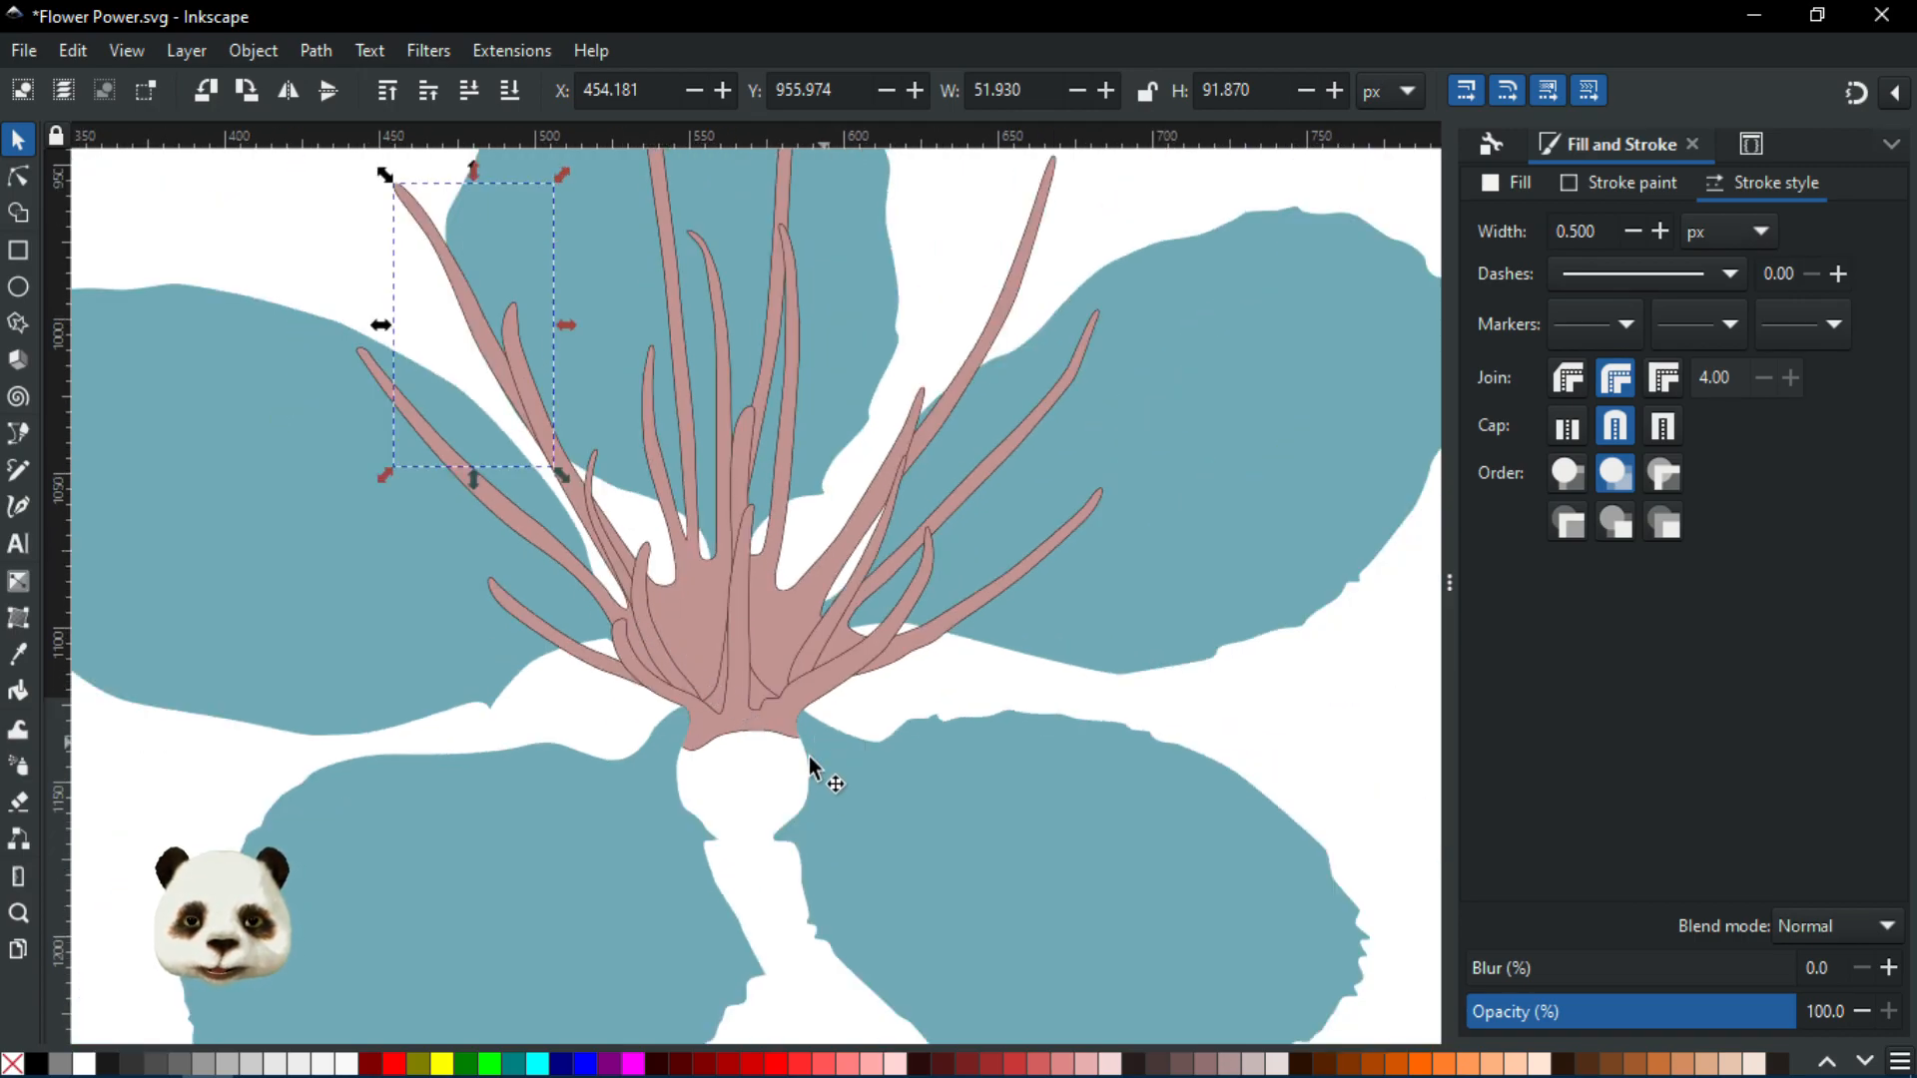
scroll(809, 757, up, 6)
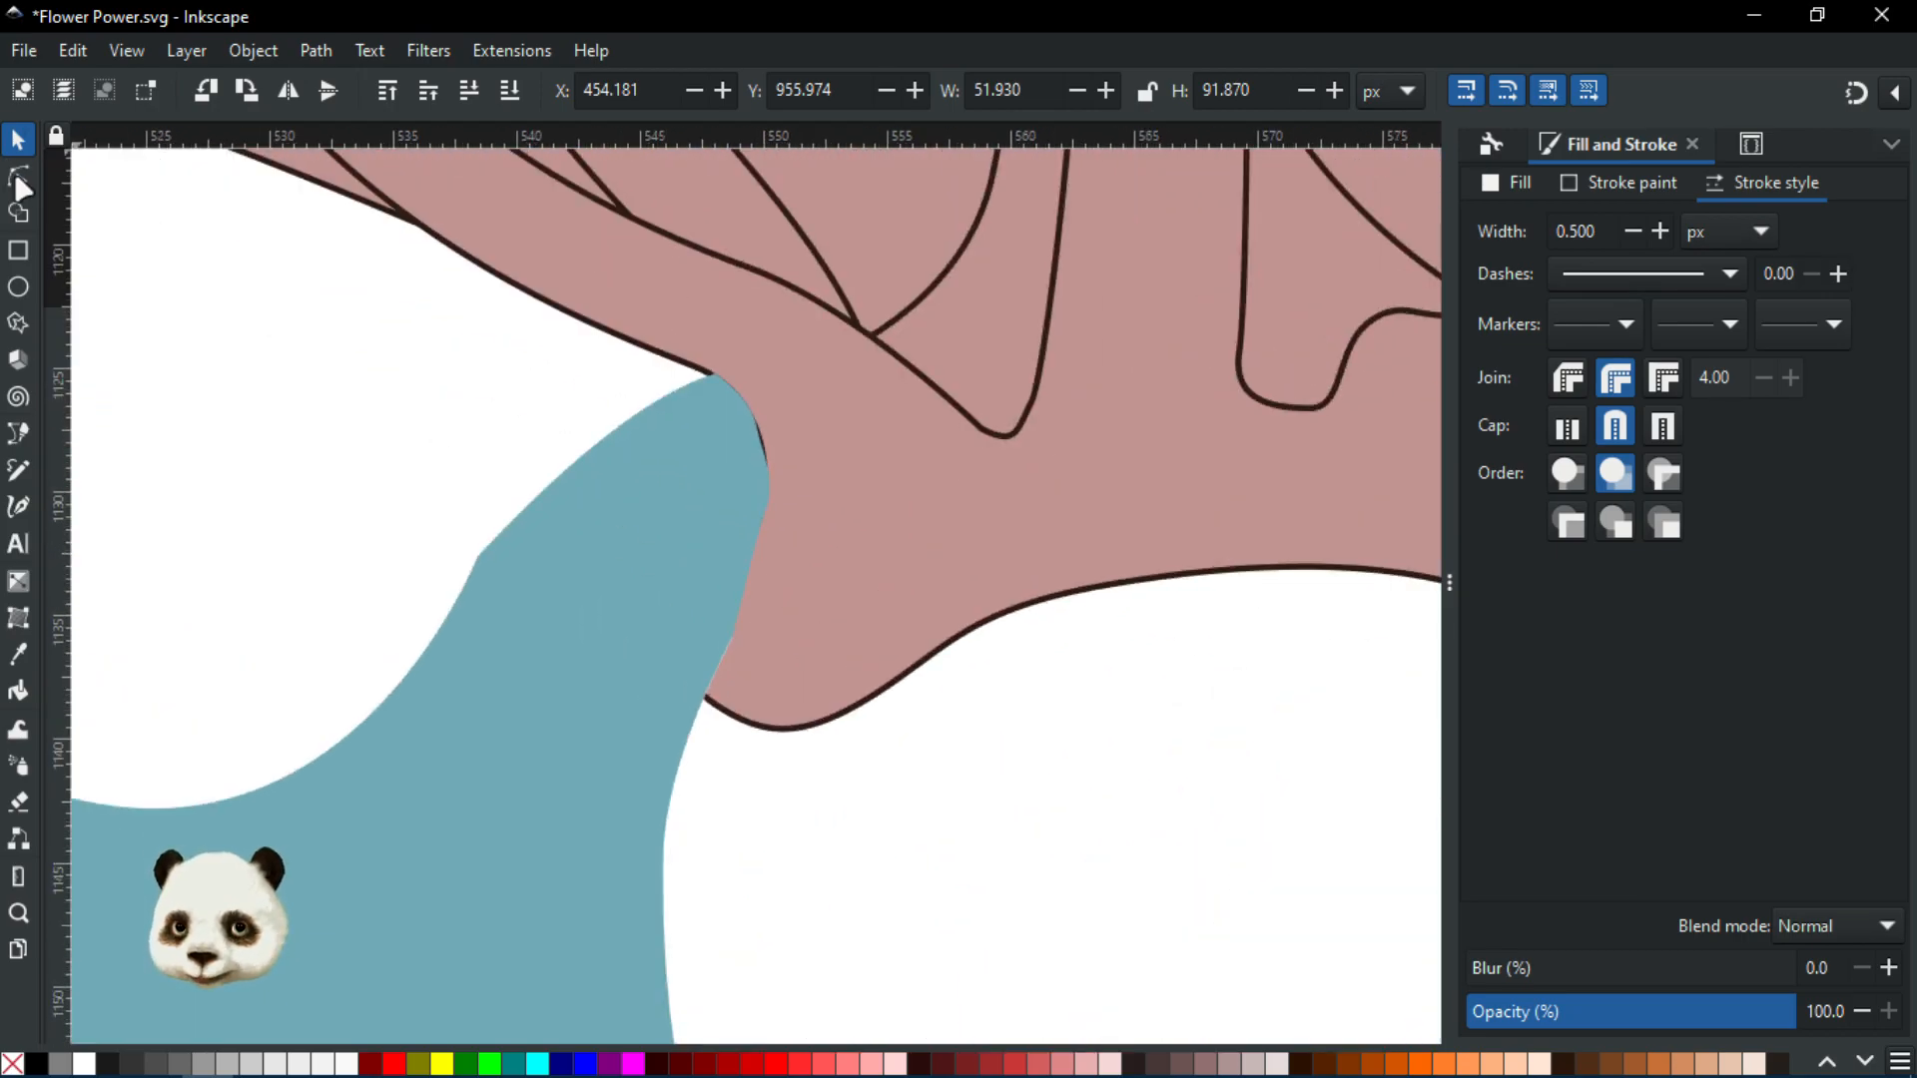
Nudge the petal's seam node, make it smooth, and bend its handle to refit the edge
click(19, 180)
click(835, 656)
scroll(799, 654, up, 2)
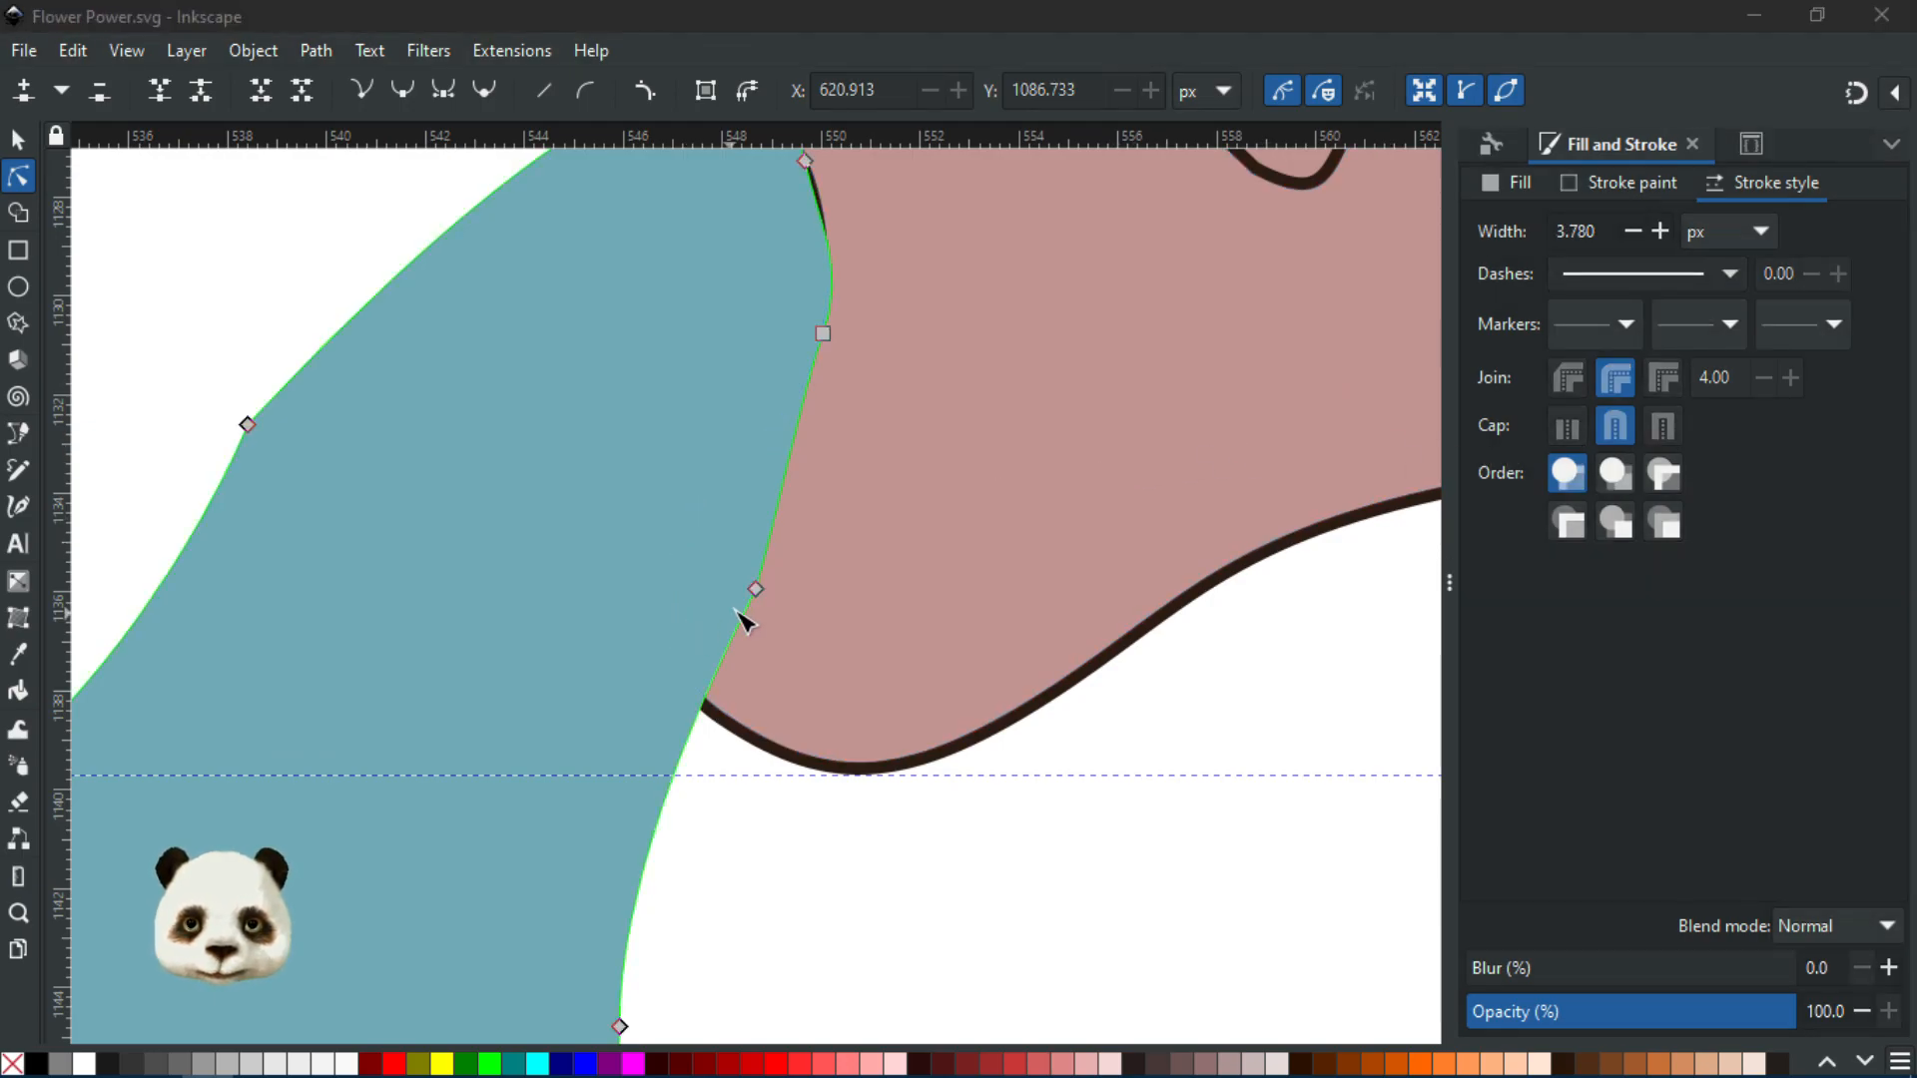
scroll(744, 621, up, 2)
click(774, 573)
mouse_move(777, 582)
mouse_down()
mouse_move(750, 572)
mouse_move(782, 579)
mouse_up()
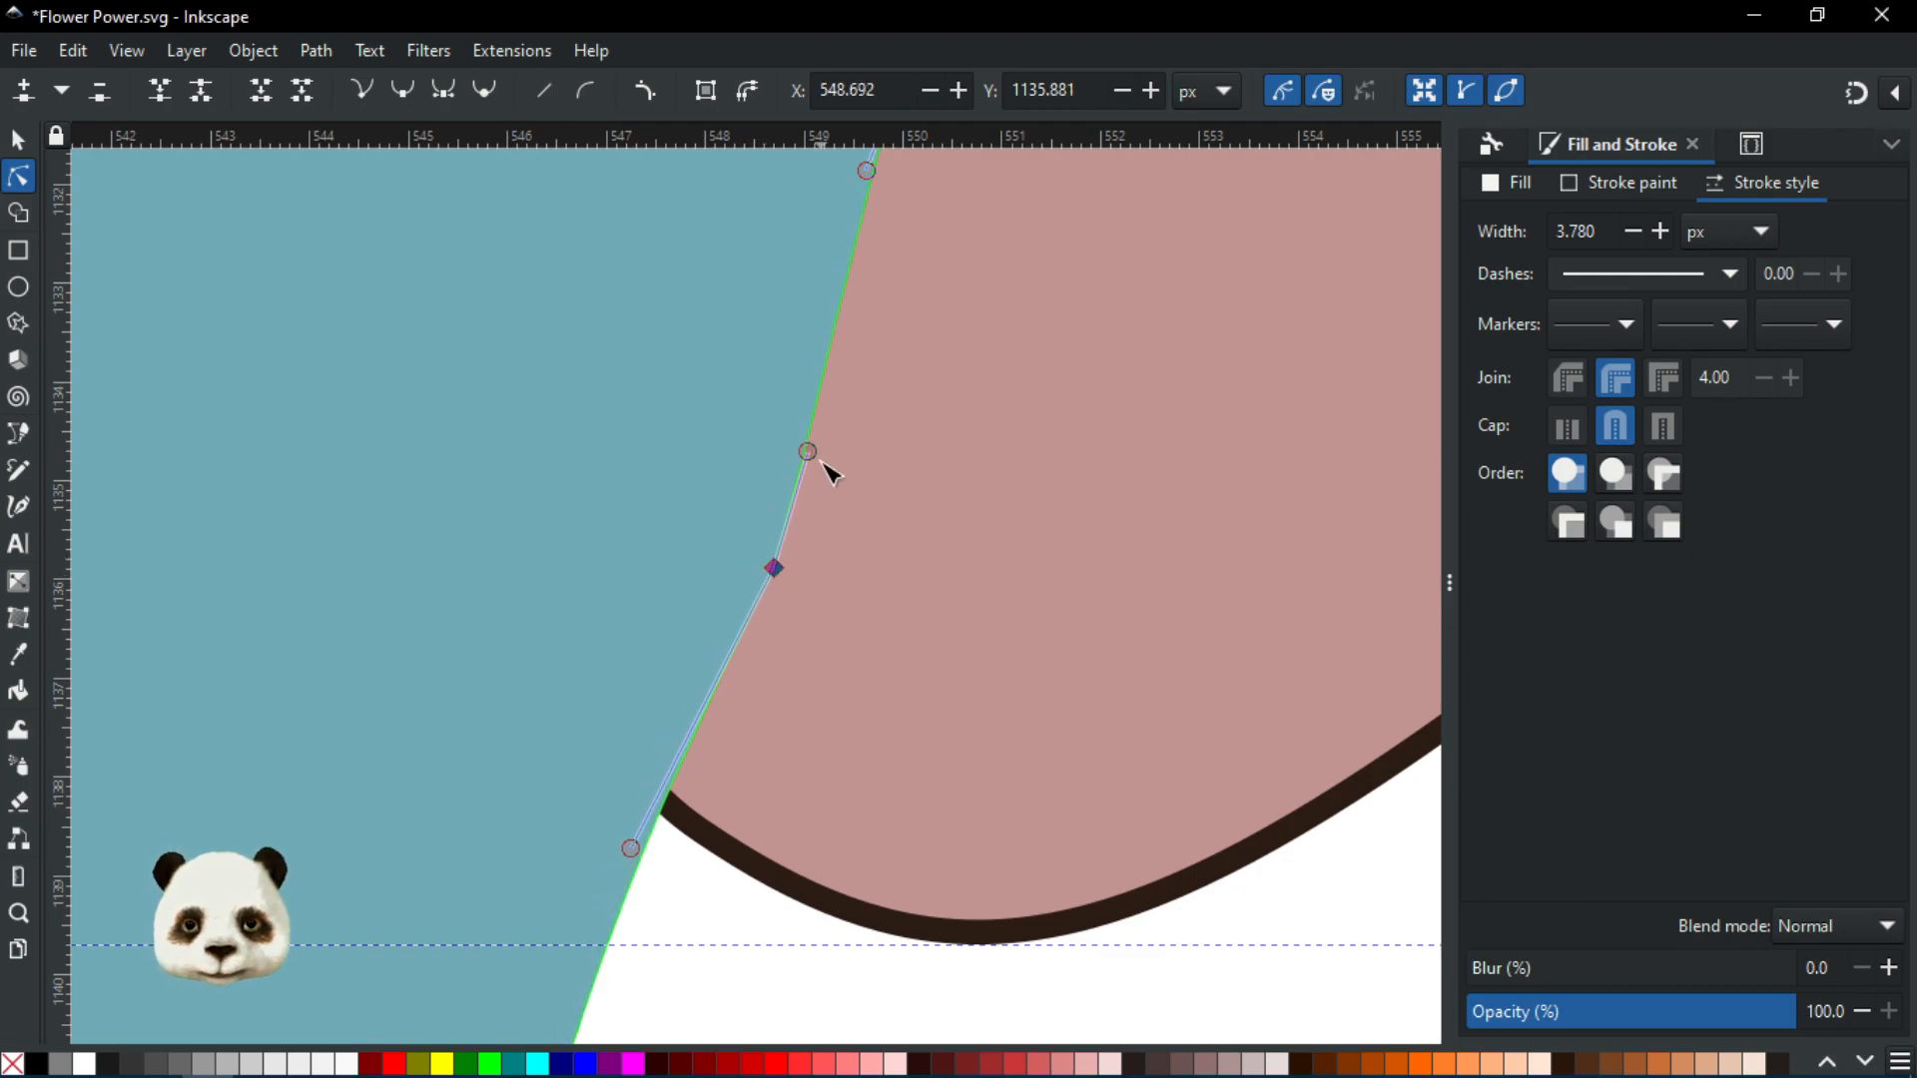
ctrl+click(777, 569)
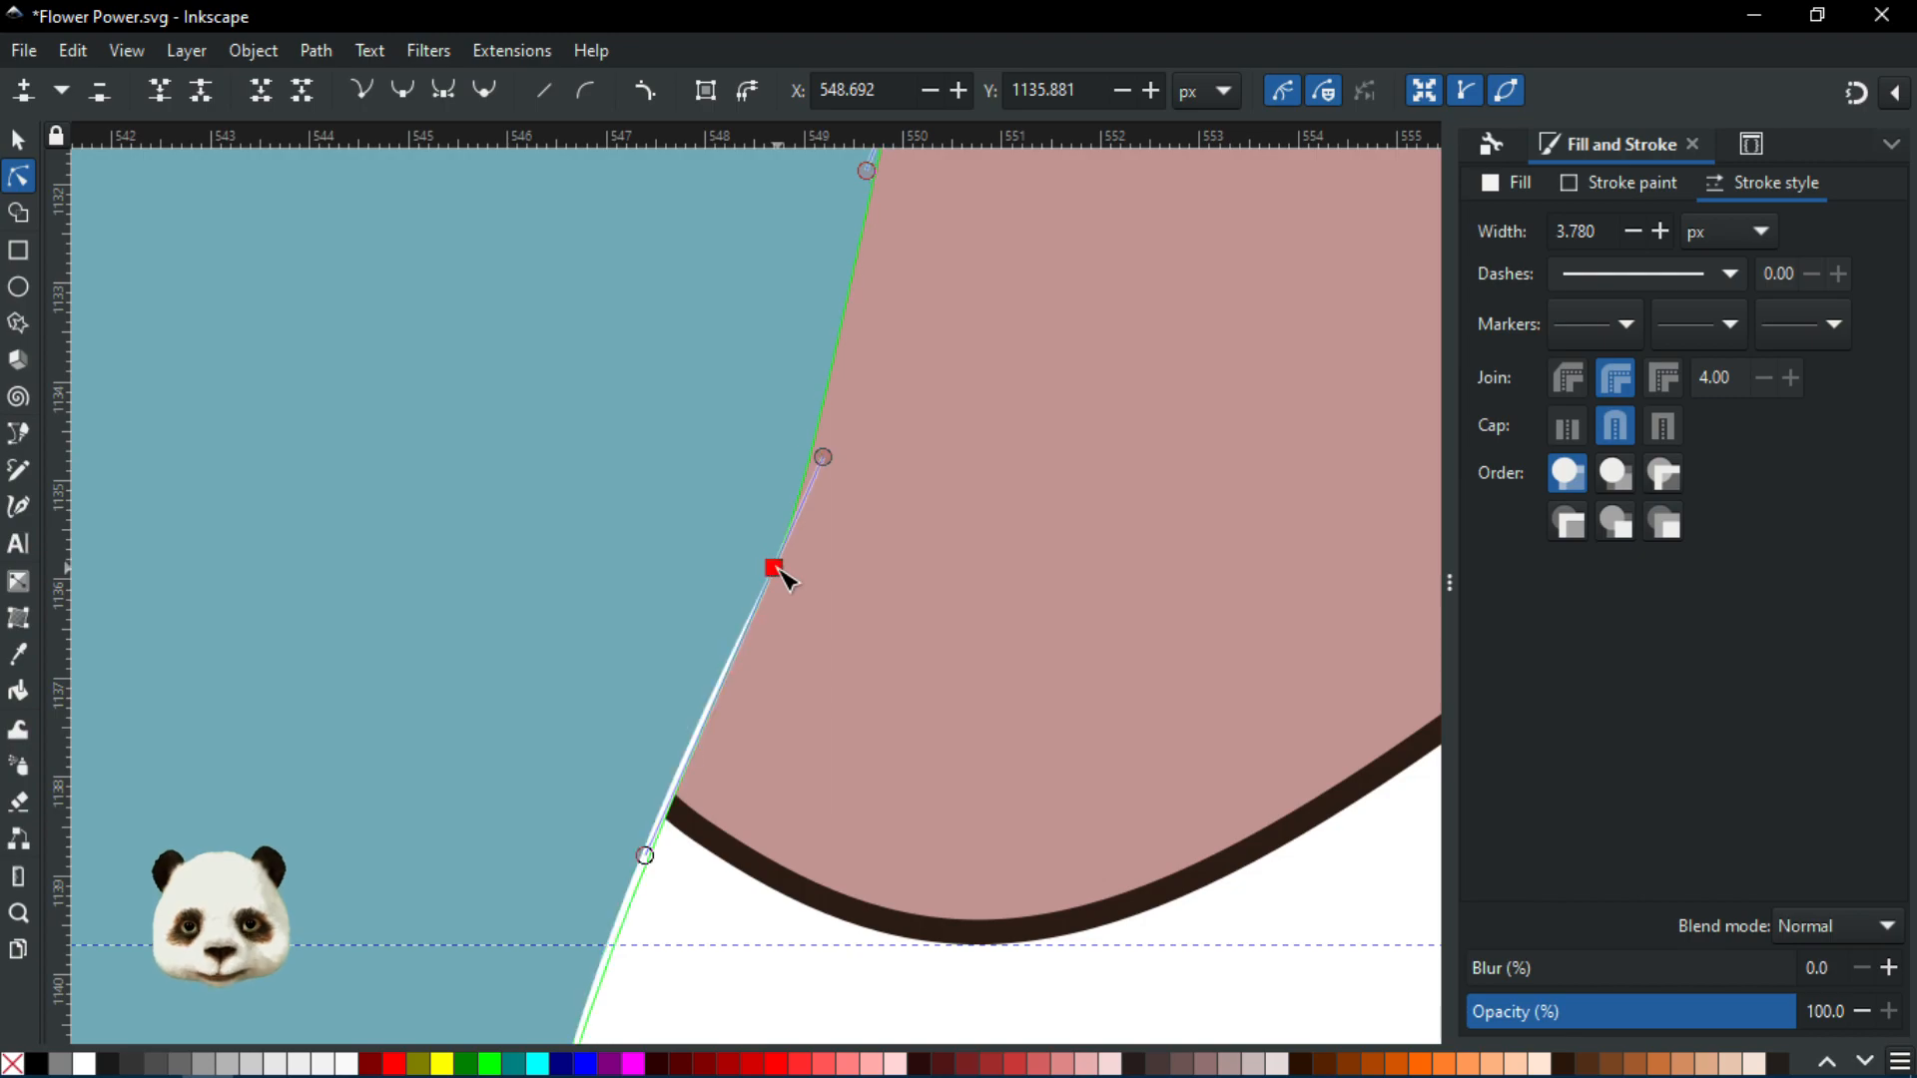
drag(645, 856, 637, 818)
click(707, 931)
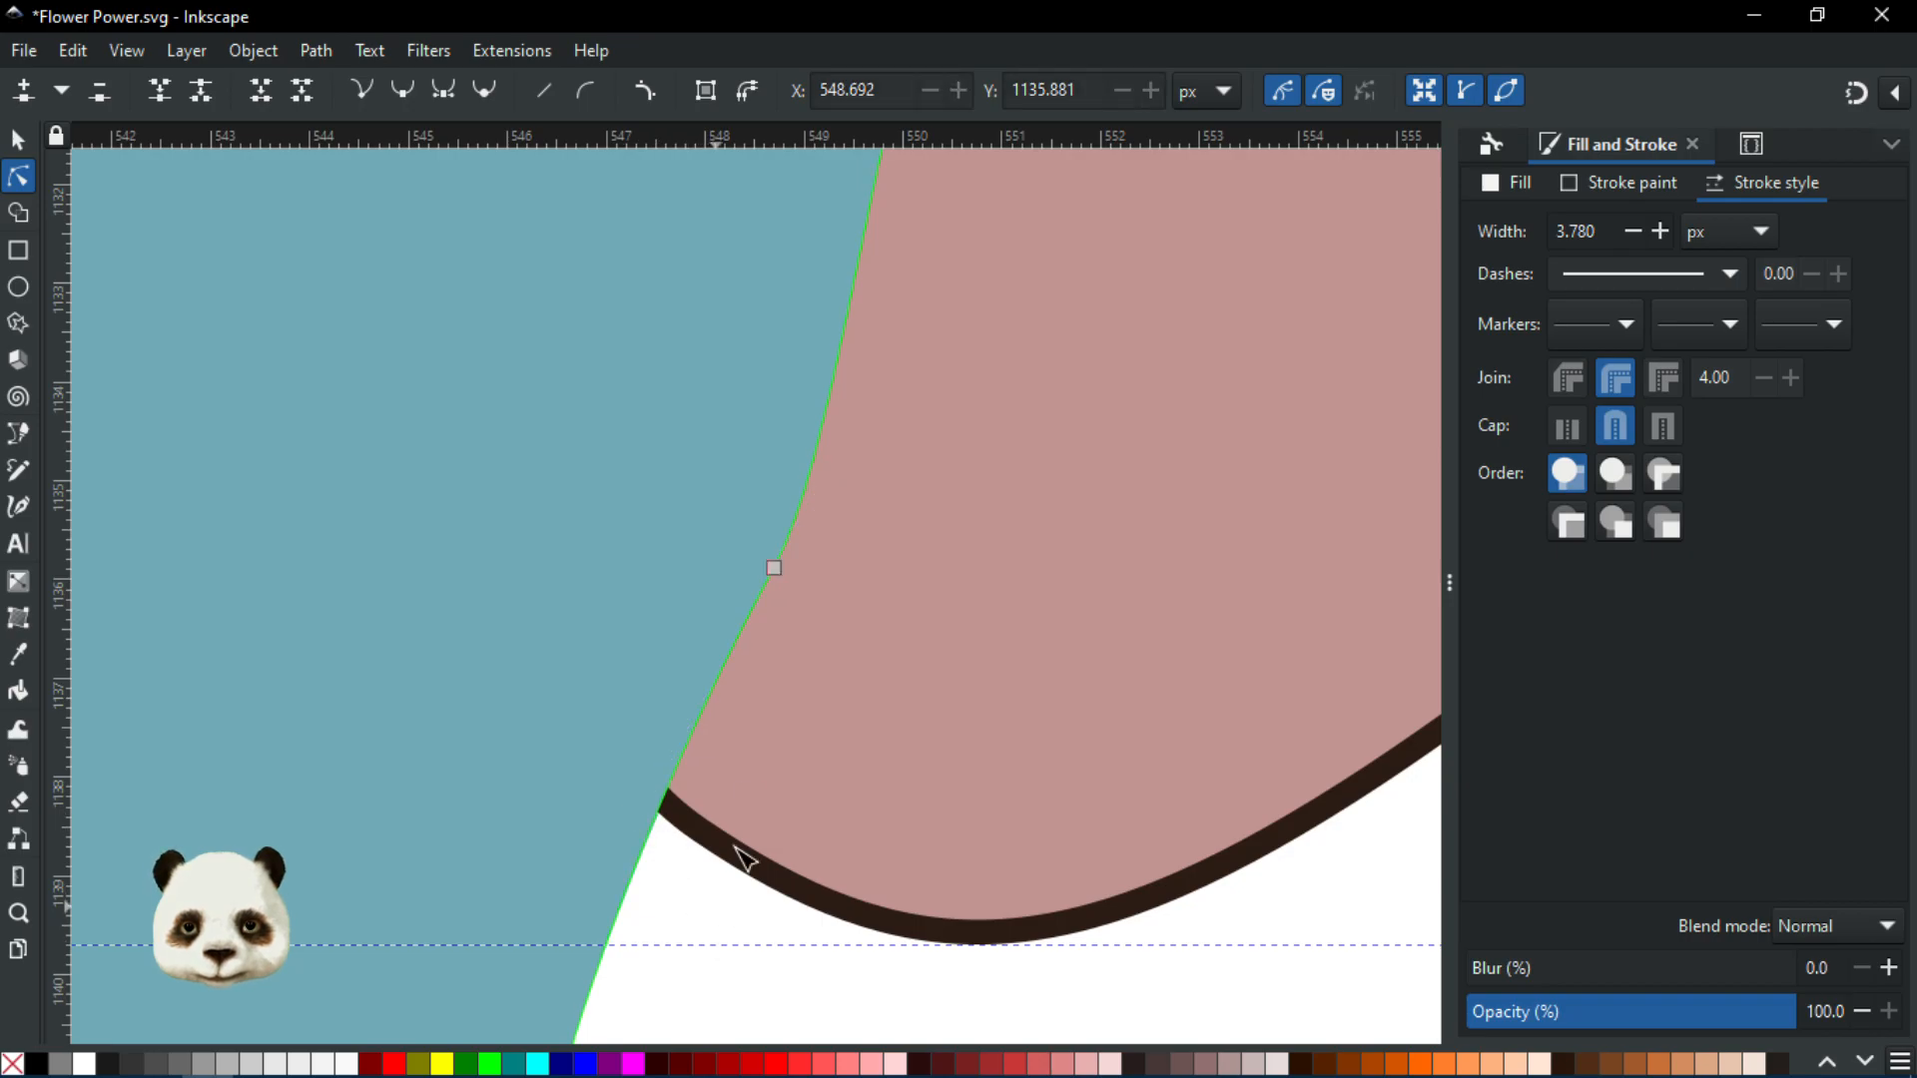
Deselect the edited petal and pan over the trunk's left side
scroll(734, 847, down, 6)
click(989, 783)
drag(1027, 704, 960, 624)
scroll(557, 597, up, 2)
scroll(875, 802, up, 3)
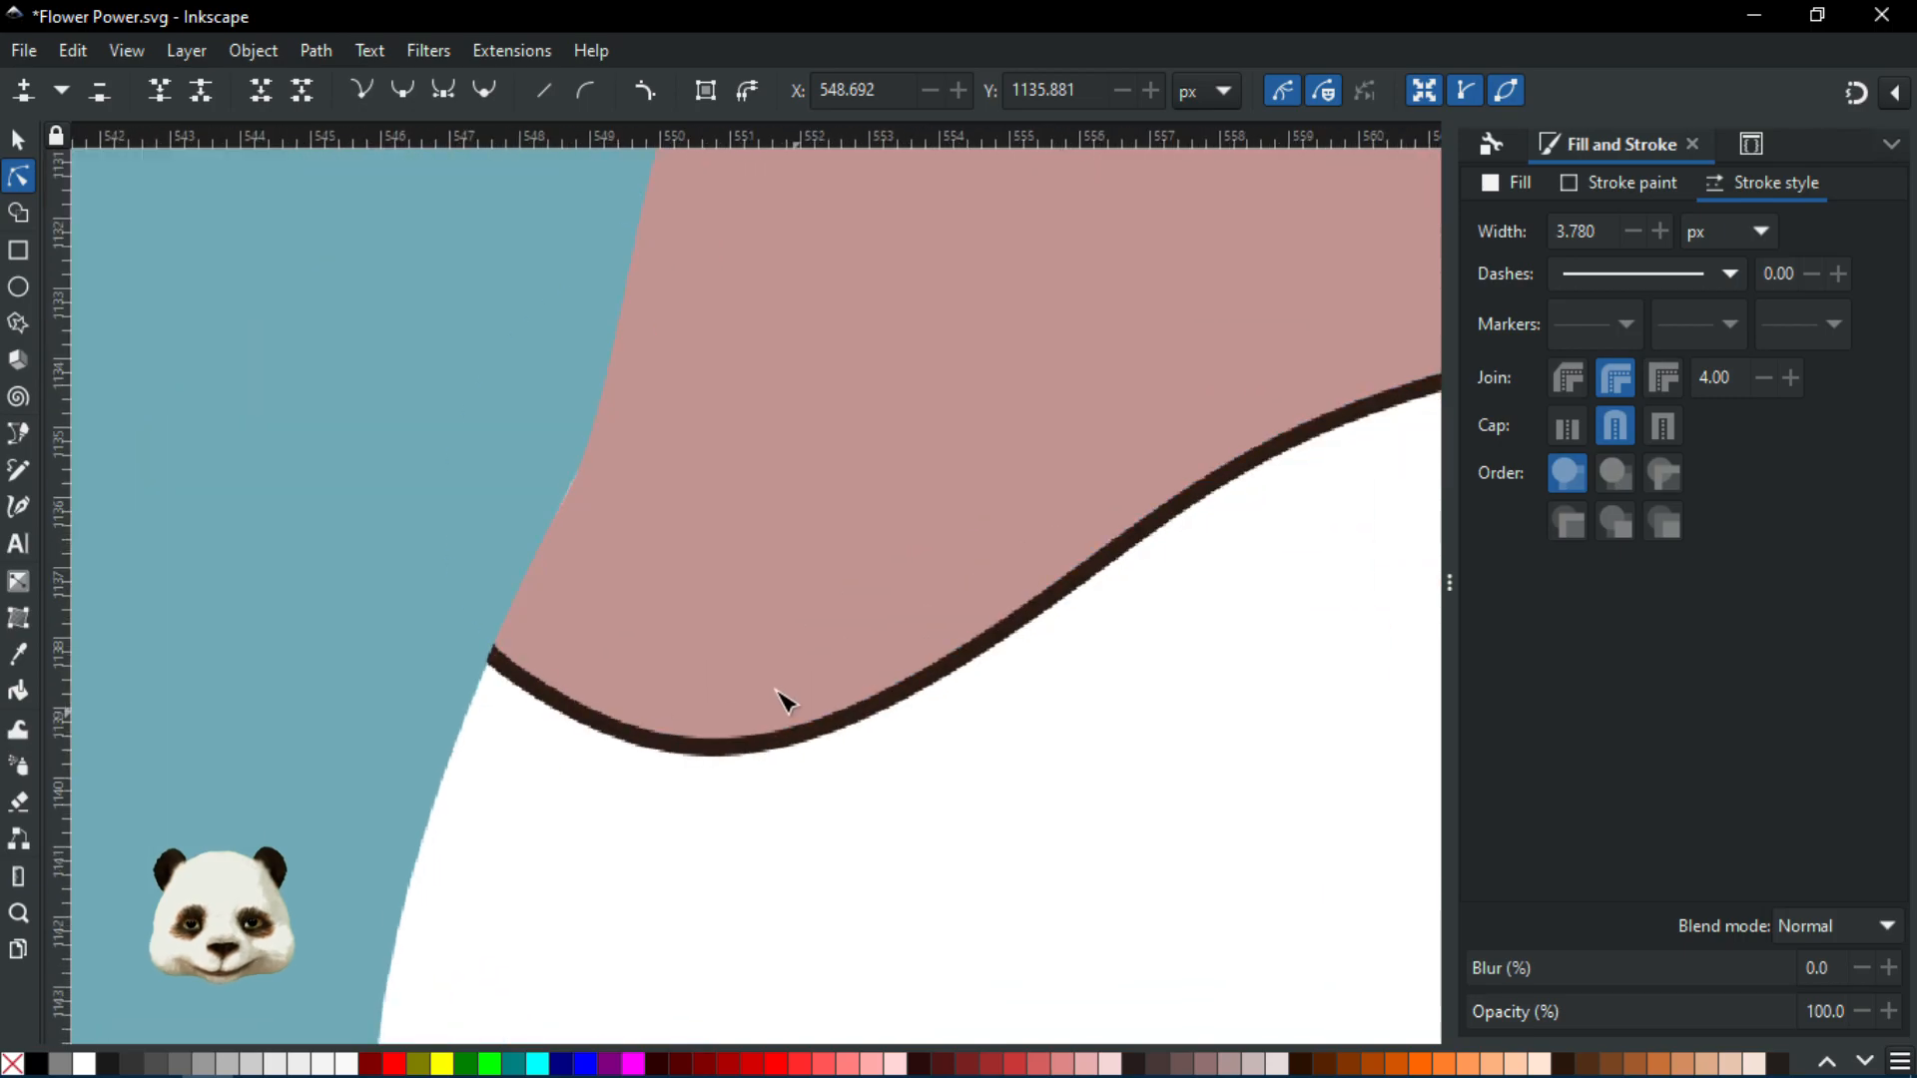
drag(672, 522, 830, 920)
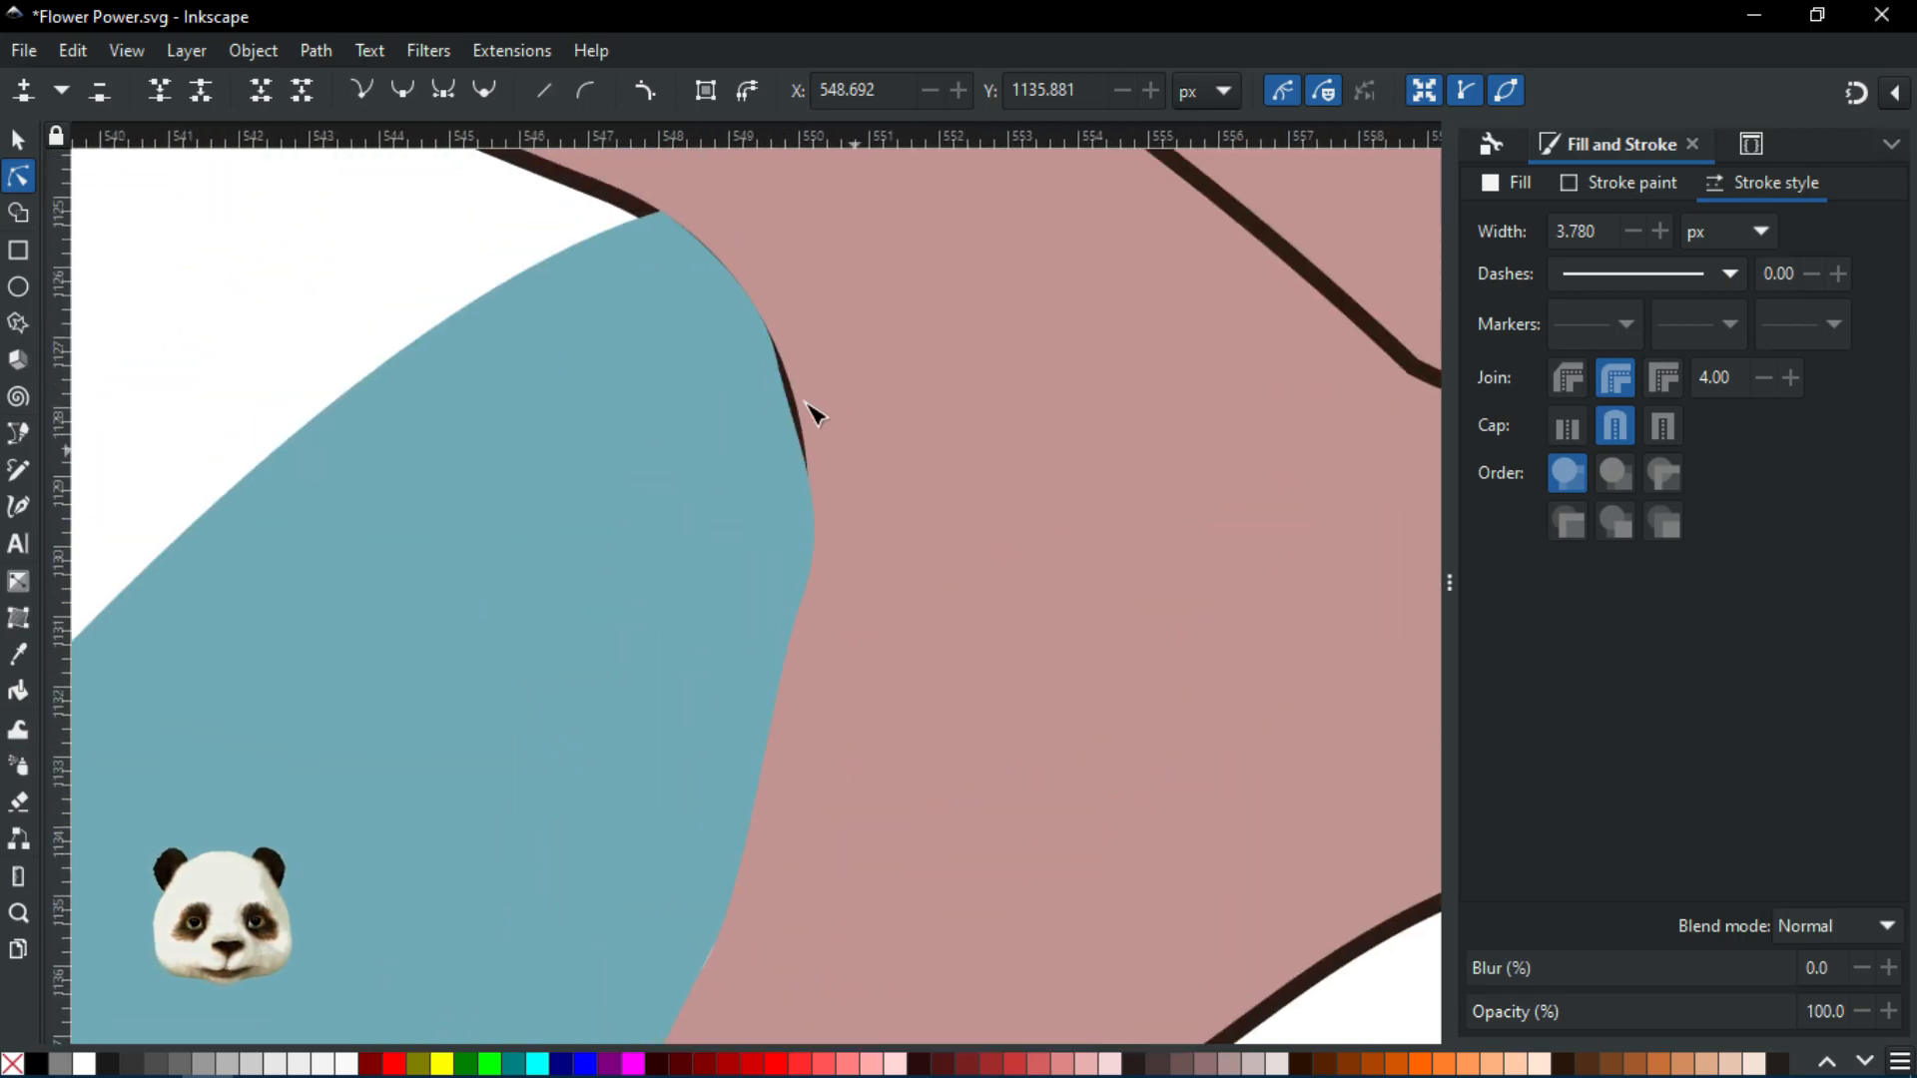
Move the blue petal's seam node onto the dark outline and tilt both handles to match it
click(745, 419)
click(1078, 437)
scroll(840, 413, up, 1)
drag(809, 423, 865, 658)
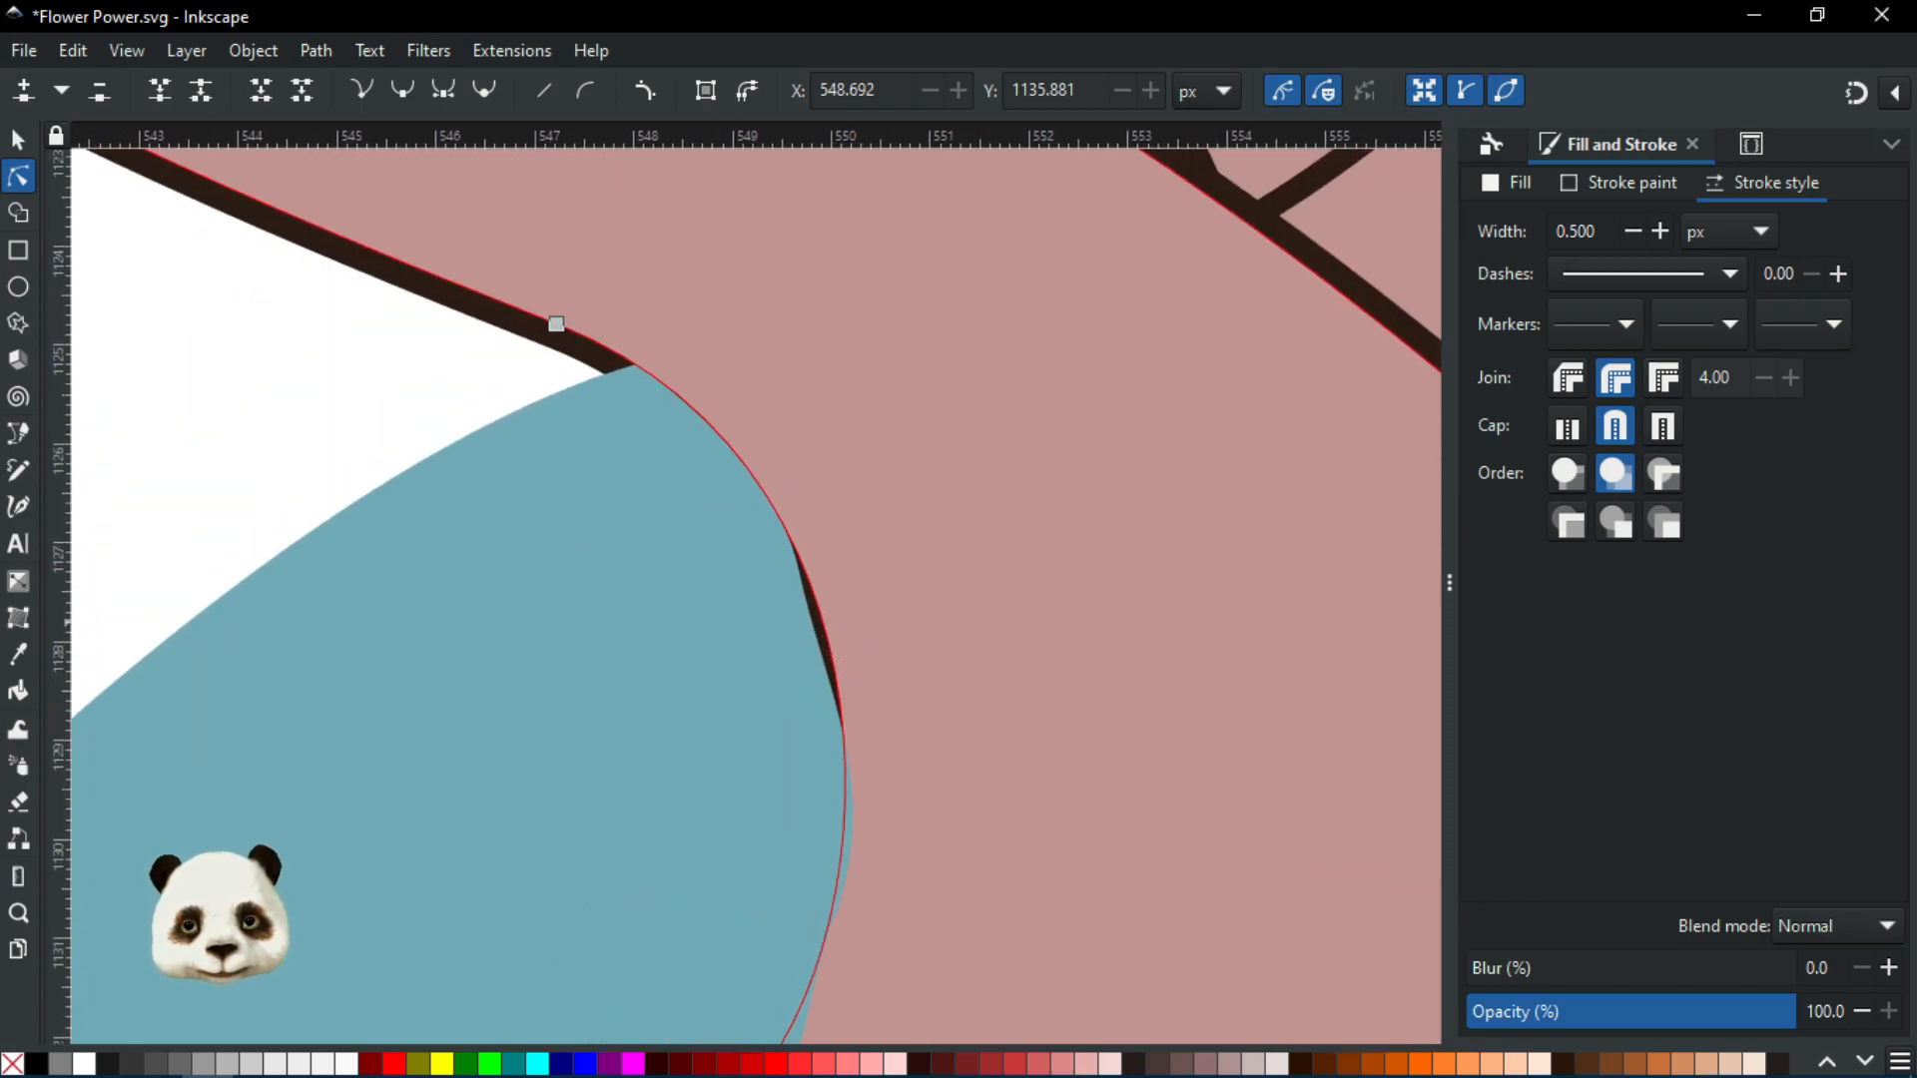
click(844, 627)
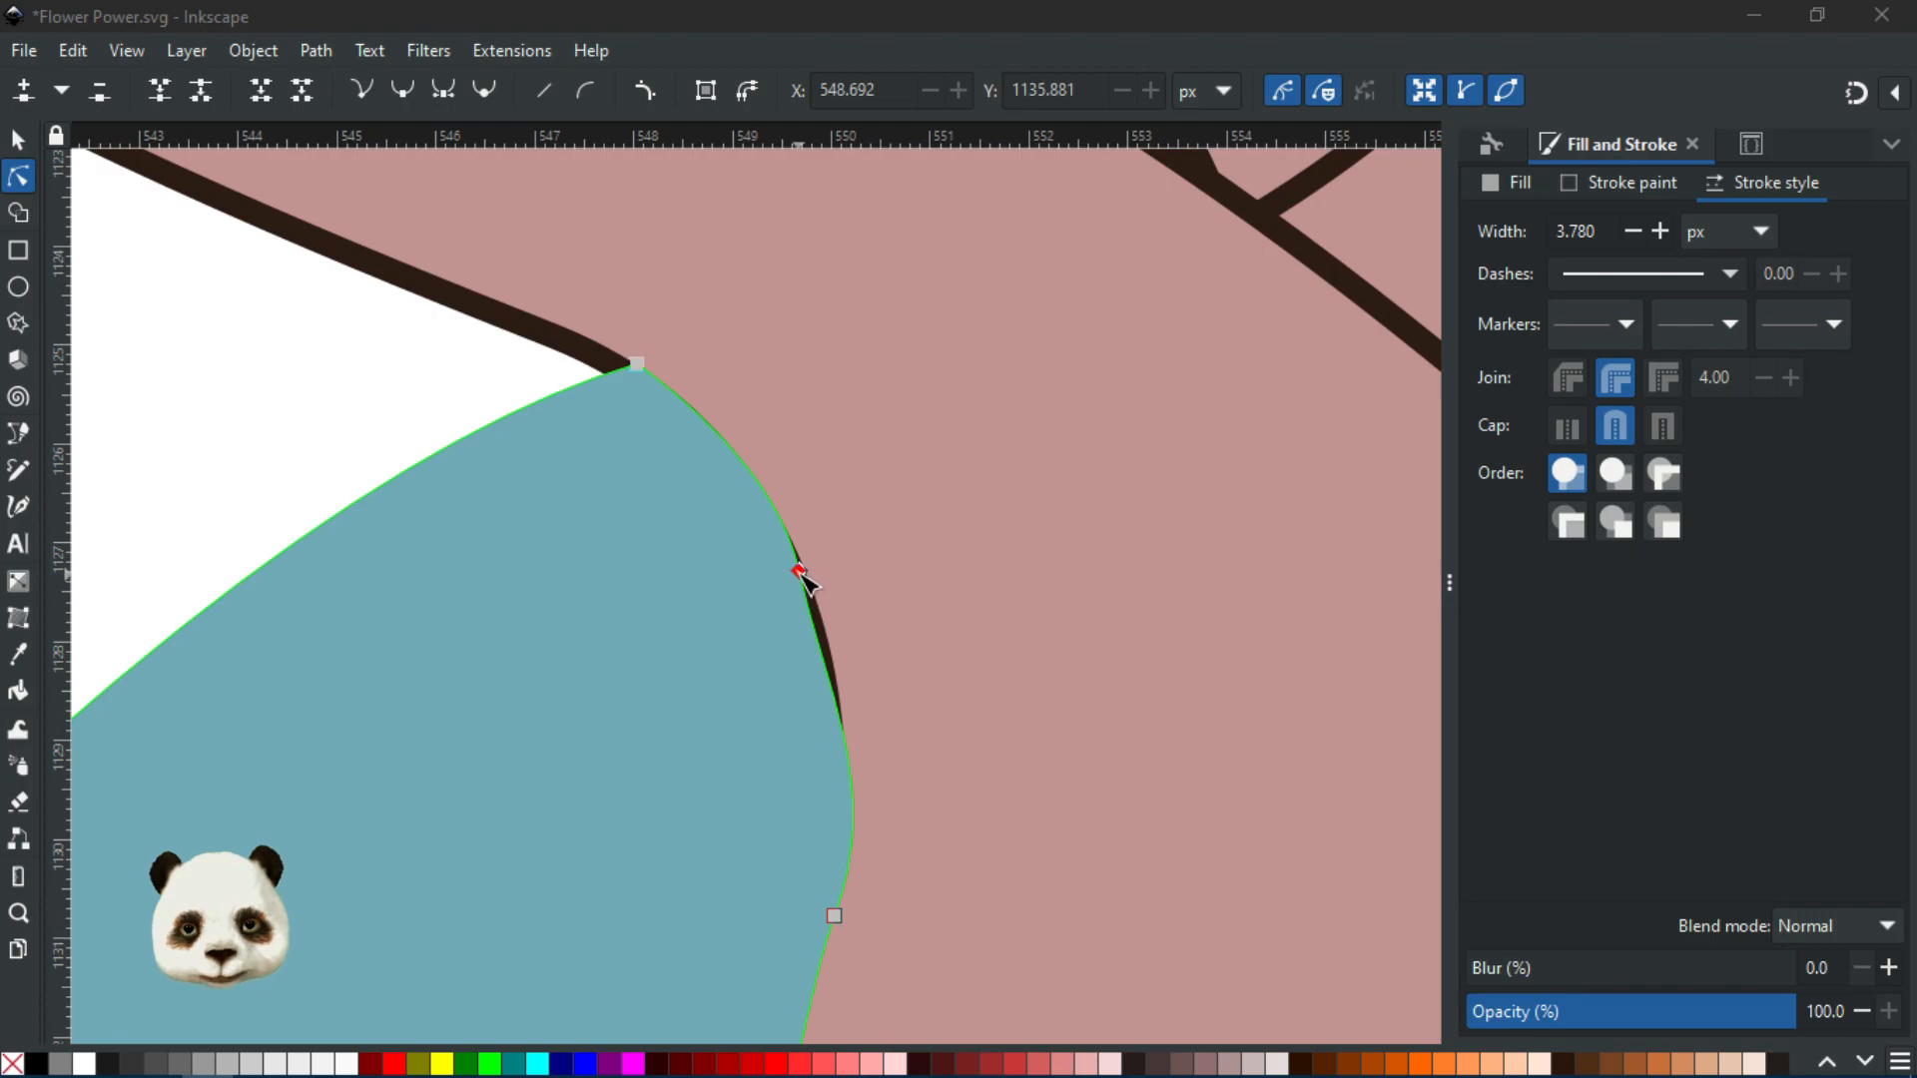
drag(799, 571, 810, 572)
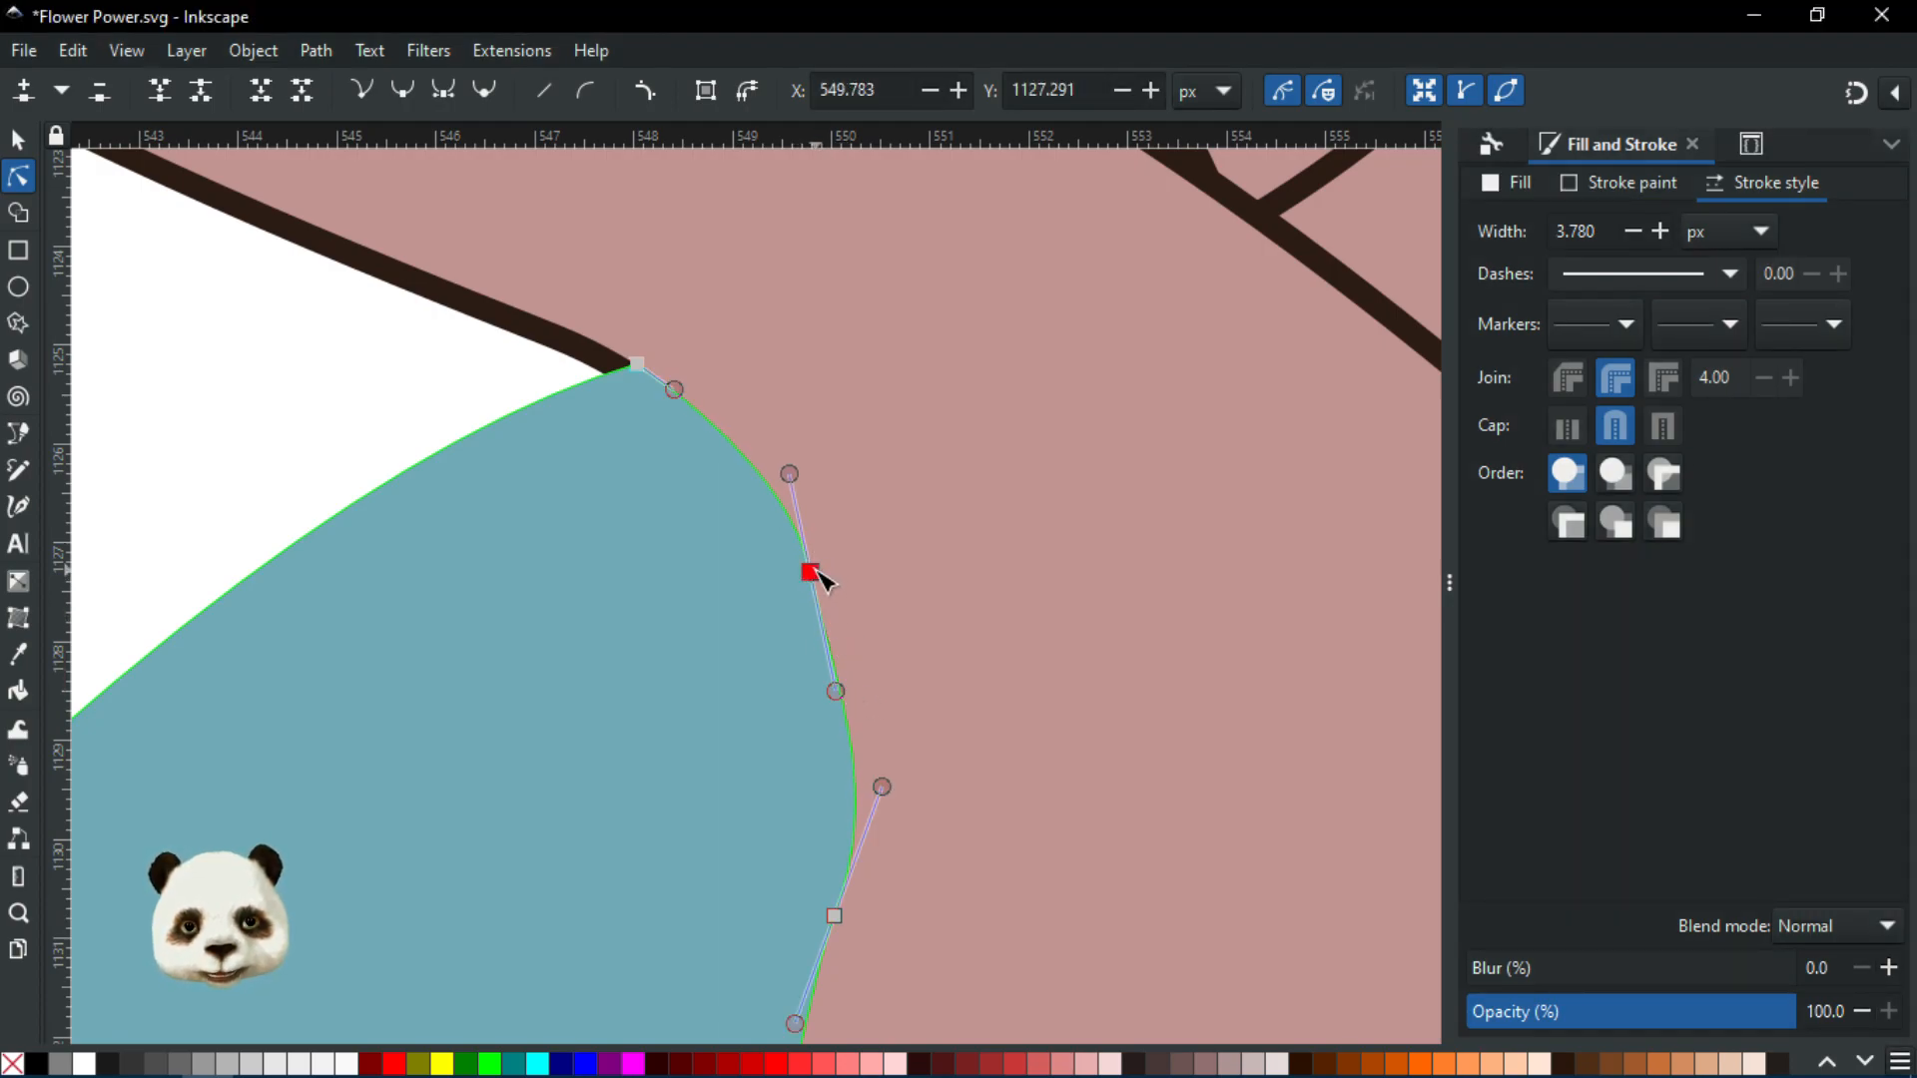
drag(837, 691, 855, 677)
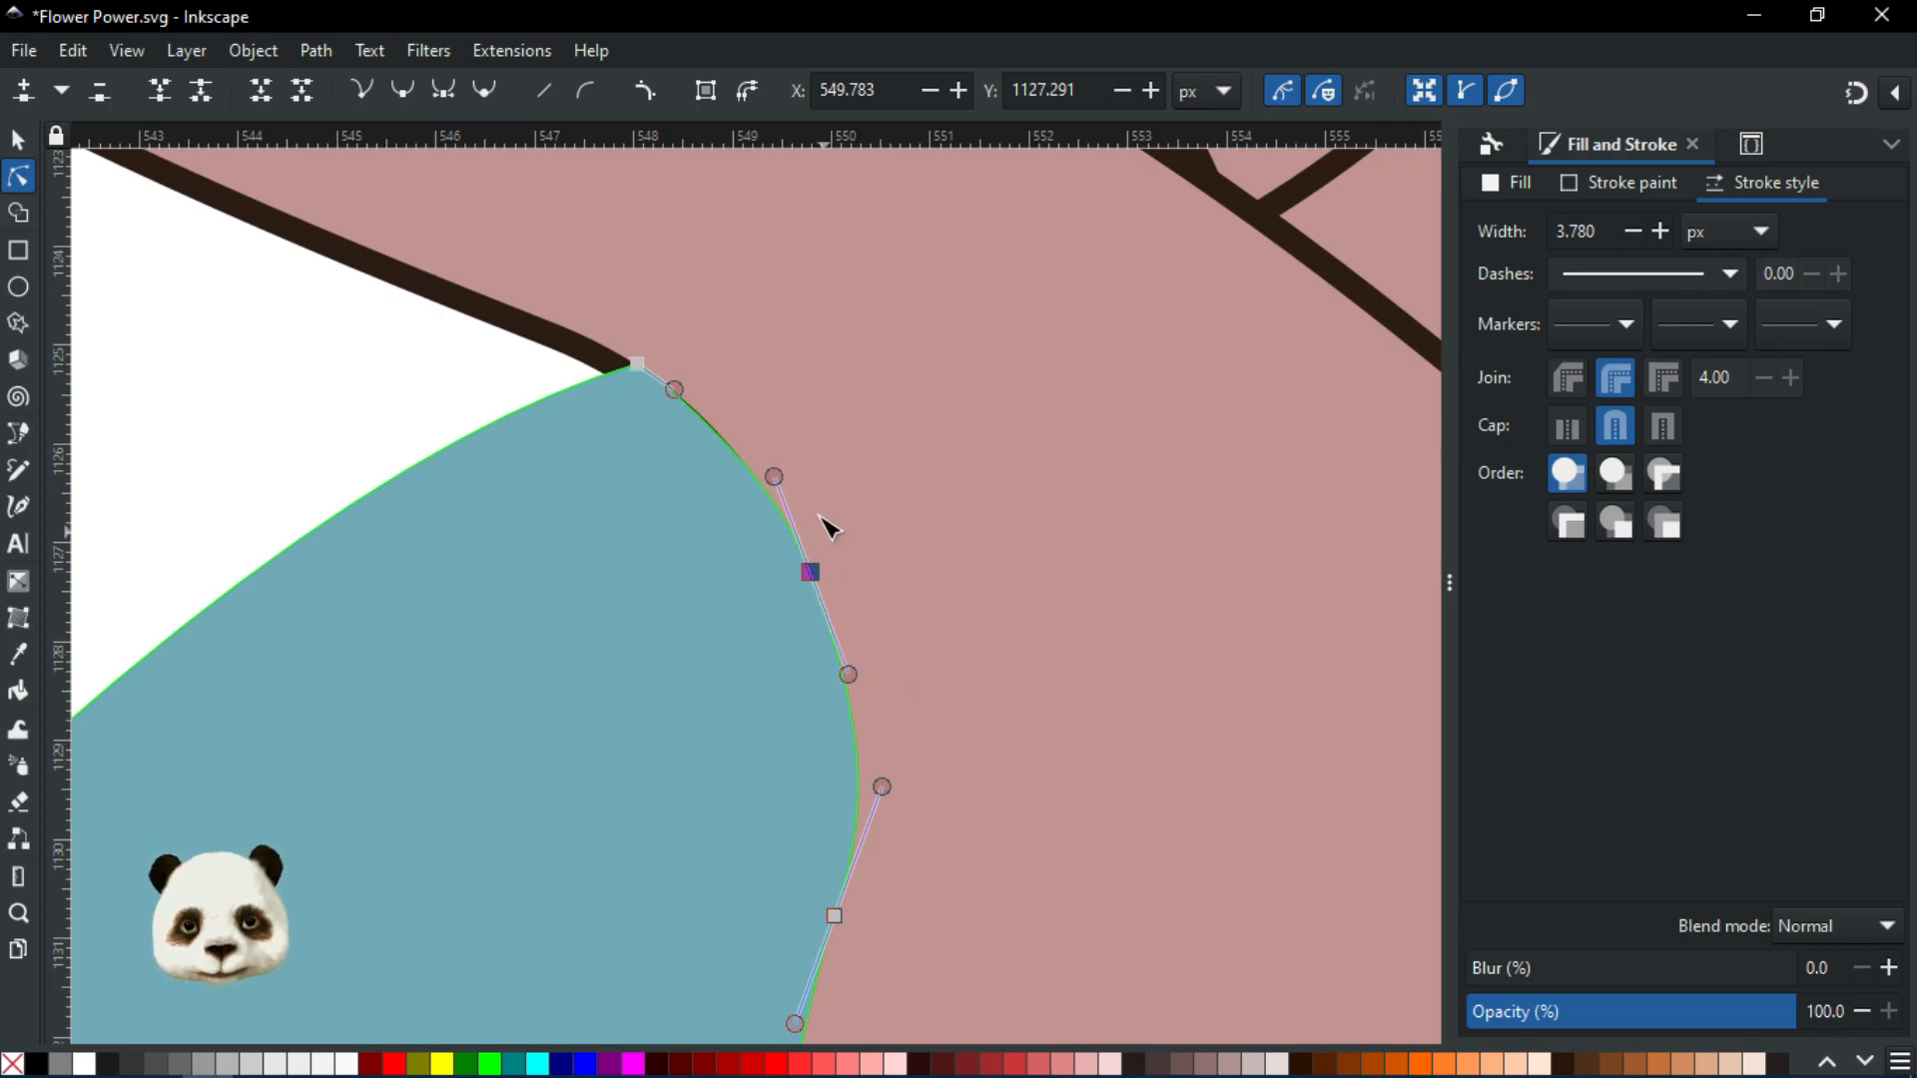
drag(775, 471, 773, 462)
scroll(842, 620, down, 3)
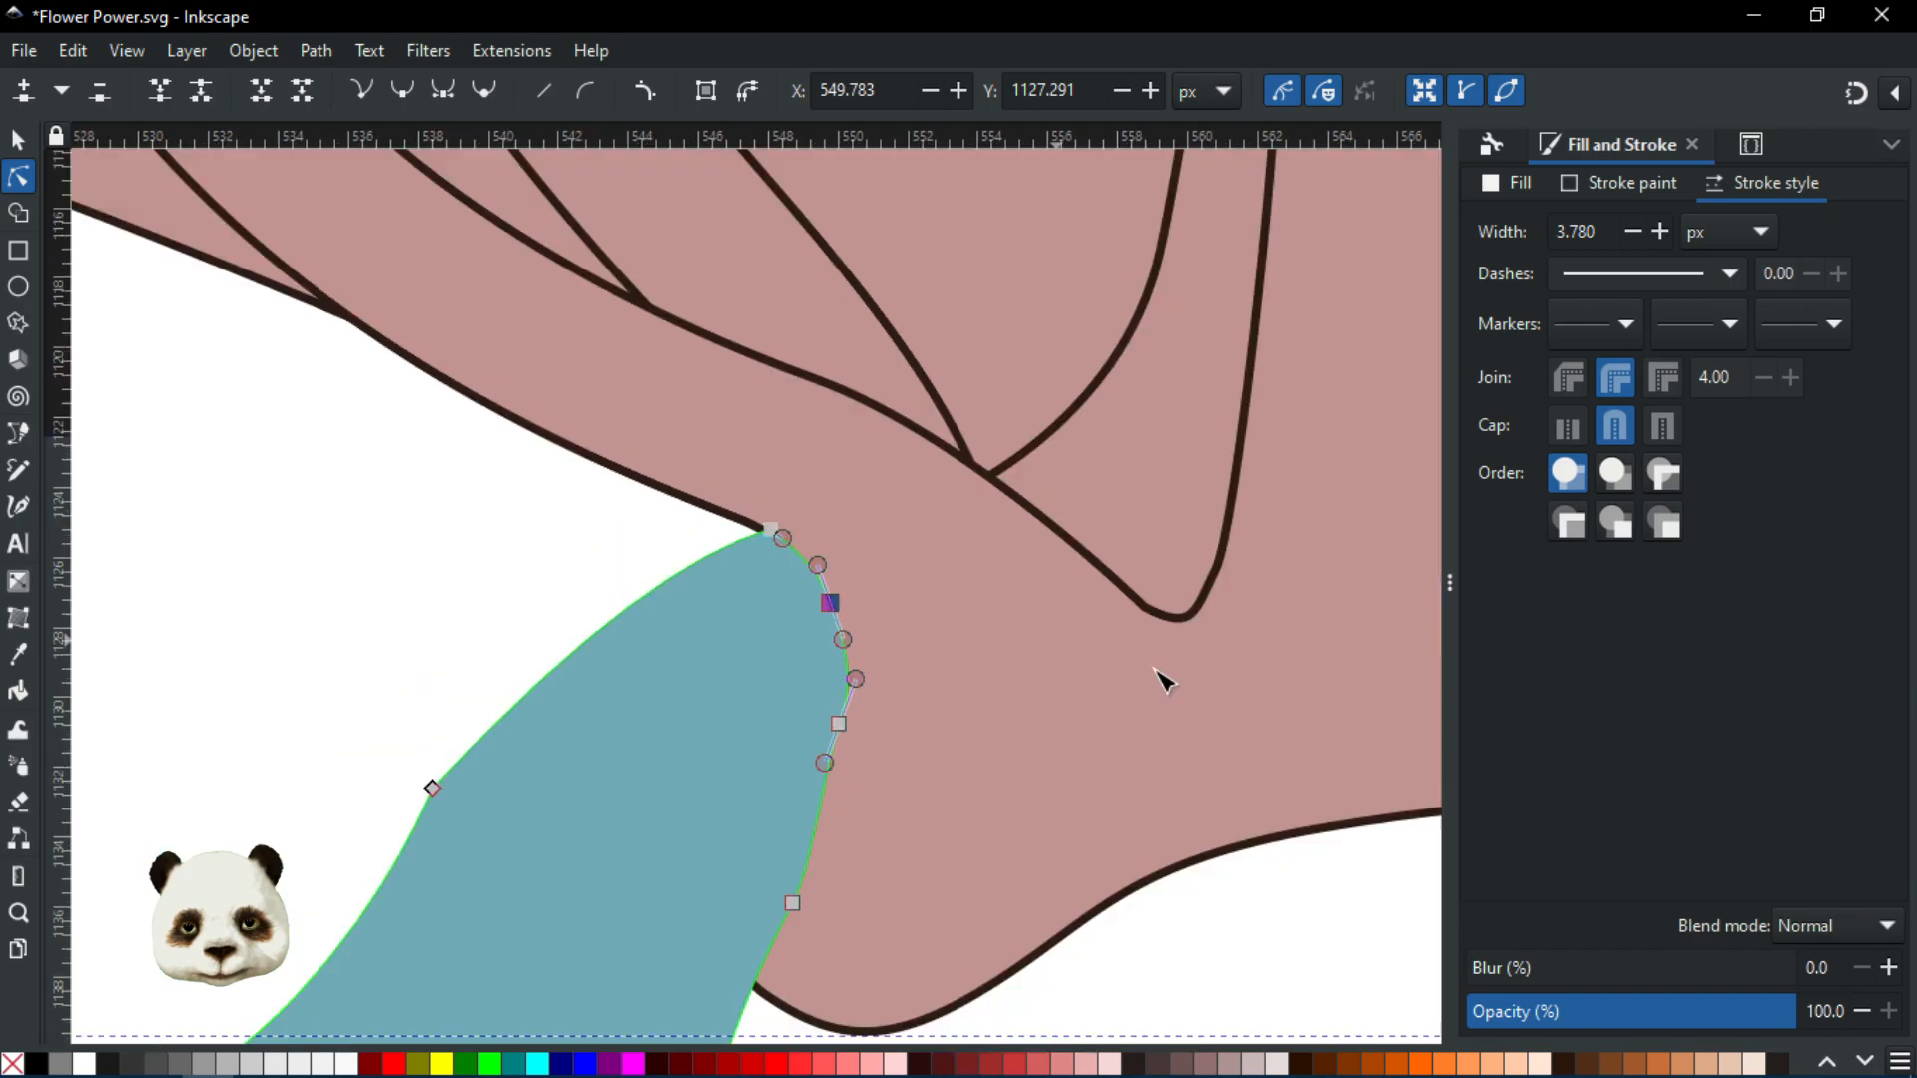
click(1249, 946)
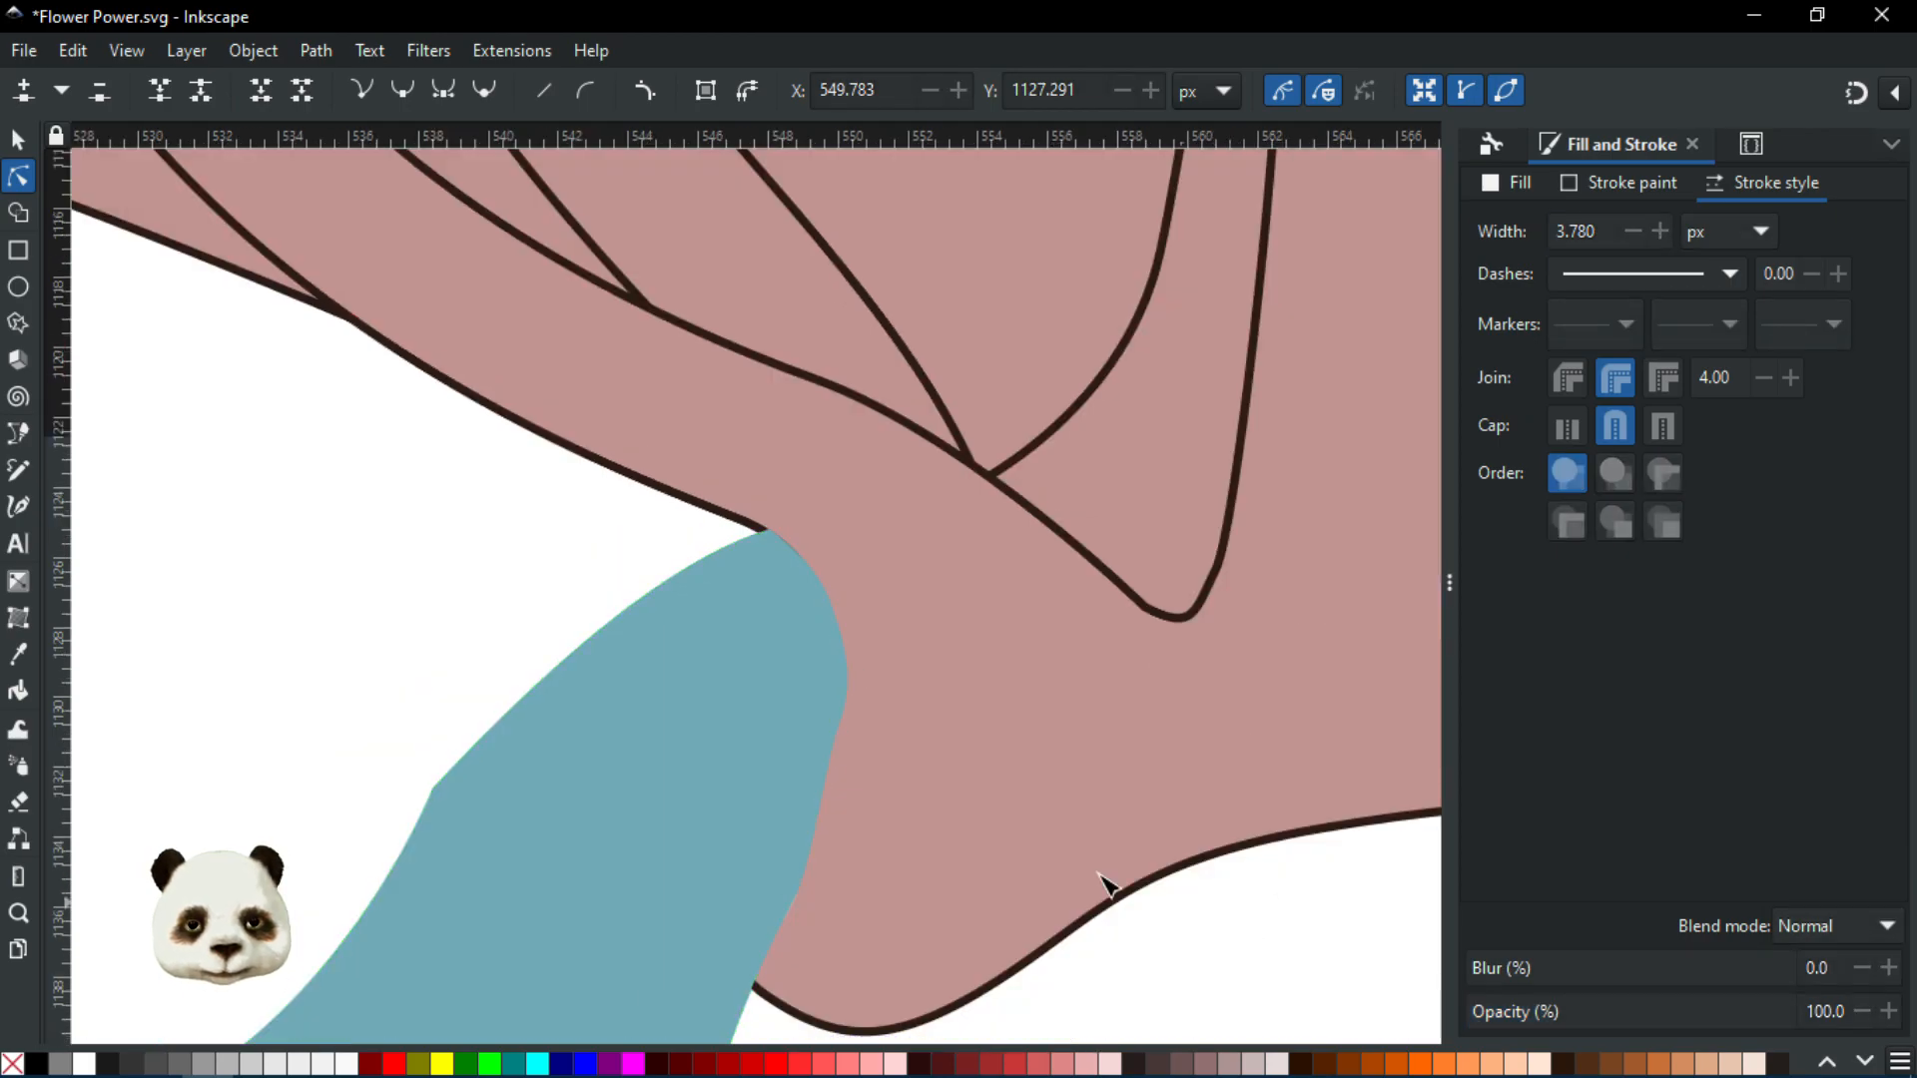
Nudge the petal node near the trunk's lower-left onto the outline
scroll(1186, 916, down, 4)
scroll(834, 744, up, 5)
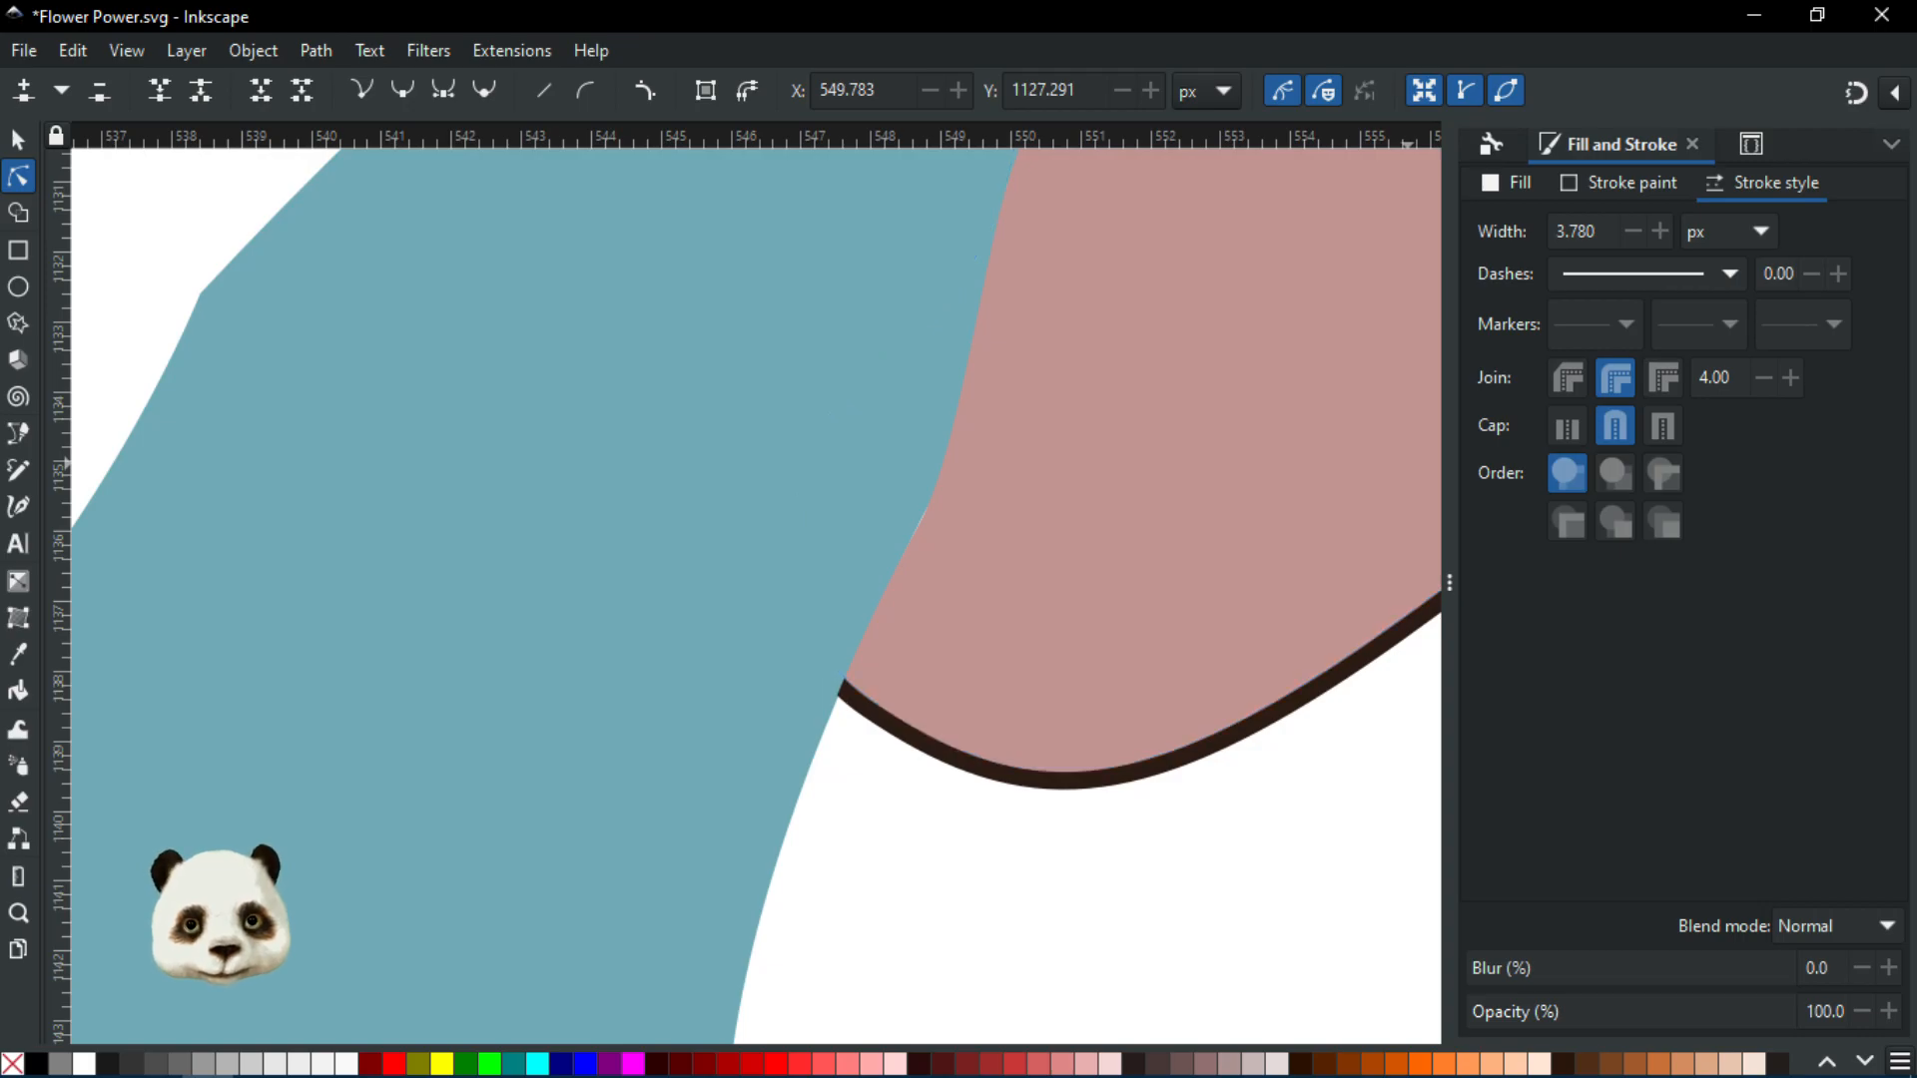
scroll(1186, 538, up, 1)
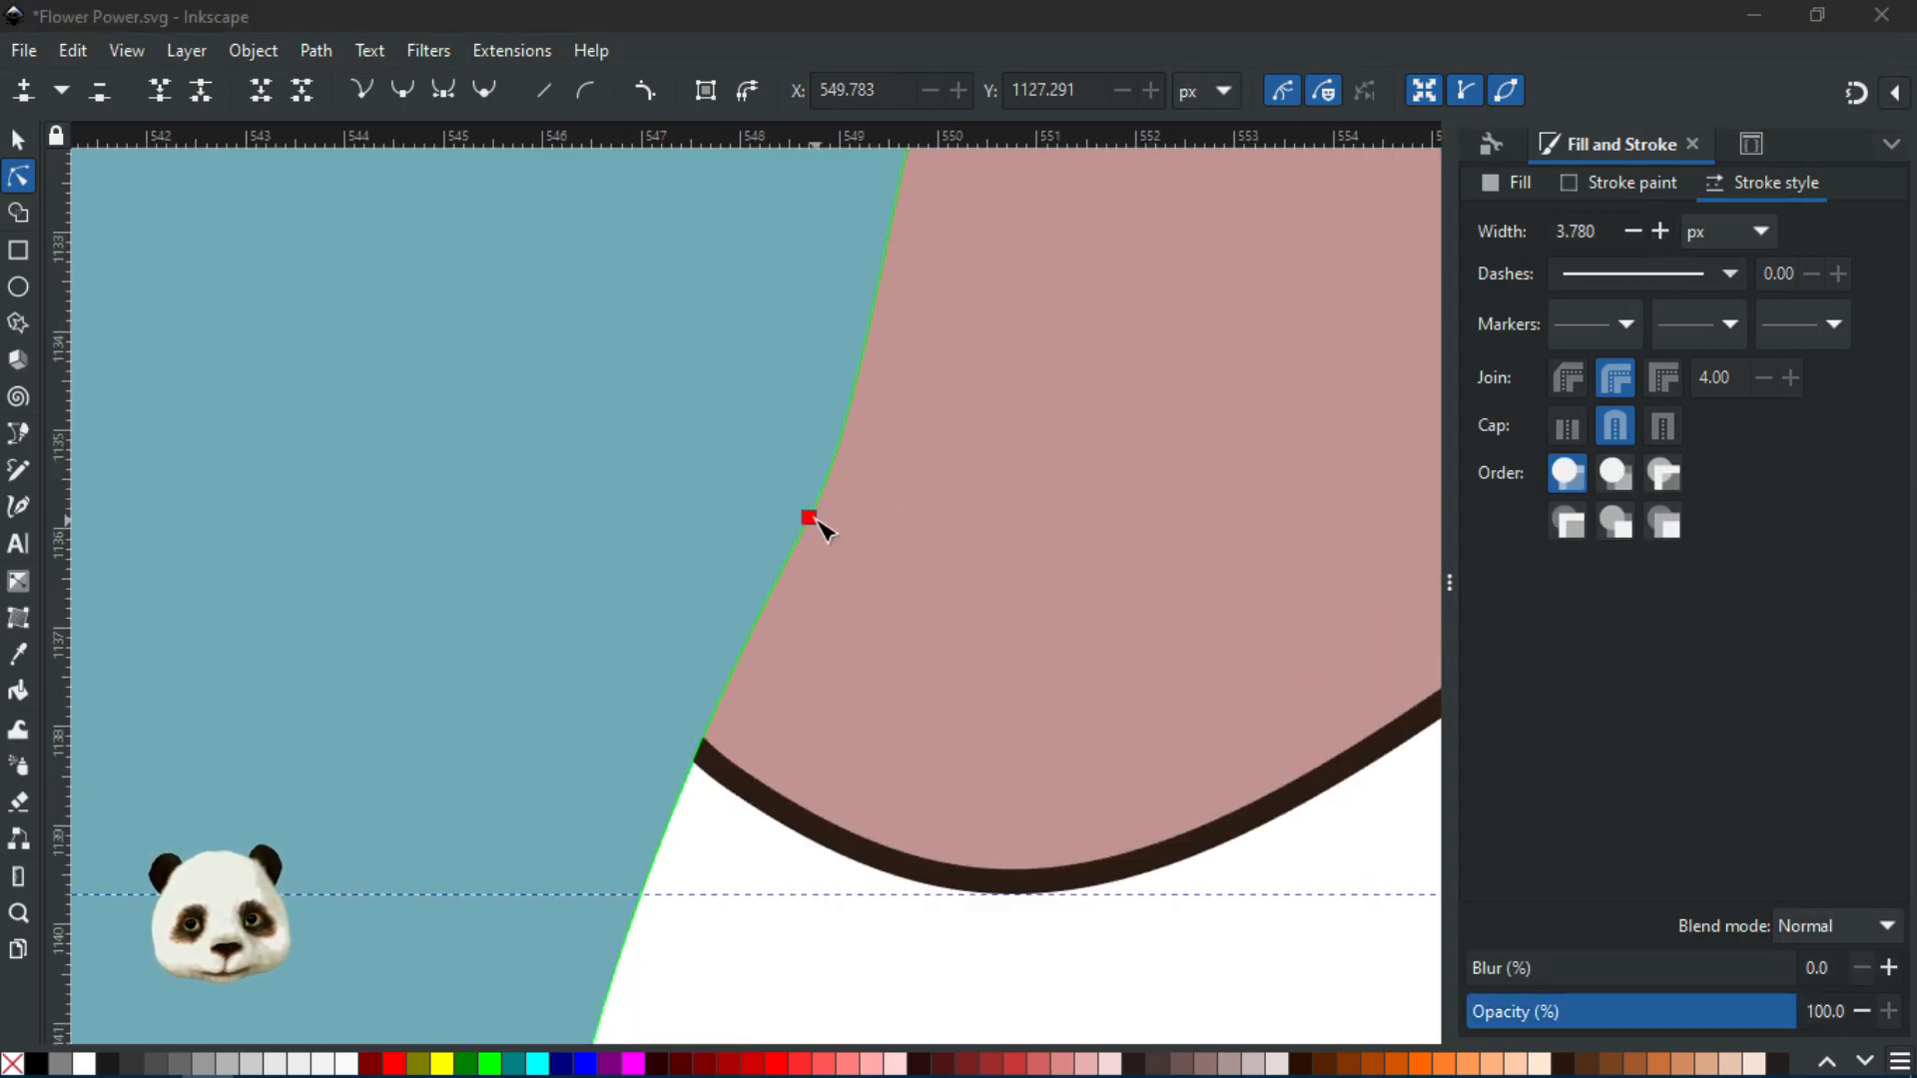
drag(818, 527, 815, 522)
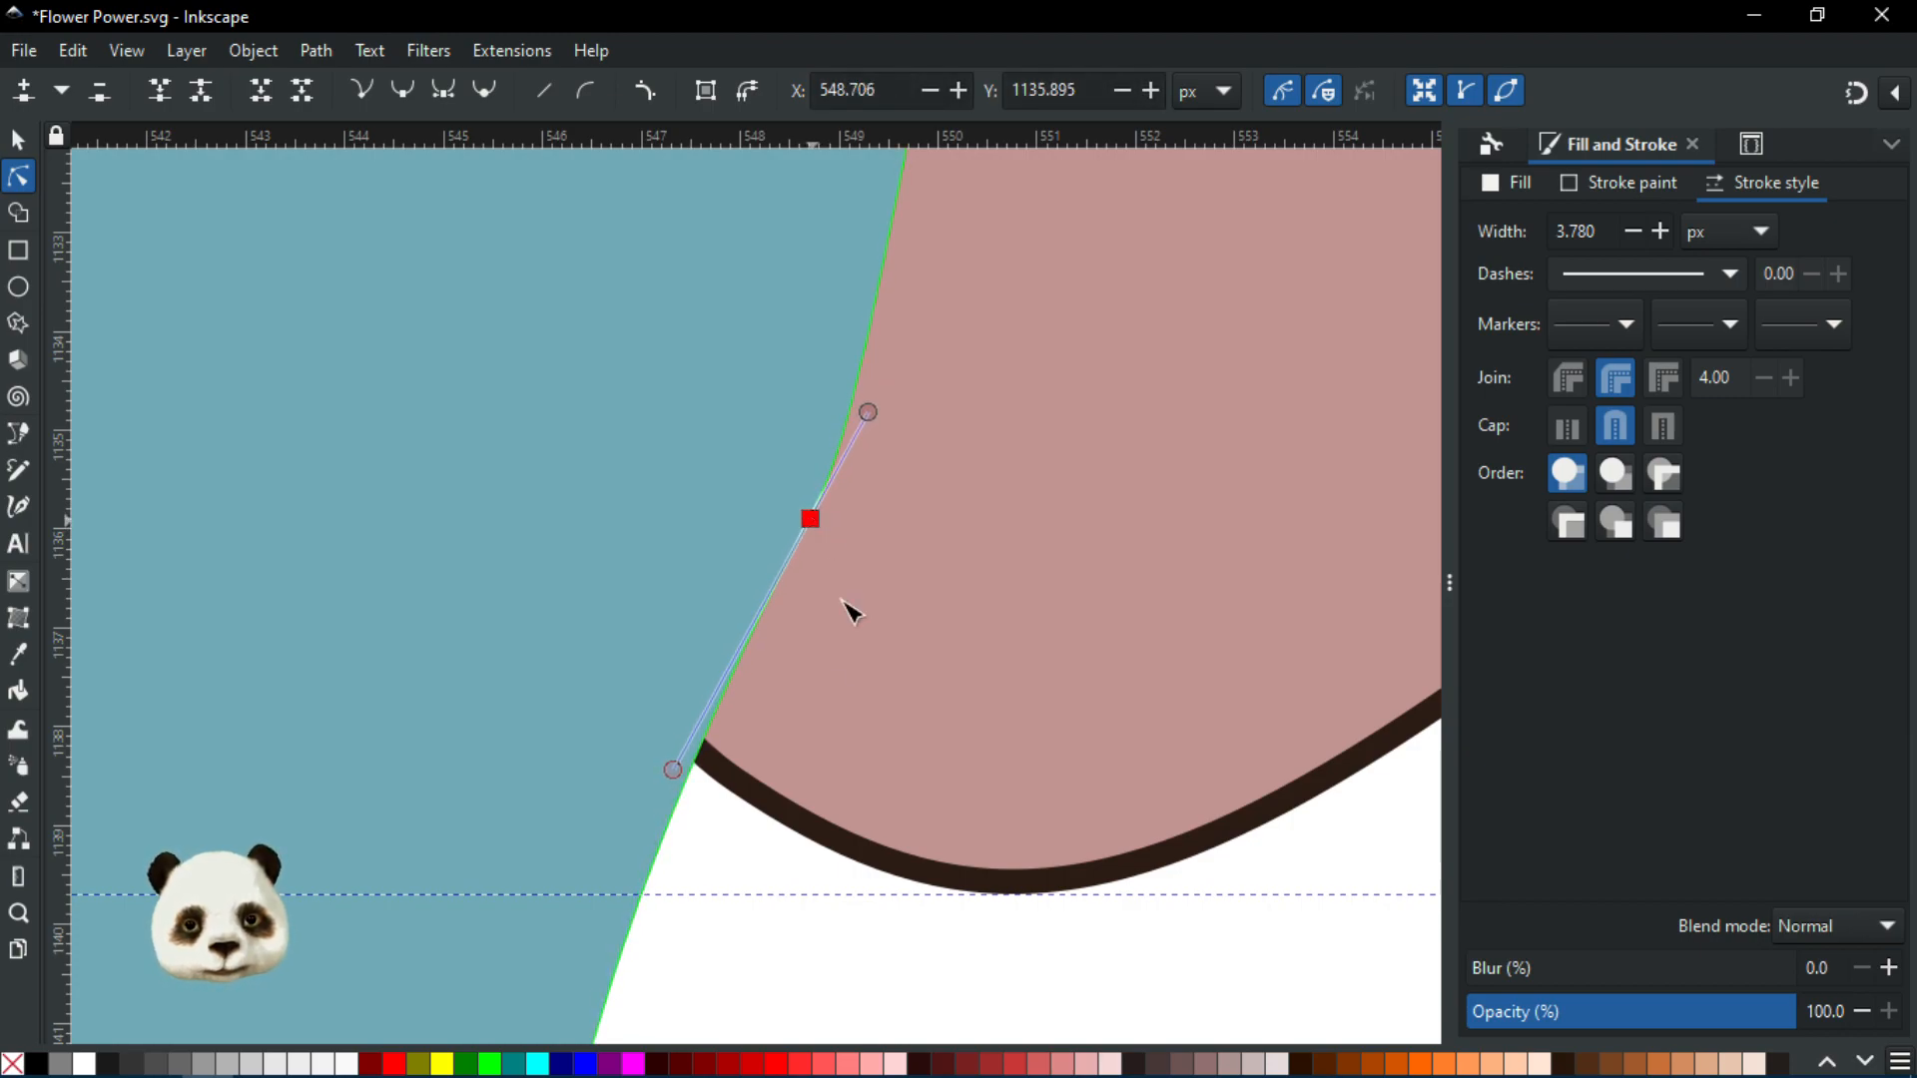
click(728, 900)
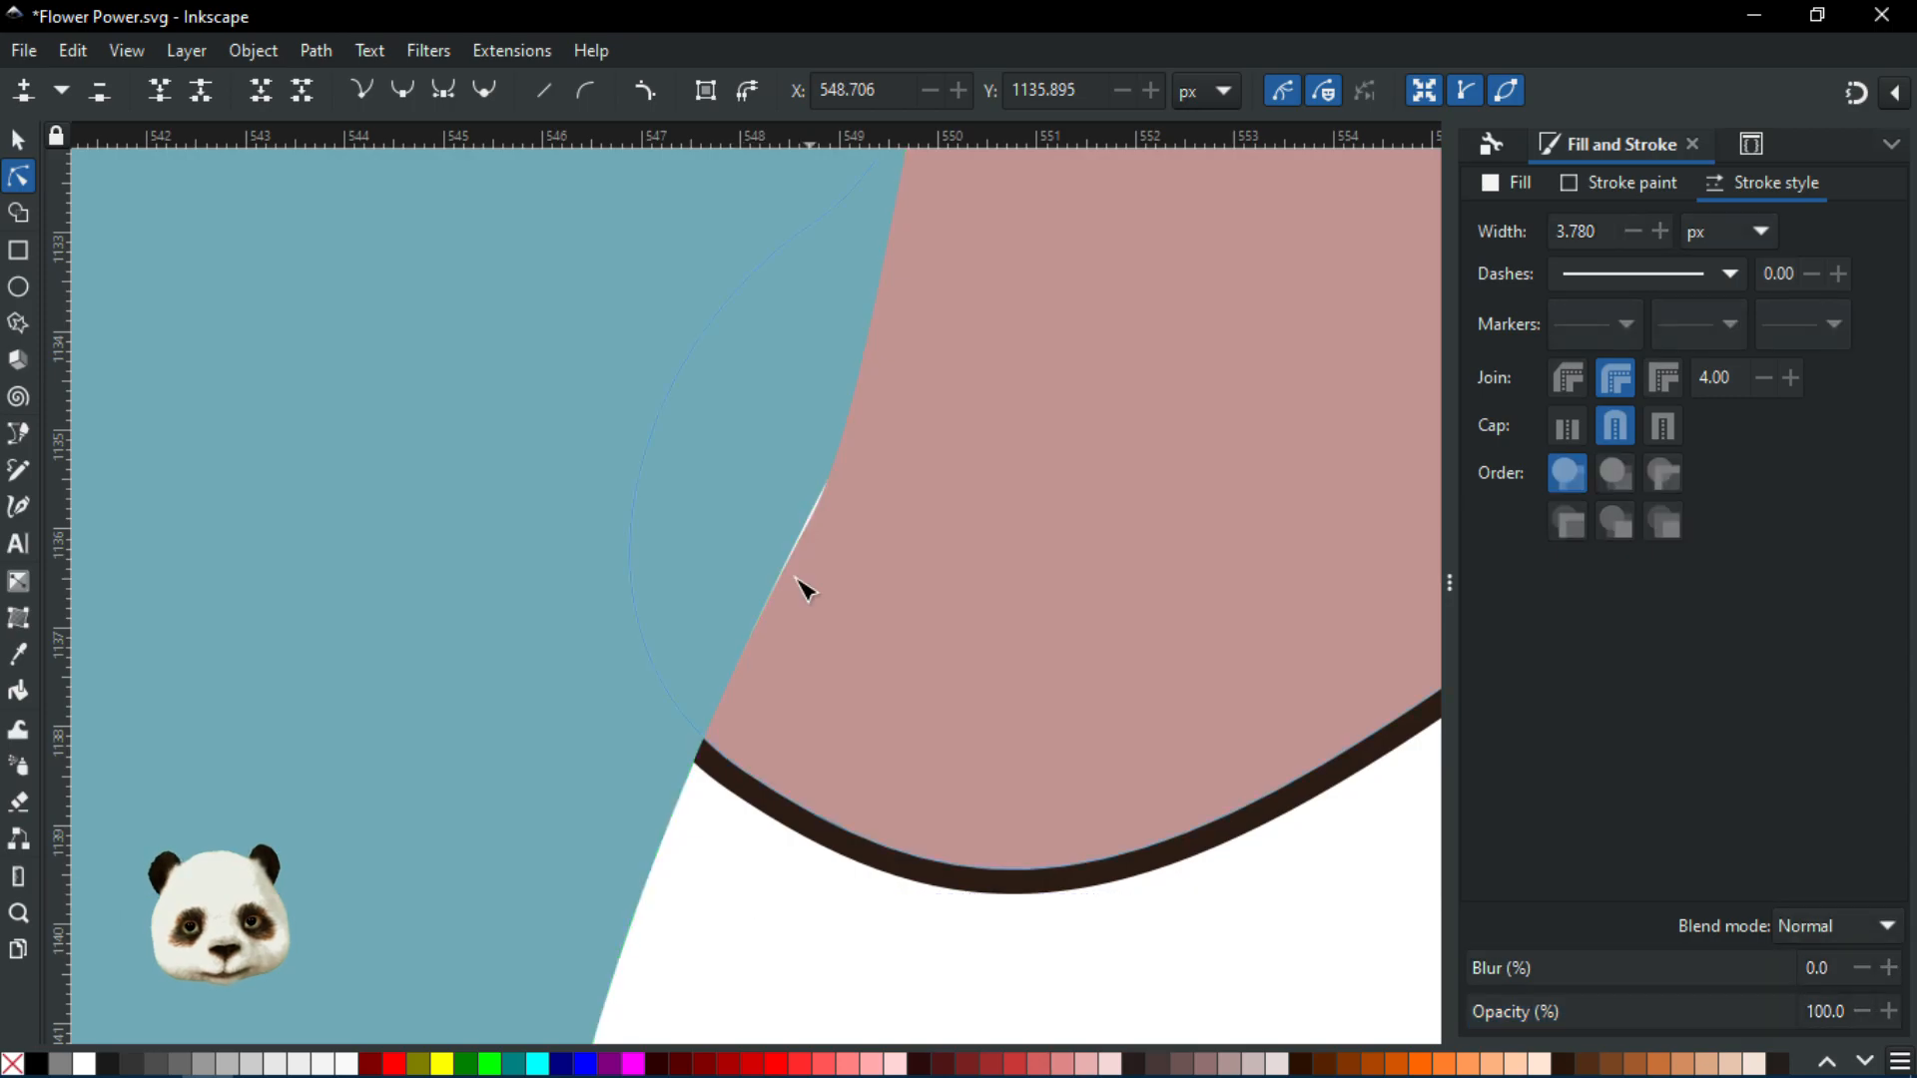
Shift the right petal's curved-edge node up-left to follow the base's right side
ctrl+scroll(1109, 779, down, 5)
ctrl+scroll(518, 676, up, 4)
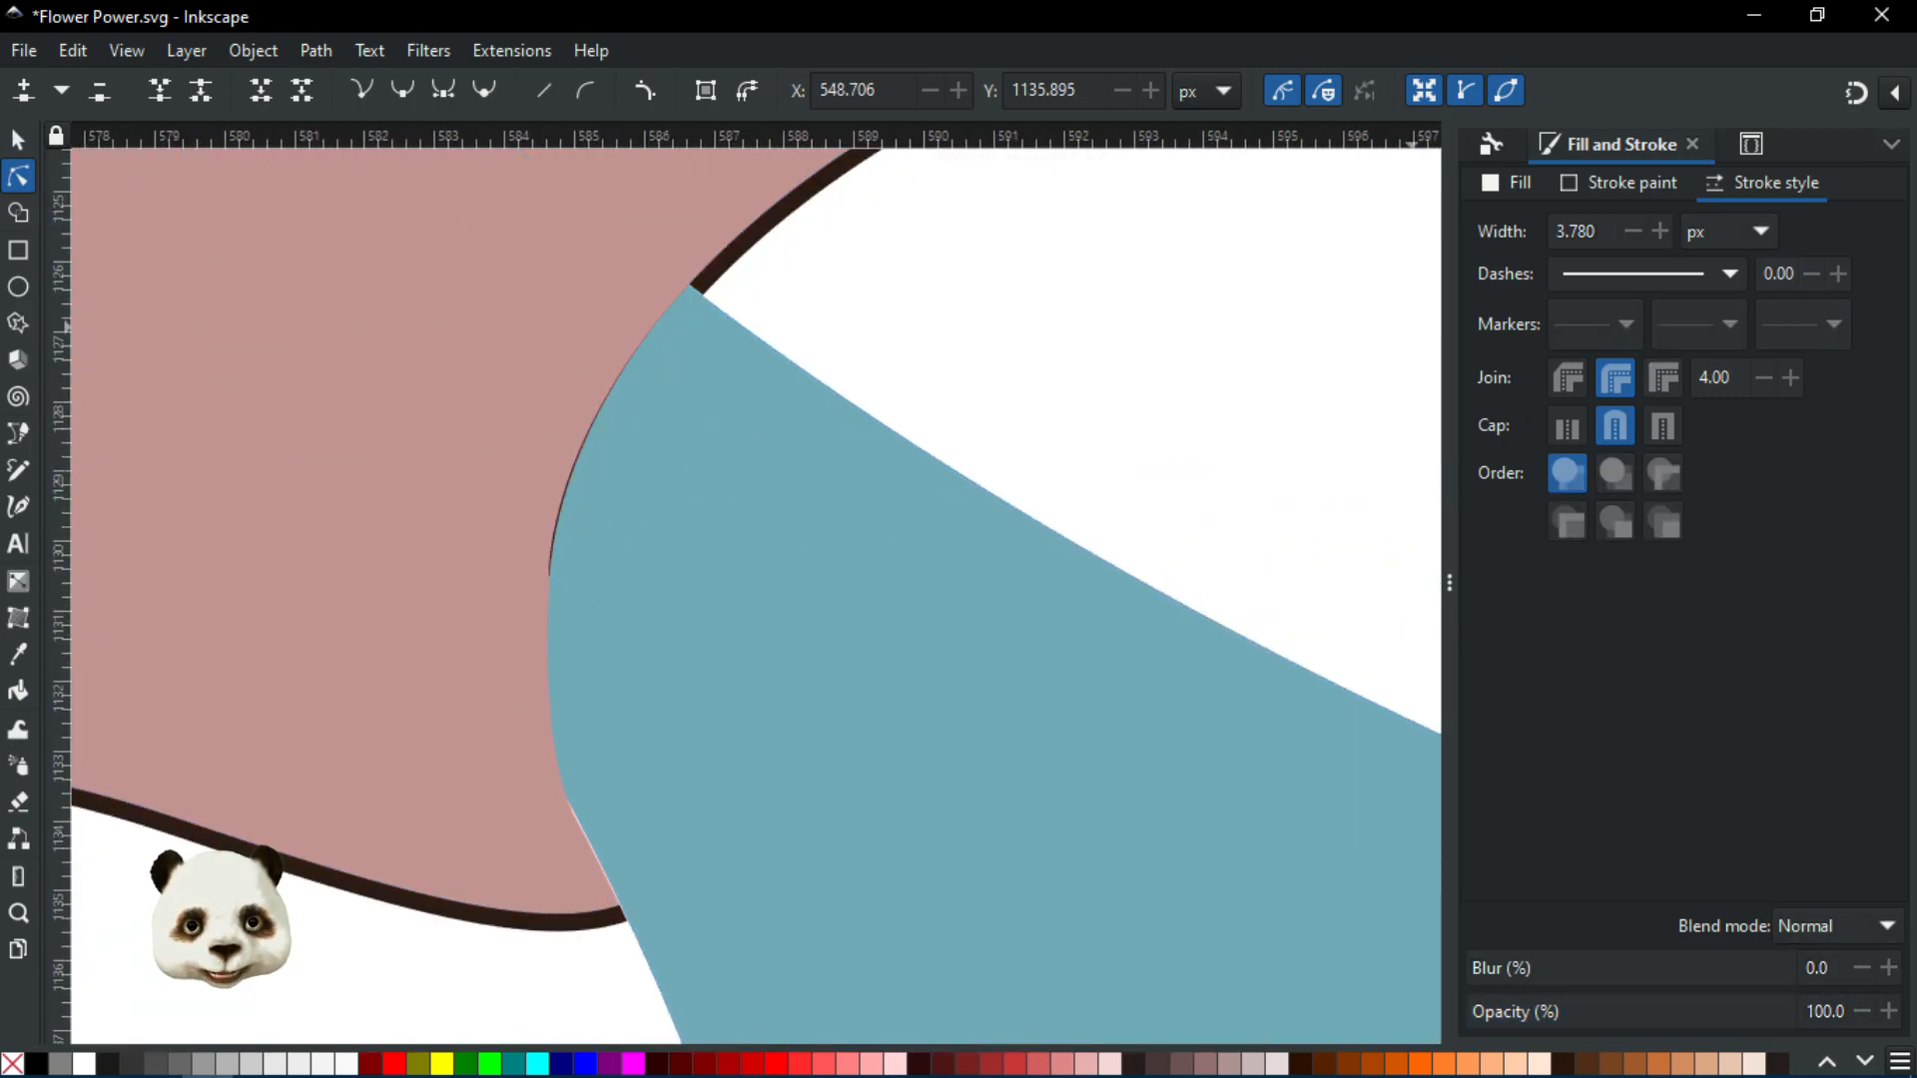
ctrl+scroll(429, 469, down, 6)
ctrl+scroll(714, 631, up, 1)
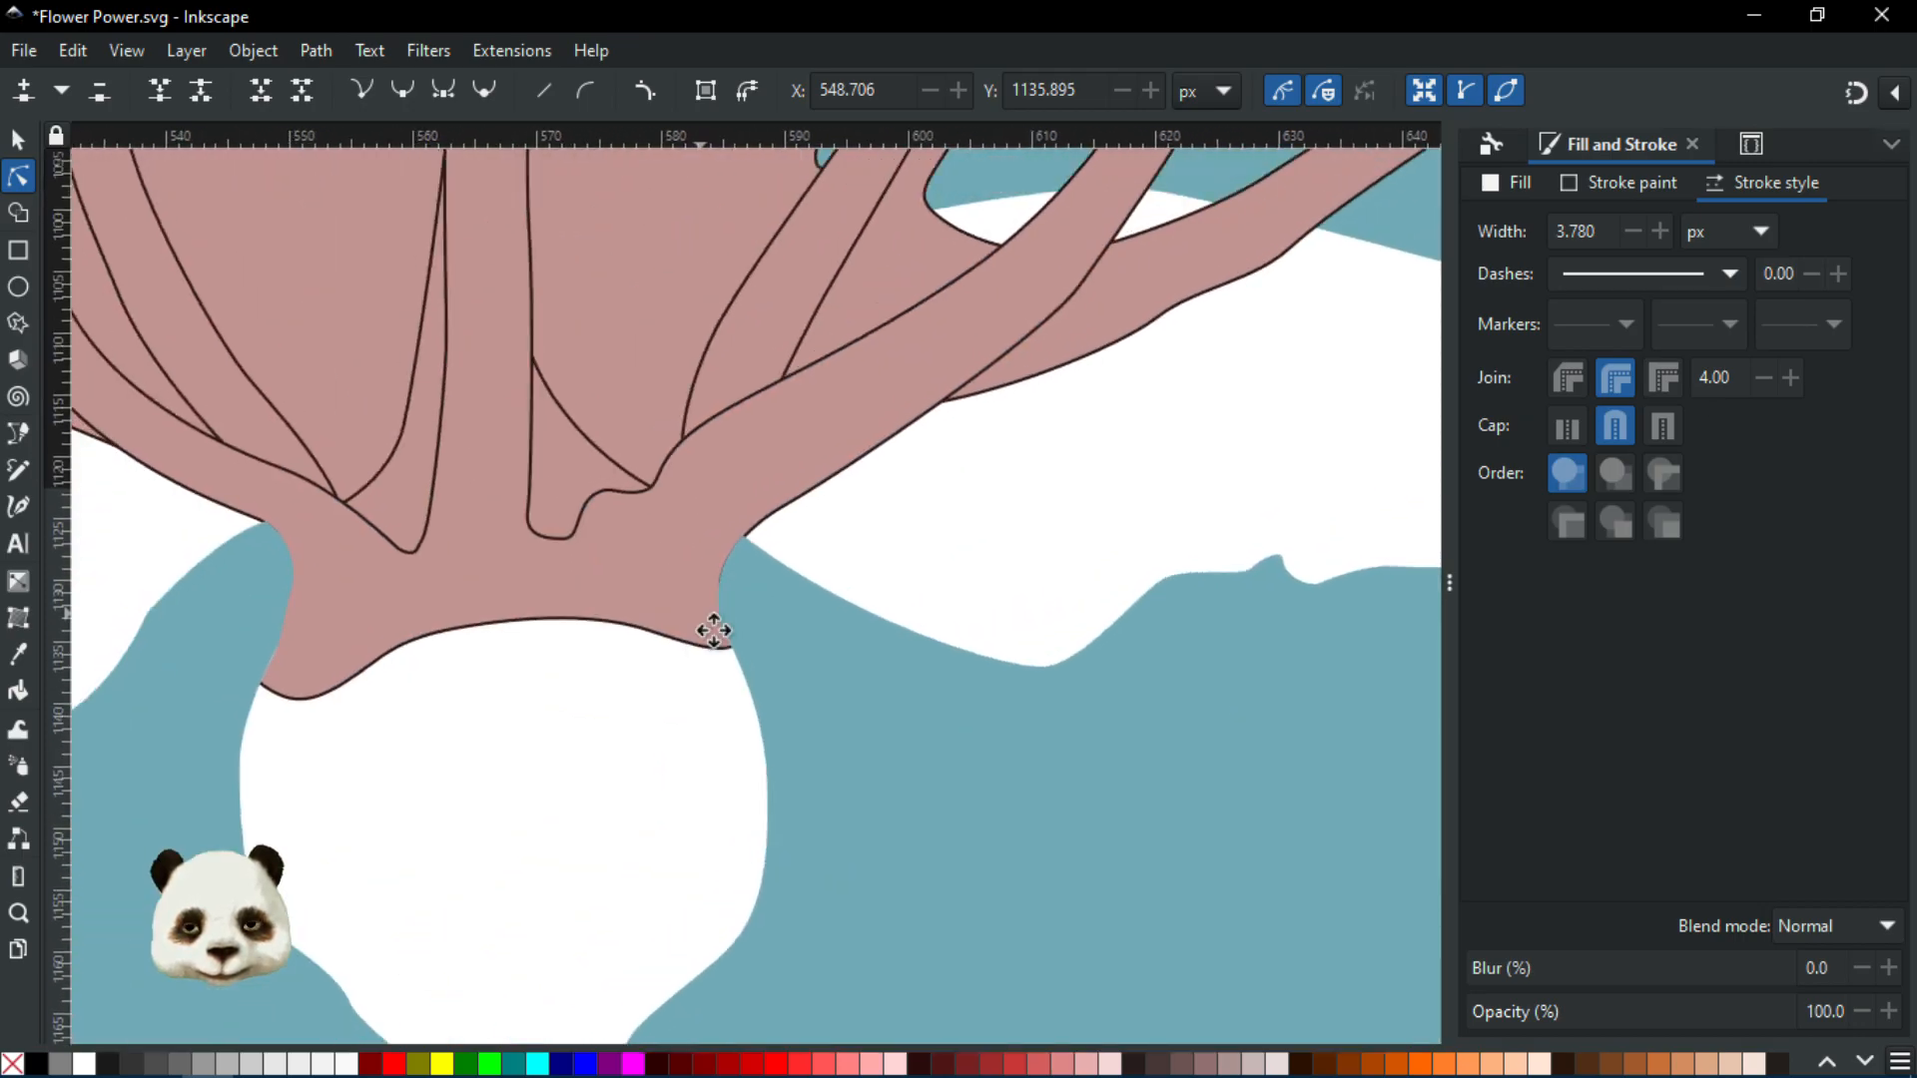
ctrl+scroll(699, 633, up, 2)
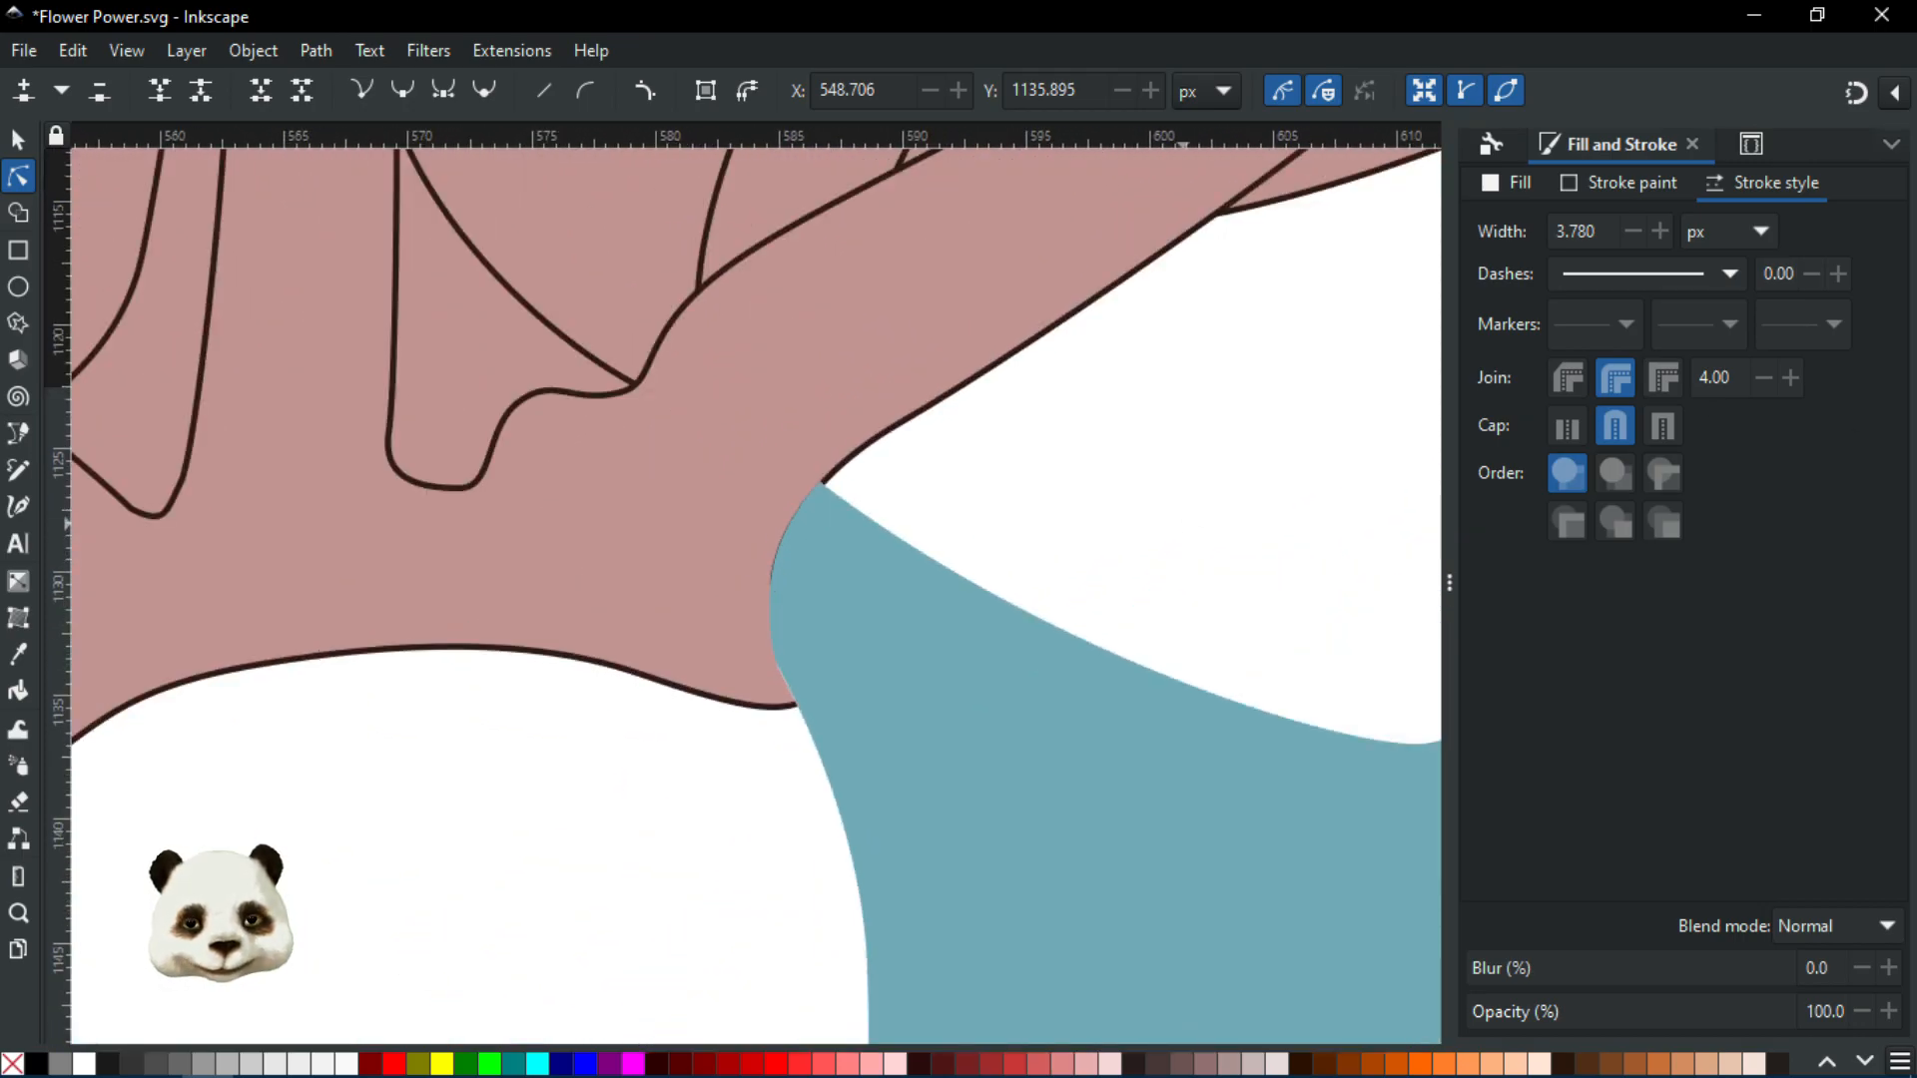
click(791, 571)
ctrl+scroll(789, 569, up, 3)
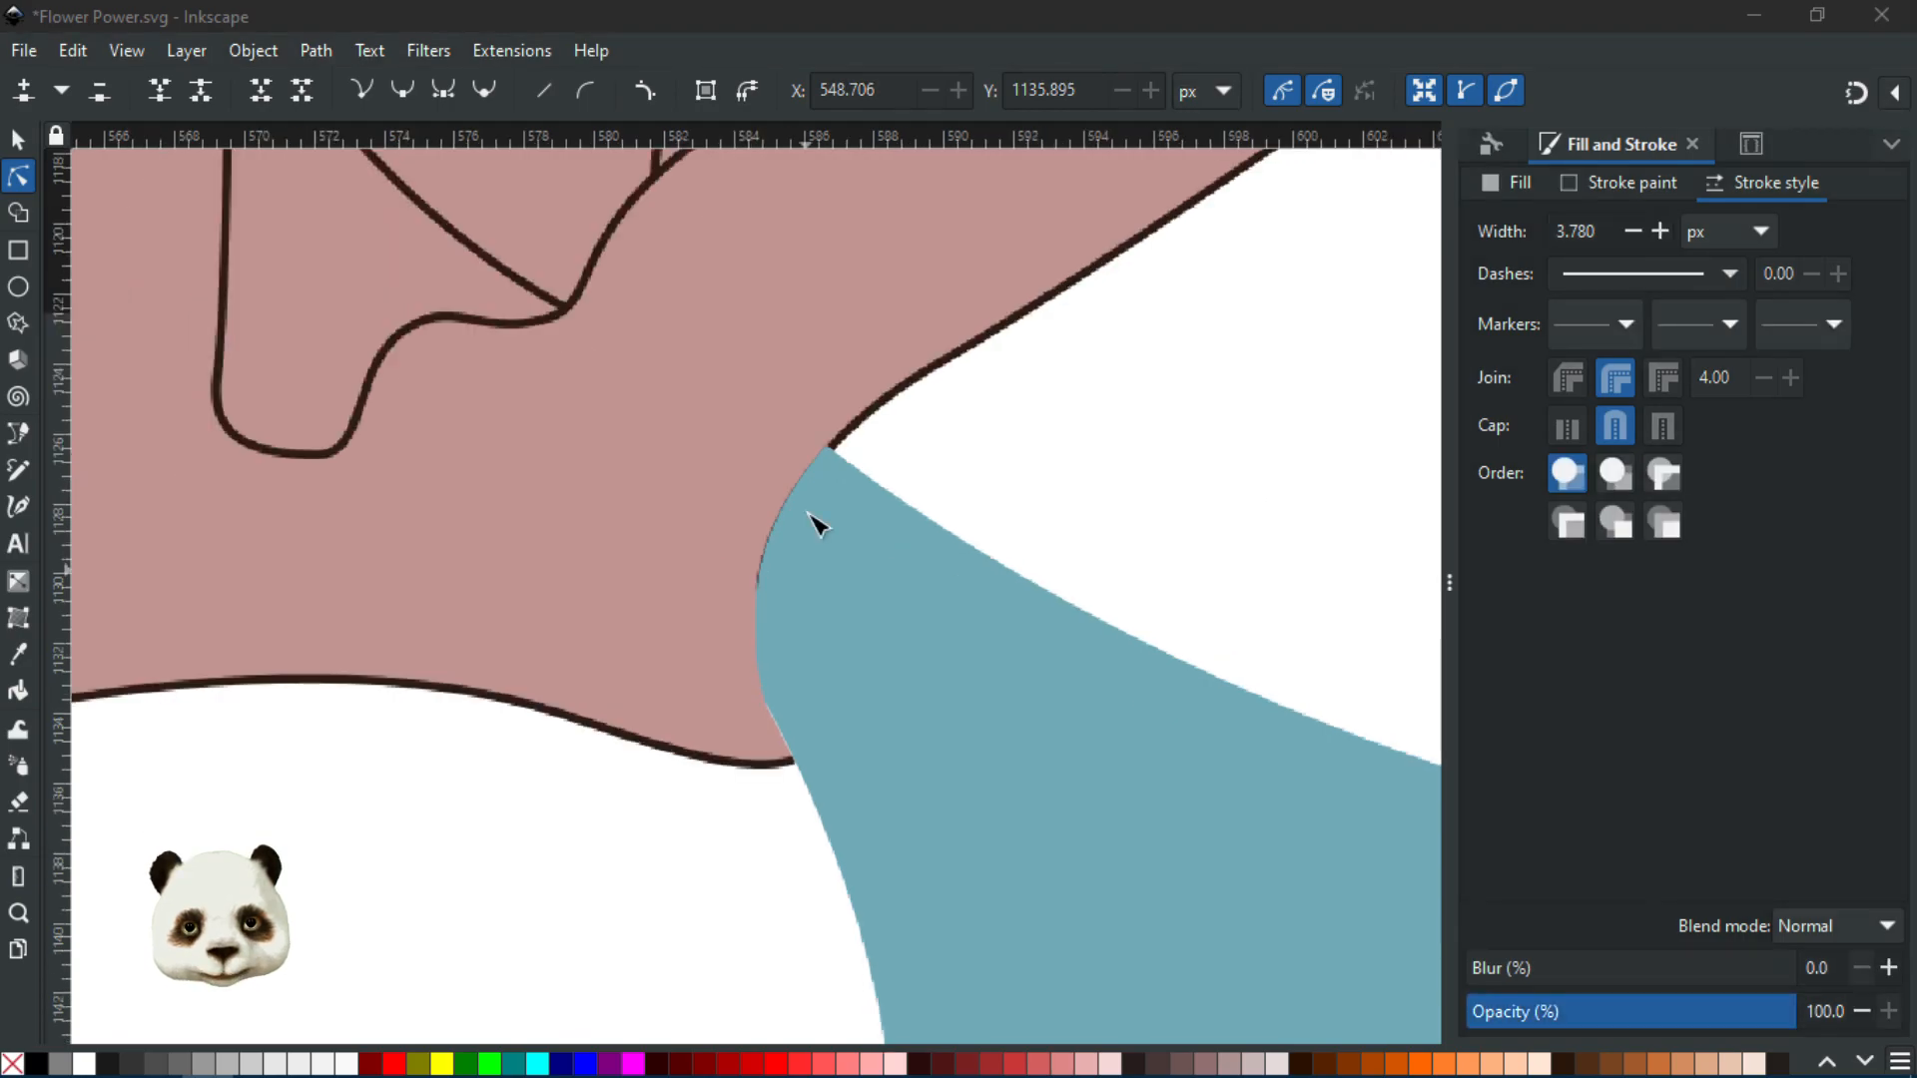
click(771, 635)
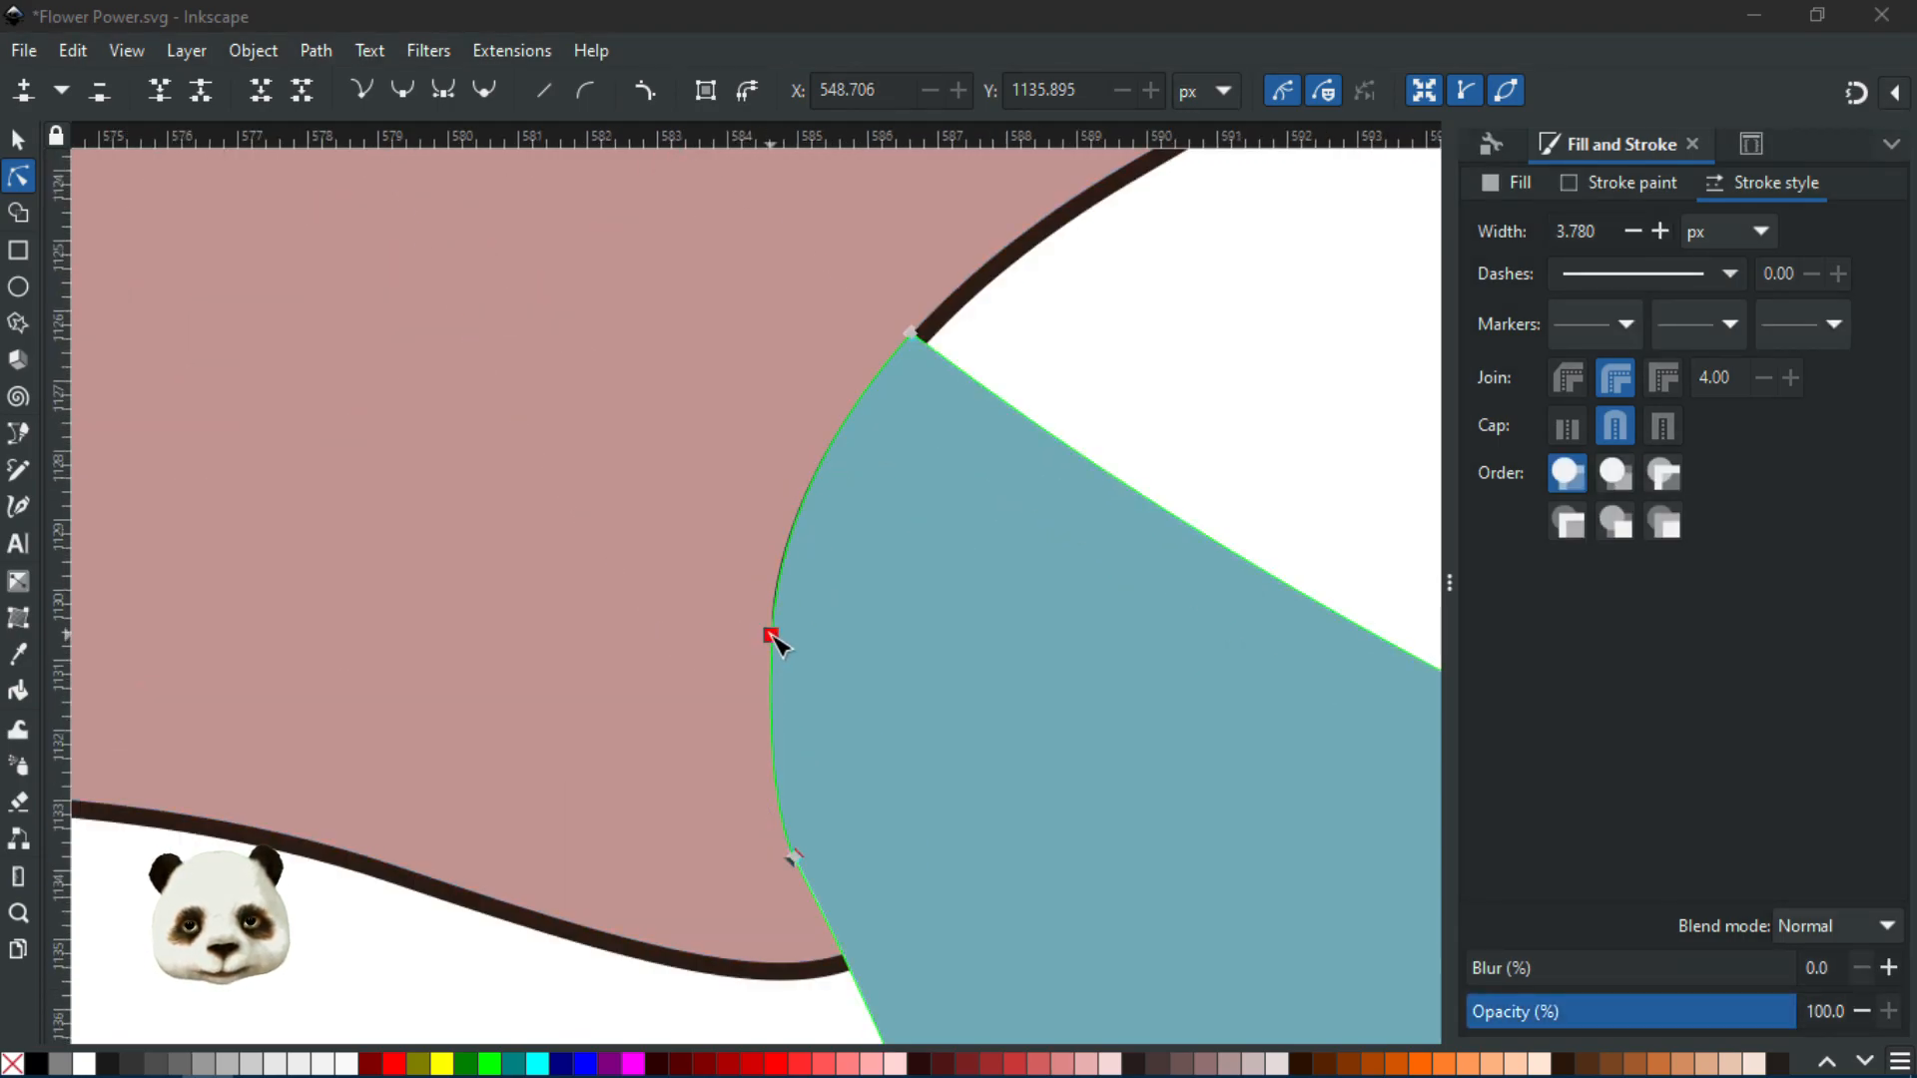
drag(772, 637, 767, 630)
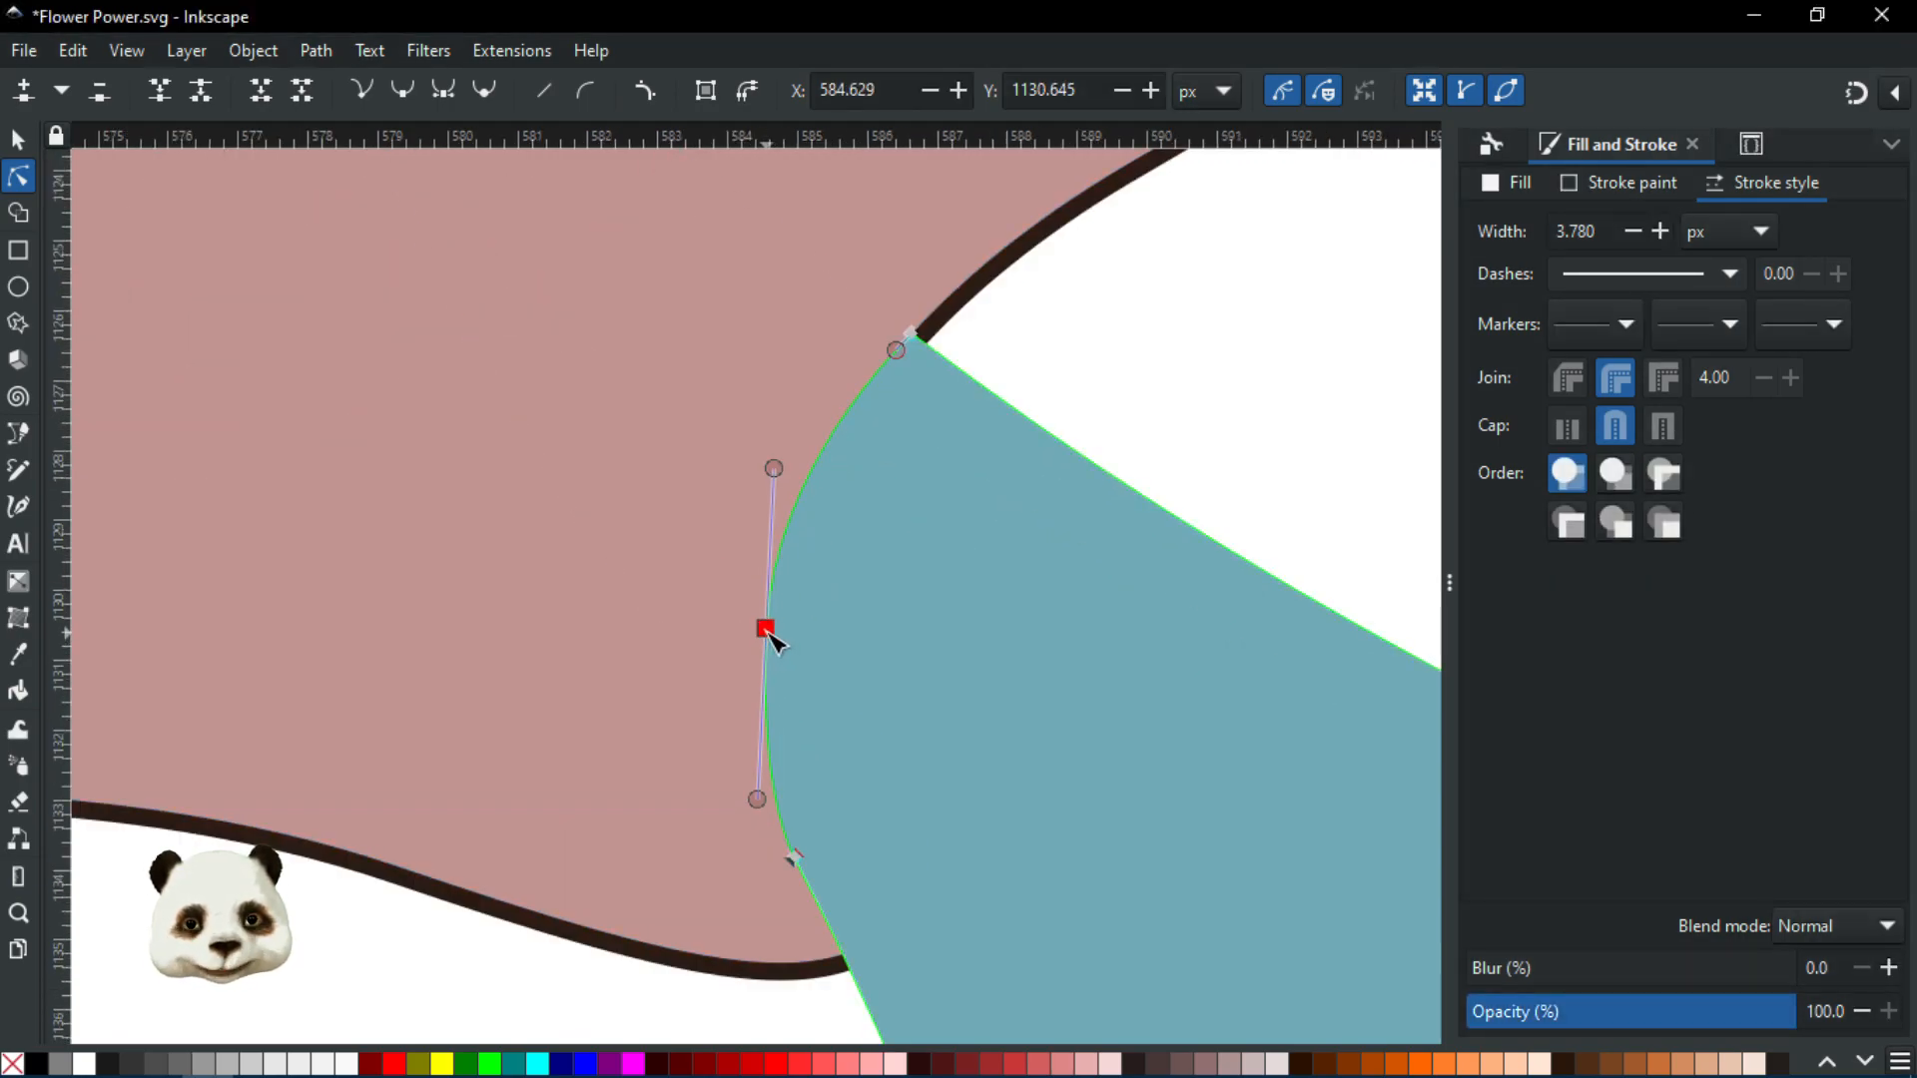
click(1194, 390)
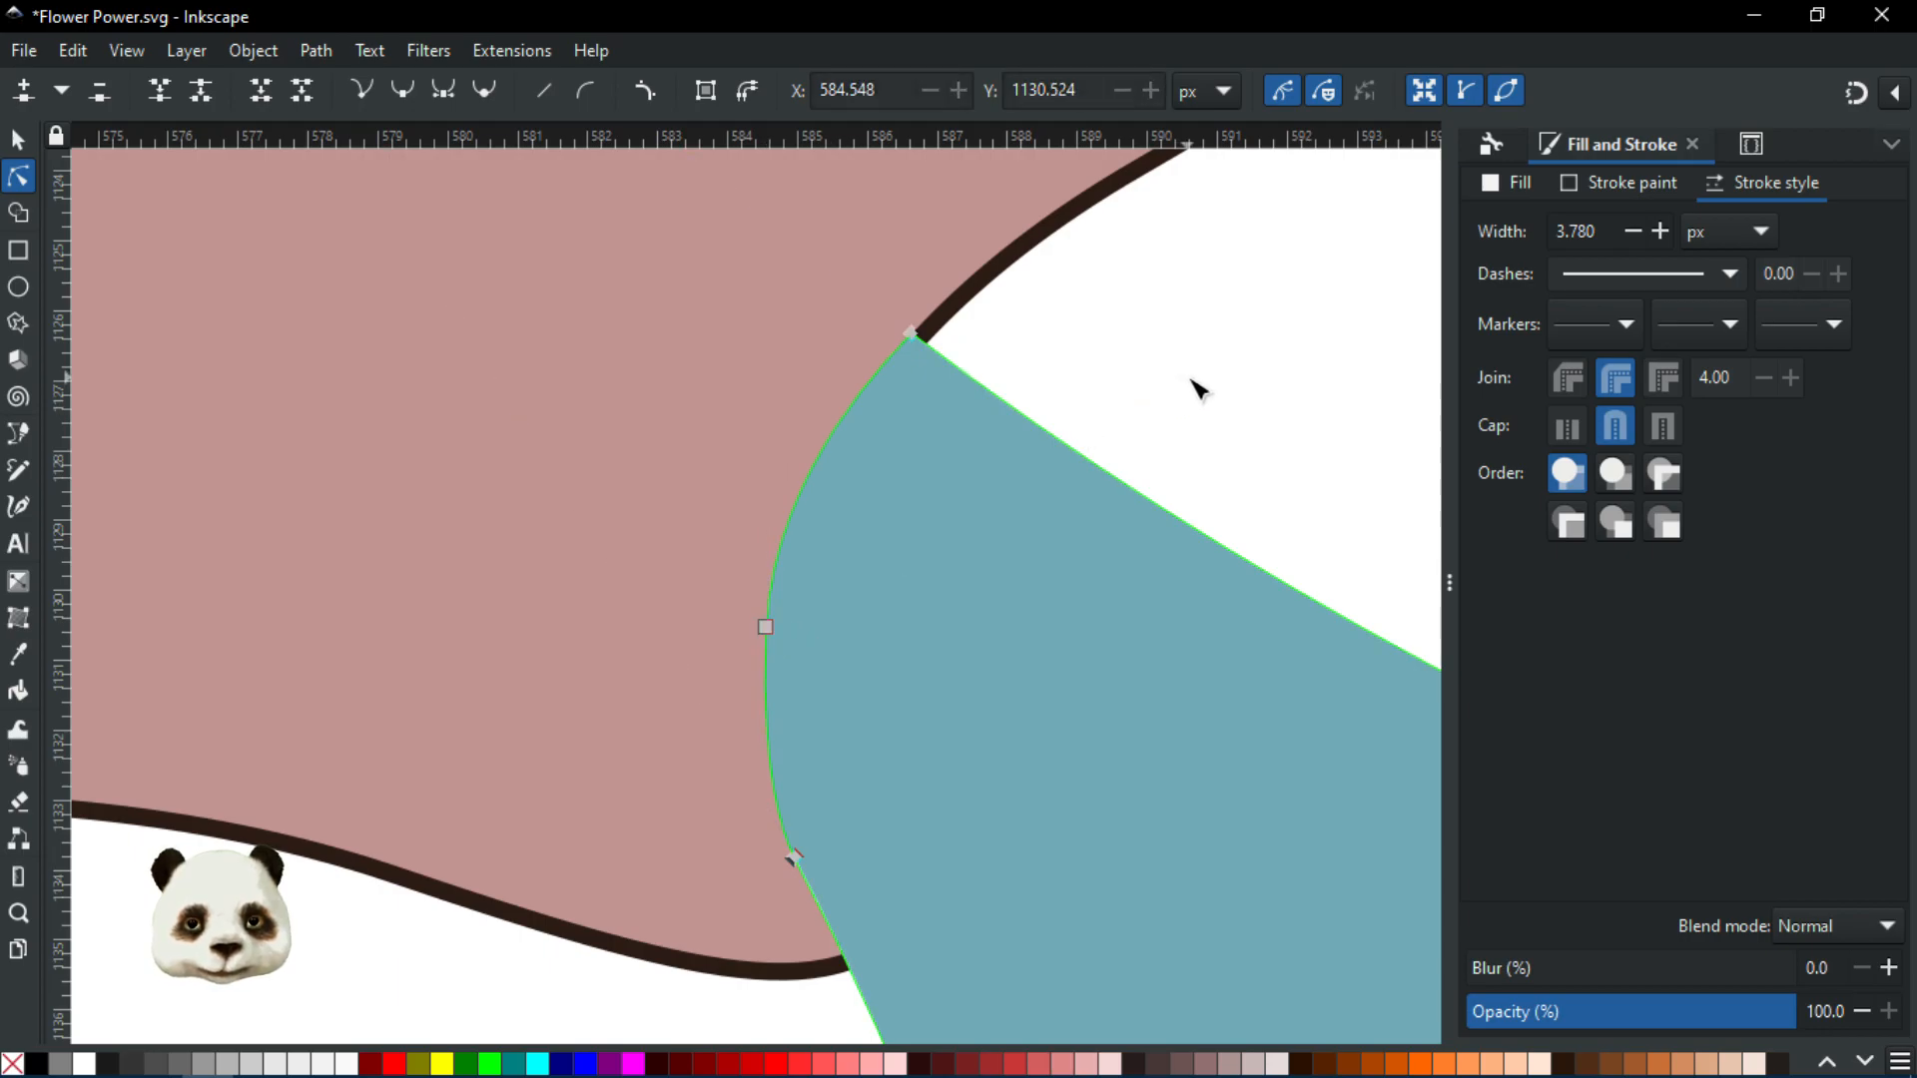
scroll(1194, 399, down, 8)
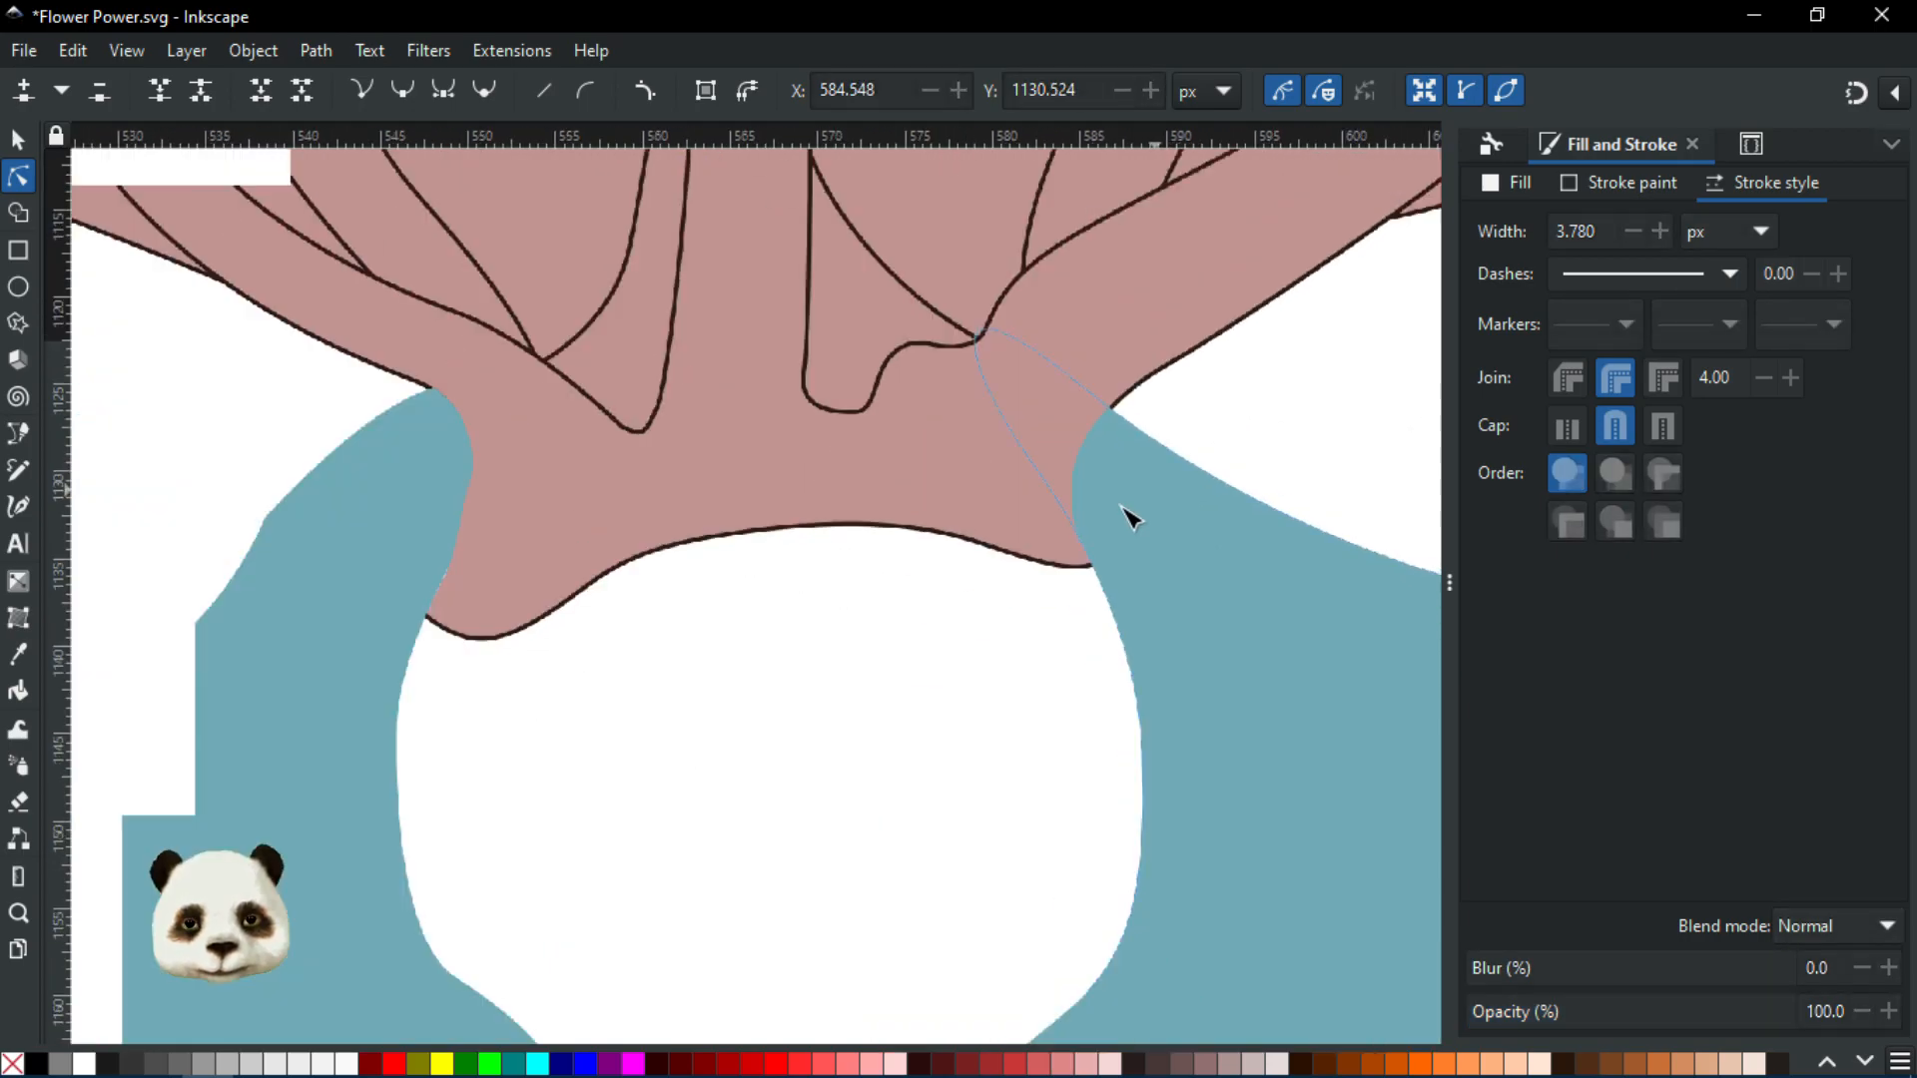
Zoom around the traced flower, then zoom out and pan until the hexagon palette is visible
scroll(954, 659, down, 2)
scroll(998, 638, down, 2)
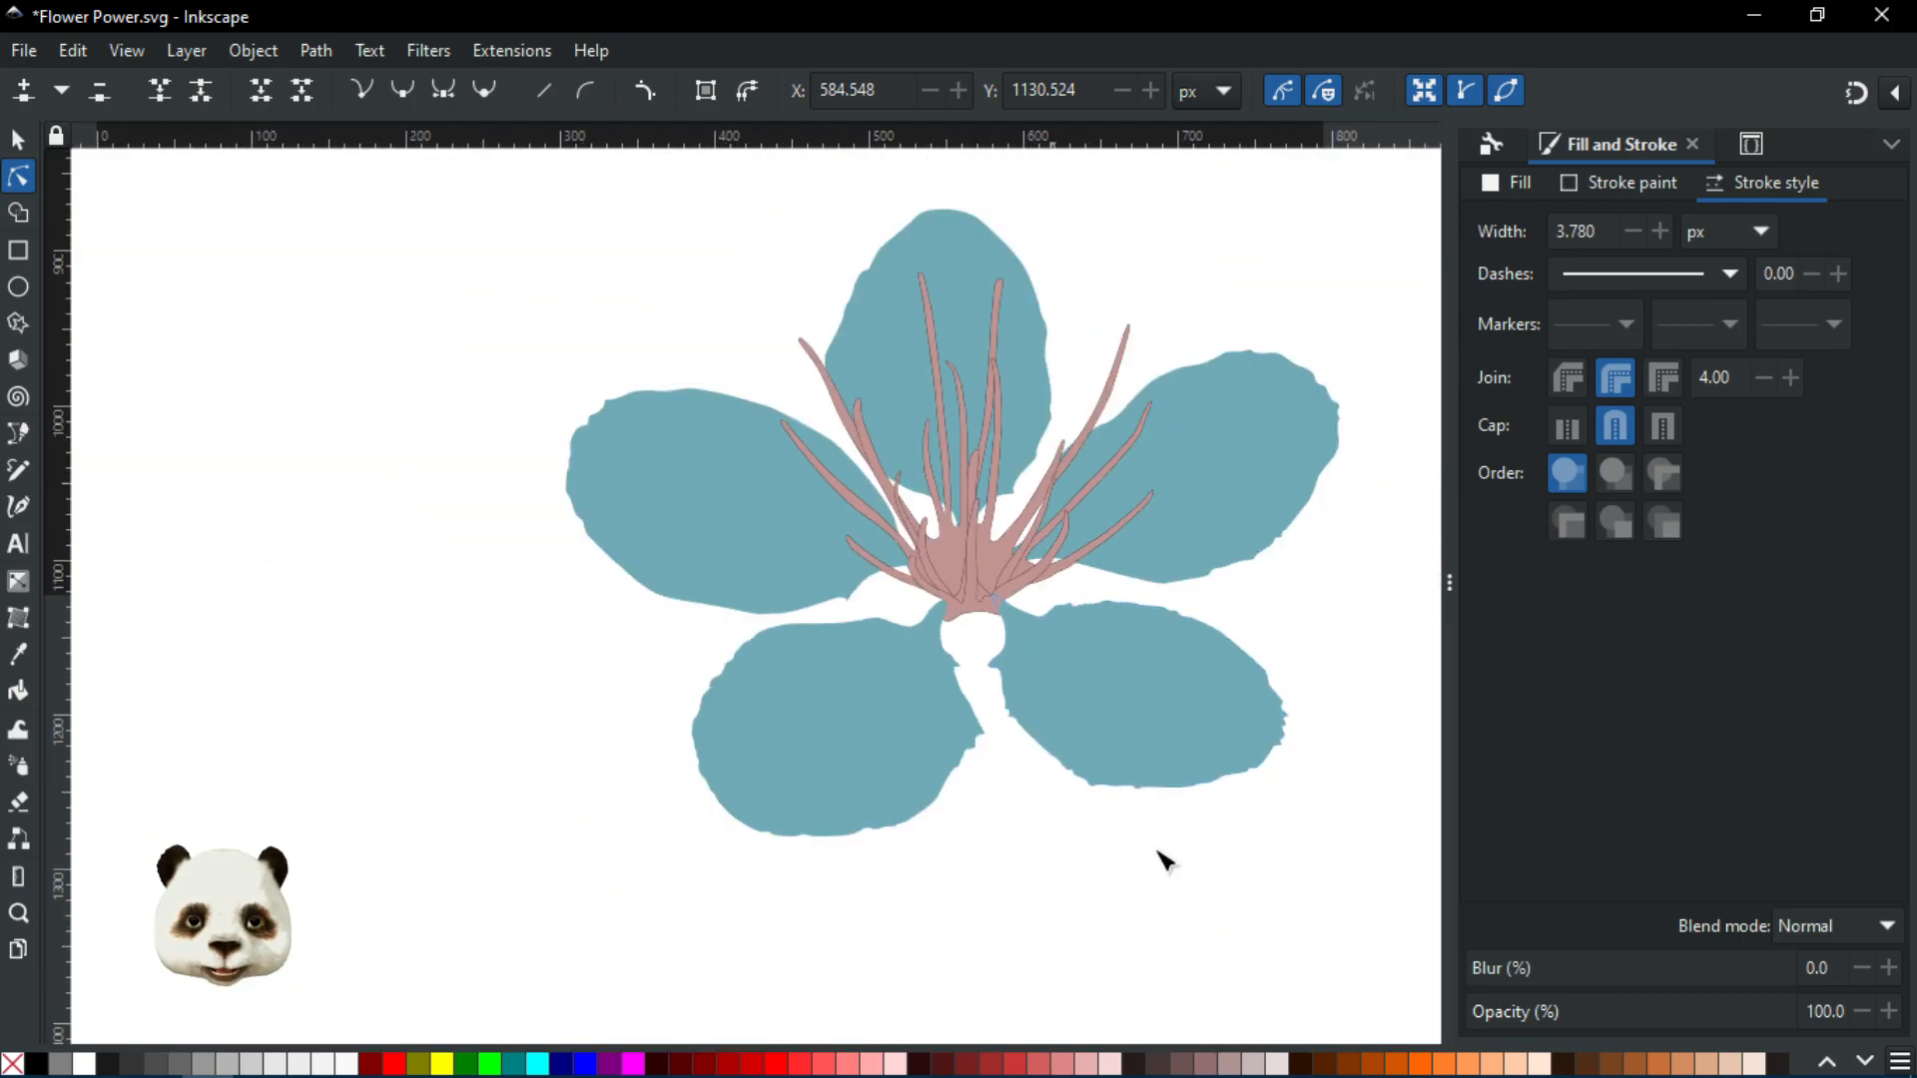
scroll(1280, 599, up, 1)
scroll(792, 749, up, 1)
scroll(606, 679, up, 1)
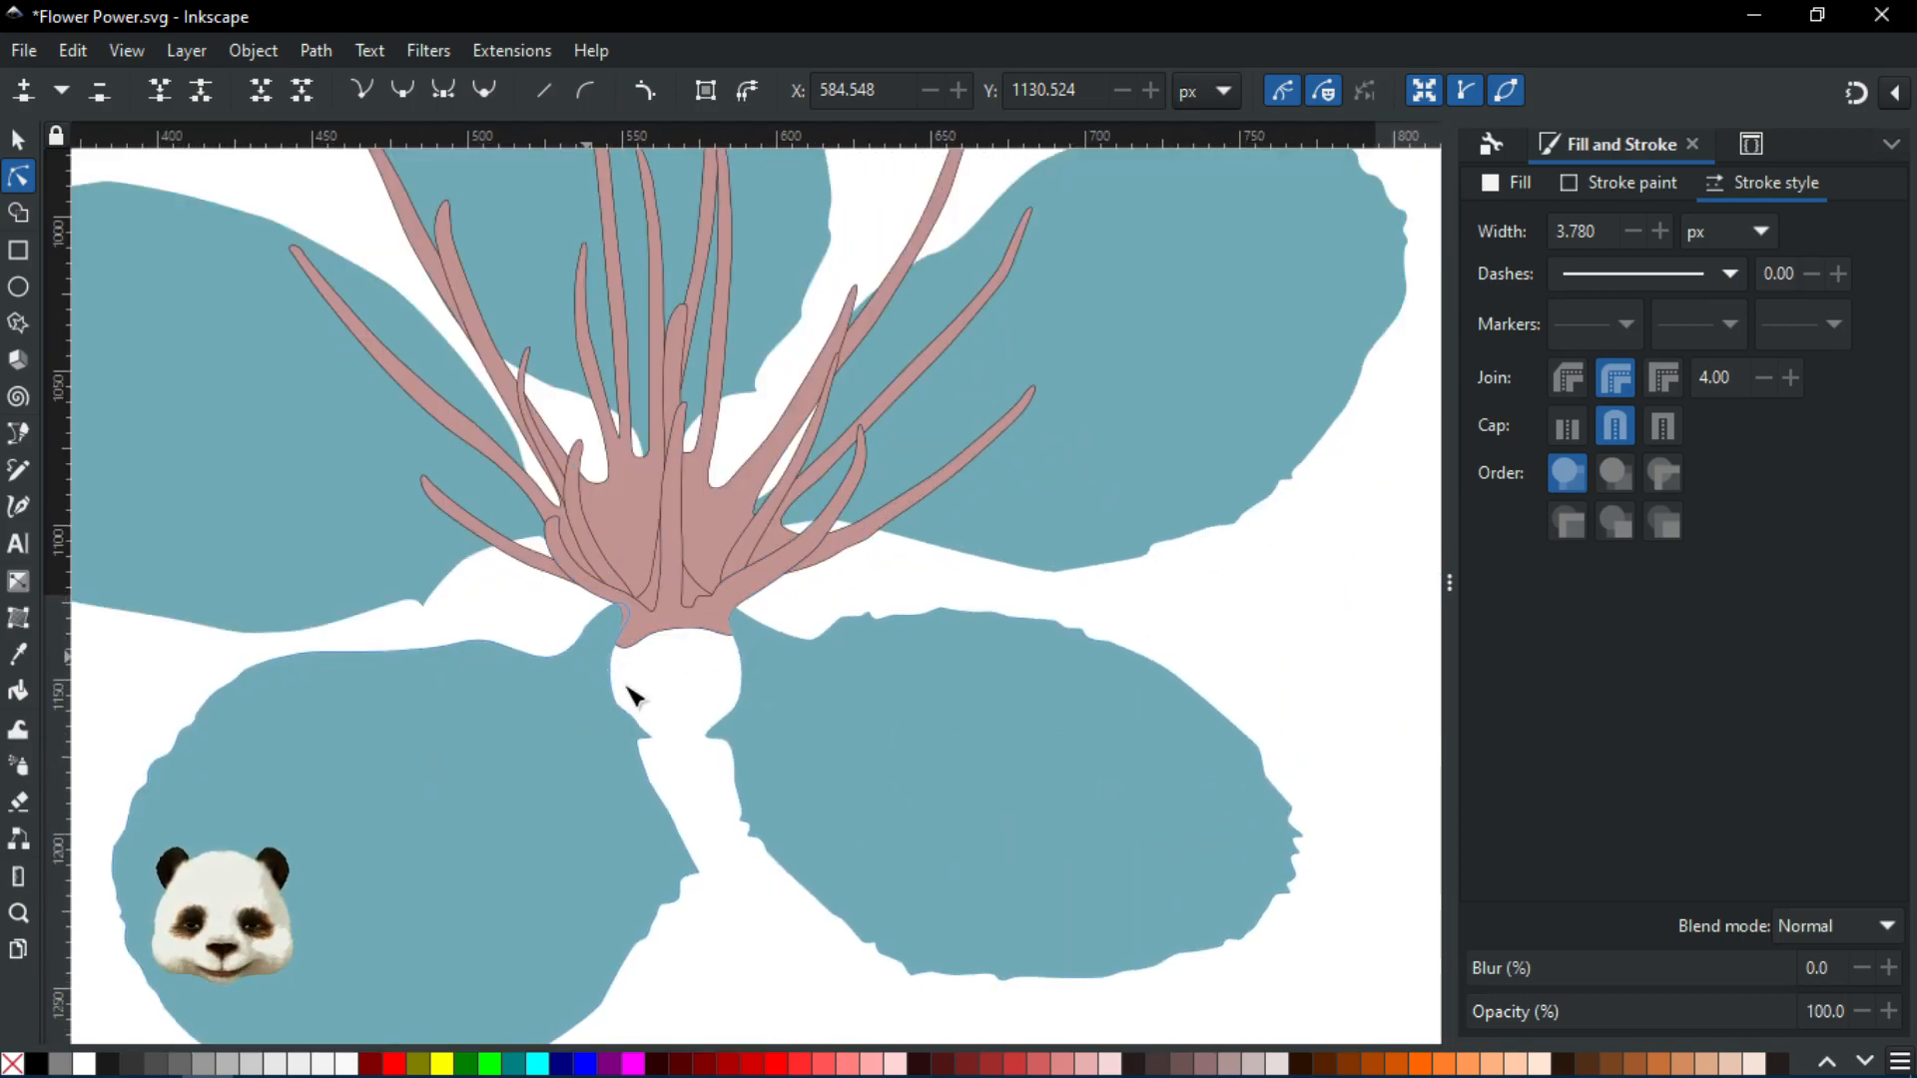
scroll(522, 736, down, 3)
scroll(449, 775, up, 3)
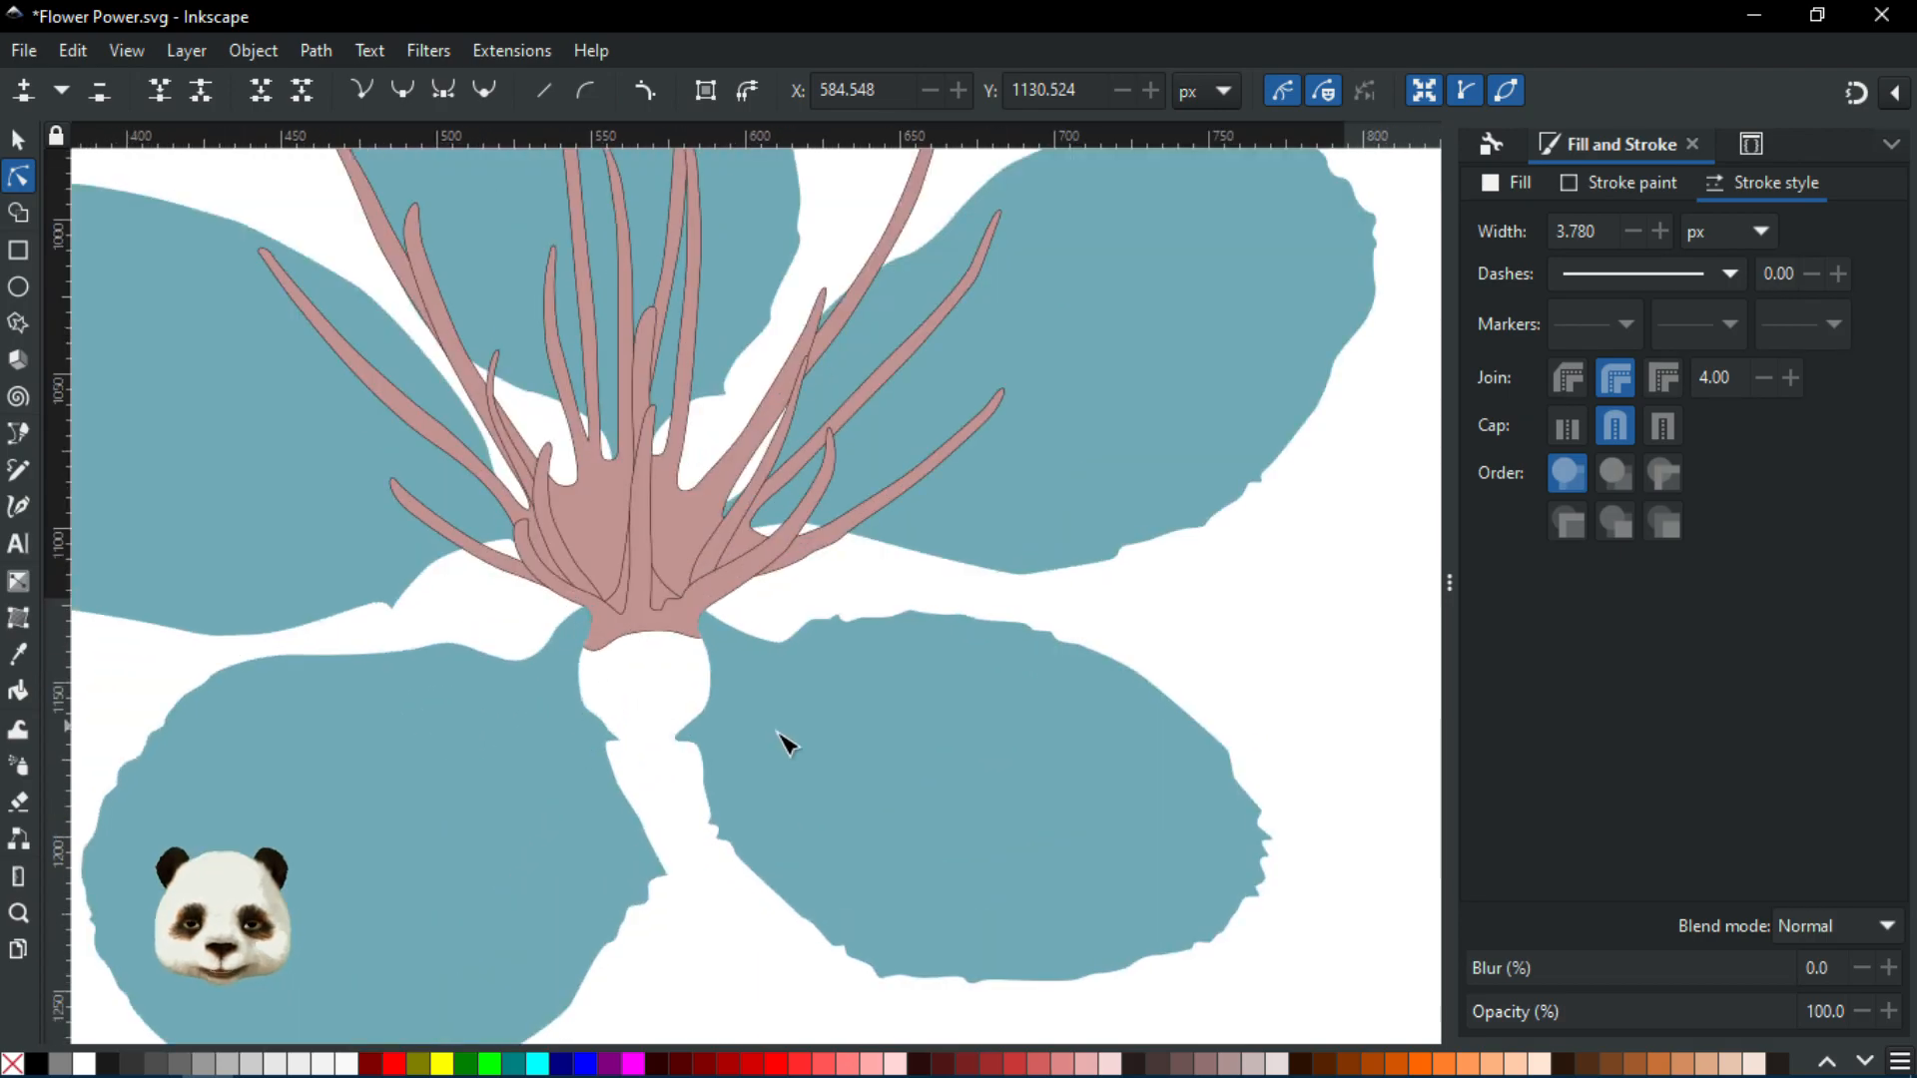
scroll(596, 736, down, 3)
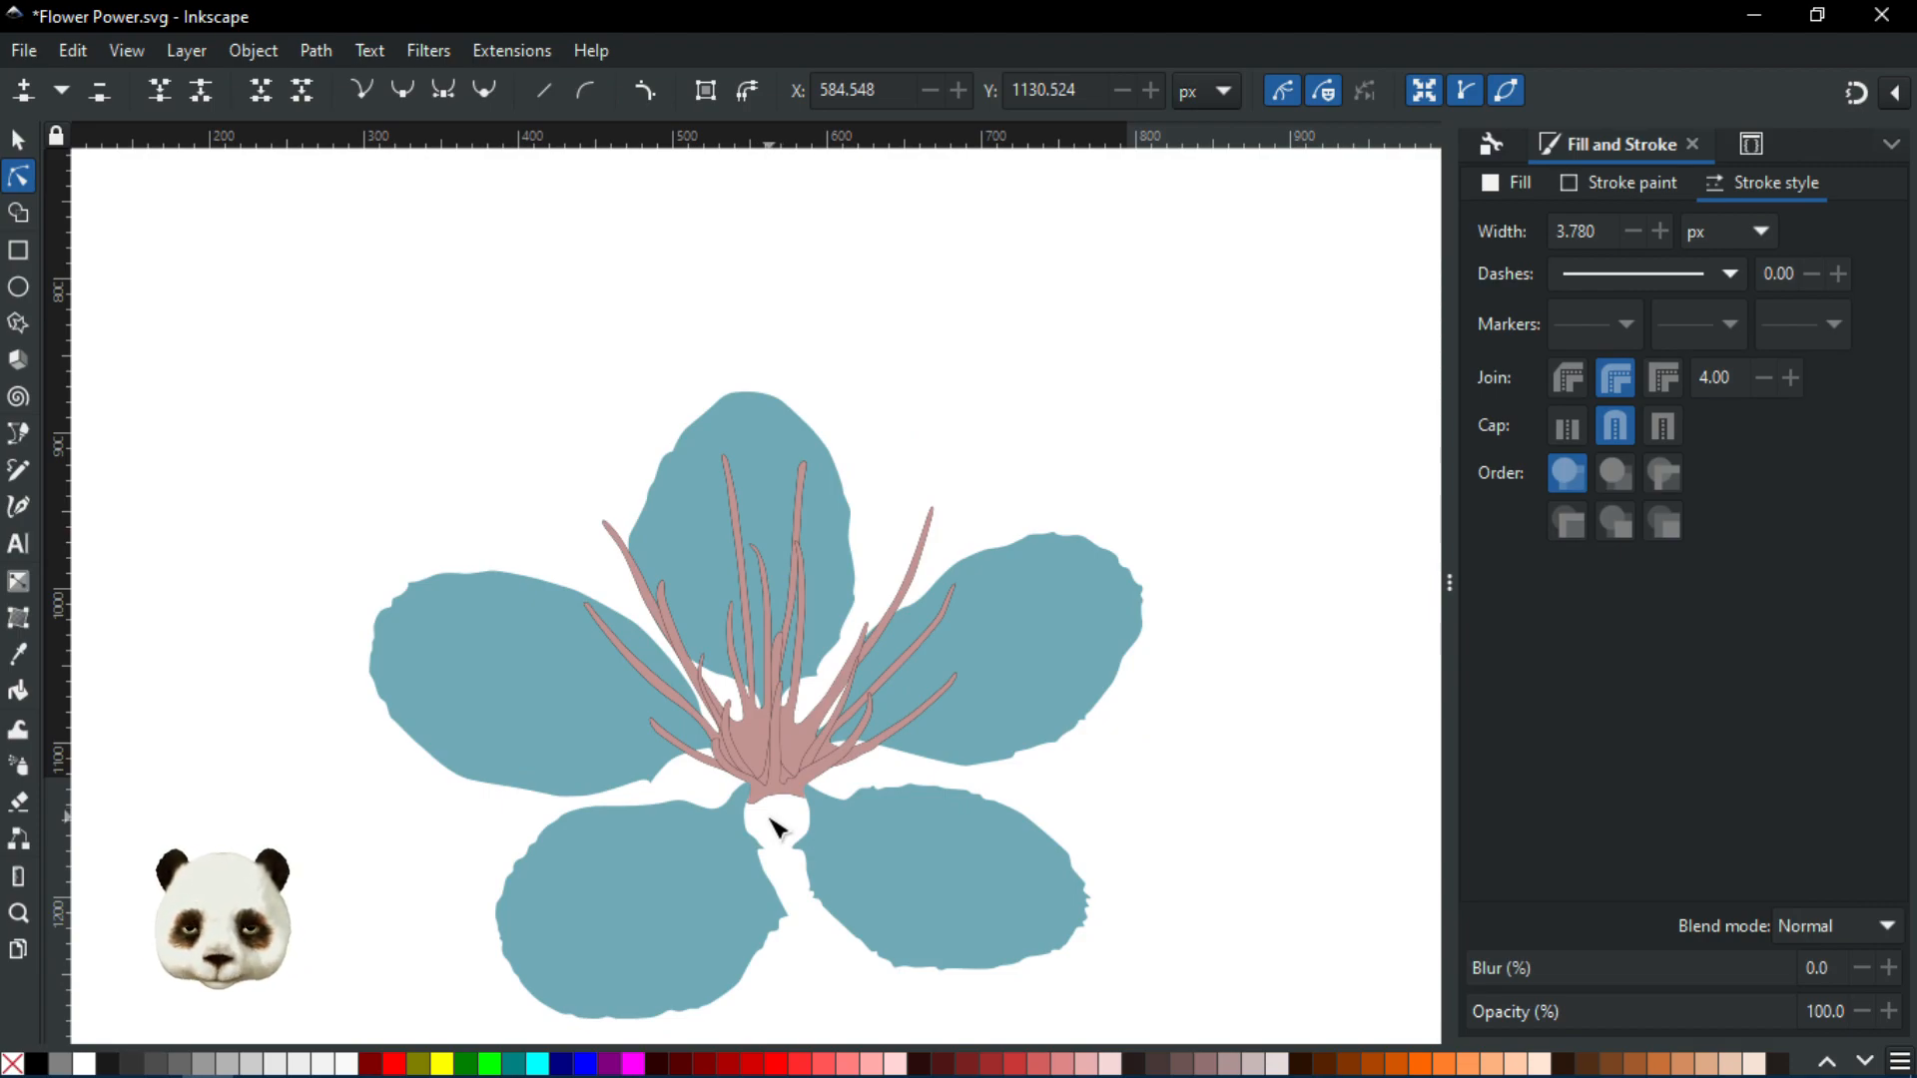
scroll(789, 809, up, 3)
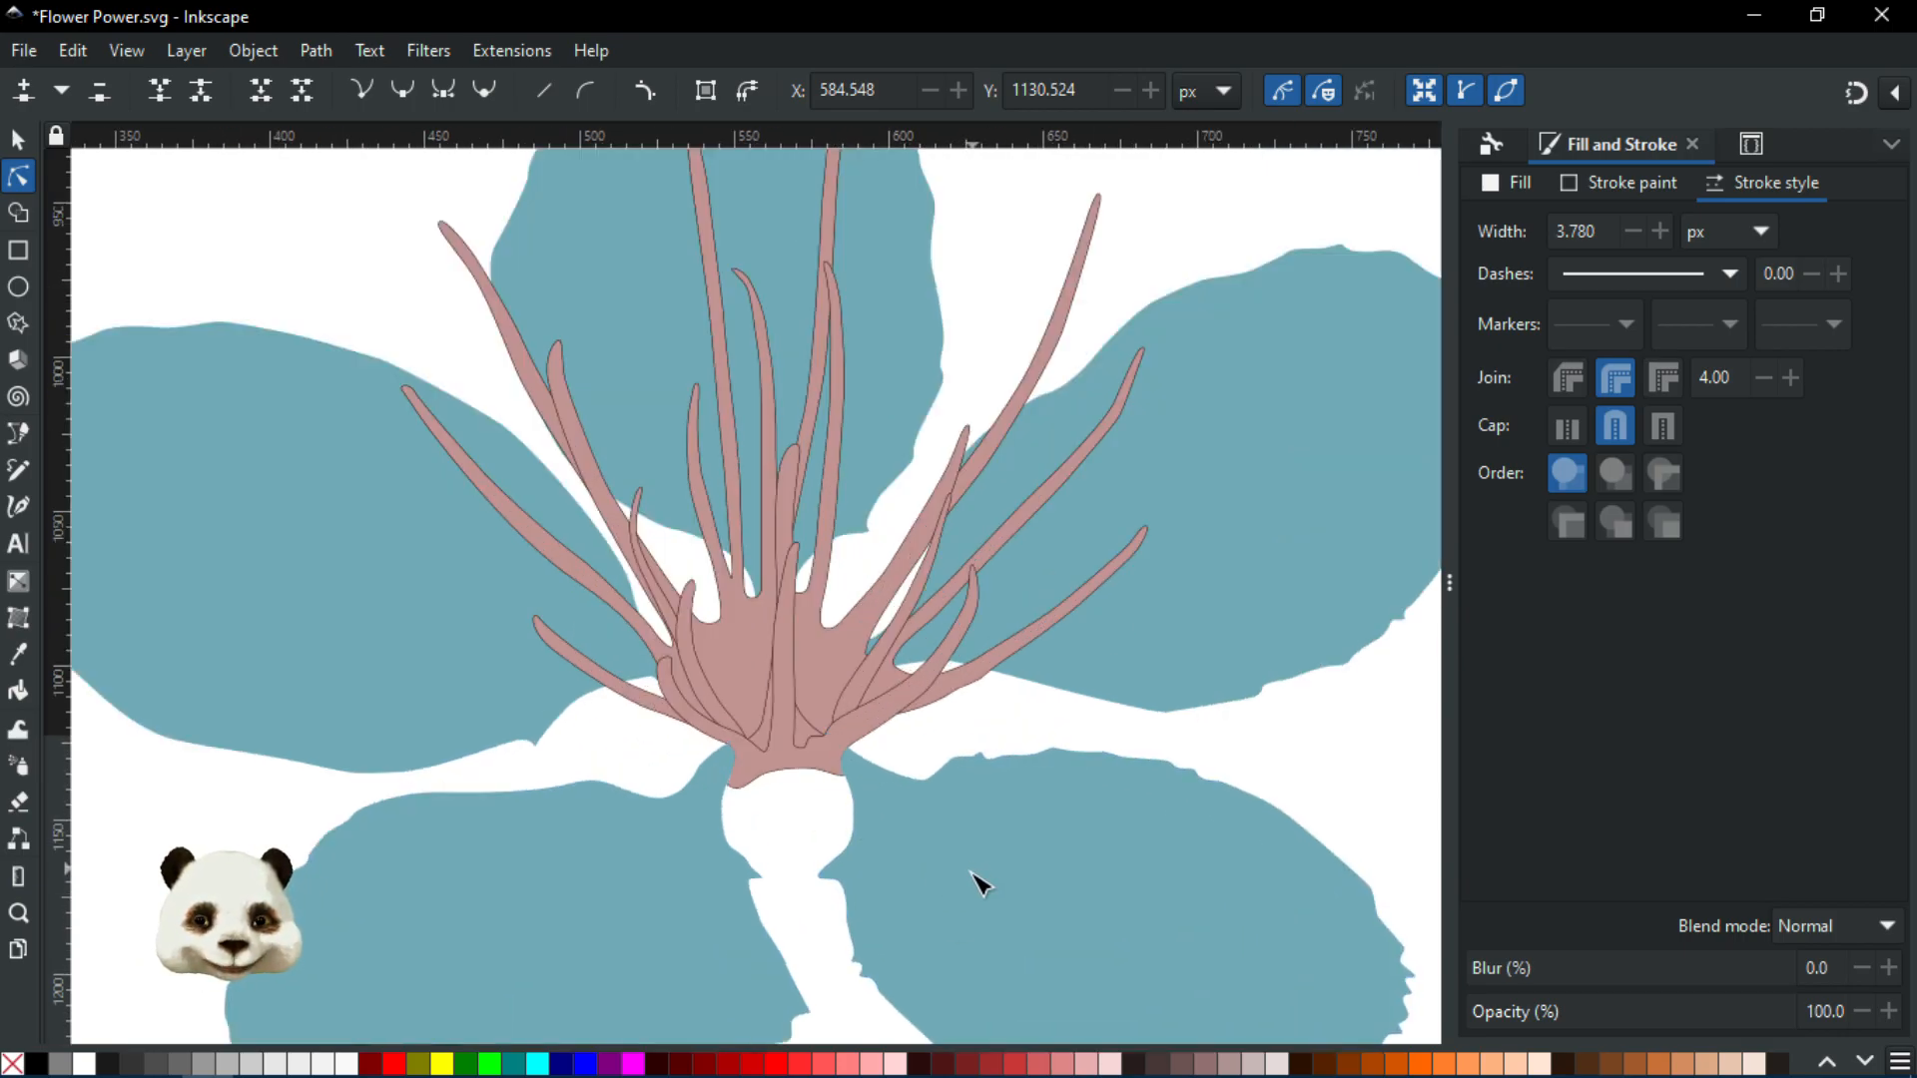
scroll(728, 842, up, 2)
scroll(719, 813, down, 3)
scroll(715, 740, up, 3)
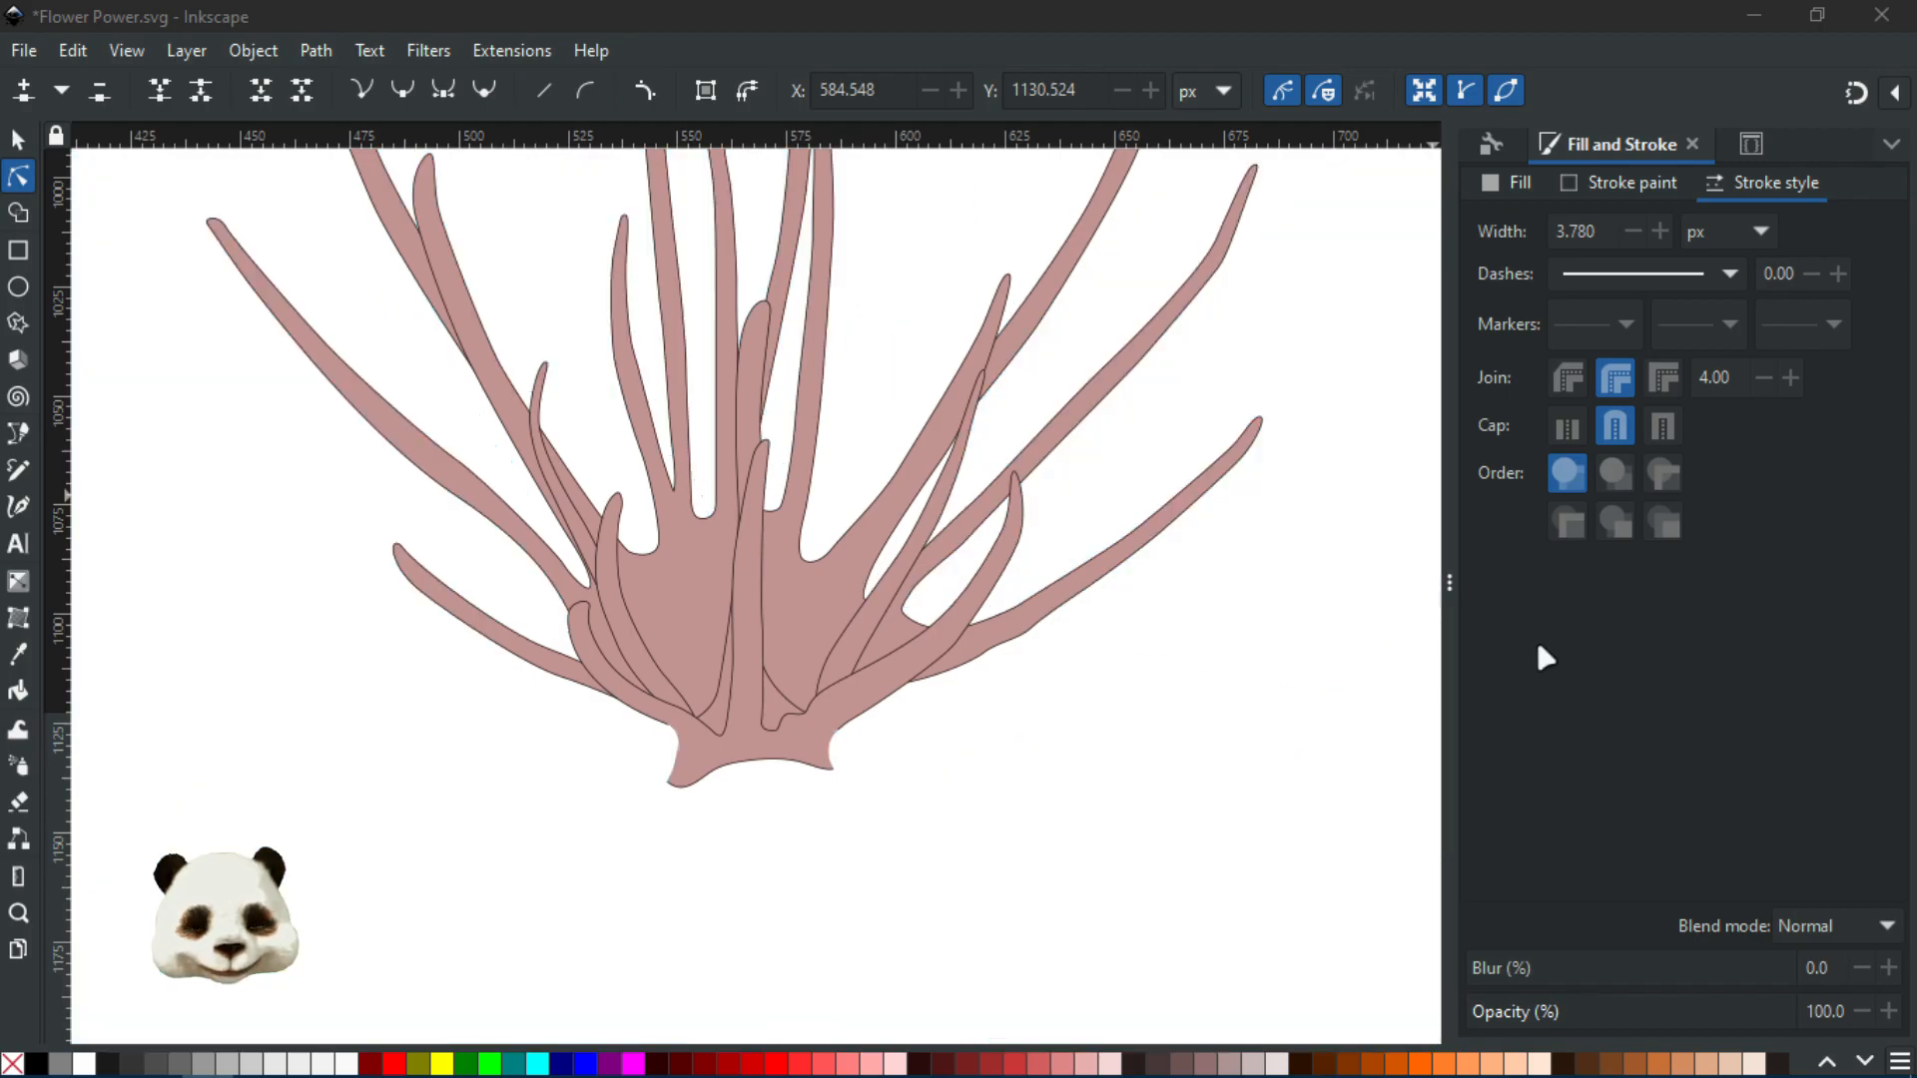
scroll(956, 548, down, 4)
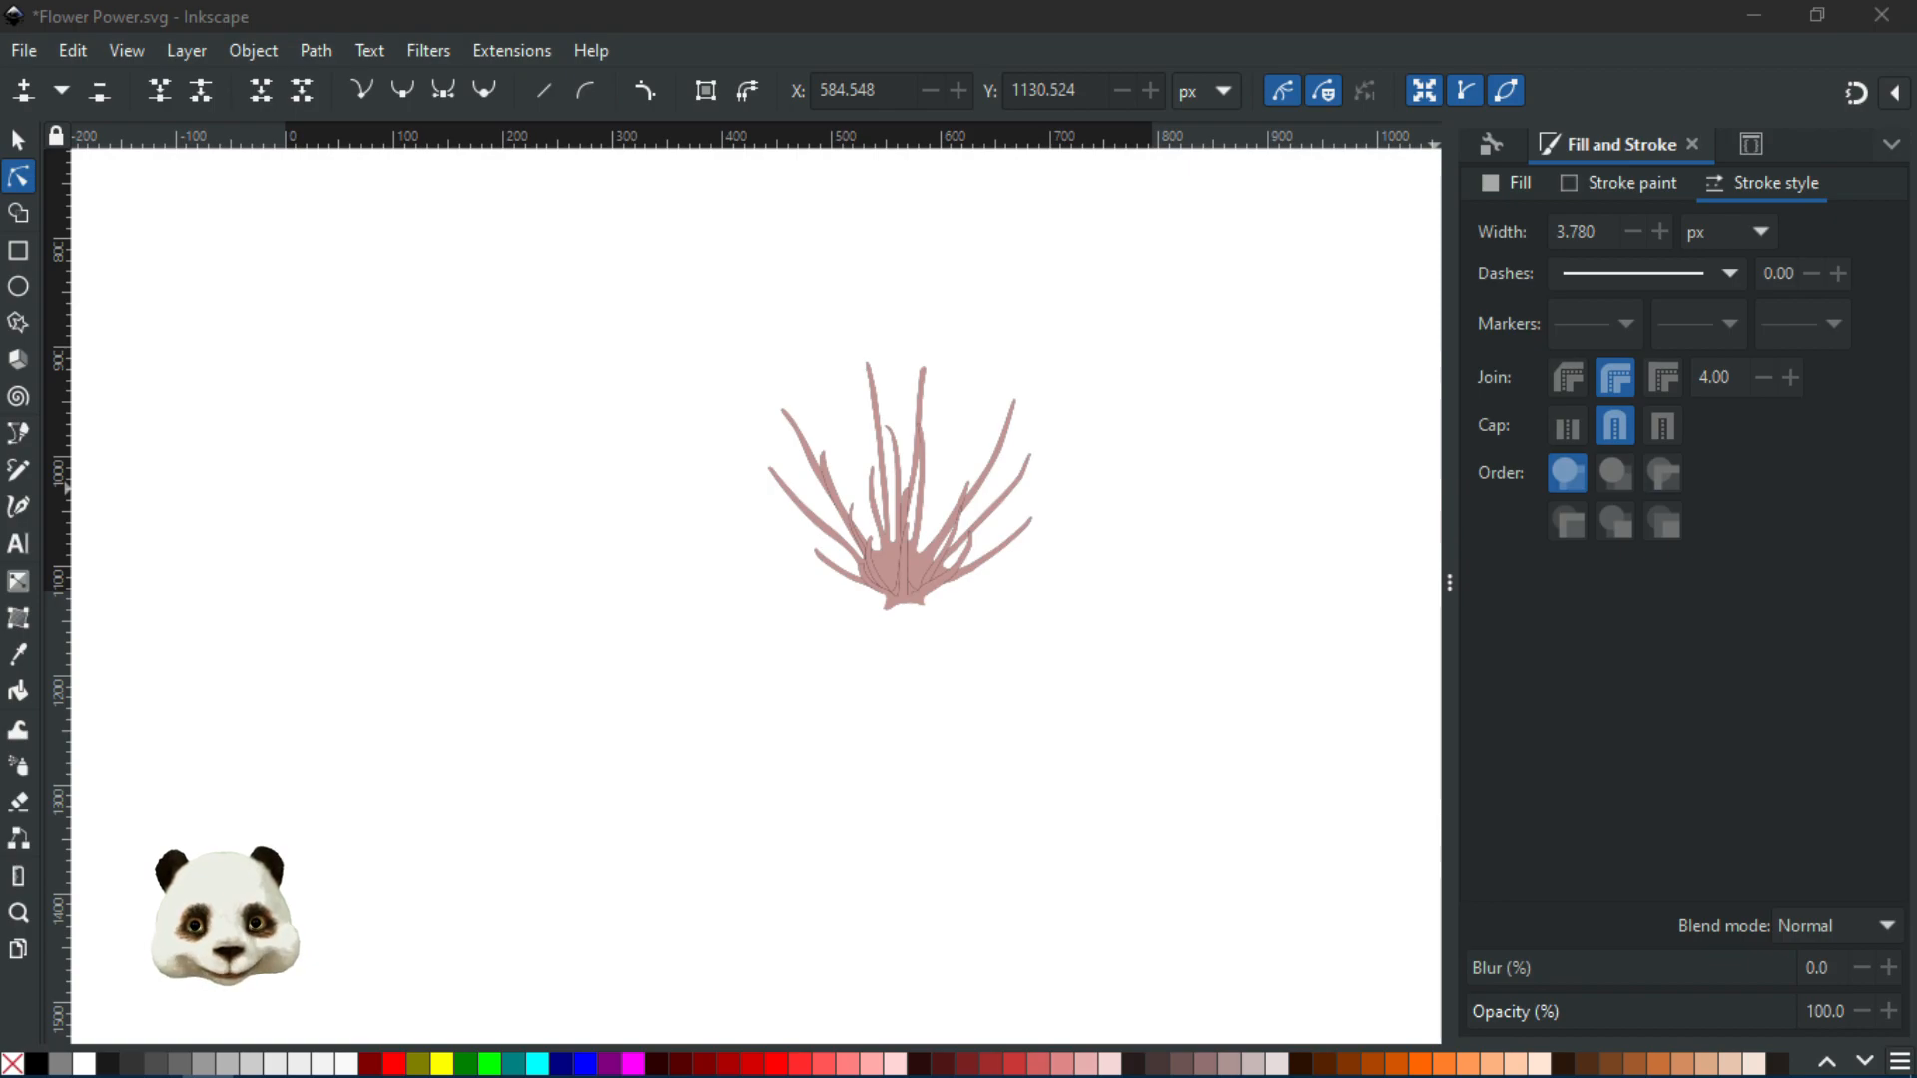
scroll(1203, 453, down, 1)
drag(982, 444, 770, 737)
scroll(805, 728, down, 2)
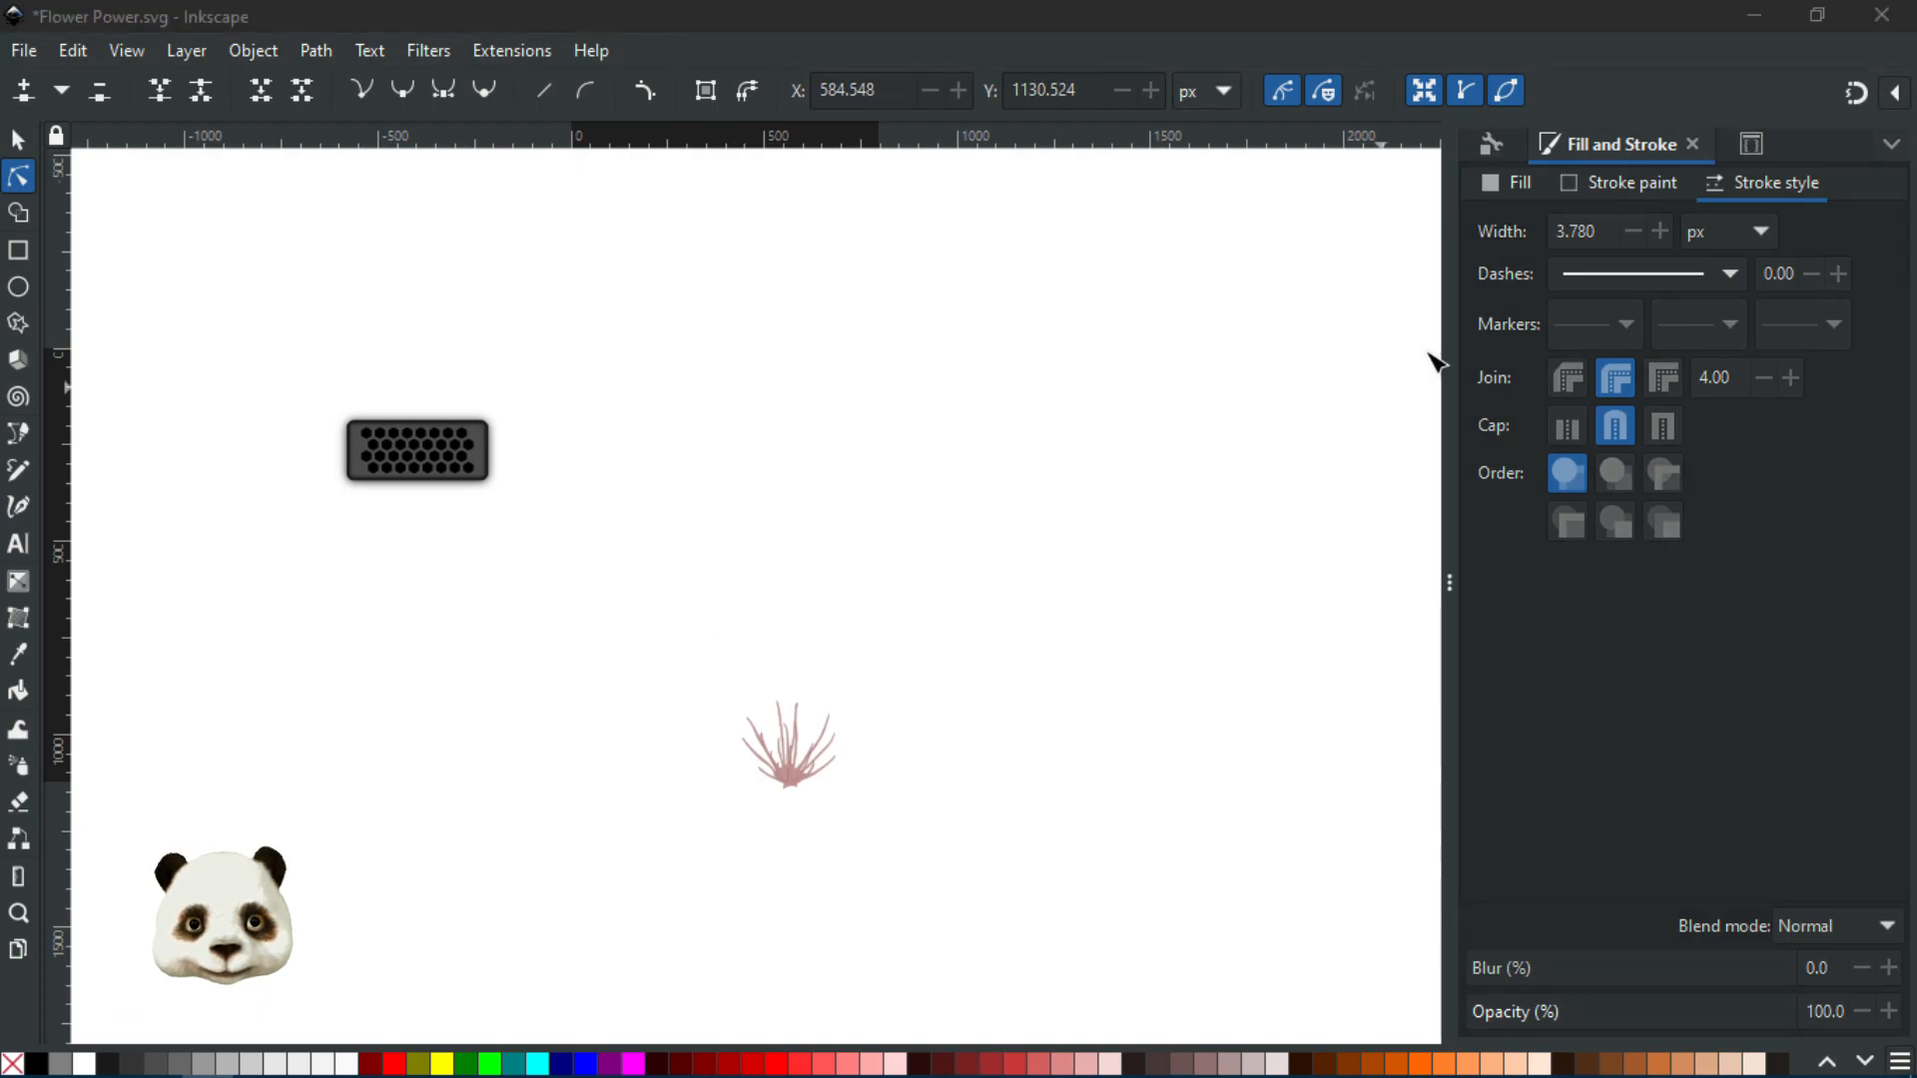
Drag the hexagon palette onto the blossom photo beside the stamen shape
click(16, 146)
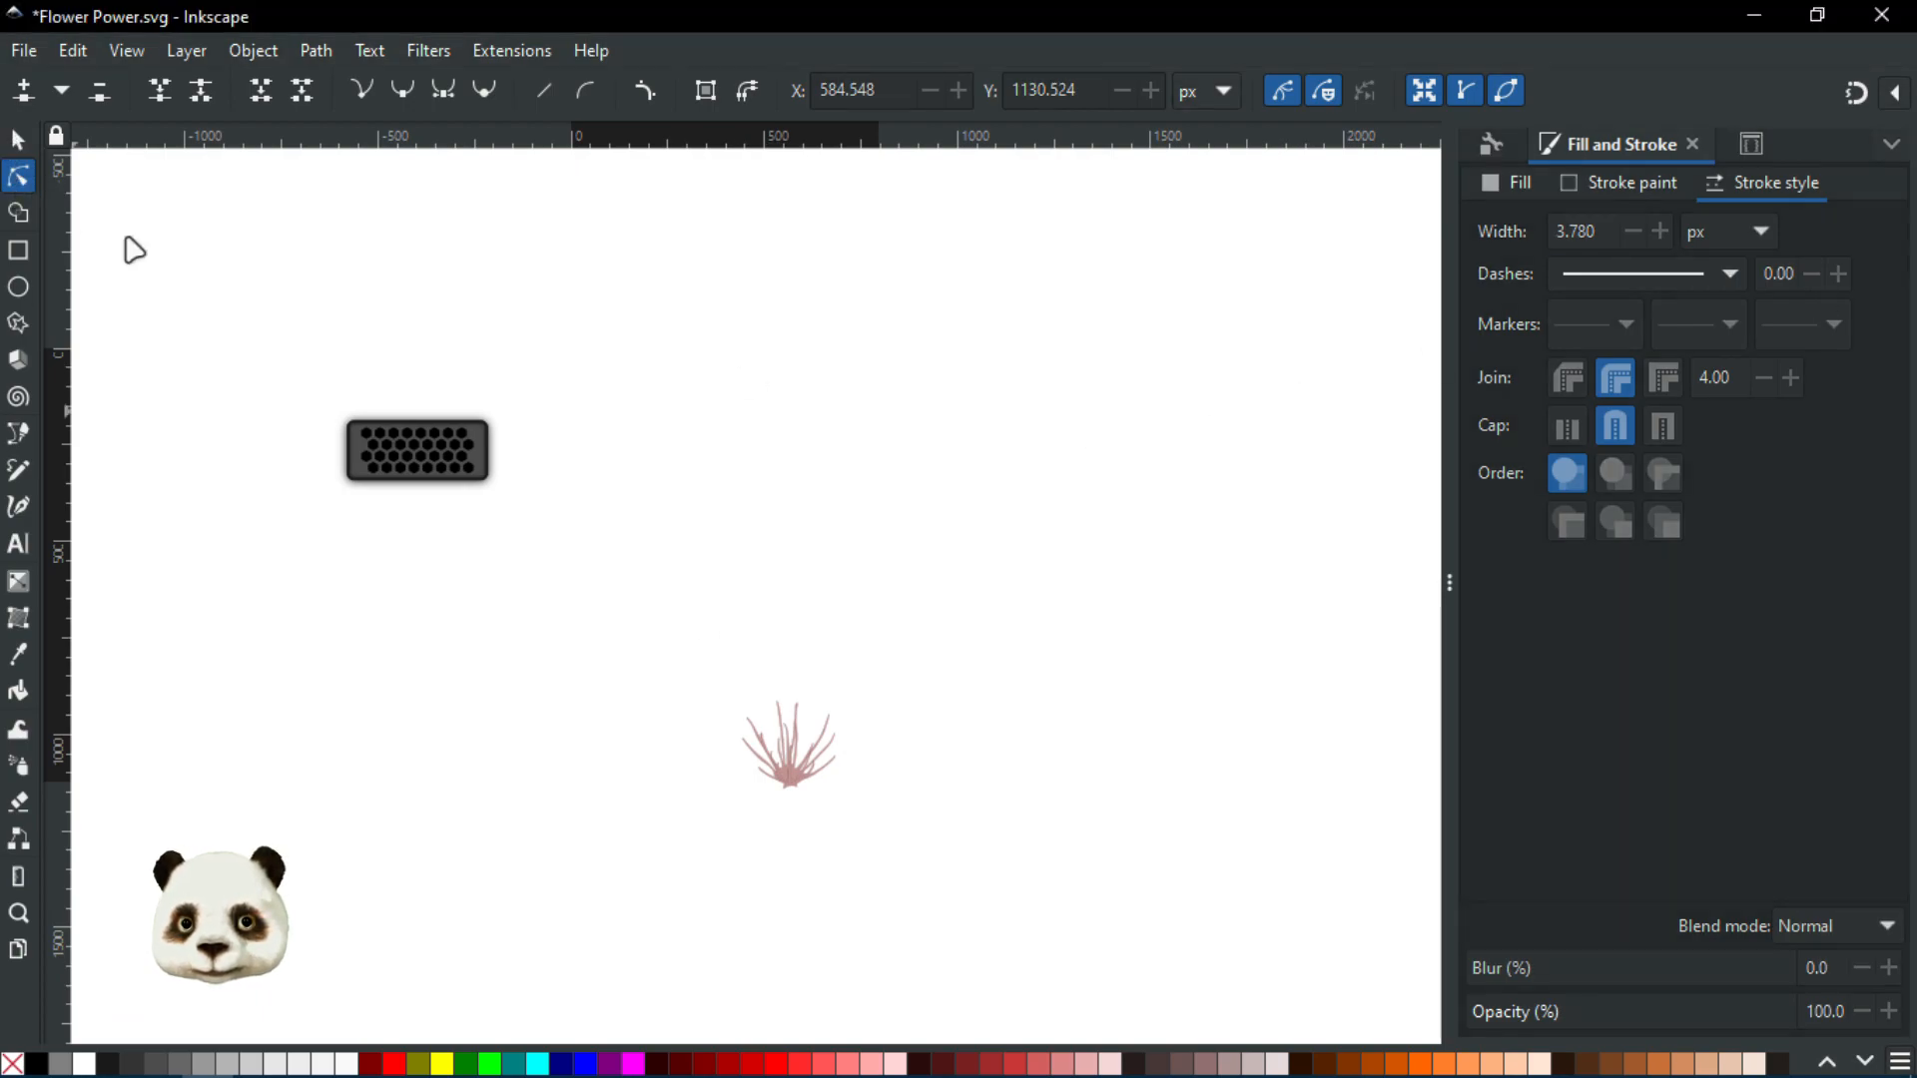
click(385, 426)
drag(431, 465, 631, 711)
scroll(869, 839, up, 5)
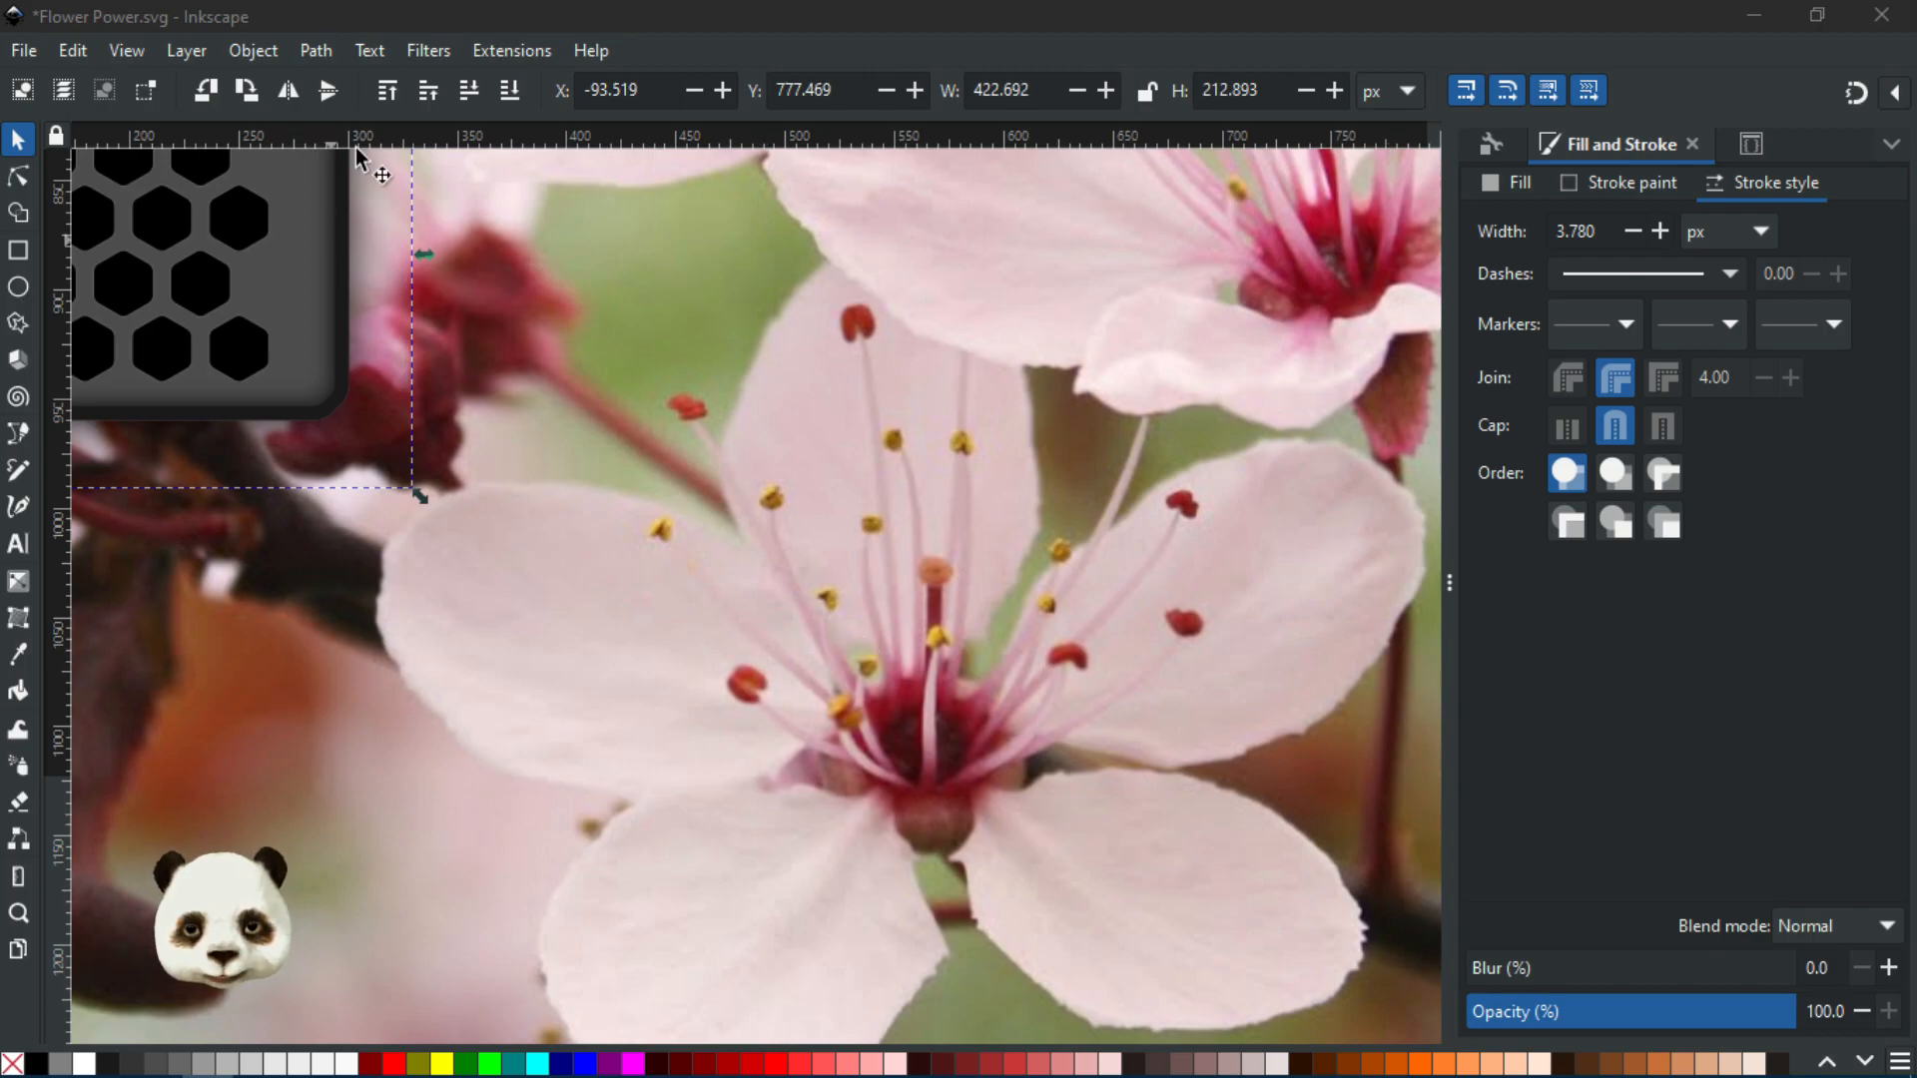
drag(542, 433, 946, 530)
Save Flower Power.svg and pan to the palette's first hexagon
key(ctrl+s)
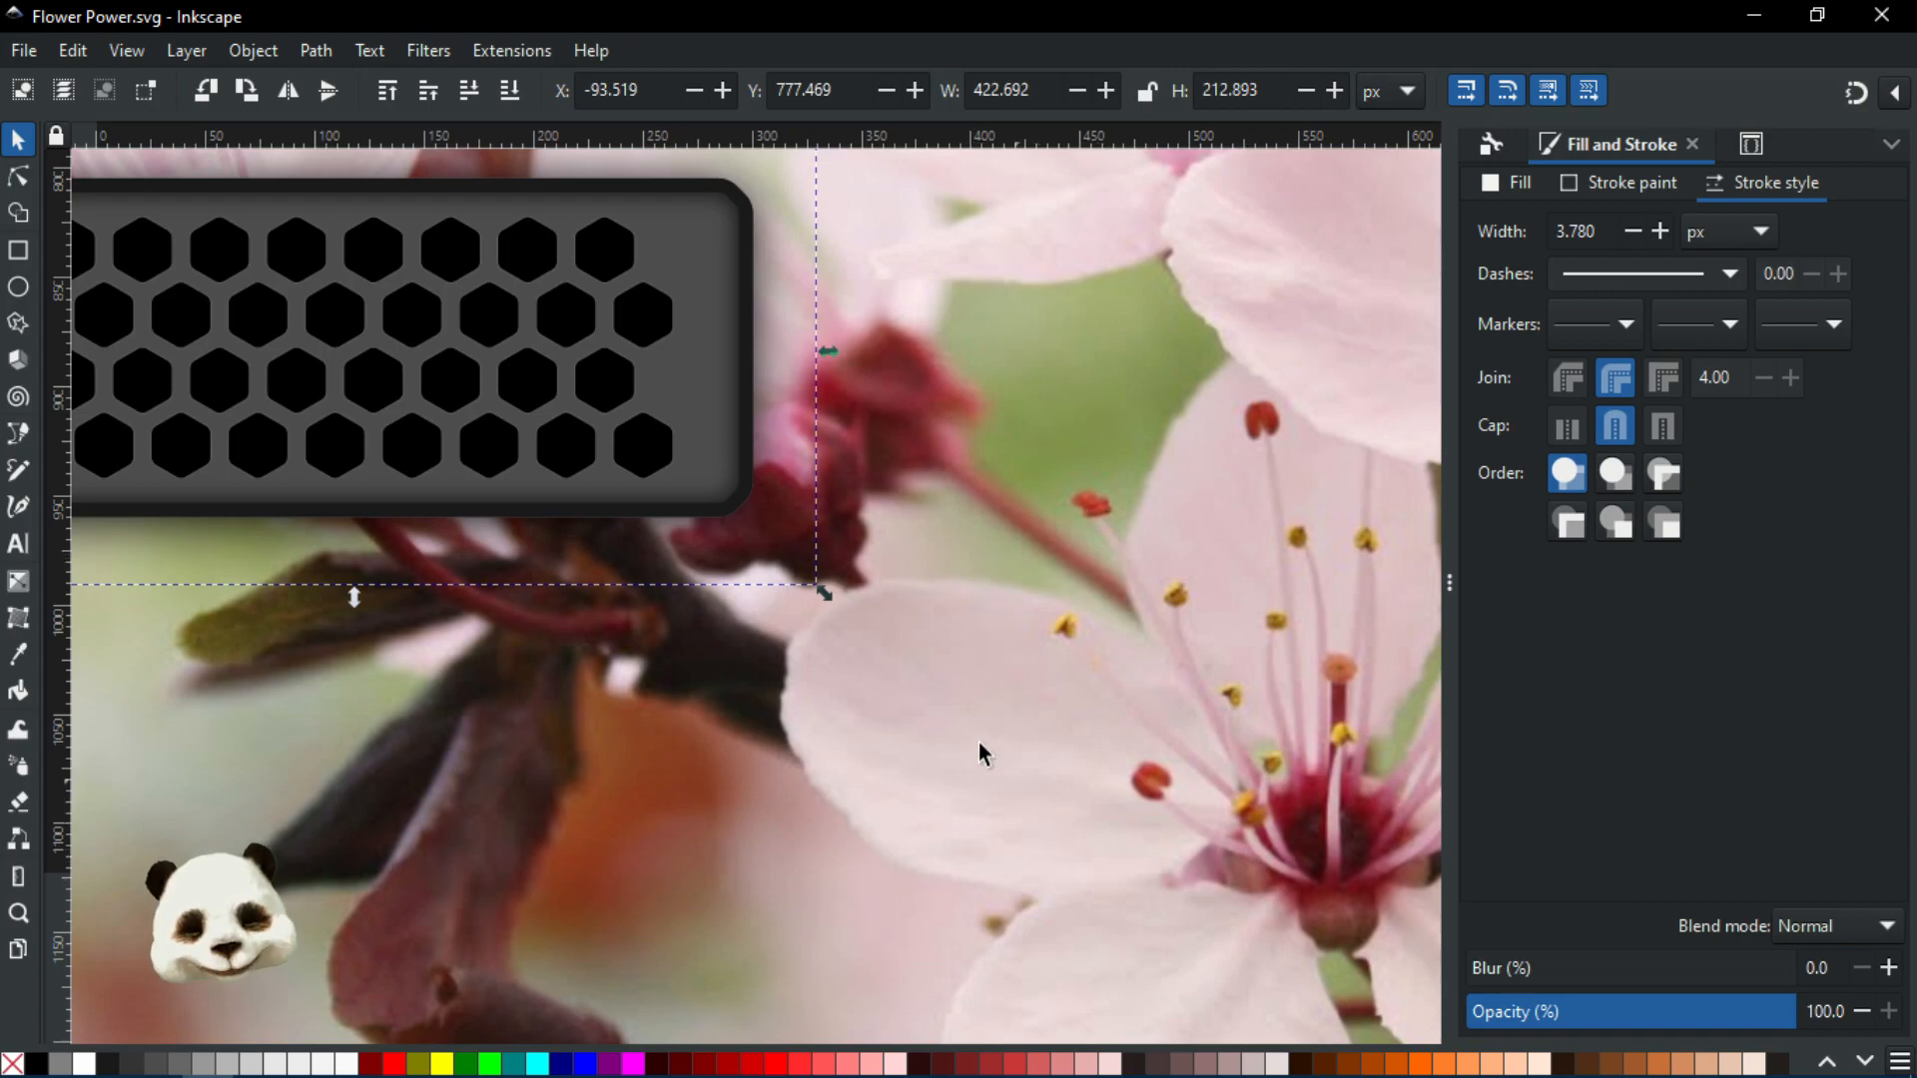
scroll(1027, 819, down, 2)
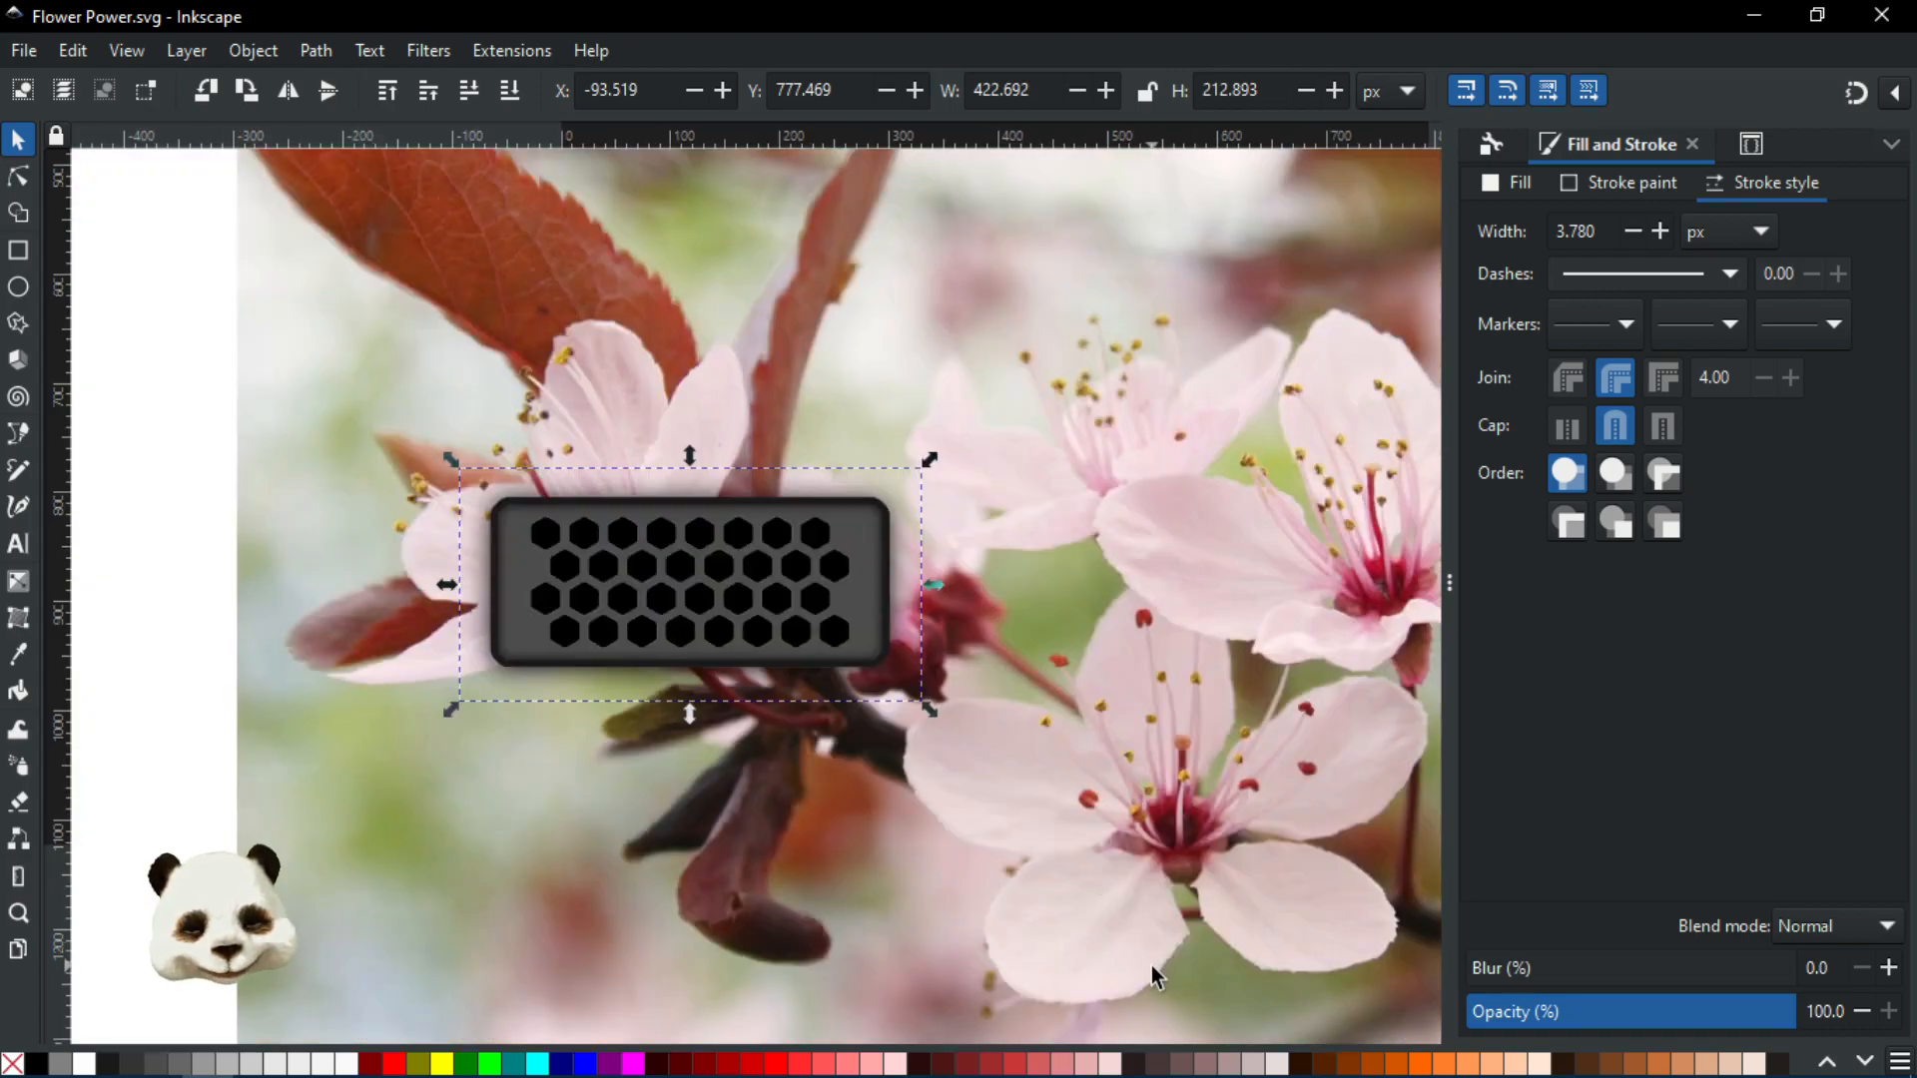
scroll(1147, 959, up, 2)
drag(955, 832, 1028, 908)
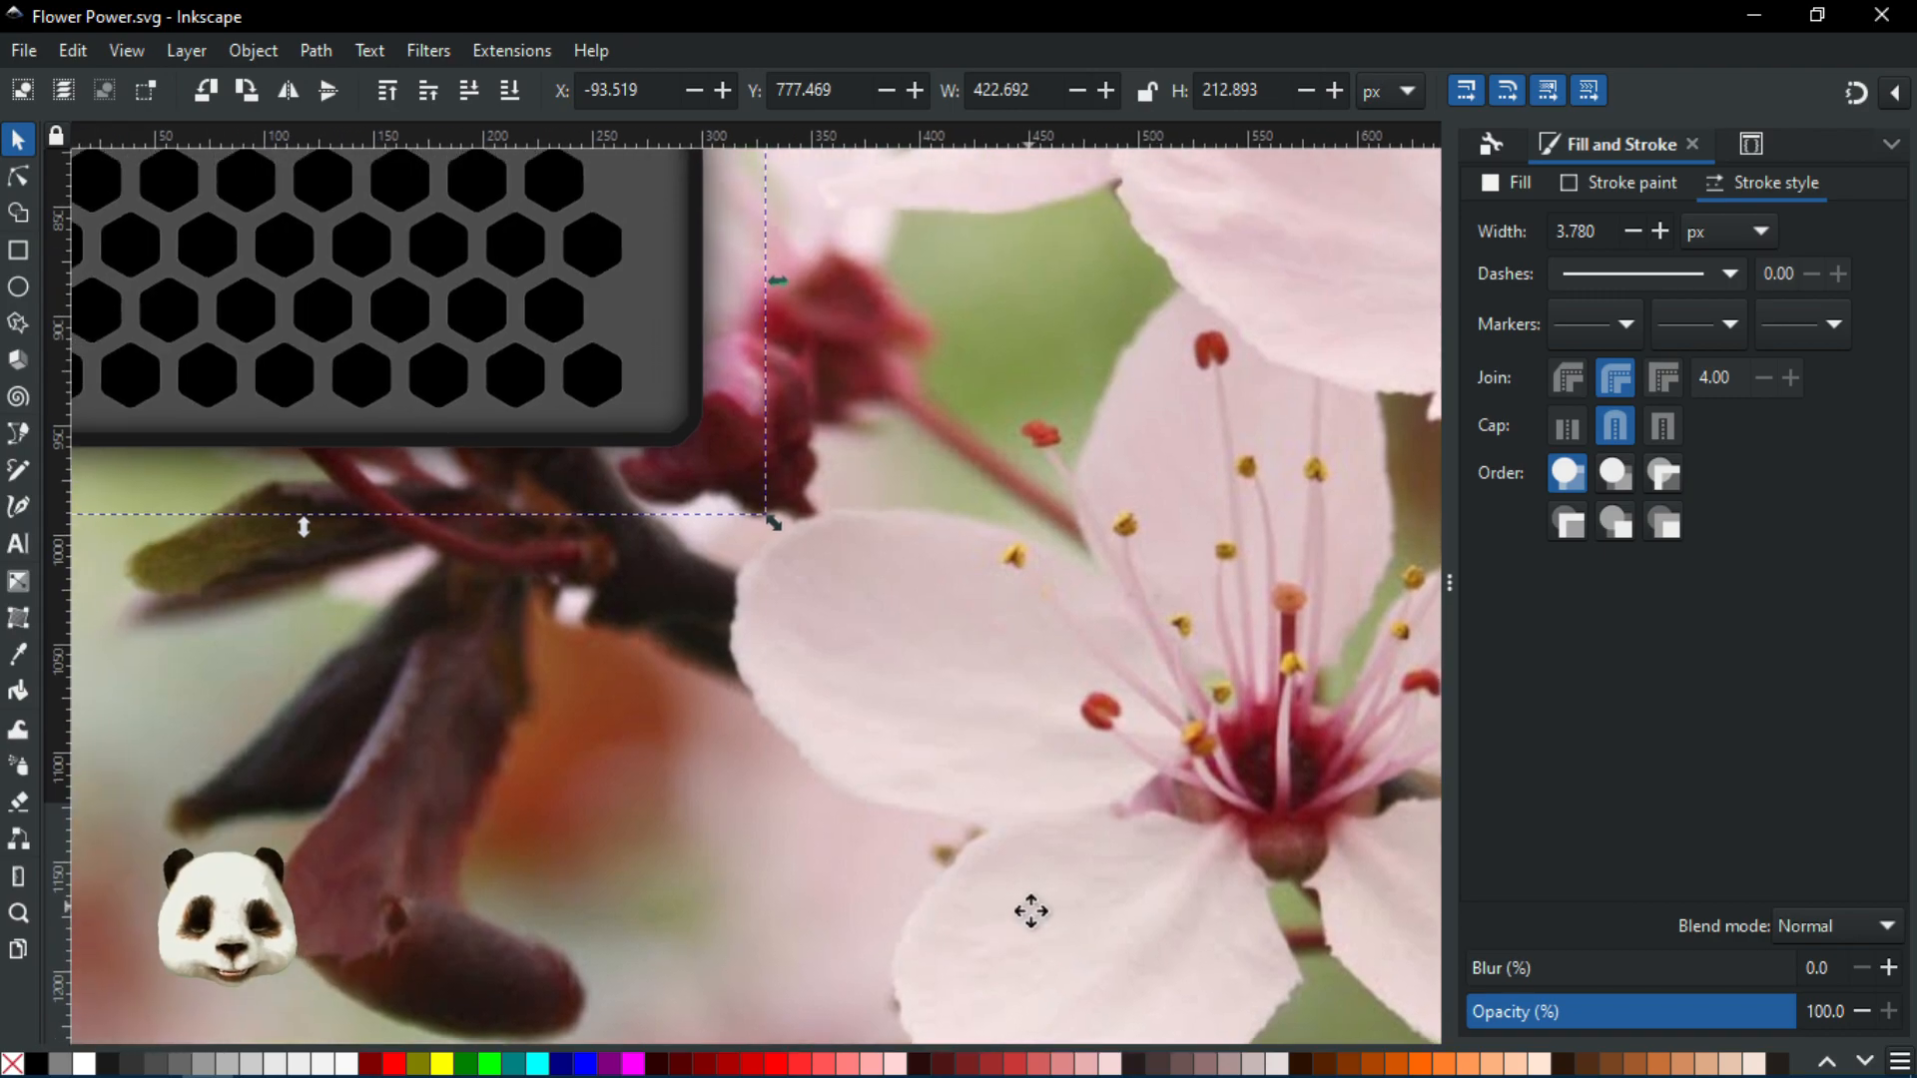
drag(472, 520, 665, 667)
Fill the first palette hexagon with dark red sampled from the flower centre
click(22, 170)
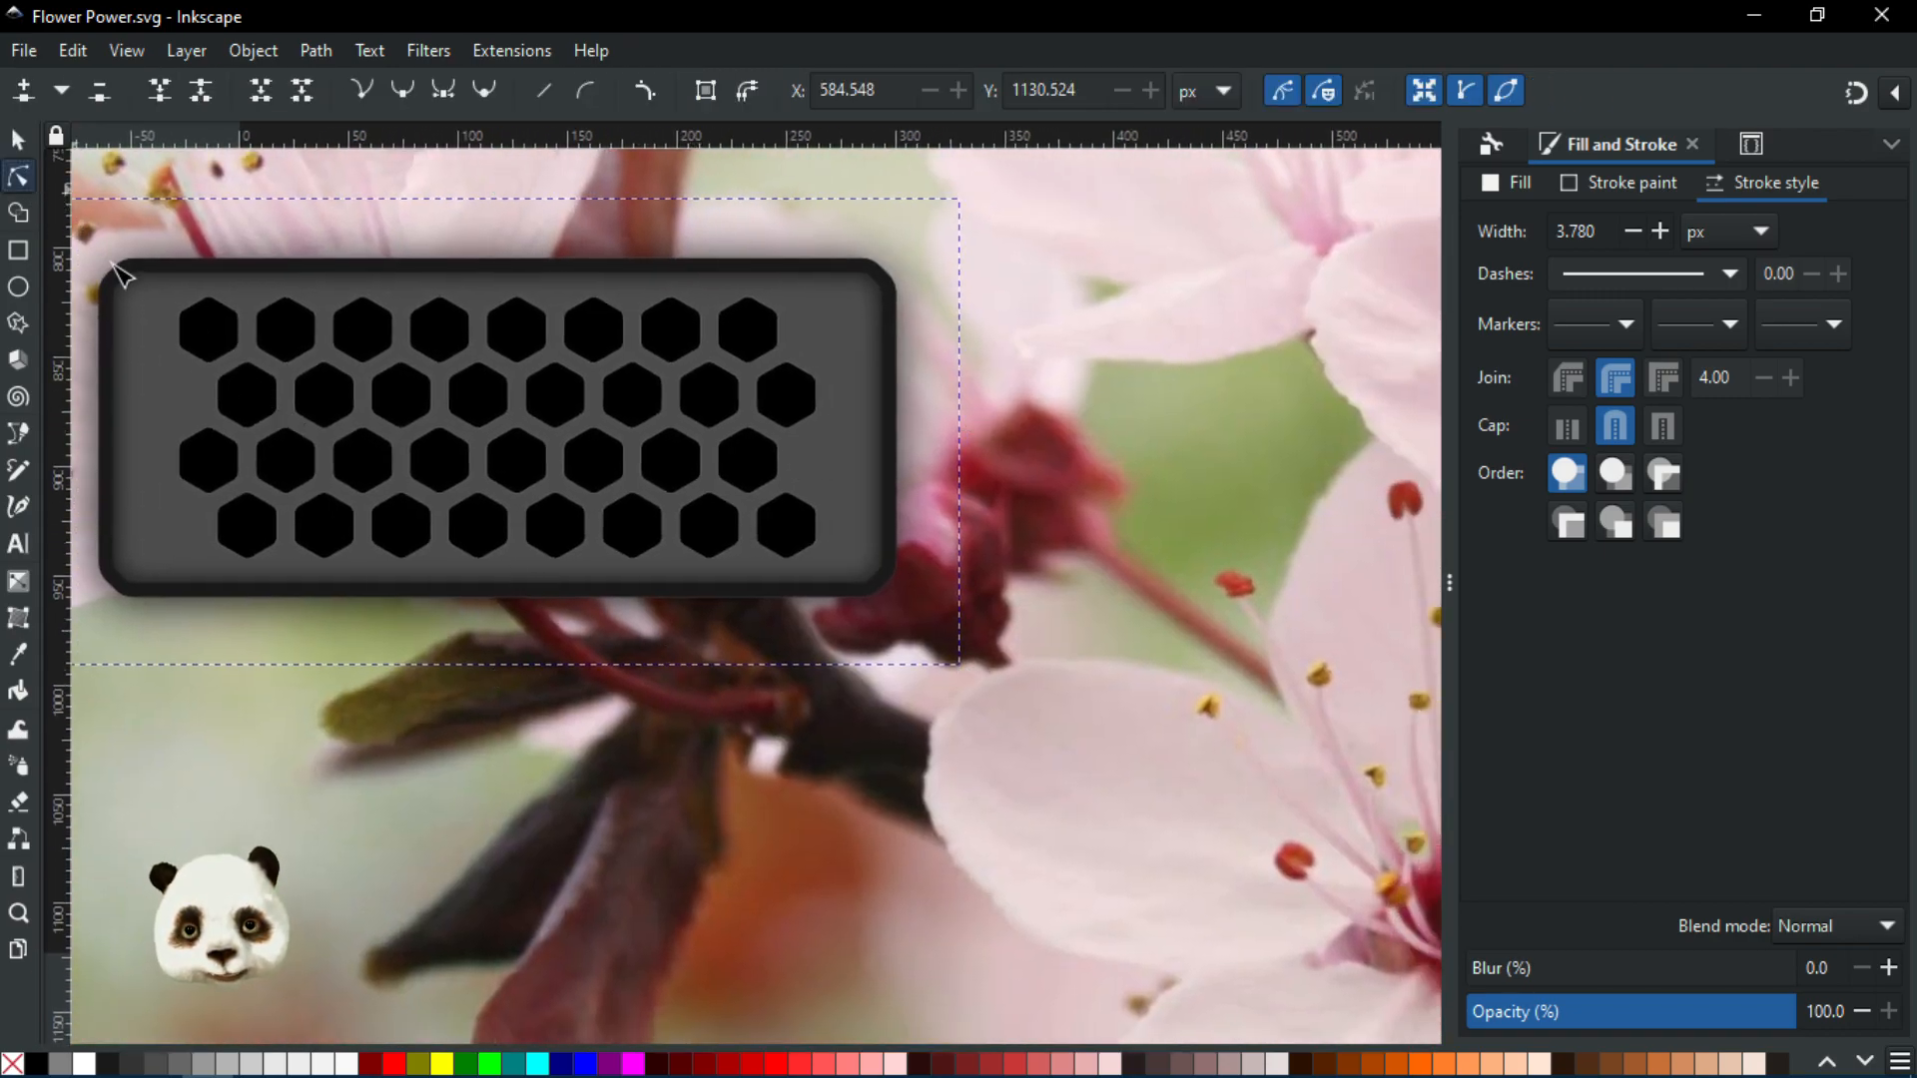
click(231, 325)
drag(1104, 796, 520, 704)
key(b)
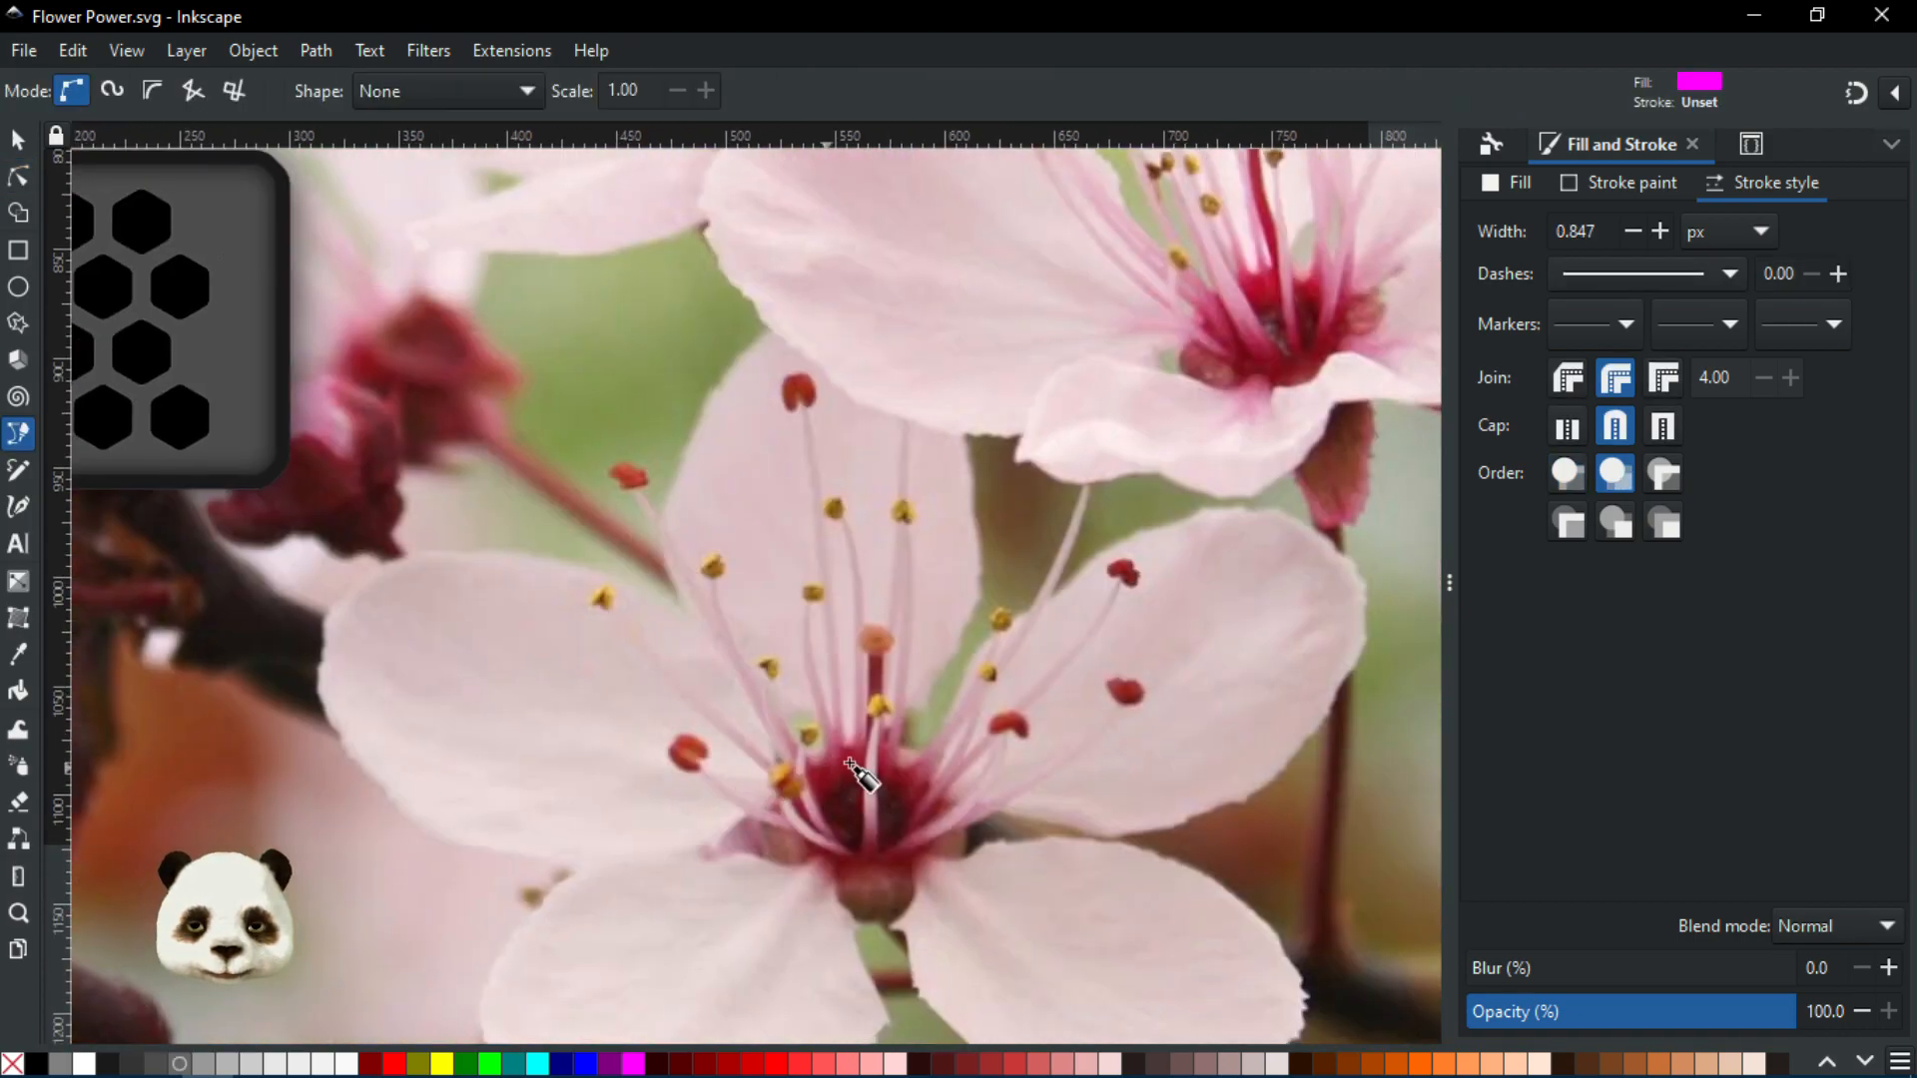
click(849, 768)
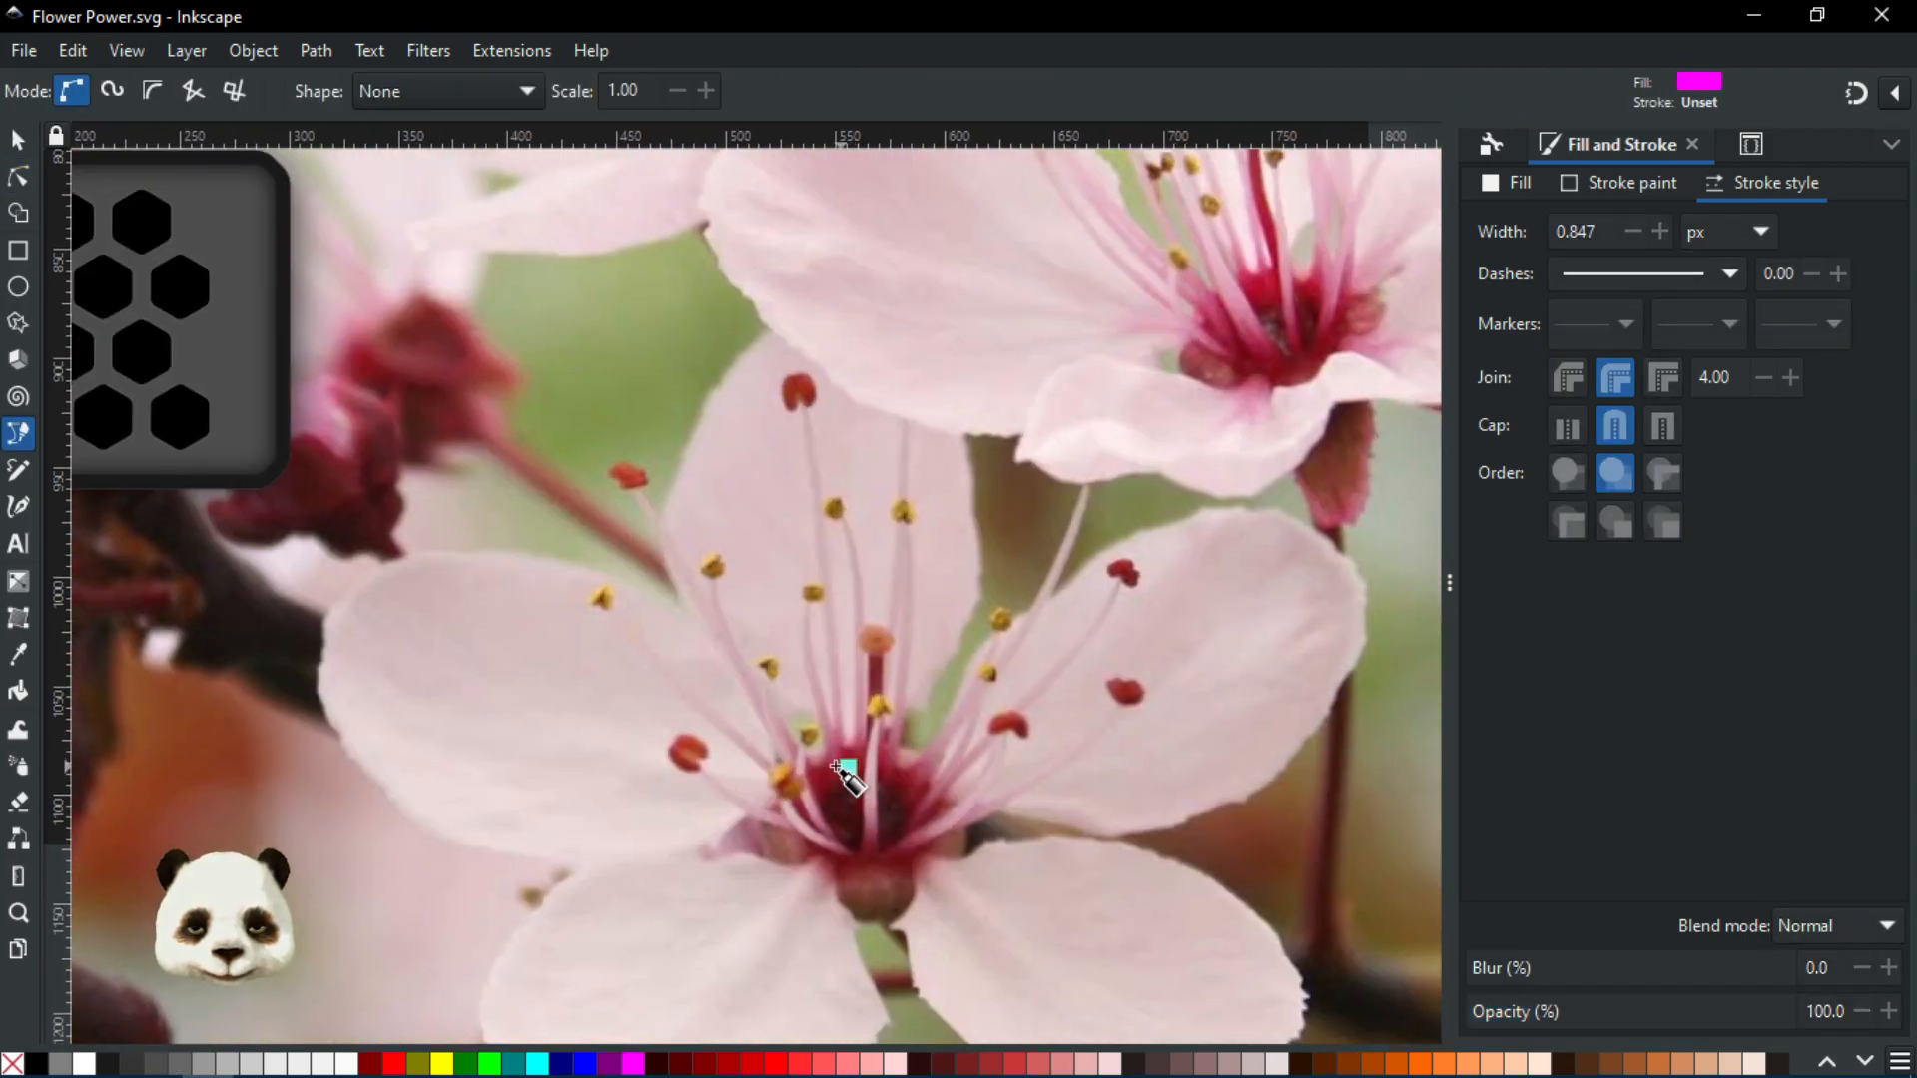
key(Escape)
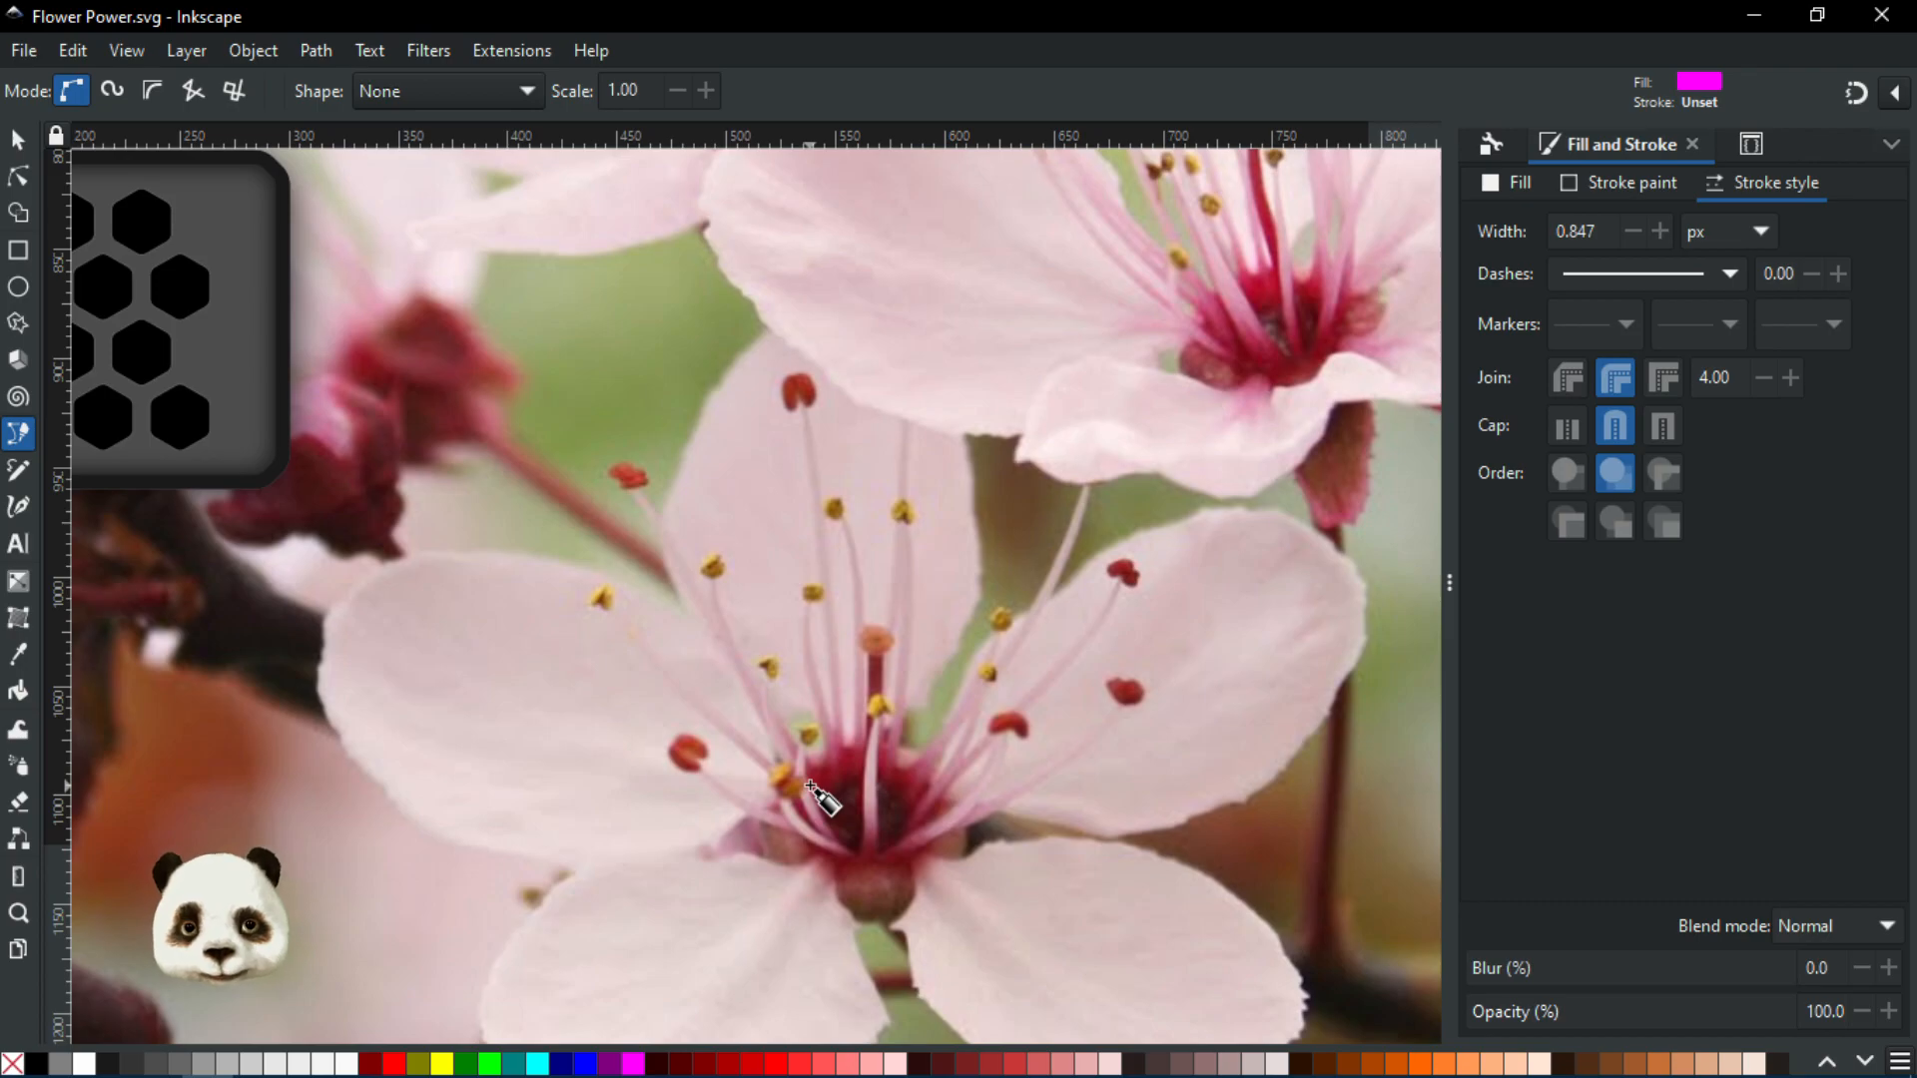
key(d)
scroll(790, 784, down, 1)
drag(829, 782, 1083, 774)
click(17, 178)
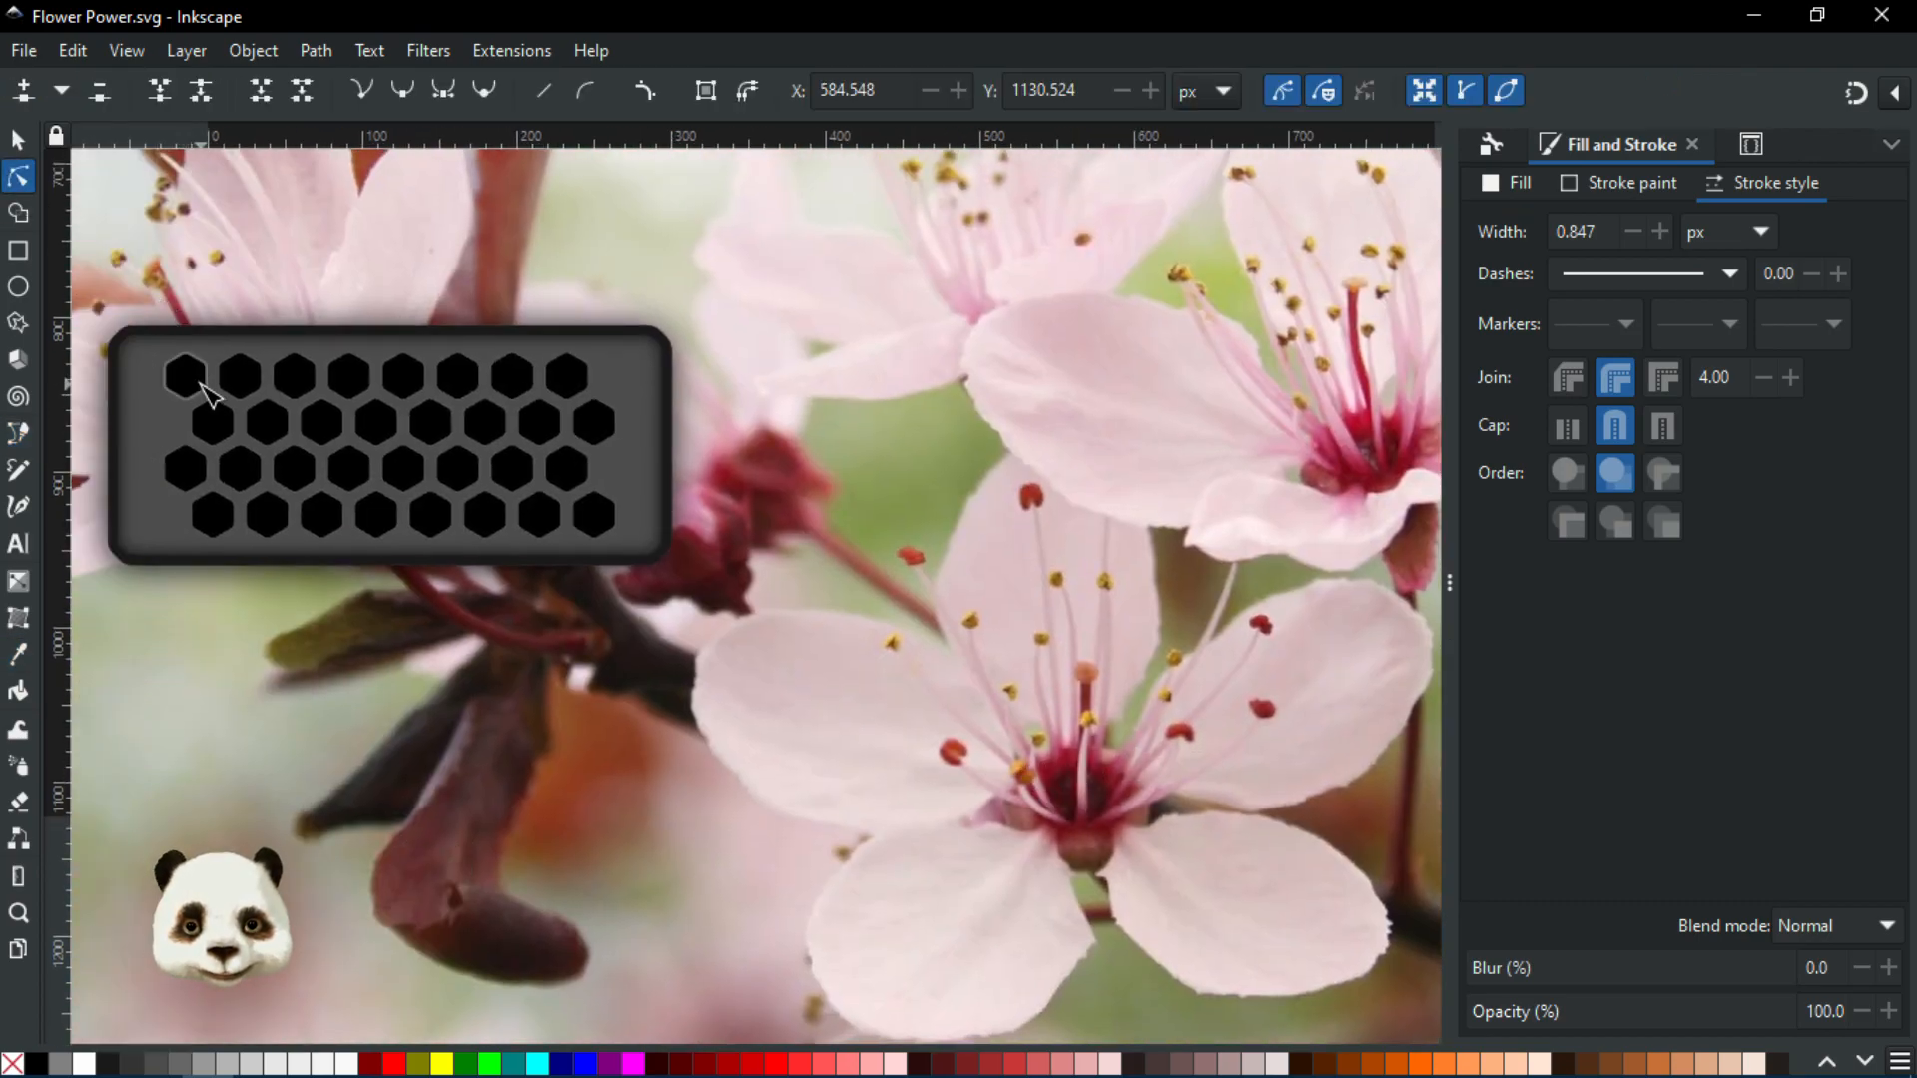
click(185, 379)
key(d)
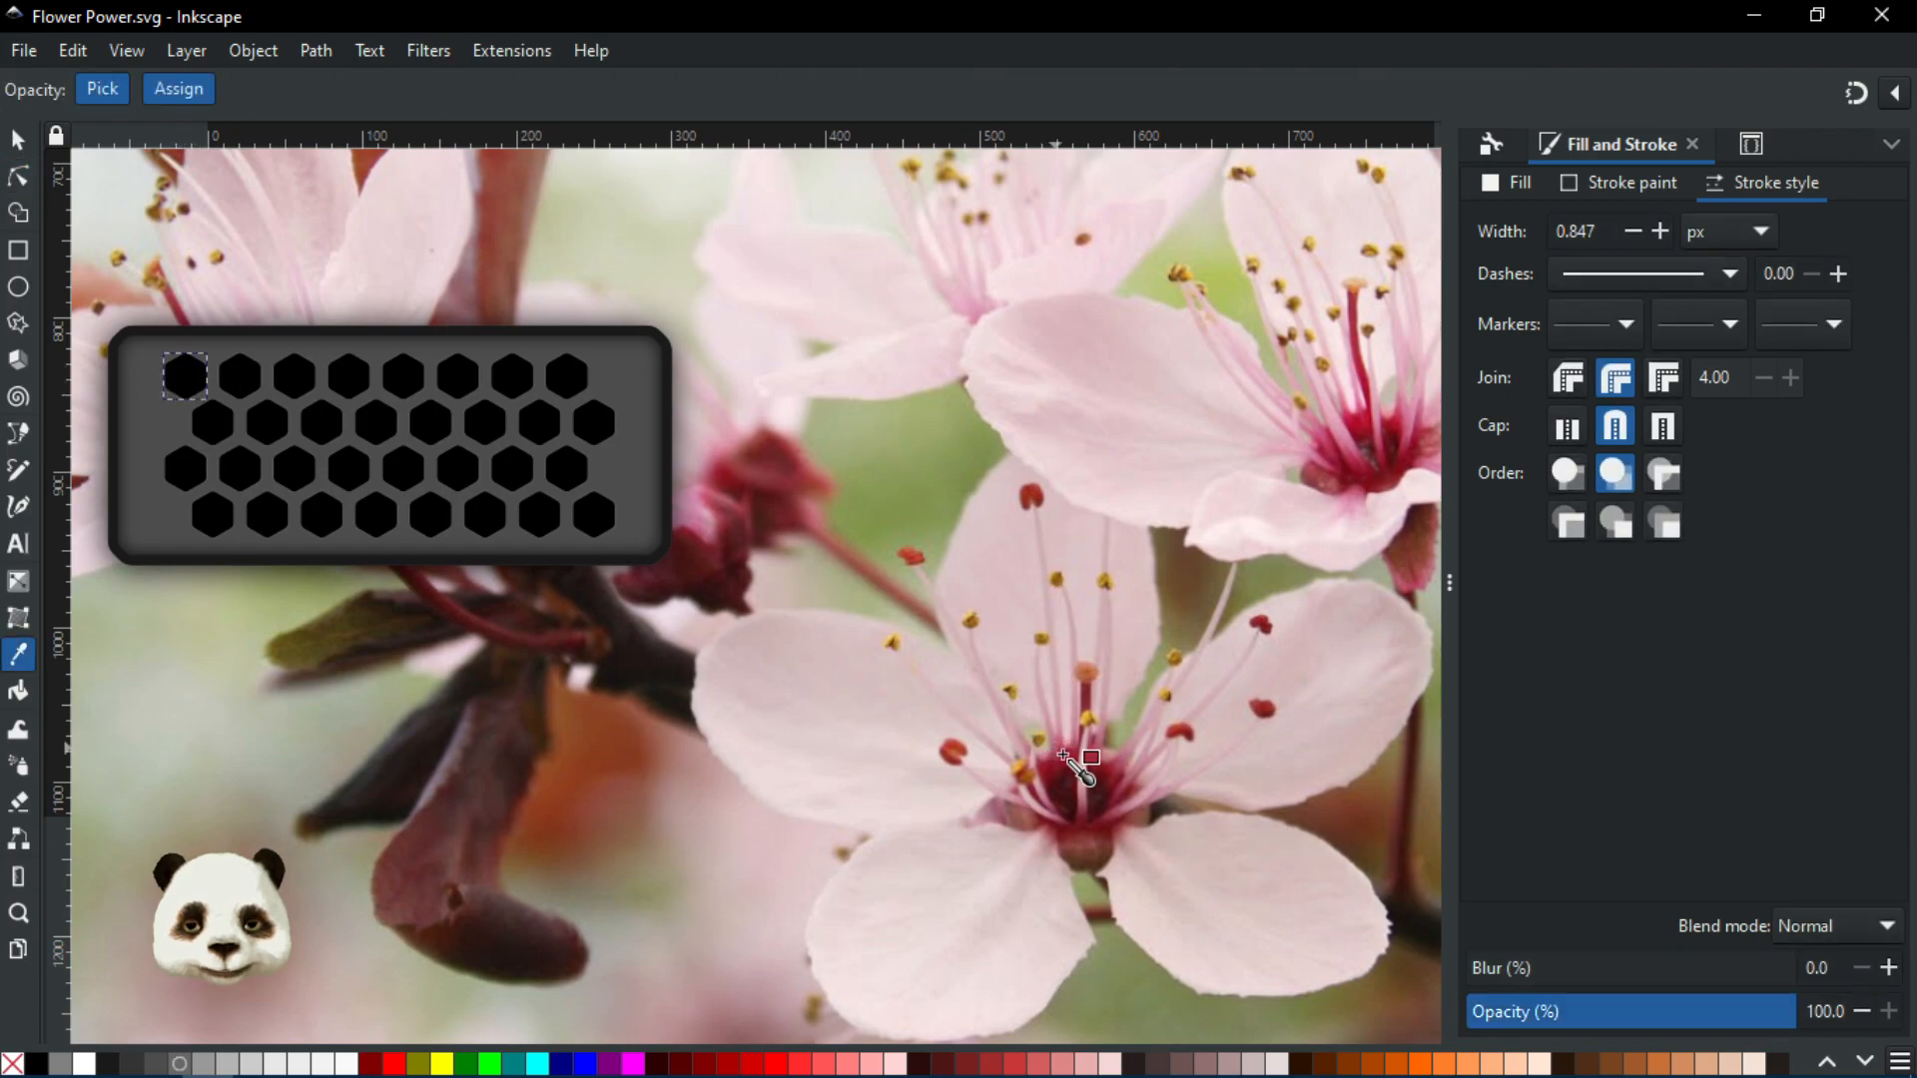
click(1067, 762)
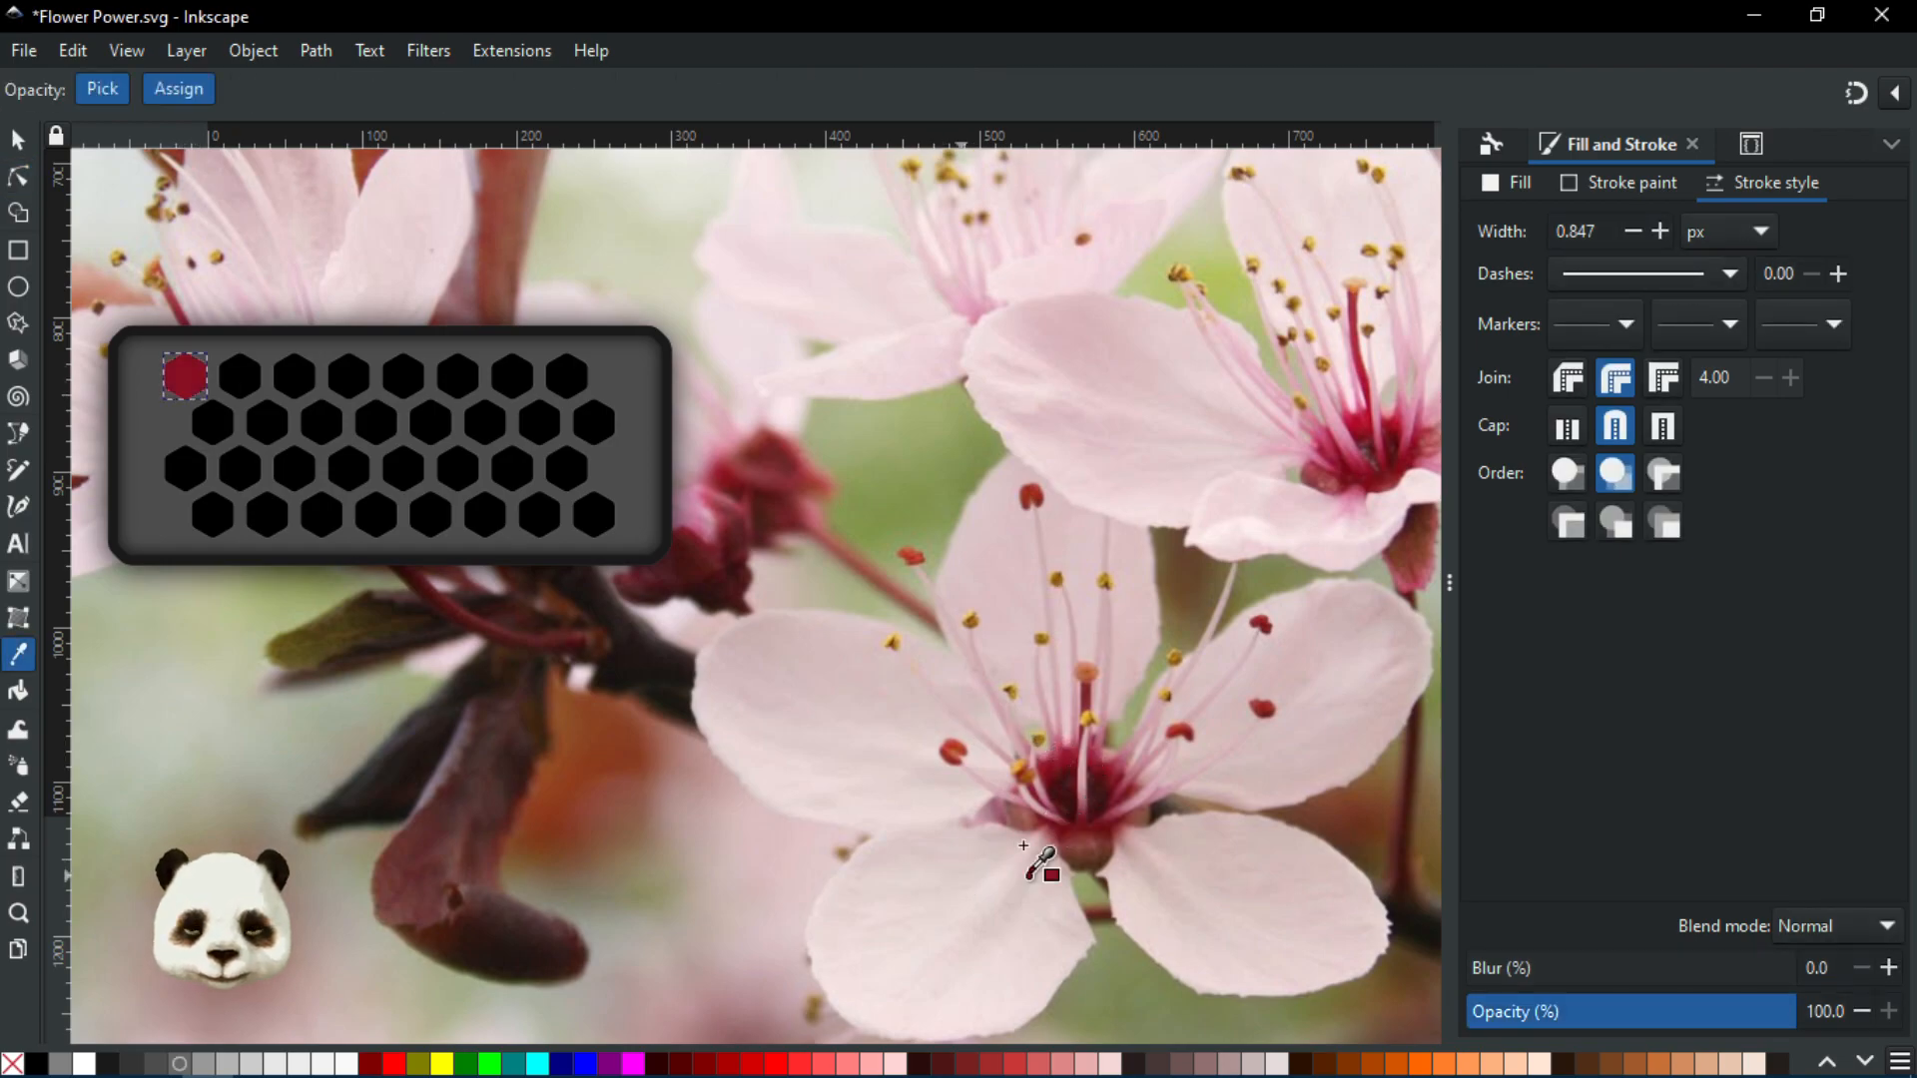
Fill the second palette hexagon with pale pink sampled from a petal
scroll(1055, 824, up, 1)
drag(971, 796, 1098, 839)
scroll(988, 796, down, 1)
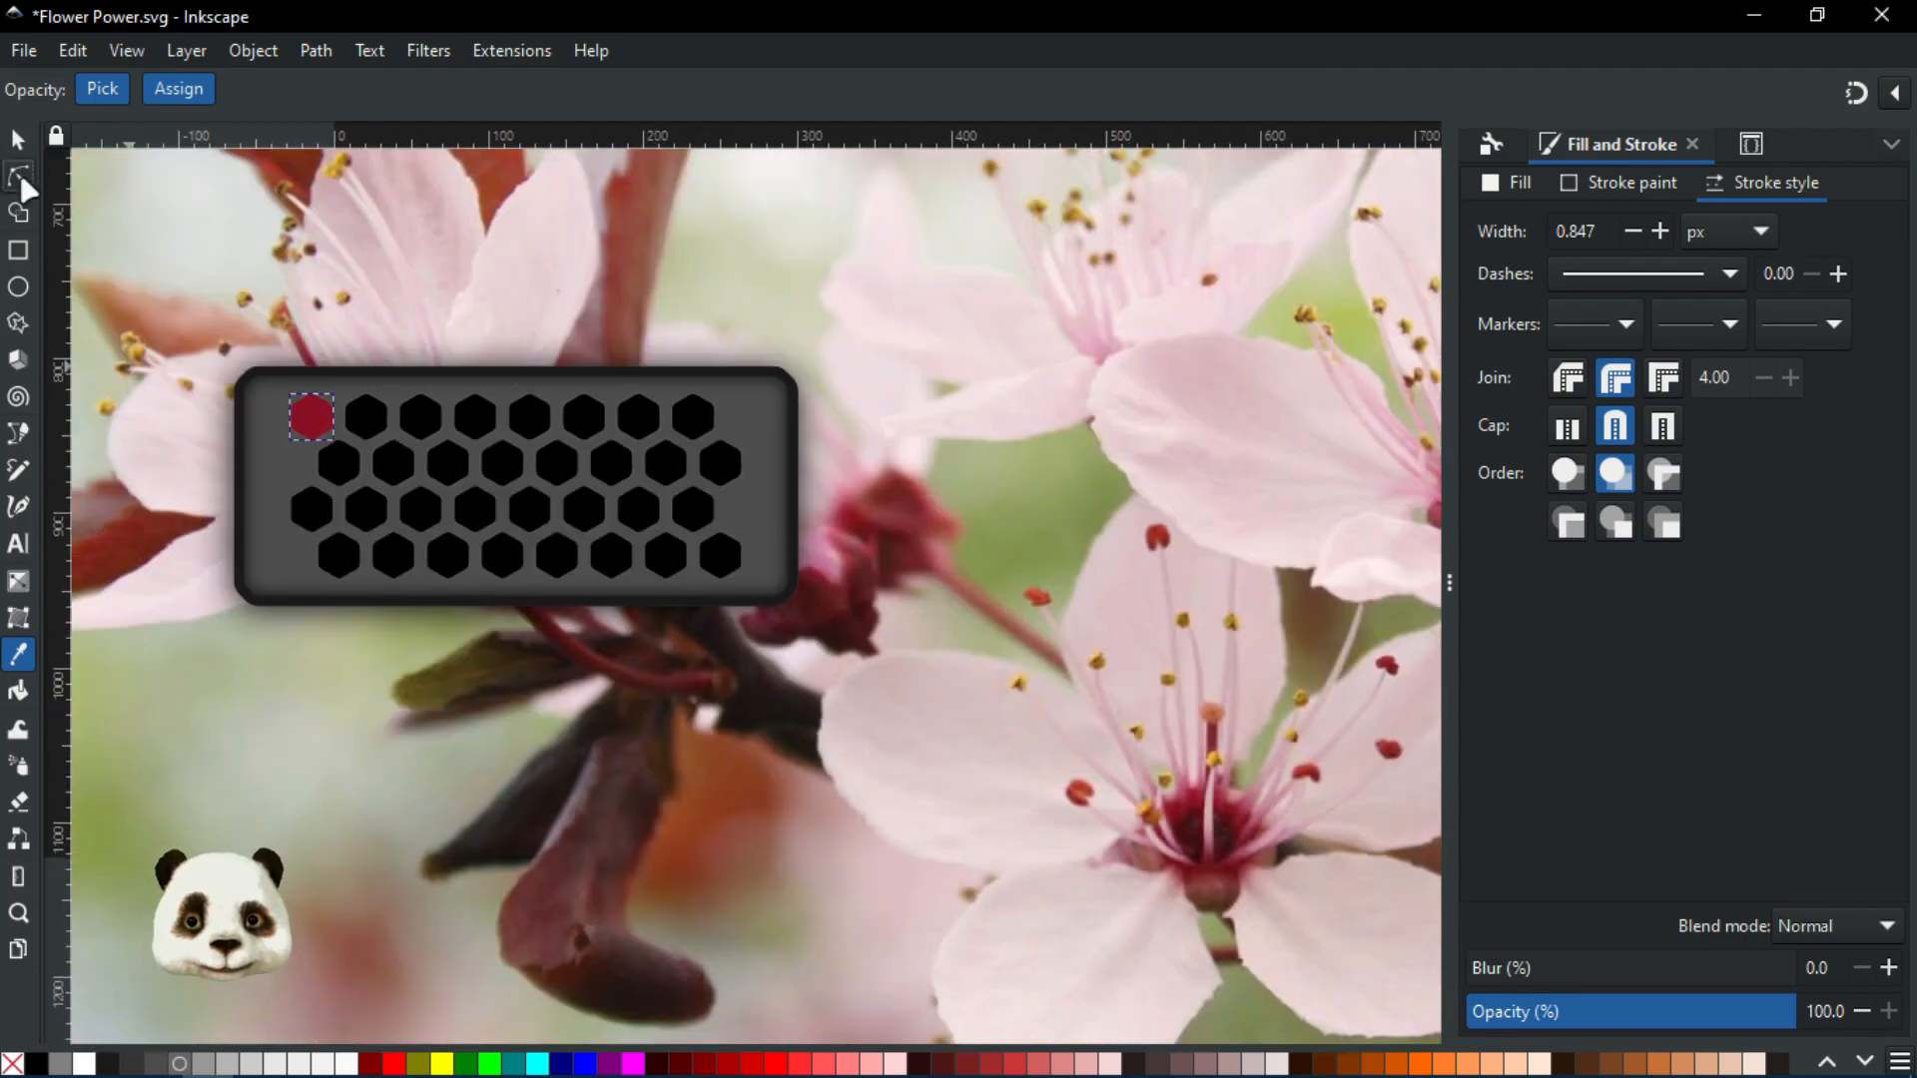
click(19, 174)
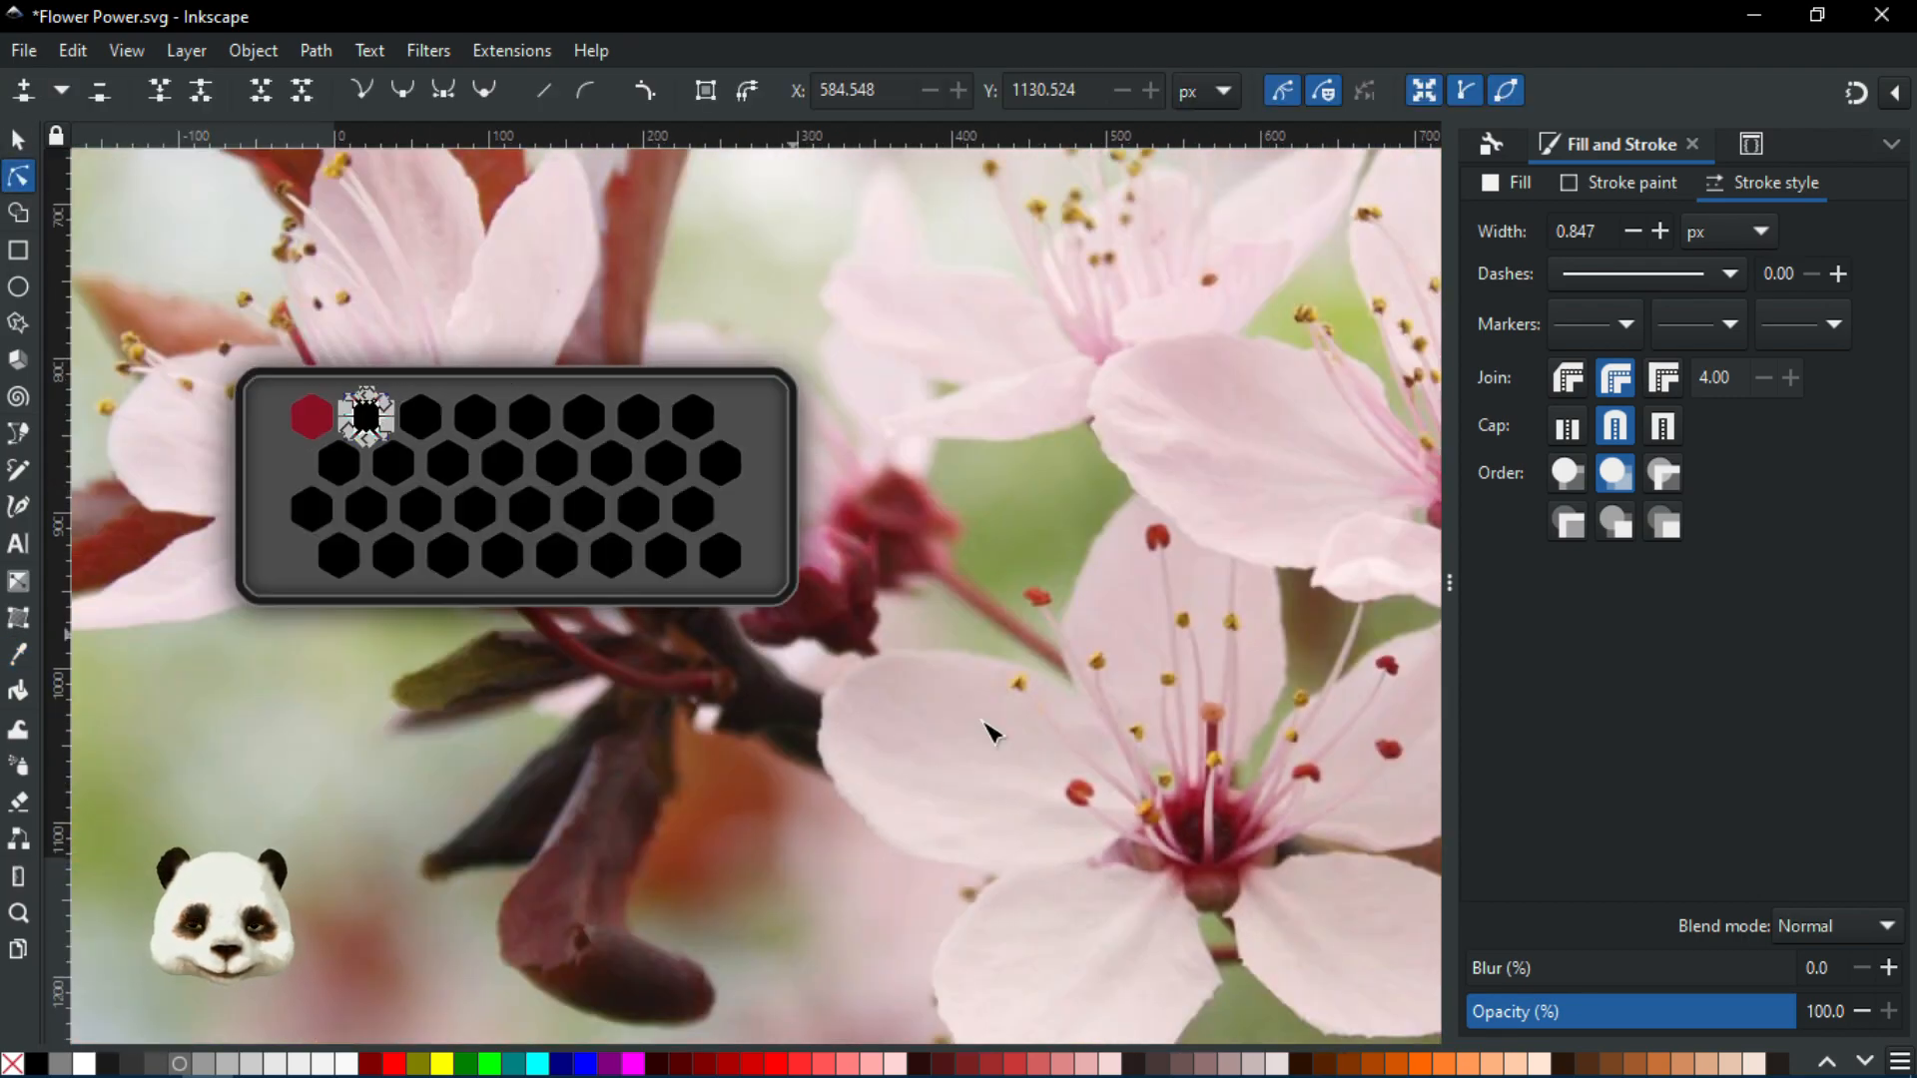
scroll(1158, 734, up, 1)
scroll(1242, 749, up, 2)
key(d)
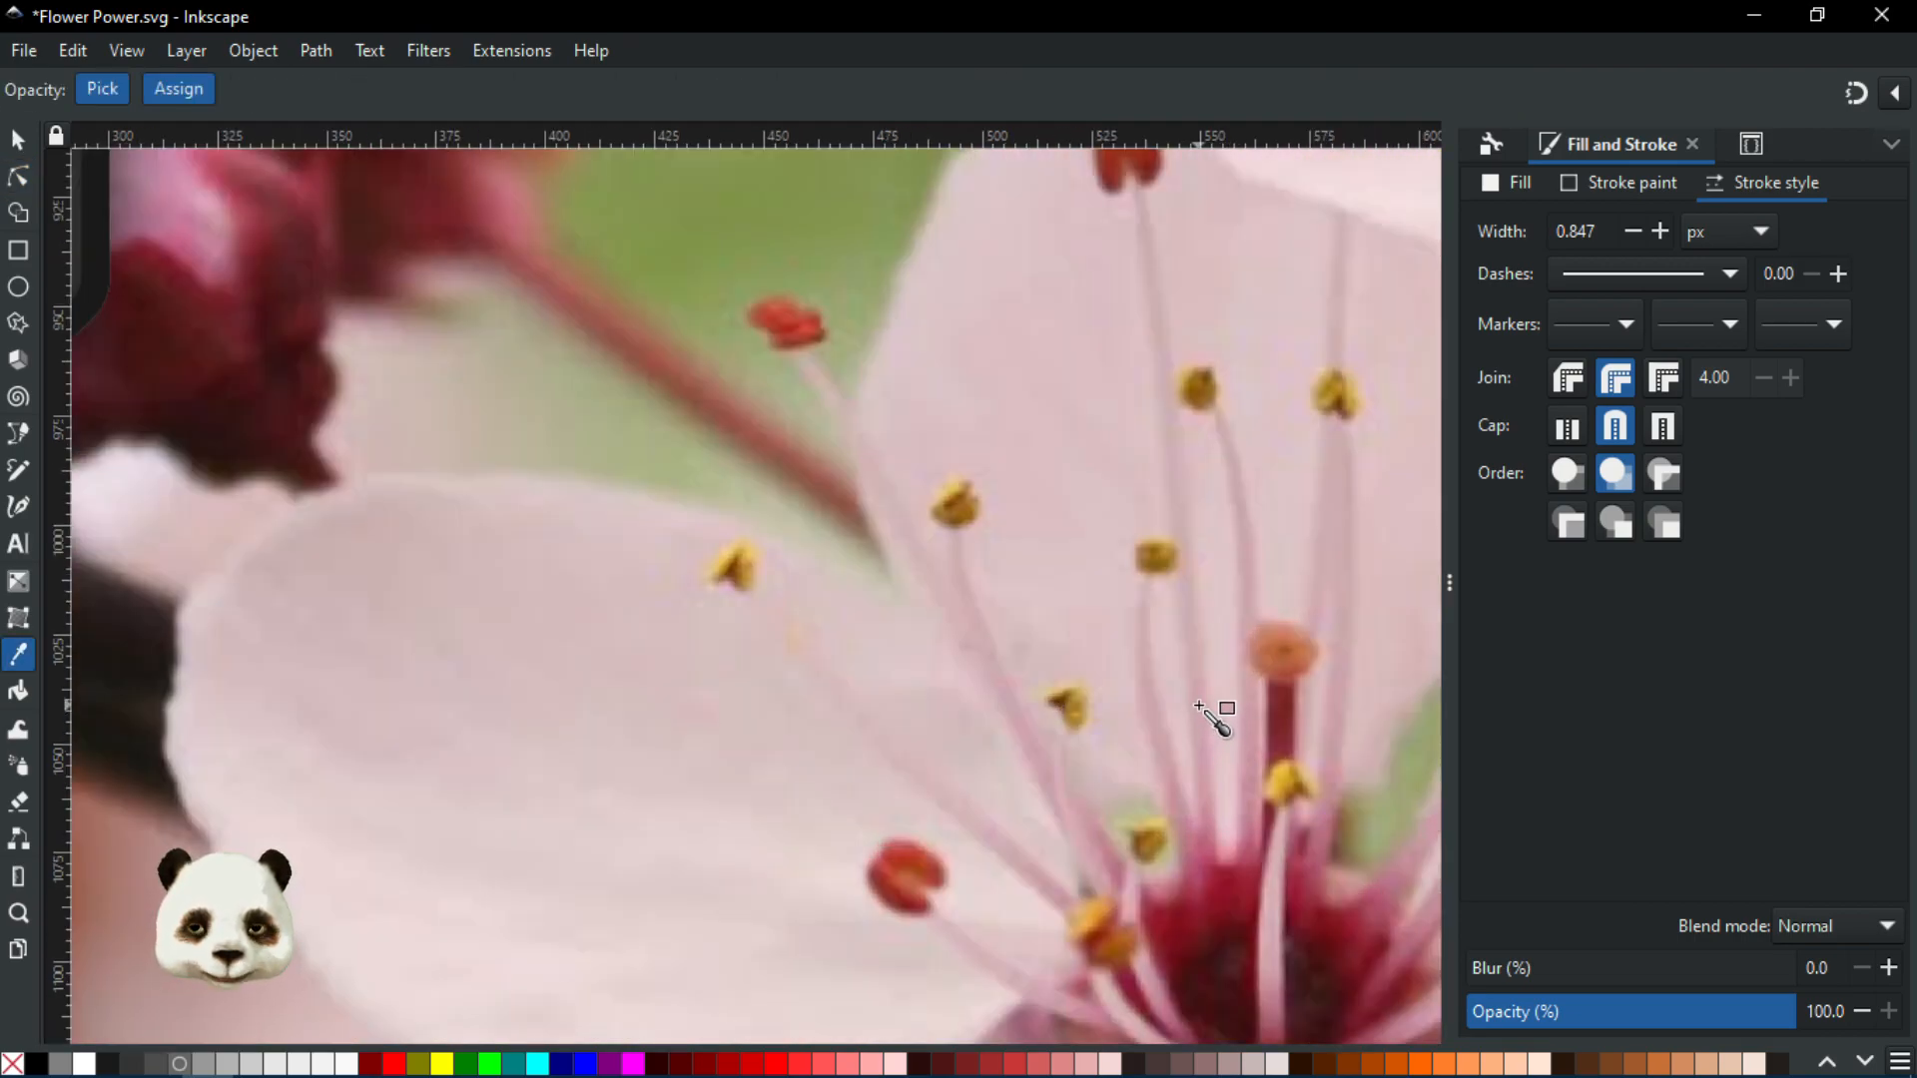
click(1200, 707)
scroll(1201, 709, down, 3)
drag(1184, 763, 915, 699)
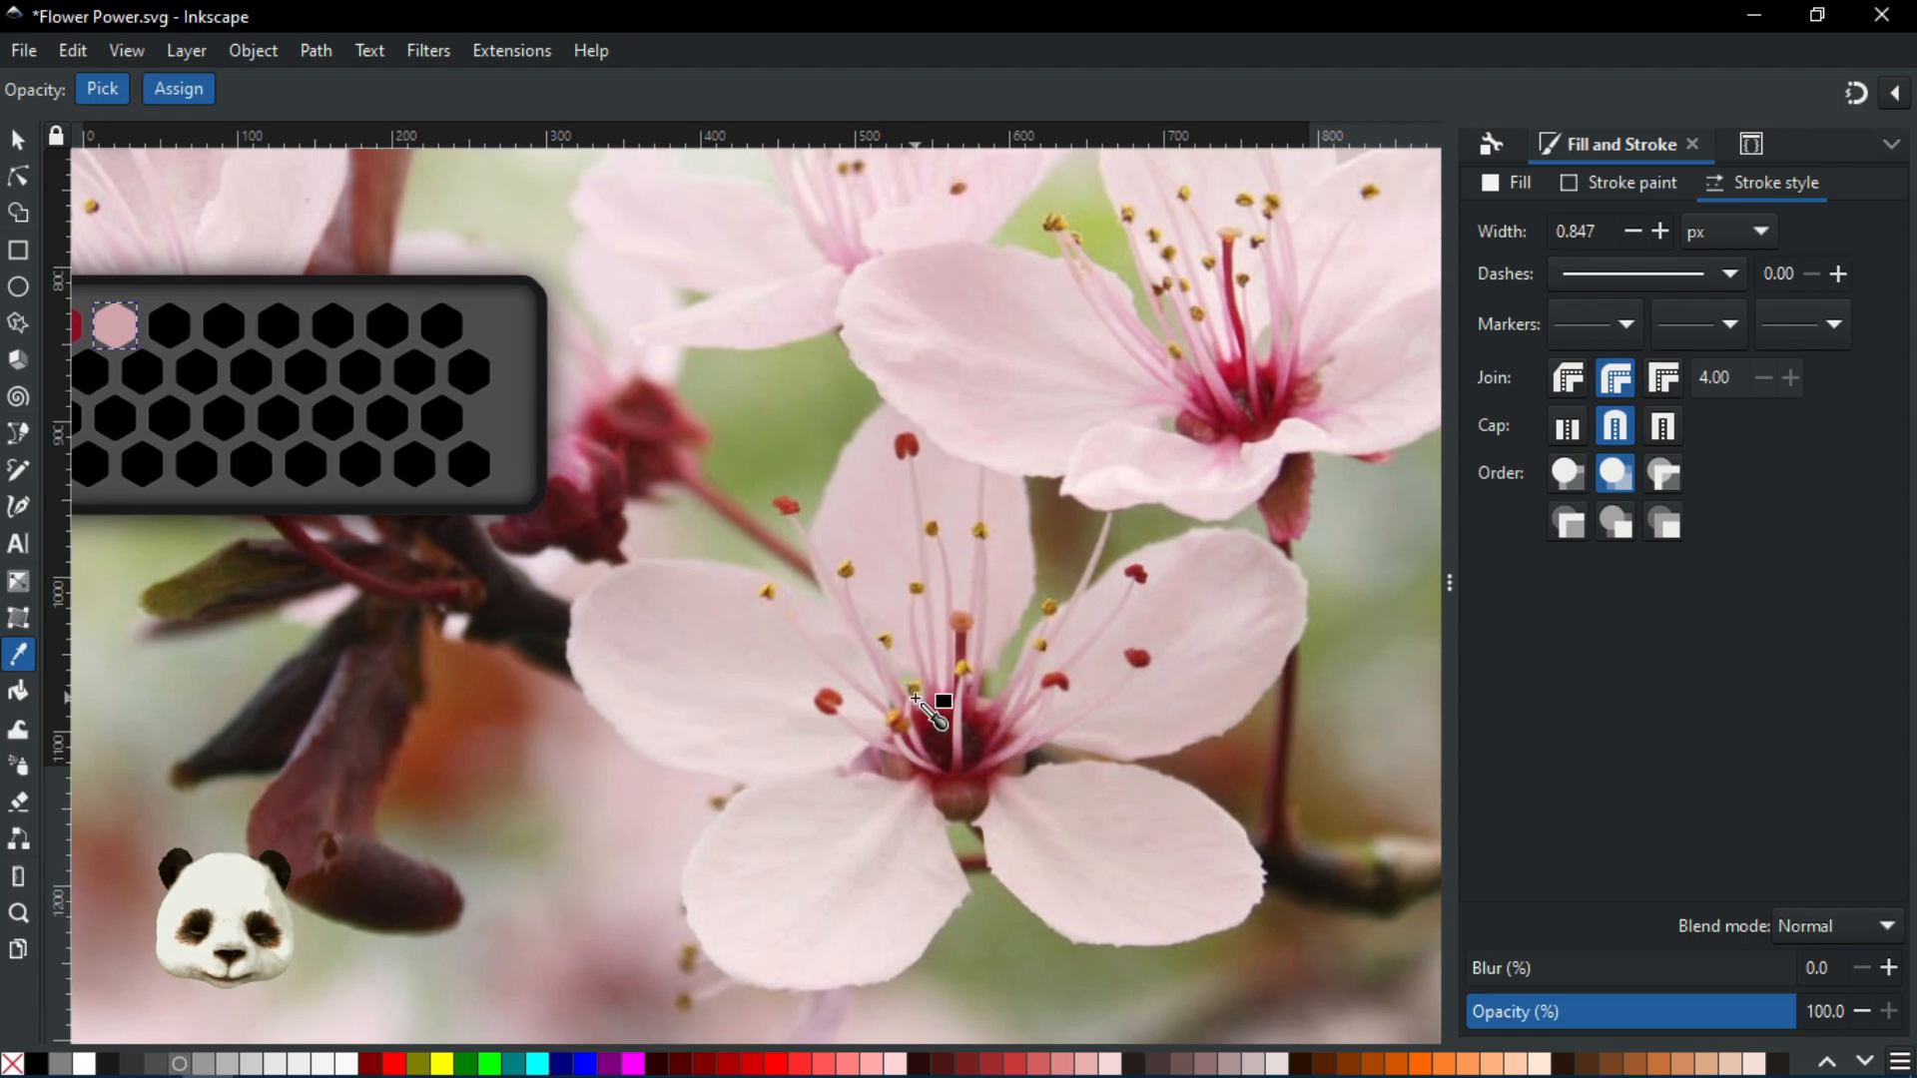
Select the third palette hexagon and switch to the Dropper for sampling
scroll(925, 754, up, 2)
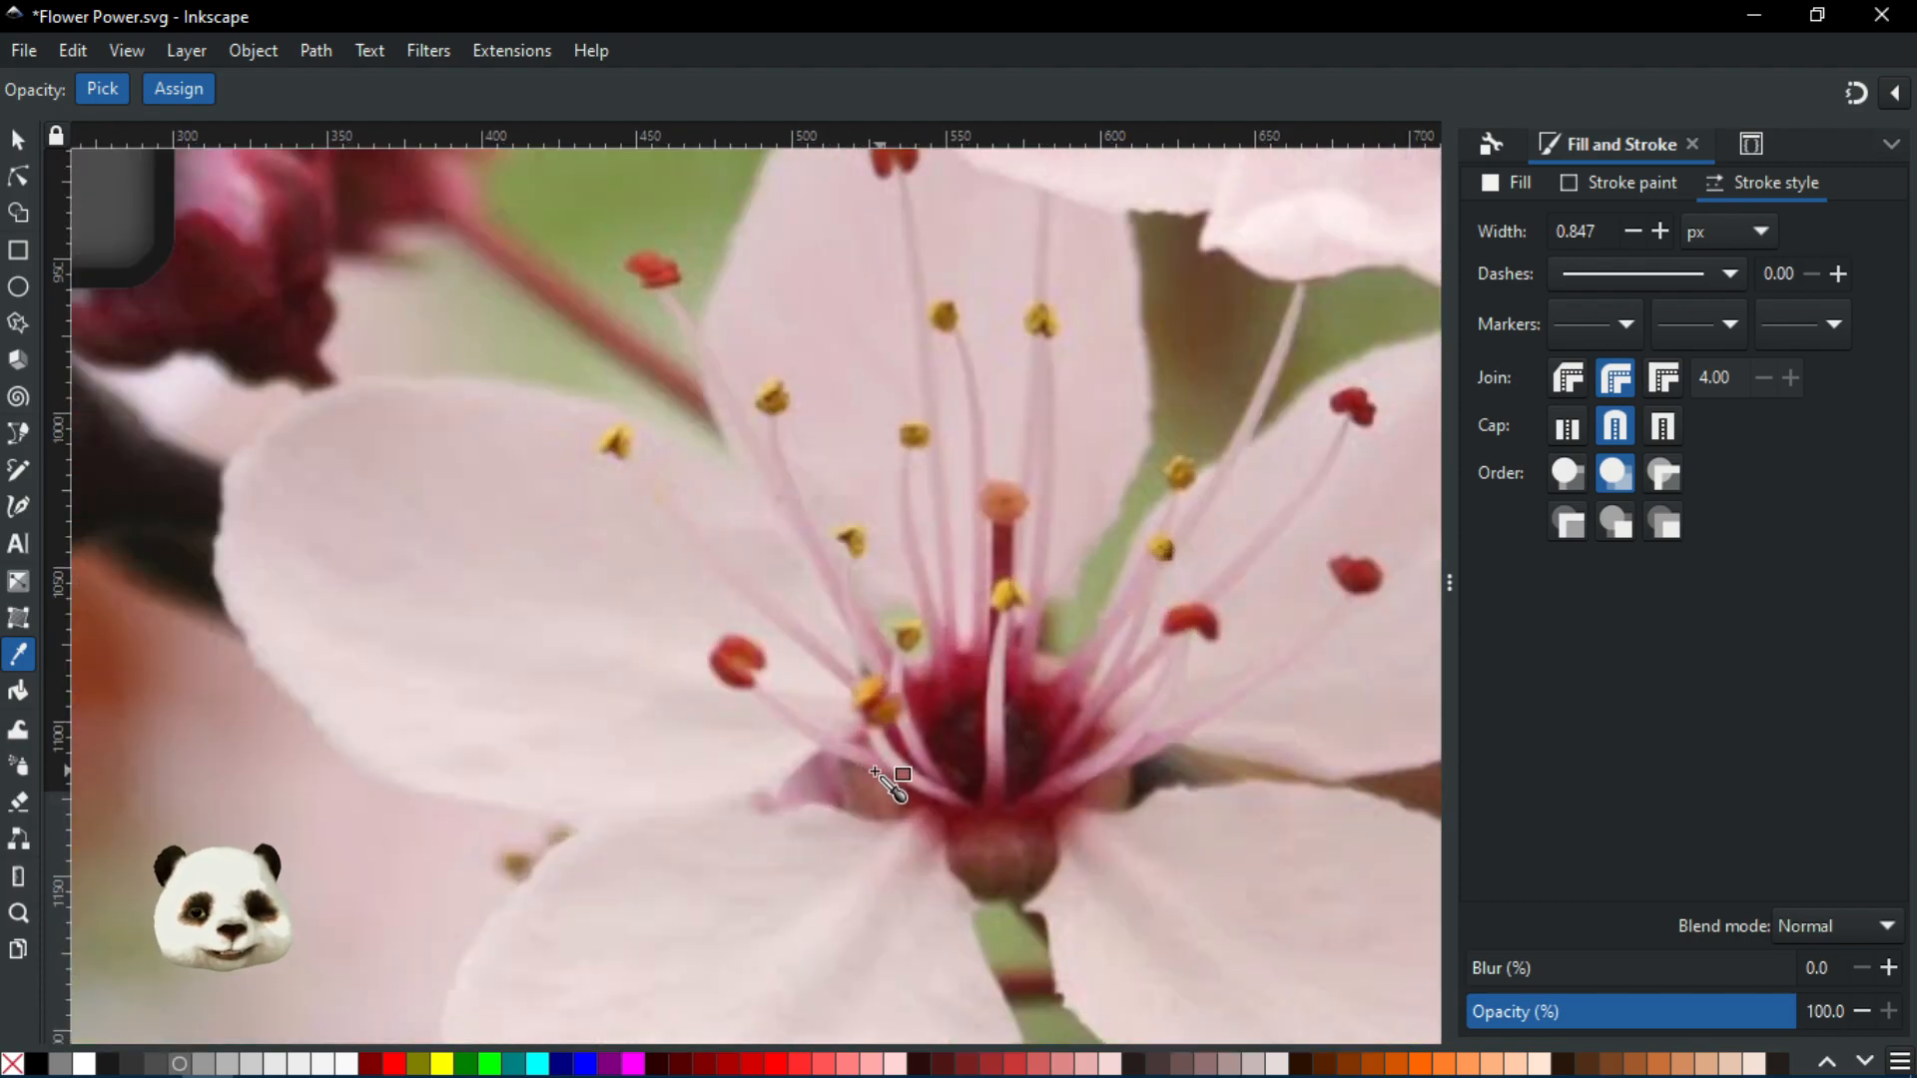
scroll(856, 785, down, 2)
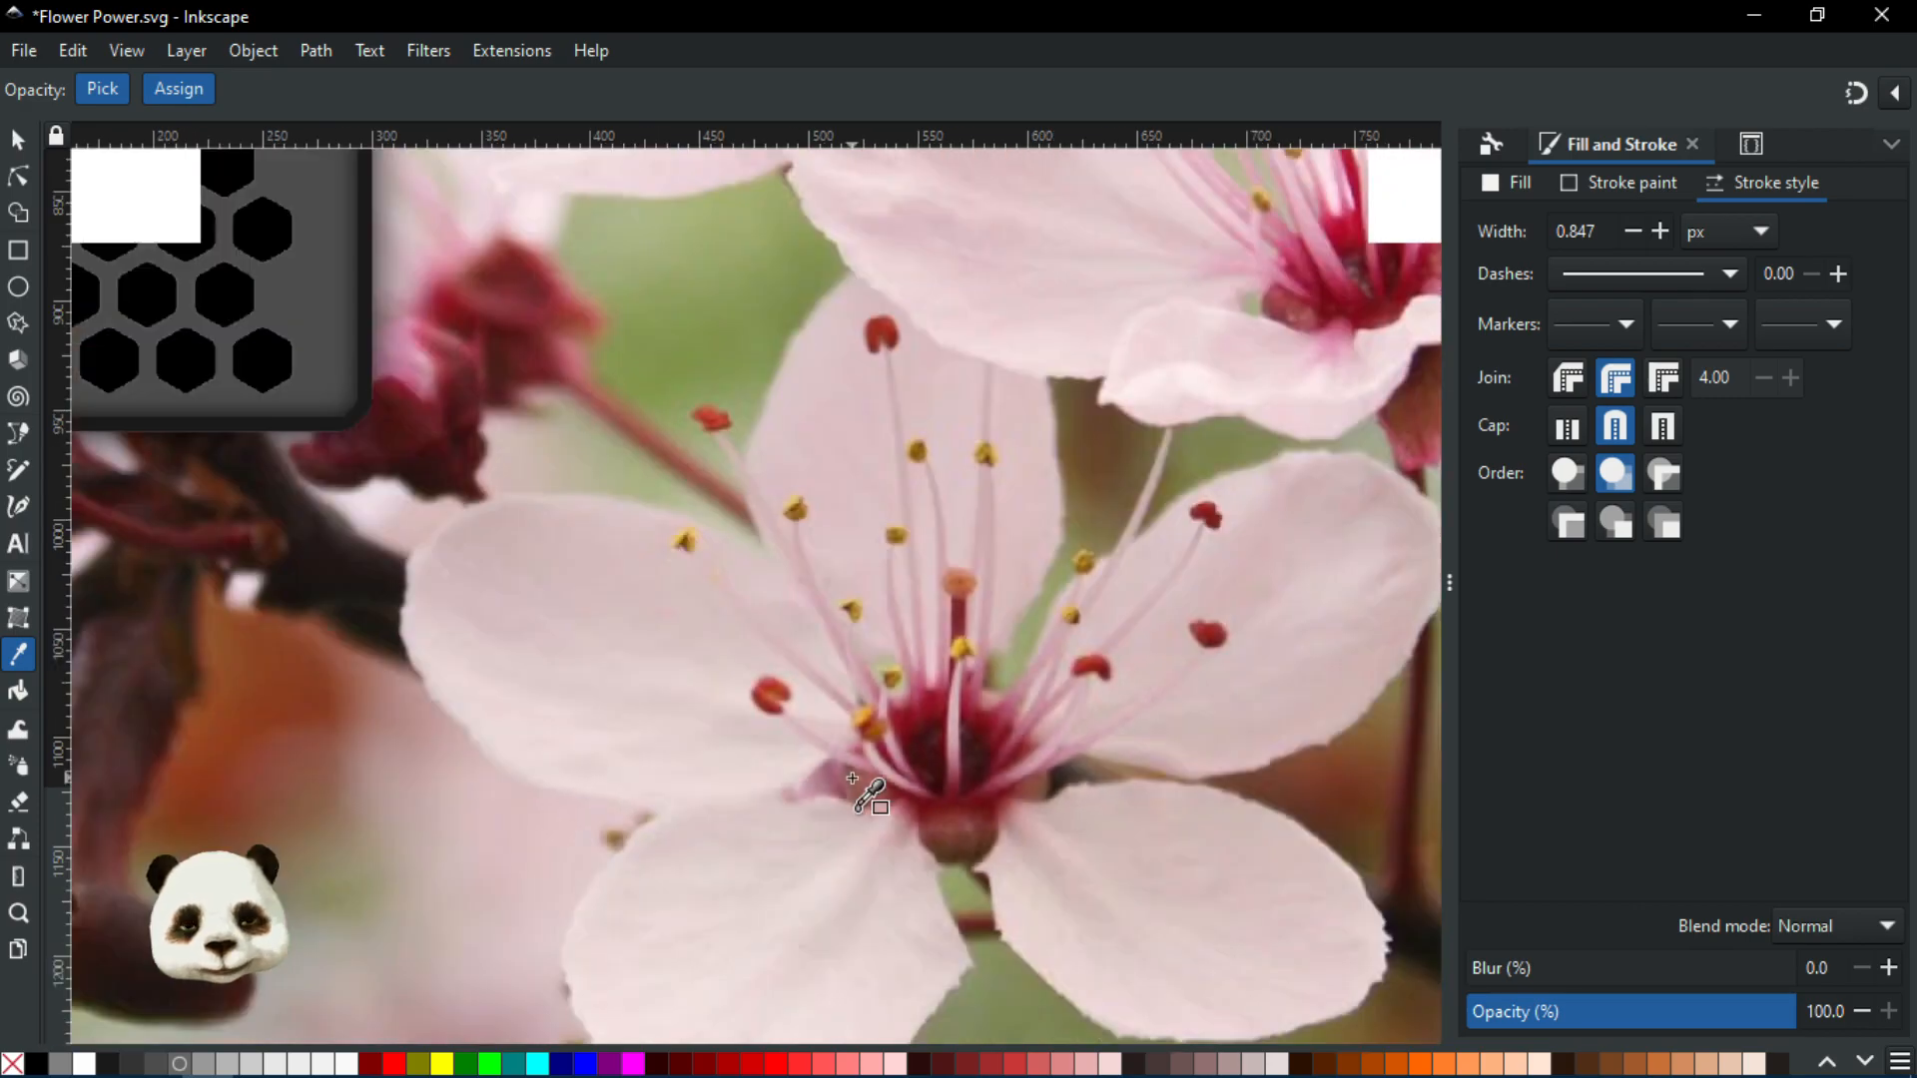
scroll(1028, 829, up, 1)
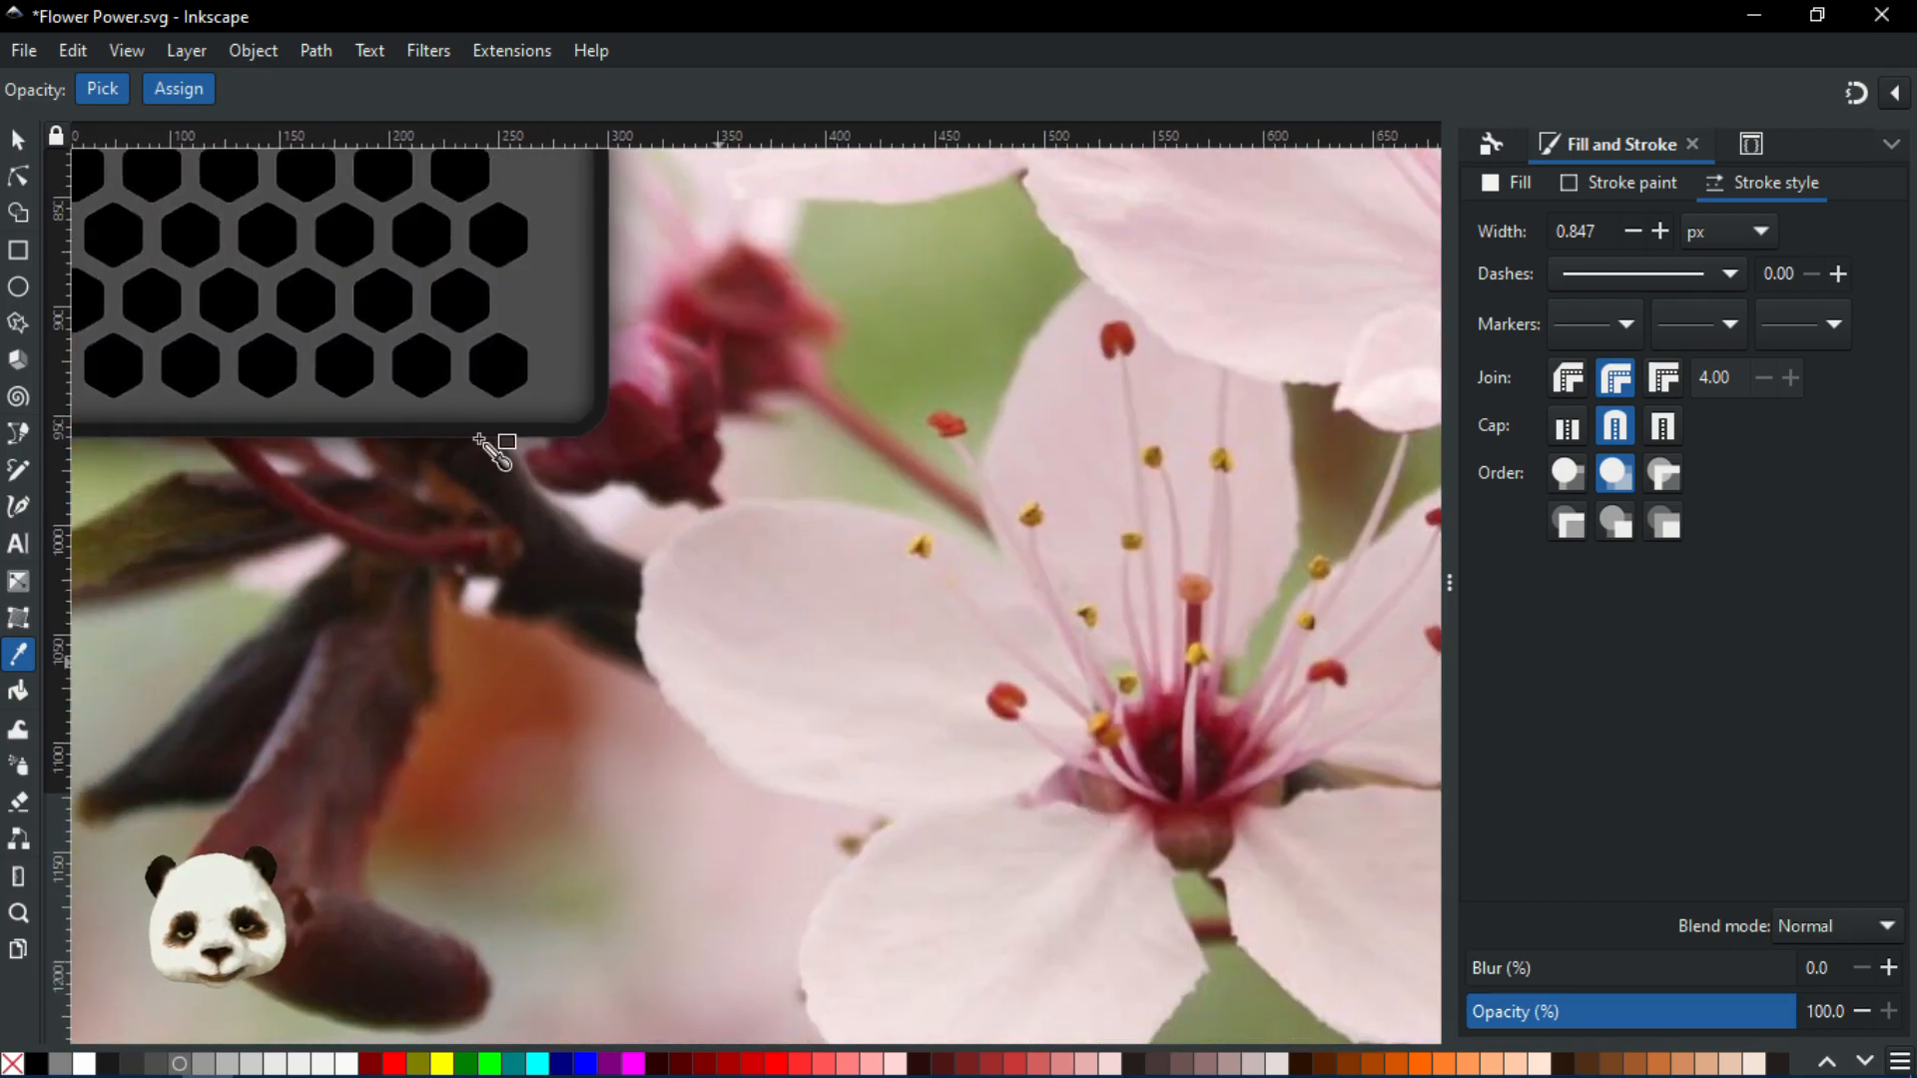
scroll(416, 437, down, 2)
click(18, 175)
click(254, 317)
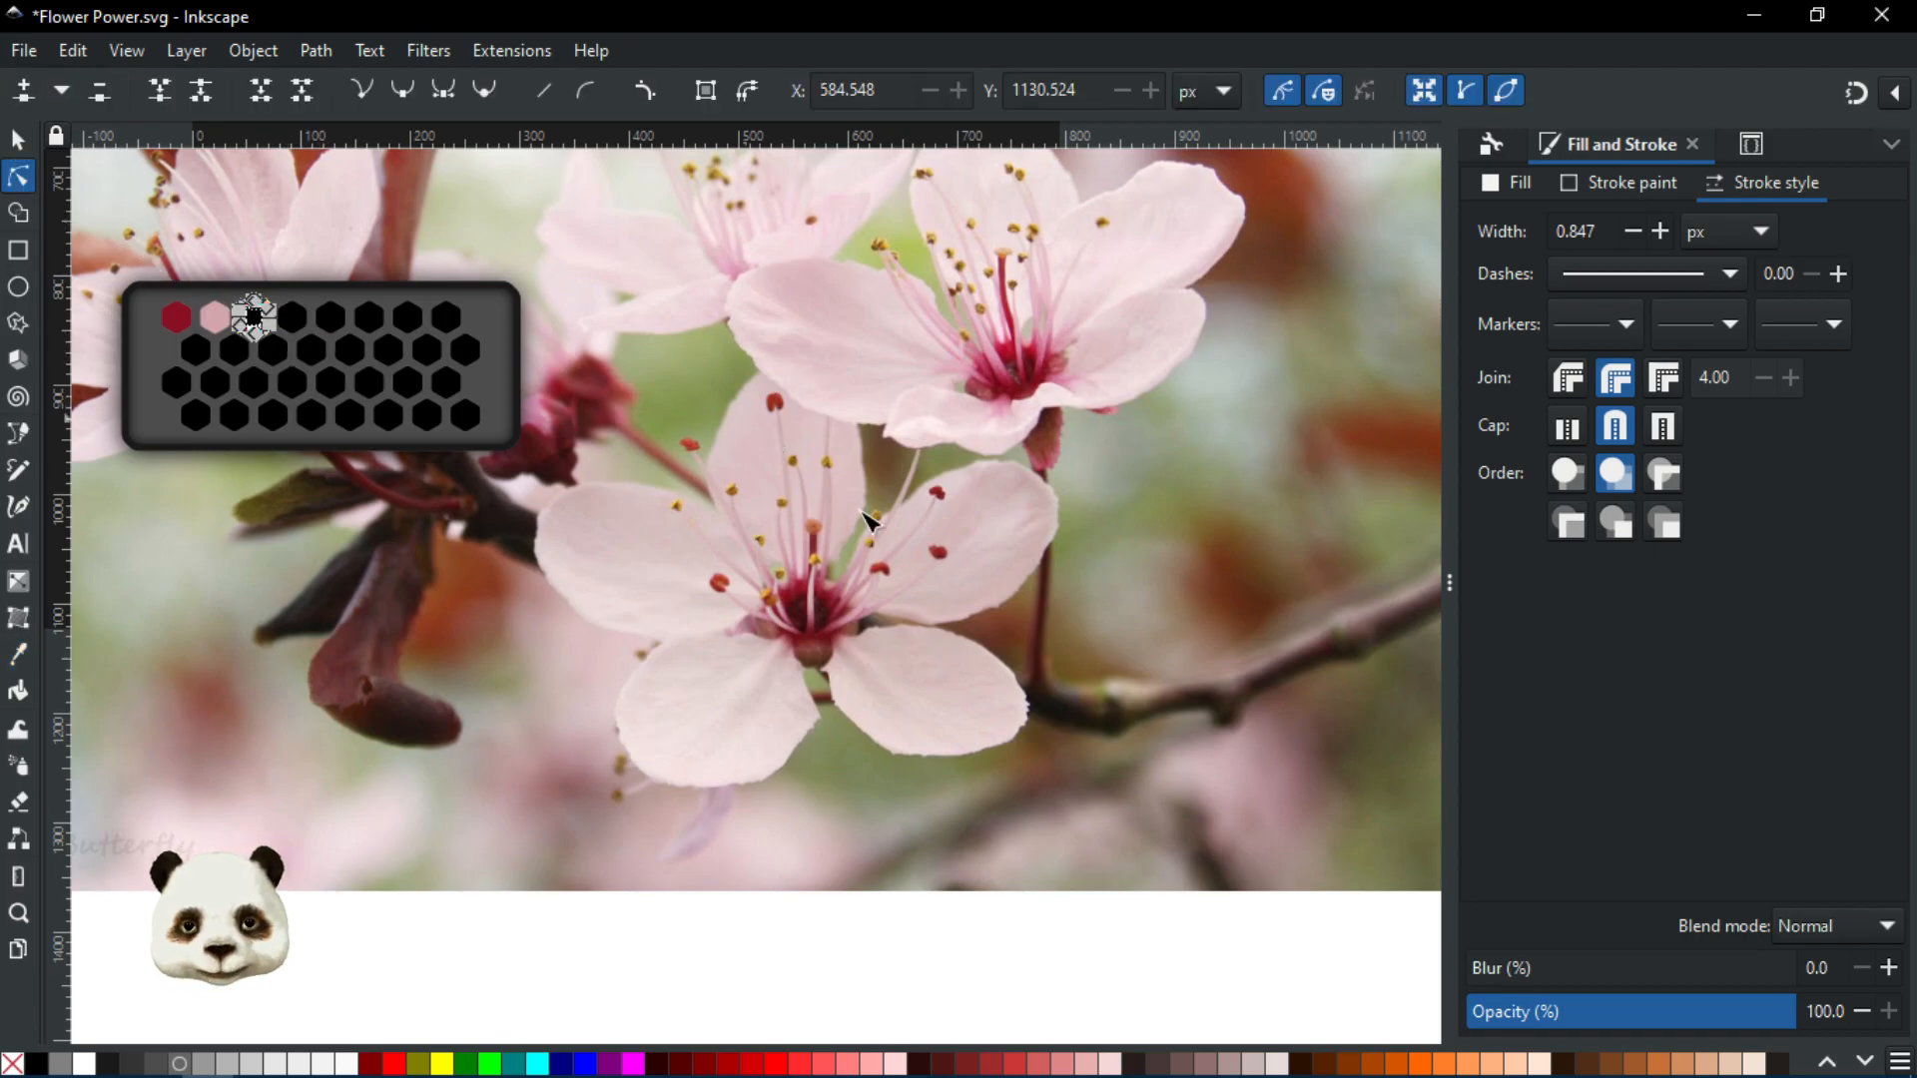
scroll(1078, 659, up, 3)
key(d)
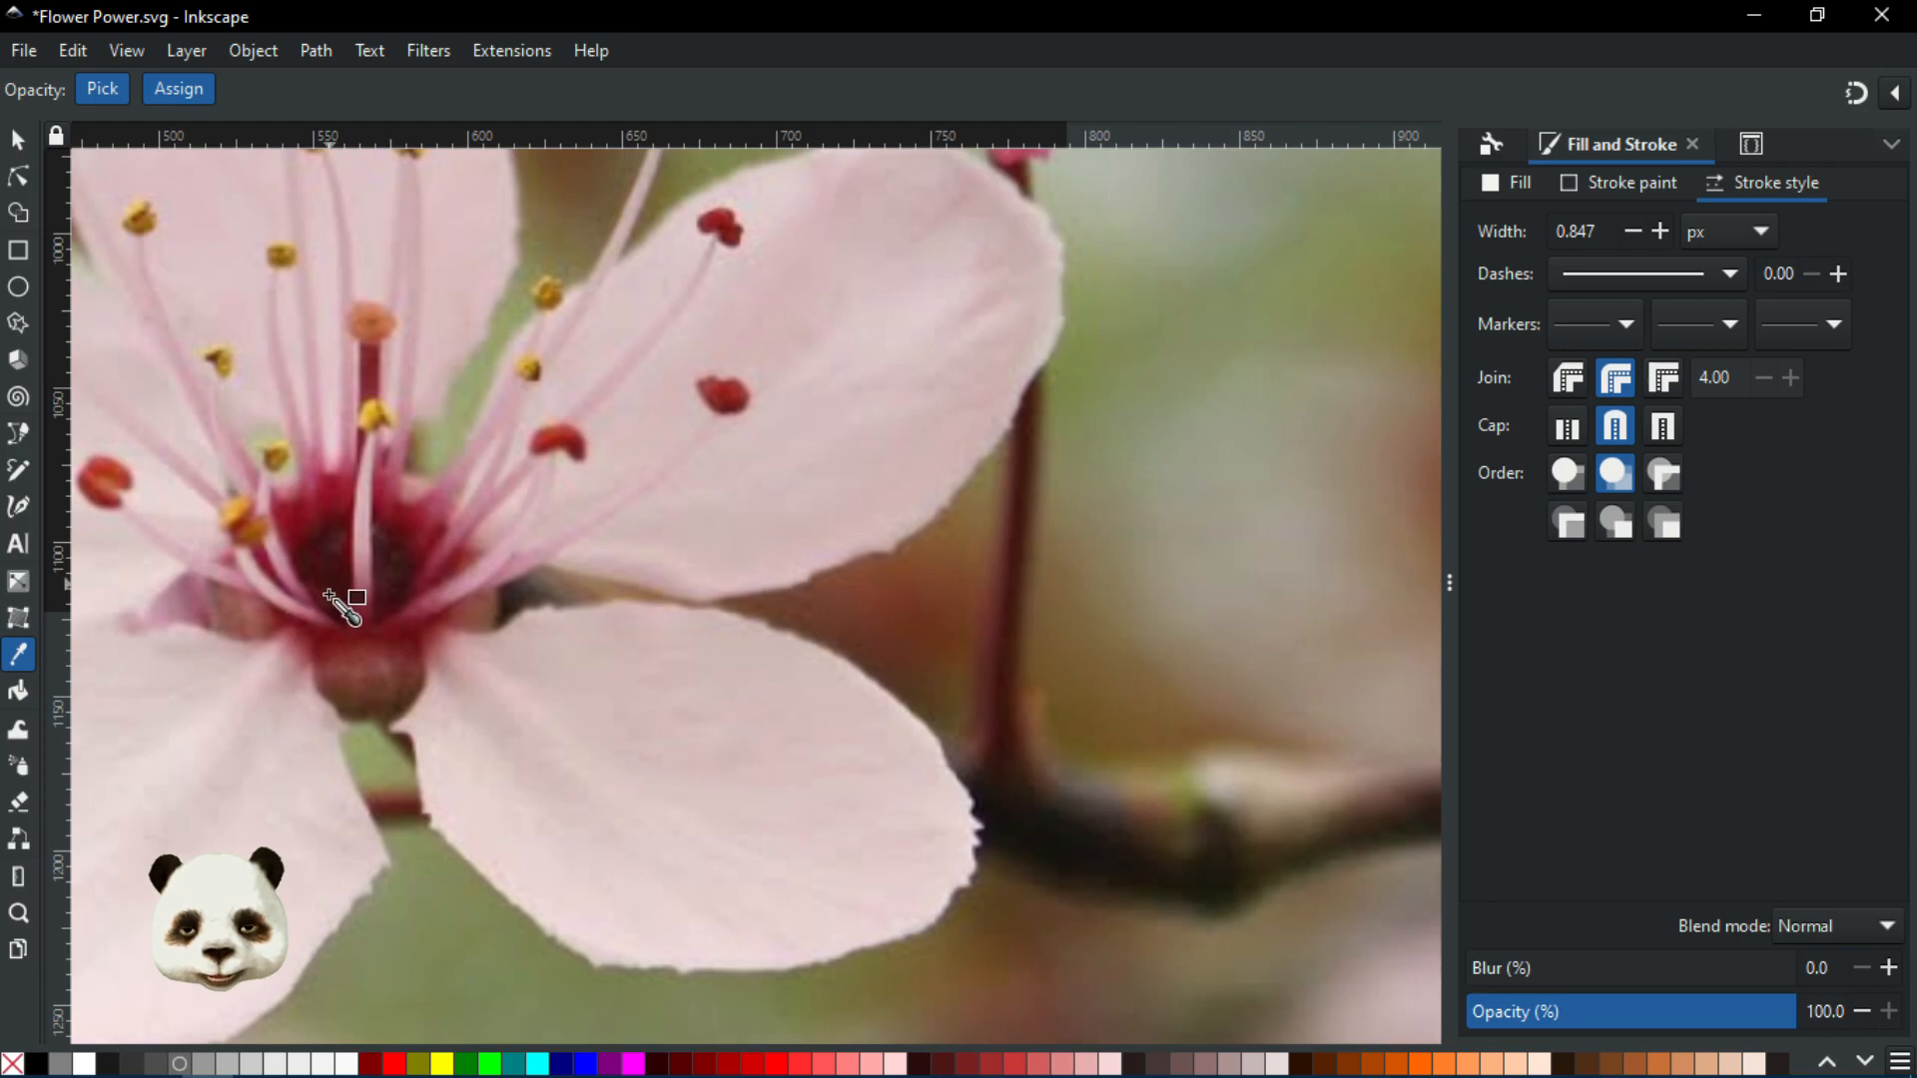
Select the next empty palette hexagon and ready the Dropper over the flower
drag(378, 608, 844, 718)
scroll(842, 717, down, 2)
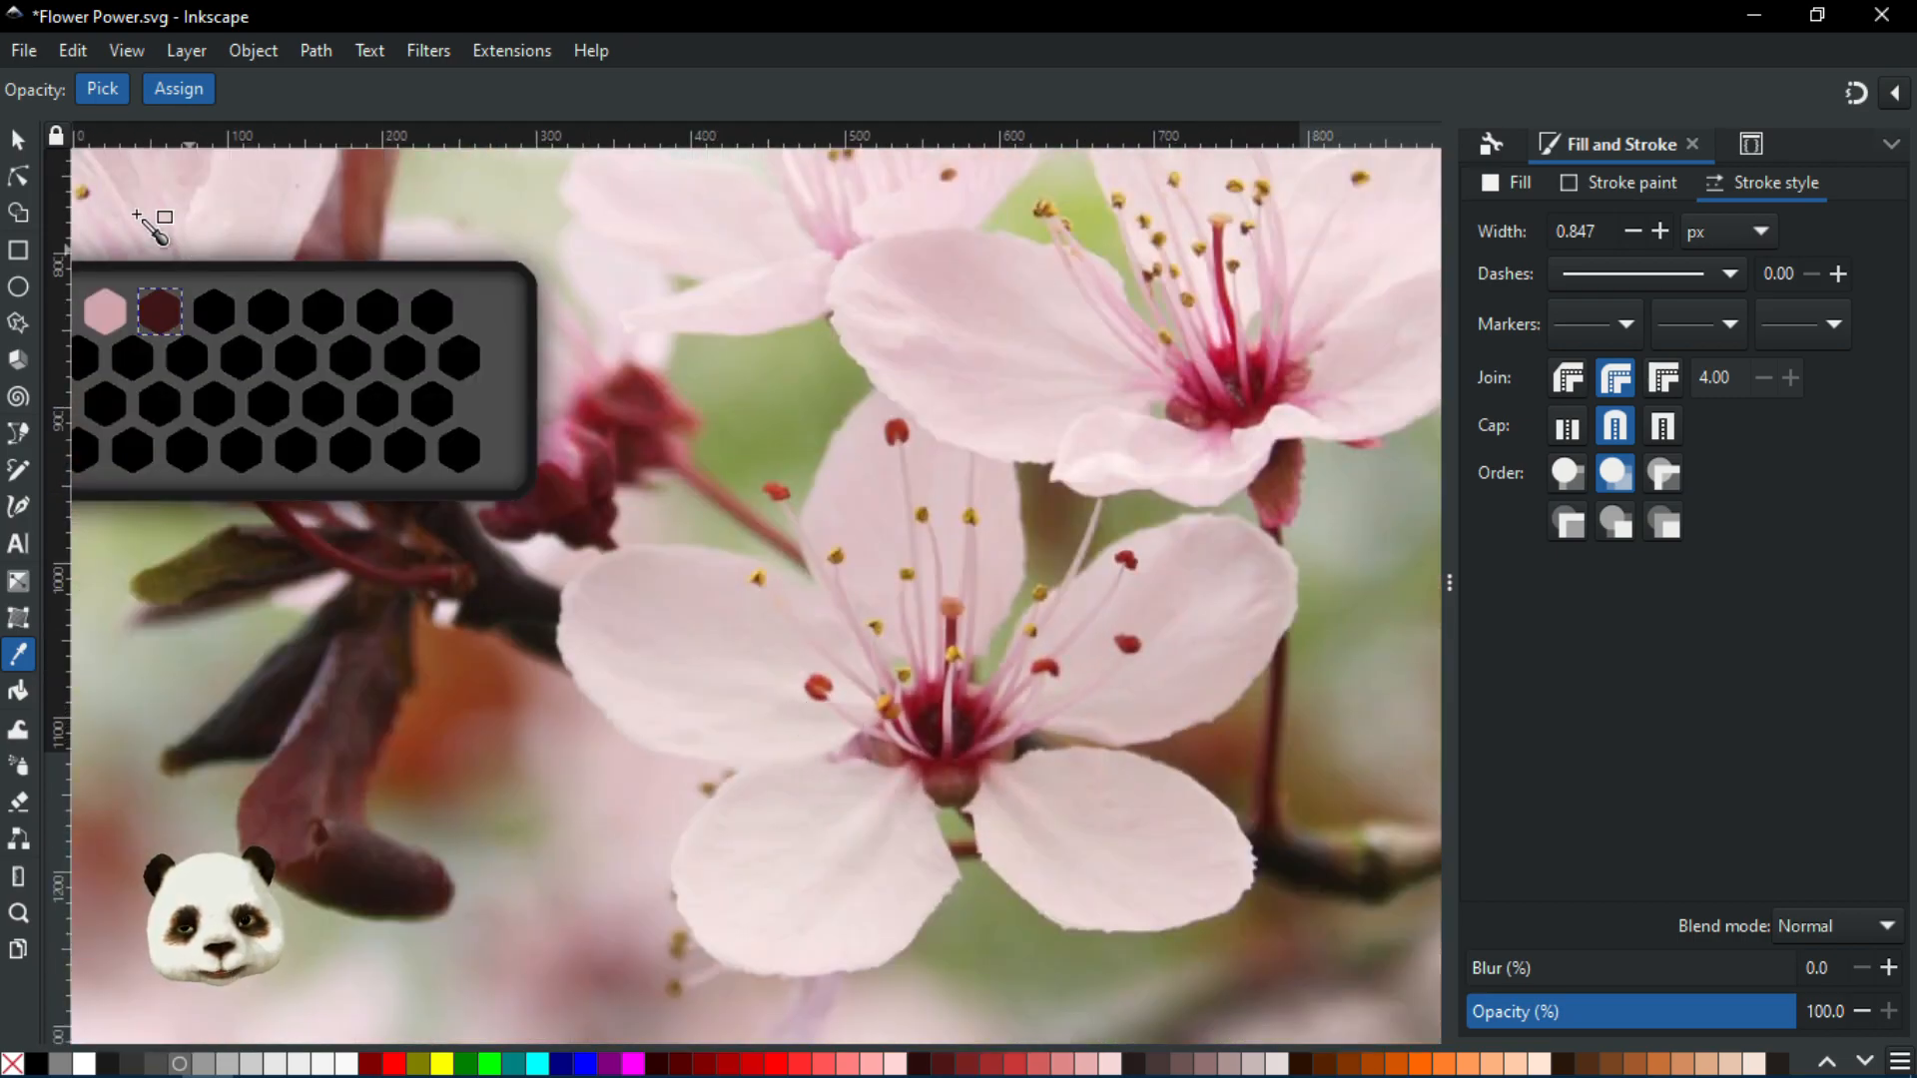
click(18, 178)
click(214, 313)
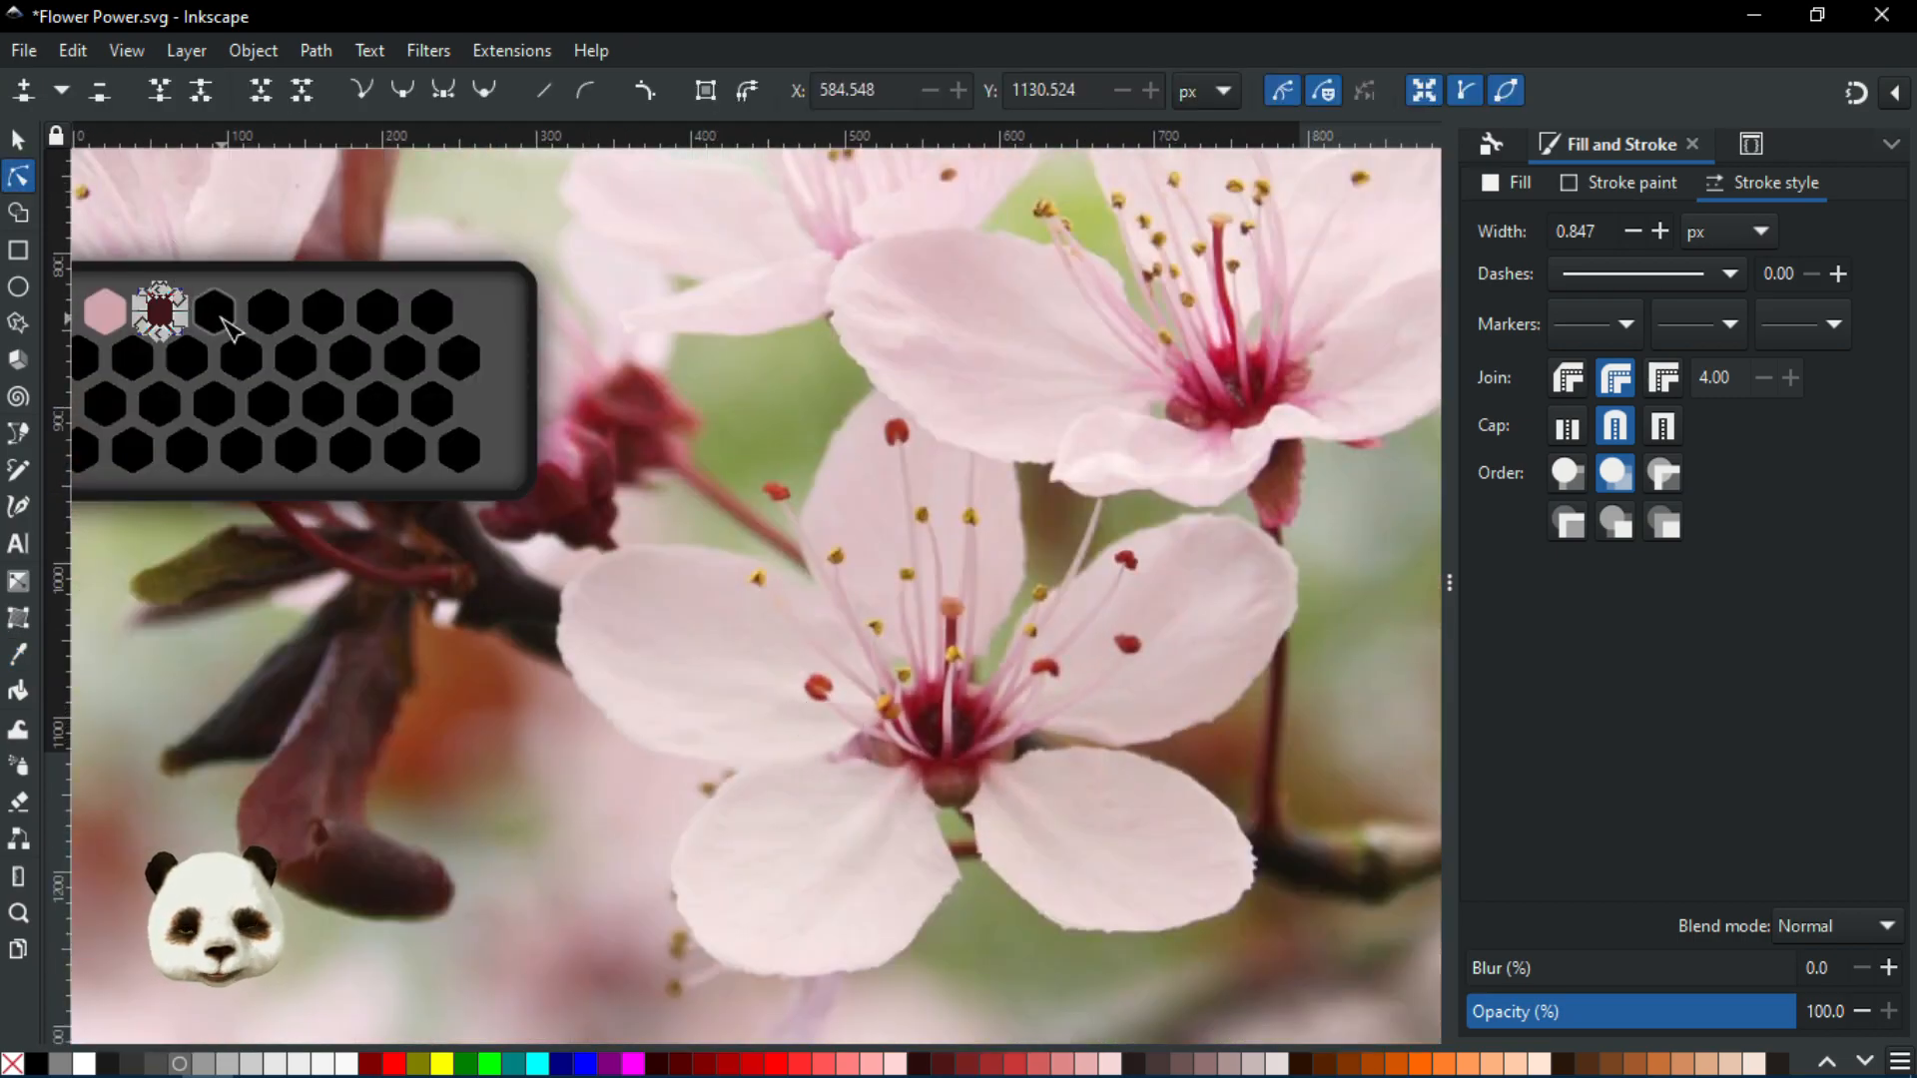
scroll(985, 685, up, 3)
key(d)
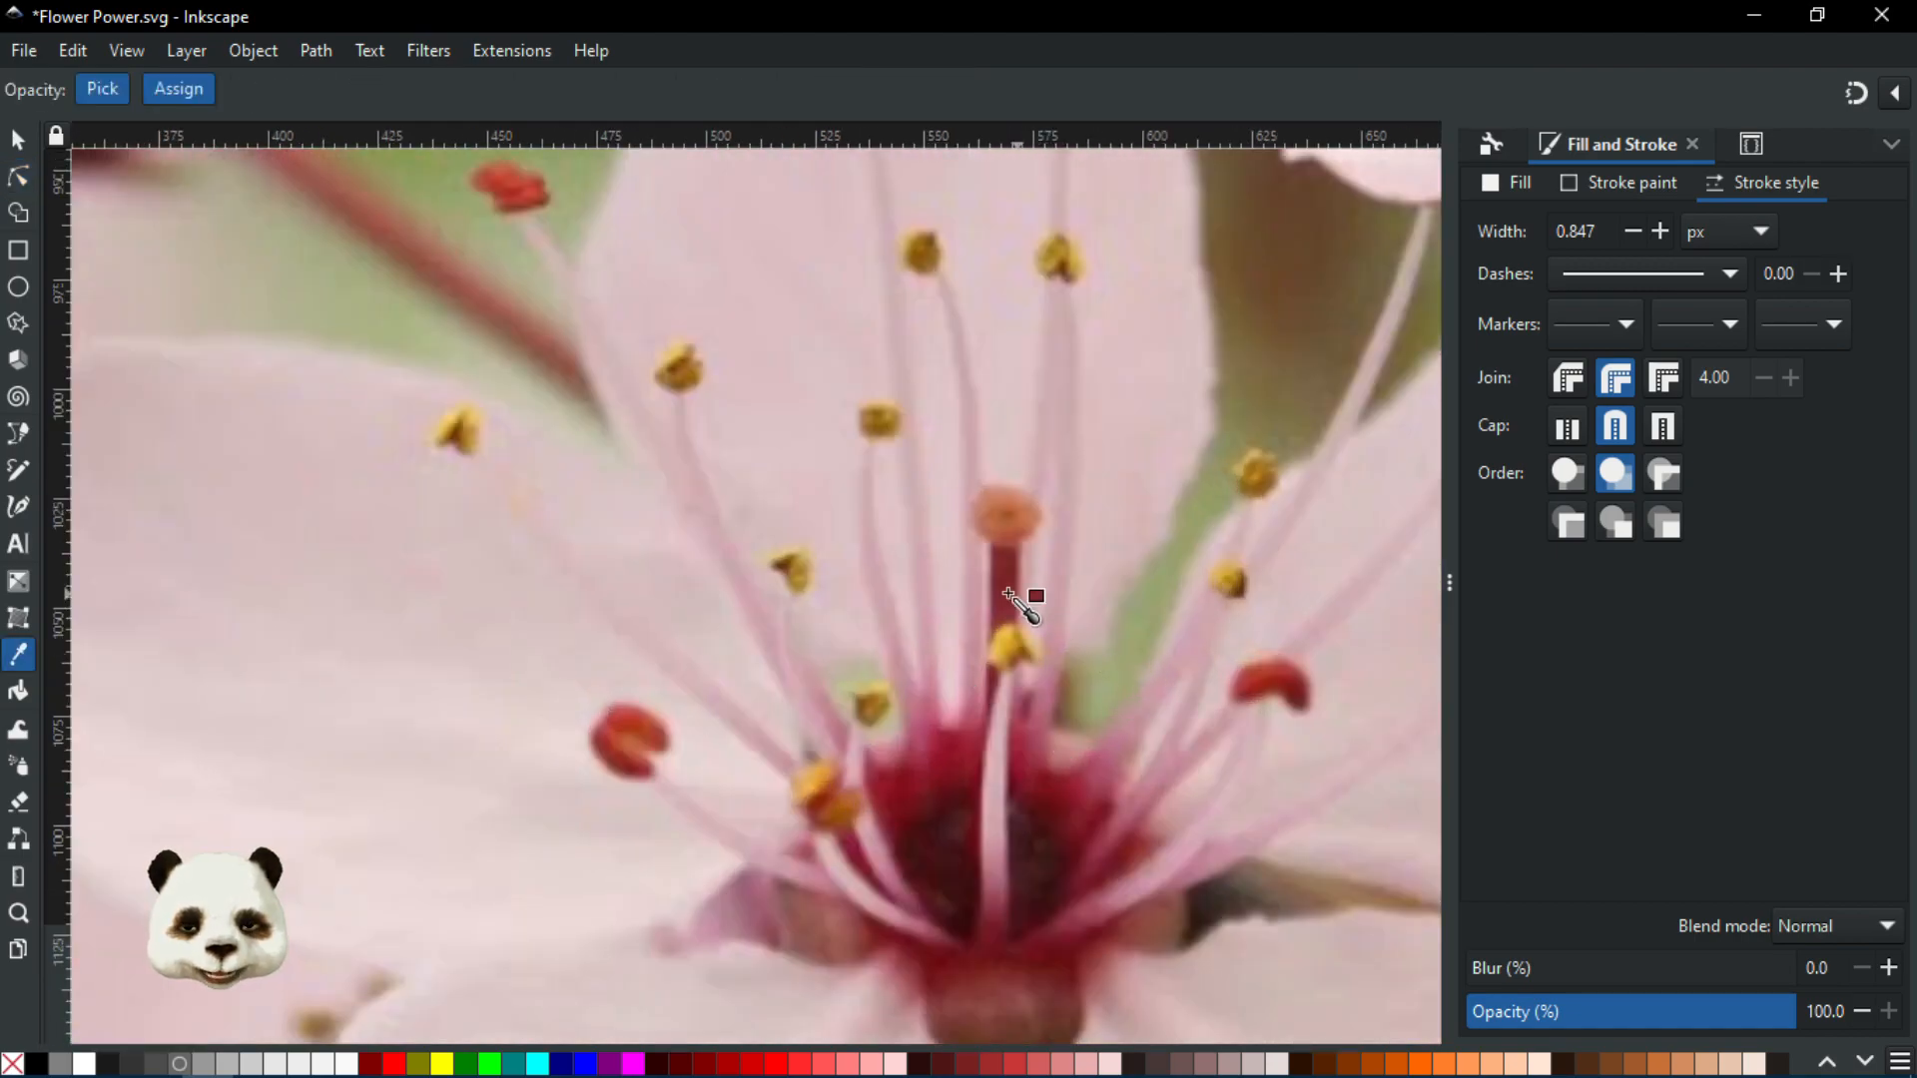
scroll(987, 639, down, 4)
scroll(899, 621, up, 2)
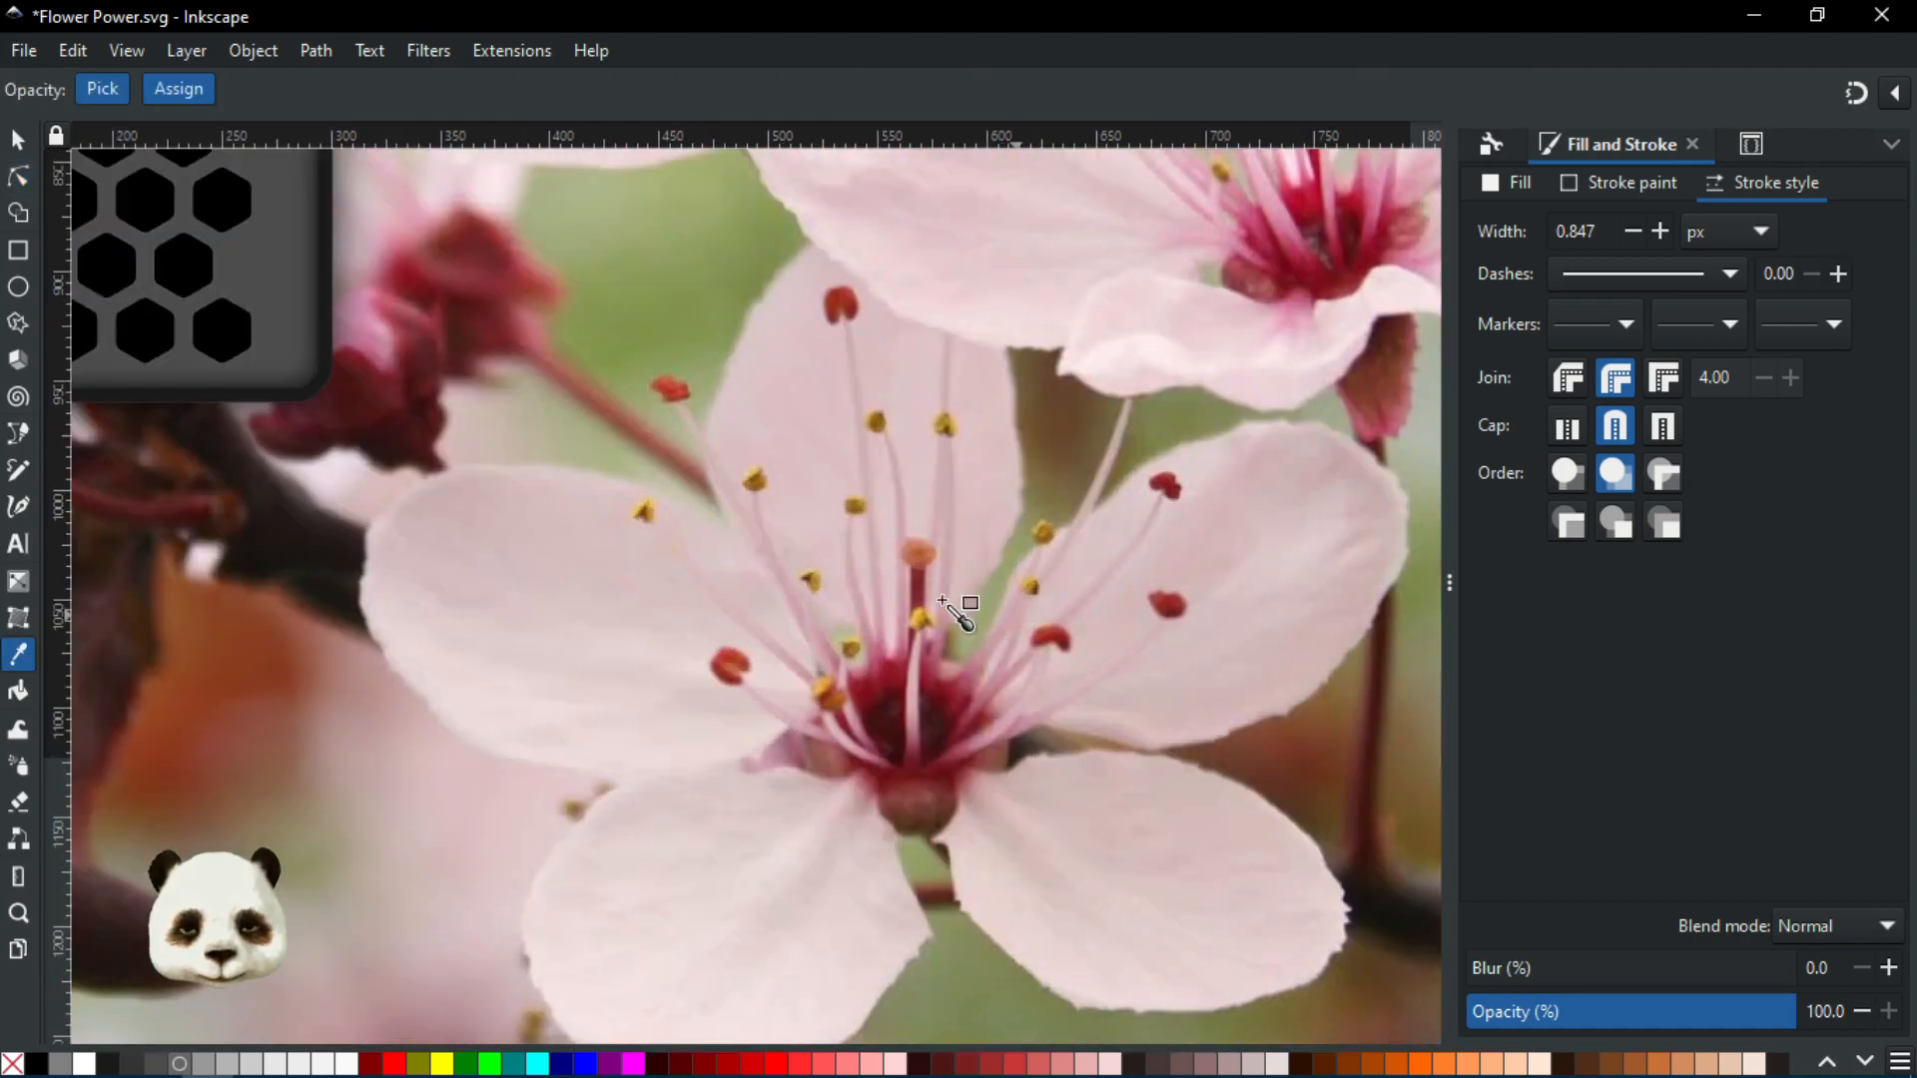
drag(879, 610, 1029, 655)
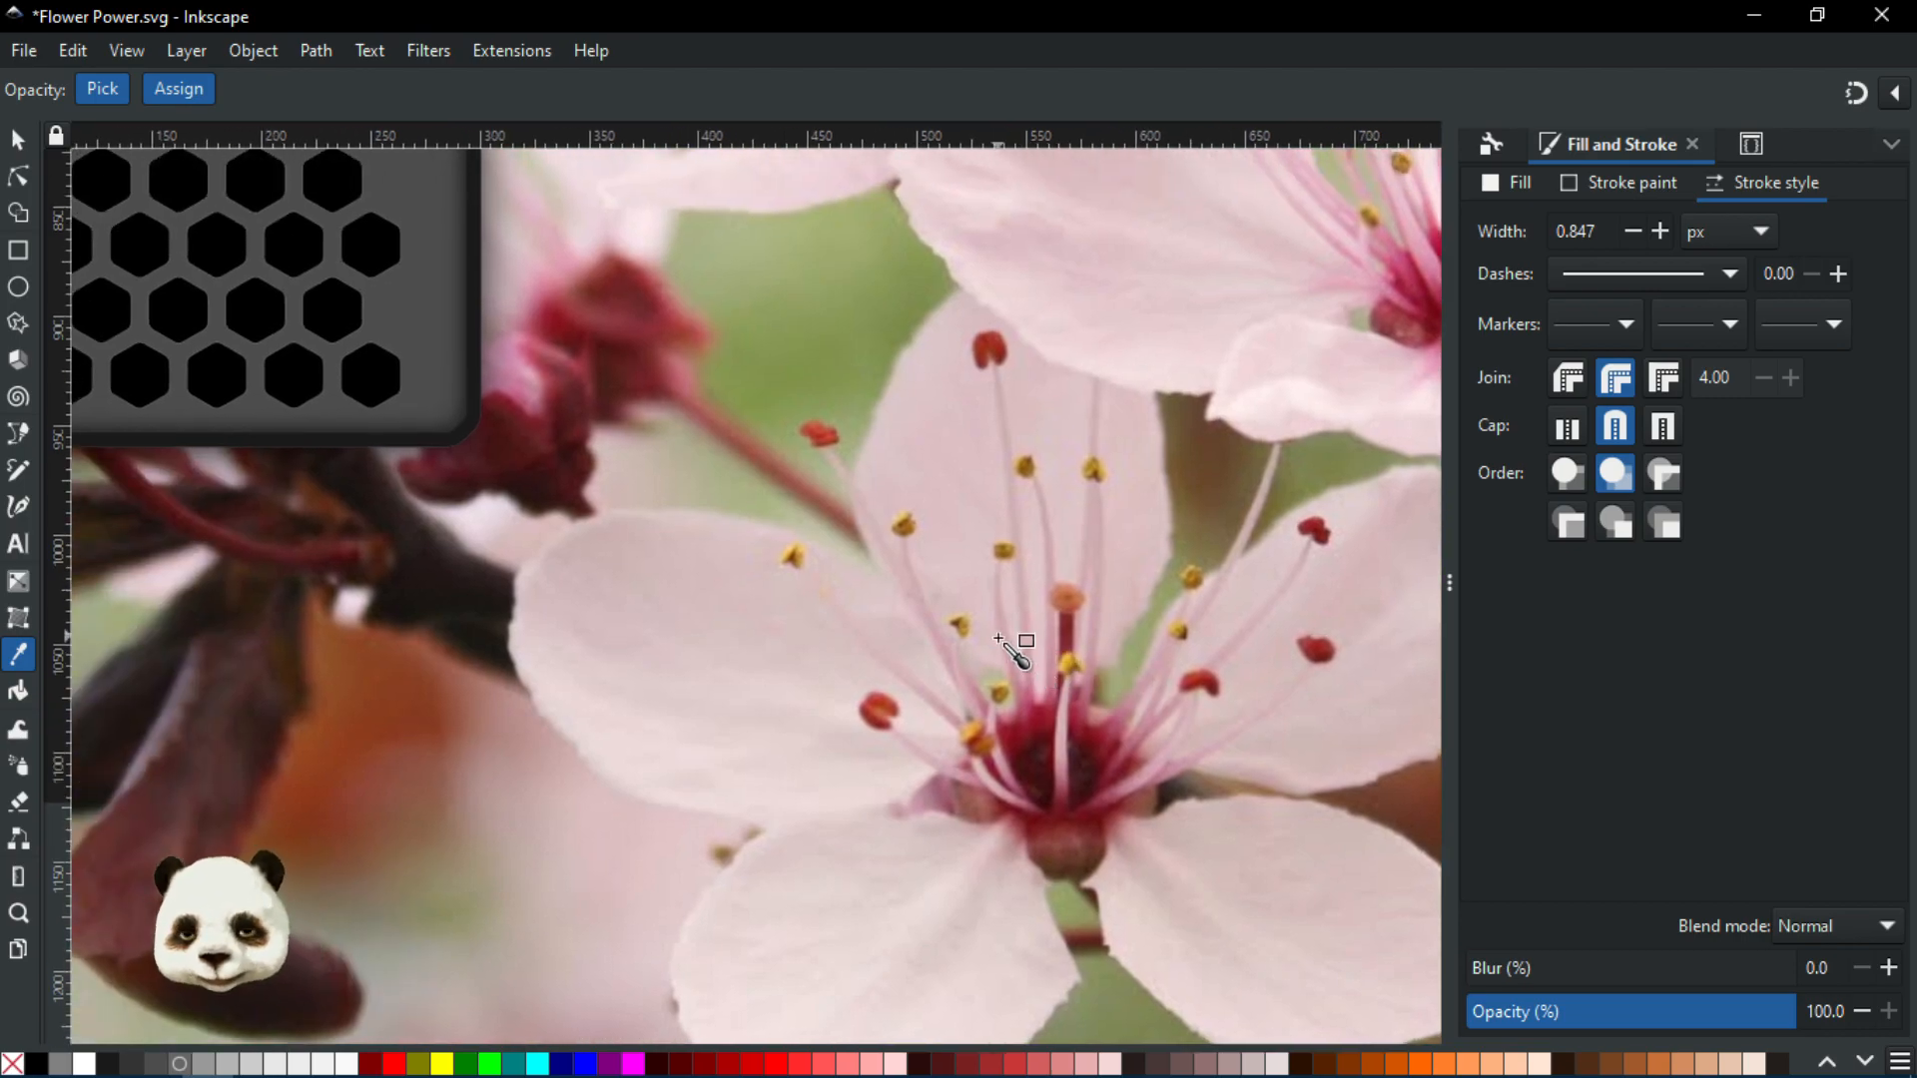
scroll(860, 569, down, 1)
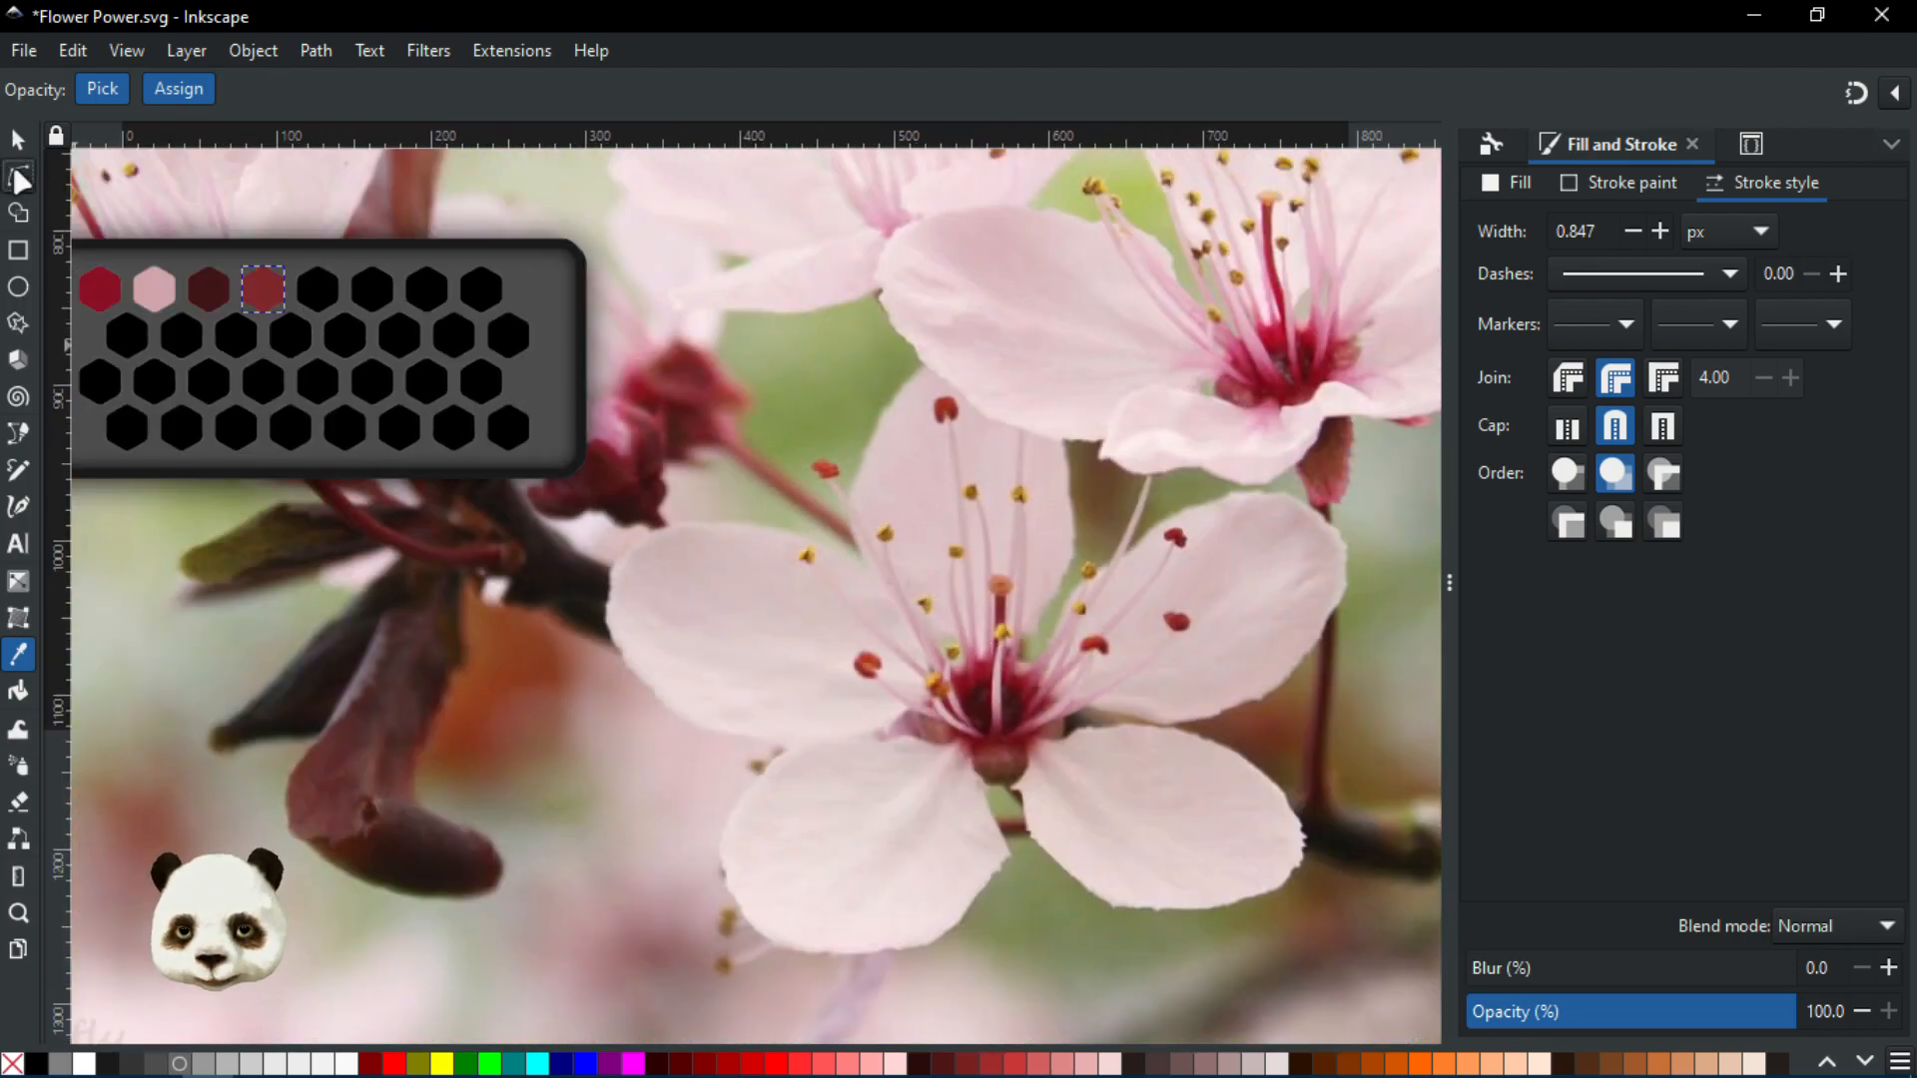
Fill the first hexagon of the second row with light pink from a petal
click(18, 177)
click(127, 336)
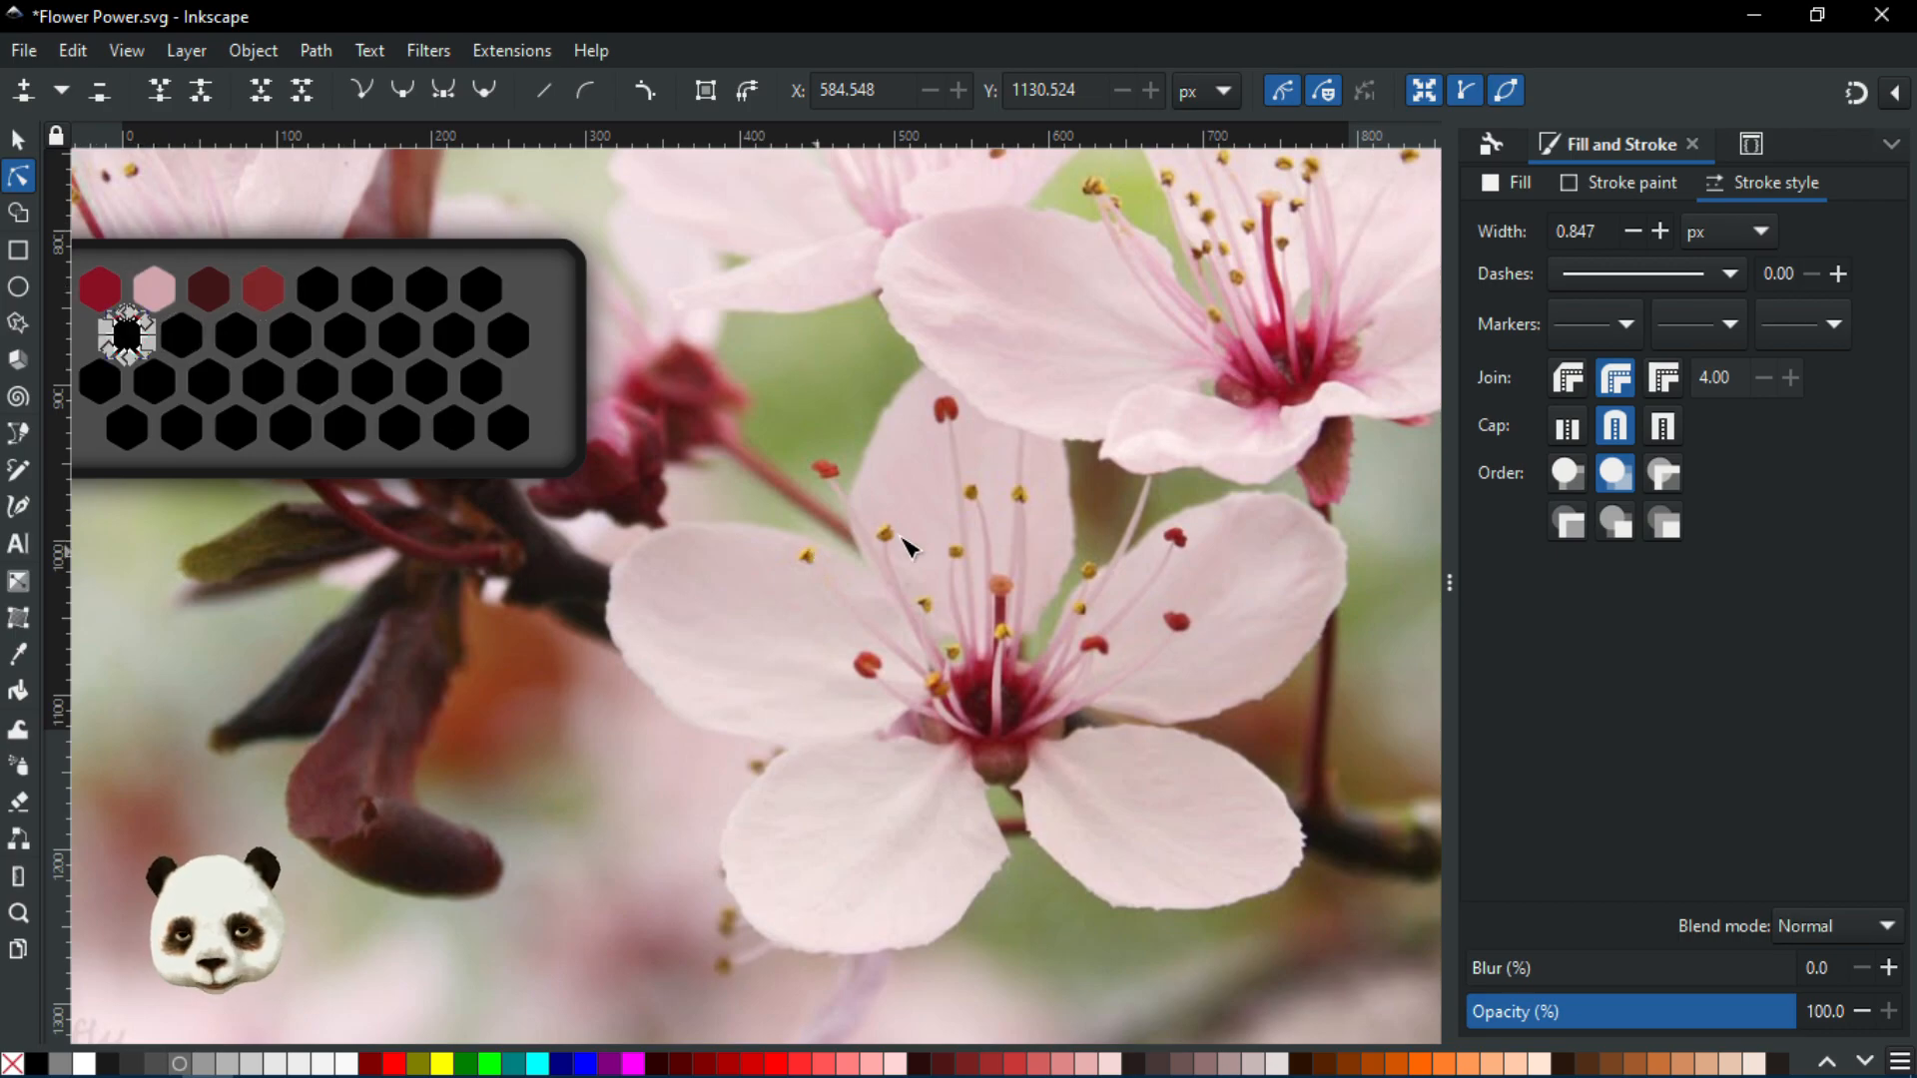
scroll(909, 547, up, 2)
key(d)
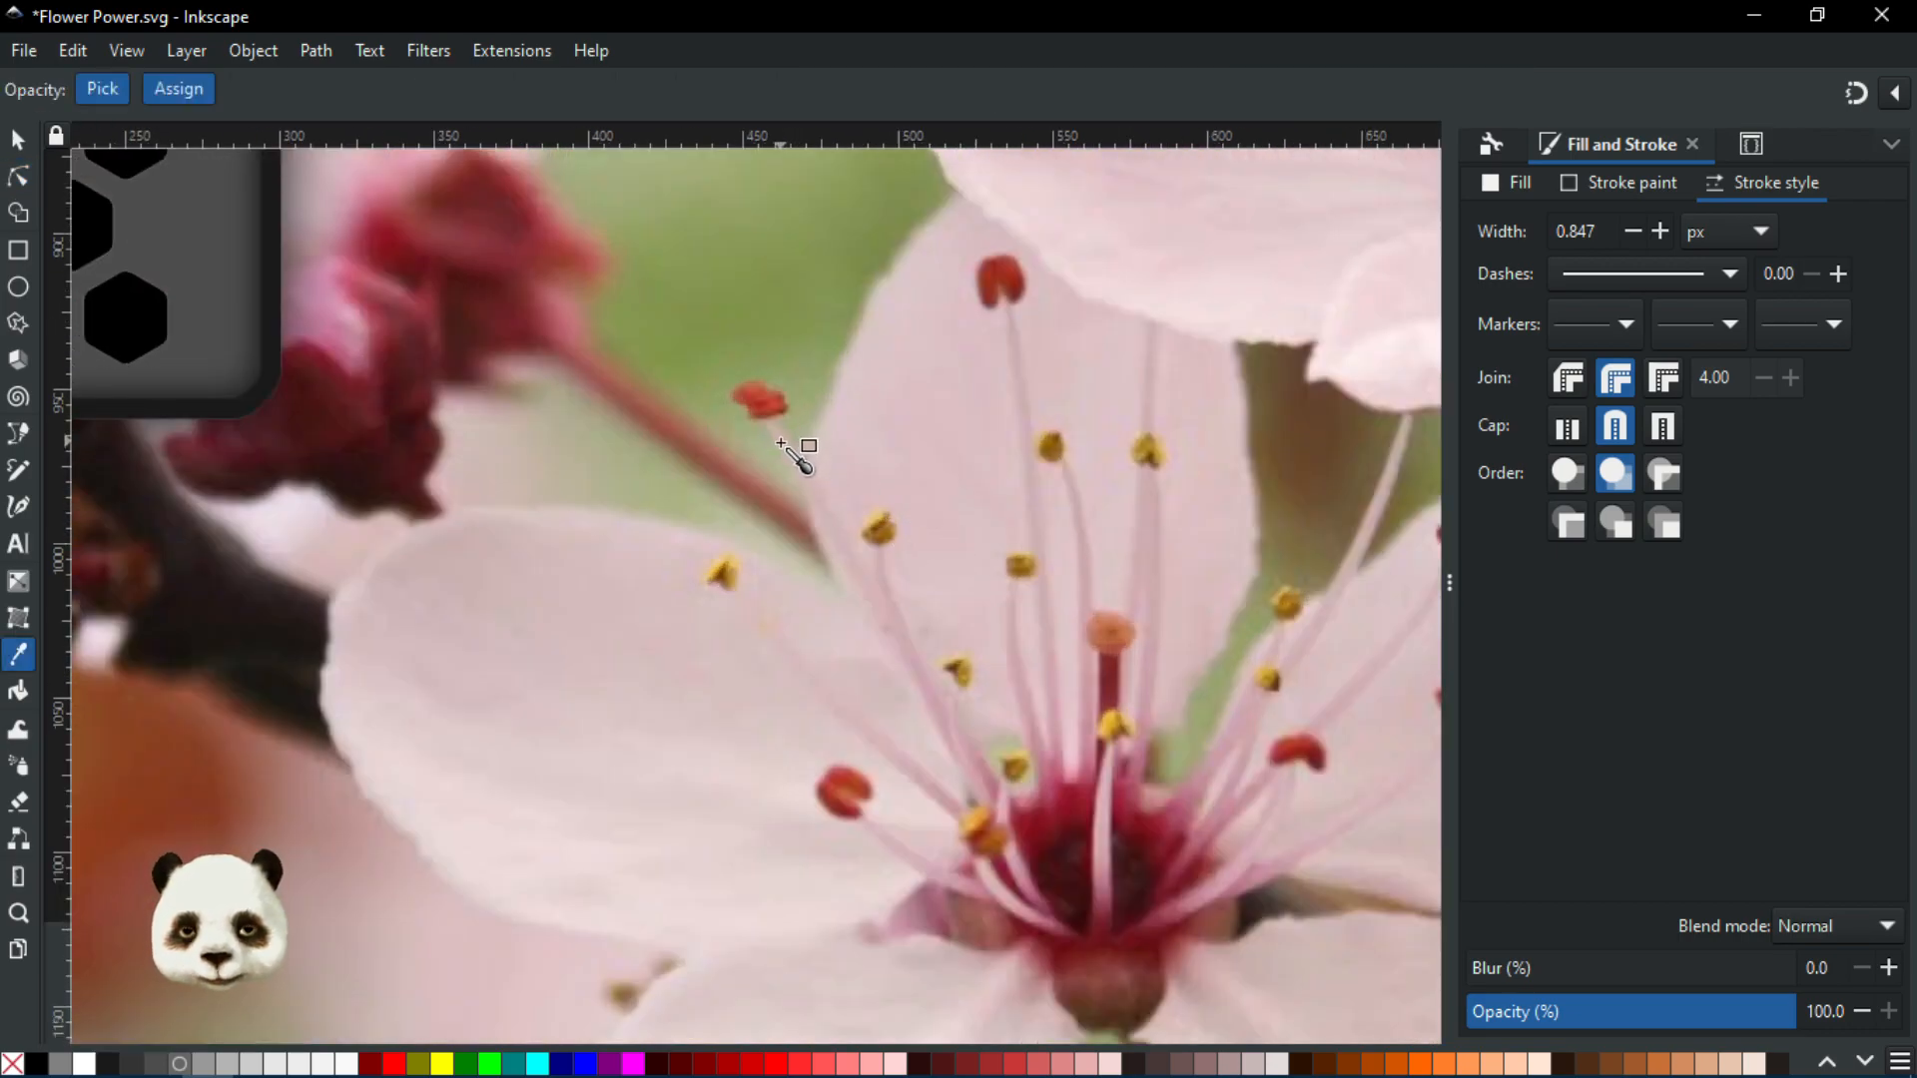
click(1016, 340)
scroll(1016, 341, down, 2)
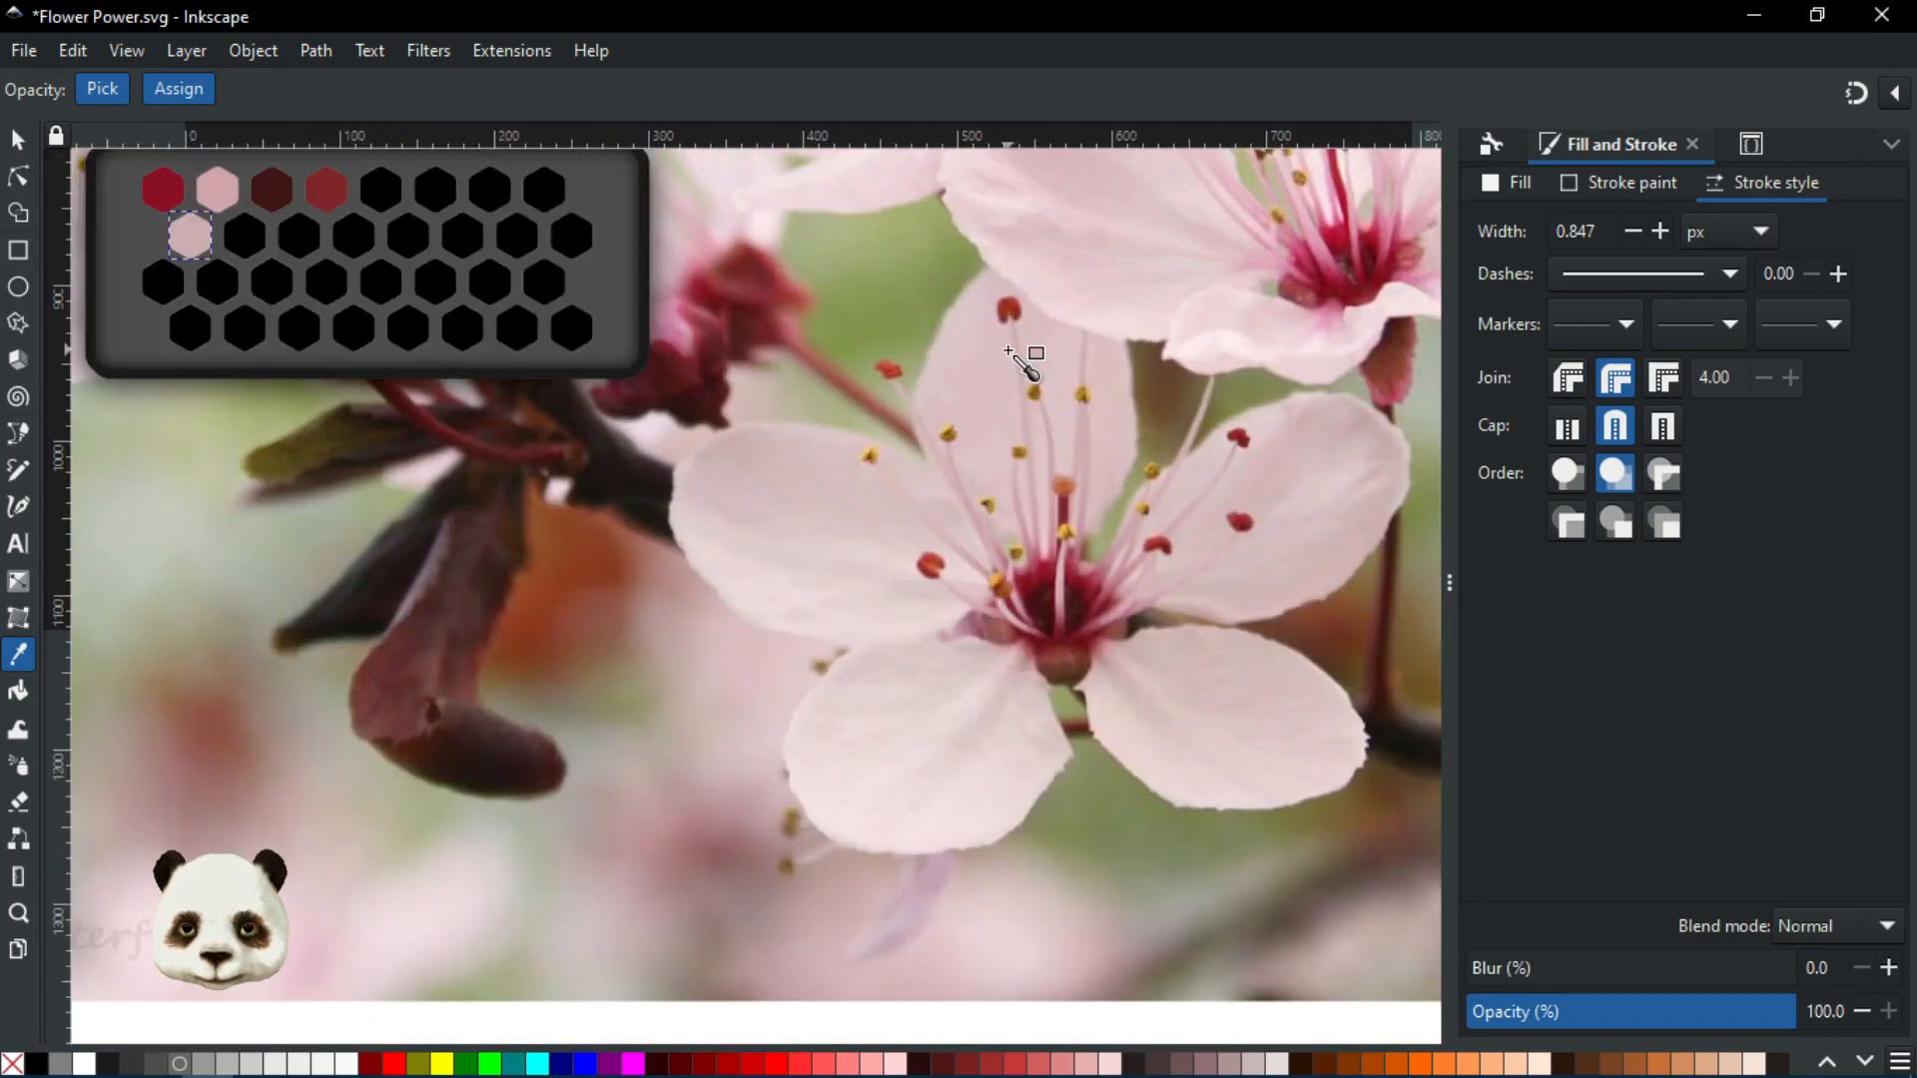
drag(1010, 376, 1041, 603)
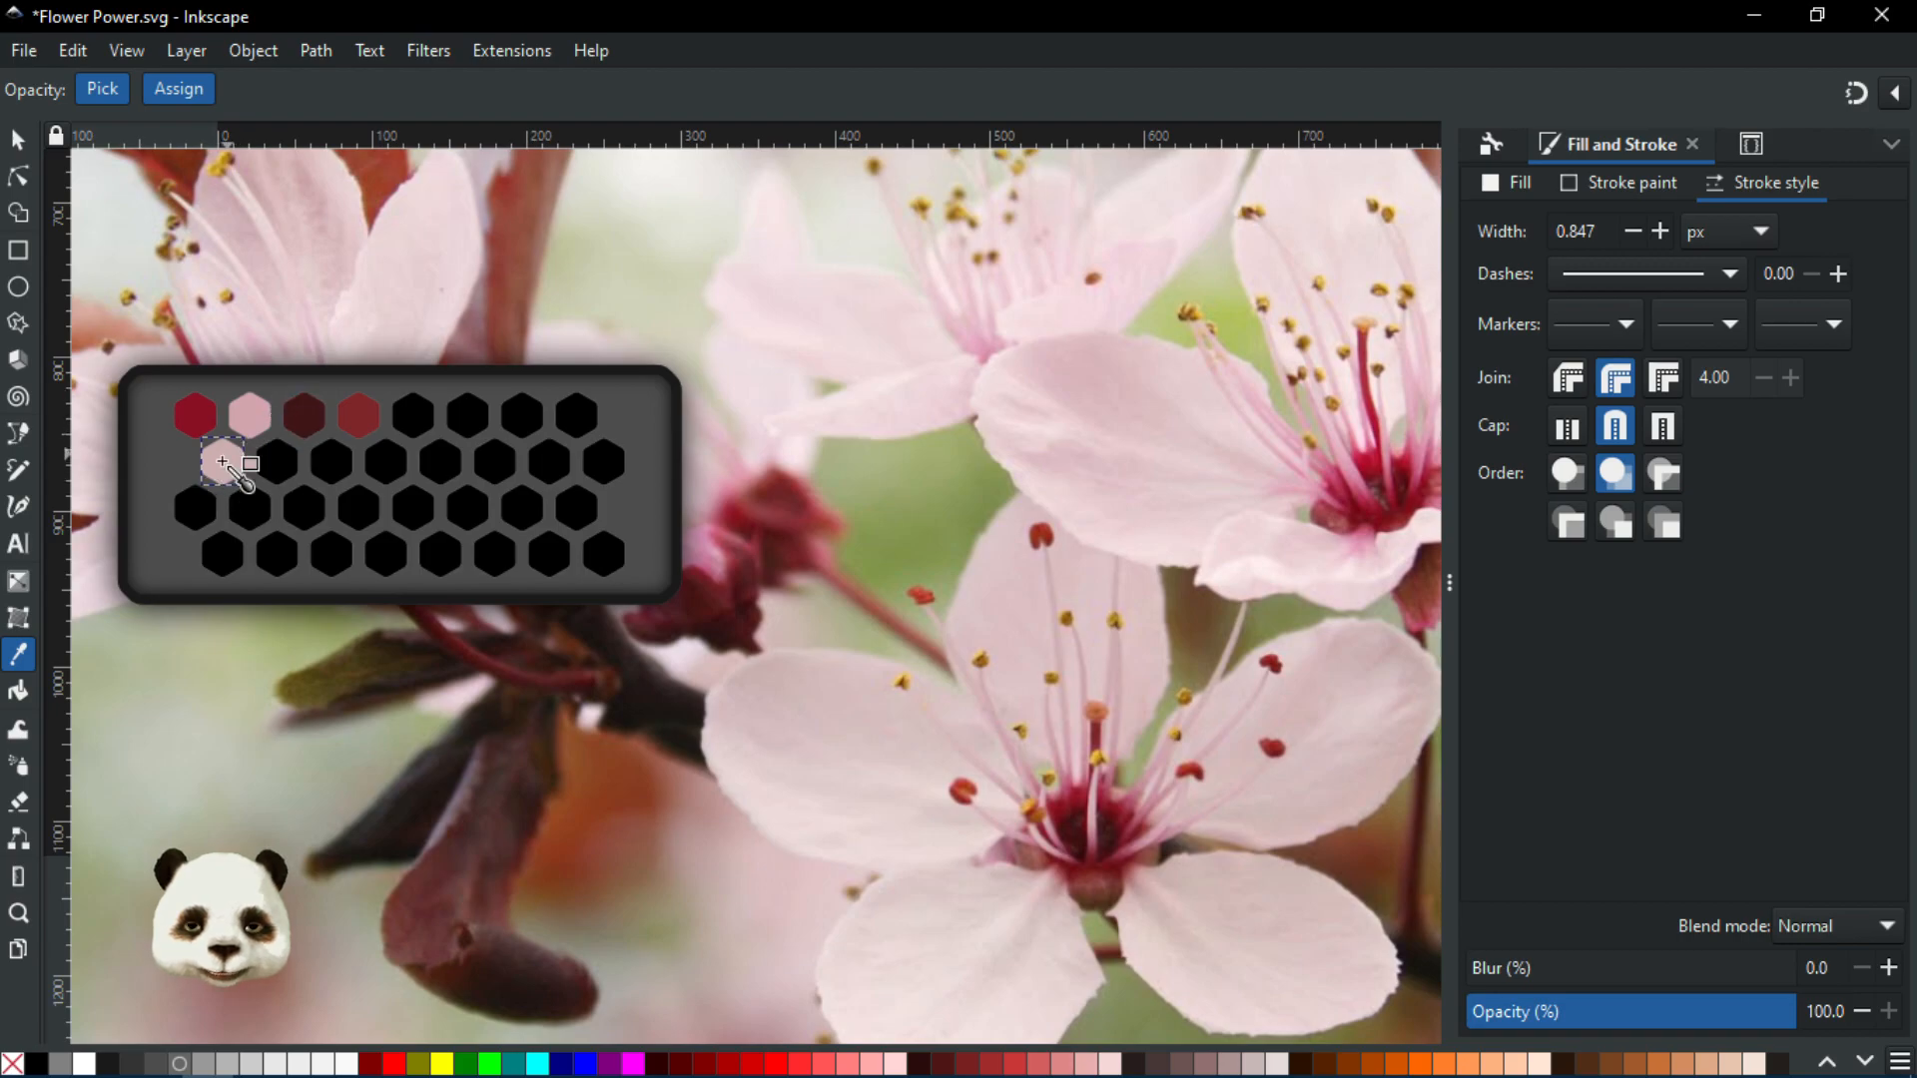
click(18, 139)
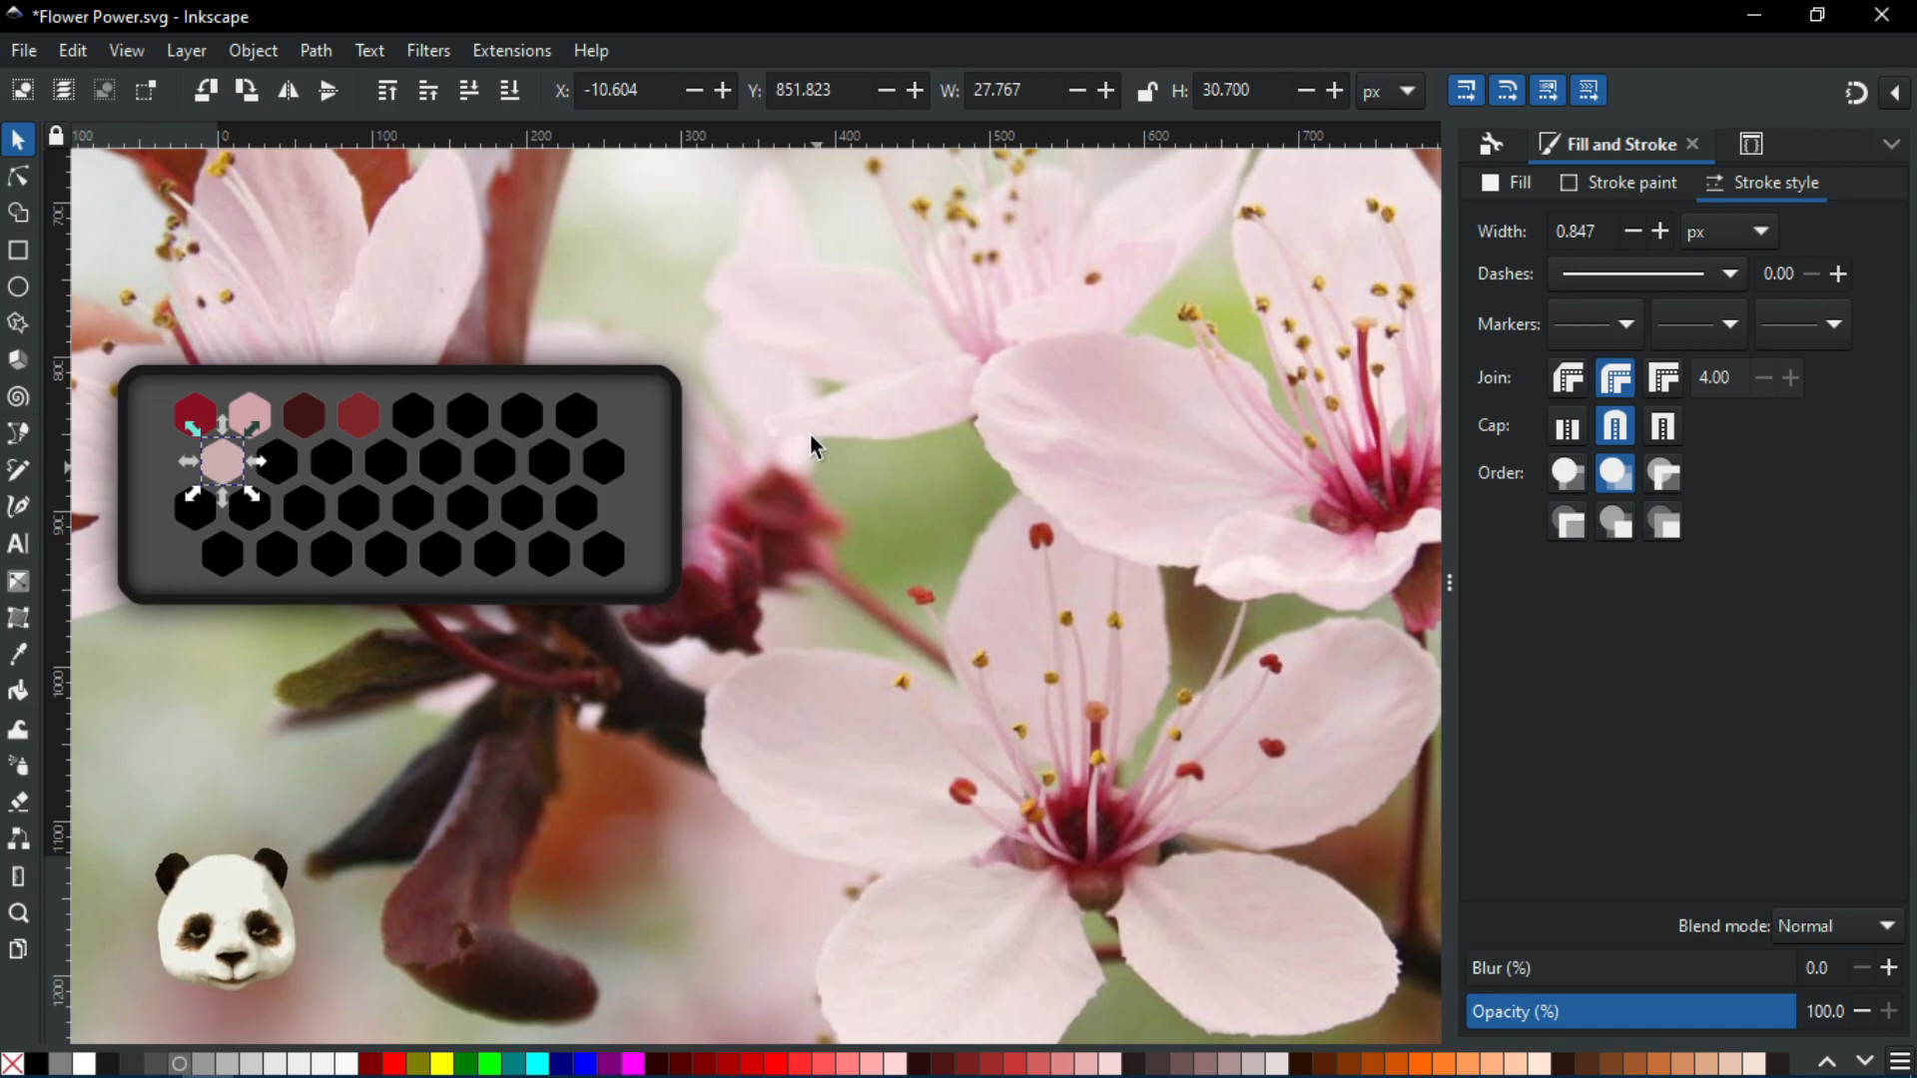
Fill the top-right black hexagon with a pale pink sampled from the petals
scroll(1154, 889, up, 4)
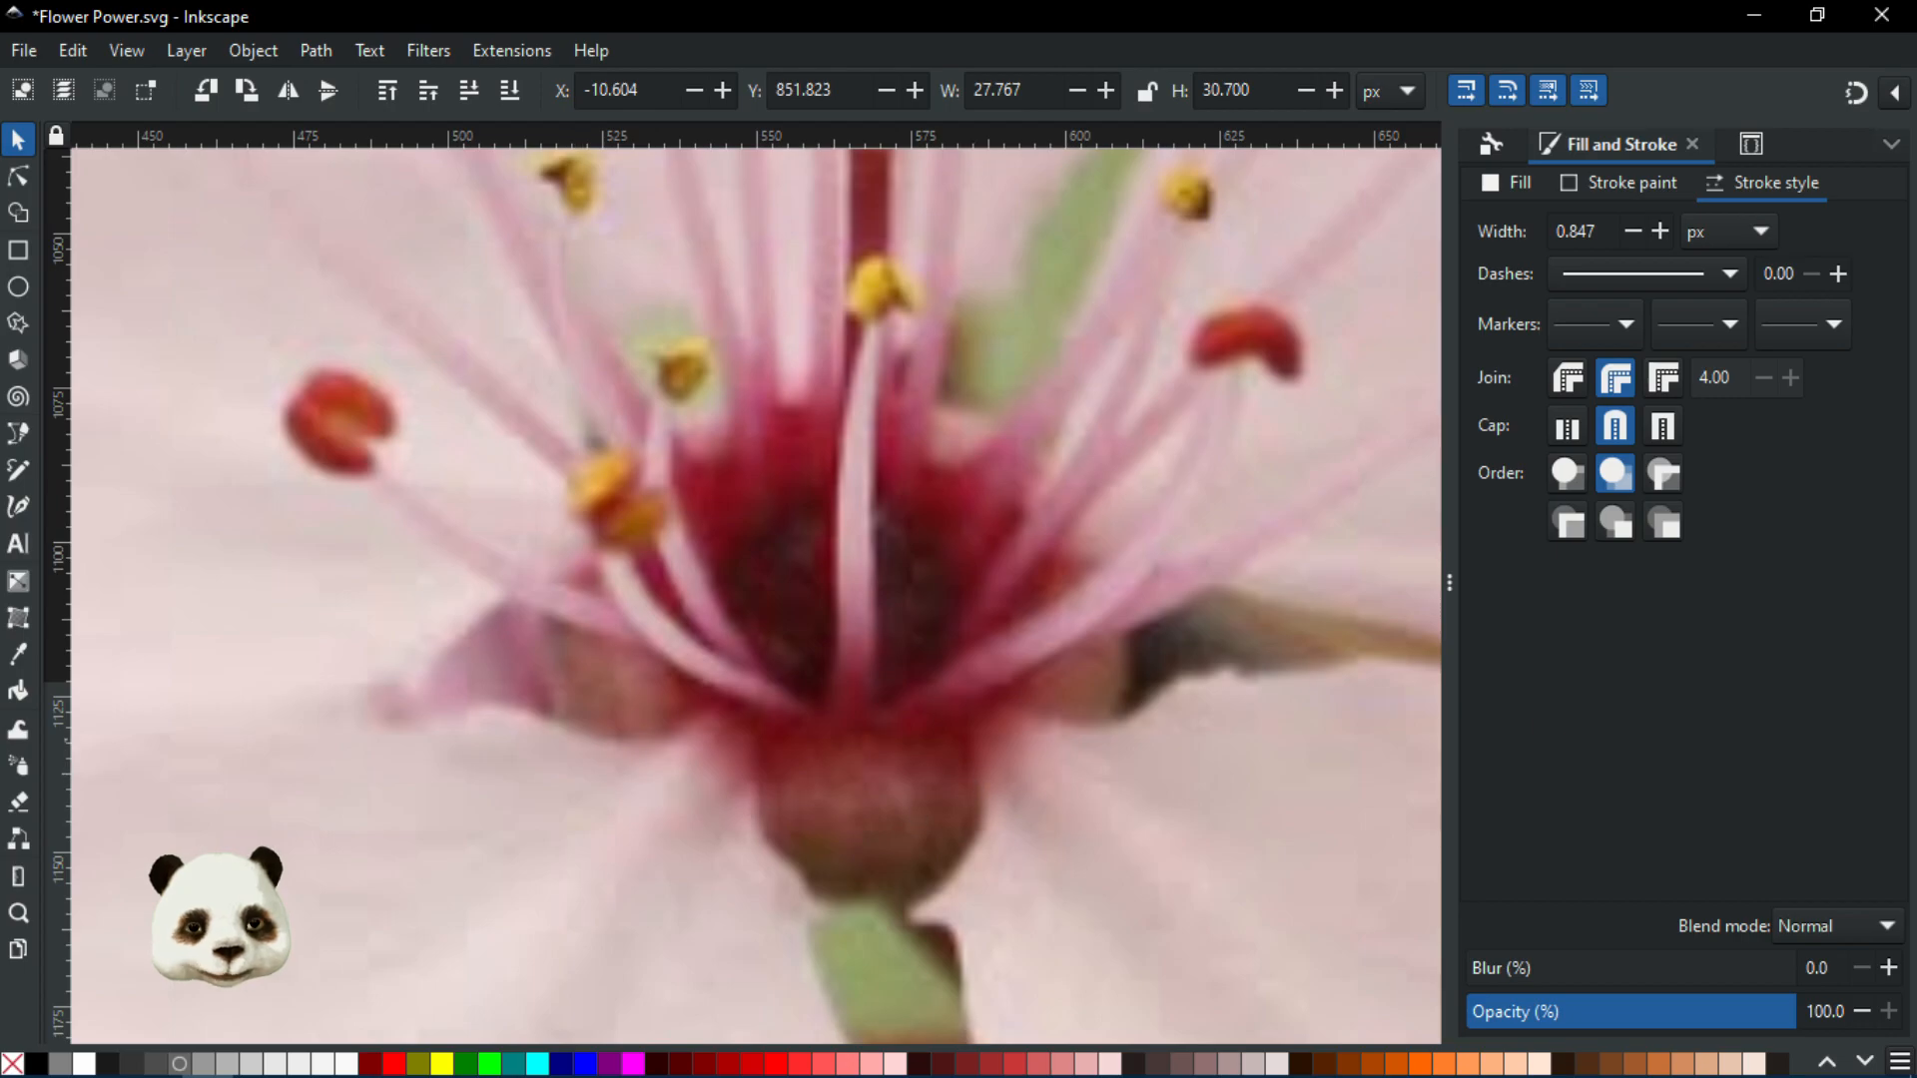
scroll(906, 612, down, 3)
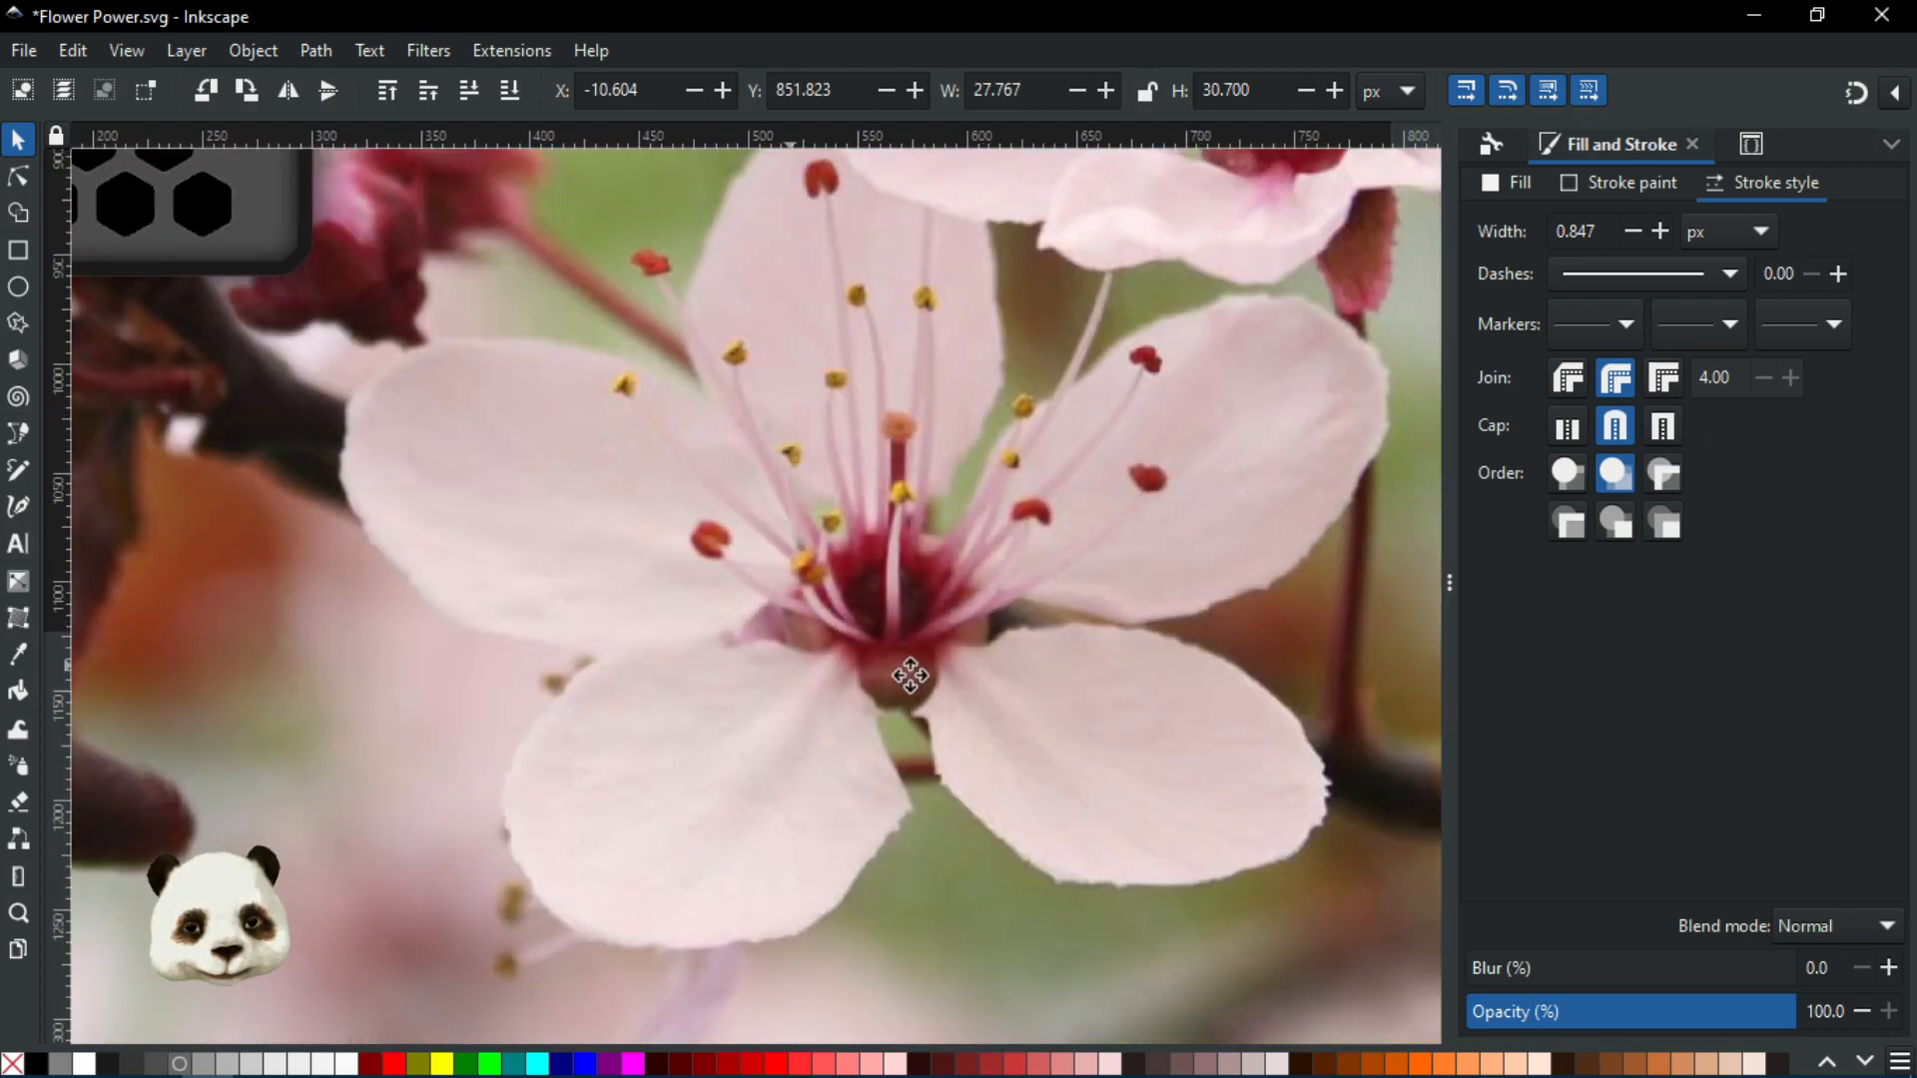
drag(910, 675, 1261, 987)
scroll(923, 859, down, 1)
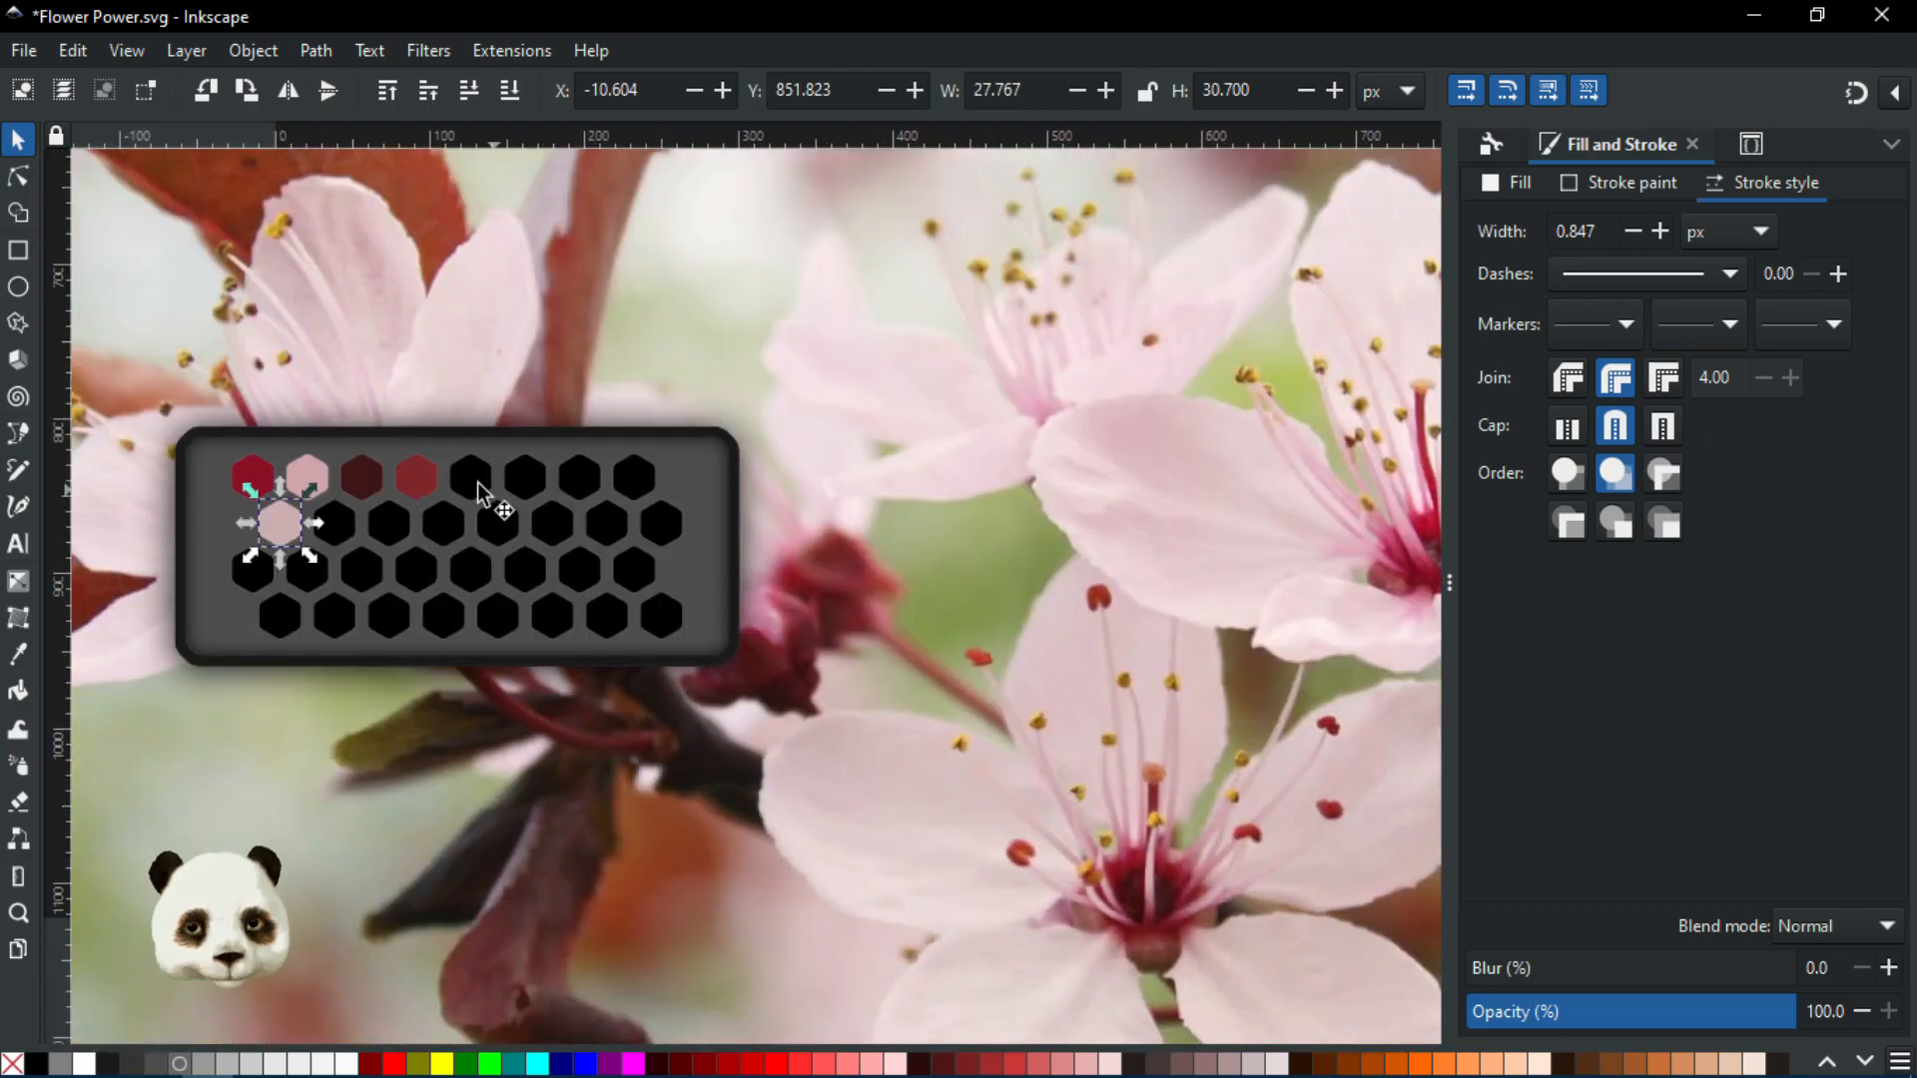
click(18, 176)
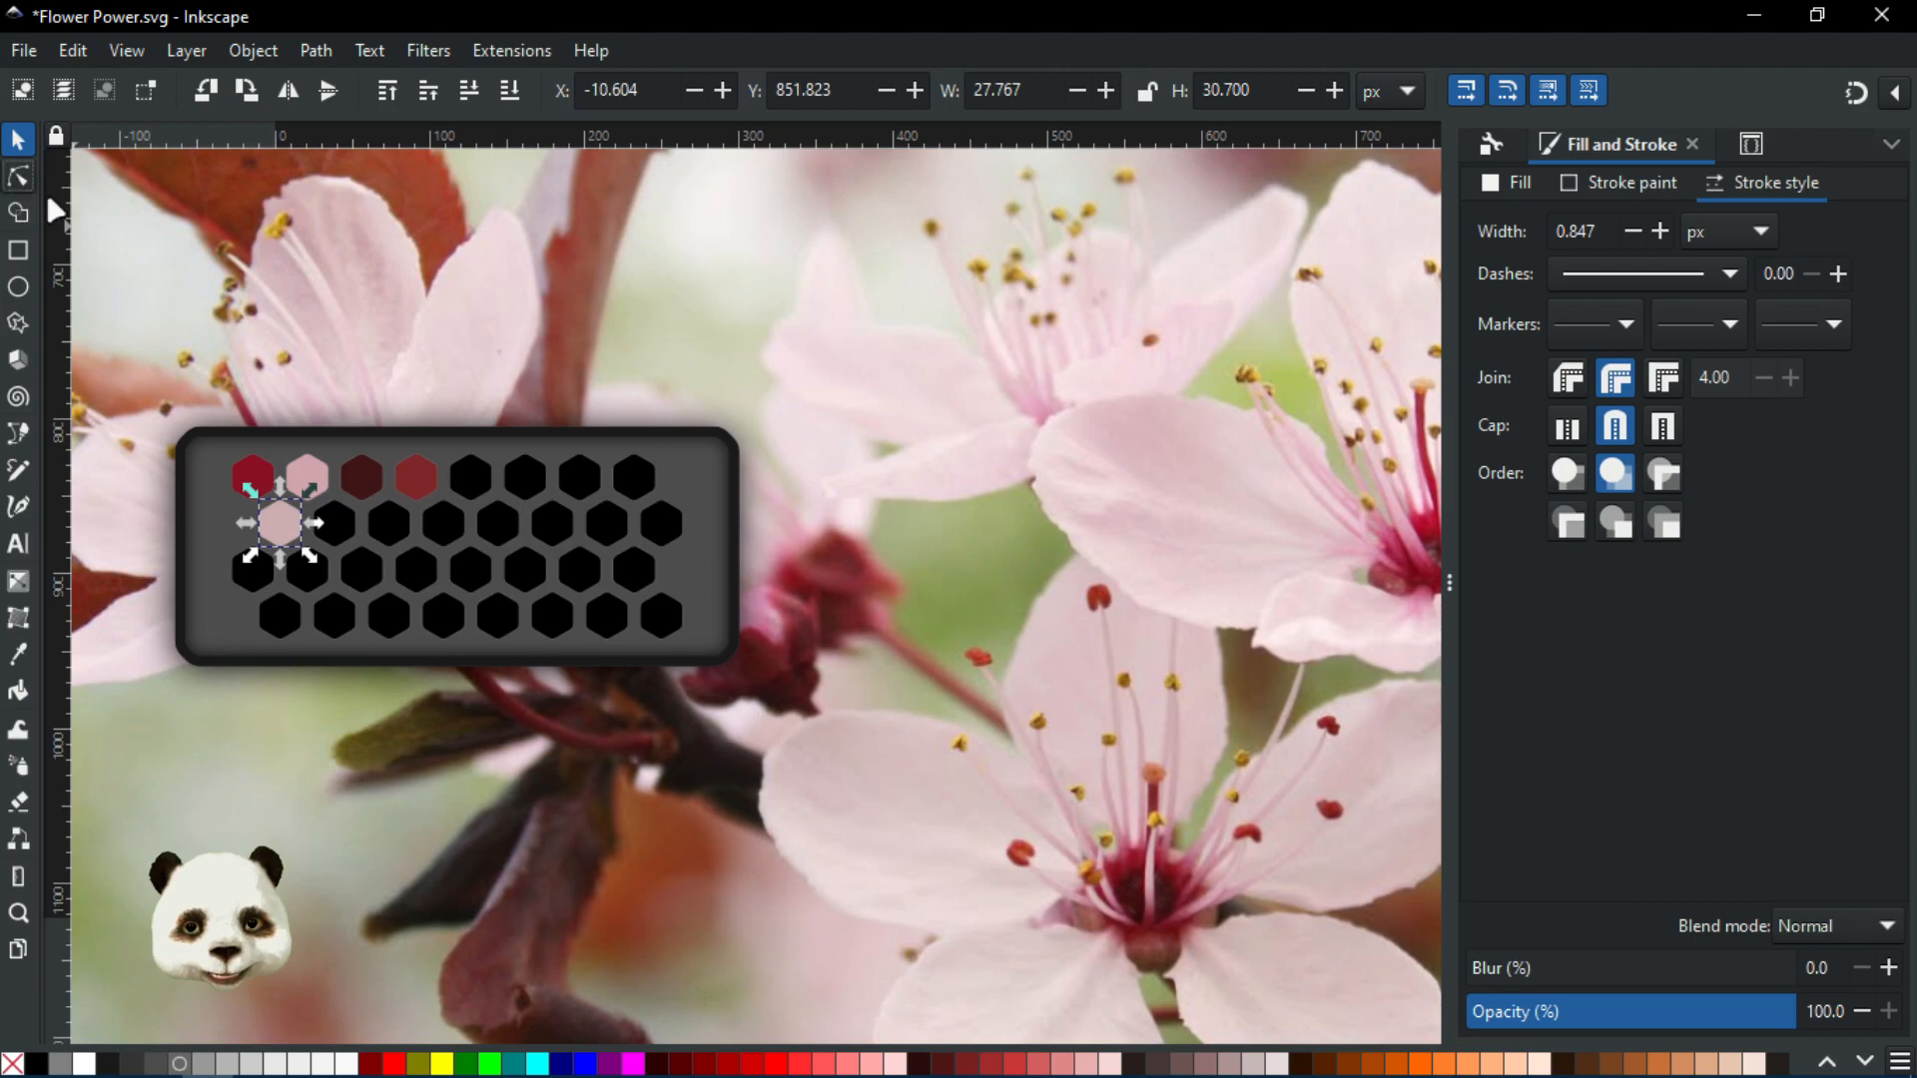
click(635, 479)
key(d)
drag(828, 692, 843, 677)
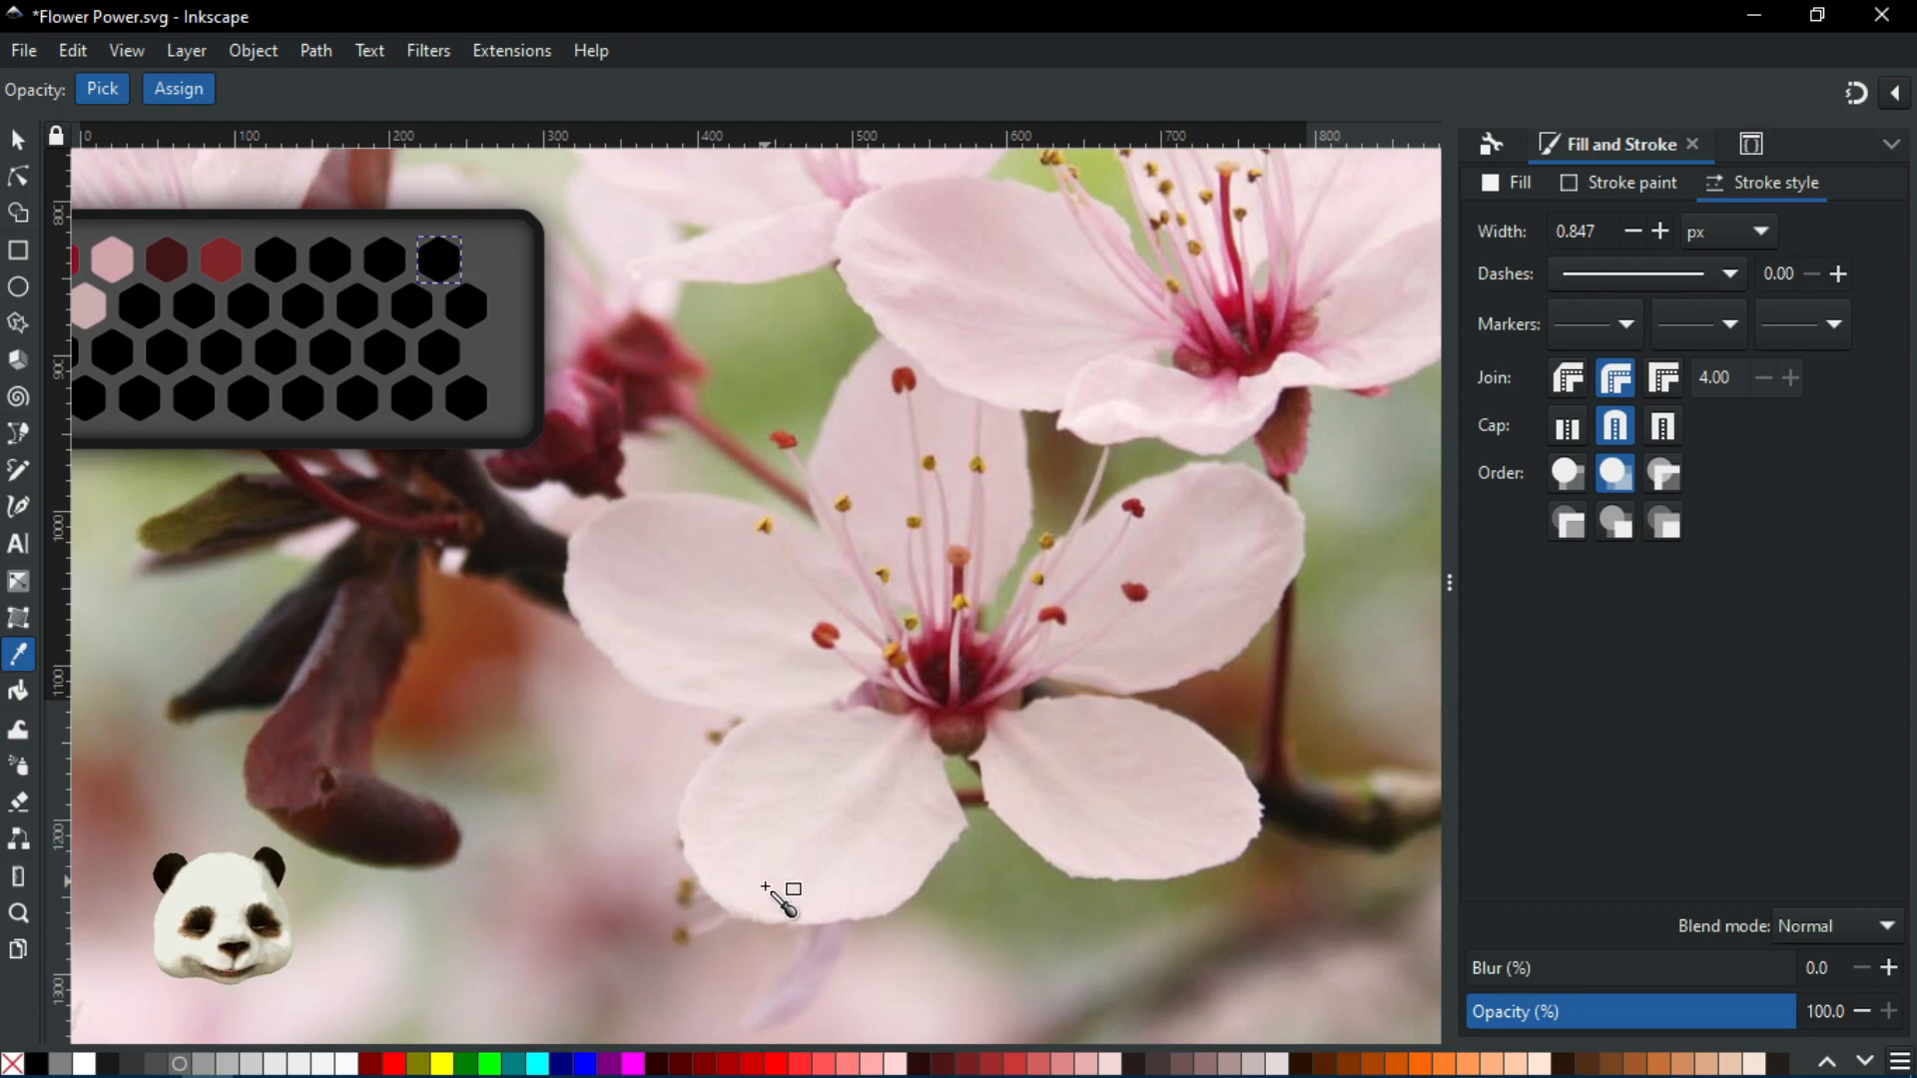
click(817, 800)
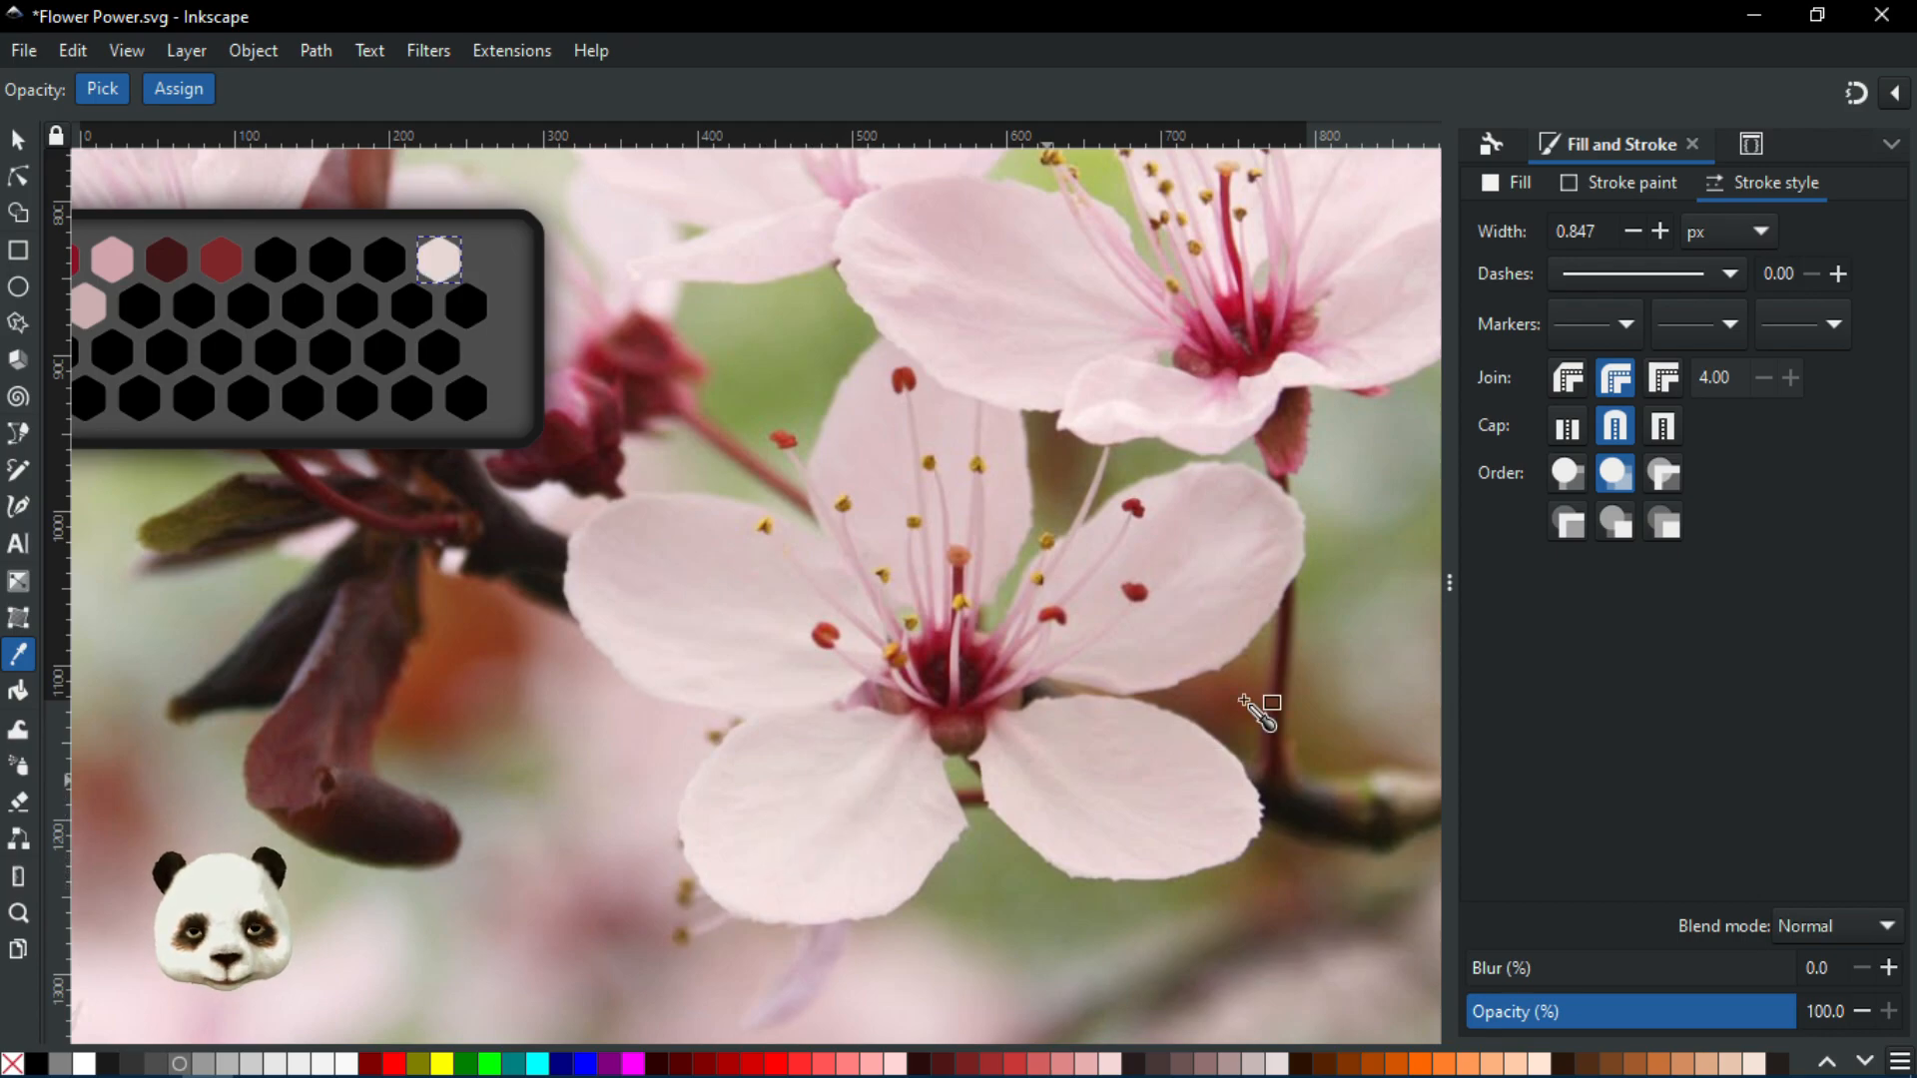
click(975, 226)
drag(909, 522, 976, 633)
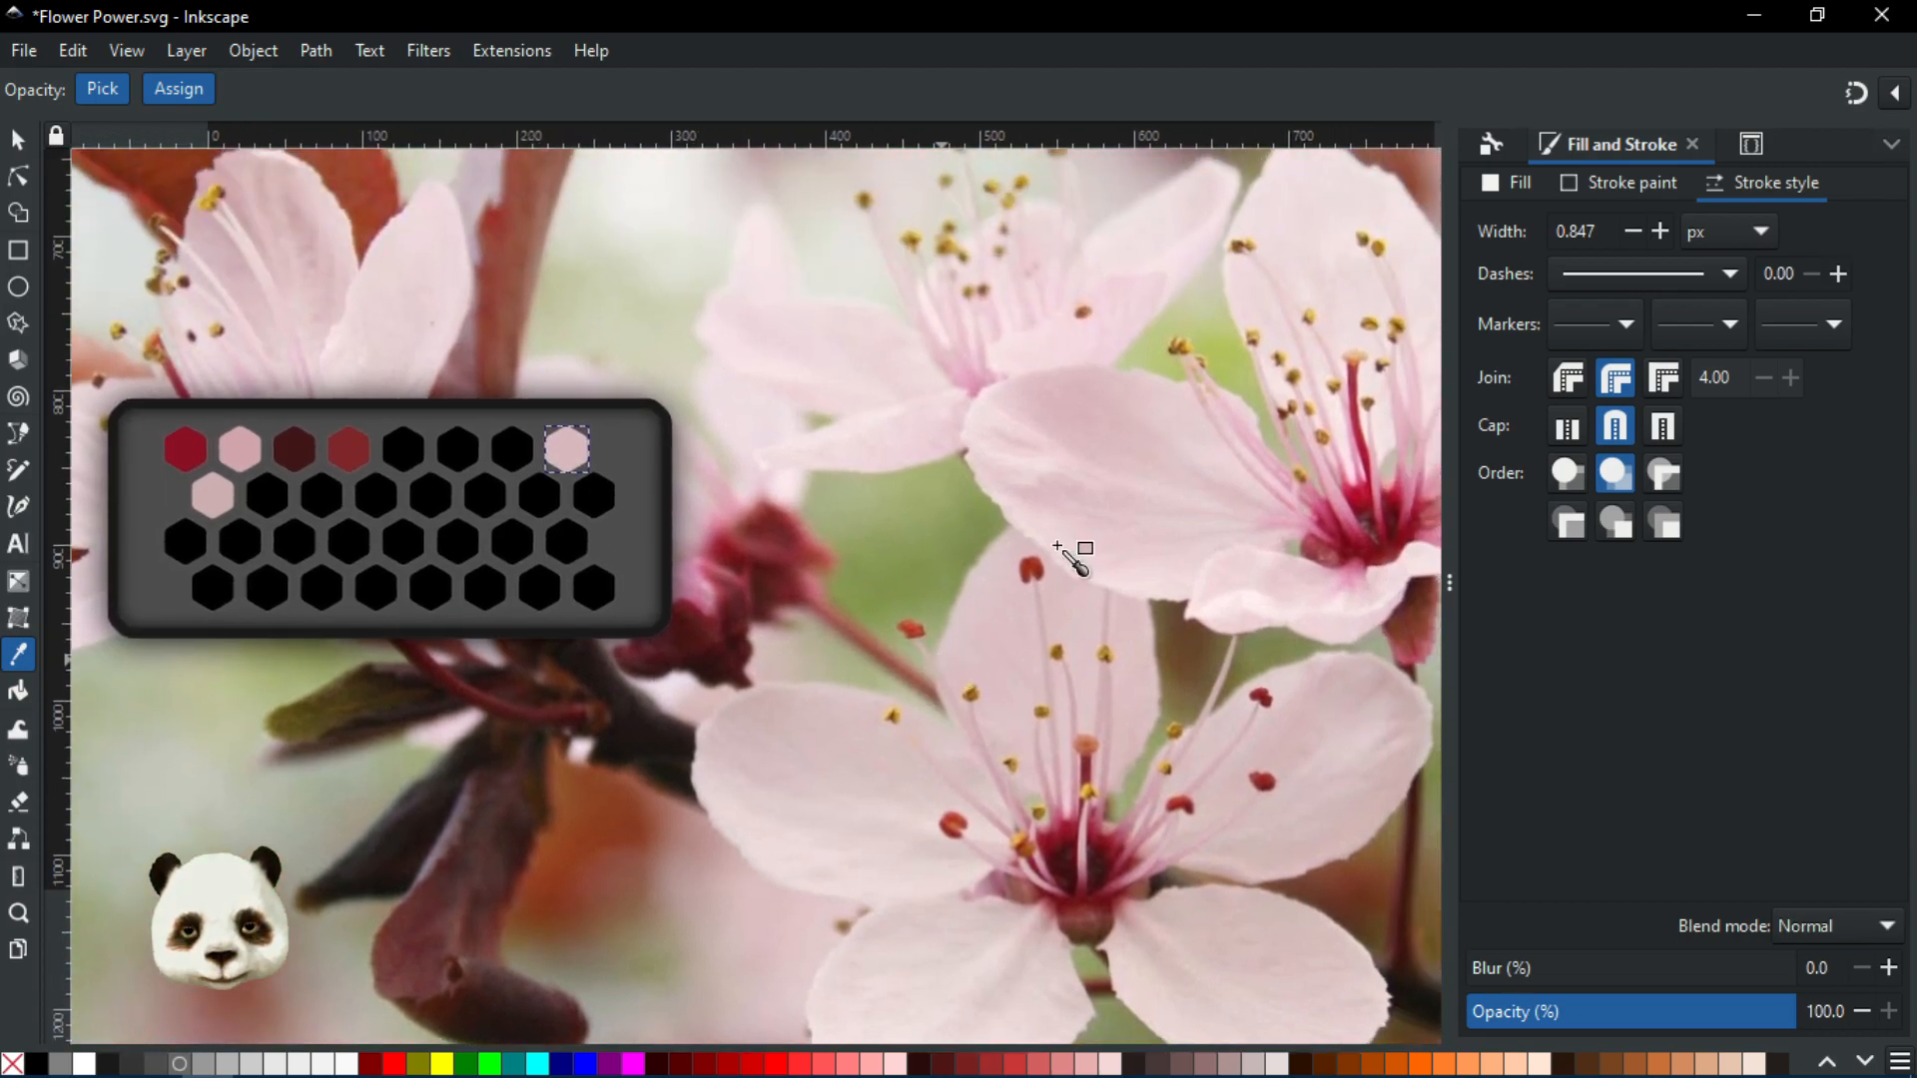
click(1135, 426)
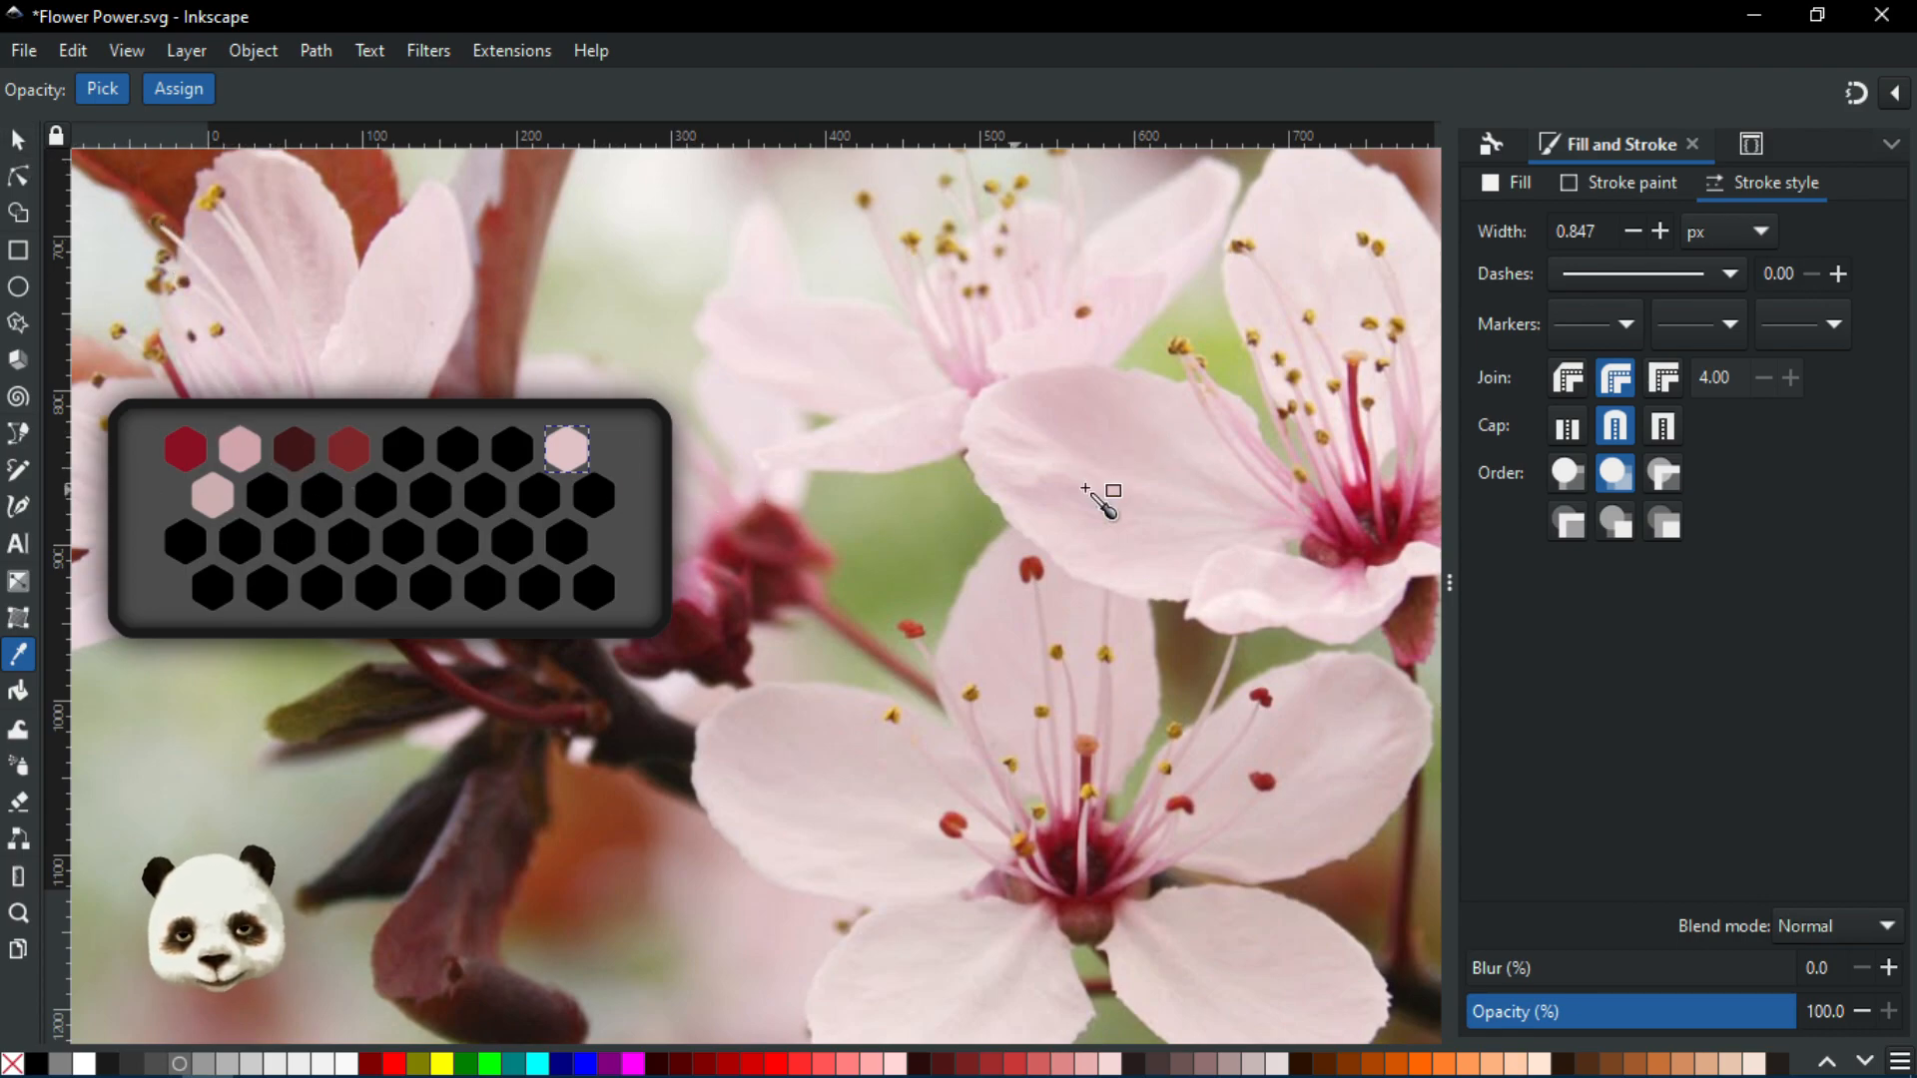
Save the document with the newly filled palette hexagons
click(18, 140)
scroll(817, 699, down, 3)
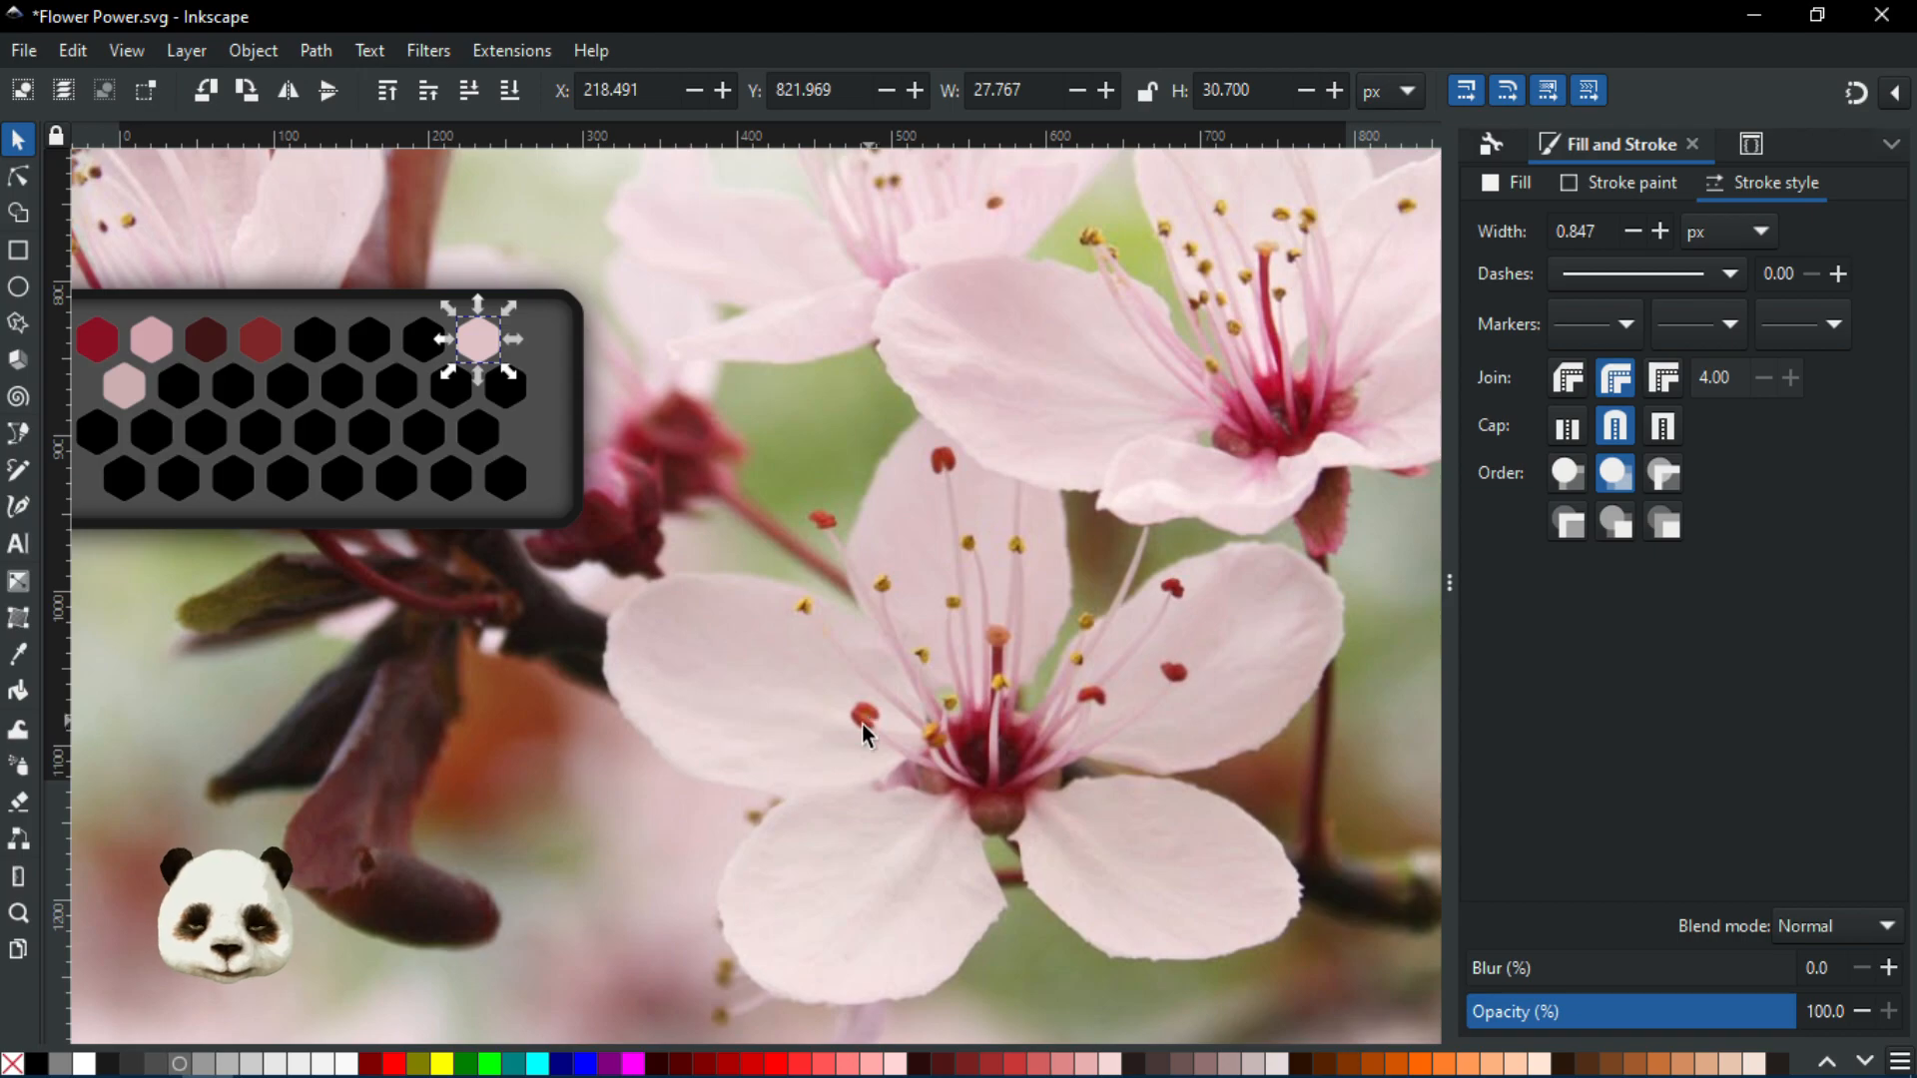
click(19, 176)
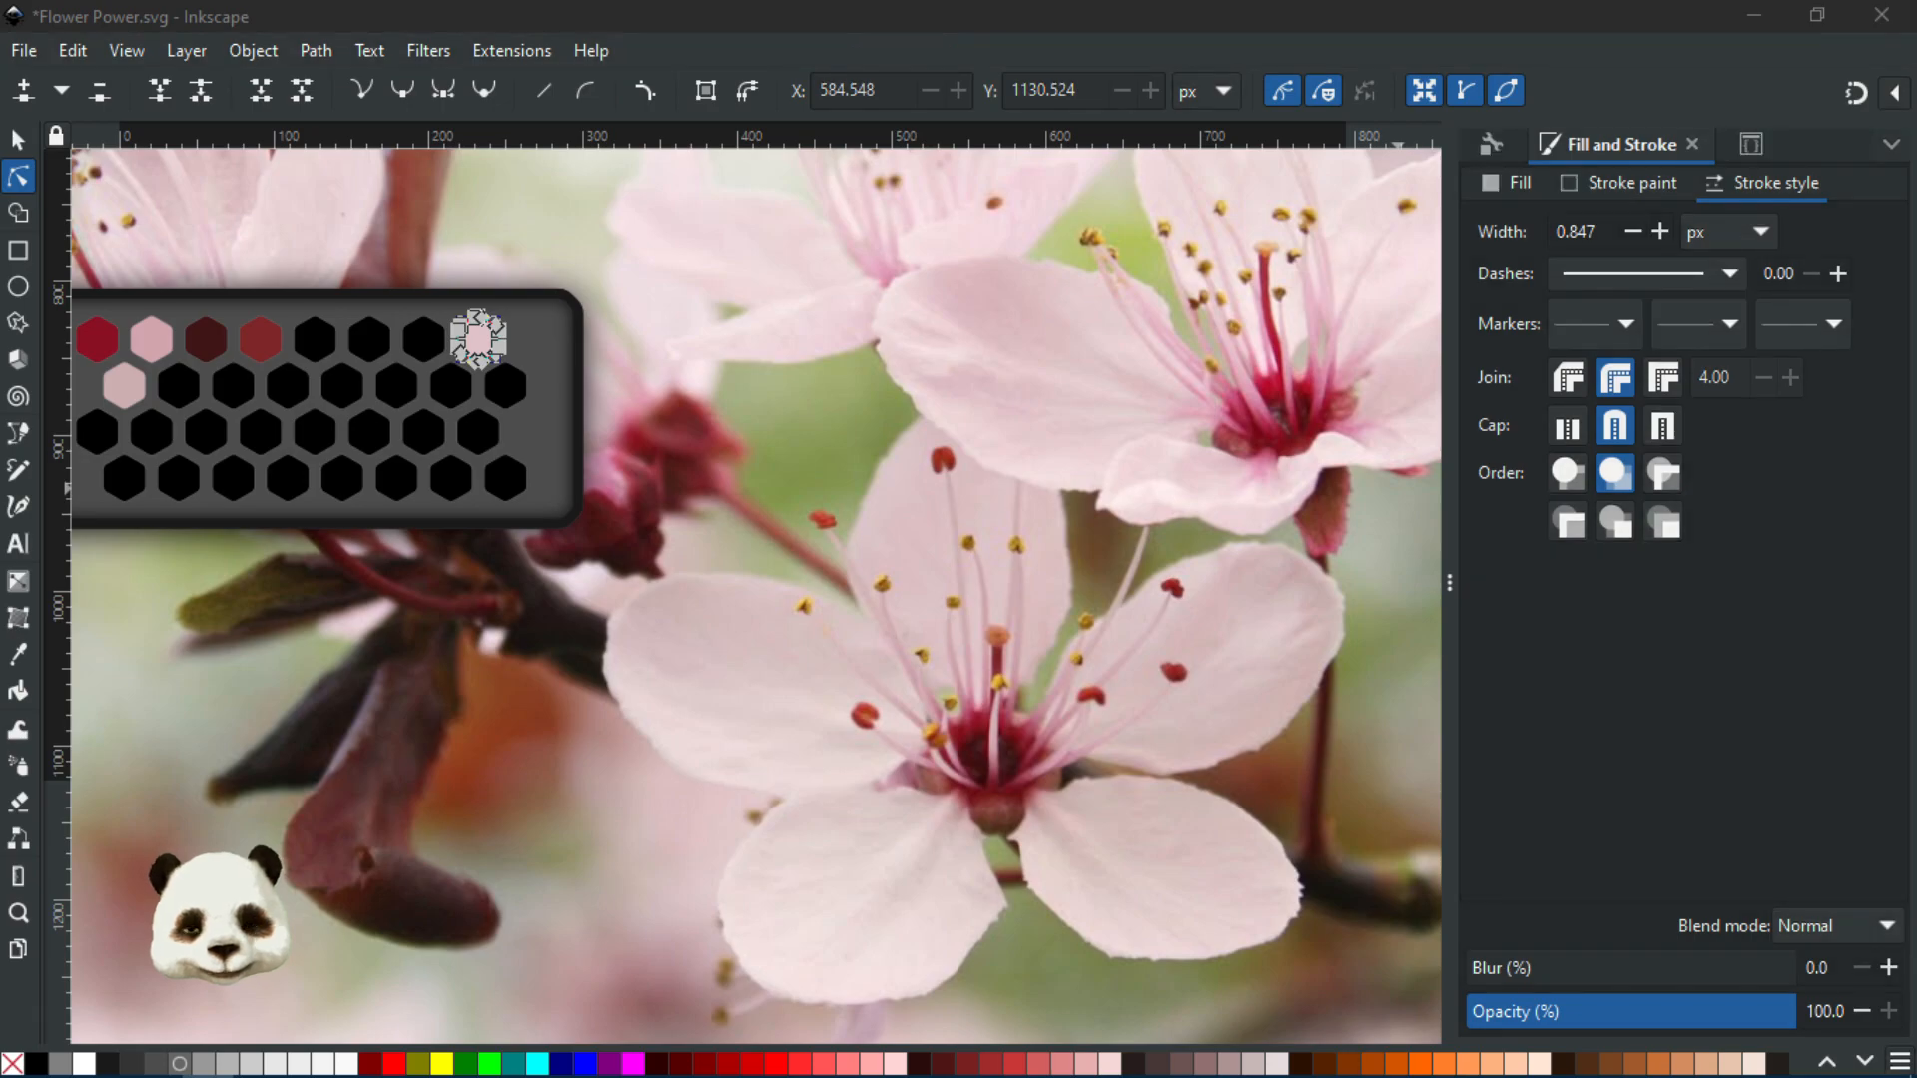
key(ctrl+s)
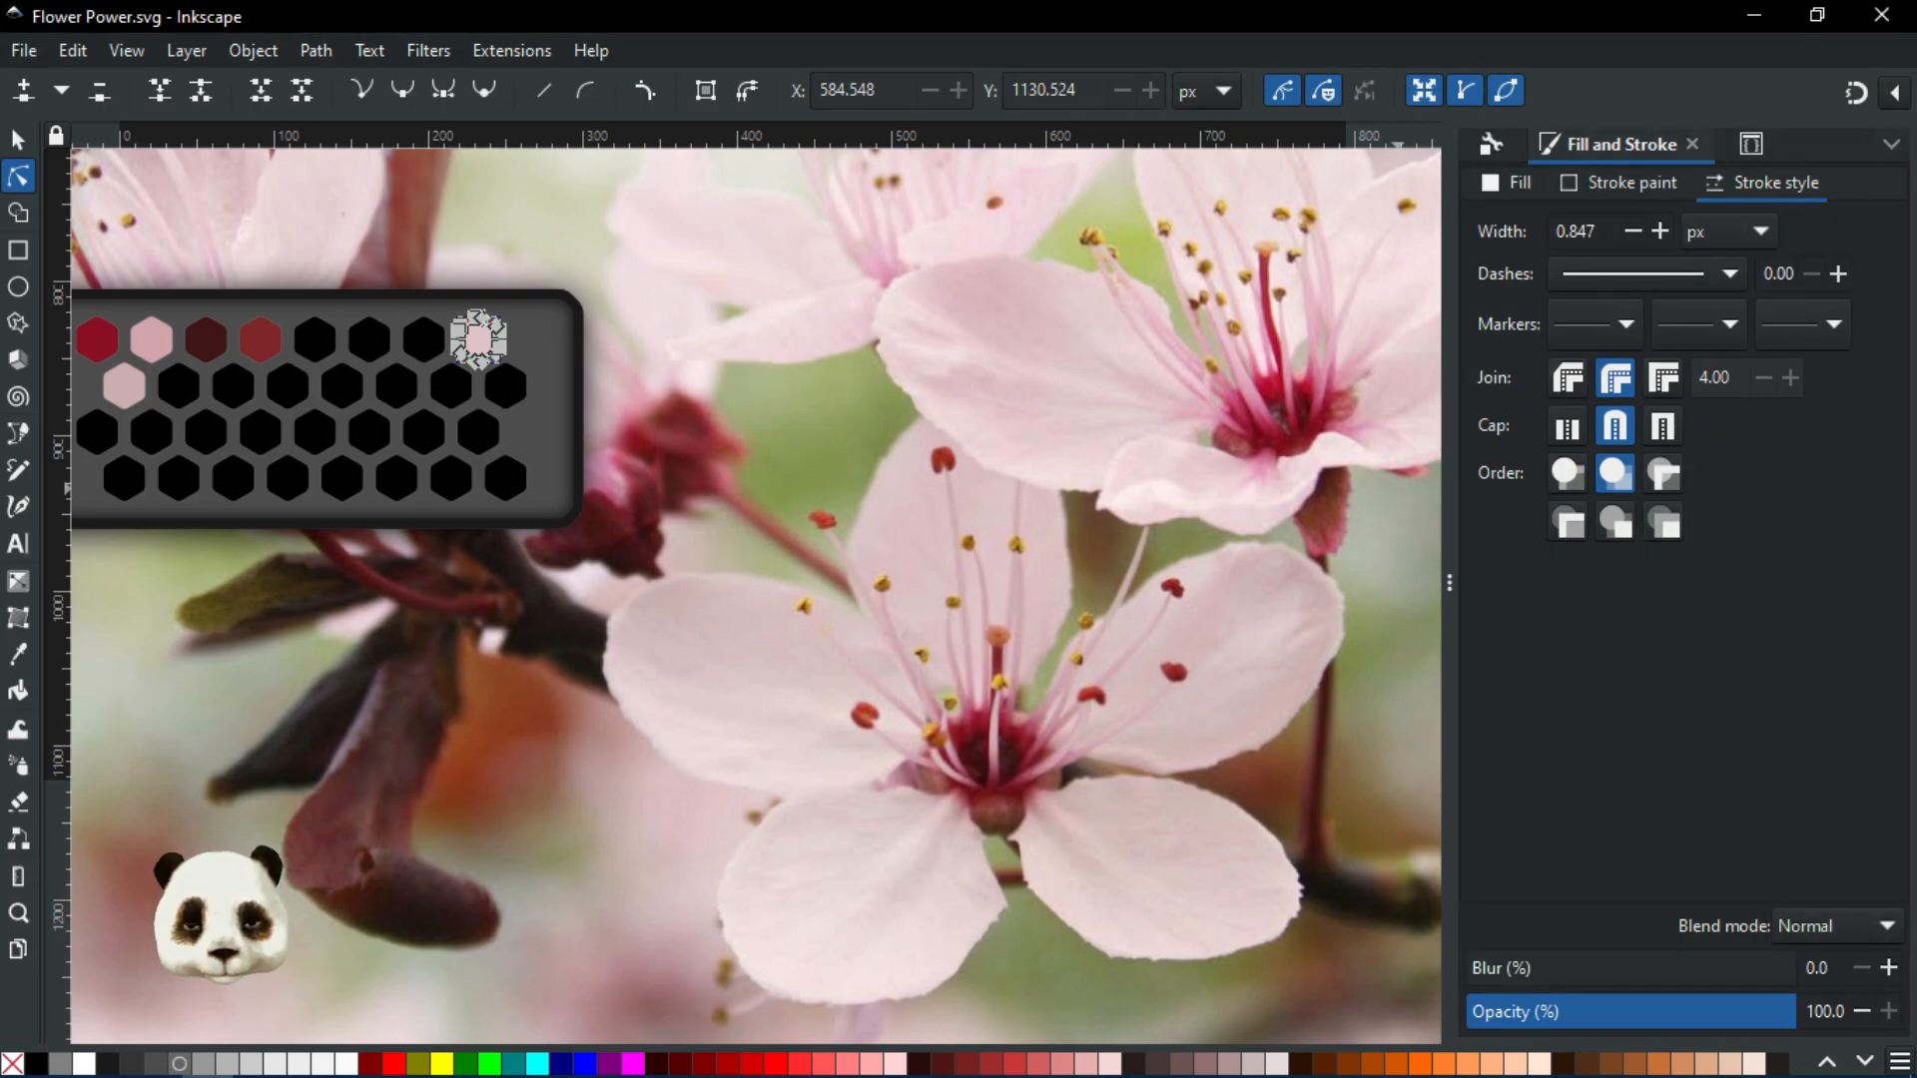
Deselect the hexagon and bring back the five blue petal shapes
click(725, 303)
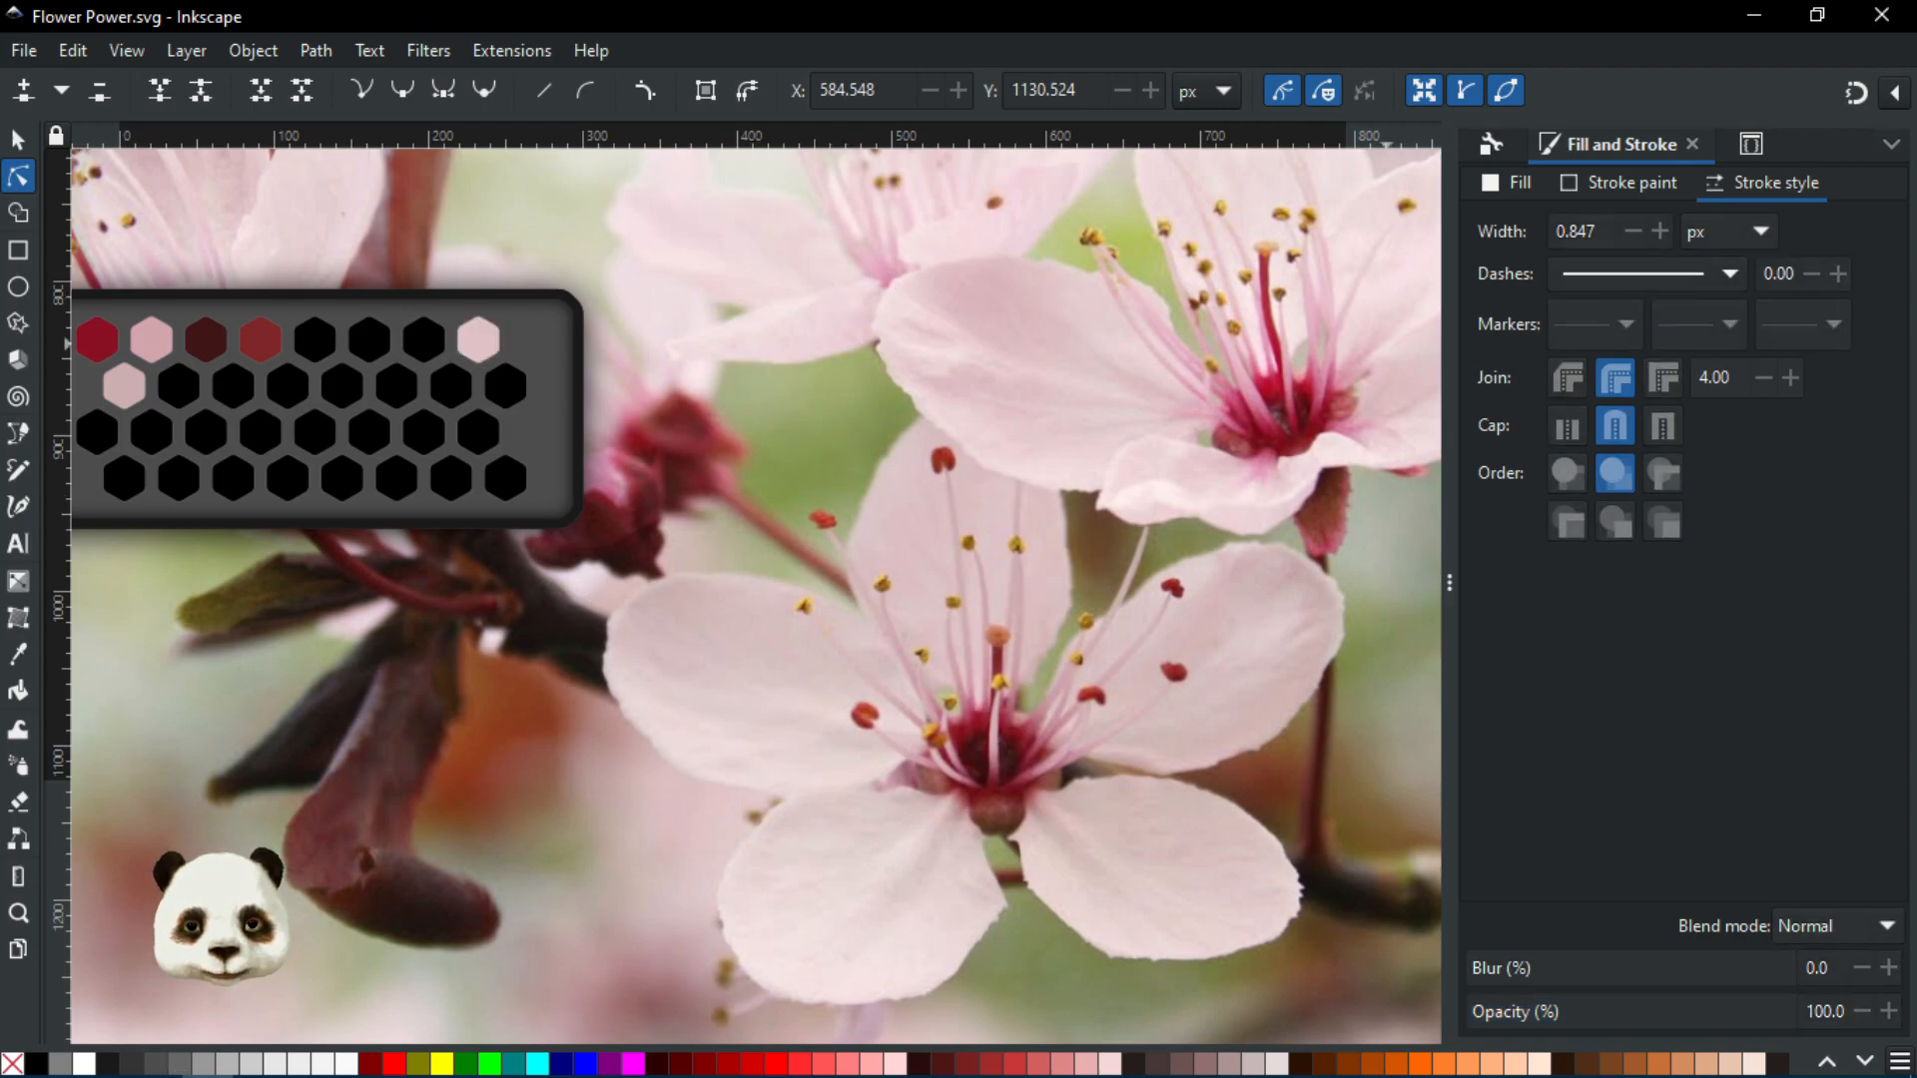
key(ctrl+shift+d)
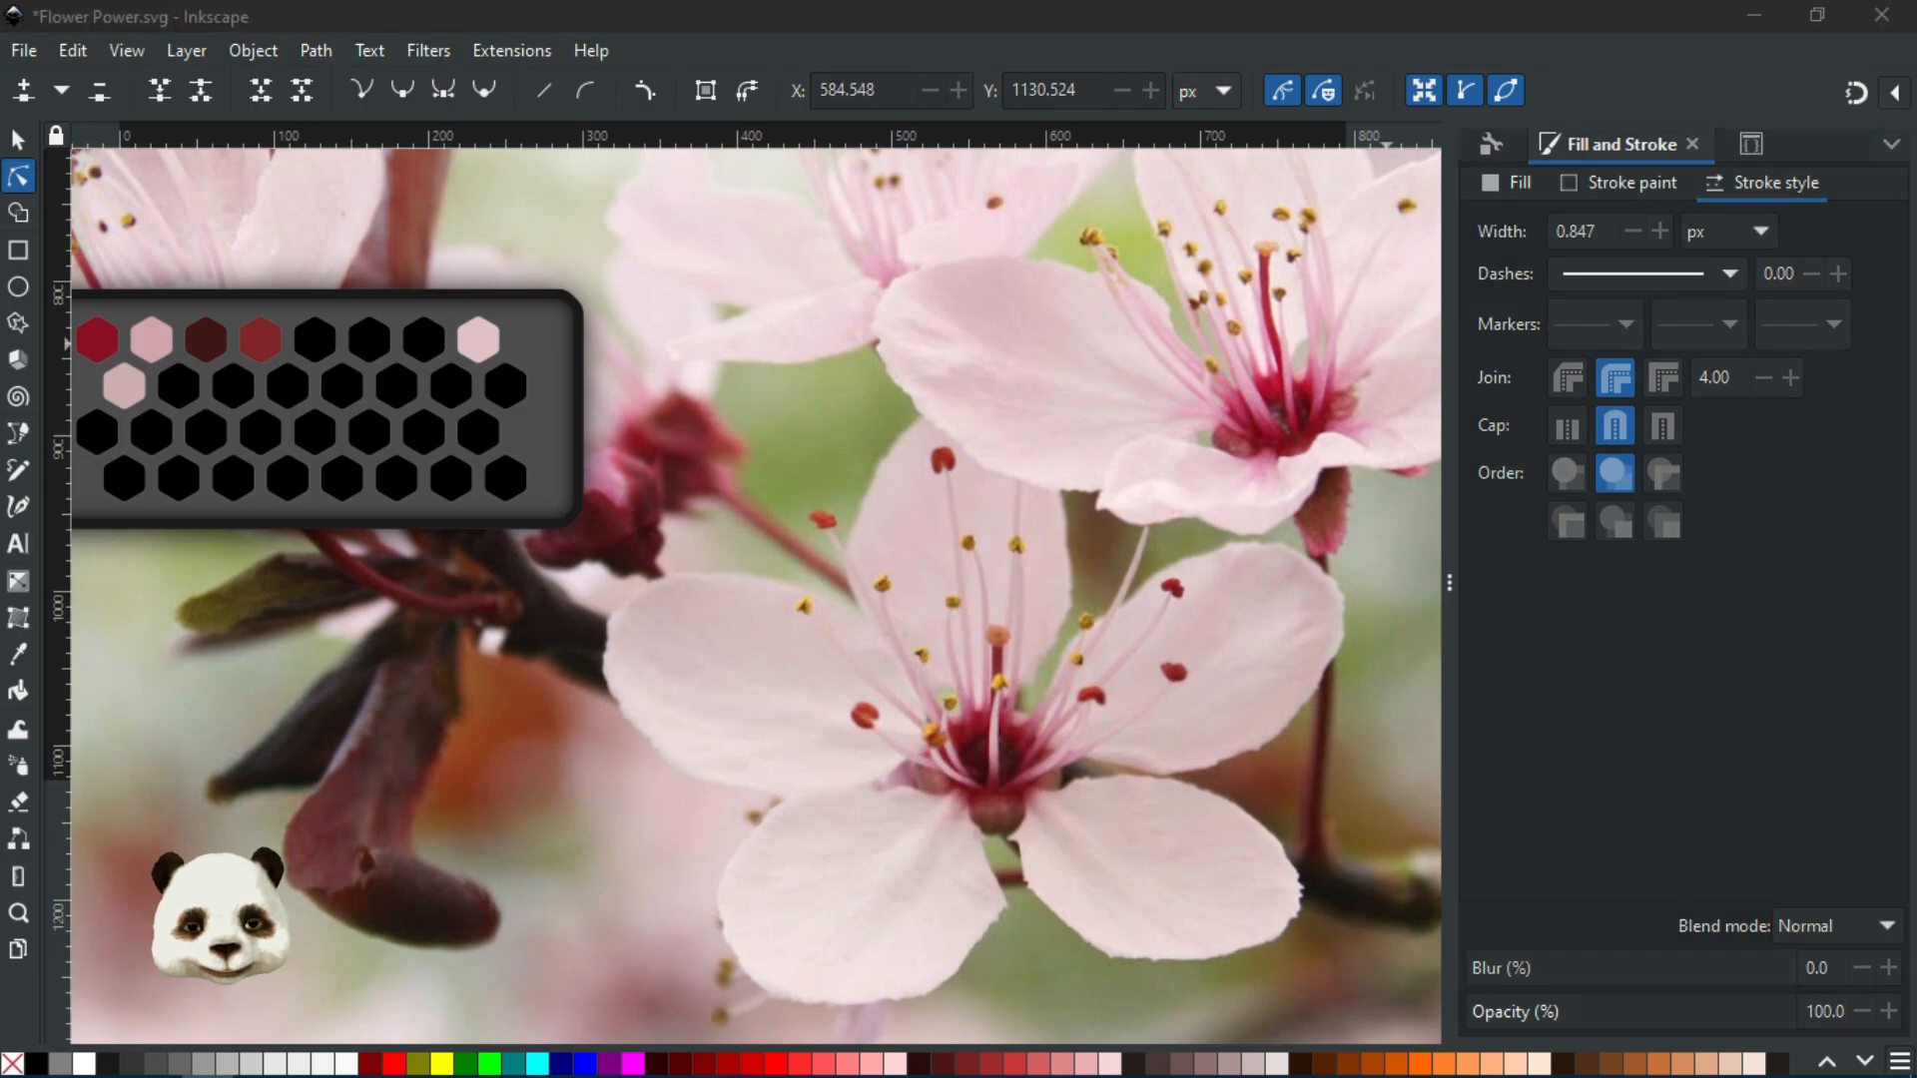
key(ctrl+alt+v)
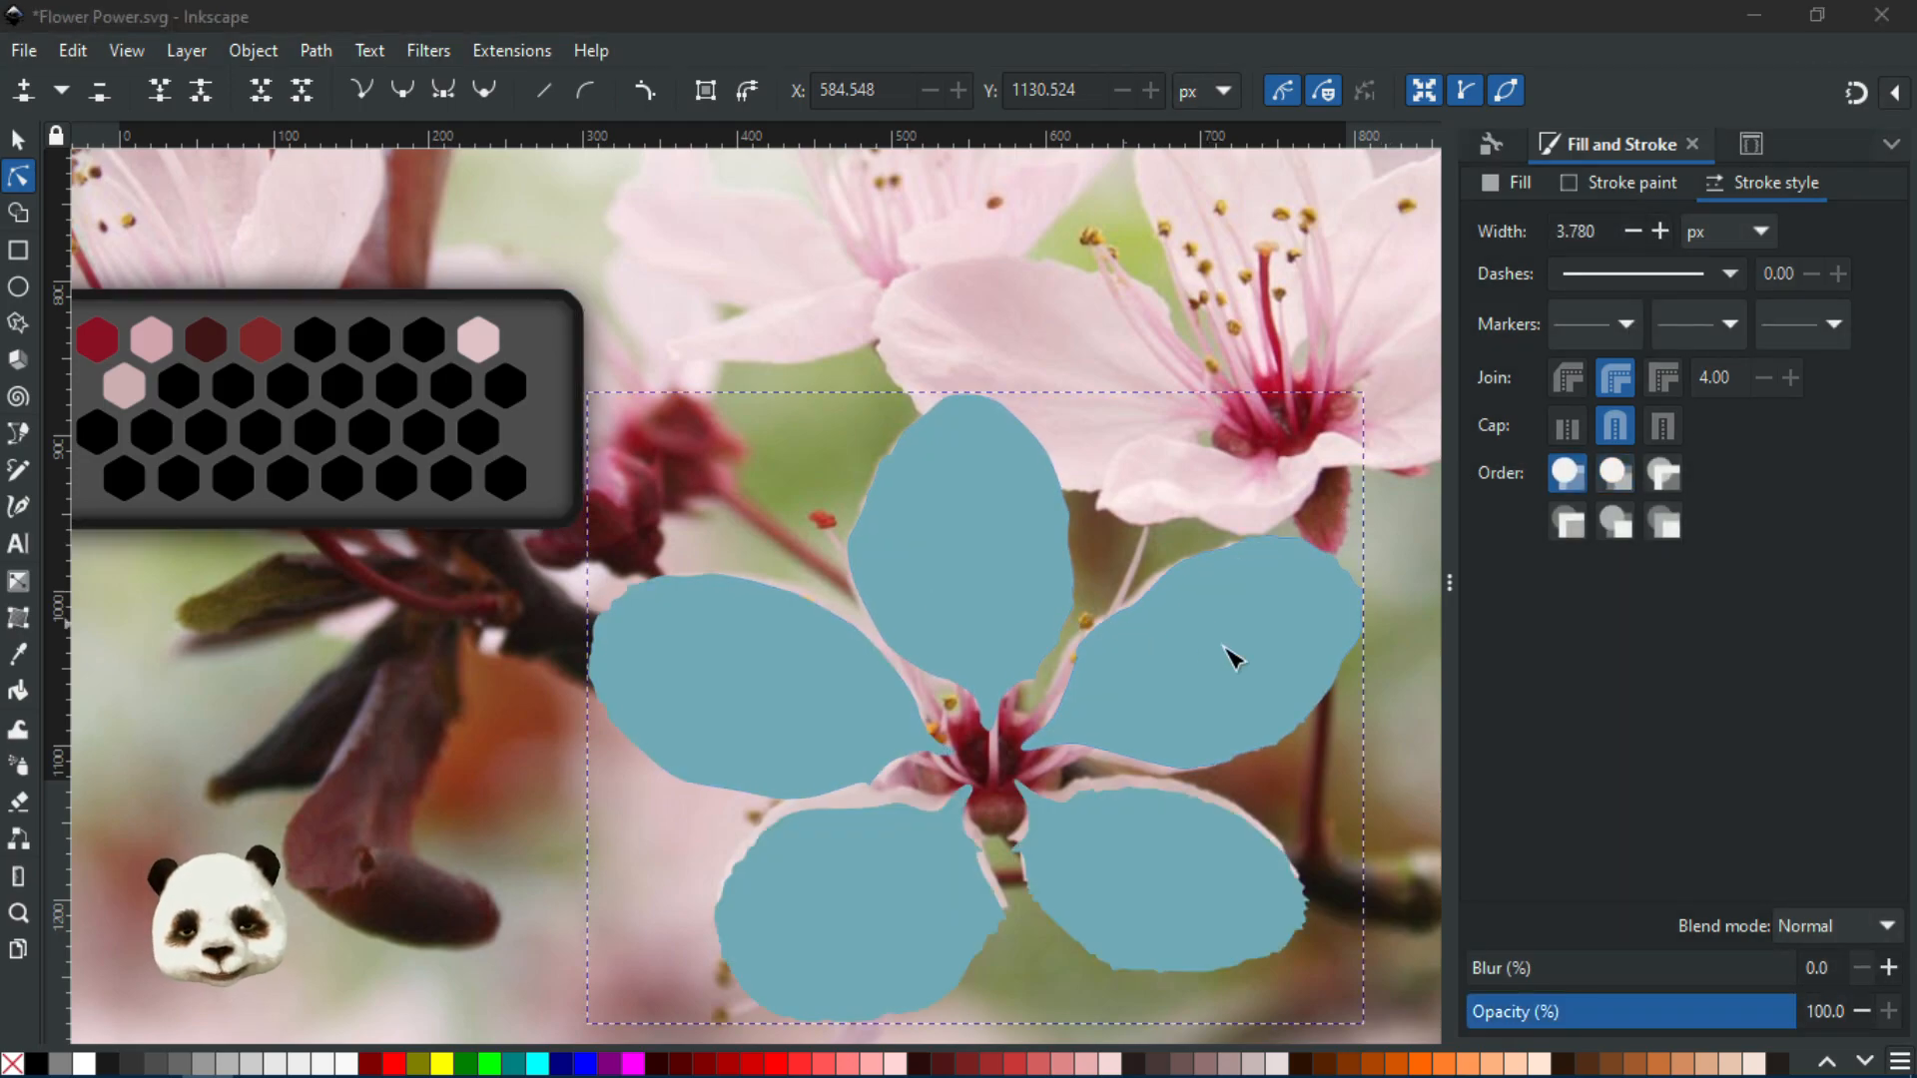
Add a .Petall CSS selector containing the right petal #path40
click(1344, 578)
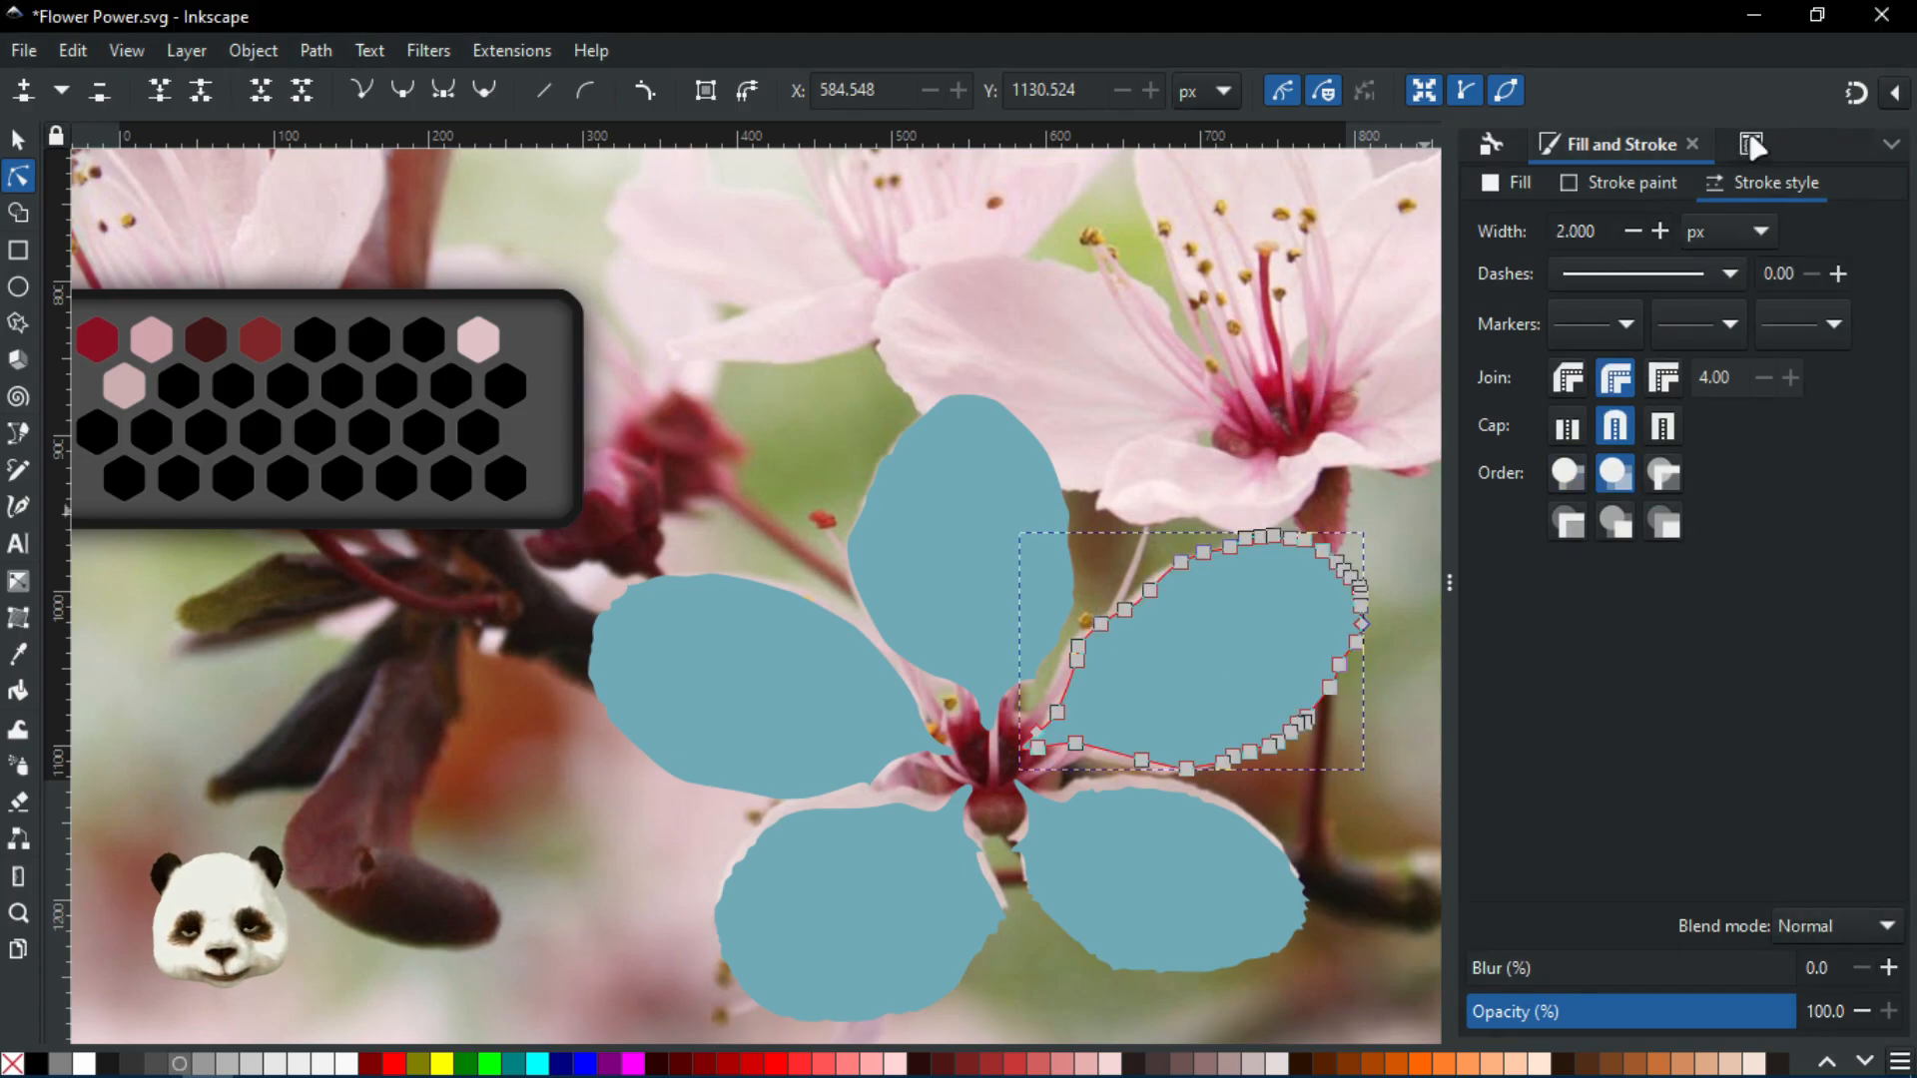
click(1752, 146)
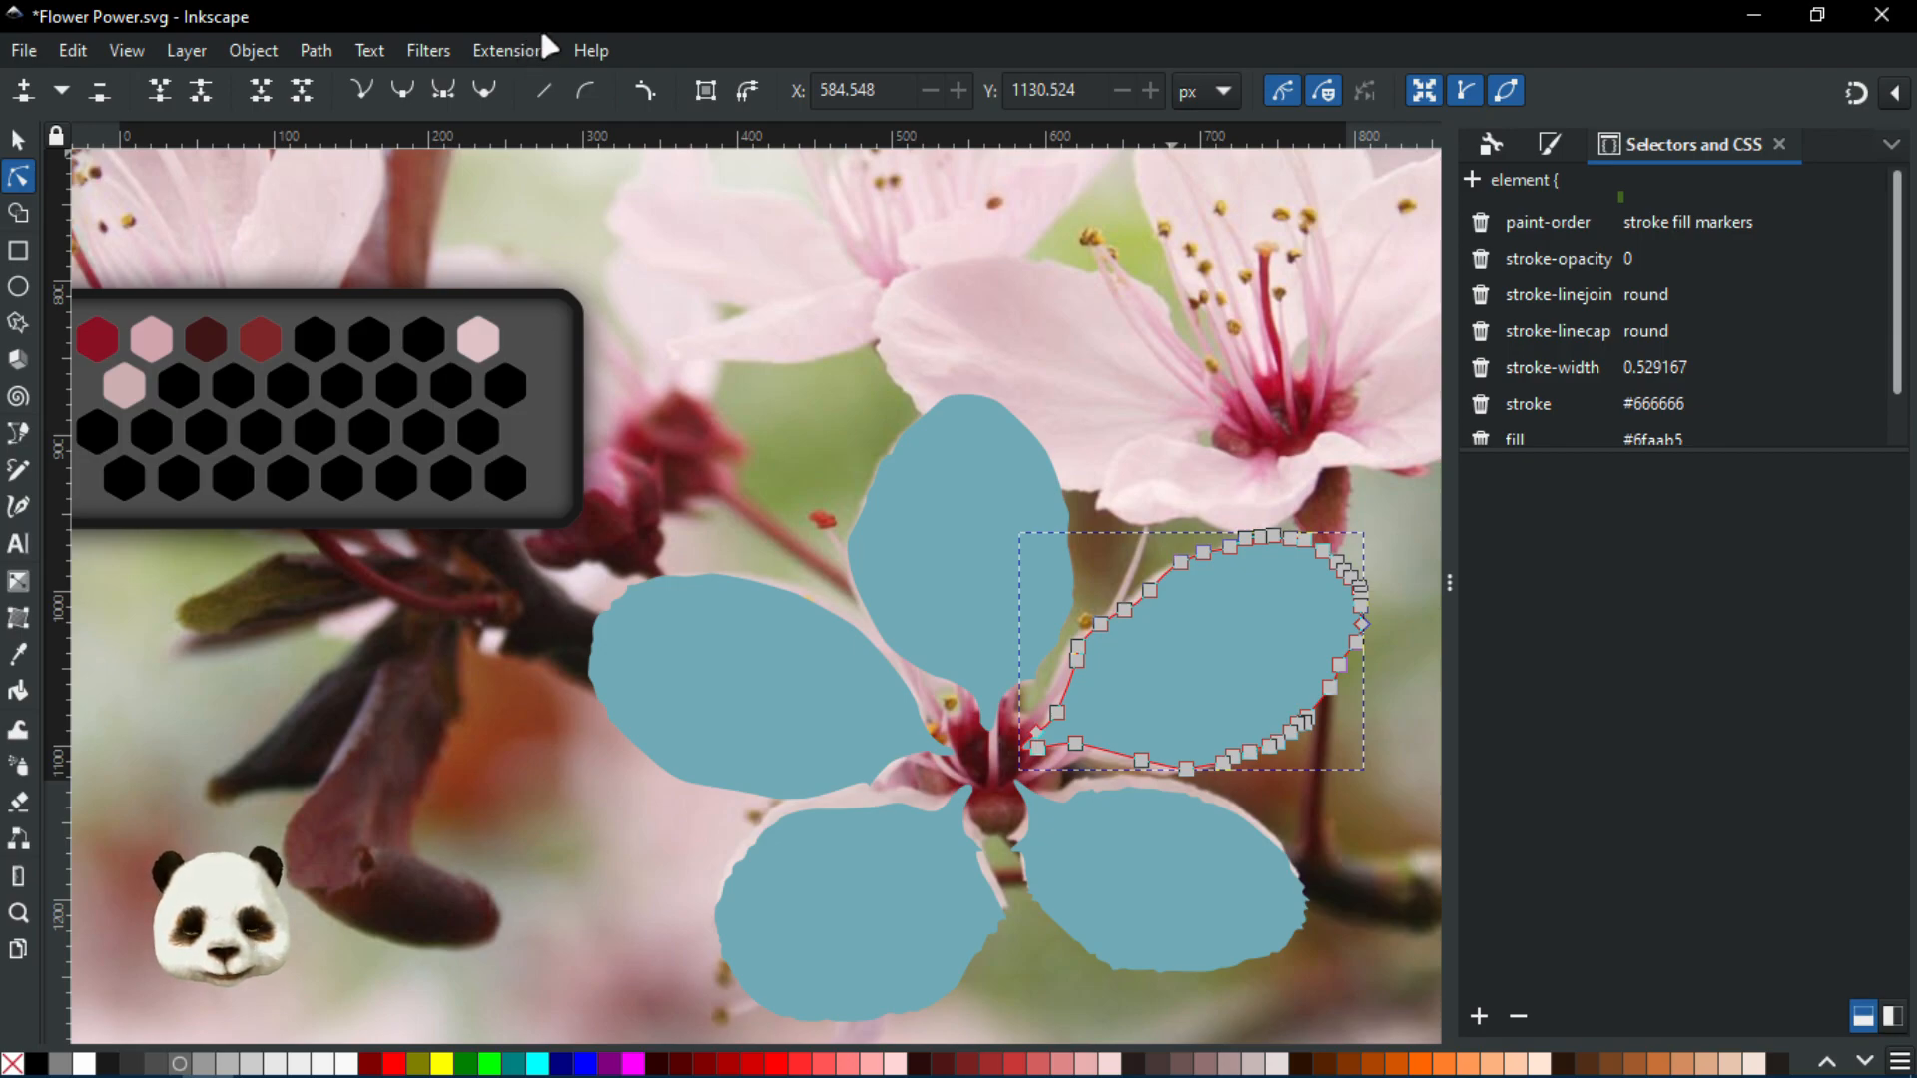
click(1480, 1016)
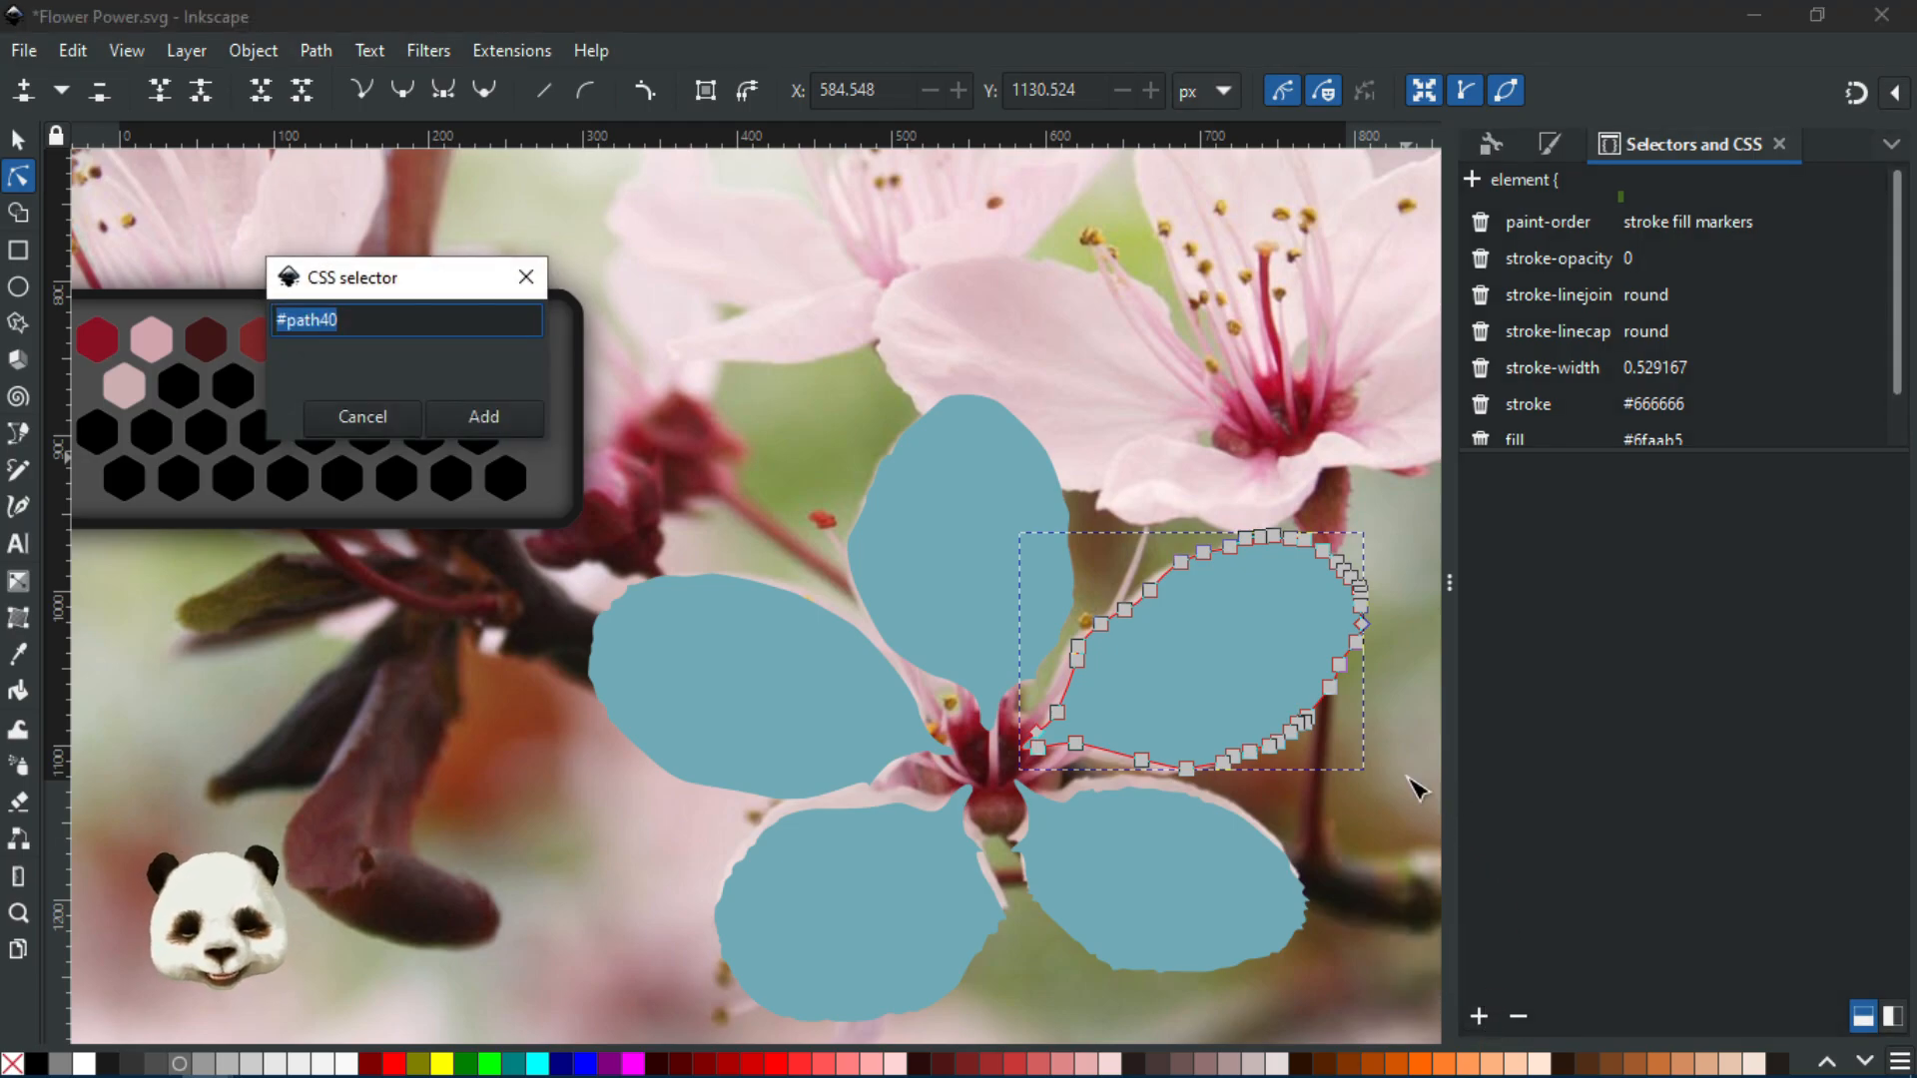
text(Petal)
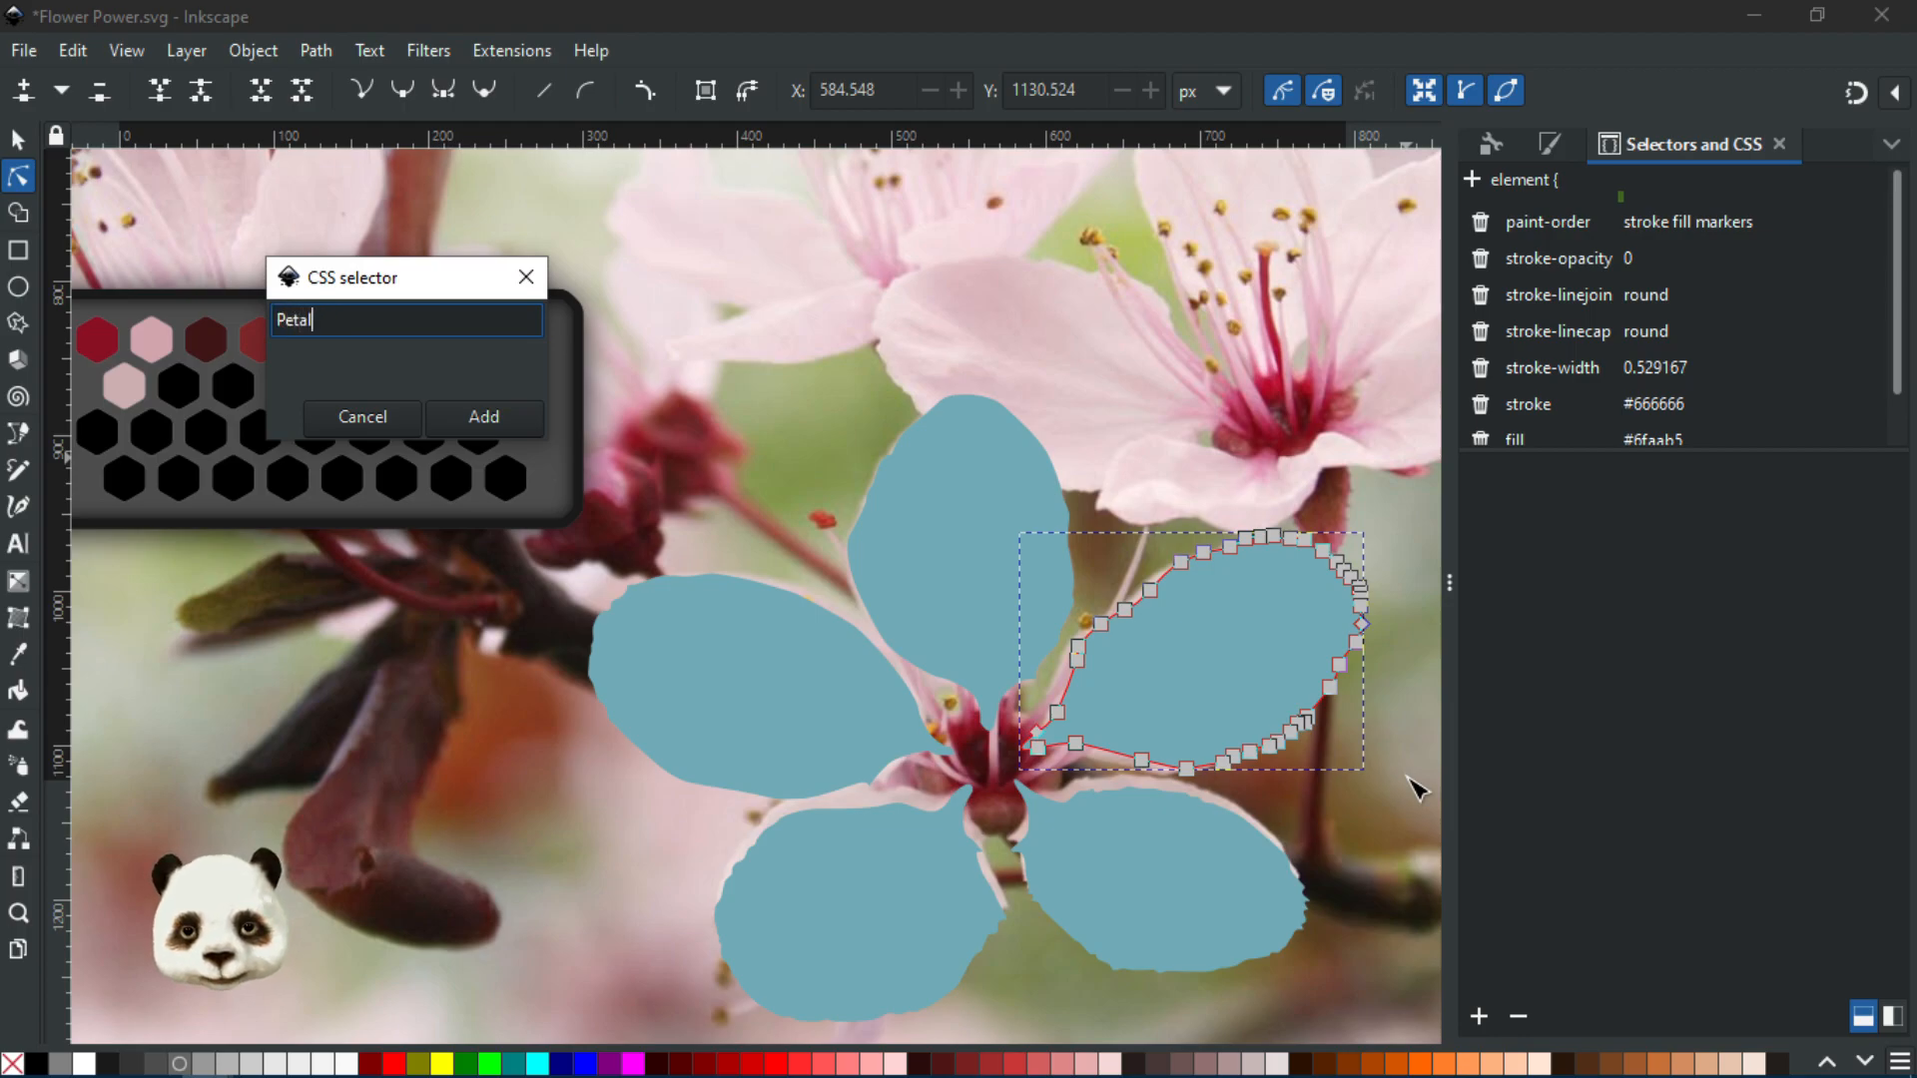
text(l)
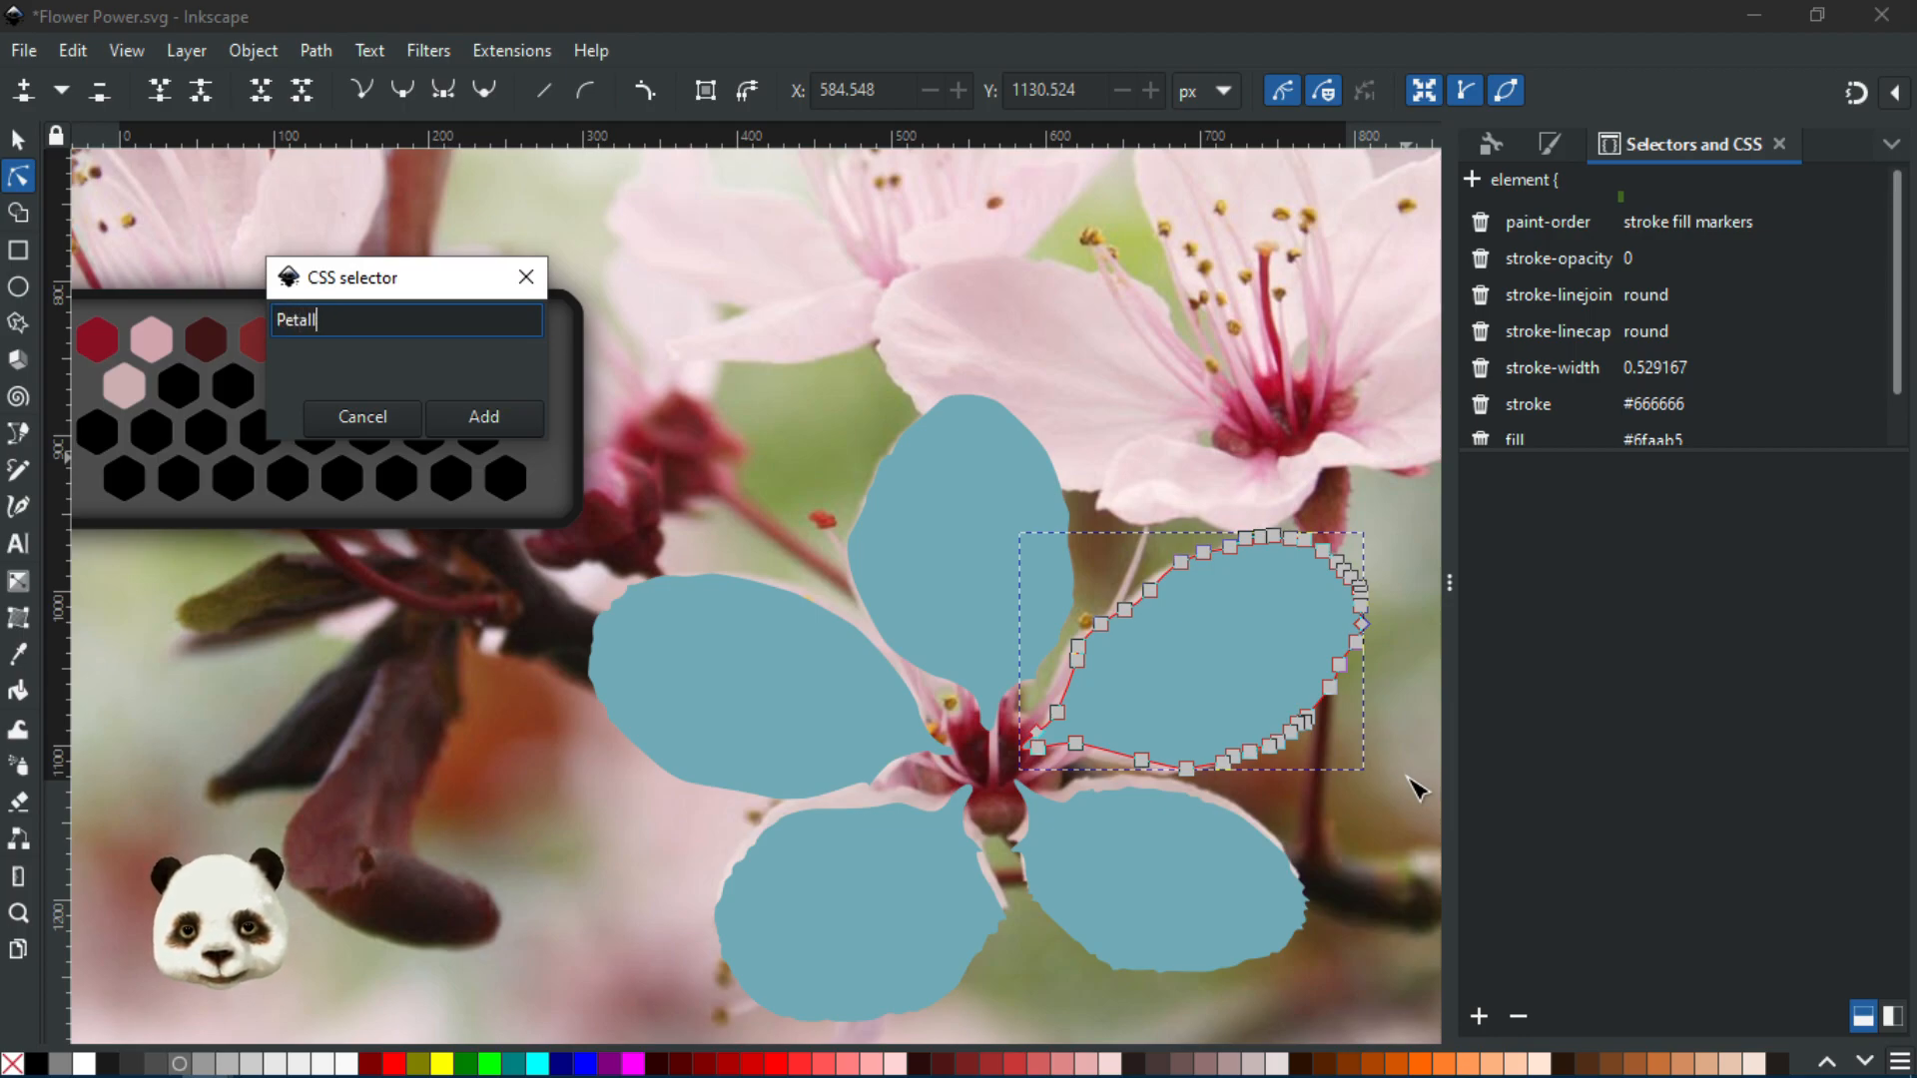
key(Return)
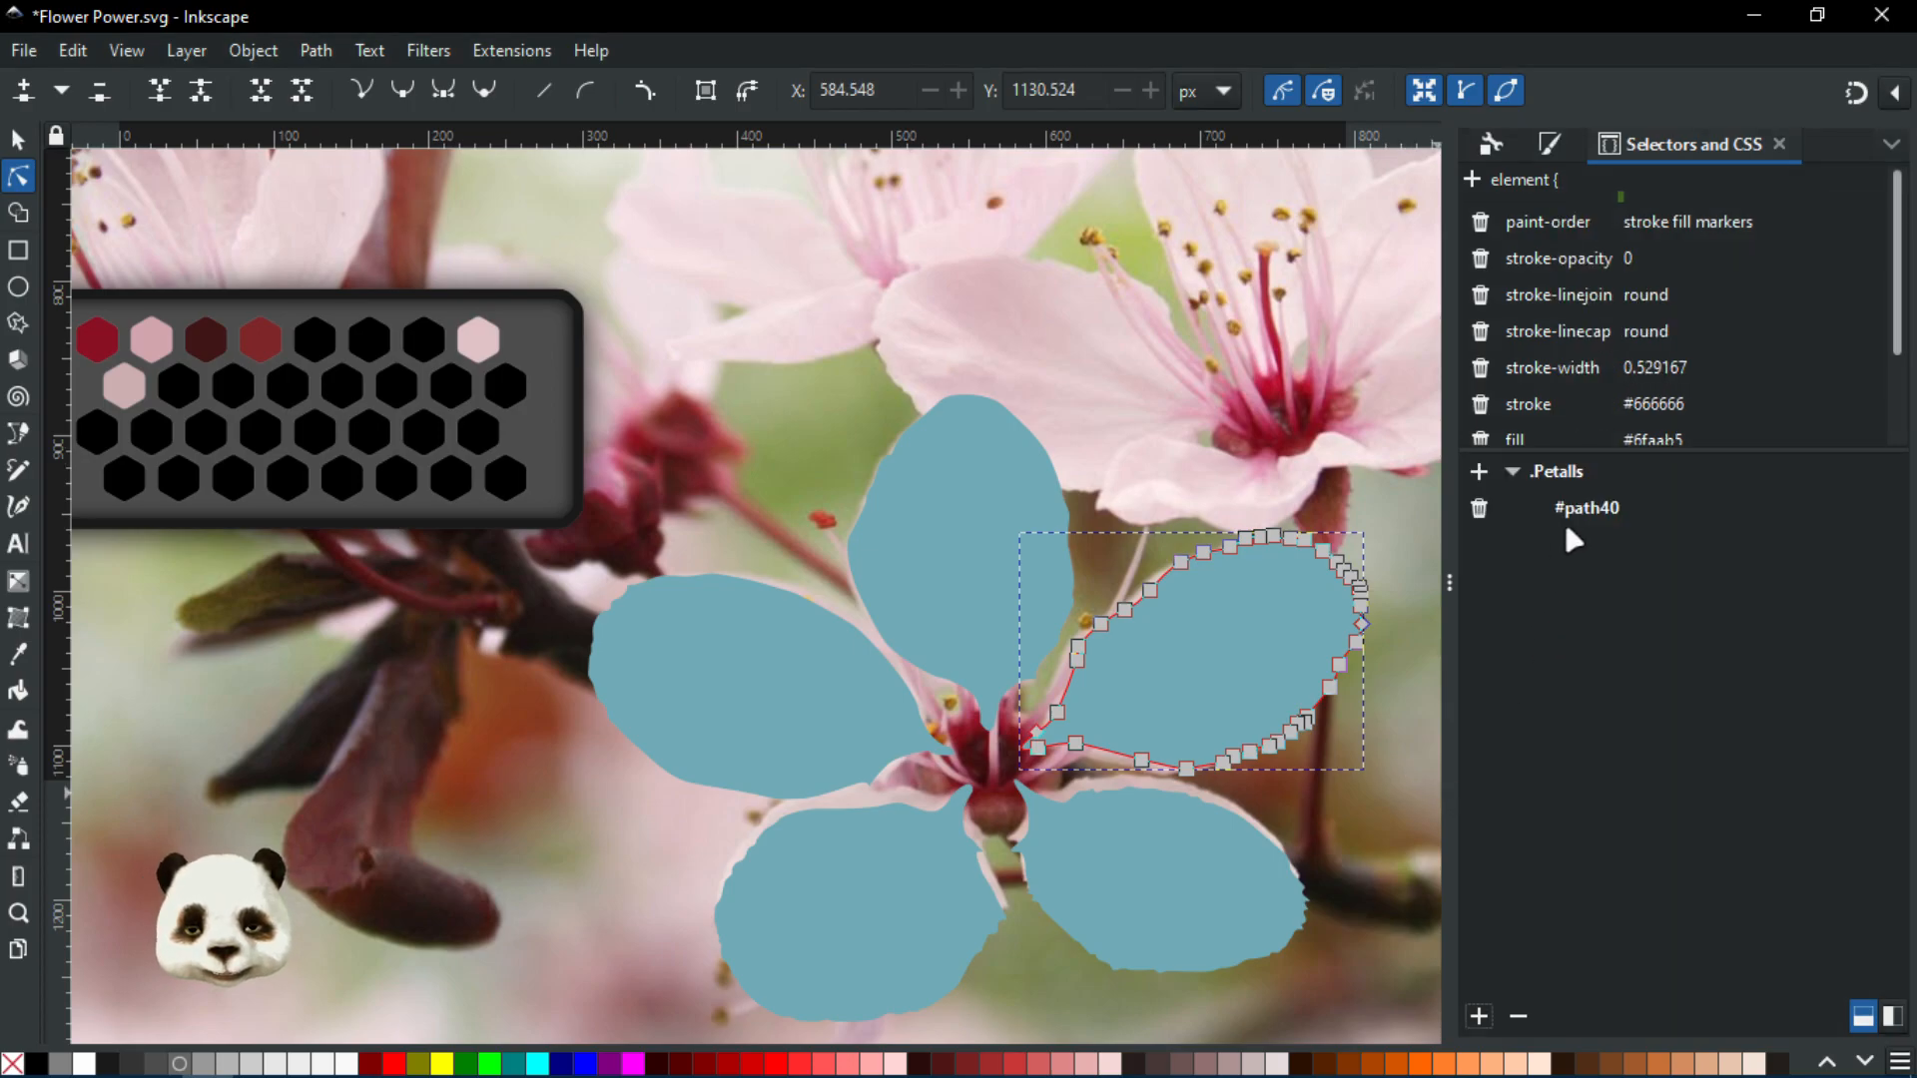
click(1595, 508)
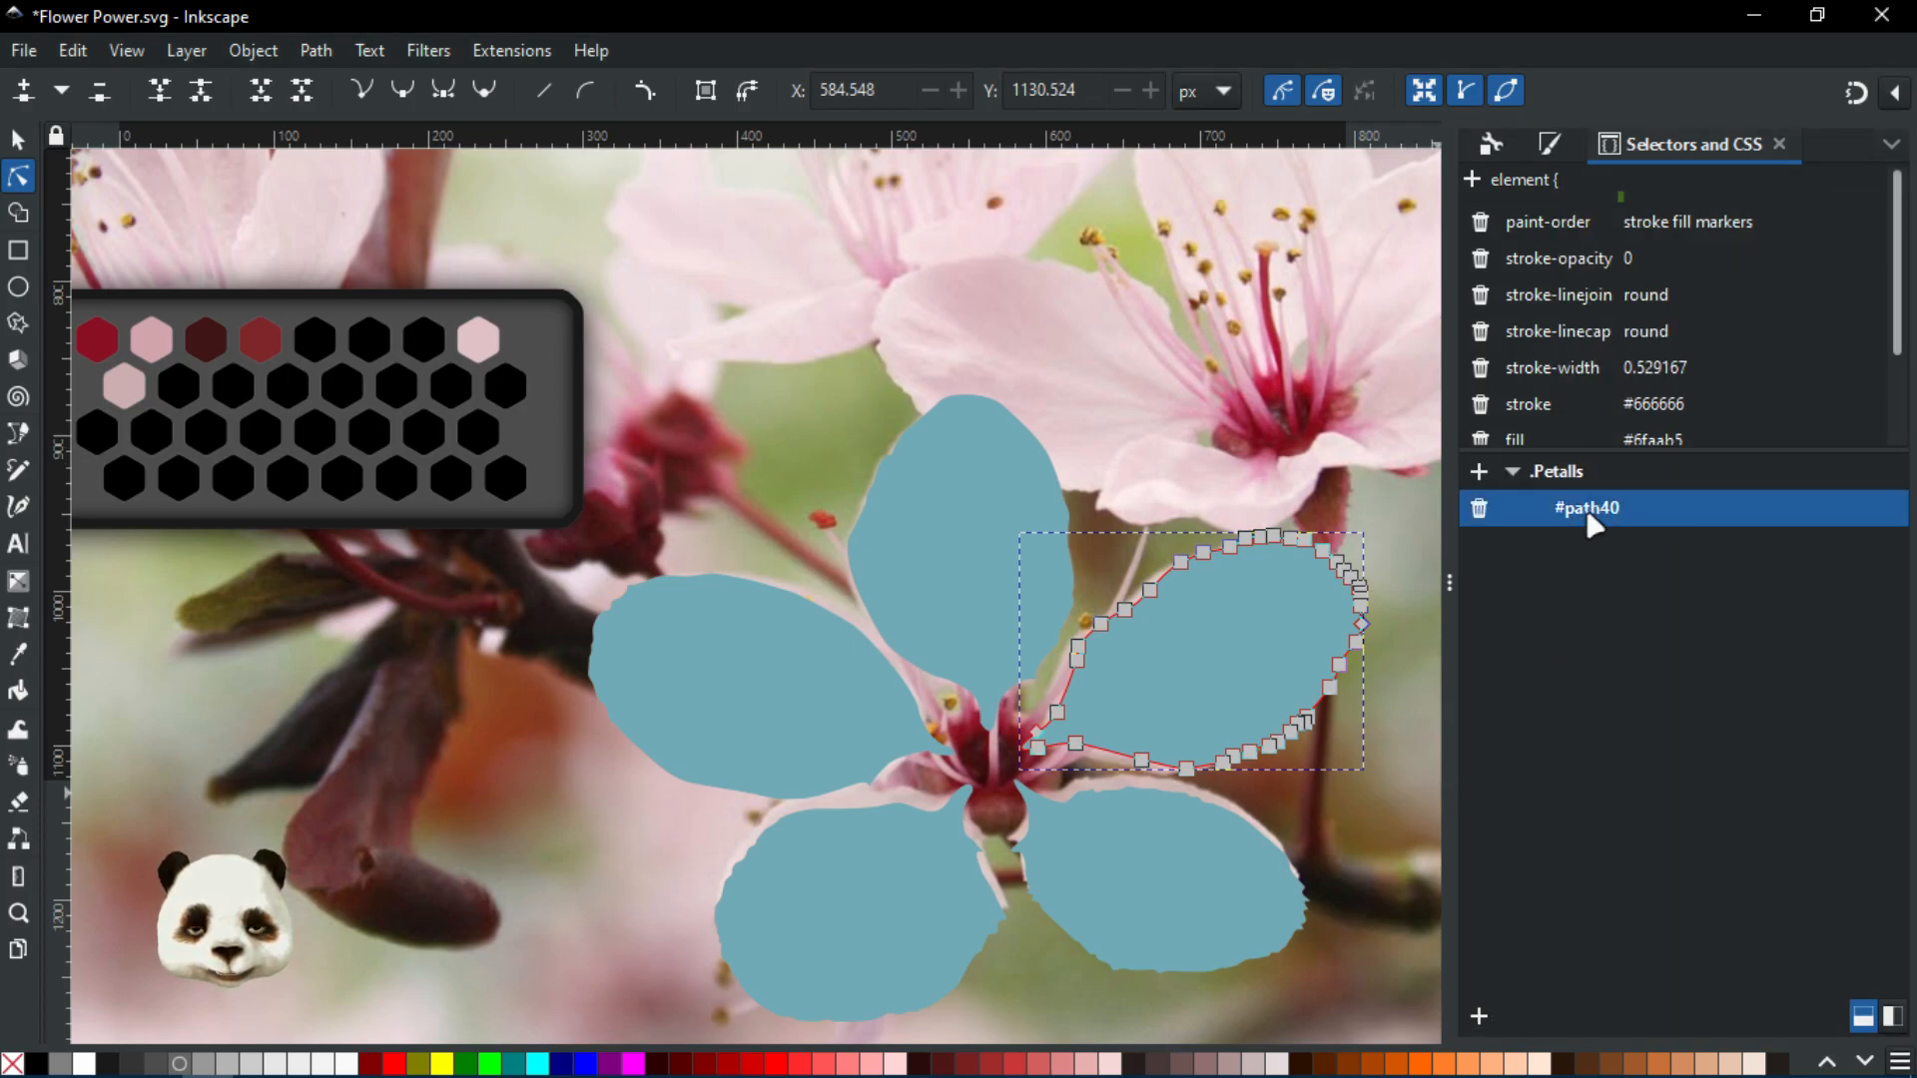
click(1585, 484)
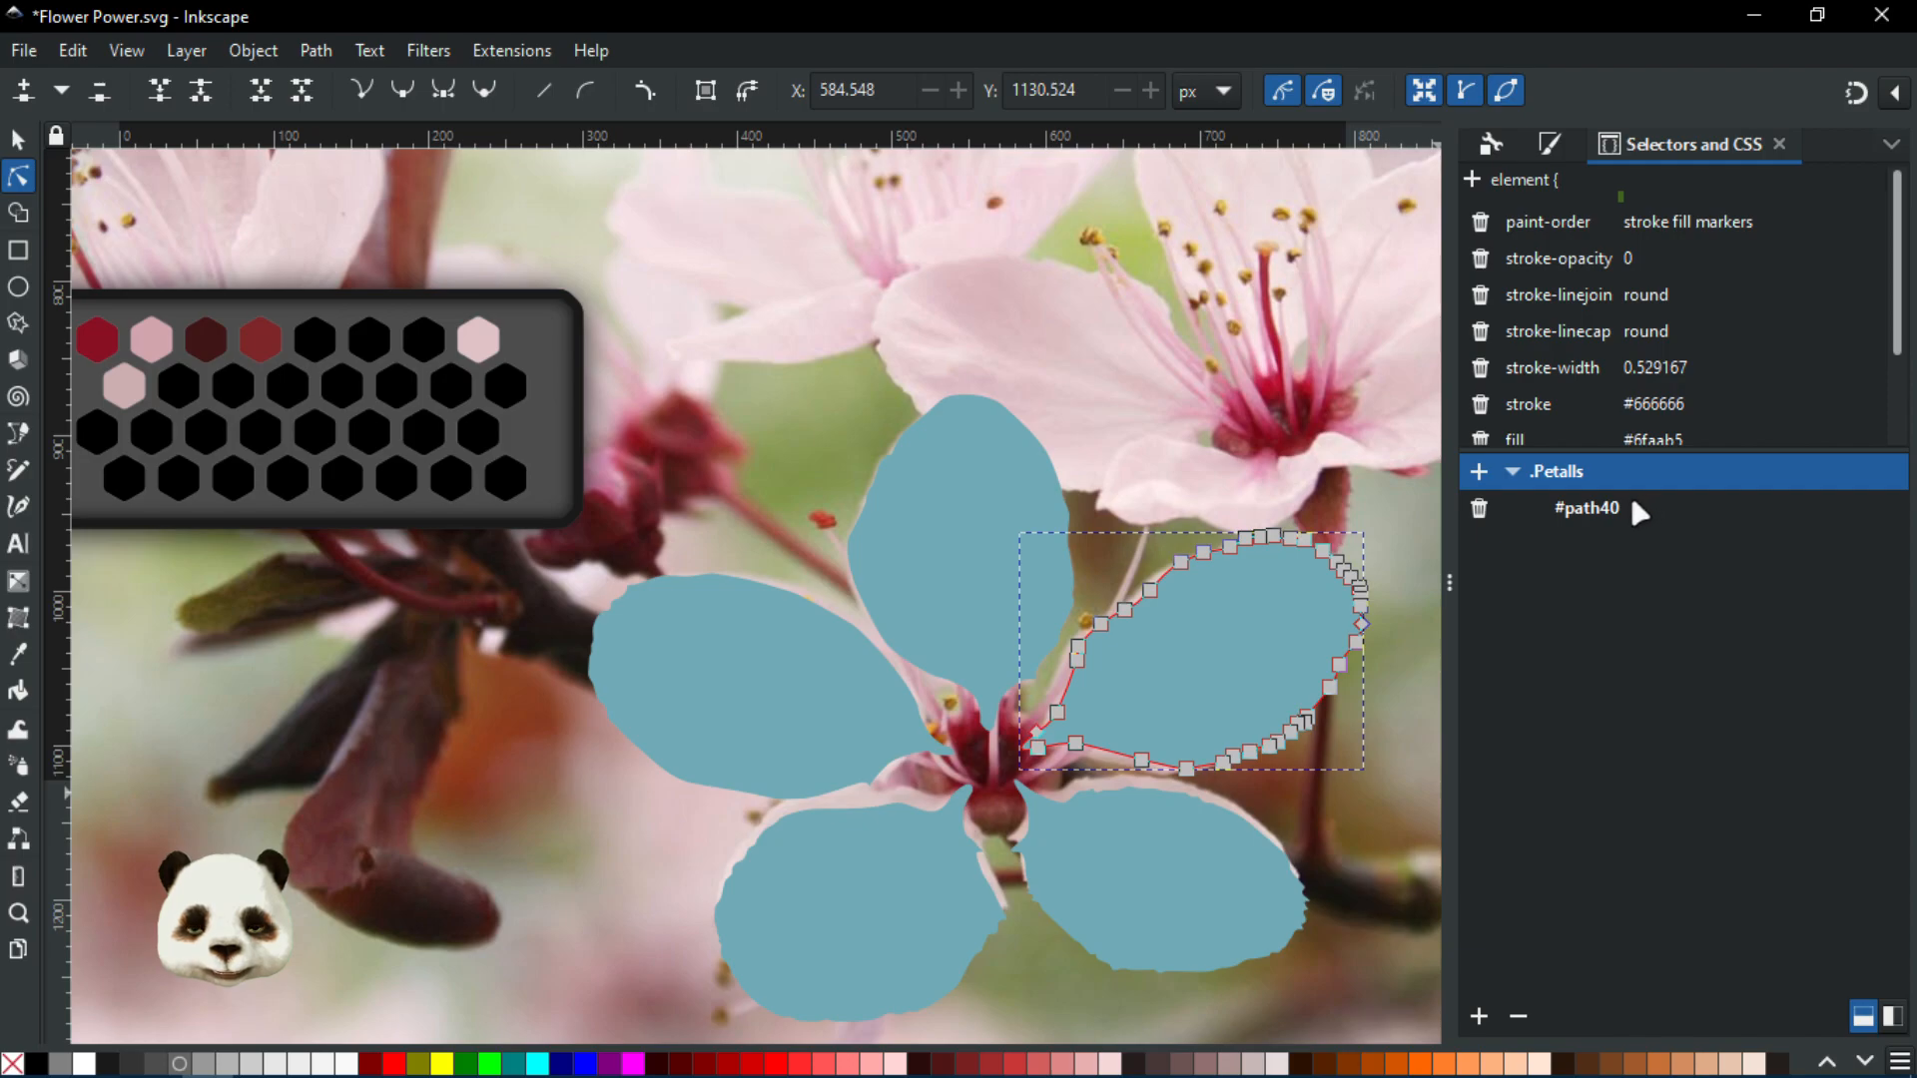
click(943, 539)
Add the left, bottom-left and bottom-right petals to the .Petalls class
shift+click(764, 684)
shift+click(876, 944)
shift+click(1278, 889)
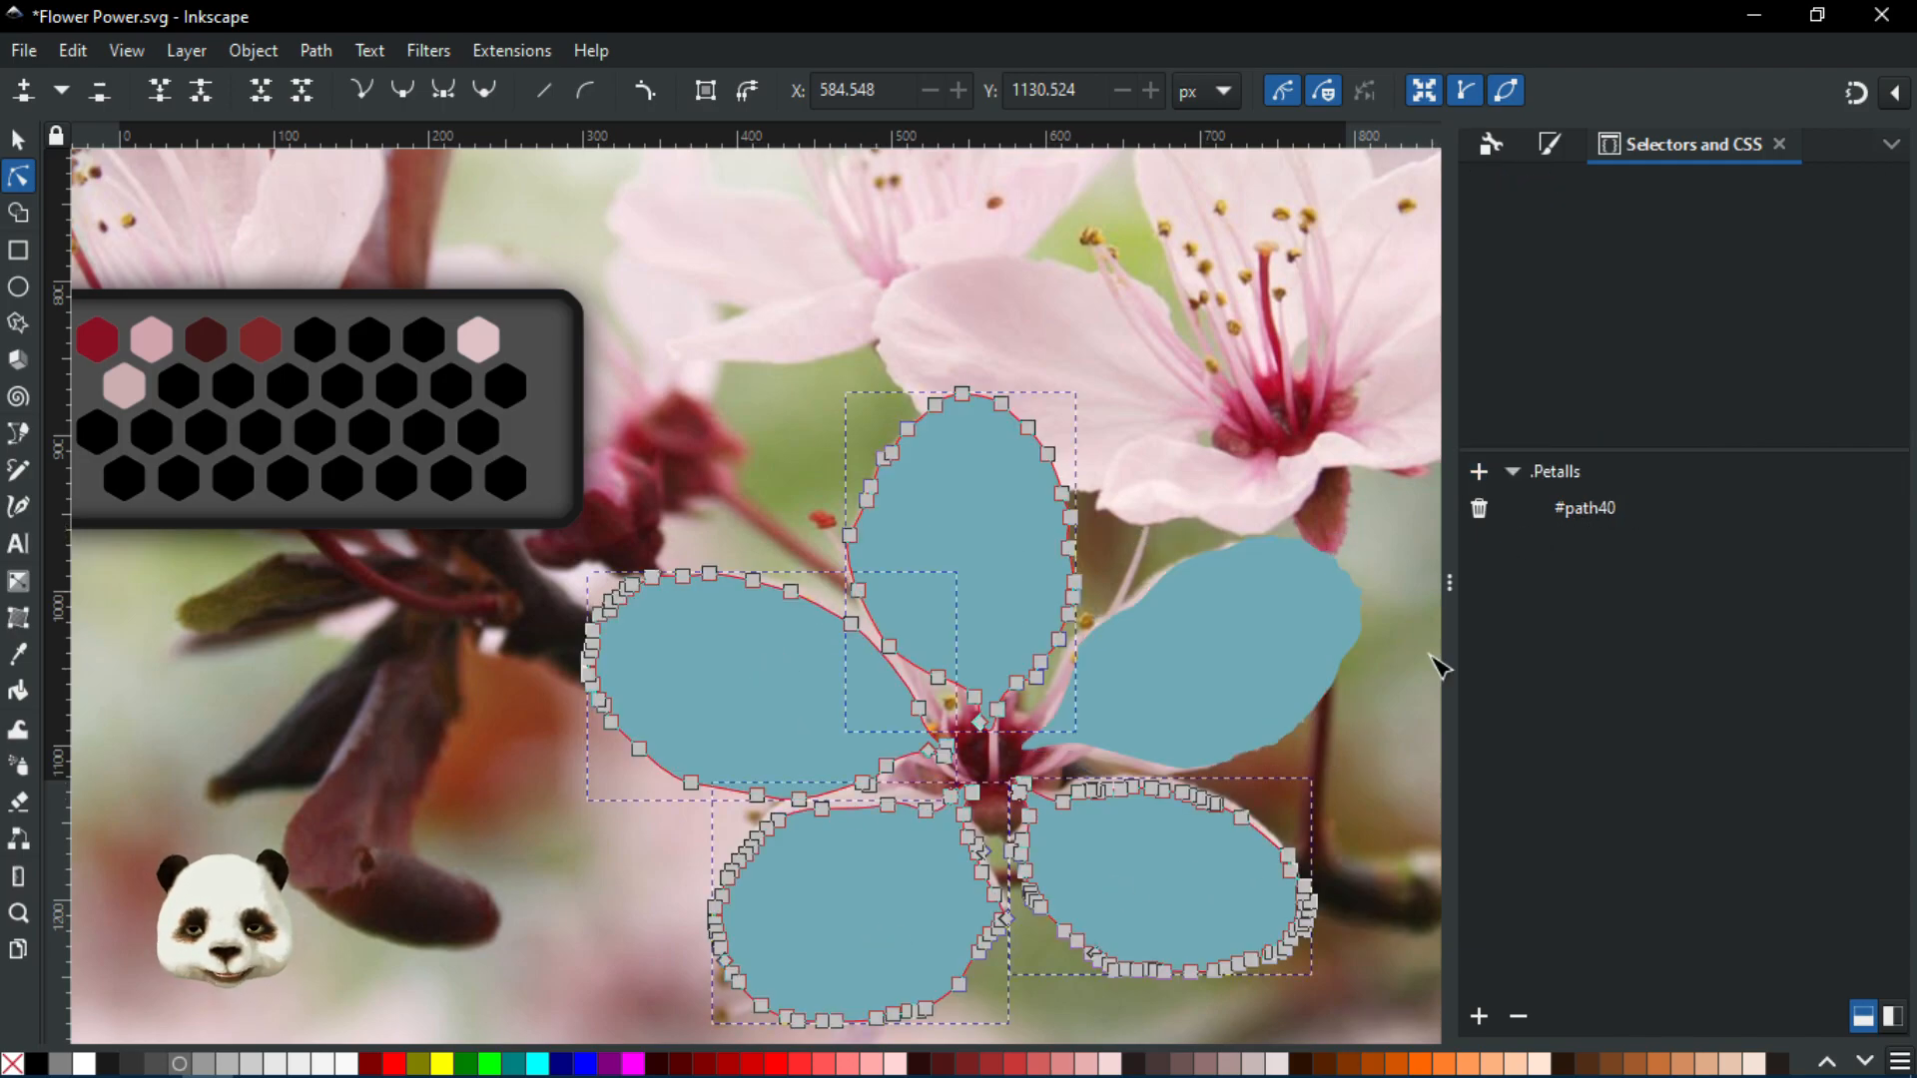
click(1479, 471)
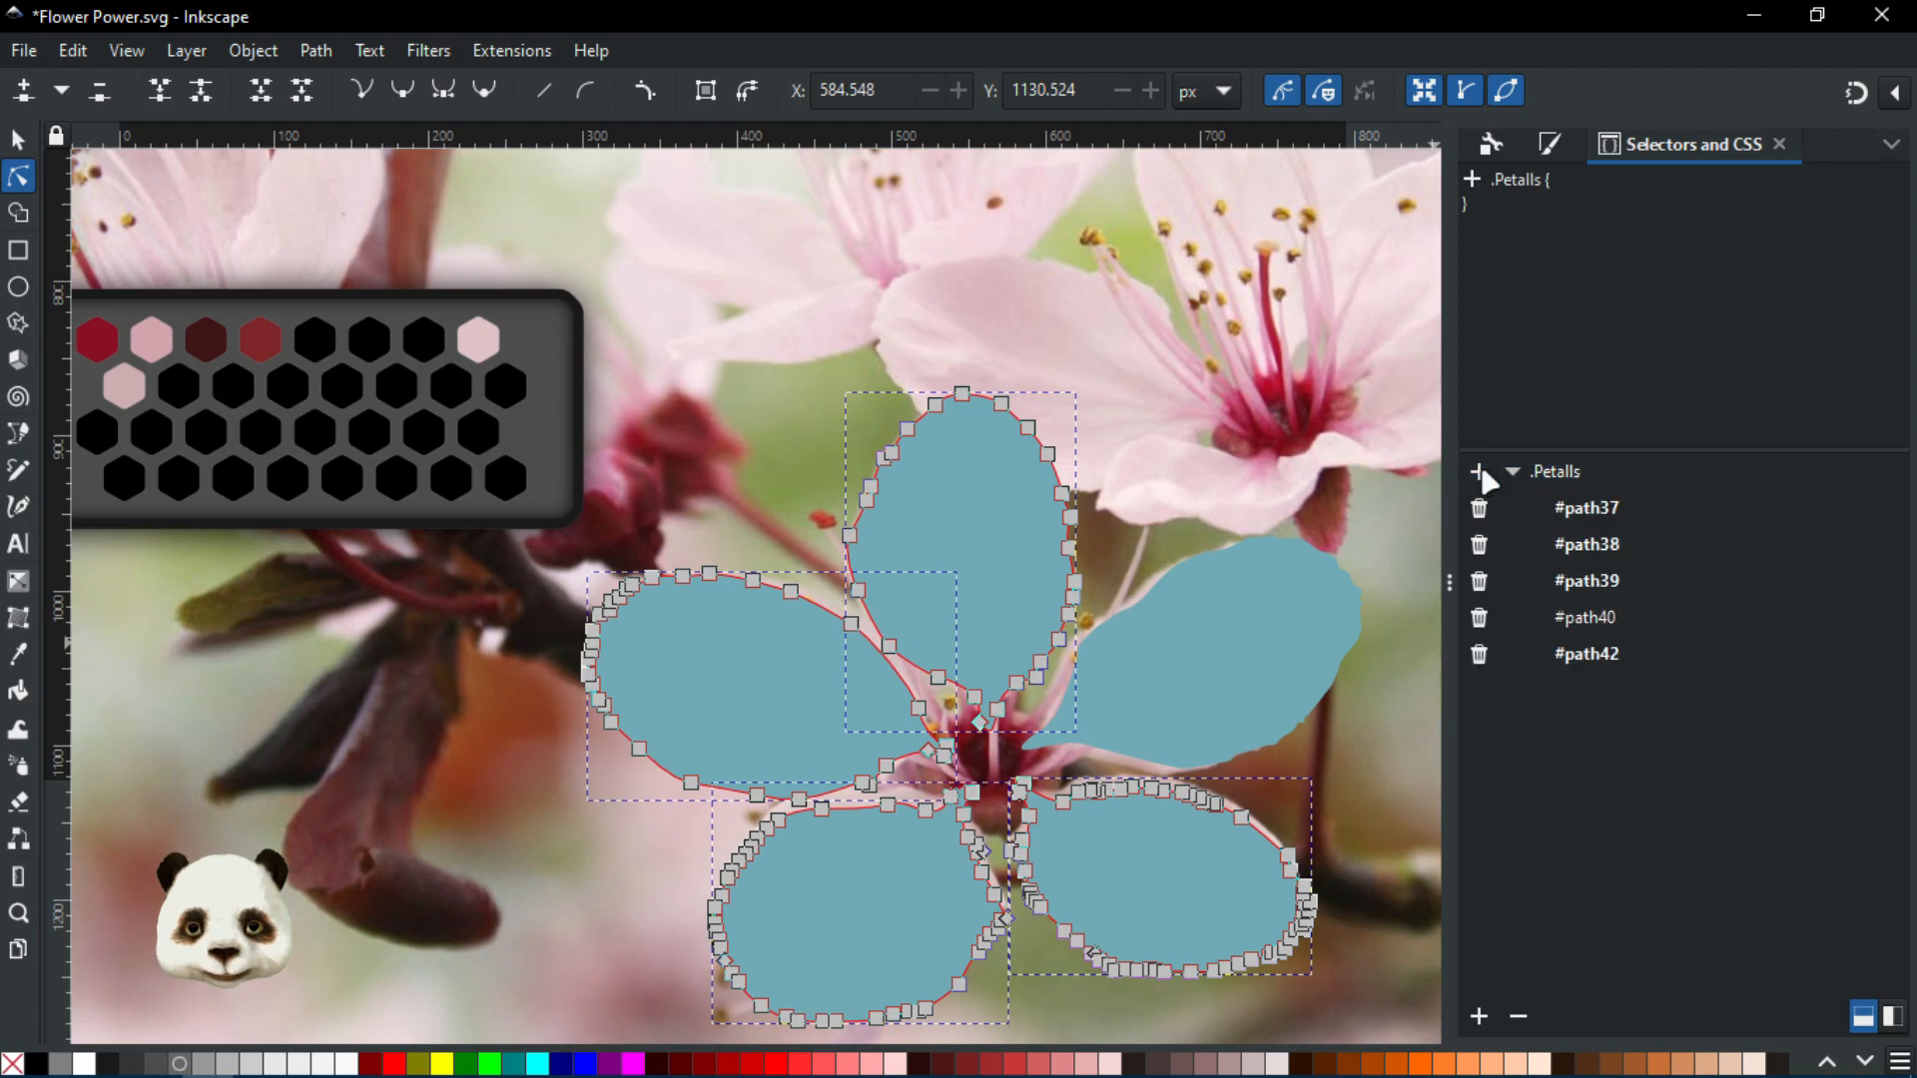
click(1560, 474)
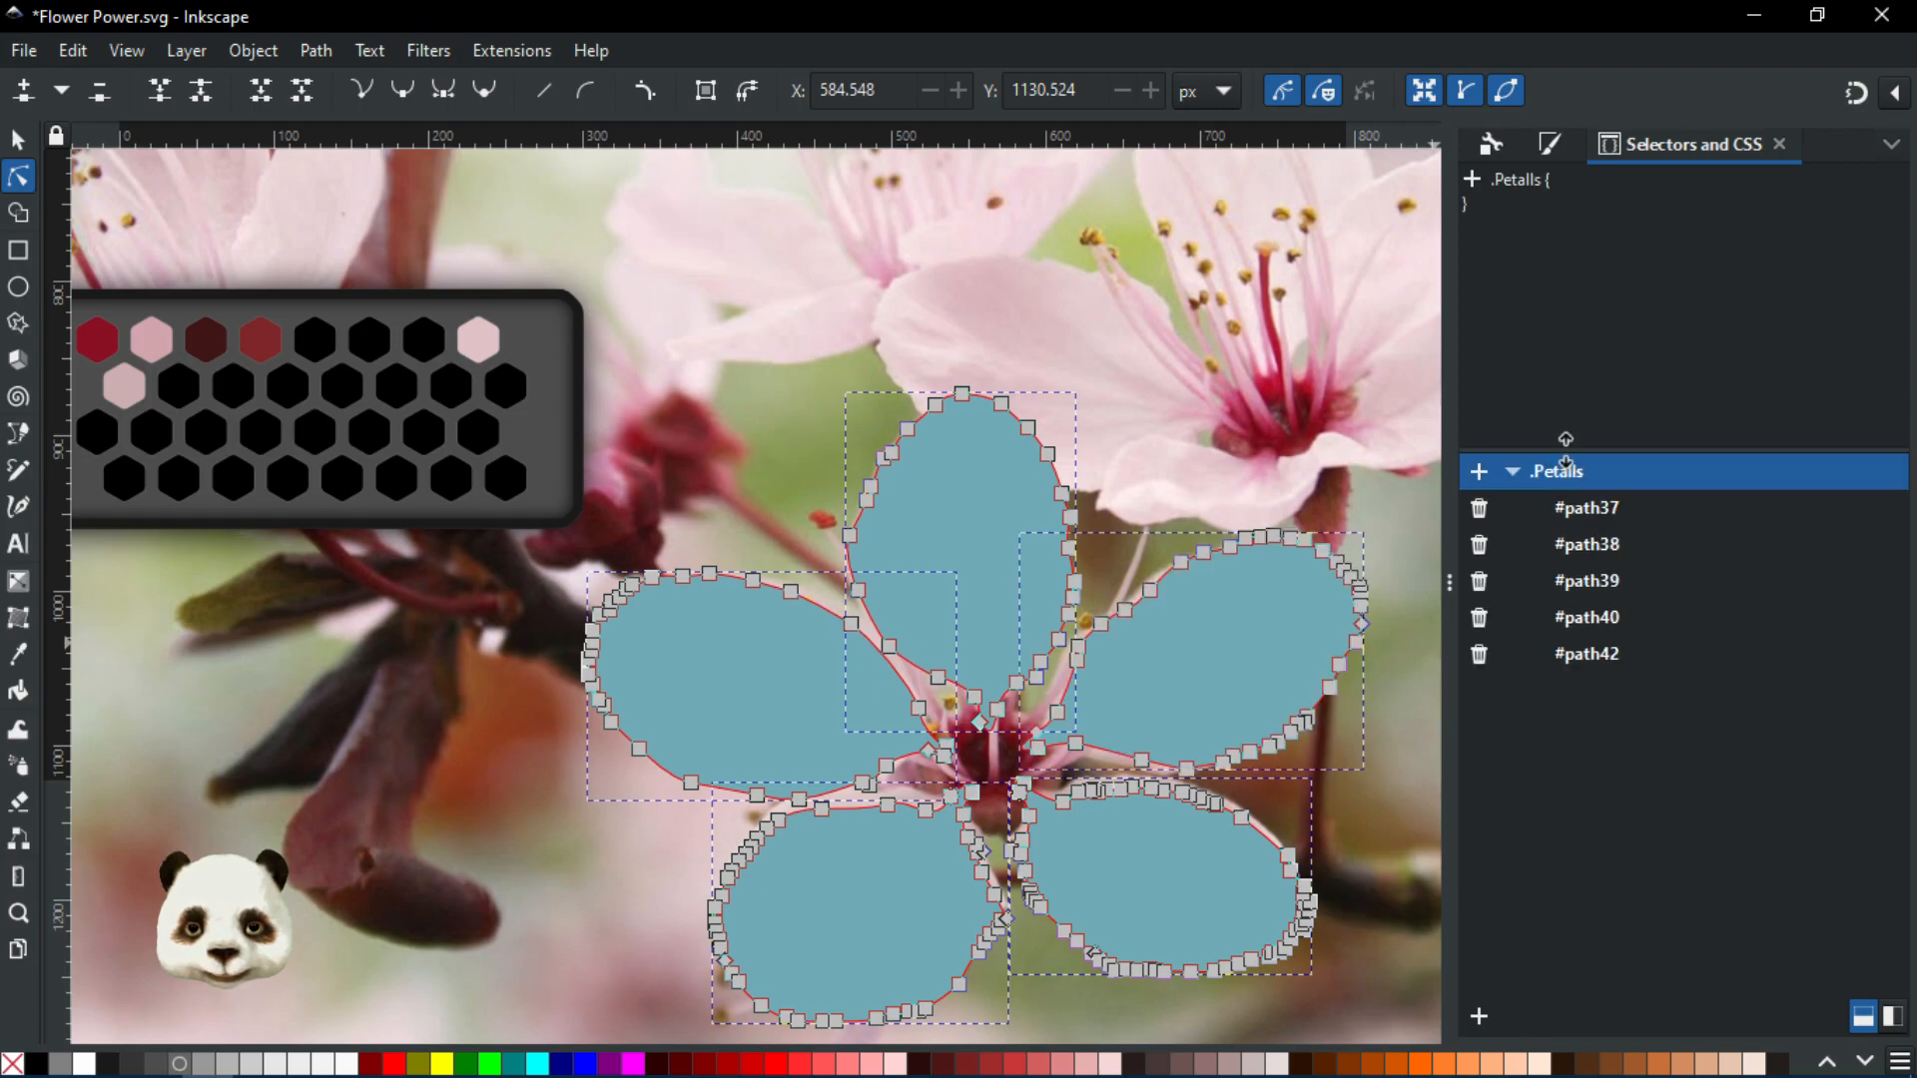
click(1598, 509)
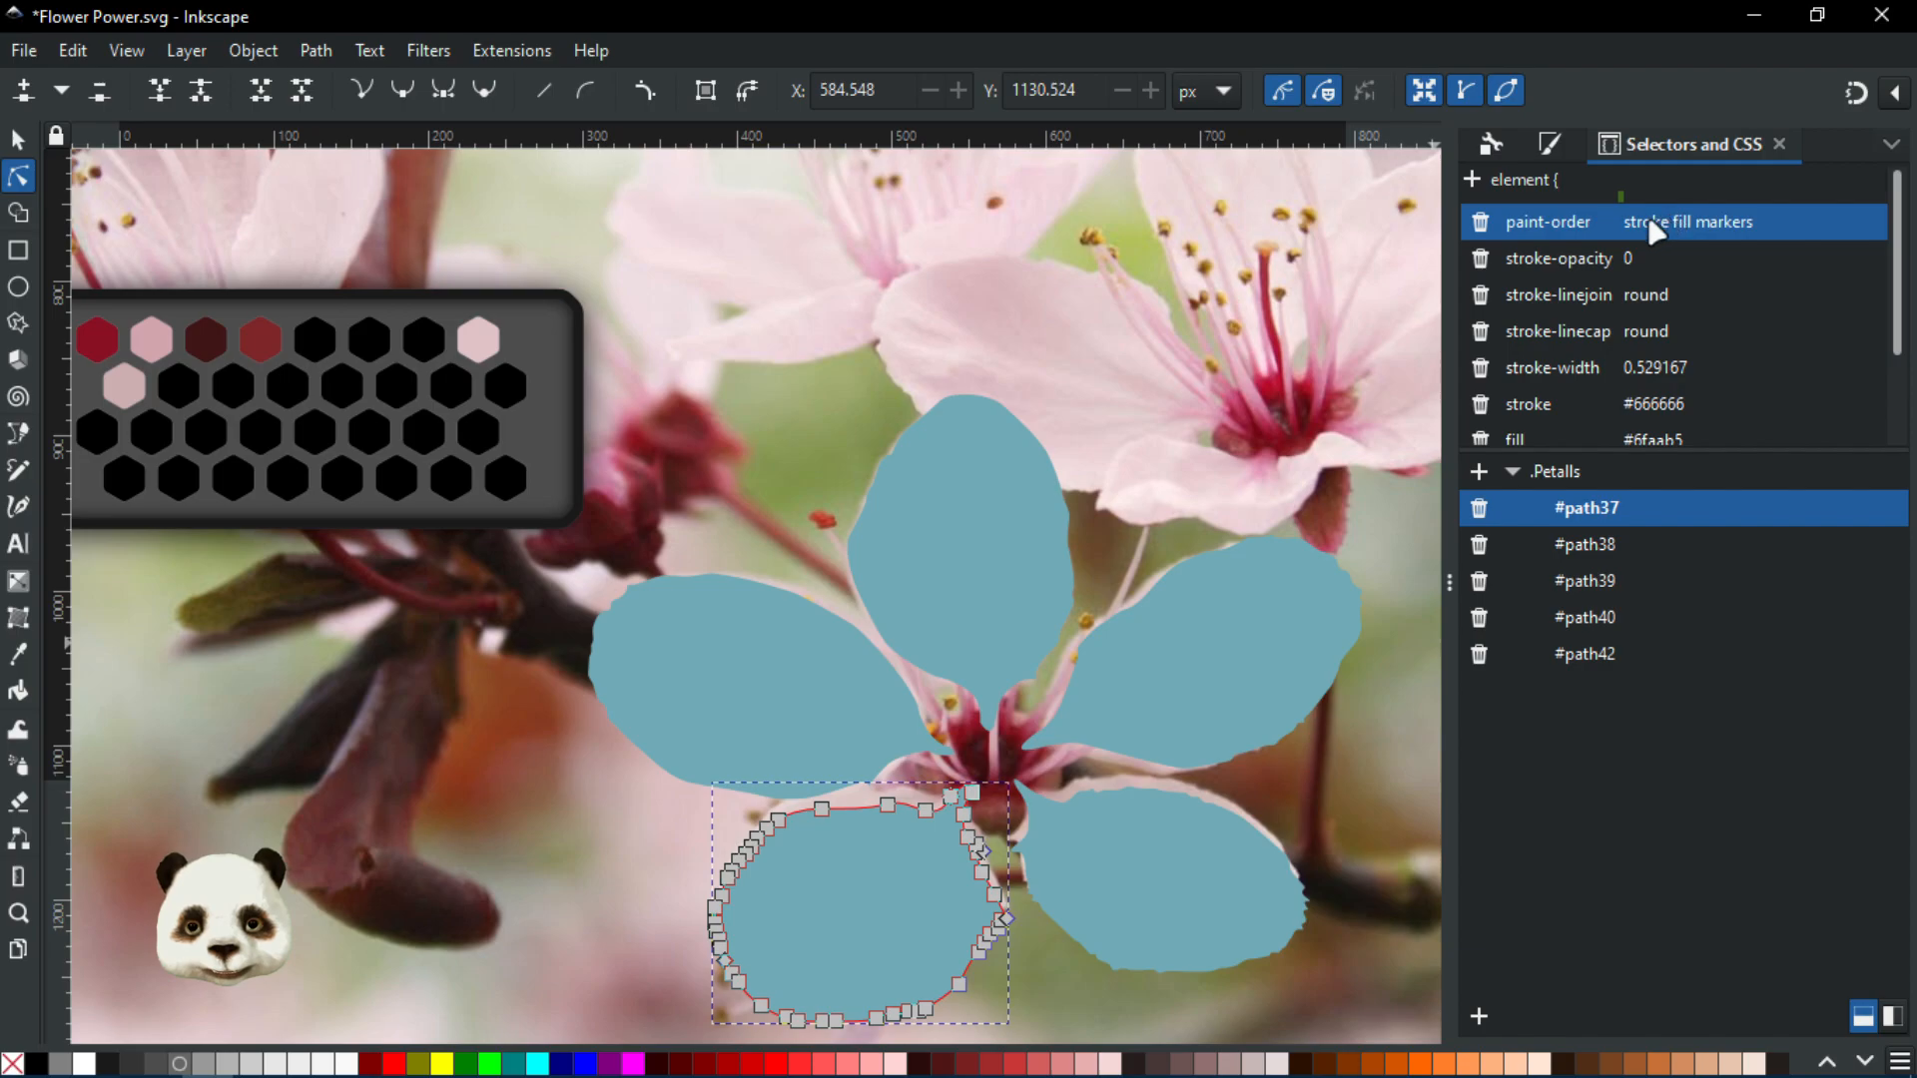
scroll(1618, 310, down, 2)
scroll(1635, 360, up, 2)
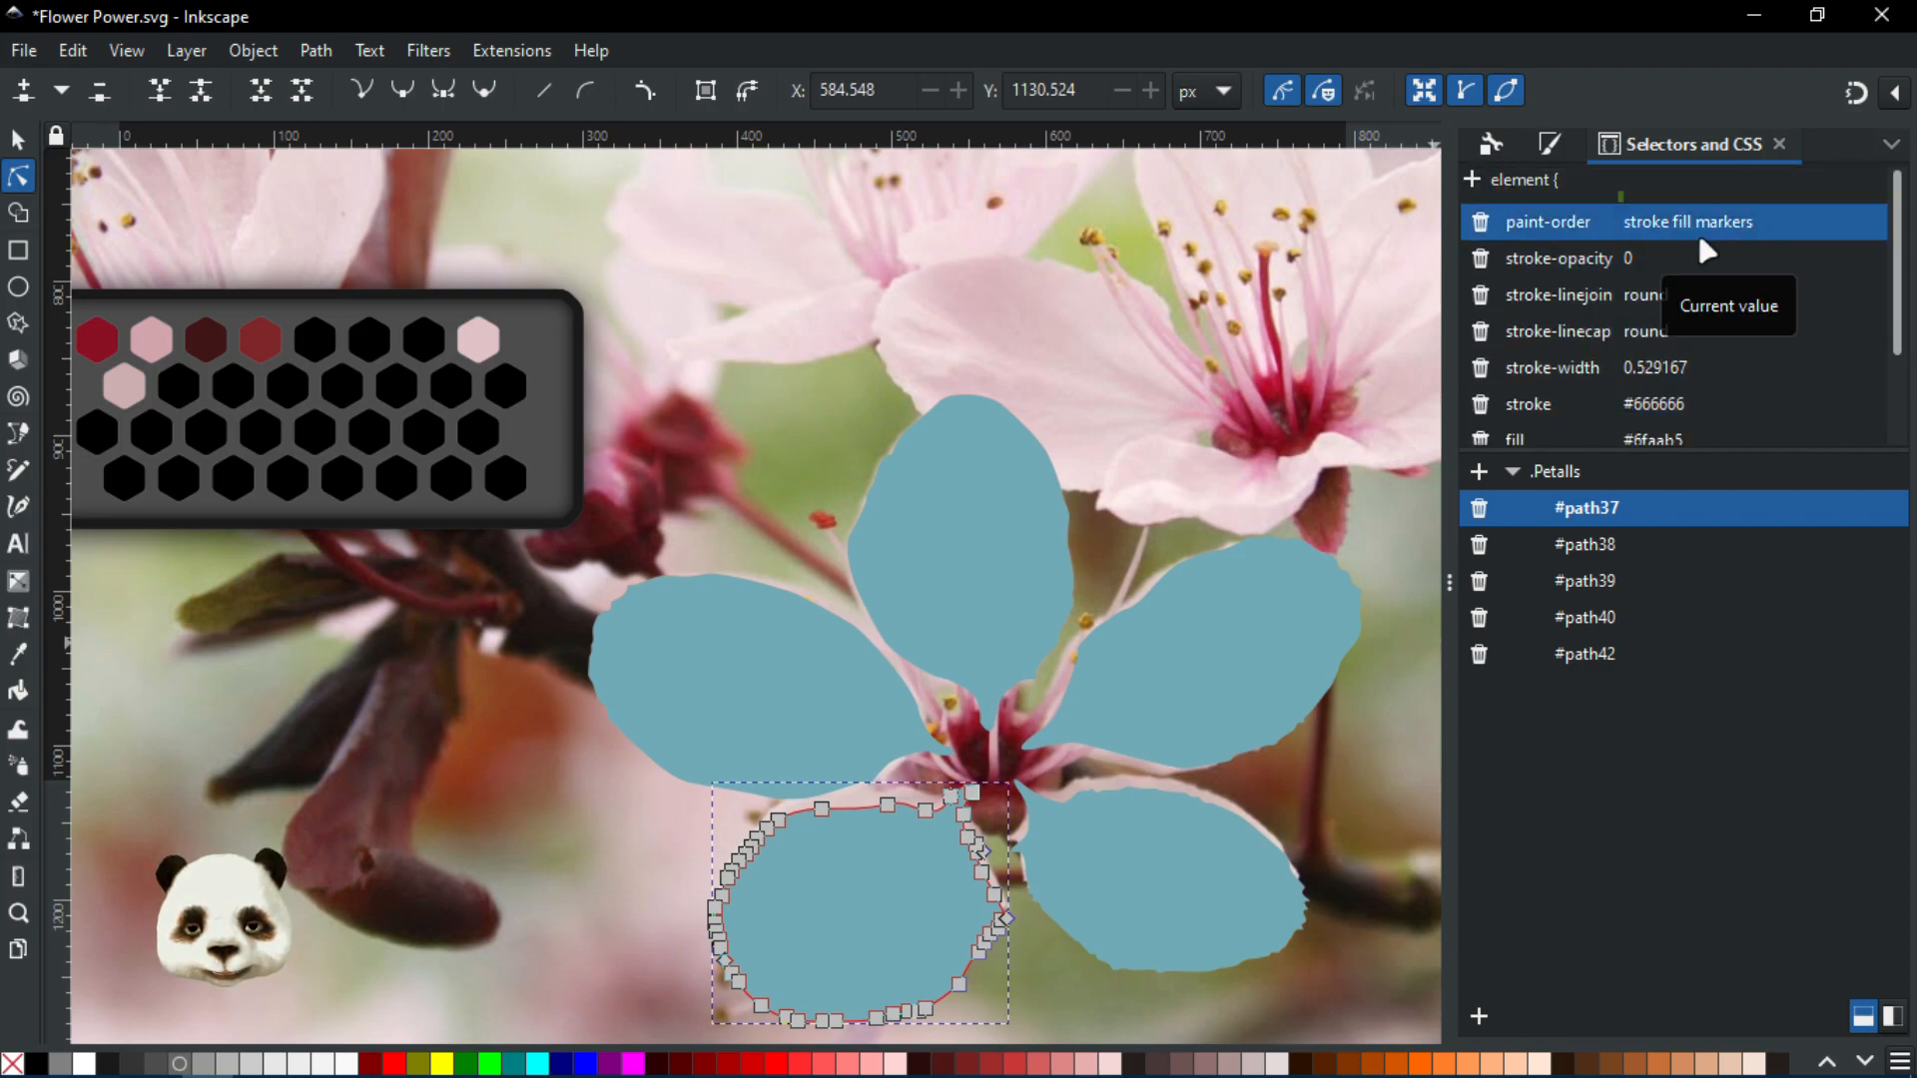
scroll(1715, 340, down, 1)
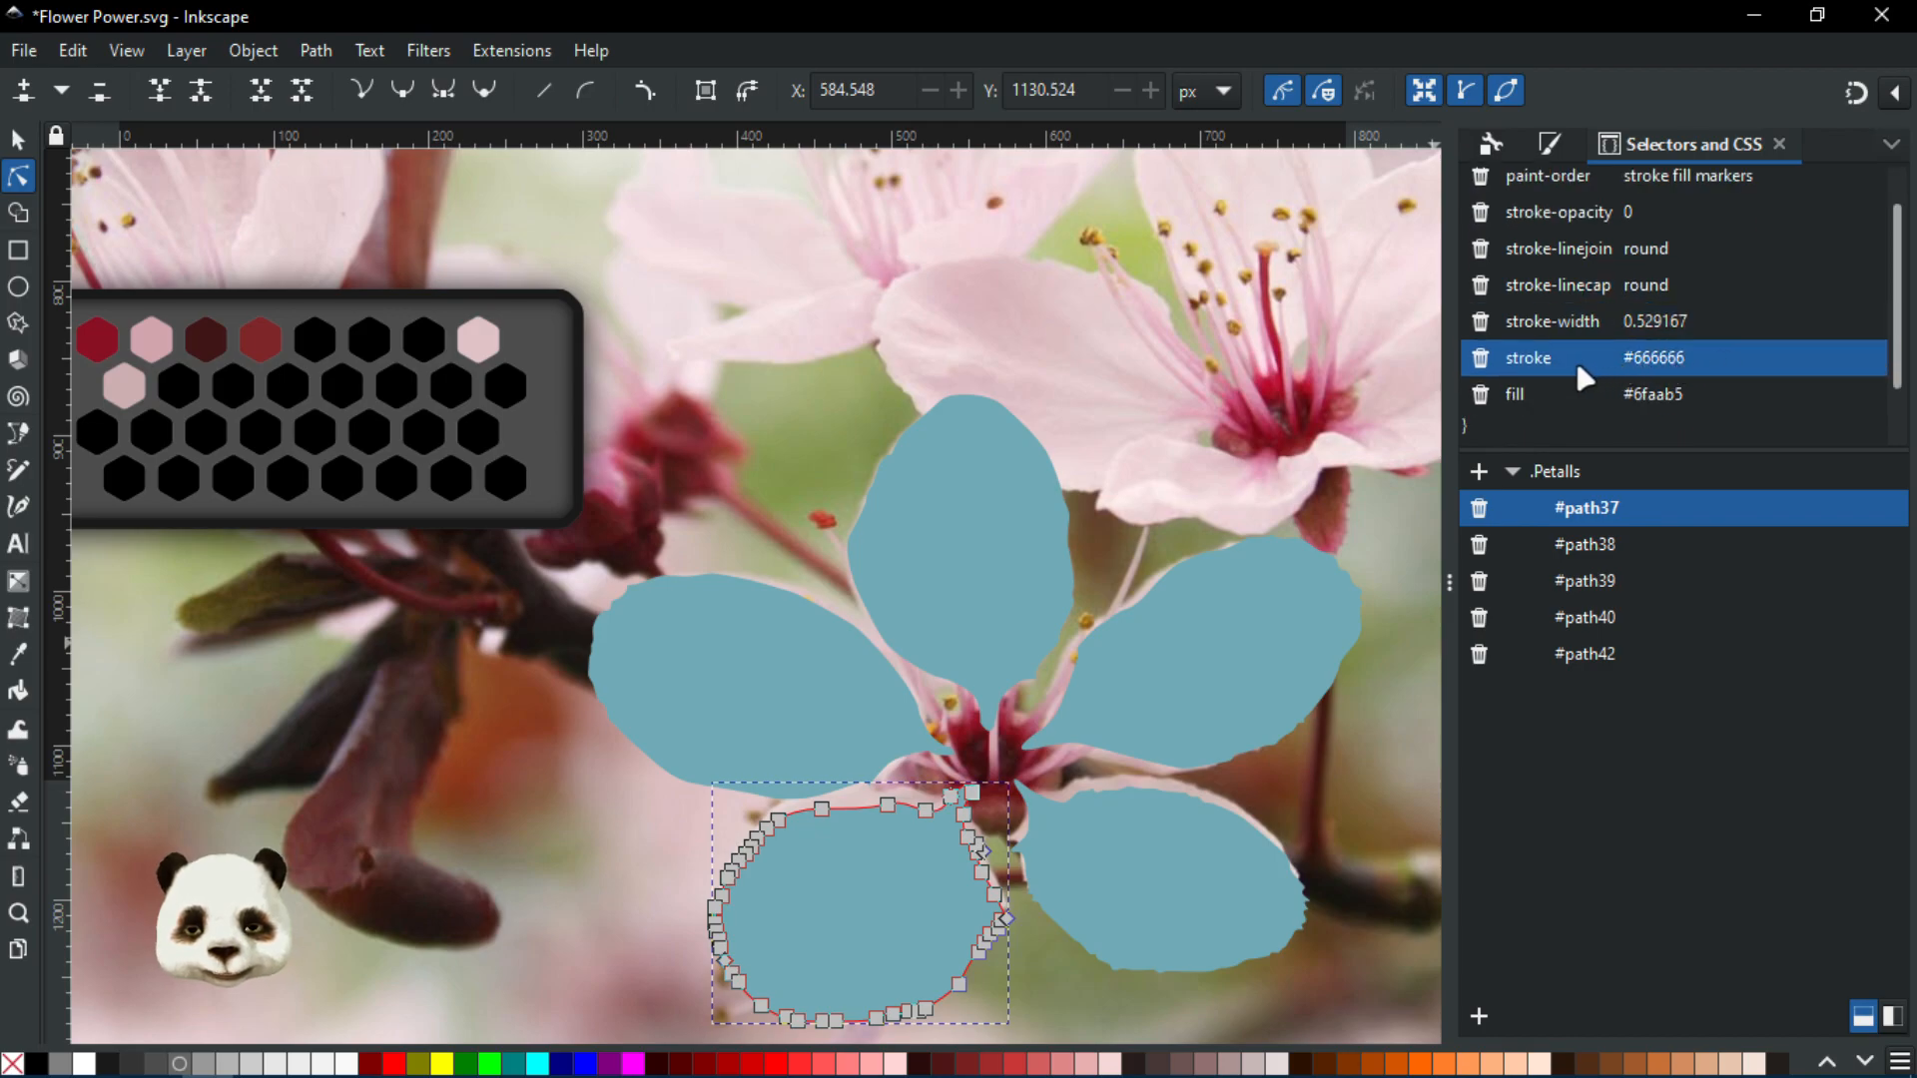
click(1583, 394)
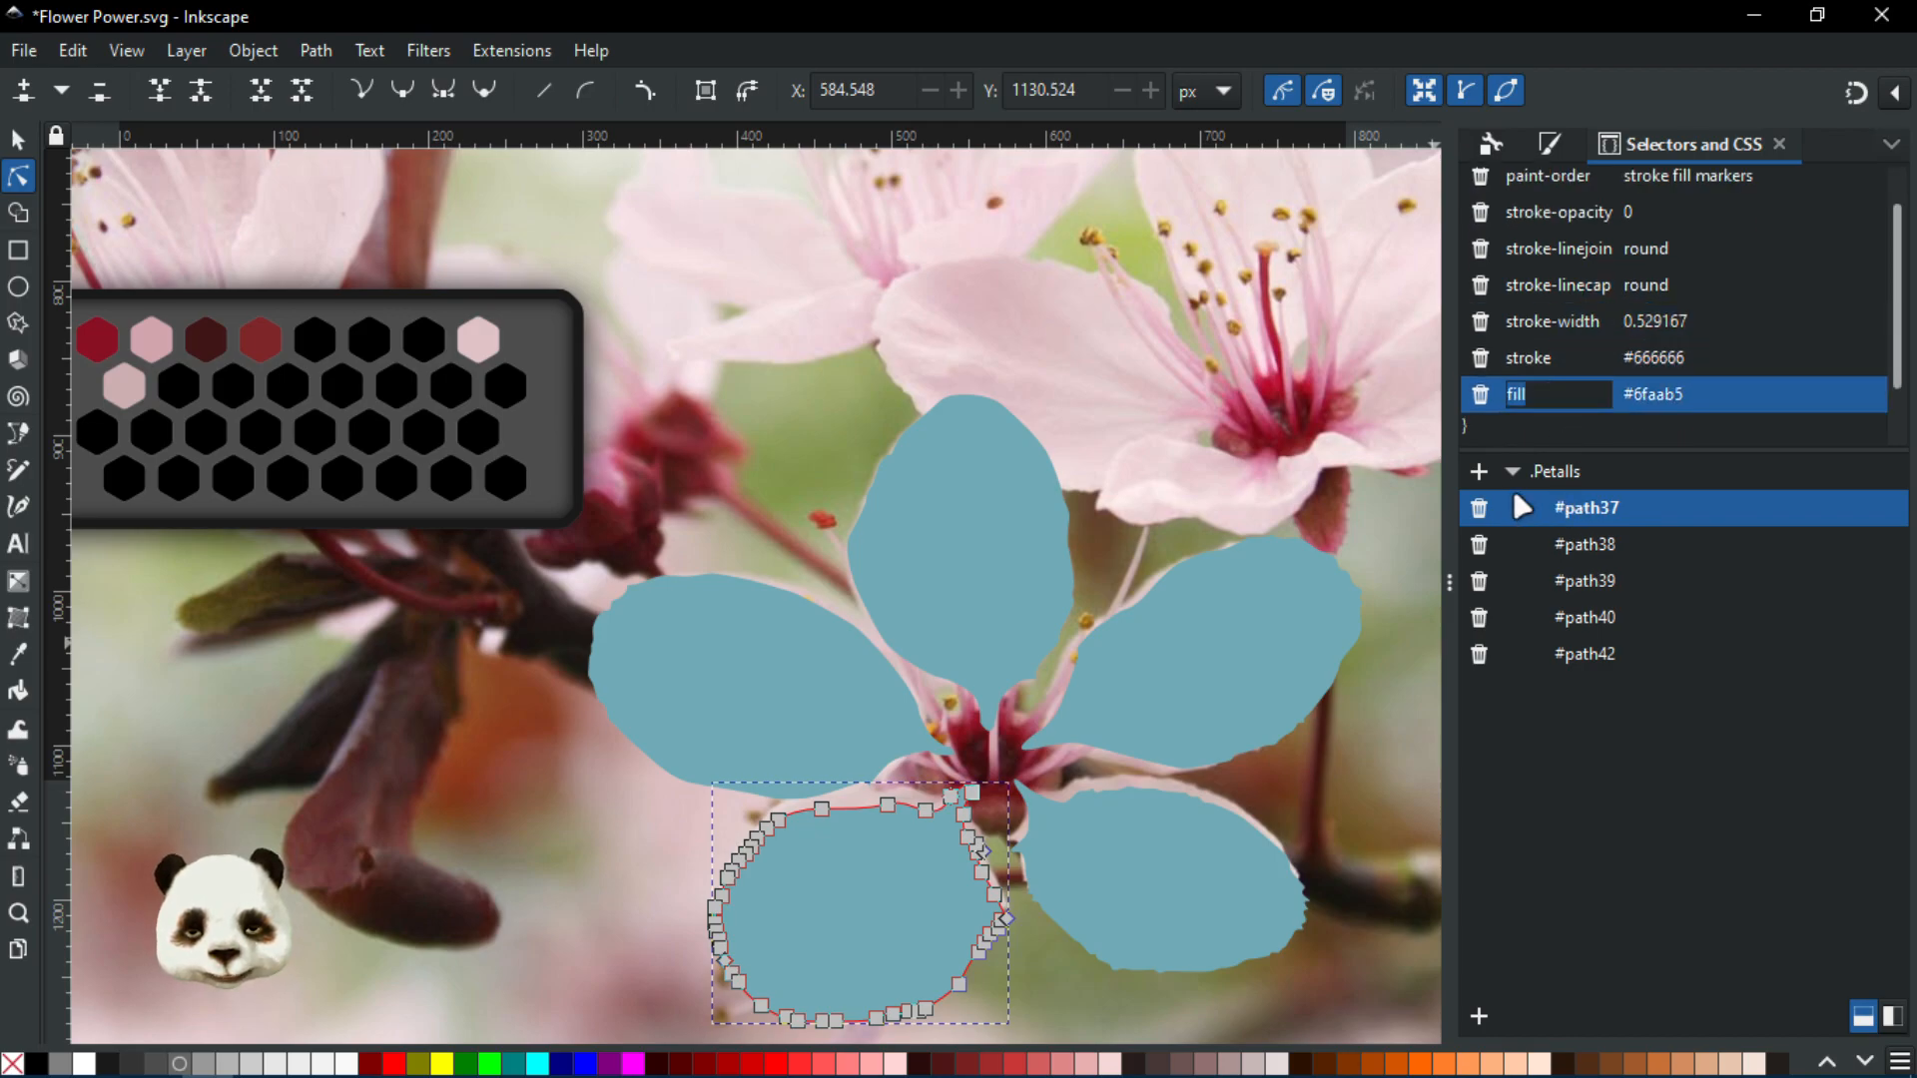
click(1572, 477)
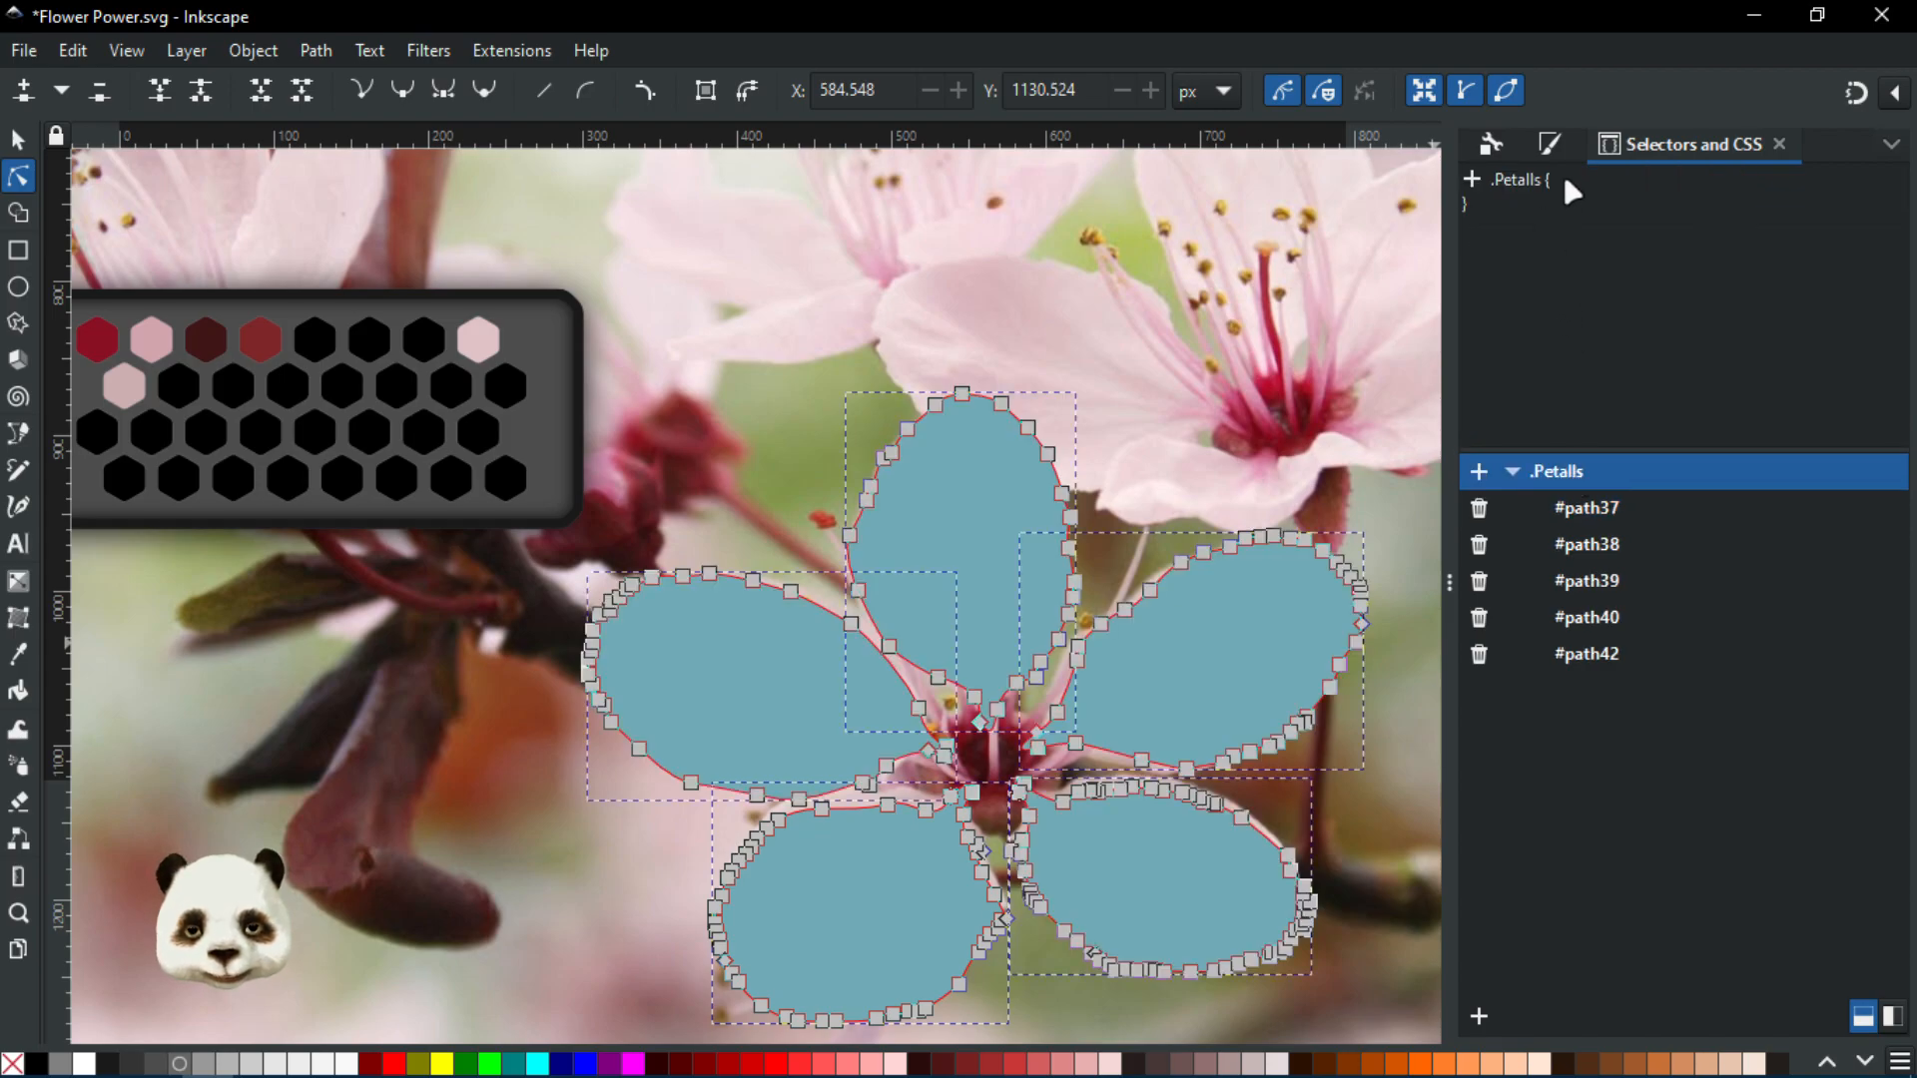
Give the .Petalls rule the property fill: red
click(1472, 180)
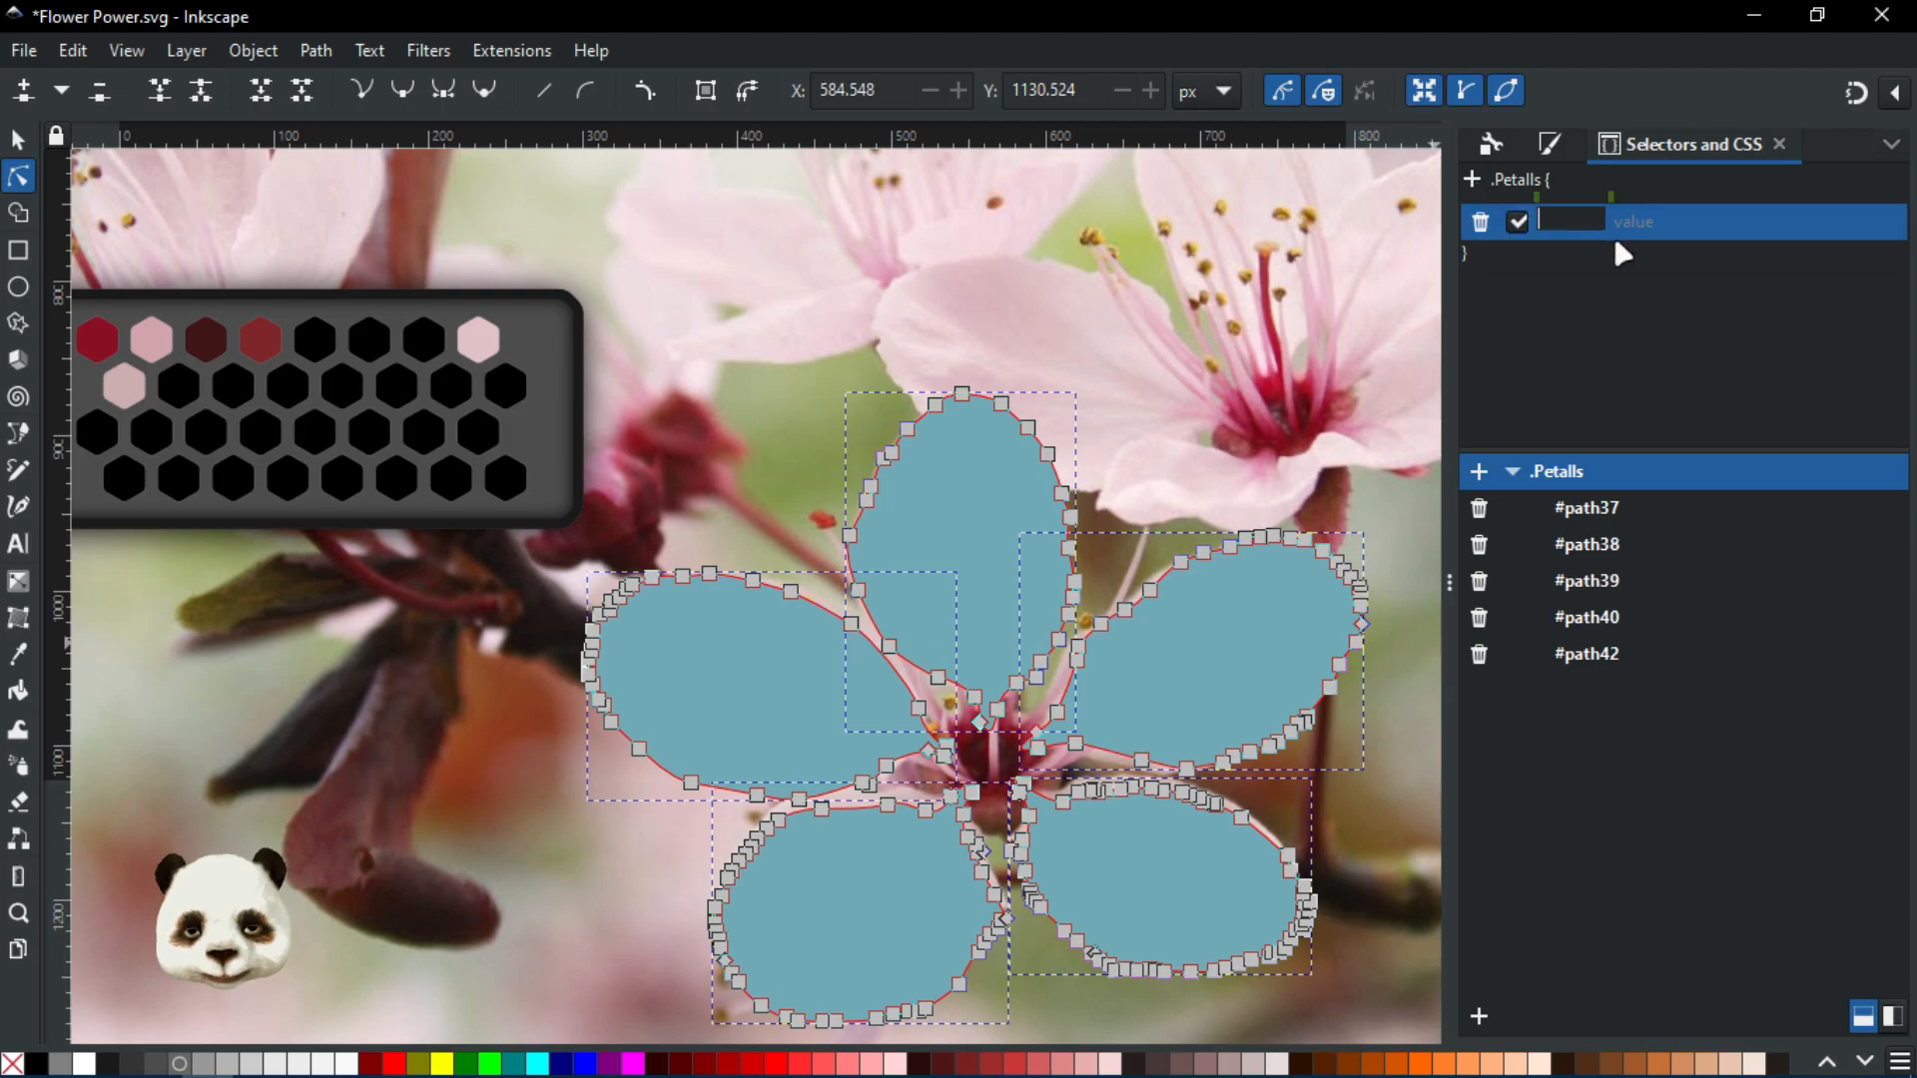
text(fill)
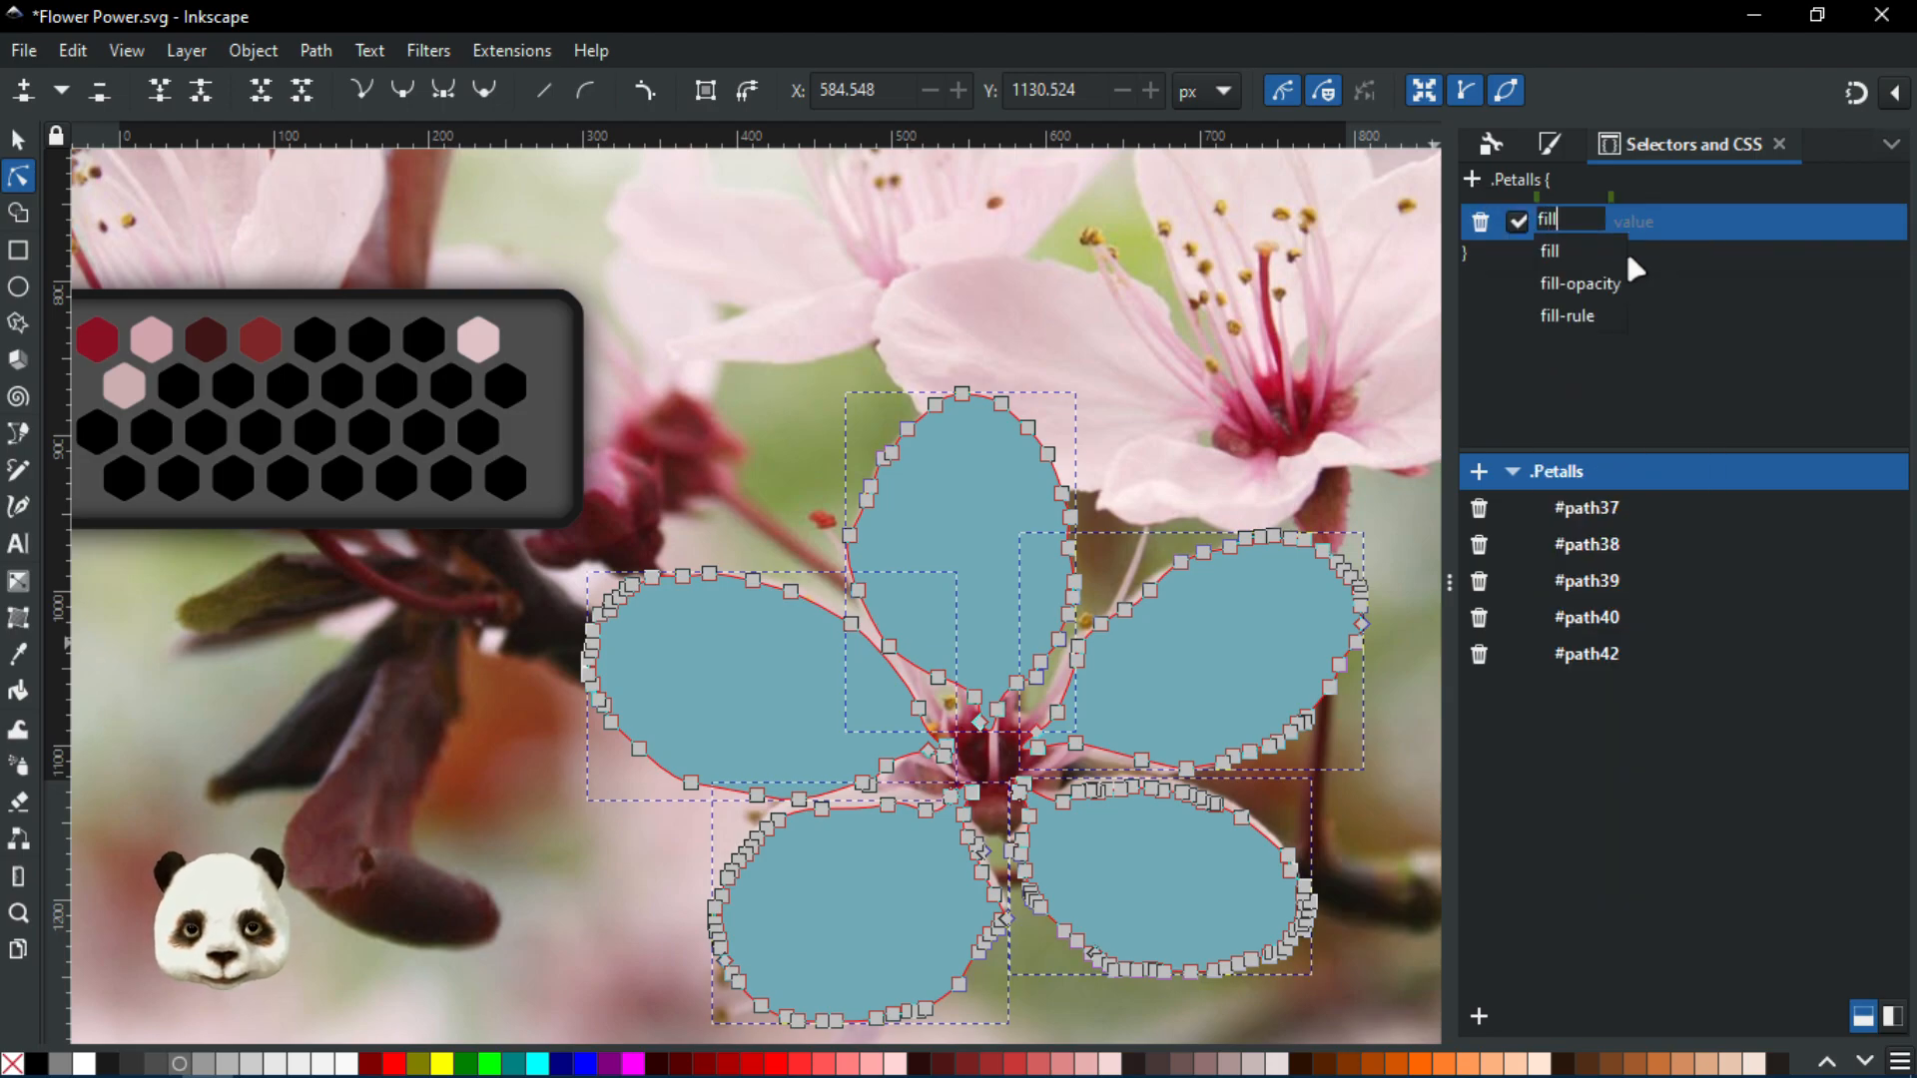
key(Return)
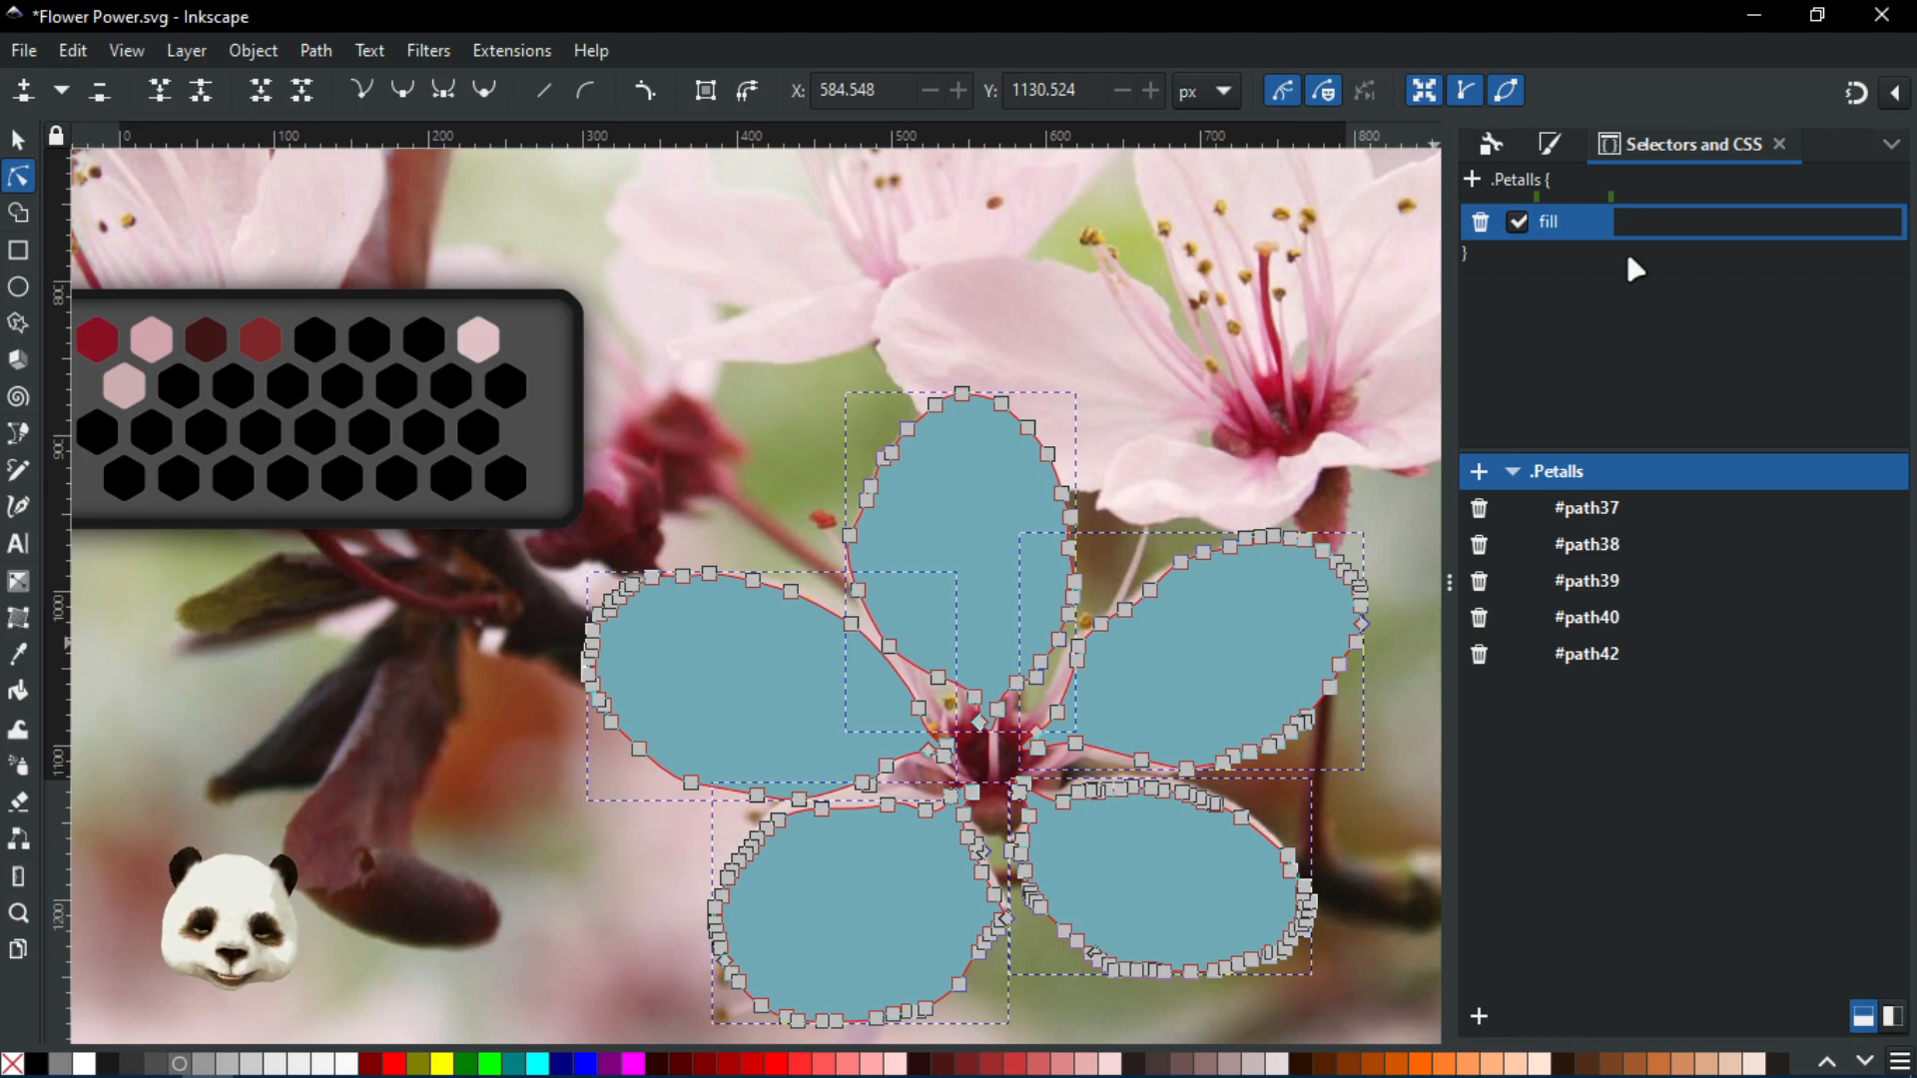
text(red)
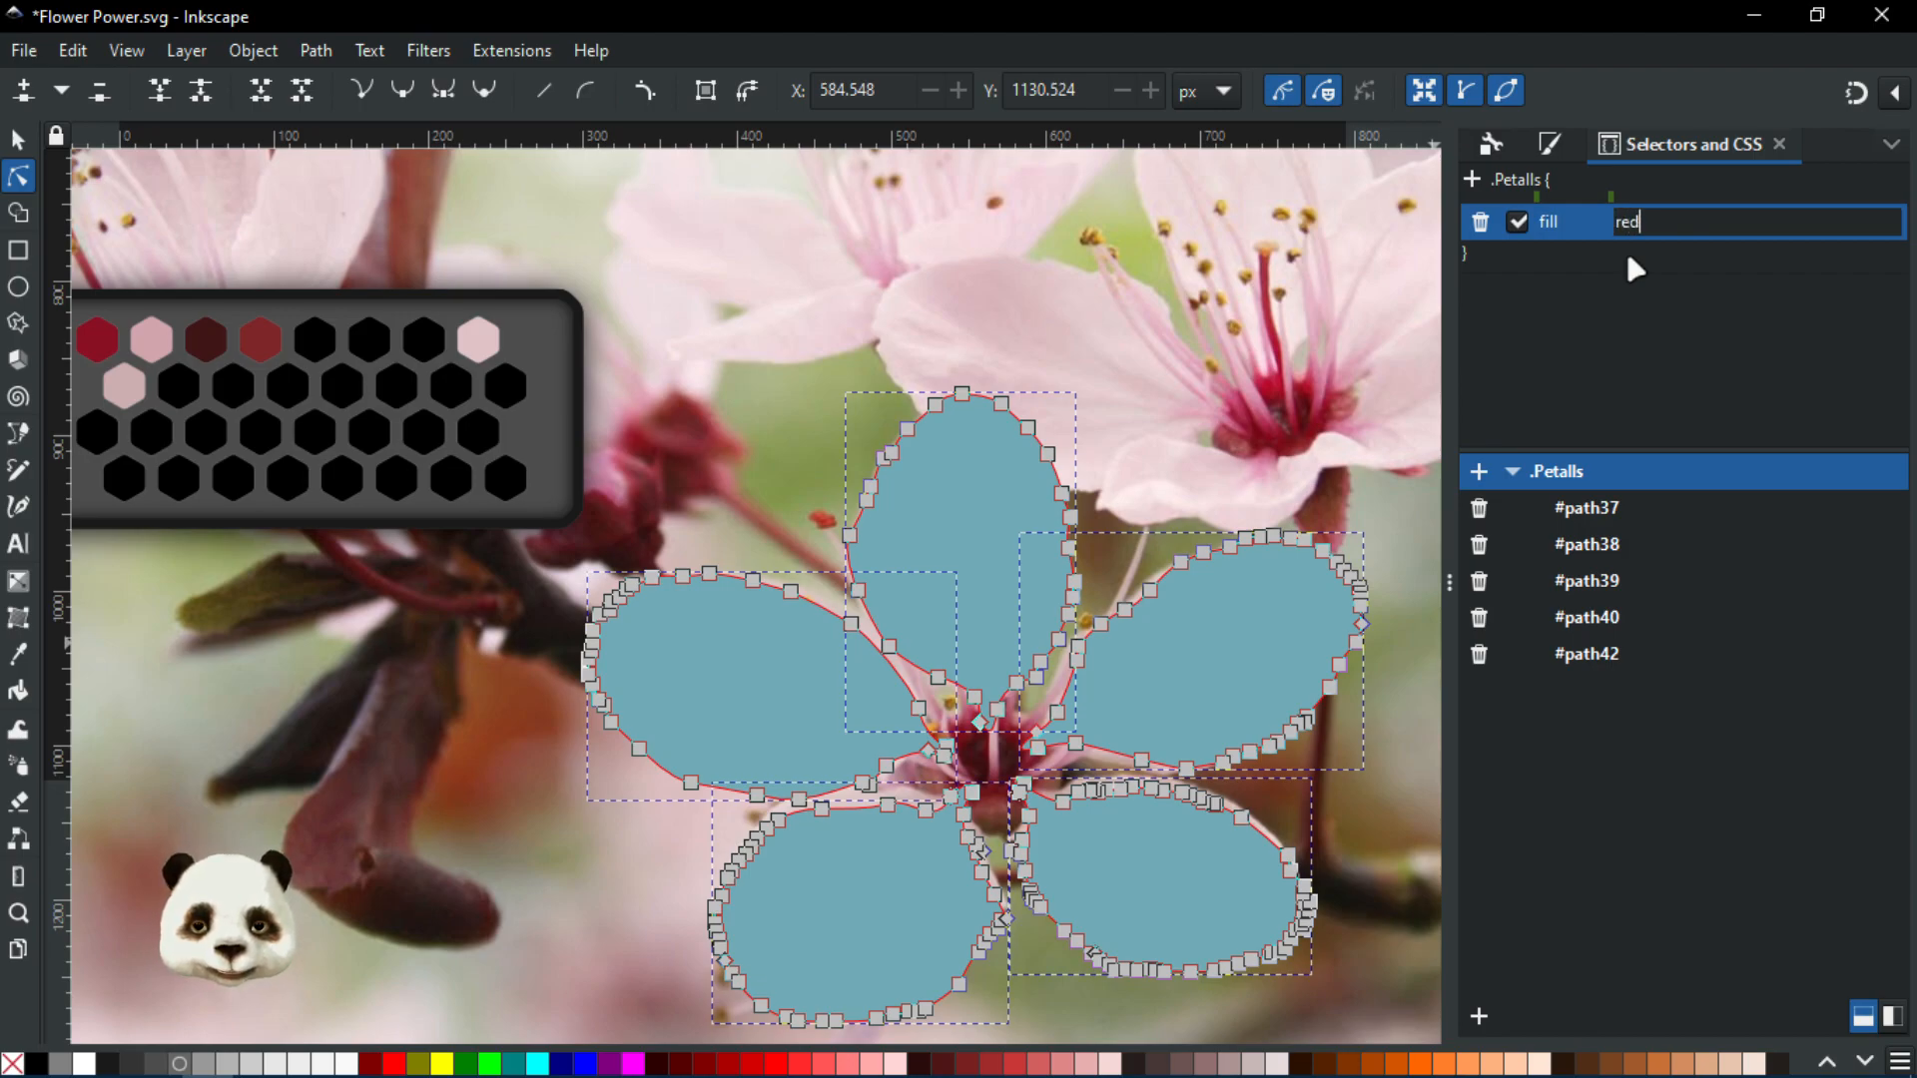
key(Return)
click(1620, 238)
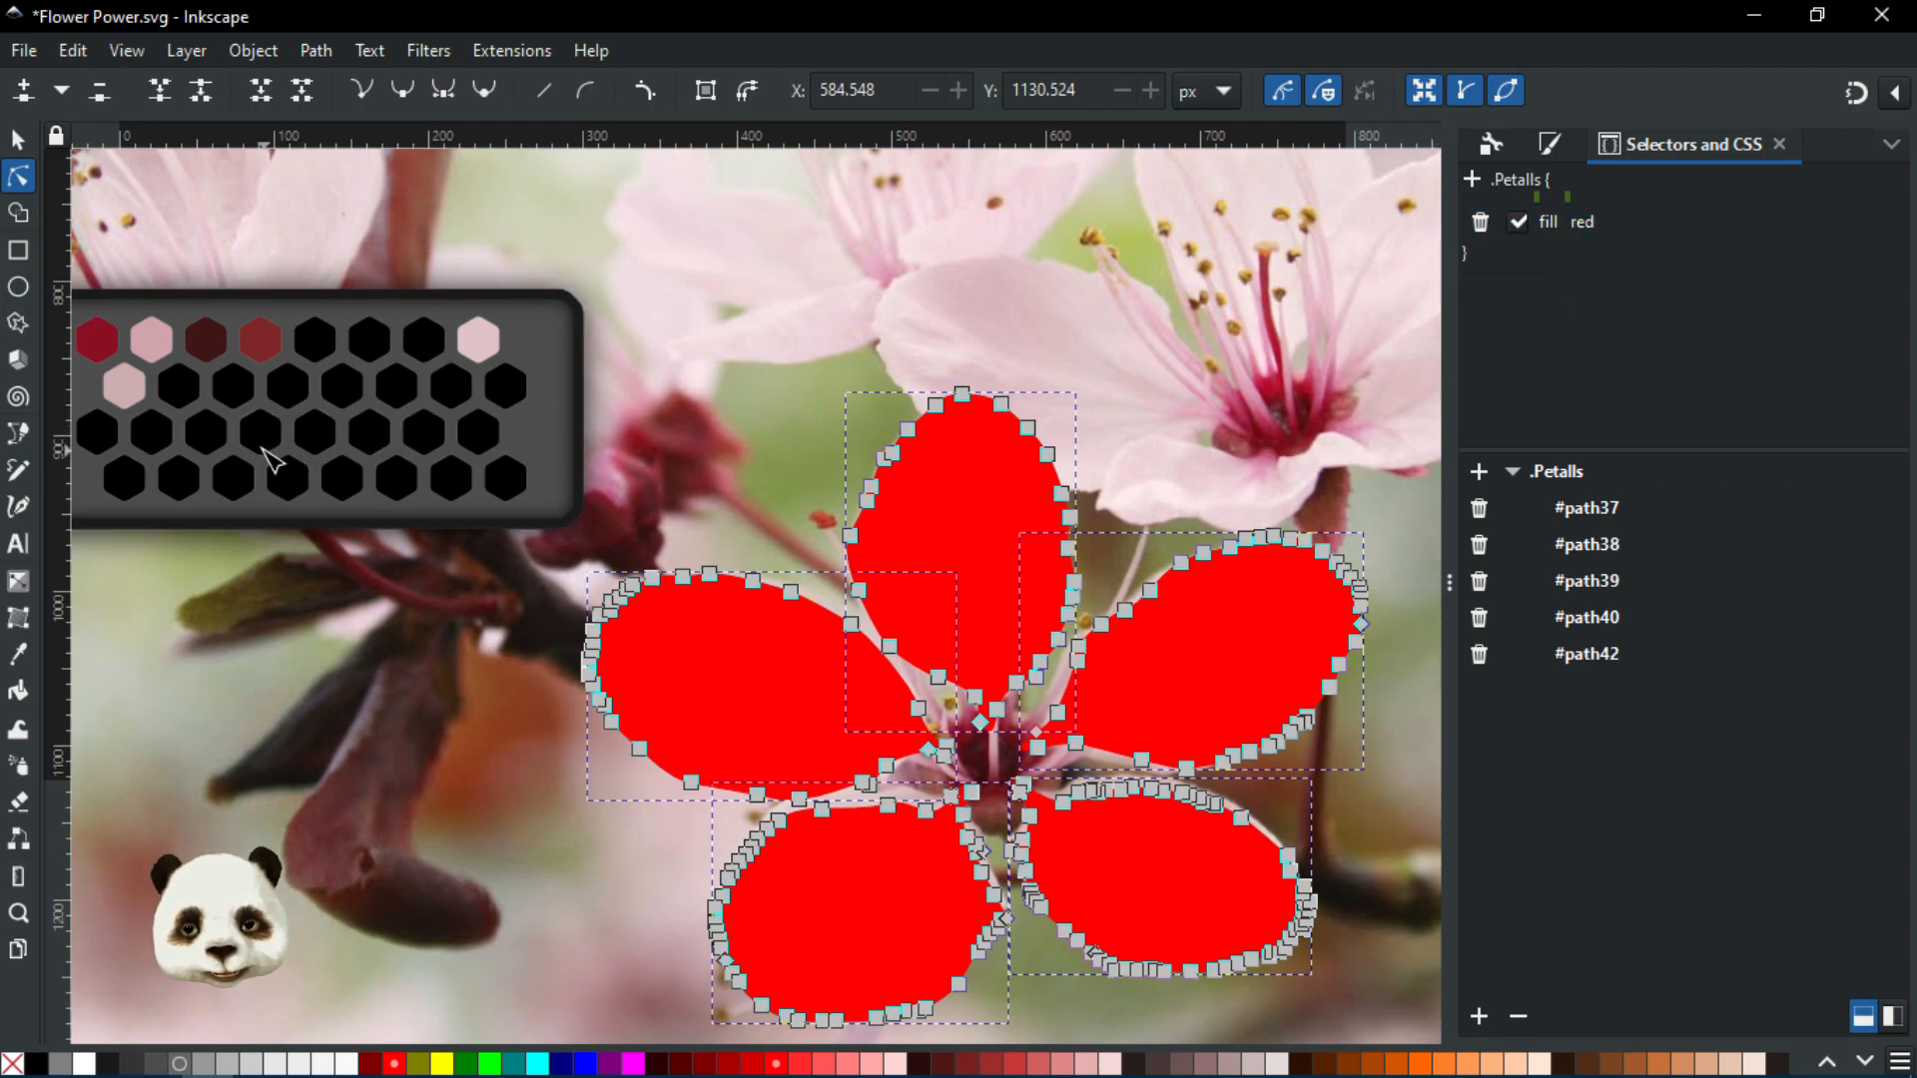
Convert the pale pink hexagon's fill into a swatch fill (swatch66)
click(484, 342)
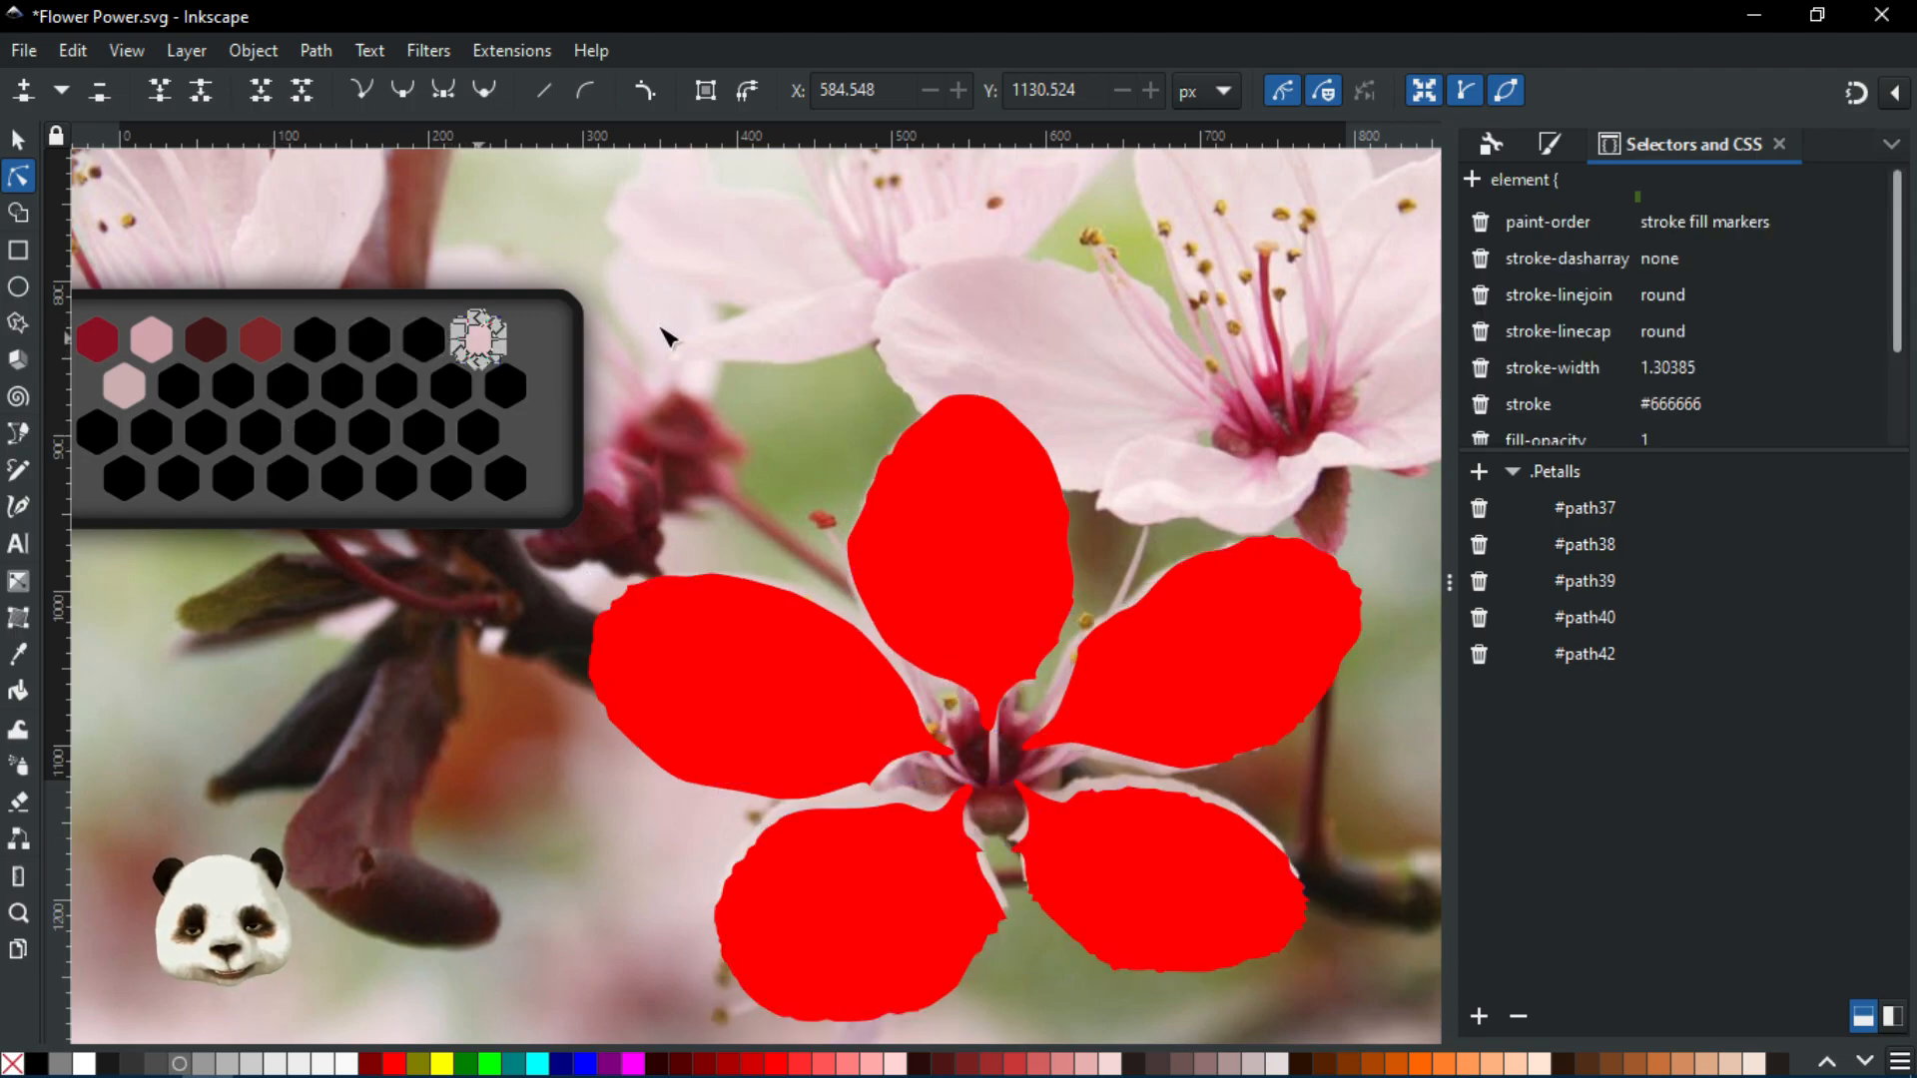
click(1550, 146)
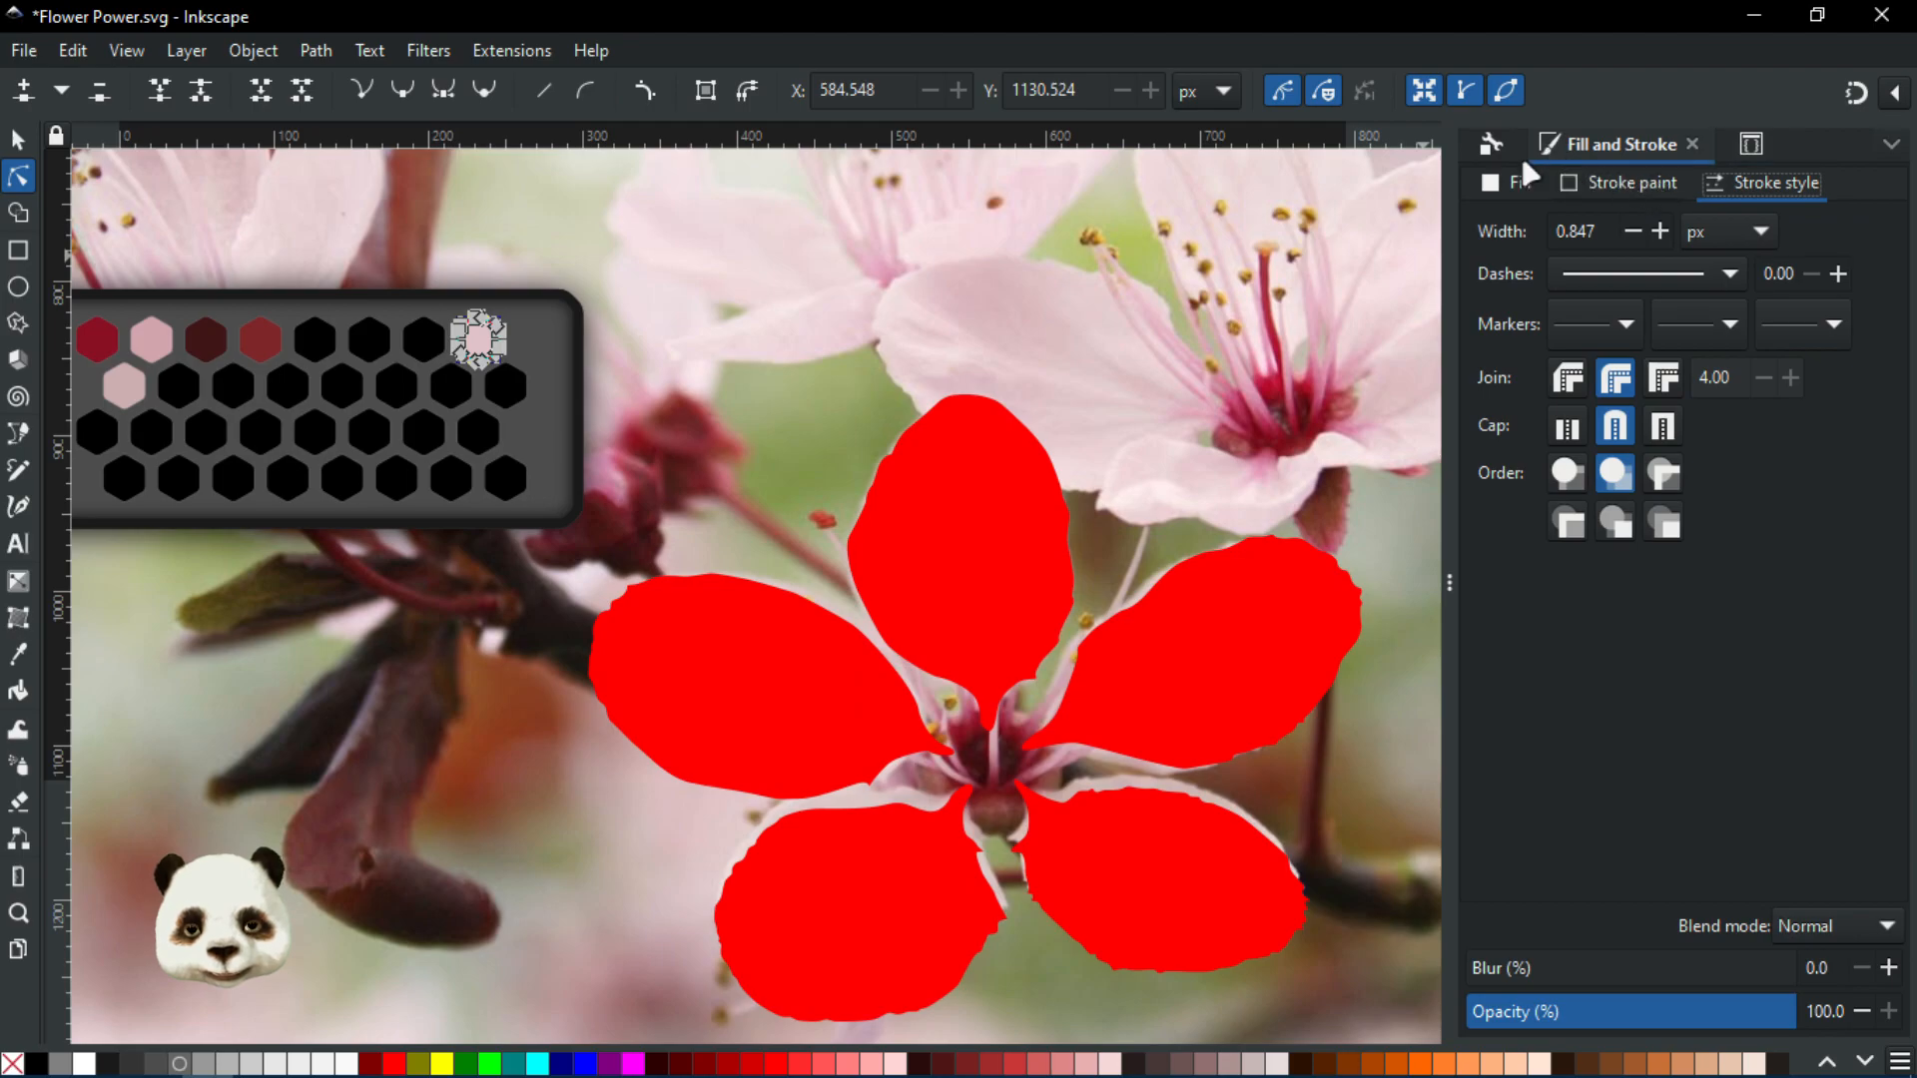
click(1512, 184)
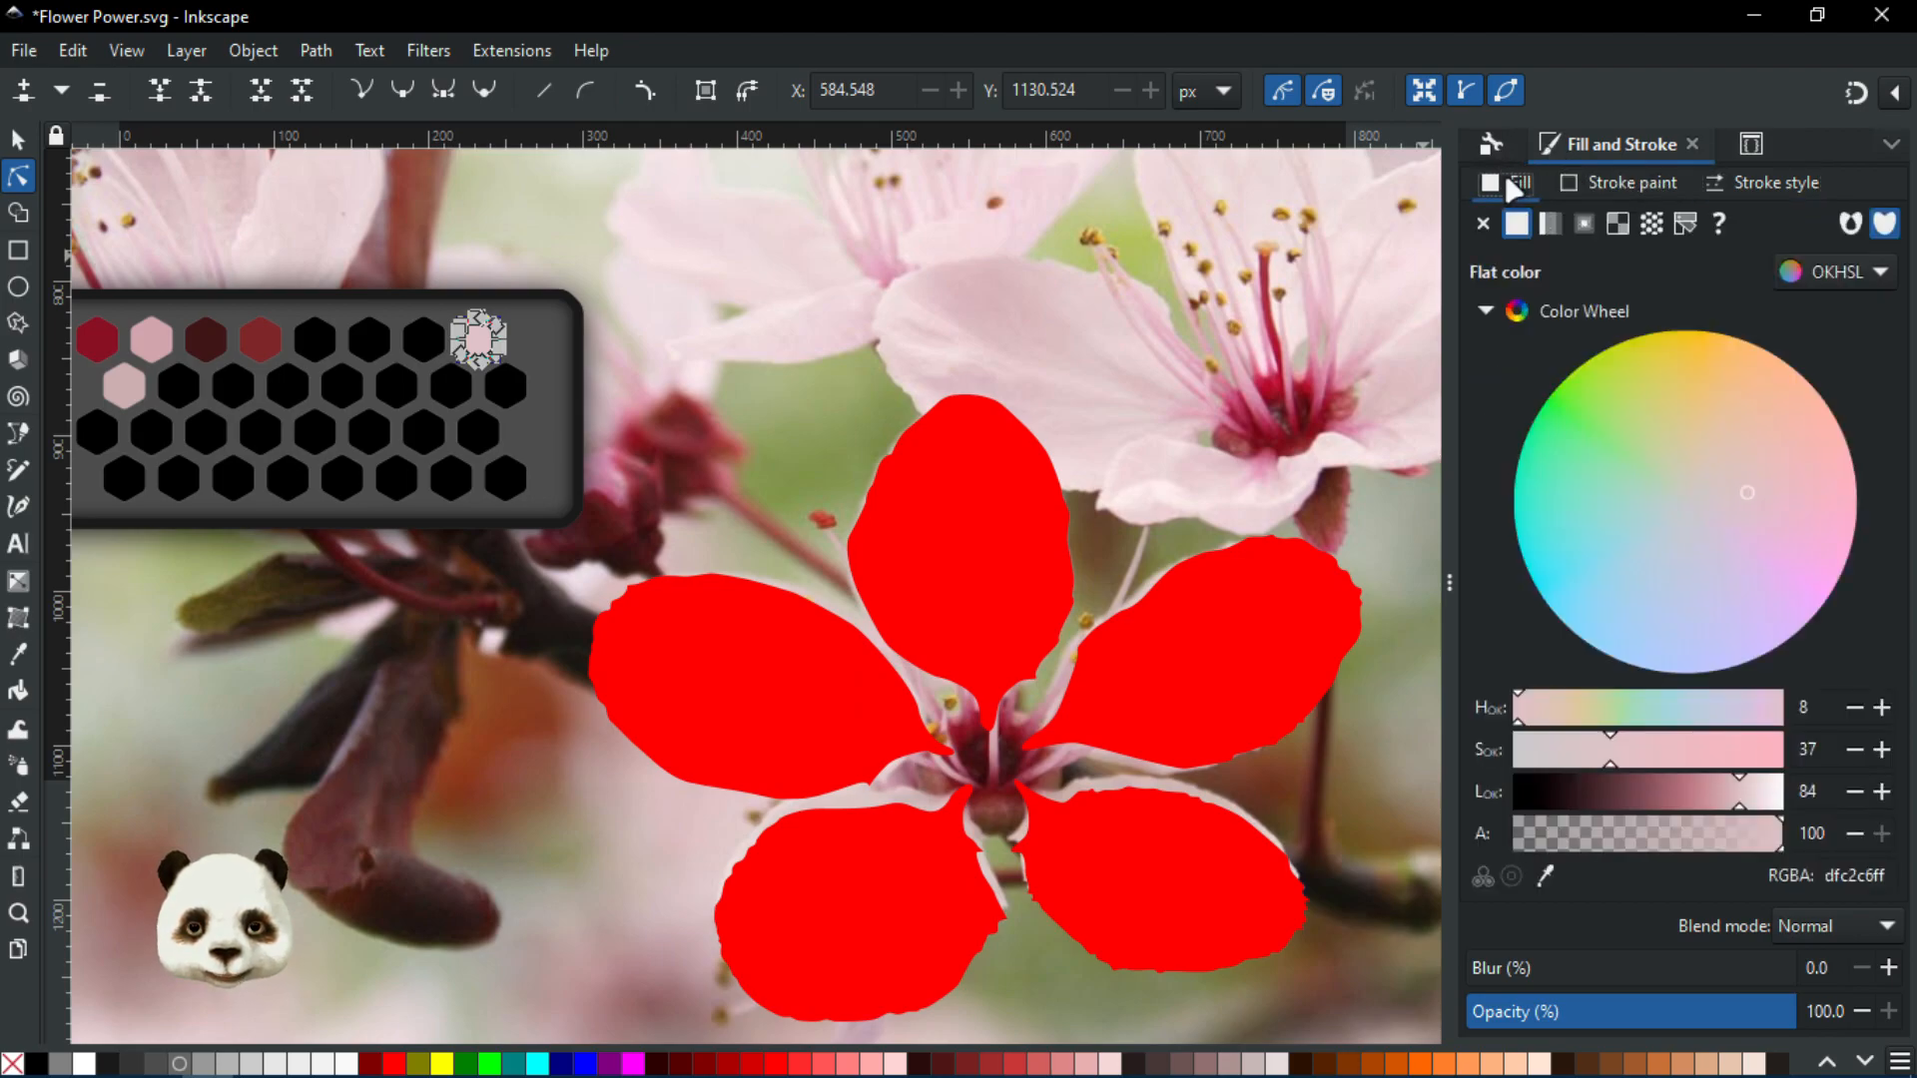
click(1685, 226)
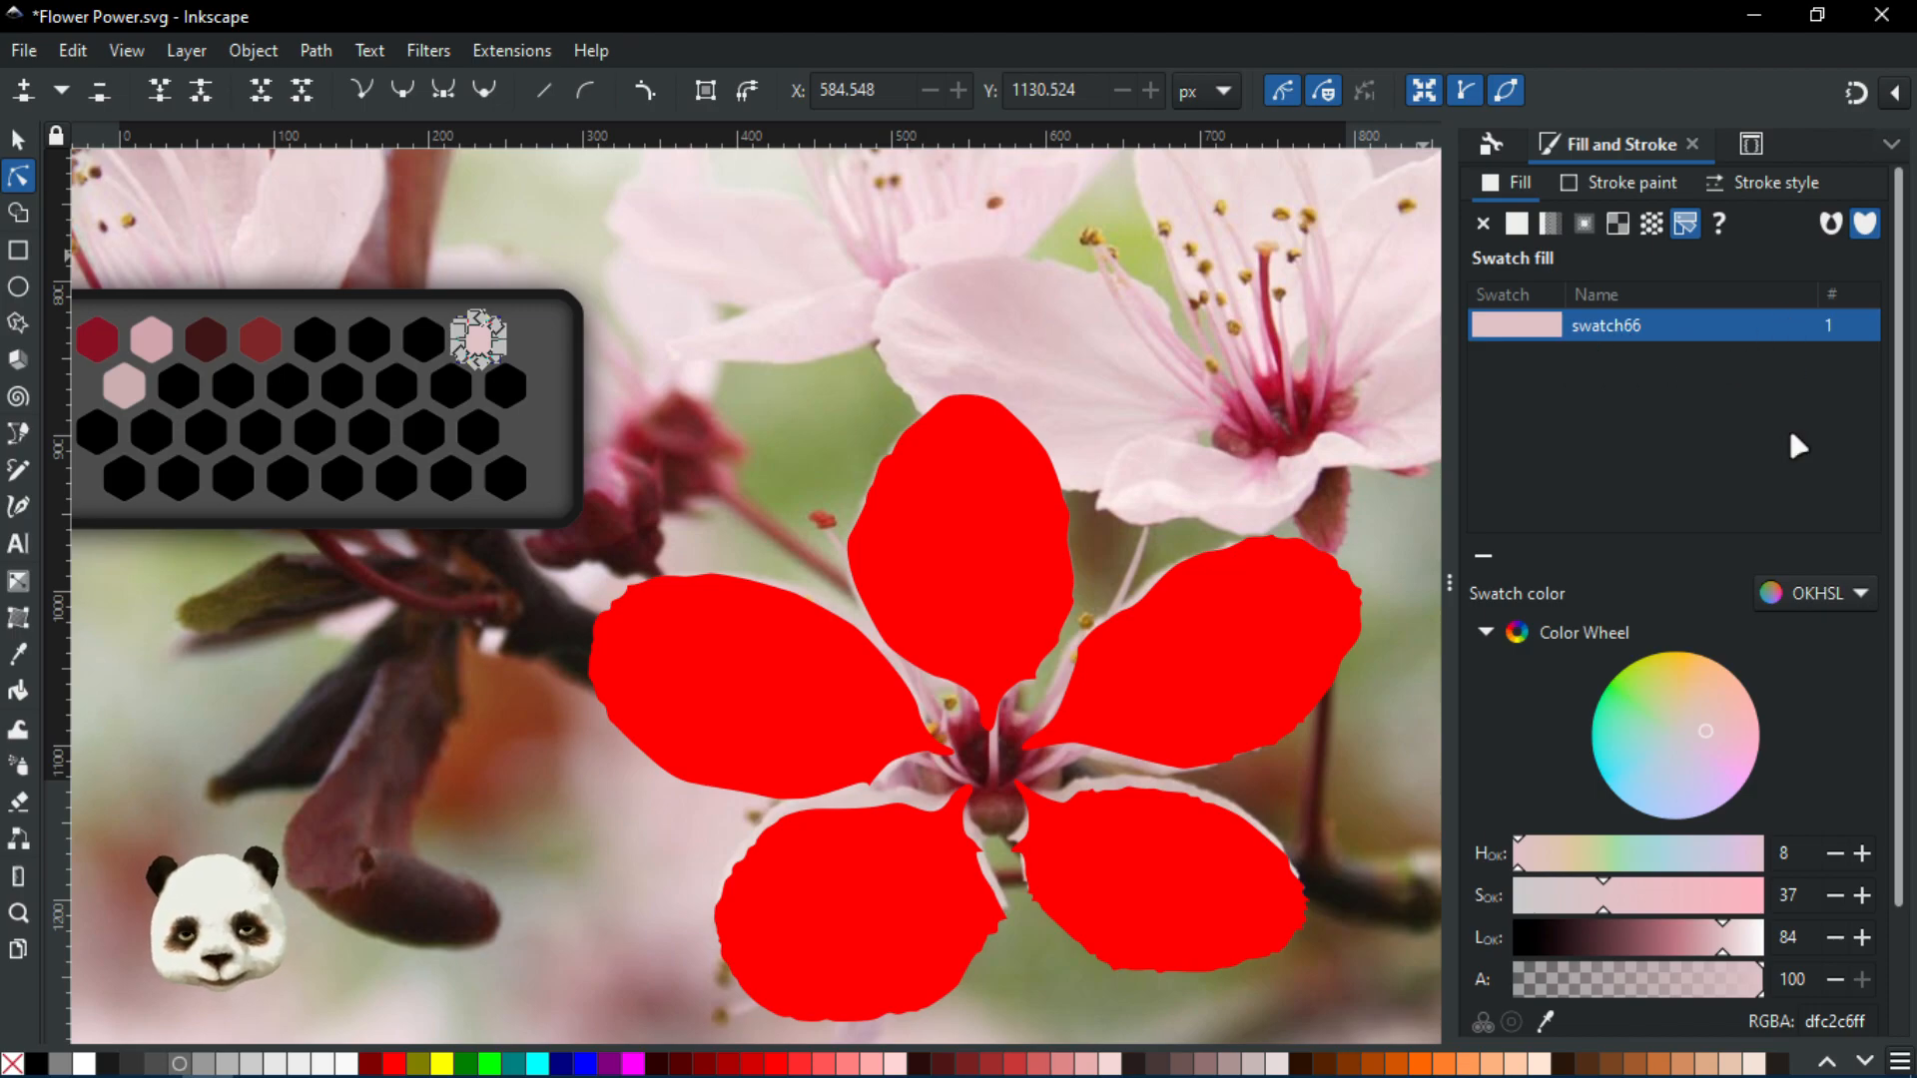
Set the palette bar to Auto to show only document swatches
click(1901, 1062)
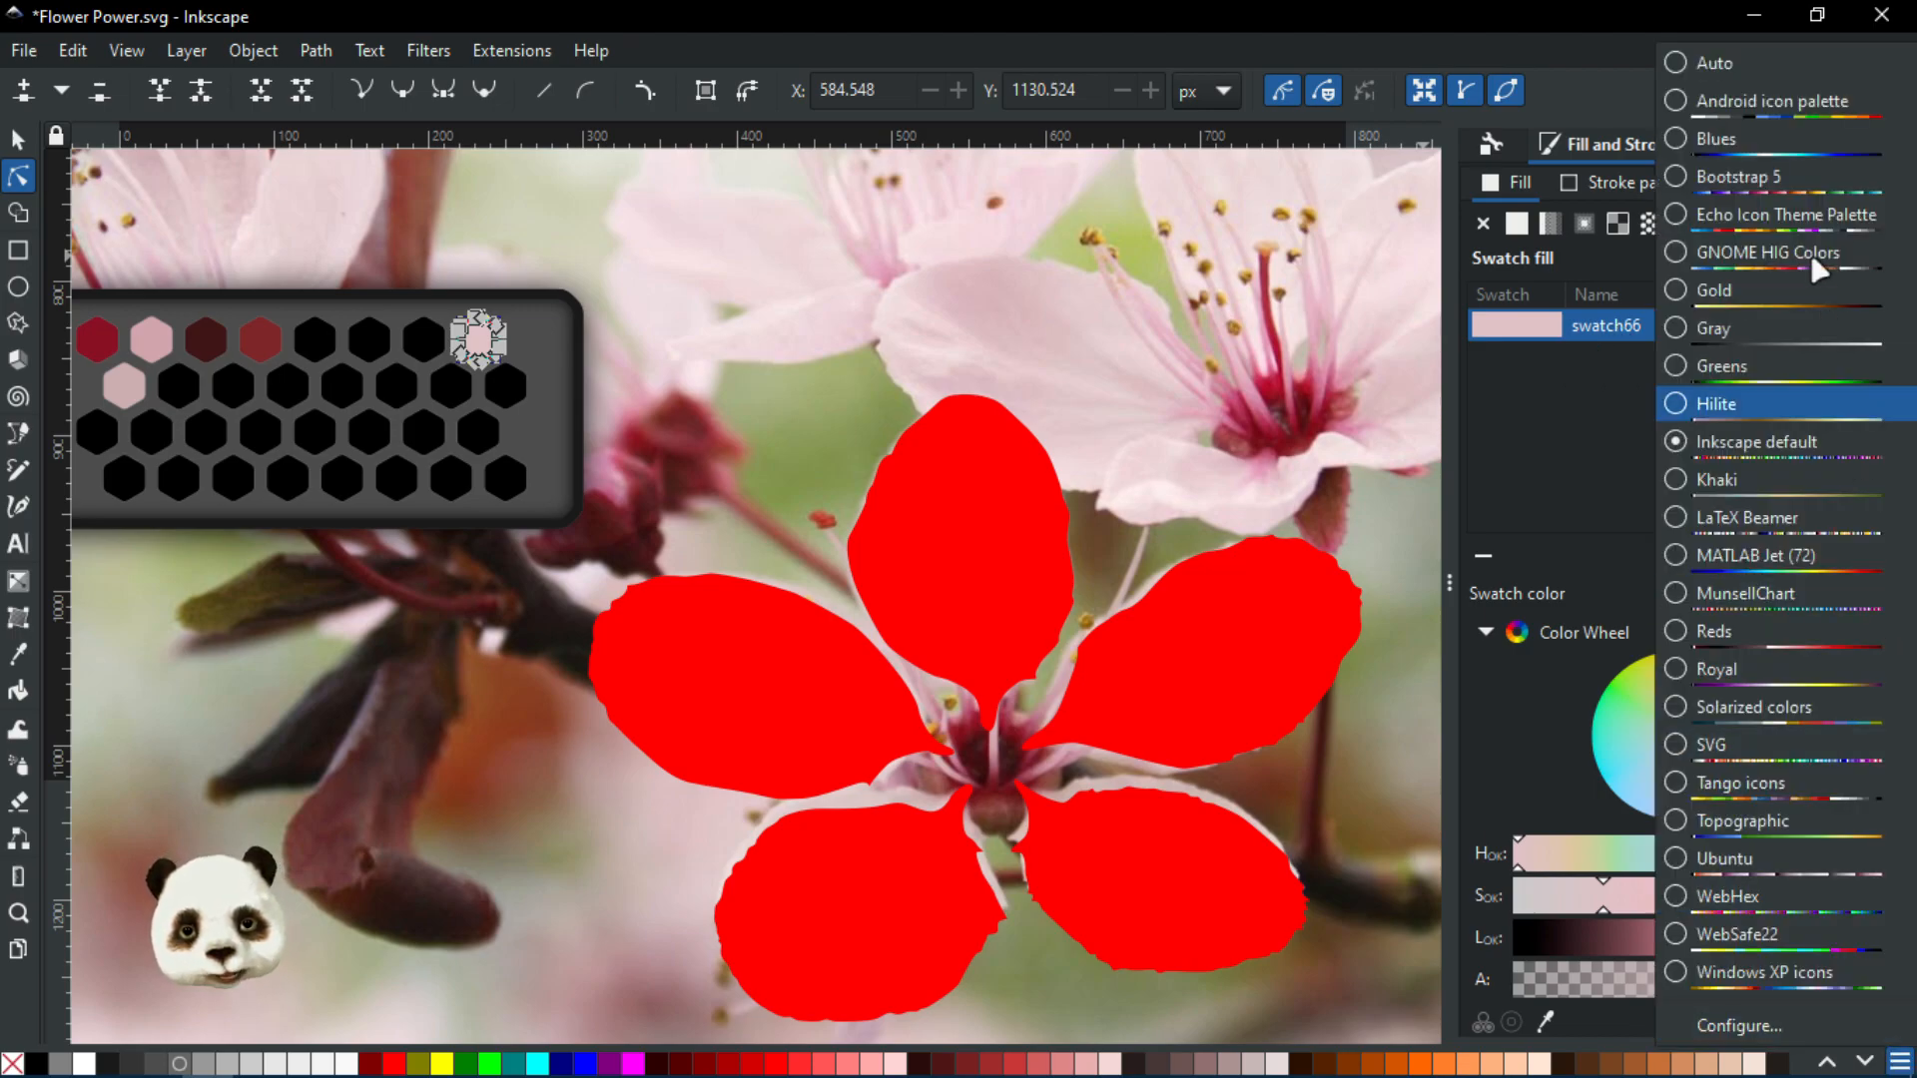
click(1715, 62)
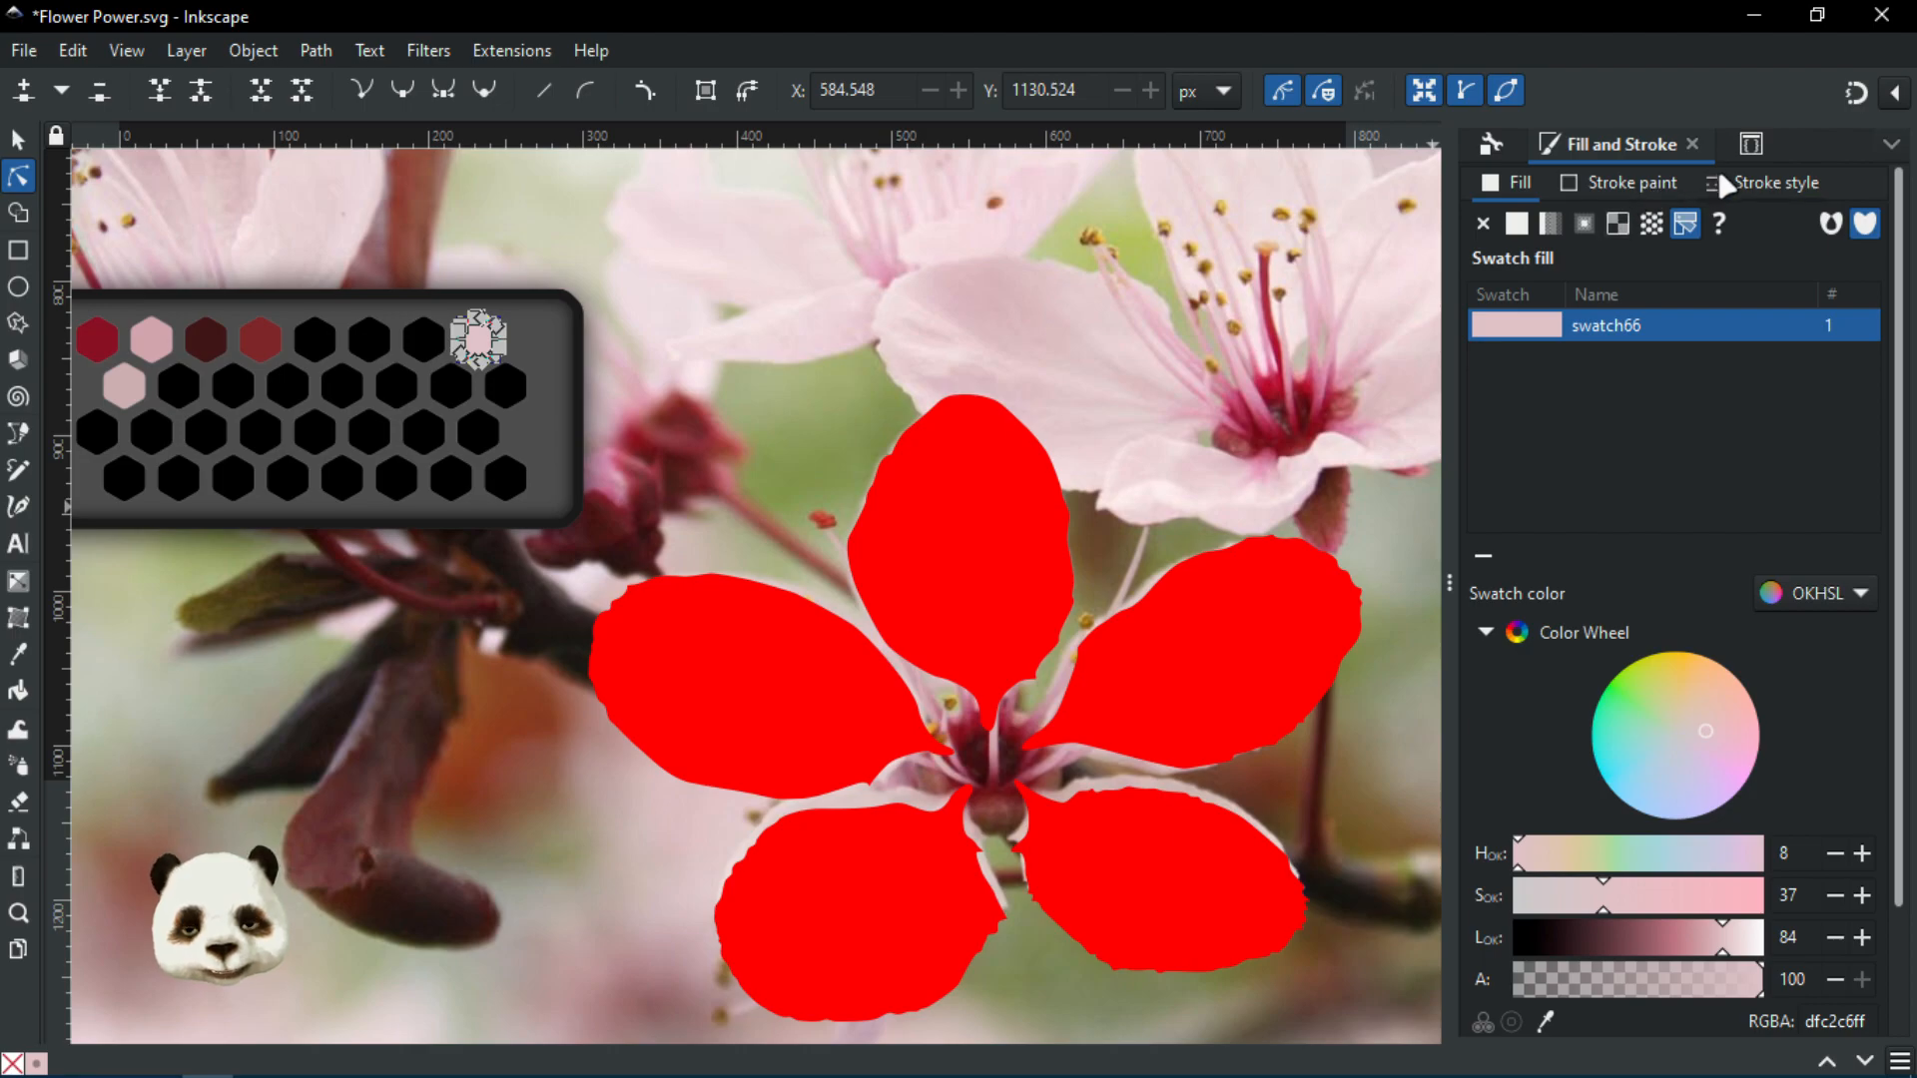
click(1753, 144)
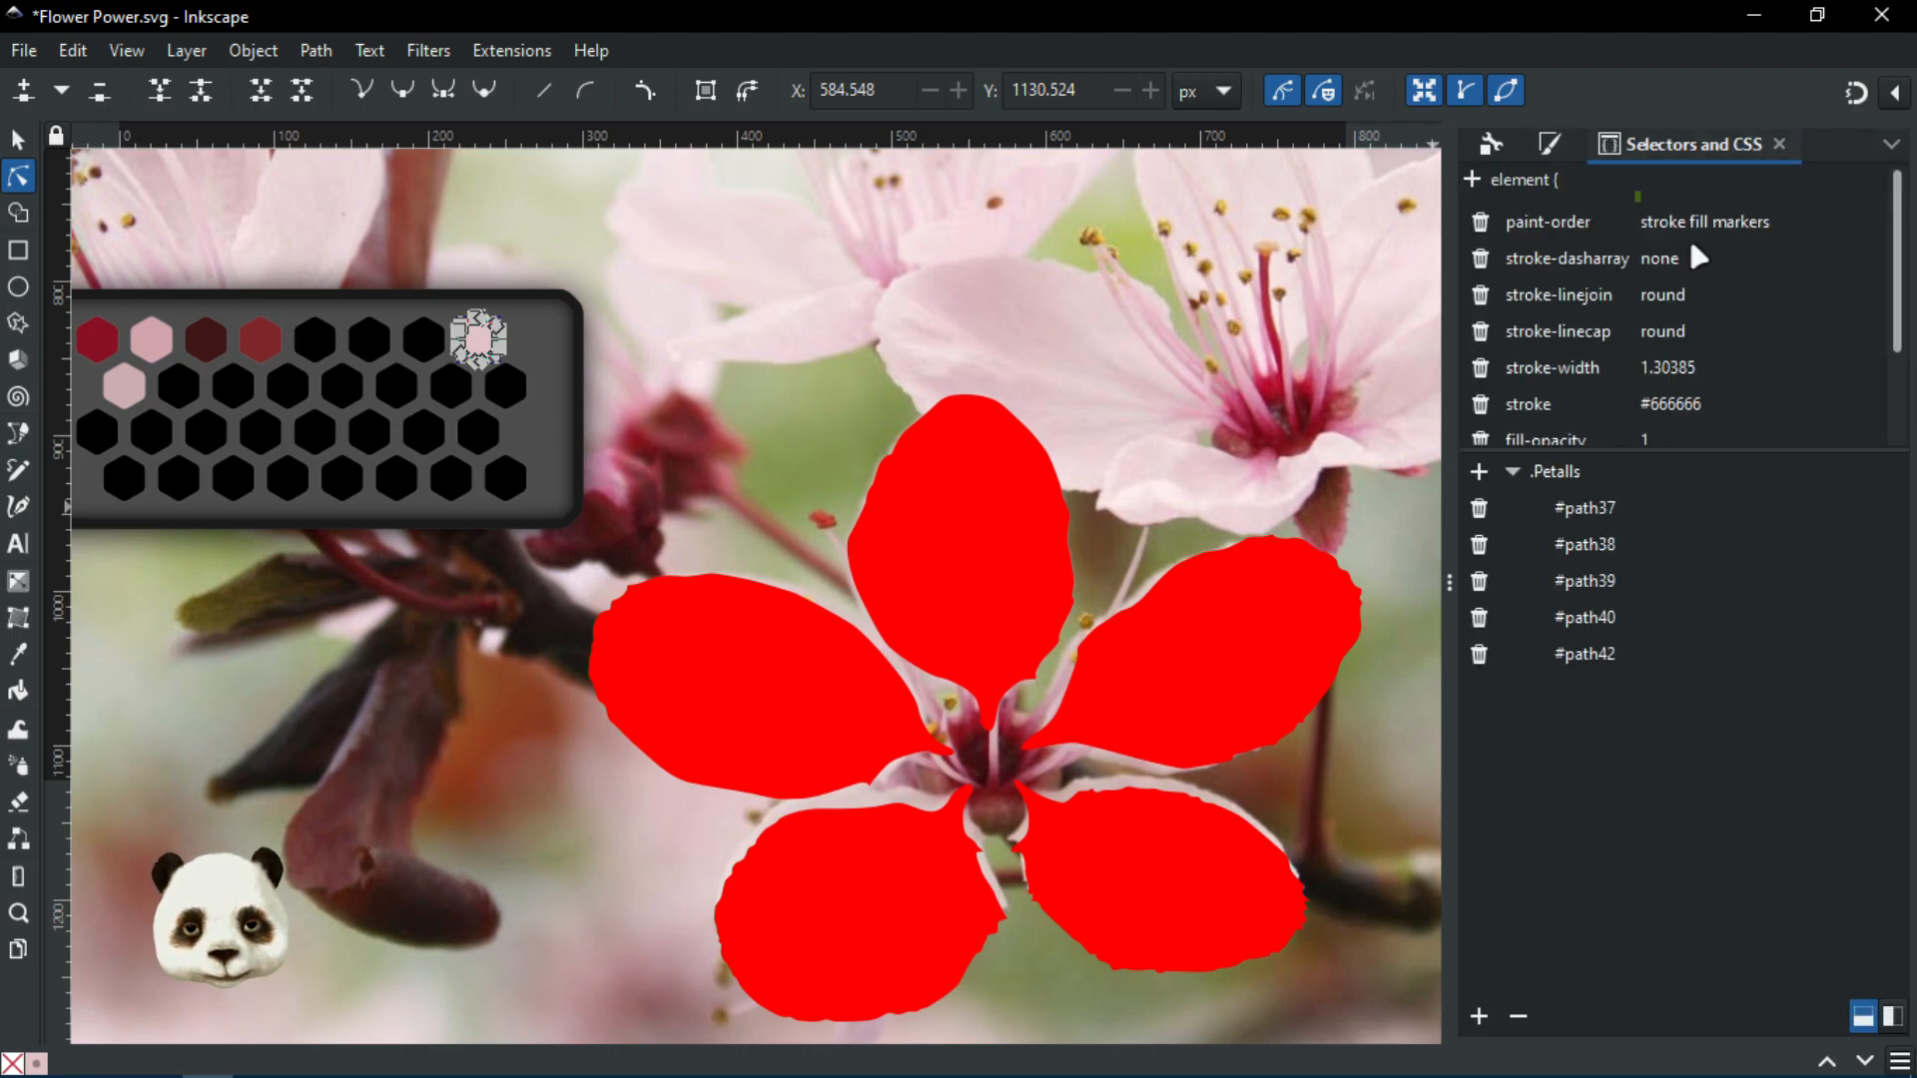
Change the .Petalls fill value from red to #swatch66
click(1552, 481)
click(1602, 221)
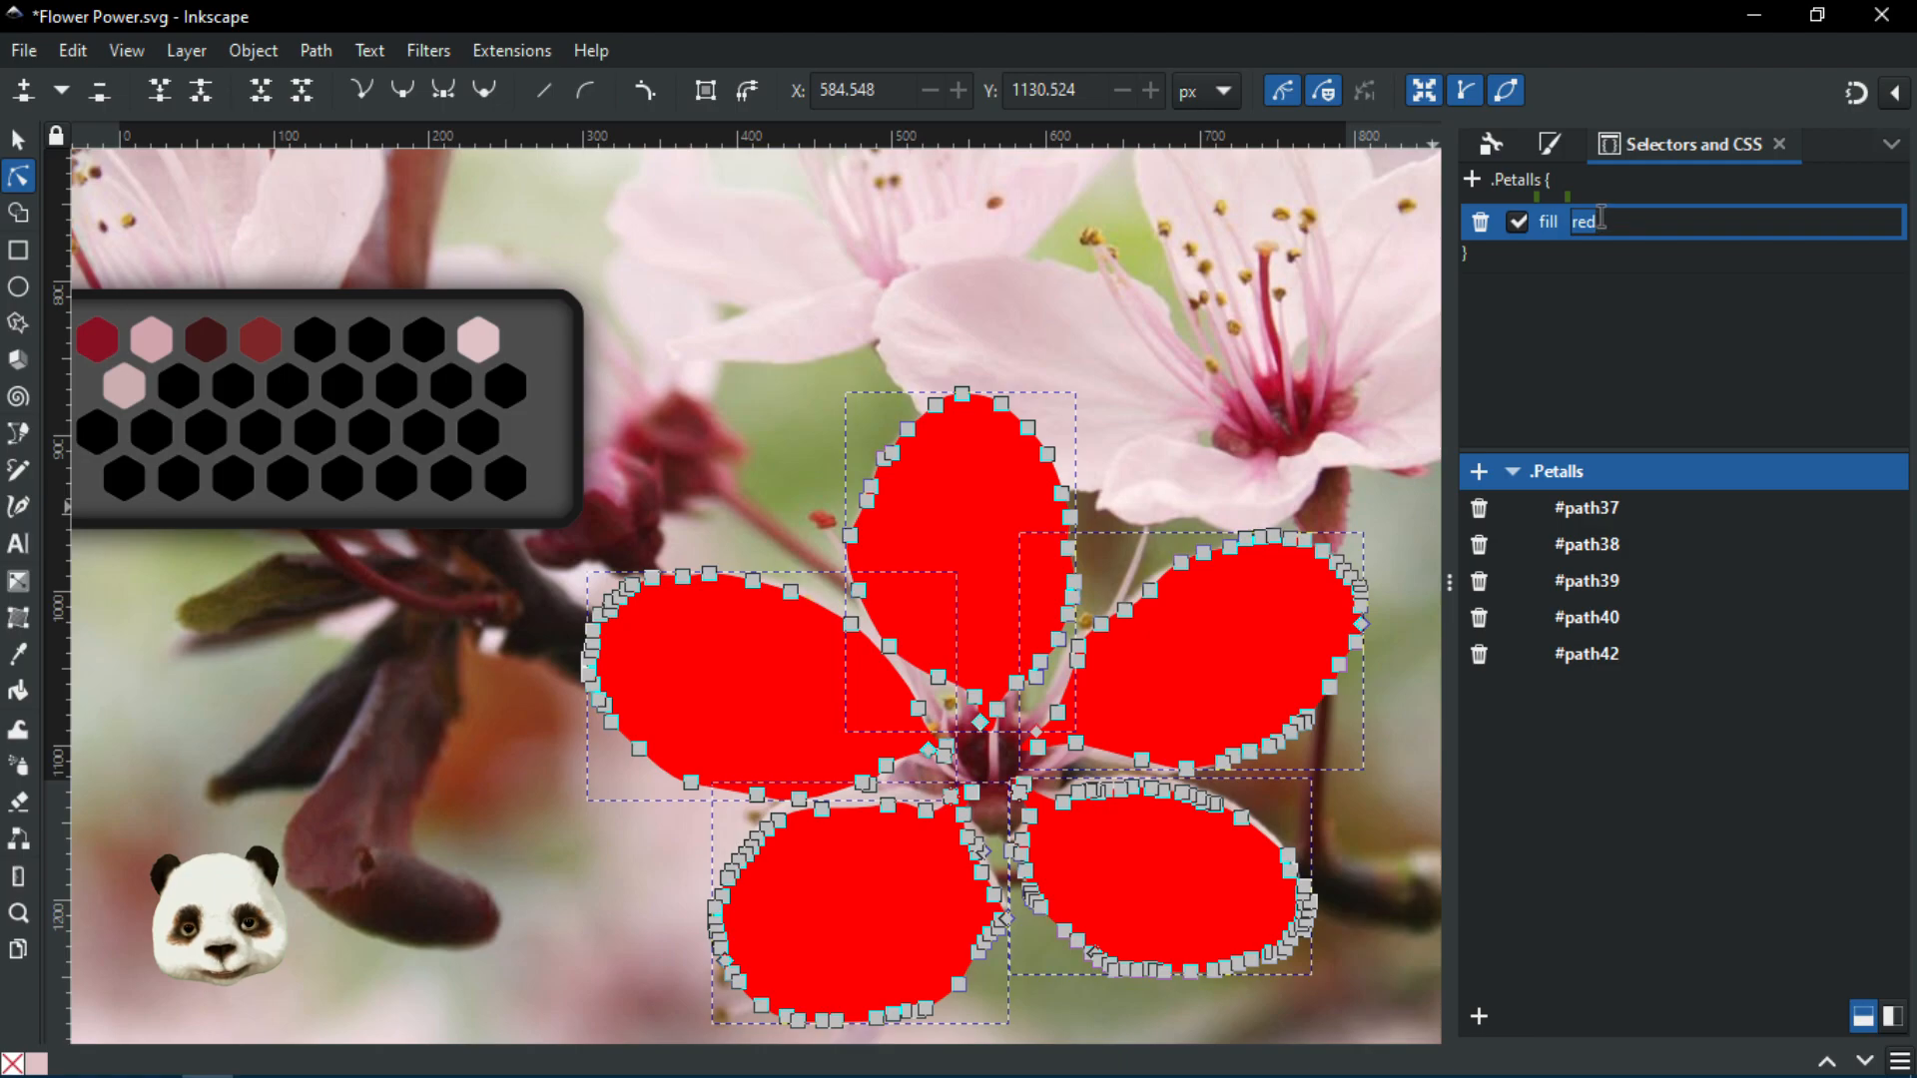
text(#swatch66)
key(Return)
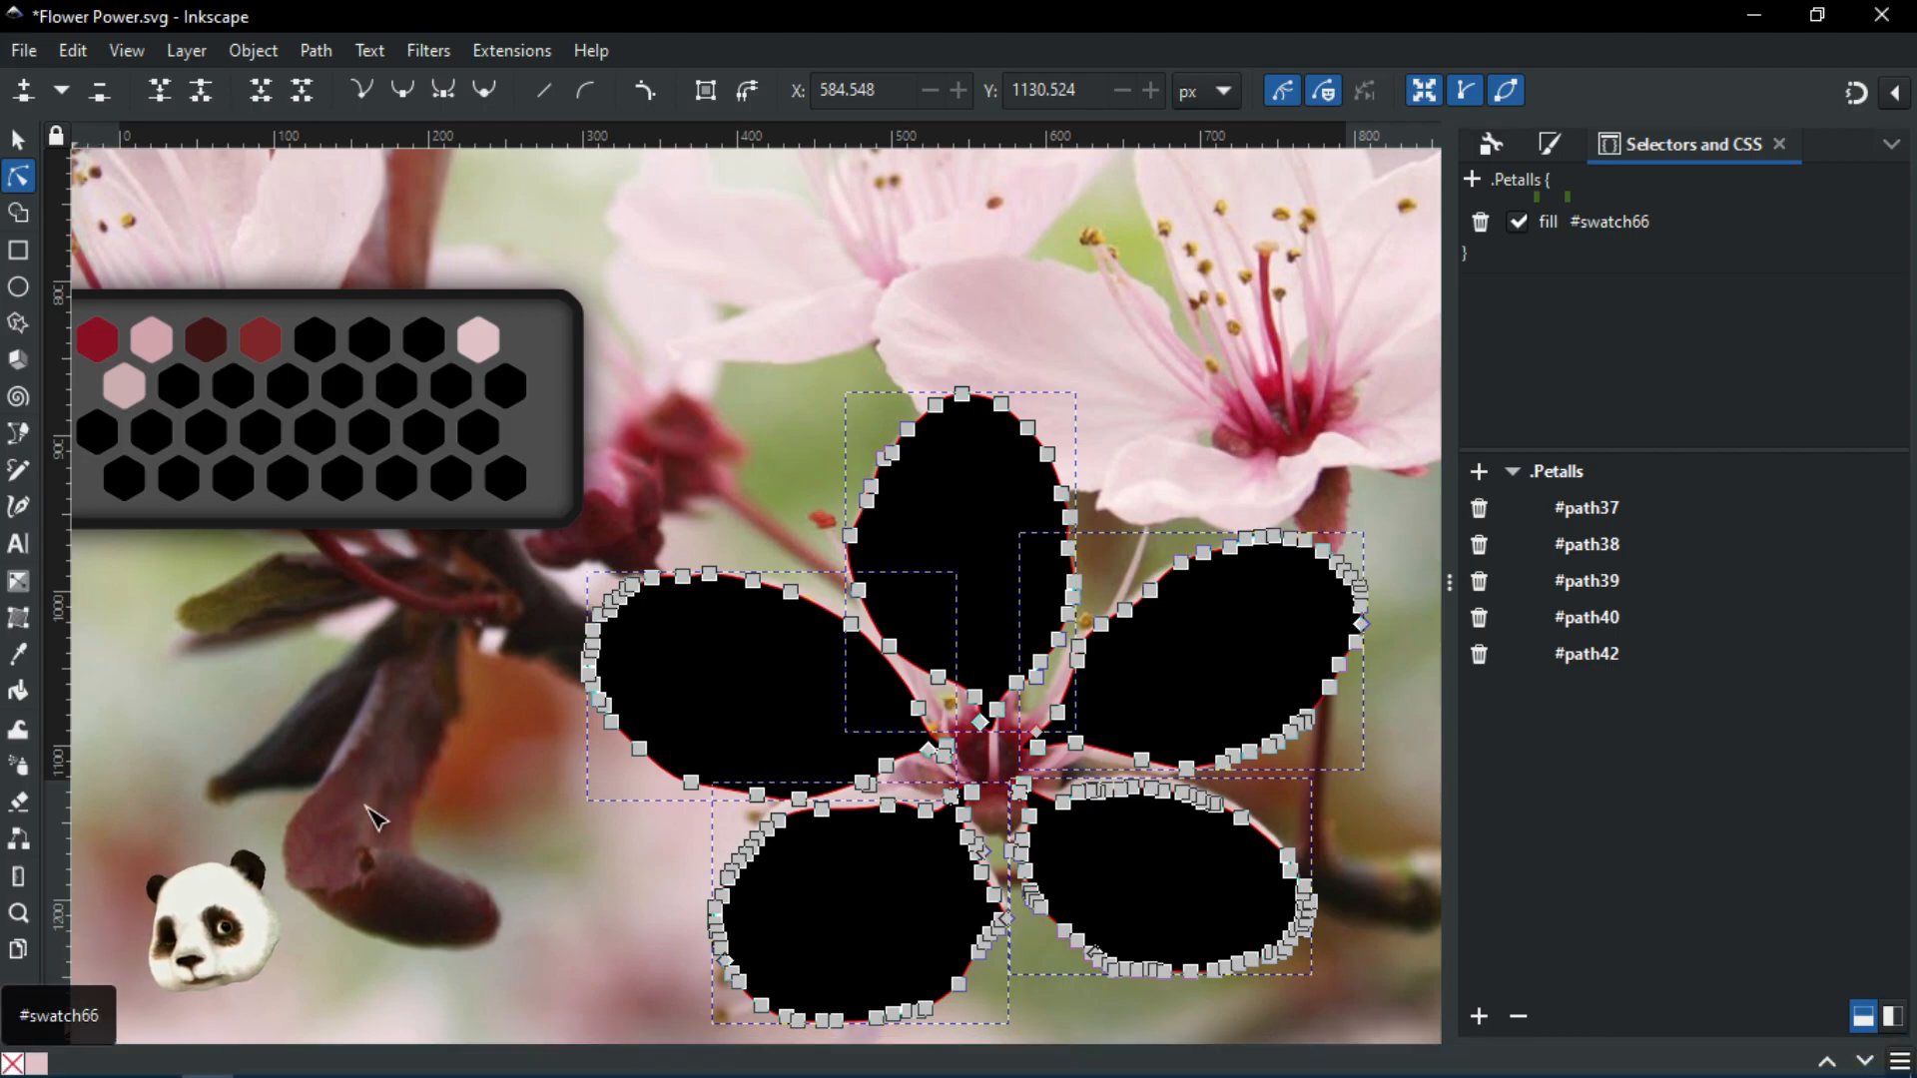
Inspect the styles of the pale pink swatch hexagon and the right petal
click(483, 346)
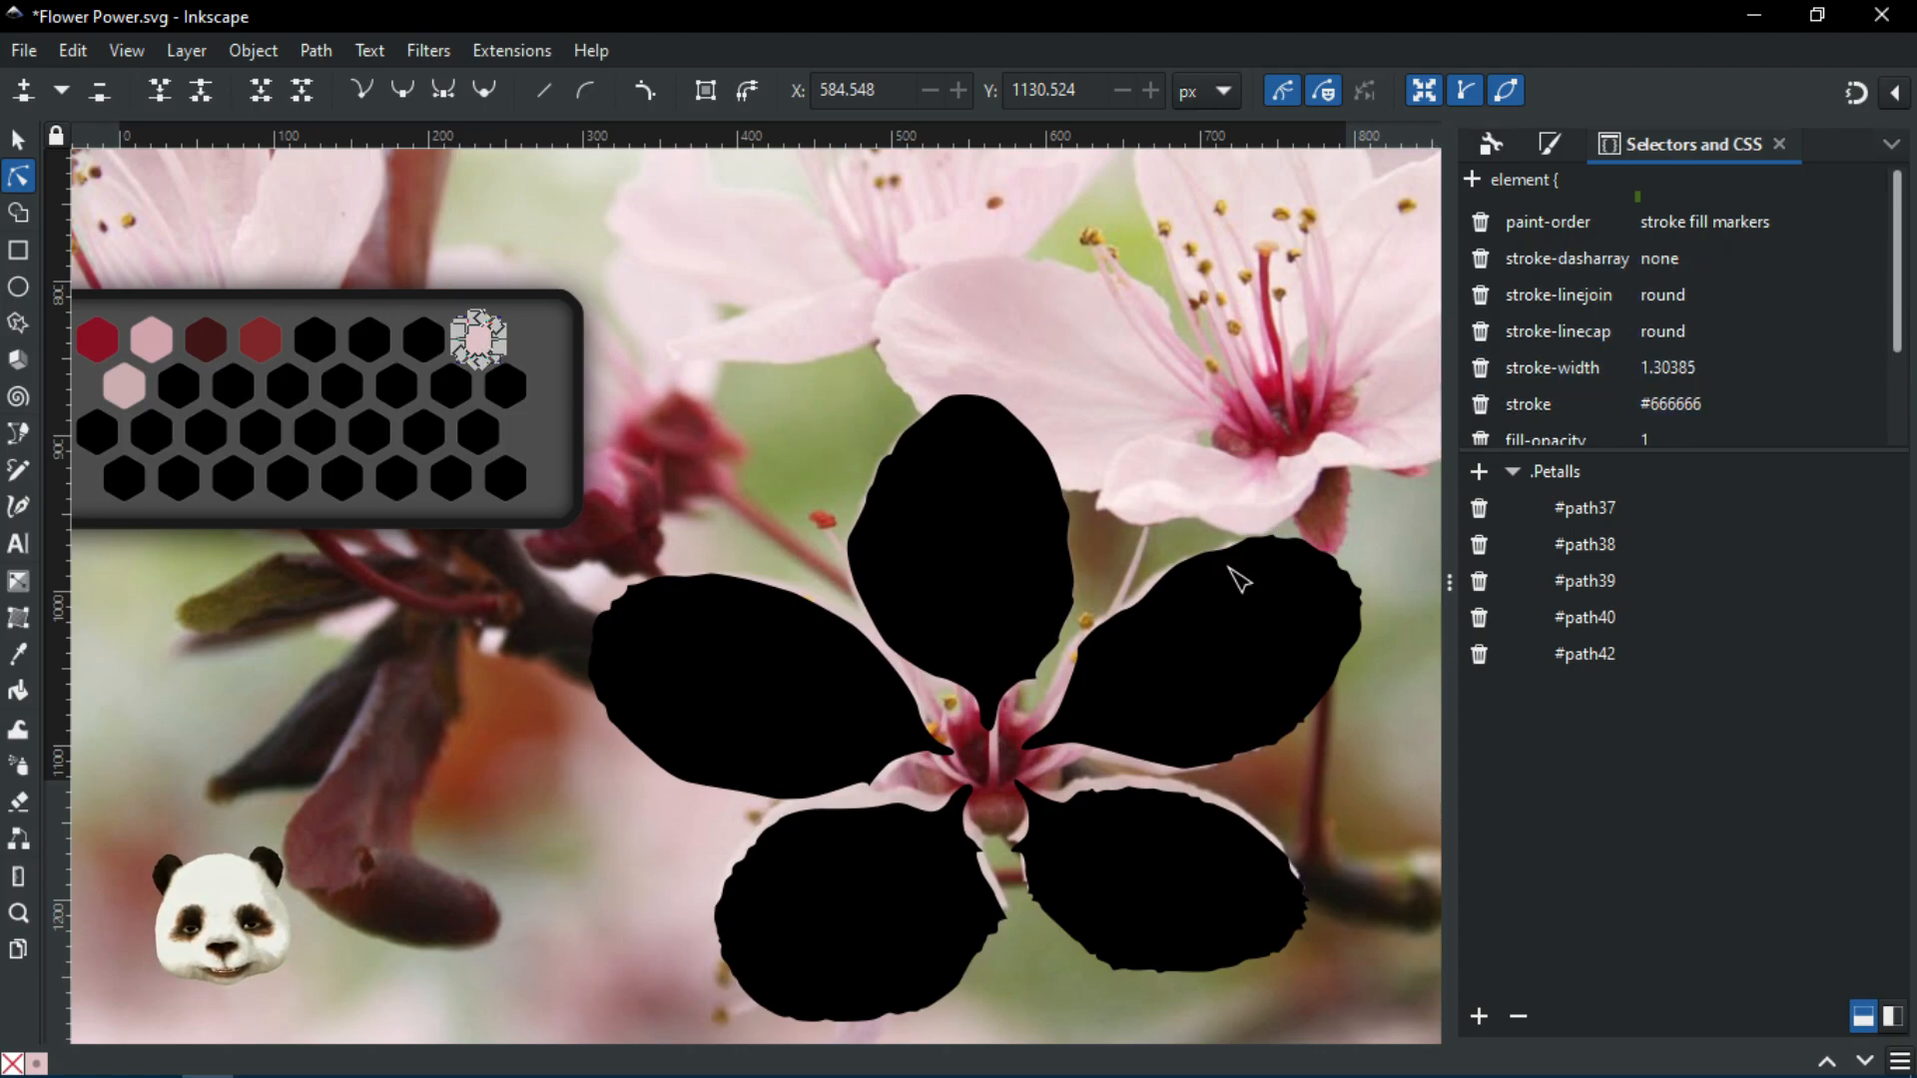
click(1285, 612)
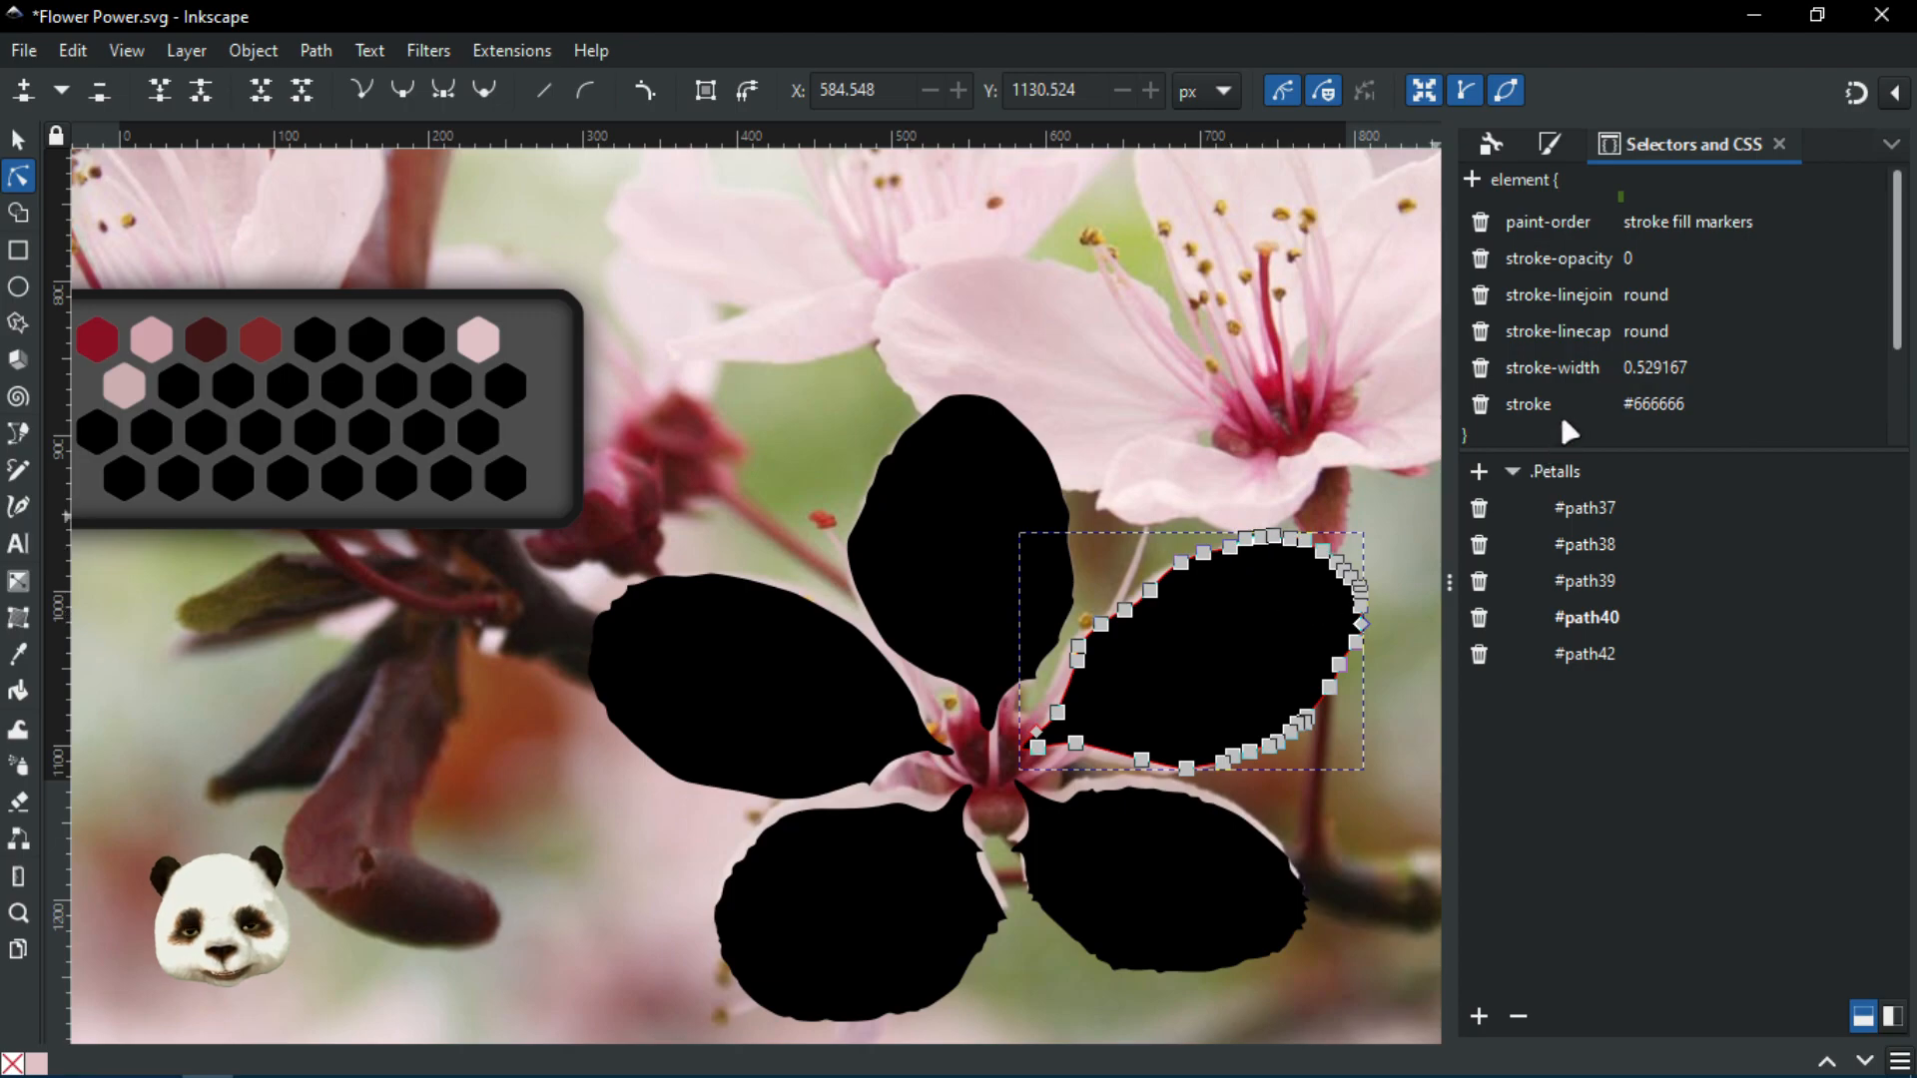
scroll(1606, 363, down, 3)
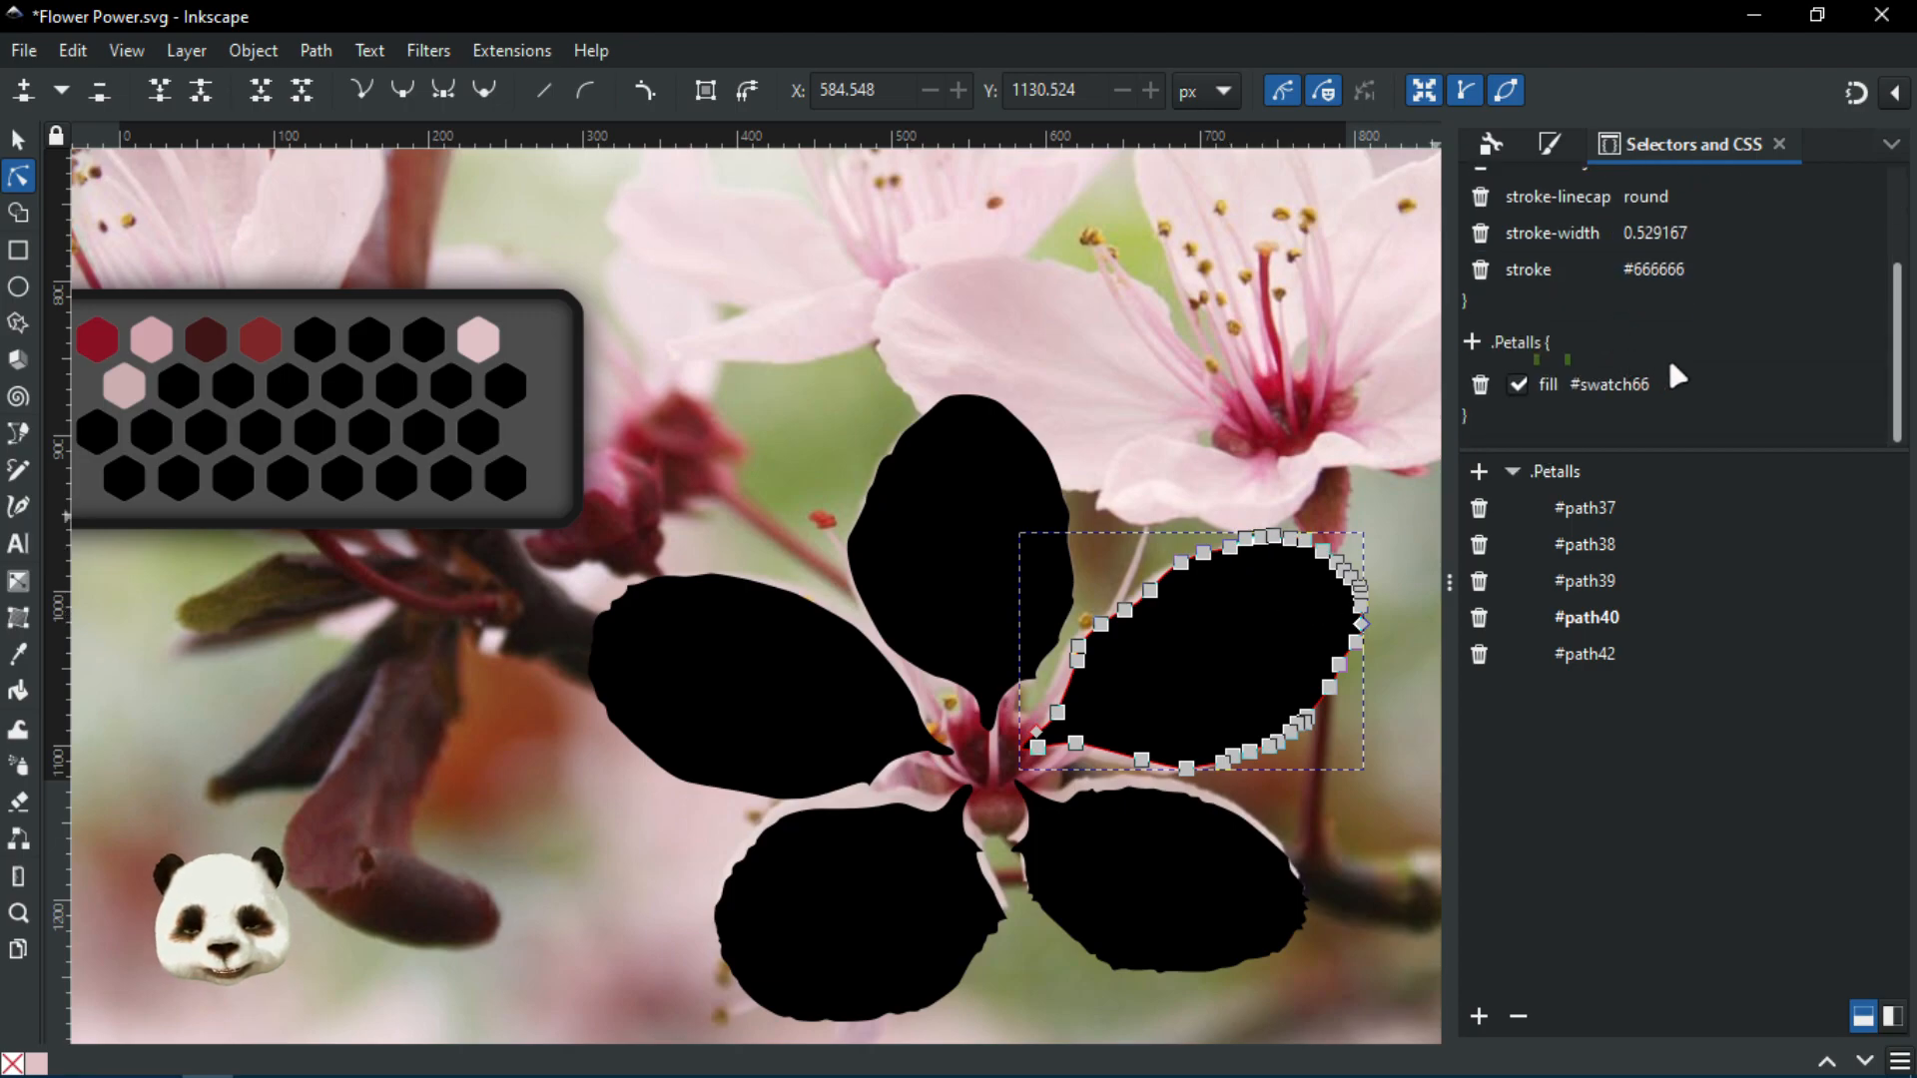
scroll(1670, 356, up, 1)
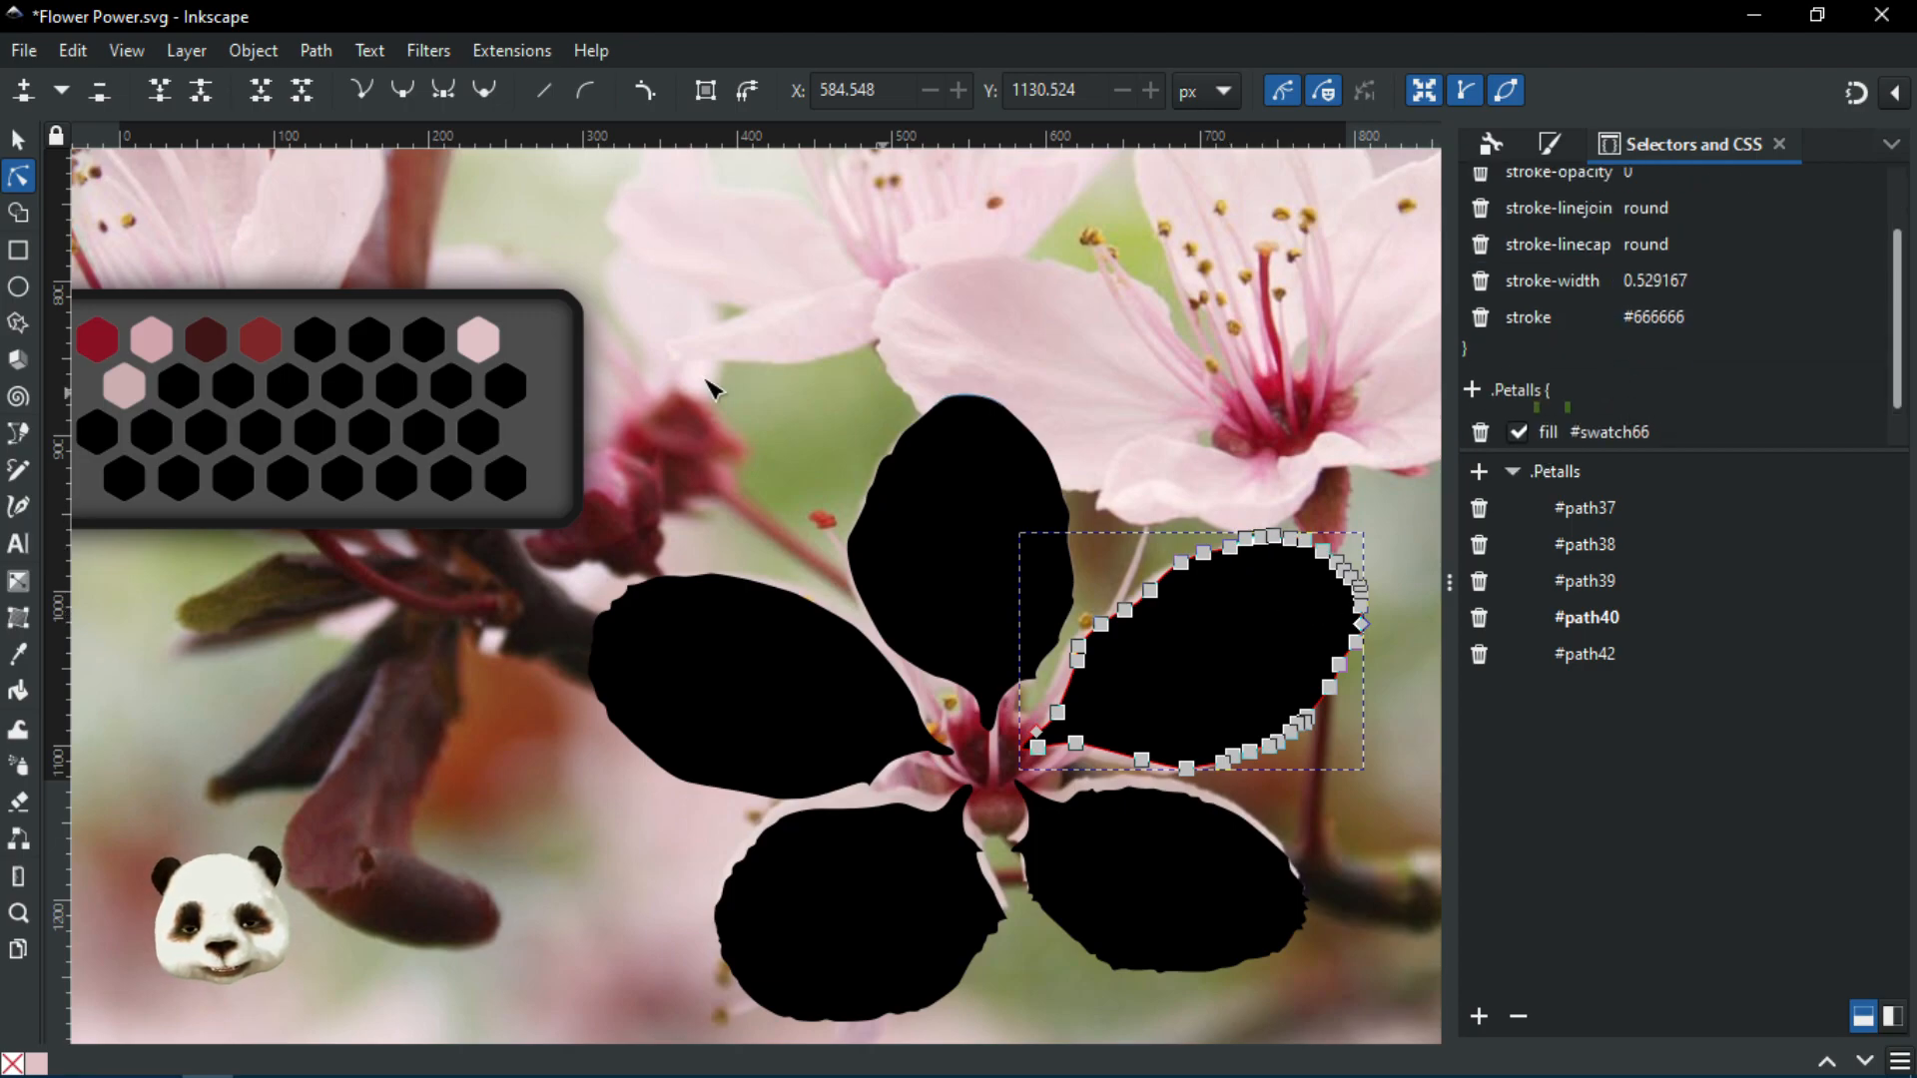
click(478, 343)
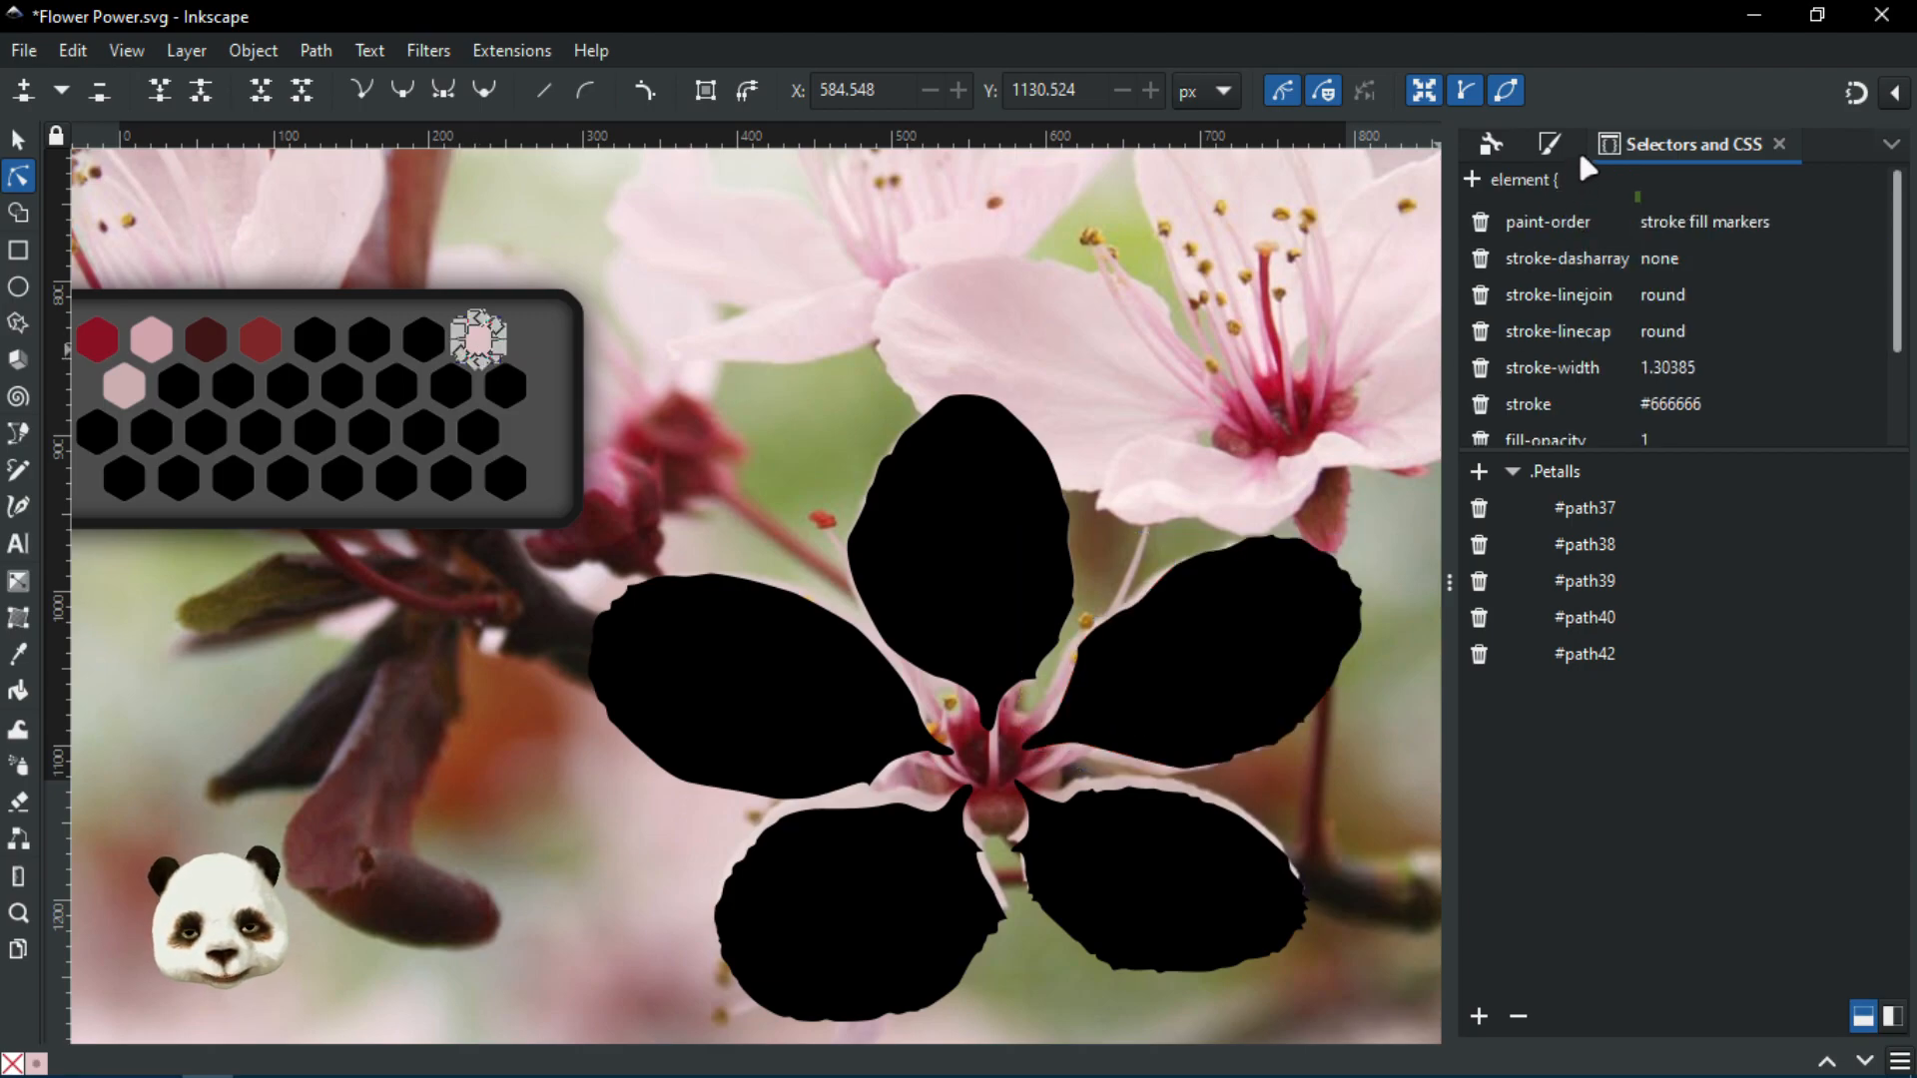
scroll(1667, 300, down, 3)
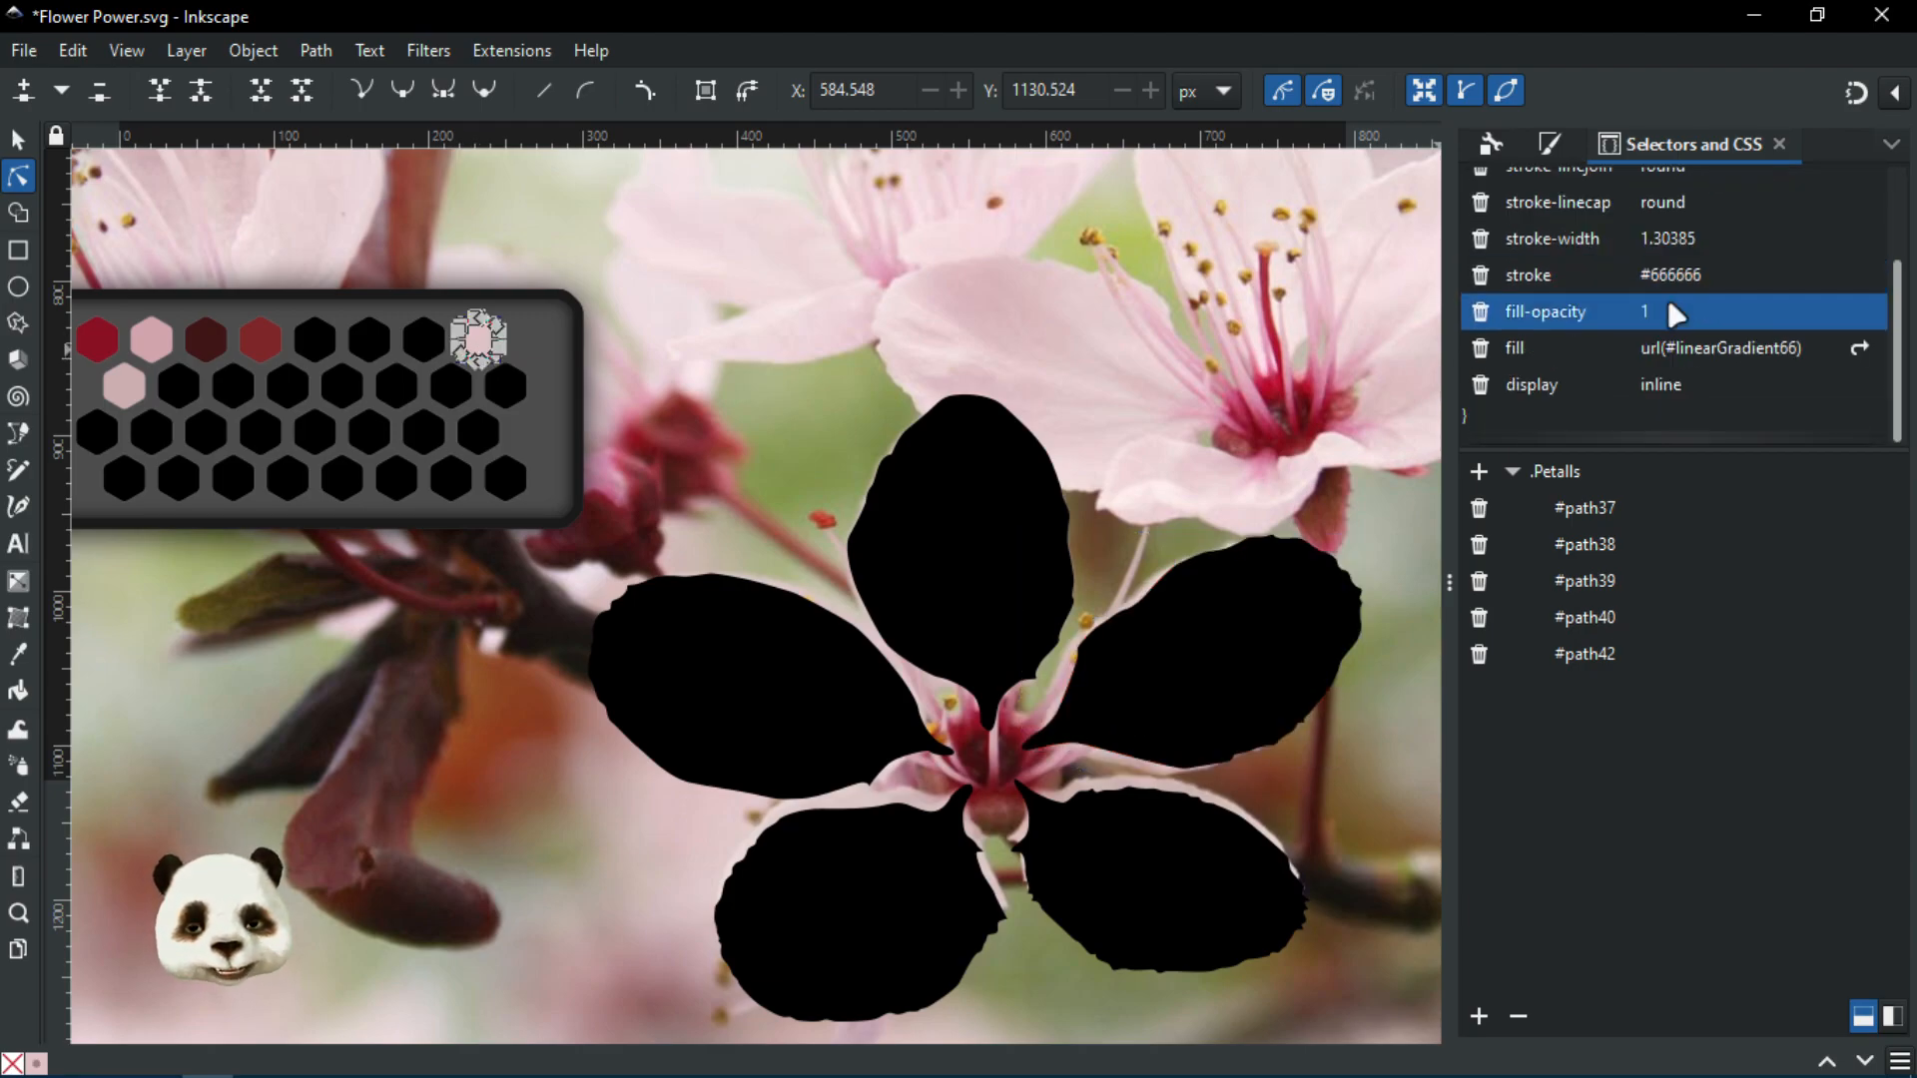
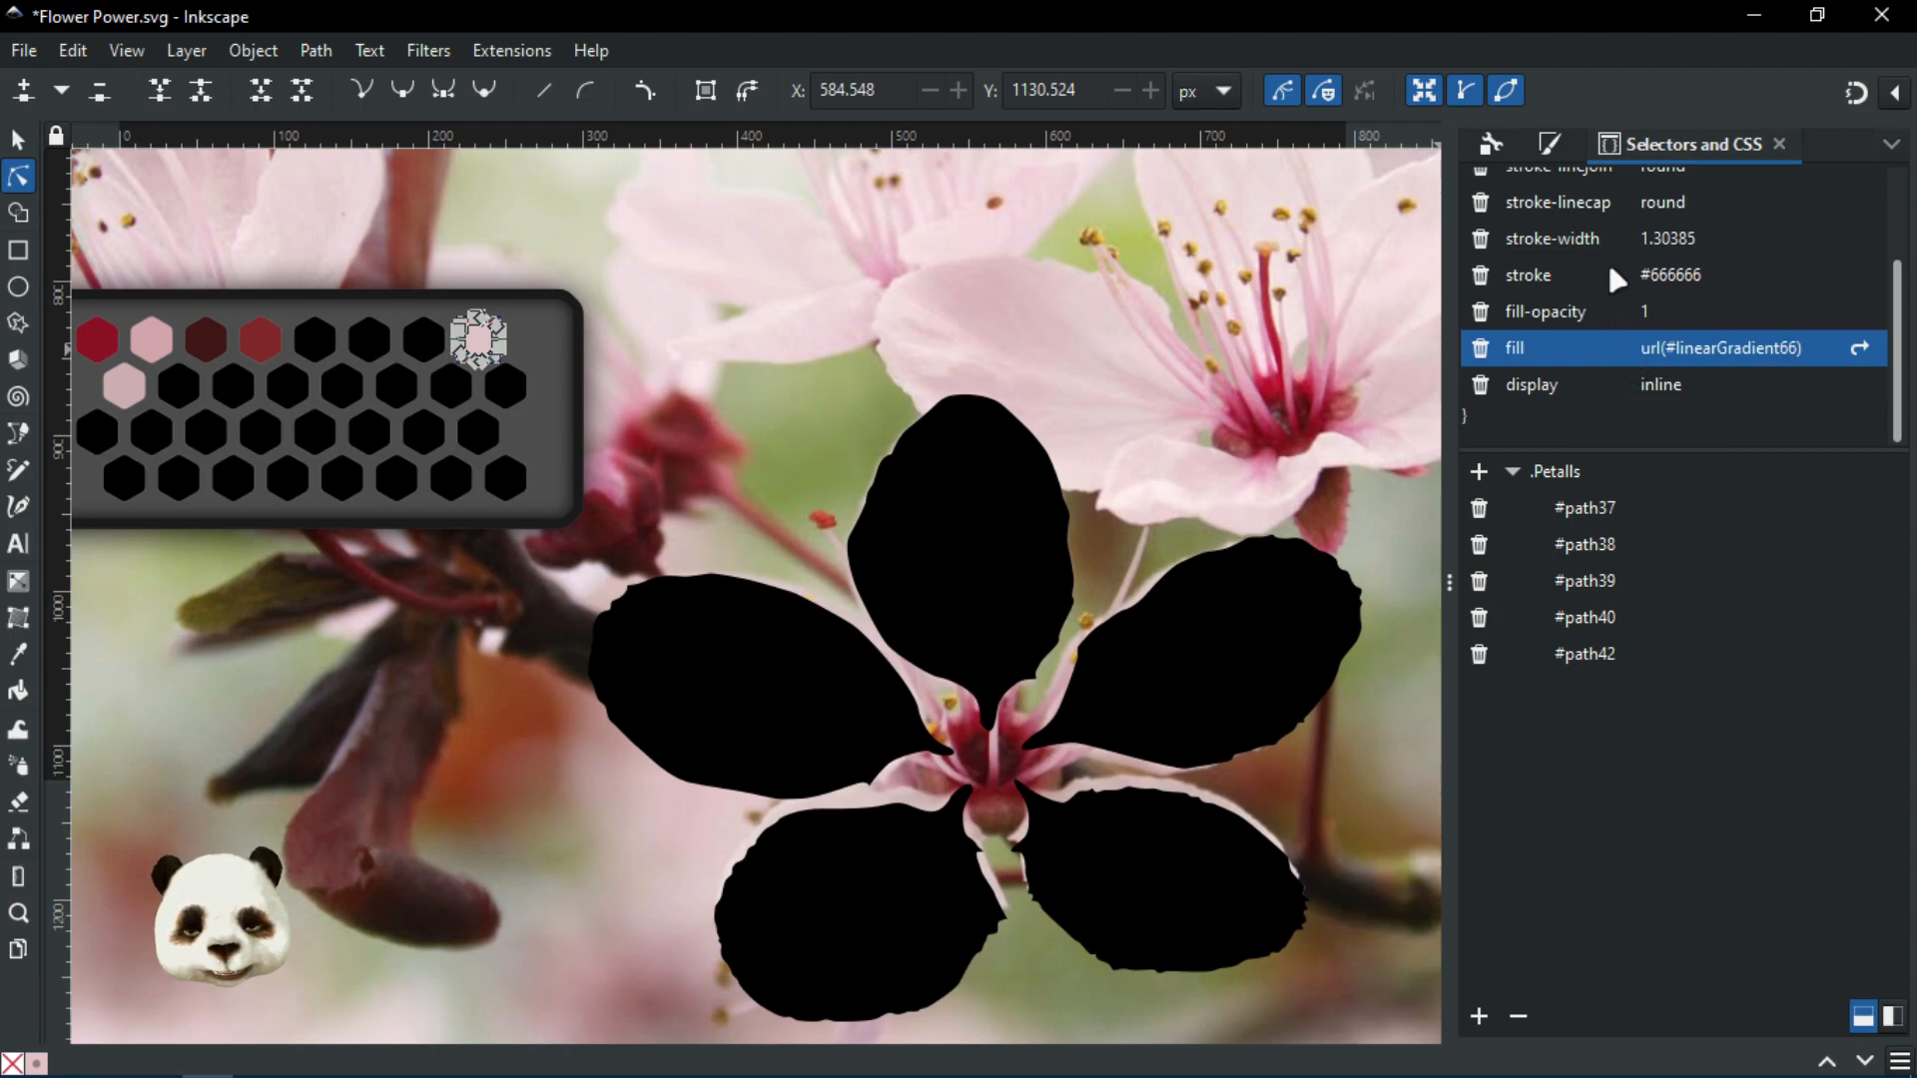
Change the .Petalls rule's fill to url(#swatch66) so the five petals turn pale pink
click(1560, 478)
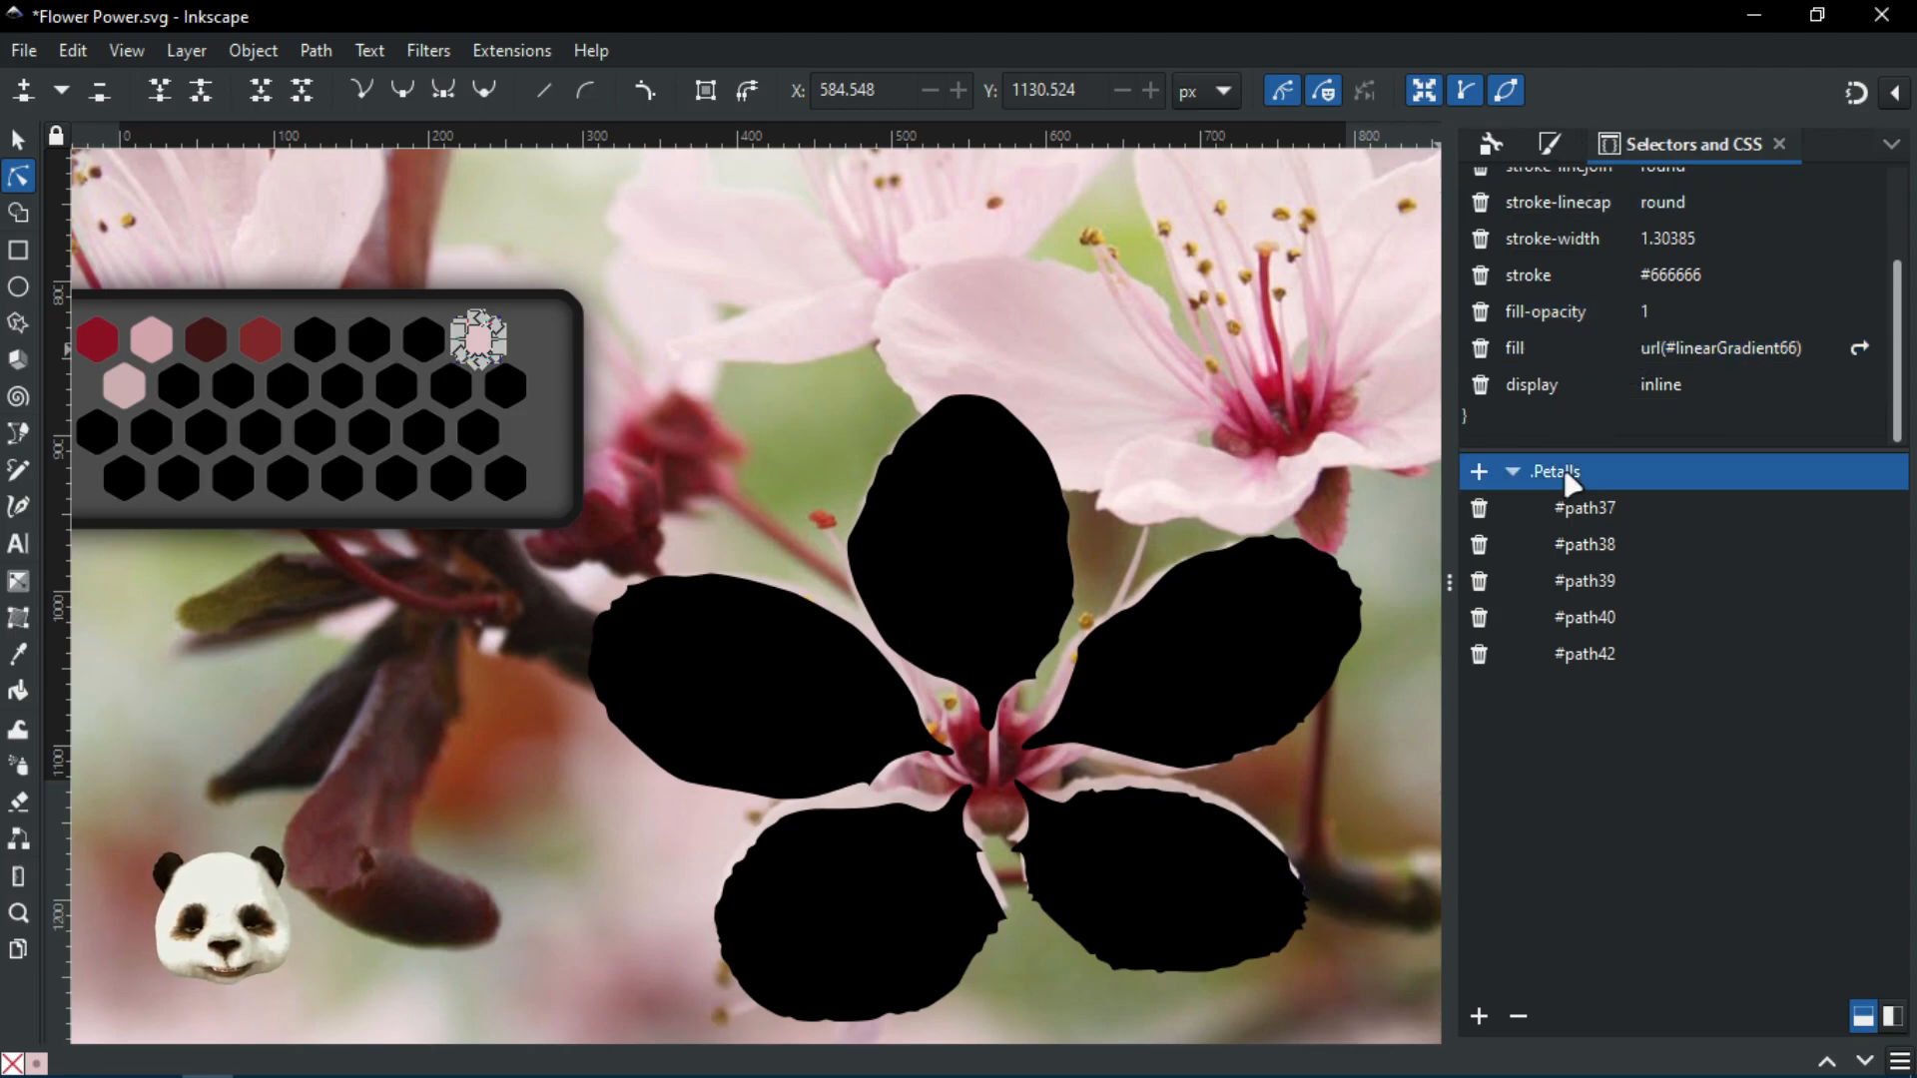
click(1576, 221)
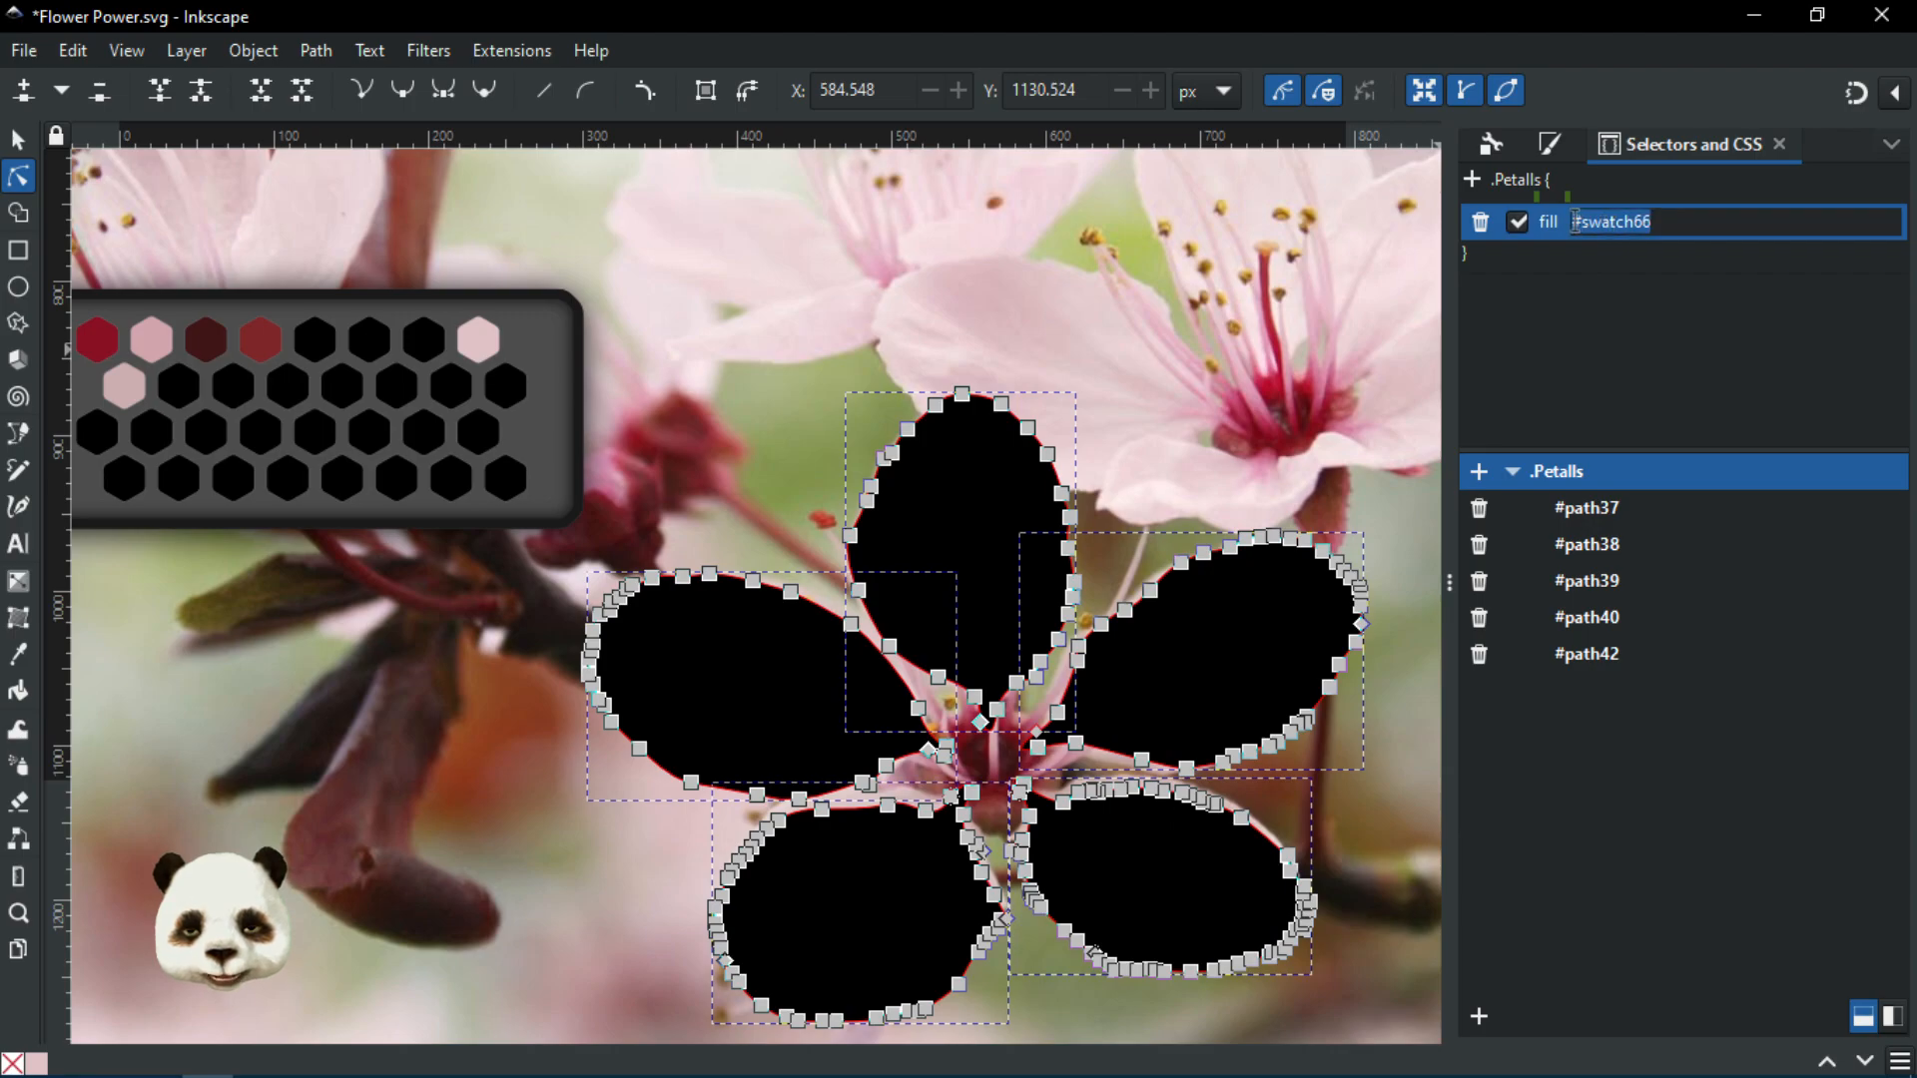
click(1576, 221)
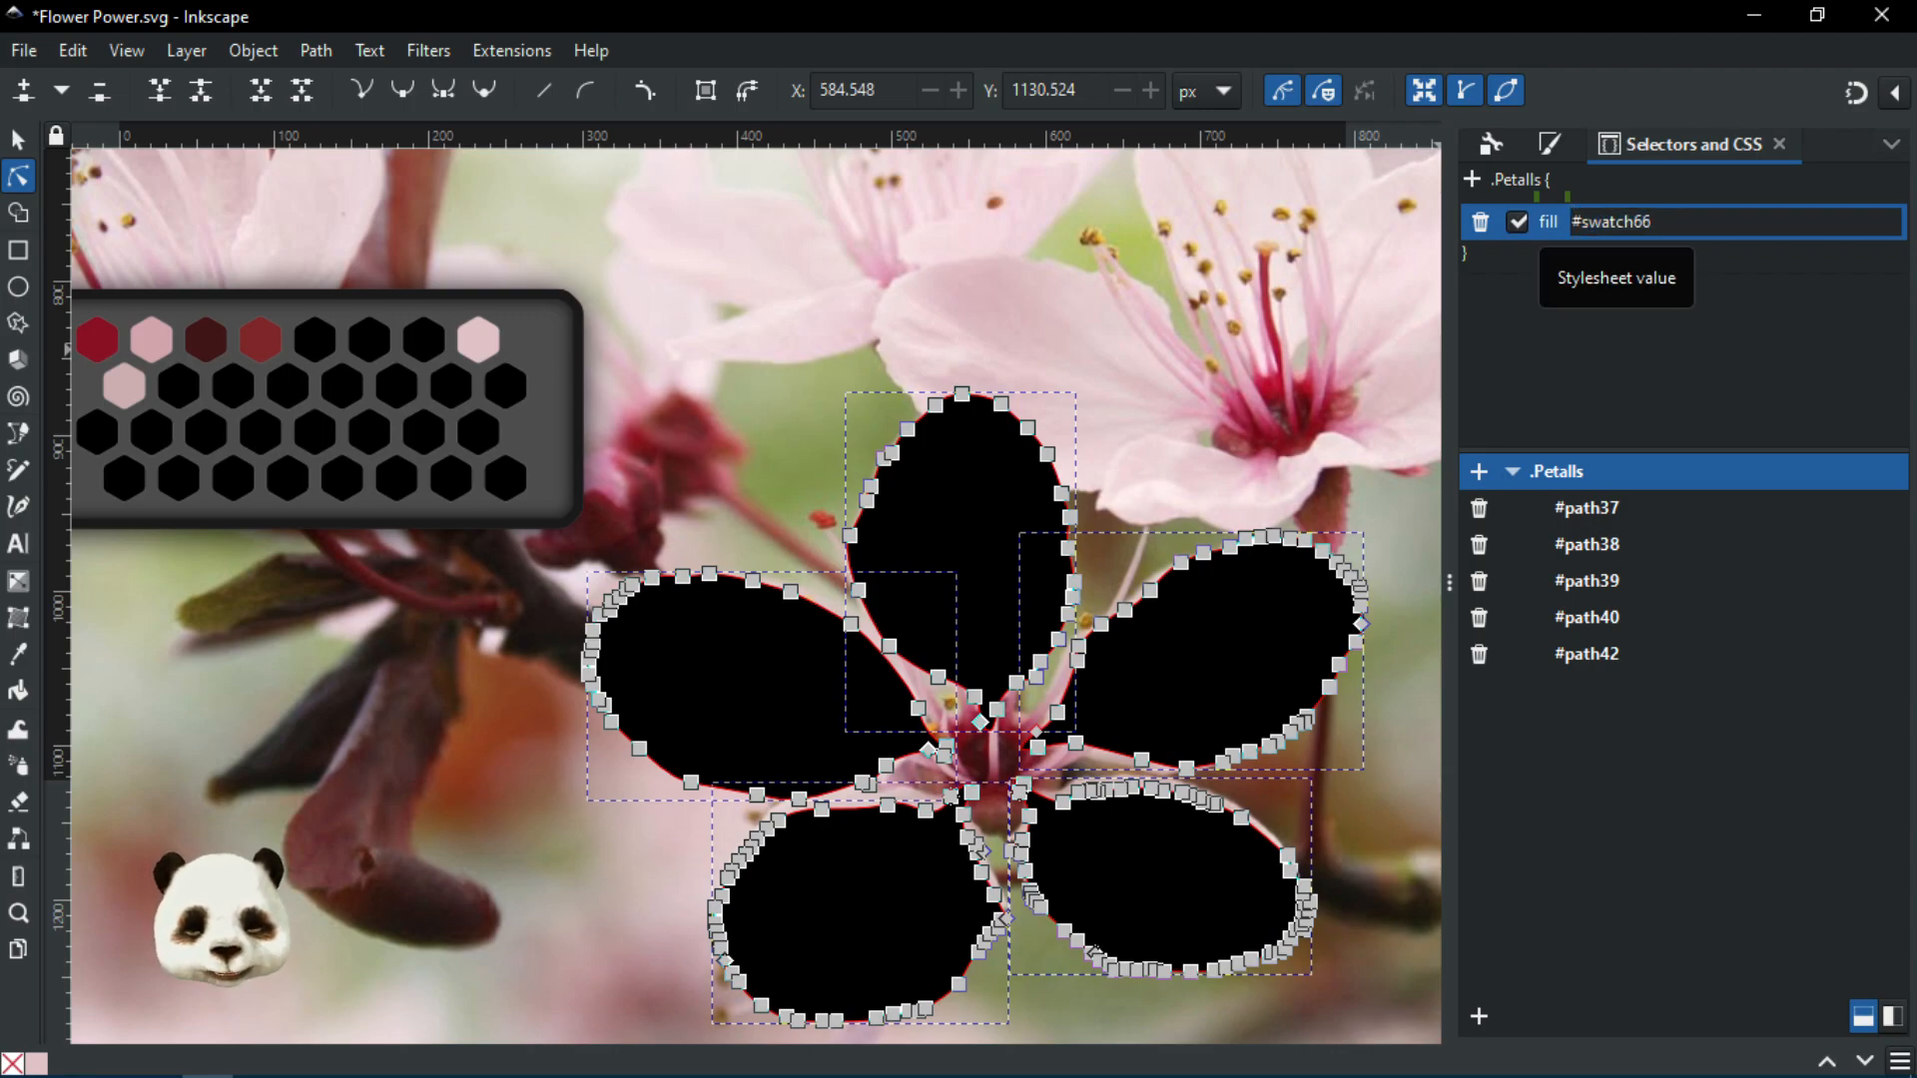
text(url()
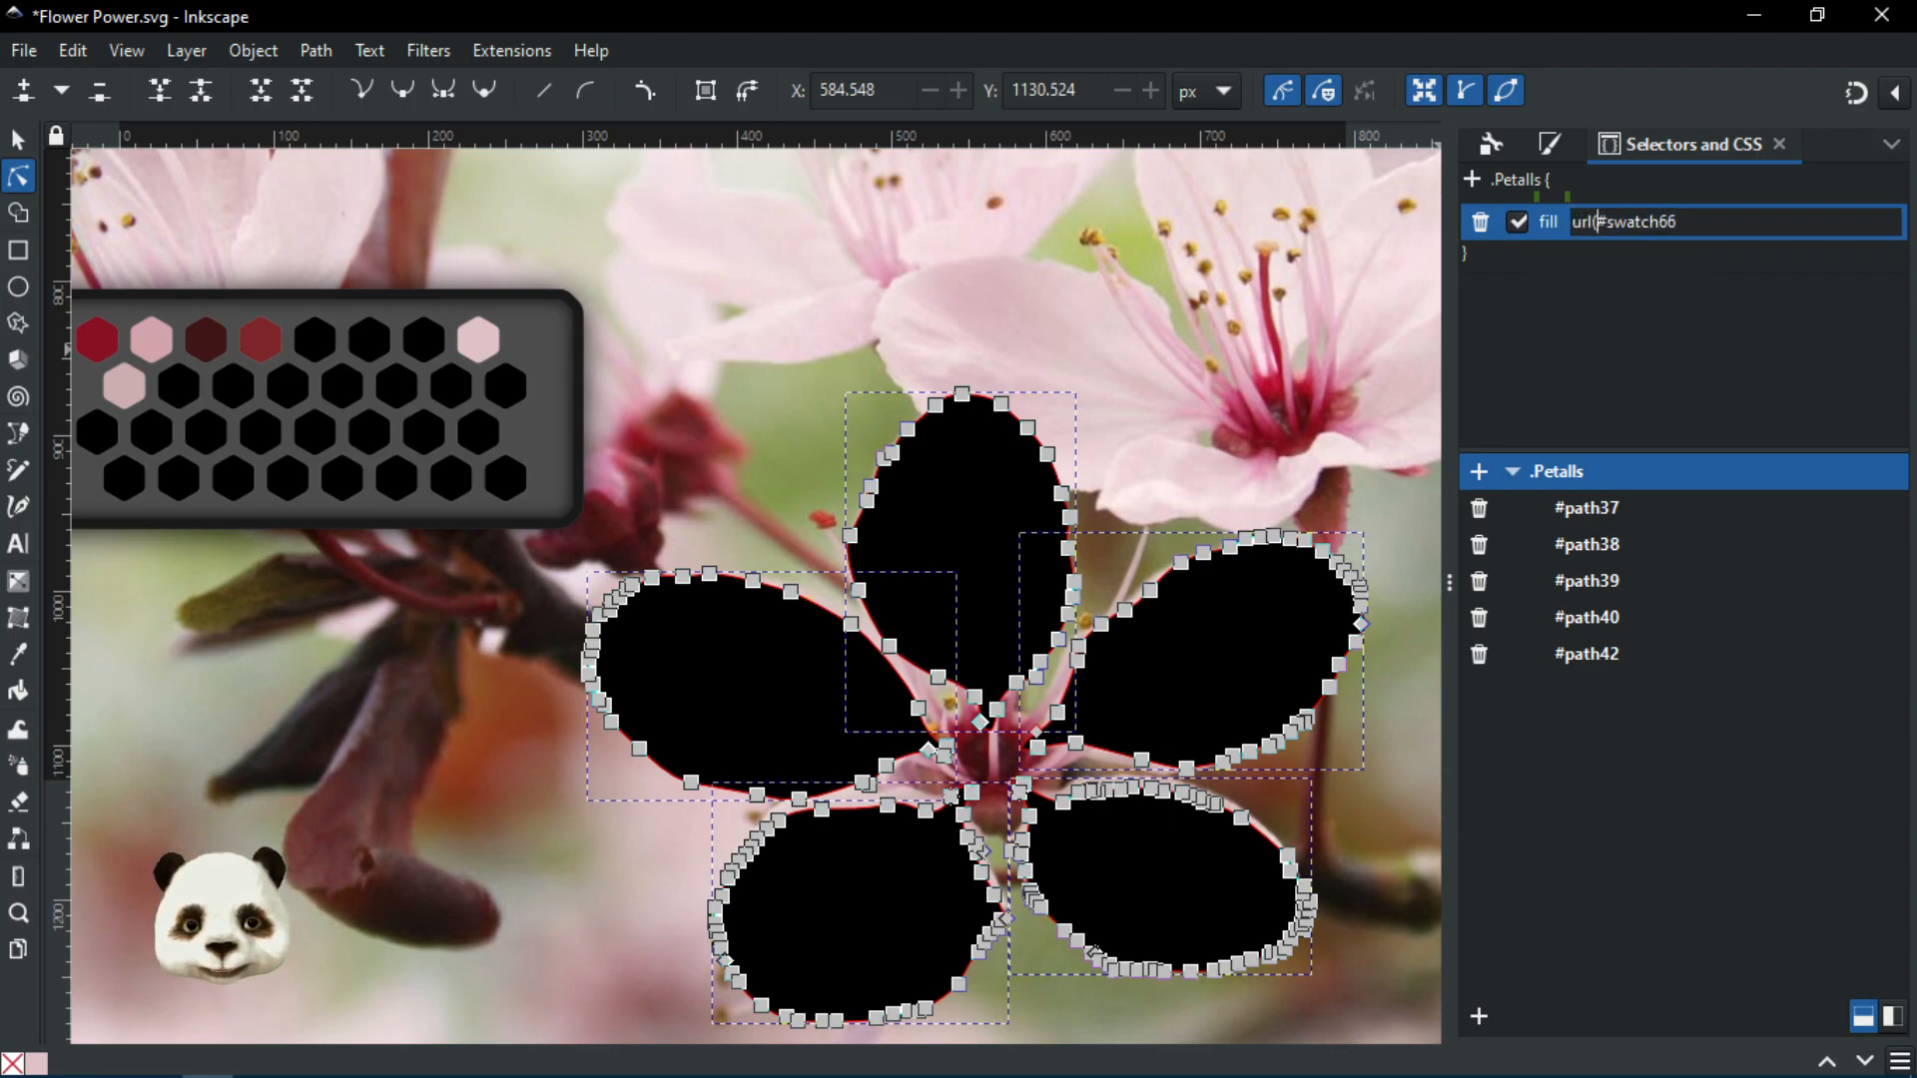
text())
key(Return)
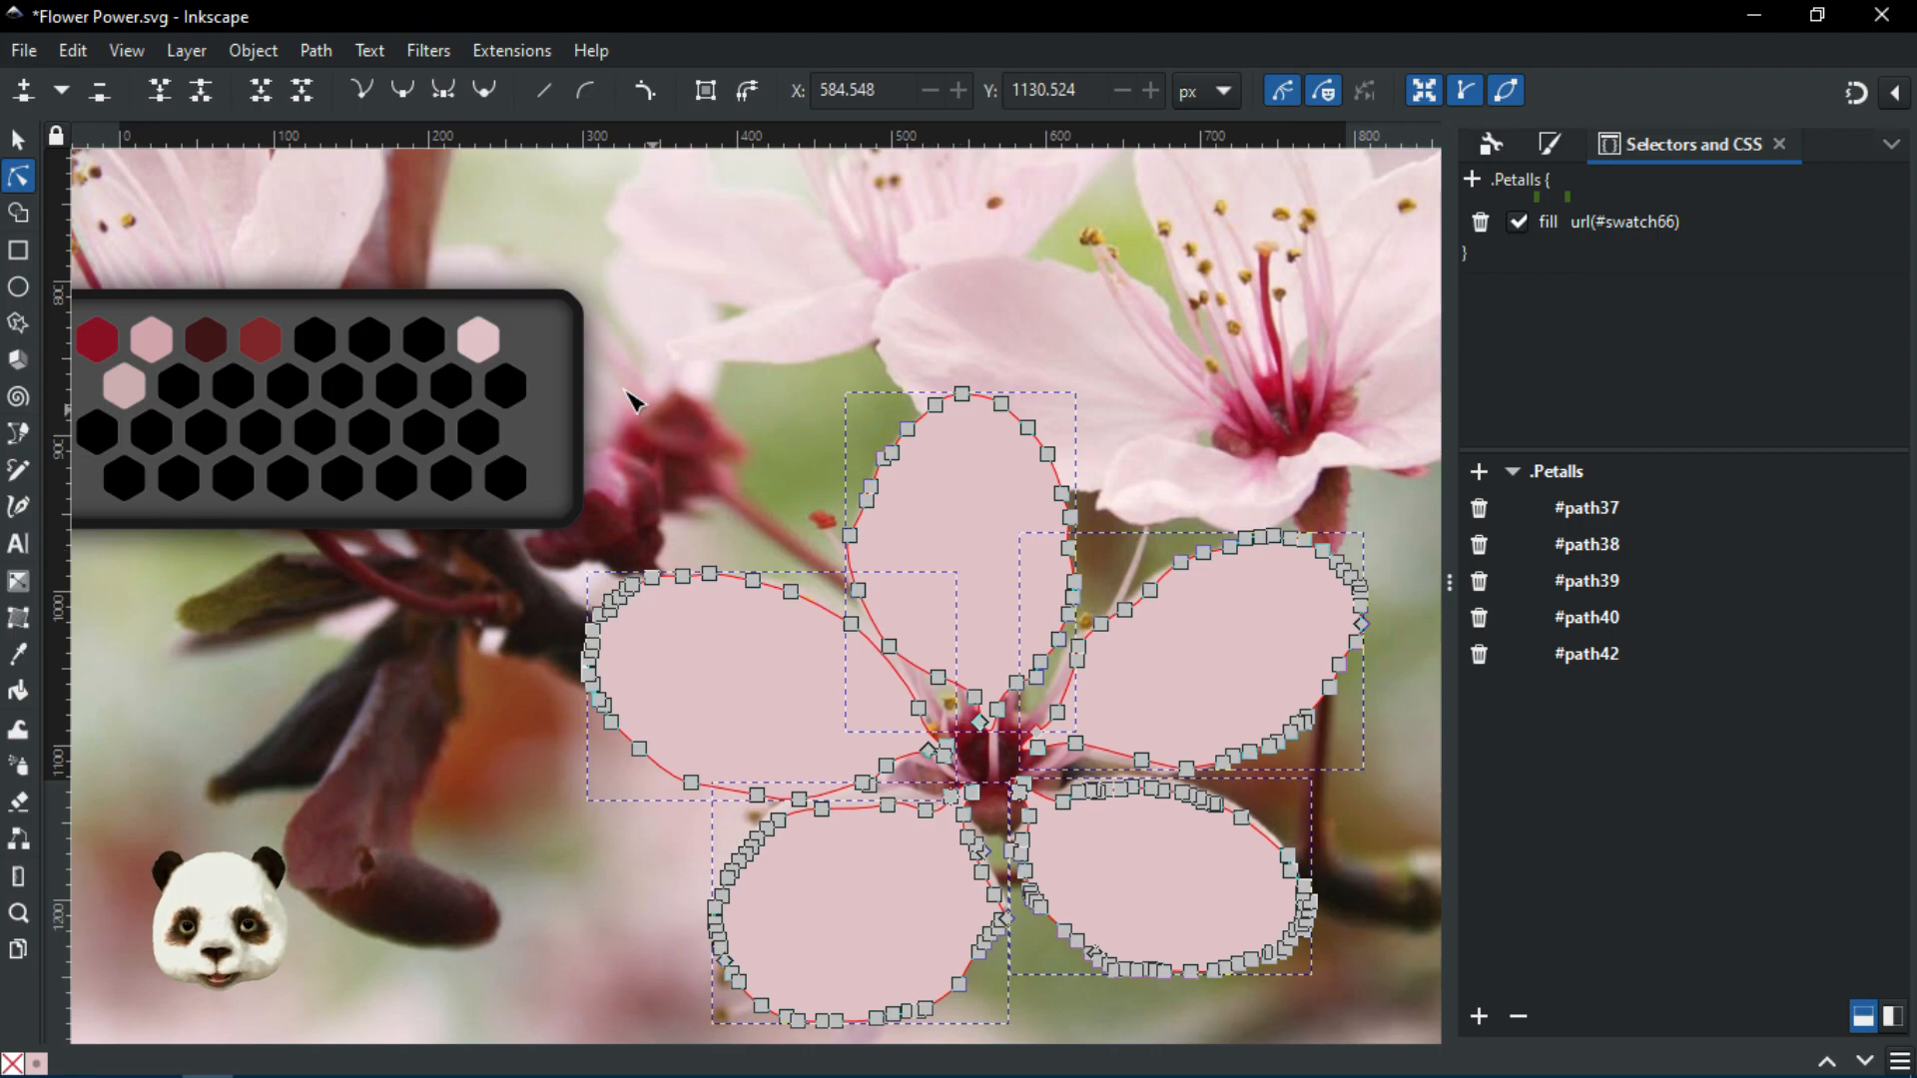
click(479, 339)
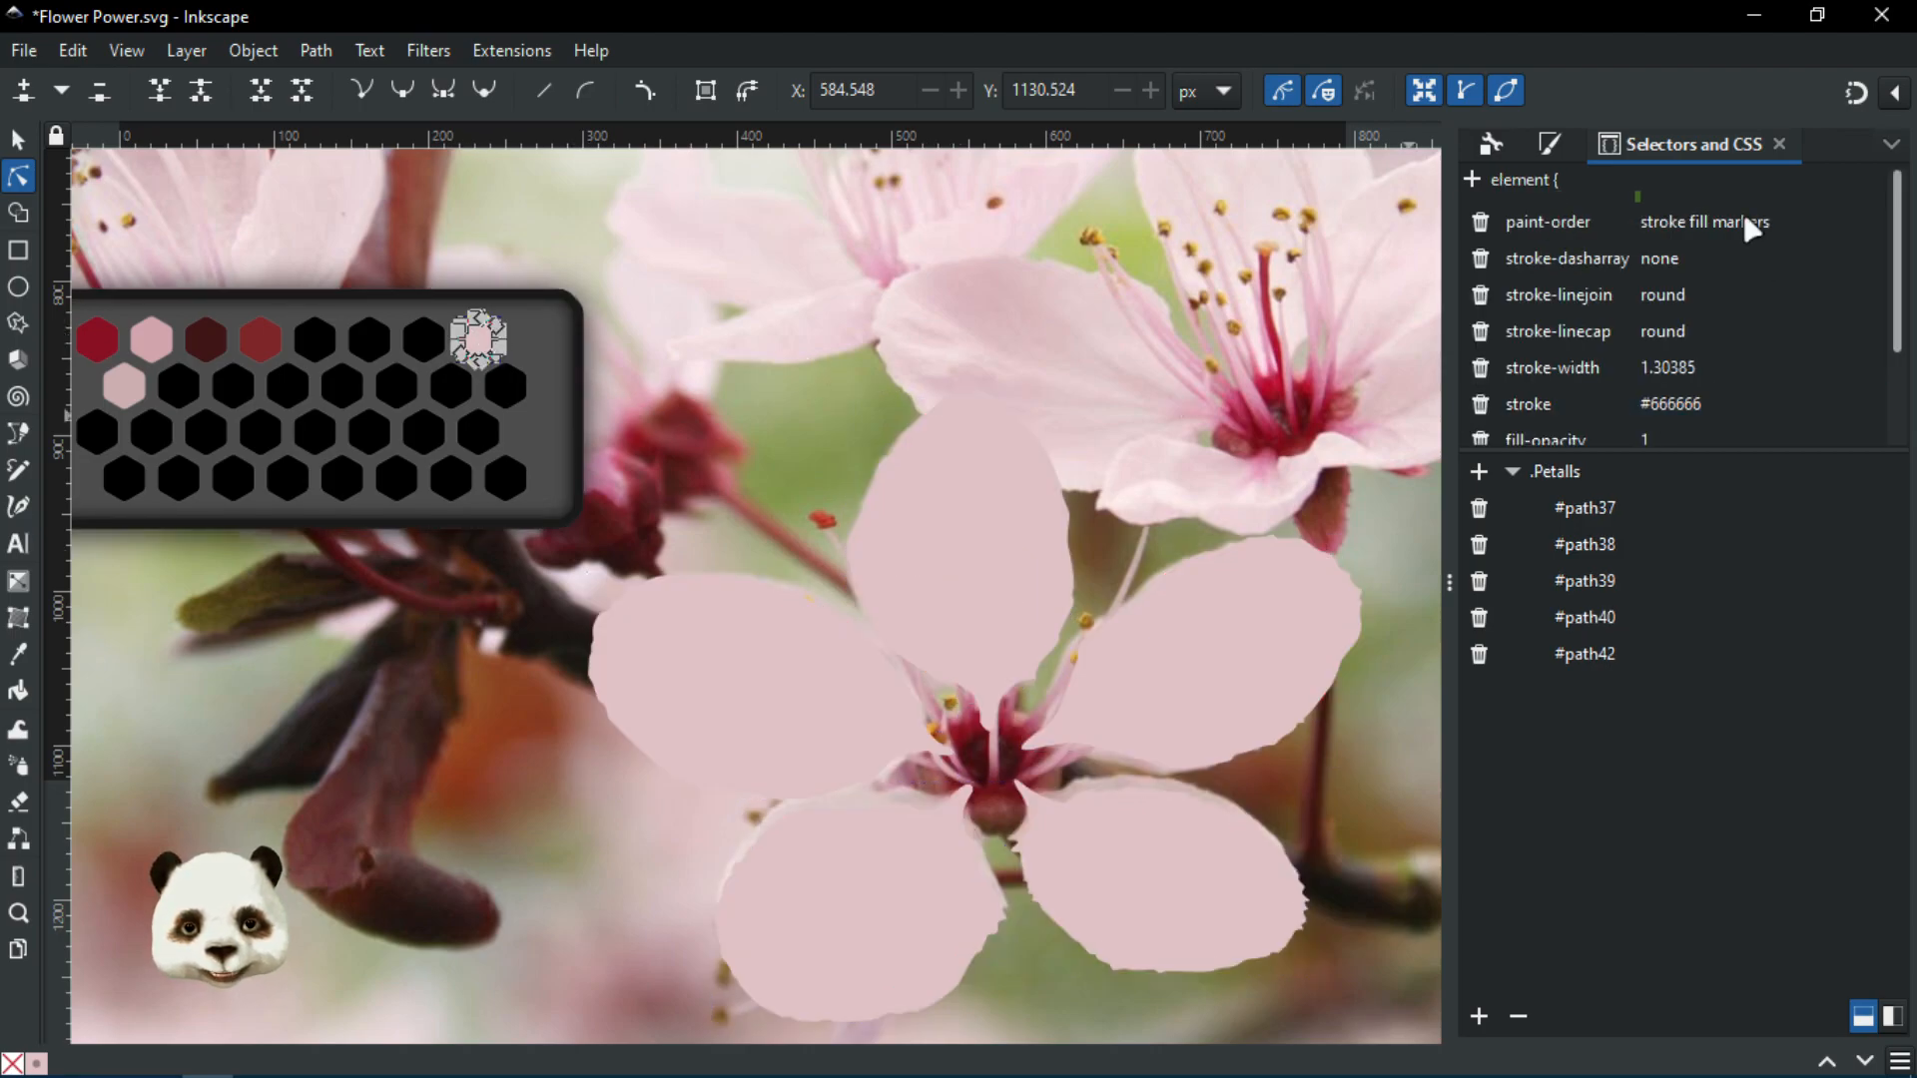
Adjust swatch66 to soft pale pink dec2c0 in Fill and Stroke and save Flower Power.svg
click(1553, 146)
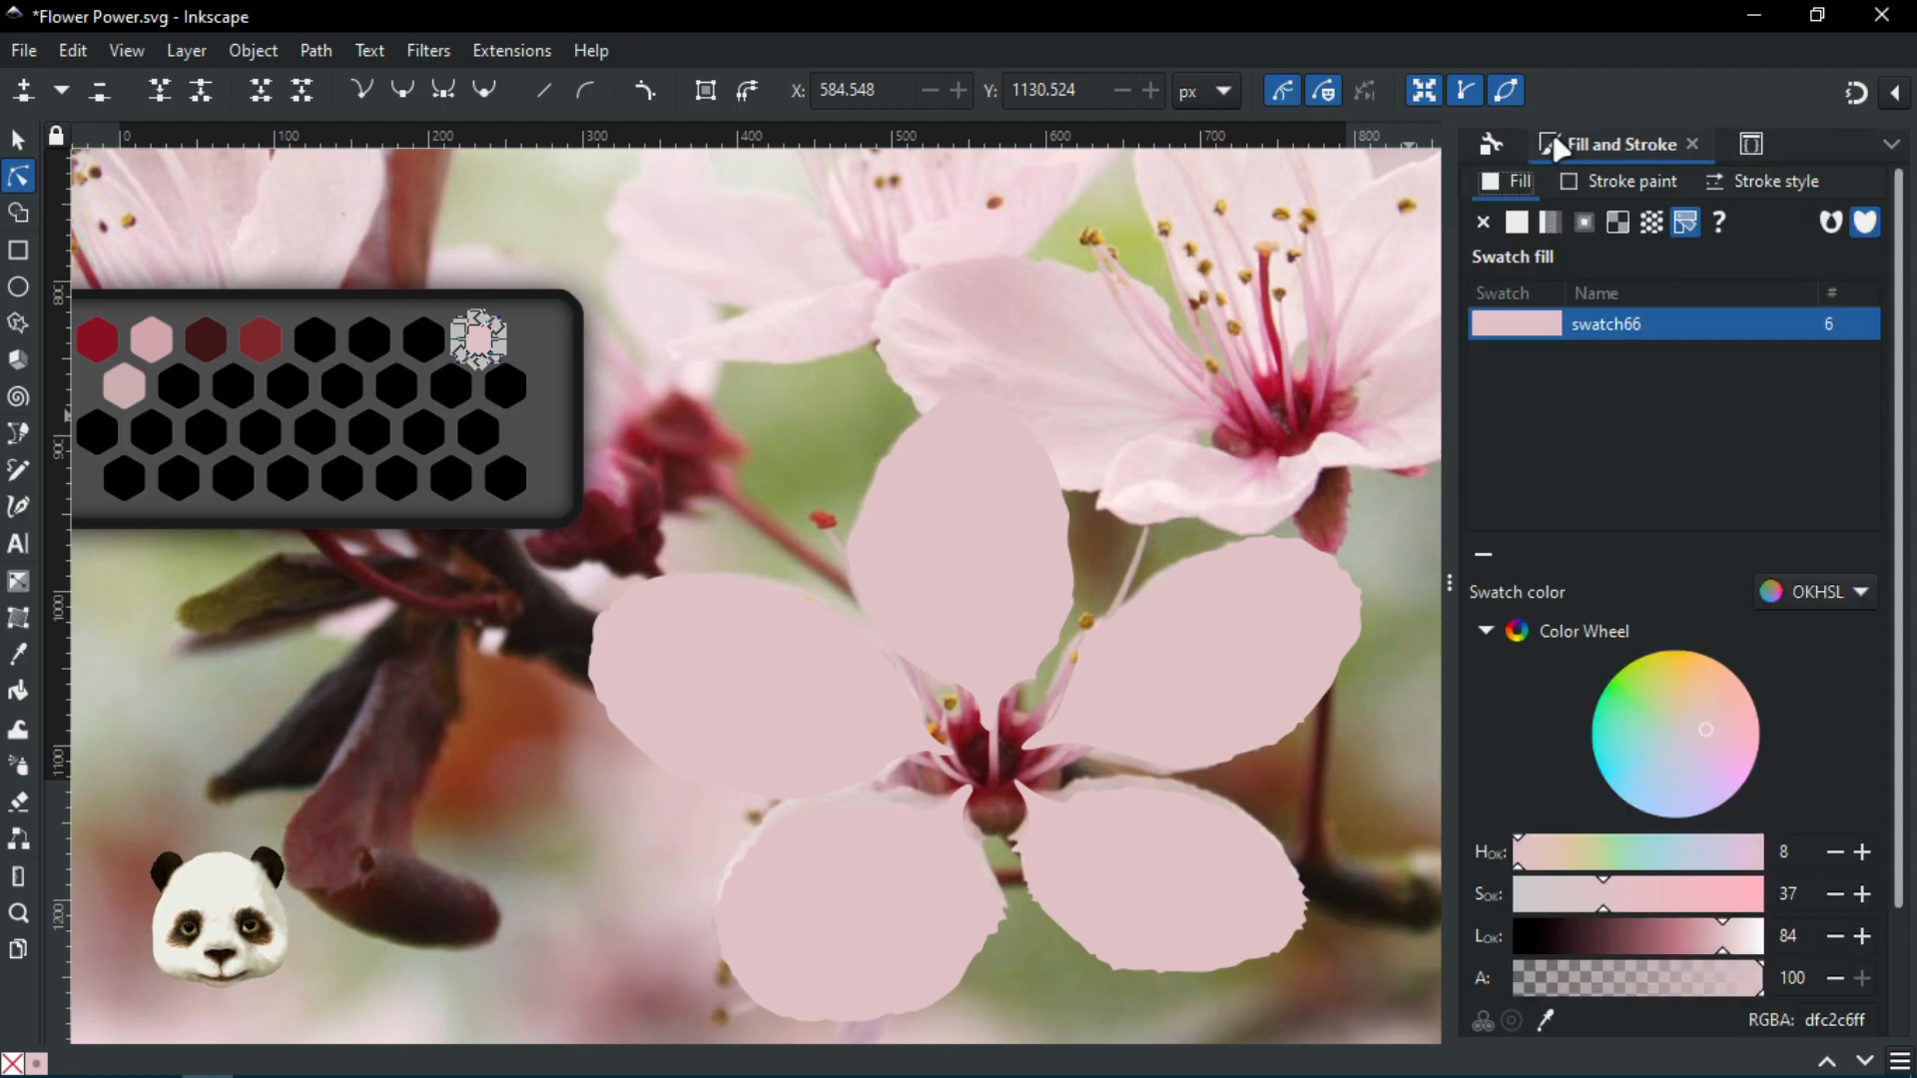
drag(1712, 730, 1733, 697)
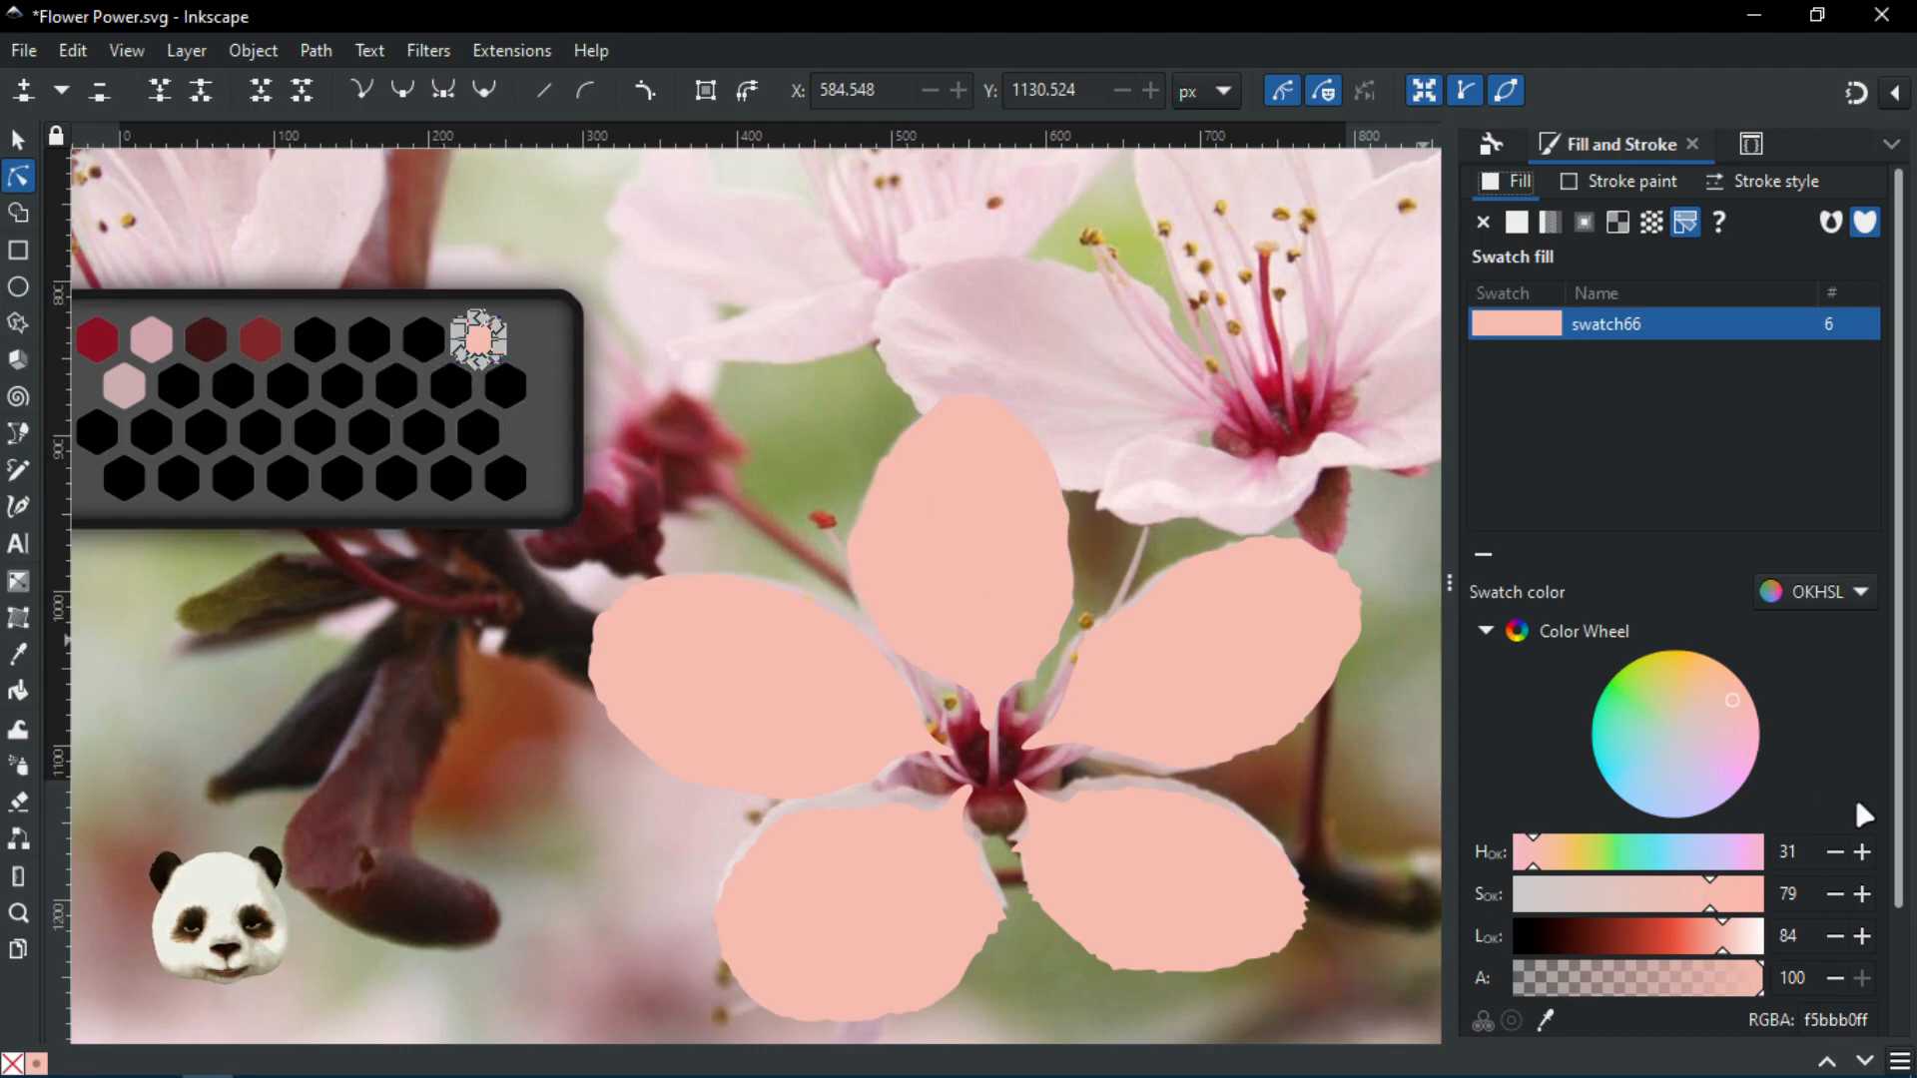
click(1731, 711)
drag(1738, 715, 1706, 732)
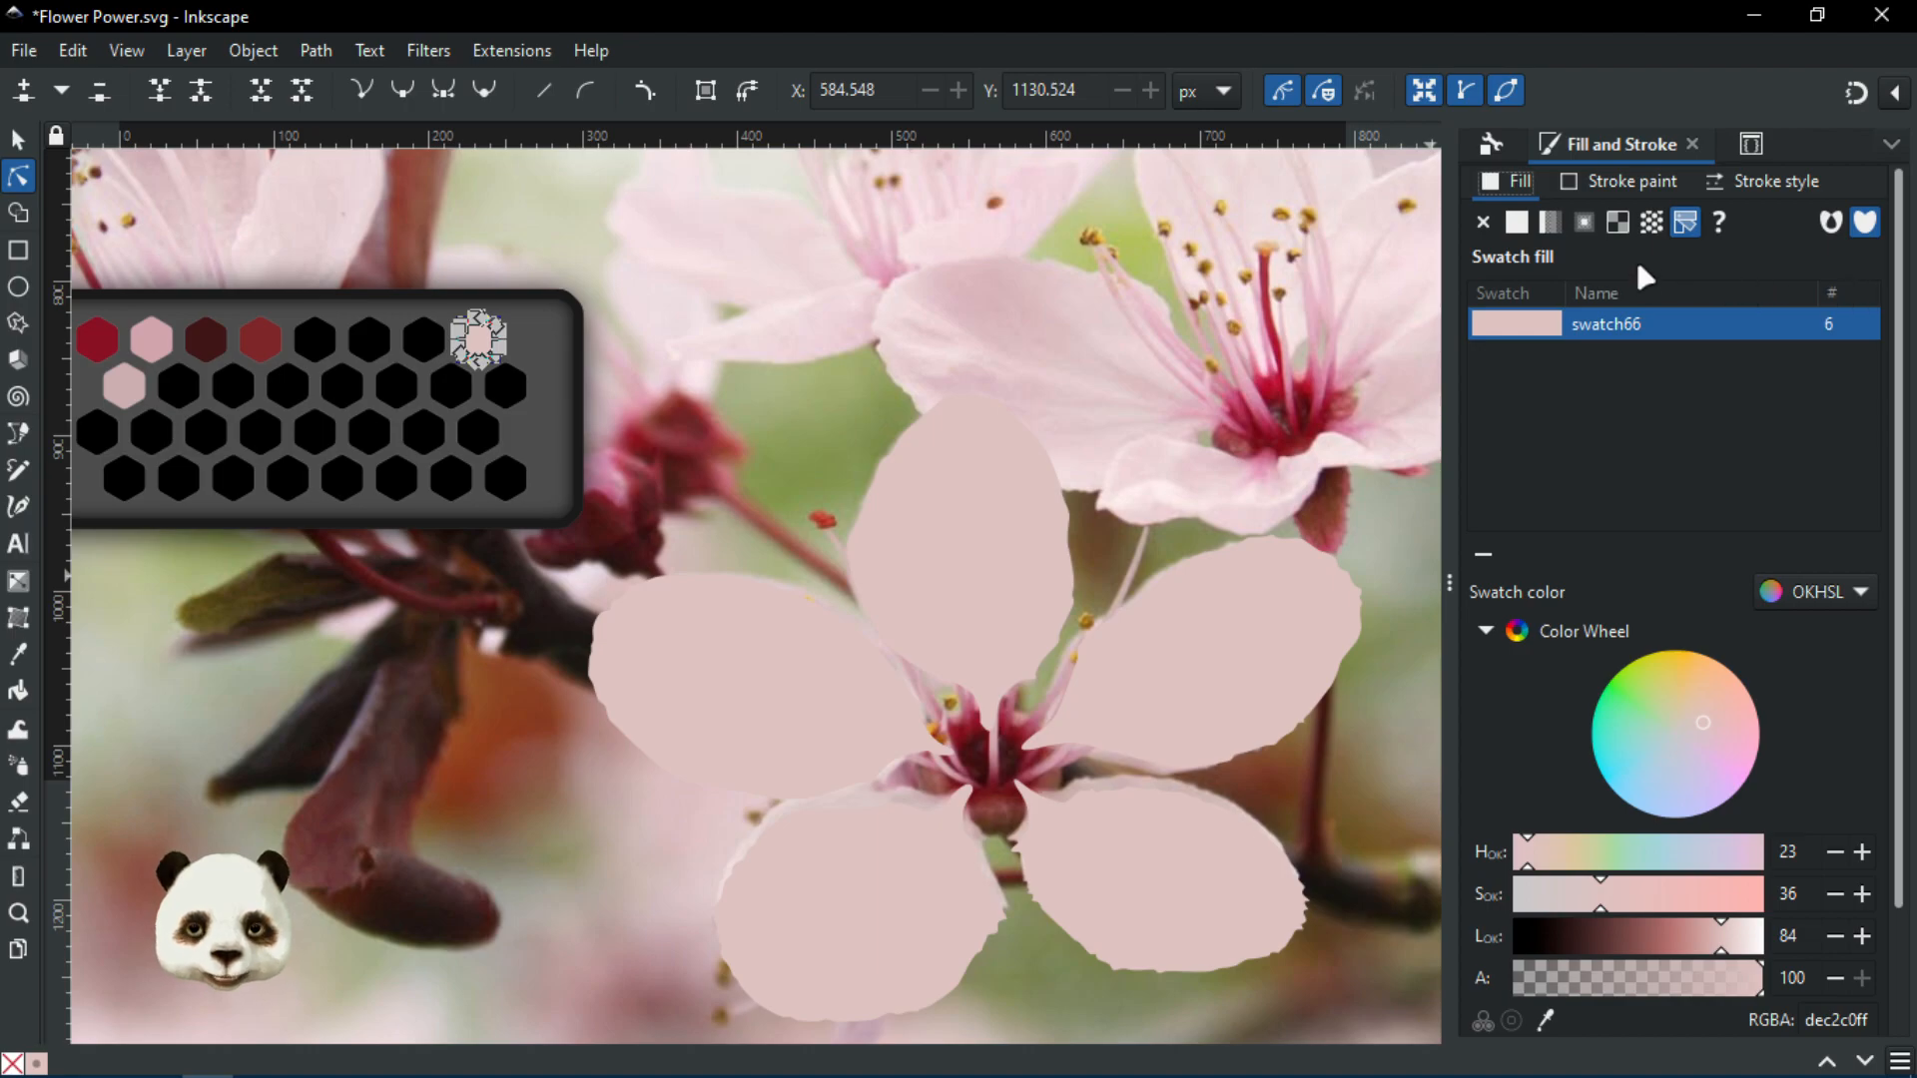
key(ctrl+s)
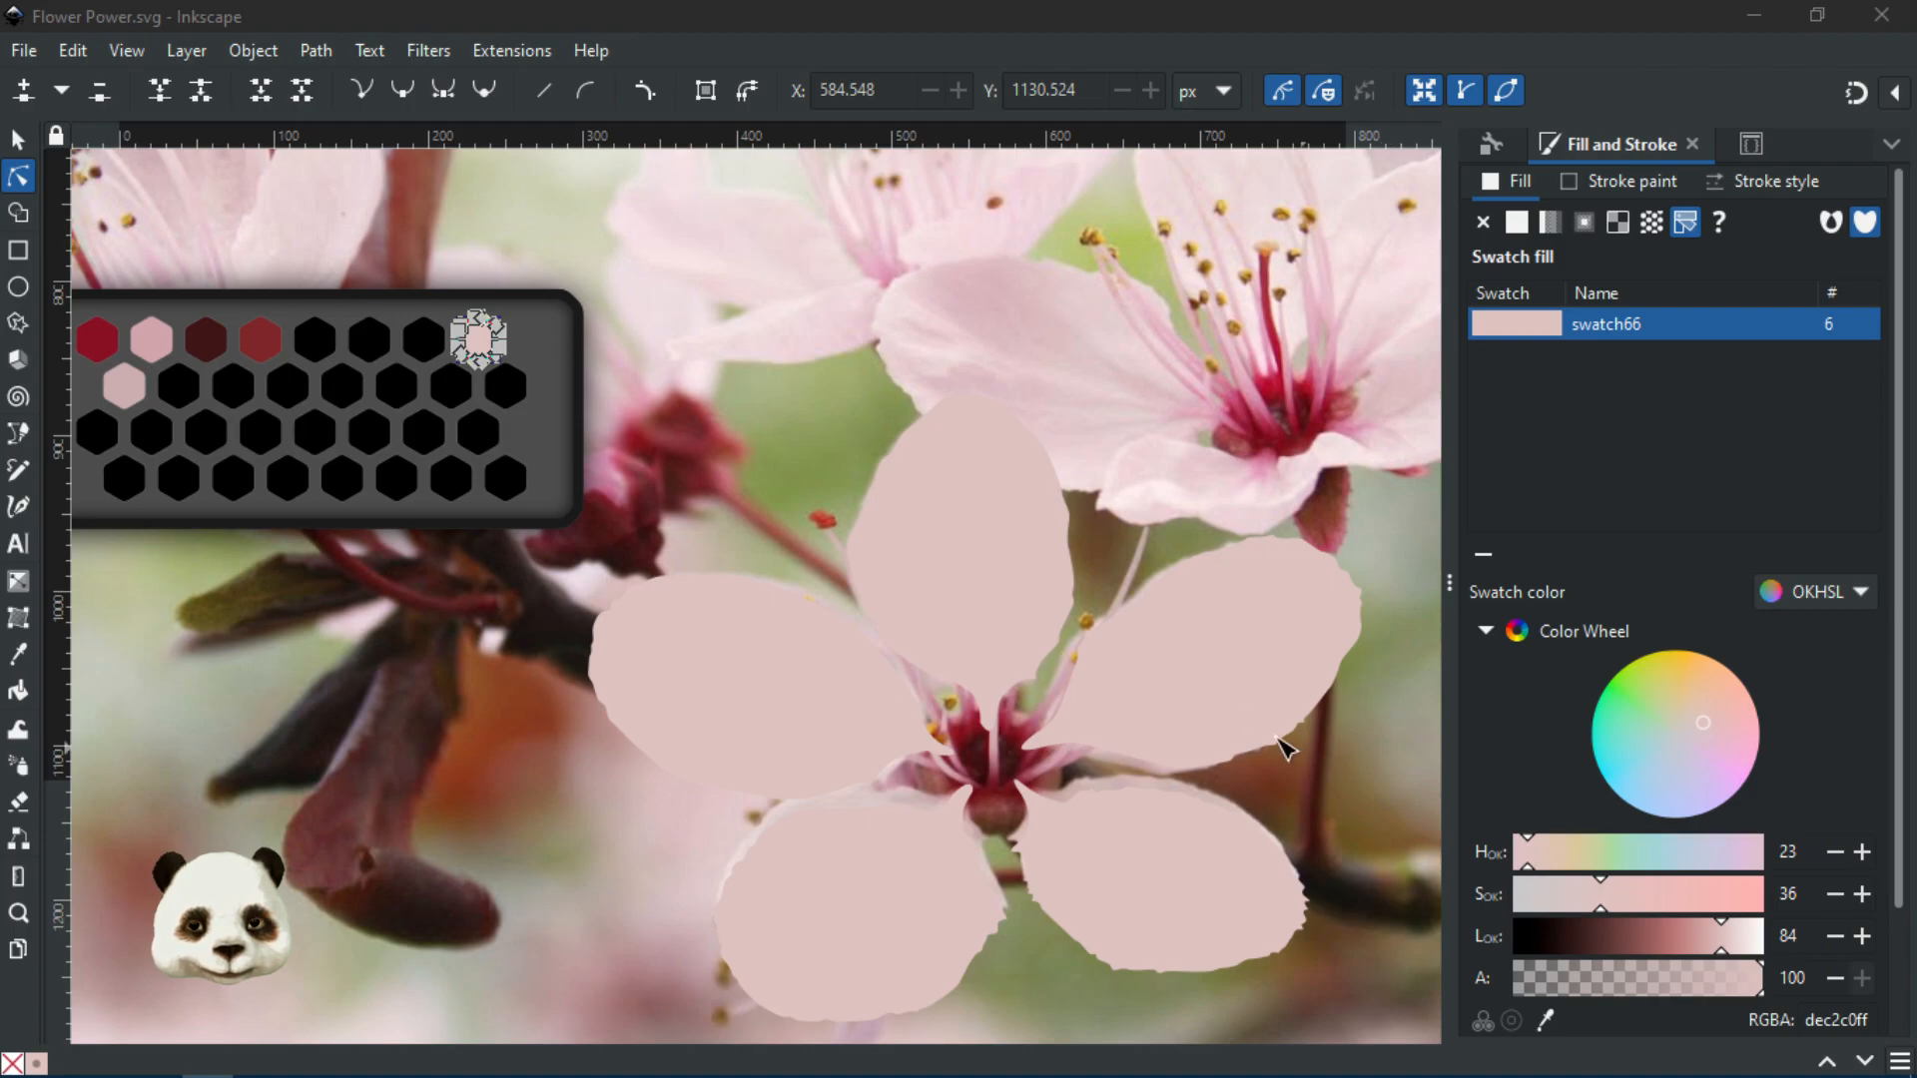
Paste the traced stamen shapes in place over the flower
click(1256, 677)
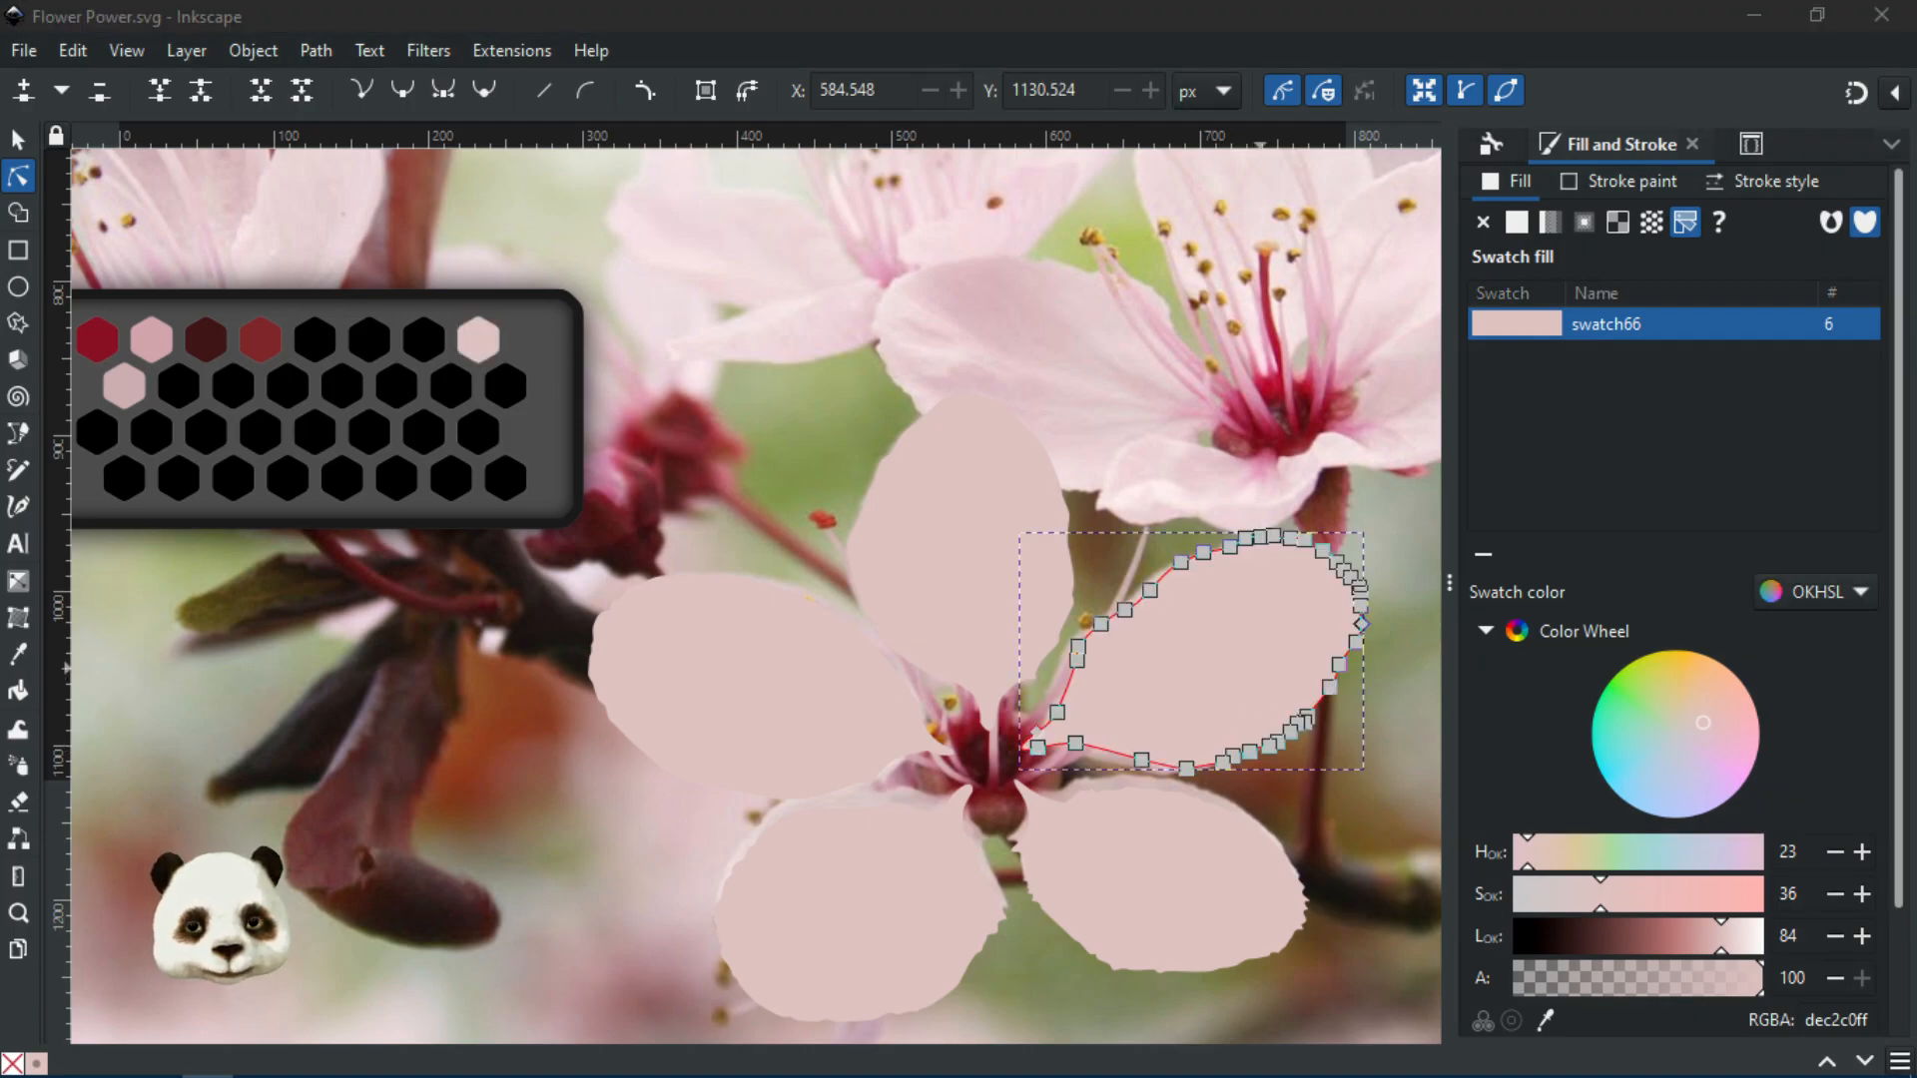
click(1517, 223)
key(ctrl+alt+v)
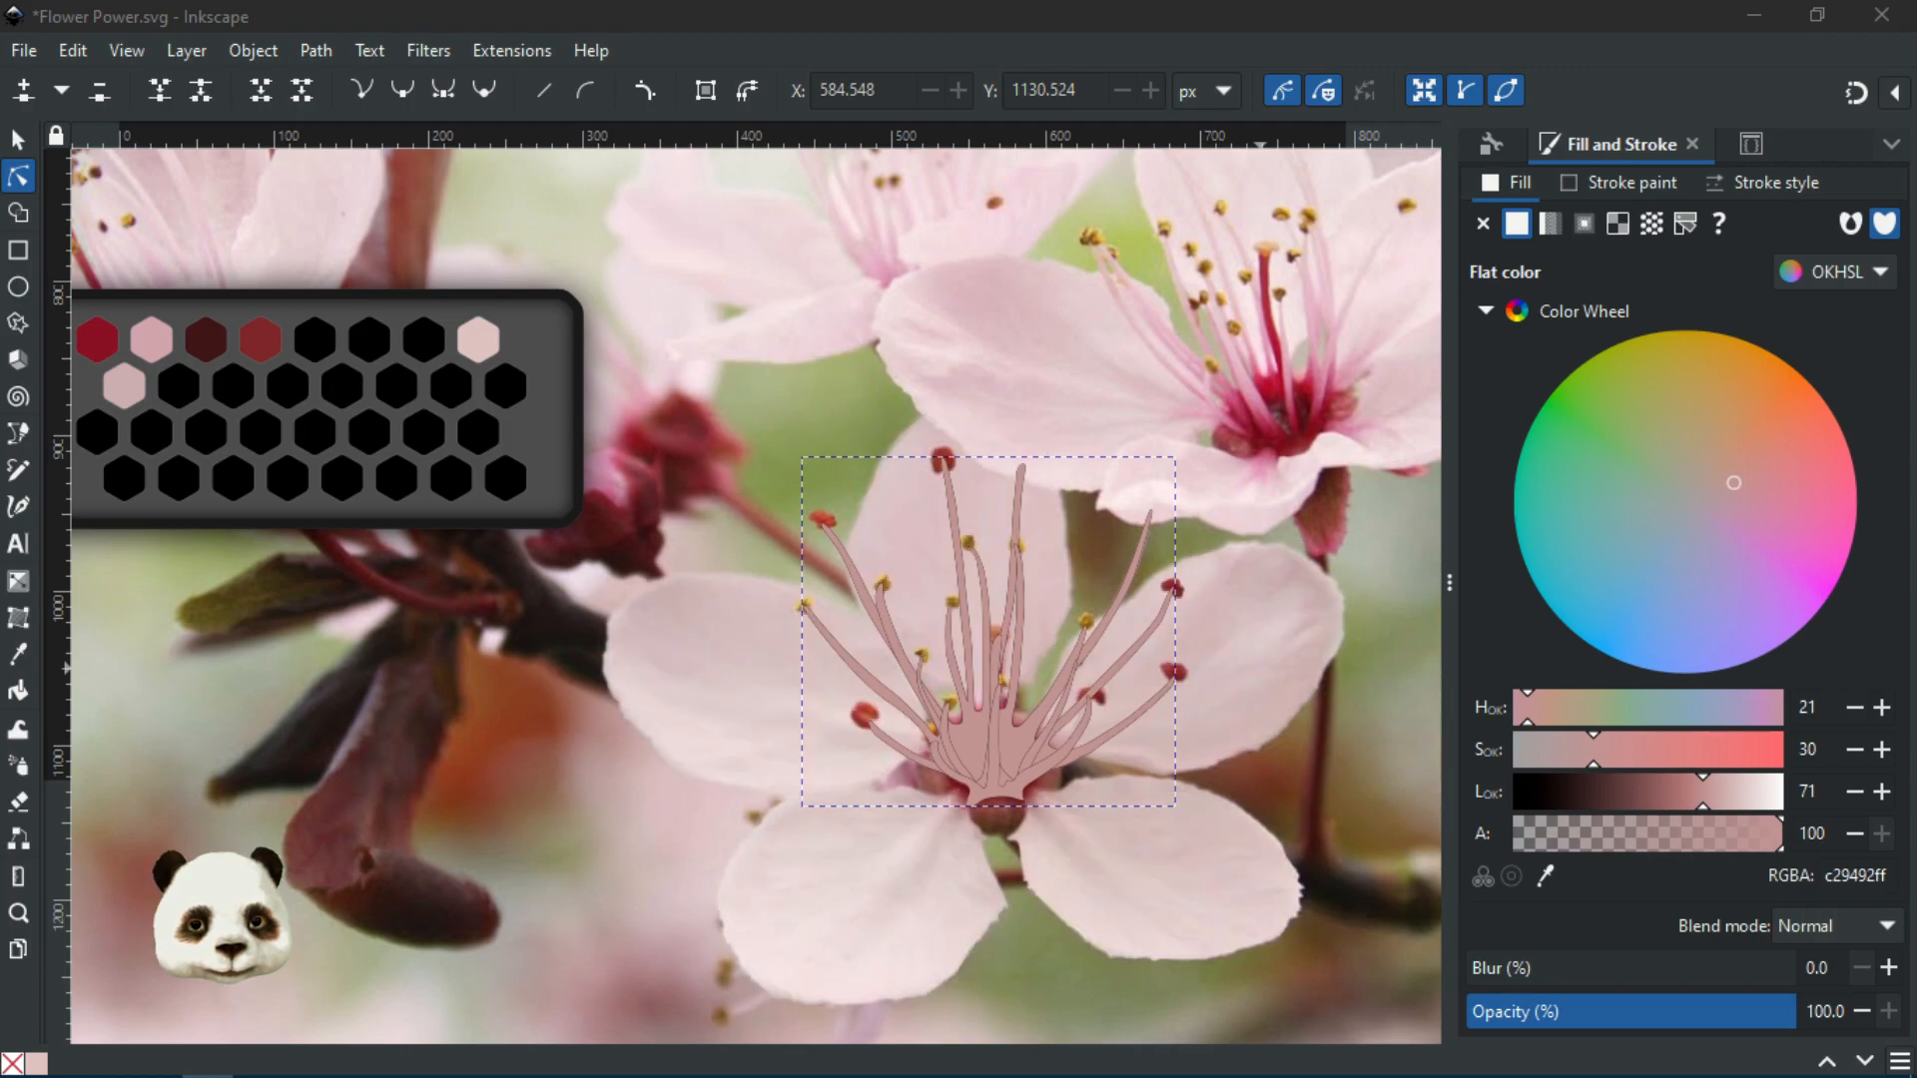
key(Escape)
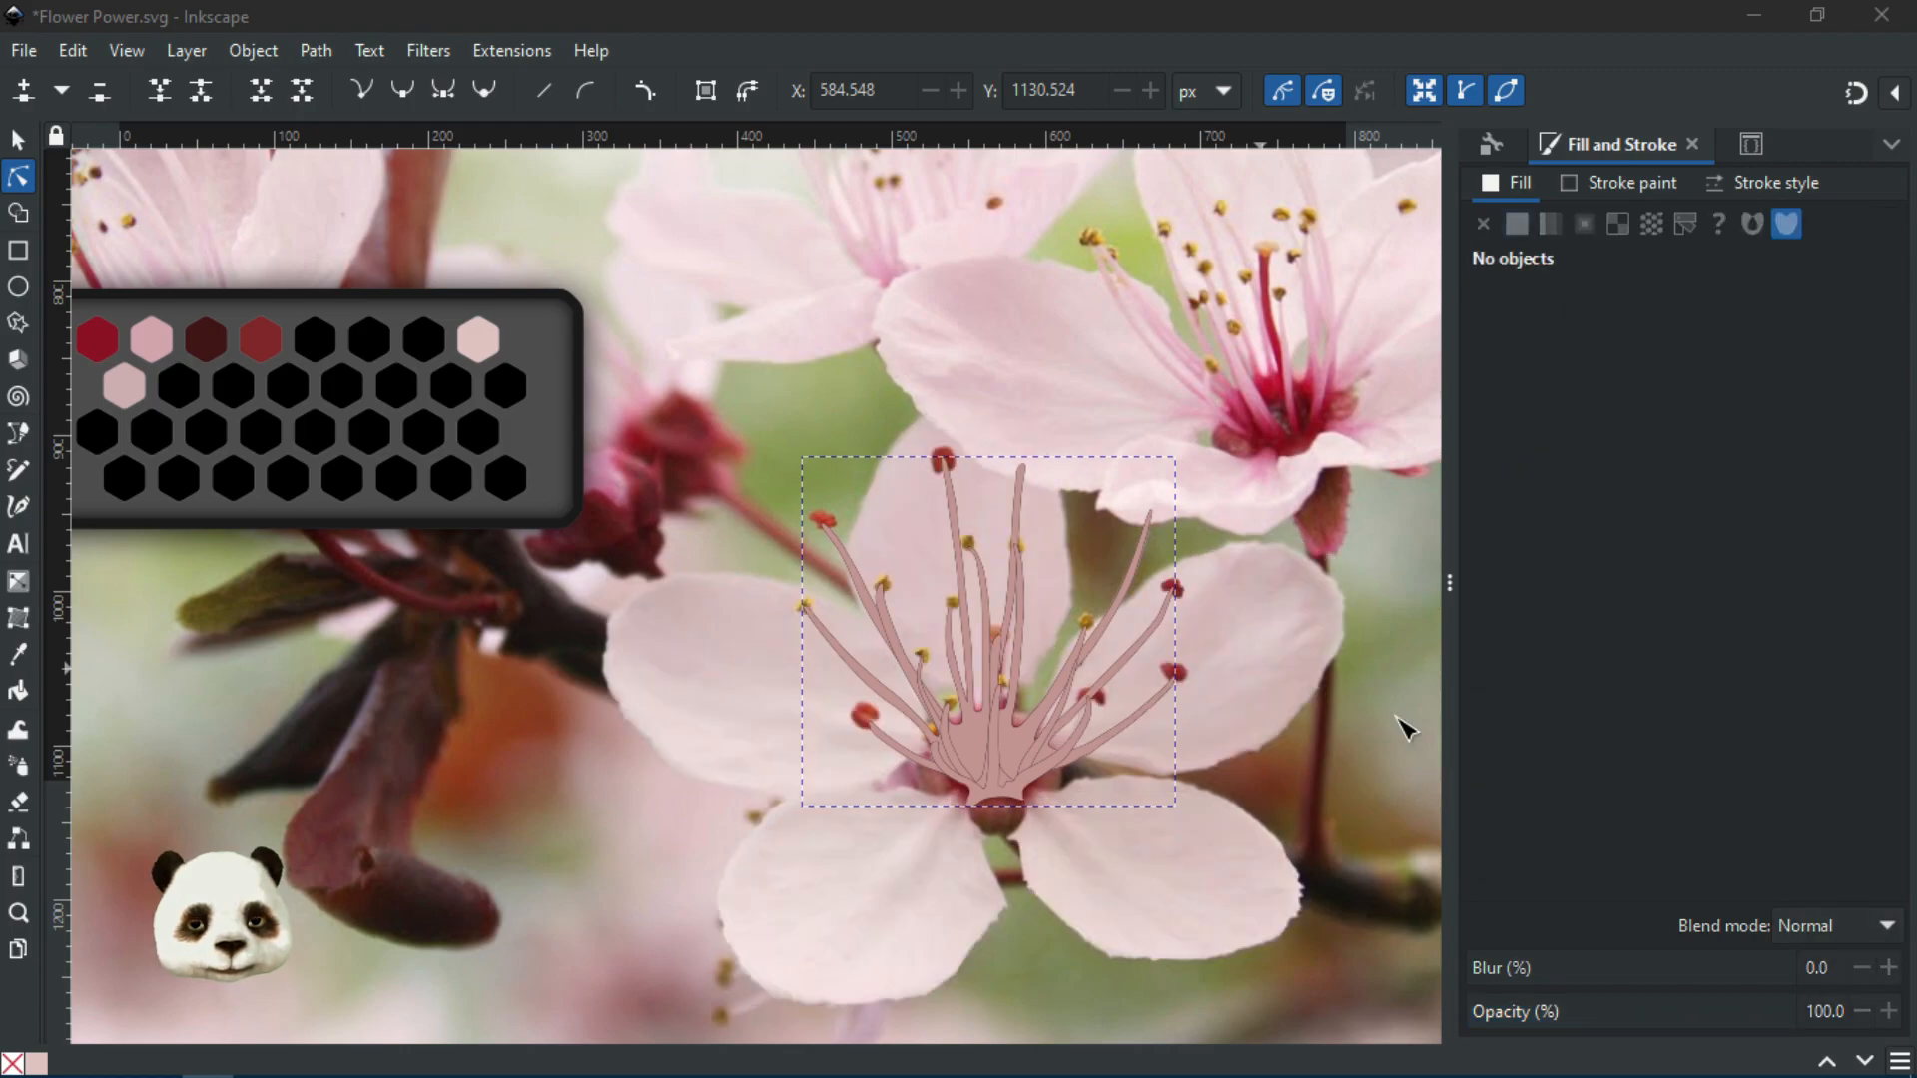
scroll(1070, 770, up, 3)
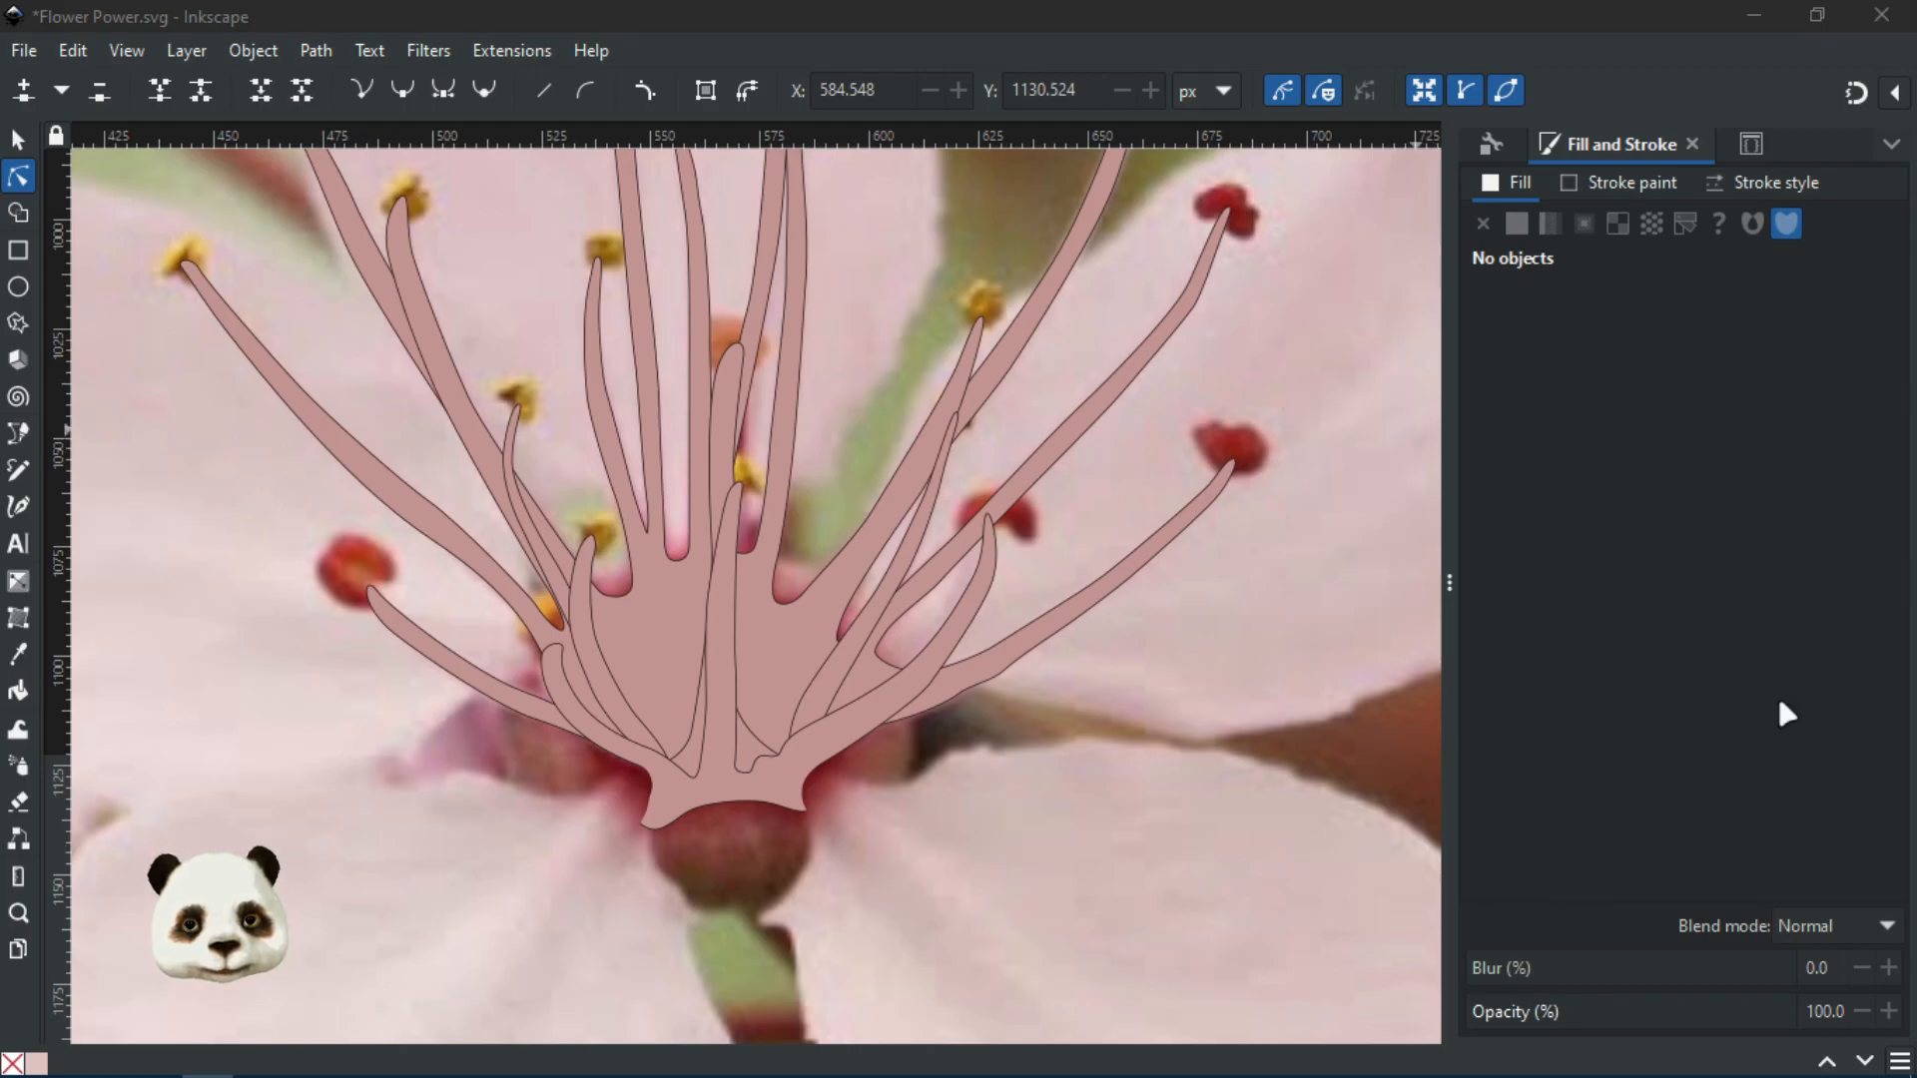
Reselect the stamens, keep them at full opacity, and set their fill to no paint
key(ctrl+a)
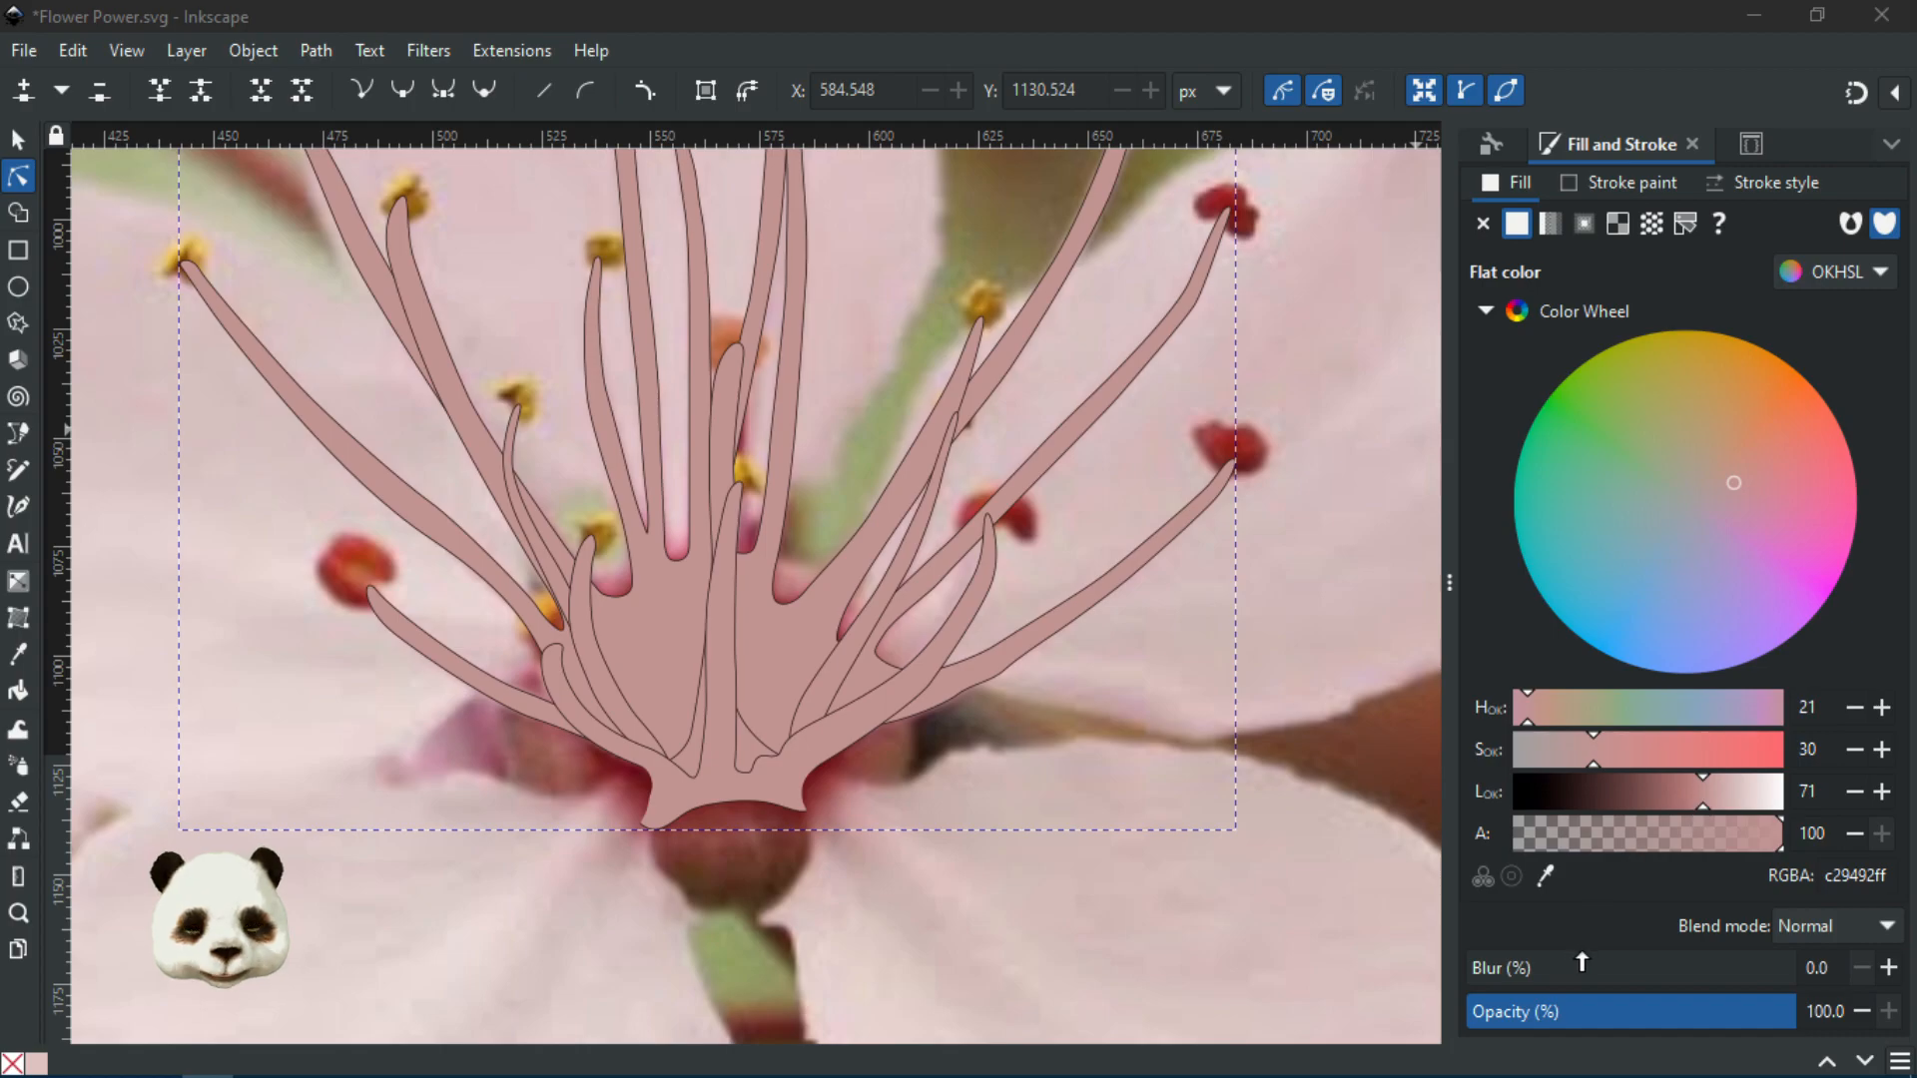
click(1604, 1016)
drag(1604, 1016, 1803, 1018)
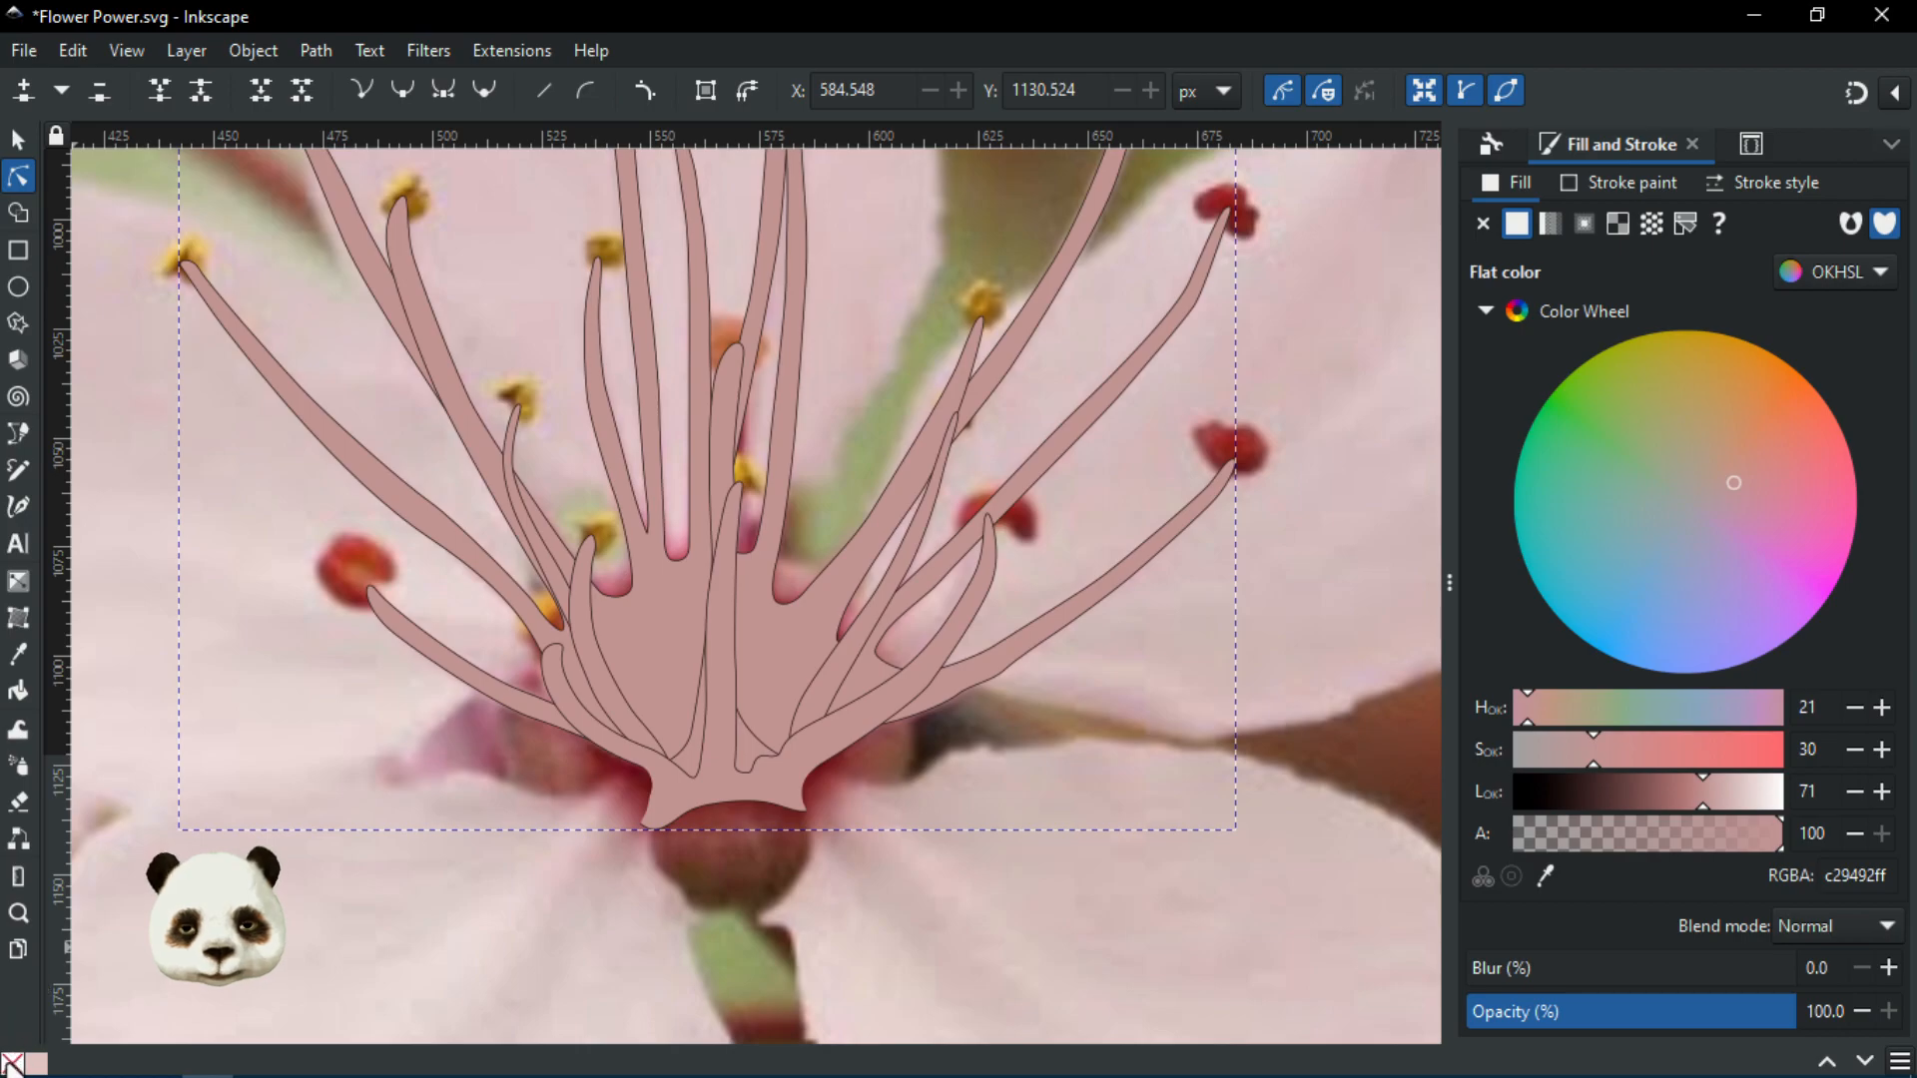
click(13, 1064)
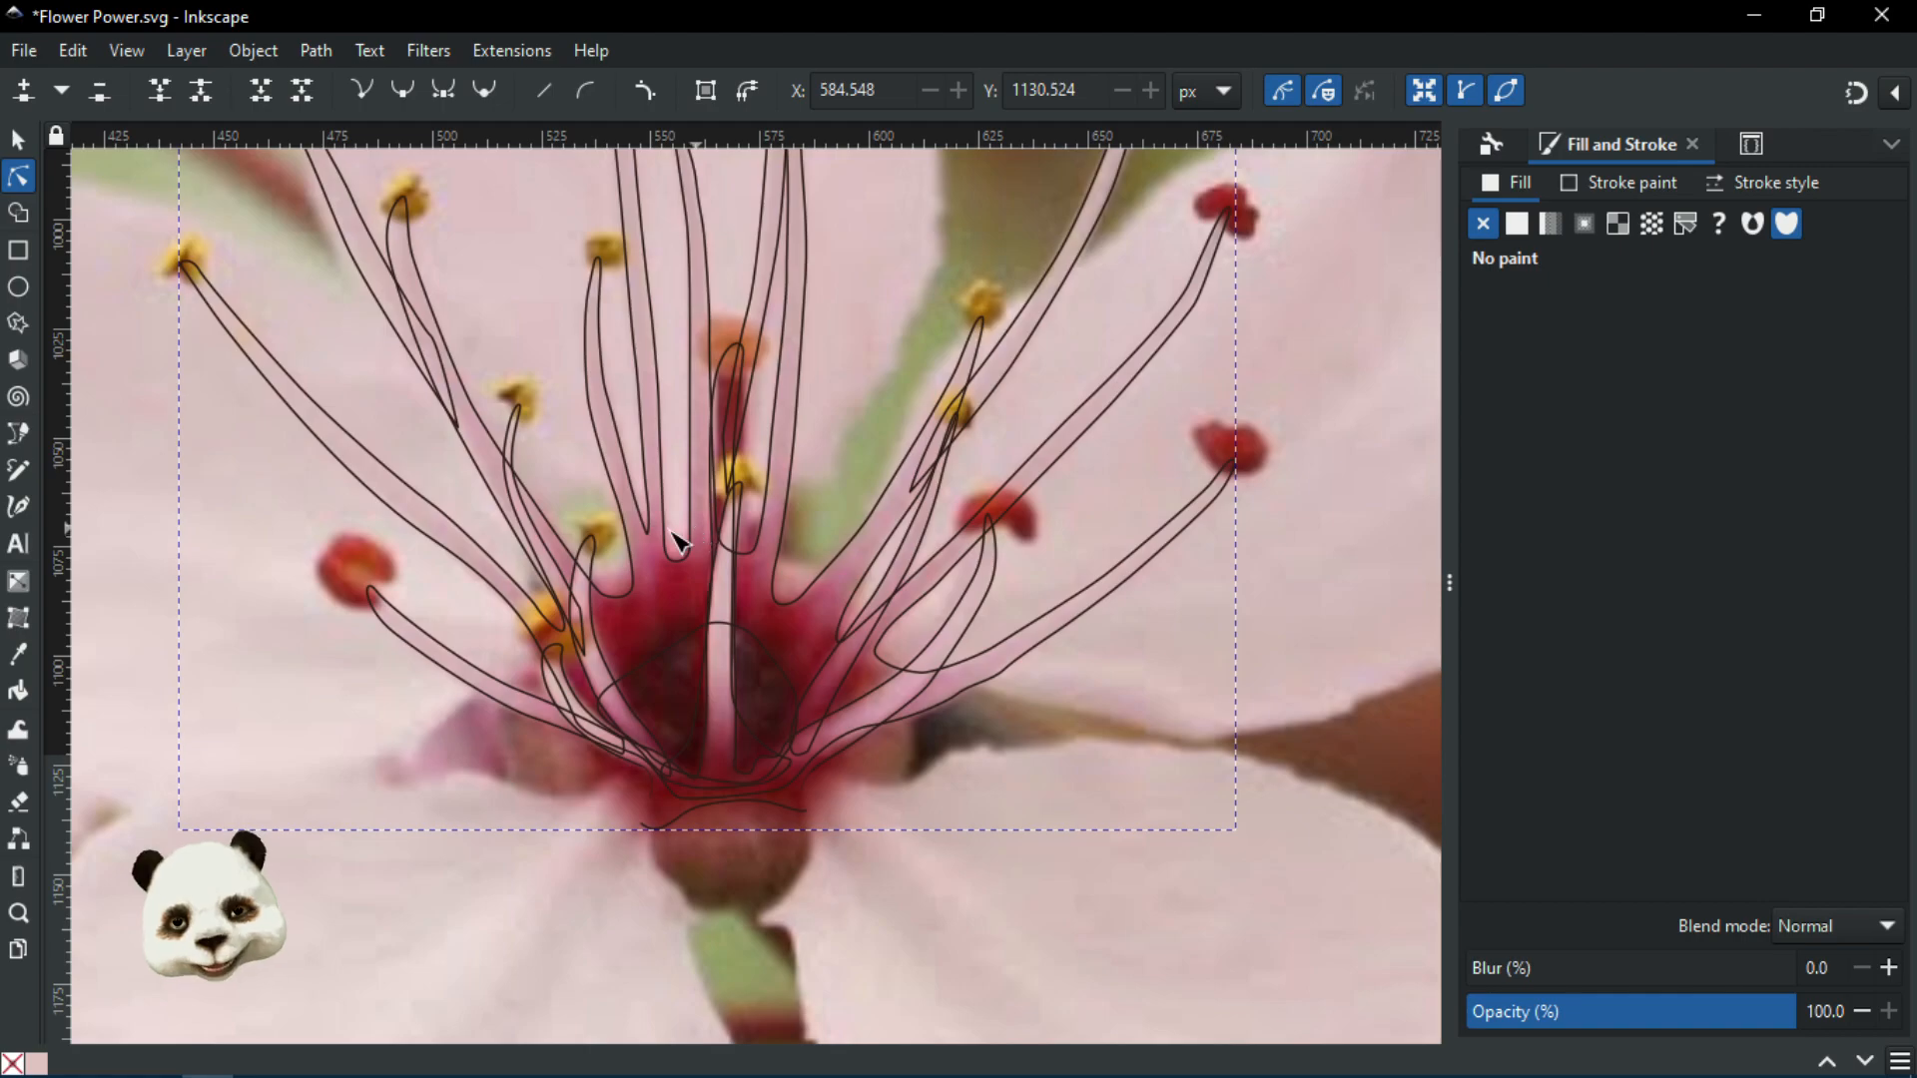
Fill the central stamen path with the palette's dark red 7d2729 using the Dropper
scroll(493, 488, up, 4)
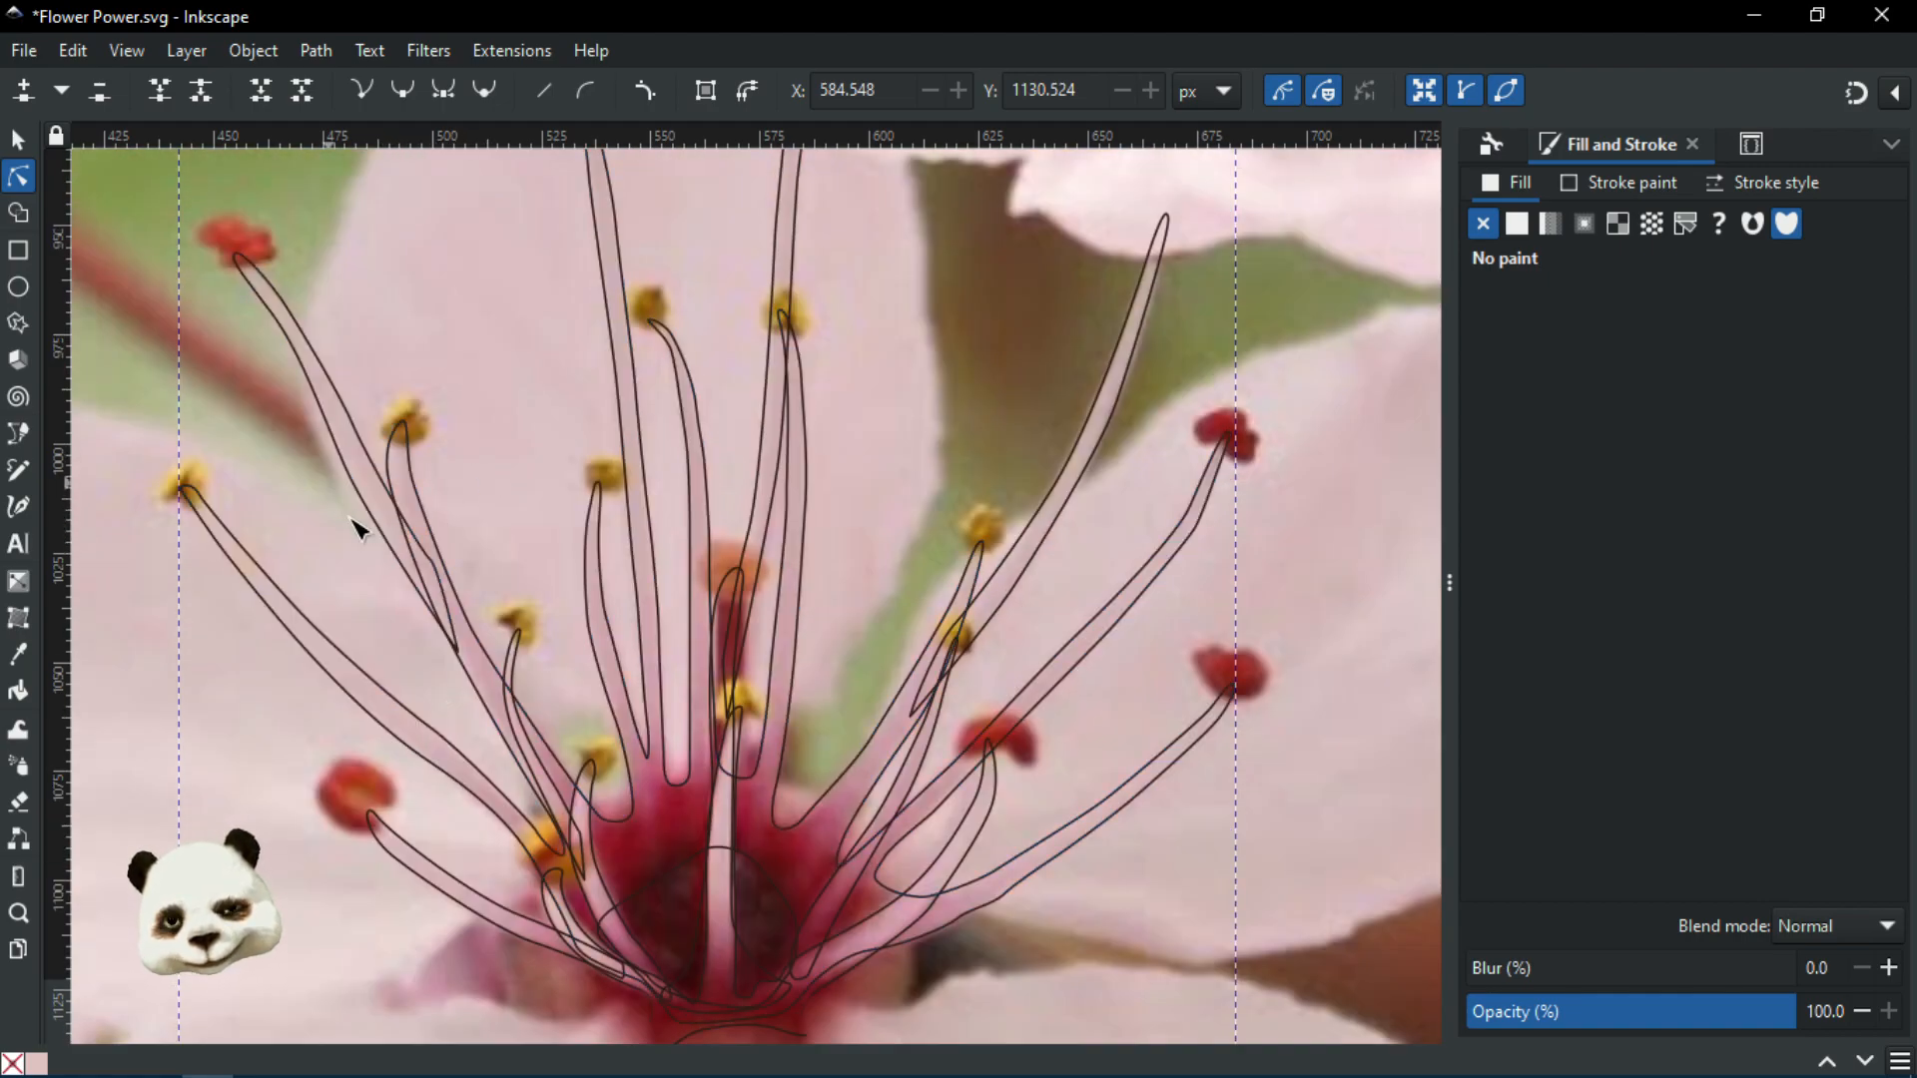
drag(698, 625, 761, 530)
scroll(766, 530, up, 2)
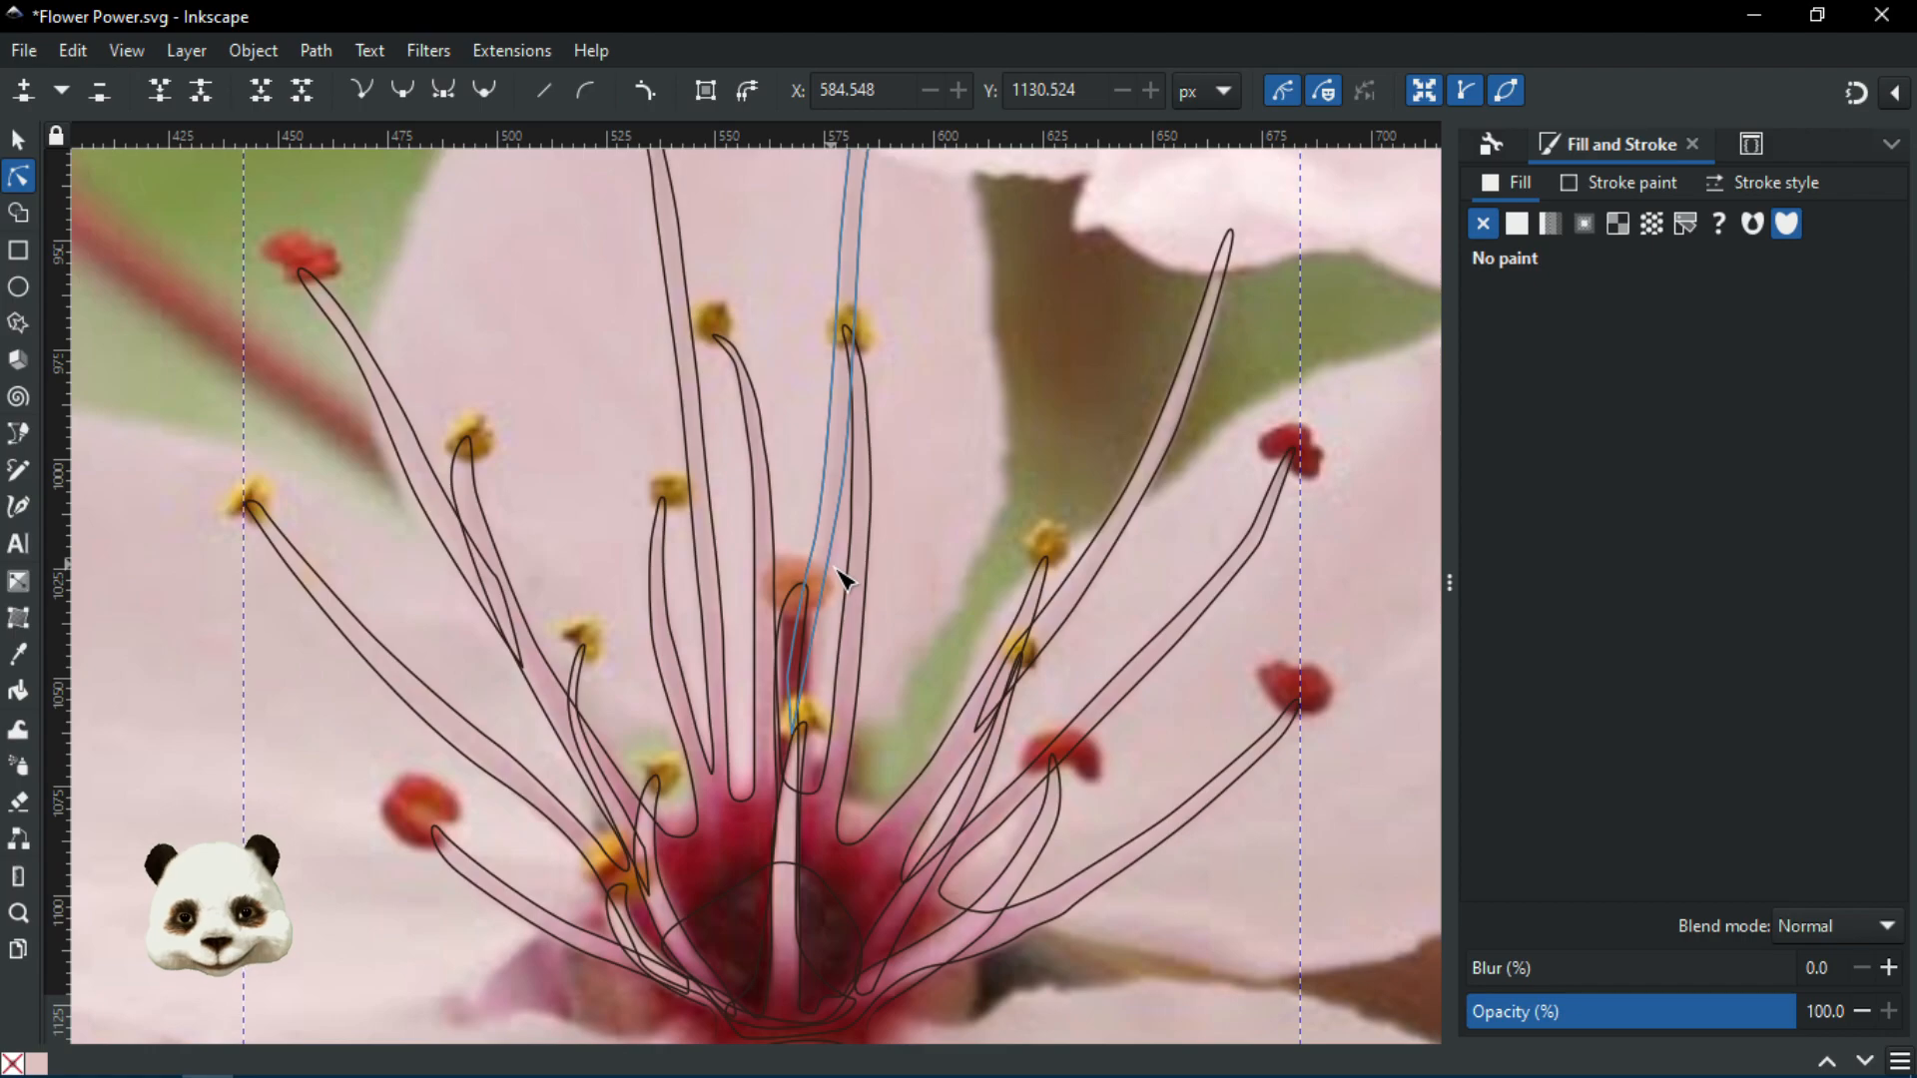
click(803, 599)
ctrl+scroll(804, 599, down, 2)
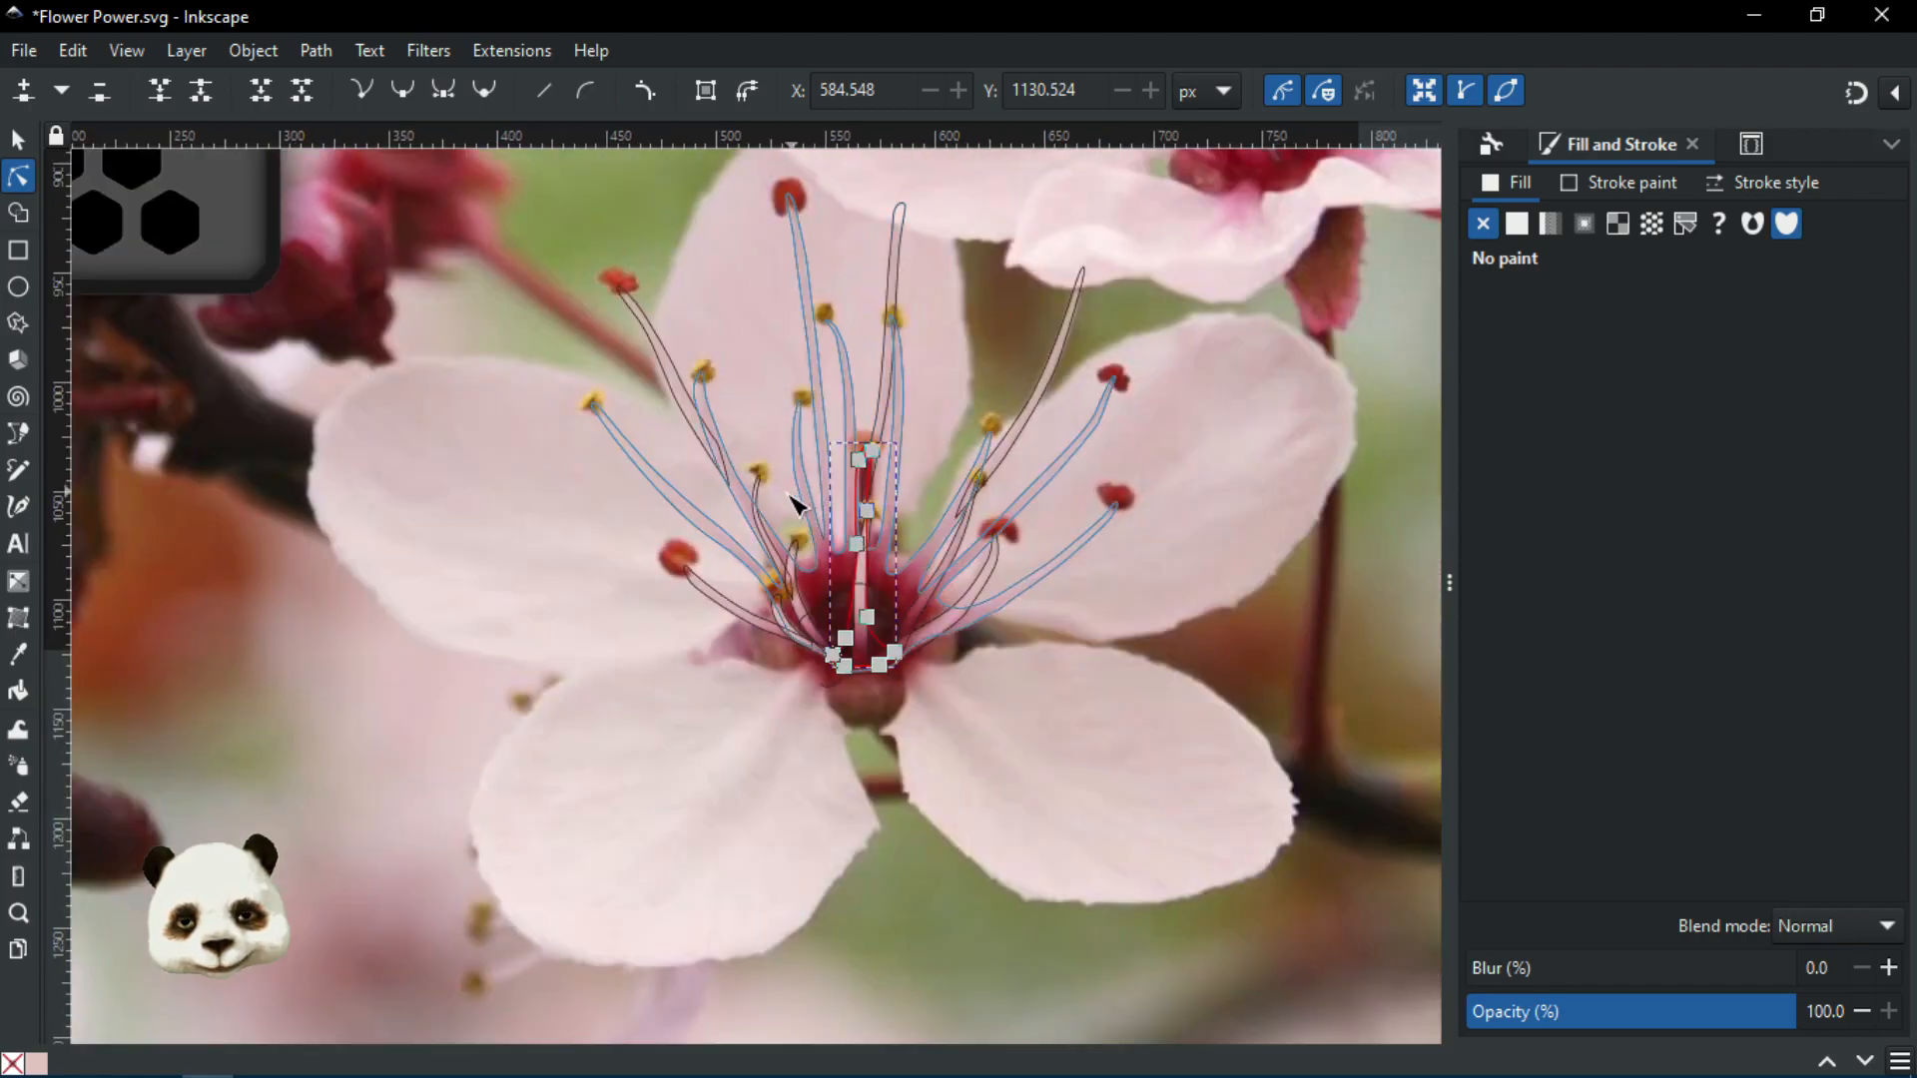
drag(696, 493, 1197, 754)
key(d)
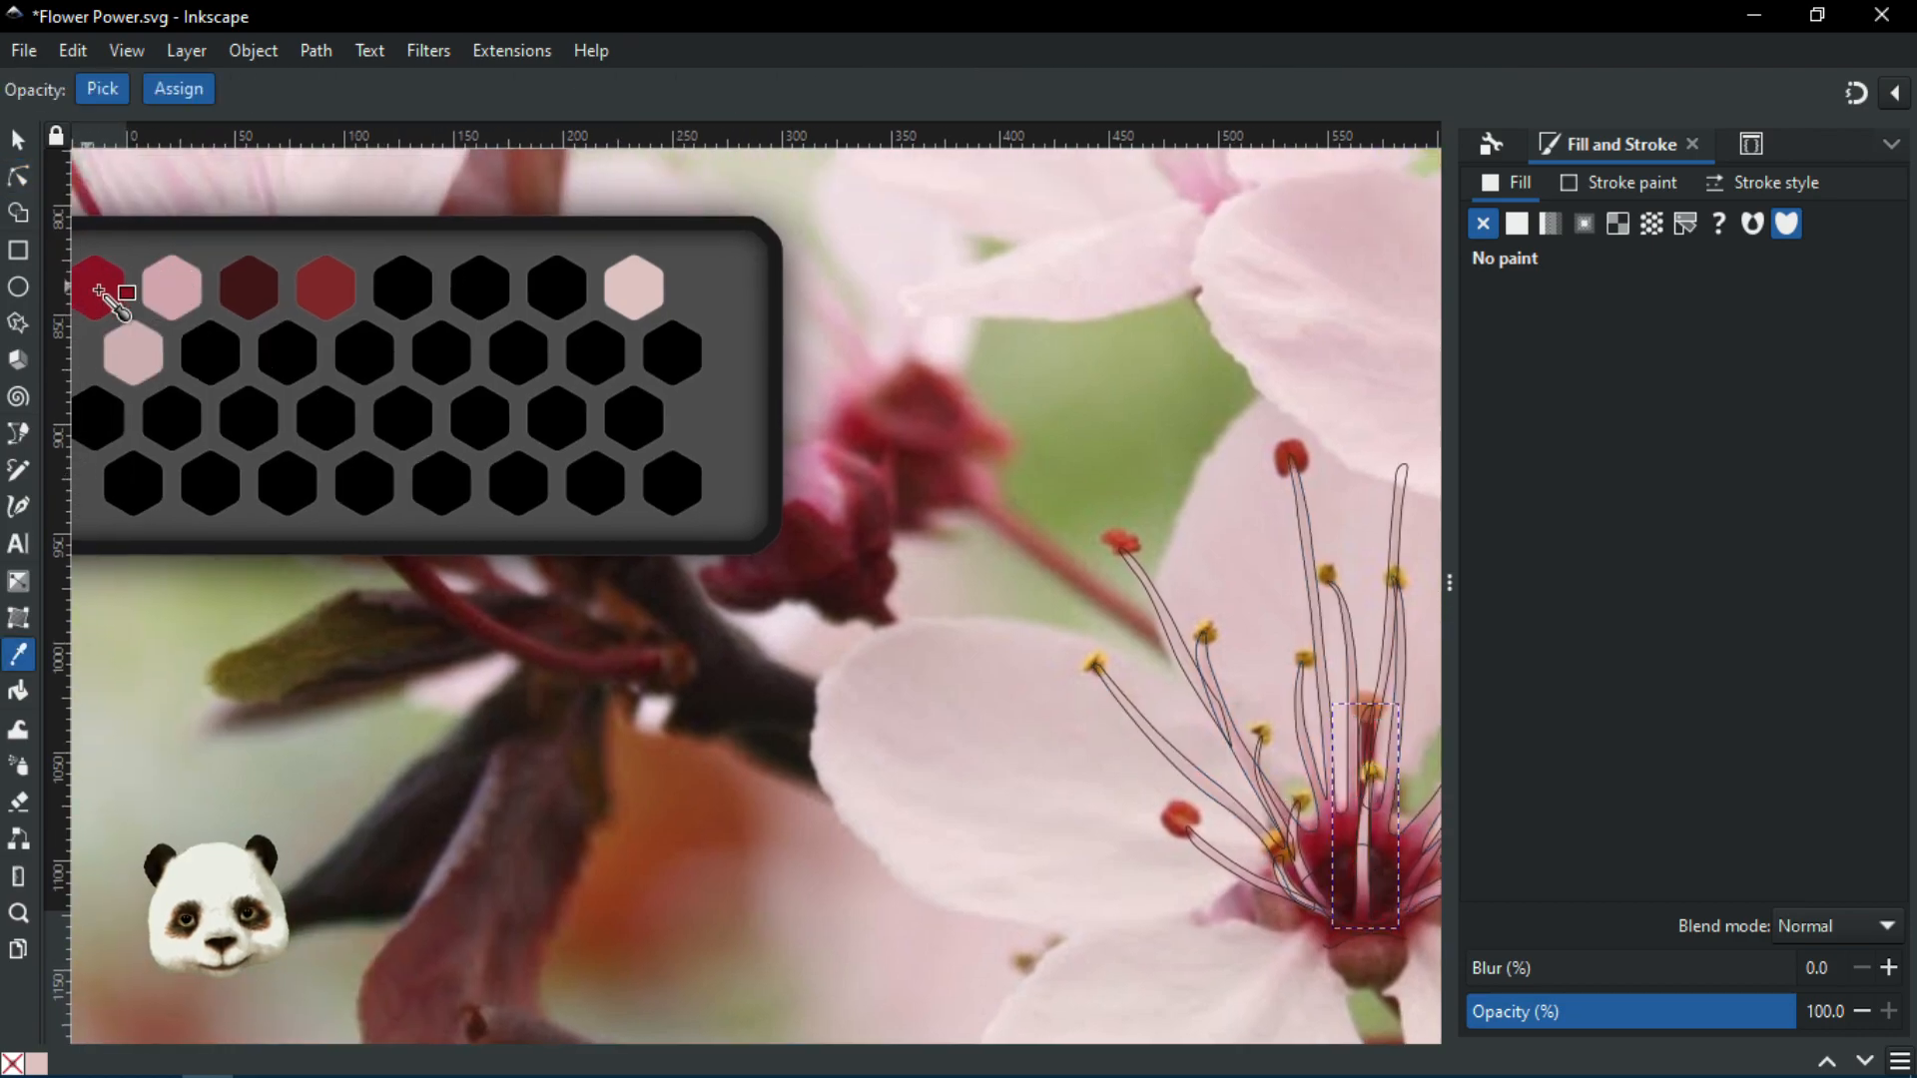
click(325, 290)
Lower the dark red central shape to the bottom of the stacking order
scroll(678, 415, right, 2)
scroll(677, 415, down, 1)
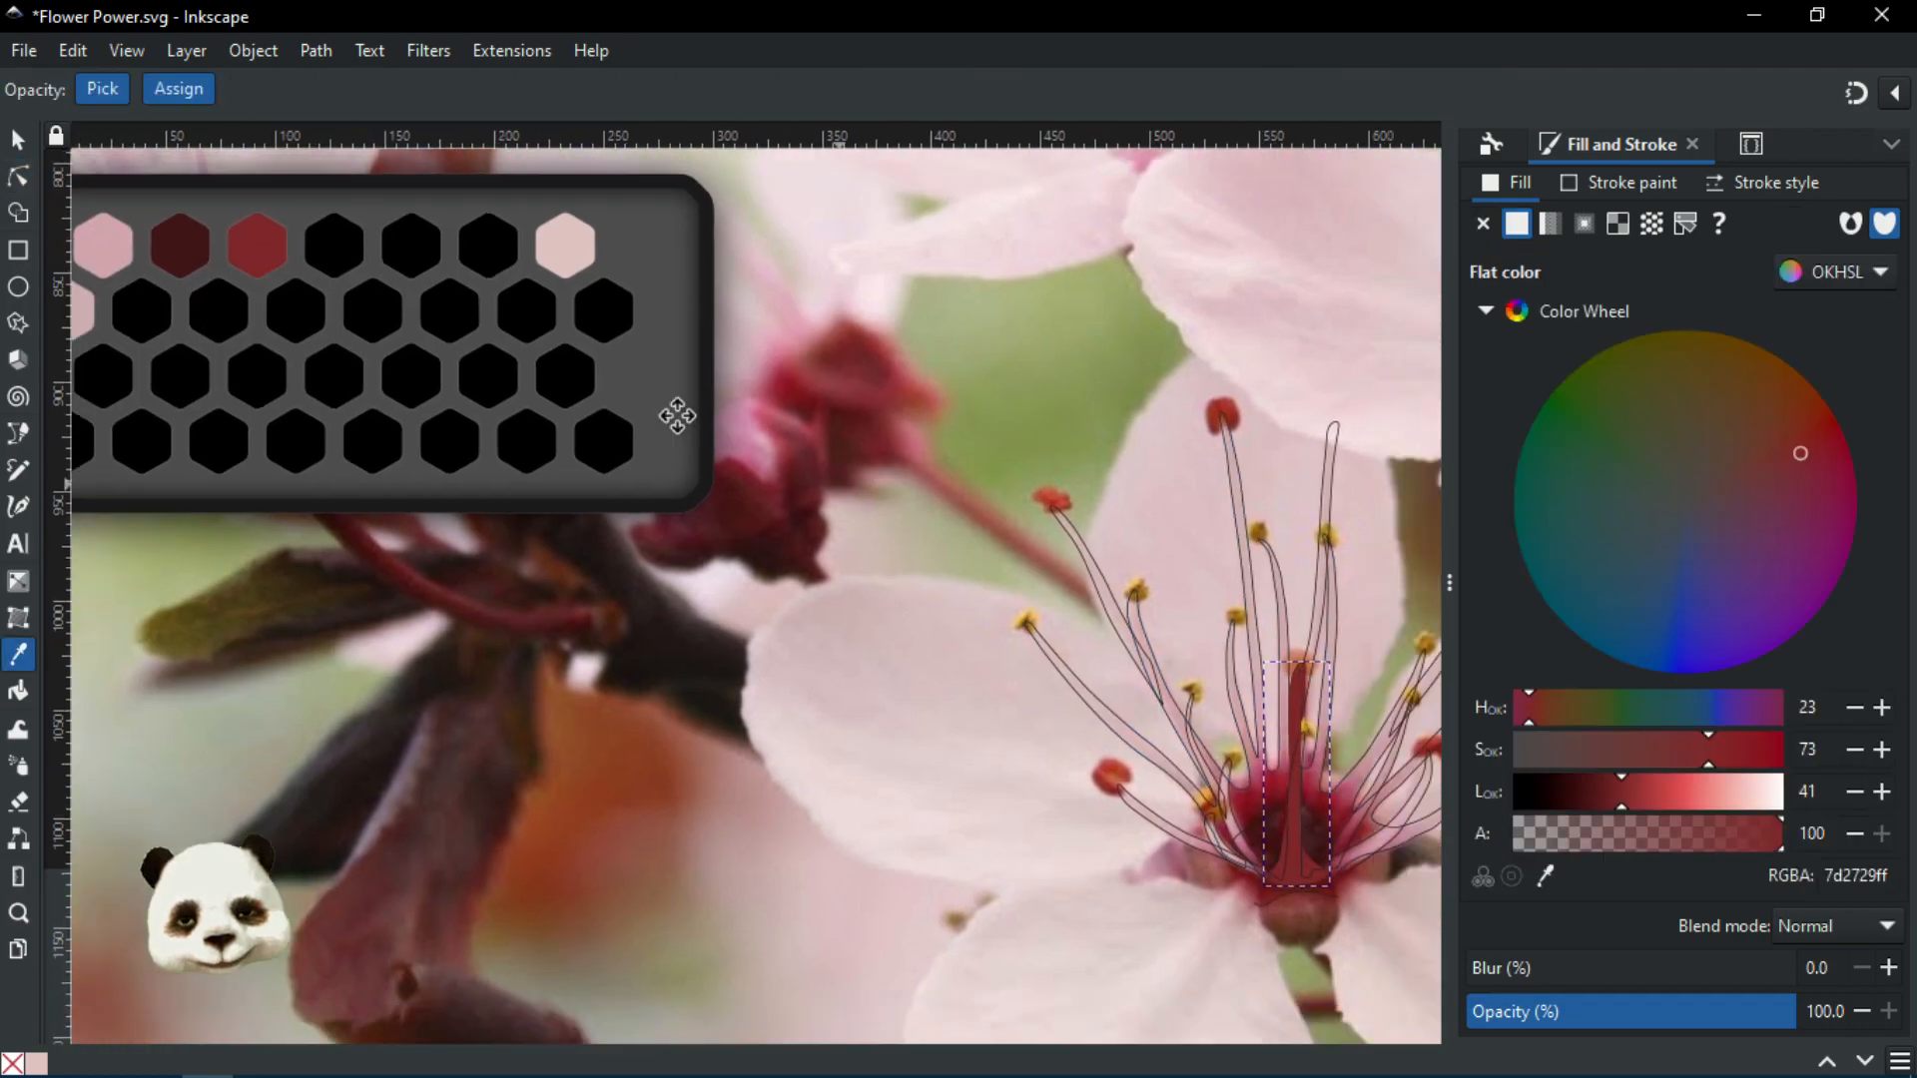
scroll(677, 415, right, 3)
scroll(677, 415, down, 2)
ctrl+scroll(1169, 655, up, 1)
ctrl+scroll(1115, 583, up, 1)
scroll(1116, 583, down, 4)
scroll(1115, 583, right, 1)
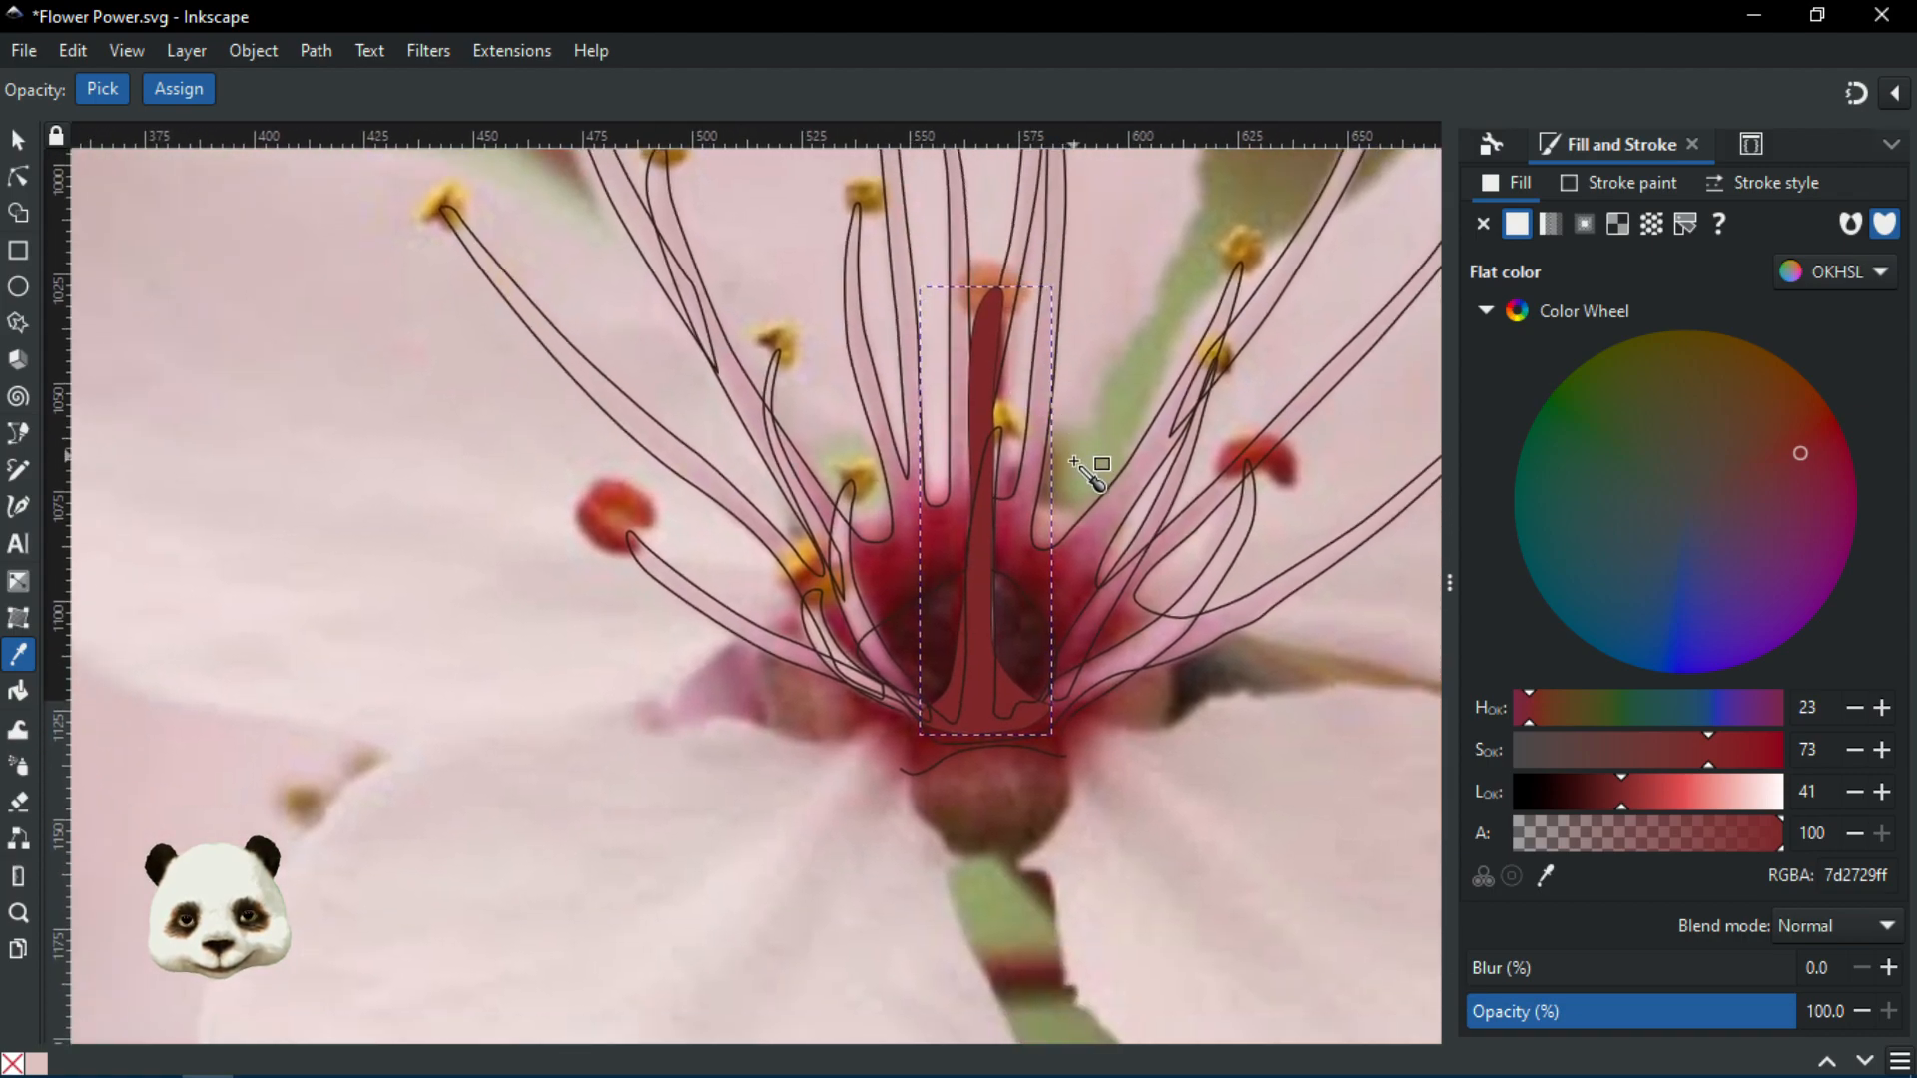
ctrl+scroll(1133, 663, up, 1)
ctrl+scroll(1134, 663, up, 1)
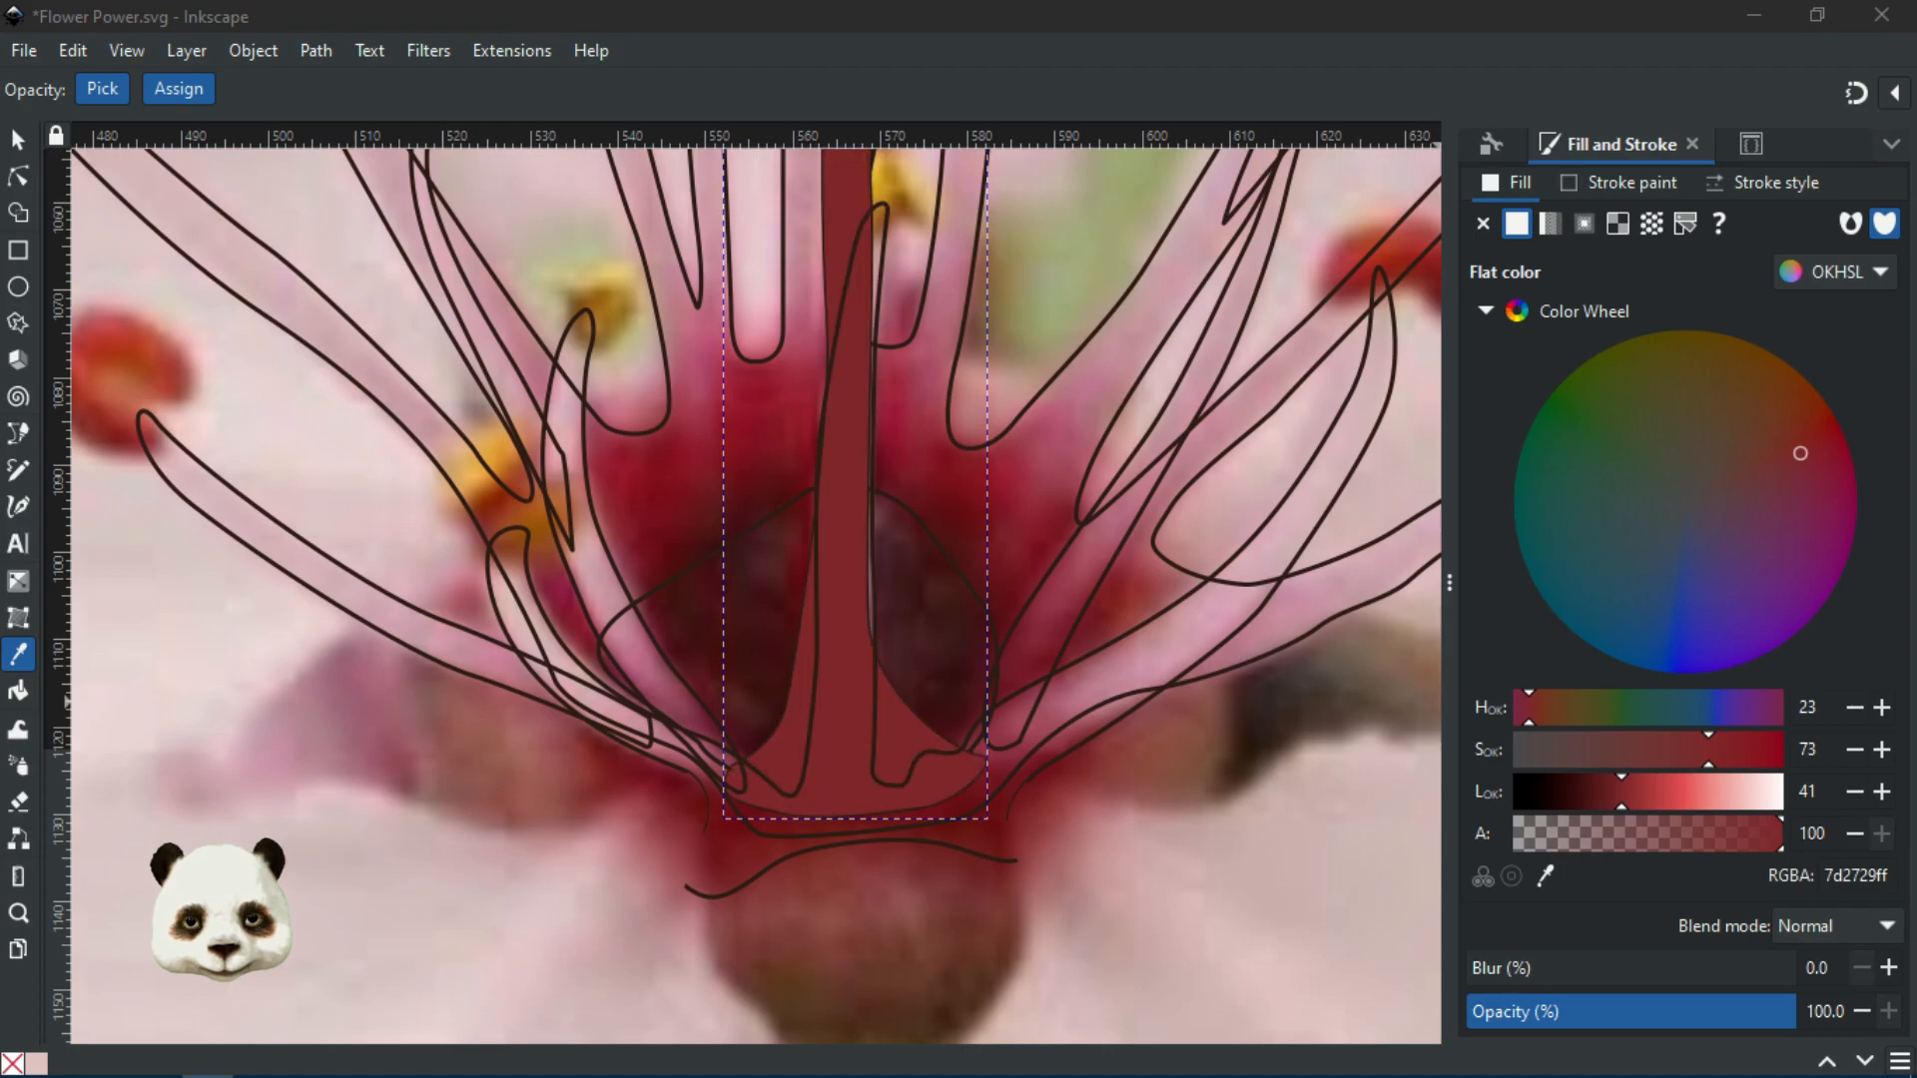
key(End)
key(Home)
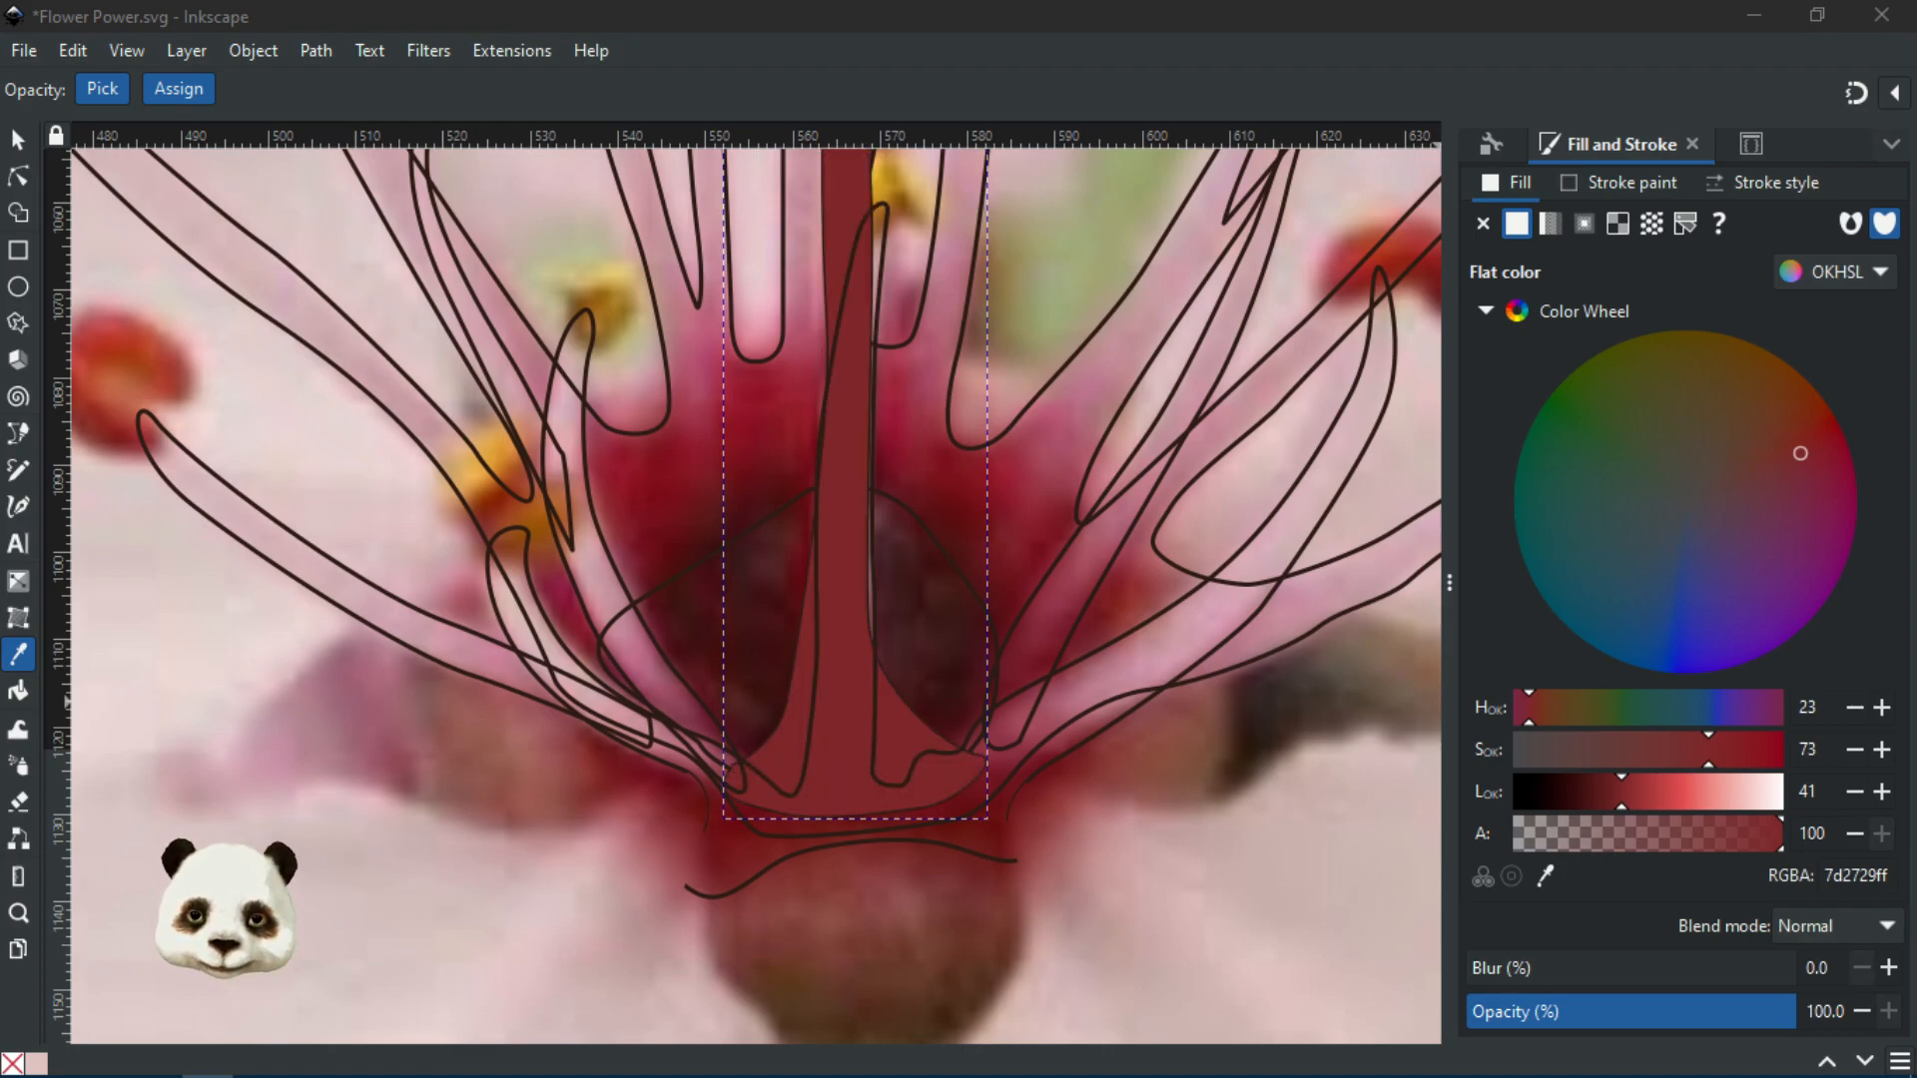
key(End)
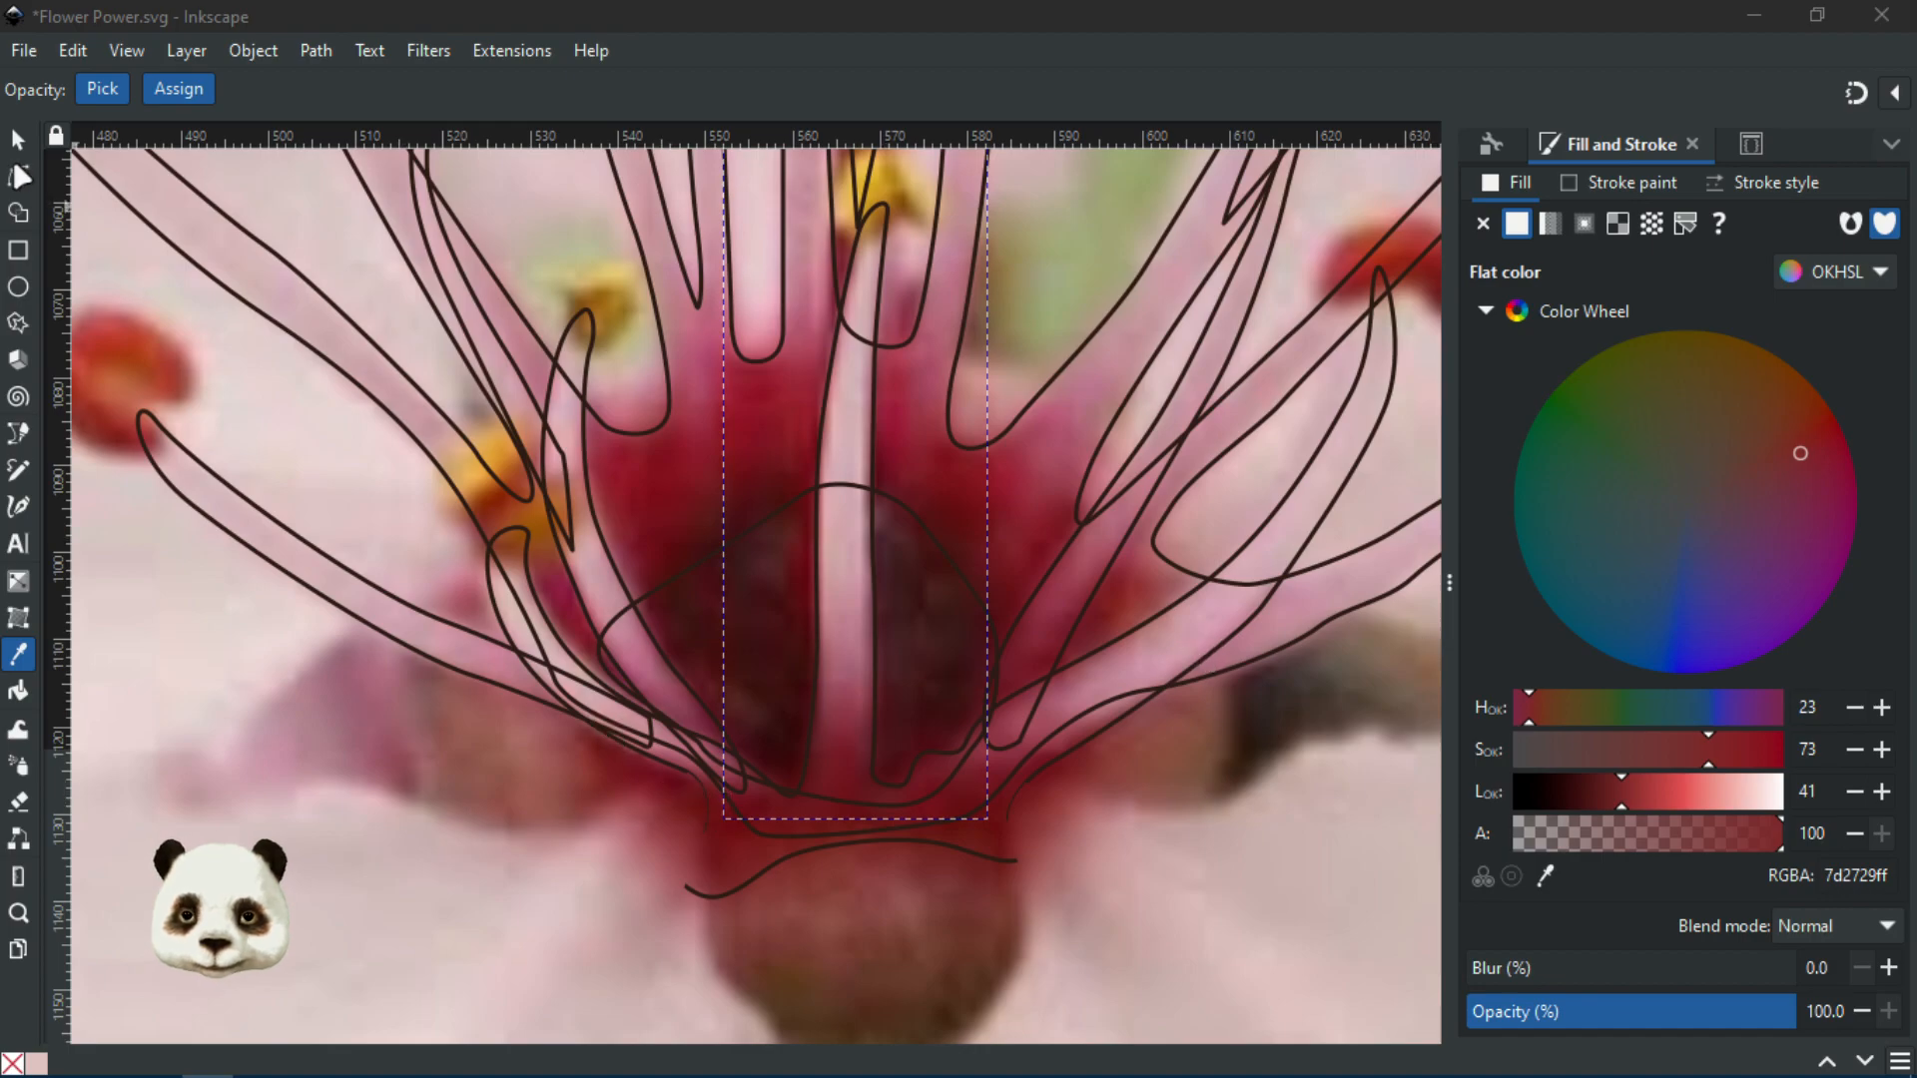
Select the large centre outline path43 and show it inside group g65 in Layers and Objects
key(n)
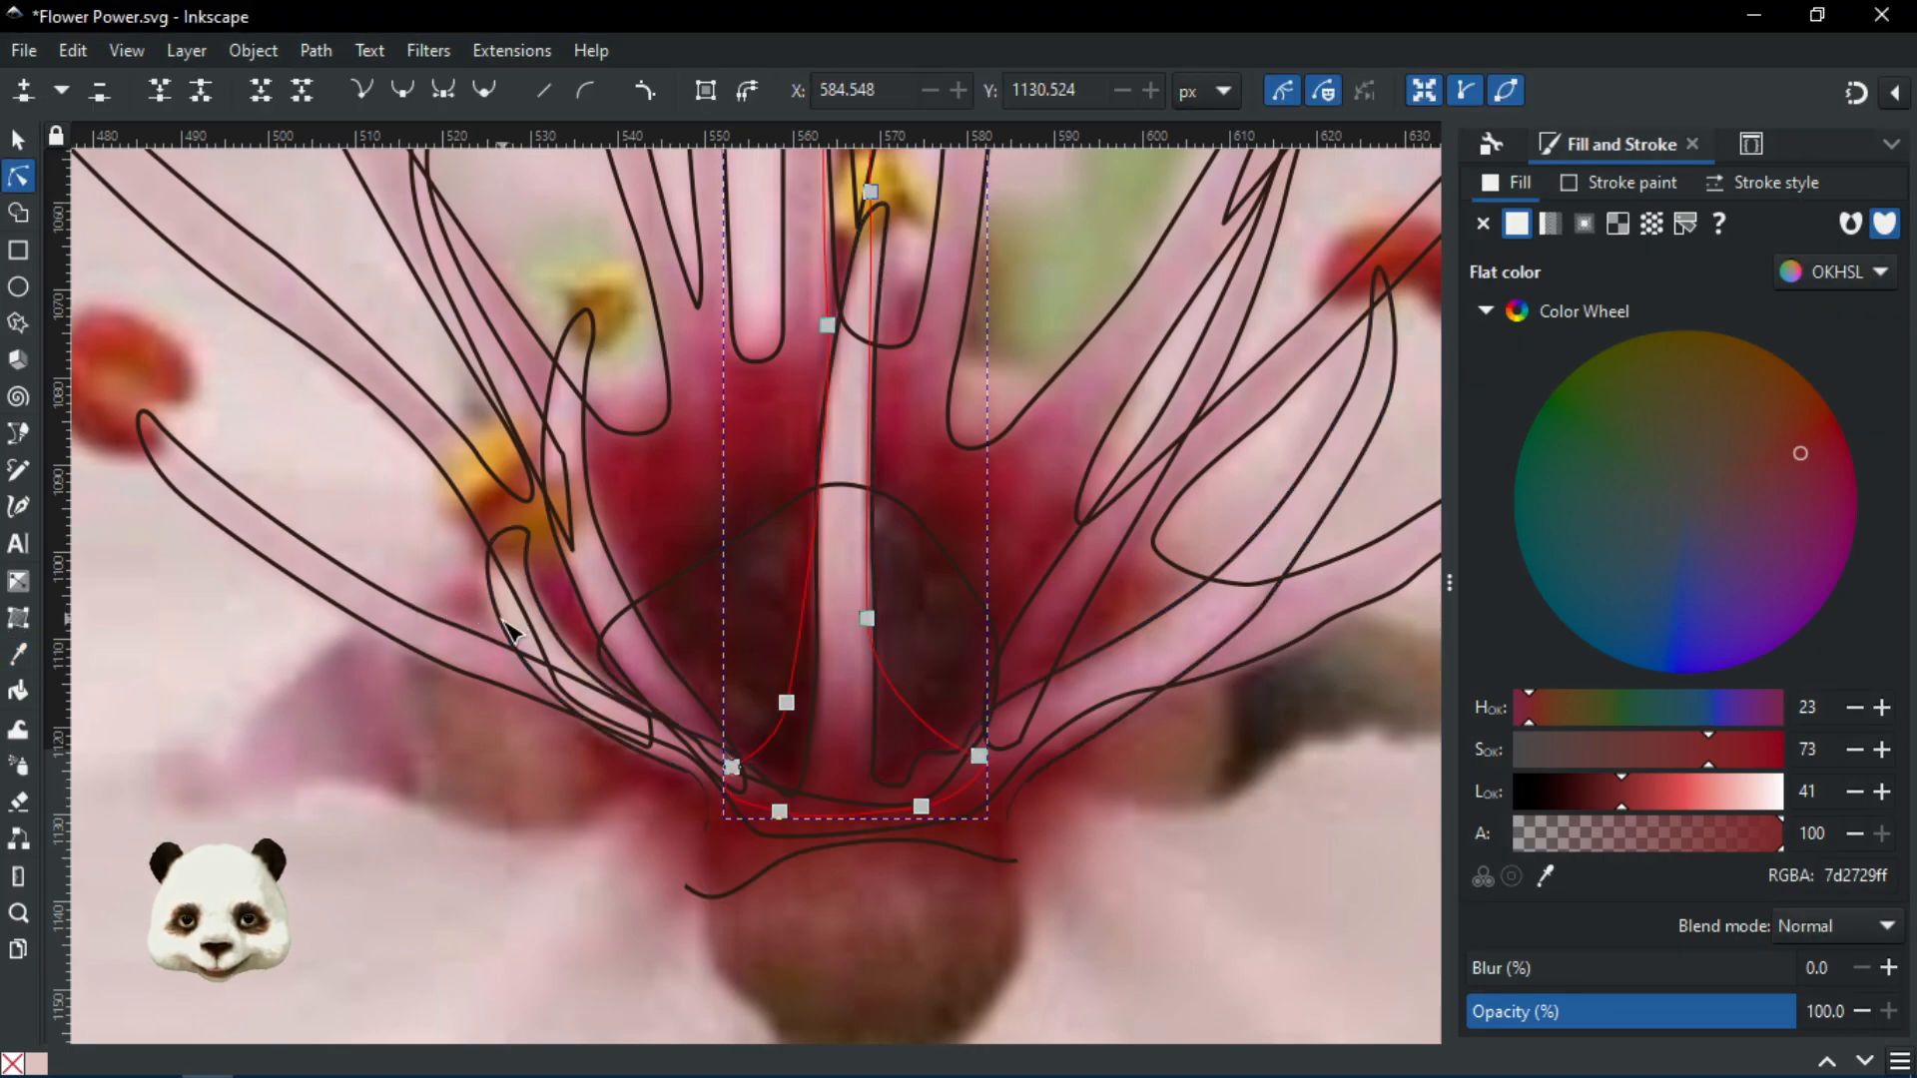
click(535, 648)
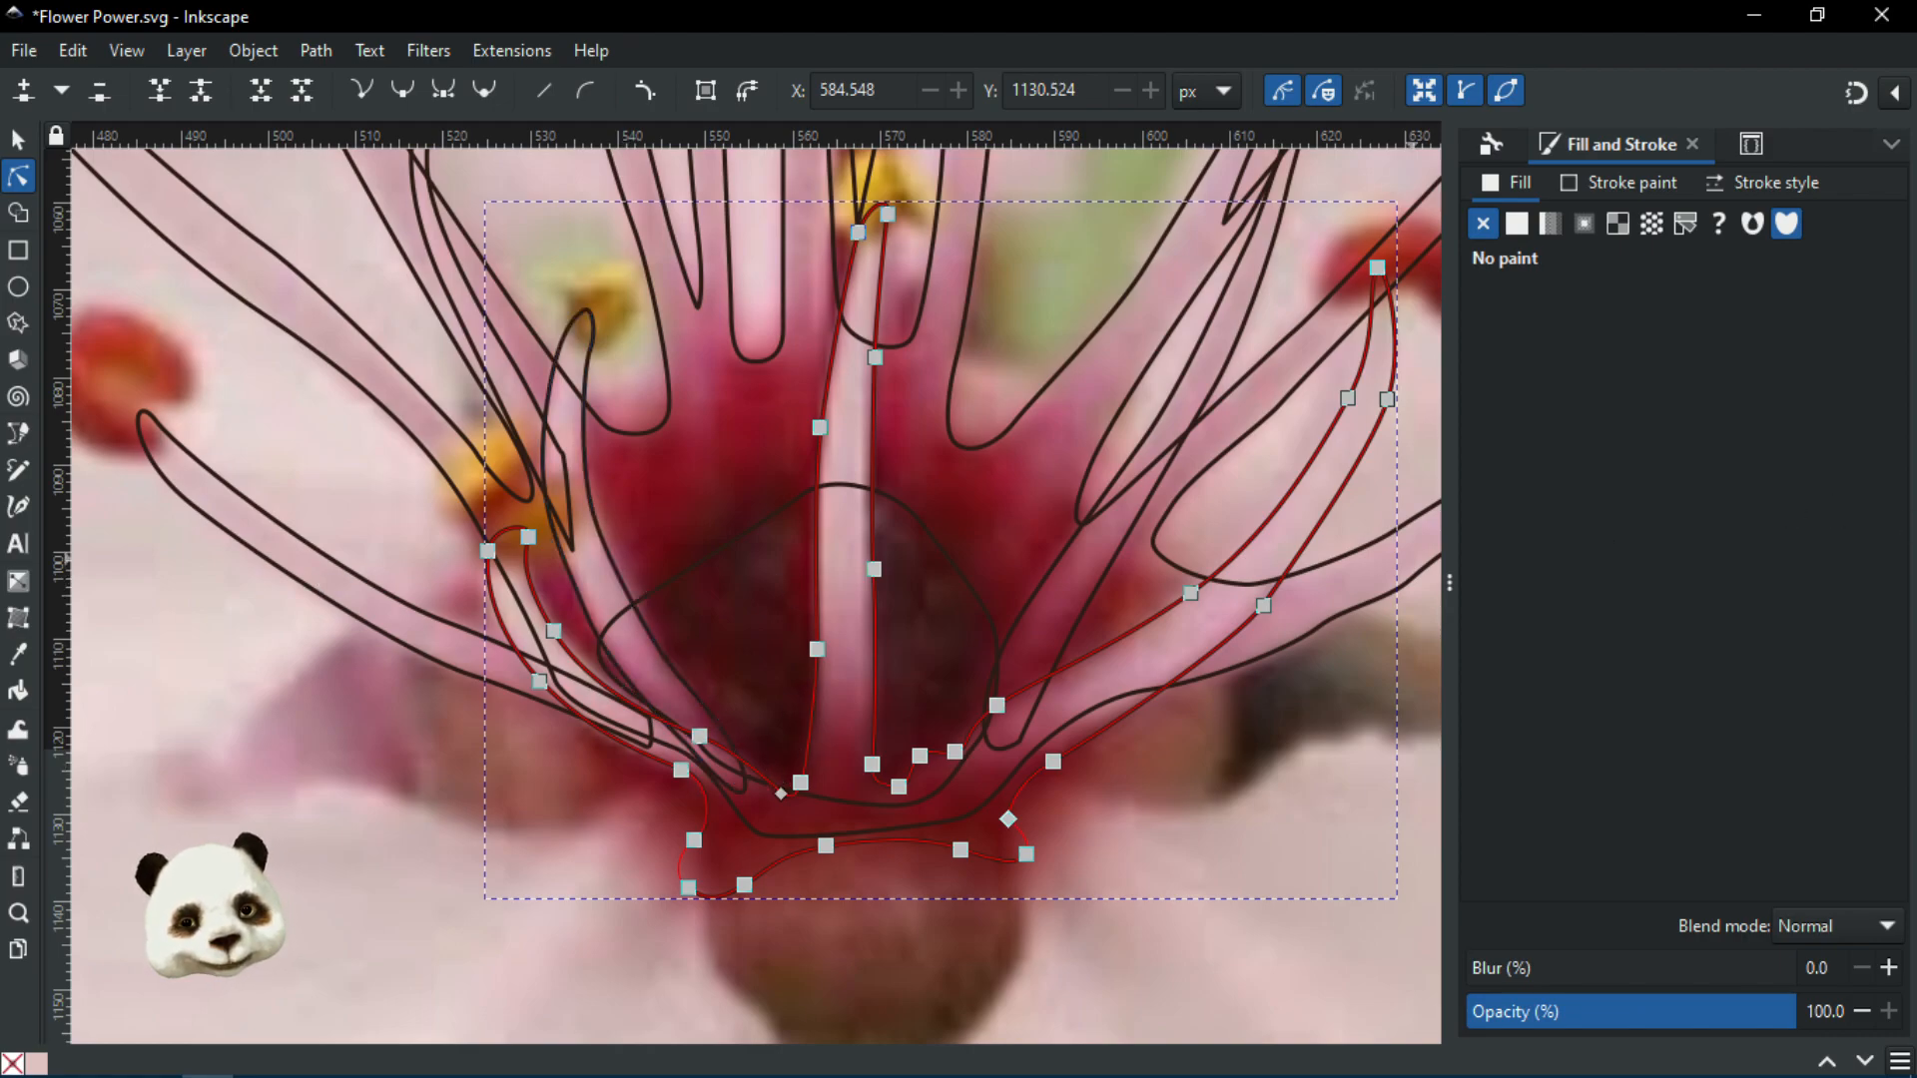
key(ctrl+shift+l)
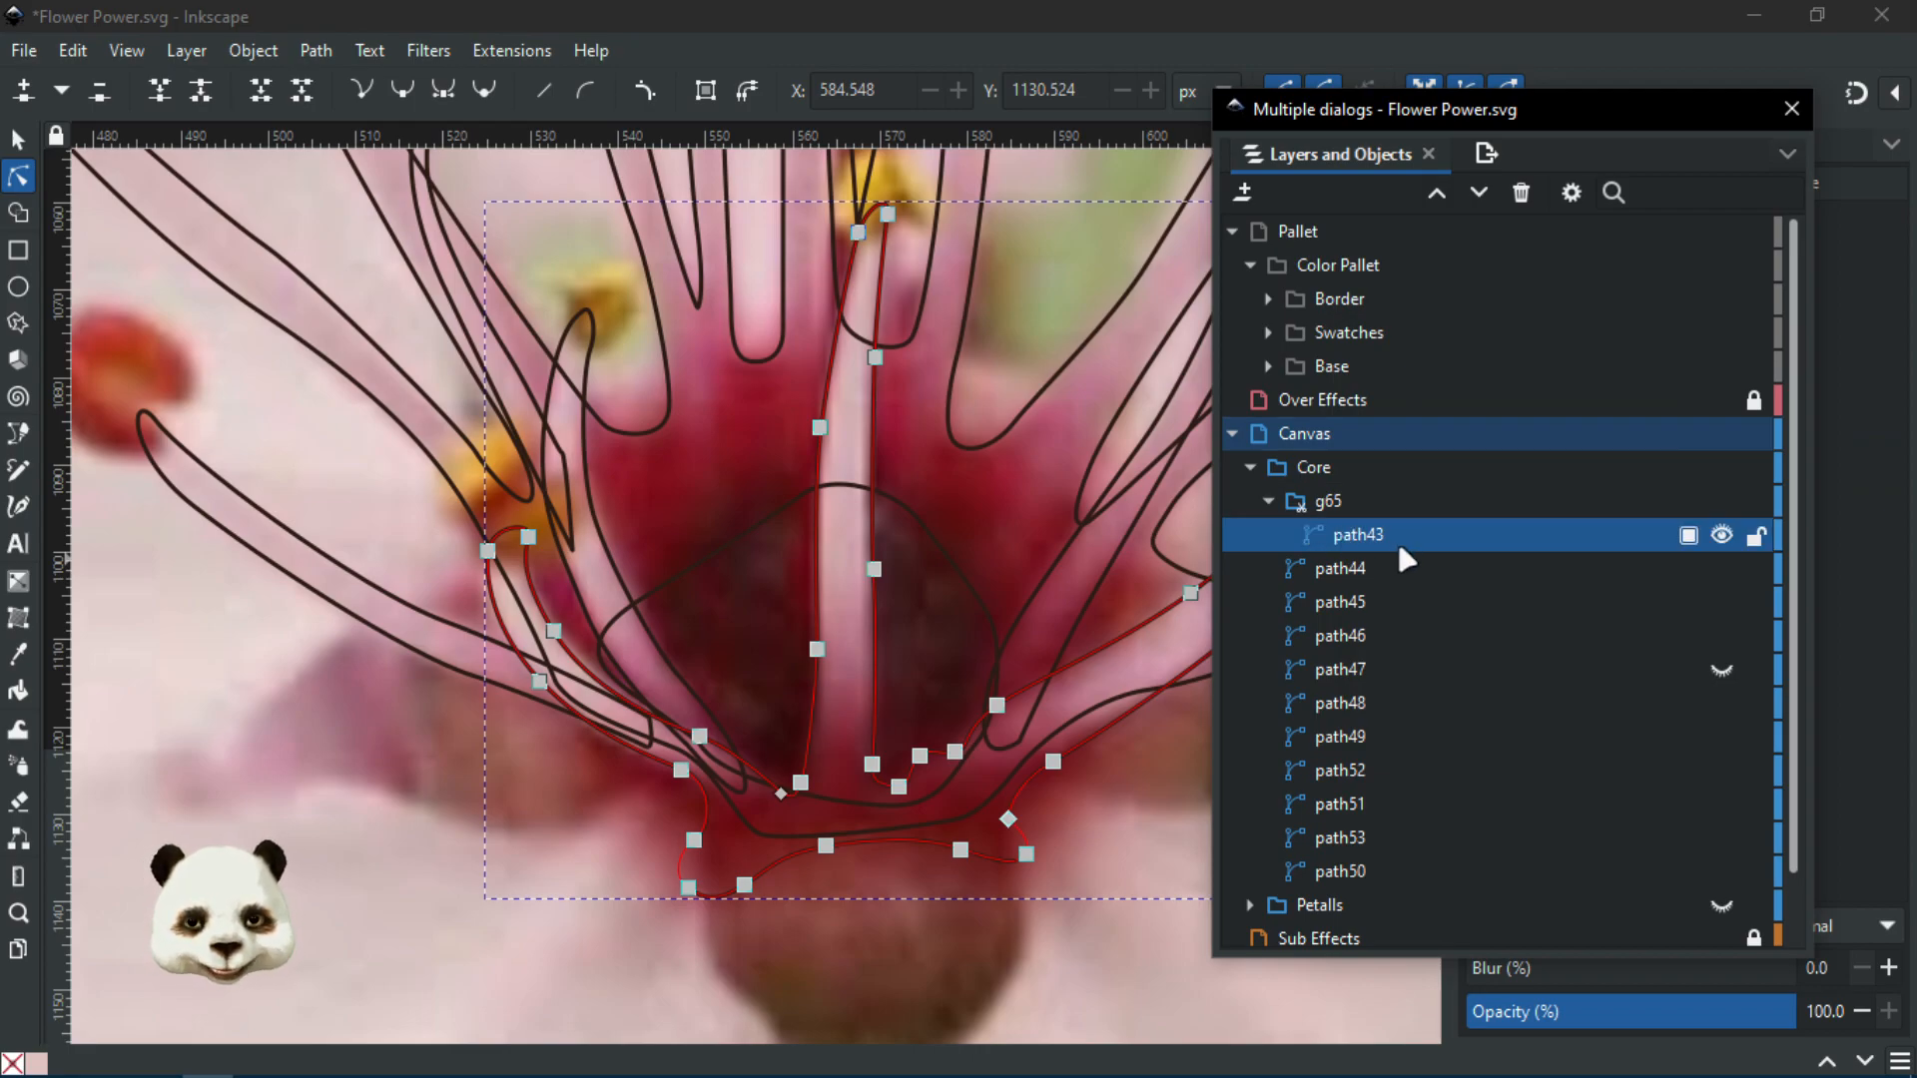
Duplicate the centre path as path67, fill it magenta from the default palette, and hide it
key(ctrl+d)
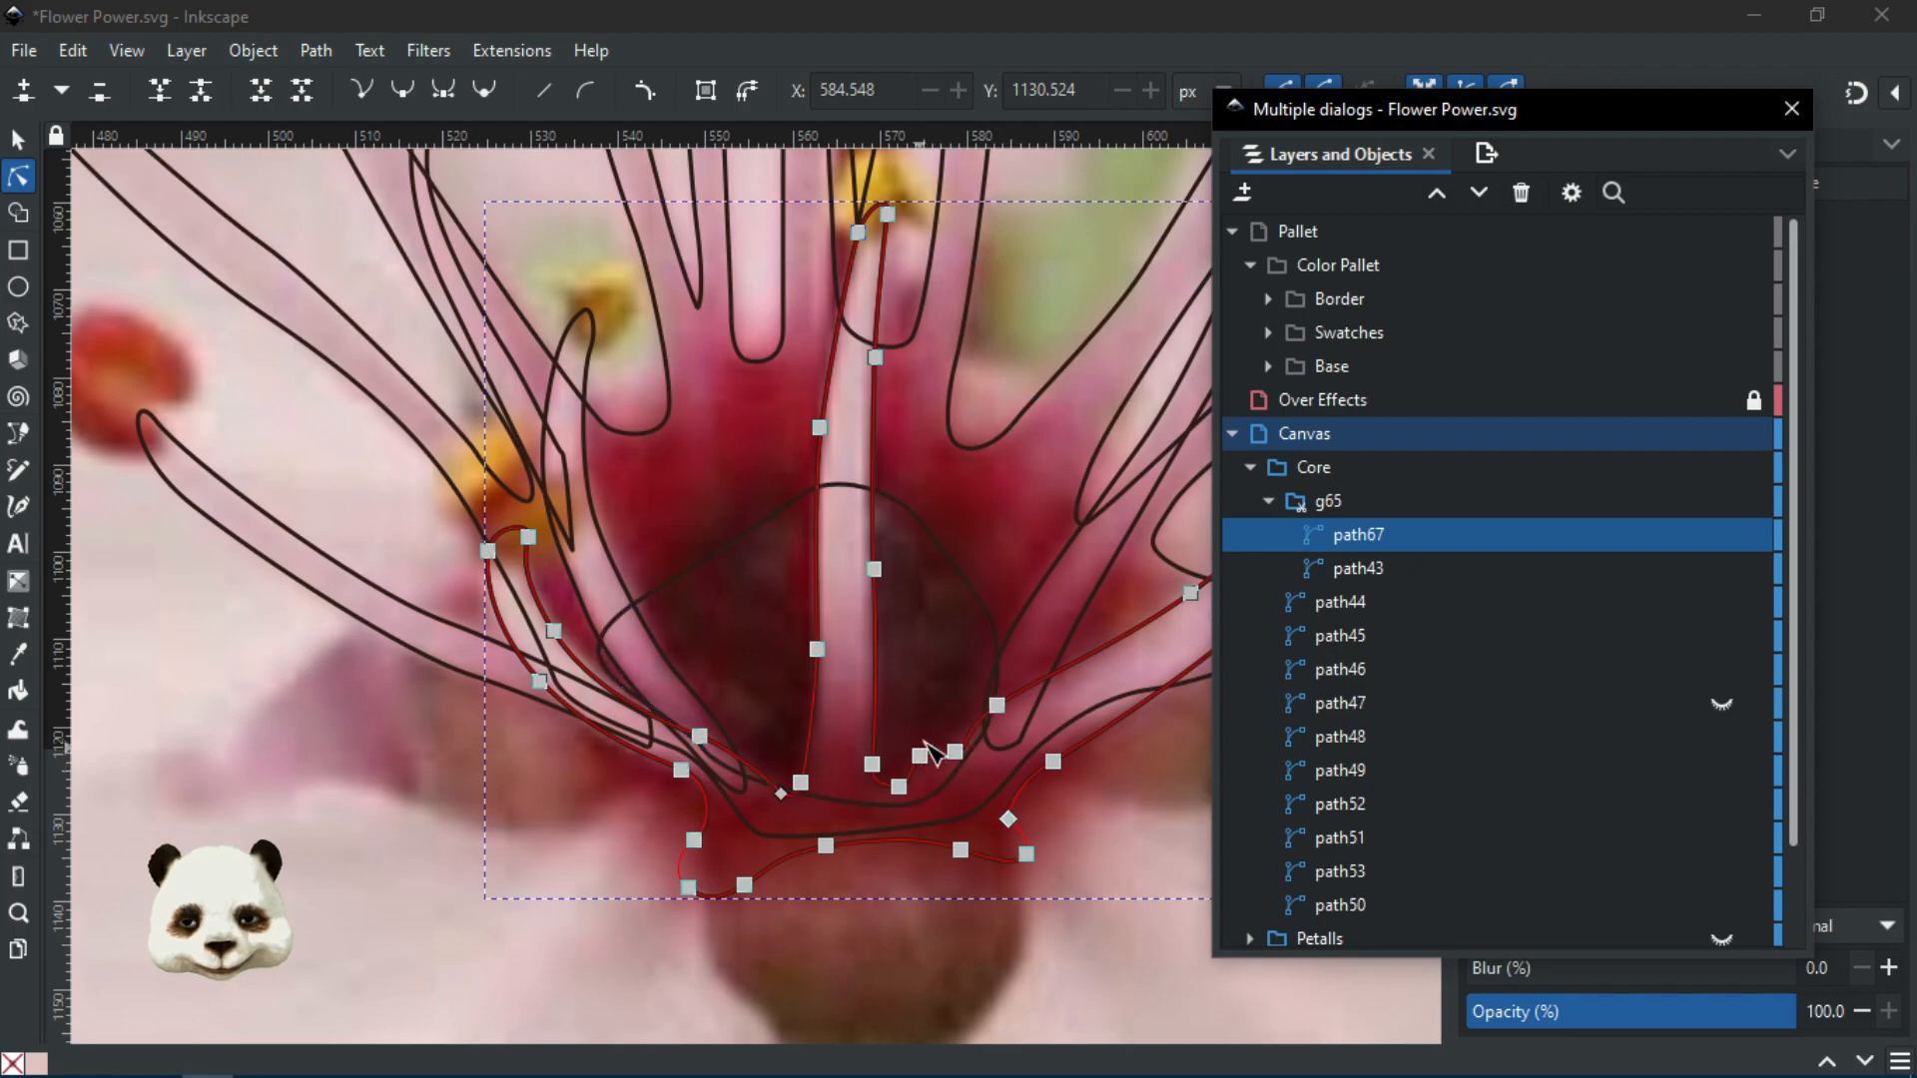
scroll(964, 715, down, 1)
scroll(1478, 898, down, 2)
click(1900, 1060)
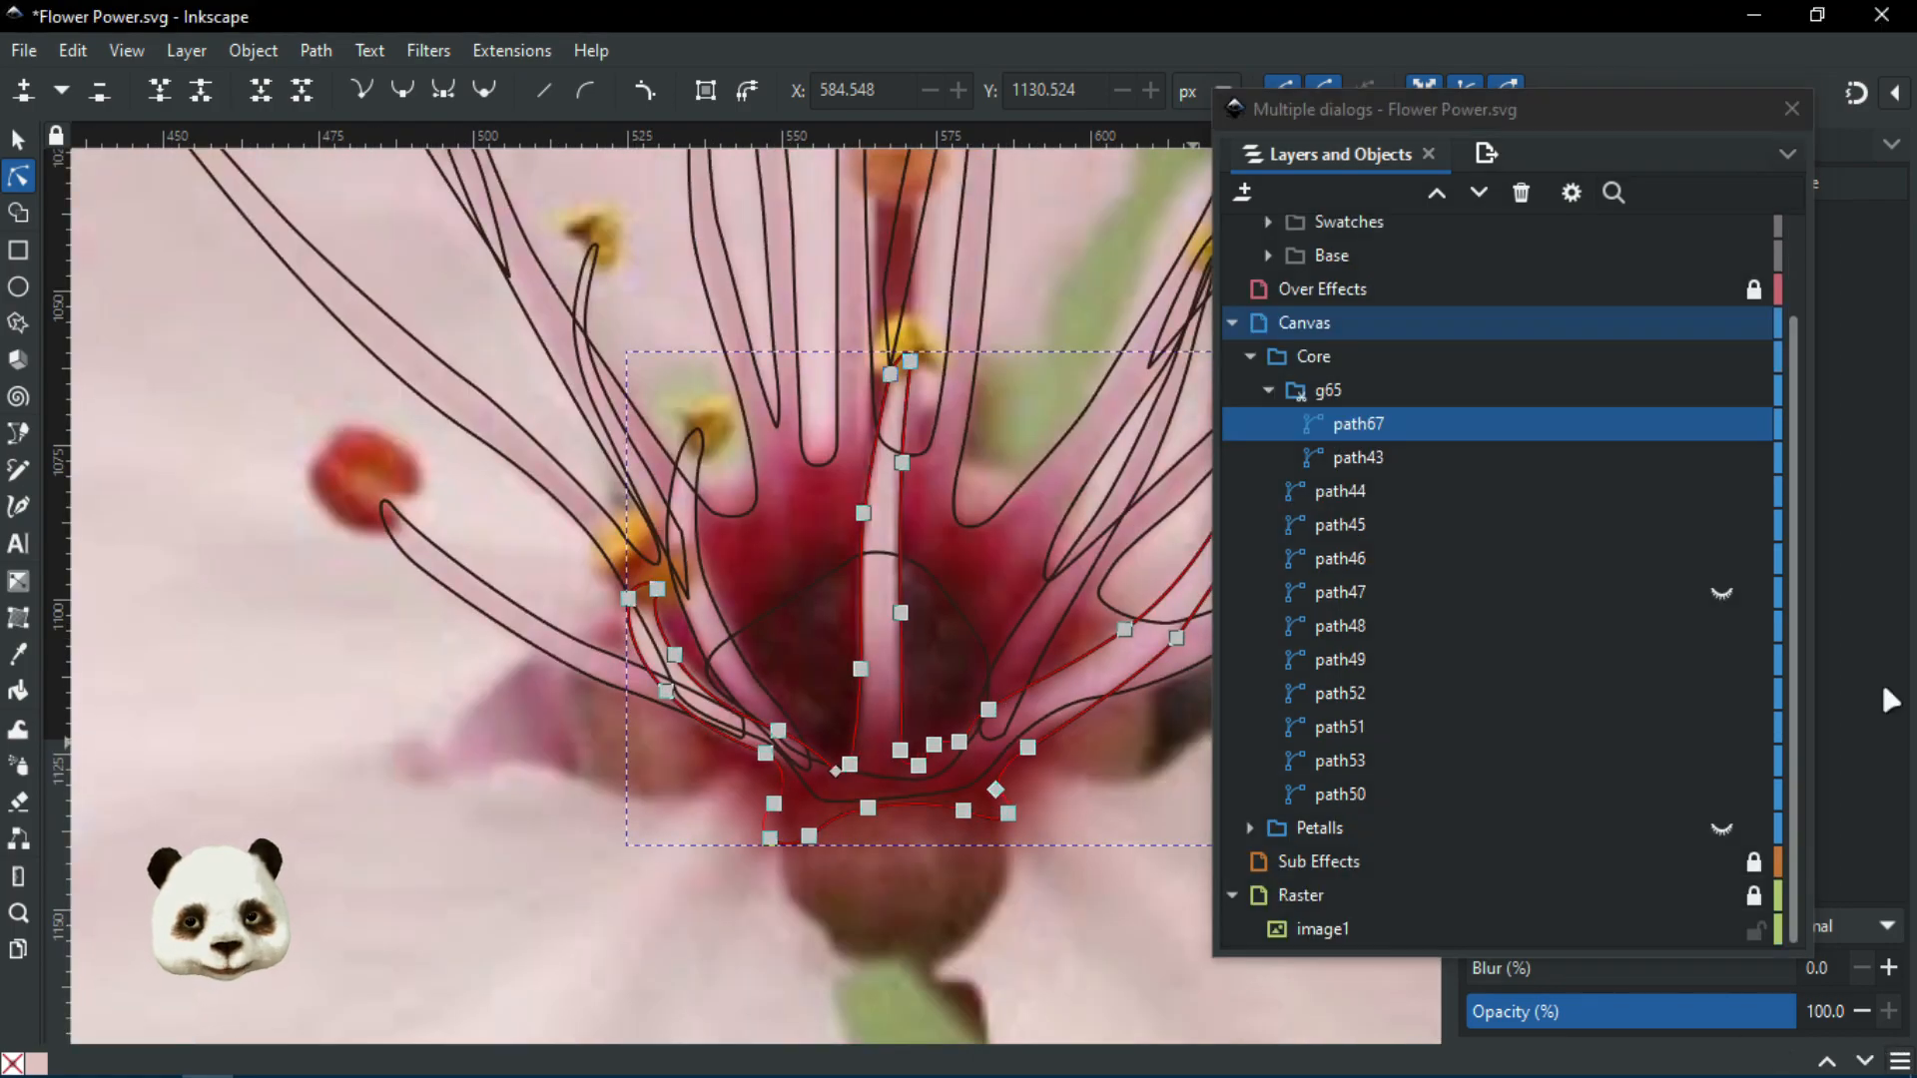
click(1760, 440)
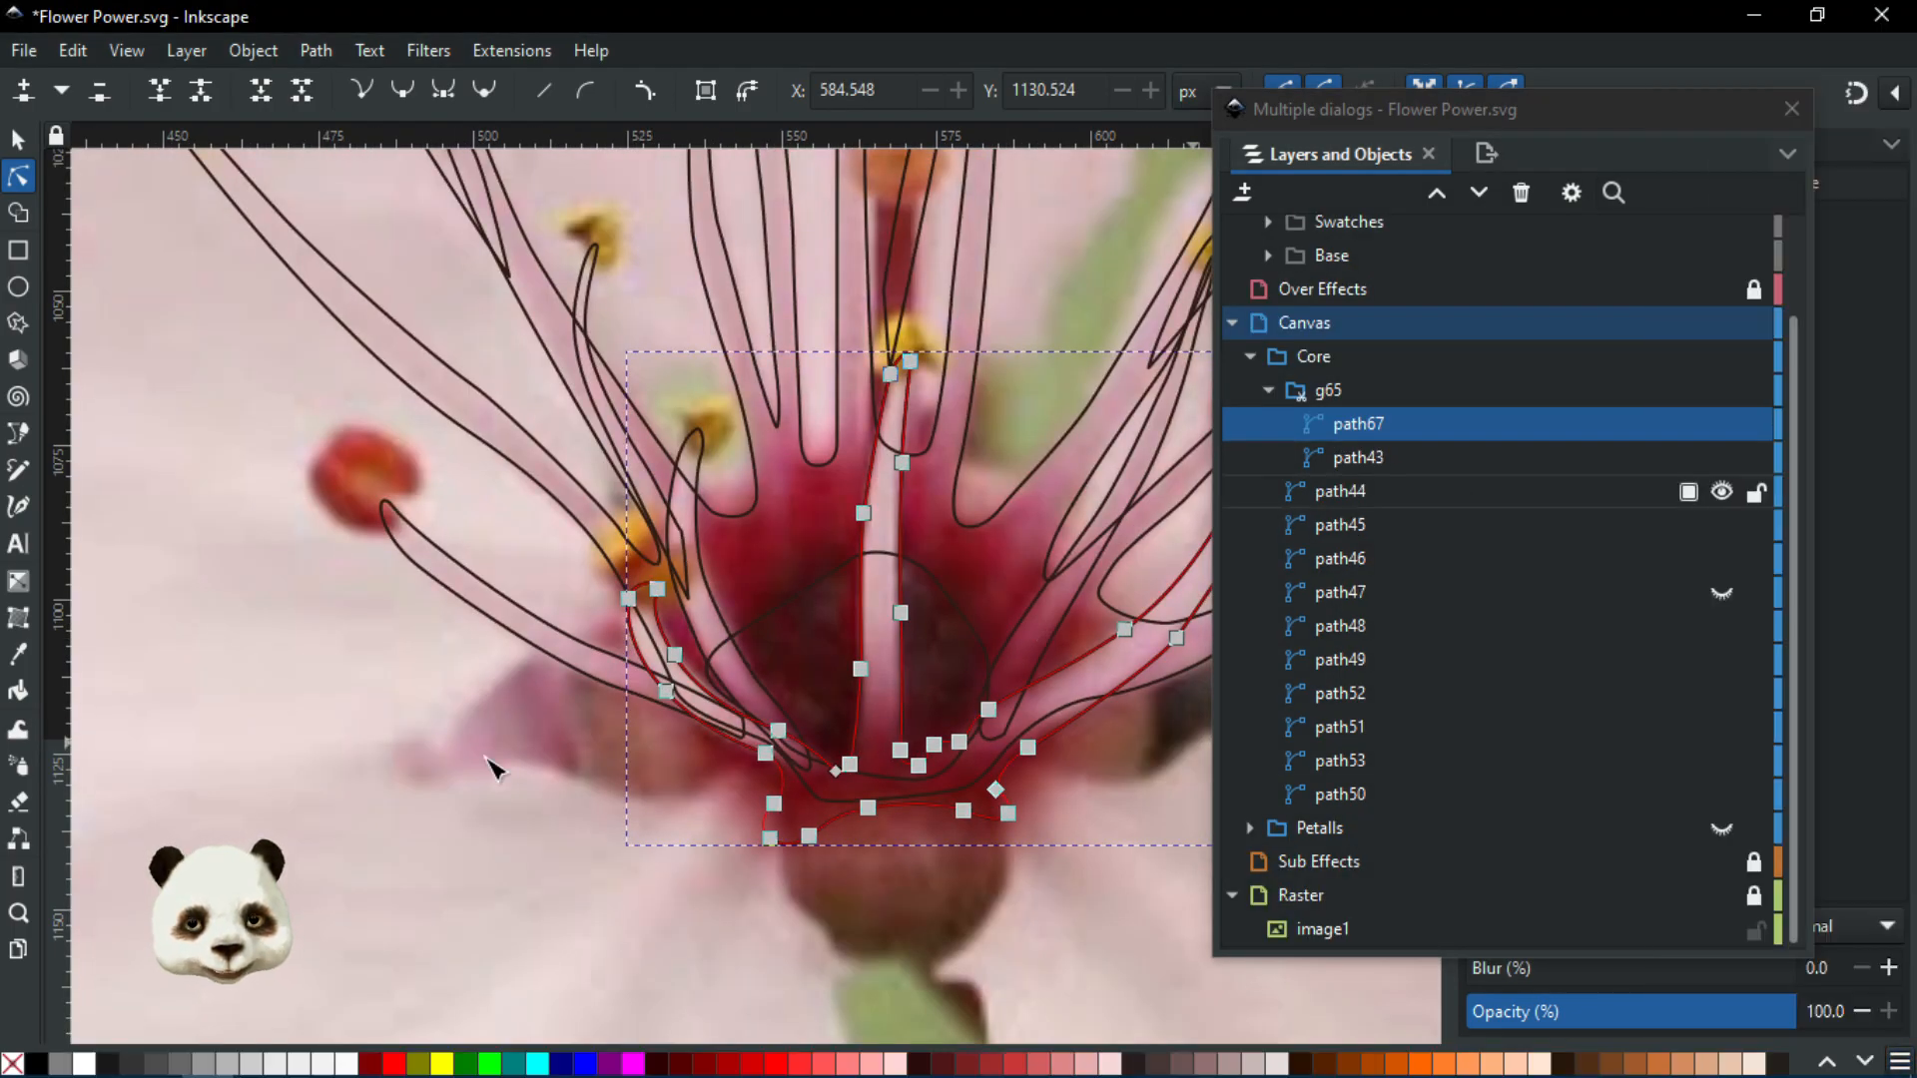
click(637, 1063)
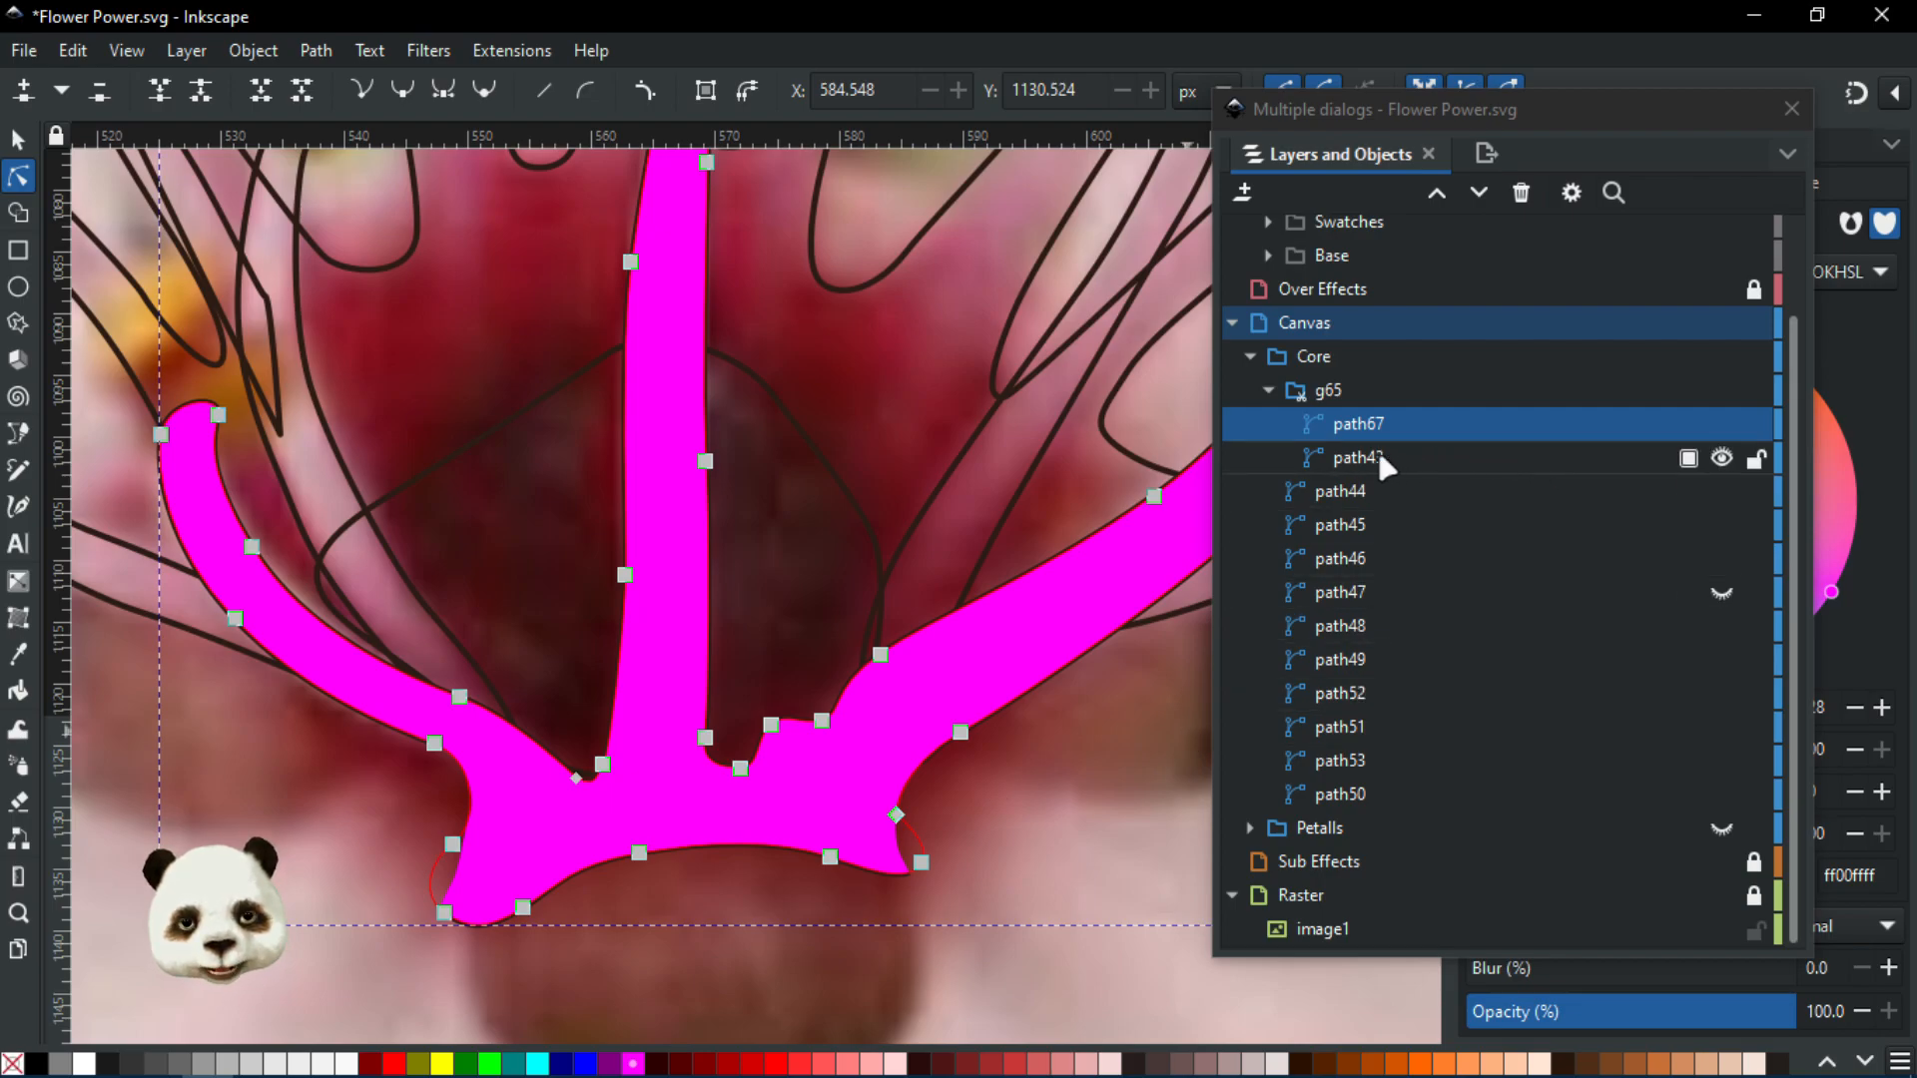
click(1721, 424)
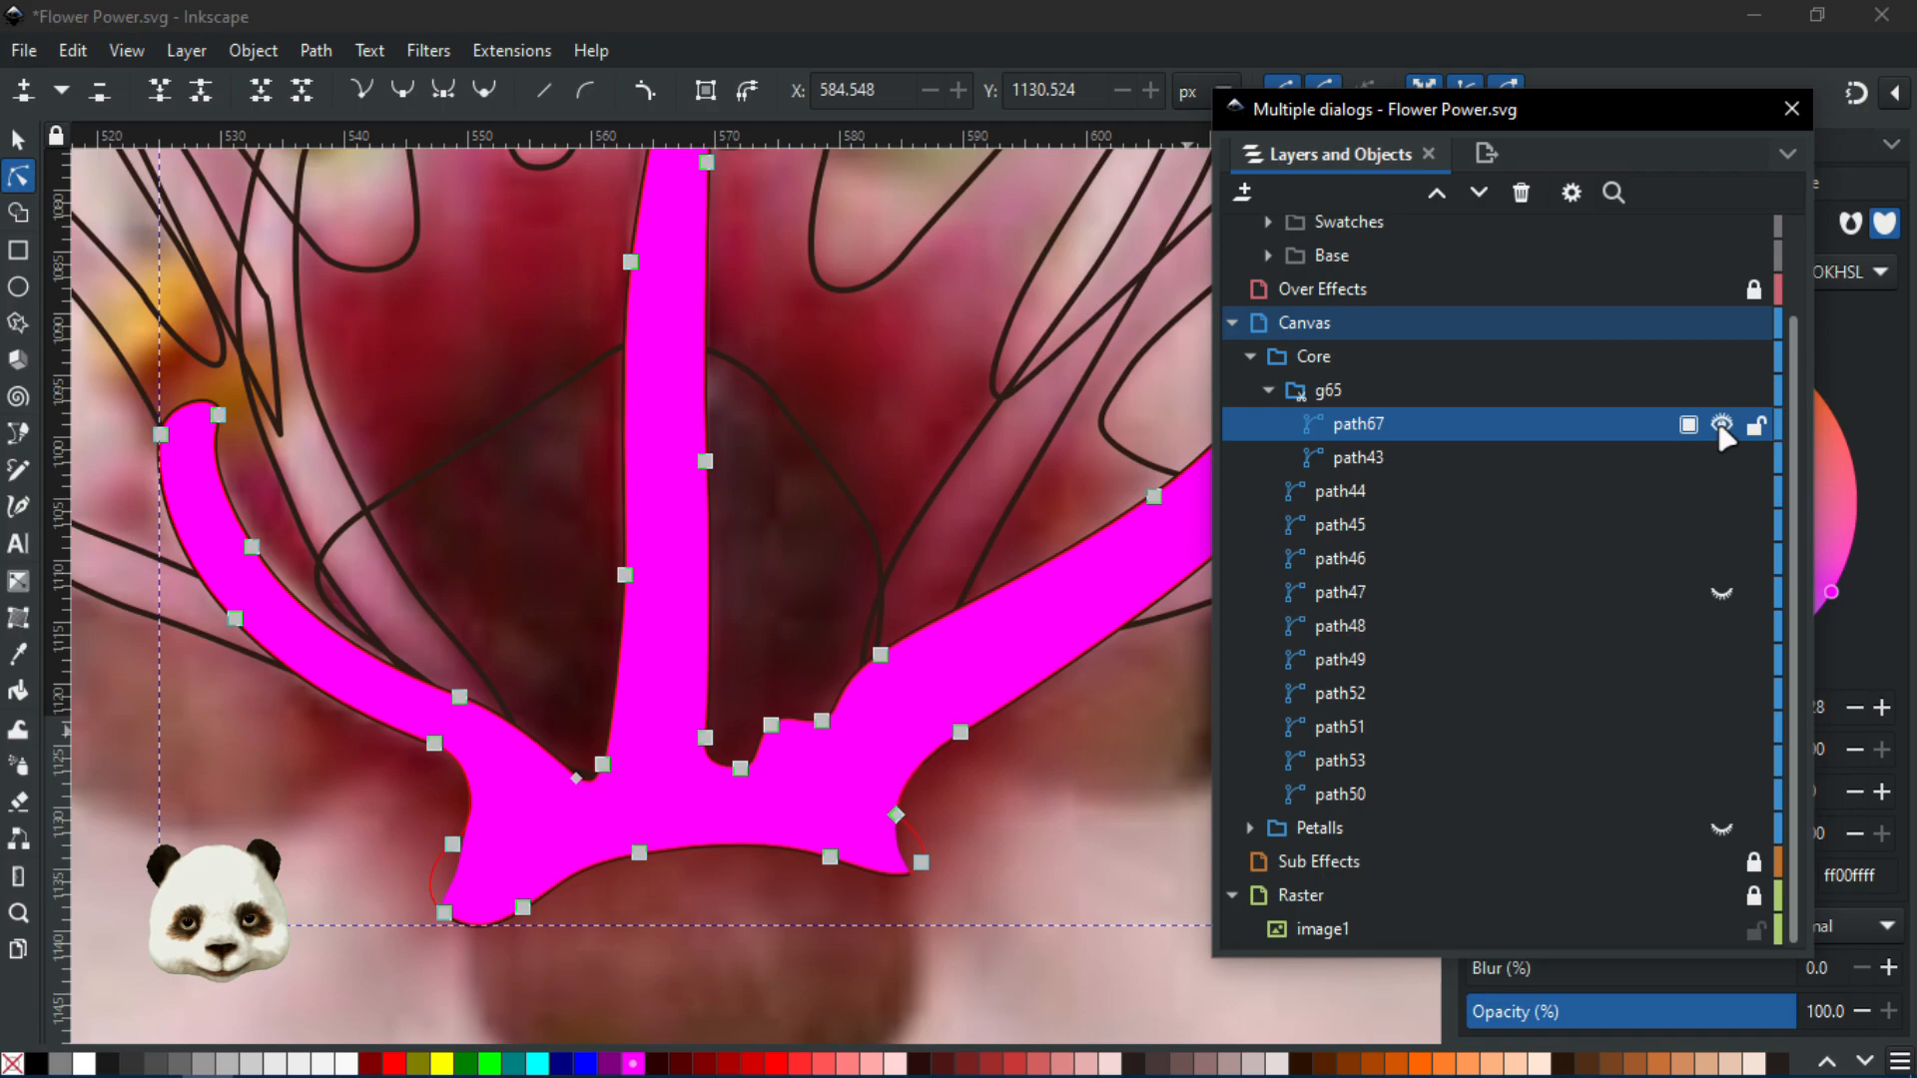
click(1375, 449)
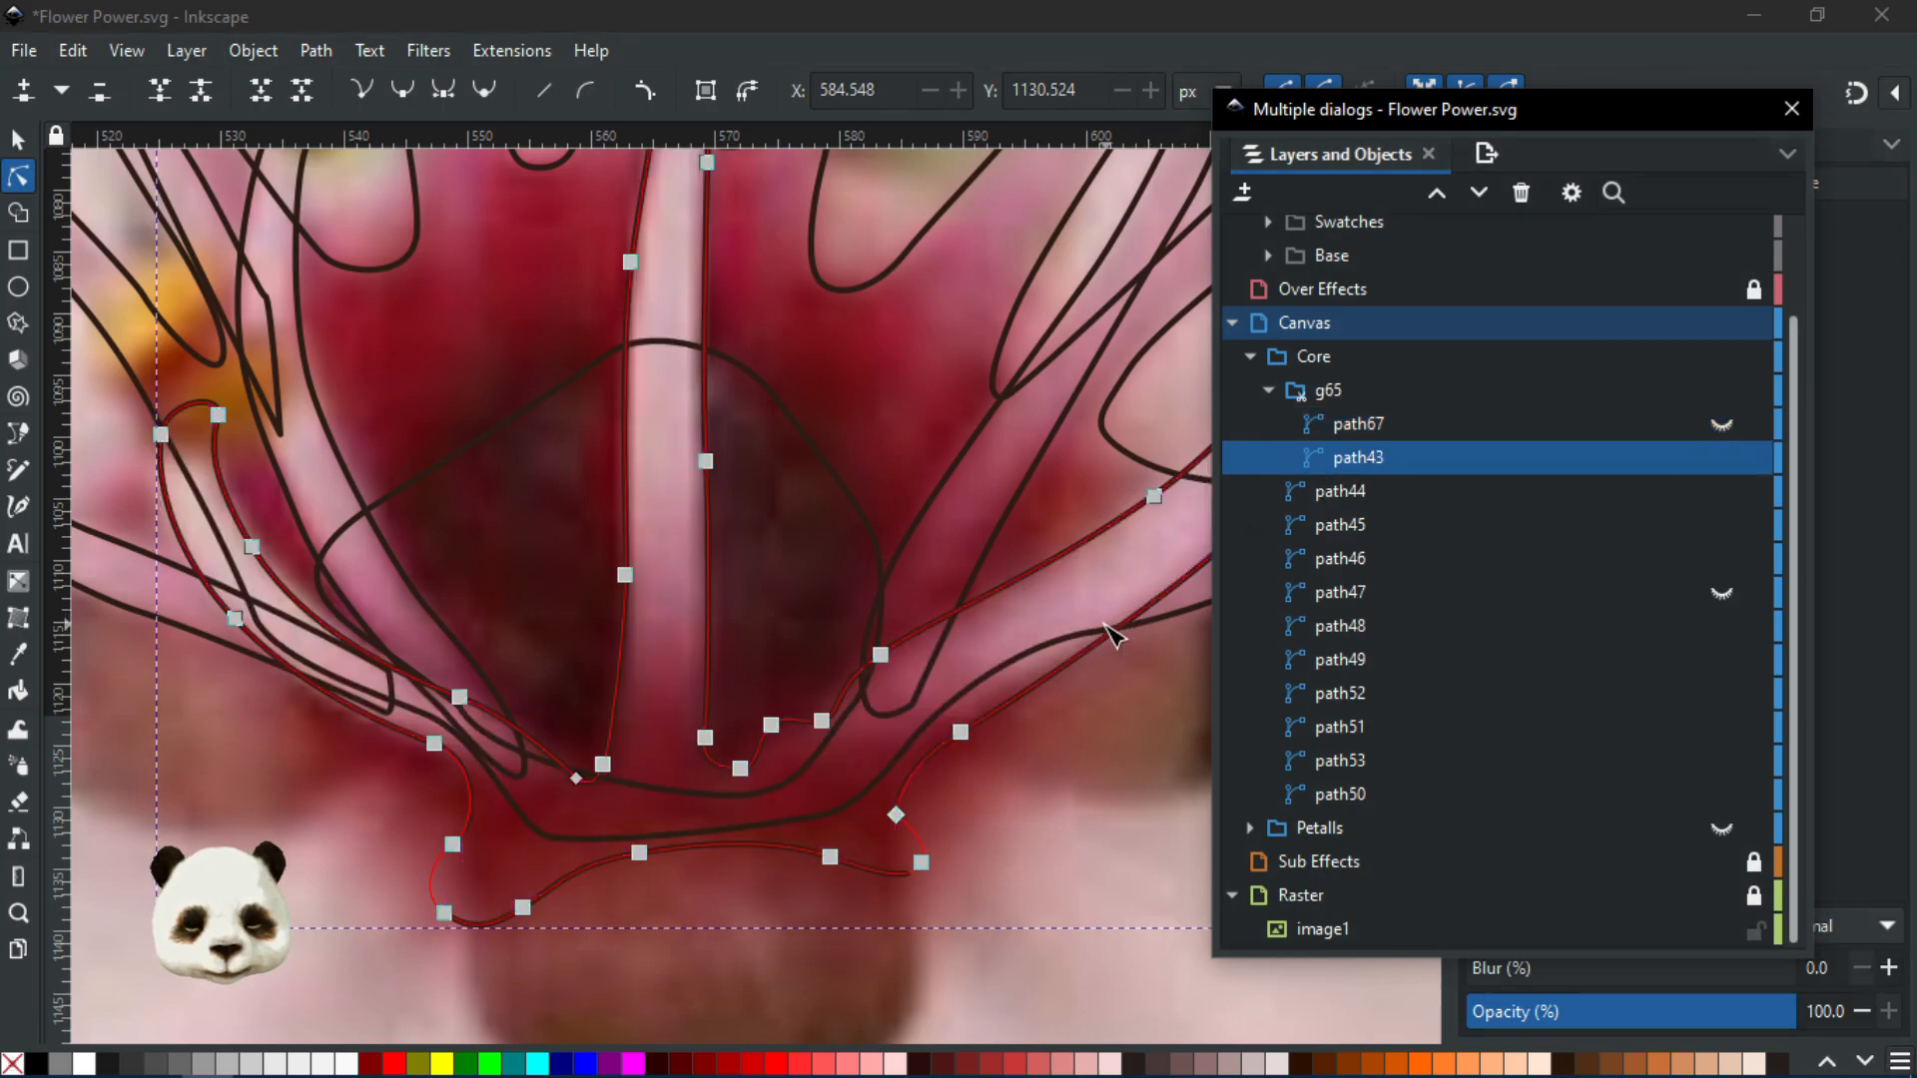
Trace a closed Bezier outline around the base of the flower's centre, creating path68
key(b)
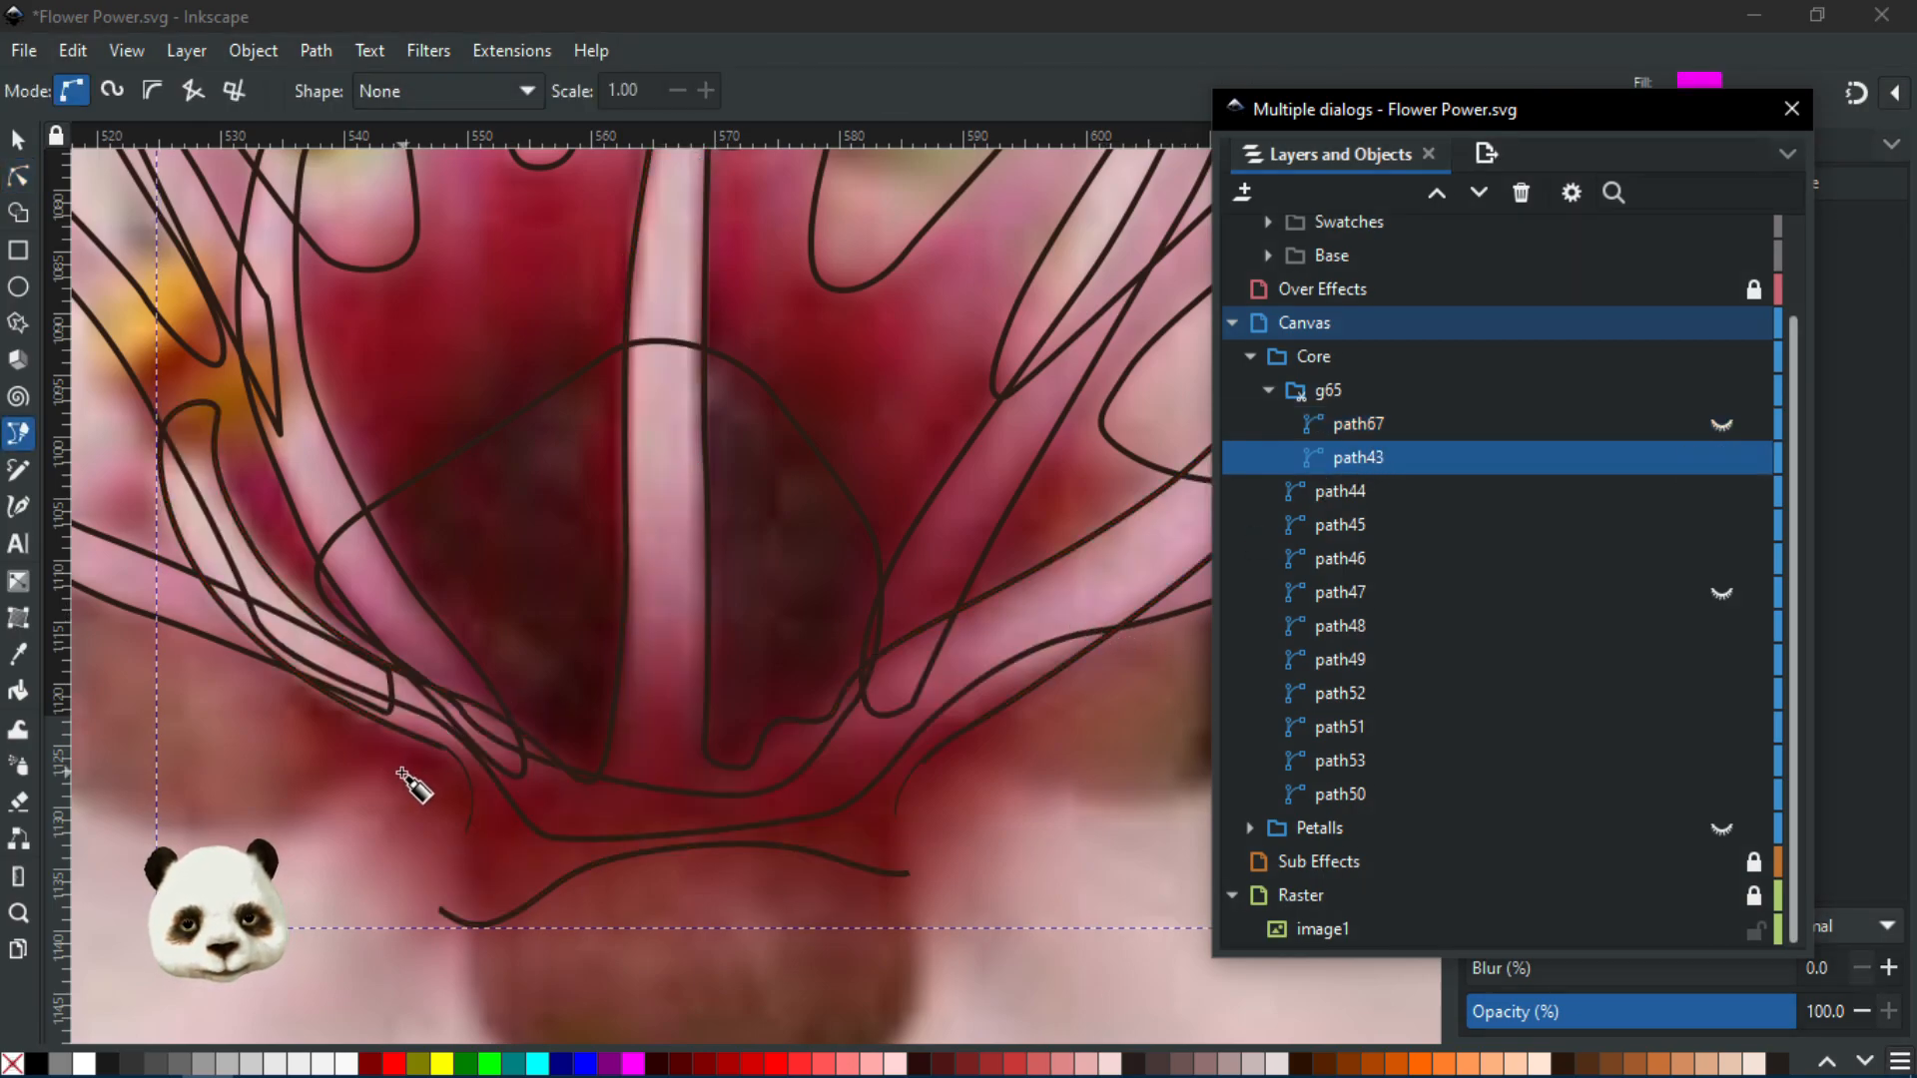
click(447, 748)
drag(435, 753, 579, 730)
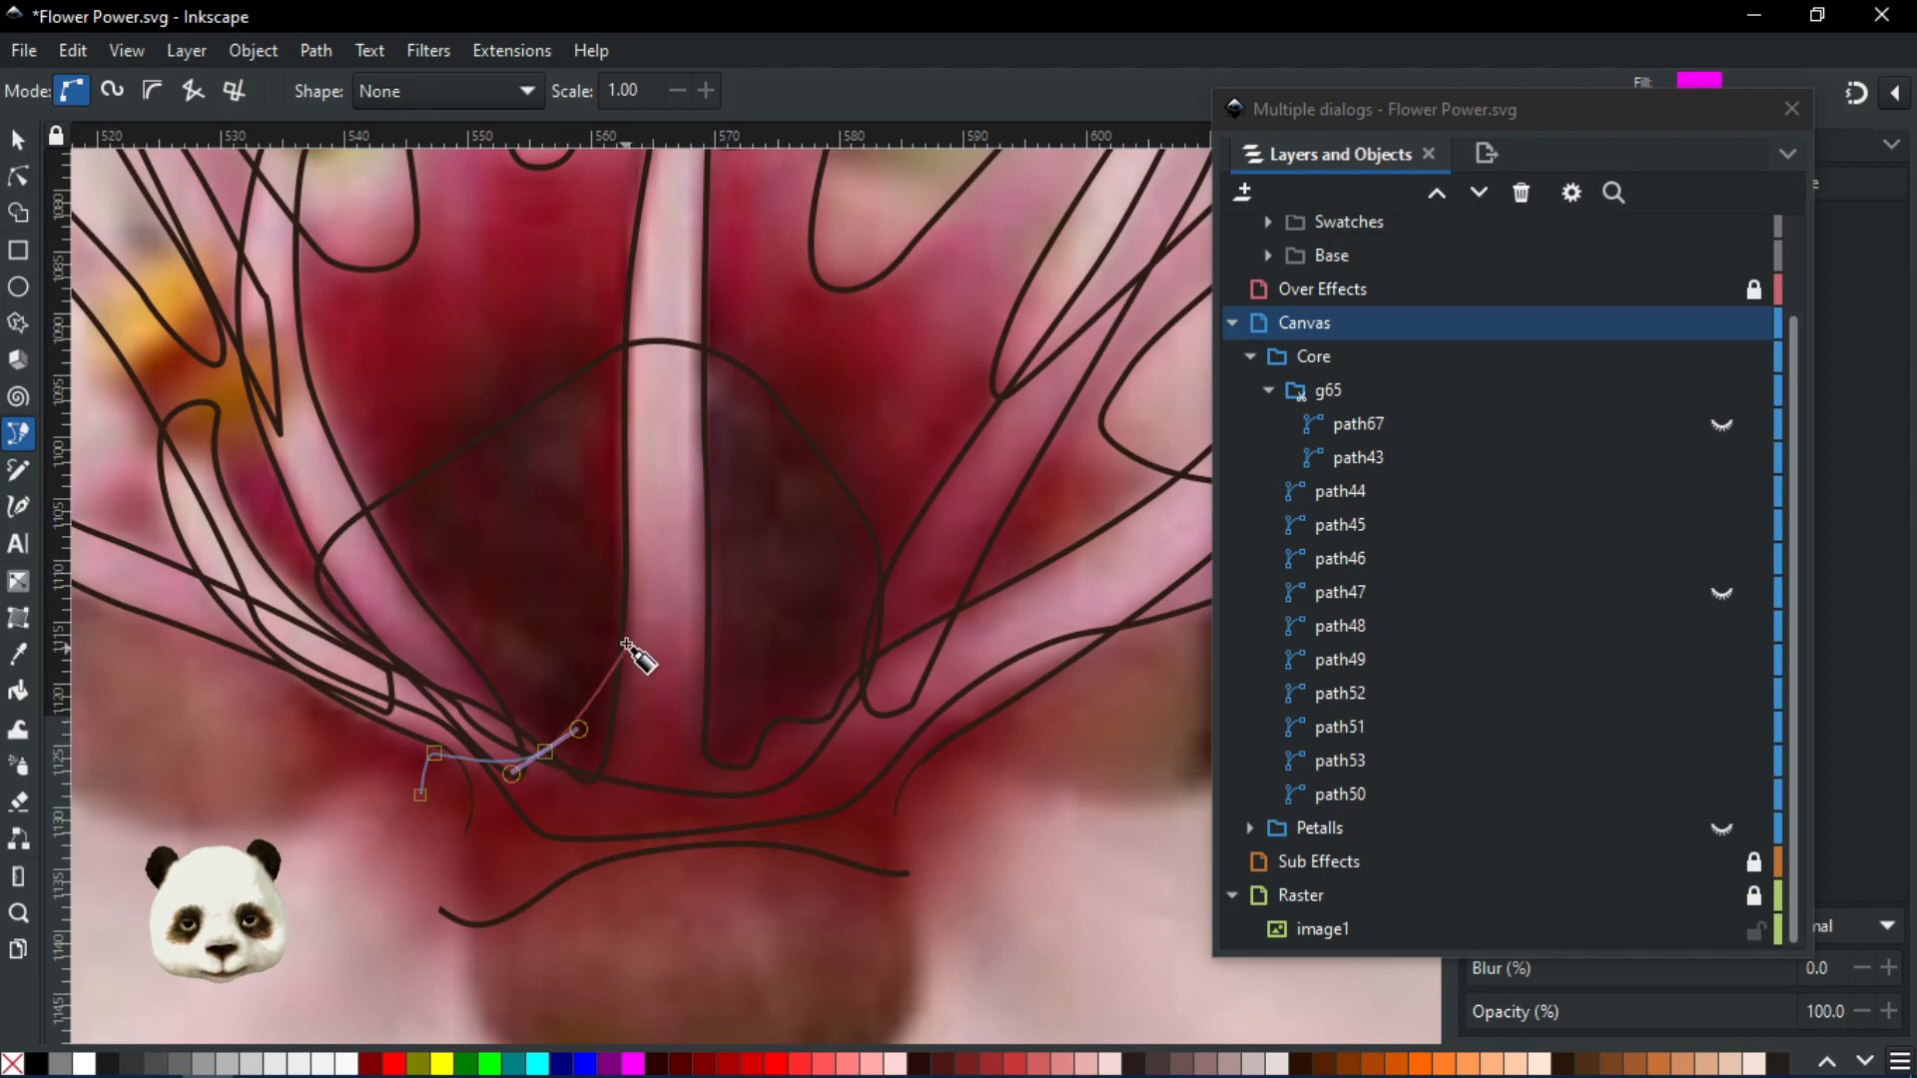
drag(626, 642, 790, 615)
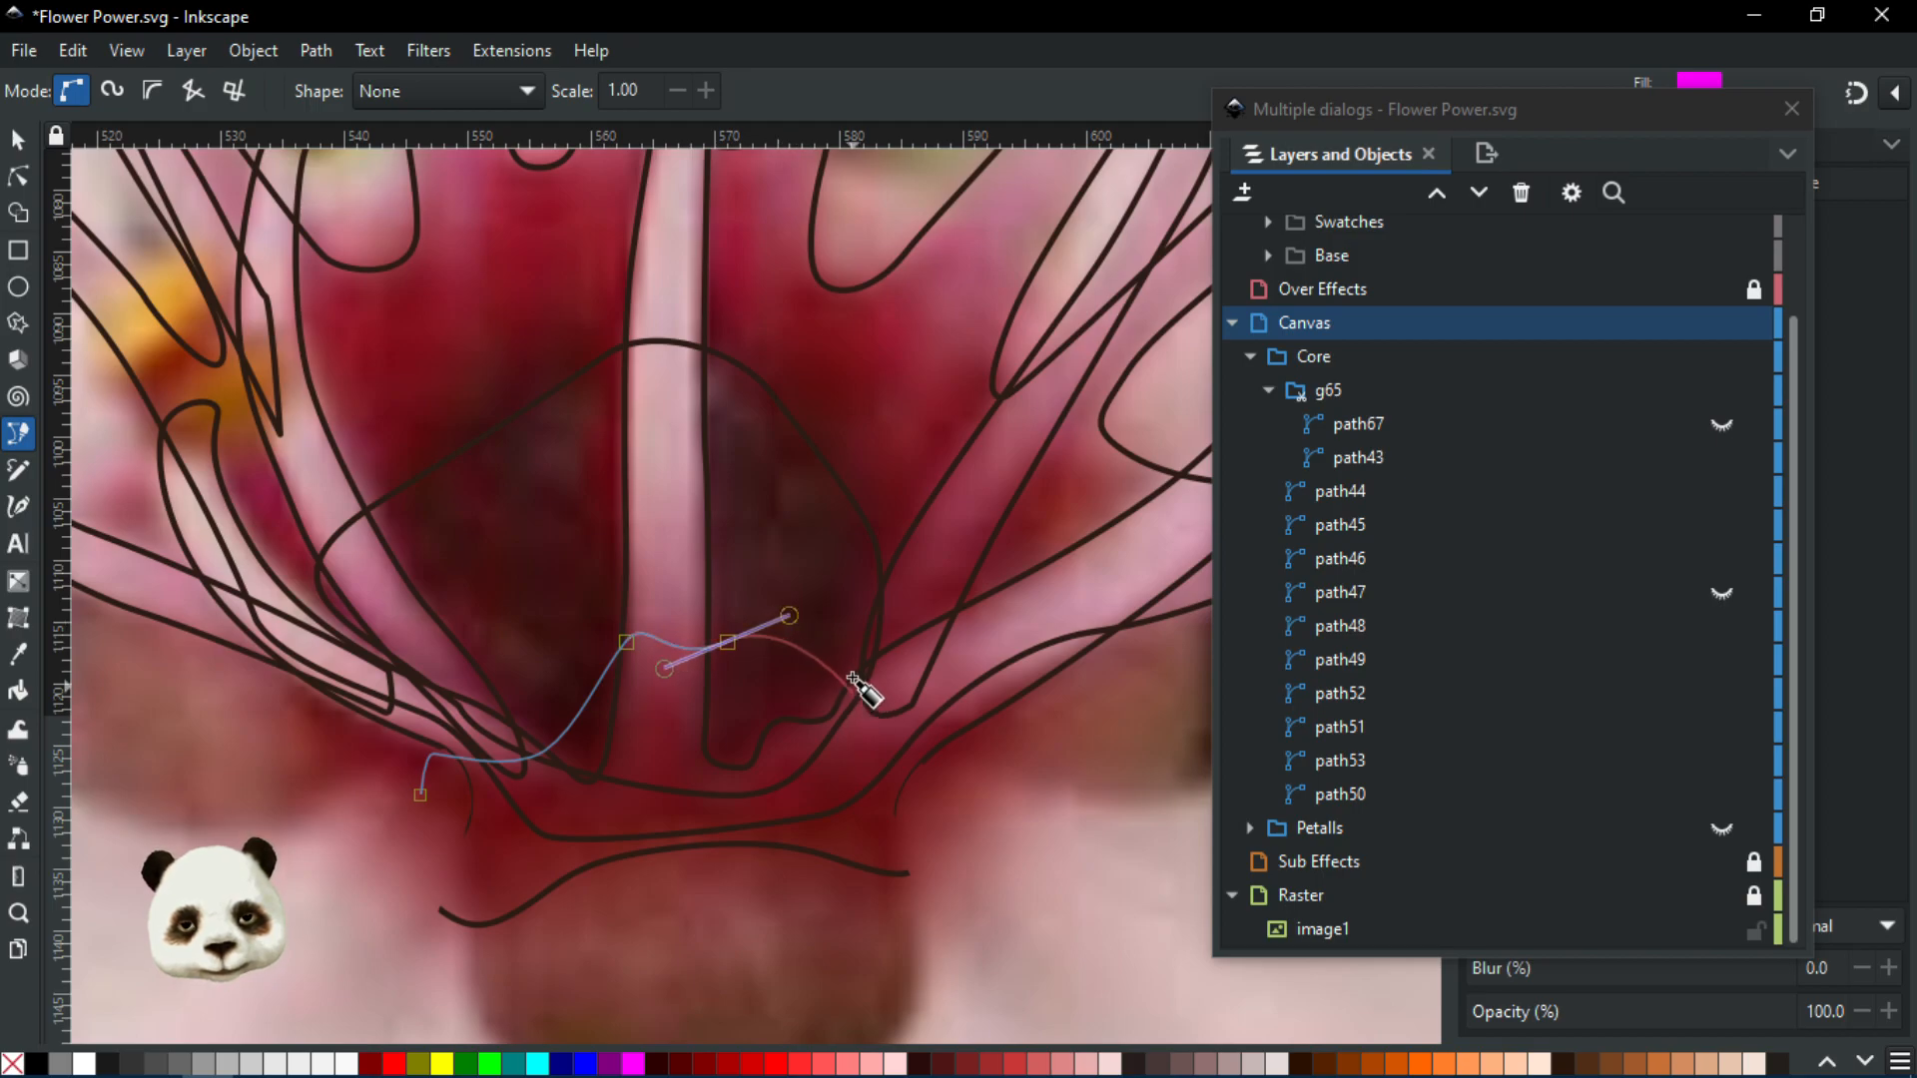
drag(834, 676, 849, 697)
drag(1020, 693, 1125, 678)
key(ctrl+z)
click(1043, 983)
click(391, 993)
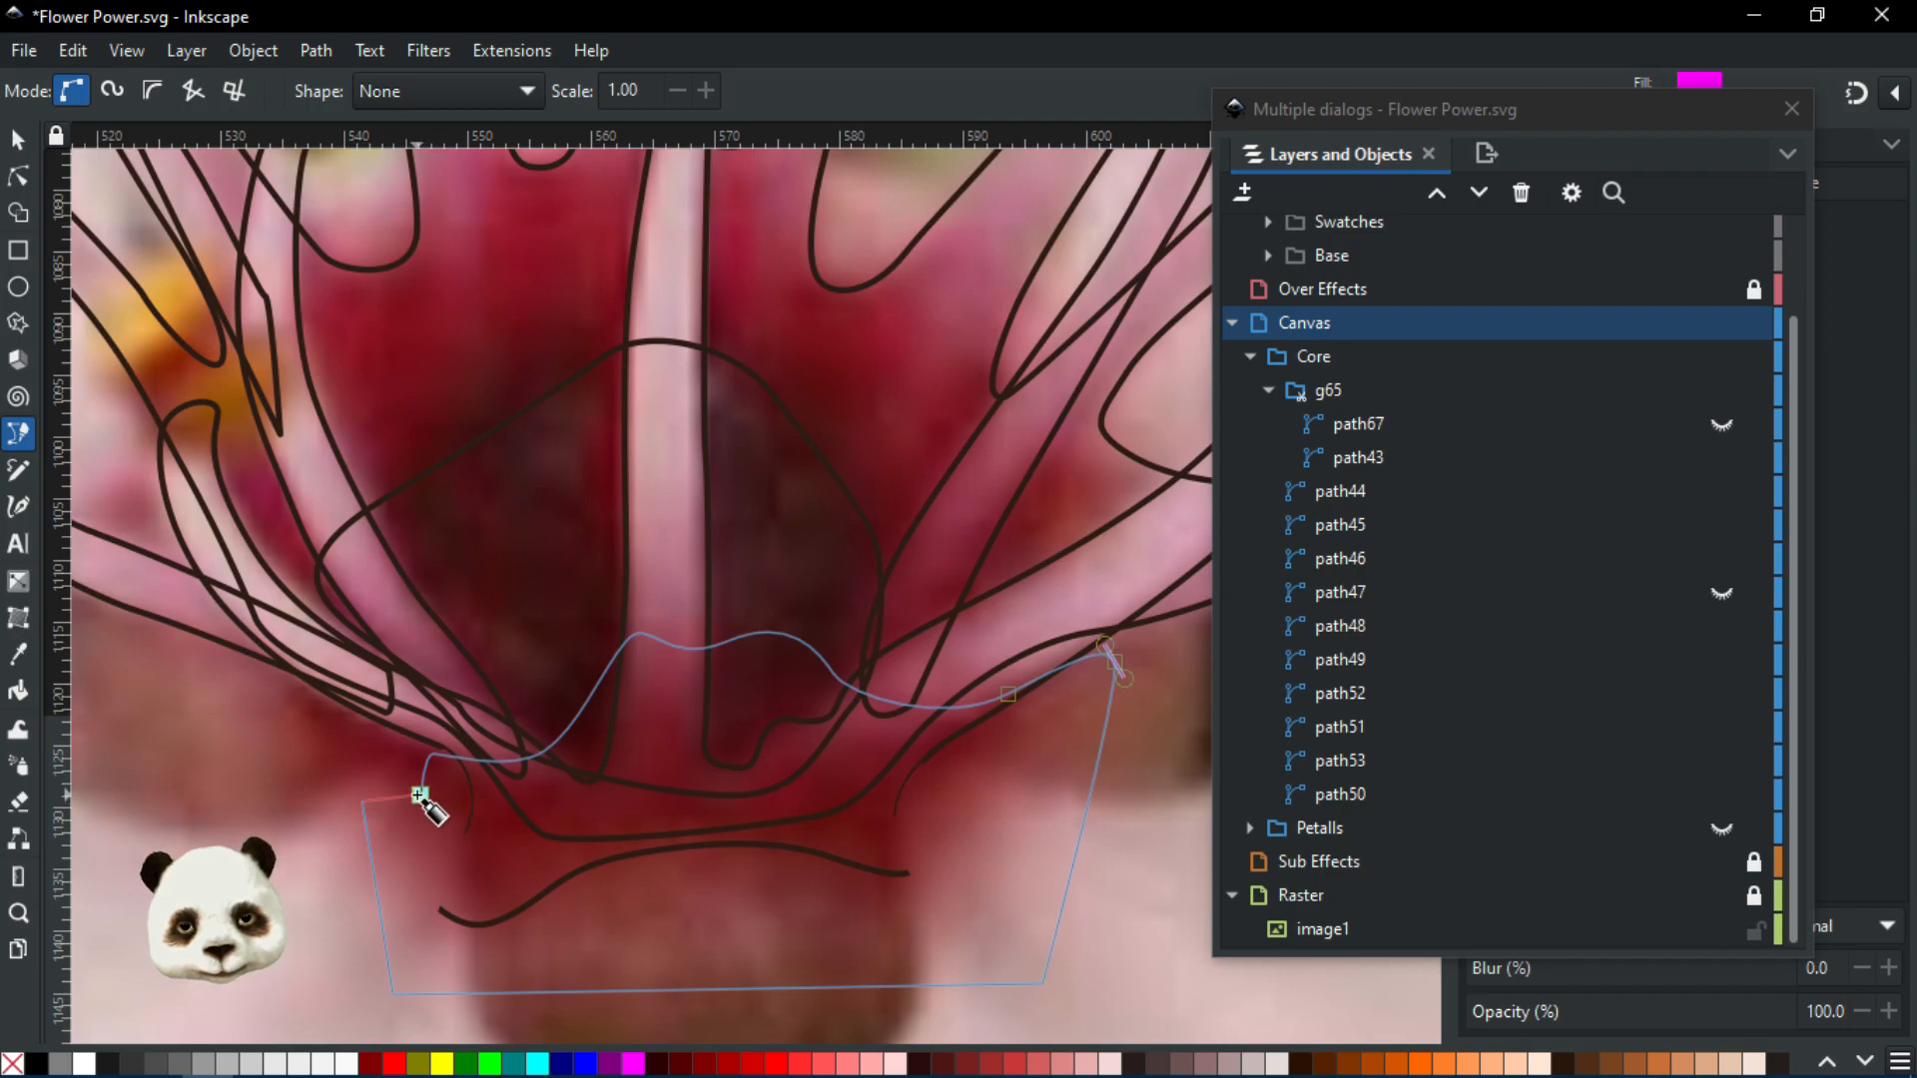
click(419, 796)
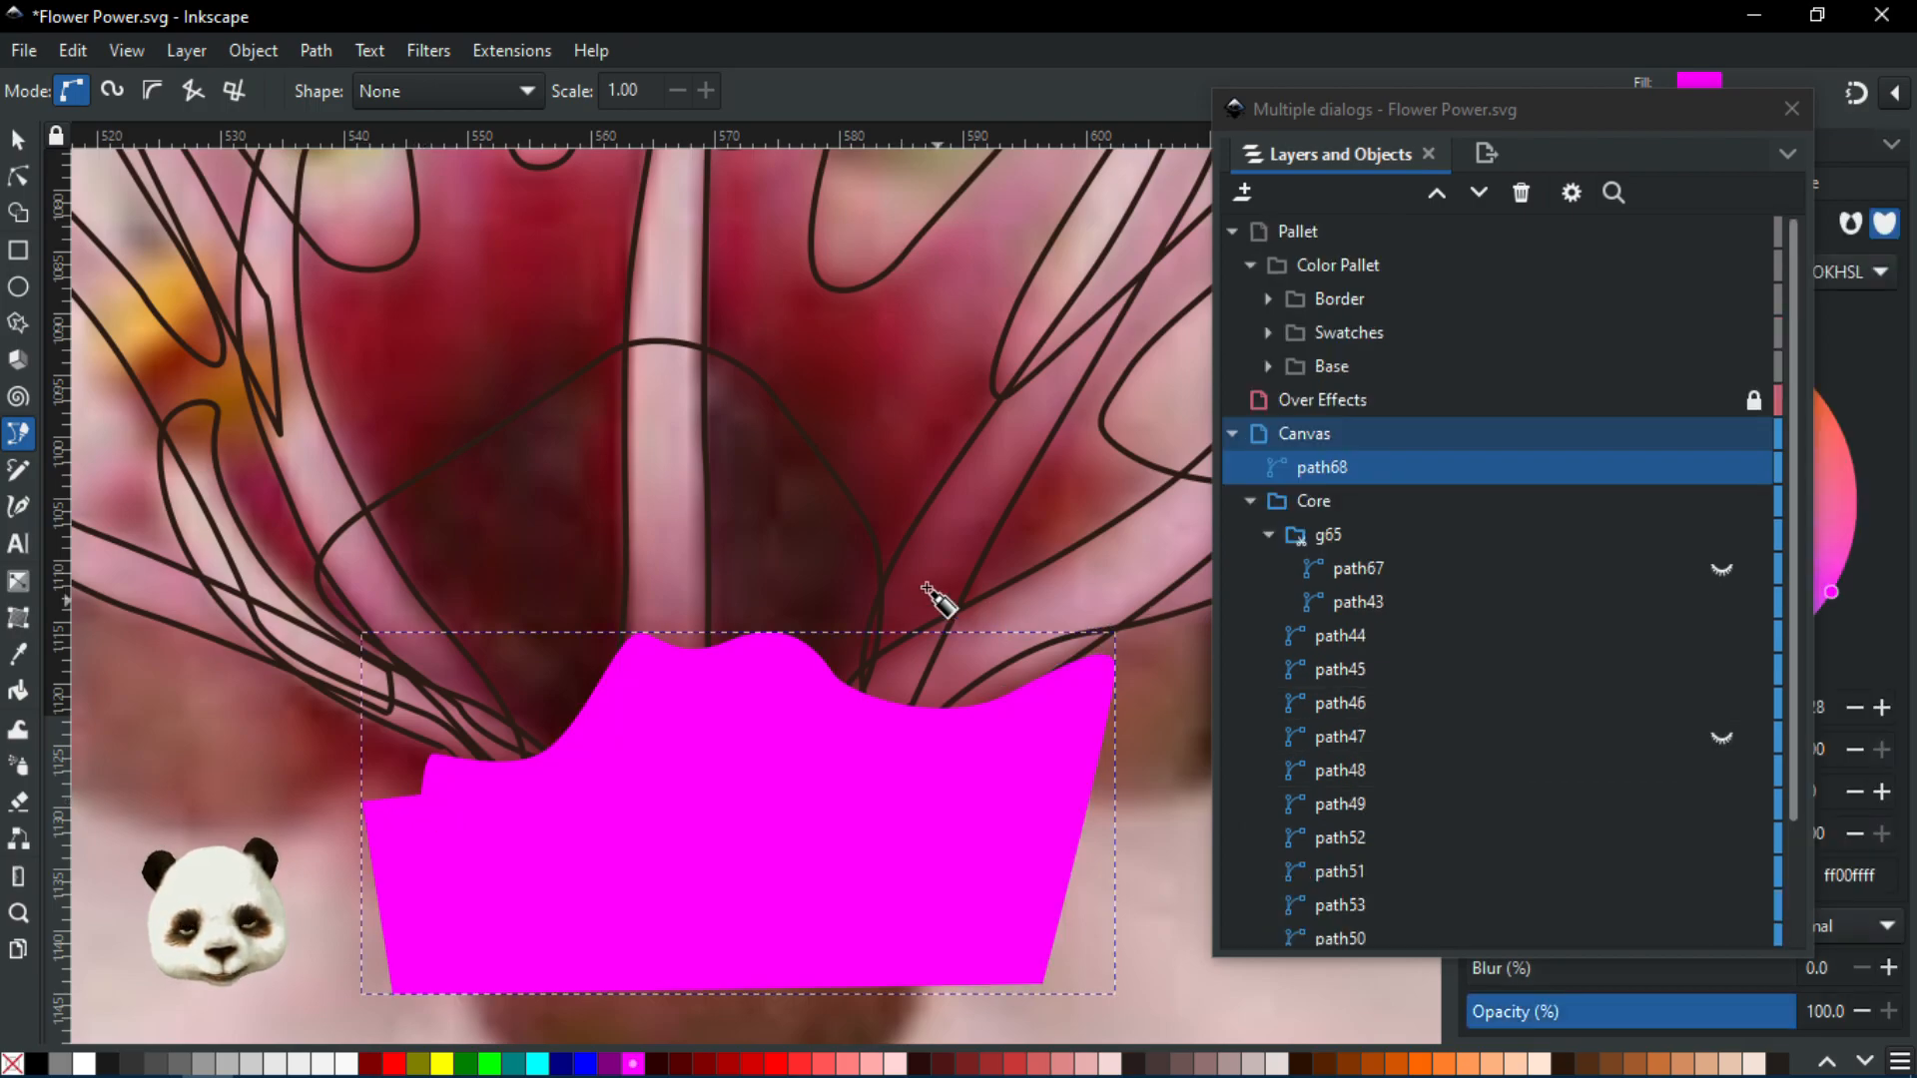
Move path68 into group g65, hide it, and sample a dark crimson from the photo
key(d)
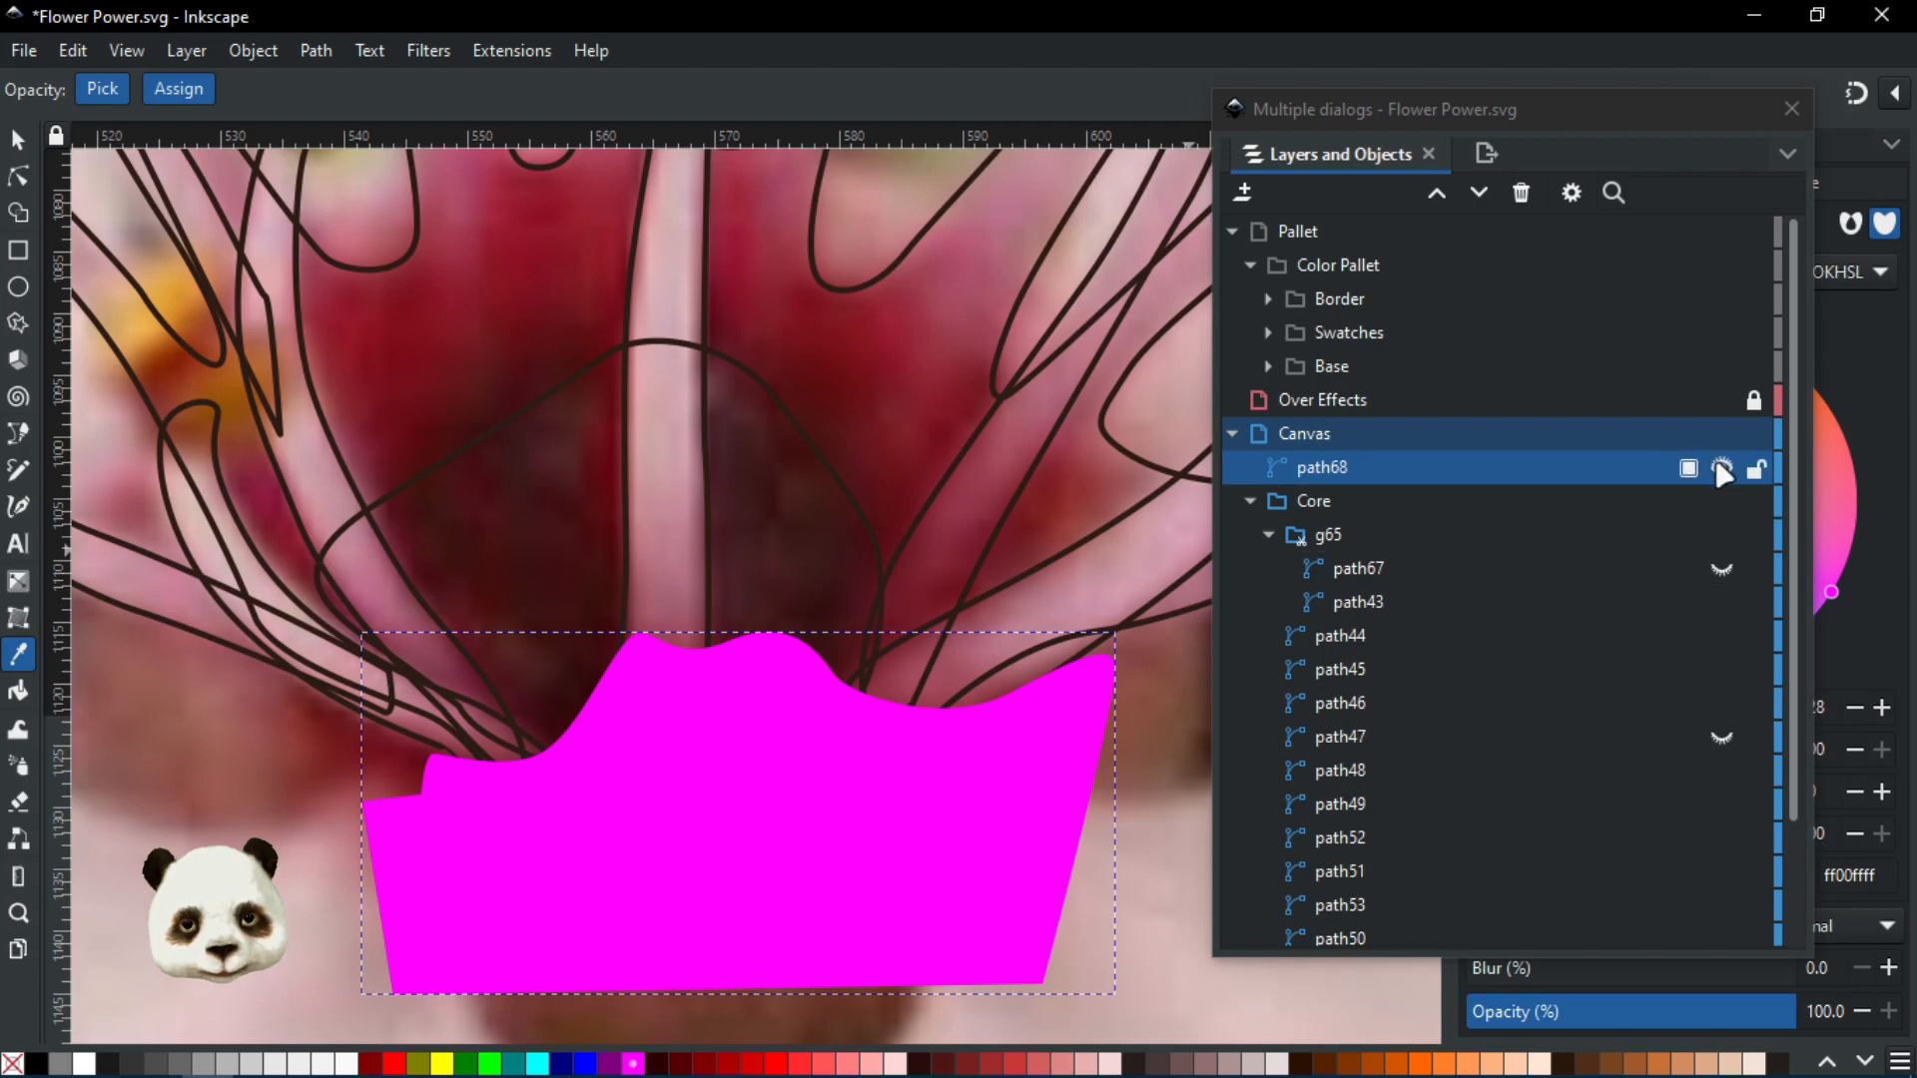
drag(1453, 477, 1496, 571)
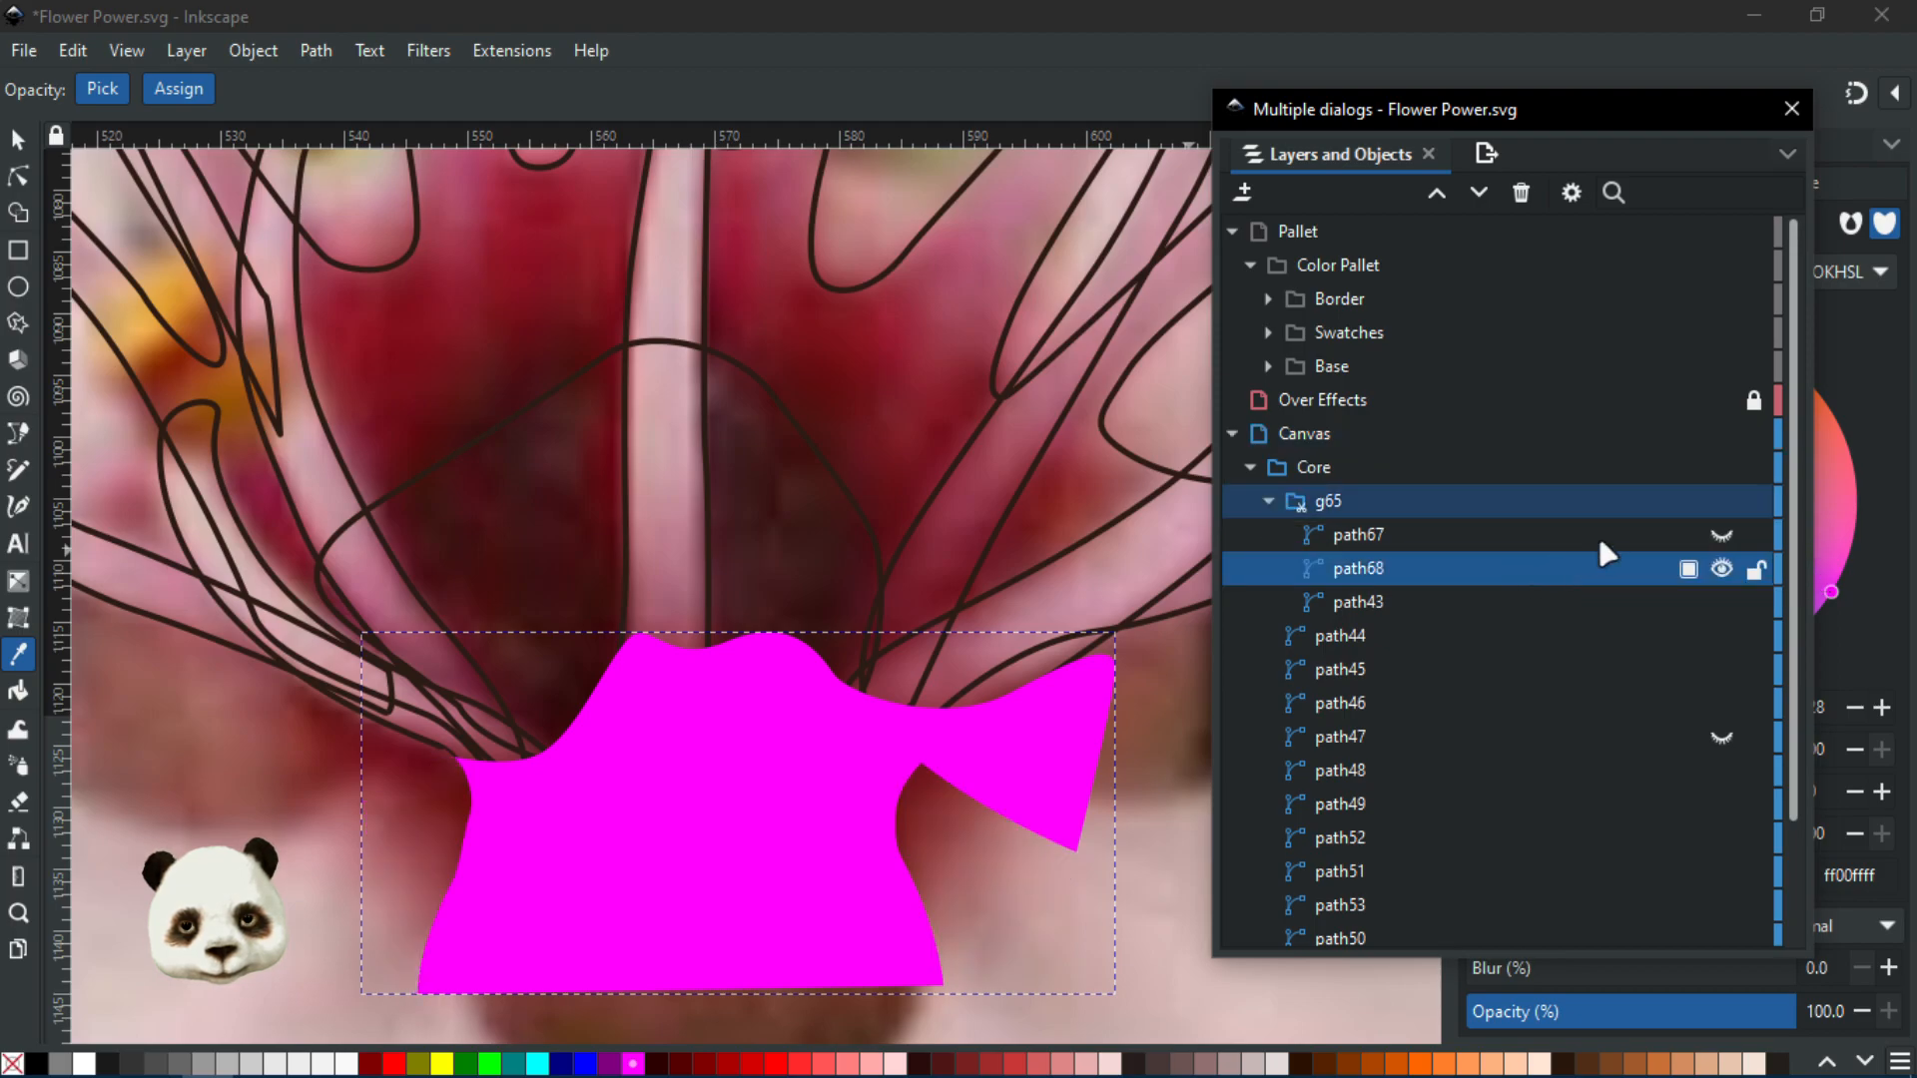
click(1722, 571)
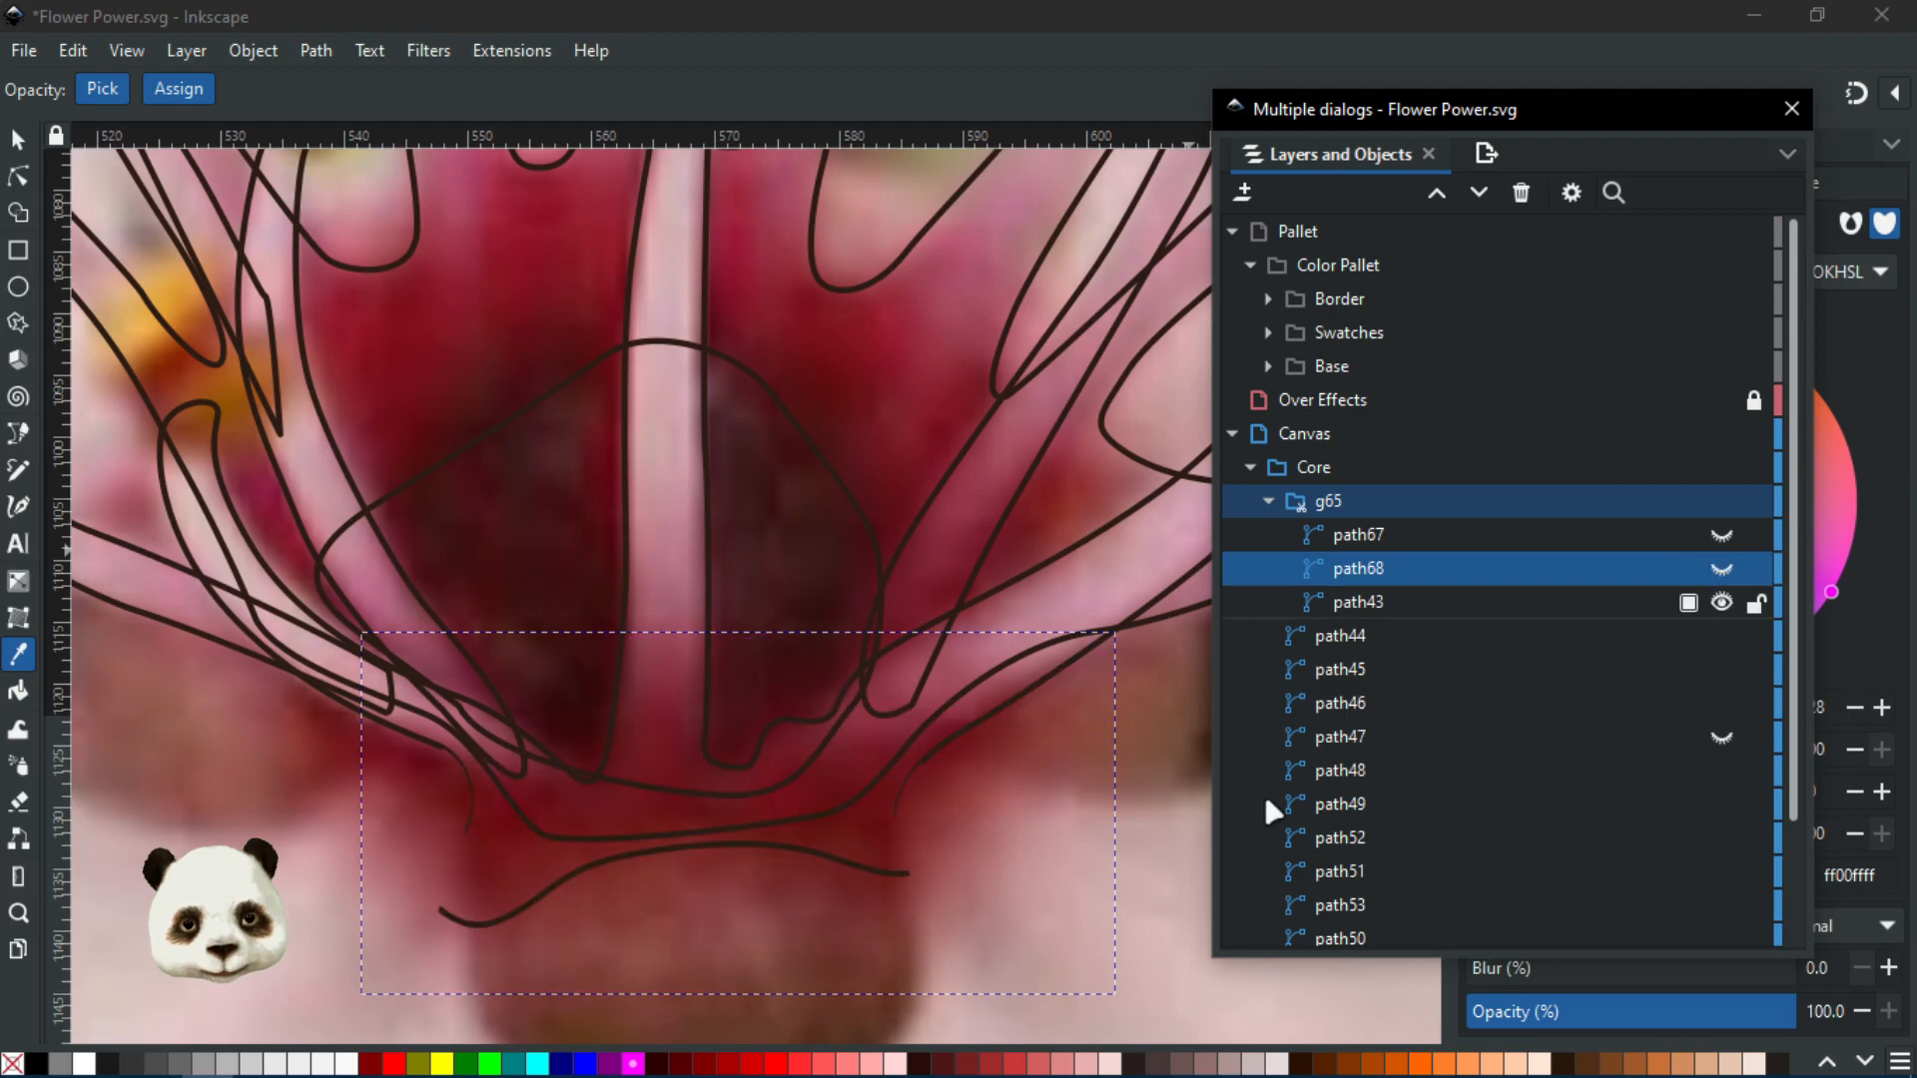
click(845, 773)
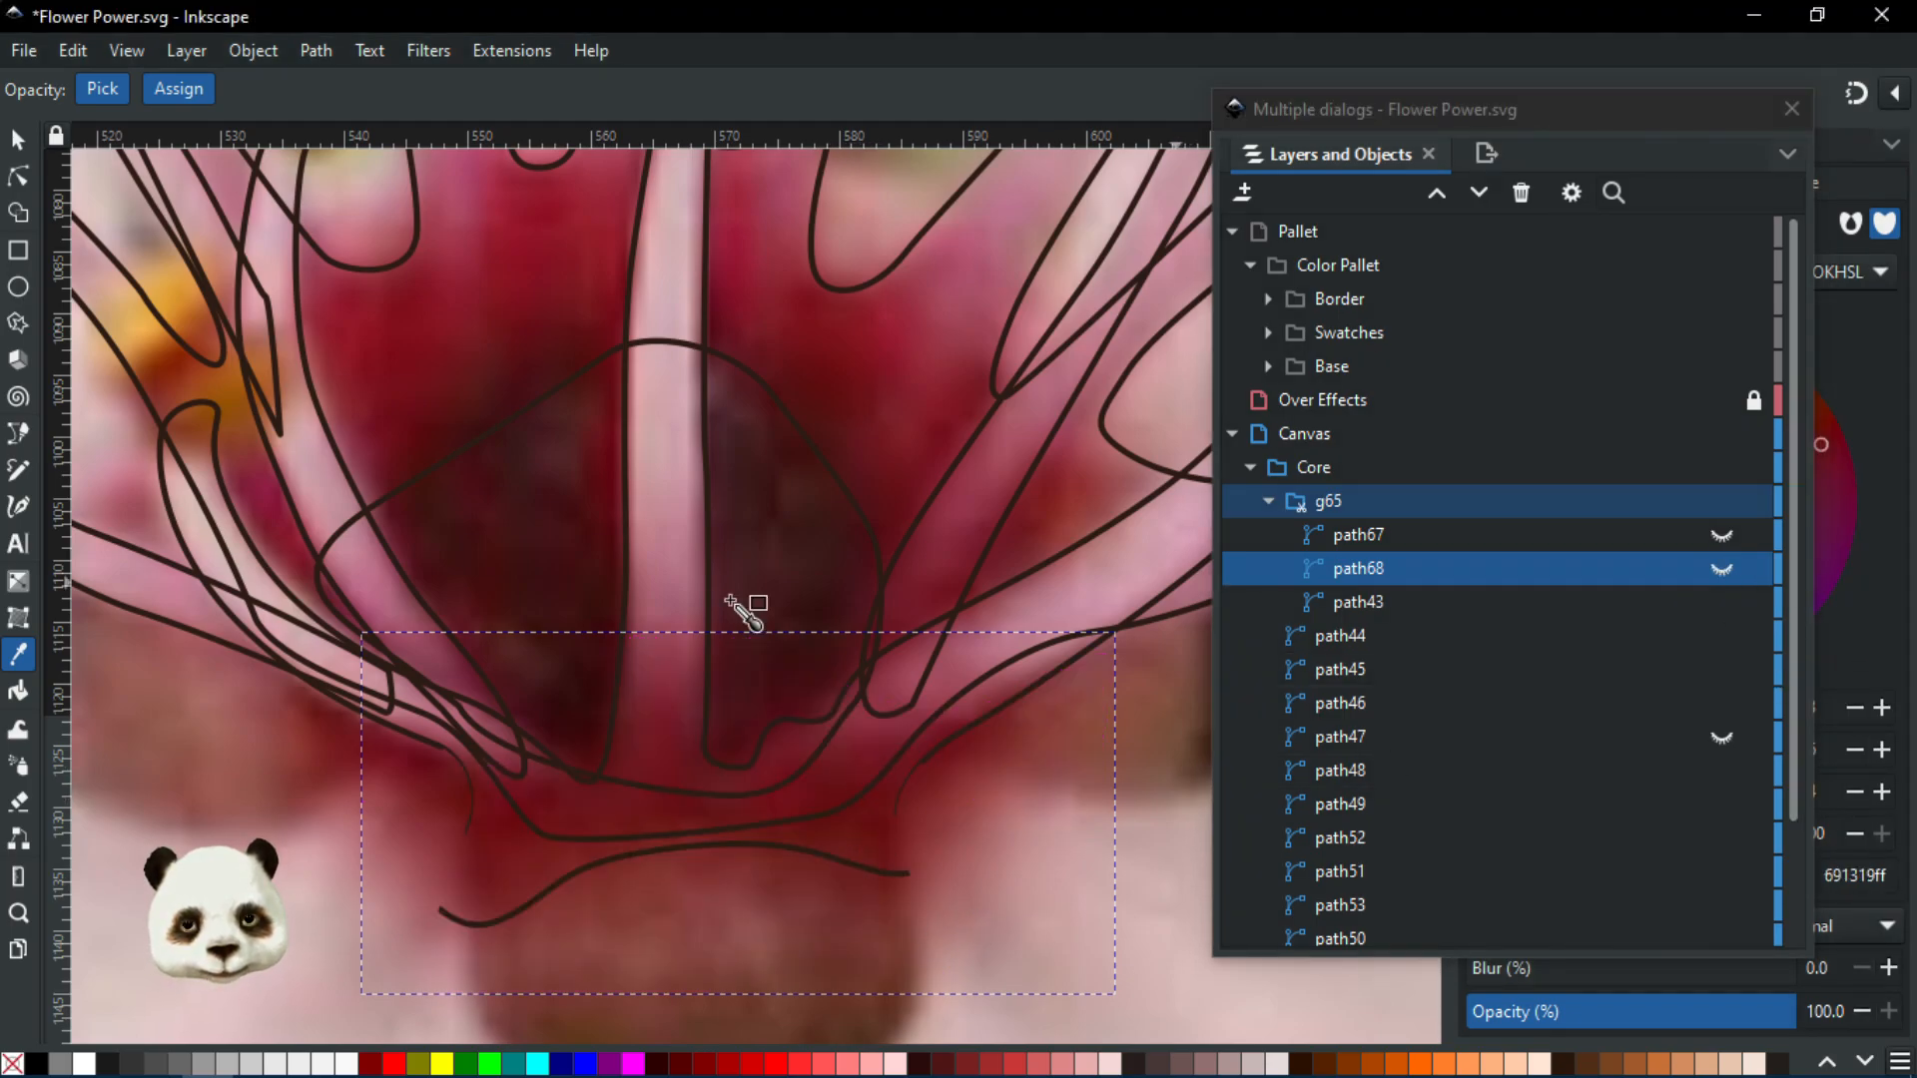
Fill path68 with the deep red 881022 palette swatch using the Dropper
scroll(744, 615, down, 6)
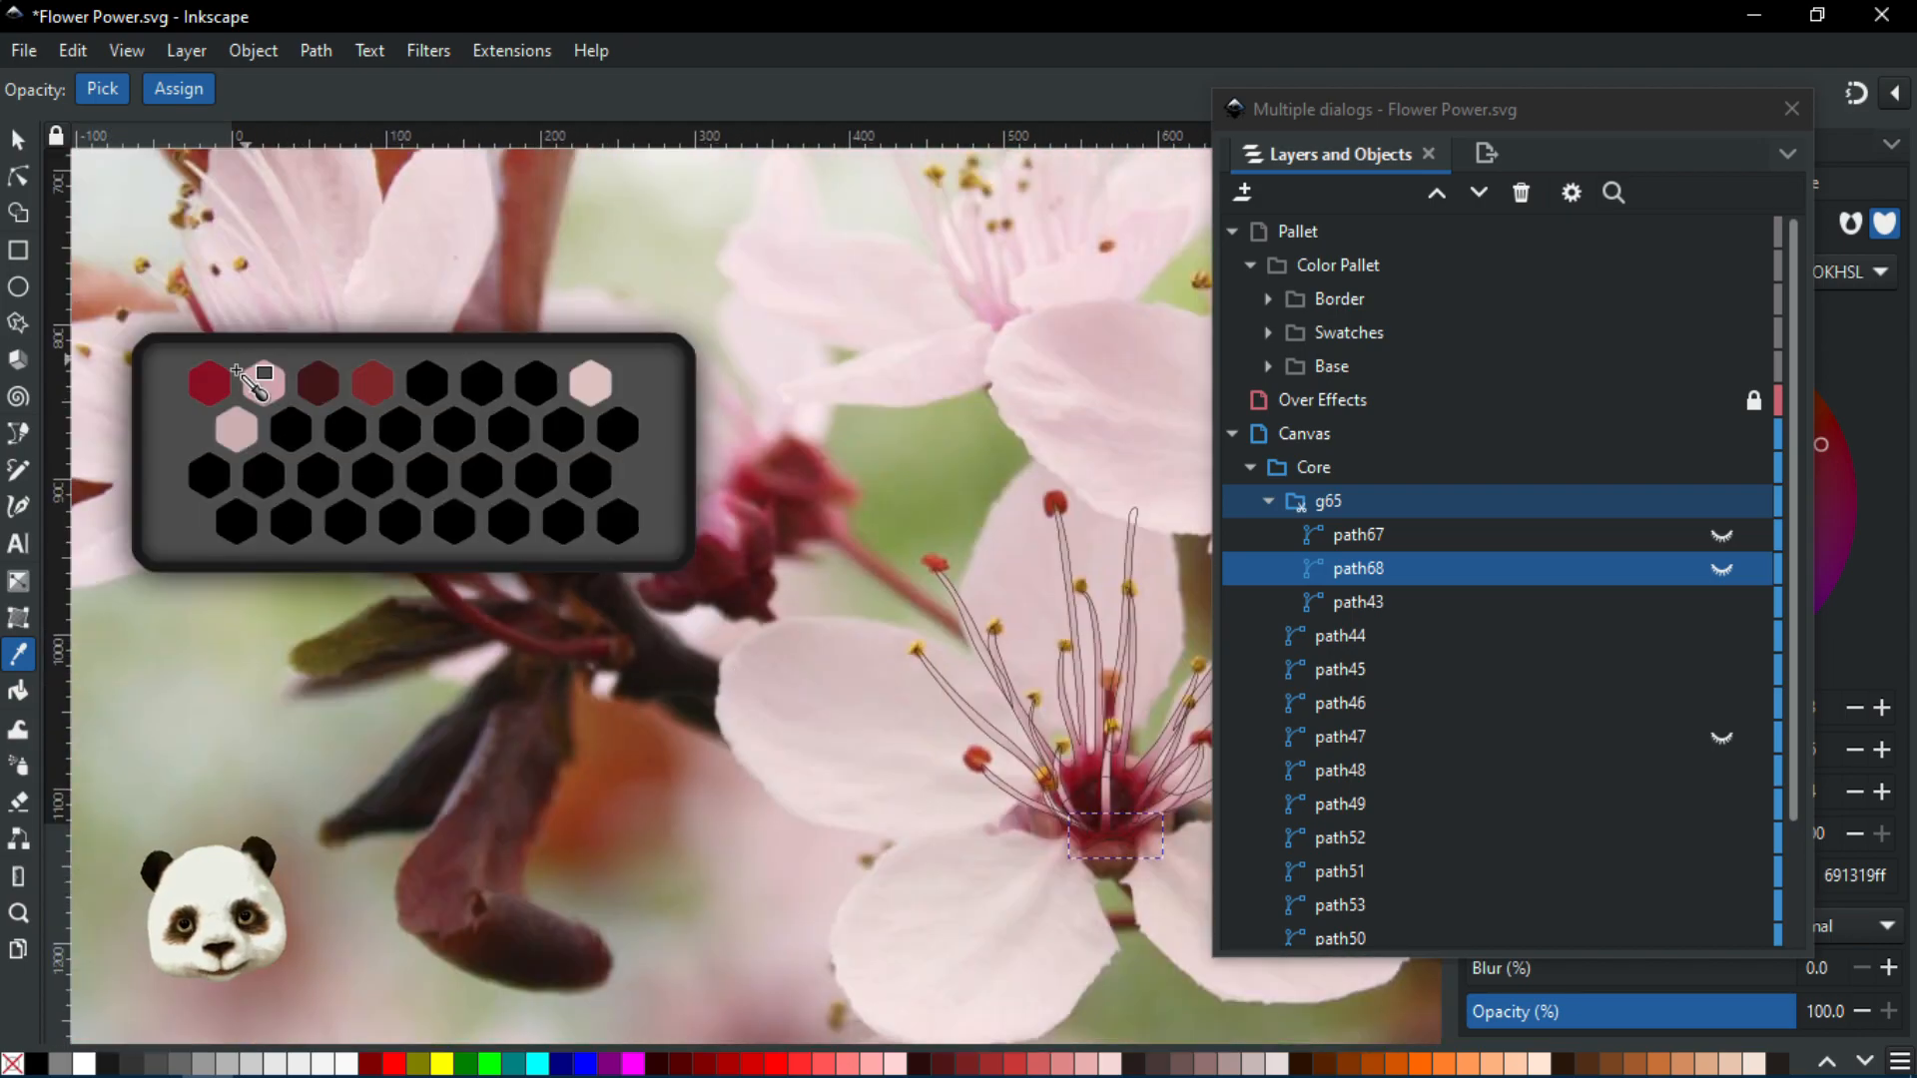
drag(813, 679, 805, 629)
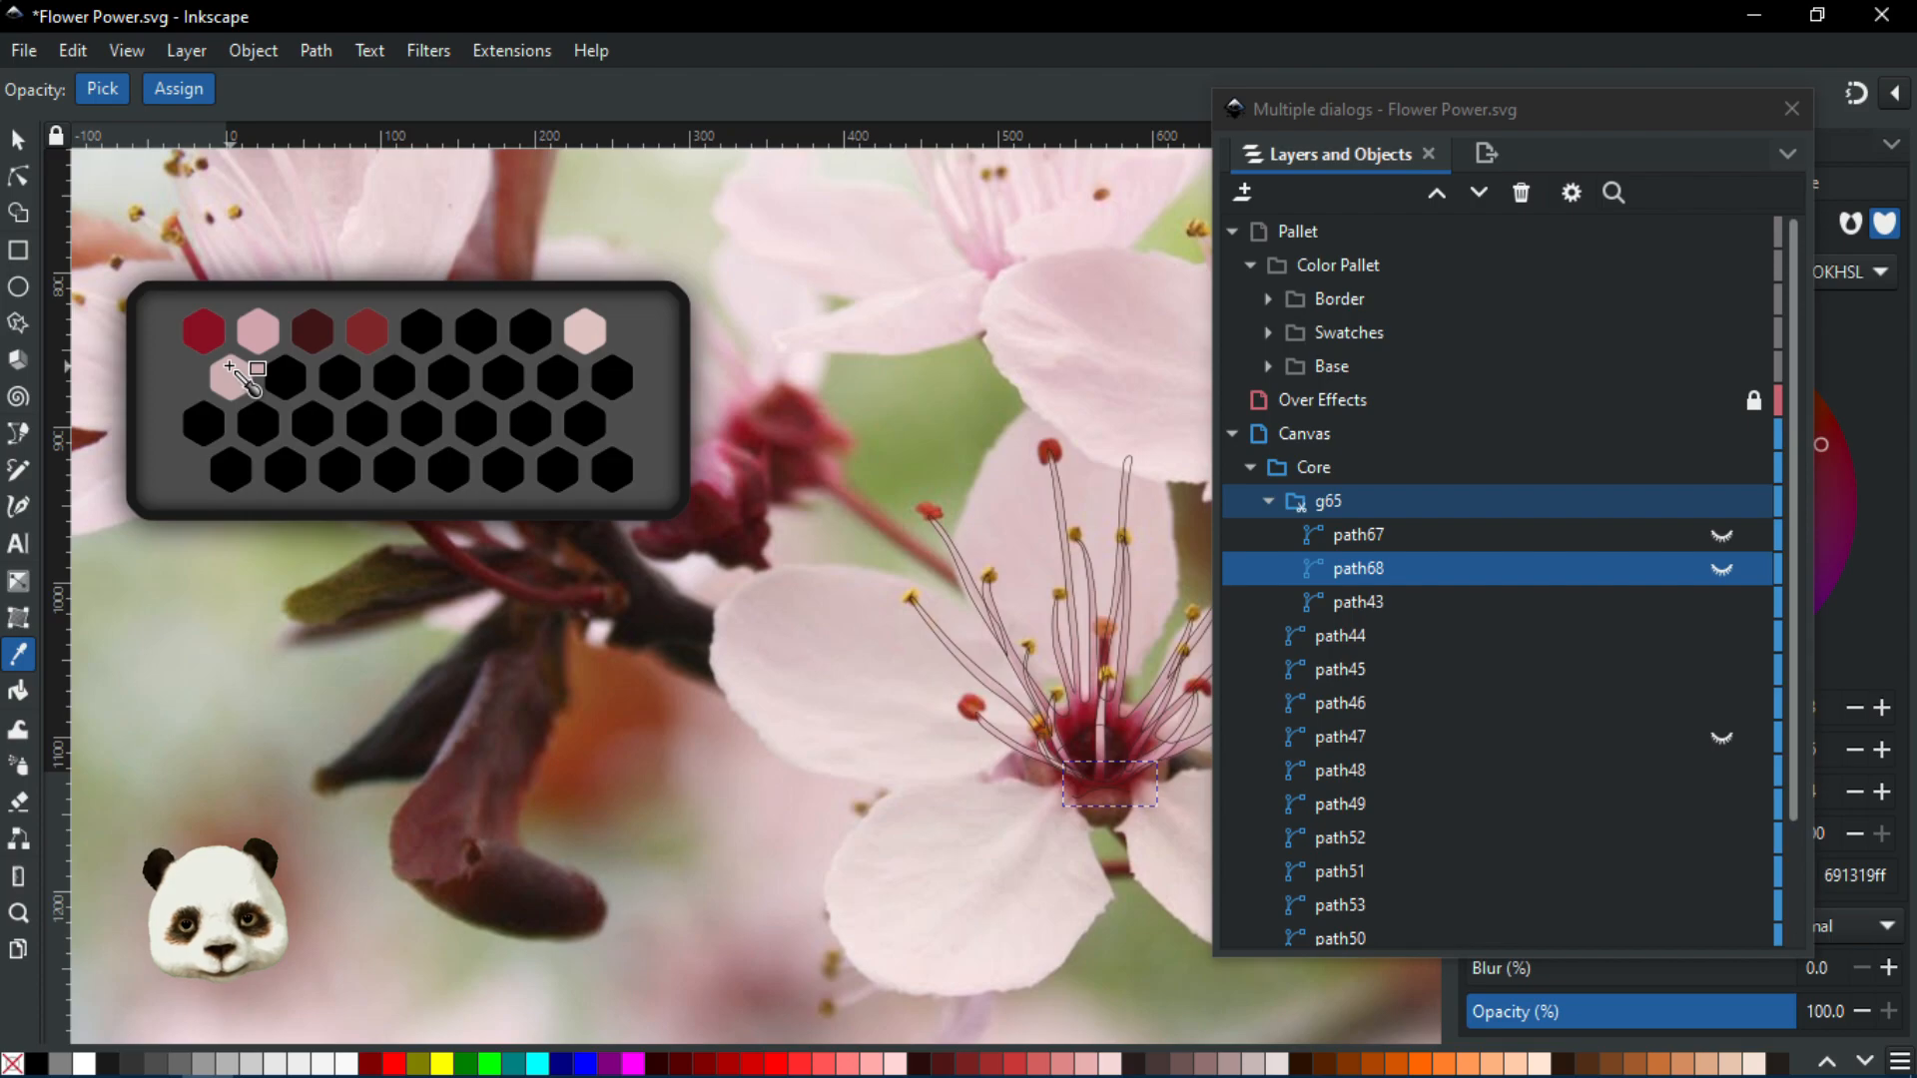
click(203, 330)
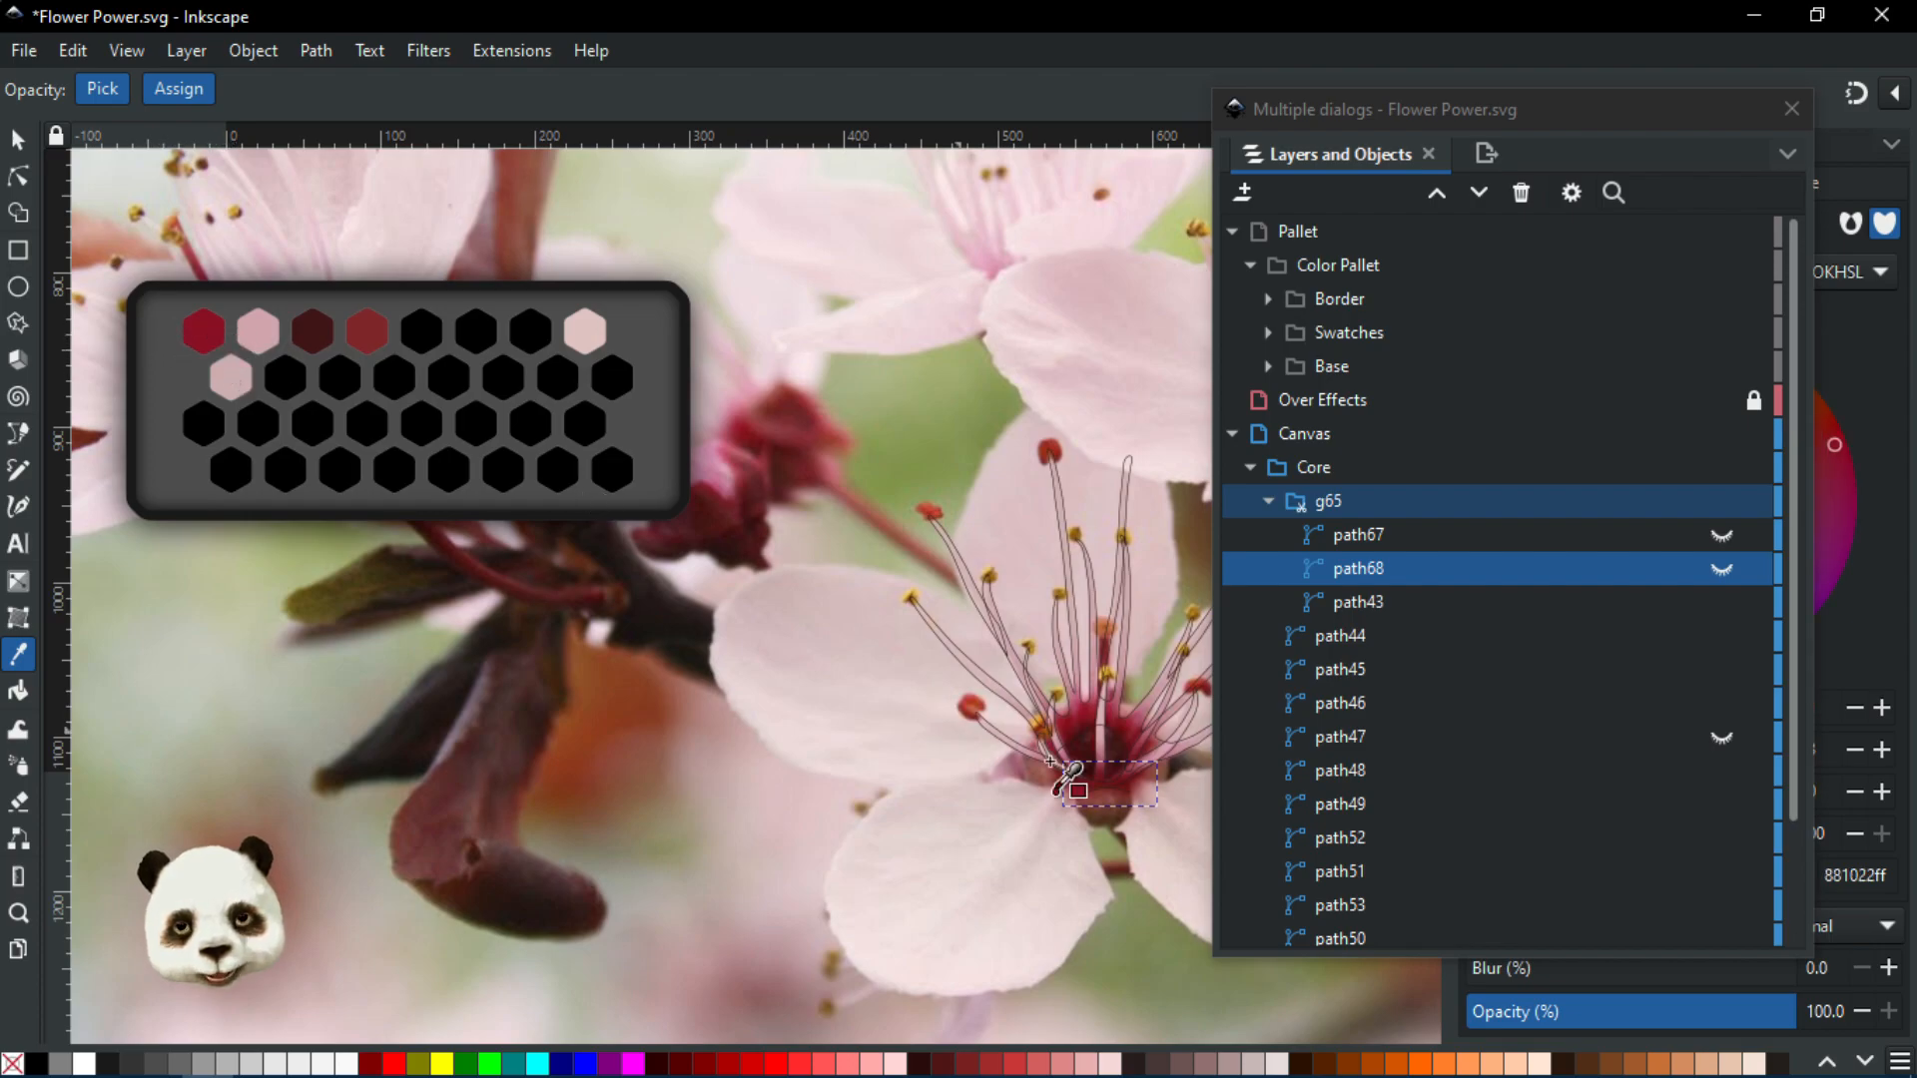
scroll(1147, 782, up, 5)
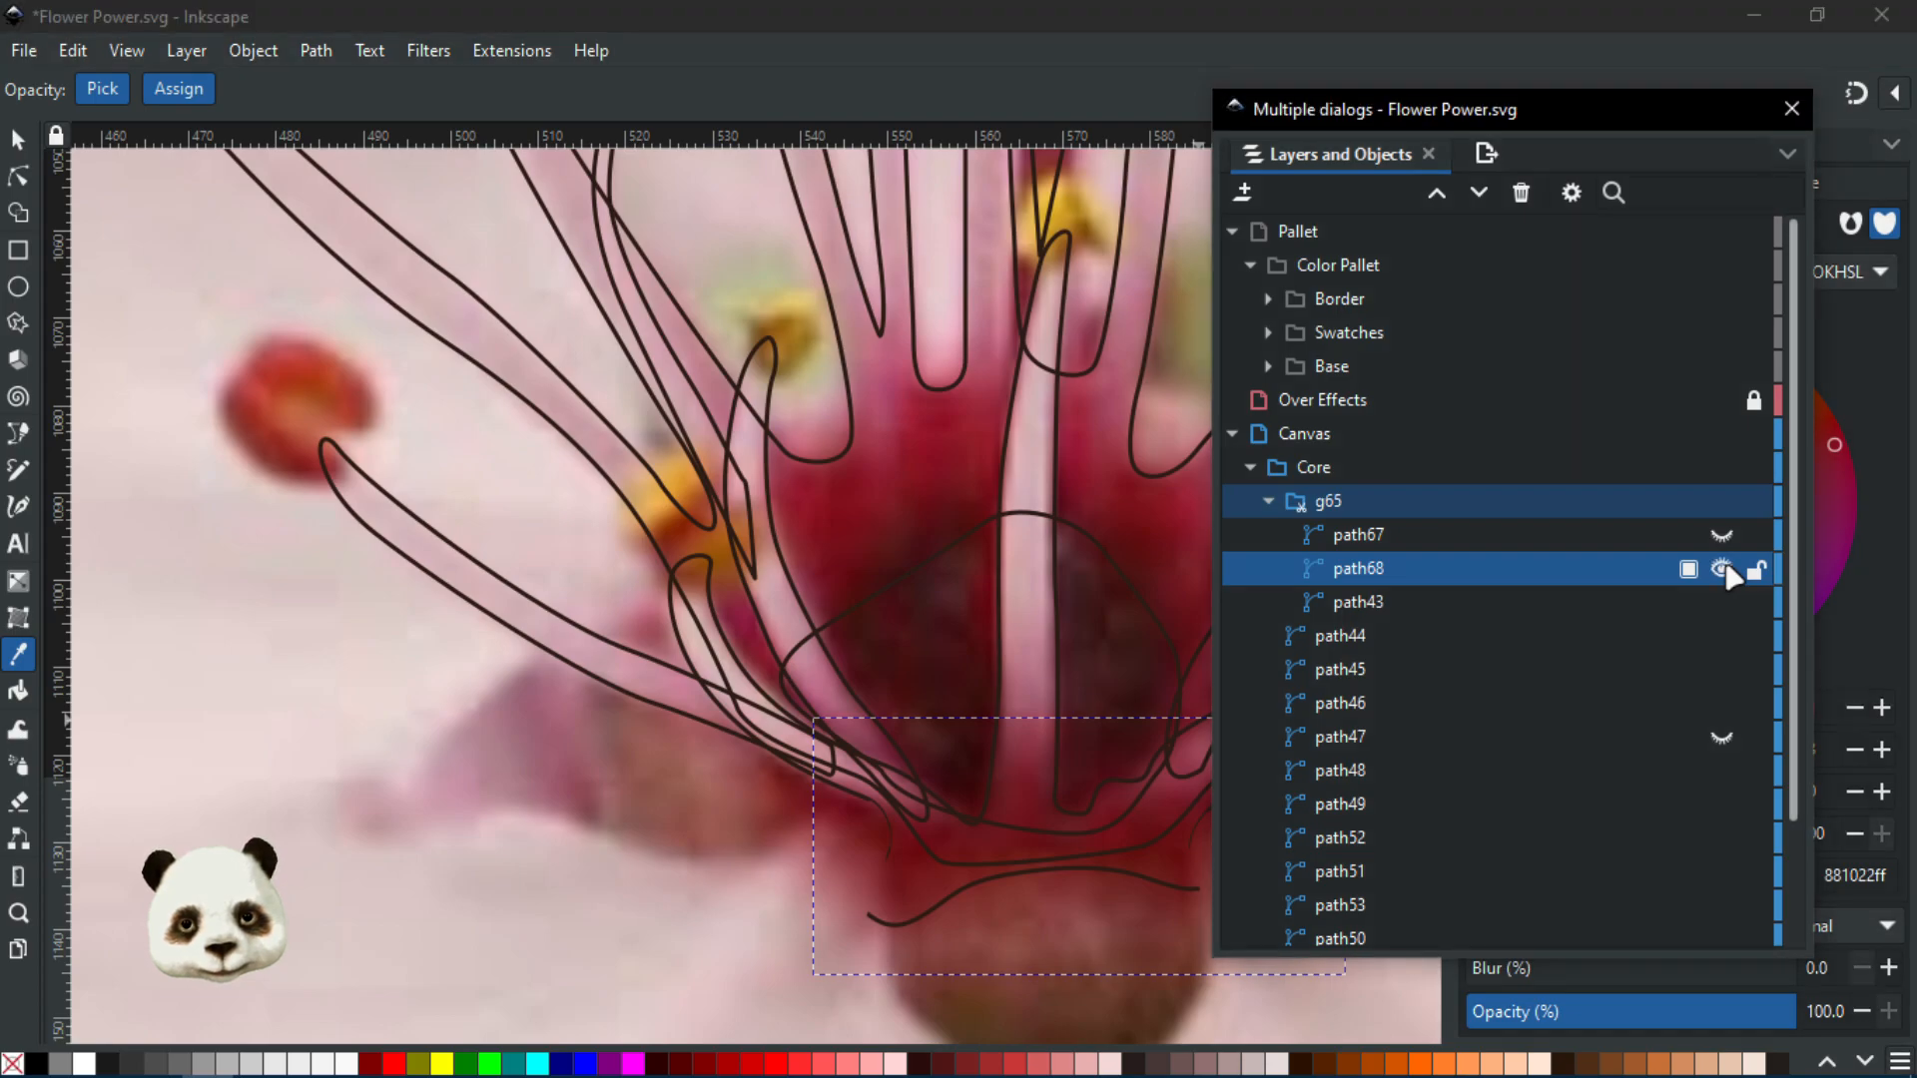
Unhide path68 and path67 and select both paths together
click(1724, 569)
click(1721, 538)
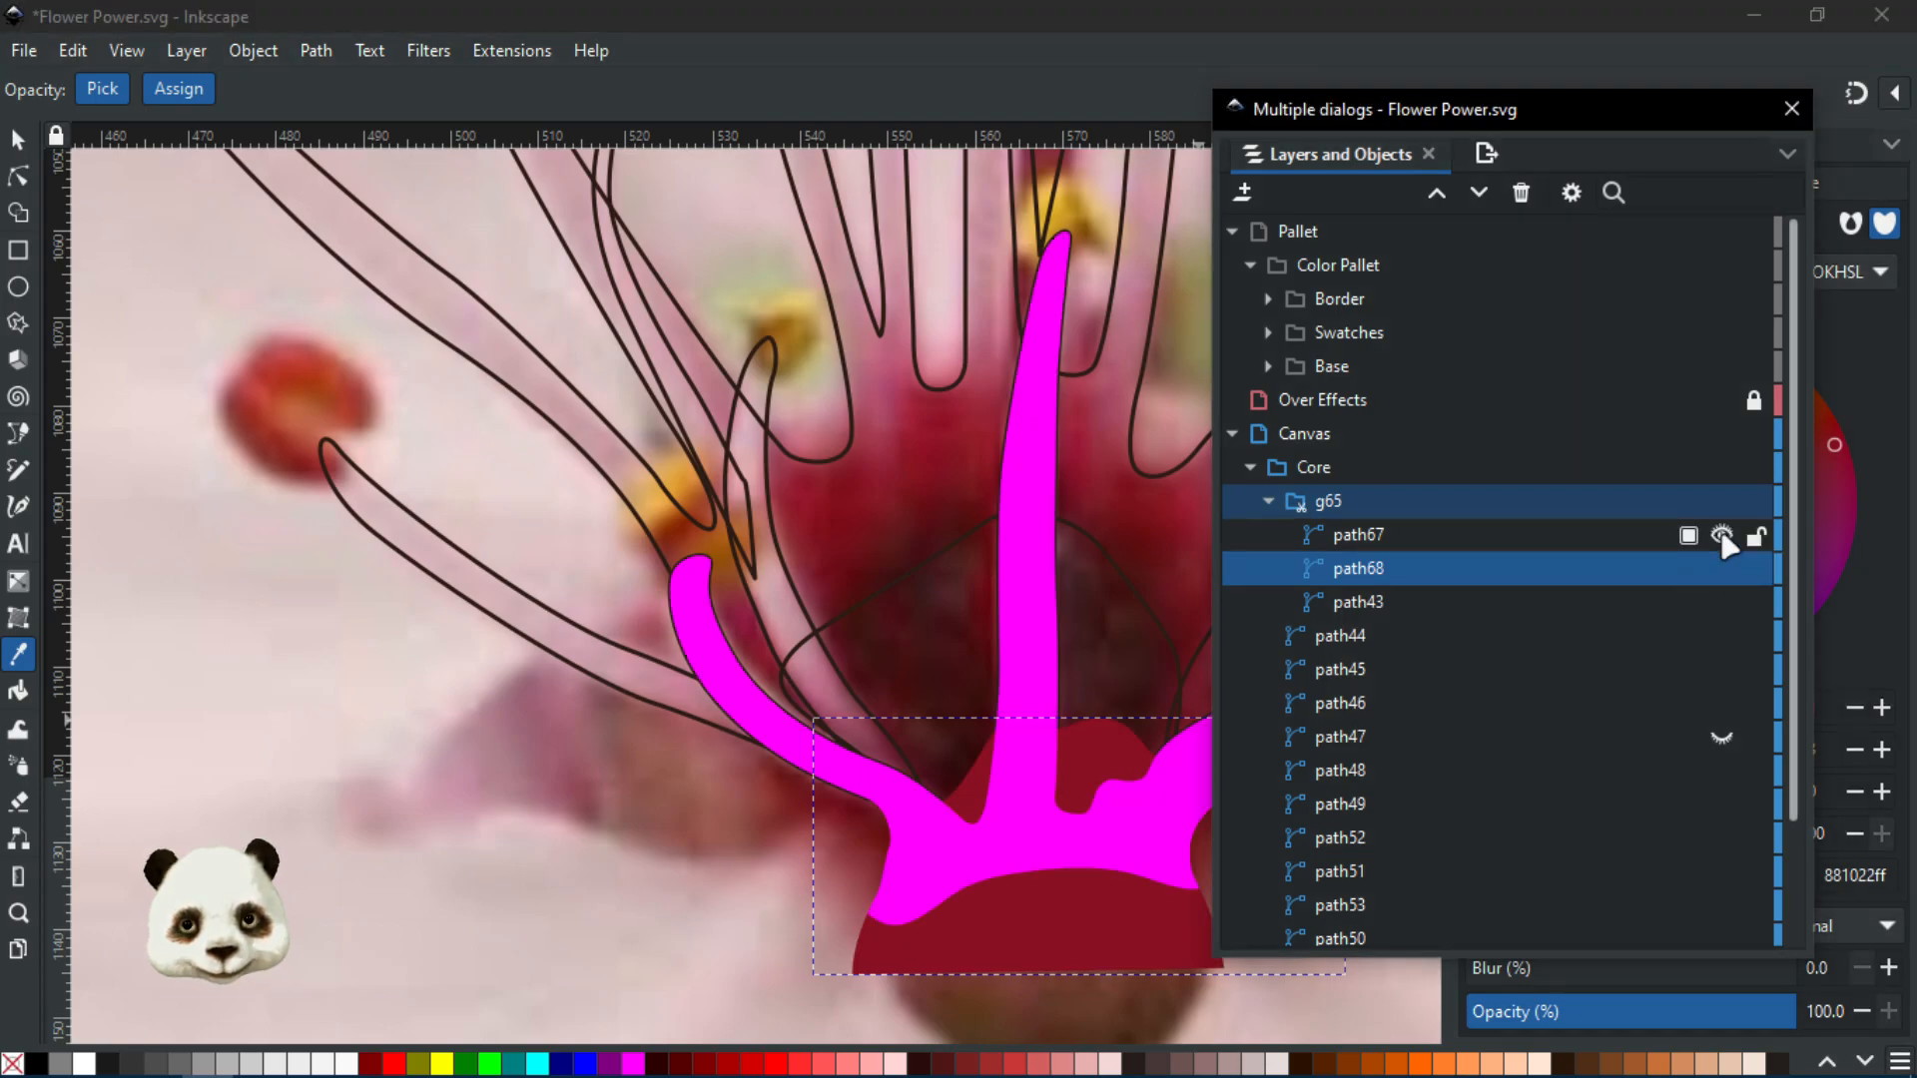
click(1380, 539)
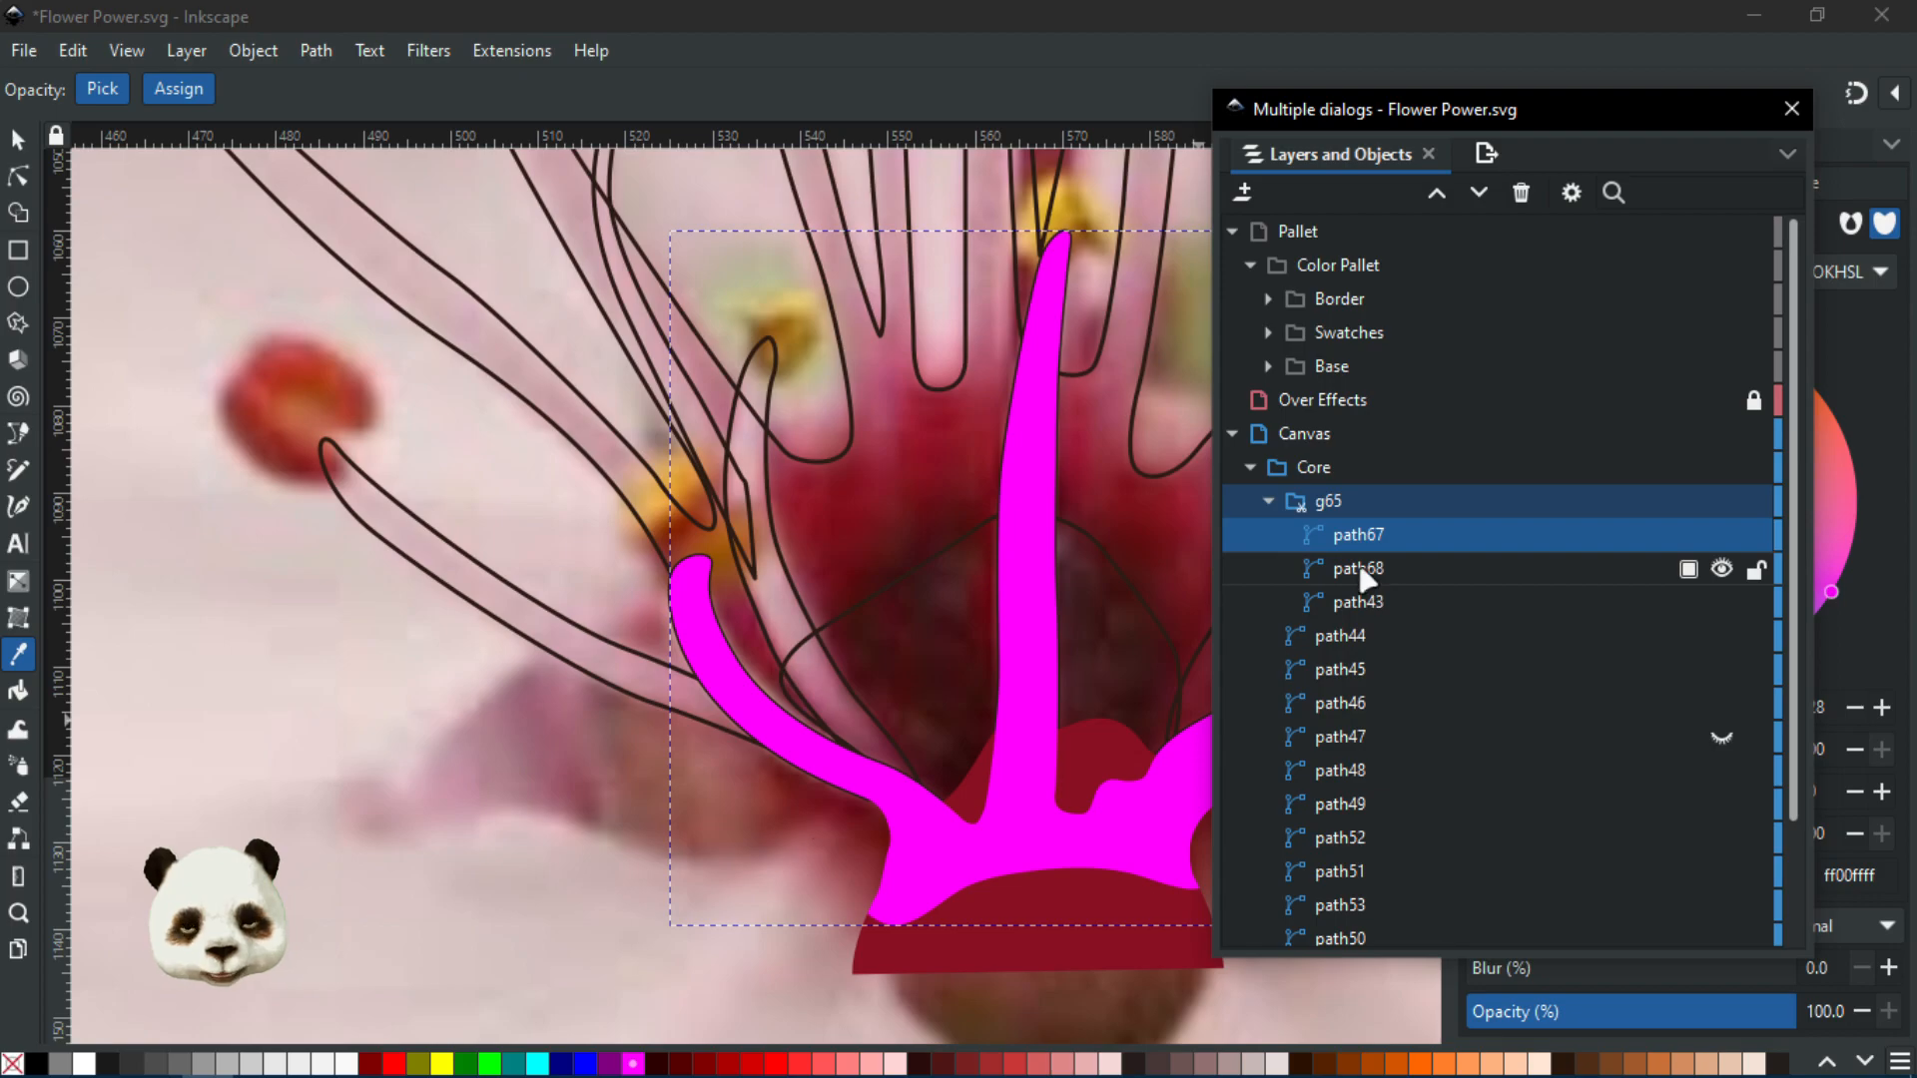
click(1365, 577)
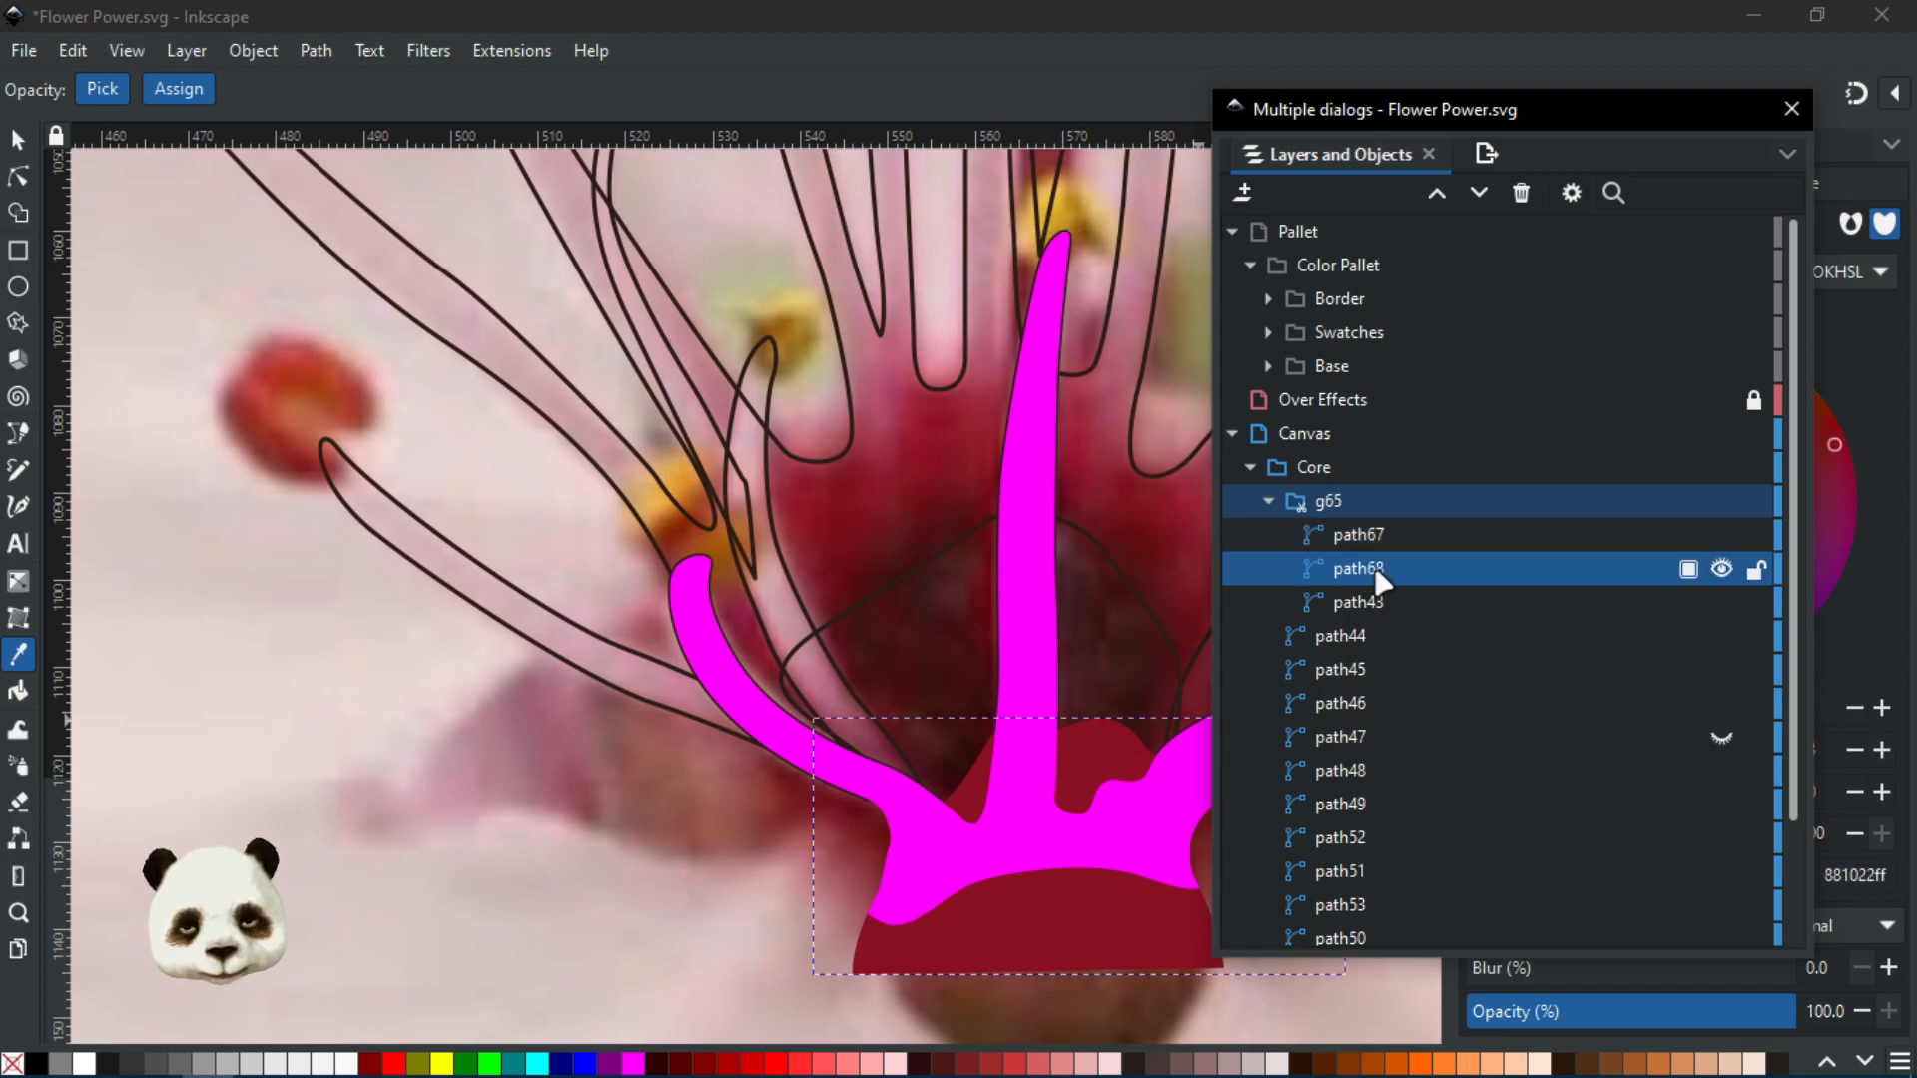
shift+click(1359, 539)
Clip the red path68 with the magenta path67, then select path68 inside new group g68
right_click(1366, 552)
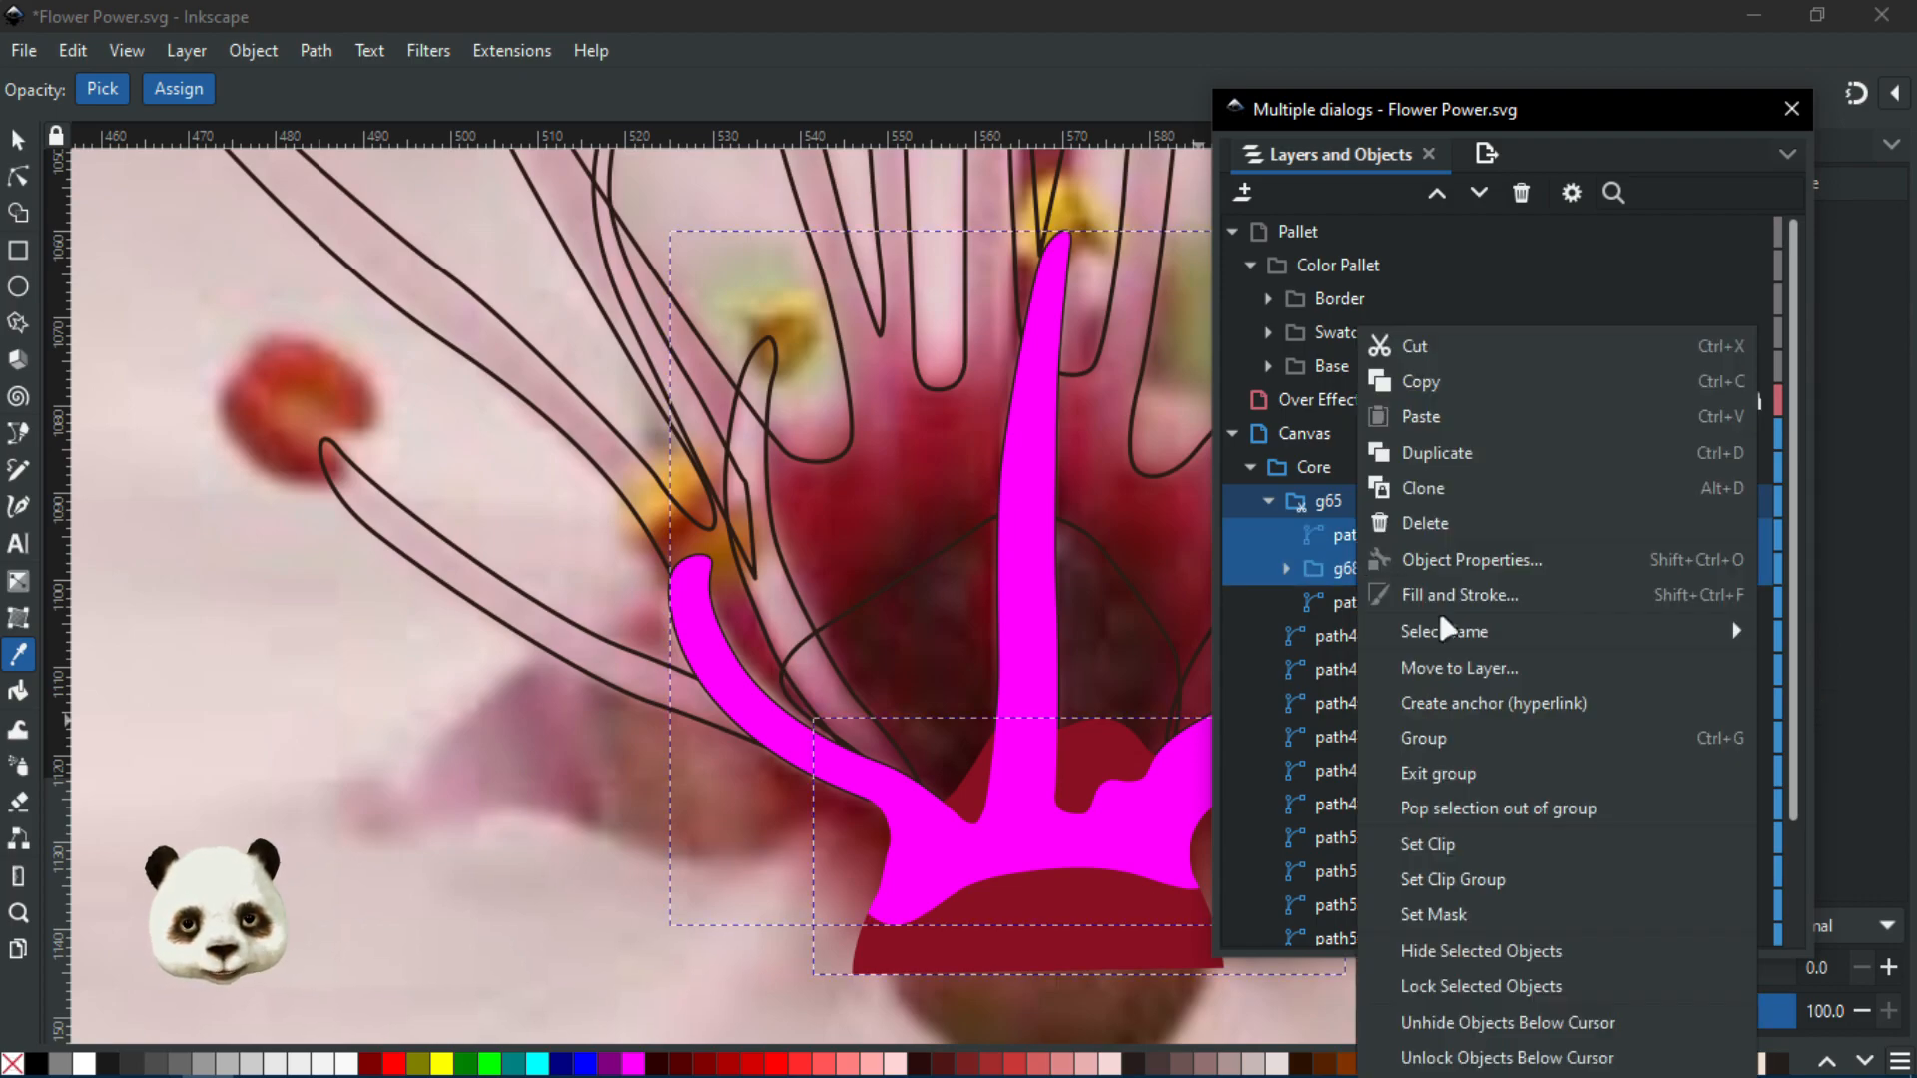
click(1464, 838)
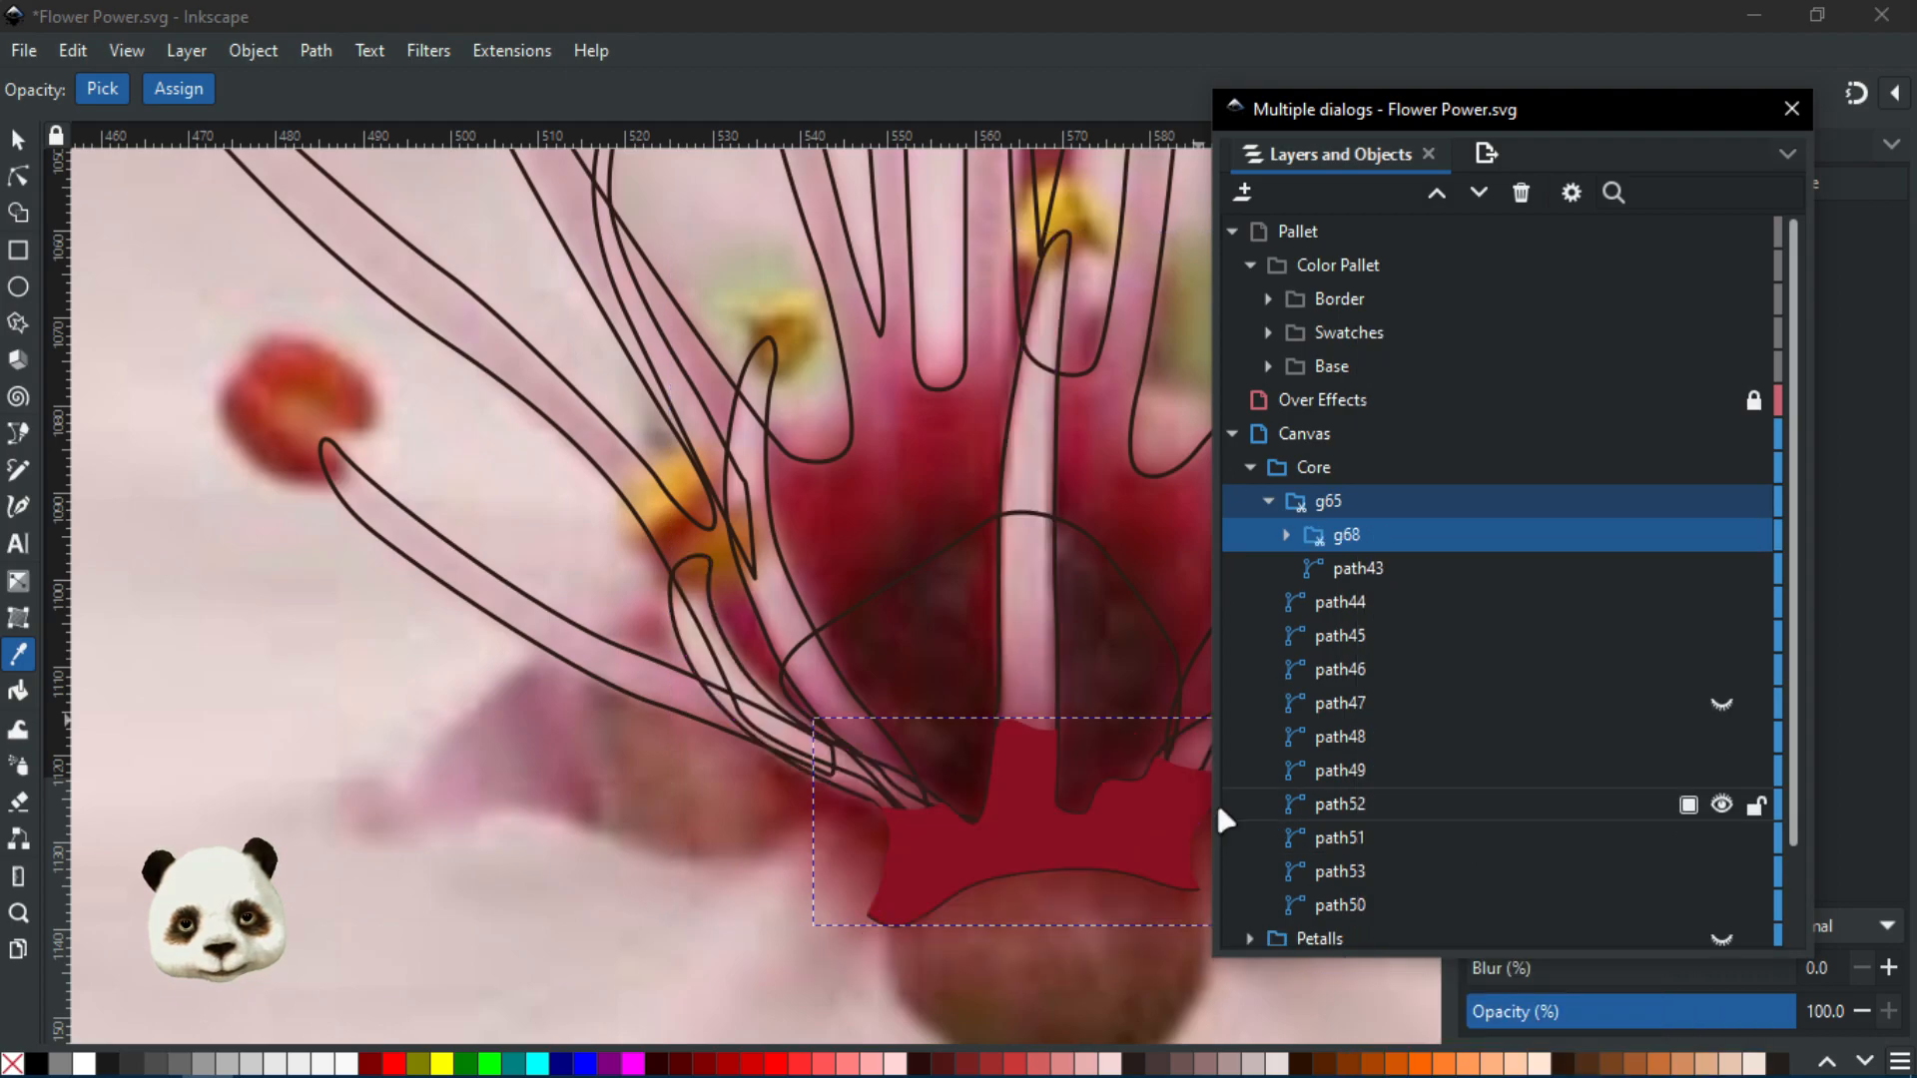
scroll(637, 560, up, 3)
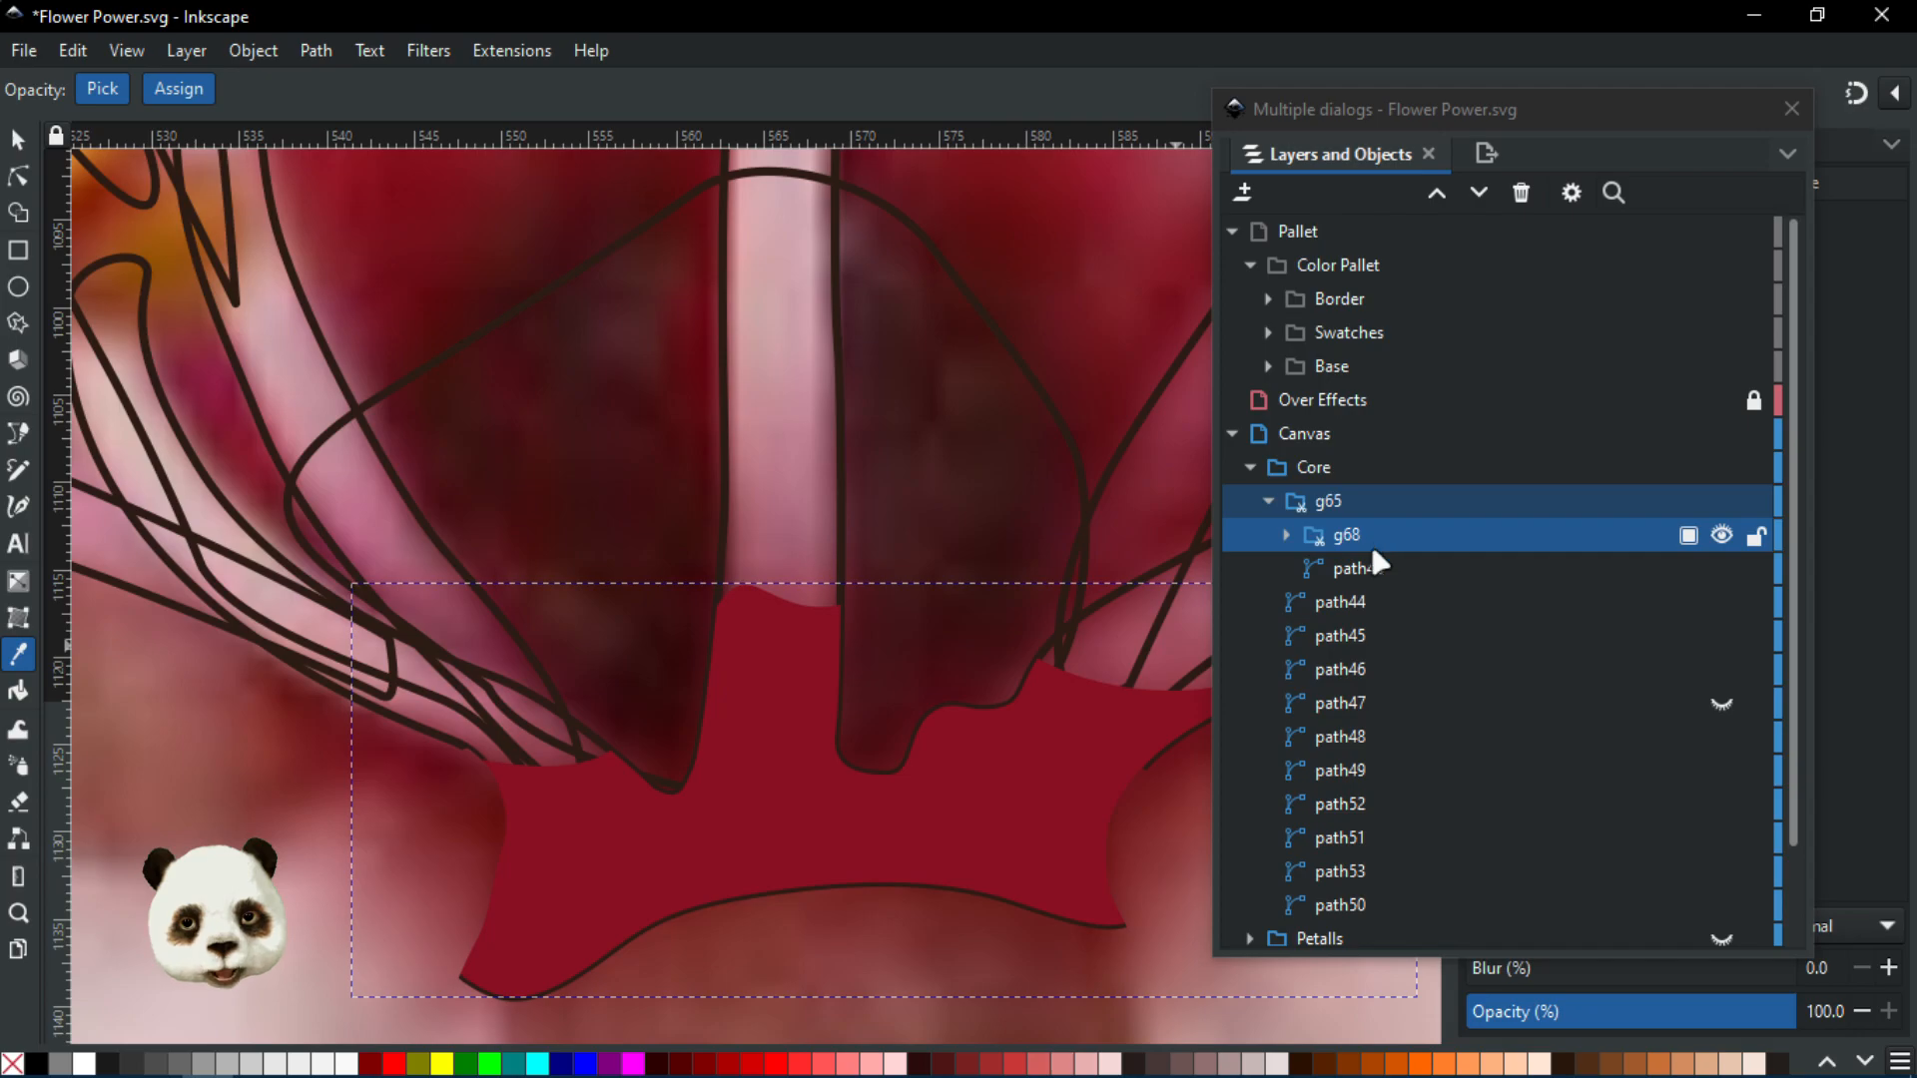
click(1288, 536)
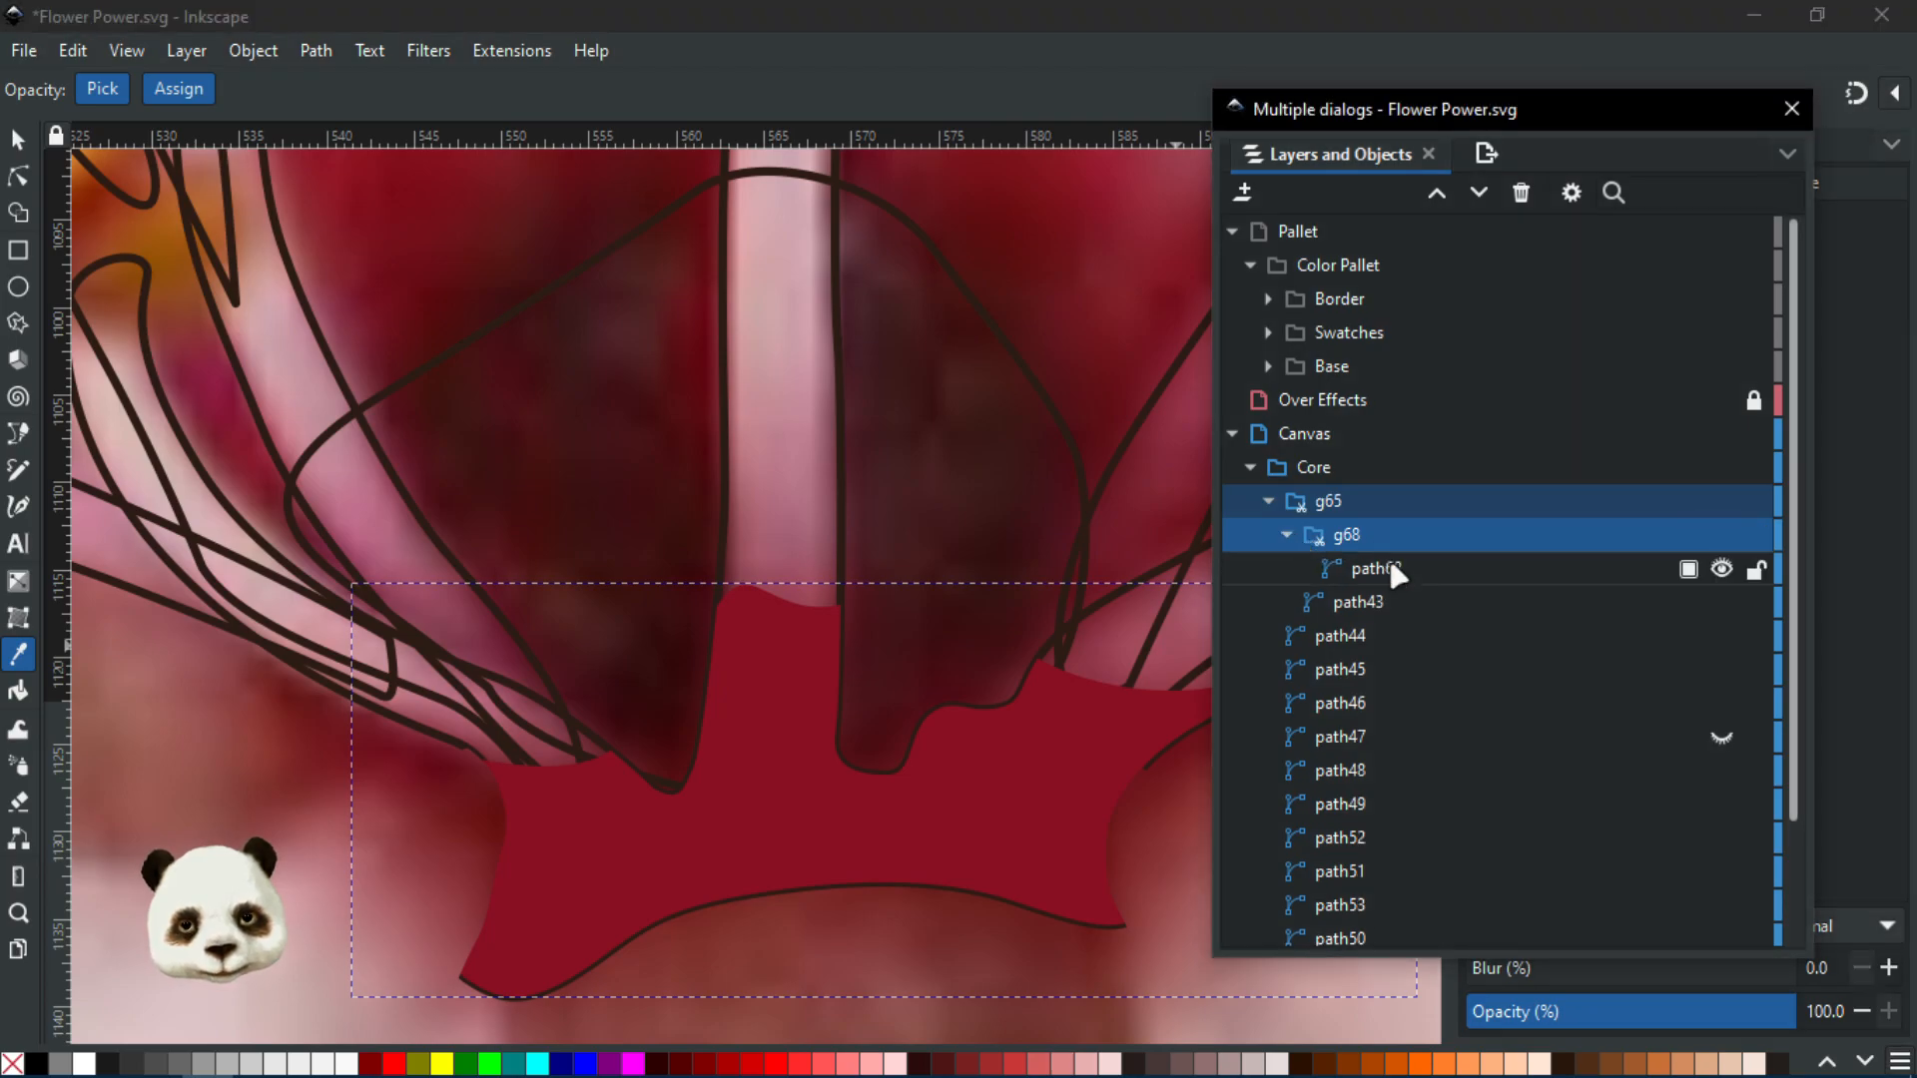
click(1388, 565)
Blur the red centre shape to 30%
scroll(1468, 899, down, 3)
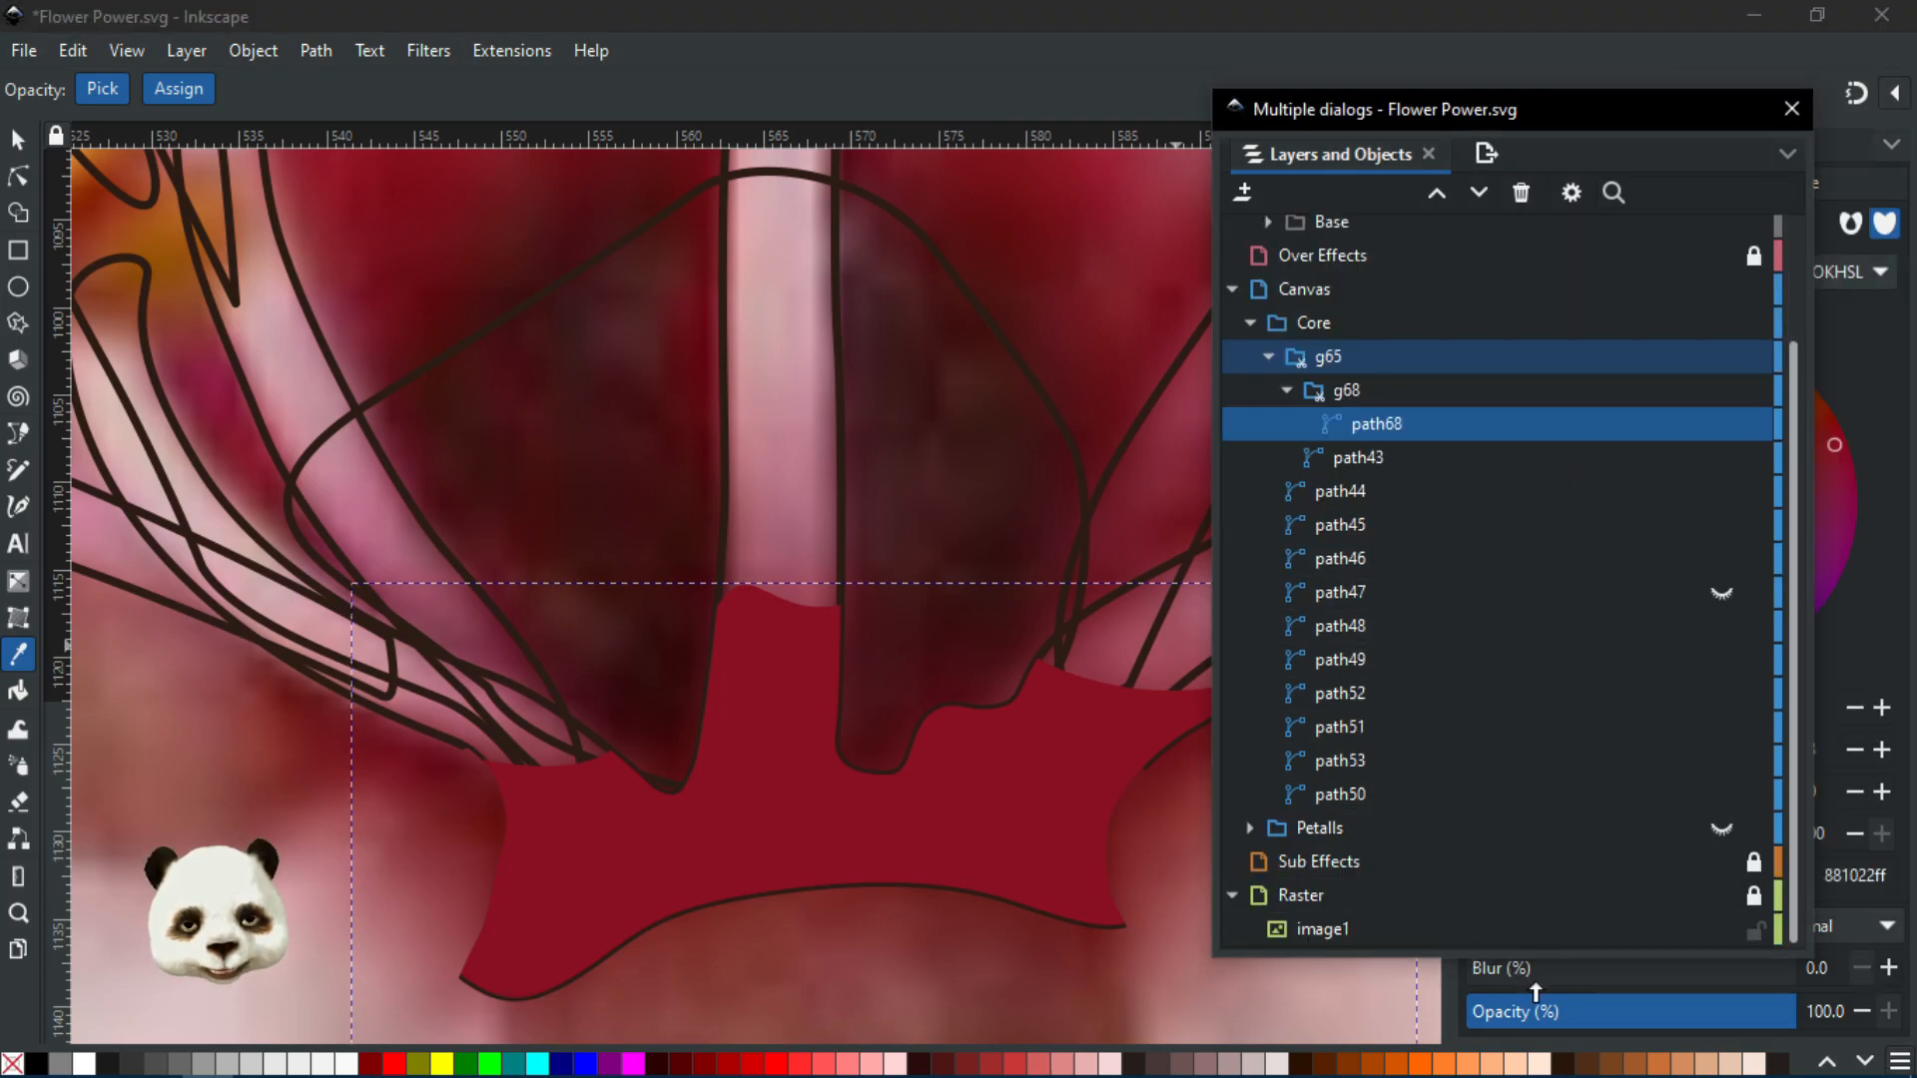
drag(1543, 974, 1570, 969)
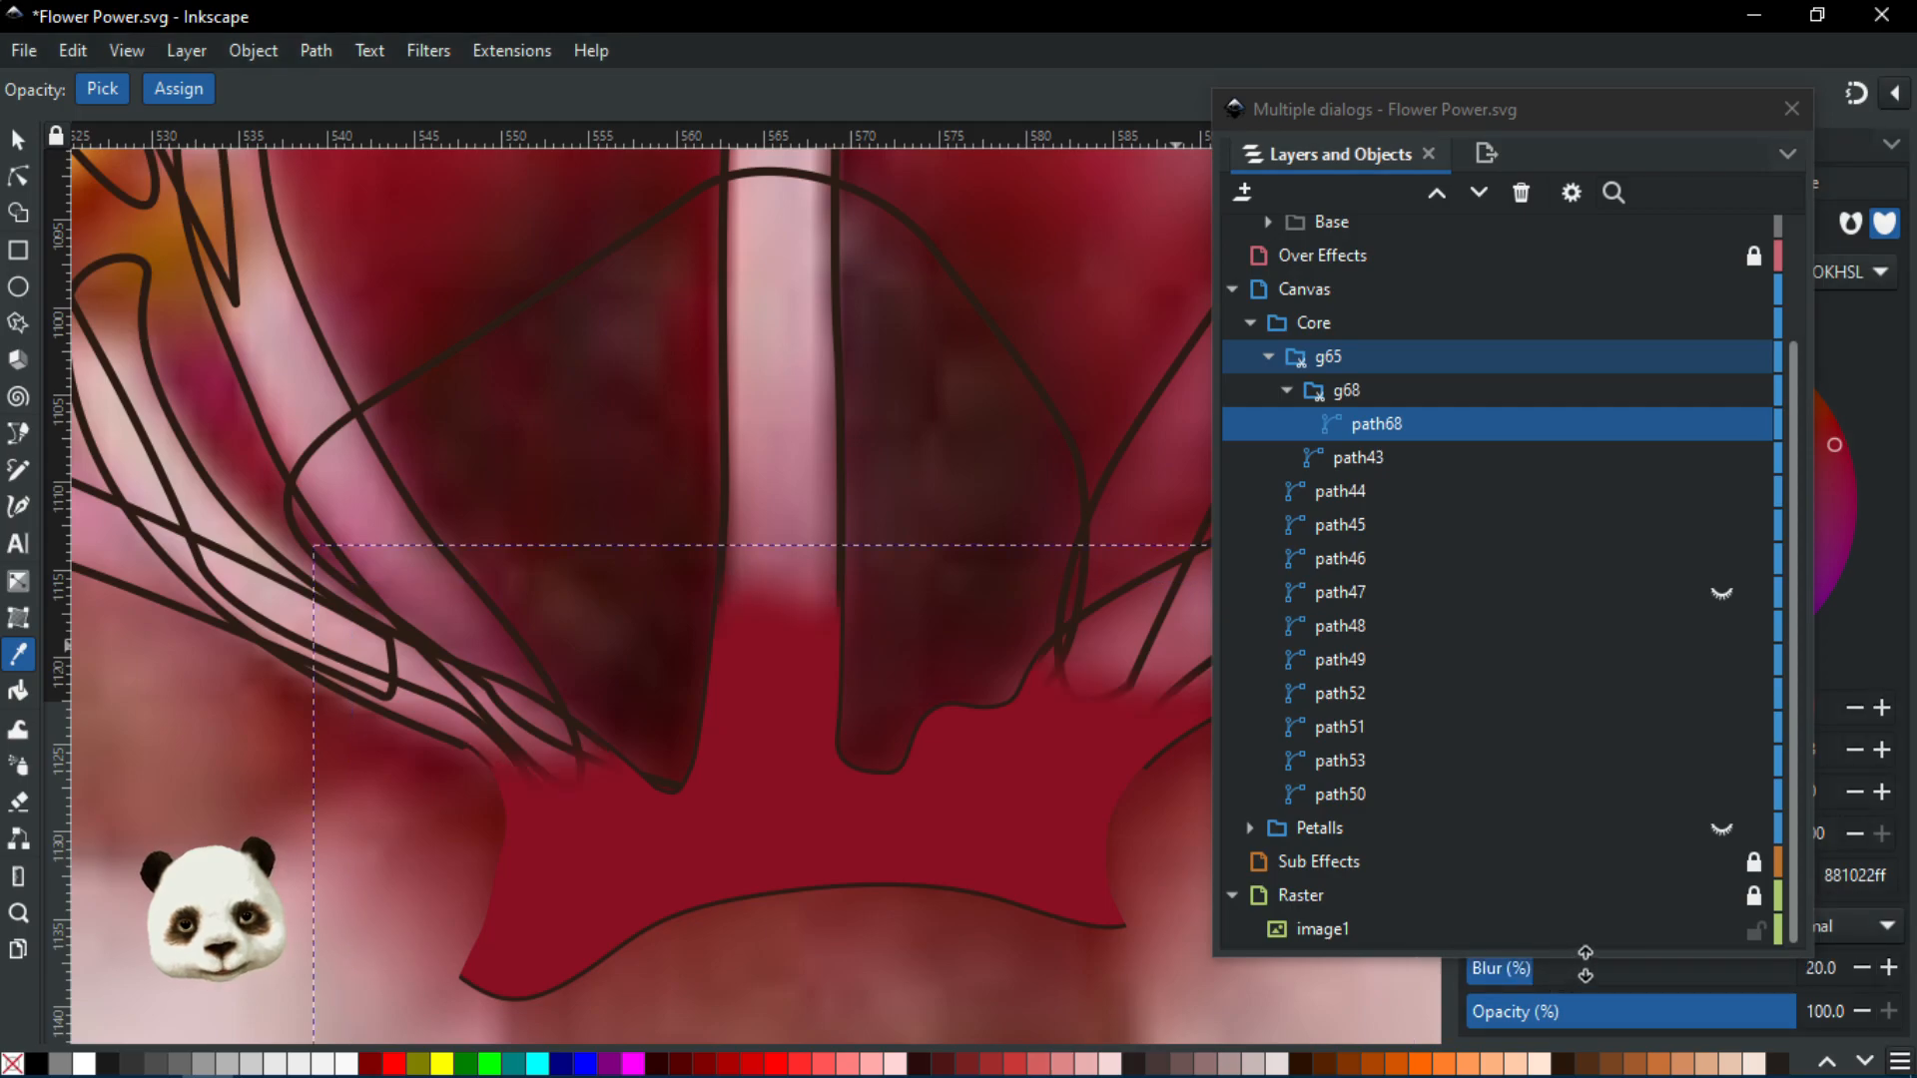
click(1586, 963)
click(1564, 980)
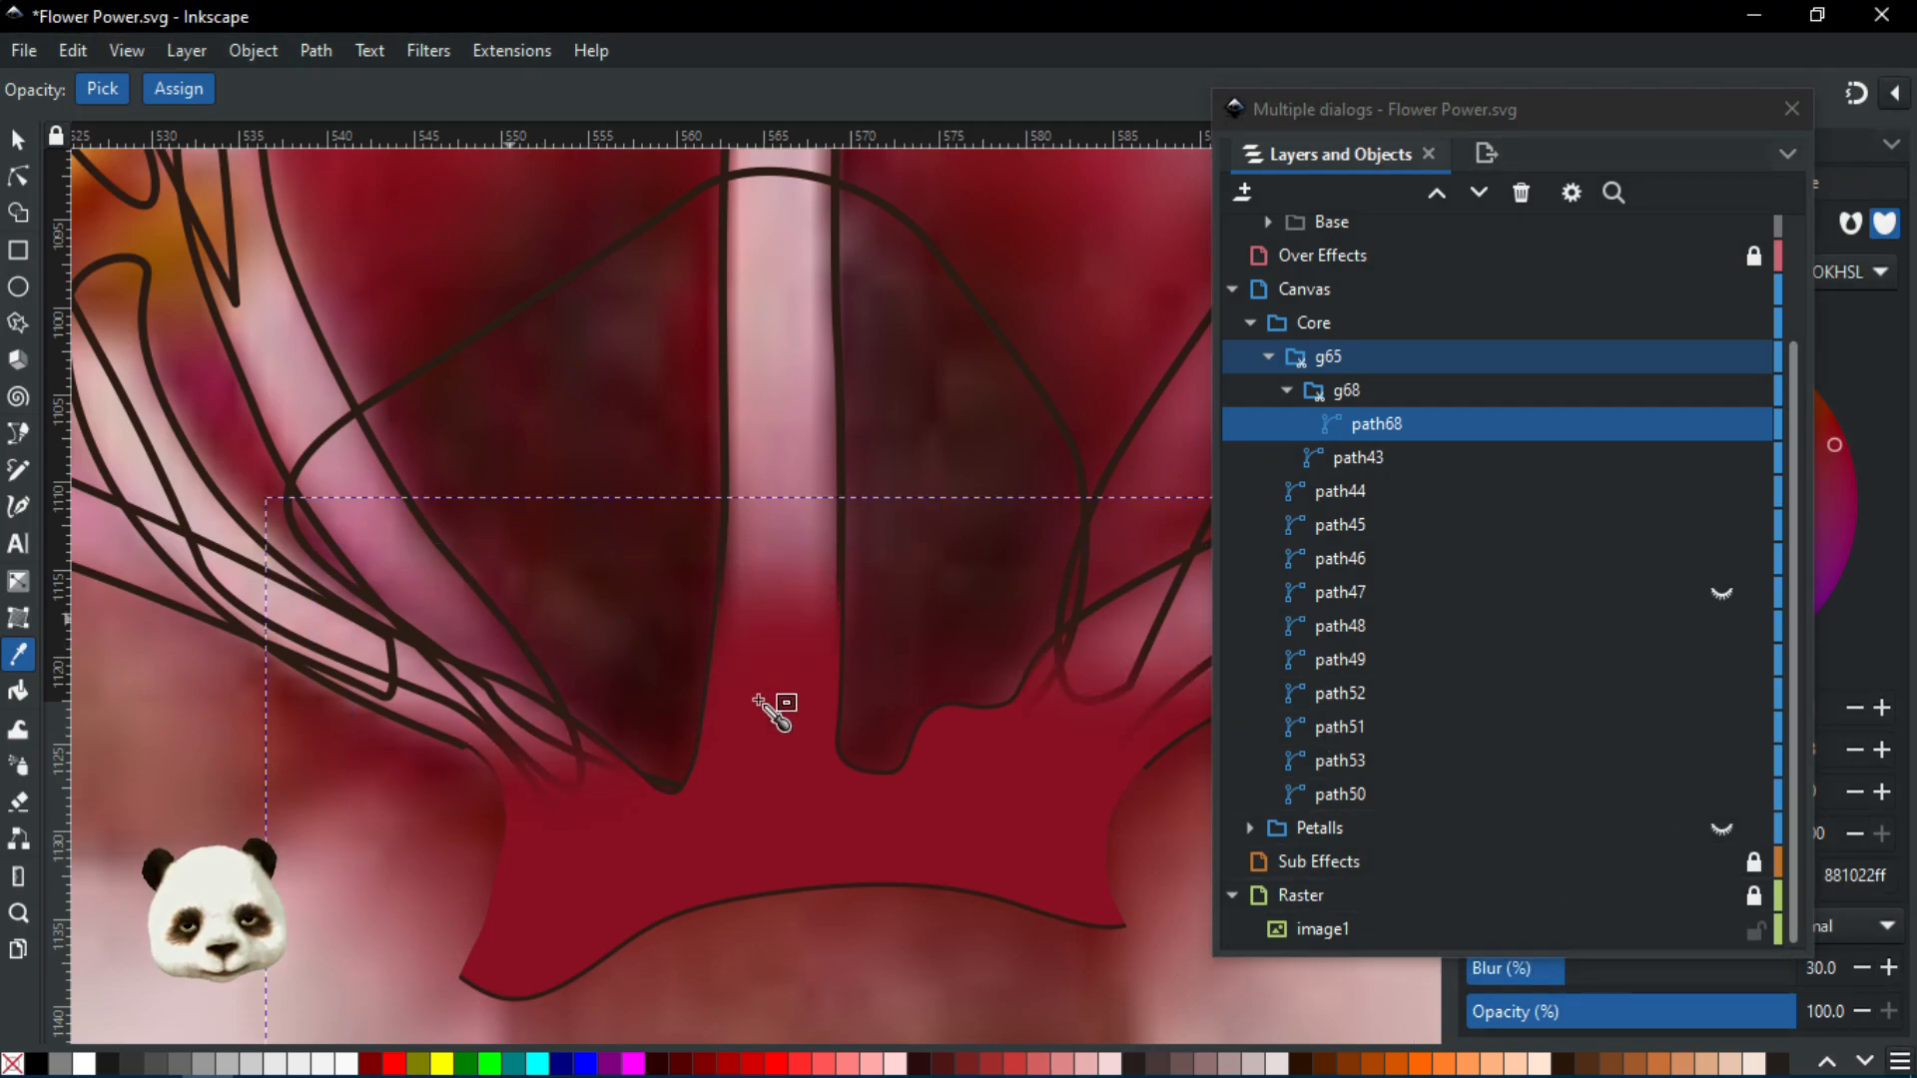
scroll(1383, 399, up, 2)
scroll(1328, 260, down, 1)
scroll(1033, 314, down, 2)
scroll(1298, 230, up, 1)
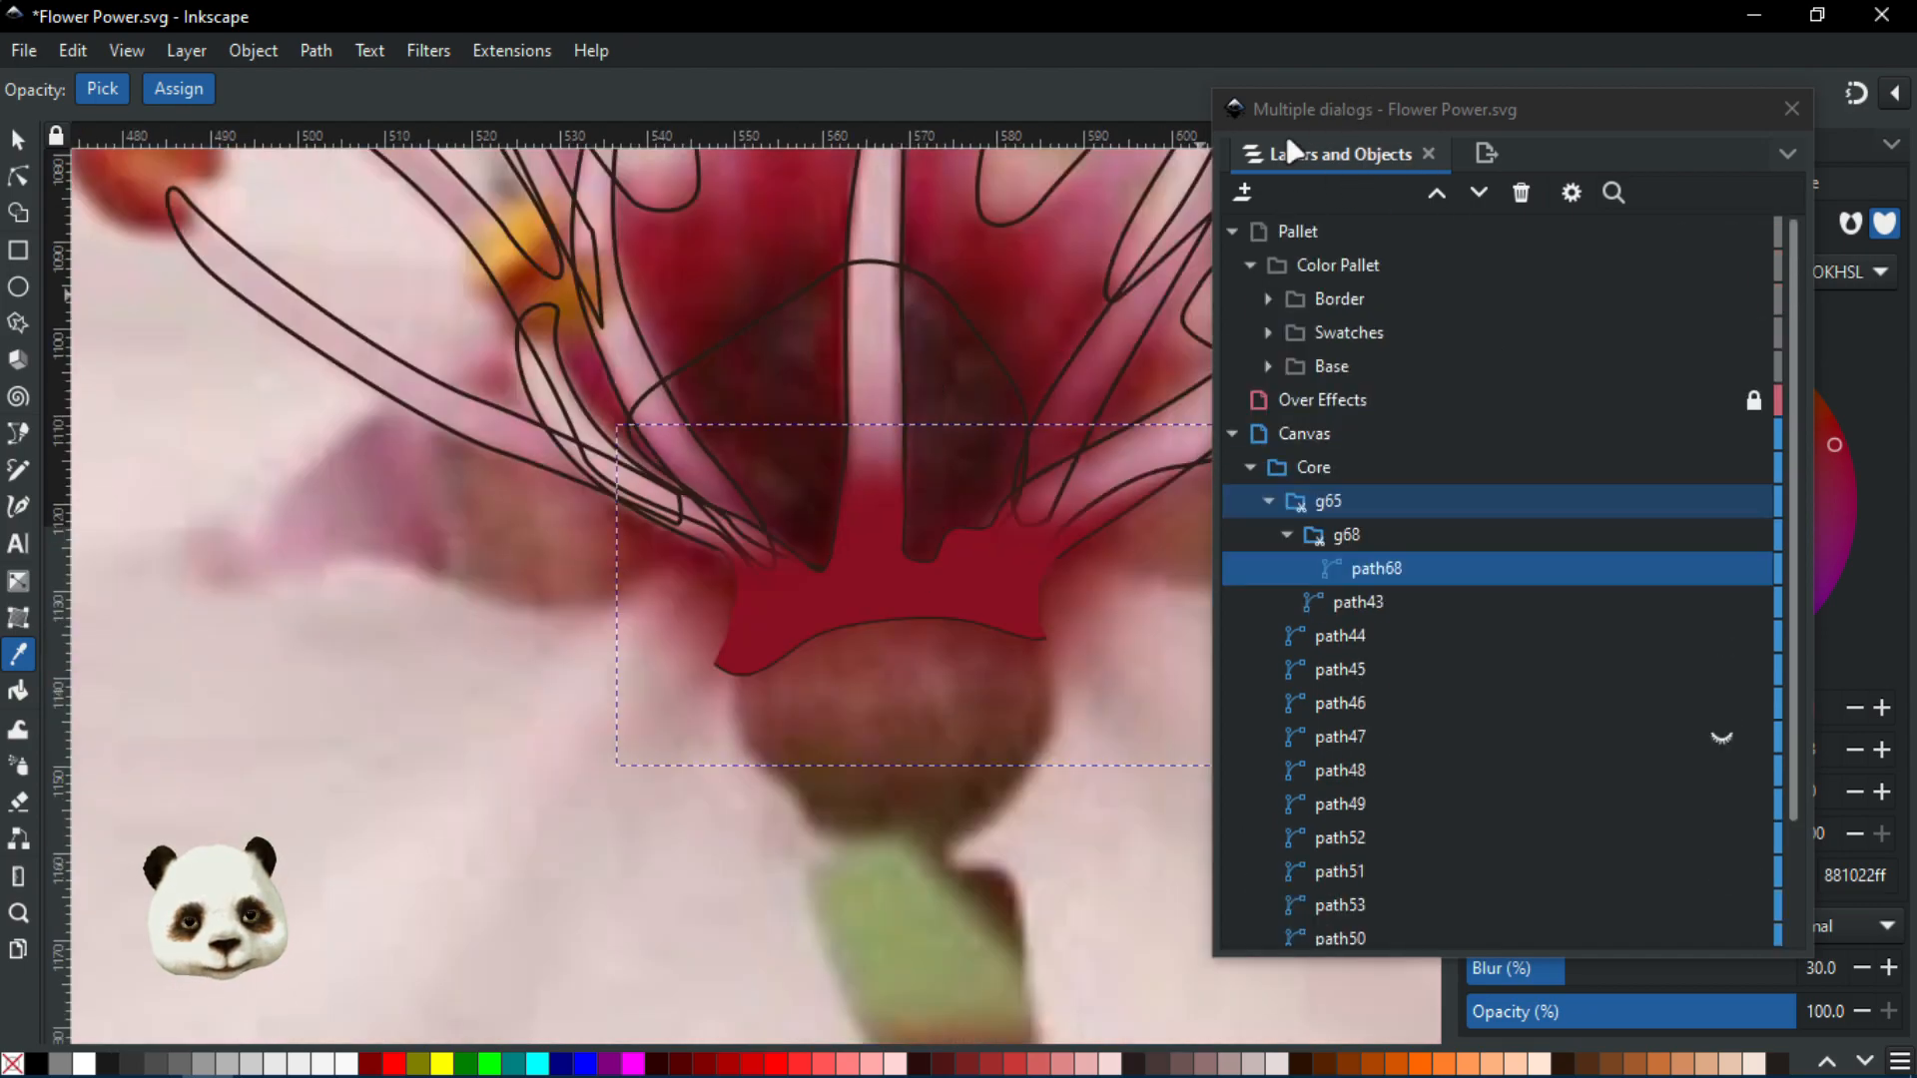
scroll(1039, 454, up, 1)
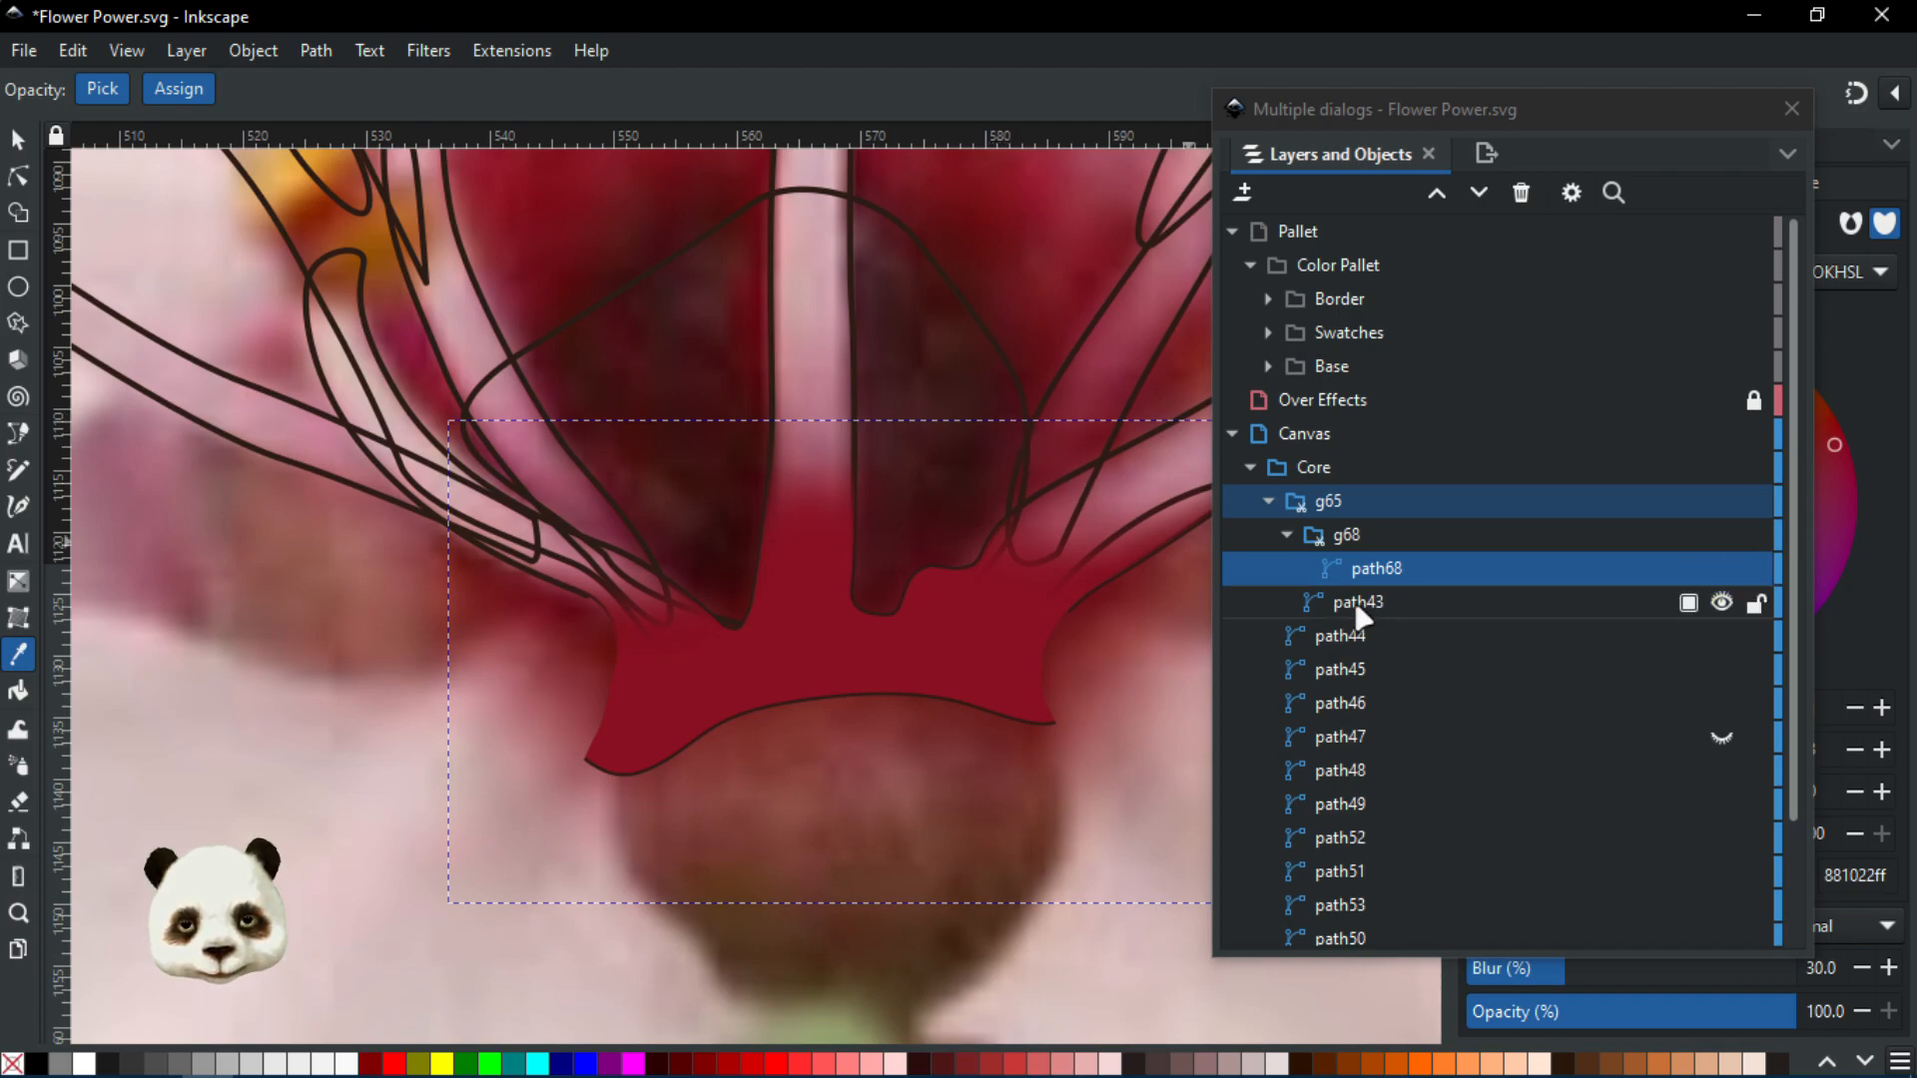
drag(933, 527, 928, 659)
scroll(824, 605, down, 2)
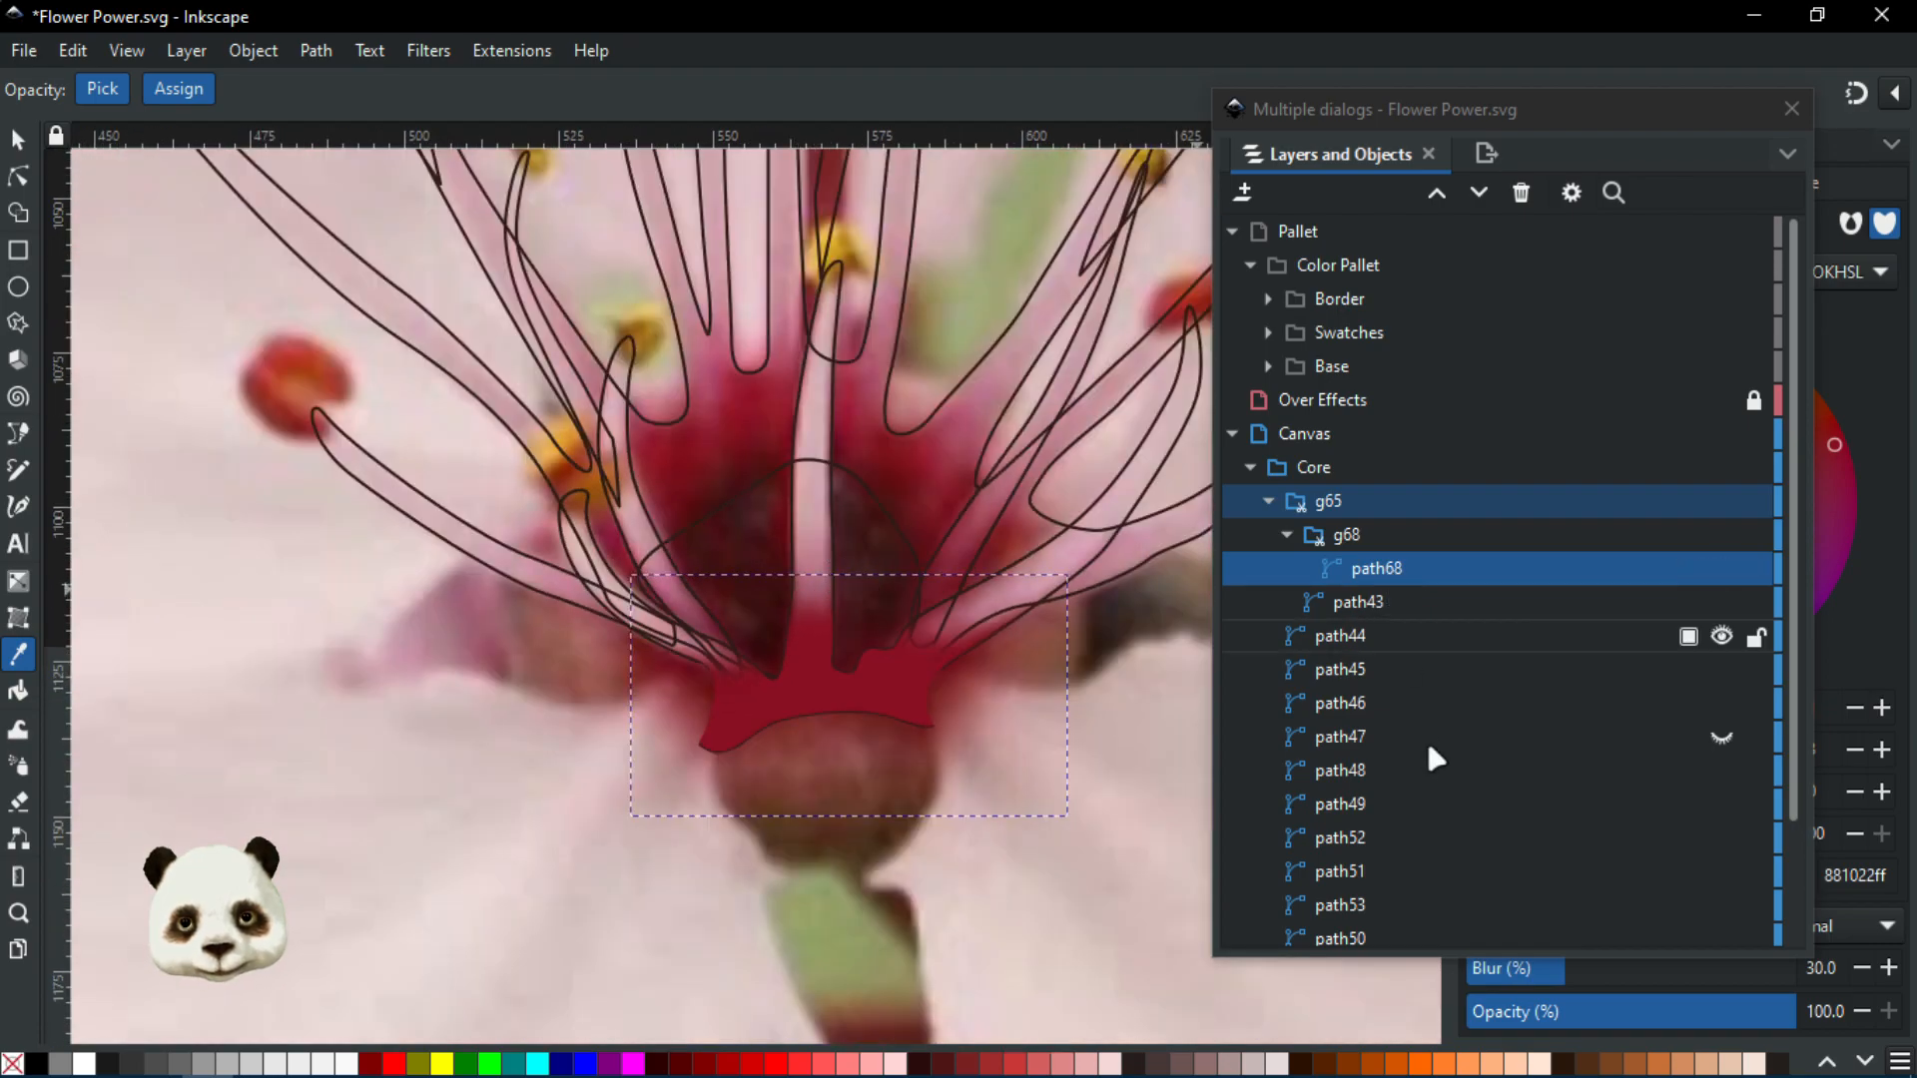
scroll(899, 599, down, 1)
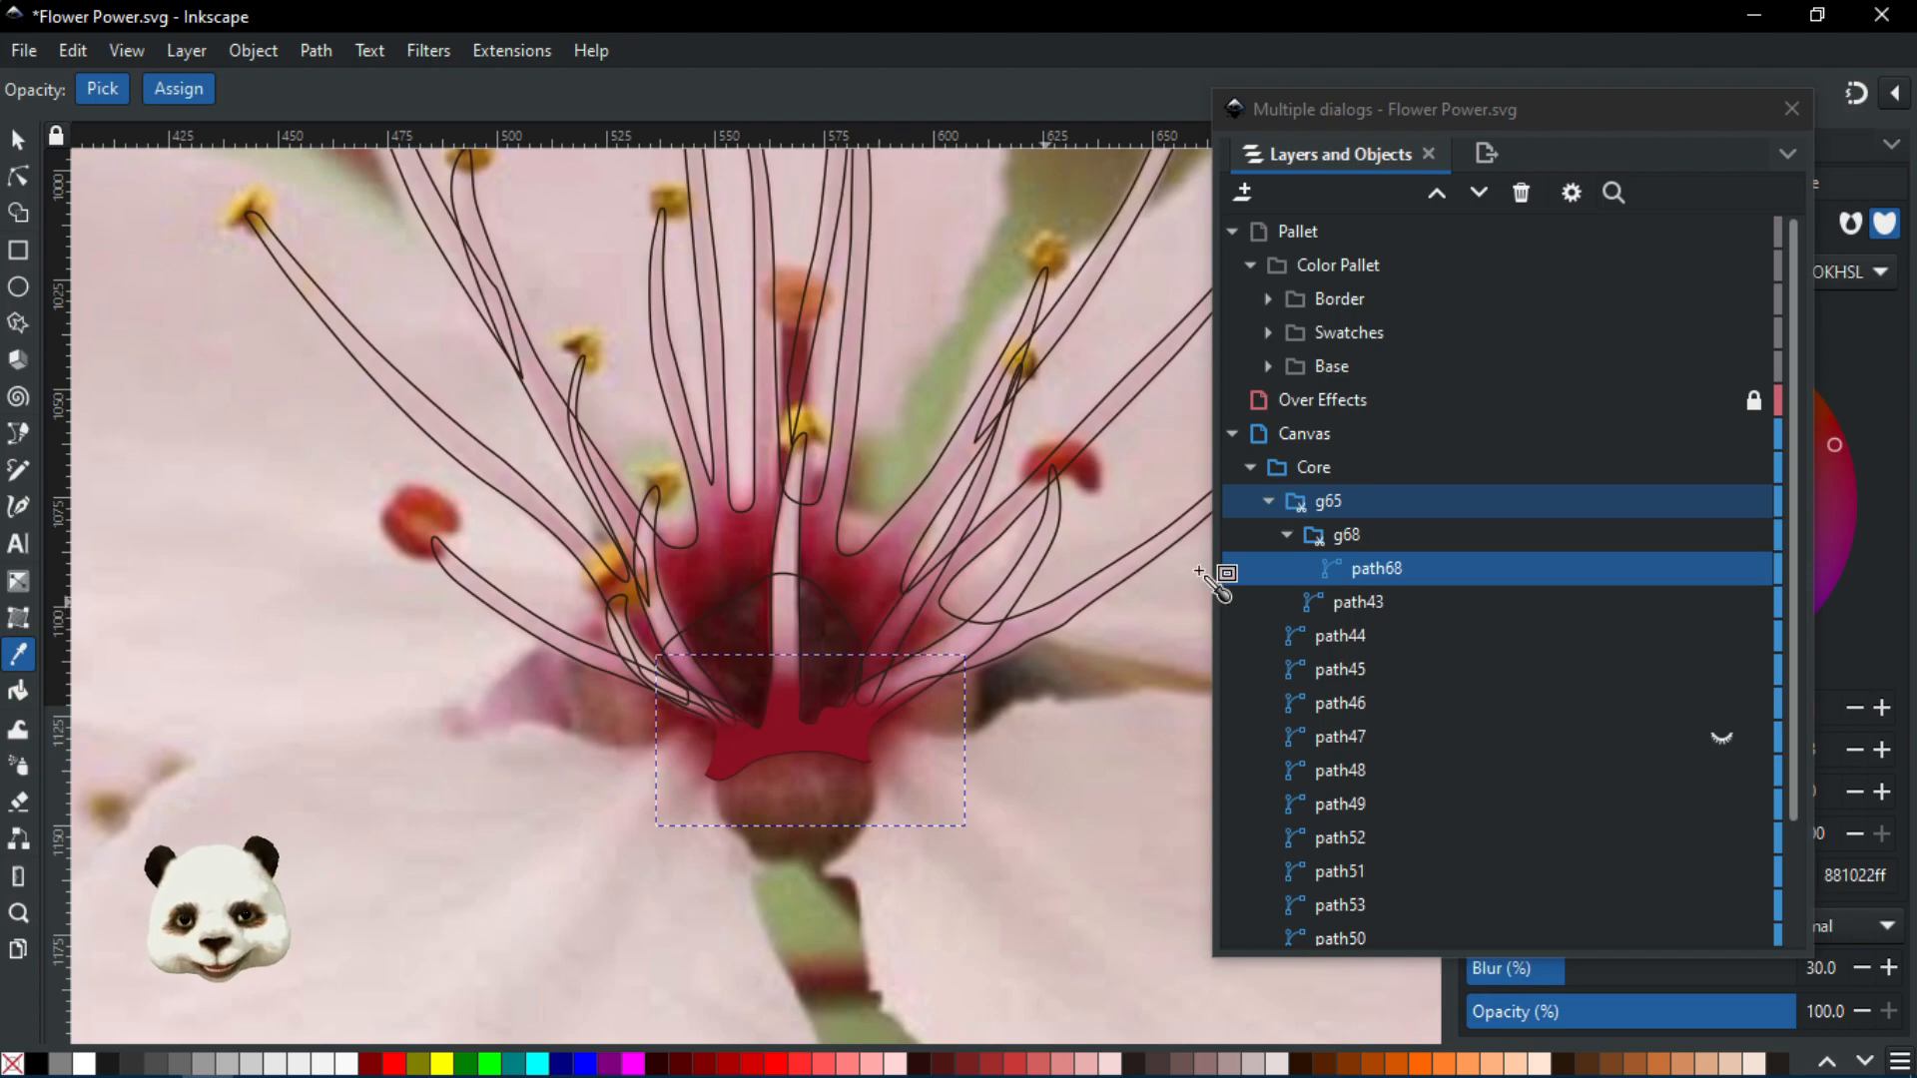
Select path68, the dark red centre shape, in the objects list and switch to the Bezier pen
click(1343, 601)
scroll(779, 713, up, 2)
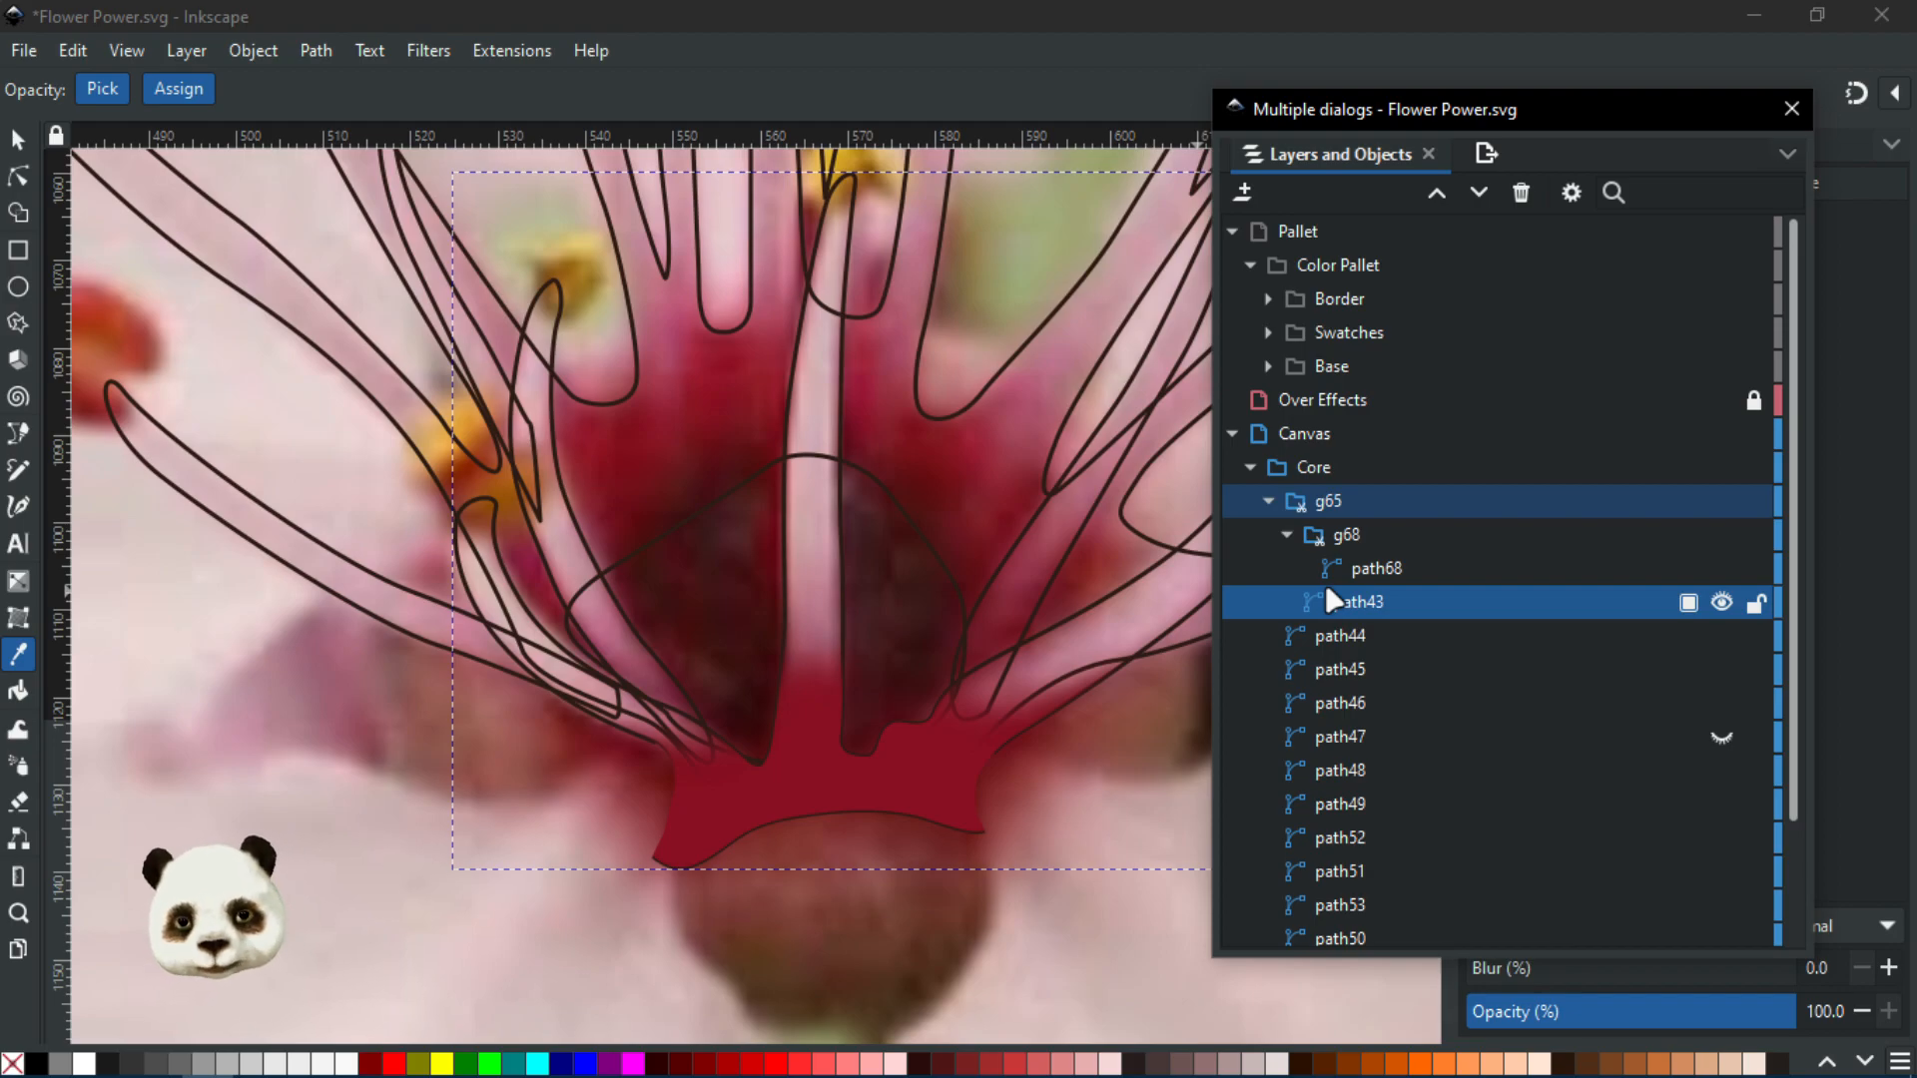
click(1354, 567)
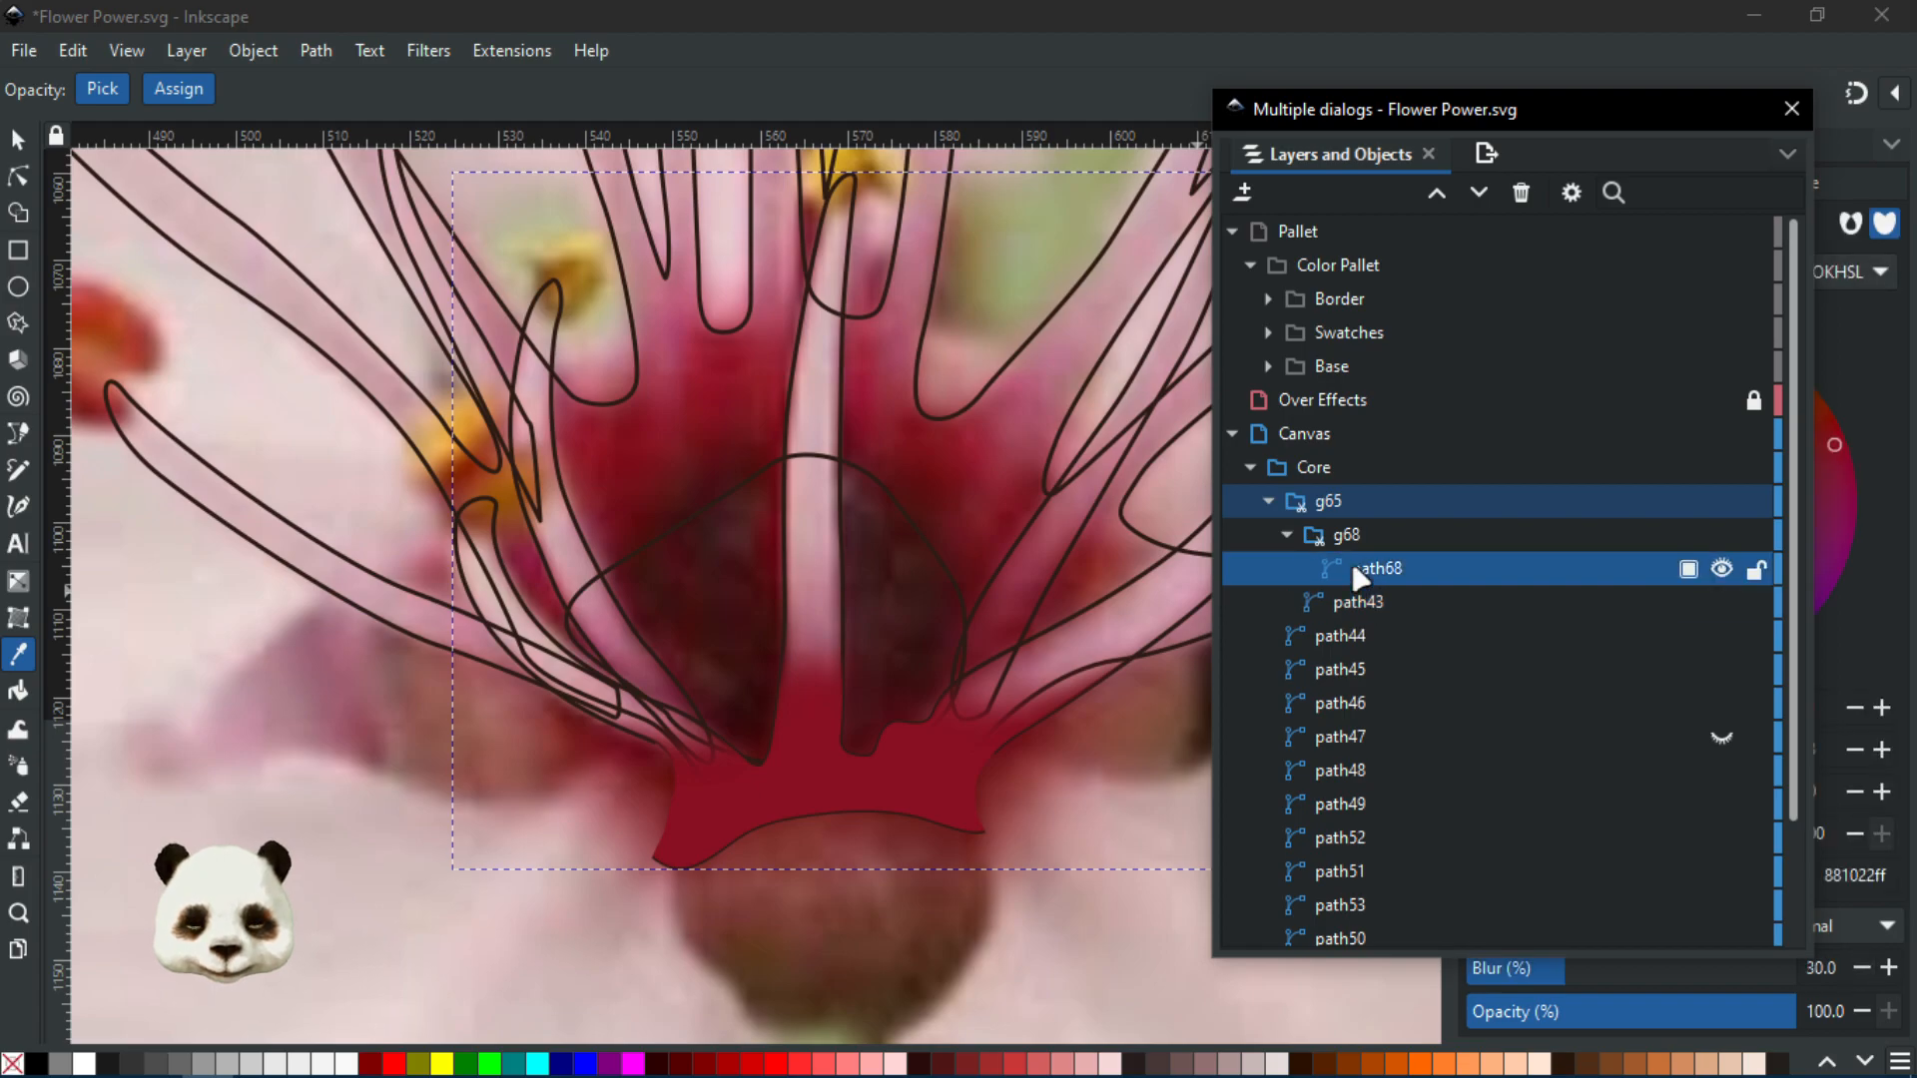
key(w)
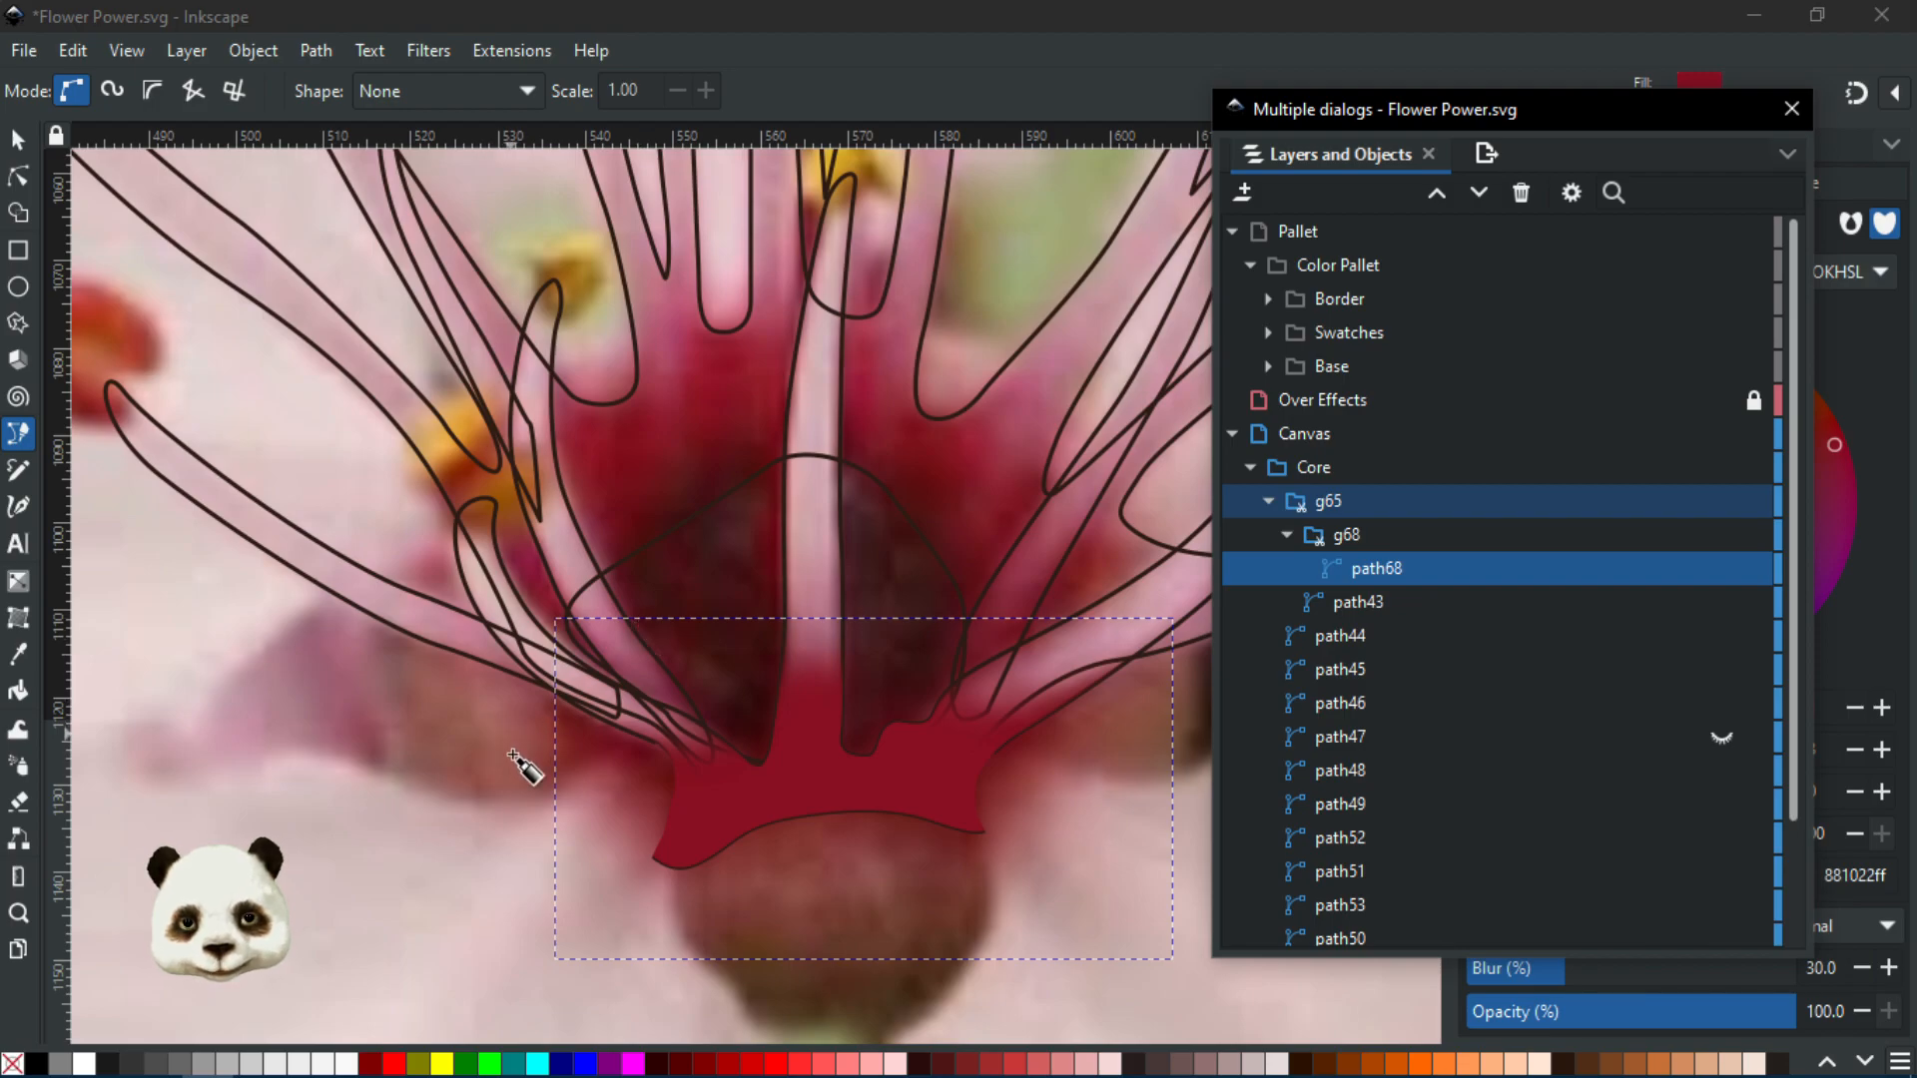
Start tracing the new centre shape, placing curved nodes up the left stamen base and across the top
drag(532, 760, 551, 575)
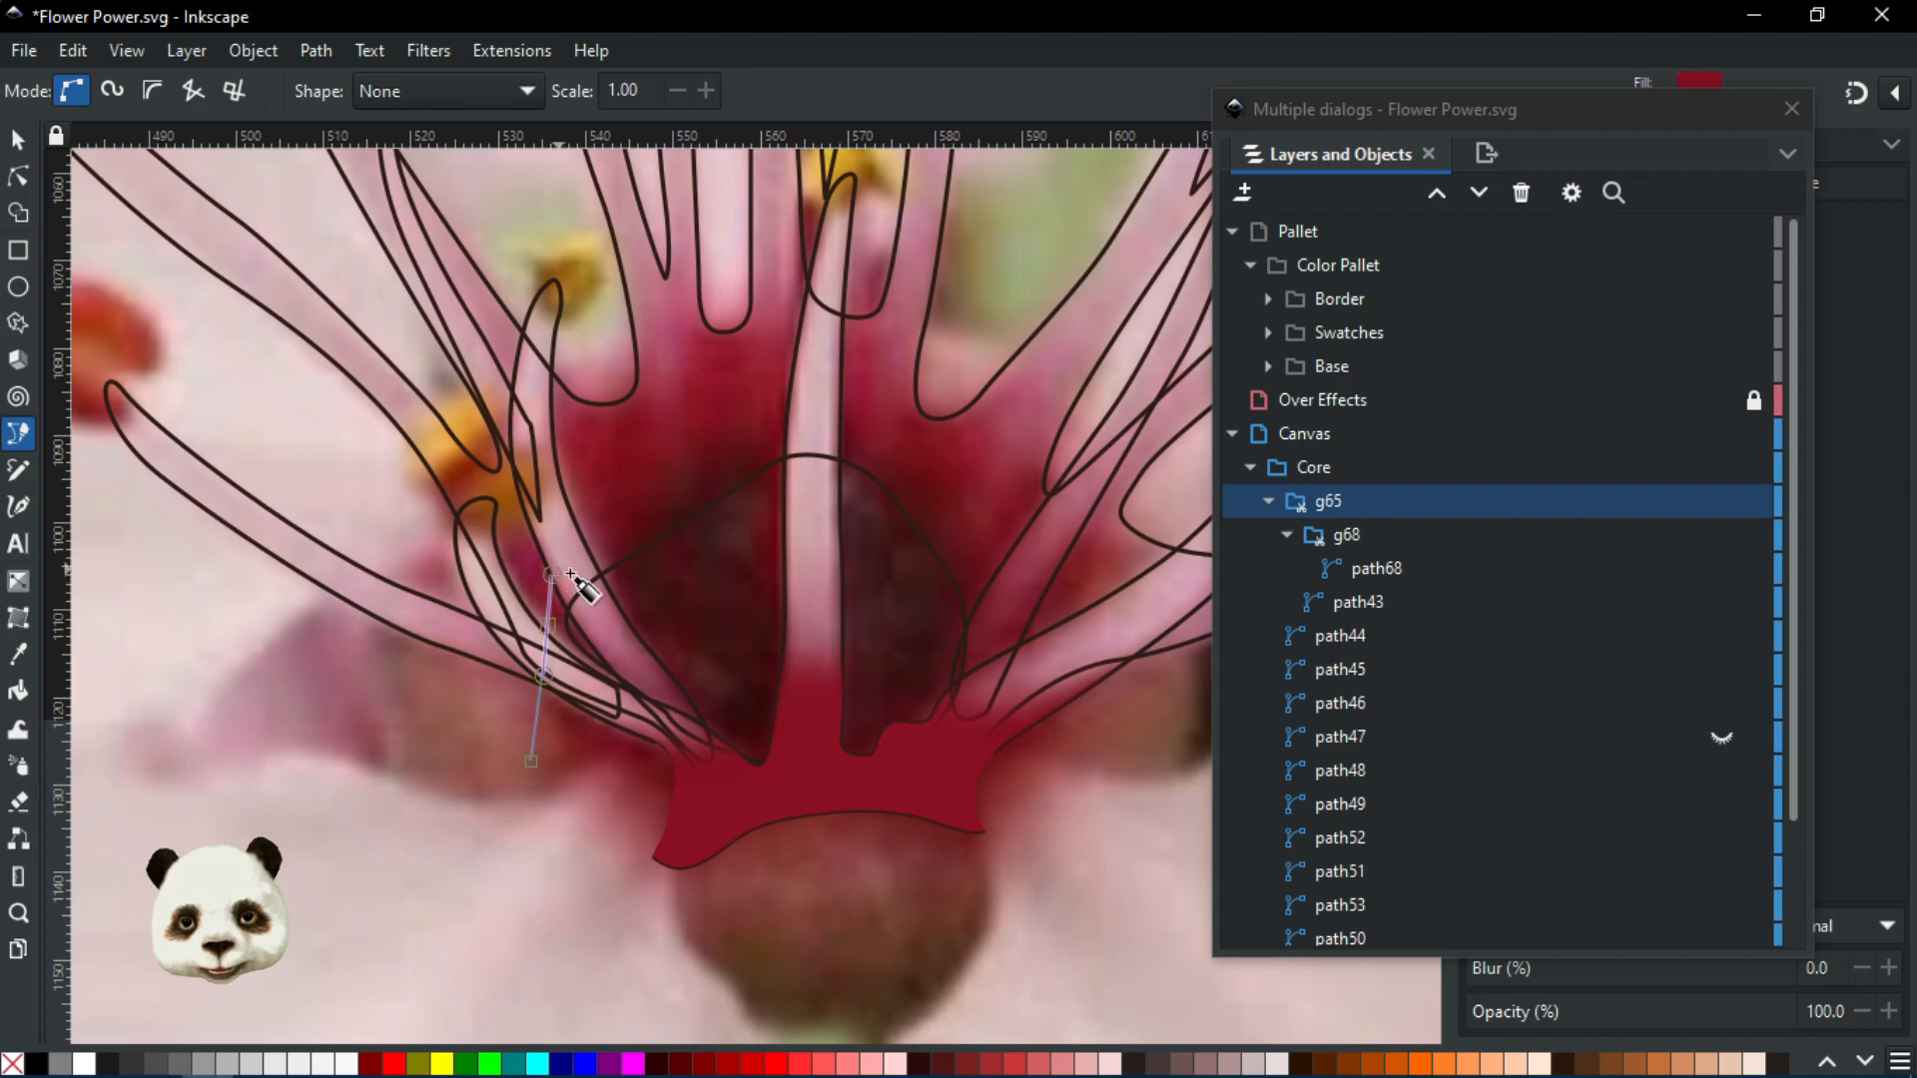
scroll(564, 614, up, 3)
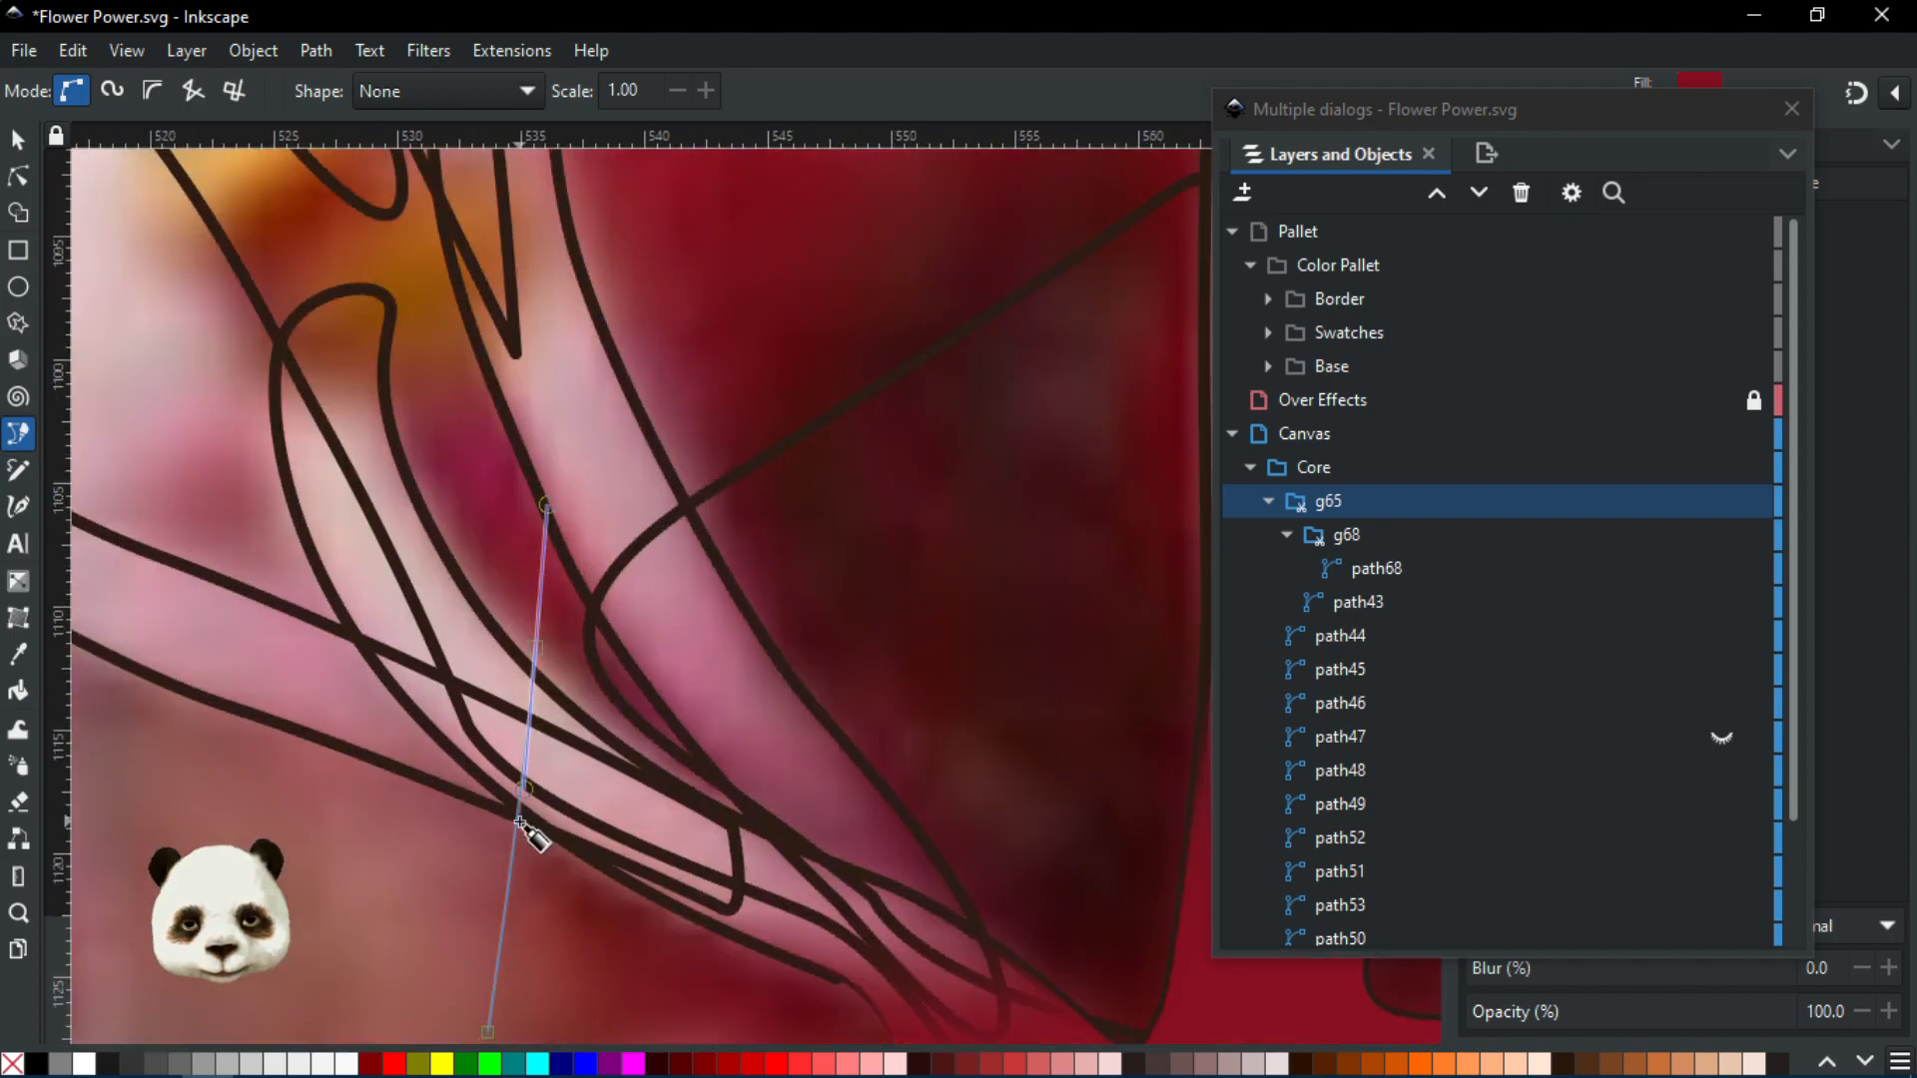
drag(696, 947, 723, 915)
drag(691, 763, 656, 726)
drag(595, 627, 596, 642)
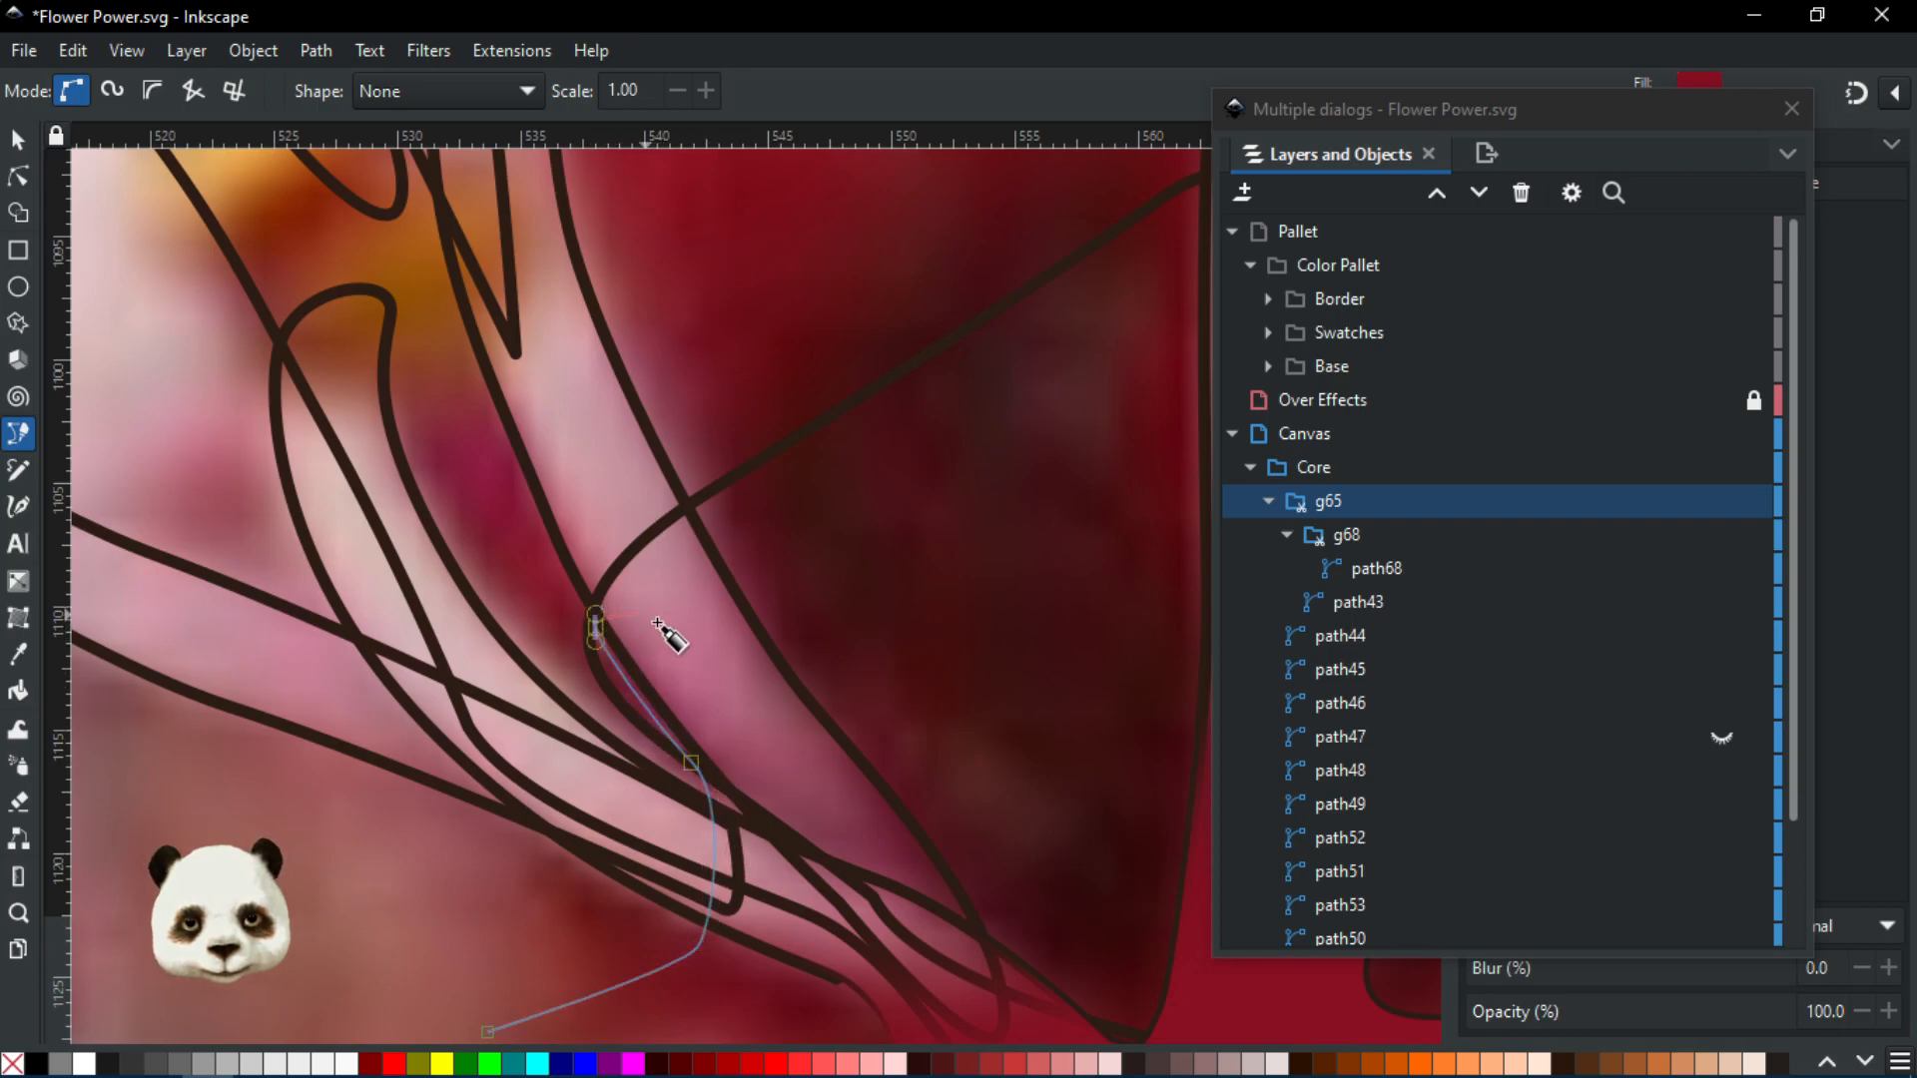
drag(796, 522, 566, 622)
Continue the outline along the top, right and lower edges, closing it on the start node
scroll(836, 489, down, 2)
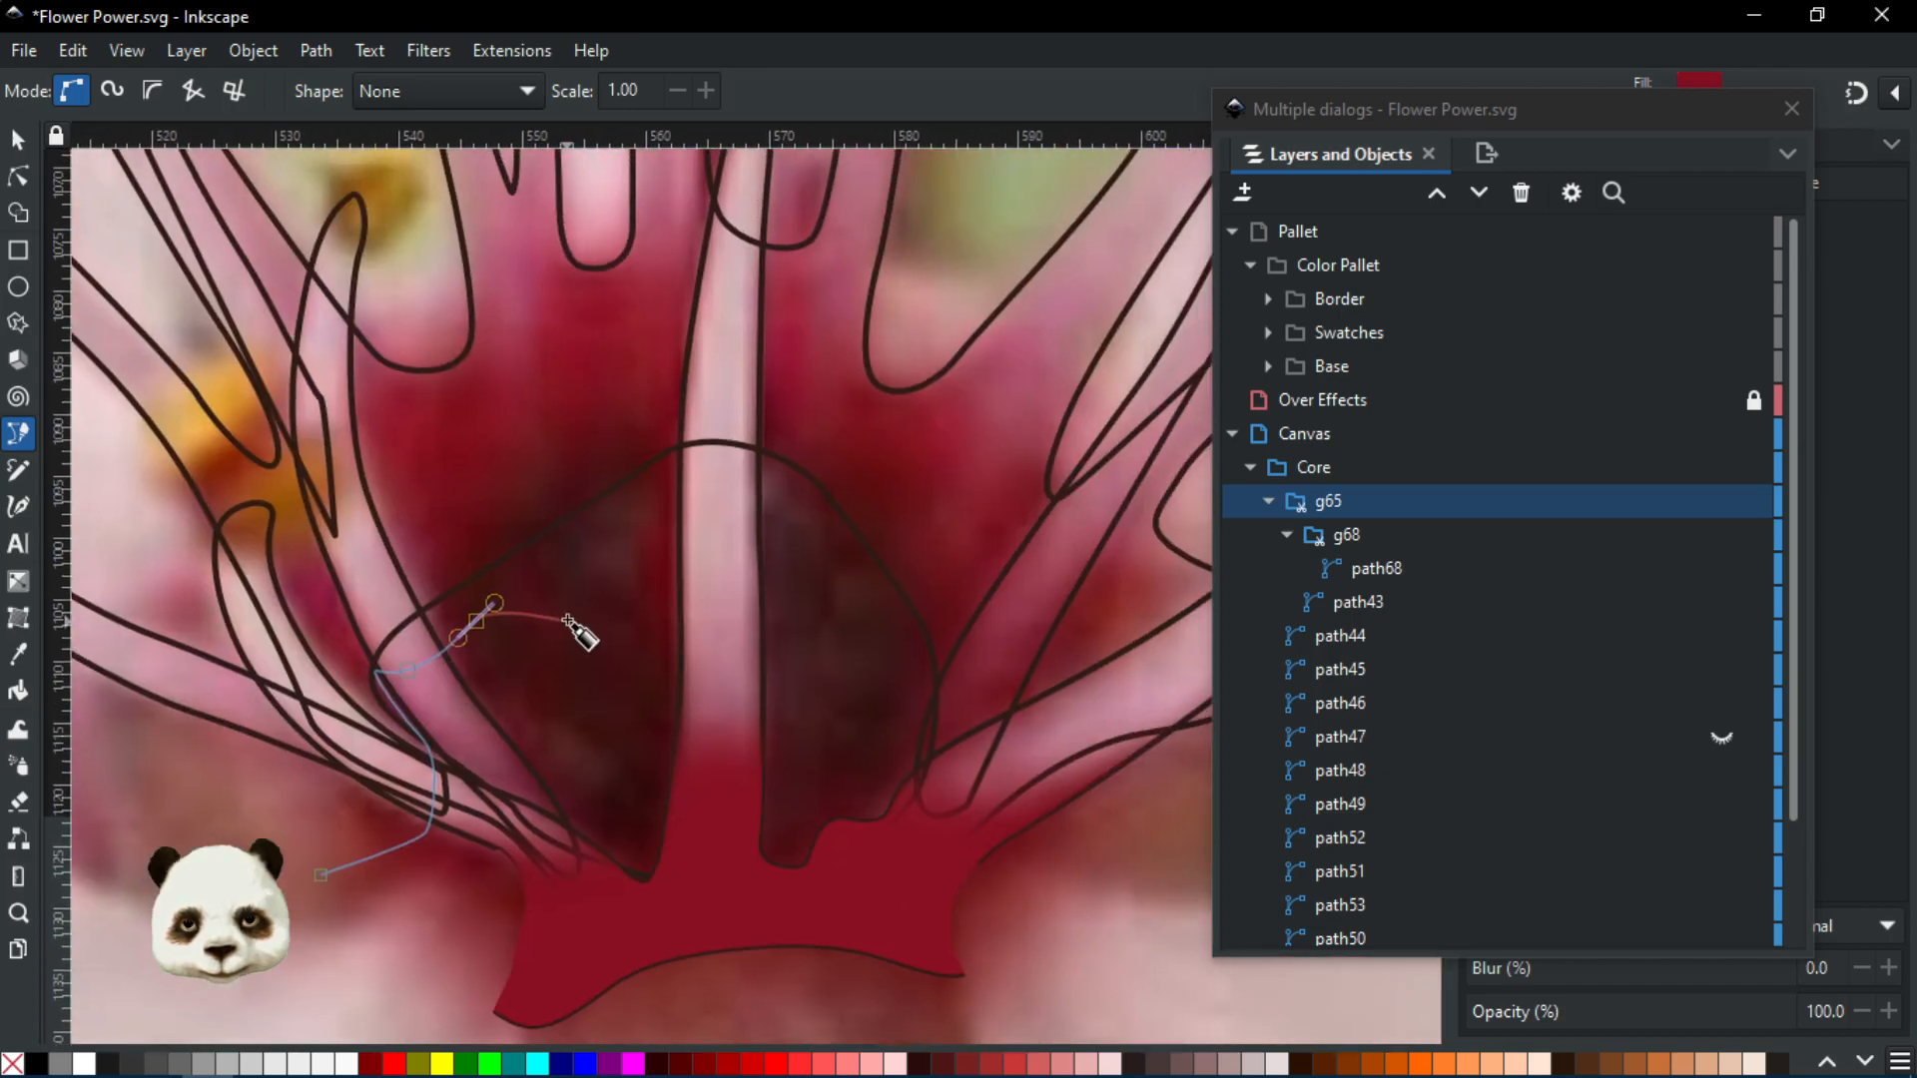
click(661, 577)
drag(778, 593, 817, 584)
drag(982, 665, 569, 578)
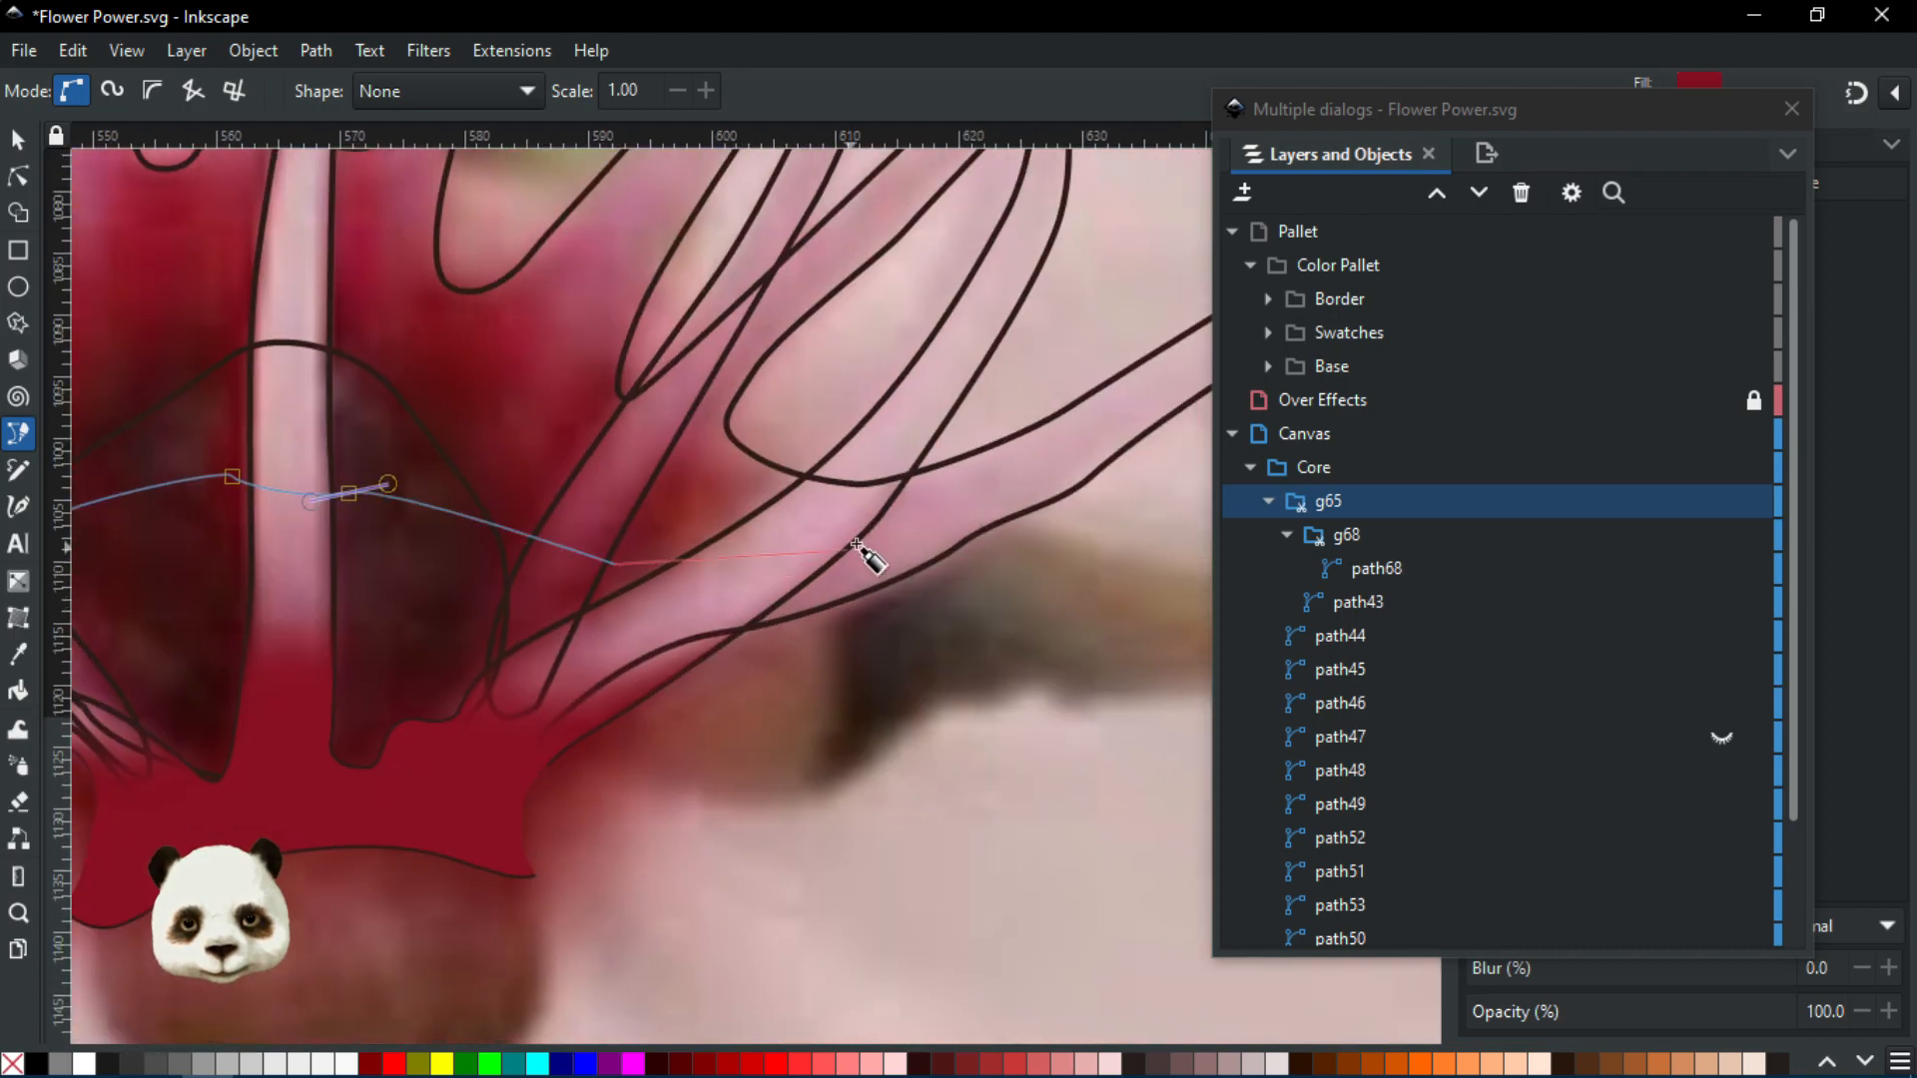
drag(856, 530, 918, 485)
scroll(1032, 856, left, 10)
scroll(1032, 856, down, 5)
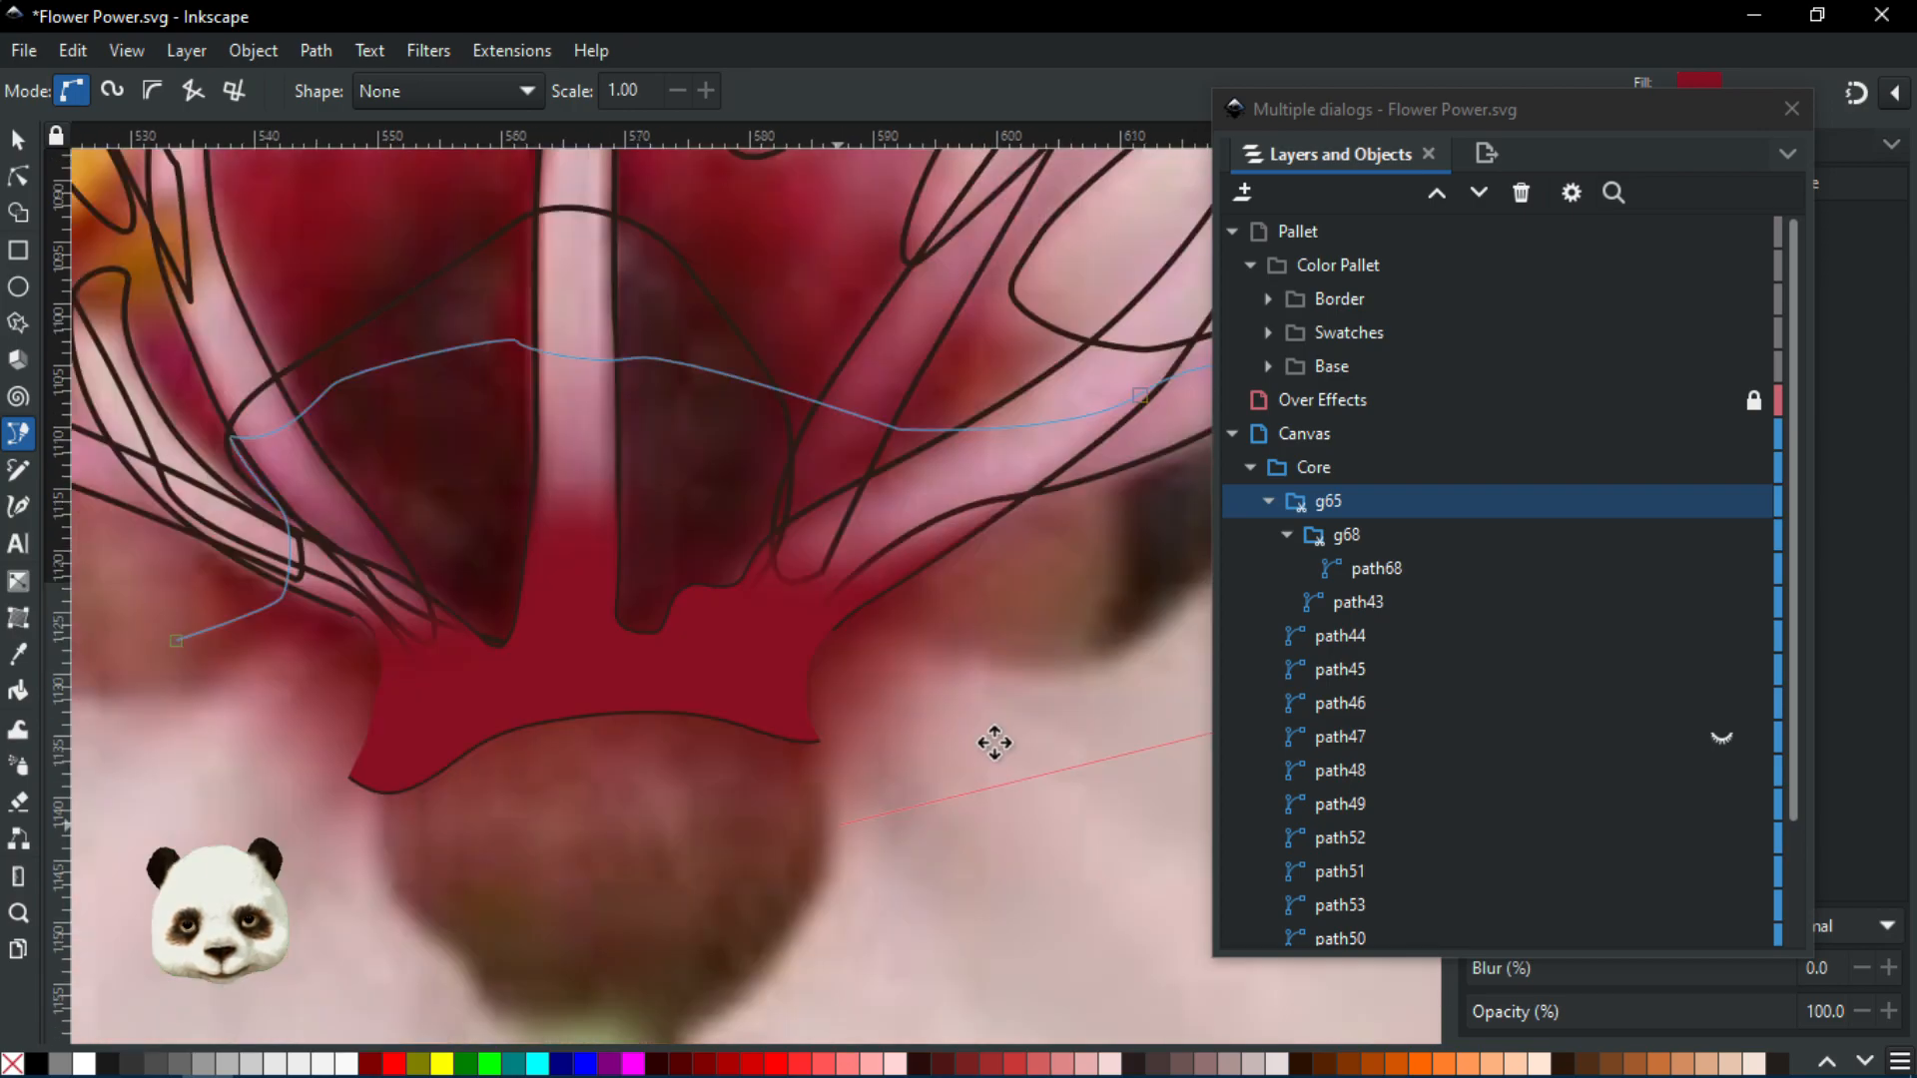
click(914, 869)
click(400, 765)
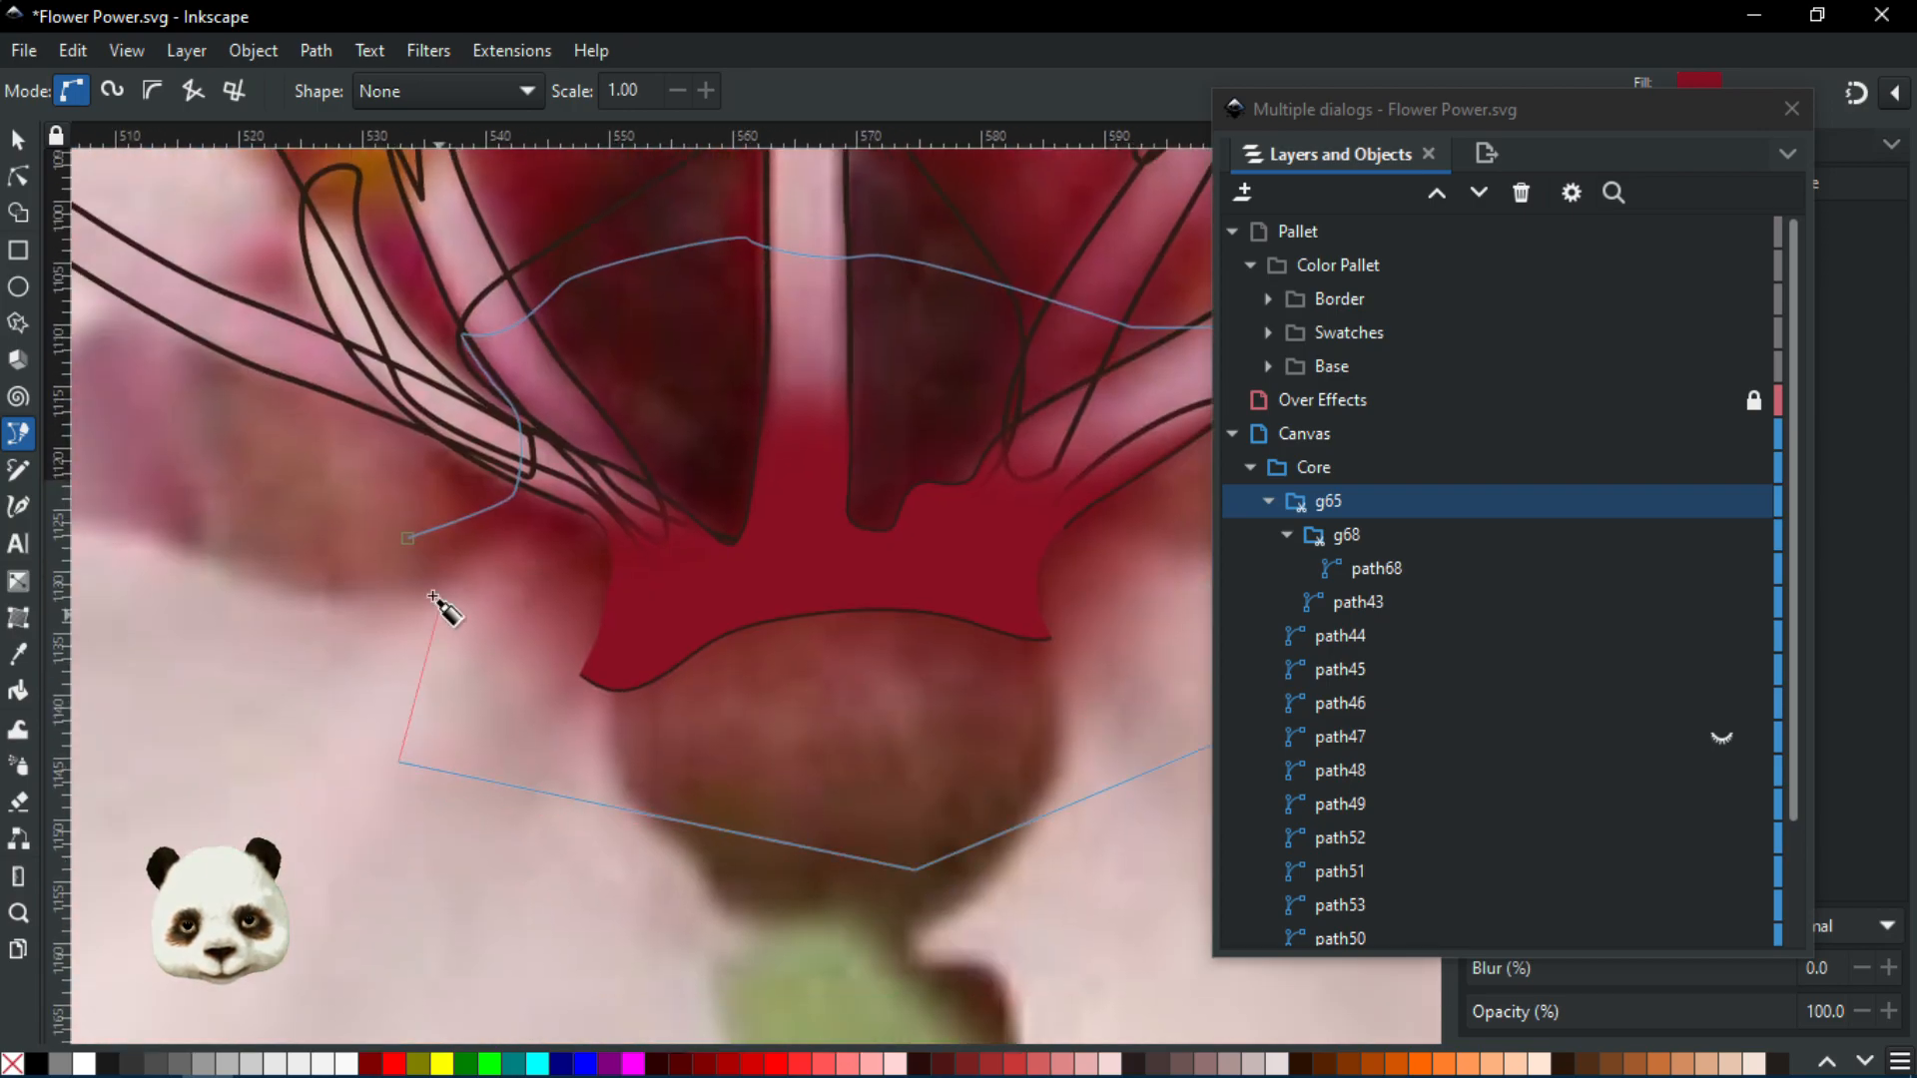
click(407, 539)
Move the new path70 into group g68 in the Layers and Objects panel
drag(1381, 537, 1392, 579)
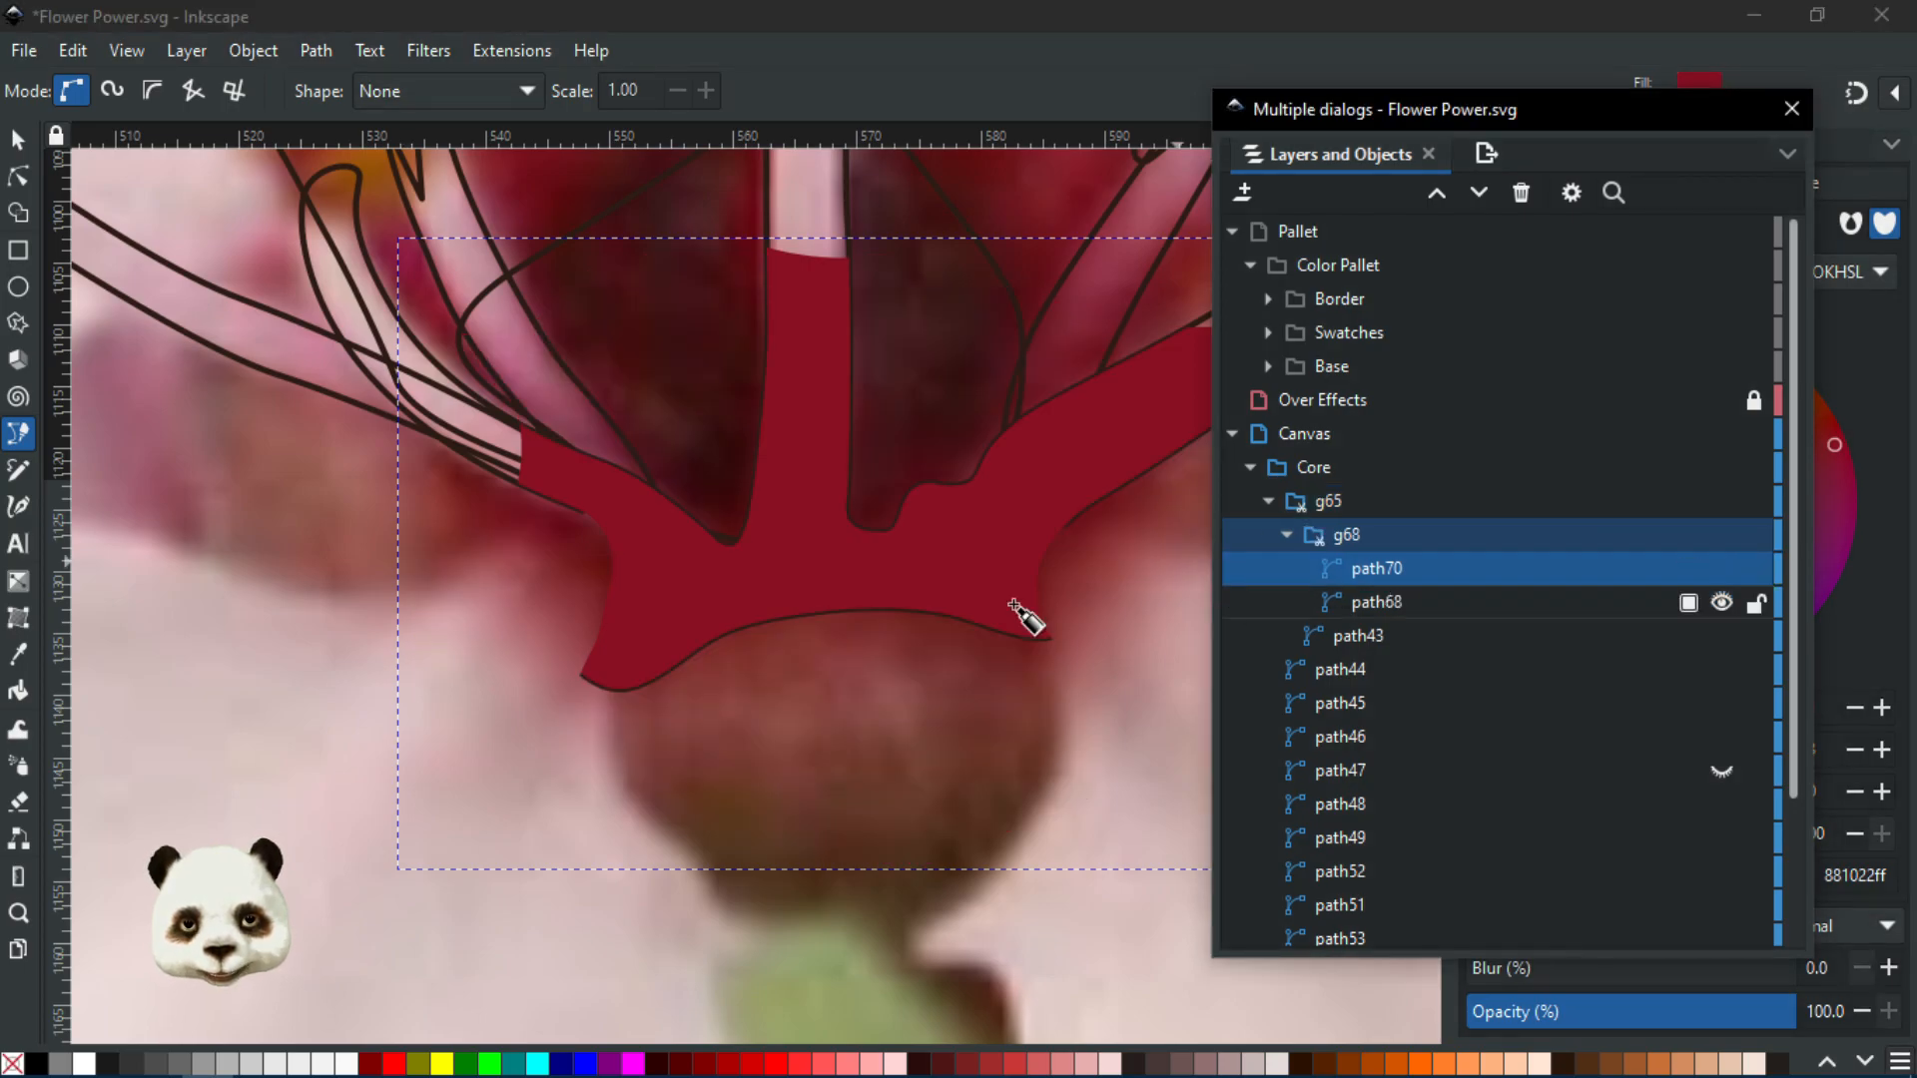
scroll(913, 599, down, 4)
scroll(904, 590, up, 1)
scroll(630, 591, down, 4)
drag(533, 598, 1026, 862)
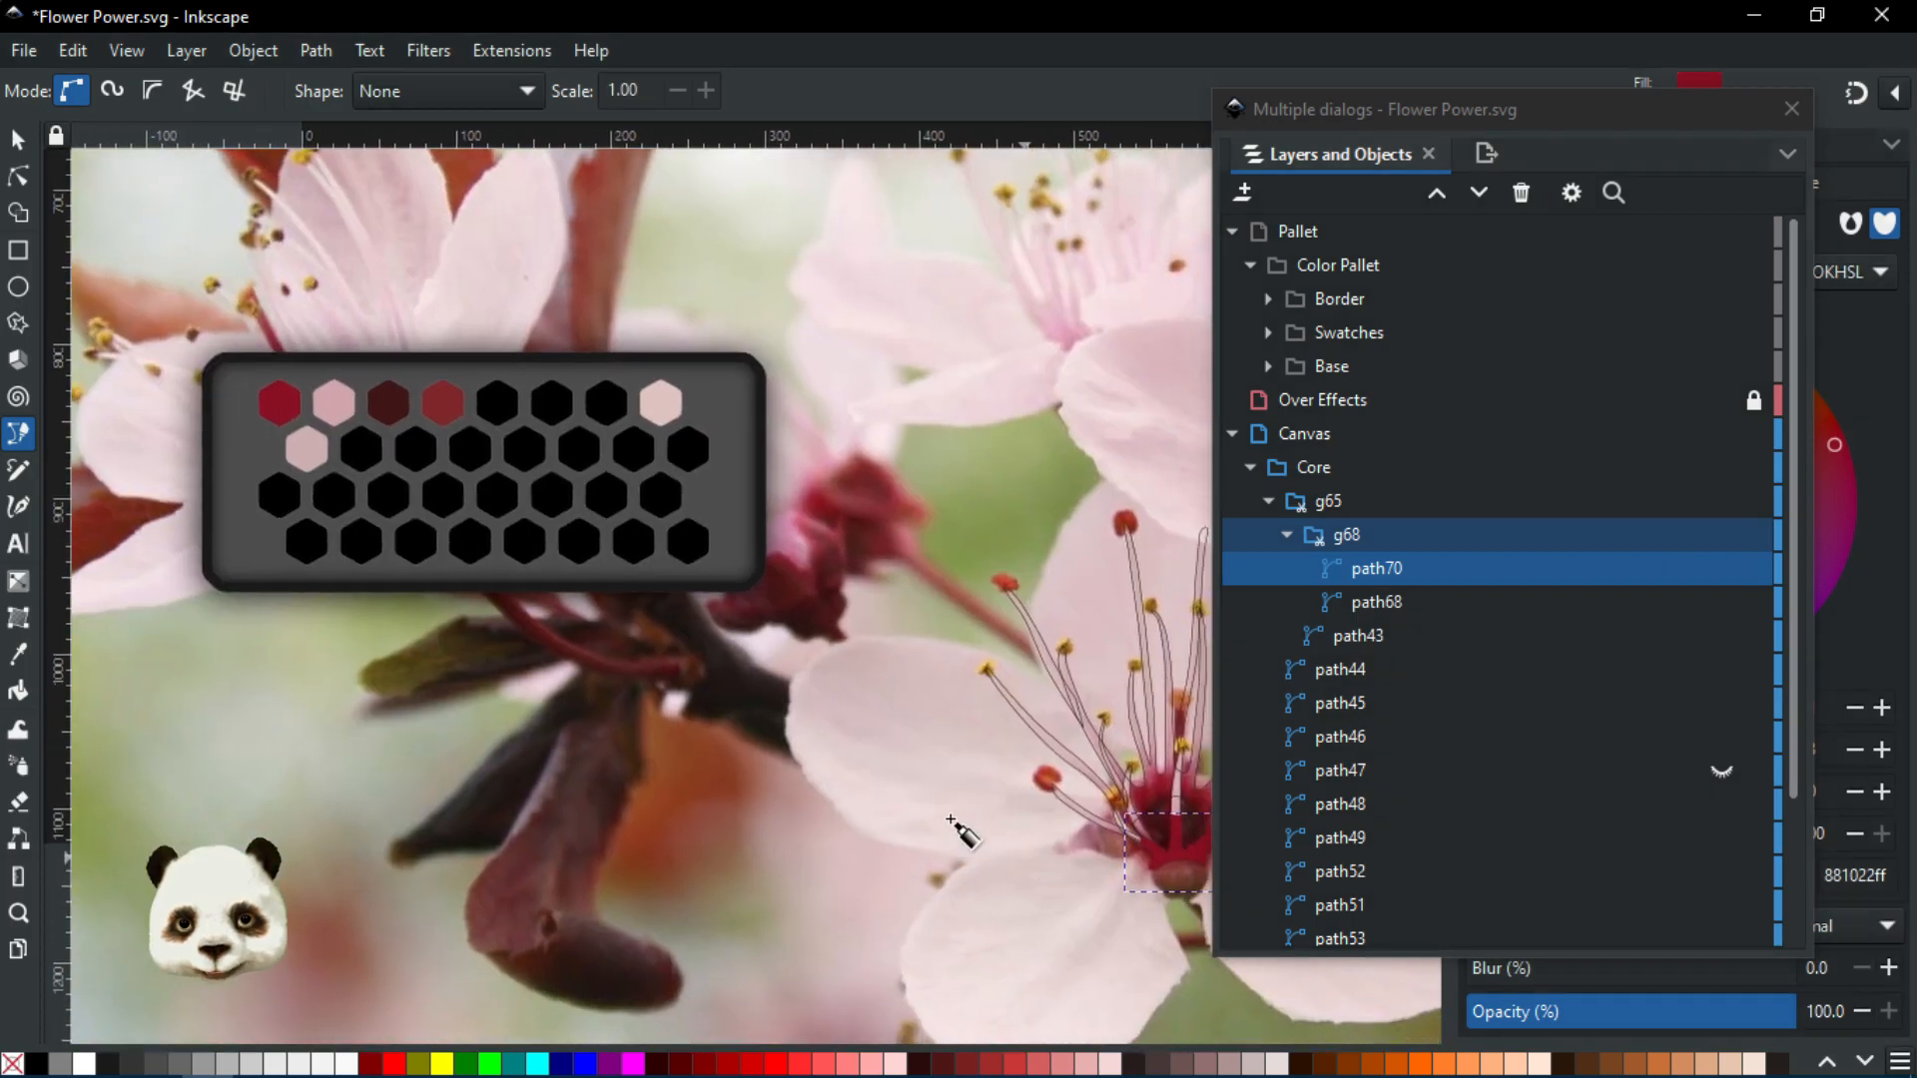
Fill path70 with the light pink swatch and lower it beneath path68
key(d)
click(331, 409)
scroll(1014, 826, up, 5)
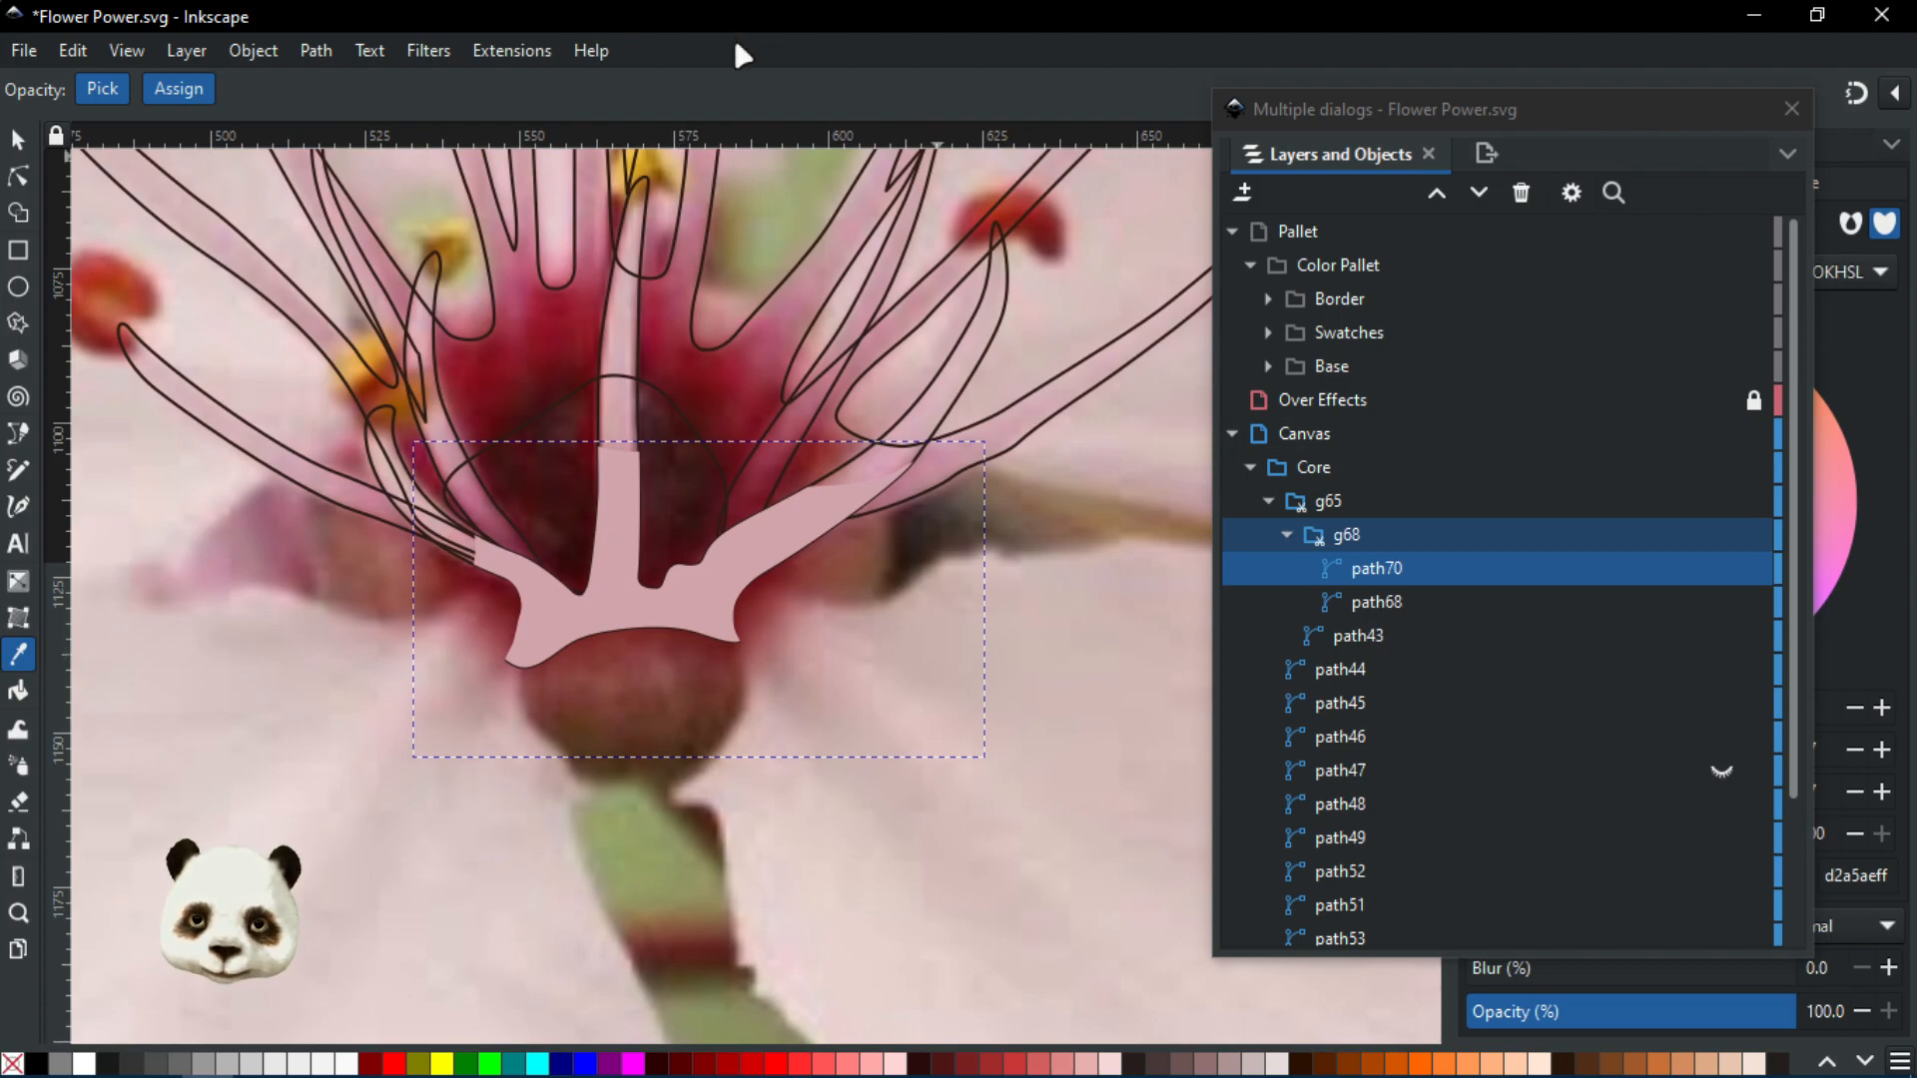
key(Page_Down)
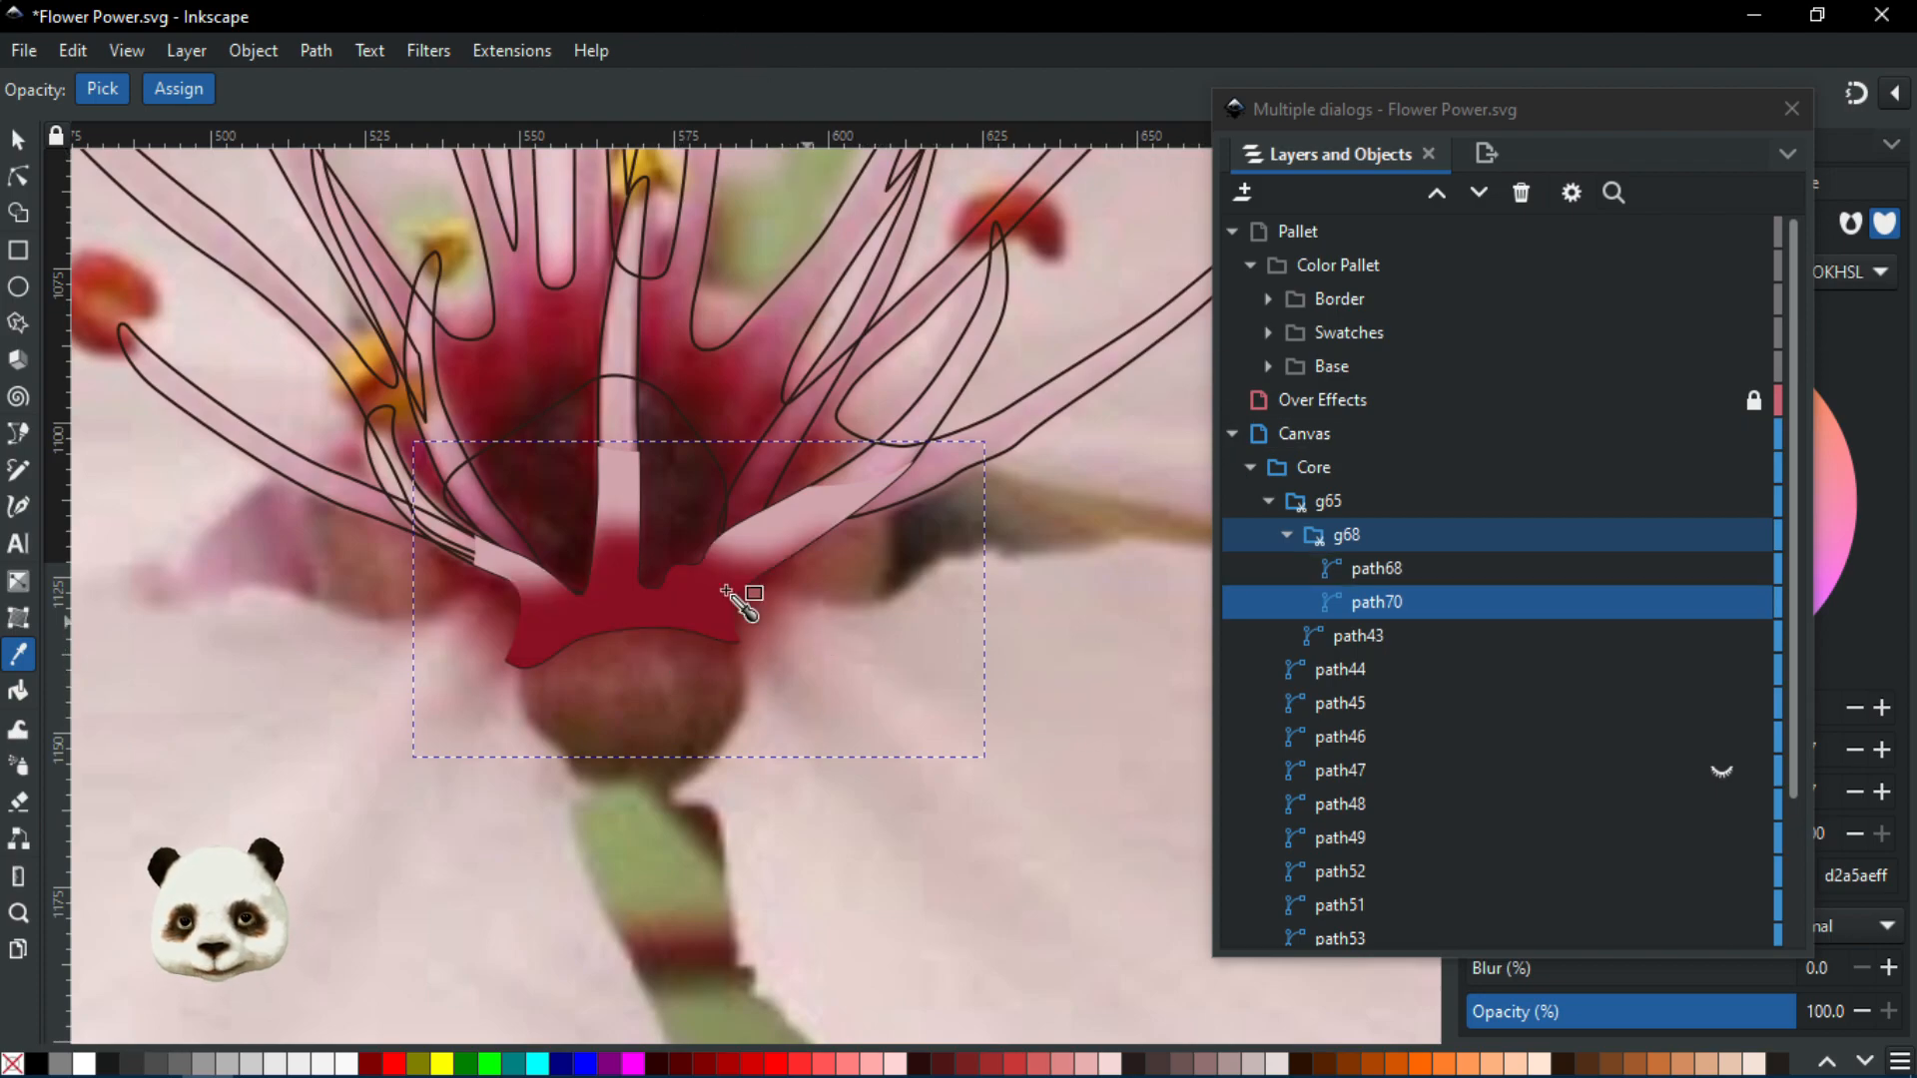
Set path70's blur to 30%
scroll(556, 470, down, 3)
scroll(447, 411, up, 5)
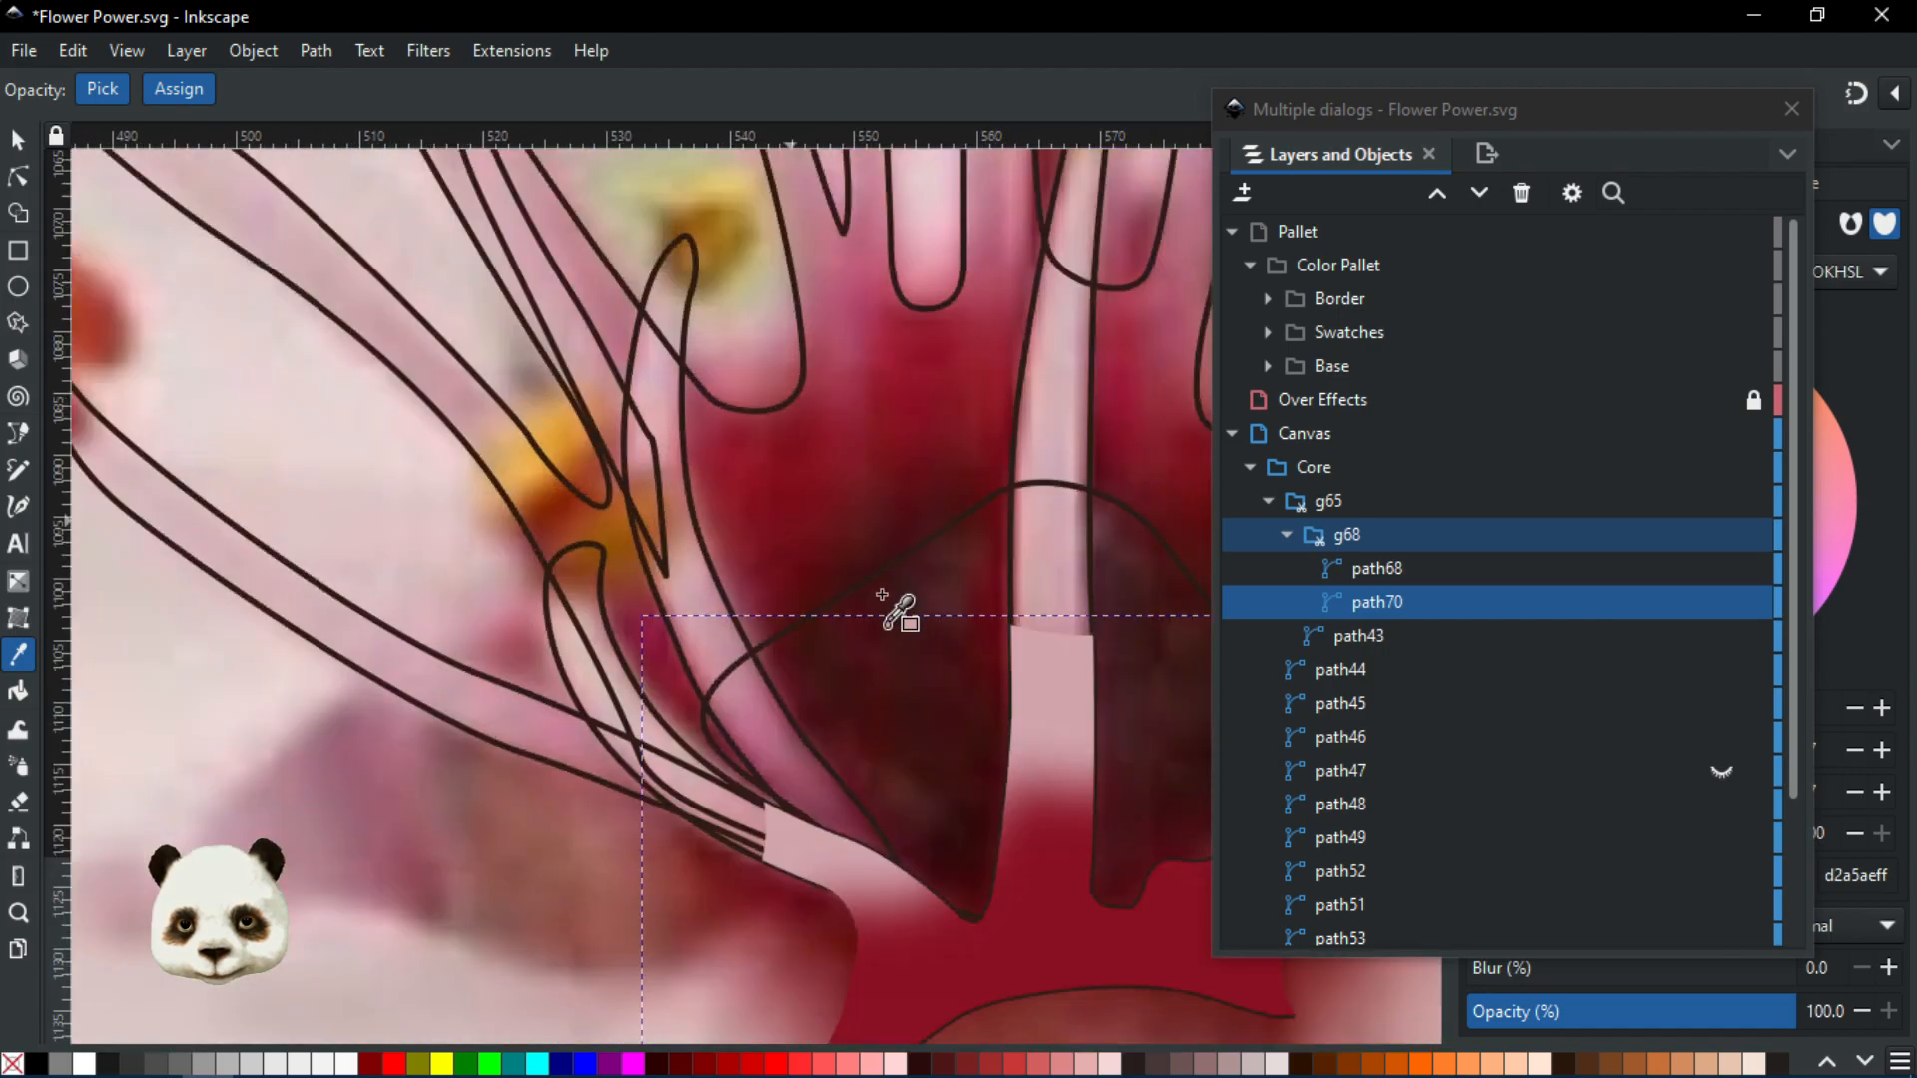
scroll(1009, 694, down, 2)
scroll(1482, 939, down, 3)
click(1547, 960)
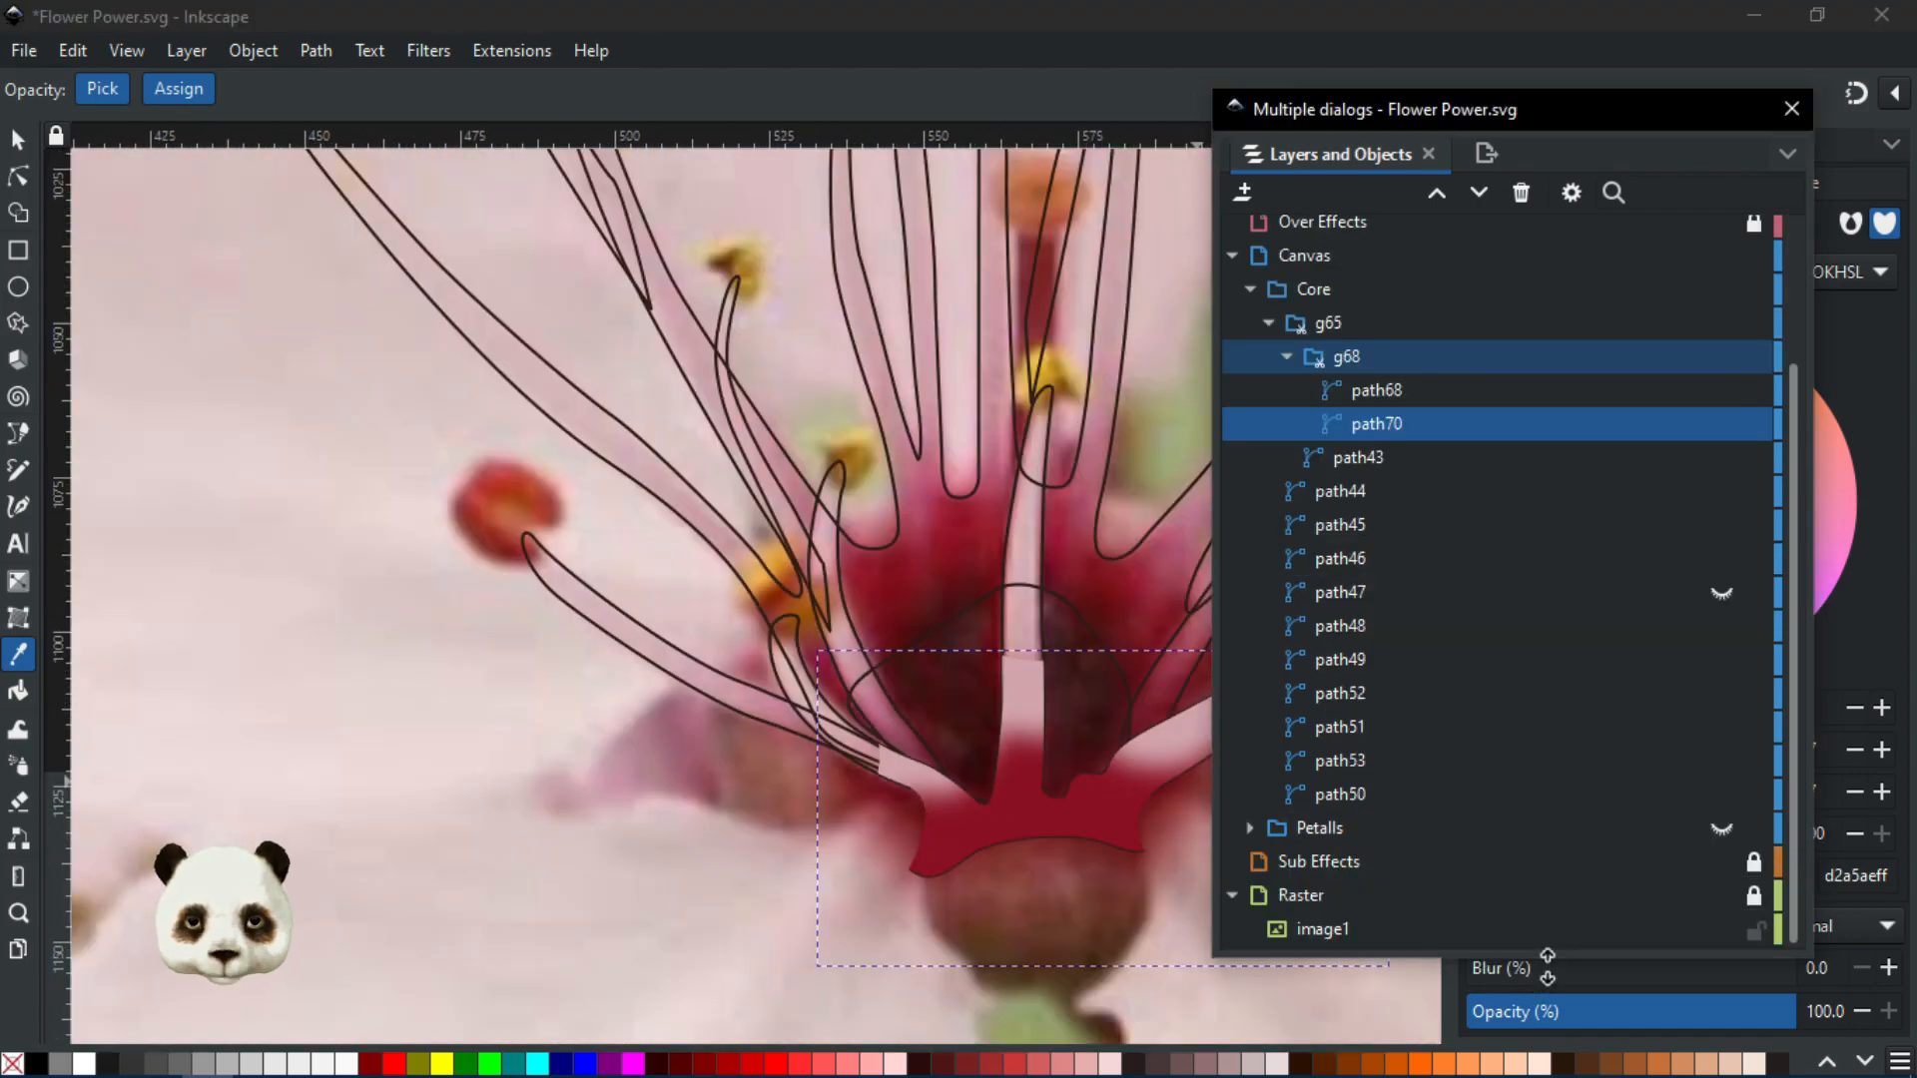
click(1549, 982)
drag(1568, 982, 1577, 981)
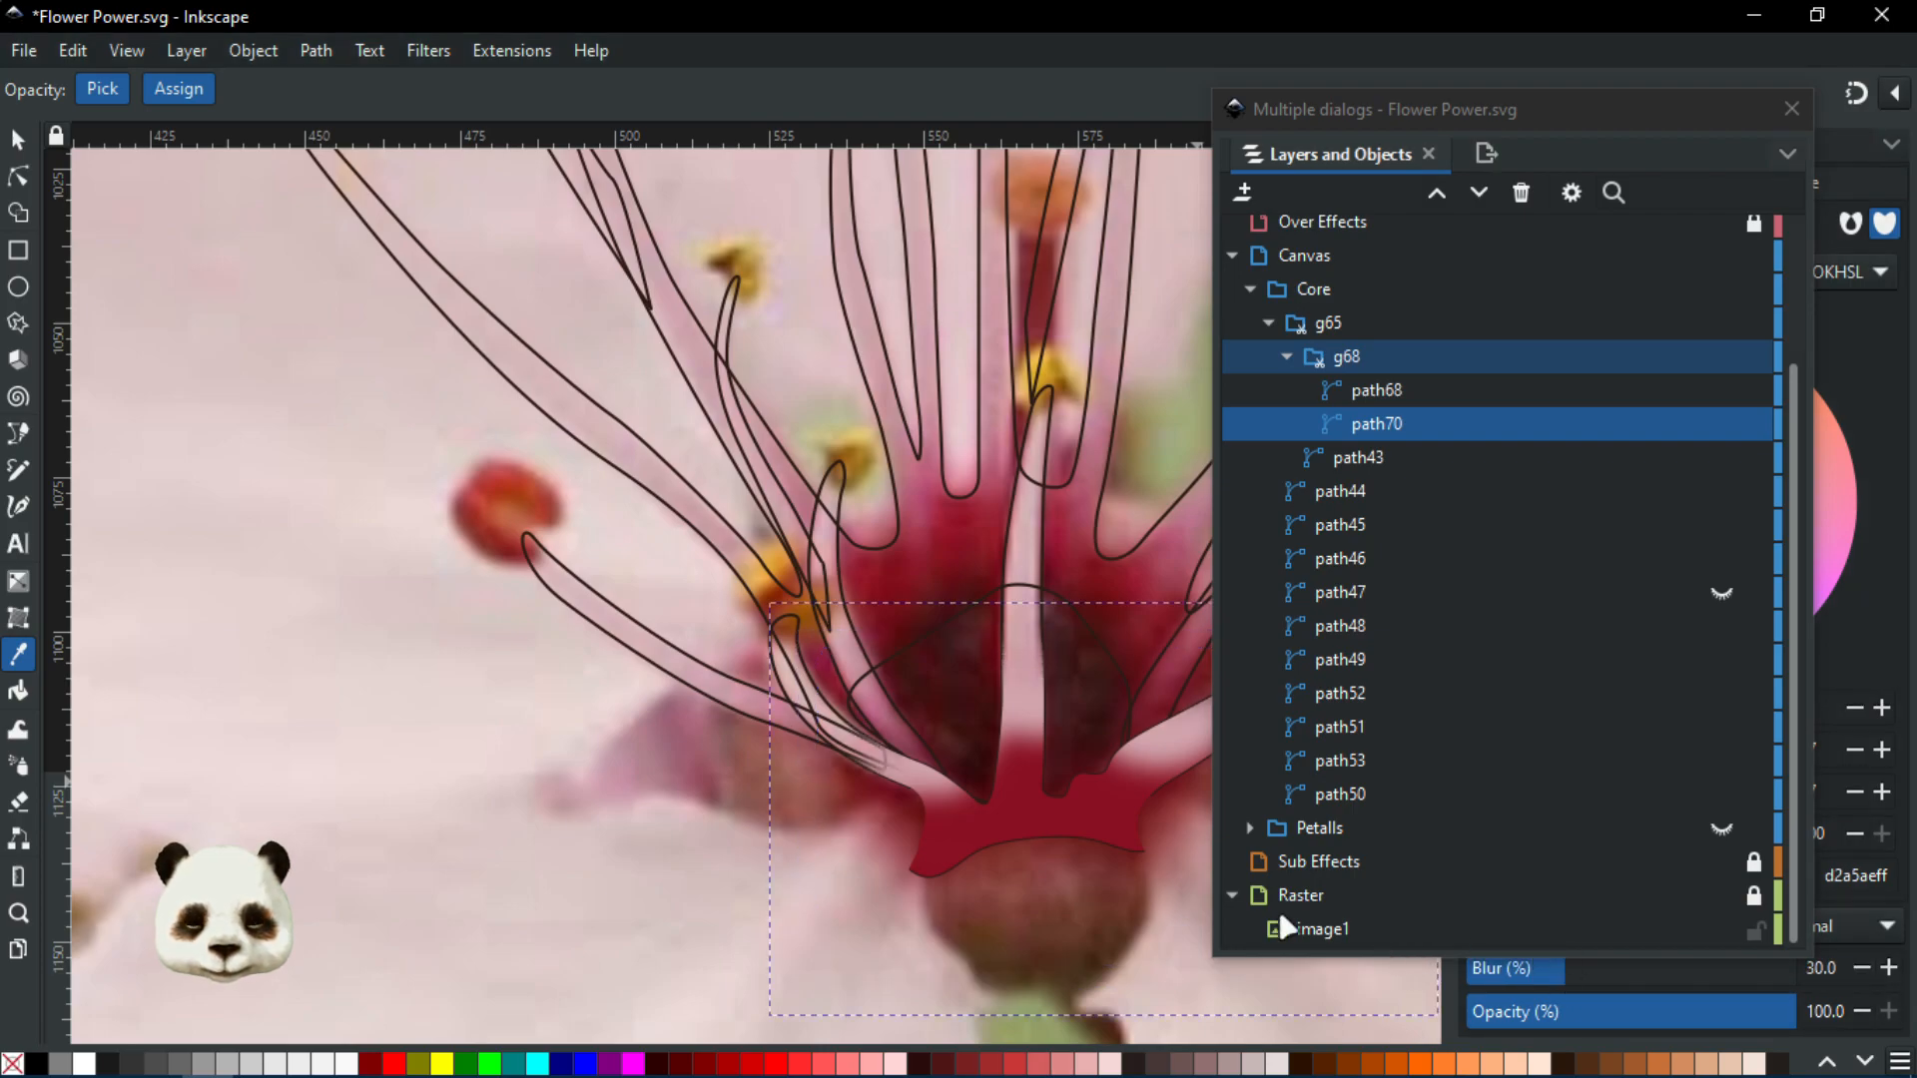
scroll(719, 865, down, 2)
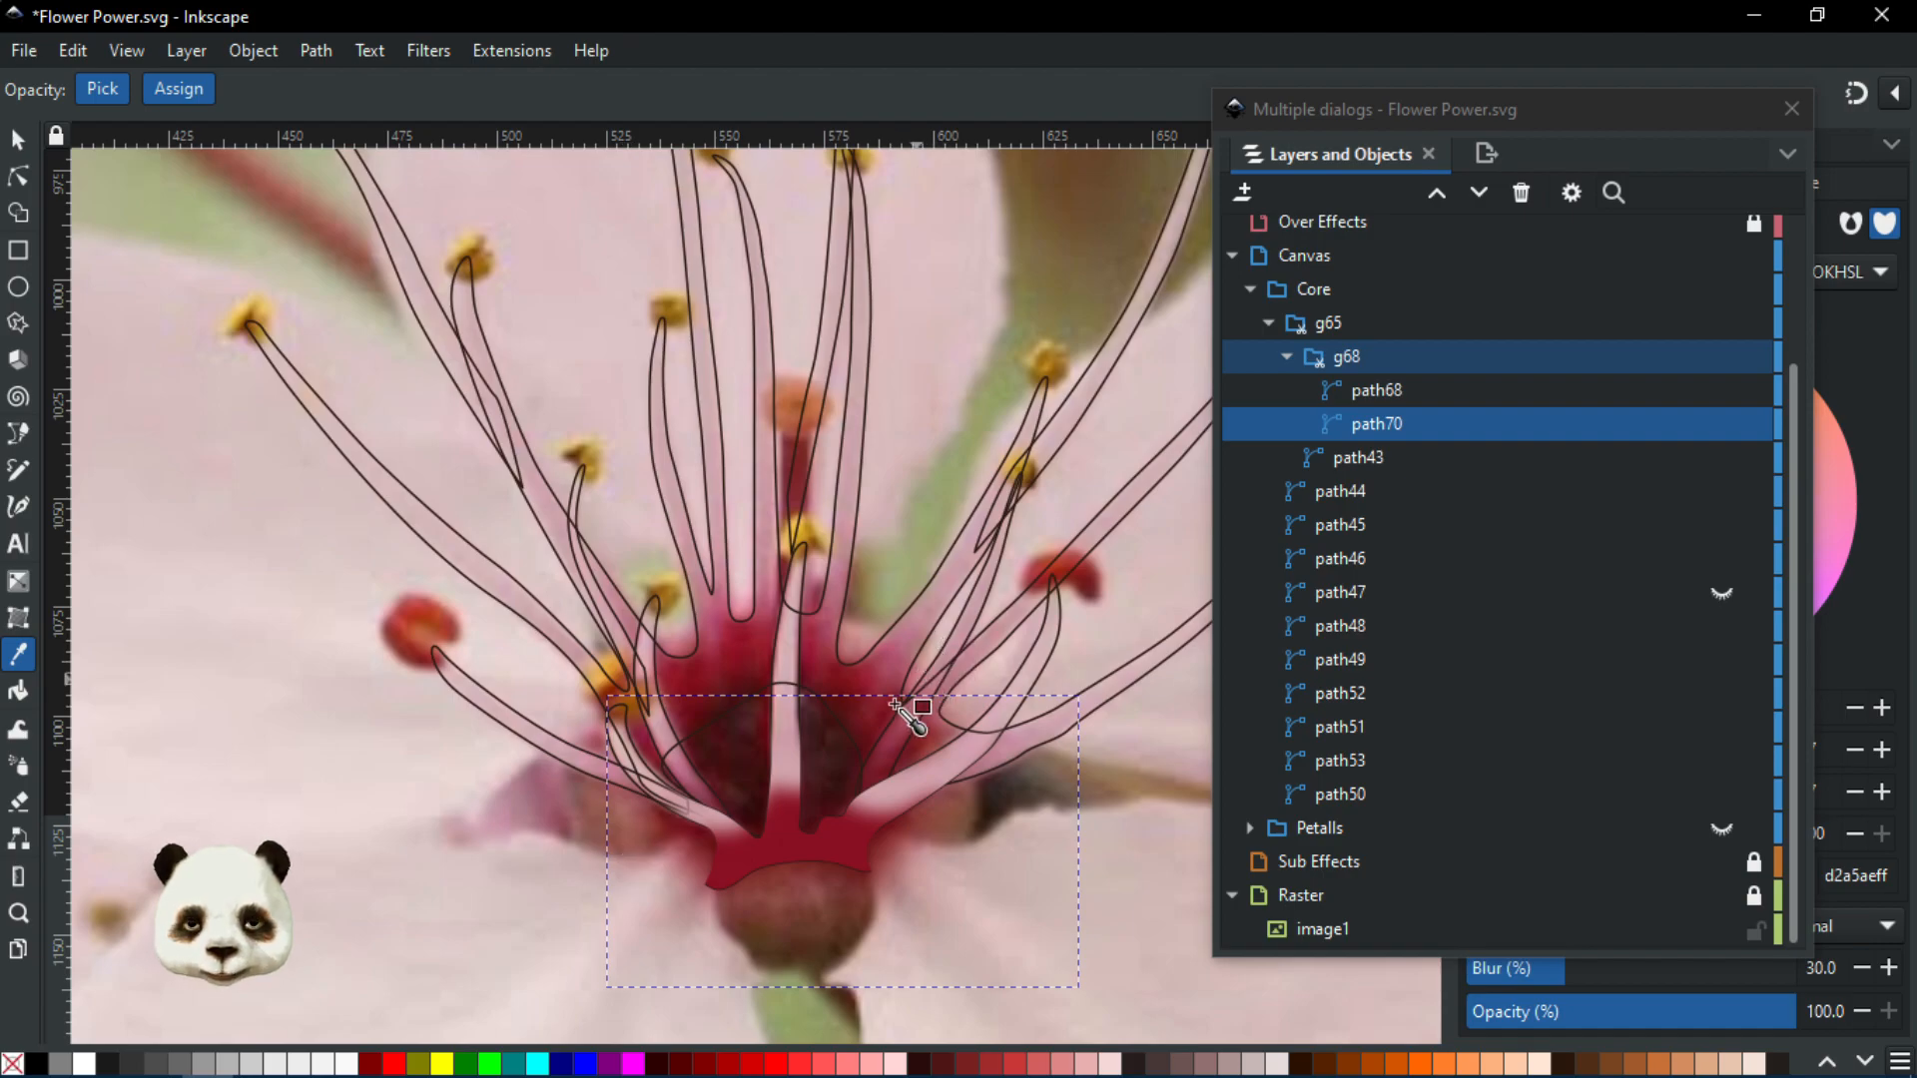
Trace a six-node closed outline around the flower centre with the Pen tool, creating path71
key(b)
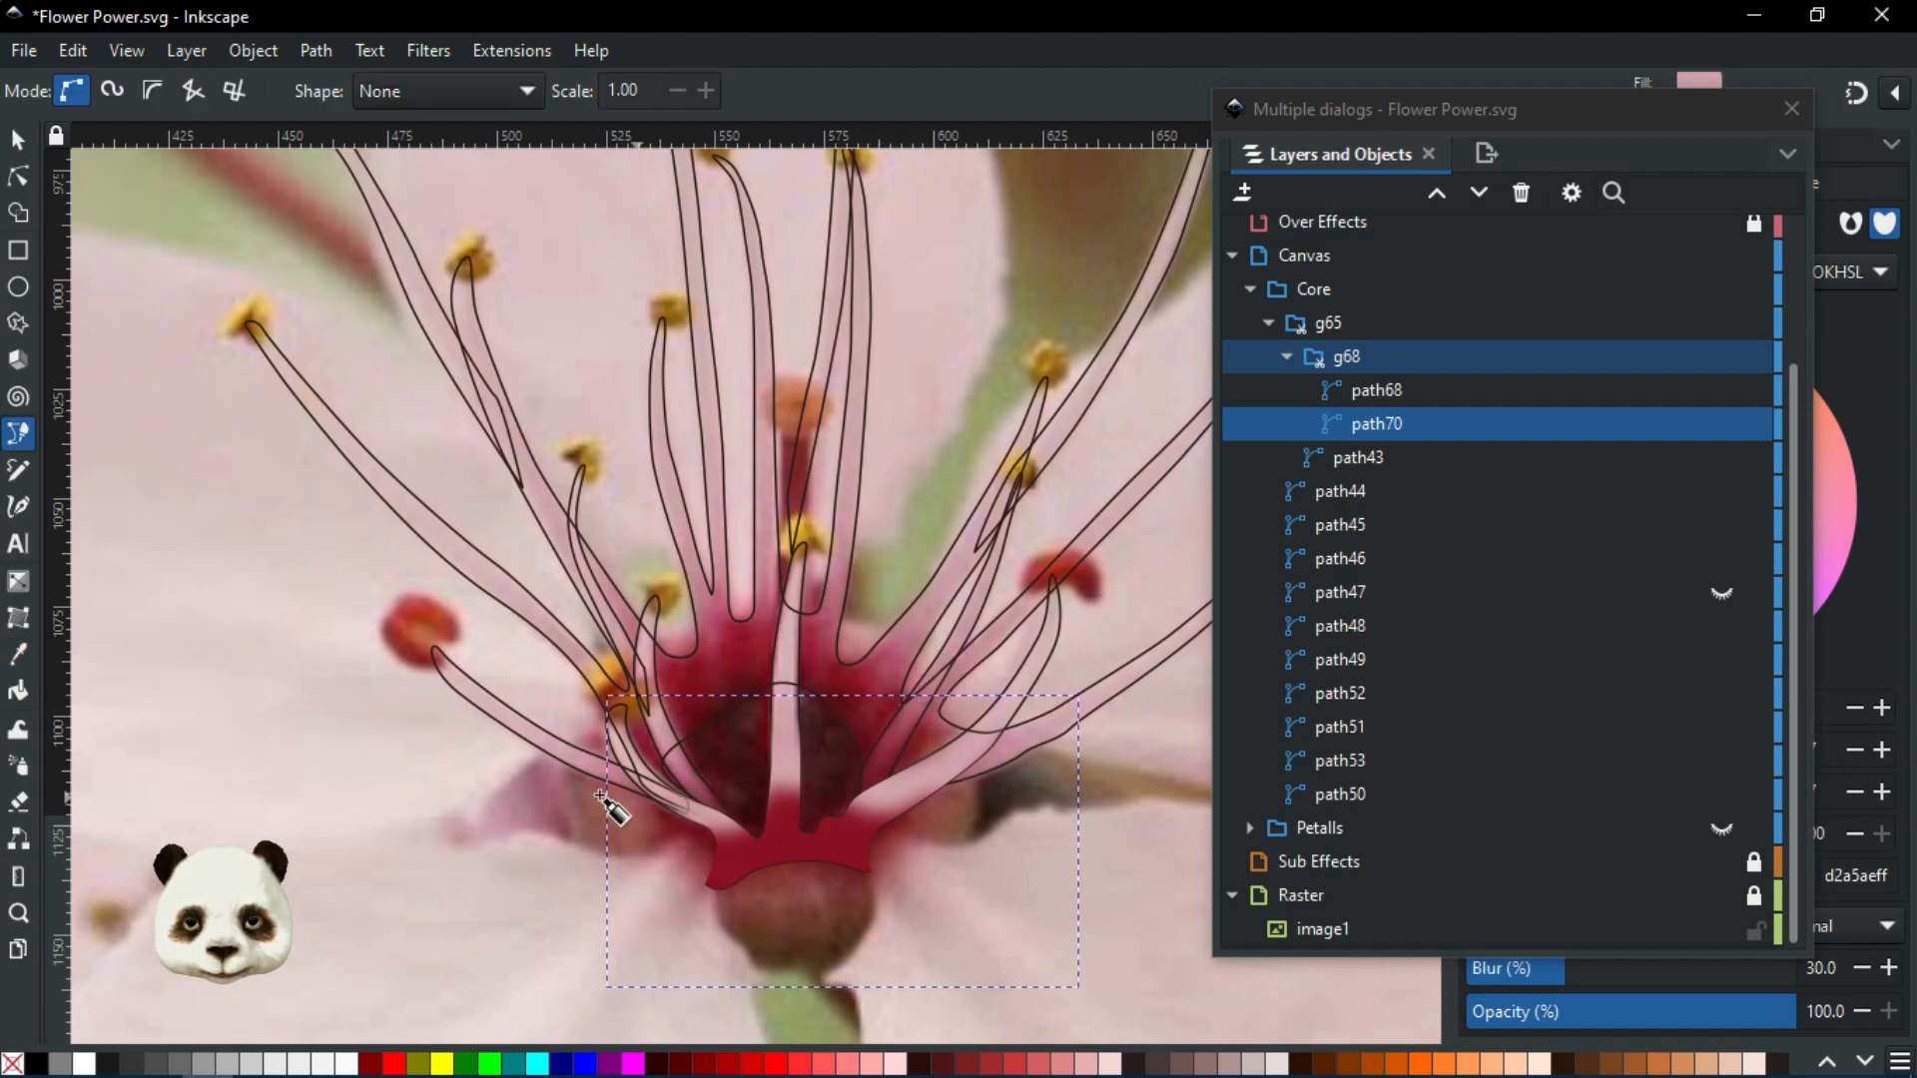
click(466, 762)
click(830, 793)
click(978, 821)
click(1130, 616)
click(1078, 427)
click(779, 424)
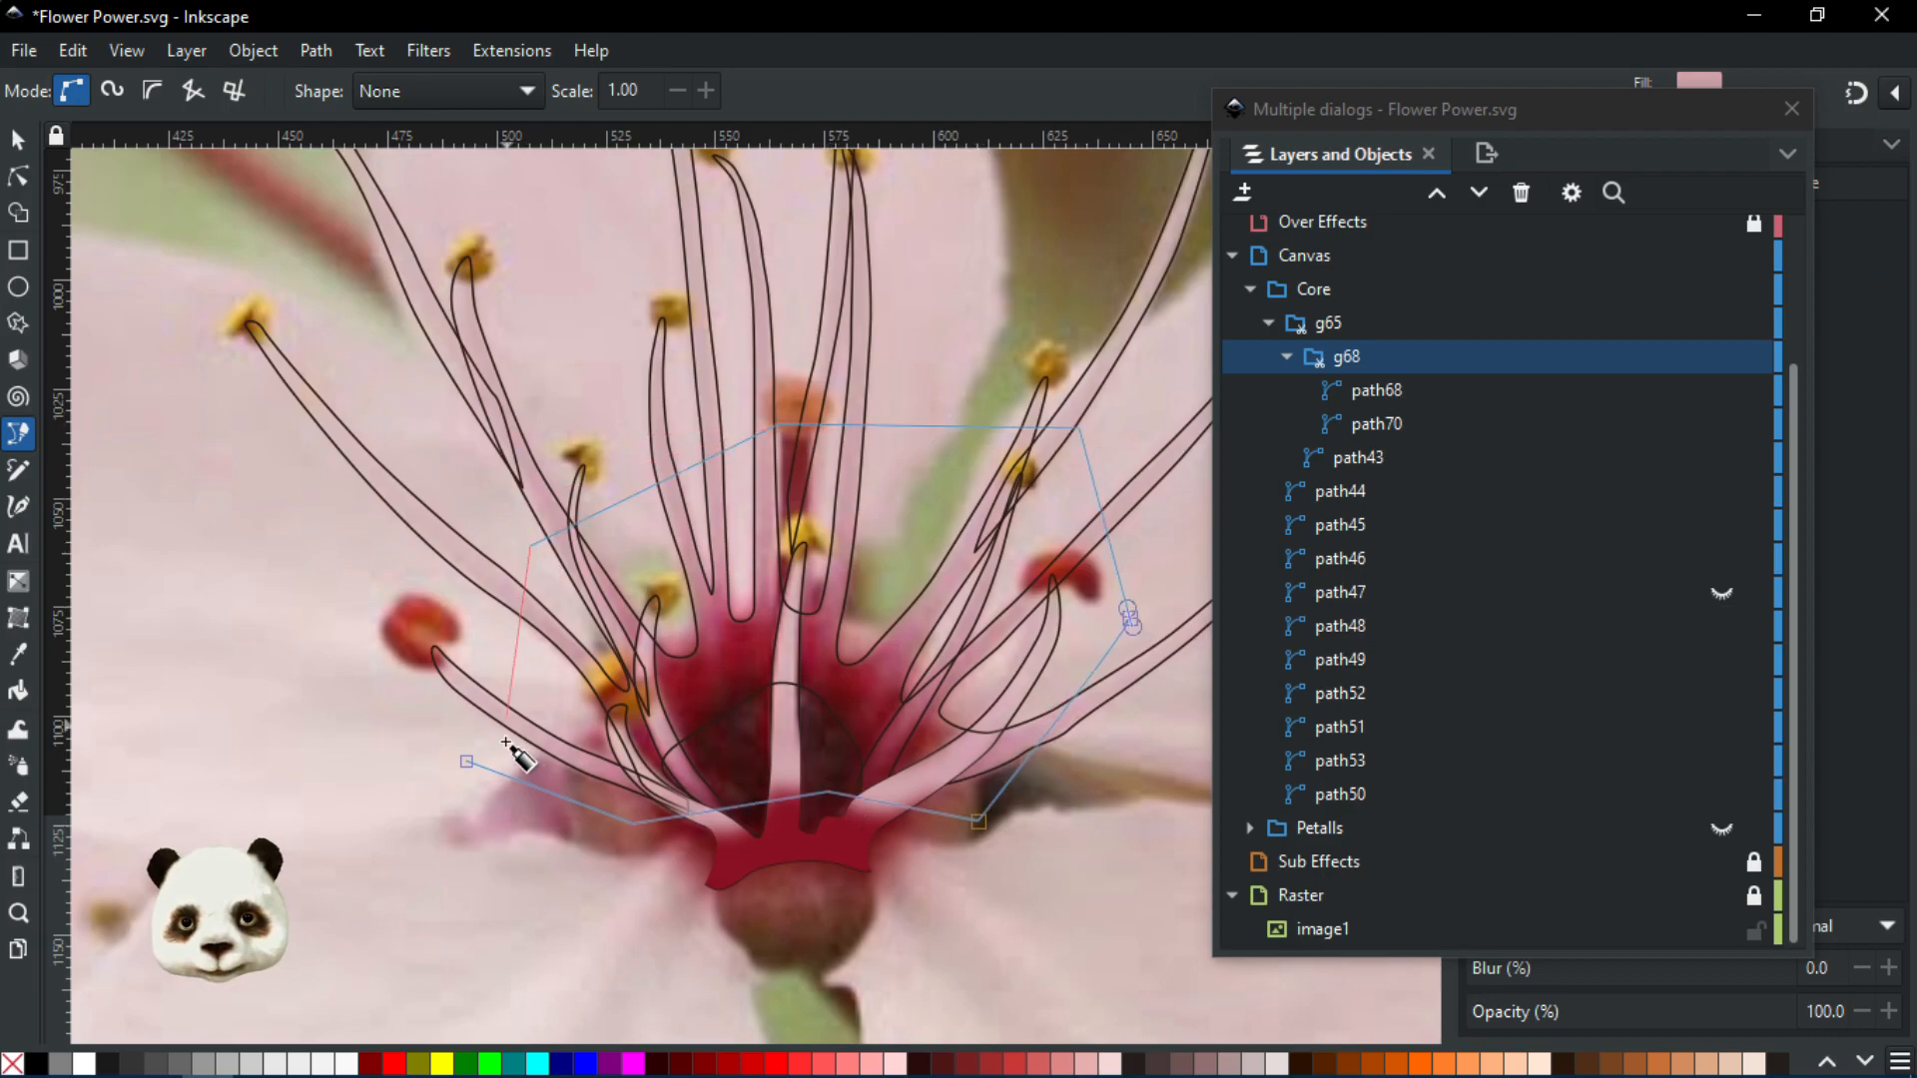
click(467, 761)
Fill path71 with the pale pink swatch colour
scroll(466, 758, down, 2)
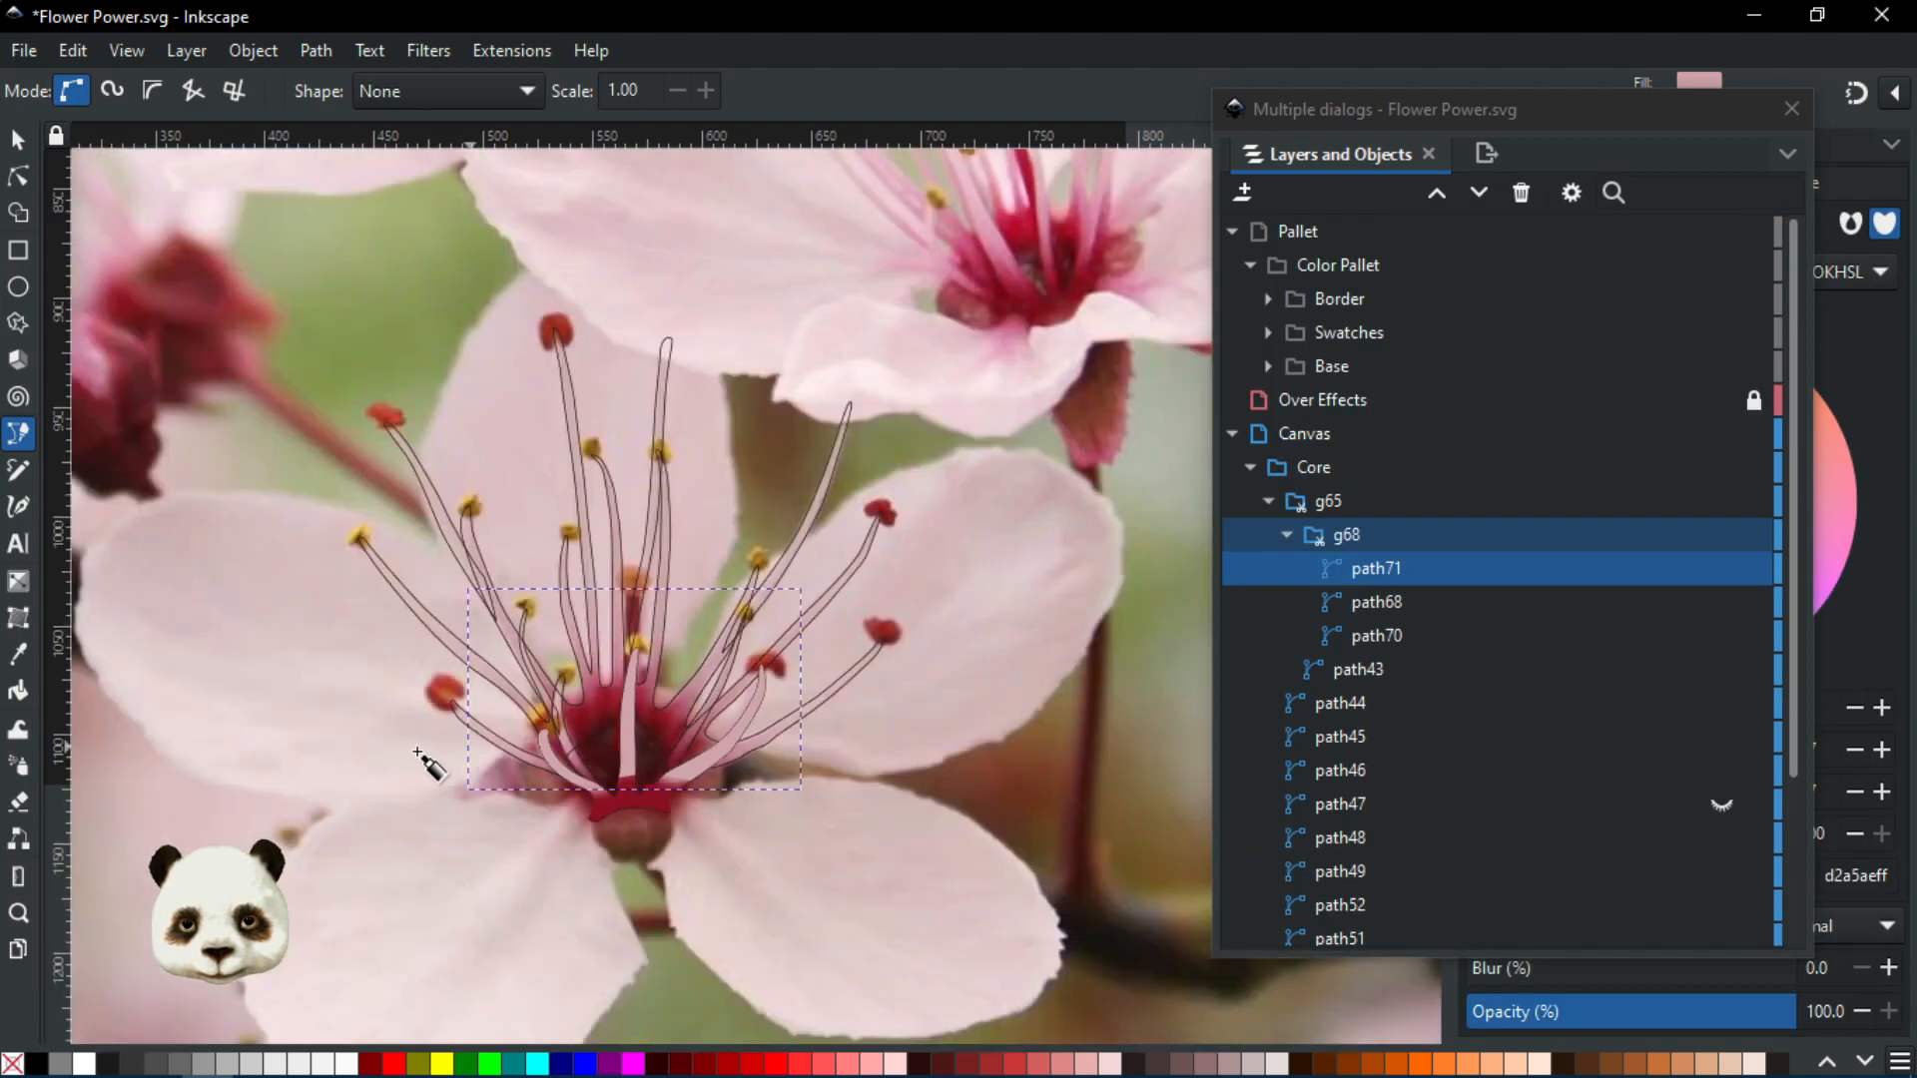
drag(417, 754, 999, 811)
scroll(442, 651, down, 2)
key(d)
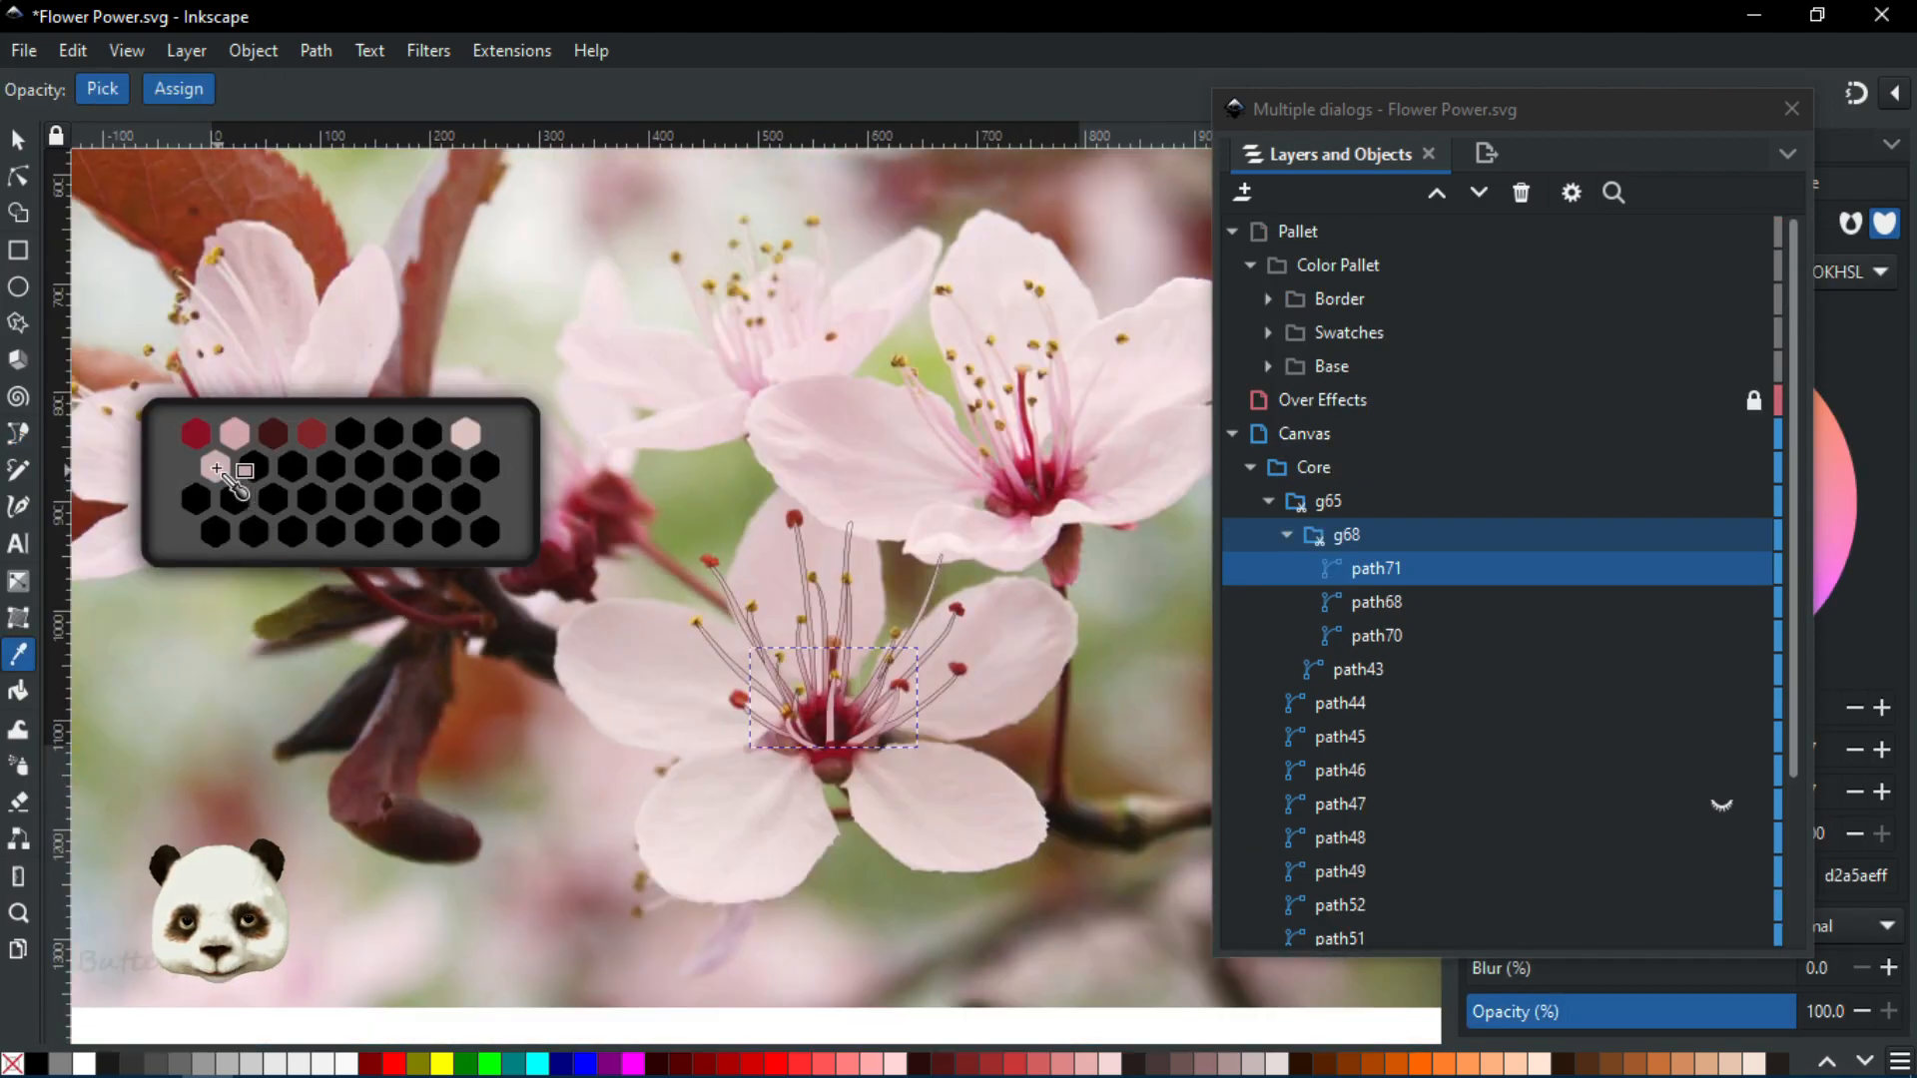
click(216, 468)
Lower path71 beneath the other centre shapes in group g68
scroll(1018, 842, up, 3)
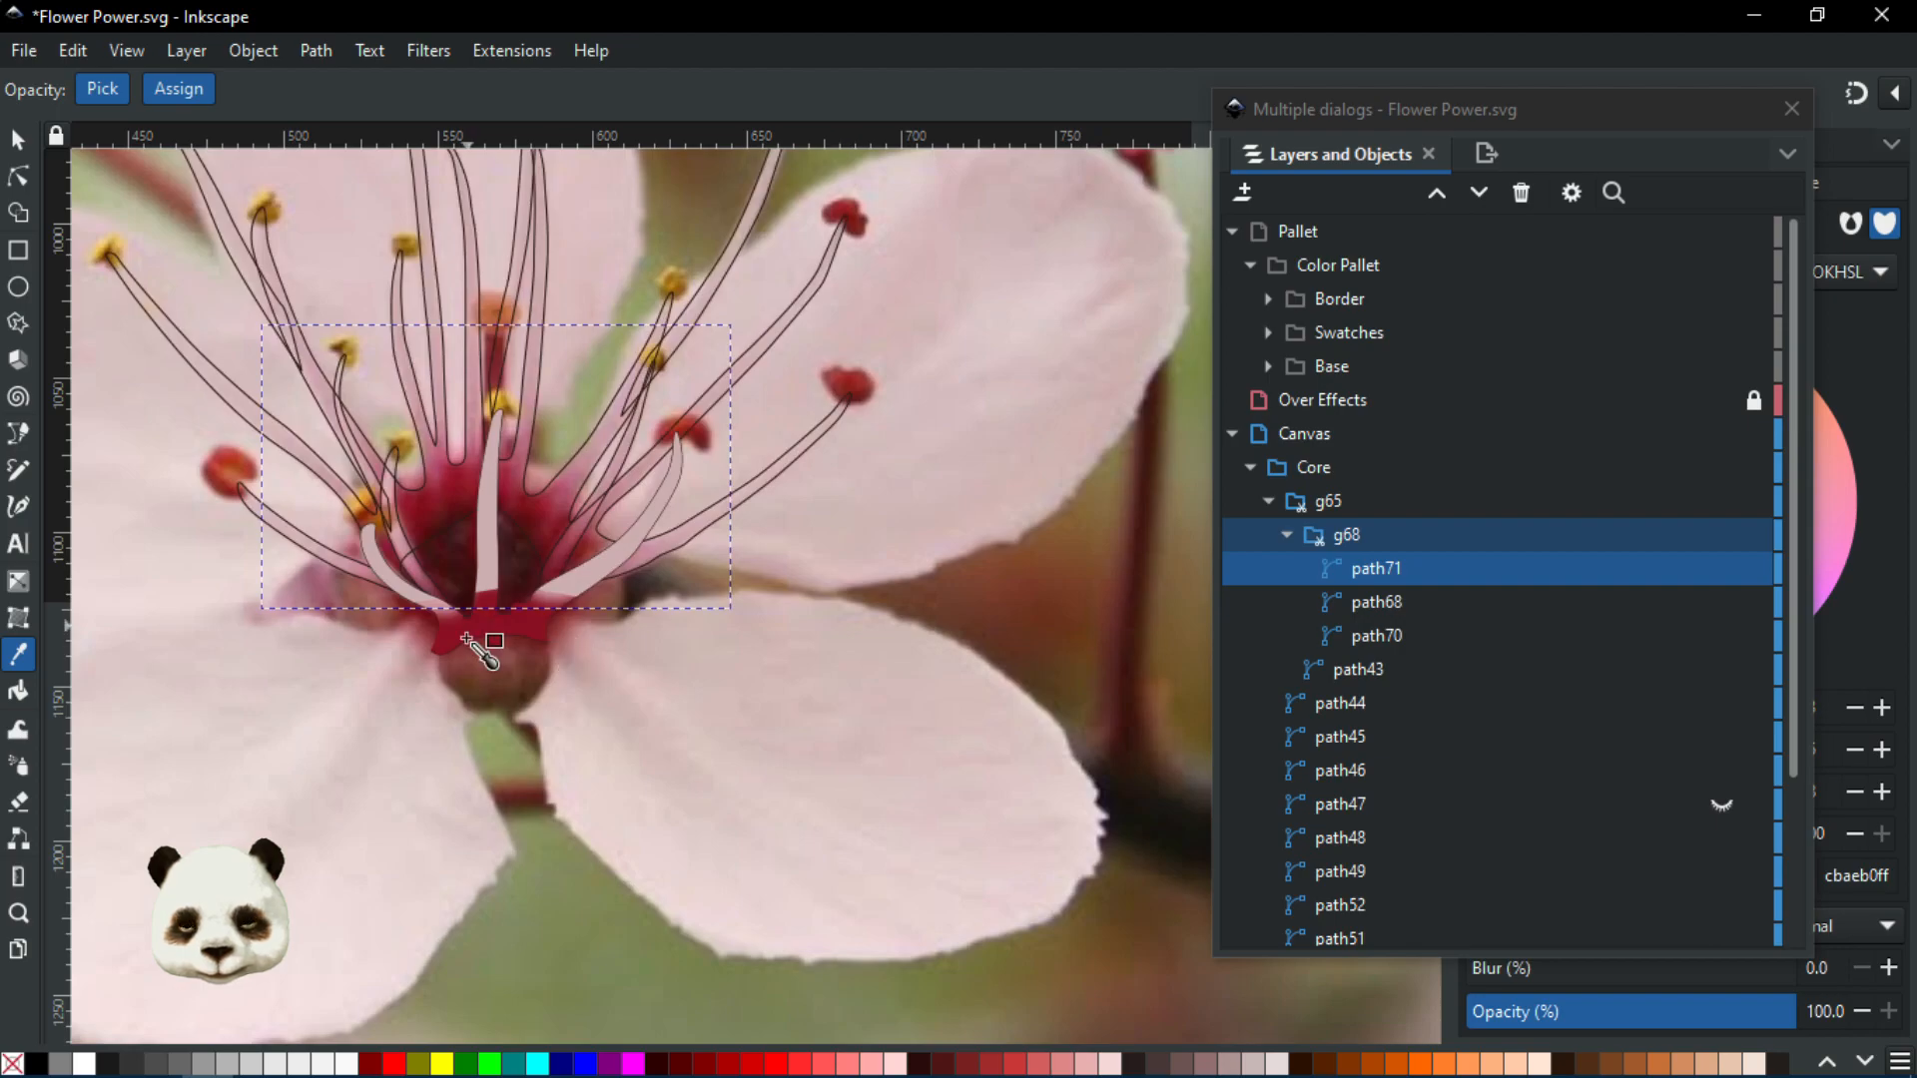
drag(477, 651, 770, 796)
scroll(789, 604, up, 3)
scroll(859, 624, down, 2)
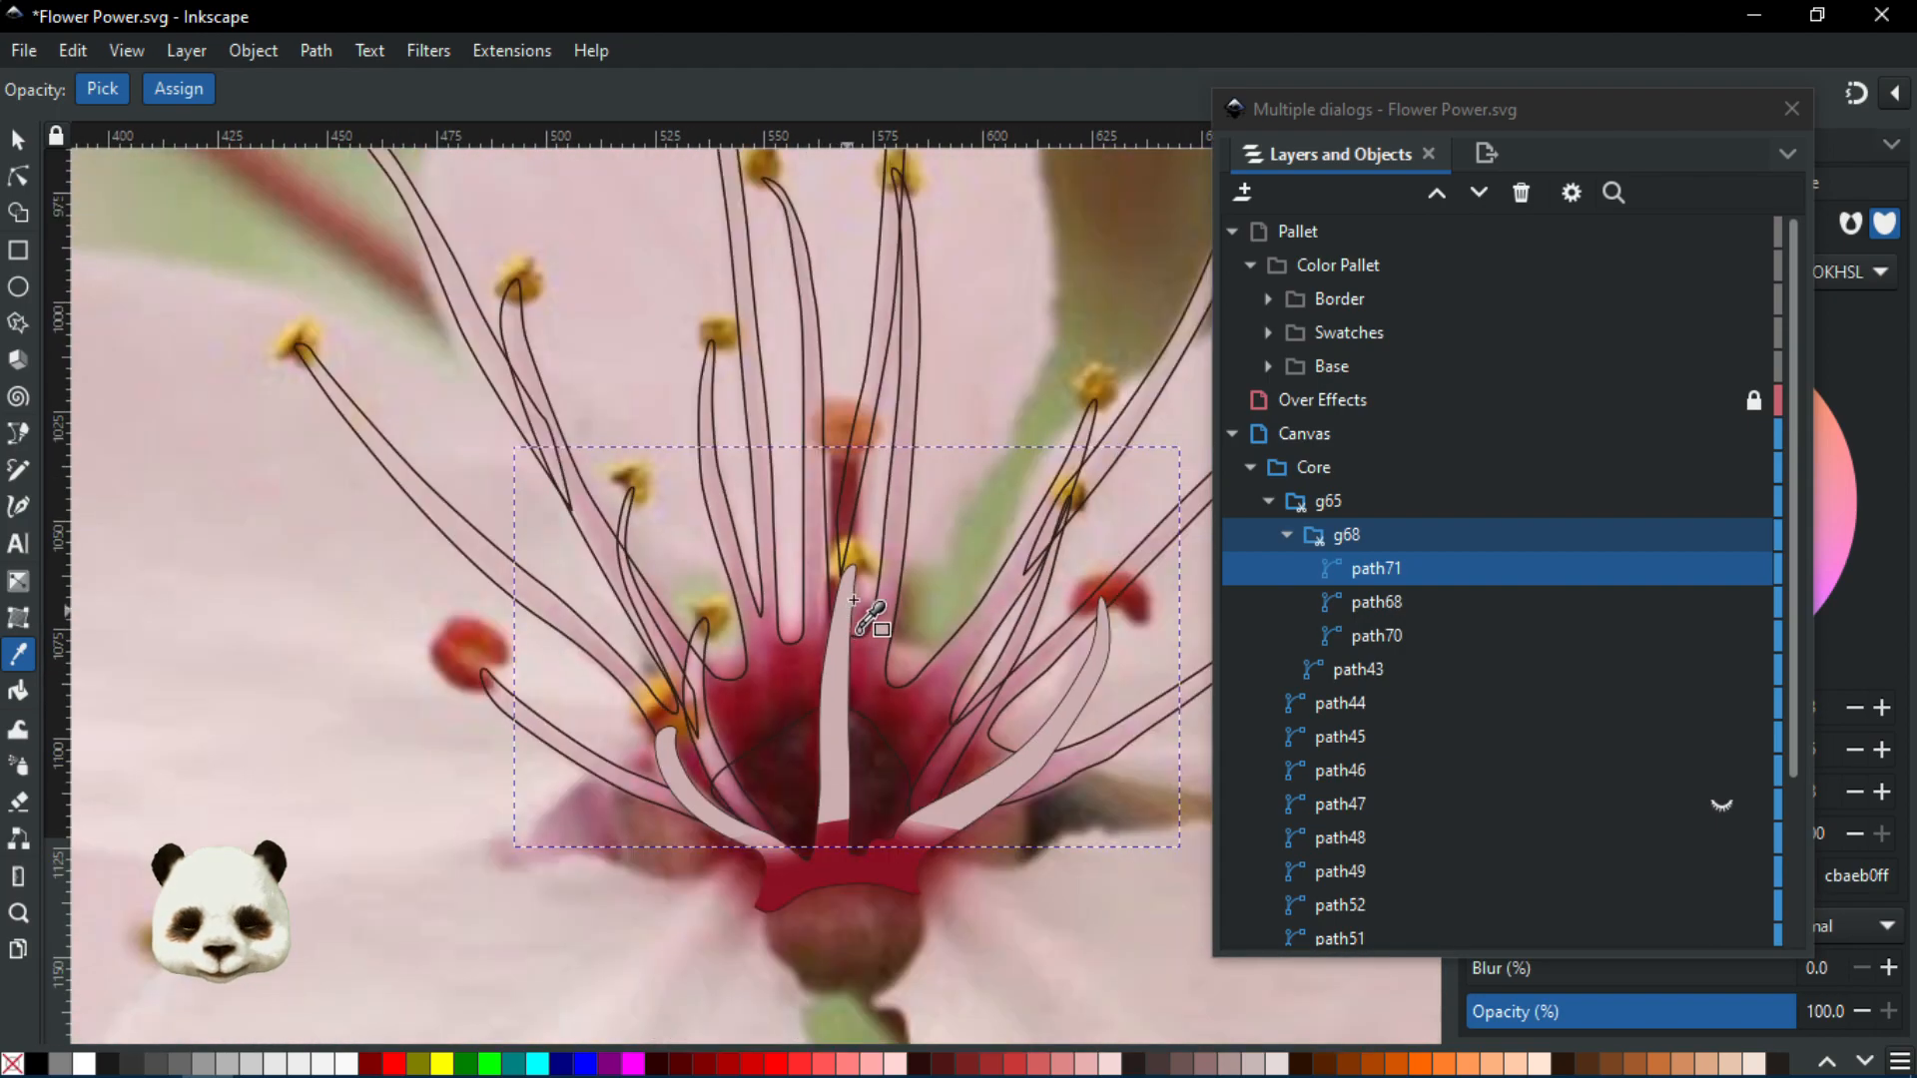
scroll(769, 654, down, 5)
scroll(493, 633, down, 1)
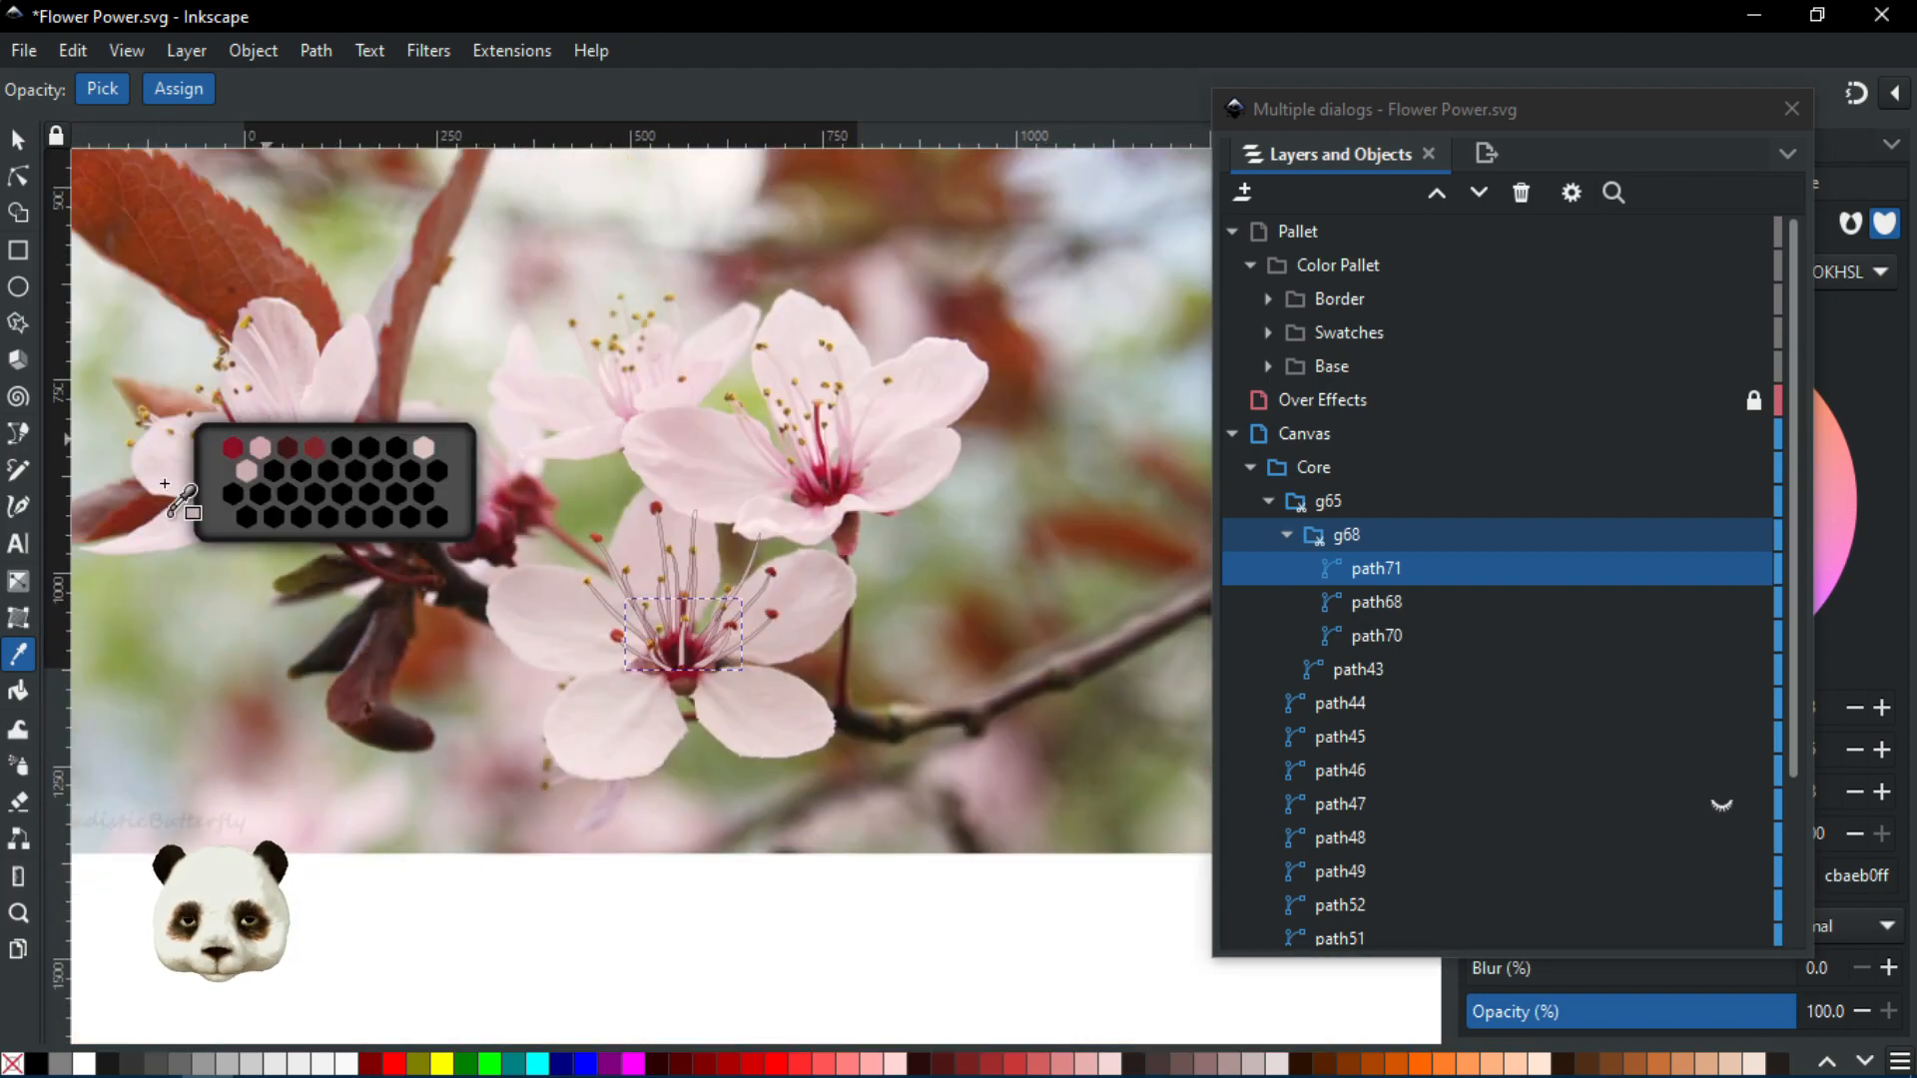
scroll(878, 709, up, 3)
scroll(500, 635, up, 1)
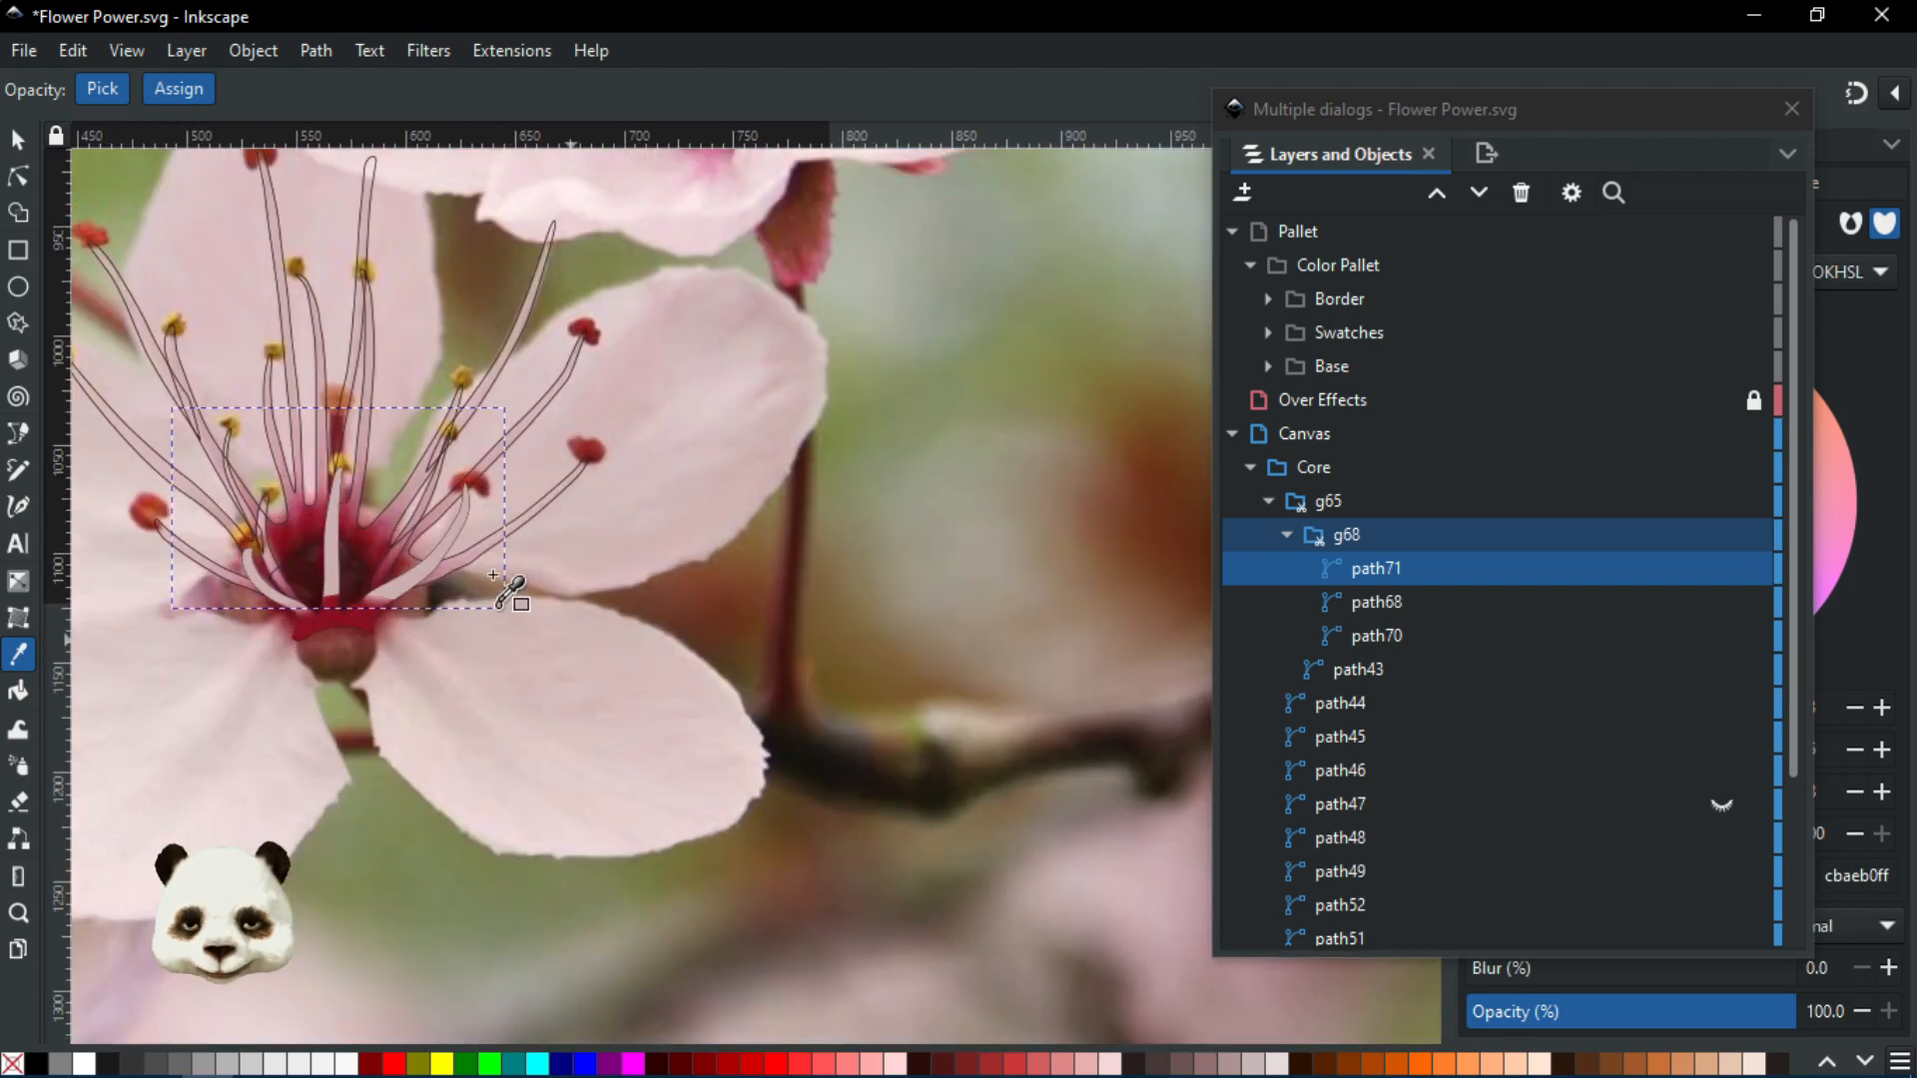
drag(493, 637, 811, 803)
scroll(747, 755, up, 1)
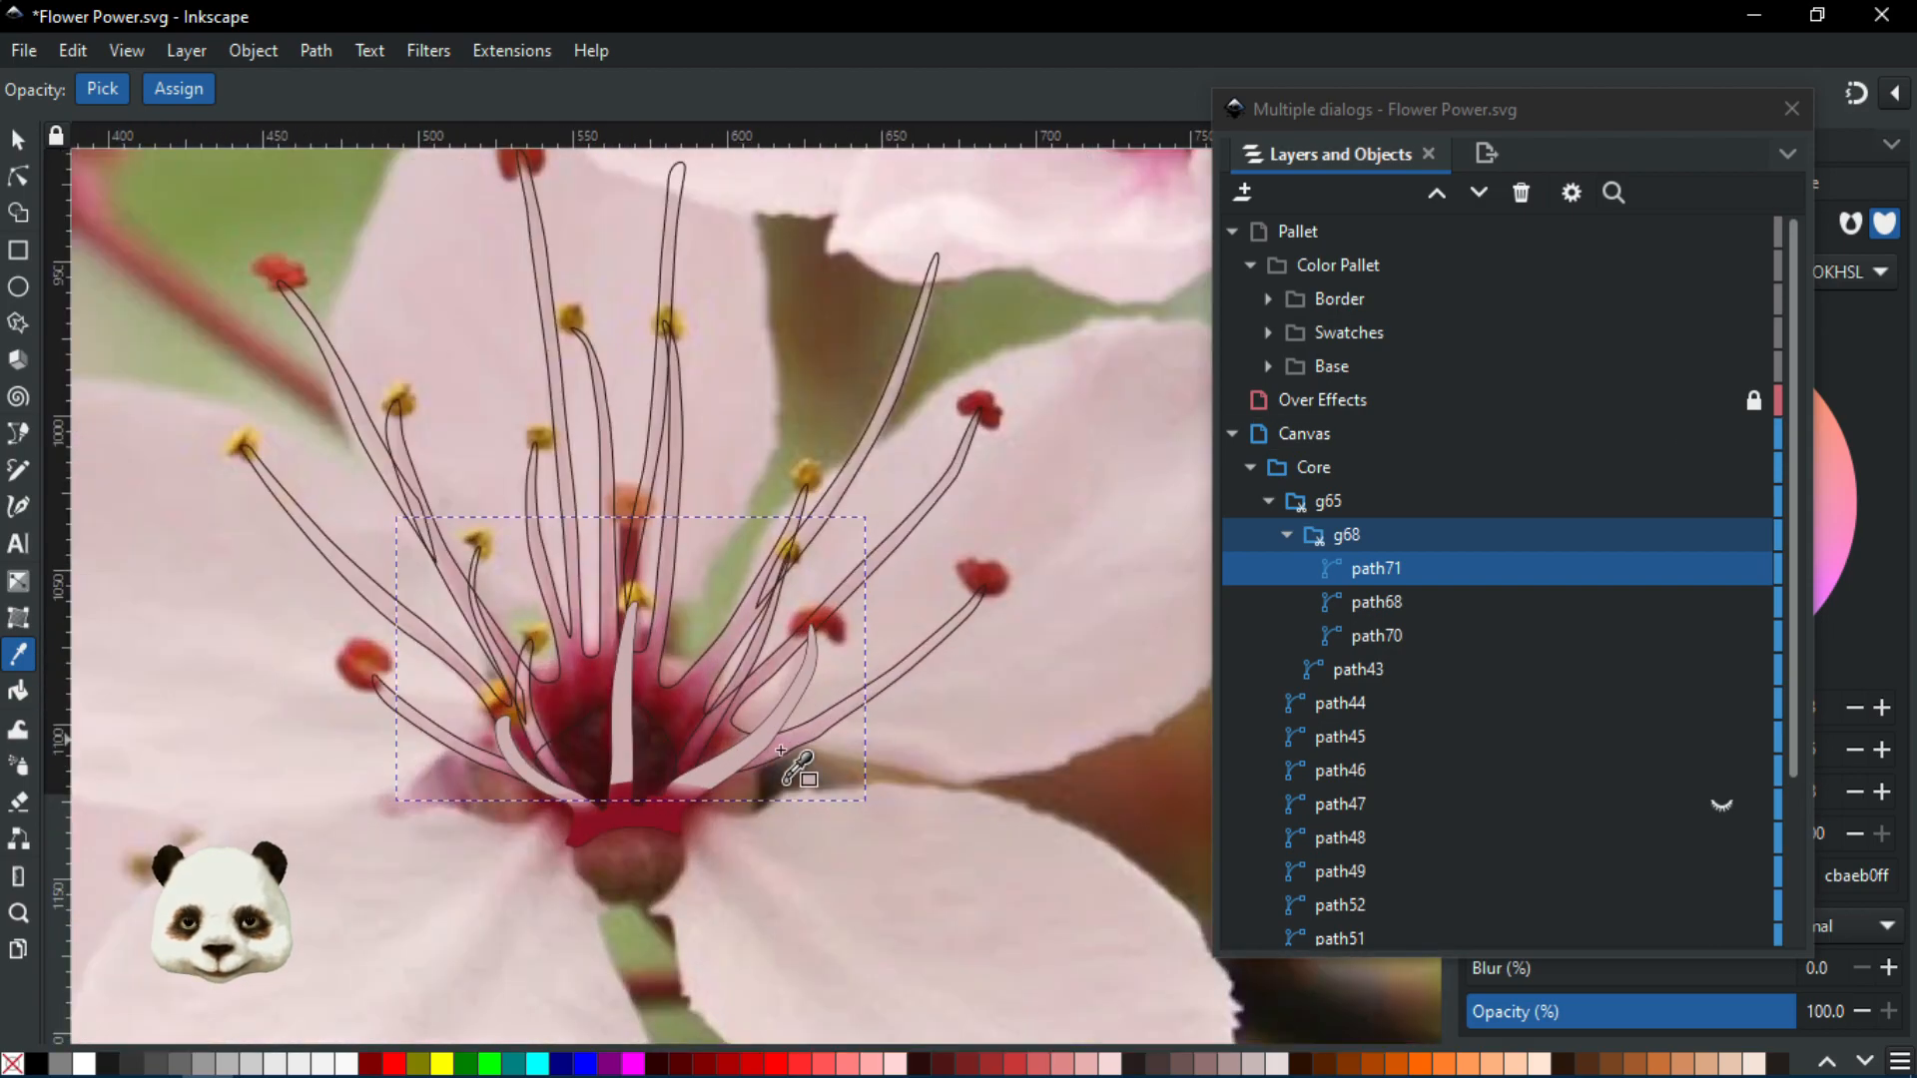
scroll(711, 844, up, 1)
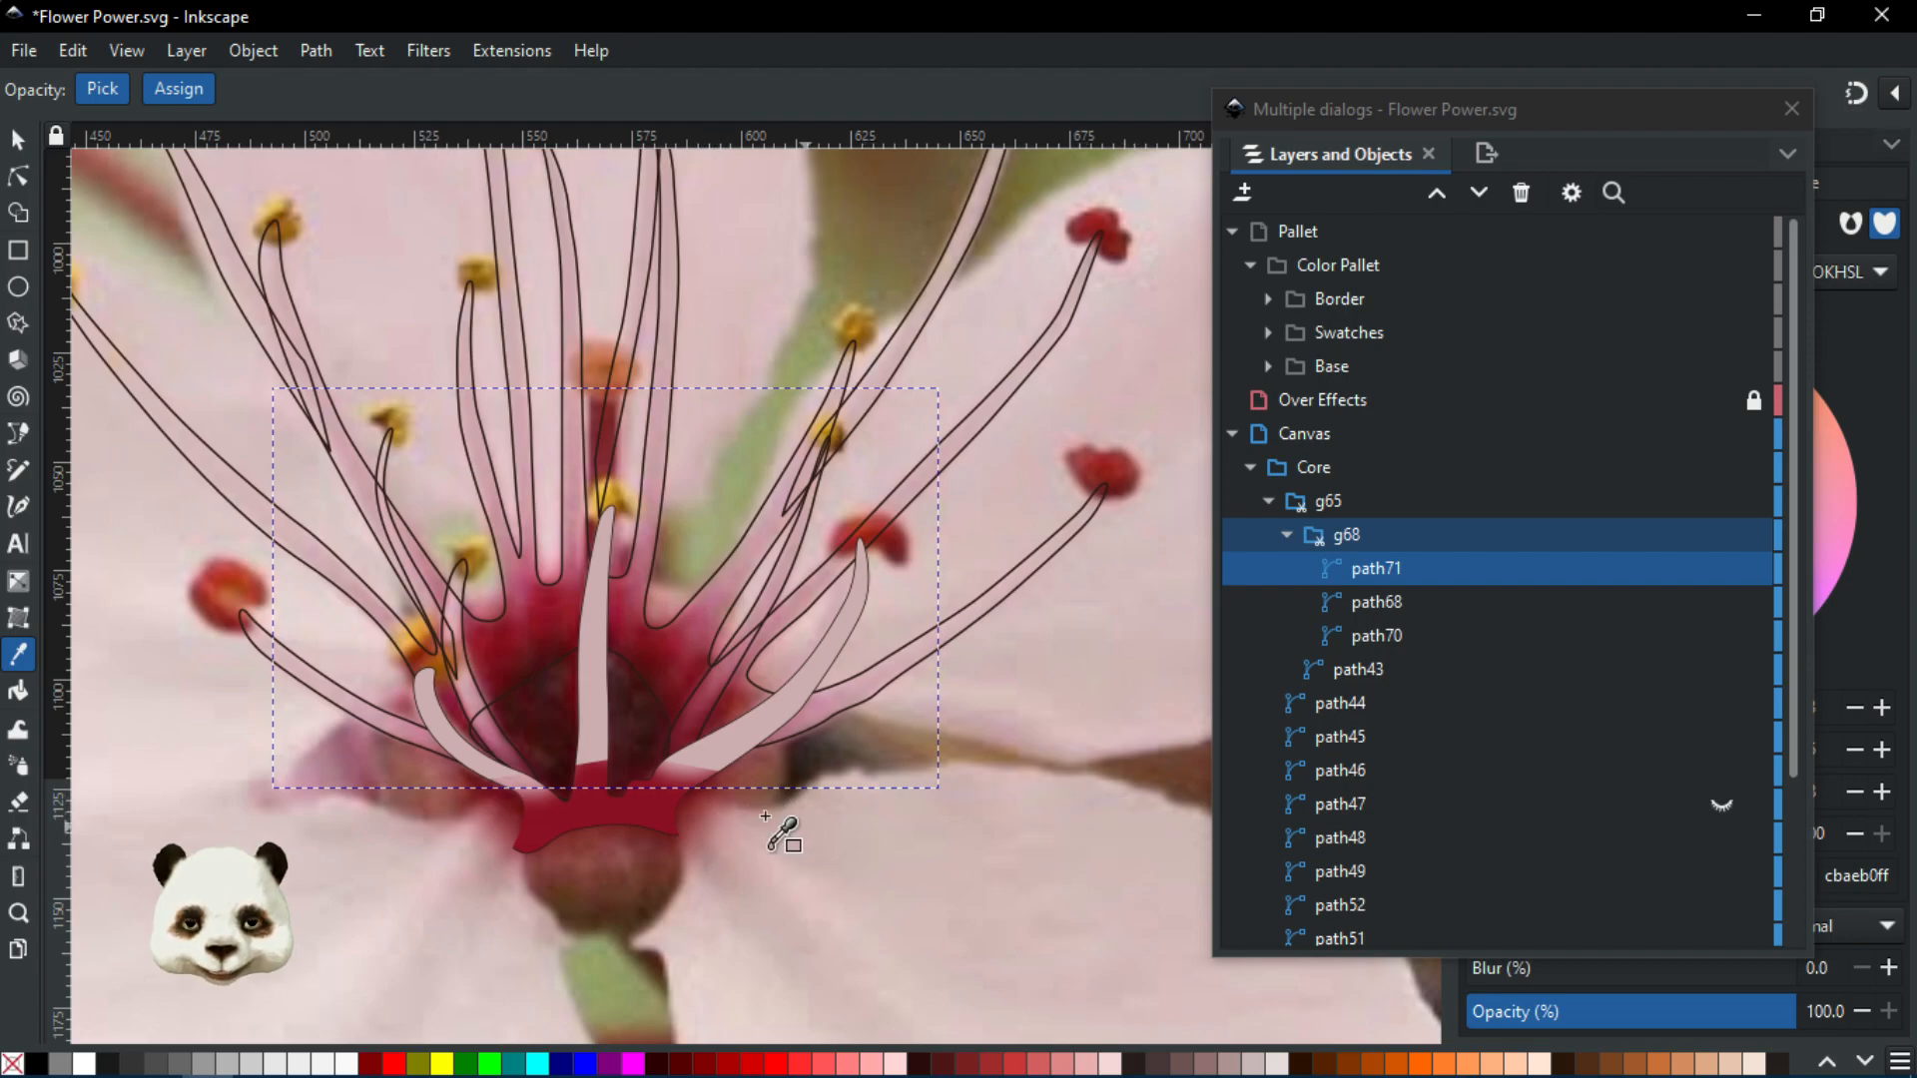
scroll(803, 840, up, 1)
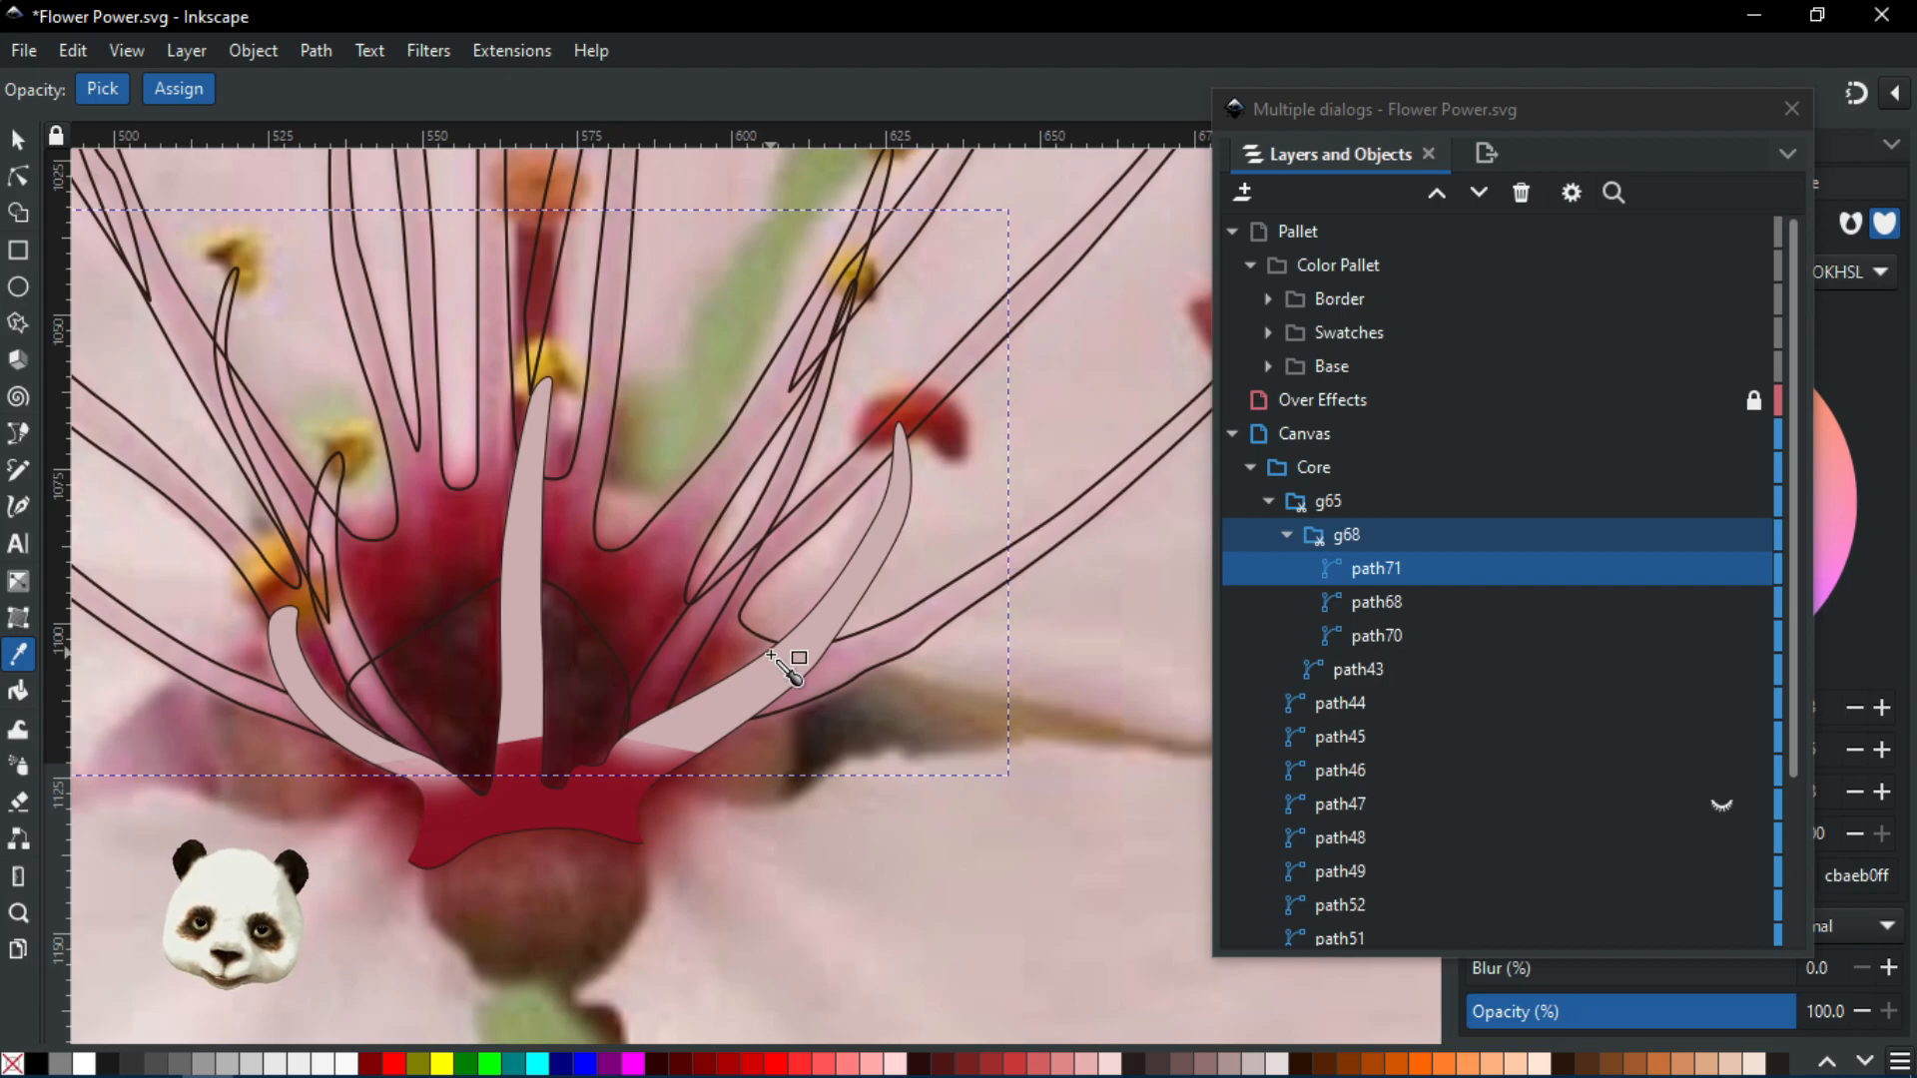
key(Page_Down)
key(Page_Down)
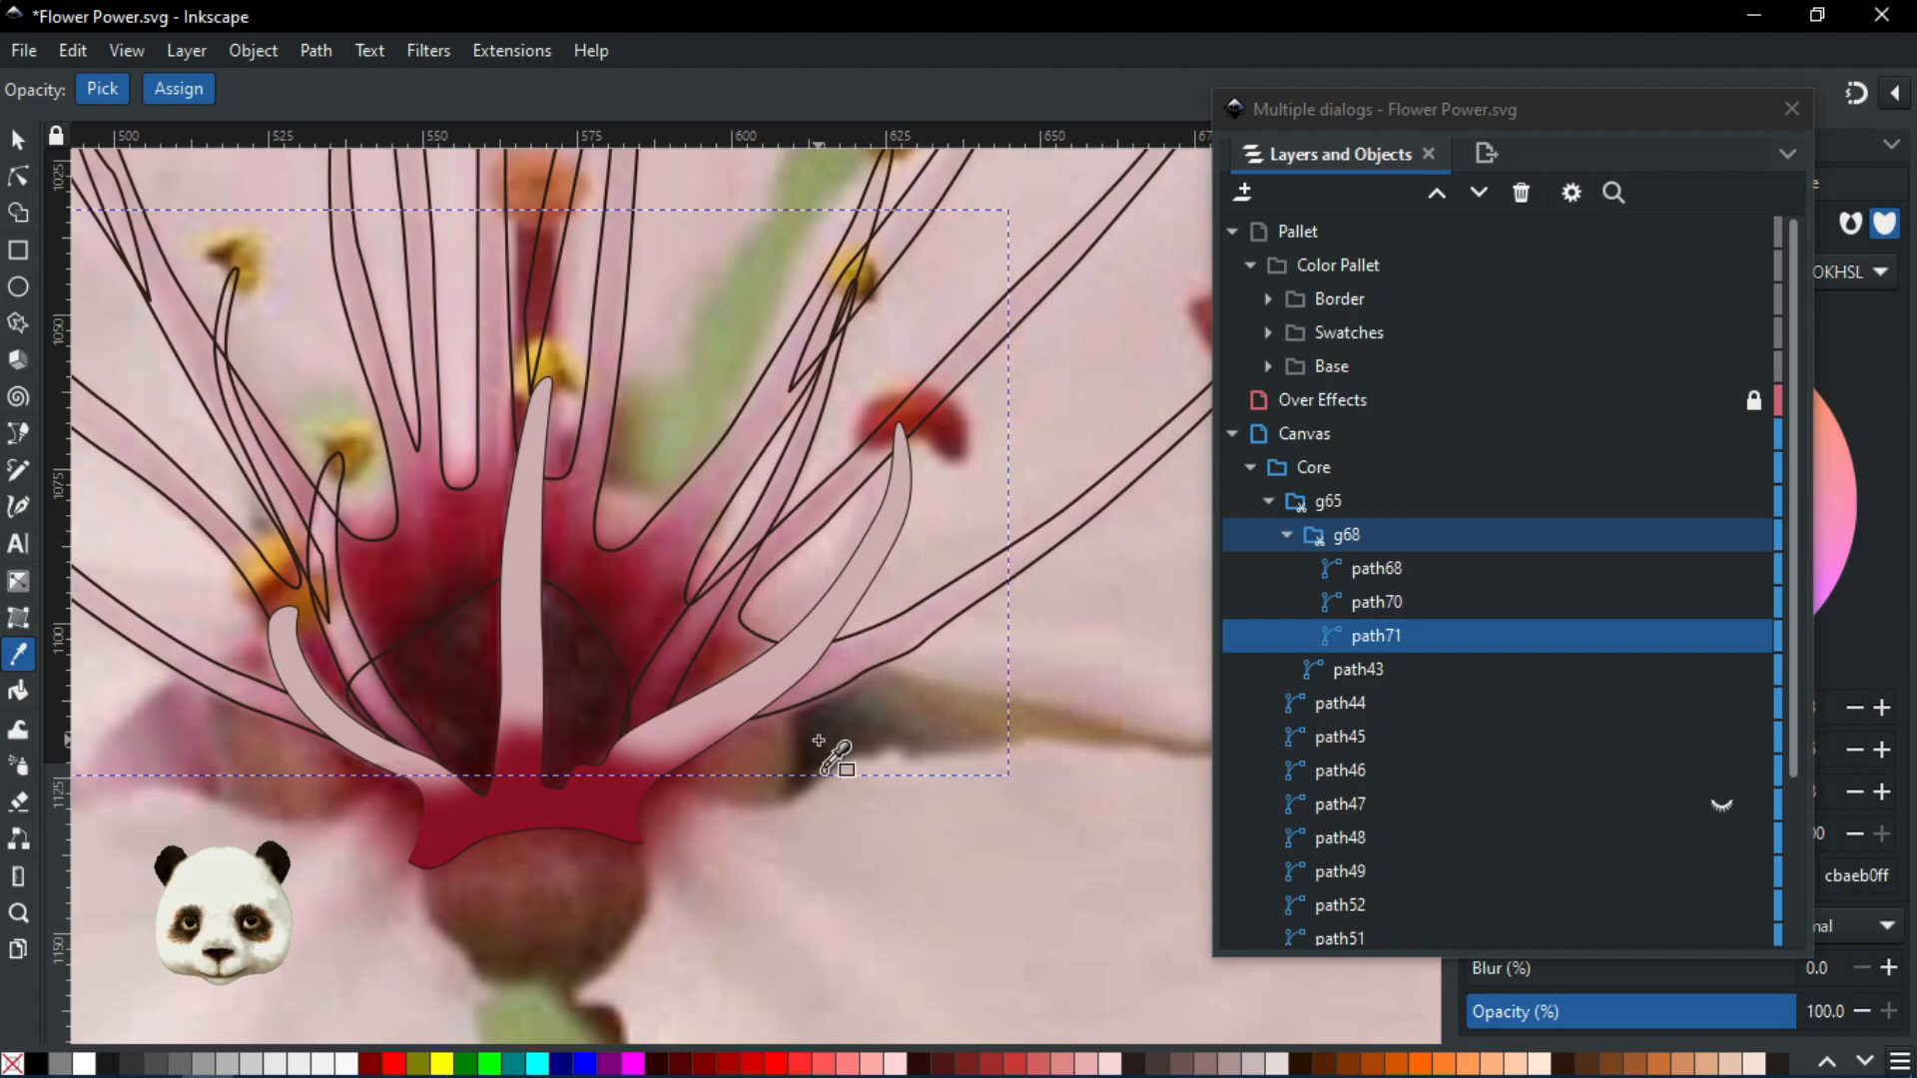
Drag the Layers and Objects list aside to reveal the fill settings
scroll(834, 764, down, 1)
scroll(674, 787, up, 2)
scroll(663, 783, down, 2)
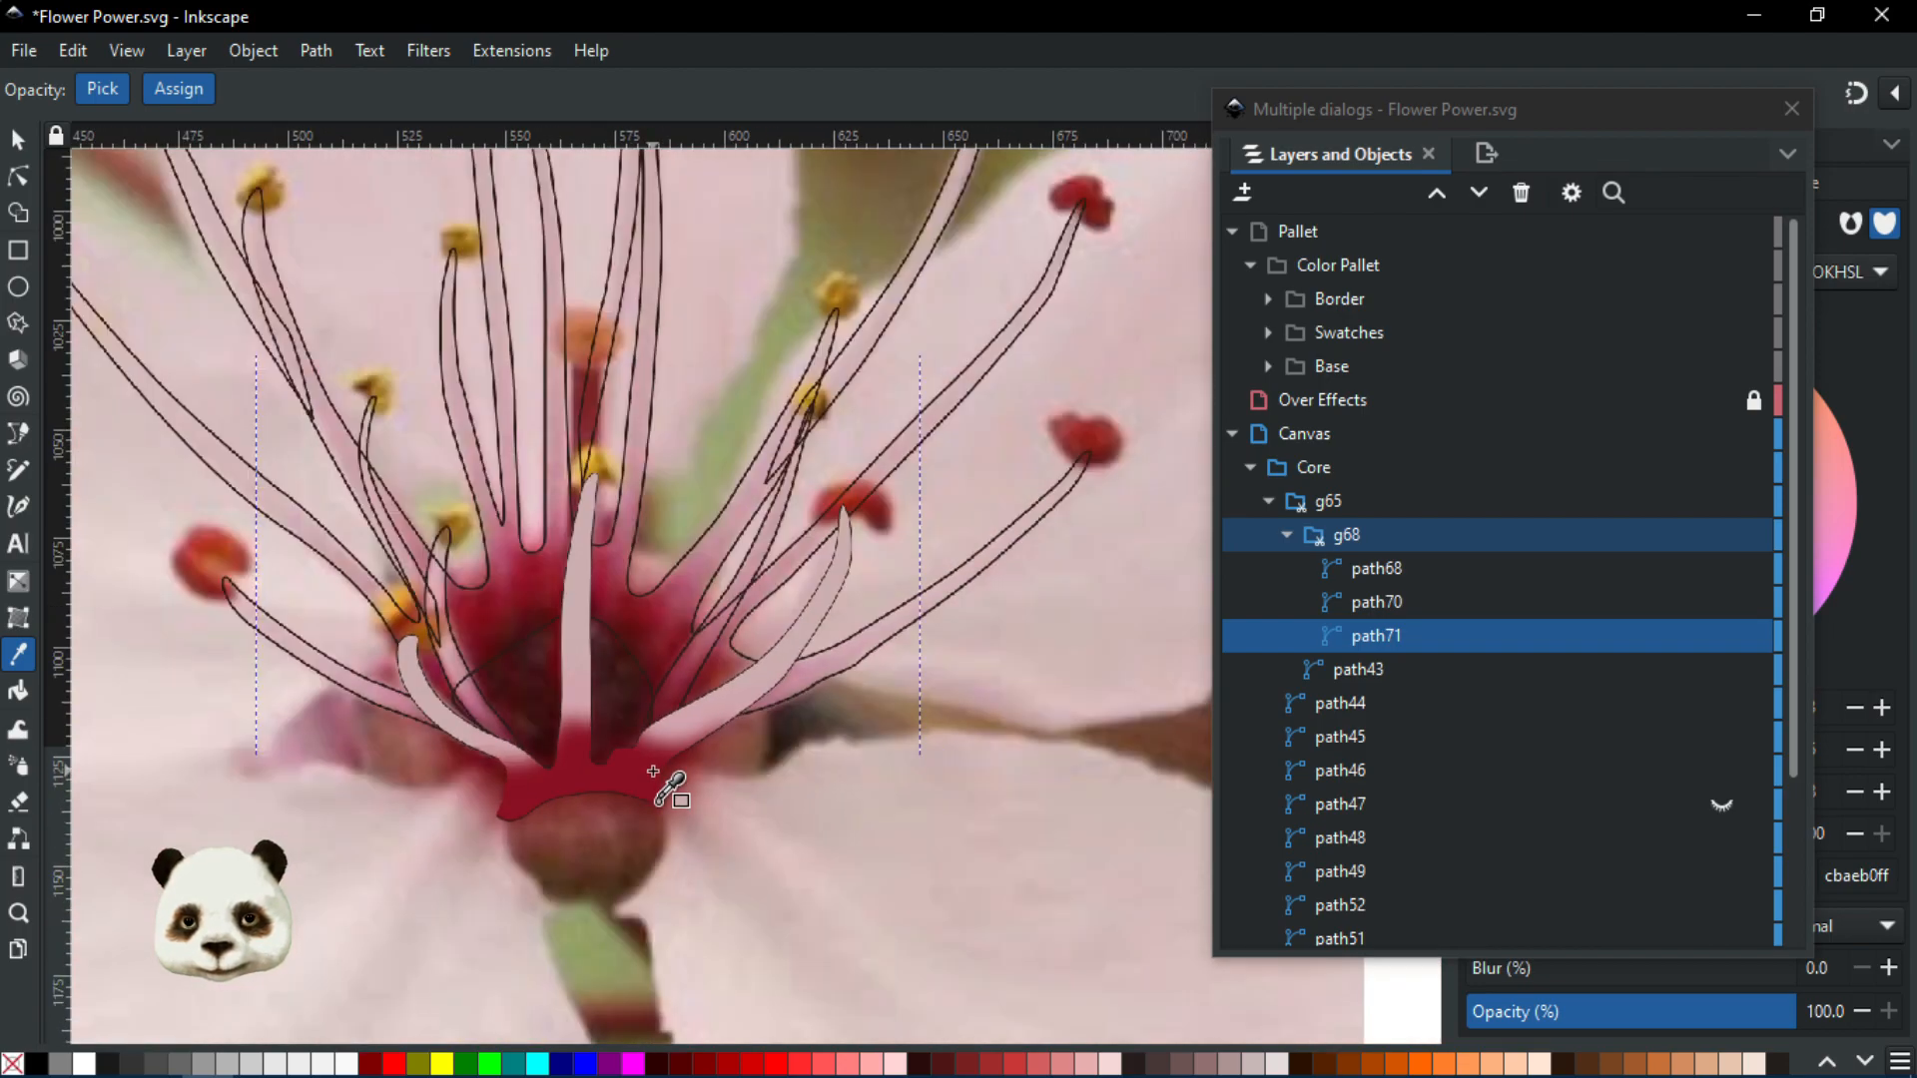
scroll(609, 789, up, 1)
drag(1513, 125, 1916, 122)
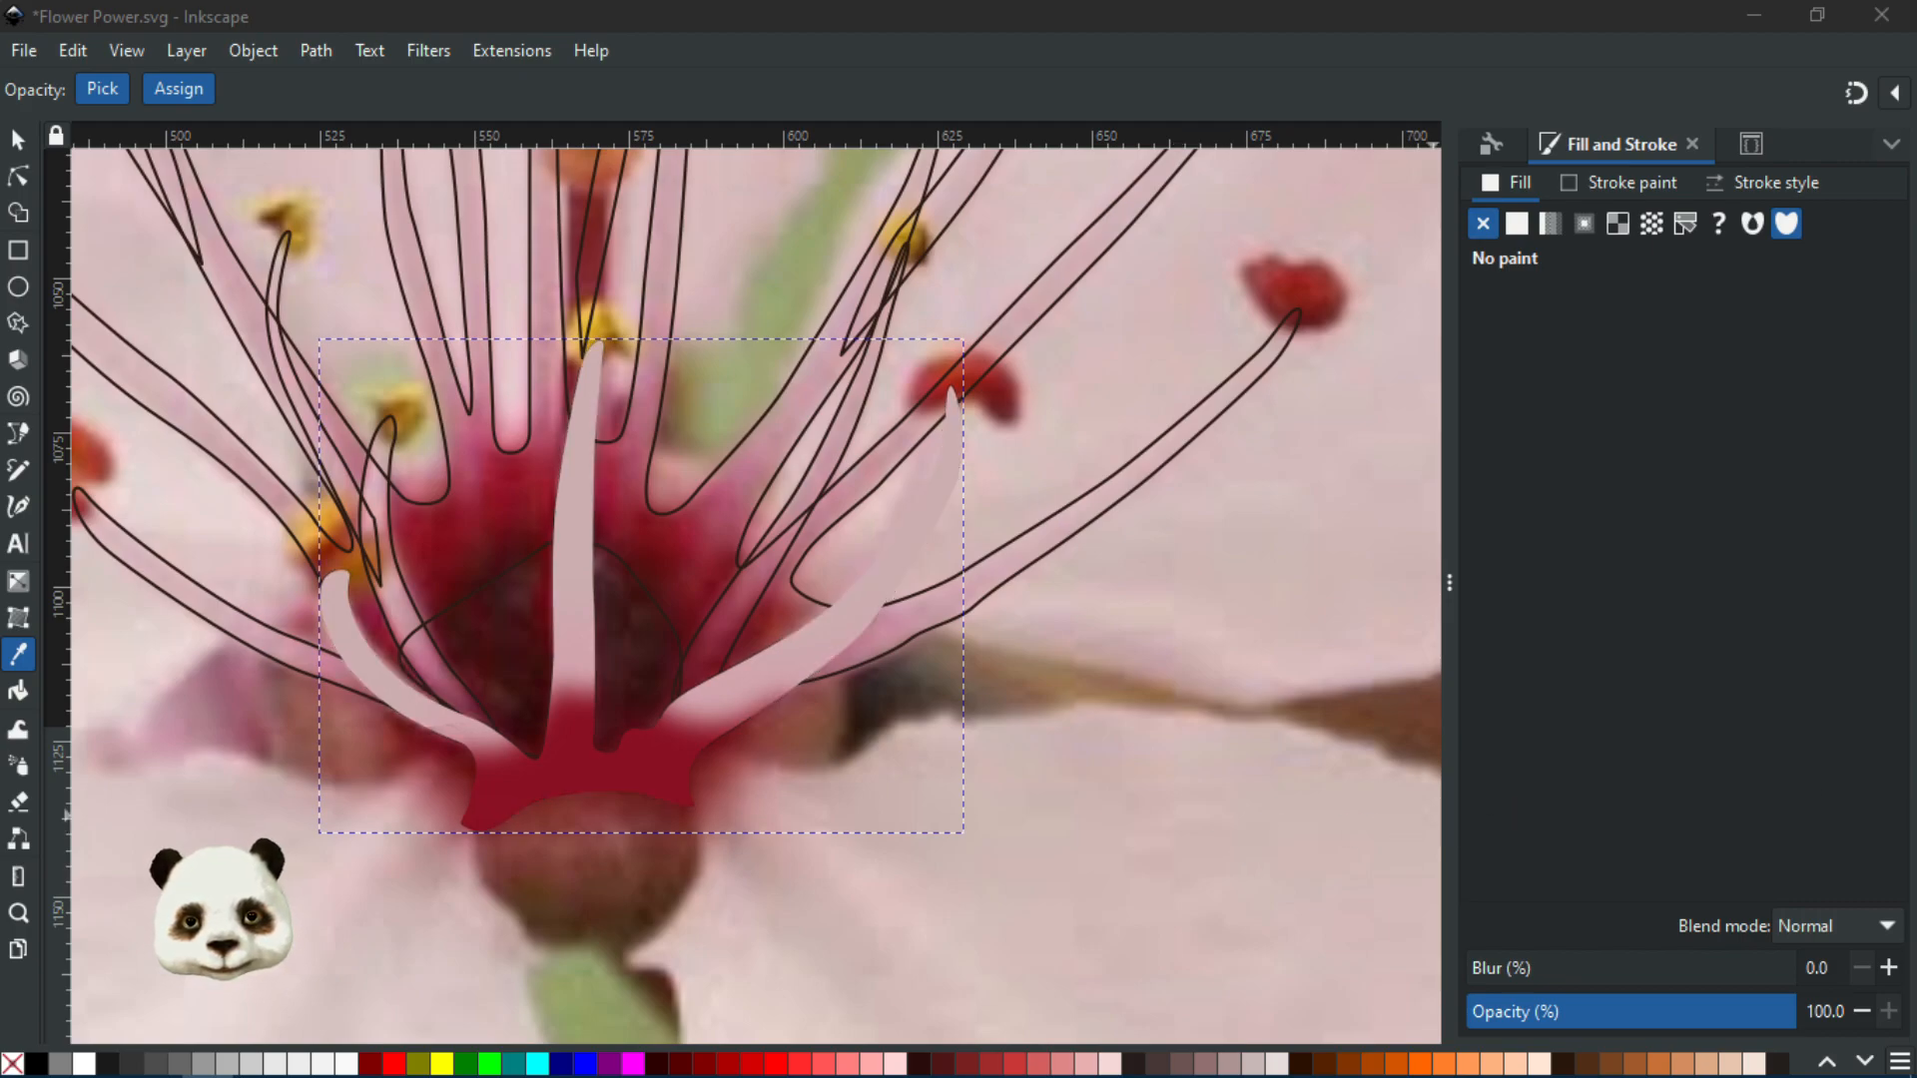
Return to the Selector and deselect the unfilled outline around the flower centre
scroll(884, 711, down, 3)
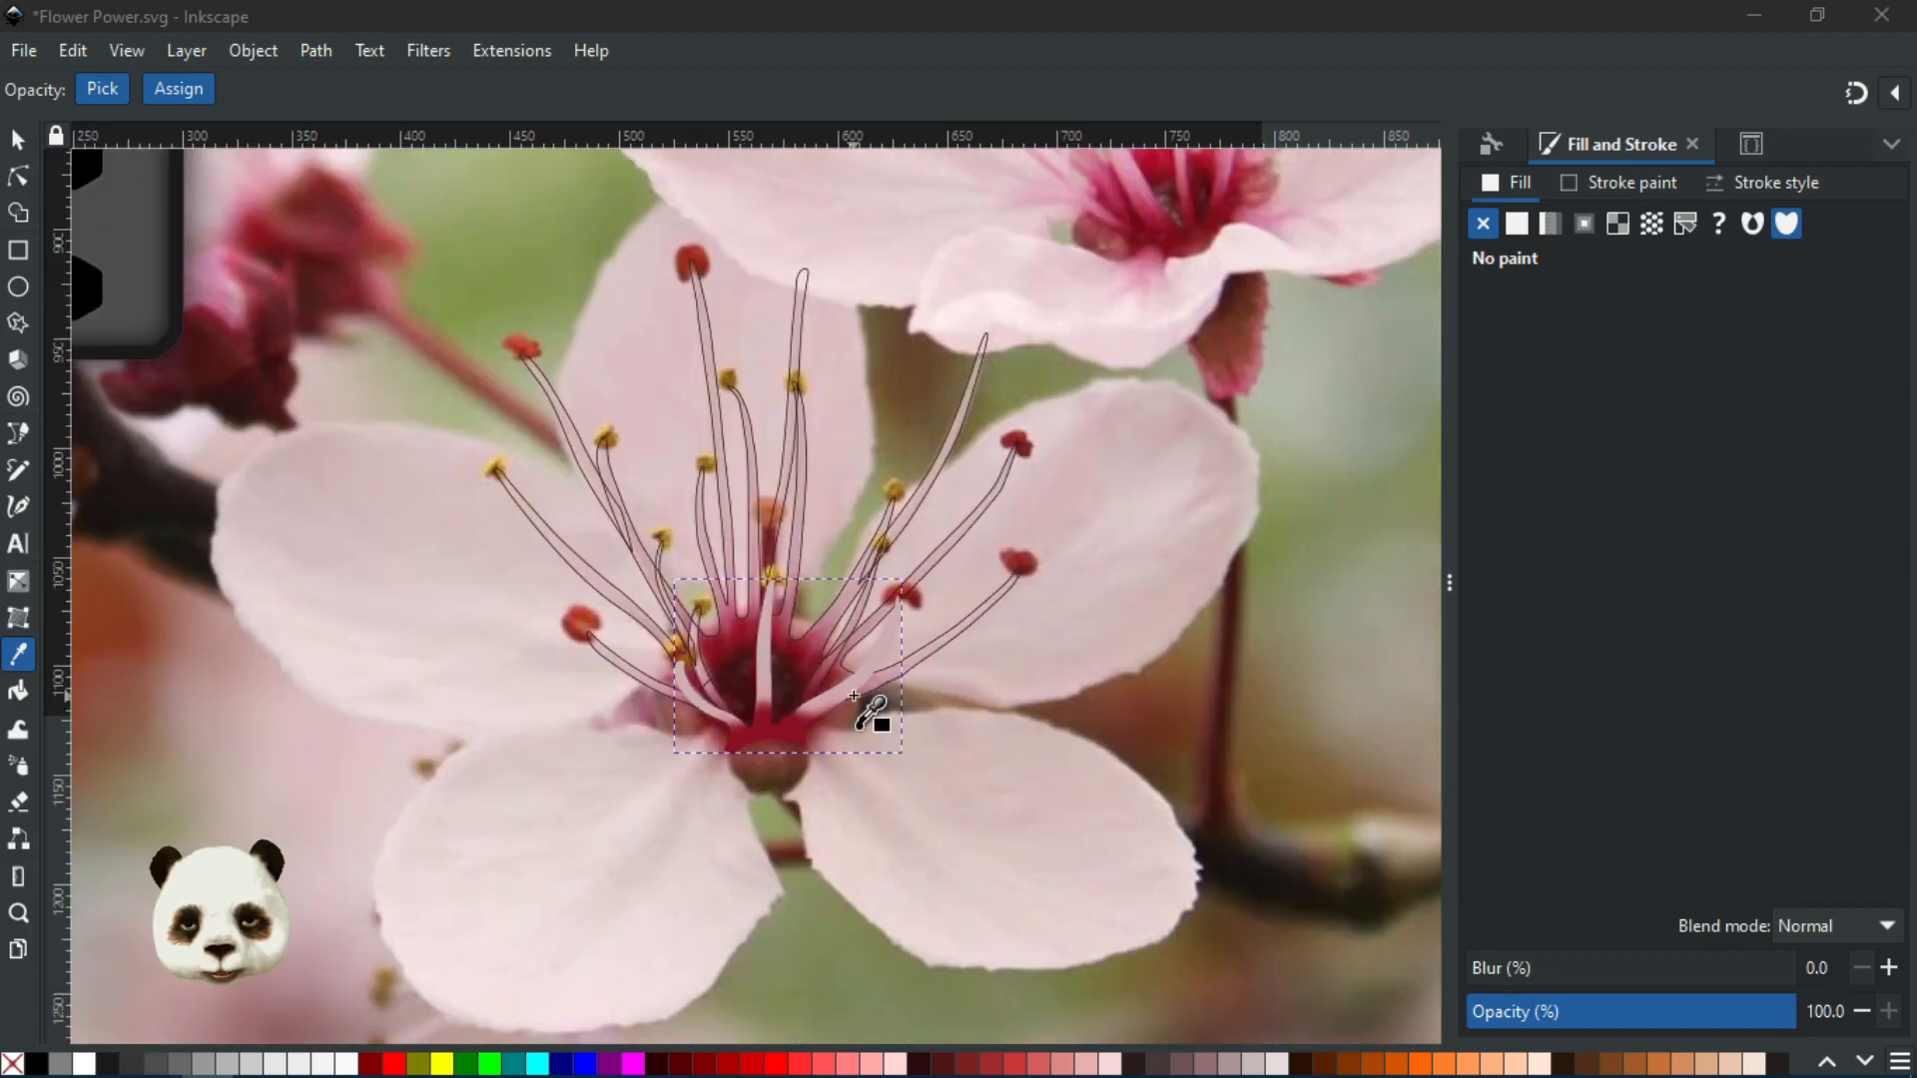
scroll(845, 740, up, 1)
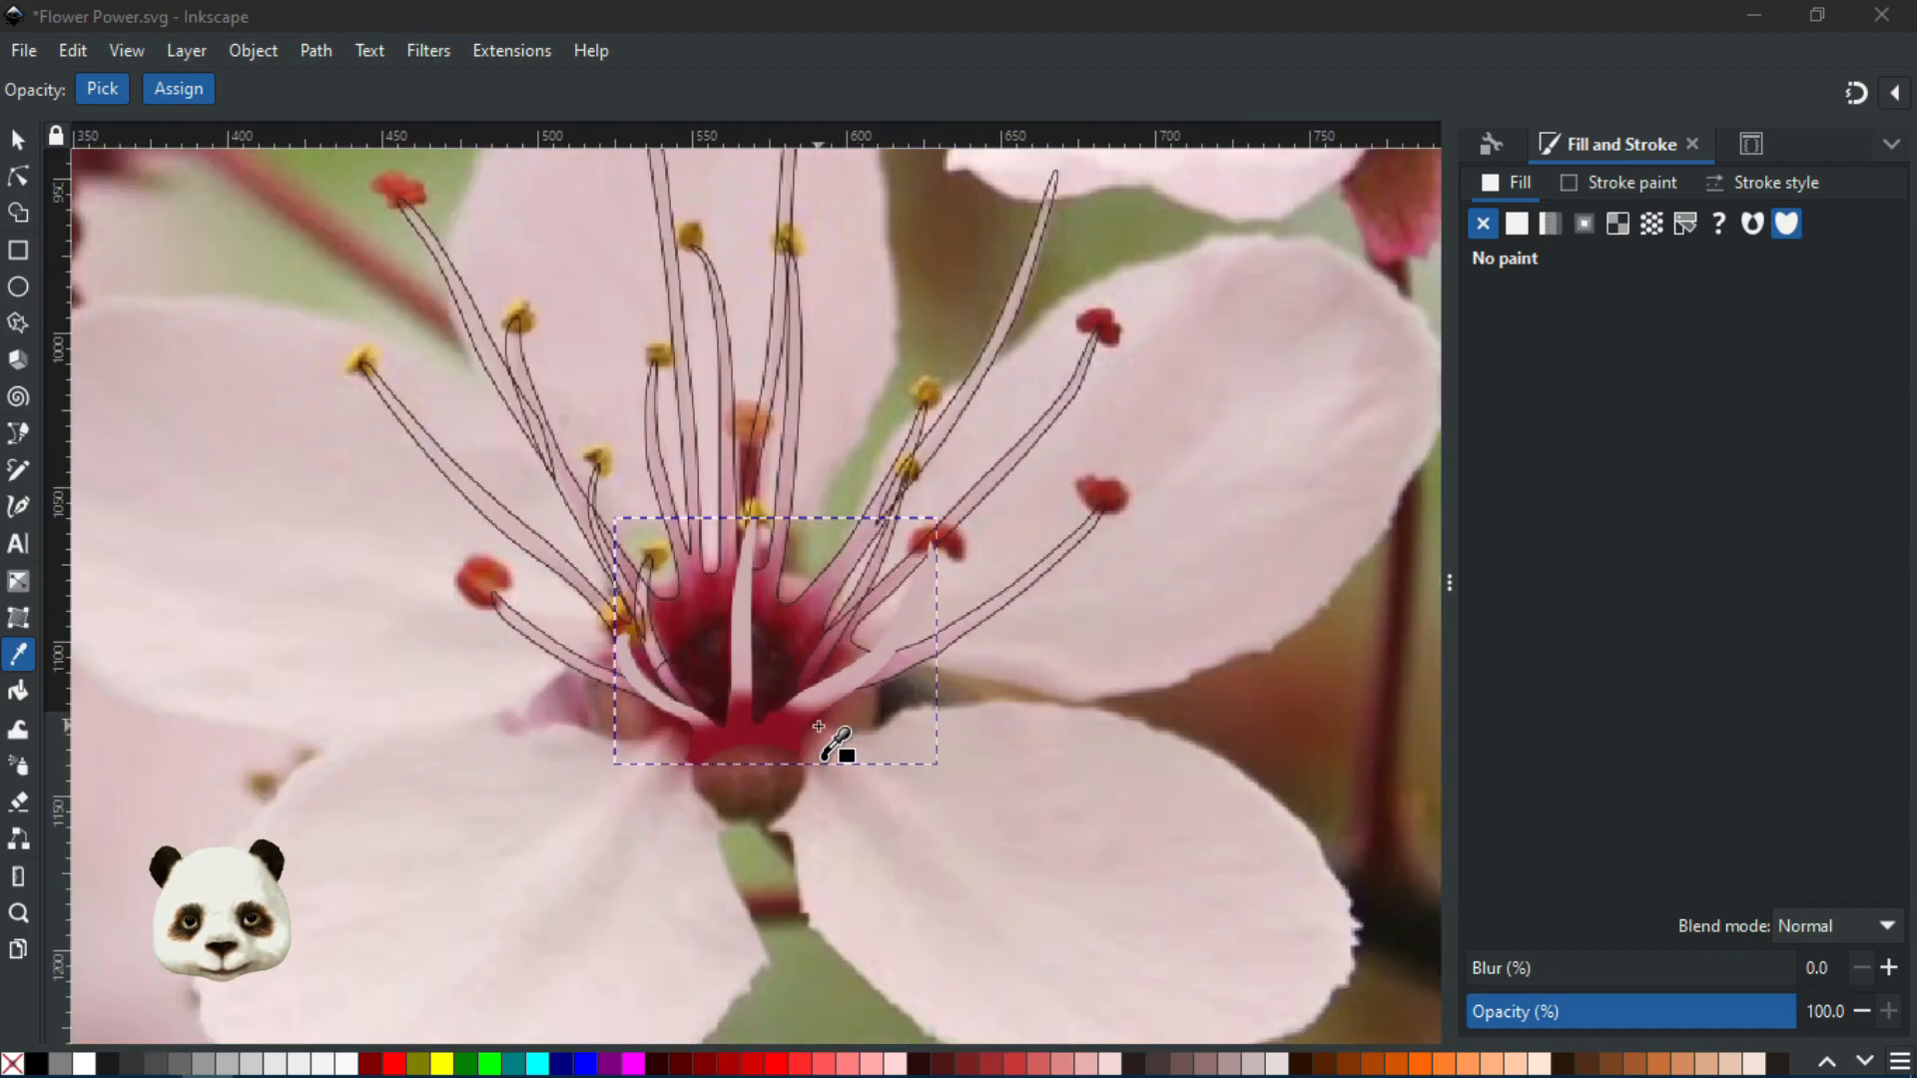
scroll(843, 719, up, 1)
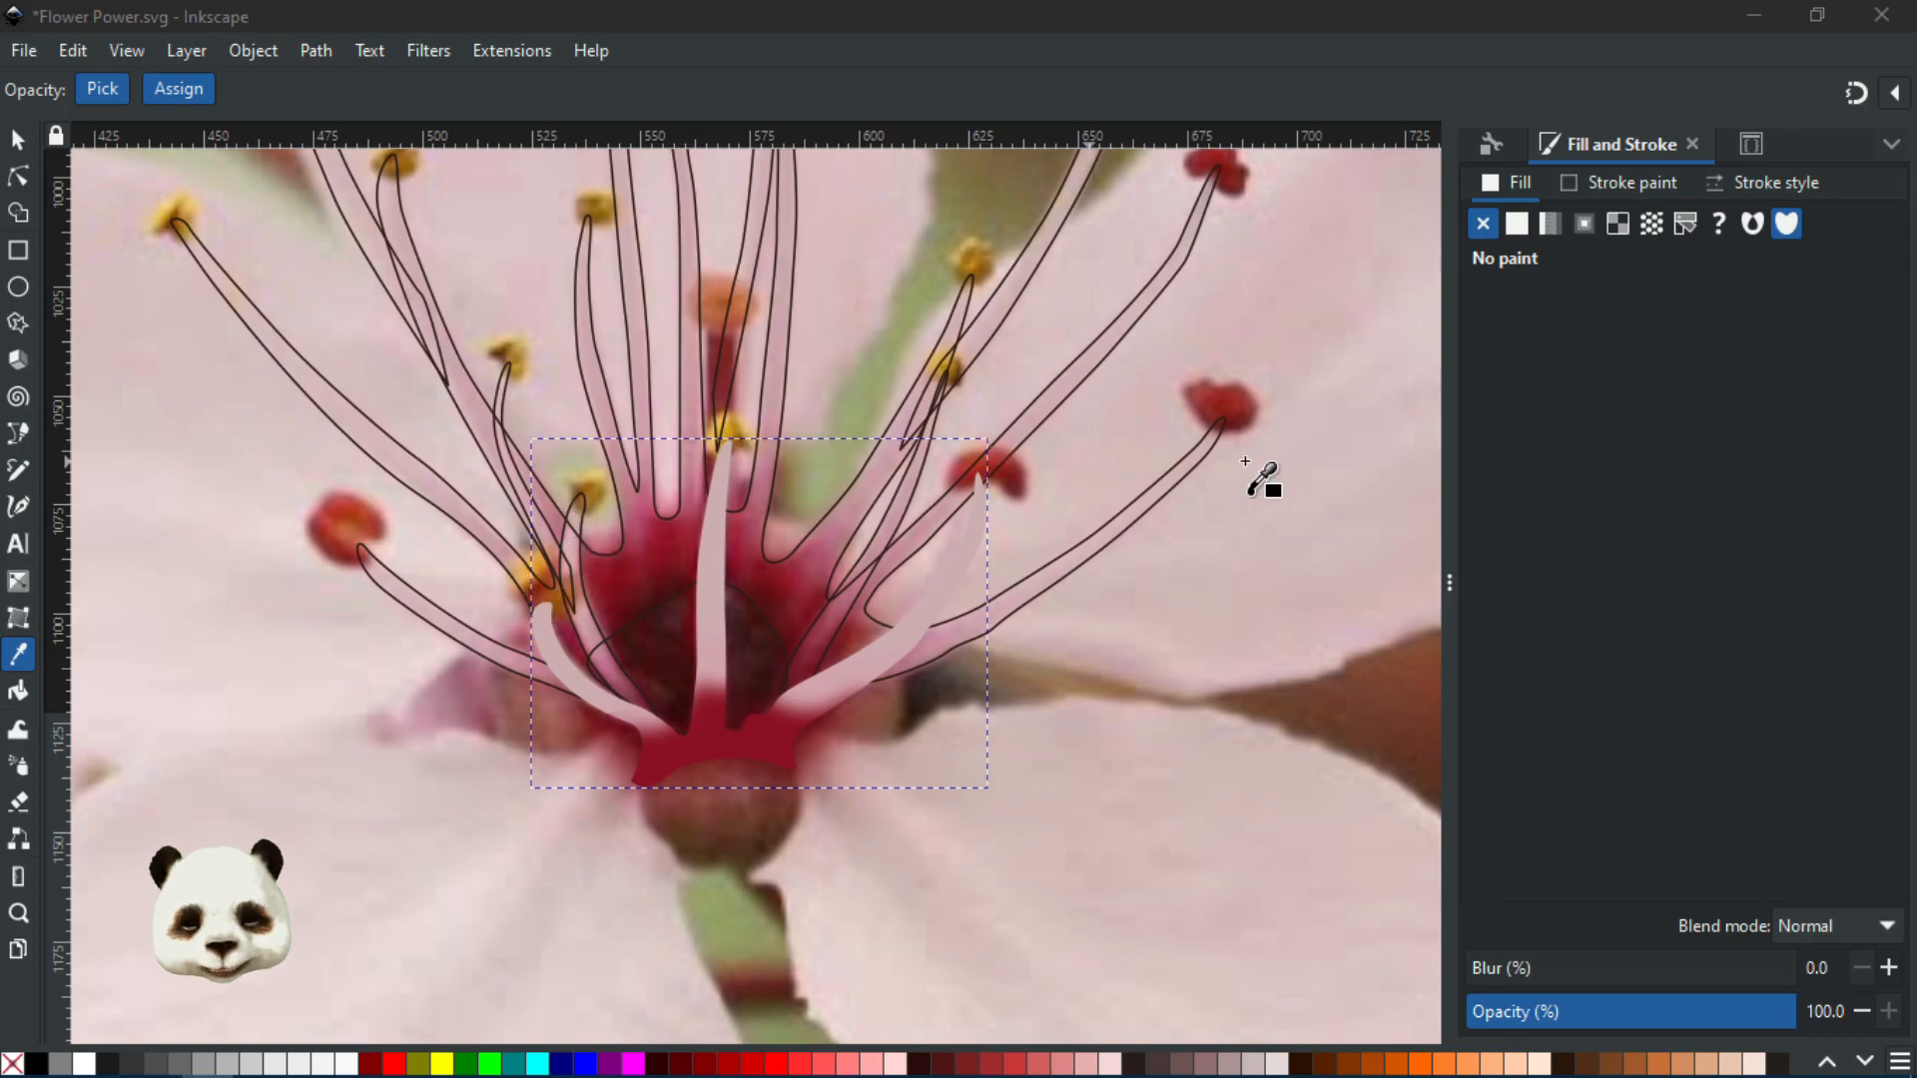
scroll(675, 754, down, 2)
scroll(674, 754, up, 2)
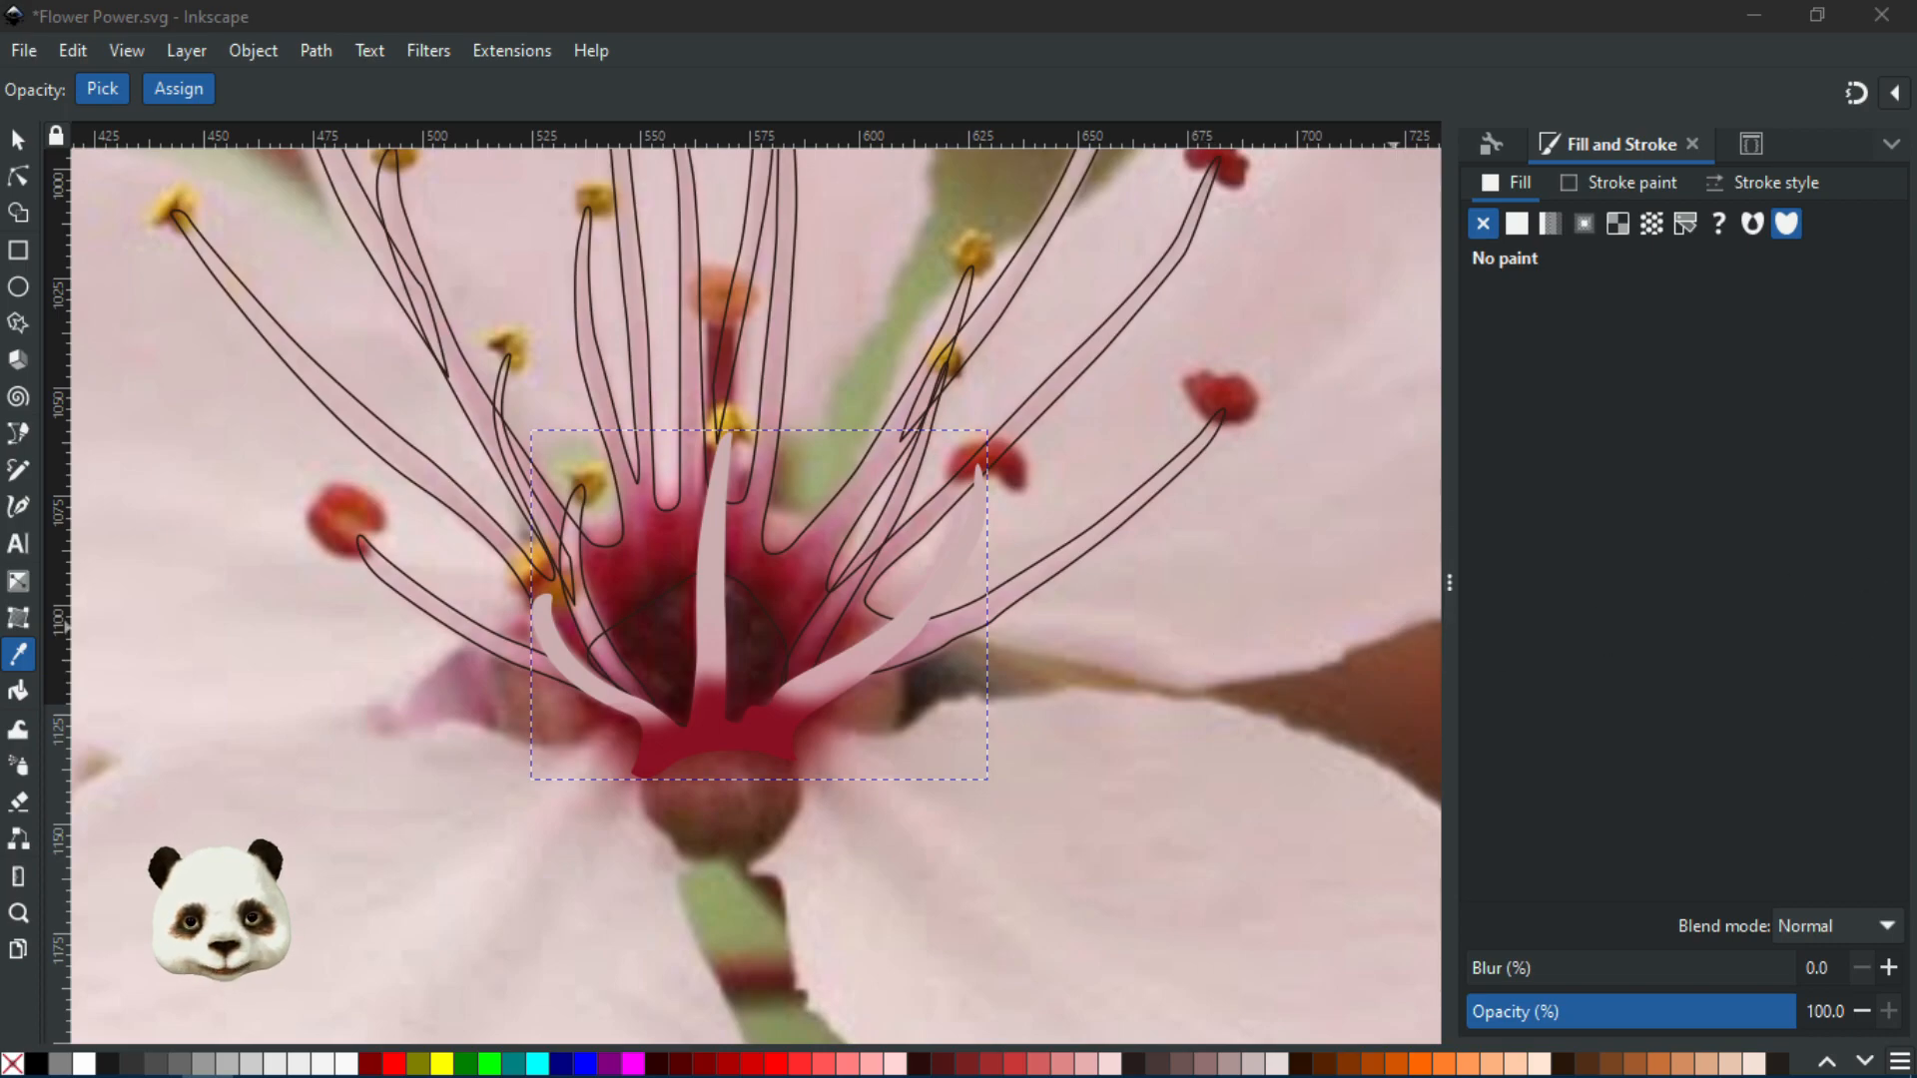
click(18, 140)
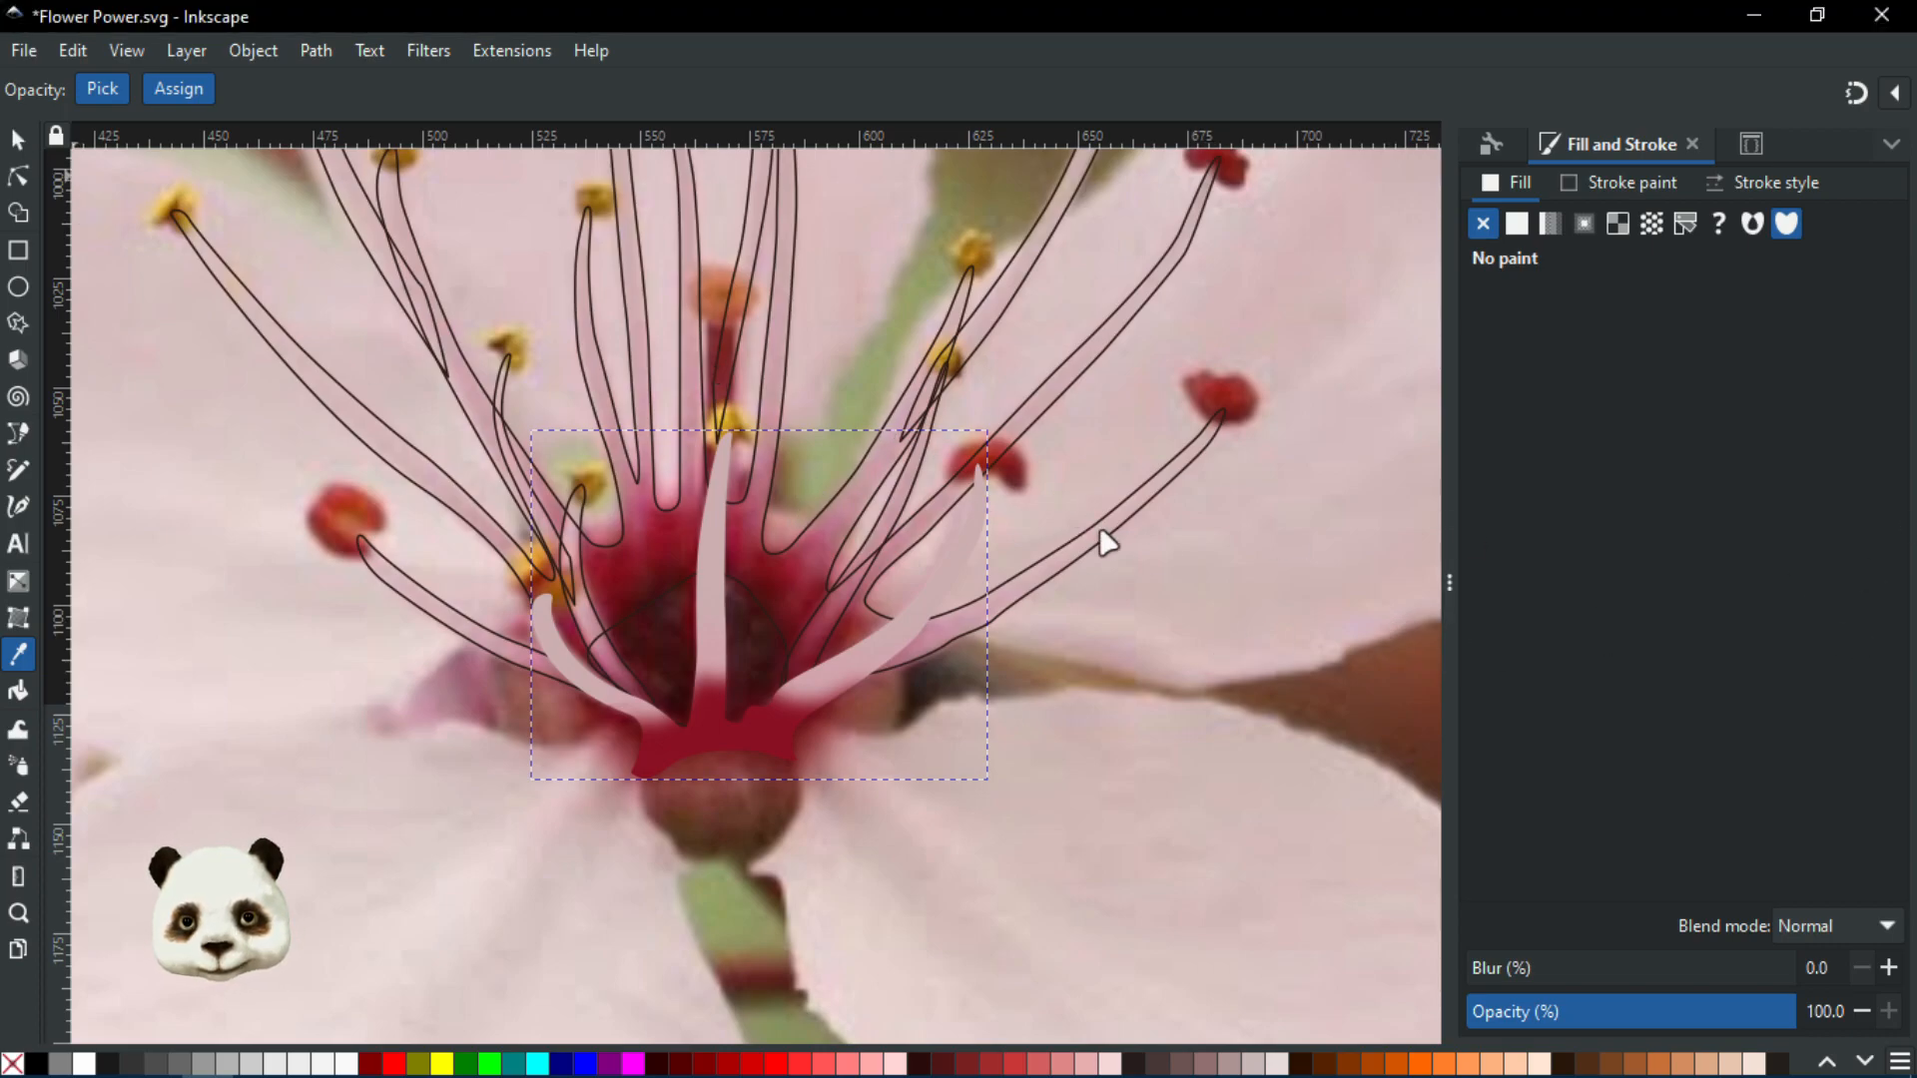
click(1354, 656)
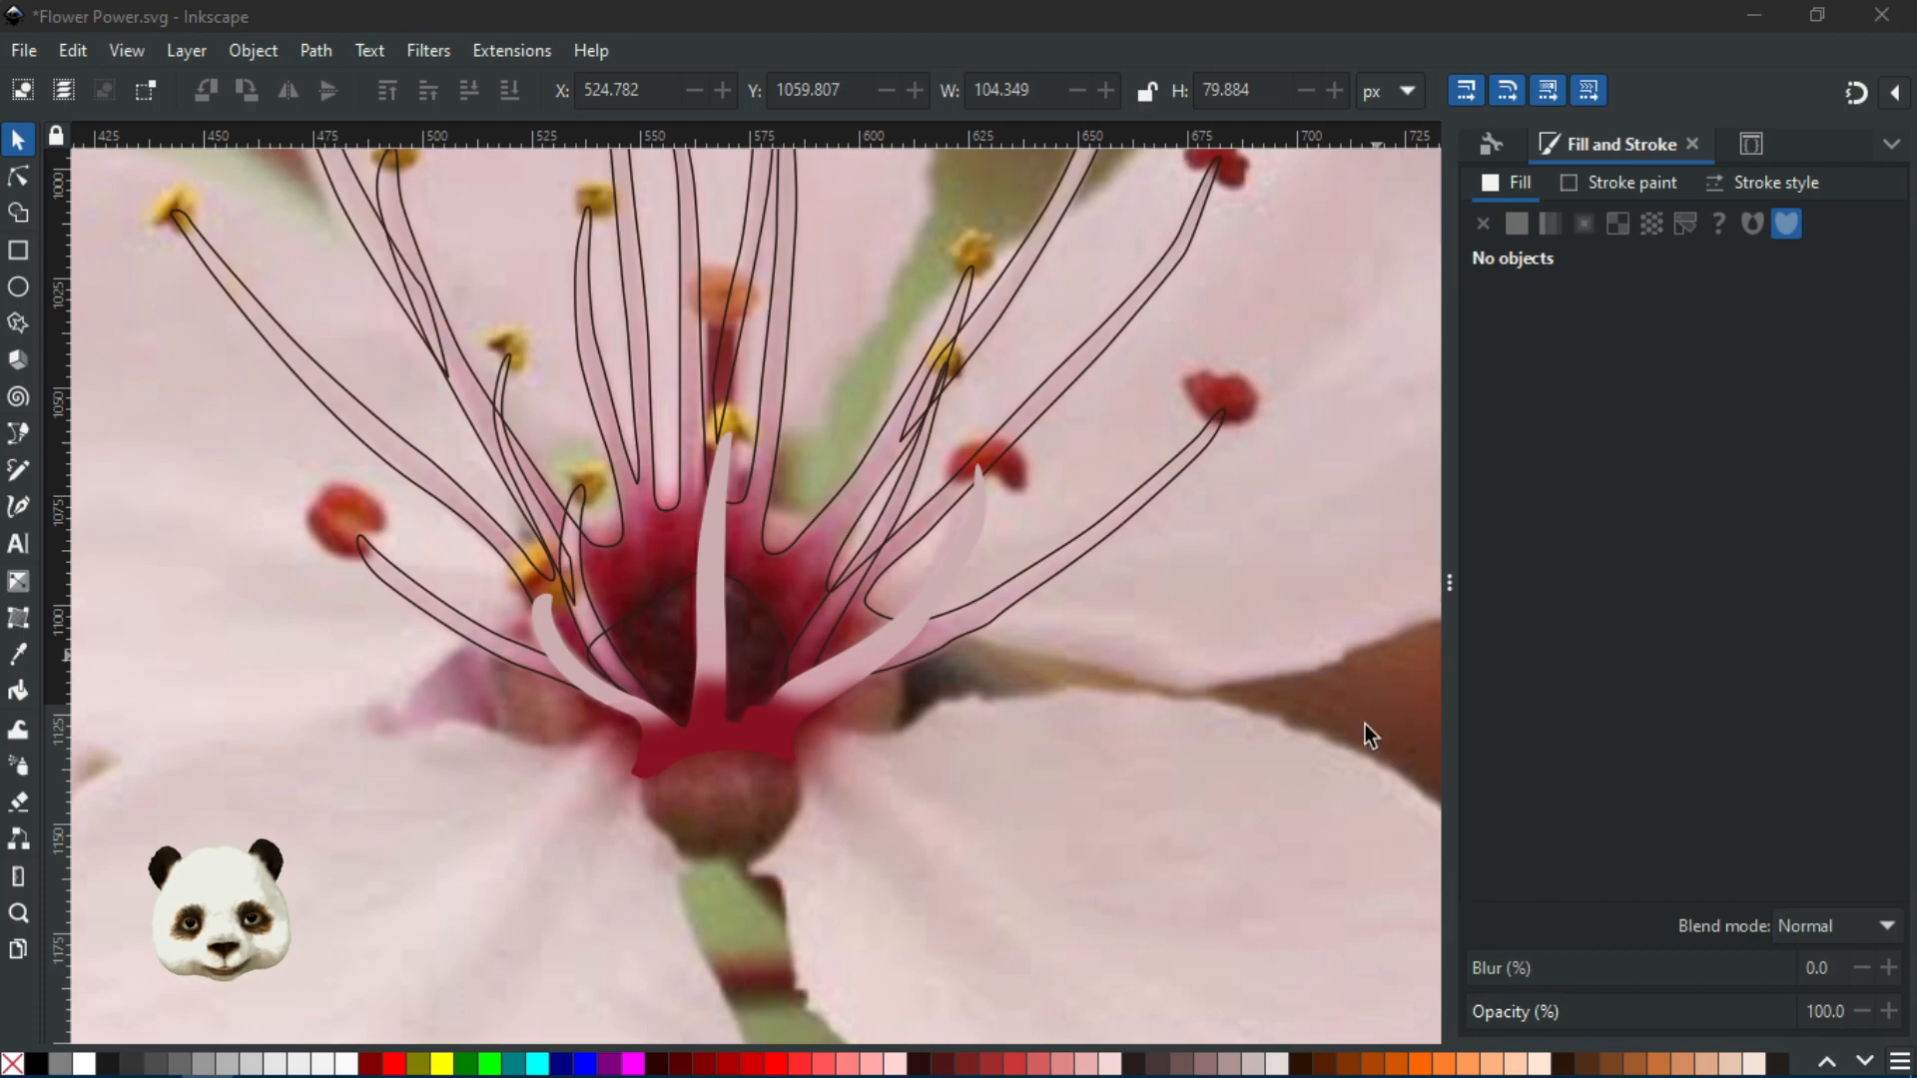
scroll(749, 728, up, 3)
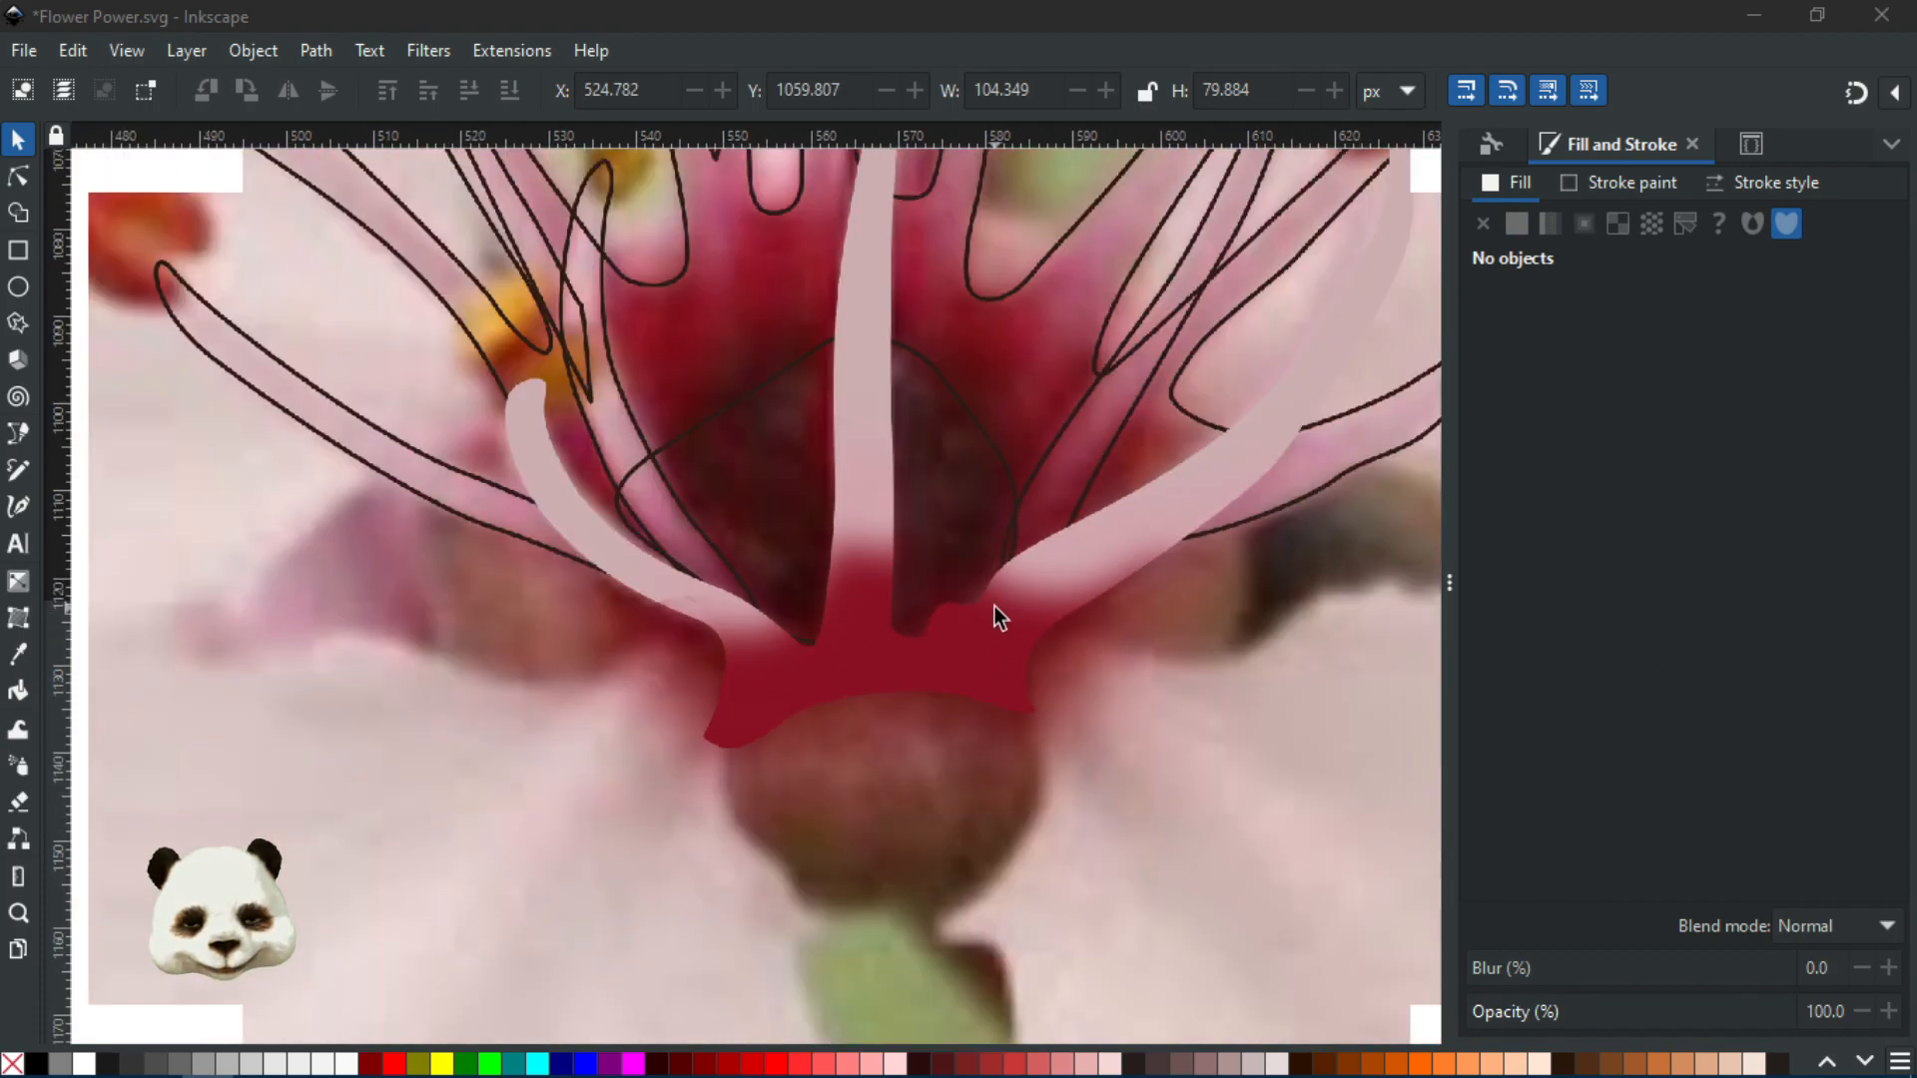
drag(997, 654, 888, 815)
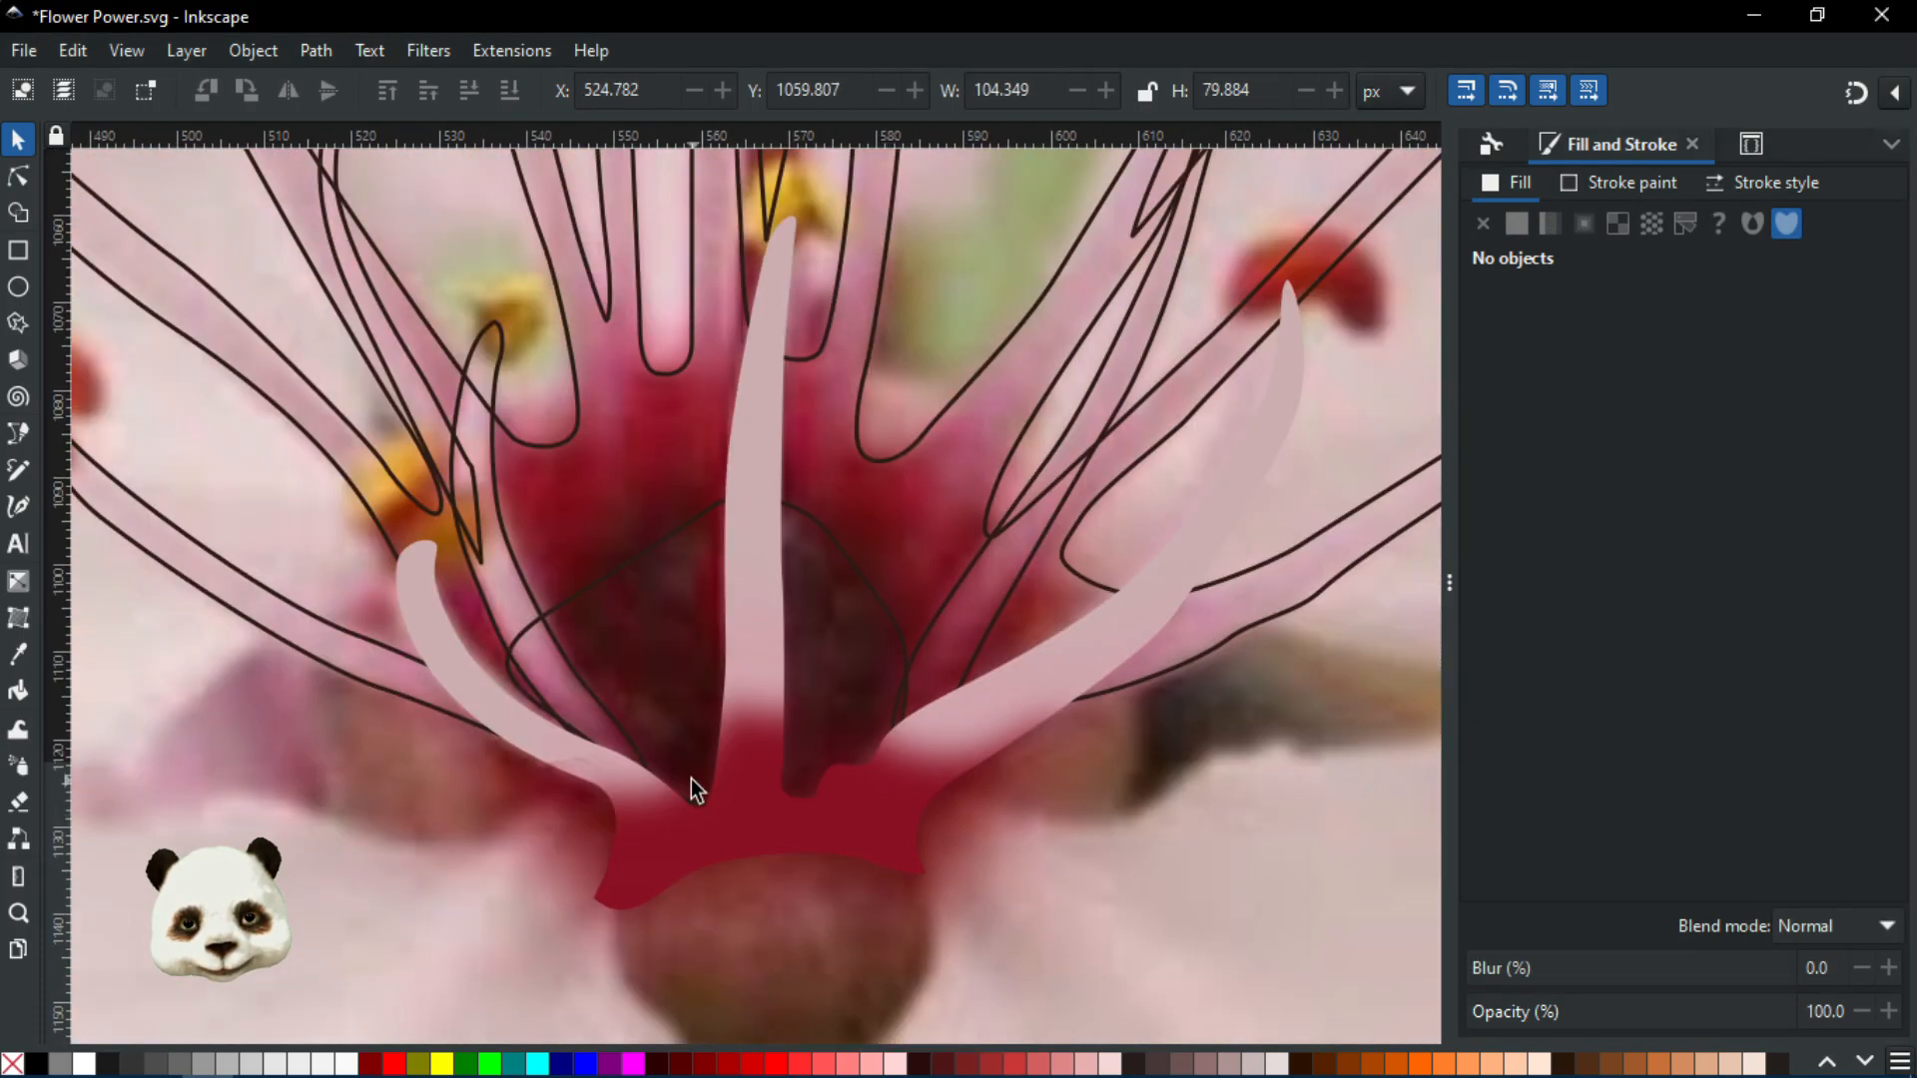
scroll(603, 793, up, 2)
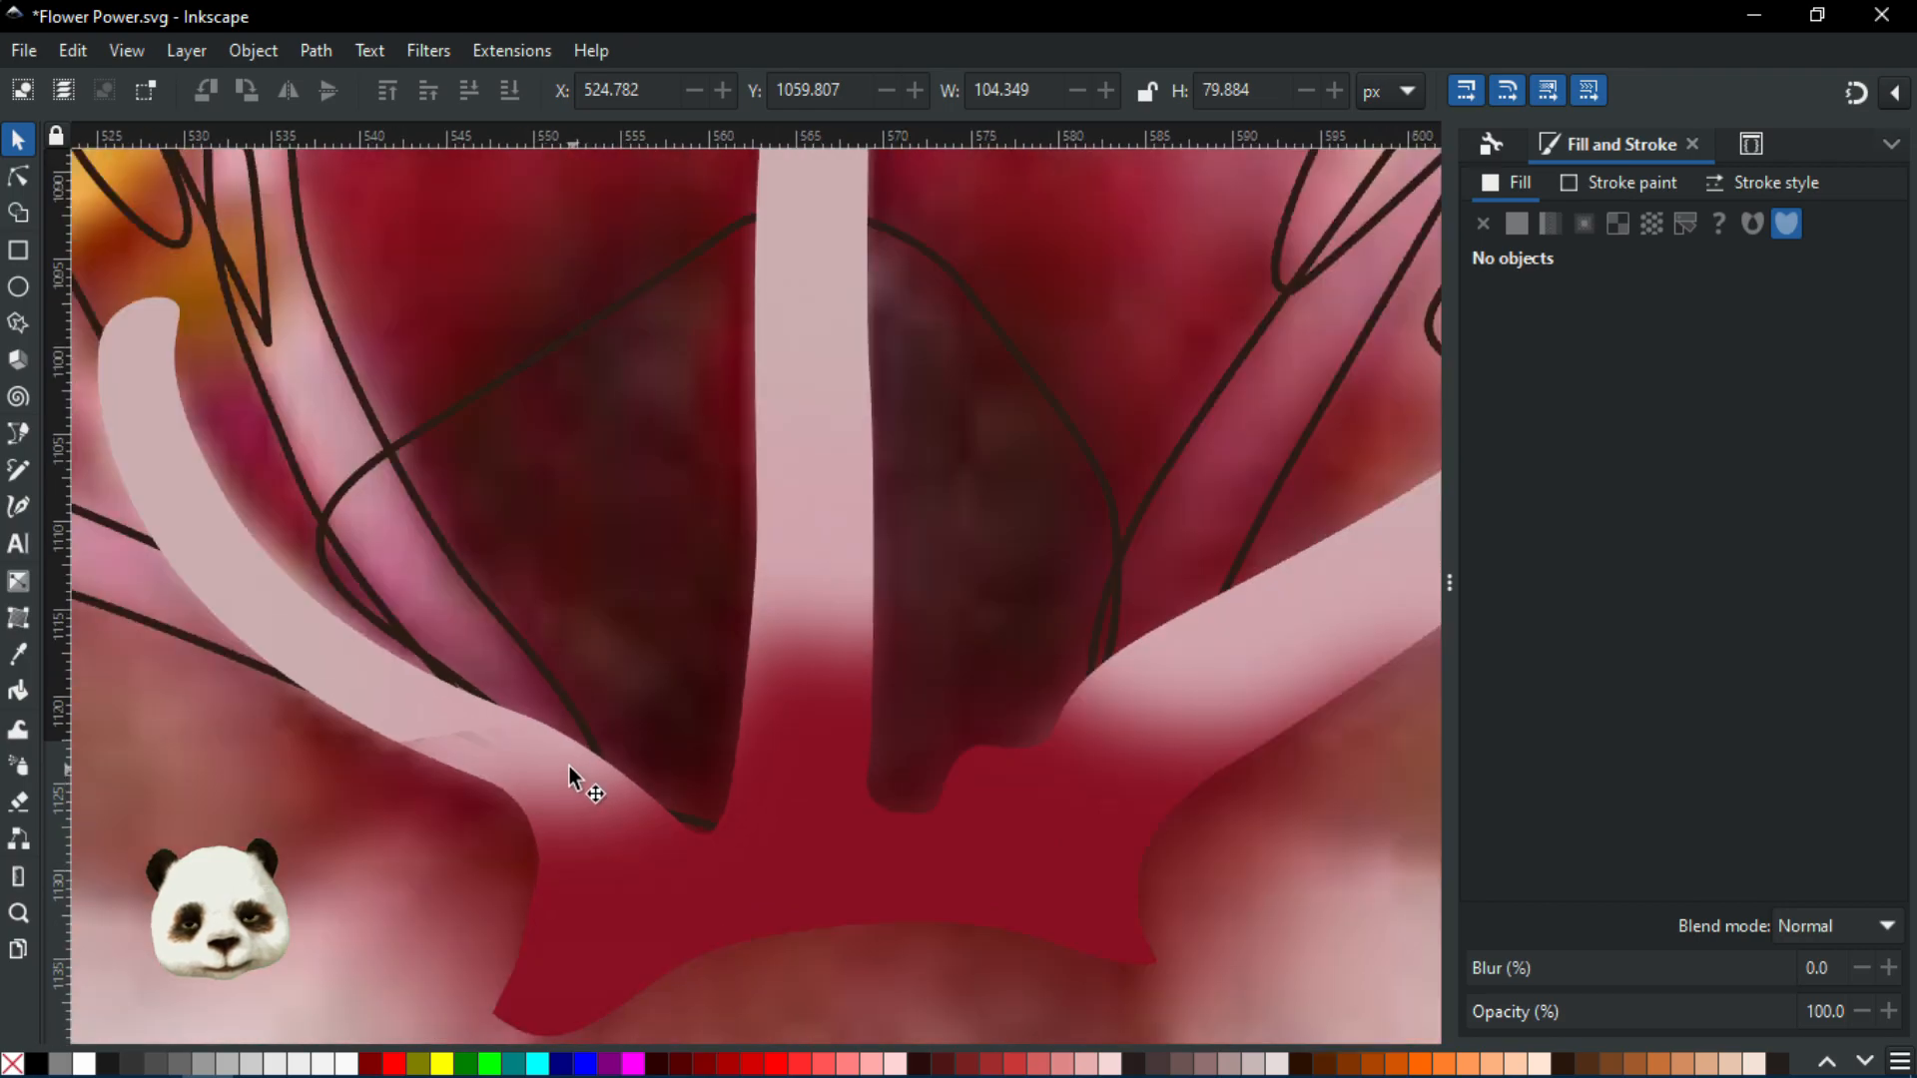
scroll(440, 746, down, 3)
drag(645, 753, 991, 618)
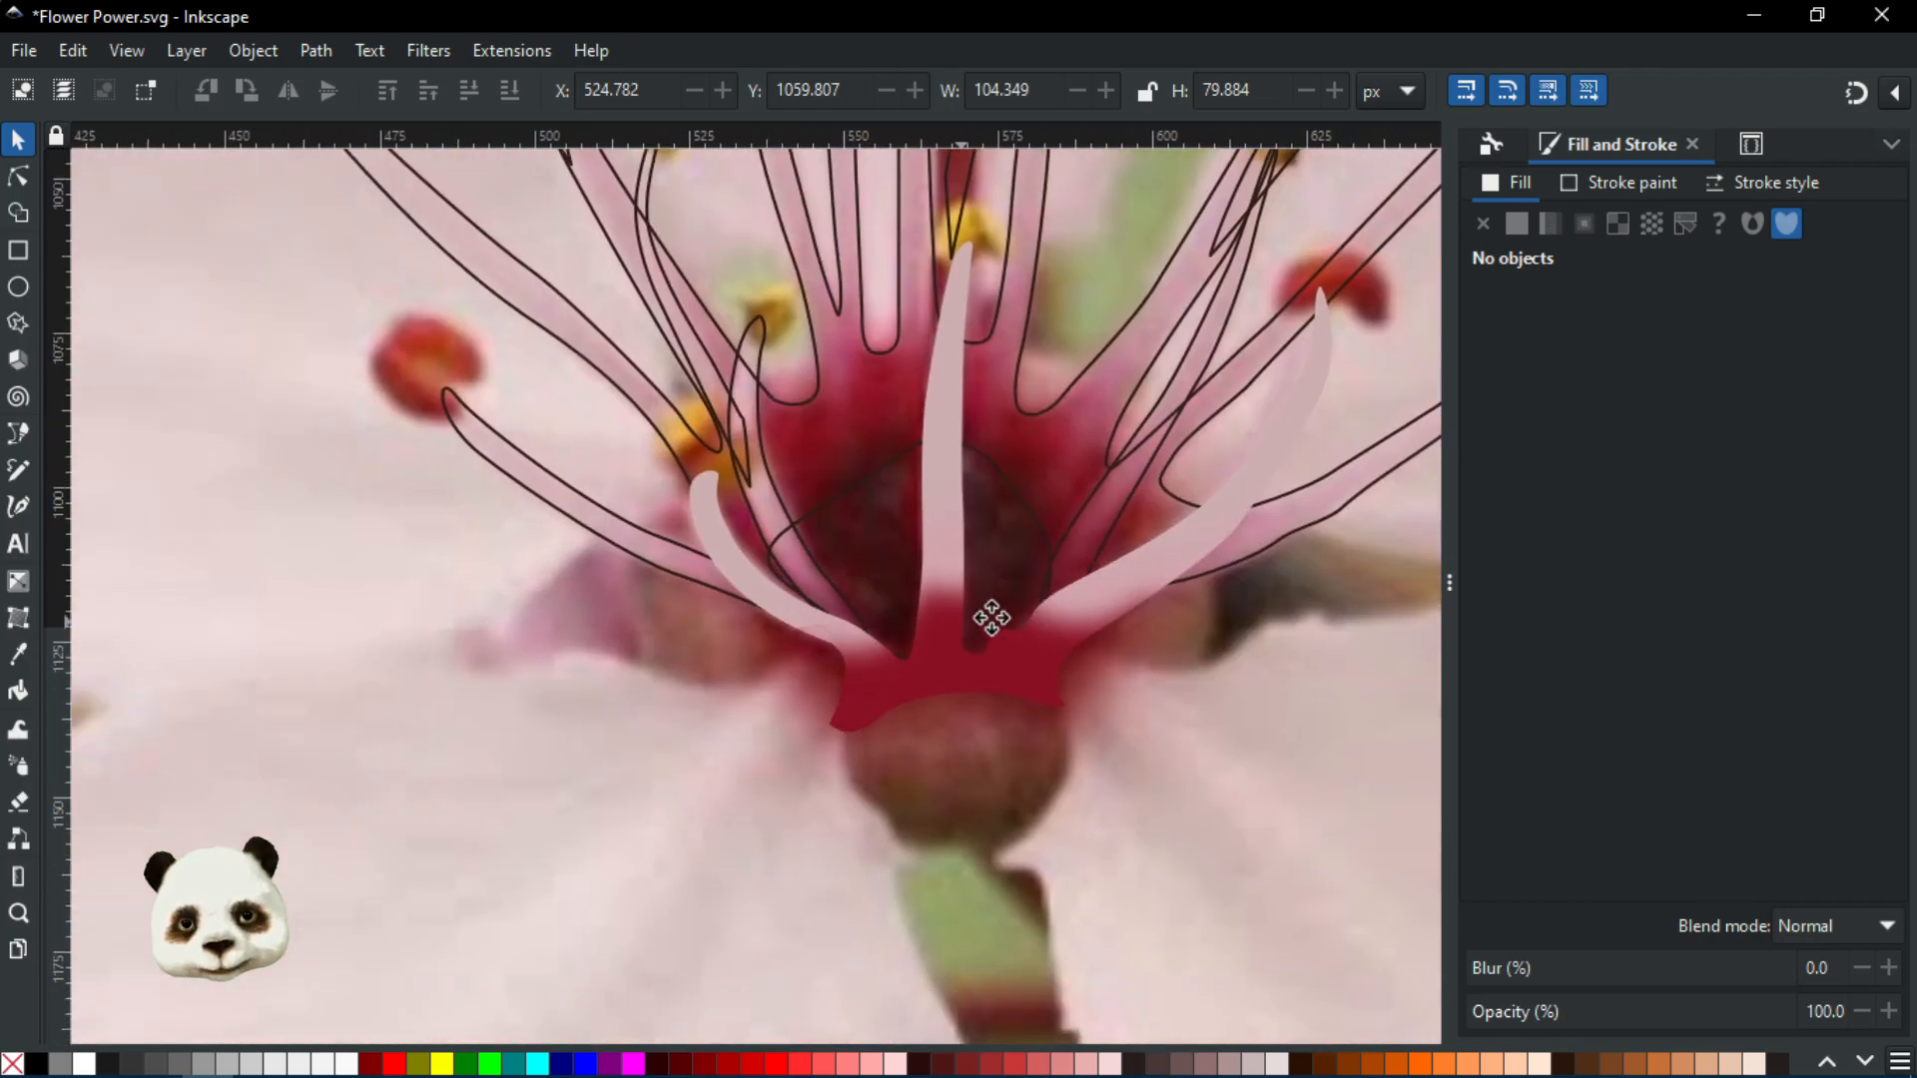
scroll(869, 624, up, 5)
scroll(729, 566, down, 1)
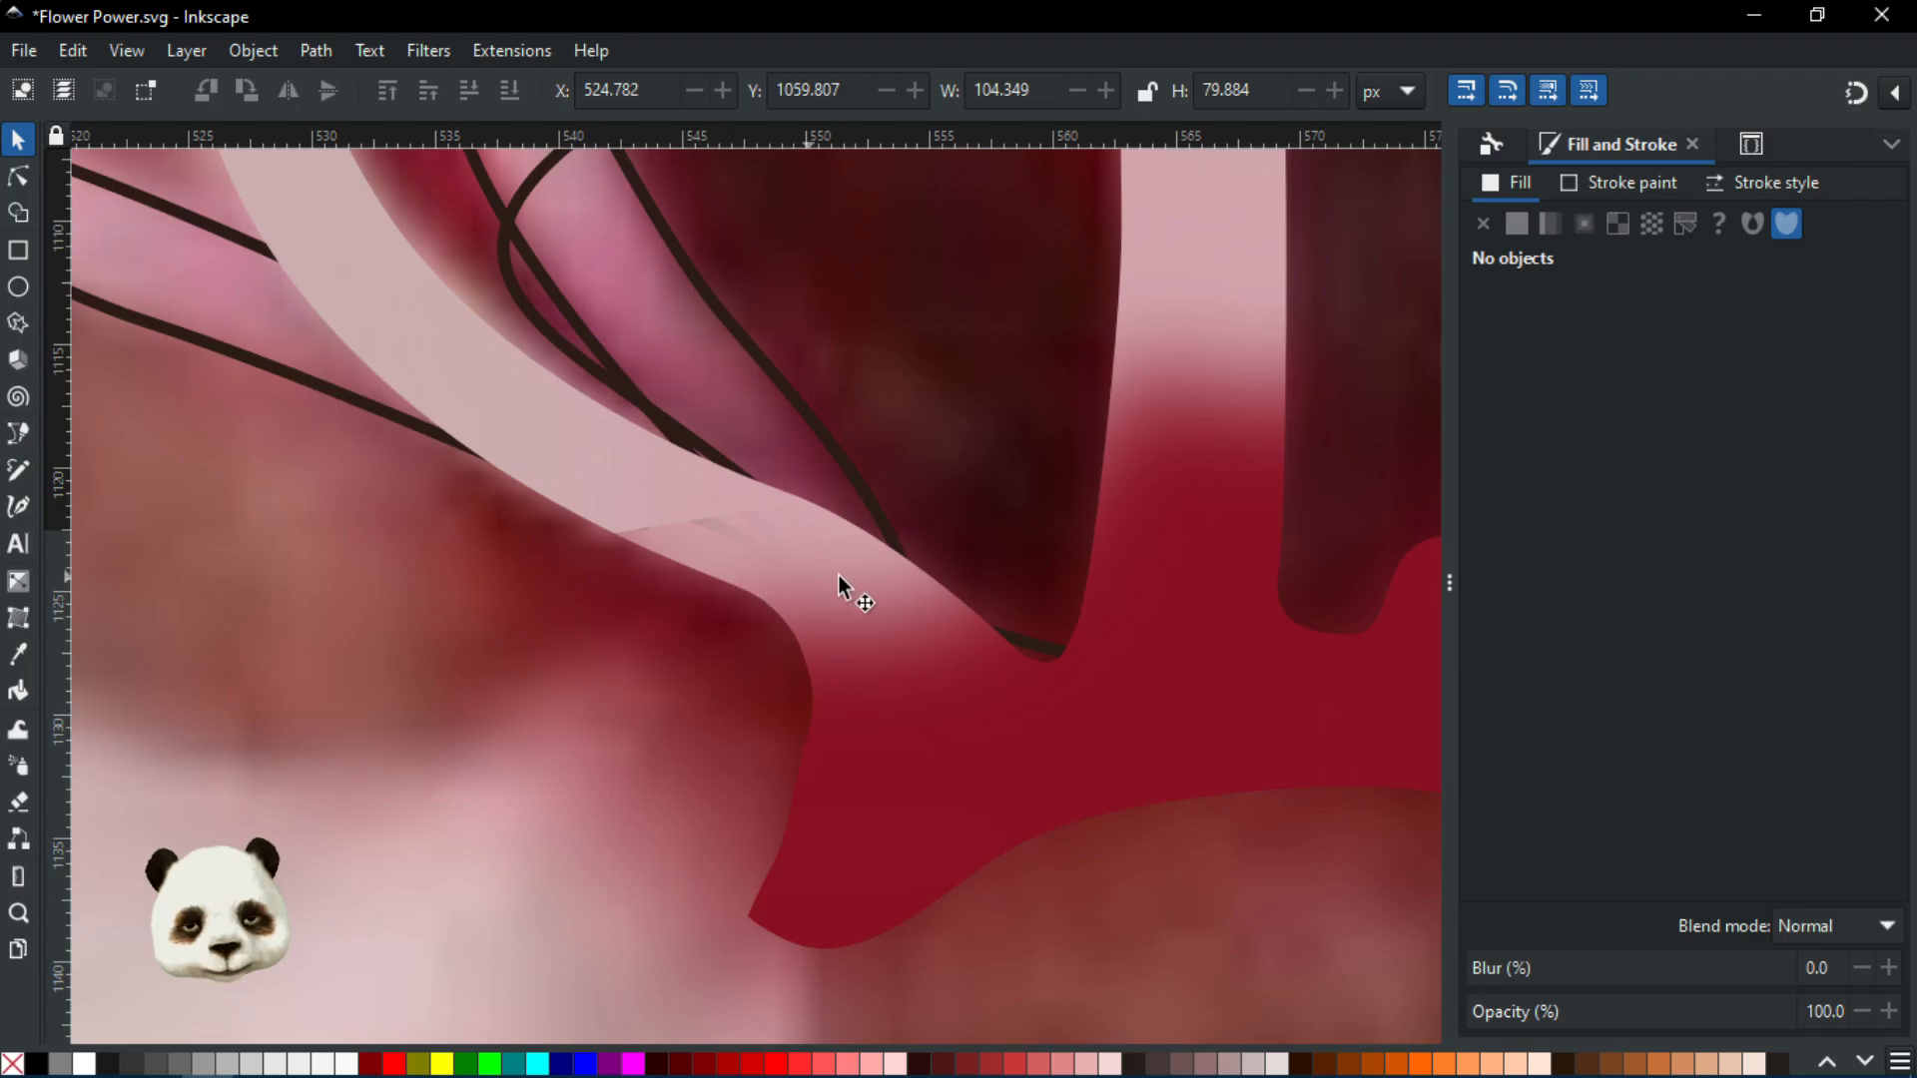
scroll(844, 577, down, 3)
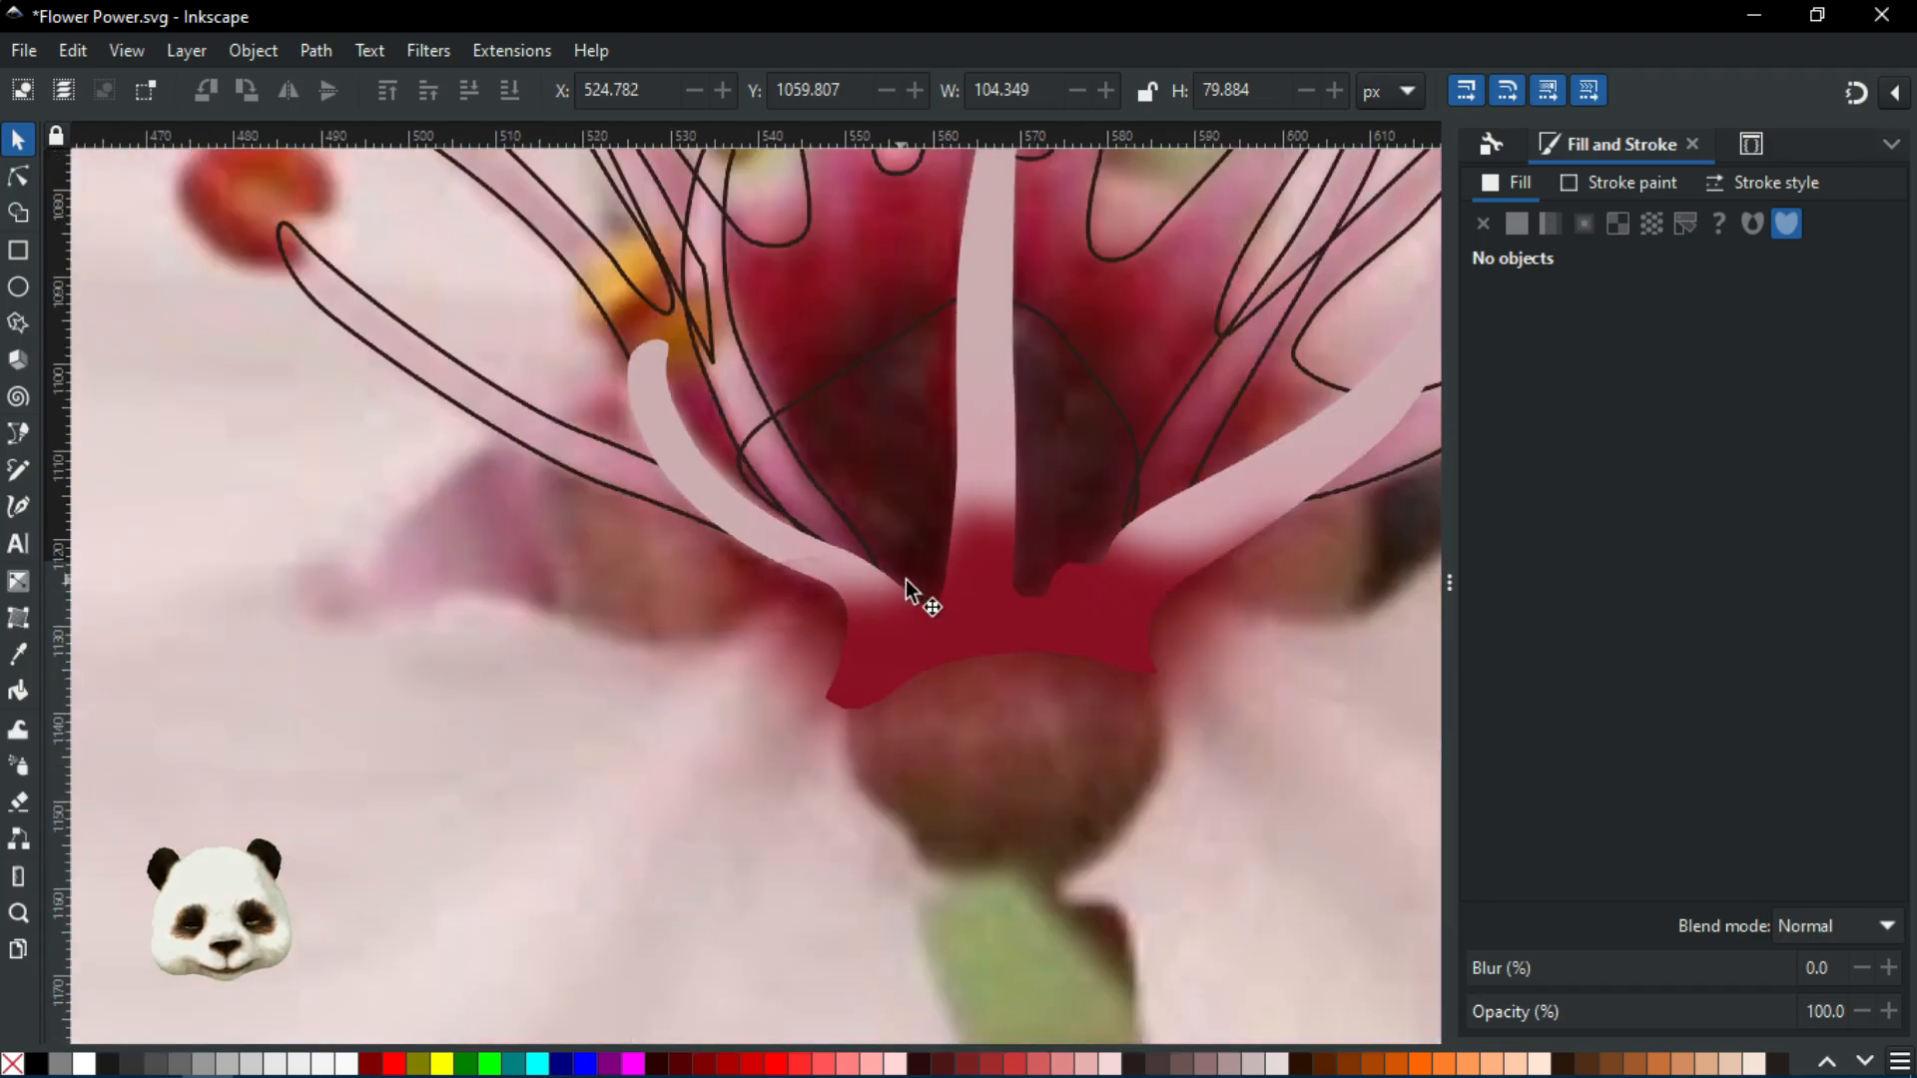
drag(916, 588, 706, 689)
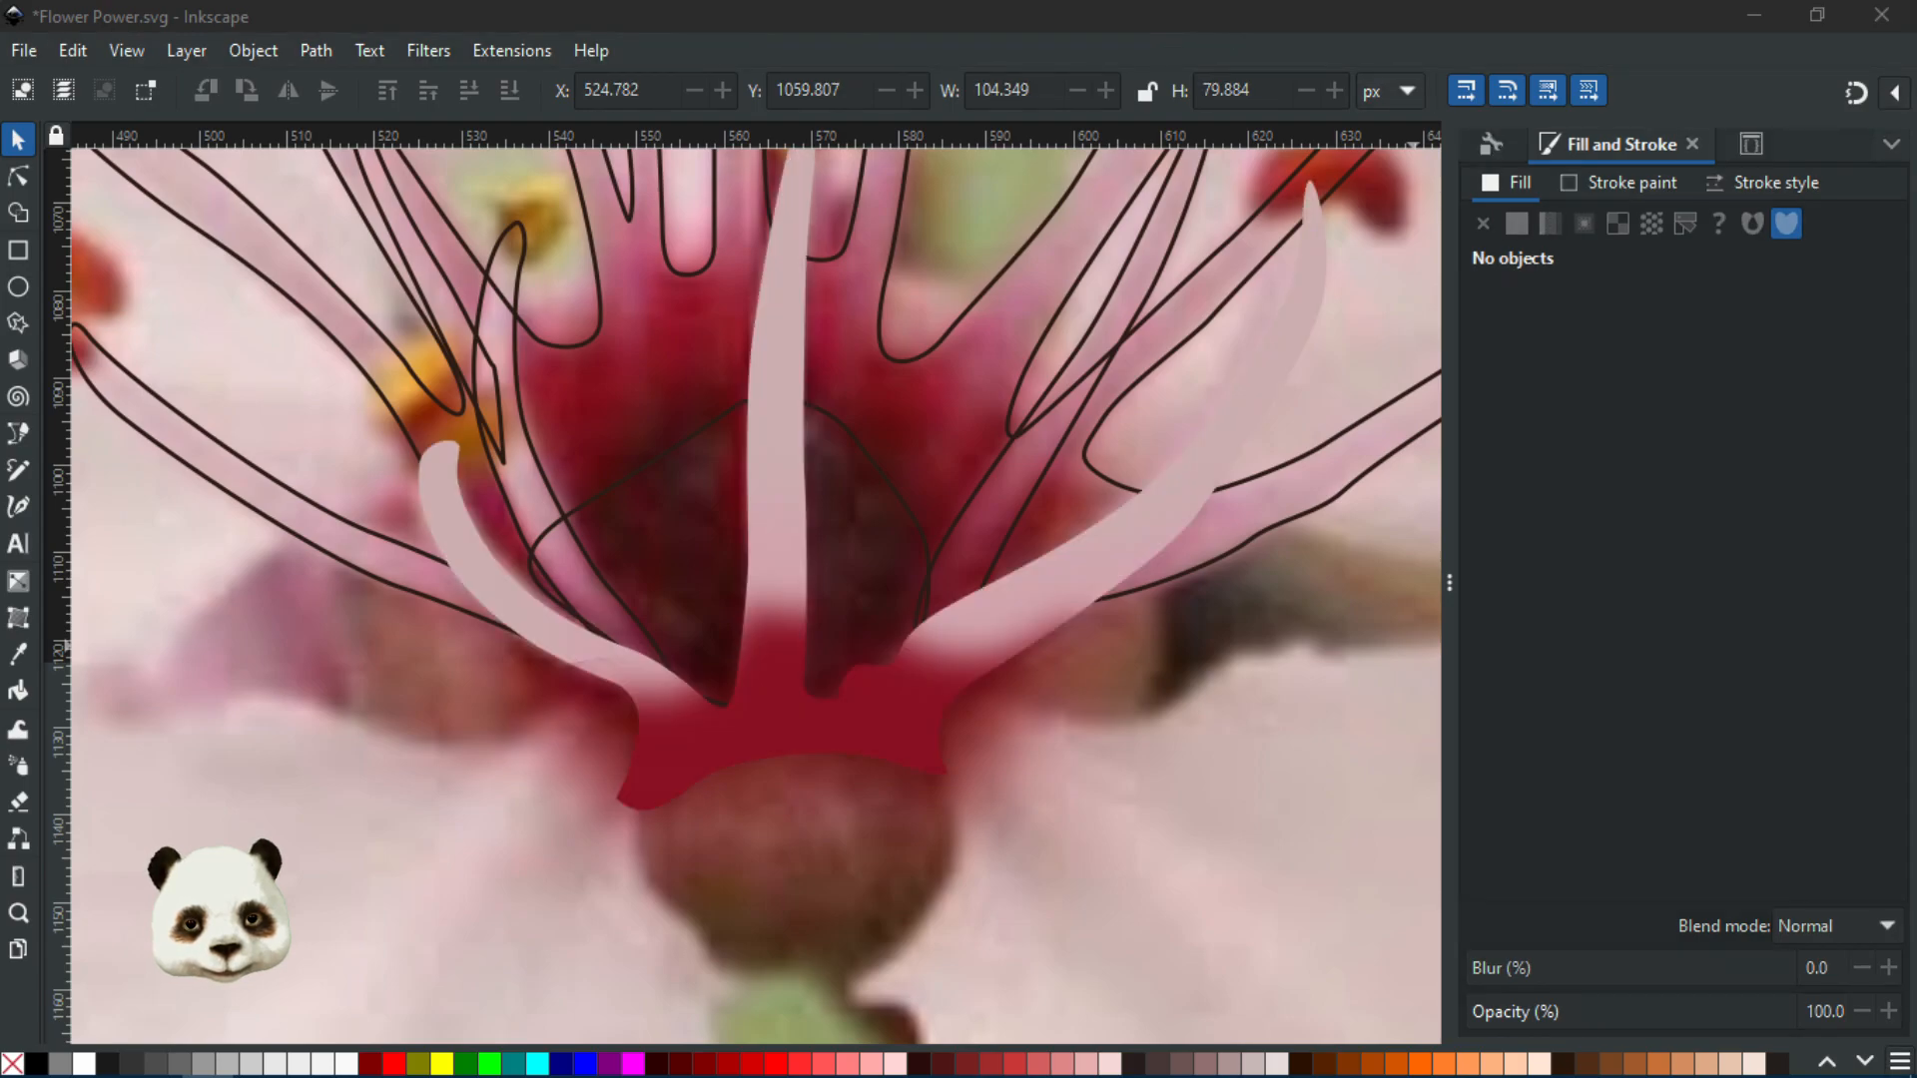
scroll(709, 744, down, 3)
scroll(587, 739, up, 1)
scroll(574, 586, up, 2)
scroll(813, 693, up, 3)
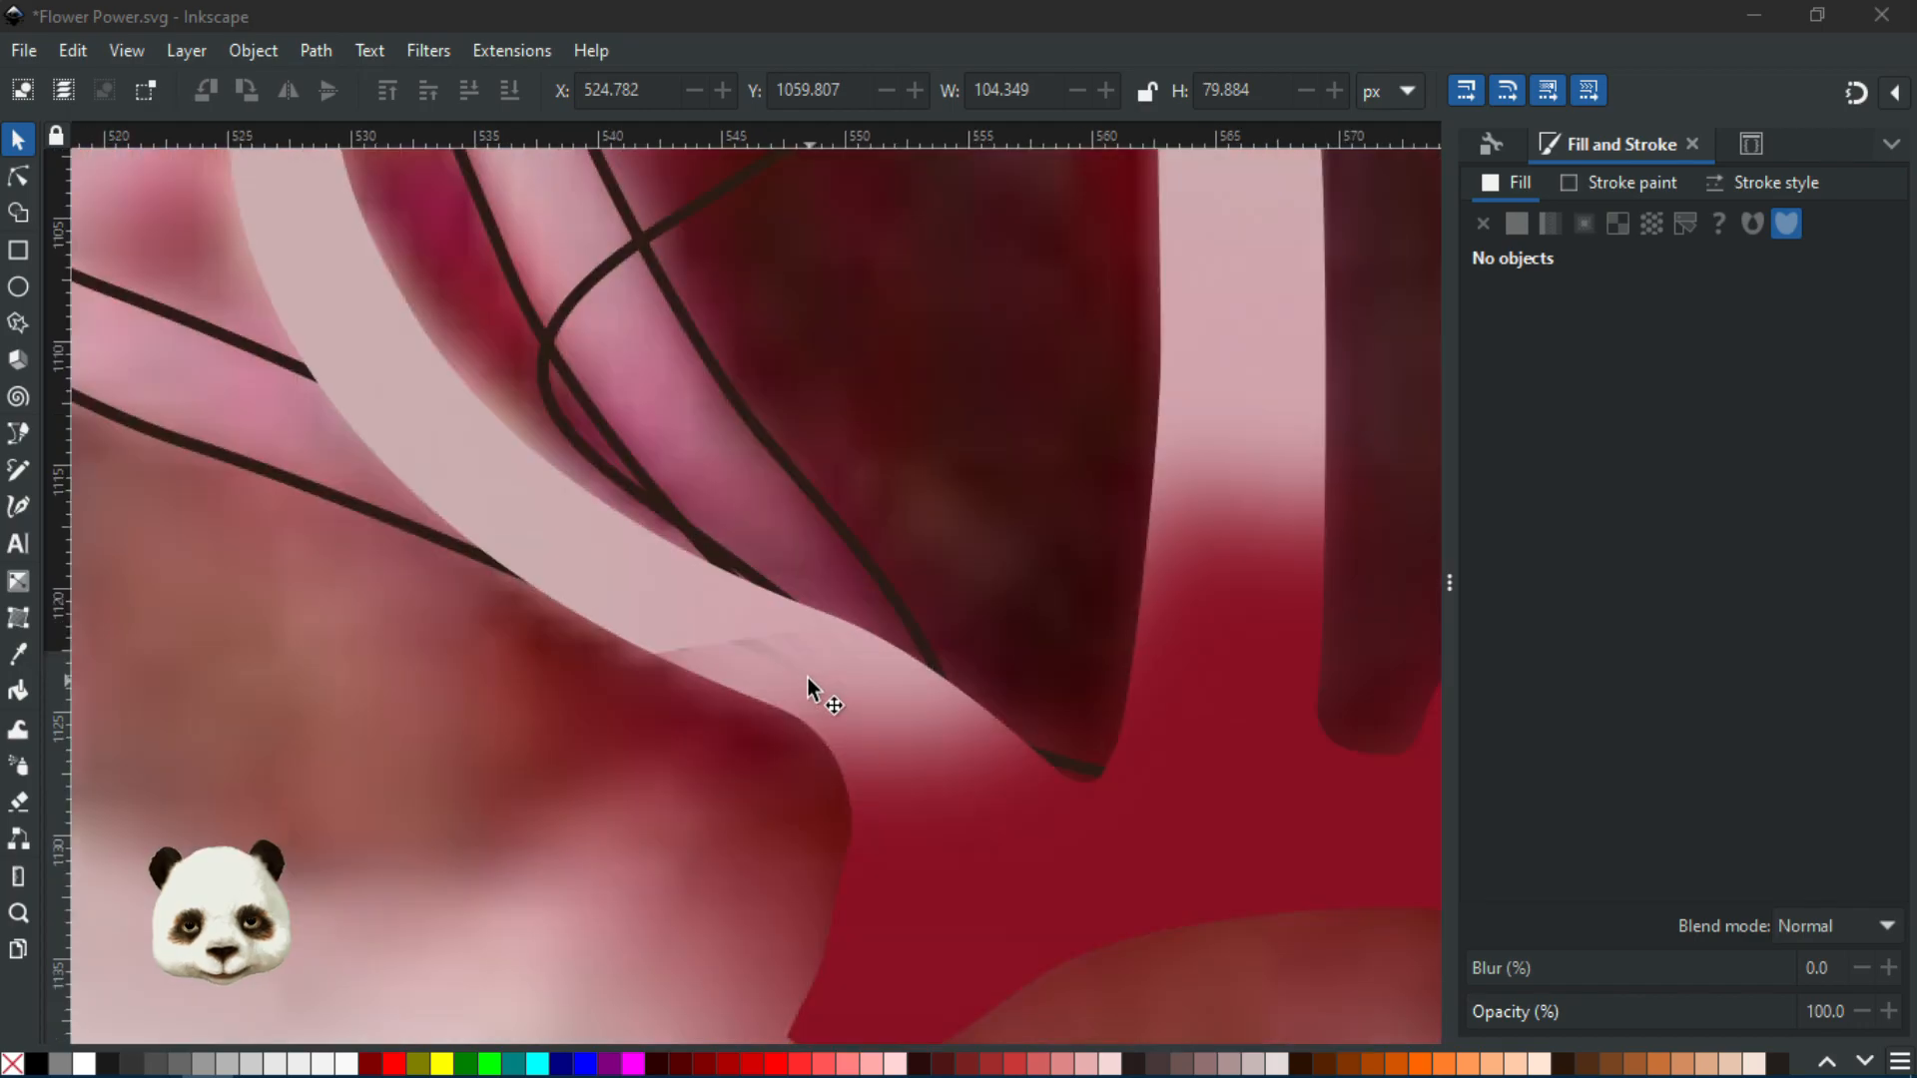
scroll(934, 685, down, 4)
scroll(933, 686, up, 1)
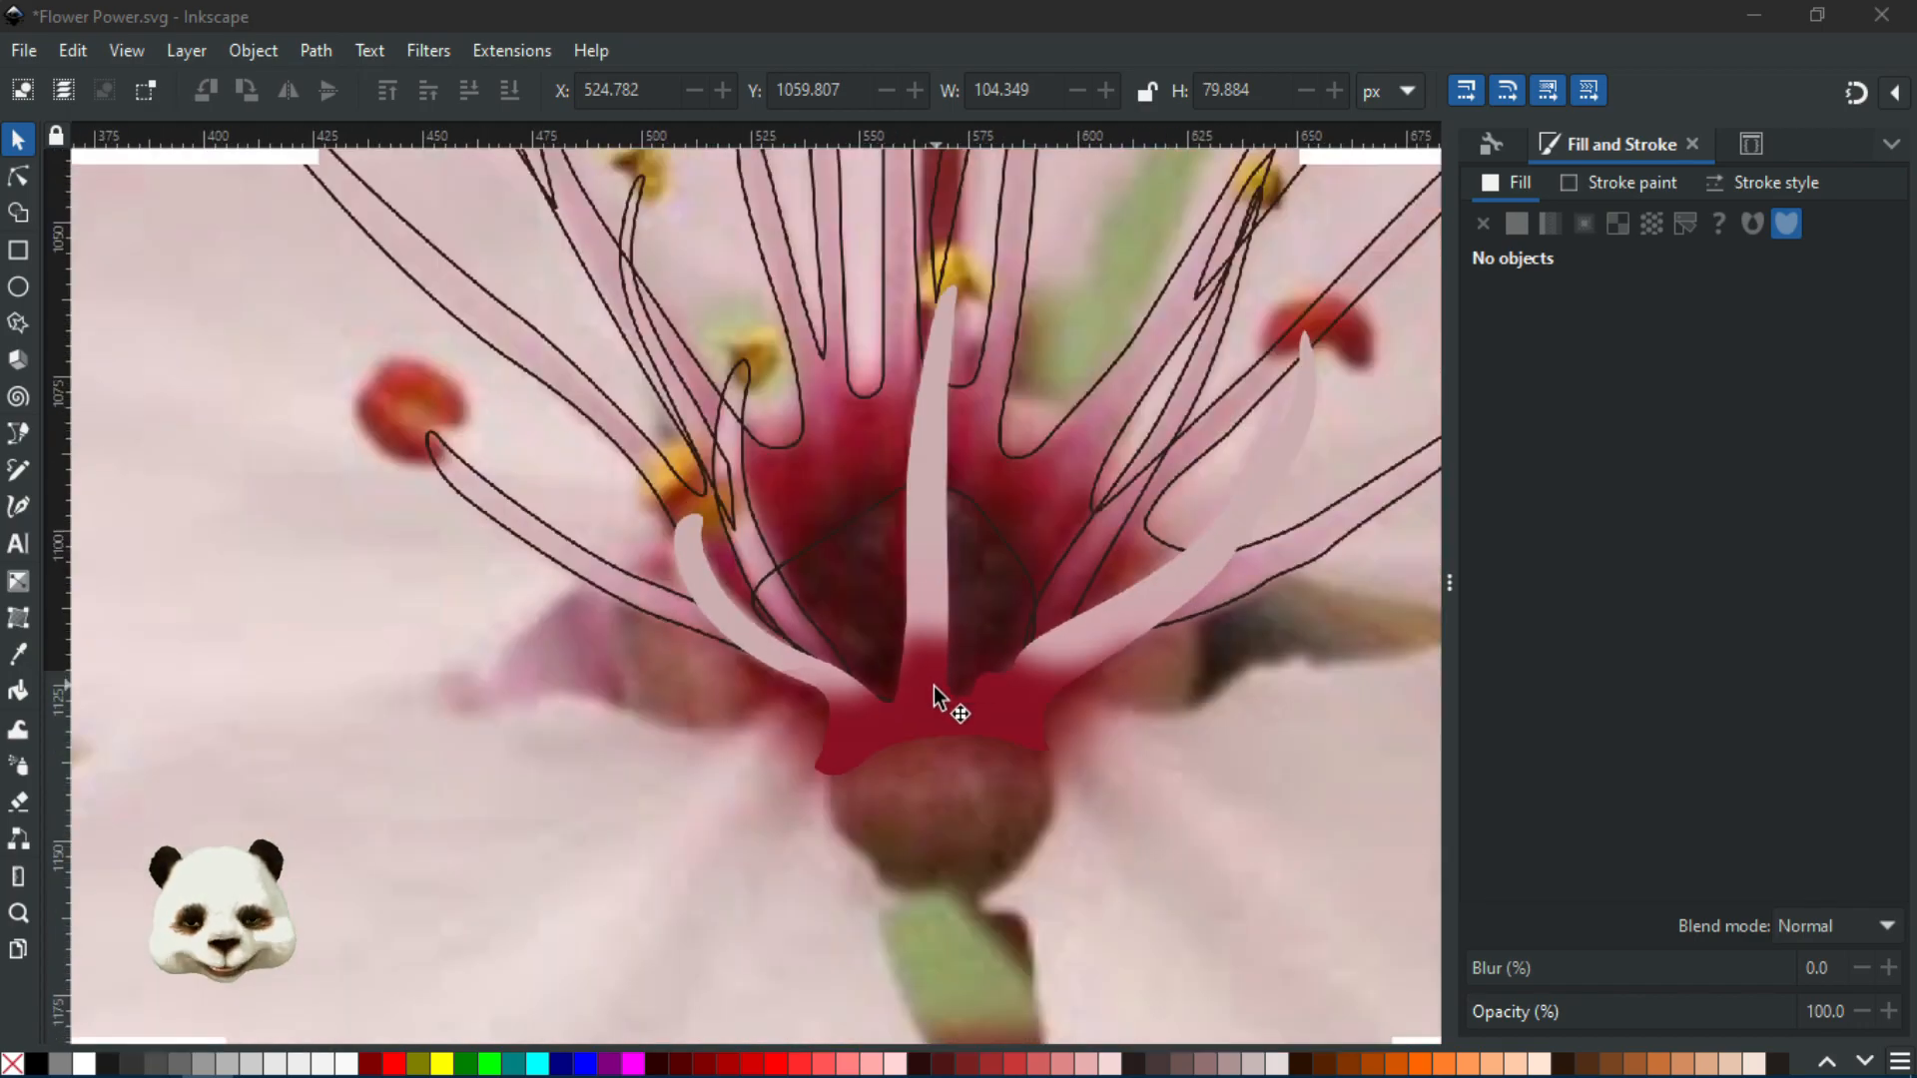
scroll(948, 689, down, 4)
scroll(954, 710, up, 4)
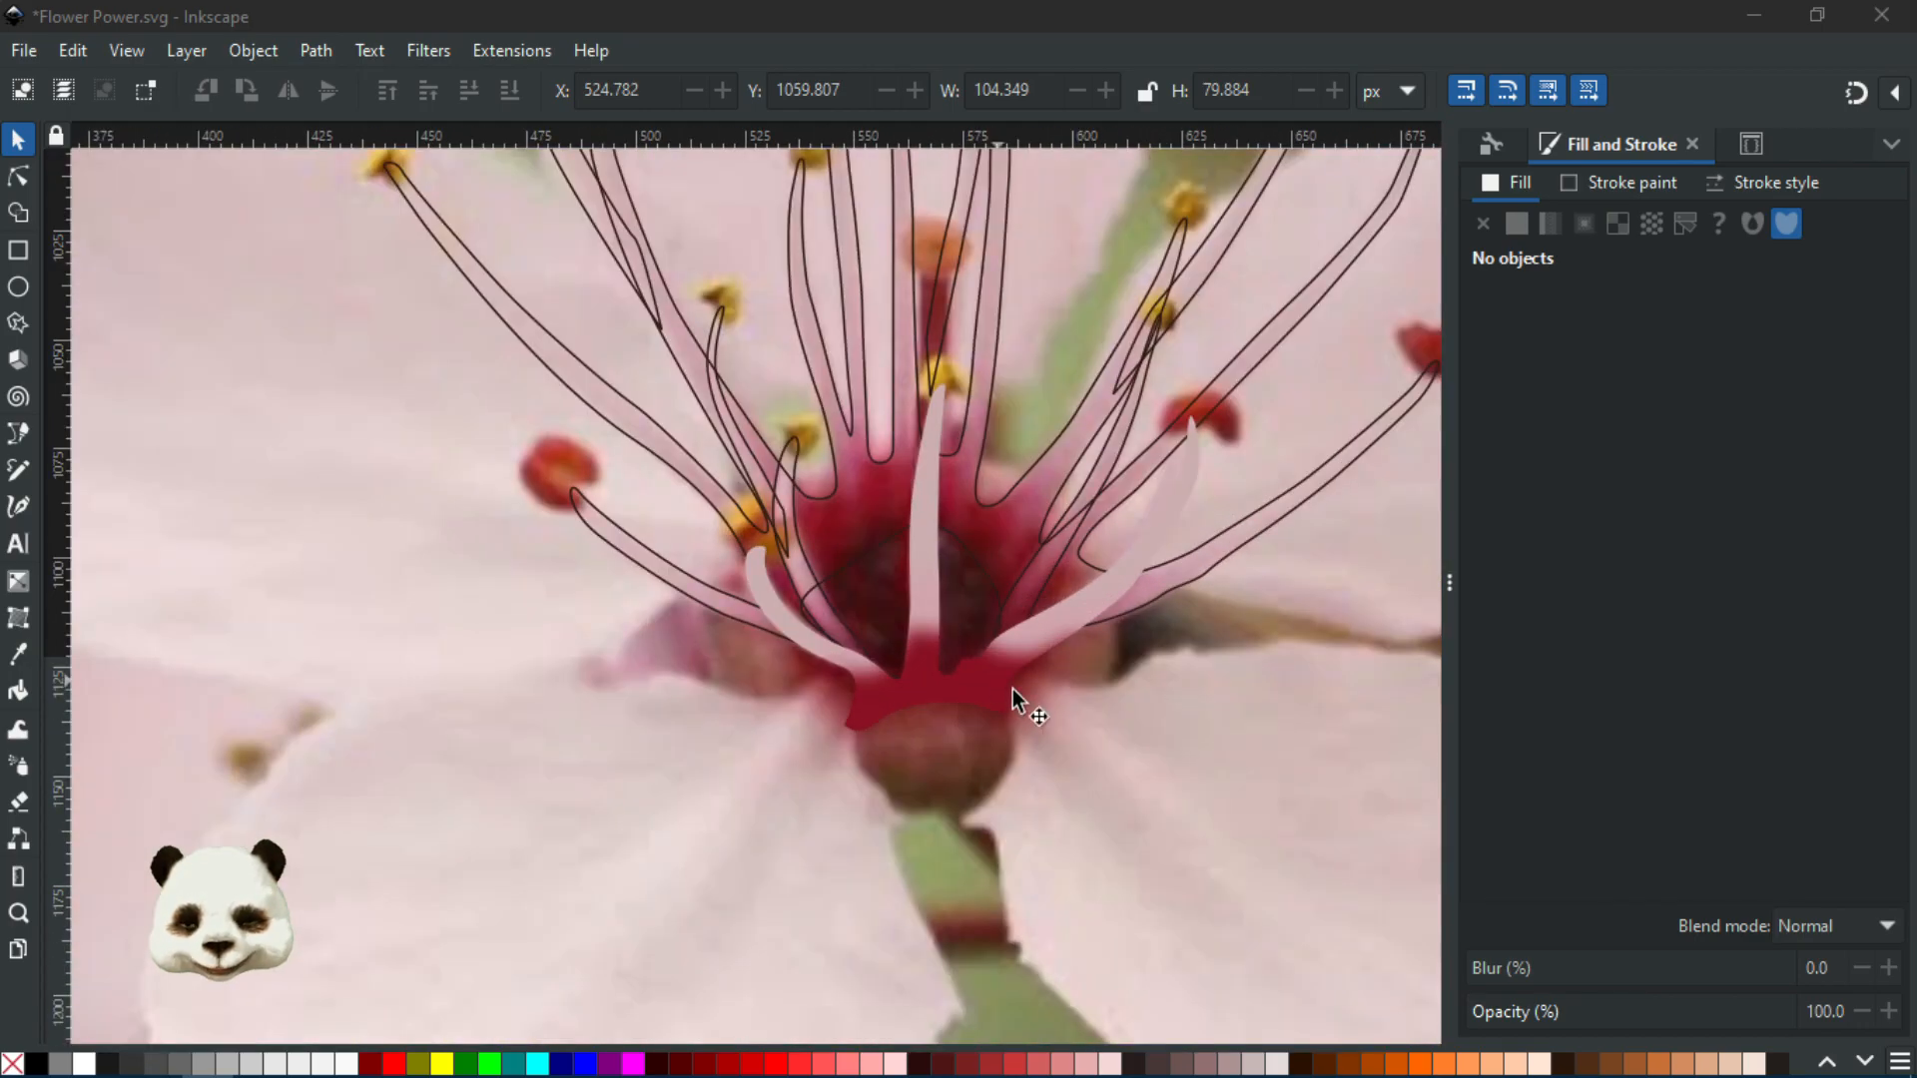
scroll(1046, 717, down, 1)
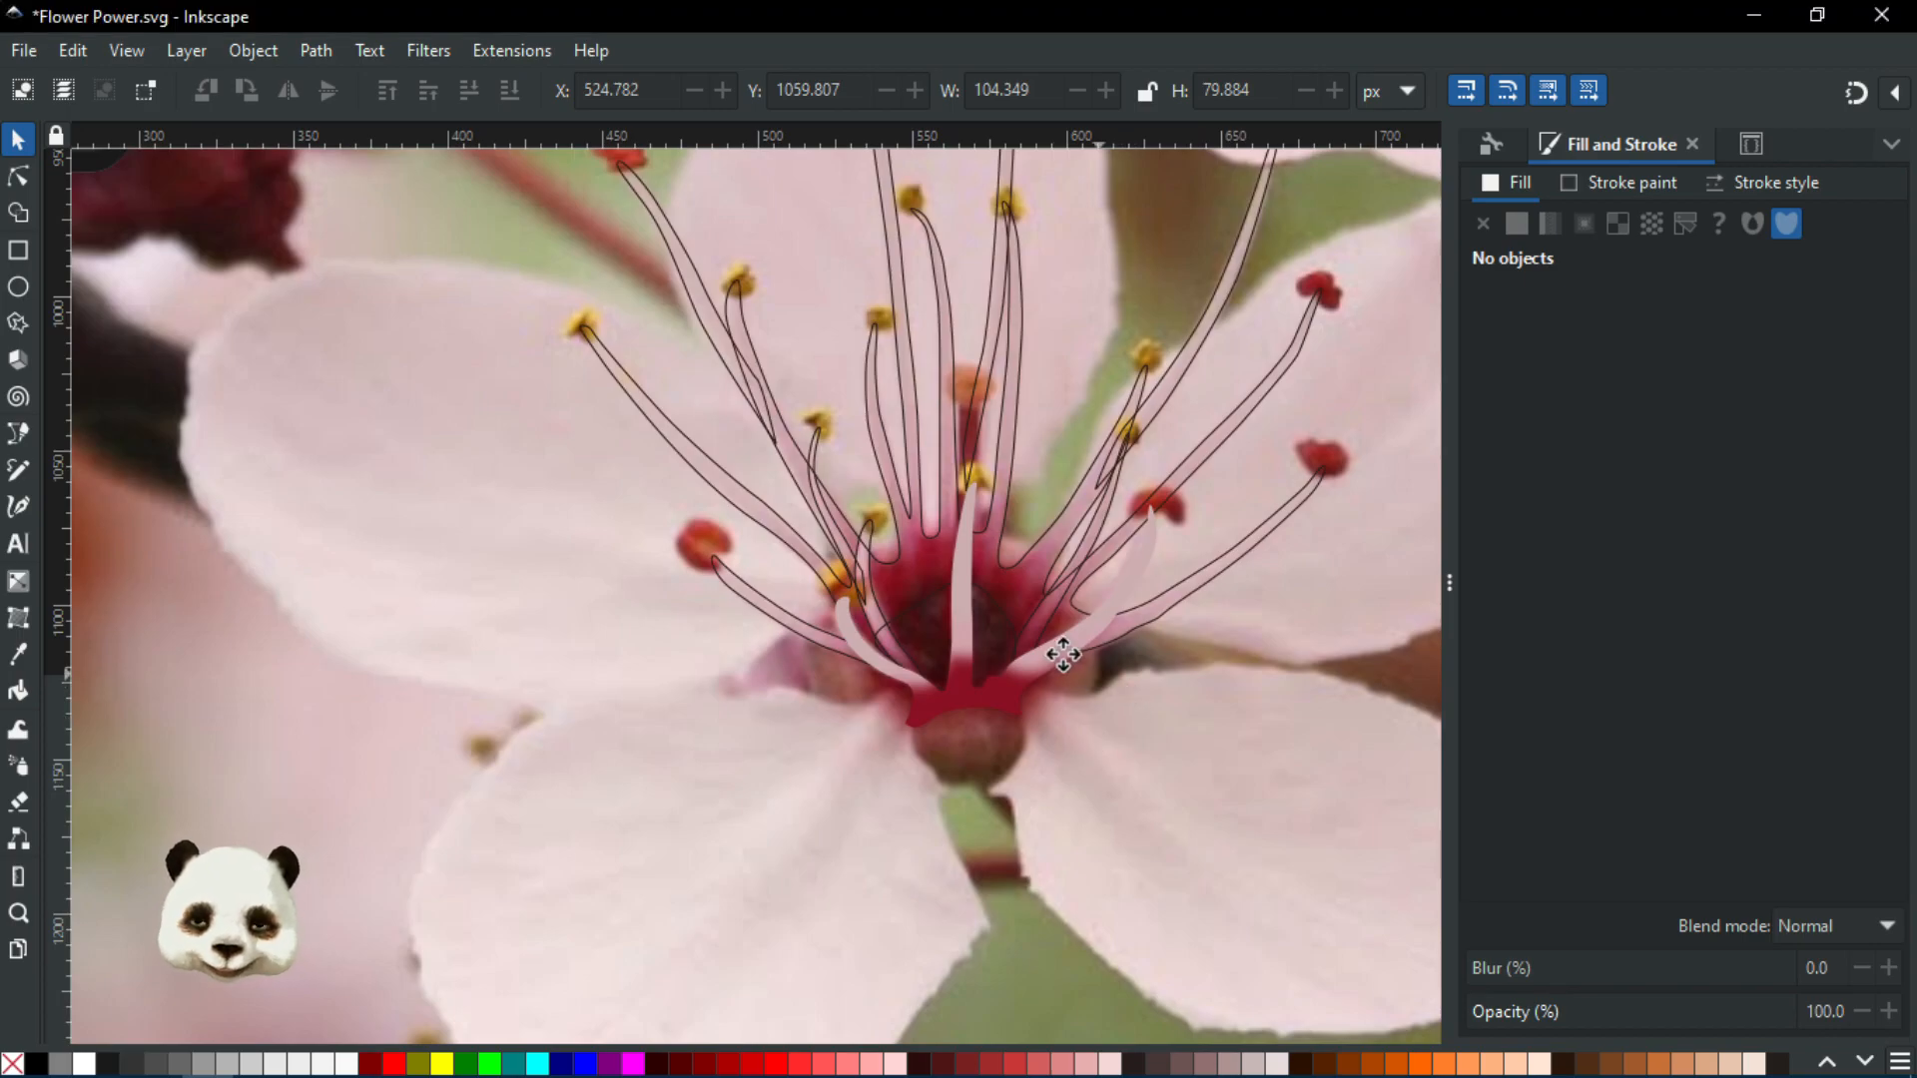
drag(1019, 586, 993, 709)
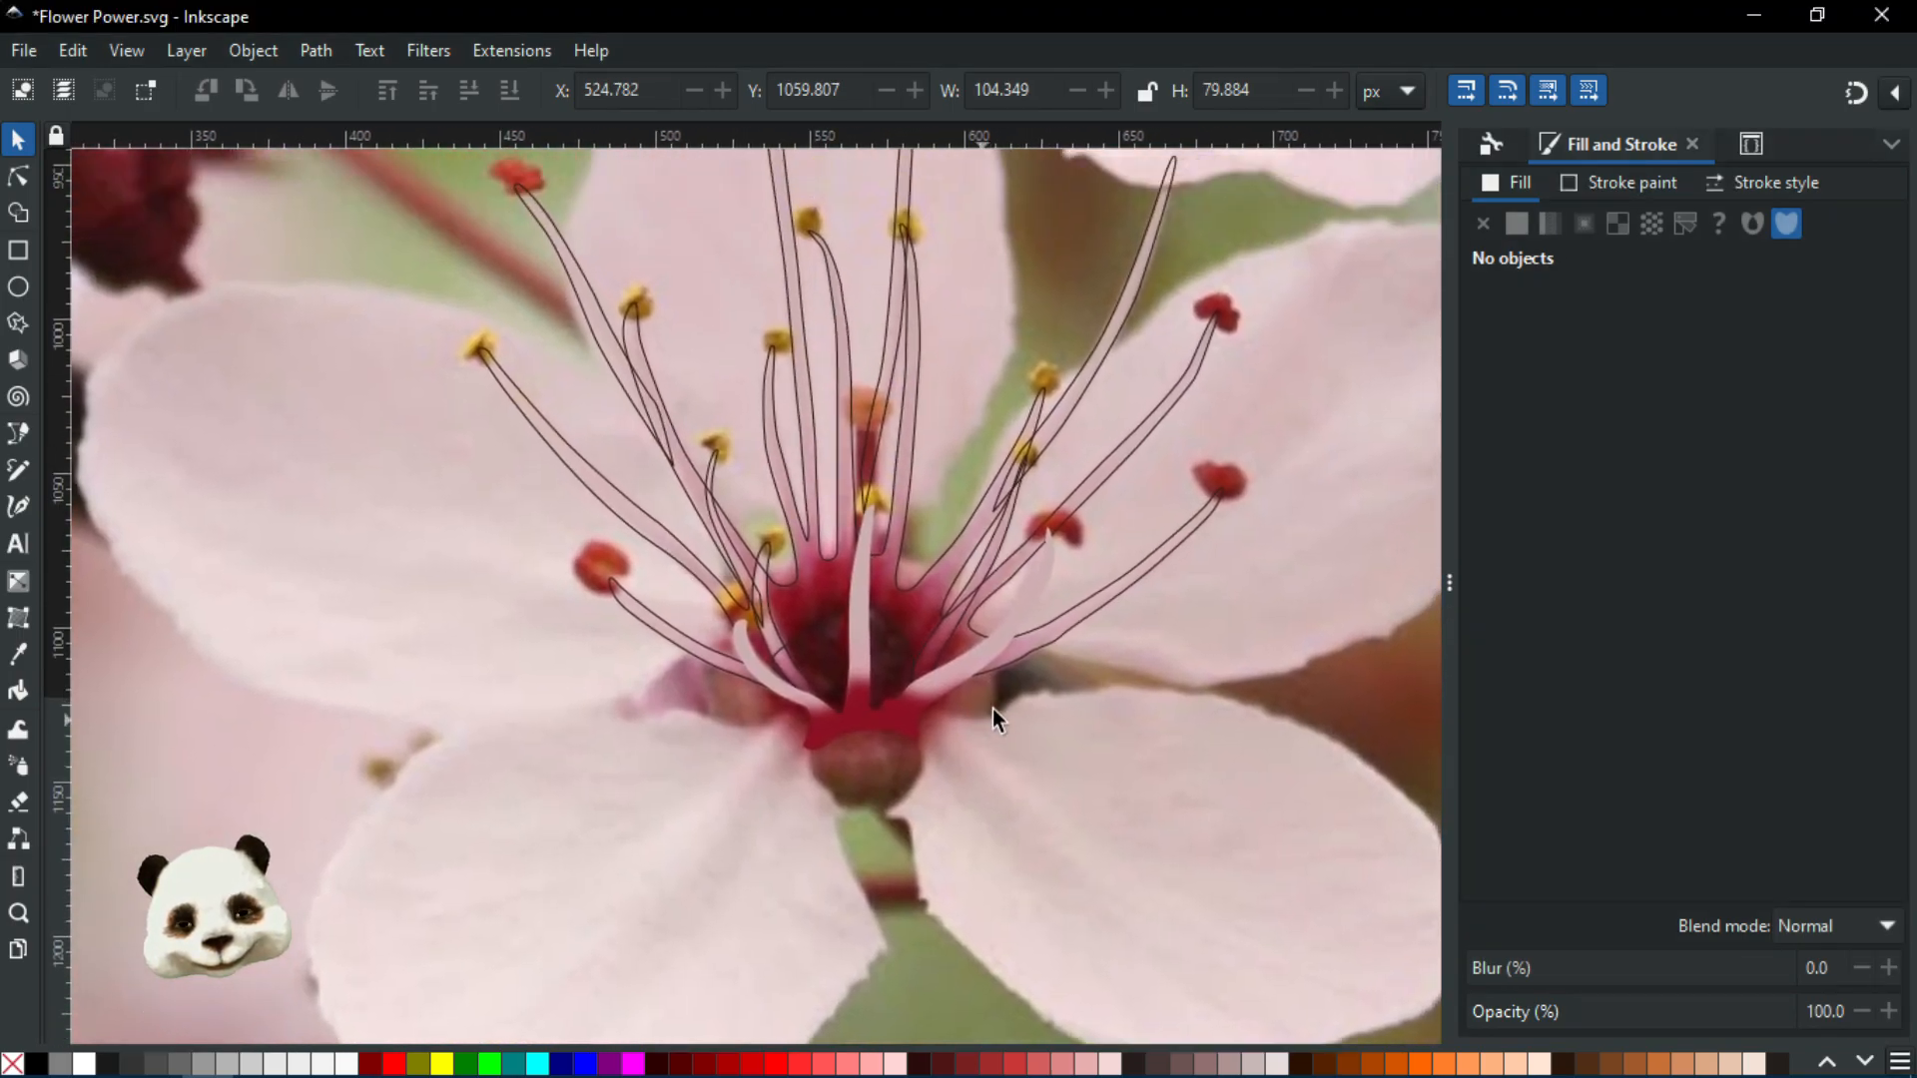
scroll(921, 565, up, 2)
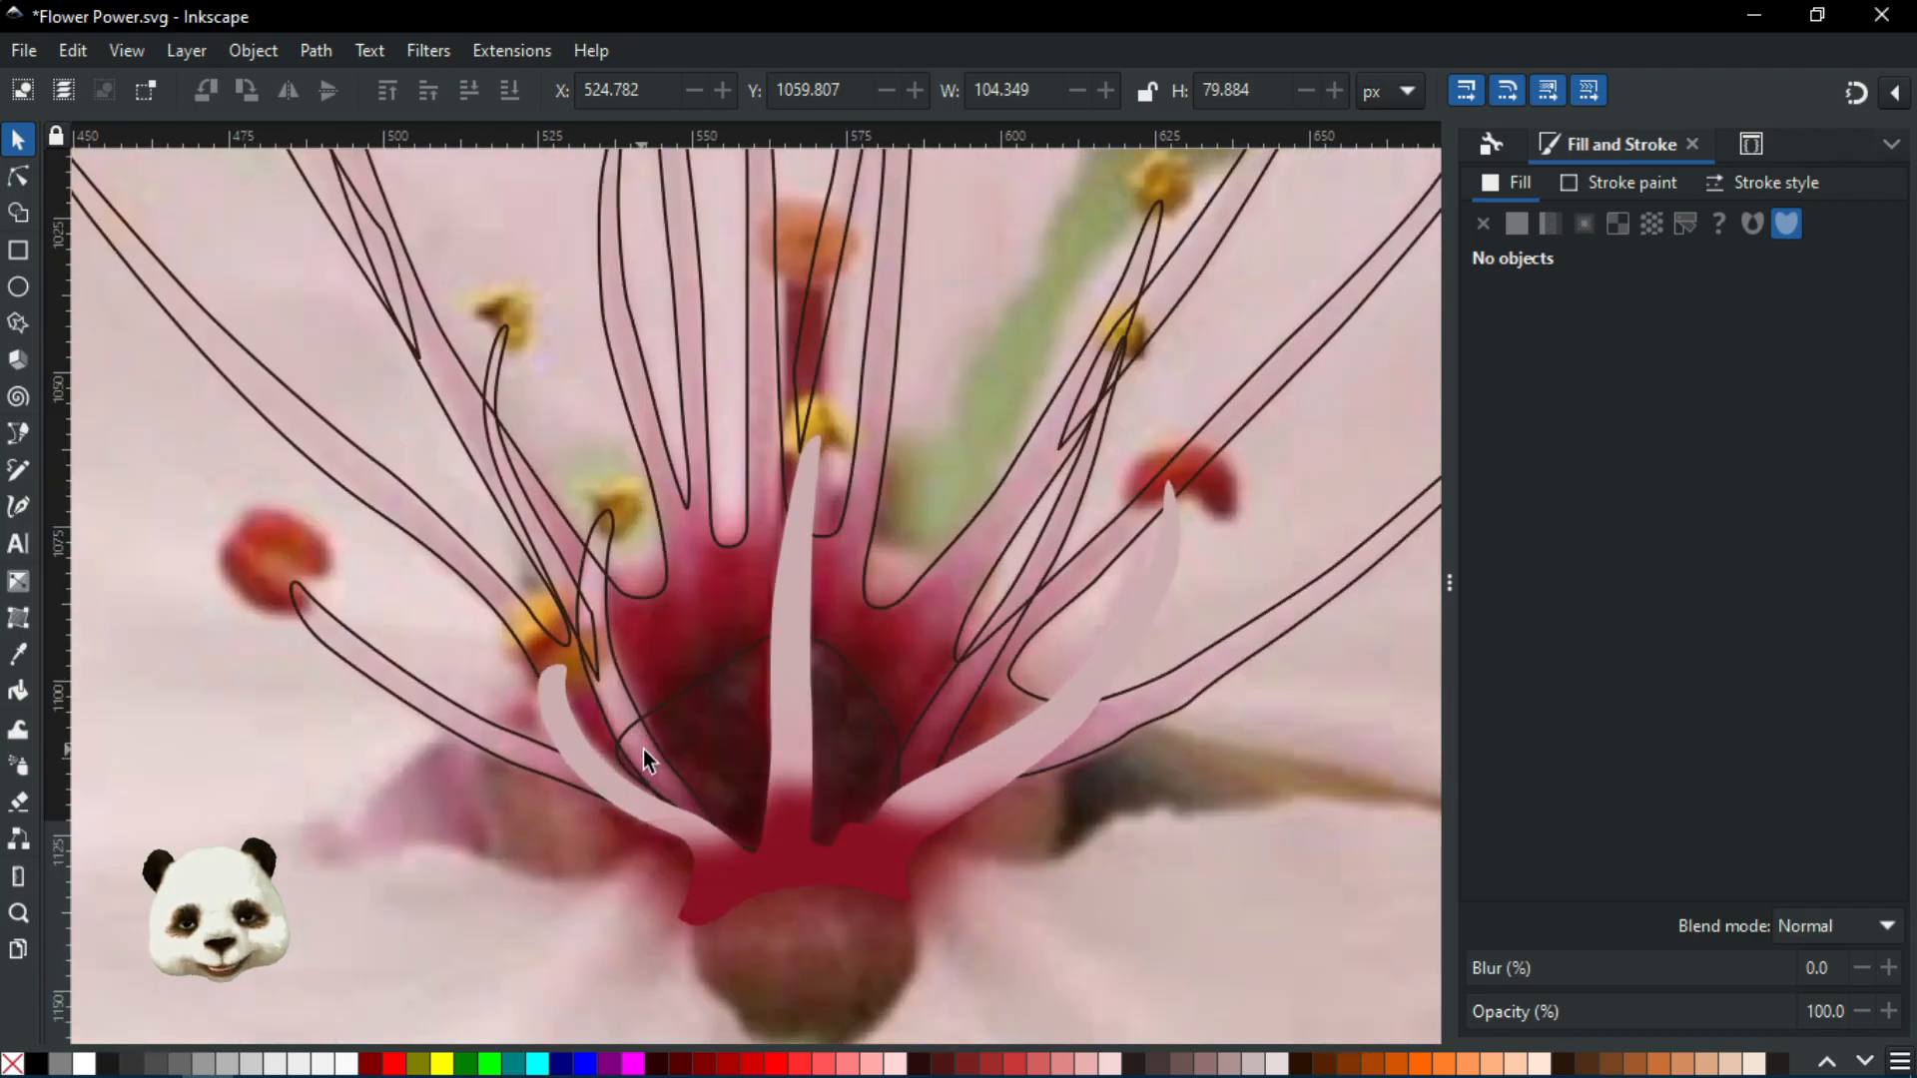
scroll(951, 643, down, 2)
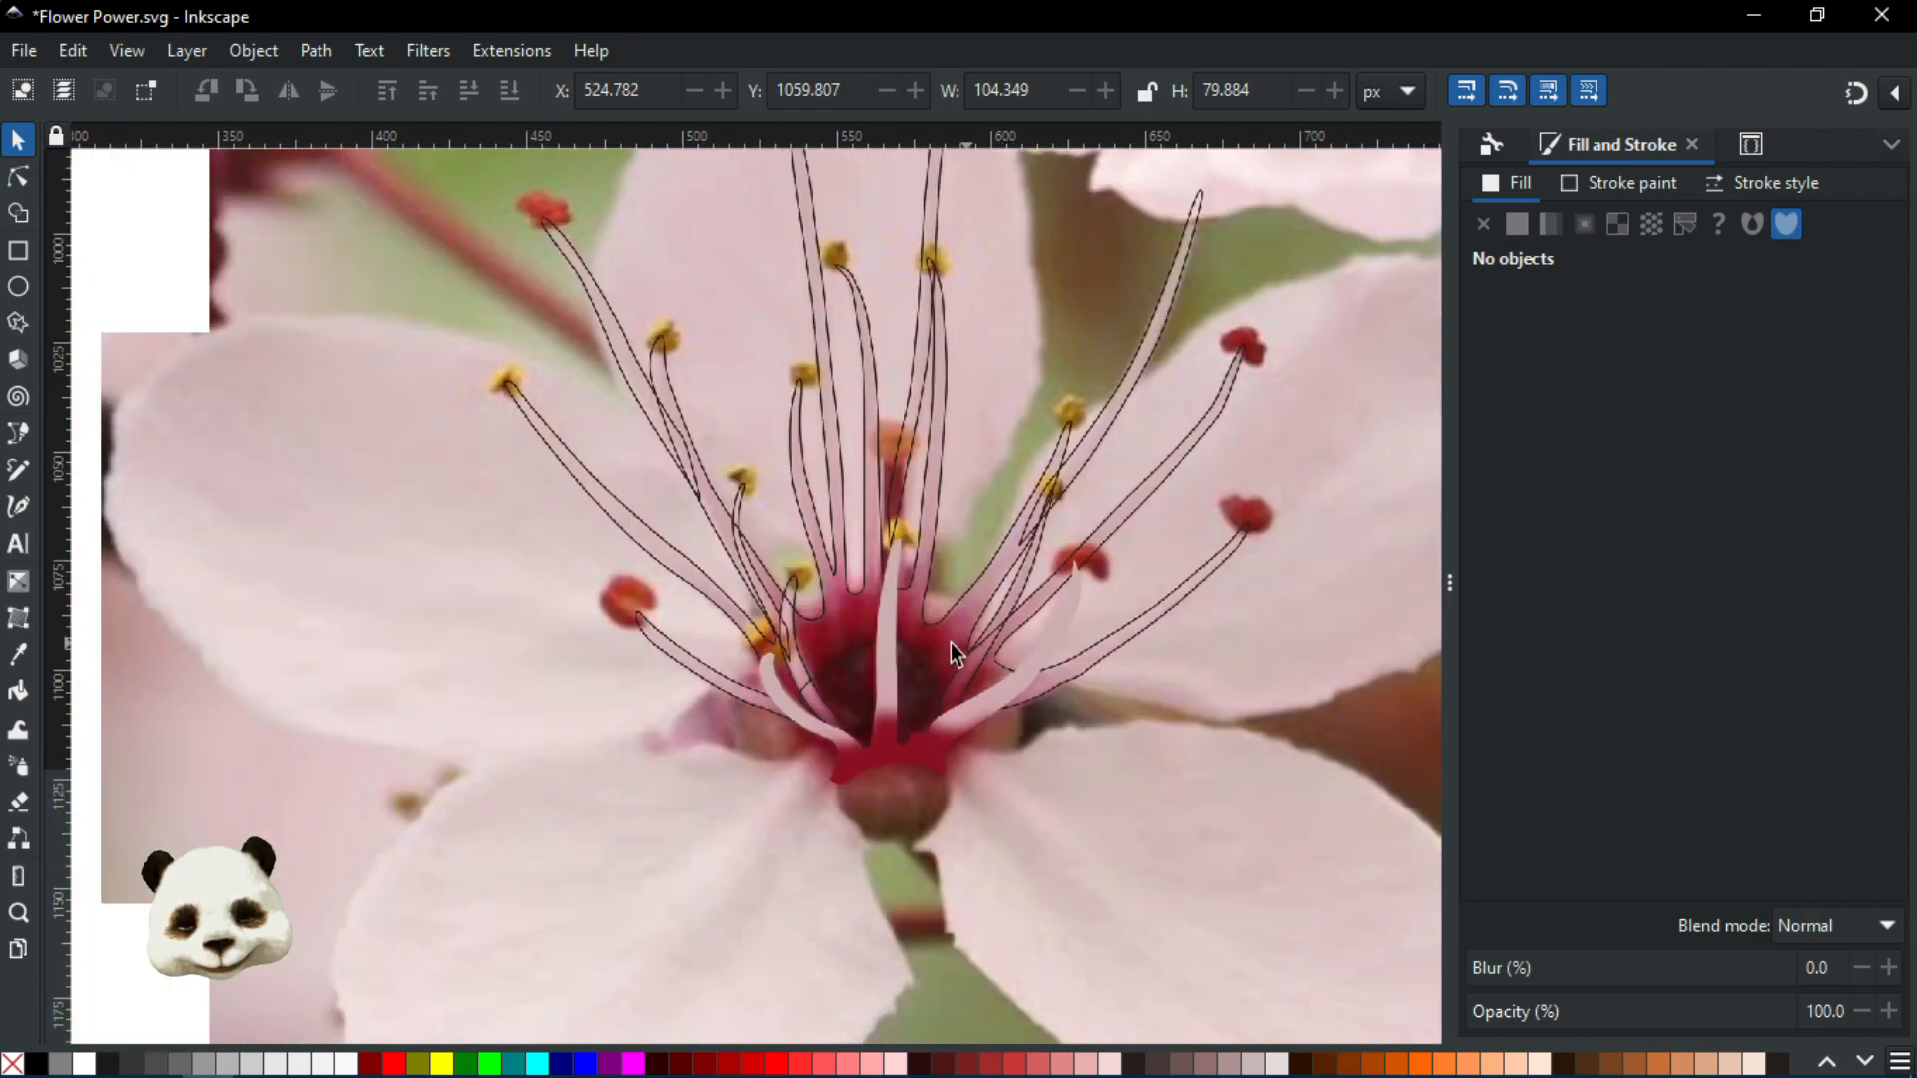
drag(779, 626, 635, 844)
scroll(646, 813, down, 2)
scroll(652, 791, up, 1)
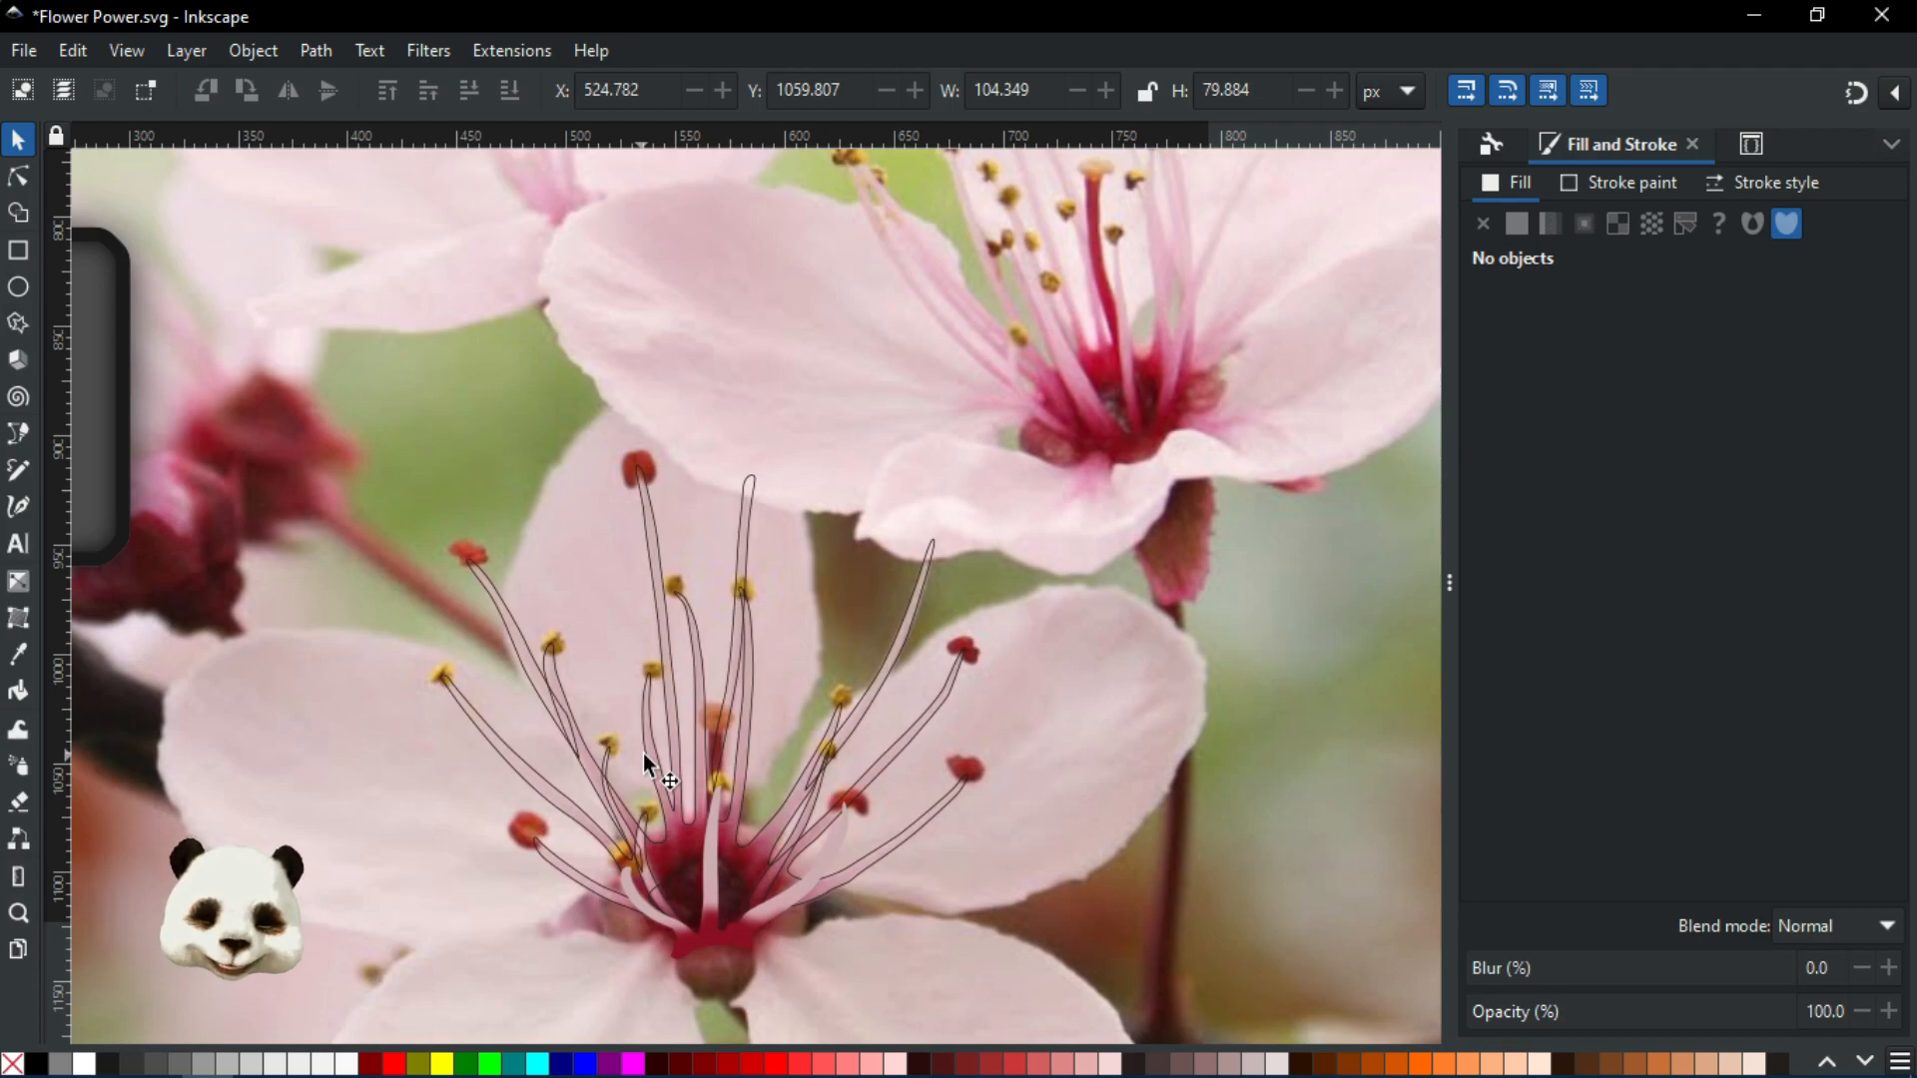
scroll(709, 938, up, 3)
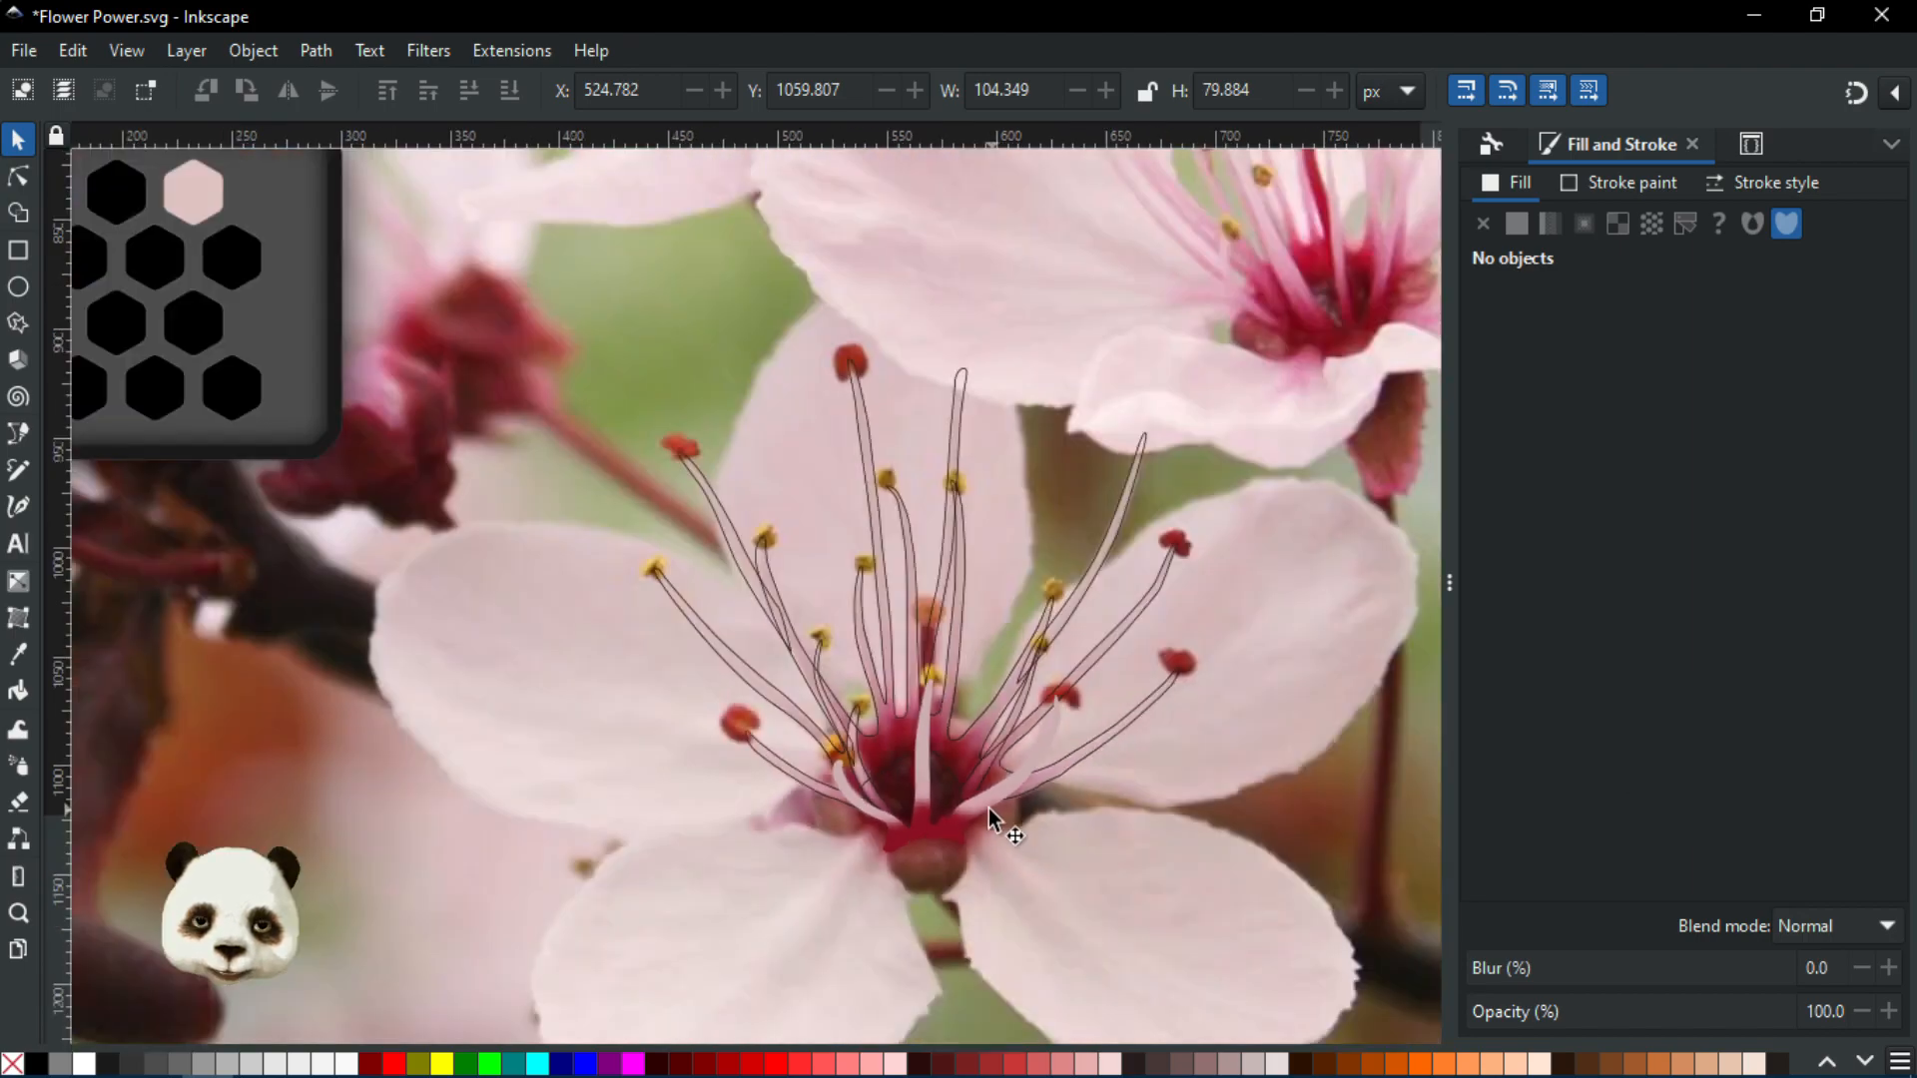
scroll(989, 807, down, 3)
drag(892, 753, 890, 767)
scroll(888, 772, down, 1)
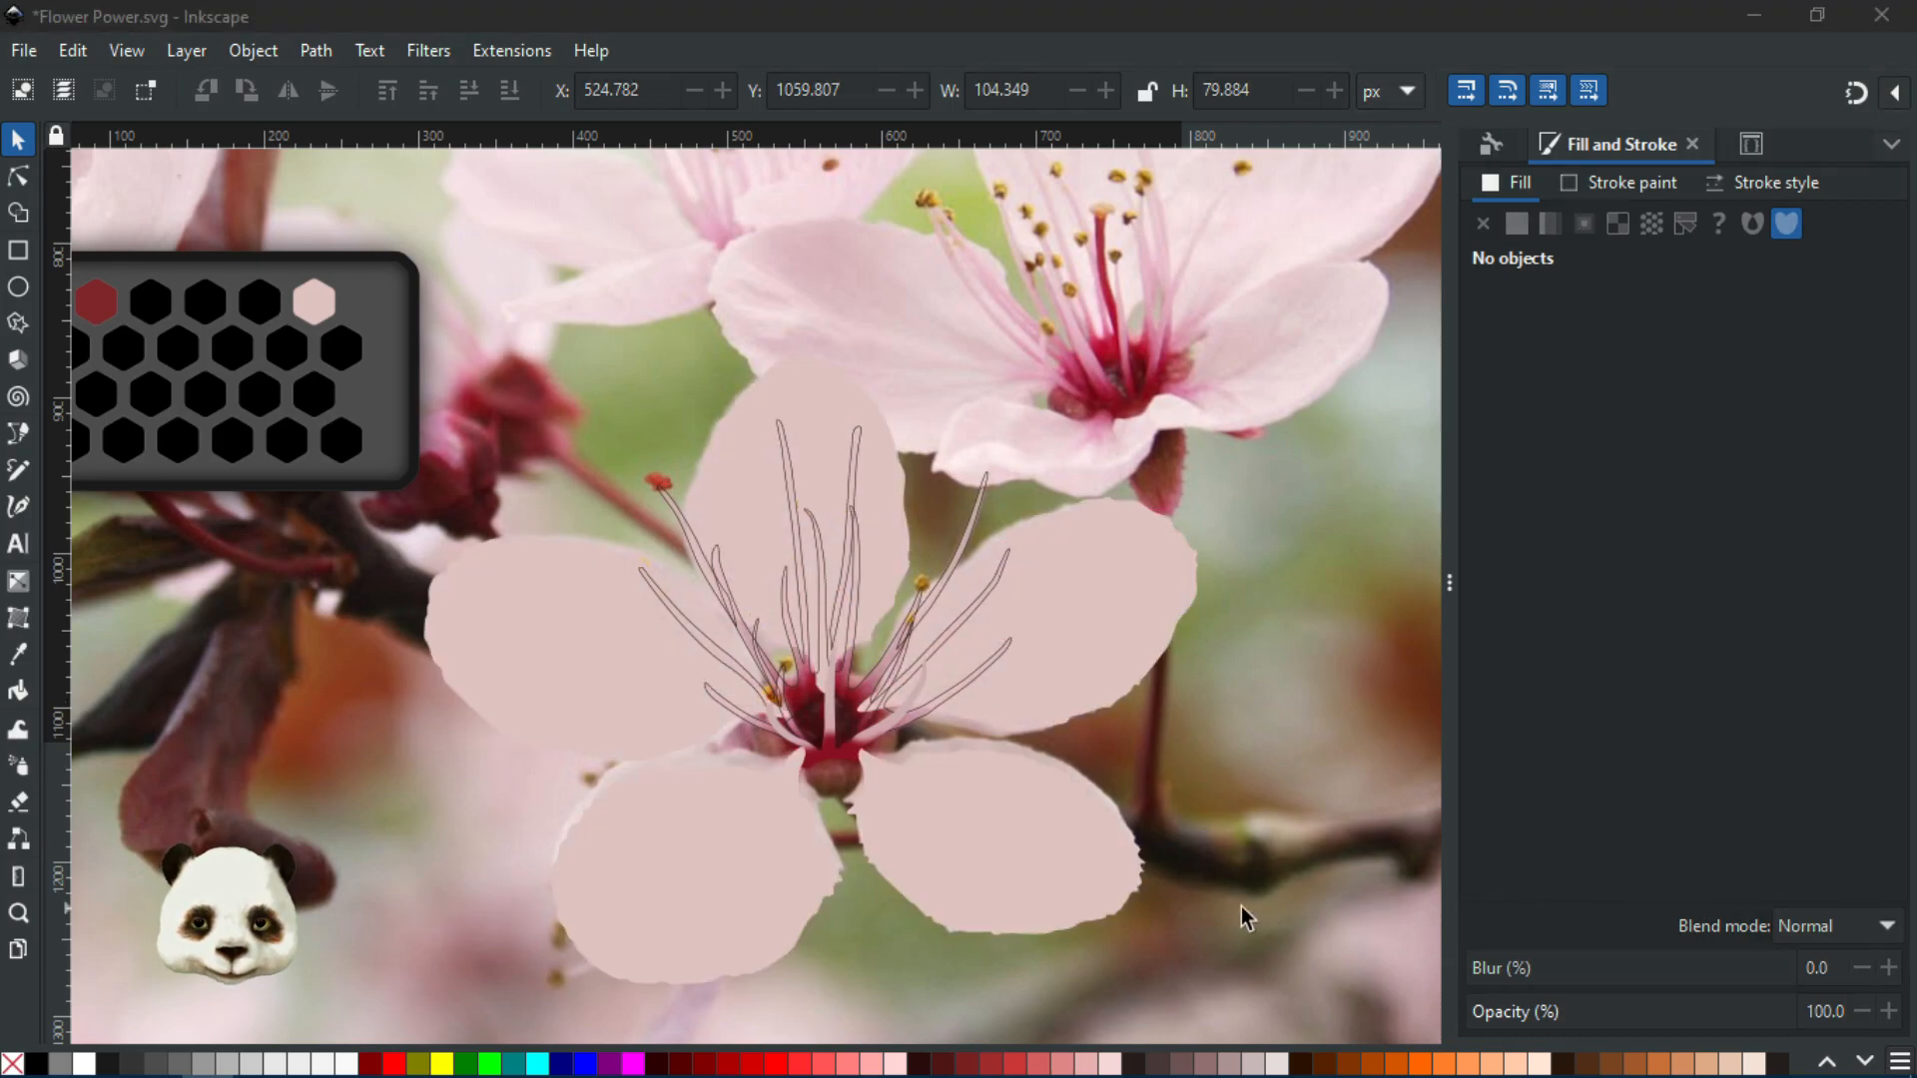
Cycle through the centre shapes with Tab to select the larger pale pink shape
scroll(1063, 855, down, 1)
scroll(1058, 855, up, 2)
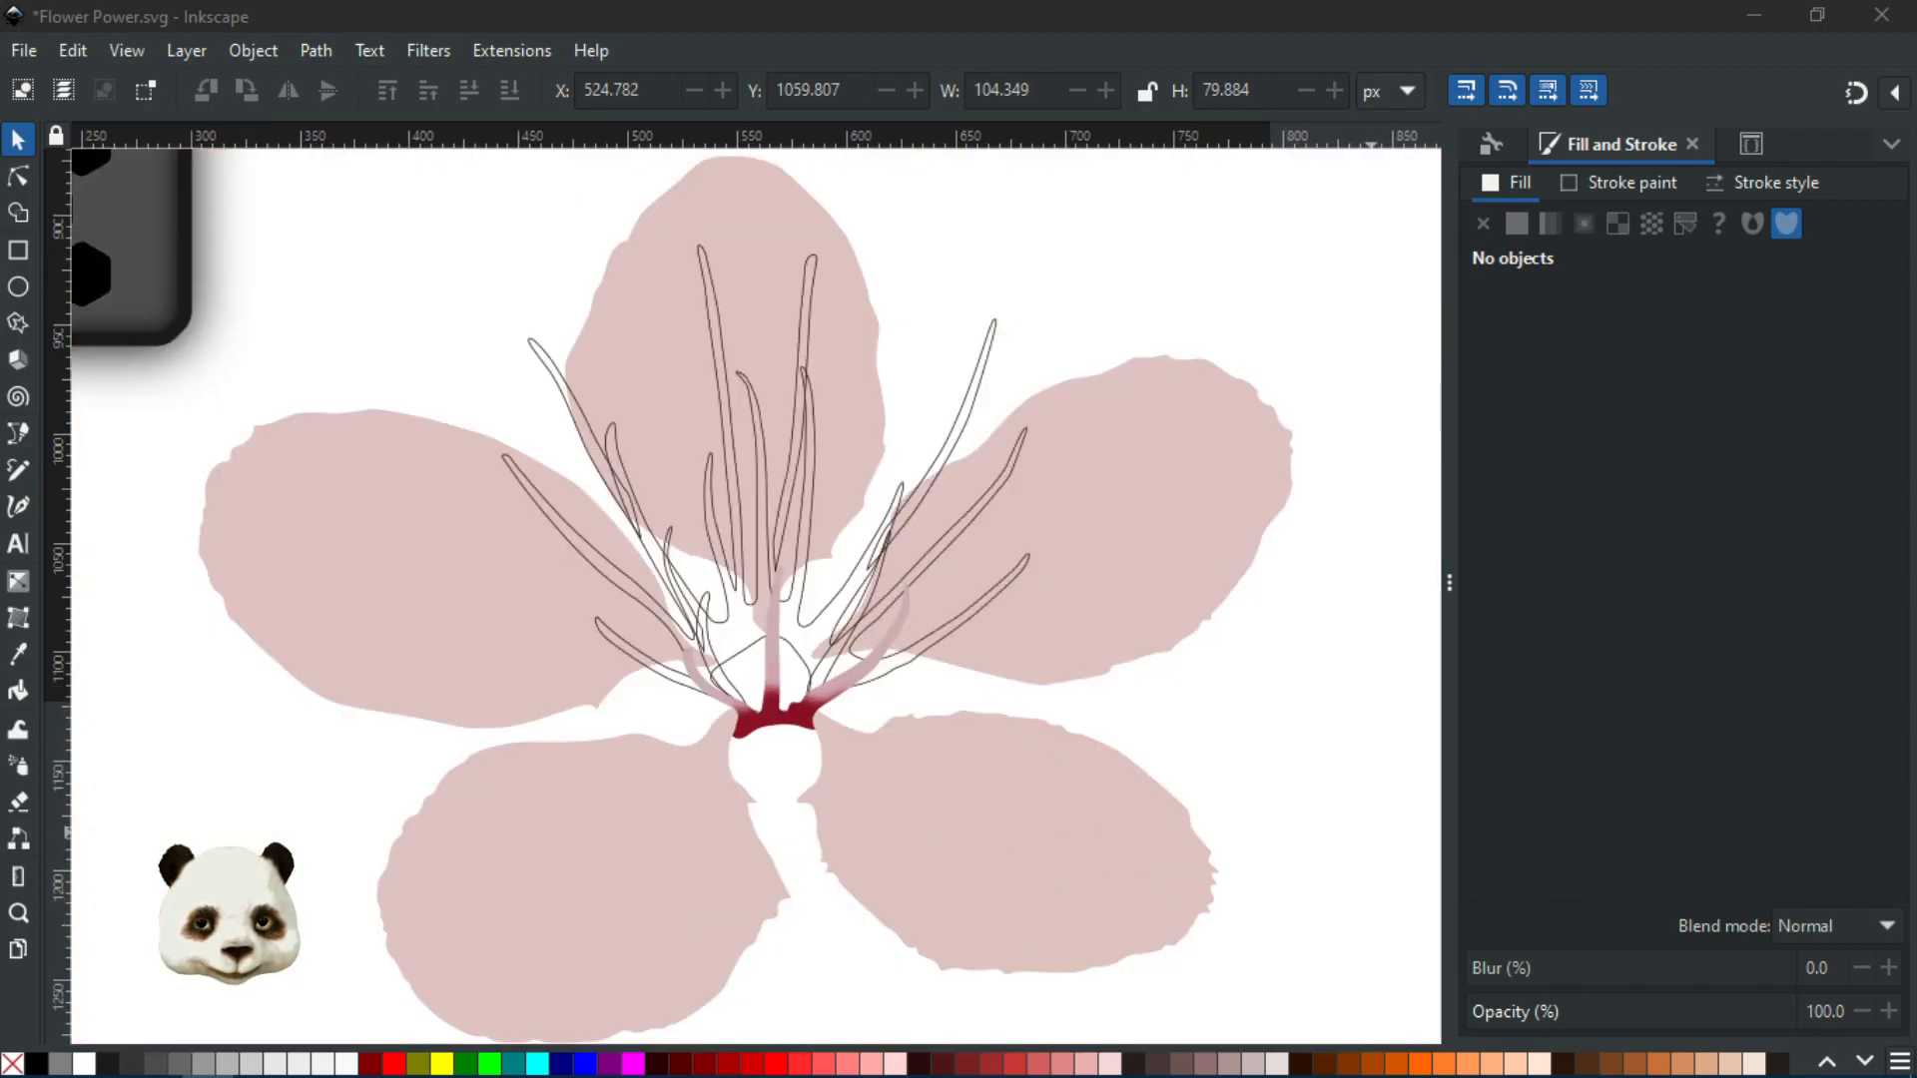
scroll(1158, 683, down, 2)
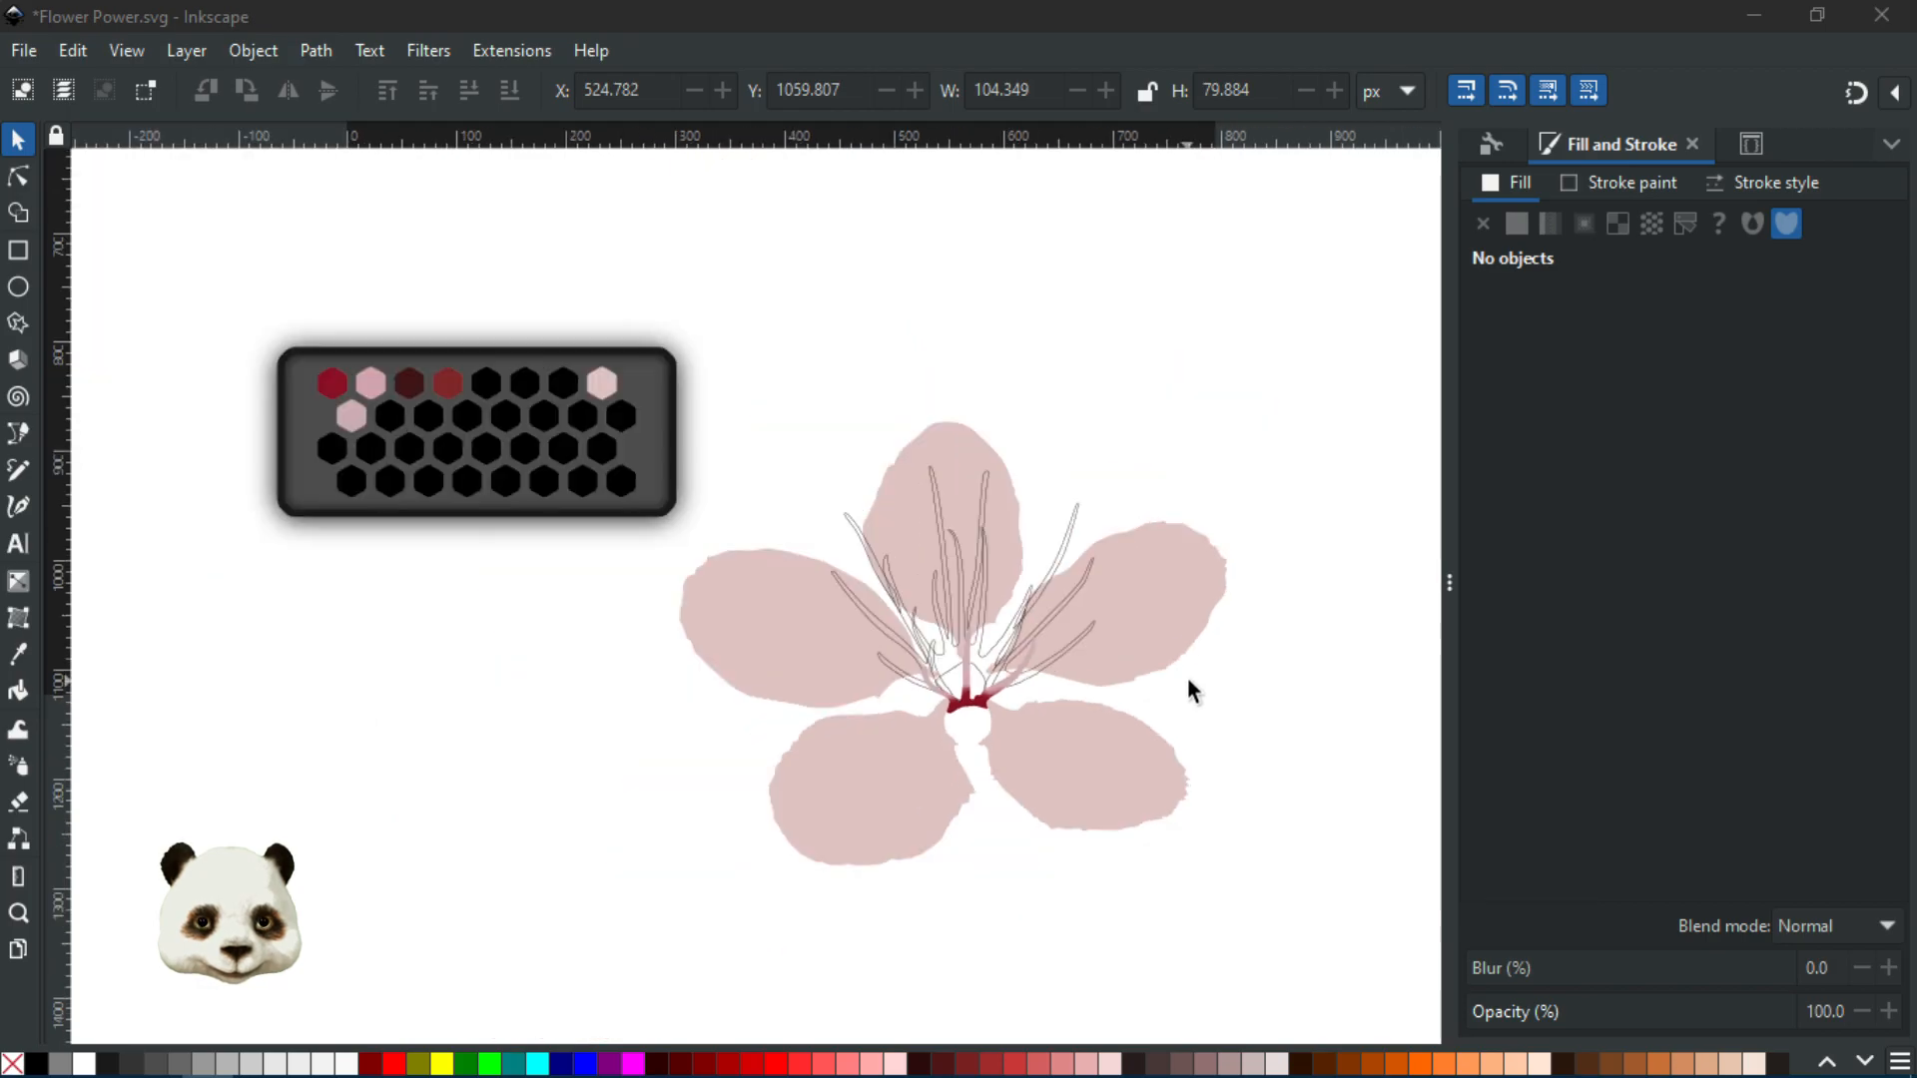
scroll(1094, 708, up, 2)
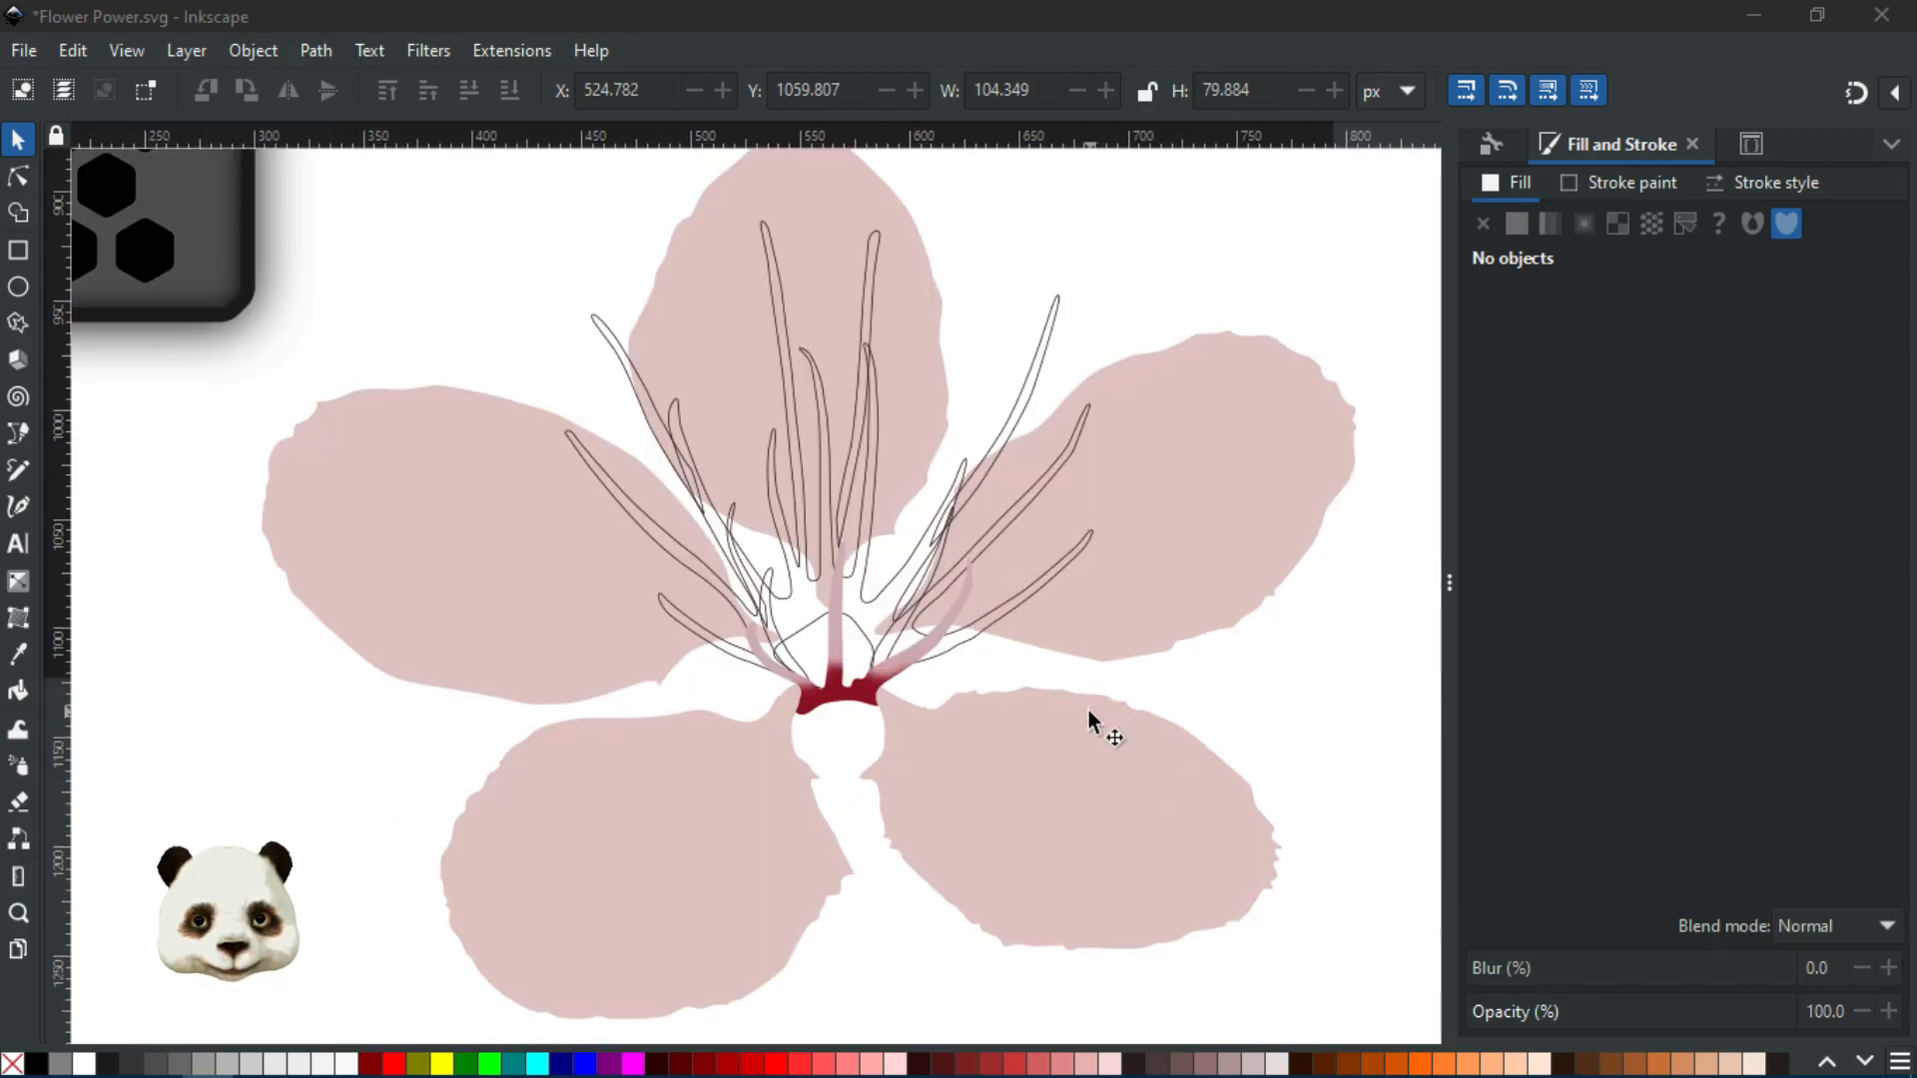
scroll(855, 667, up, 1)
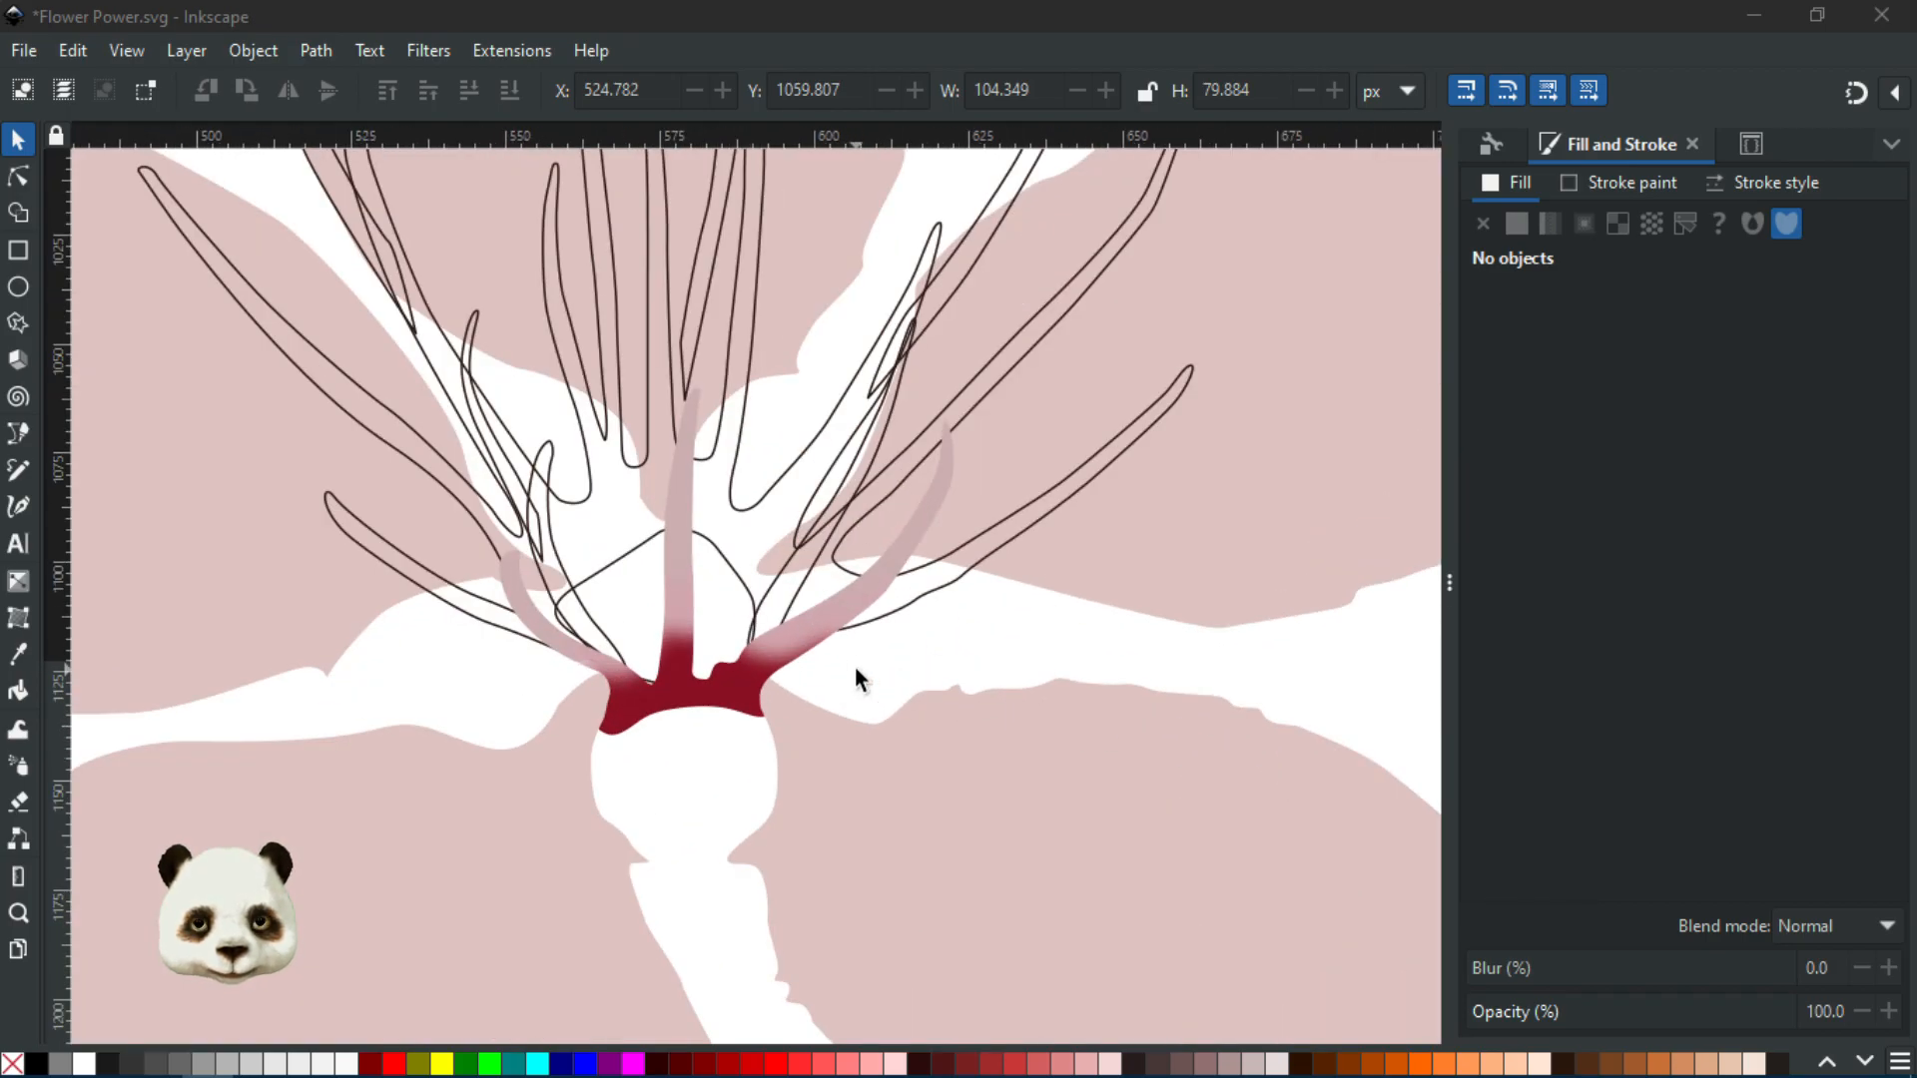
scroll(855, 667, up, 1)
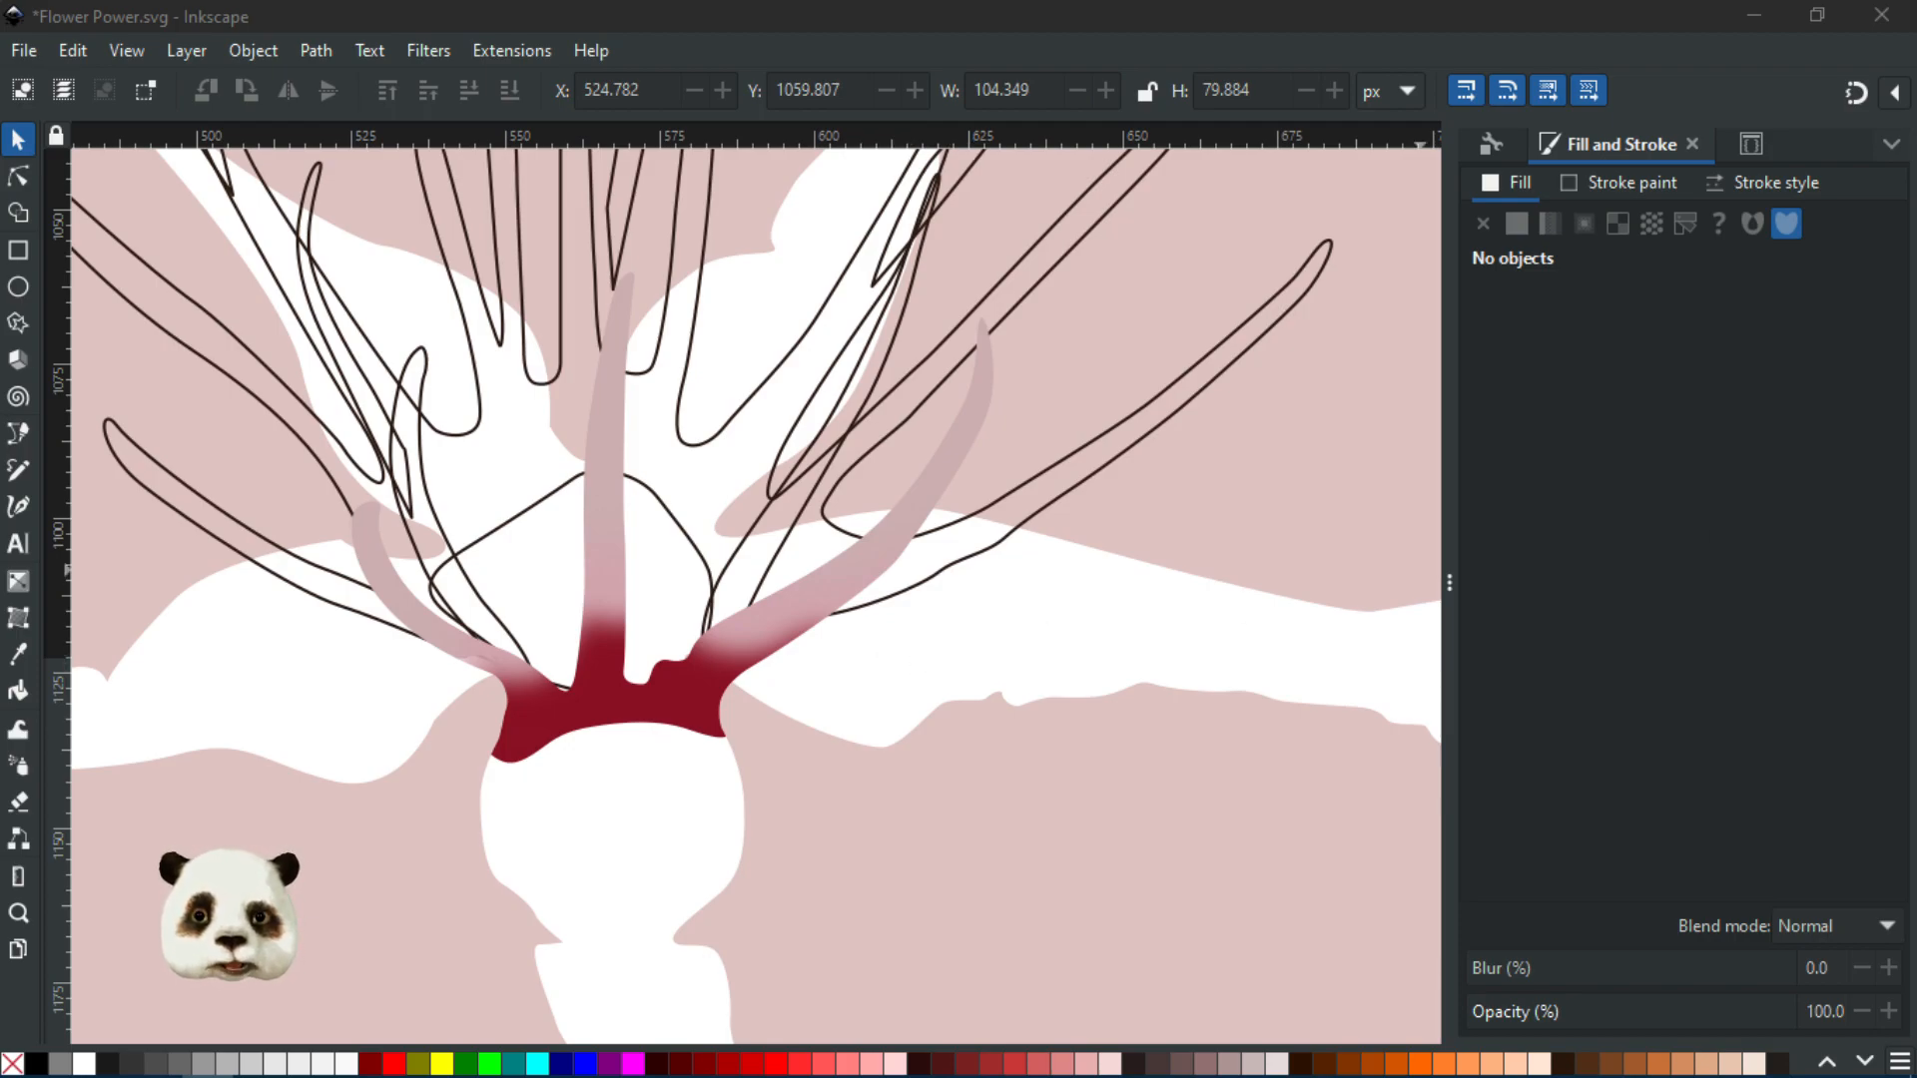
key(Tab)
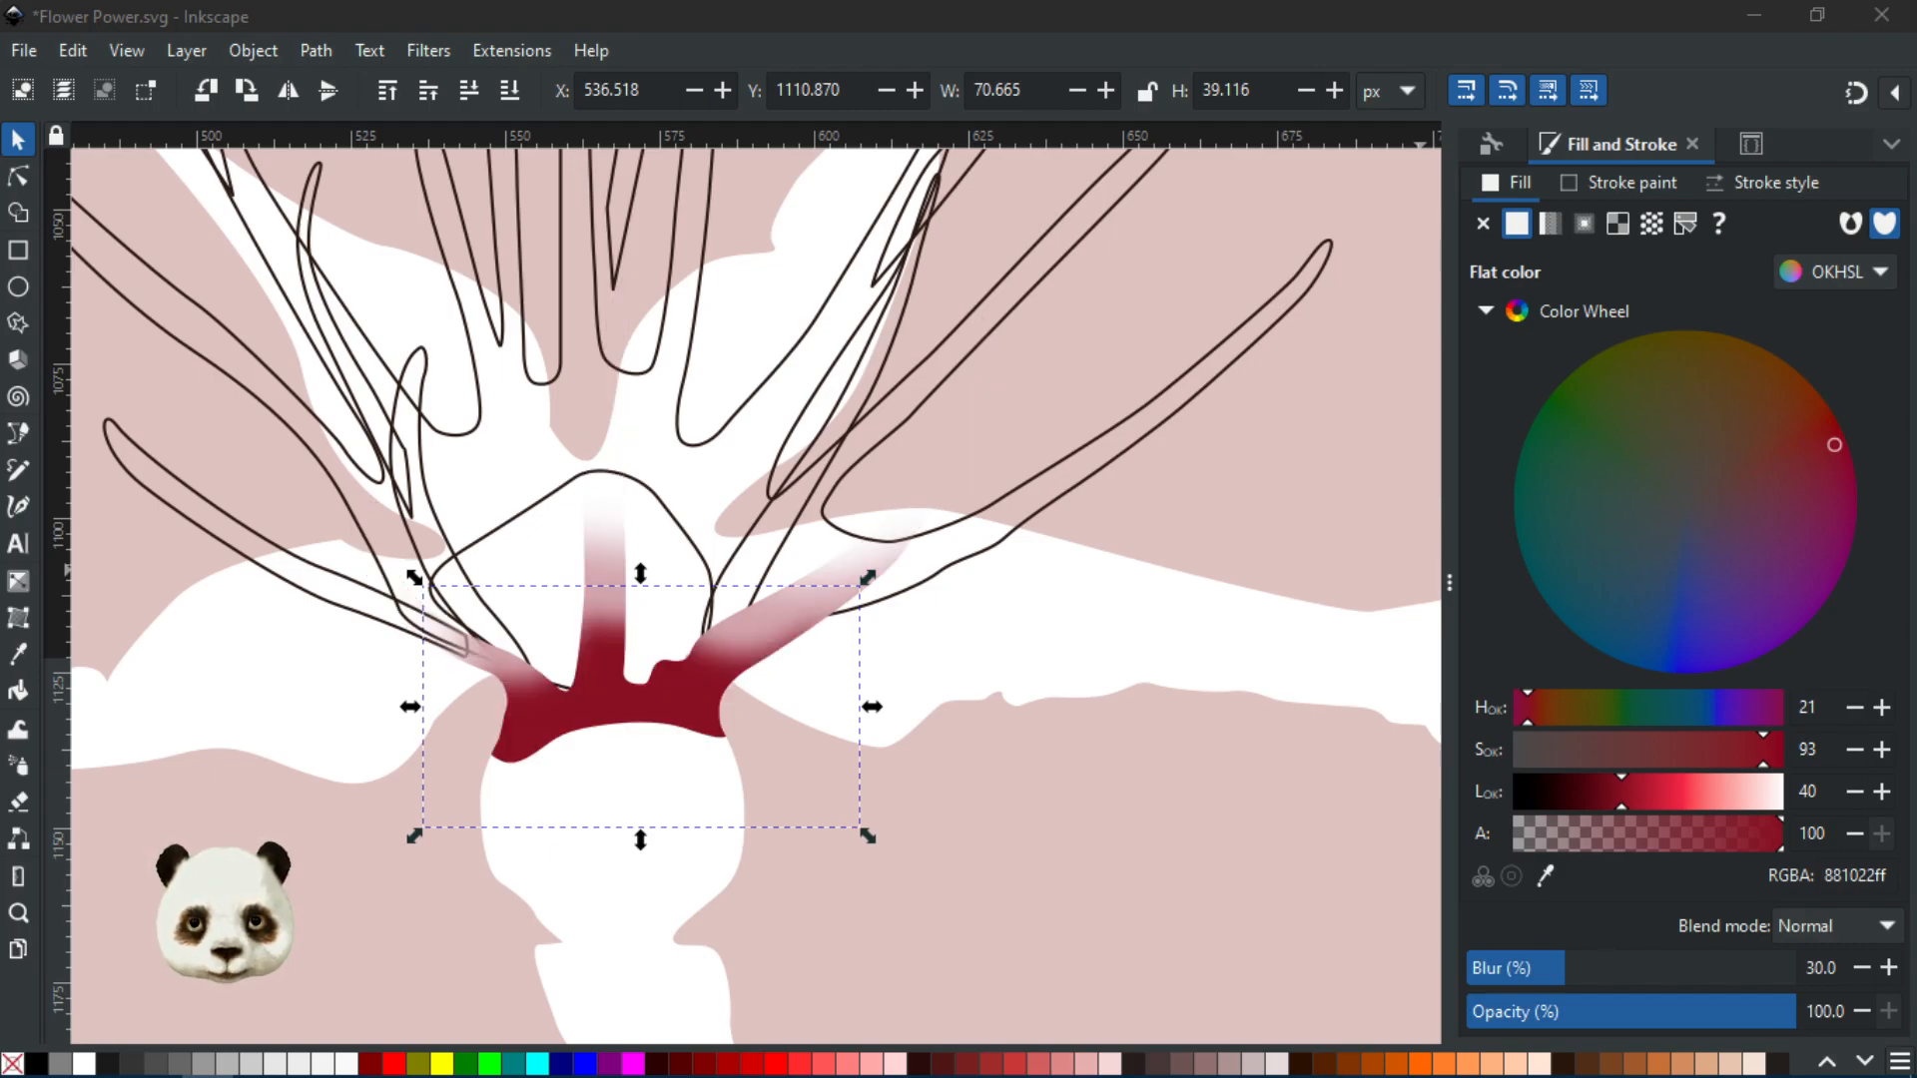
key(Tab)
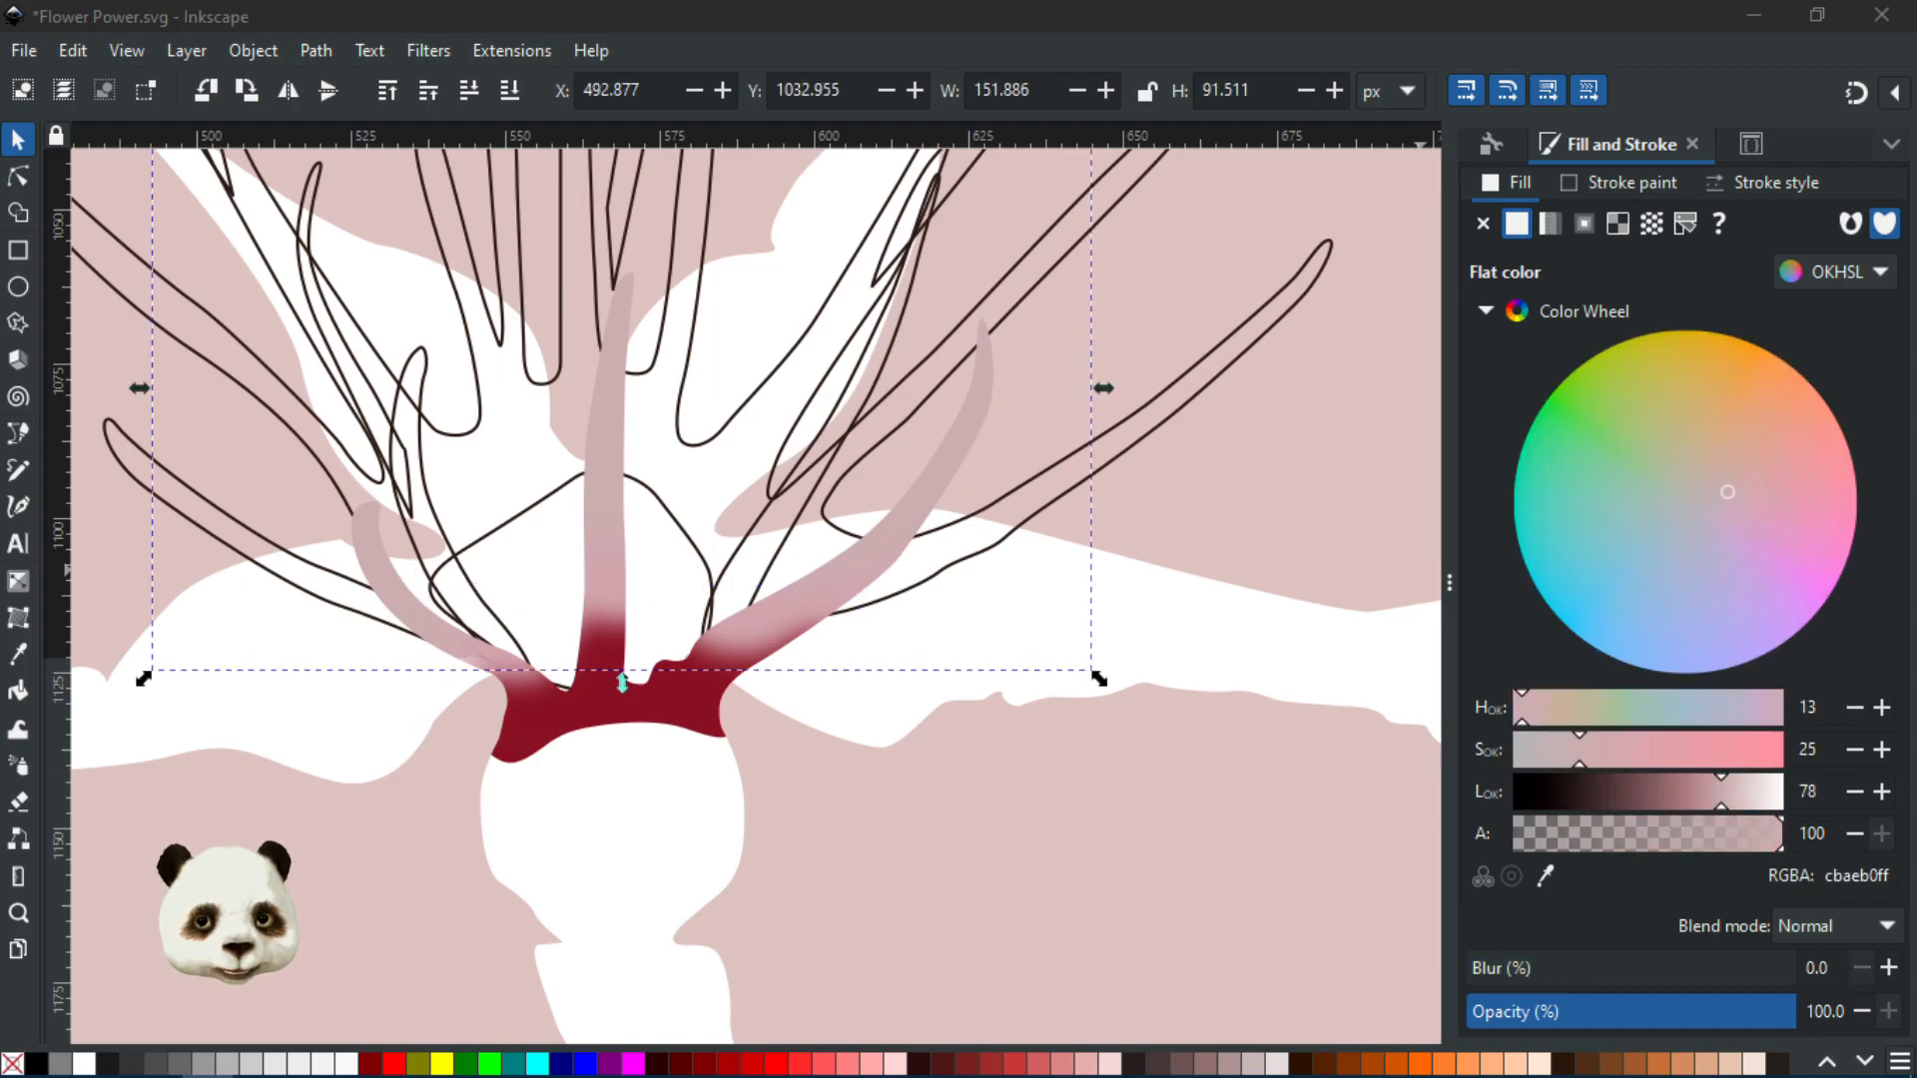
key(Tab)
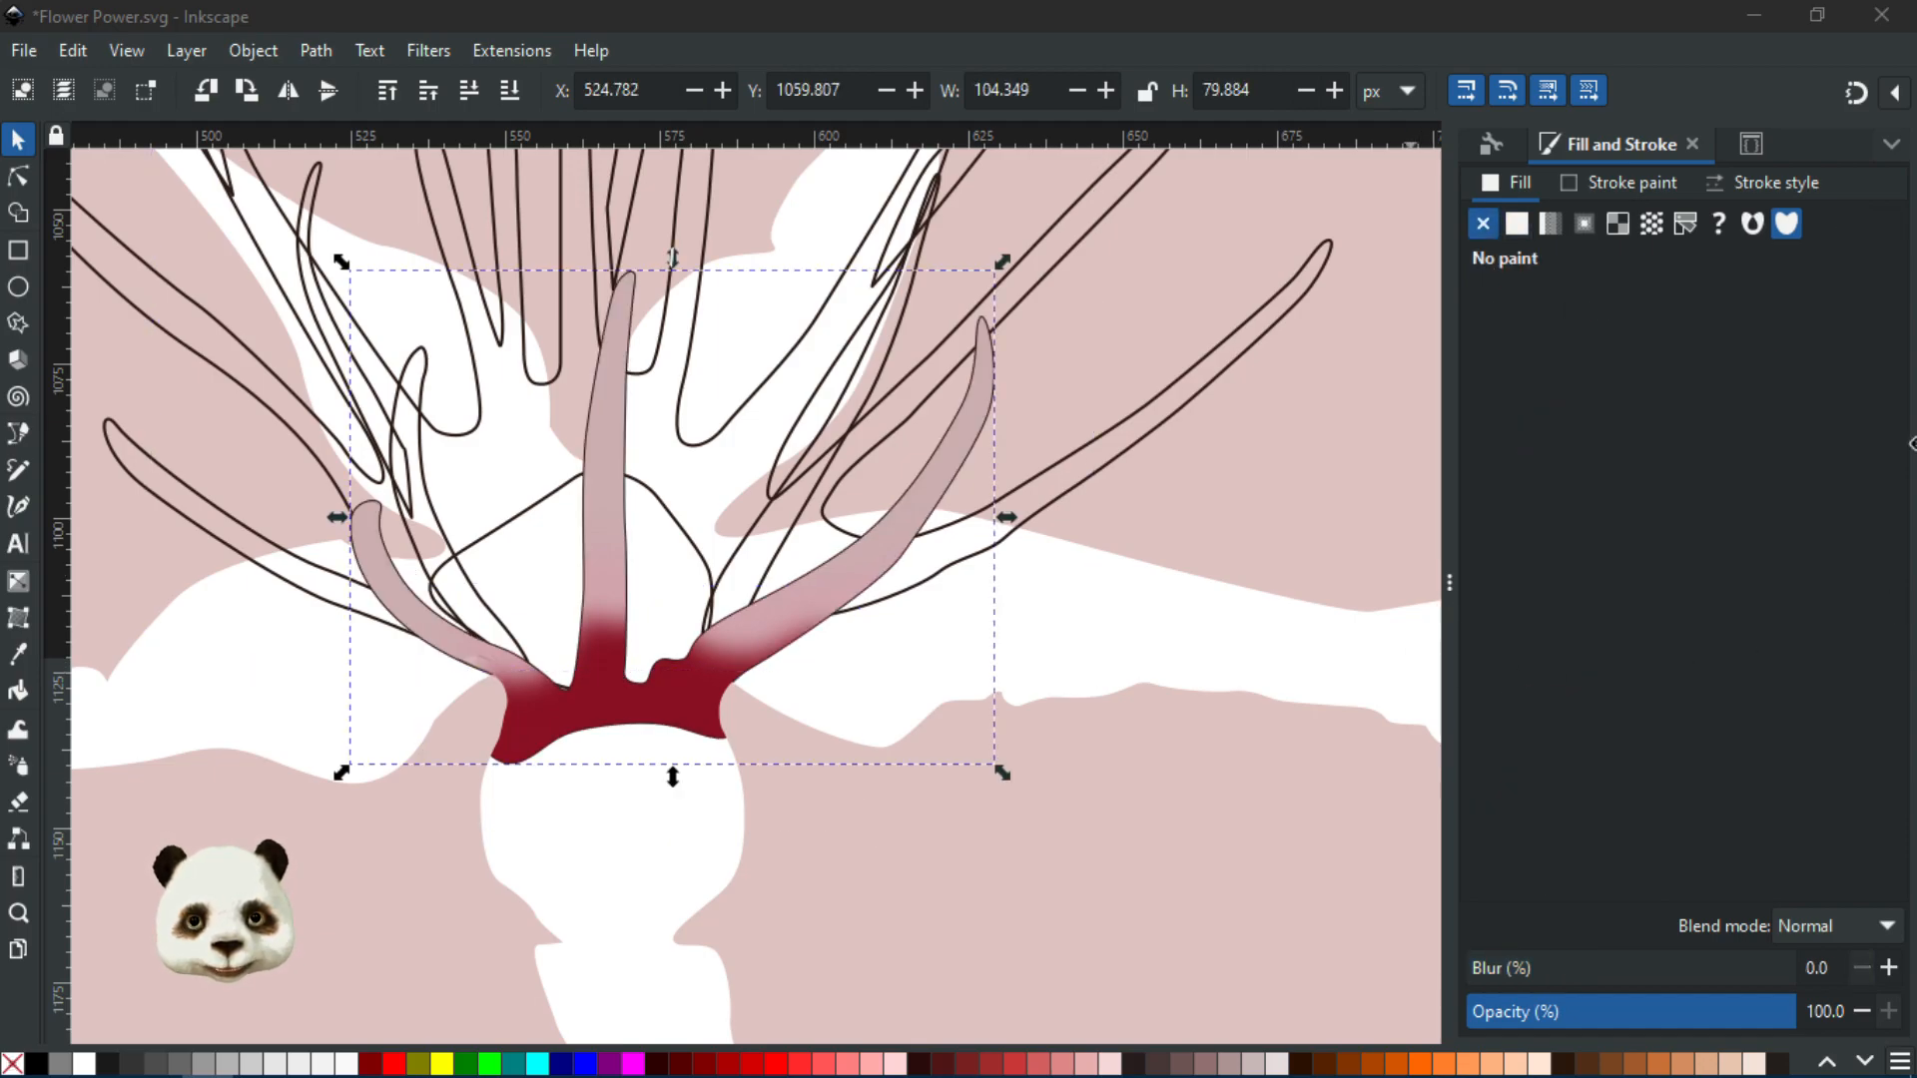
key(Tab)
Delete the larger pale pink shape and reselect the unfilled centre outline
key(Delete)
key(Tab)
scroll(693, 578, down, 4)
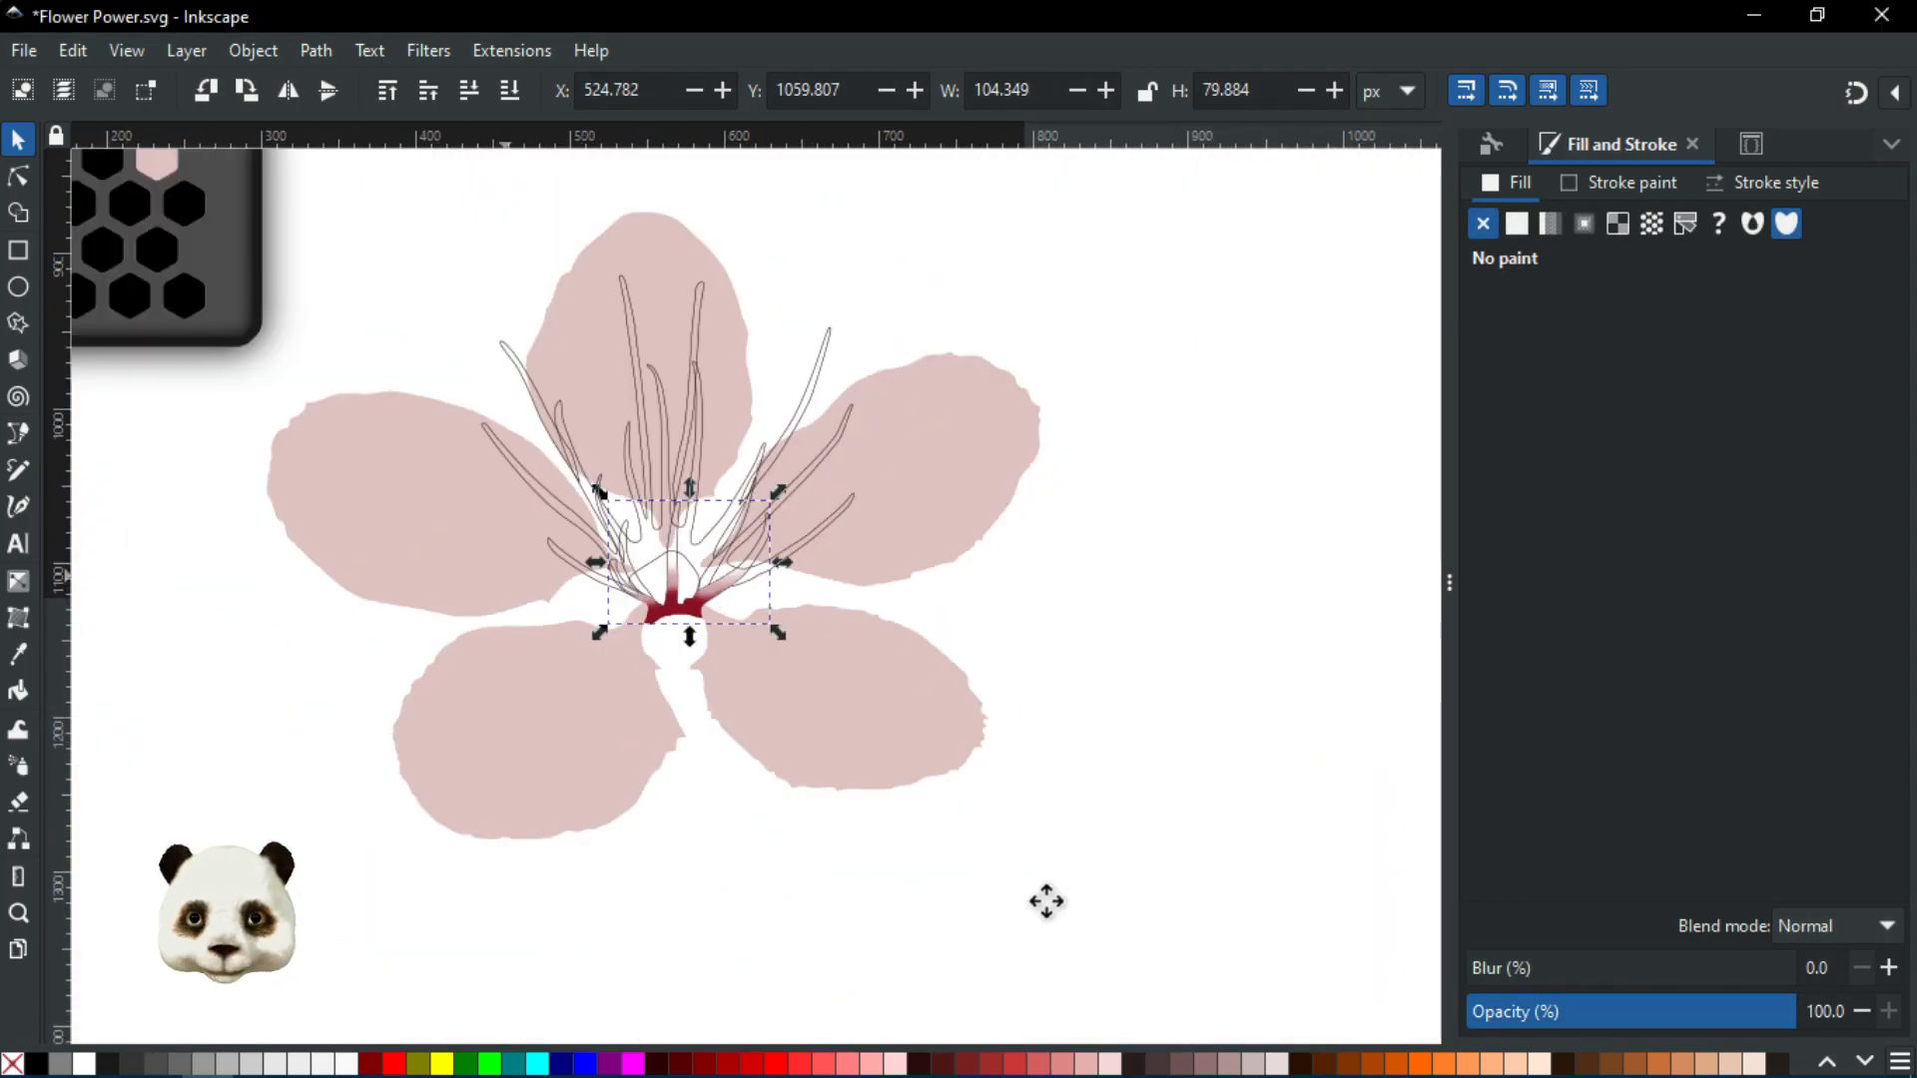
scroll(1021, 896, up, 5)
scroll(1021, 896, left, 8)
Fill the unfilled centre outline with the pale pink cbaeb0 swatch colour
key(d)
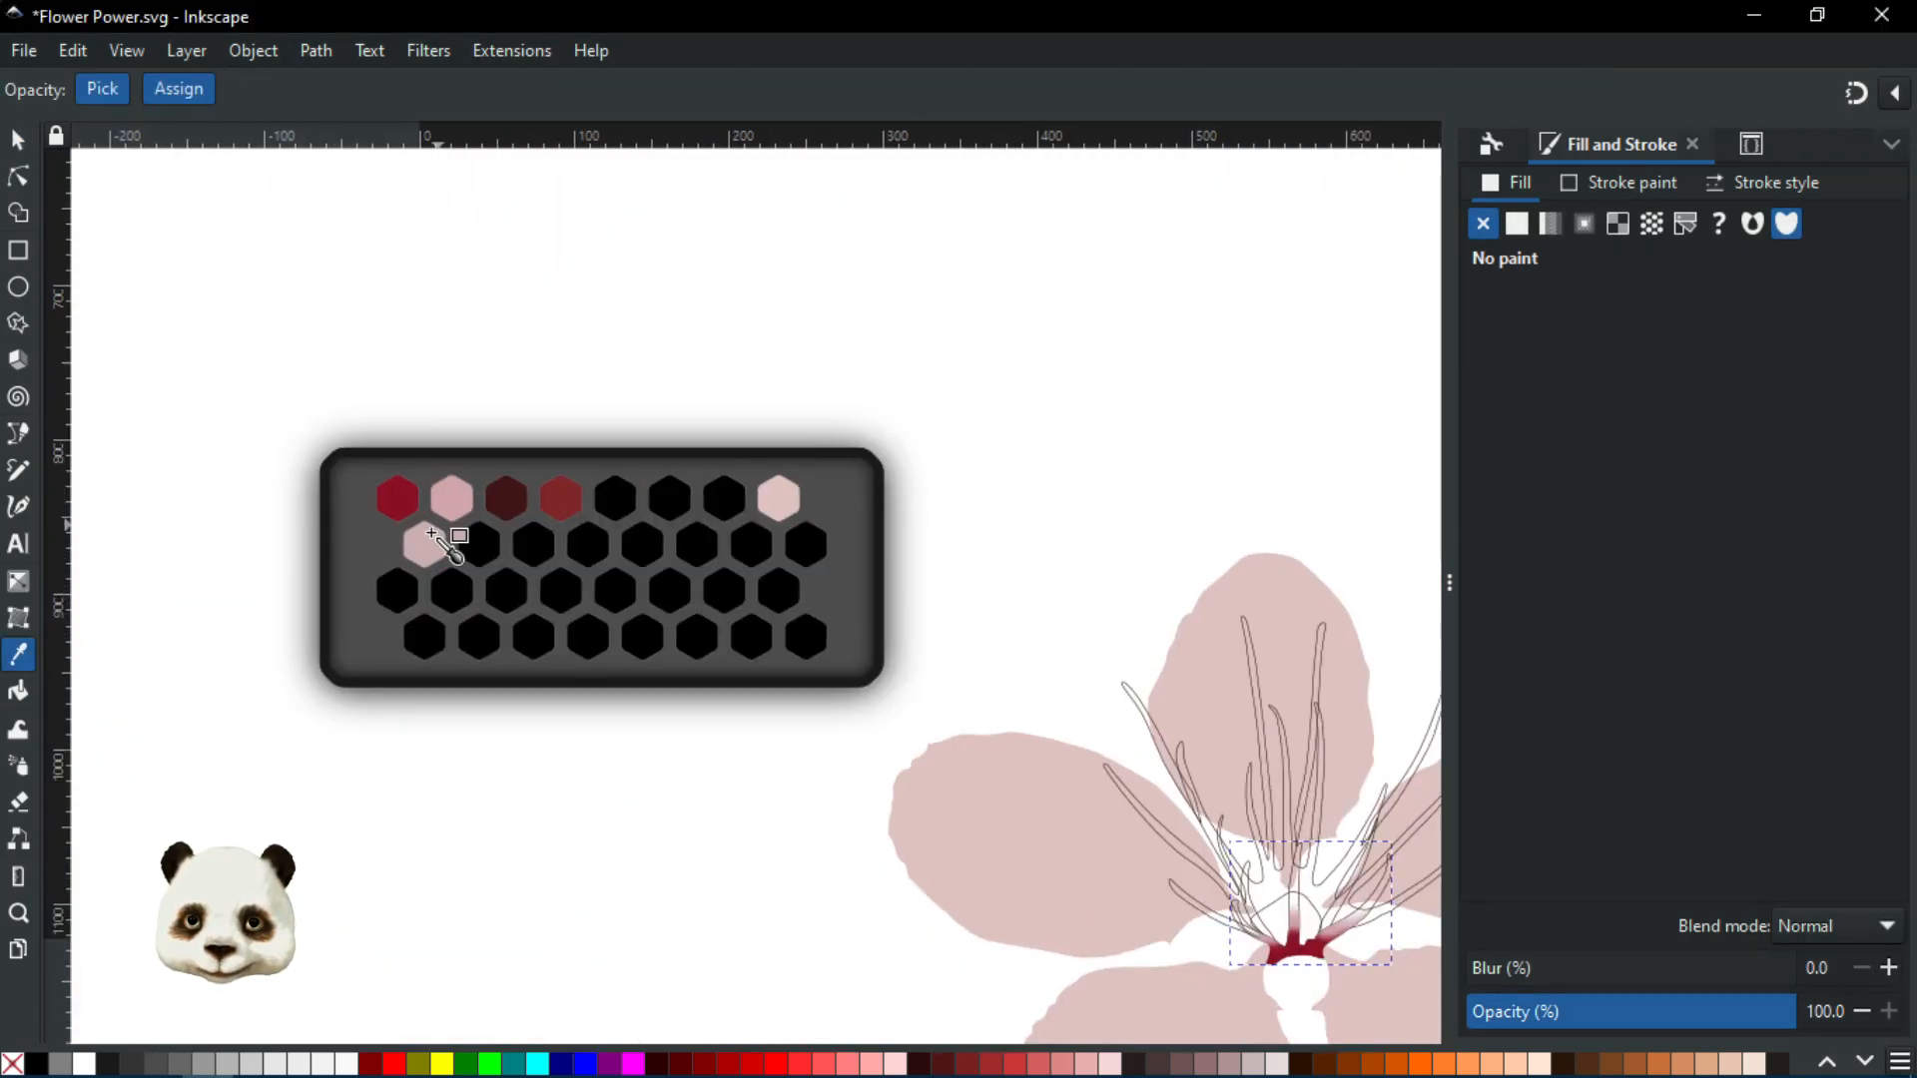
click(431, 536)
scroll(1014, 728, up, 6)
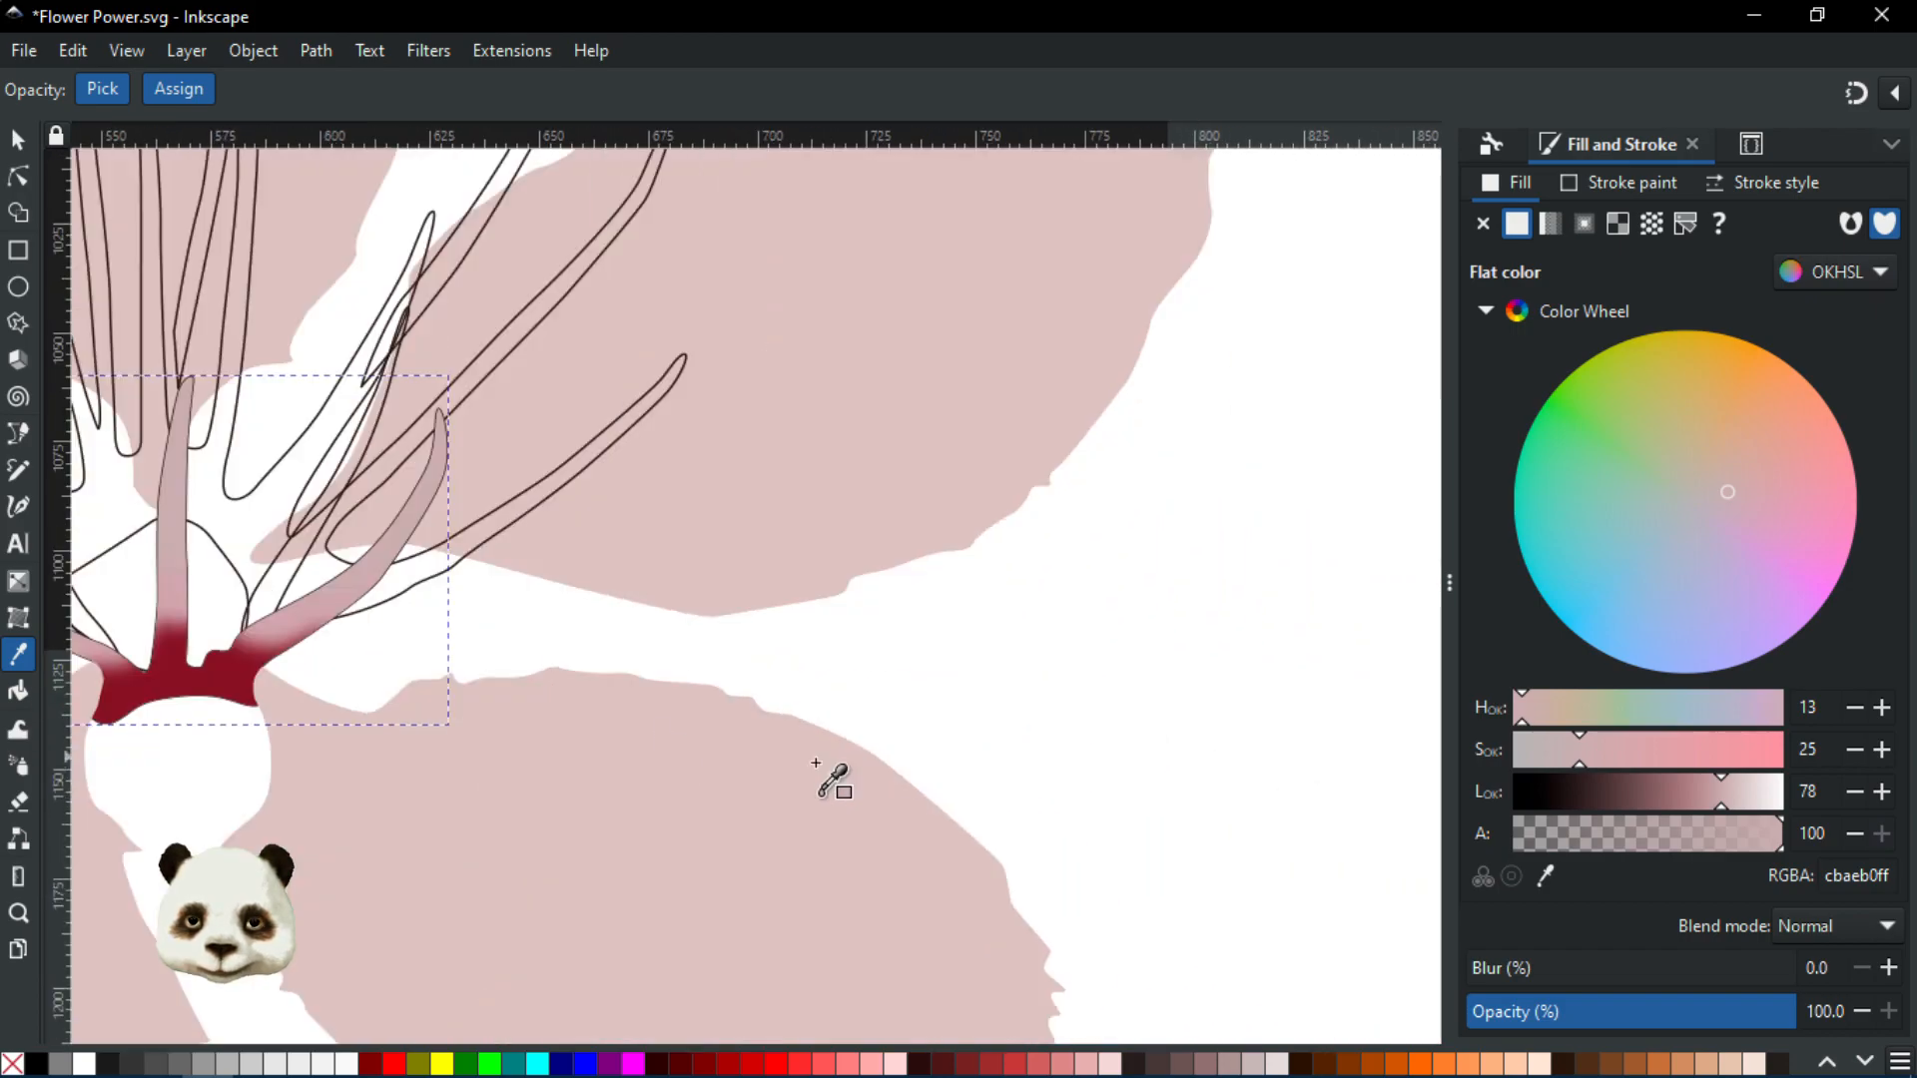
scroll(699, 711, left, 8)
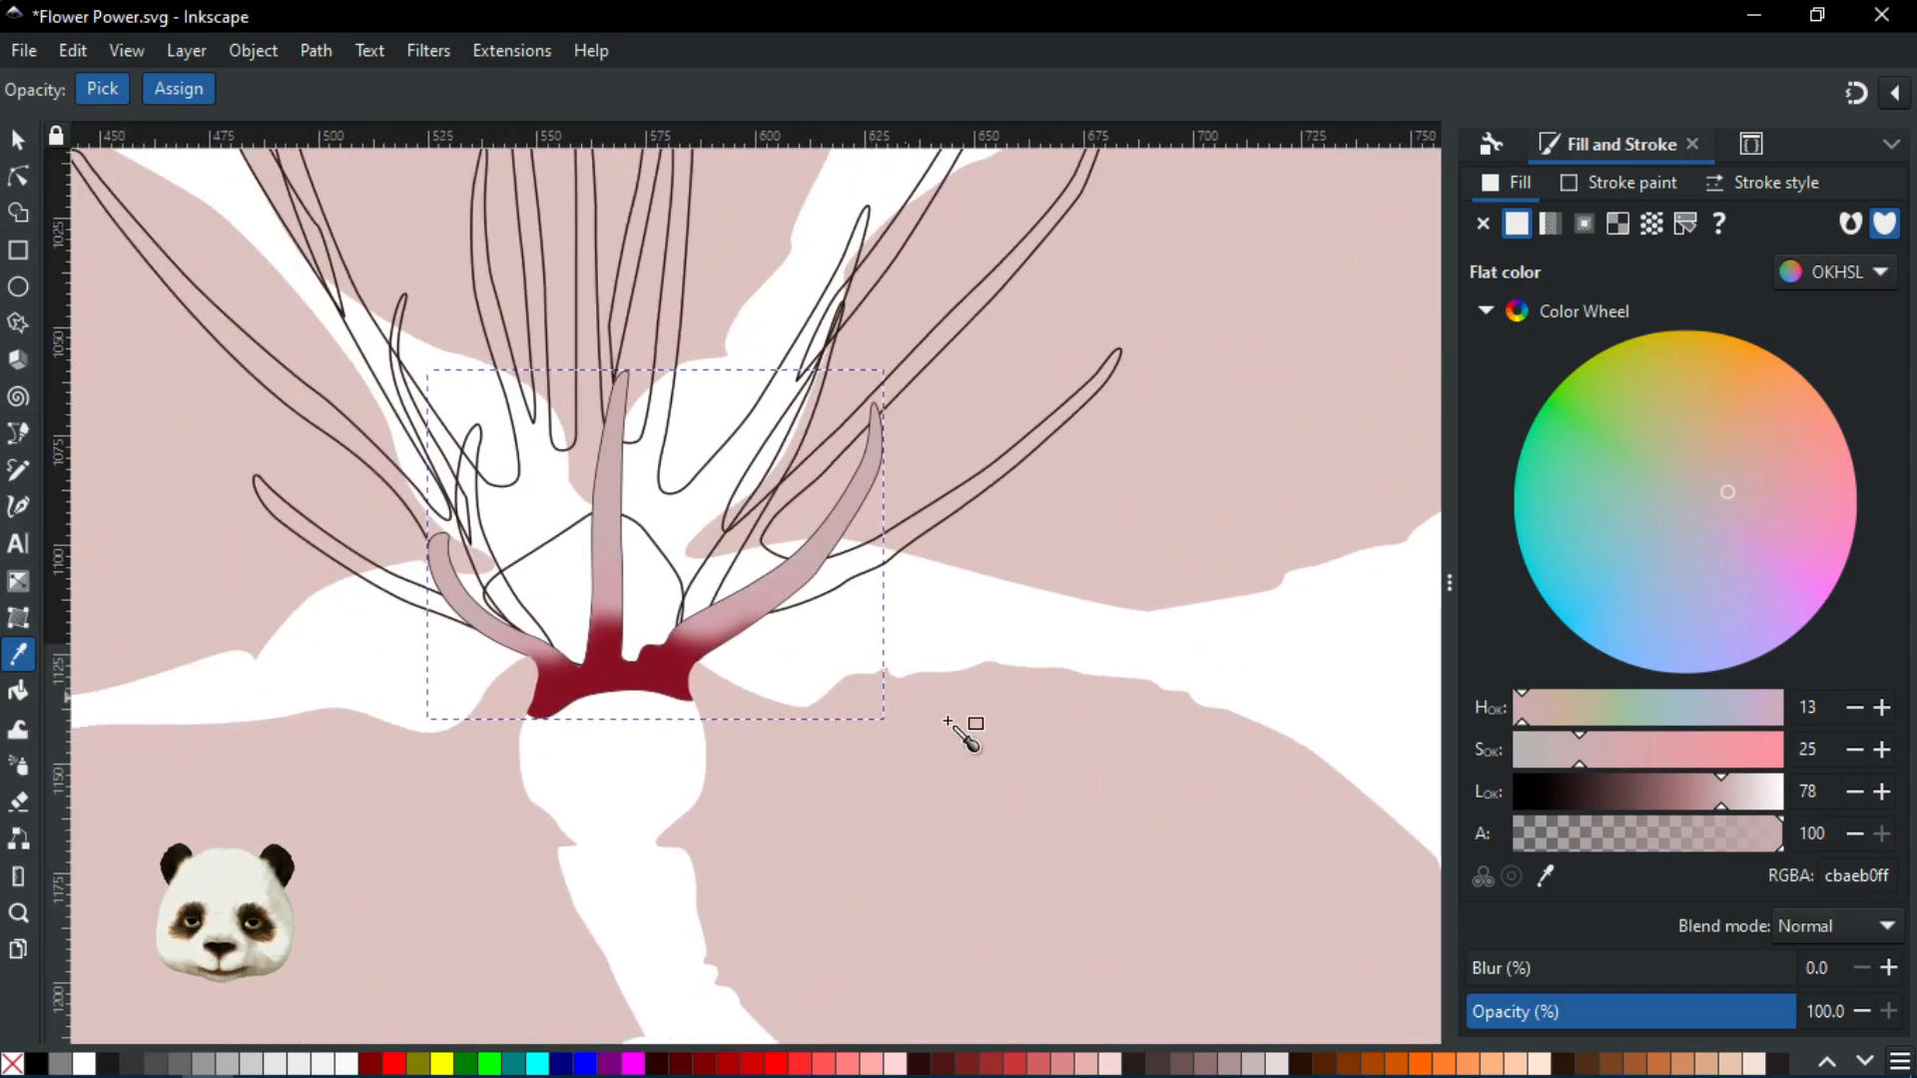
Remove the dark stroke from the stamen shapes, then reopen Layers and Objects
shift+click(14, 1063)
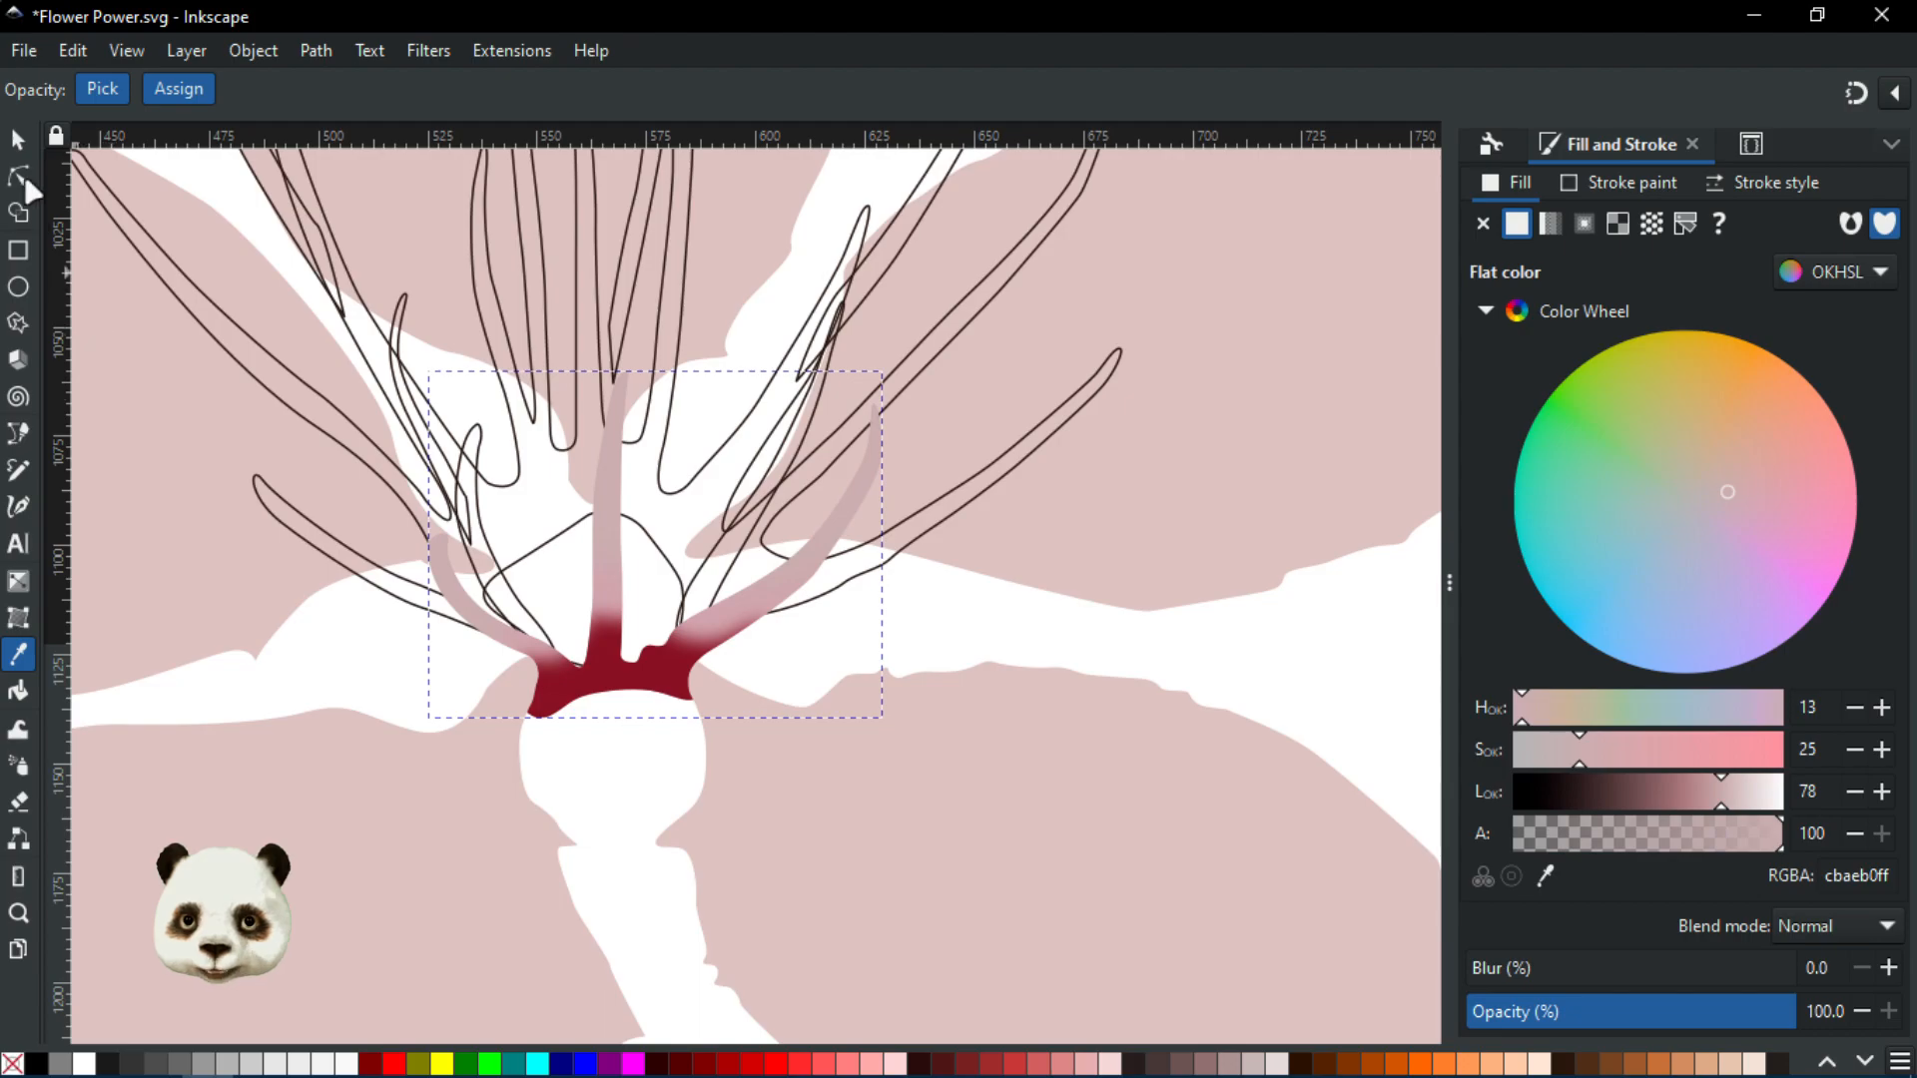
click(17, 138)
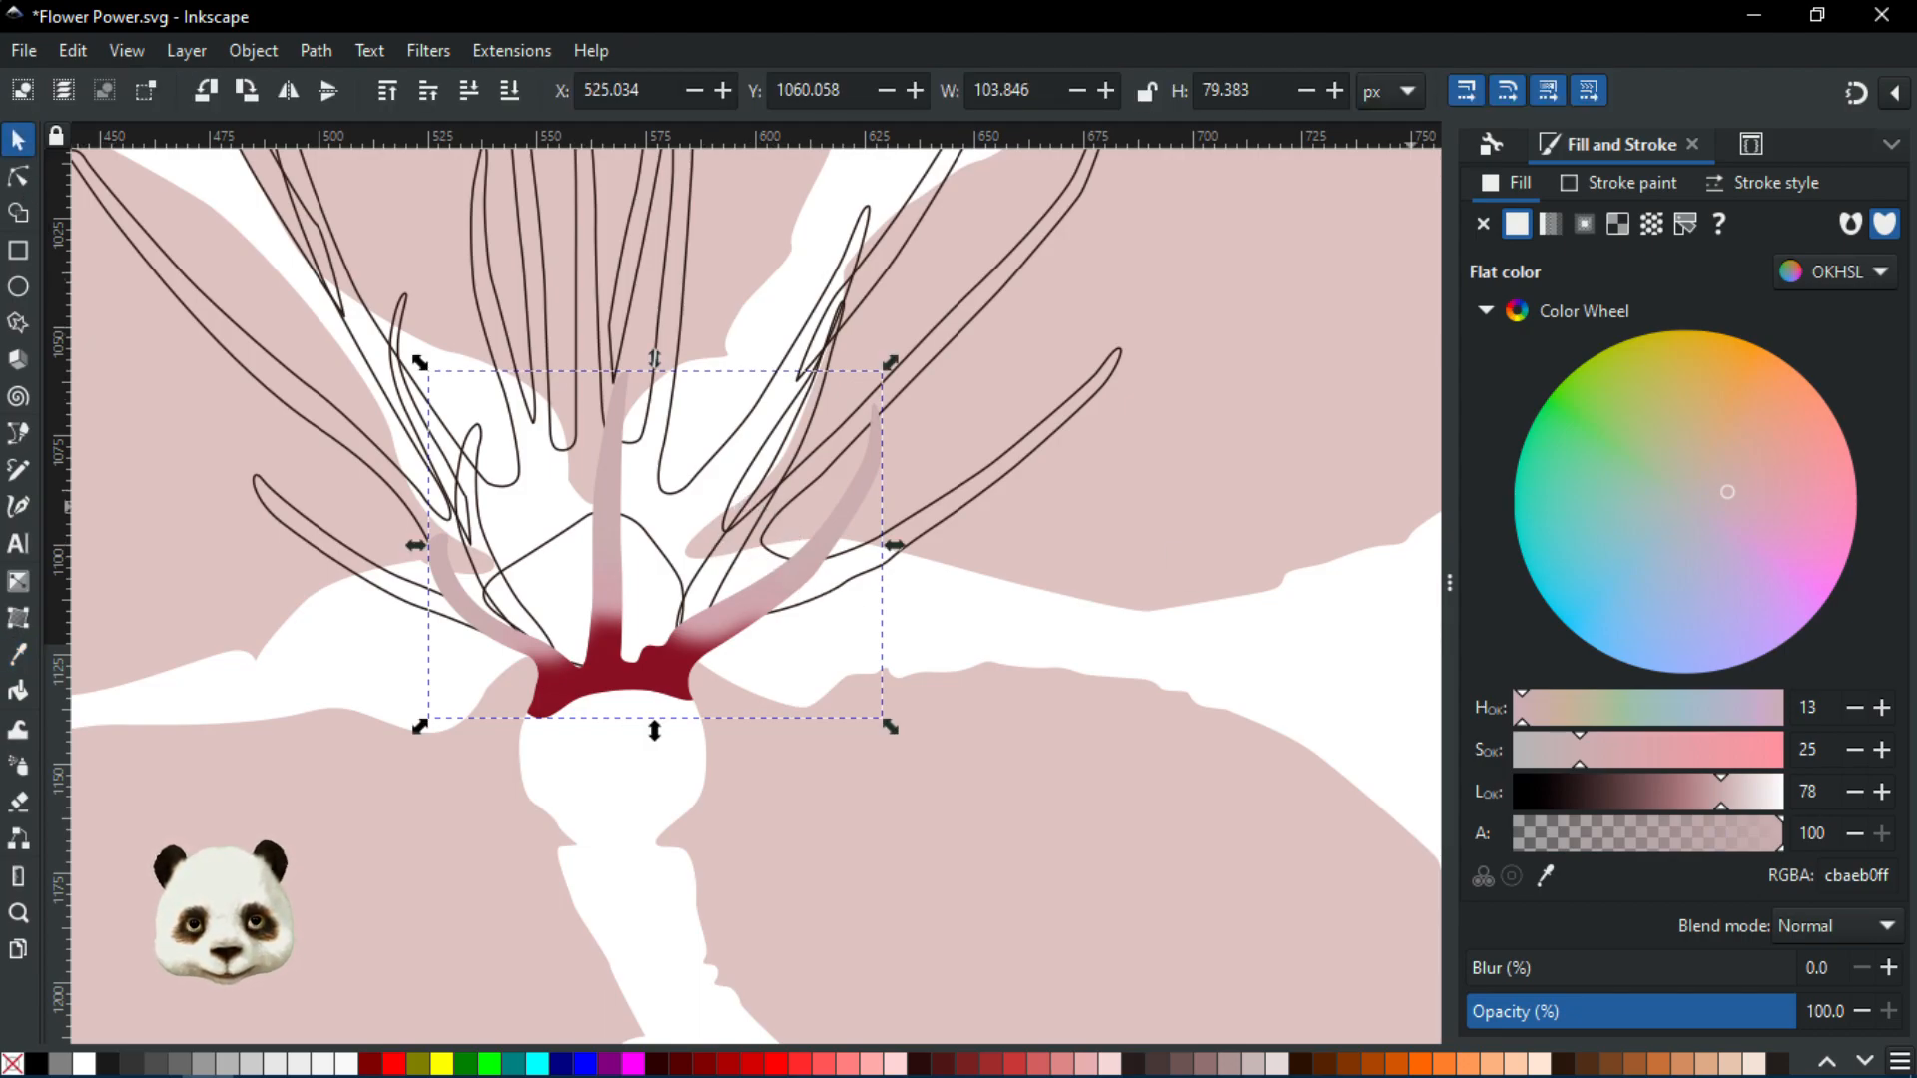
key(ctrl+shift+l)
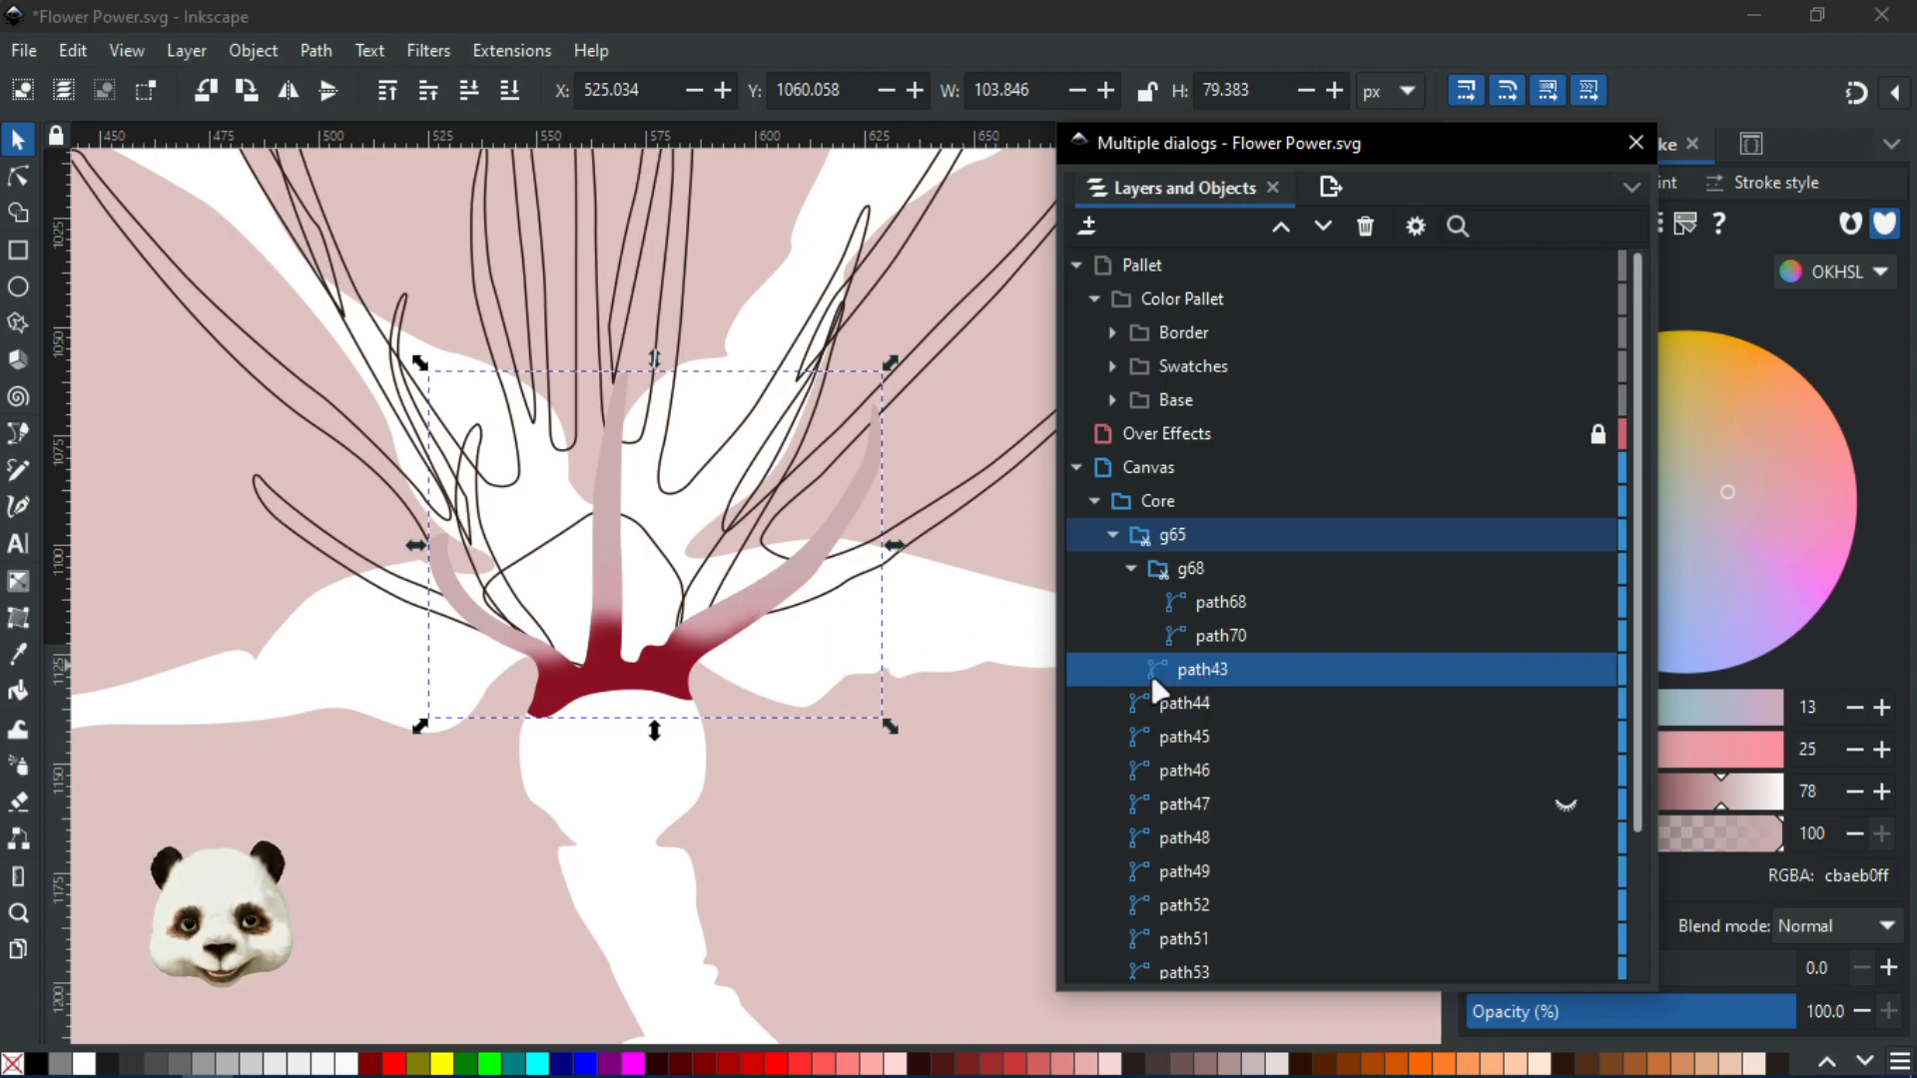
Drag the floating layers window off the canvas and clear the selection
scroll(729, 595, down, 1)
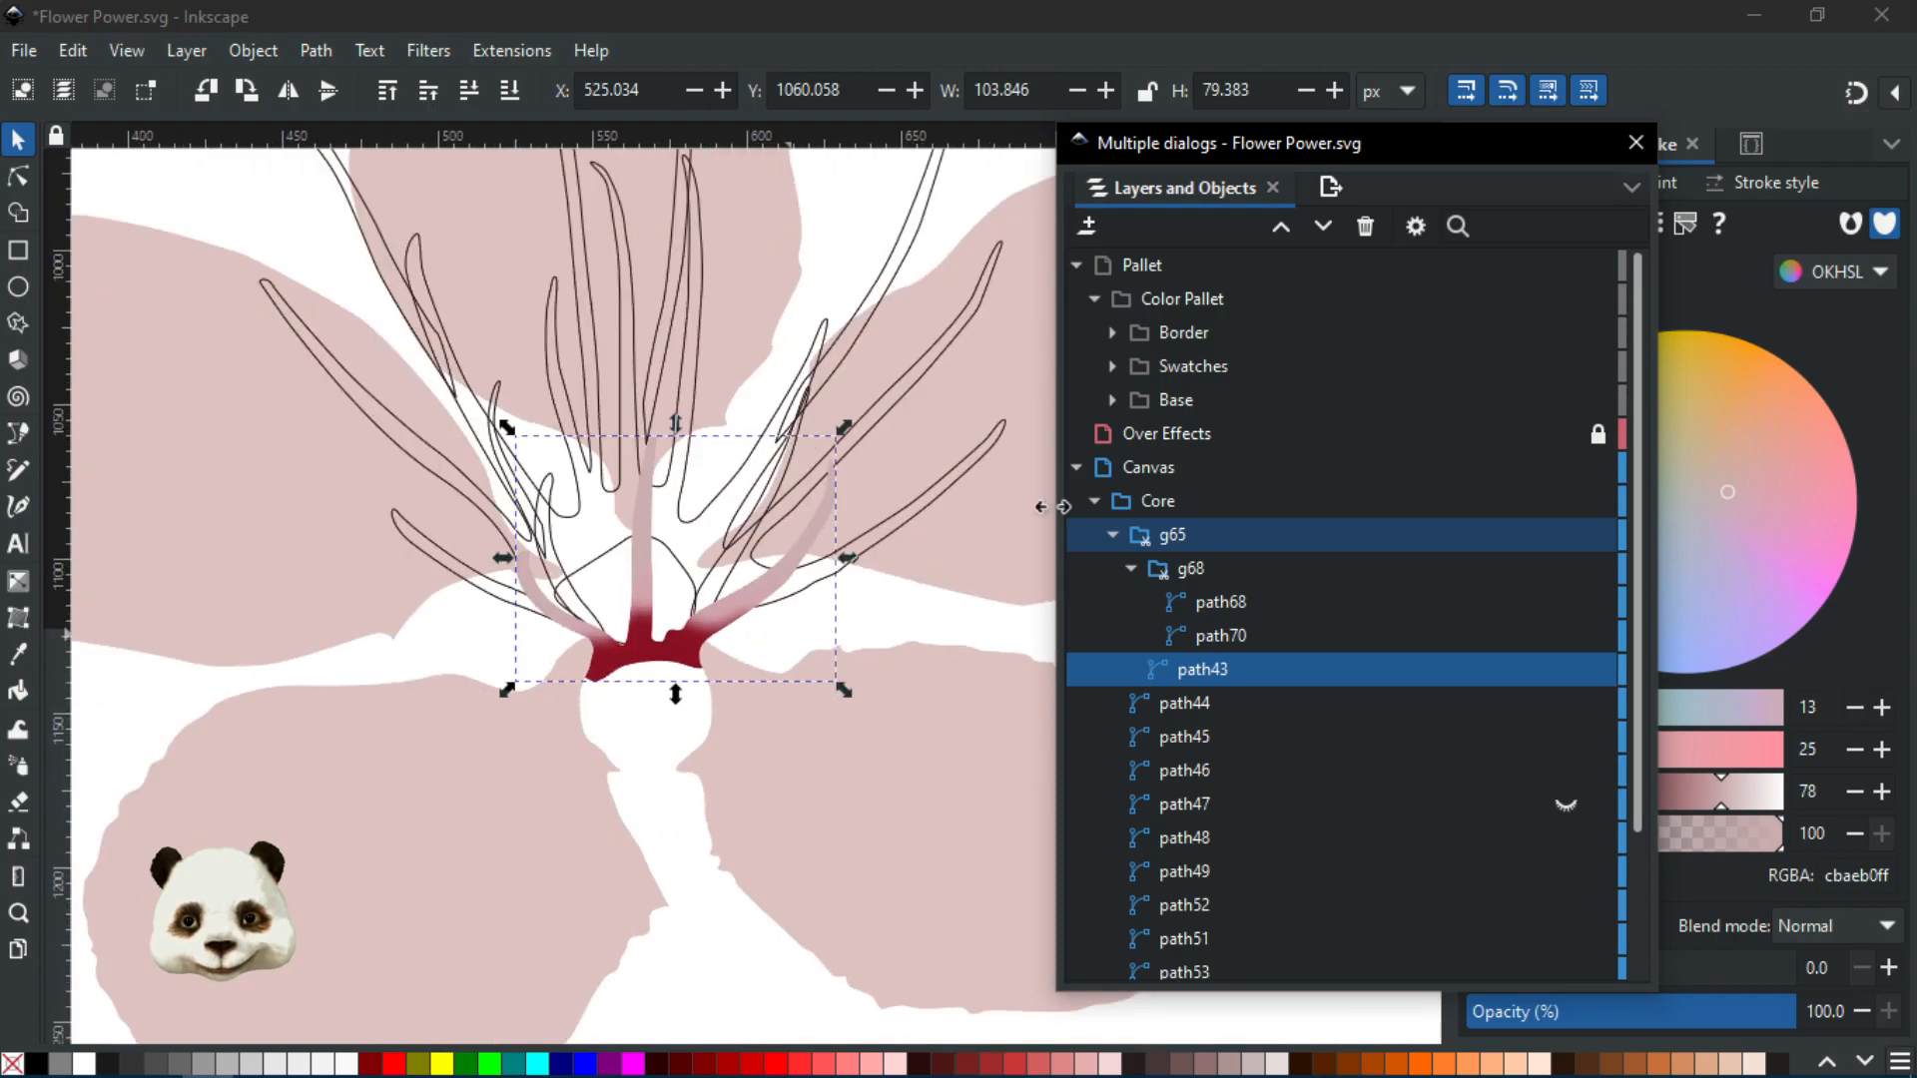
drag(1235, 163, 1916, 160)
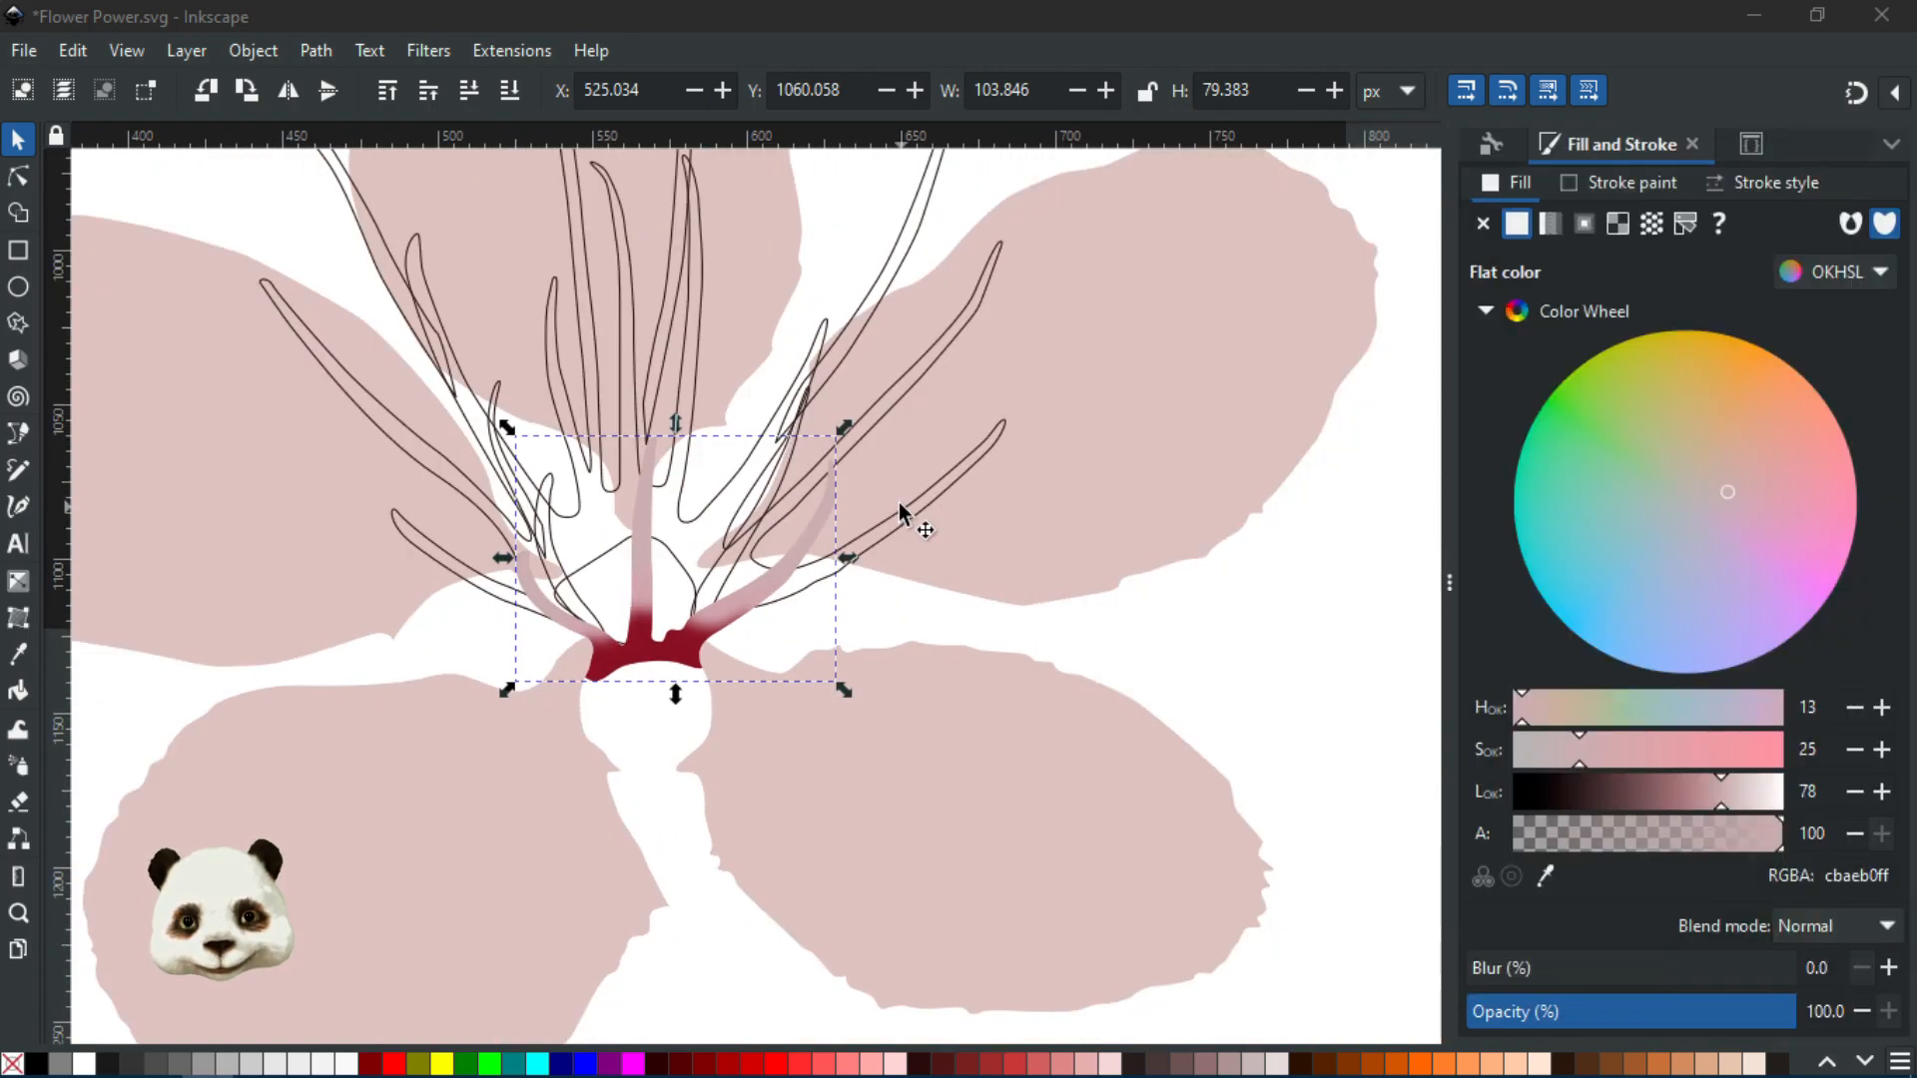
scroll(898, 502, down, 3)
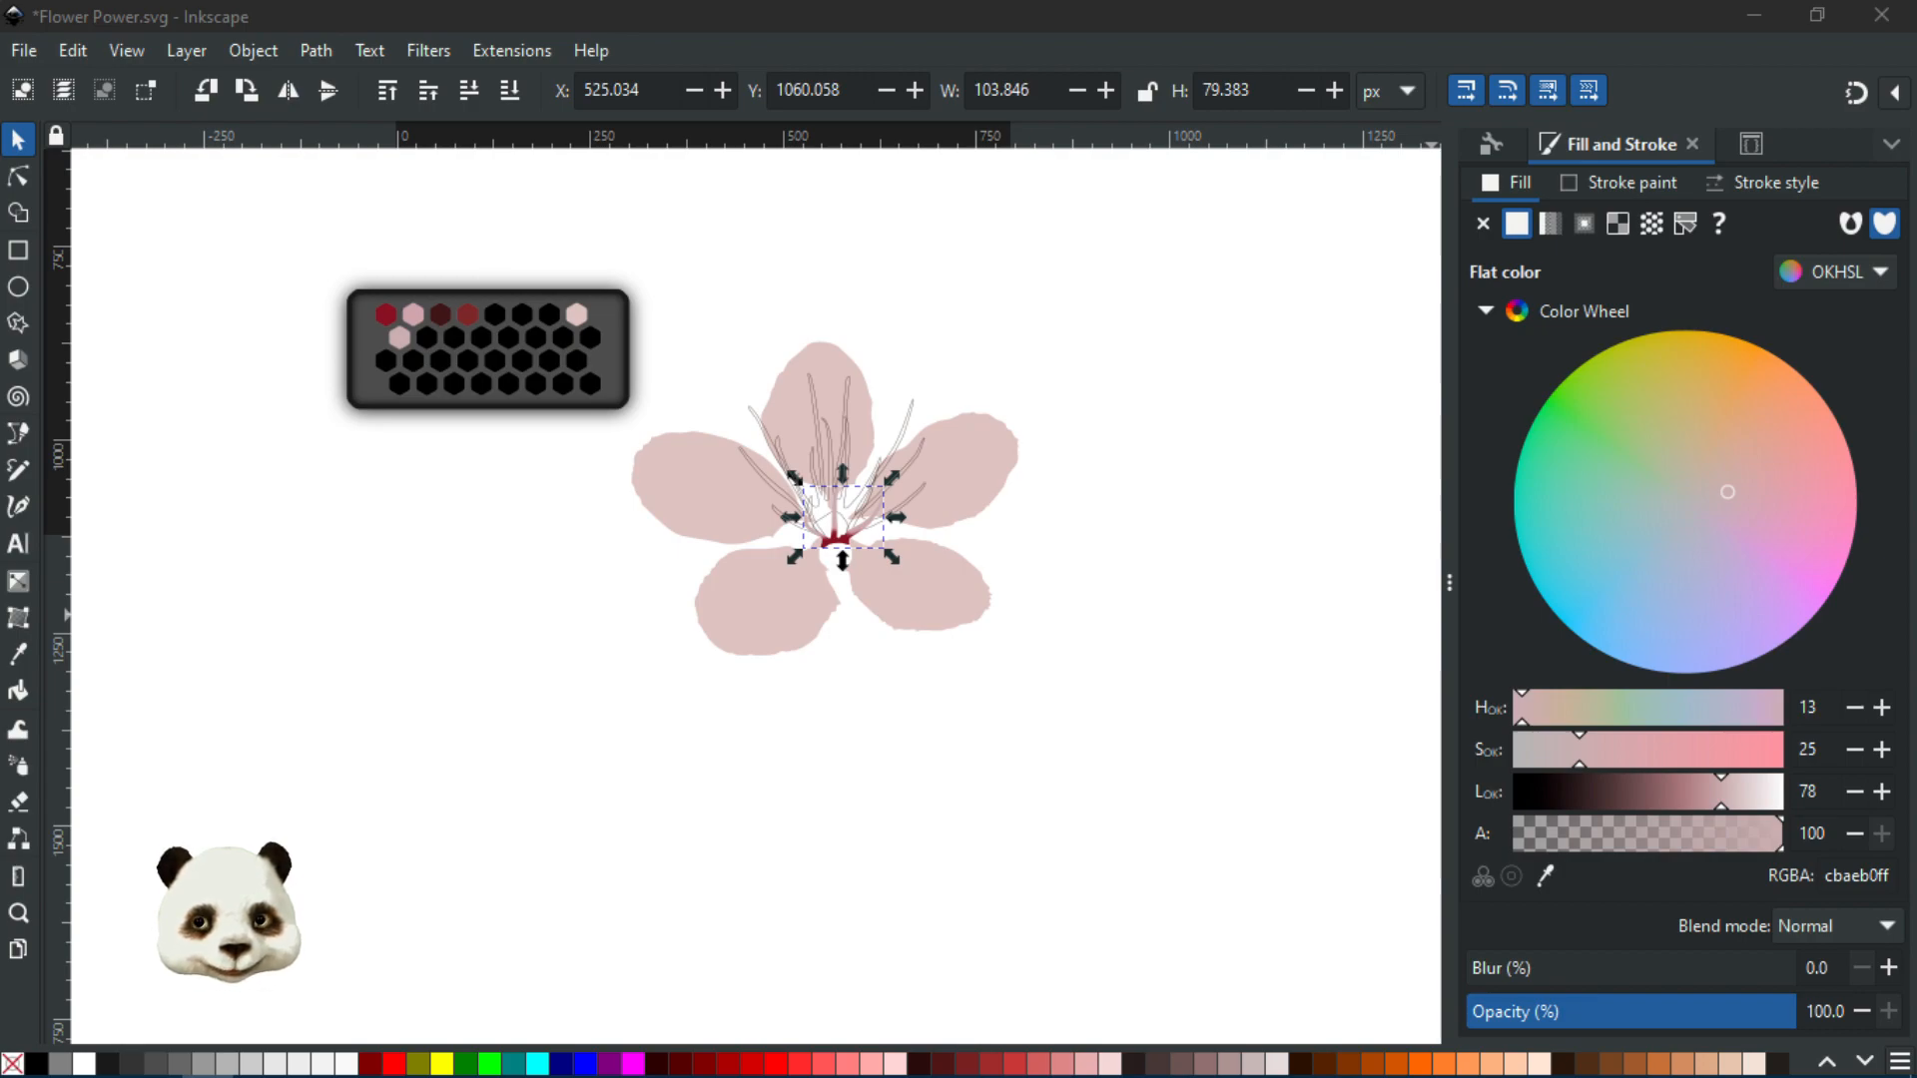
key(Escape)
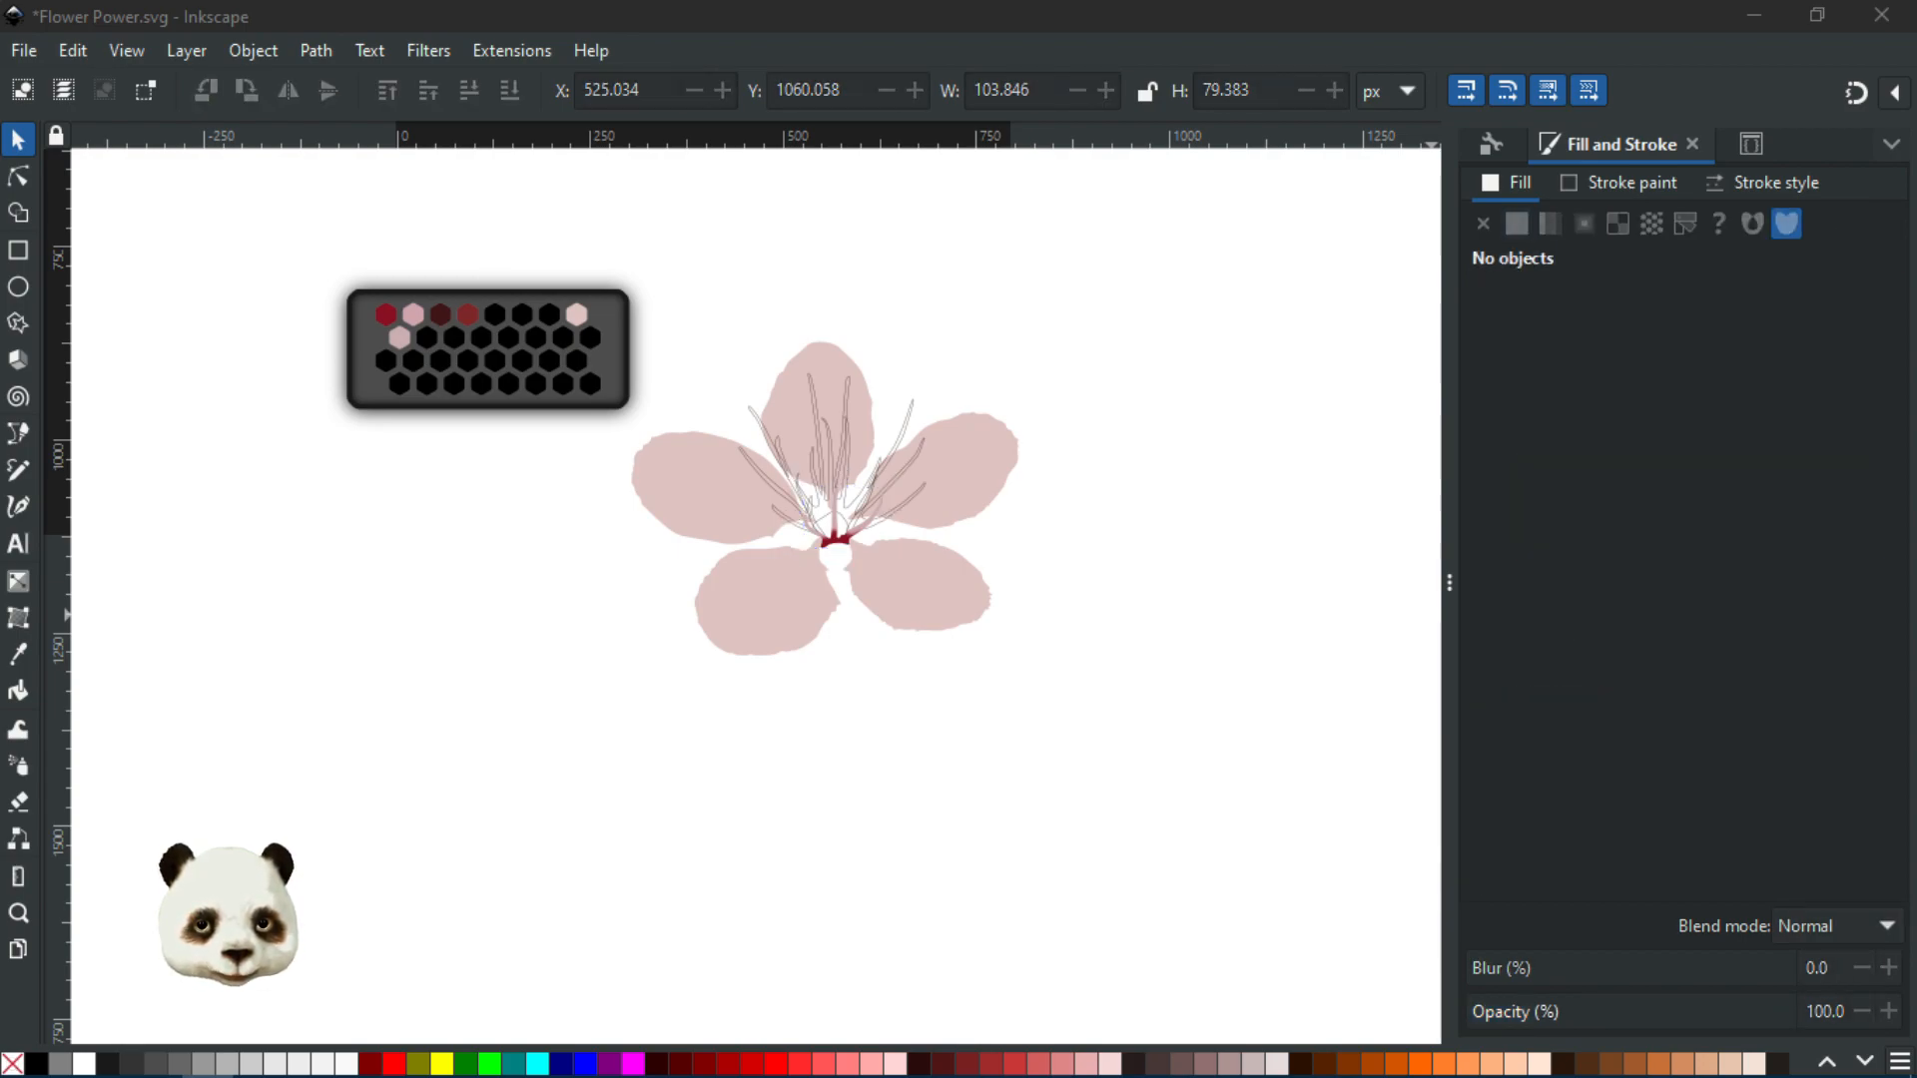
scroll(608, 570, down, 2)
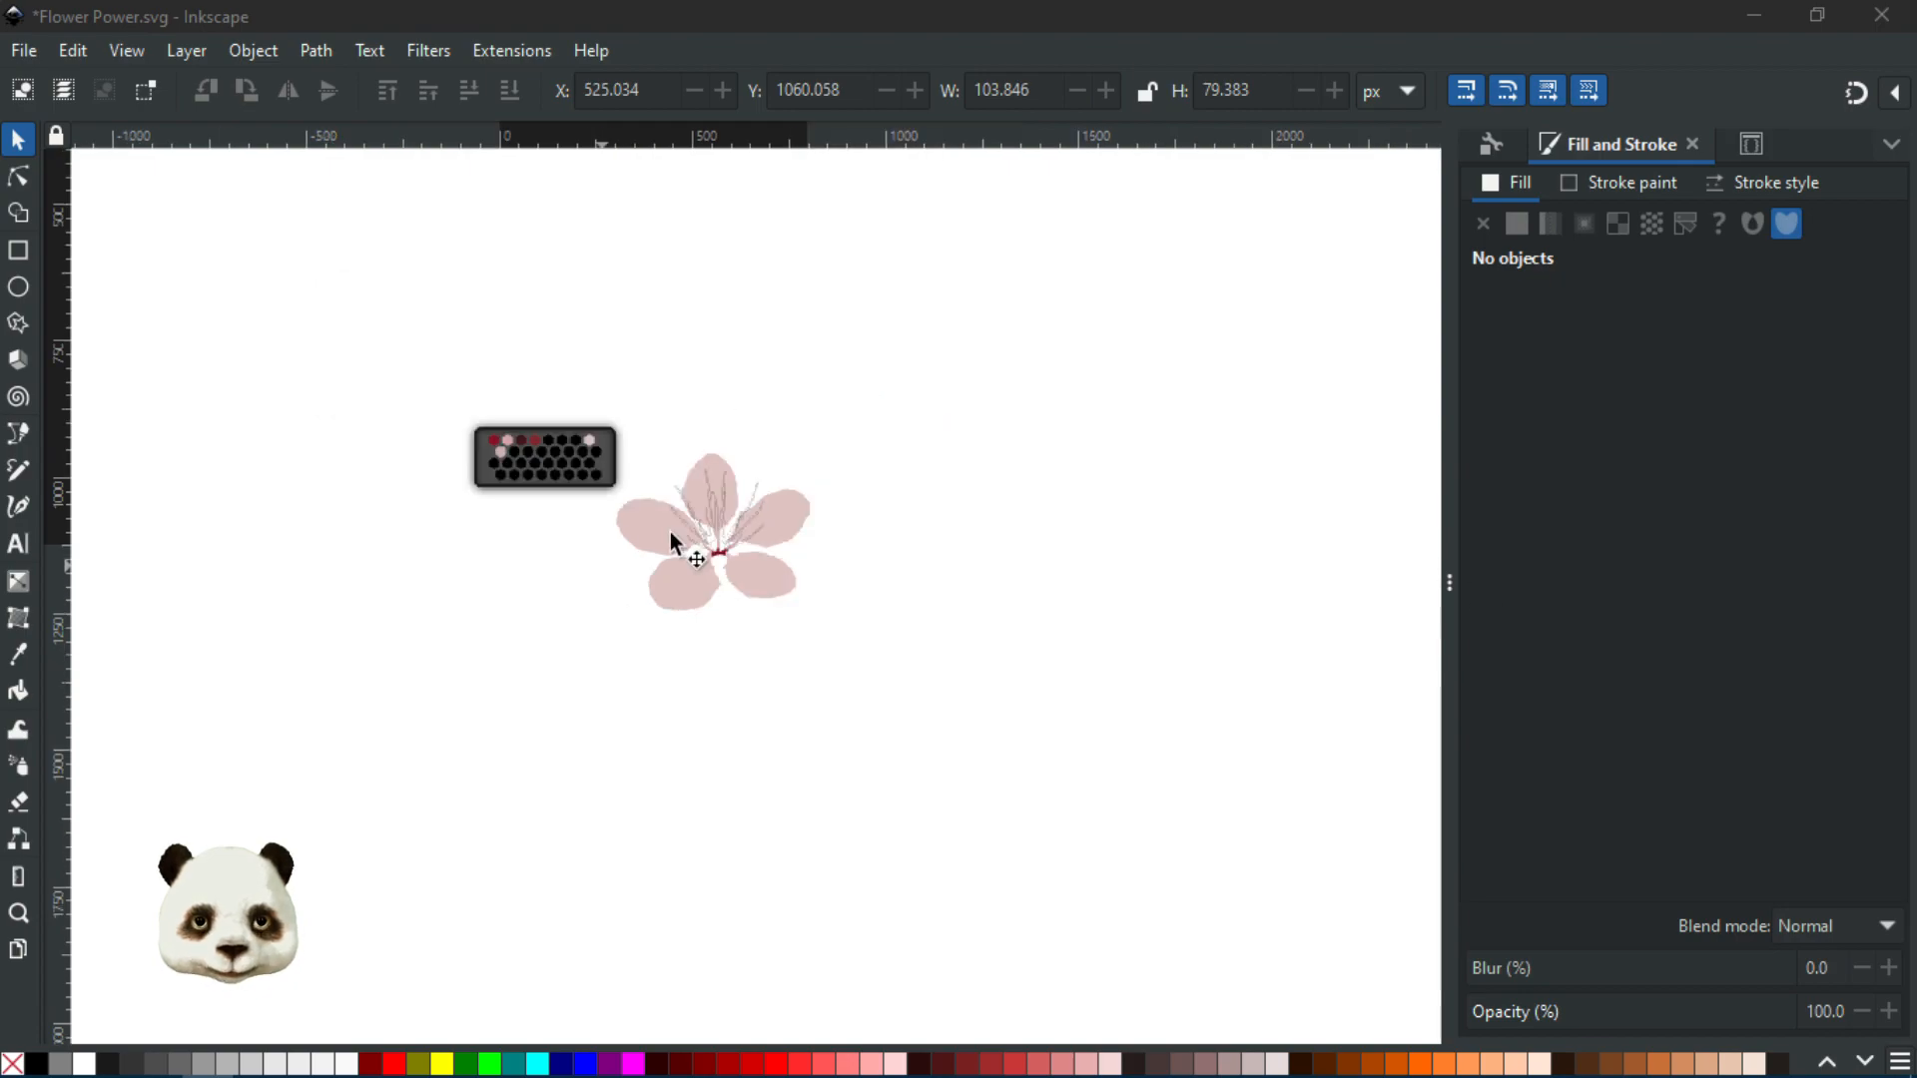
Draw a large rectangle over the flower and drop its saturation to about 12, giving c0b2b3
click(19, 252)
mouse_move(205, 221)
mouse_down()
mouse_move(1051, 754)
mouse_move(1265, 802)
mouse_move(1262, 847)
mouse_move(1274, 834)
mouse_move(1249, 869)
mouse_up()
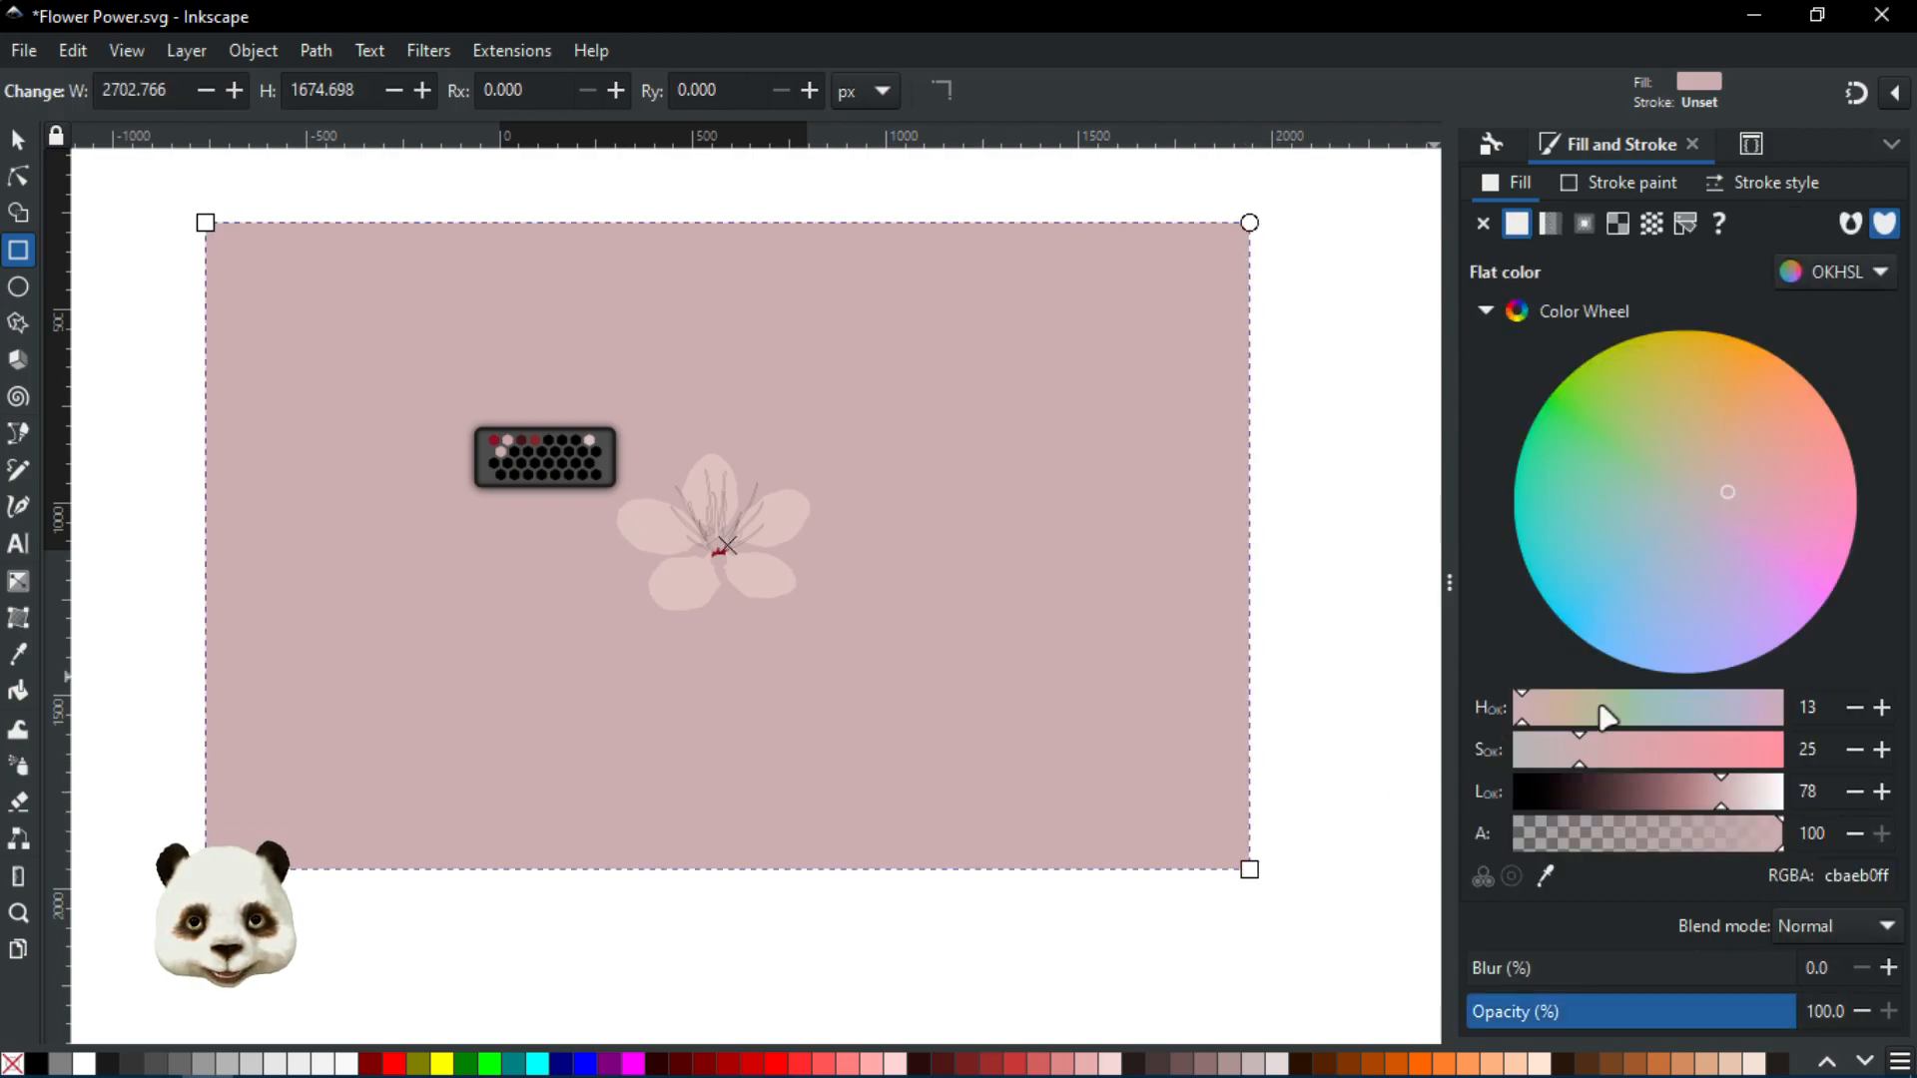
drag(1589, 767, 1542, 767)
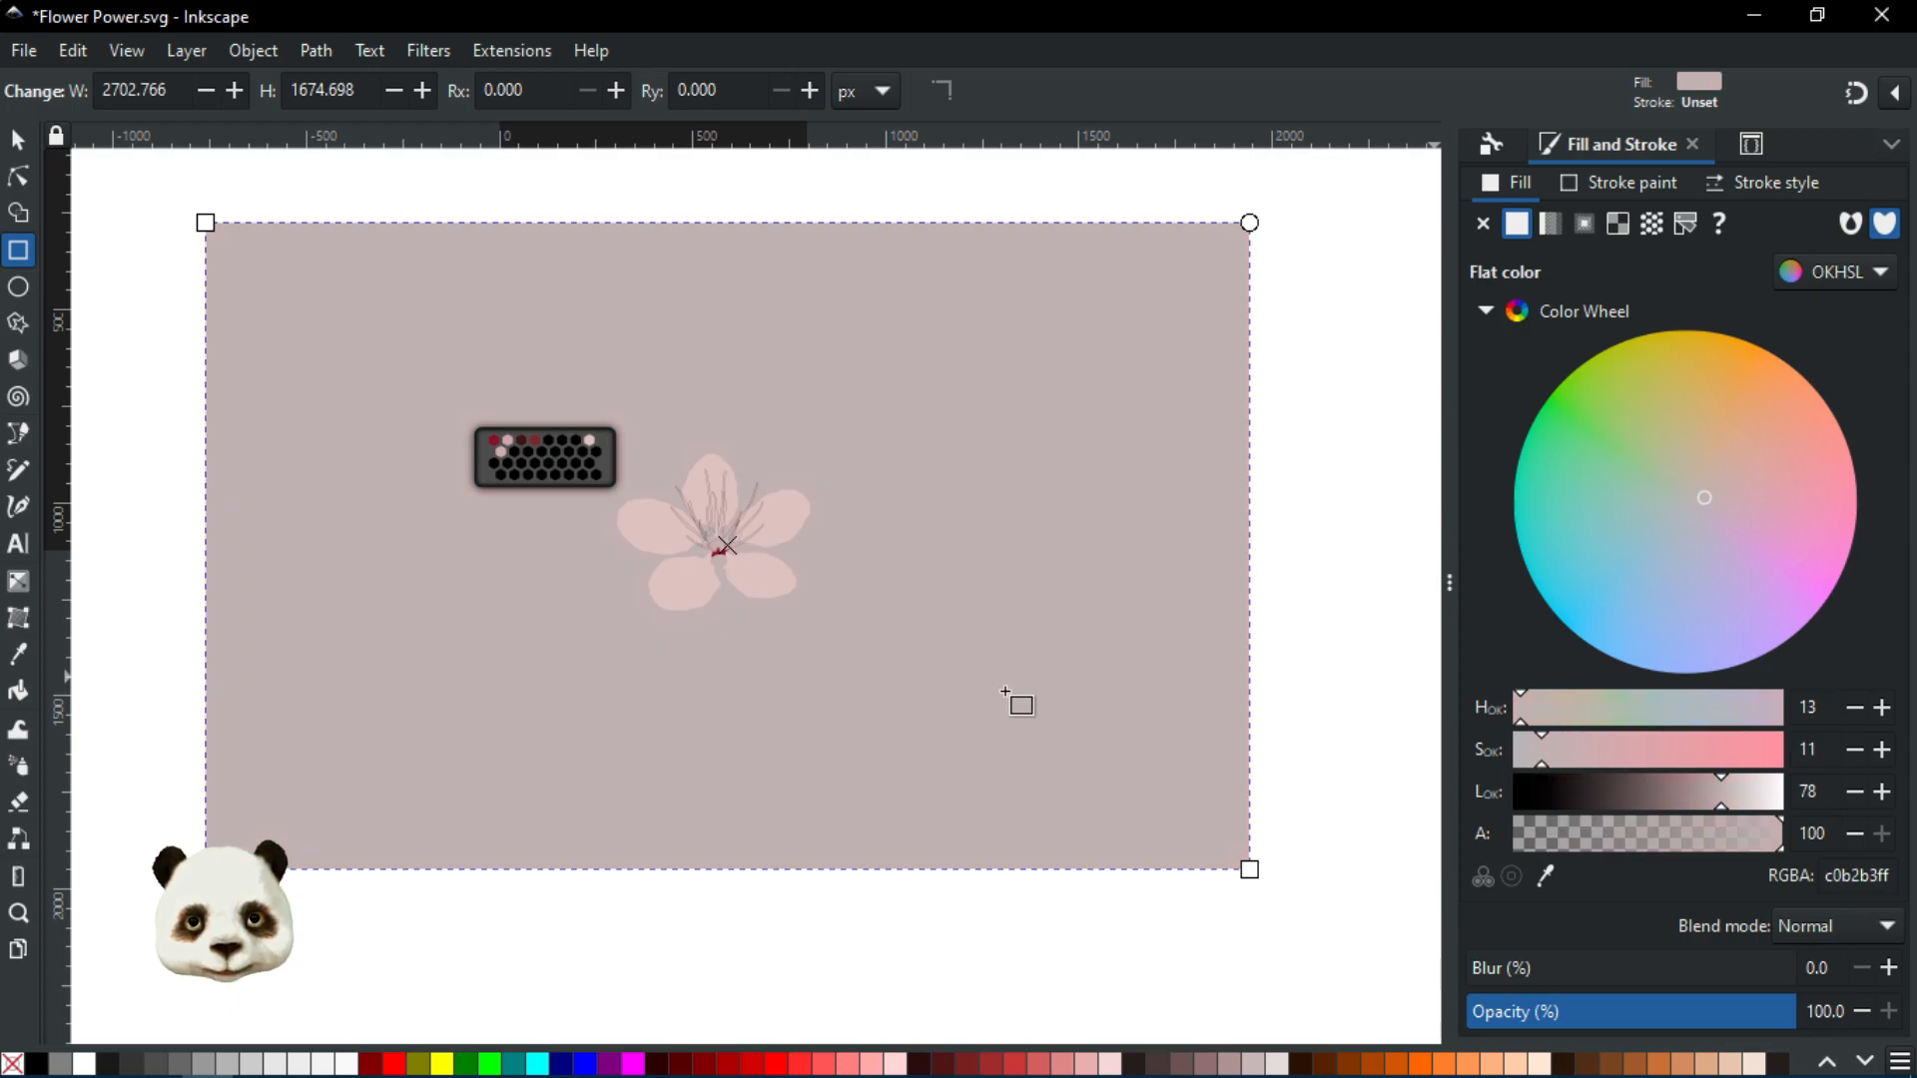
Zoom and pan across the stamens to check the muted rectangle against the flower
scroll(695, 604, up, 2)
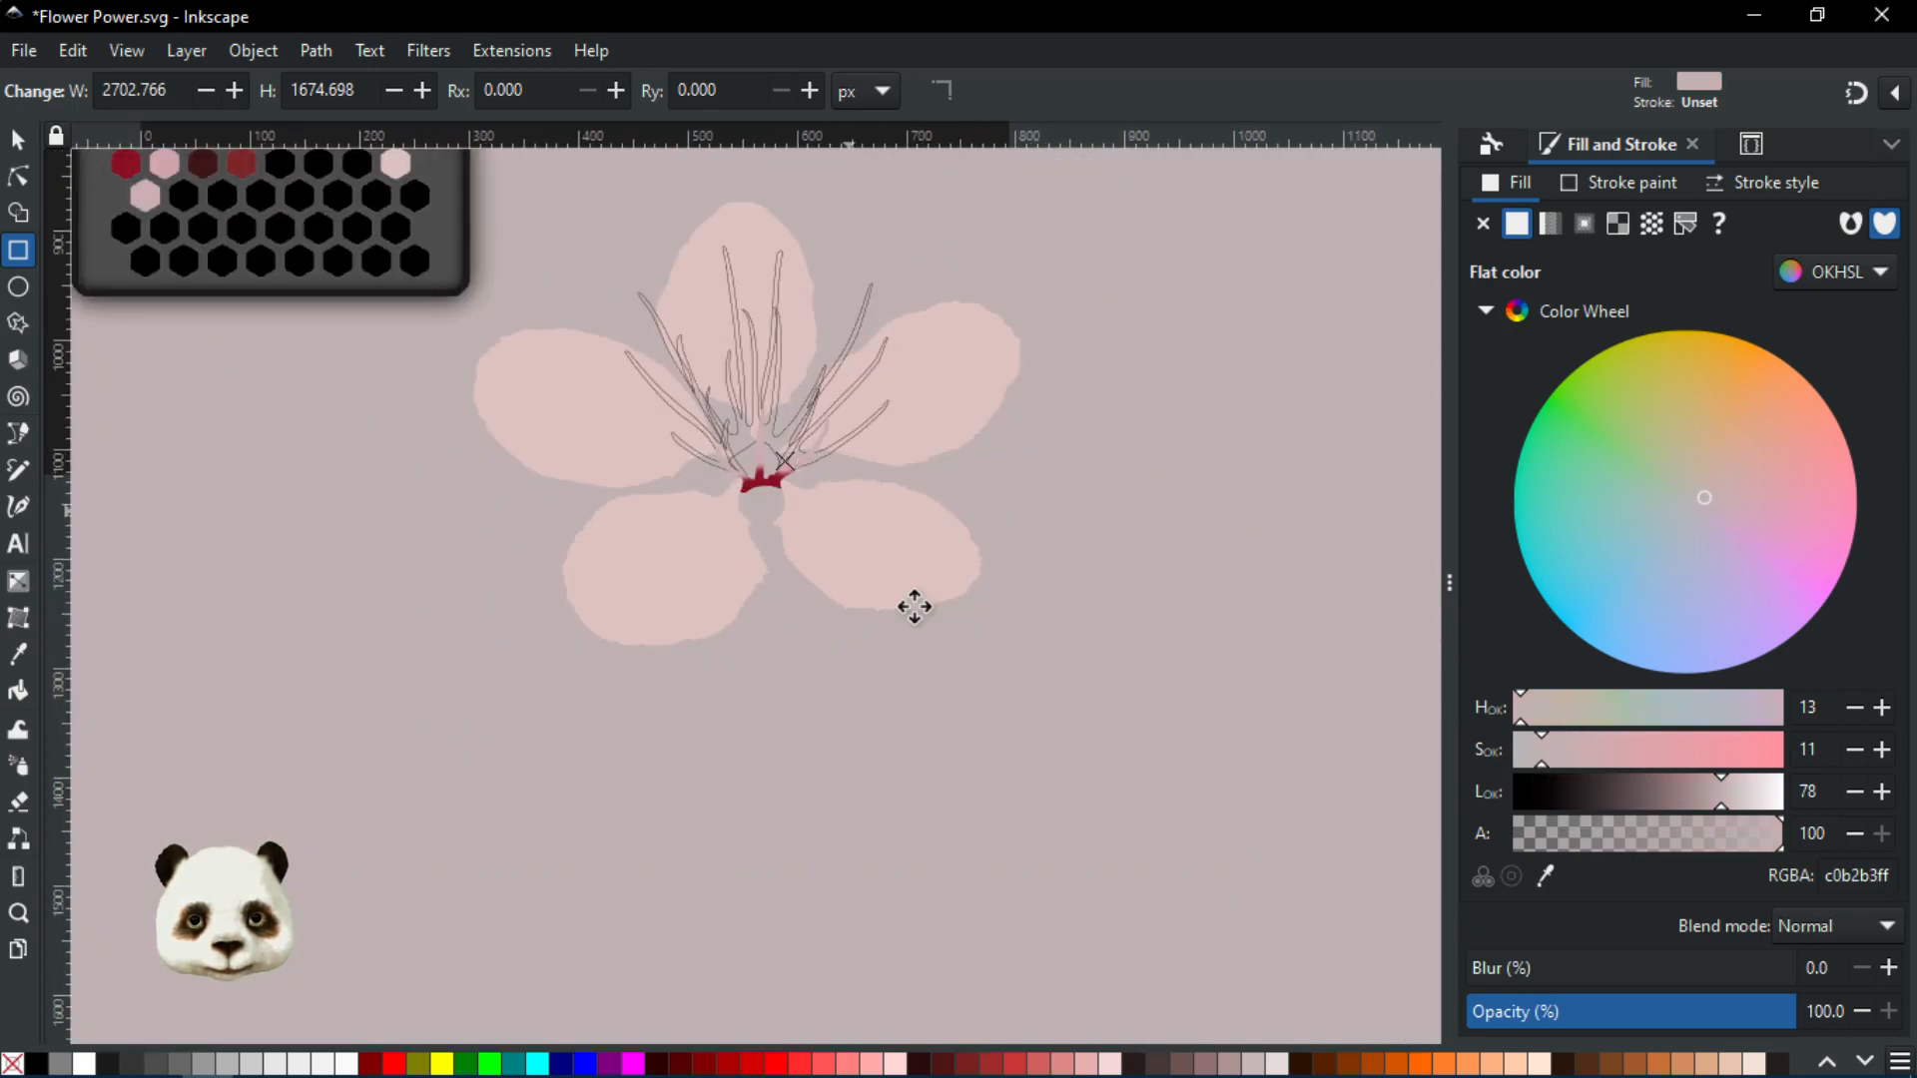
scroll(899, 702, up, 1)
scroll(899, 702, up, 1)
scroll(899, 689, up, 2)
scroll(893, 687, down, 1)
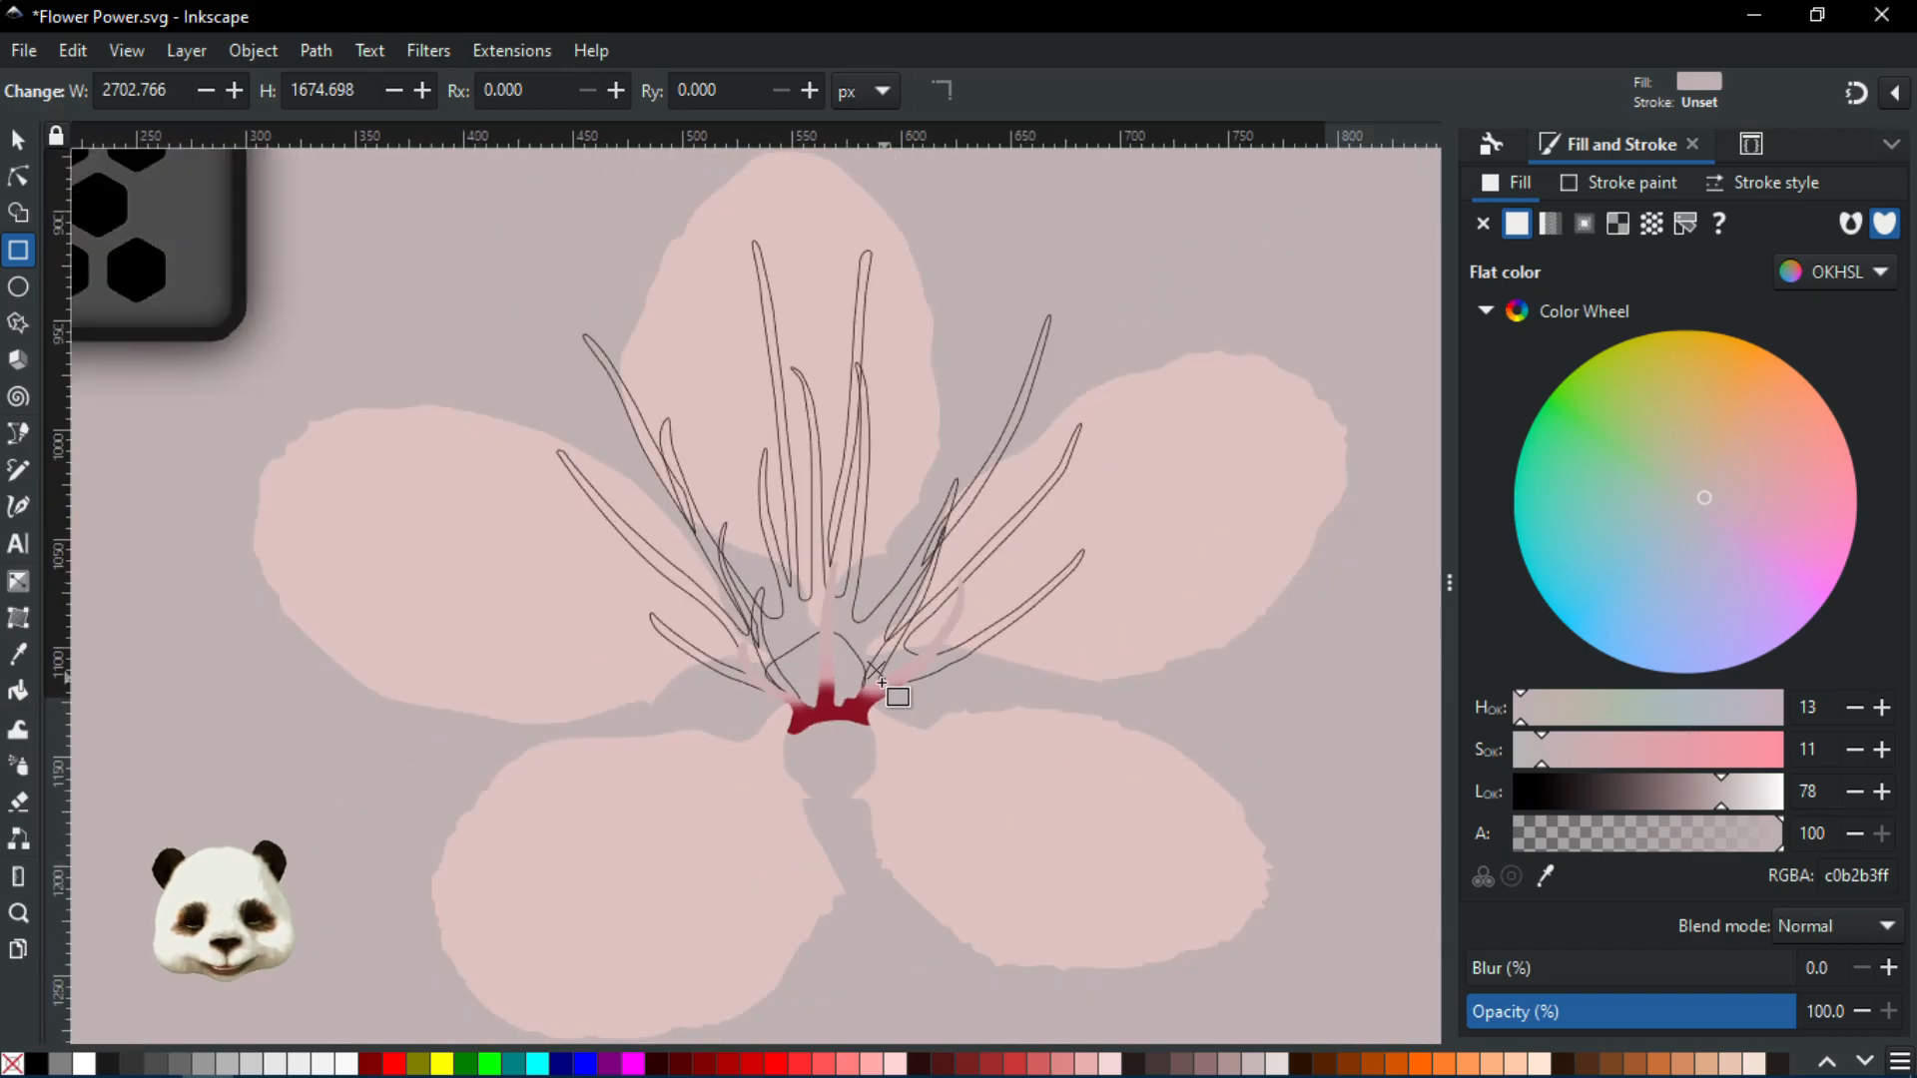
scroll(886, 699, up, 2)
scroll(878, 697, up, 2)
scroll(870, 694, down, 2)
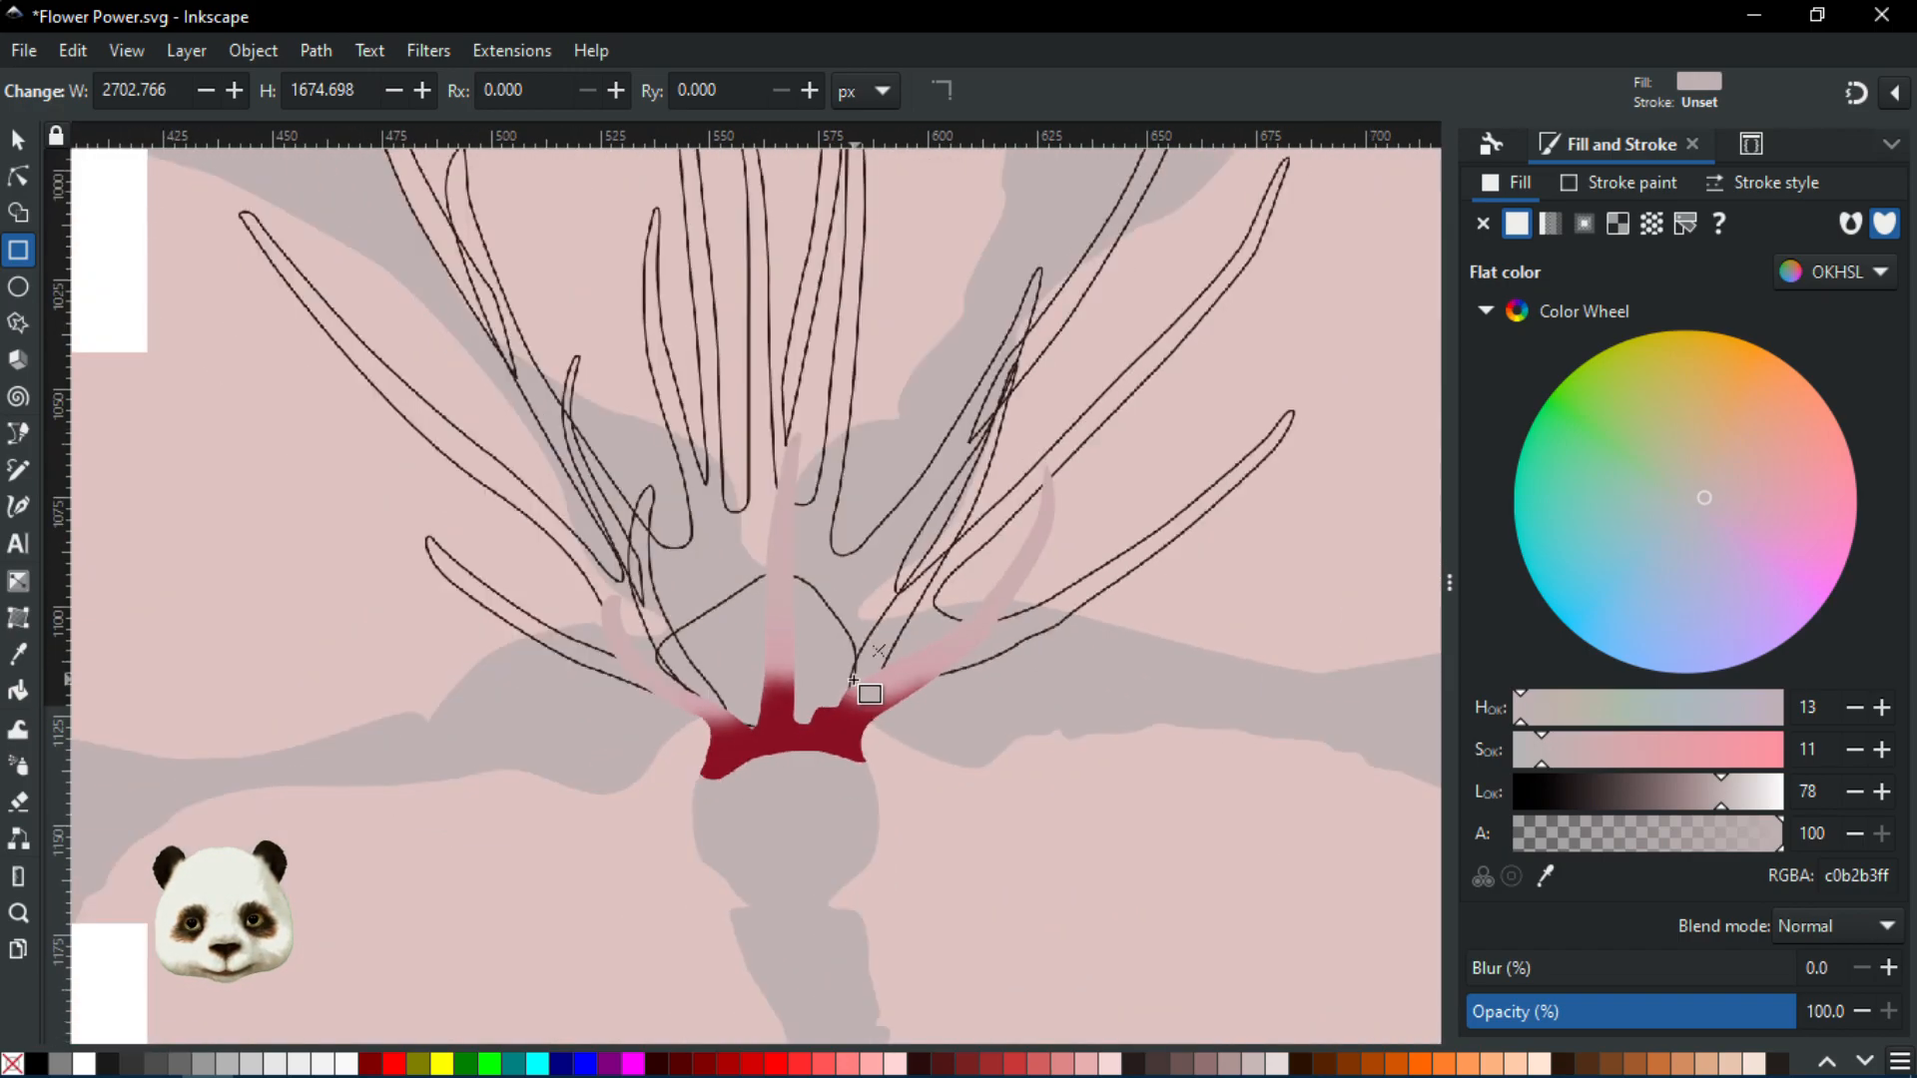
scroll(854, 680, up, 2)
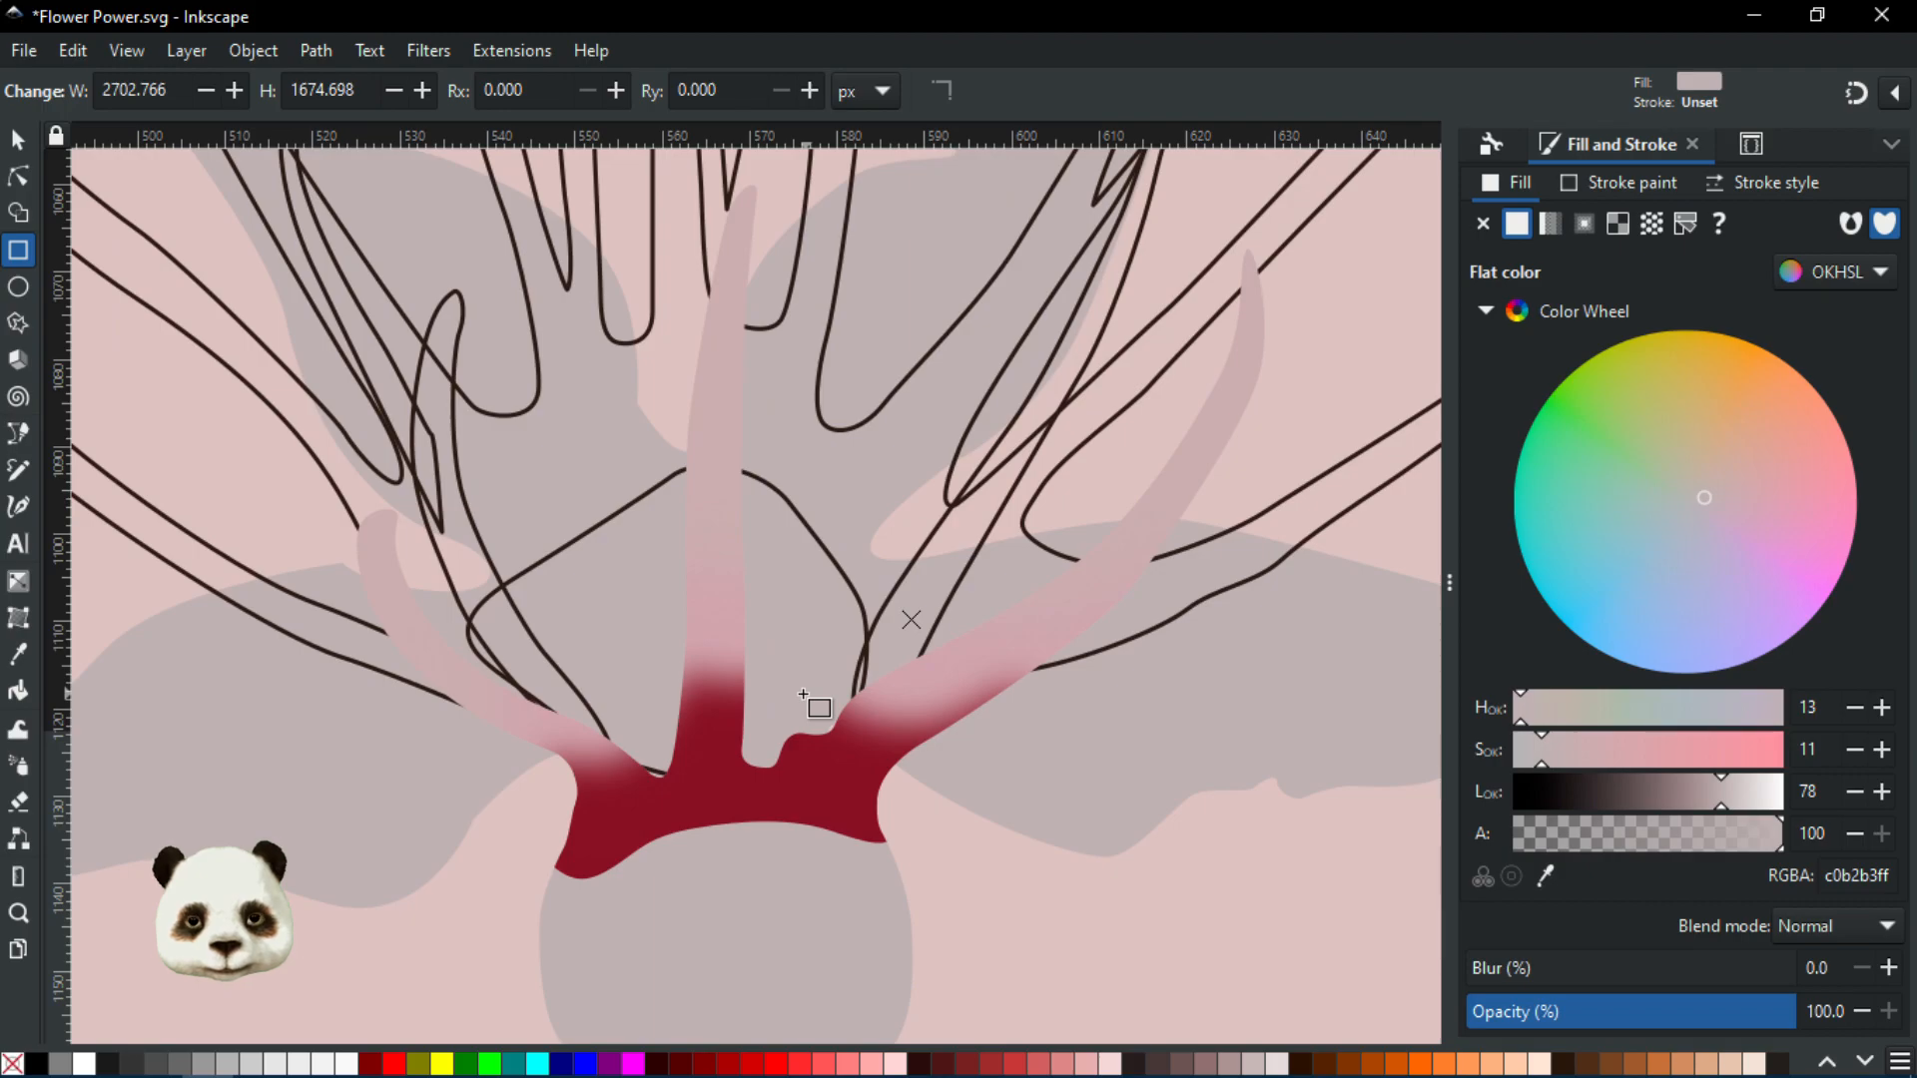
scroll(794, 689, down, 2)
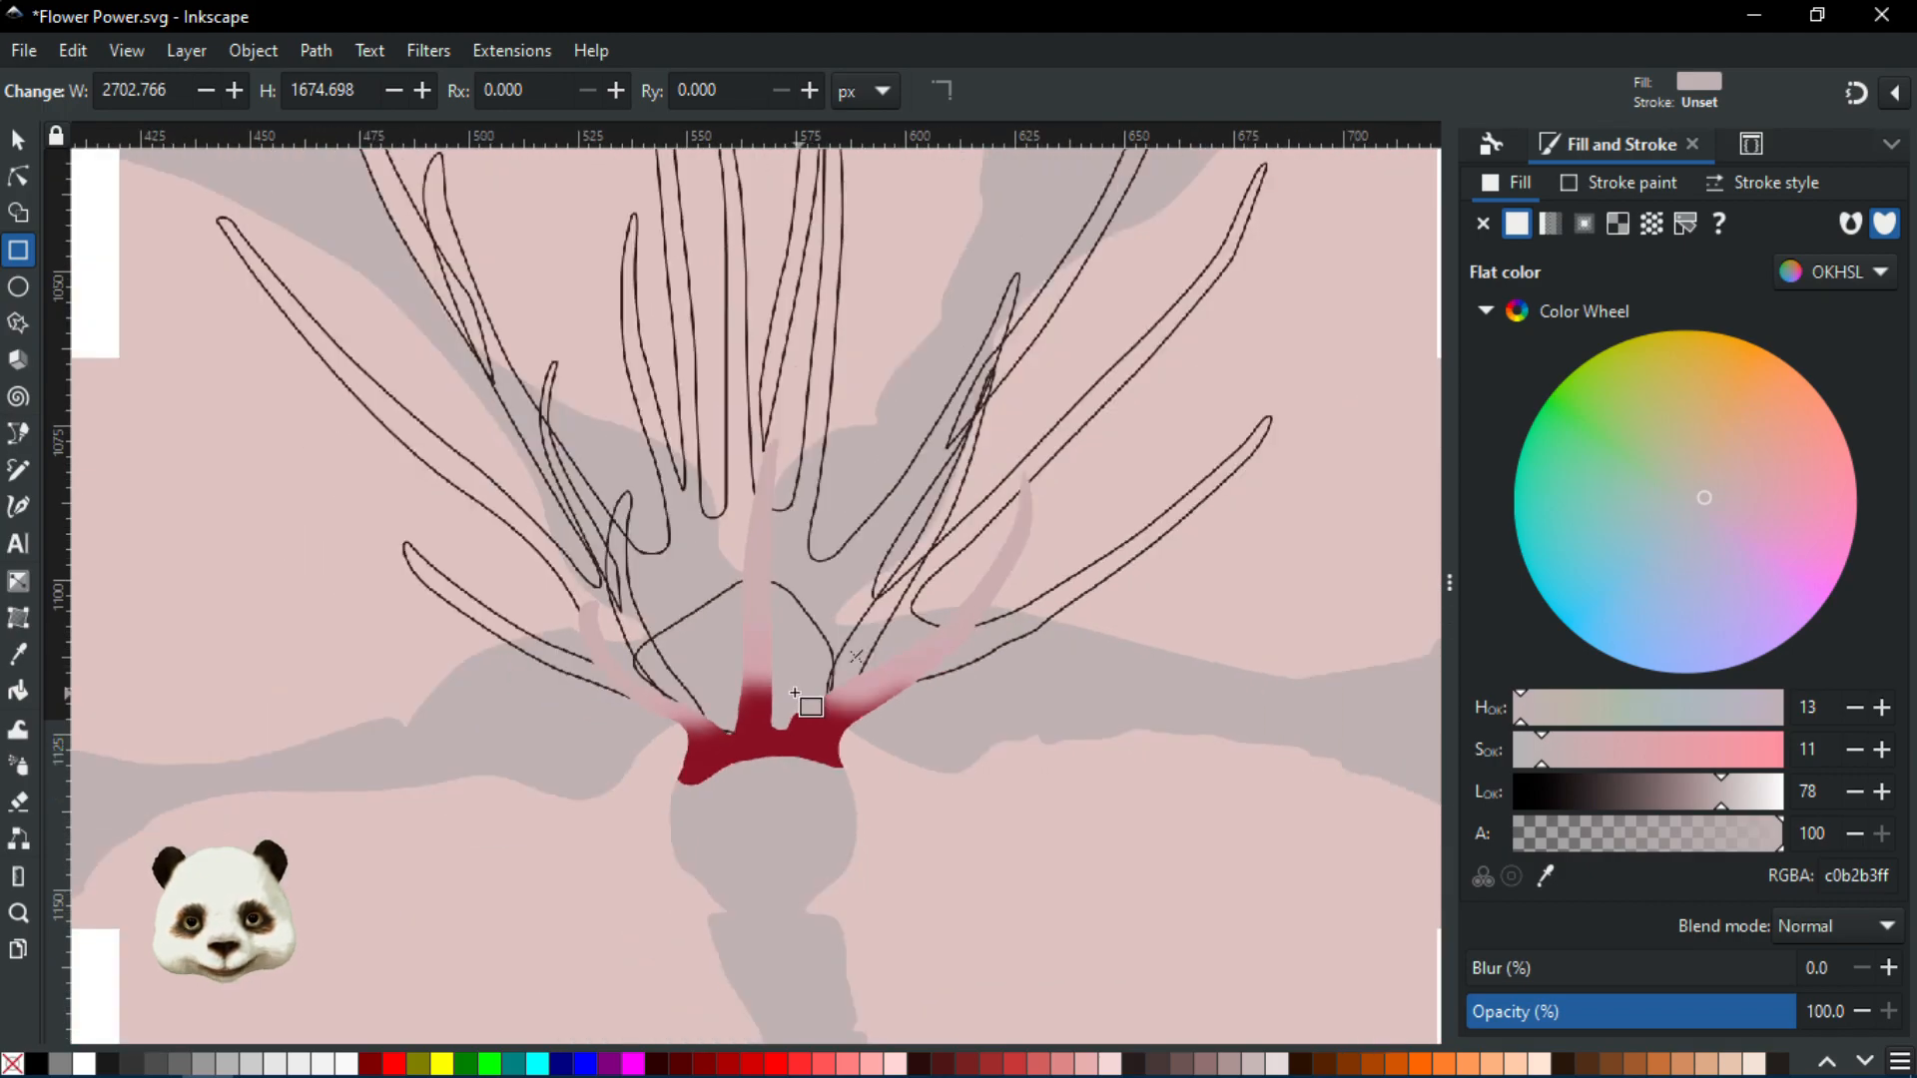
scroll(766, 681, down, 2)
scroll(758, 676, up, 3)
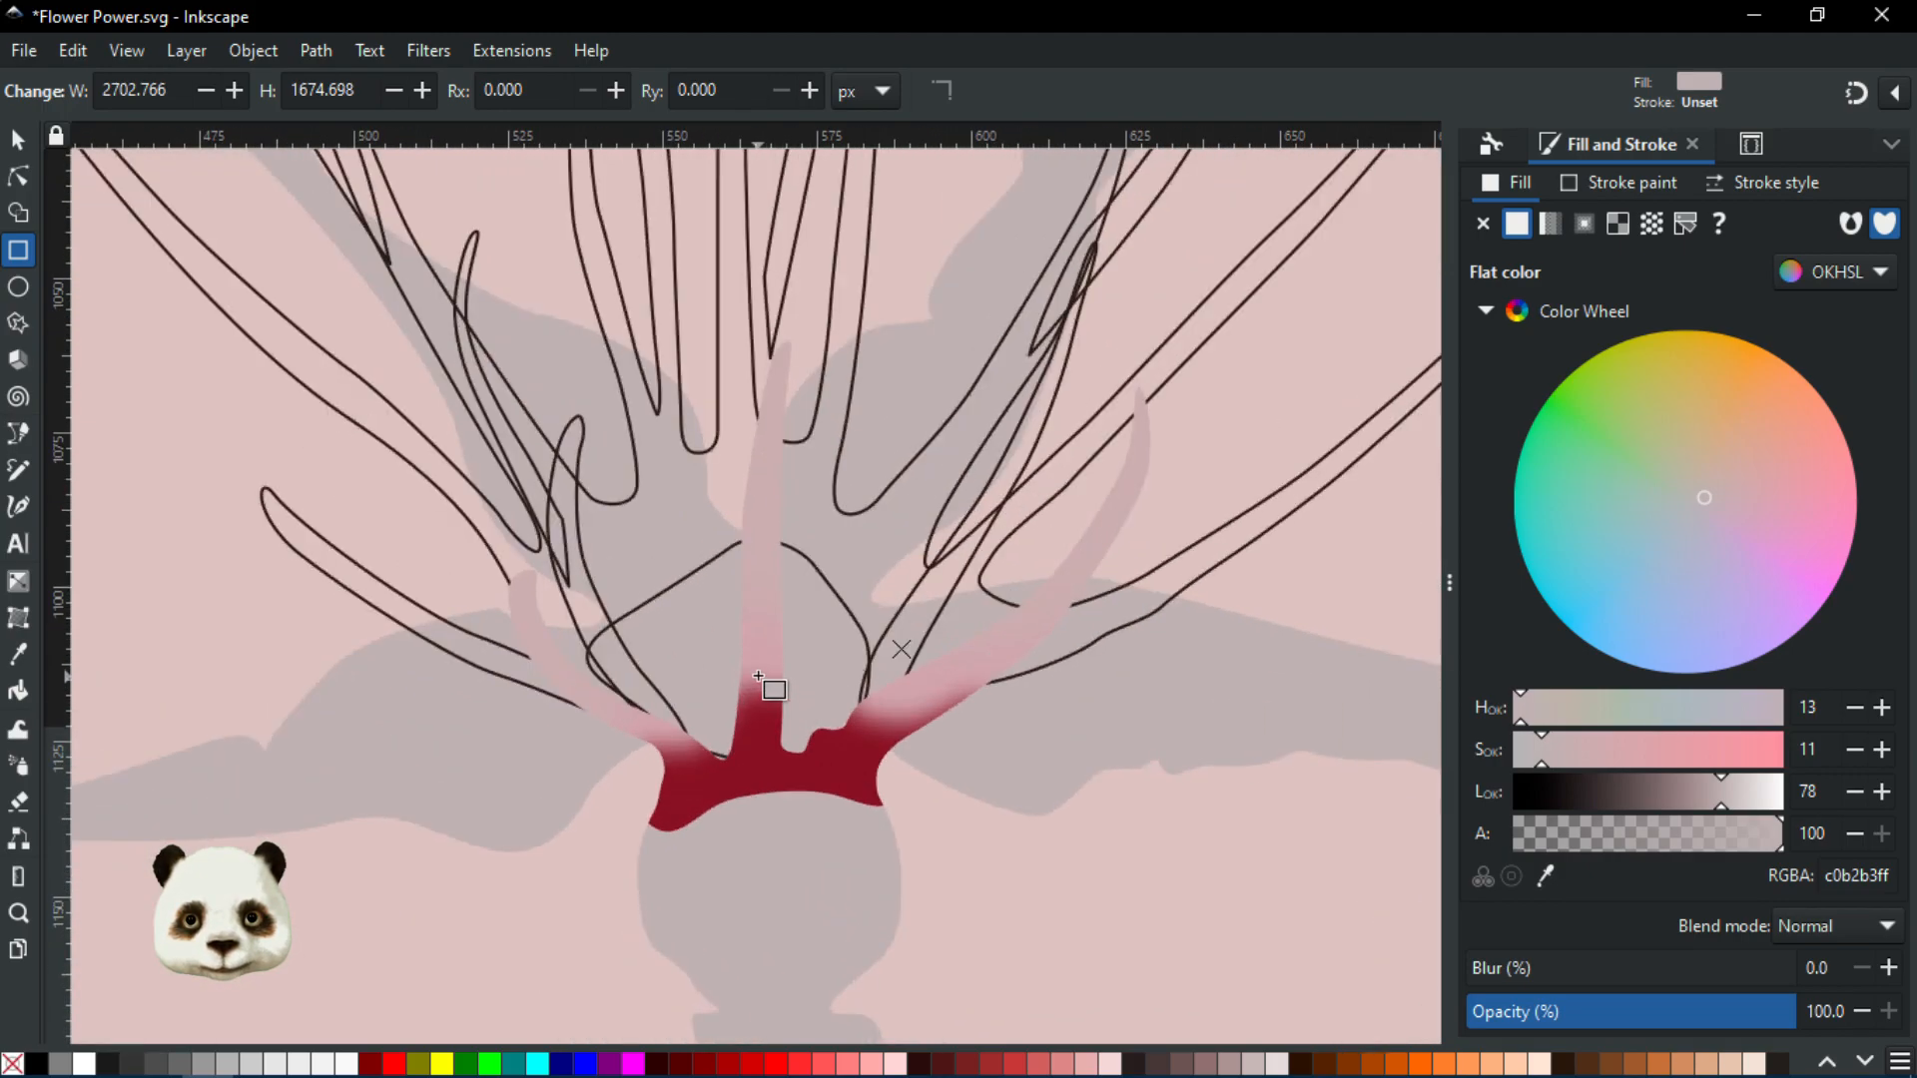
drag(782, 640, 956, 899)
scroll(942, 875, down, 1)
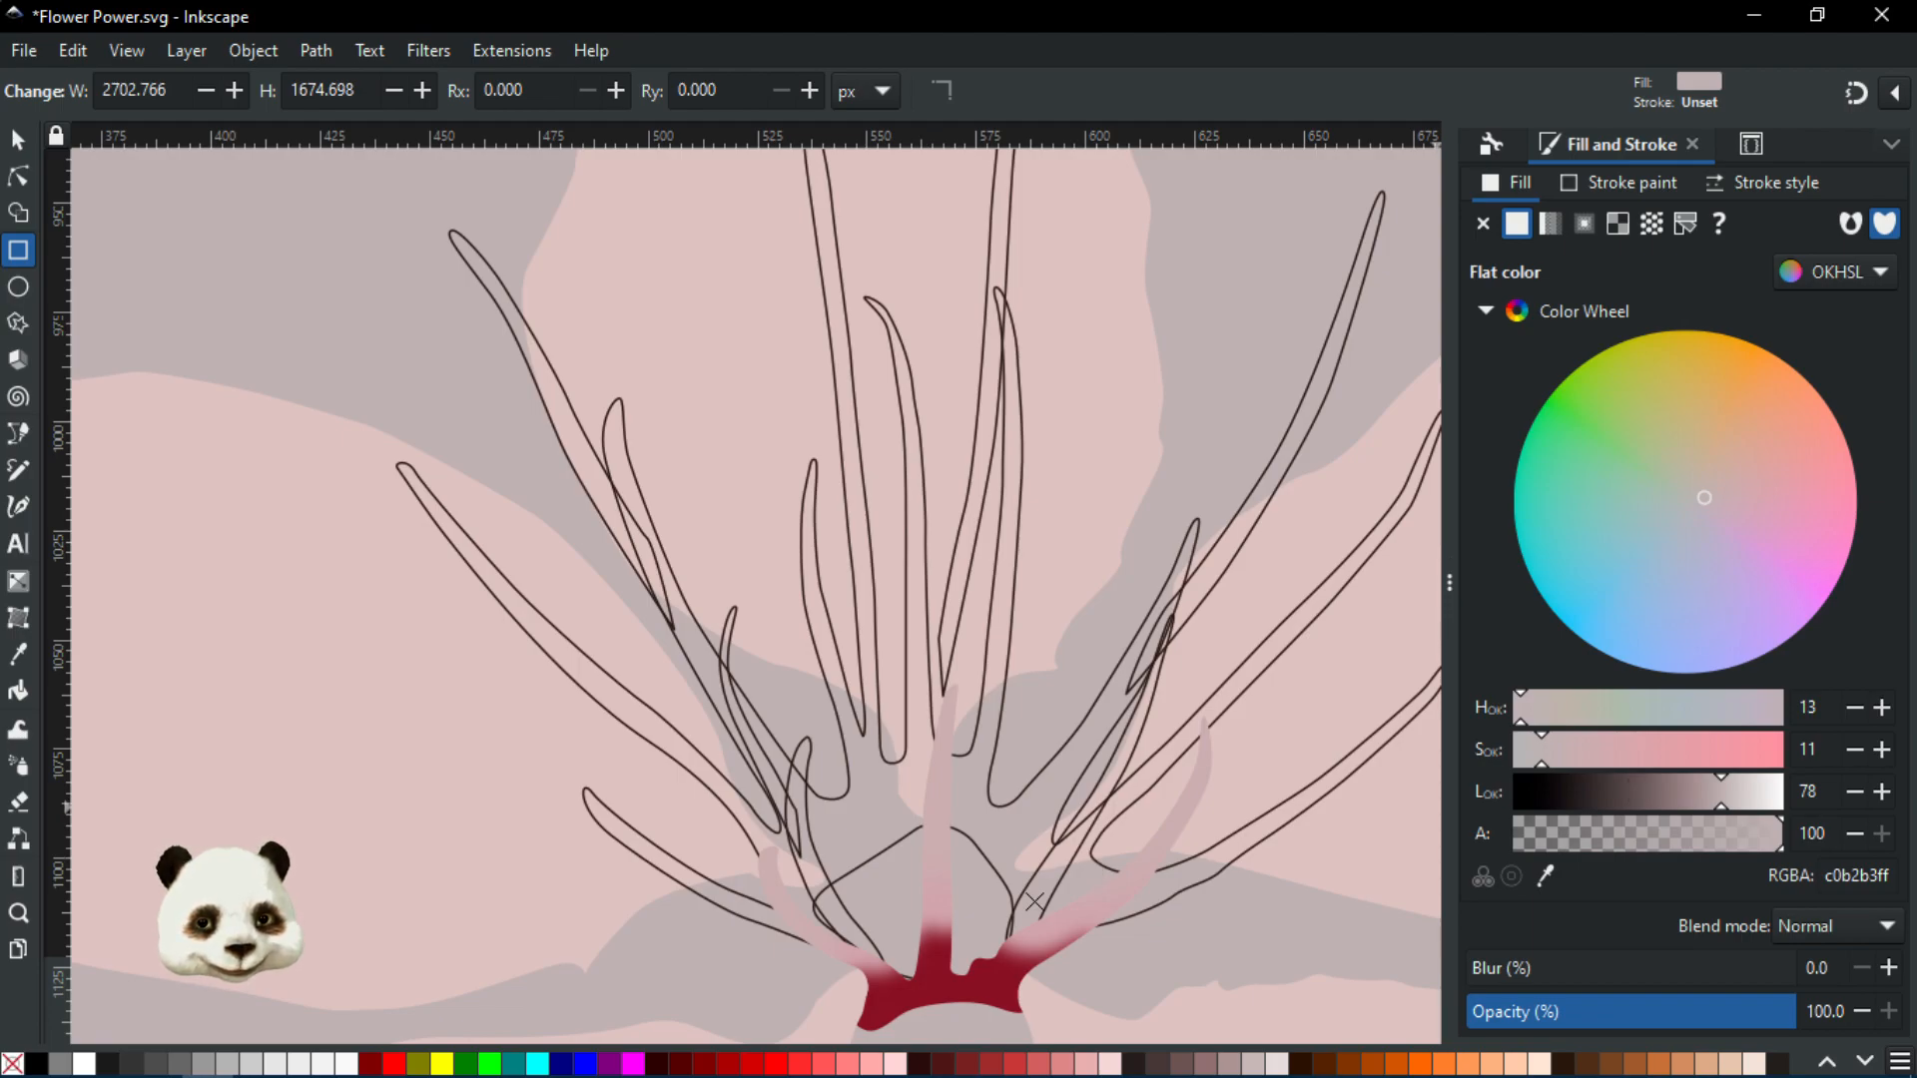
key(alt+Tab)
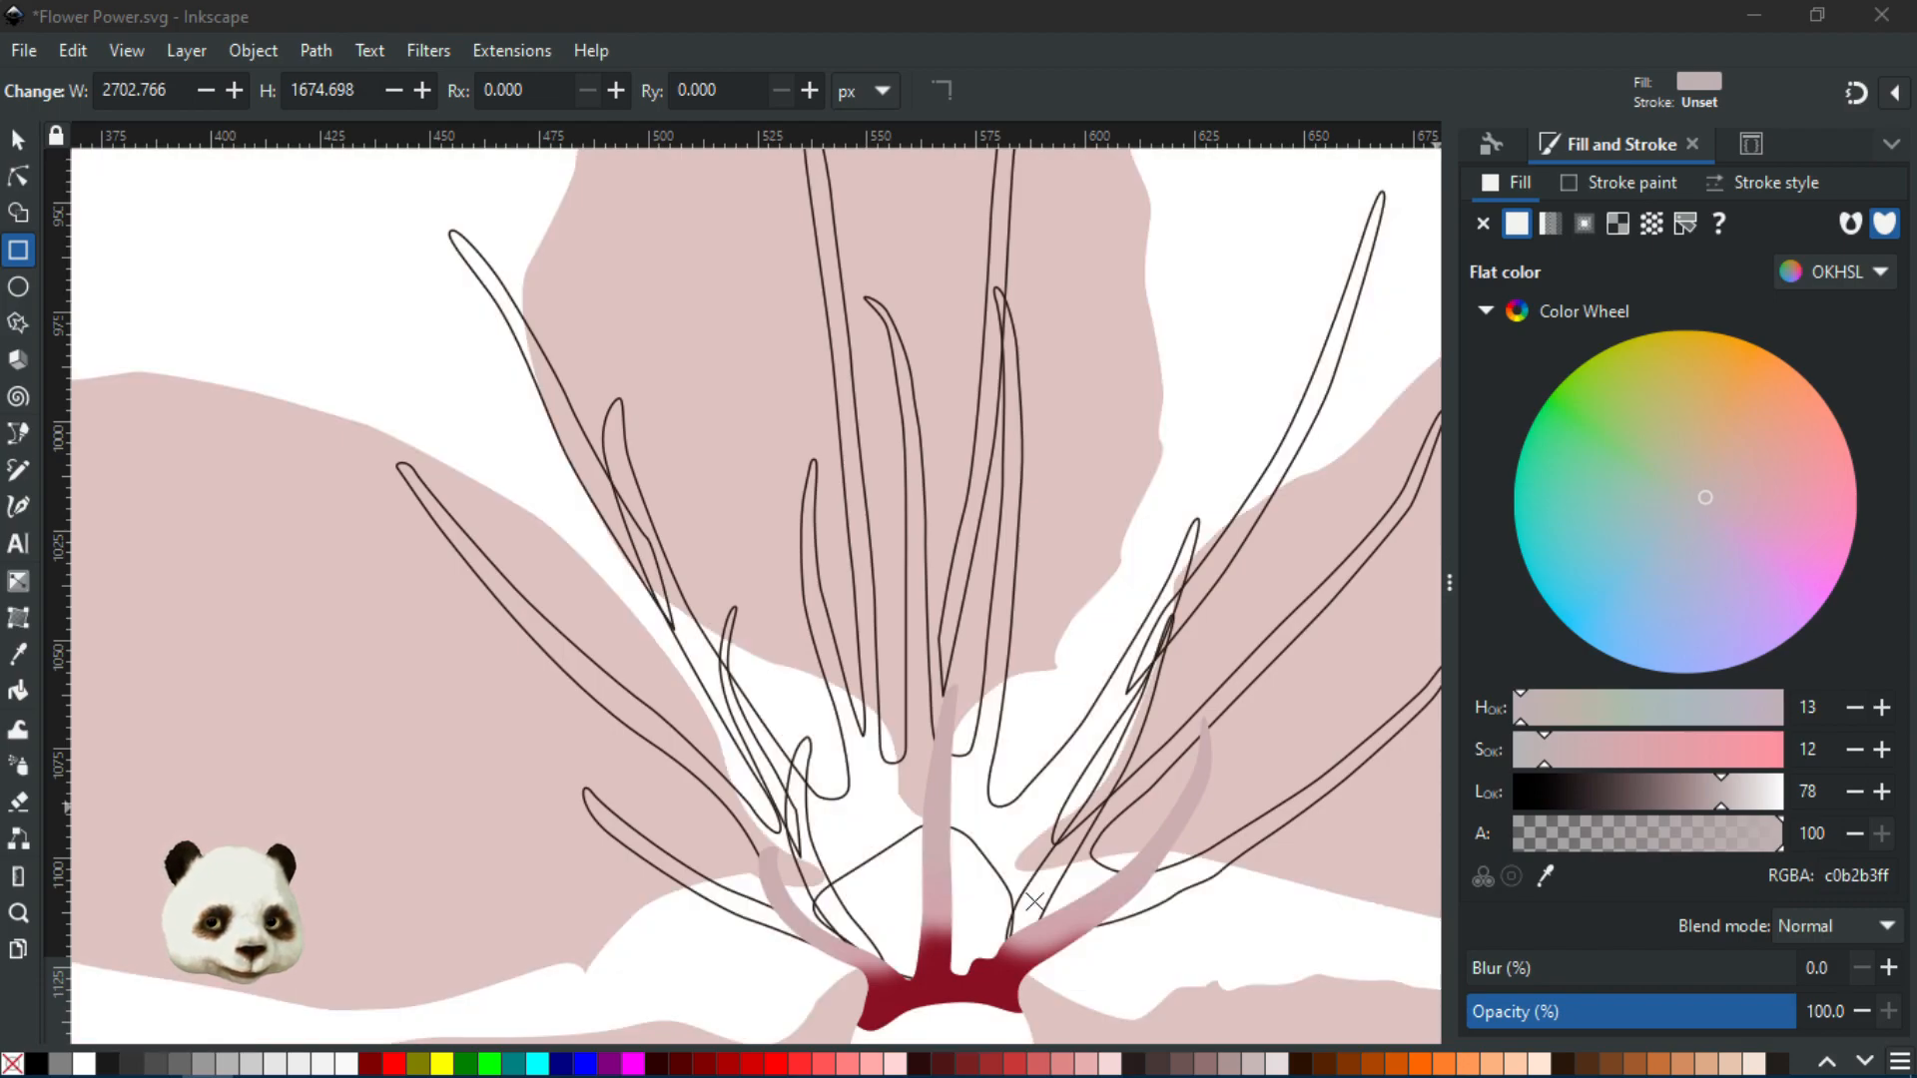
scroll(1008, 847, down, 3)
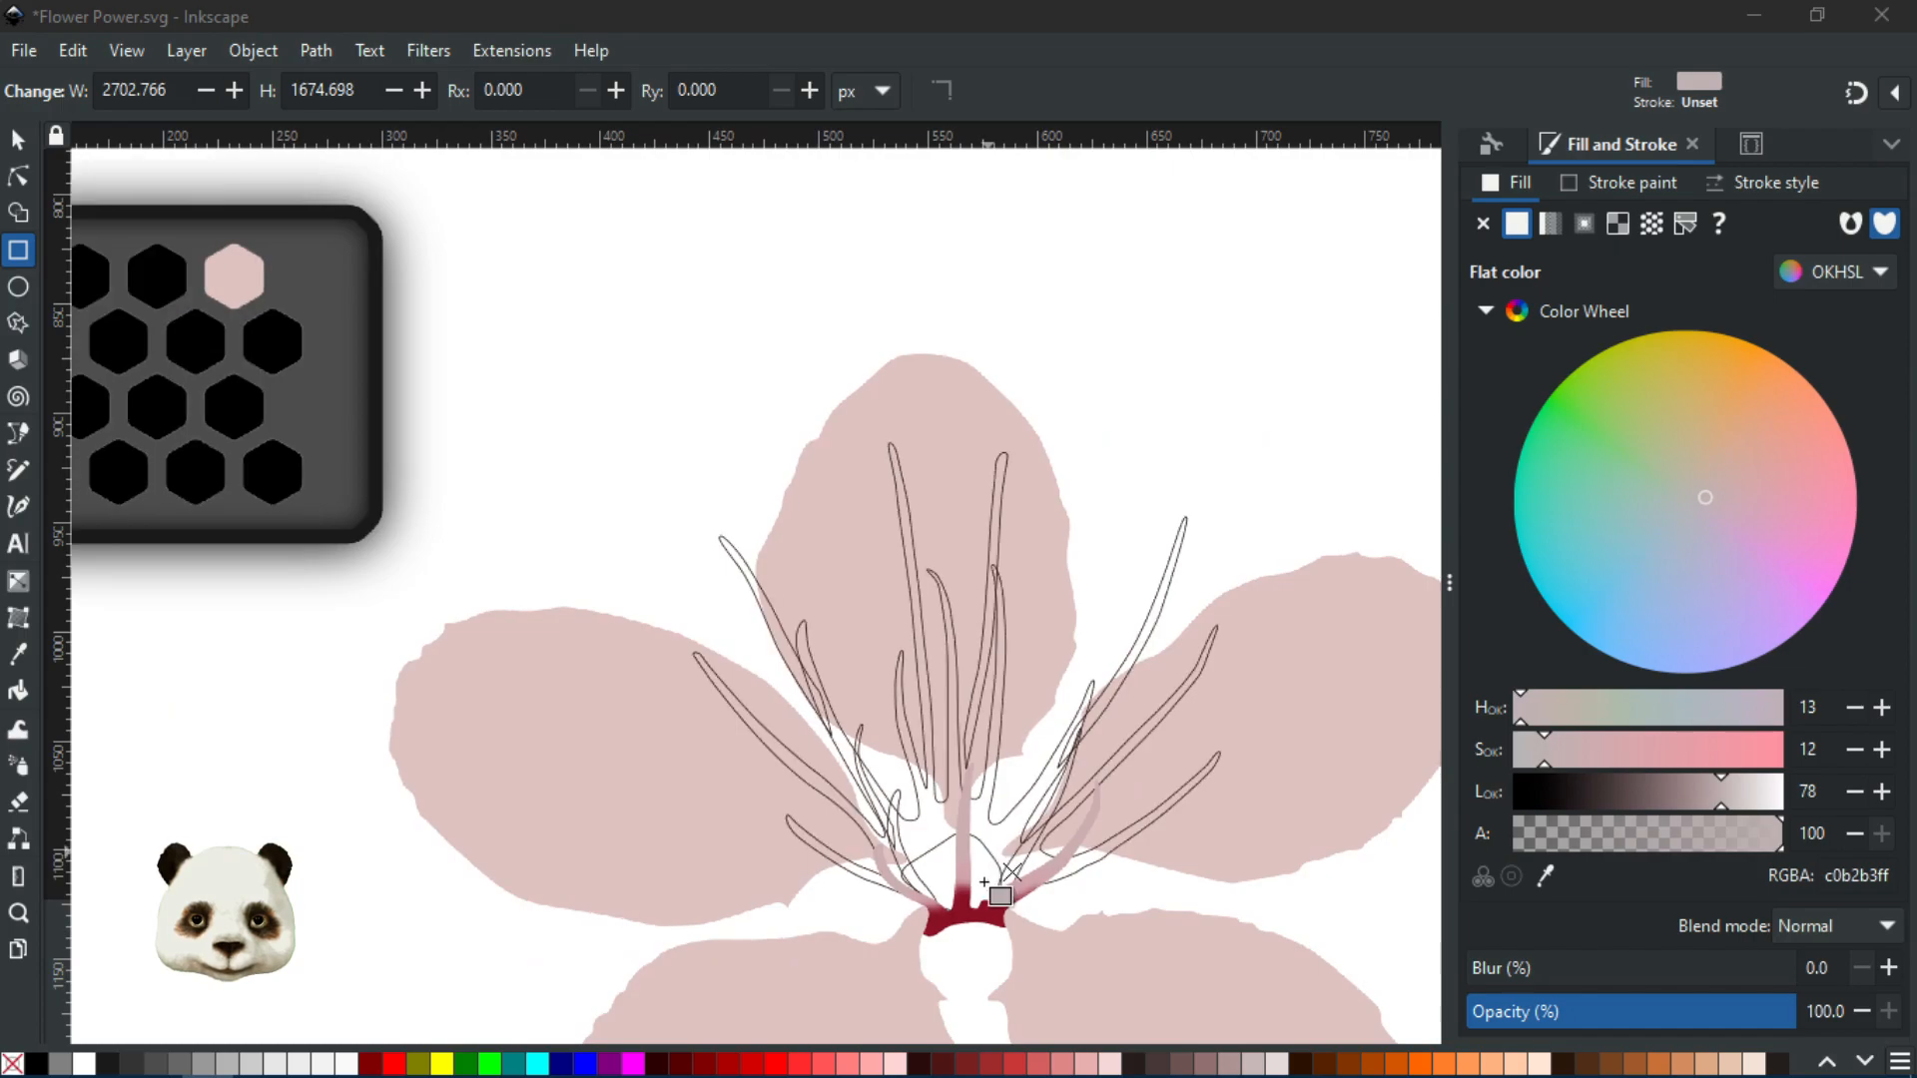
scroll(1026, 914, up, 5)
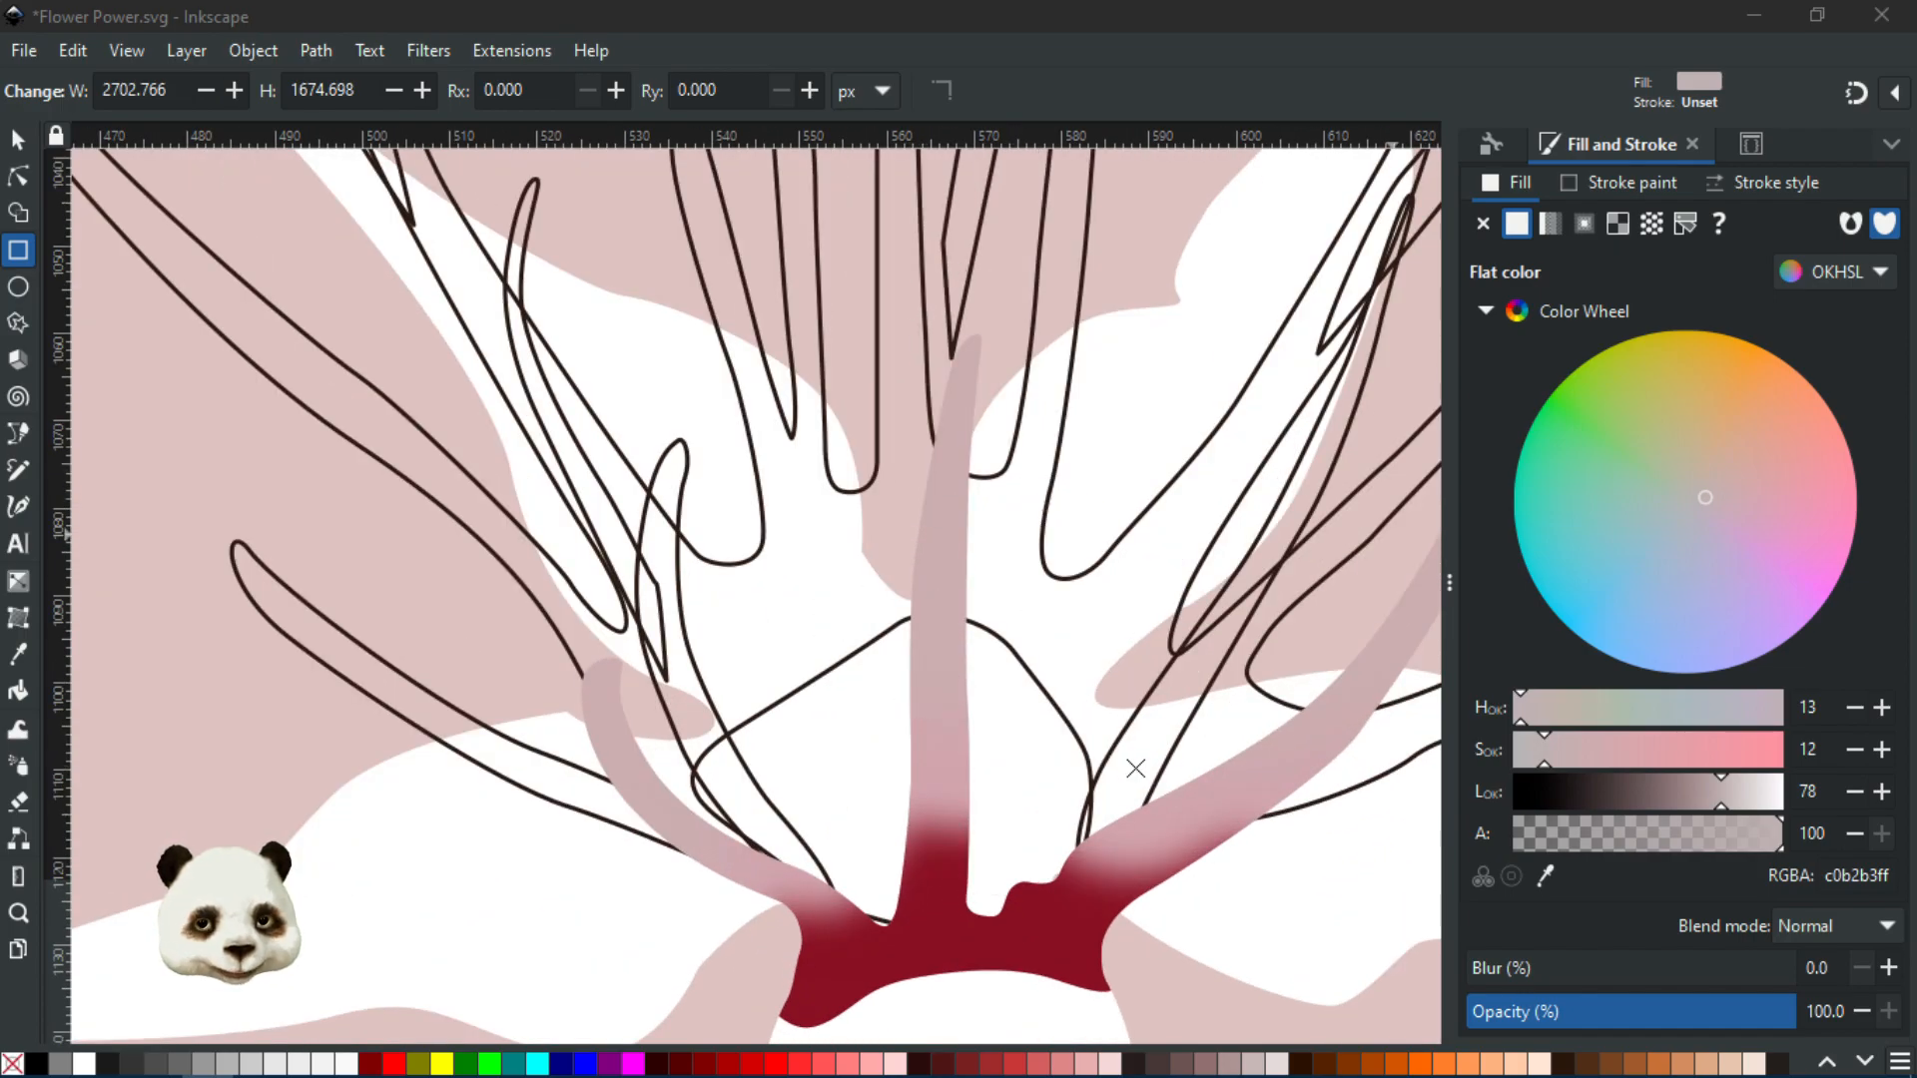
scroll(993, 663, down, 2)
scroll(997, 727, down, 2)
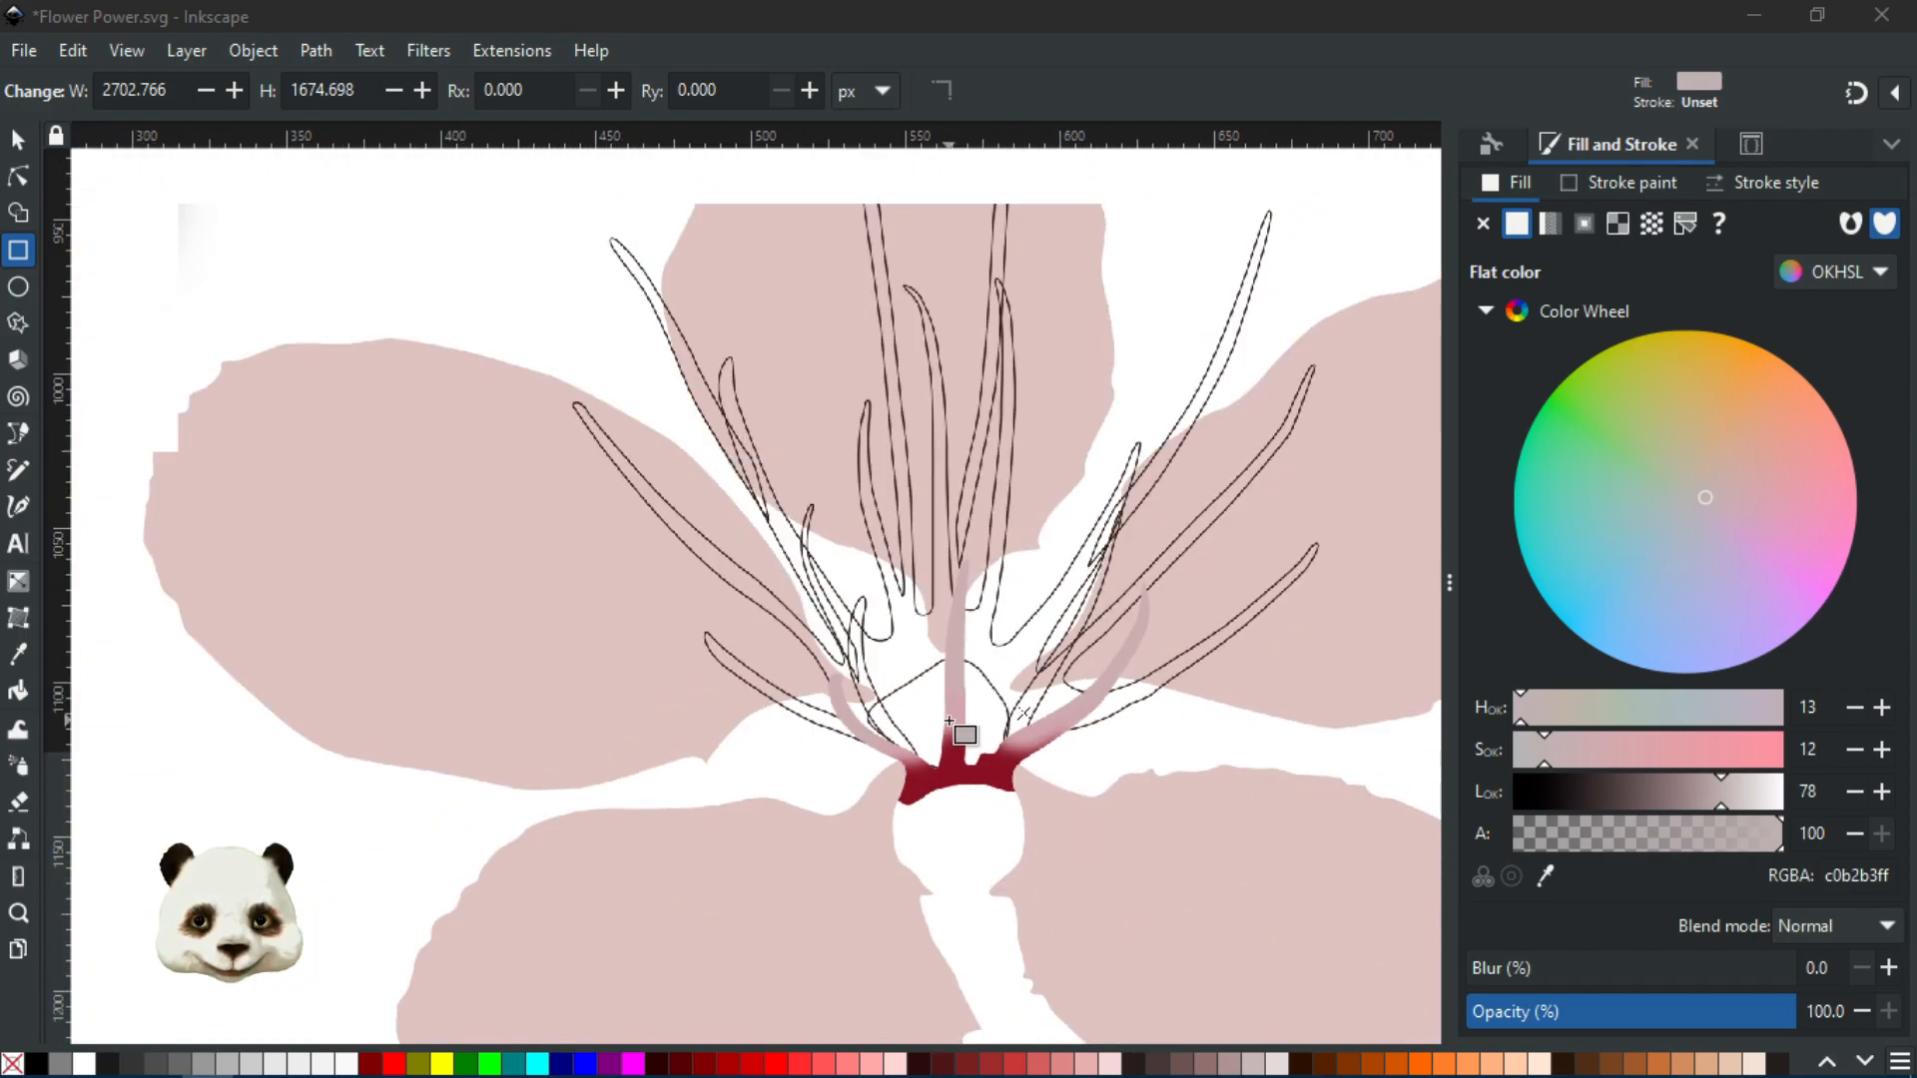
scroll(954, 639, up, 2)
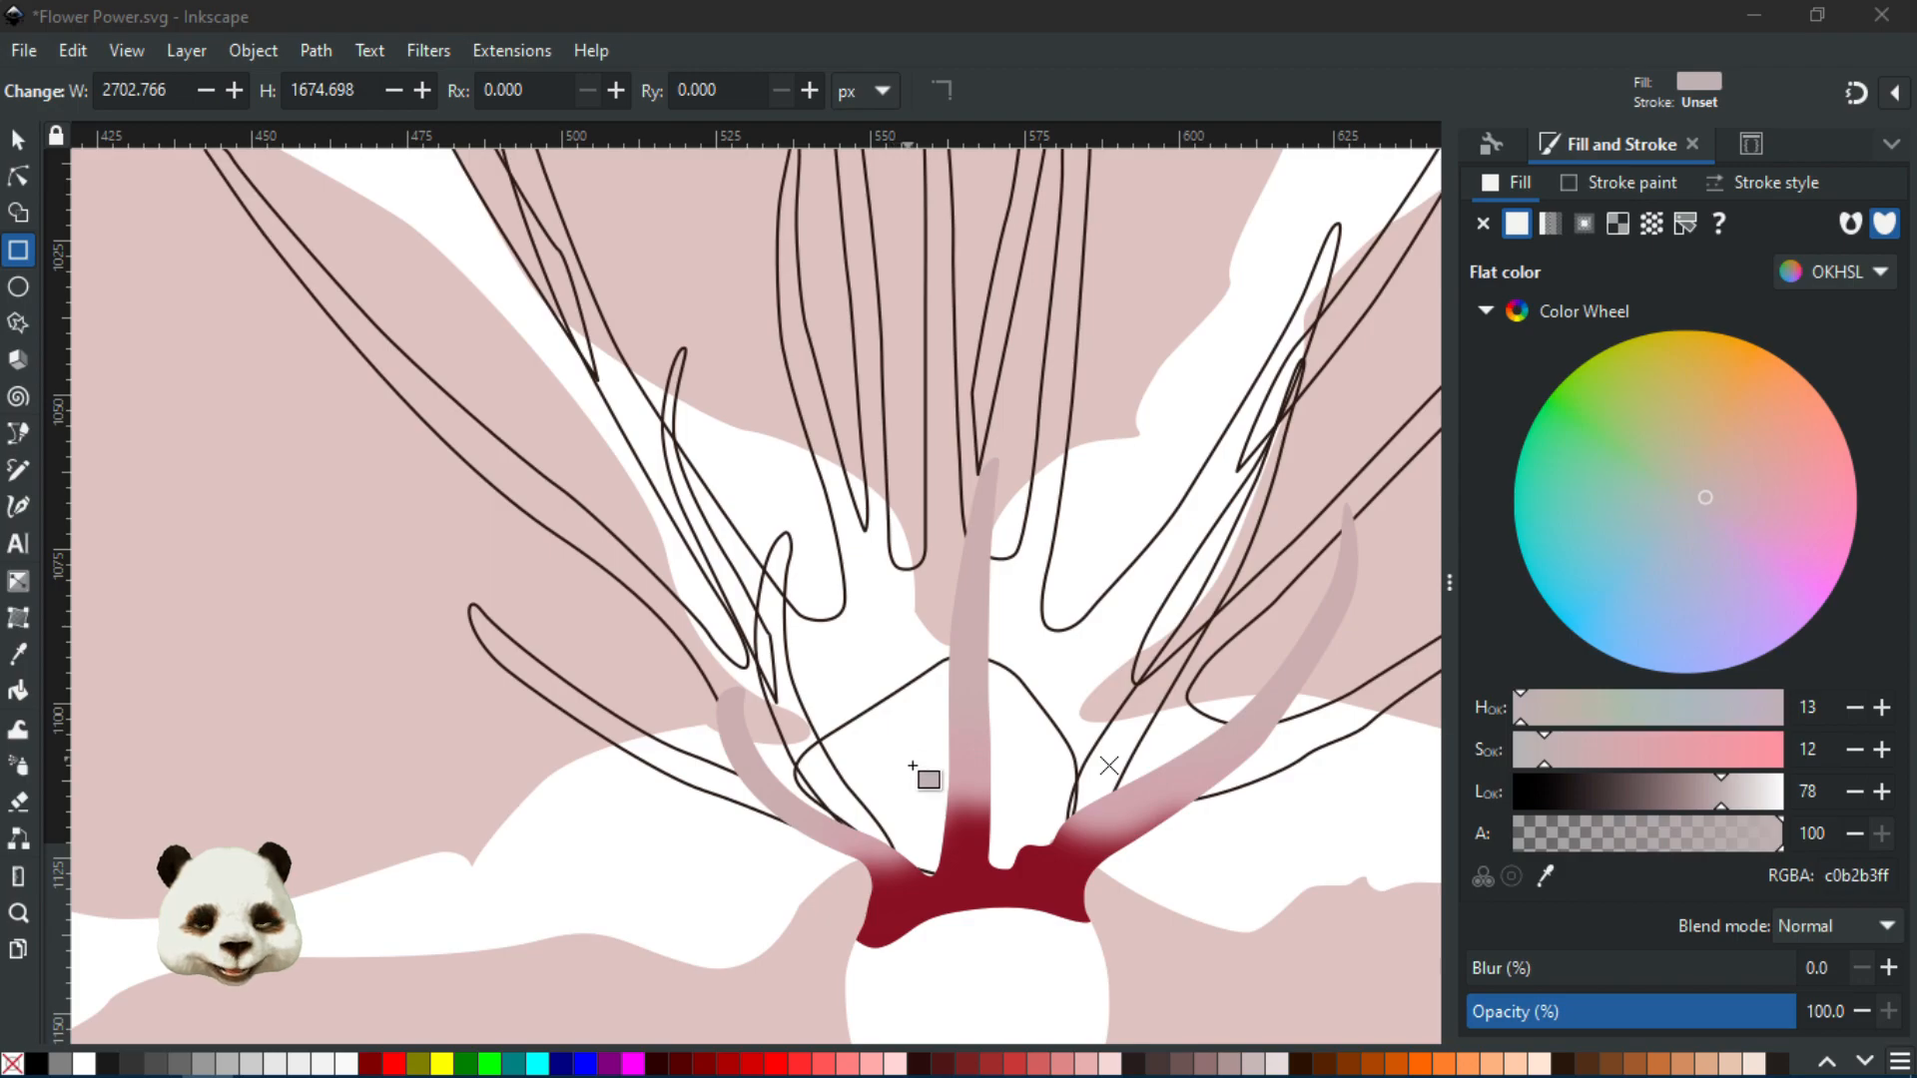
scroll(924, 664, down, 2)
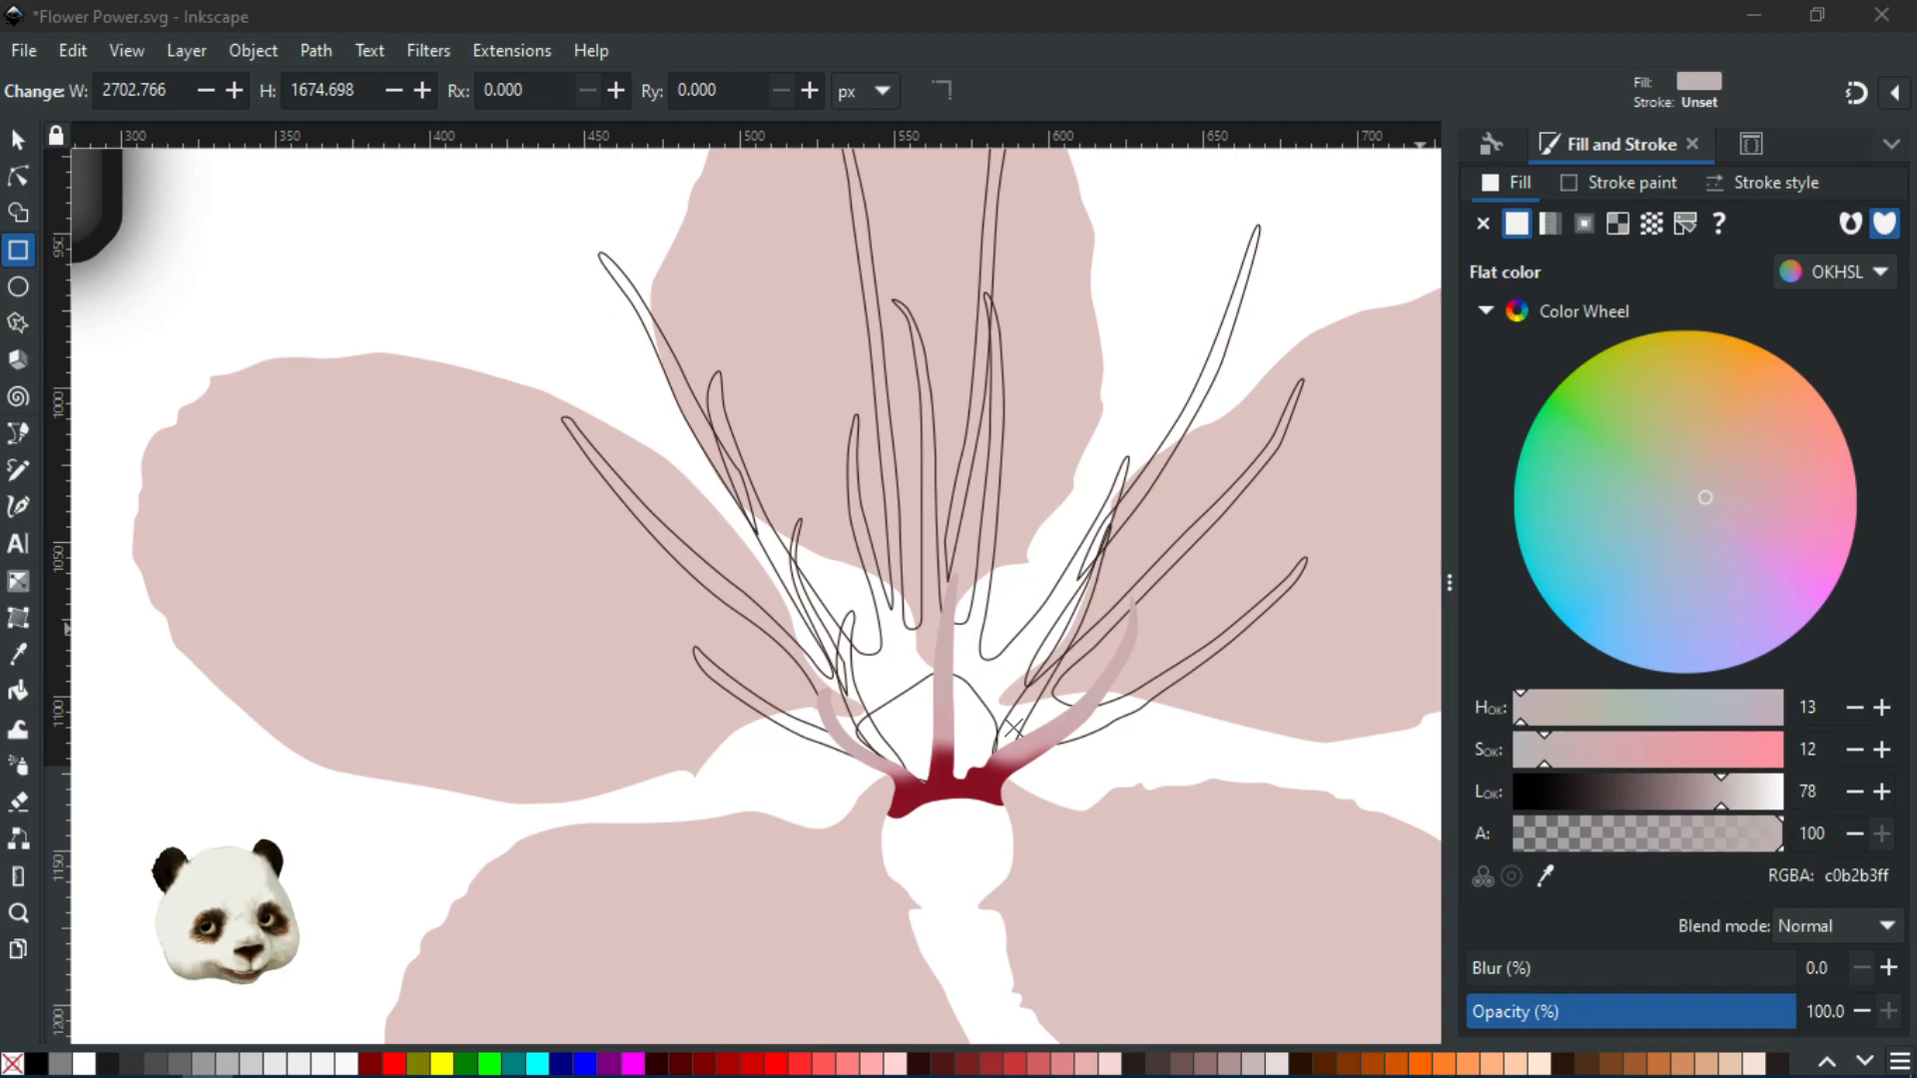
click(1013, 728)
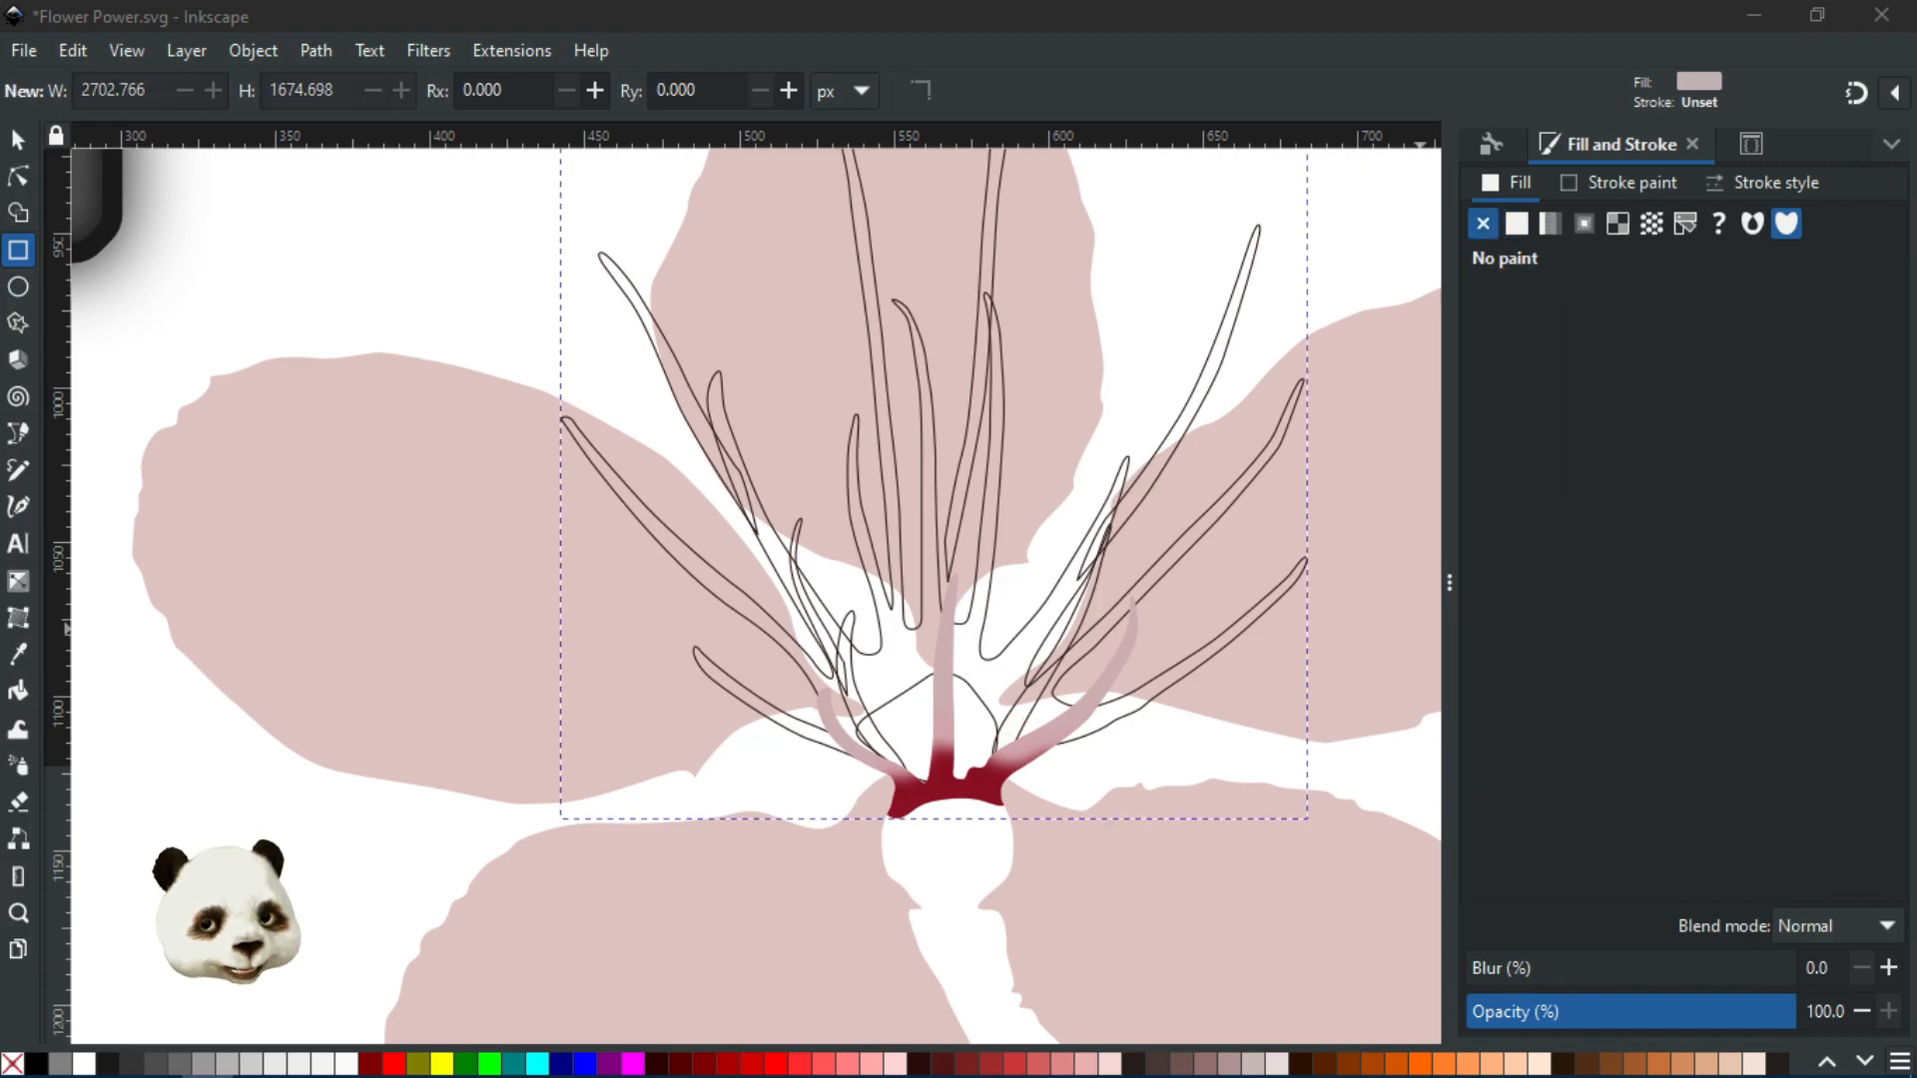
scroll(1289, 640, down, 2)
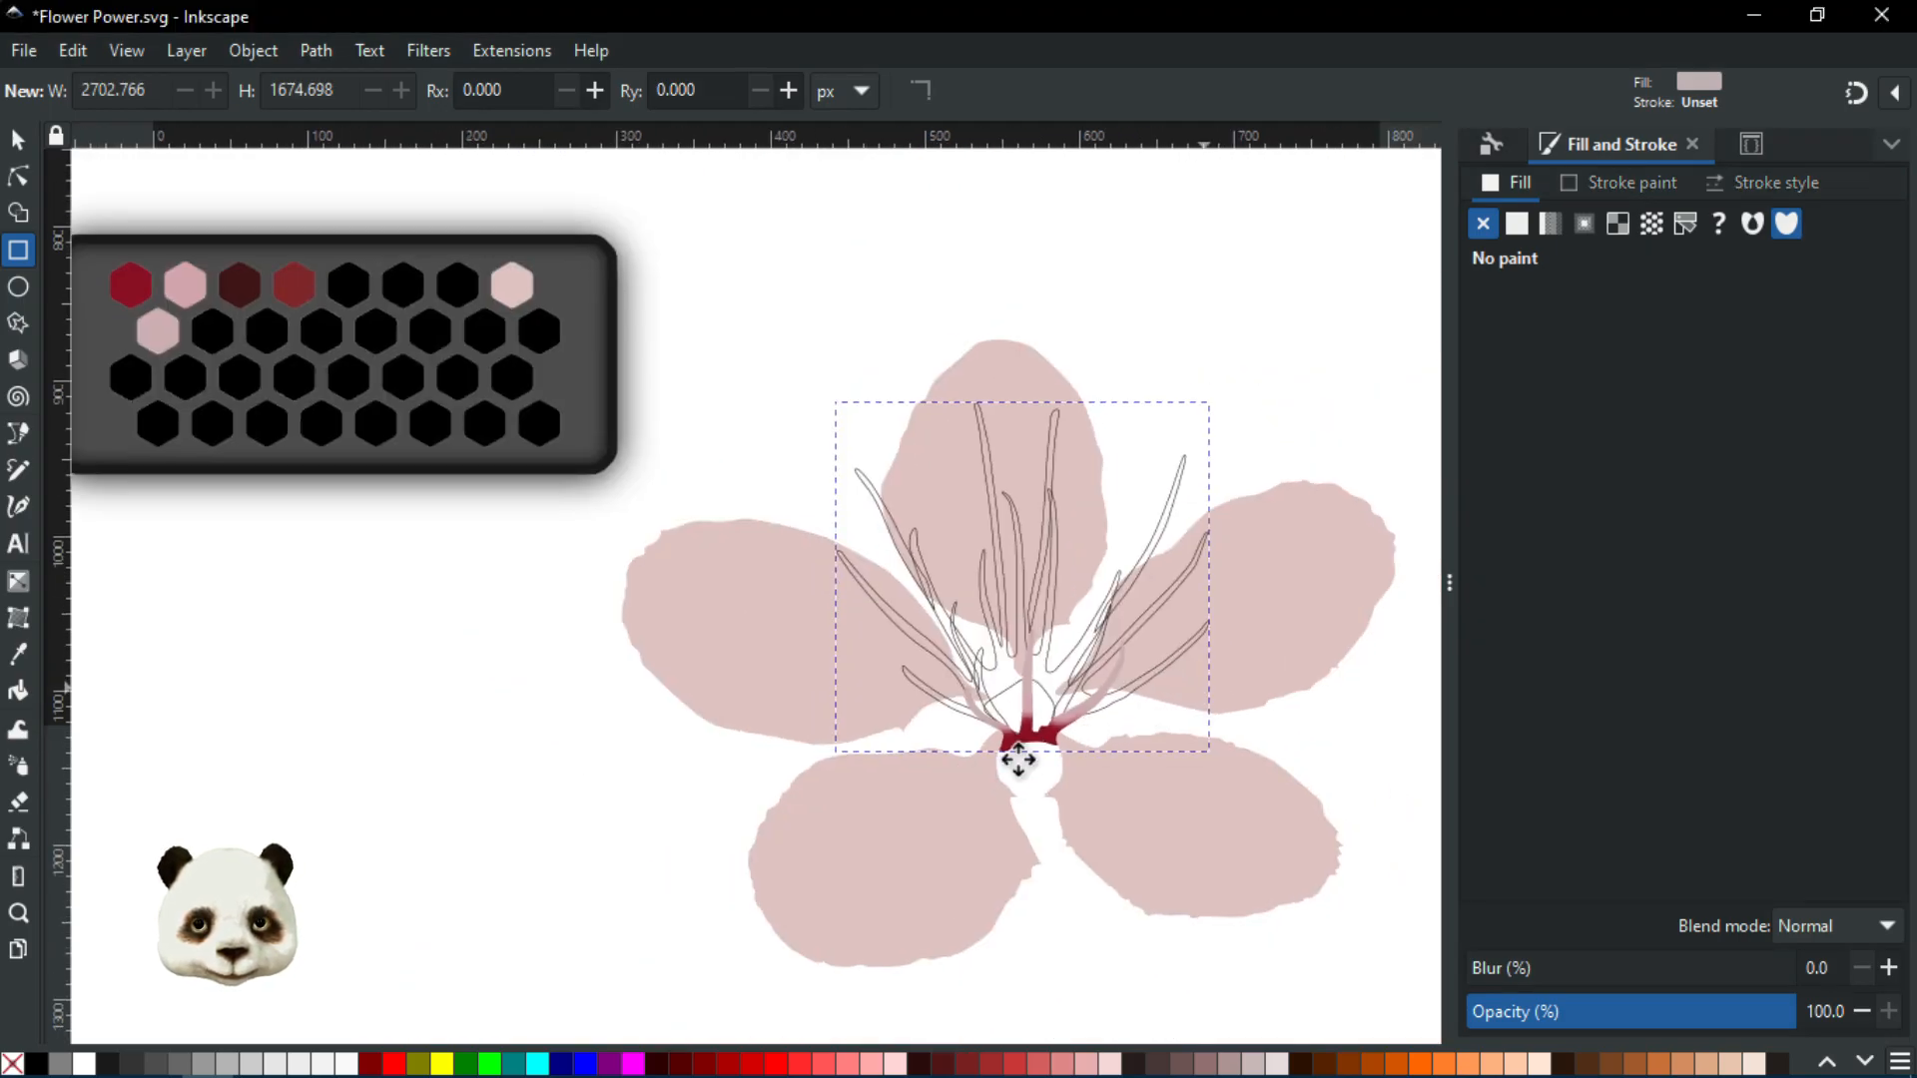
scroll(1018, 761, right, 5)
scroll(933, 775, down, 3)
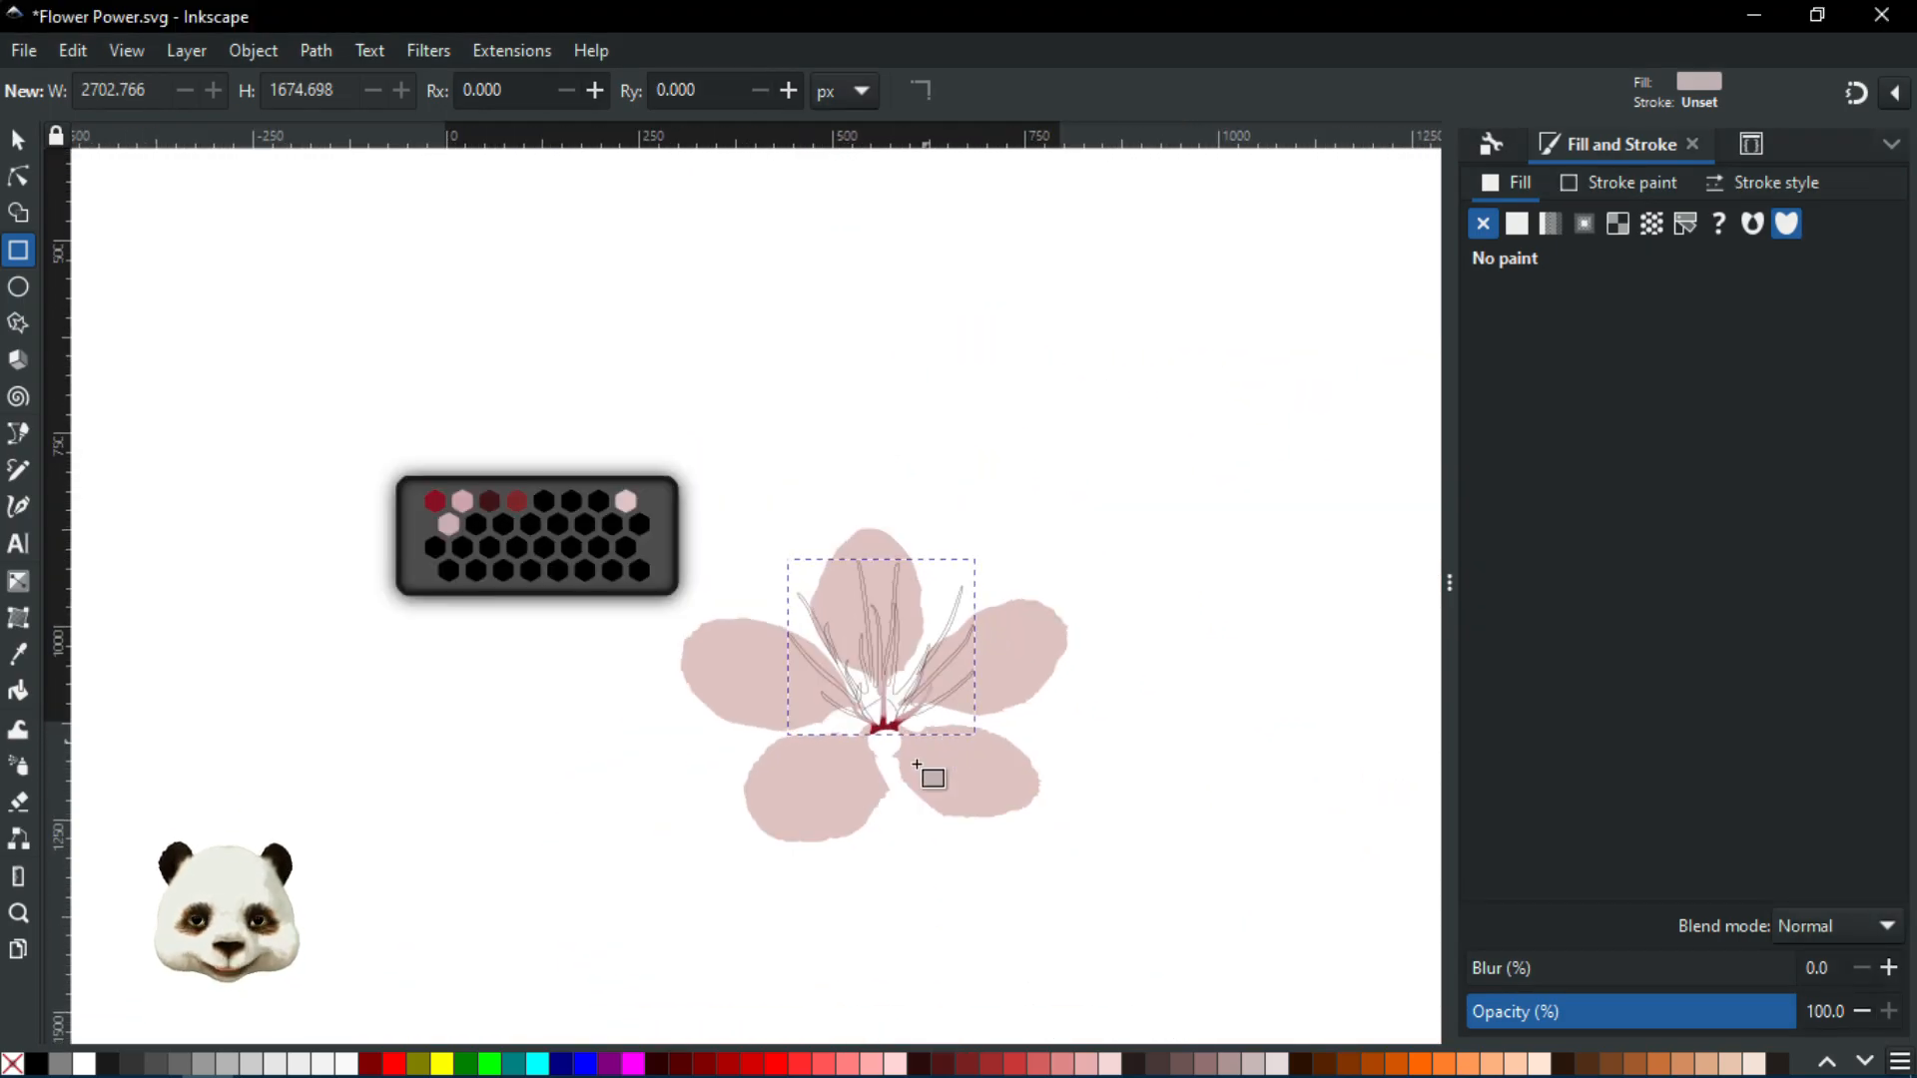
scroll(933, 775, up, 1)
key(s)
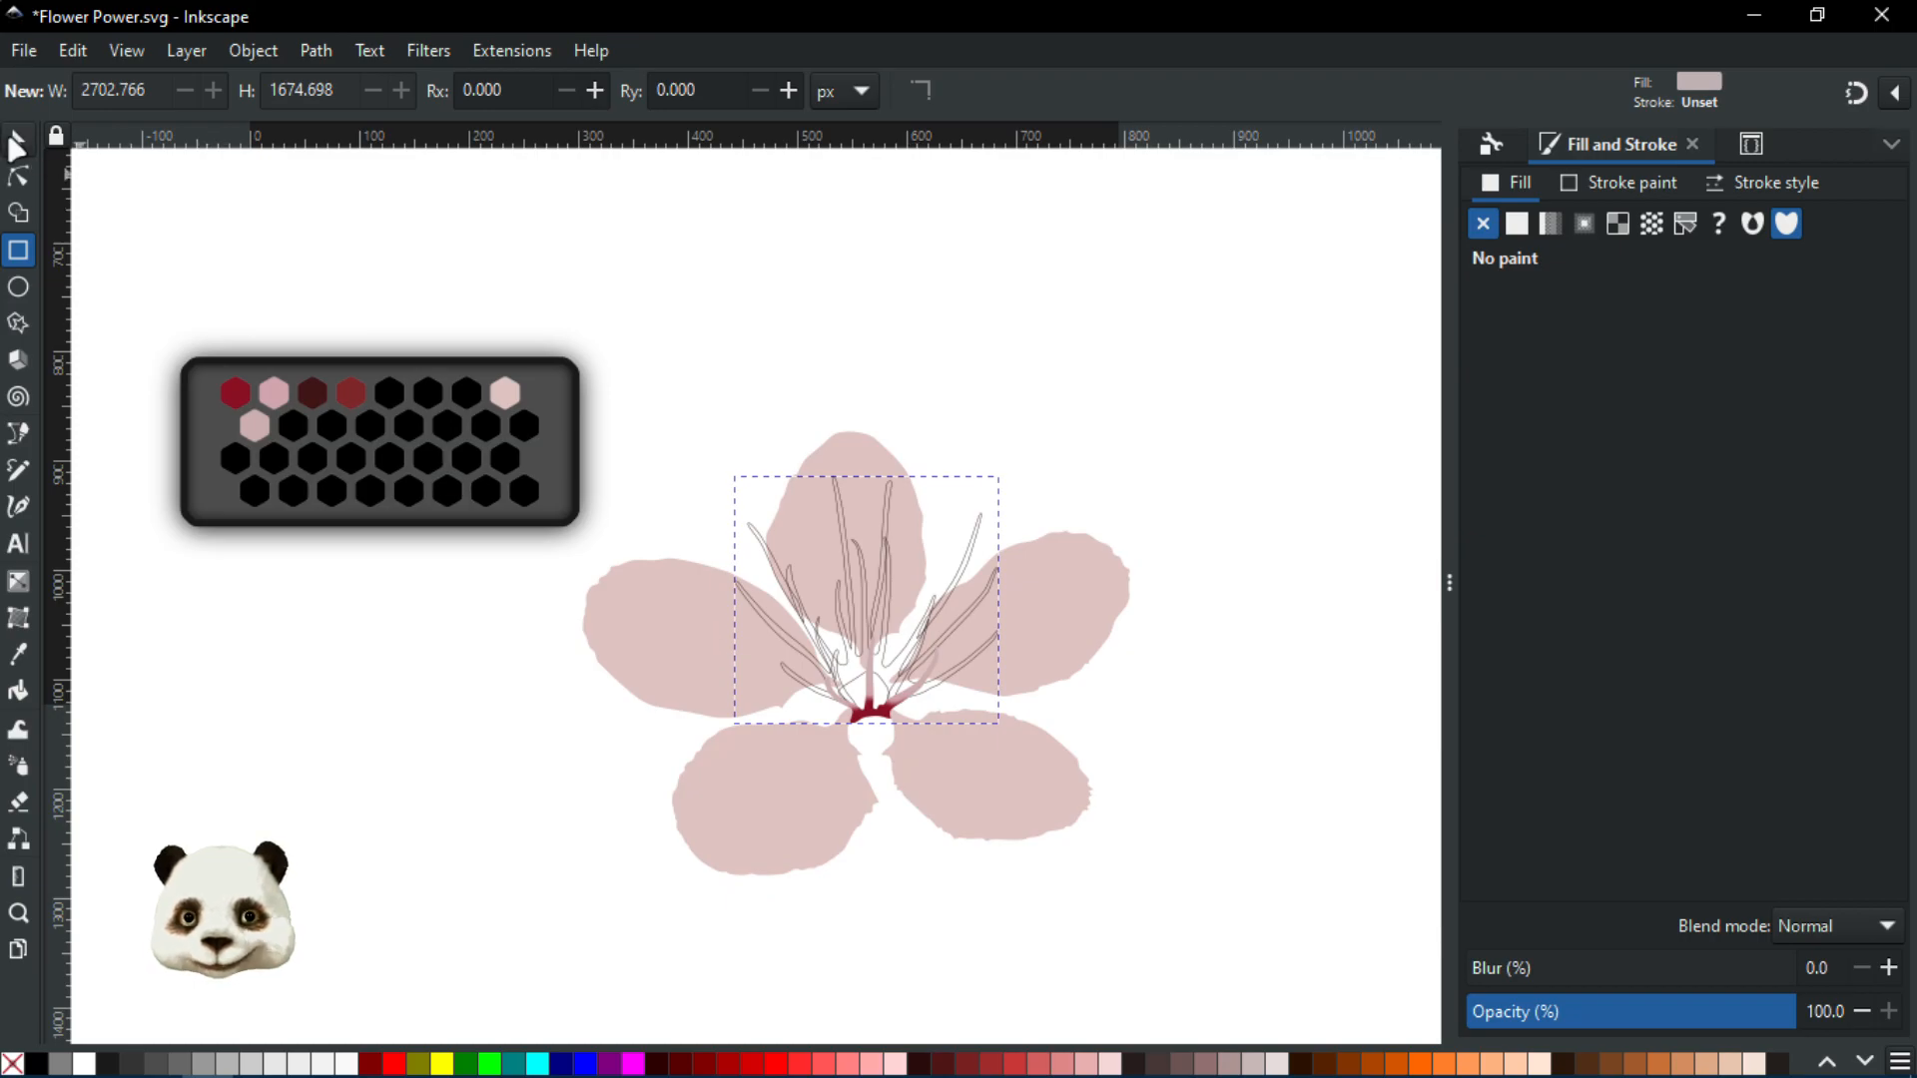
click(933, 284)
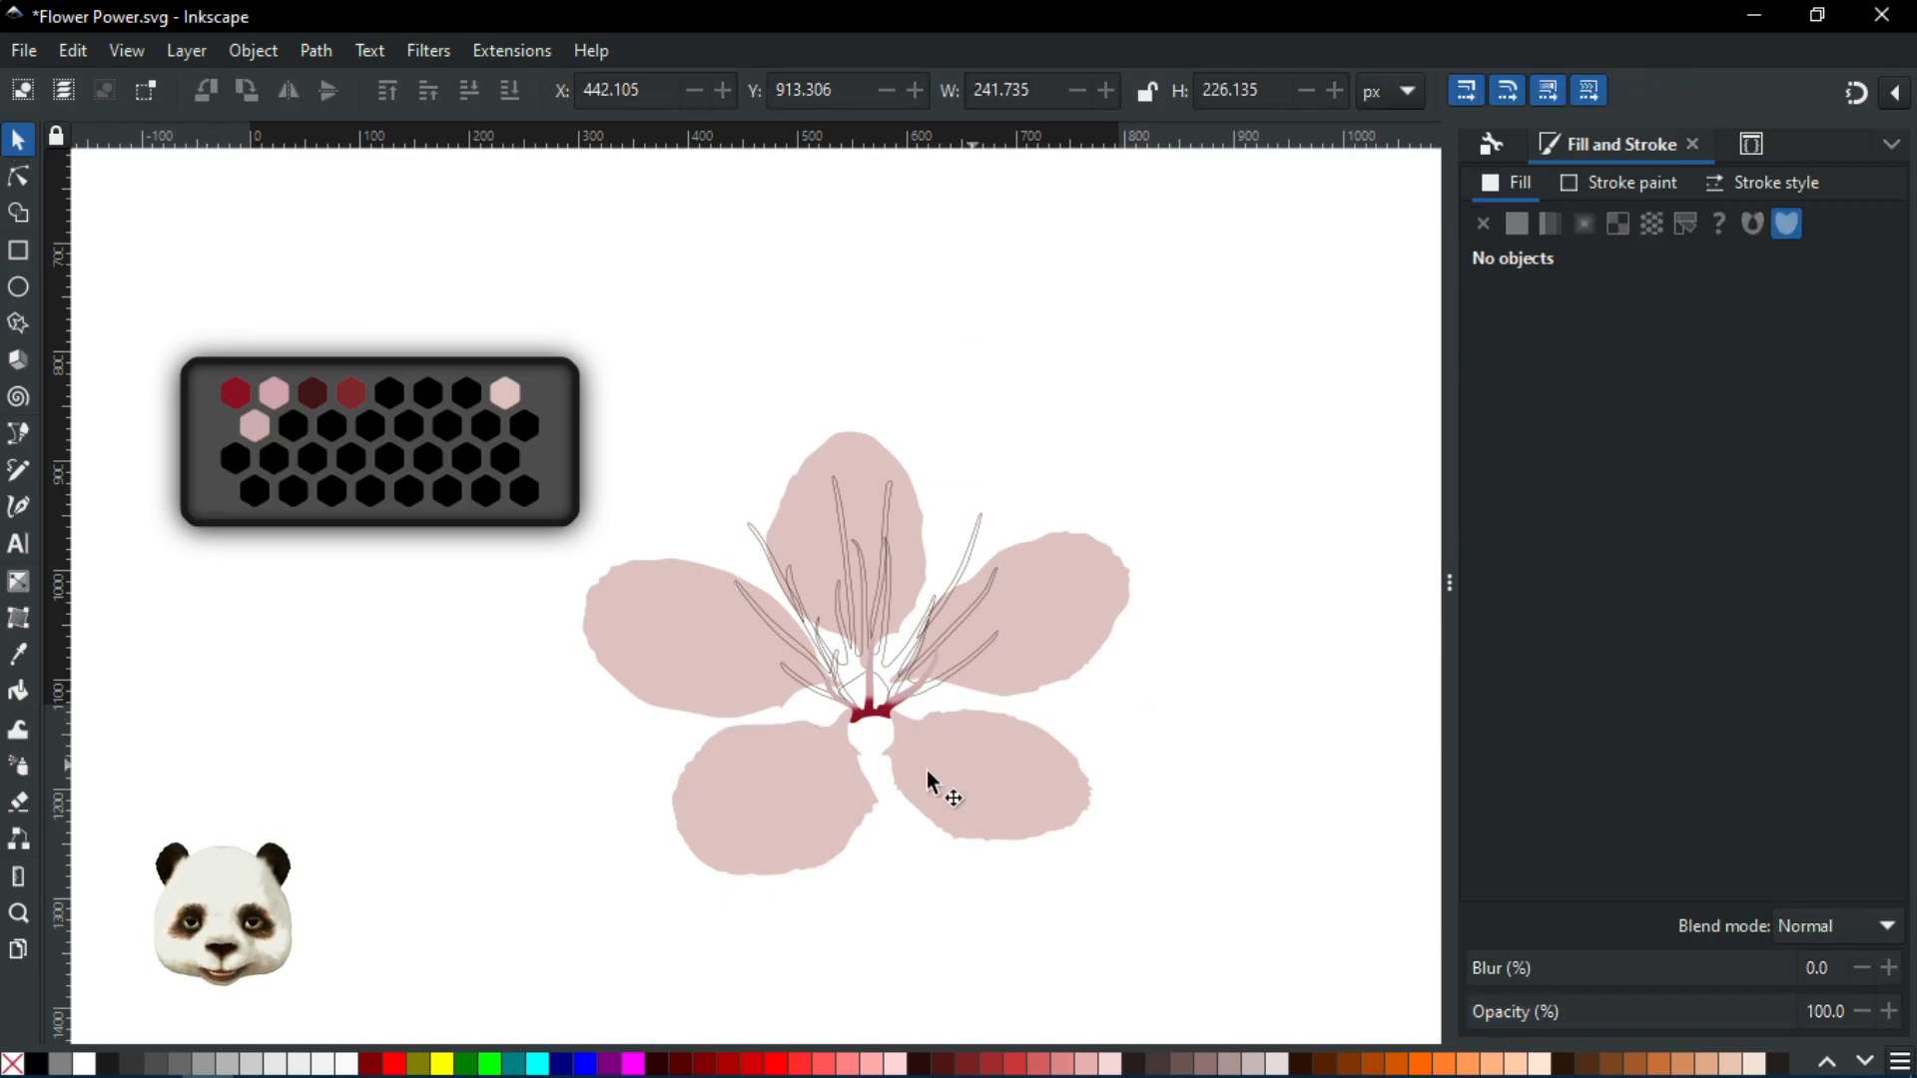
scroll(901, 743, up, 2)
scroll(865, 725, down, 1)
scroll(729, 666, down, 1)
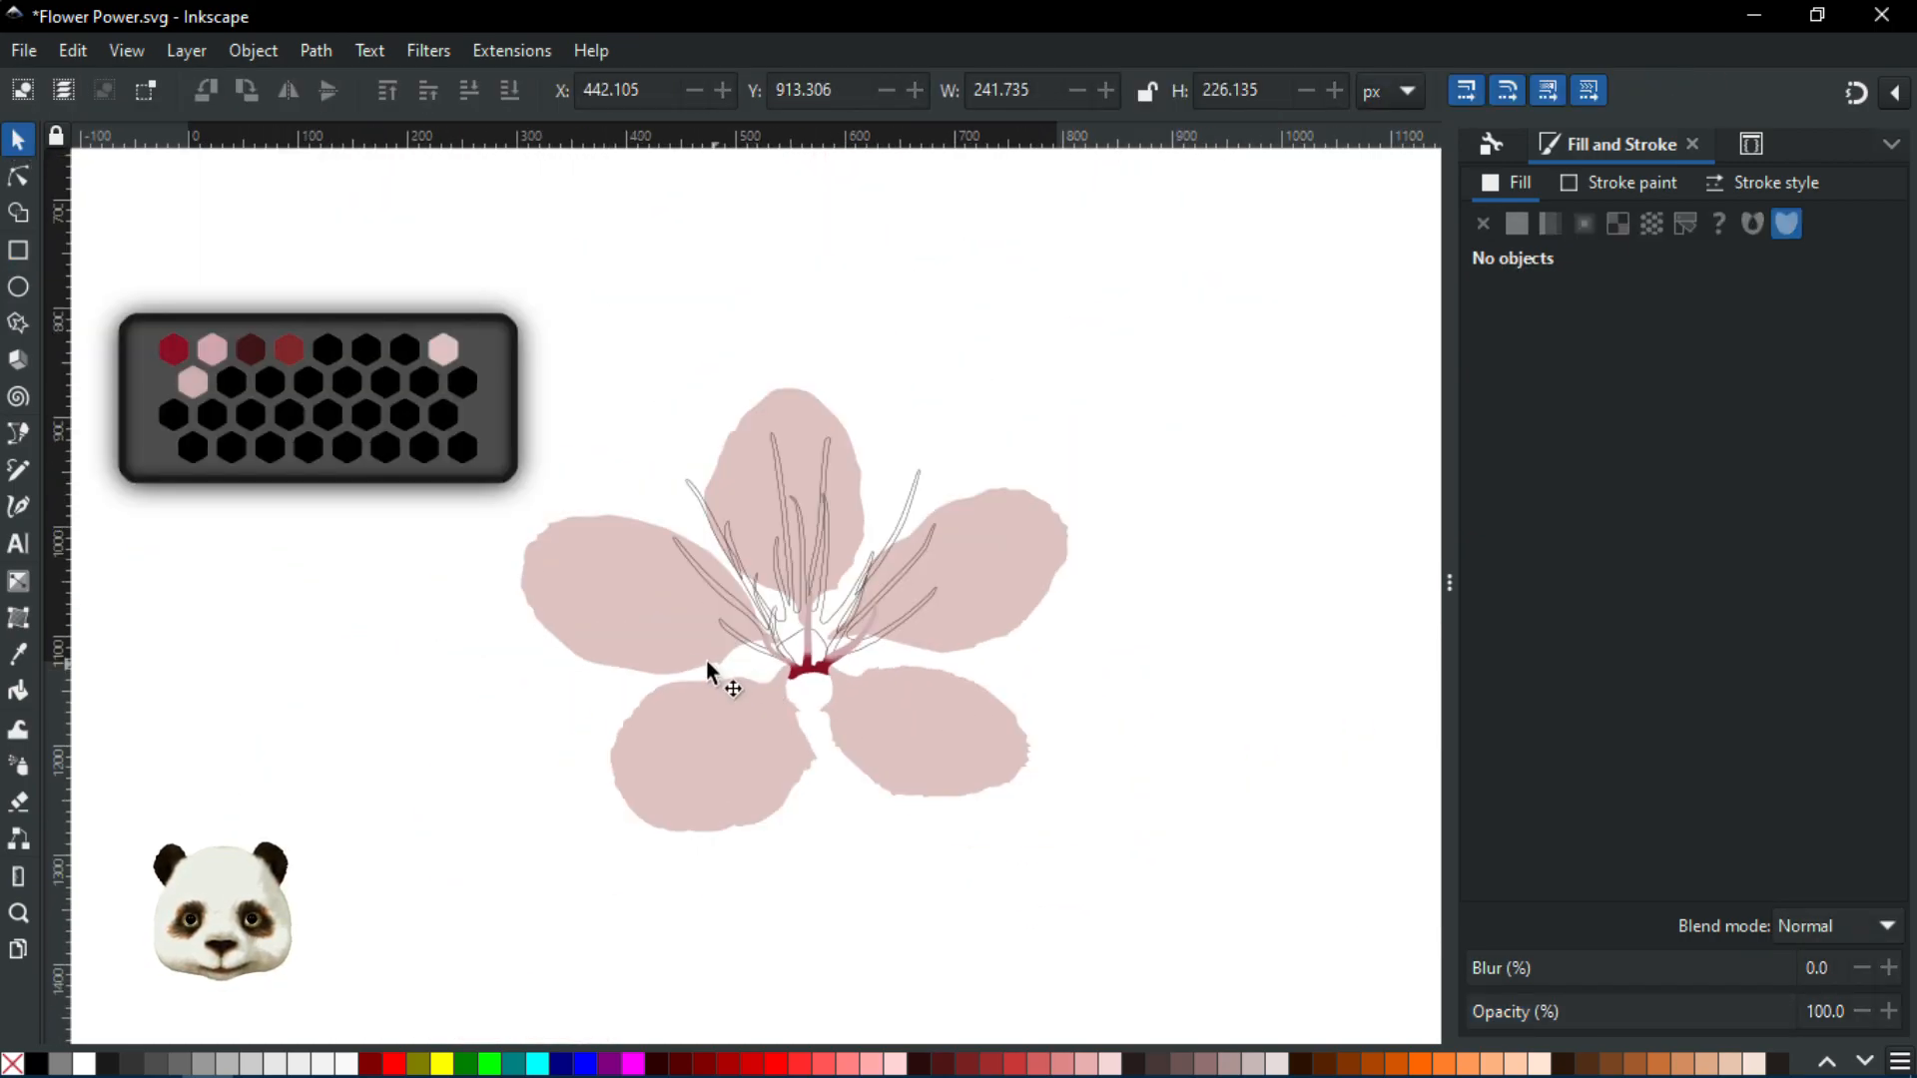
drag(707, 662, 826, 632)
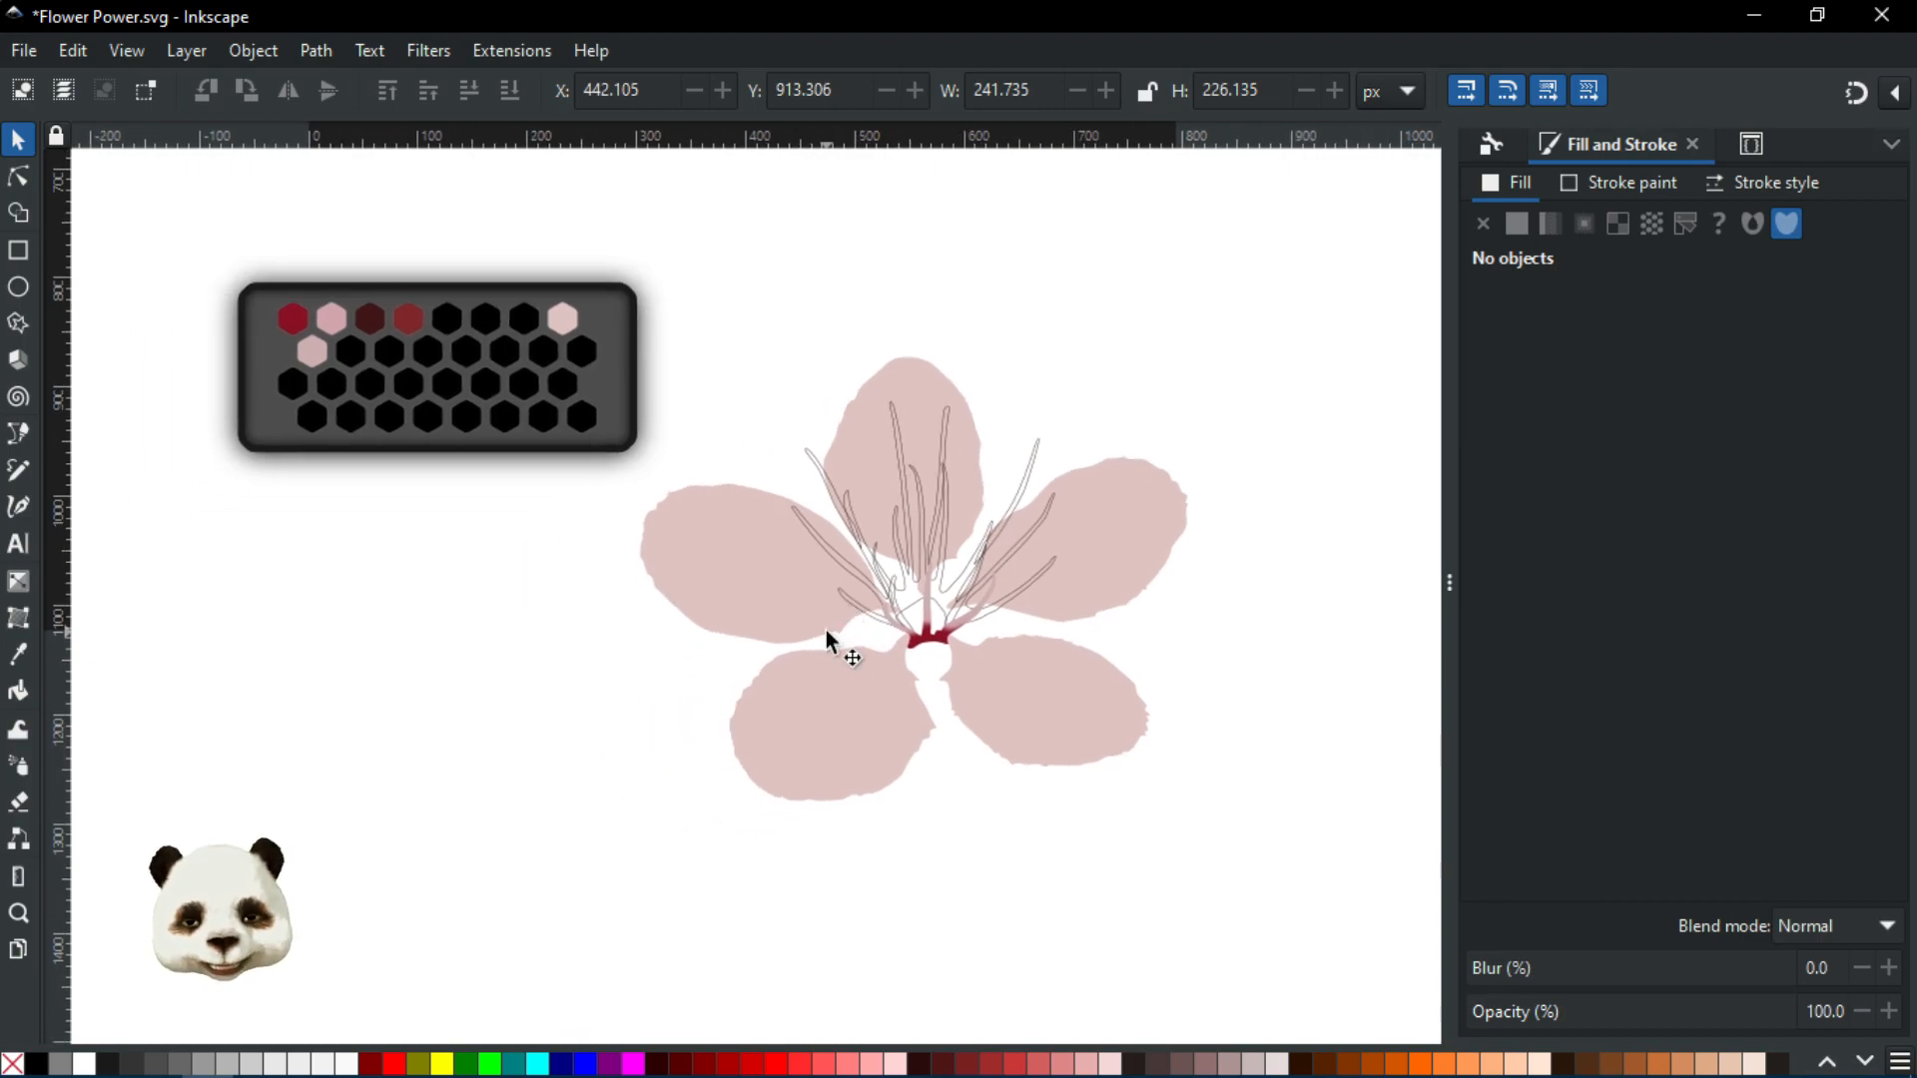